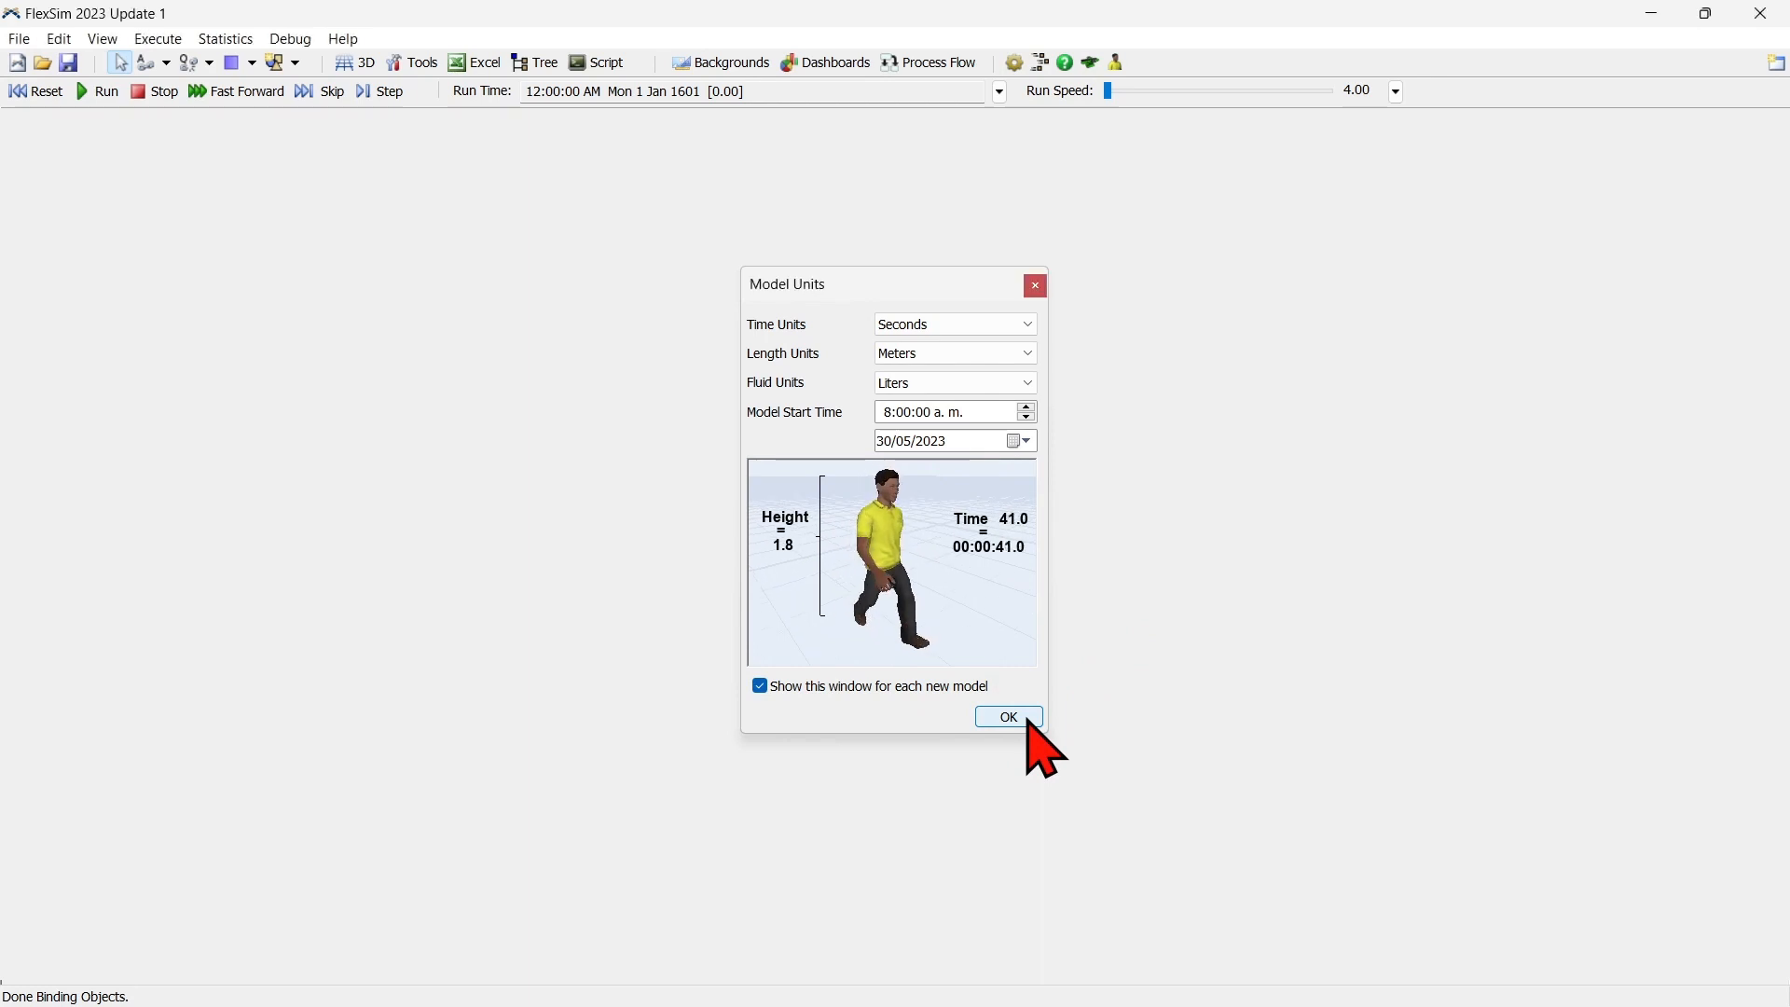
Create the model with seconds, meters and liters as units and switch to the Healthcare environment.
{"action": "left_click", "coordinate": [1028, 719]}
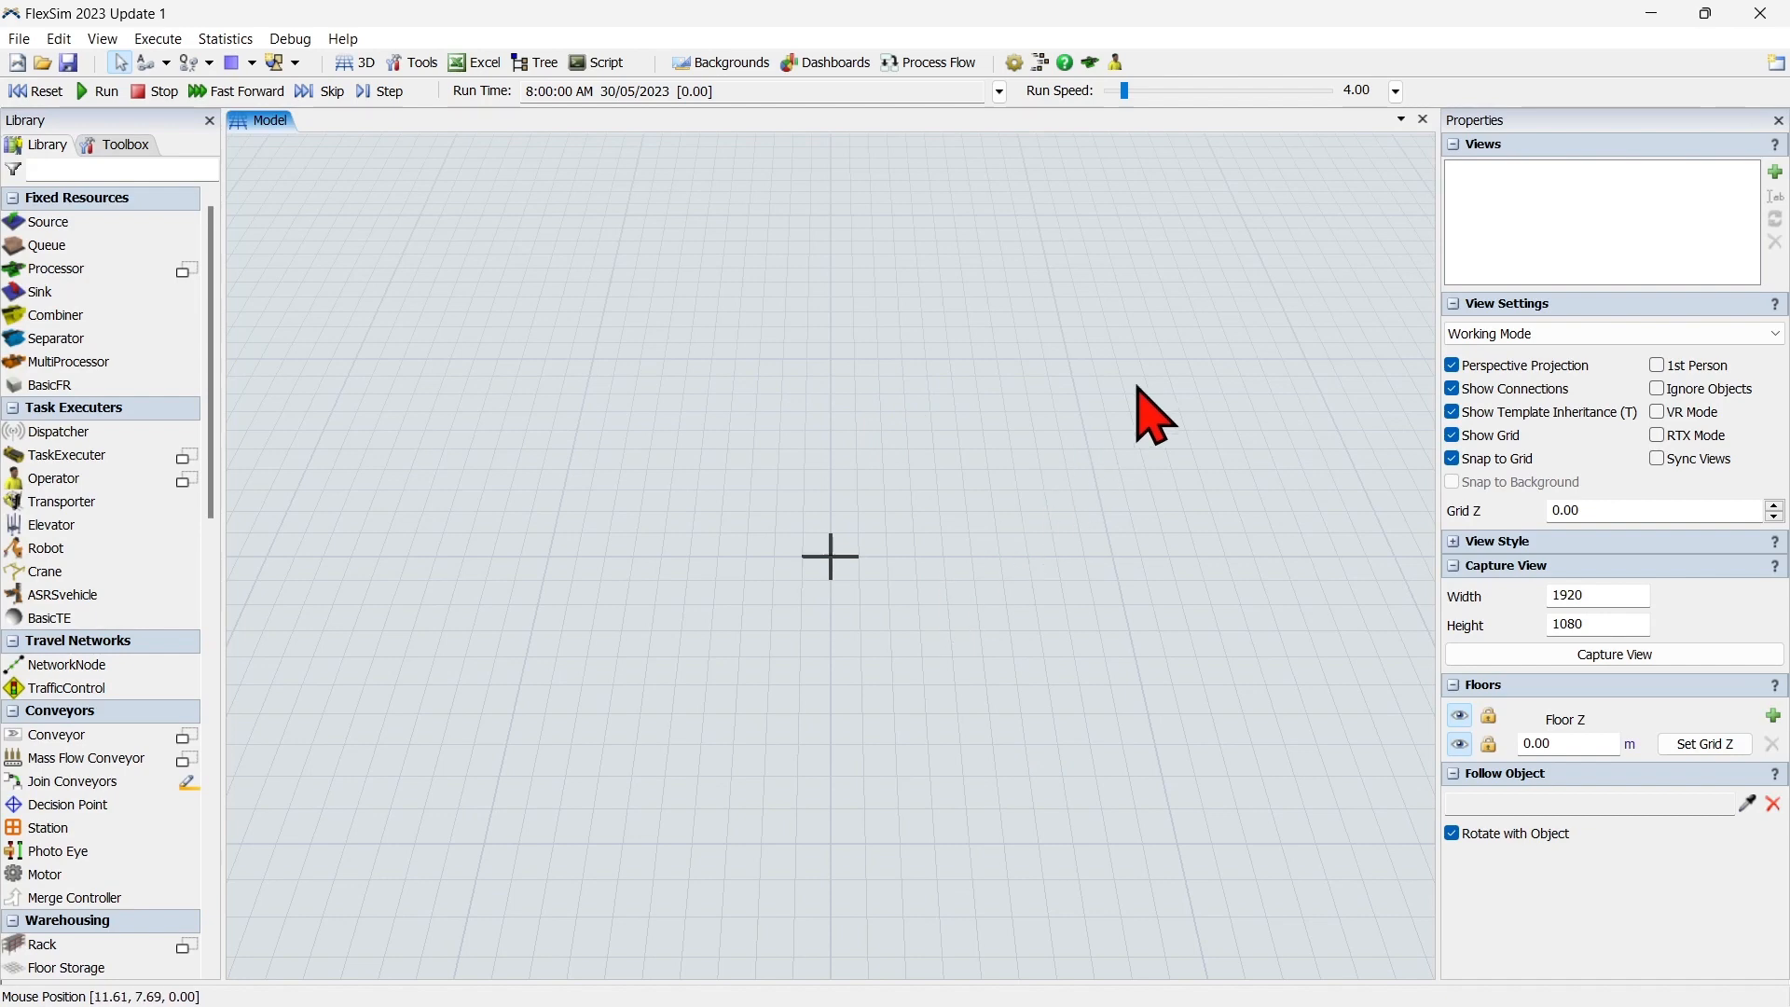
{"action": "left_click", "coordinate": [1777, 66]}
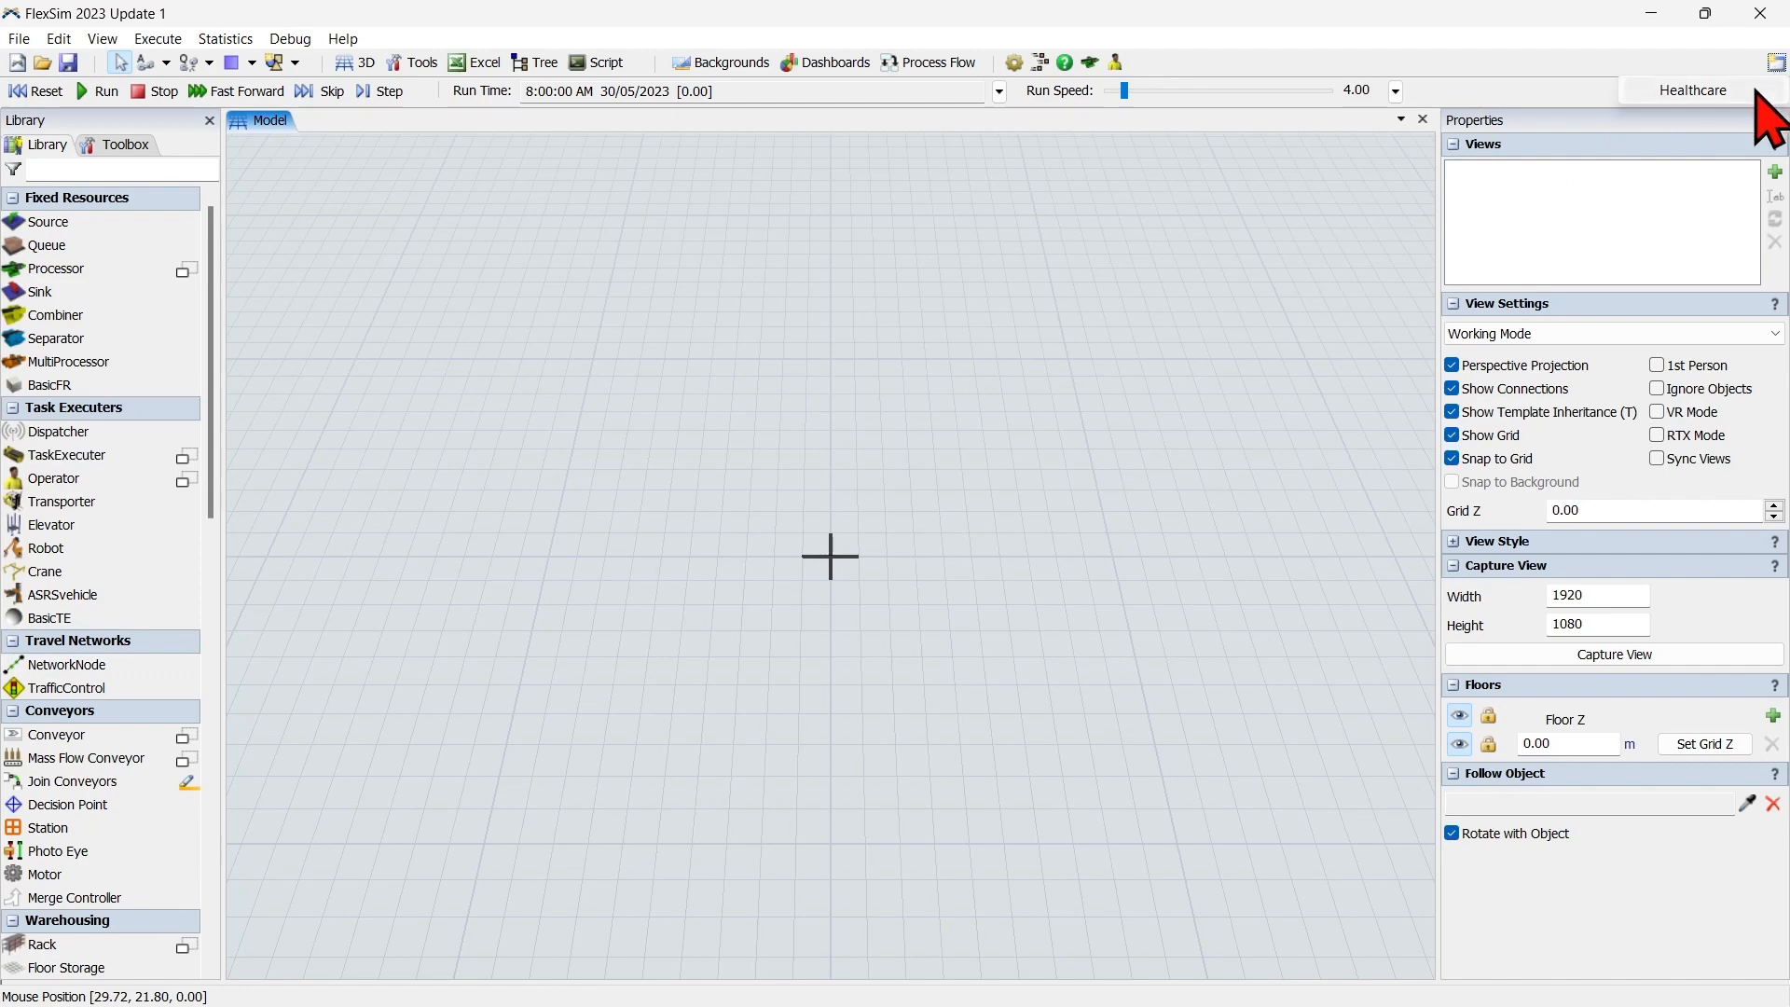
{"action": "left_click", "coordinate": [1758, 92]}
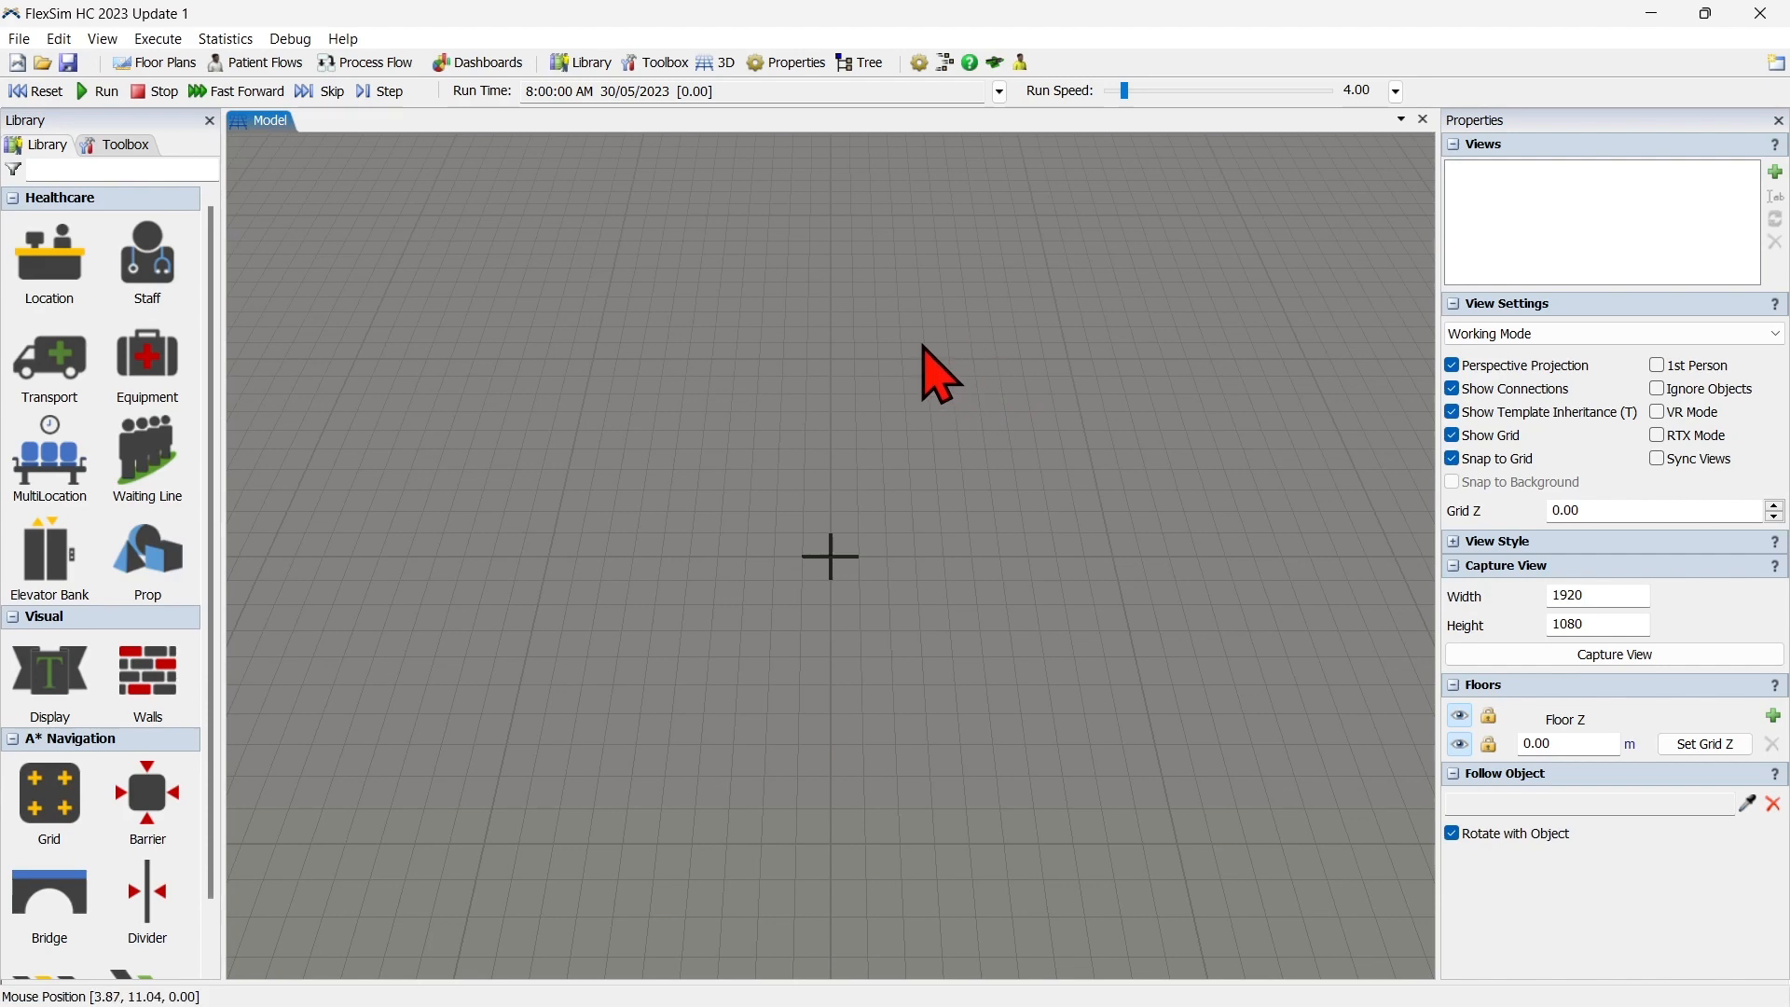
Place a Glass door prop at about X -6.95, Y 9.63 and rename it Entrada.
{"action": "left_click", "coordinate": [142, 553]}
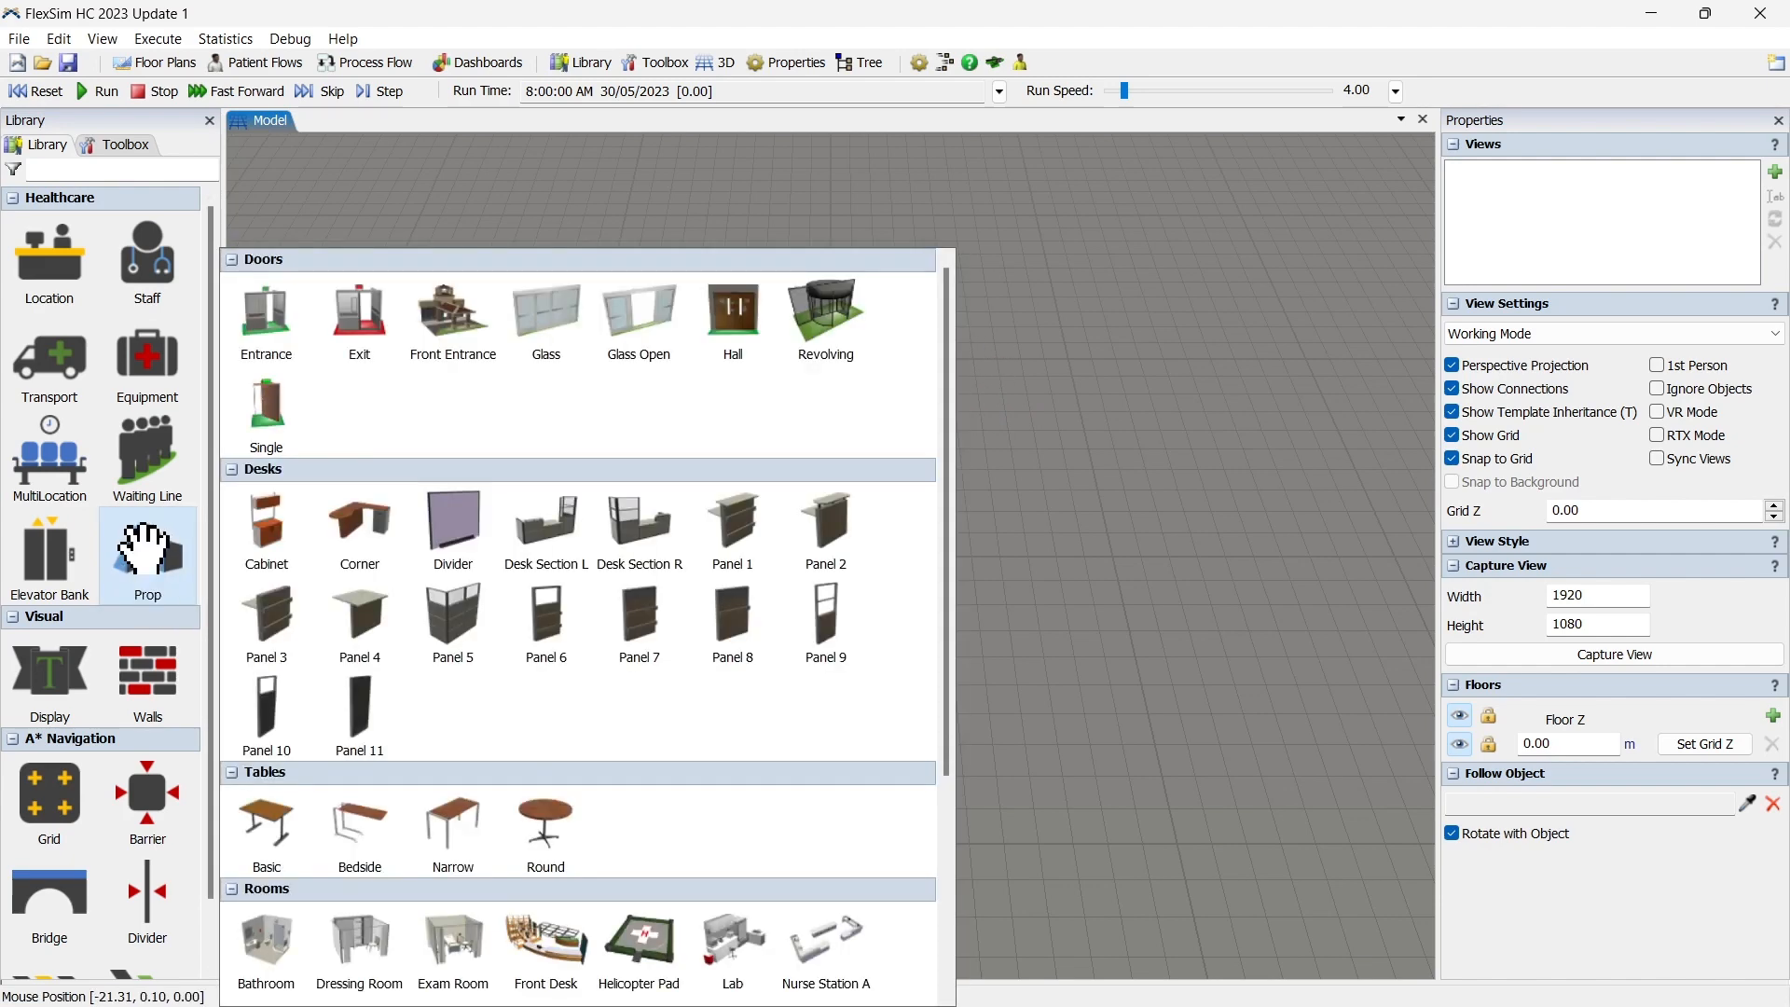
{"action": "left_click", "coordinate": [557, 322]}
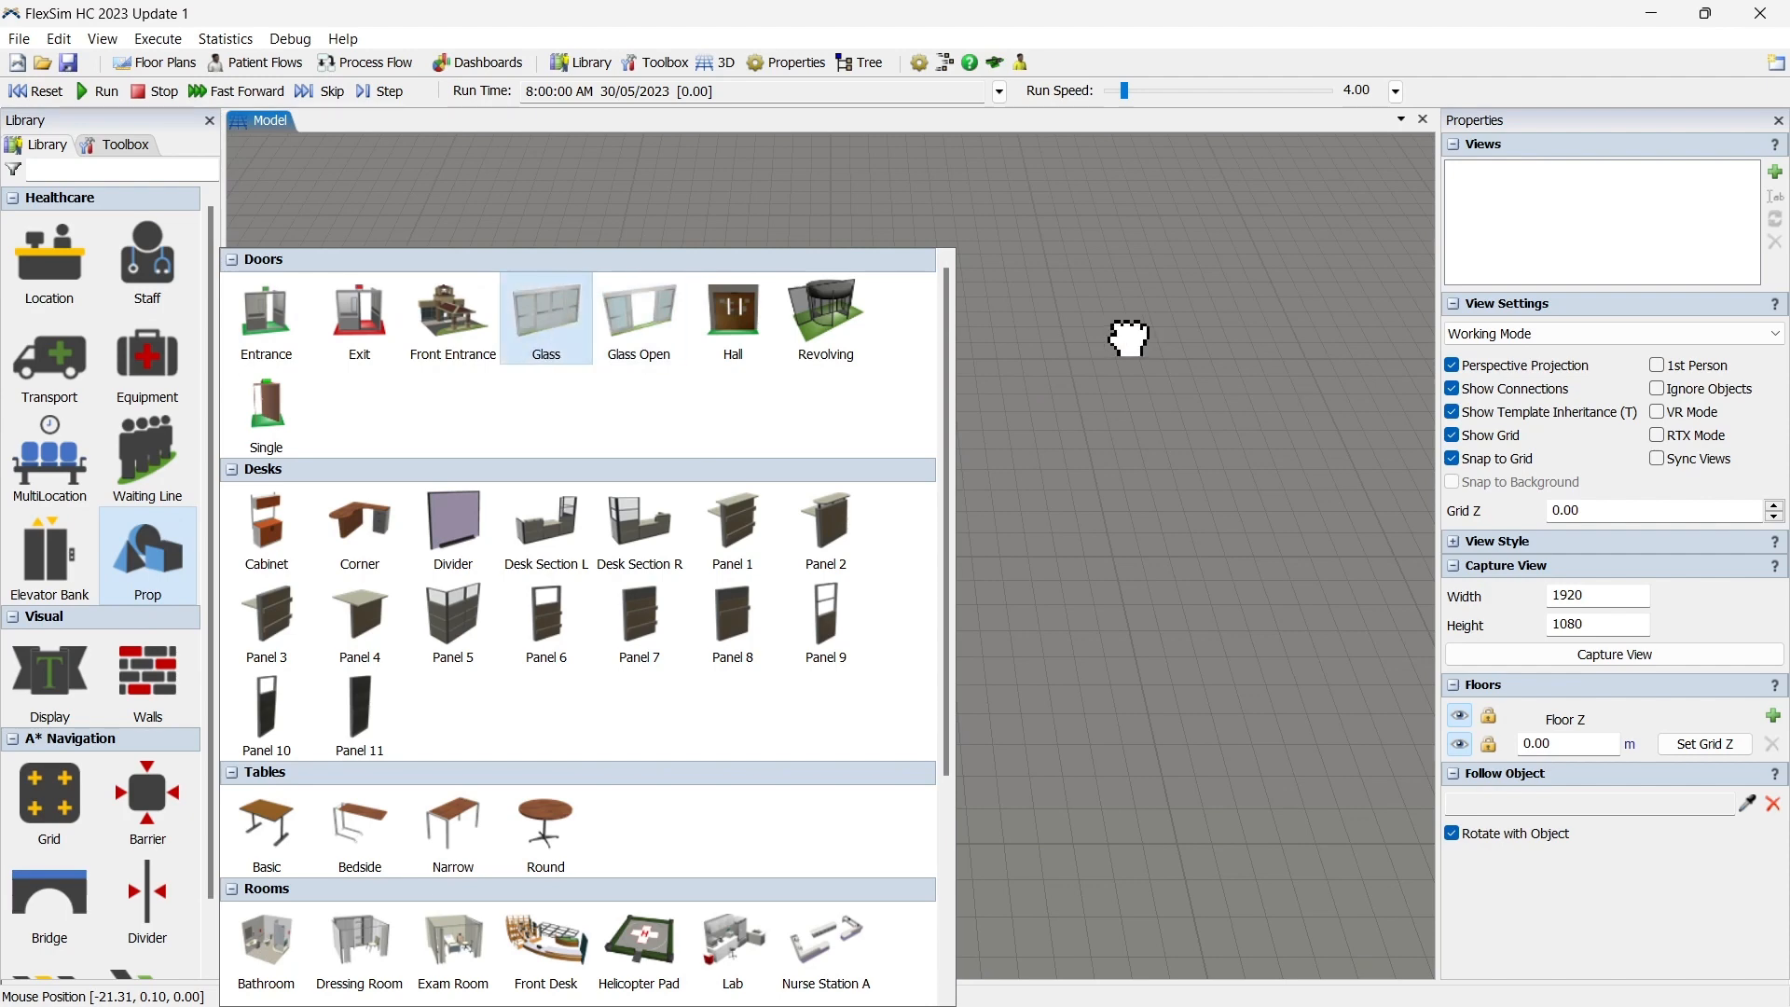
{"action": "left_click_drag", "start_coordinate": [1128, 338], "coordinate": [671, 347]}
{"action": "left_click", "coordinate": [1578, 149]}
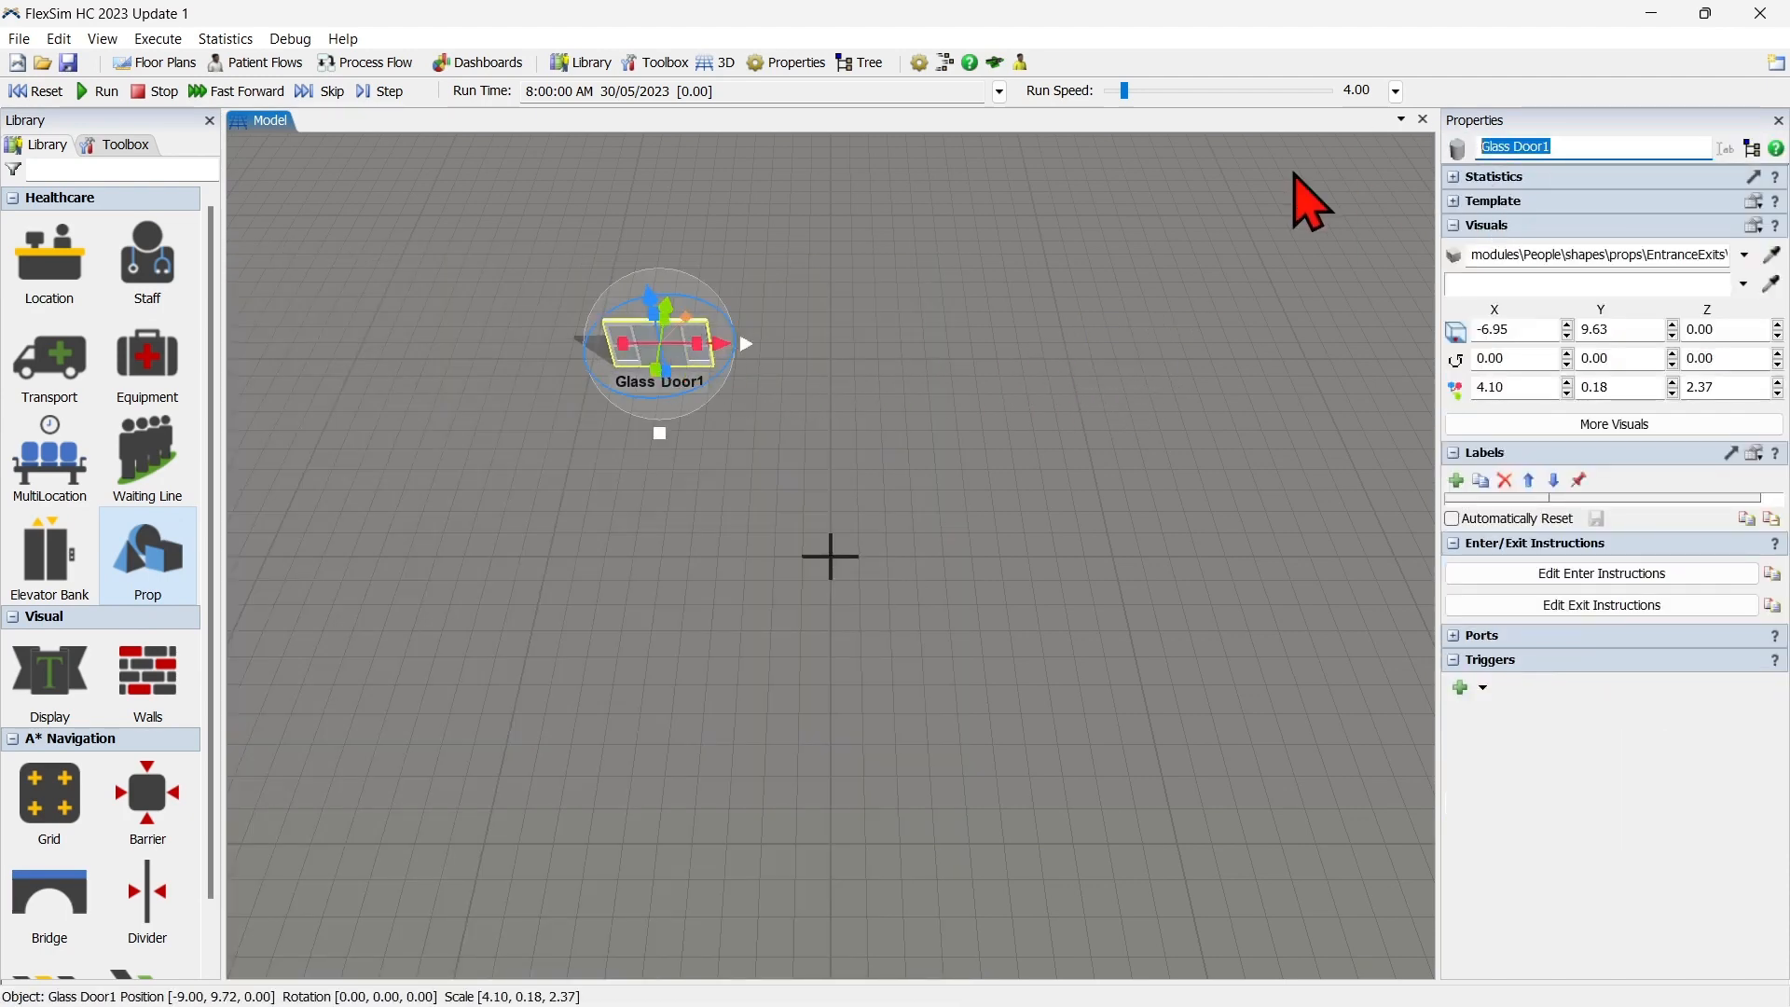
{"action": "type", "text": "Entrada"}
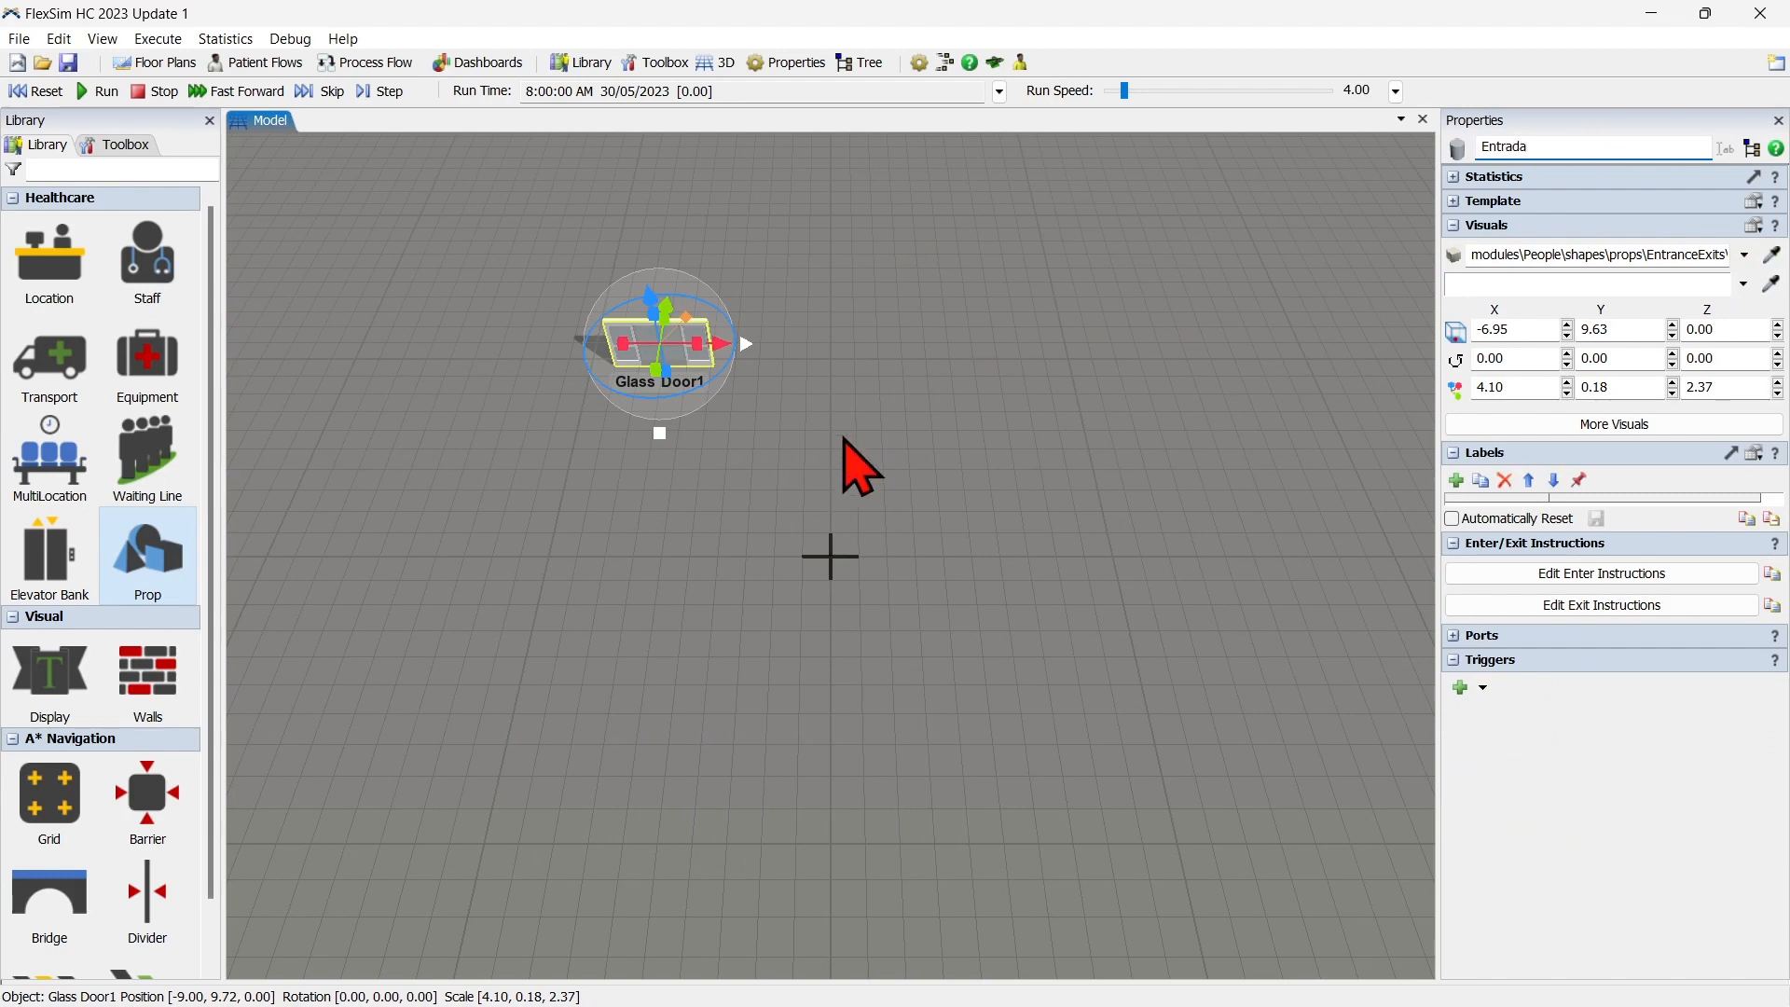
{"action": "left_click", "coordinate": [843, 440]}
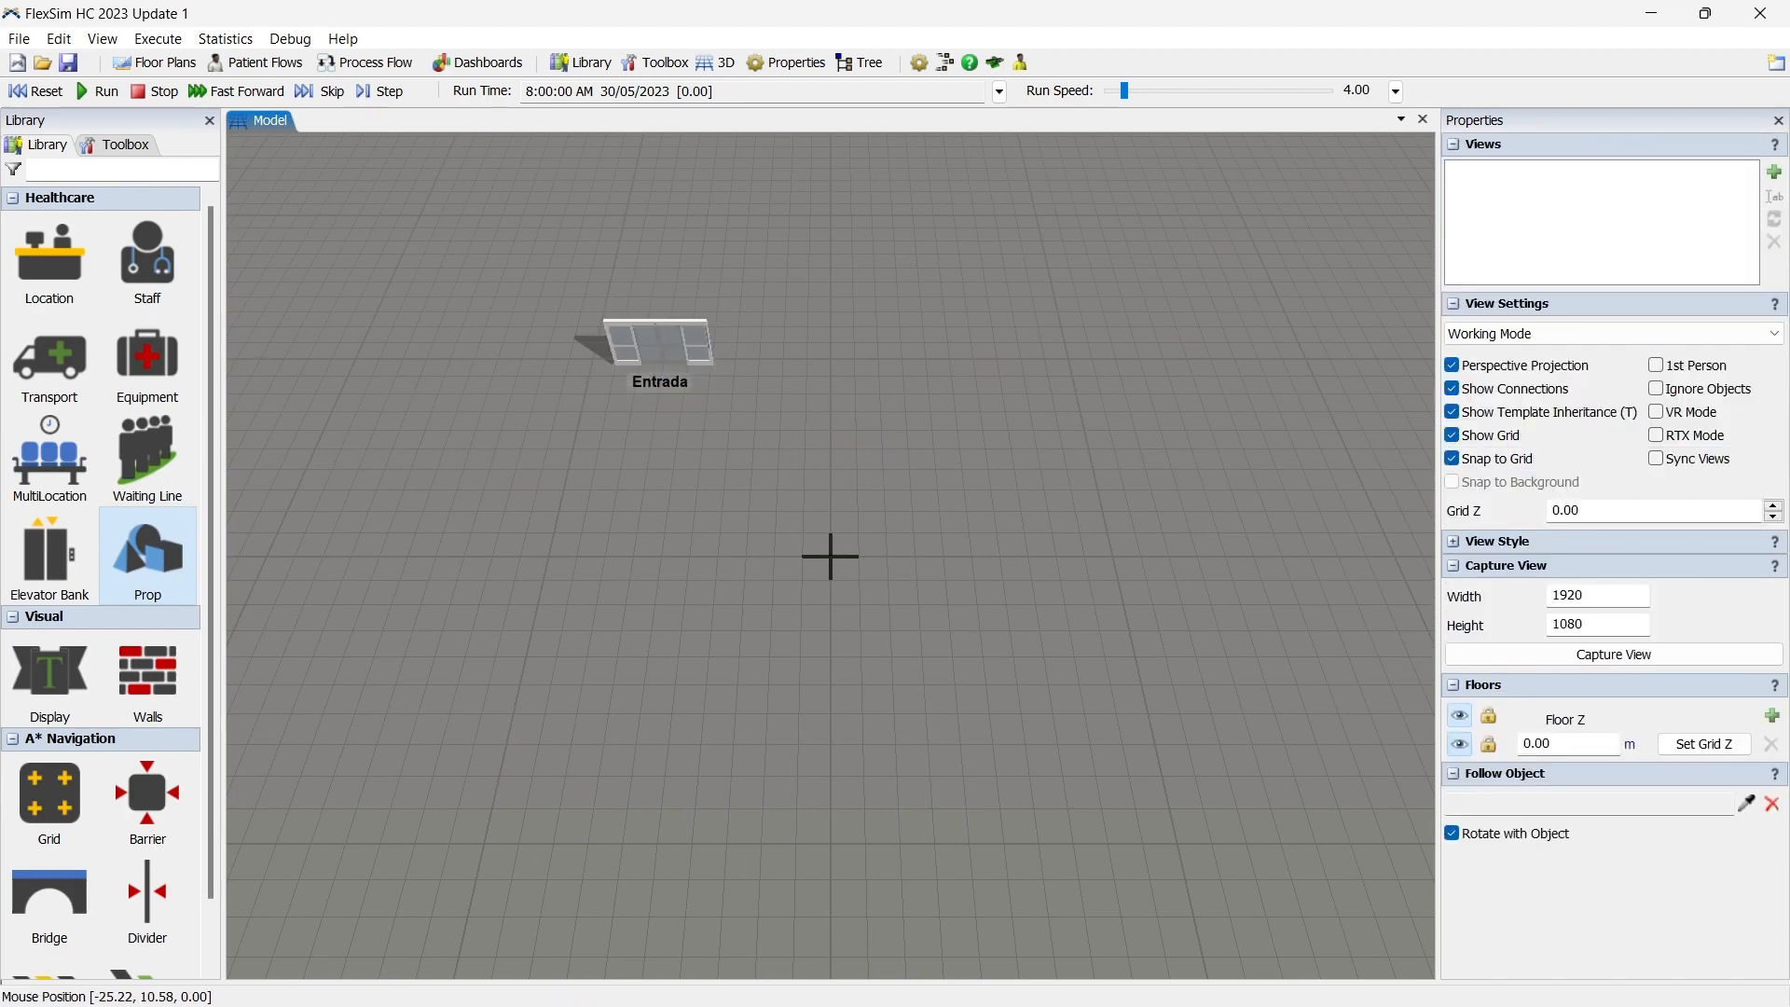
Place a Registration location at about X -7.27, Y -3.00, in line with the entrance, and rename it Registro.
{"action": "mouse_move", "coordinate": [33, 280]}
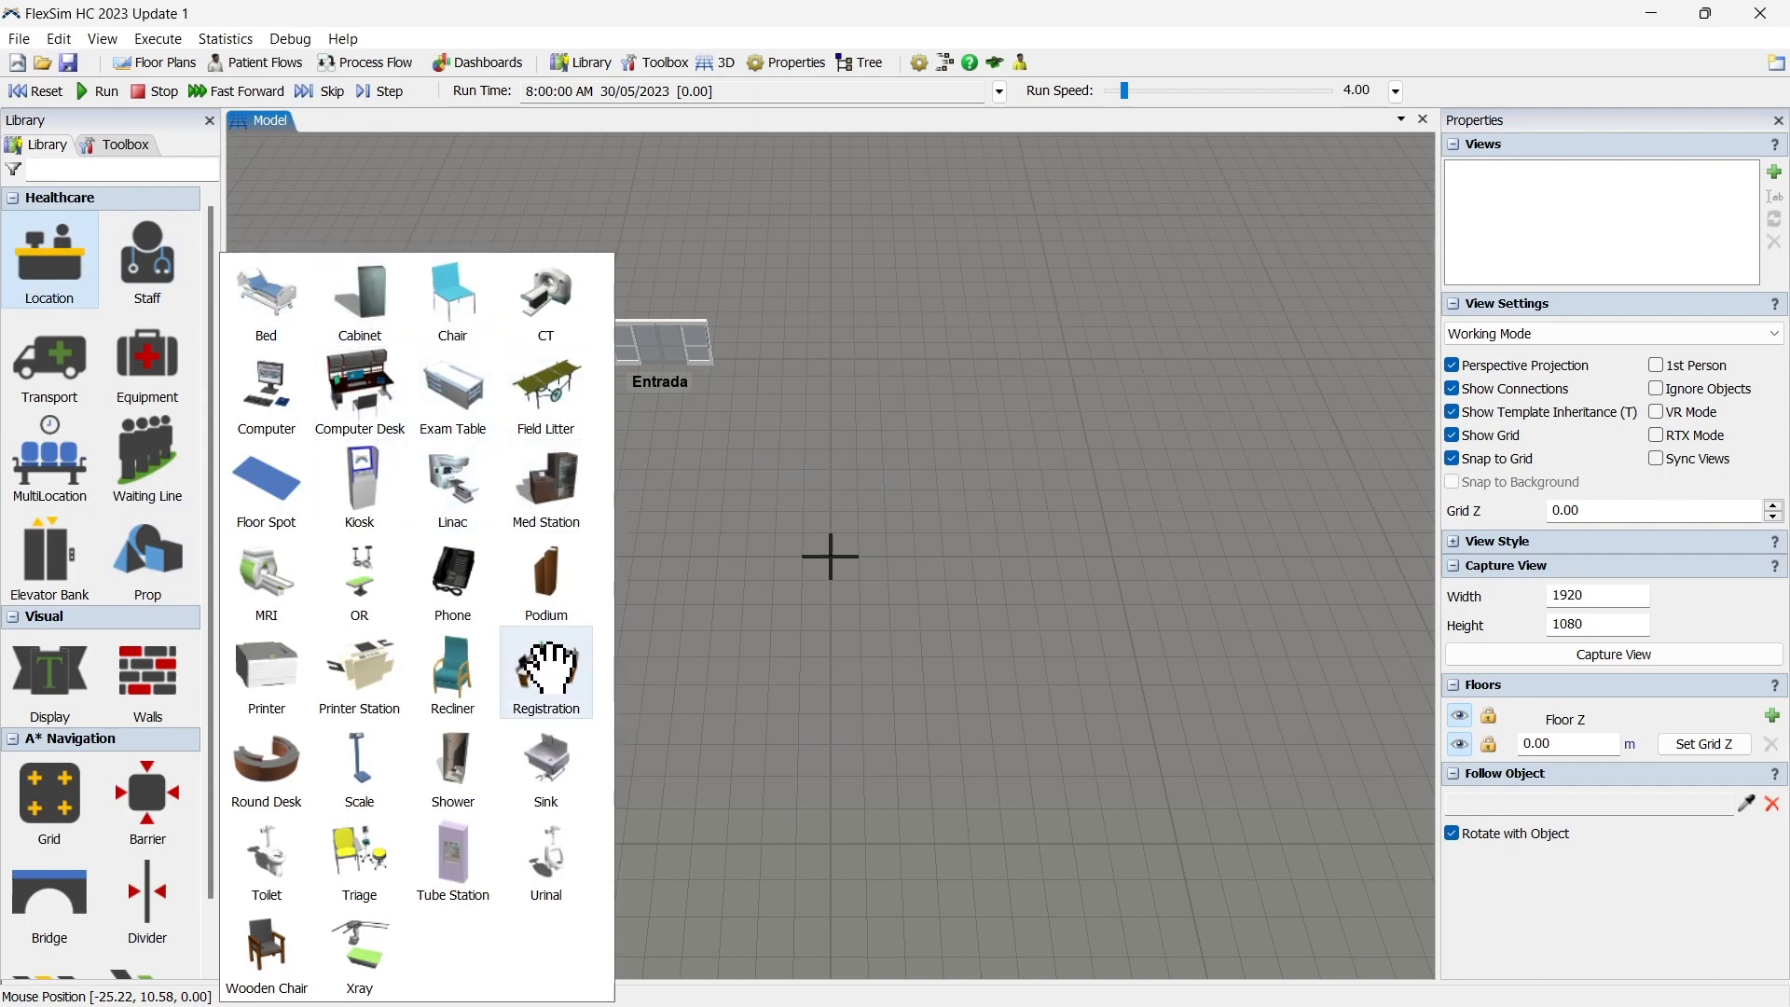
{"action": "left_click_drag", "start_coordinate": [548, 667], "coordinate": [632, 617]}
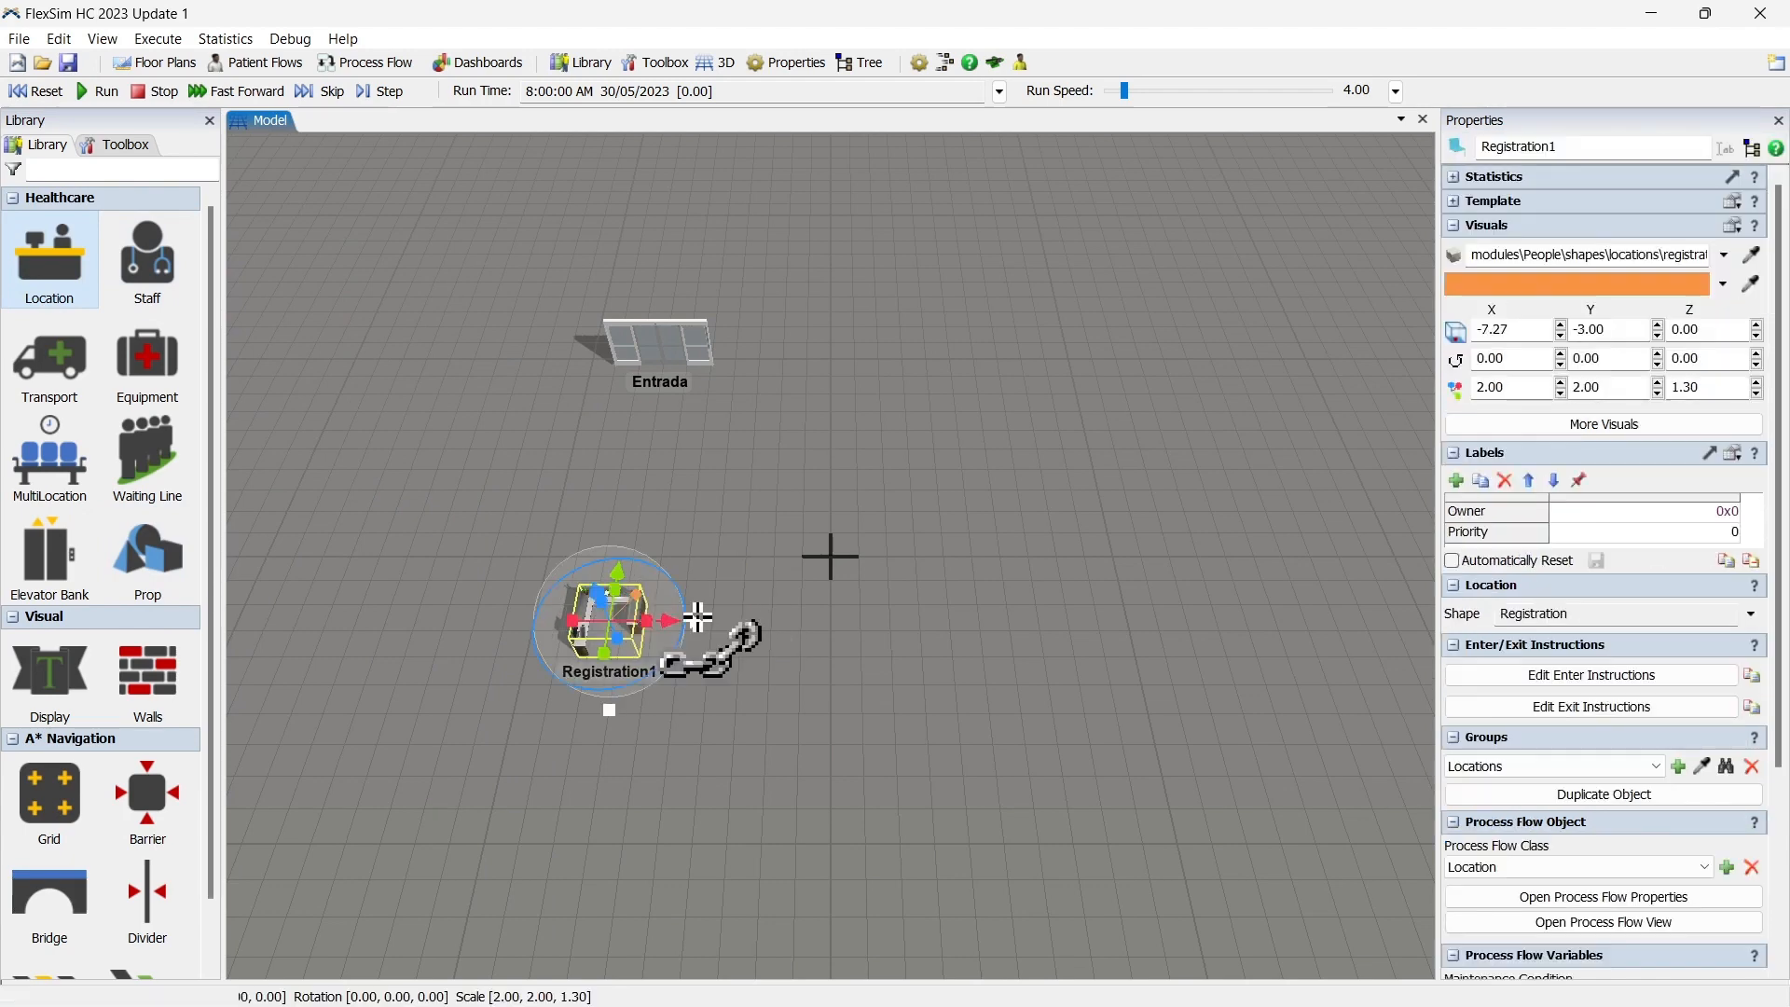
{"action": "double_click", "coordinate": [1615, 146]}
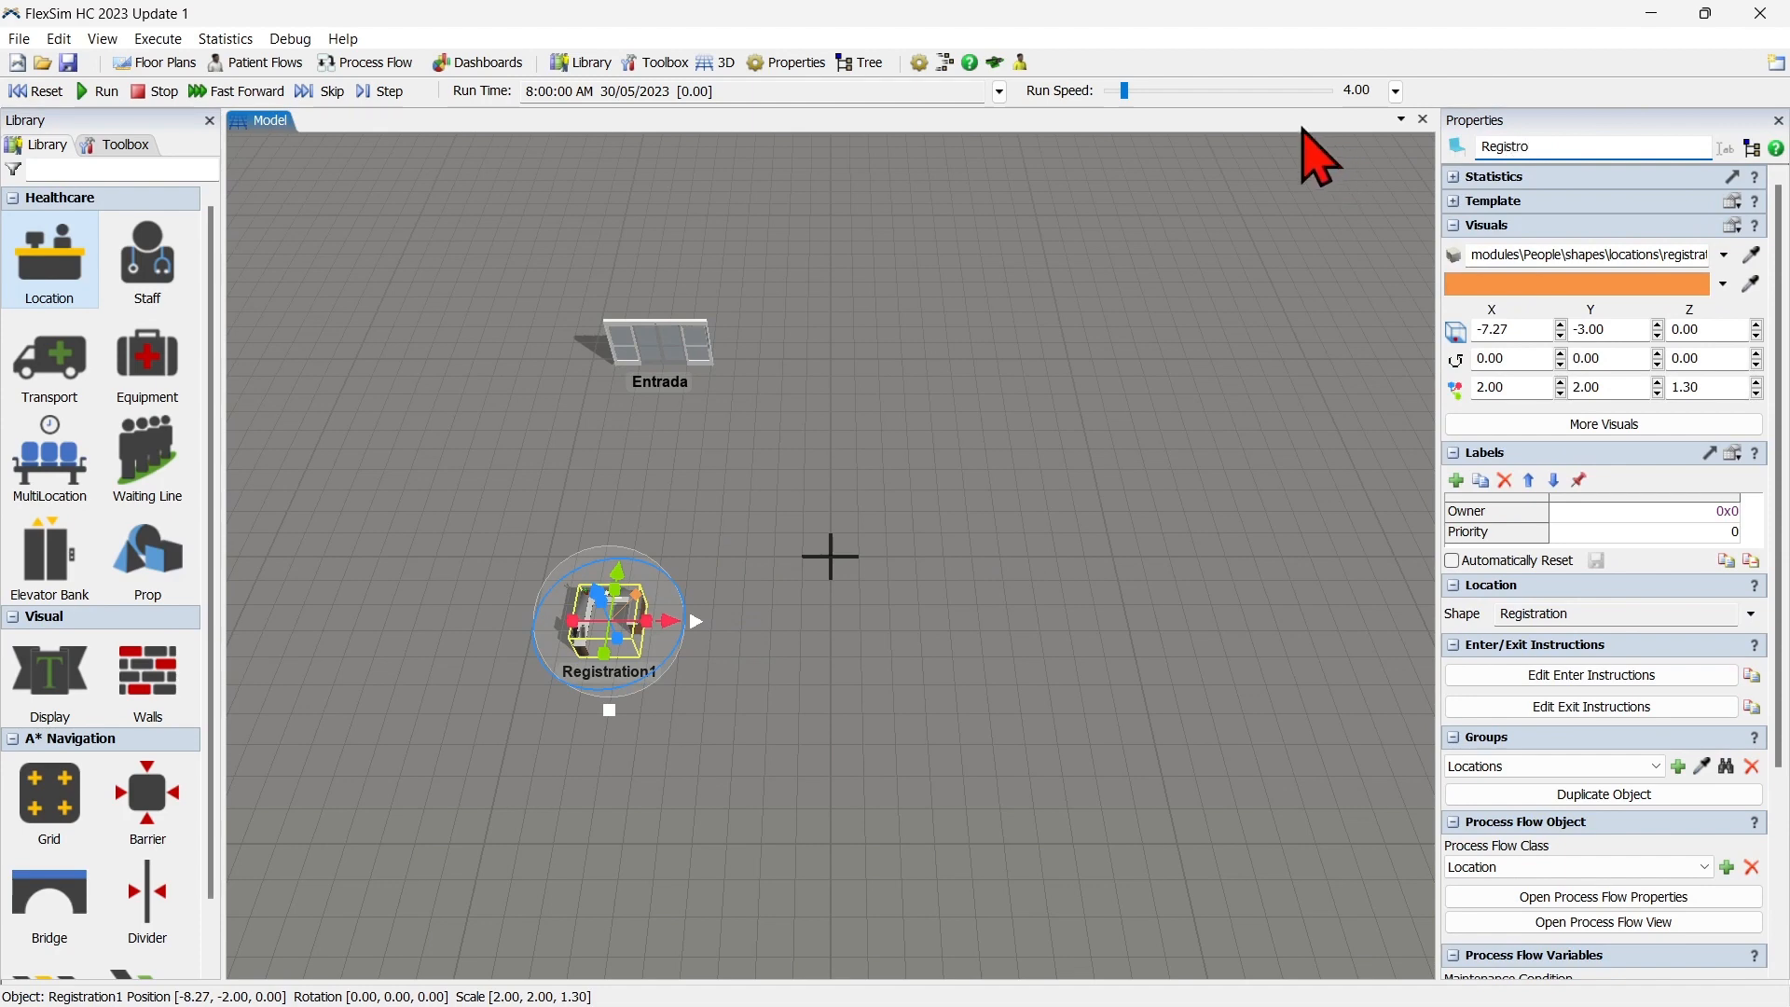
{"action": "left_click", "coordinate": [970, 631]}
Add the Registro desk to a new location group named Registros.
{"action": "scroll", "coordinate": [731, 650], "scroll_direction": "up", "scroll_amount": 2}
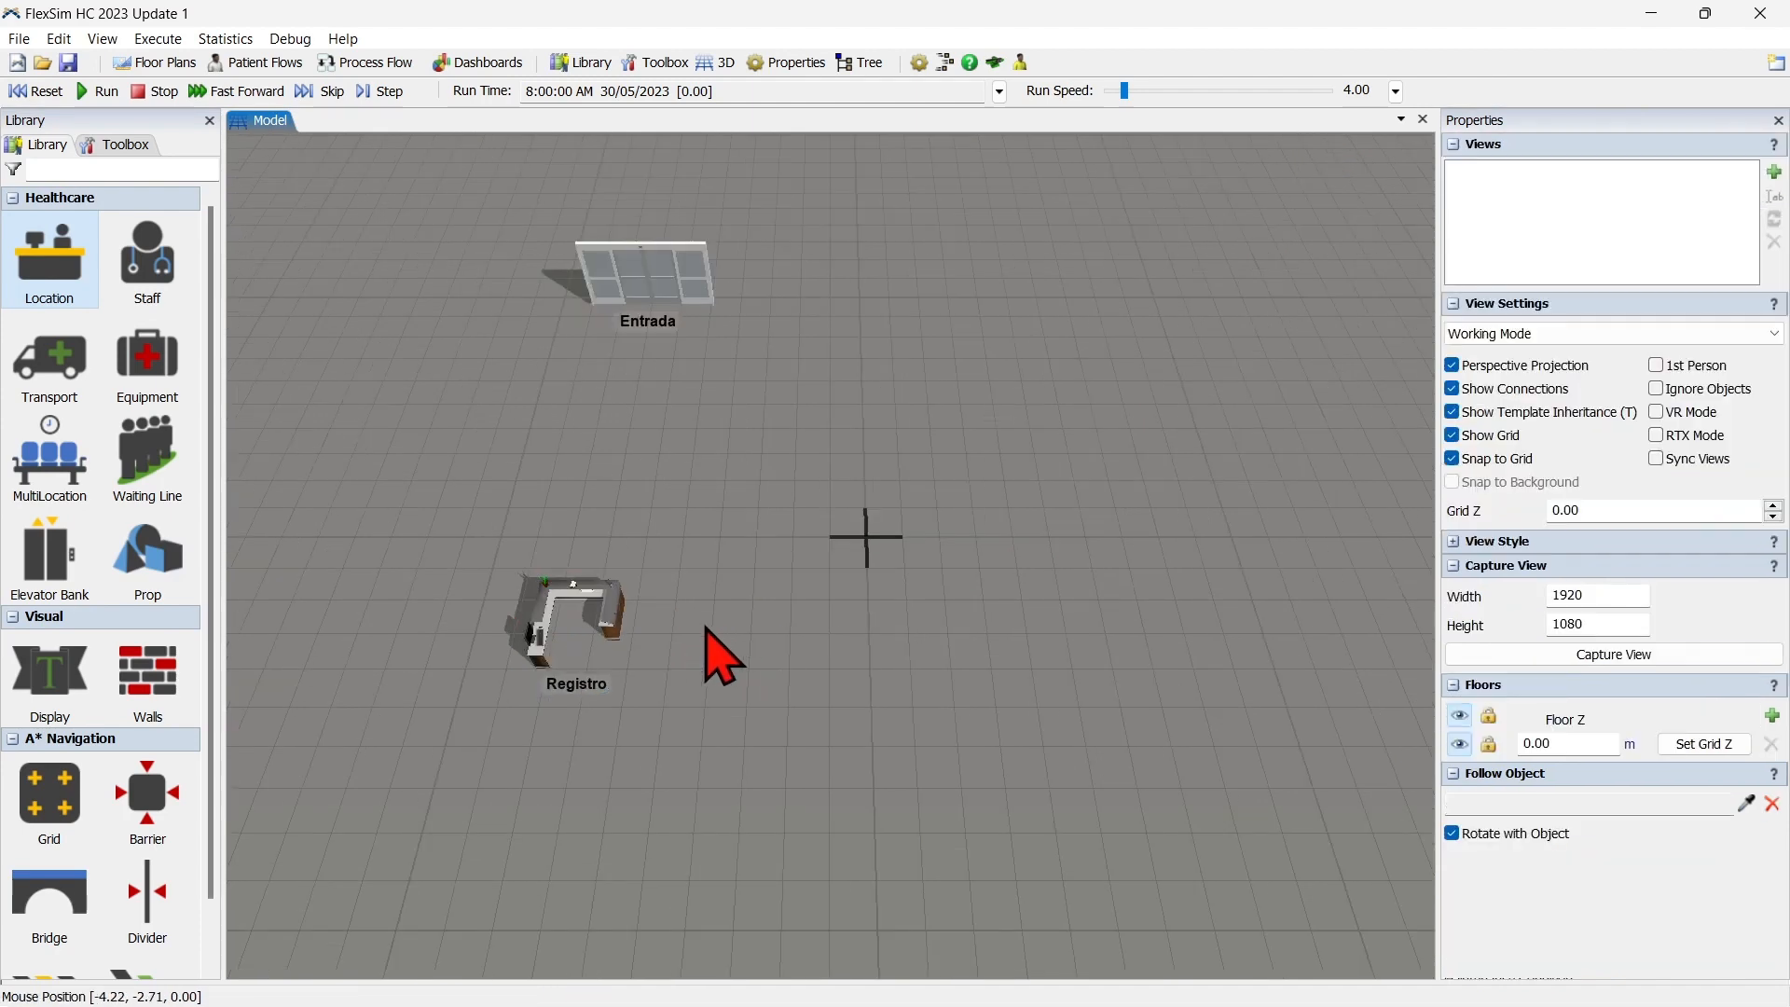
{"action": "right_click", "coordinate": [612, 610]}
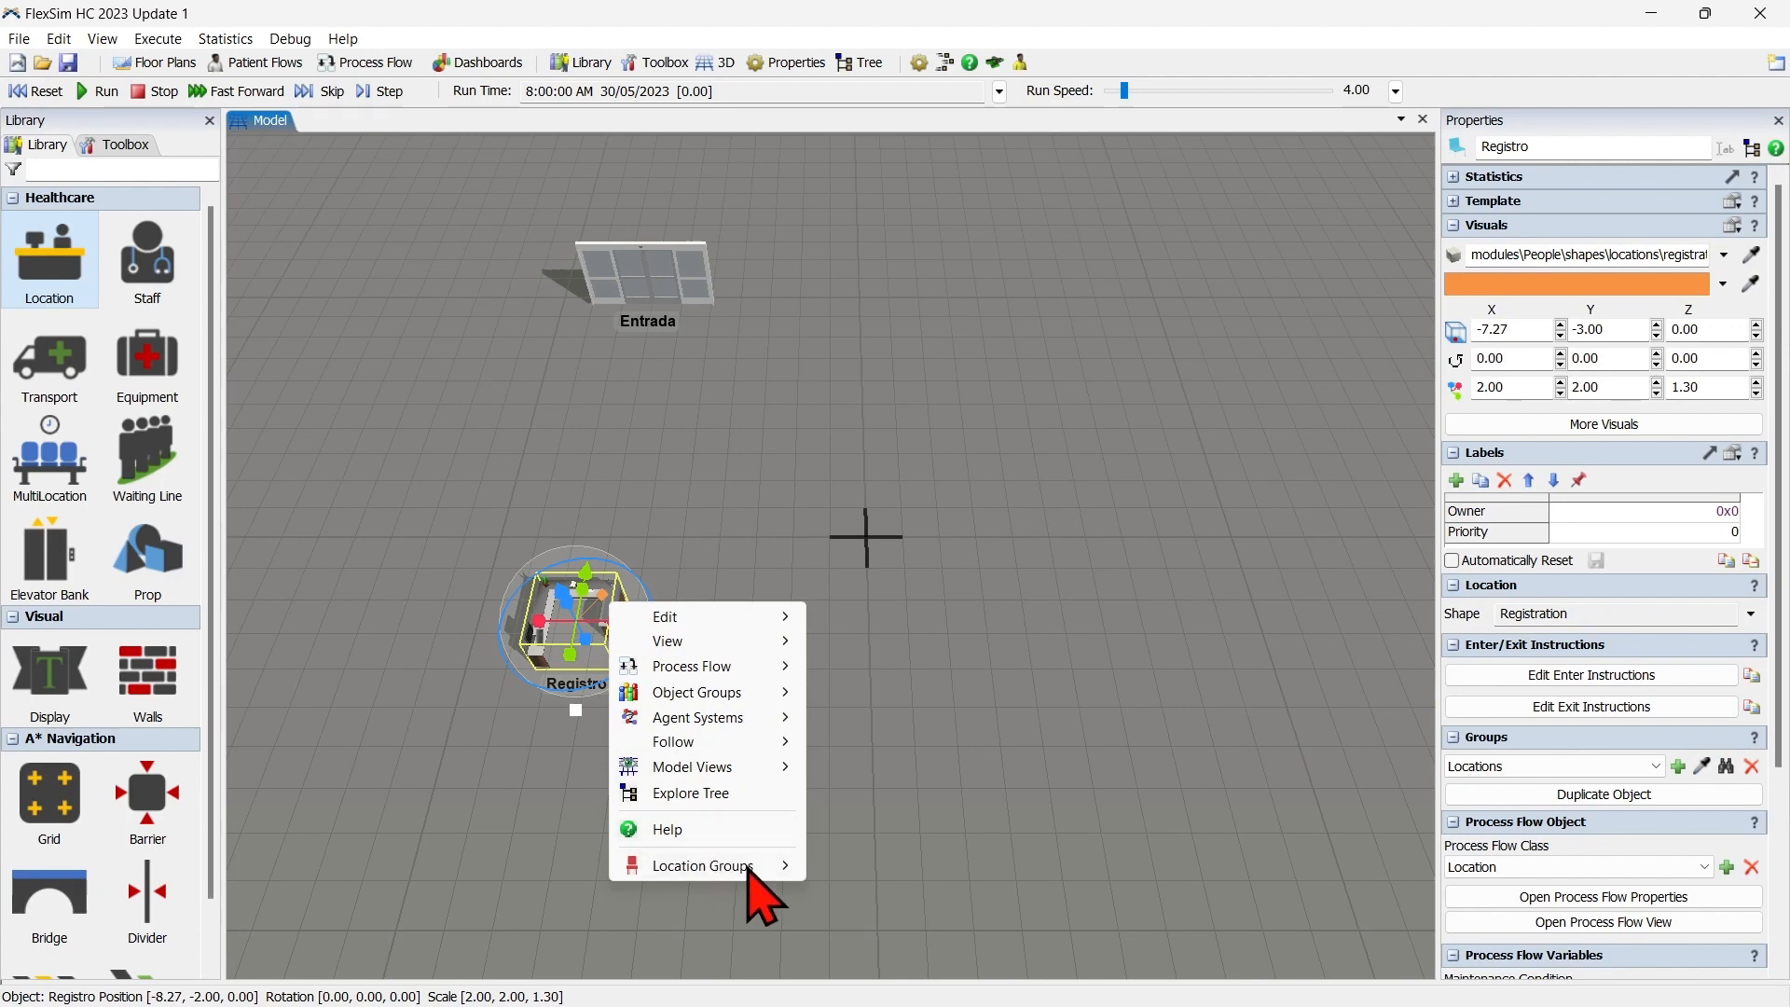
{"action": "mouse_move", "coordinate": [731, 867]}
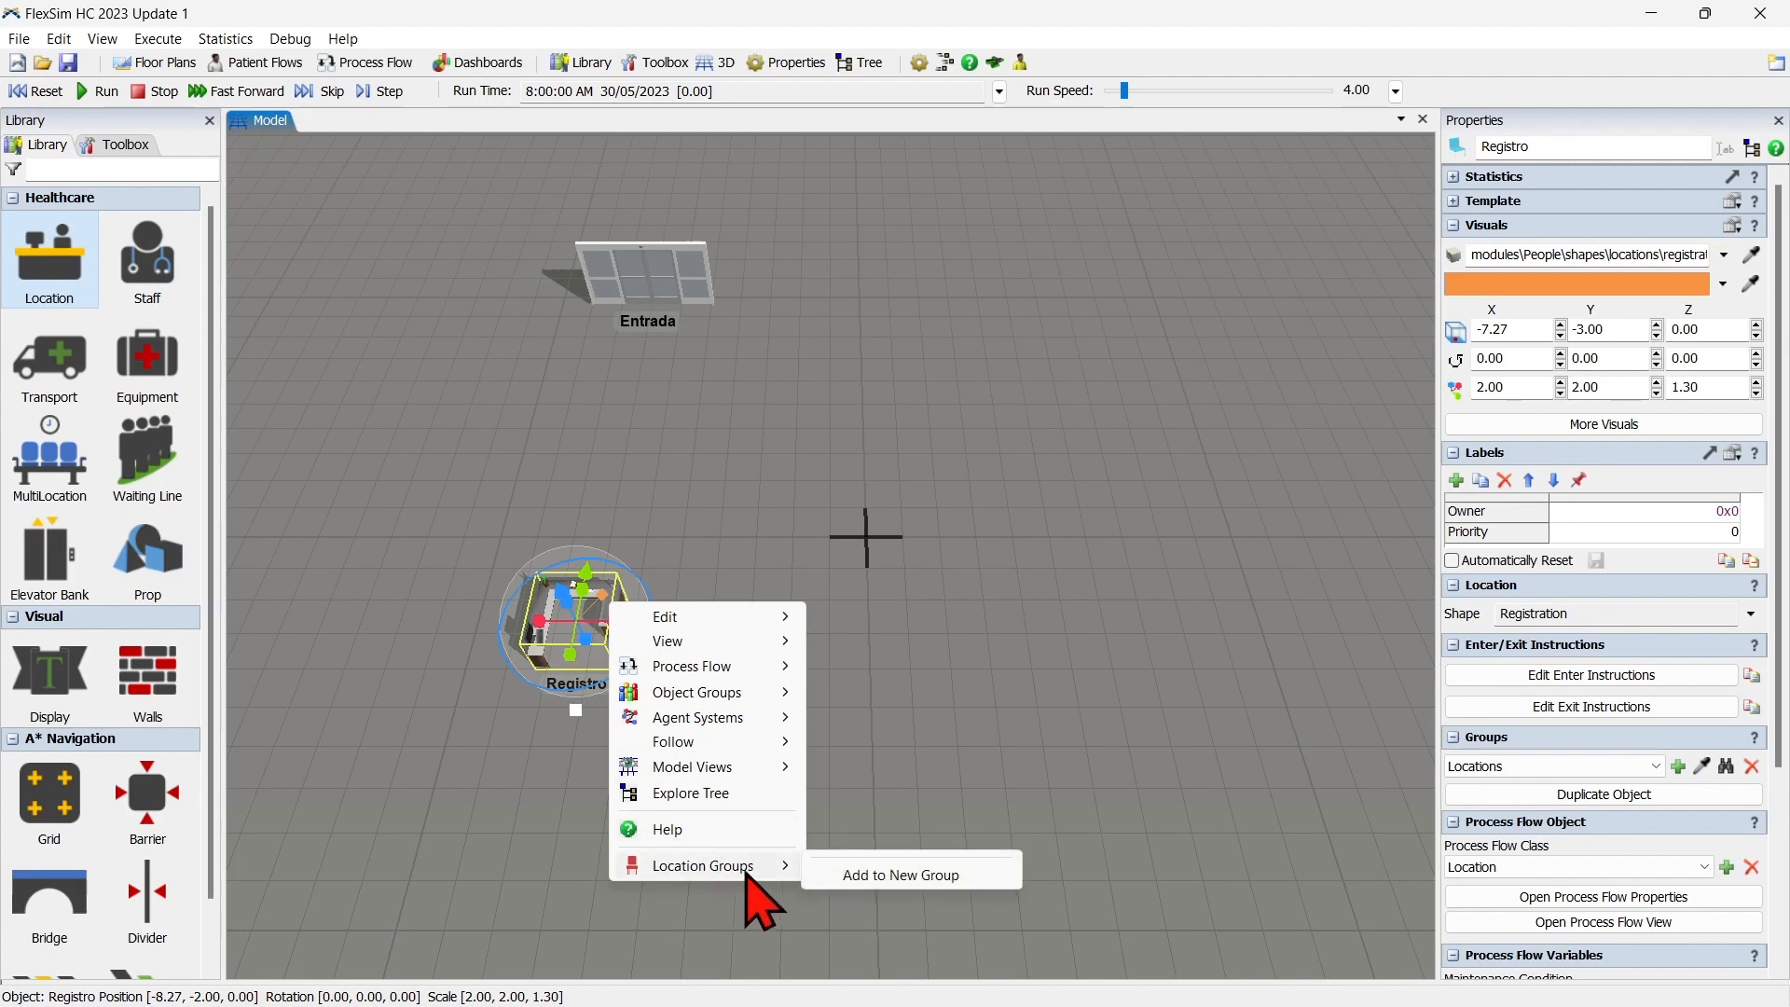
{"action": "left_click", "coordinate": [927, 874]}
{"action": "left_click_drag", "start_coordinate": [618, 131], "coordinate": [1036, 326]}
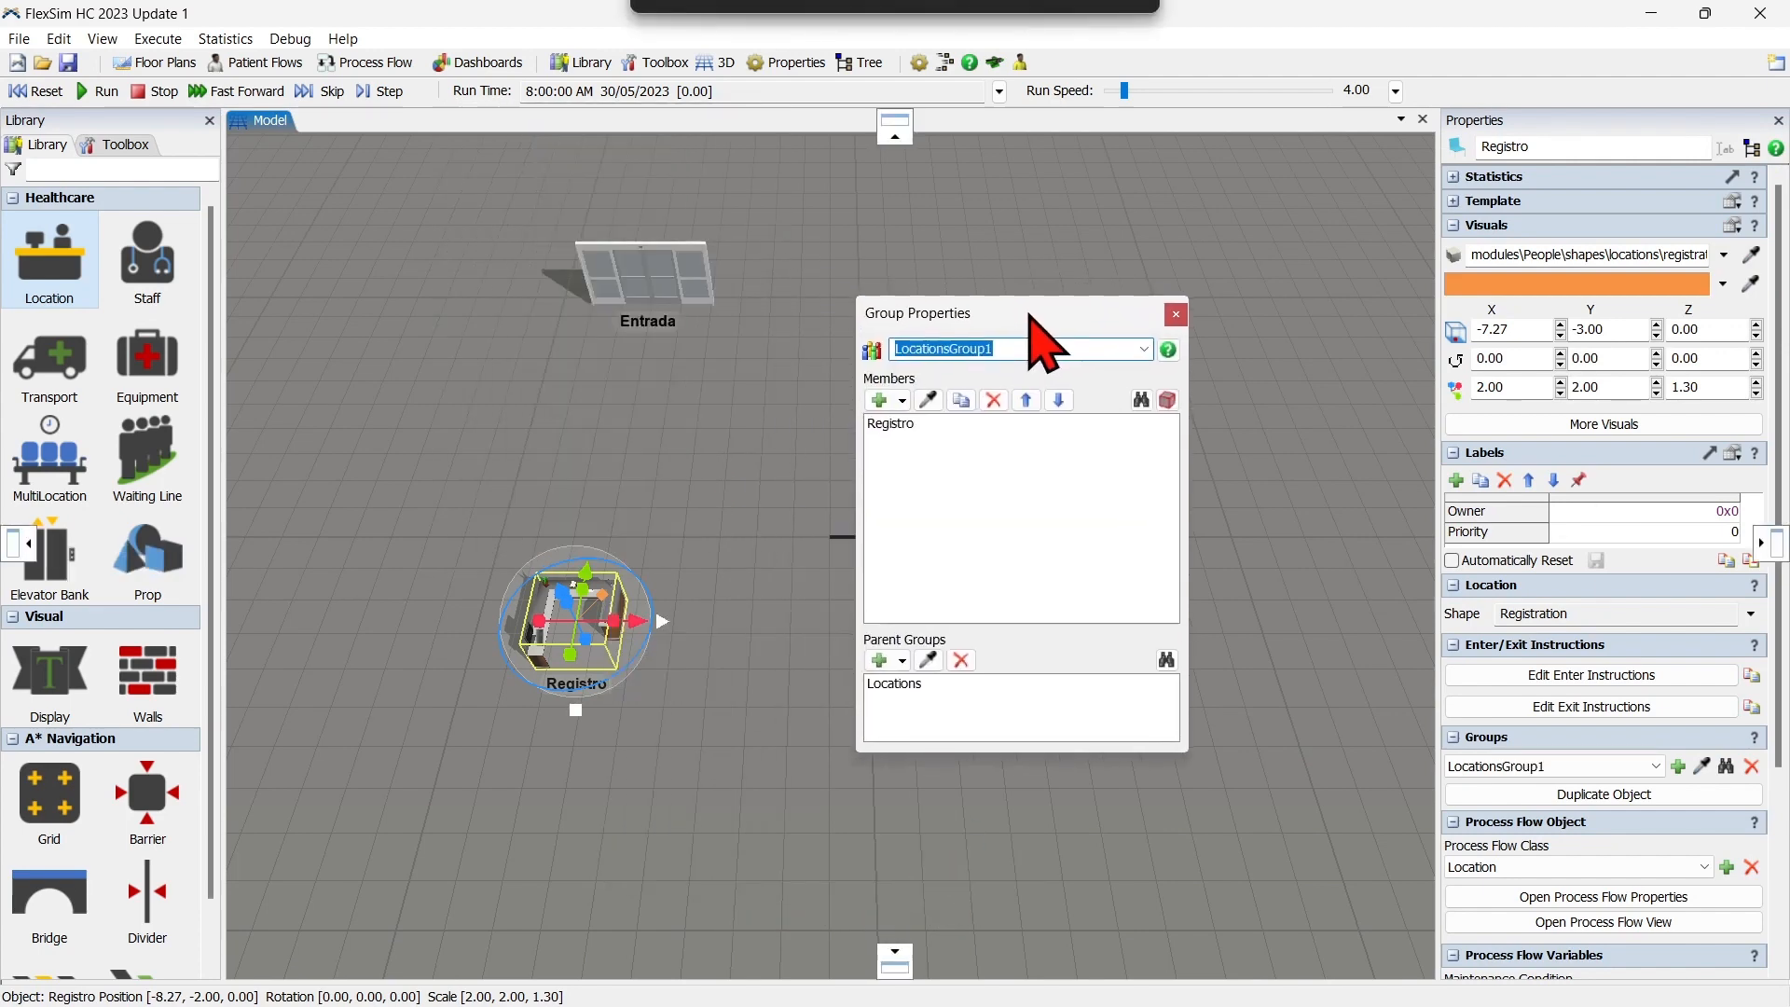
{"action": "type", "text": "Registros"}
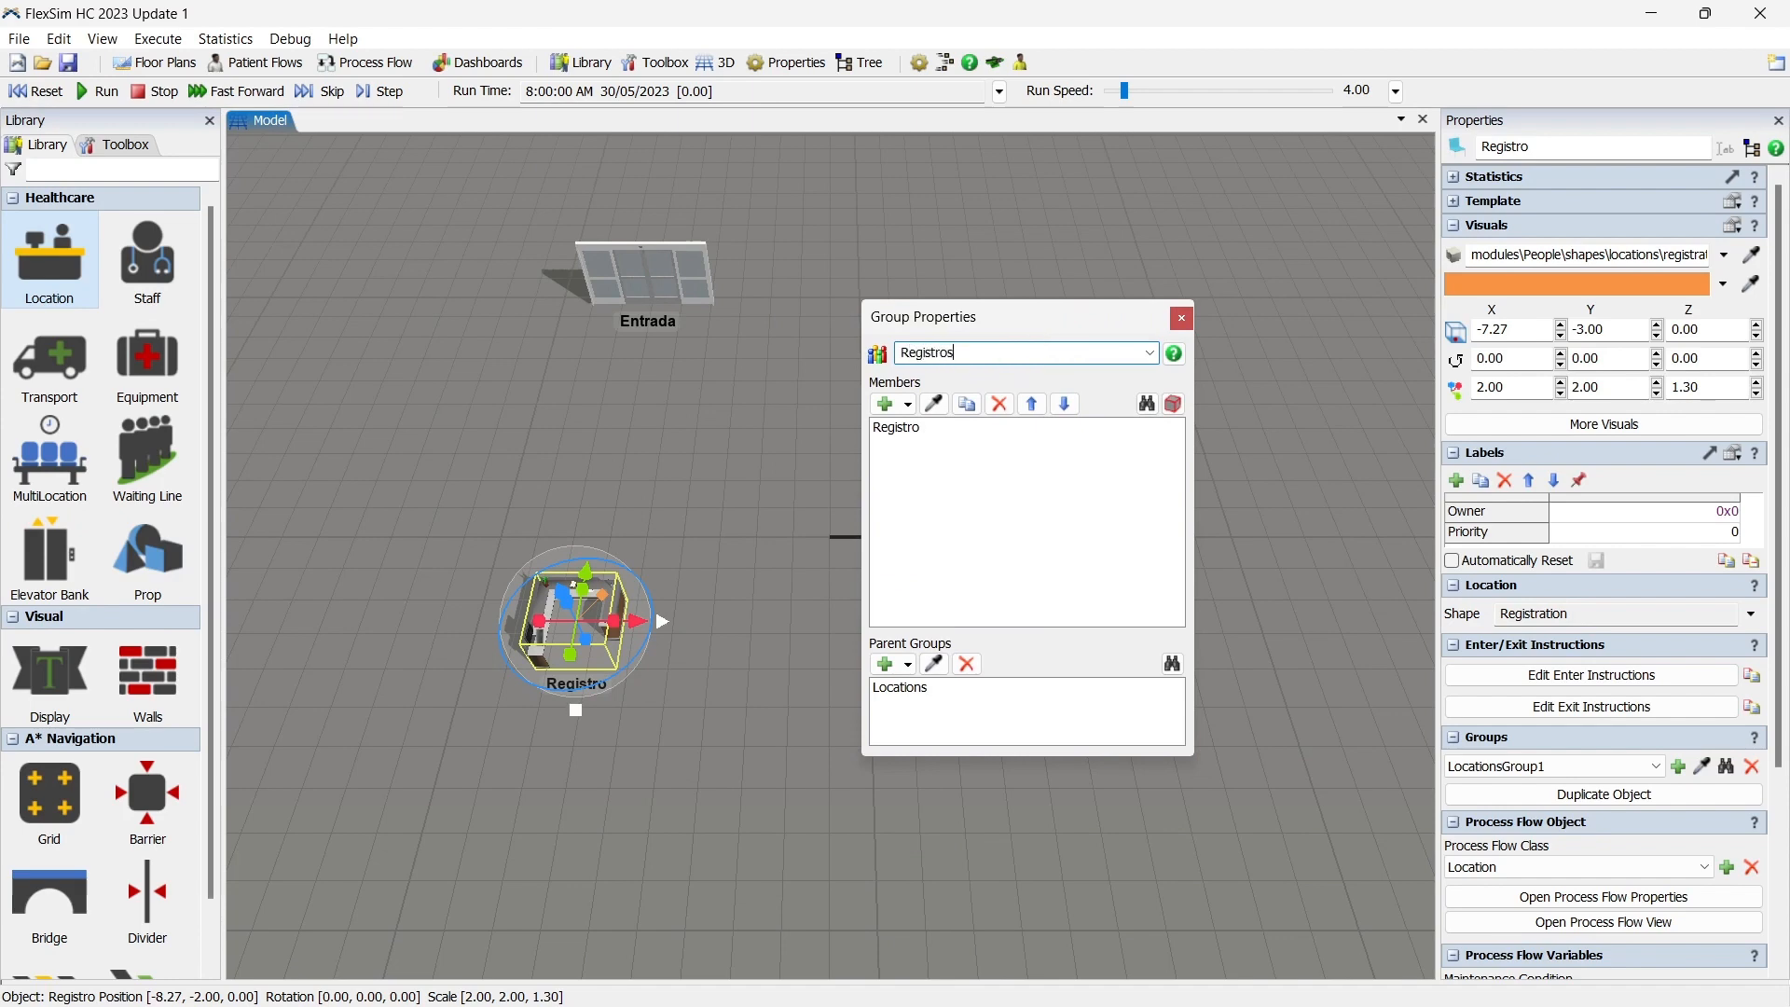
{"action": "left_click", "coordinate": [1181, 319]}
{"action": "left_click", "coordinate": [800, 510]}
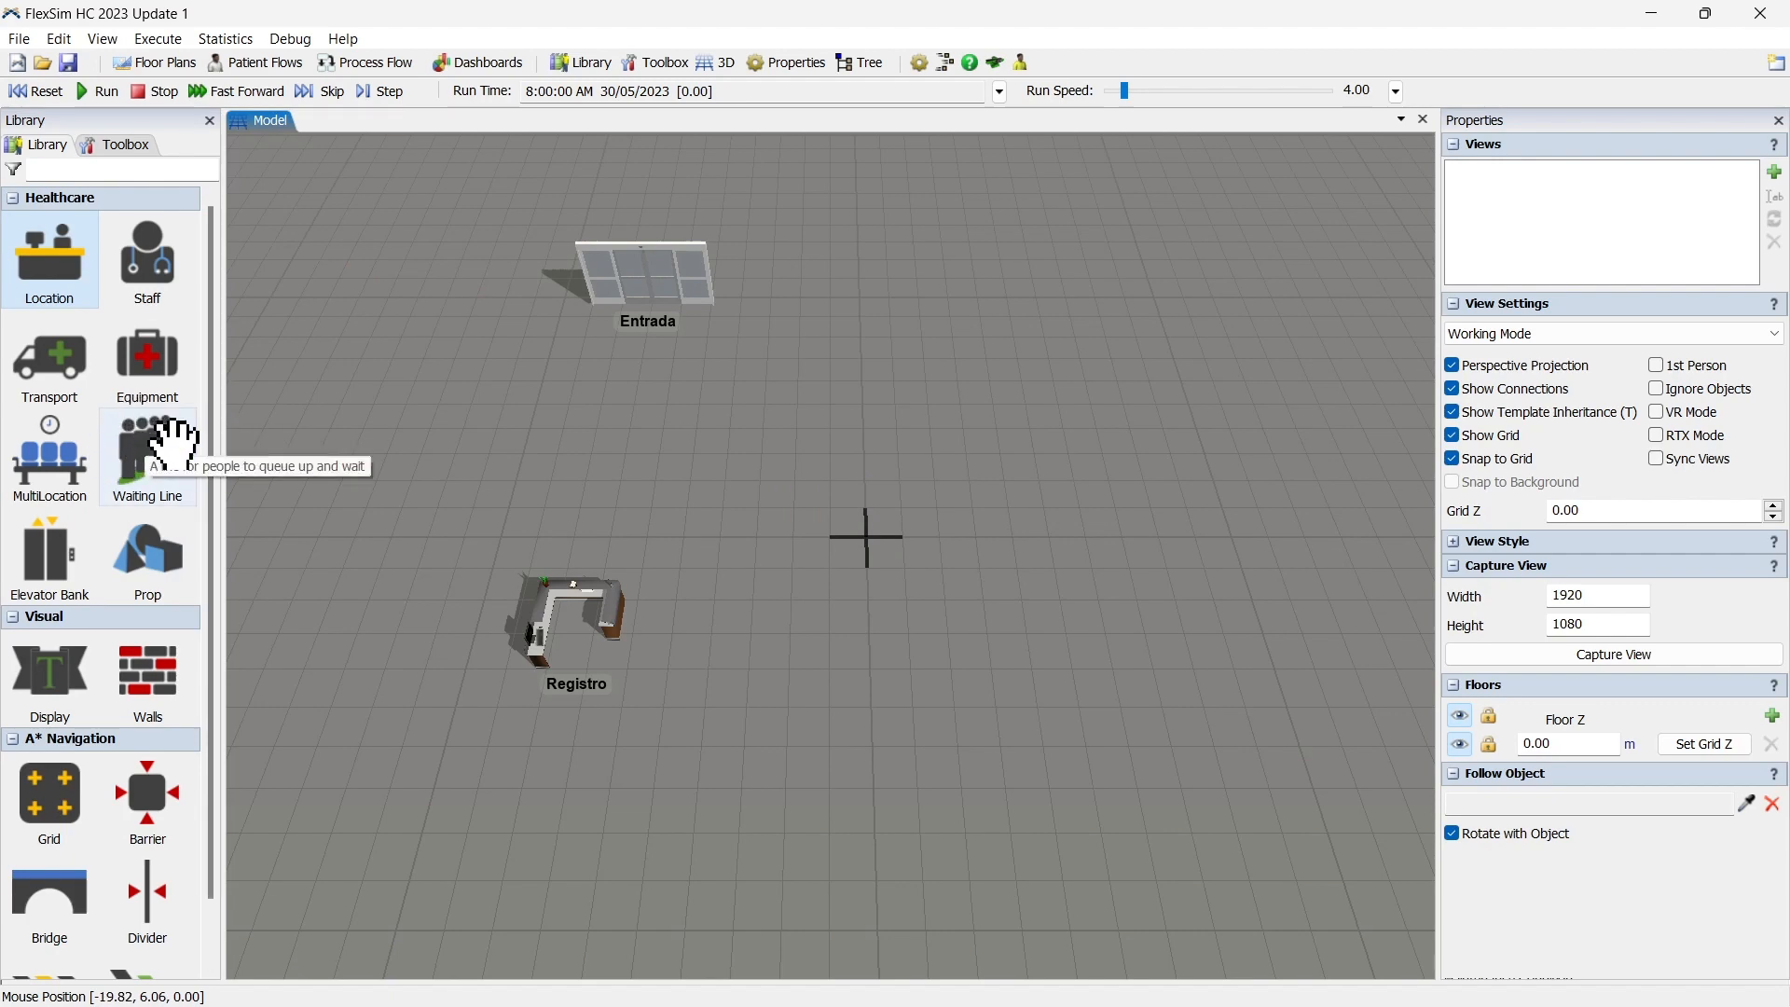
Place a Waiting Line between the entrance and the Registro desk and reshape it to lead straight to the desk.
{"action": "left_click_drag", "start_coordinate": [149, 445], "coordinate": [659, 486]}
{"action": "scroll", "coordinate": [739, 512], "scroll_direction": "up", "scroll_amount": 5}
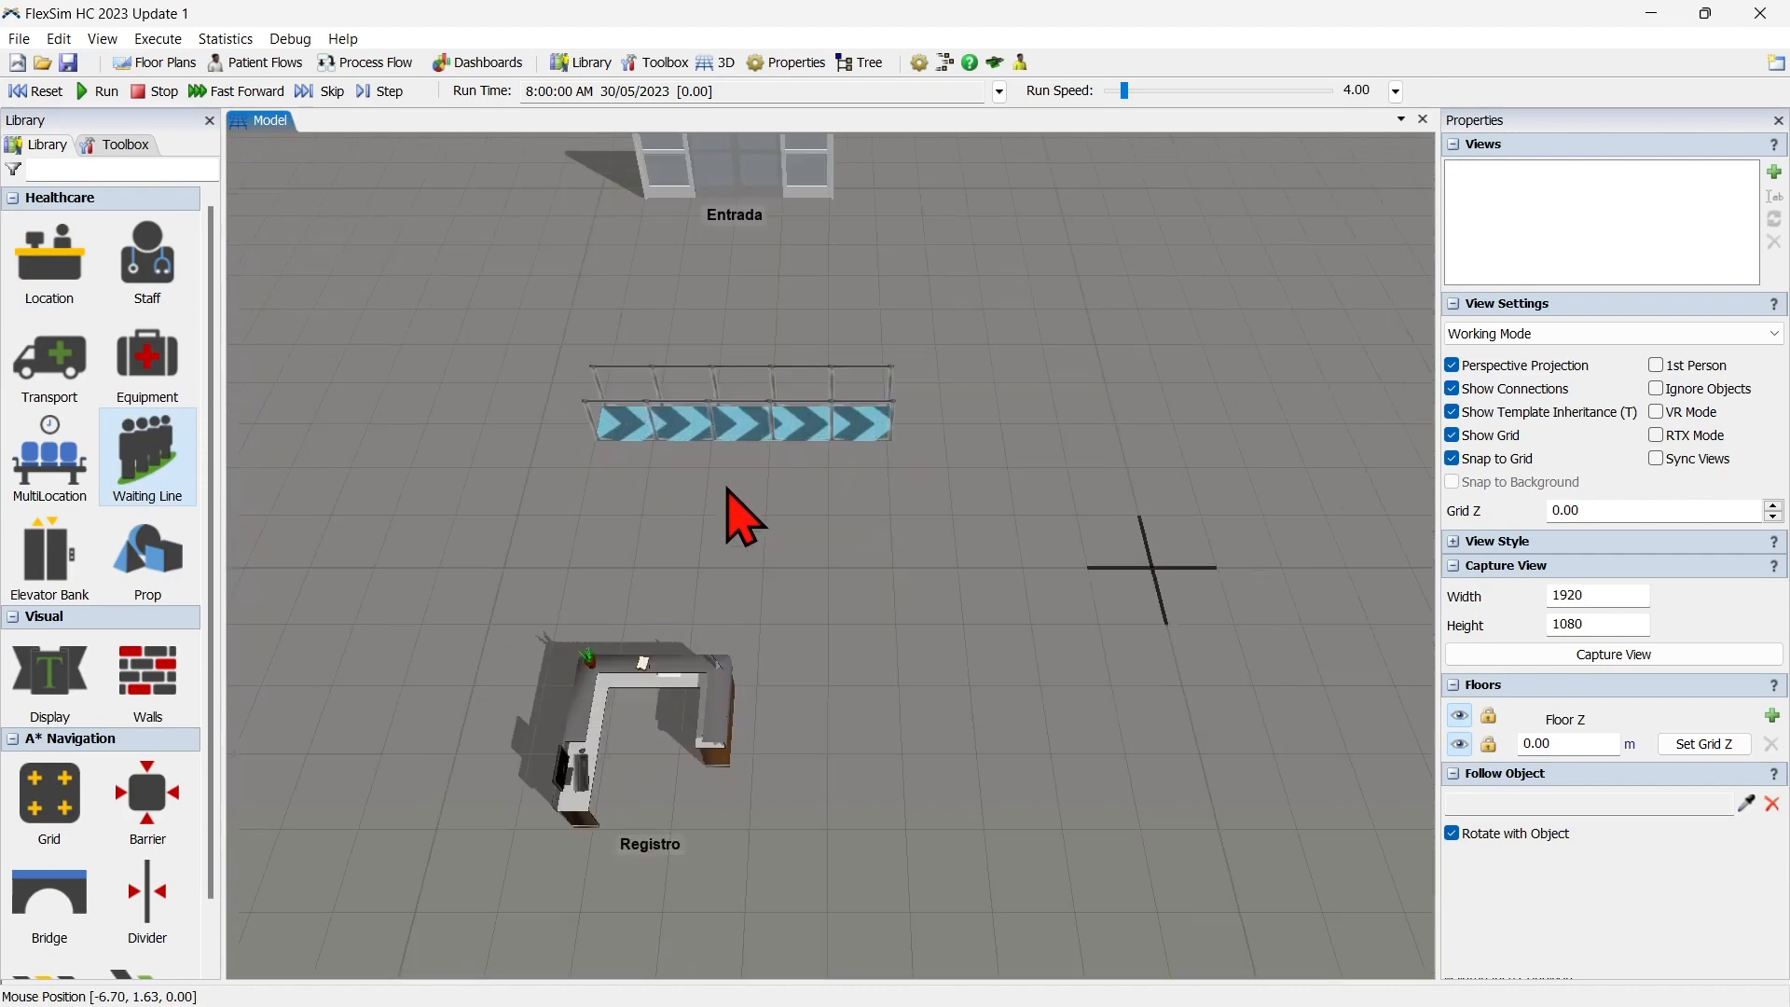
{"action": "scroll", "coordinate": [750, 495], "scroll_direction": "down", "scroll_amount": 3}
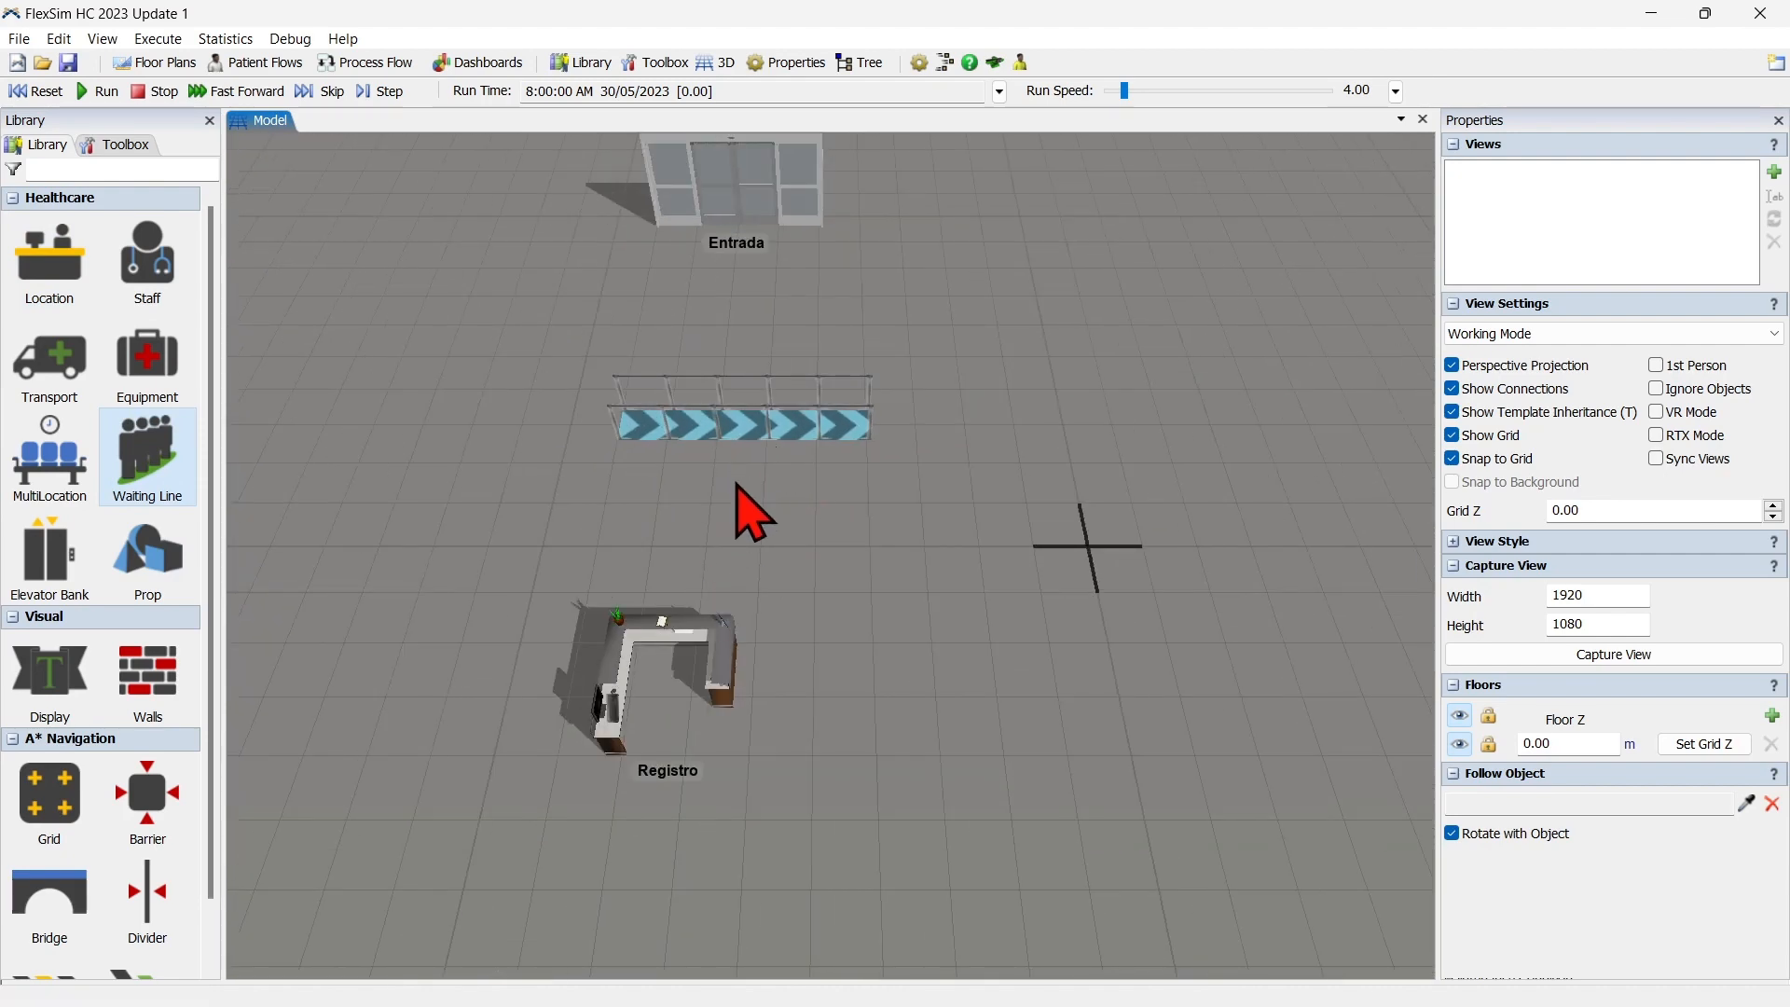
{"action": "left_click", "coordinate": [797, 430]}
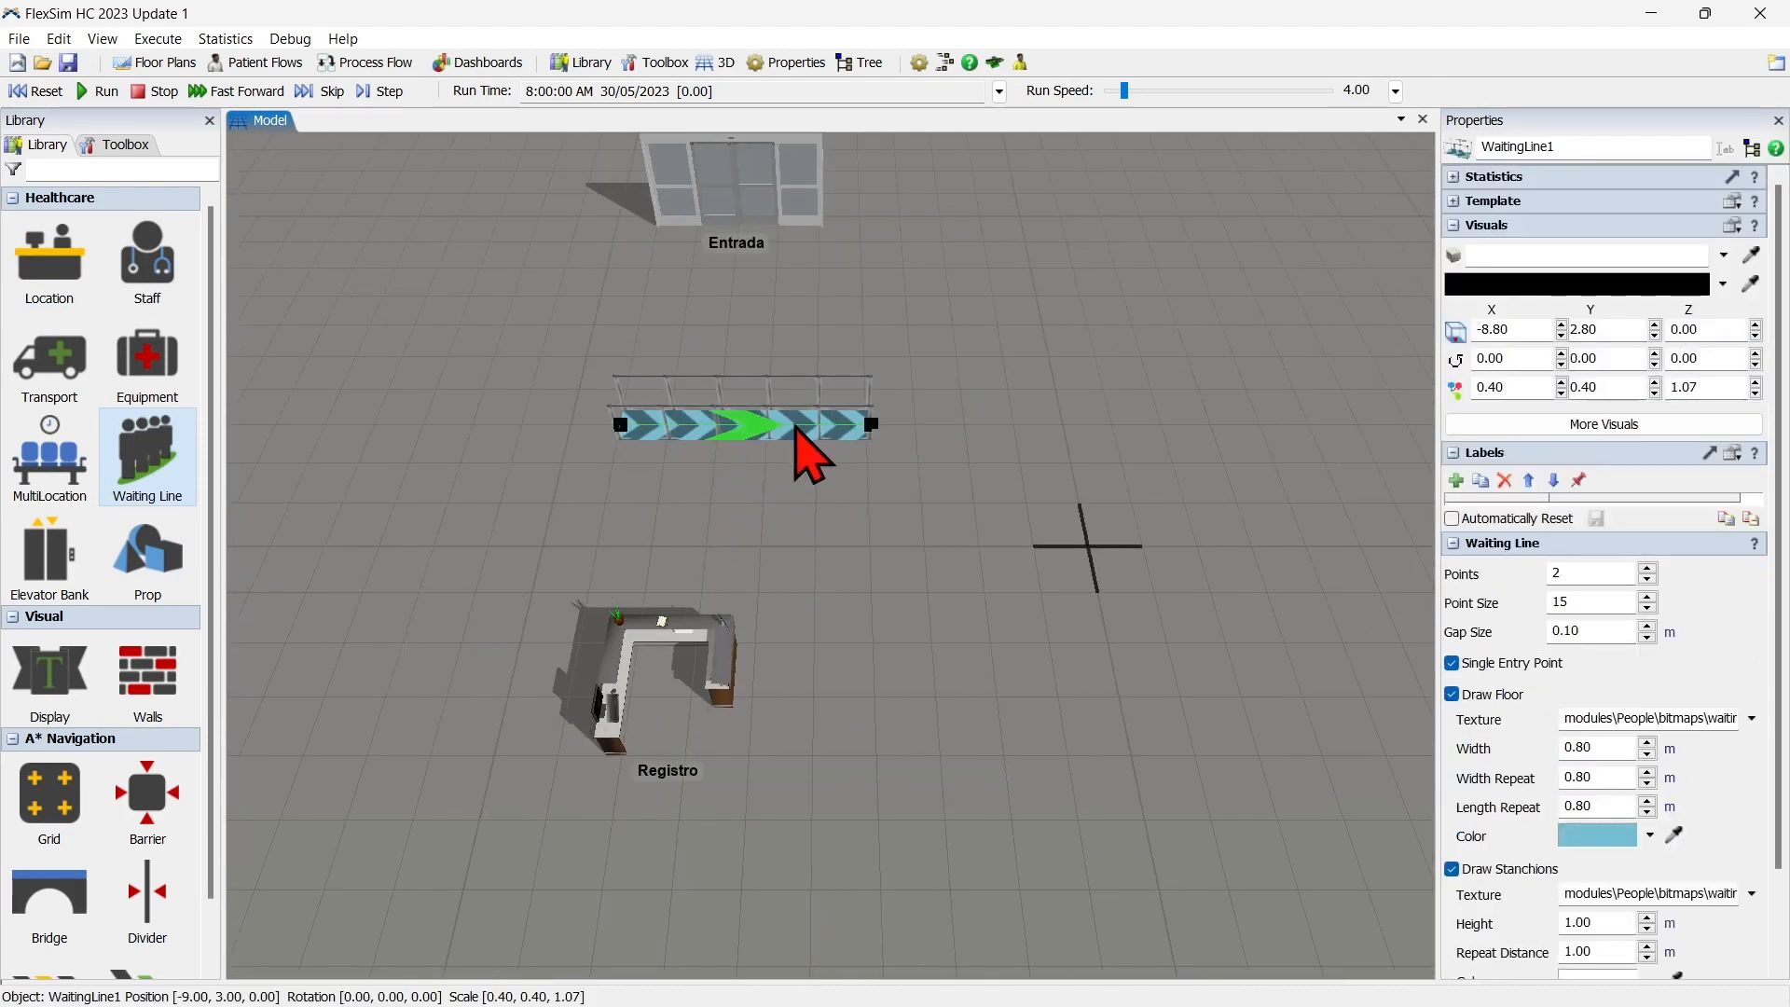
{"action": "left_click_drag", "start_coordinate": [867, 419], "coordinate": [688, 421]}
{"action": "left_click", "coordinate": [851, 498]}
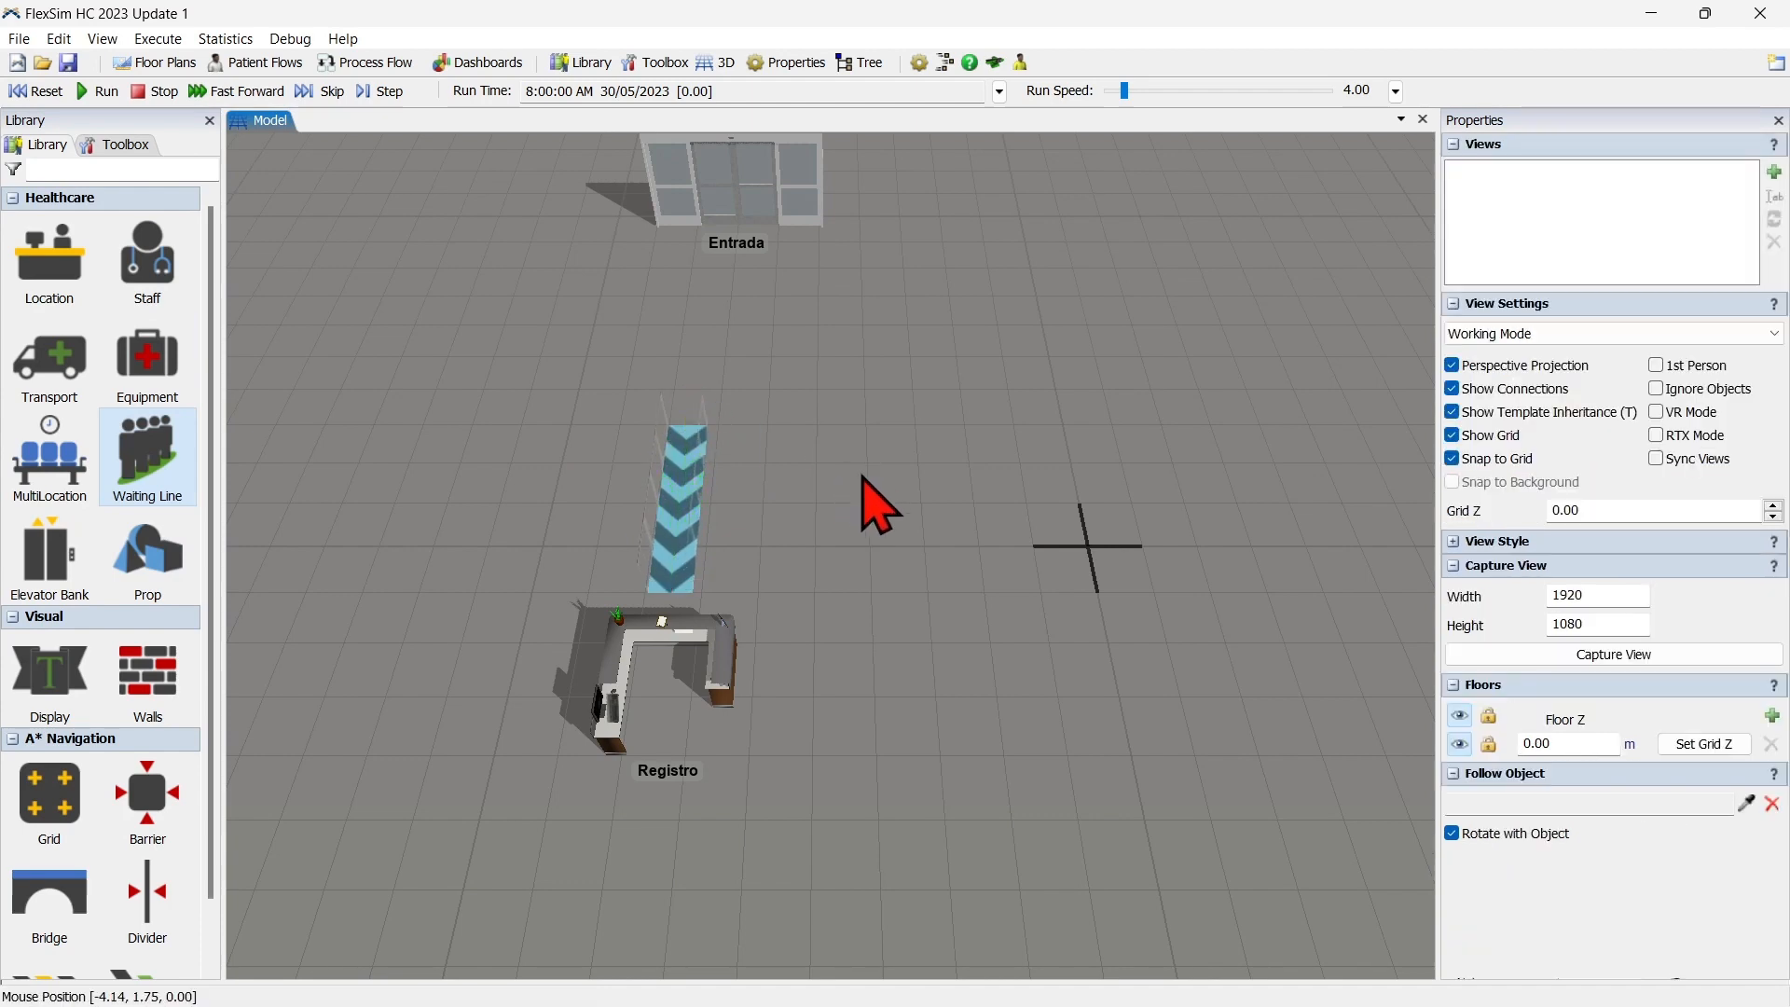
Place a Clerk inside the Registro desk at about X -7.37, Y -3.29 and rotate her 90 degrees about Z.
{"action": "left_click_drag", "start_coordinate": [466, 461], "coordinate": [393, 444]}
{"action": "scroll", "coordinate": [441, 440], "scroll_direction": "down", "scroll_amount": 2}
{"action": "left_click", "coordinate": [147, 266]}
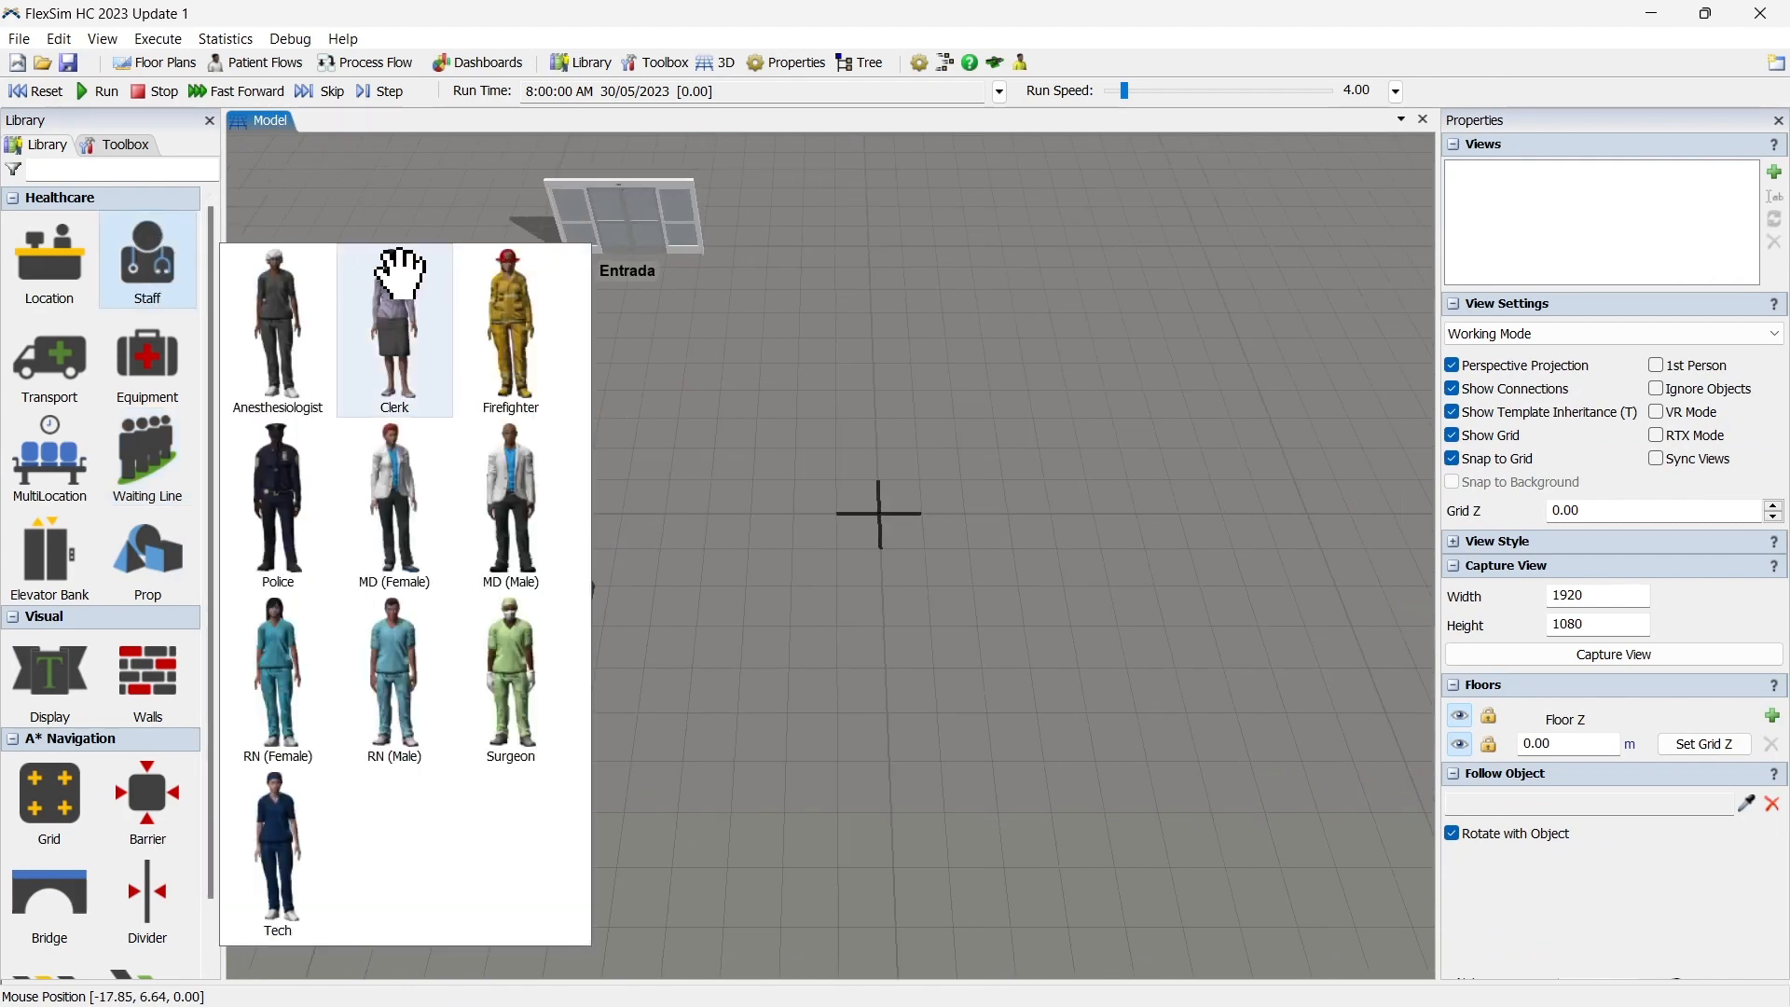
{"action": "left_click_drag", "start_coordinate": [395, 289], "coordinate": [685, 685]}
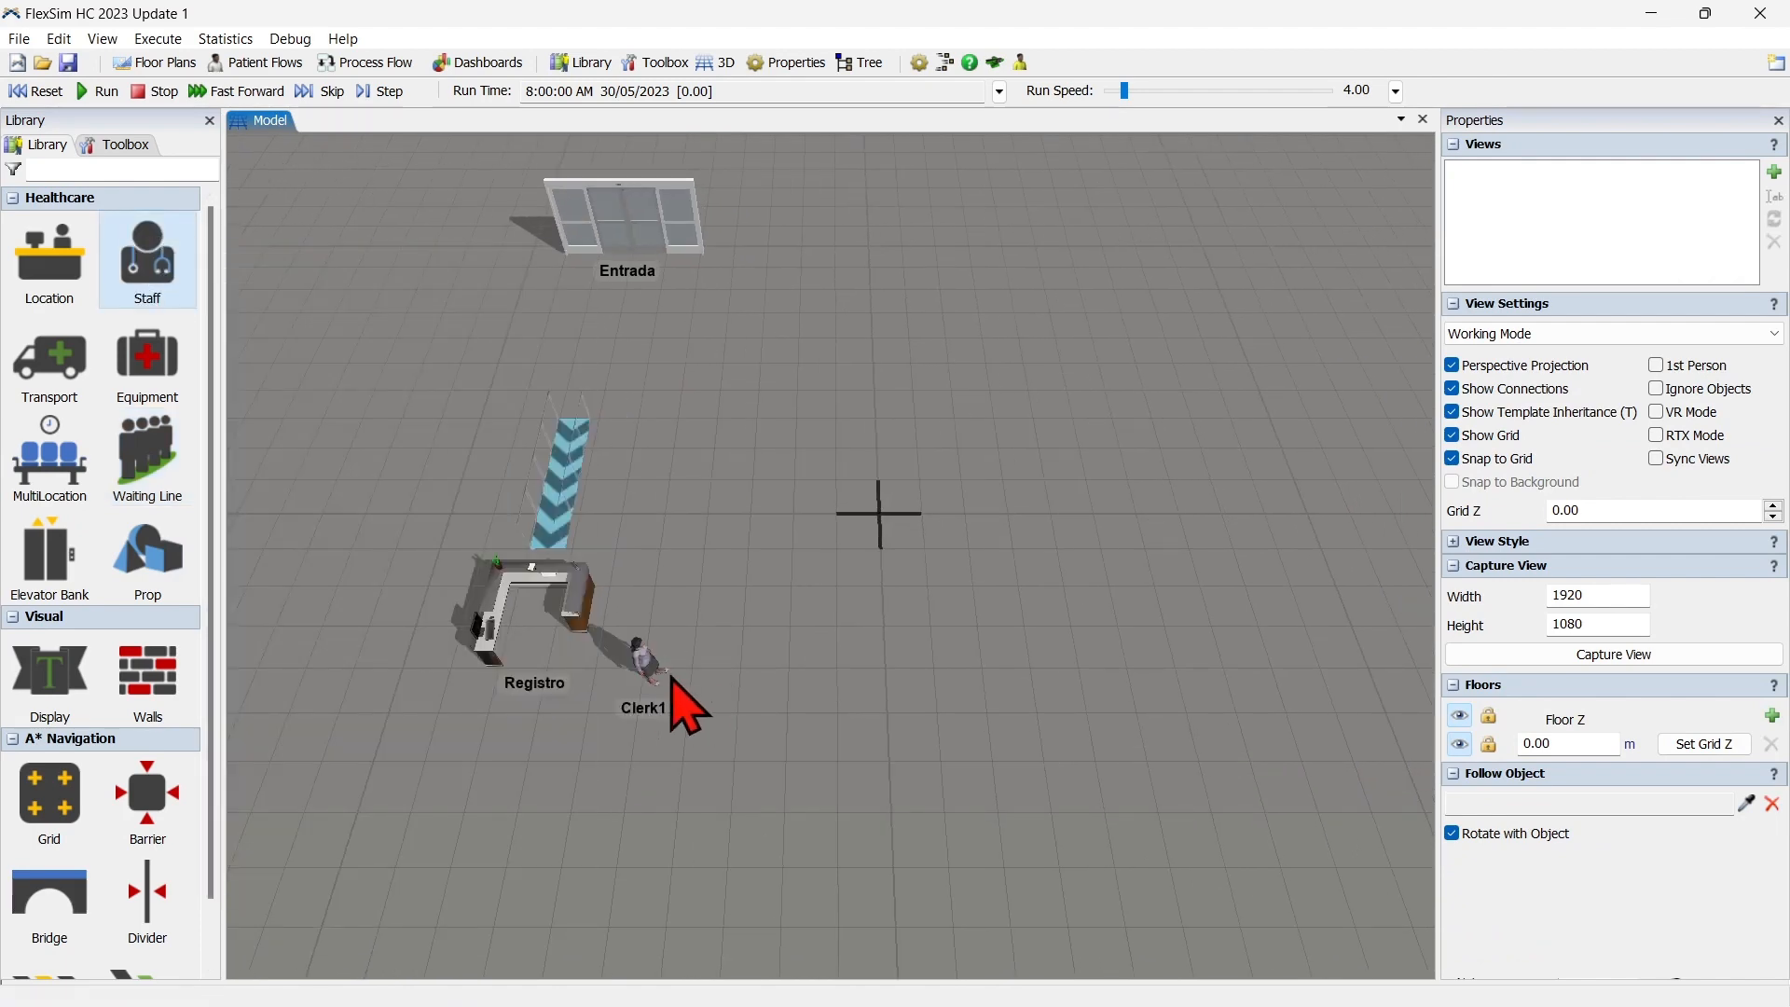
{"action": "left_click_drag", "start_coordinate": [529, 629], "coordinate": [528, 630]}
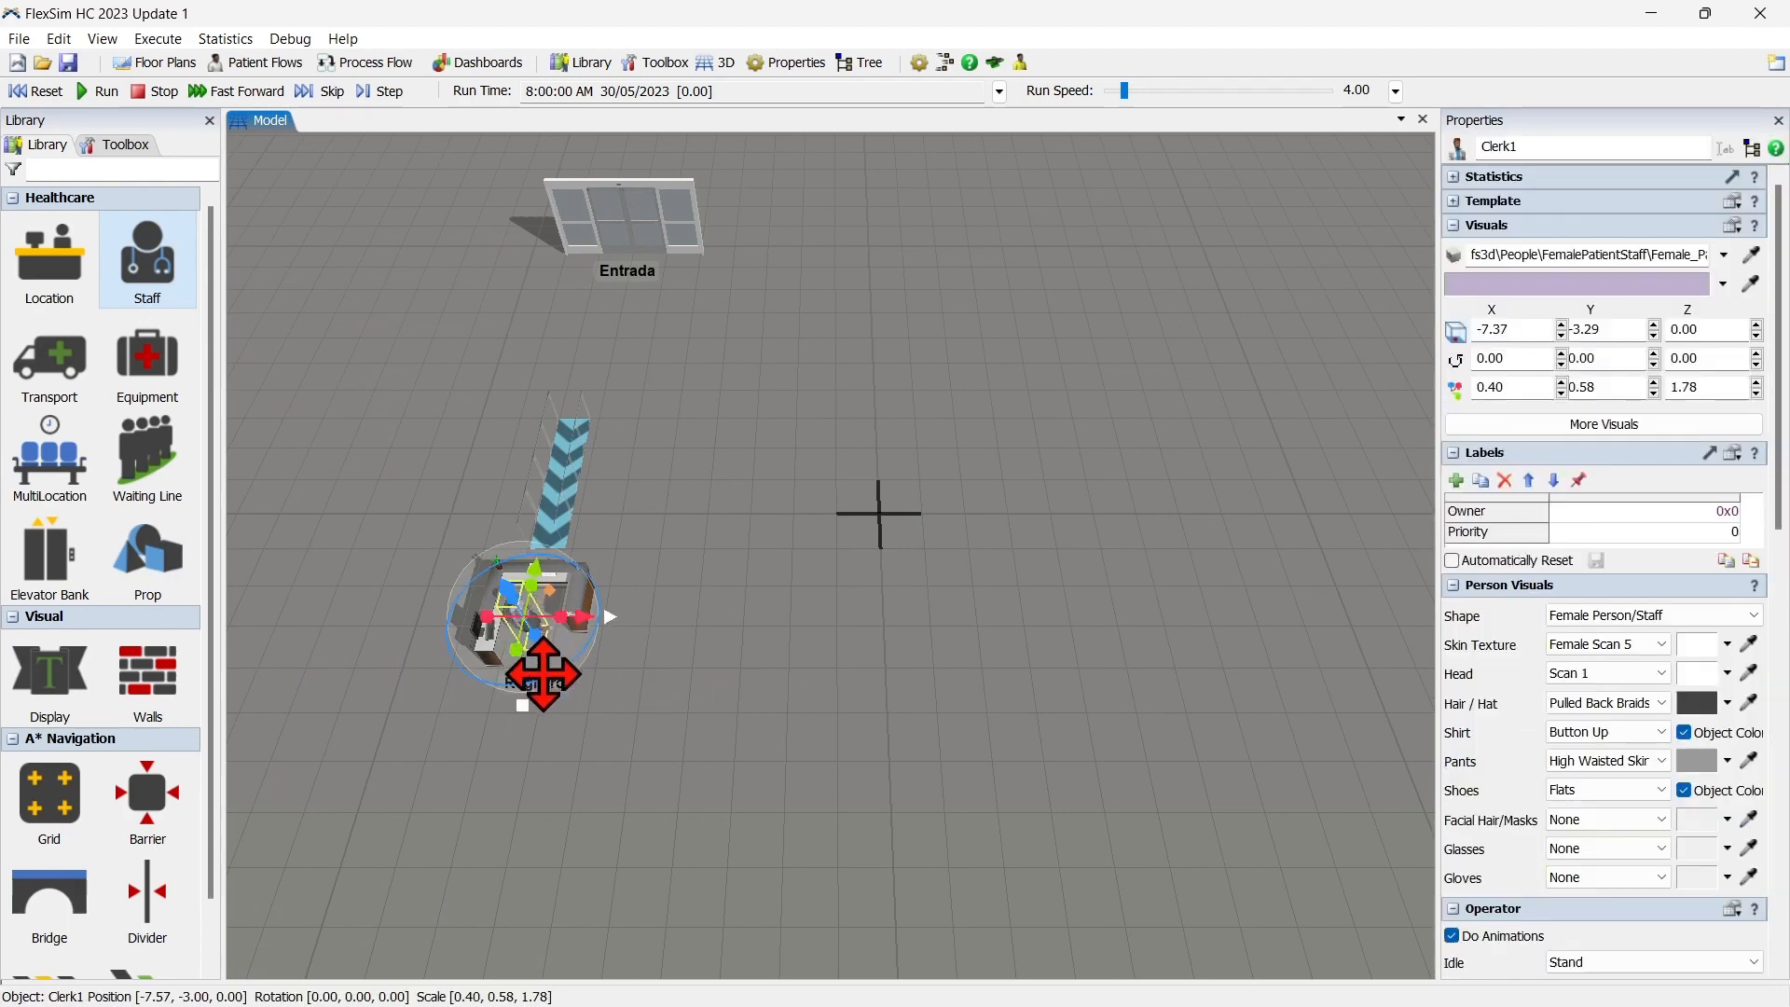
{"action": "right_click_drag", "start_coordinate": [543, 673], "coordinate": [601, 583]}
Rename the clerk at the Registro desk as Recepcionista.
{"action": "double_click", "coordinate": [1590, 146]}
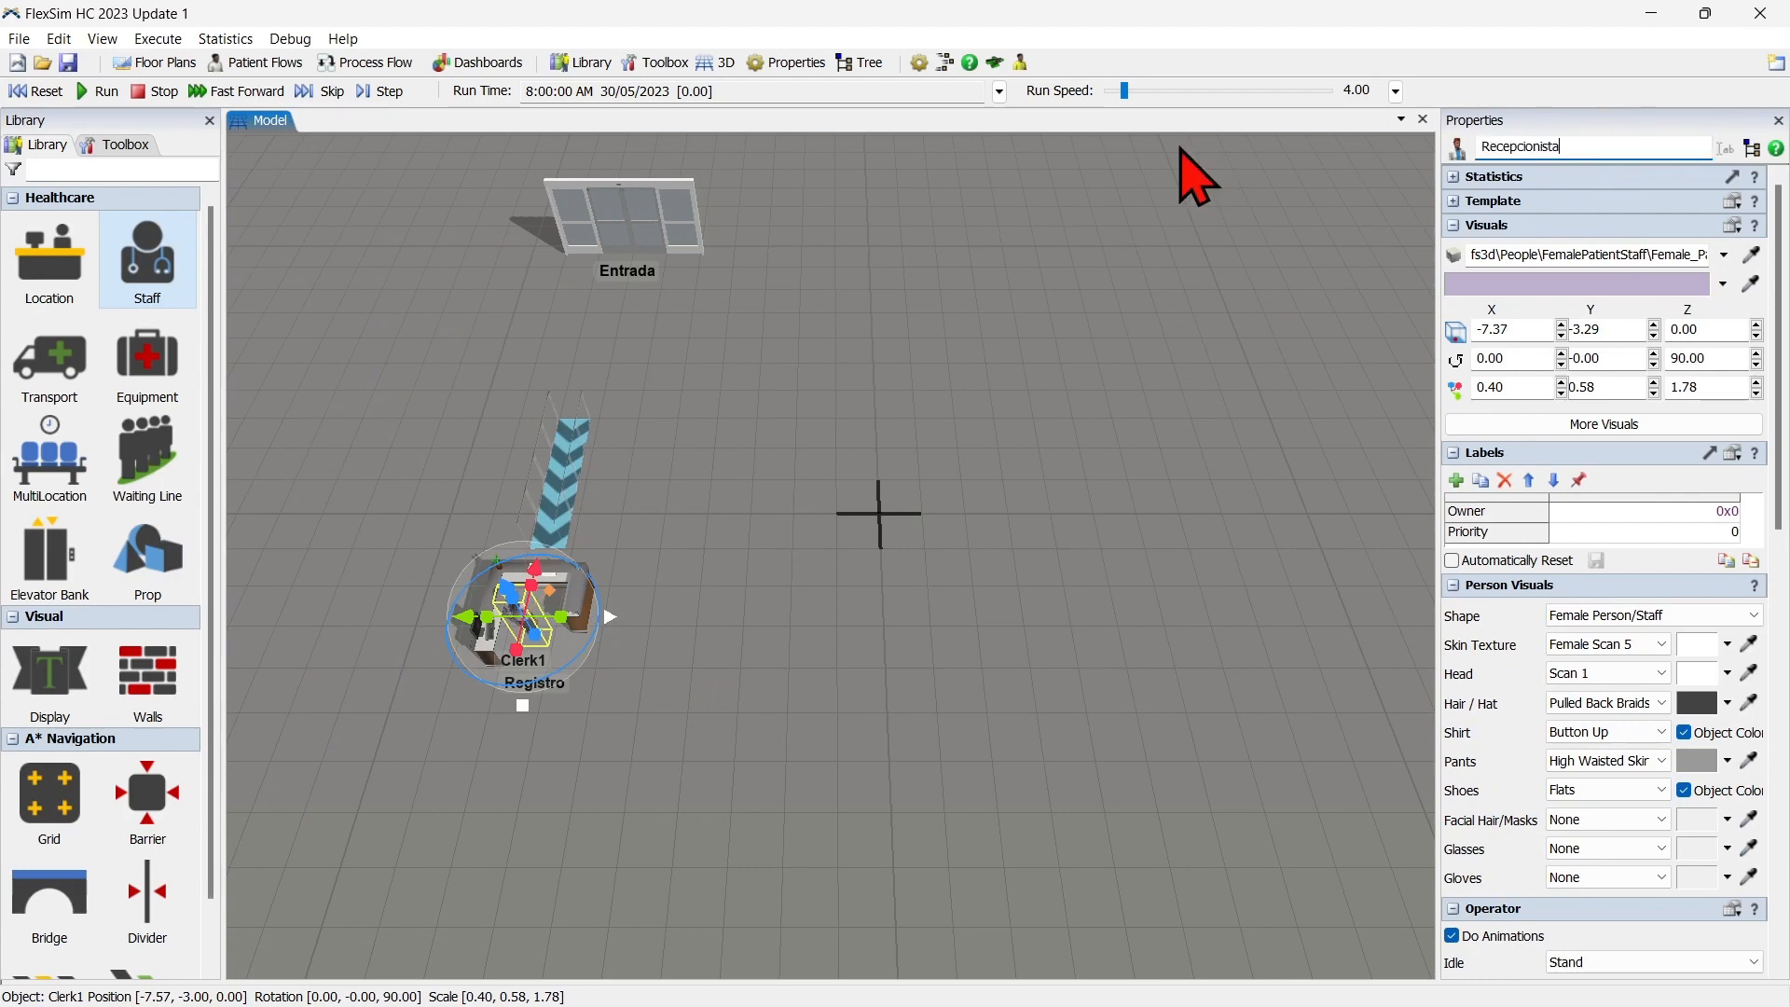
{"action": "left_click", "coordinate": [567, 488]}
{"action": "left_click", "coordinate": [679, 651]}
Add the Recepcionista to a new staff group named Recepcionistas.
{"action": "scroll", "coordinate": [679, 651], "scroll_direction": "up", "scroll_amount": 2}
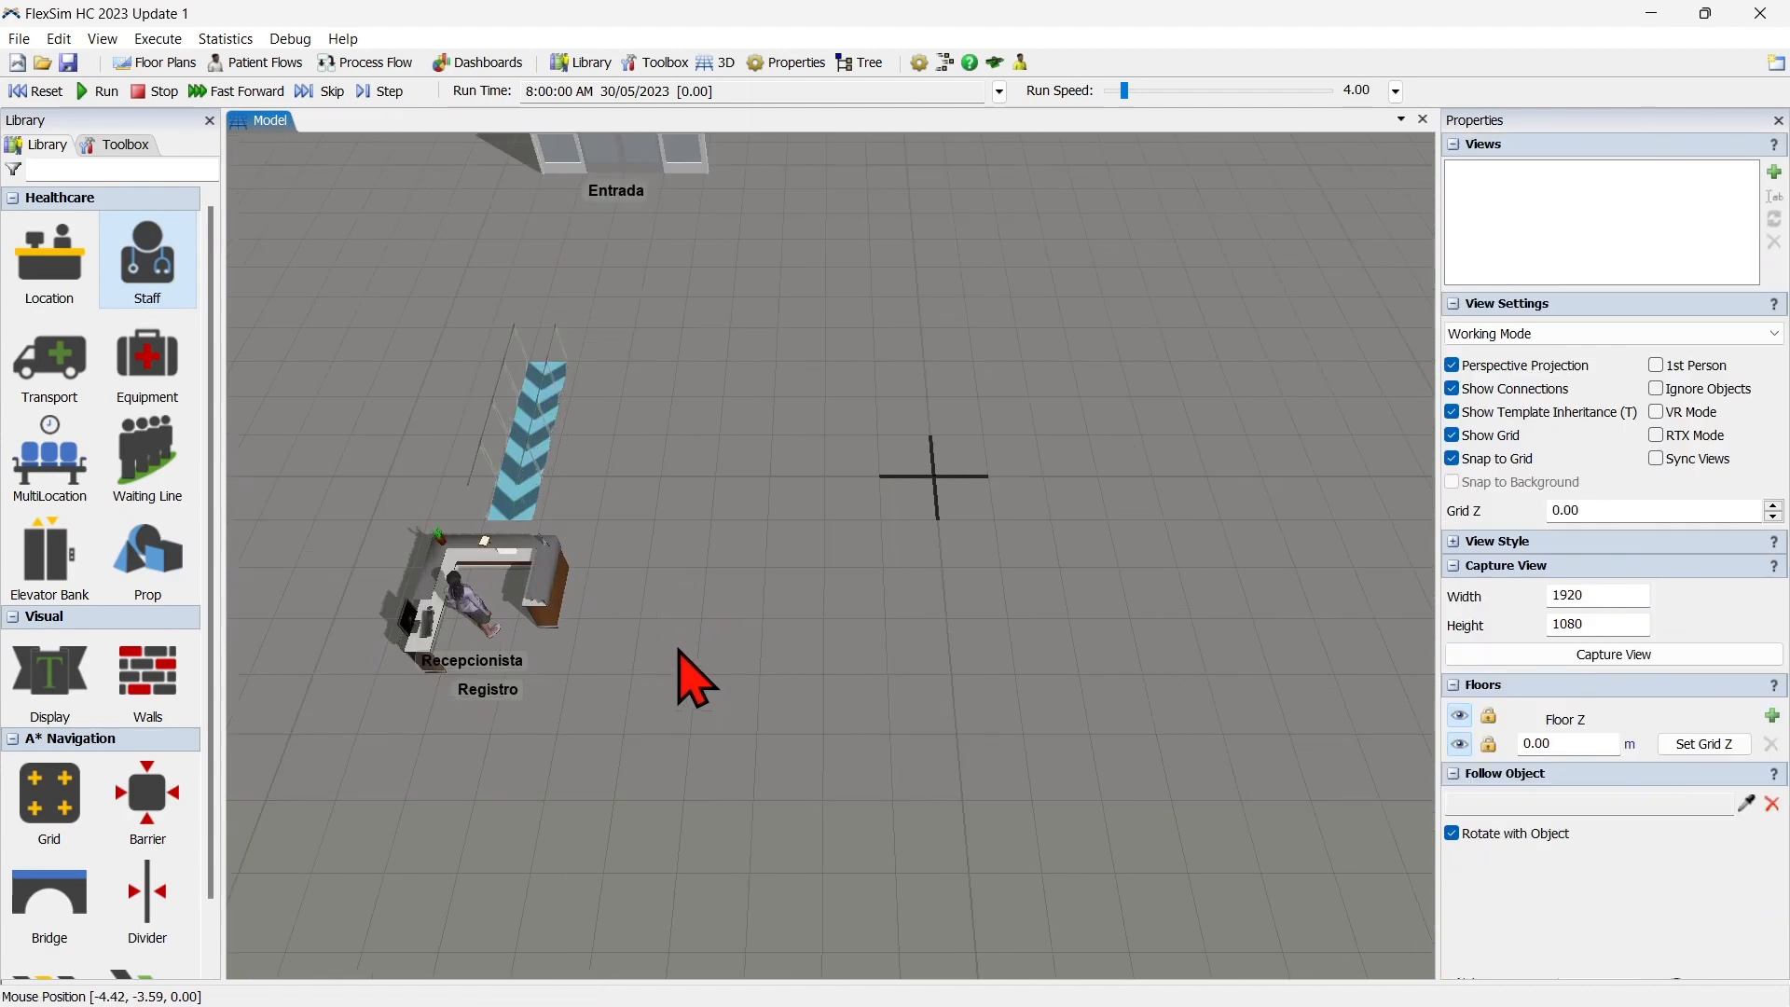
{"action": "scroll", "coordinate": [695, 676], "scroll_direction": "up", "scroll_amount": 2}
{"action": "left_click", "coordinate": [568, 540]}
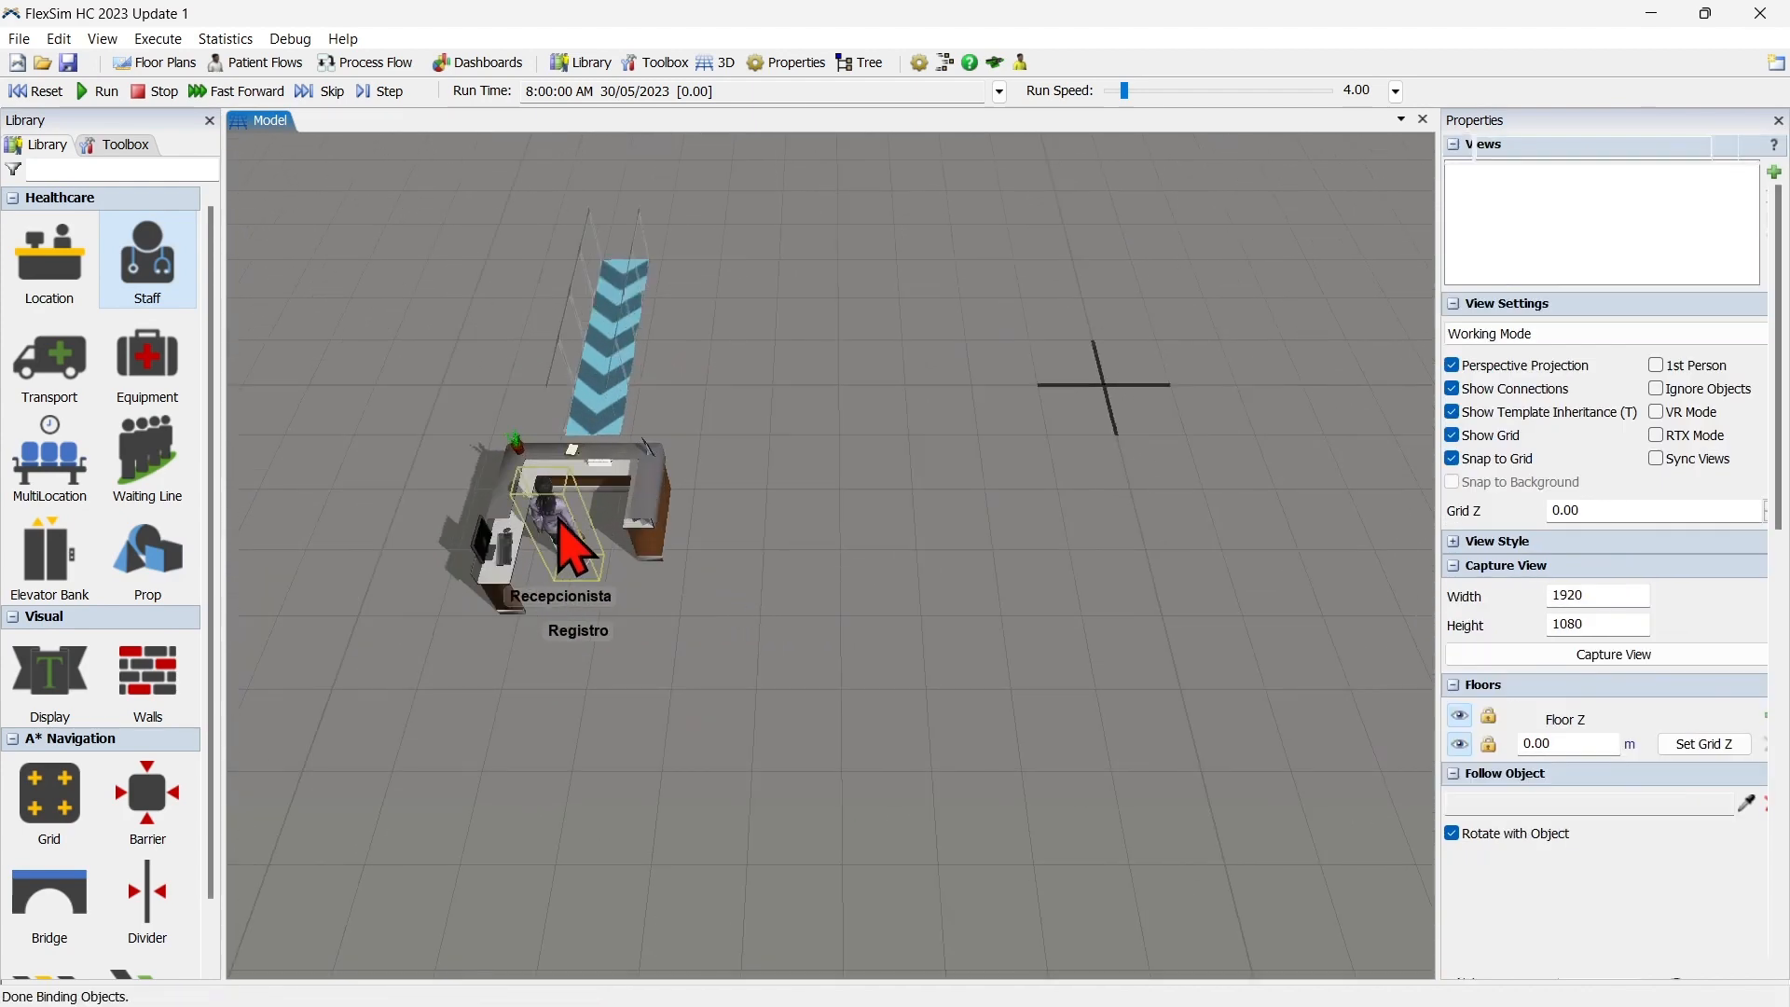
{"action": "right_click", "coordinate": [558, 526]}
{"action": "mouse_move", "coordinate": [691, 778]}
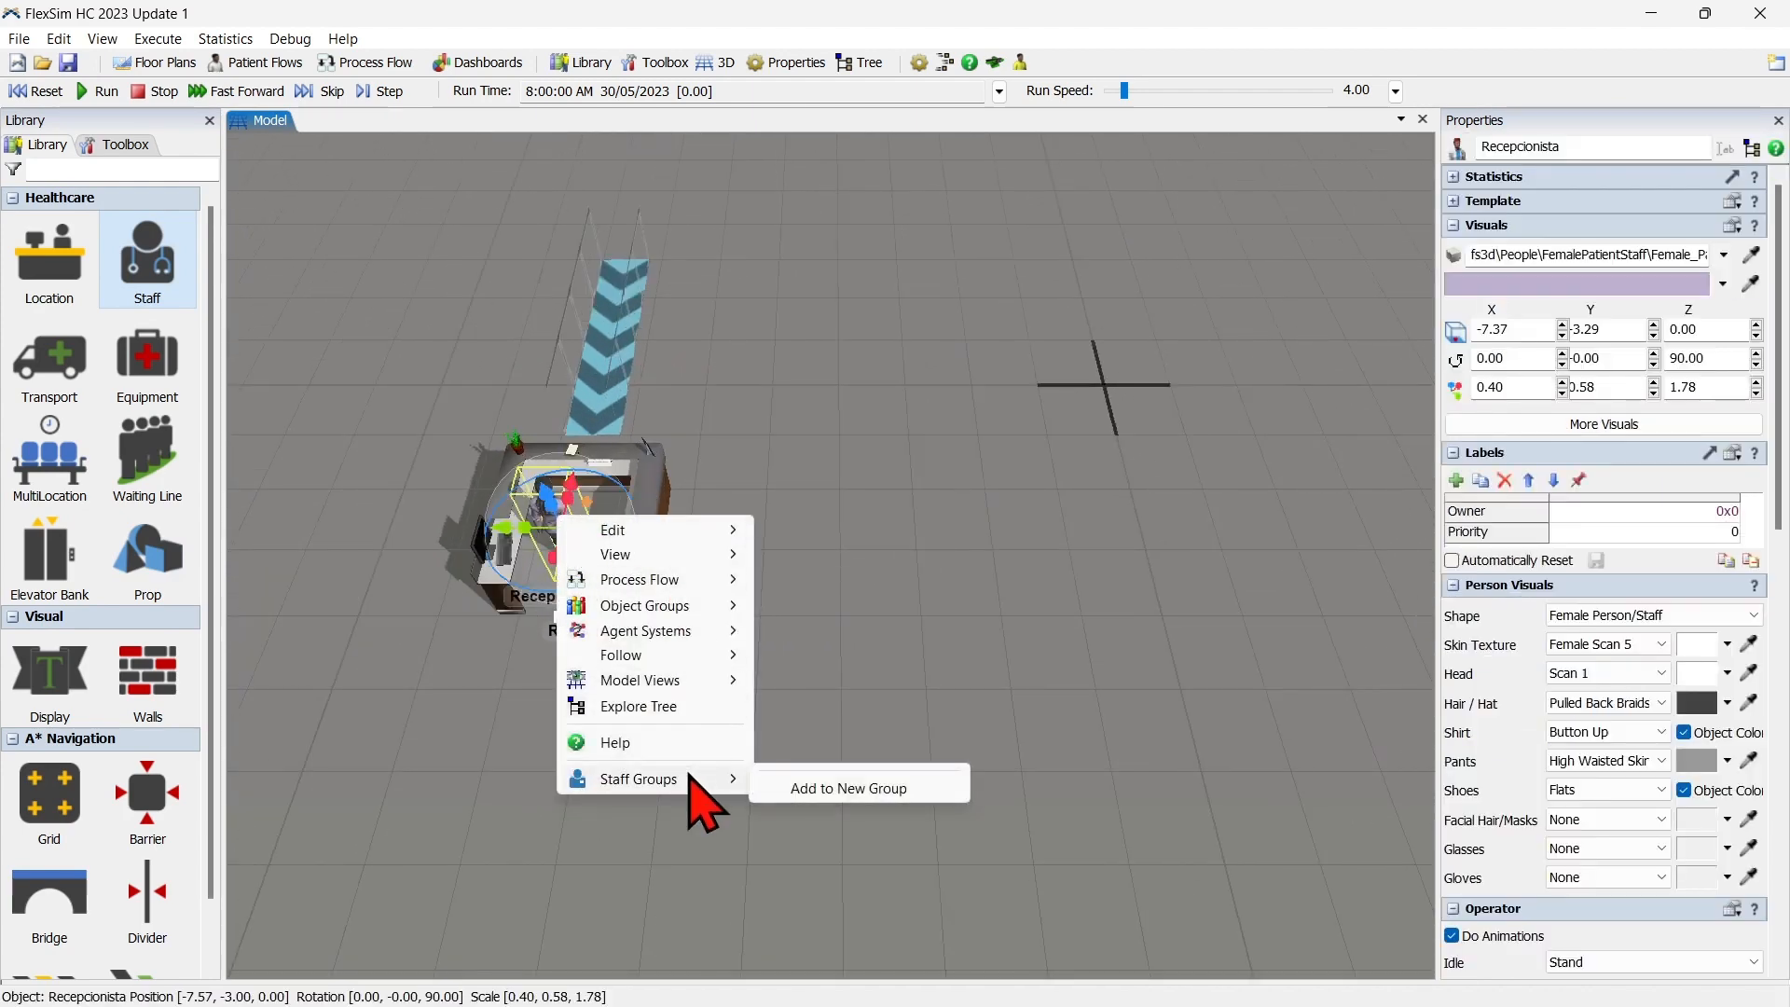
{"action": "left_click", "coordinate": [858, 790]}
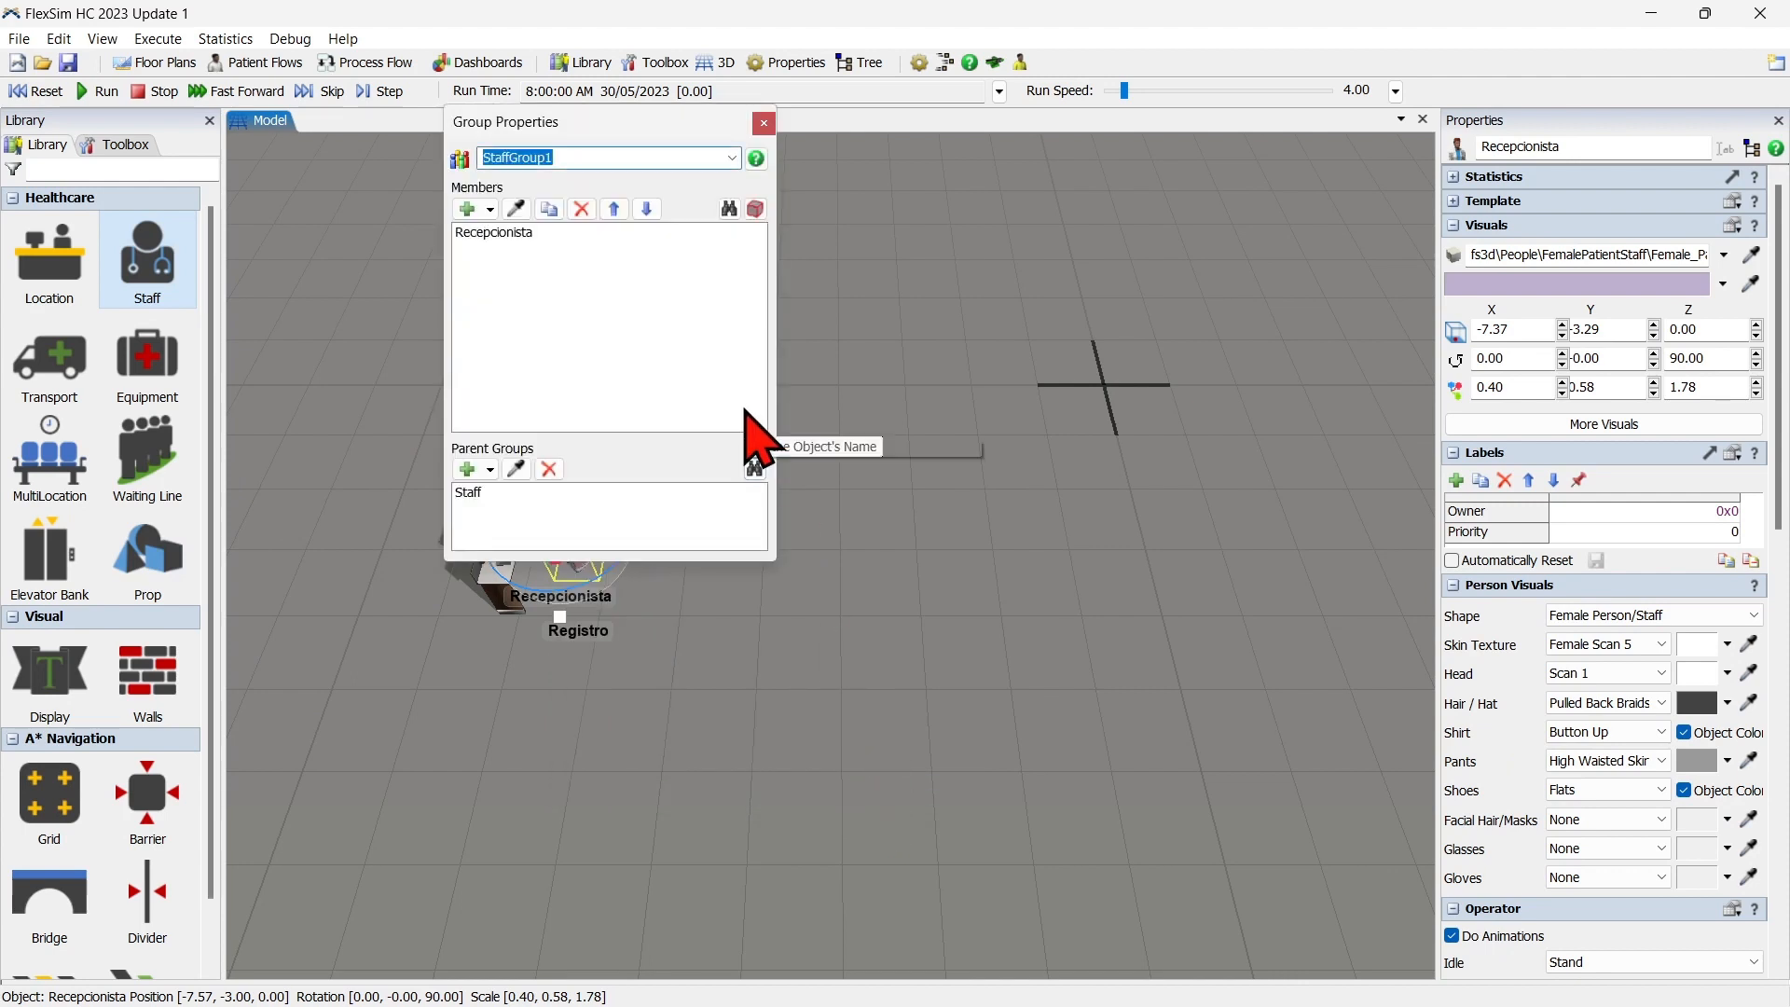
{"action": "type", "text": "Recepcionist"}
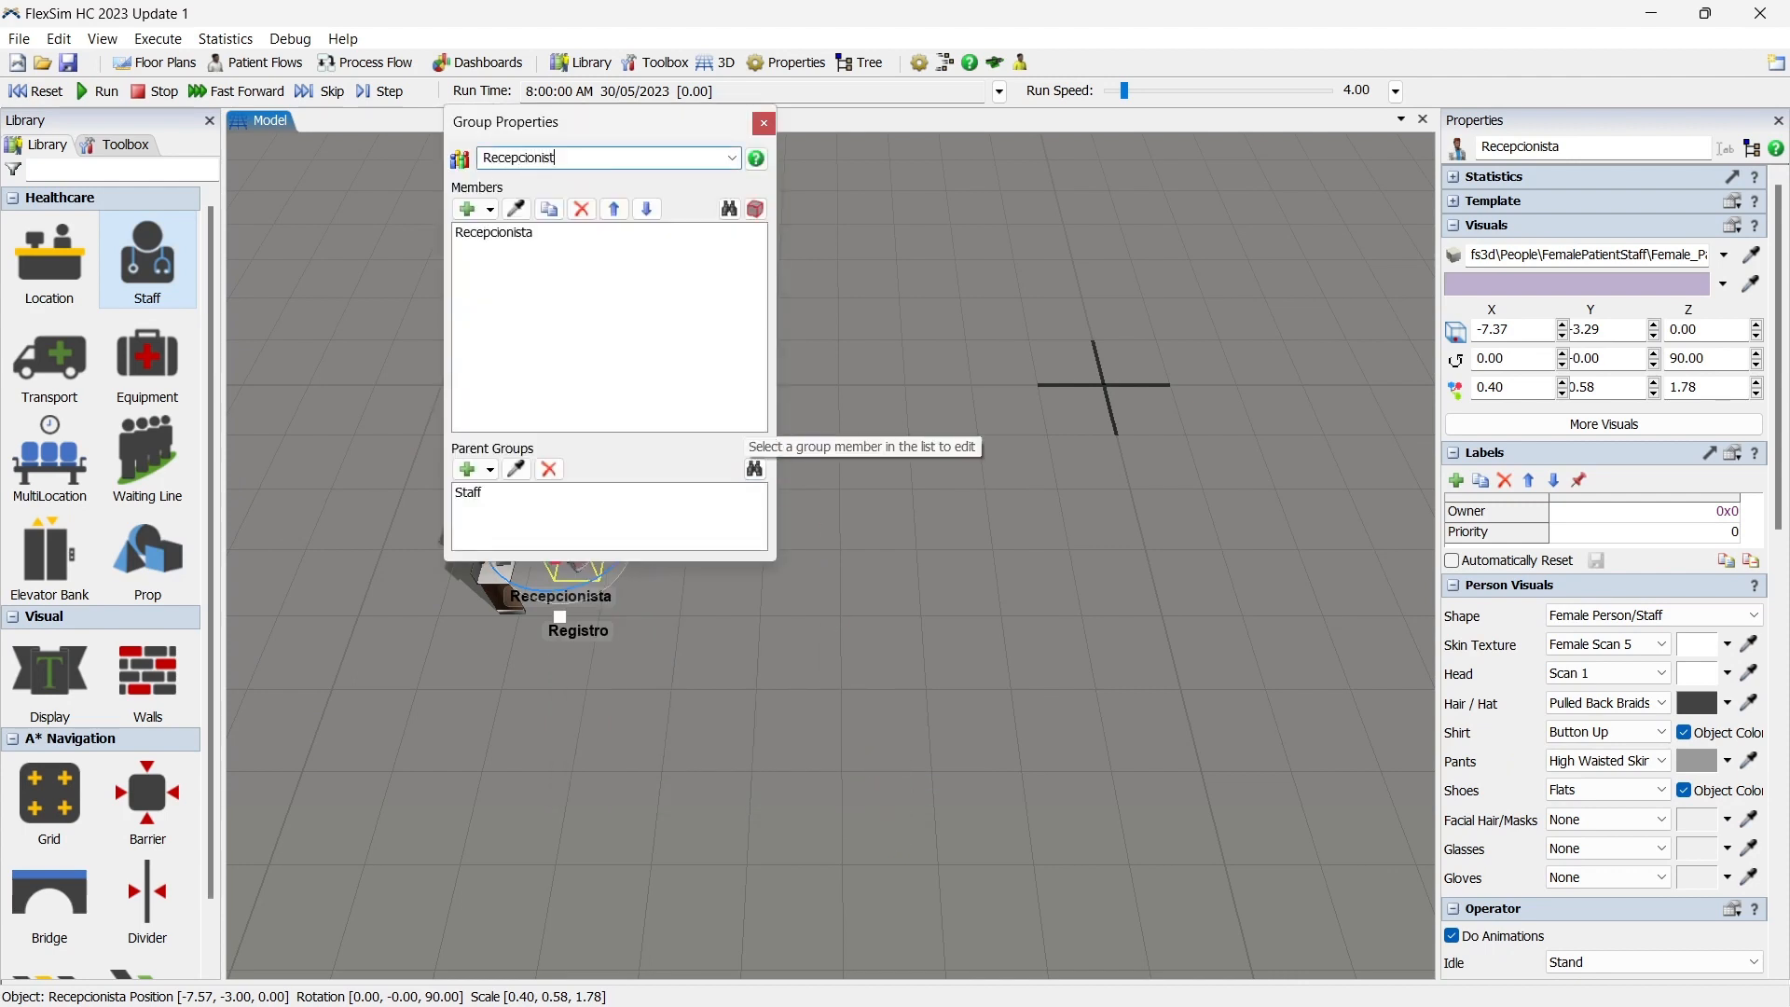
{"action": "type", "text": "as"}
{"action": "left_click", "coordinate": [763, 122]}
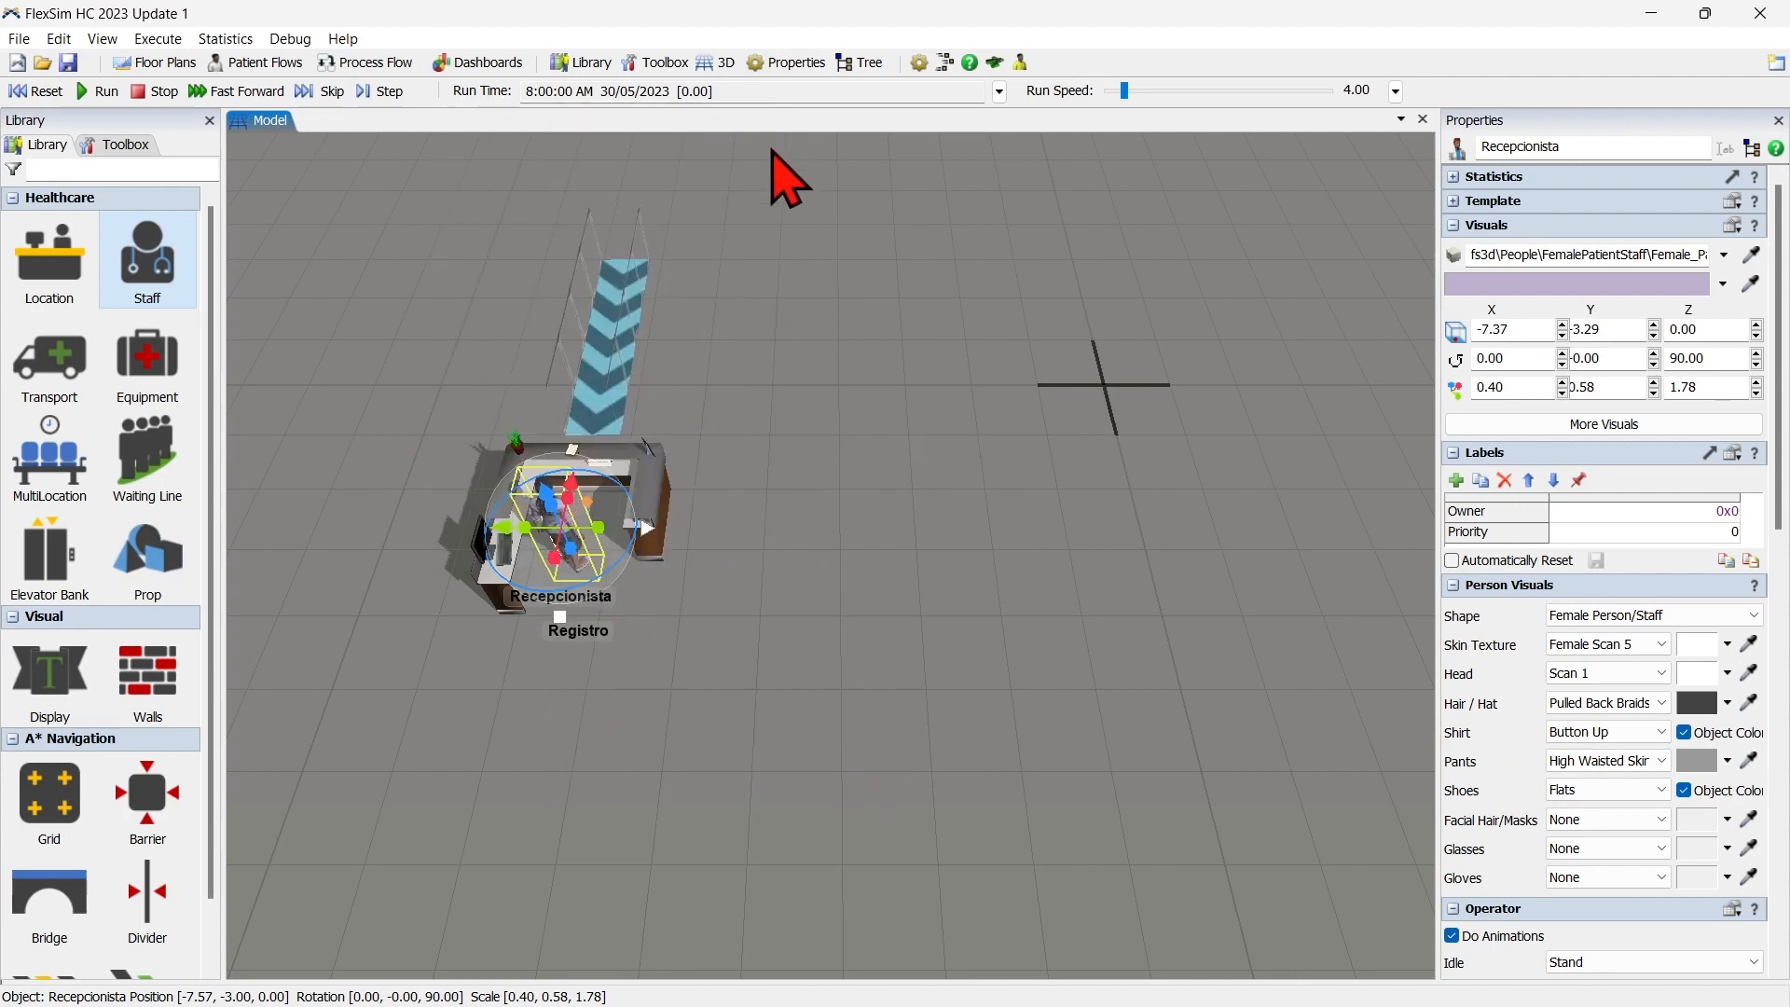
{"action": "left_click", "coordinate": [923, 527]}
Place a Chairs multi-location east of the entrance at about X 3.34, Y 7.15 and rename it SalaEspera.
{"action": "scroll", "coordinate": [932, 541], "scroll_direction": "down", "scroll_amount": 3}
{"action": "left_click_drag", "start_coordinate": [947, 554], "coordinate": [699, 662]}
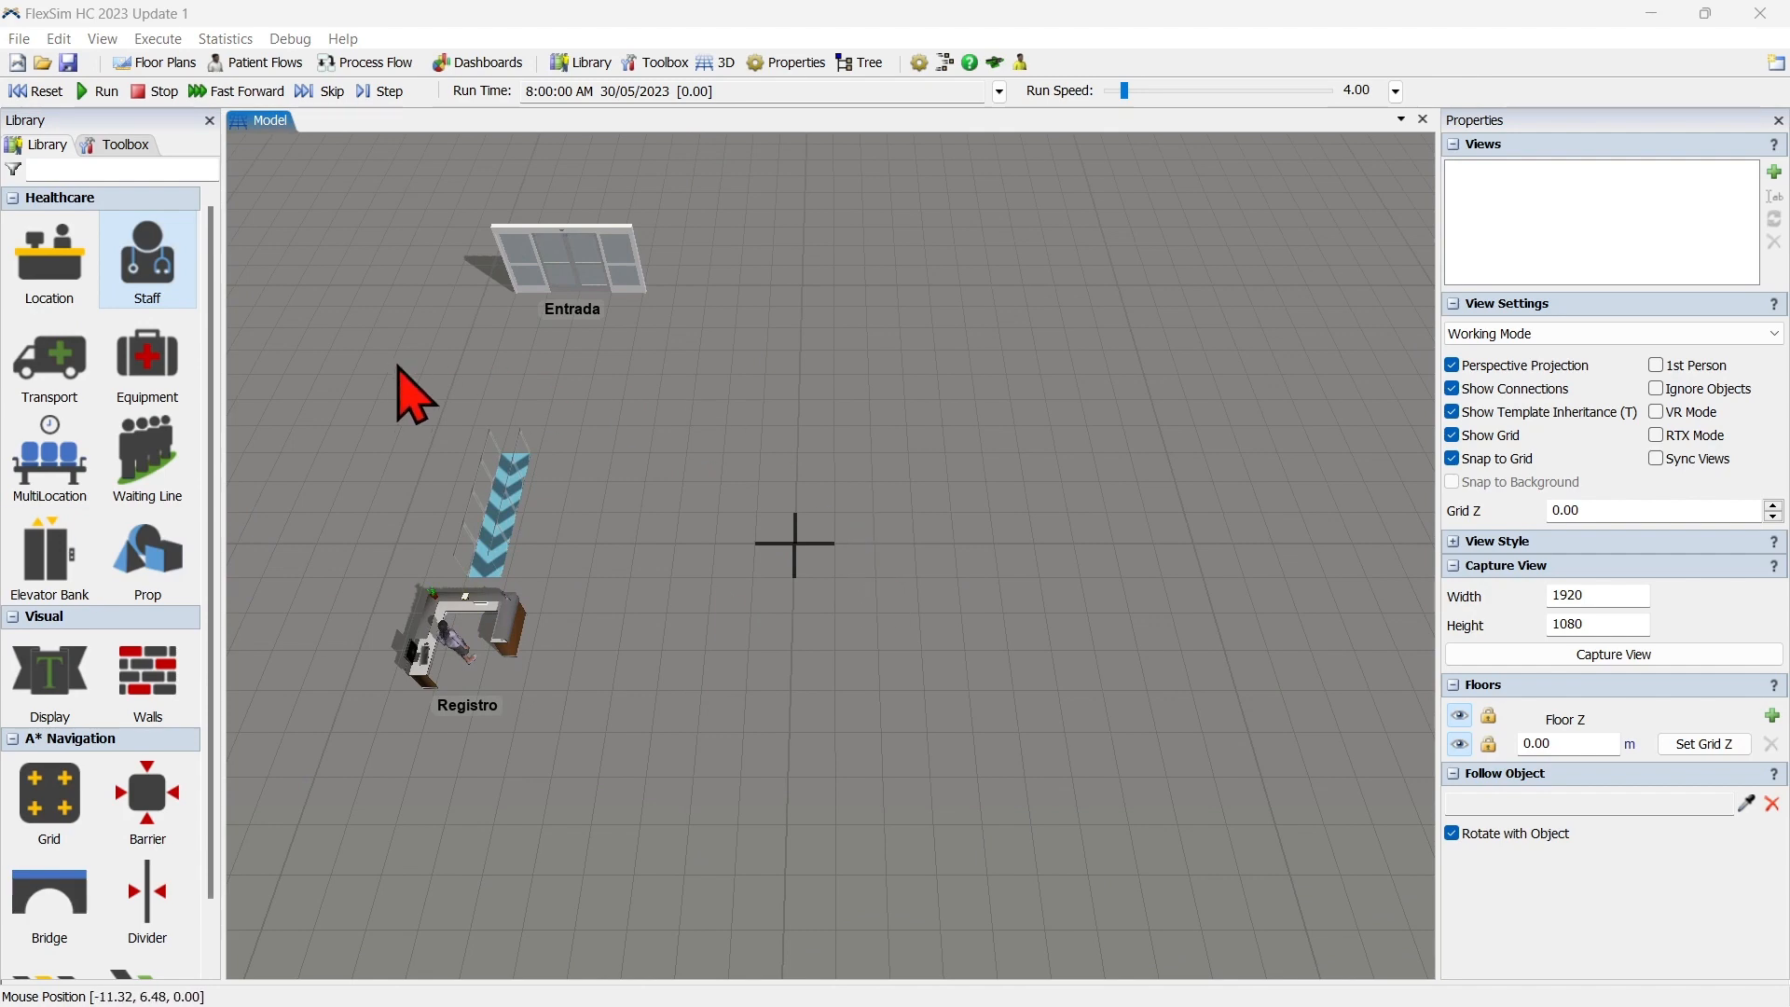
{"action": "mouse_move", "coordinate": [39, 445]}
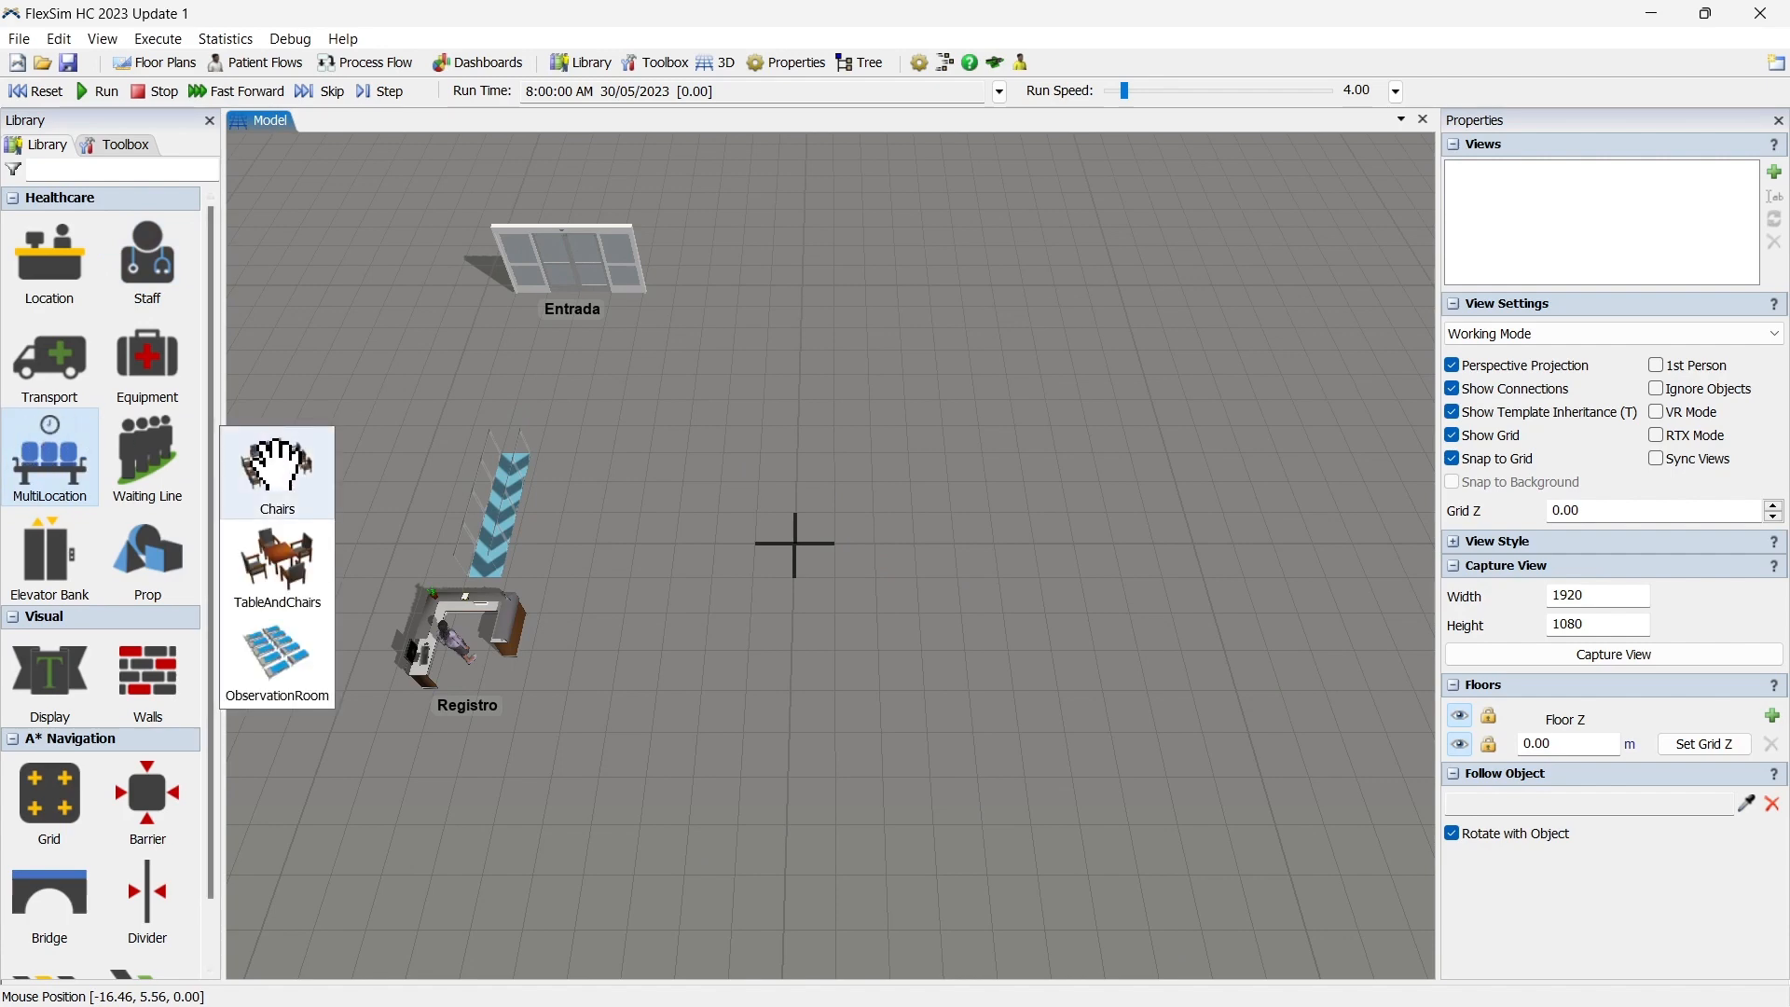
{"action": "left_click_drag", "start_coordinate": [277, 469], "coordinate": [689, 439]}
{"action": "left_click_drag", "start_coordinate": [831, 316], "coordinate": [886, 343]}
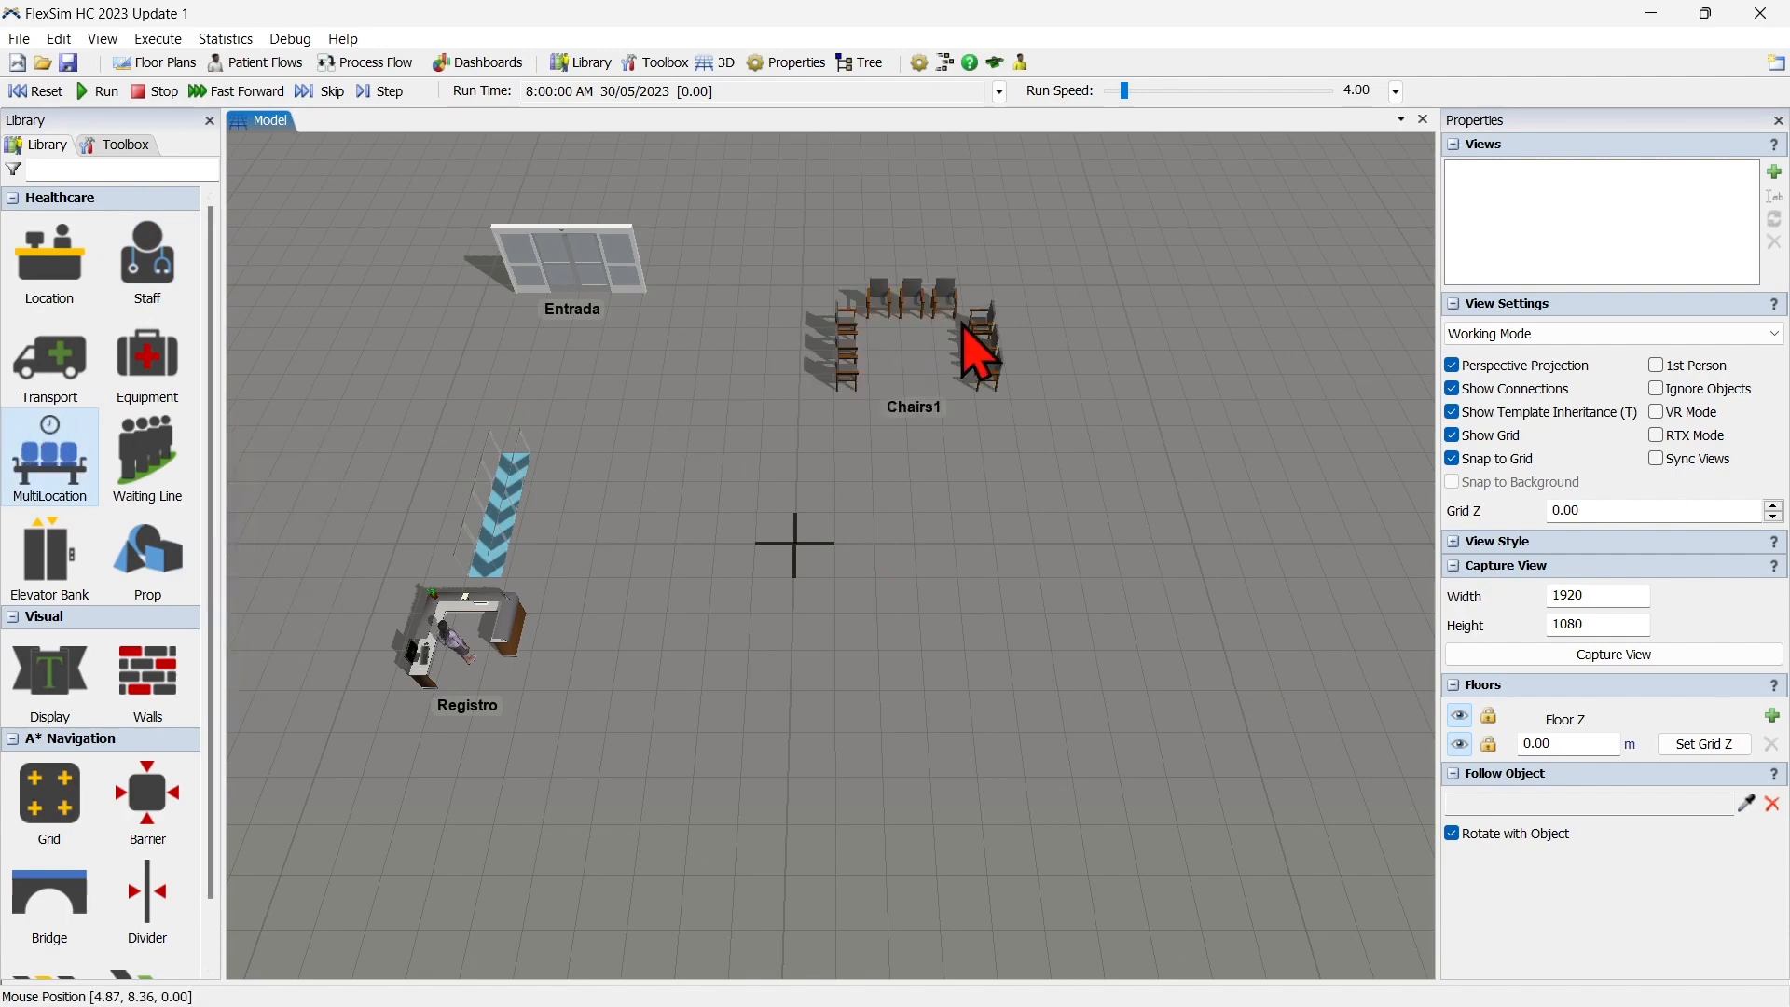
{"action": "left_click", "coordinate": [939, 305]}
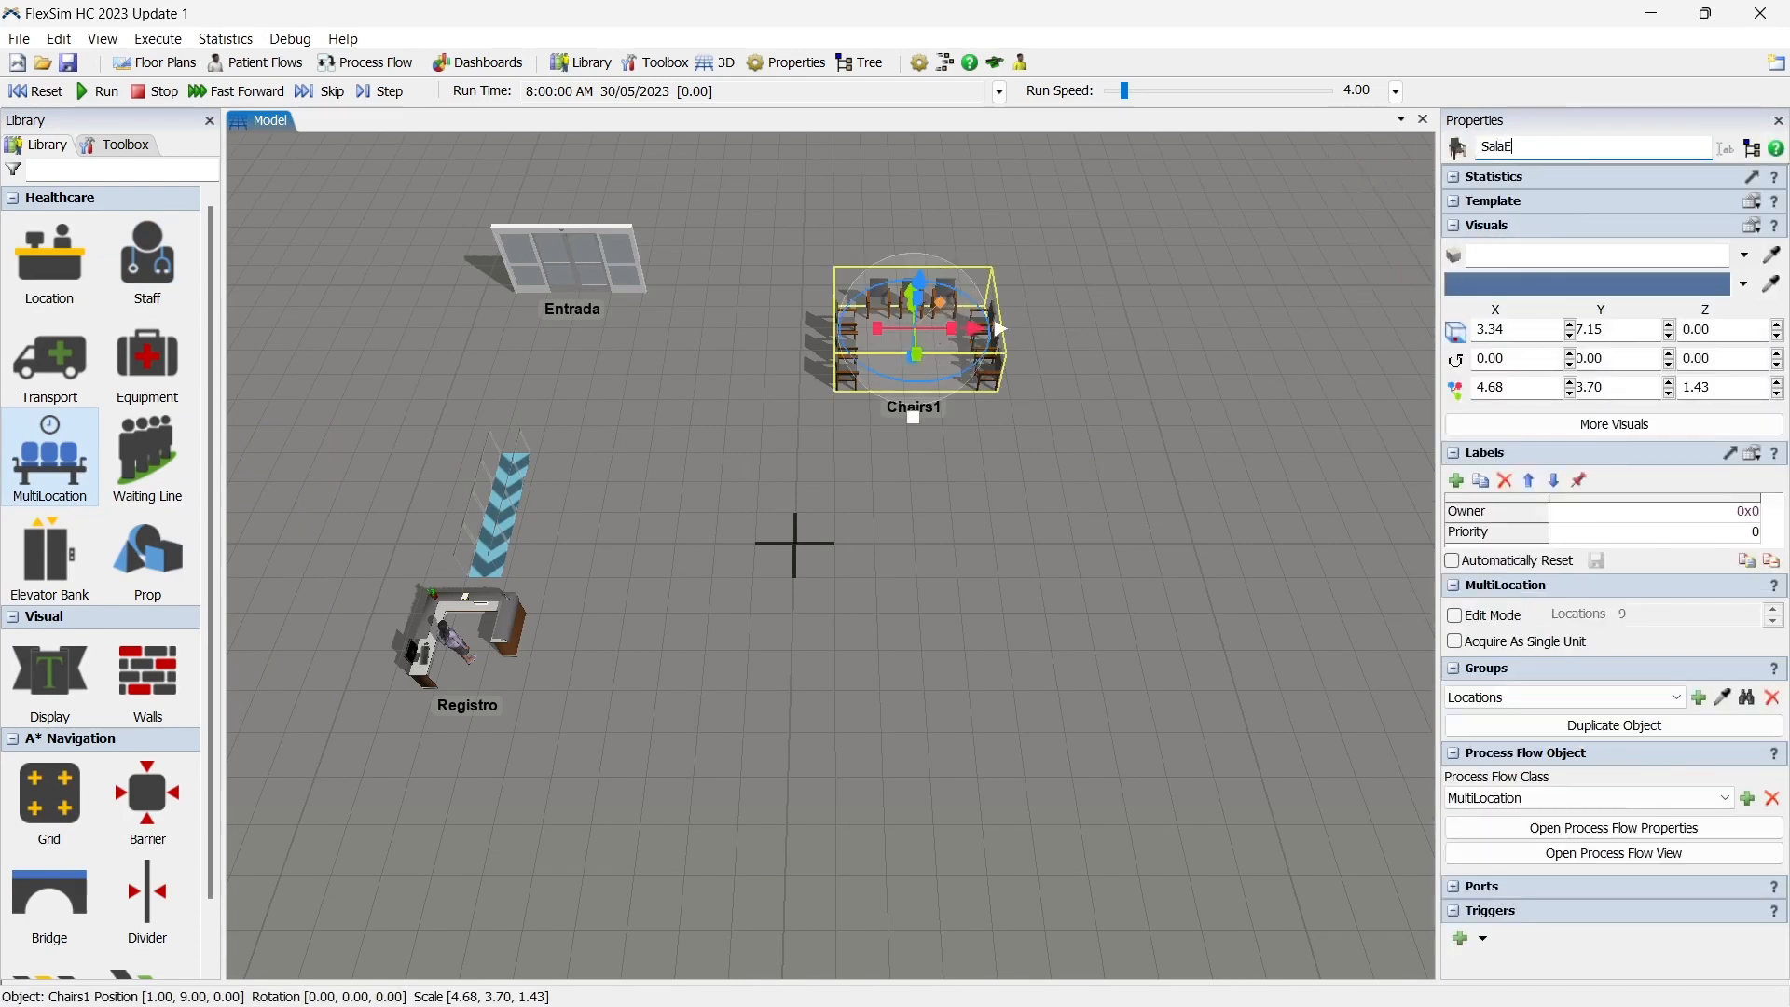
Add SalaEspera to a new location group named SalasEspera.
{"action": "right_click", "coordinate": [949, 305]}
{"action": "mouse_move", "coordinate": [1114, 574]}
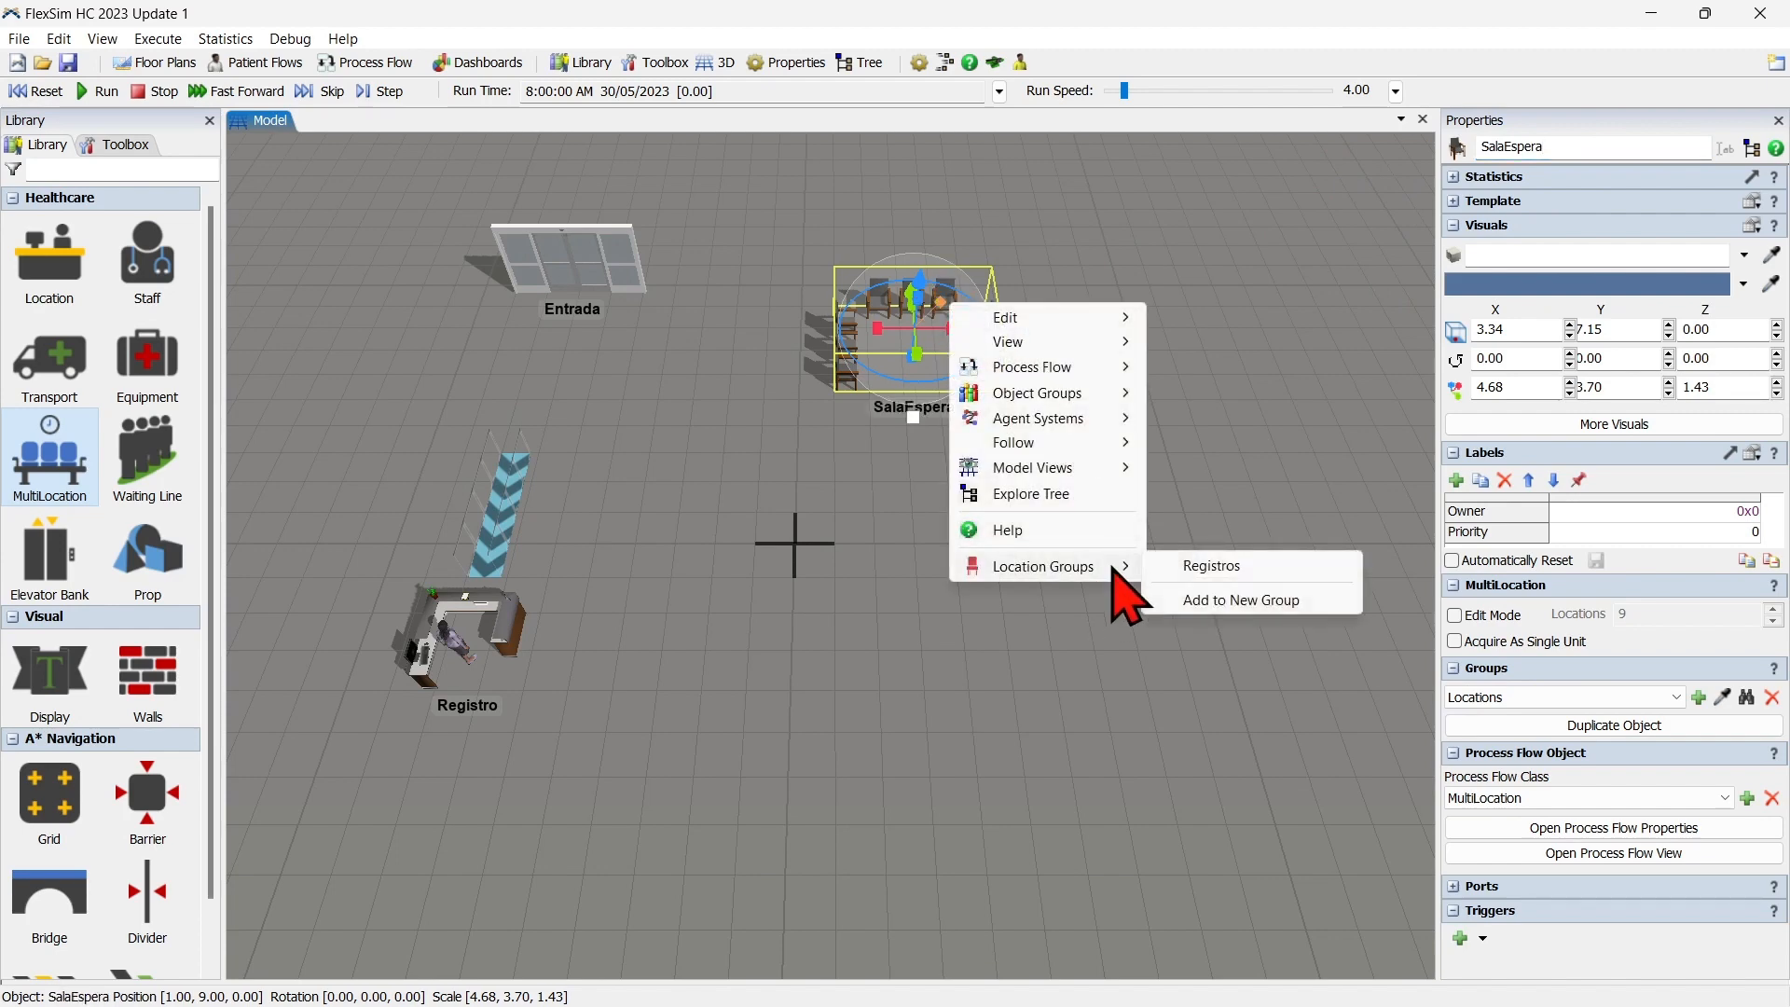
{"action": "left_click", "coordinate": [1242, 604]}
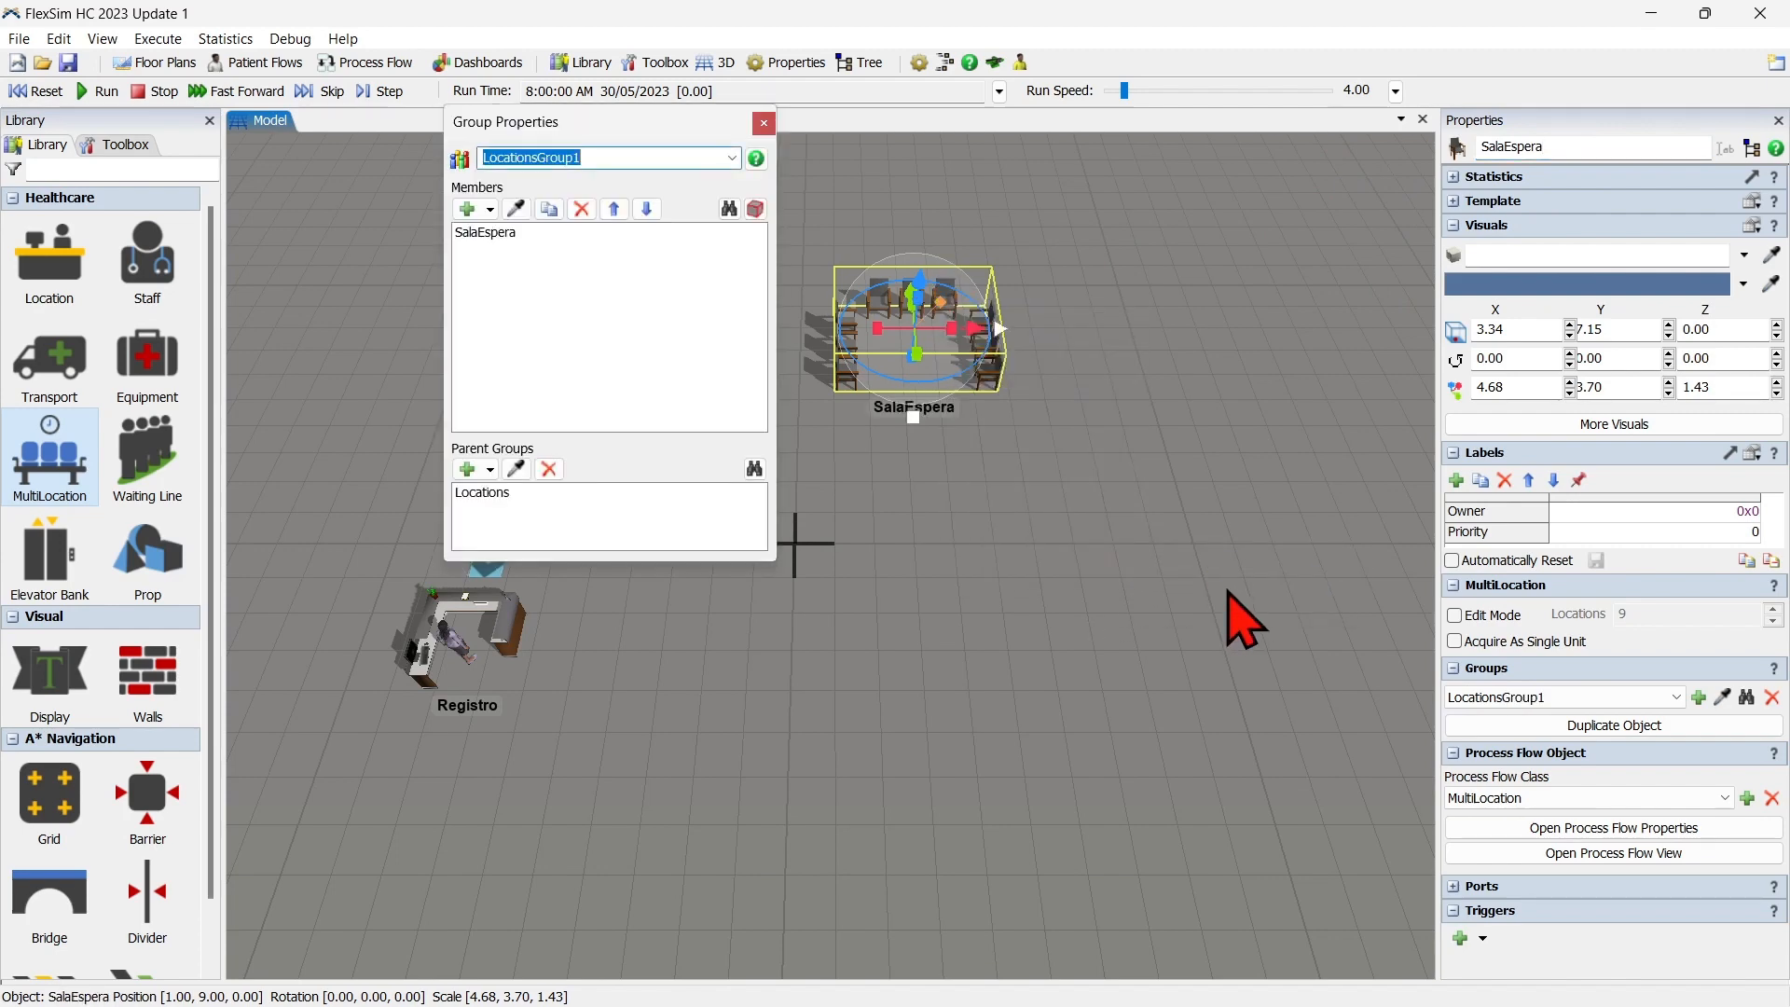
{"action": "type", "text": "SalasEspera"}
{"action": "left_click", "coordinate": [763, 124]}
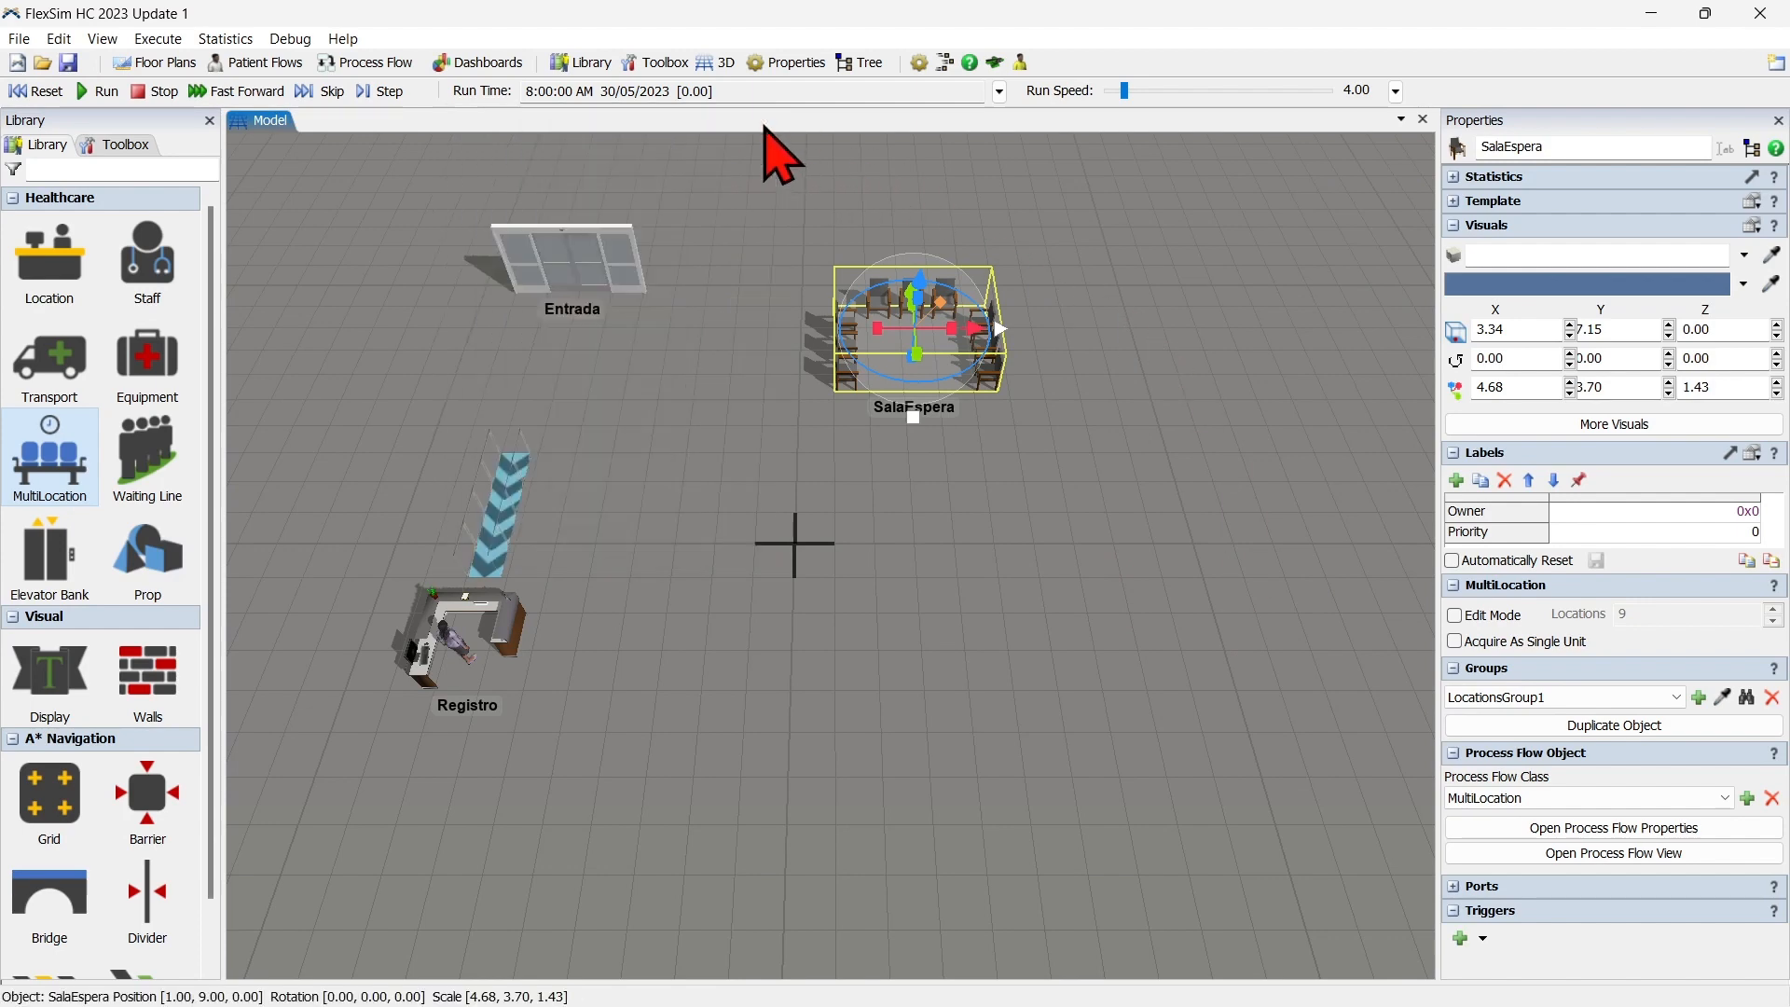
{"action": "left_click", "coordinate": [890, 533]}
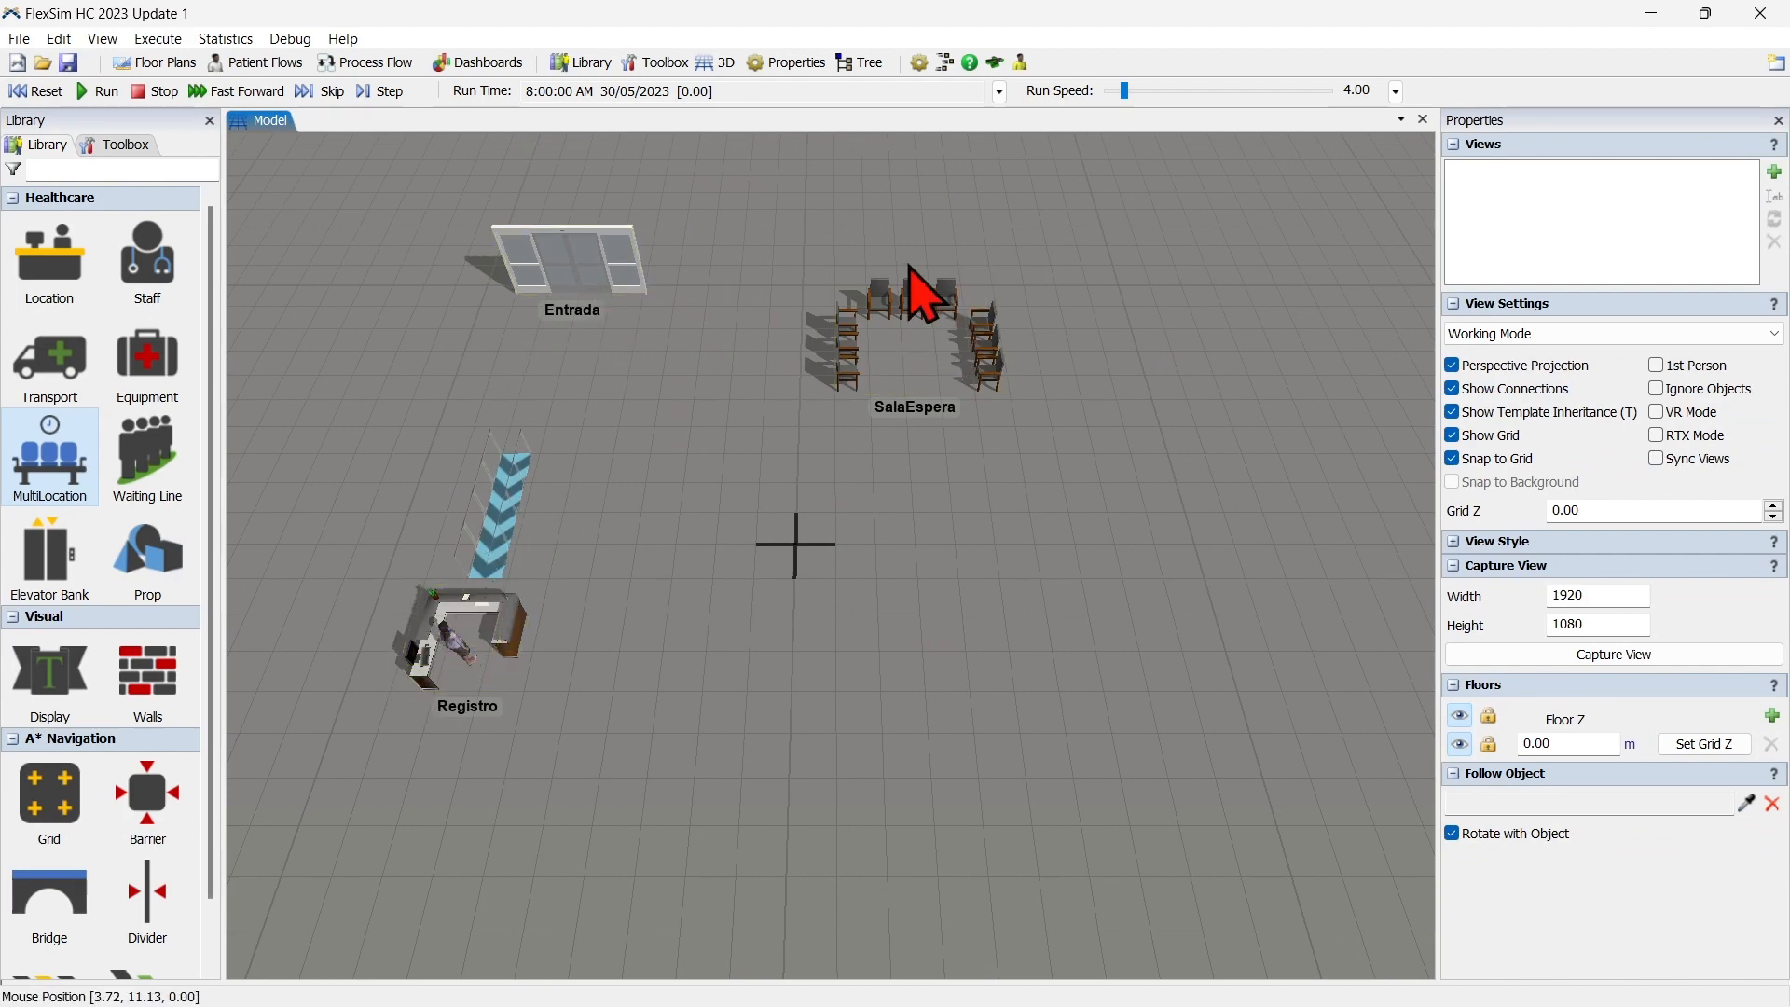
Place an Exam Table south of SalaEspera at about X 3.12, Y -1.46 and rename it Examinacion.
{"action": "left_click", "coordinate": [163, 261]}
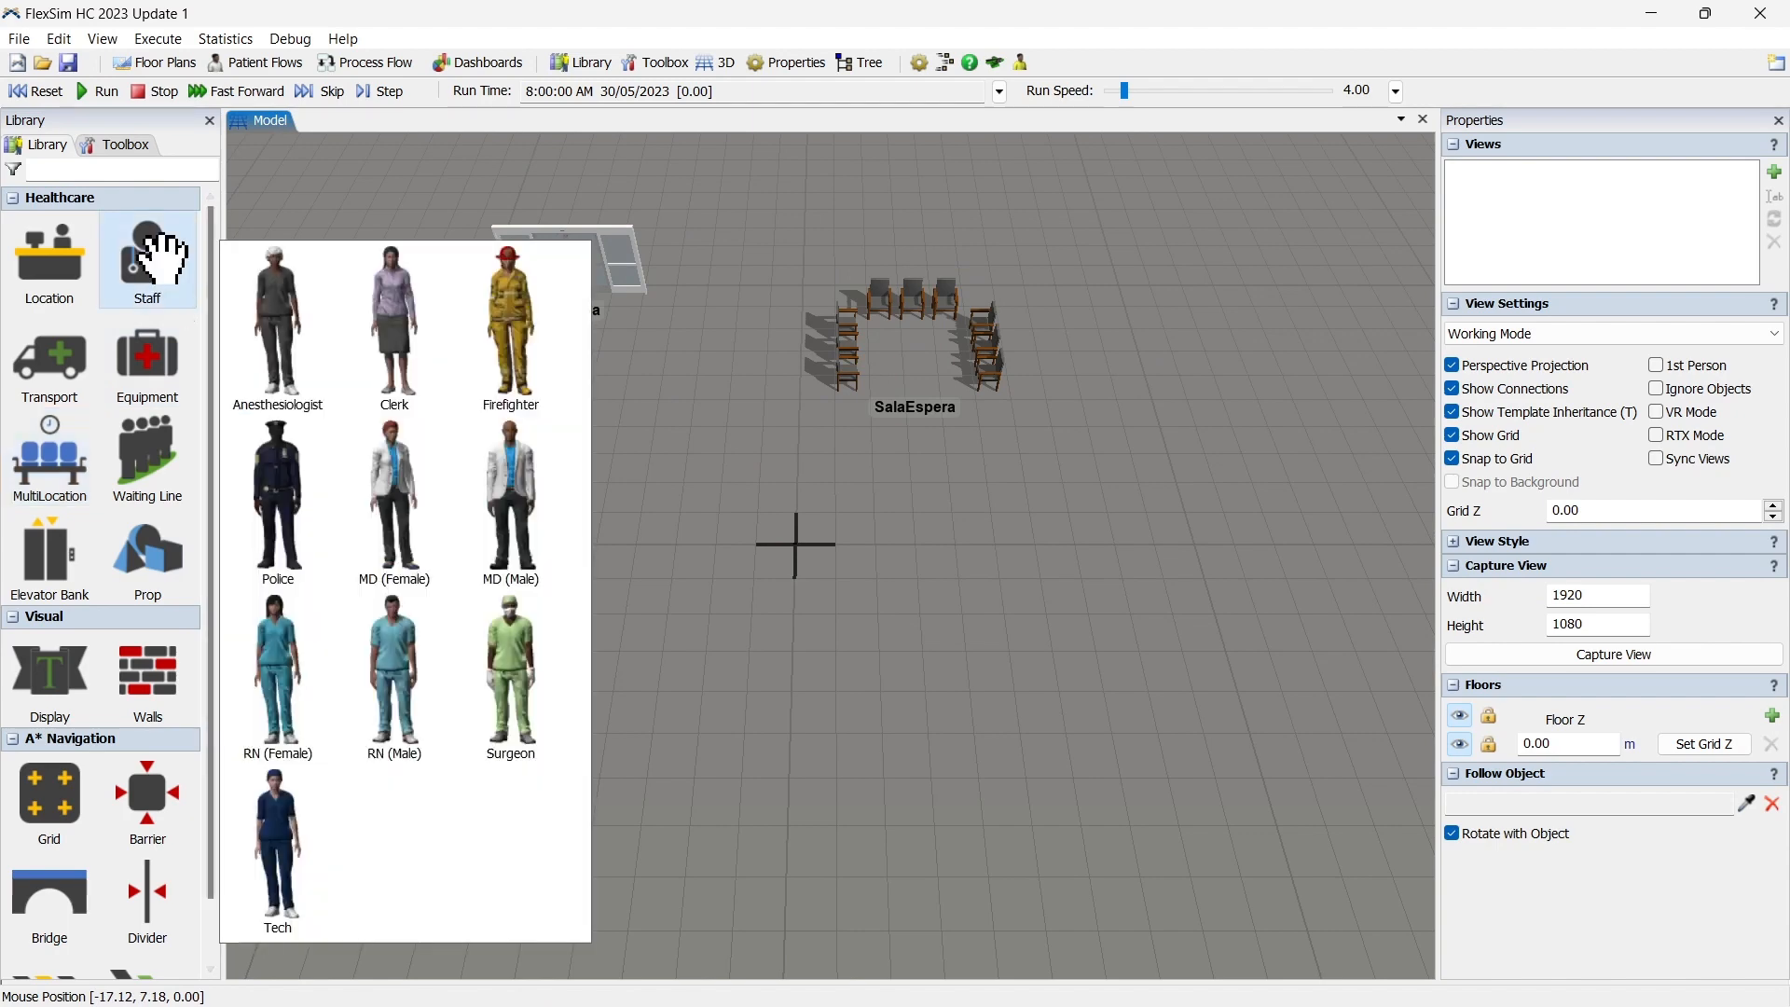
{"action": "left_click", "coordinate": [82, 257]}
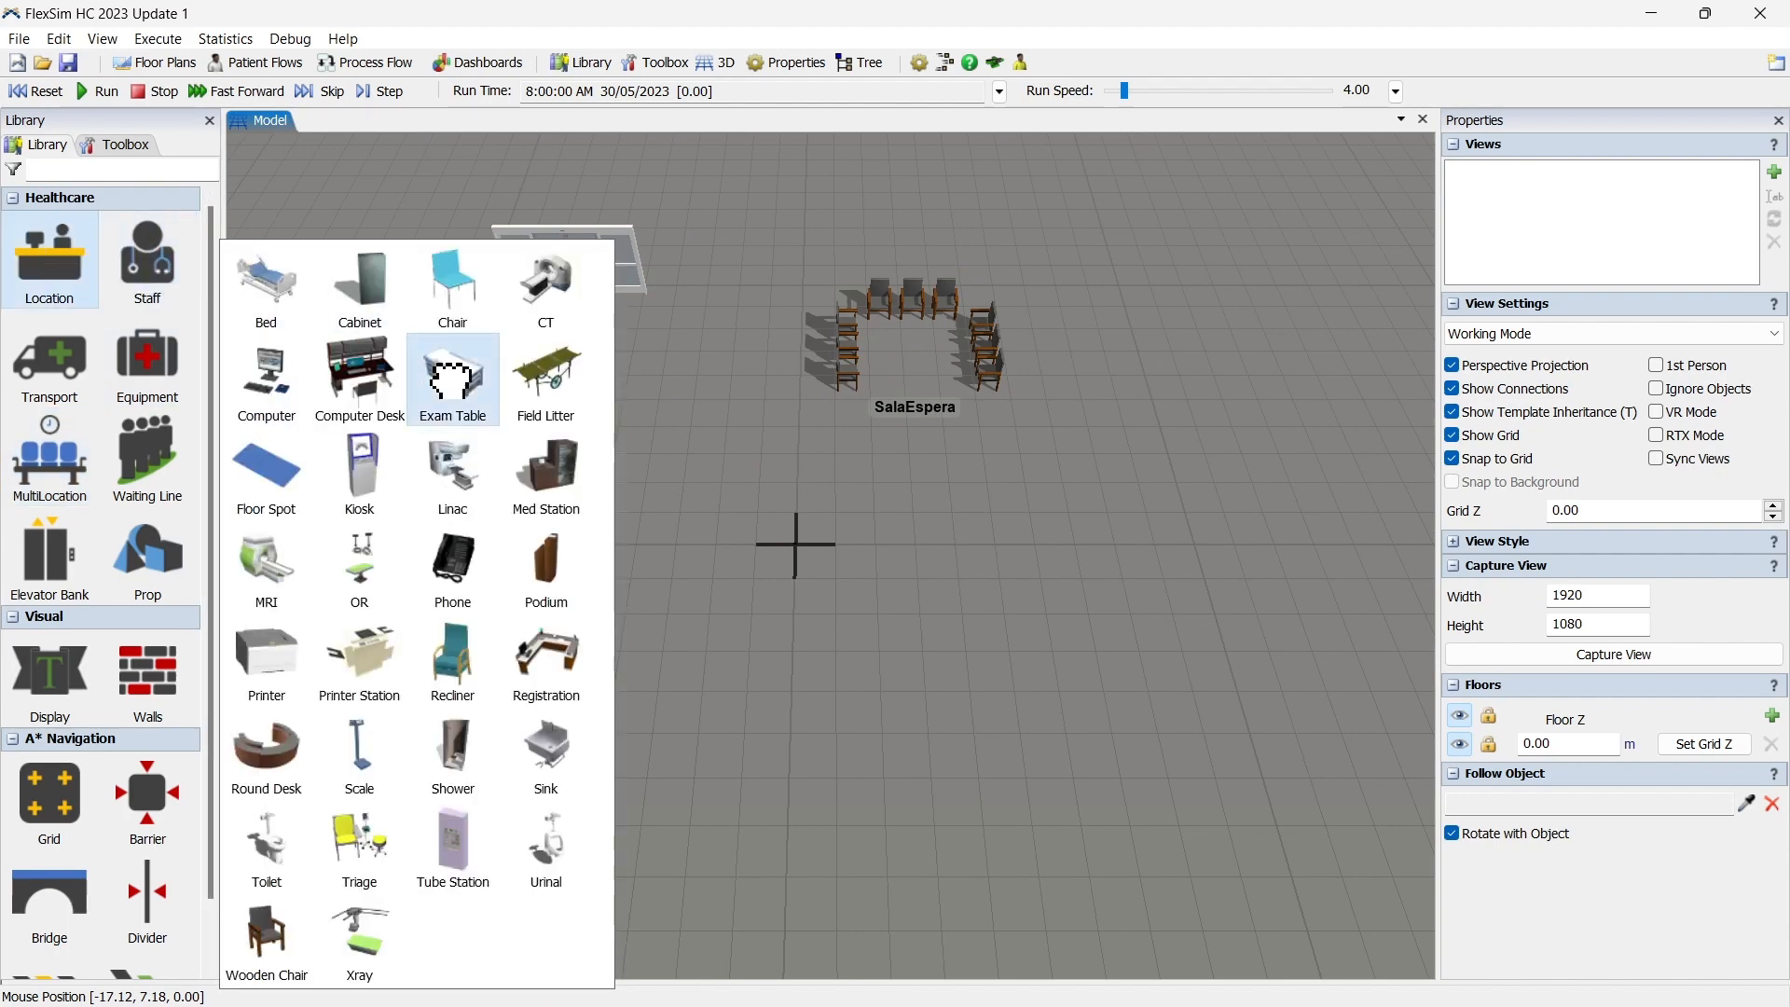
{"action": "left_click_drag", "start_coordinate": [452, 377], "coordinate": [943, 593]}
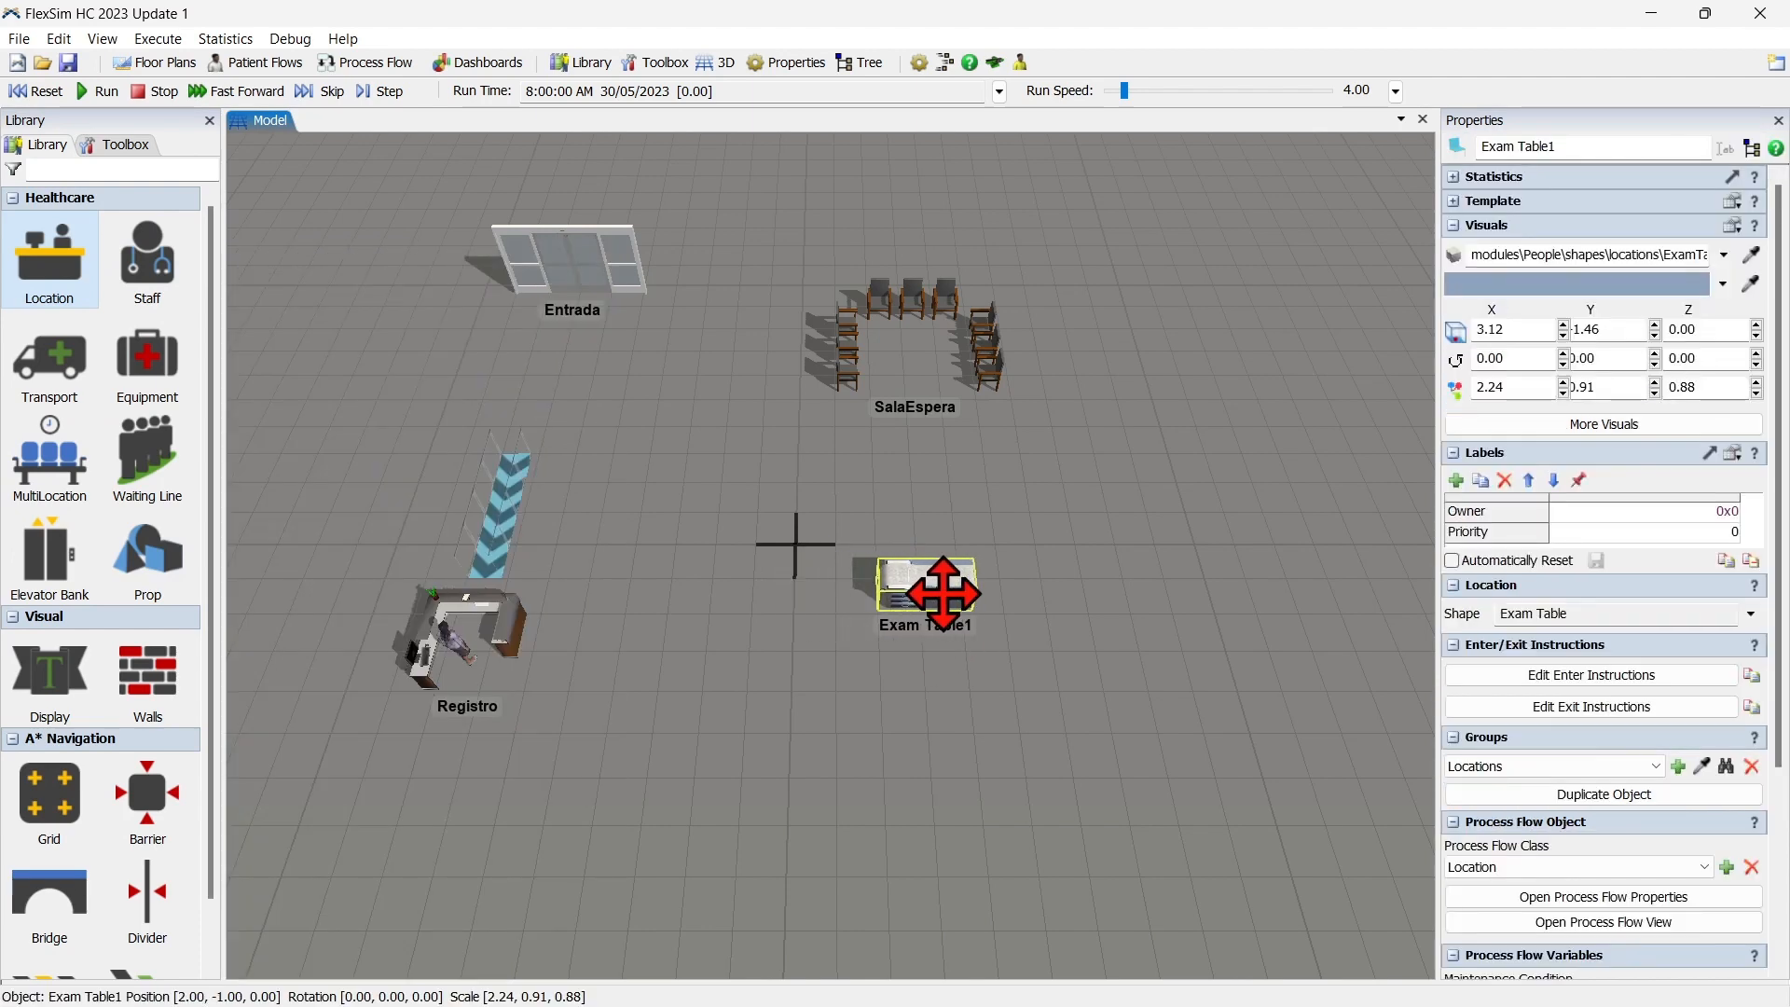
{"action": "left_click", "coordinate": [1585, 147]}
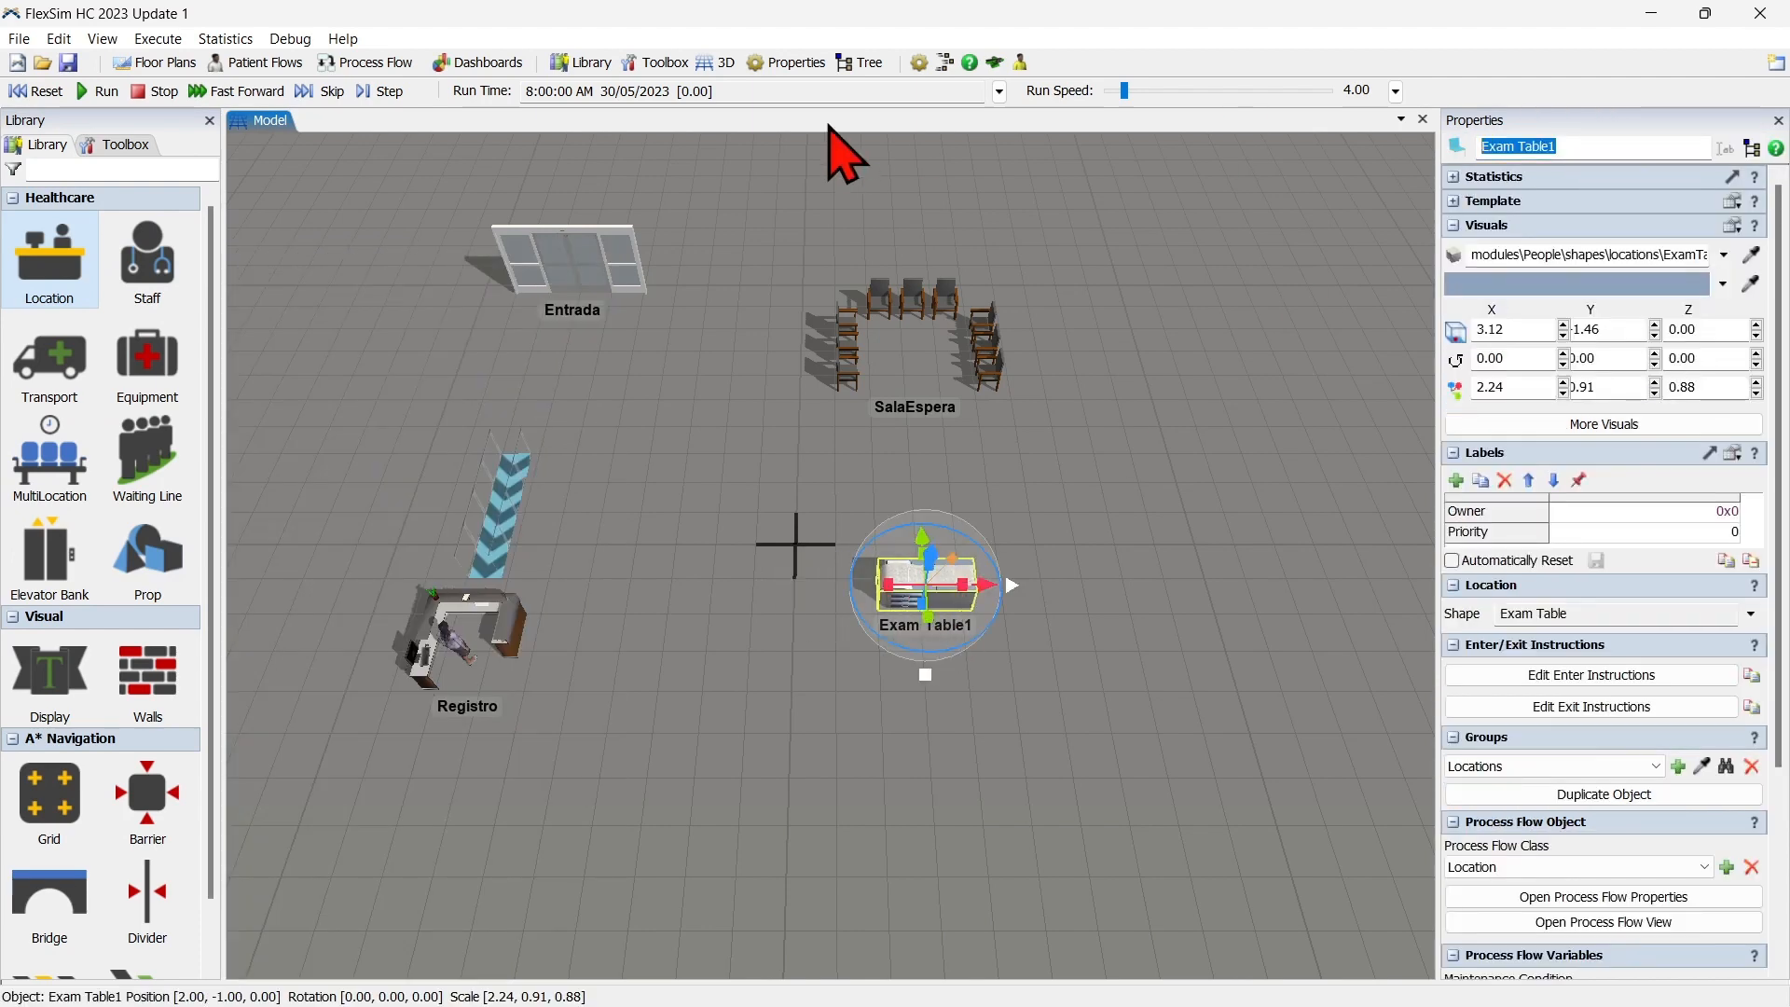
{"action": "type", "text": "Examinacion"}
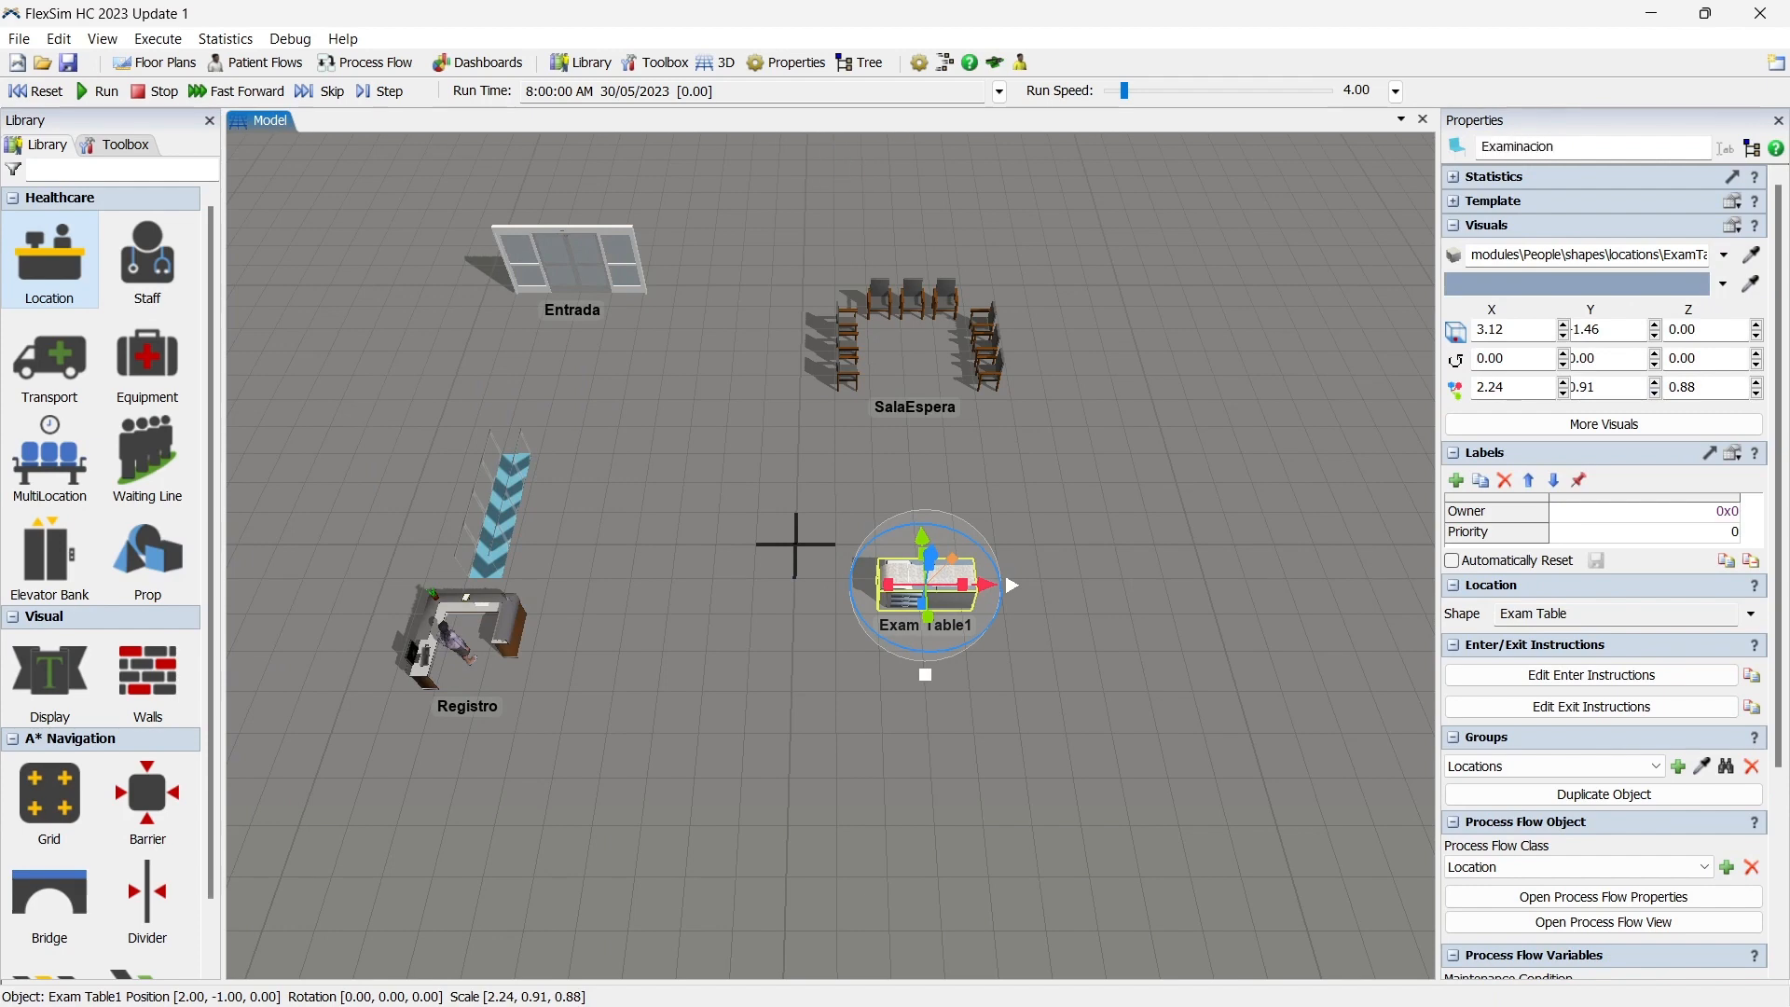
{"action": "left_click", "coordinate": [1180, 624]}
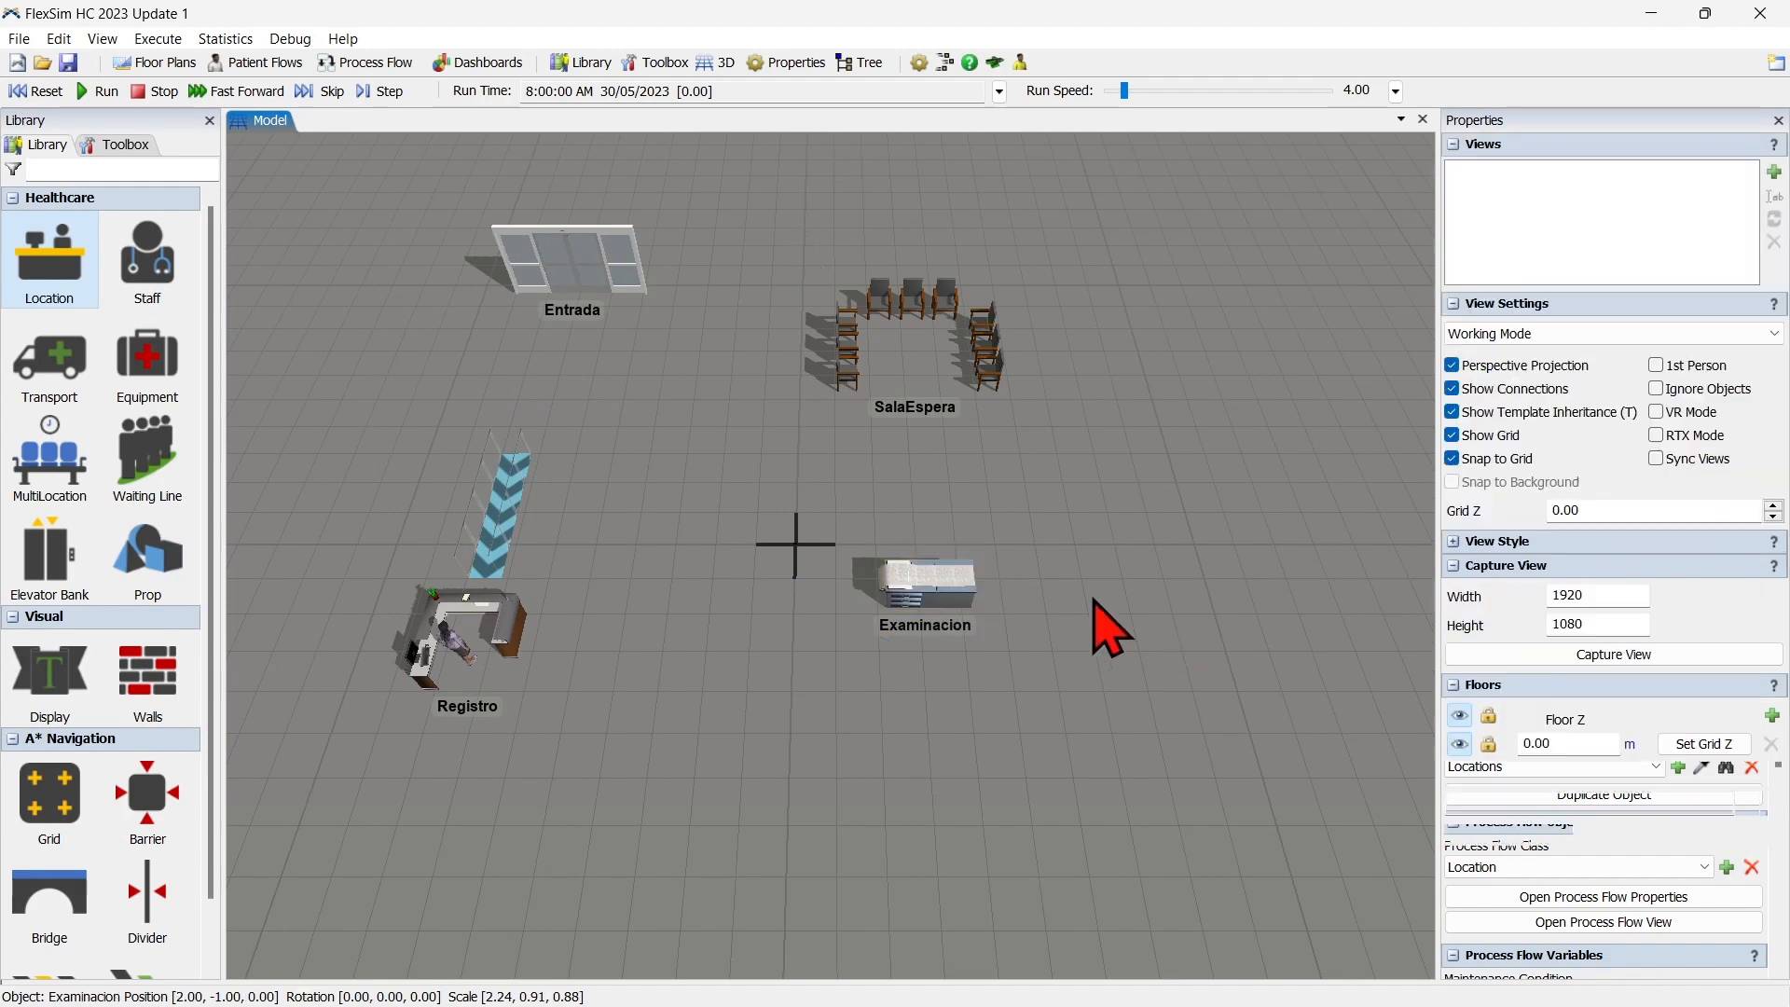
Add the Examinacion table to a new location group named Examinacion.
{"action": "right_click", "coordinate": [927, 599]}
{"action": "mouse_move", "coordinate": [1046, 856]}
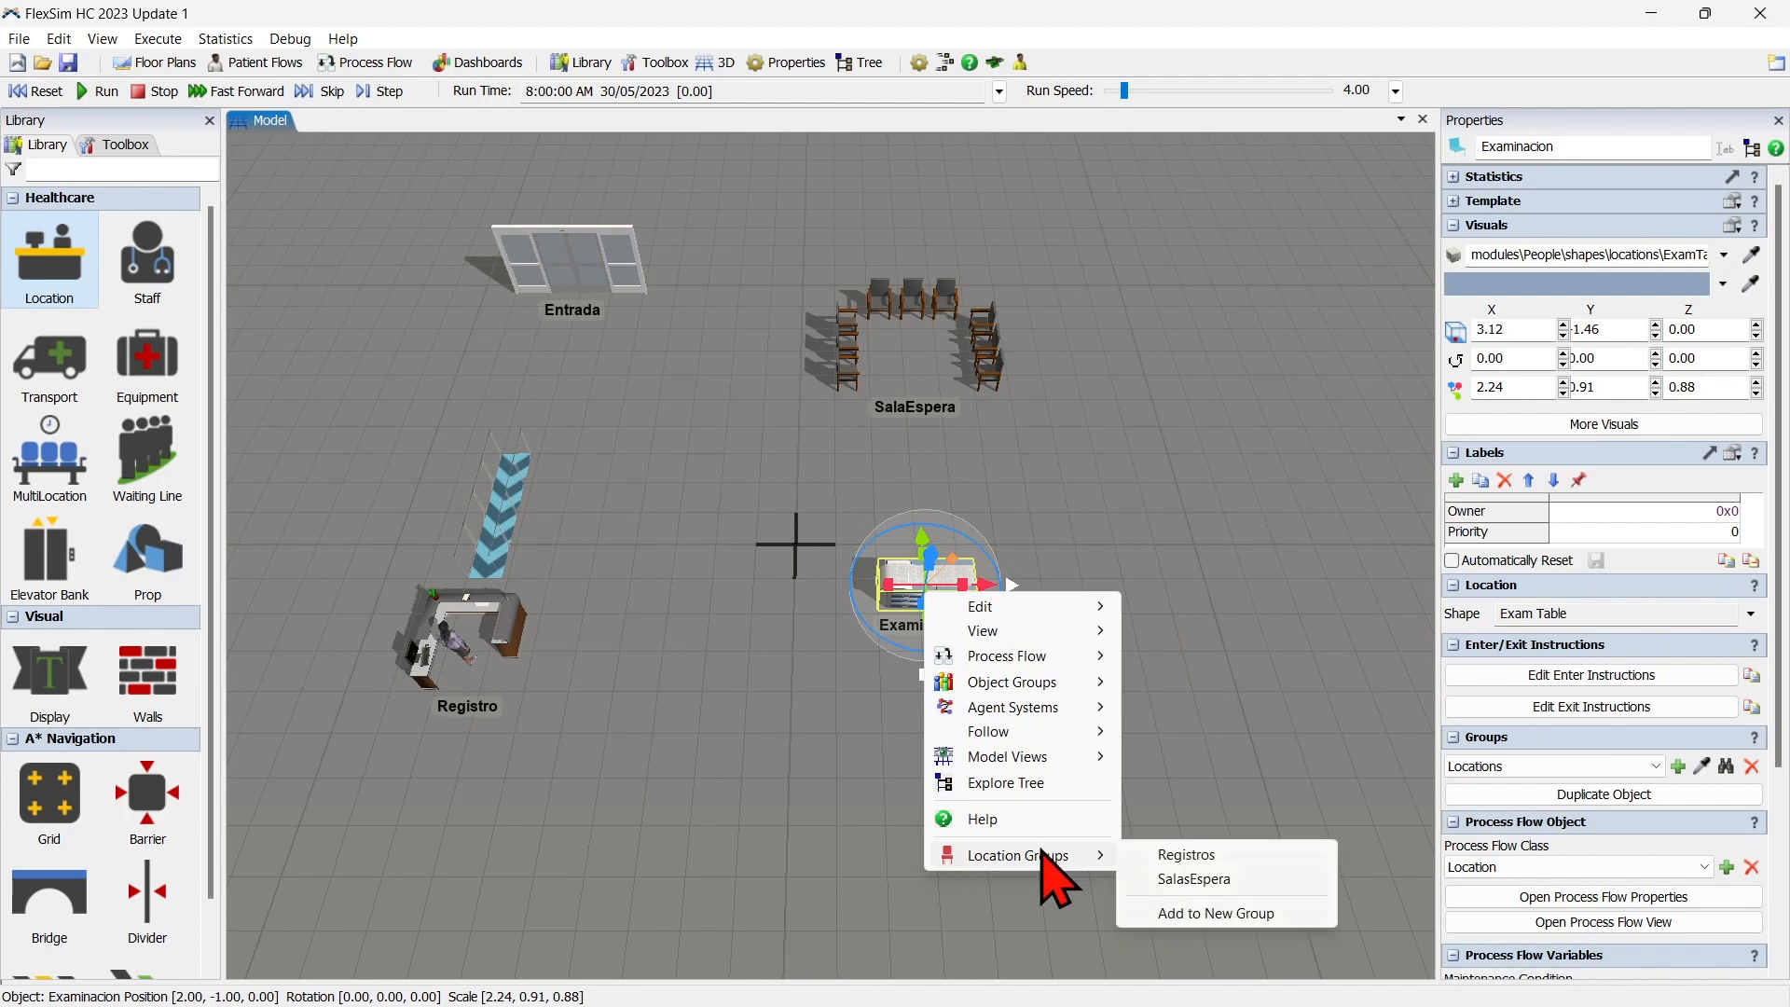
{"action": "left_click", "coordinate": [1216, 913]}
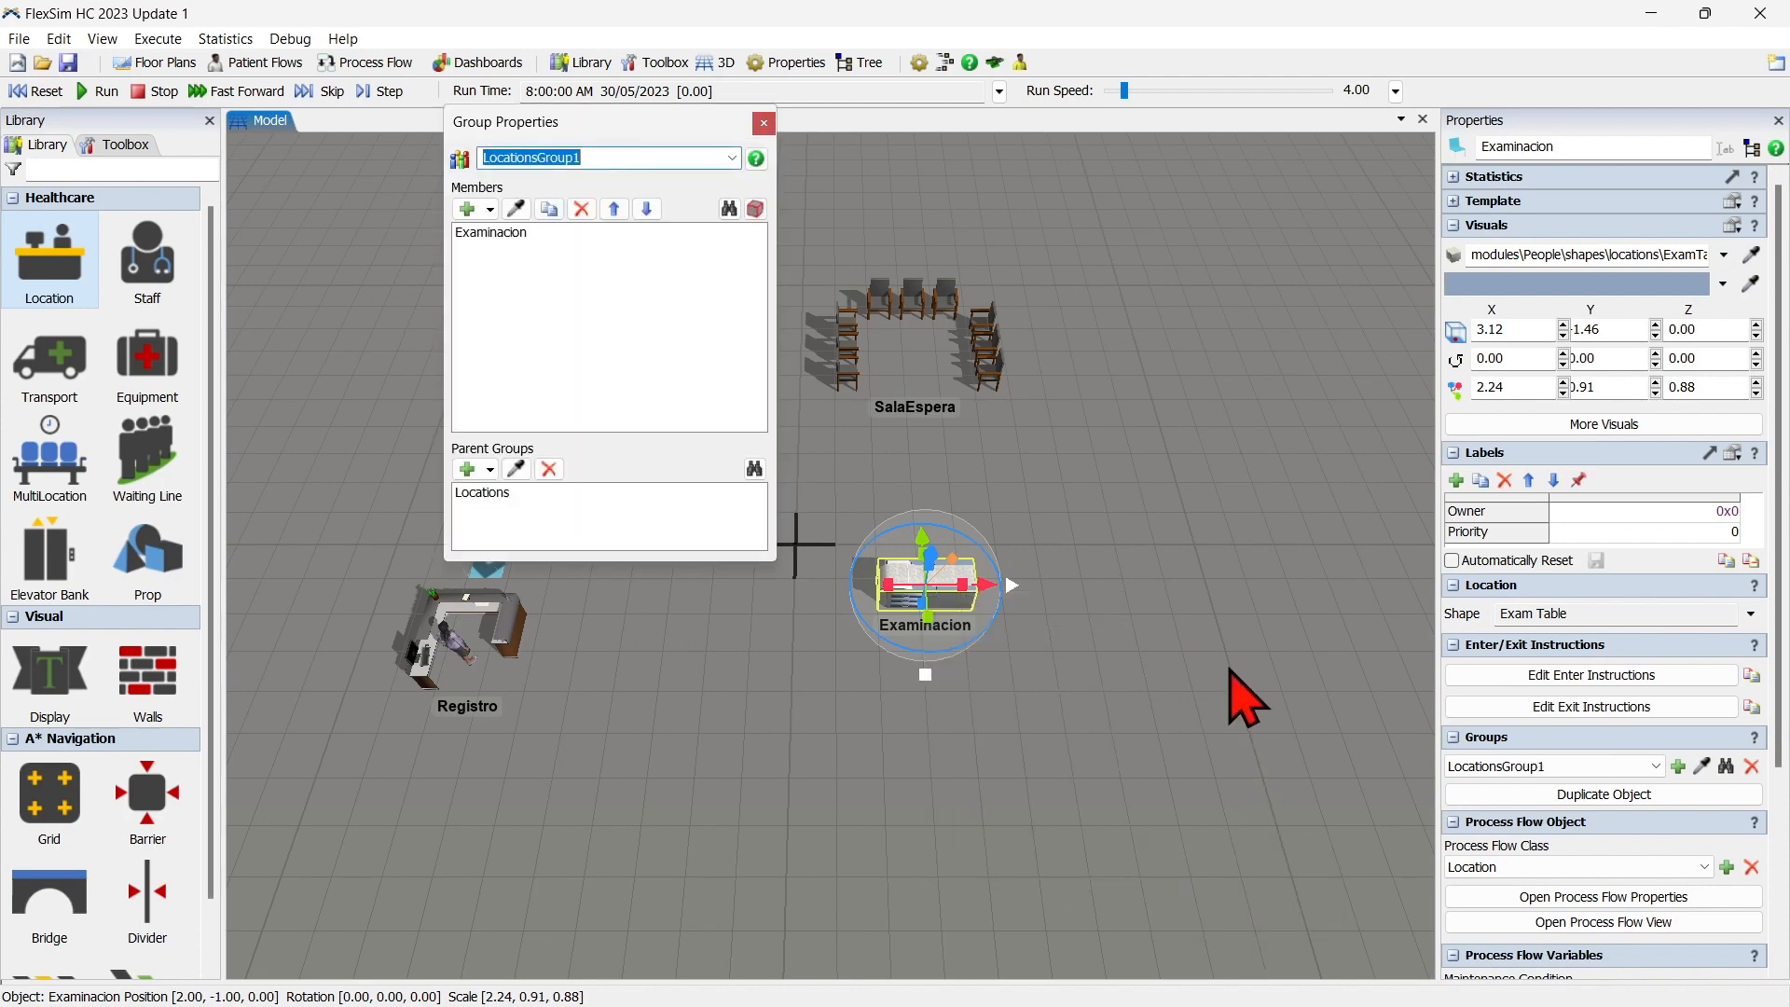
{"action": "type", "text": "Examinacion"}
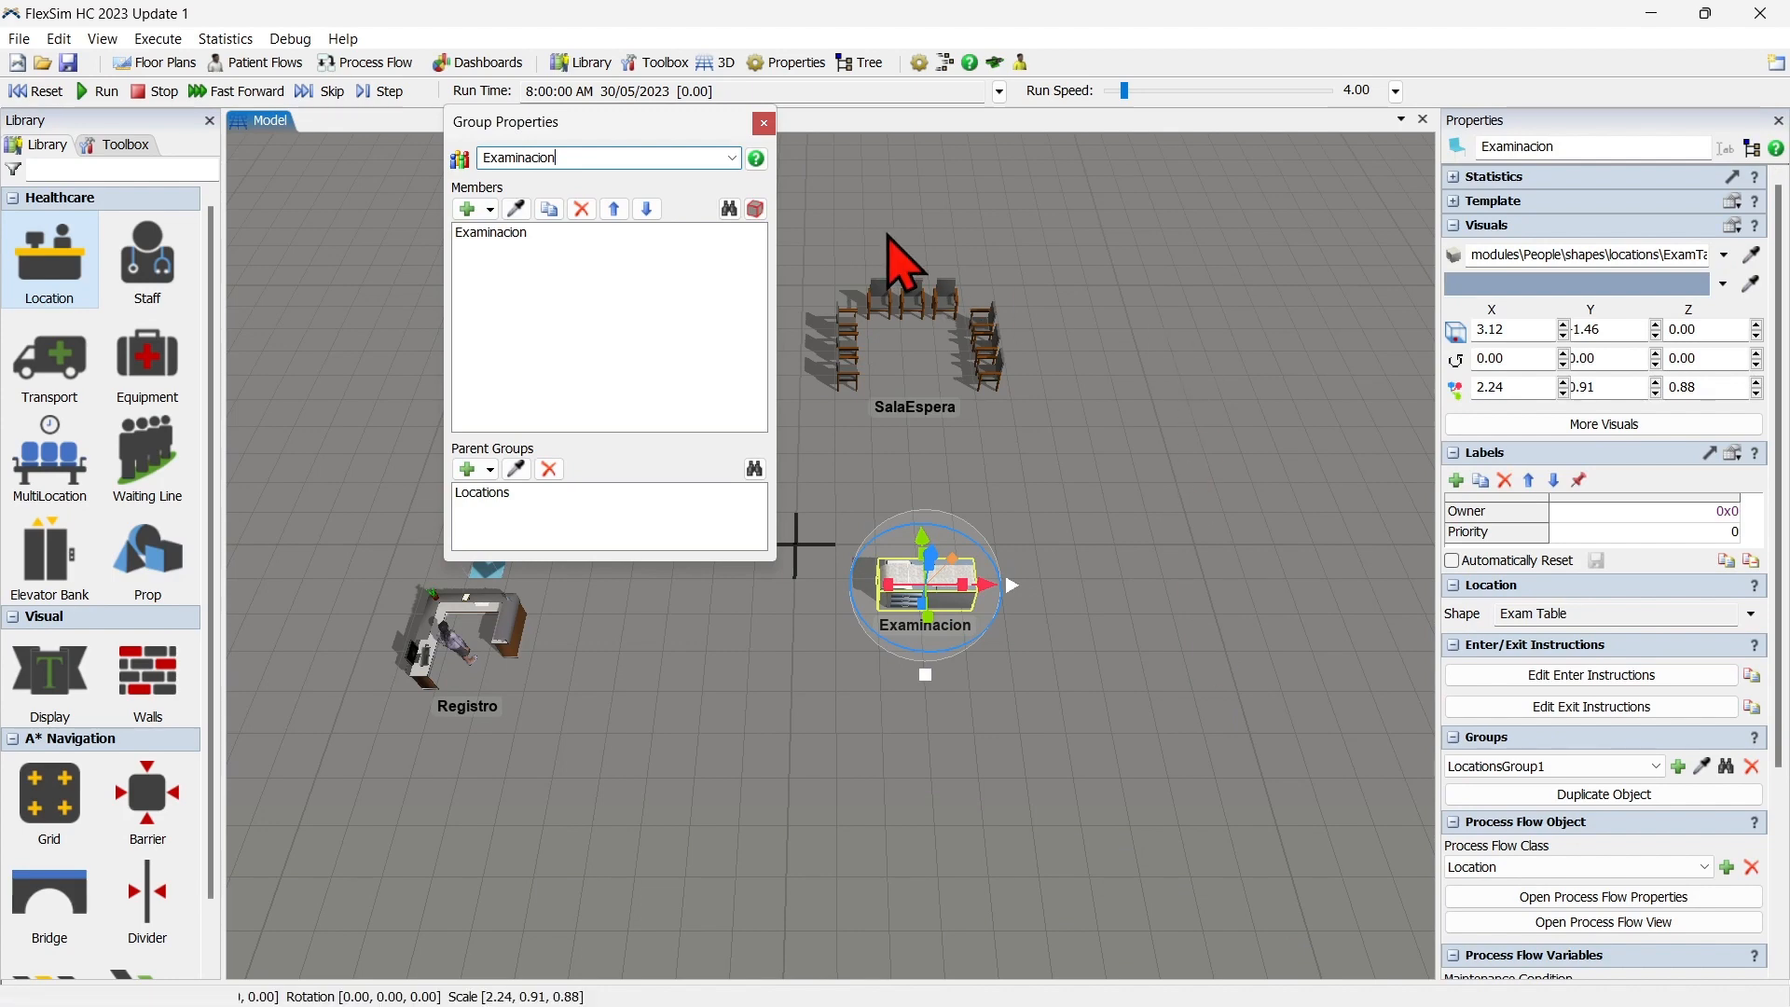
{"action": "left_click", "coordinate": [763, 123]}
{"action": "left_click", "coordinate": [783, 548]}
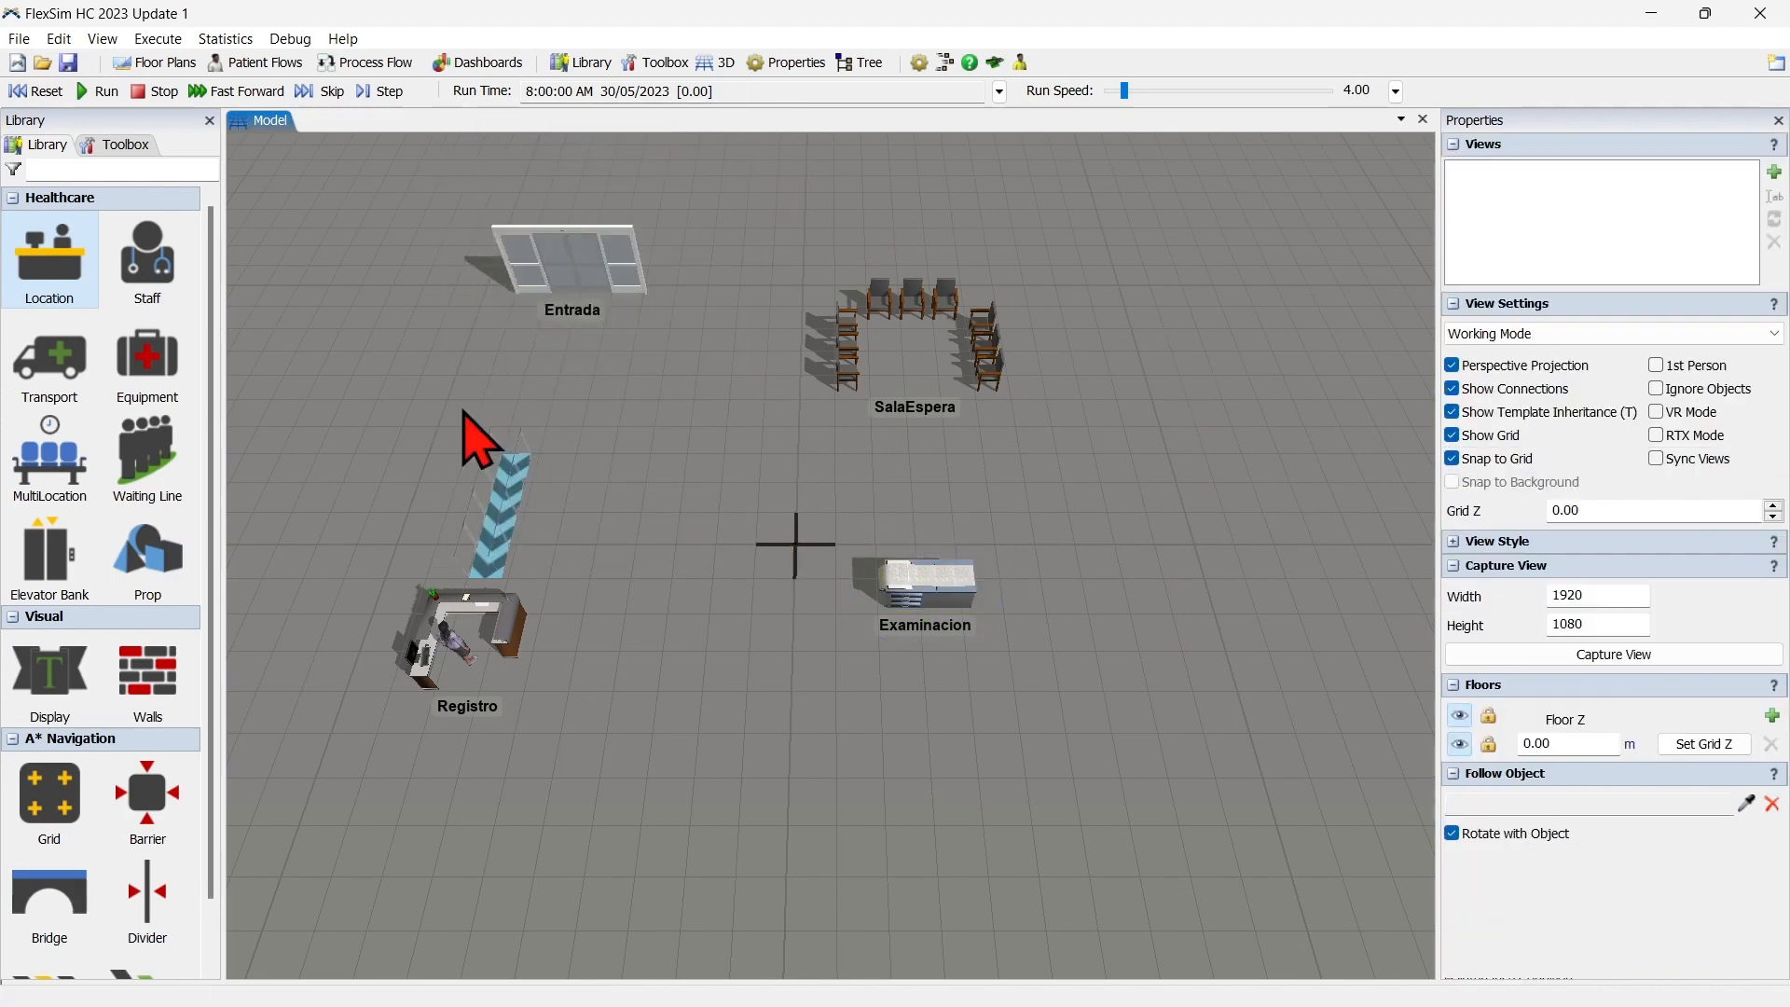
Place a male MD staff member beside the Examinacion table at about X 0.20, Y -2.82.
{"action": "left_click", "coordinate": [140, 227]}
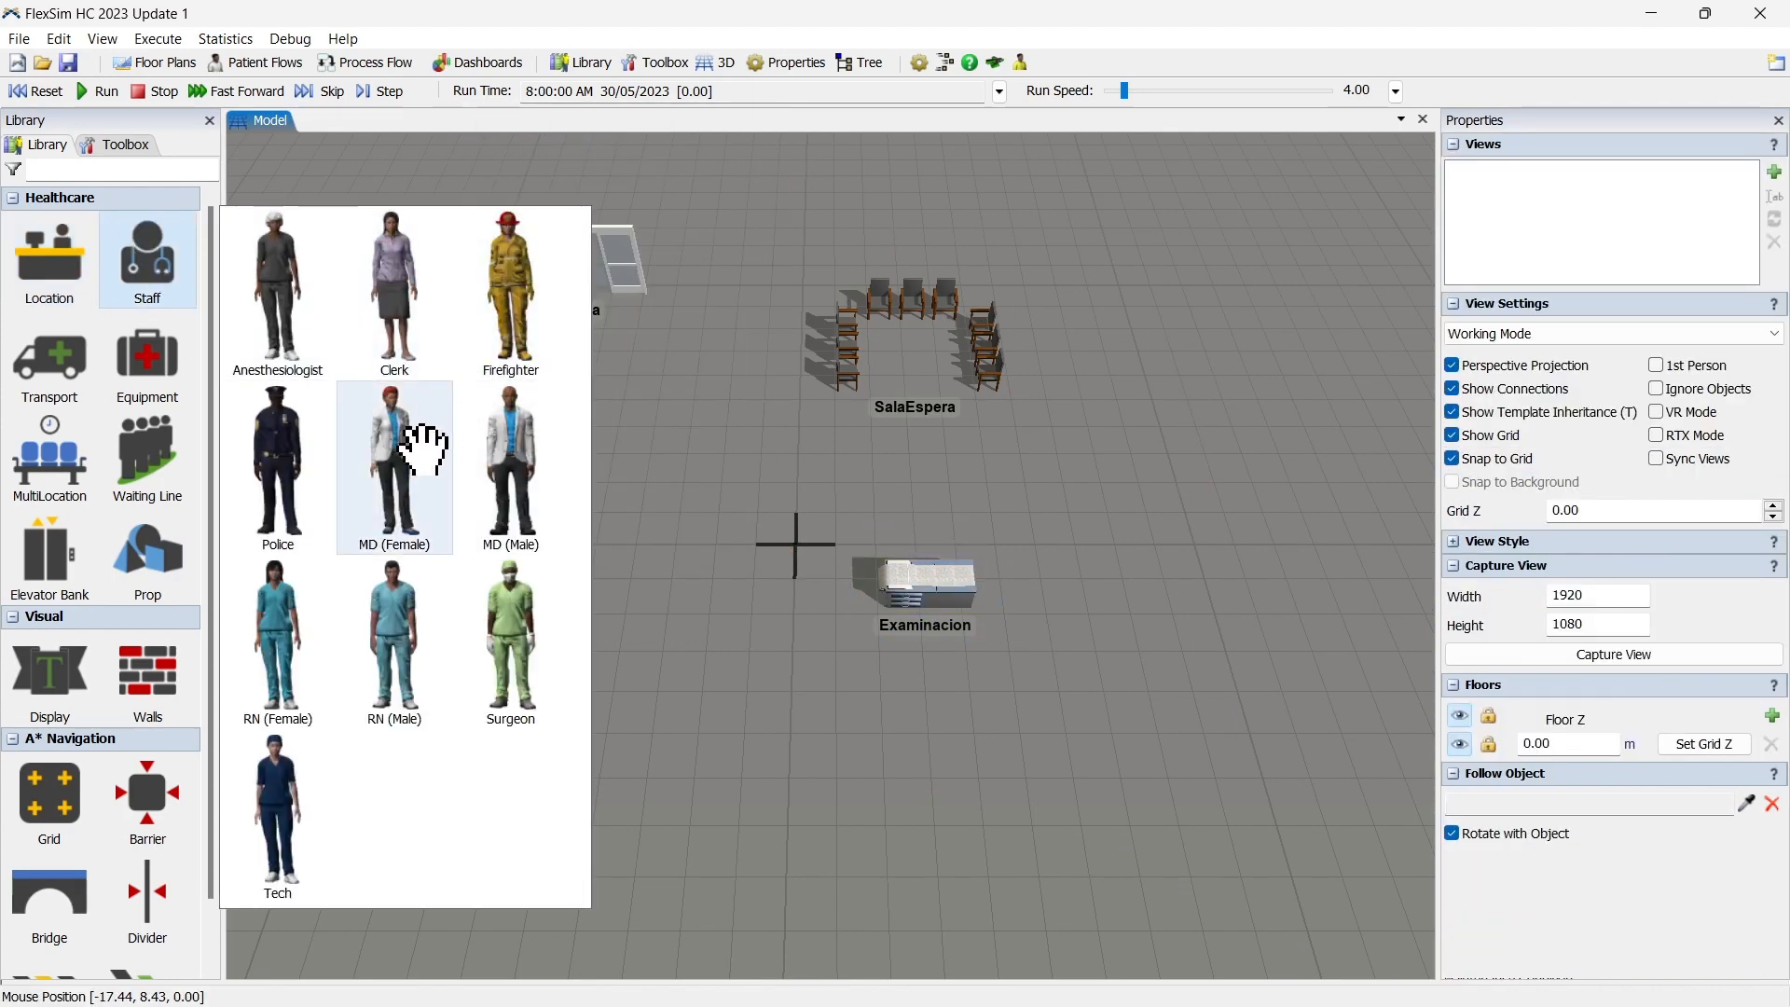
{"action": "left_click", "coordinate": [508, 462]}
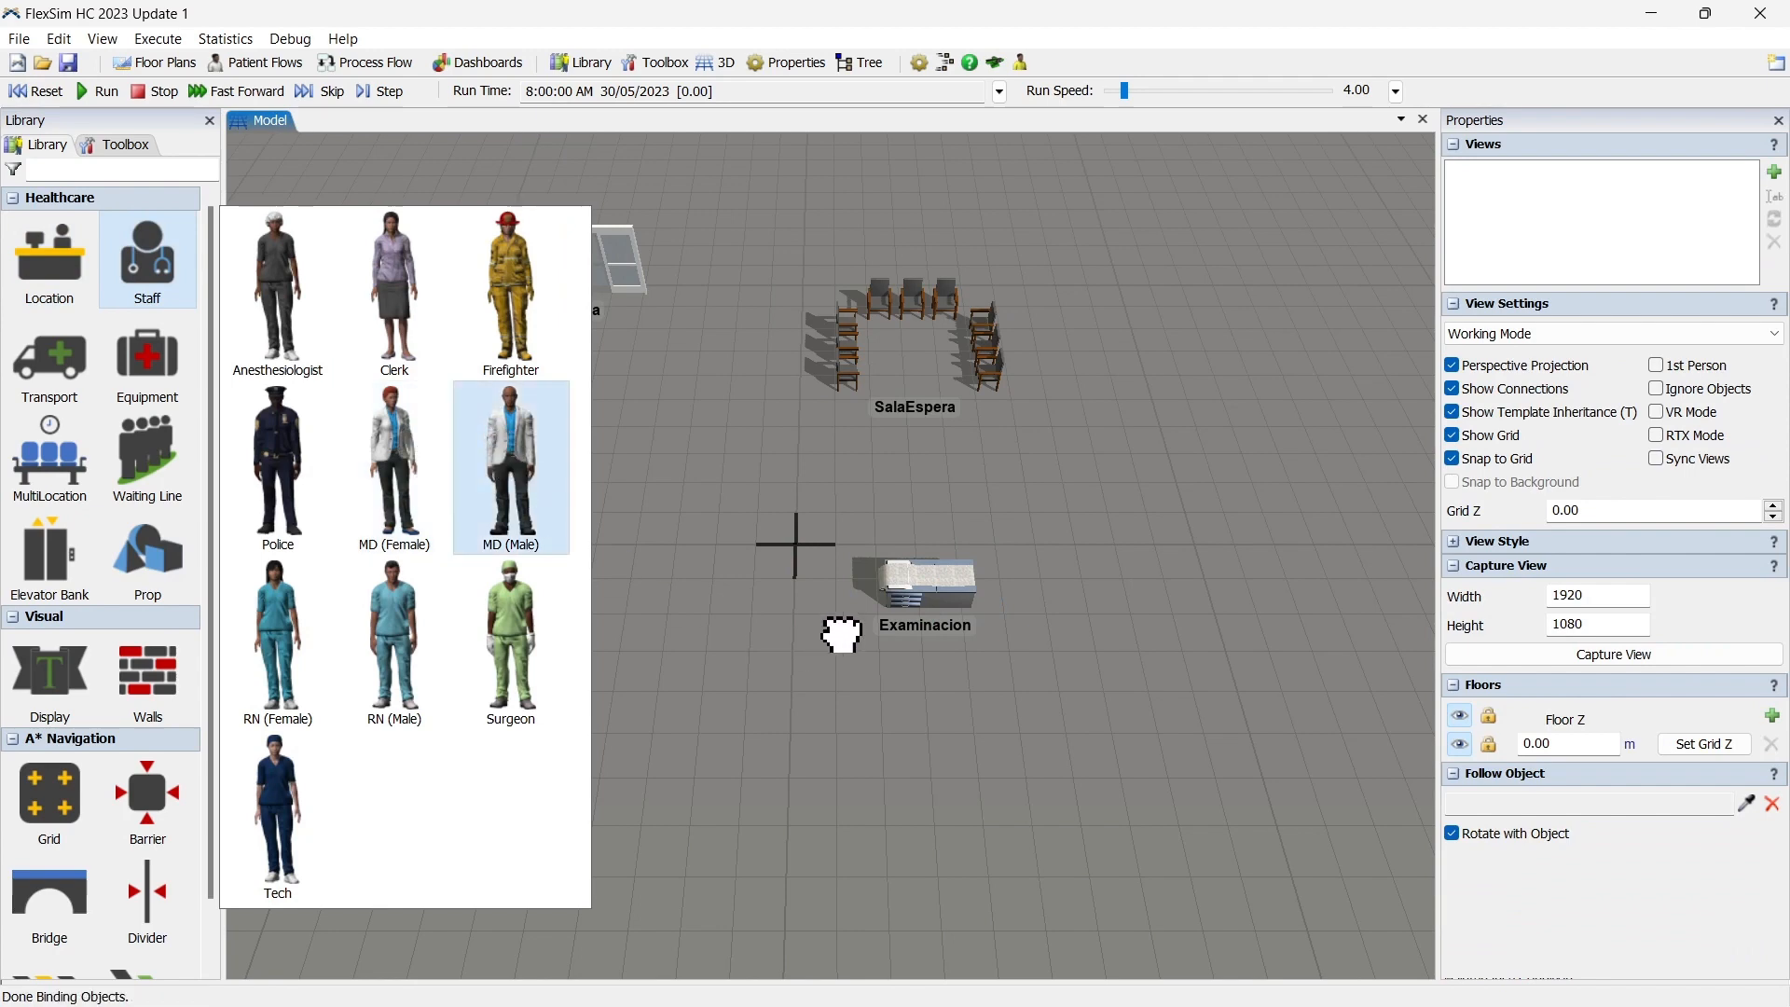
{"action": "left_click", "coordinate": [872, 660]}
{"action": "scroll", "coordinate": [863, 652], "scroll_direction": "up", "scroll_amount": 1}
{"action": "left_click_drag", "start_coordinate": [850, 617], "coordinate": [847, 535]}
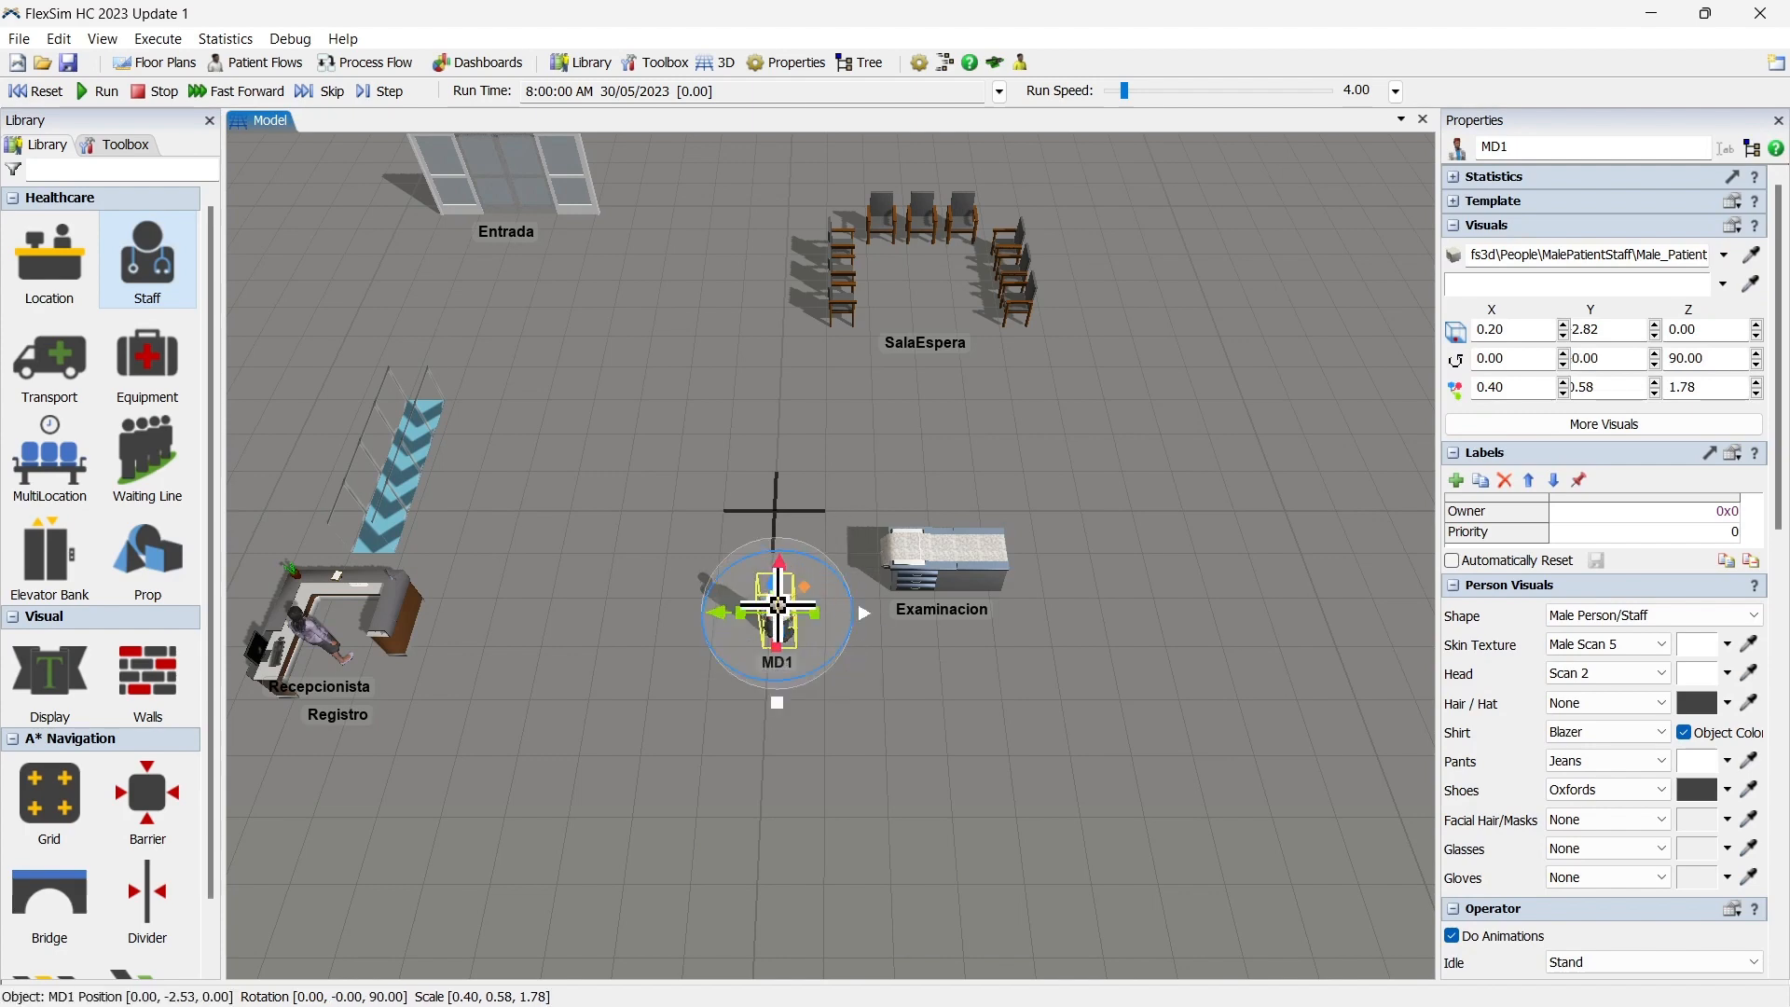
Add the doctor beside the exam table to a new staff group named Doctores.
{"action": "right_click", "coordinate": [780, 610]}
{"action": "mouse_move", "coordinate": [915, 873]}
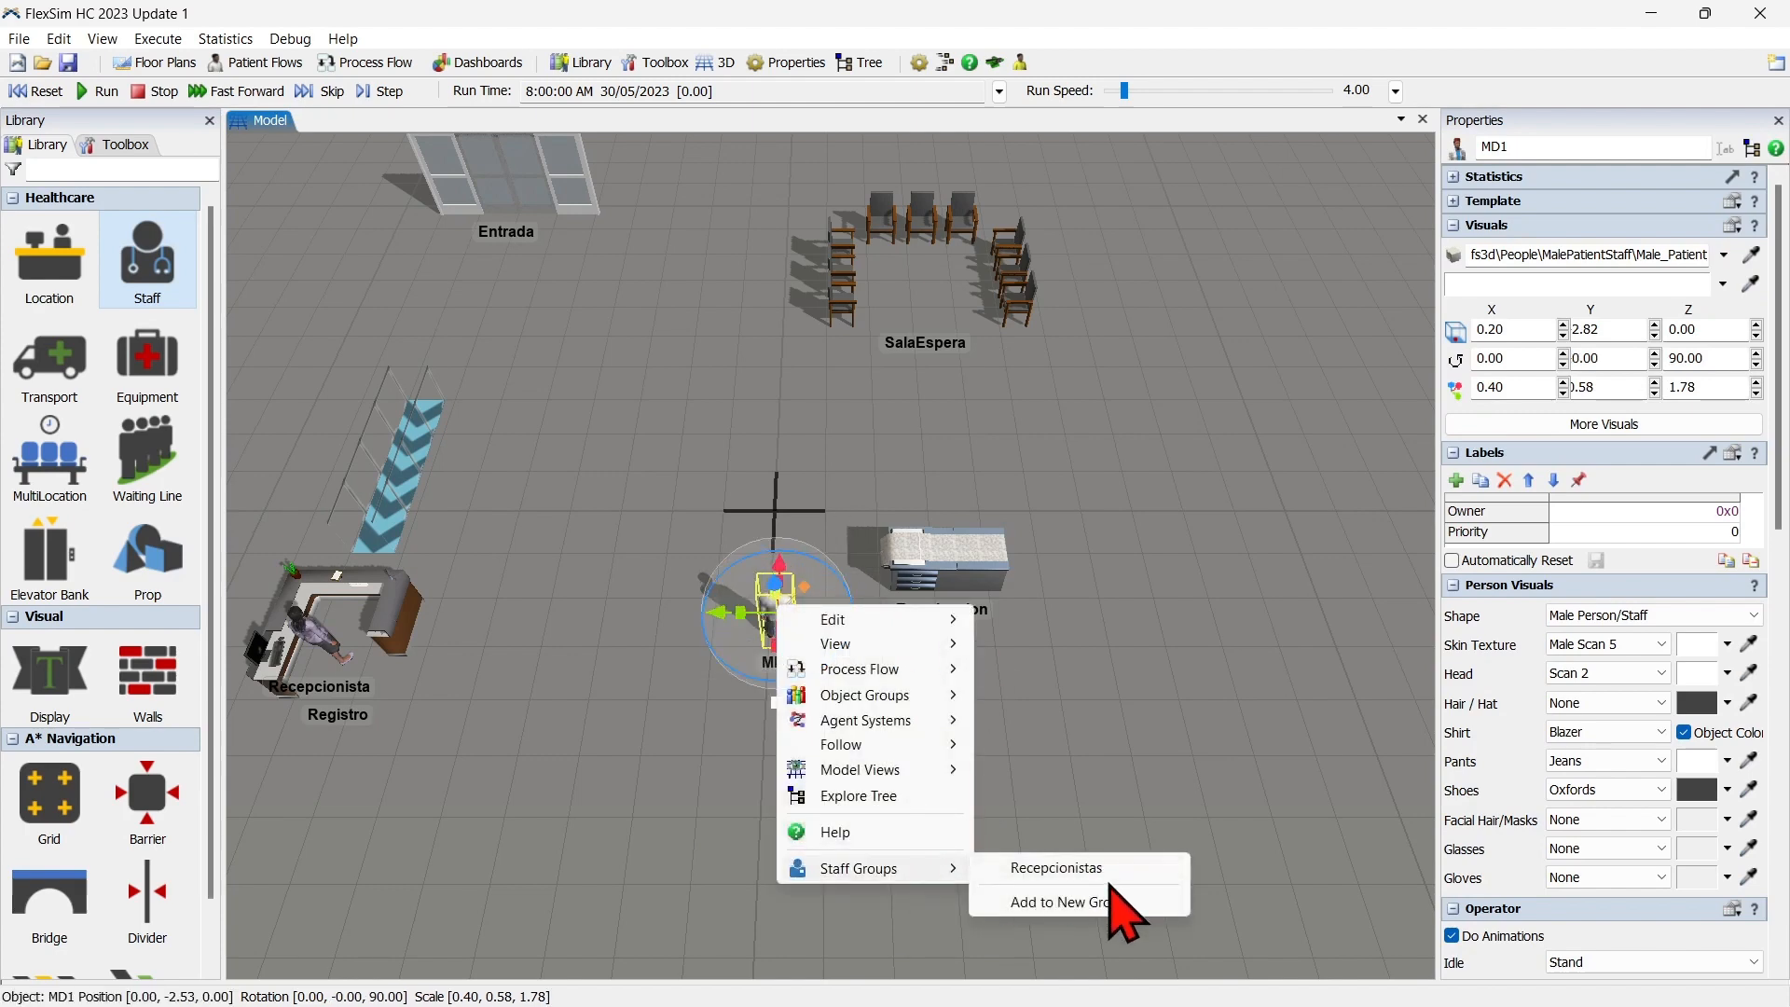
{"action": "left_click", "coordinate": [1121, 908]}
{"action": "type", "text": "Doctores"}
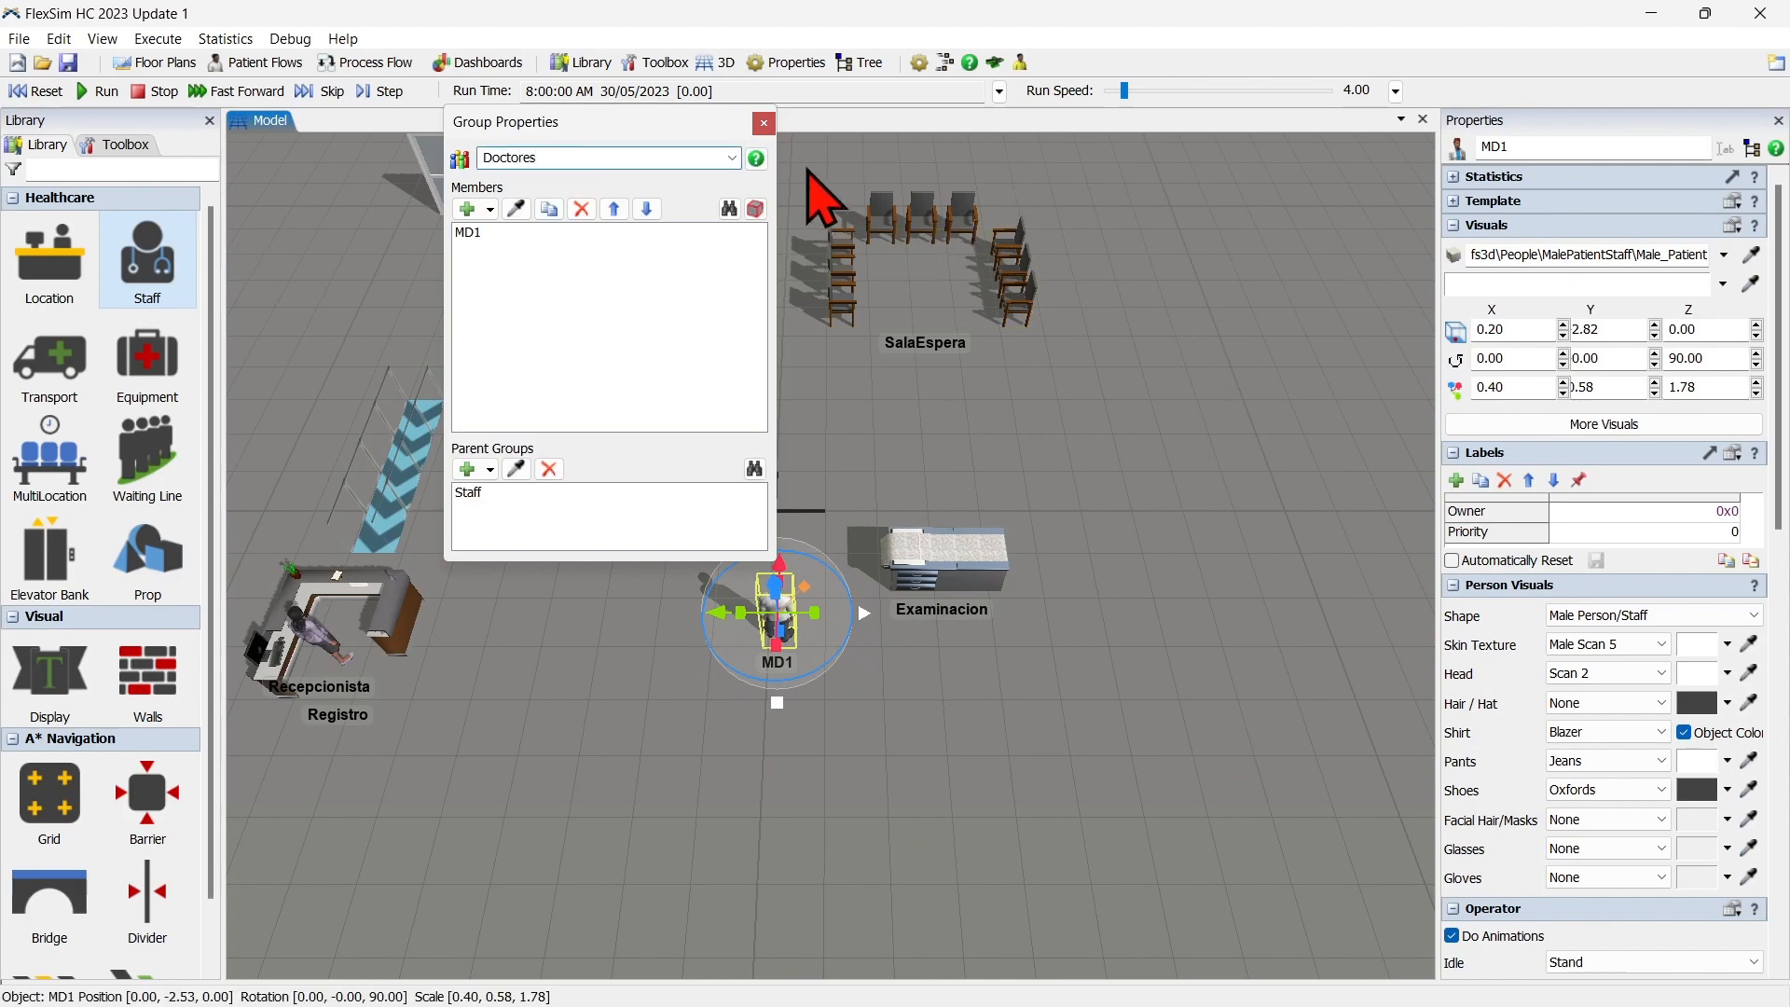
{"action": "left_click", "coordinate": [764, 123]}
{"action": "left_click", "coordinate": [769, 429]}
{"action": "scroll", "coordinate": [764, 419], "scroll_direction": "down", "scroll_amount": 2}
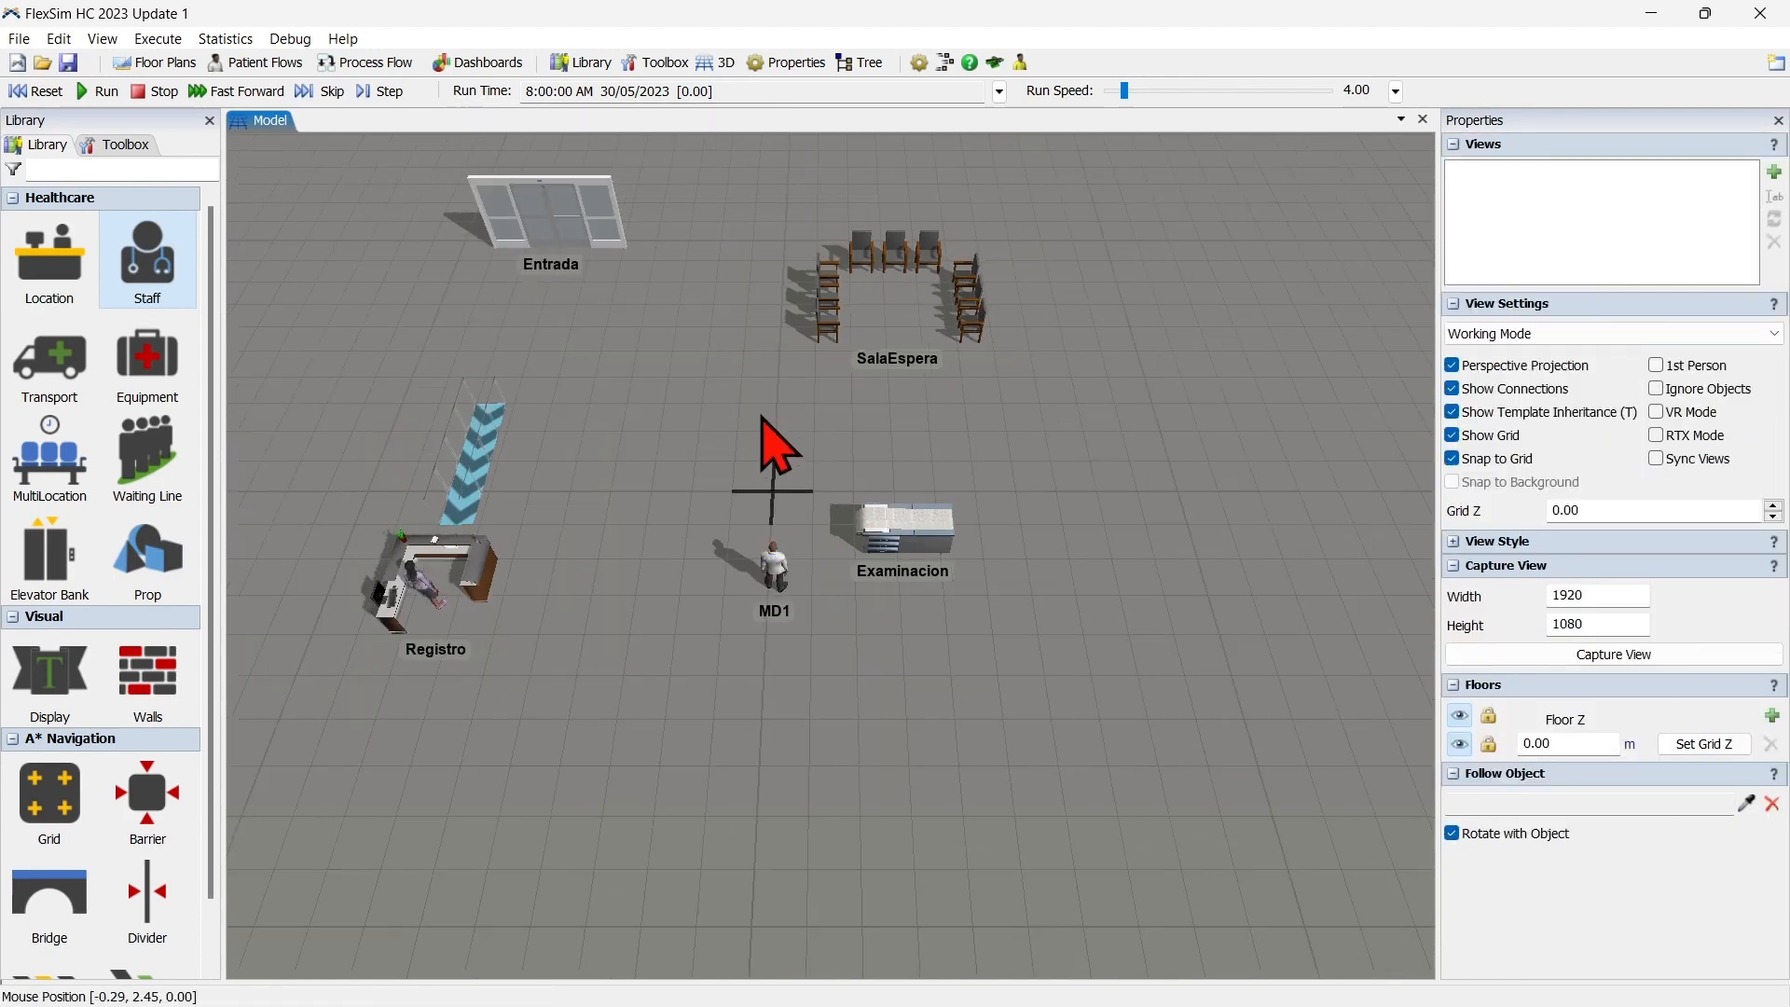
Add a Patient Process Flow to the model.
{"action": "left_click_drag", "start_coordinate": [763, 416], "coordinate": [875, 522]}
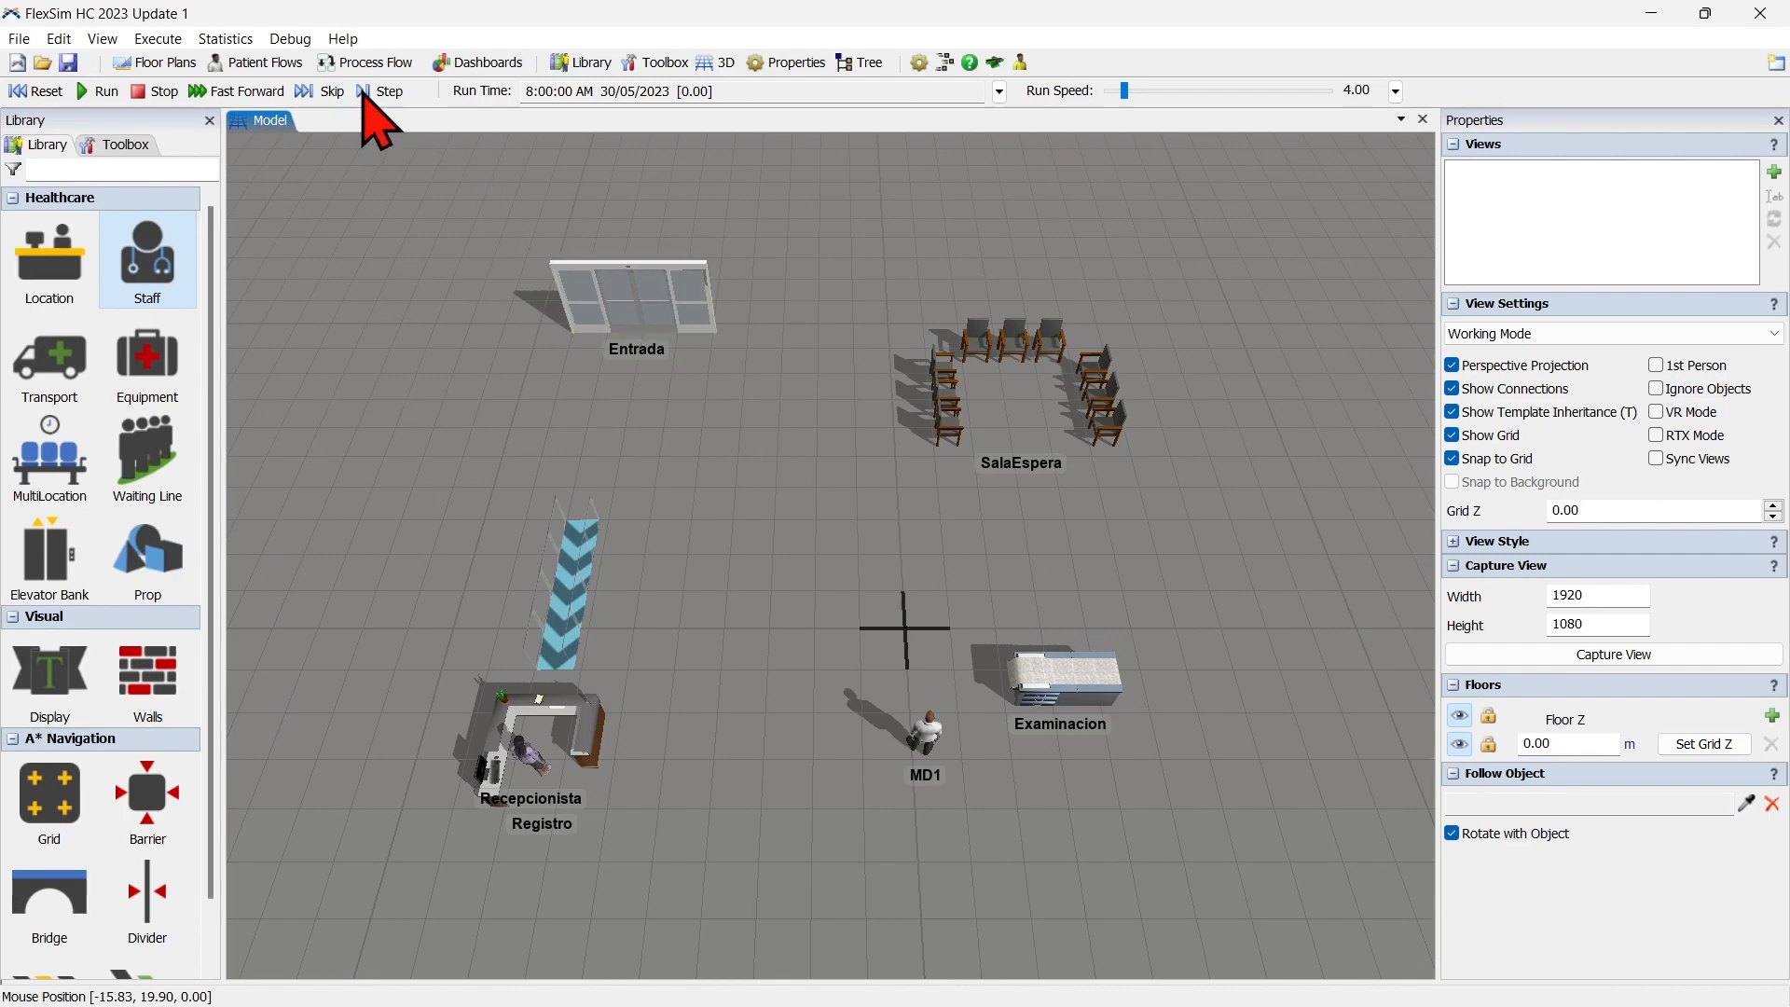
{"action": "left_click", "coordinate": [266, 63]}
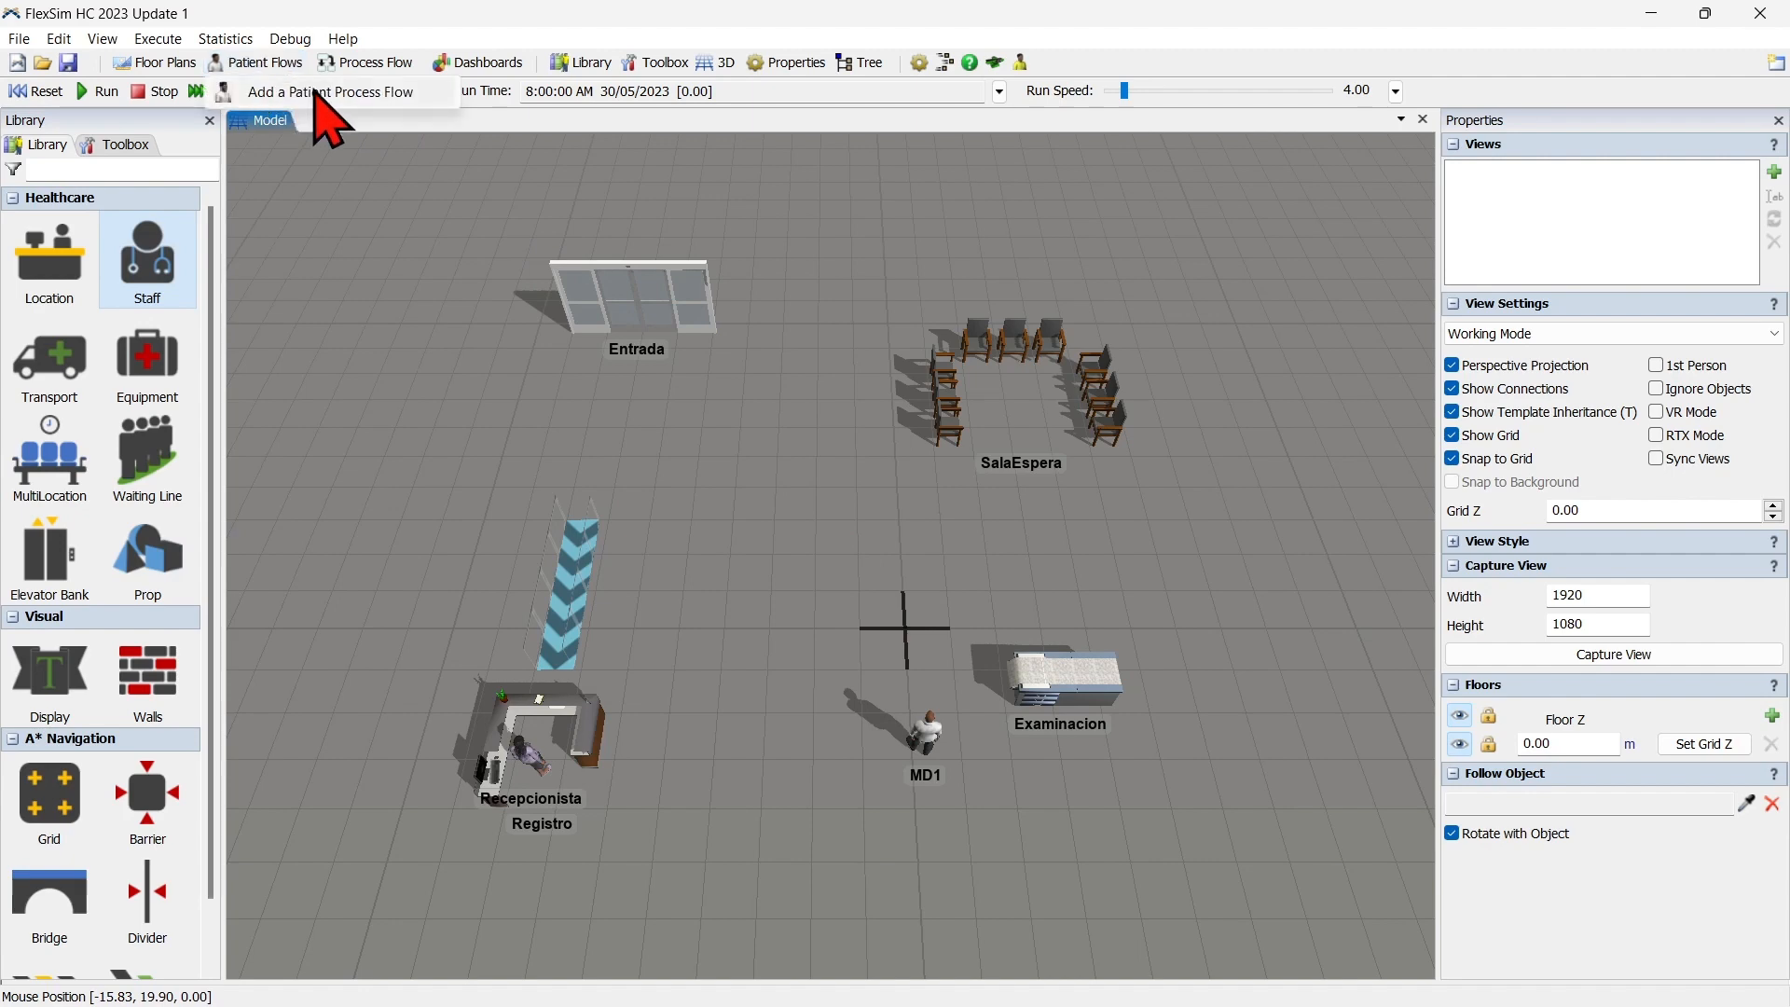
{"action": "left_click", "coordinate": [352, 93]}
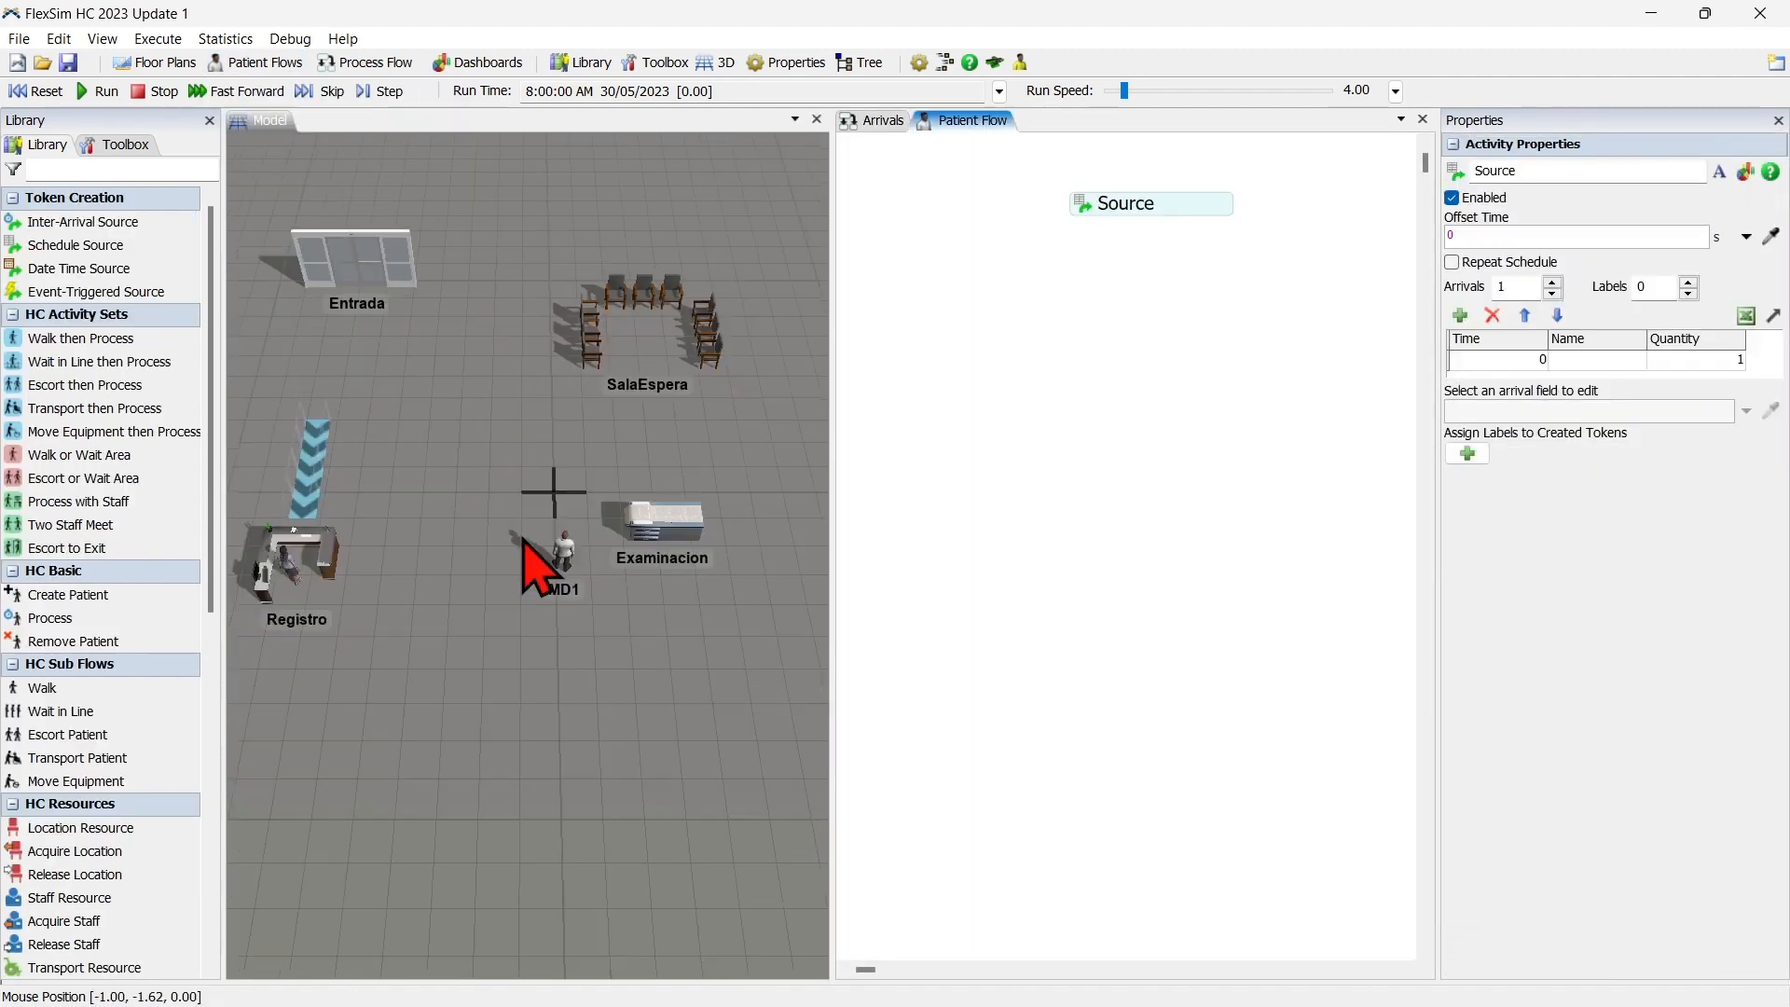
{"action": "left_click_drag", "start_coordinate": [494, 414], "coordinate": [540, 518]}
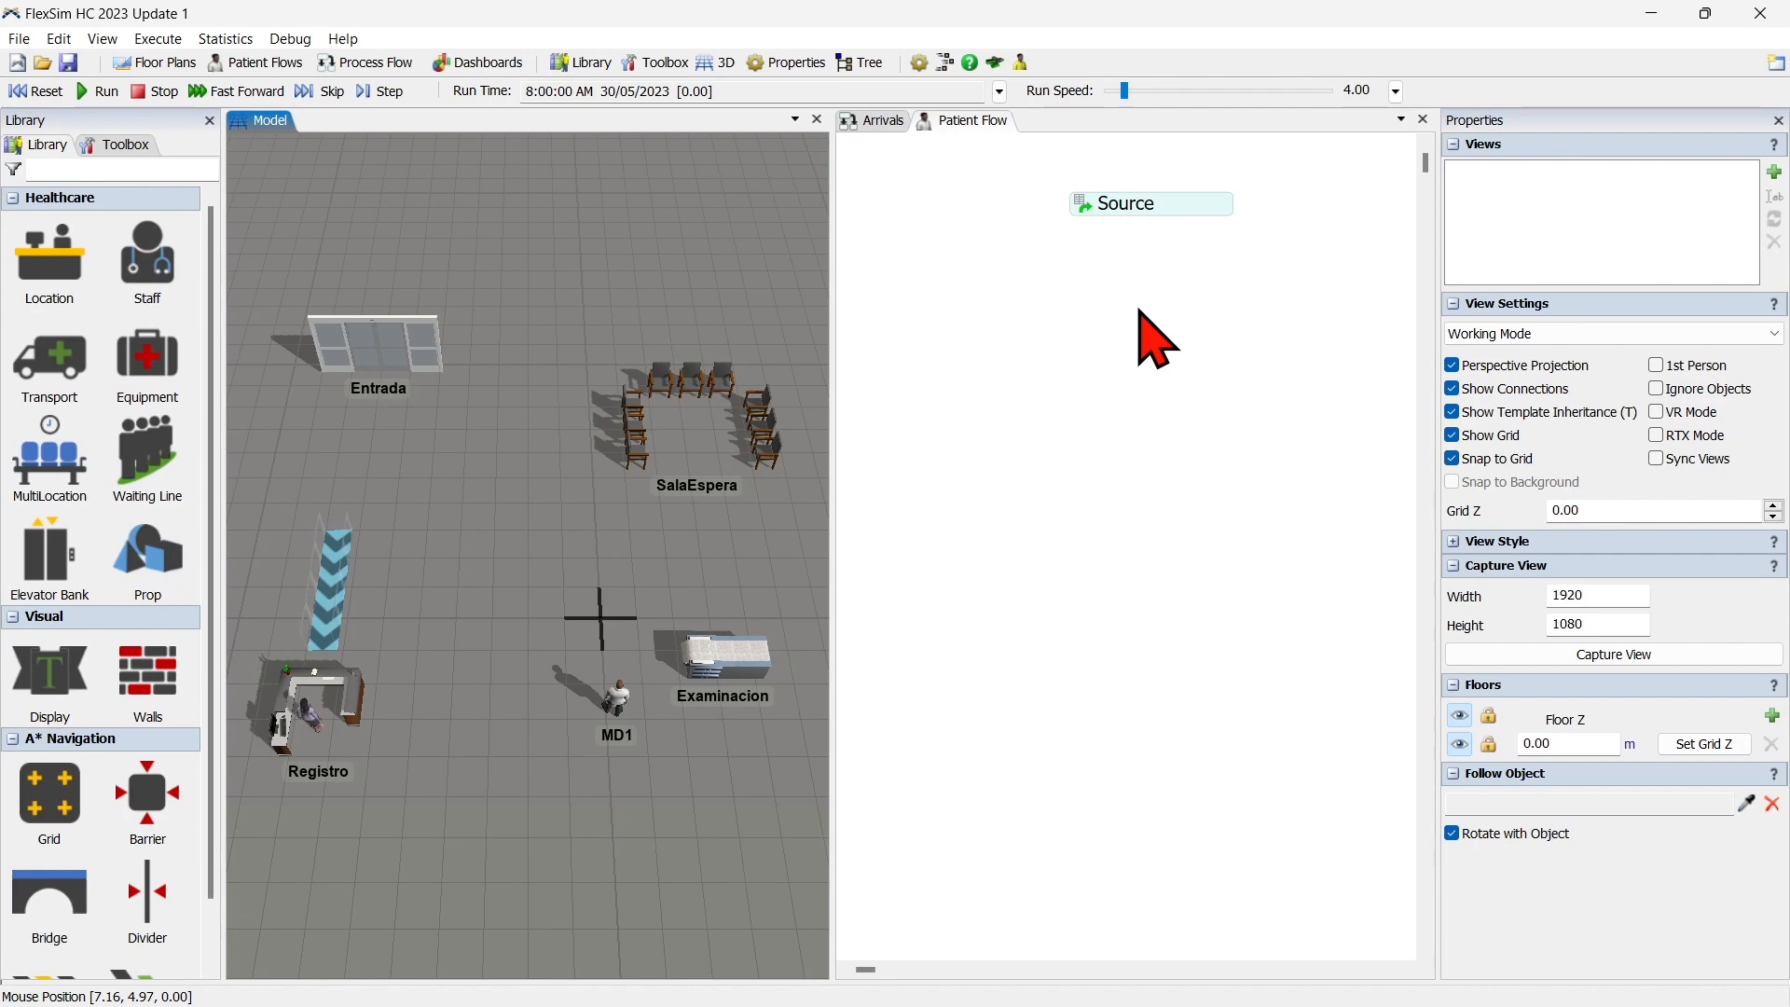
In the Arrivals flow's Source, set the quantity to 10 for the 08:00:00 to 08:30:00 arrival row.
{"action": "left_click", "coordinate": [884, 125]}
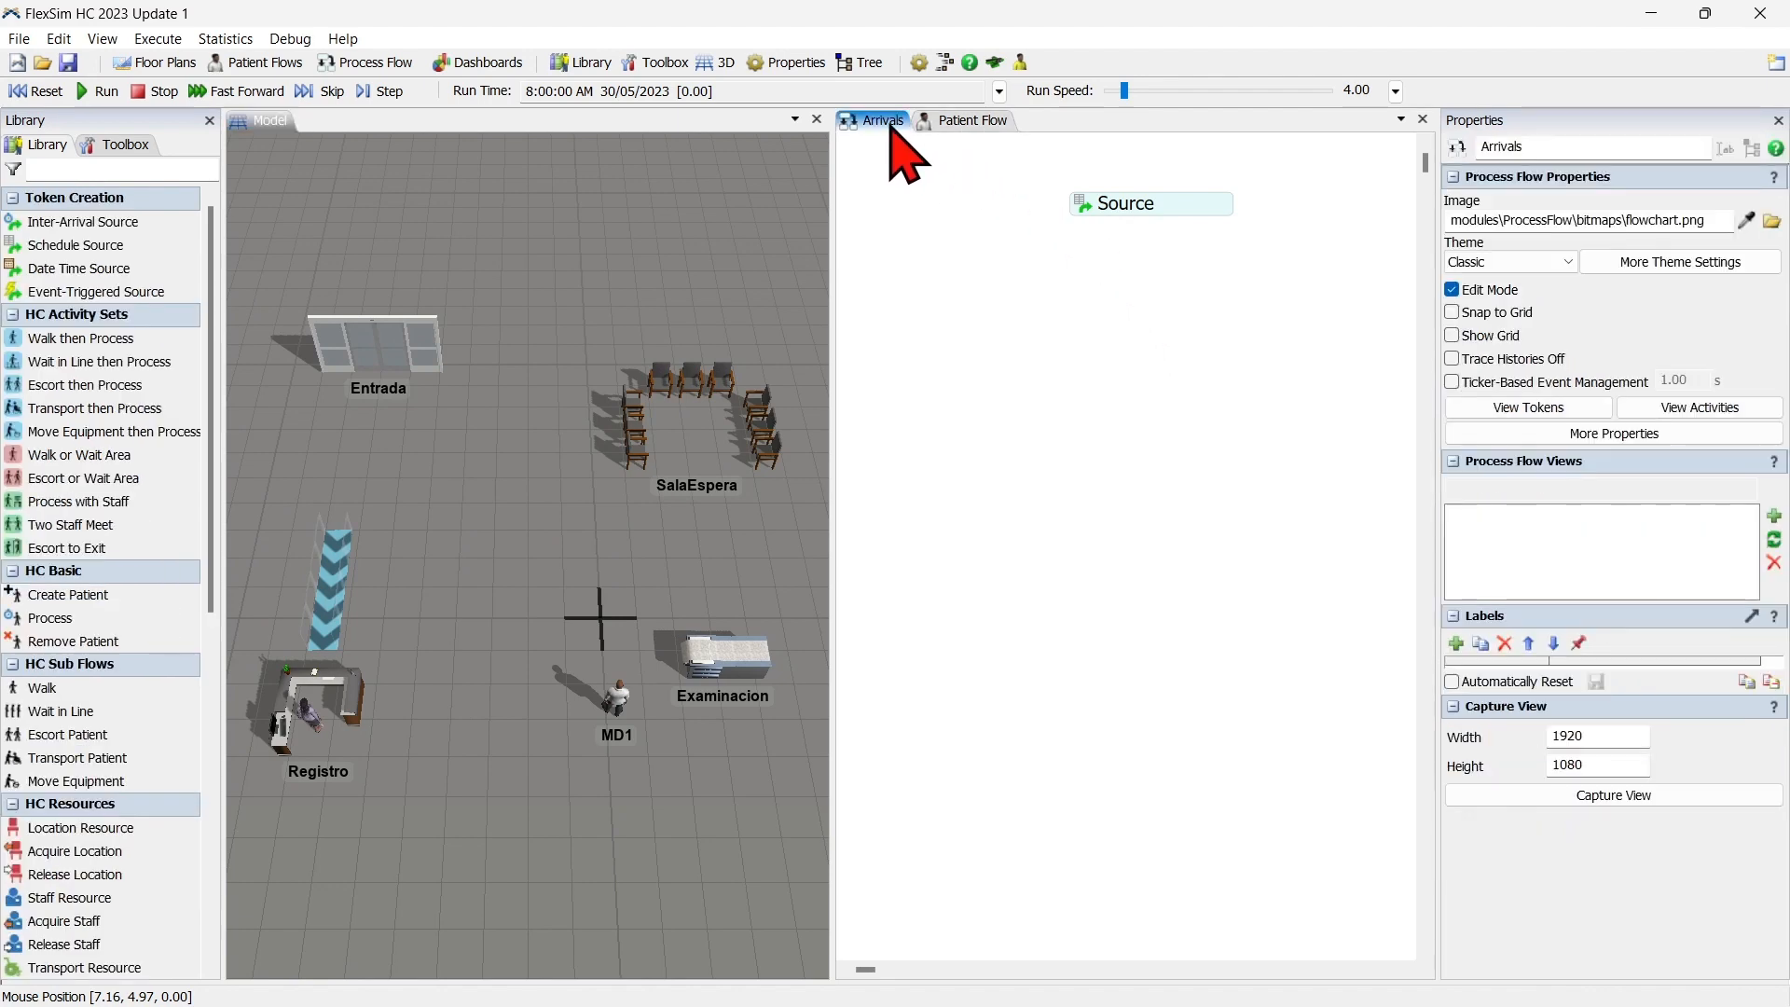
{"action": "left_click_drag", "start_coordinate": [1019, 507], "coordinate": [1142, 690]}
{"action": "scroll", "coordinate": [1094, 587], "scroll_direction": "up", "scroll_amount": 5}
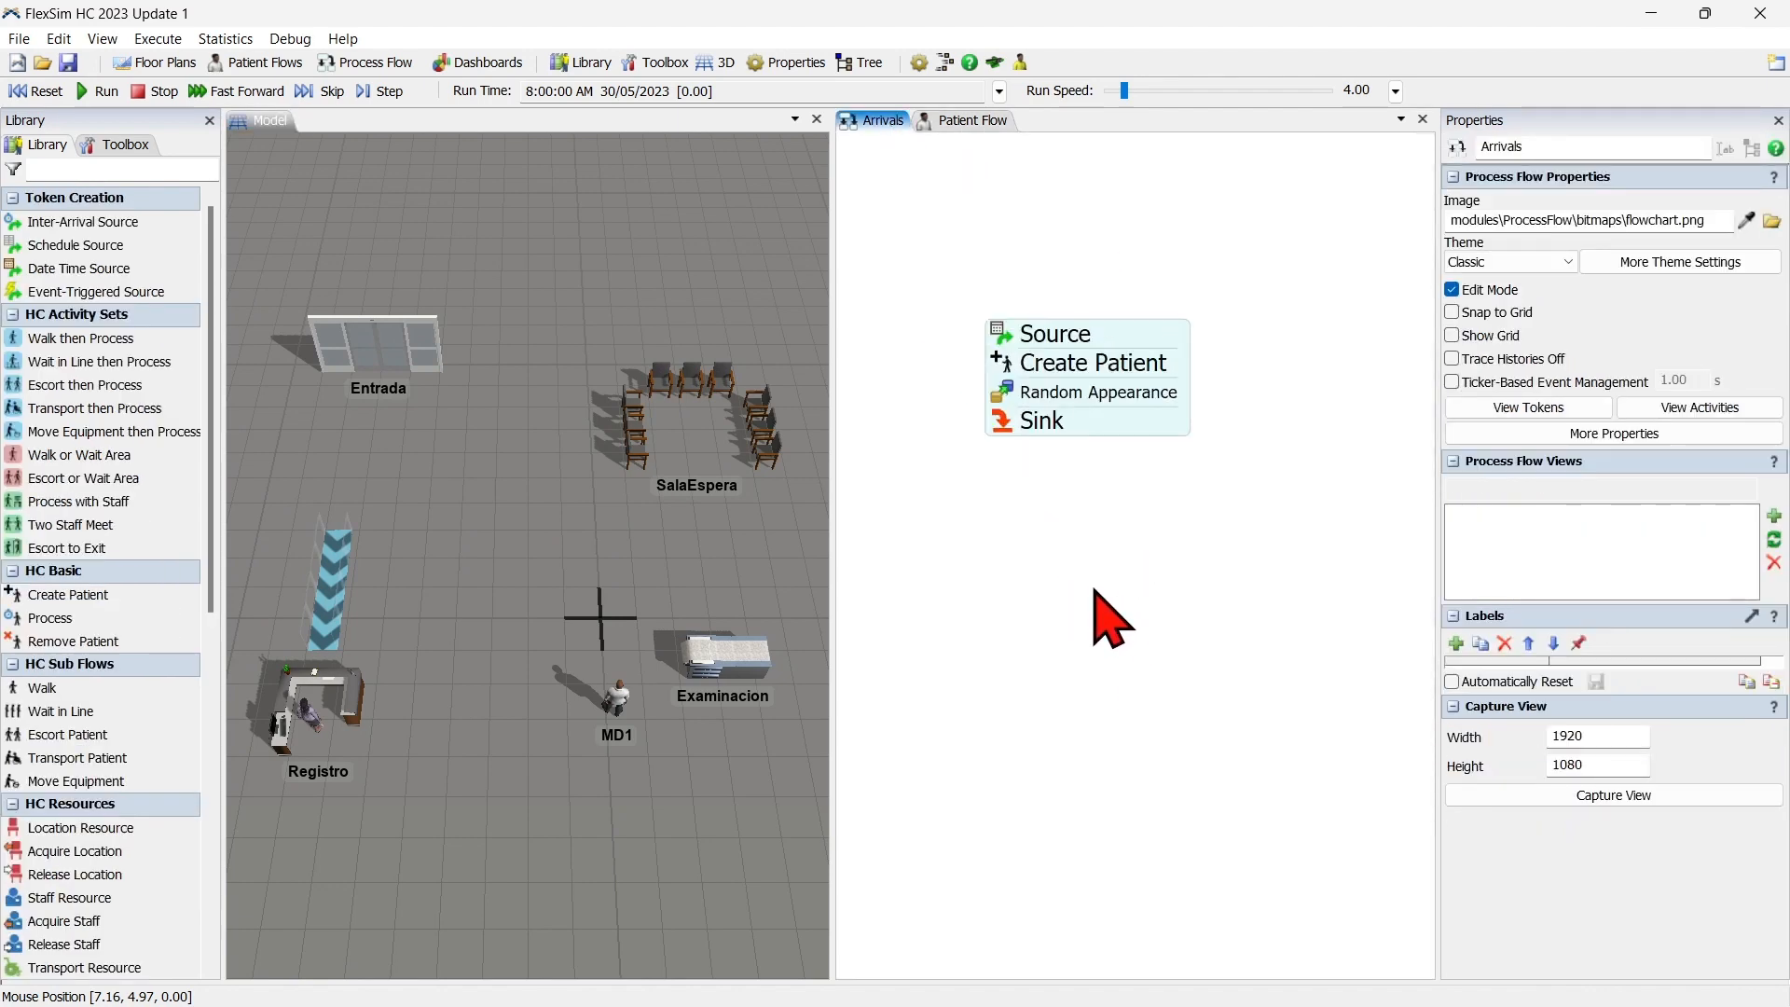
{"action": "left_click_drag", "start_coordinate": [1076, 534], "coordinate": [1119, 762]}
{"action": "scroll", "coordinate": [1119, 705], "scroll_direction": "up", "scroll_amount": 1}
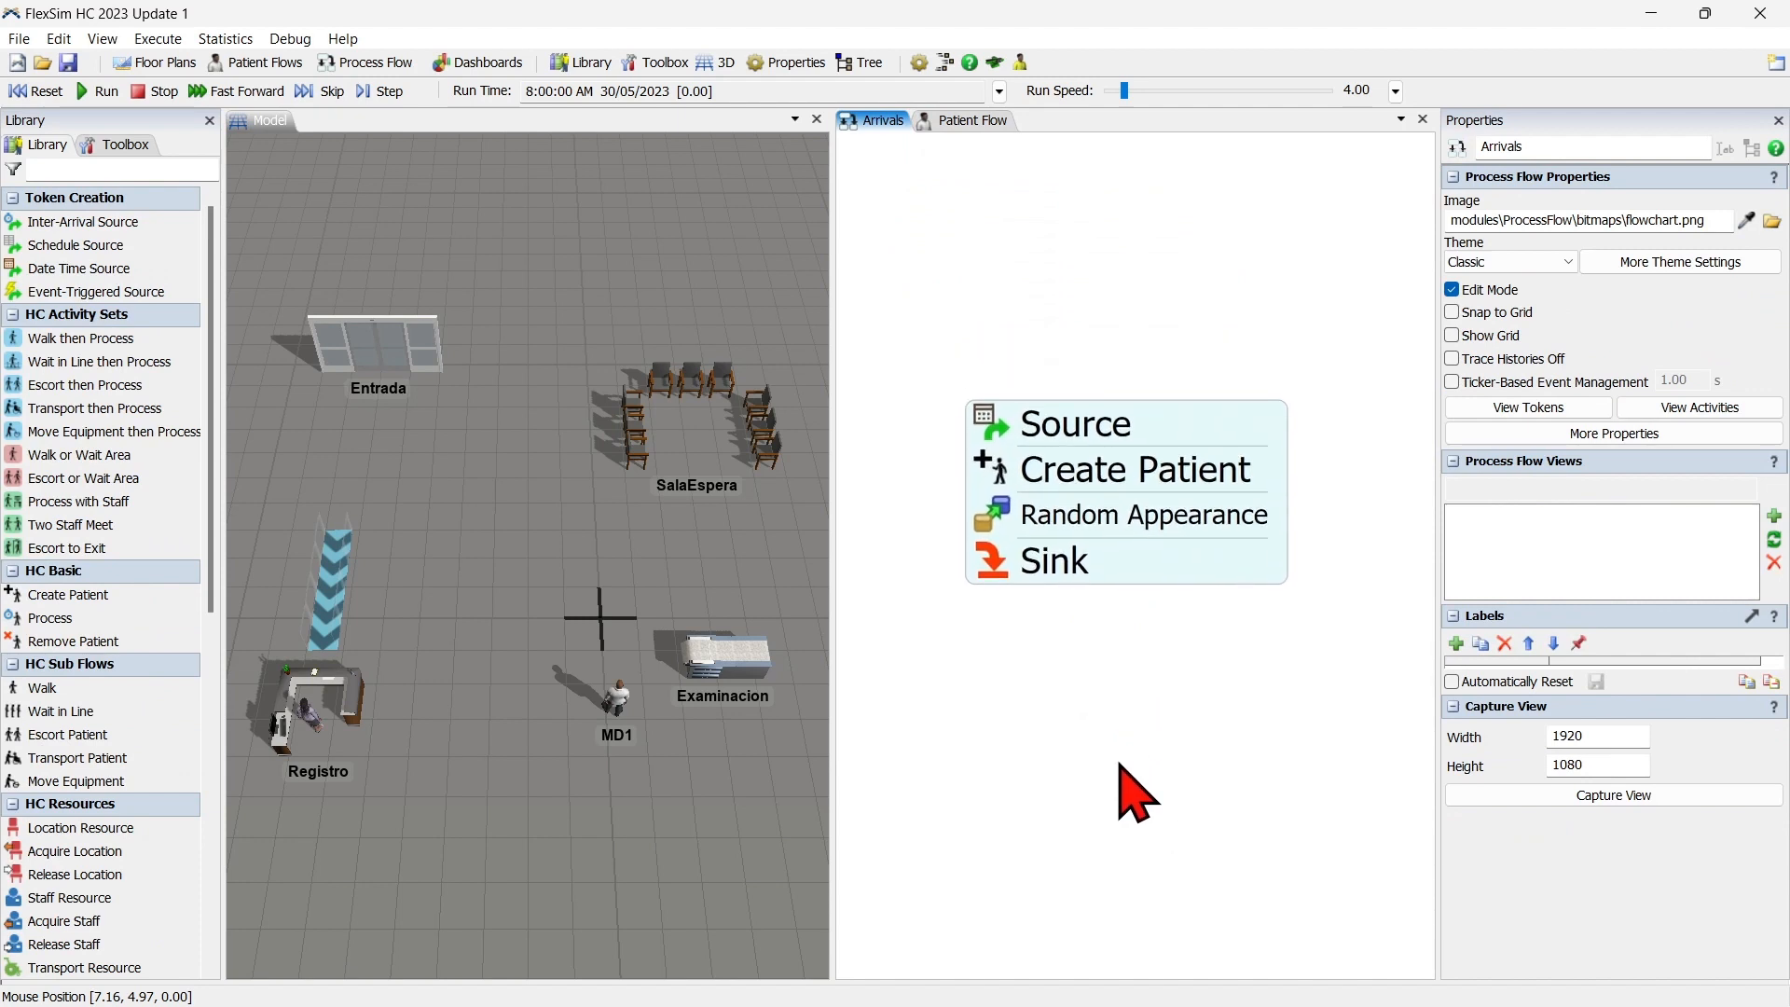
{"action": "scroll", "coordinate": [1118, 762], "scroll_direction": "up", "scroll_amount": 1}
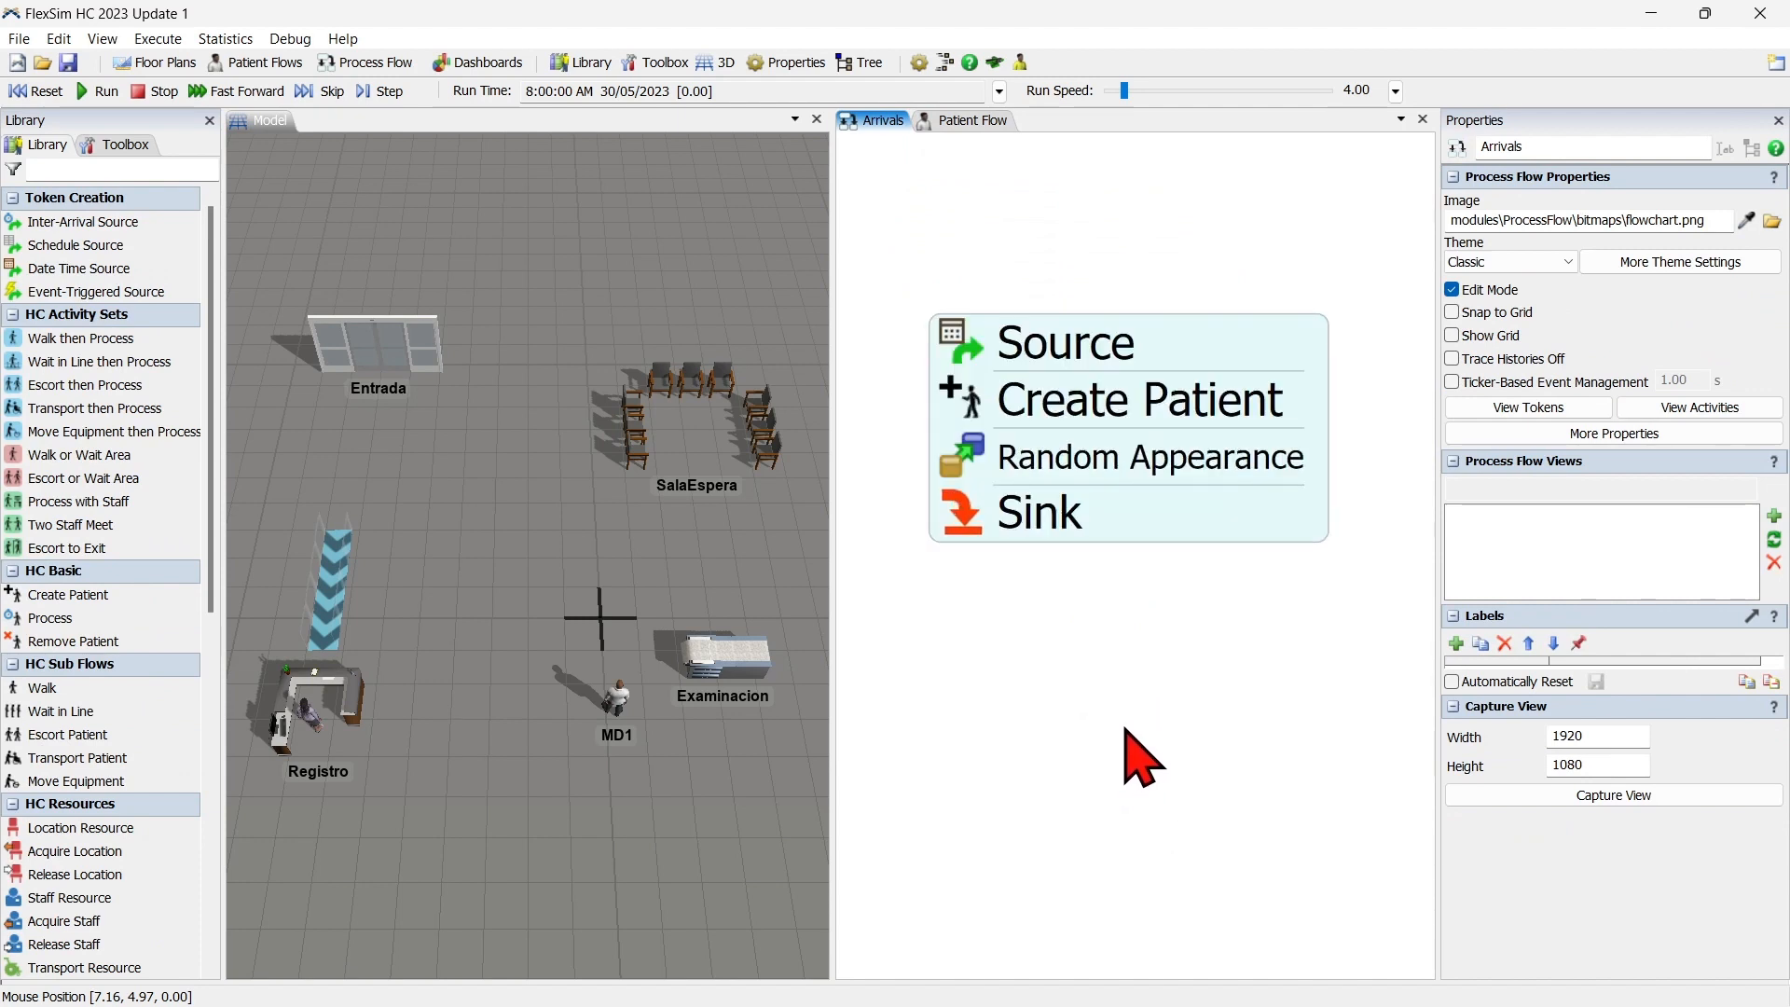
{"action": "left_click", "coordinate": [953, 339]}
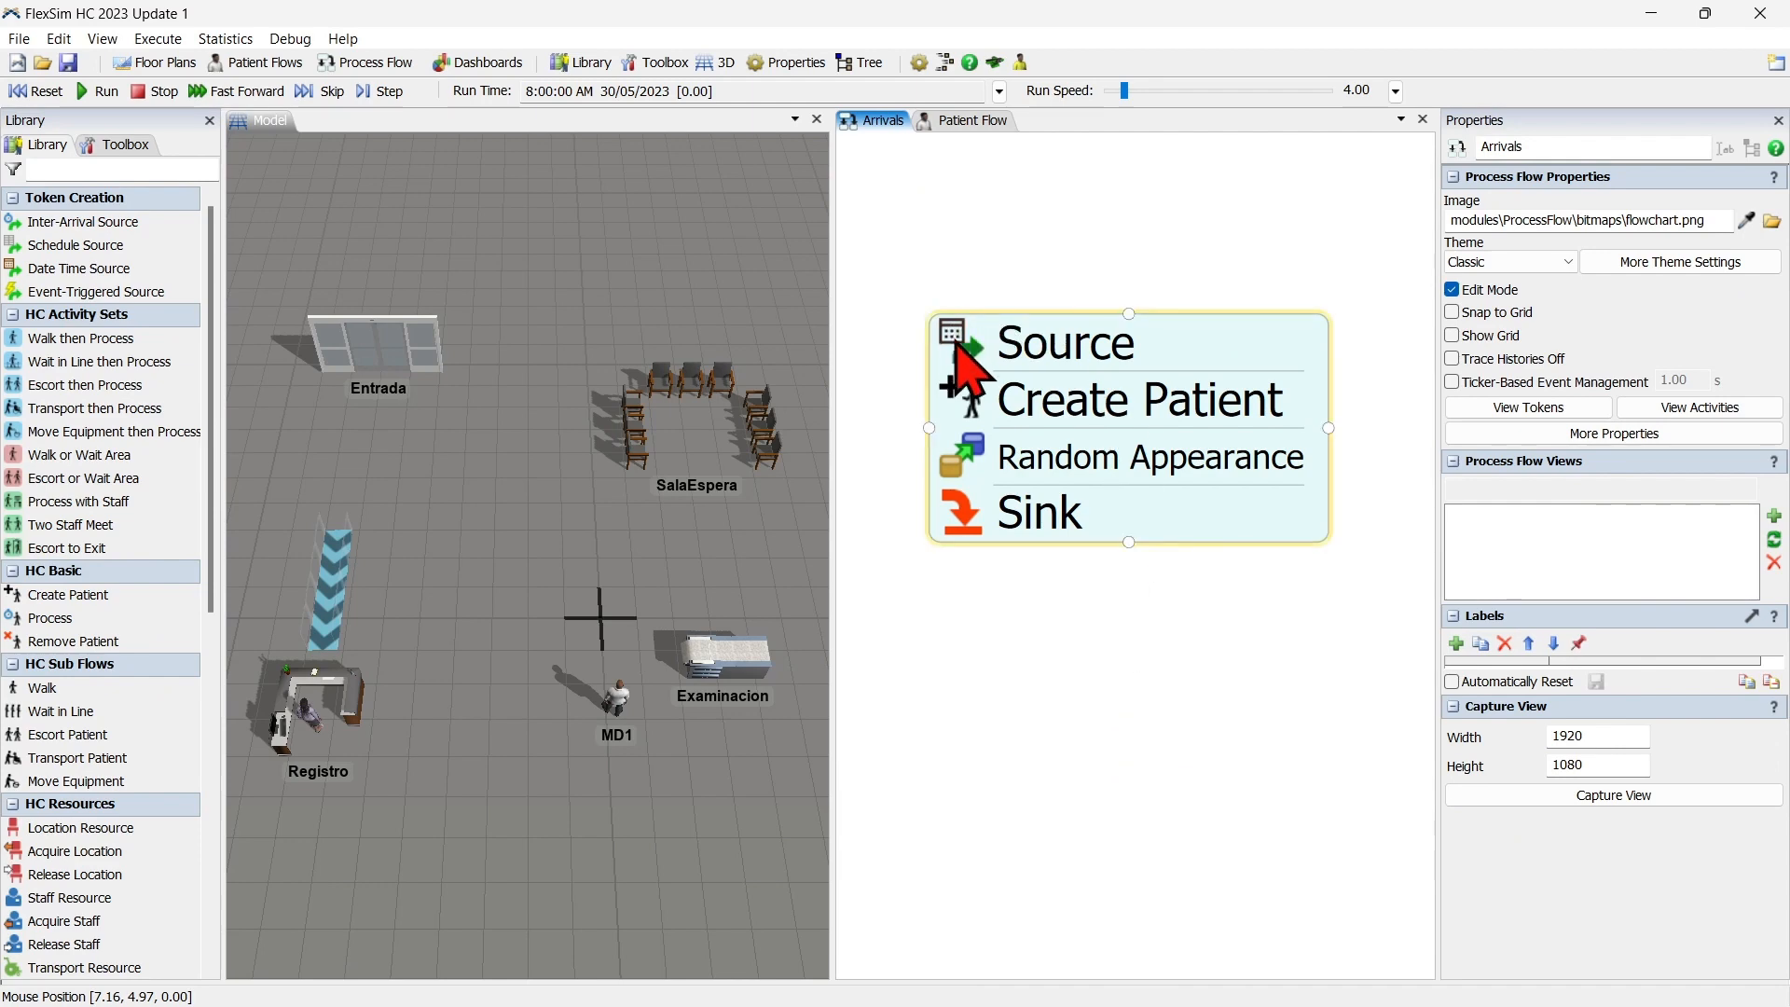
{"action": "left_click", "coordinate": [999, 278]}
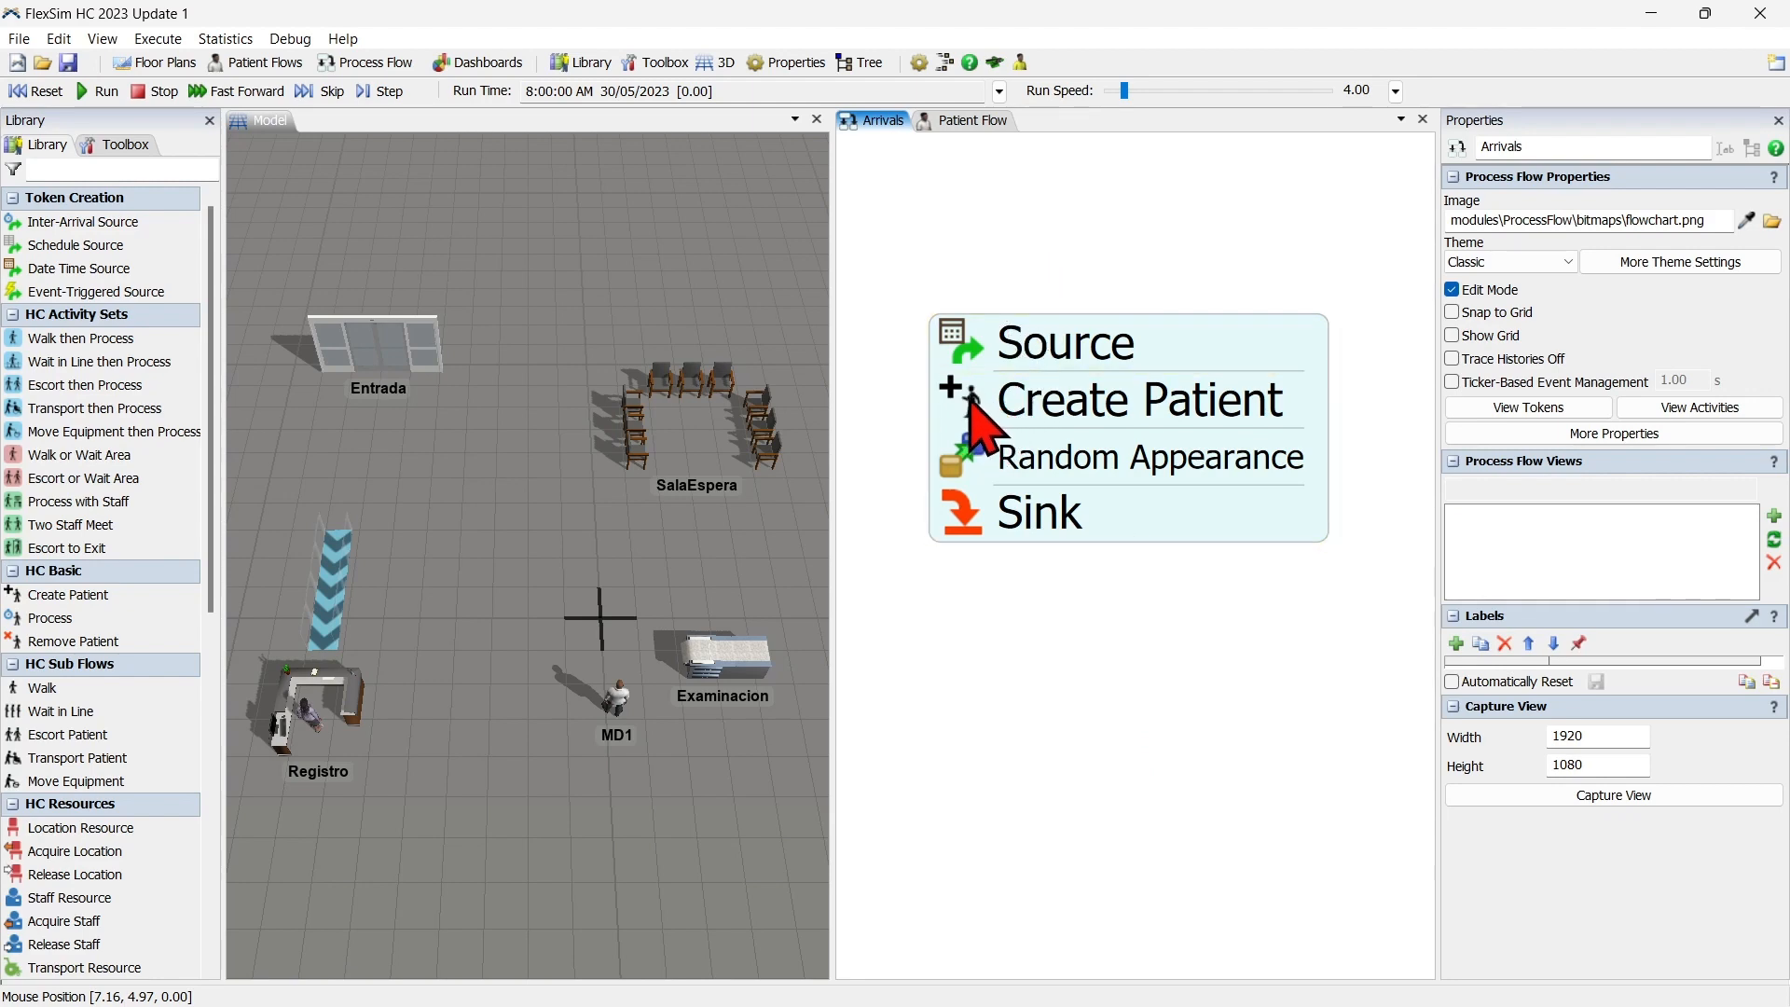
{"action": "double_click", "coordinate": [977, 349]}
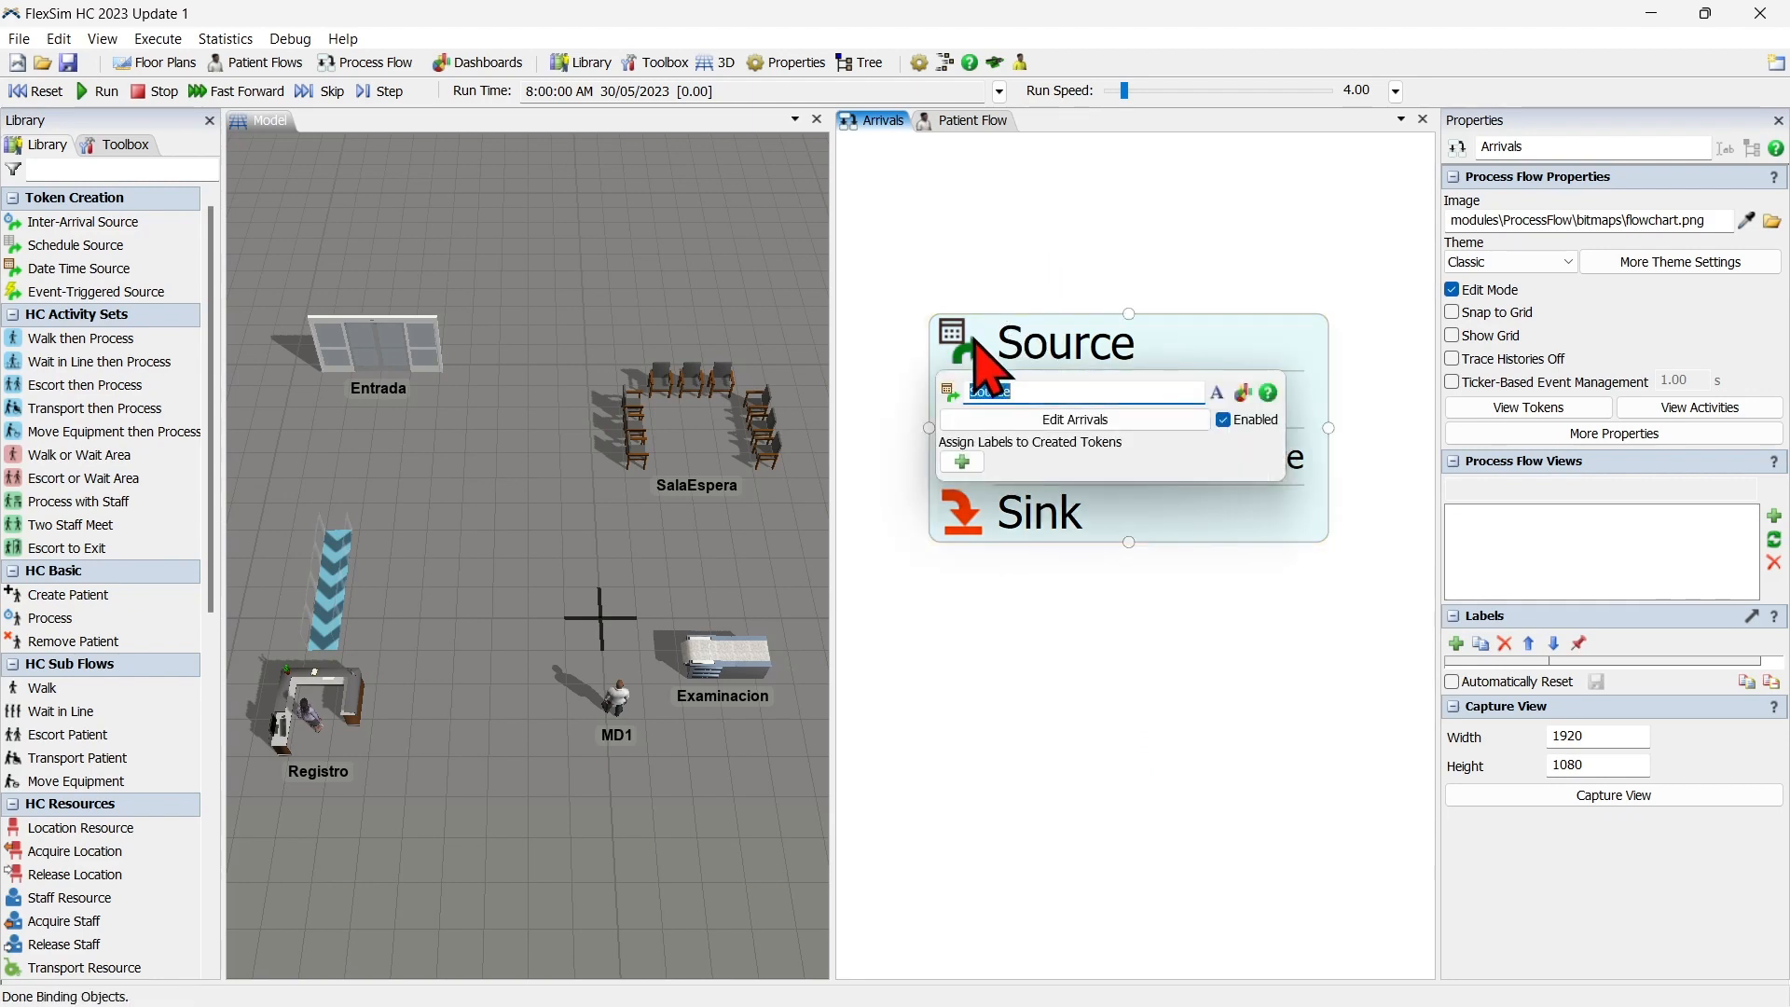
{"action": "left_click", "coordinate": [1098, 419]}
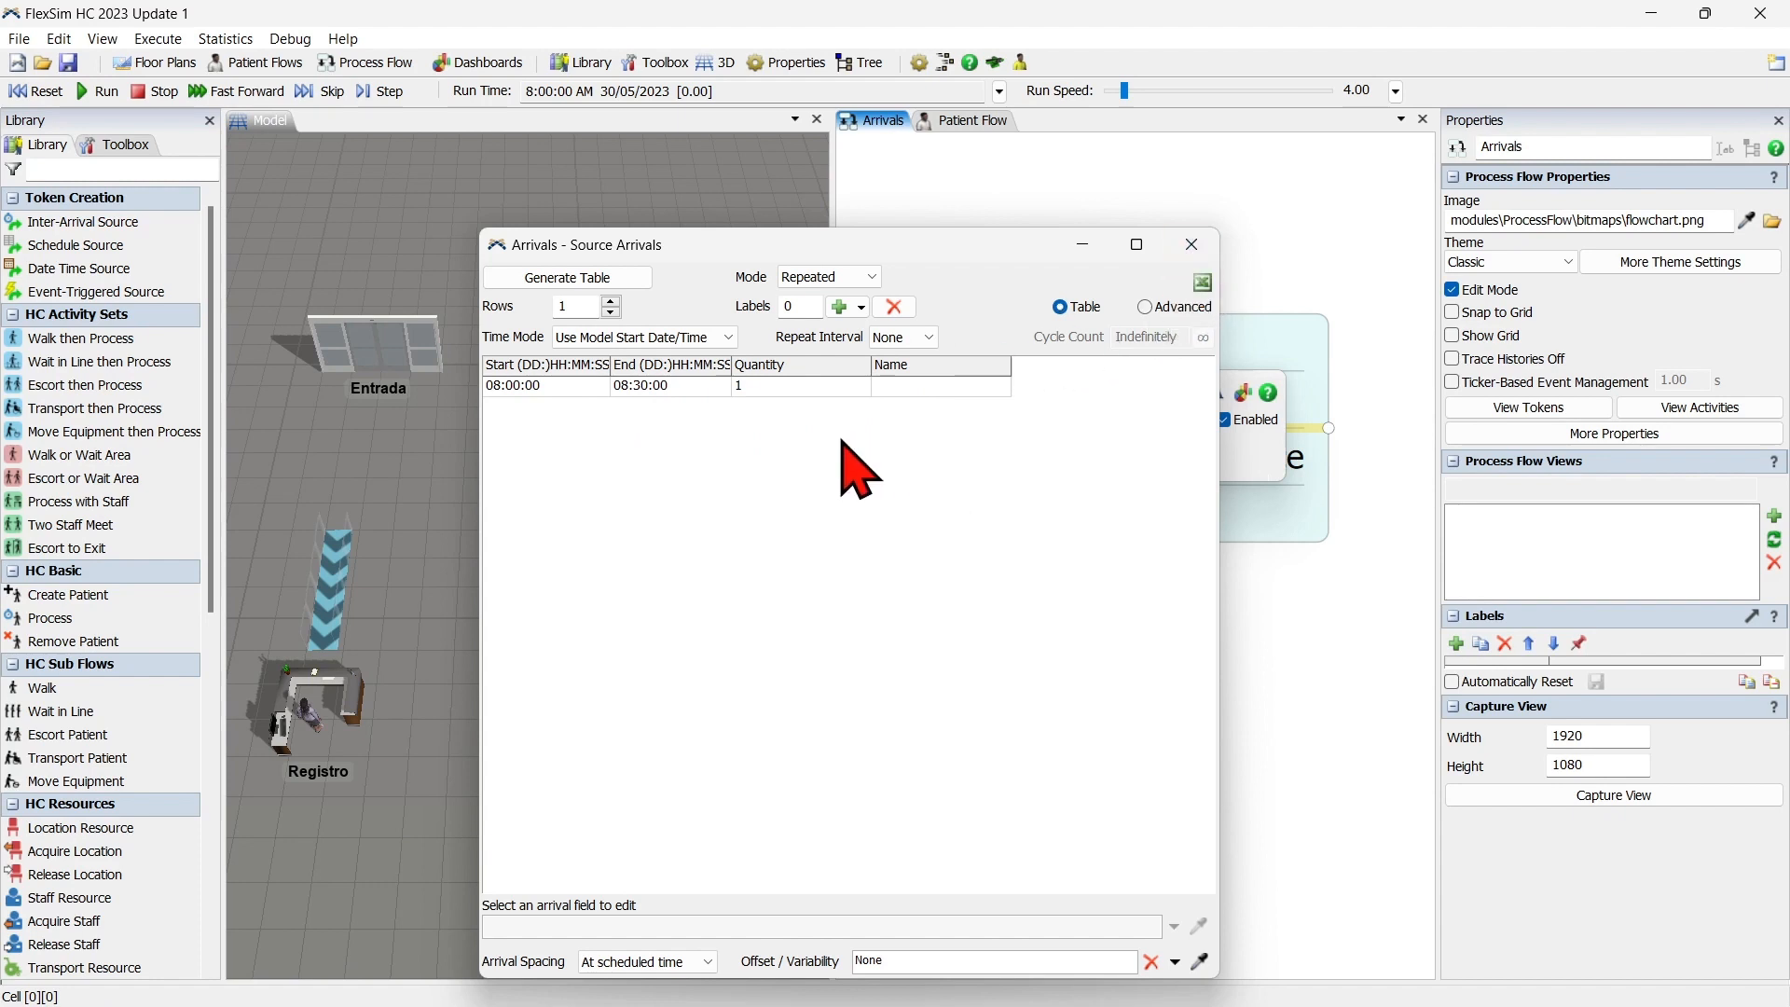
{"action": "left_click", "coordinate": [836, 386]}
{"action": "type", "text": "0"}
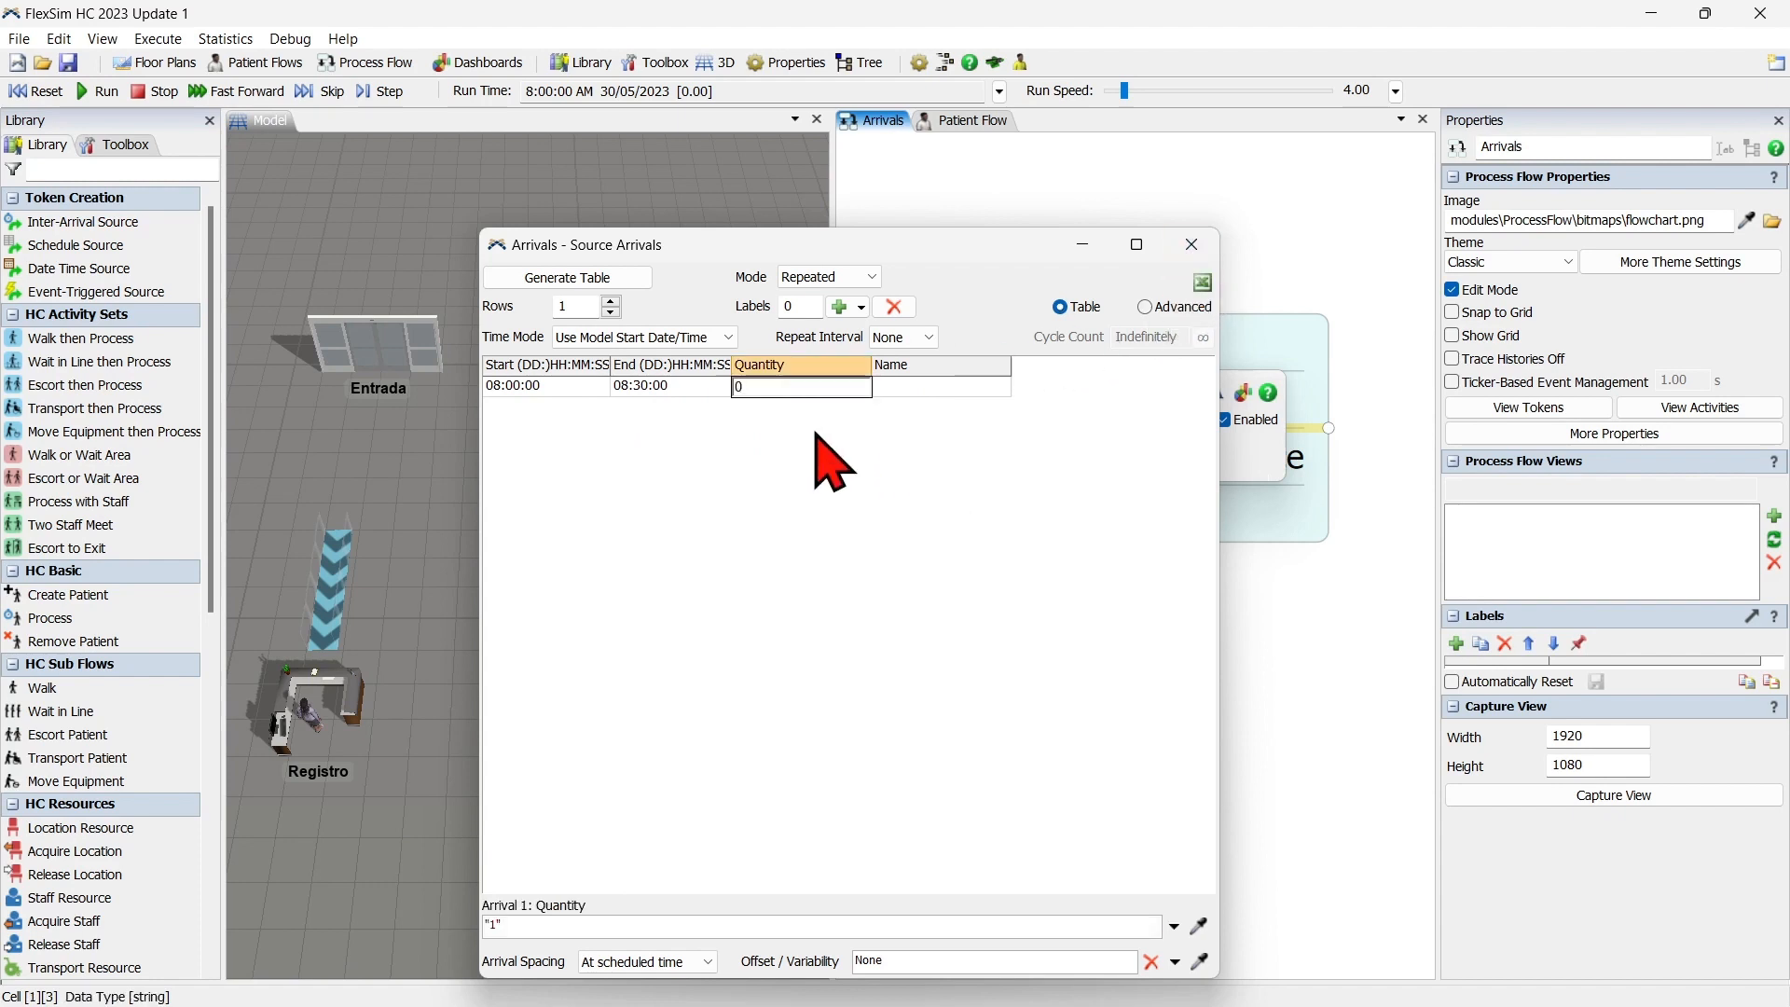
{"action": "type", "text": "0"}
{"action": "left_click", "coordinate": [820, 541]}
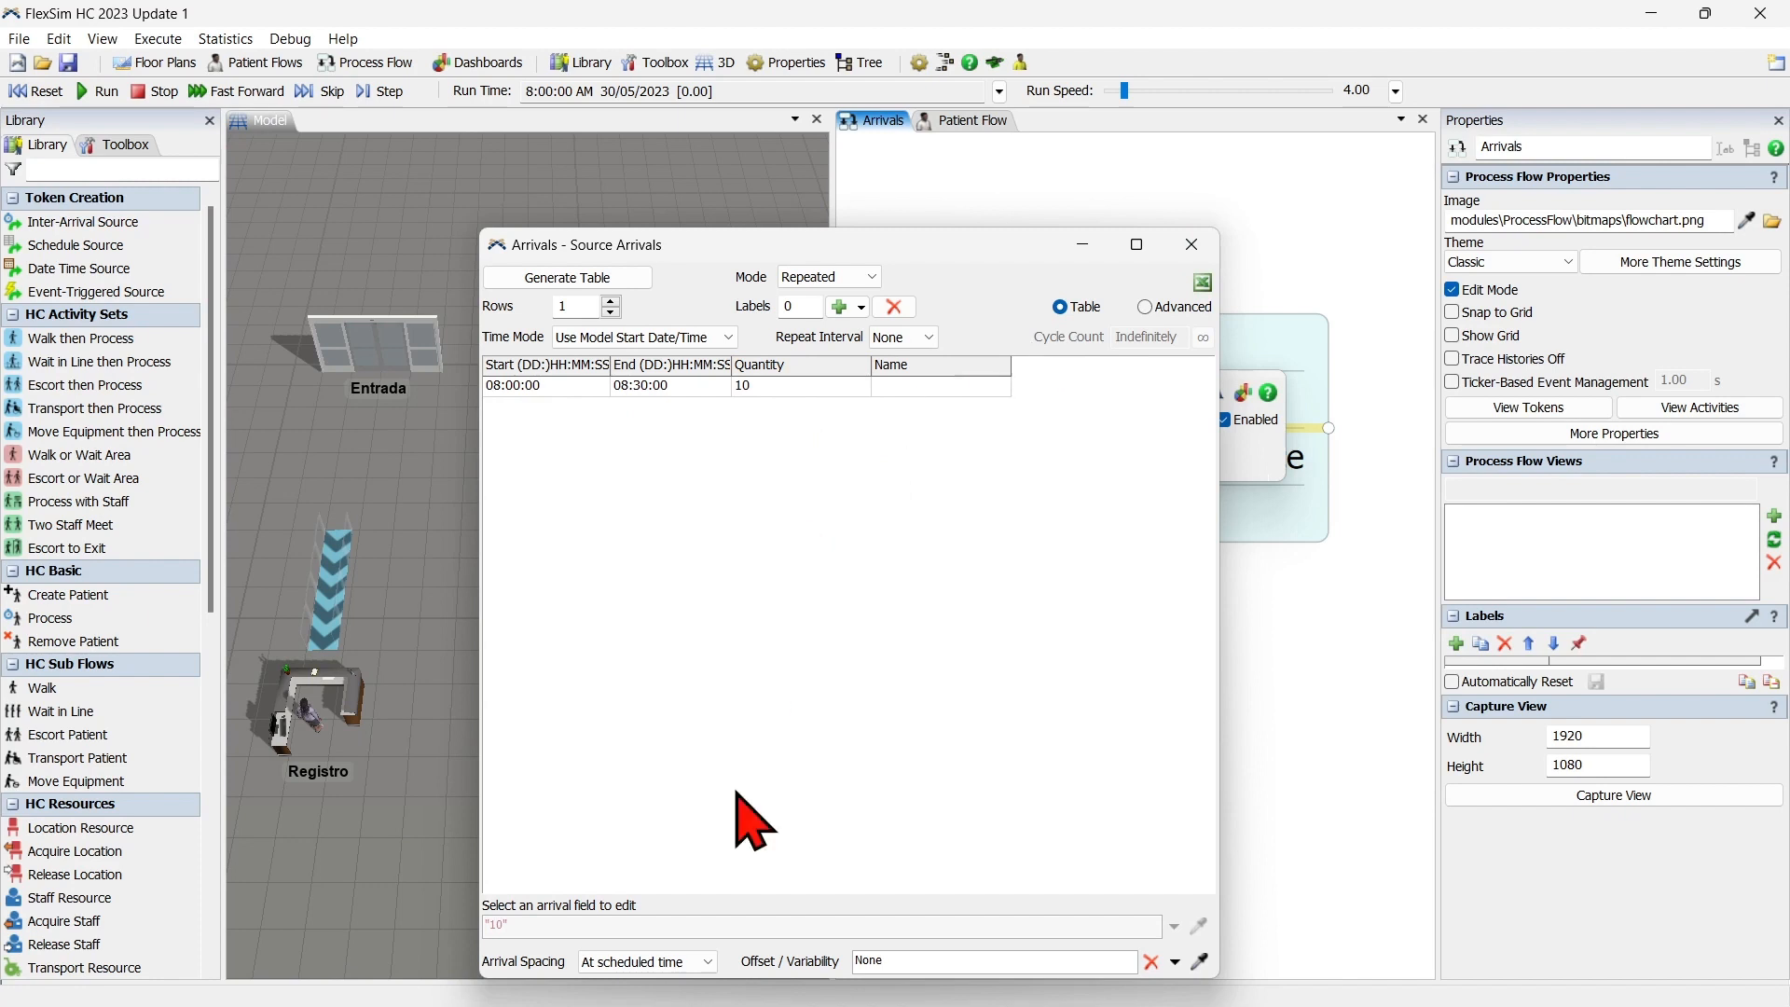
Set the Source's arrival spacing to Randomly spaced and close the arrivals table.
{"action": "left_click_drag", "start_coordinate": [820, 244], "coordinate": [811, 152]}
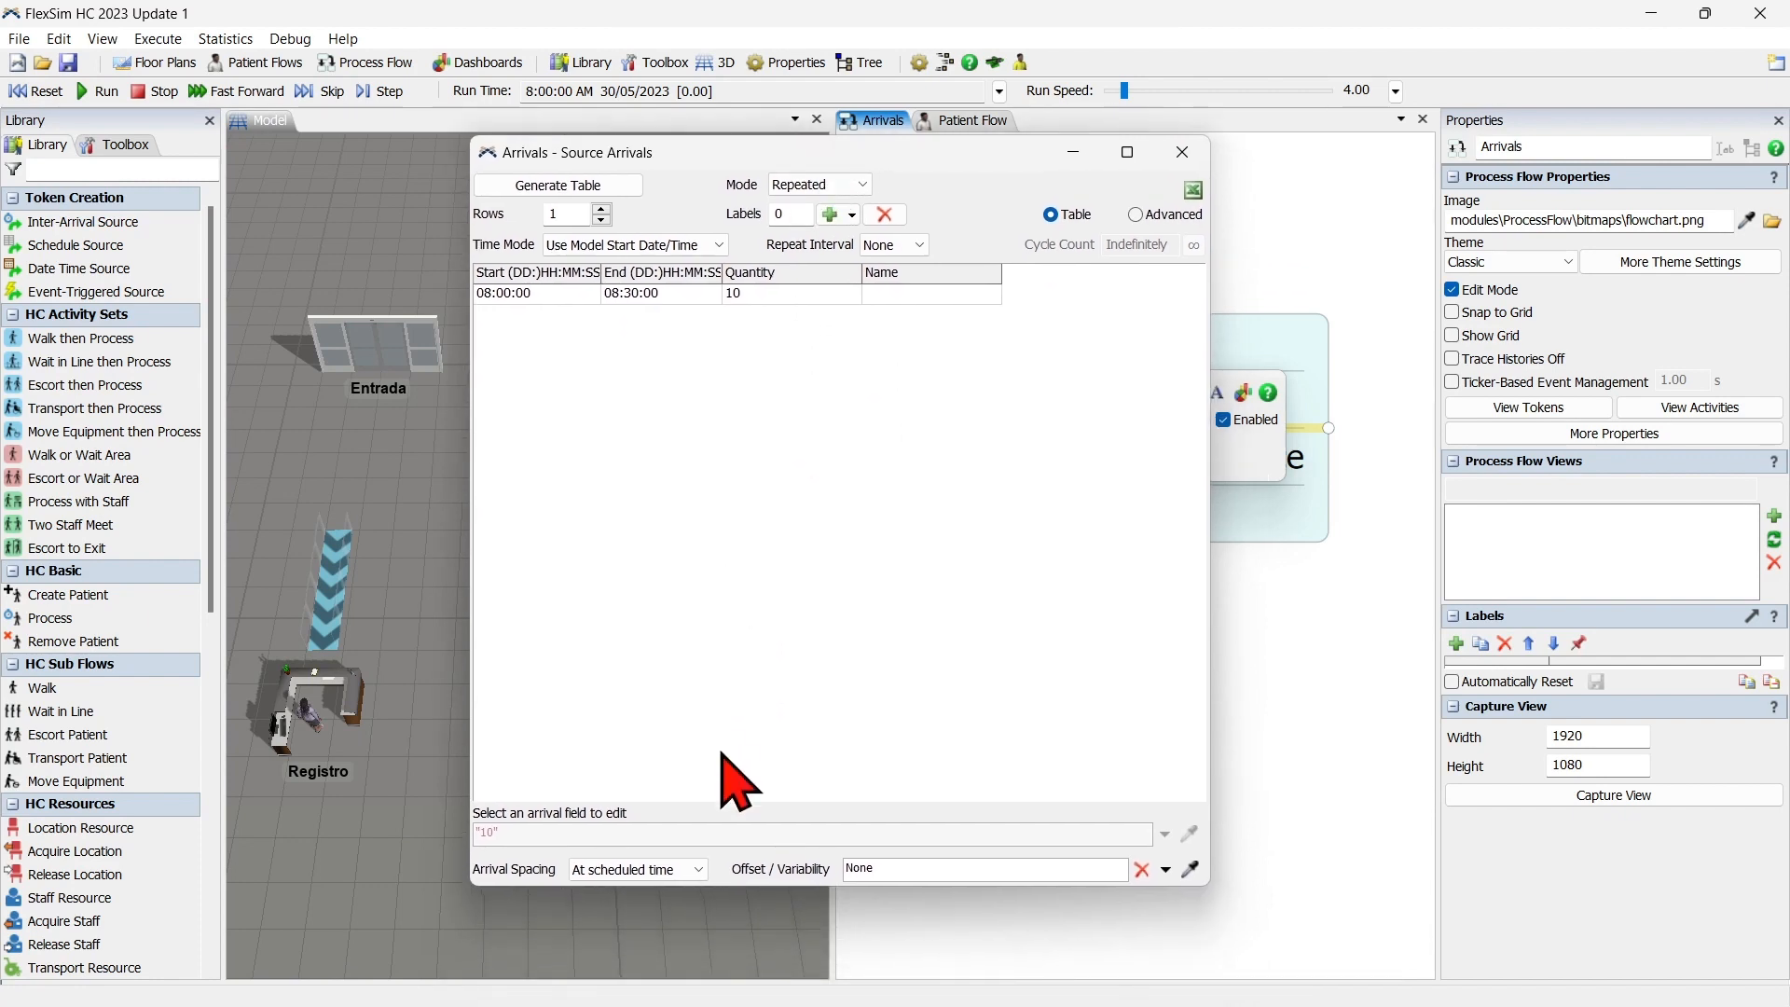
{"action": "left_click", "coordinate": [669, 876]}
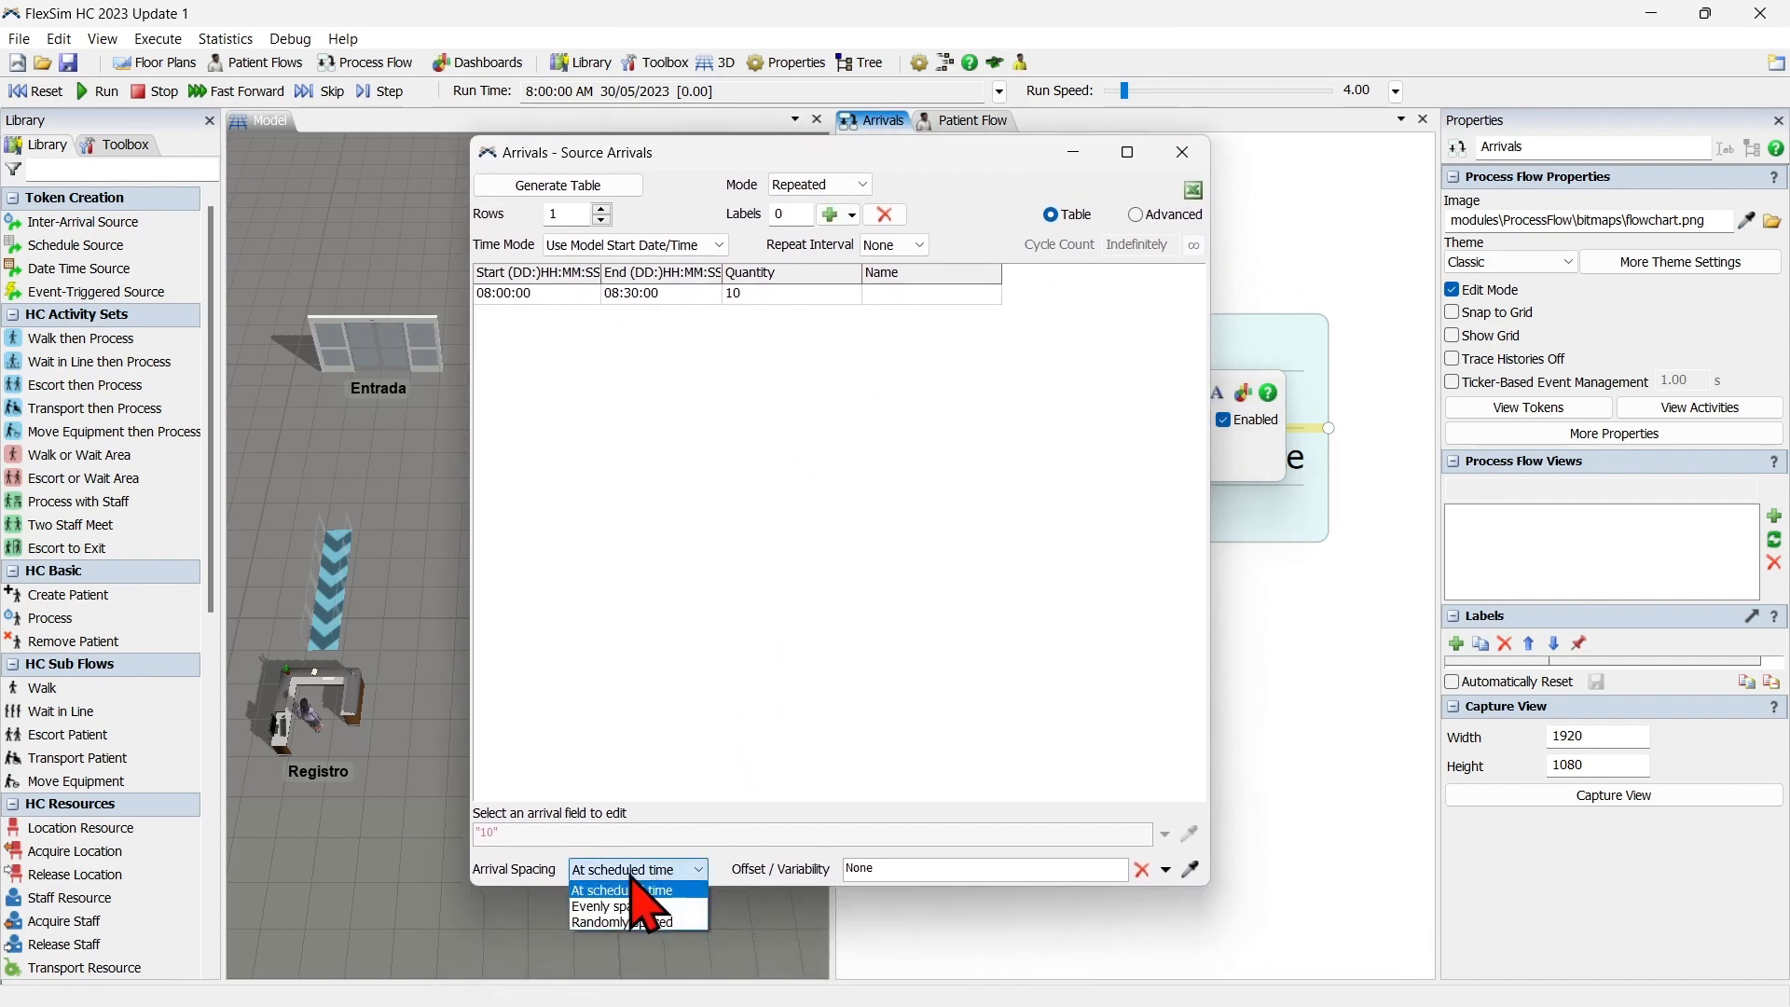
{"action": "left_click", "coordinate": [675, 926]}
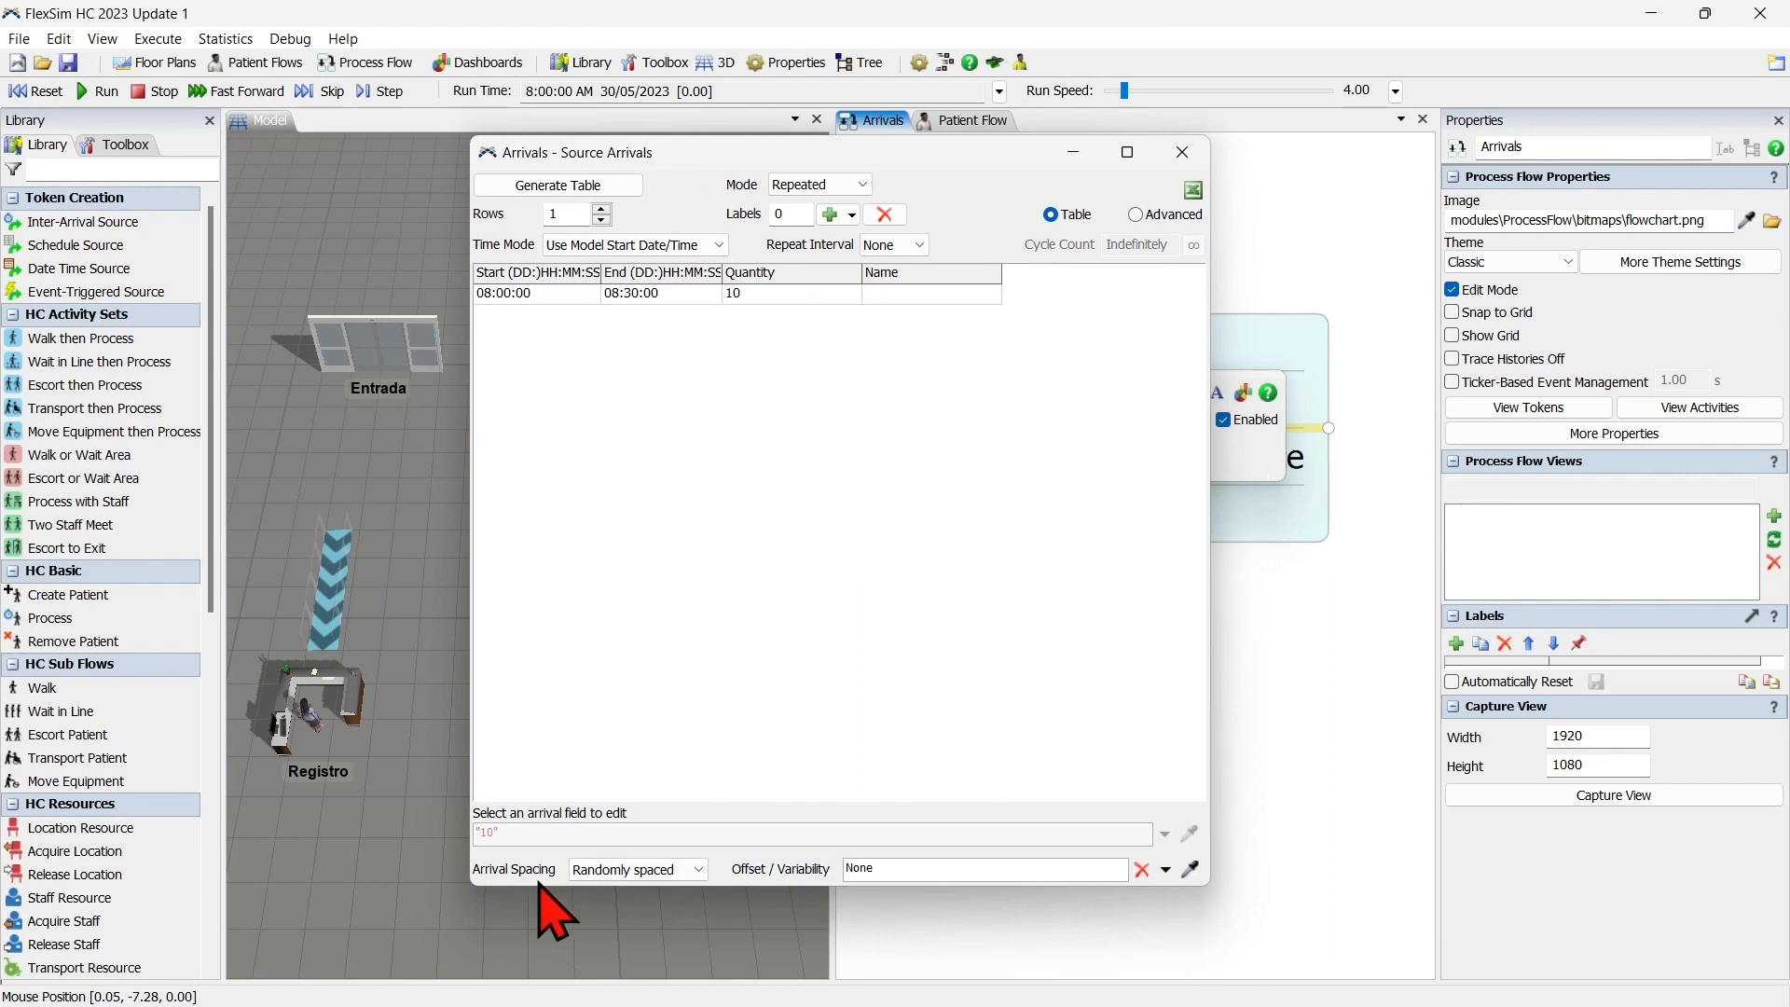
{"action": "left_click", "coordinate": [1195, 155]}
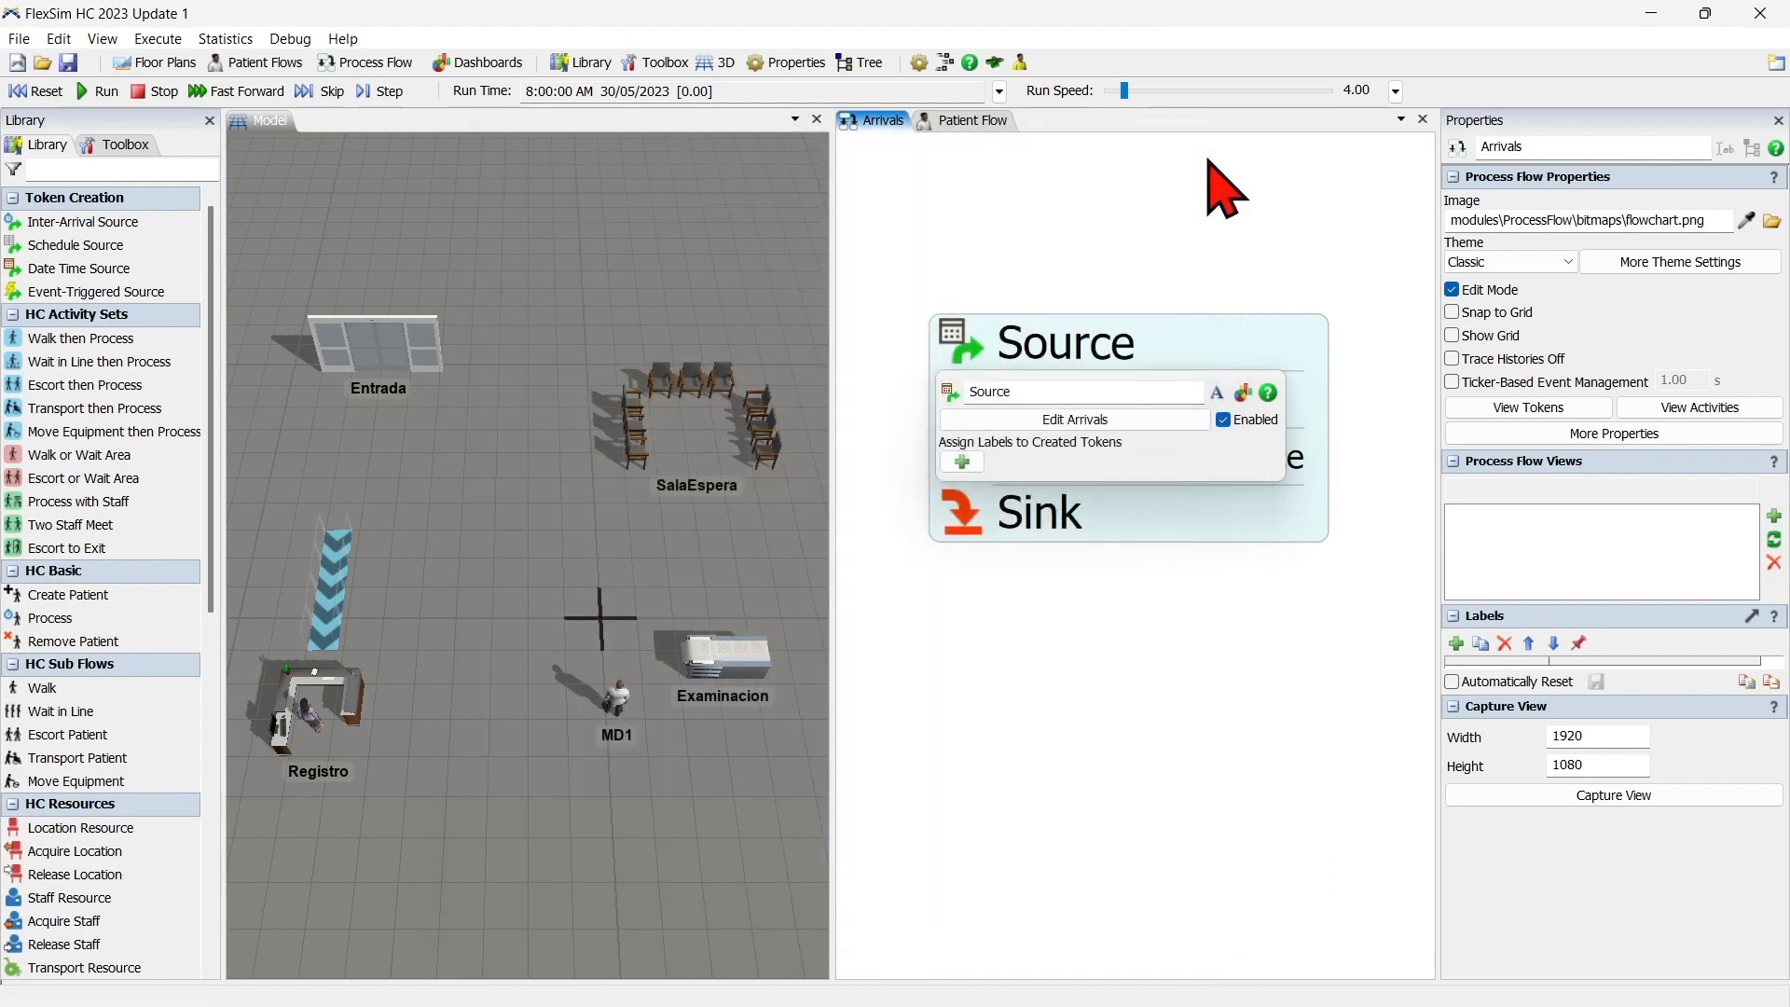
Set the destination of the Create Patient activity to the Entrada door in the 3D model.
{"action": "double_click", "coordinate": [969, 410]}
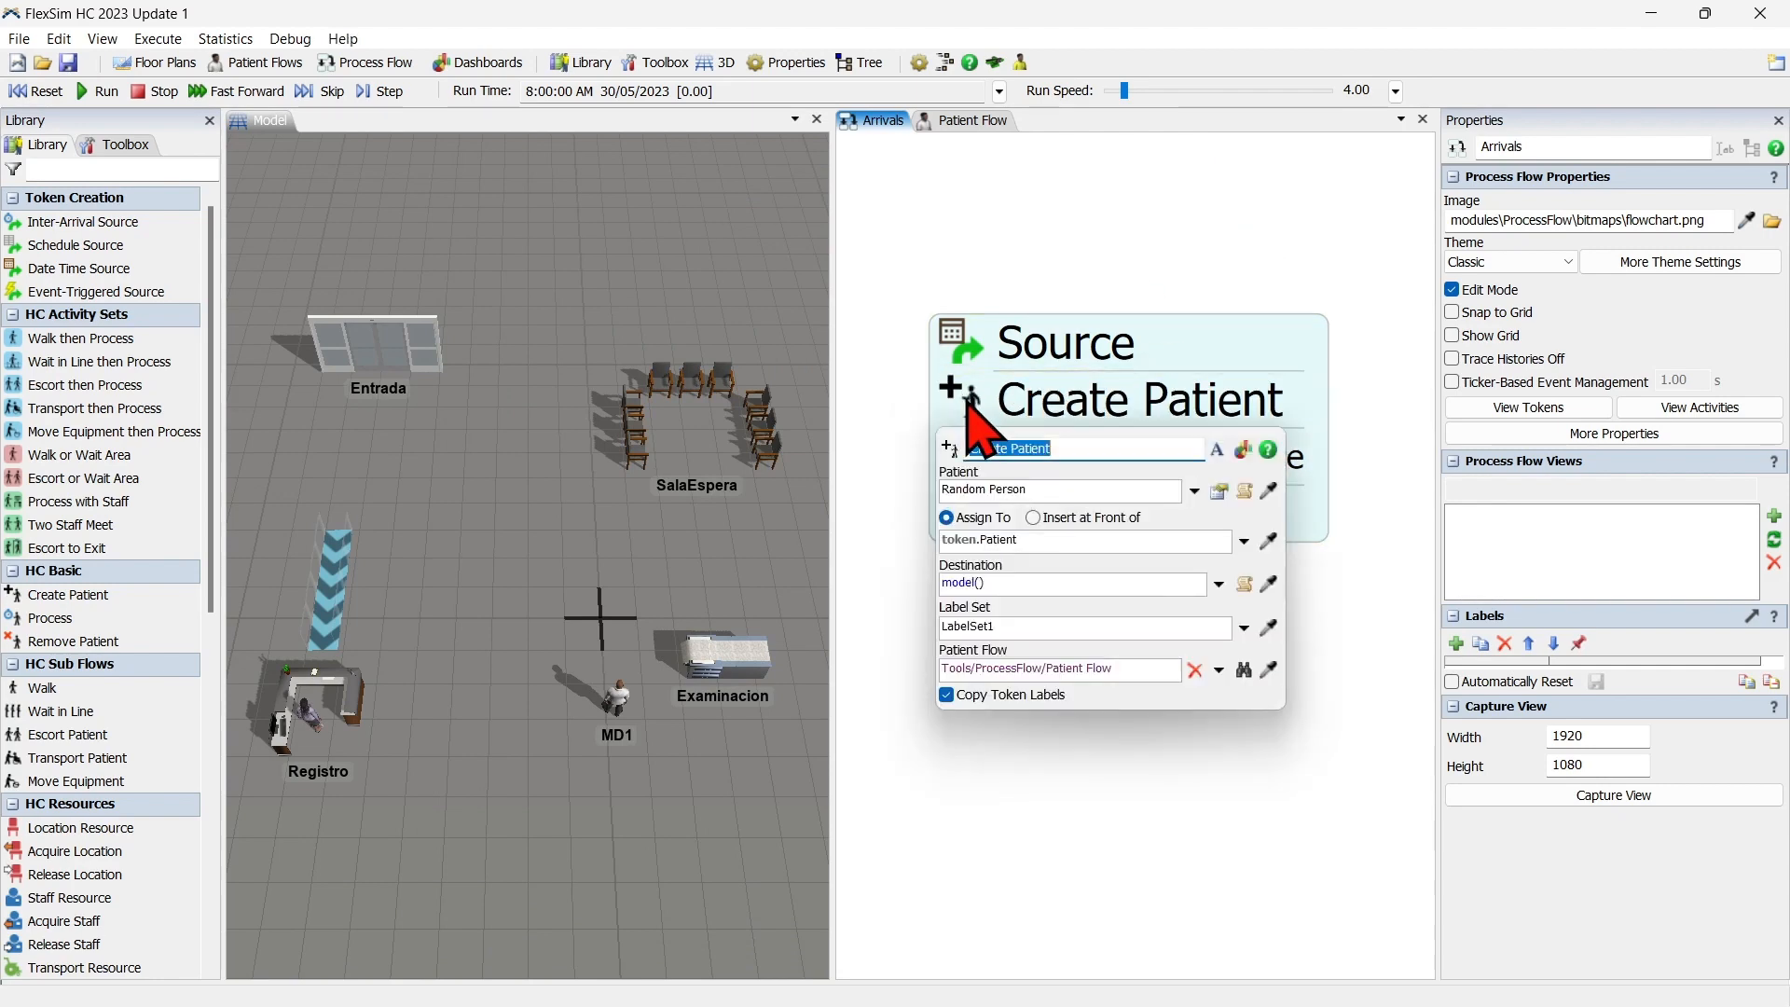
{"action": "left_click", "coordinate": [1038, 585]}
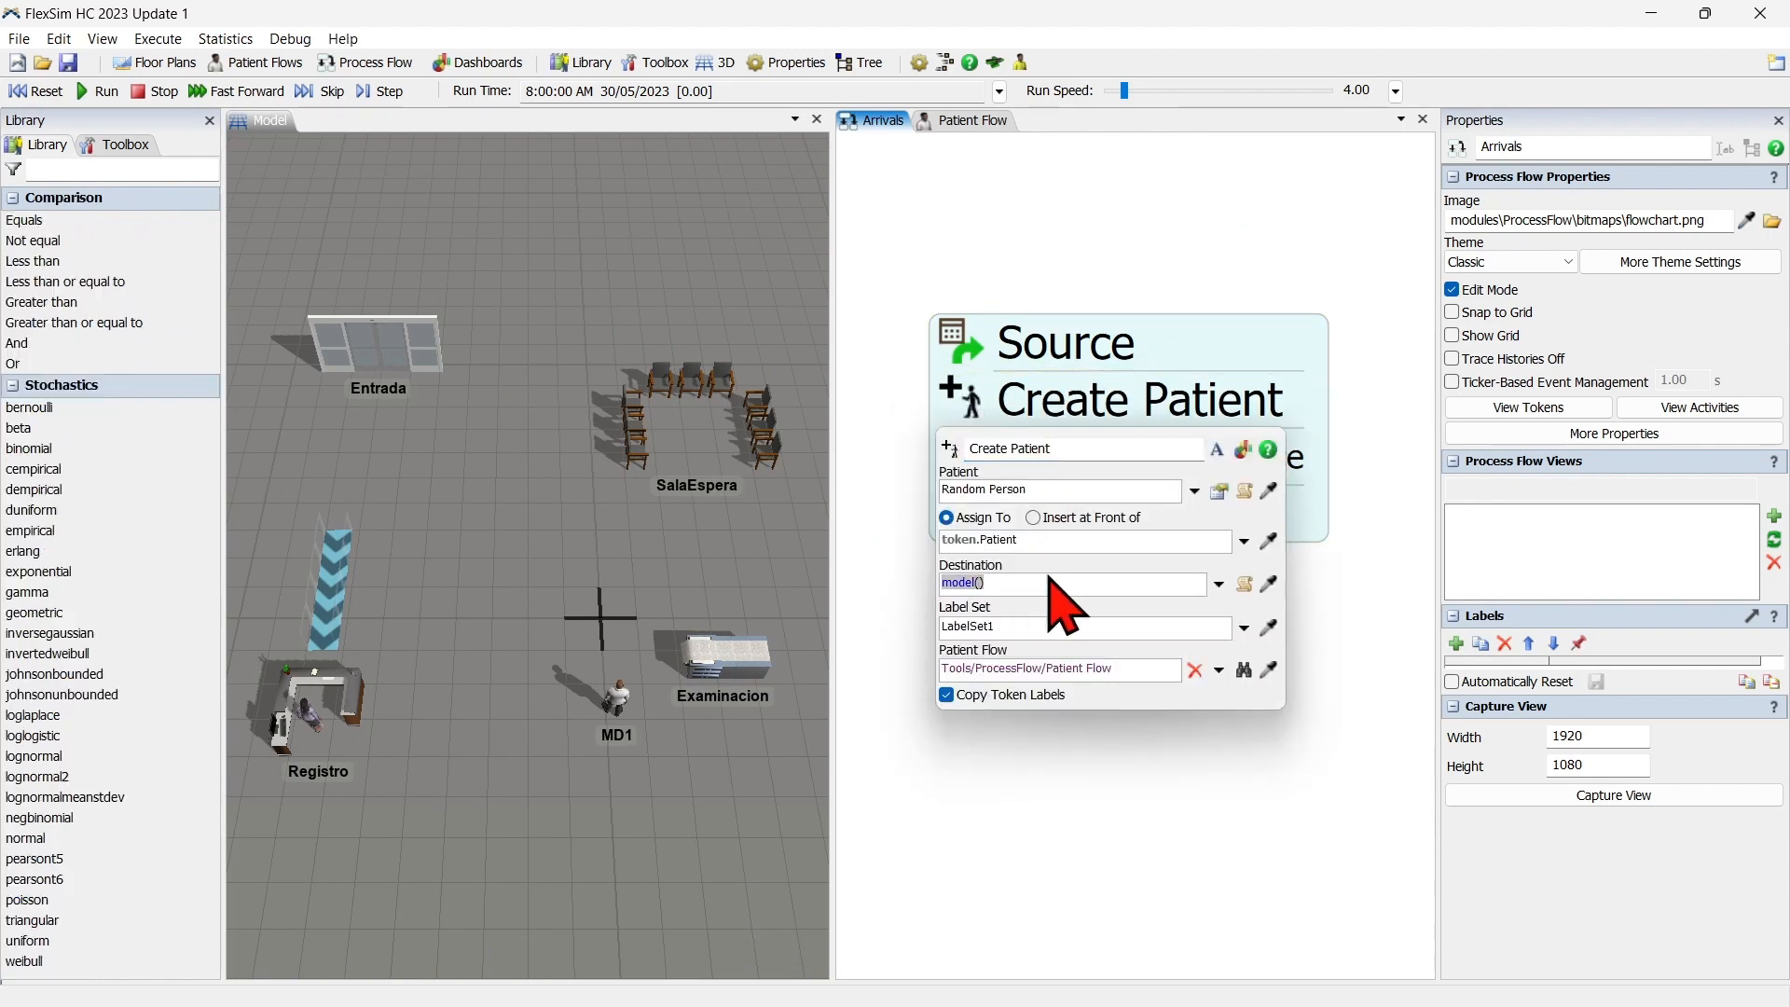
{"action": "left_click", "coordinate": [1269, 584]}
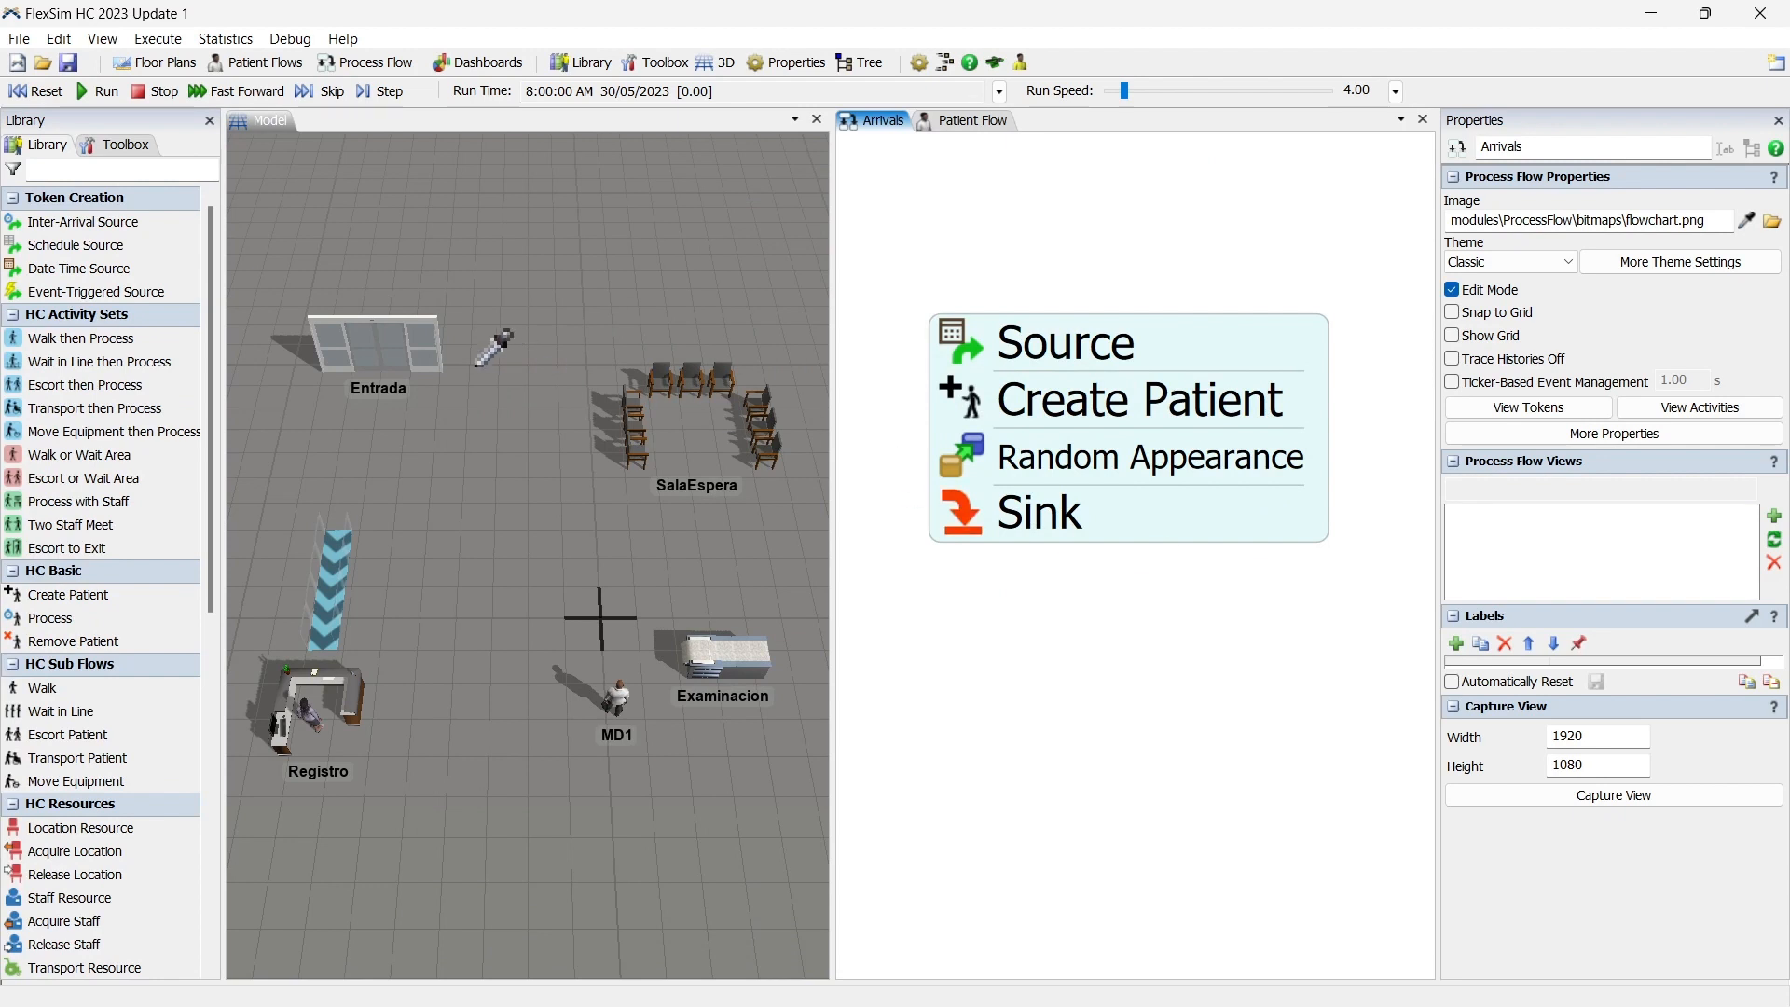
{"action": "left_click", "coordinate": [401, 343]}
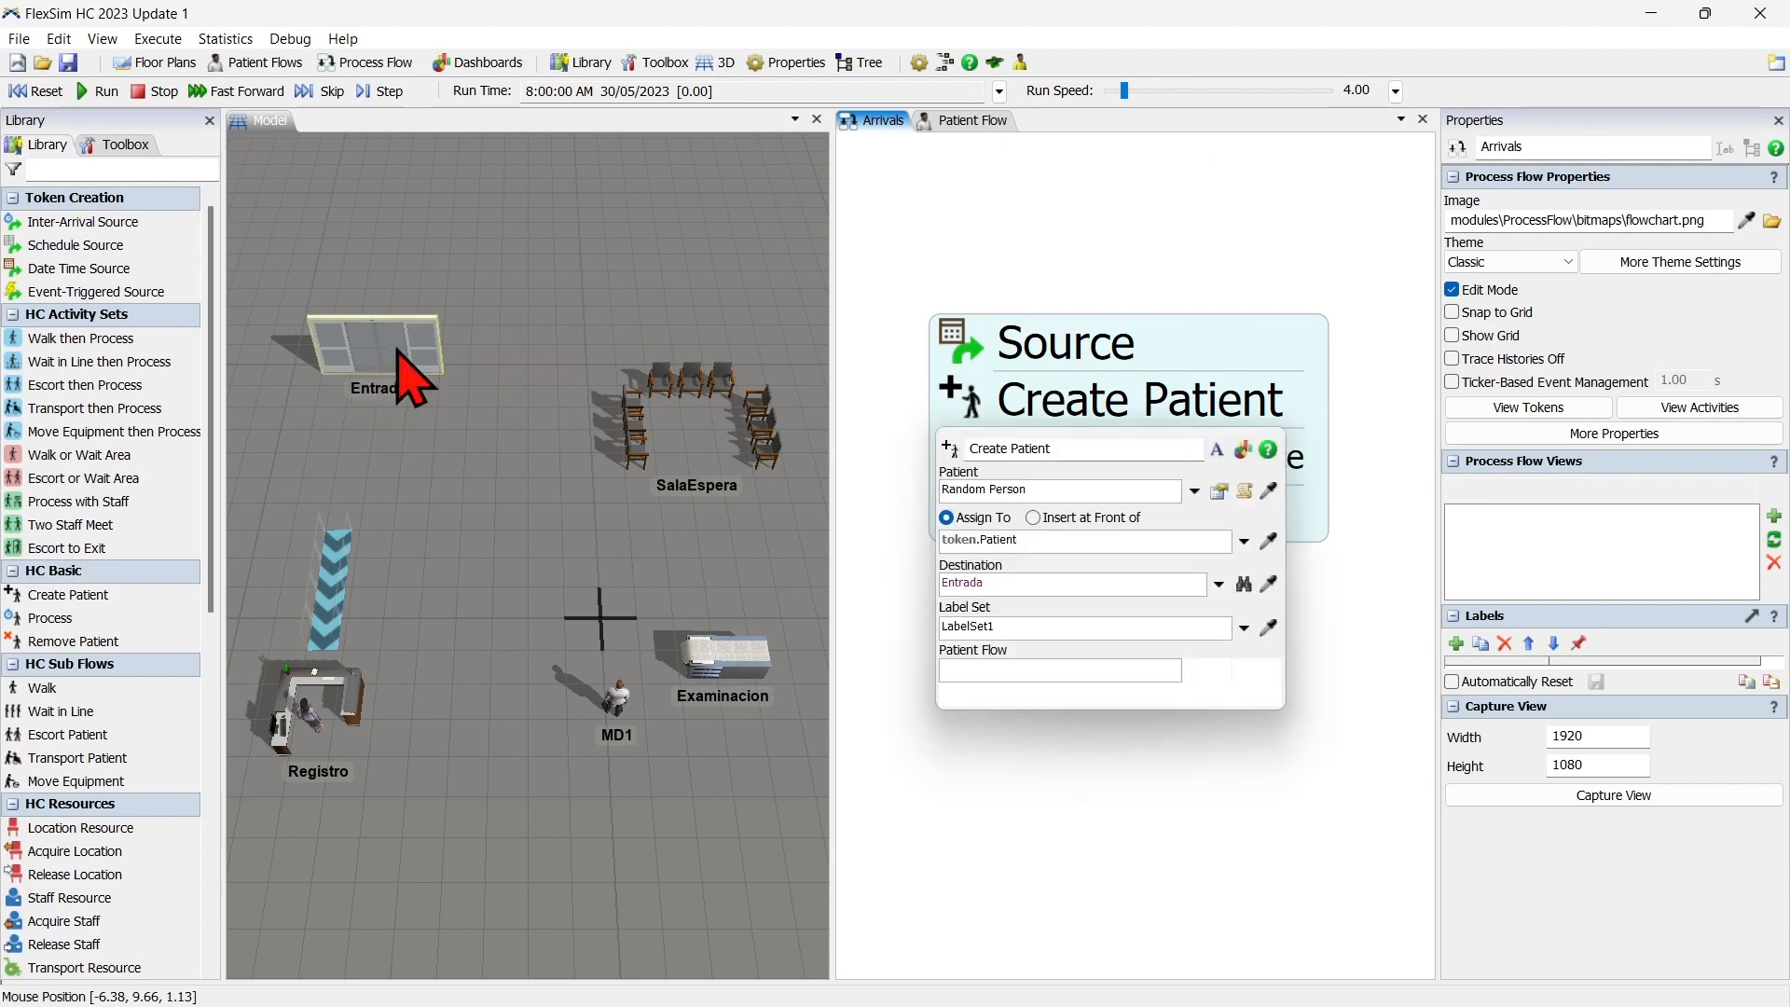
{"action": "left_click", "coordinate": [889, 624]}
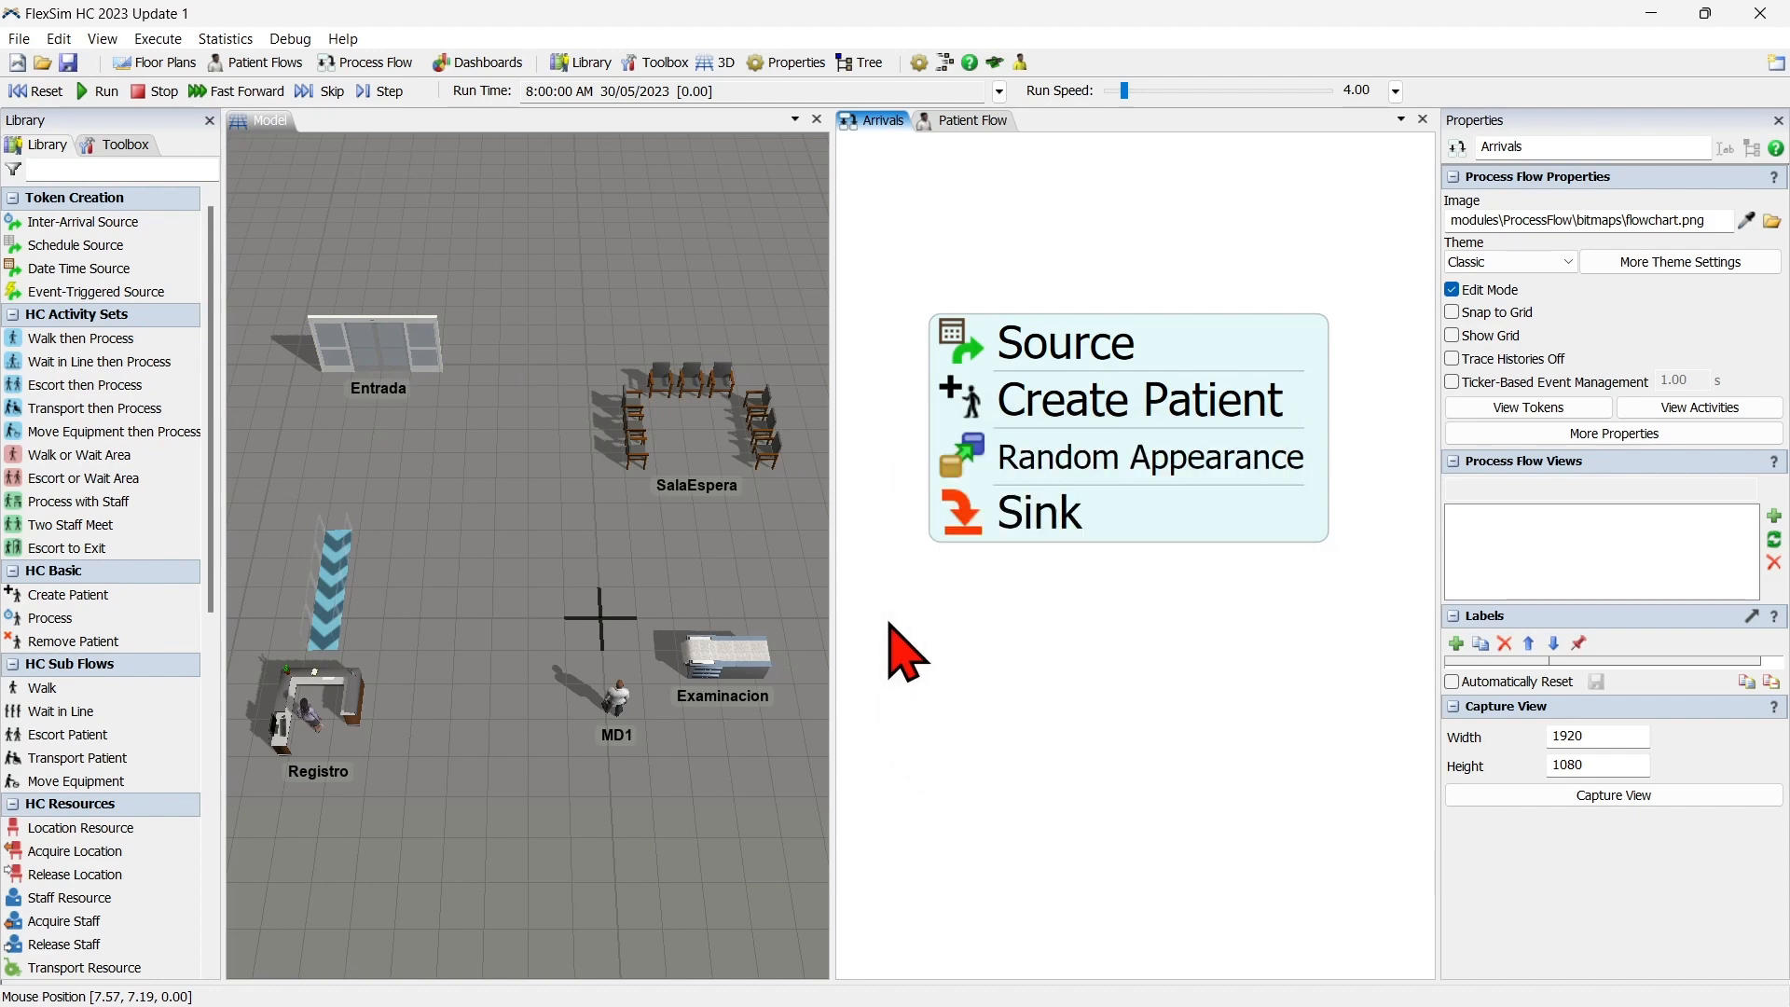
Add a Wait in Line then Process activity set just below the Source in the Patient Flow.
{"action": "left_click", "coordinate": [977, 121]}
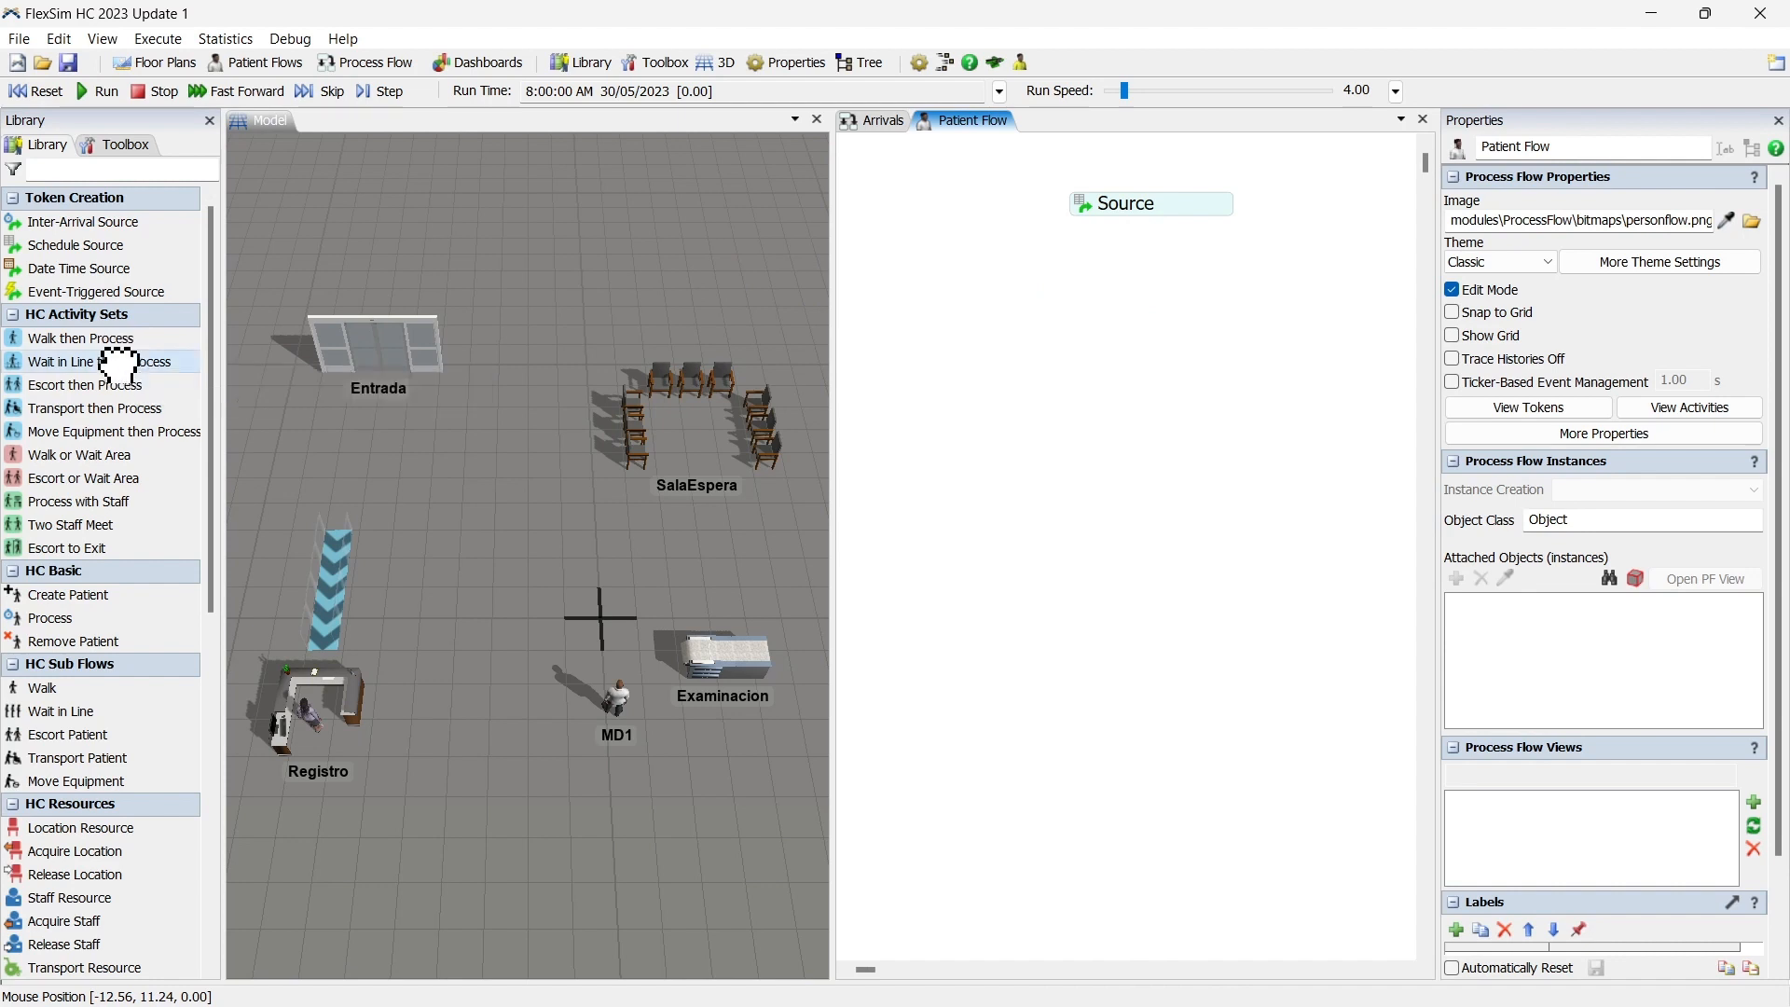
{"action": "left_click_drag", "start_coordinate": [119, 359], "coordinate": [566, 323]}
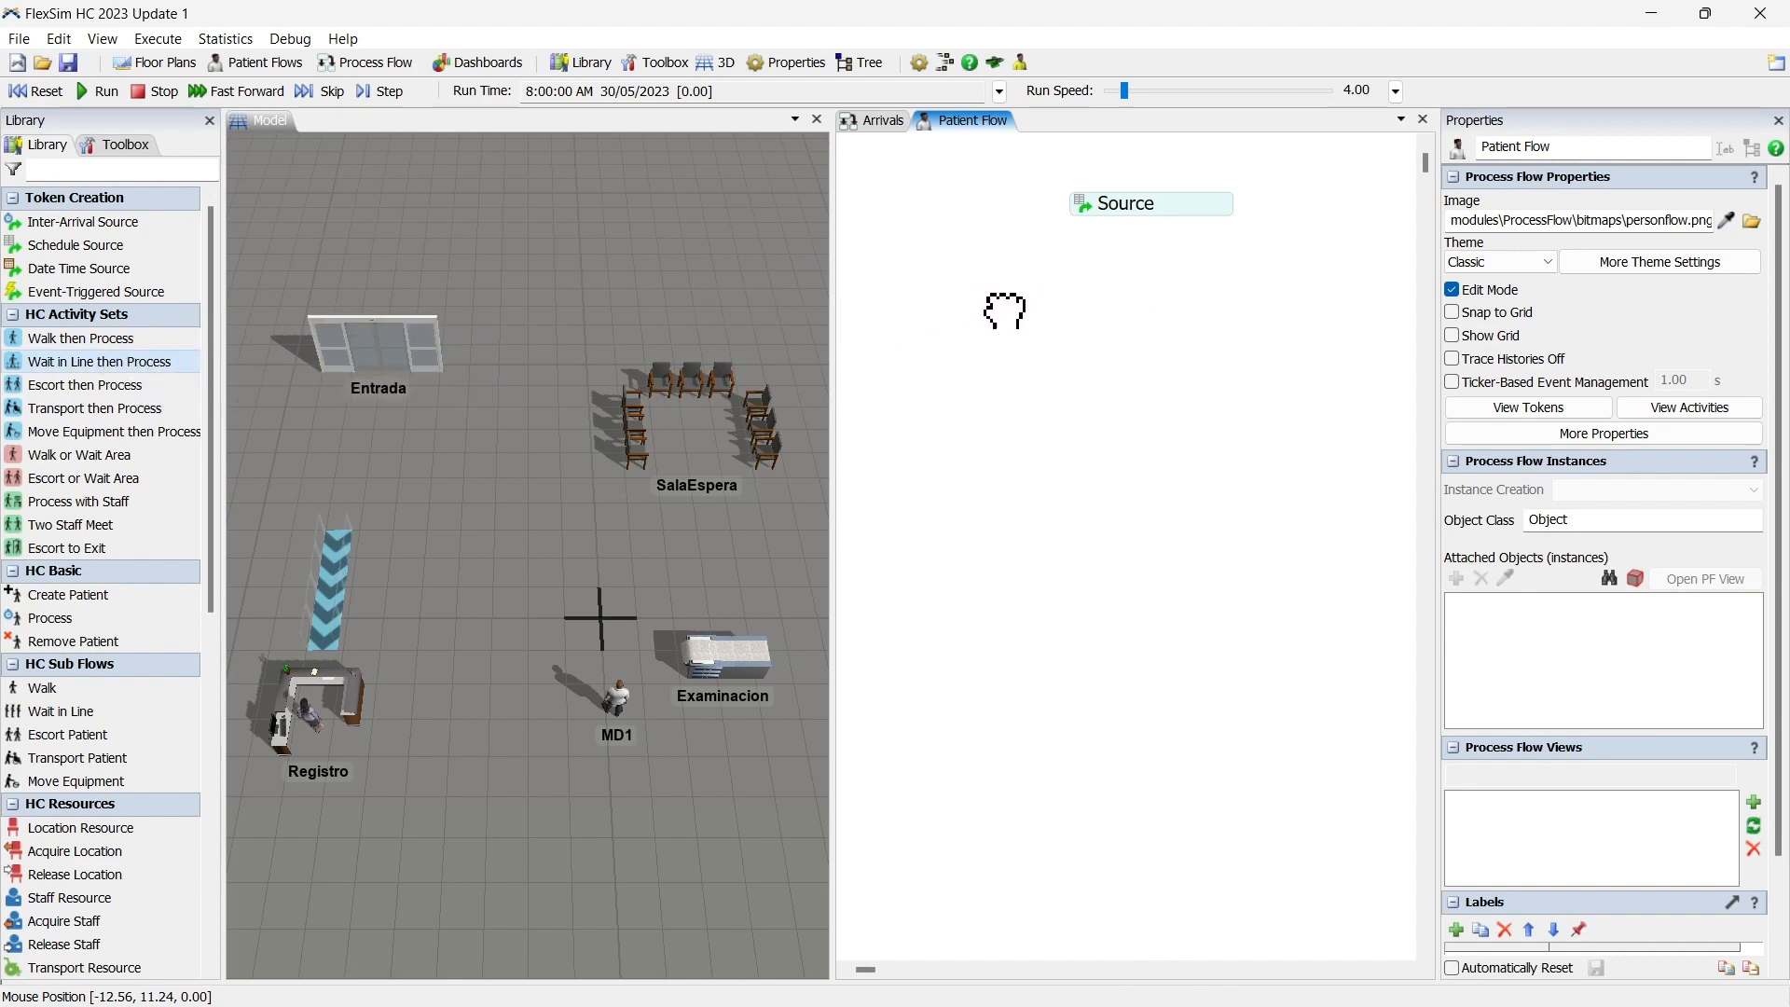
{"action": "left_click_drag", "start_coordinate": [1006, 310], "coordinate": [1072, 298]}
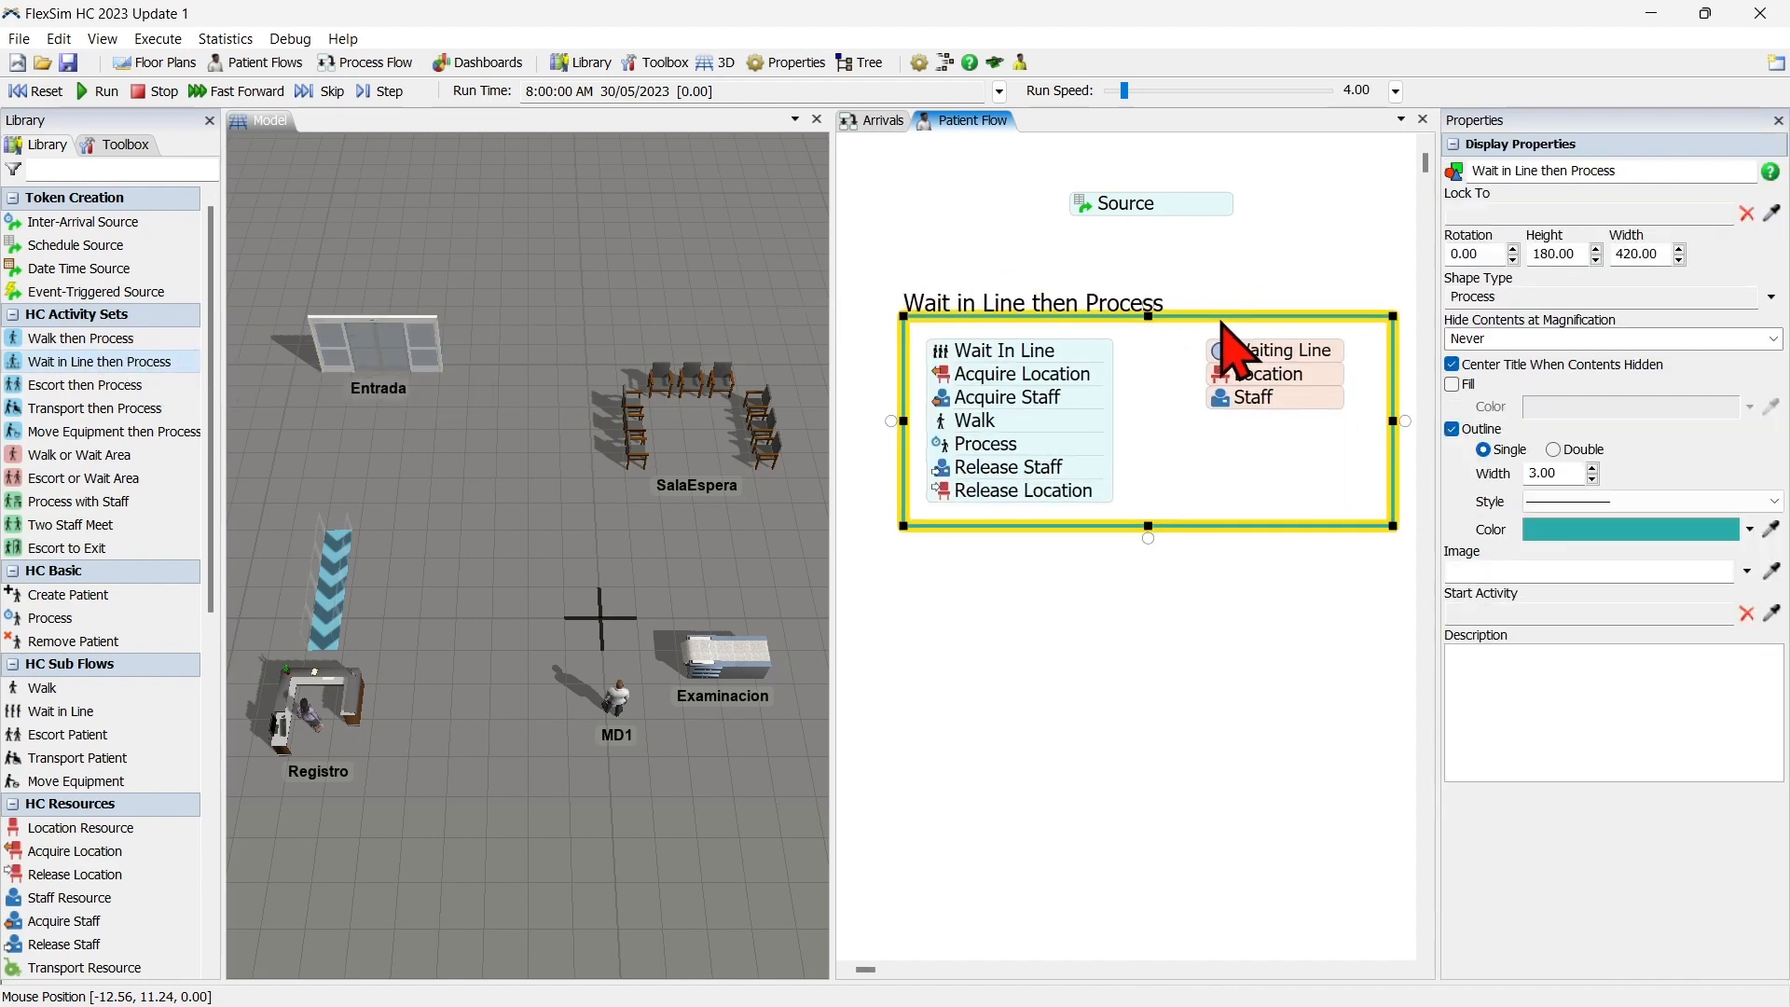
{"action": "left_click_drag", "start_coordinate": [1206, 295], "coordinate": [1204, 286]}
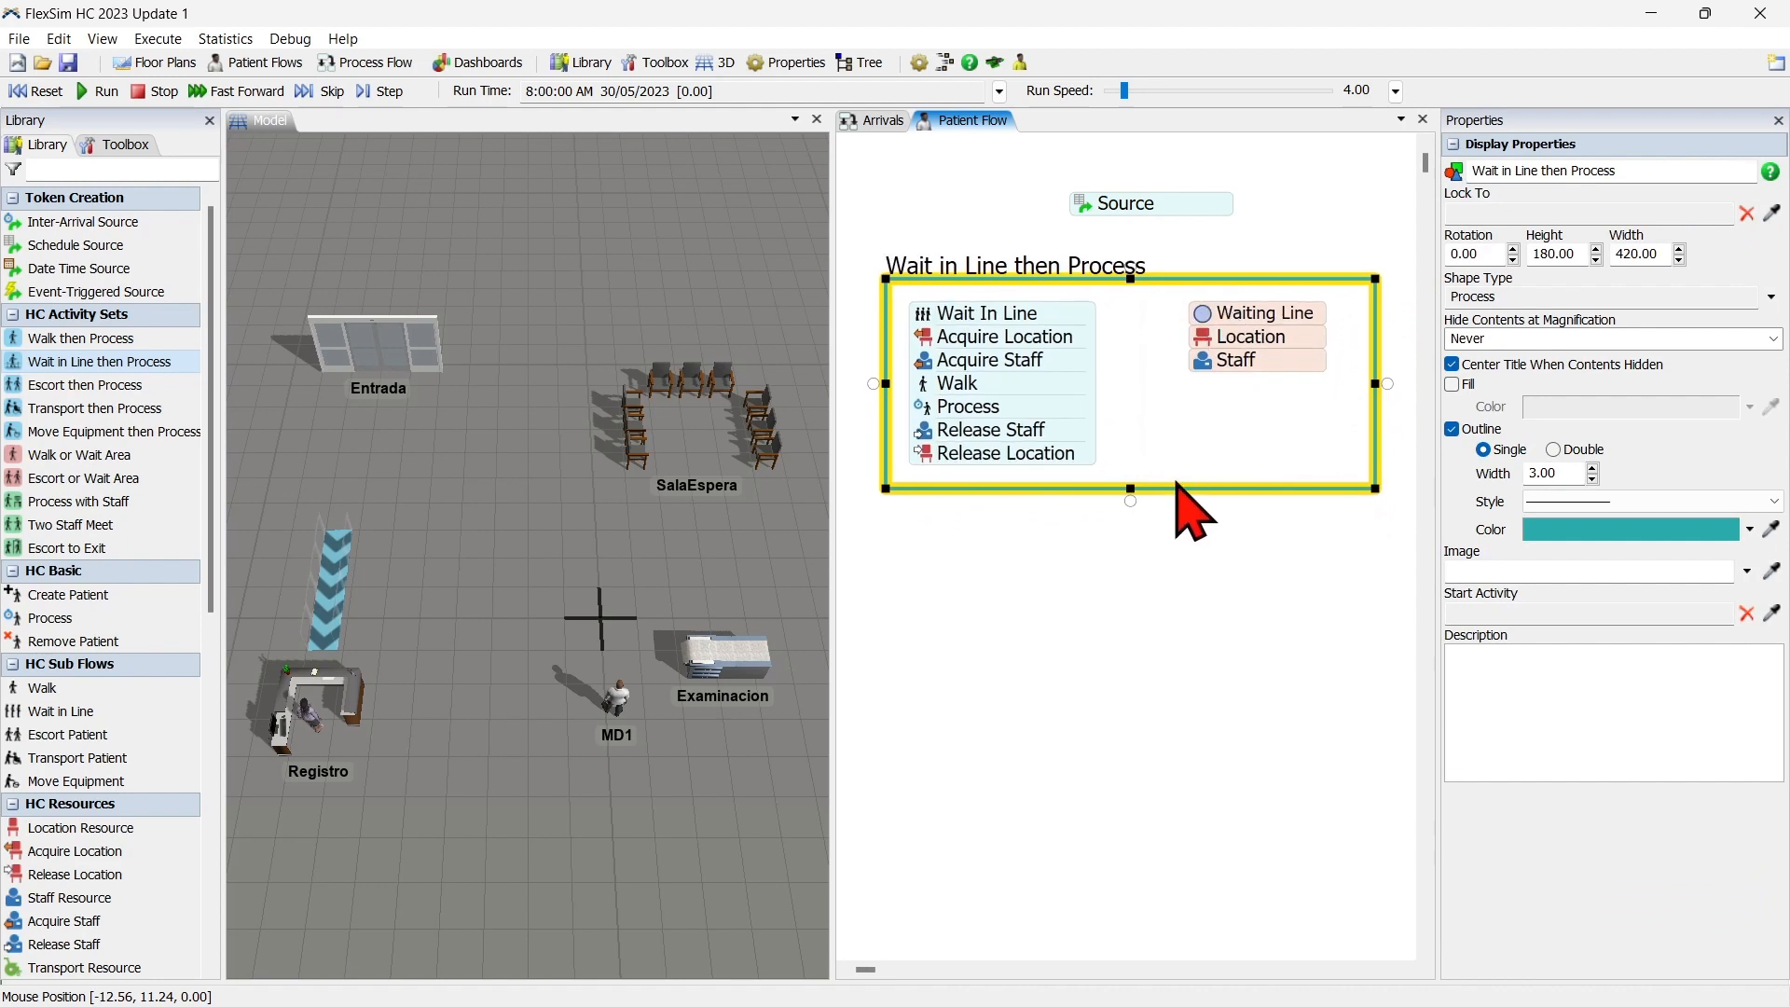
Rename the Waiting Line variable to Linea de Espera and reference the waiting line in front of Registro as its value.
{"action": "left_click", "coordinate": [1204, 317]}
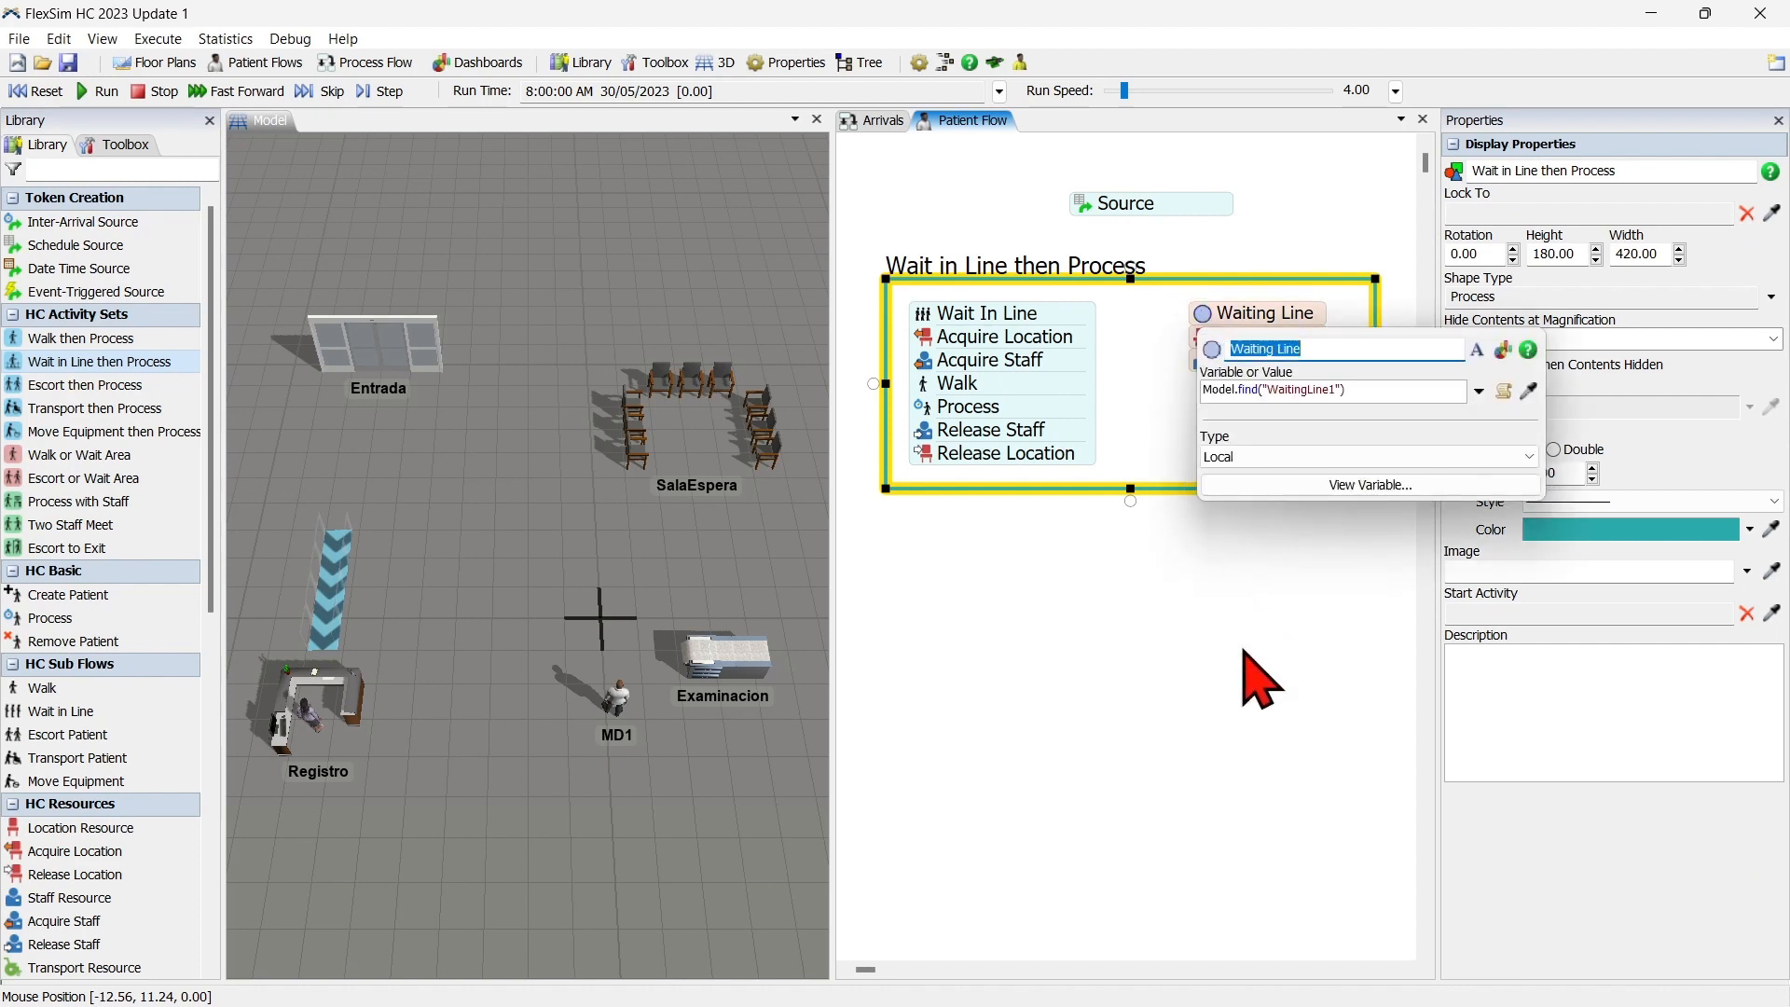
{"action": "type", "text": "Linea de Espera"}
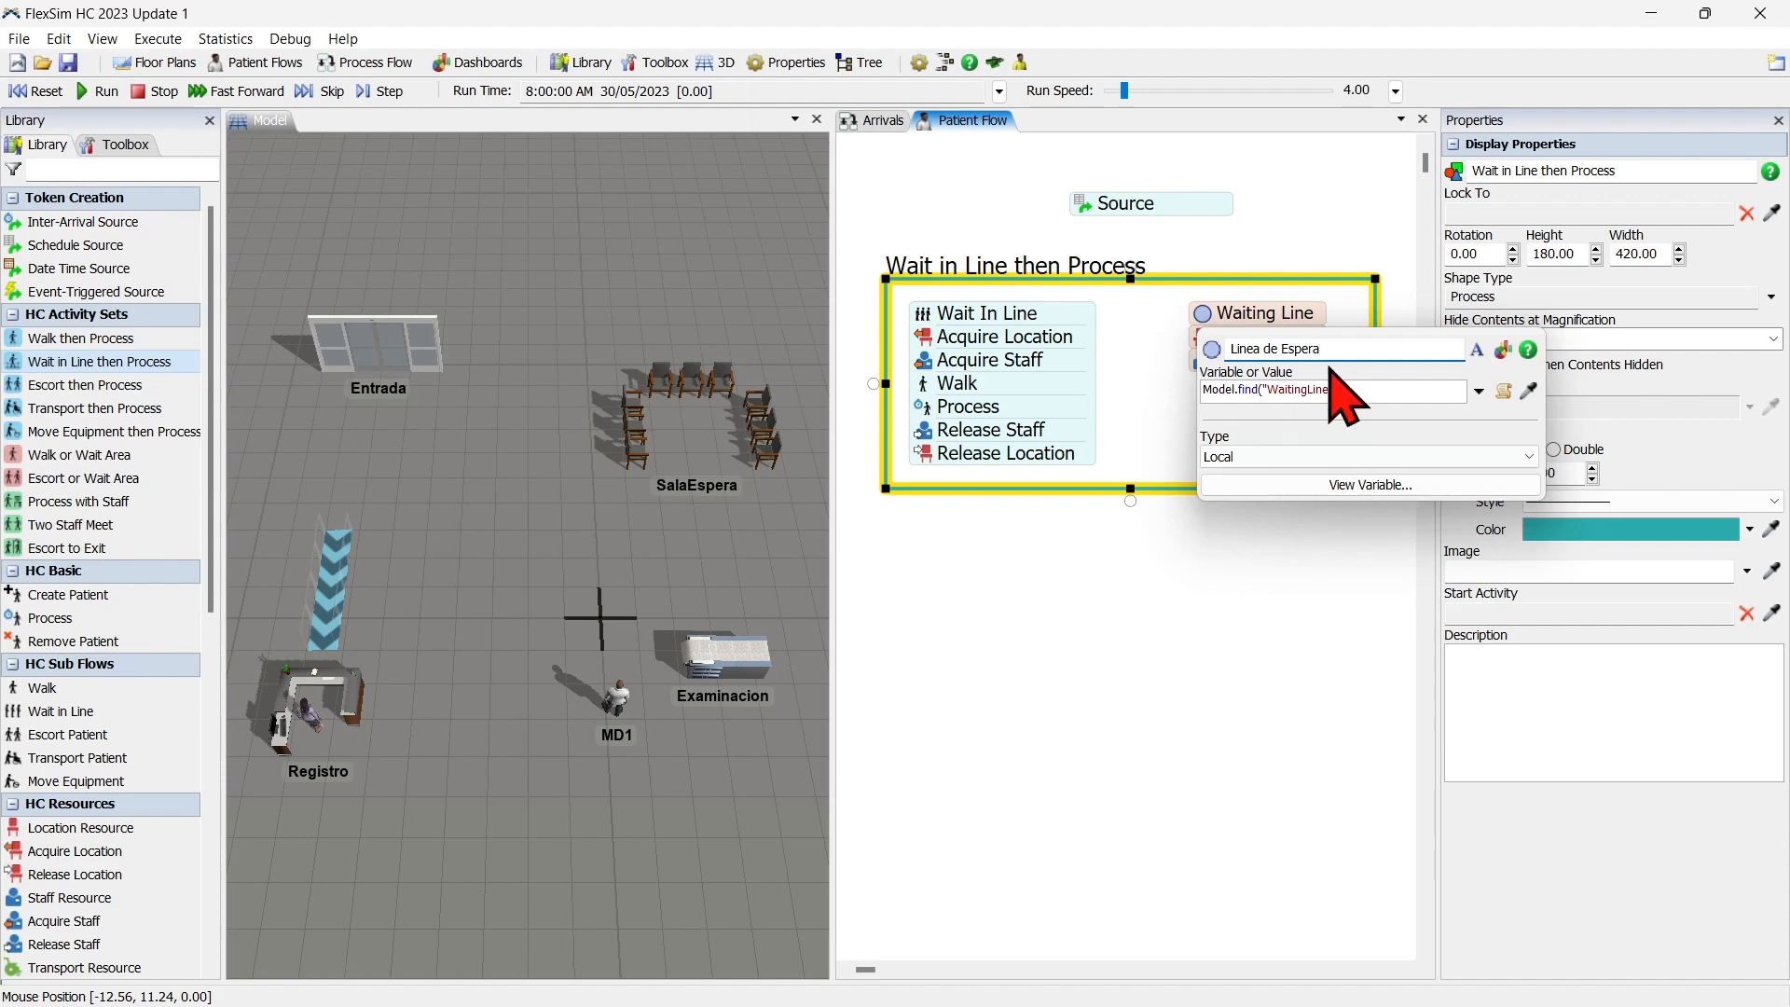
{"action": "left_click", "coordinate": [1529, 392]}
{"action": "left_click", "coordinate": [327, 601]}
{"action": "left_click", "coordinate": [401, 611]}
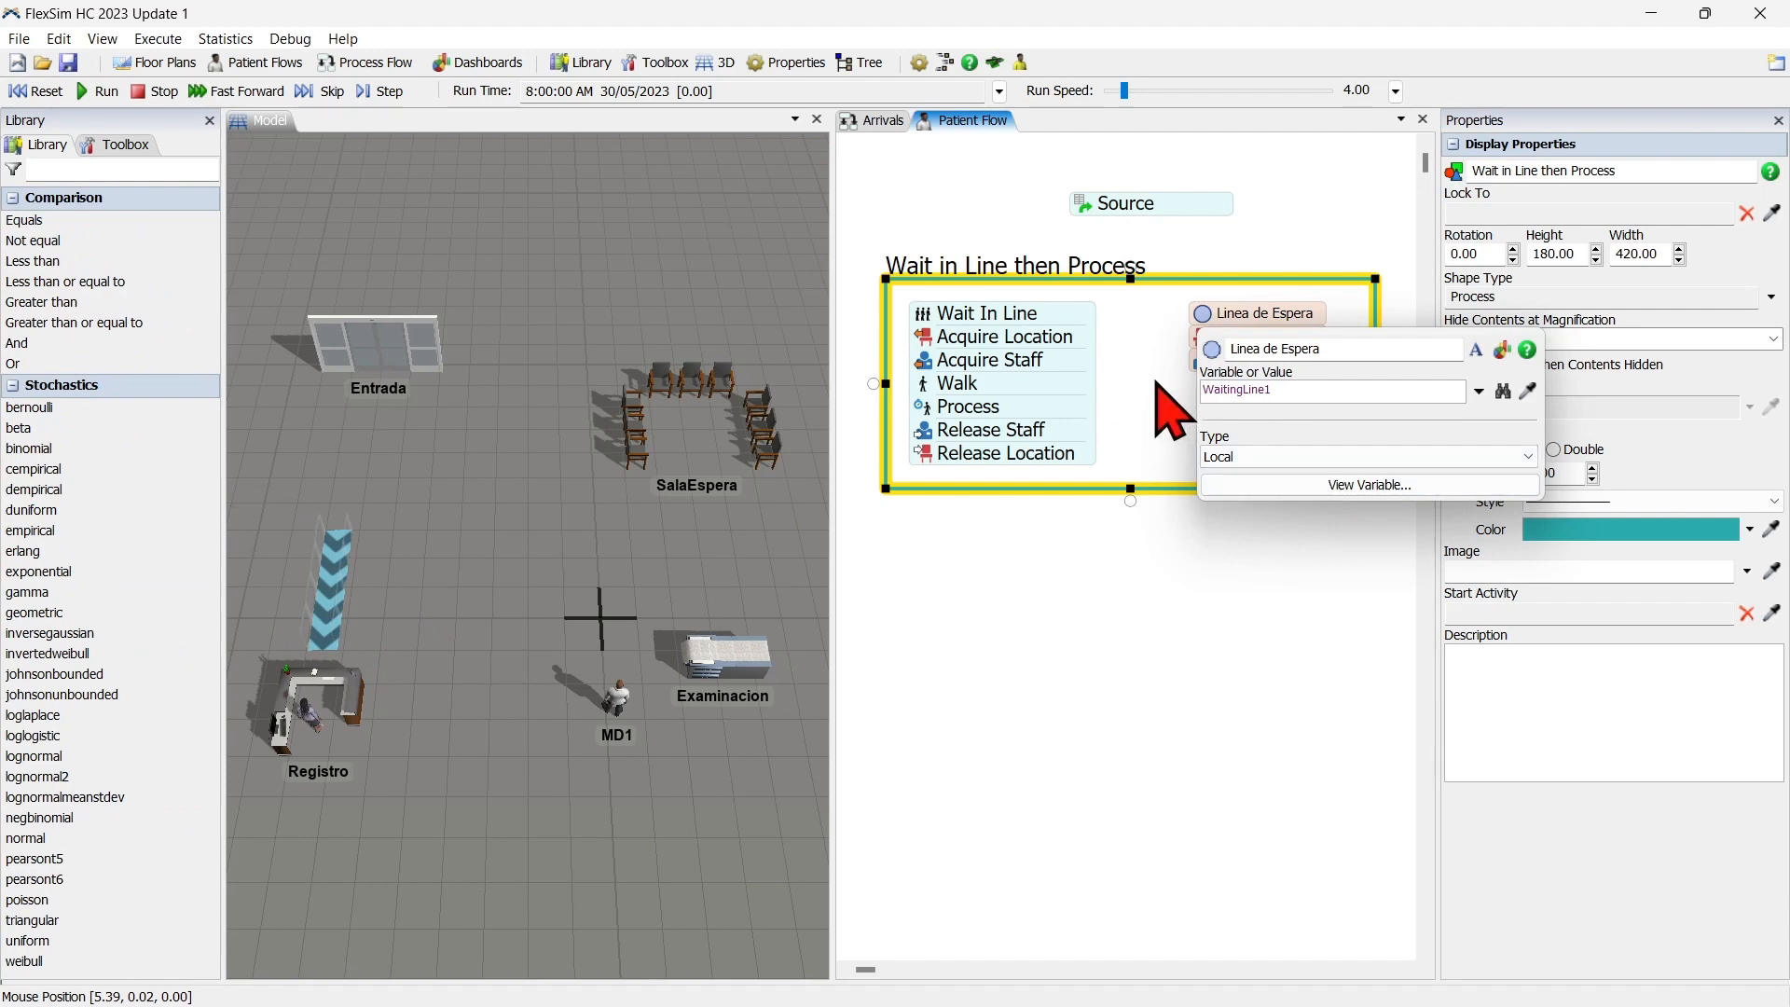
Rename the Location resource to Registro and assign it the Registros location group.
{"action": "double_click", "coordinate": [1249, 336]}
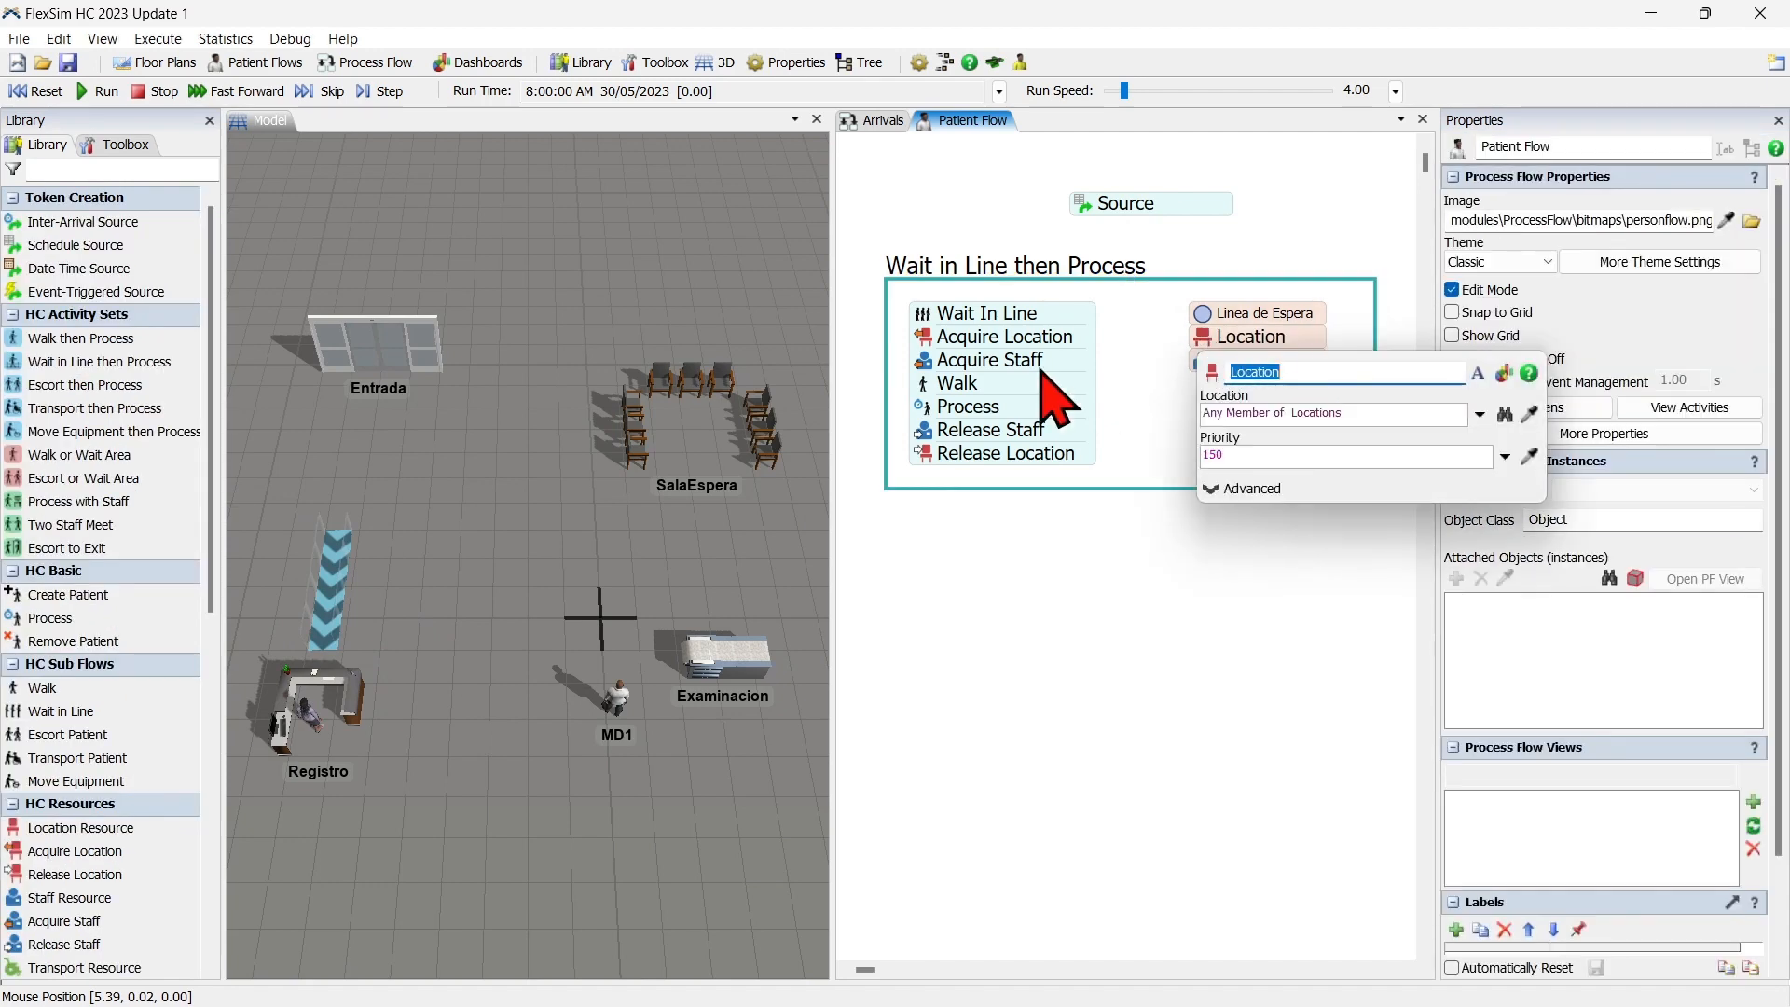
{"action": "type", "text": "Registro"}
{"action": "left_click", "coordinate": [1480, 416]}
{"action": "mouse_move", "coordinate": [1331, 445]}
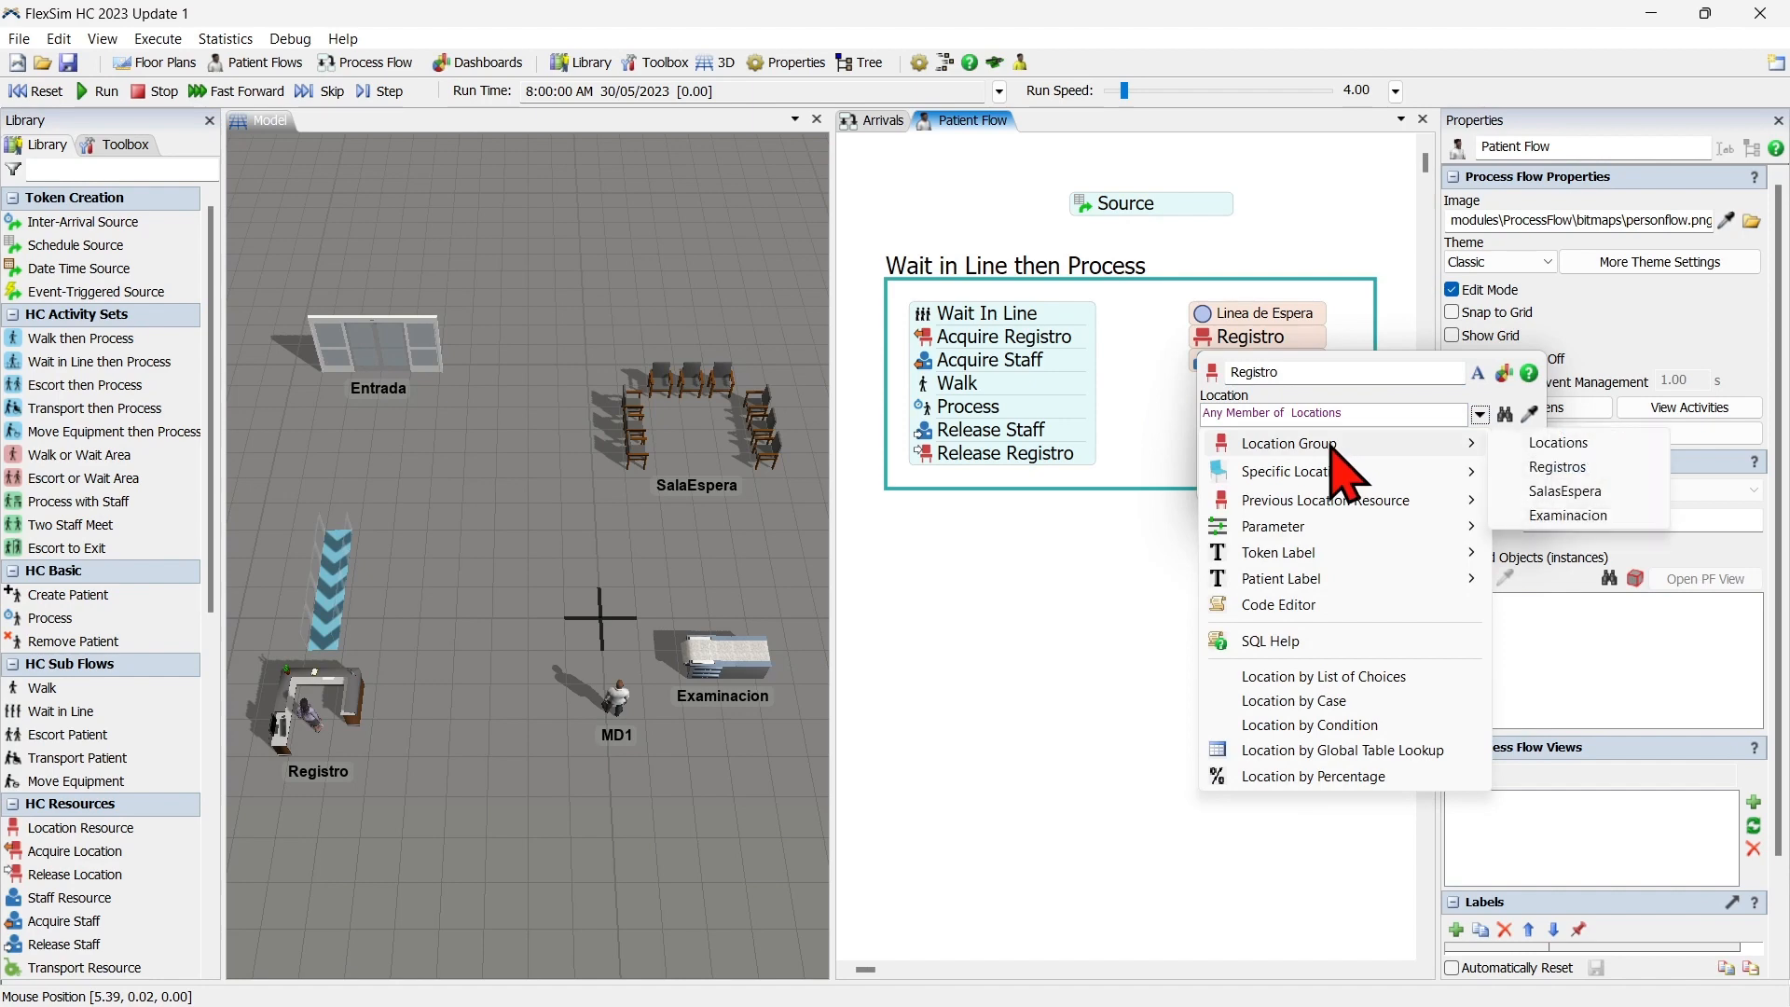
{"action": "left_click", "coordinate": [1617, 468]}
{"action": "left_click", "coordinate": [1142, 385]}
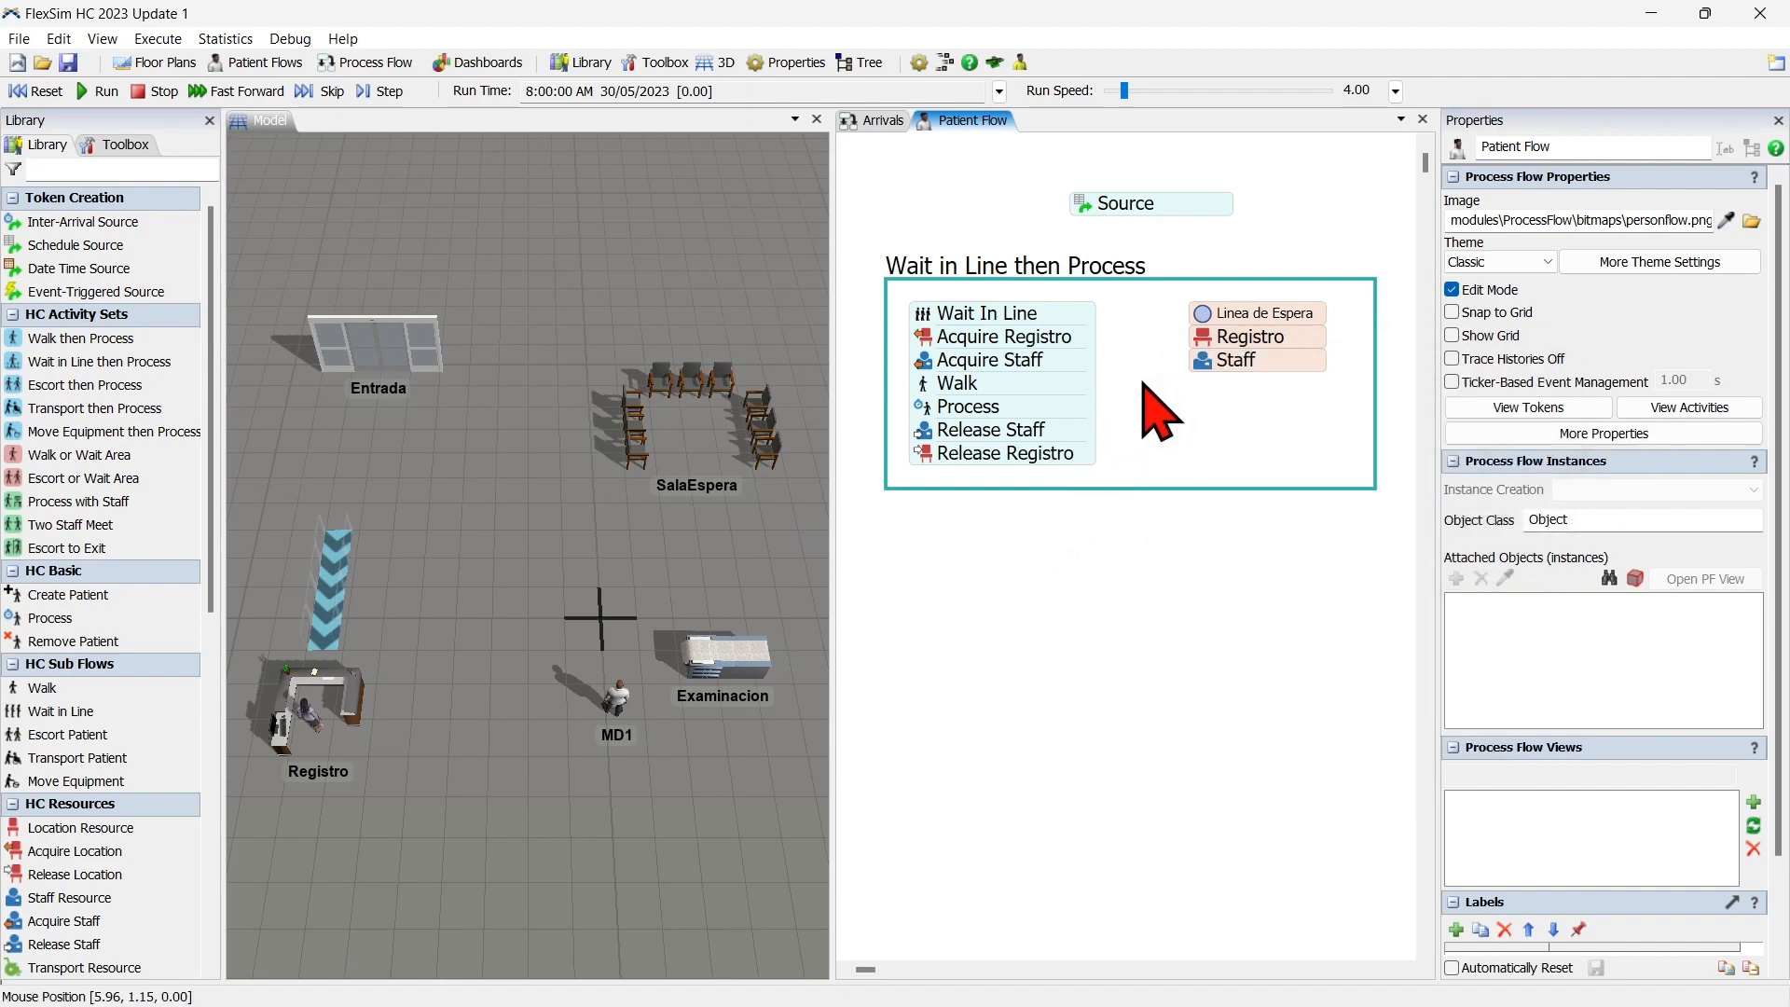
Rename the Staff resource to Recepcionista and assign it the Recepcionistas staff group.
{"action": "left_click", "coordinate": [1211, 360]}
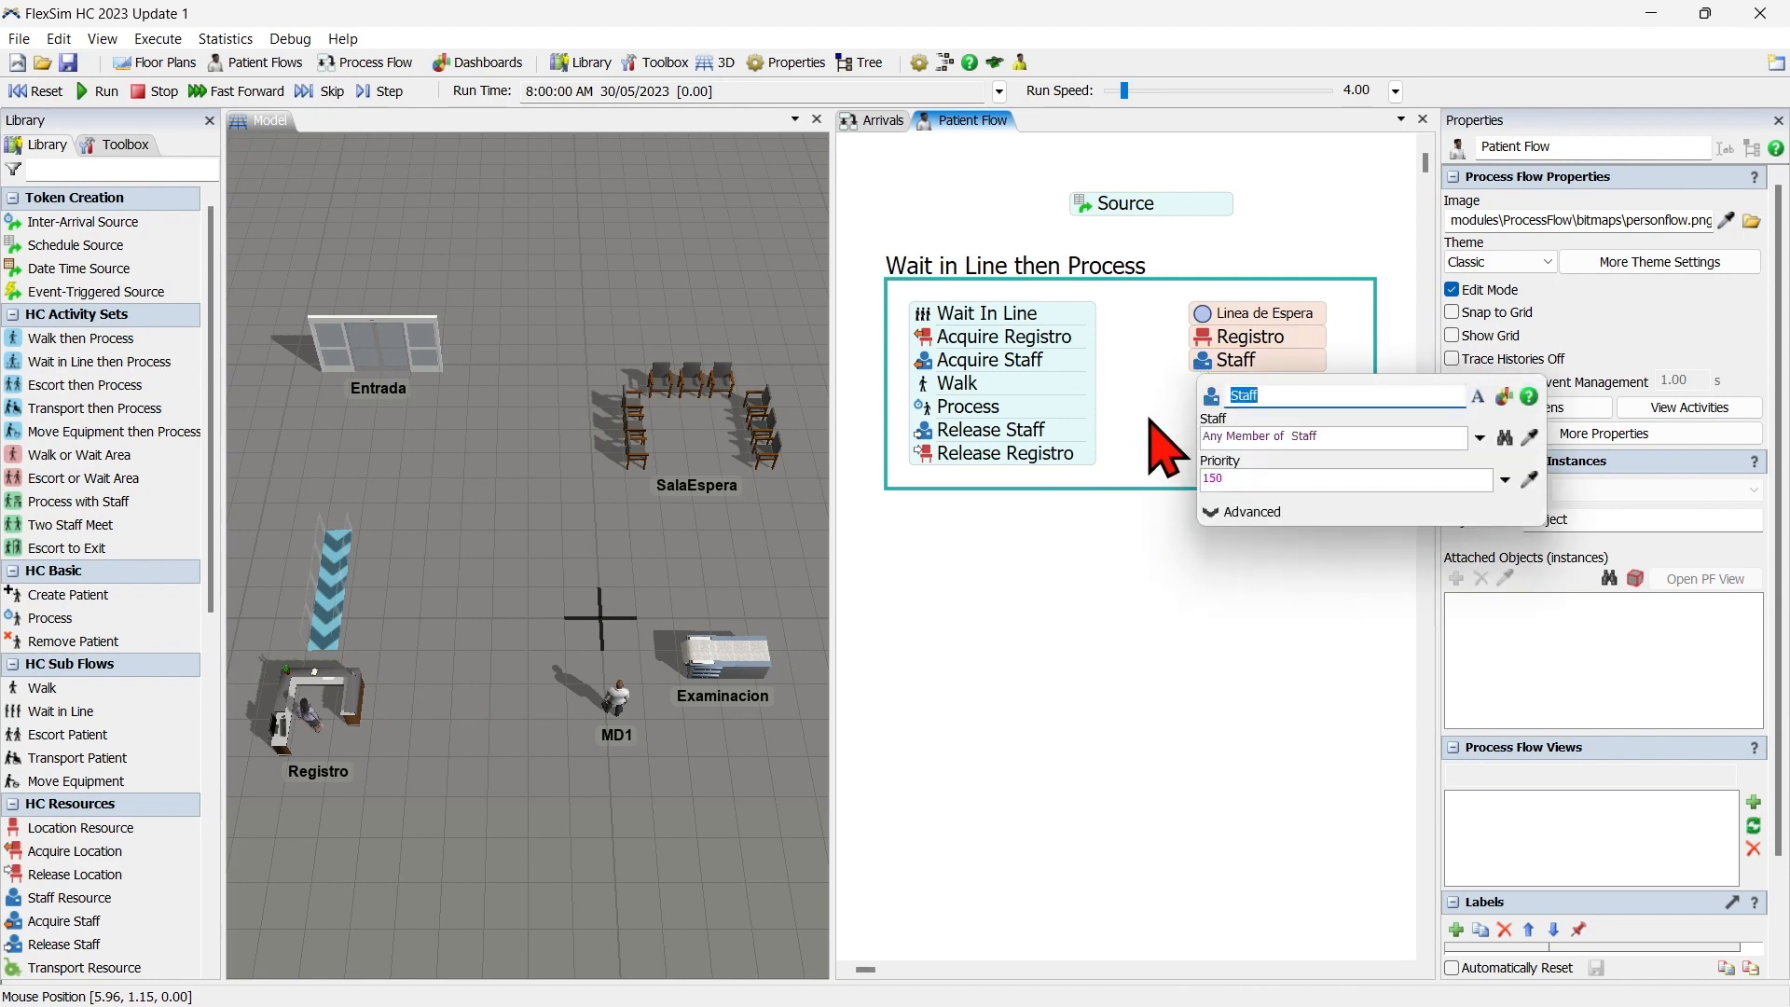
{"action": "type", "text": "Recepcionista"}
{"action": "left_click", "coordinate": [1479, 437]}
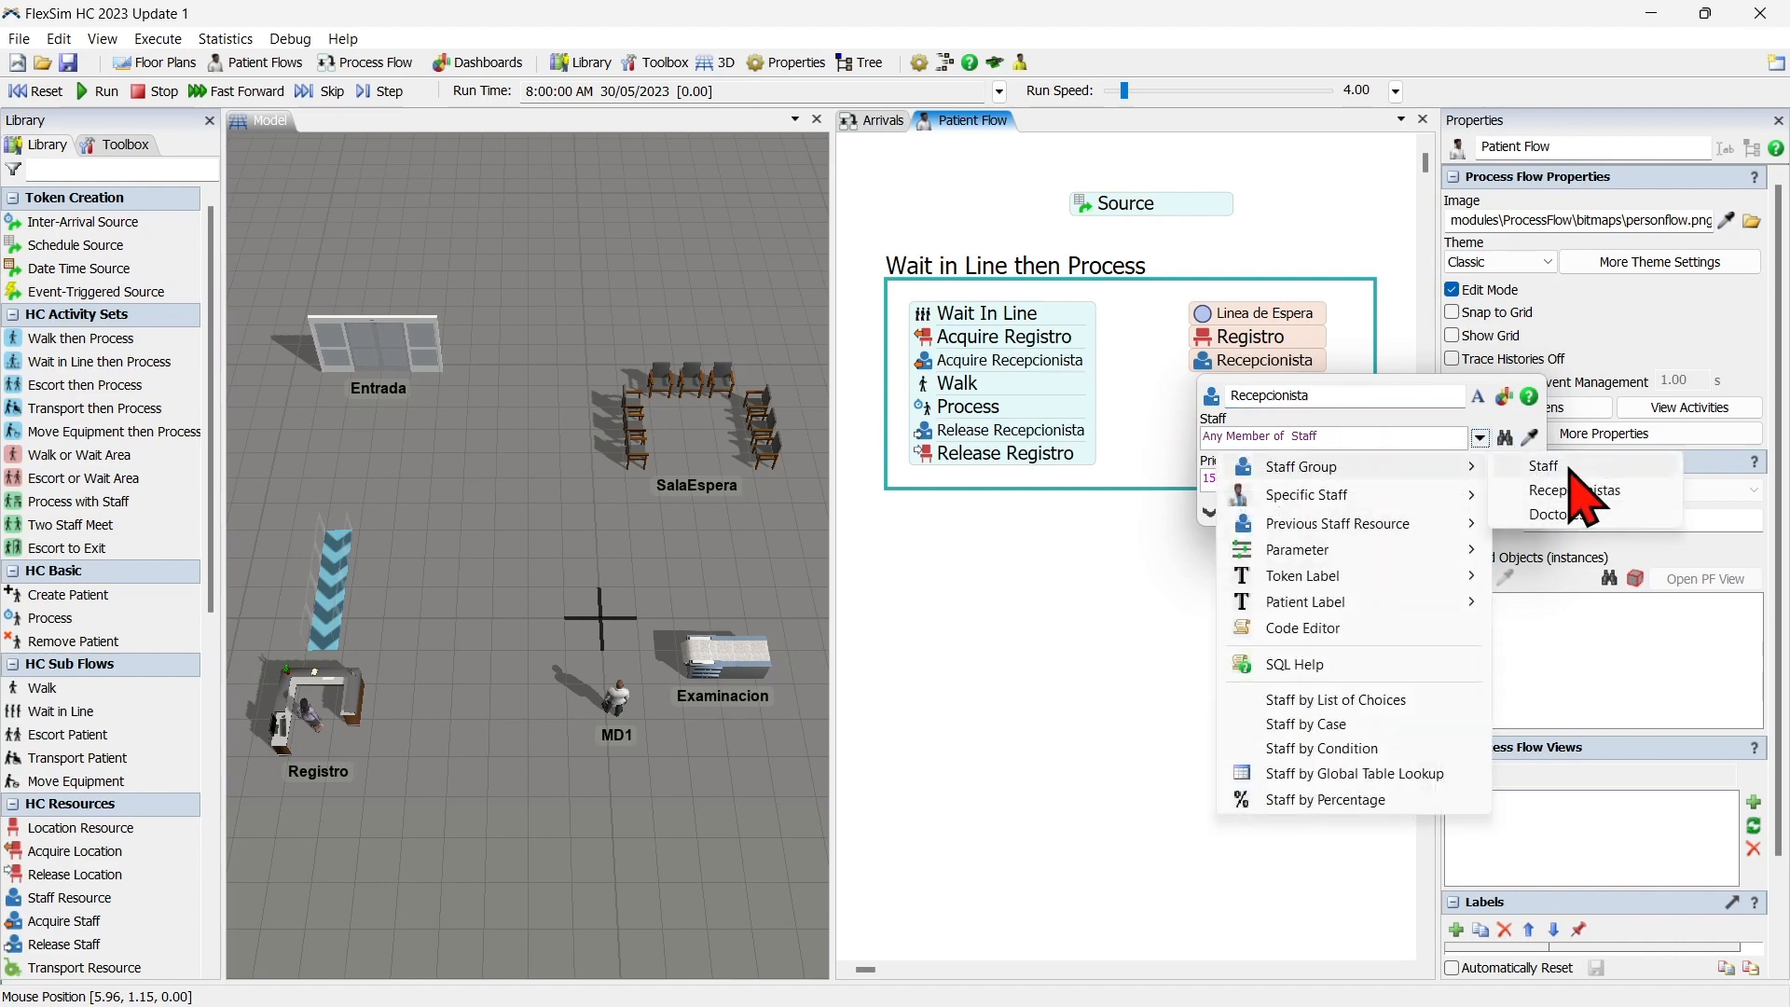
{"action": "left_click", "coordinate": [1529, 488]}
{"action": "left_click", "coordinate": [1135, 384]}
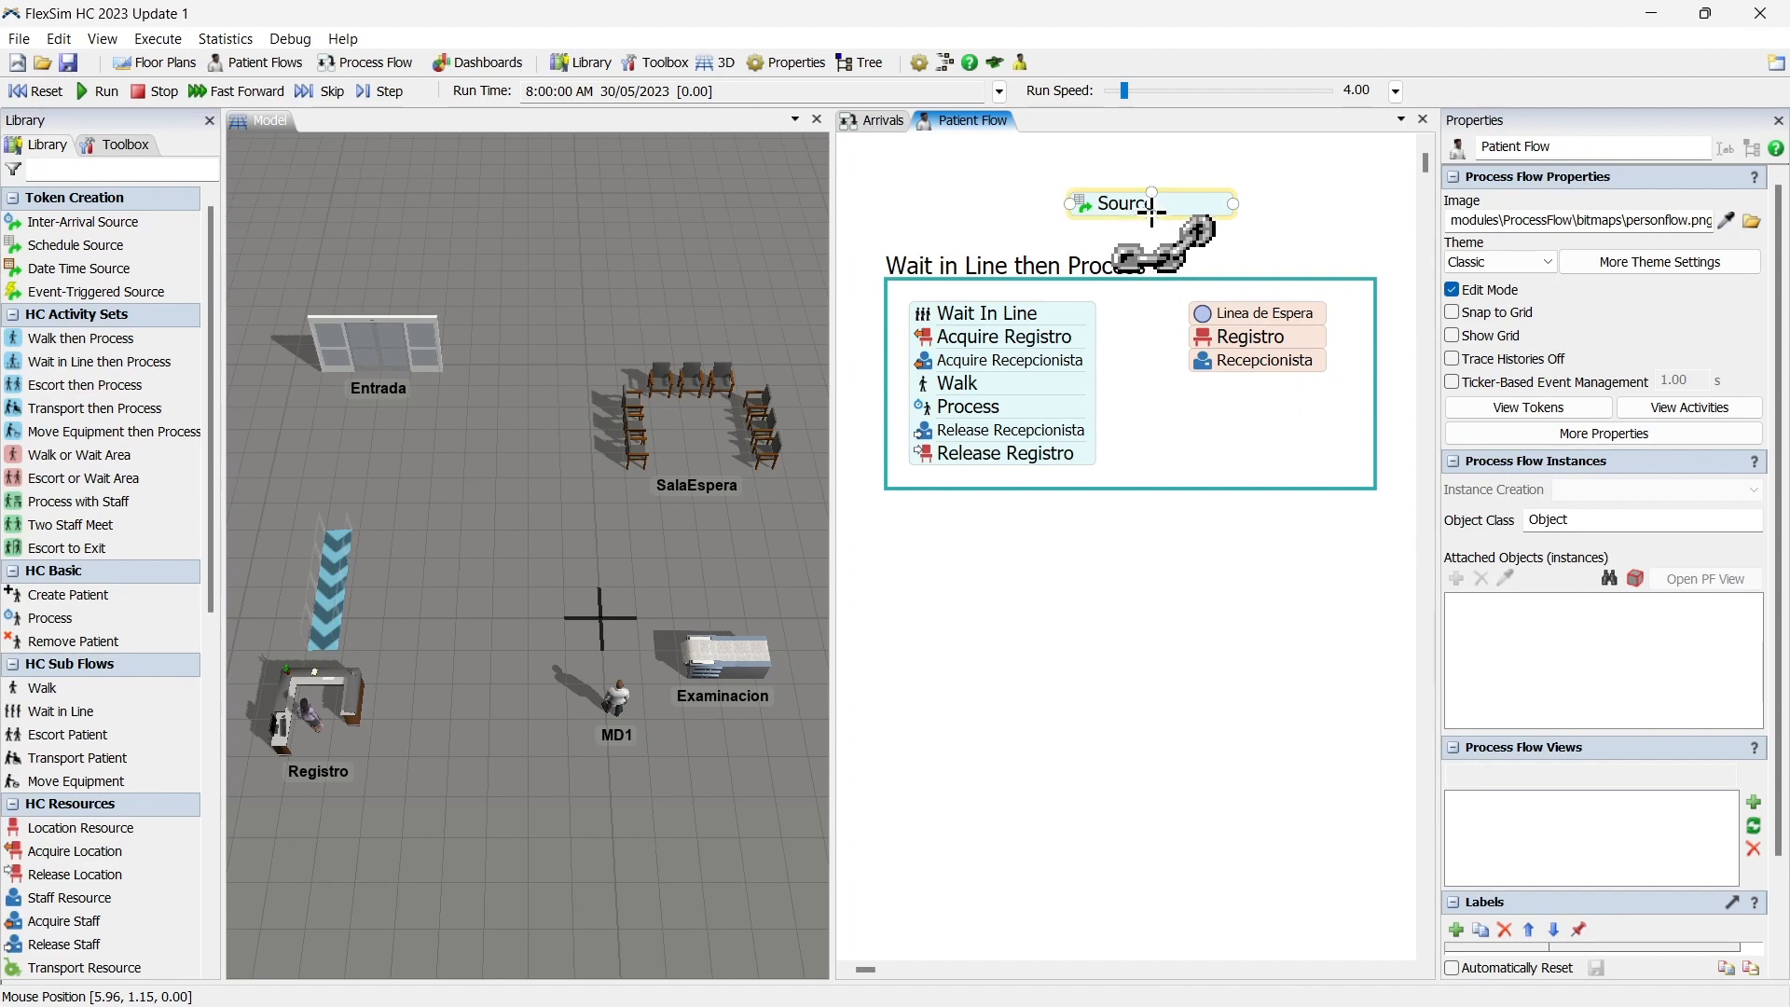
Connect the Patient Flow's Source to the Wait In Line activity.
{"action": "left_click_drag", "start_coordinate": [1149, 215], "coordinate": [1002, 305]}
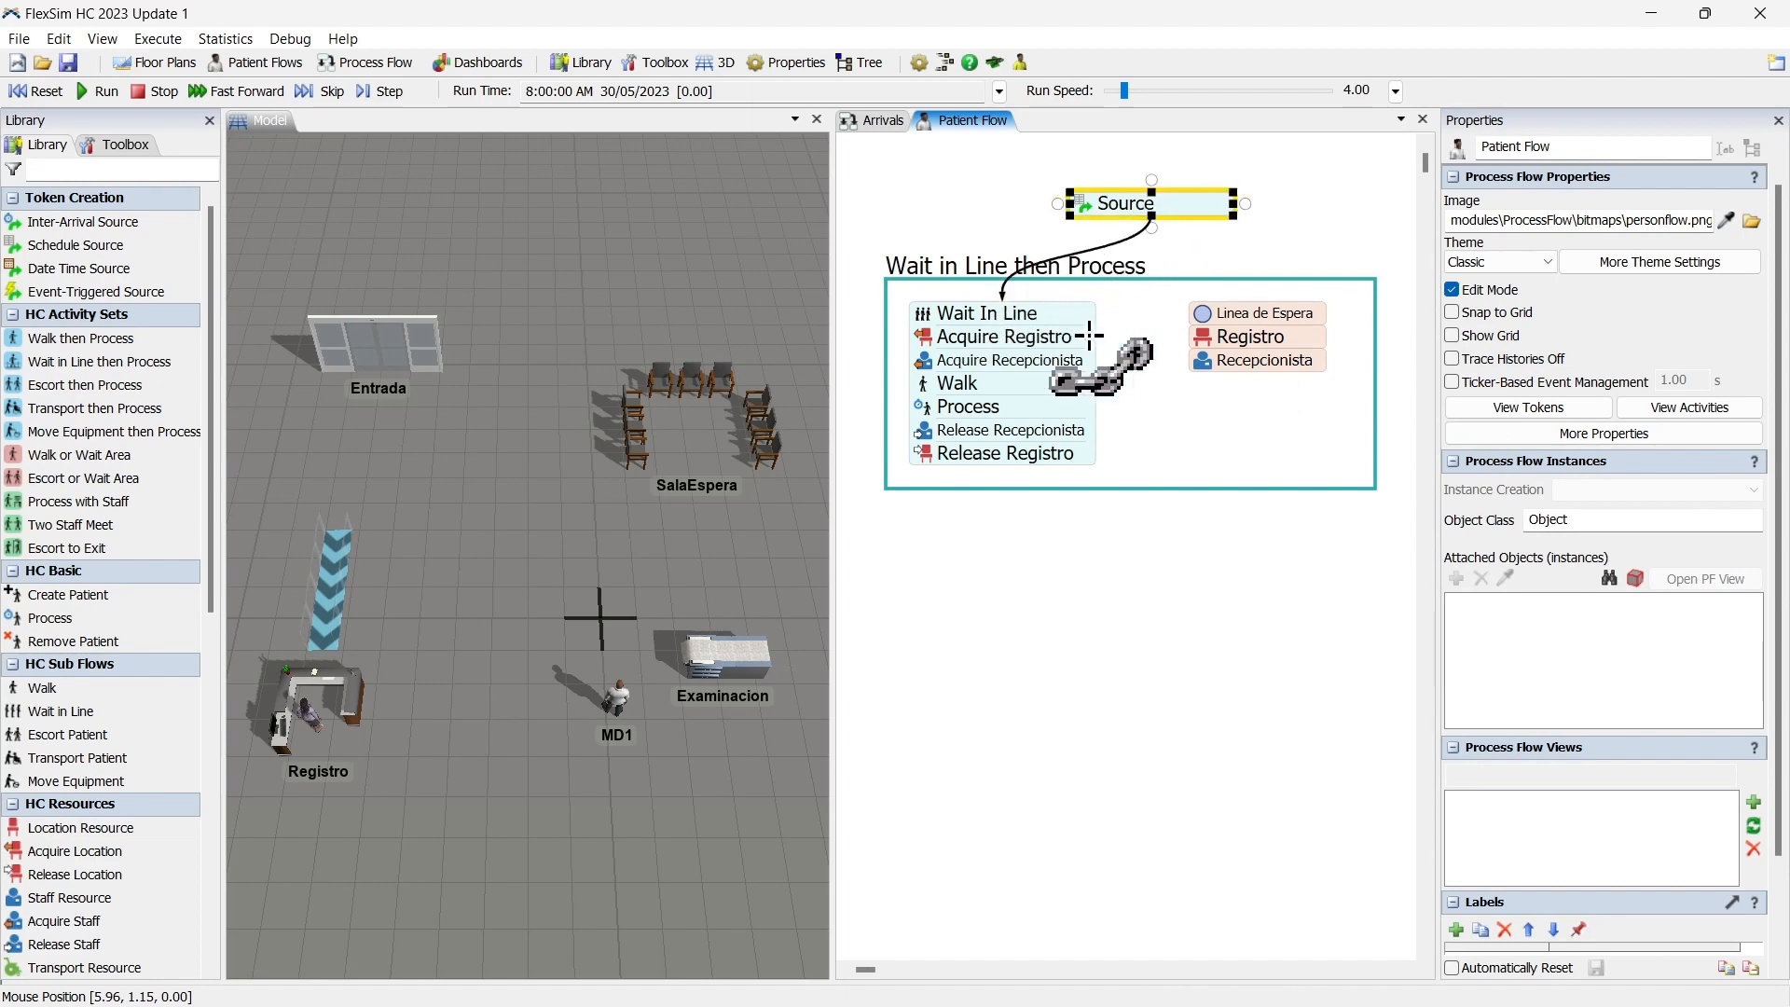
{"action": "left_click", "coordinate": [1127, 550]}
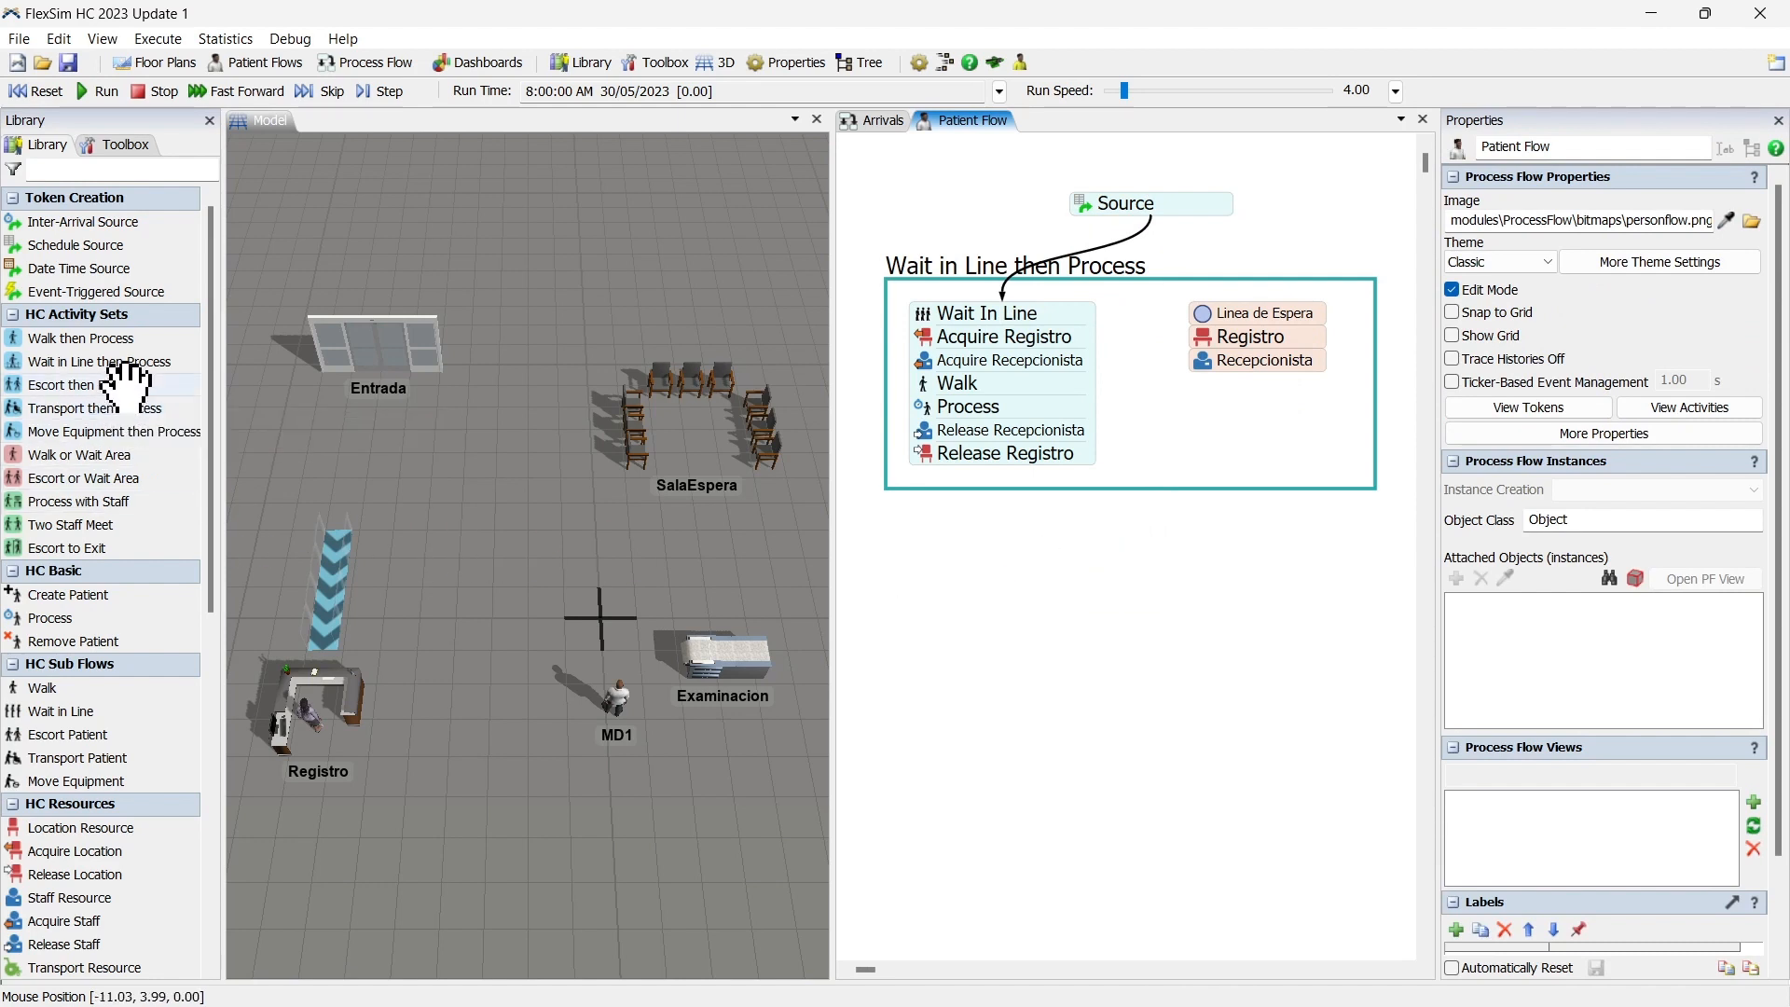
{"action": "left_click_drag", "start_coordinate": [130, 372], "coordinate": [893, 595]}
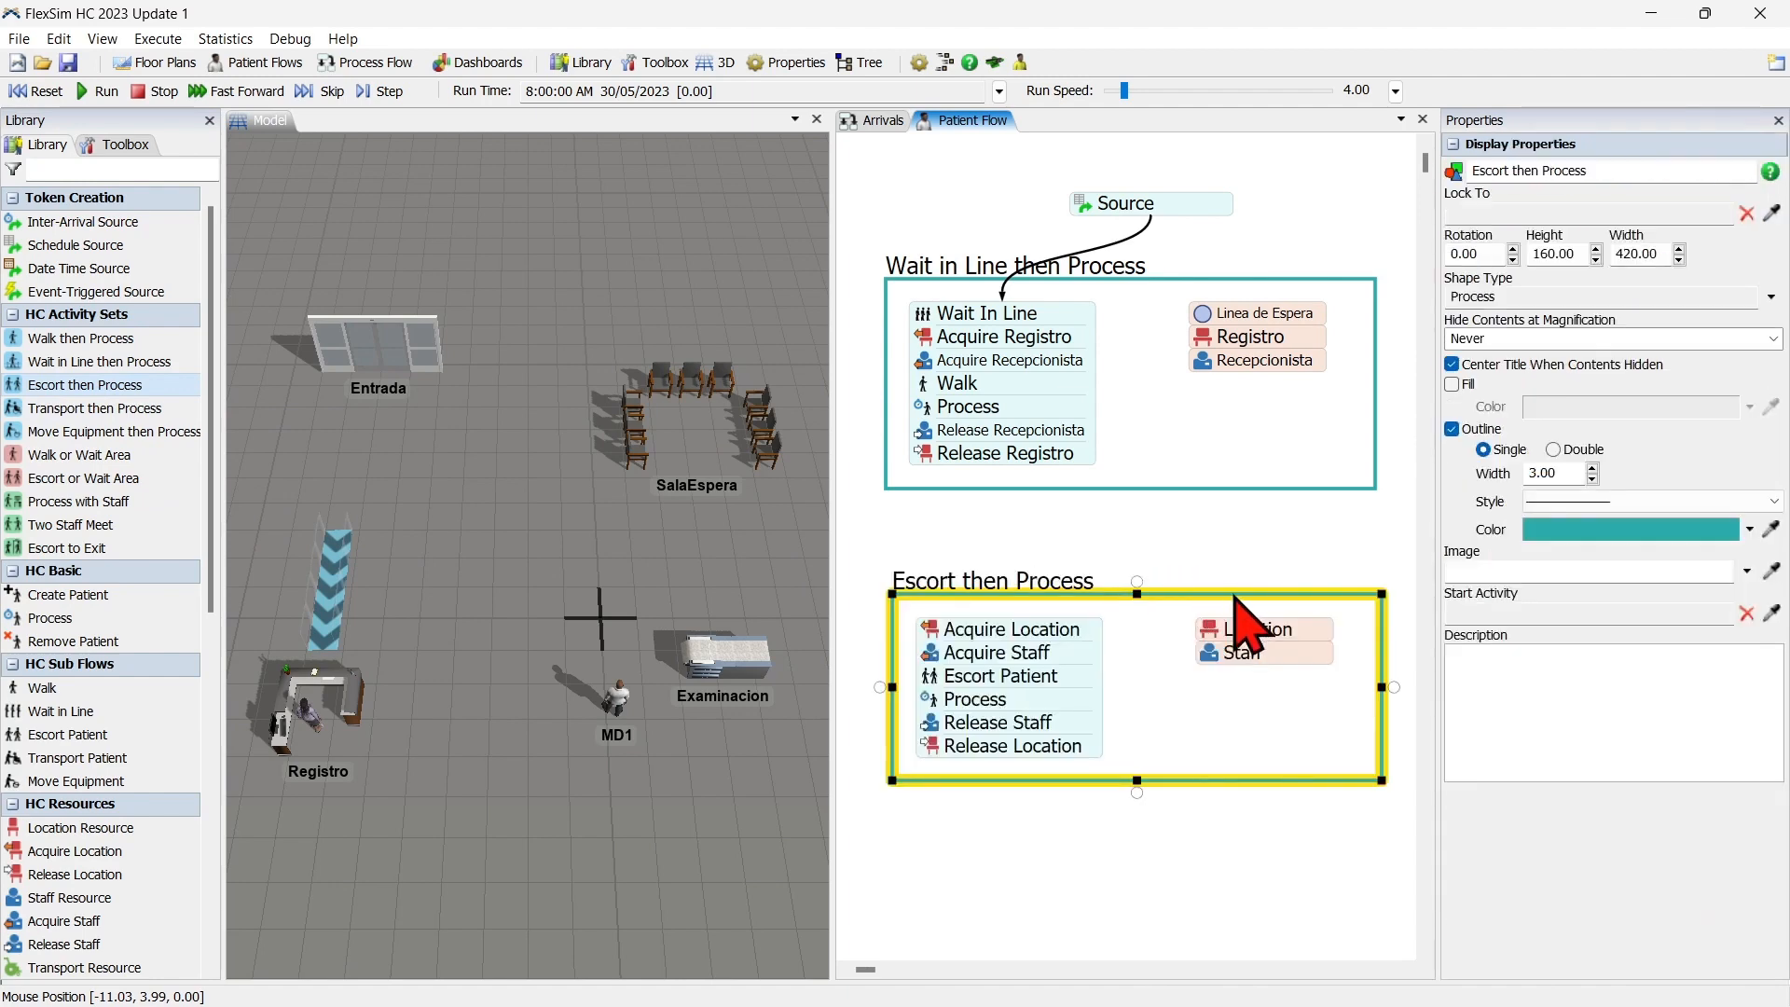
{"action": "left_click_drag", "start_coordinate": [1232, 602], "coordinate": [1221, 590]}
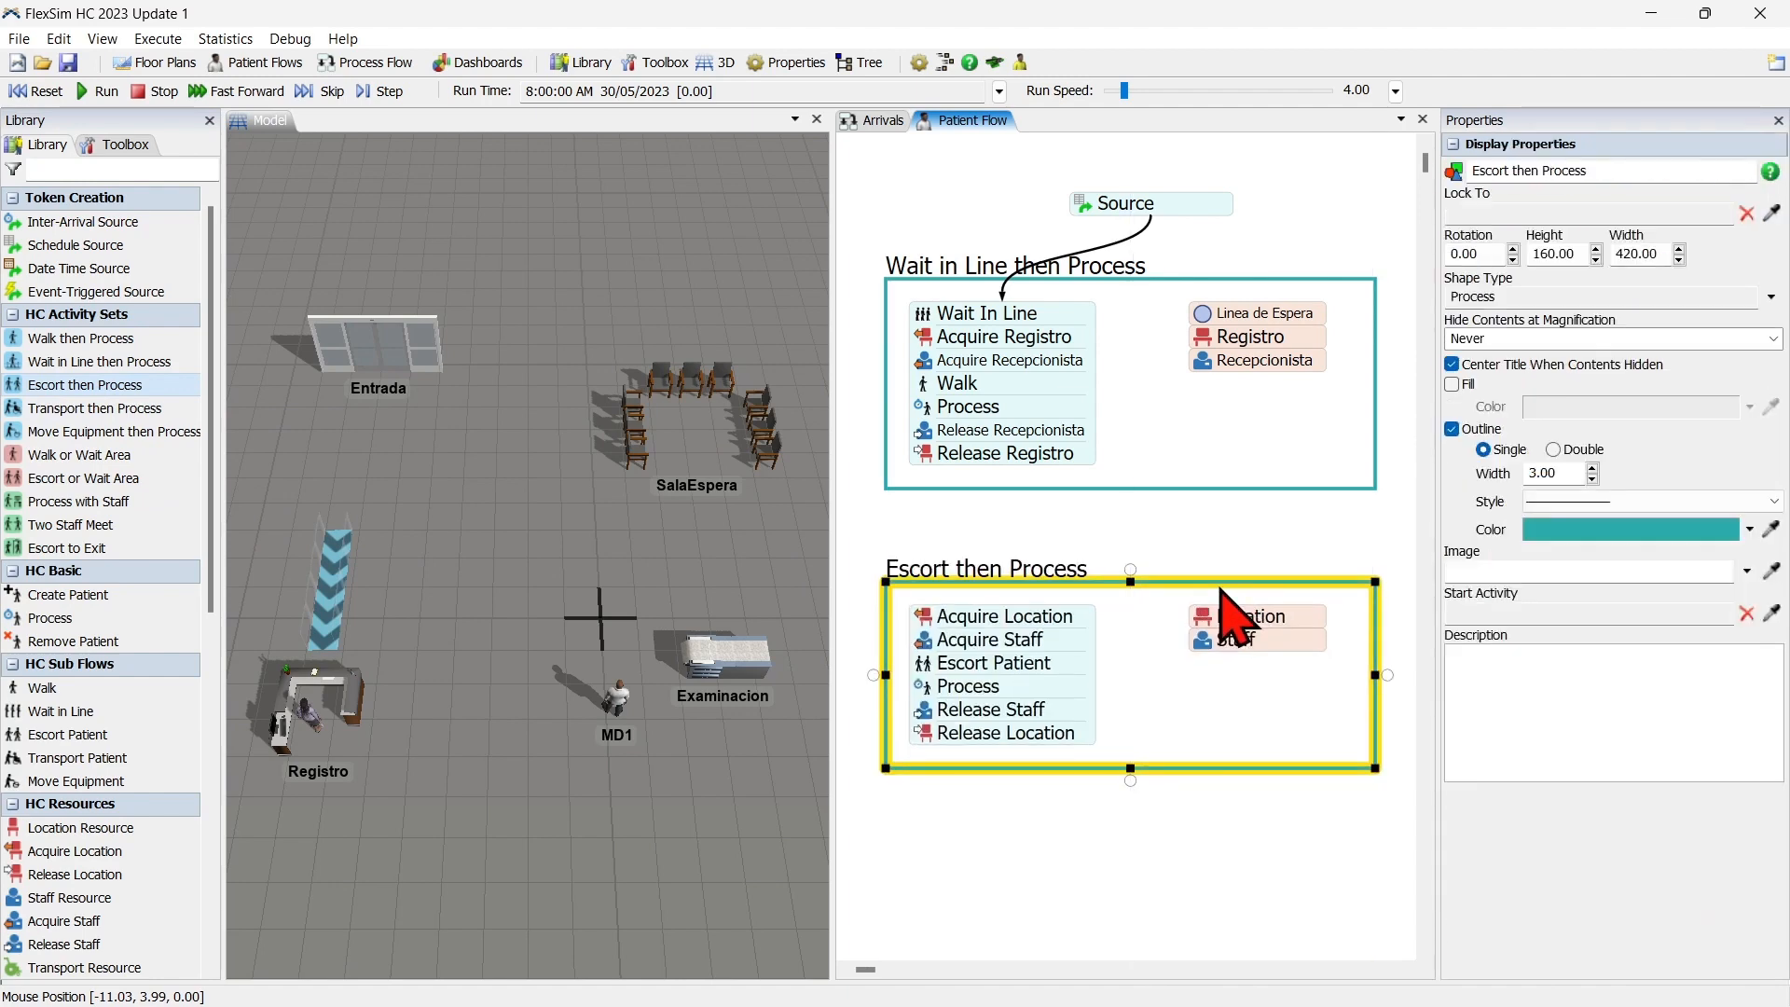
{"action": "key", "text": "Delete"}
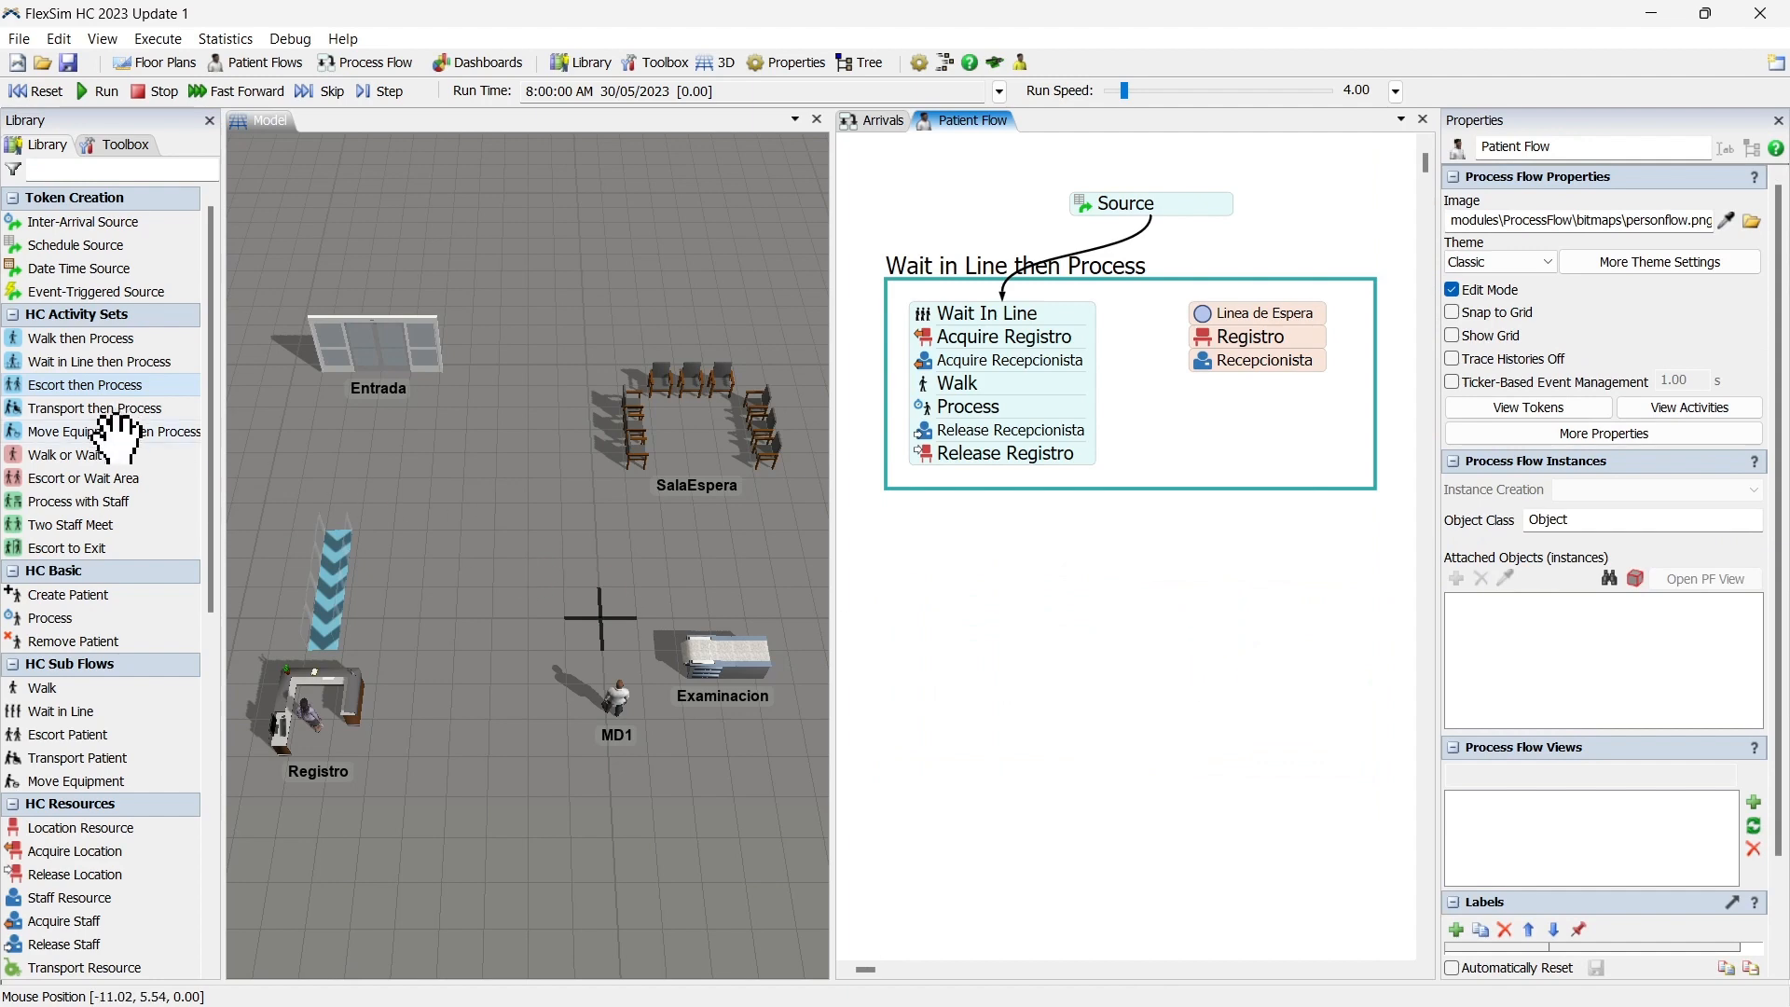
Add an Escort or Wait Area activity set to the Patient Flow, aligned below the Wait in Line then Process block.
{"action": "left_click_drag", "start_coordinate": [112, 475], "coordinate": [1049, 613]}
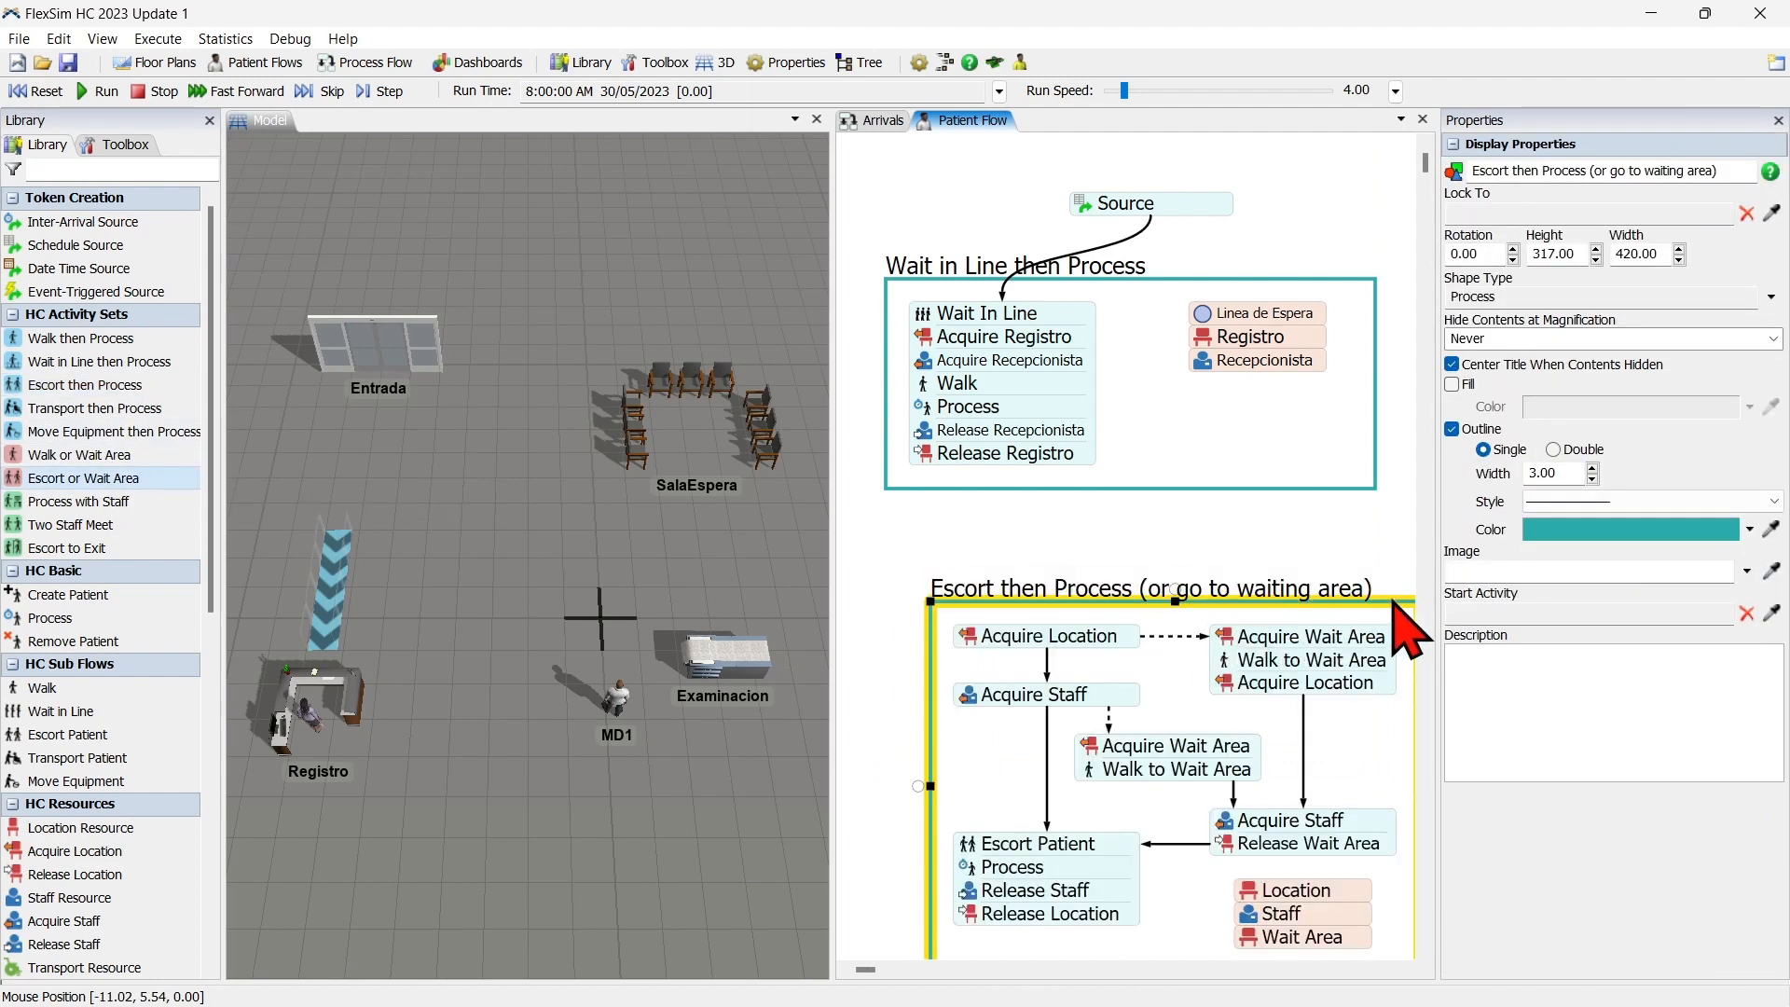
{"action": "left_click_drag", "start_coordinate": [1348, 597], "coordinate": [1350, 570]}
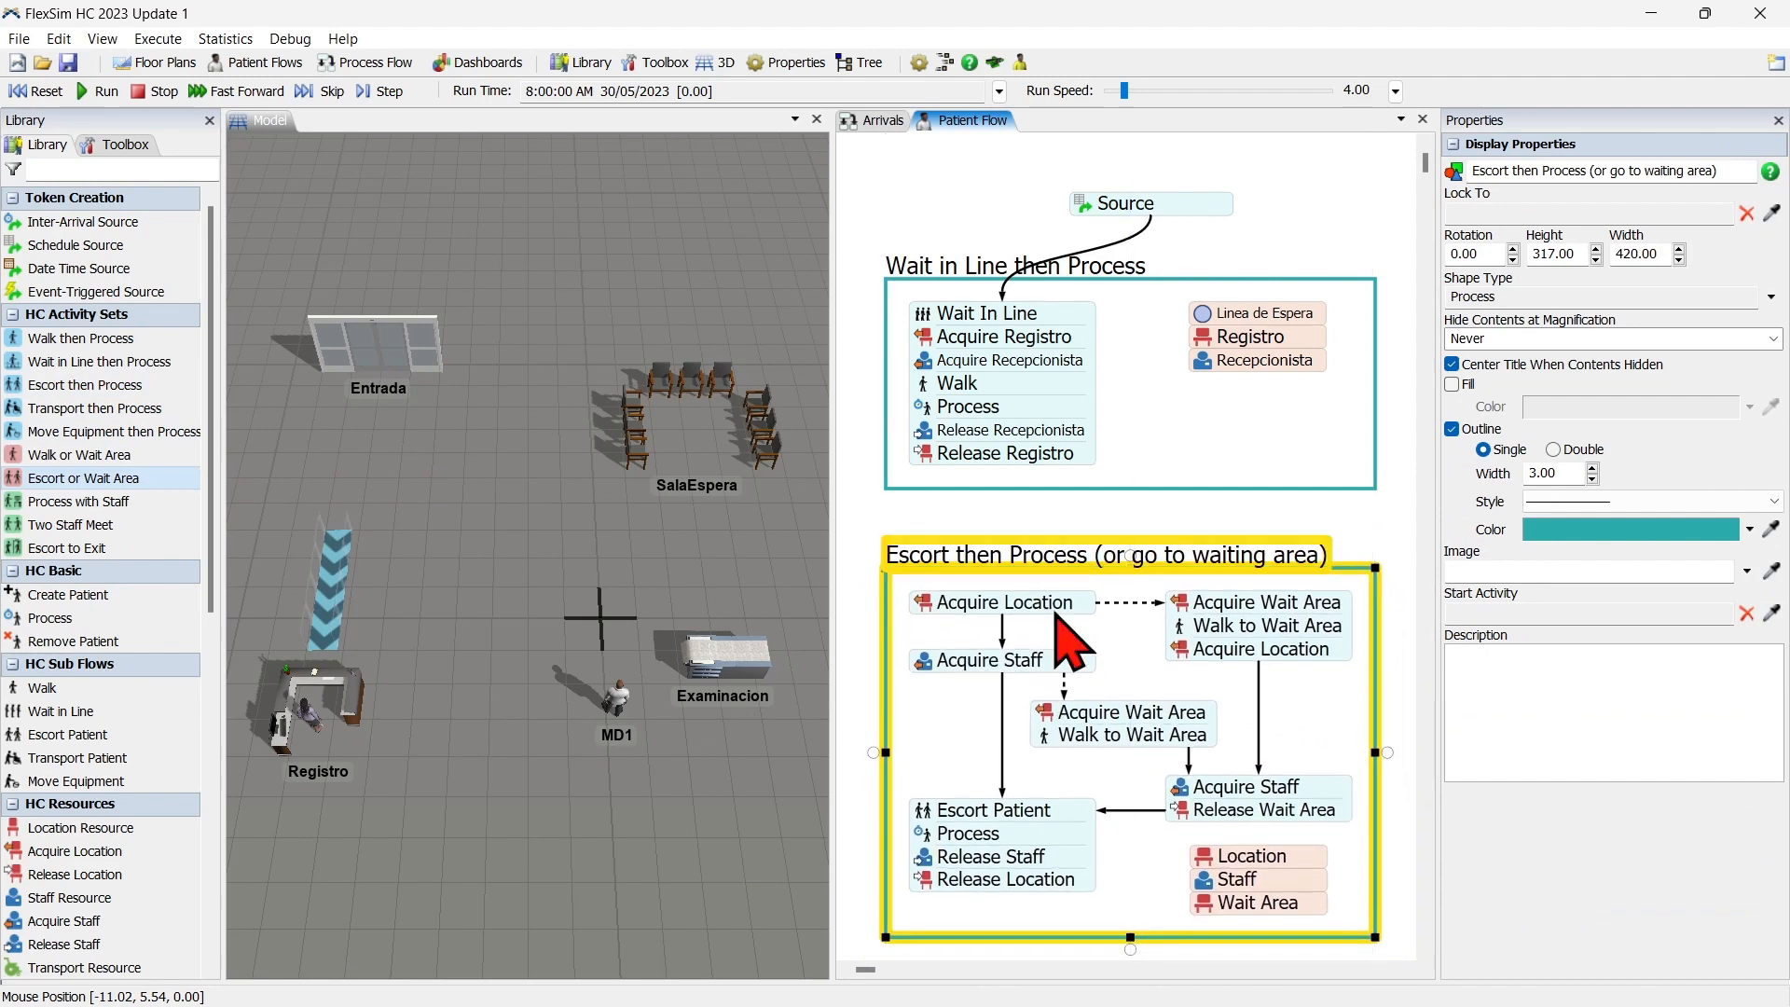
{"action": "left_click", "coordinate": [712, 561]}
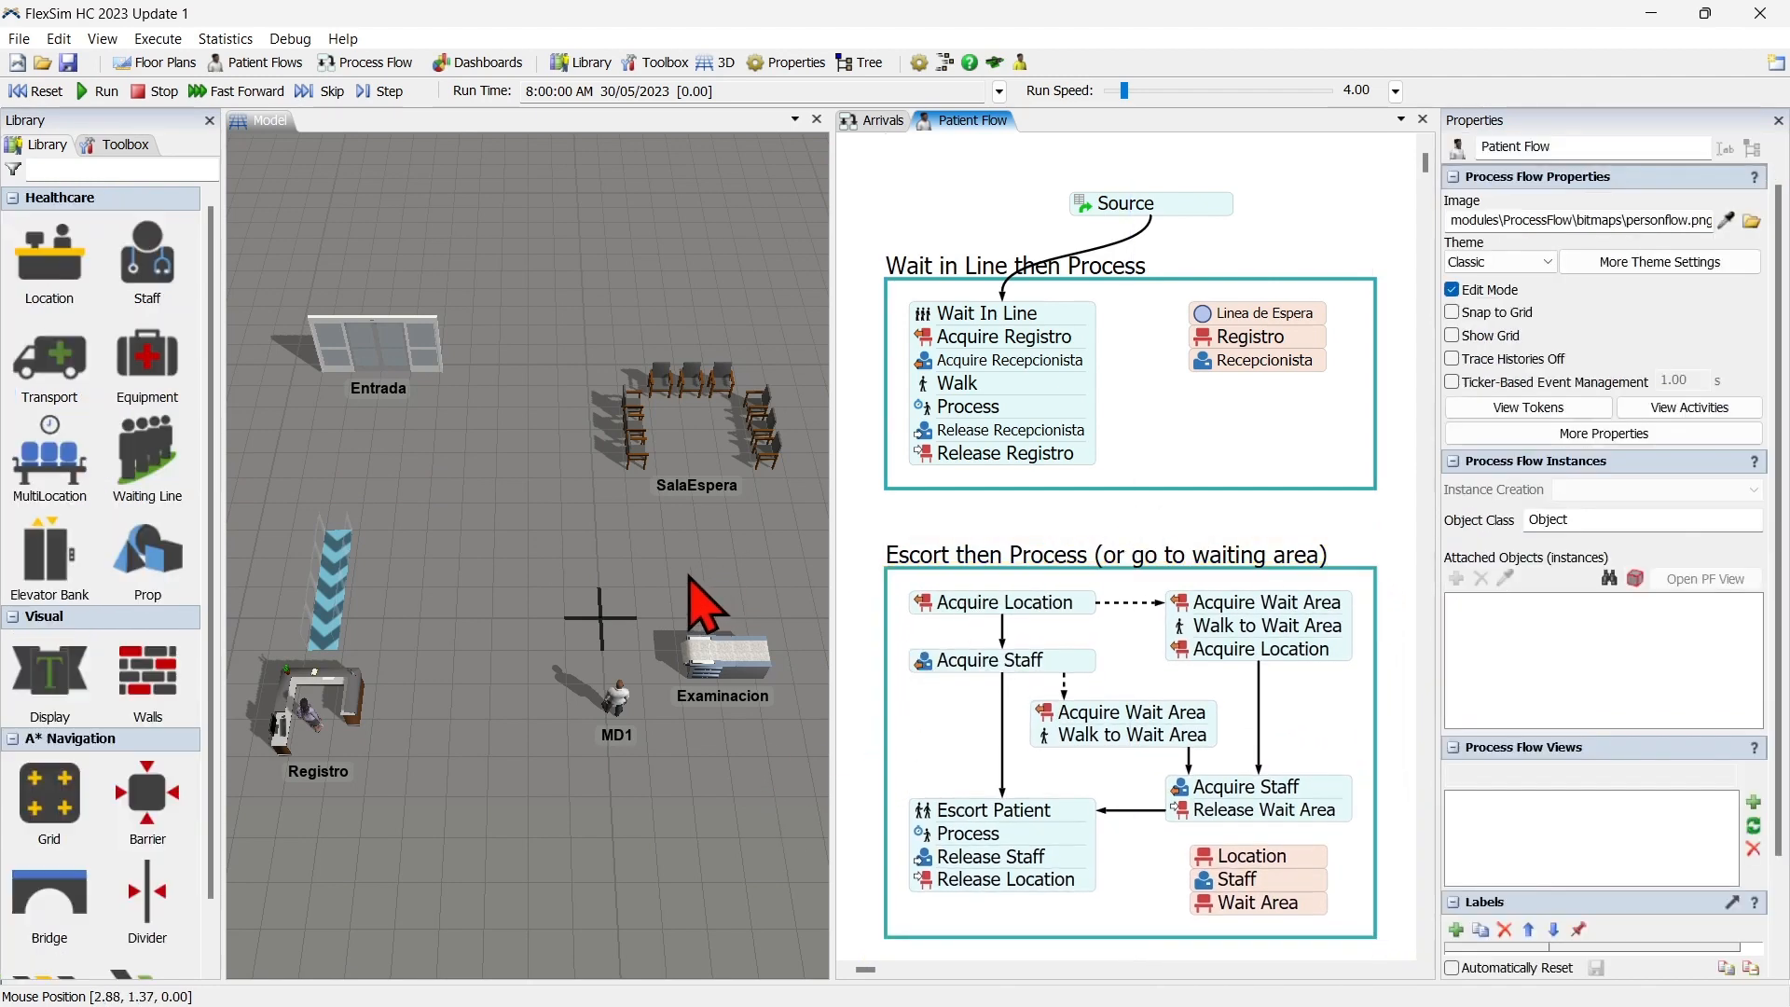
{"action": "left_click_drag", "start_coordinate": [666, 564], "coordinate": [682, 545]}
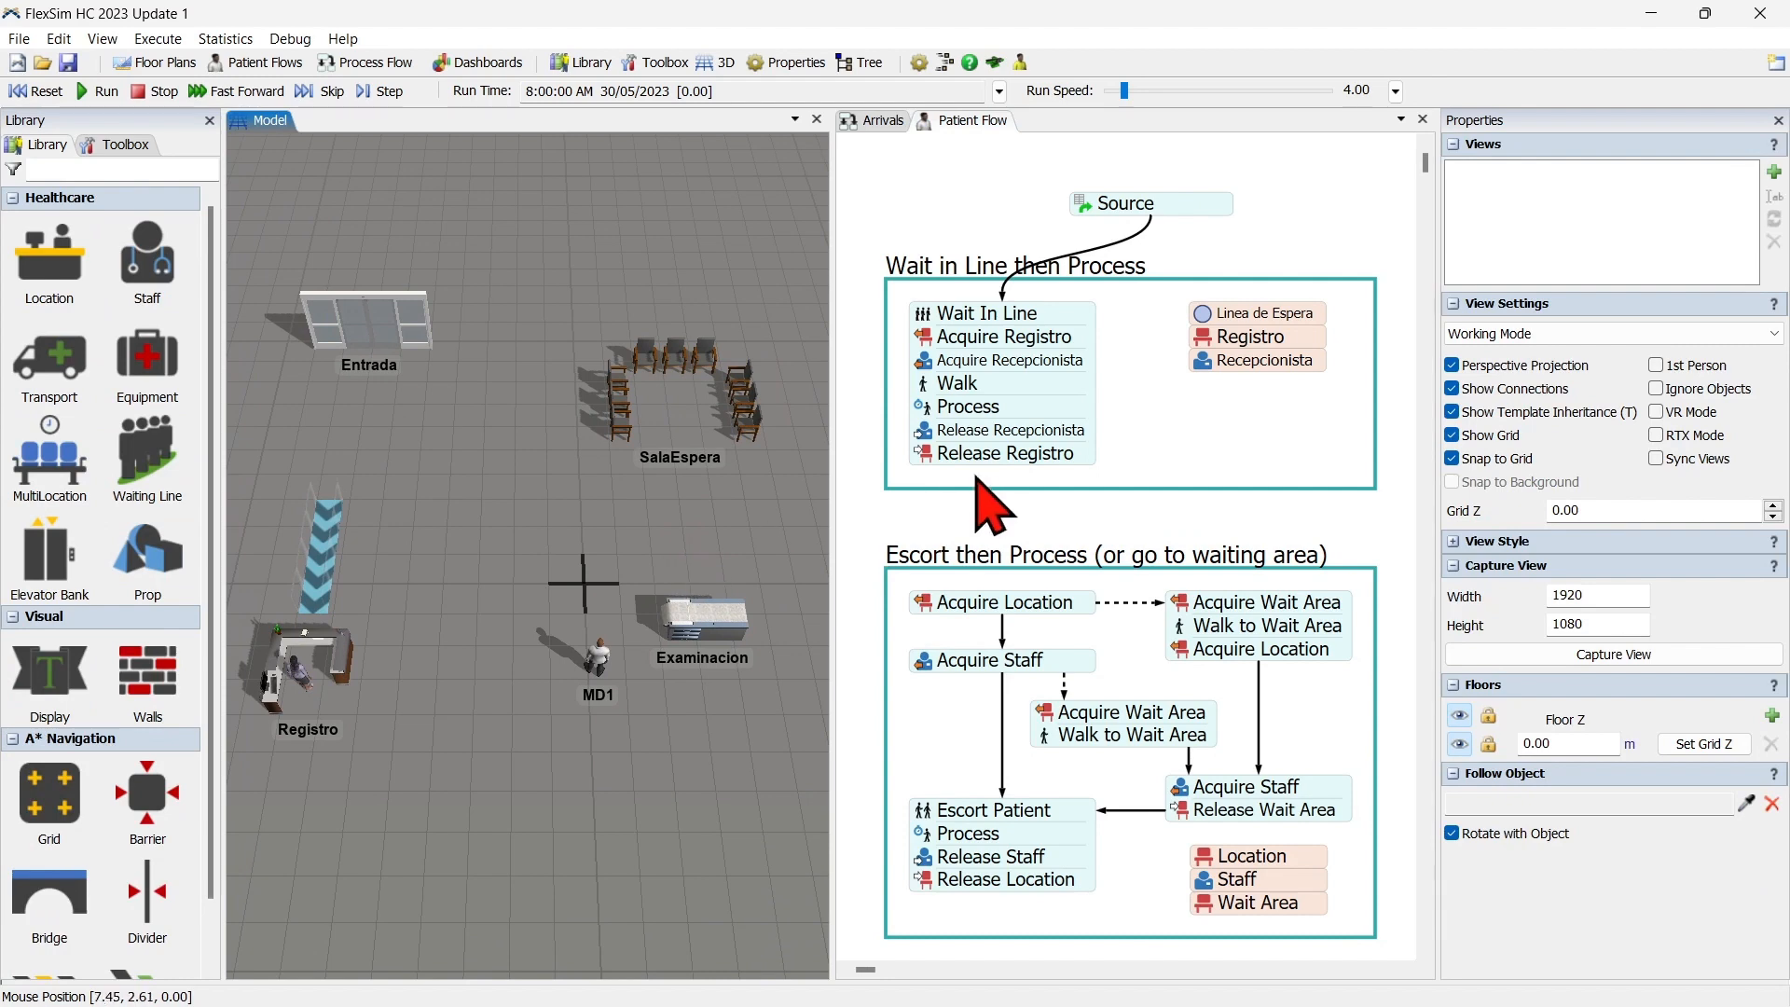
Rename the new block's Location resource to Examinacion and assign it the Examinacion location group.
{"action": "scroll", "coordinate": [1014, 559], "scroll_direction": "down", "scroll_amount": 2}
{"action": "left_click", "coordinate": [1342, 540]}
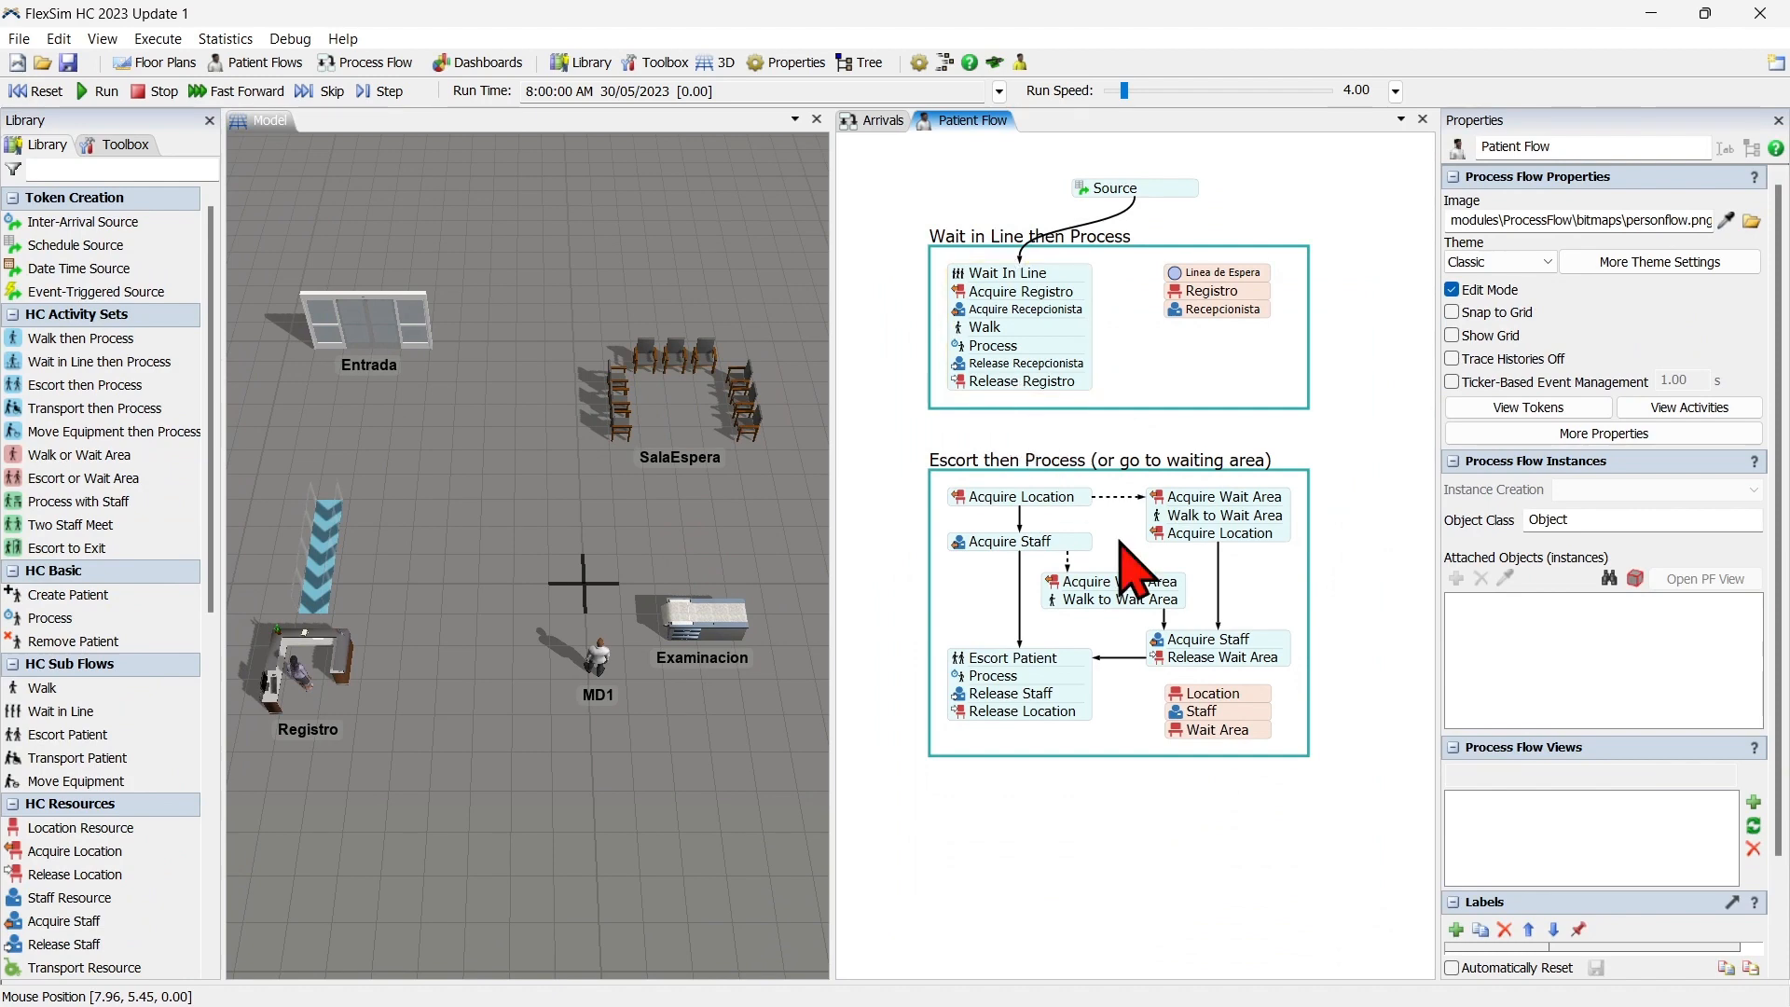
{"action": "scroll", "coordinate": [1219, 799], "scroll_direction": "up", "scroll_amount": 6}
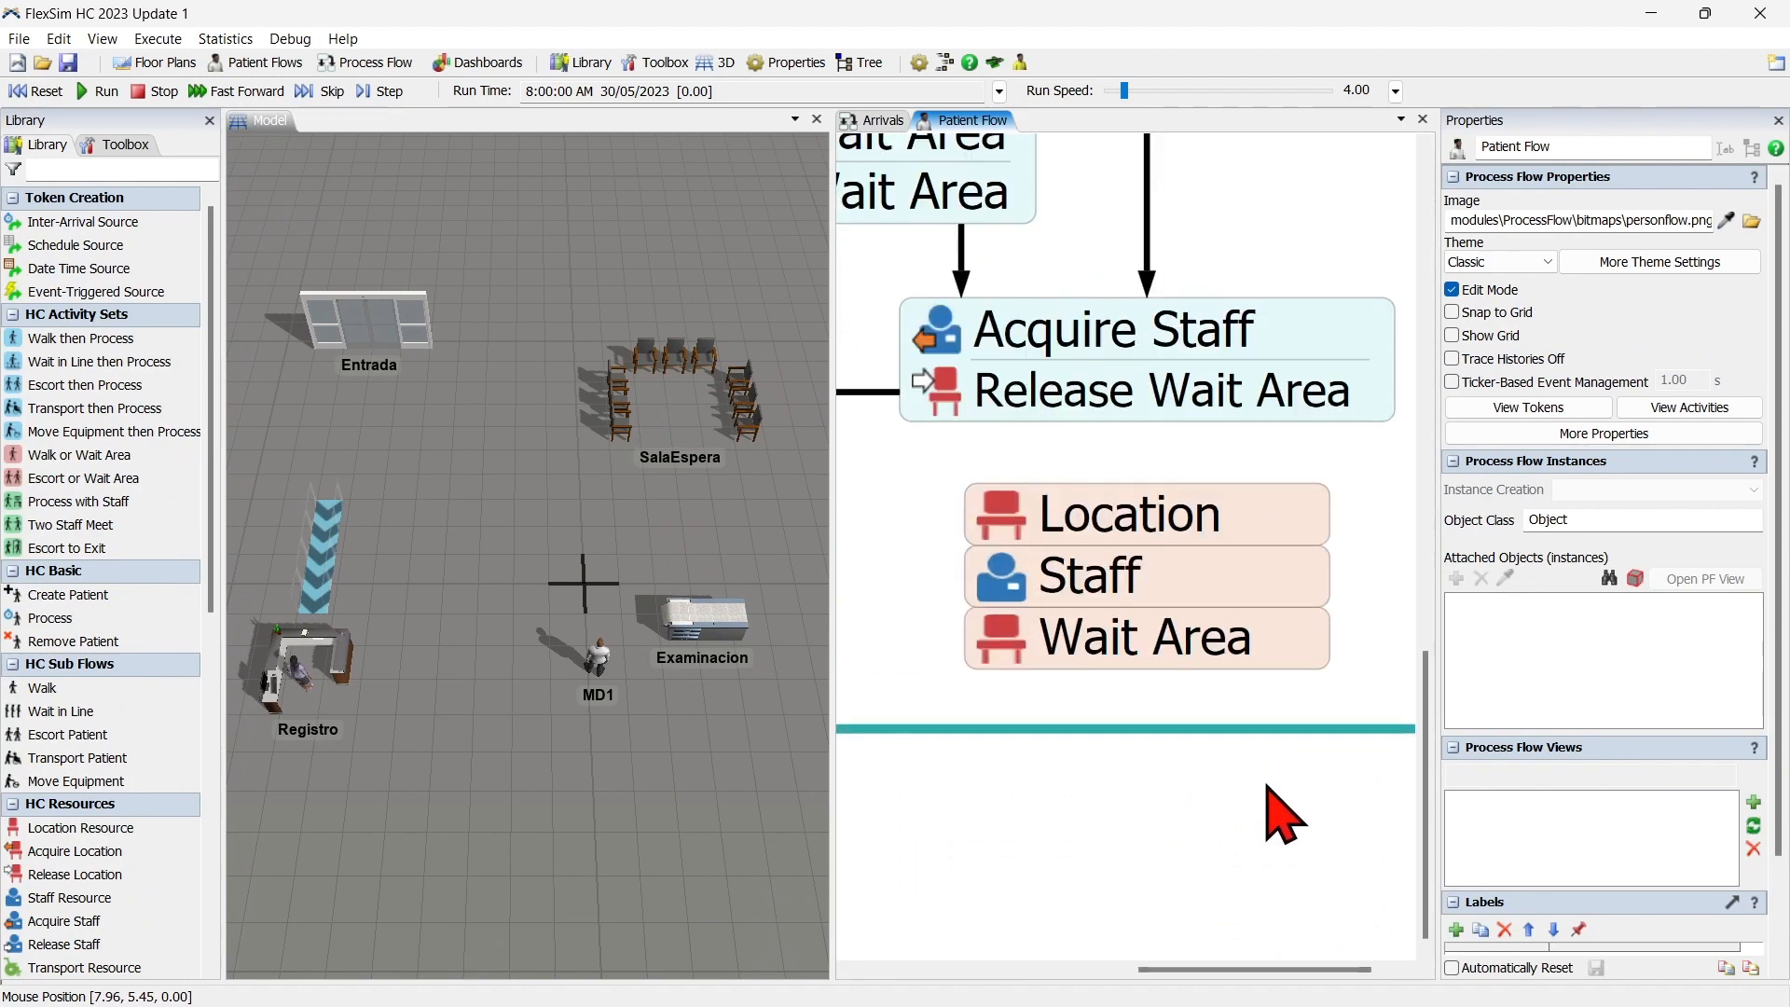
{"action": "double_click", "coordinate": [1005, 542]}
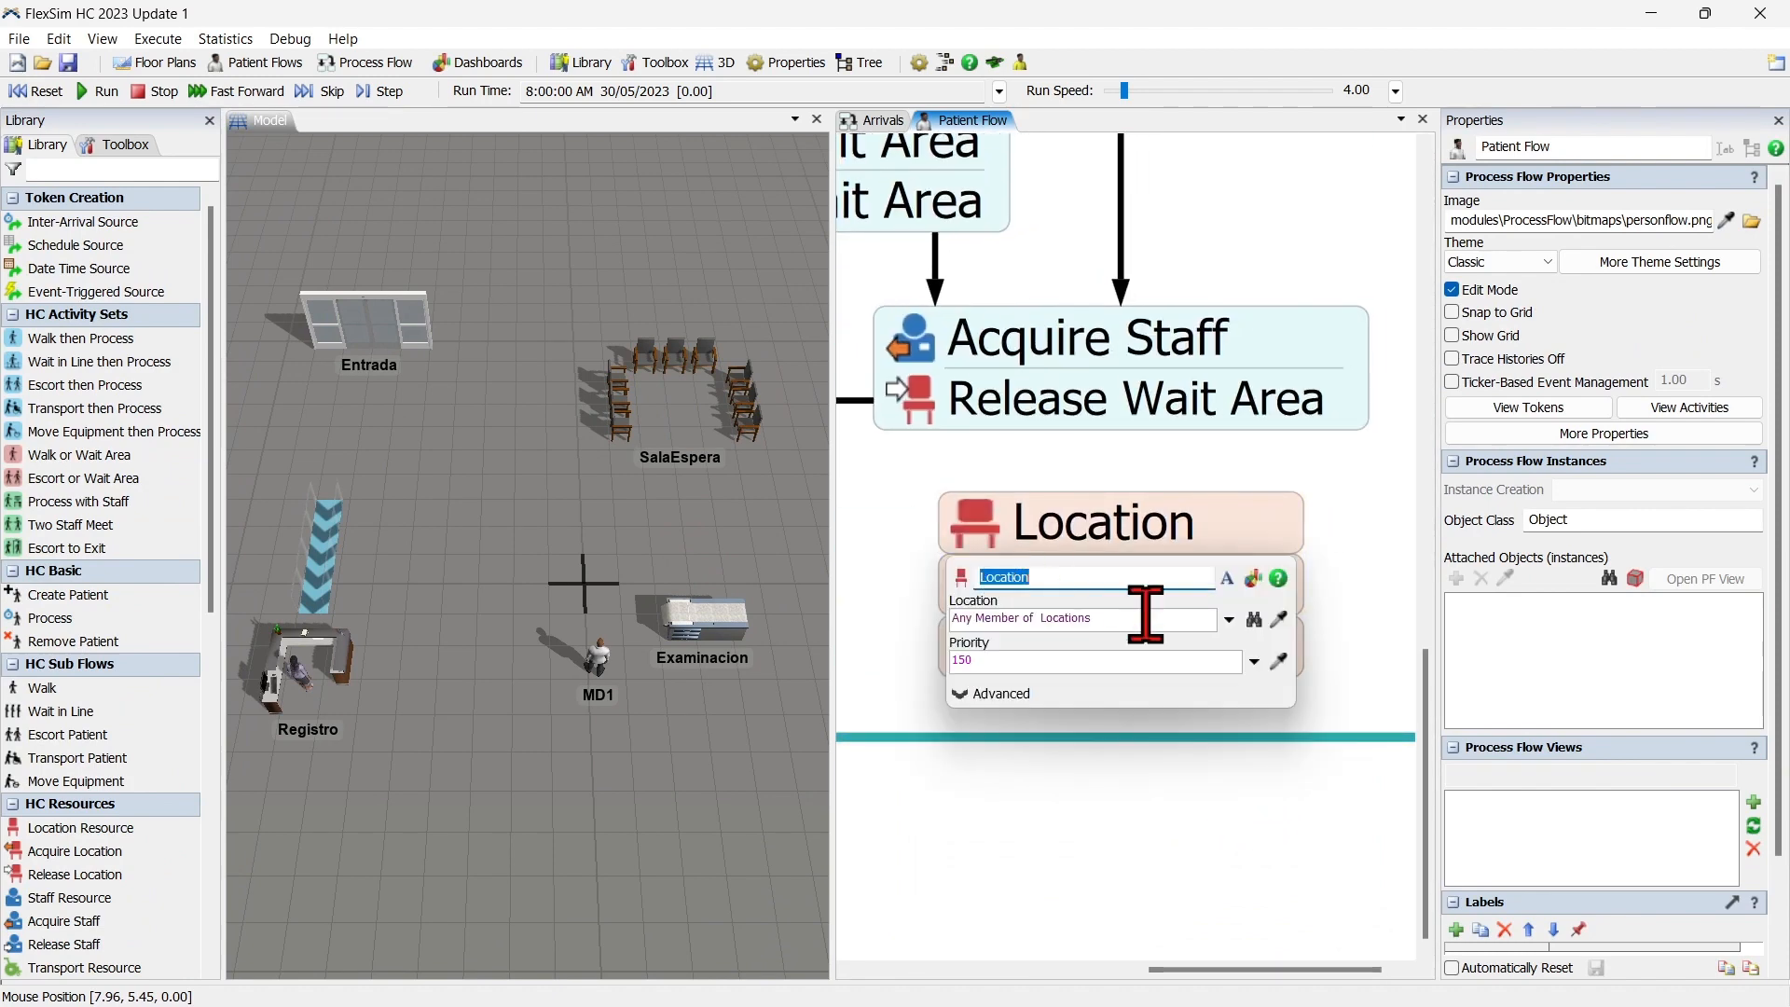
{"action": "type", "text": "Examina"}
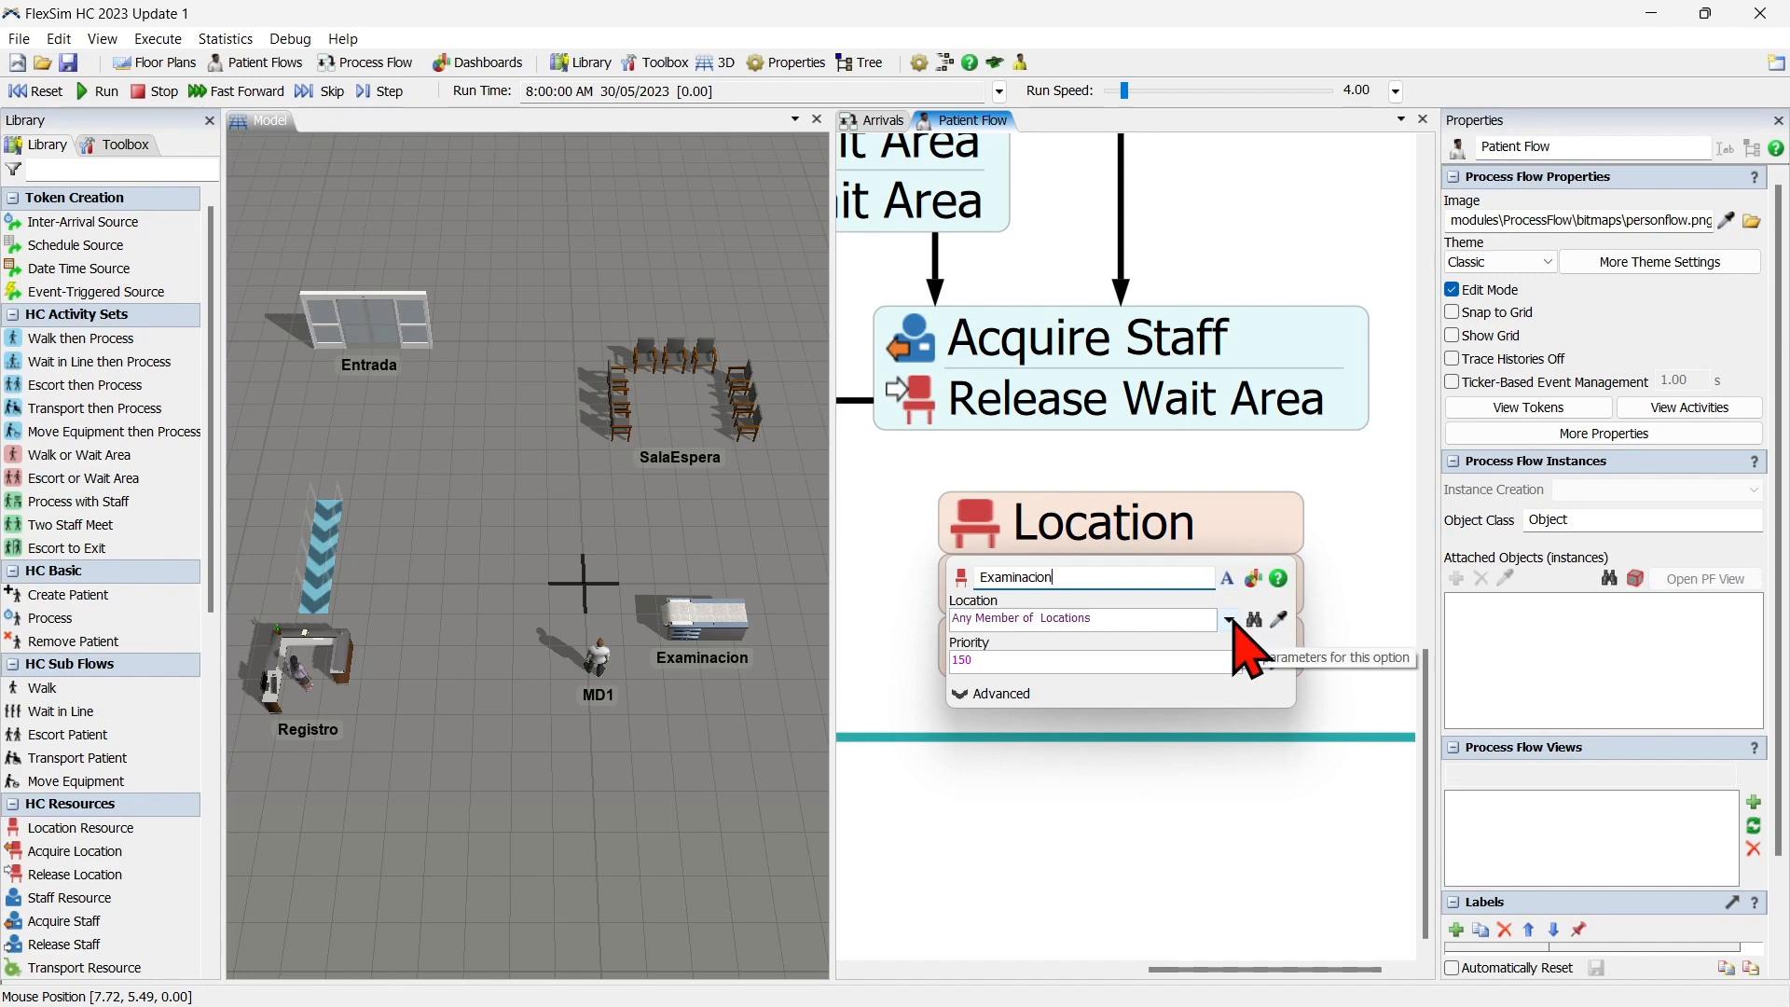
{"action": "left_click", "coordinate": [1204, 601]}
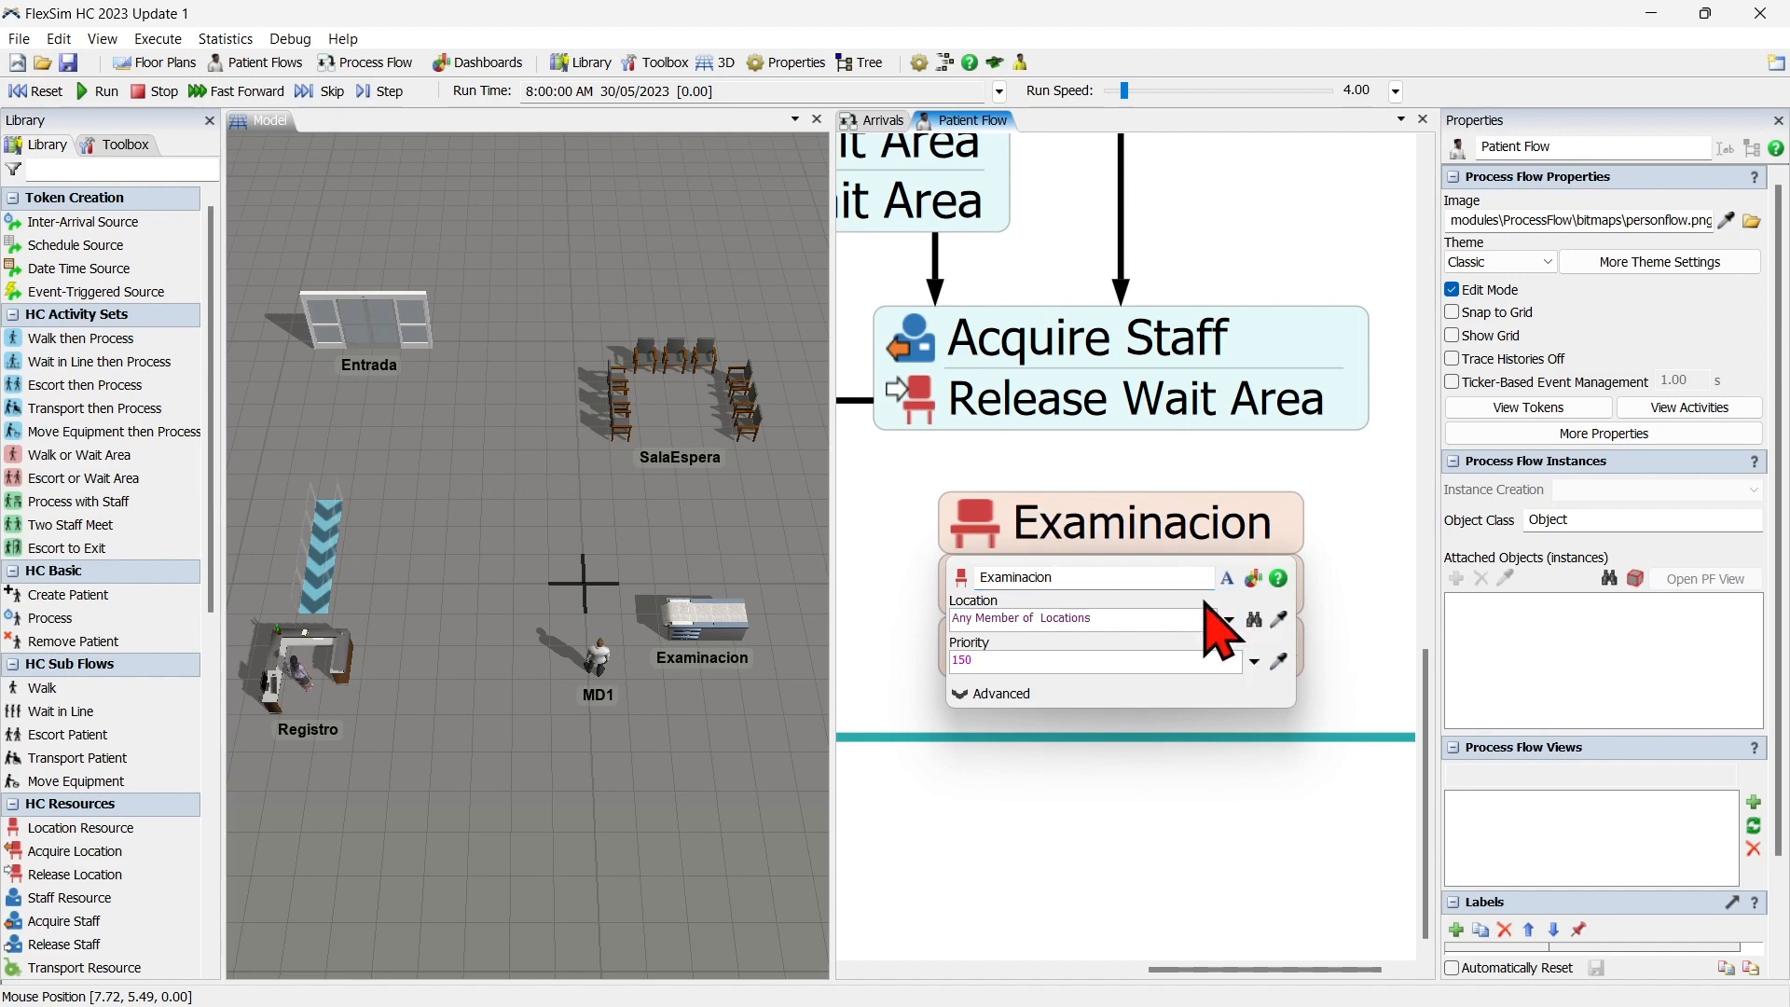
{"action": "left_click", "coordinate": [1229, 619]}
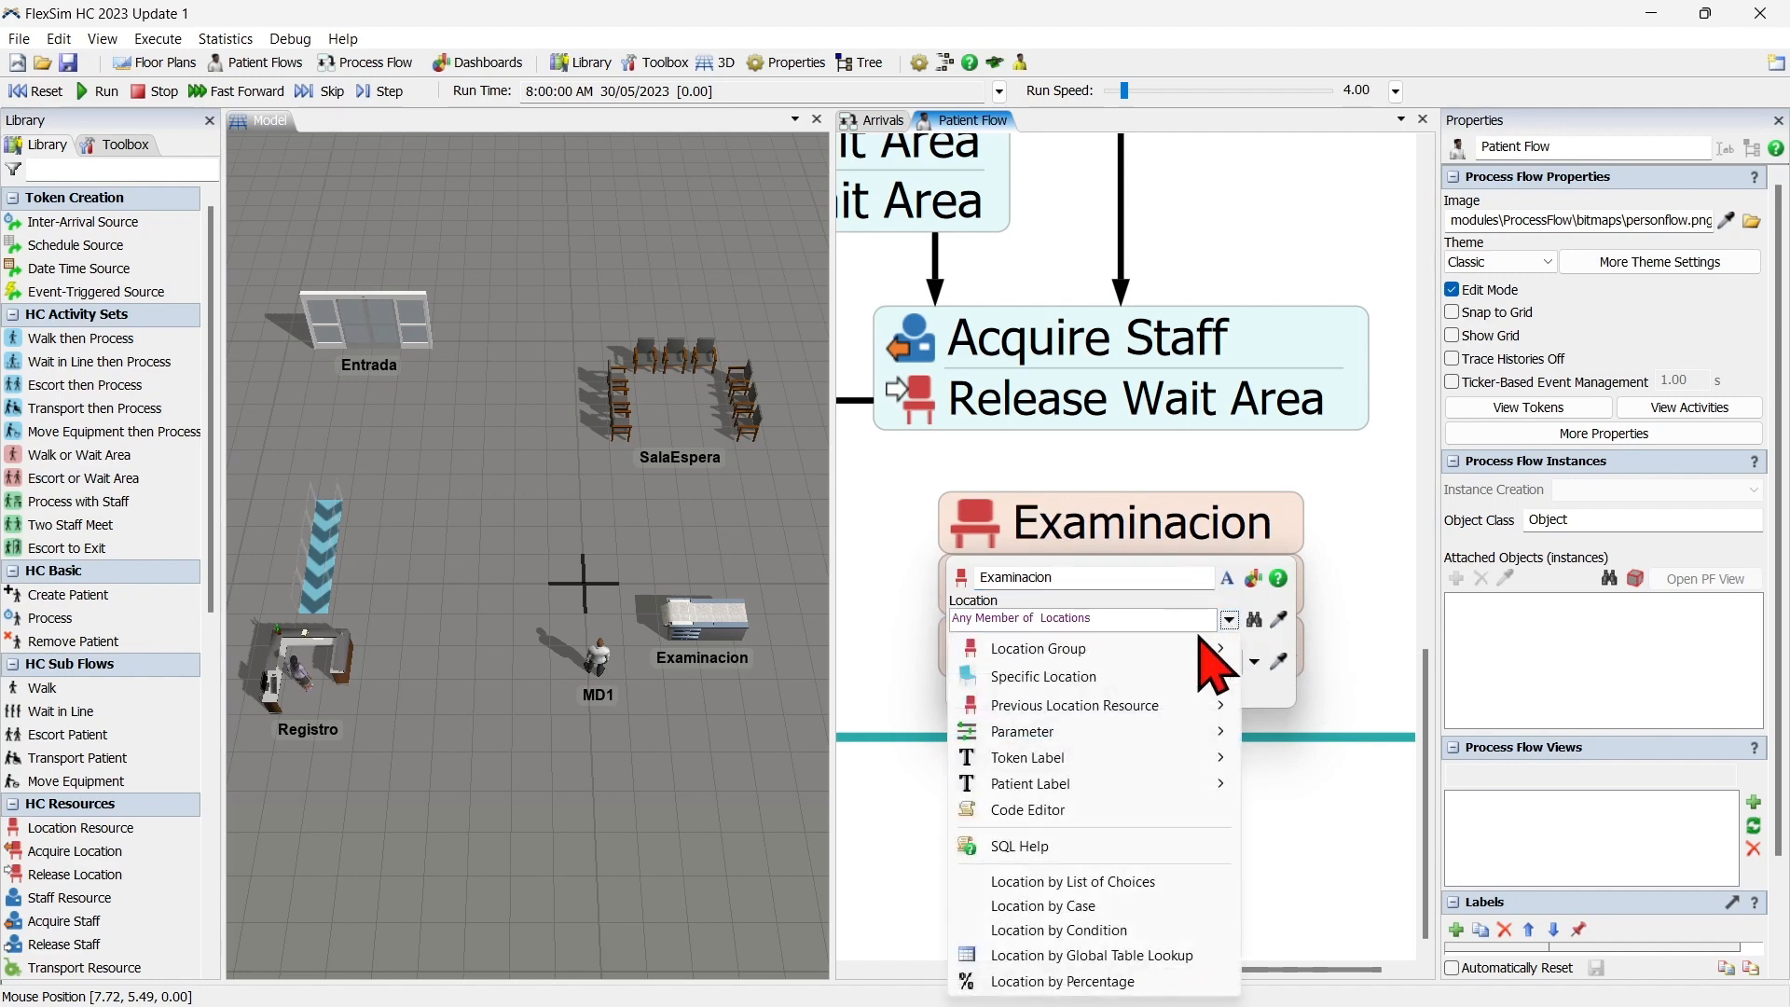
{"action": "mouse_move", "coordinate": [1156, 652]}
{"action": "left_click", "coordinate": [1305, 720]}
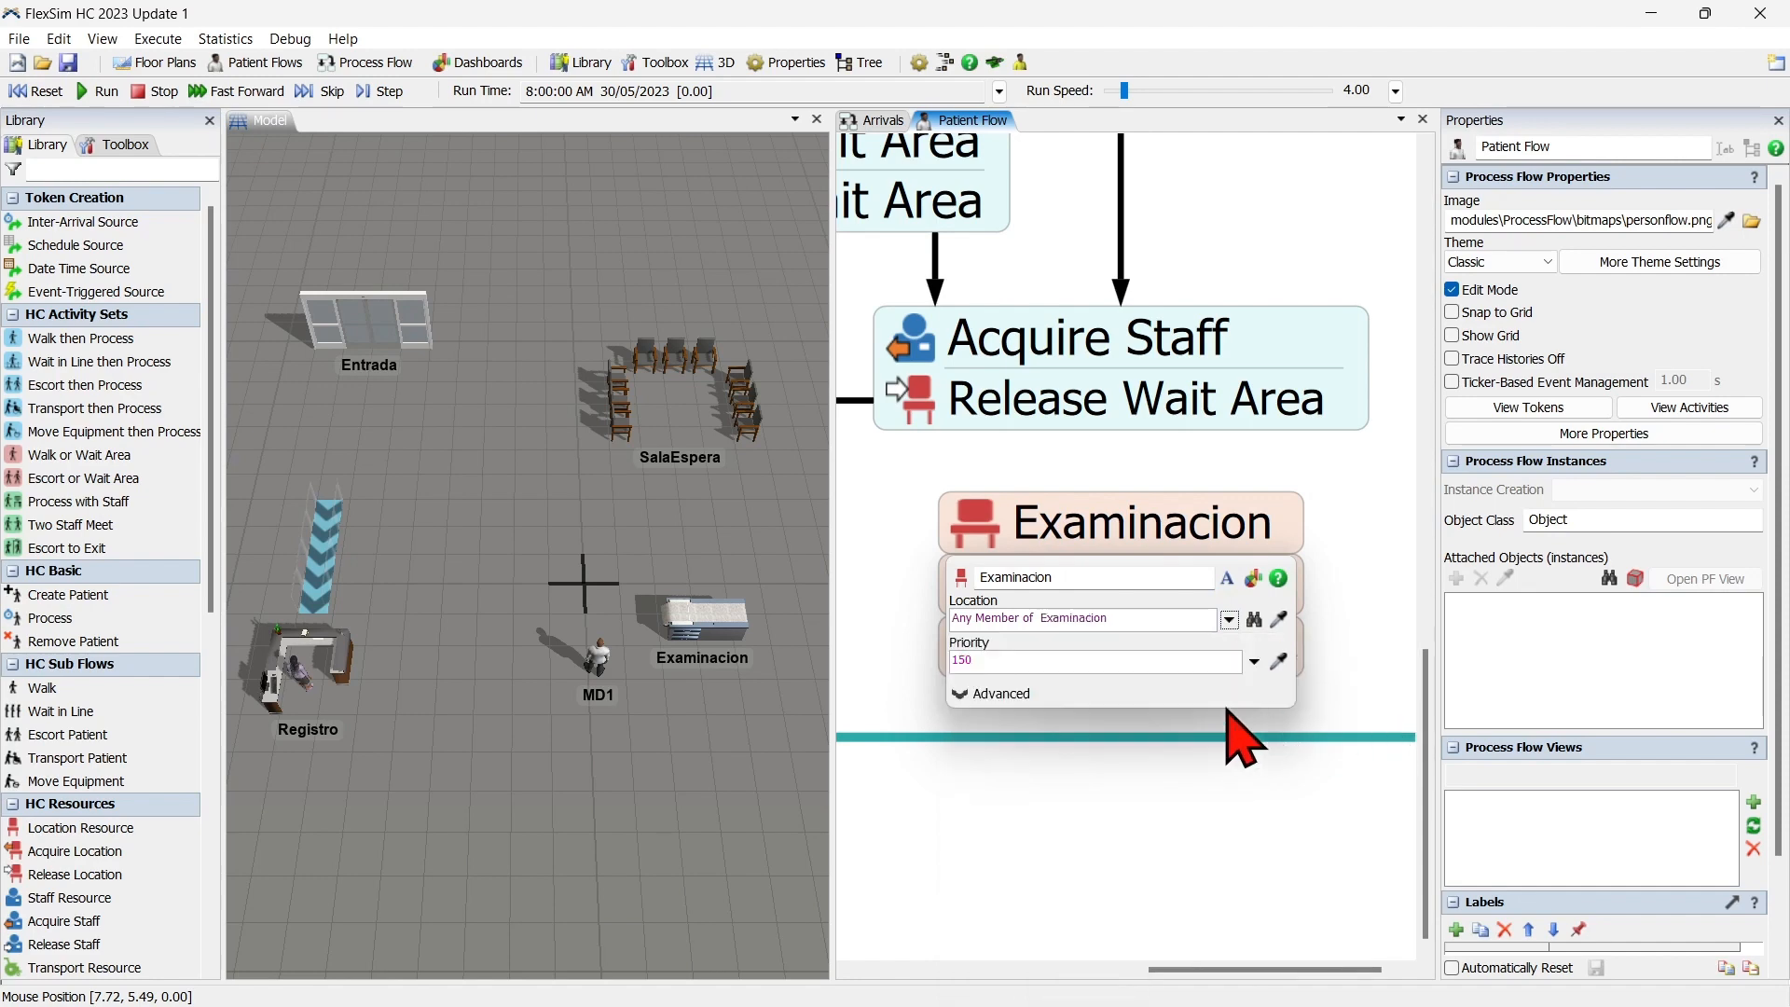
{"action": "left_click", "coordinate": [932, 644]}
Rename the block's Staff resource to Doctor and assign it the Doctores staff group.
{"action": "left_click", "coordinate": [947, 601]}
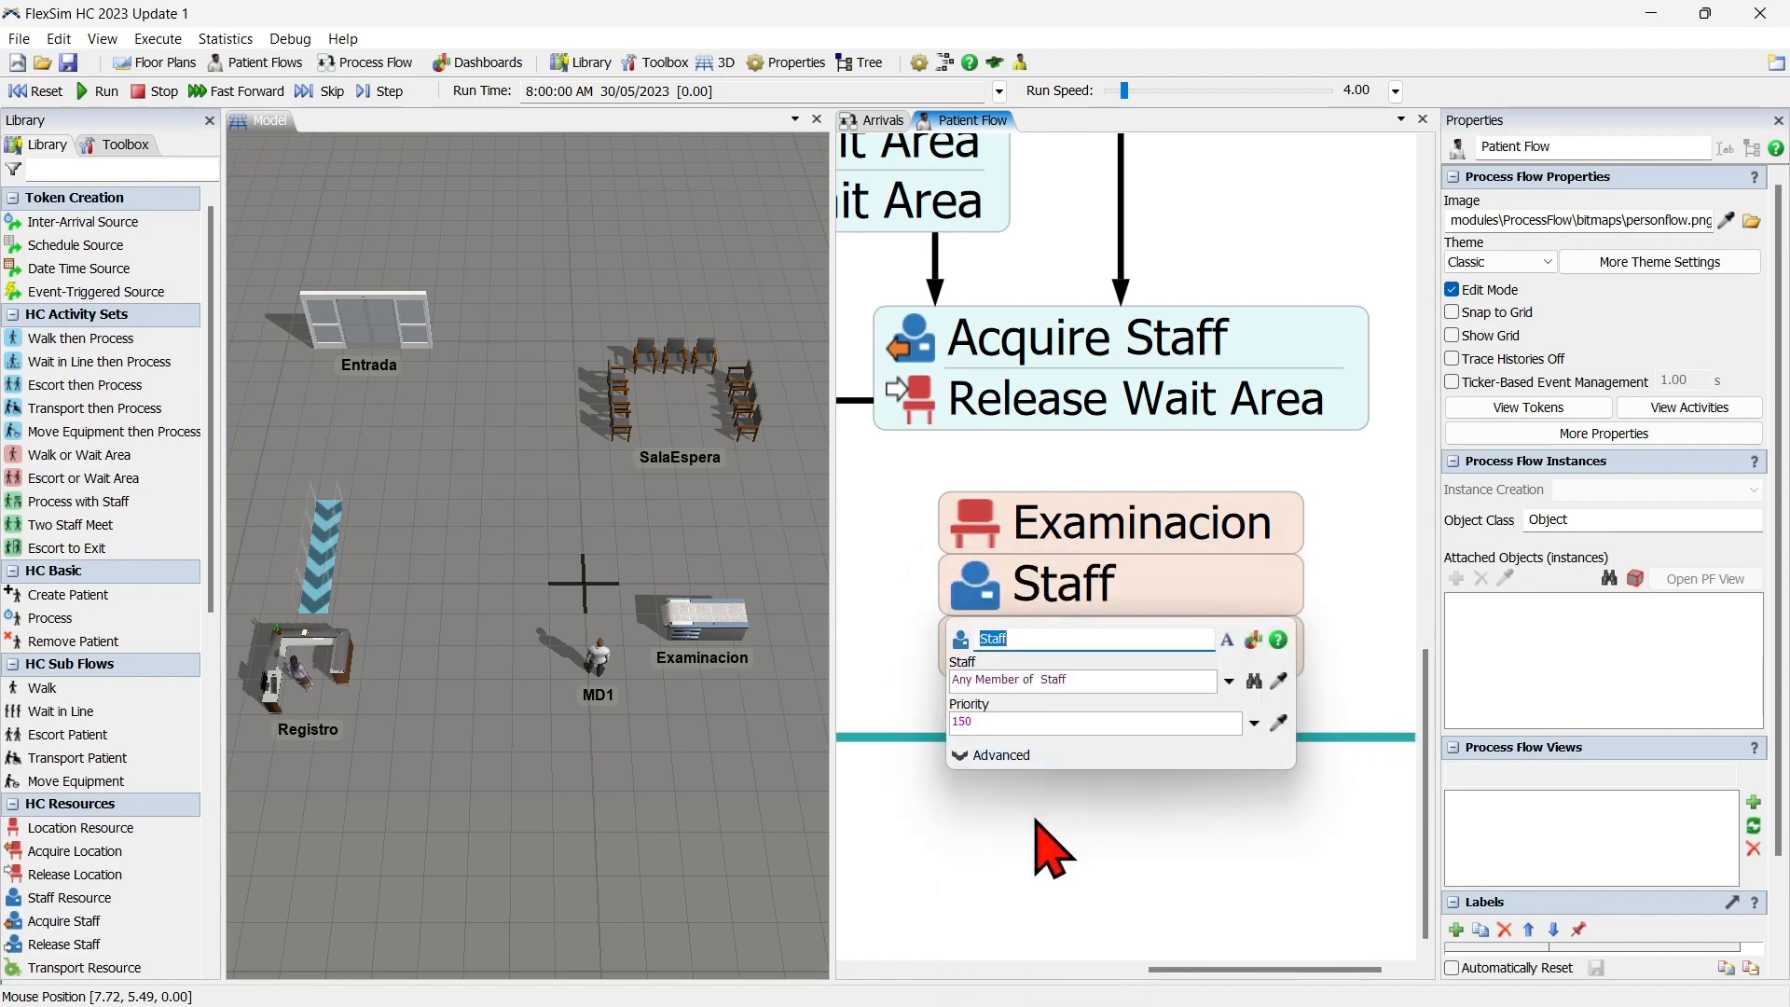
{"action": "type", "text": "Doctor"}
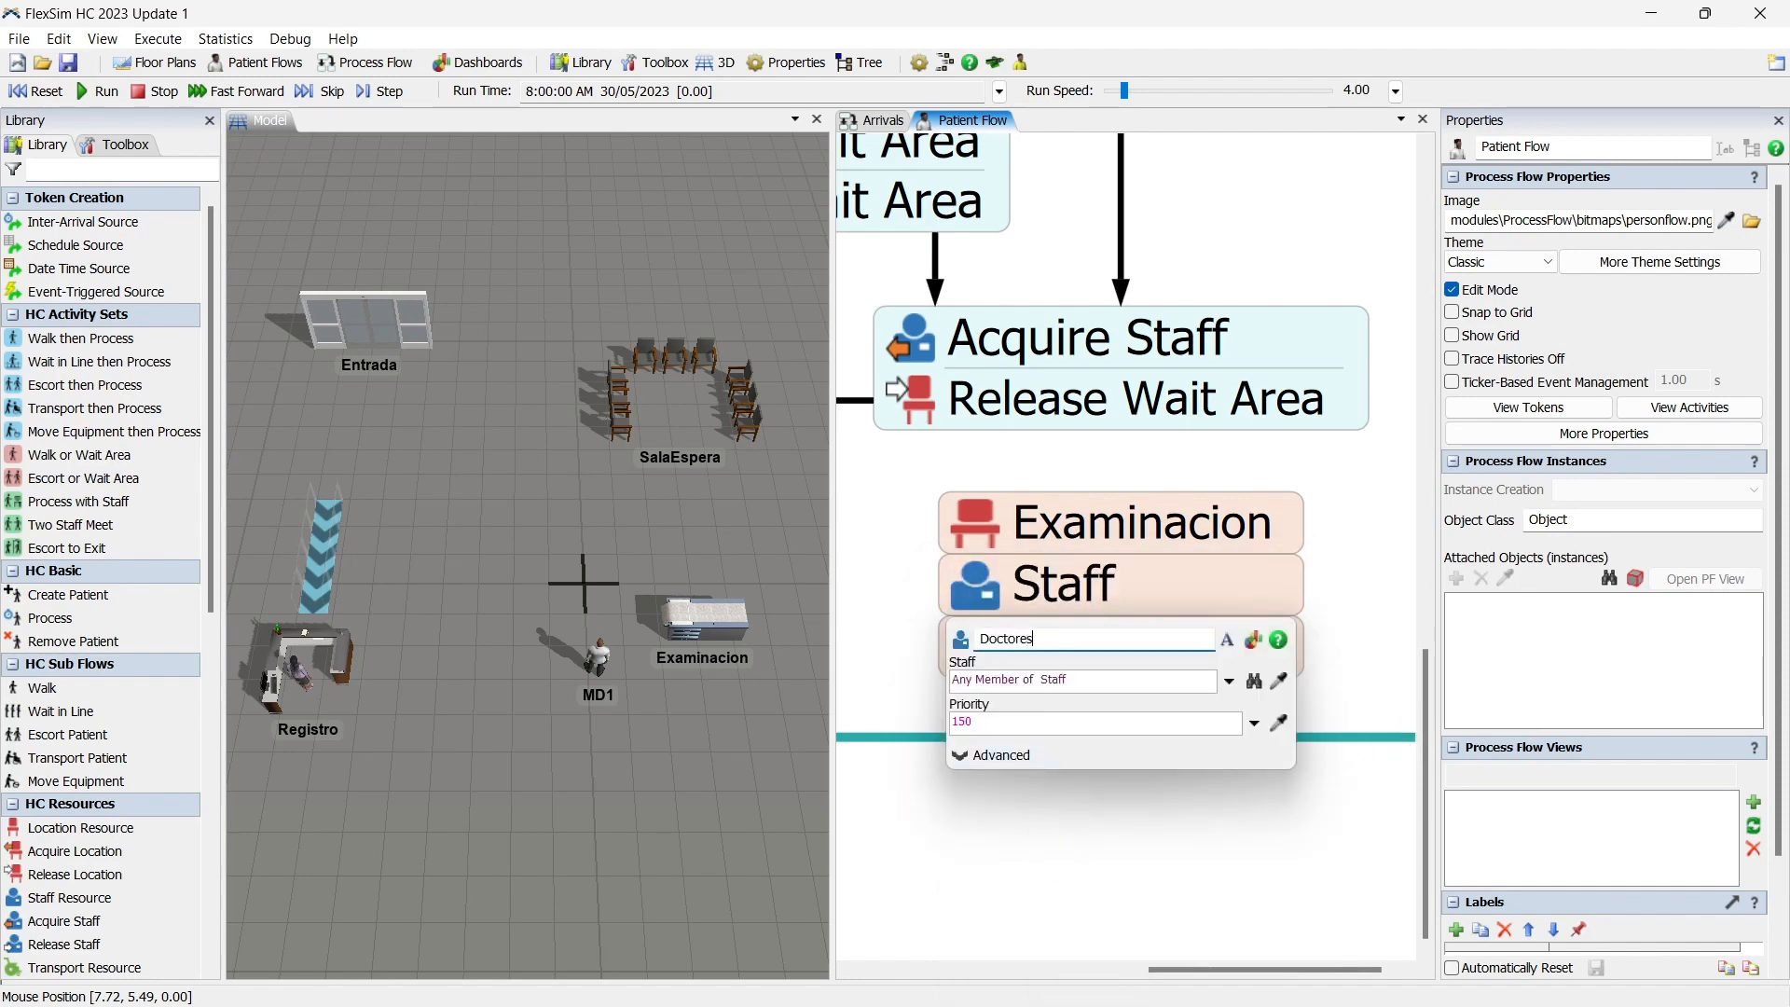
{"action": "left_click", "coordinate": [1228, 679]}
{"action": "mouse_move", "coordinate": [1211, 347]}
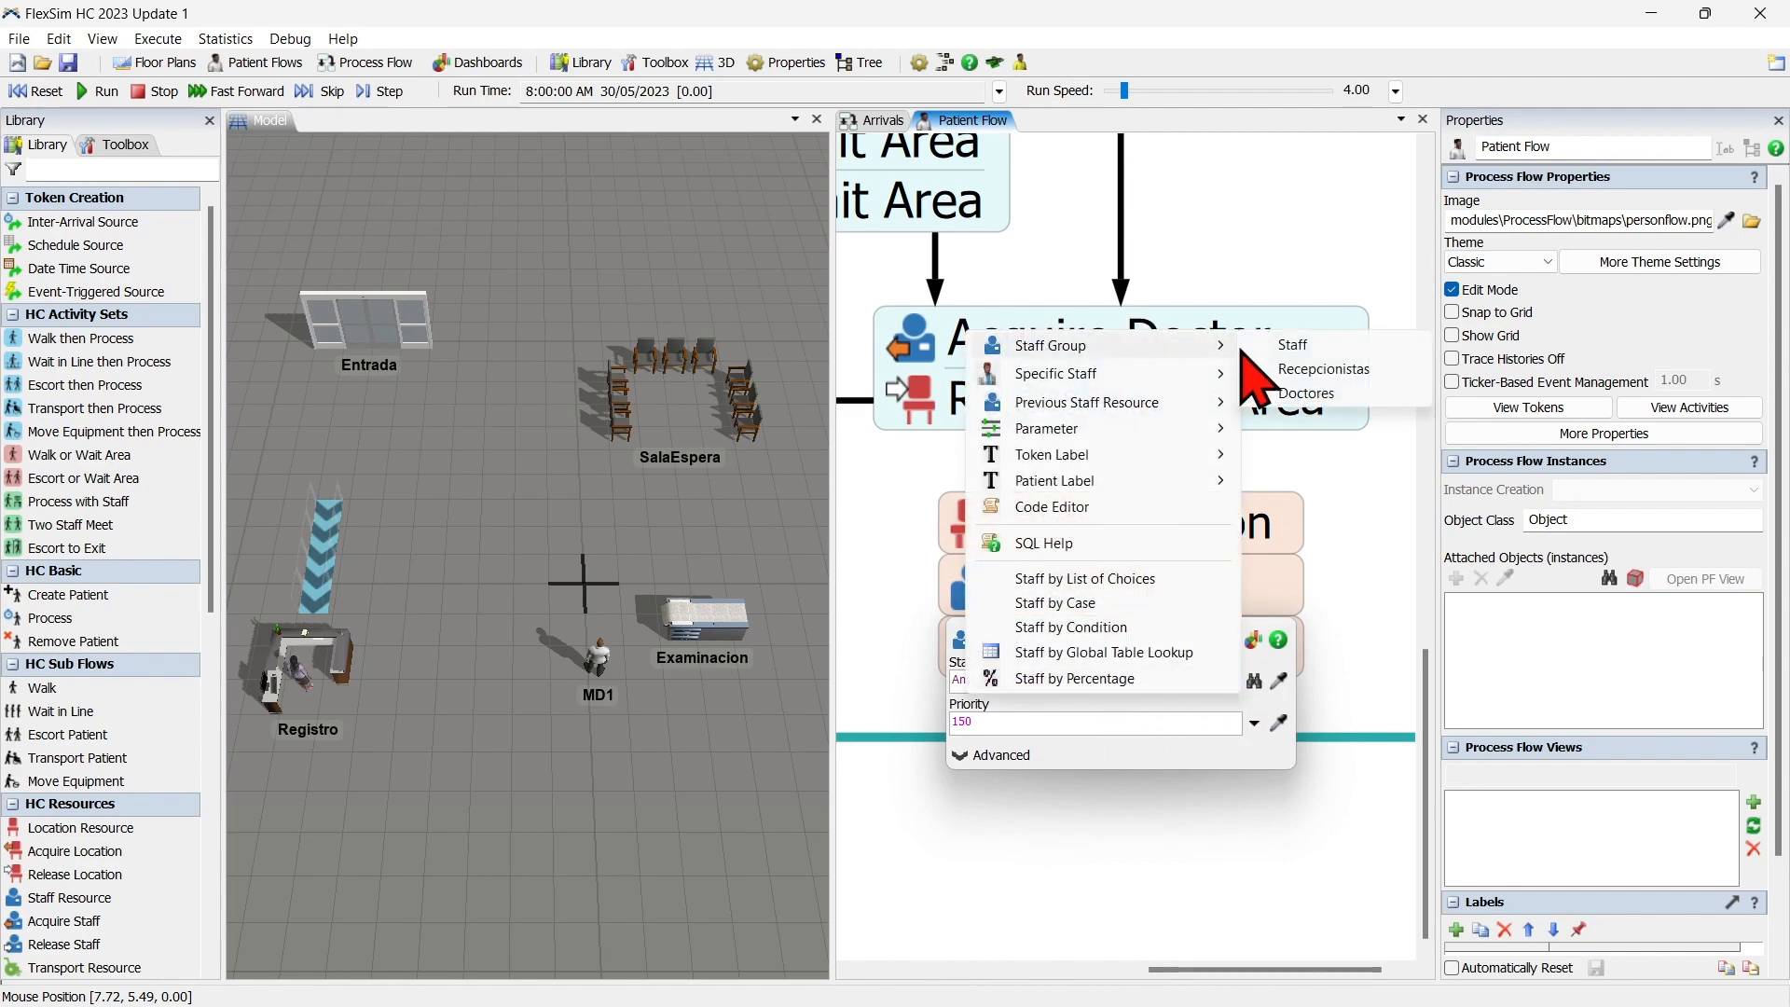
{"action": "left_click", "coordinate": [1347, 393]}
{"action": "left_click", "coordinate": [1373, 611]}
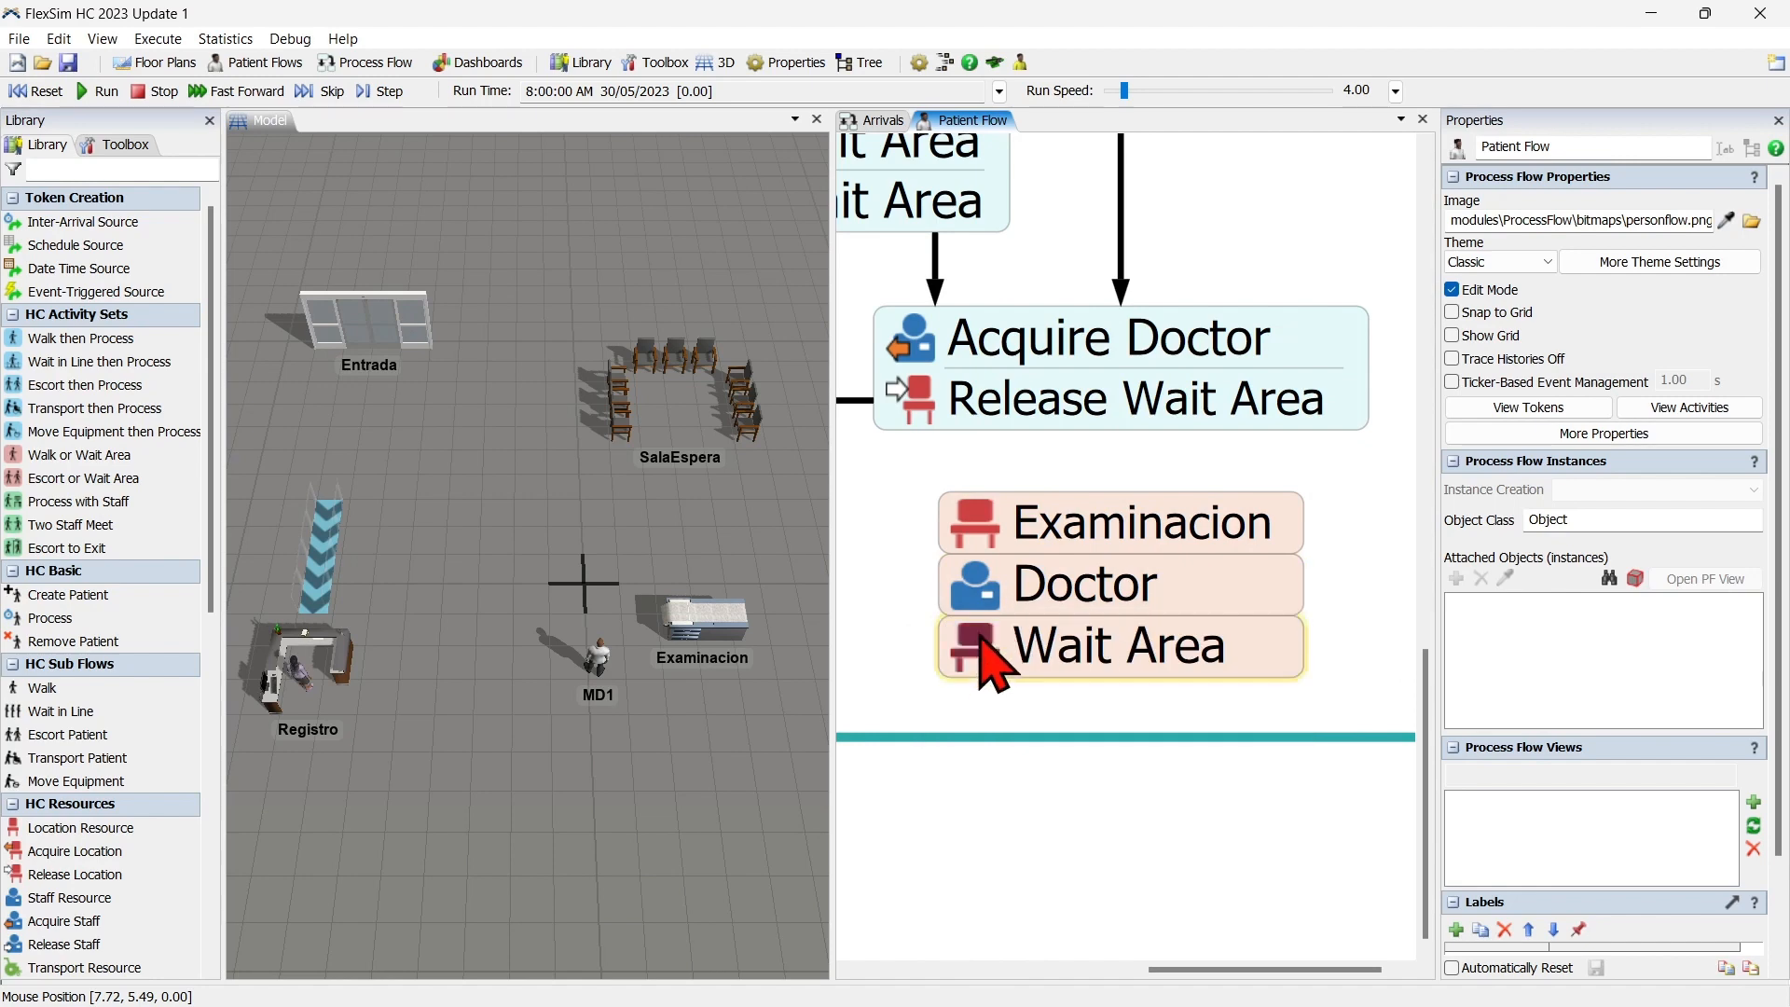
Rename the Wait Area resource to Sala de Espera and assign it the SalasEspera location group.
{"action": "left_click", "coordinate": [977, 630]}
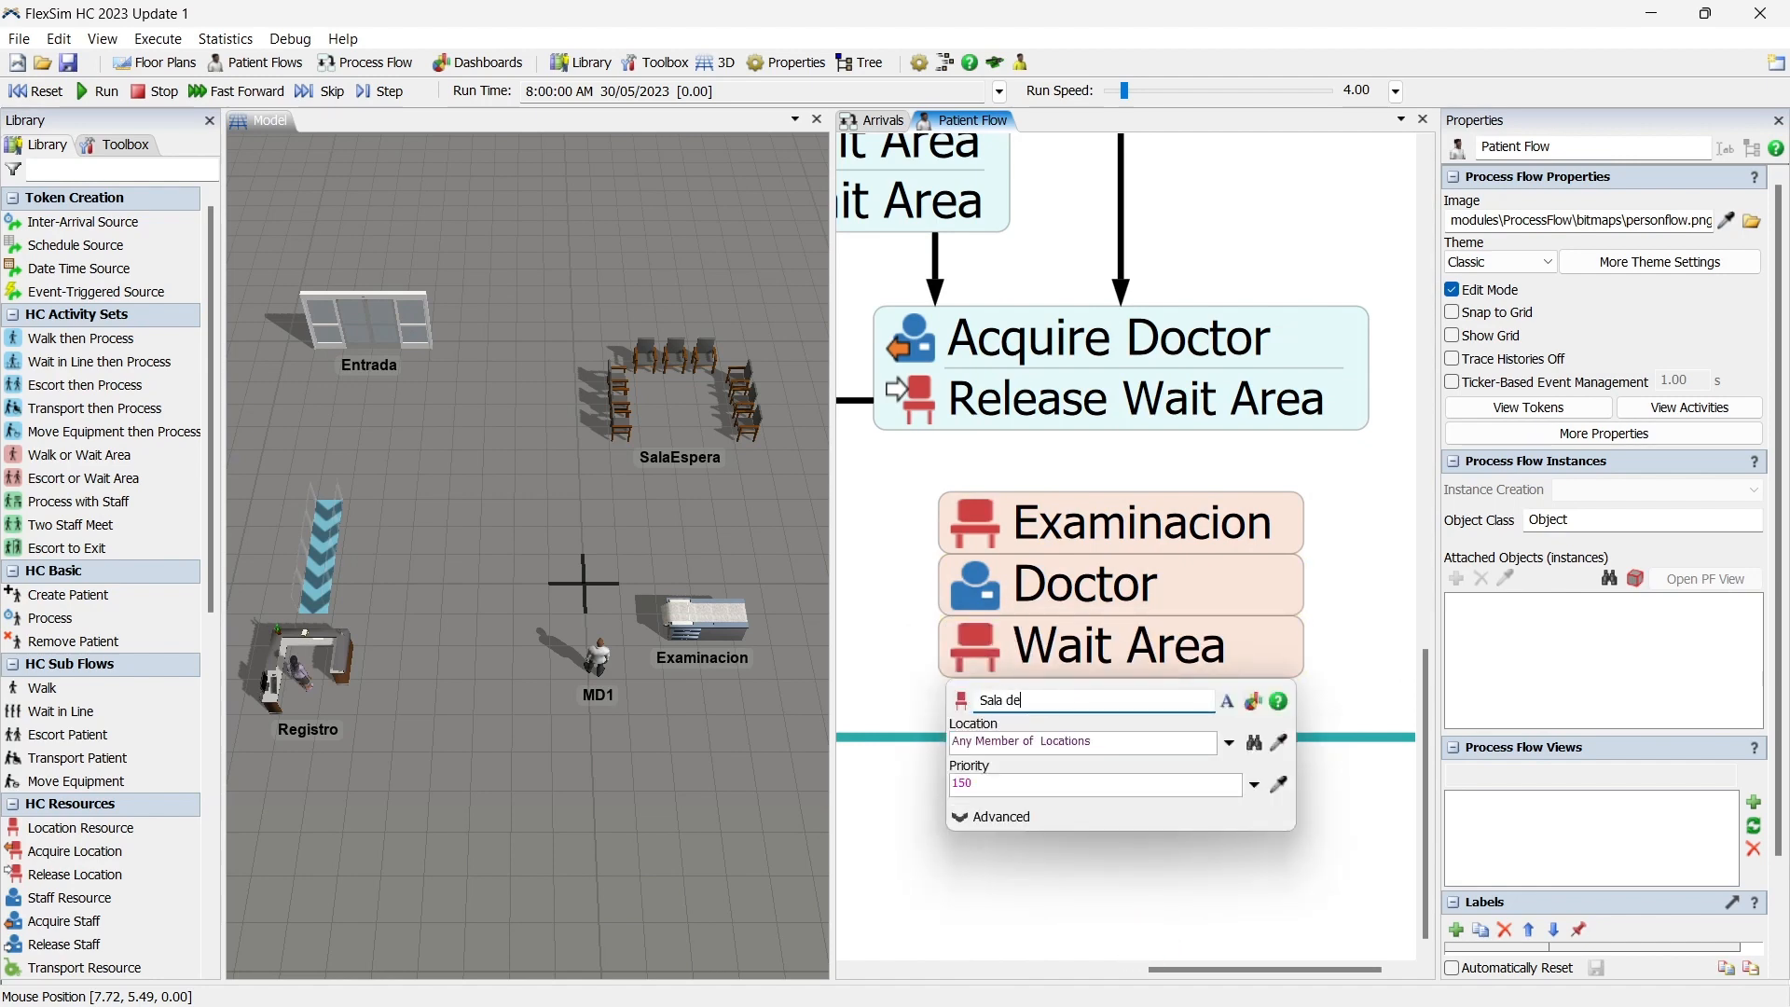
{"action": "left_click", "coordinate": [1230, 744]}
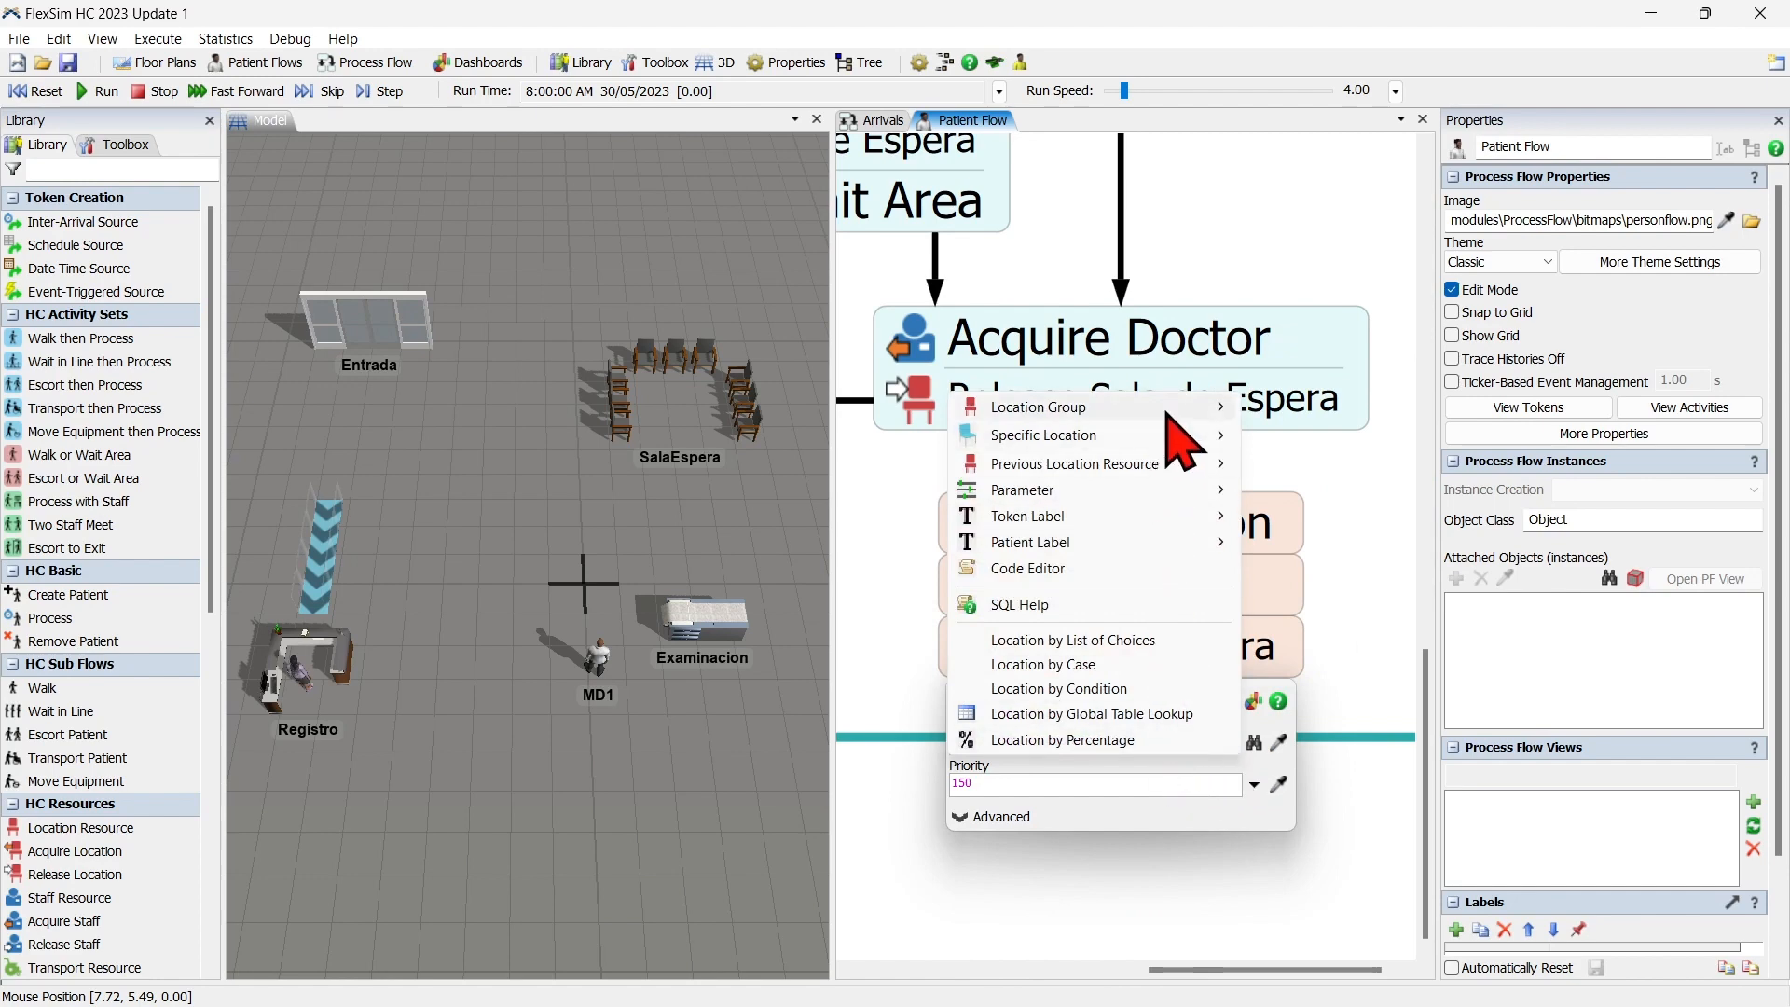
{"action": "mouse_move", "coordinate": [1167, 414]}
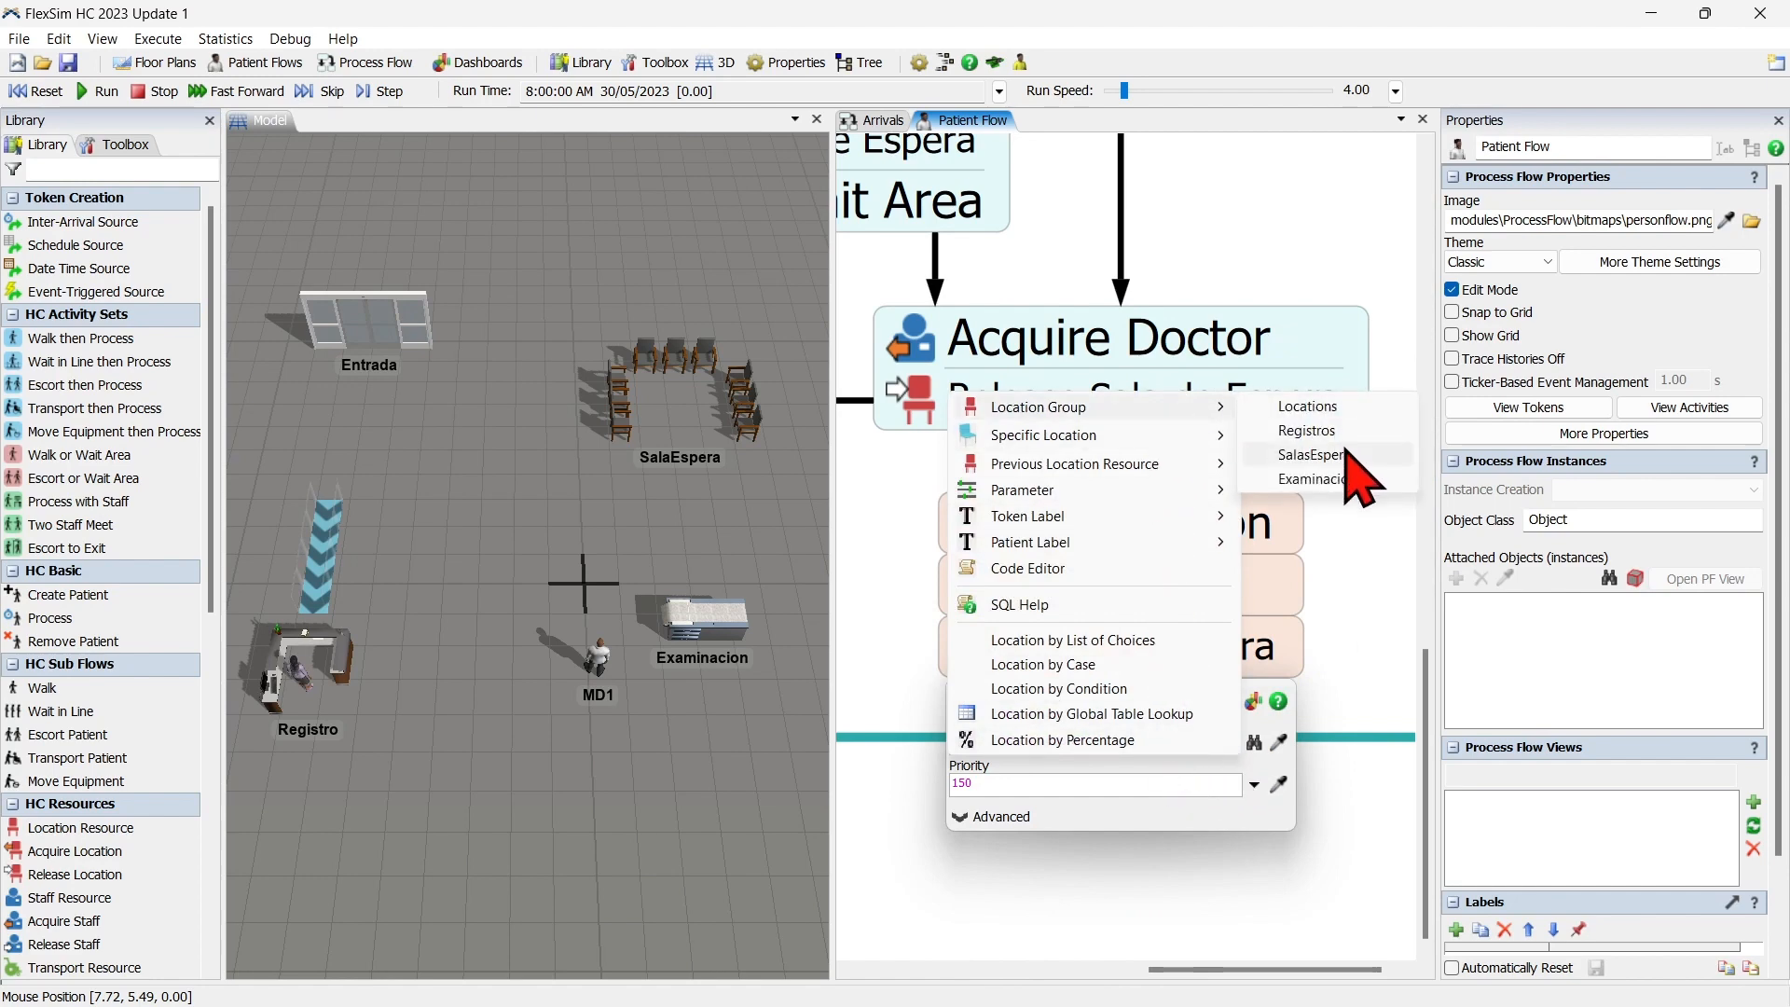
{"action": "left_click", "coordinate": [1312, 455]}
{"action": "left_click", "coordinate": [1367, 649]}
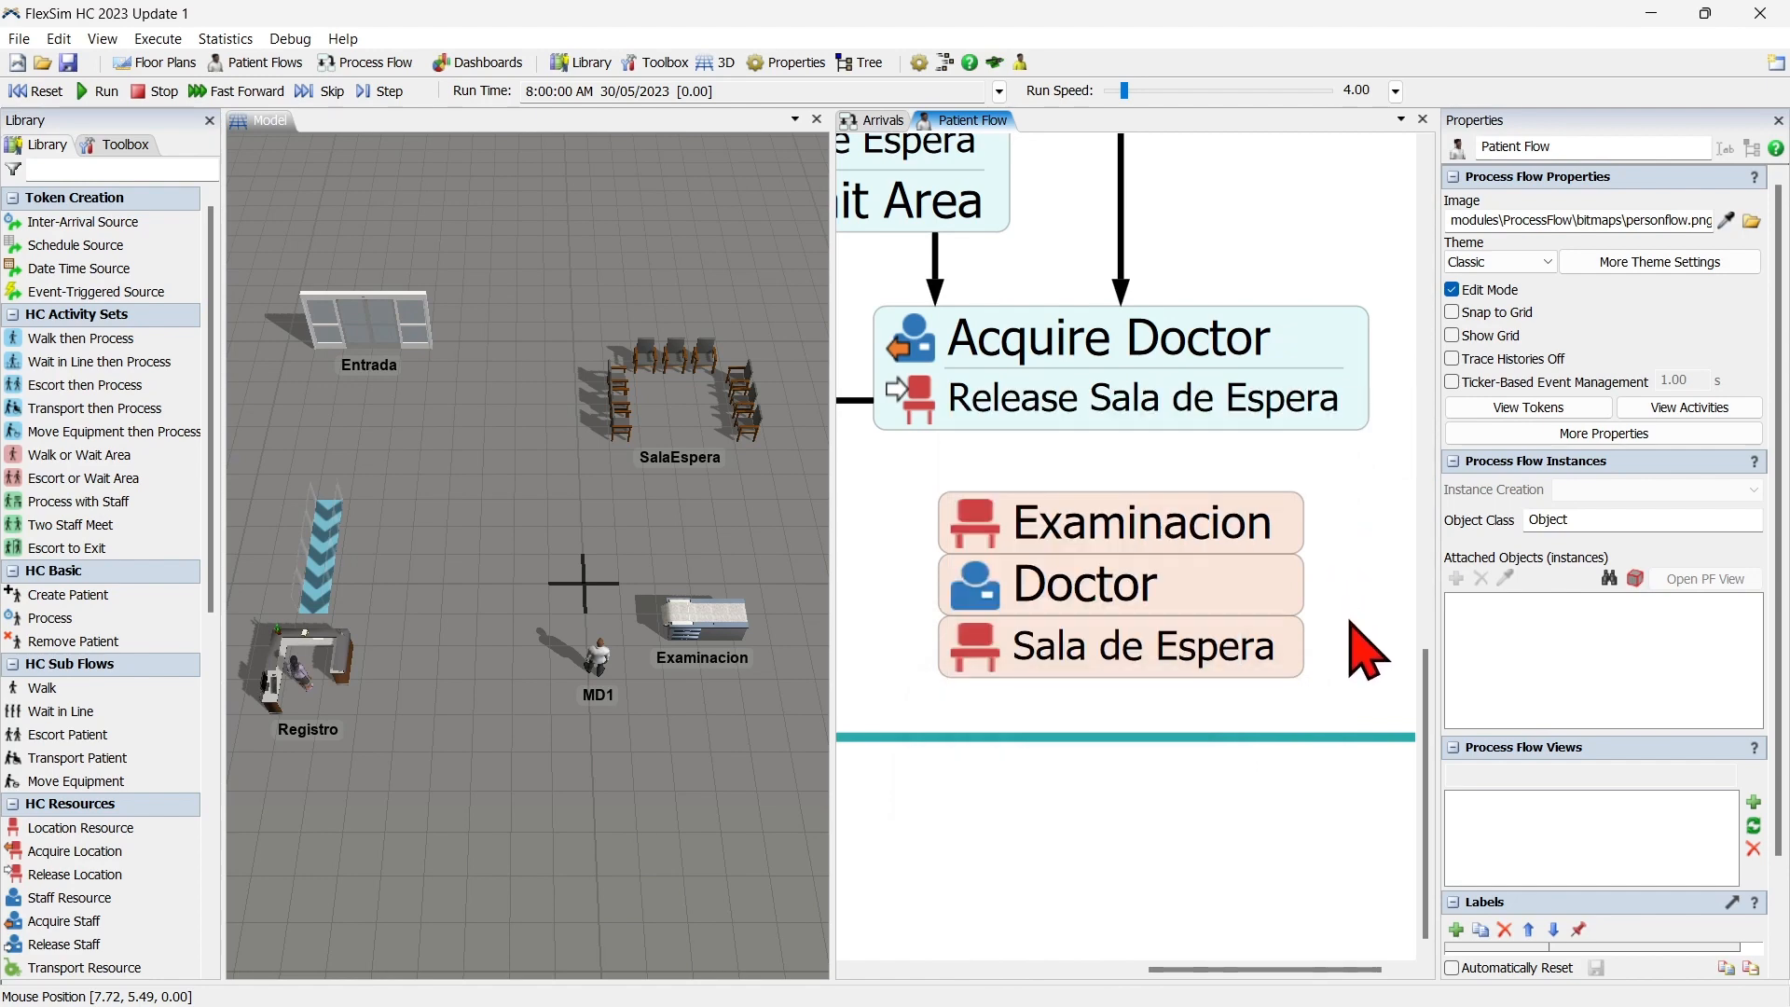
Connect the registration activities ending in Release Registro to the Acquire Examinacion activity.
{"action": "scroll", "coordinate": [1367, 649], "scroll_direction": "down", "scroll_amount": 5}
{"action": "left_click_drag", "start_coordinate": [1146, 731], "coordinate": [1126, 788]}
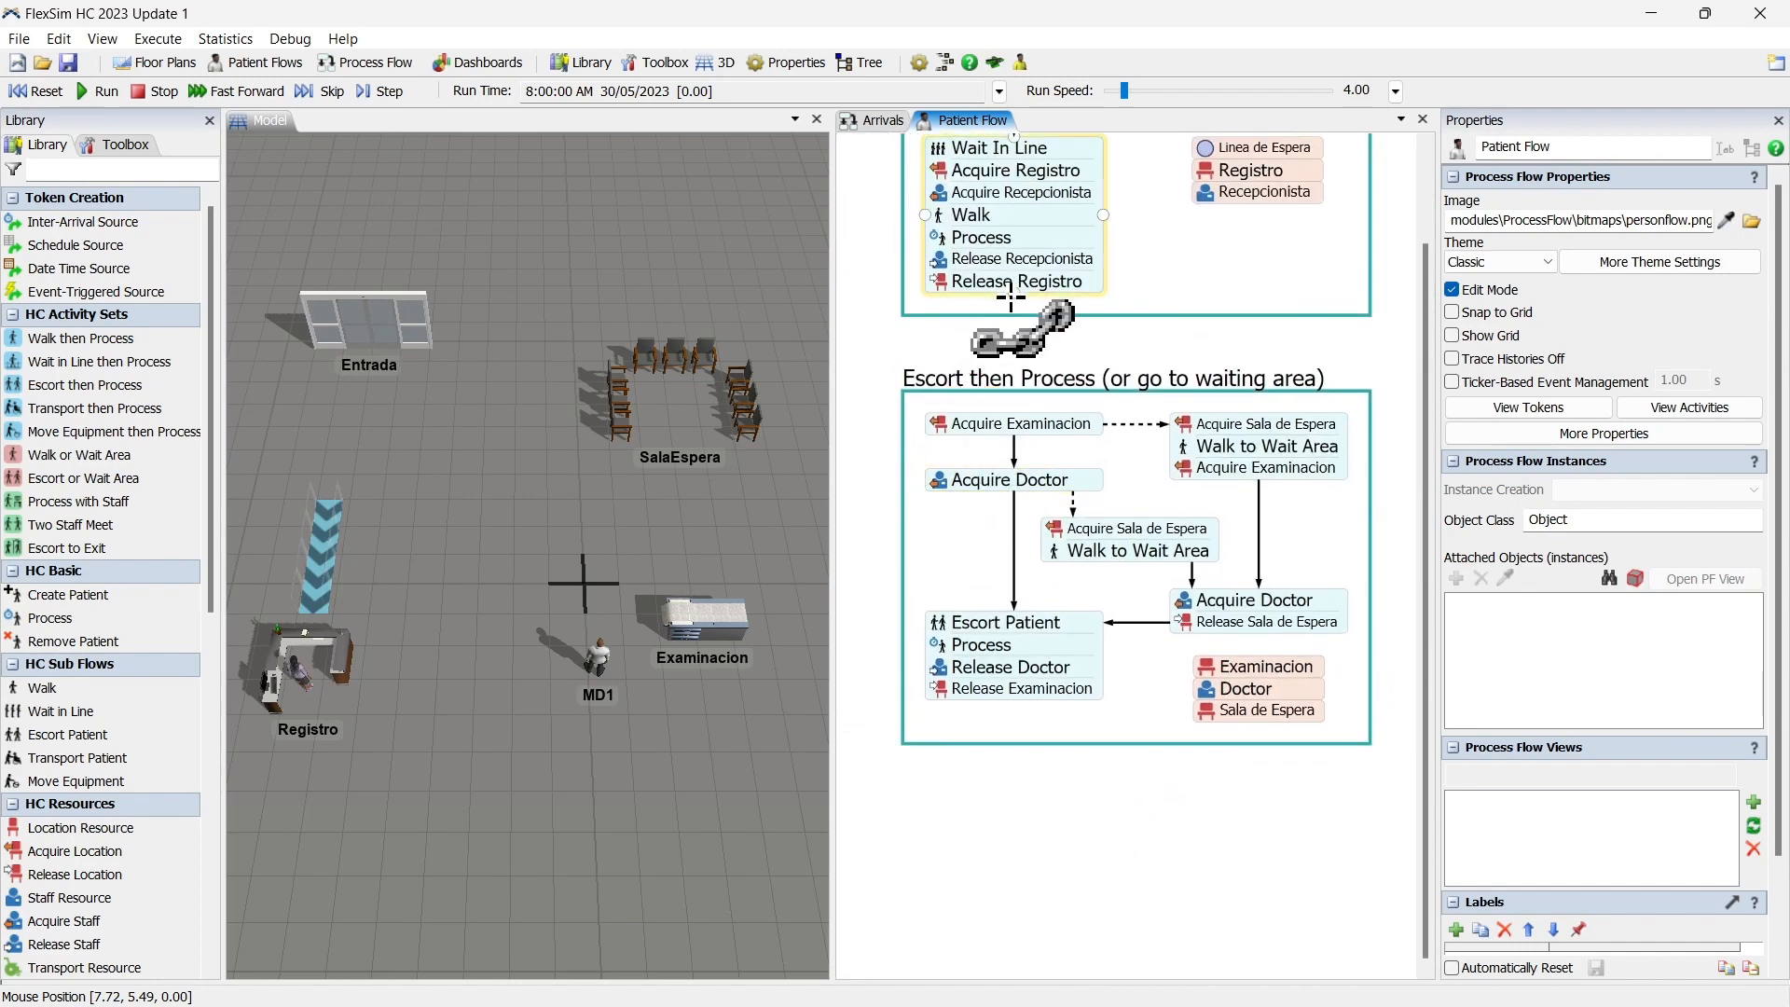
{"action": "left_click_drag", "start_coordinate": [1013, 300], "coordinate": [1019, 414]}
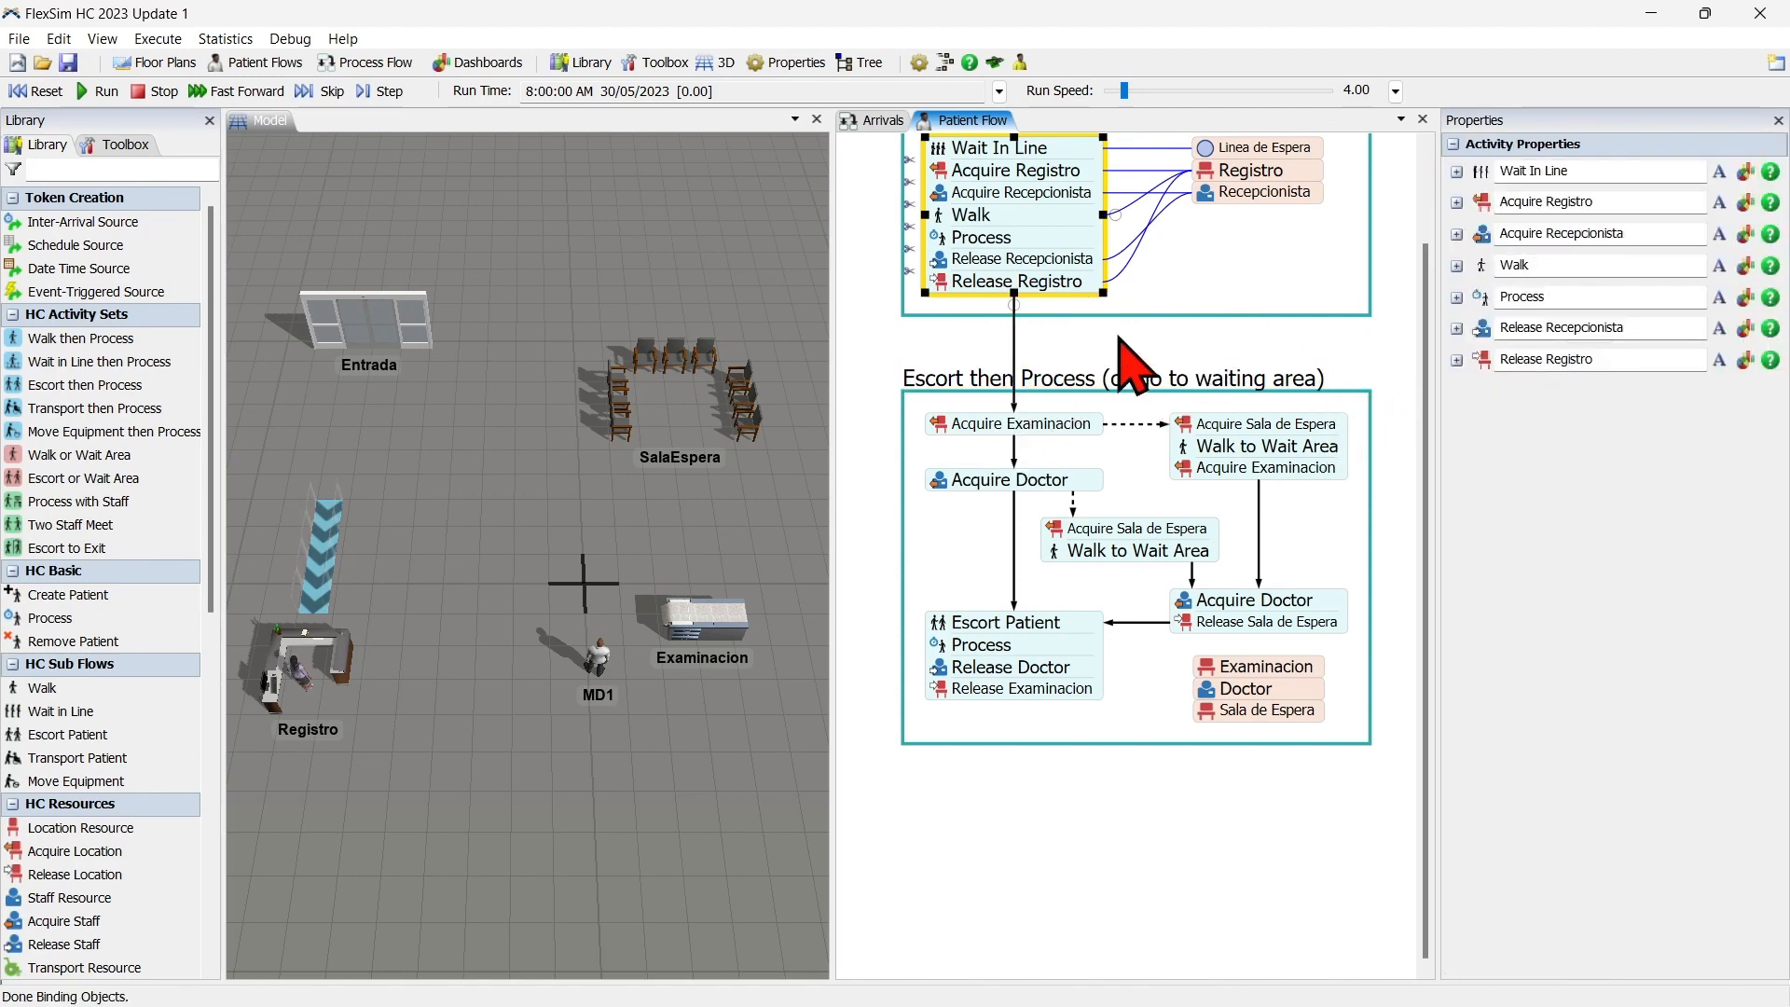
Add a Walk activity below the Escort then Process (or go to waiting area) block.
{"action": "scroll", "coordinate": [1132, 740], "scroll_direction": "up", "scroll_amount": 2}
{"action": "scroll", "coordinate": [1147, 759], "scroll_direction": "down", "scroll_amount": 3}
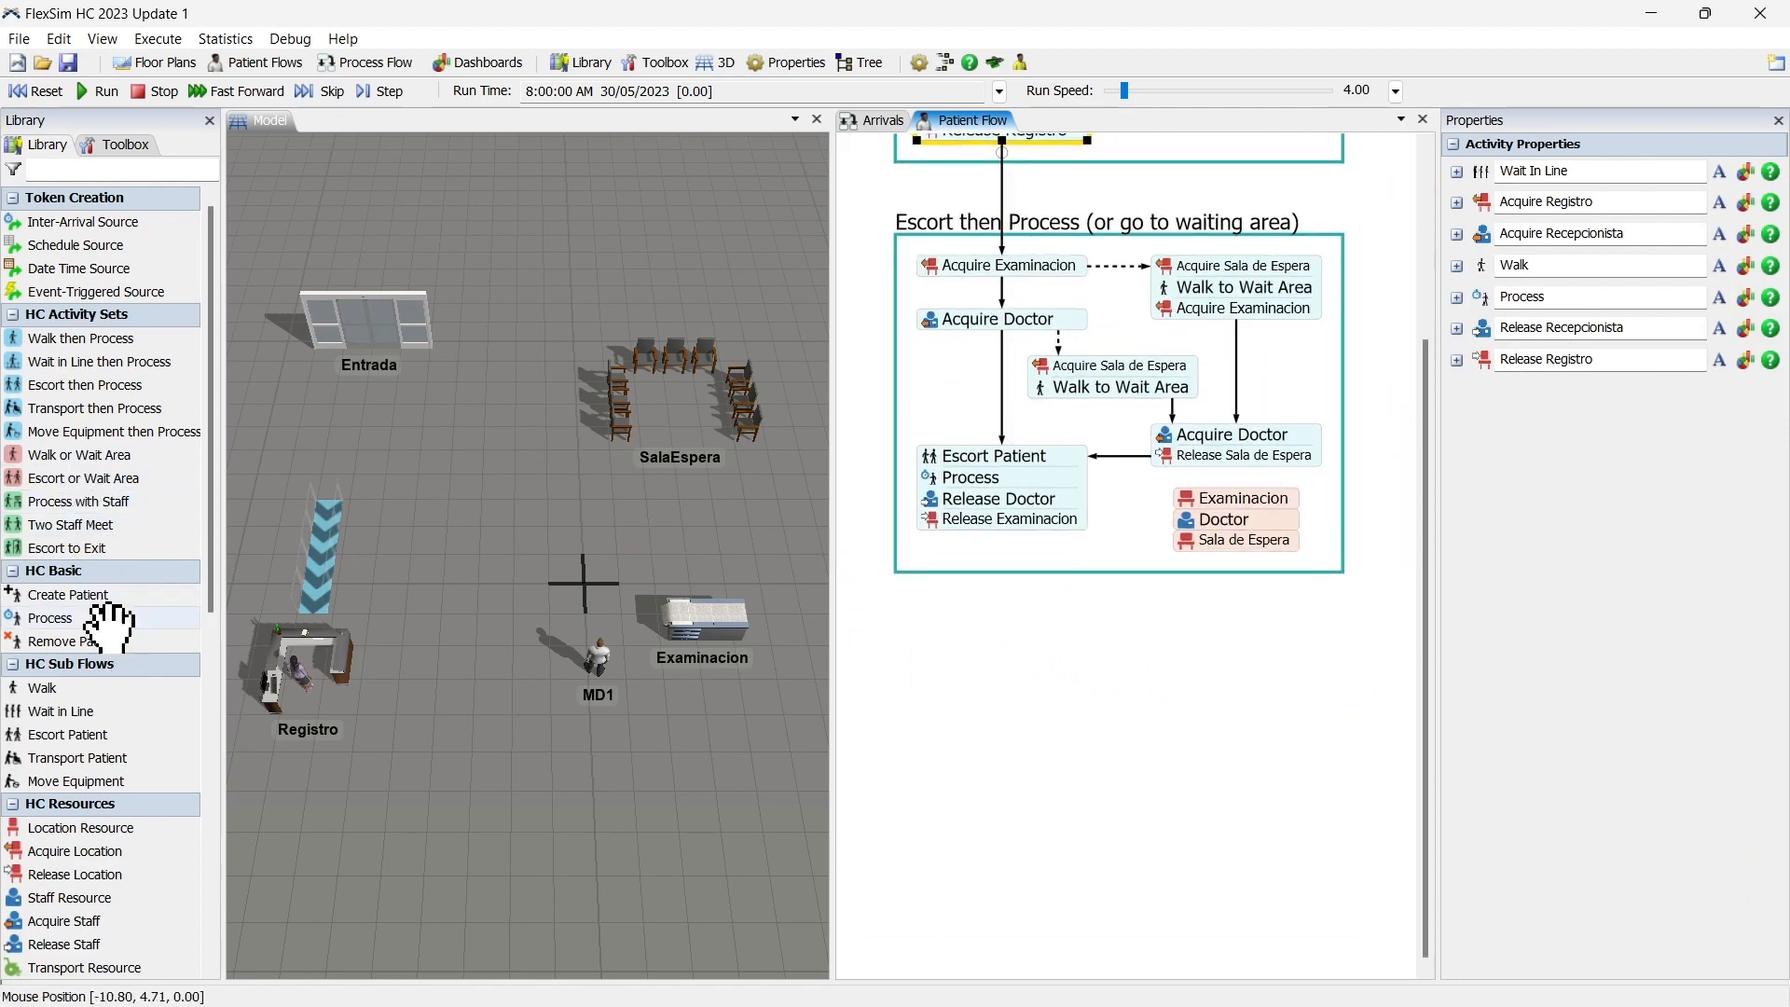
{"action": "left_click_drag", "start_coordinate": [101, 680], "coordinate": [271, 690]}
{"action": "left_click_drag", "start_coordinate": [993, 629], "coordinate": [1048, 666]}
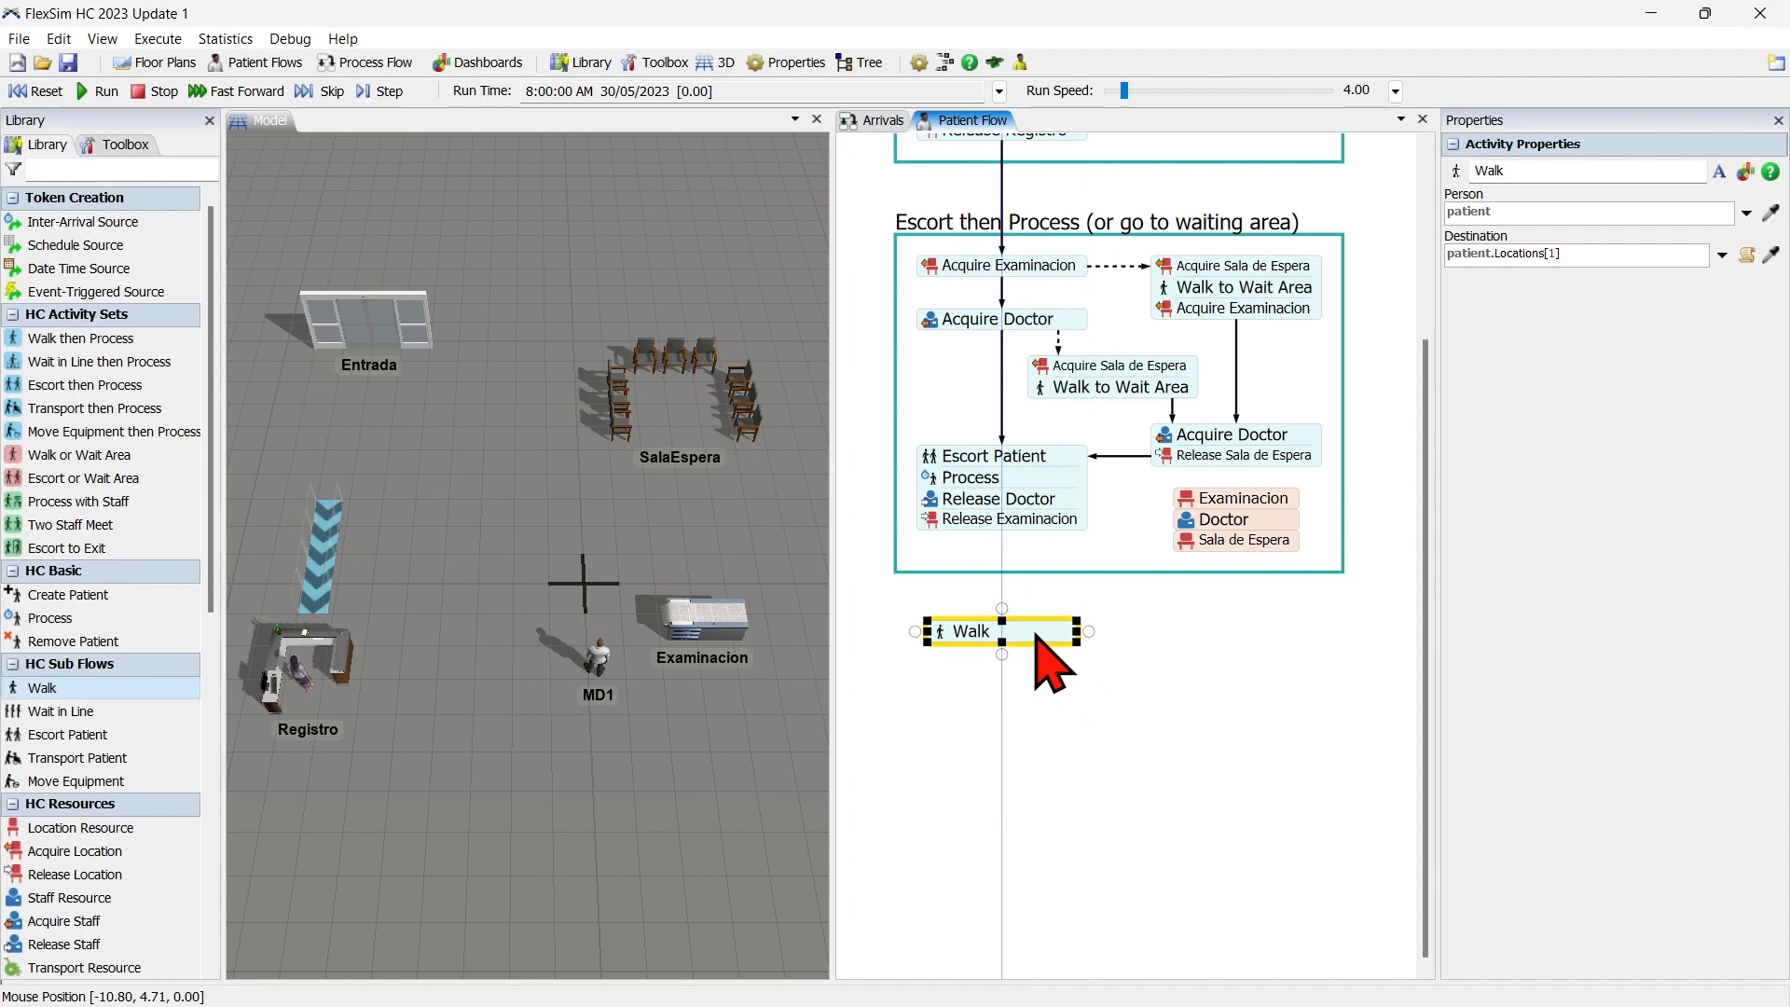
Reference the Entrada object in the 3D model as the new Walk activity's destination.
{"action": "double_click", "coordinate": [942, 633]}
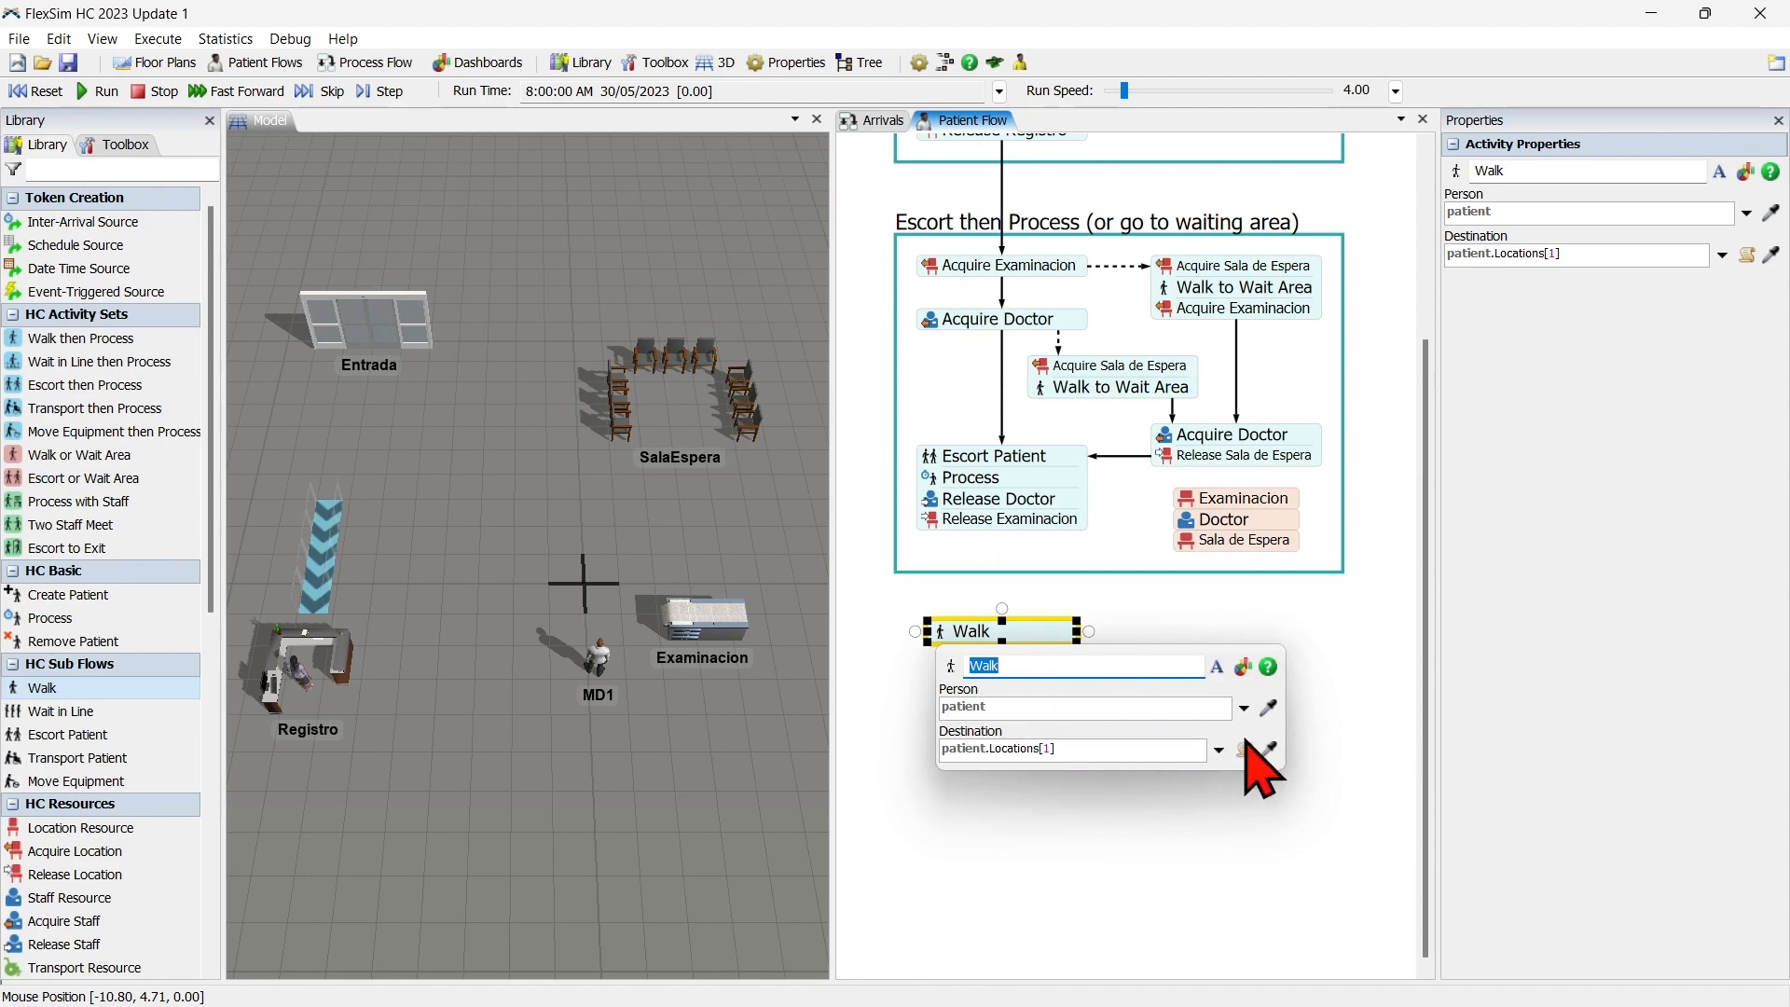
{"action": "left_click", "coordinate": [1270, 751]}
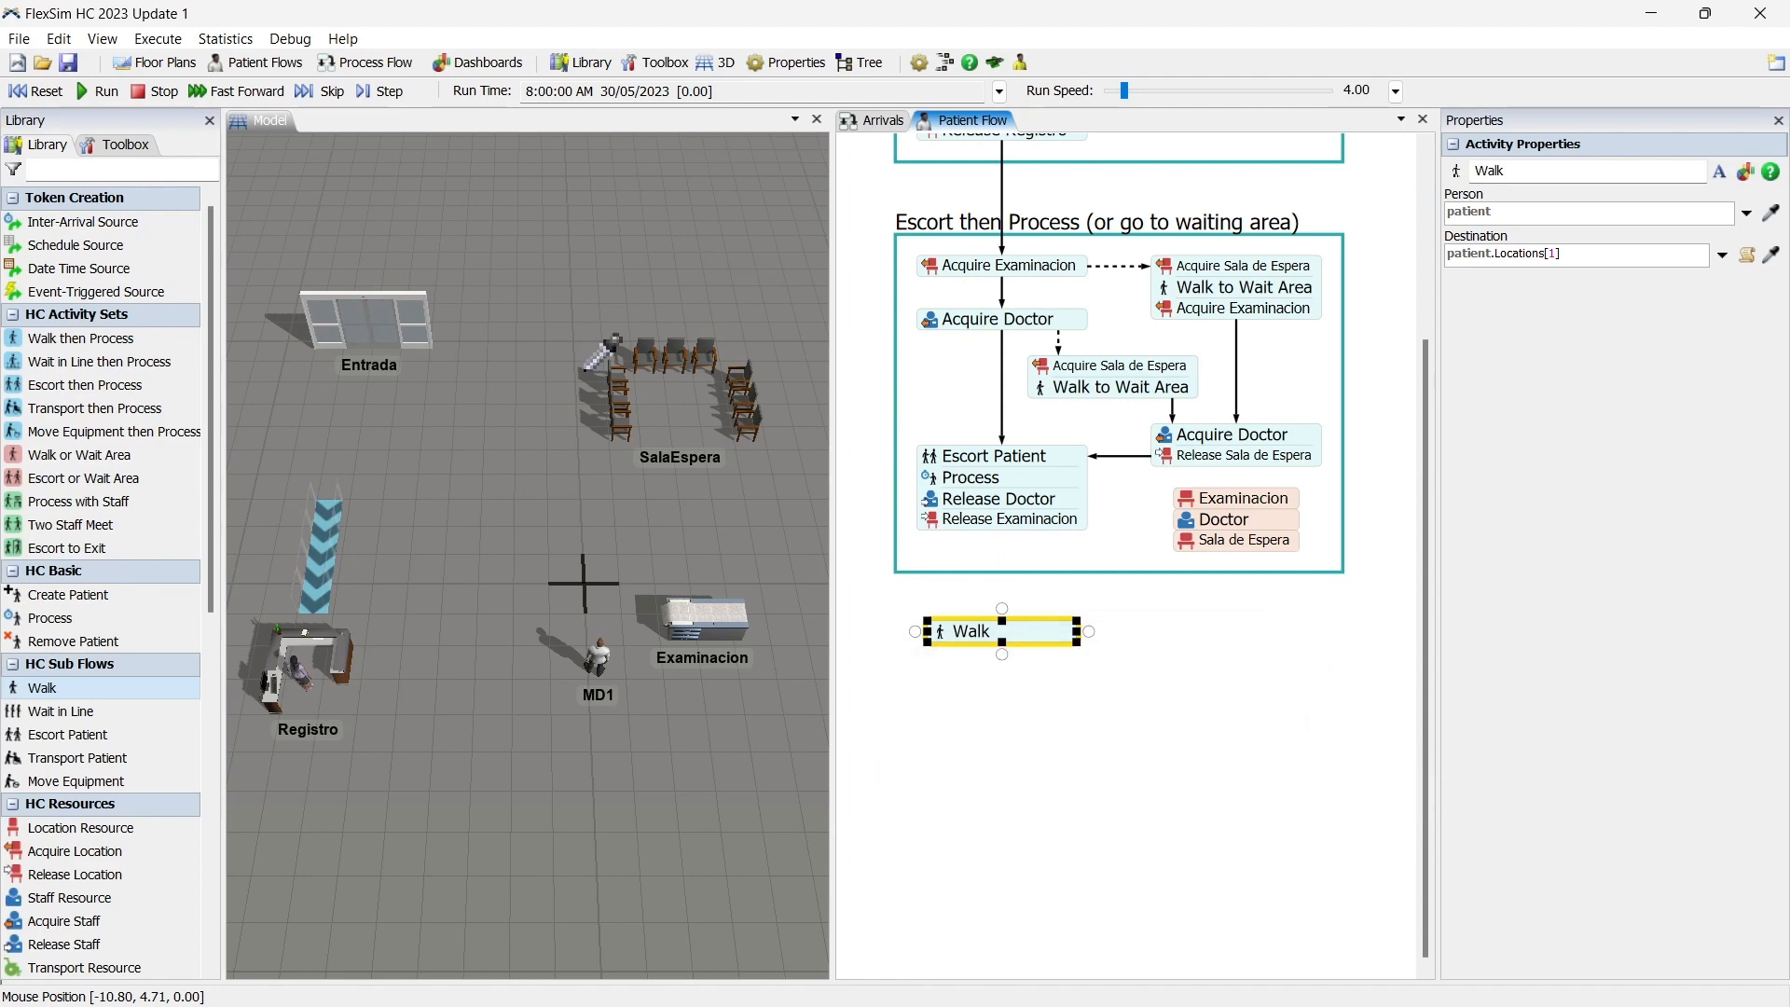
{"action": "left_click", "coordinate": [368, 326]}
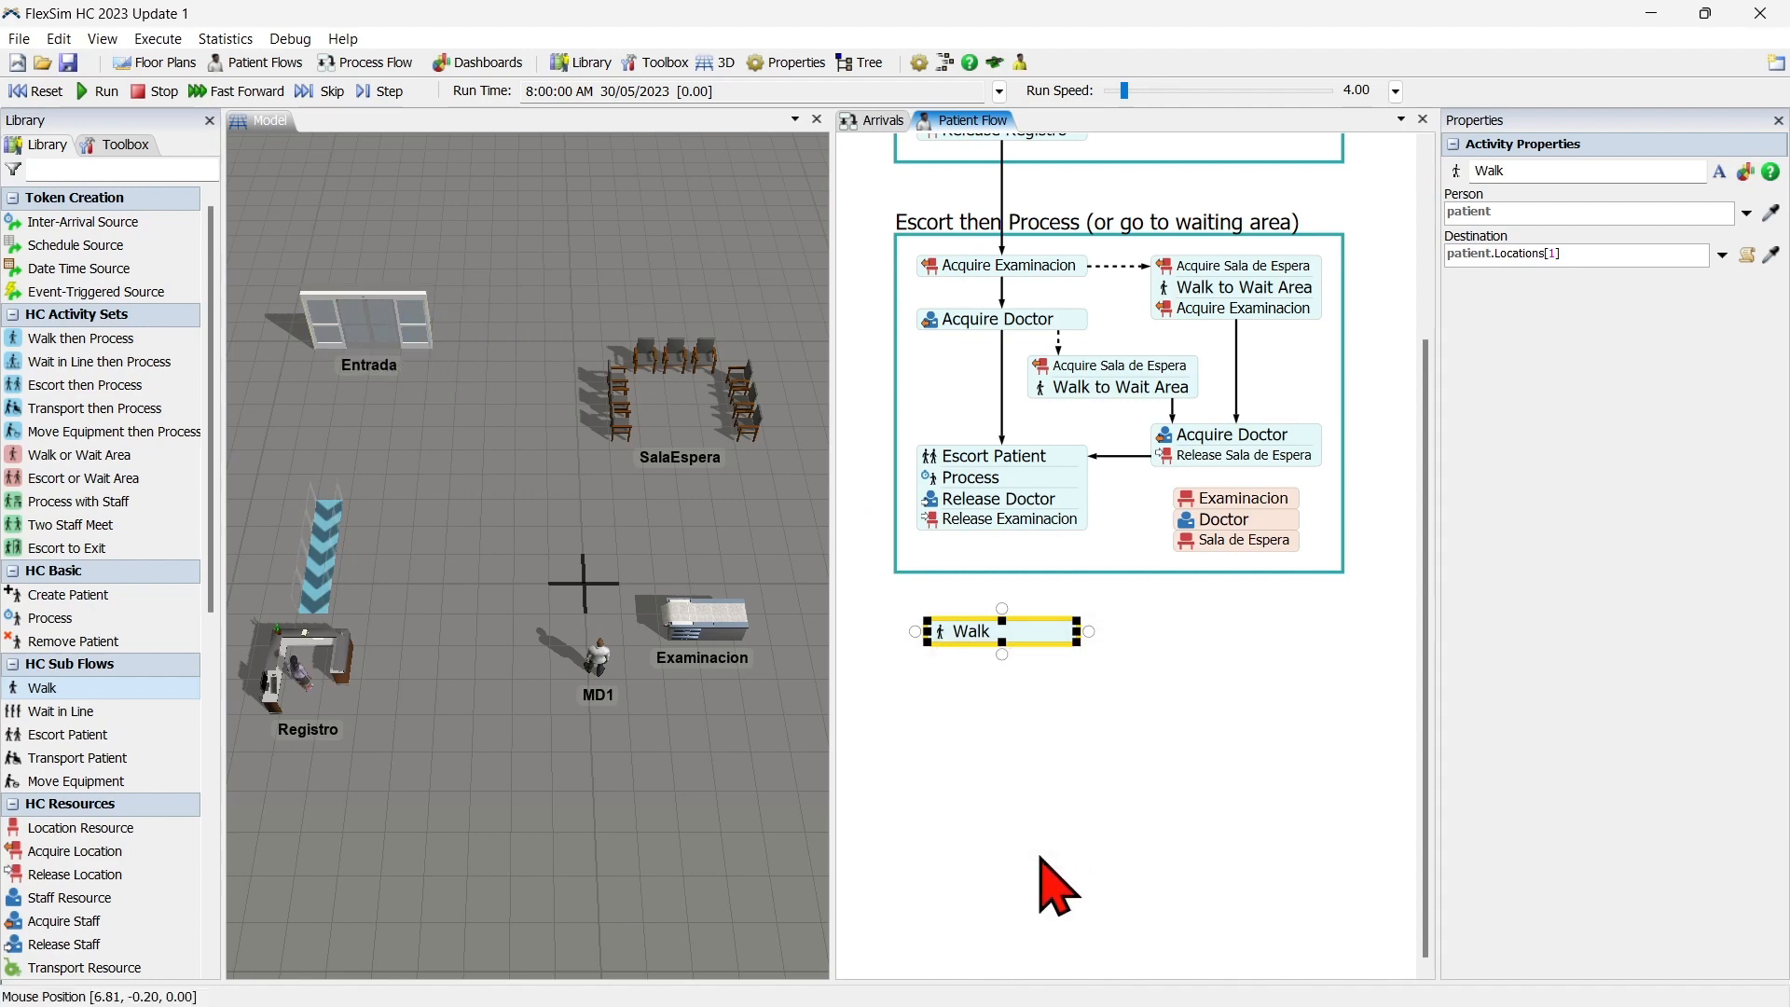
{"action": "left_click", "coordinate": [1018, 743]}
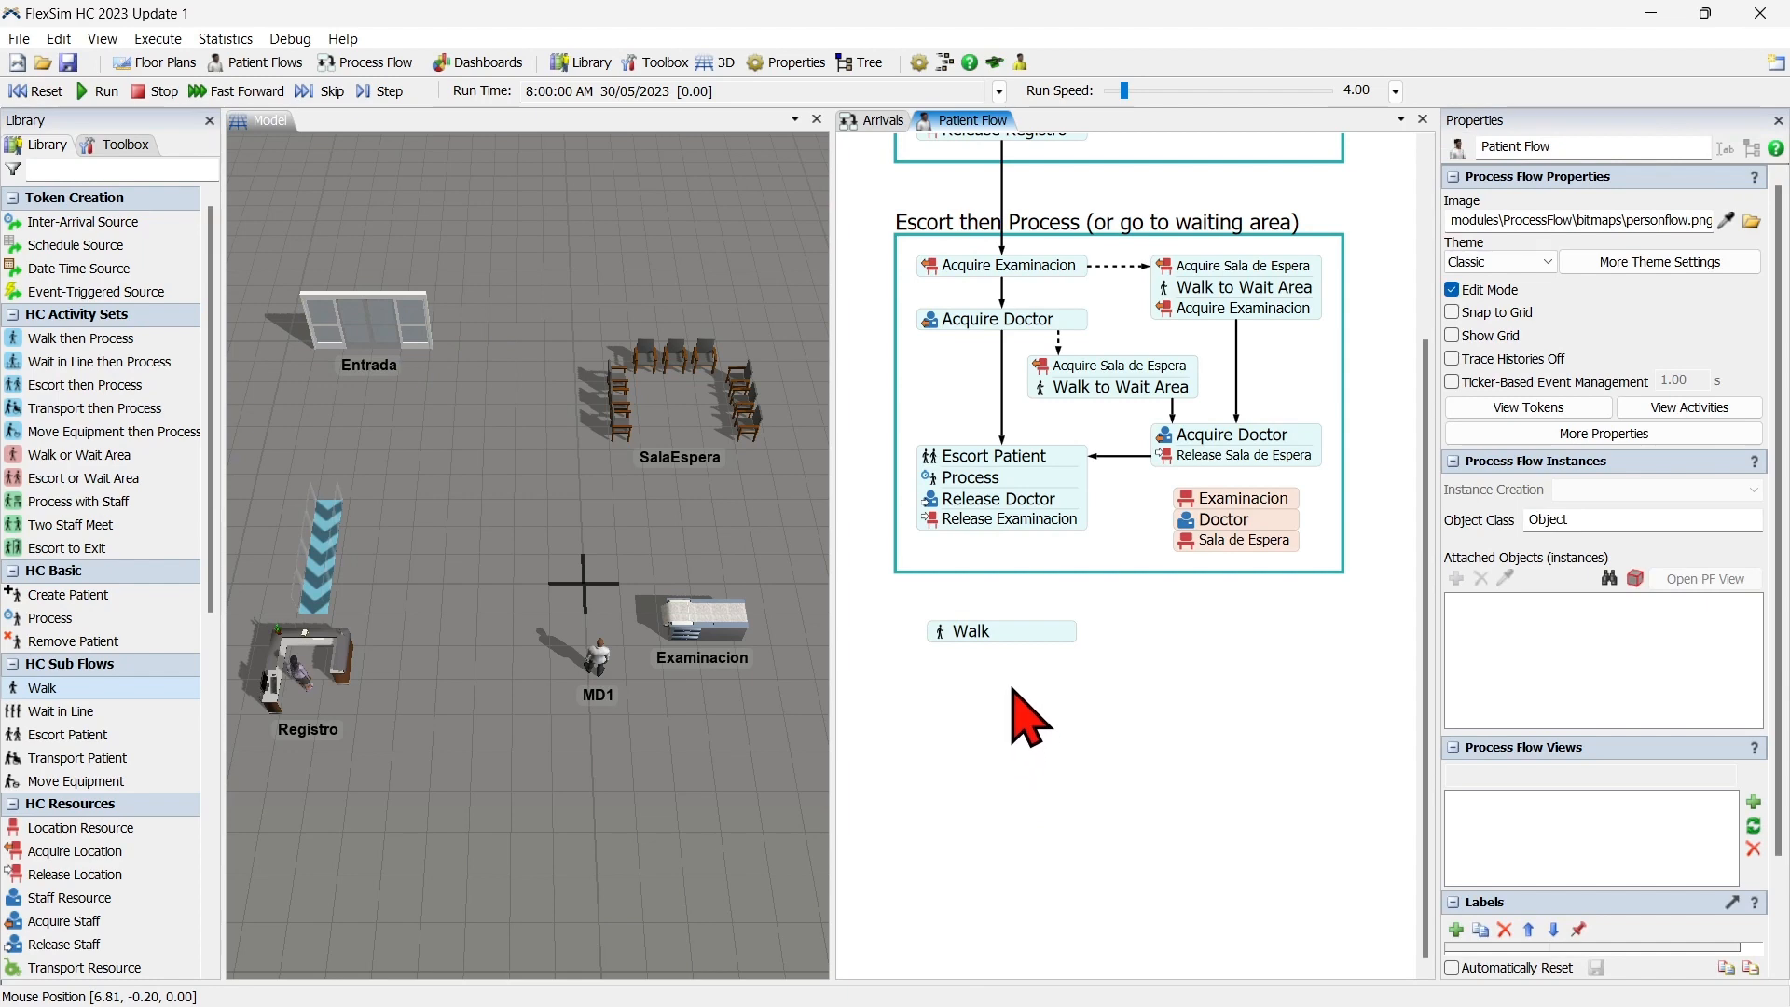
Attach a Remove Patient activity beneath Walk and connect the activities ending in Release Examinacion to the Walk activity.
{"action": "left_click", "coordinate": [103, 635]}
{"action": "left_click_drag", "start_coordinate": [959, 690], "coordinate": [1046, 632]}
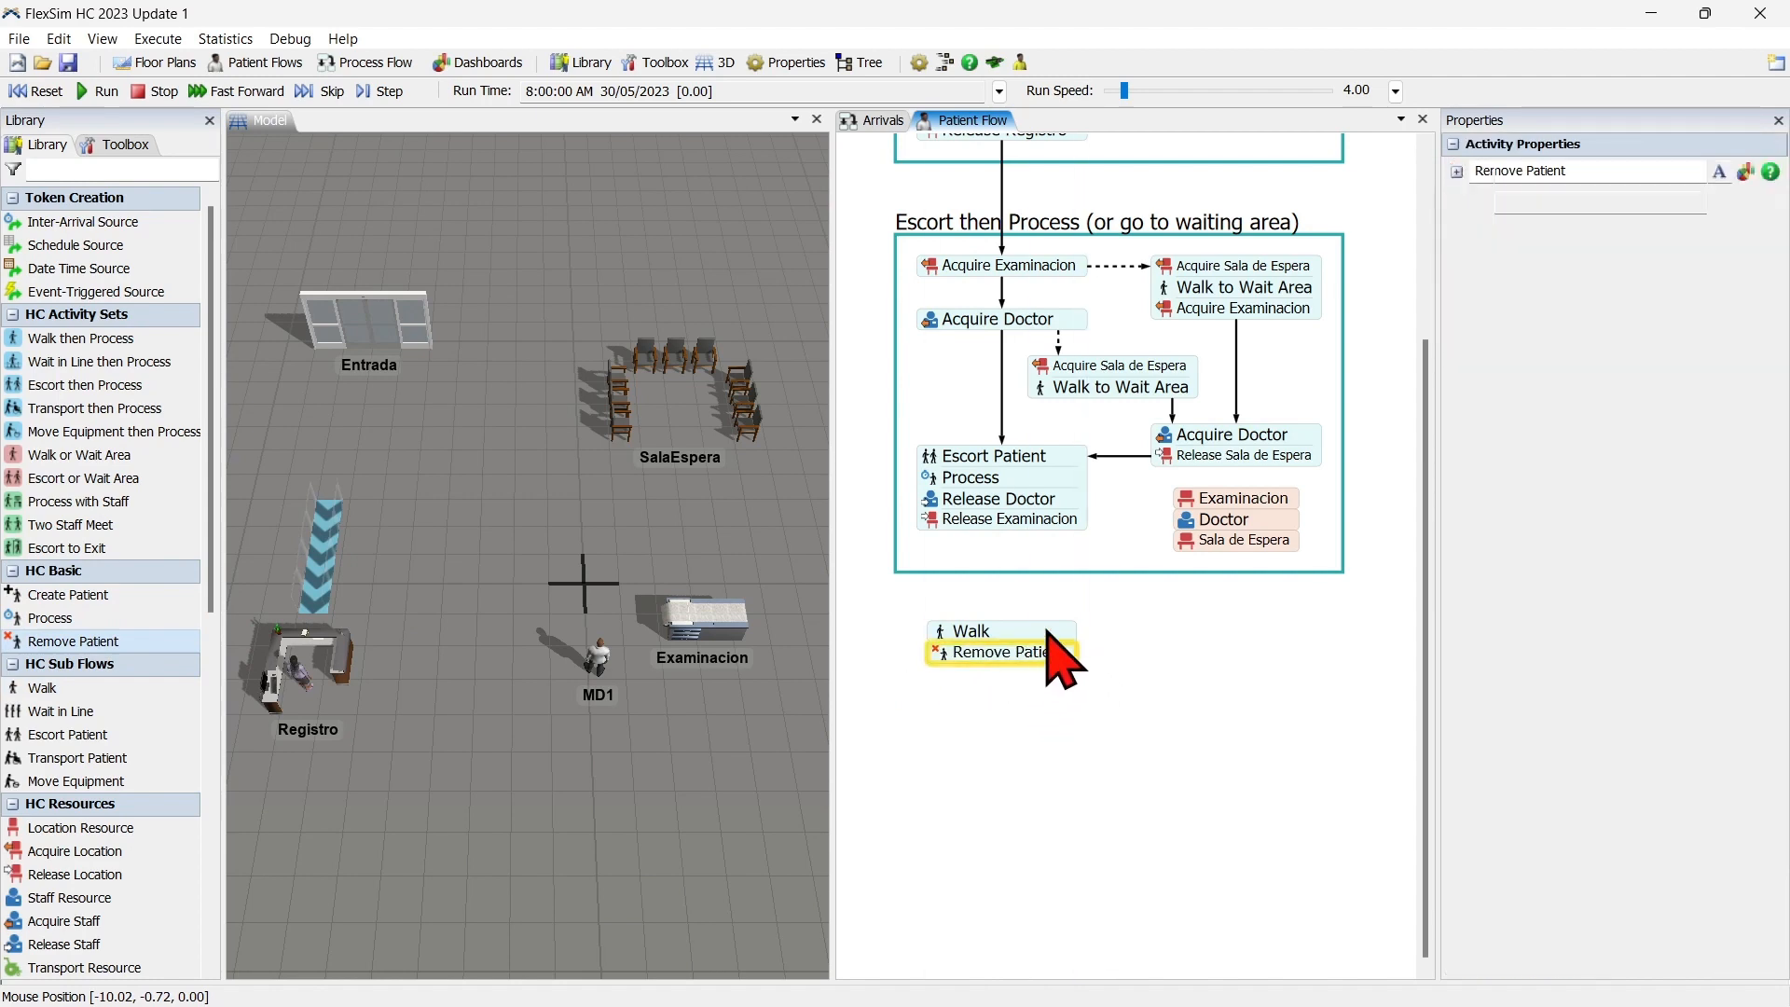
{"action": "left_click_drag", "start_coordinate": [1002, 536], "coordinate": [1004, 623]}
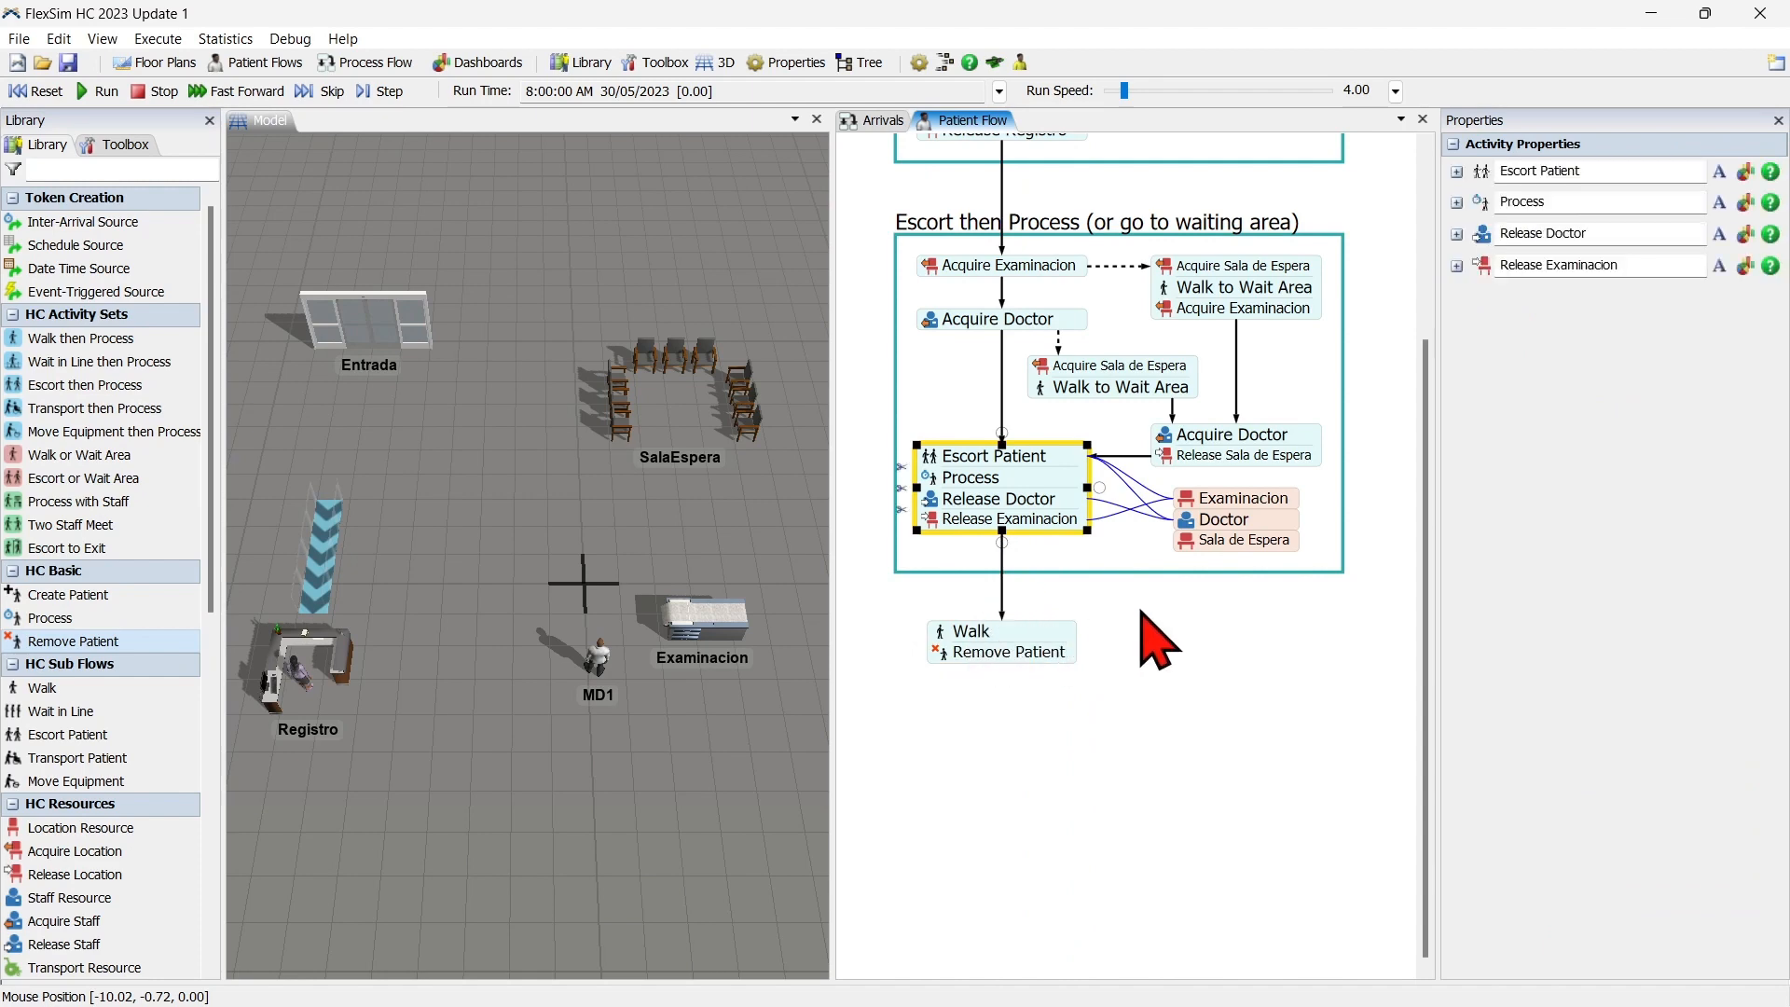
{"action": "left_click", "coordinate": [1139, 632]}
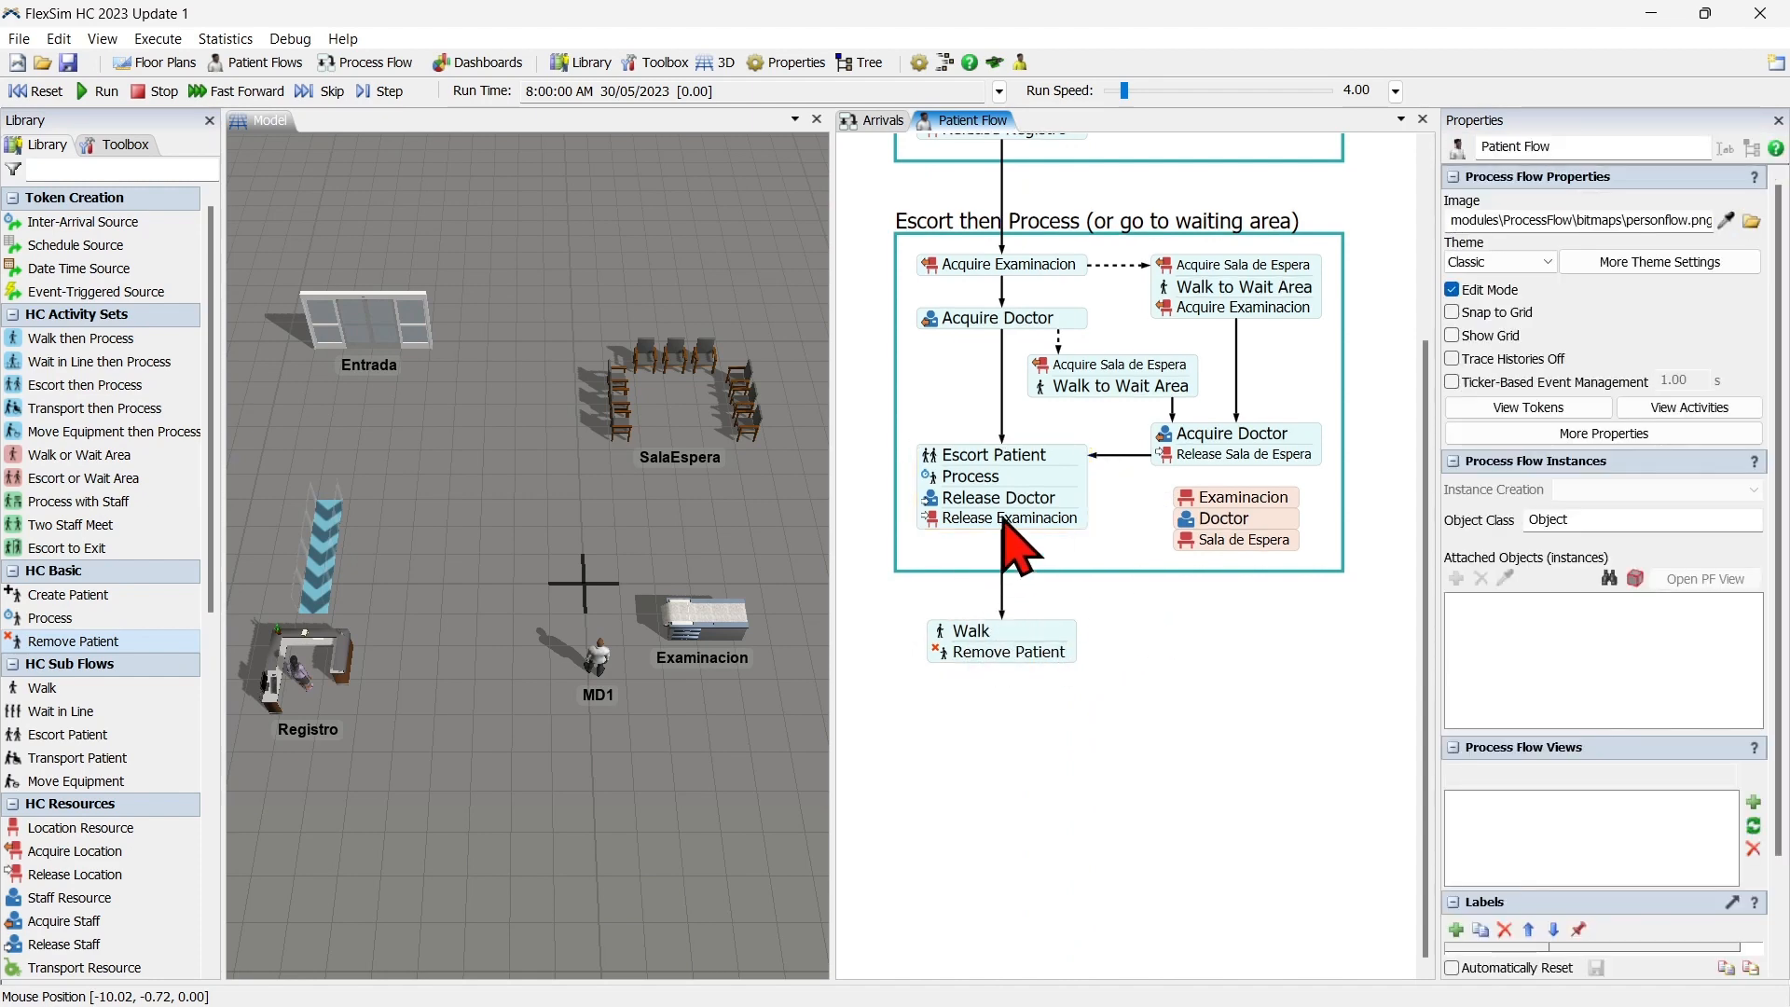
{"action": "scroll", "coordinate": [1131, 627], "scroll_direction": "down", "scroll_amount": 5}
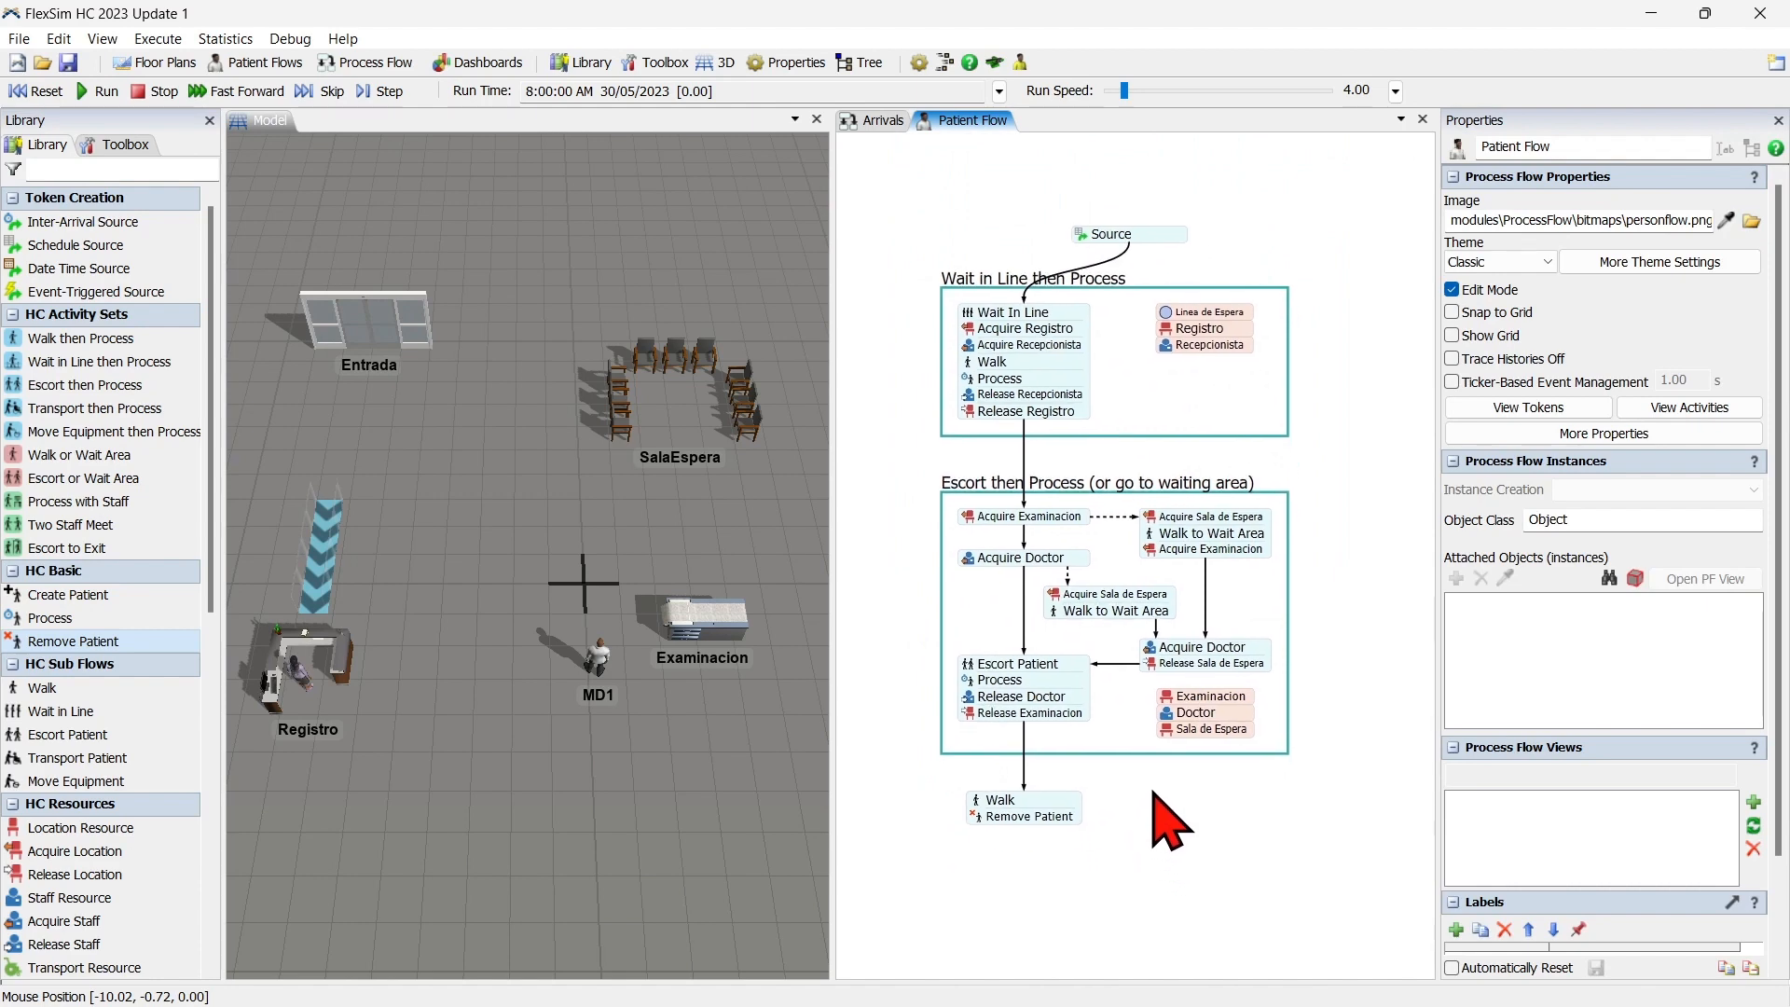
{"action": "scroll", "coordinate": [1164, 820], "scroll_direction": "up", "scroll_amount": 2}
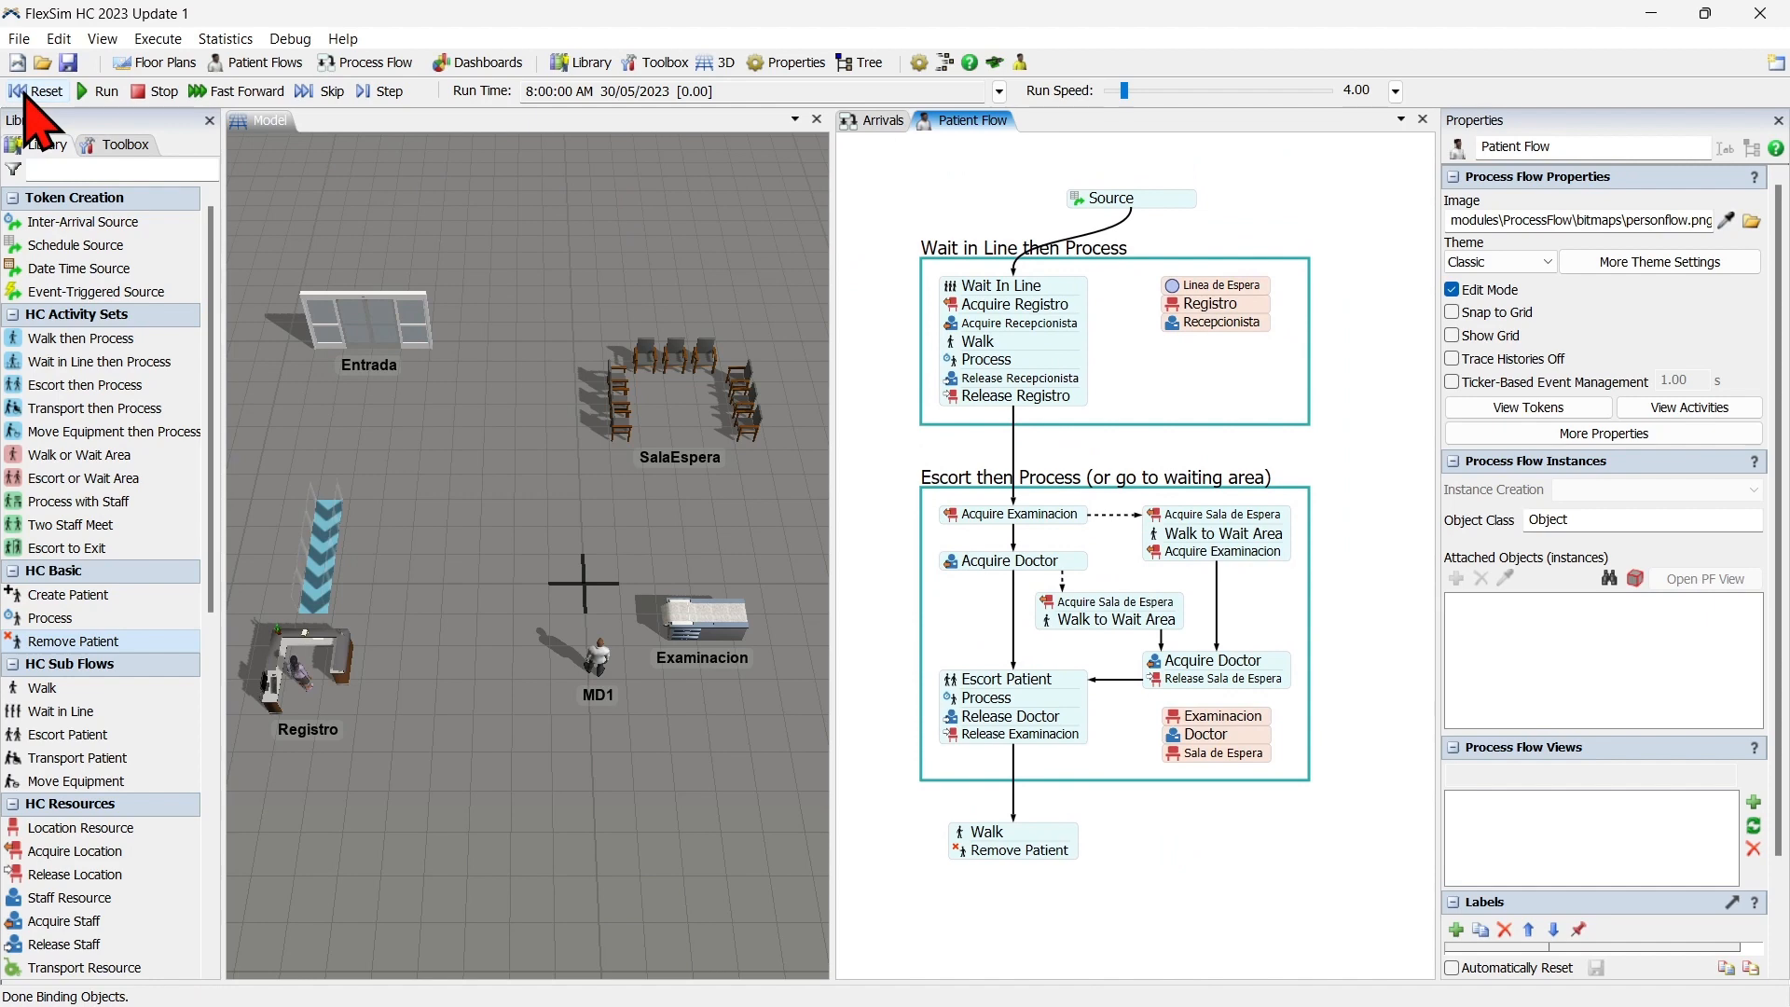
Run the simulation and advance it event by event to watch patients pass through registration, waiting and examination, finishing with a model reset.
{"action": "left_click", "coordinate": [100, 91]}
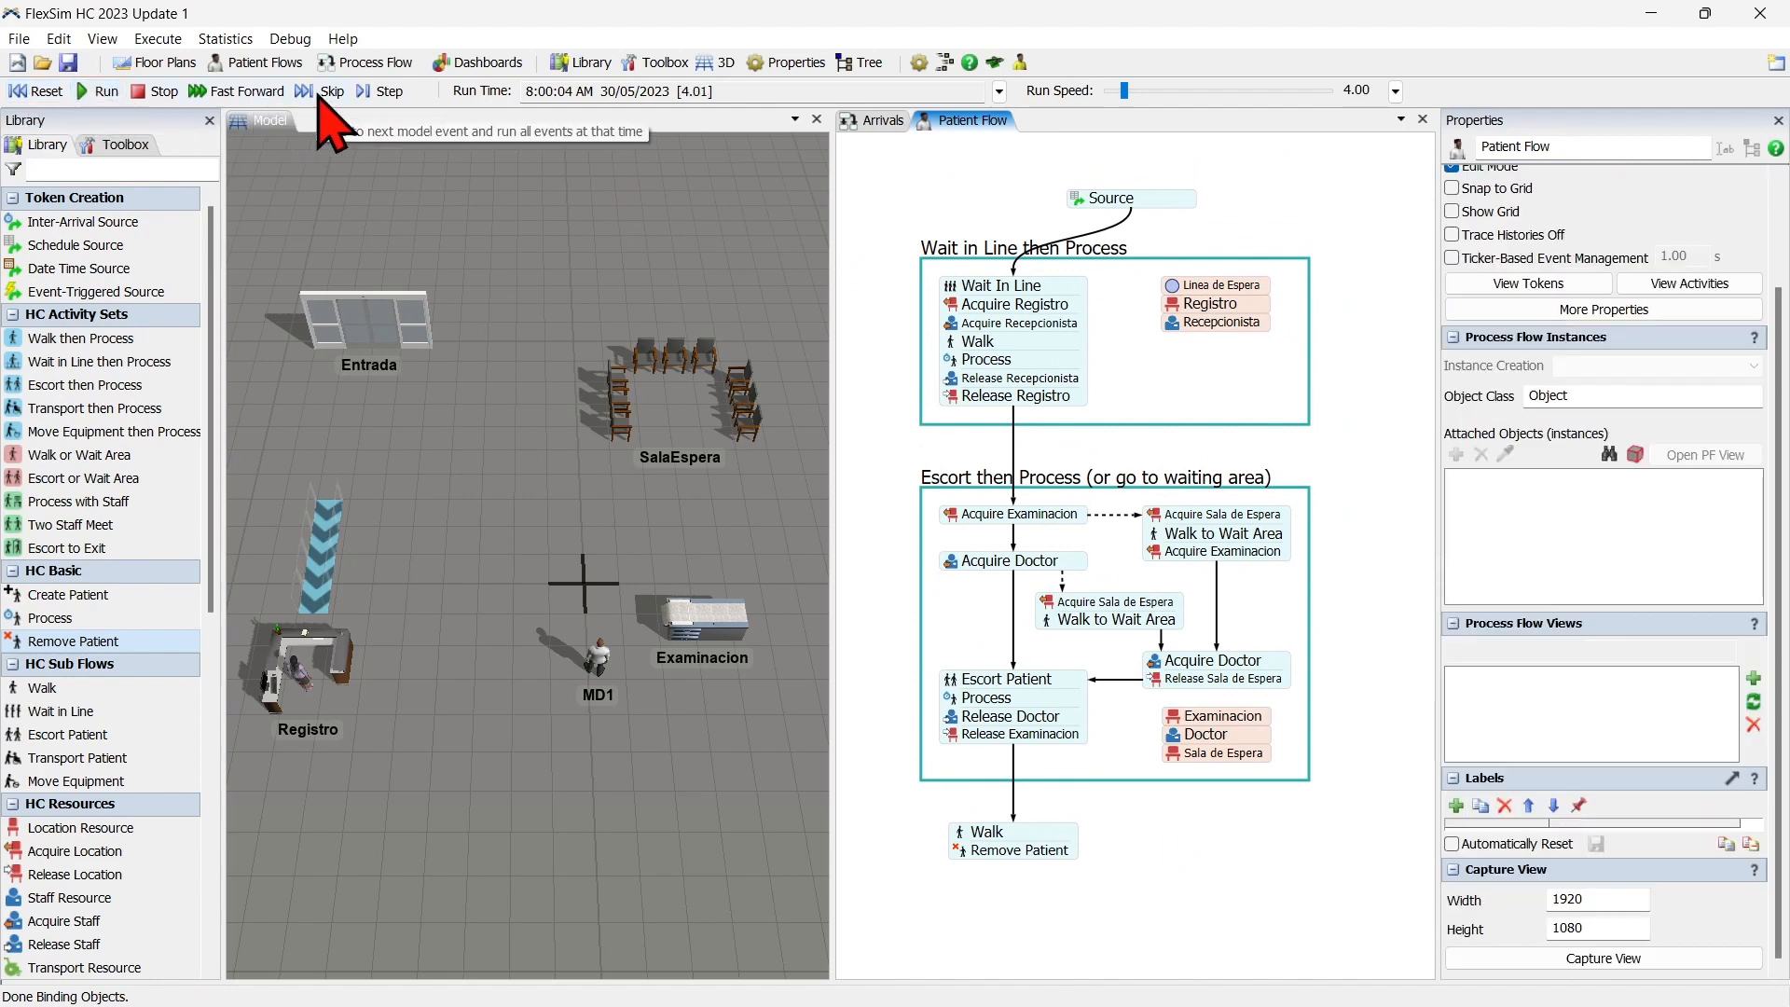
{"action": "left_click", "coordinate": [318, 91]}
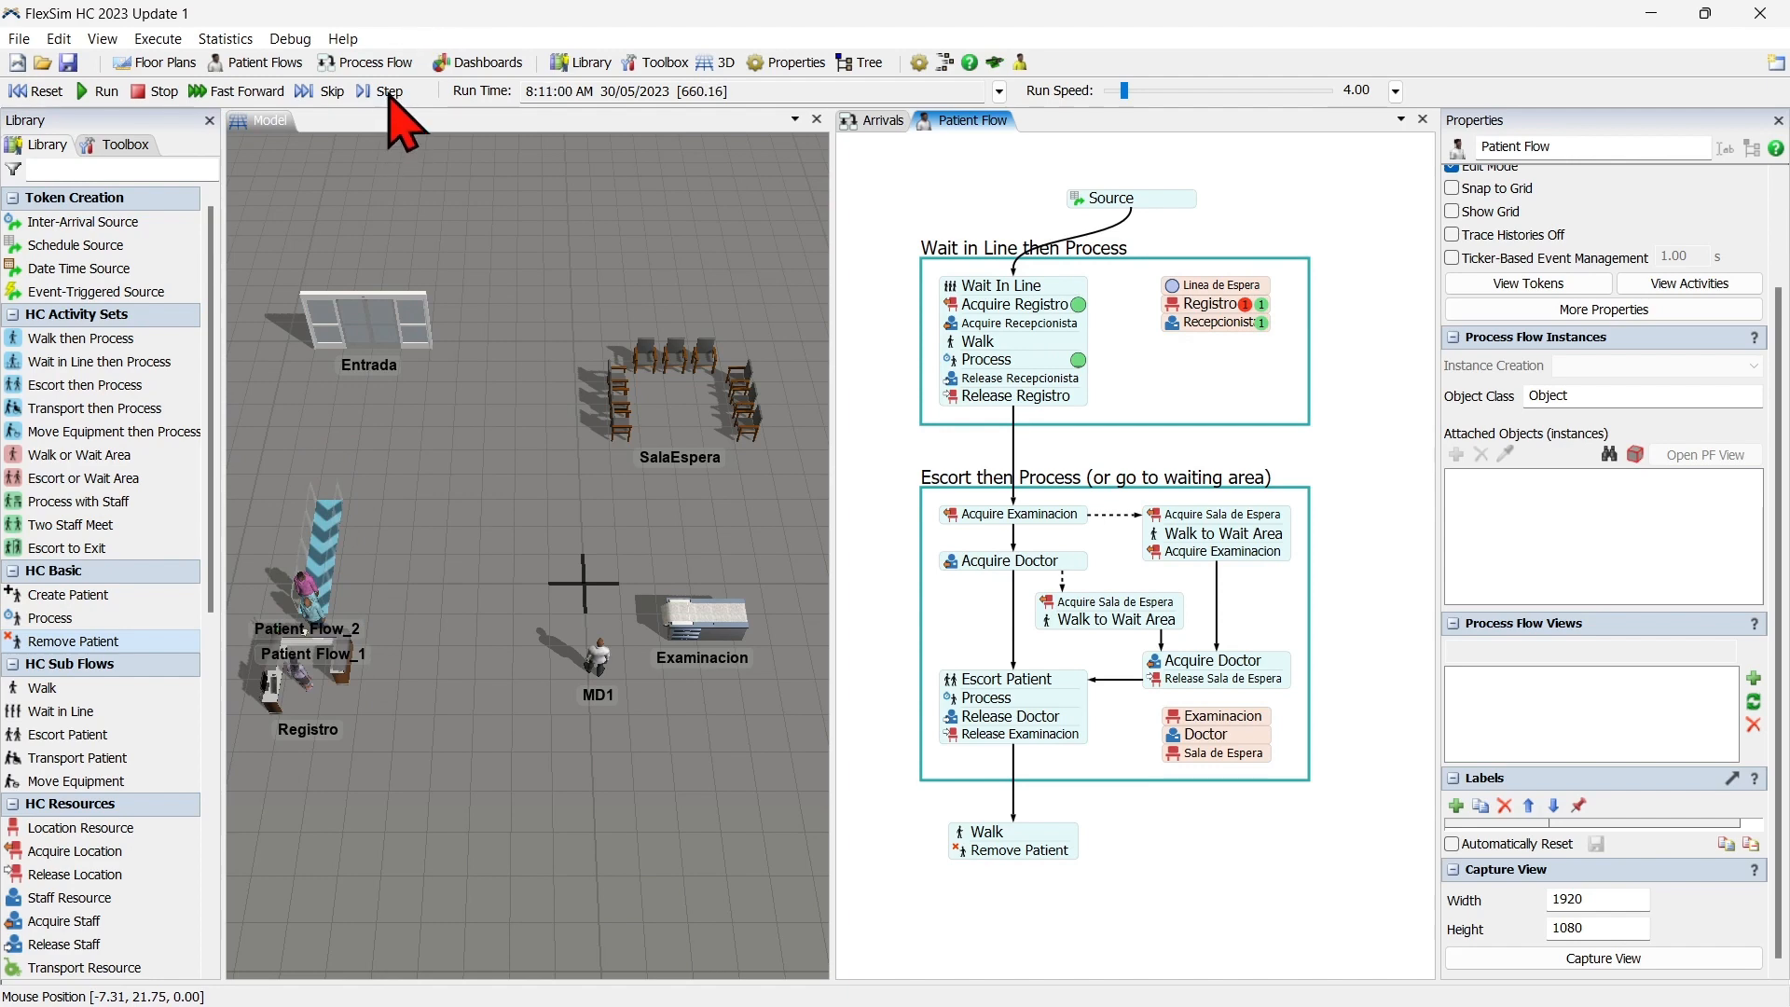
{"action": "left_click", "coordinate": [390, 90]}
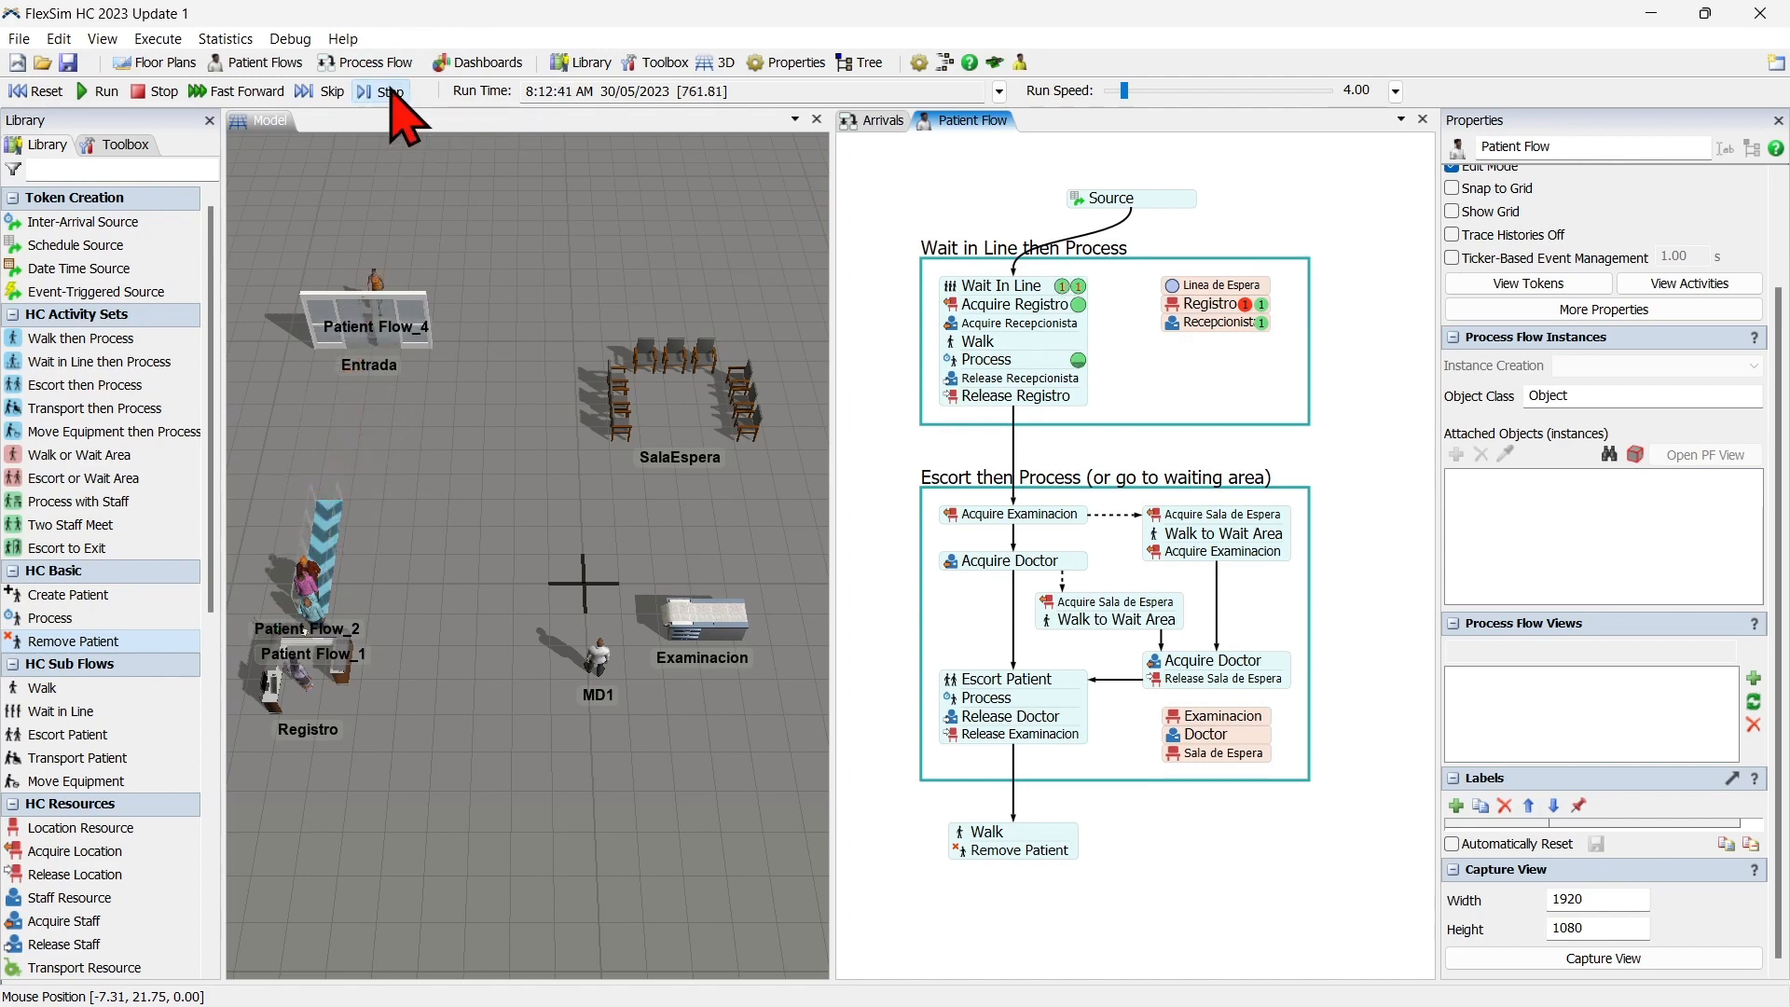
{"action": "left_click", "coordinate": [389, 91]}
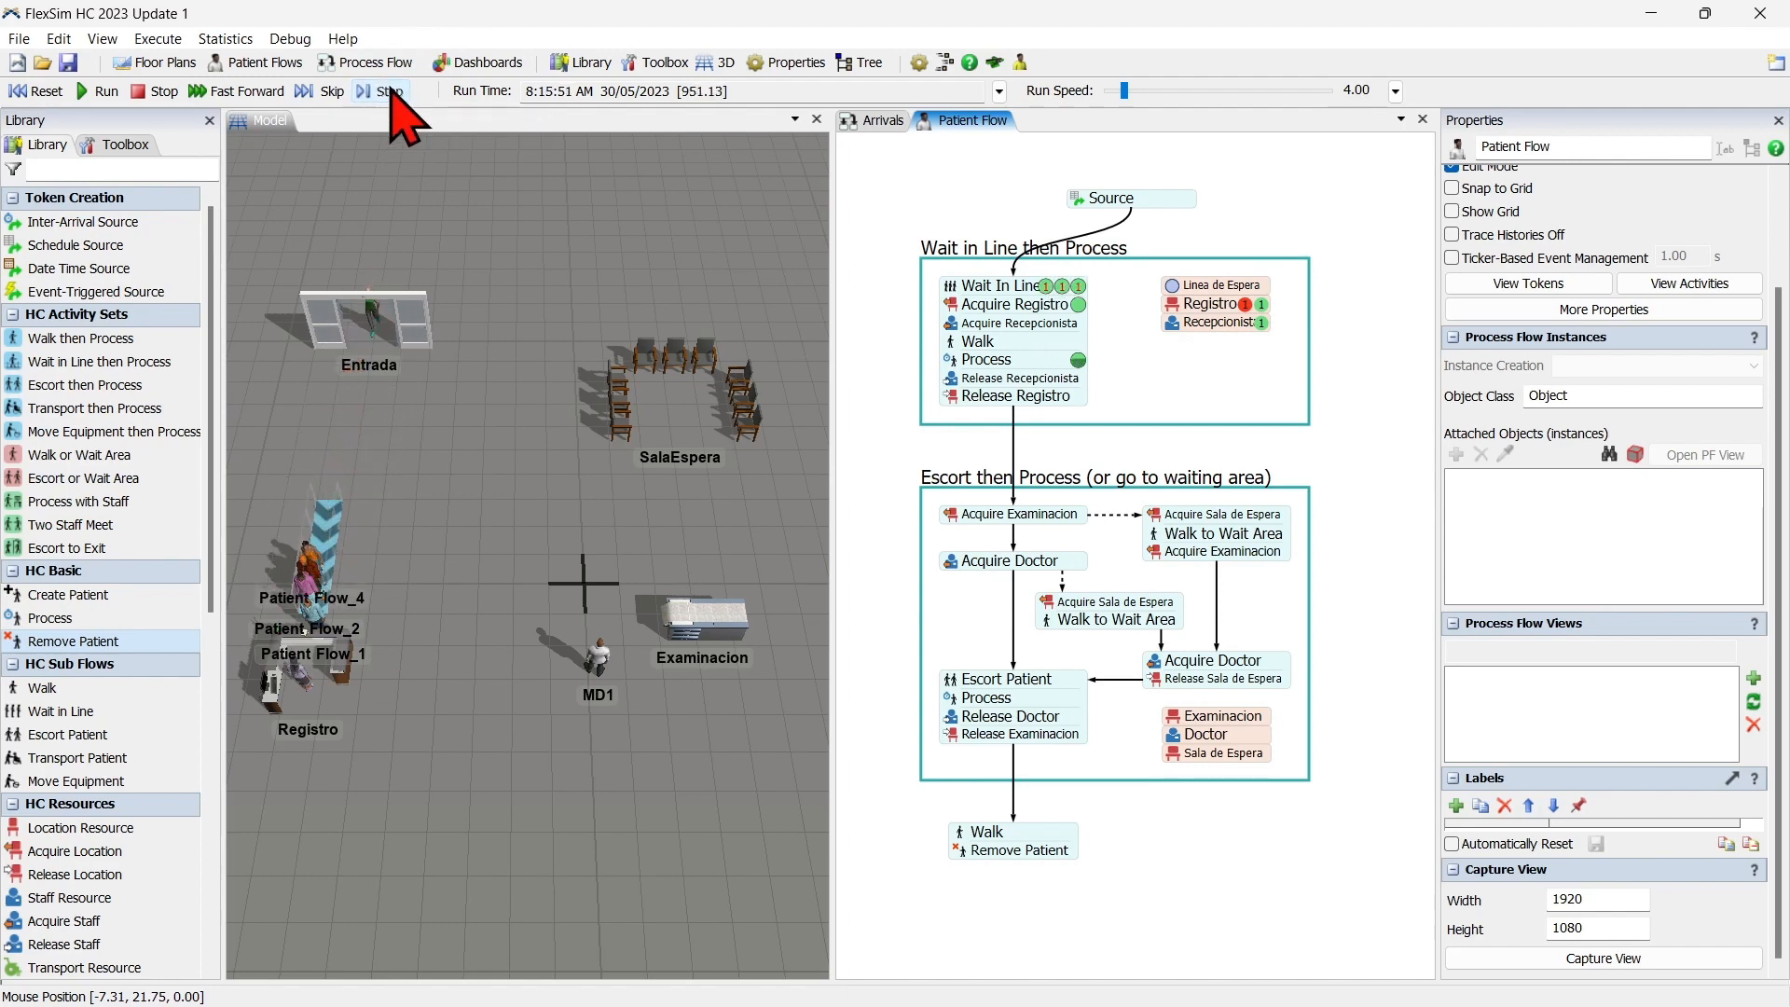
{"action": "left_click", "coordinate": [390, 91]}
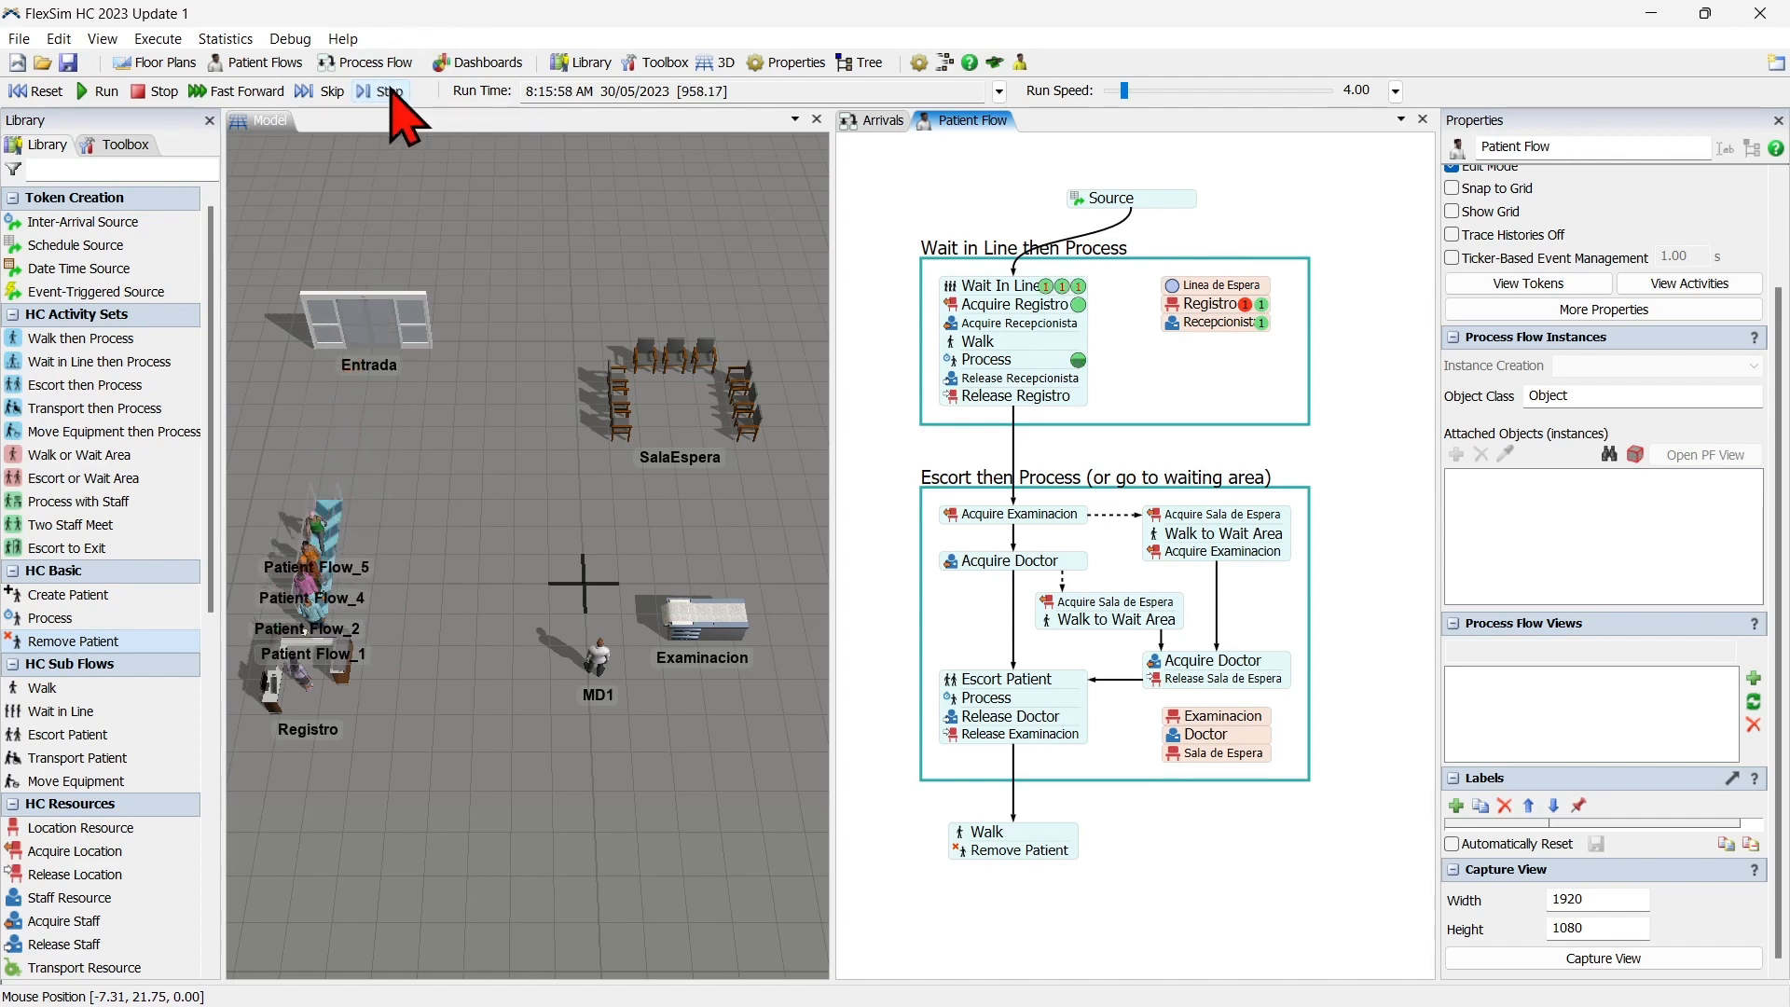
{"action": "left_click", "coordinate": [389, 90]}
{"action": "left_click", "coordinate": [389, 90]}
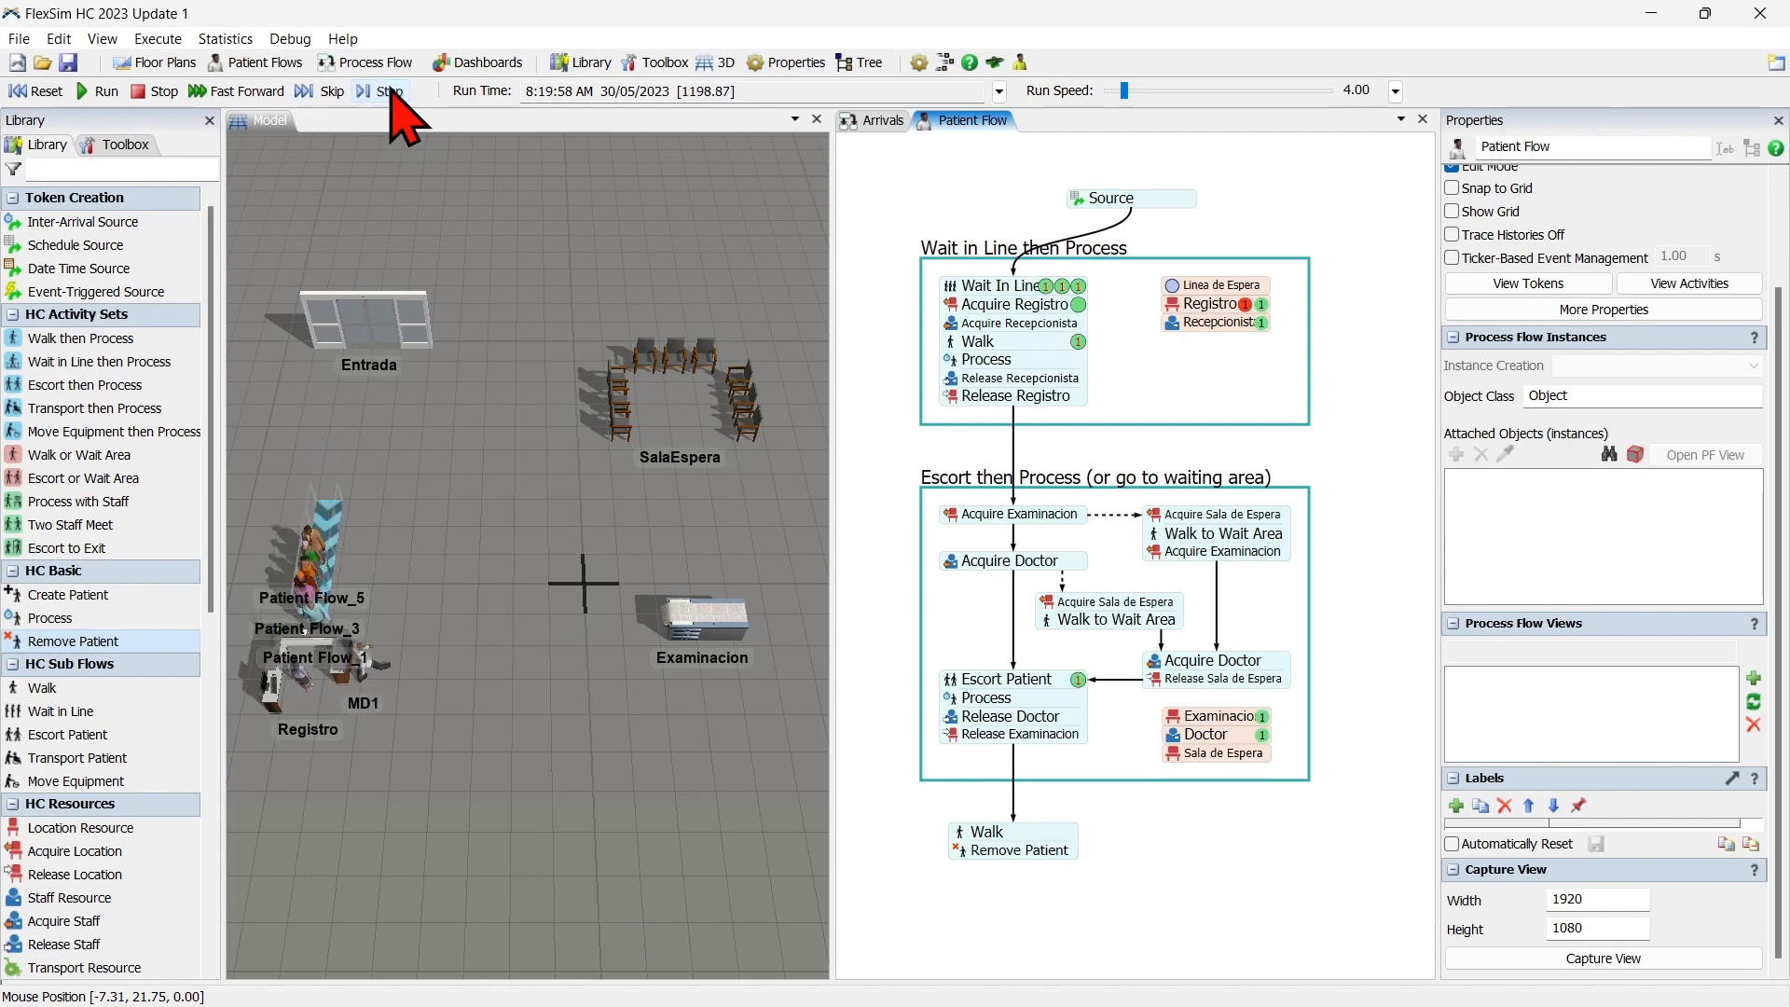
{"action": "left_click", "coordinate": [389, 91]}
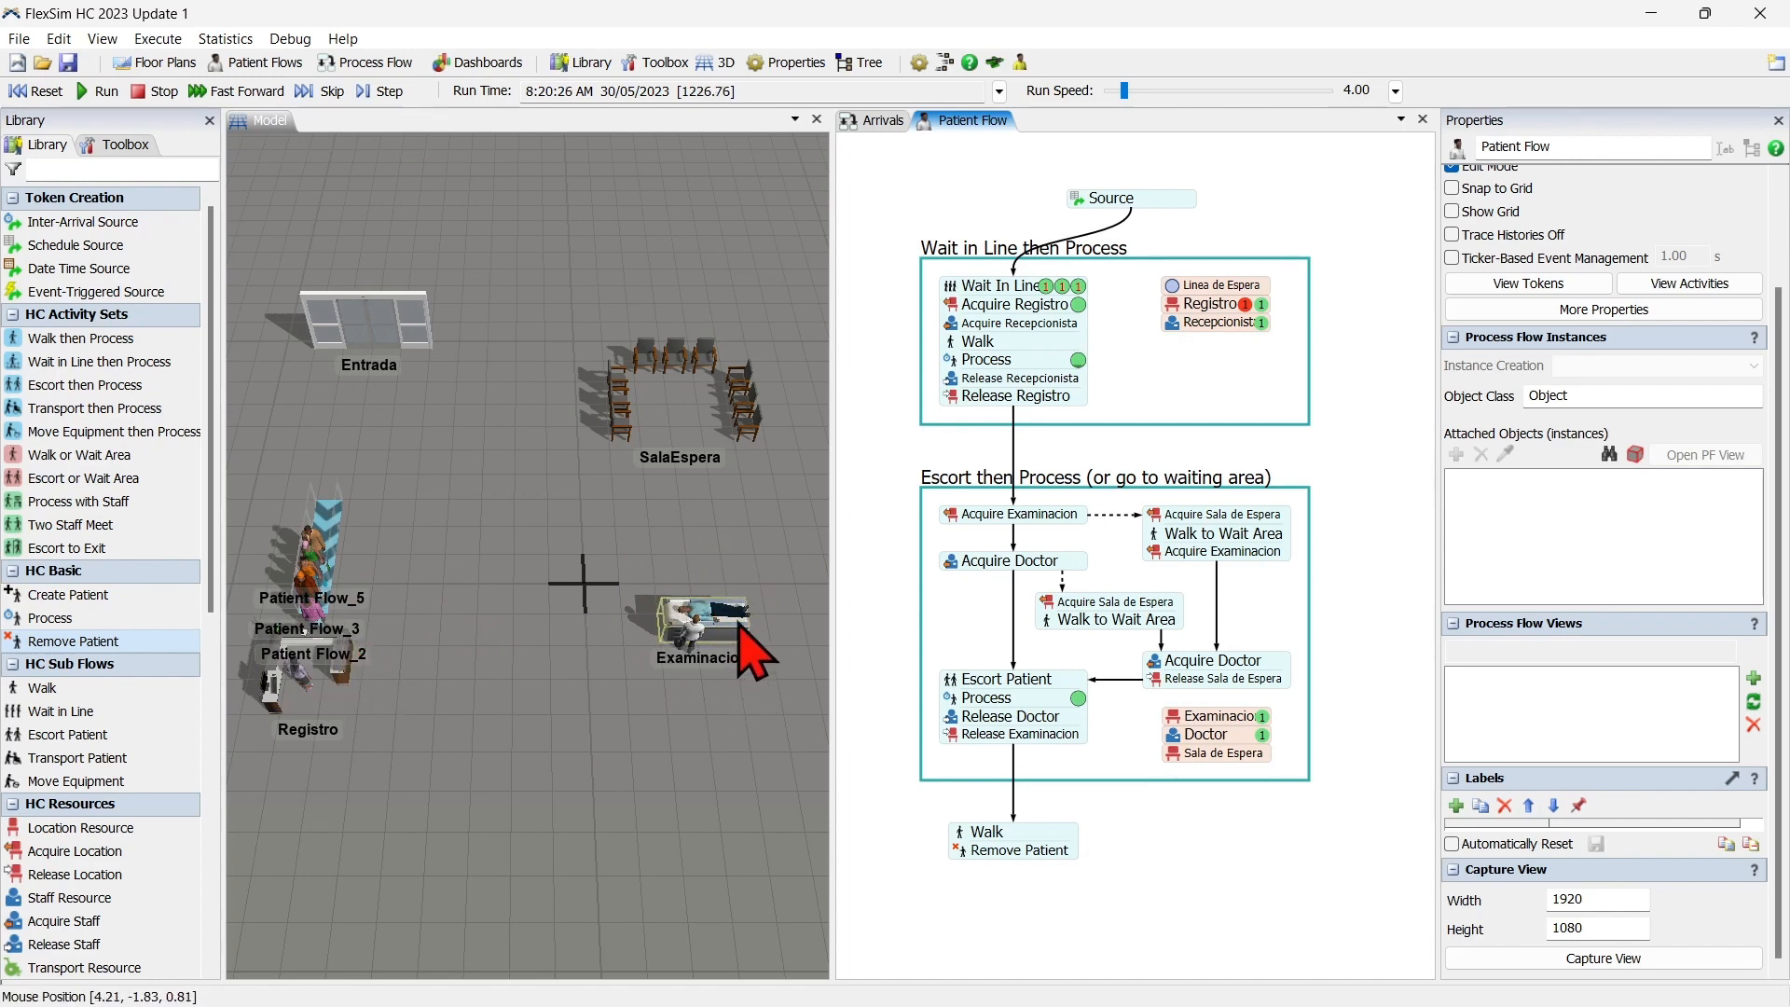
{"action": "left_click", "coordinate": [331, 91]}
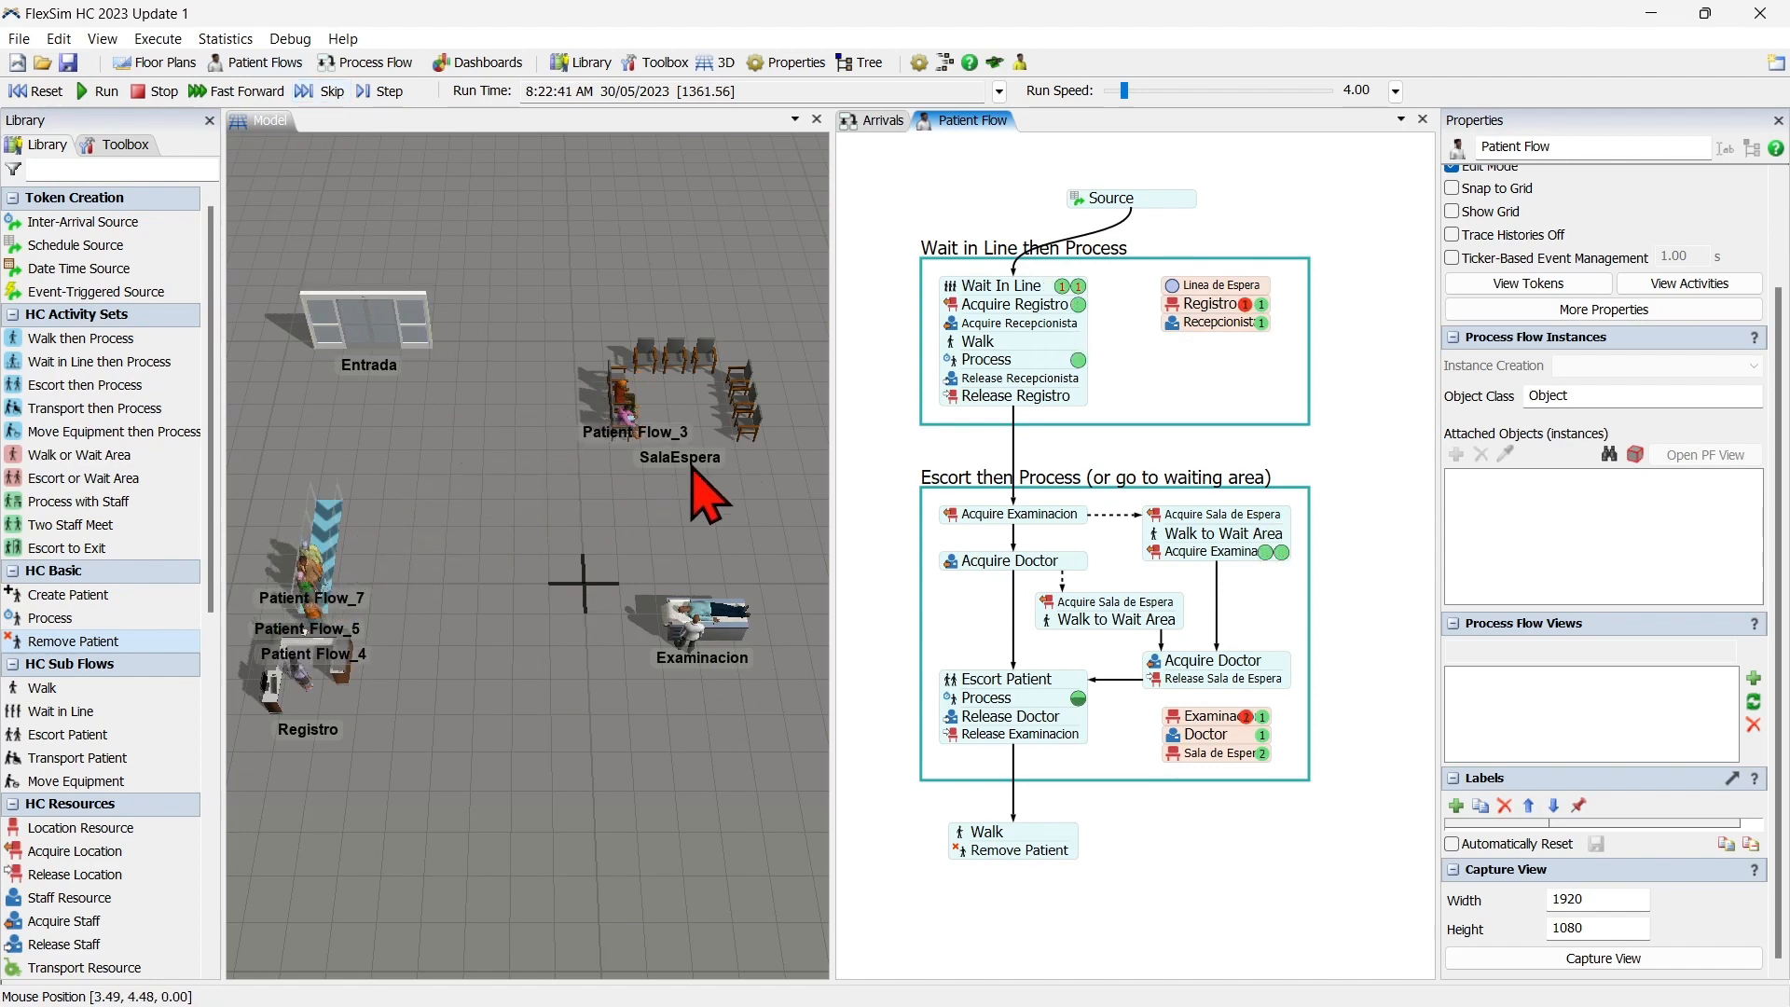
{"action": "left_click", "coordinate": [326, 93]}
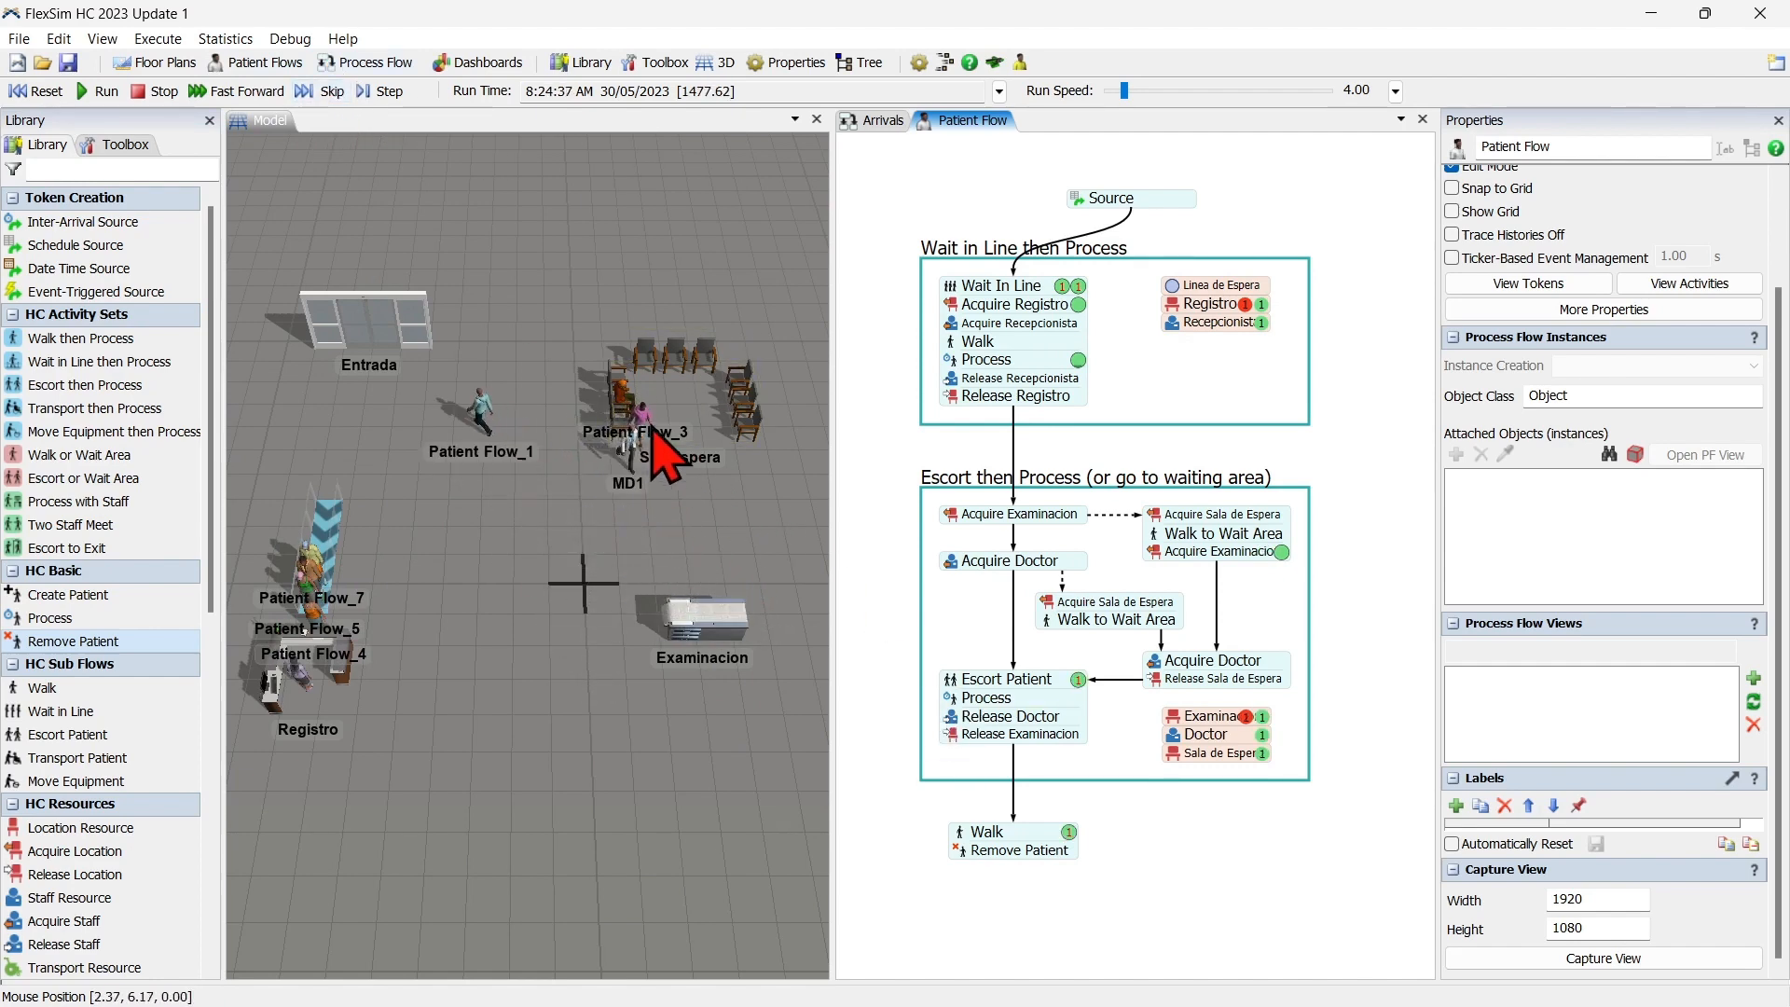
{"action": "left_click", "coordinate": [333, 93]}
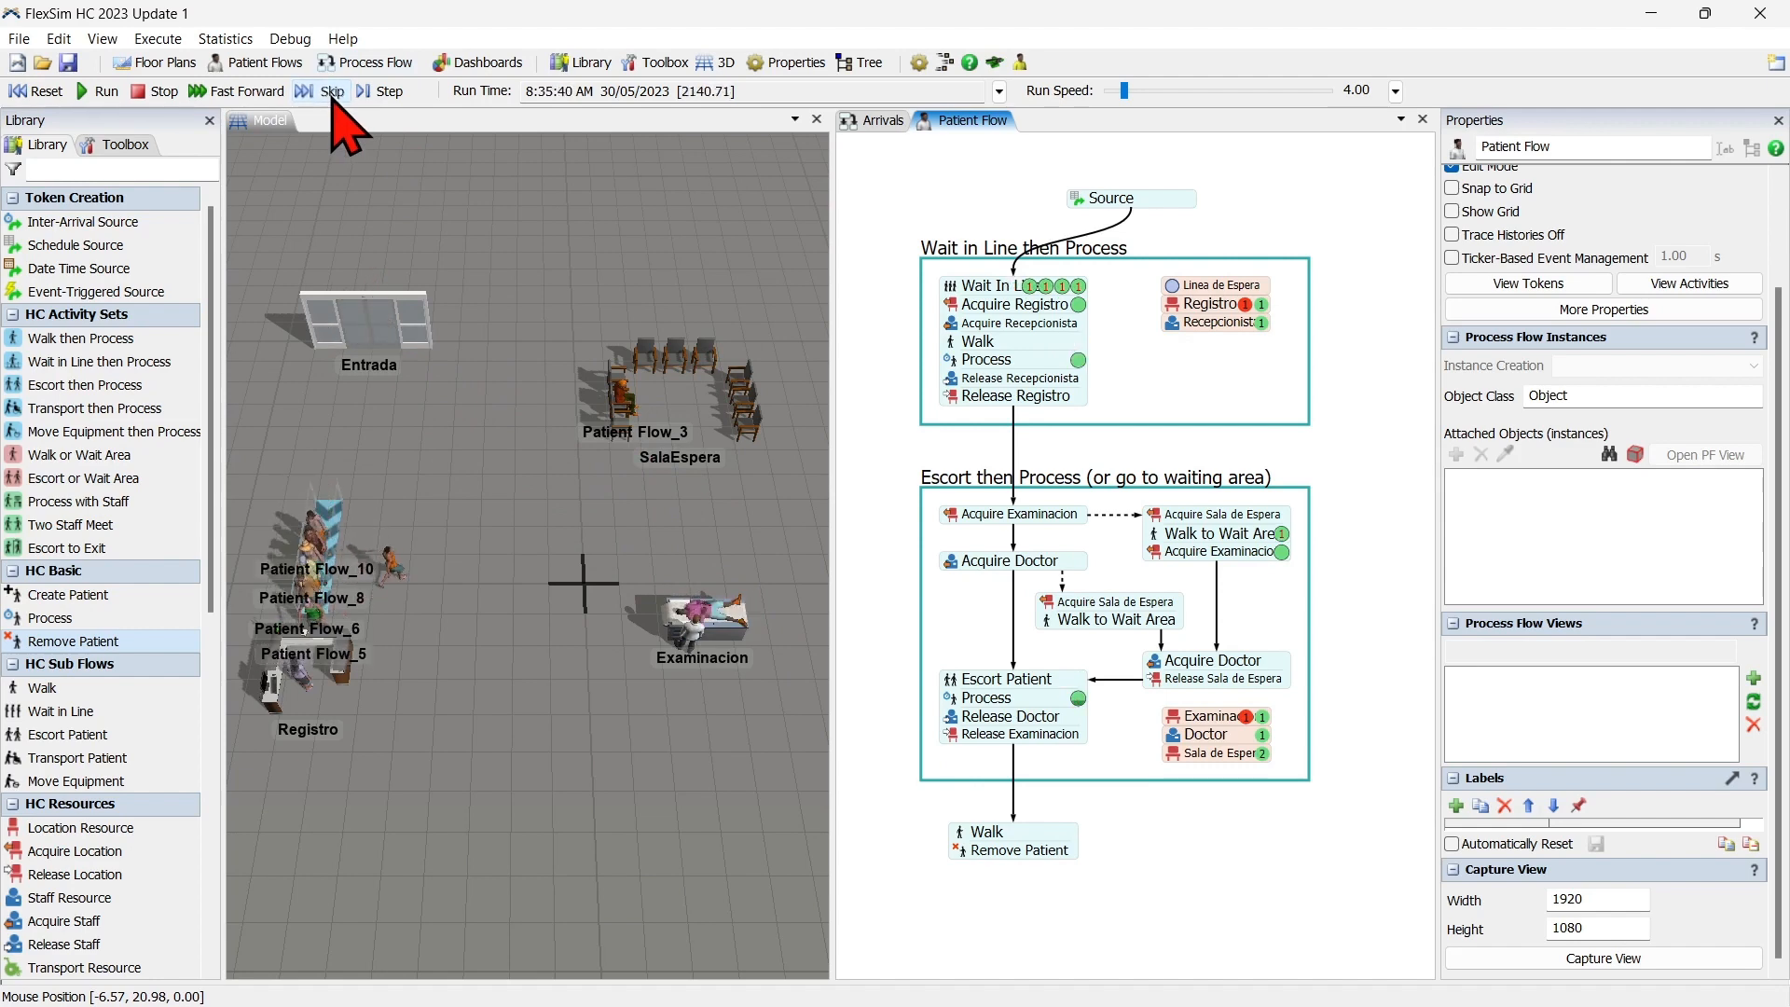
{"action": "left_click", "coordinate": [37, 93]}
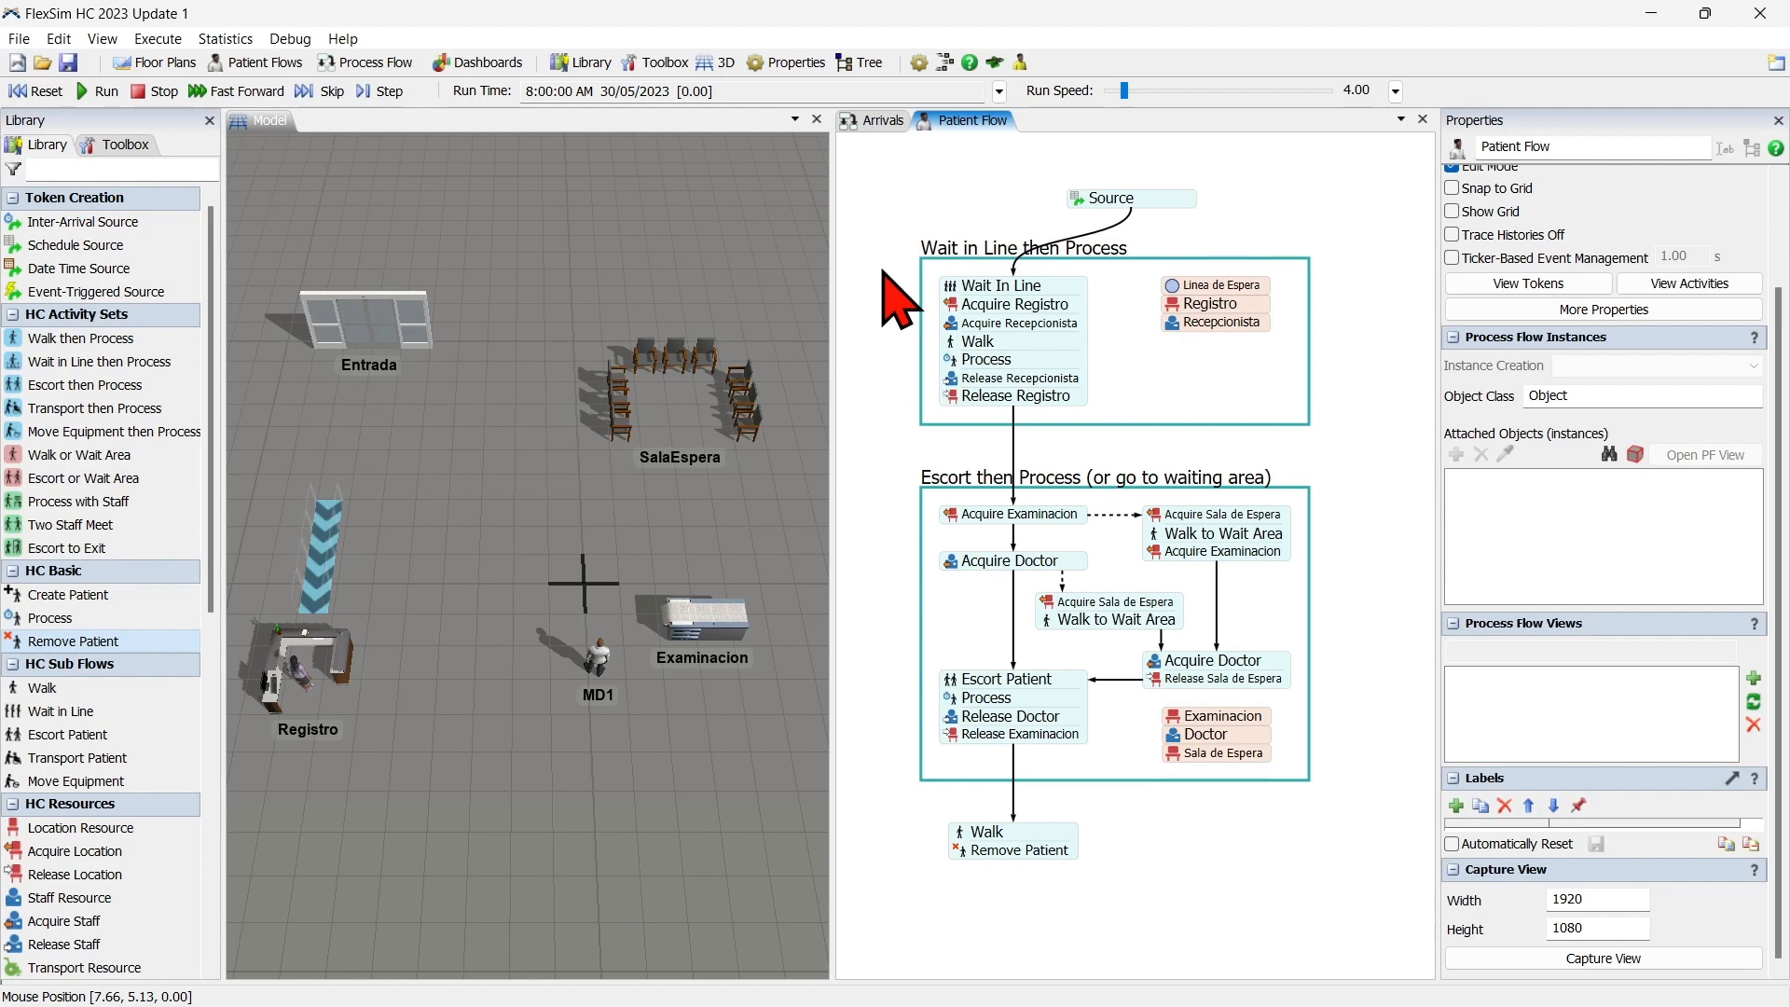
Add a blank dashboard and place a Model Throughput bar chart for people on it.
{"action": "left_click", "coordinate": [485, 65]}
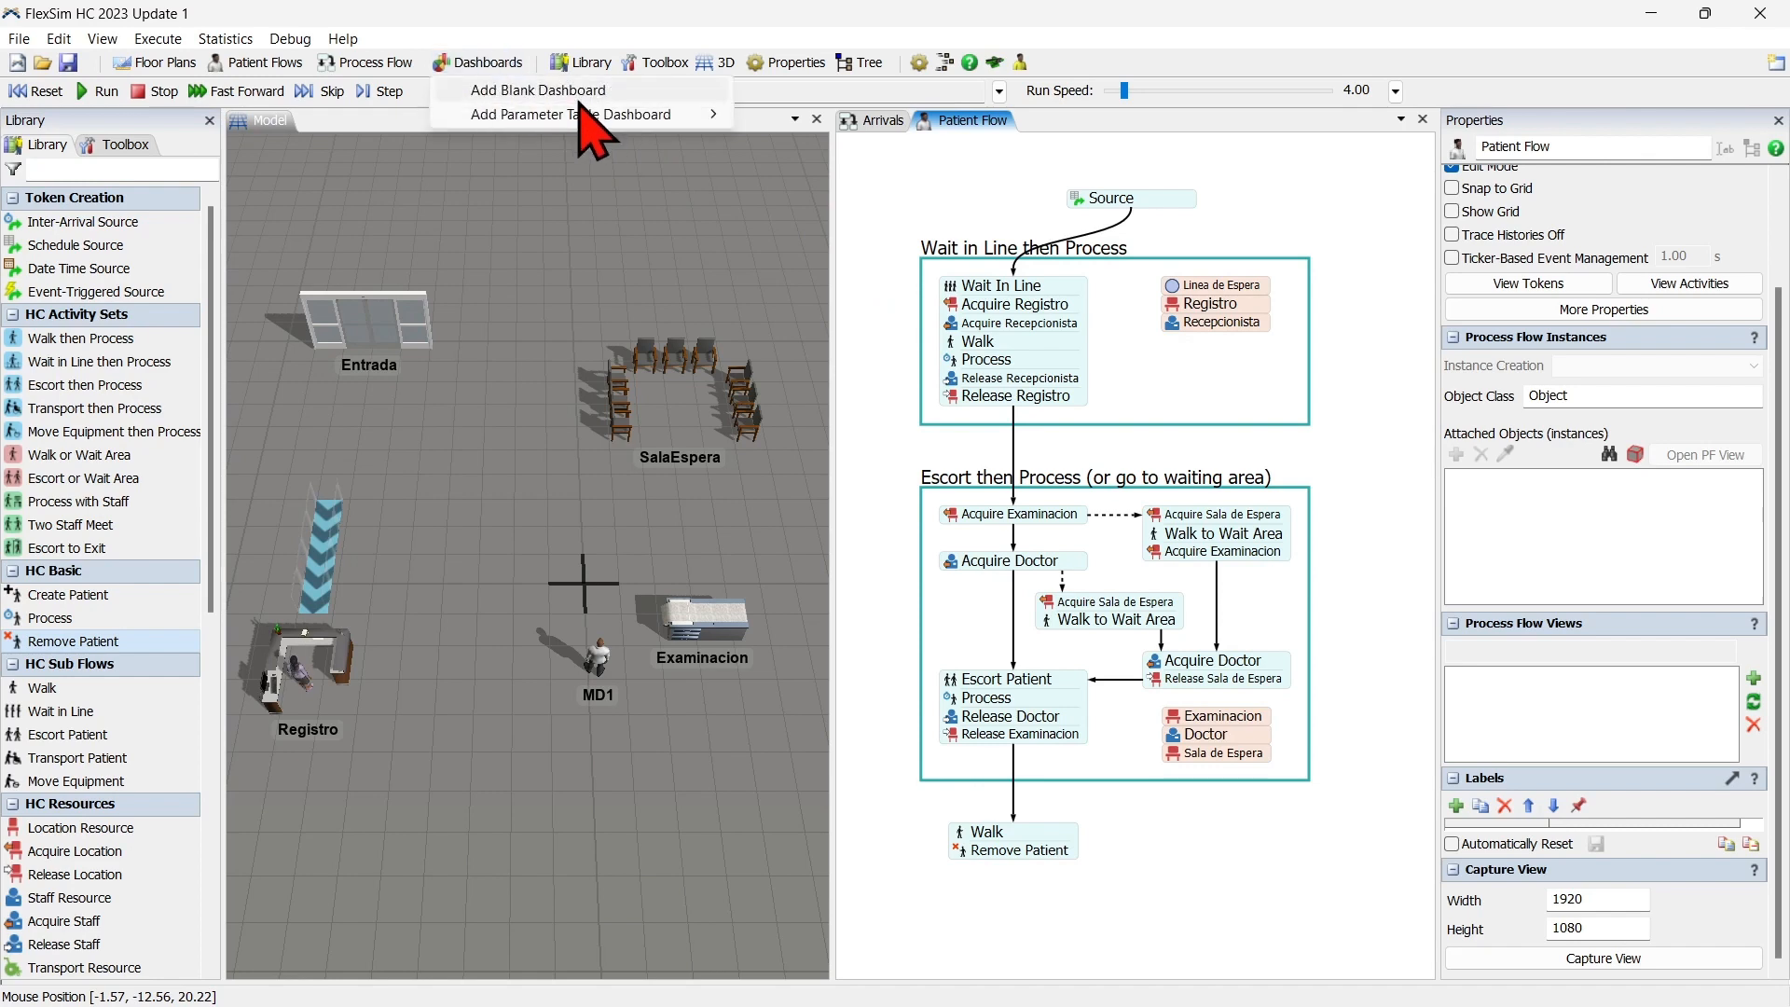
{"action": "left_click", "coordinate": [579, 97]}
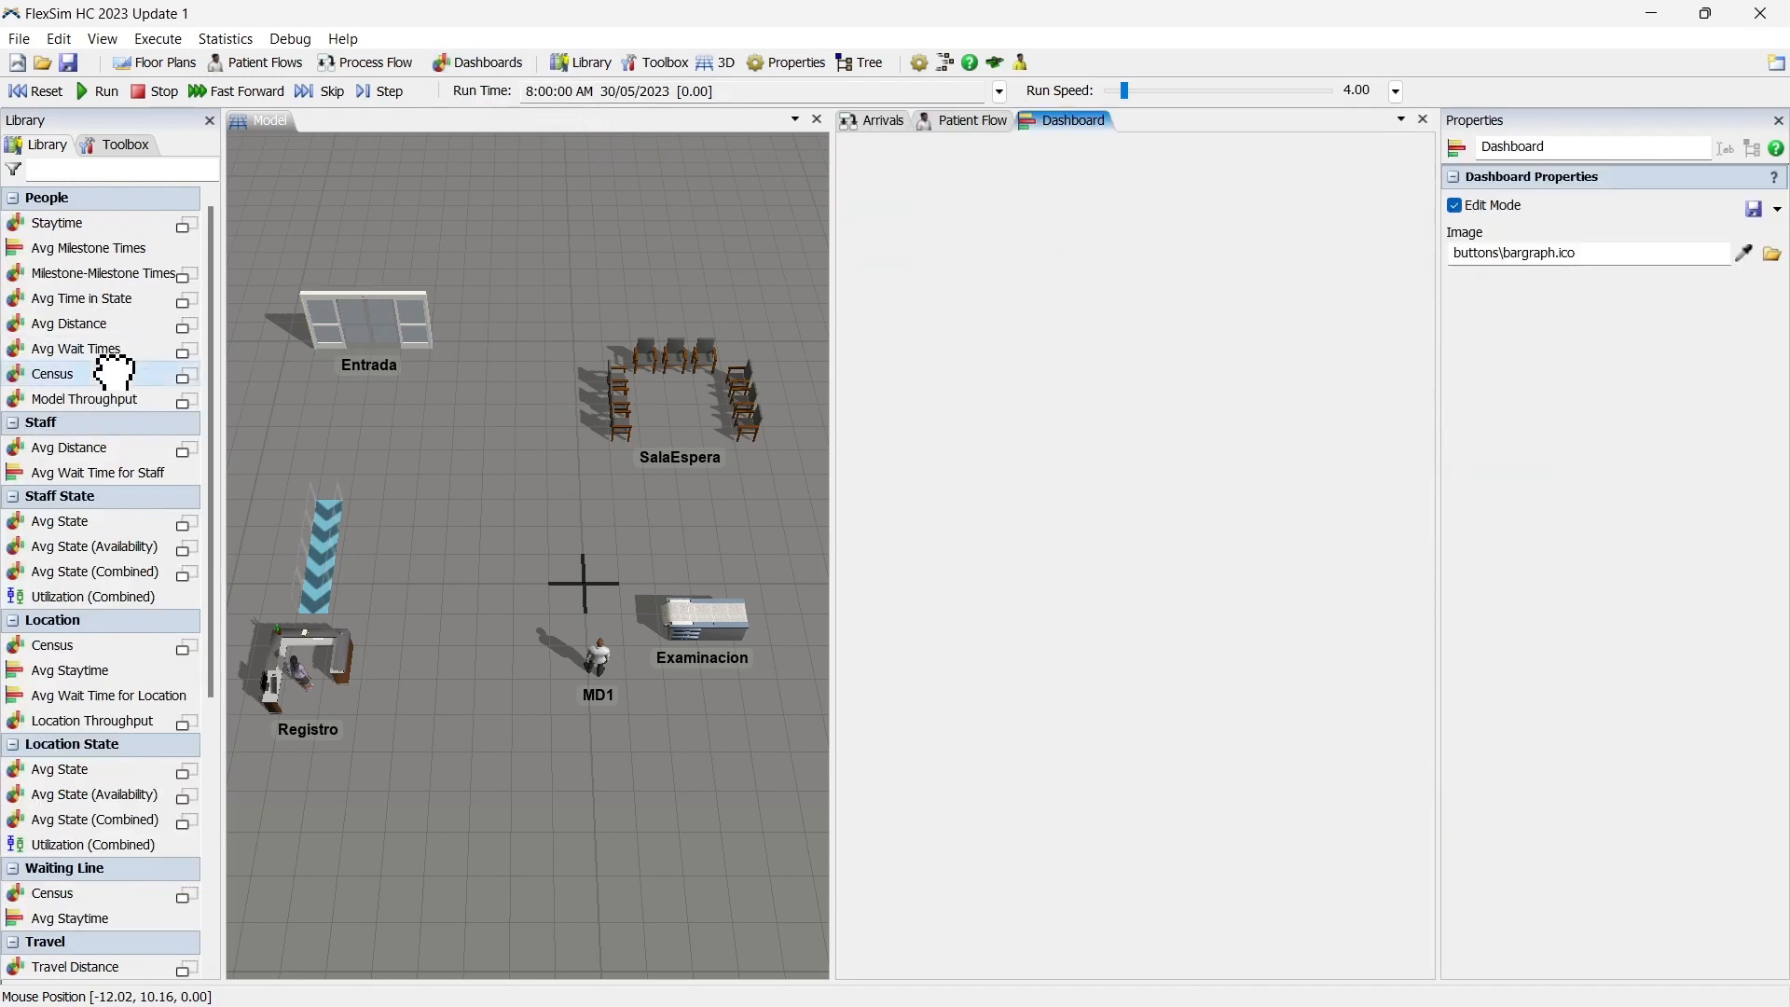
{"action": "mouse_move", "coordinate": [111, 363]}
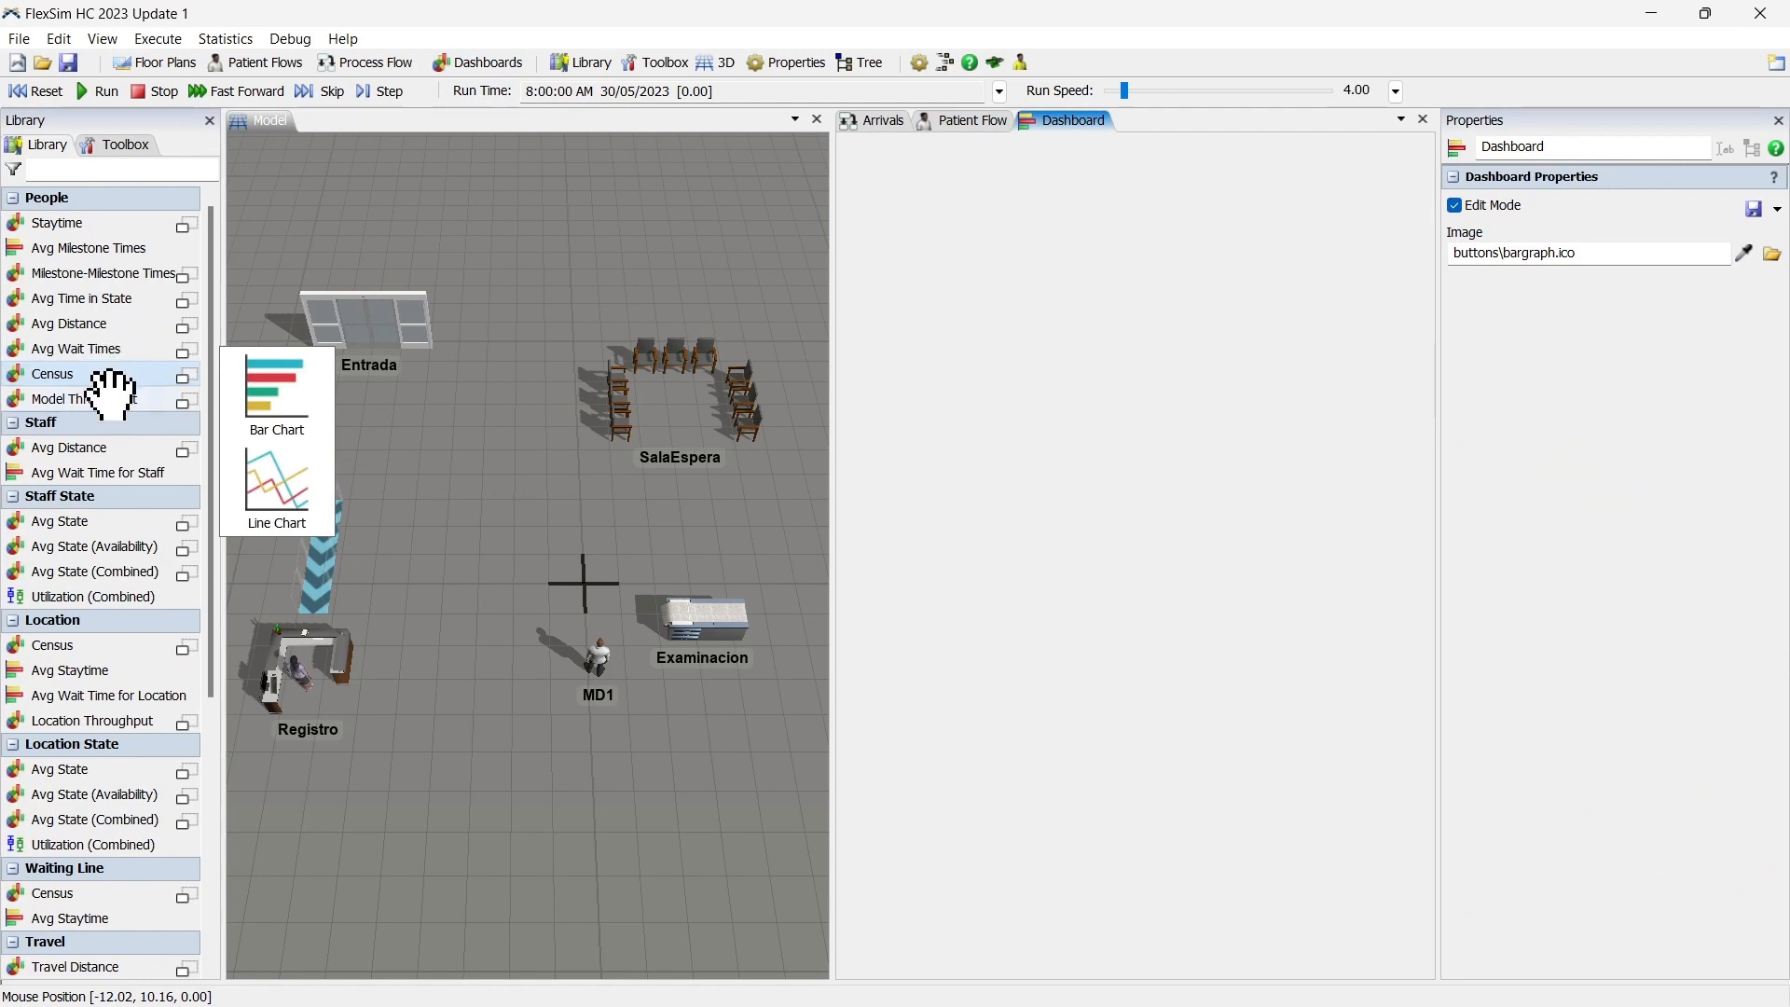
{"action": "mouse_move", "coordinate": [112, 396]}
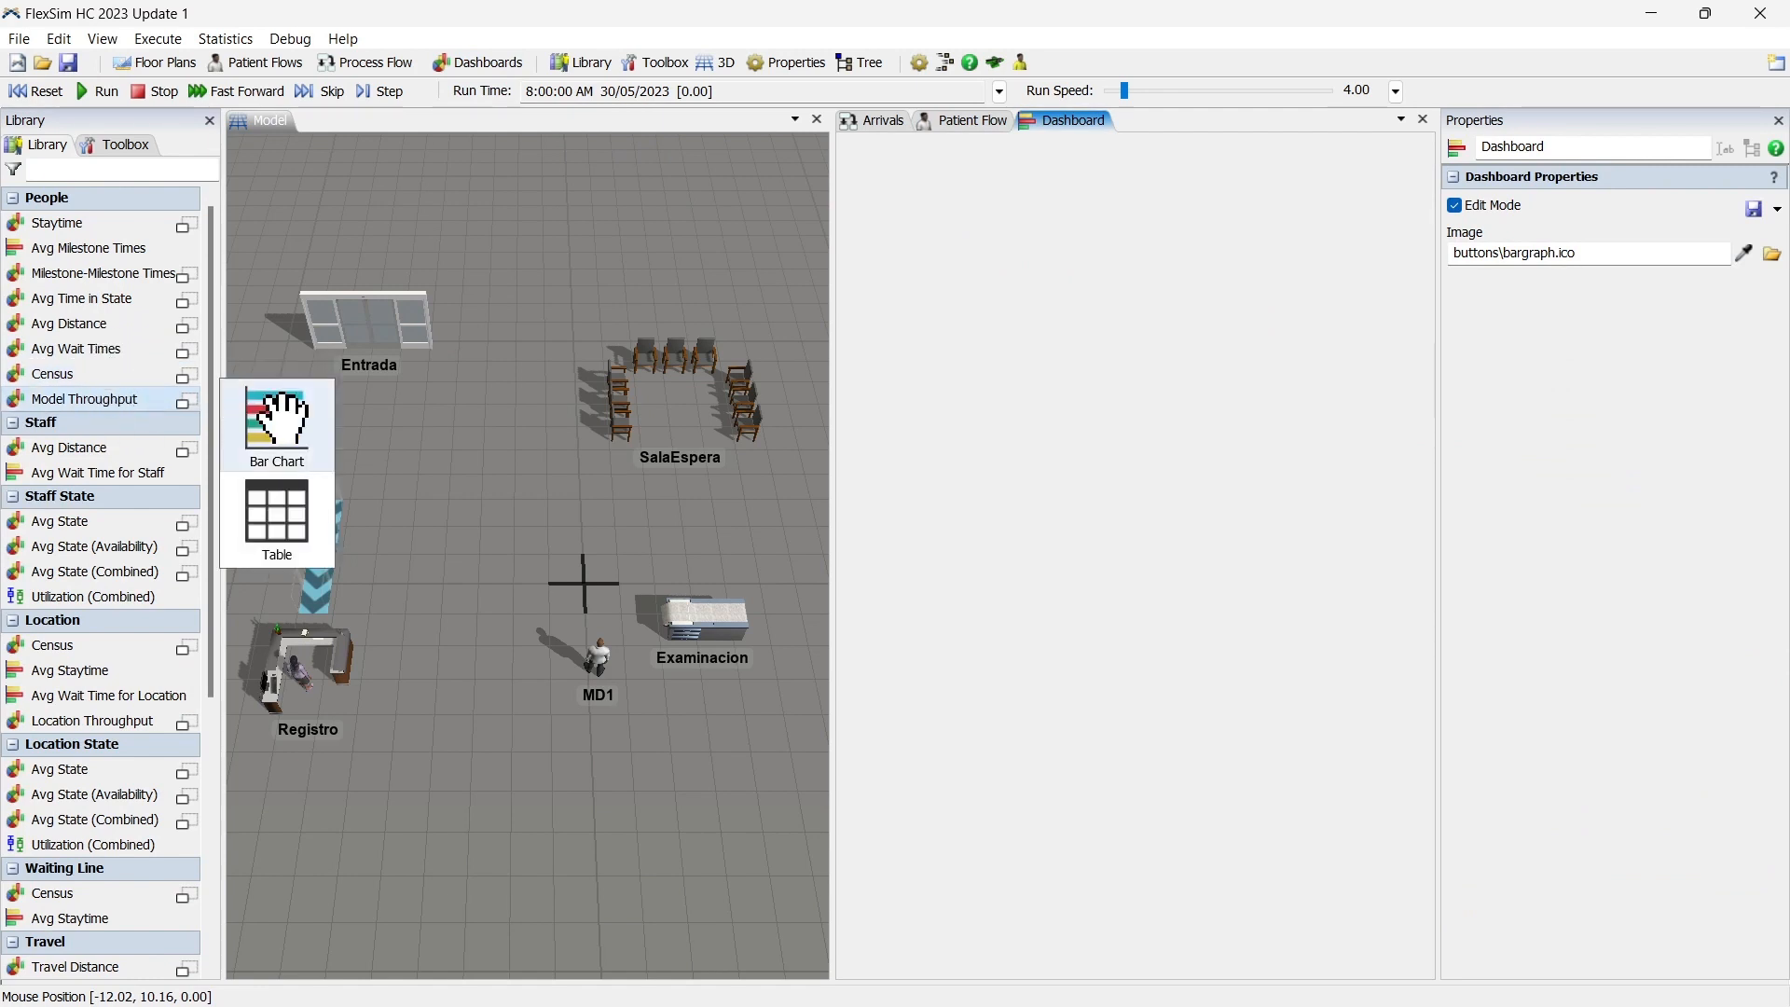
{"action": "left_click_drag", "start_coordinate": [273, 417], "coordinate": [303, 421]}
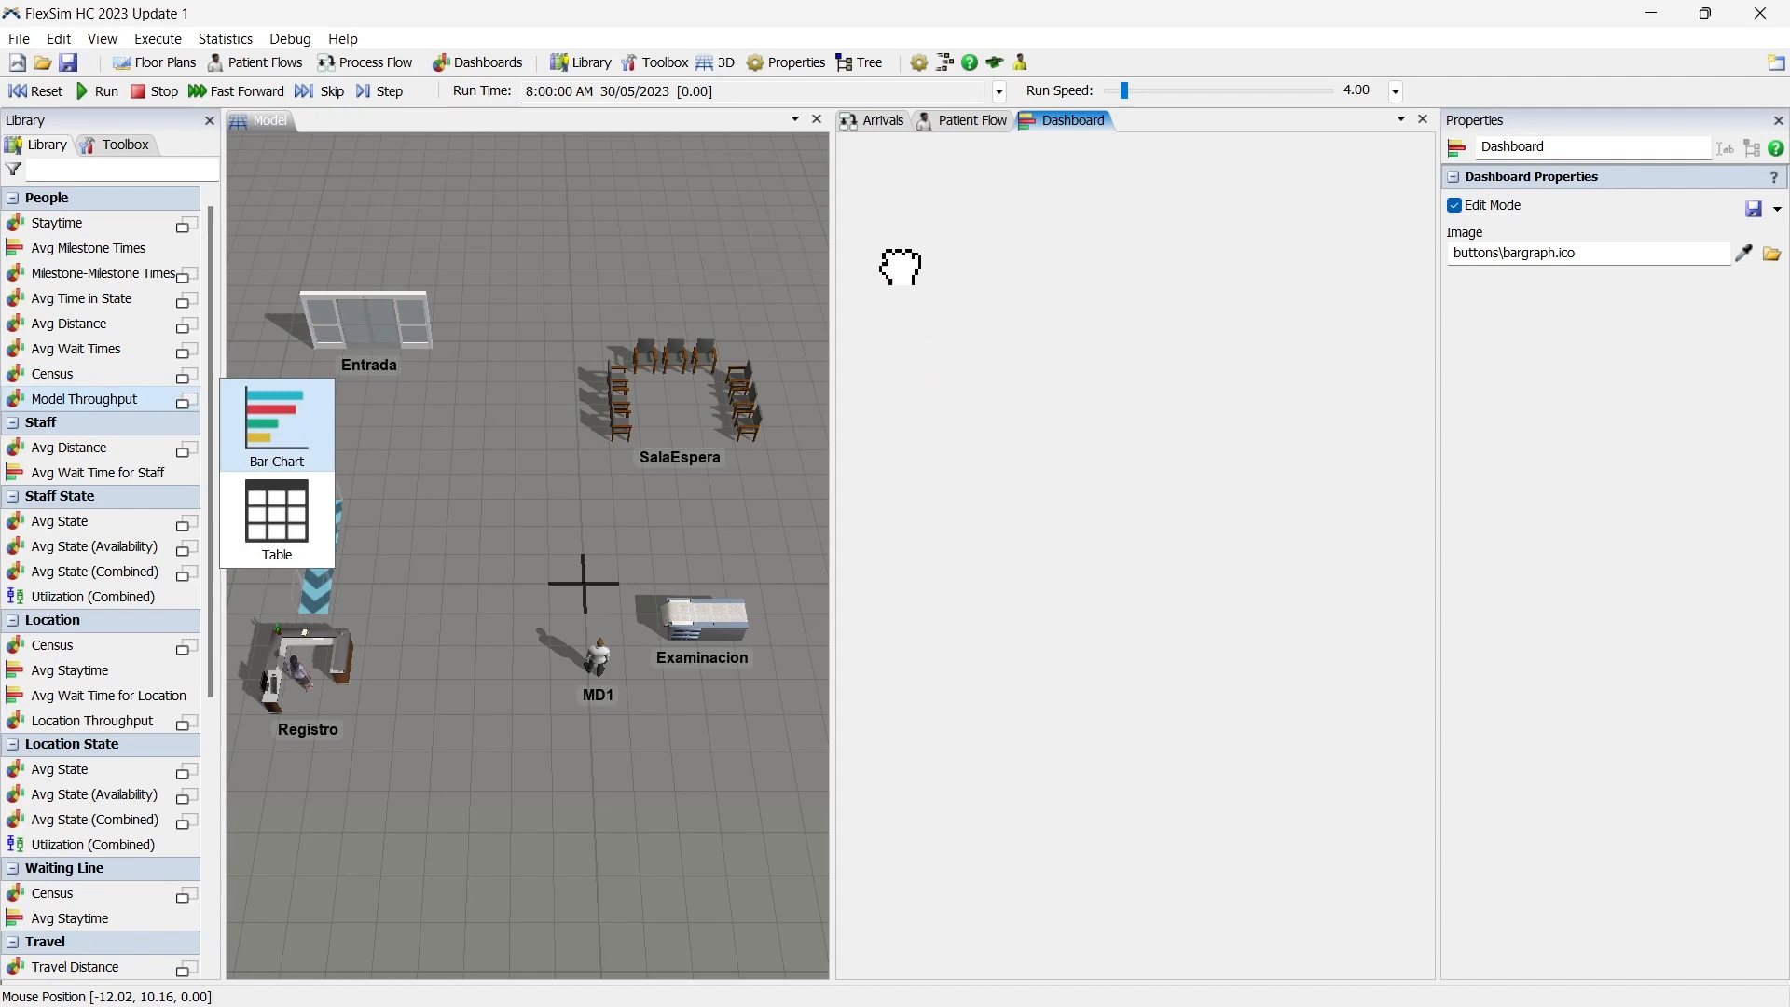
{"action": "left_click_drag", "start_coordinate": [887, 196], "coordinate": [888, 196]}
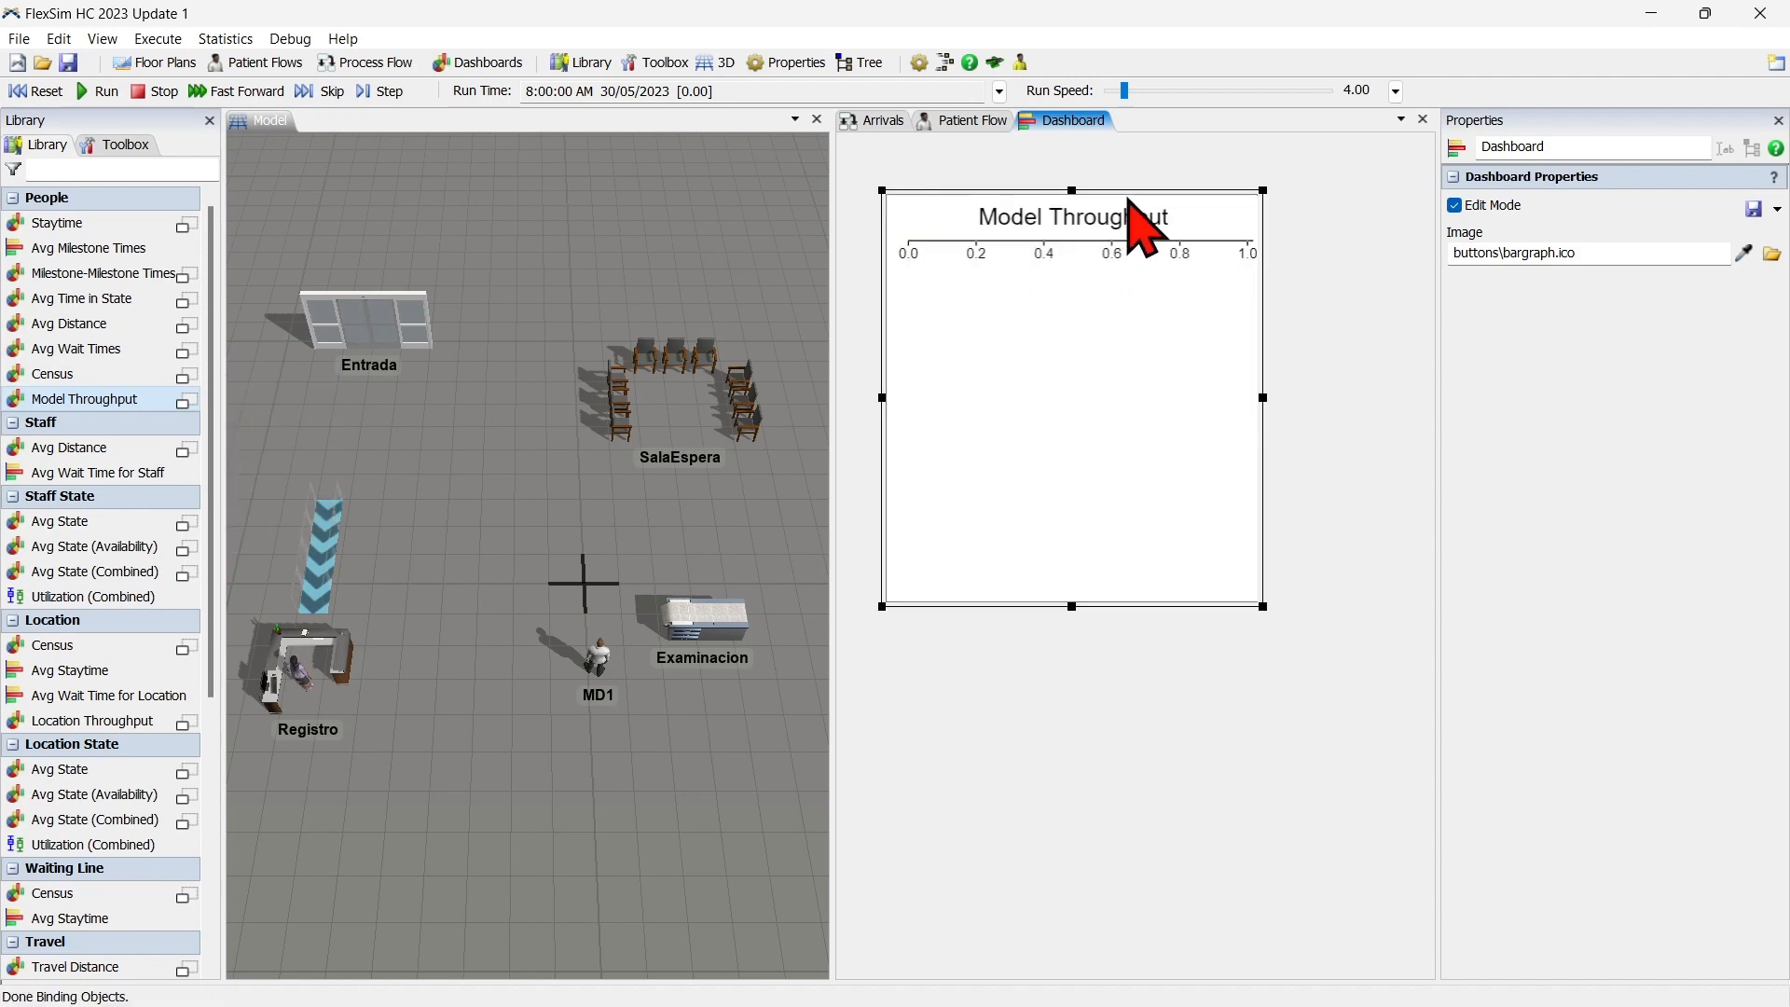
Fit the Model Throughput chart across the top of the dashboard, locked to the right edge and reduced in height.
{"action": "left_click_drag", "start_coordinate": [1140, 197], "coordinate": [1103, 141]}
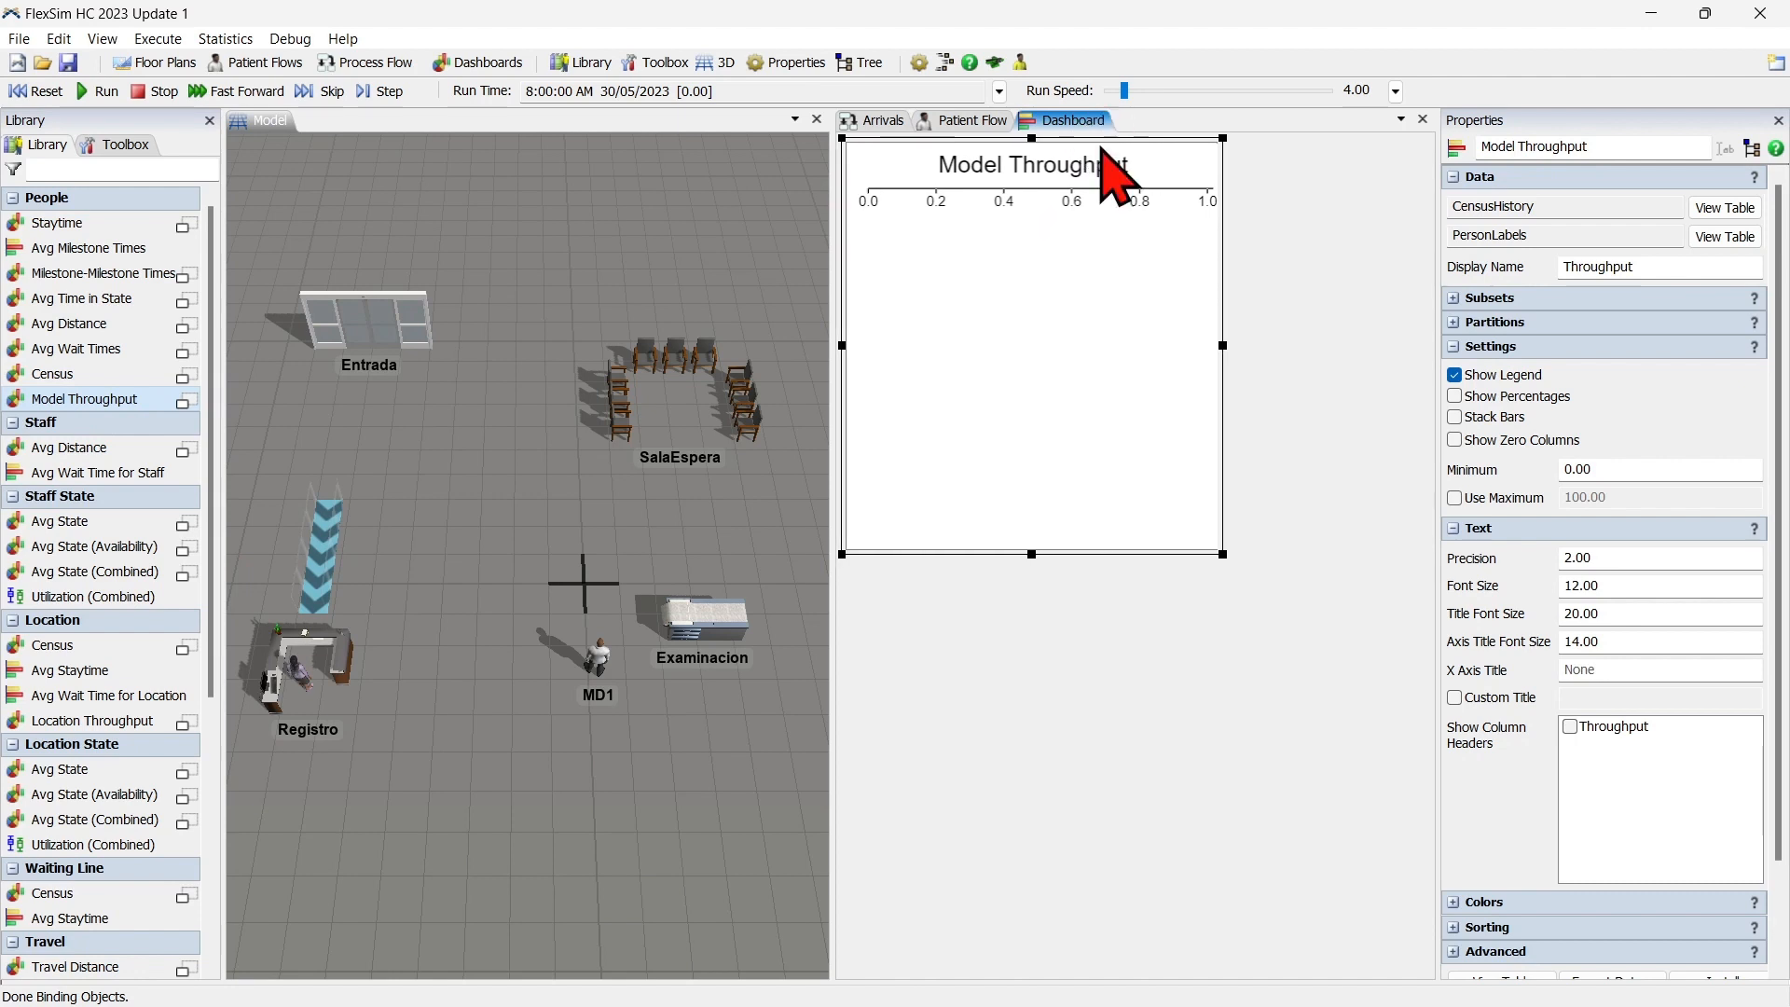
{"action": "right_click", "coordinate": [1064, 225]}
{"action": "left_click", "coordinate": [1194, 413]}
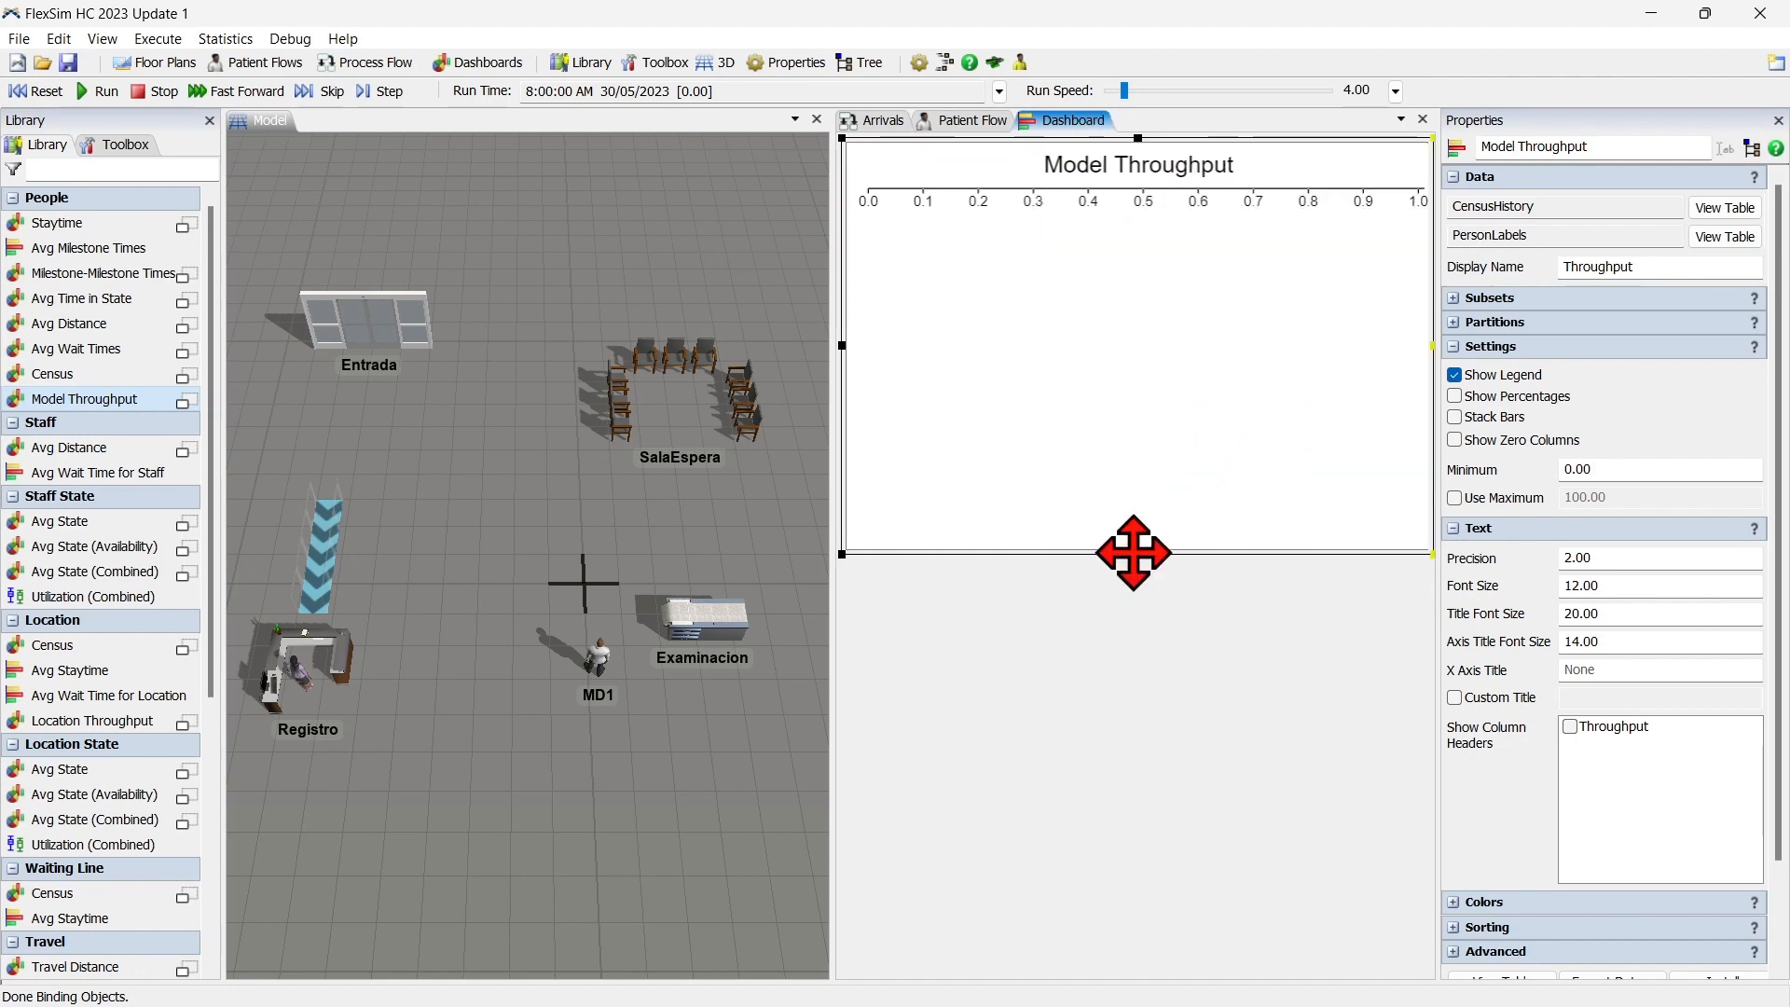
{"action": "left_click_drag", "start_coordinate": [1137, 554], "coordinate": [1143, 281]}
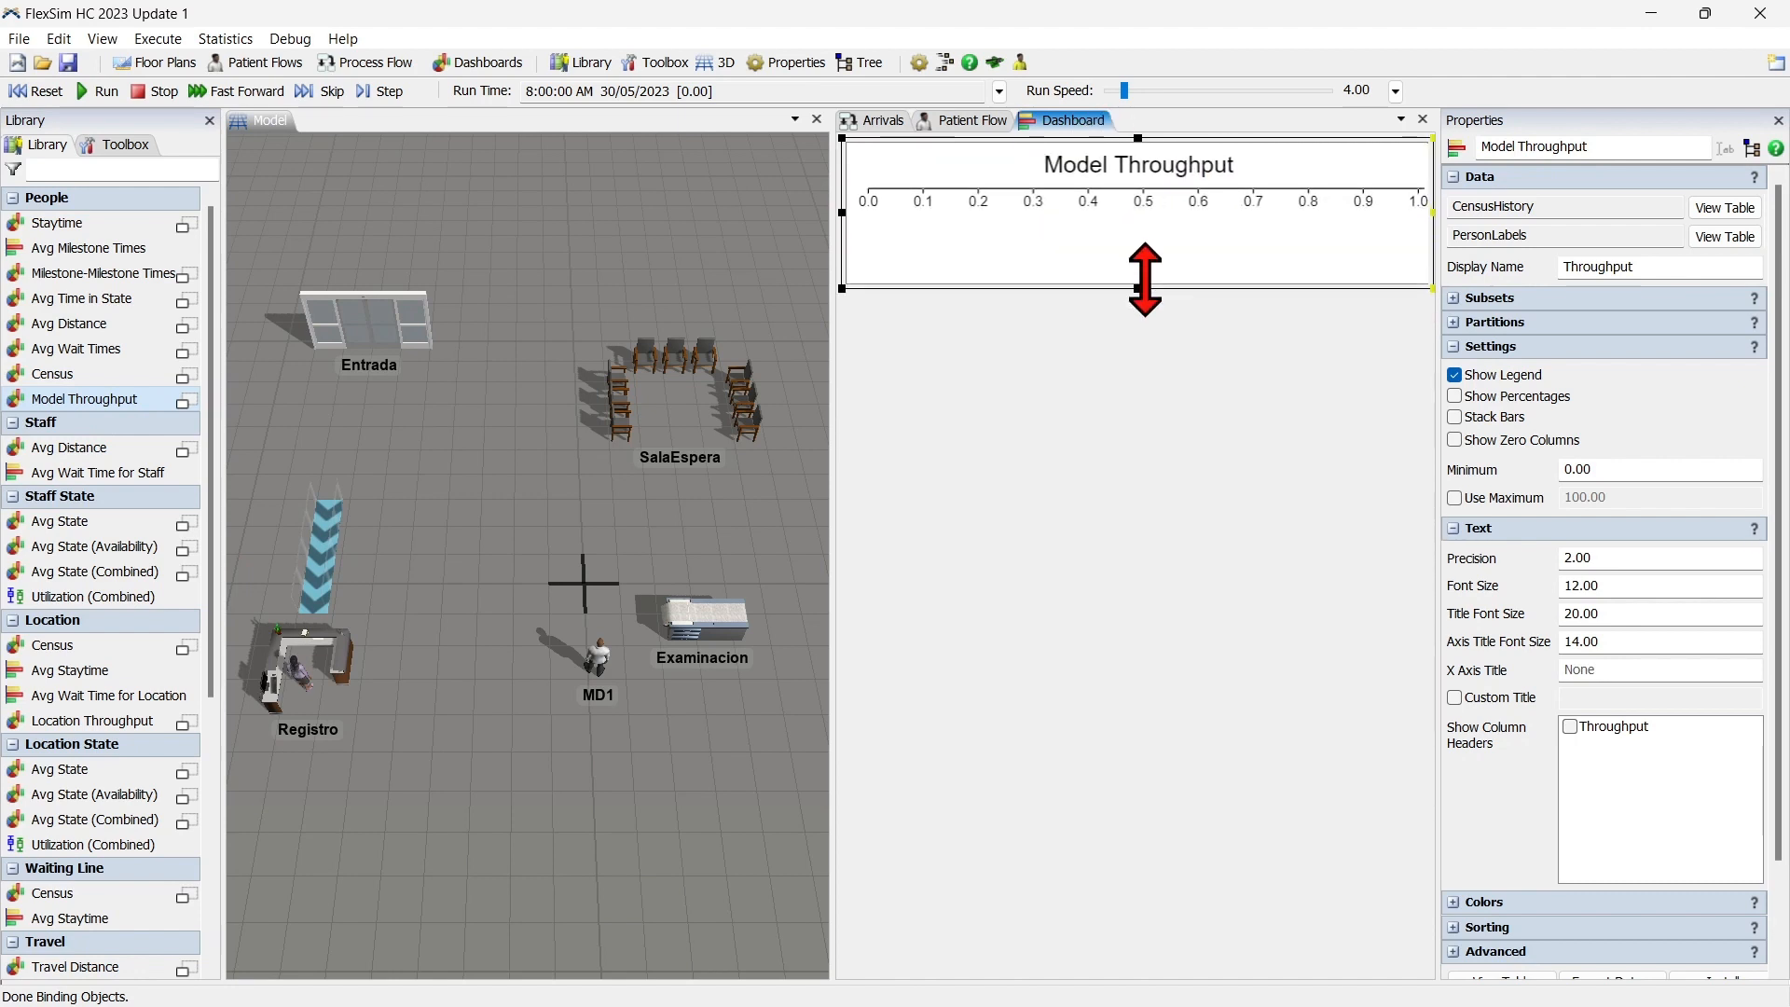
Give the throughput chart the custom title "Pacientes atendidos" and X axis title "Pacientes", without a legend, and make it slightly taller.
{"action": "left_click", "coordinate": [1511, 699]}
{"action": "left_click", "coordinate": [1592, 697]}
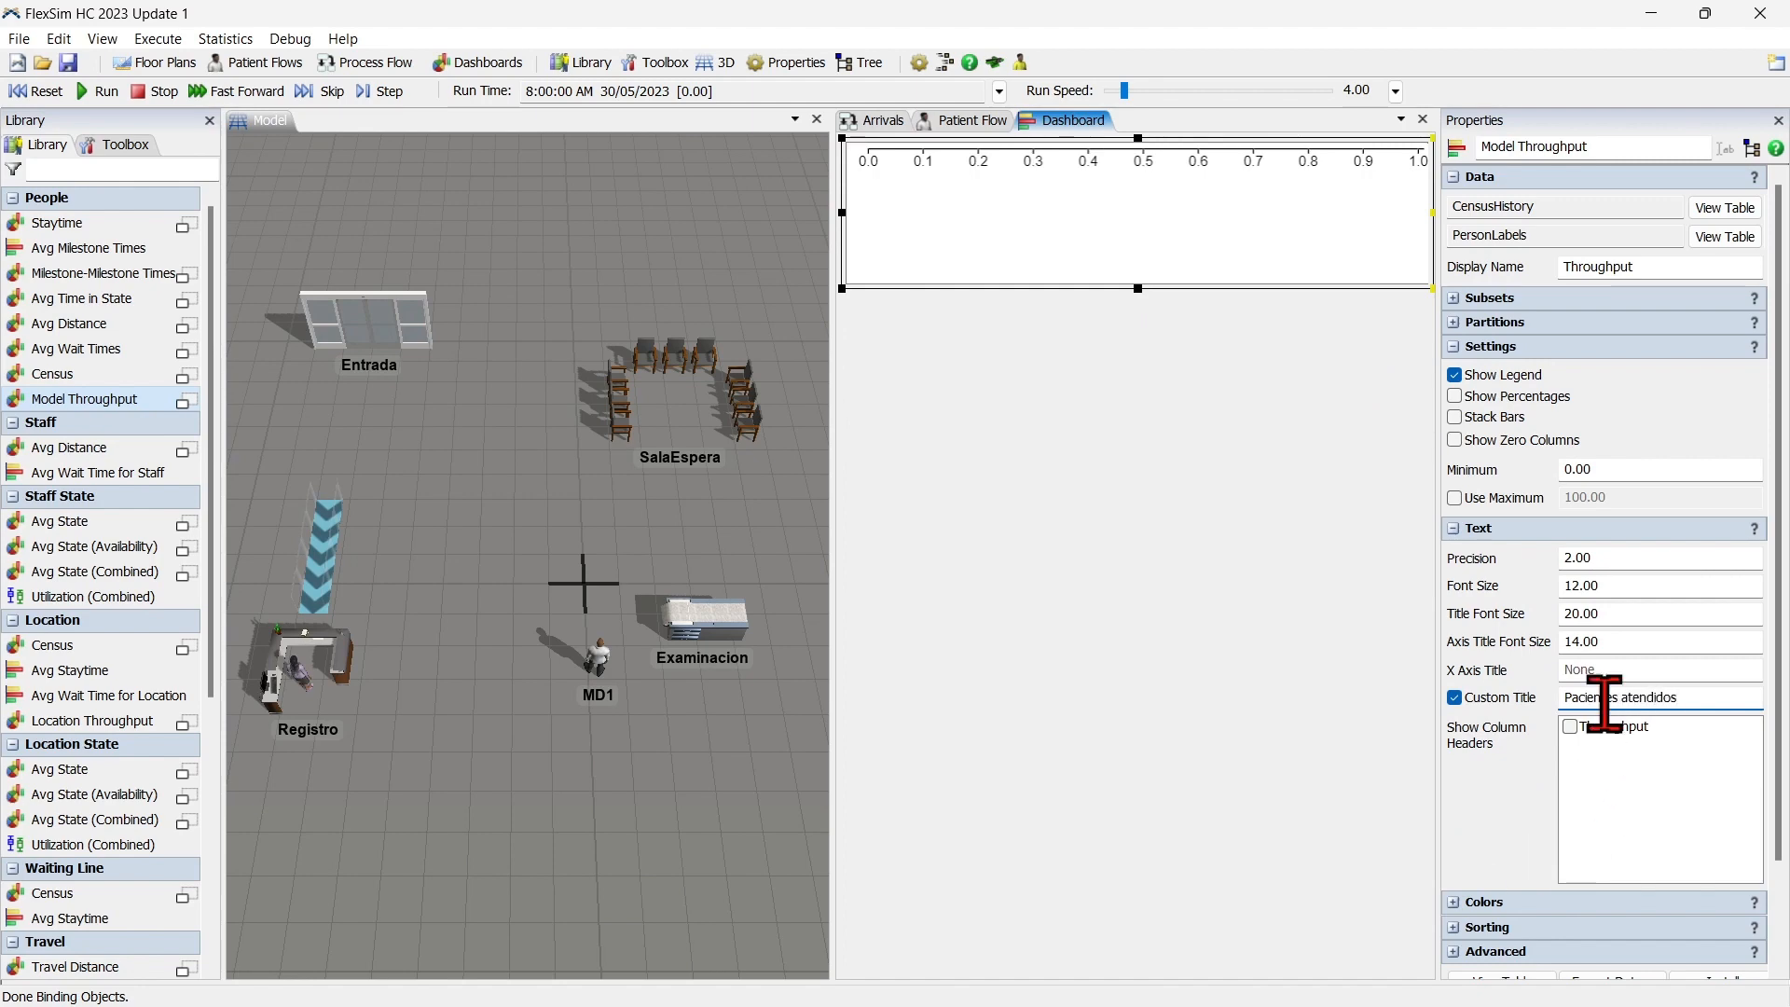
{"action": "left_click", "coordinate": [1597, 671]}
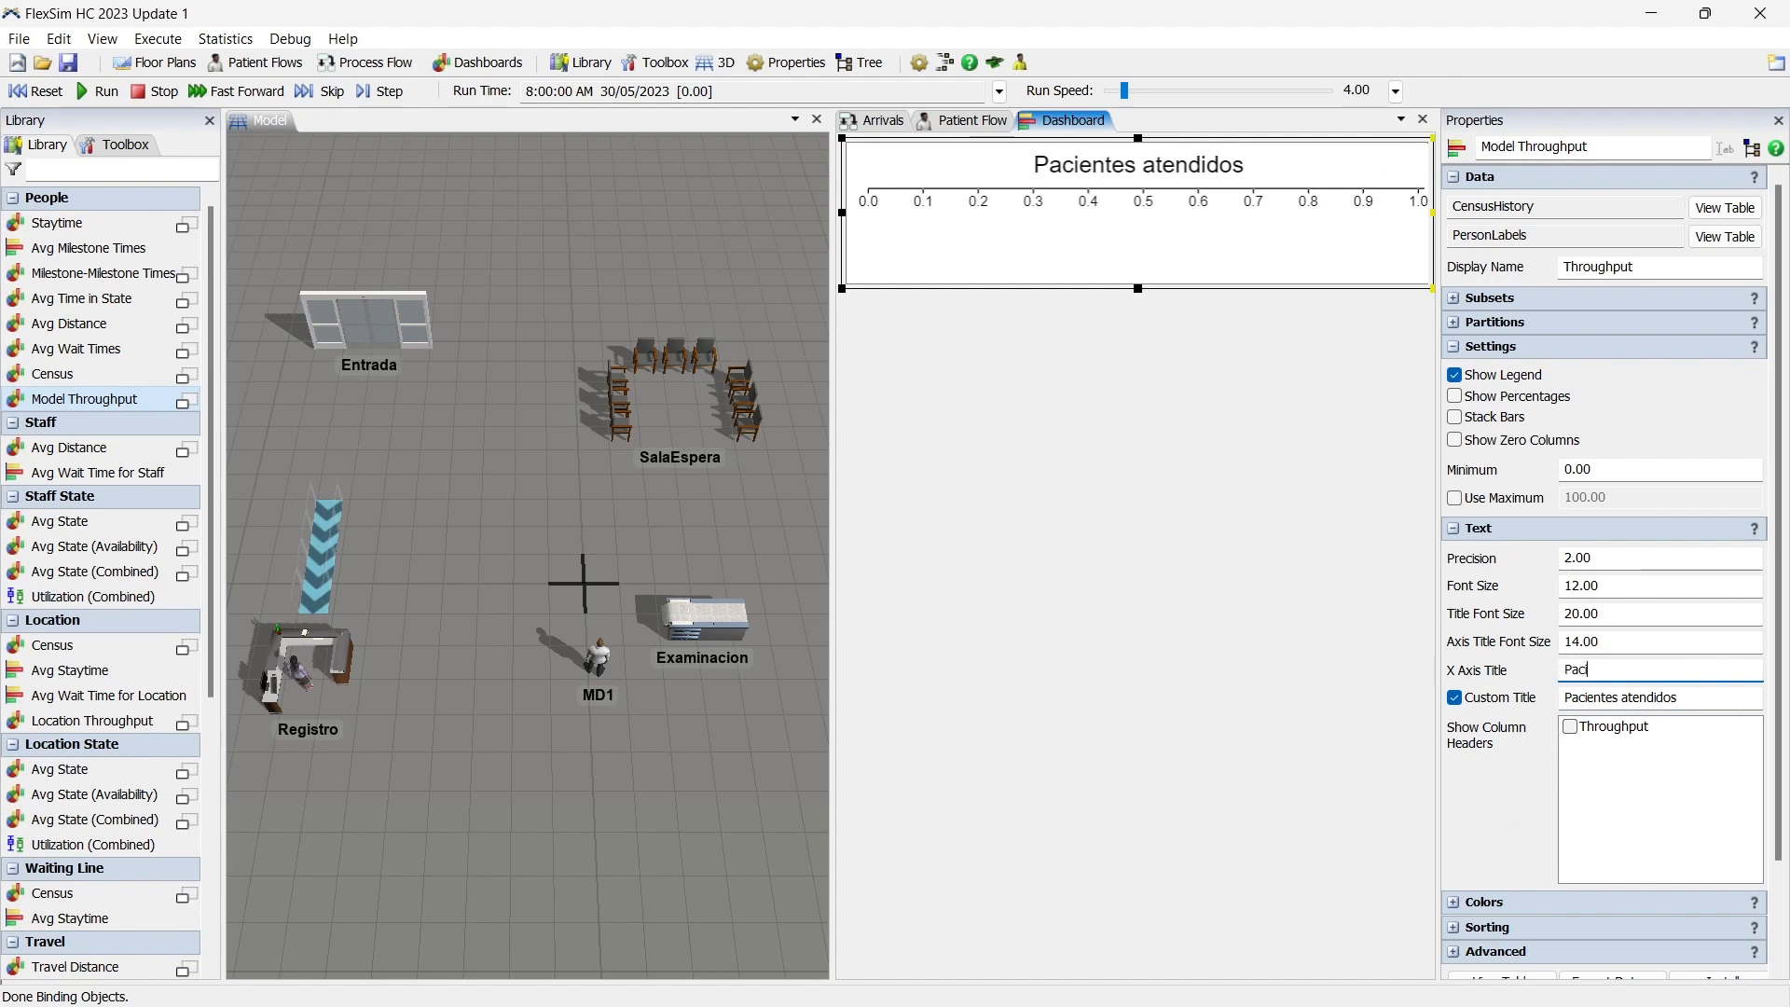
{"action": "type", "text": "Pacientes"}
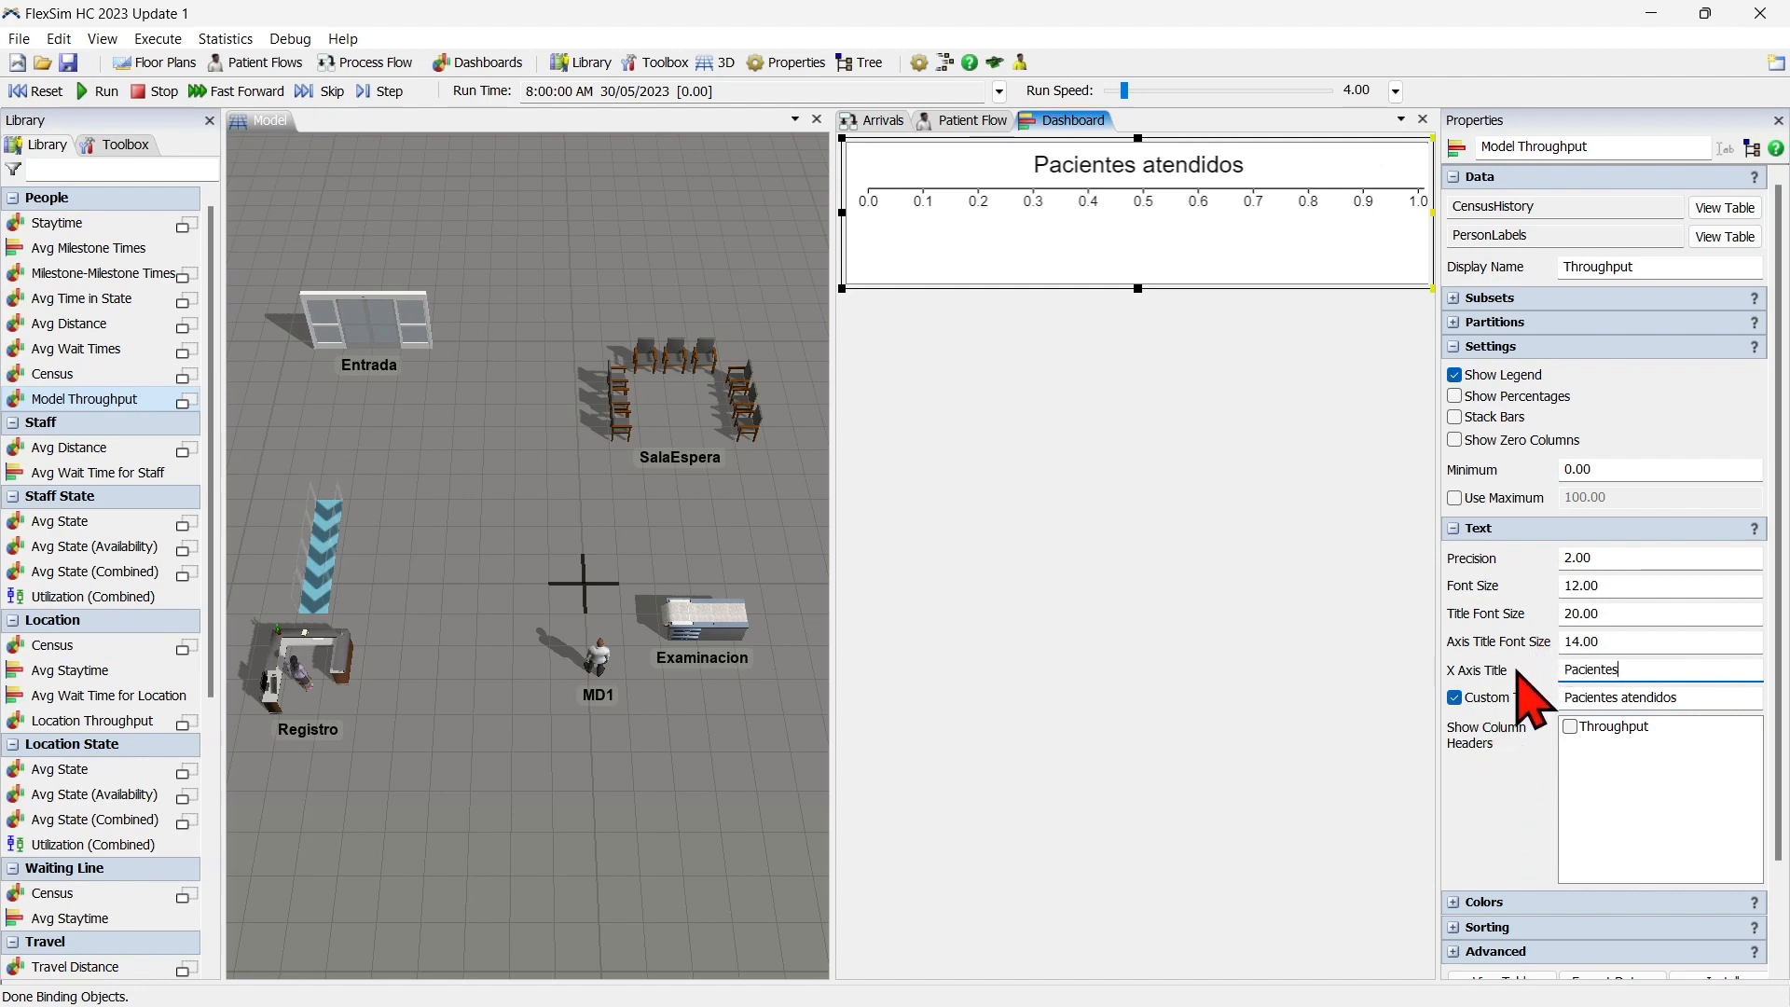
{"action": "left_click", "coordinate": [1517, 687]}
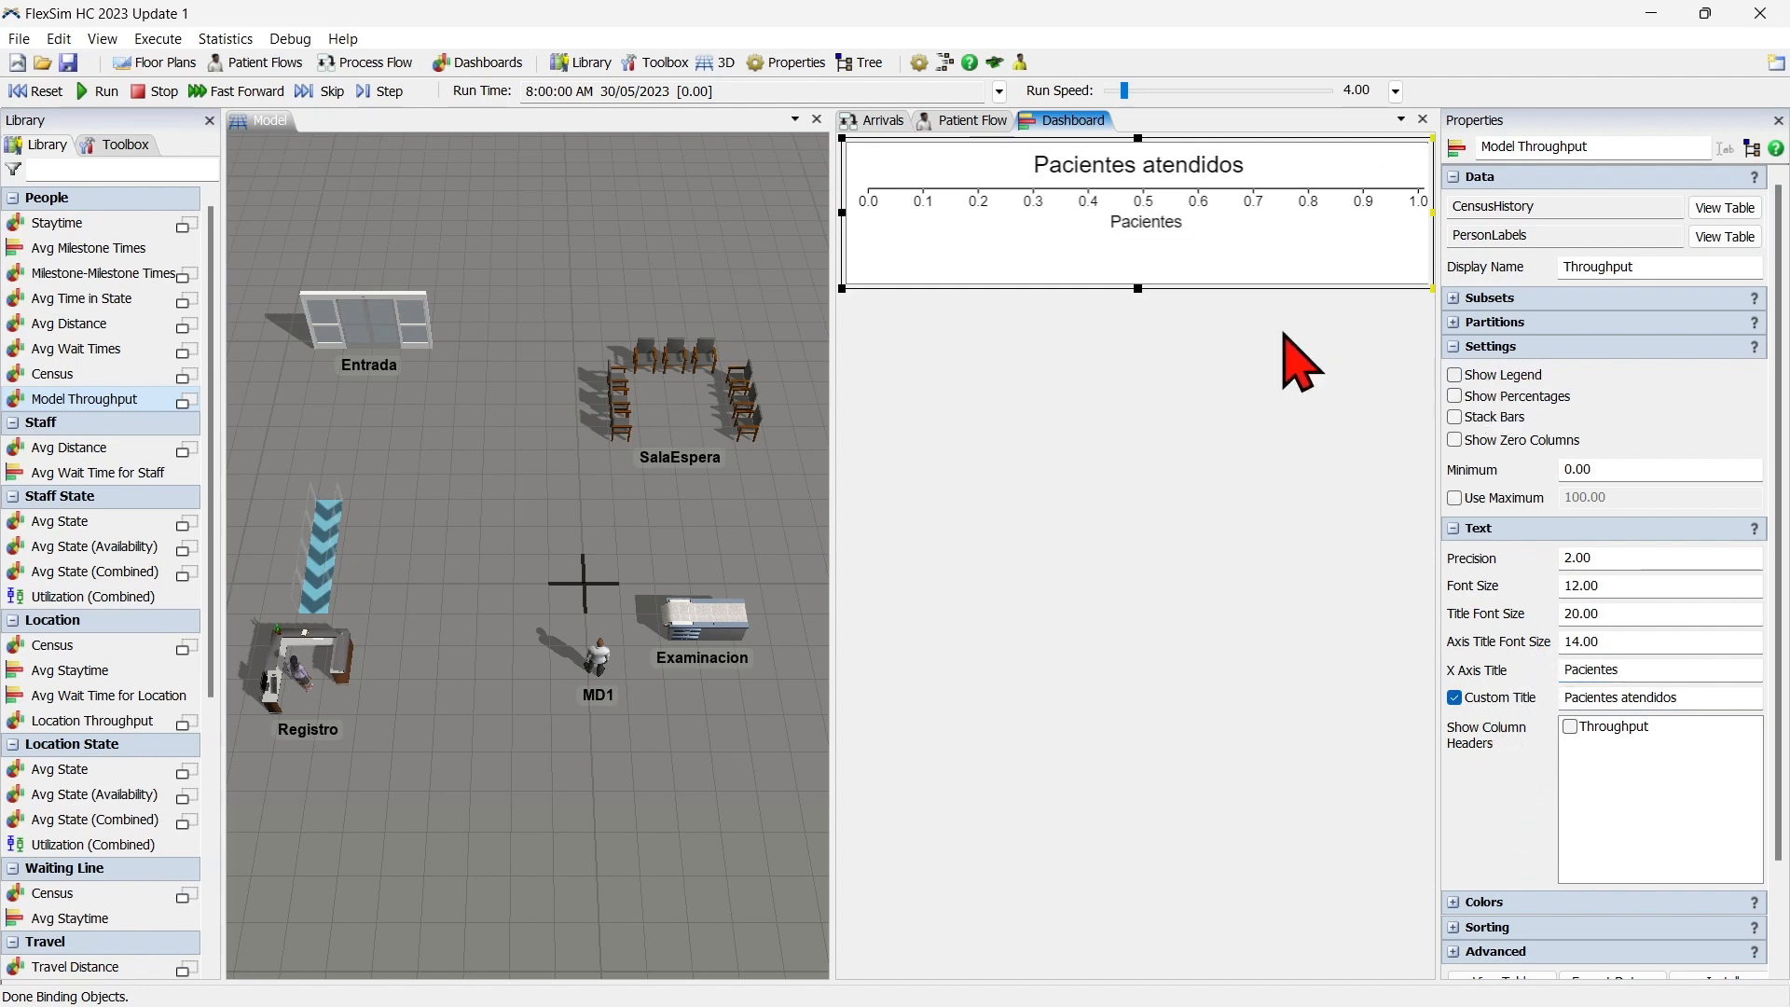
{"action": "left_click_drag", "start_coordinate": [1133, 286], "coordinate": [1134, 306]}
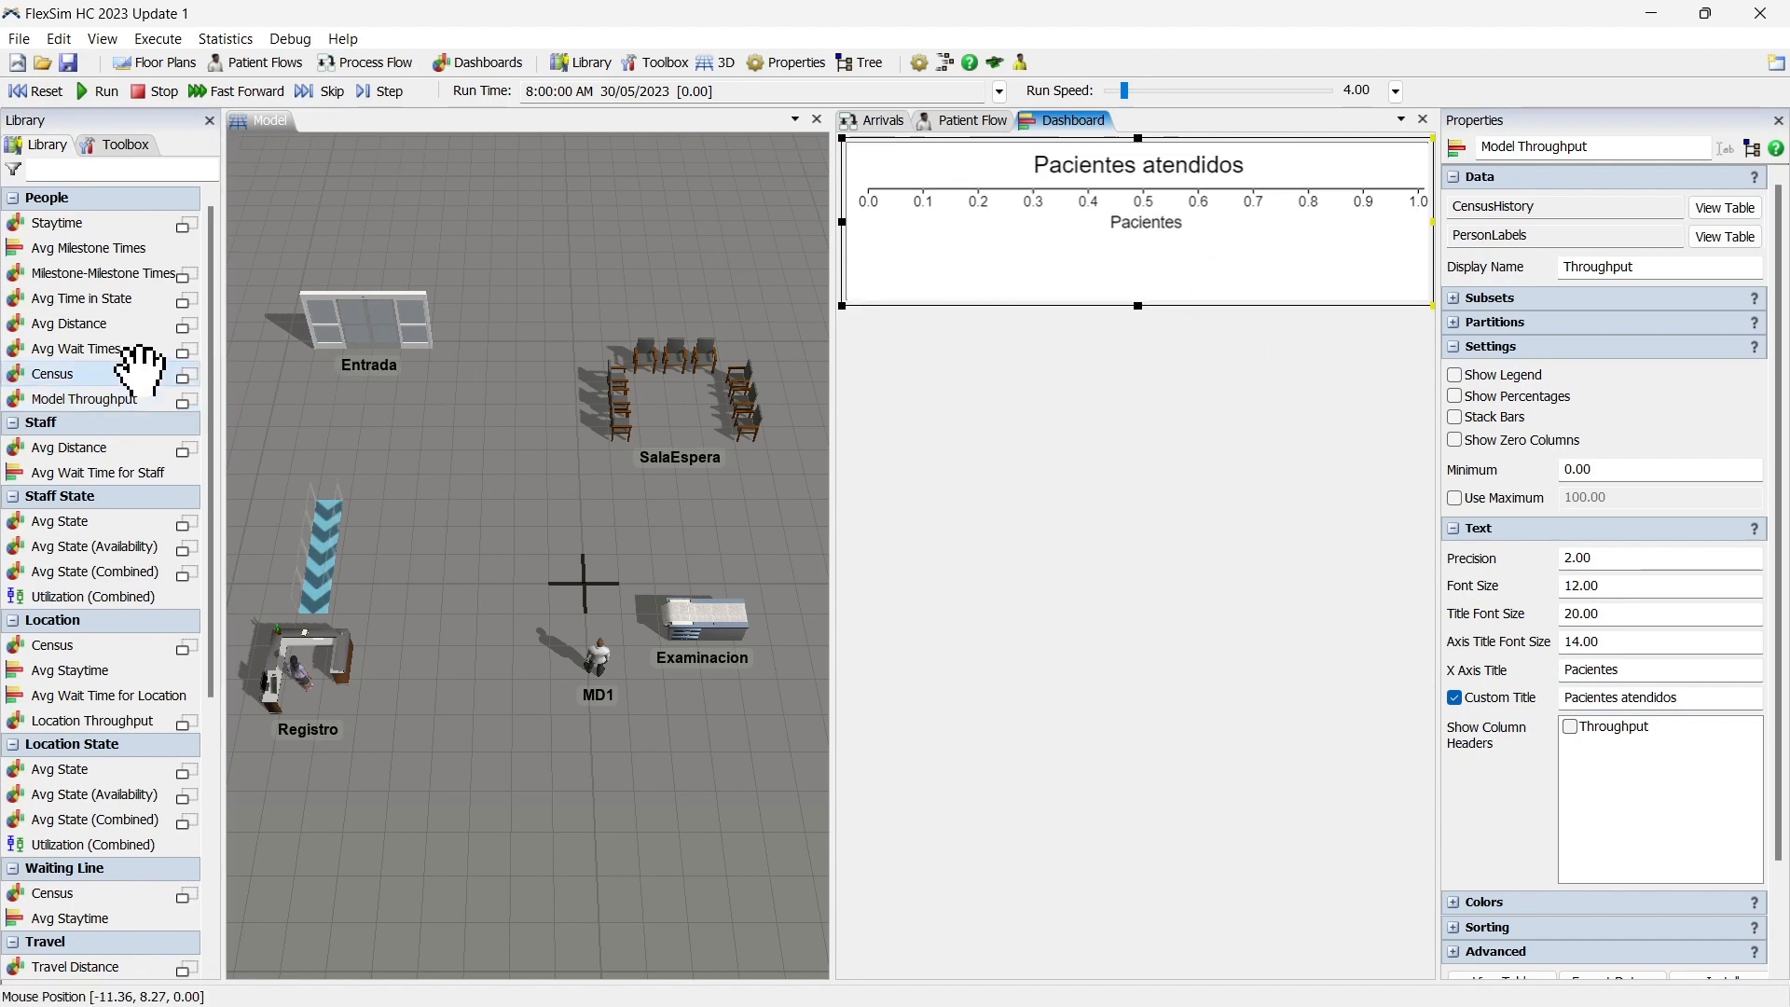
Add a people Census line chart to the dashboard below the throughput chart.
{"action": "mouse_move", "coordinate": [112, 371]}
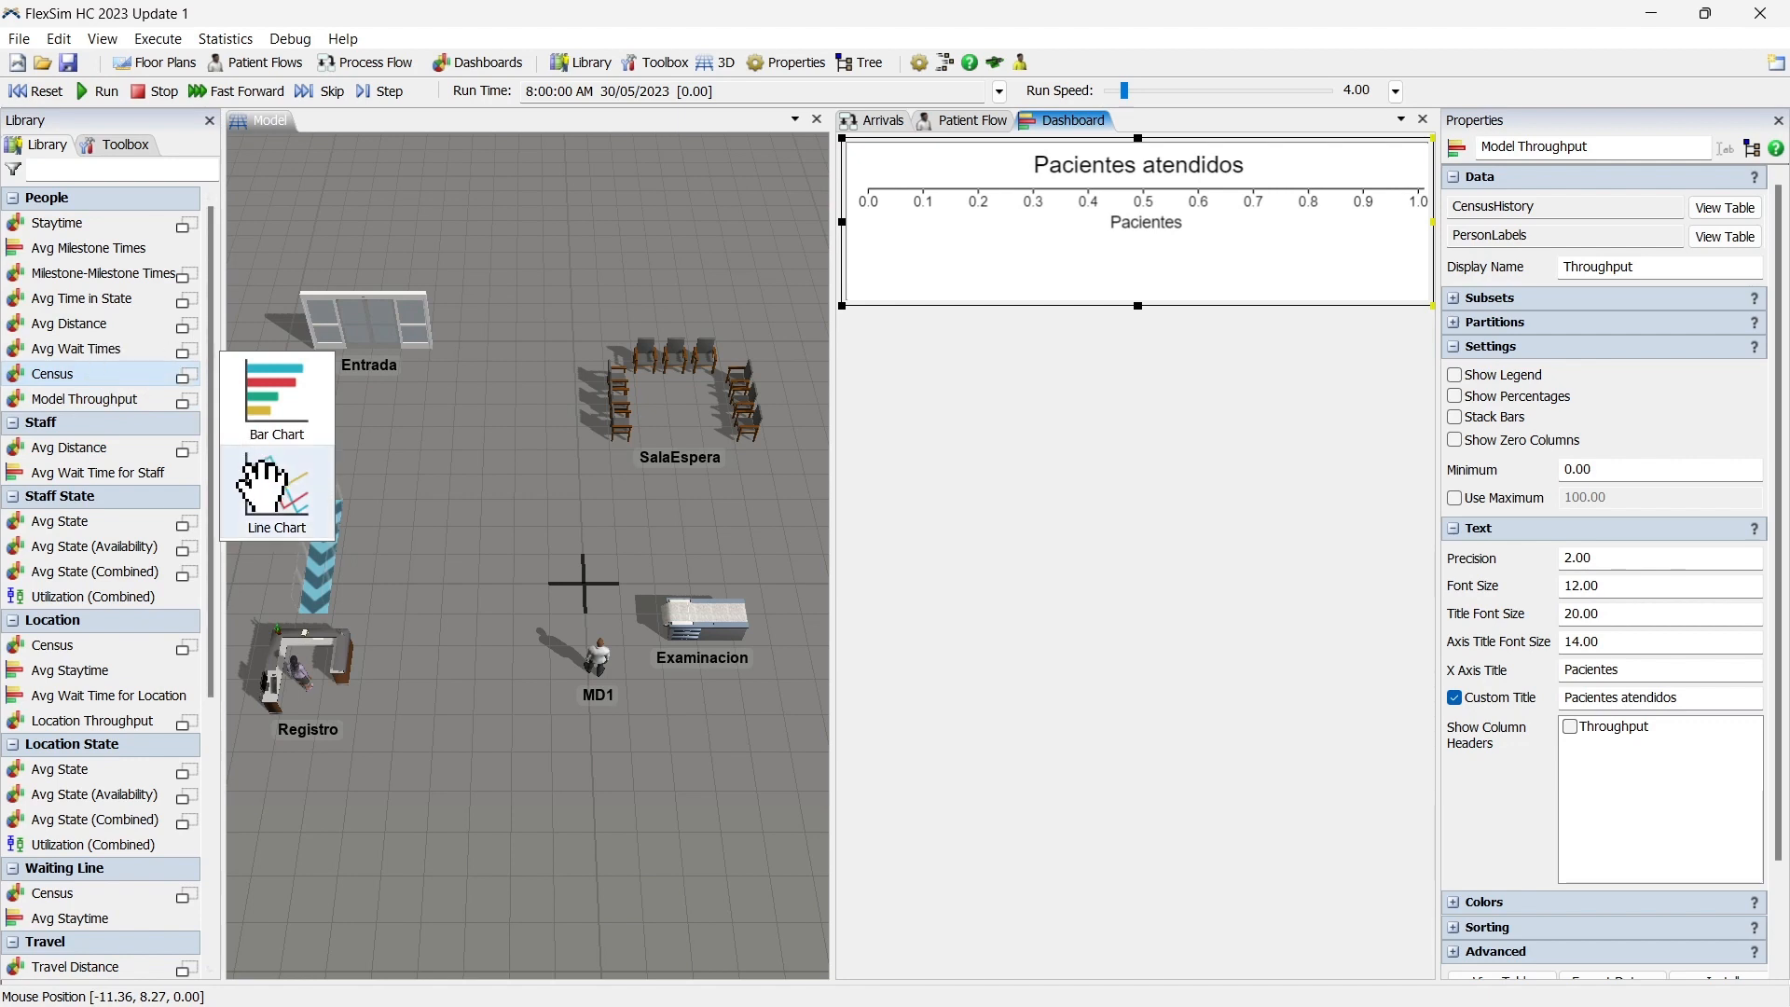
{"action": "left_click_drag", "start_coordinate": [275, 471], "coordinate": [290, 487]}
{"action": "left_click_drag", "start_coordinate": [938, 443], "coordinate": [927, 439]}
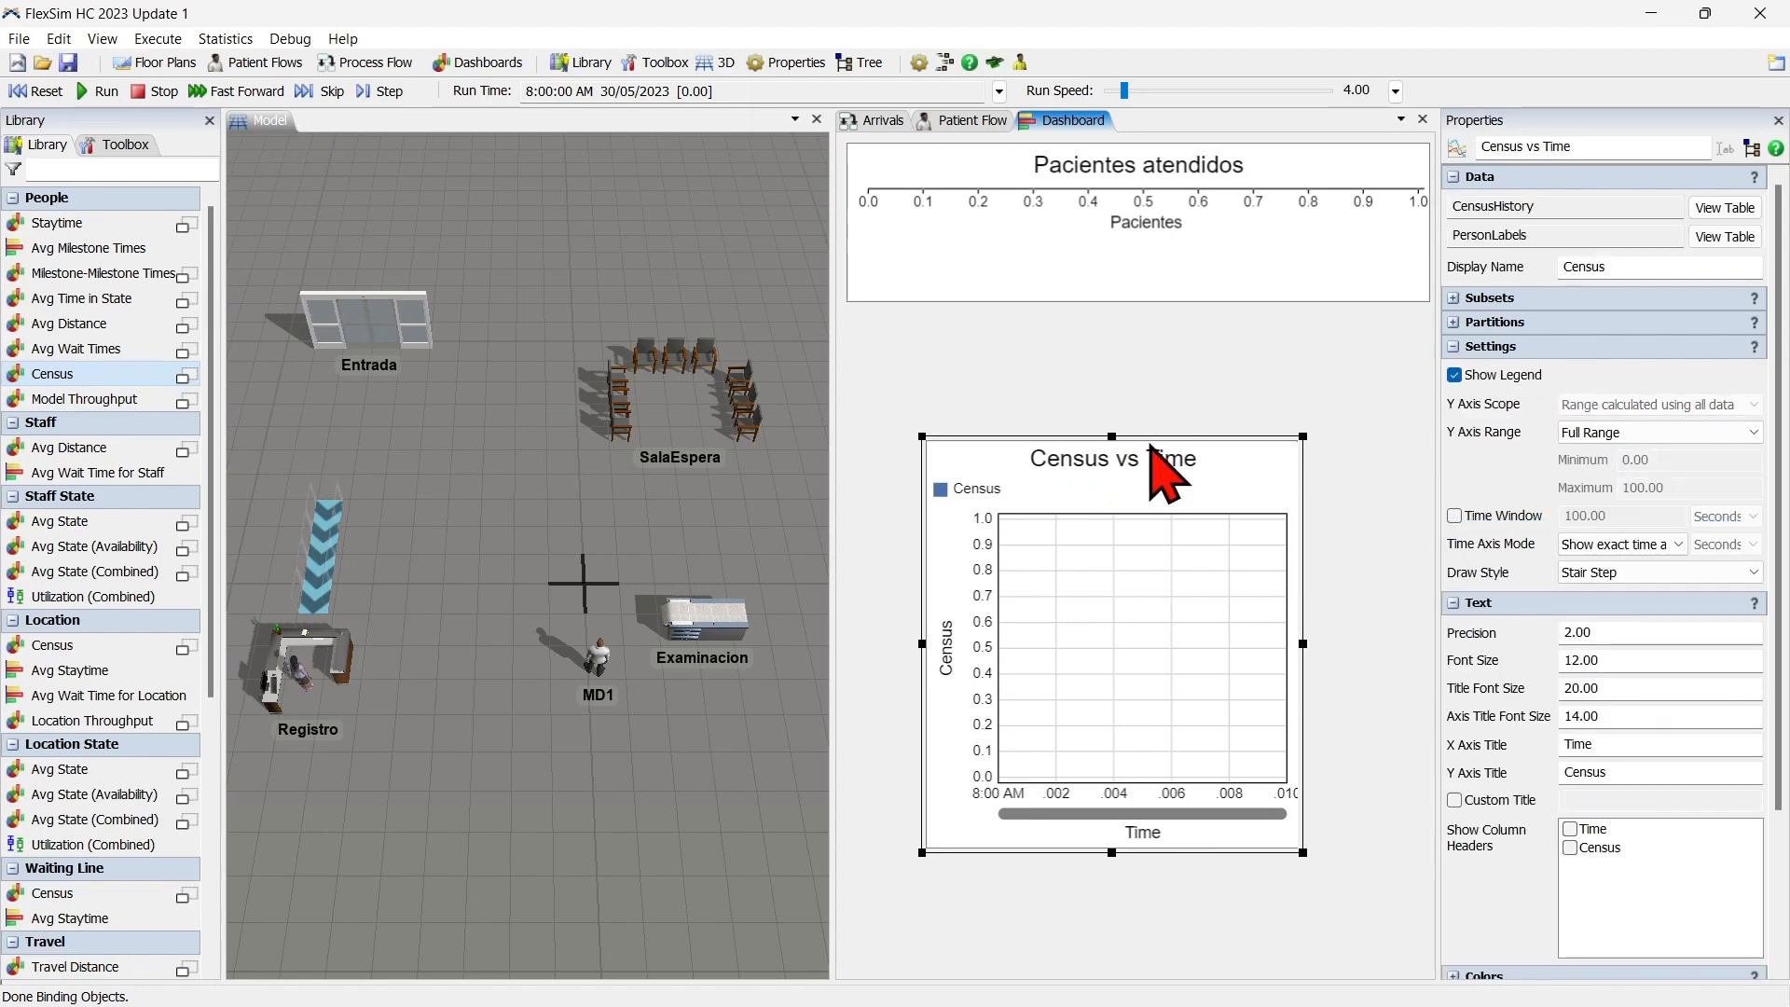
Align the Census vs Time chart directly beneath the throughput chart and lock it to the dashboard's right and bottom edges.
{"action": "left_click_drag", "start_coordinate": [1151, 441], "coordinate": [1078, 304]}
{"action": "right_click", "coordinate": [1054, 364]}
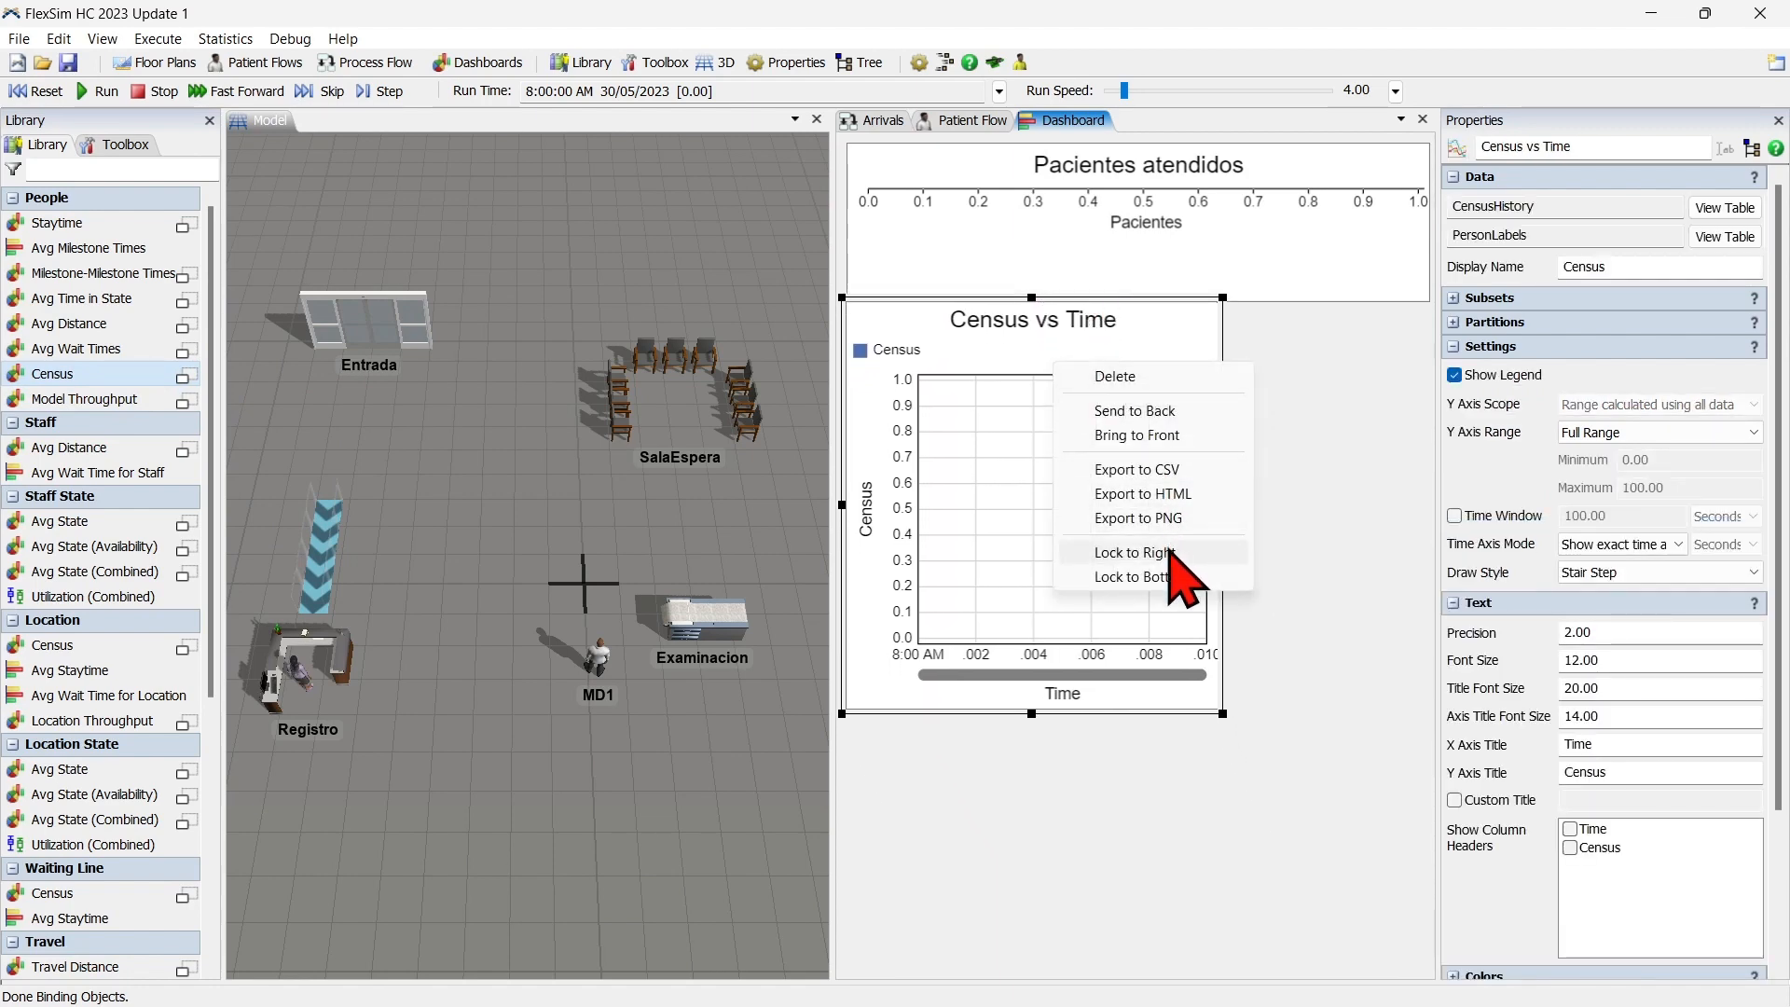
{"action": "left_click", "coordinate": [1177, 553]}
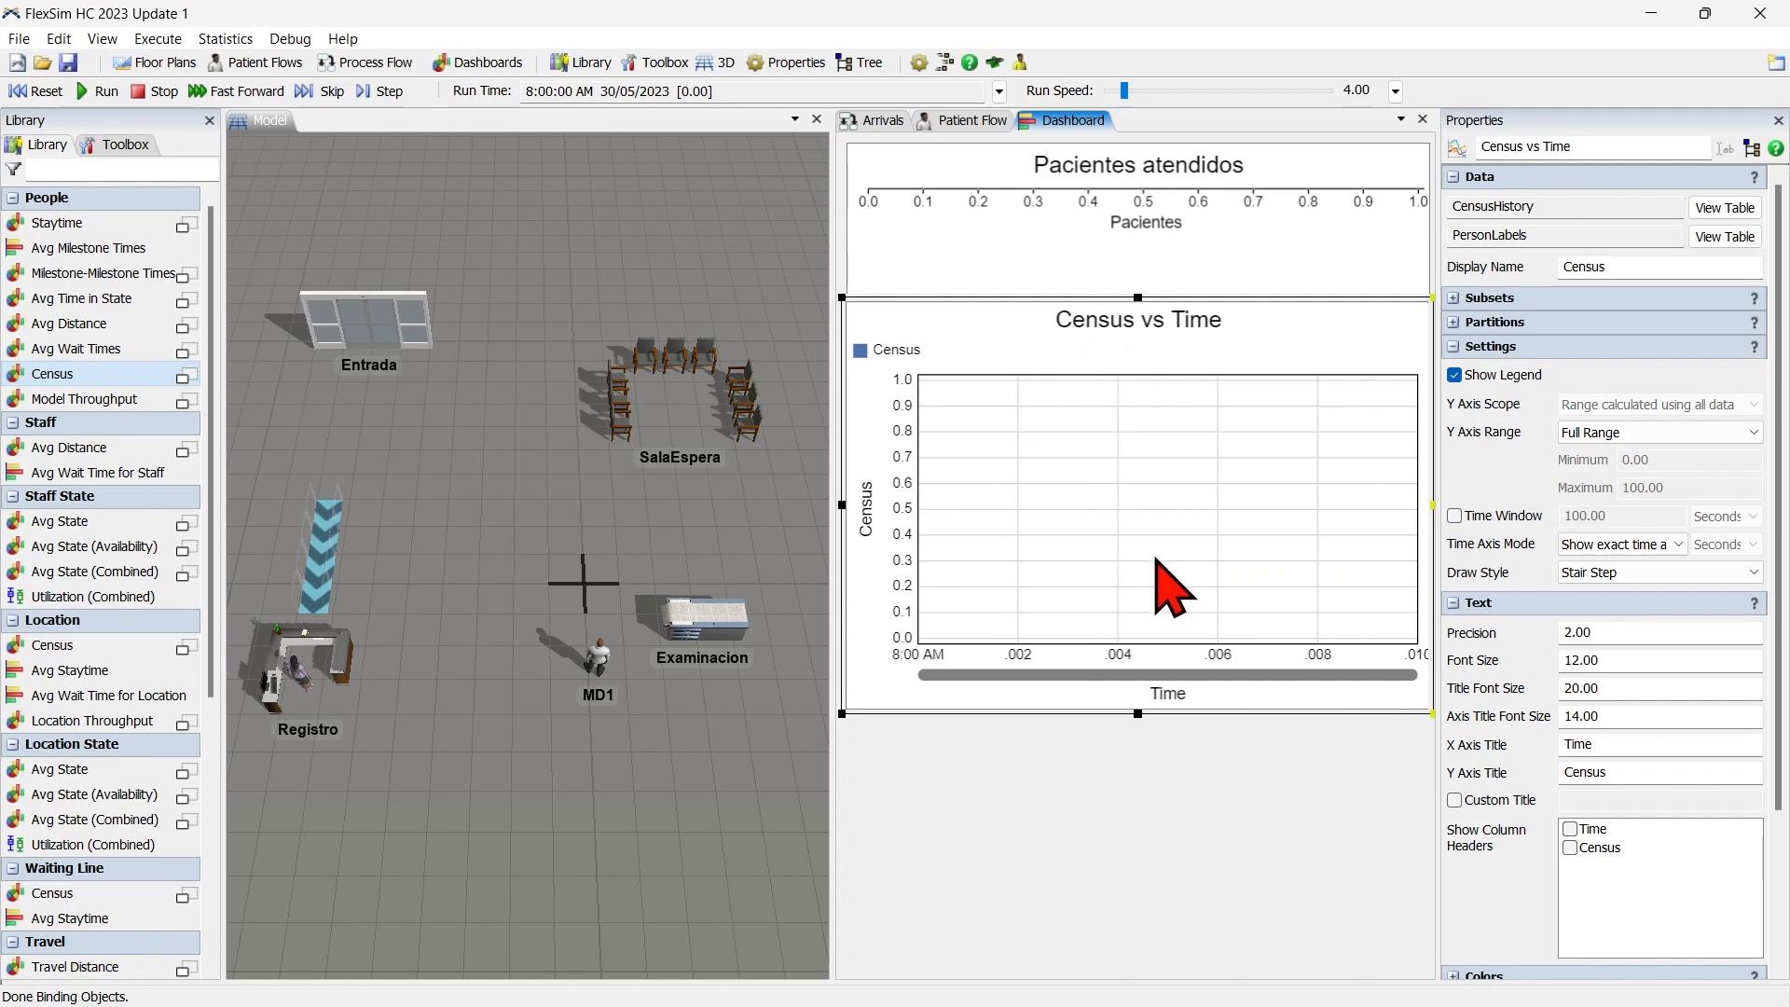
{"action": "right_click", "coordinate": [1221, 639]}
{"action": "left_click", "coordinate": [1296, 819]}
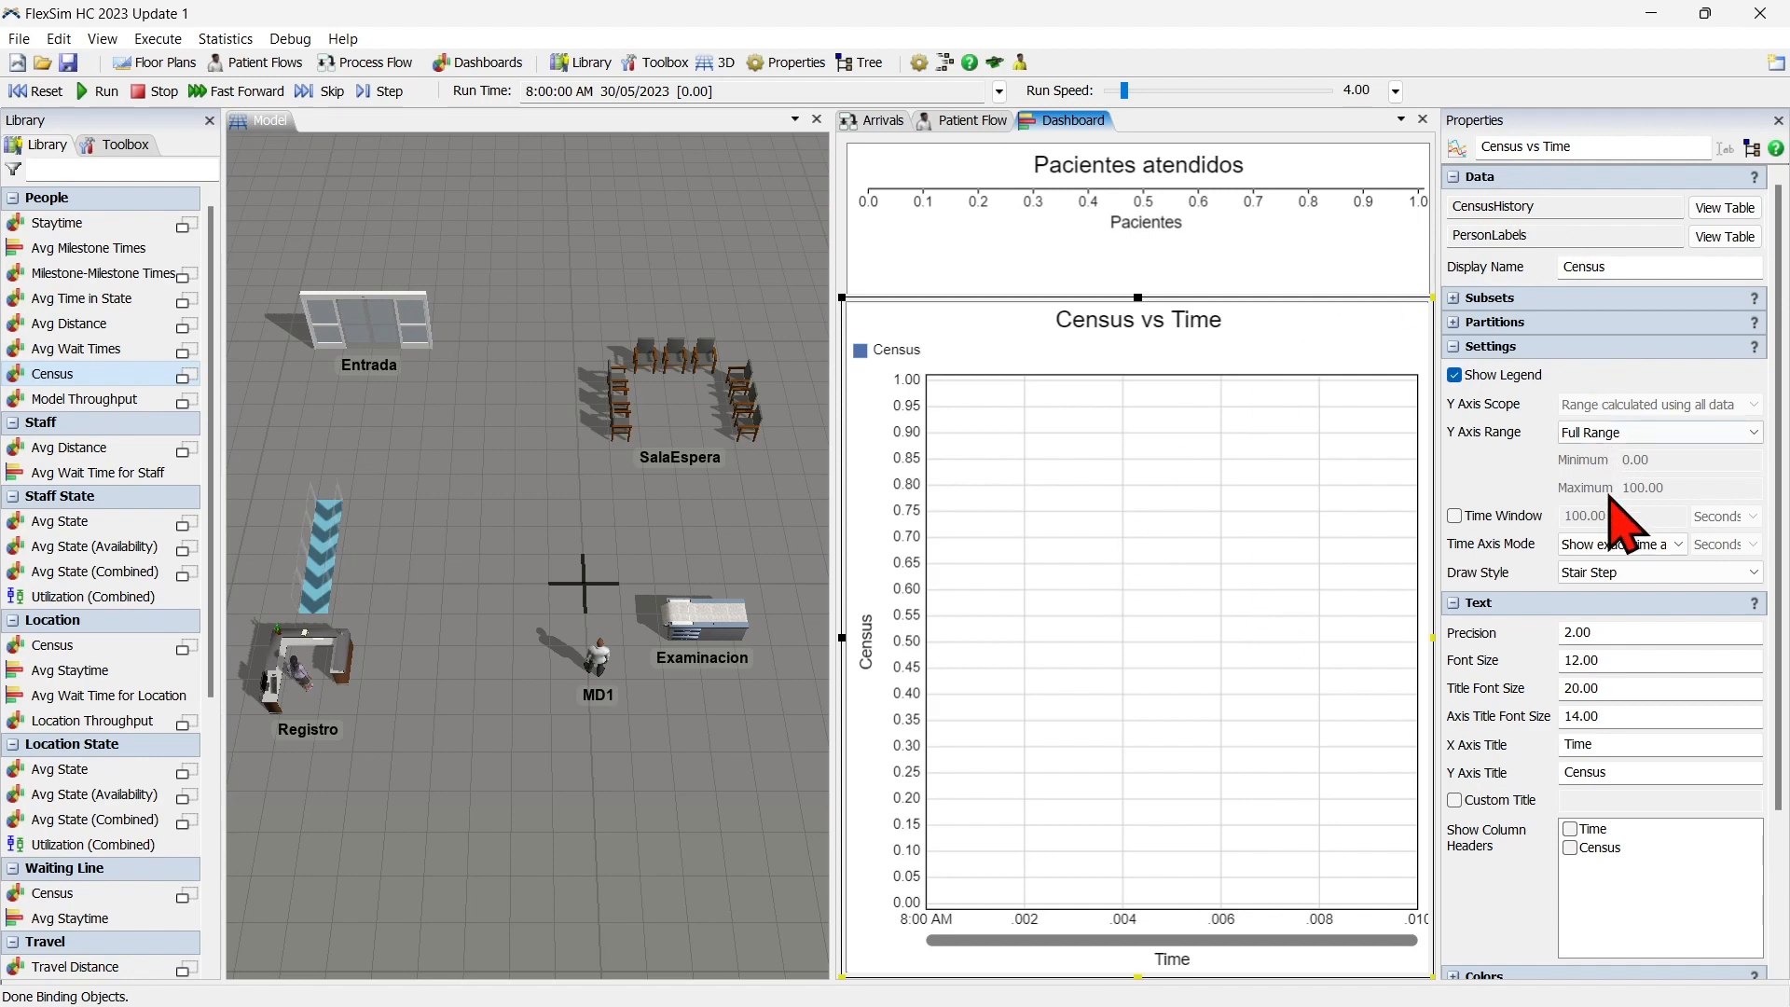
Title the census chart "Censo vs Tiempo", with X axis title "Hora" and Y axis title "Censo", and hide its legend.
{"action": "left_click", "coordinate": [1508, 800]}
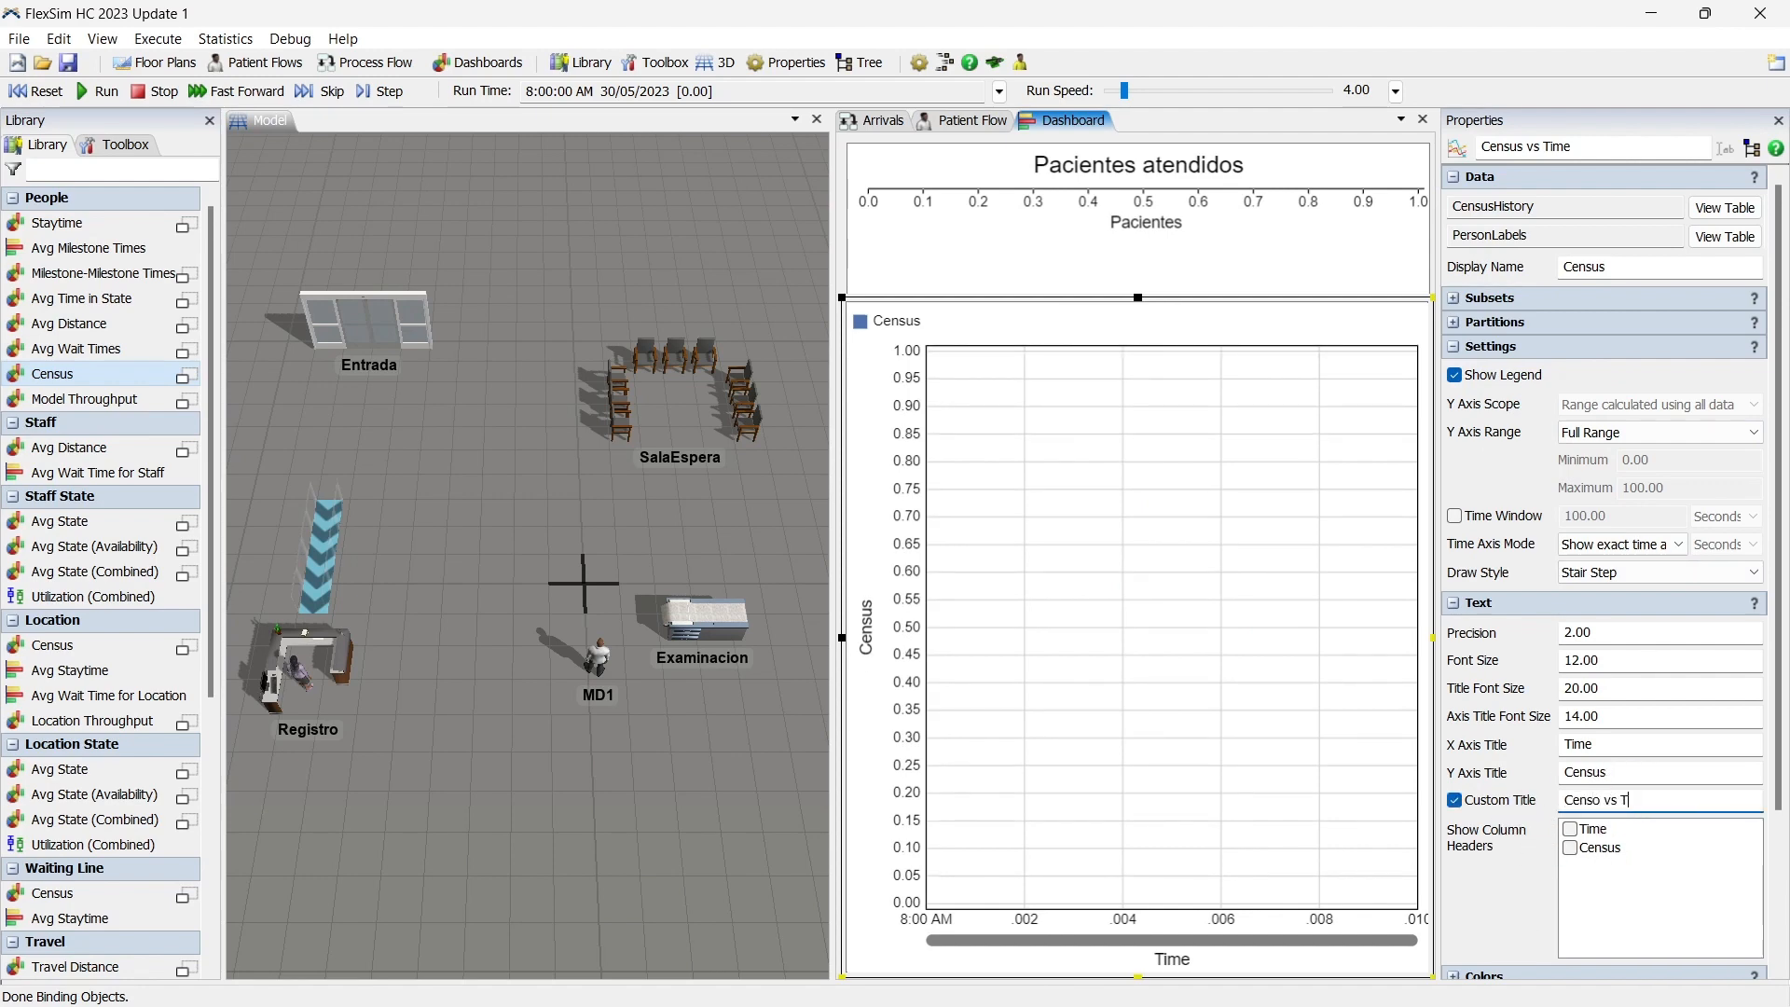
{"action": "left_click", "coordinate": [1658, 746]}
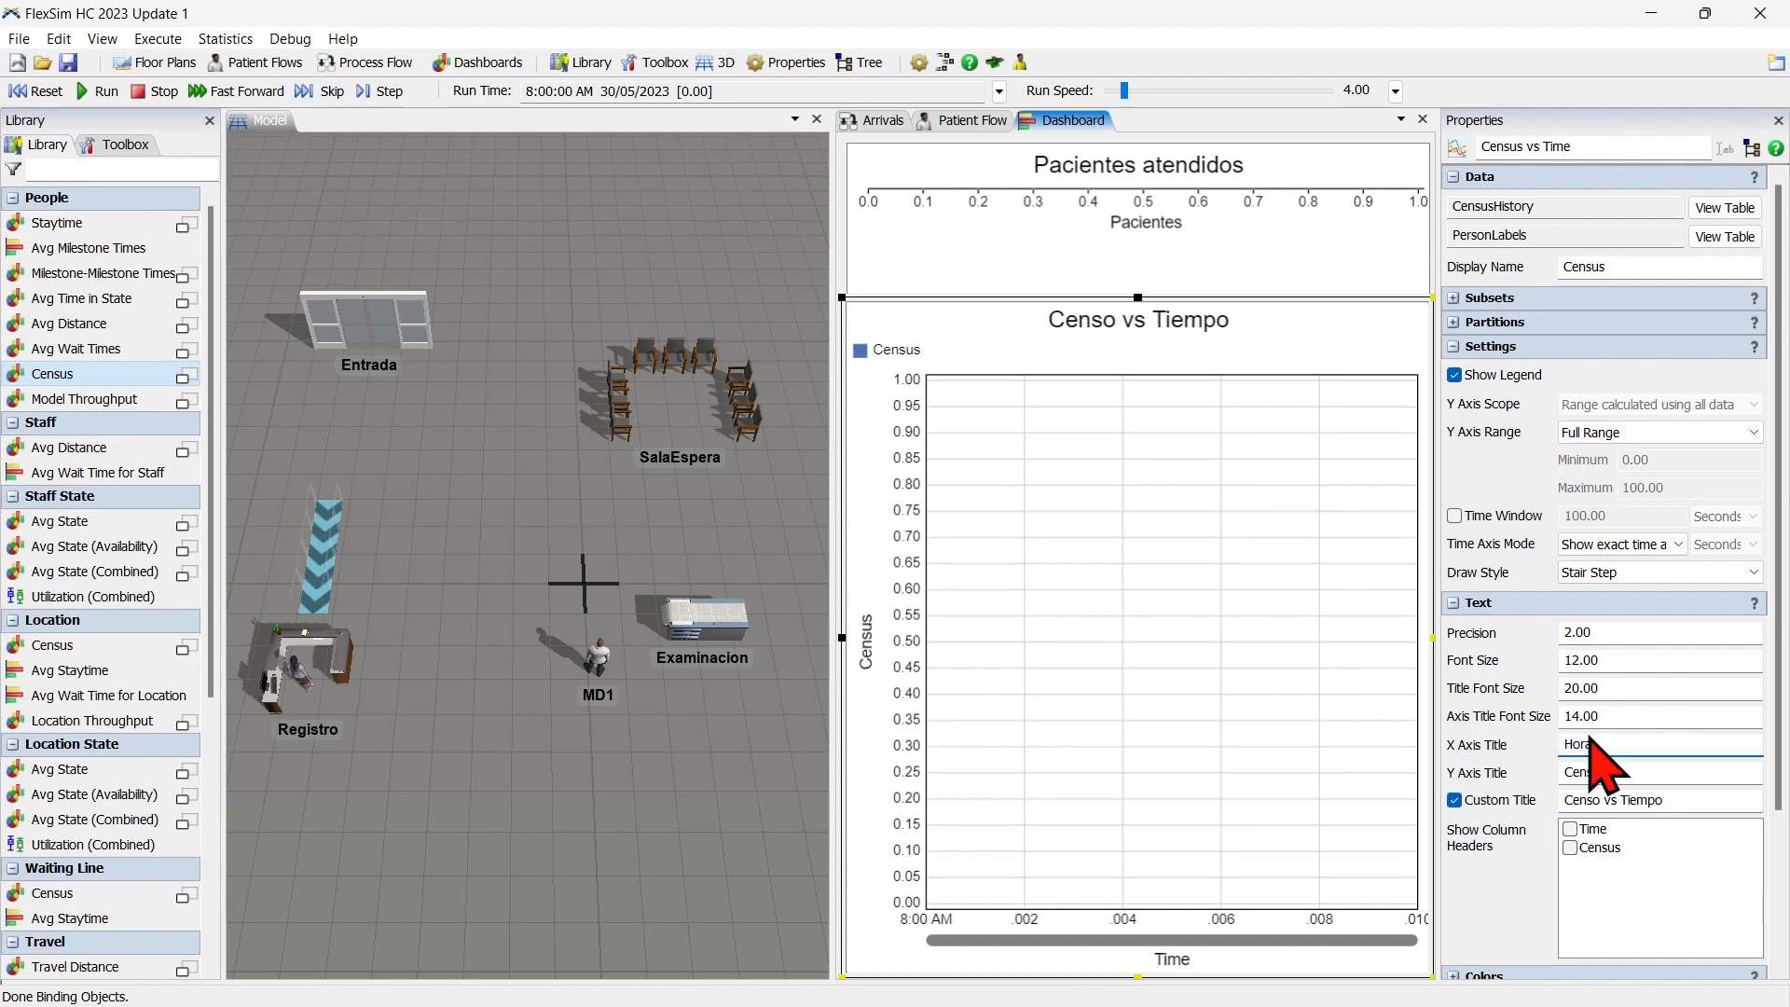
{"action": "left_click", "coordinate": [1629, 772]}
{"action": "type", "text": "Cens"}
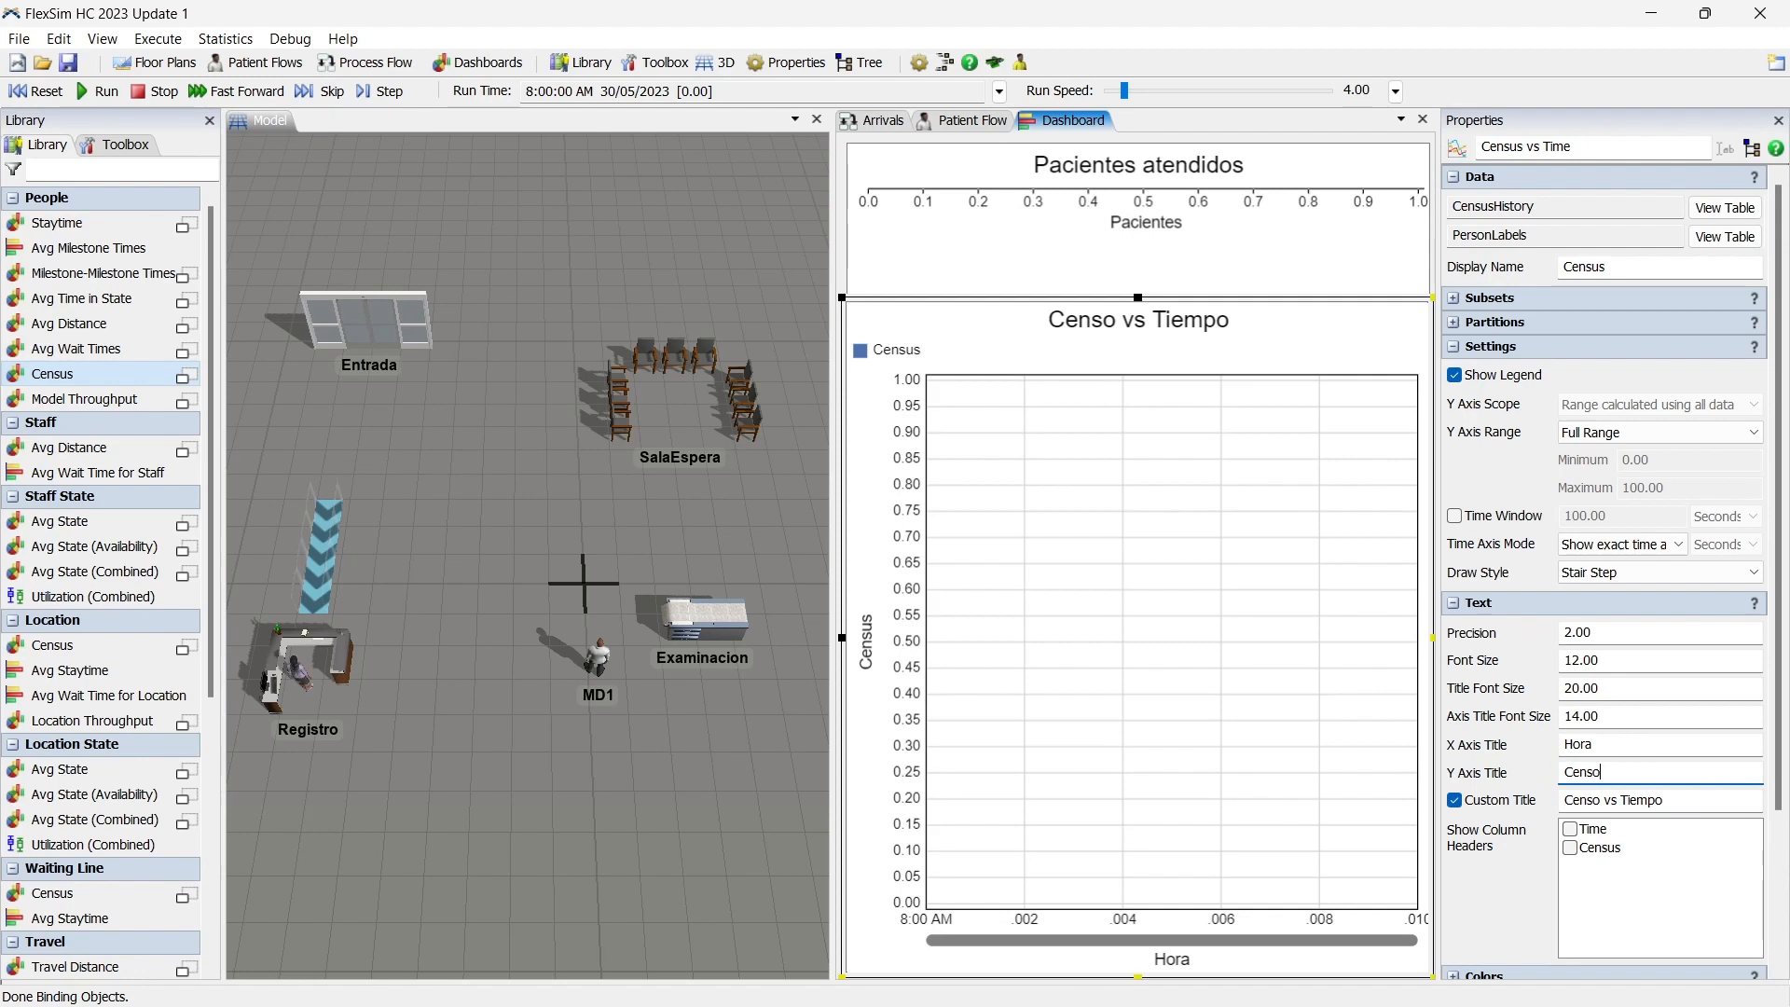
{"action": "left_click", "coordinate": [1495, 381]}
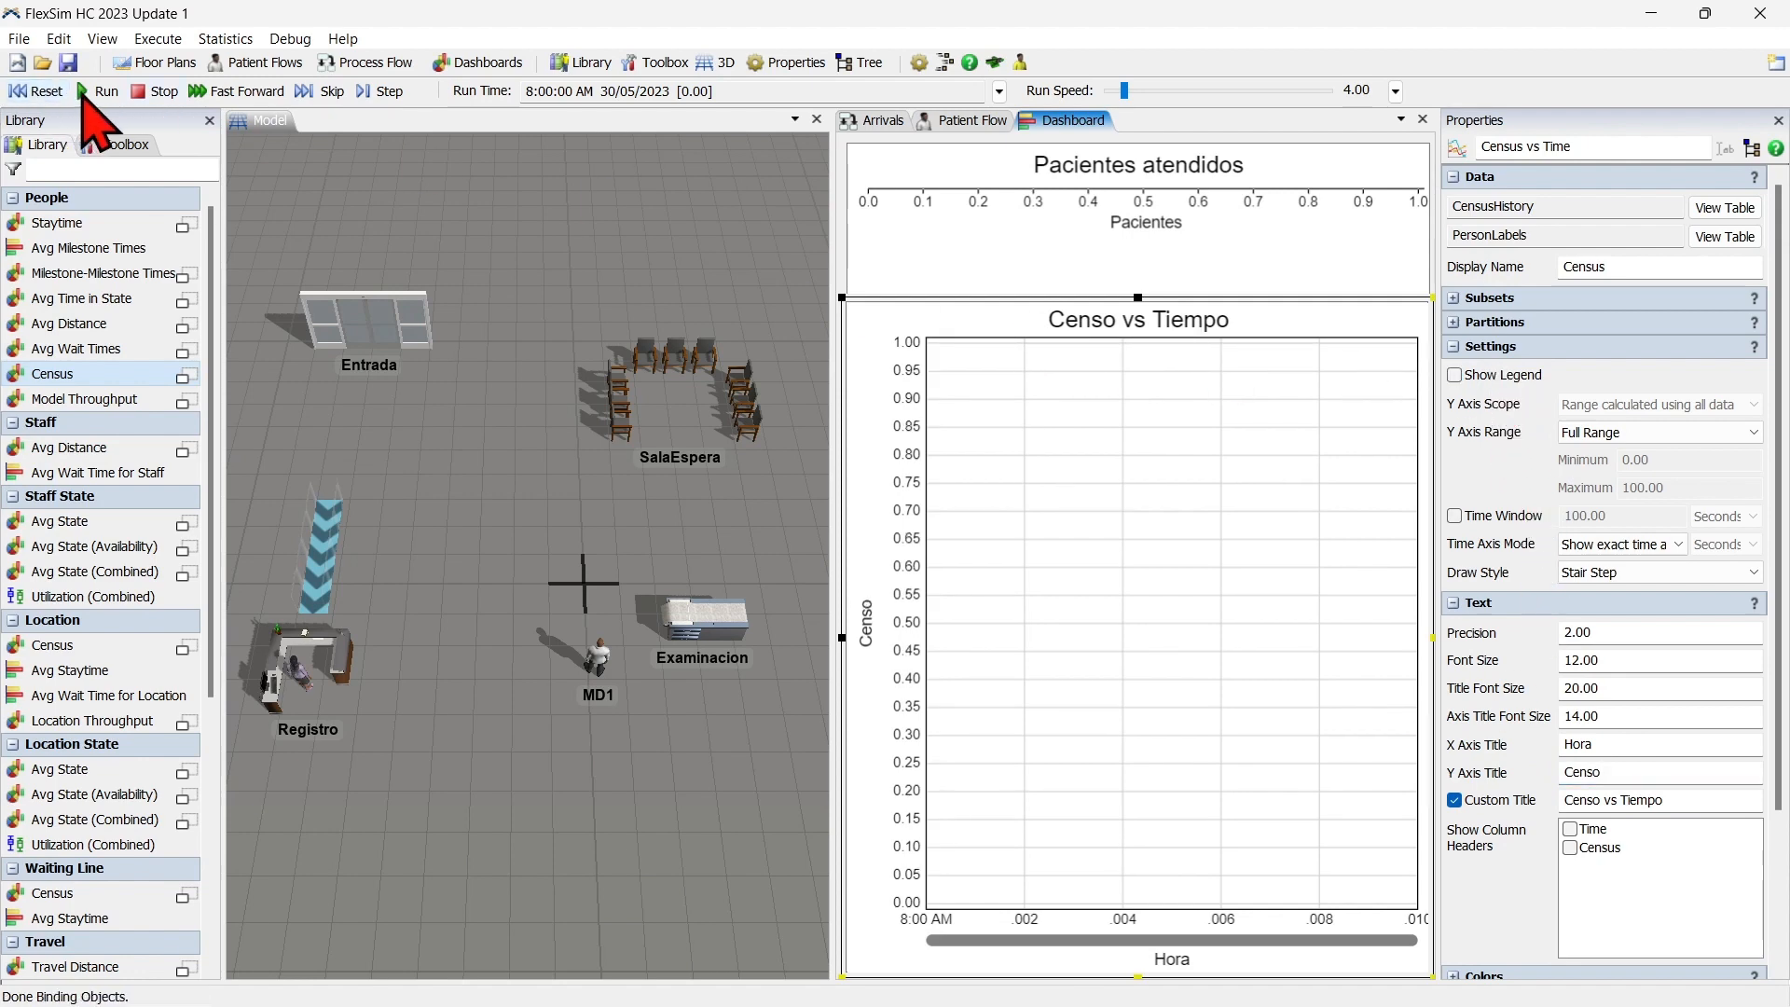
Run the simulation with the dashboard open and raise the run speed to about 271.
{"action": "left_click", "coordinate": [97, 92]}
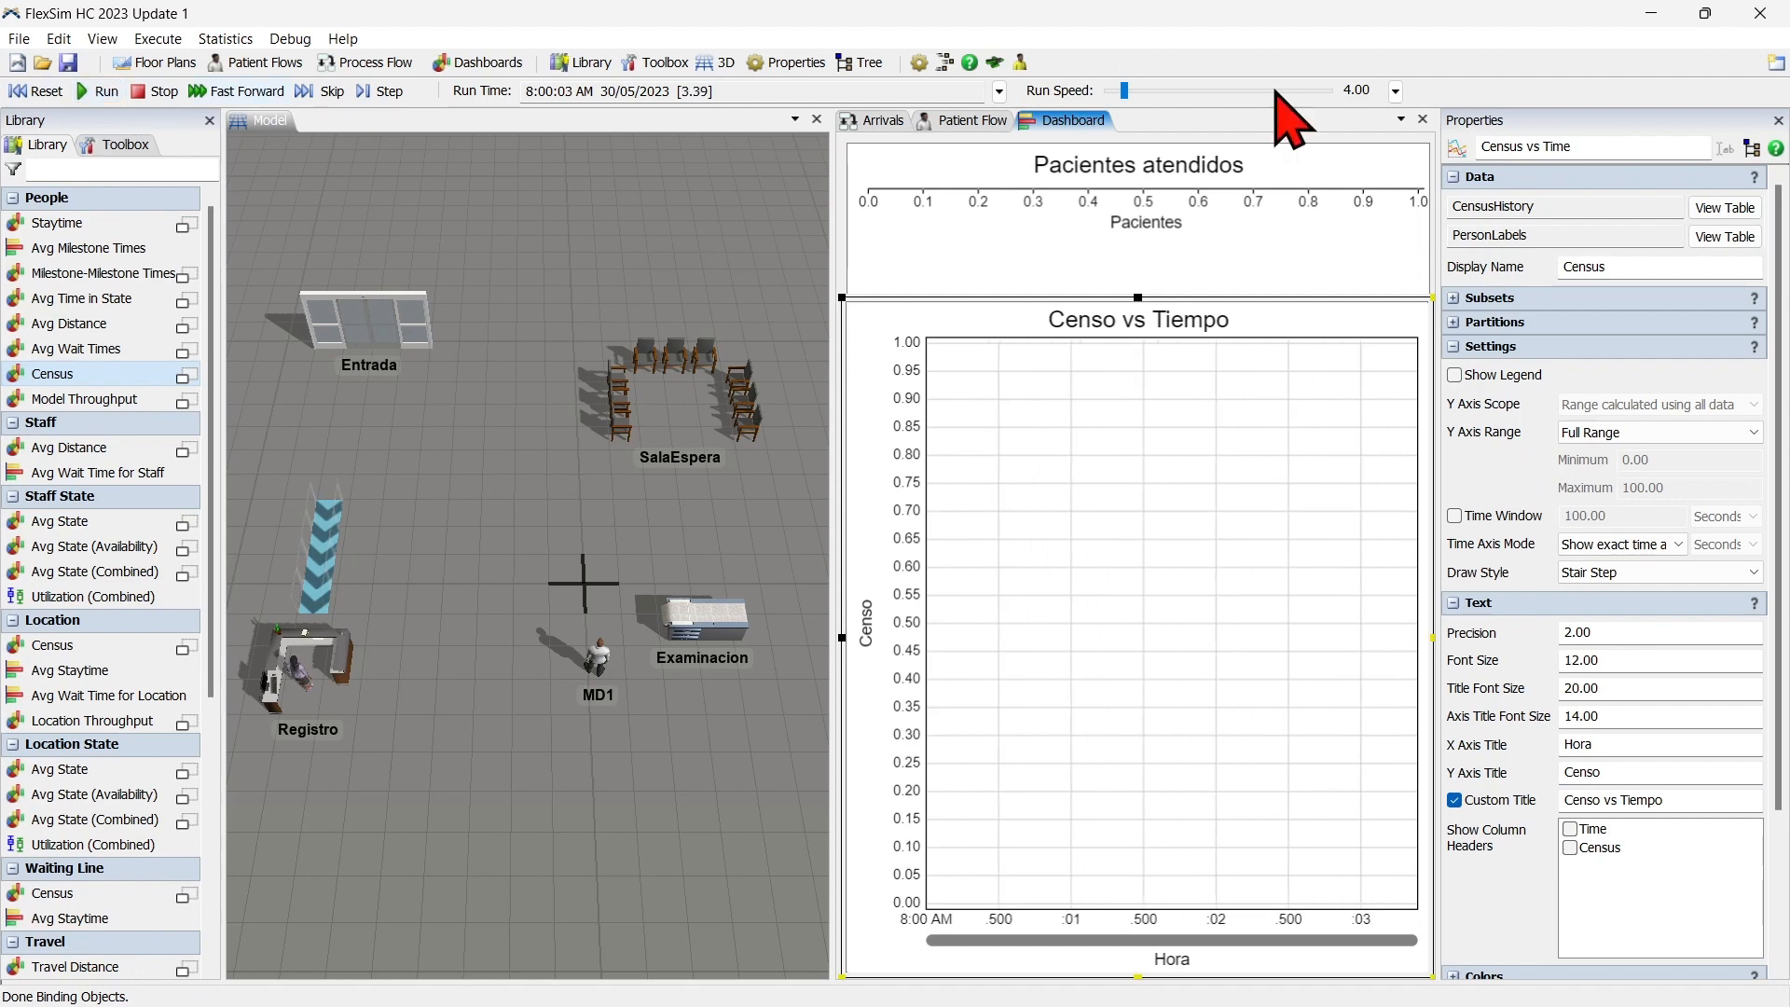
{"action": "left_click", "coordinate": [1156, 91]}
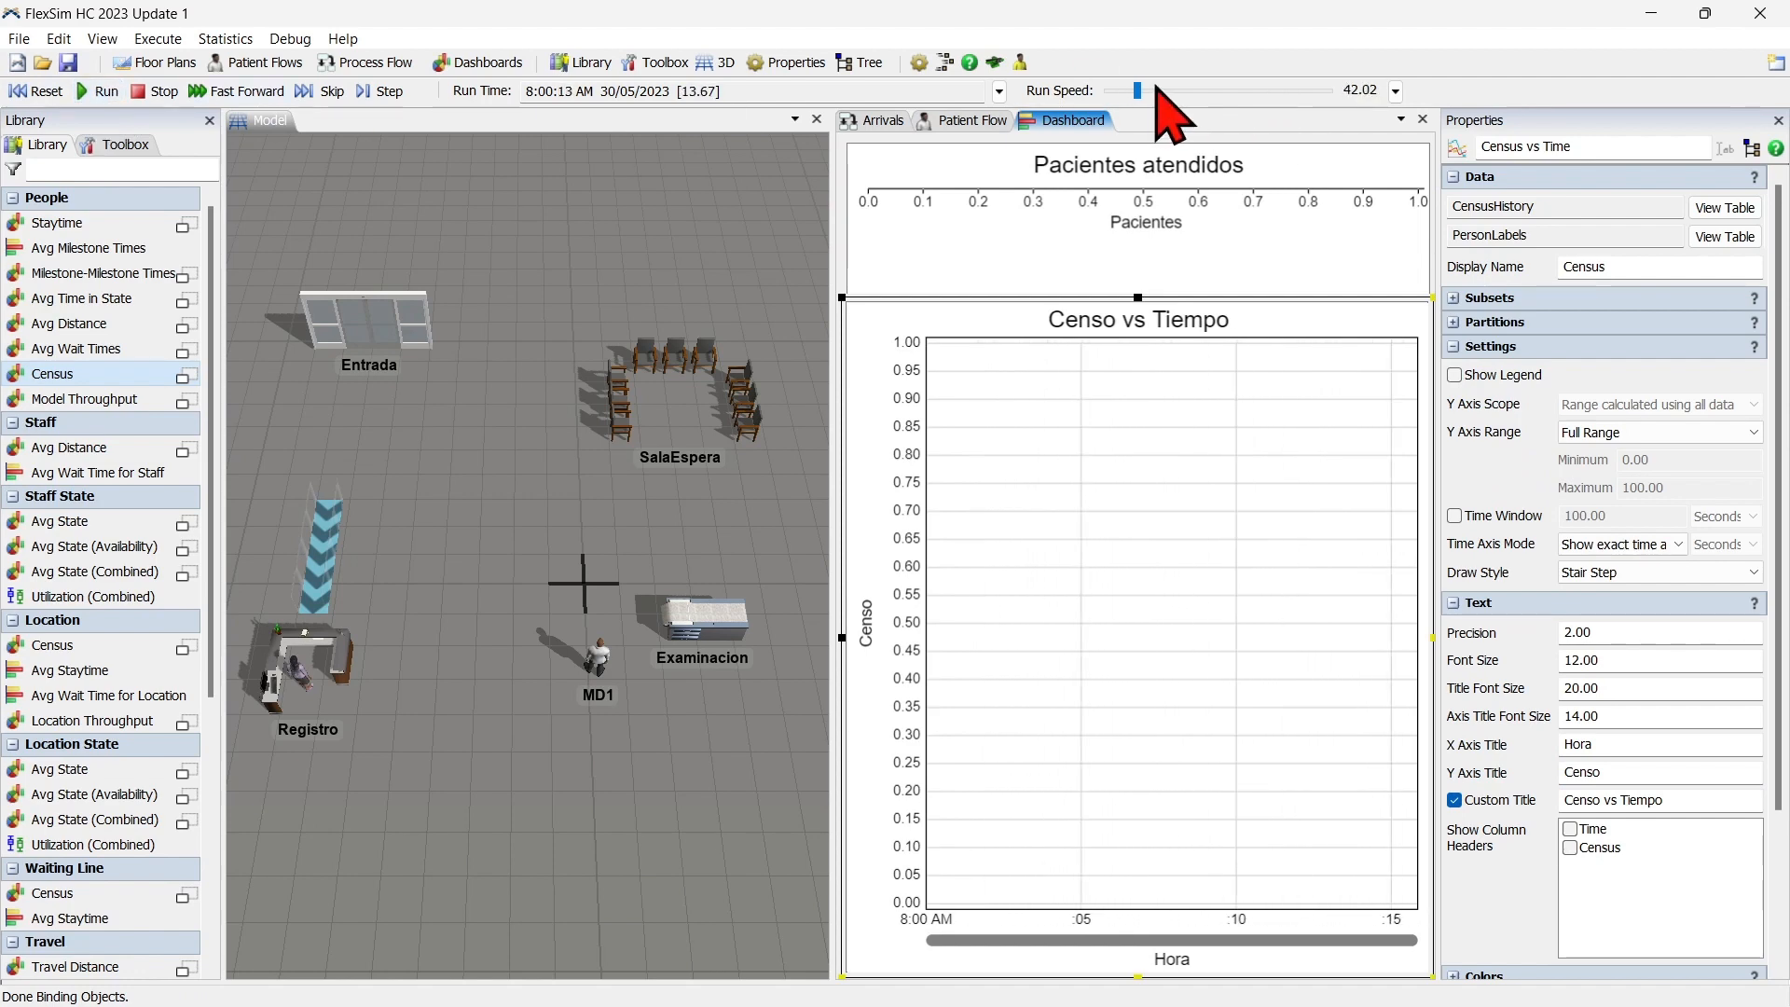
{"action": "left_click", "coordinate": [858, 224]}
{"action": "left_click", "coordinate": [1154, 90]}
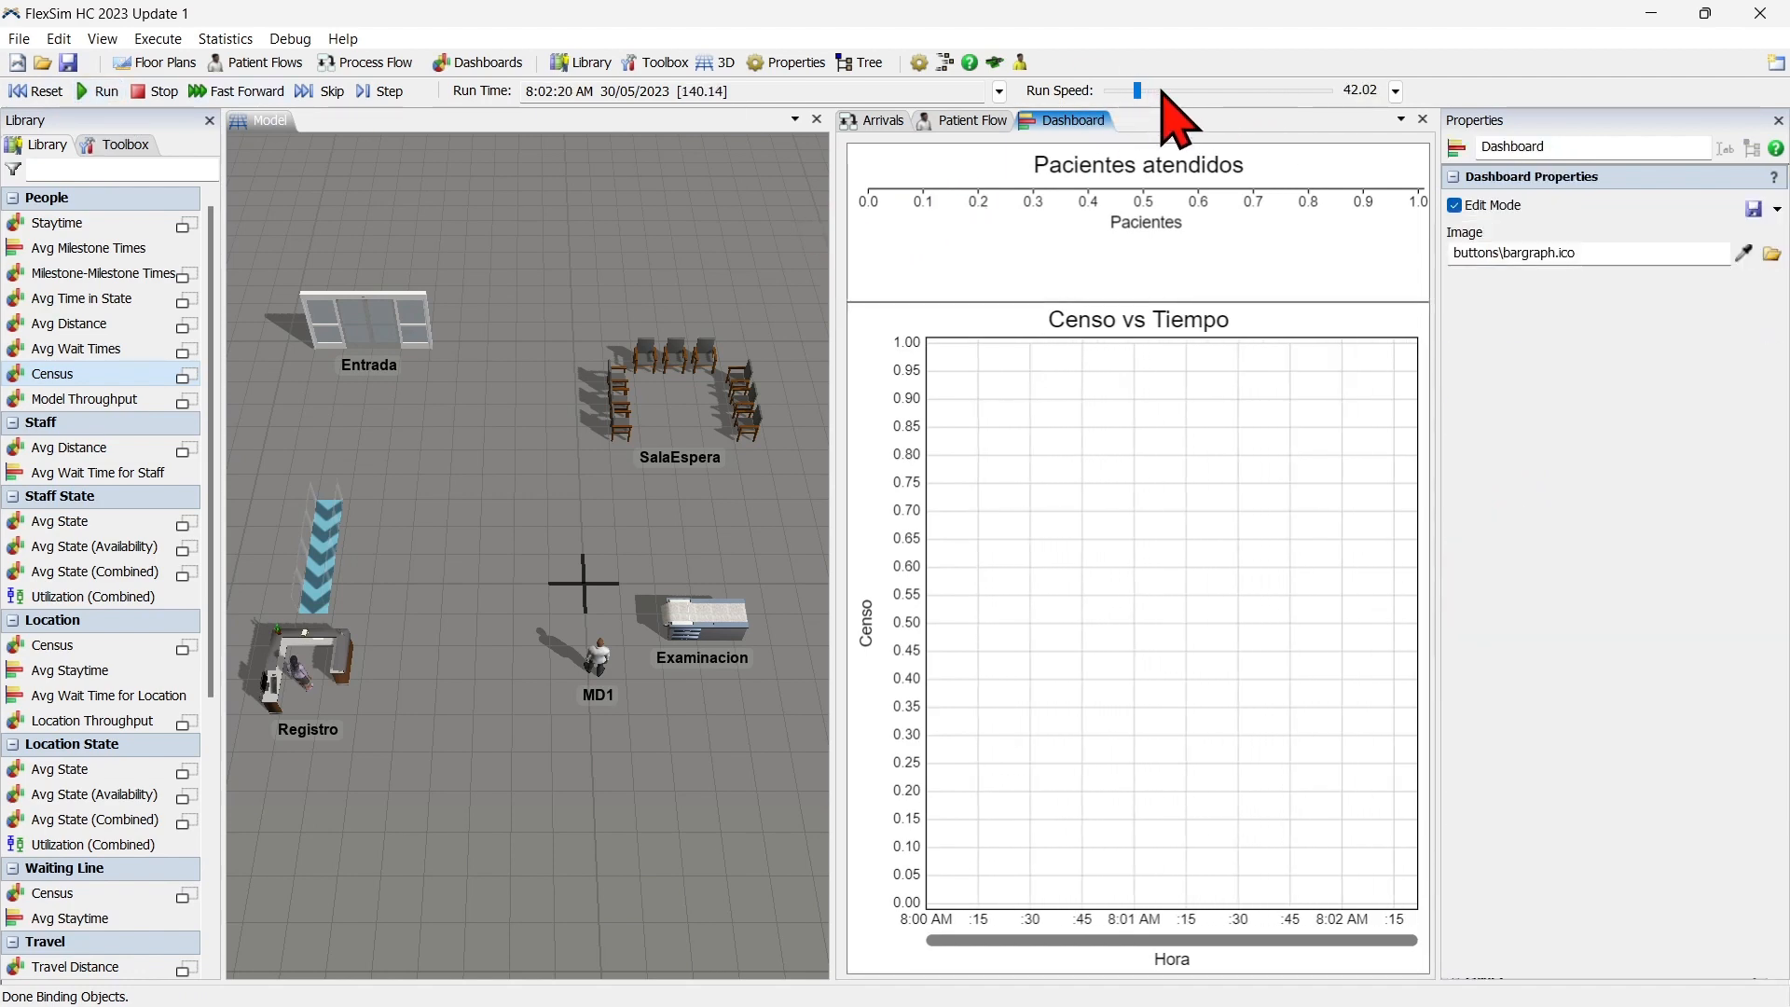
{"action": "scroll", "coordinate": [1161, 92], "scroll_direction": "down", "scroll_amount": 3}
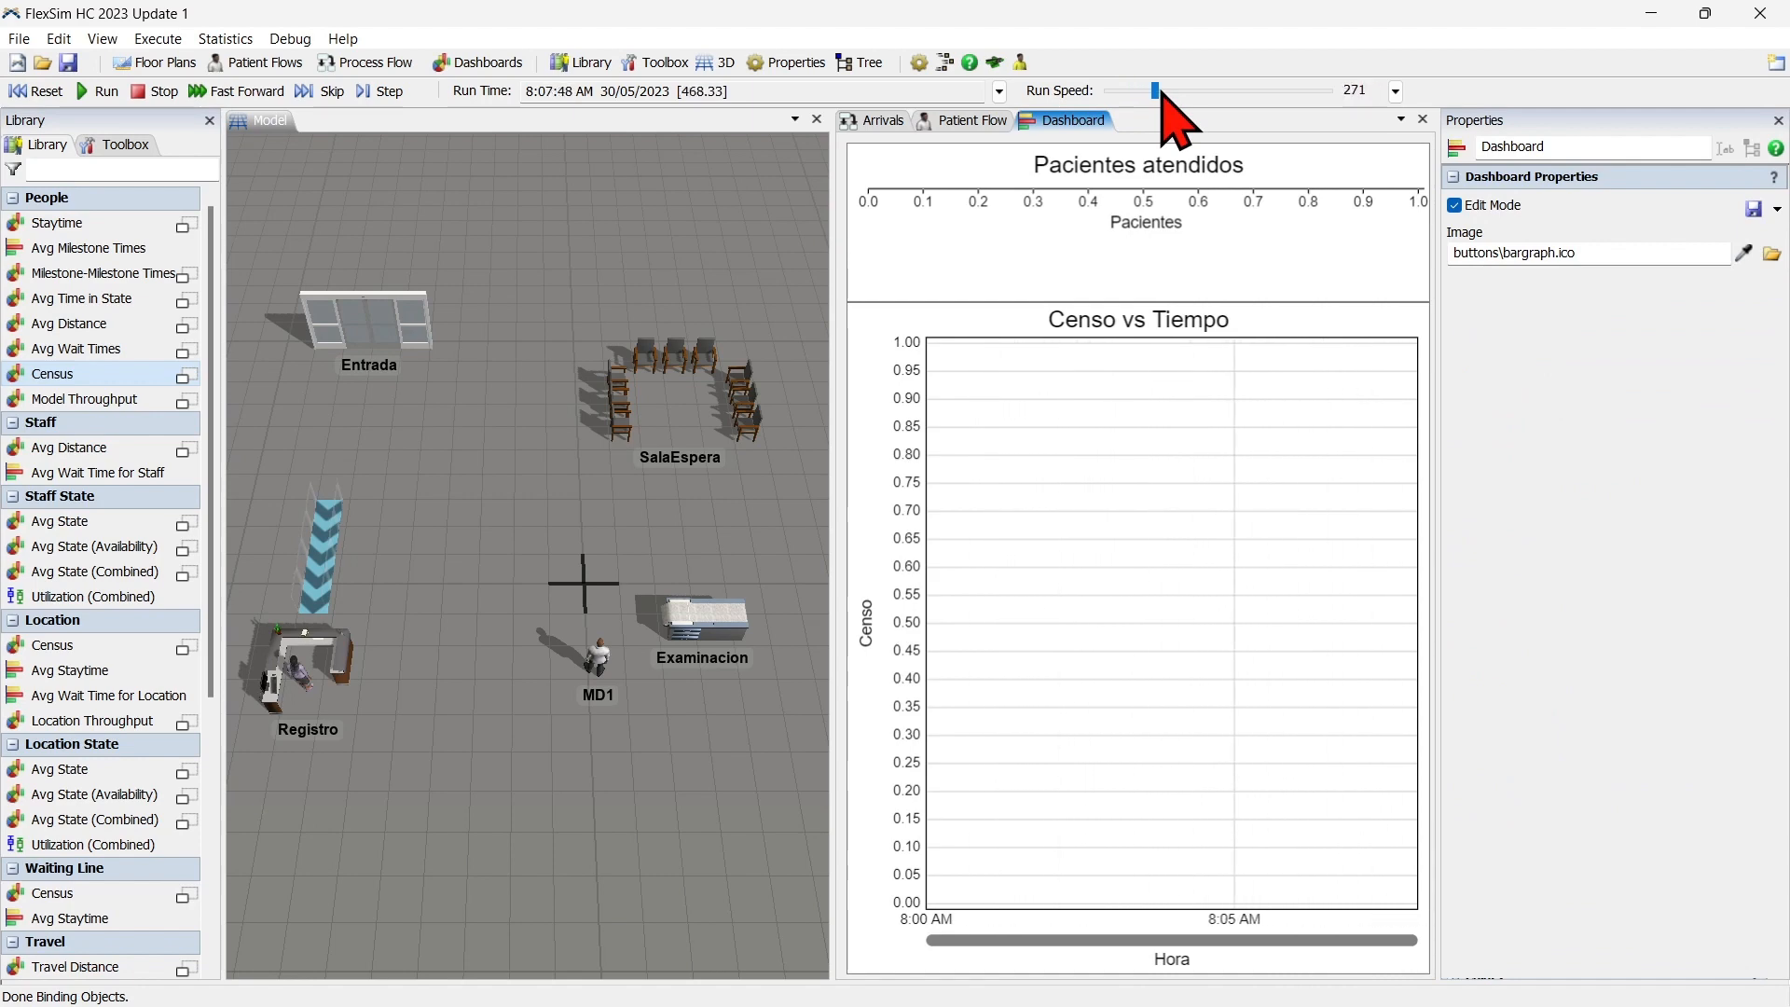
Slow the run speed to about 41.79 and skip ahead through the next simulation events.
{"action": "scroll", "coordinate": [1162, 91], "scroll_direction": "up", "scroll_amount": 4}
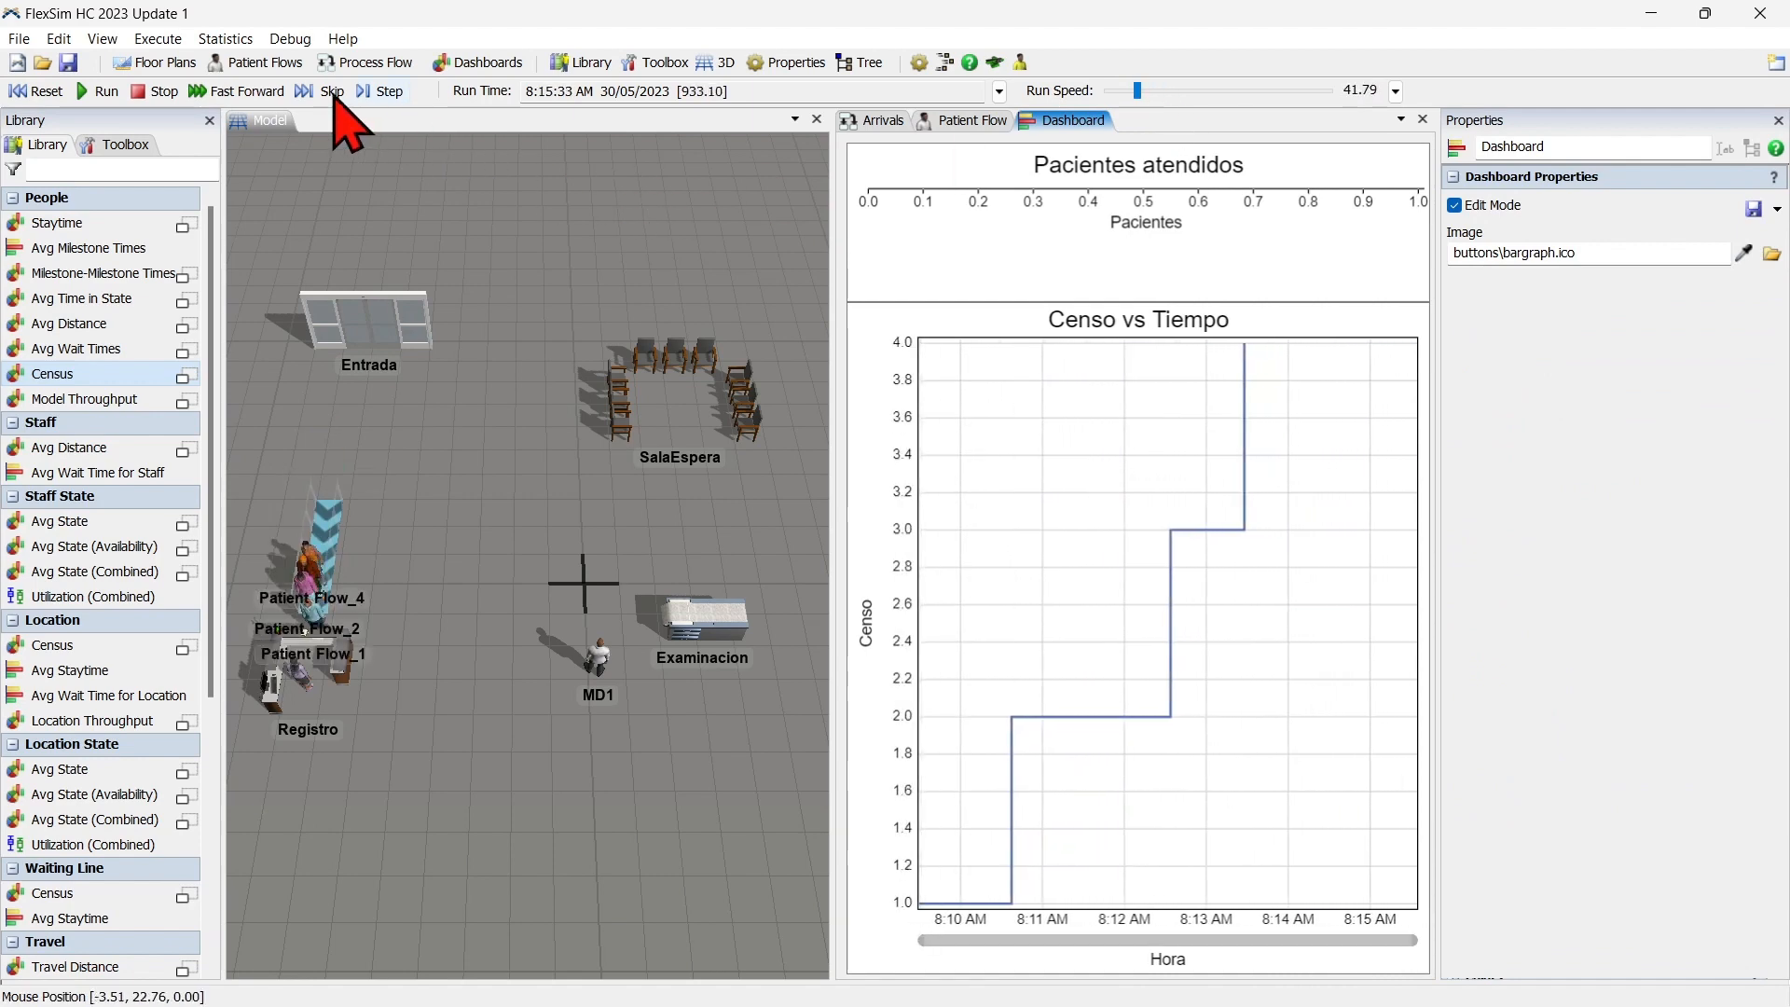
{"action": "left_click", "coordinate": [328, 91]}
{"action": "left_click", "coordinate": [334, 92]}
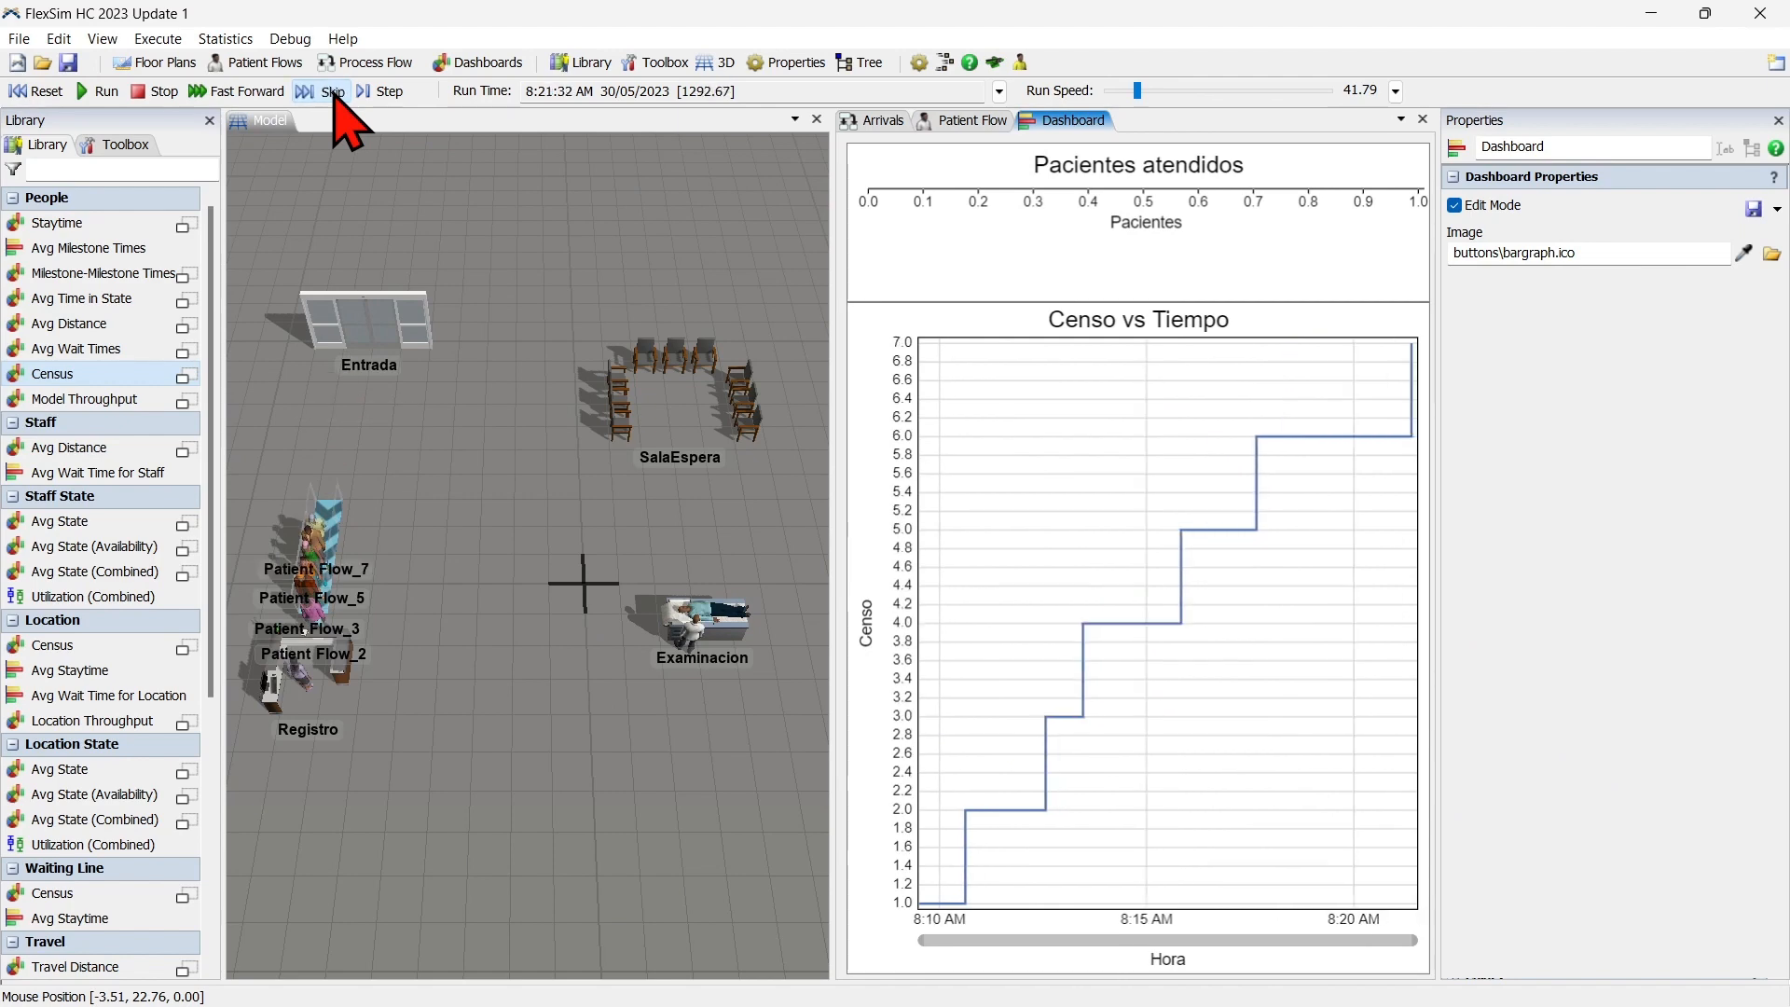
{"action": "left_click", "coordinate": [334, 92]}
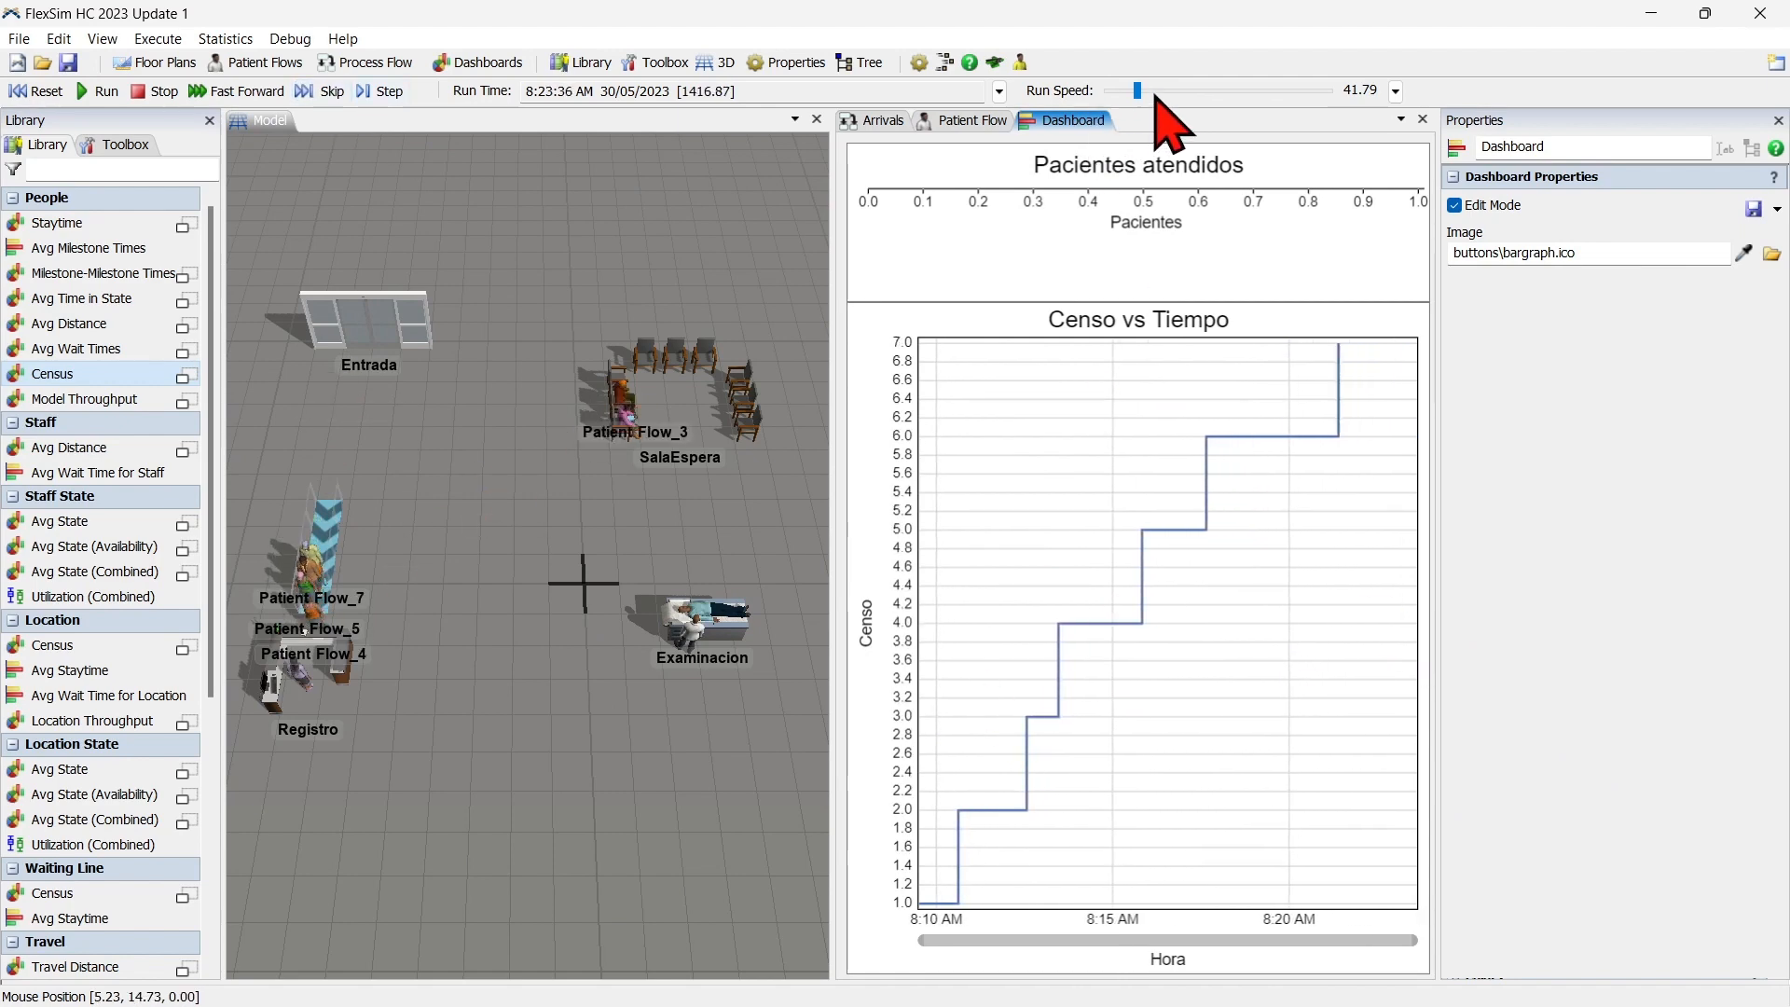
Raise the run speed to about 957, ease it back to about 723 and keep the simulation running.
{"action": "scroll", "coordinate": [1156, 97], "scroll_direction": "down", "scroll_amount": 4}
{"action": "scroll", "coordinate": [1156, 95], "scroll_direction": "down", "scroll_amount": 2}
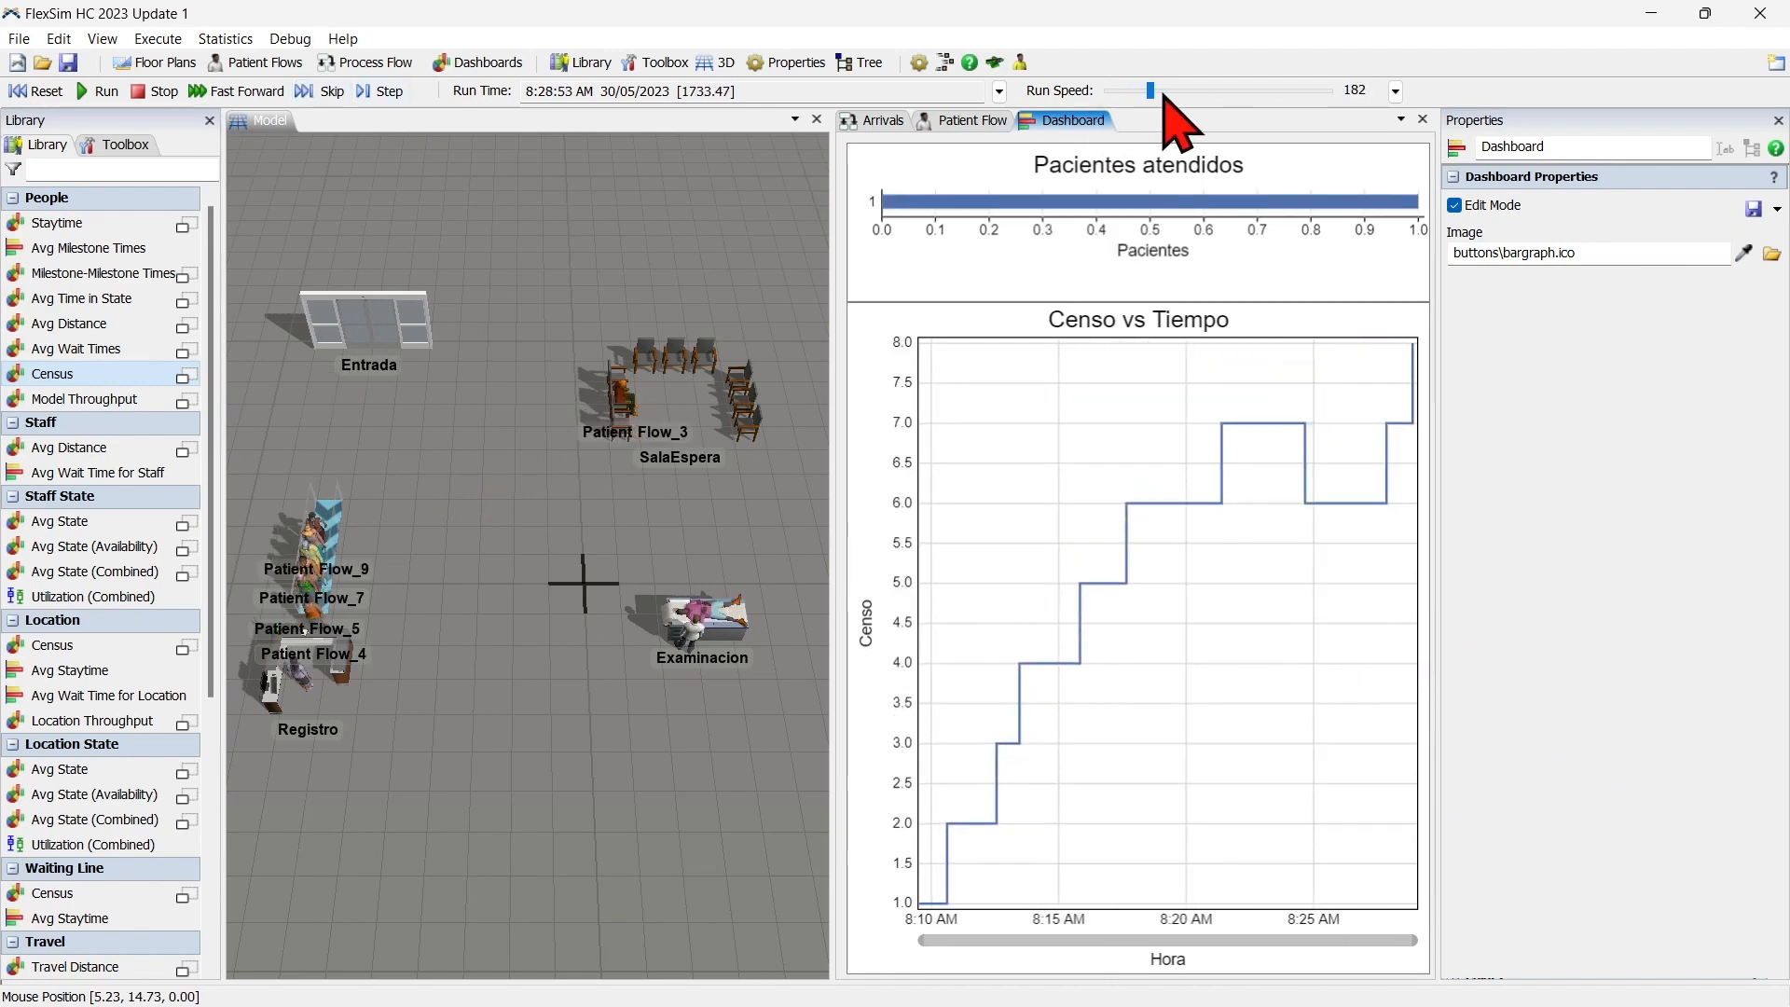
{"action": "scroll", "coordinate": [1164, 95], "scroll_direction": "down", "scroll_amount": 2}
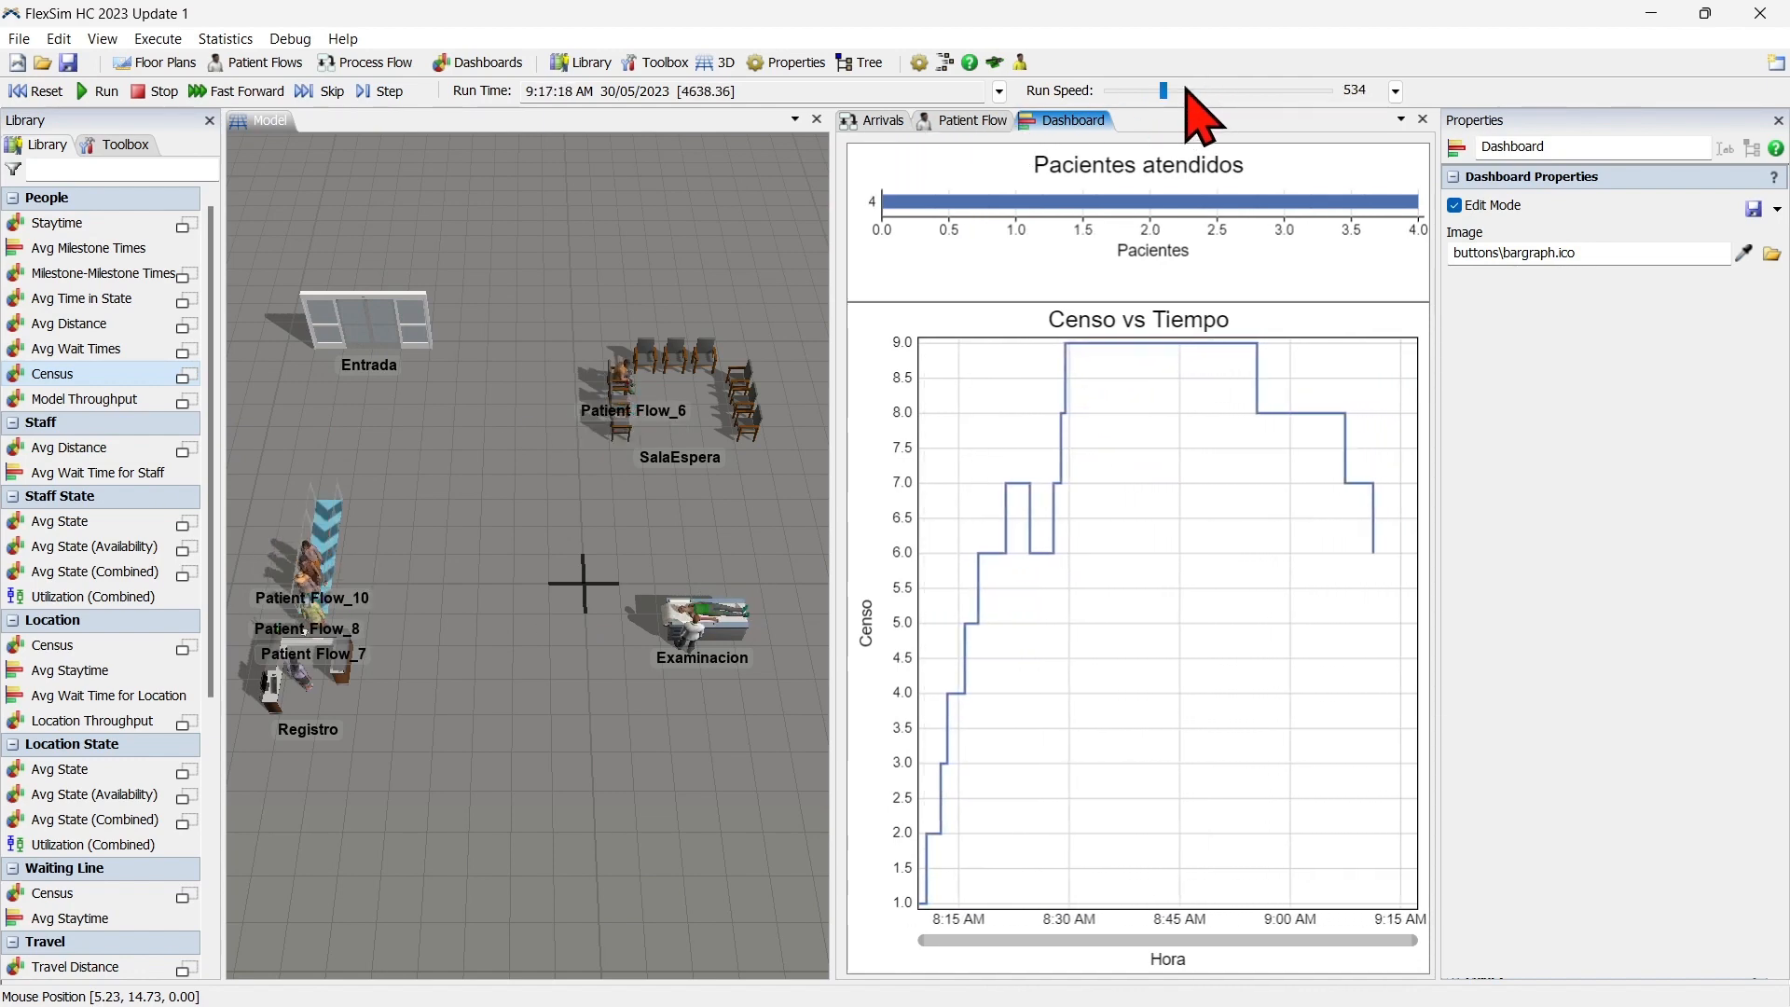
{"action": "scroll", "coordinate": [1187, 90], "scroll_direction": "down", "scroll_amount": 5}
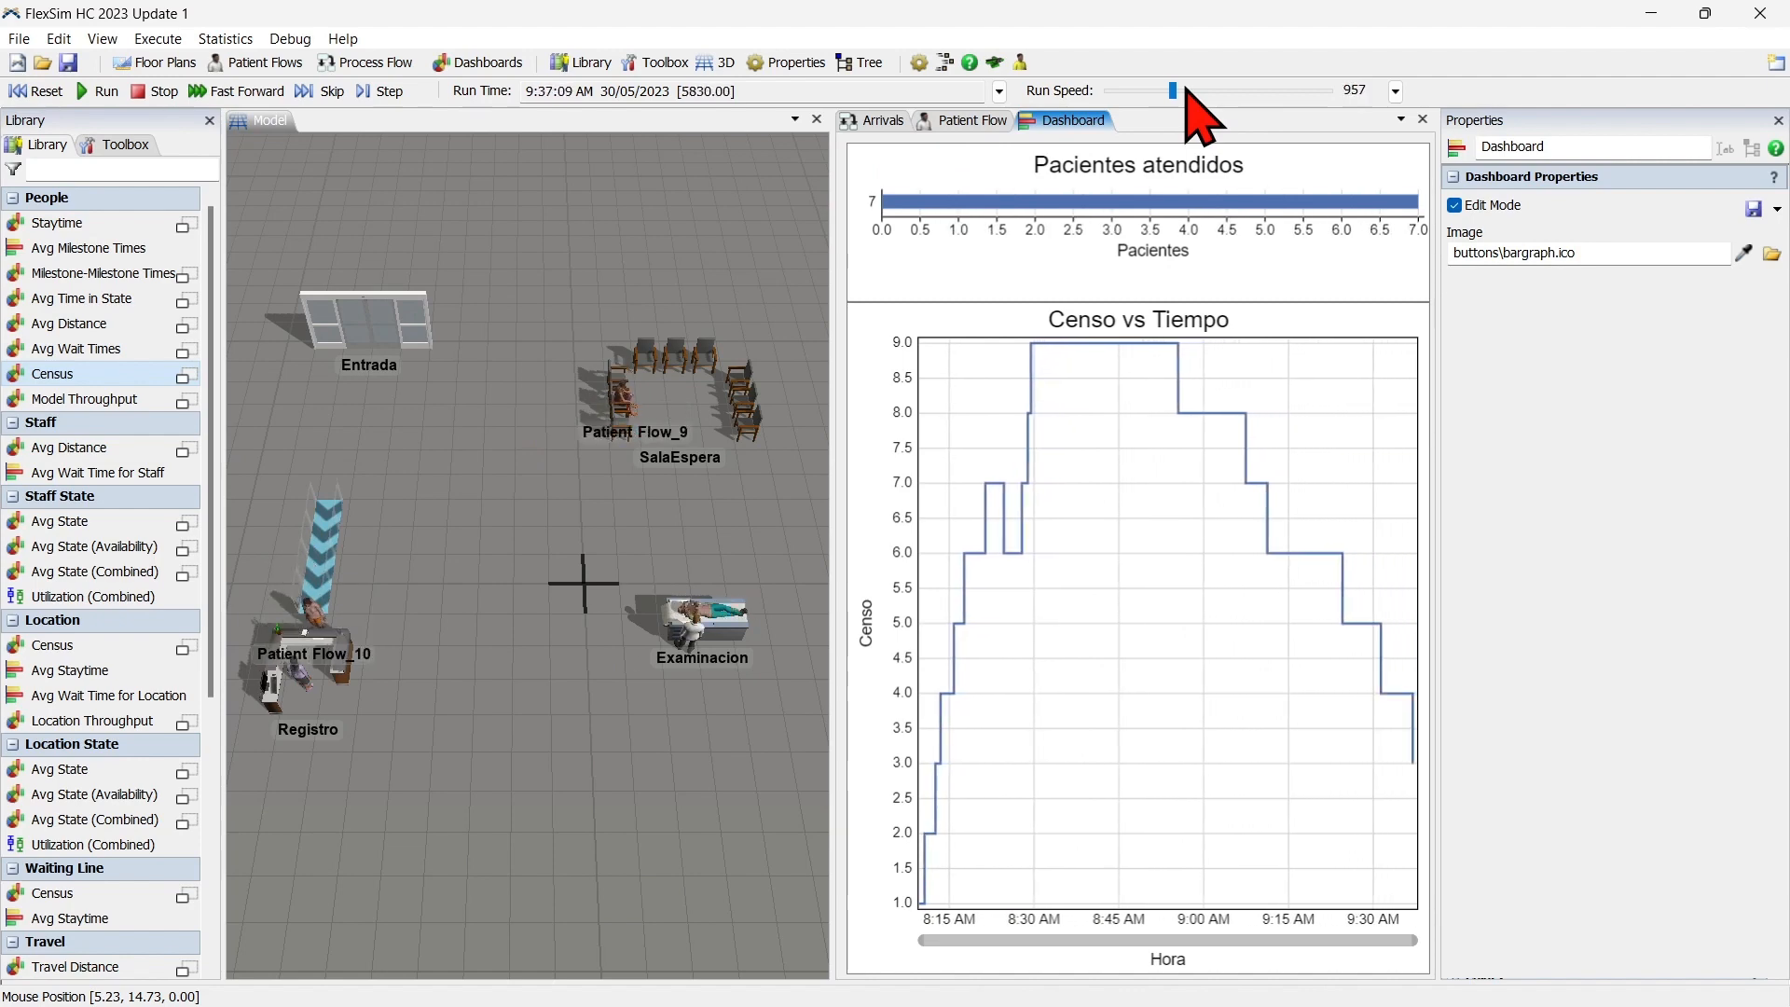
{"action": "scroll", "coordinate": [1186, 91], "scroll_direction": "up", "scroll_amount": 4}
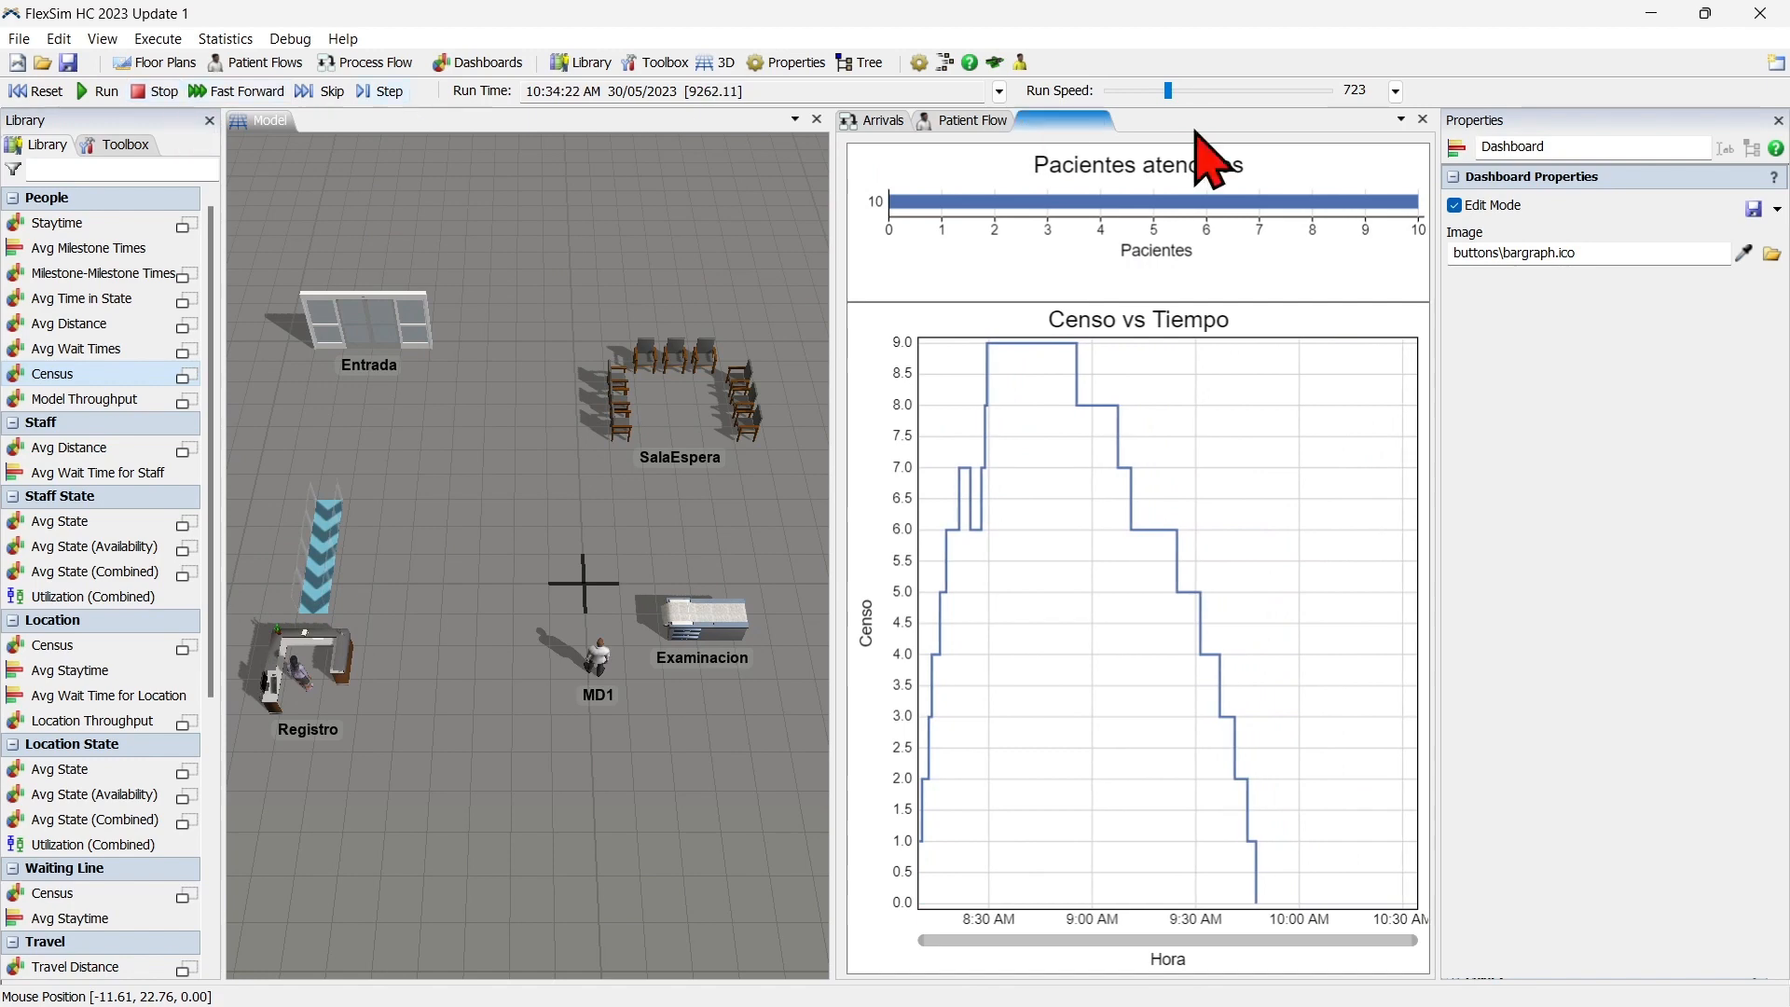
Extend the upper edge of the Censo vs Tiempo chart to fill the gap beneath the Pacientes atendidos chart.
{"action": "left_click", "coordinate": [1221, 284]}
{"action": "left_click_drag", "start_coordinate": [1138, 307], "coordinate": [1145, 270]}
{"action": "left_click", "coordinate": [1158, 343]}
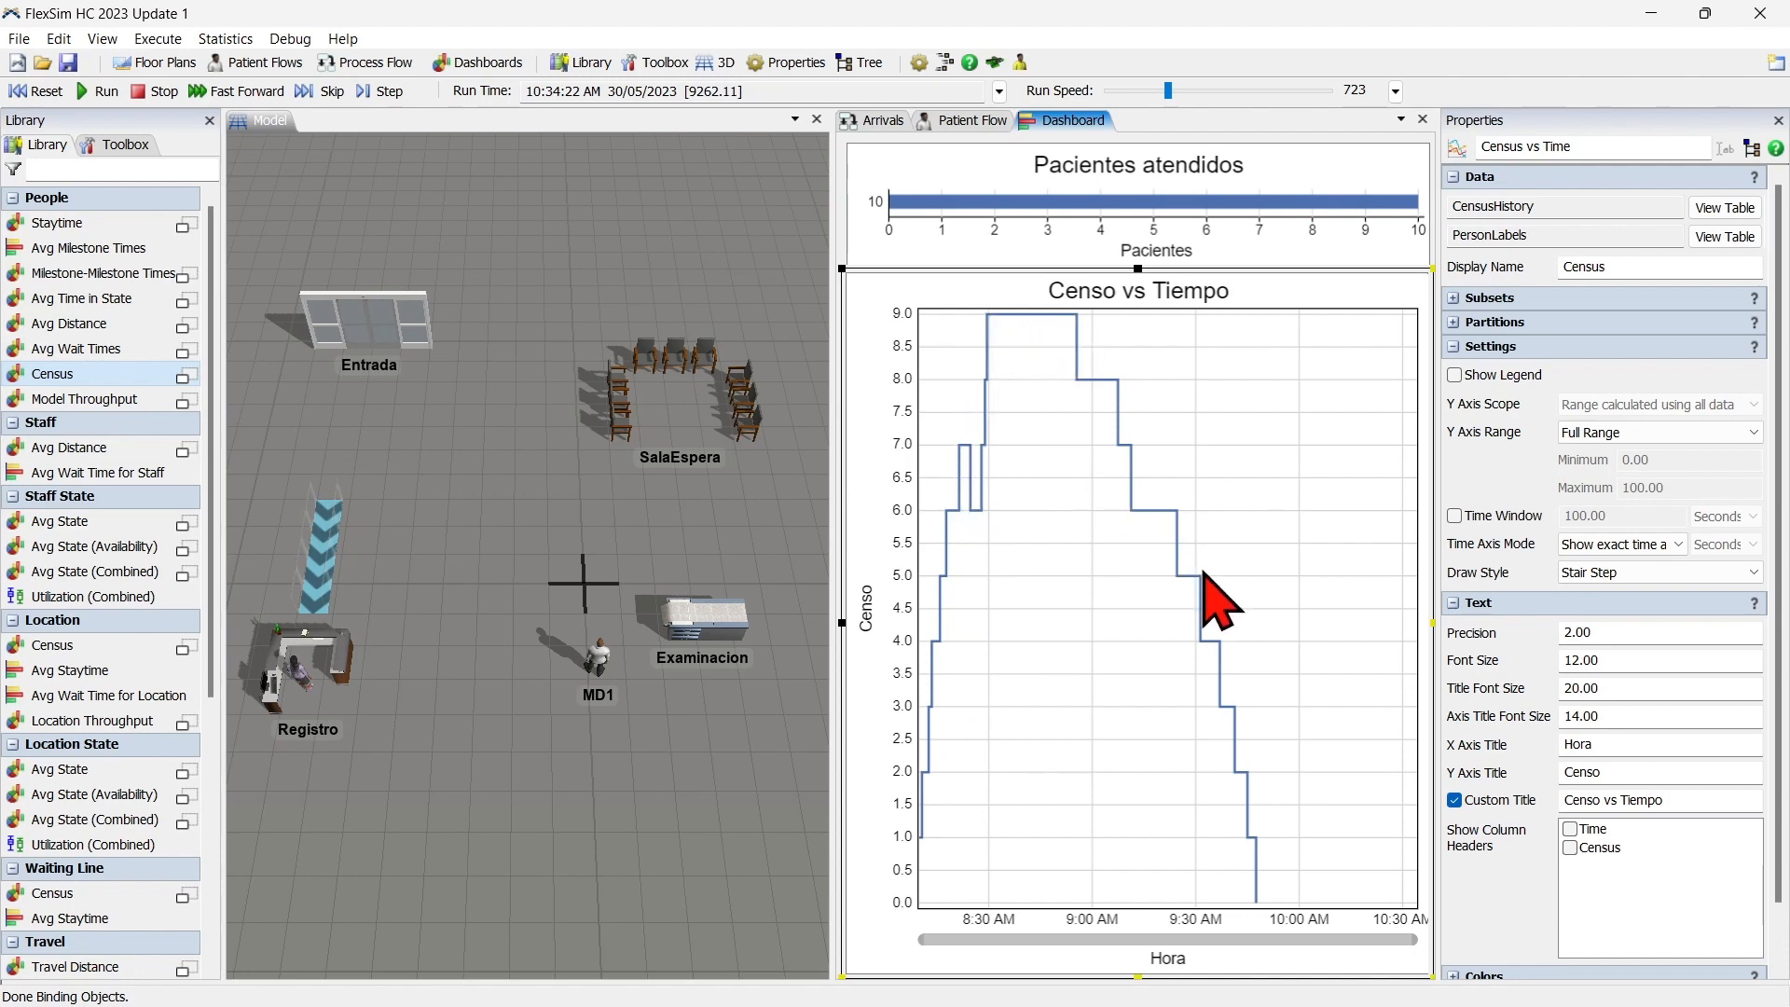
{"action": "left_click", "coordinate": [843, 215]}
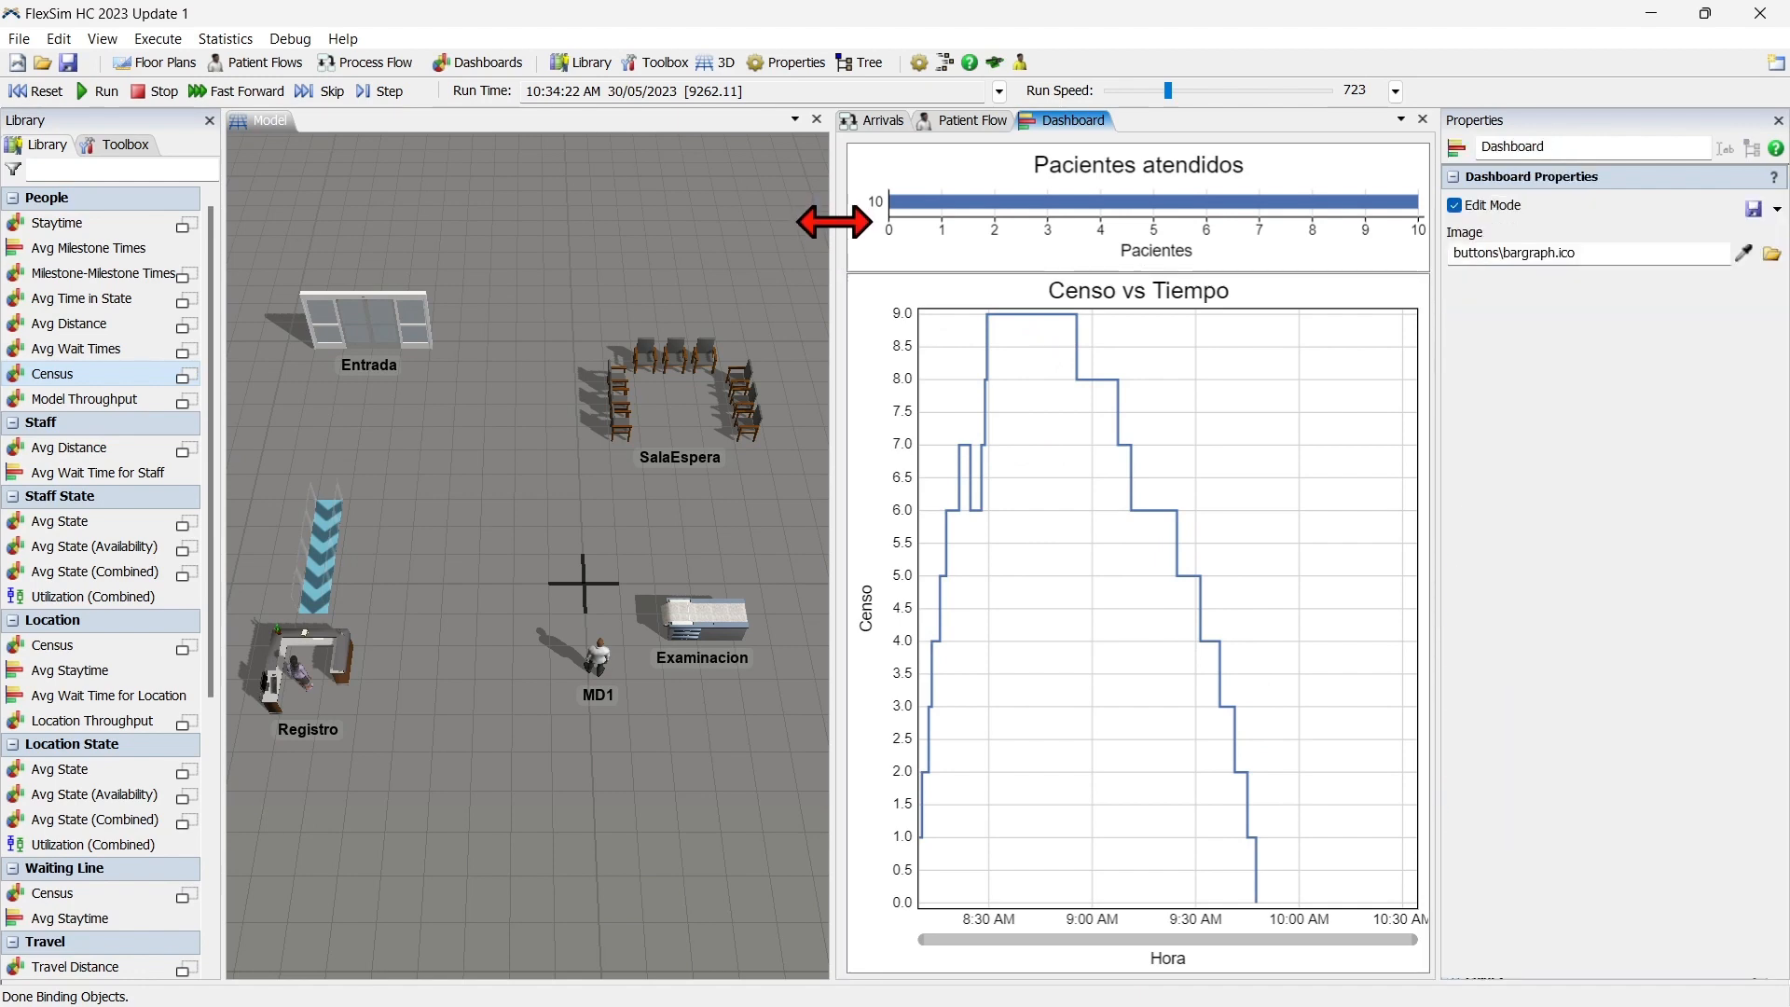
Reset the simulation and open the arrivals table of the Source in the Arrivals process flow.
{"action": "left_click", "coordinate": [59, 94]}
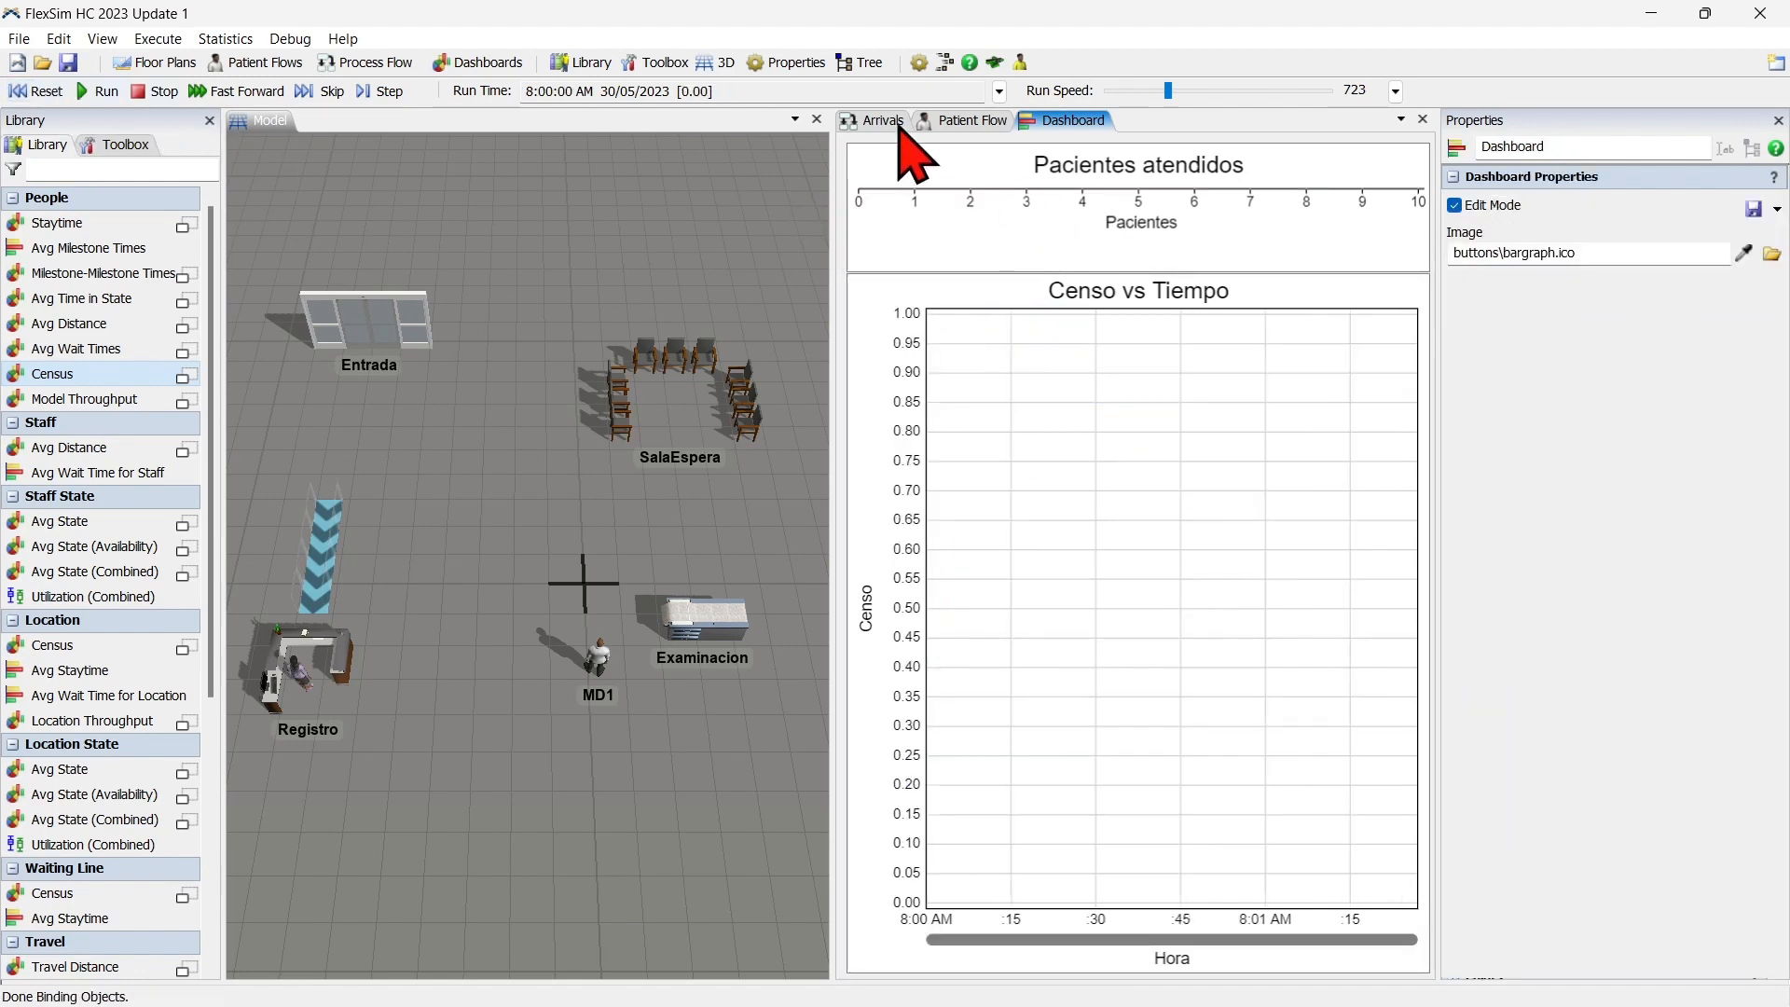
{"action": "left_click", "coordinate": [897, 122]}
{"action": "double_click", "coordinate": [955, 366]}
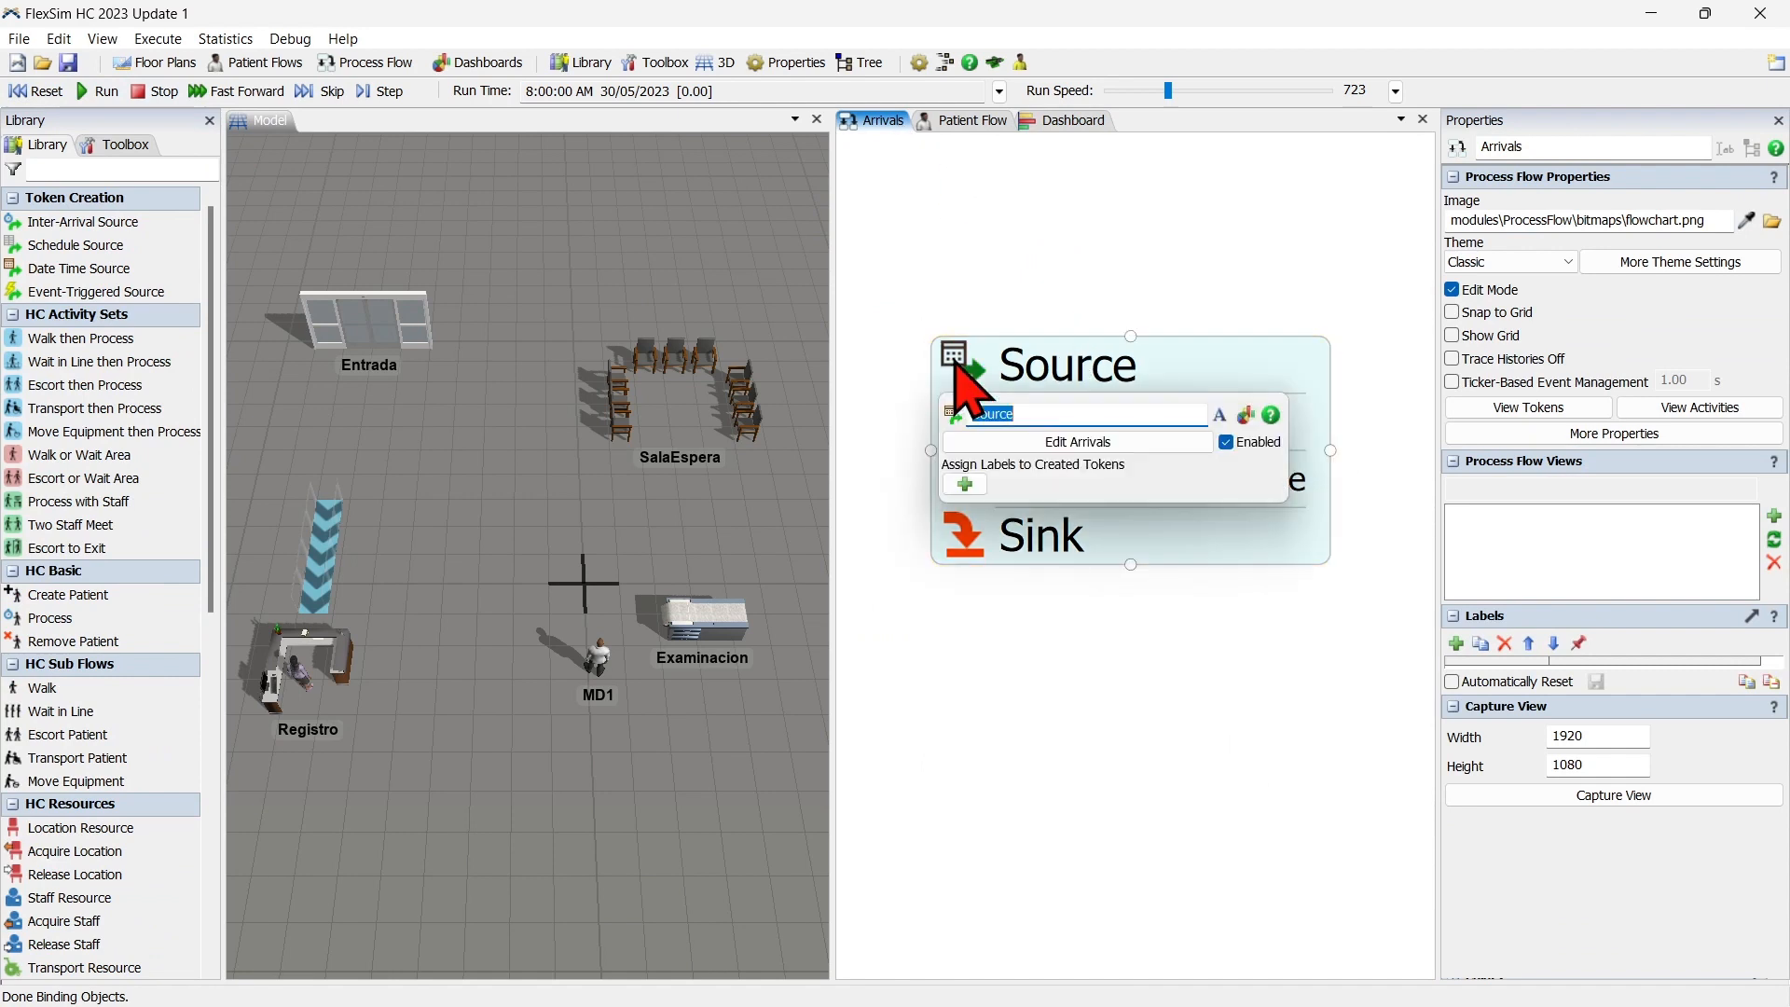
{"action": "left_click", "coordinate": [1123, 440]}
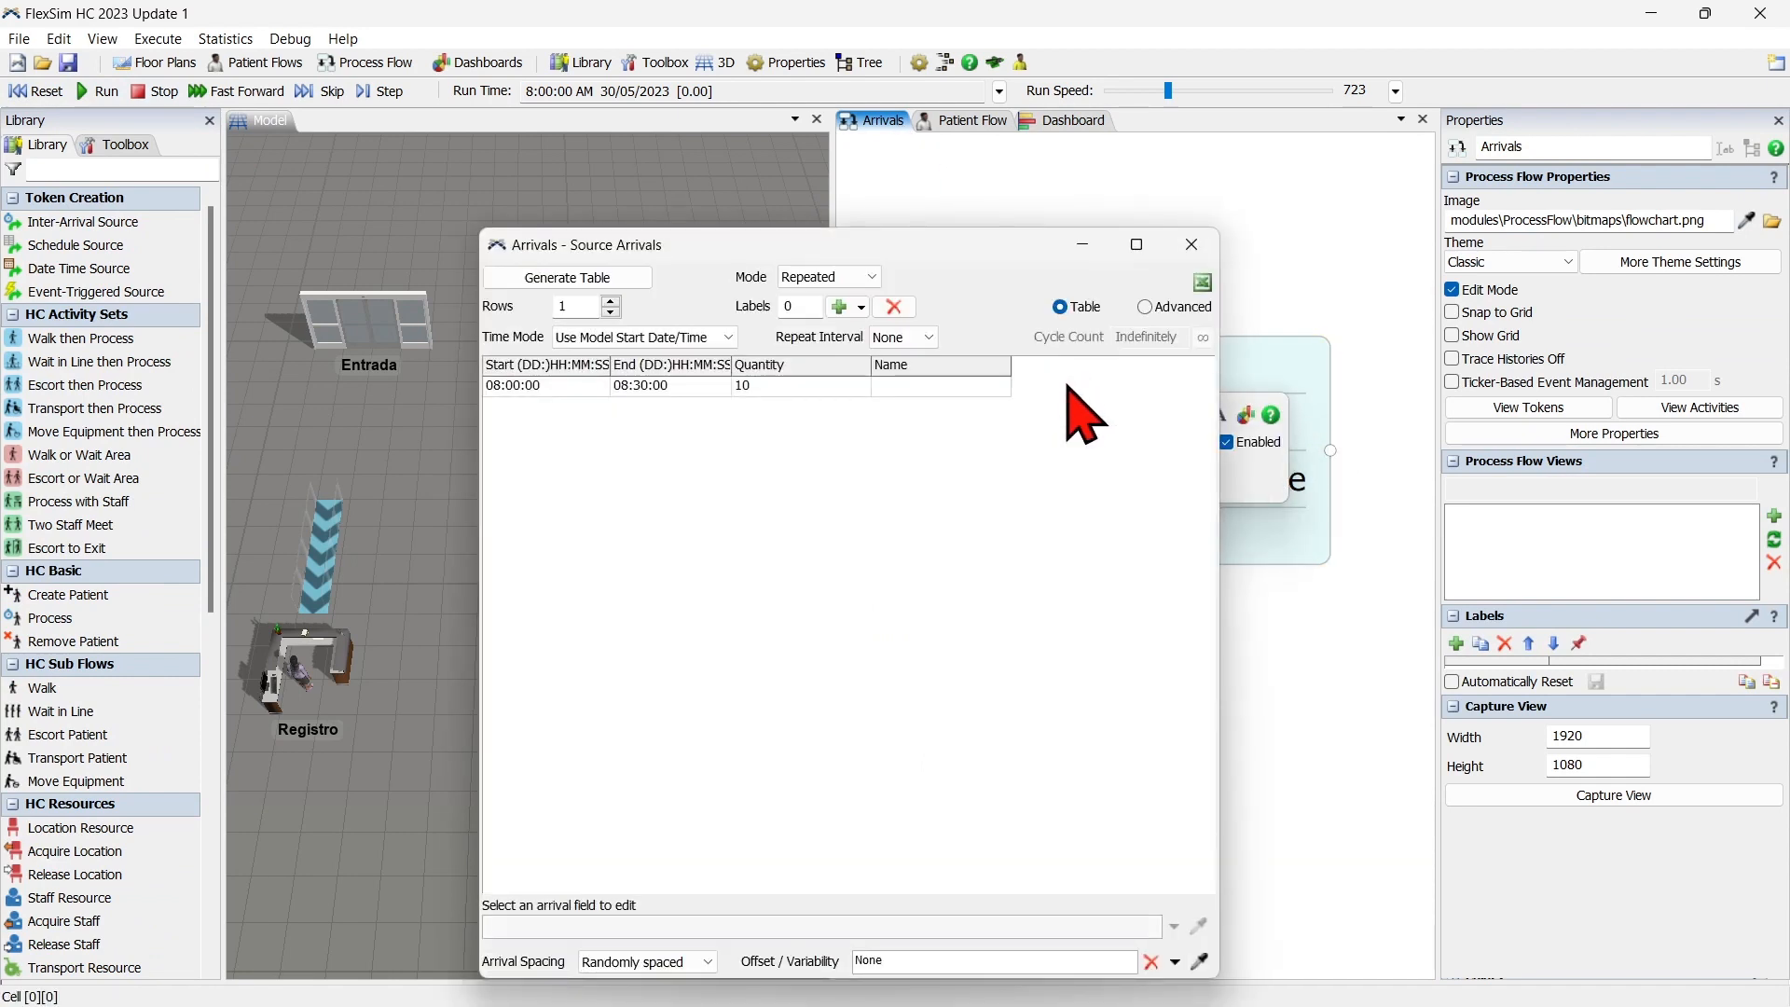
{"action": "left_click_drag", "start_coordinate": [855, 245], "coordinate": [755, 155]}
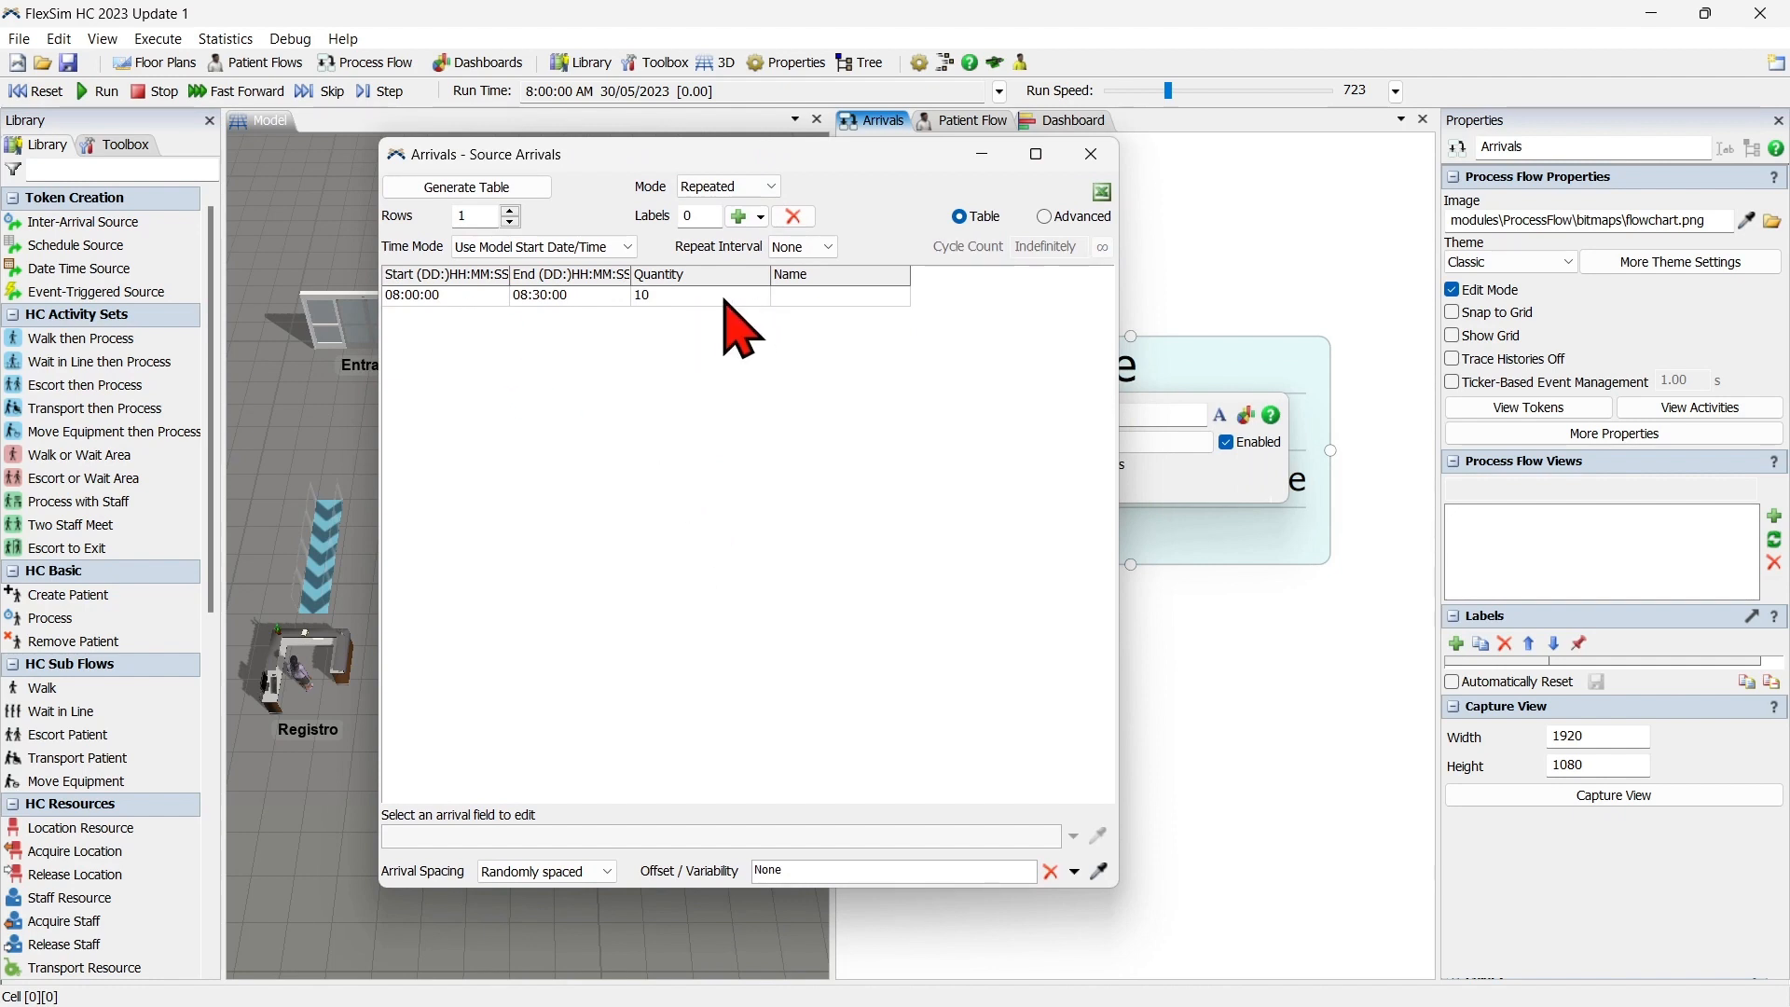
Set the arrival row's end time to 09:00:00 and move the arrivals window clear of the charts.
{"action": "left_click", "coordinate": [565, 872]}
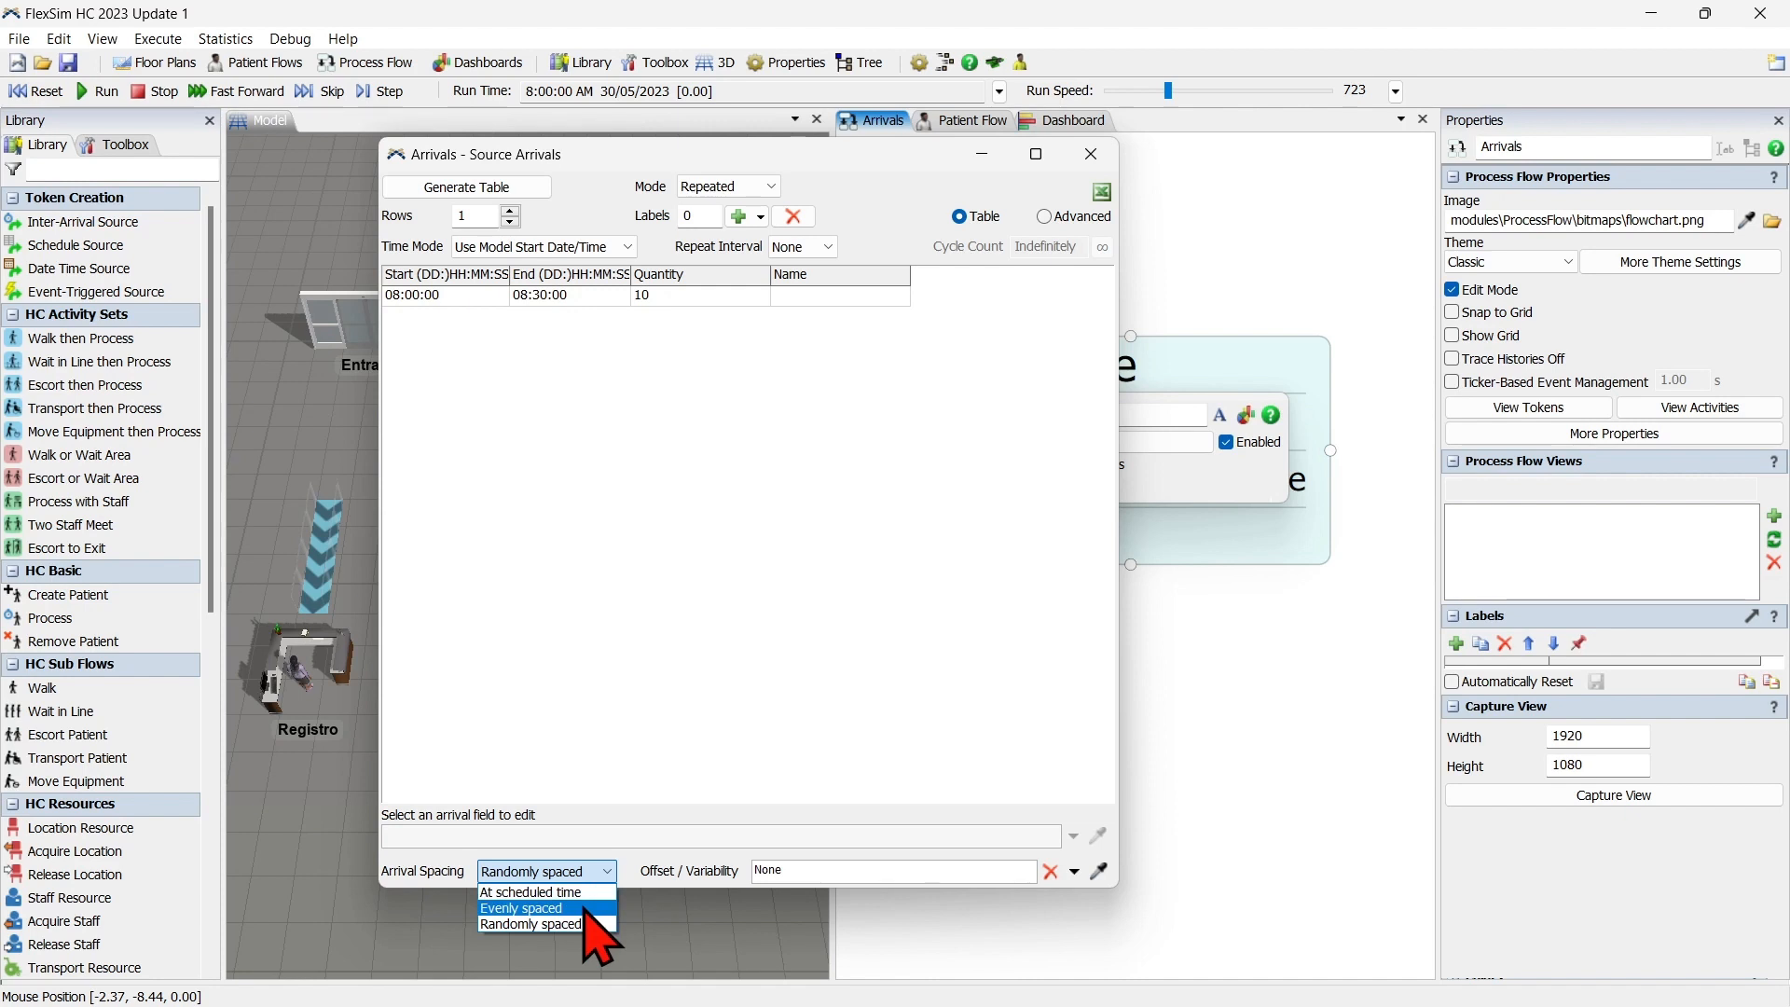
{"action": "left_click", "coordinate": [619, 478]}
{"action": "left_click", "coordinate": [520, 294]}
{"action": "left_click", "coordinate": [528, 294]}
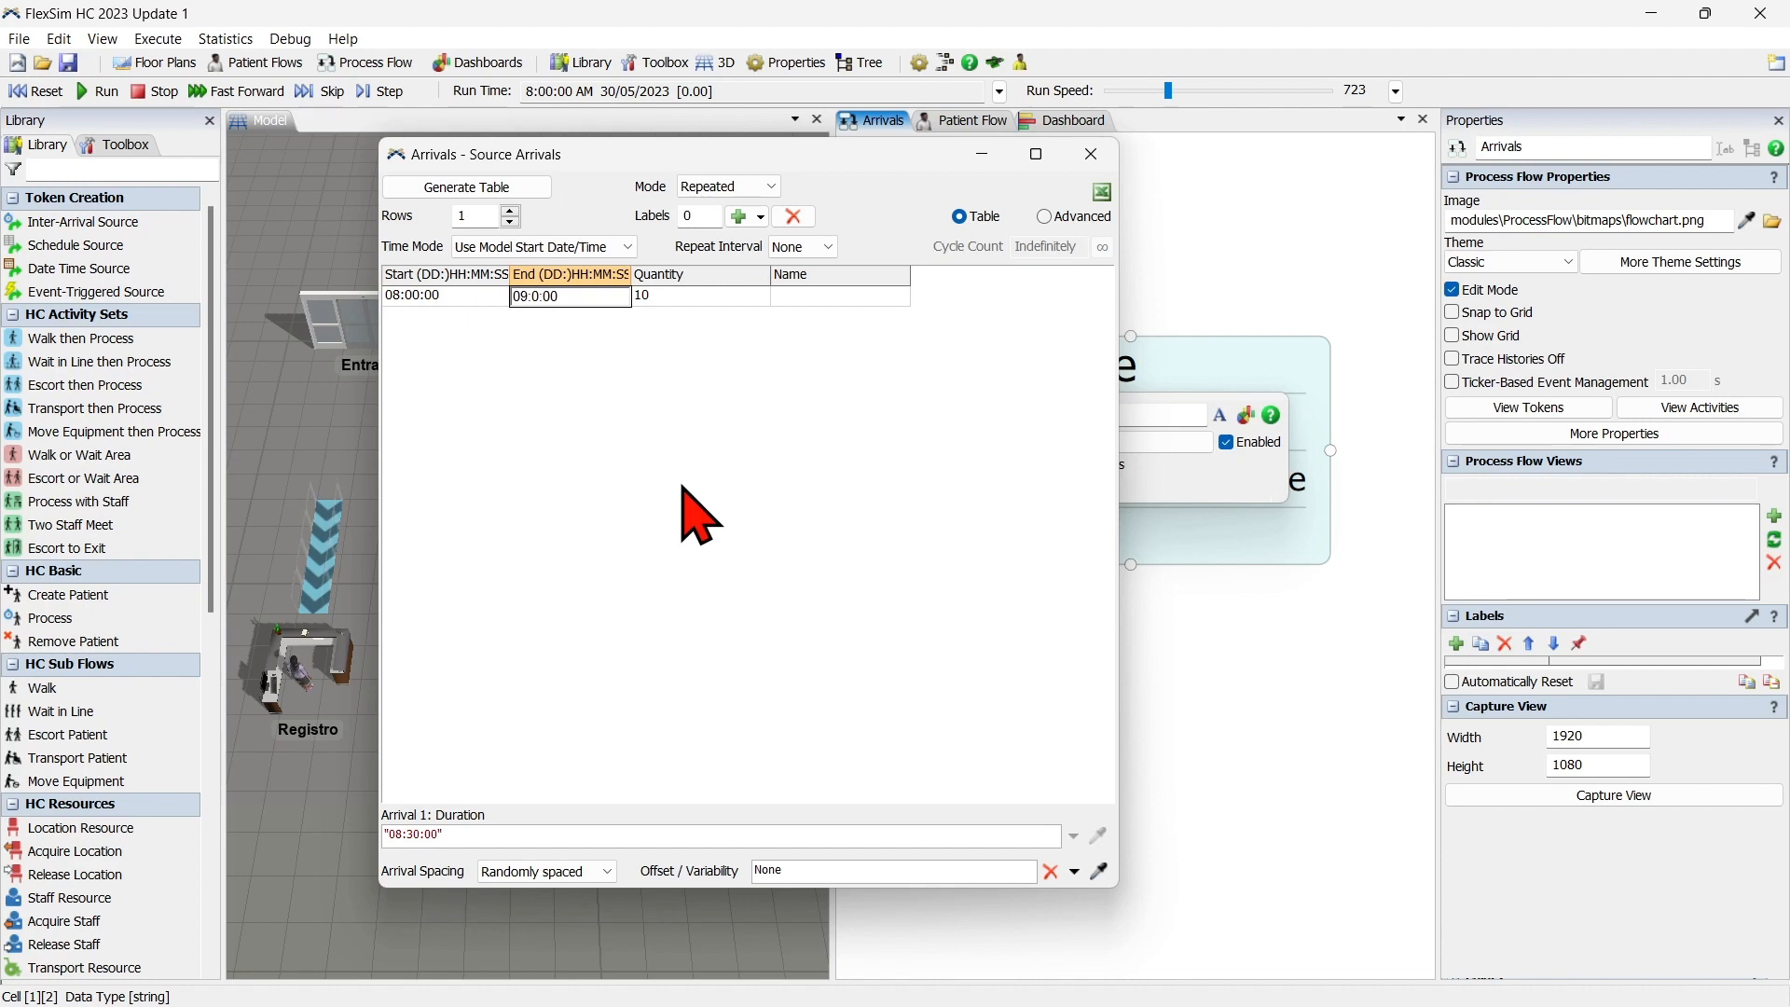
{"action": "left_click", "coordinate": [682, 487]}
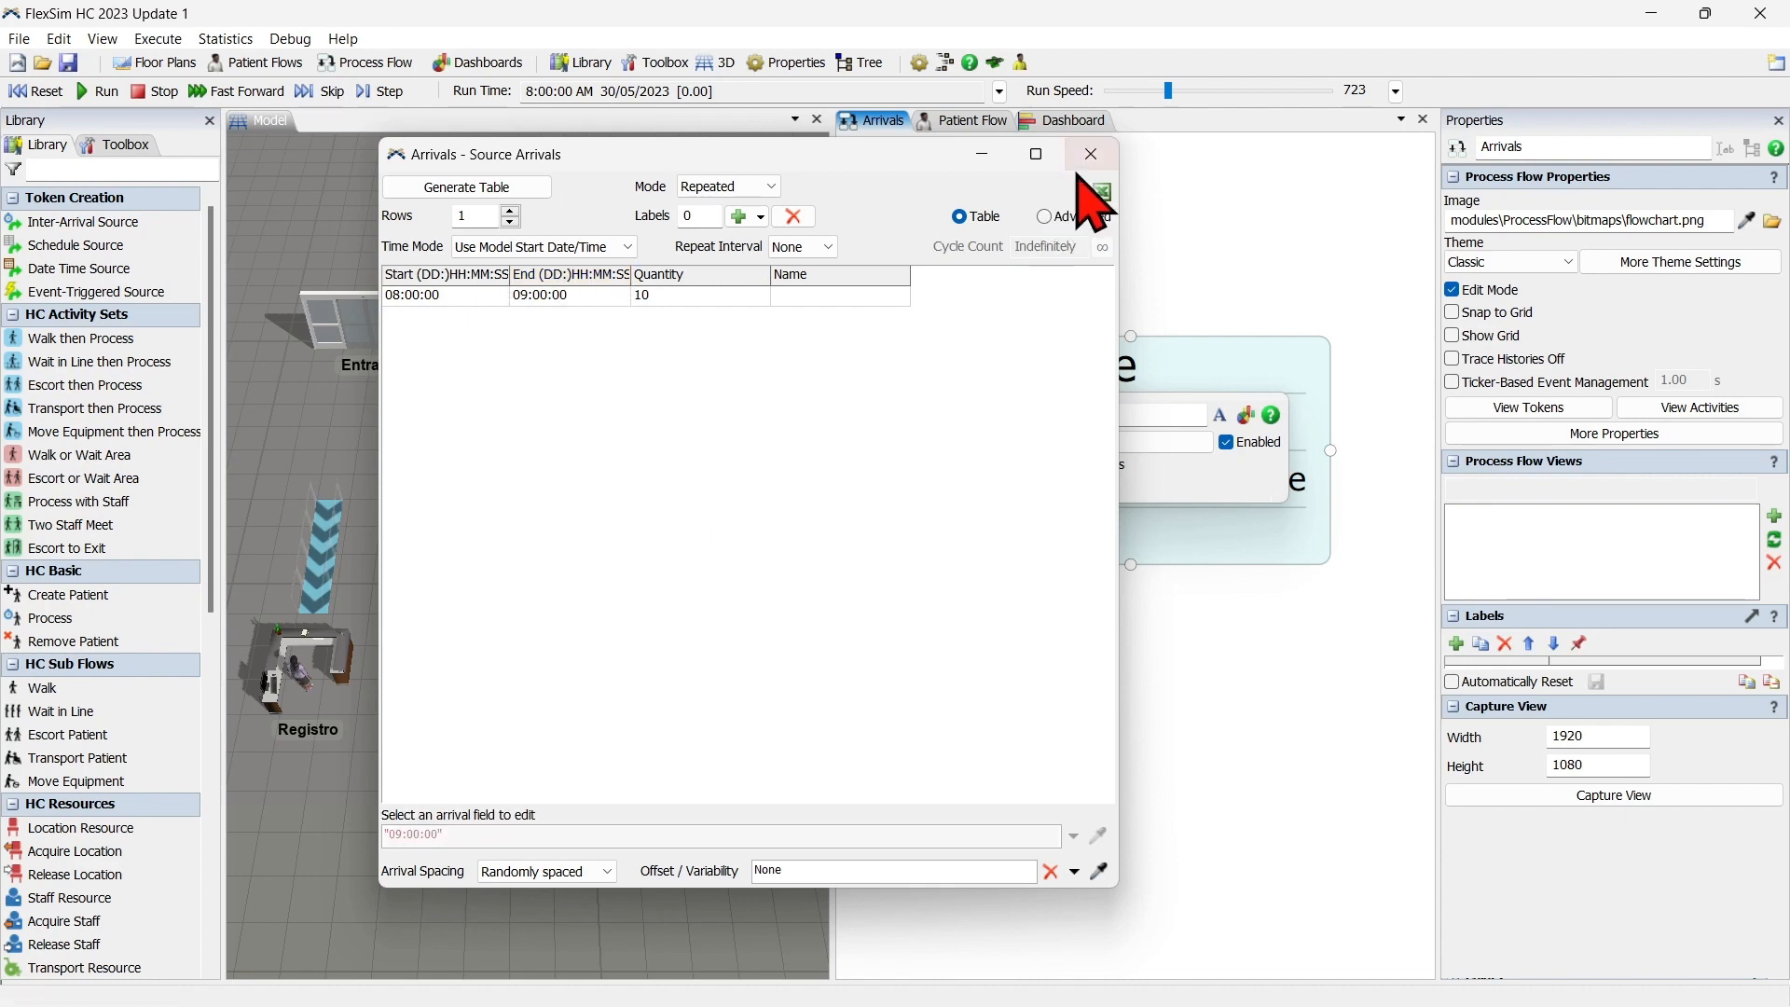
{"action": "left_click_drag", "start_coordinate": [740, 153], "coordinate": [430, 164]}
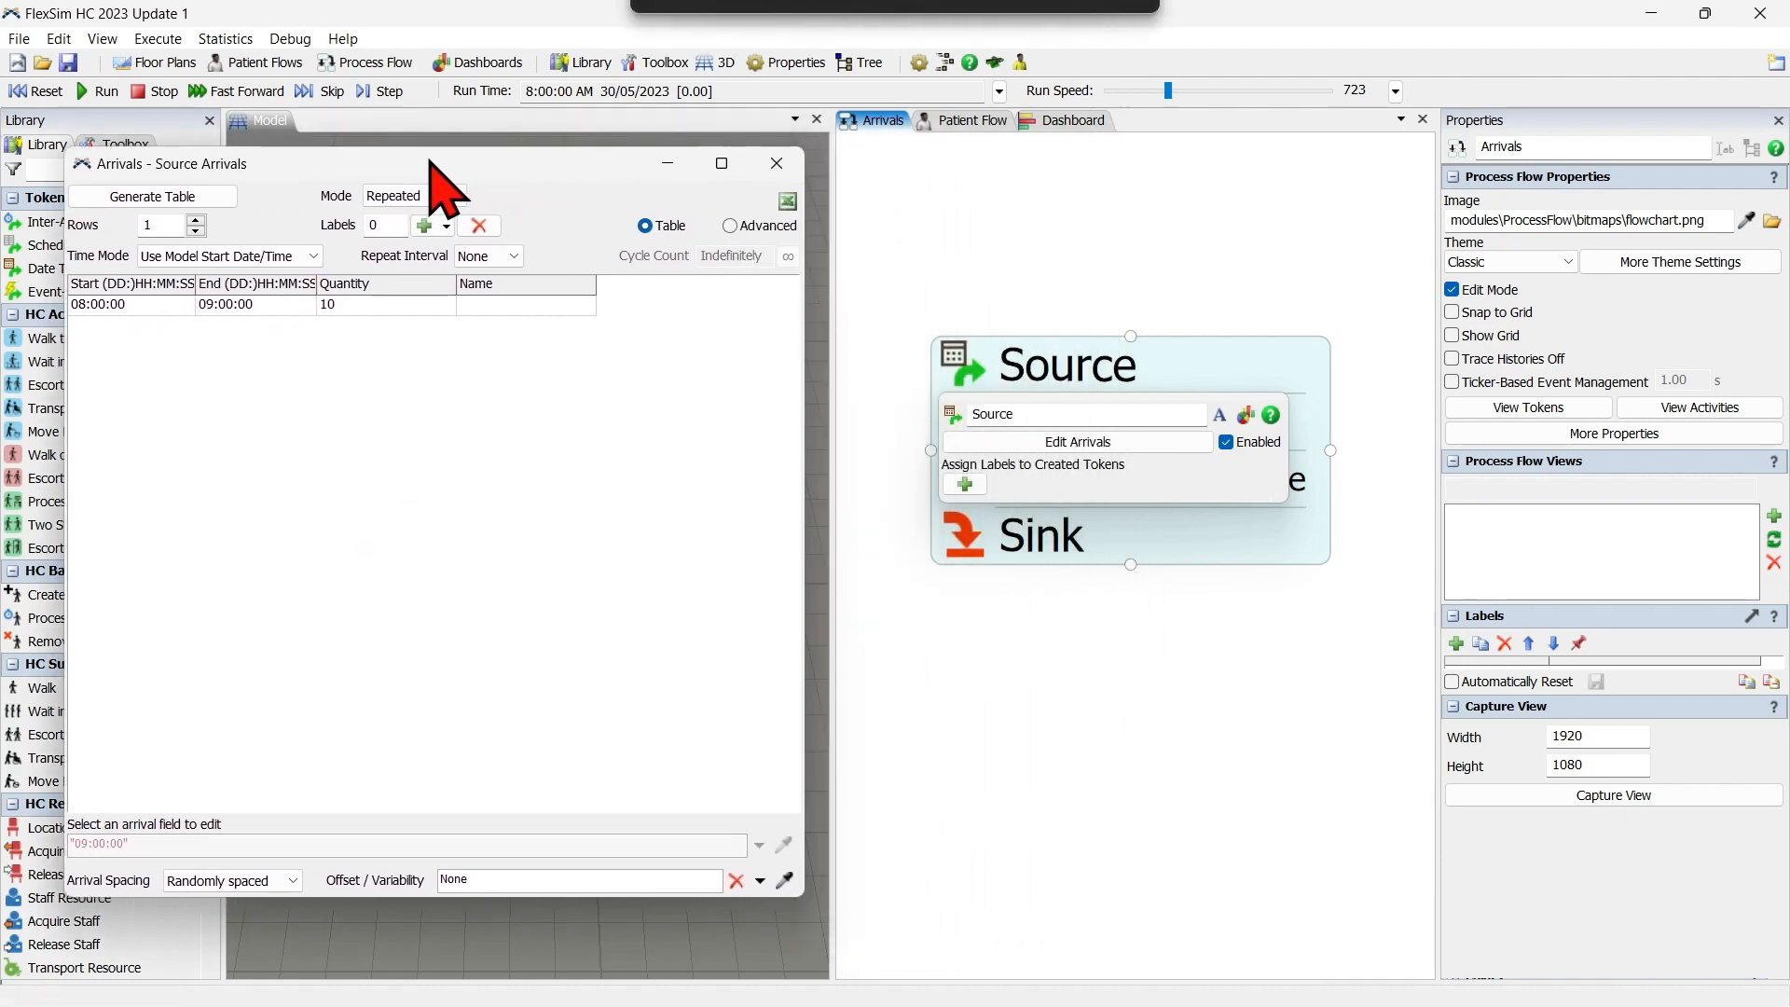
Run the simulation with the dashboard open at a run speed of about 956.
{"action": "left_click", "coordinate": [1072, 121]}
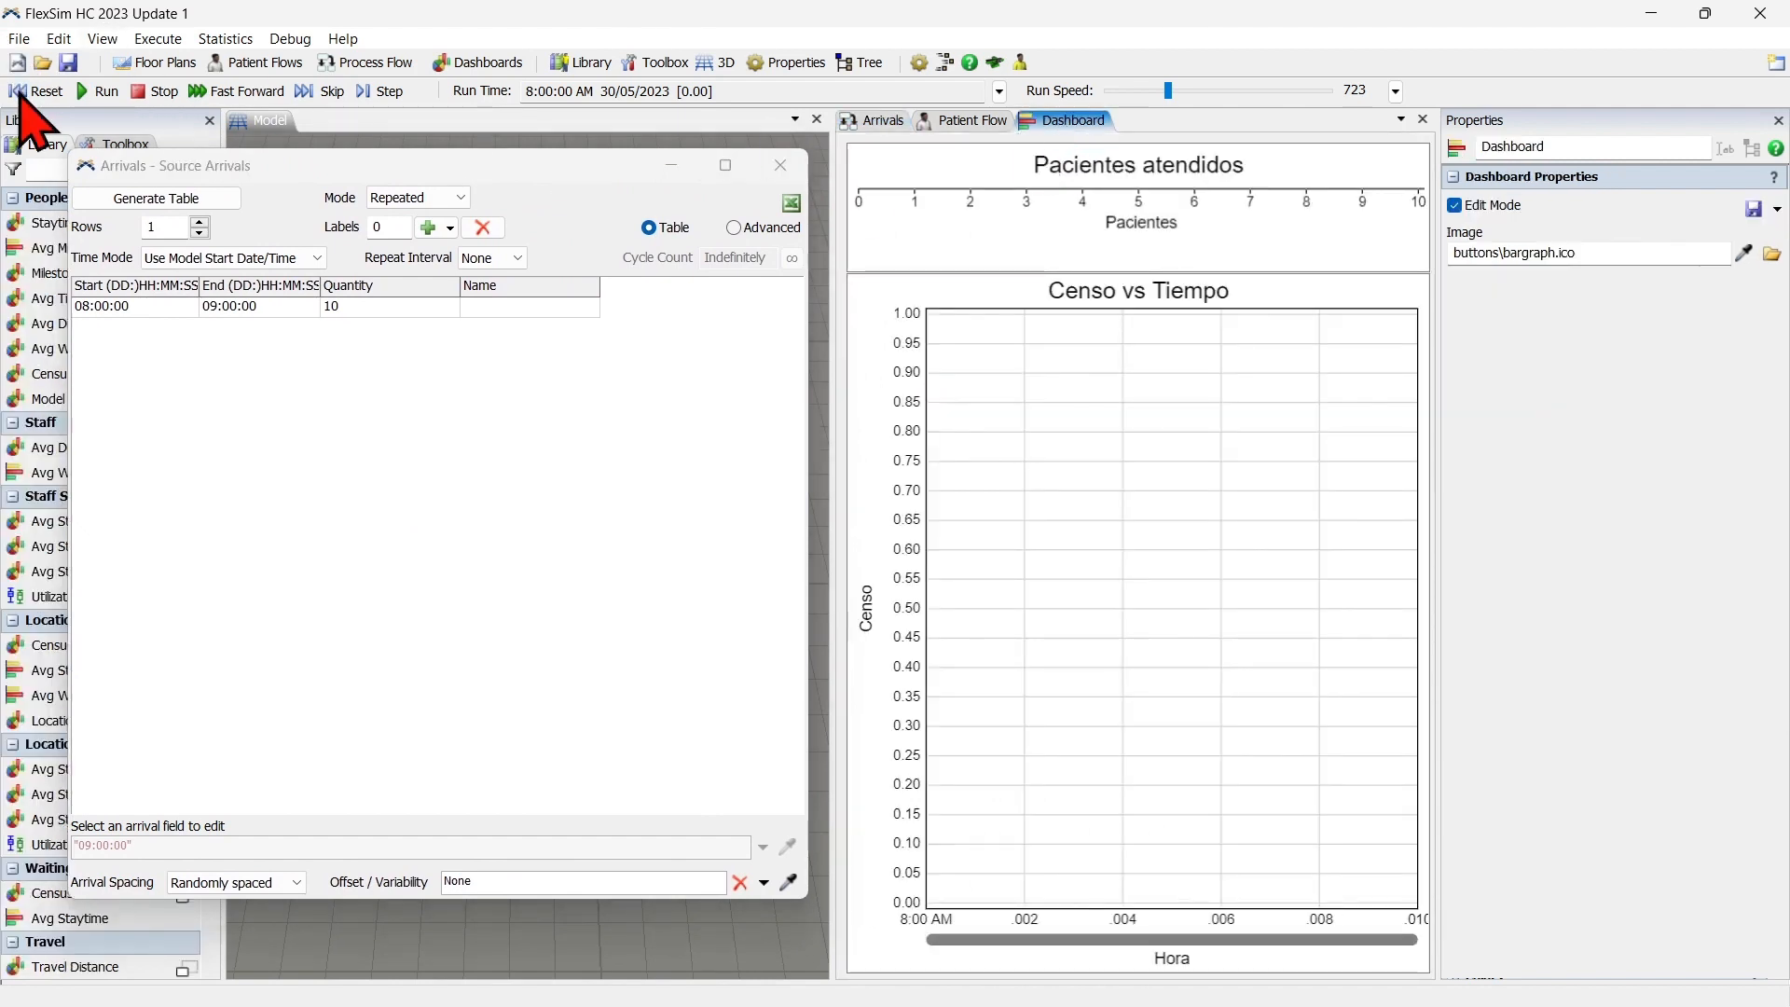
{"action": "left_click", "coordinate": [102, 92]}
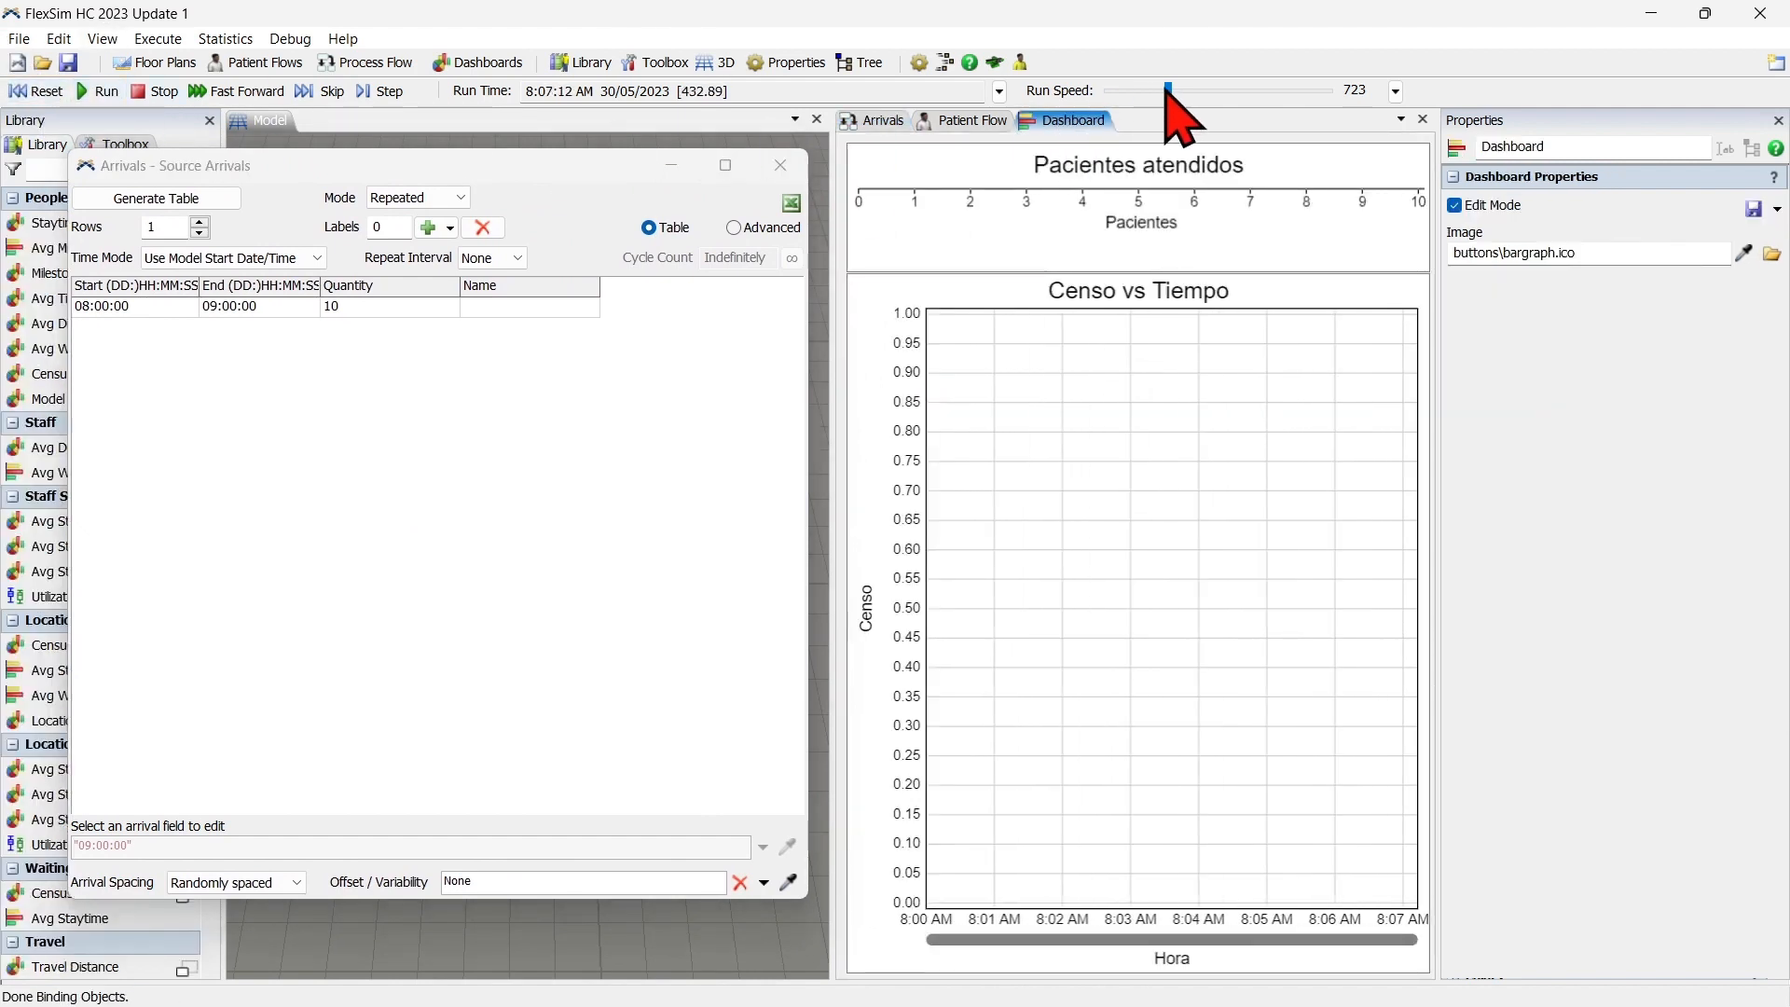
{"action": "left_click_drag", "start_coordinate": [1168, 92], "coordinate": [1177, 92]}
{"action": "scroll", "coordinate": [1197, 91], "scroll_direction": "up", "scroll_amount": 3}
{"action": "scroll", "coordinate": [1197, 91], "scroll_direction": "down", "scroll_amount": 4}
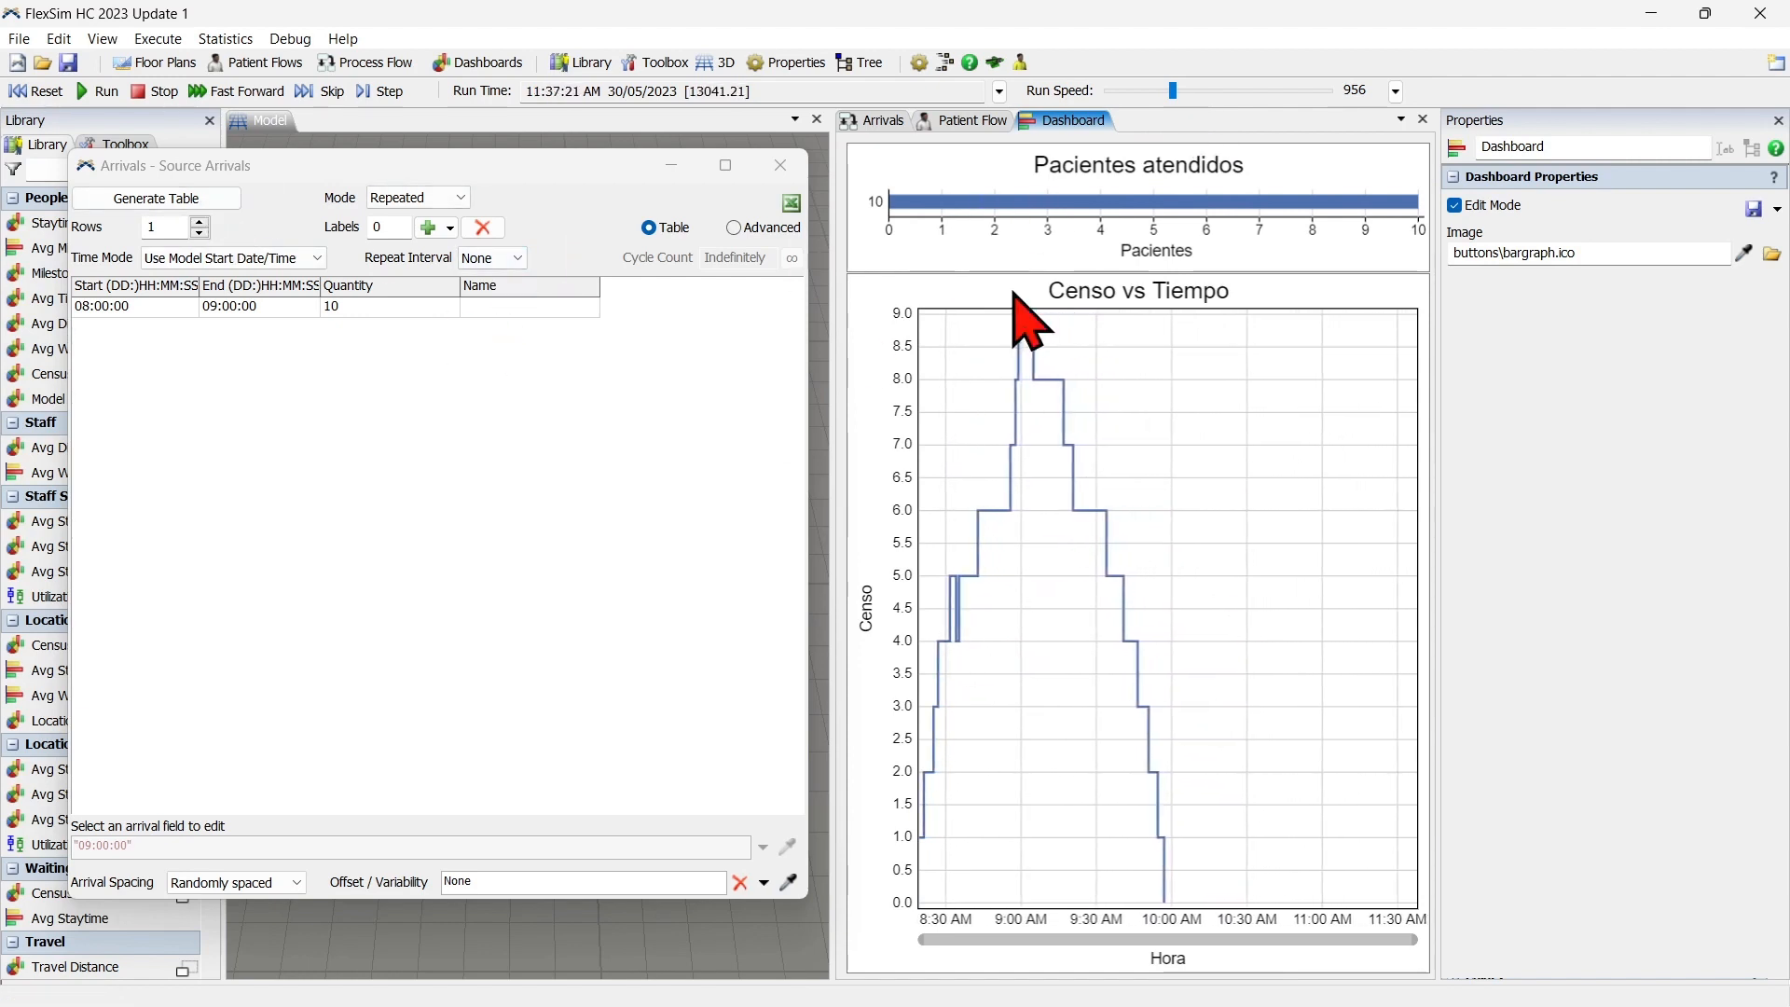
{"action": "mouse_move", "coordinate": [1049, 216]}
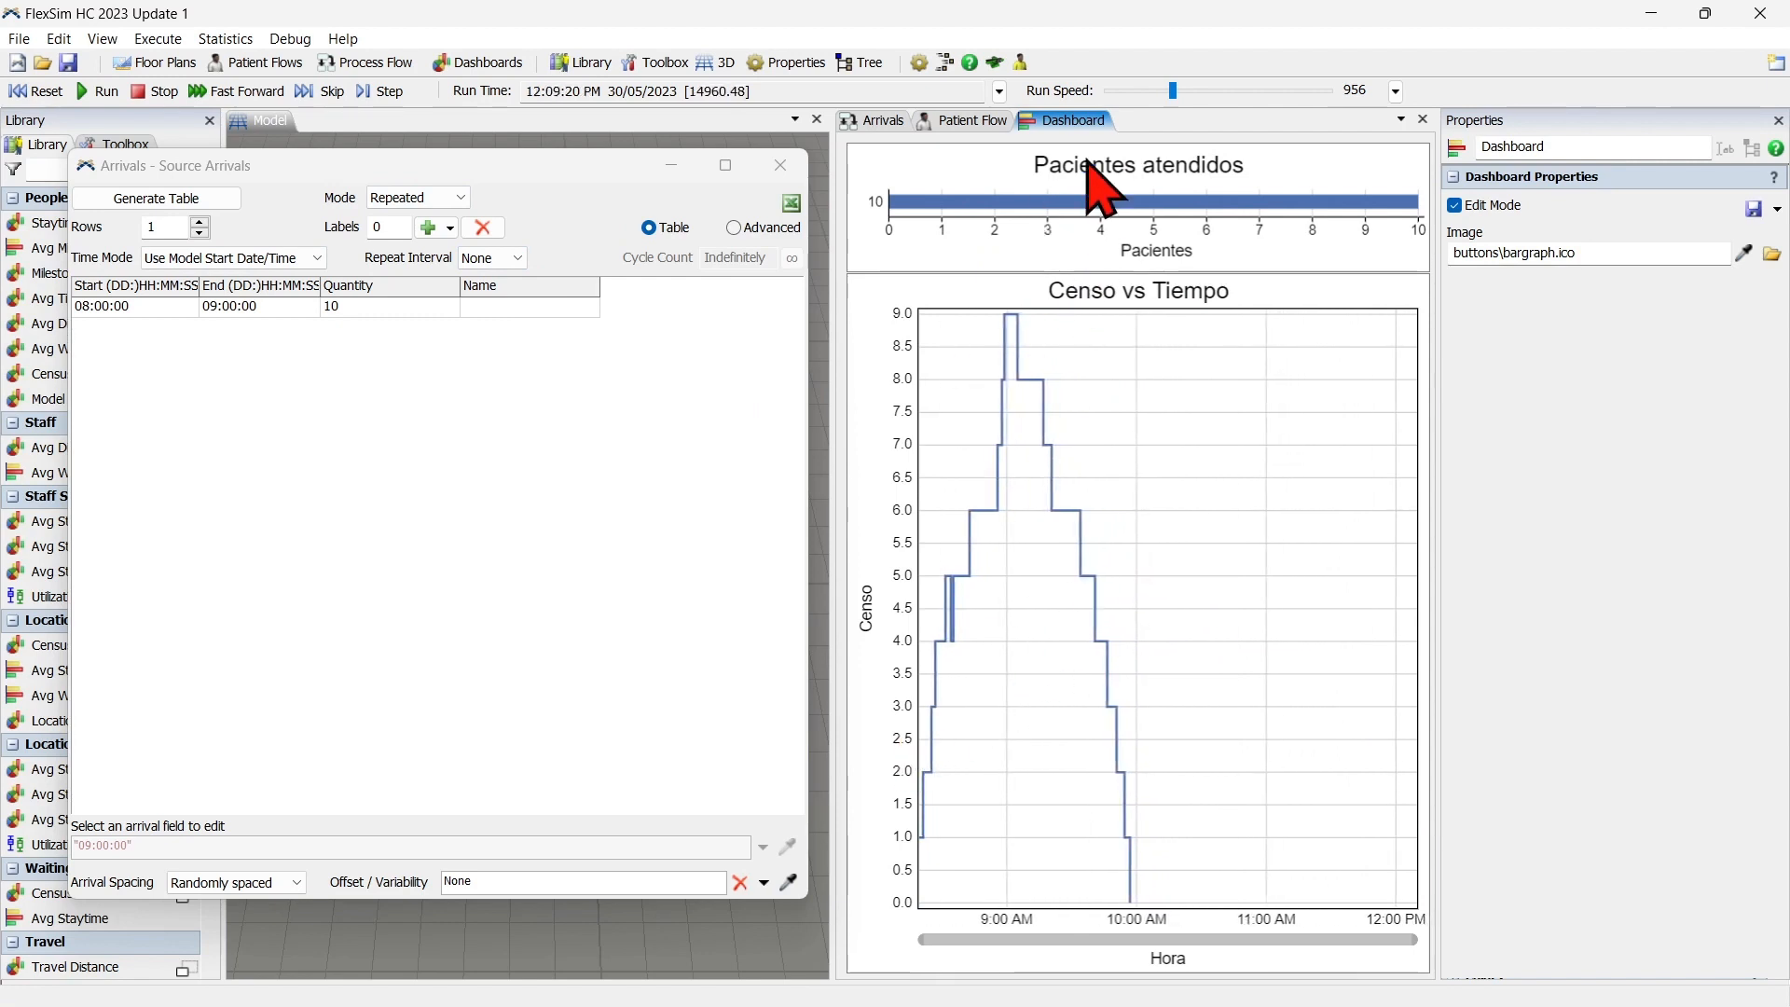
Reset the simulation and set the arrival row's end time to 12:00:00.
{"action": "left_click", "coordinate": [37, 94]}
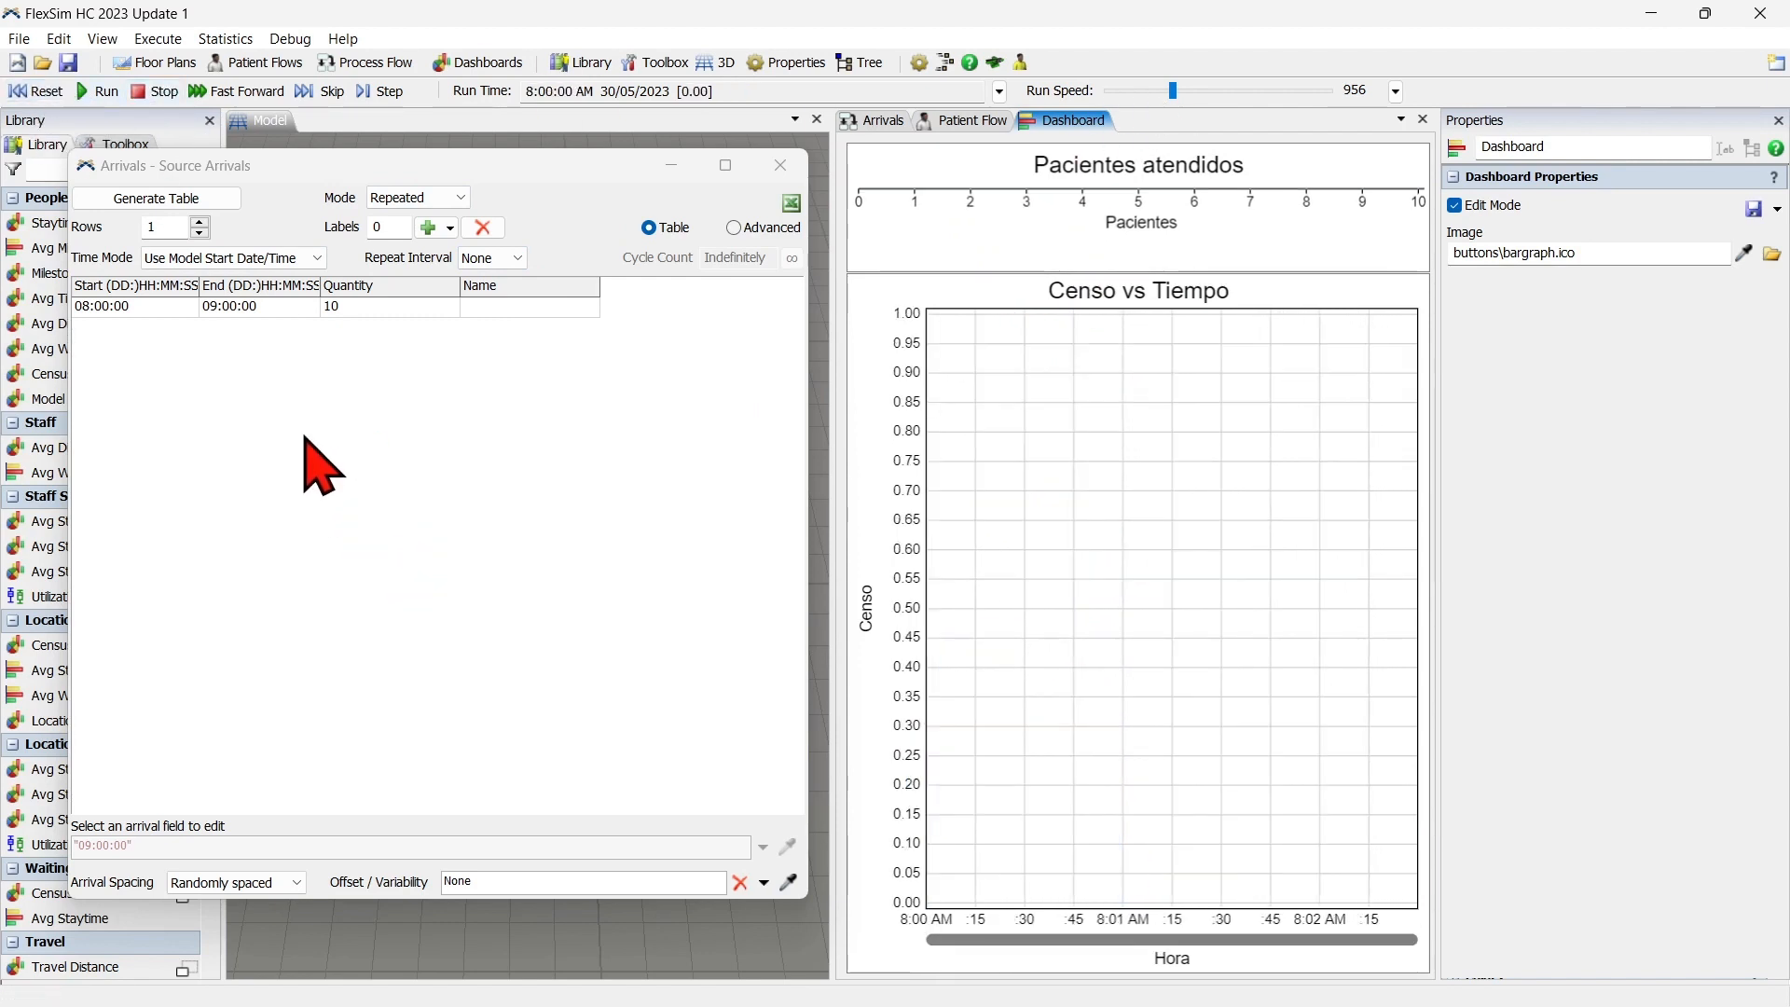
{"action": "double_click", "coordinate": [216, 308]}
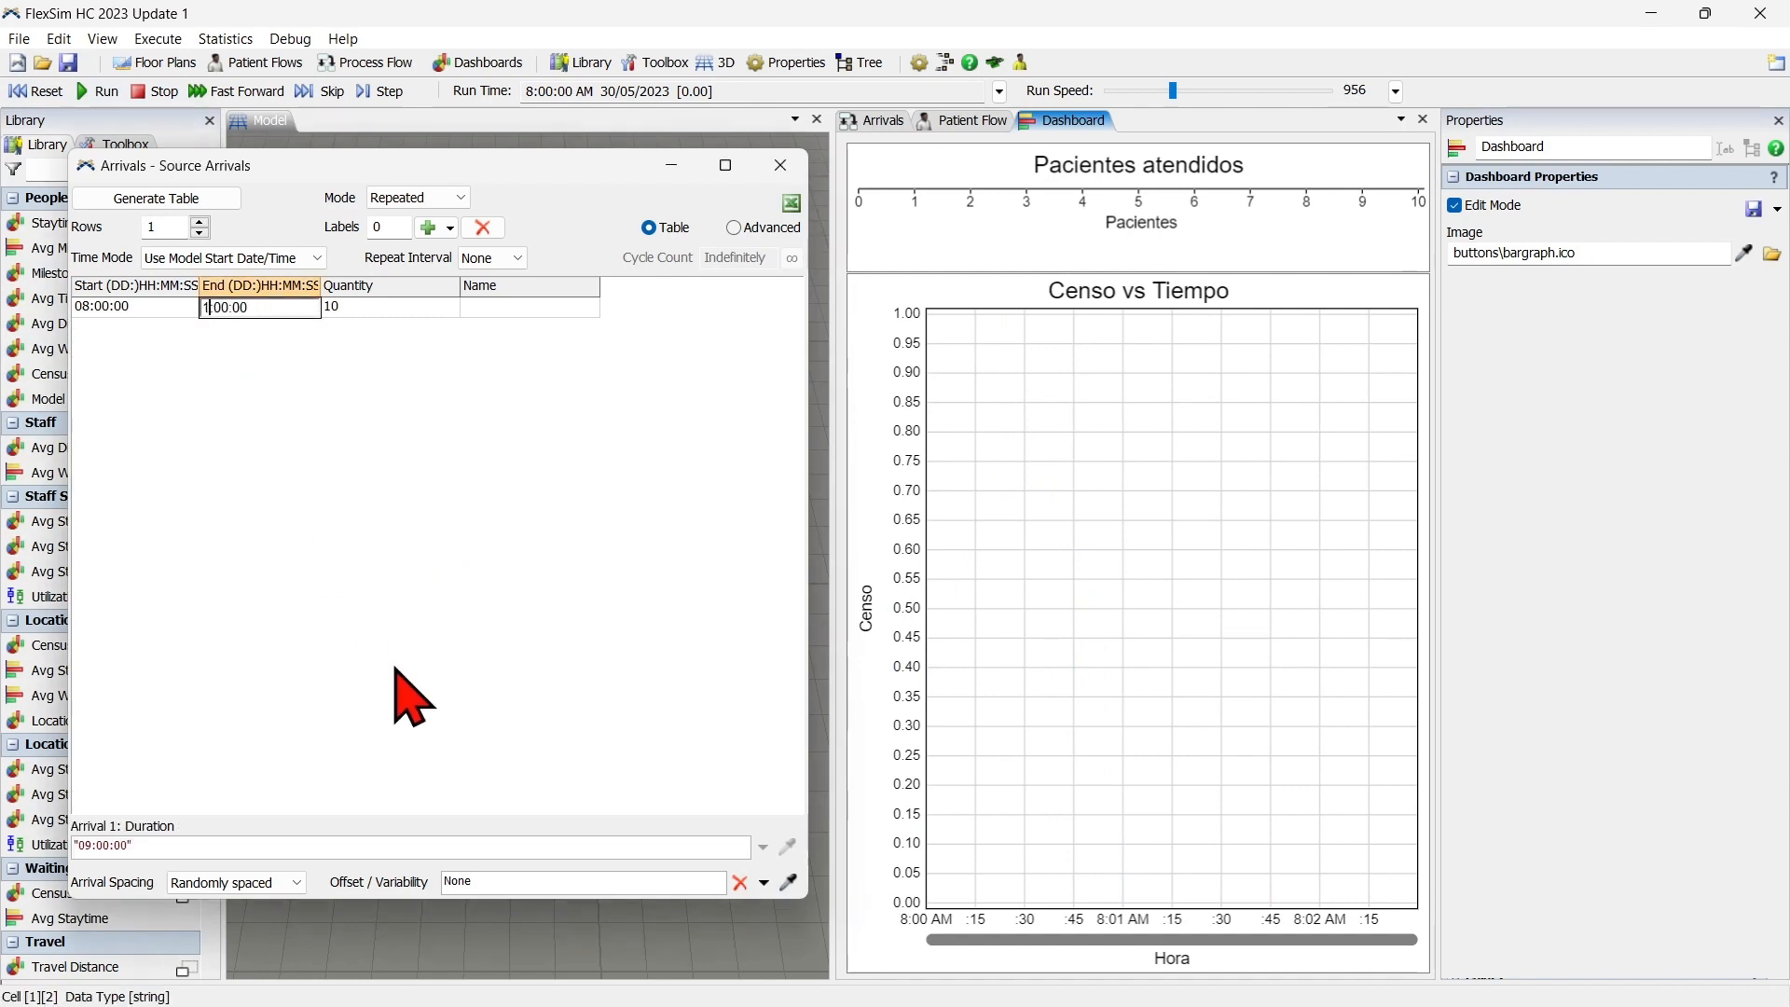
{"action": "type", "text": "12"}
{"action": "key", "text": "Return"}
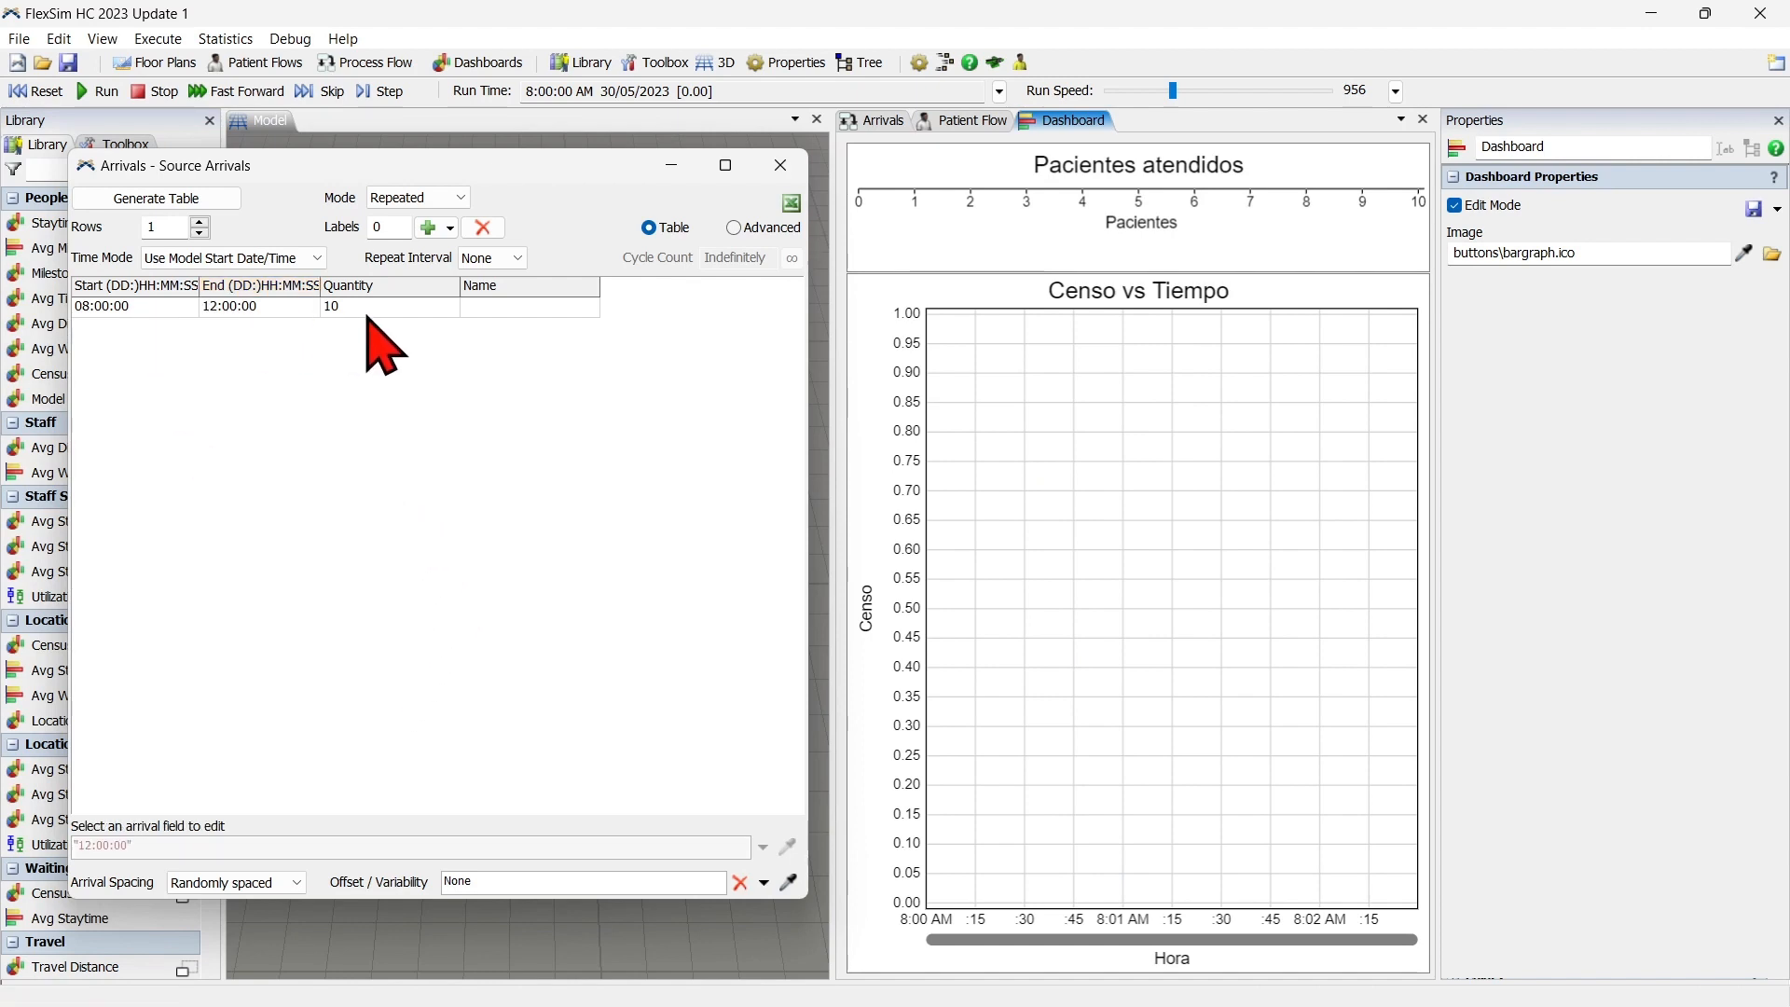
Set the arrival spacing to At scheduled time, then reset and run the simulation.
{"action": "left_click", "coordinate": [235, 883]}
{"action": "left_click", "coordinate": [262, 902]}
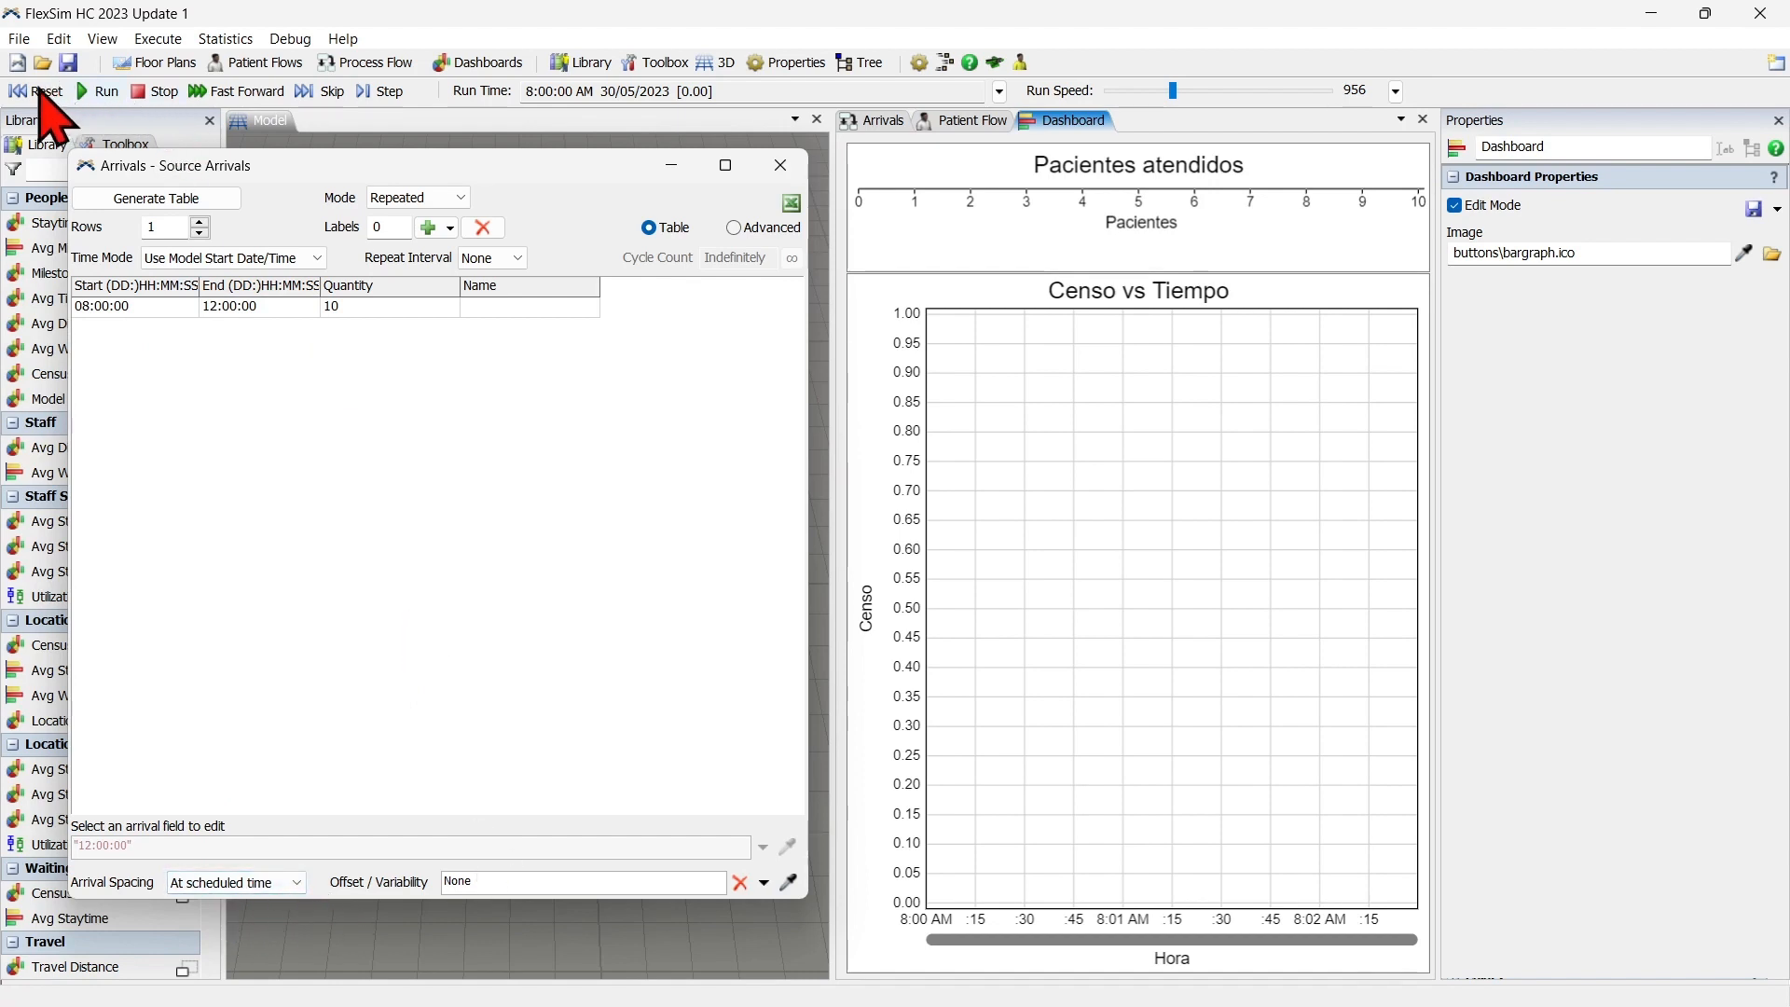
{"action": "left_click", "coordinate": [42, 90]}
{"action": "left_click", "coordinate": [100, 91]}
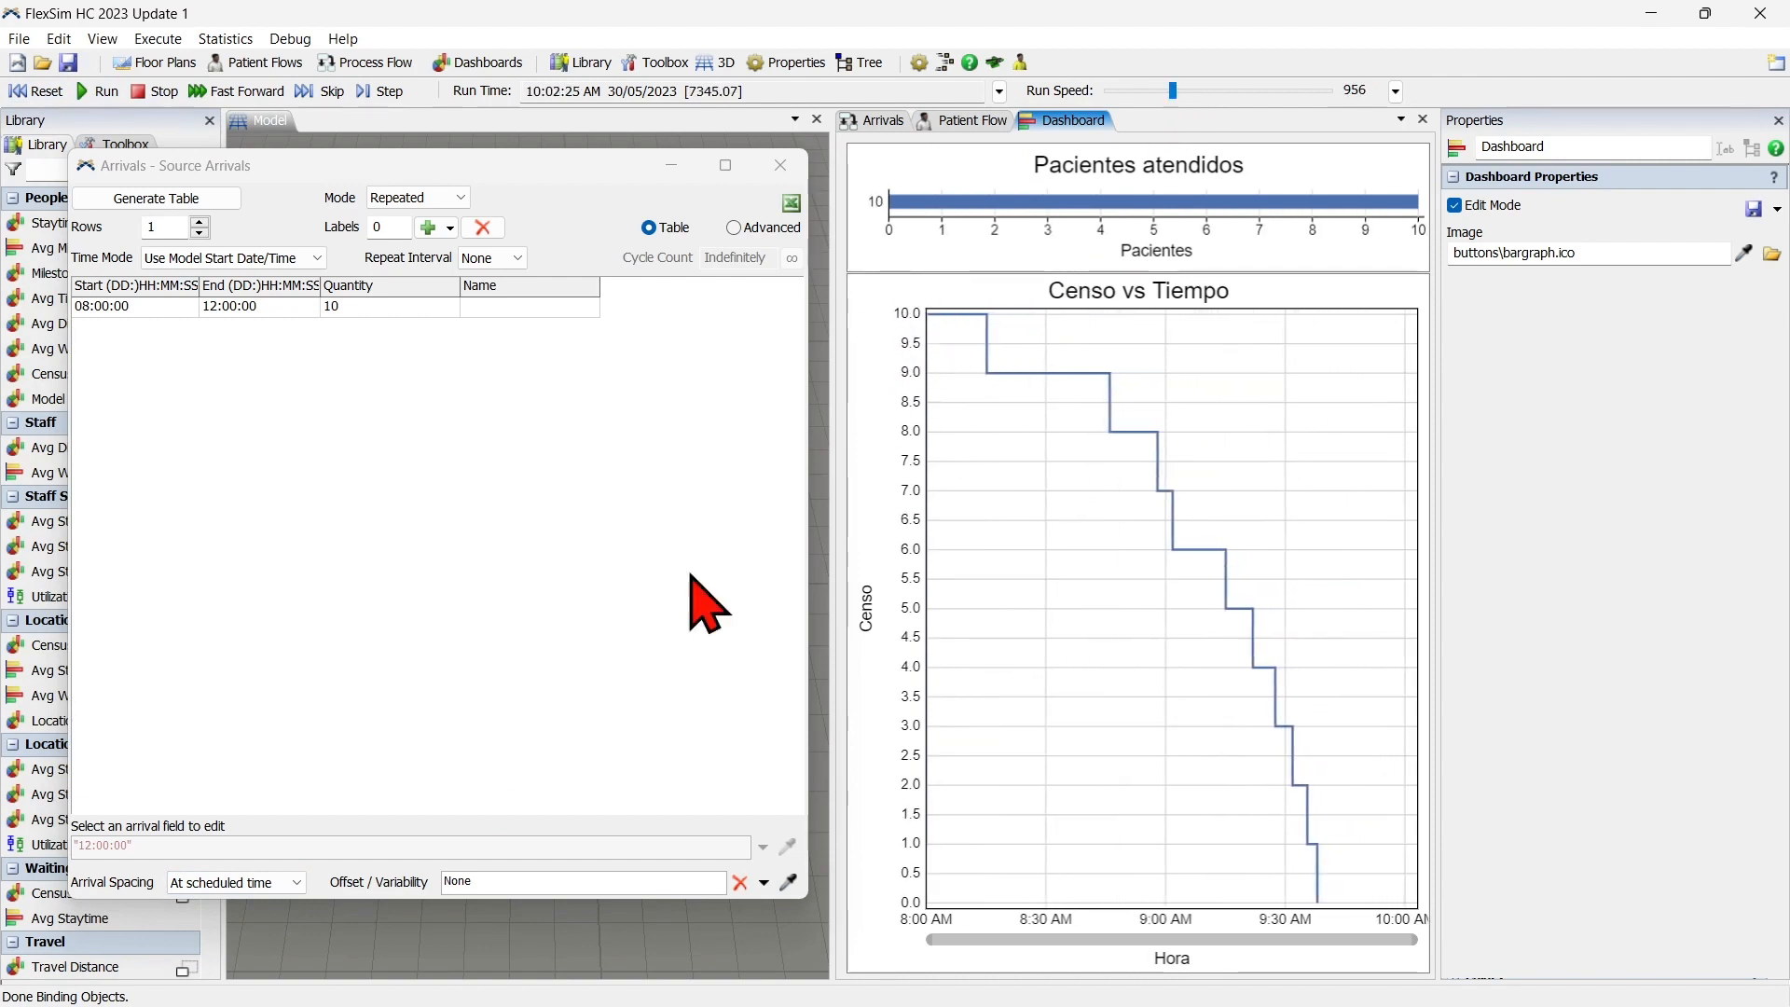
Reset the simulation and change the arrival spacing to Evenly spaced.
{"action": "left_click", "coordinate": [49, 92]}
{"action": "left_click", "coordinate": [284, 882]}
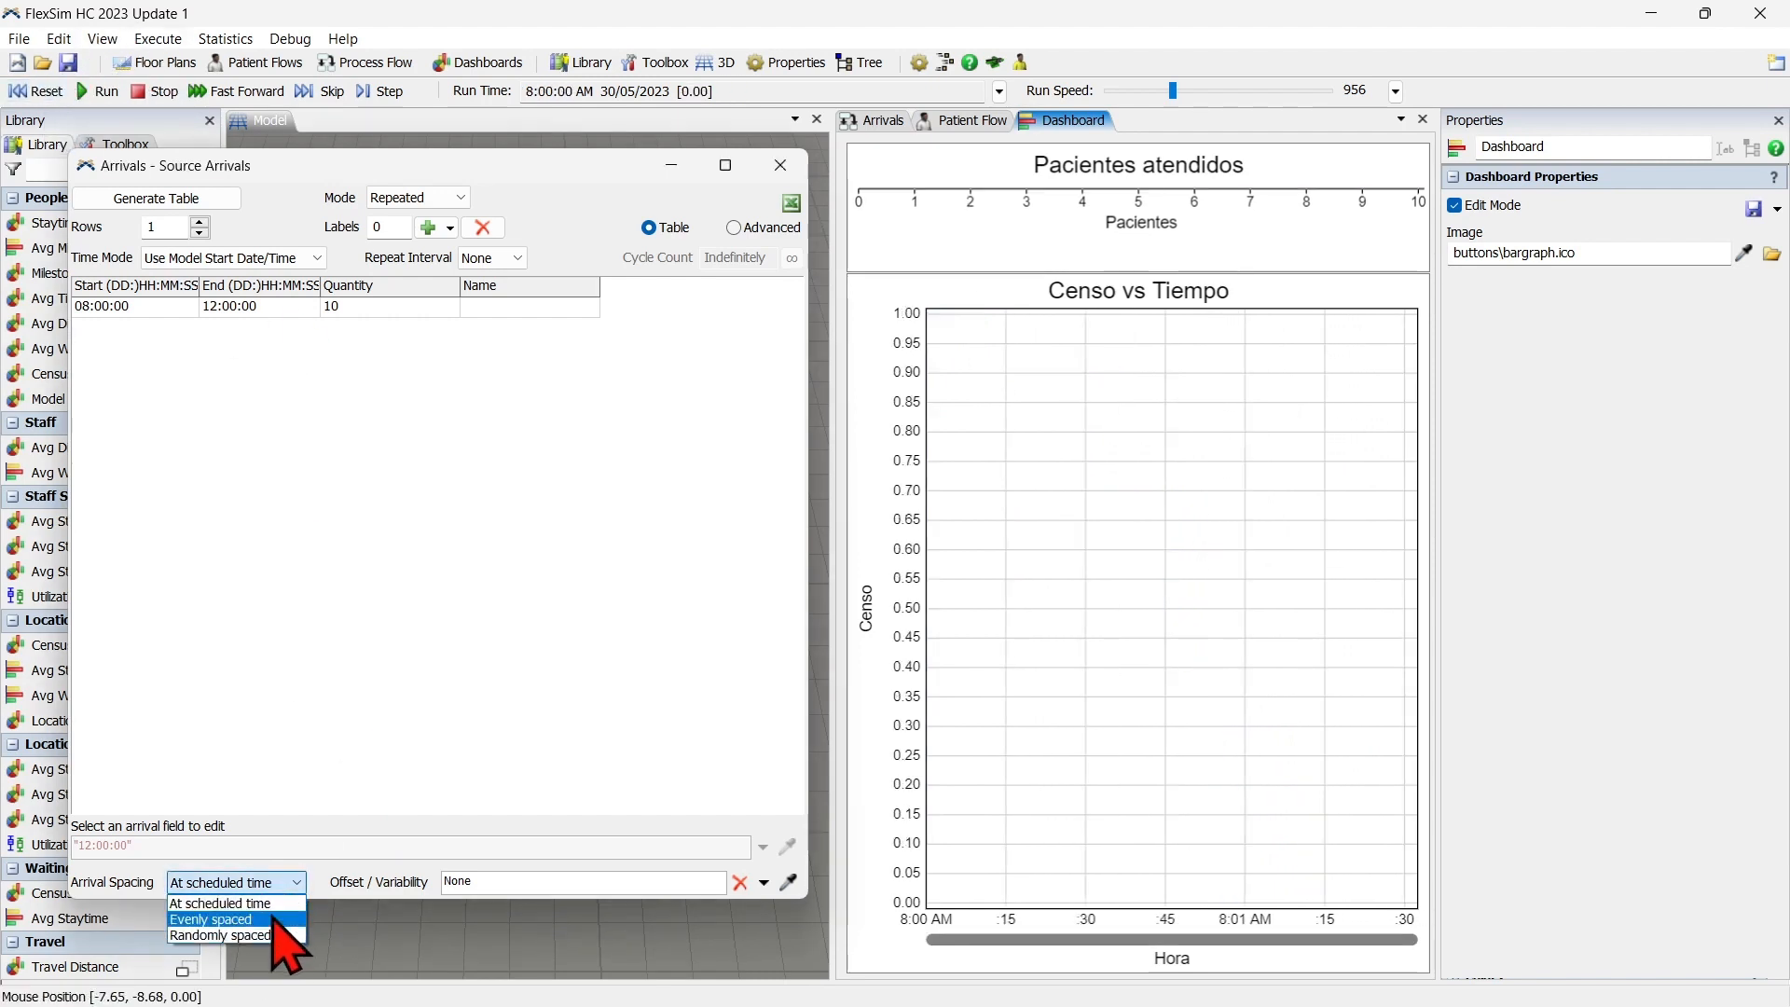
{"action": "left_click", "coordinate": [273, 921]}
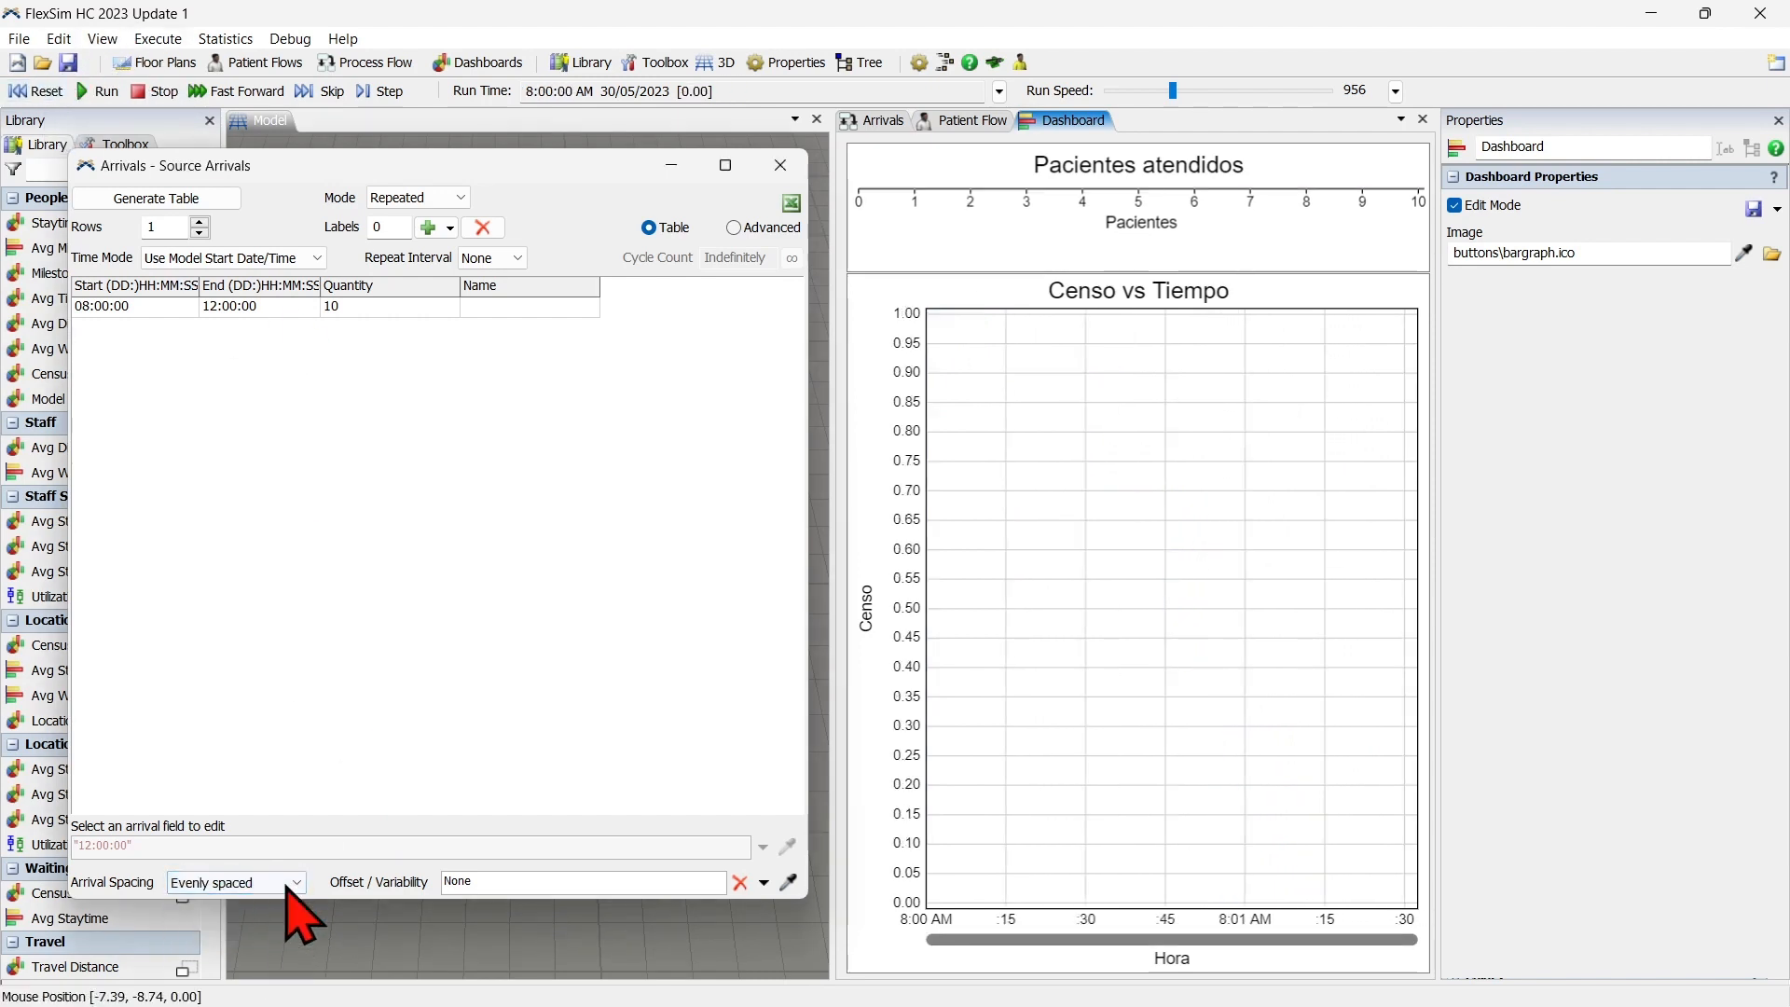
Reset and run the evenly spaced scenario, raising the run speed to about 4526 and lowering it to about 1240.
{"action": "left_click", "coordinate": [49, 93]}
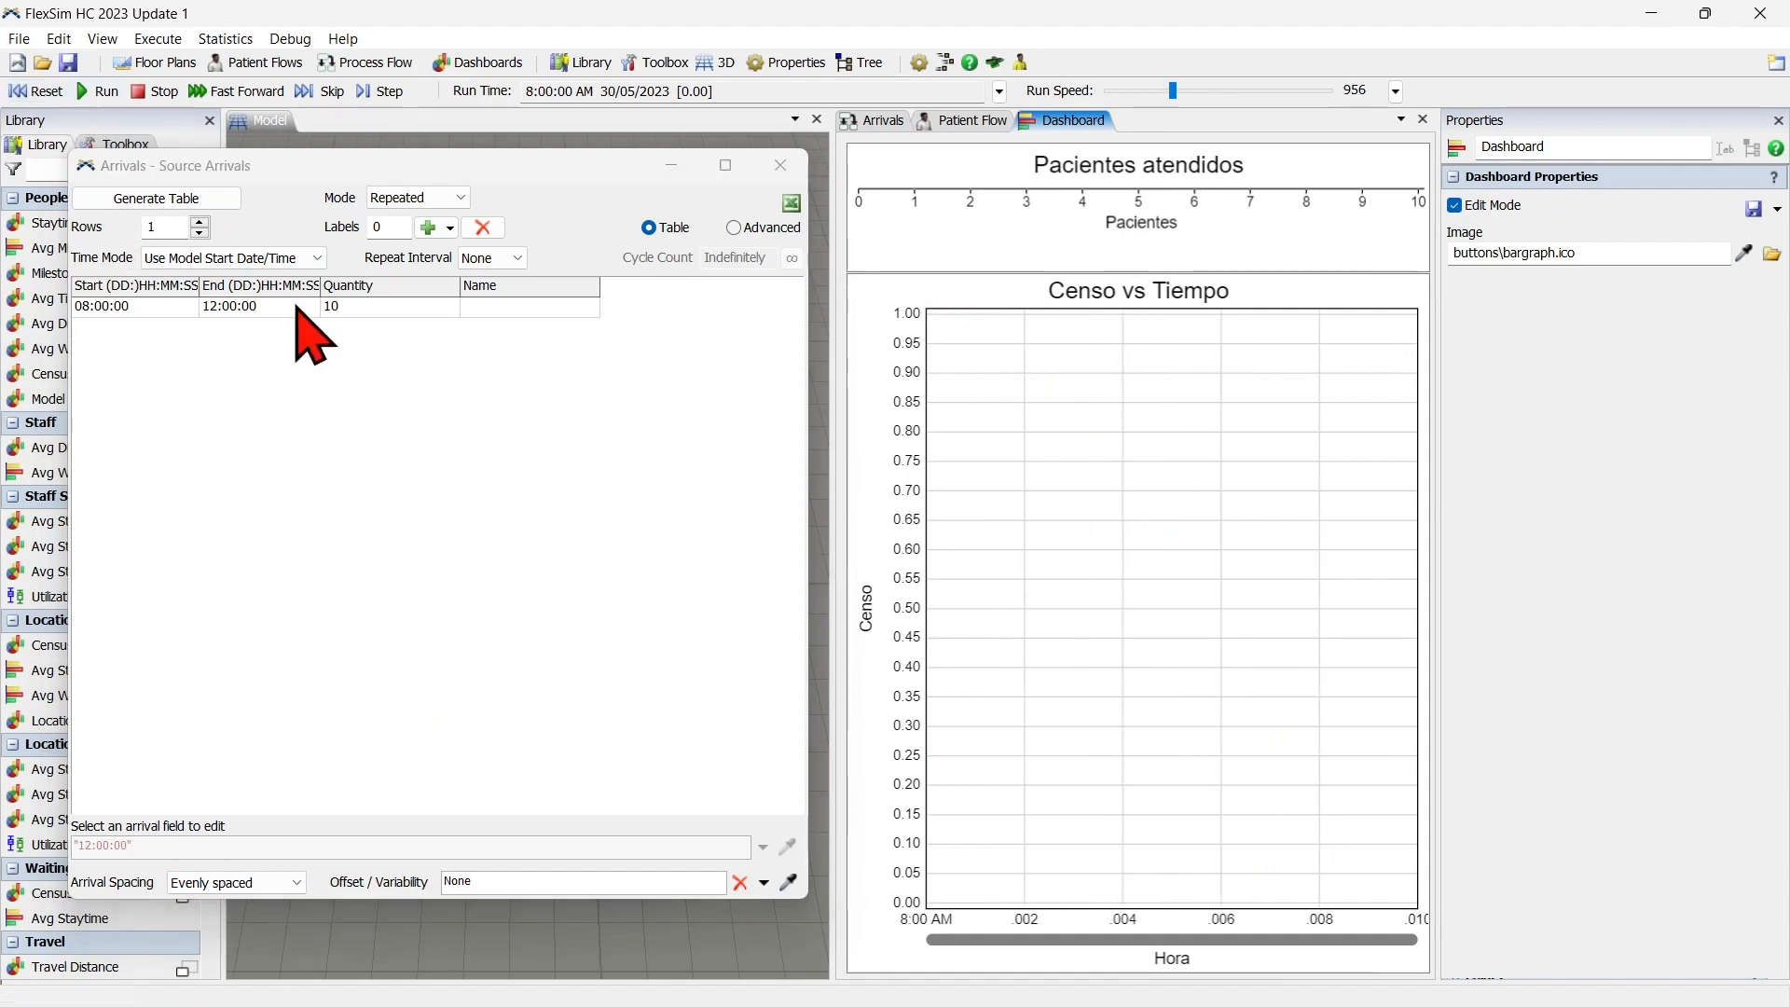
{"action": "left_click", "coordinate": [96, 91]}
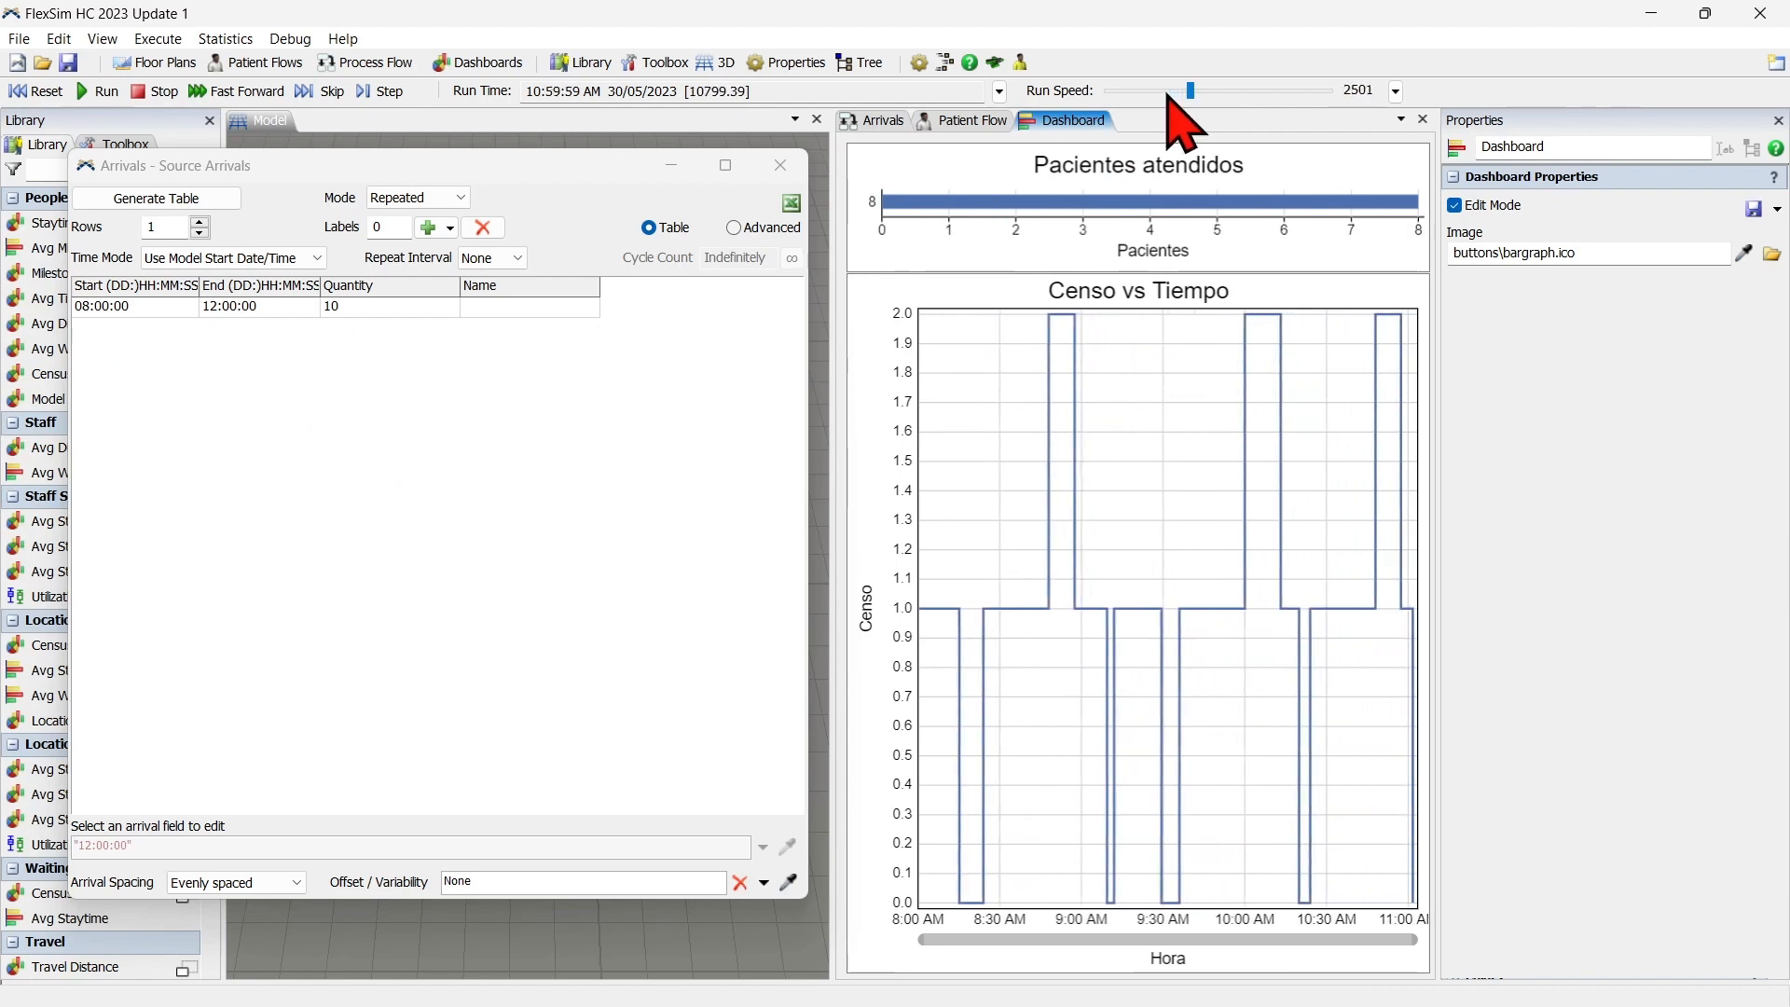
{"action": "scroll", "coordinate": [1167, 94], "scroll_direction": "up", "scroll_amount": 1}
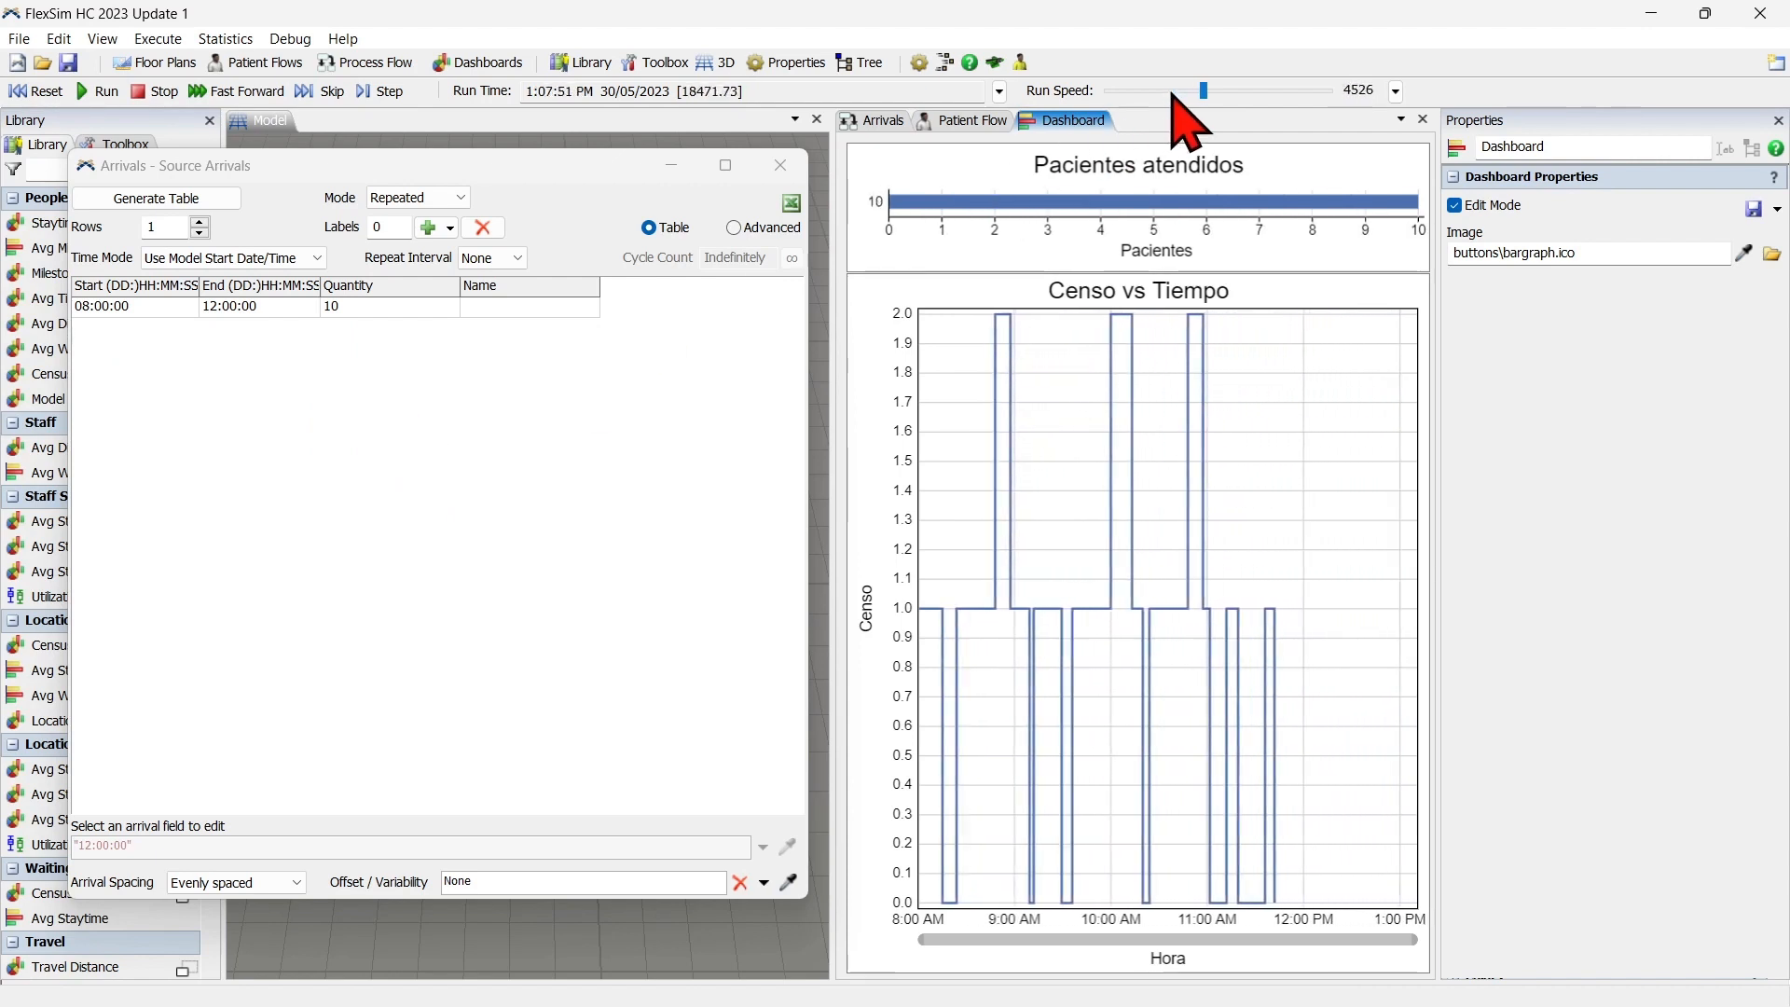
{"action": "scroll", "coordinate": [1176, 95], "scroll_direction": "down", "scroll_amount": 1}
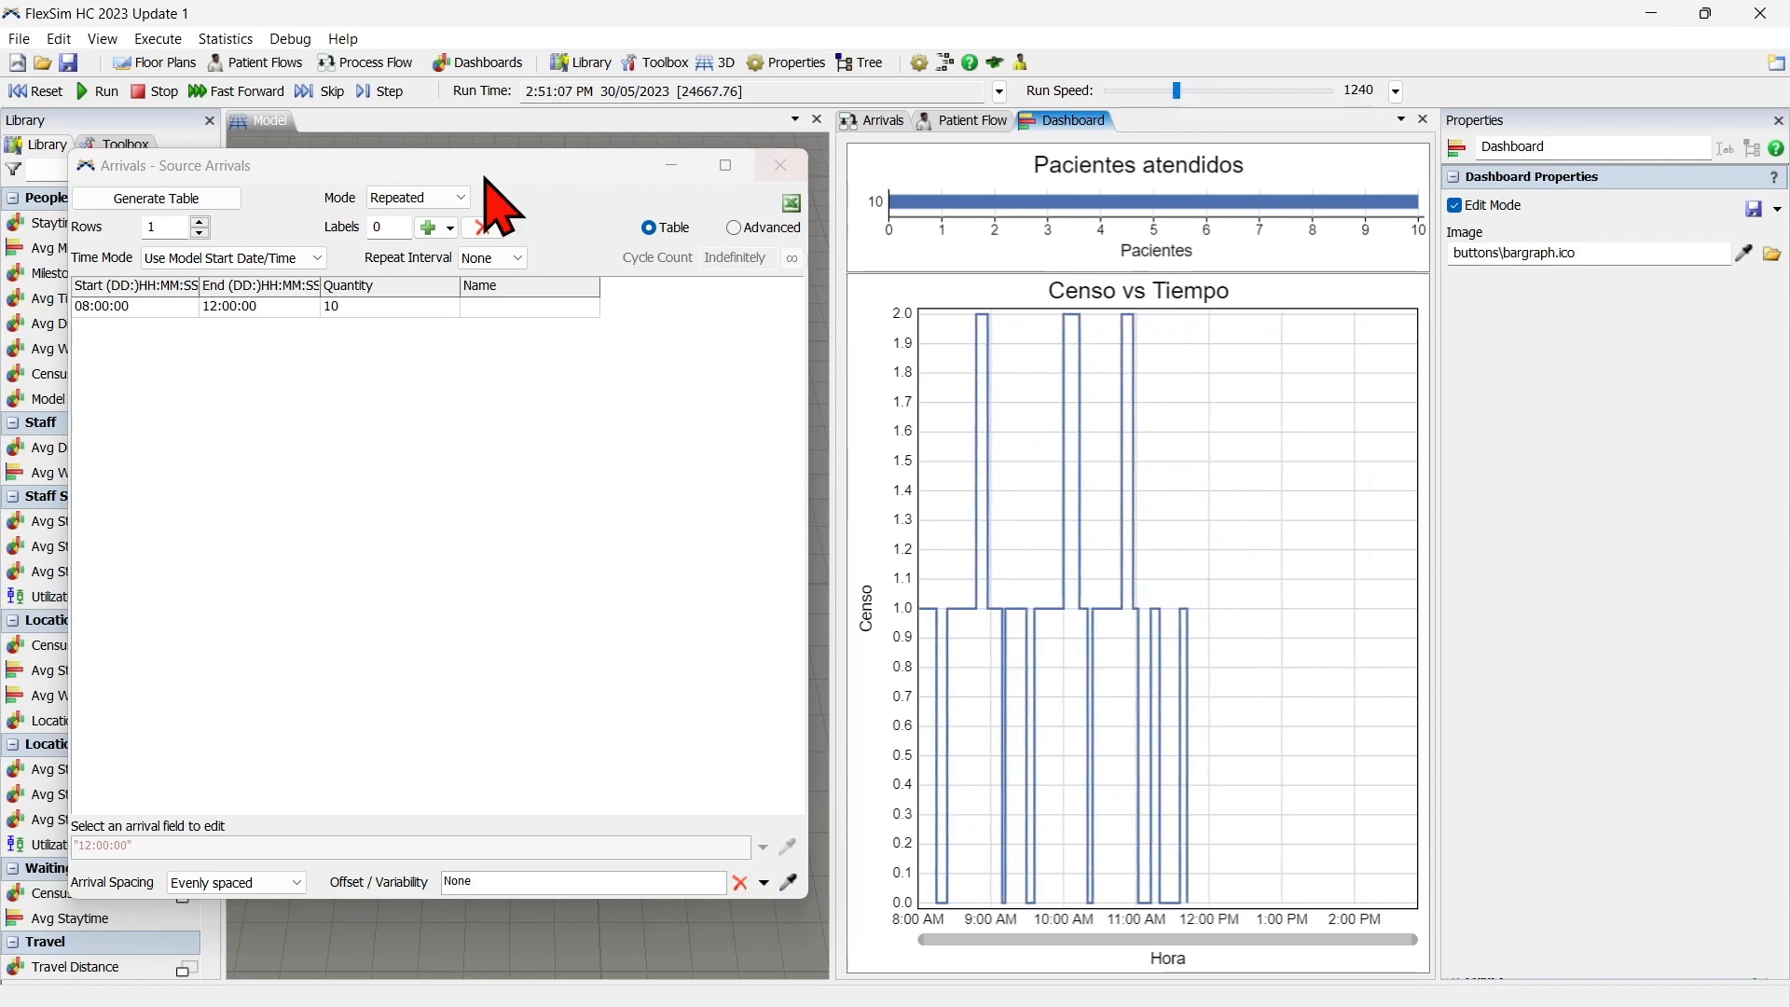
Reset the simulation, set the arrival spacing to Randomly spaced and start a new run.
{"action": "left_click", "coordinate": [39, 91]}
{"action": "left_click", "coordinate": [280, 882]}
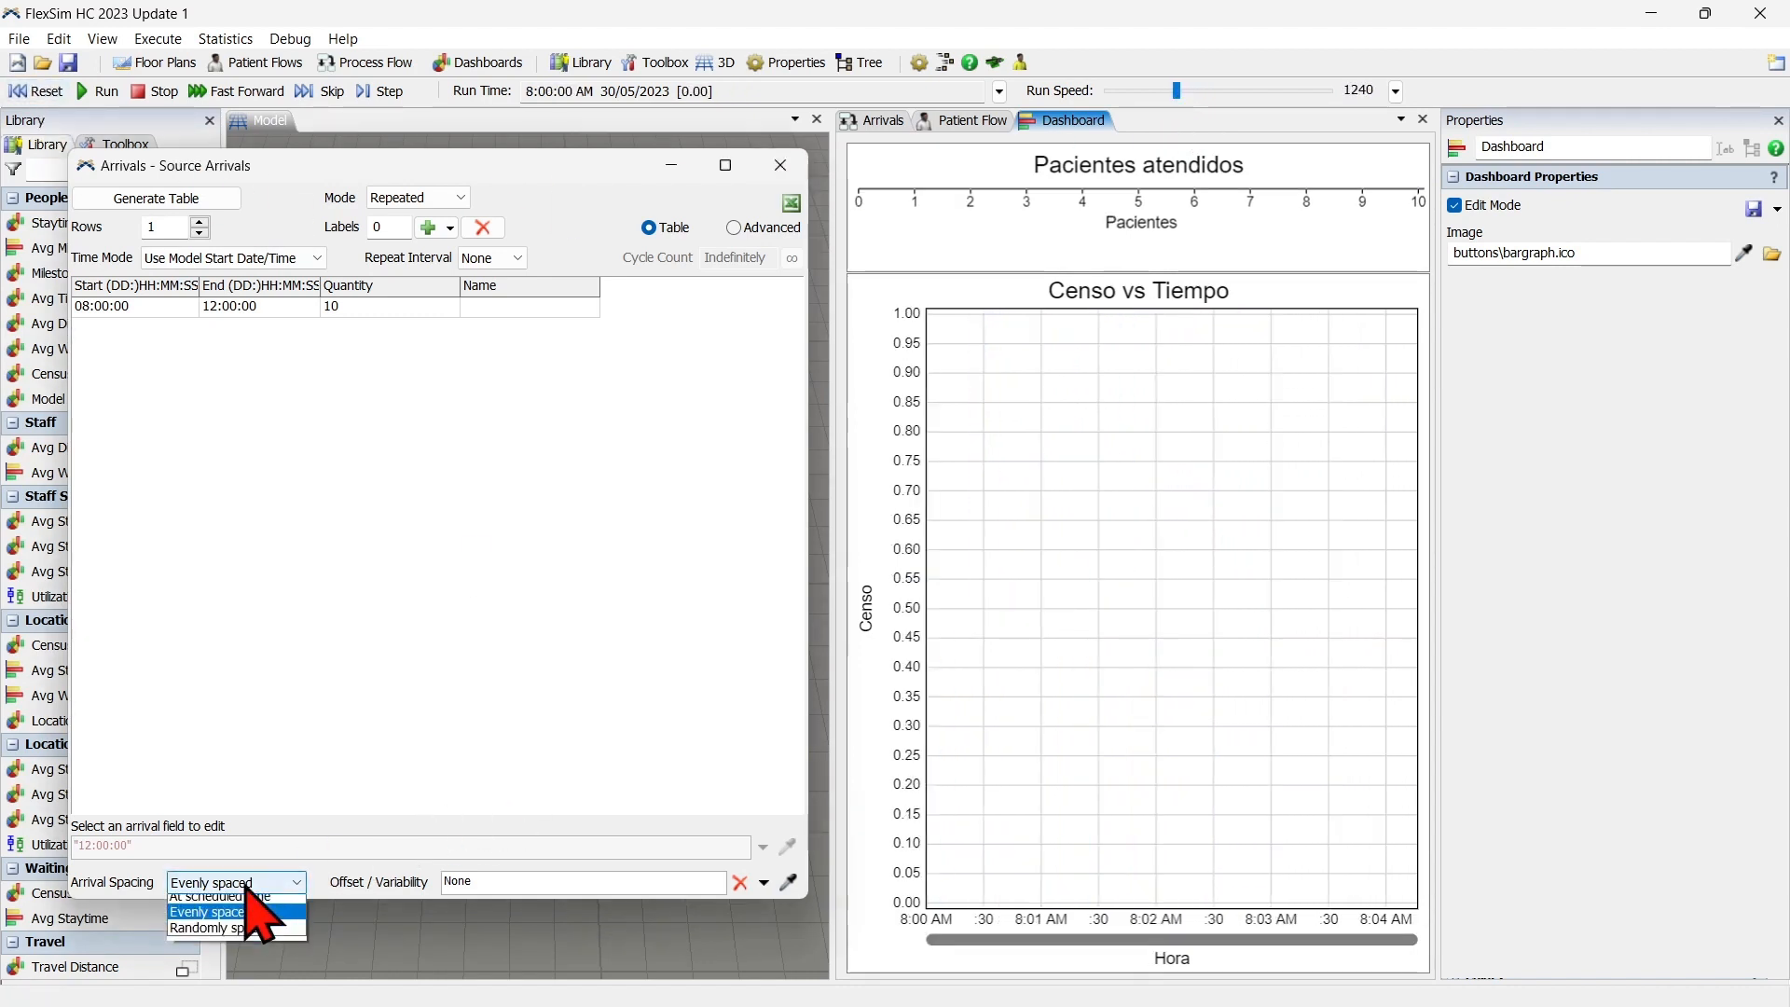
{"action": "left_click", "coordinate": [223, 935]}
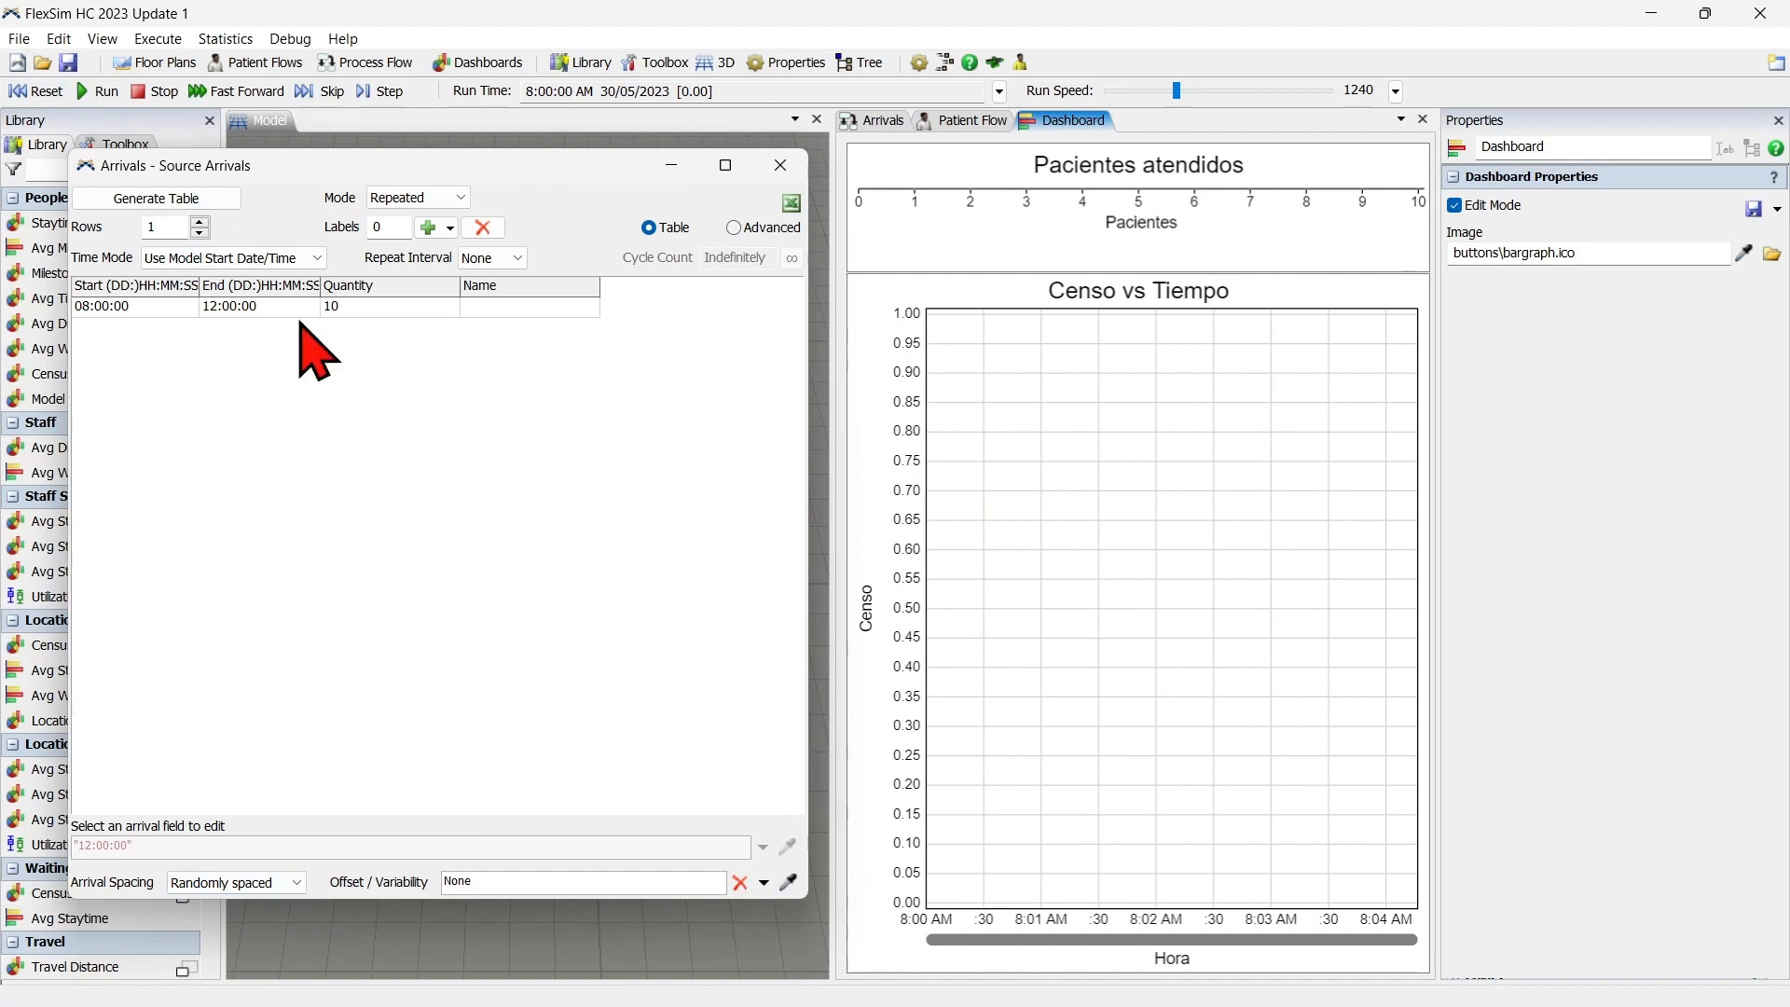
{"action": "left_click", "coordinate": [103, 90]}
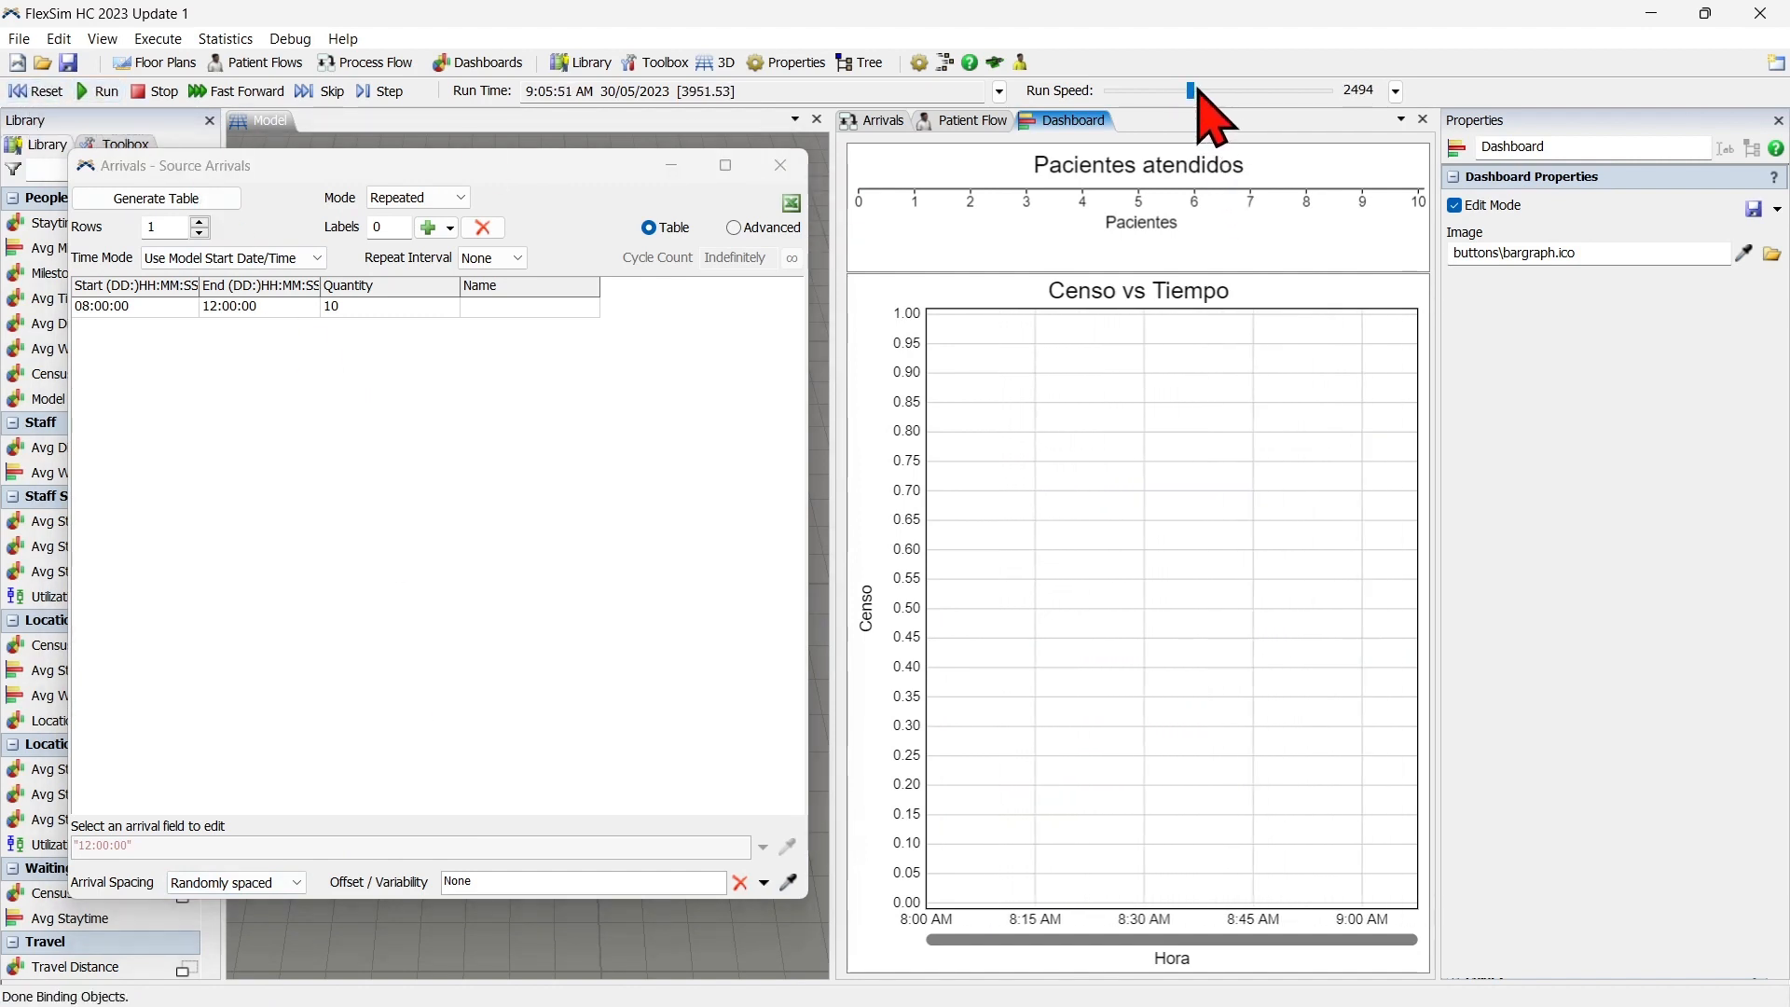
Raise the randomly spaced run's speed to about 3068, lower it to 381, and reset the simulation.
{"action": "left_click_drag", "start_coordinate": [1197, 90], "coordinate": [1197, 89]}
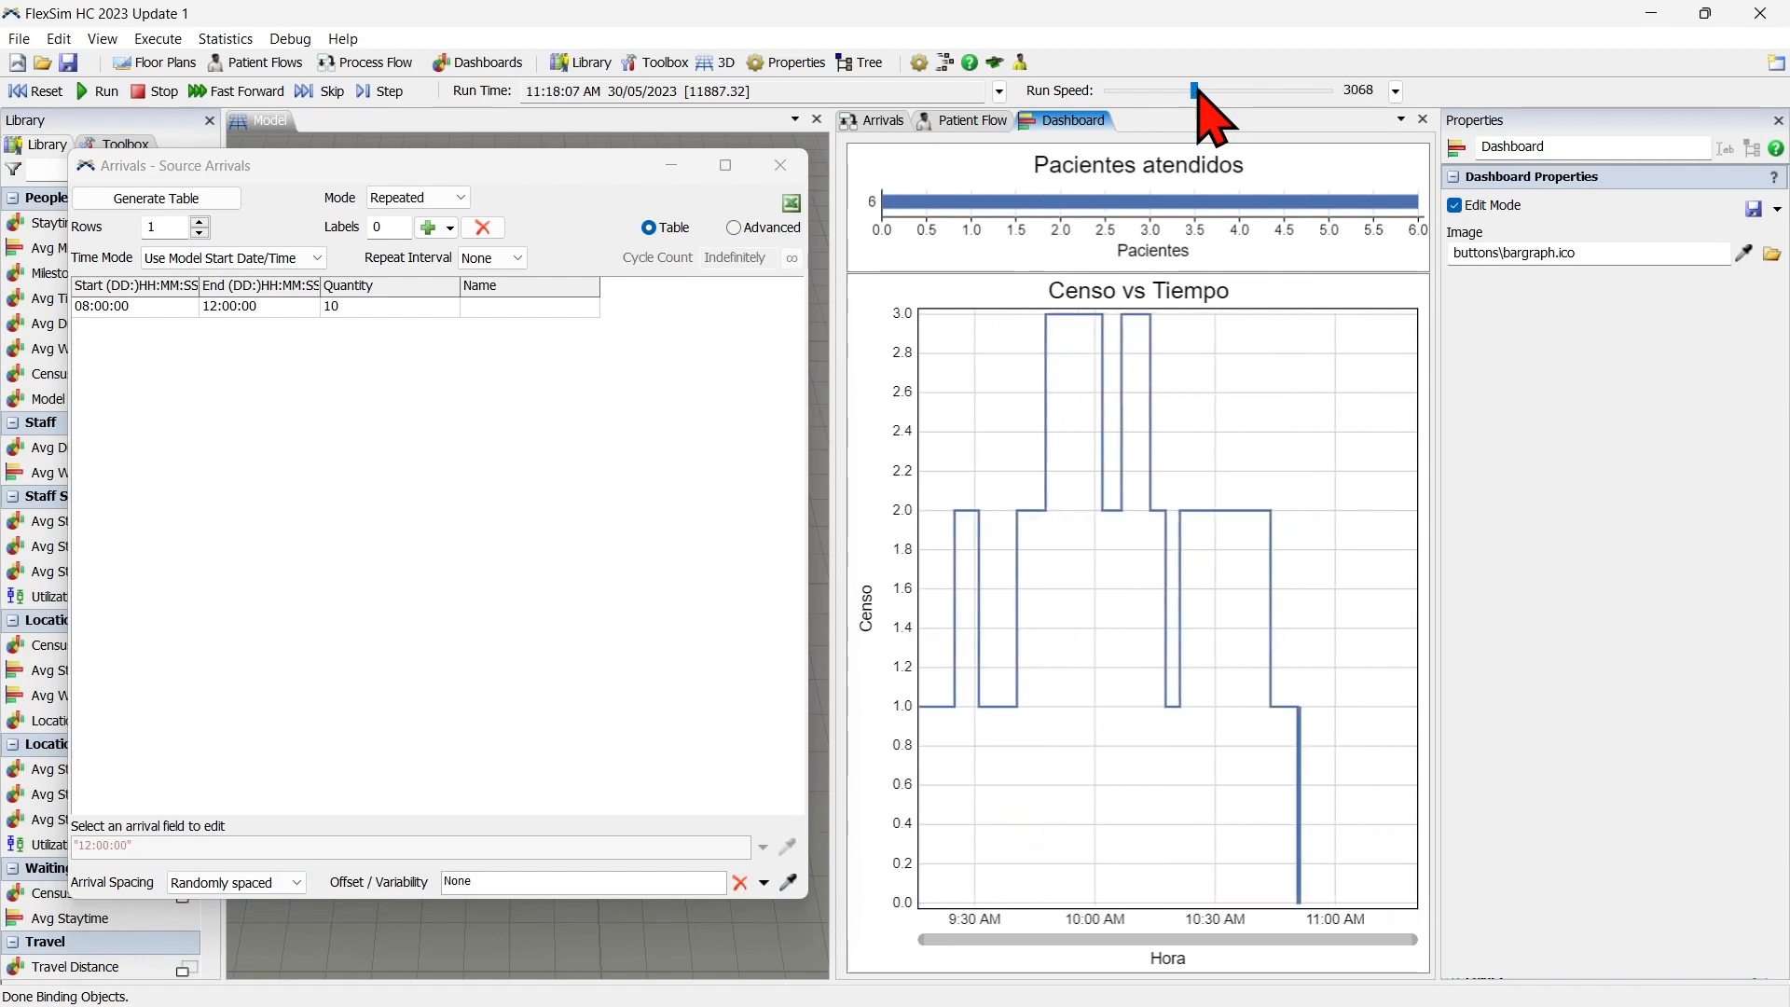
{"action": "scroll", "coordinate": [1197, 90], "scroll_direction": "down", "scroll_amount": 2}
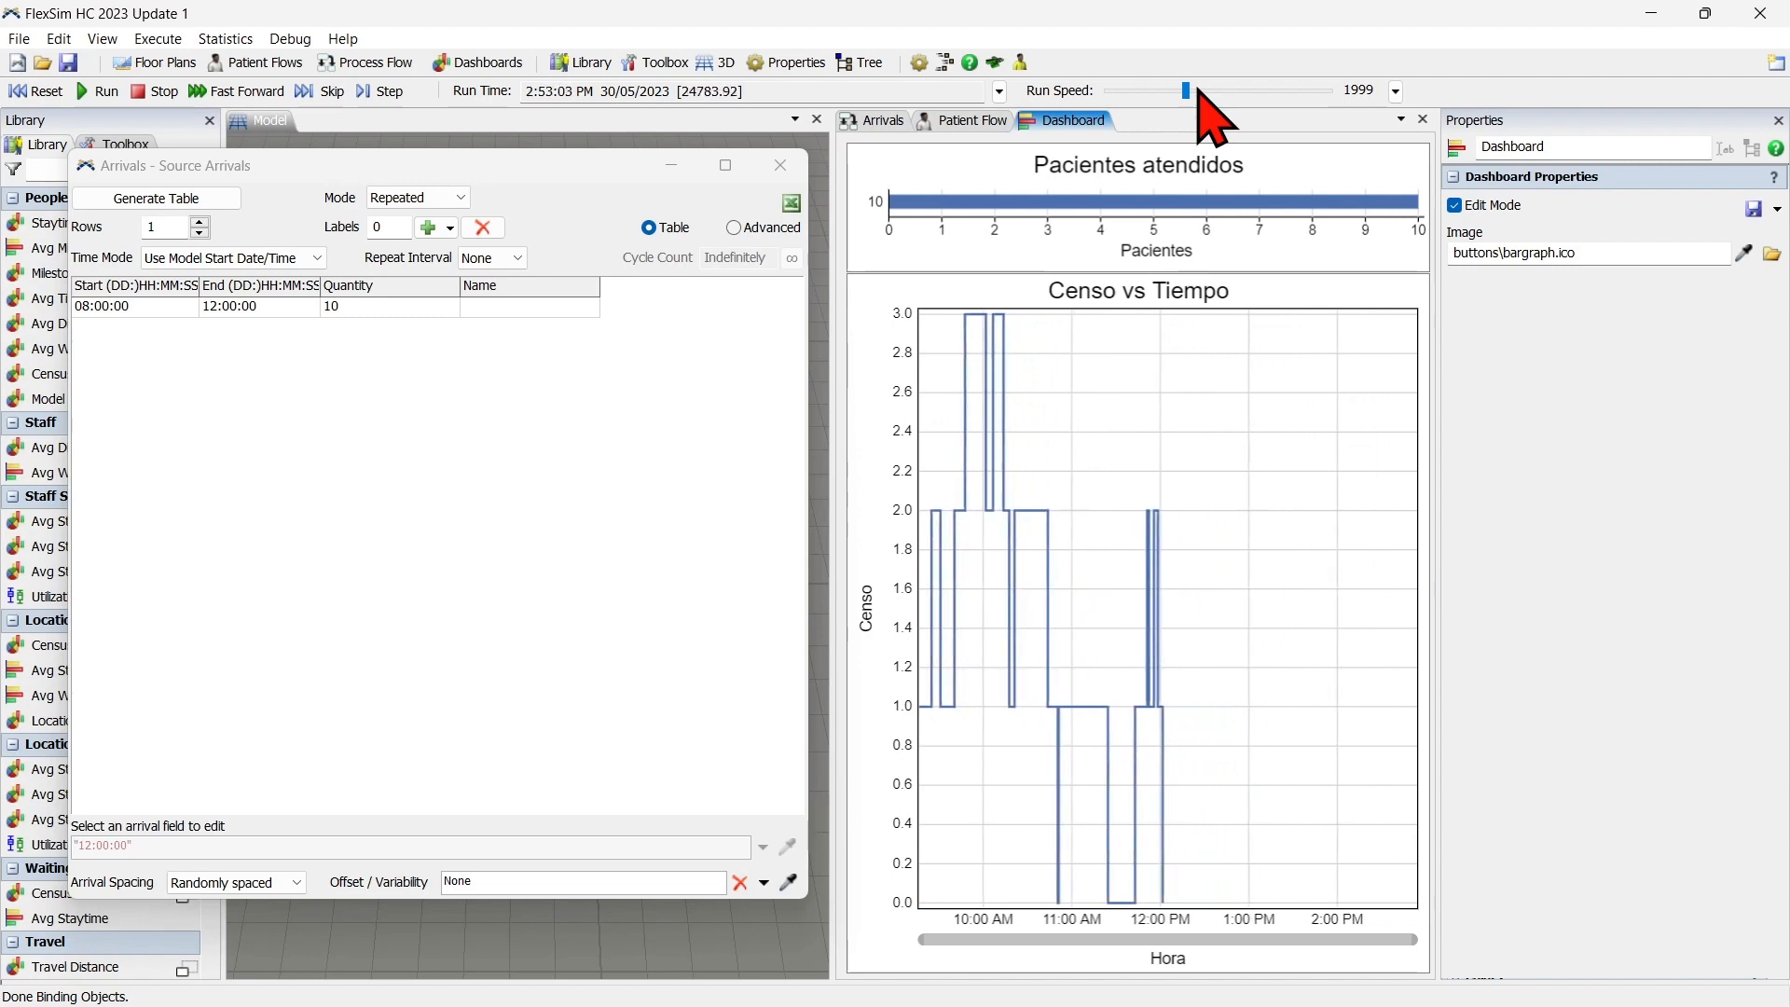
{"action": "scroll", "coordinate": [1199, 86], "scroll_direction": "down", "scroll_amount": 6}
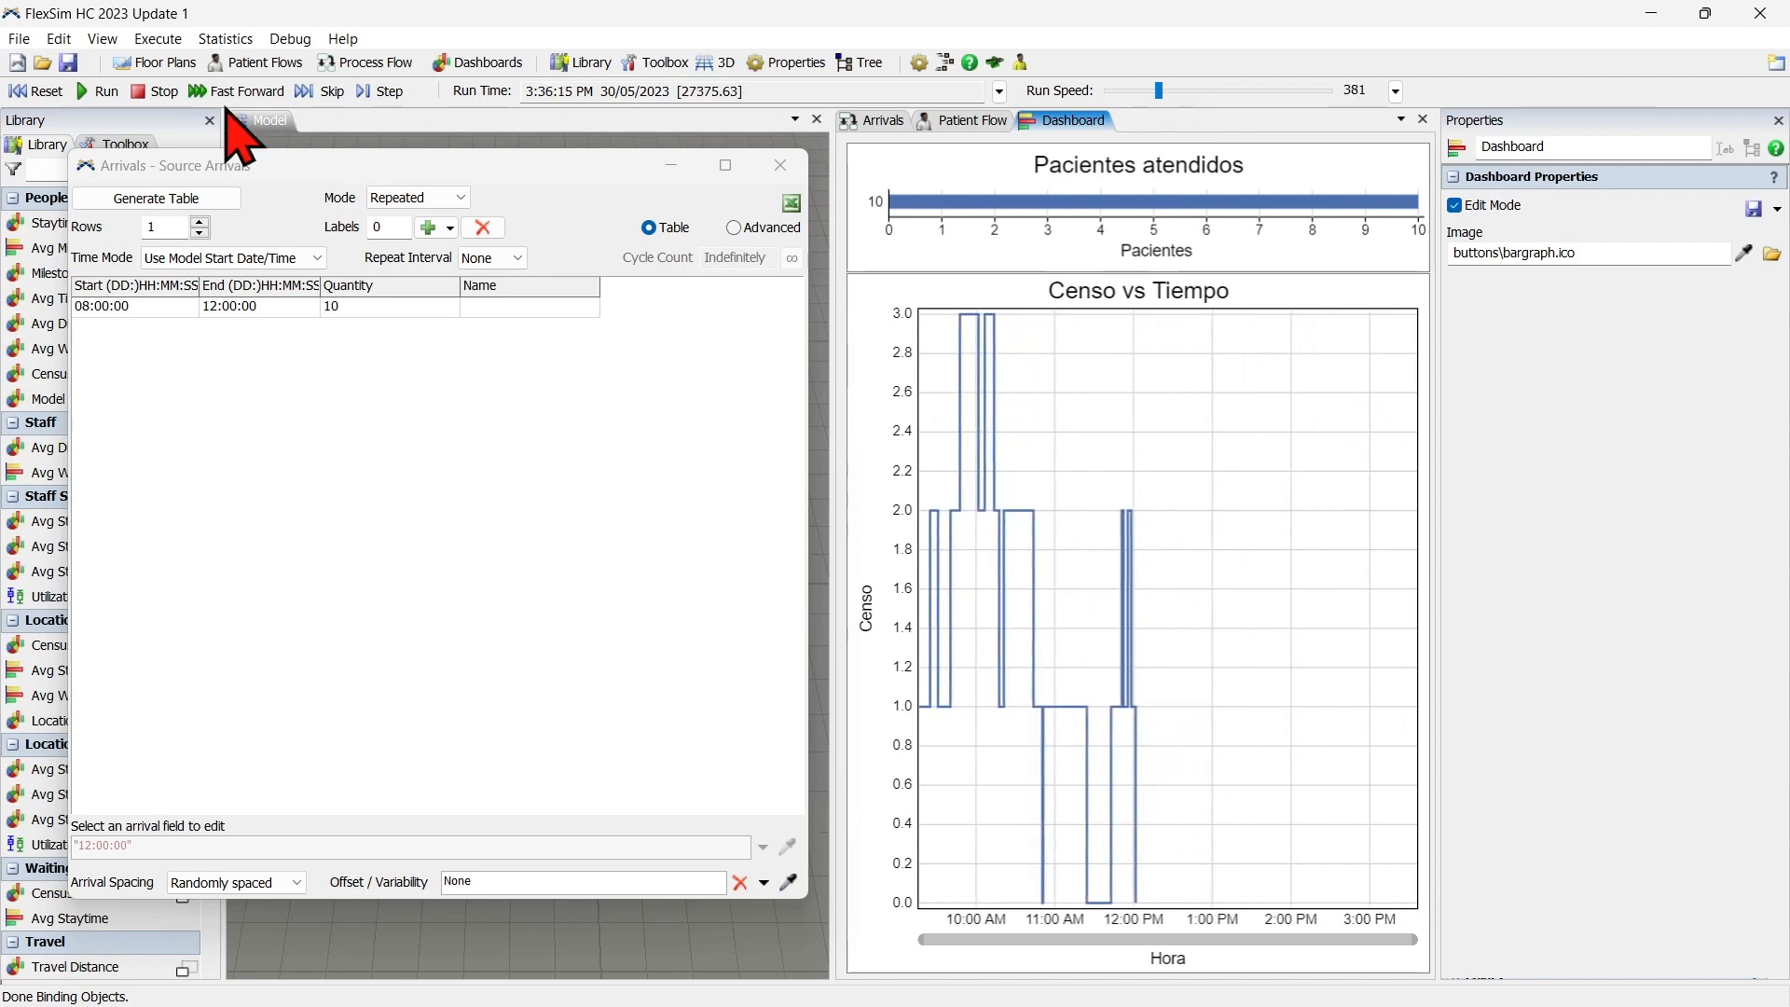
{"action": "left_click", "coordinate": [51, 91]}
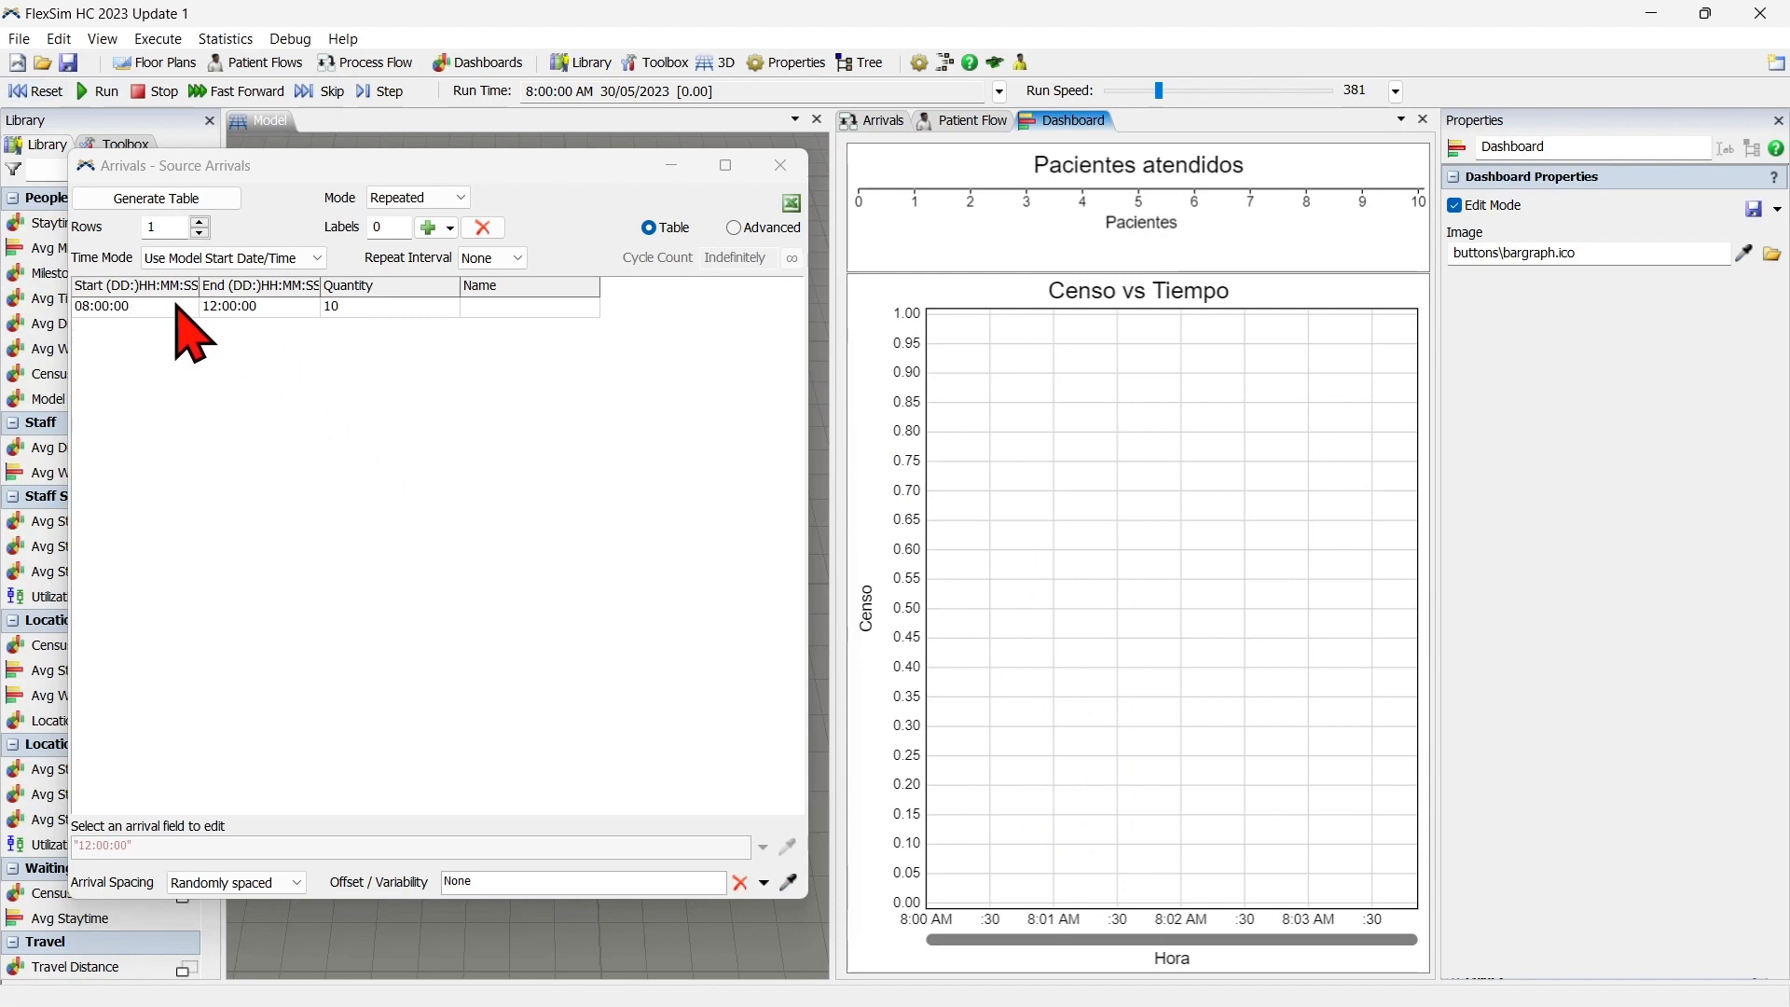
Increase the arrivals table to 2 rows and set the second row's quantity to 20.
{"action": "left_click", "coordinate": [199, 221]}
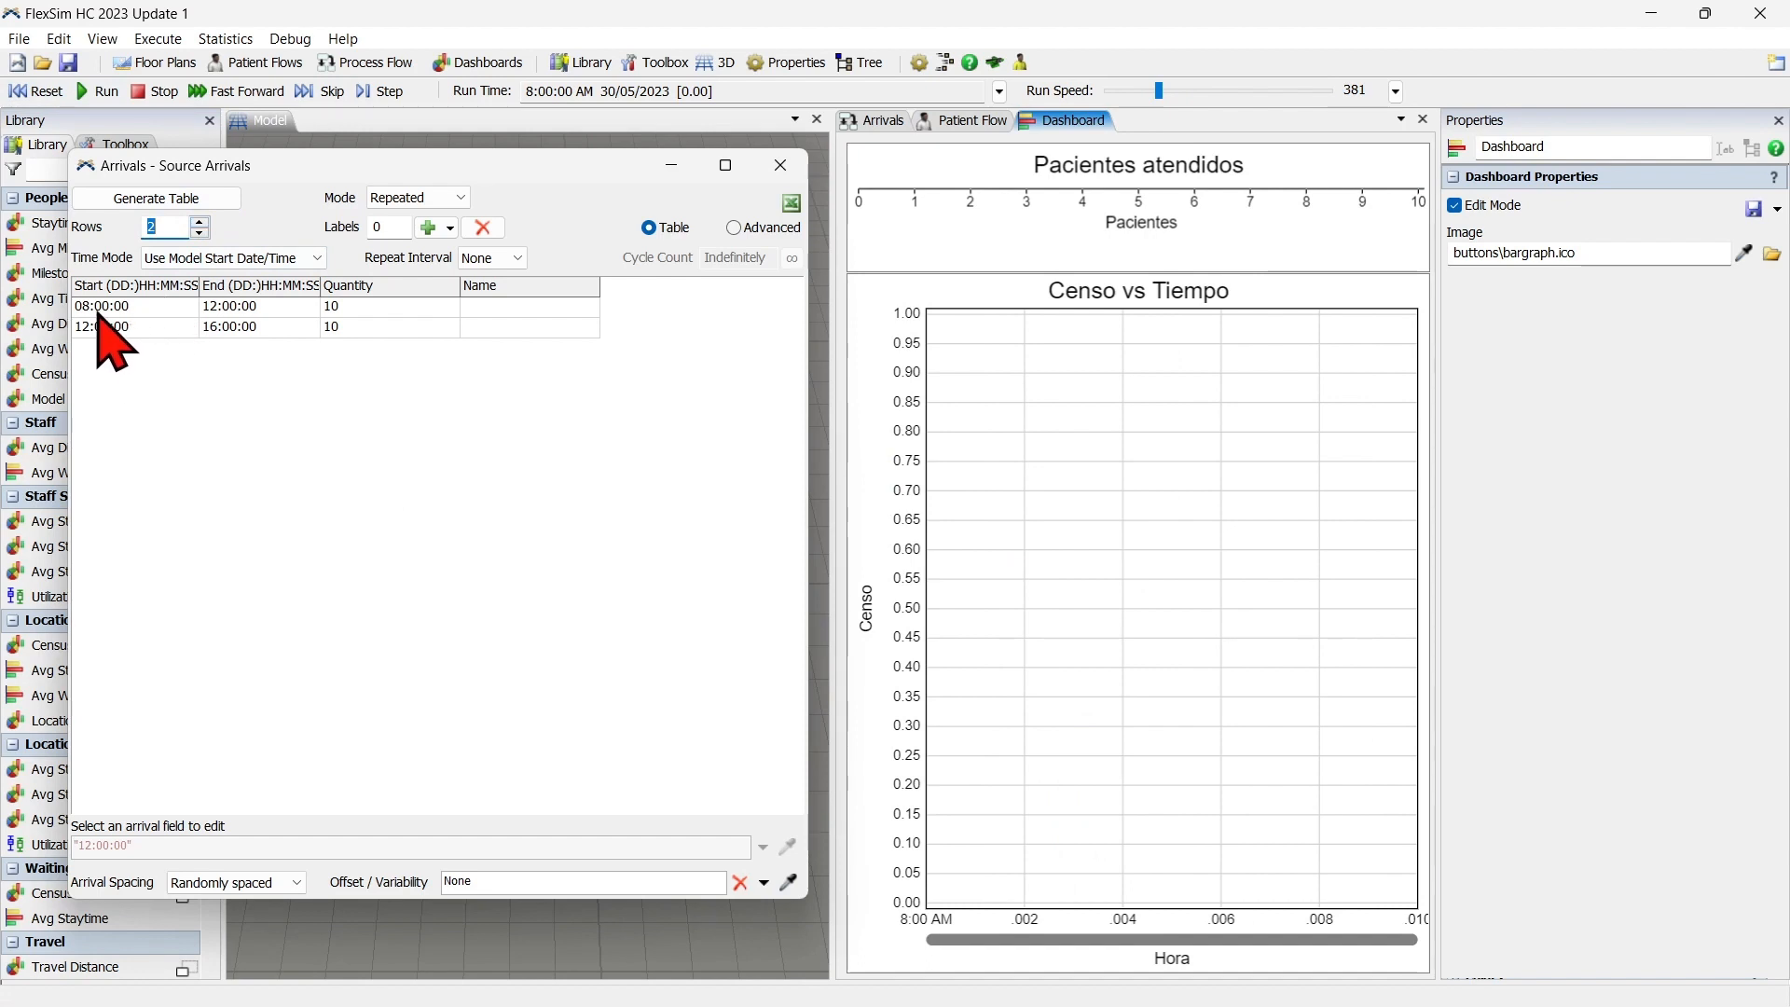
{"action": "left_click", "coordinate": [389, 328]}
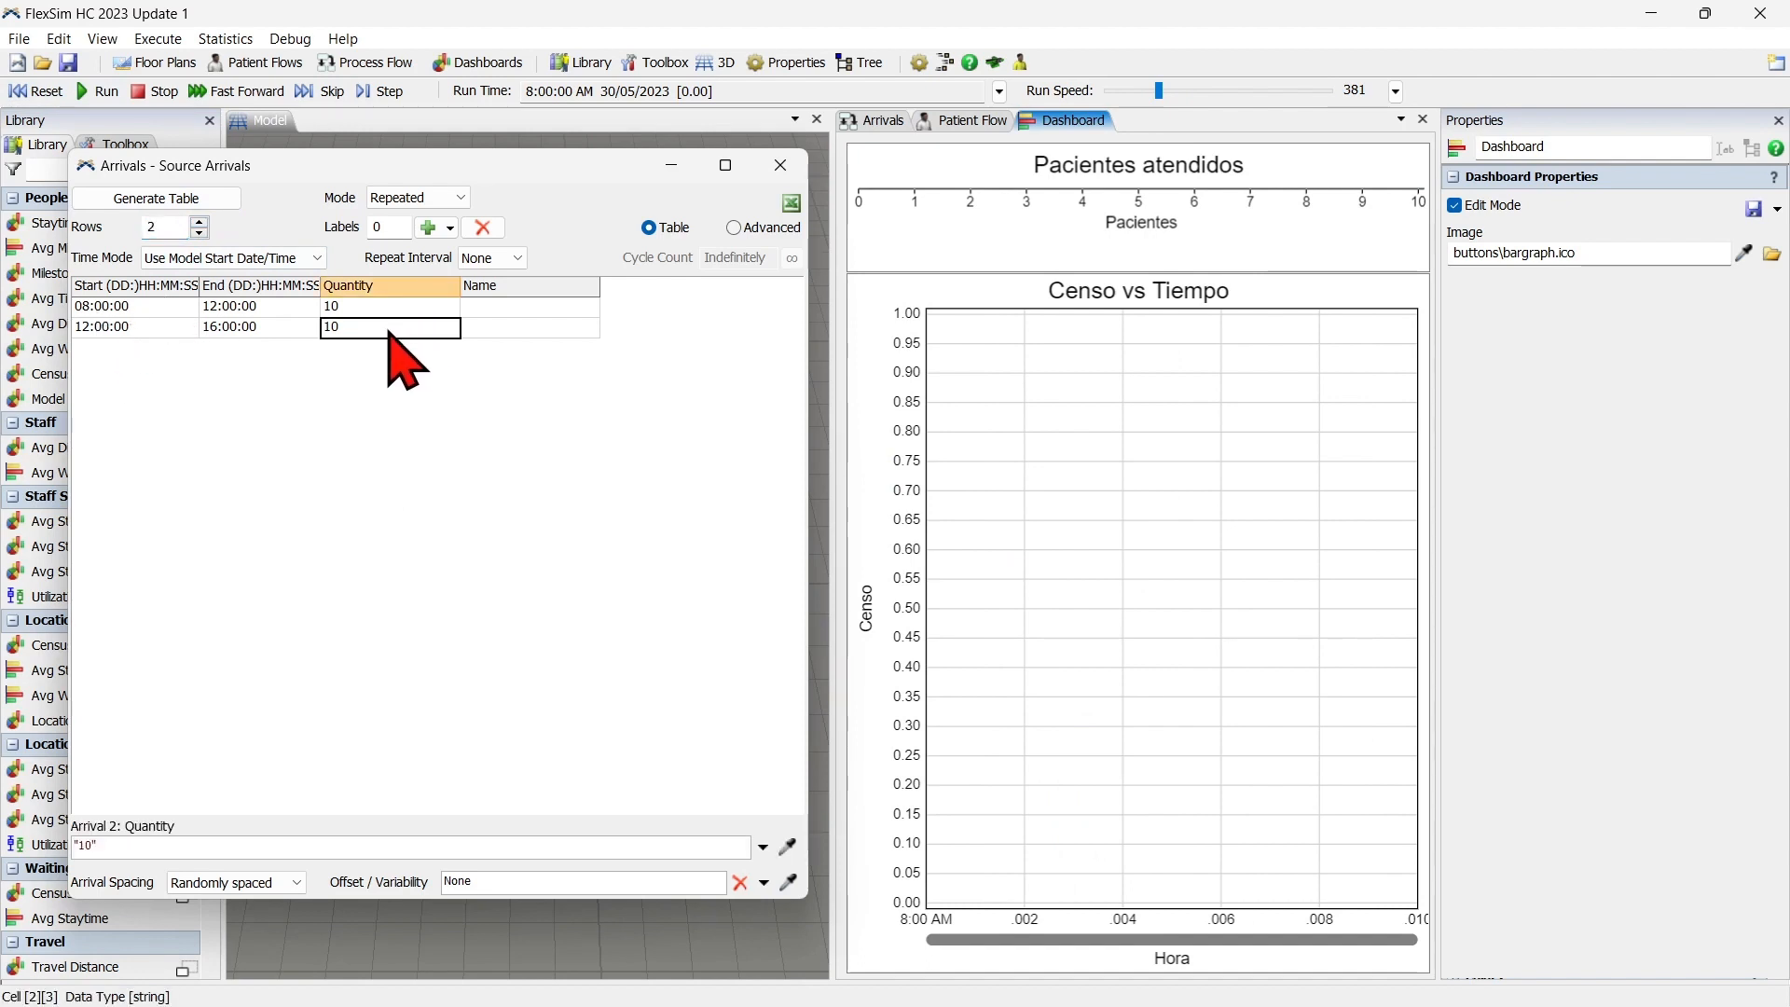
{"action": "type", "text": "20"}
{"action": "left_click", "coordinate": [401, 373]}
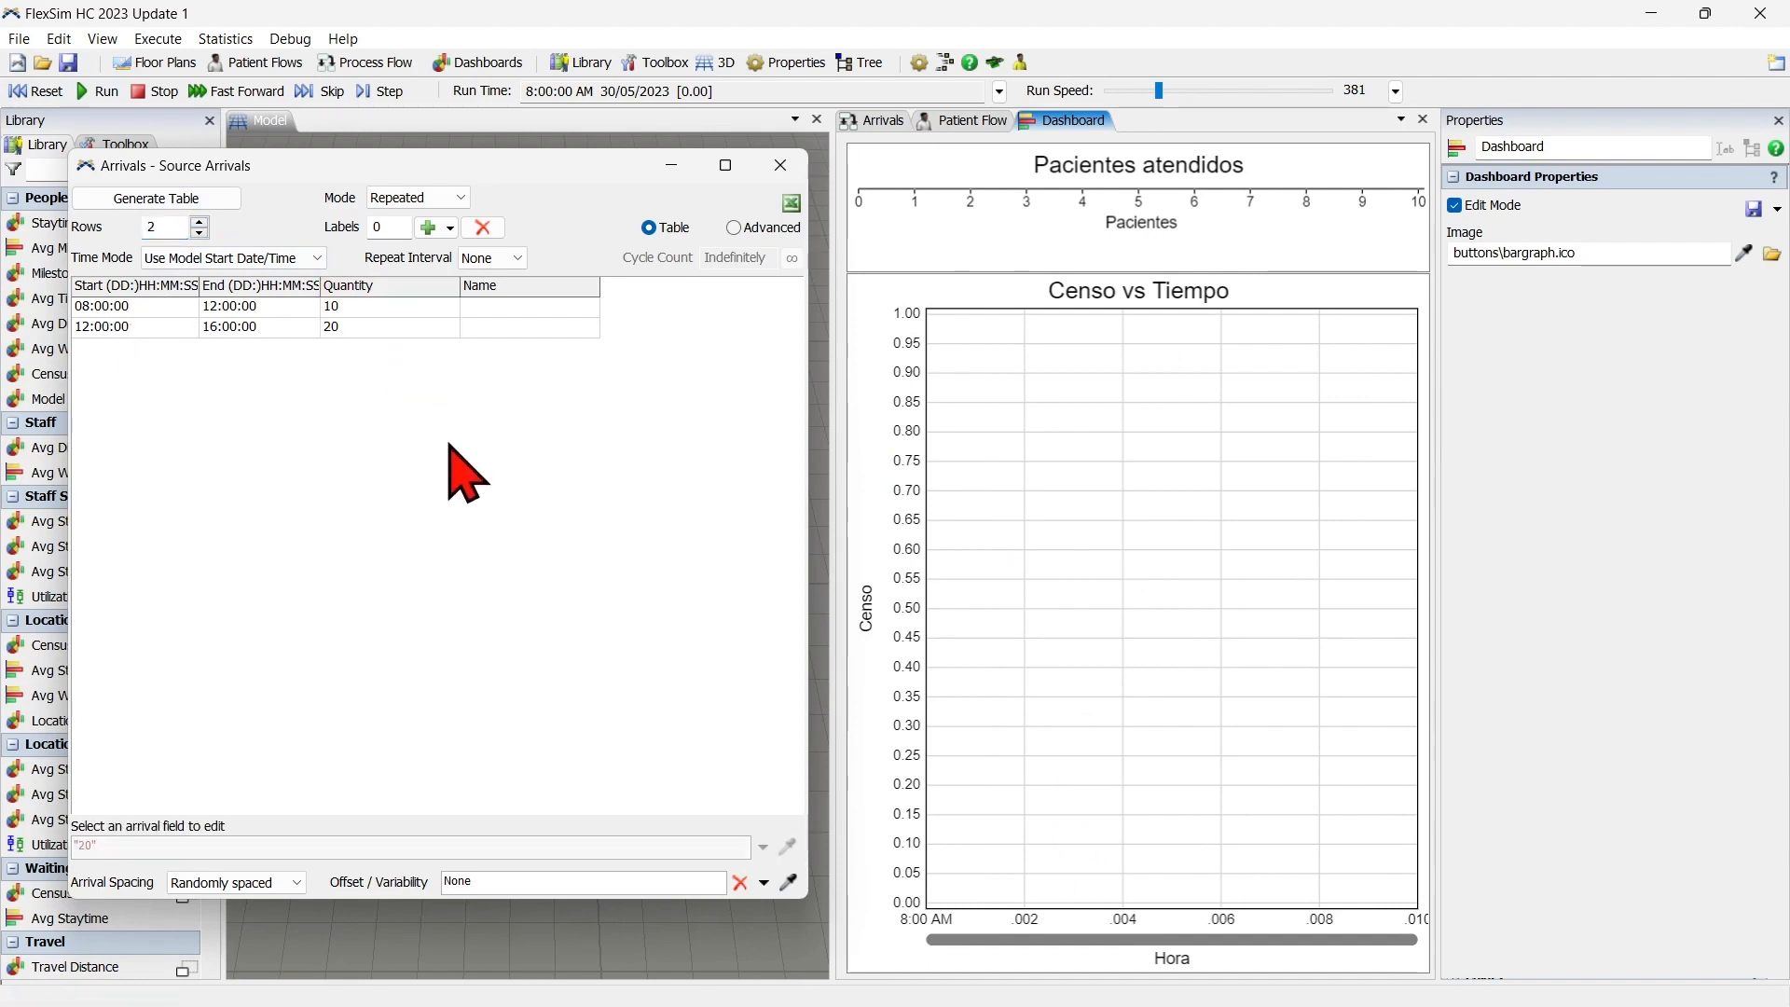
Reset and run the two-row arrivals scenario at a run speed of about 1236.
{"action": "left_click", "coordinate": [37, 91]}
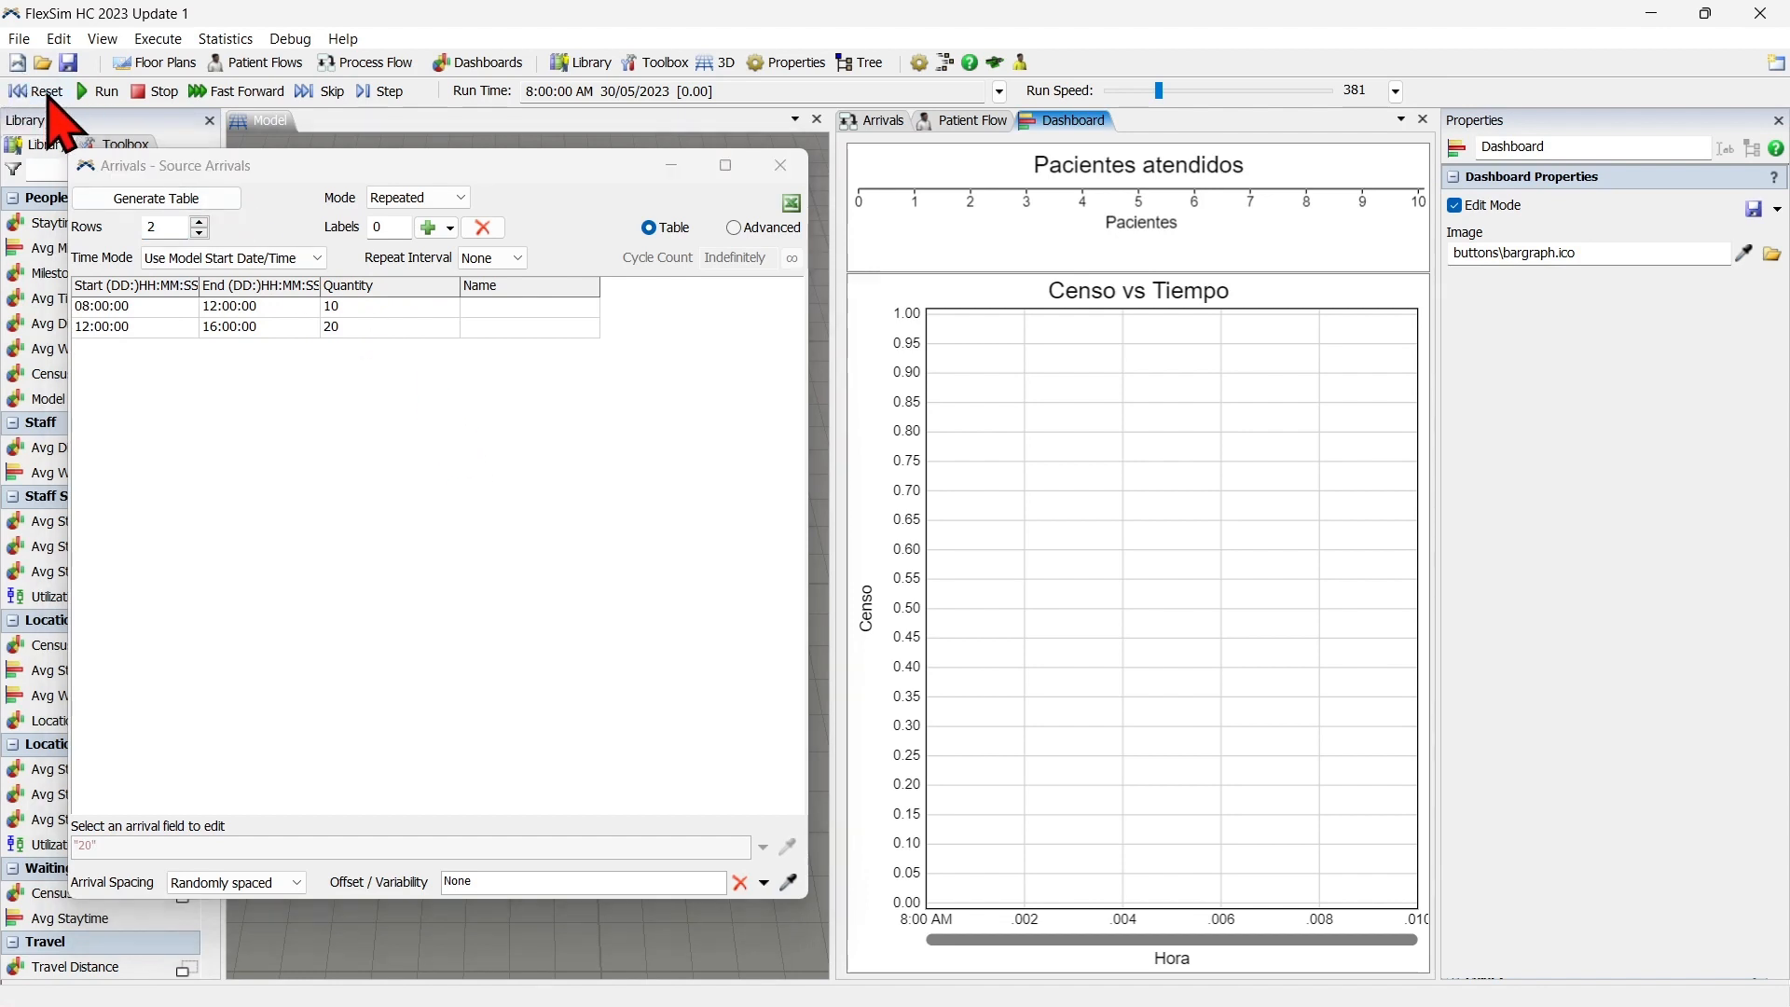
{"action": "left_click", "coordinate": [99, 92]}
{"action": "left_click_drag", "start_coordinate": [1159, 90], "coordinate": [1193, 82]}
{"action": "left_click_drag", "start_coordinate": [1189, 85], "coordinate": [1177, 90]}
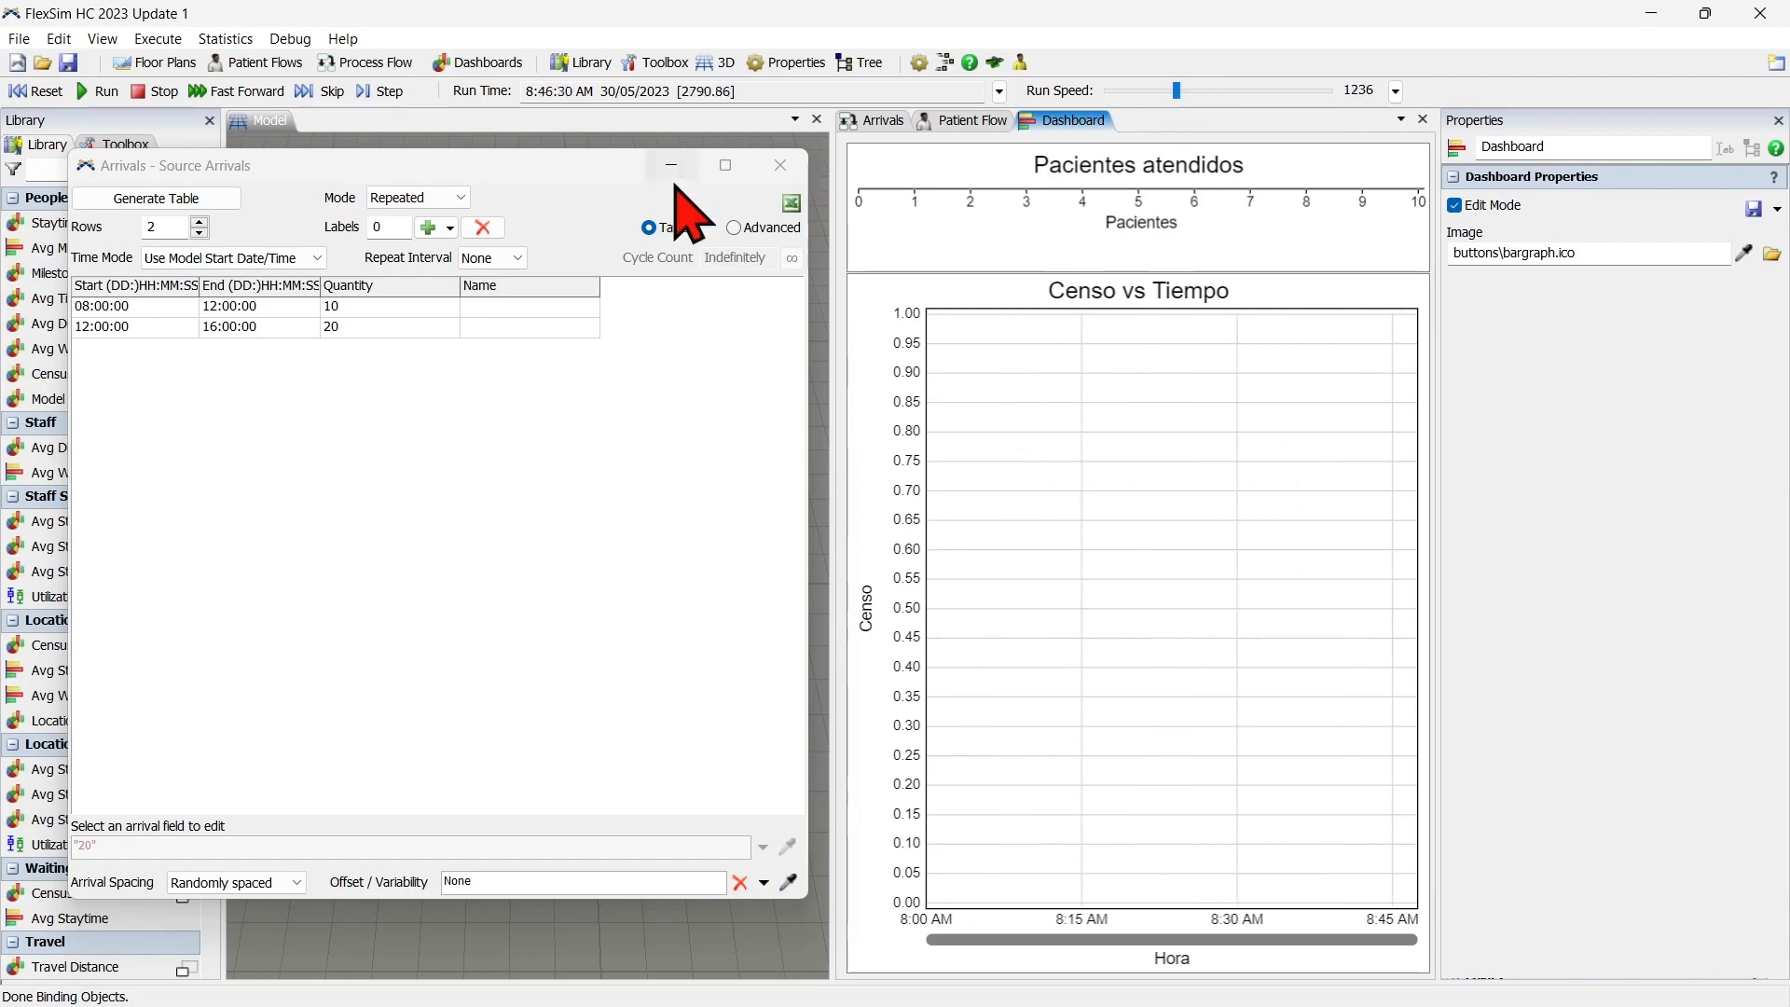
Move the Source Arrivals window off the 3D model, slow the run to 71.25, and move the window back to uncover the dashboard.
{"action": "left_click_drag", "start_coordinate": [550, 166], "coordinate": [1427, 196]}
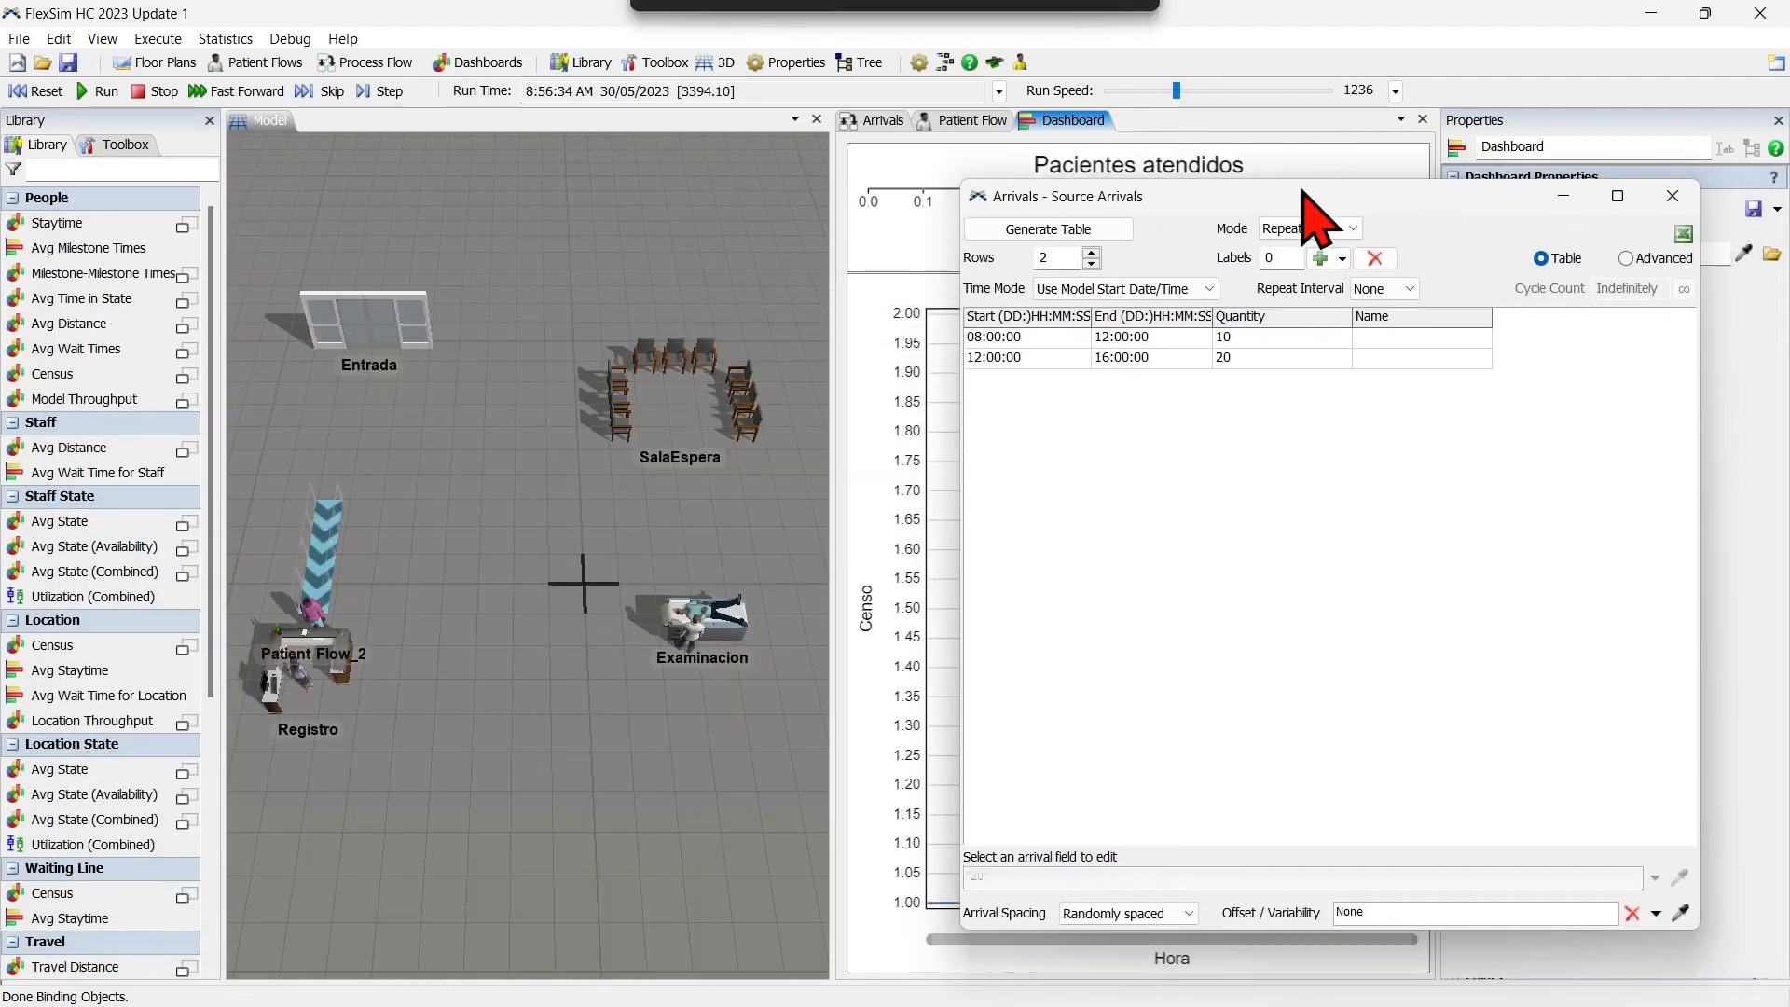
{"action": "left_click_drag", "start_coordinate": [1177, 90], "coordinate": [1143, 91]}
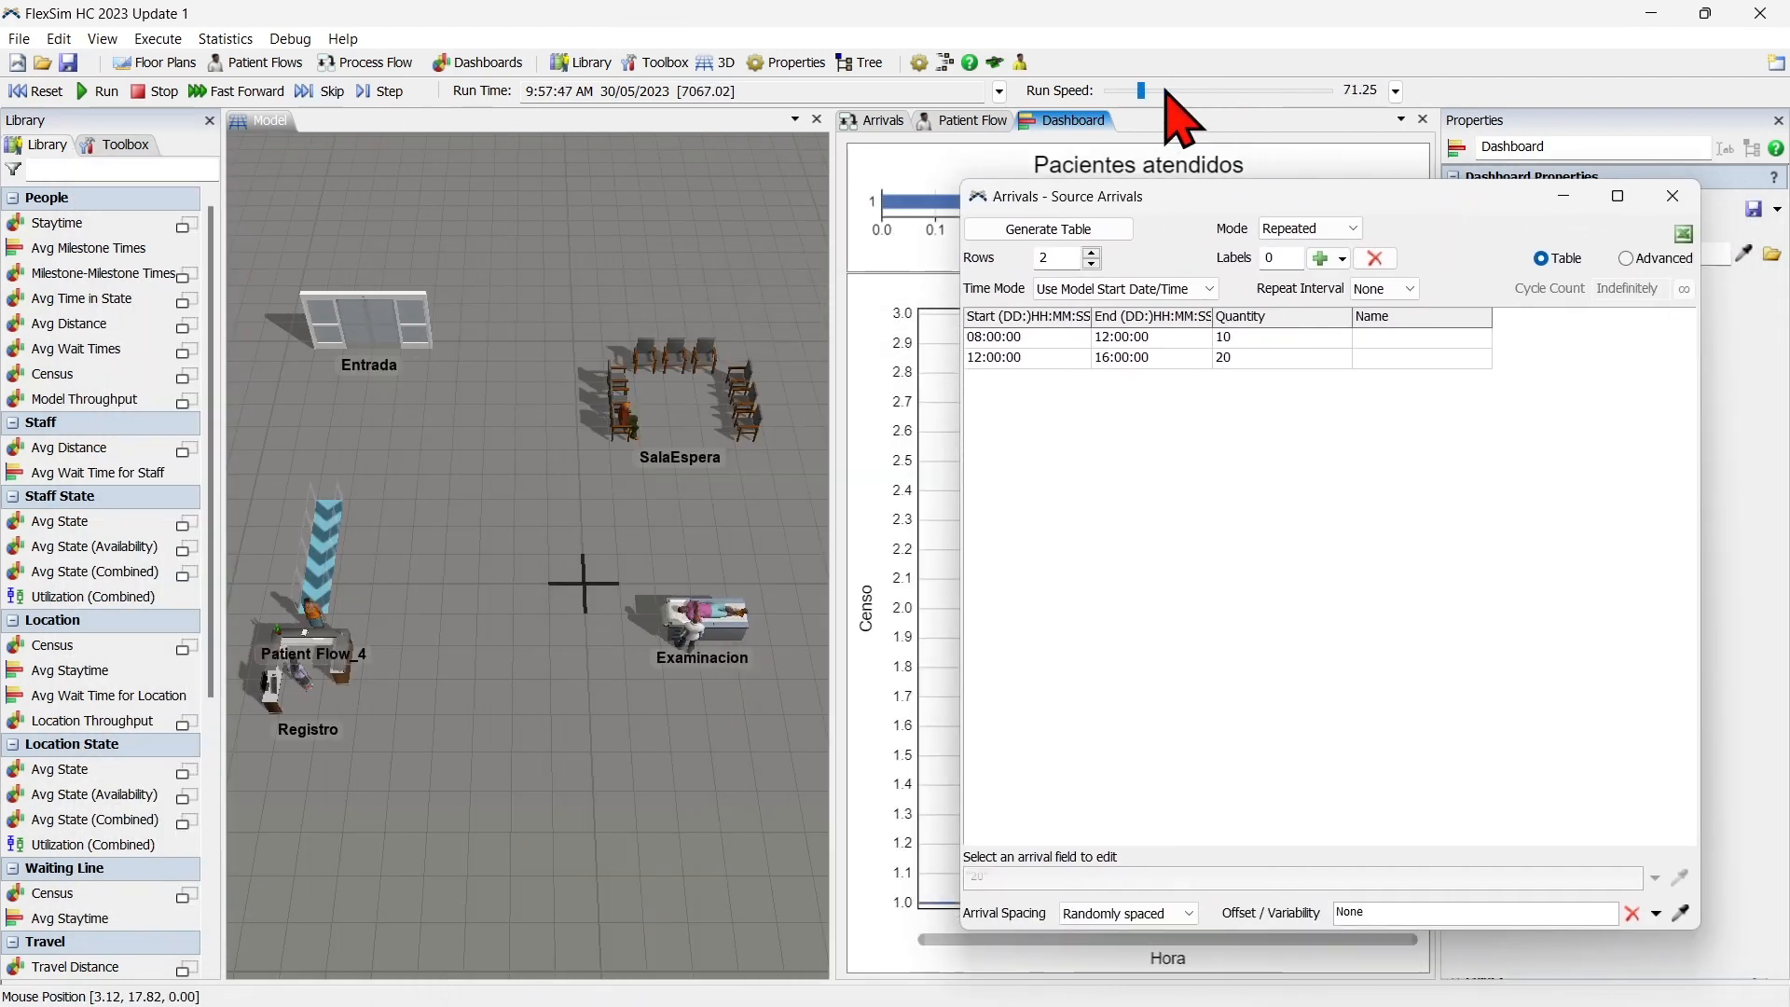
{"action": "left_click_drag", "start_coordinate": [1238, 199], "coordinate": [339, 193]}
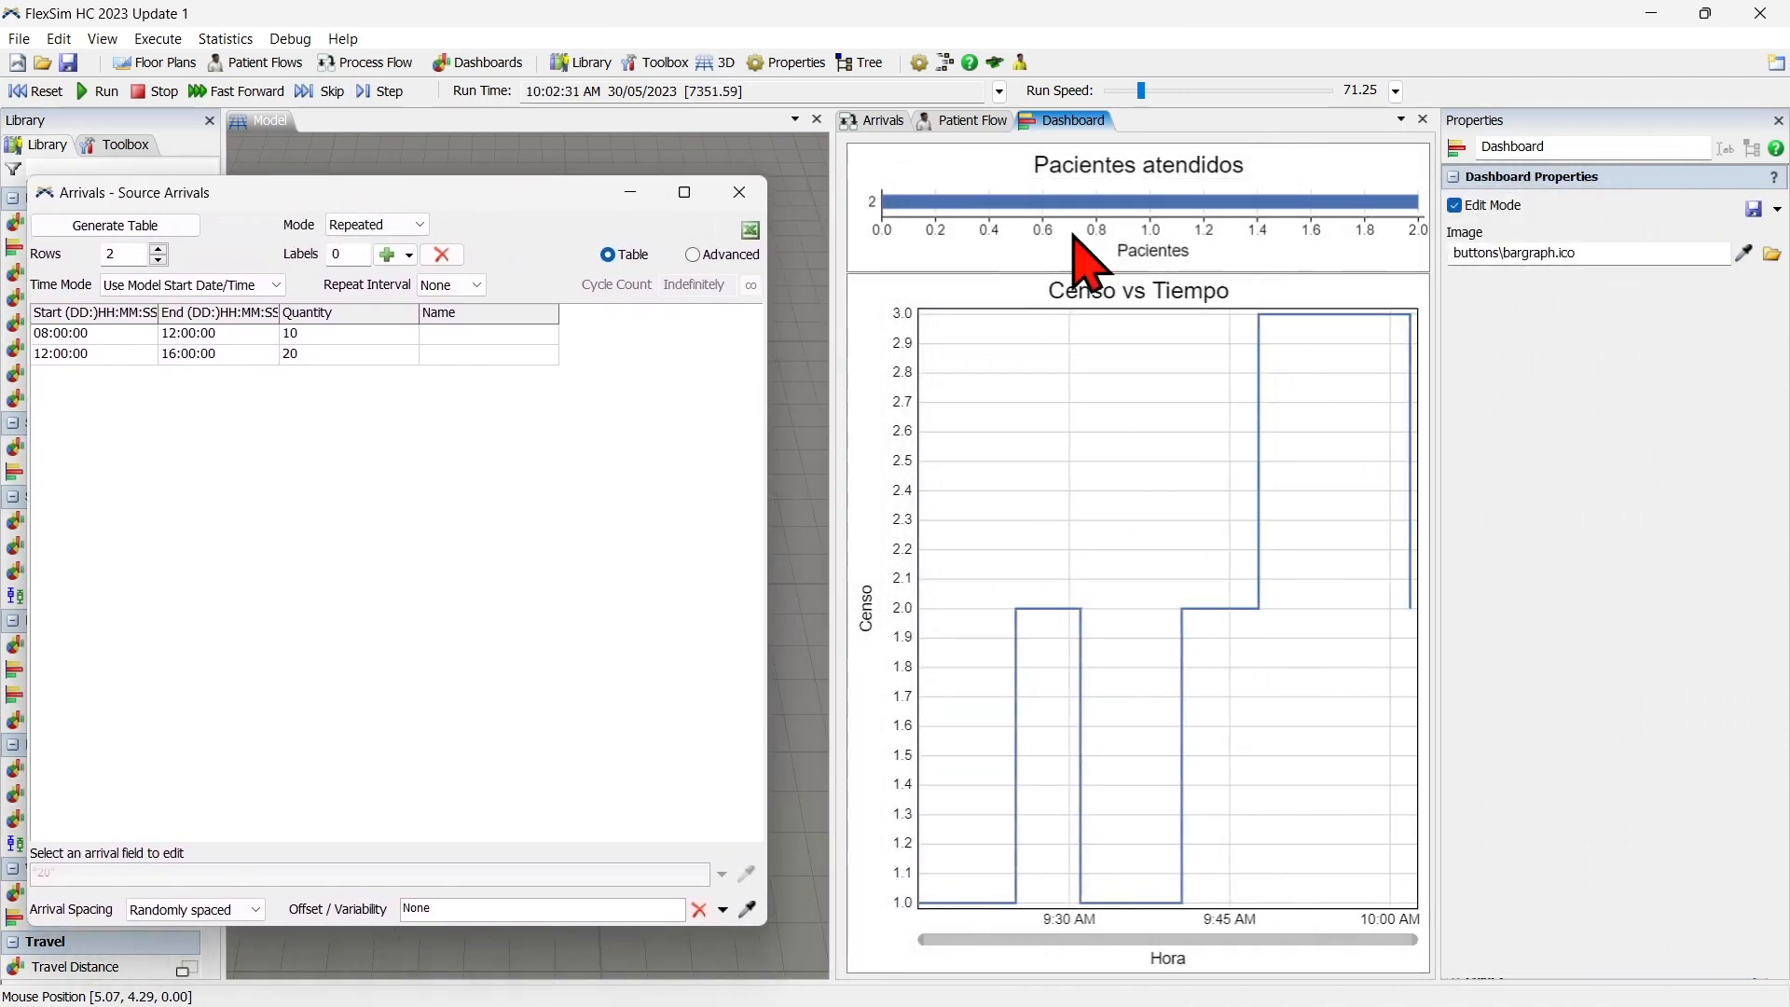
Raise the run speed to about 528, vary it during the run, and settle it at 526.
{"action": "left_click_drag", "start_coordinate": [1141, 90], "coordinate": [1164, 89]}
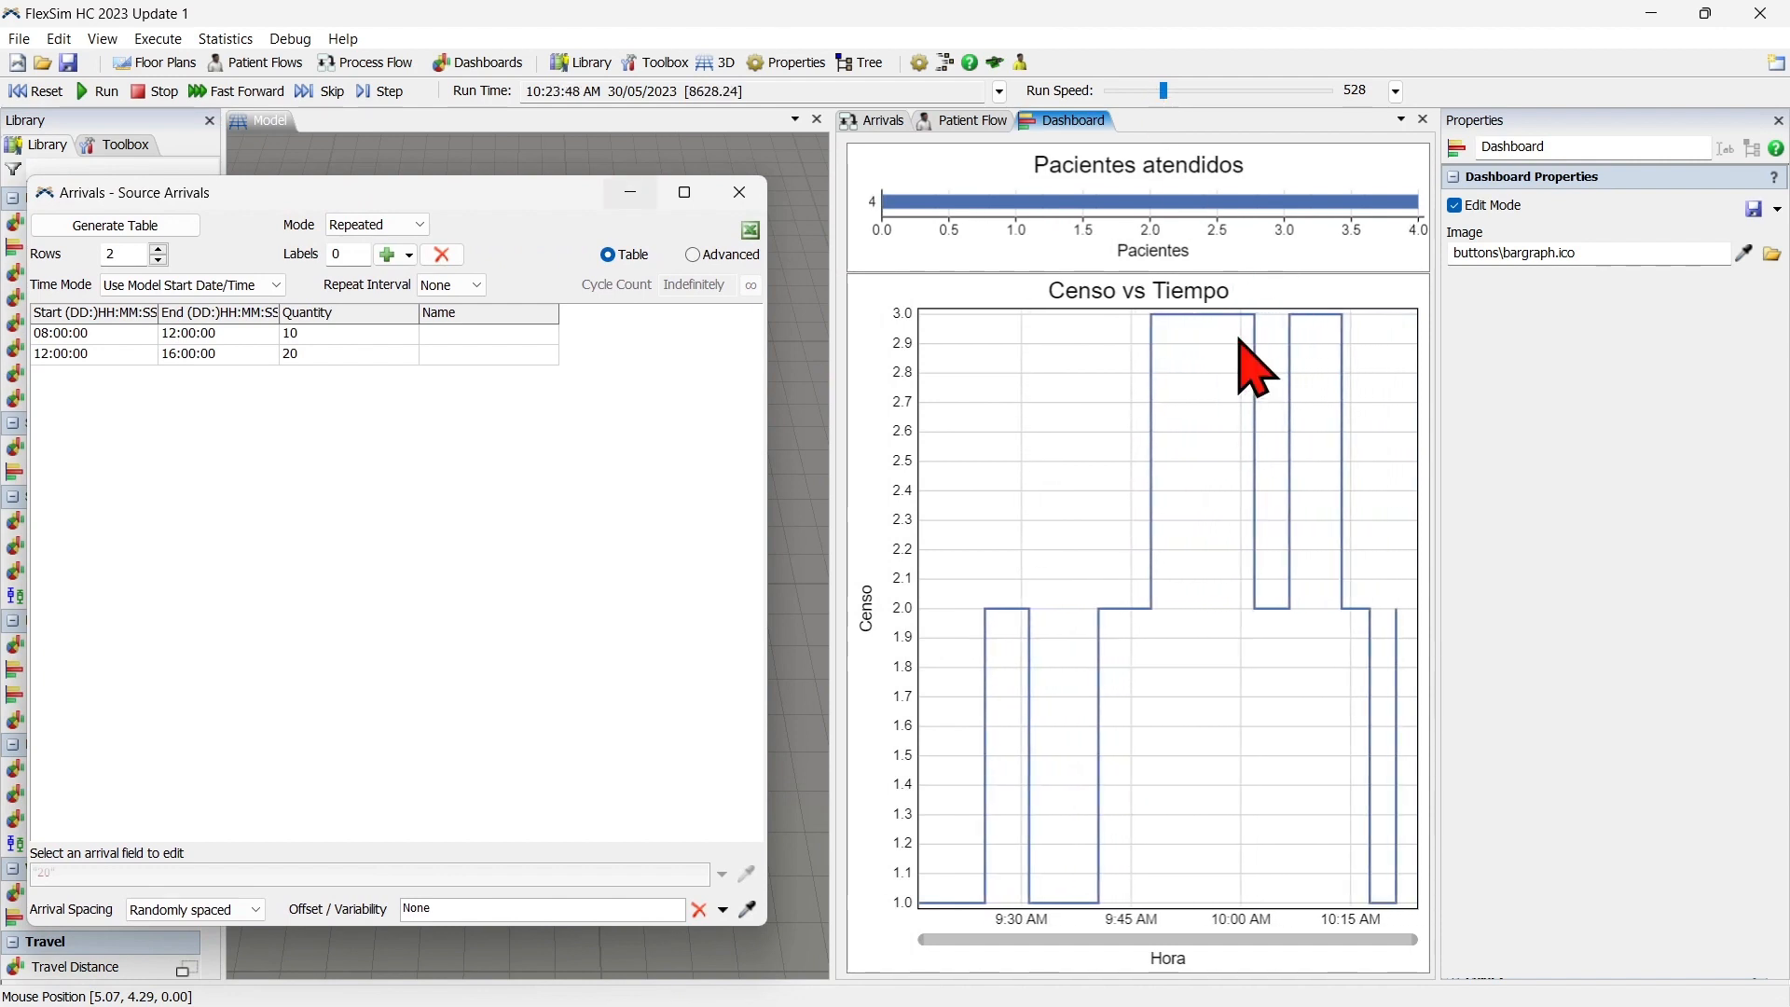
{"action": "left_click_drag", "start_coordinate": [1170, 85], "coordinate": [1180, 87]}
{"action": "scroll", "coordinate": [1180, 86], "scroll_direction": "down", "scroll_amount": 2}
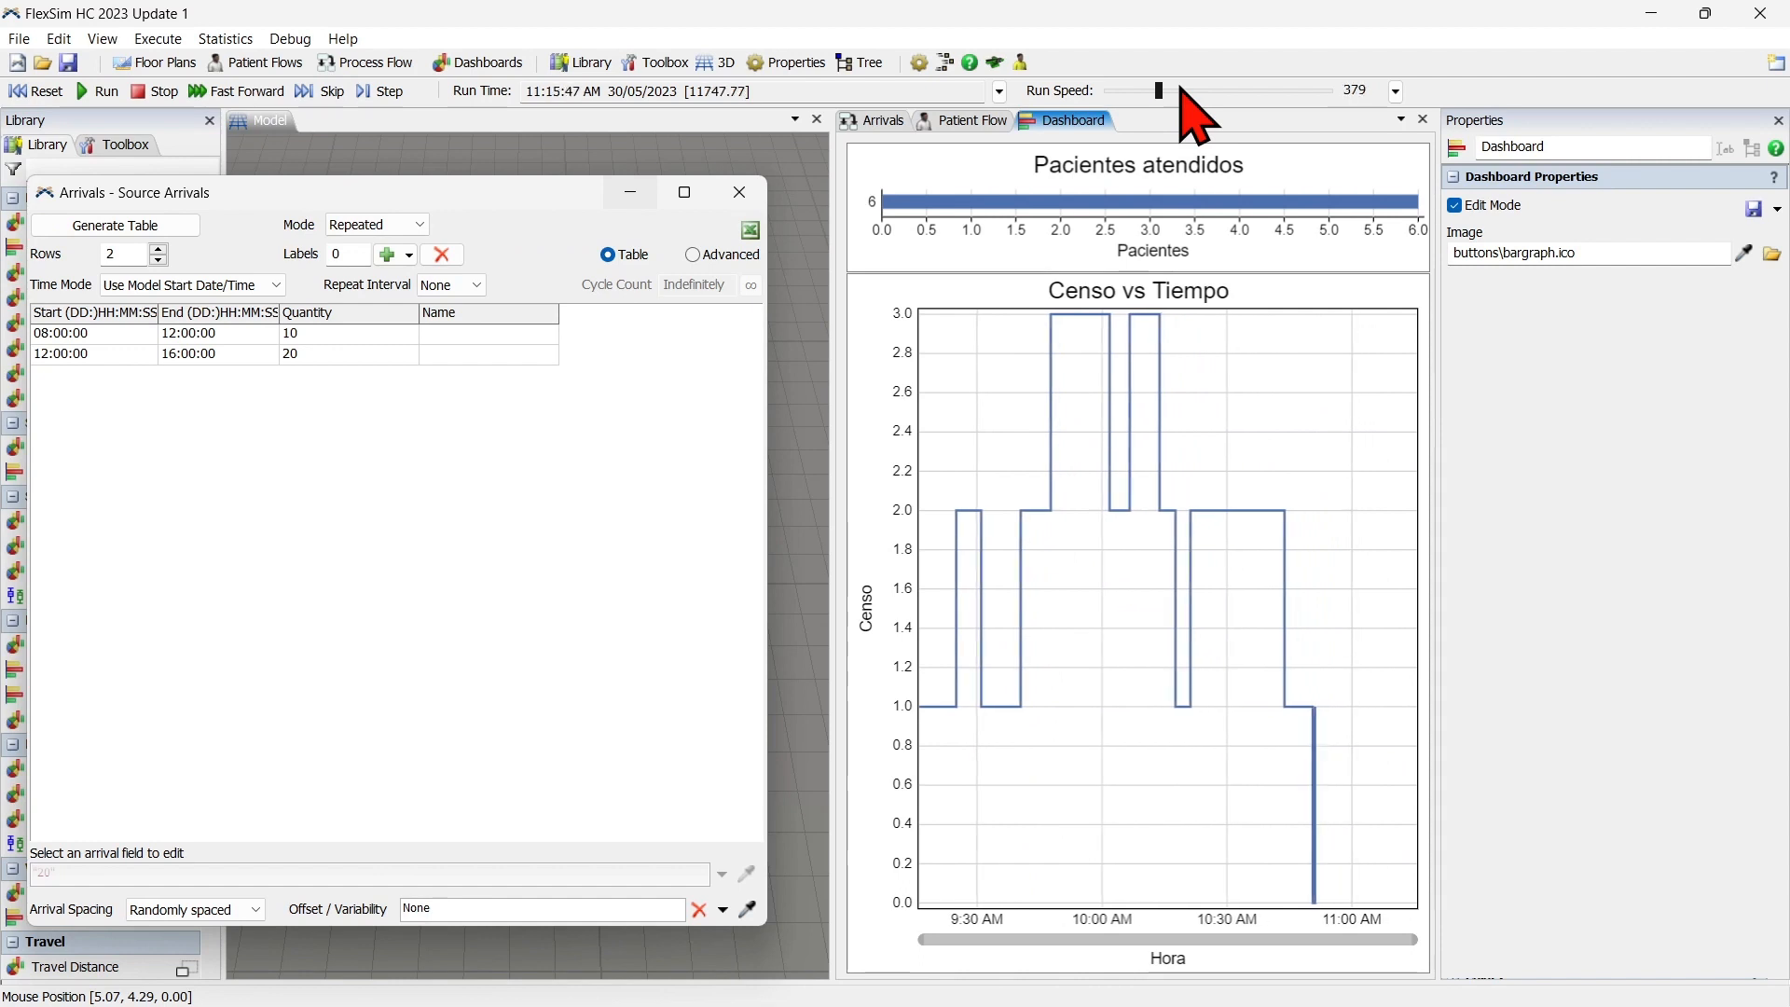
{"action": "scroll", "coordinate": [1180, 87], "scroll_direction": "up", "scroll_amount": 2}
{"action": "scroll", "coordinate": [1180, 87], "scroll_direction": "down", "scroll_amount": 1}
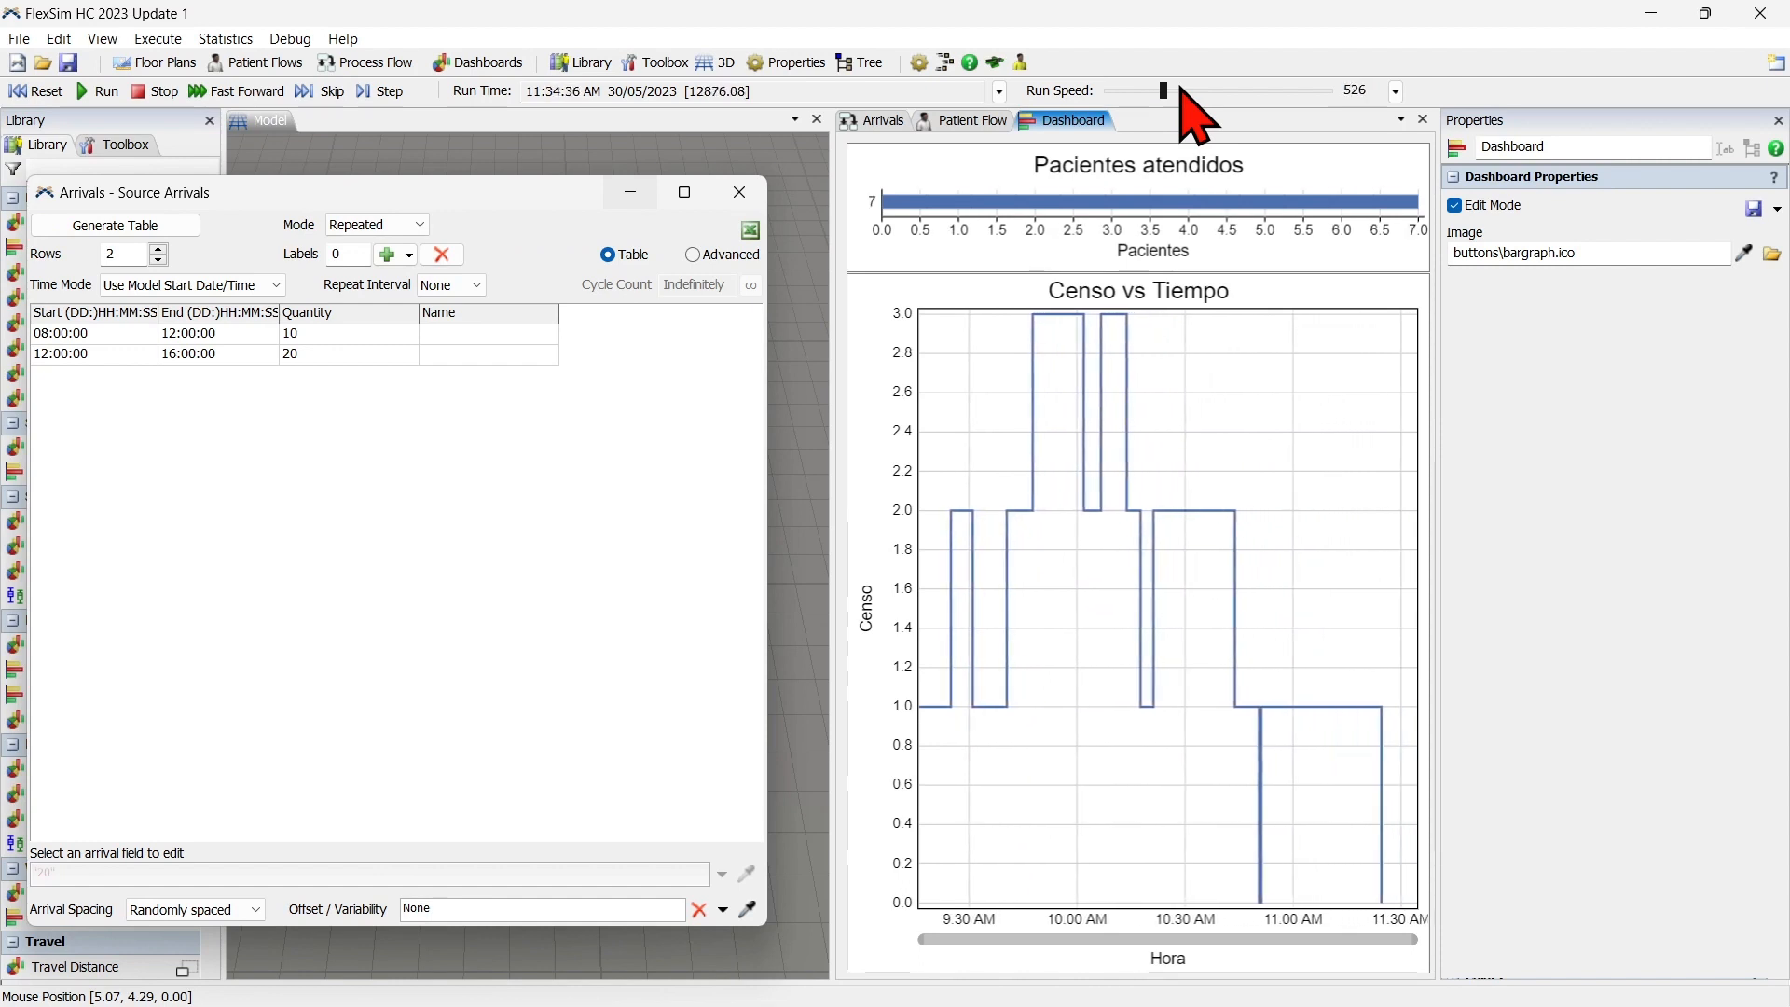
{"action": "scroll", "coordinate": [1182, 87], "scroll_direction": "down", "scroll_amount": 1}
{"action": "scroll", "coordinate": [1182, 87], "scroll_direction": "up", "scroll_amount": 1}
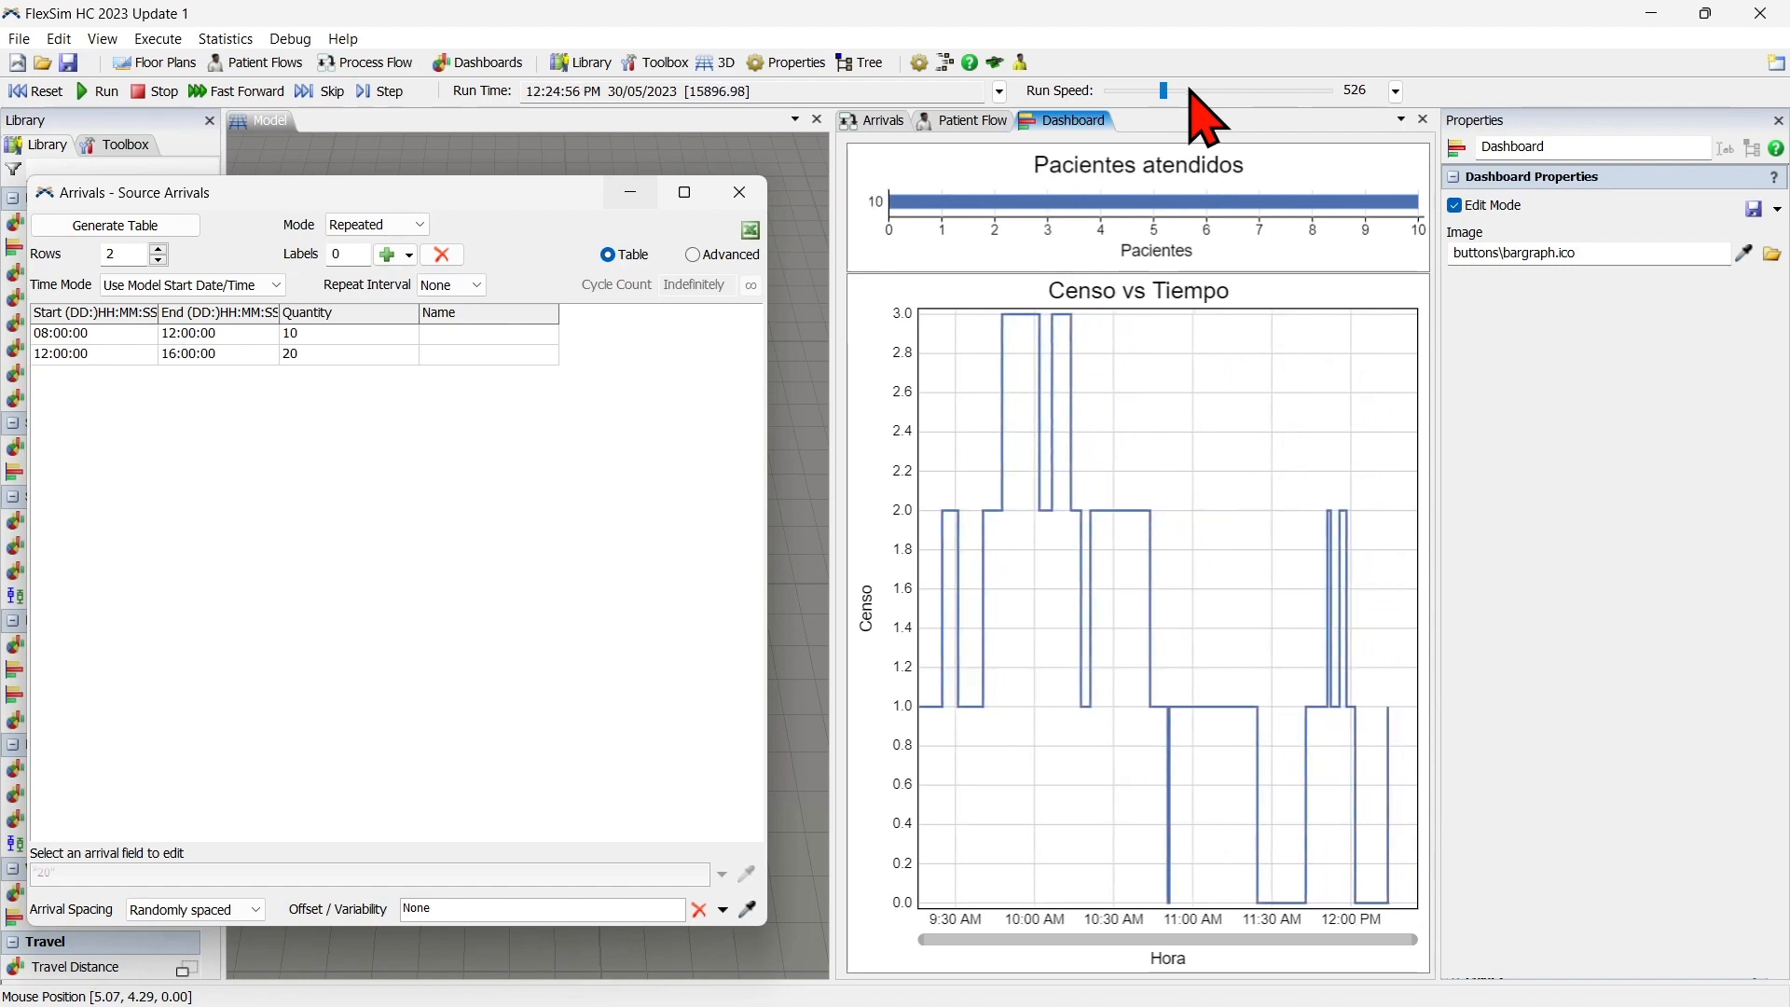
Move the Source Arrivals window aside to watch the rest of the run in the 3D model, and reset the simulation.
{"action": "left_click_drag", "start_coordinate": [562, 91], "coordinate": [514, 91]}
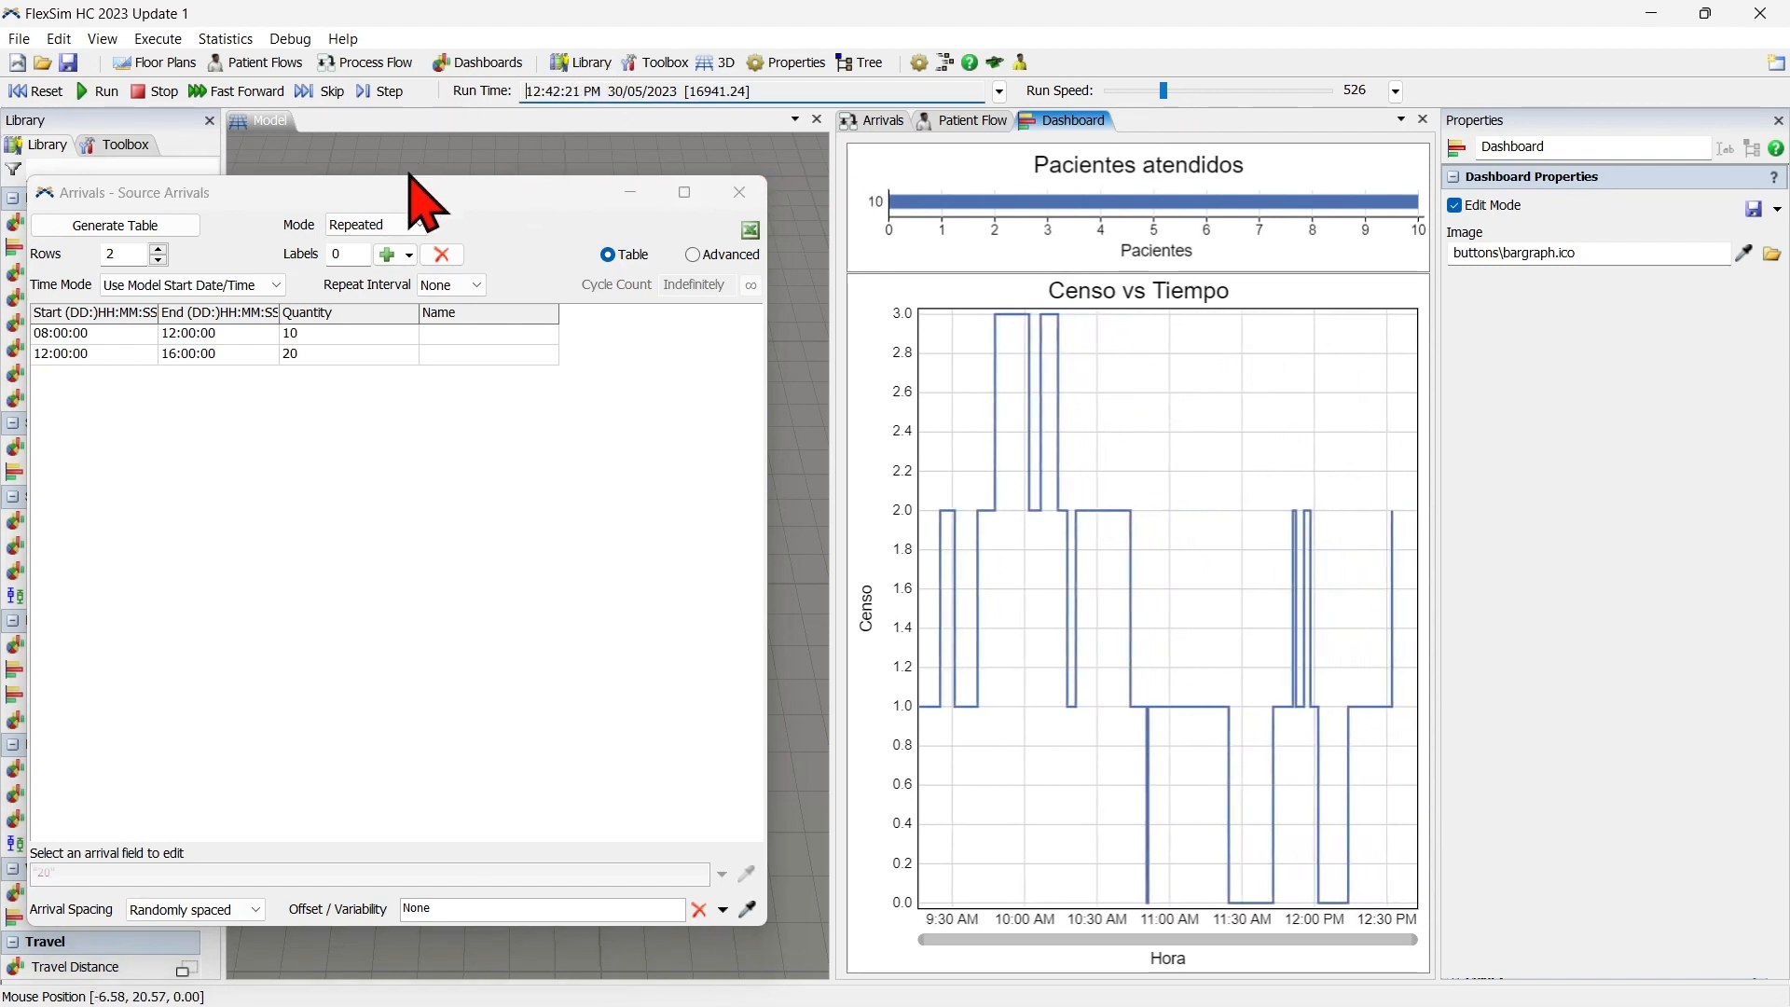
{"action": "left_click_drag", "start_coordinate": [439, 194], "coordinate": [951, 196]}
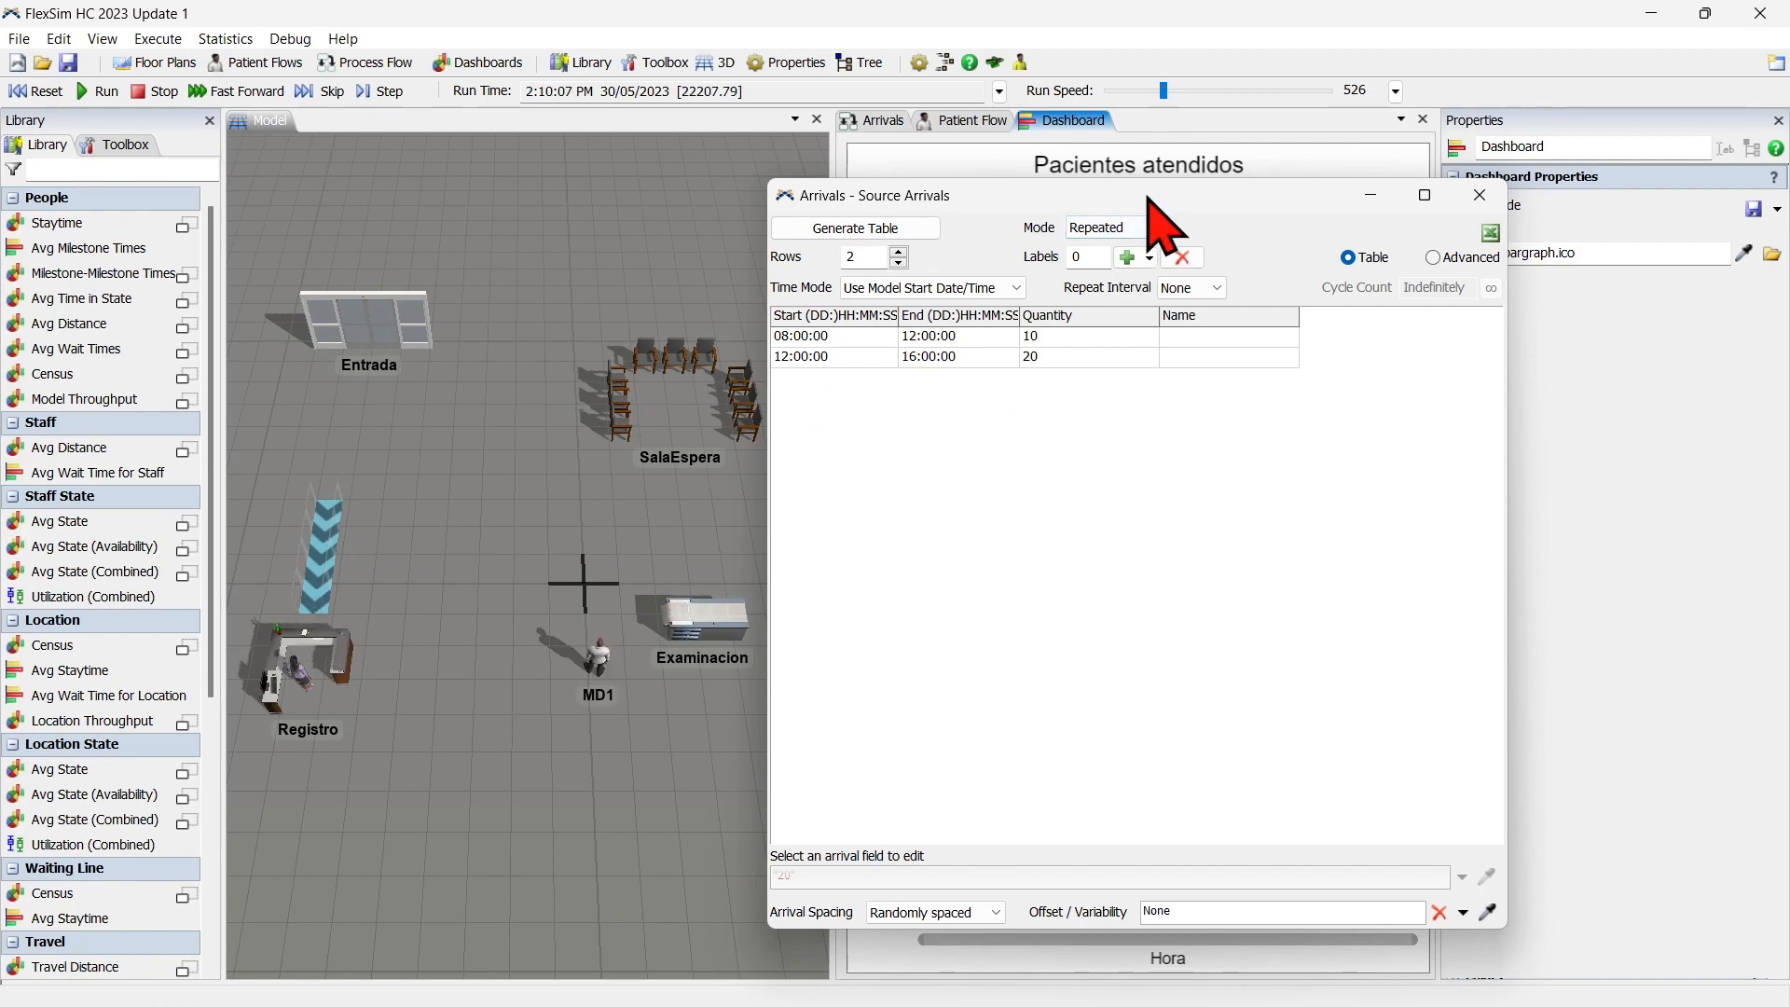
{"action": "left_click_drag", "start_coordinate": [1148, 197], "coordinate": [1152, 193]}
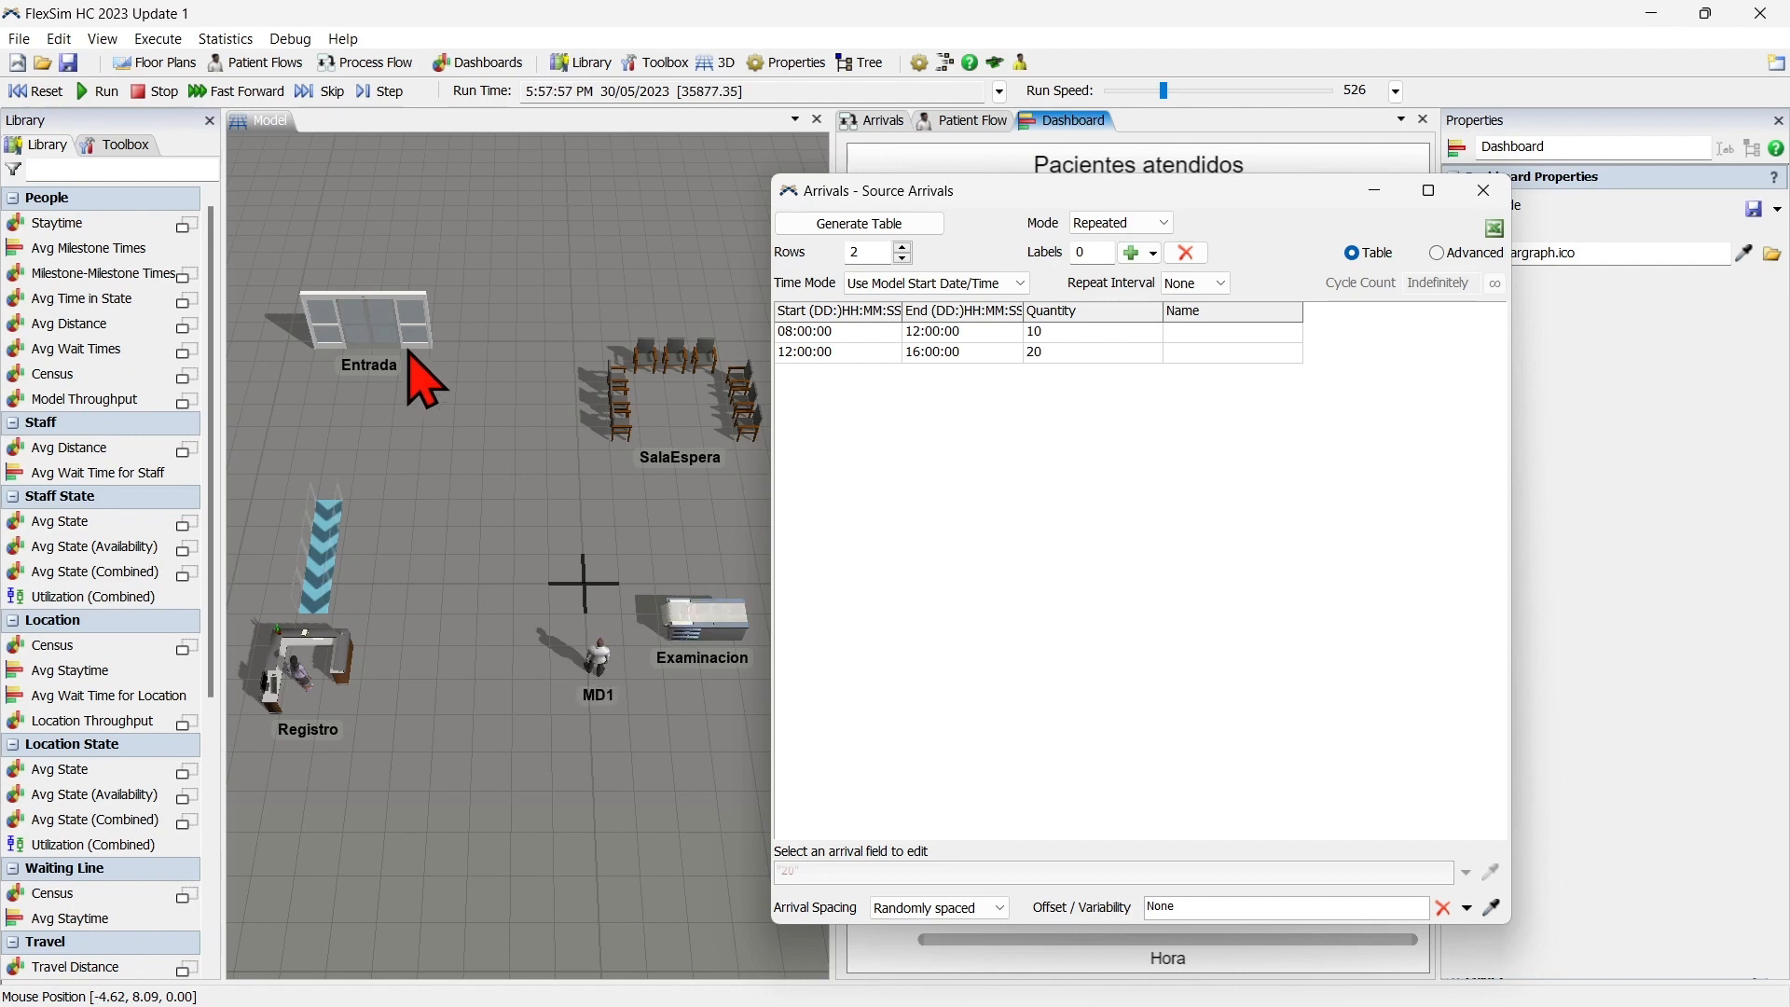
{"action": "left_click", "coordinate": [21, 91]}
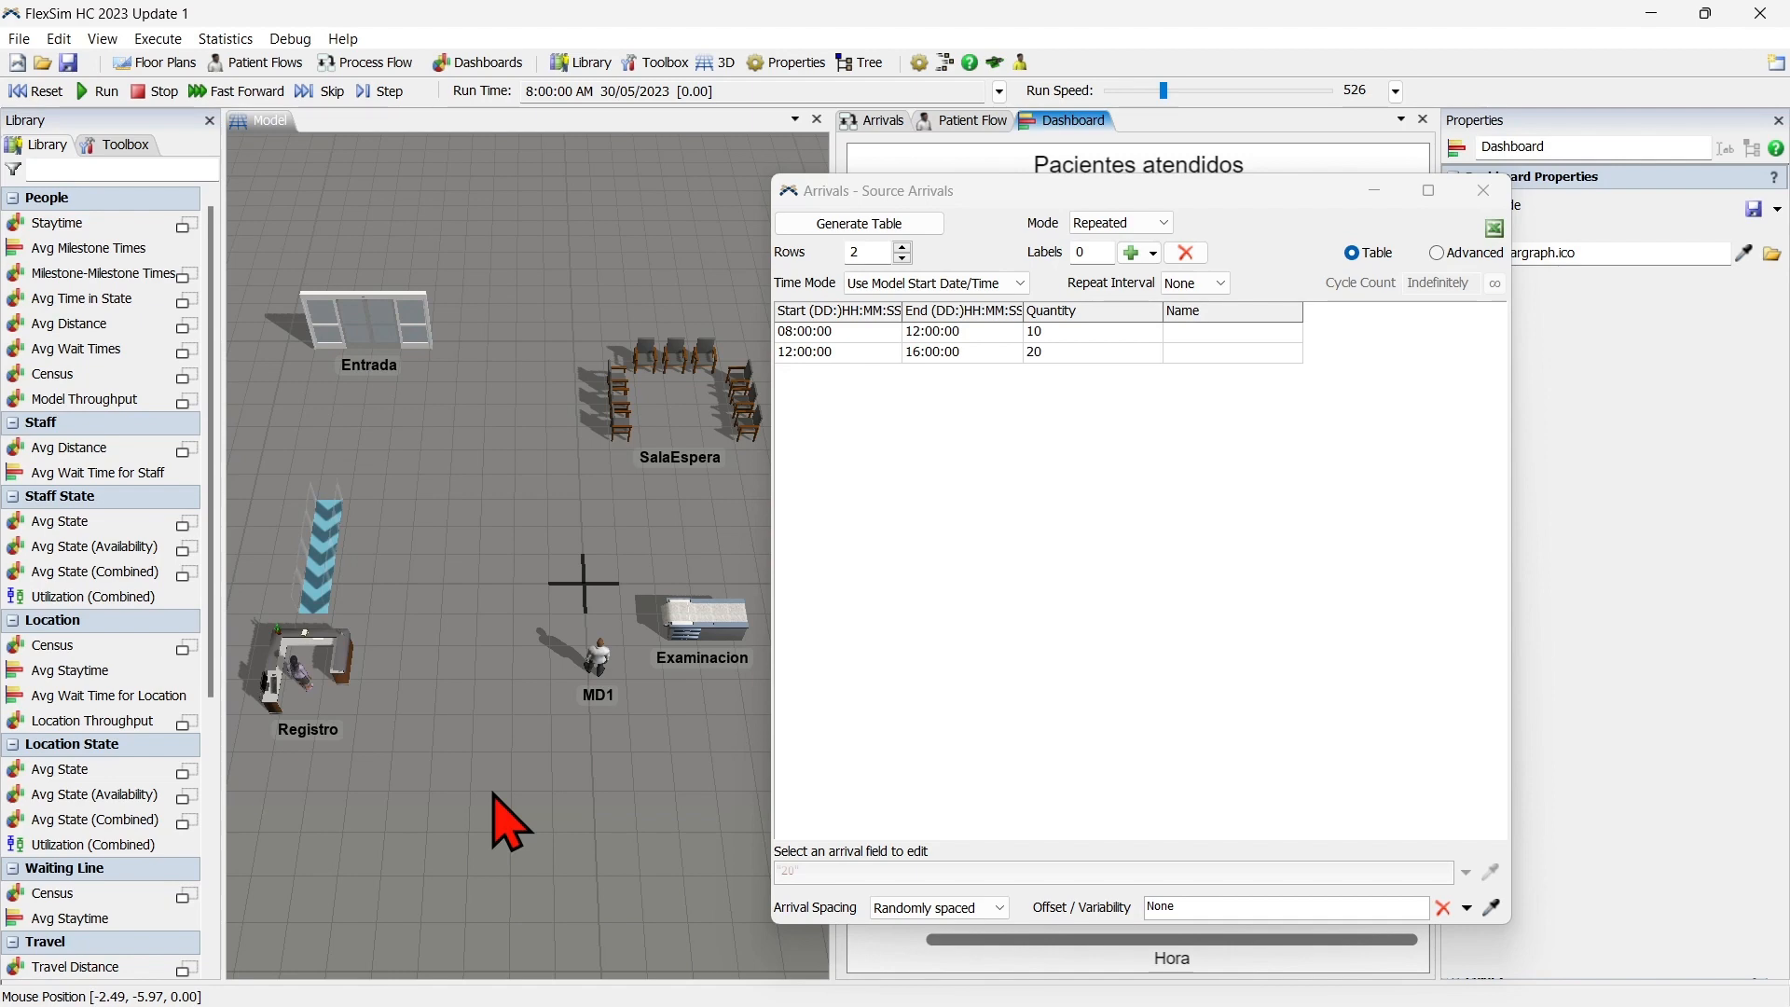
Switch to the Datos workbook in Excel and review the Triage, Llegada and Estado columns.
{"action": "key", "text": "alt"}
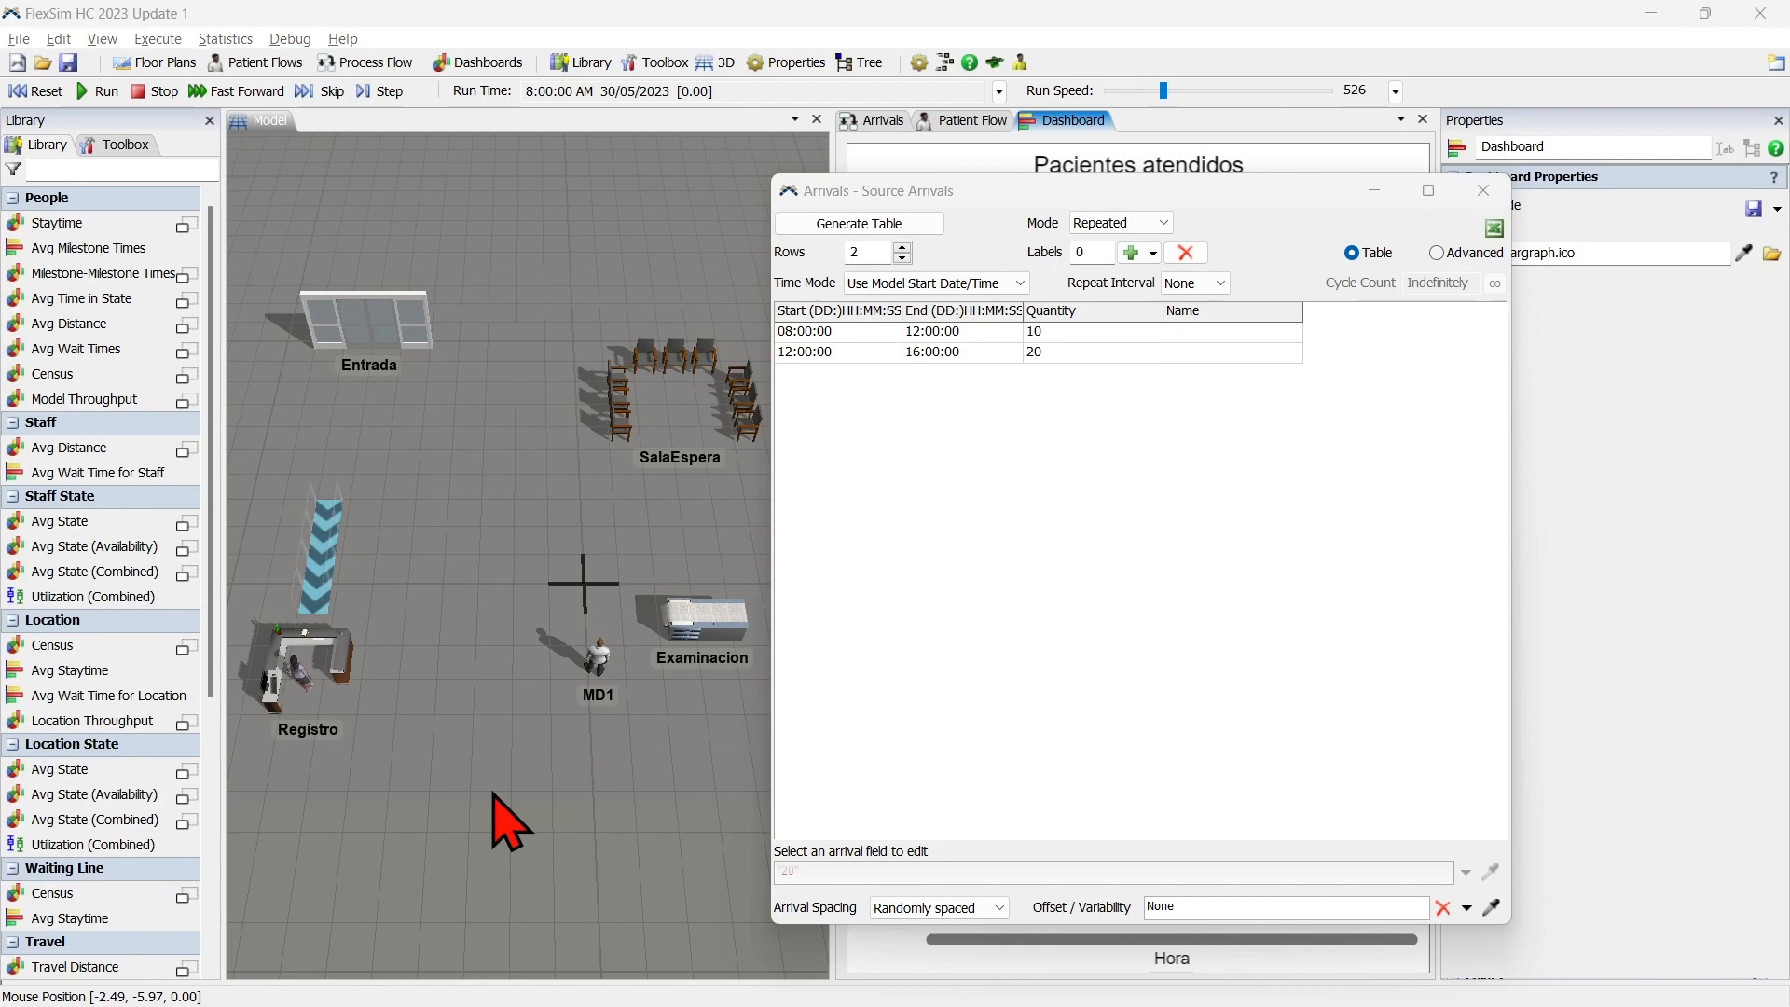
{"action": "key", "text": "alt+Tab"}
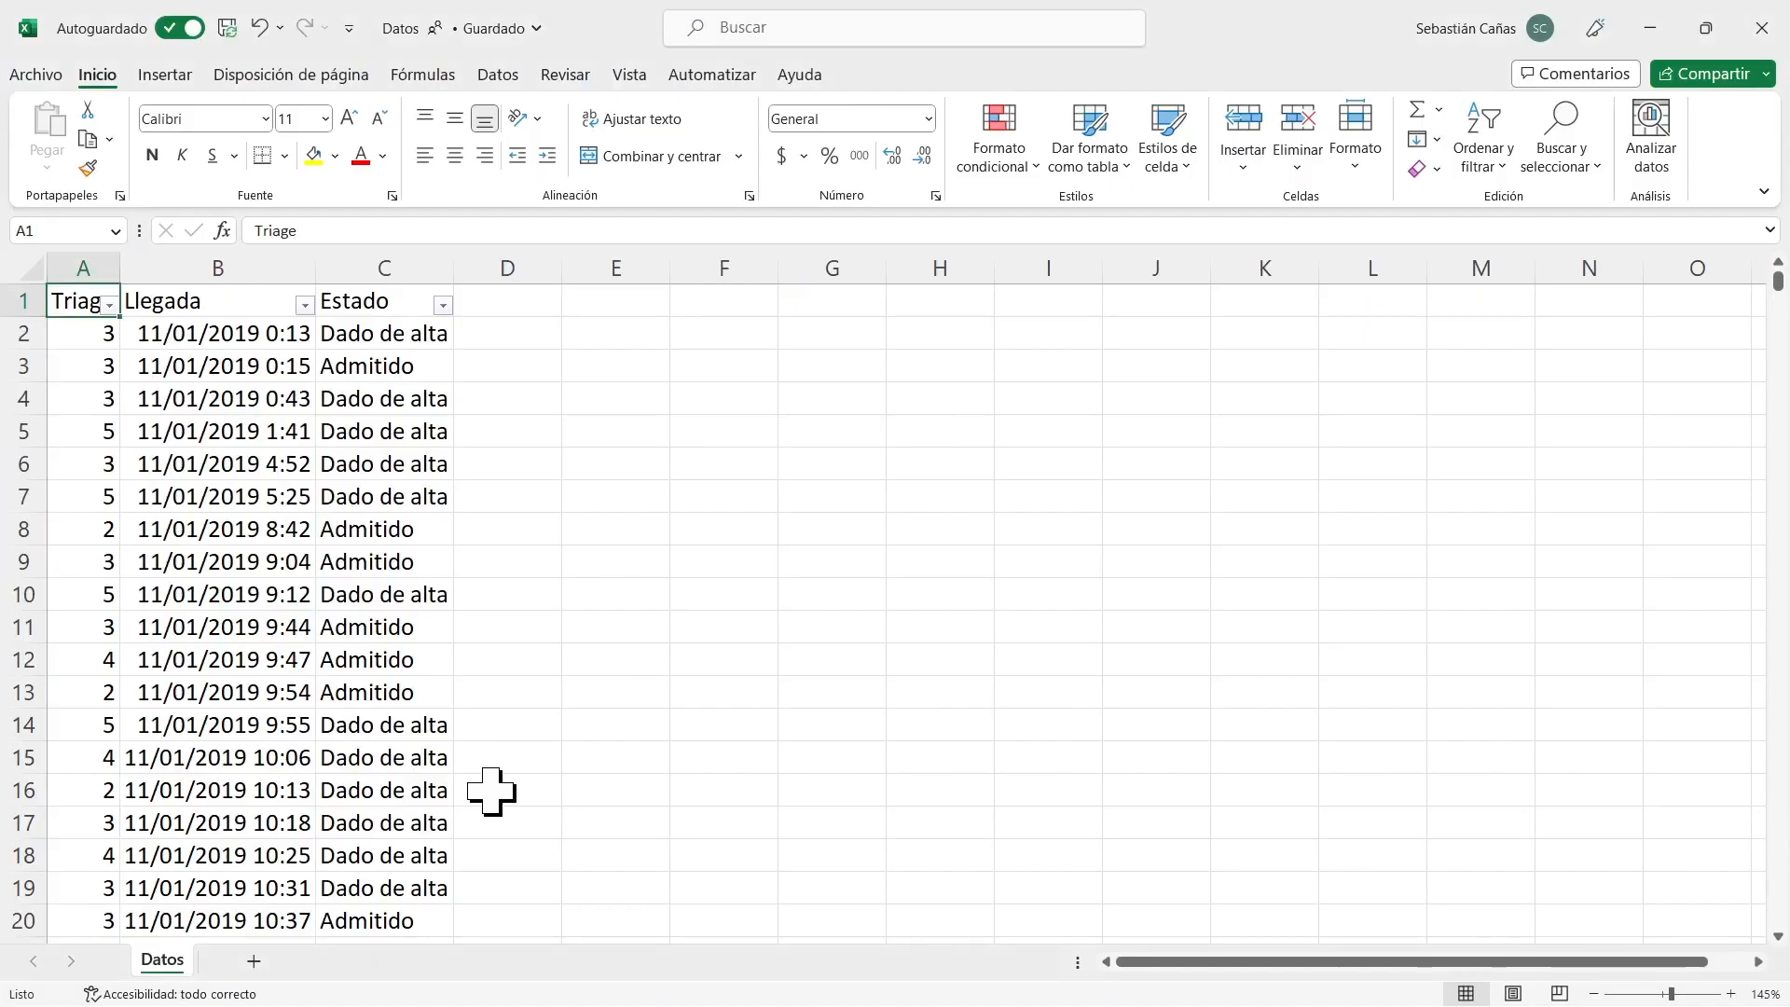
{"action": "left_click", "coordinate": [737, 431]}
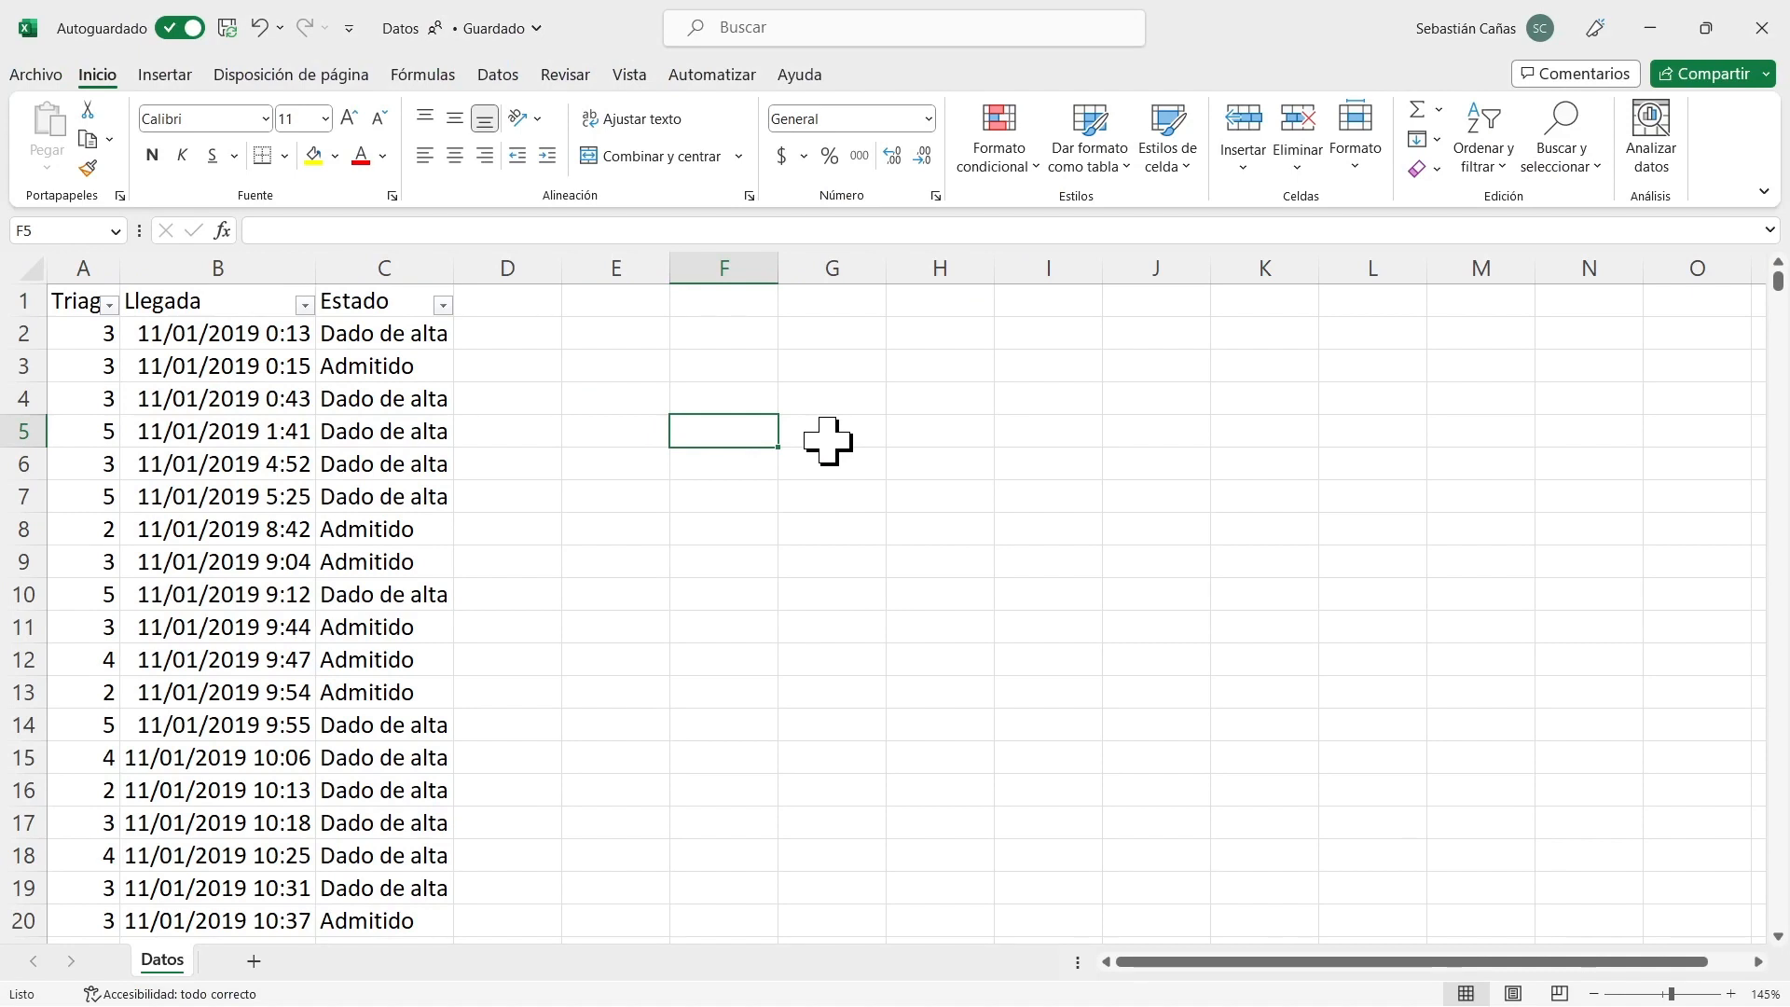
{"action": "left_click", "coordinate": [93, 265]}
{"action": "left_click_drag", "start_coordinate": [93, 259], "coordinate": [391, 258]}
{"action": "left_click", "coordinate": [687, 428]}
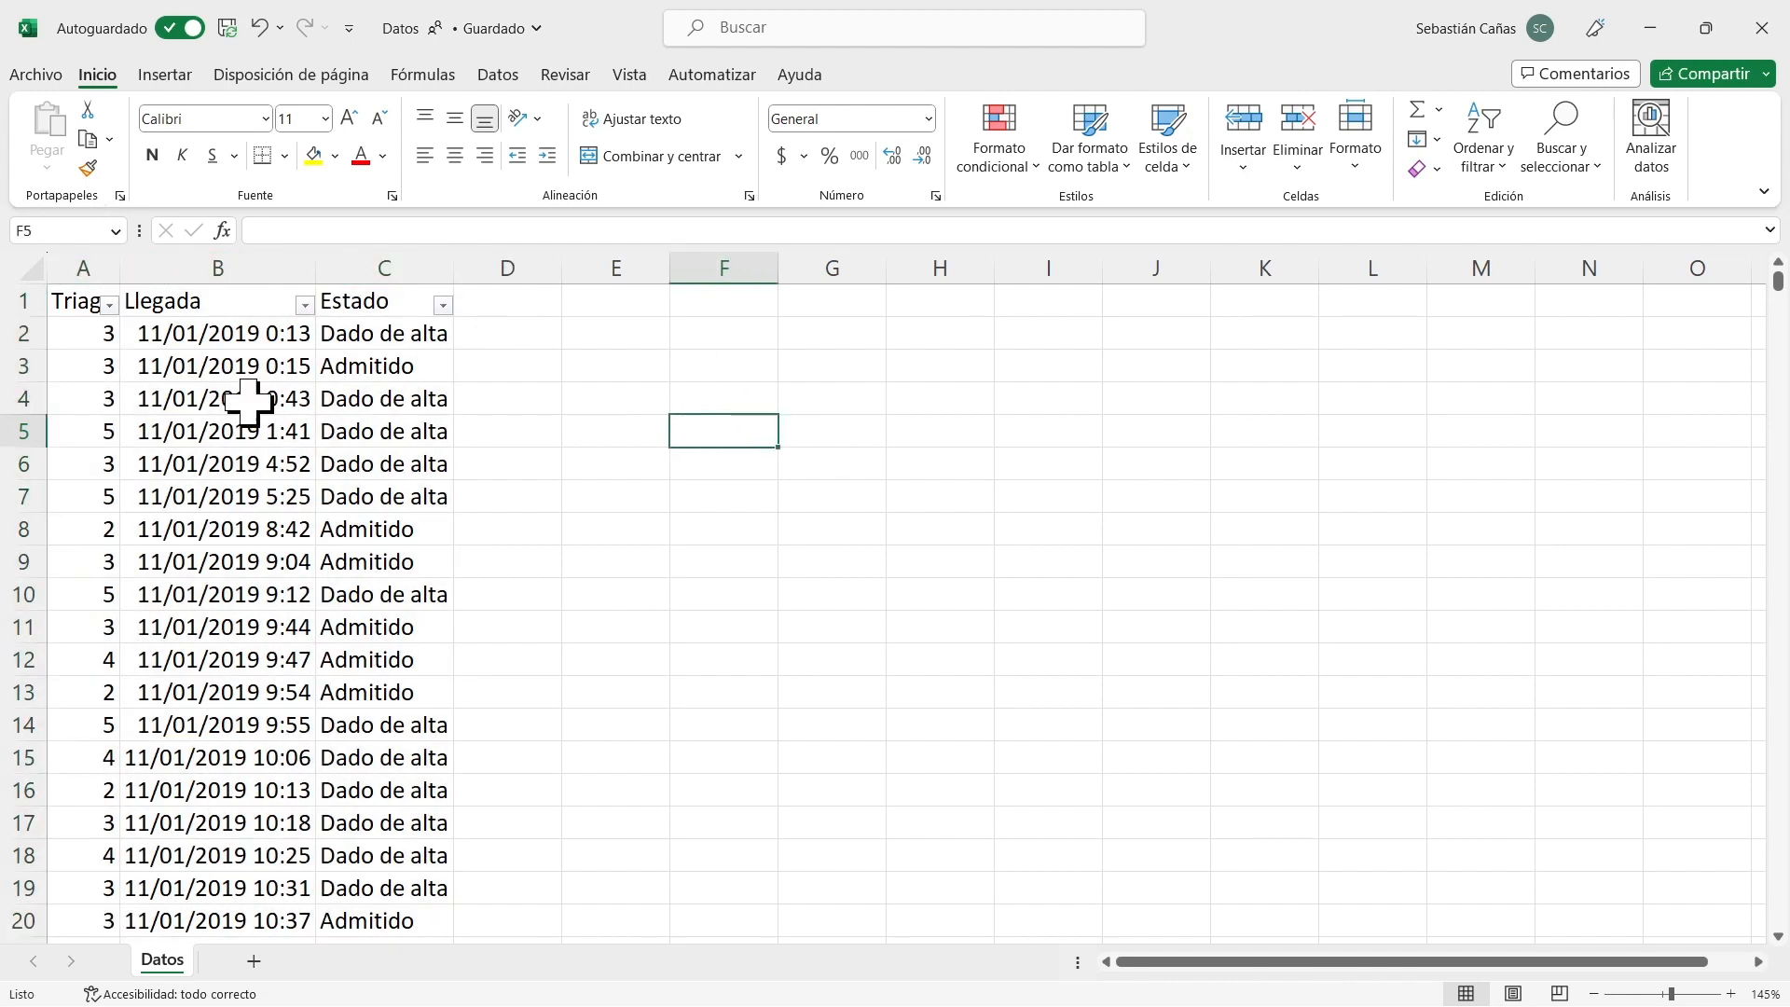
Examine the first patient records in rows 2 and 3, checking their triage level, arrival time and status values.
{"action": "left_click", "coordinate": [28, 336]}
{"action": "left_click", "coordinate": [24, 367]}
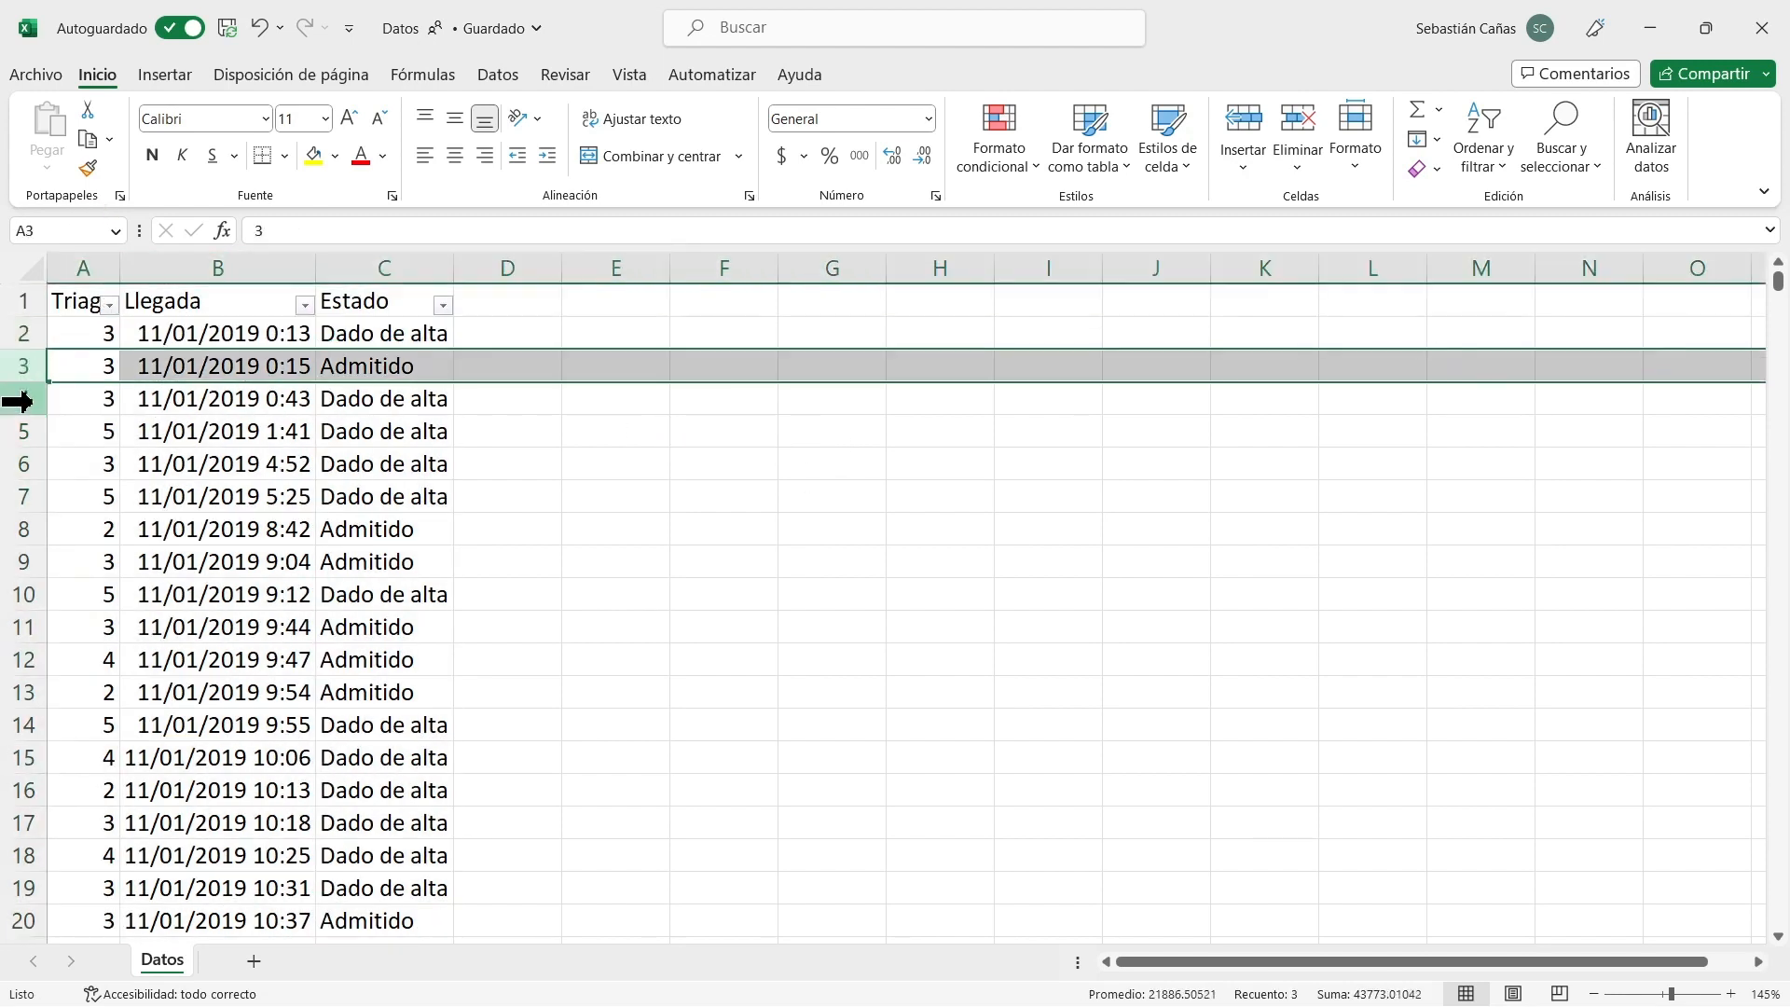
{"action": "left_click", "coordinate": [90, 338]}
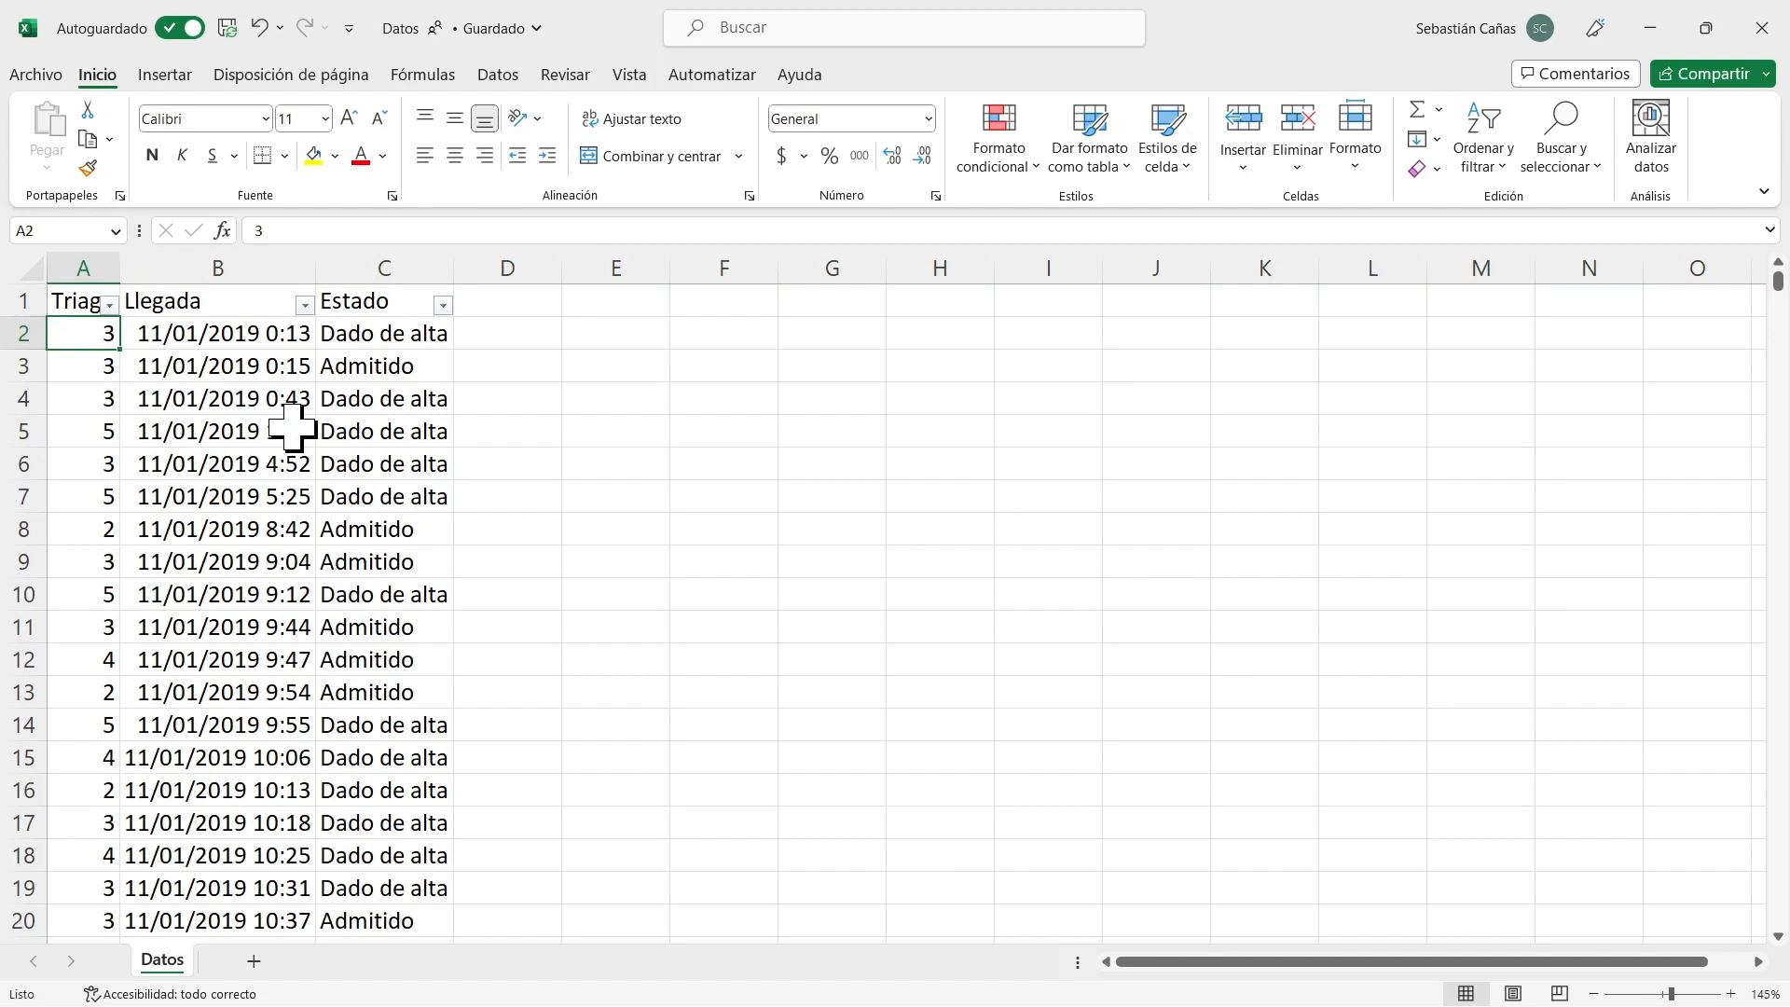
{"action": "left_click", "coordinate": [267, 334]}
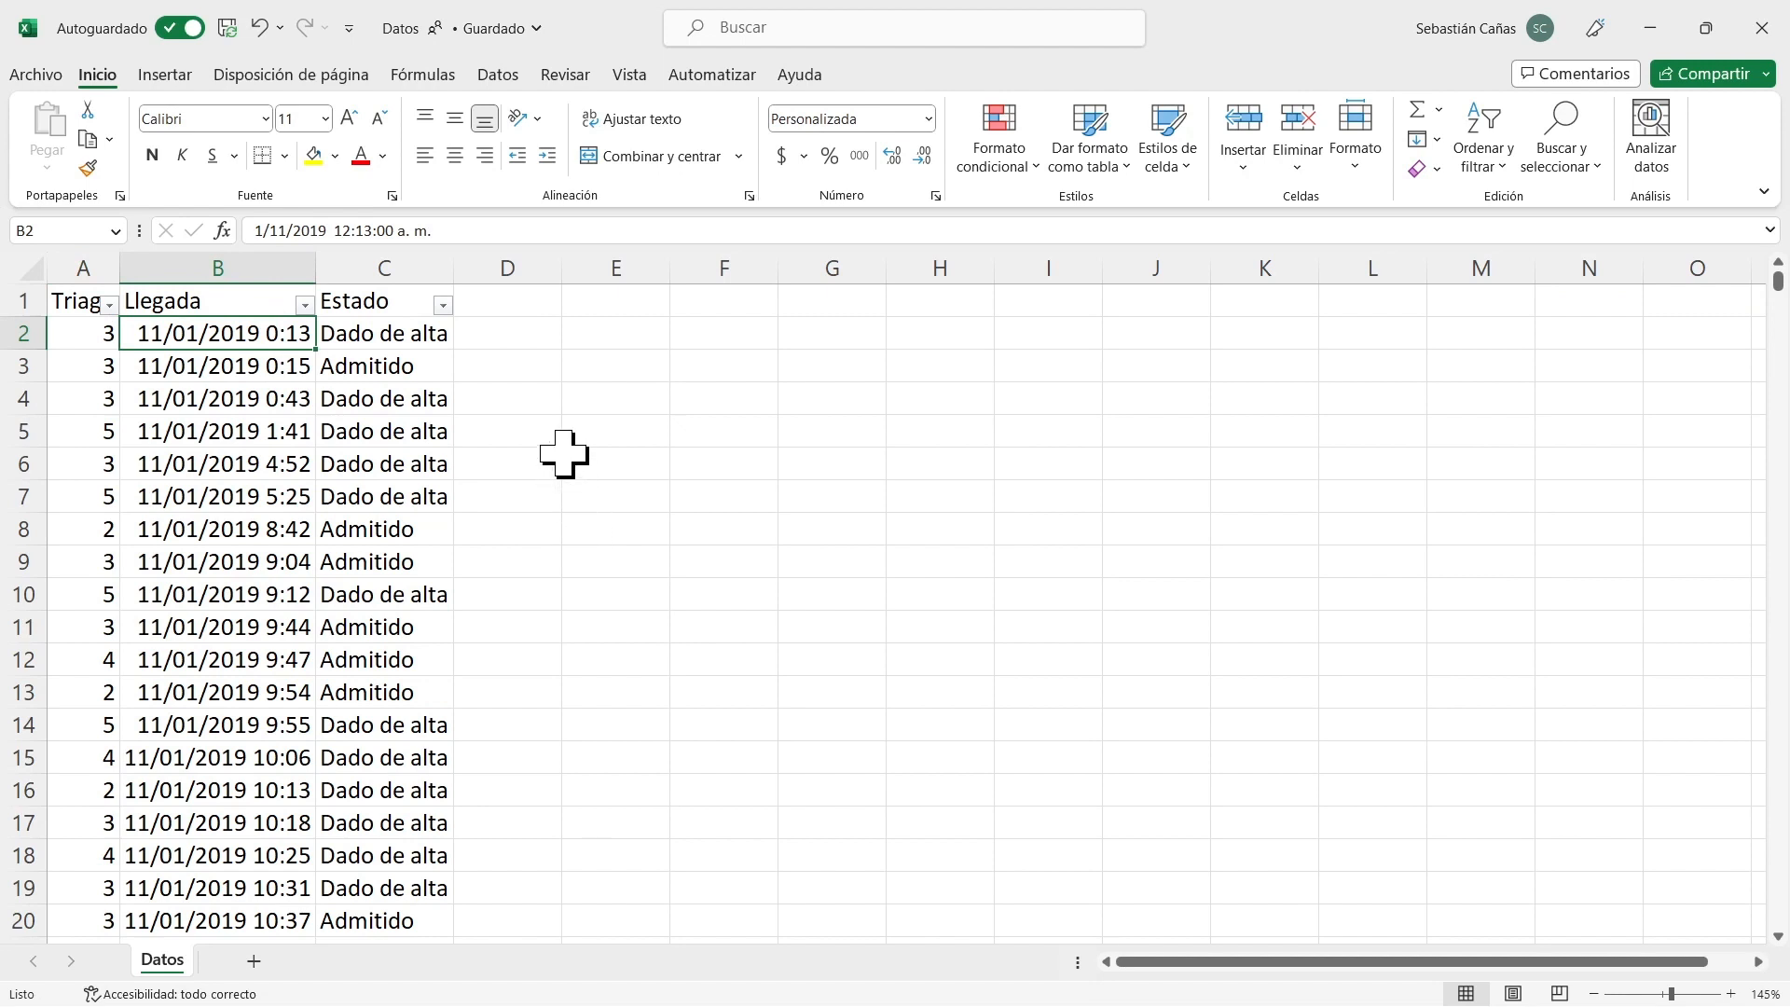
{"action": "left_click", "coordinate": [411, 333]}
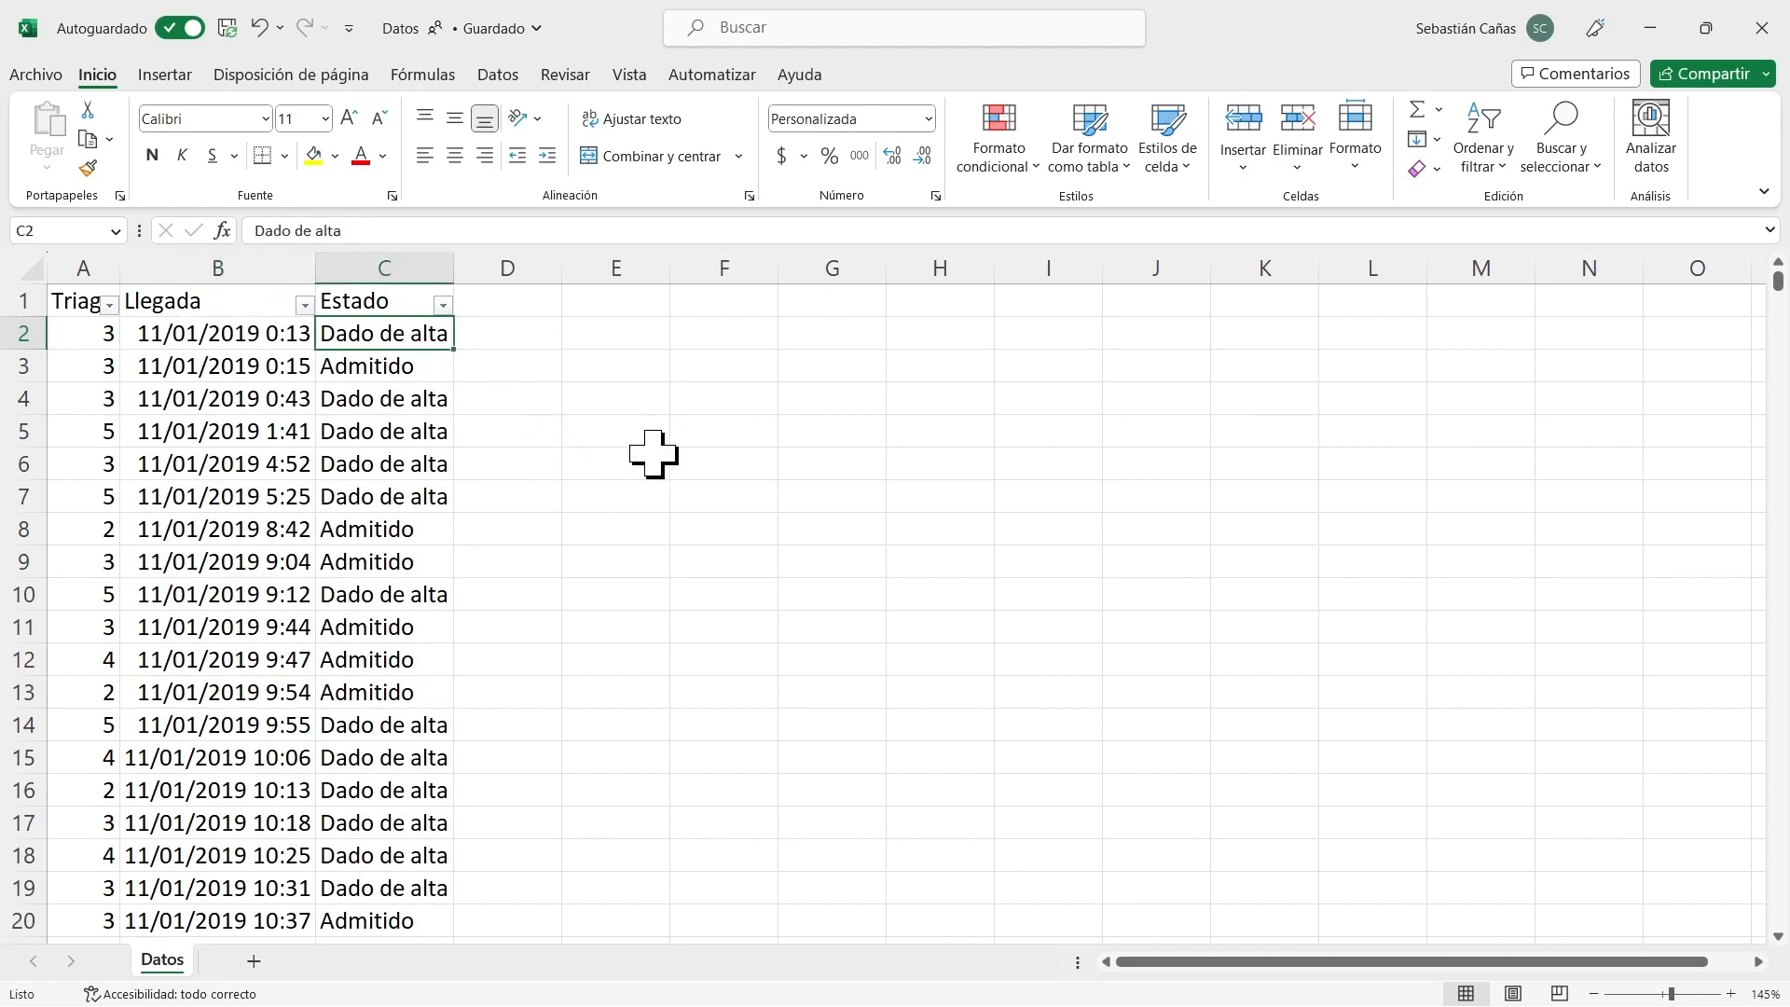
{"action": "left_click", "coordinate": [426, 366]}
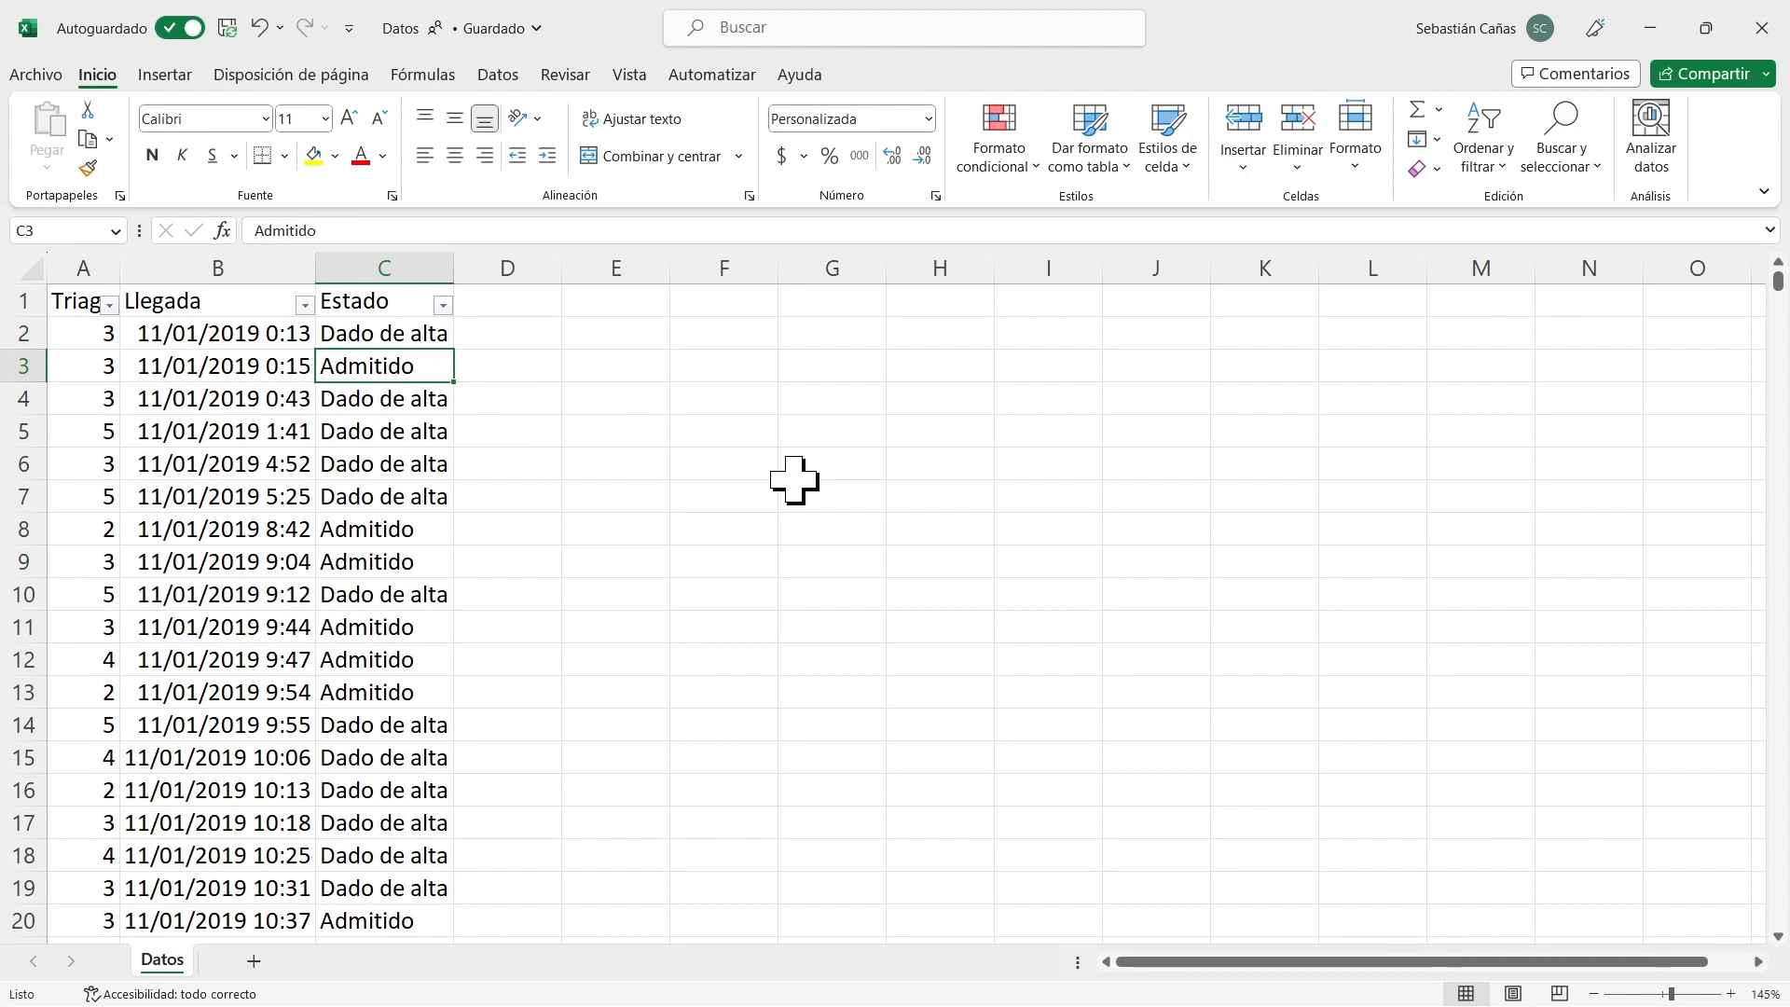
{"action": "left_click", "coordinate": [388, 333]}
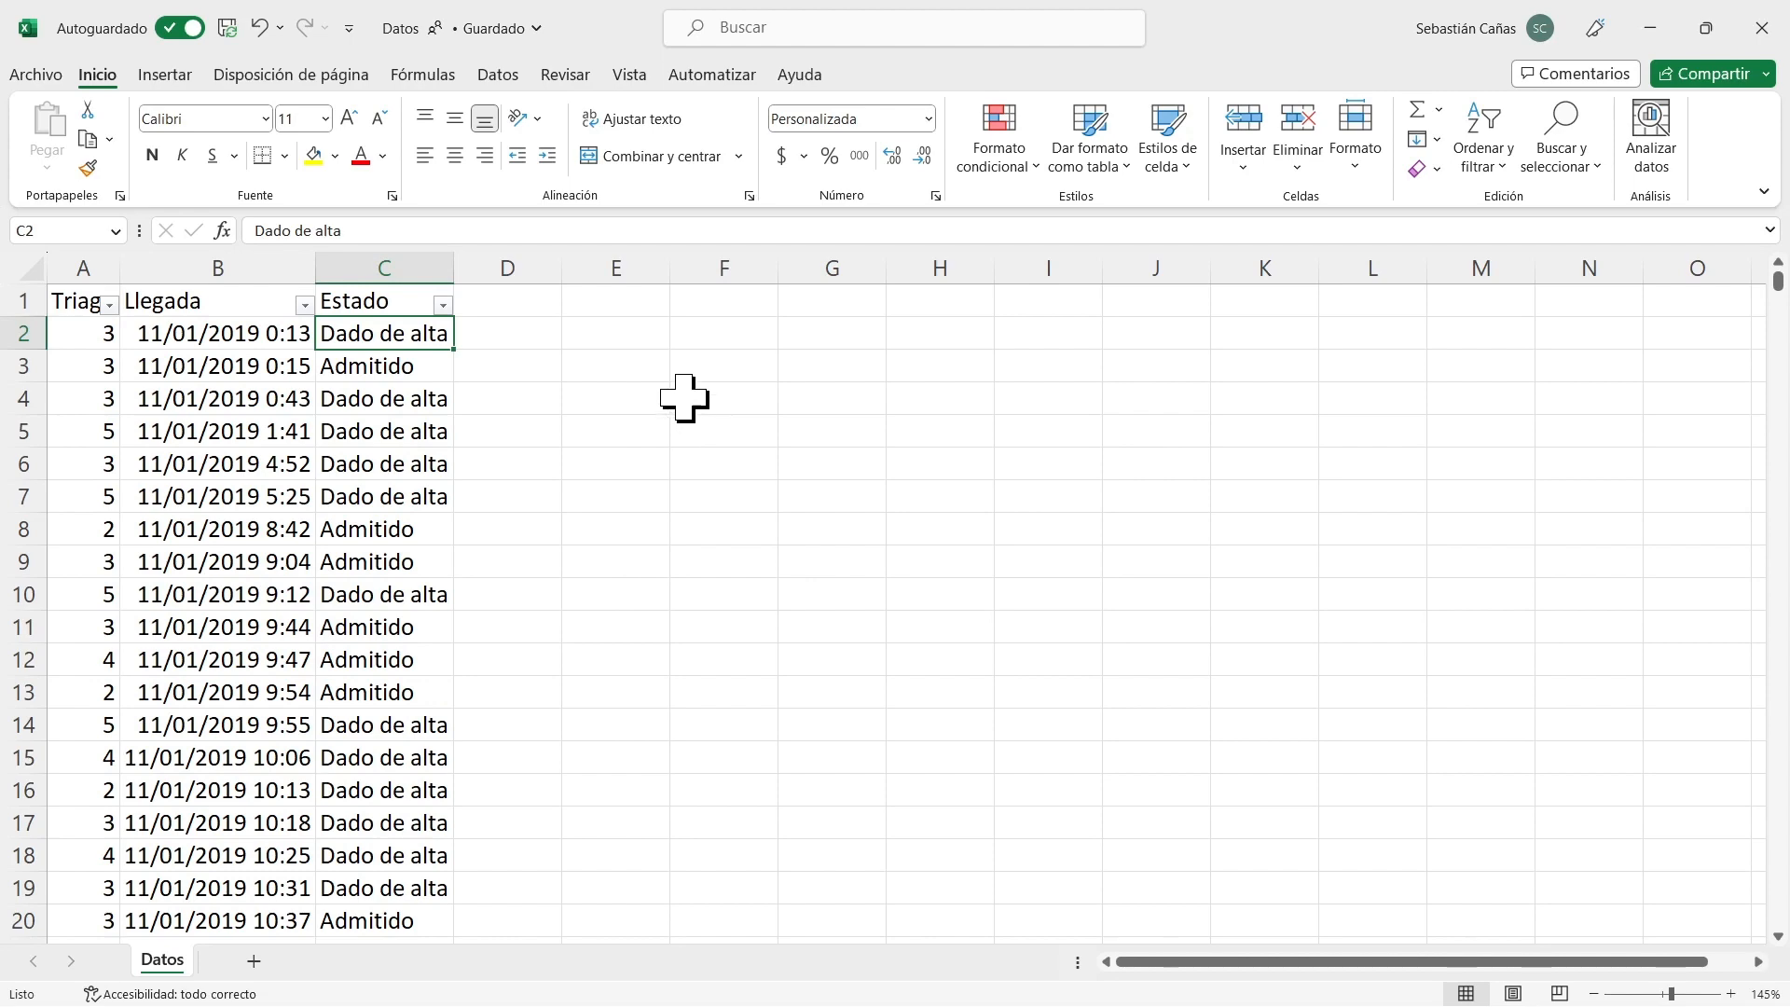
{"action": "left_click", "coordinate": [85, 268]}
{"action": "right_click", "coordinate": [93, 272]}
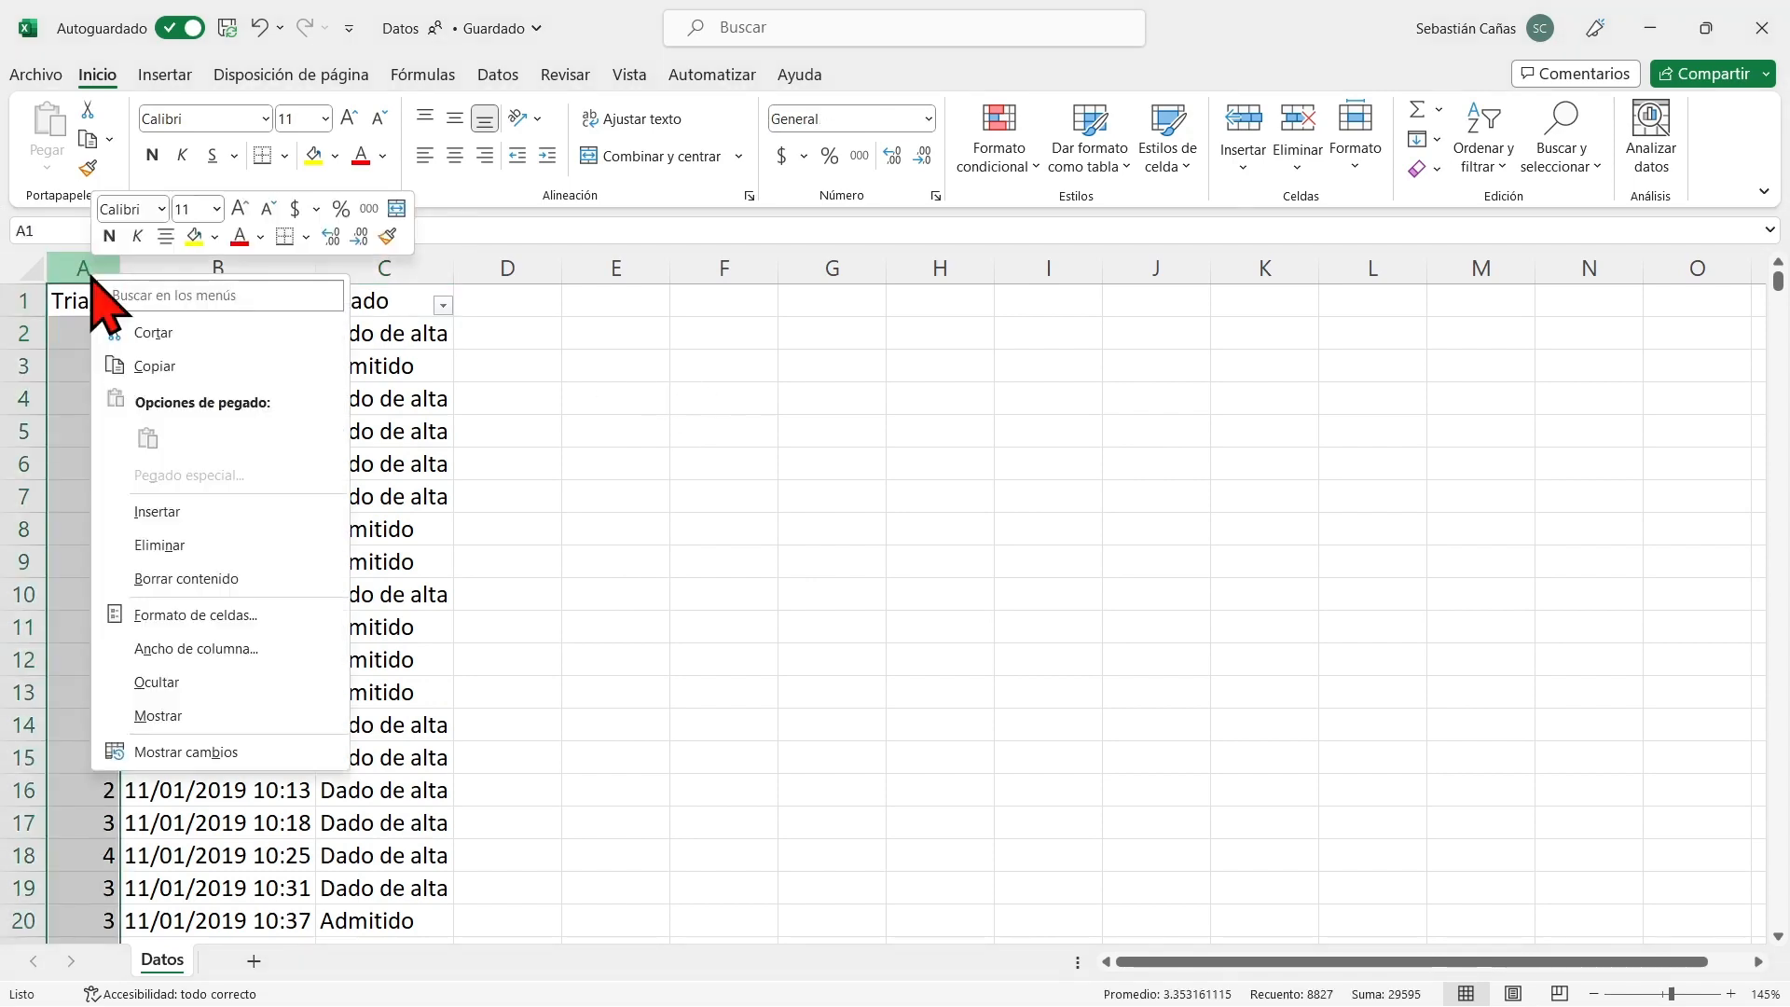
{"action": "left_click", "coordinate": [220, 538]}
{"action": "key", "text": "ctrl+z"}
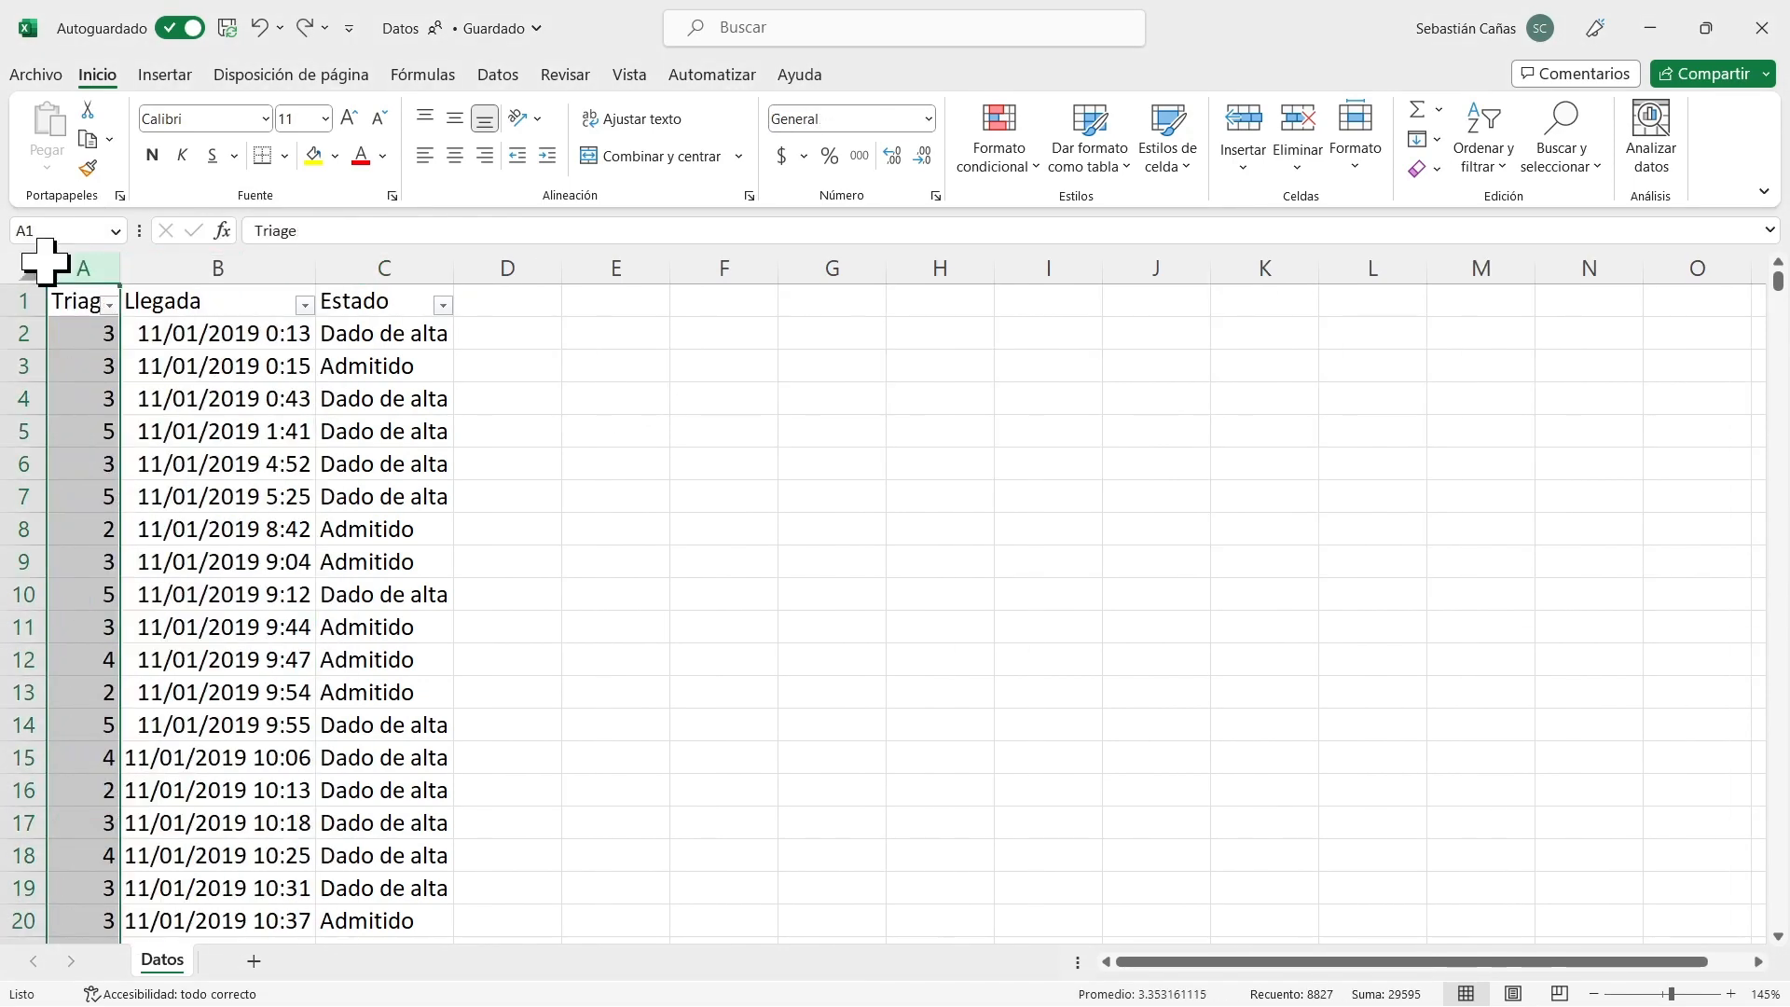
Insert a new column before the Triage column and title it ID.
{"action": "right_click", "coordinate": [96, 270]}
{"action": "left_click", "coordinate": [186, 511]}
{"action": "left_click", "coordinate": [99, 300]}
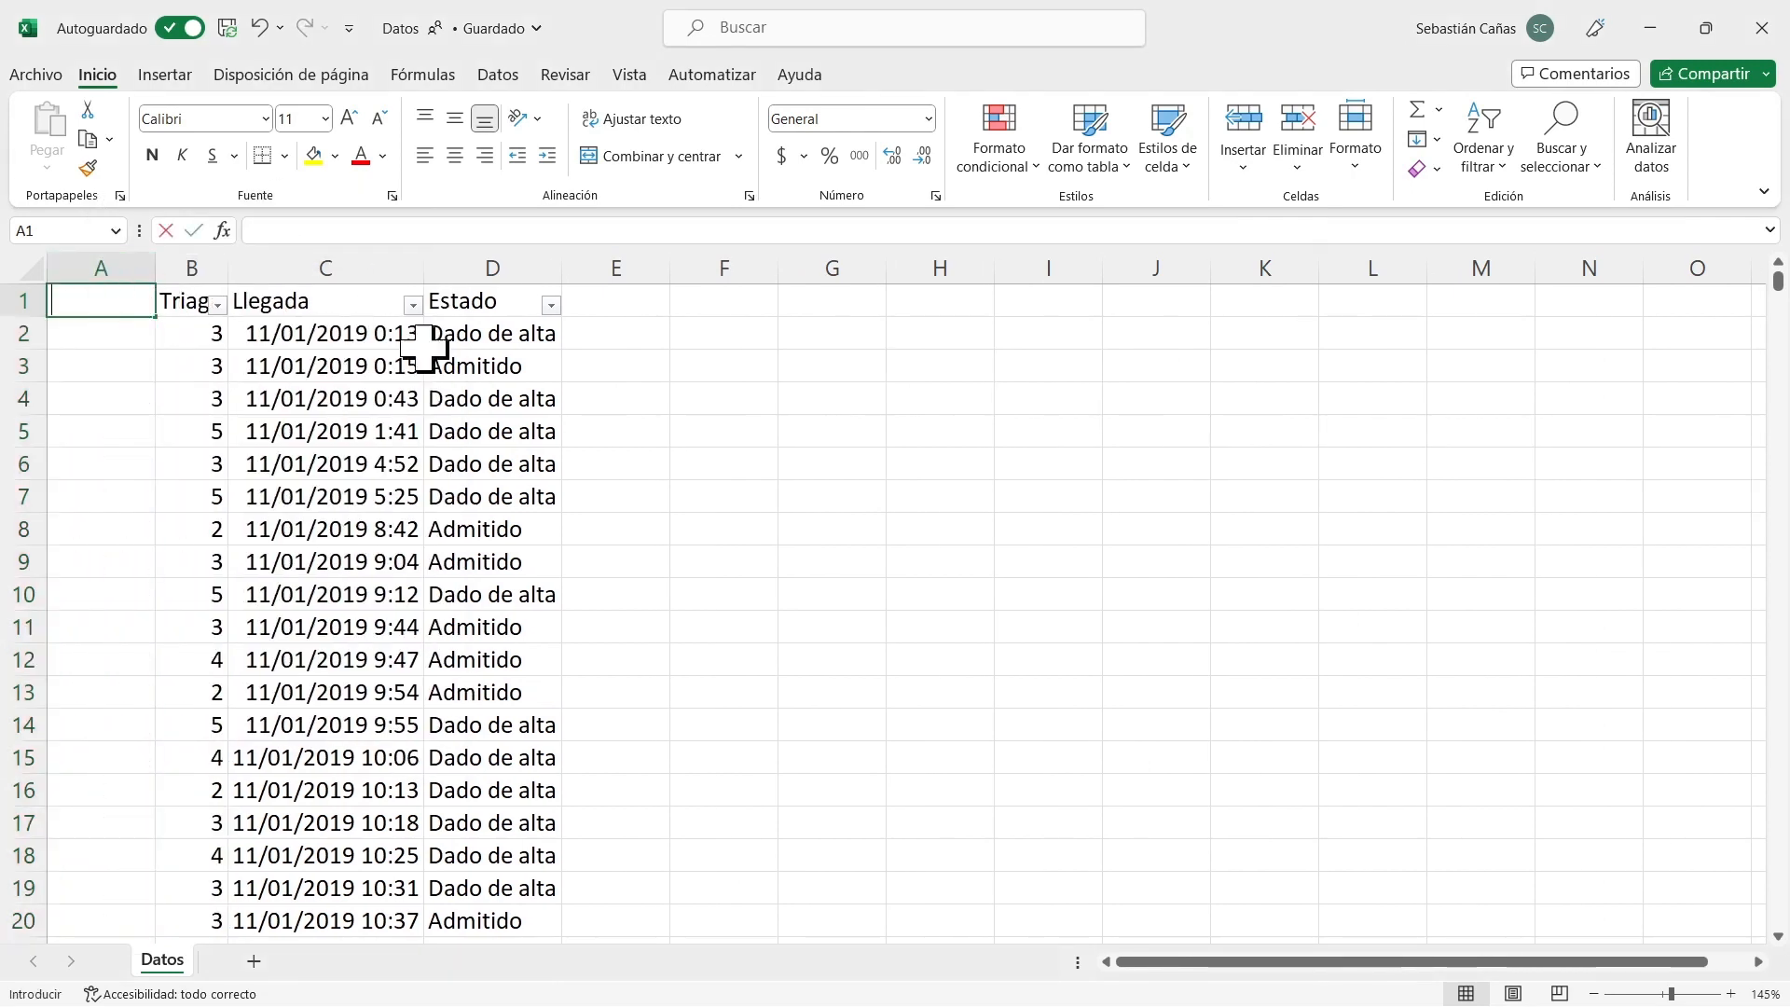
{"action": "type", "text": "I"}
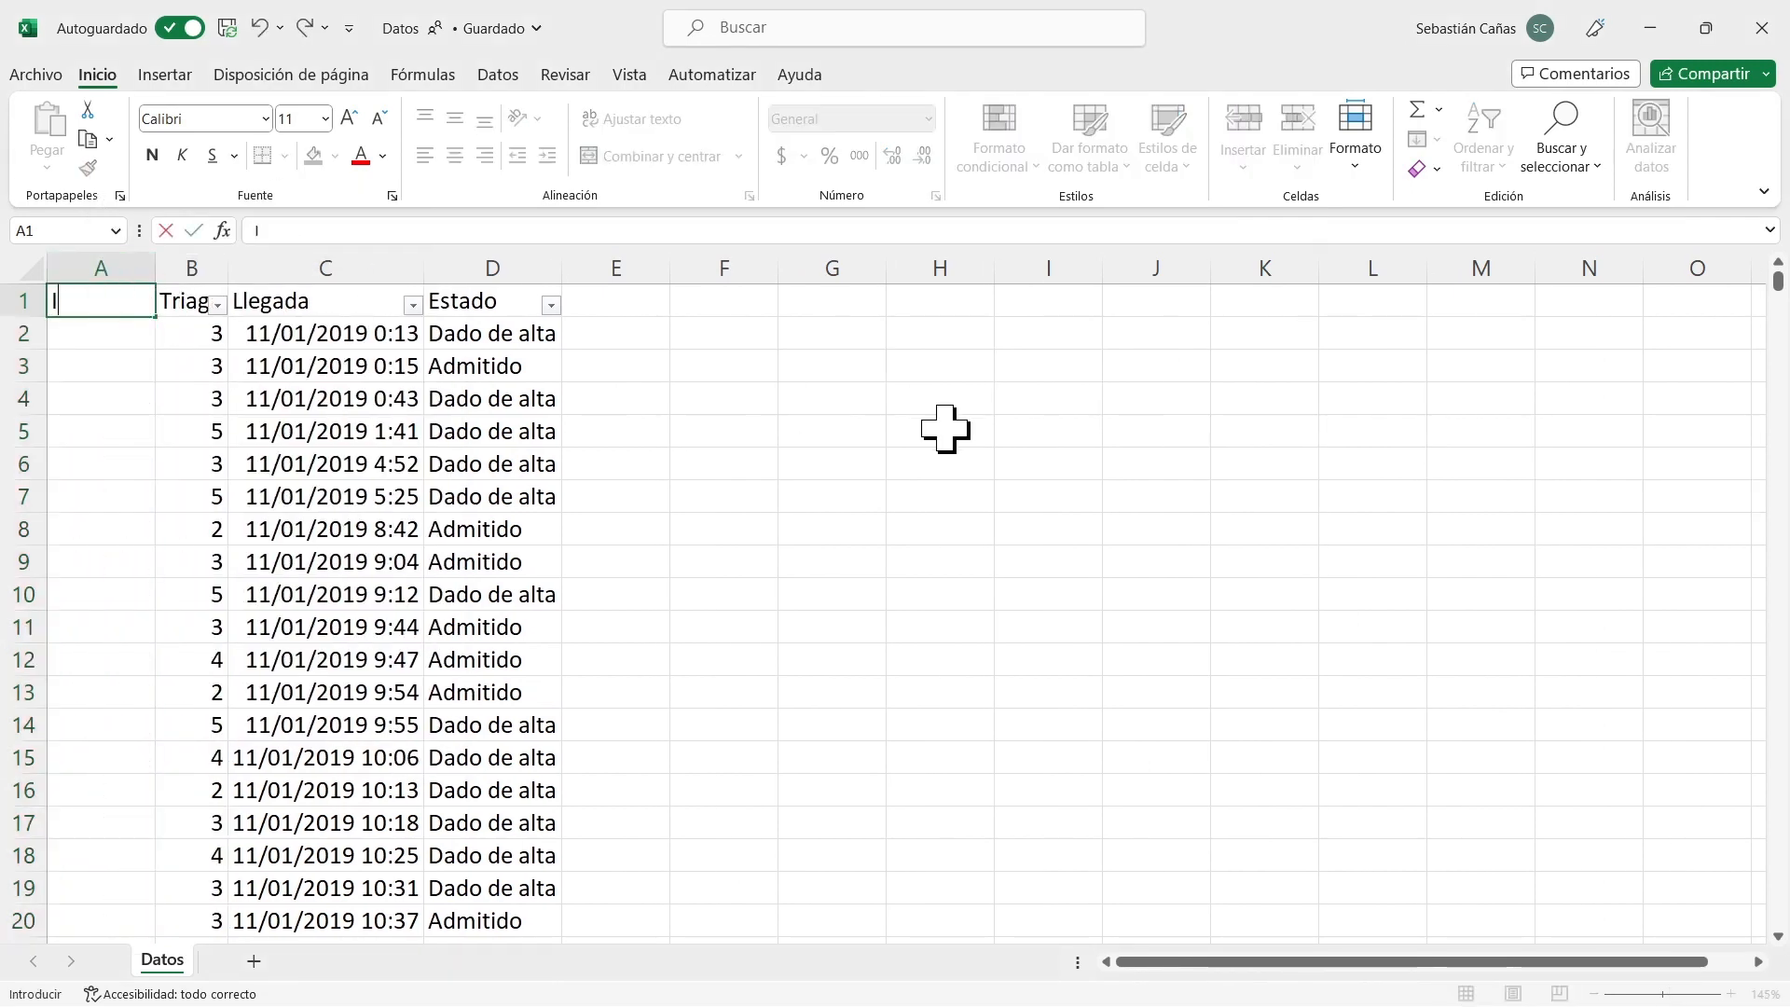
{"action": "type", "text": "D"}
{"action": "key", "text": "Return"}
Enter 1 and 2 as the first IDs in A2 and A3, and fill the series down to the last record.
{"action": "type", "text": "1"}
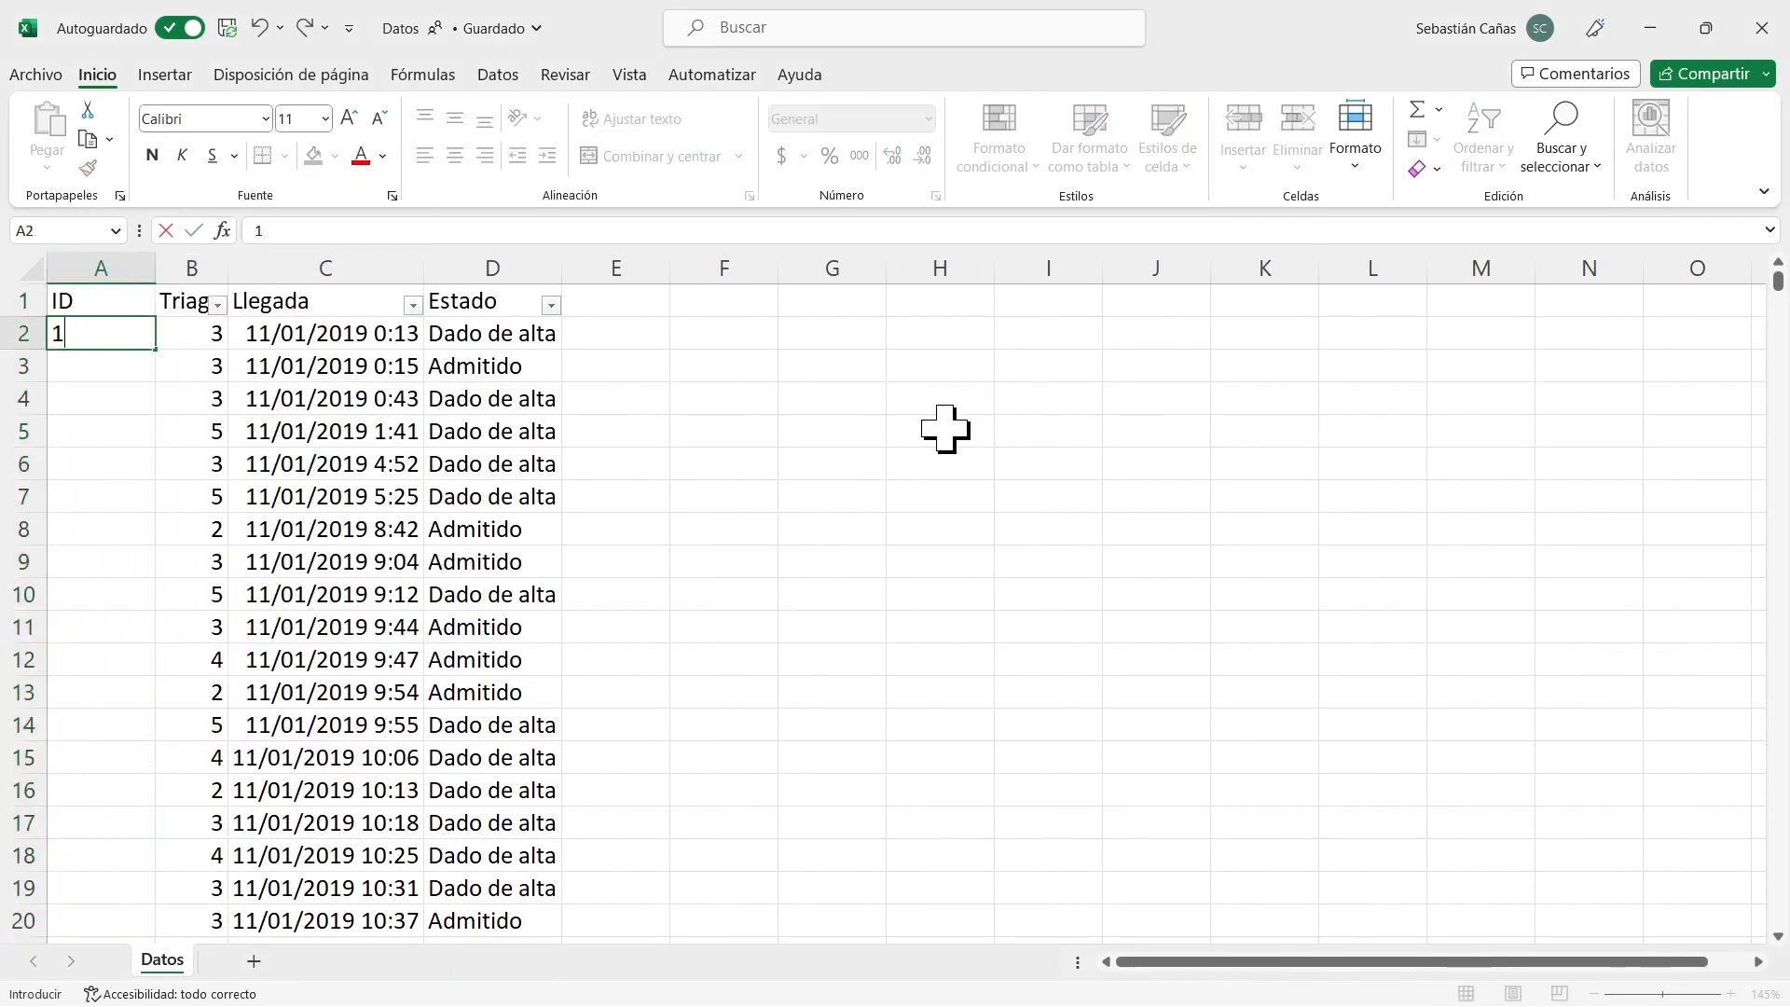
{"action": "key", "text": "Return"}
{"action": "type", "text": "2"}
{"action": "key", "text": "Return"}
{"action": "key", "text": "Up"}
{"action": "key", "text": "shift+Up"}
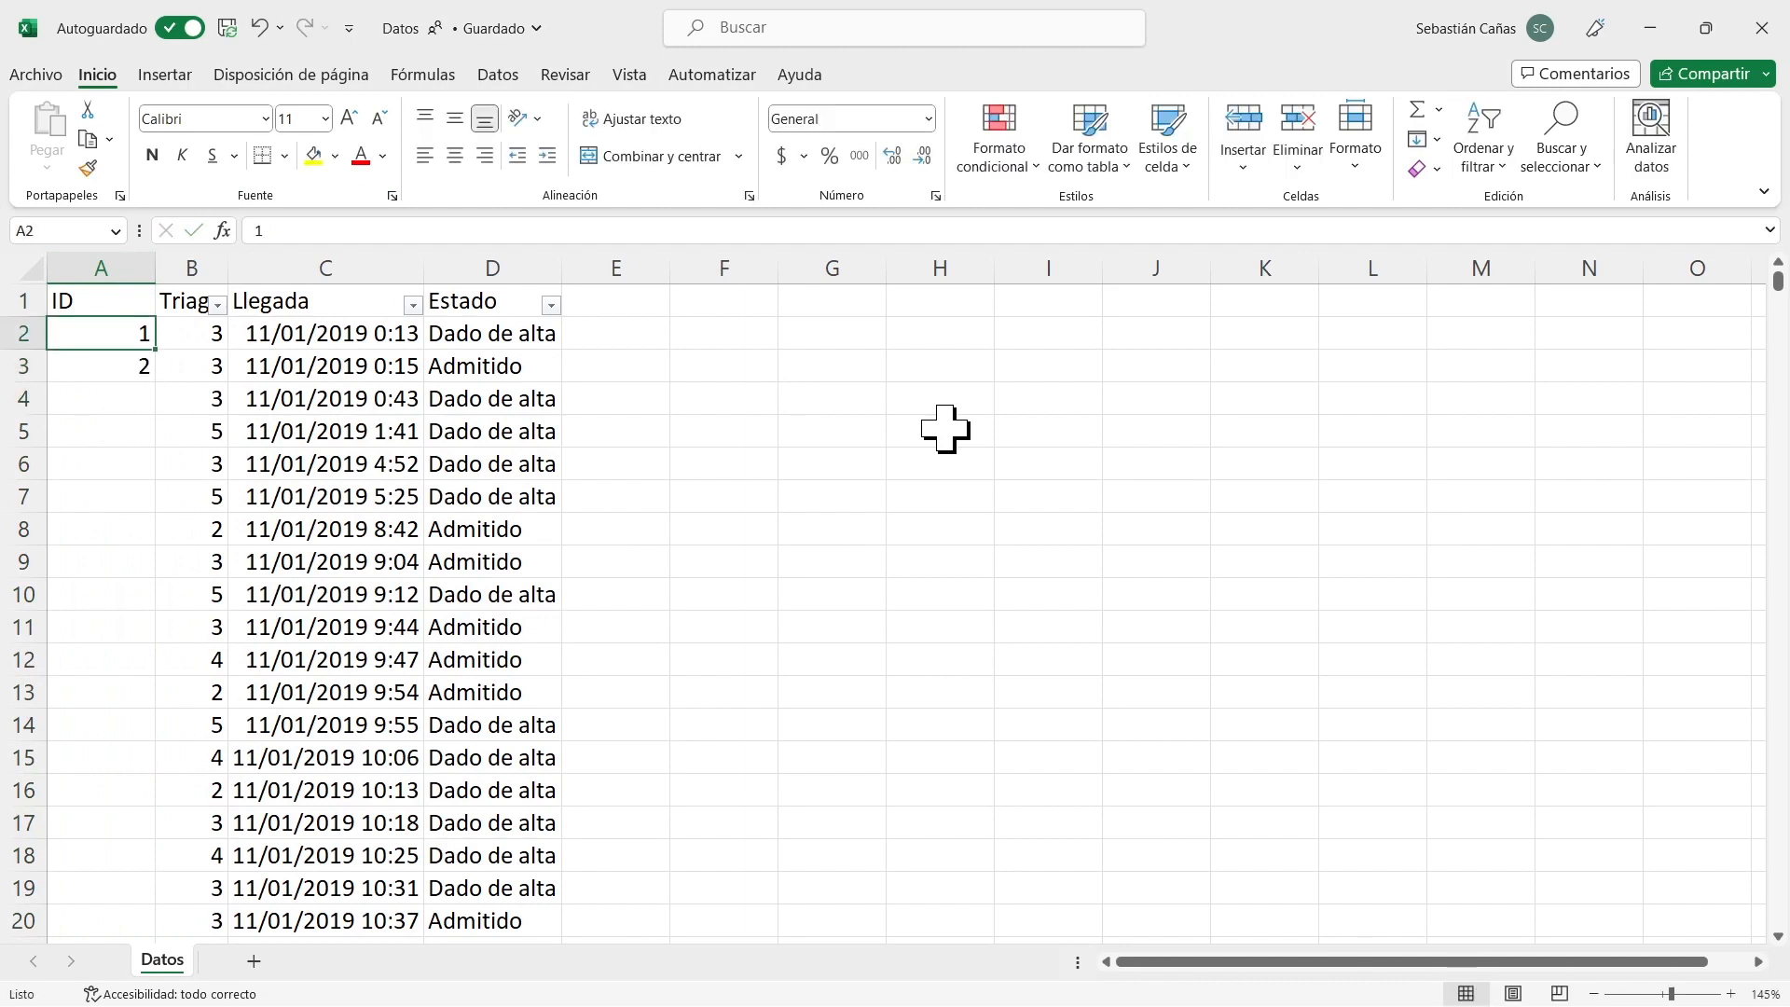
{"action": "key", "text": "shift+Down"}
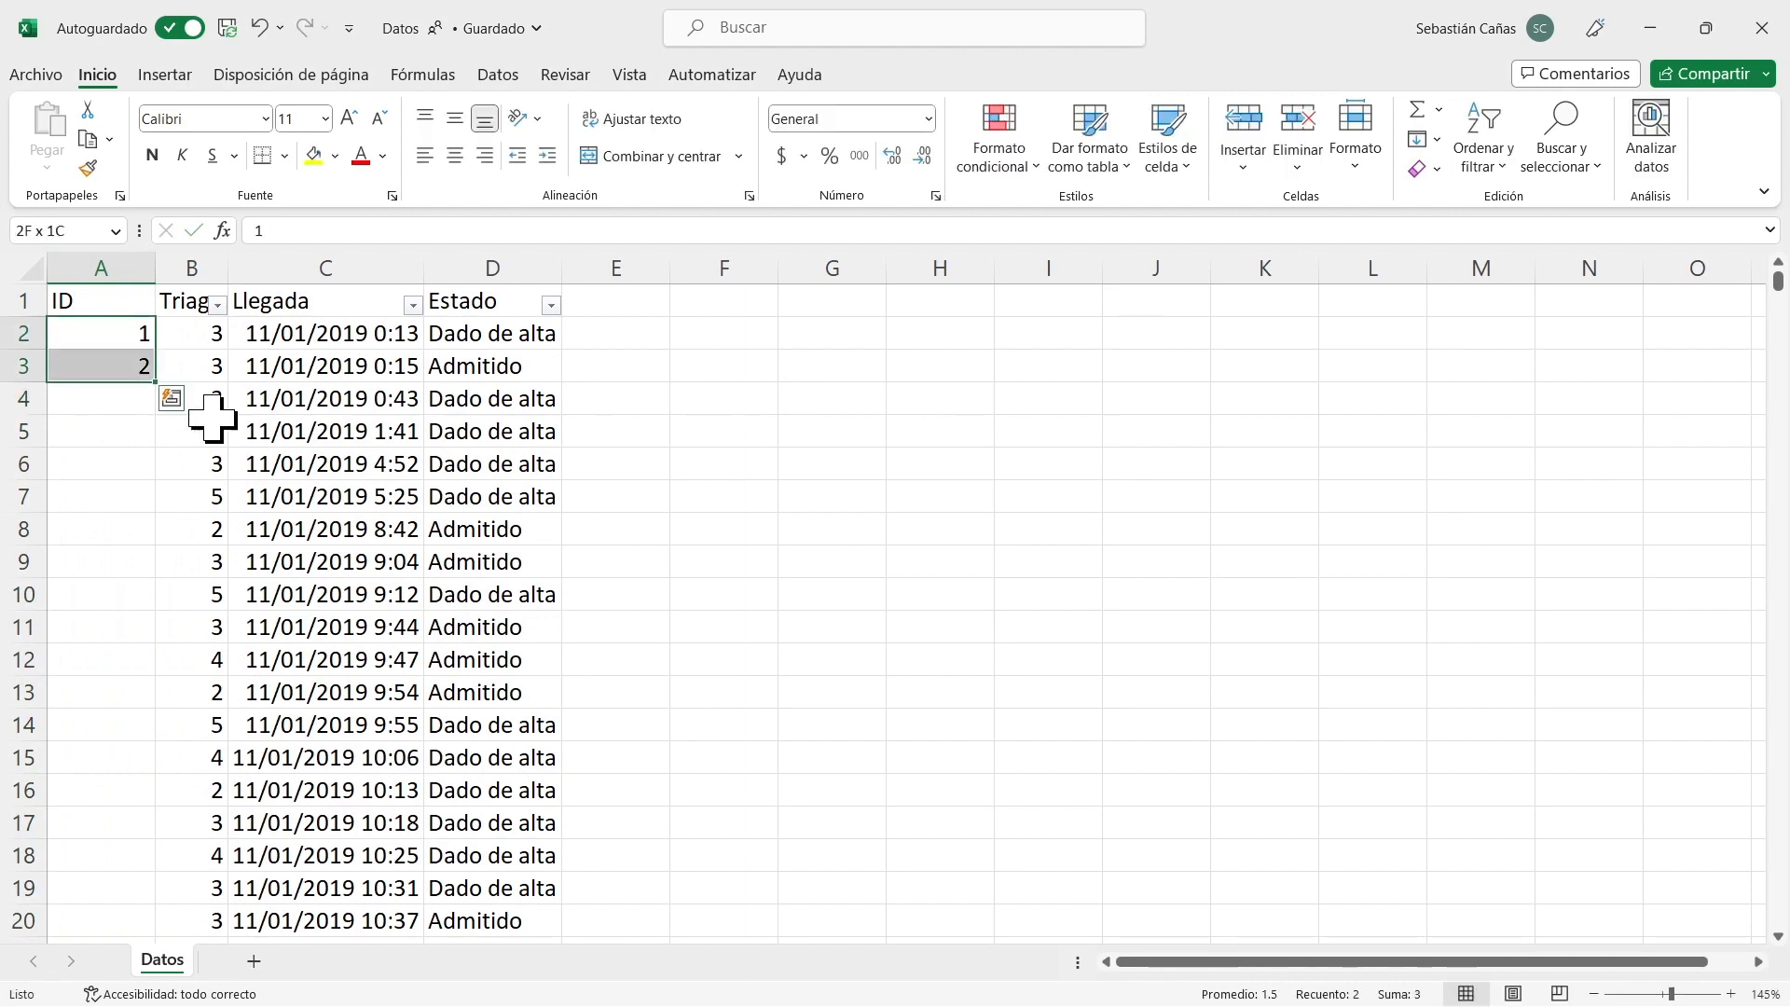
{"action": "double_click", "coordinate": [151, 380]}
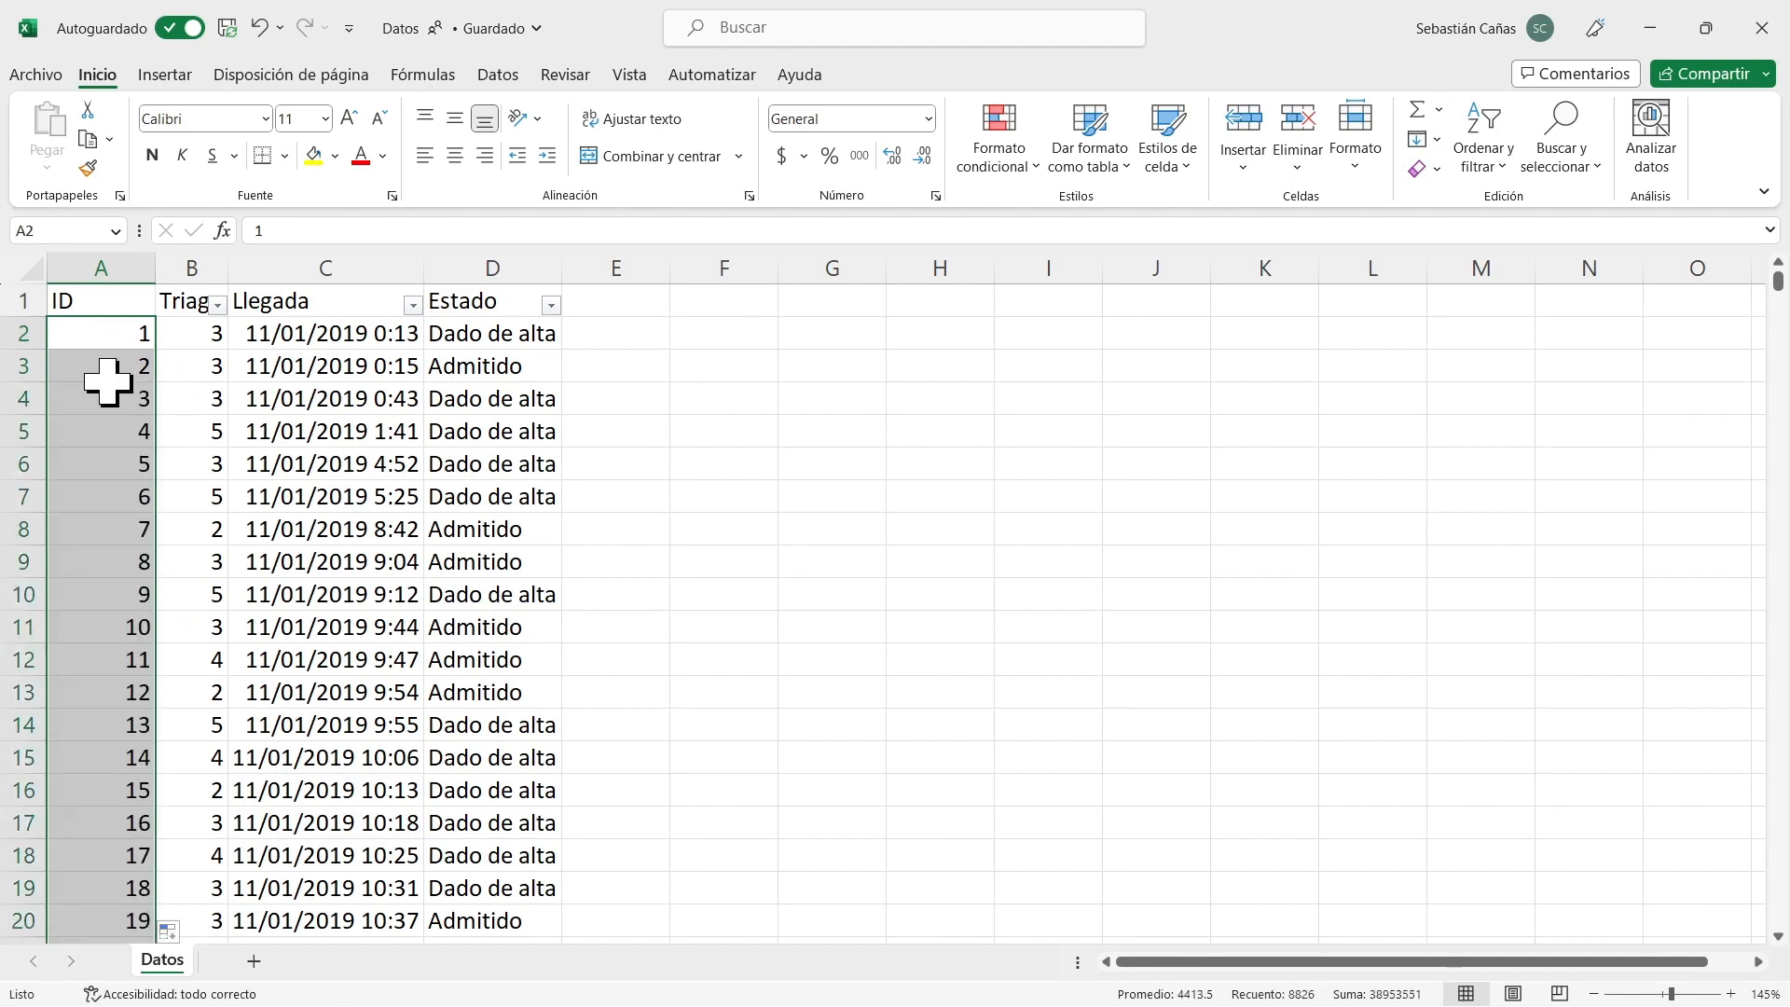
Check the last ID at the end of the data, return to the header, and fit column A's width to its content.
{"action": "left_click", "coordinate": [131, 371]}
{"action": "key", "text": "ctrl+Down"}
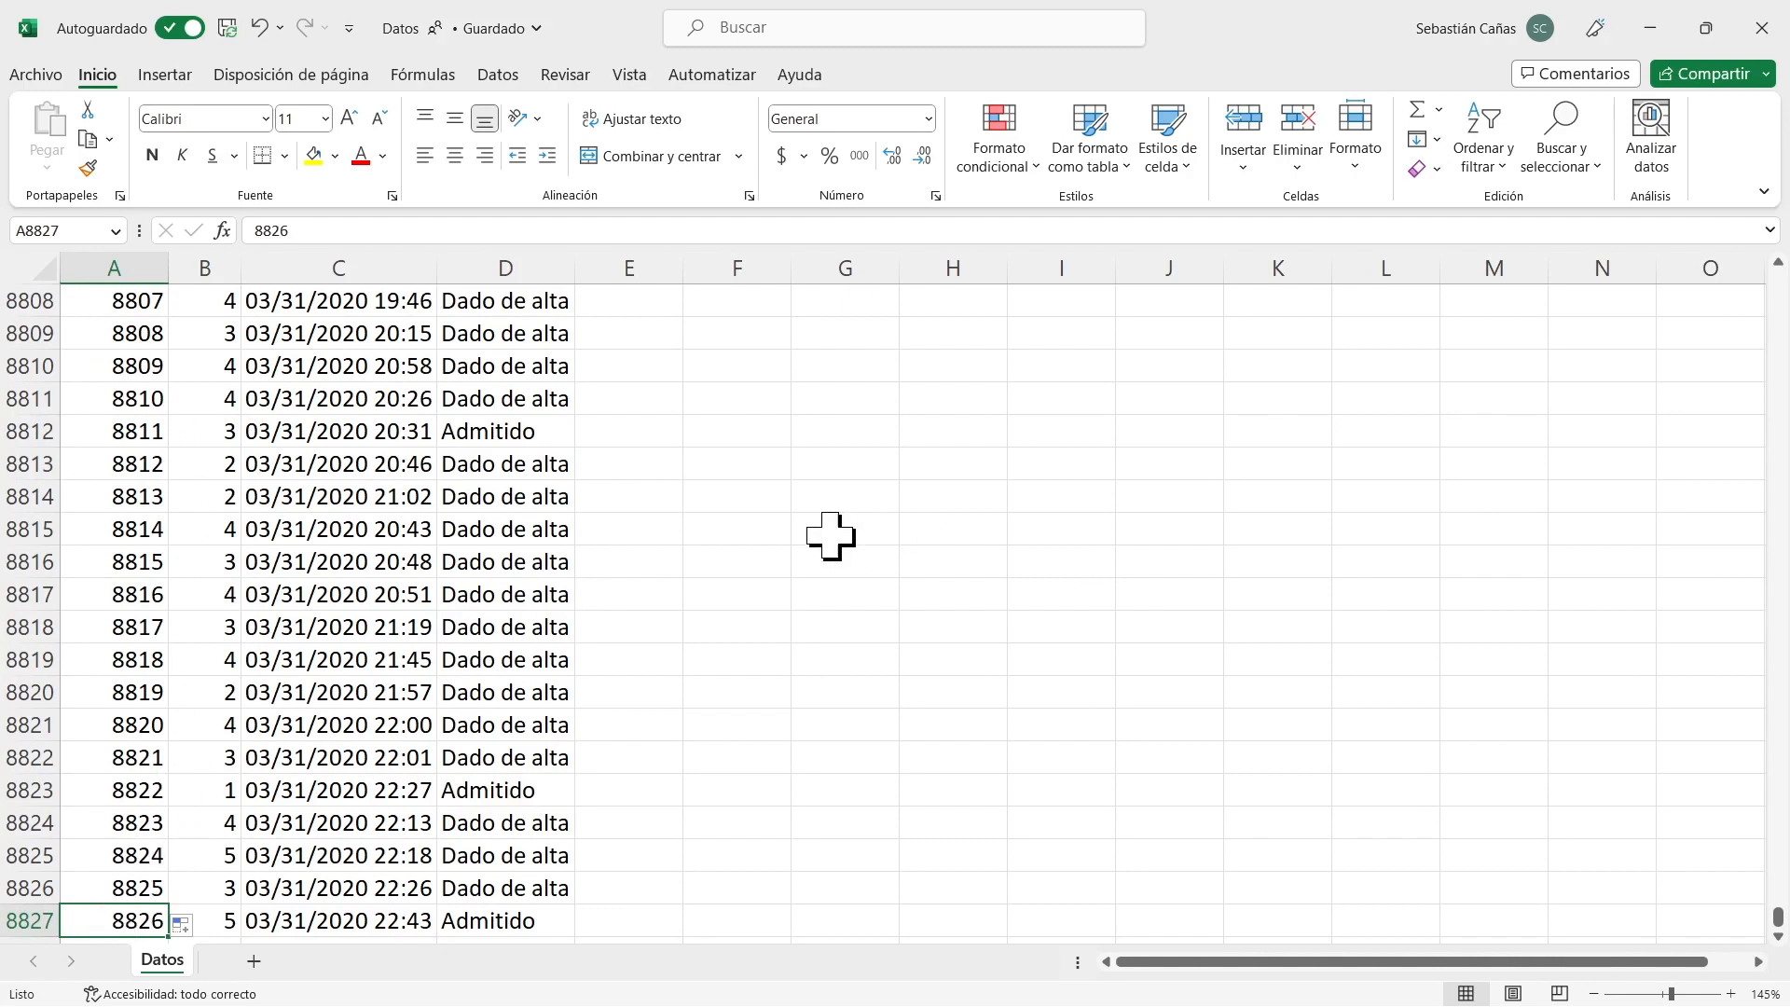
{"action": "key", "text": "ctrl+Up"}
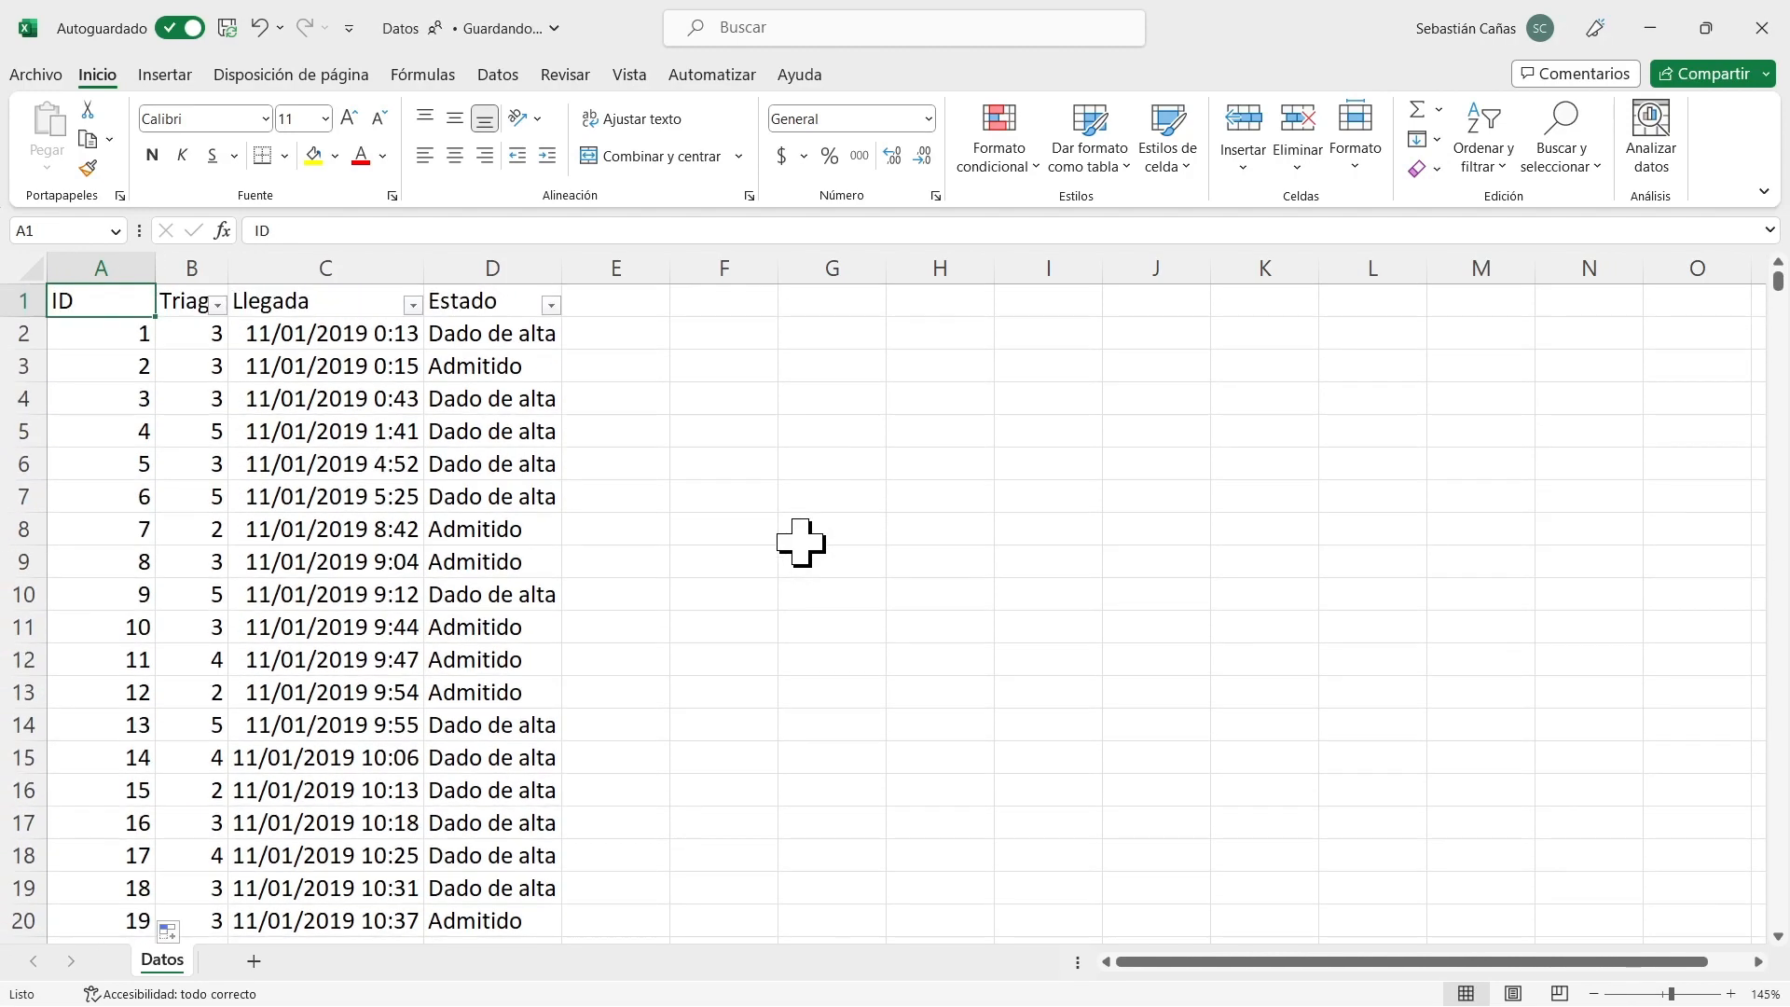
{"action": "double_click", "coordinate": [155, 267]}
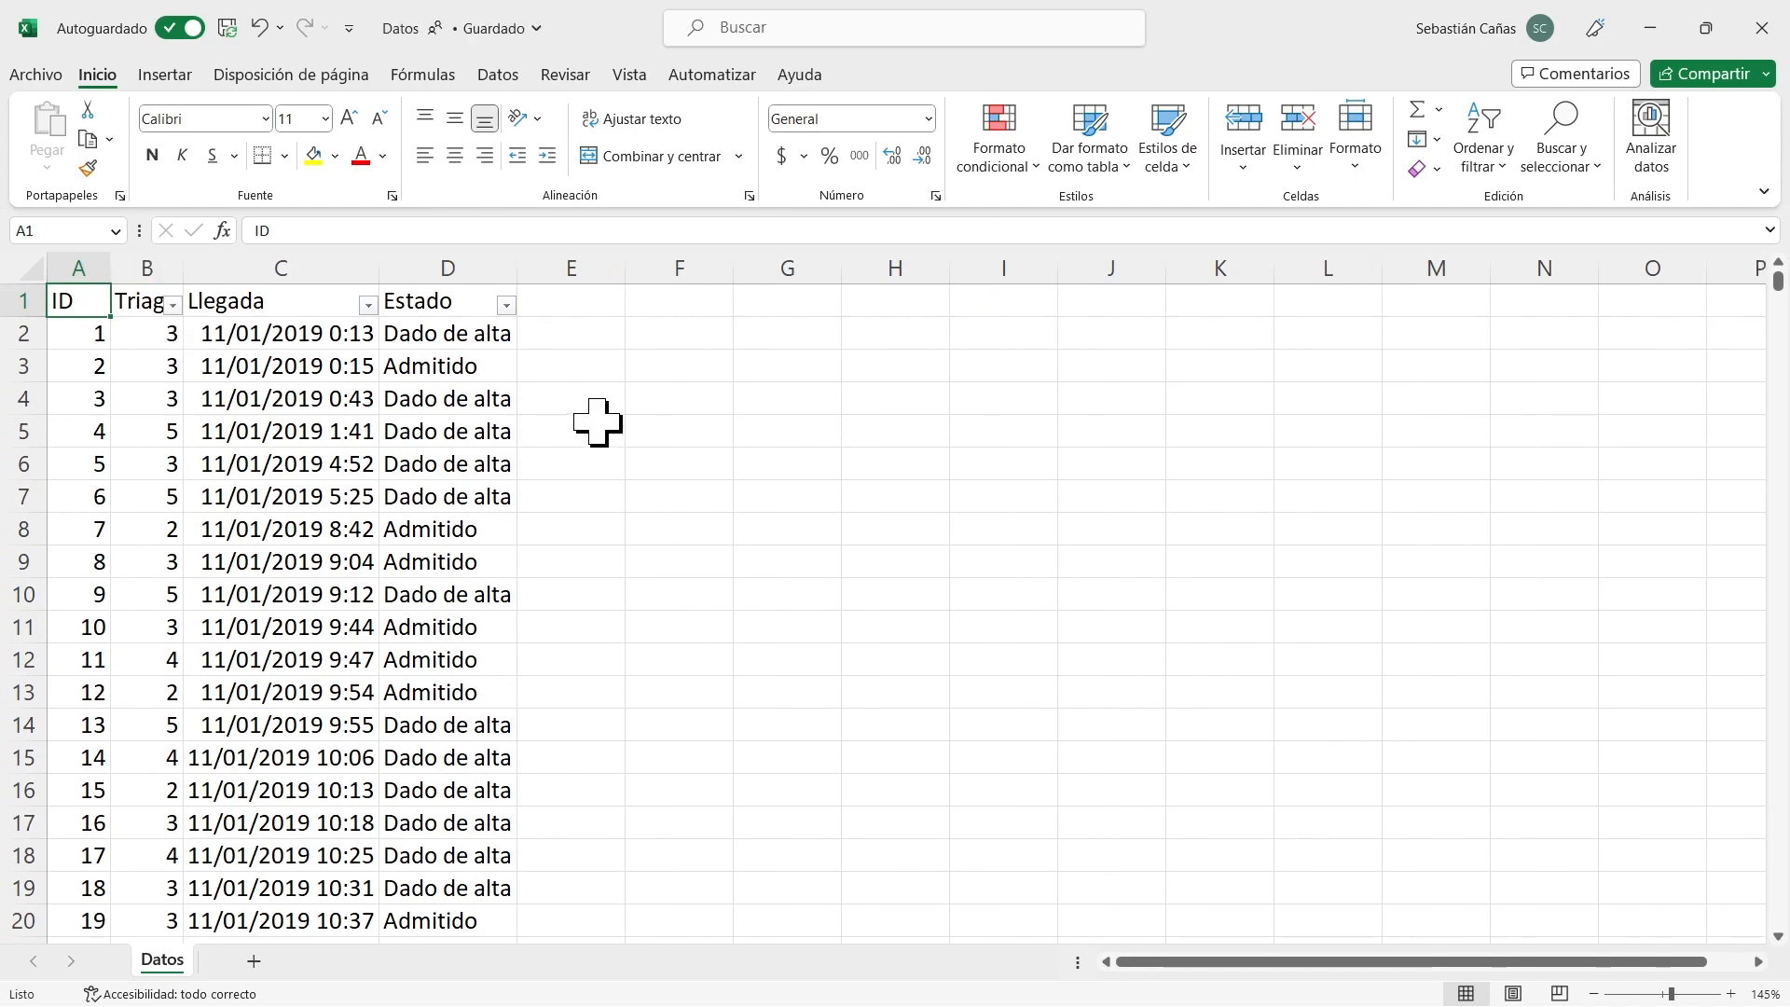
Insert a new column before the Llegada column and title it Hora.
{"action": "left_click", "coordinate": [291, 259]}
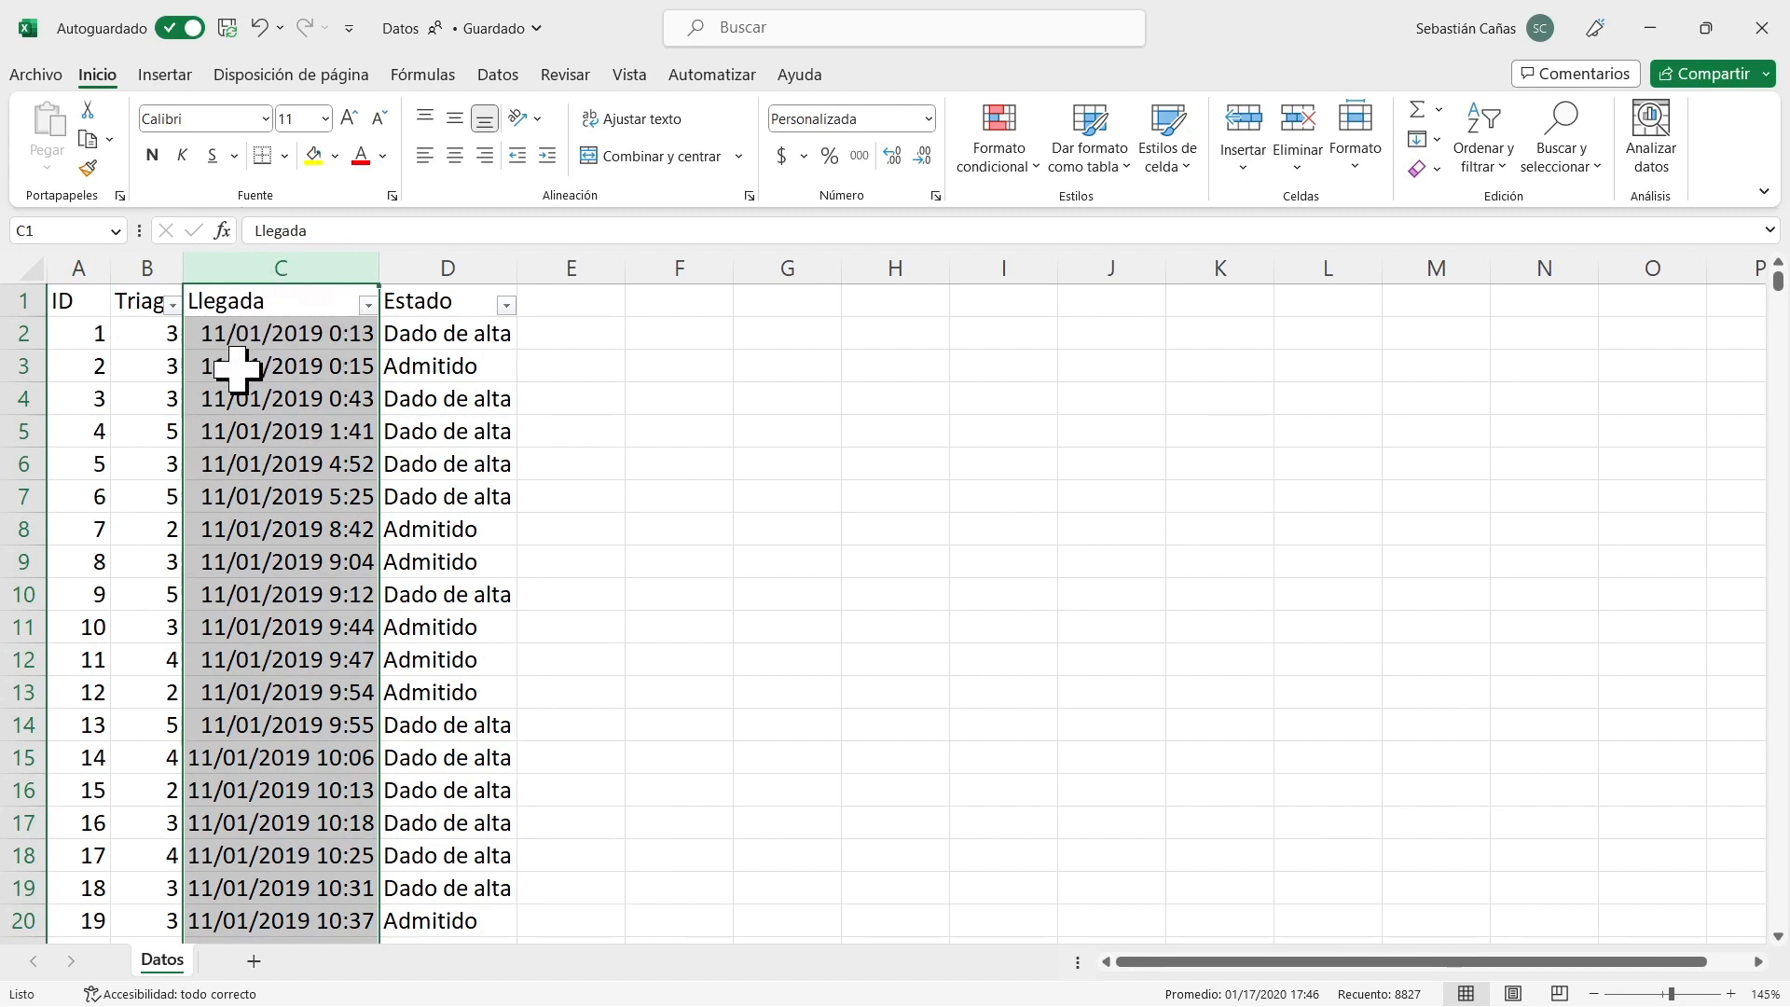
{"action": "right_click", "coordinate": [264, 267]}
{"action": "left_click", "coordinate": [328, 501]}
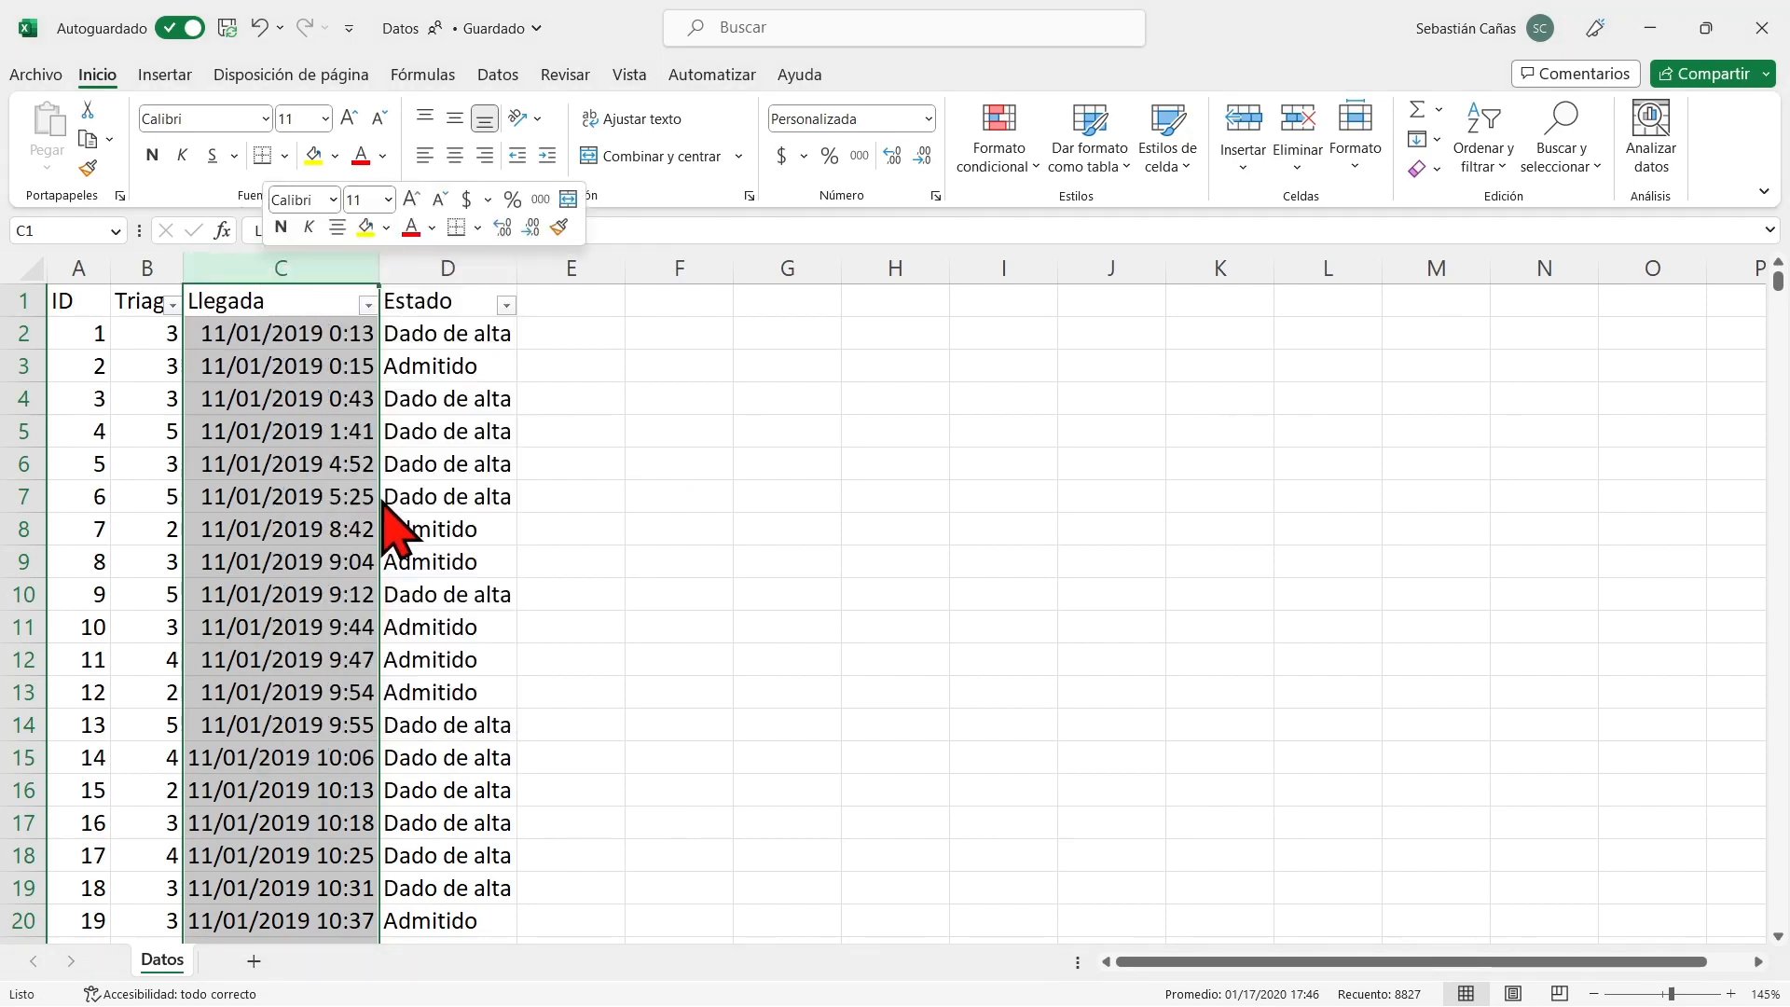
{"action": "double_click", "coordinate": [199, 299]}
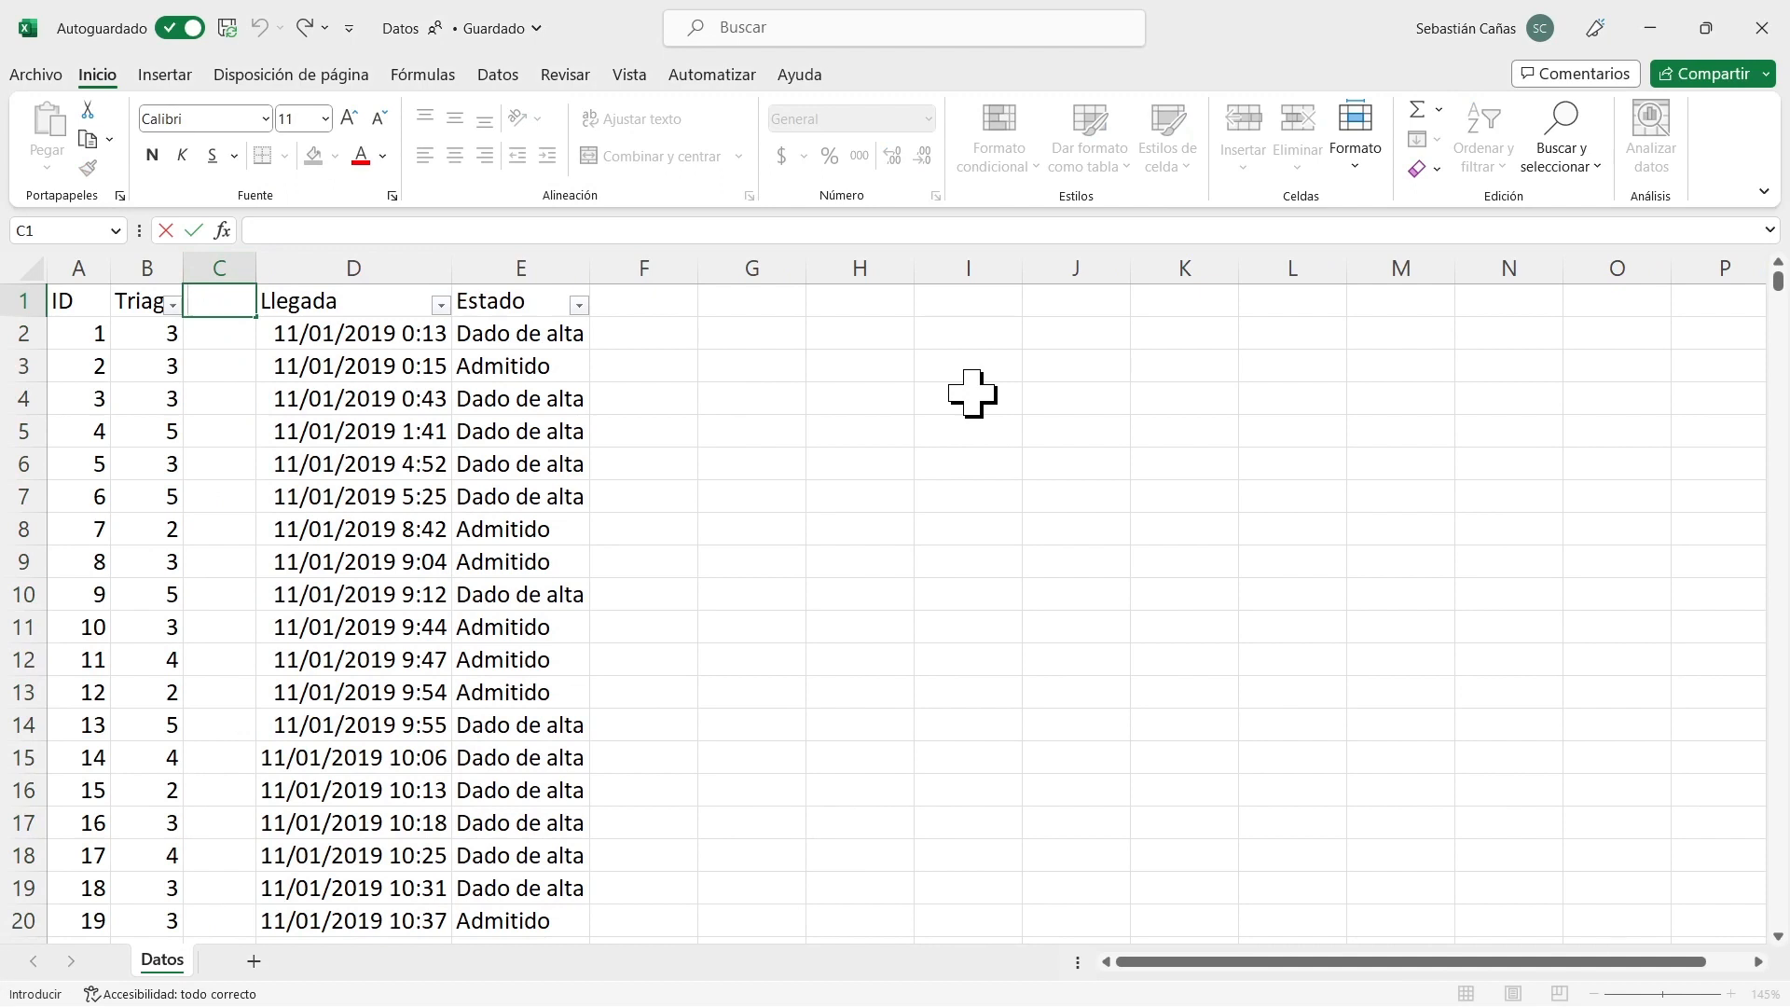
{"action": "type", "text": "Hora"}
{"action": "key", "text": "Return"}
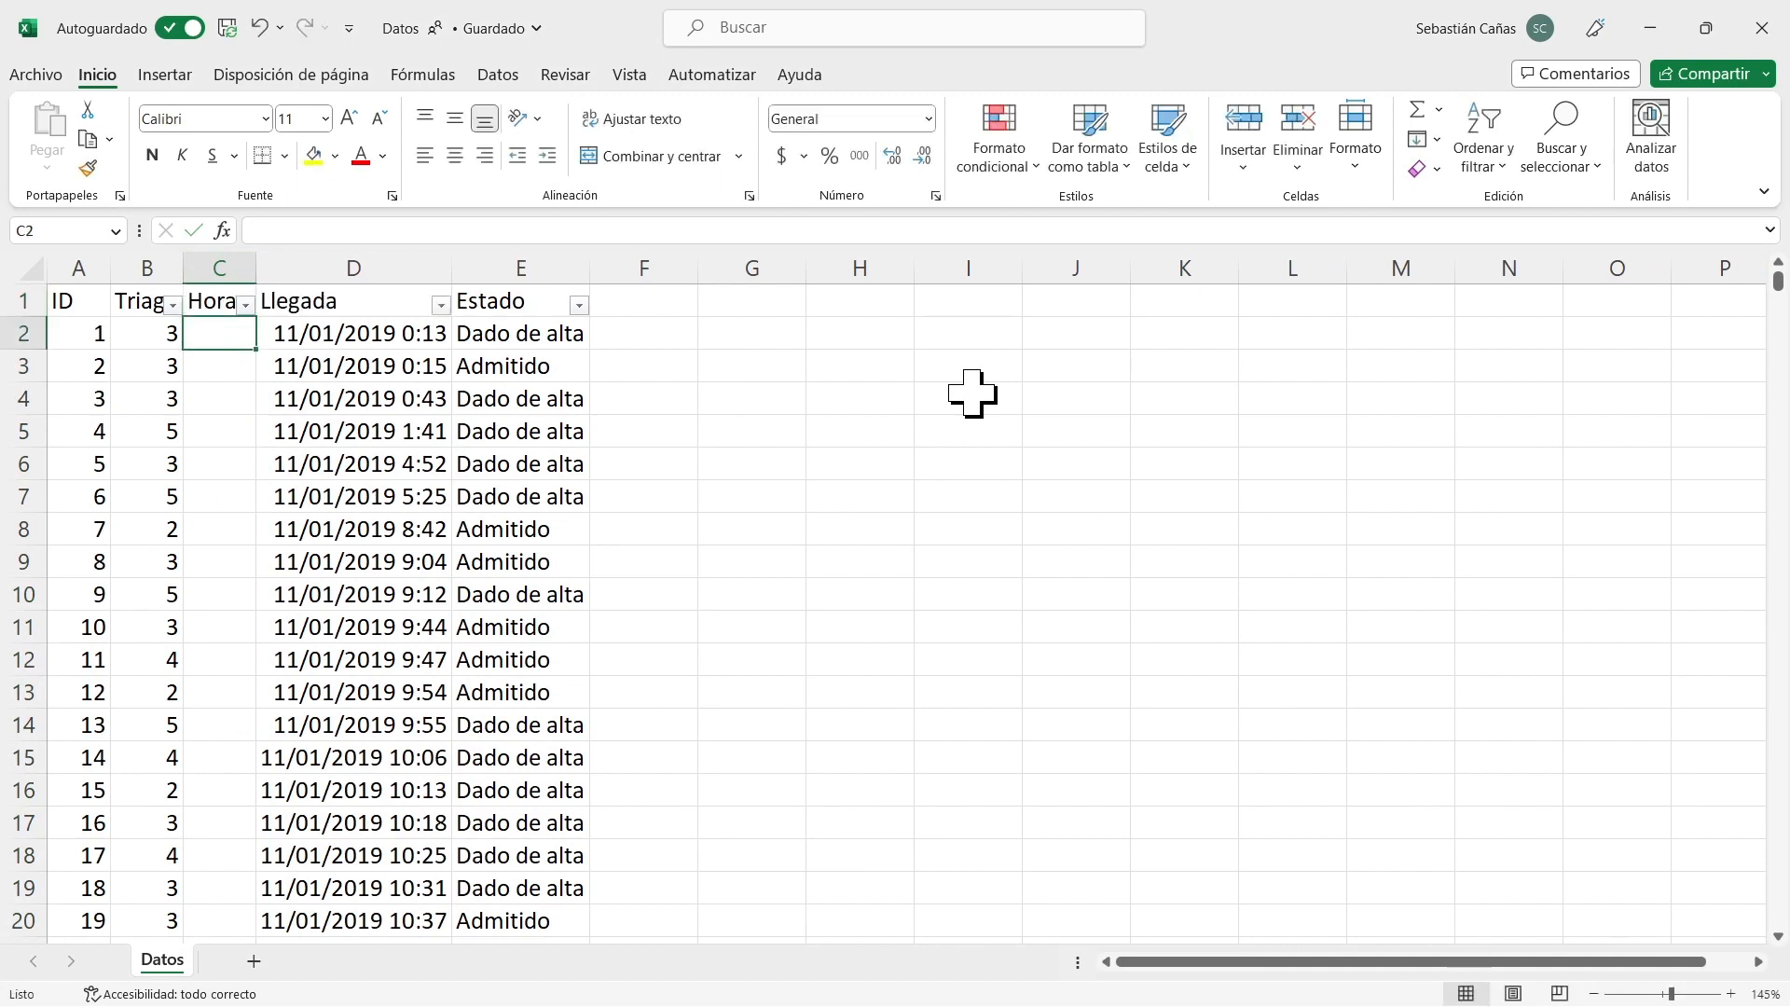
Enter the formula =HORA(D2) in C2 and fill it down the Hora column.
{"action": "type", "text": "=hora("}
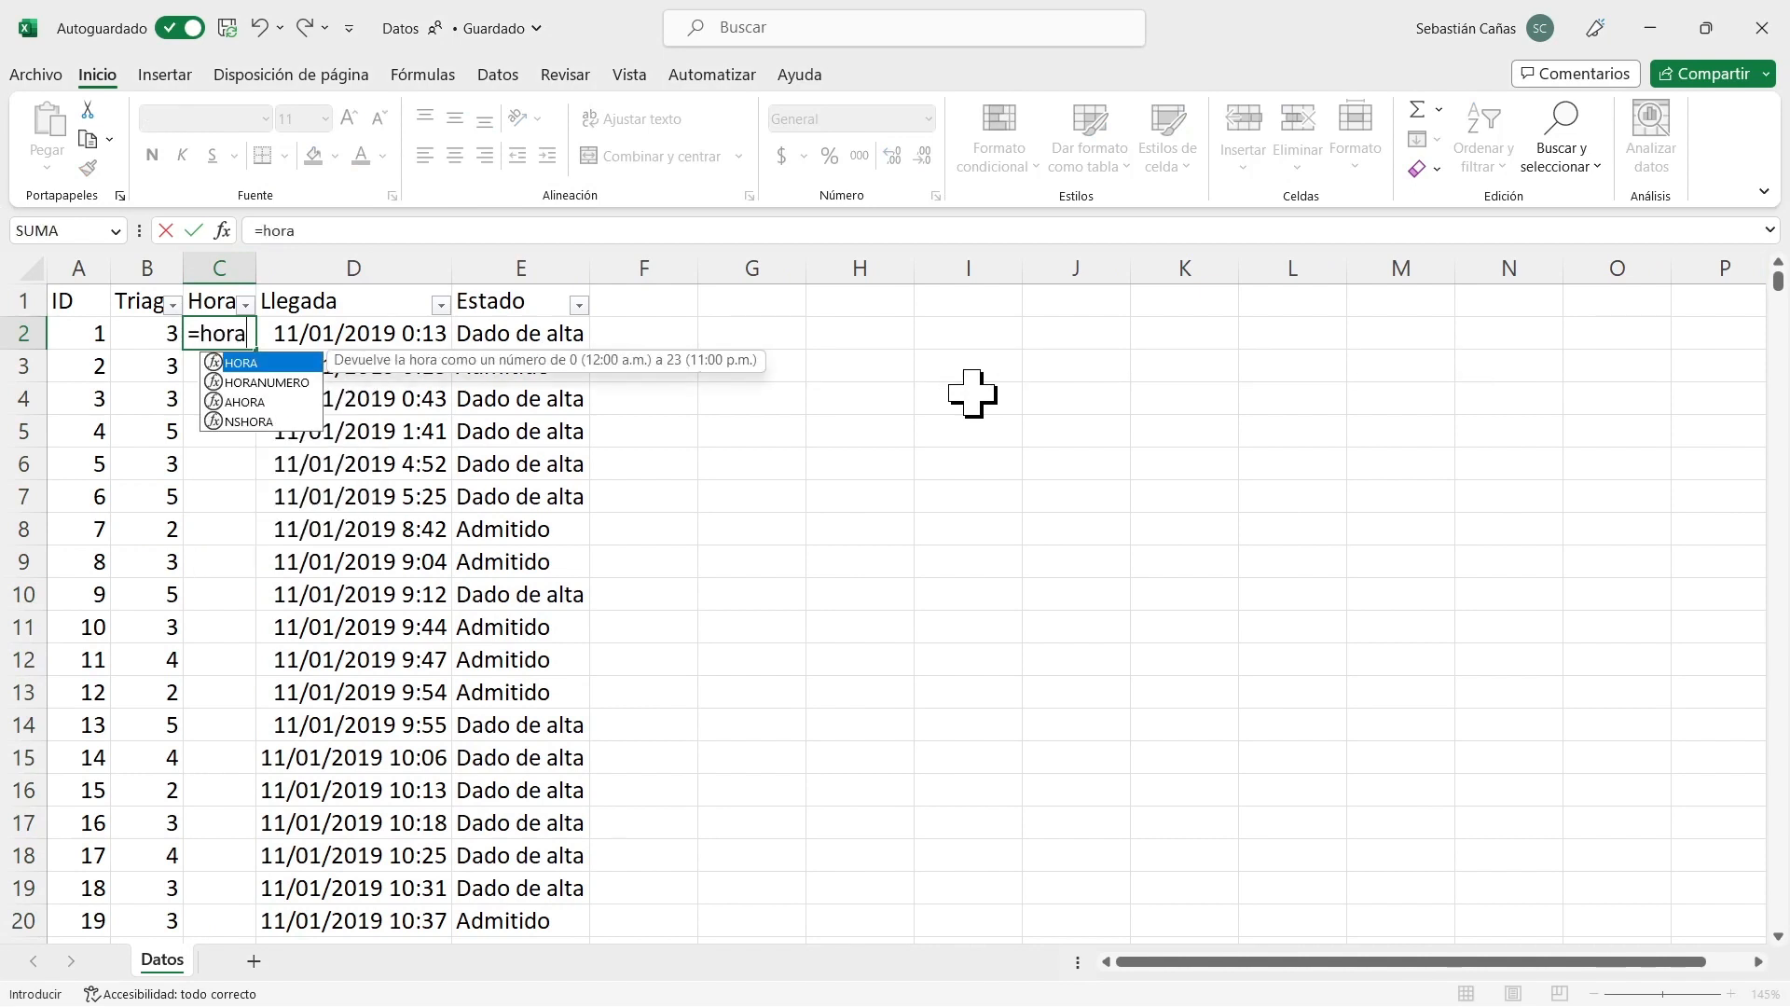
{"action": "key", "text": "Return"}
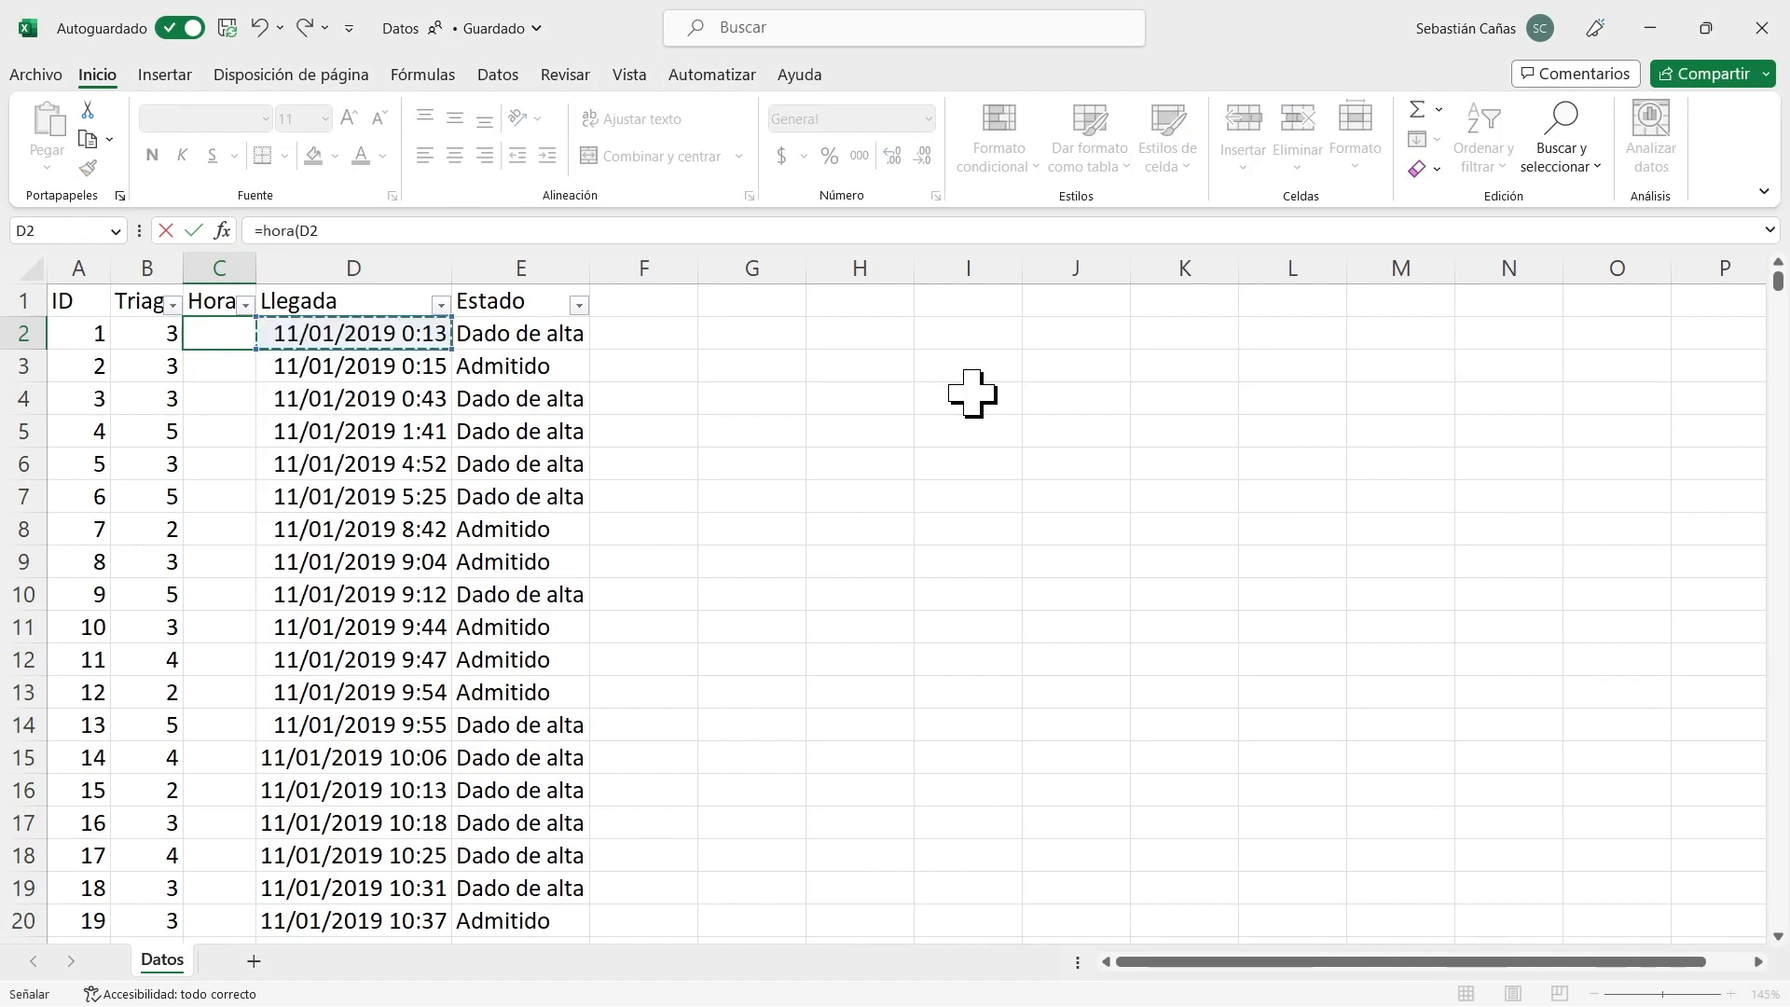
{"action": "left_click", "coordinate": [241, 333]}
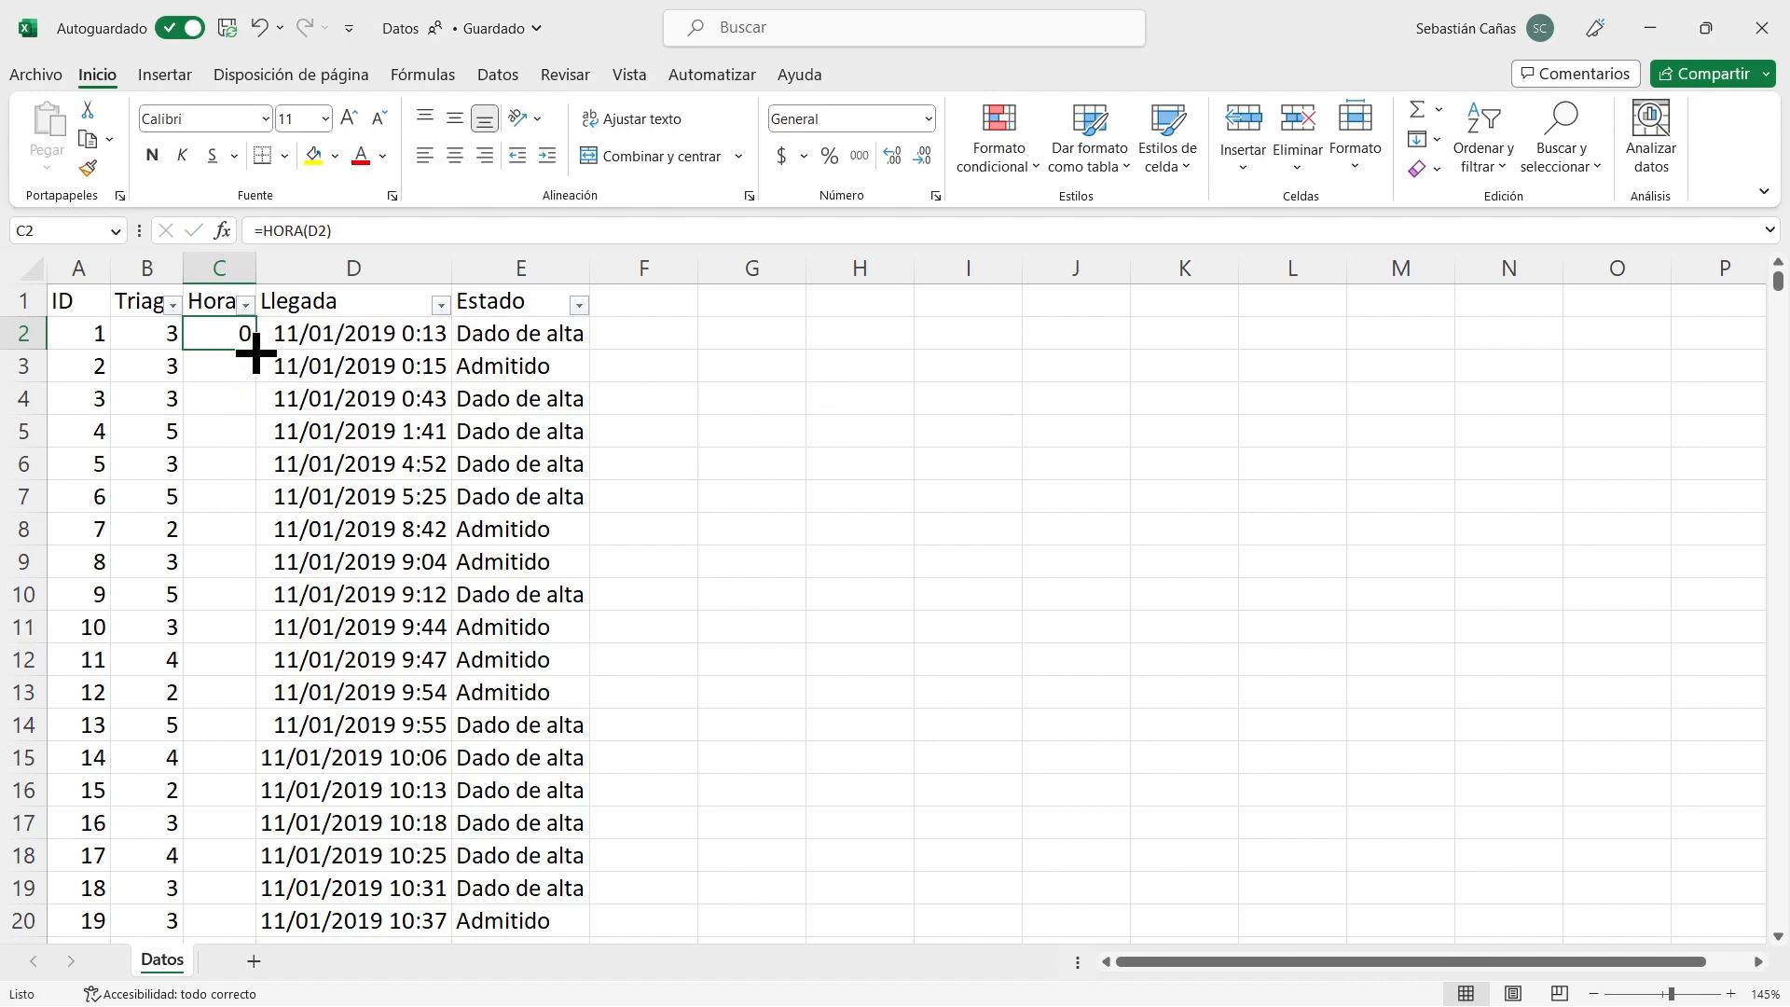
{"action": "double_click", "coordinate": [255, 350]}
Compare the Hora values with the Llegada times in several rows between 2 and 13.
{"action": "left_click", "coordinate": [415, 338]}
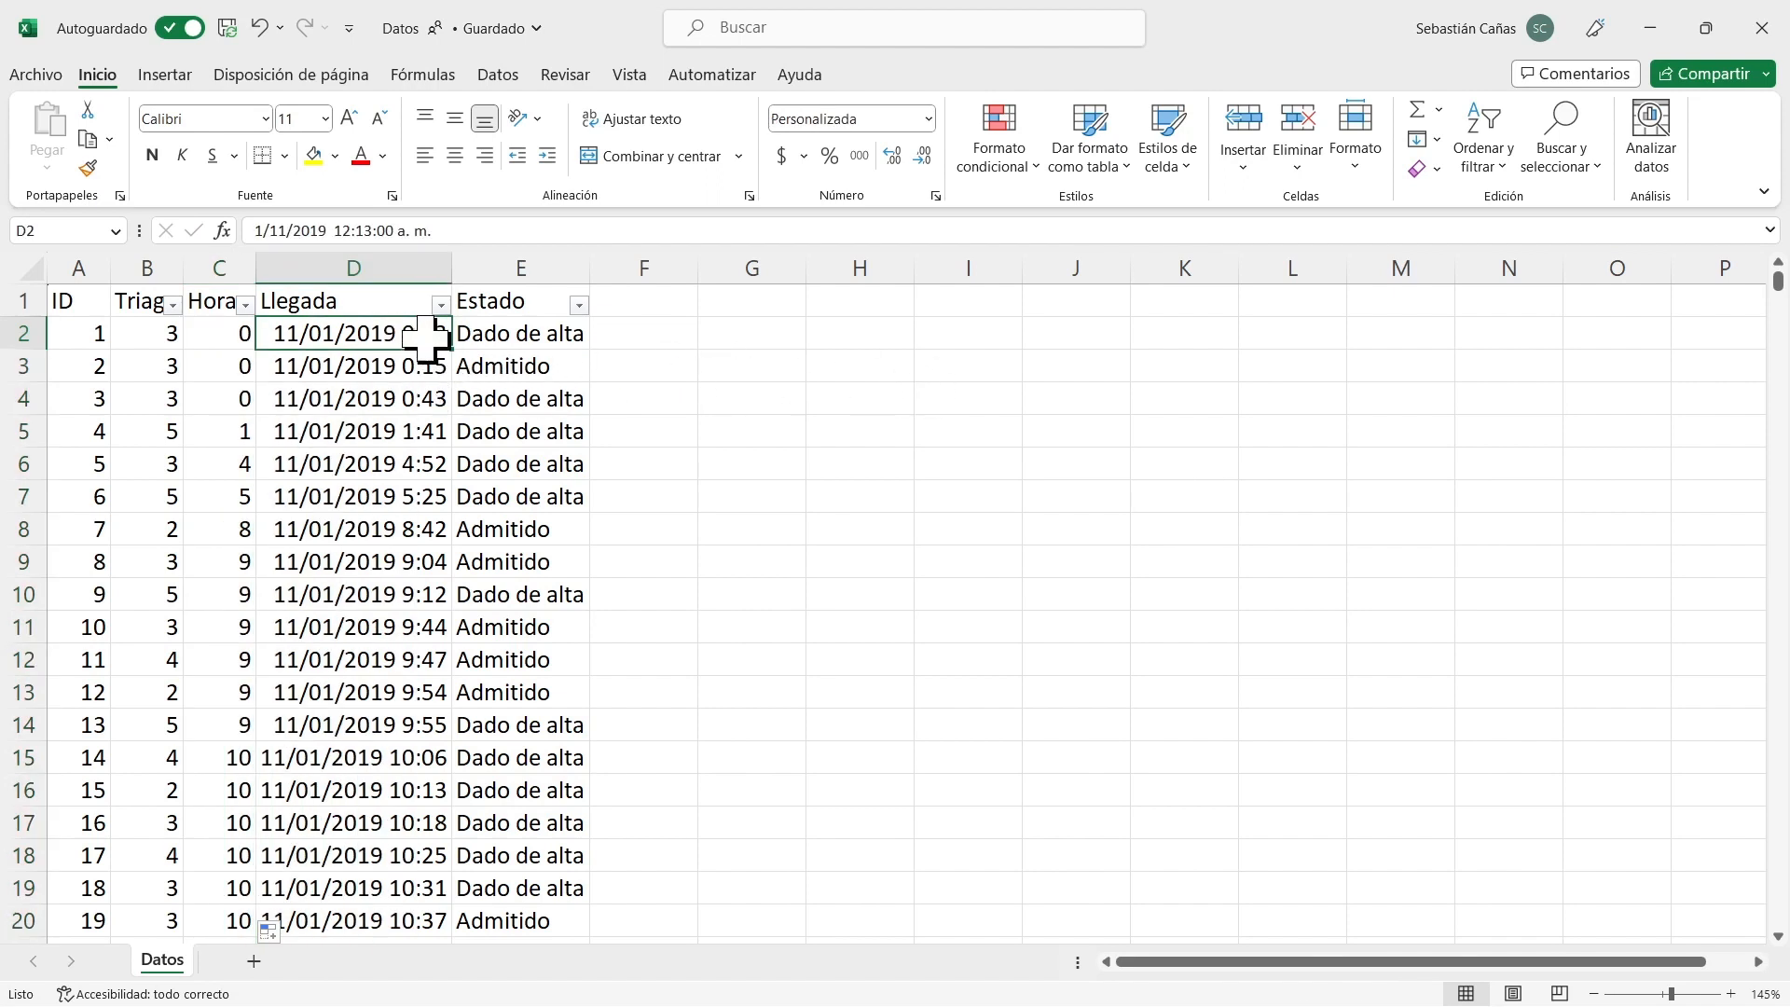
{"action": "left_click", "coordinate": [231, 338]}
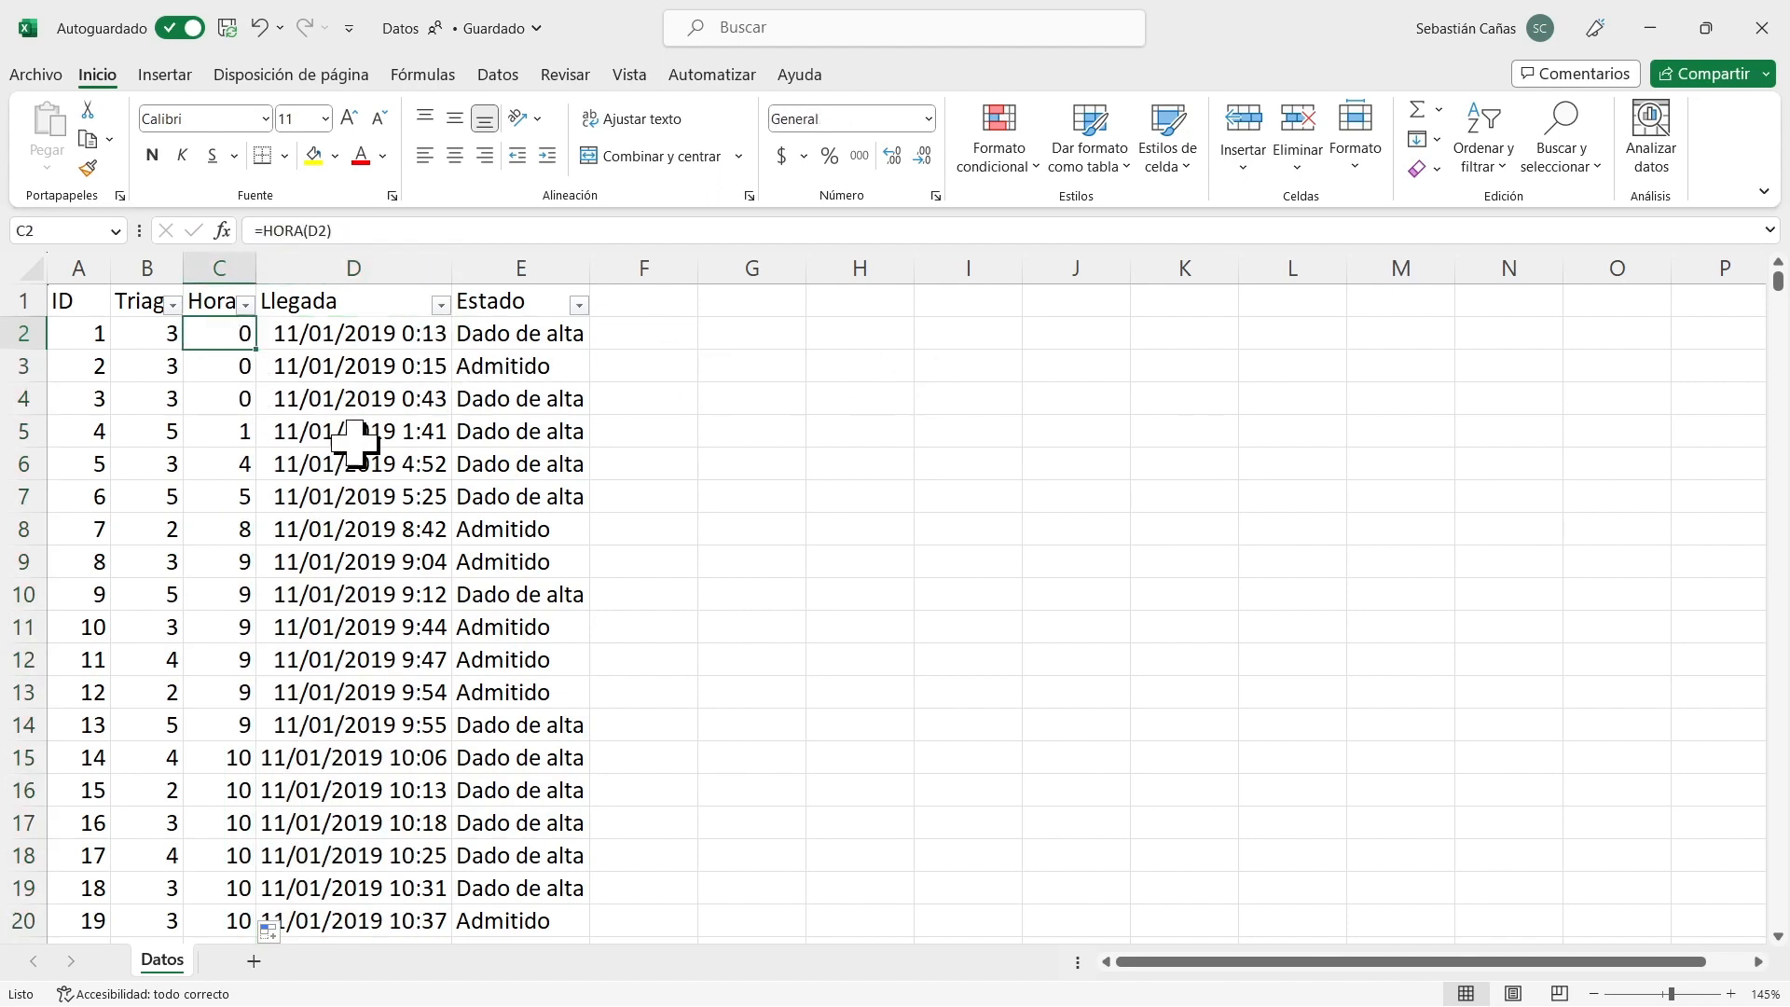
{"action": "left_click", "coordinate": [430, 437]}
{"action": "left_click", "coordinate": [228, 428]}
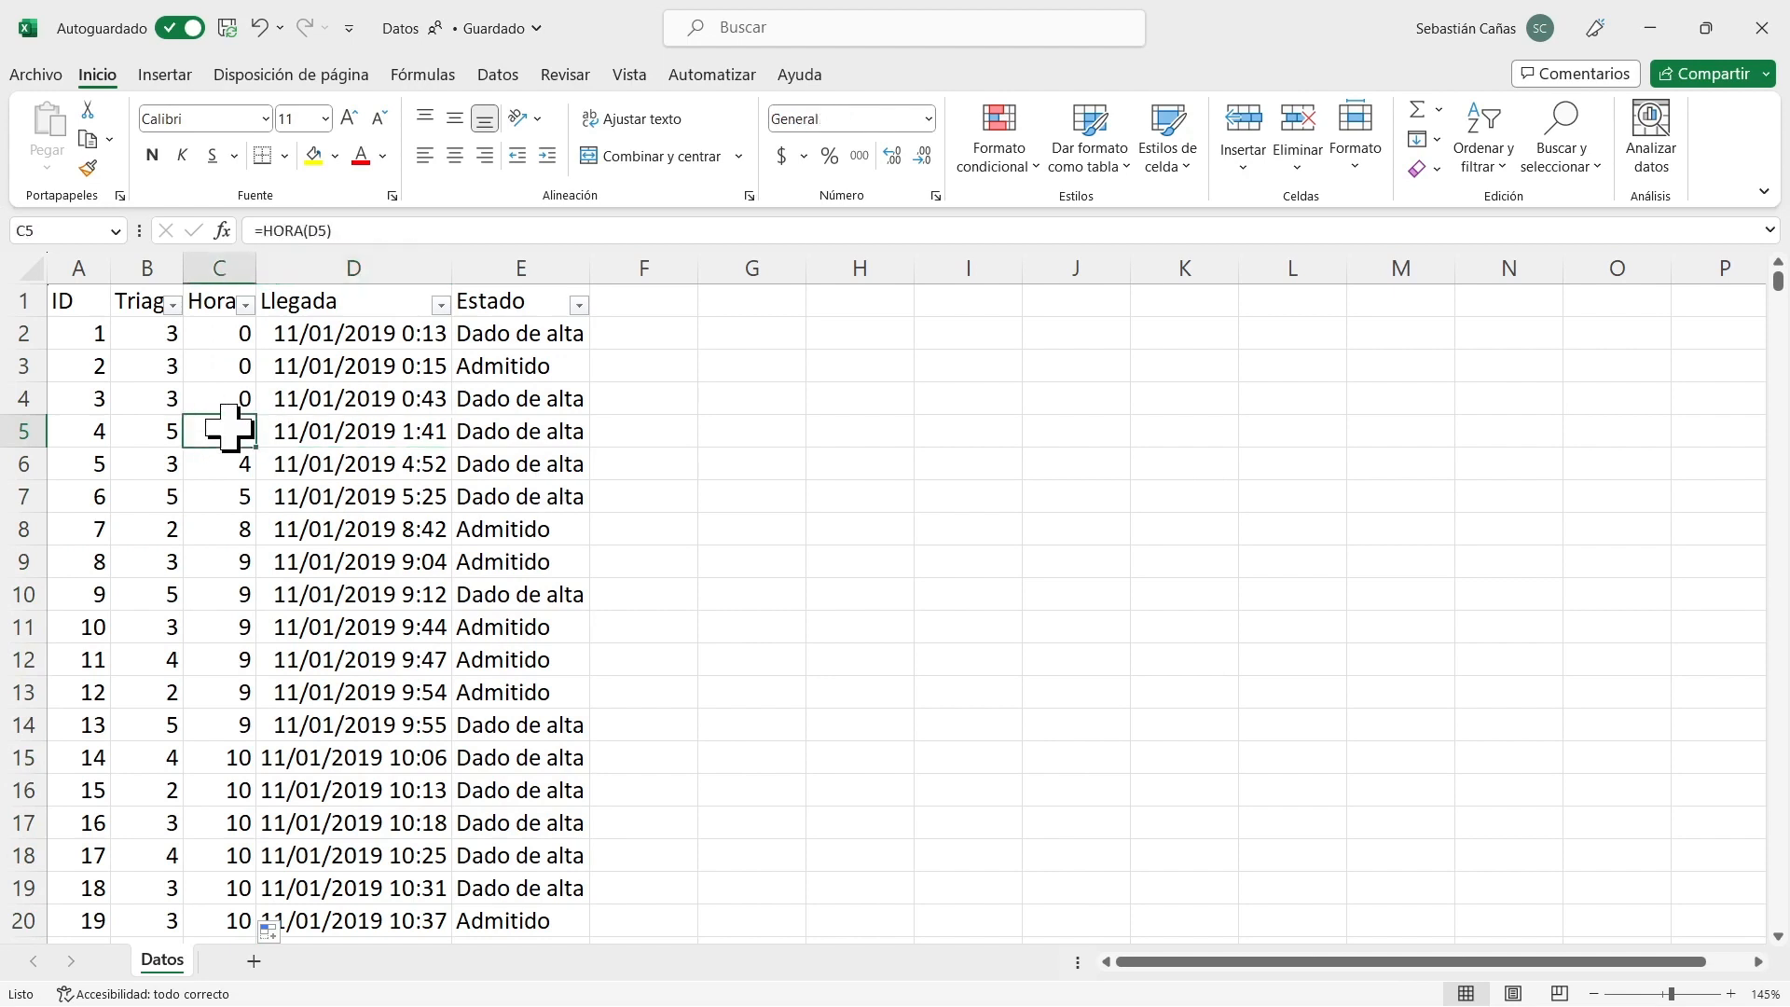
{"action": "left_click", "coordinate": [229, 498]}
{"action": "left_click", "coordinate": [229, 592]}
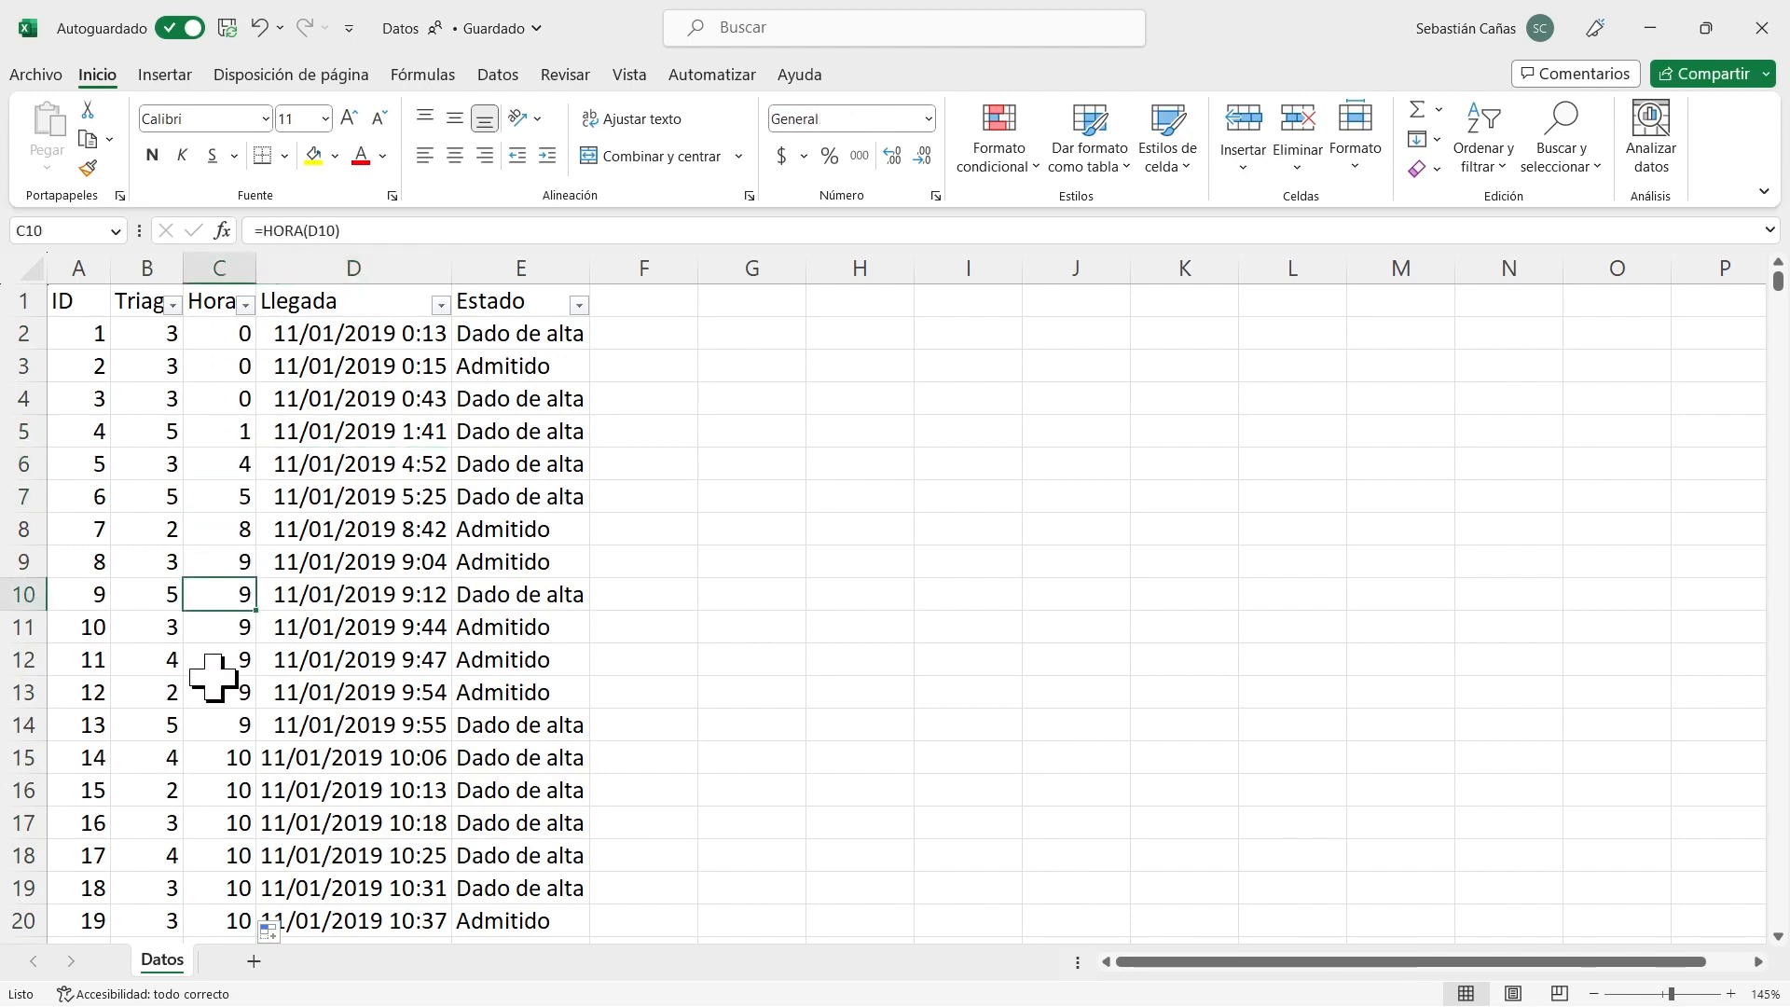
{"action": "left_click", "coordinate": [229, 691]}
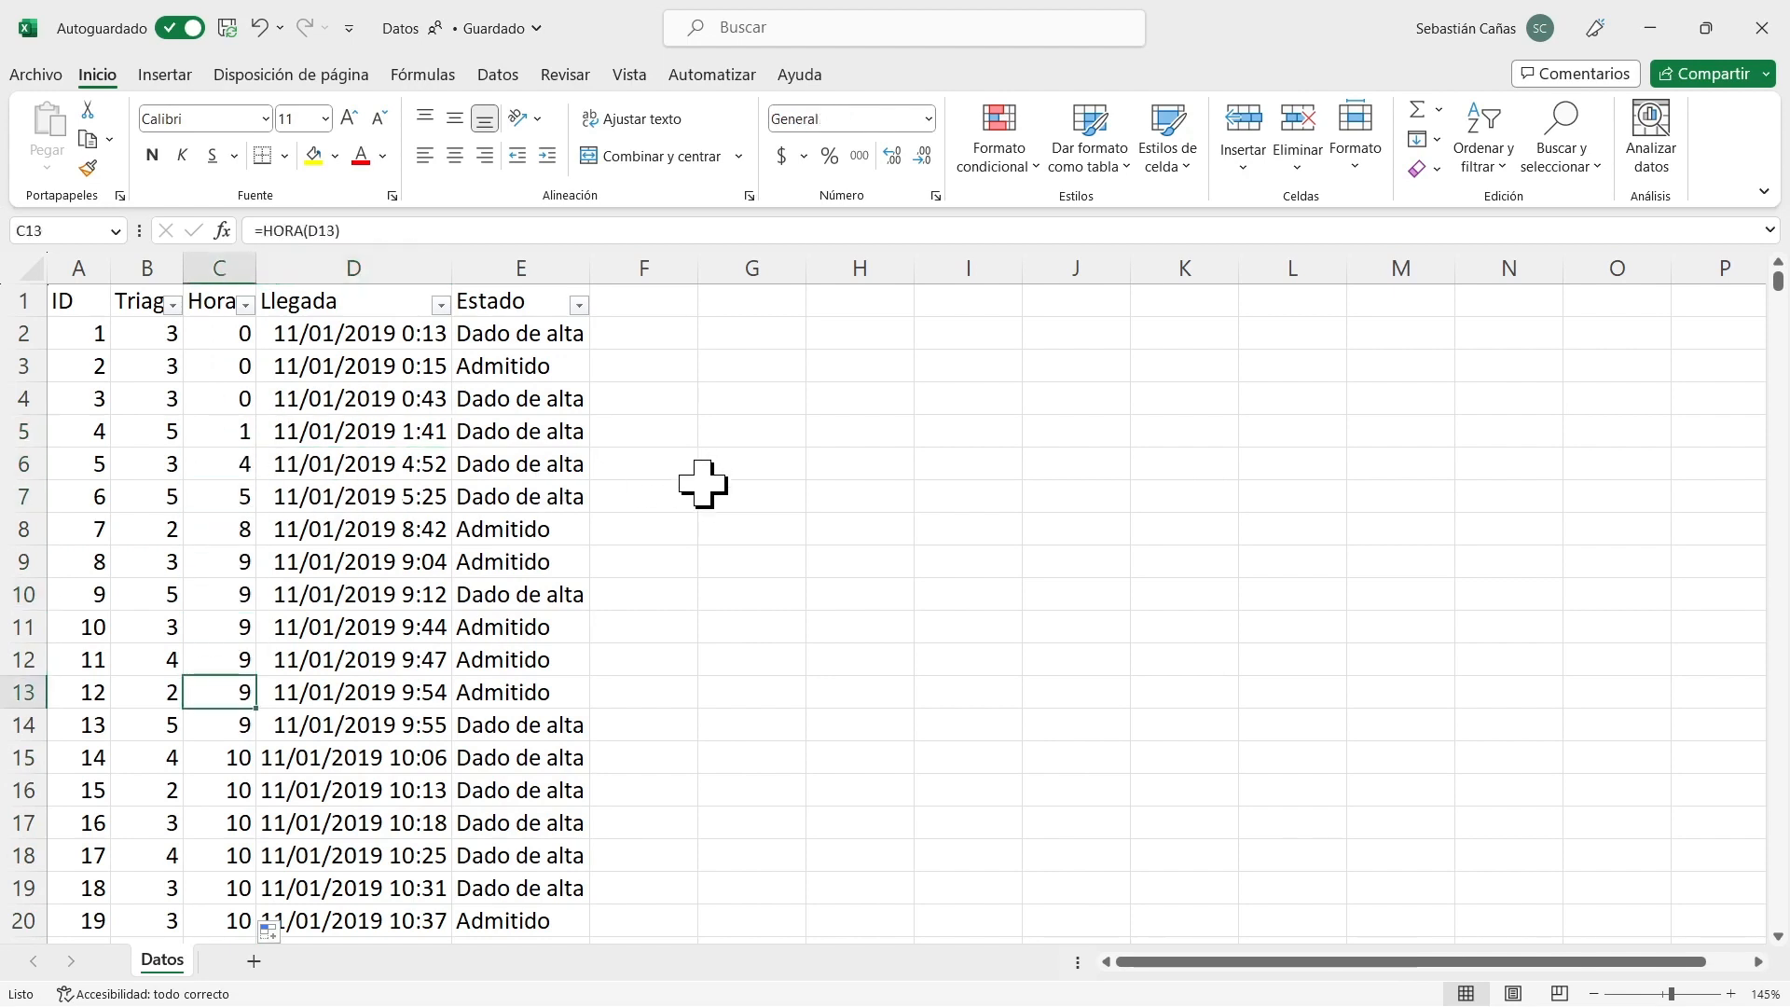
Insert a new column between Hora and Llegada and title it Dia.
{"action": "right_click", "coordinate": [358, 254]}
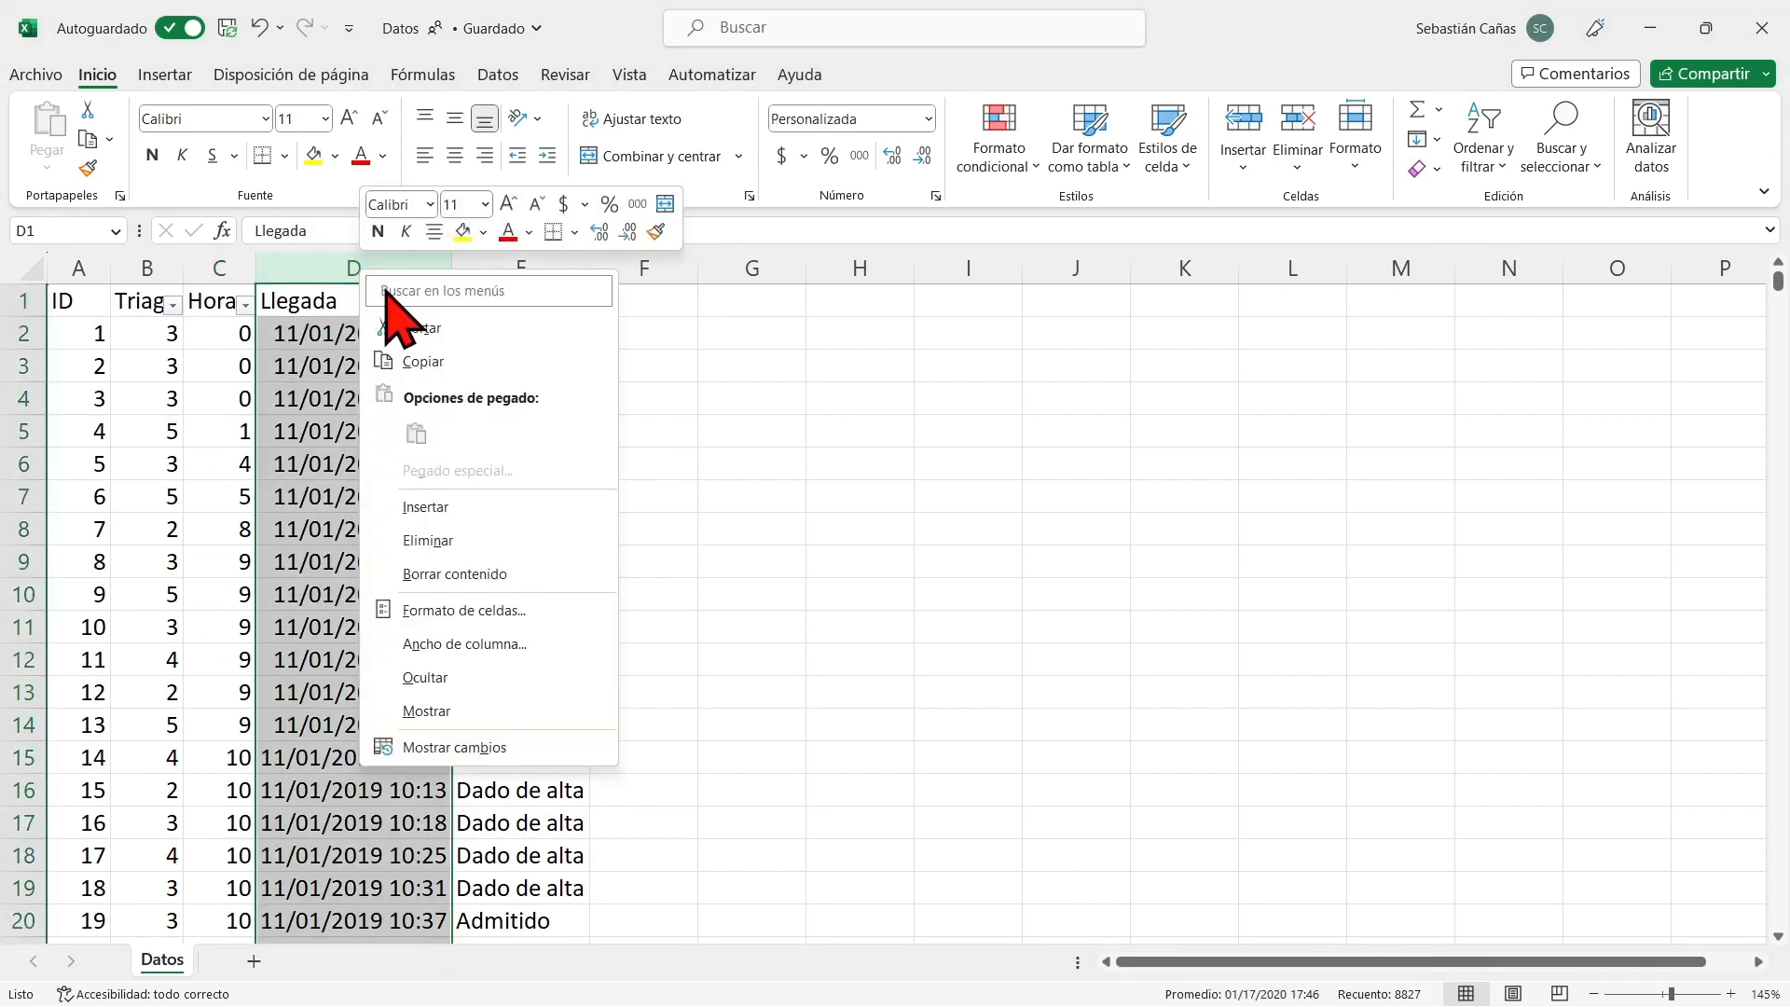
{"action": "left_click", "coordinate": [464, 507]}
{"action": "left_click", "coordinate": [284, 300]}
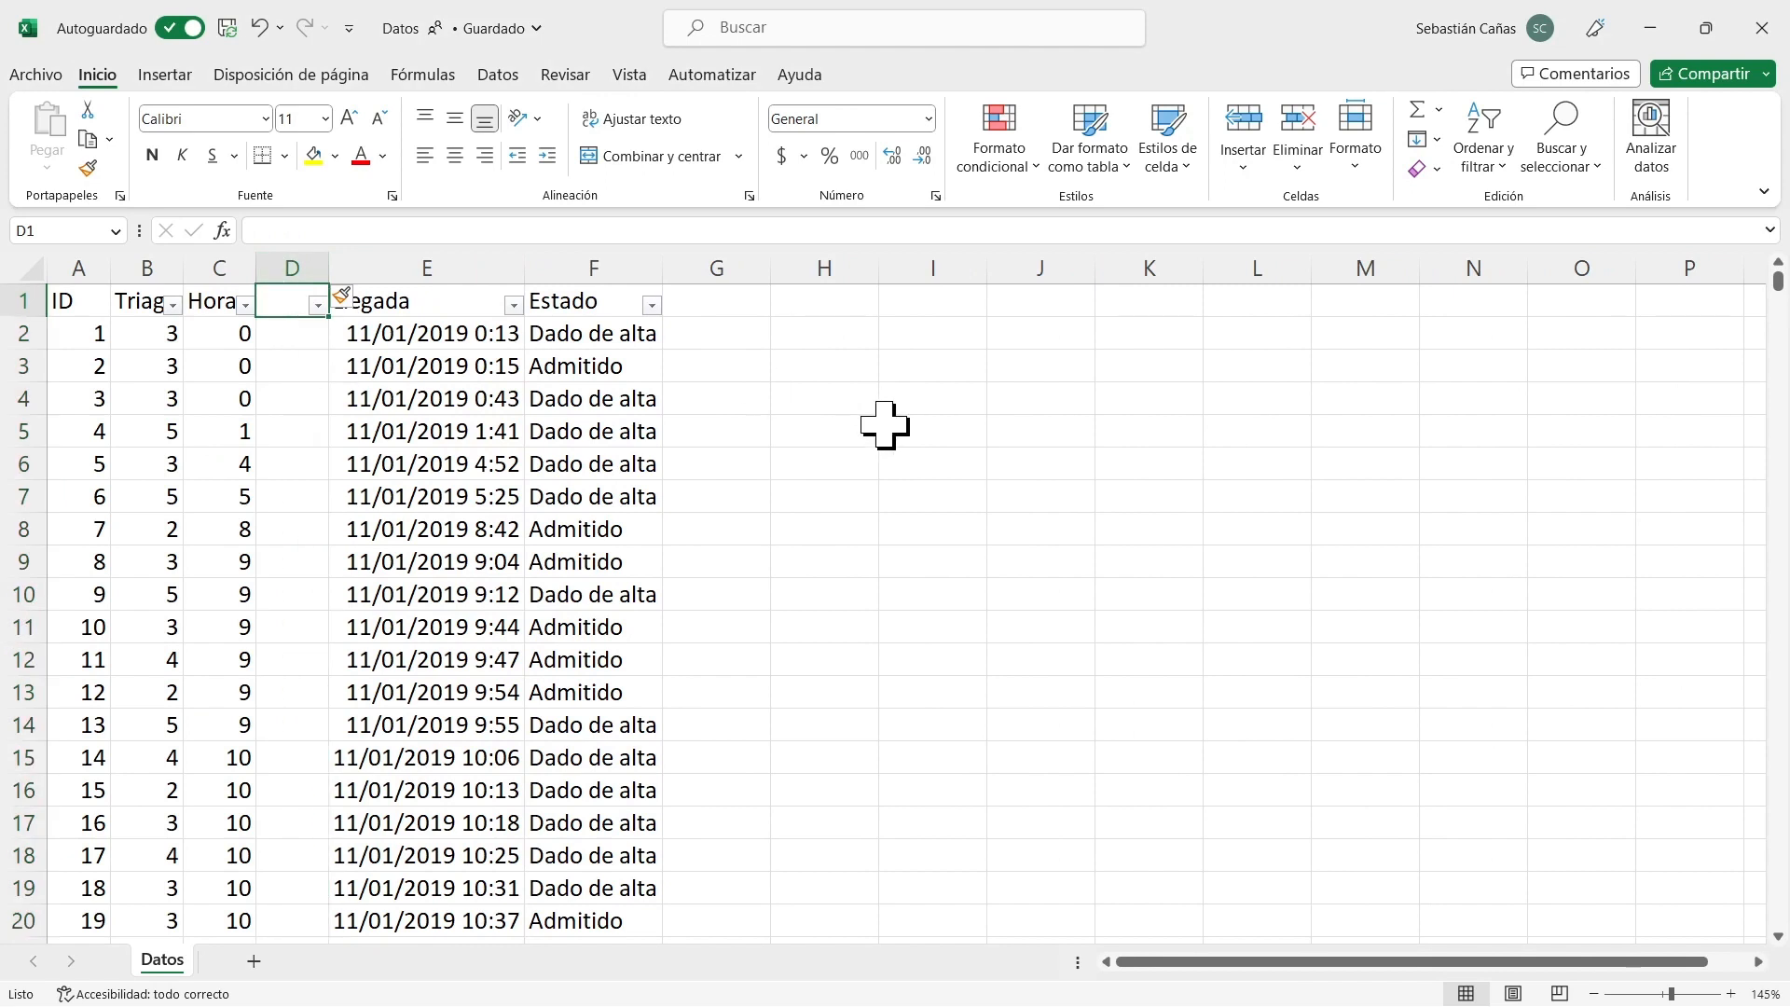
{"action": "type", "text": "Dia"}
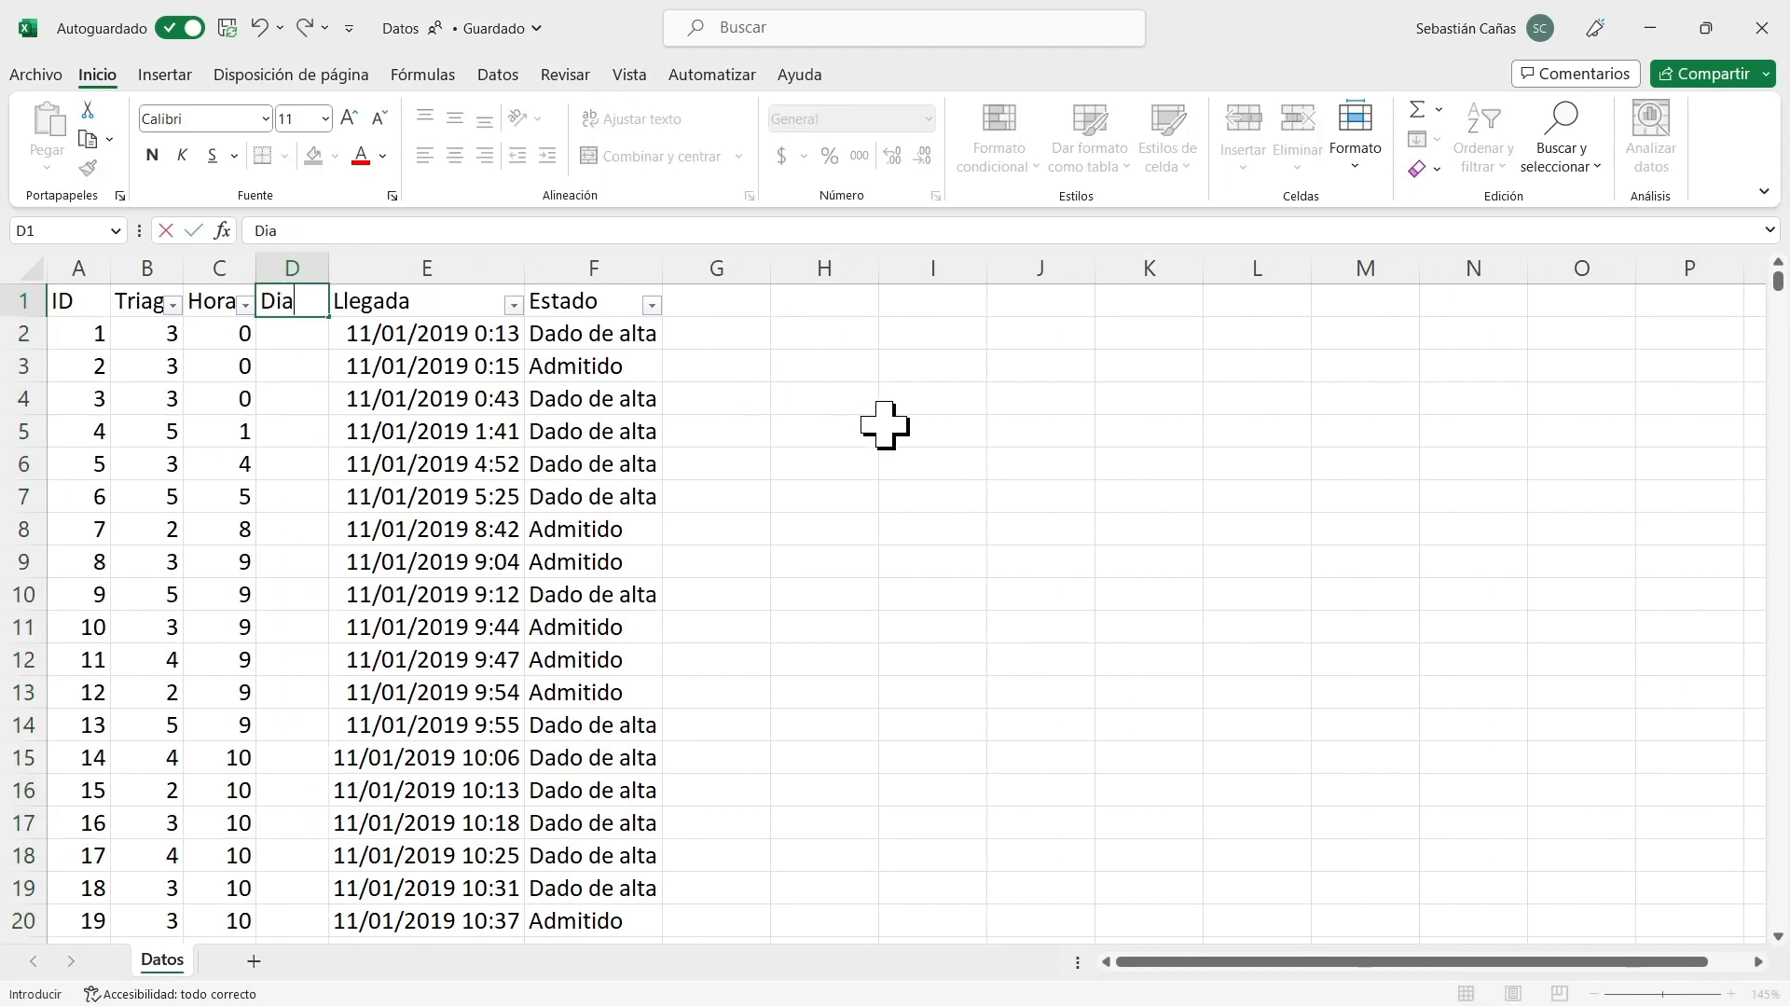
{"action": "key", "text": "Return"}
Enter the formula =TEXTO(E2,"DDD") in D2 and fill it down the Dia column.
{"action": "type", "text": "=tex"}
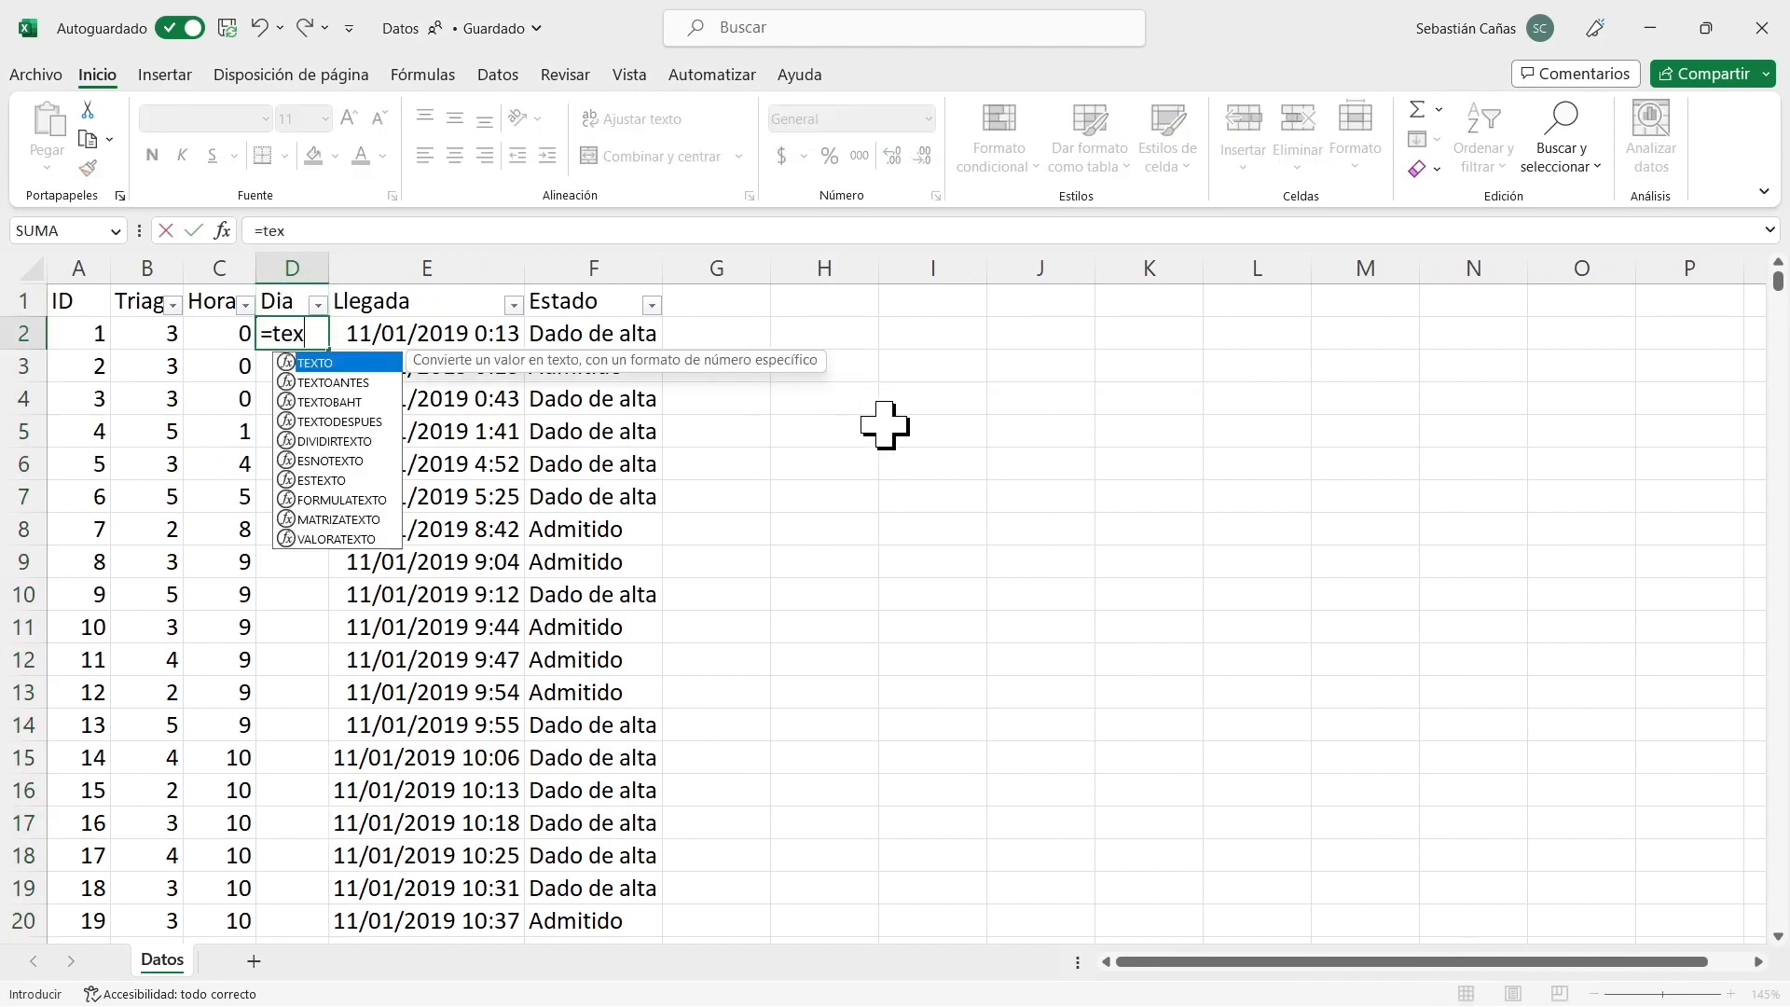
{"action": "type", "text": "to("}
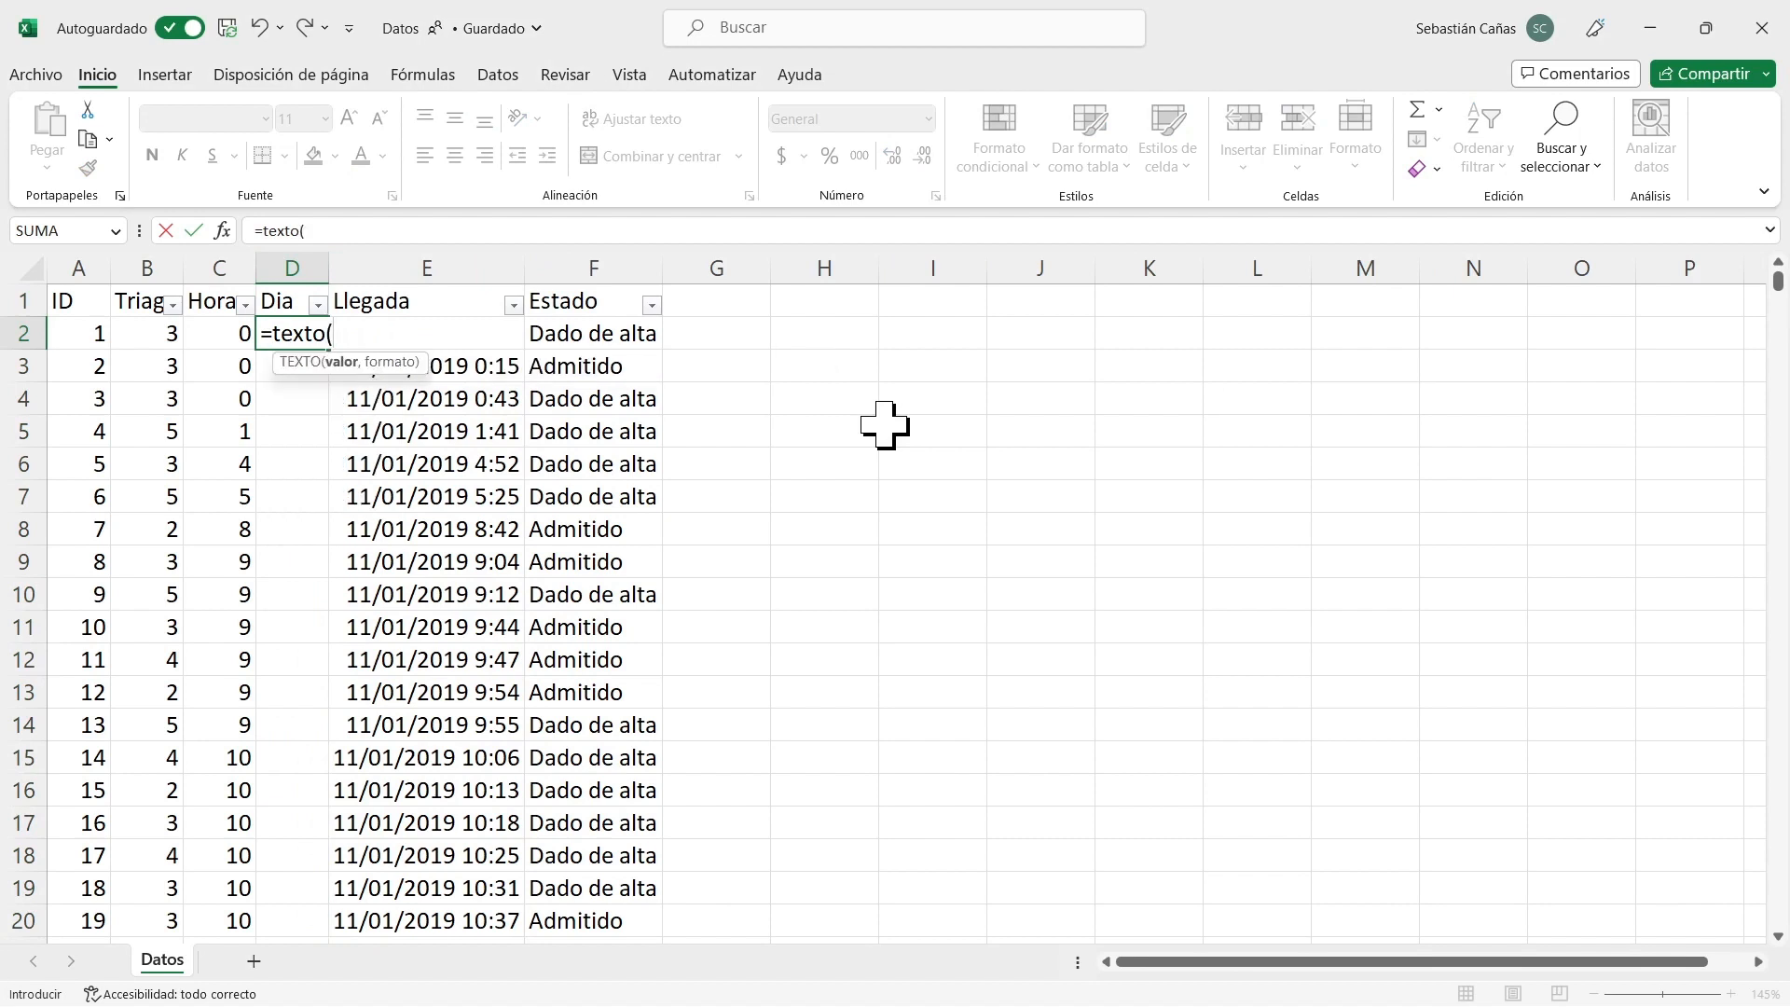
{"action": "key", "text": "Right"}
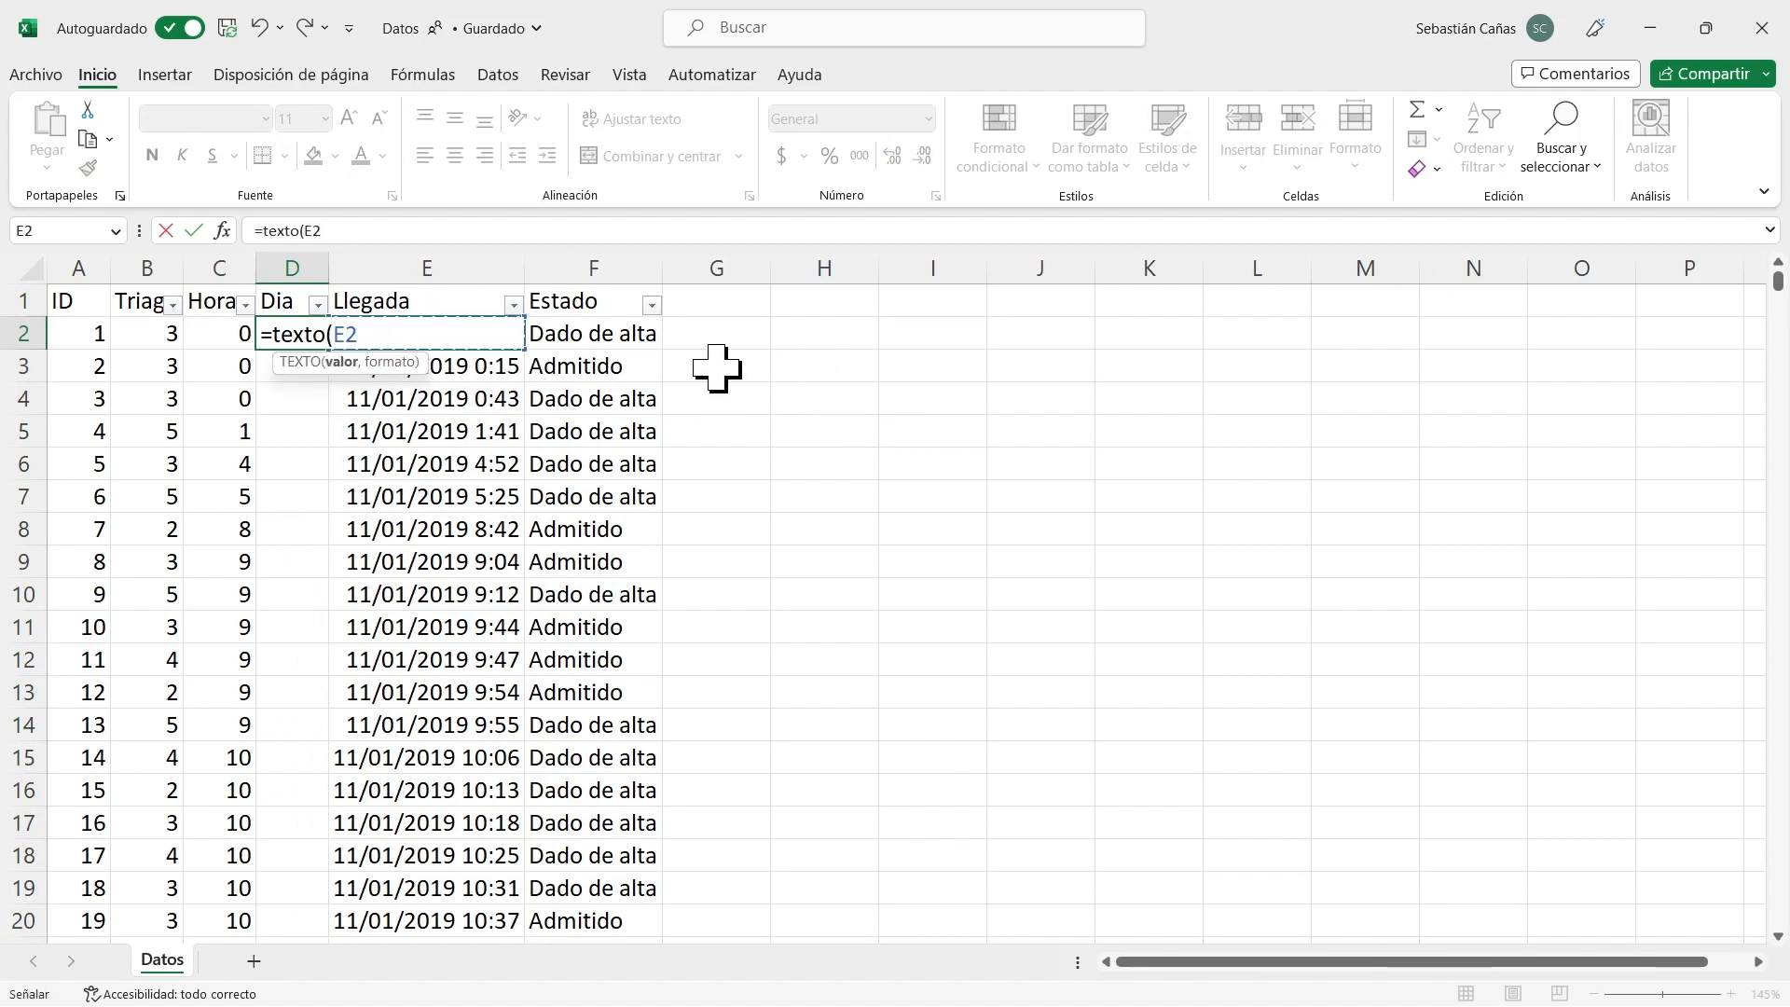
{"action": "type", "text": ",\"DDD"}
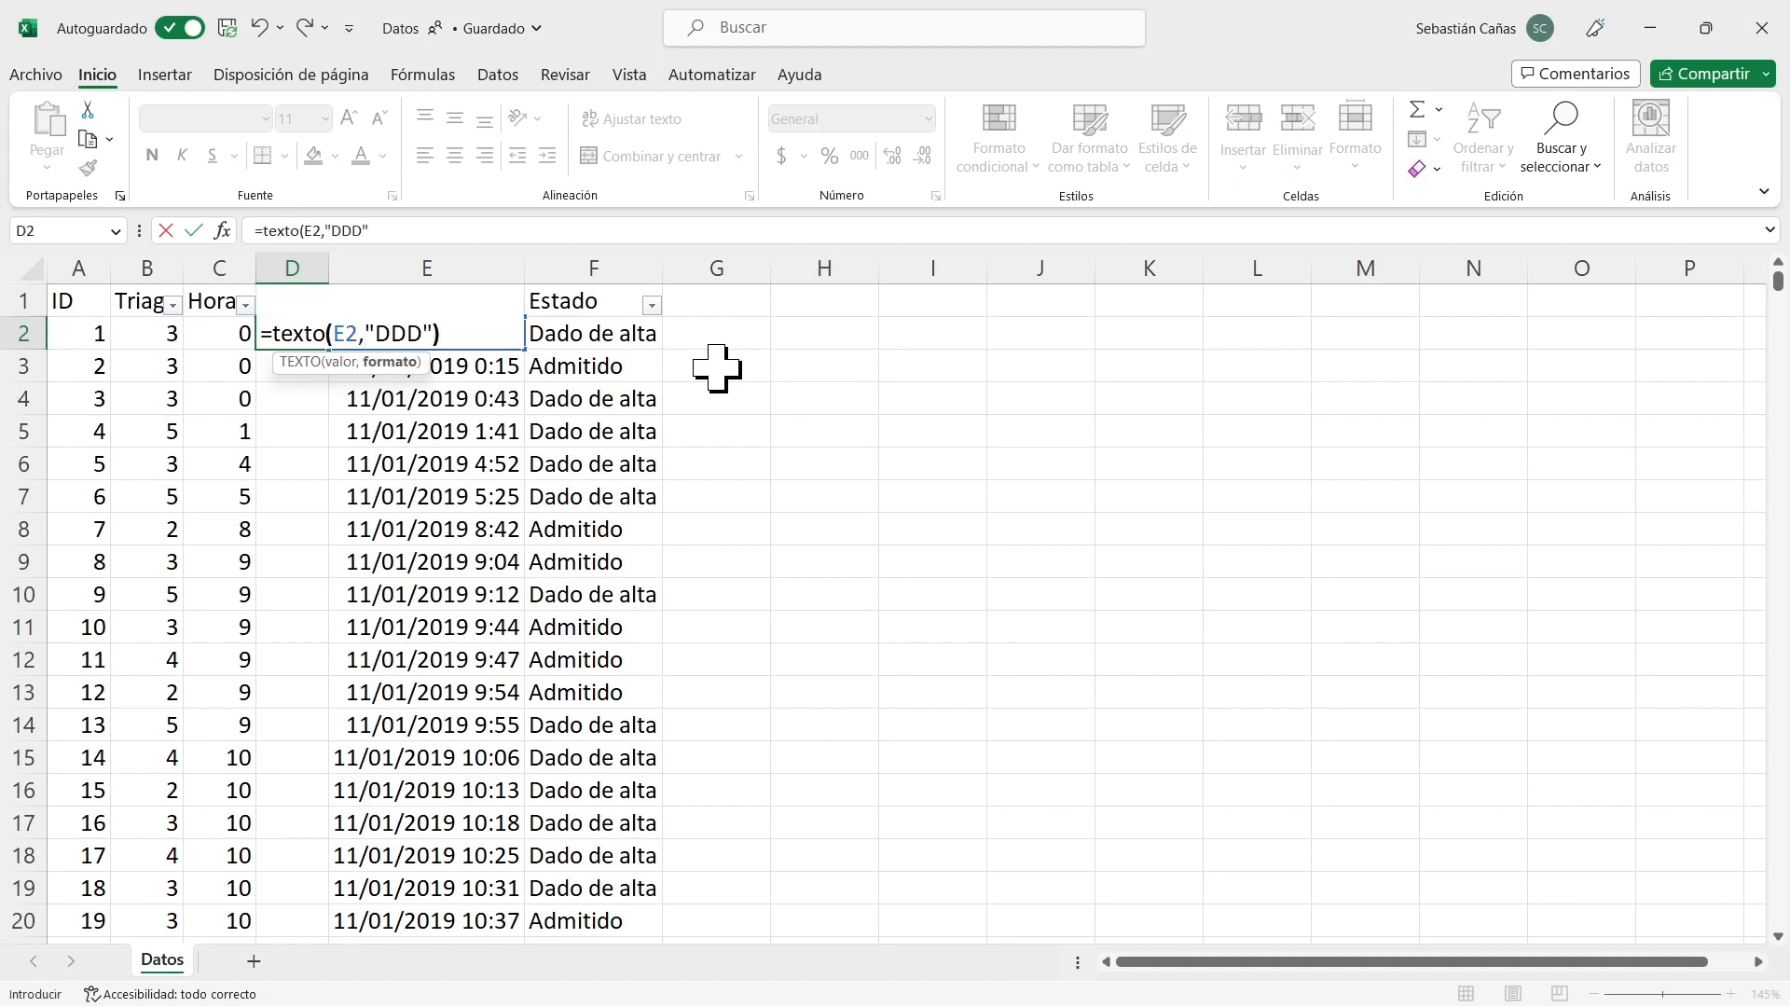
{"action": "key", "text": "Return"}
{"action": "key", "text": "Up"}
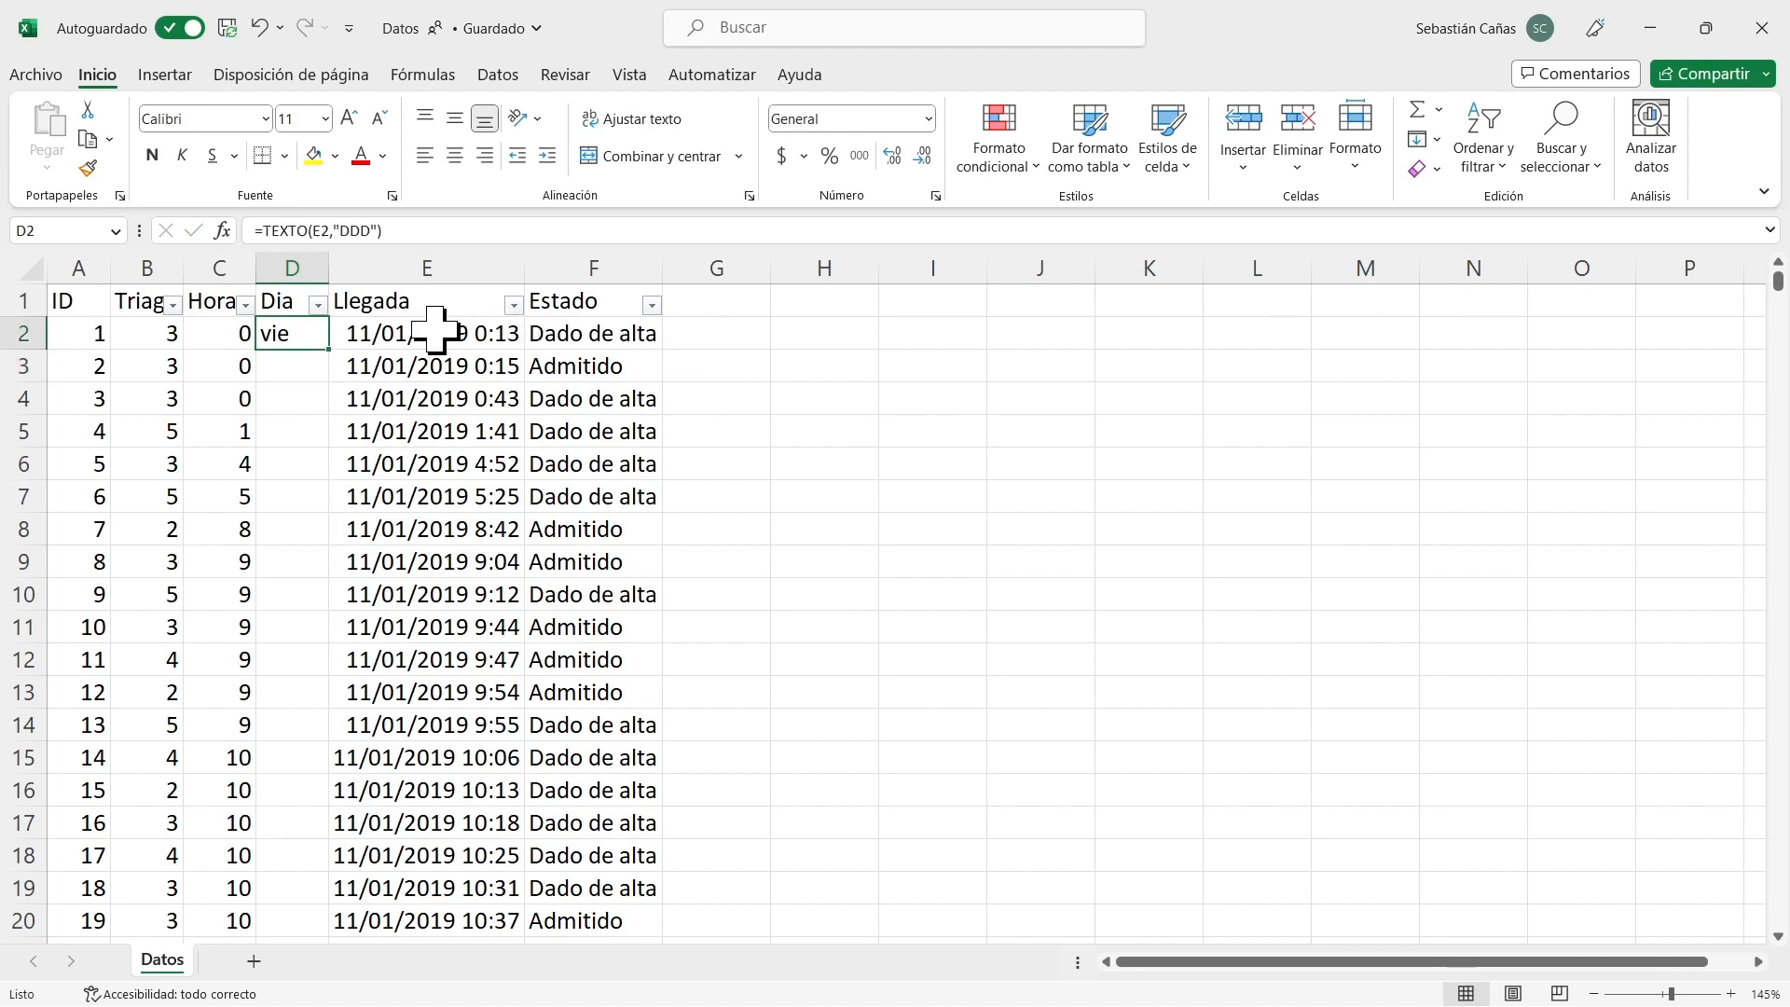
{"action": "double_click", "coordinate": [332, 349]}
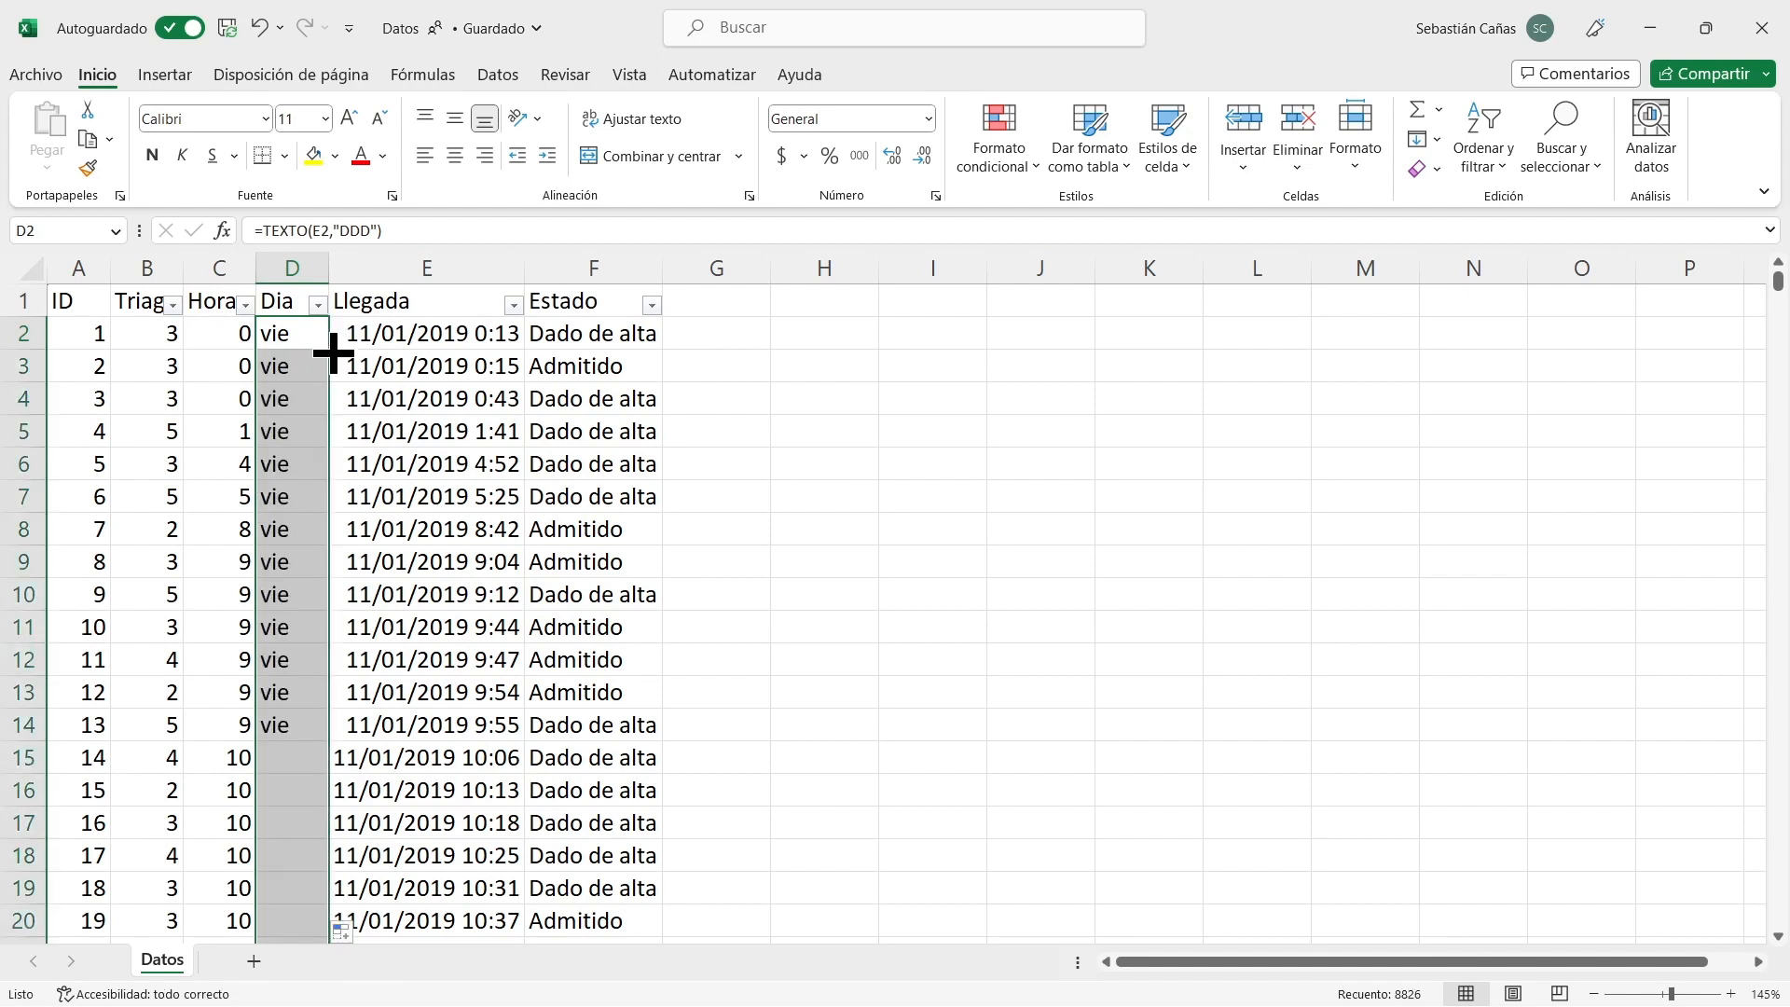
Review the weekday abbreviations in the Dia column across the records of the first few dates.
{"action": "left_click", "coordinate": [275, 464]}
{"action": "scroll", "coordinate": [275, 463], "scroll_direction": "down", "scroll_amount": 20}
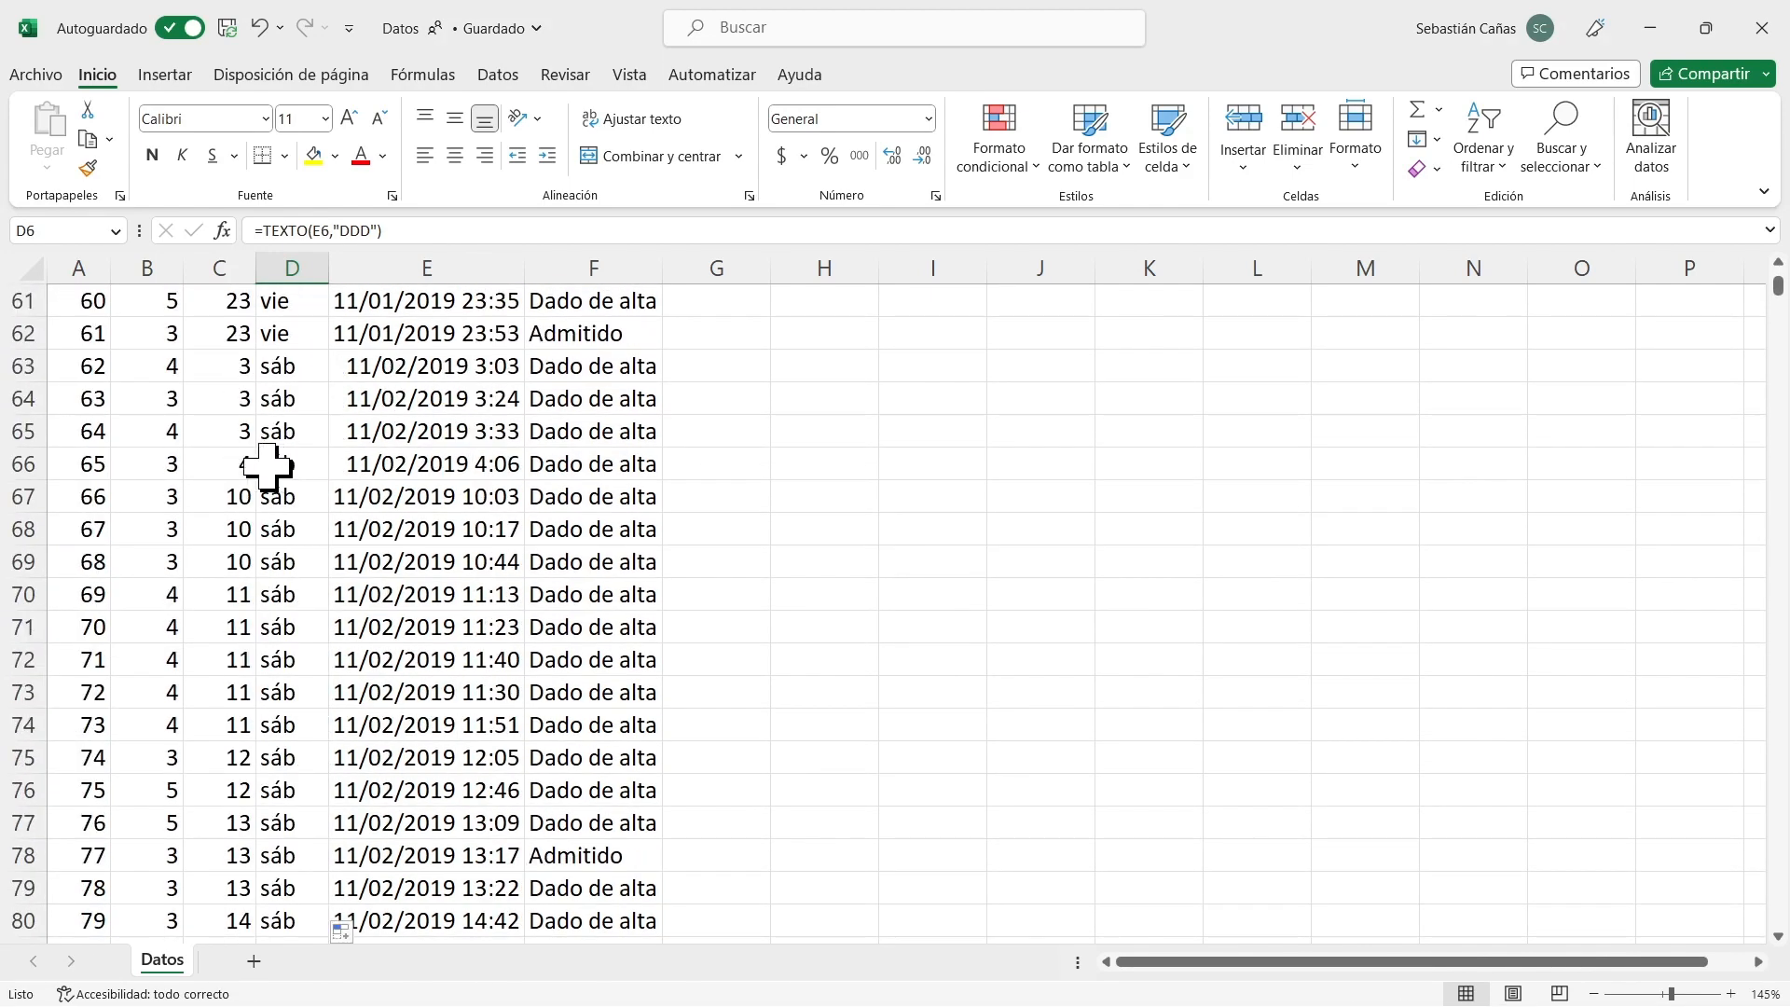
{"action": "left_click", "coordinate": [291, 500]}
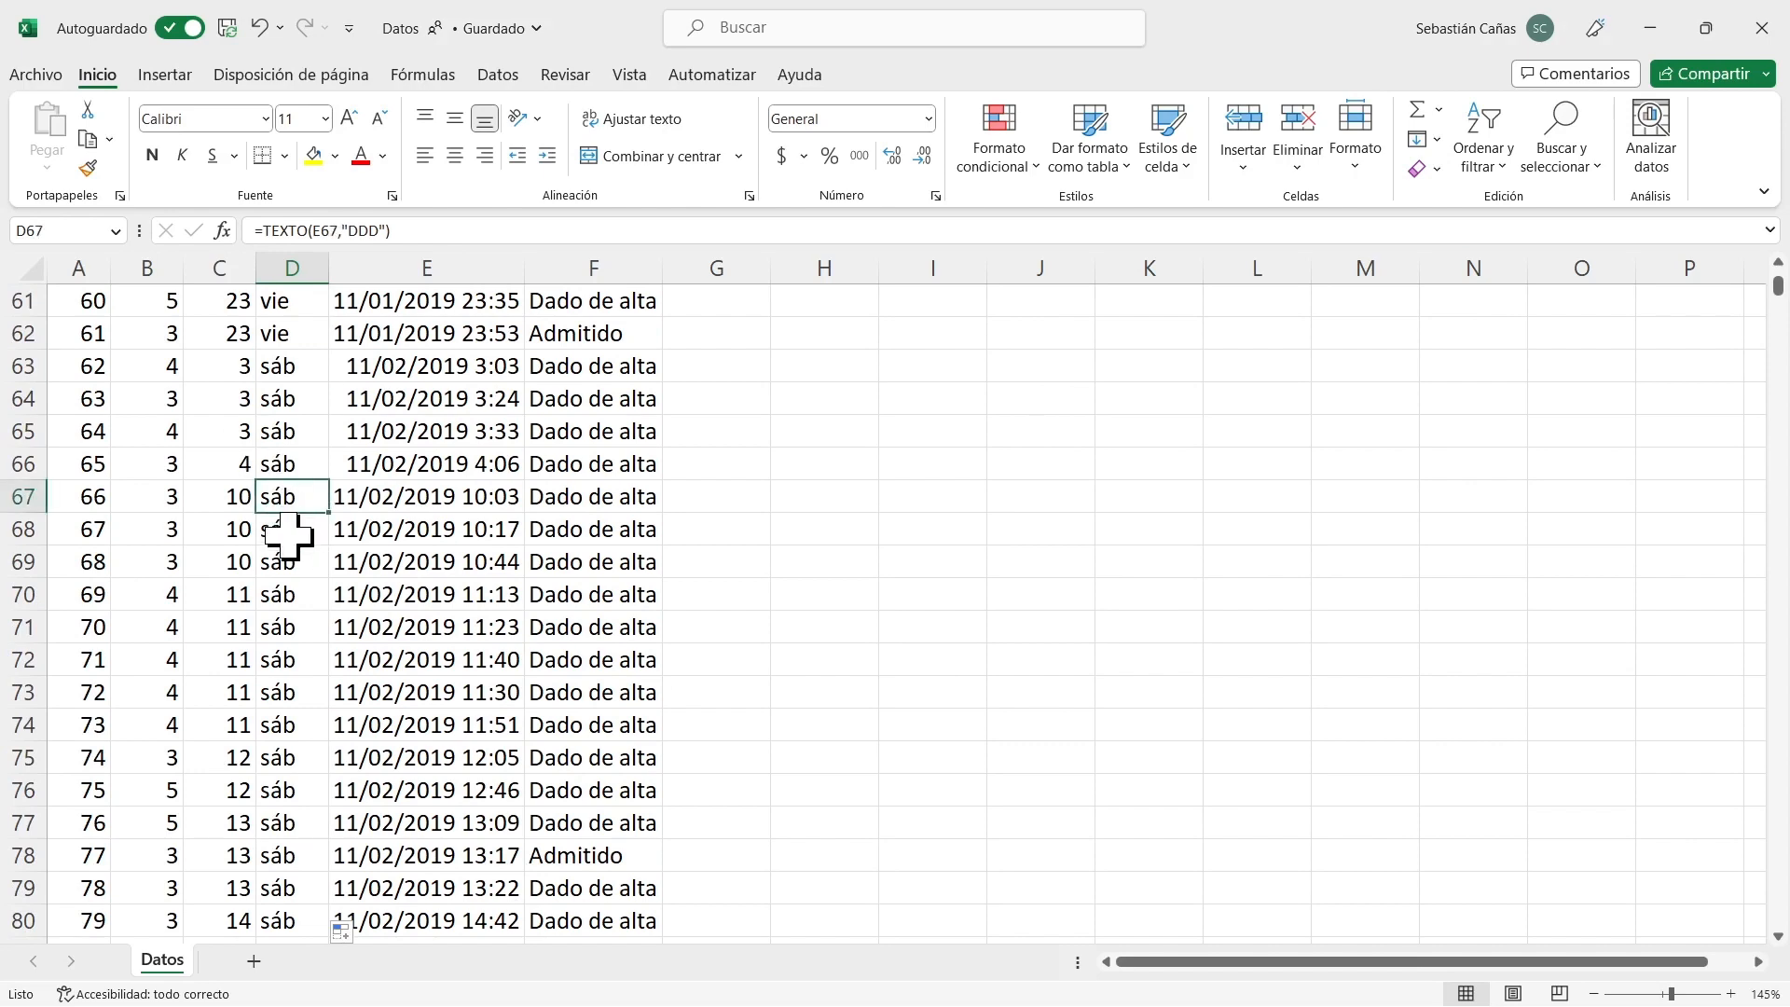
{"action": "scroll", "coordinate": [287, 536], "scroll_direction": "down", "scroll_amount": 13}
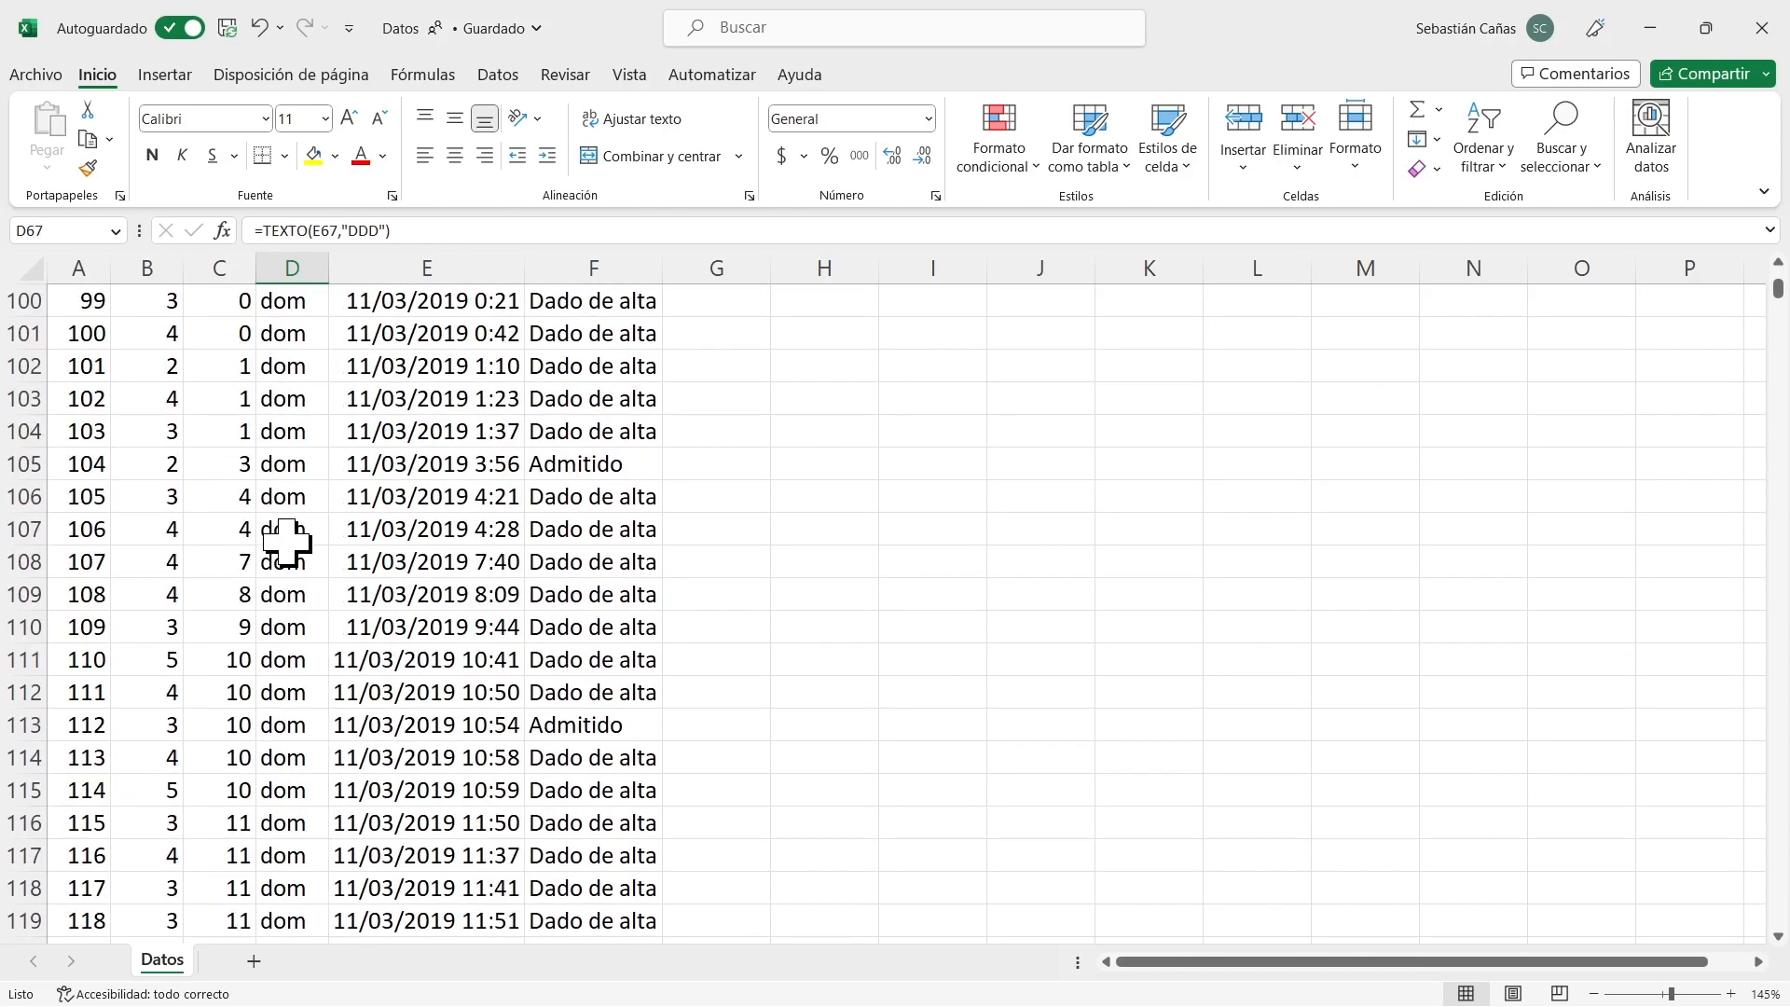
Reapply the header filter to columns A to F so that it also covers the ID column.
{"action": "scroll", "coordinate": [287, 540], "scroll_direction": "up", "scroll_amount": 19}
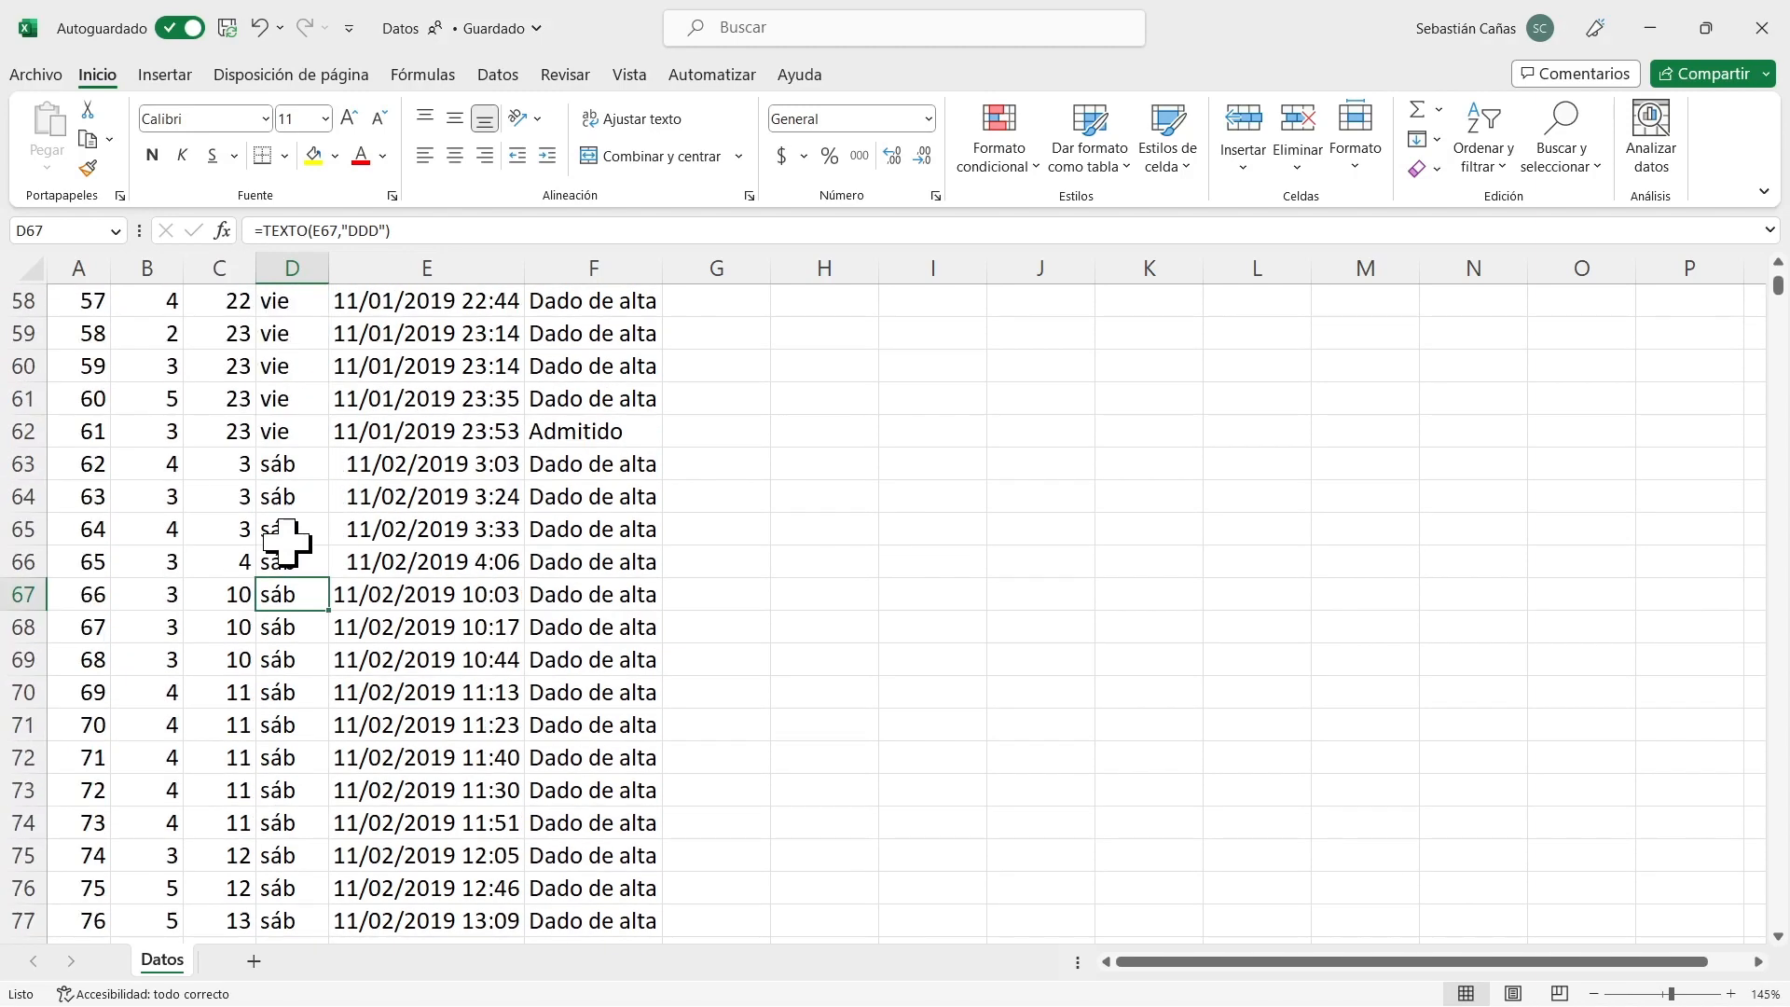
{"action": "scroll", "coordinate": [287, 541], "scroll_direction": "up", "scroll_amount": 14}
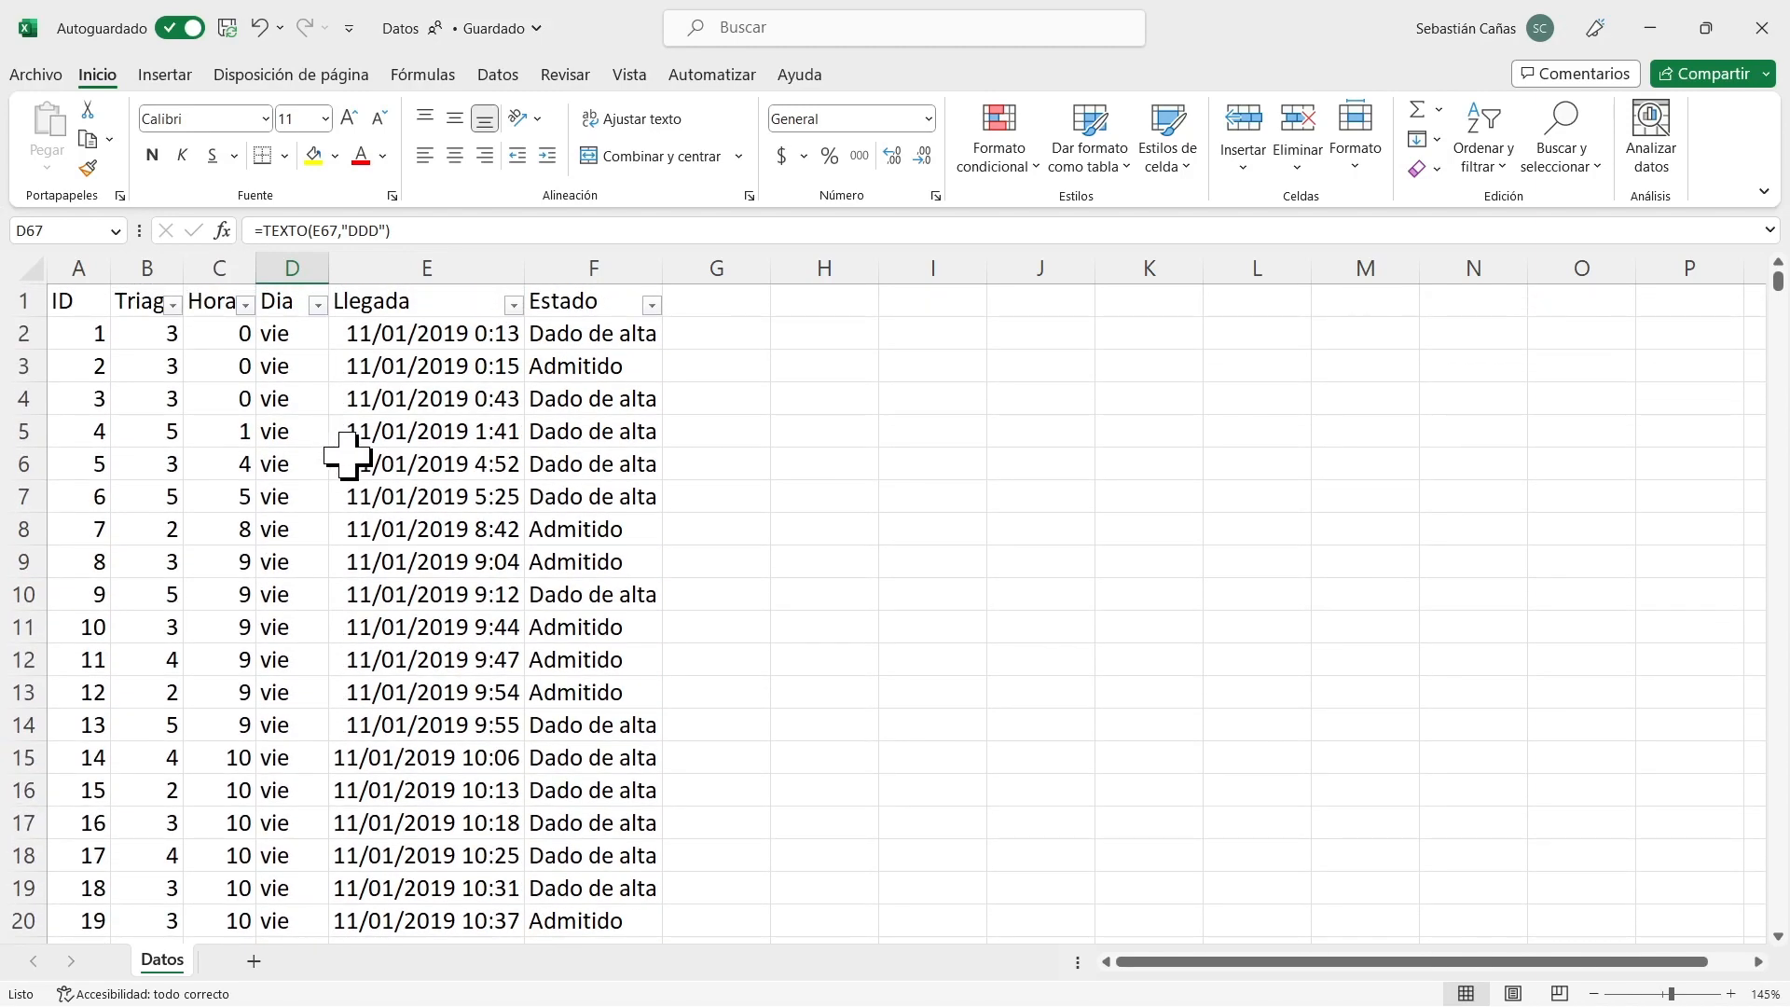
{"action": "left_click", "coordinate": [75, 298]}
{"action": "left_click_drag", "start_coordinate": [79, 259], "coordinate": [659, 268]}
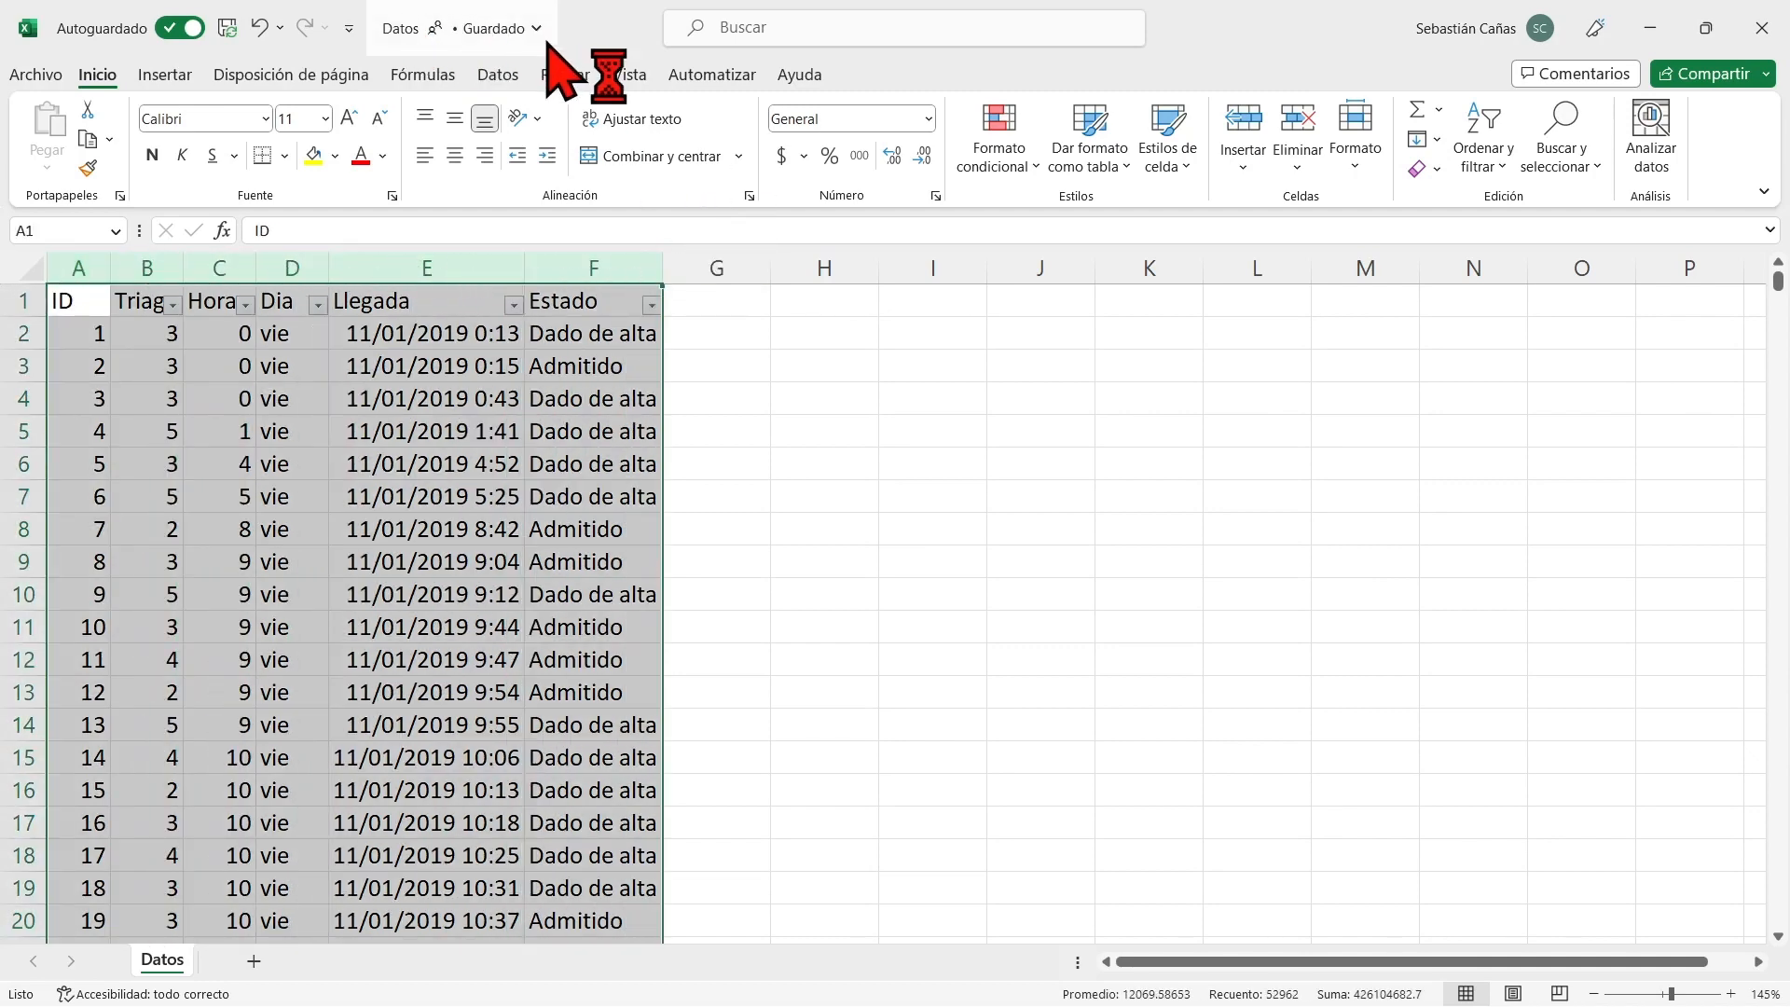
{"action": "left_click", "coordinate": [502, 75]}
{"action": "left_click", "coordinate": [808, 129]}
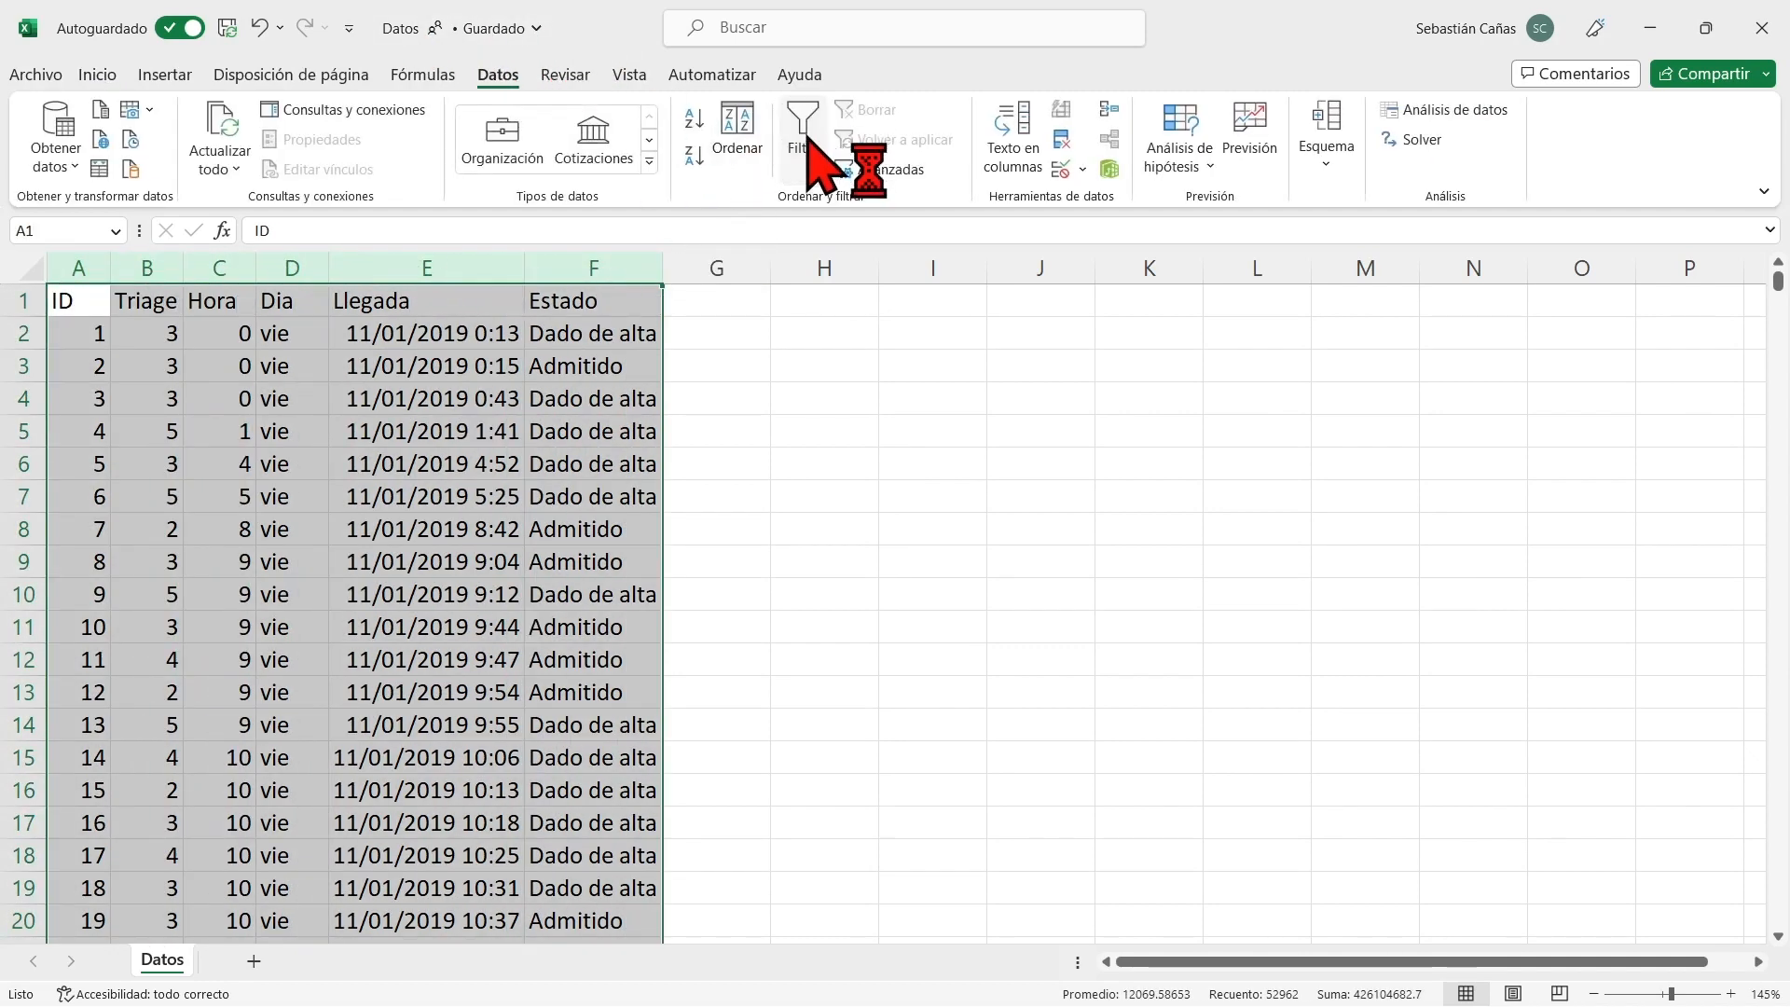
{"action": "left_click", "coordinate": [808, 128]}
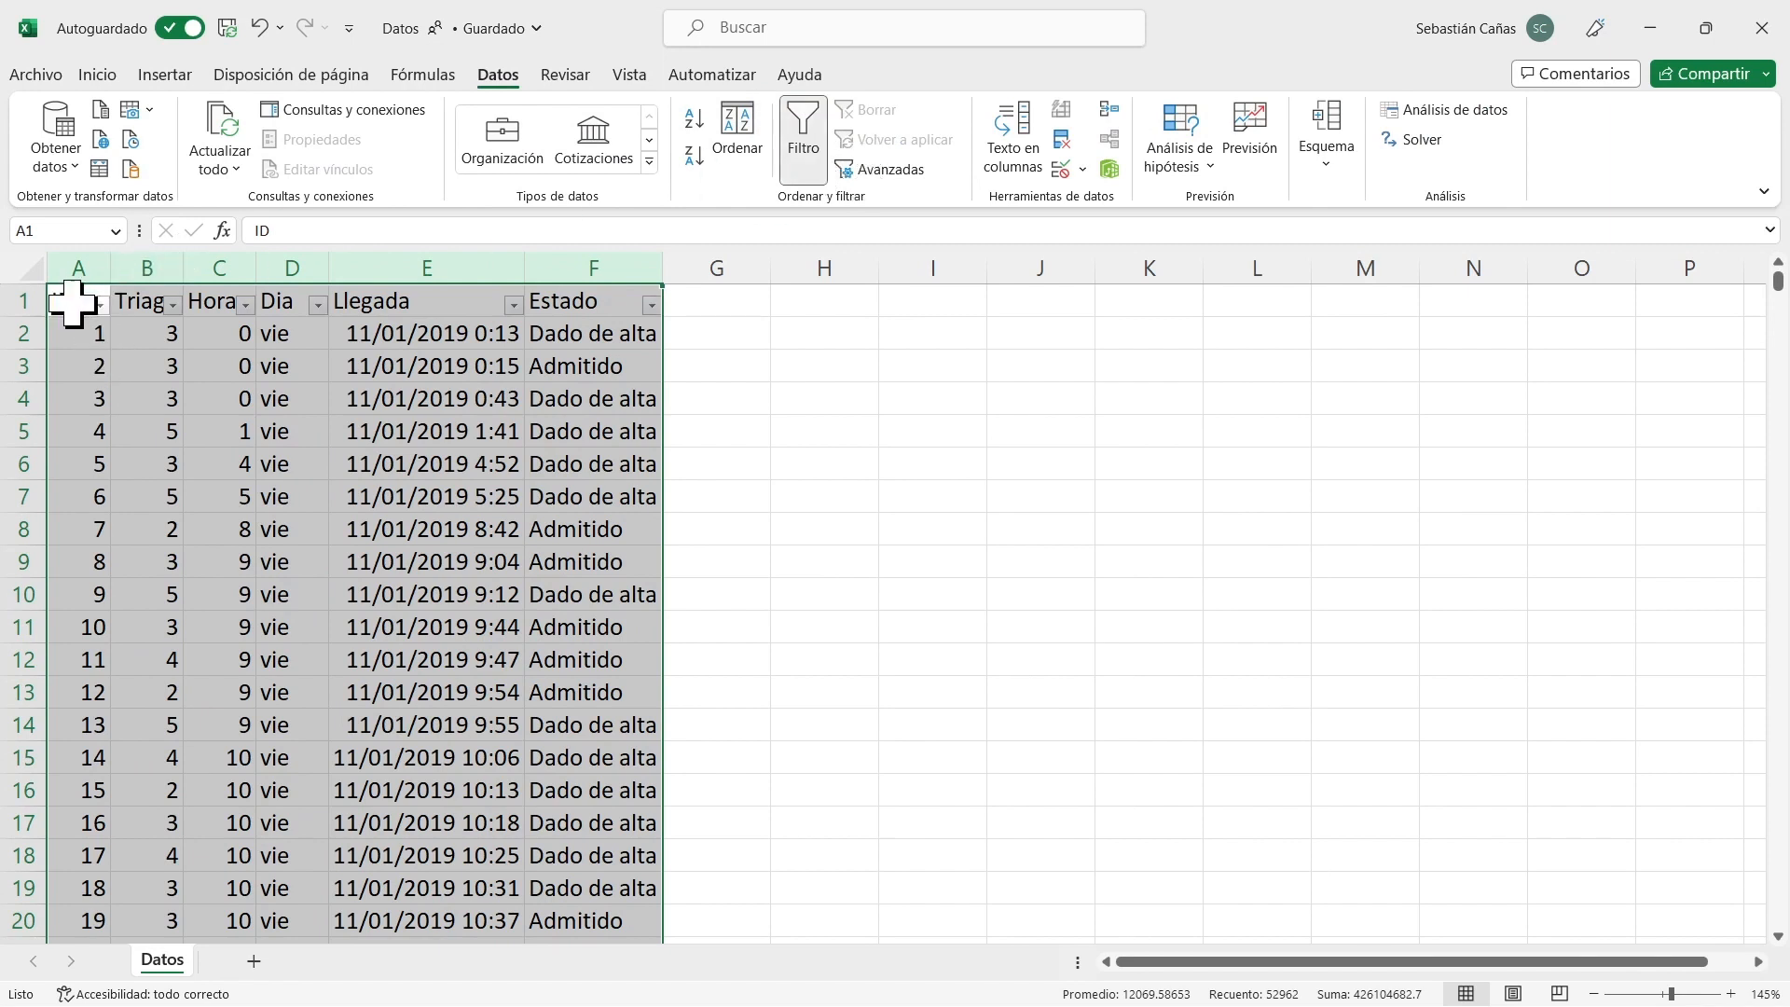
{"action": "left_click", "coordinate": [467, 310]}
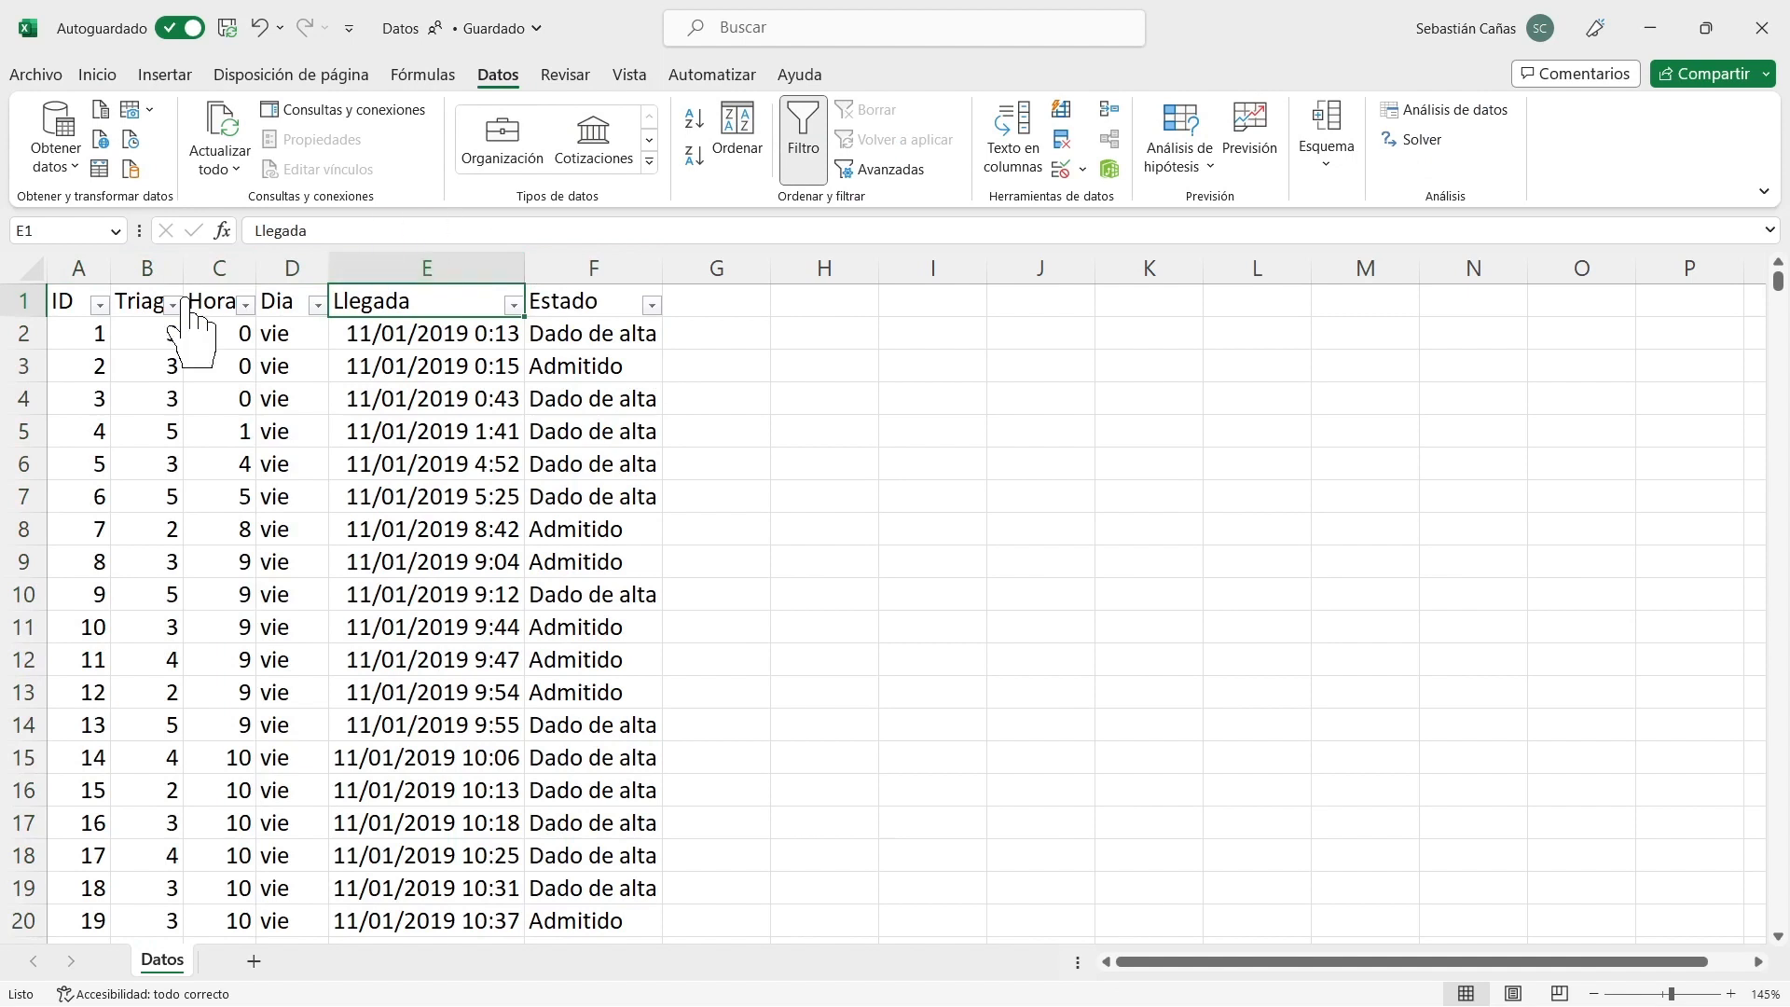
Create a pivot table from the range Datos!$A$1:$F$8827 on a new worksheet and rename that sheet Análisis.
{"action": "left_click", "coordinate": [209, 266]}
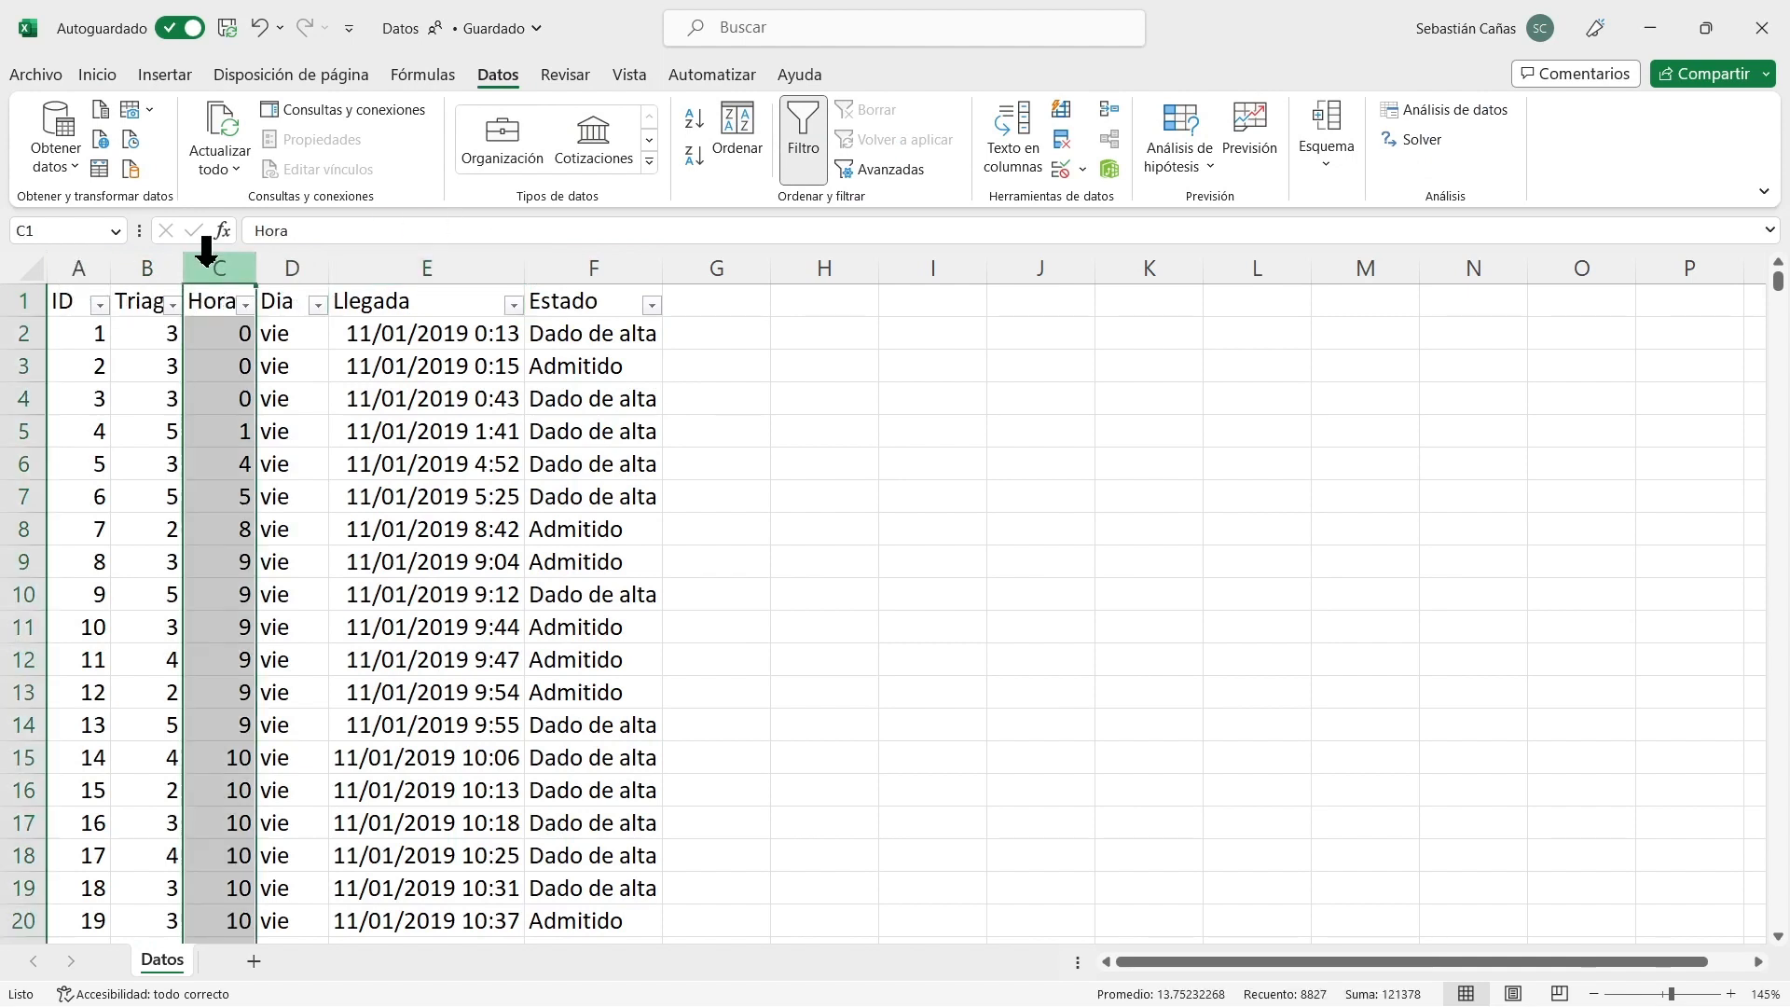
{"action": "left_click", "coordinate": [61, 301]}
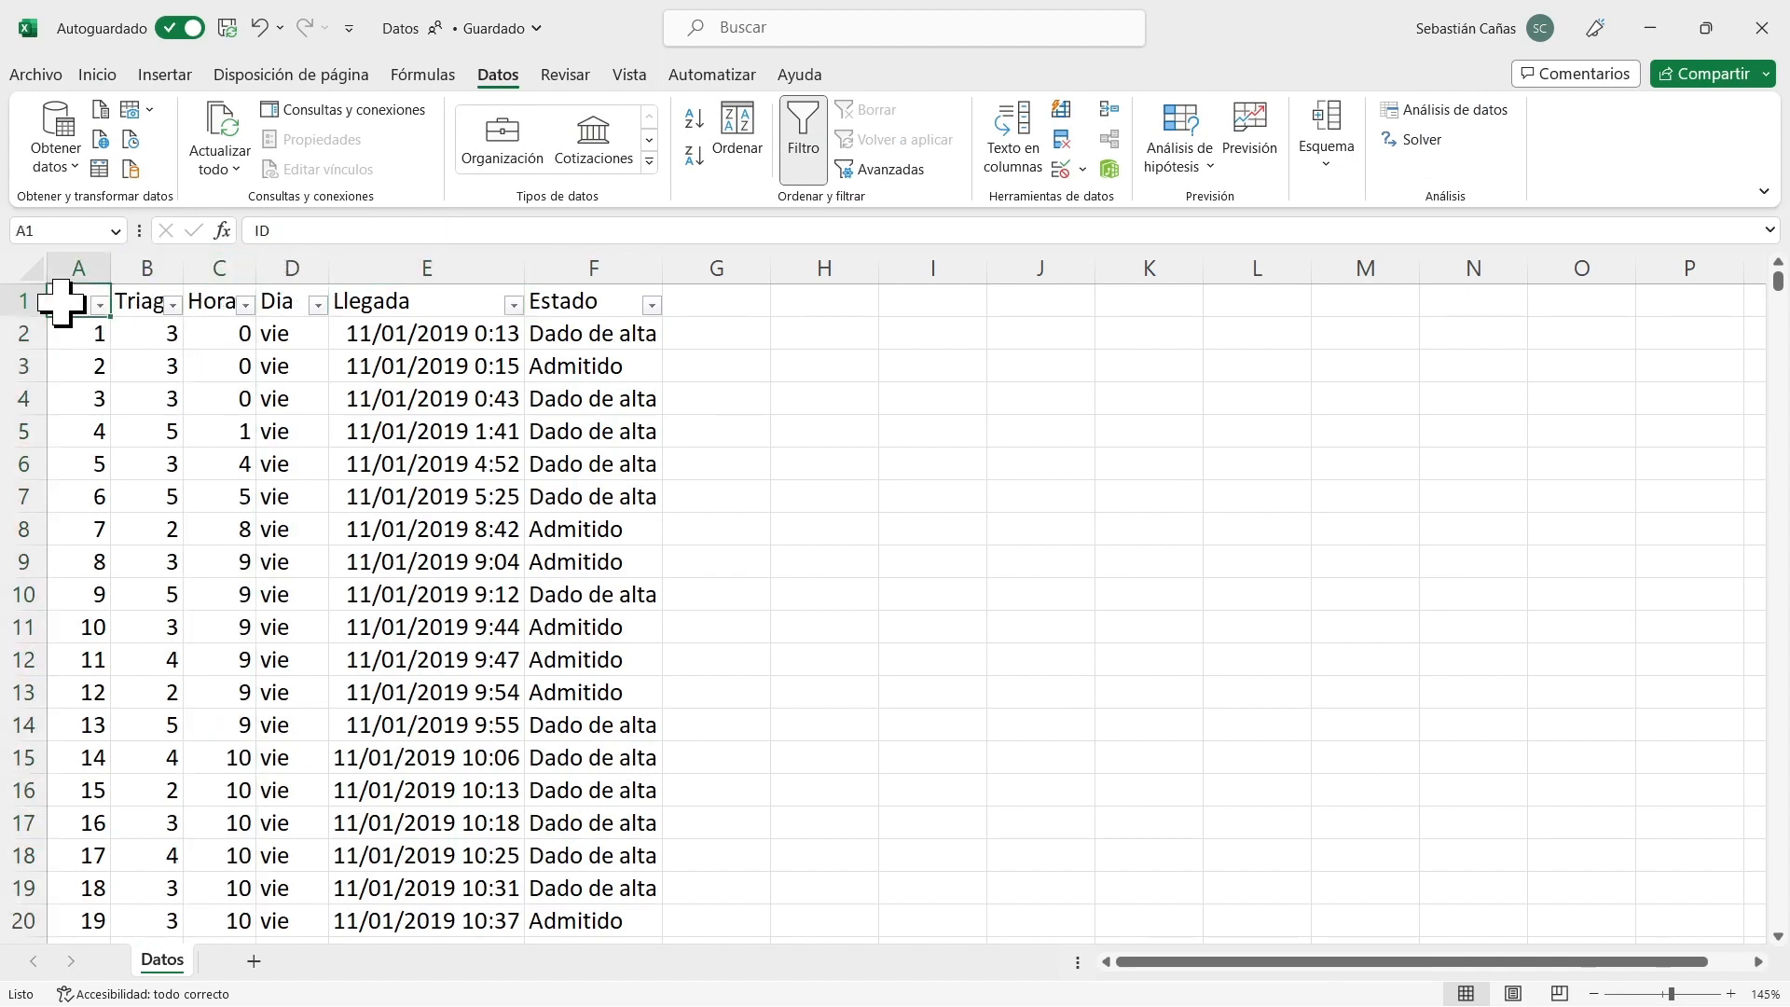
{"action": "left_click", "coordinate": [166, 74]}
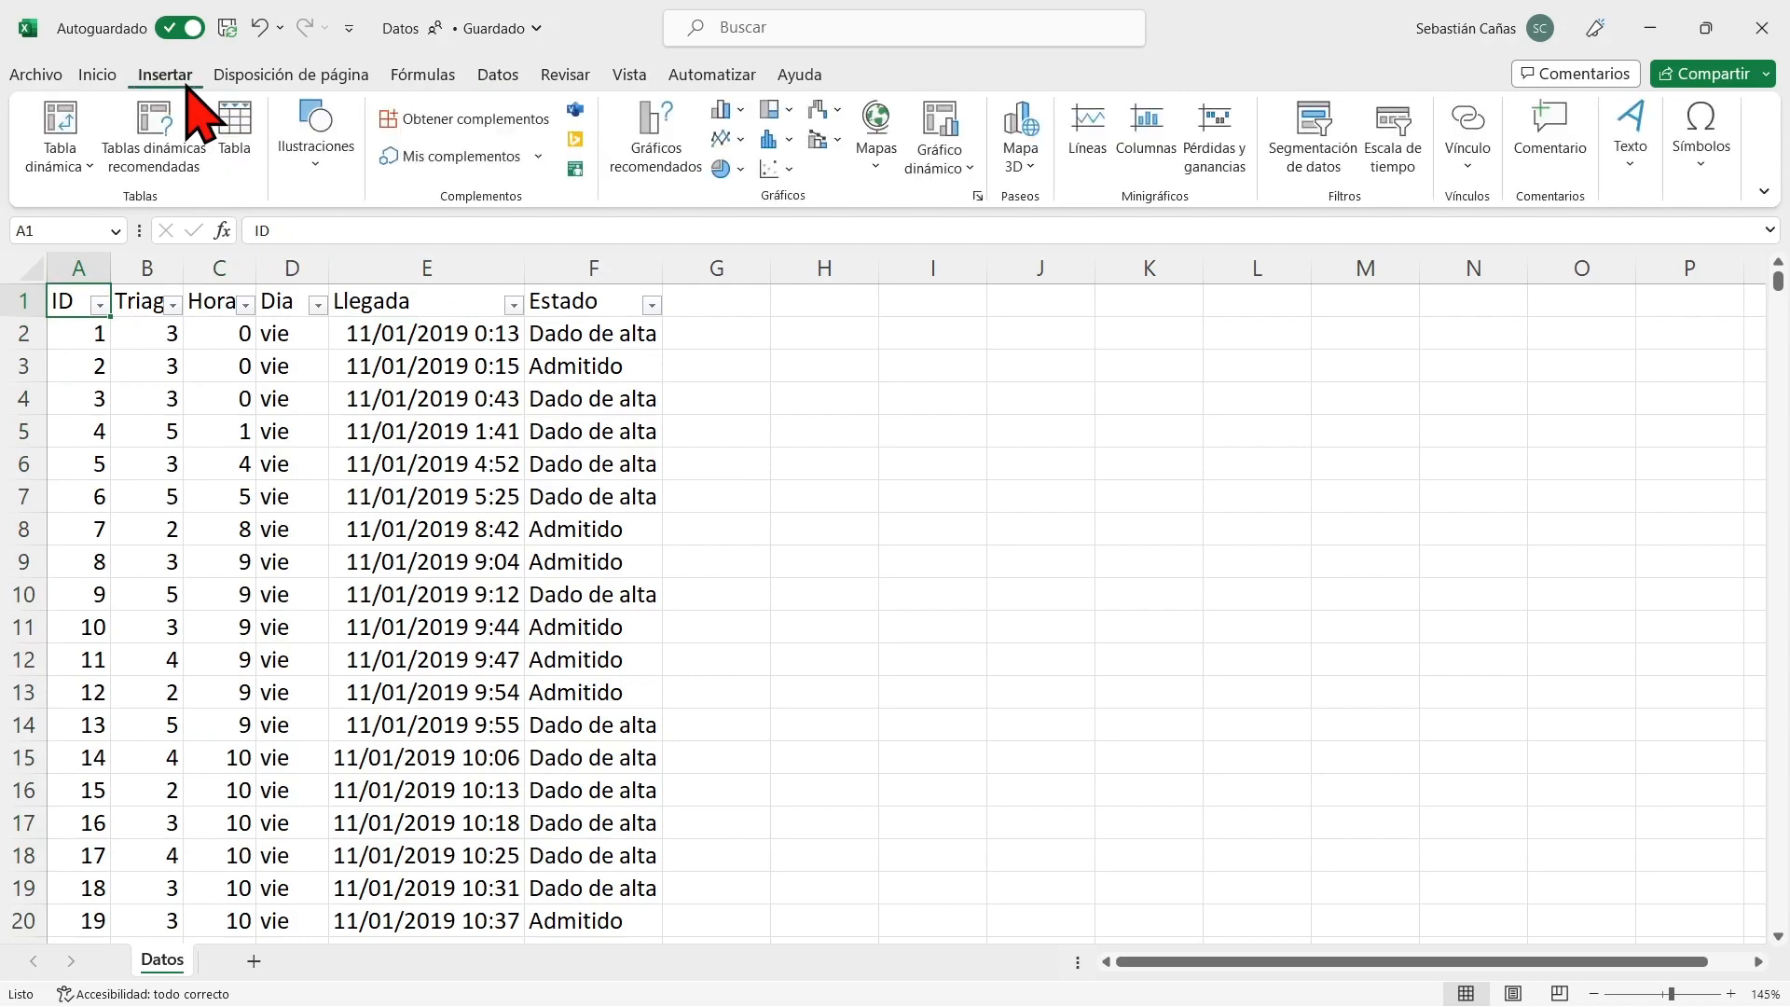
{"action": "left_click", "coordinate": [58, 121]}
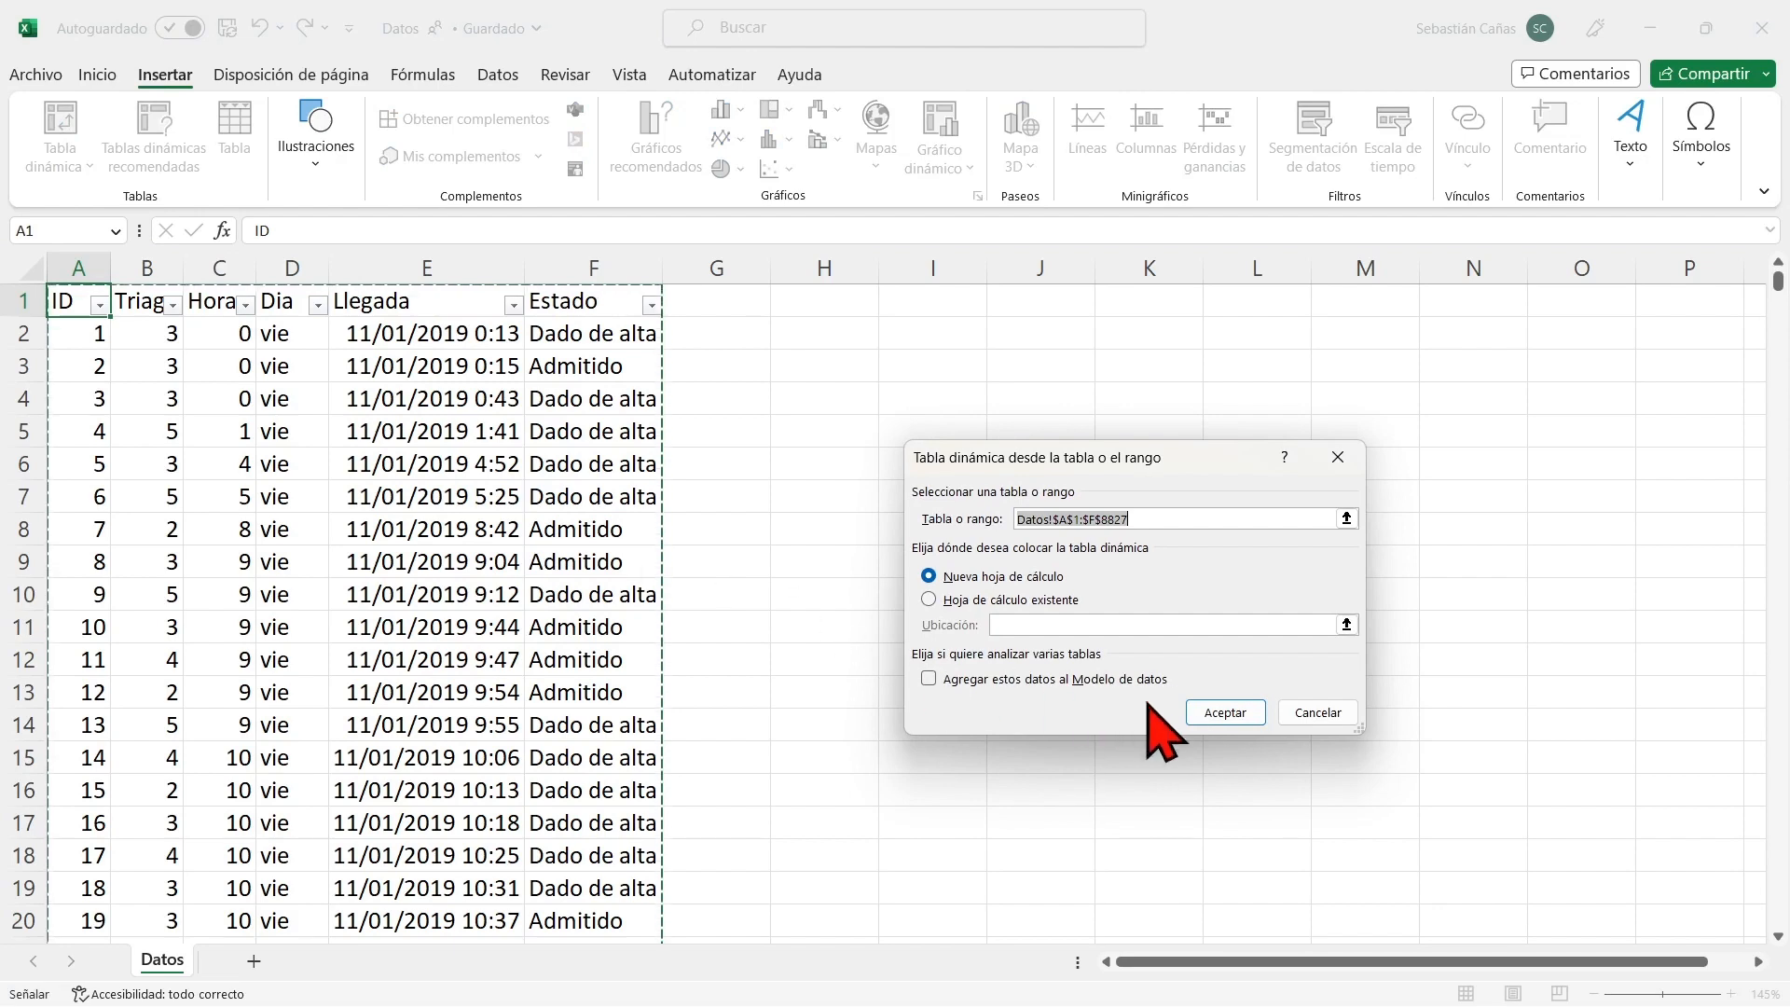
{"action": "left_click", "coordinate": [1223, 713]}
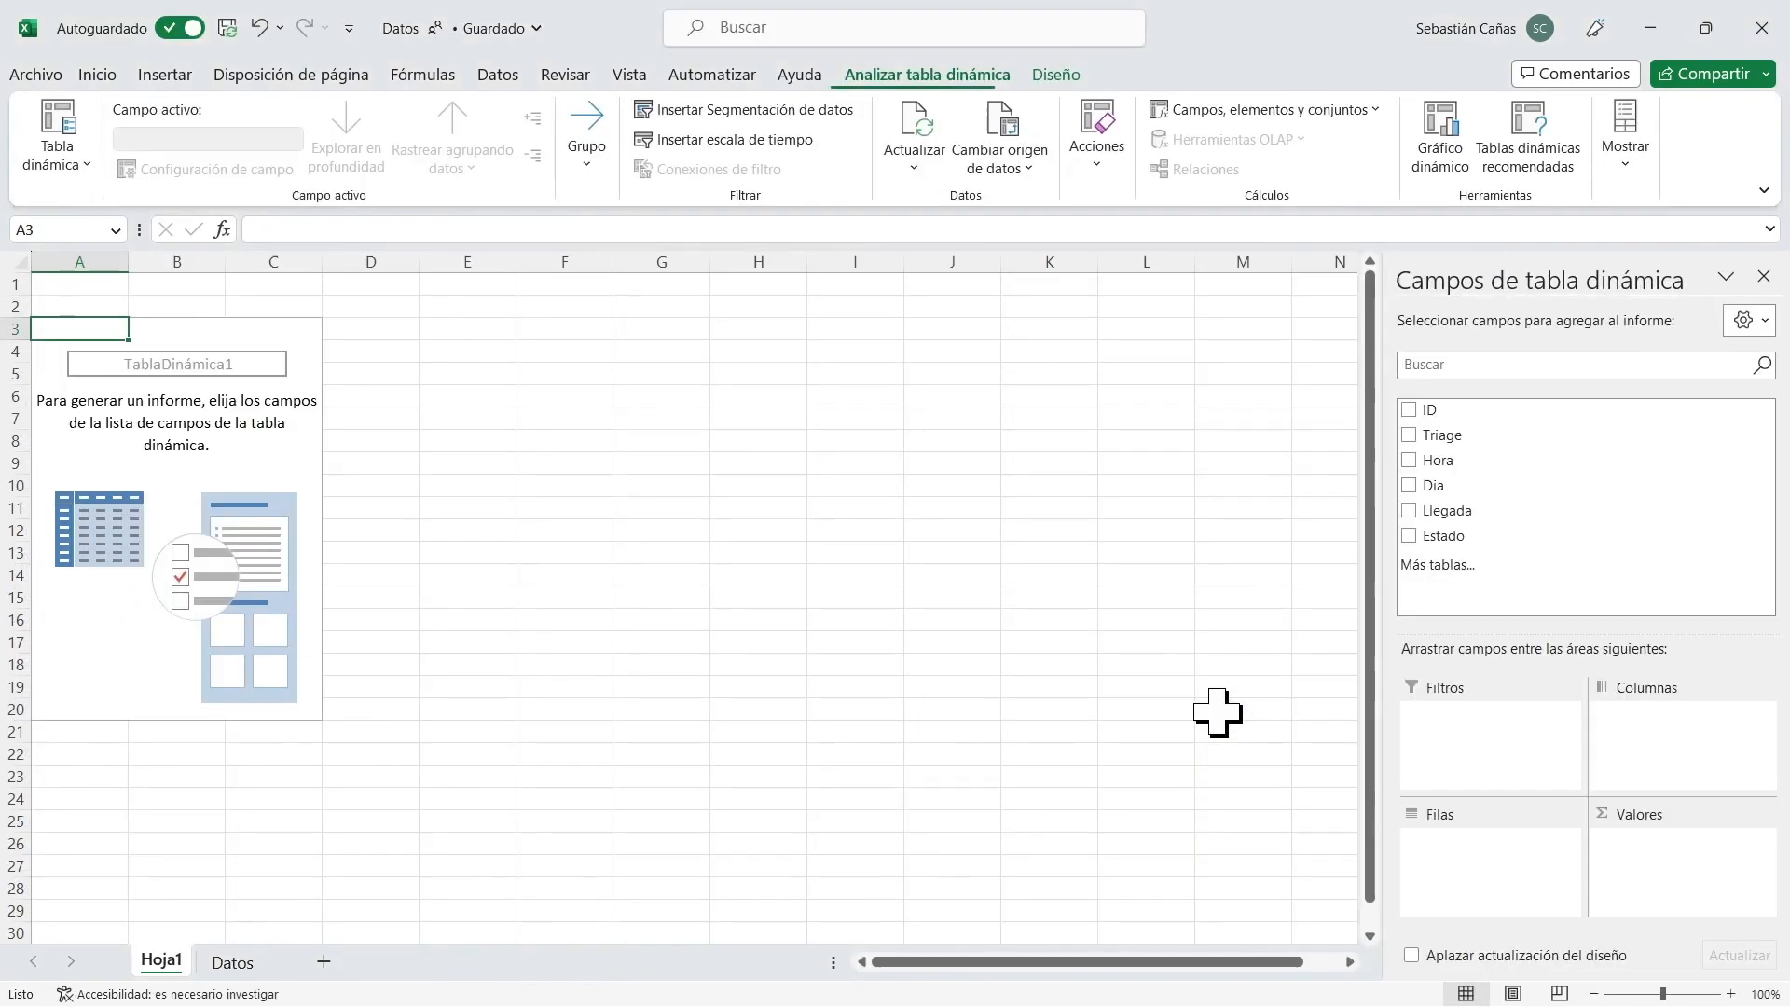
{"action": "double_click", "coordinate": [166, 963]}
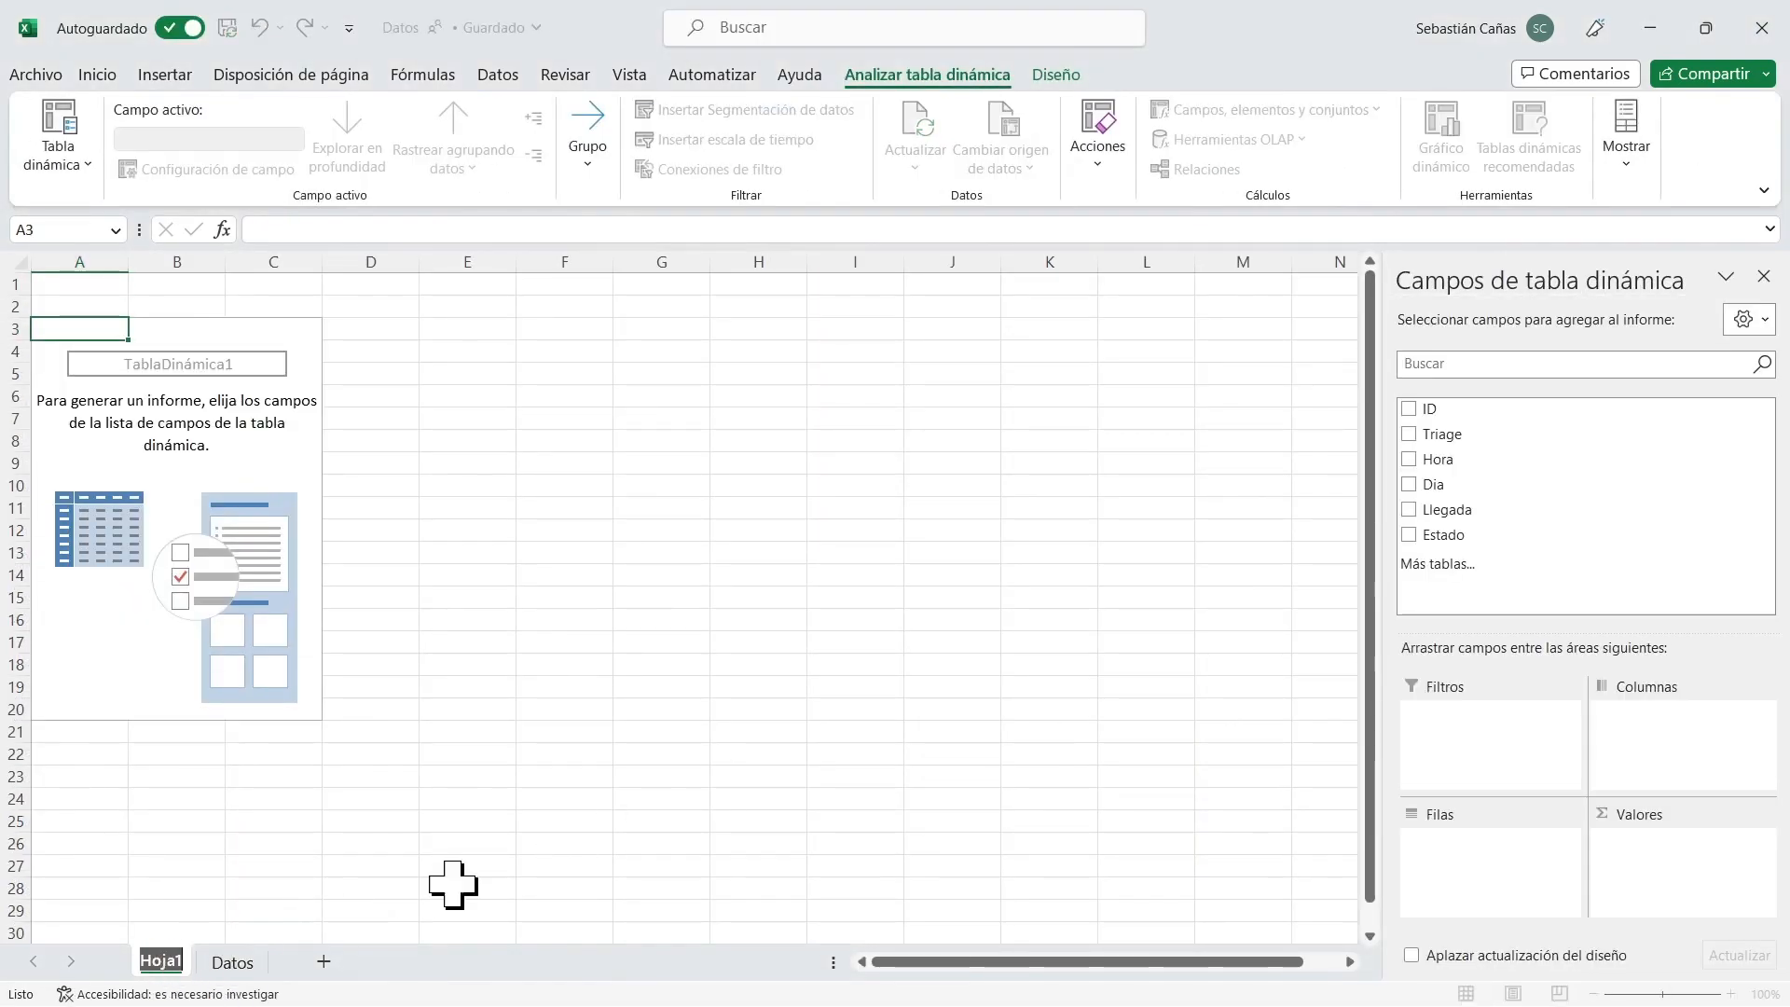
{"action": "type", "text": "Análisis"}
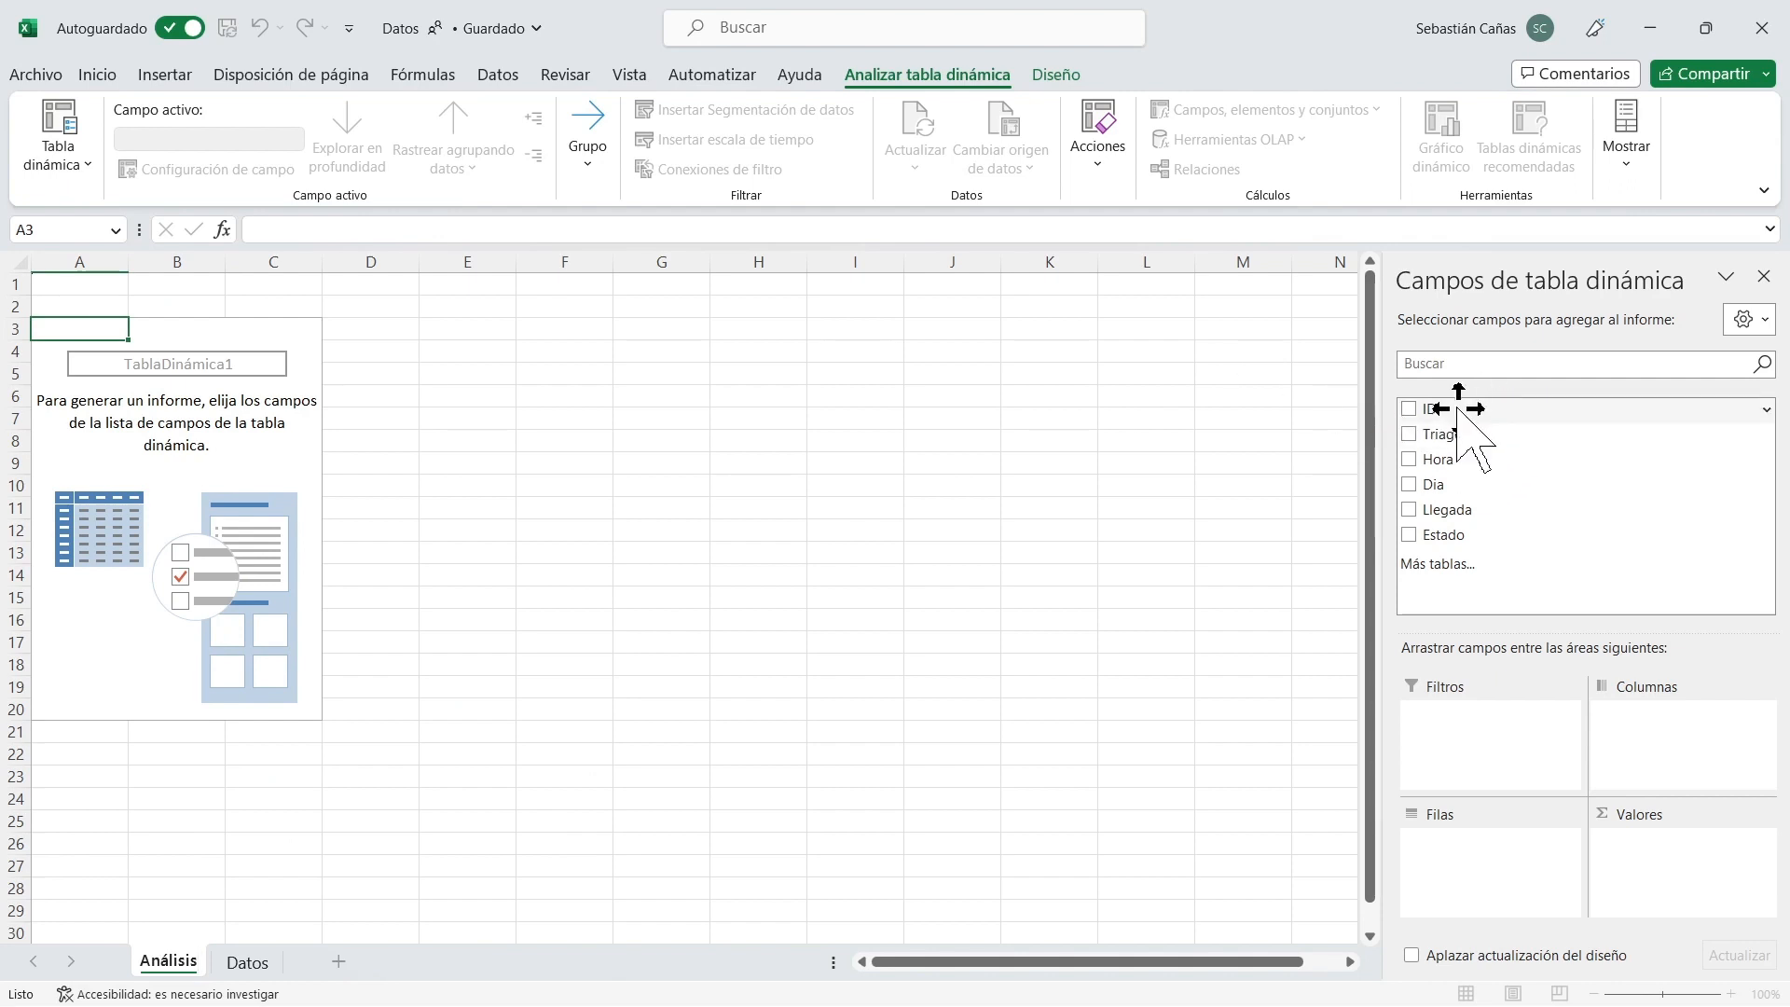
Add ID to the pivot table values and summarize it by Recuento.
{"action": "left_click_drag", "start_coordinate": [1469, 409], "coordinate": [1652, 841]}
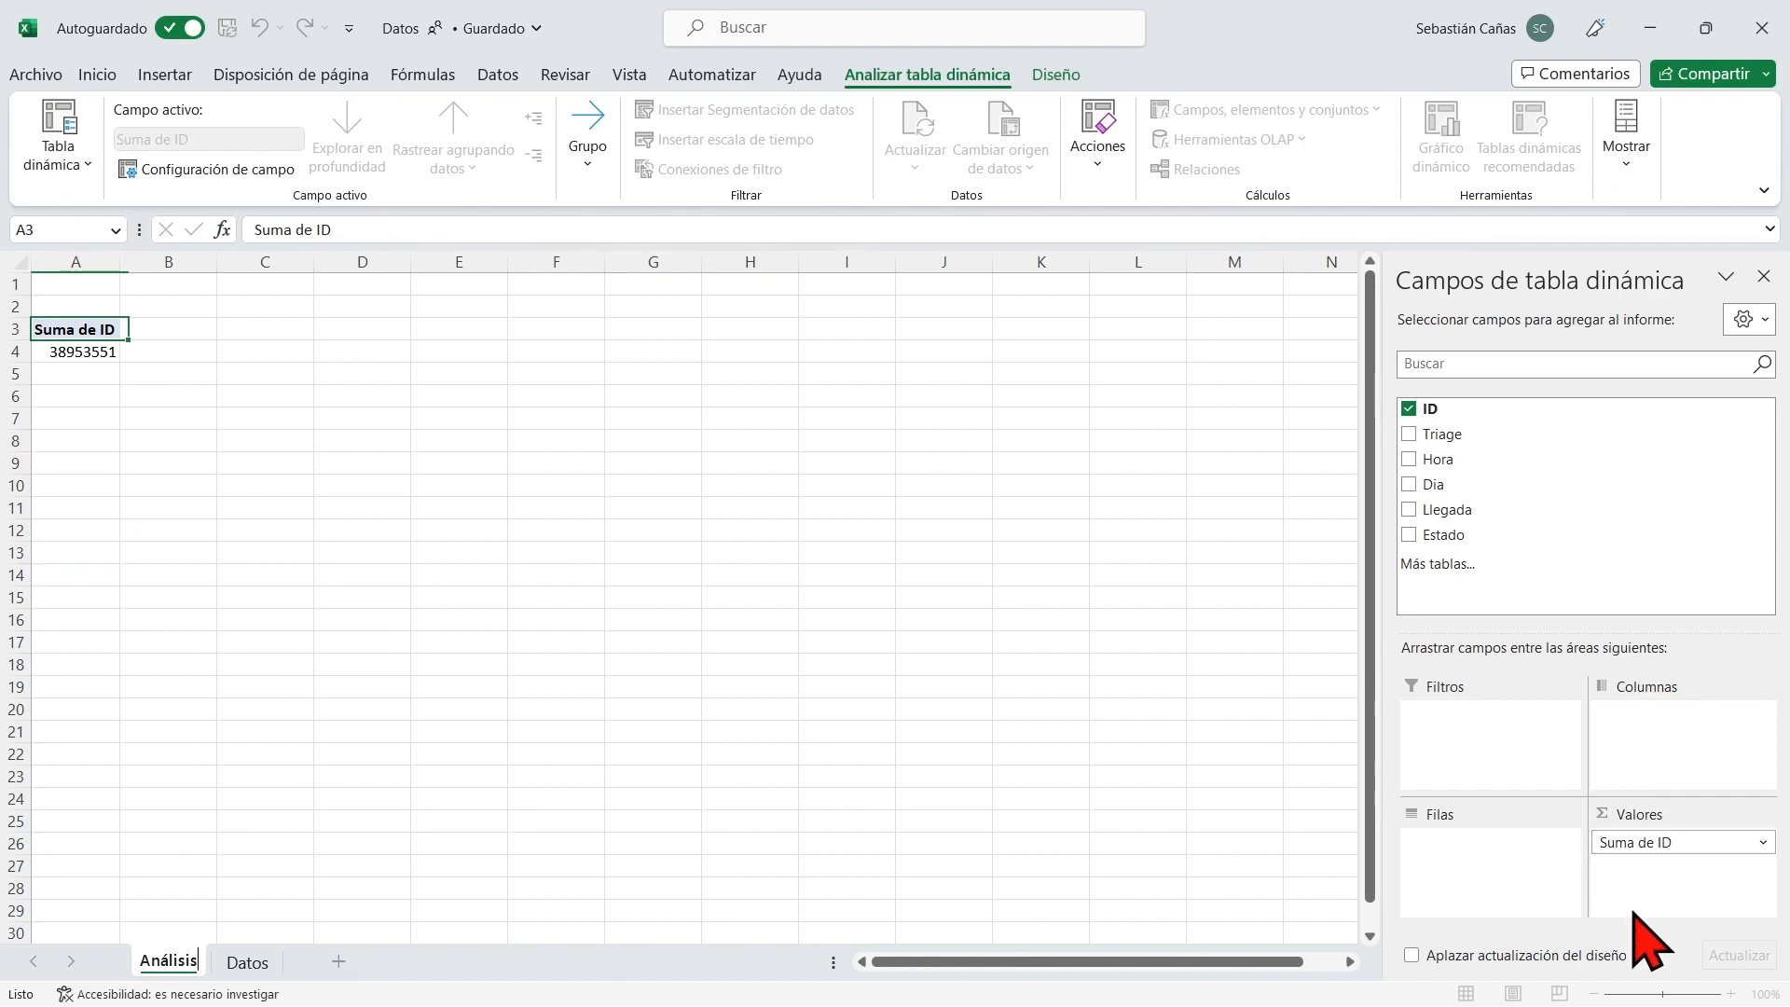
{"action": "left_click", "coordinate": [1685, 839]}
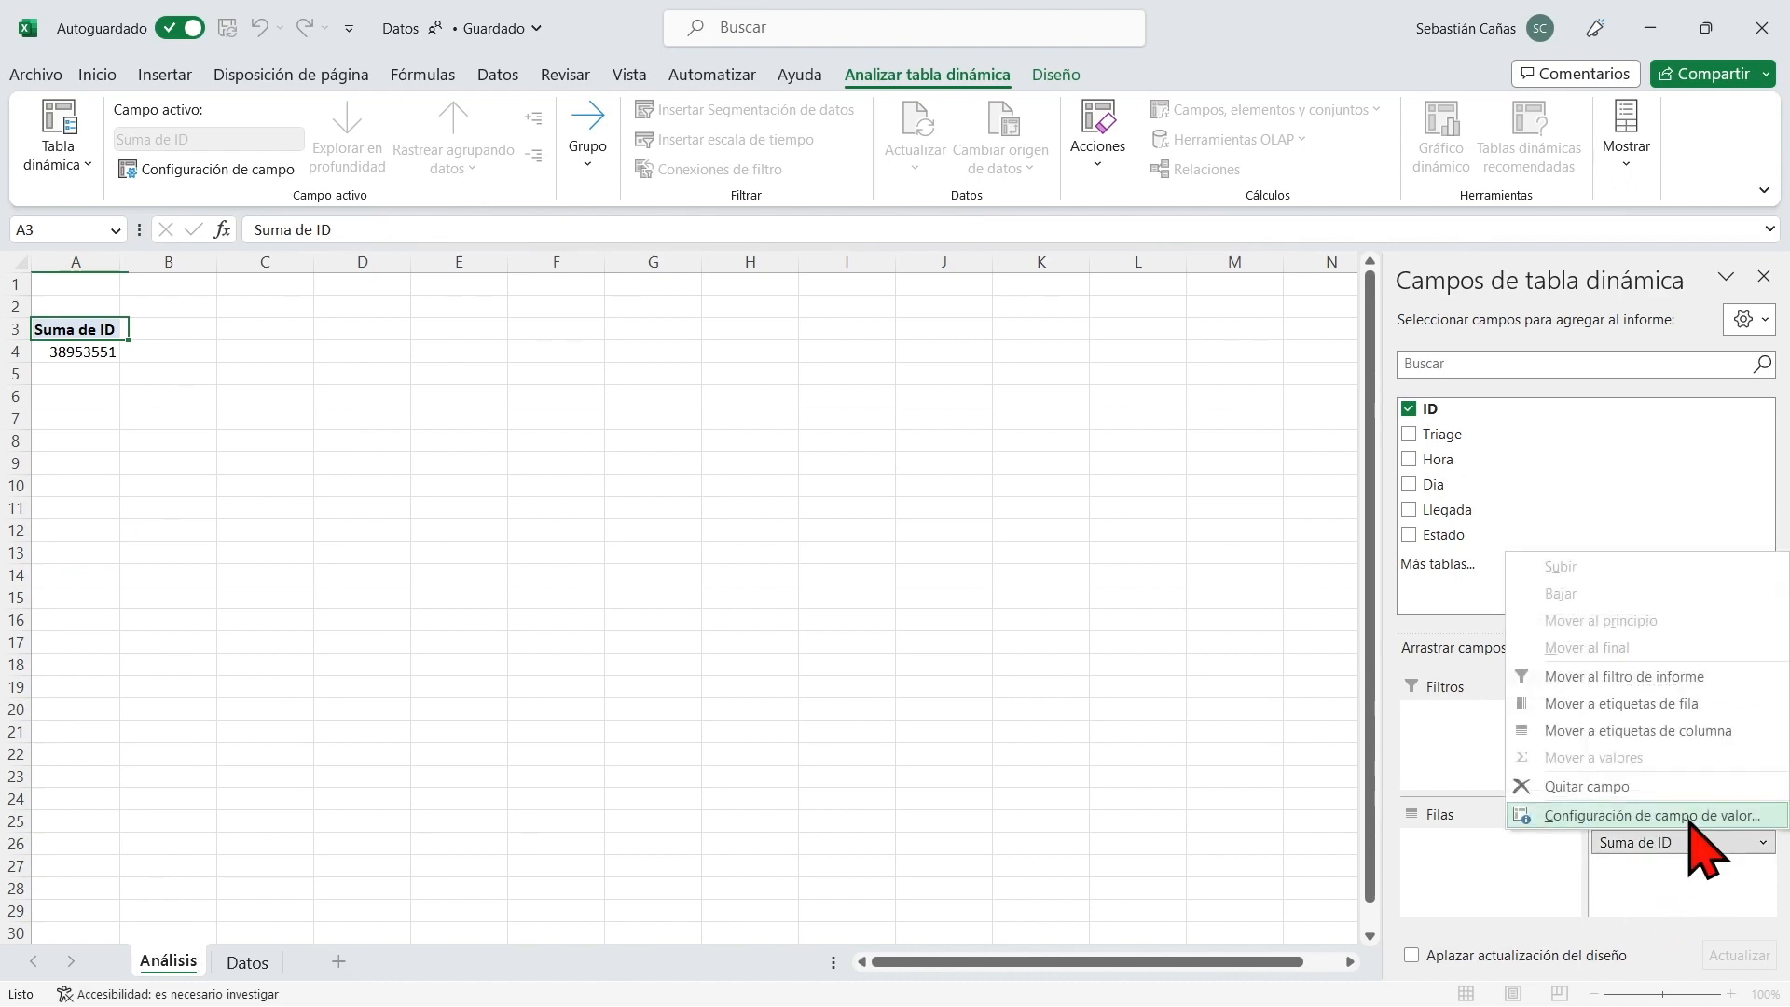
{"action": "left_click", "coordinate": [1650, 815]}
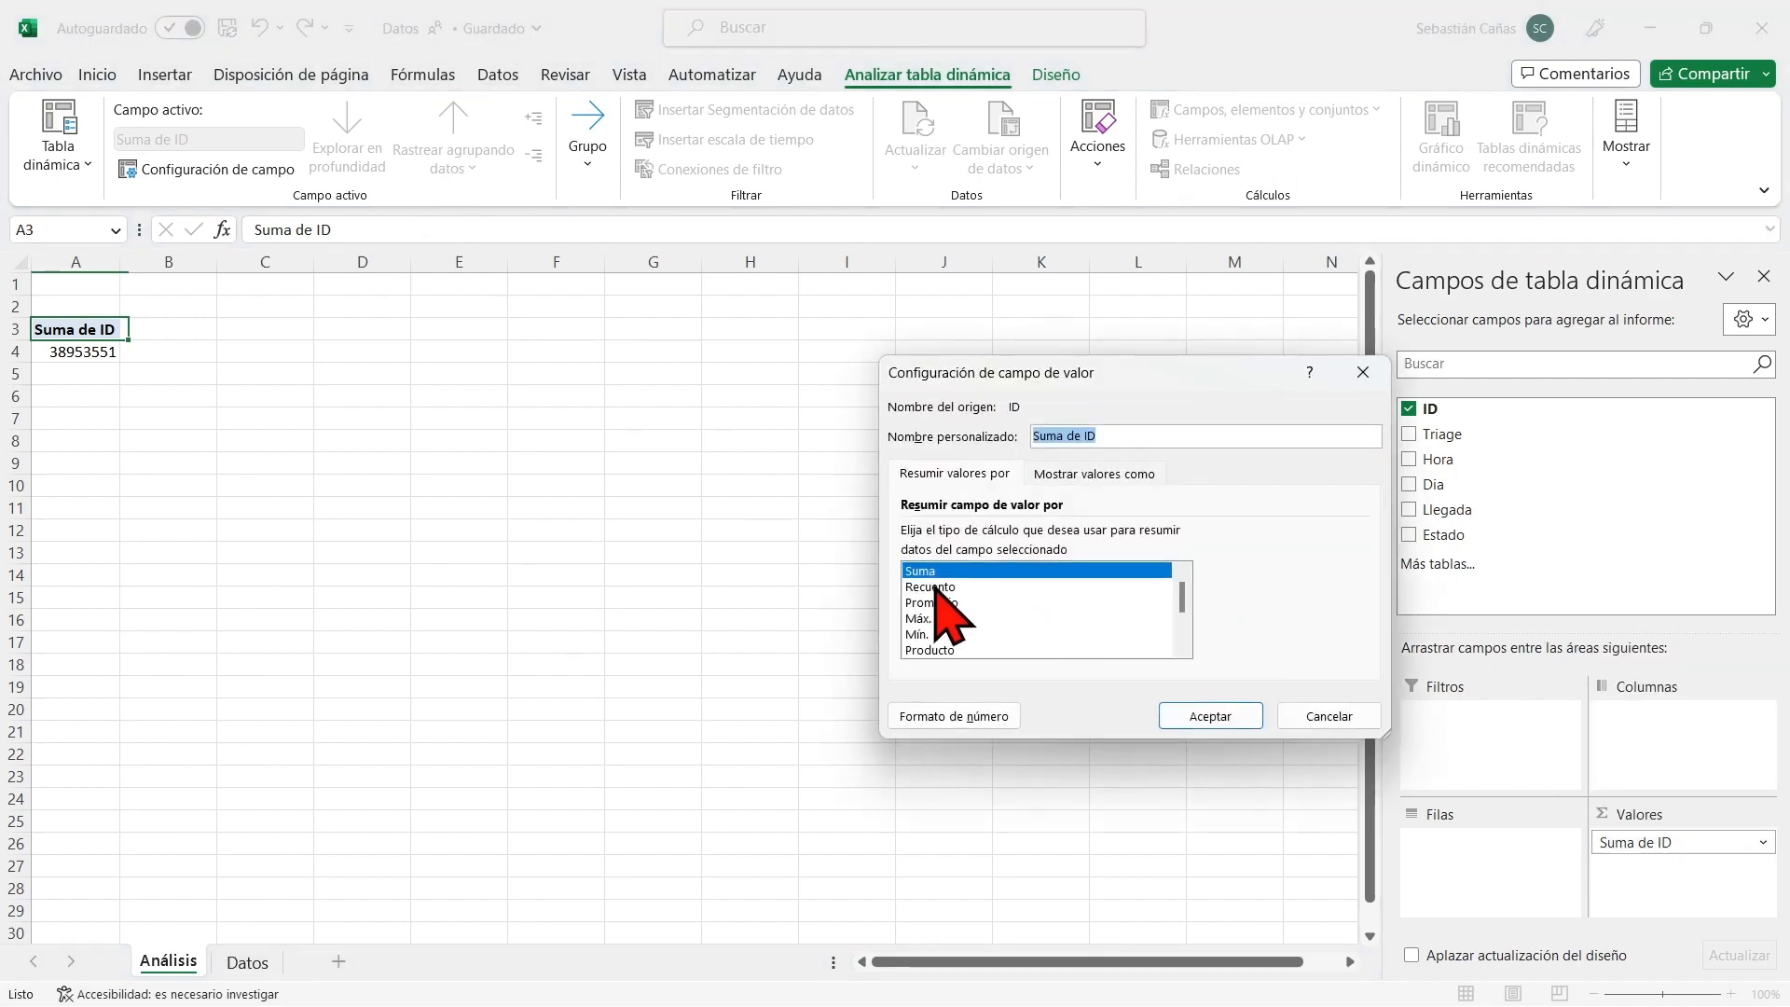
{"action": "left_click", "coordinate": [935, 587]}
{"action": "left_click", "coordinate": [1196, 715]}
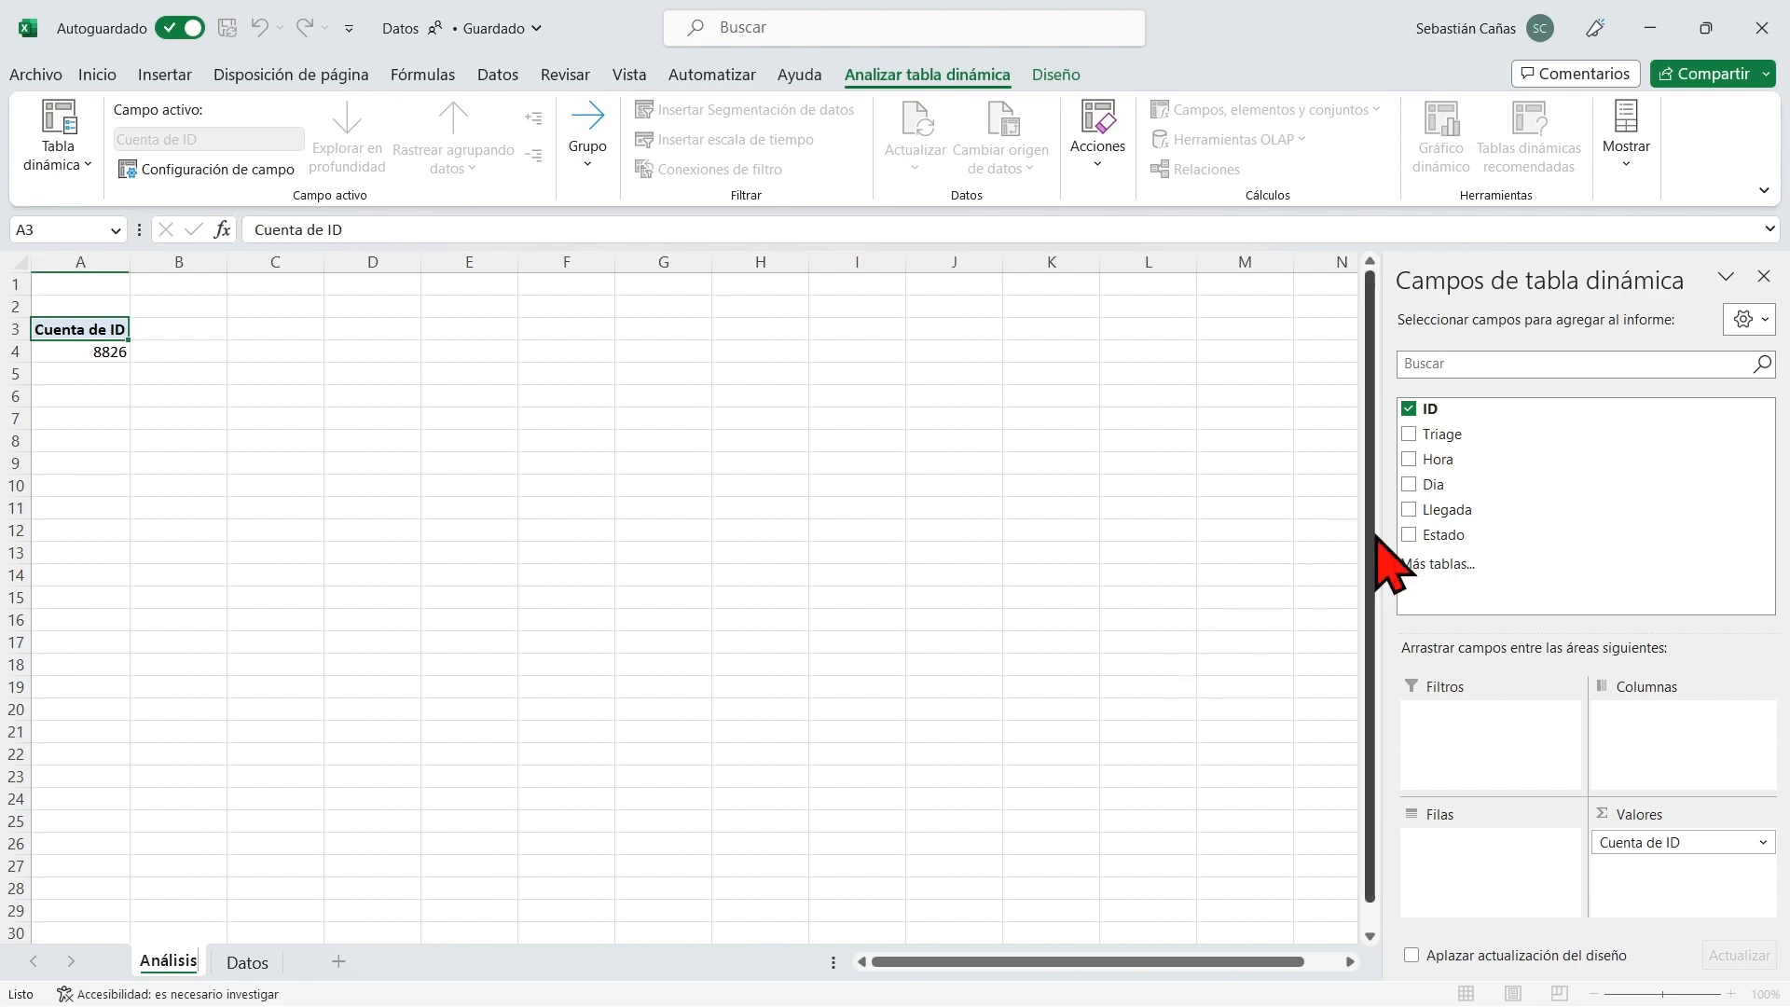
Try breaking the ID count down by Hora in the pivot rows, and remove the Hora field again.
{"action": "left_click_drag", "start_coordinate": [1495, 453], "coordinate": [1468, 844]}
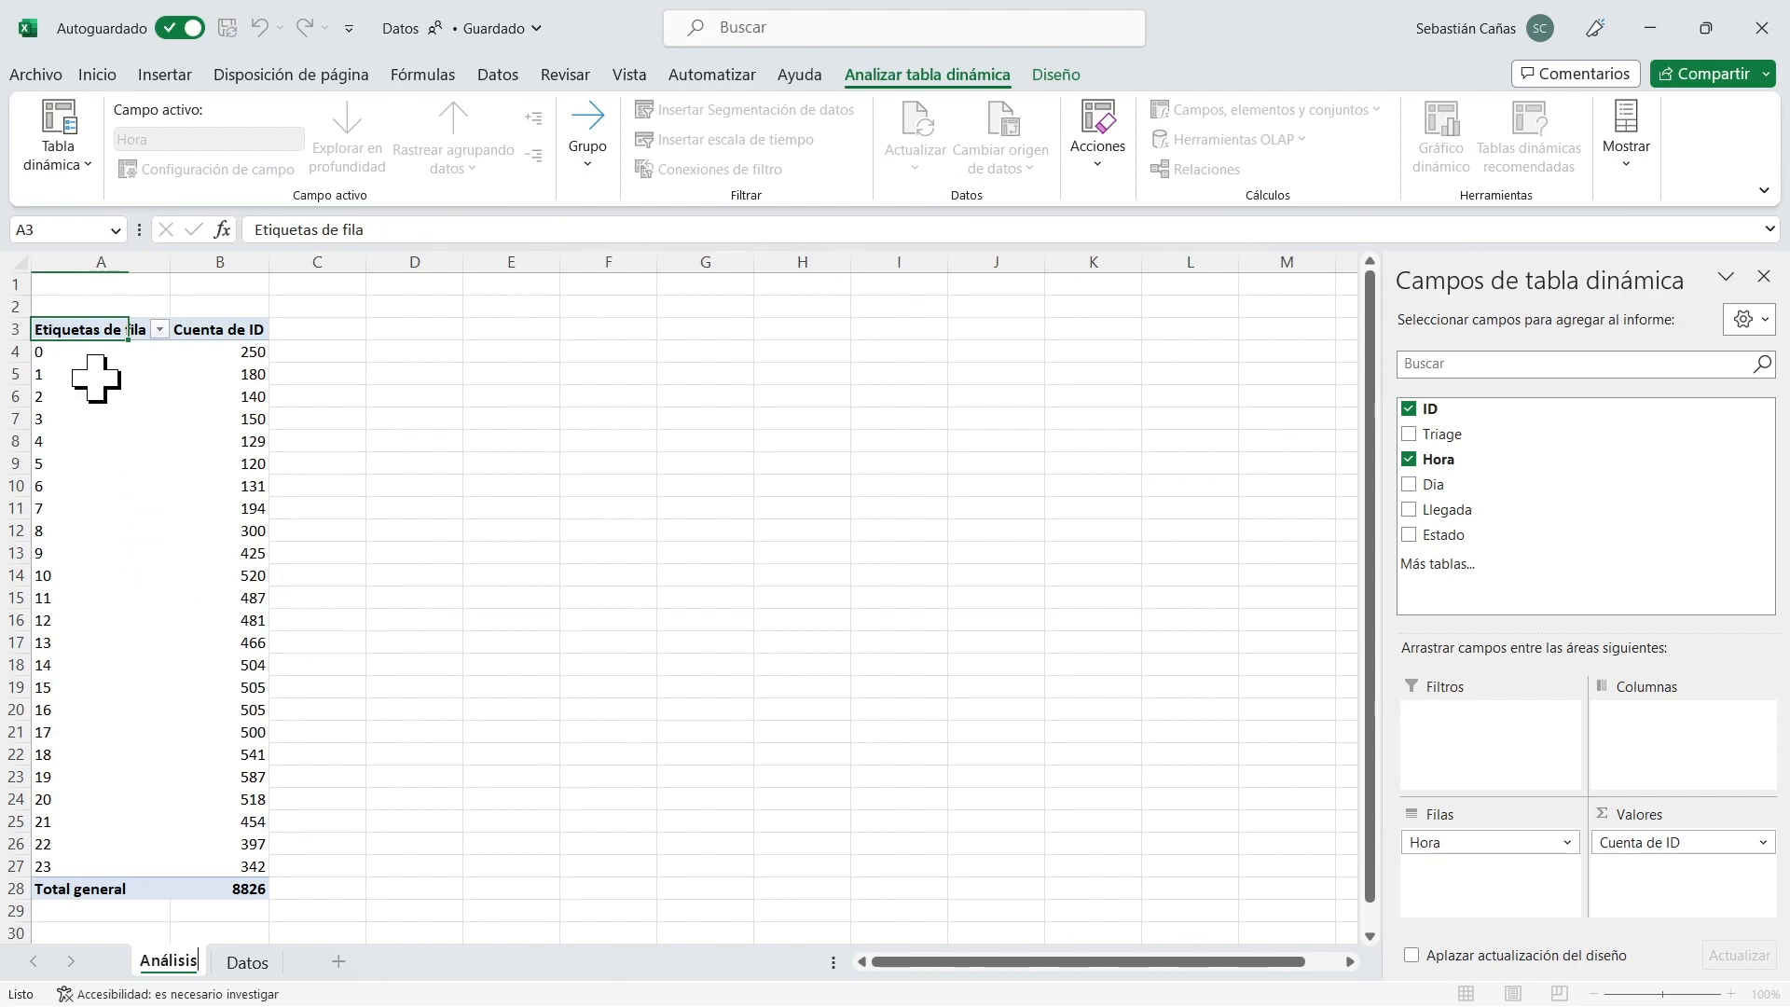
{"action": "left_click", "coordinate": [244, 357]}
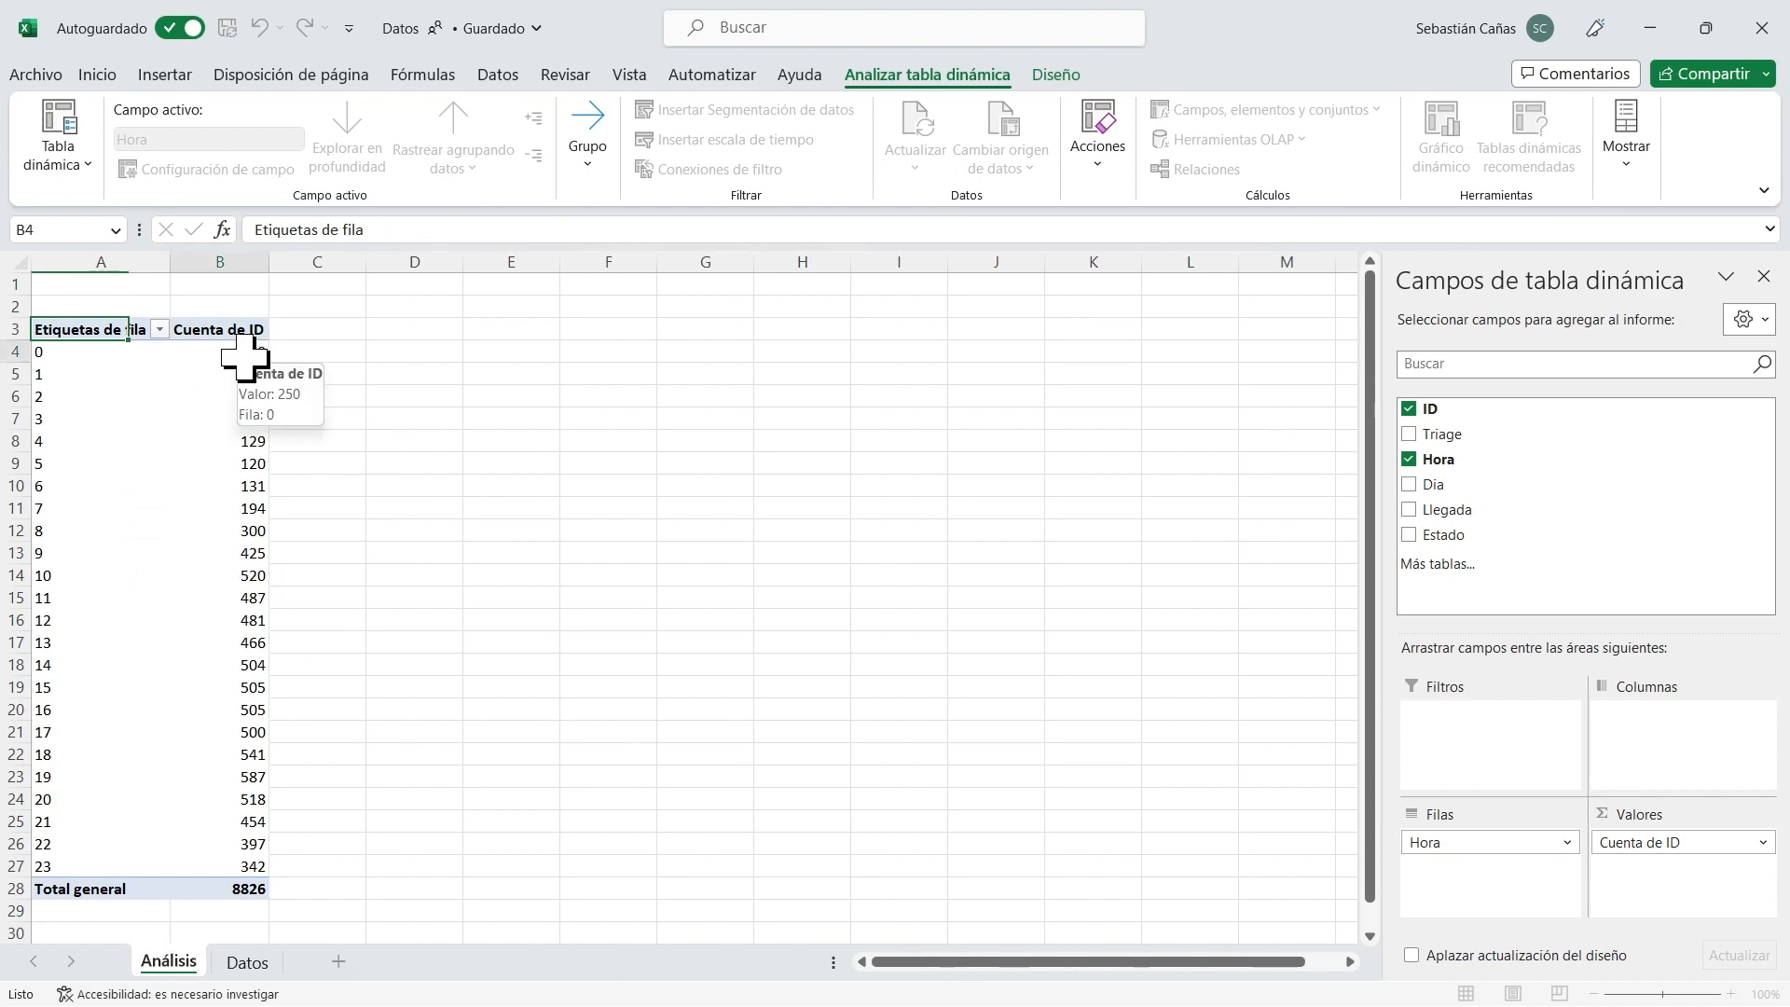
{"action": "key", "text": "Down"}
{"action": "key", "text": "Down"}
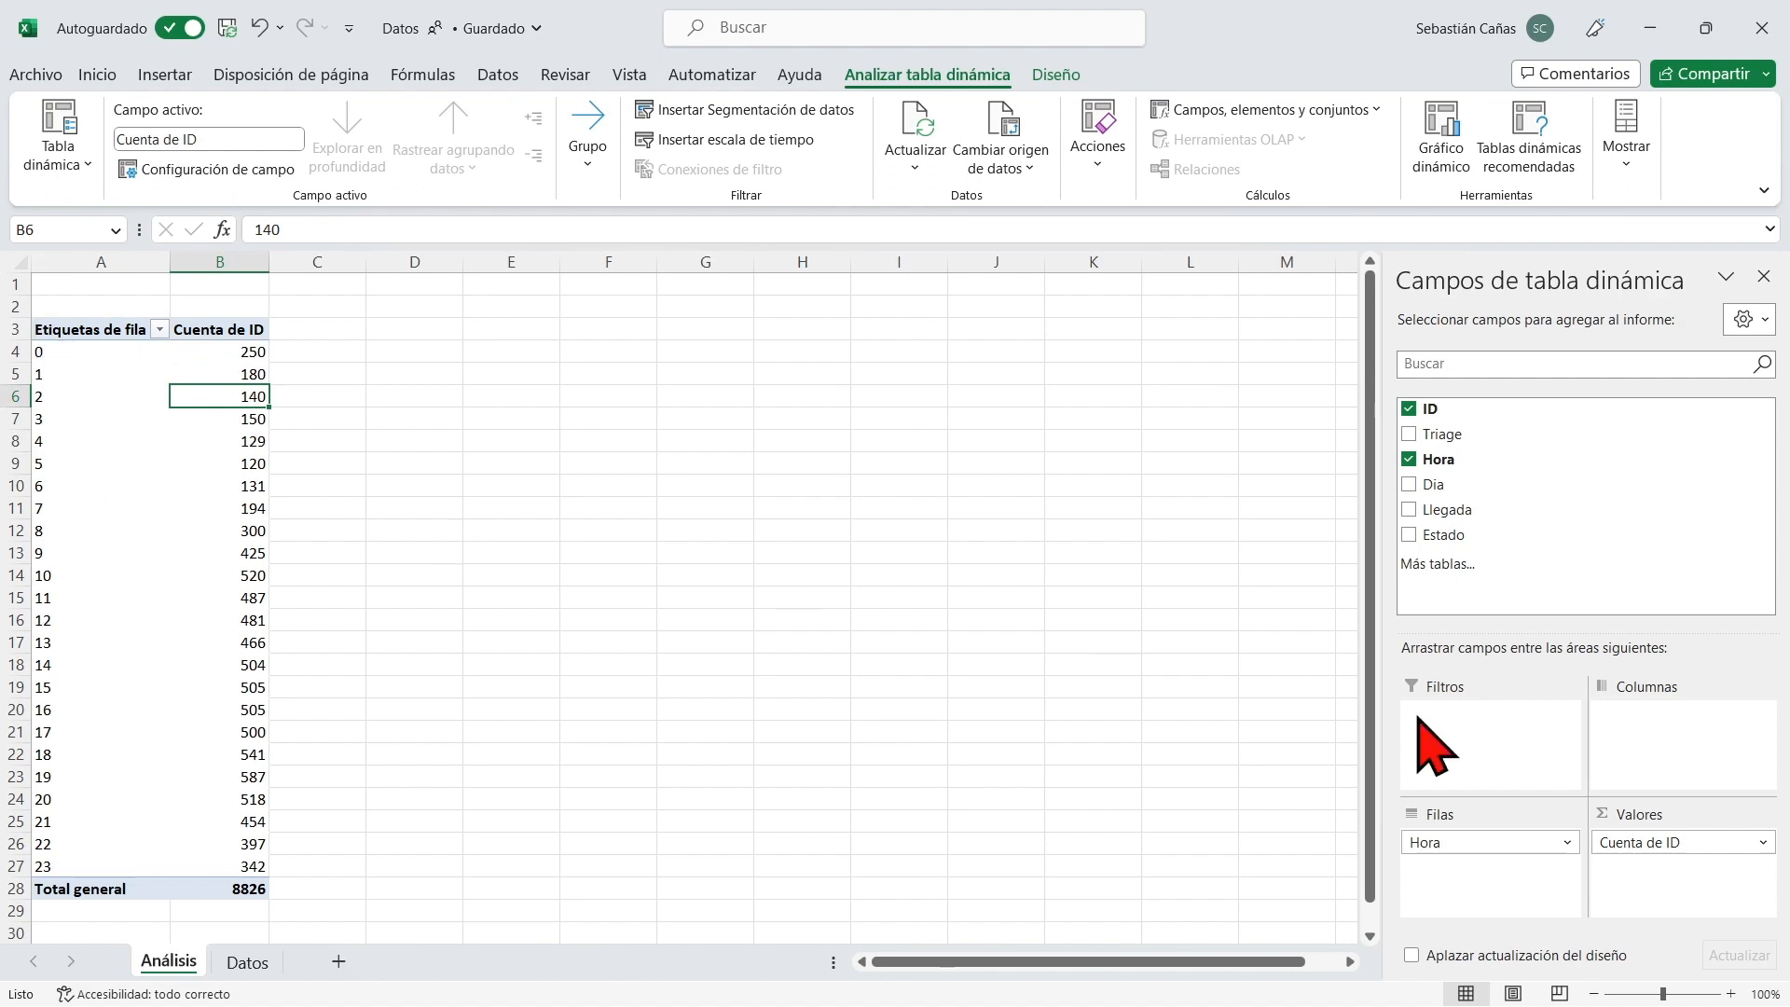
{"action": "left_click", "coordinate": [1491, 842]}
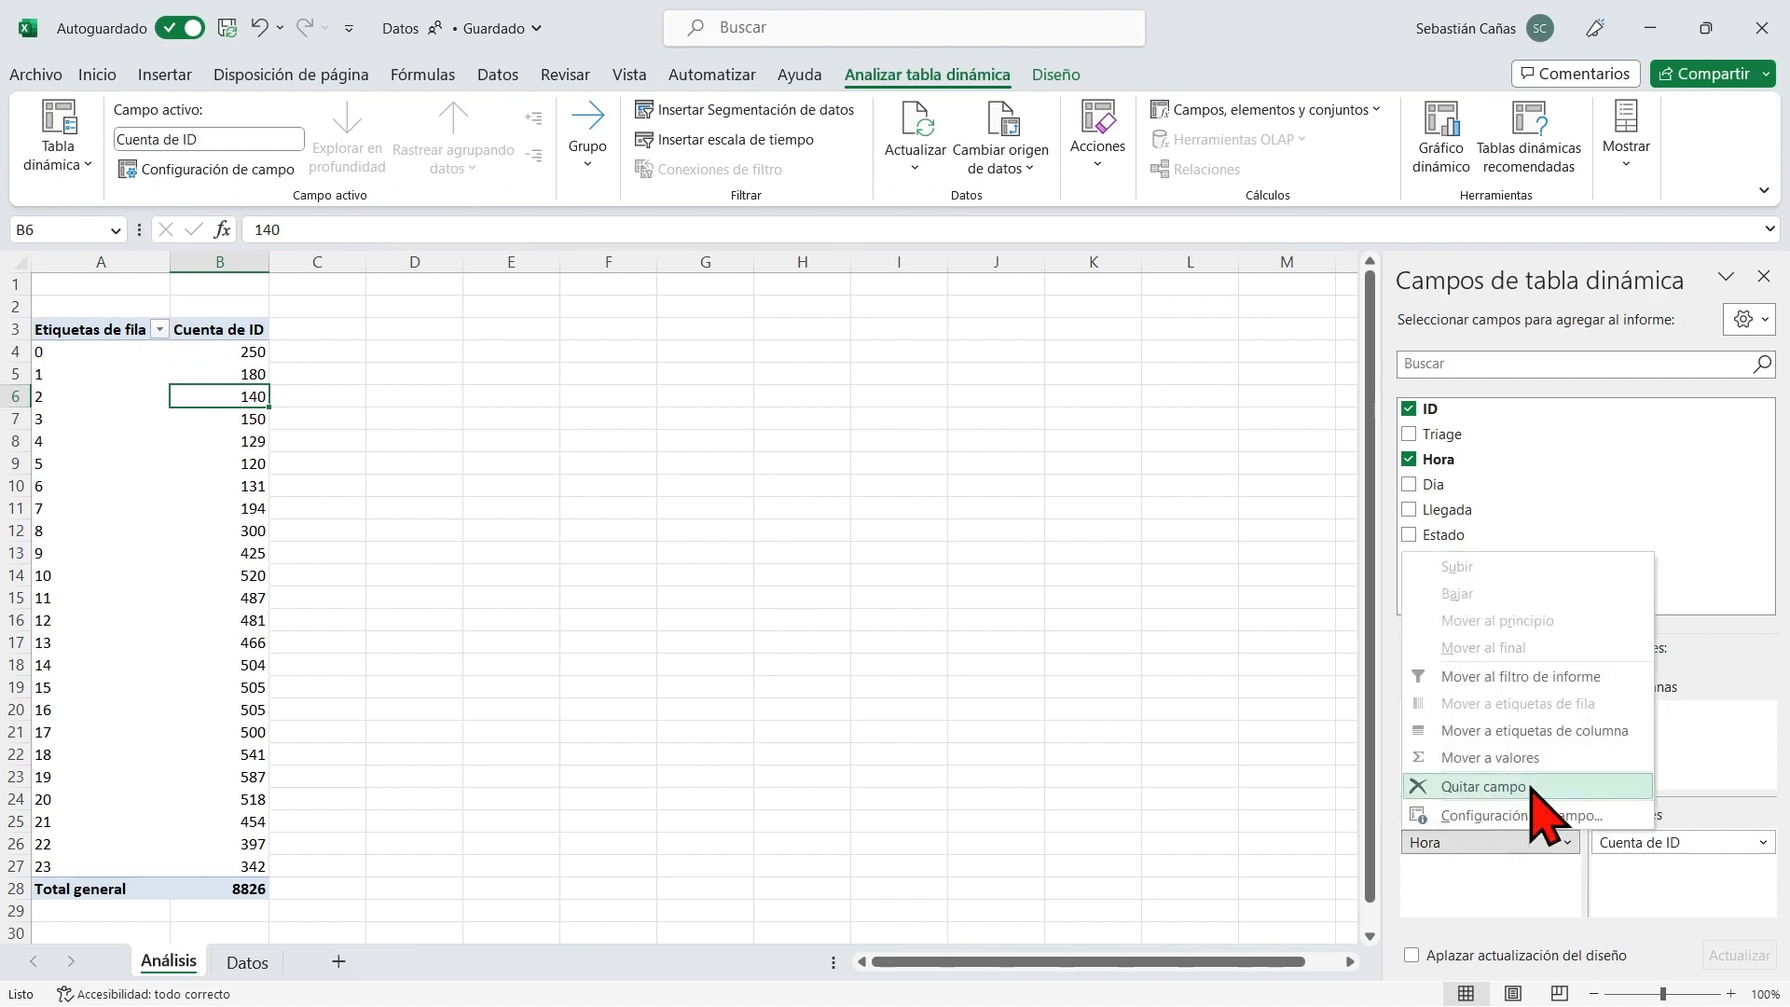
{"action": "left_click", "coordinate": [1491, 786]}
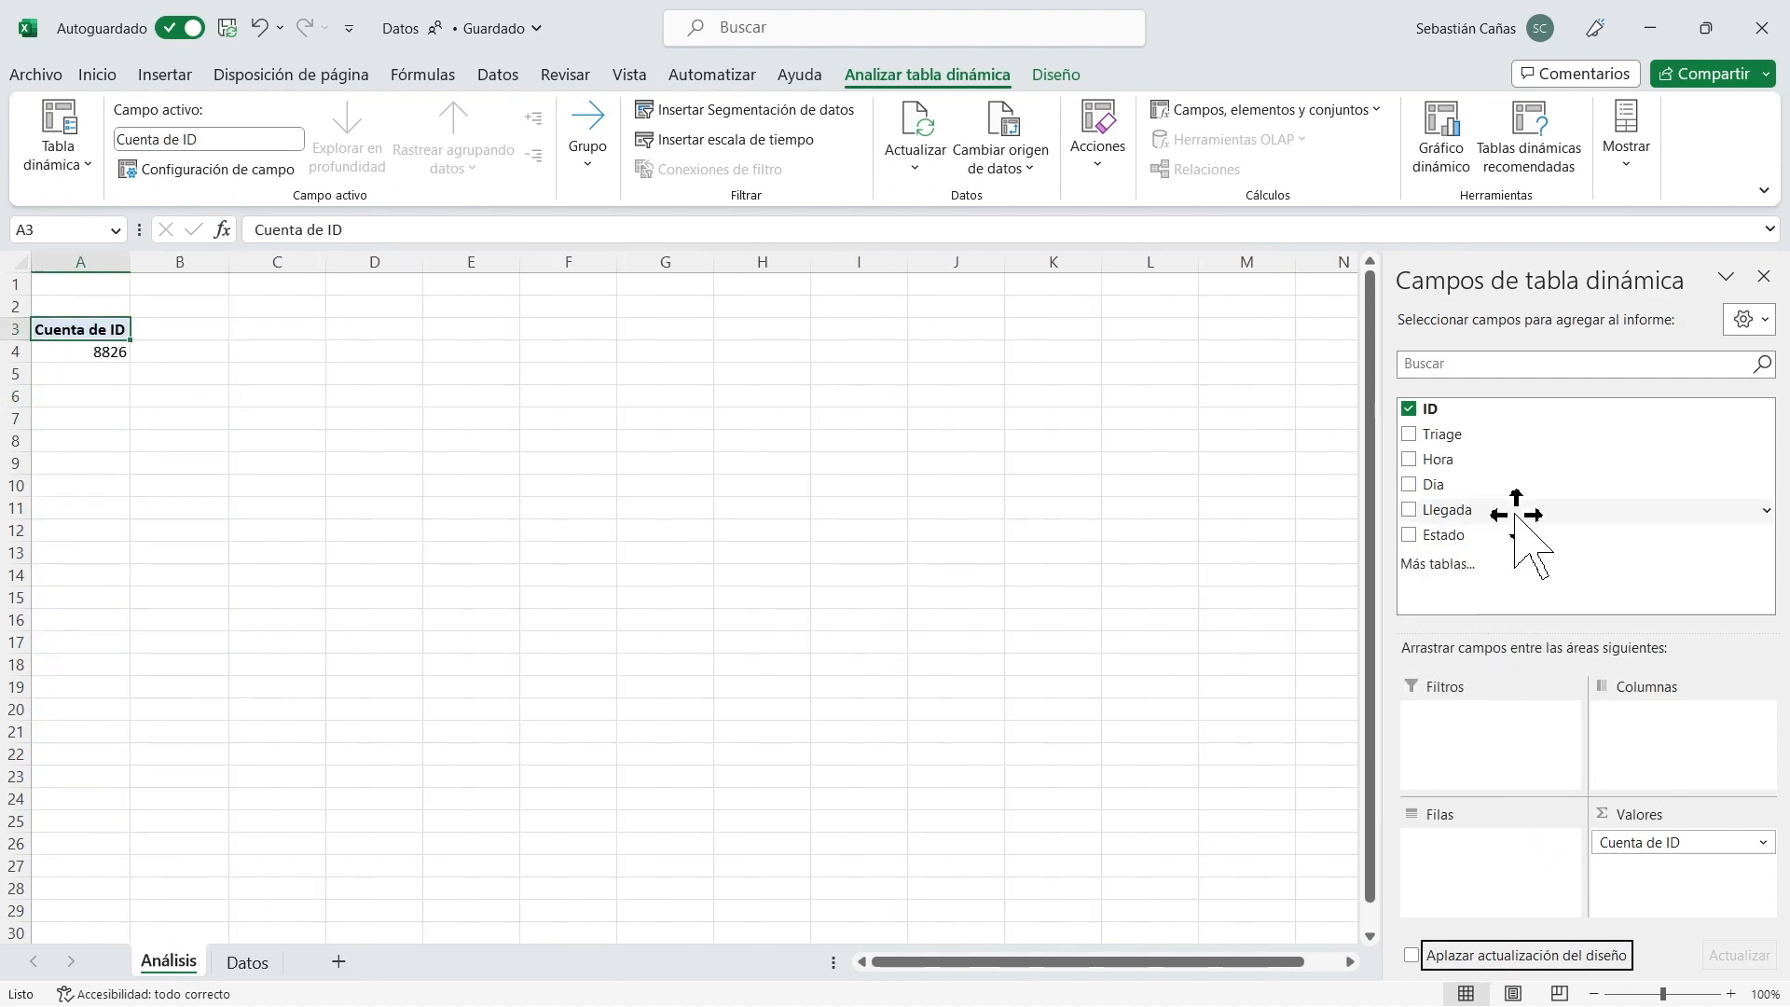
Add Llegada to the pivot rows and expand the years 2019 and 2020 with their quarters down to the months.
{"action": "left_click_drag", "start_coordinate": [1517, 512], "coordinate": [1474, 851]}
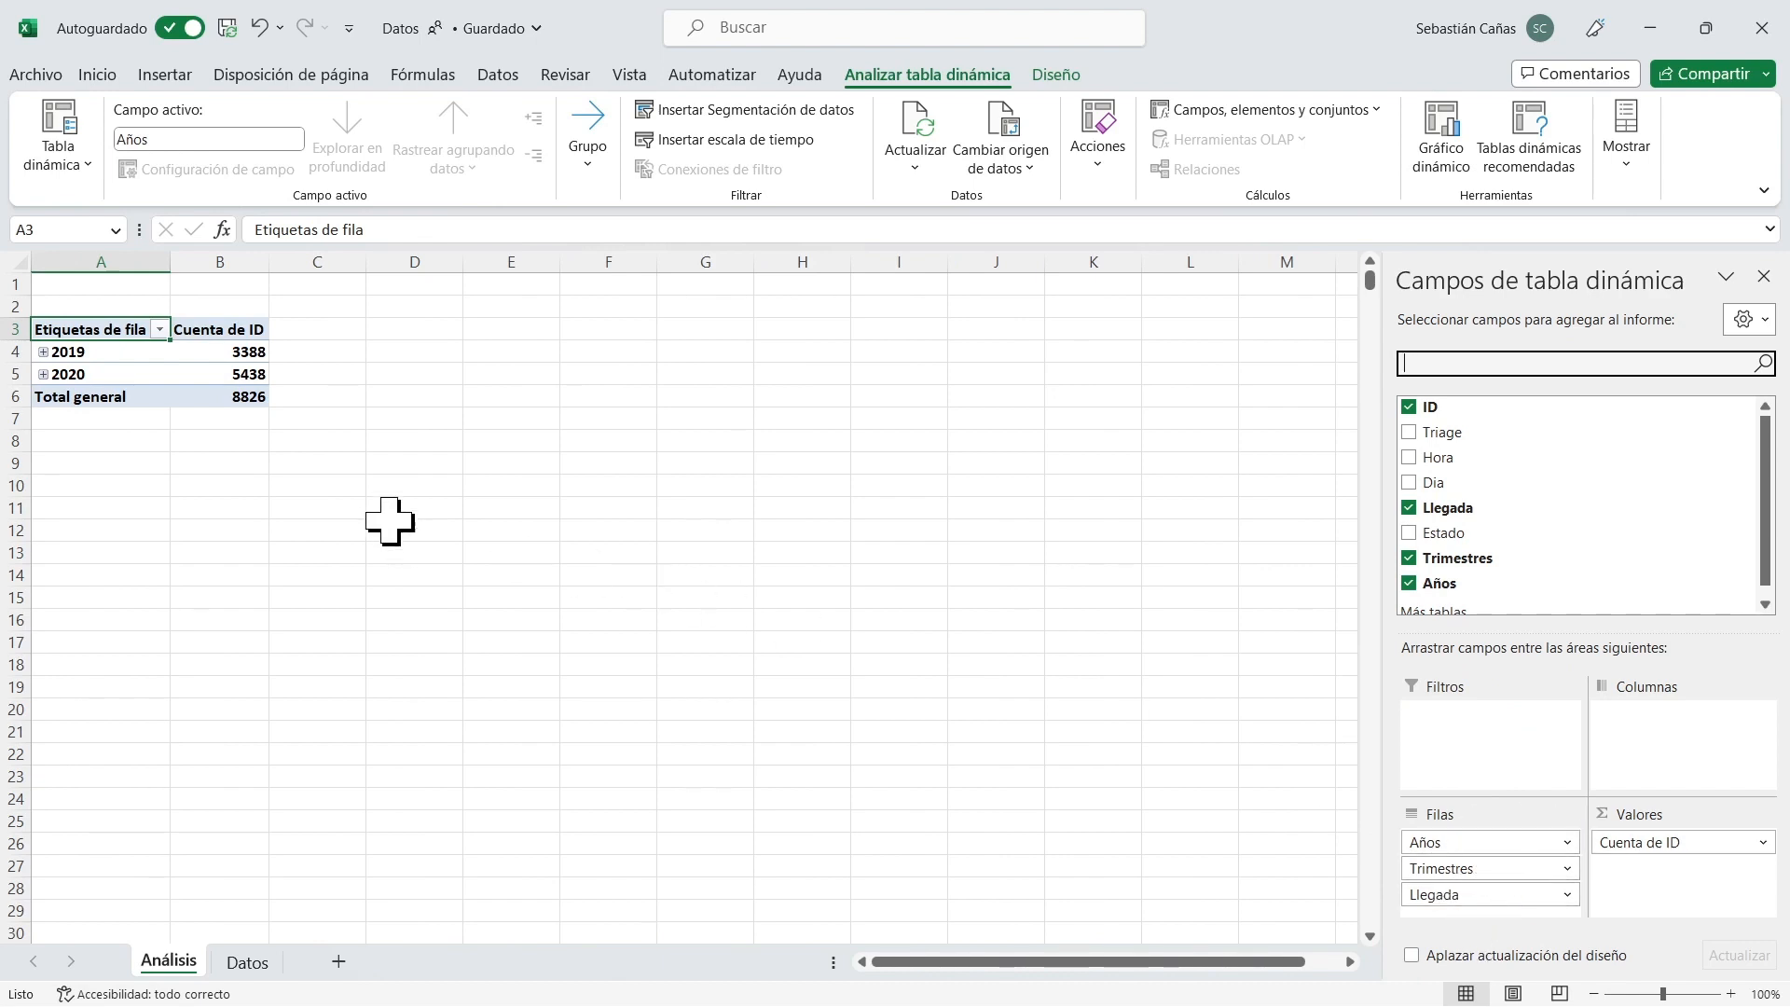
{"action": "left_click", "coordinate": [47, 351]}
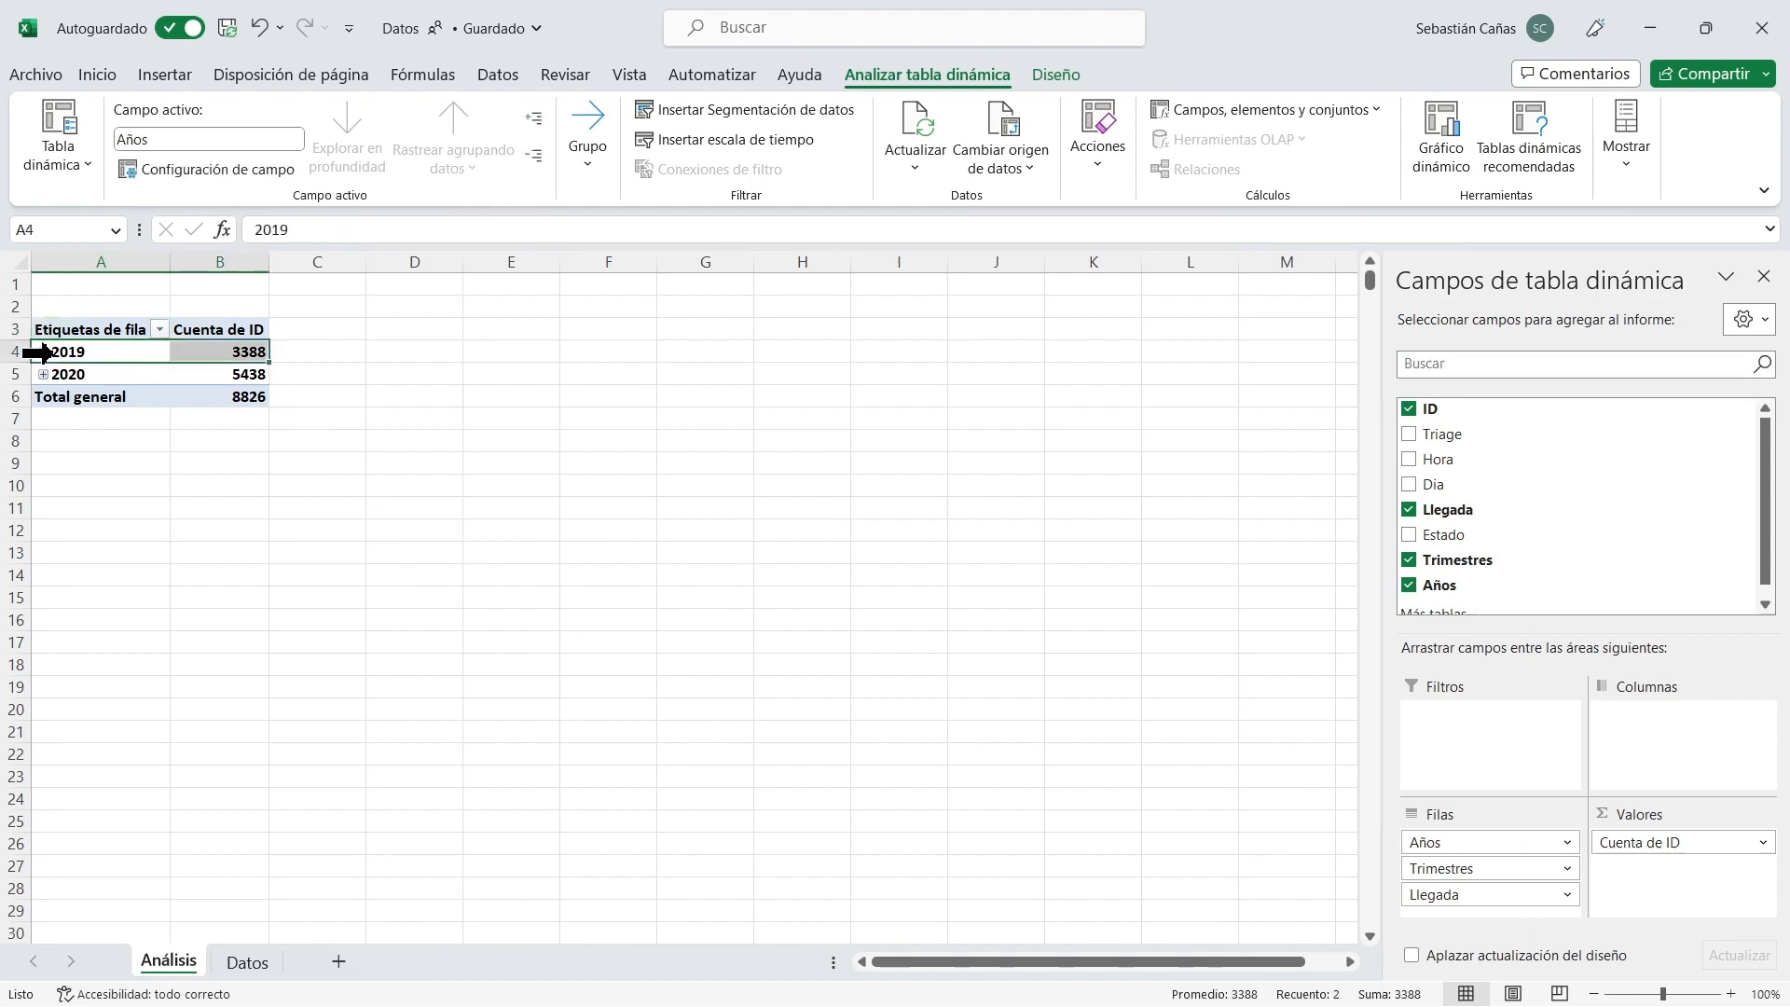
{"action": "left_click", "coordinate": [43, 351]}
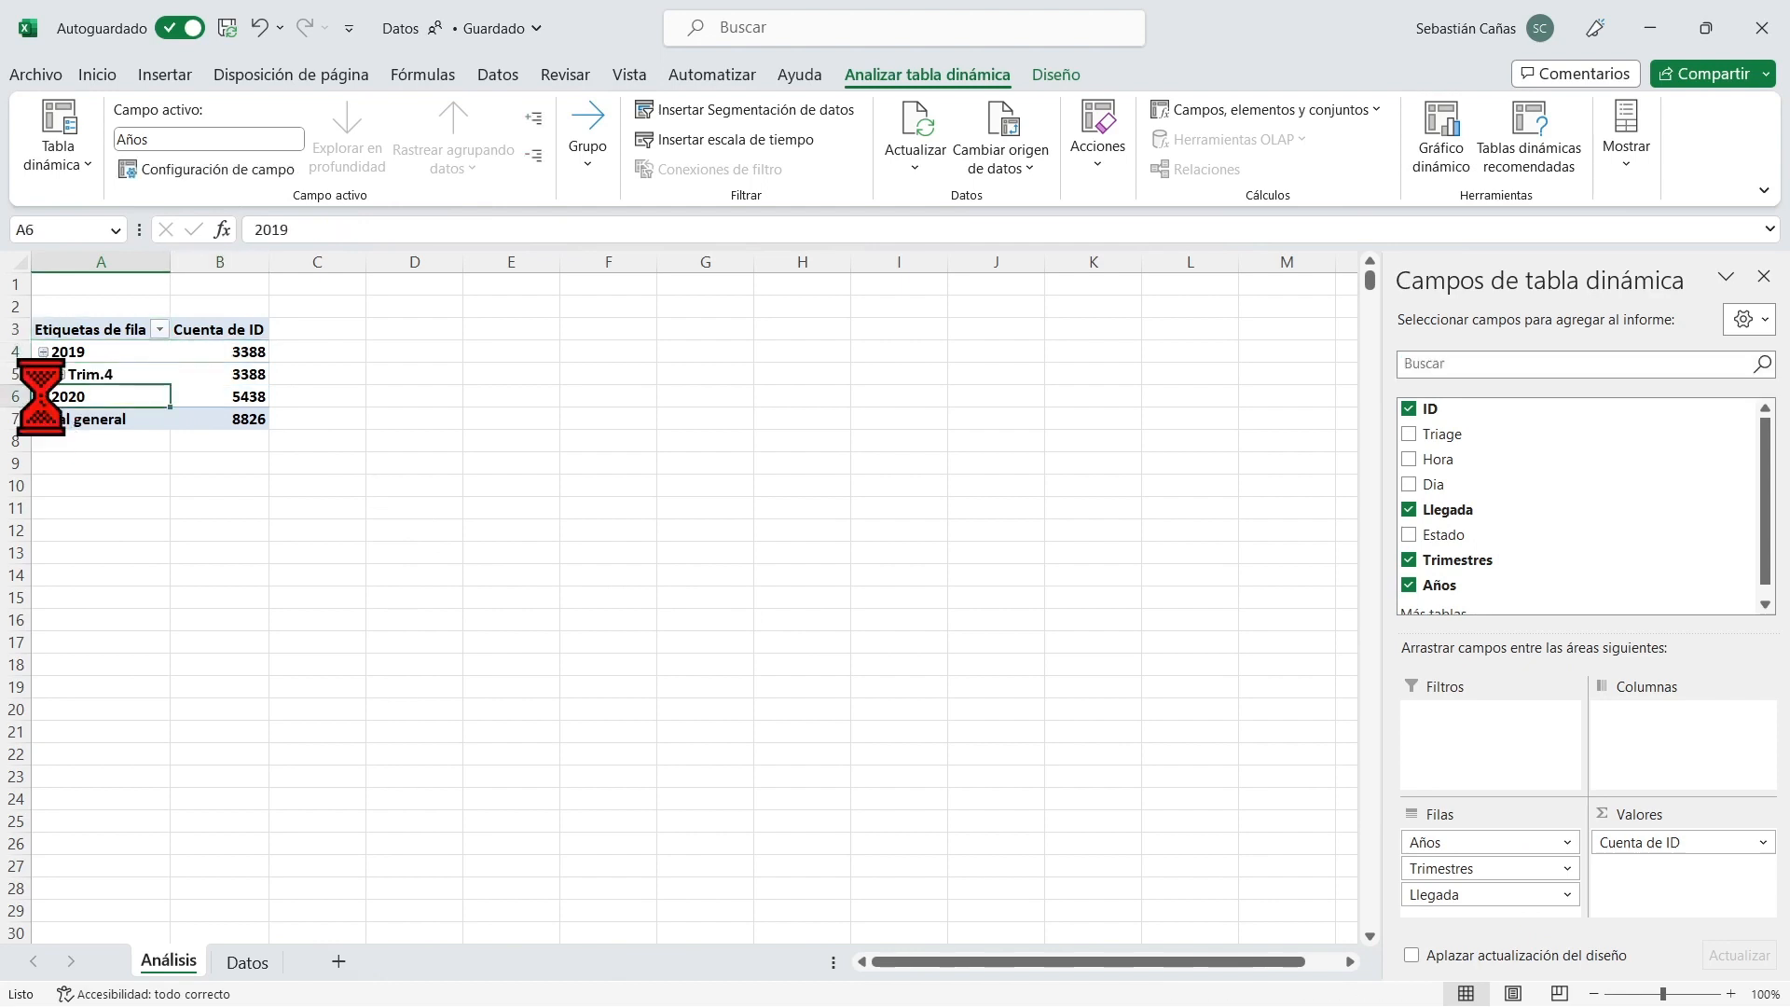
{"action": "left_click", "coordinate": [43, 397]}
{"action": "left_click", "coordinate": [60, 373]}
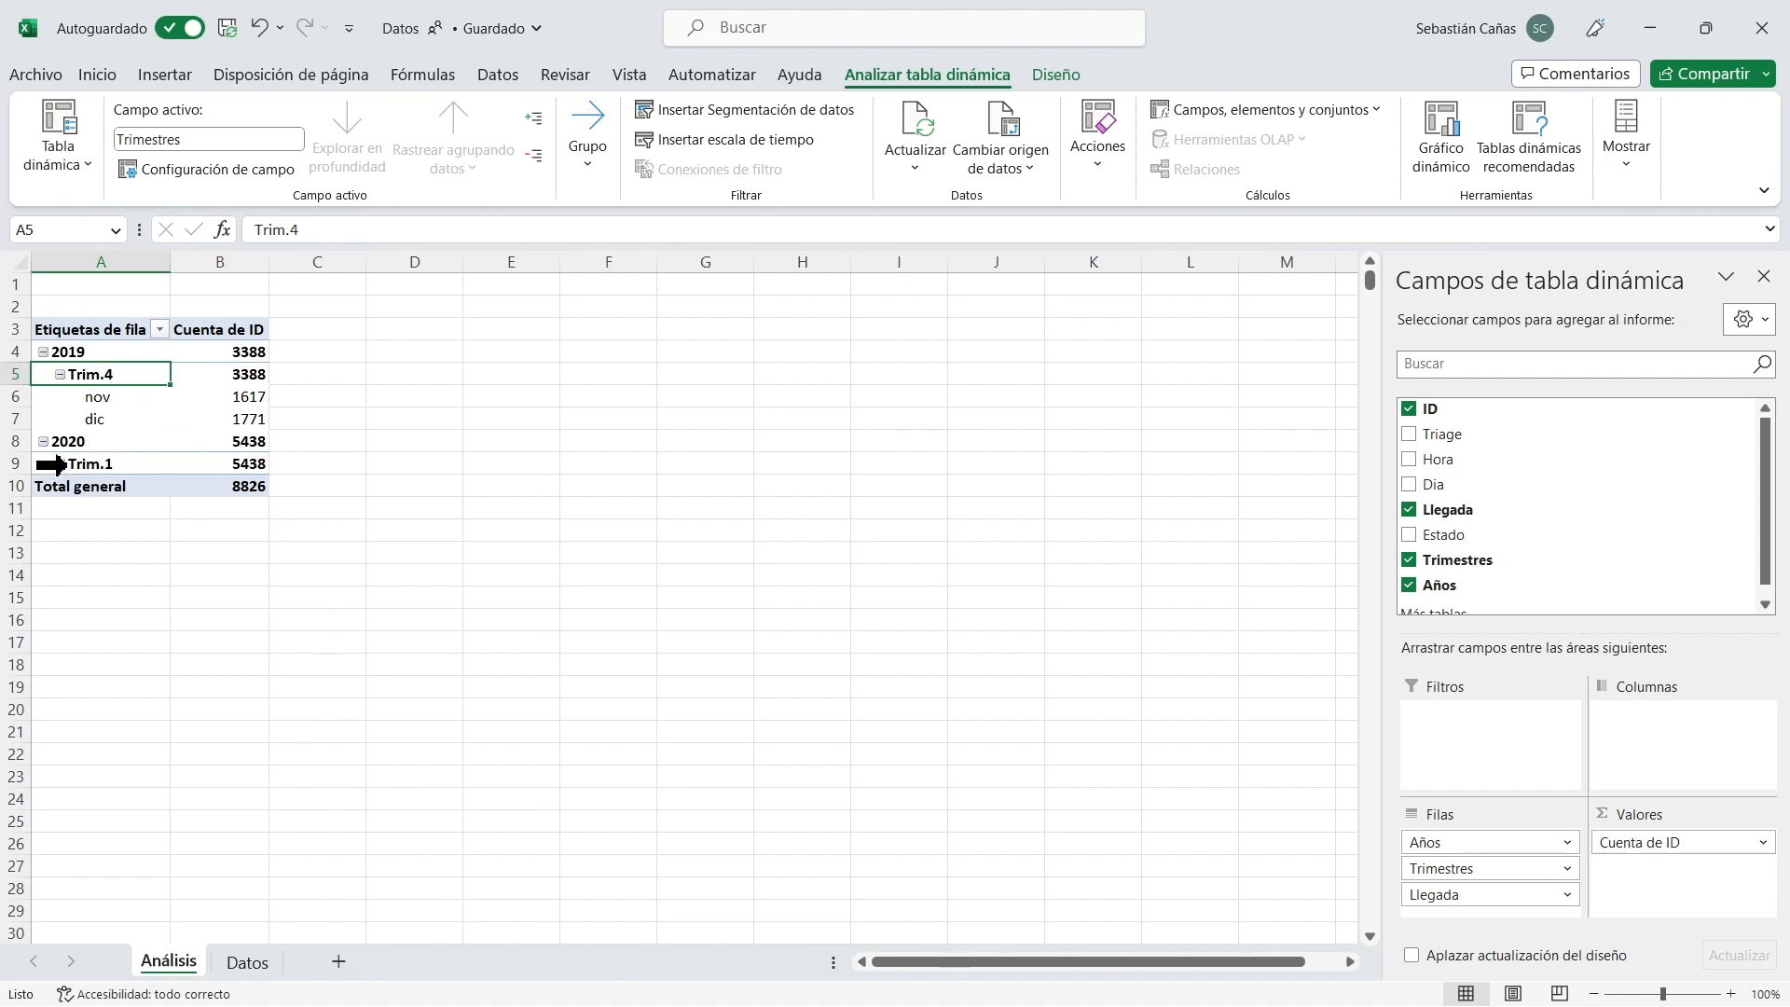
{"action": "left_click", "coordinate": [51, 463]}
{"action": "left_click", "coordinate": [60, 463]}
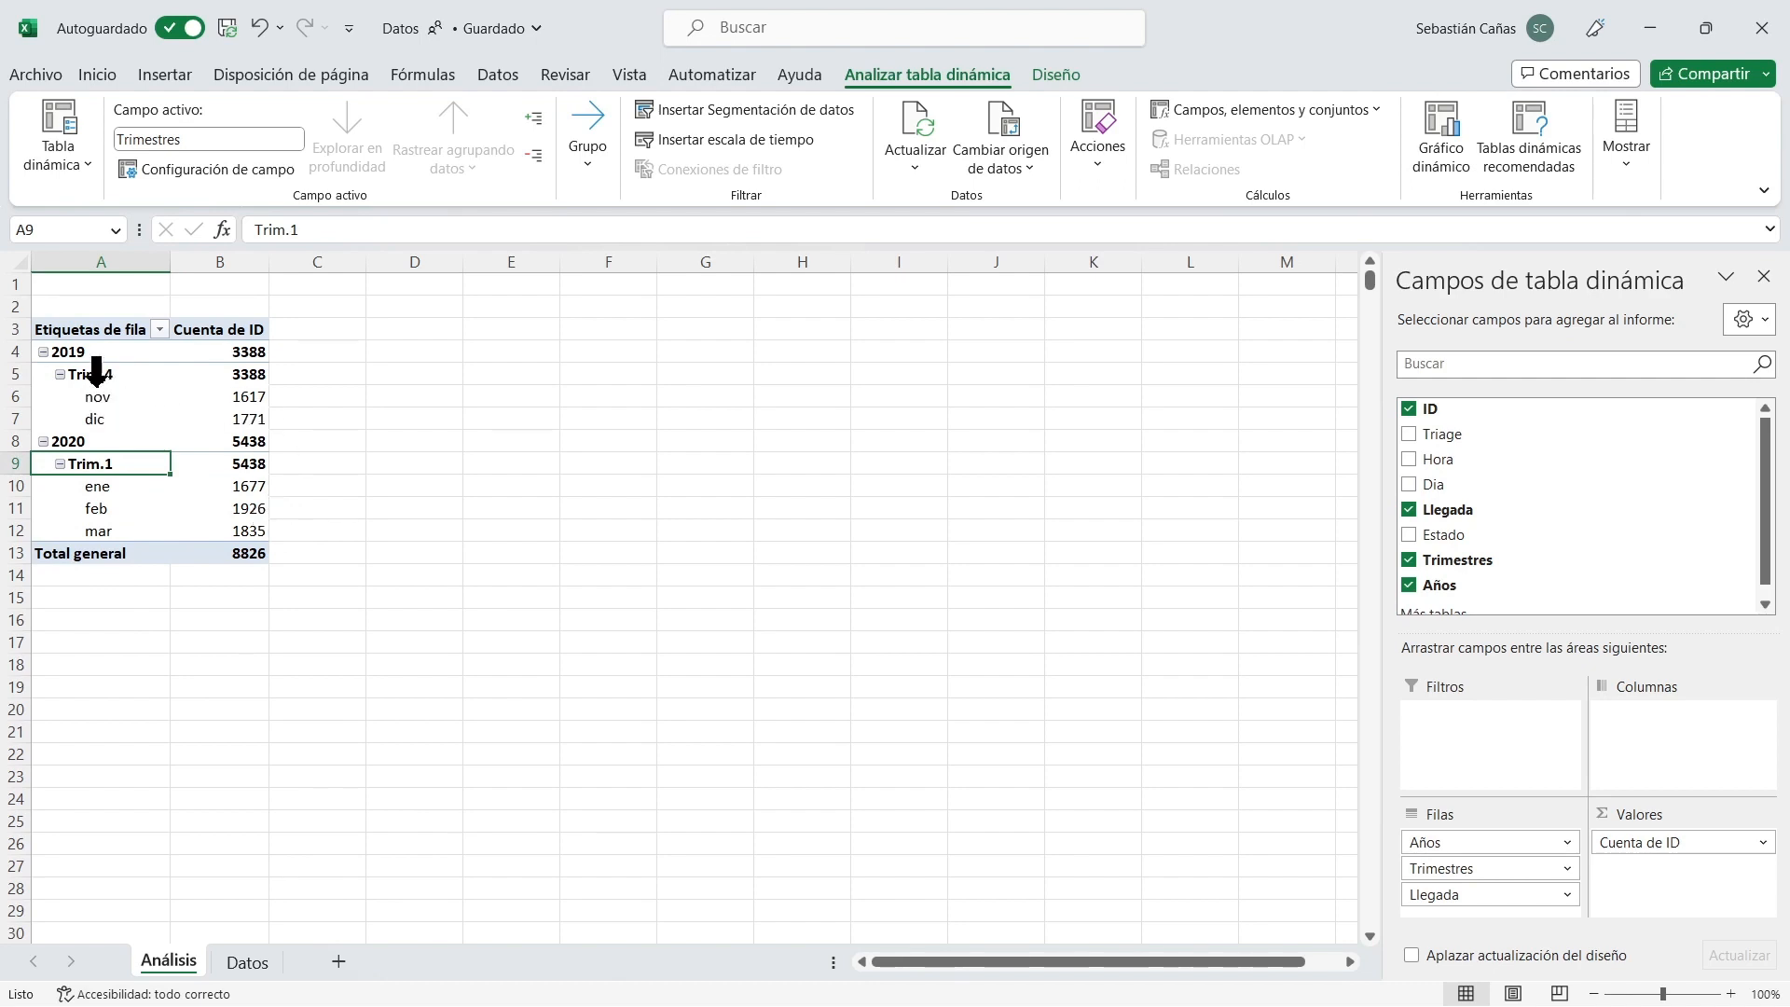
Group the Llegada dates in the pivot rows by Días only, deselecting Meses, Trimestres and Años, and look through the daily rows.
{"action": "right_click", "coordinate": [97, 374]}
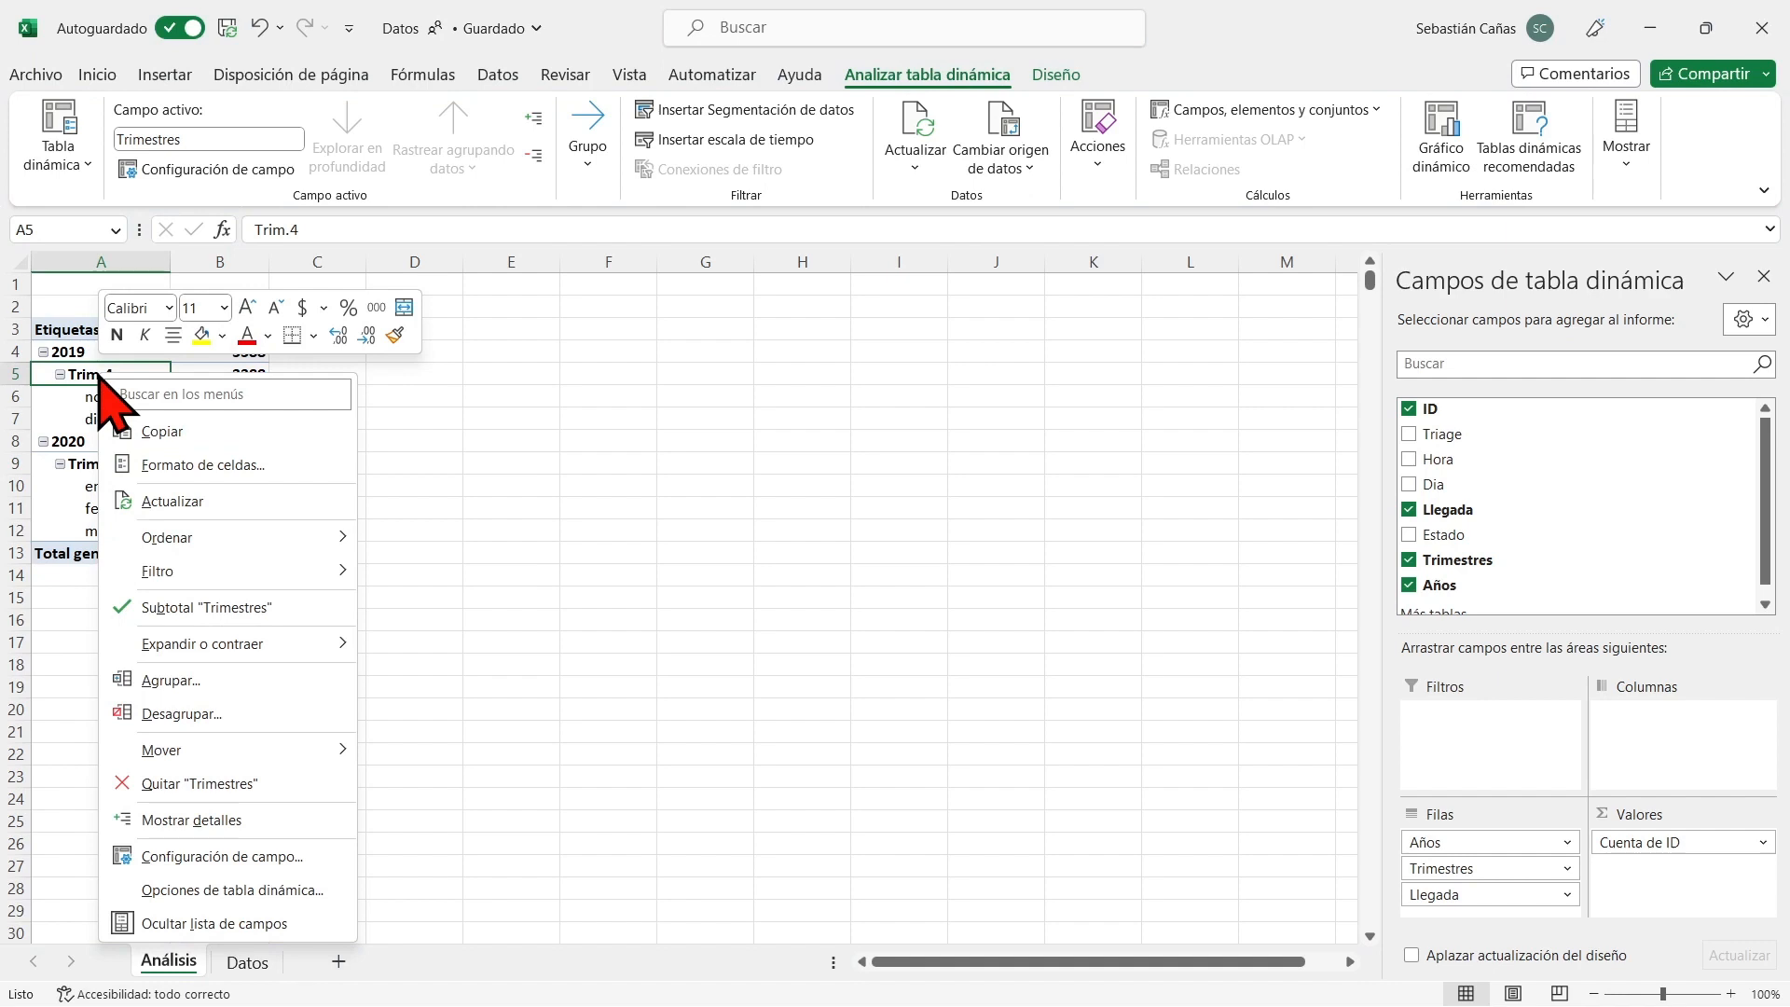
{"action": "left_click", "coordinate": [93, 375]}
{"action": "right_click", "coordinate": [85, 374]}
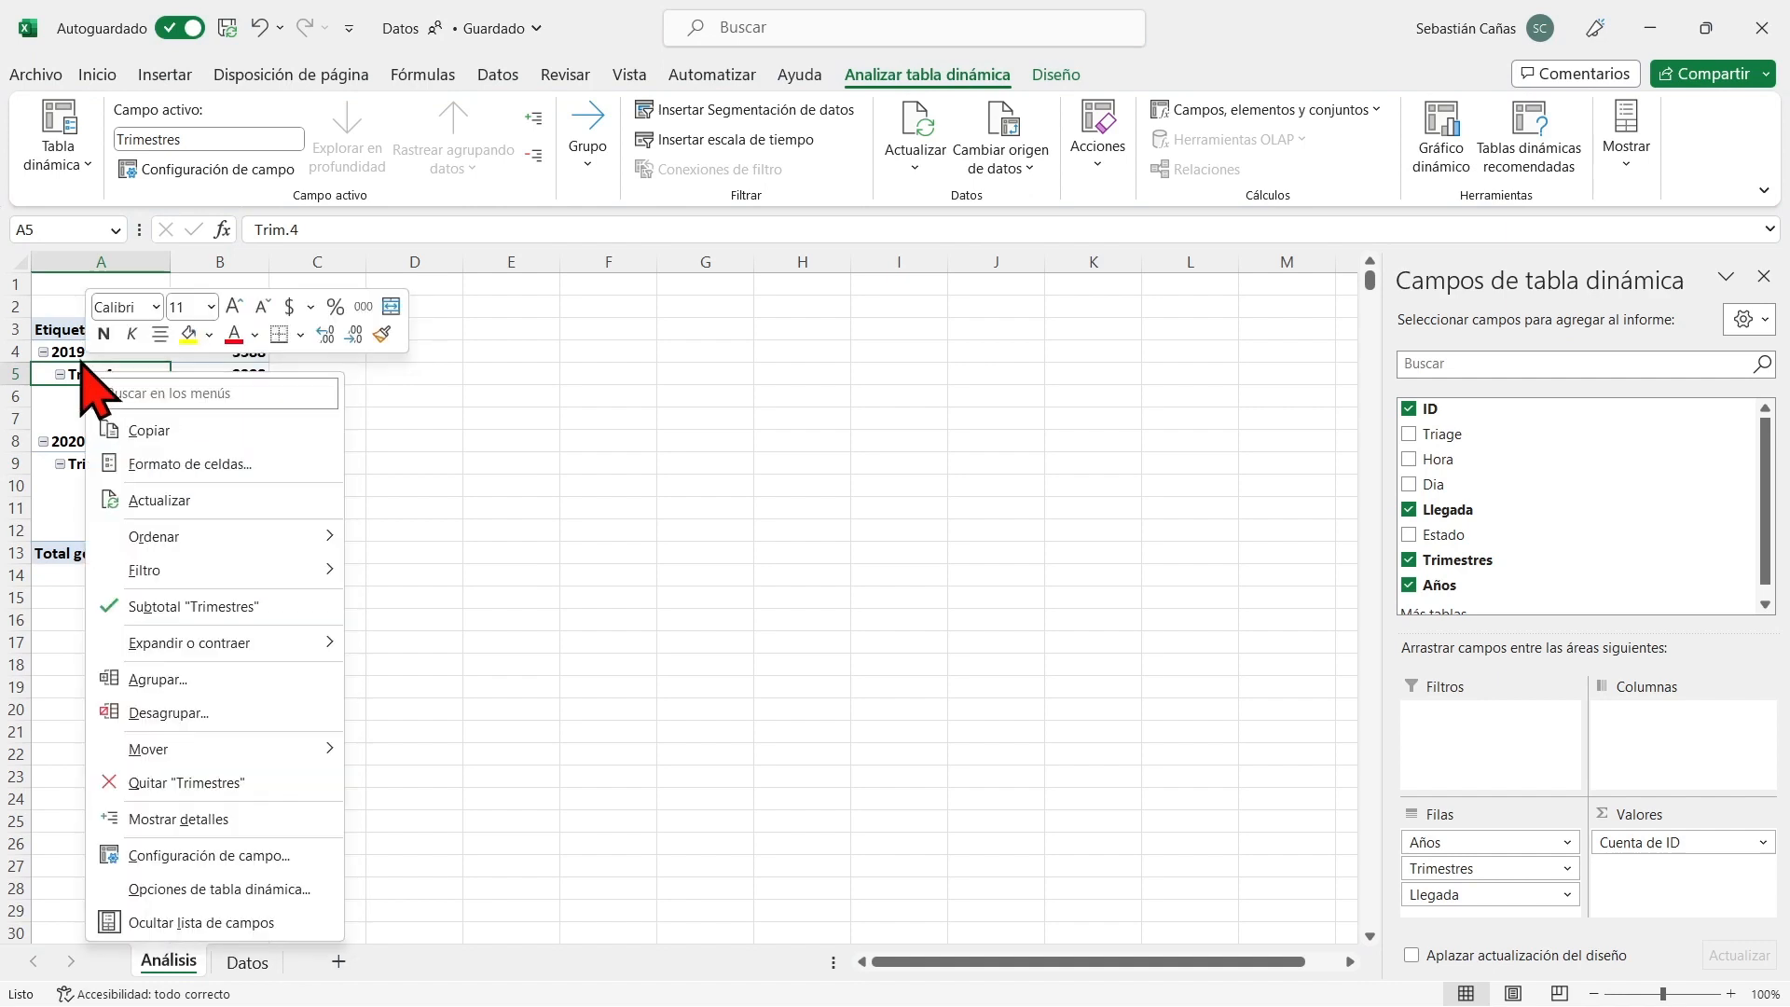
{"action": "left_click", "coordinate": [223, 678]}
{"action": "left_click_drag", "start_coordinate": [181, 473], "coordinate": [673, 312]}
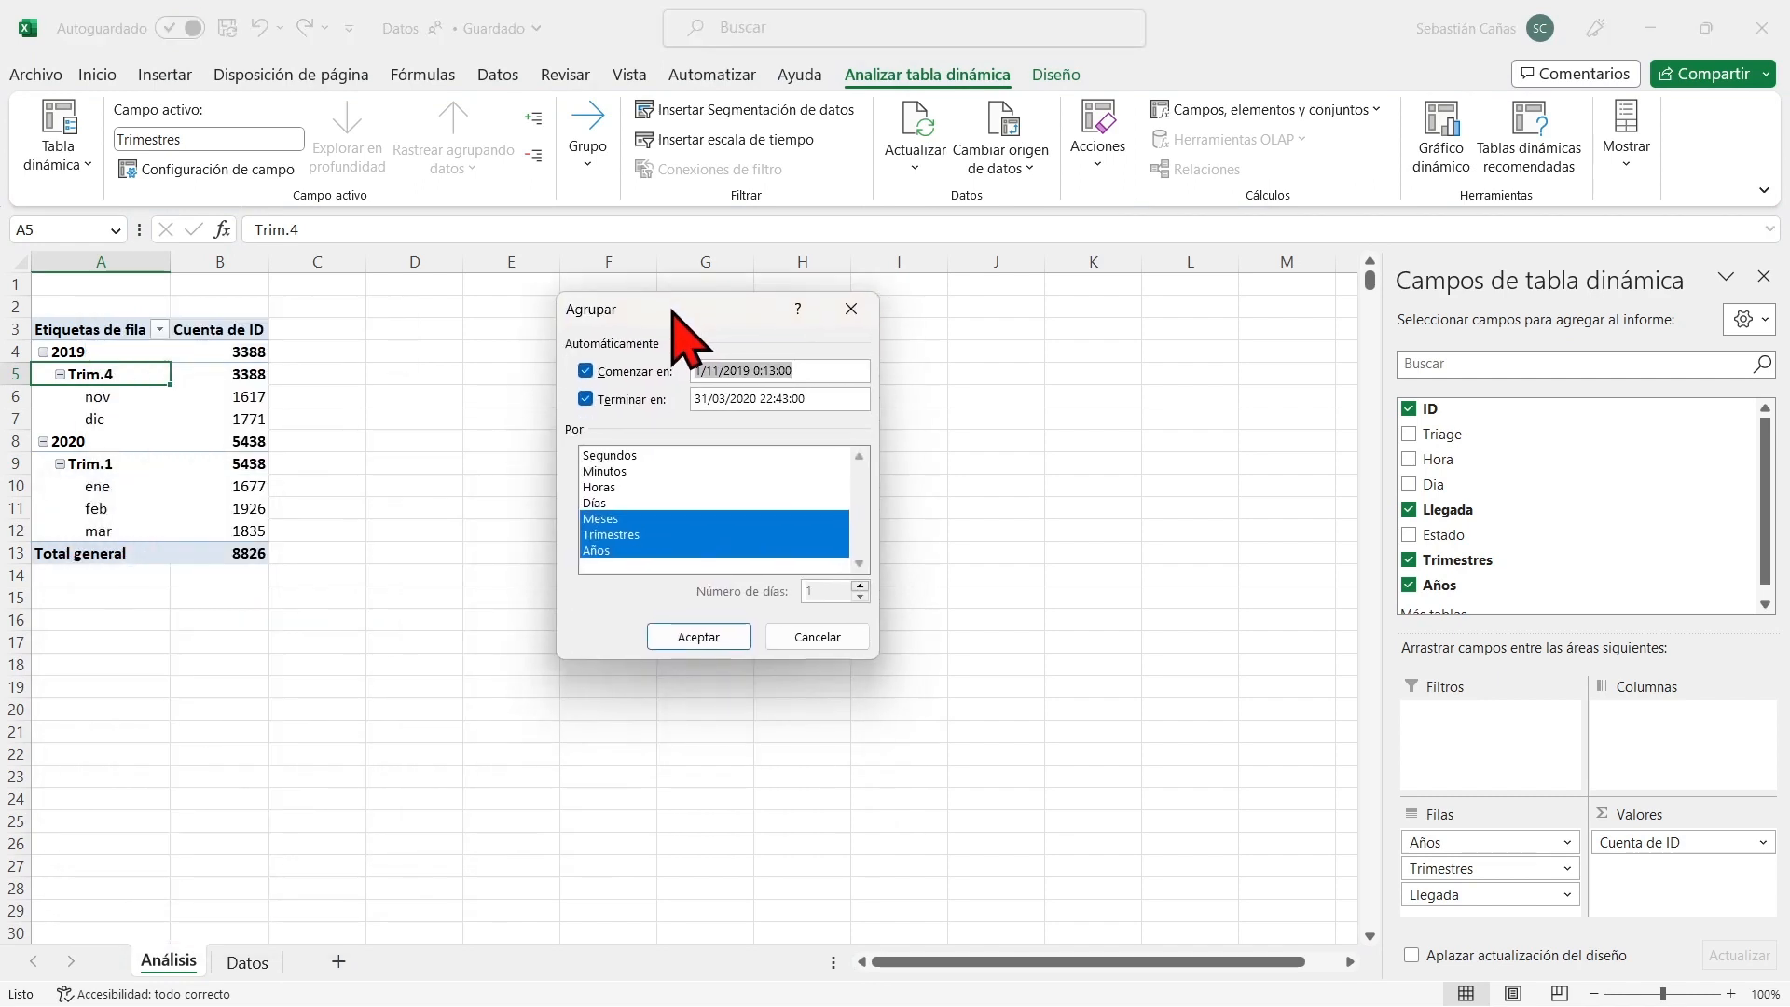
{"action": "left_click", "coordinate": [627, 550]}
{"action": "left_click", "coordinate": [639, 535]}
{"action": "left_click", "coordinate": [640, 520]}
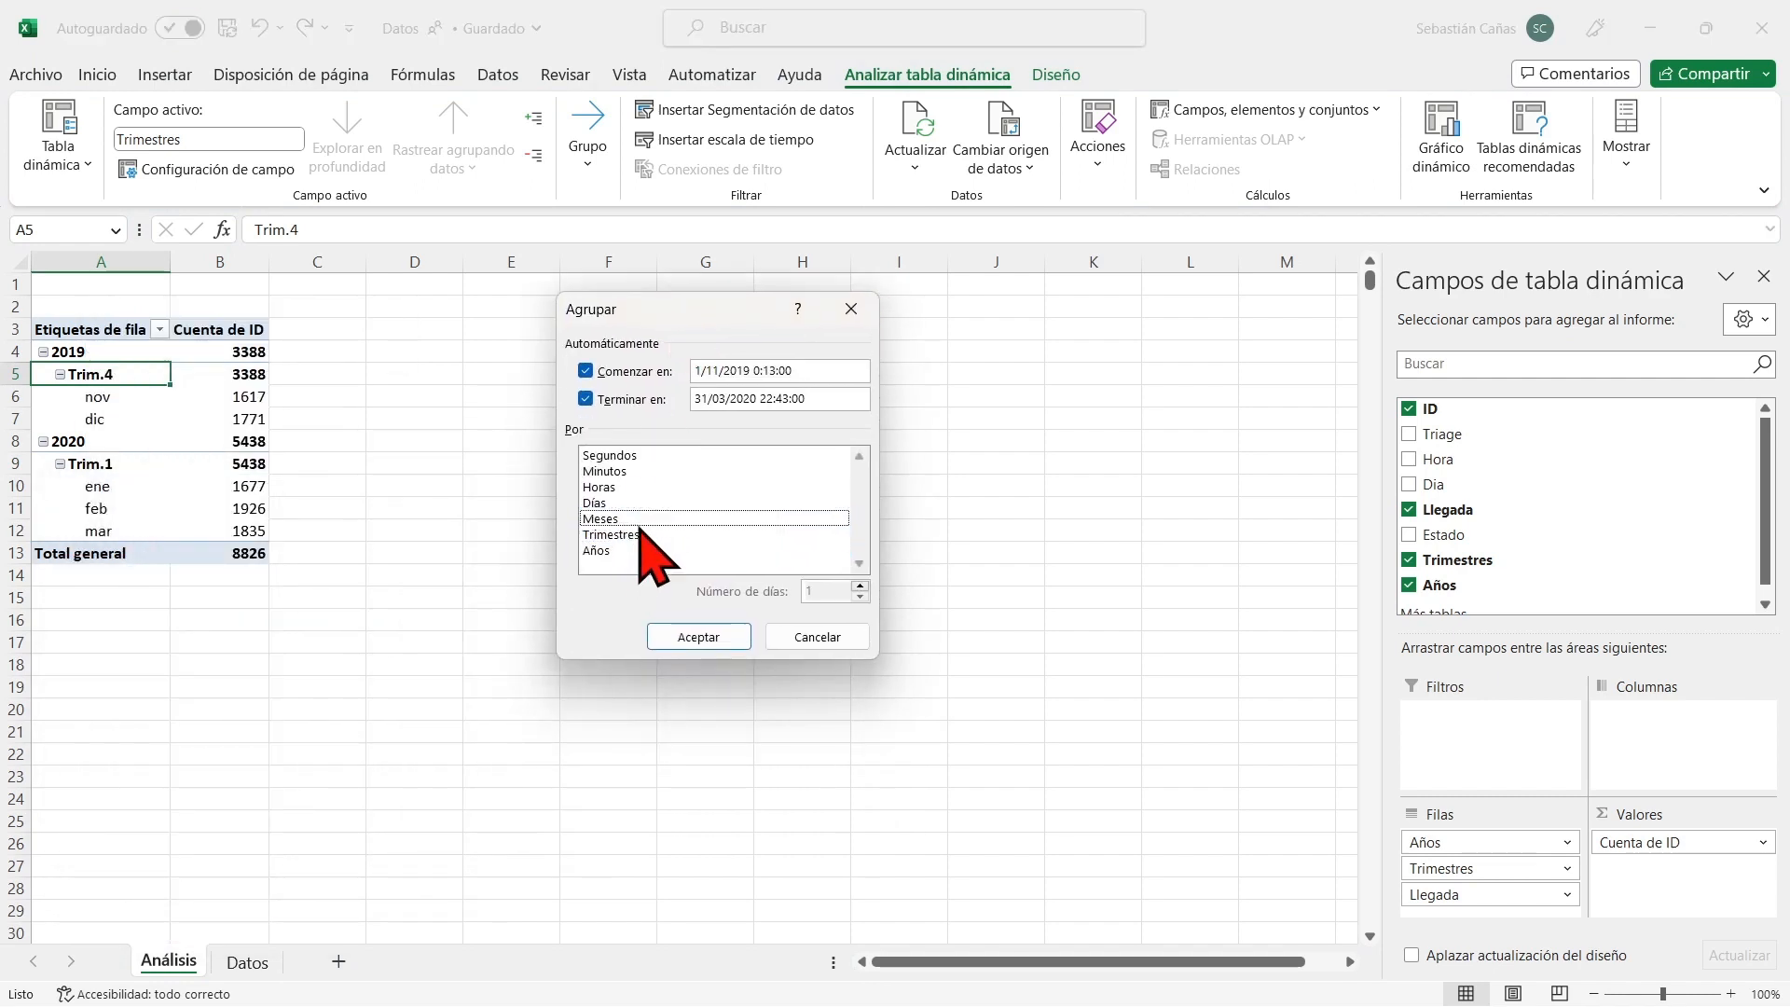
{"action": "left_click", "coordinate": [600, 504]}
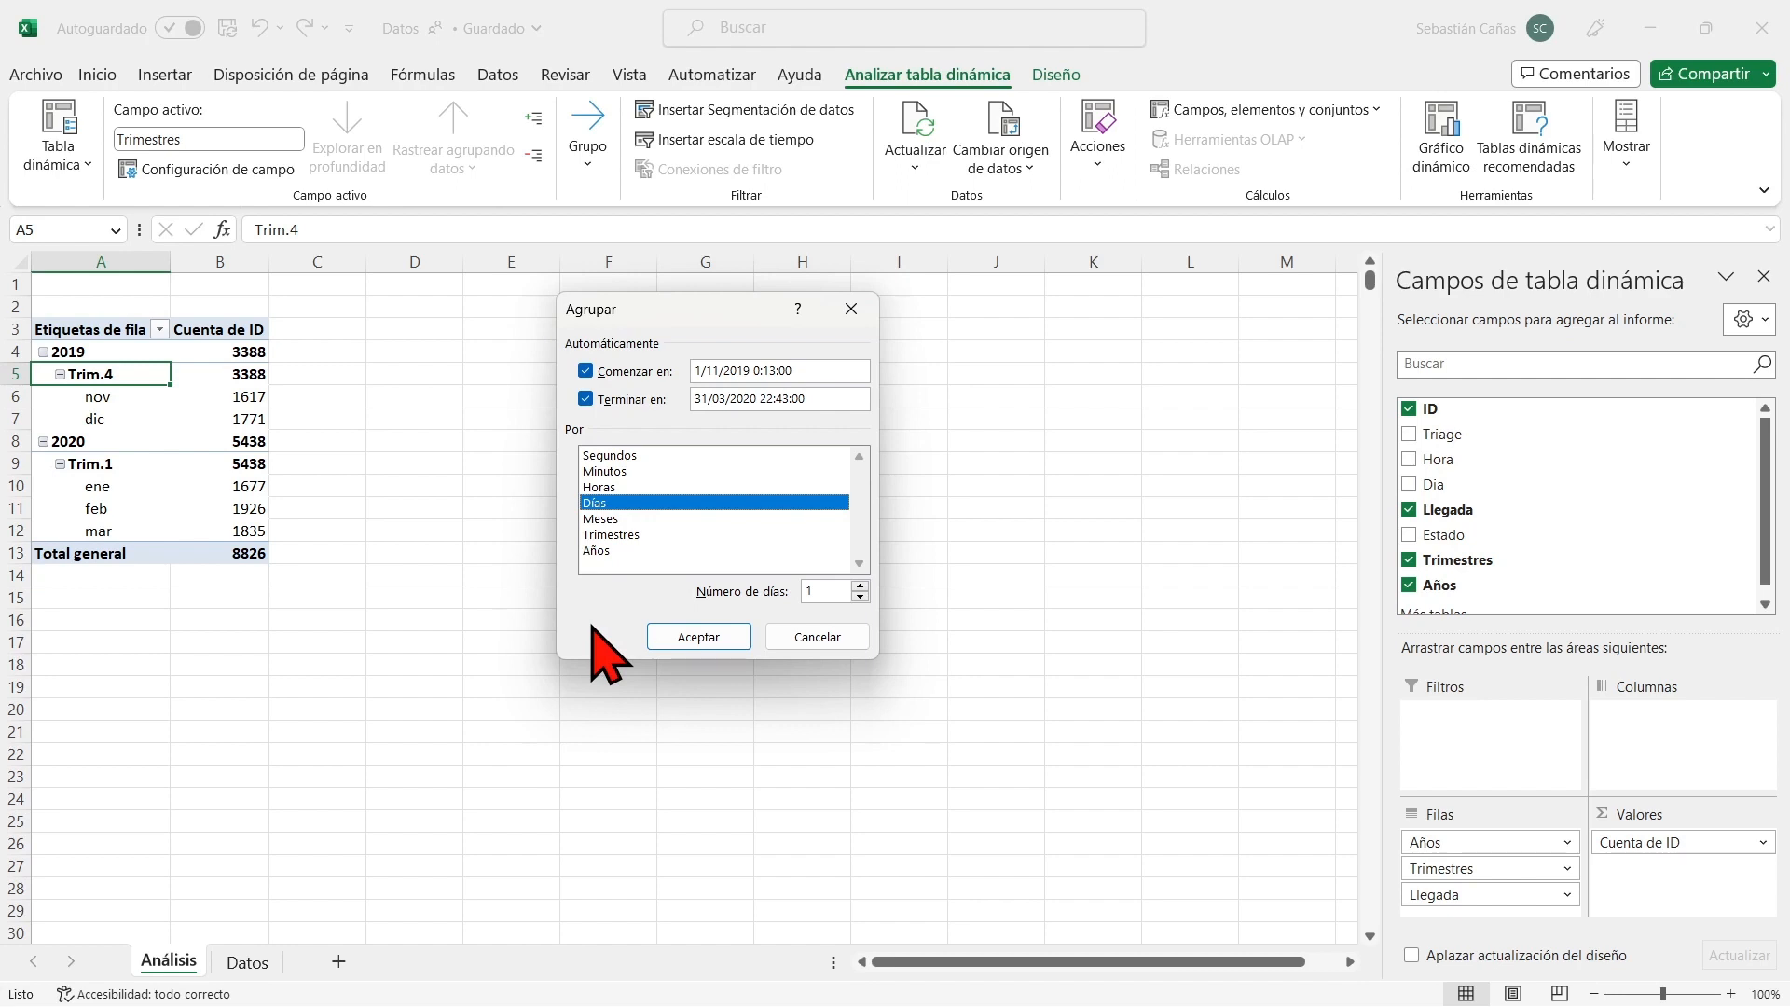
{"action": "left_click", "coordinate": [715, 637]}
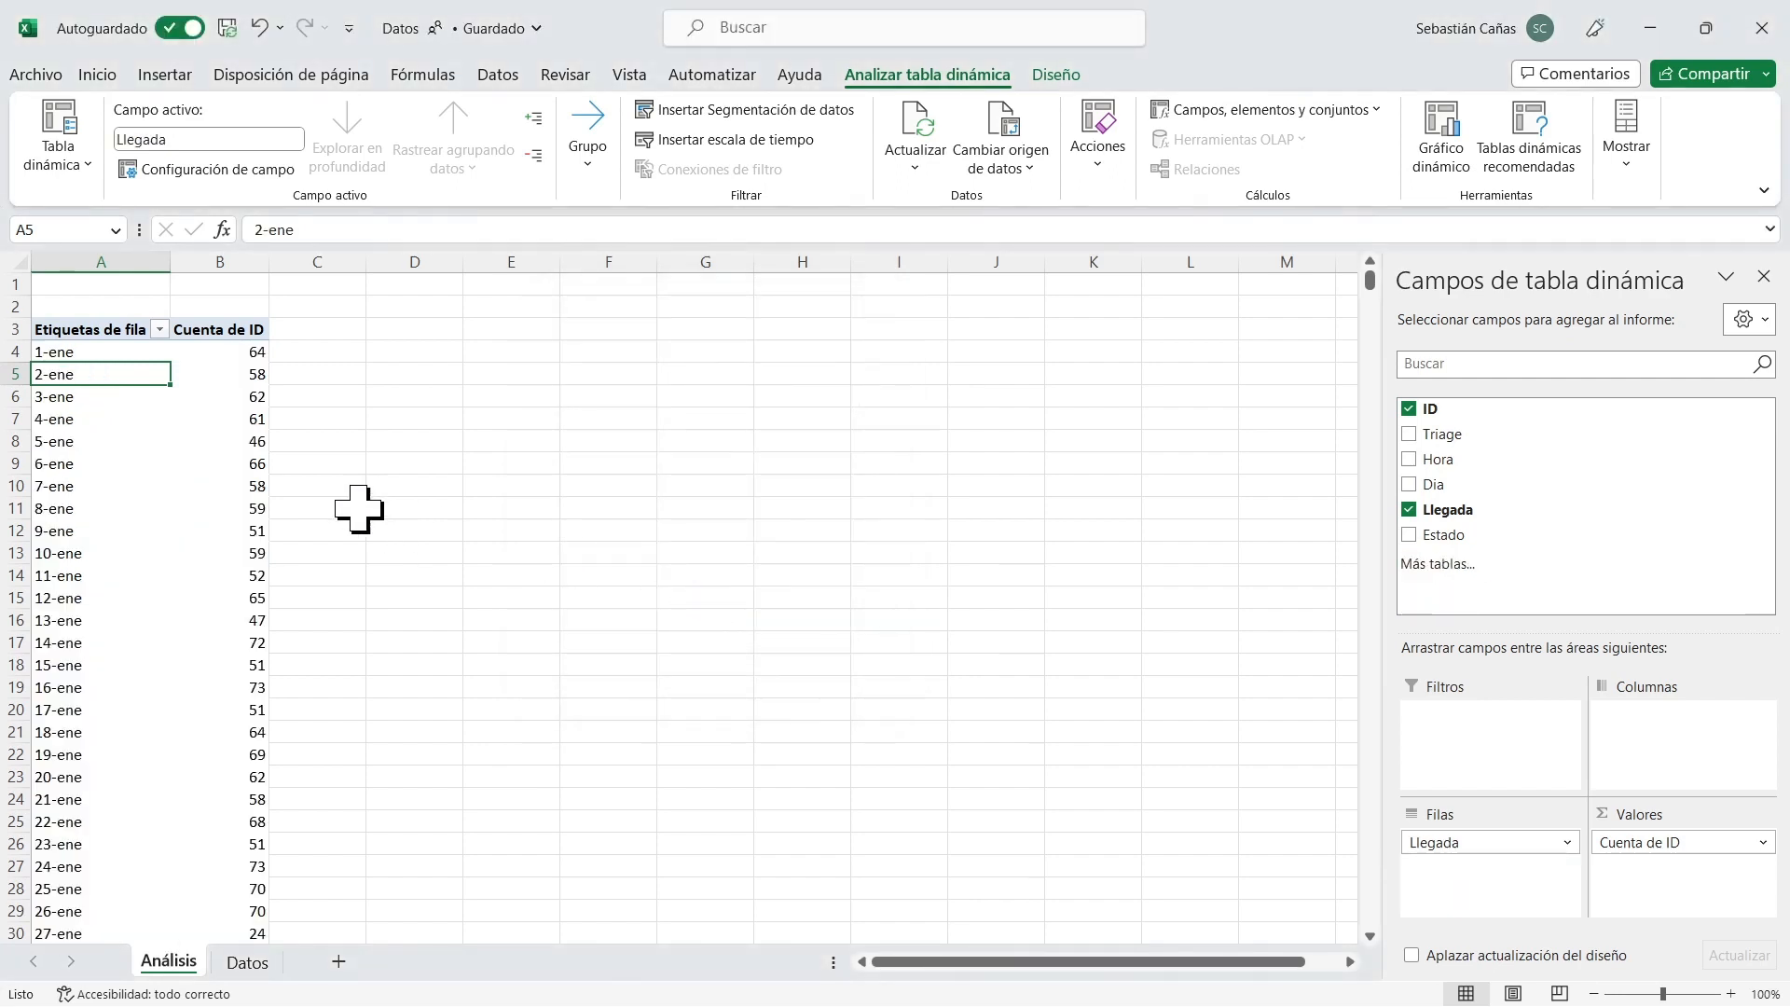
{"action": "left_click", "coordinate": [129, 353]}
{"action": "scroll", "coordinate": [133, 369], "scroll_direction": "down", "scroll_amount": 20}
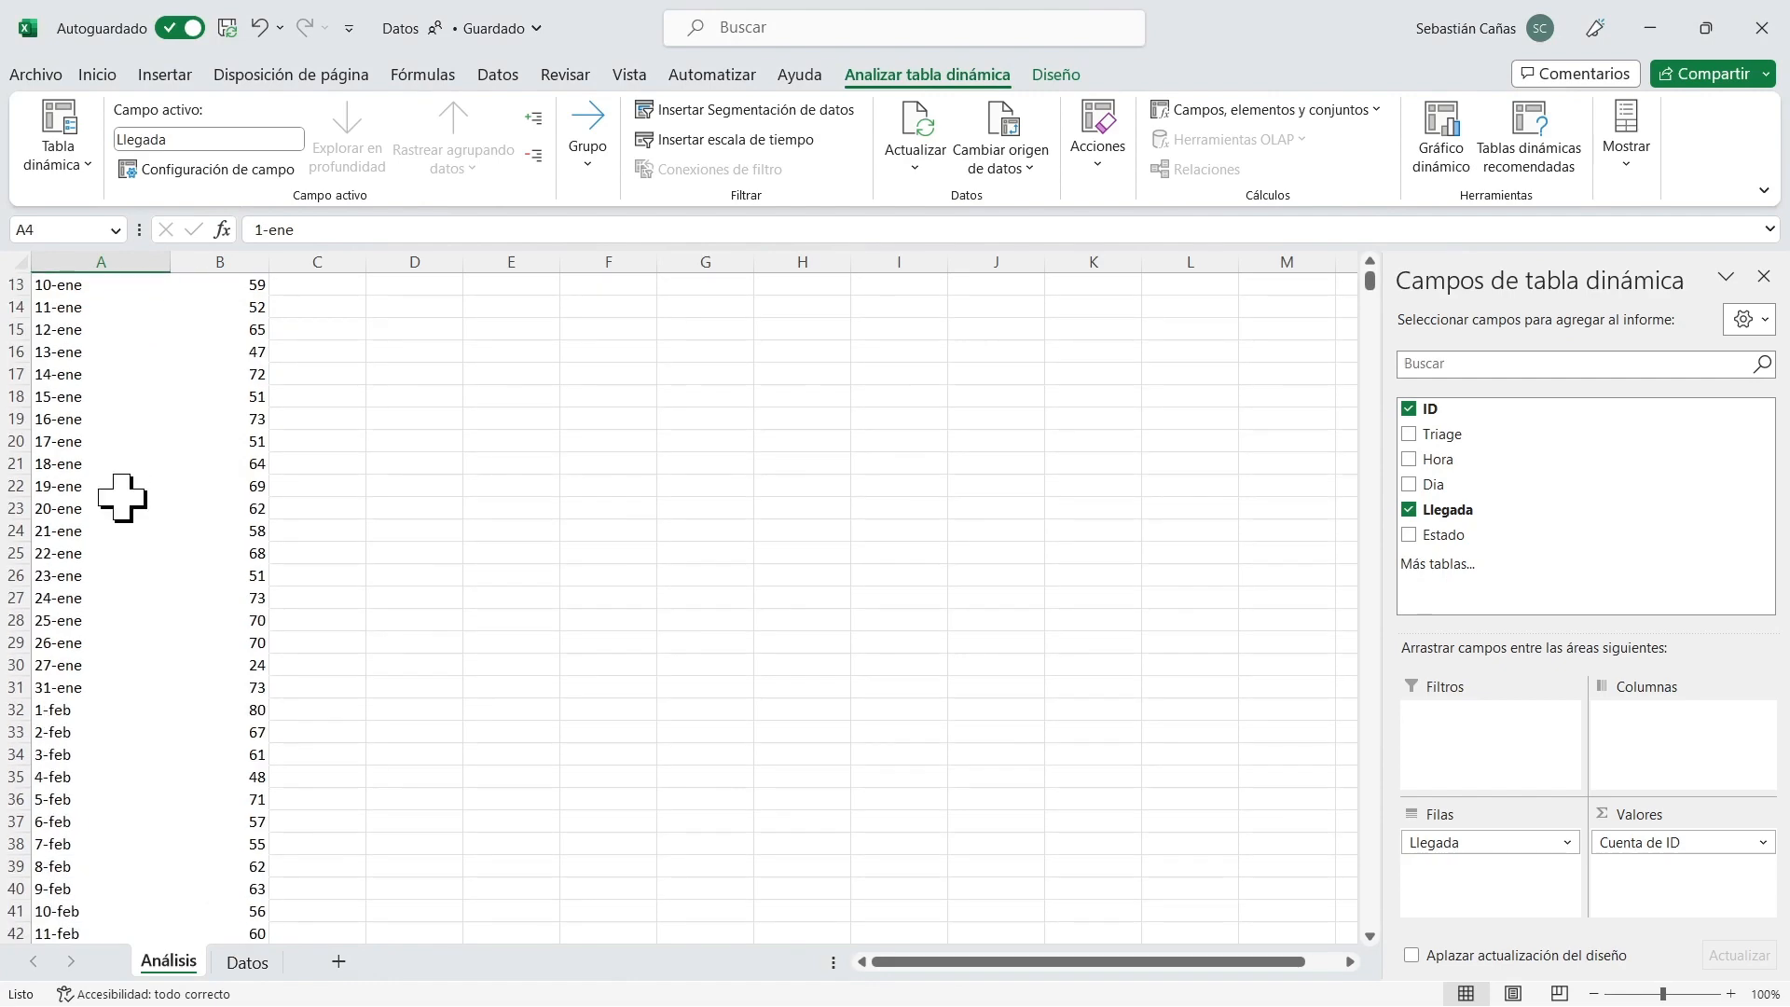
{"action": "scroll", "coordinate": [119, 481], "scroll_direction": "up", "scroll_amount": 20}
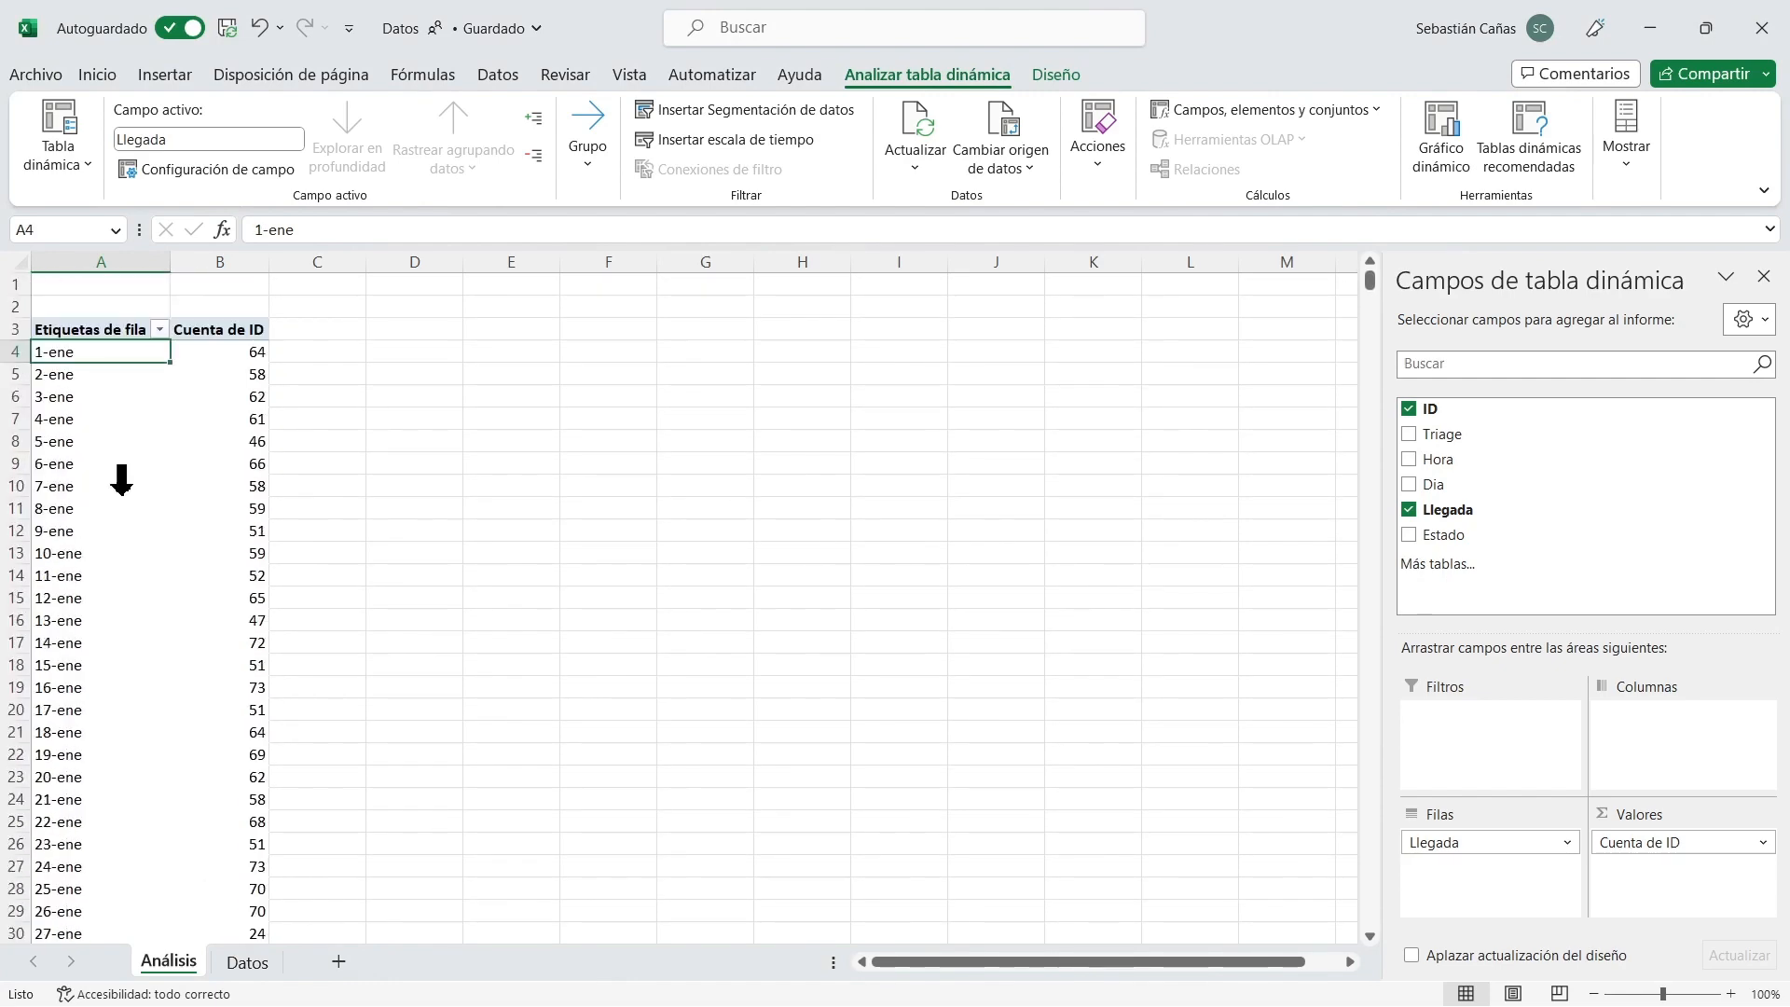
Examine the daily patient counts in the pivot table from the first day down to the grand total.
{"action": "left_click", "coordinate": [233, 352]}
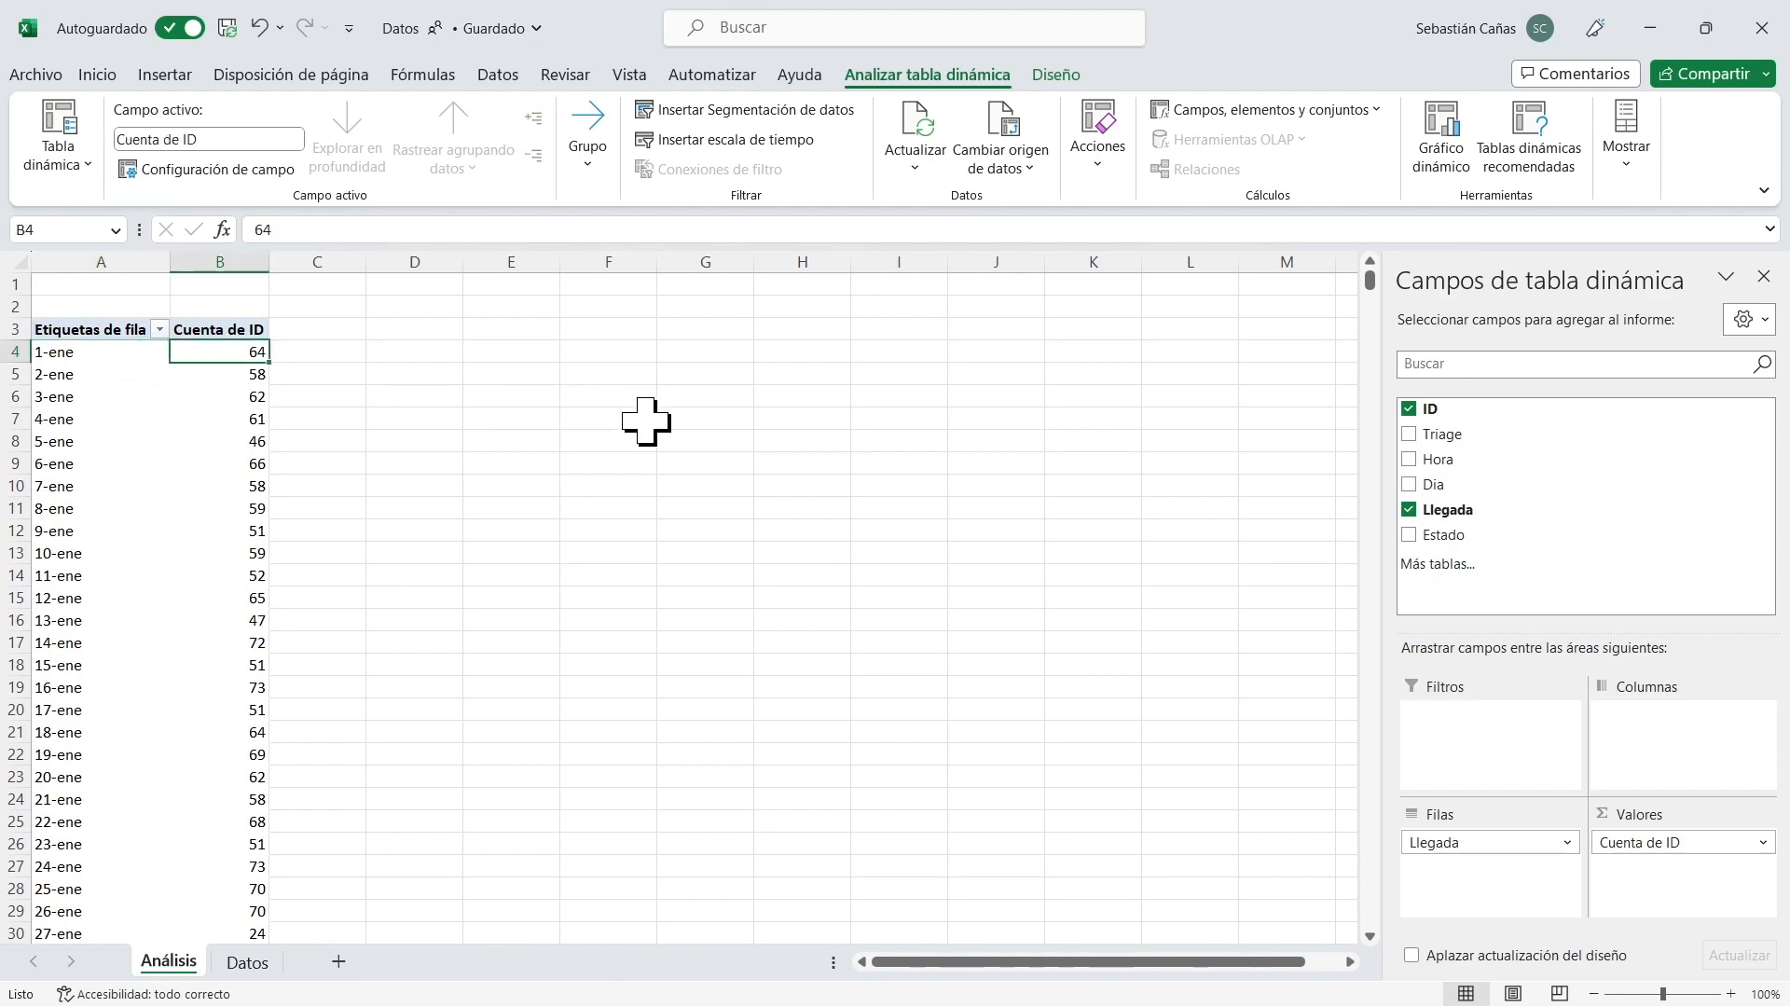
{"action": "key", "text": "Left"}
{"action": "key", "text": "Right"}
{"action": "key", "text": "Down"}
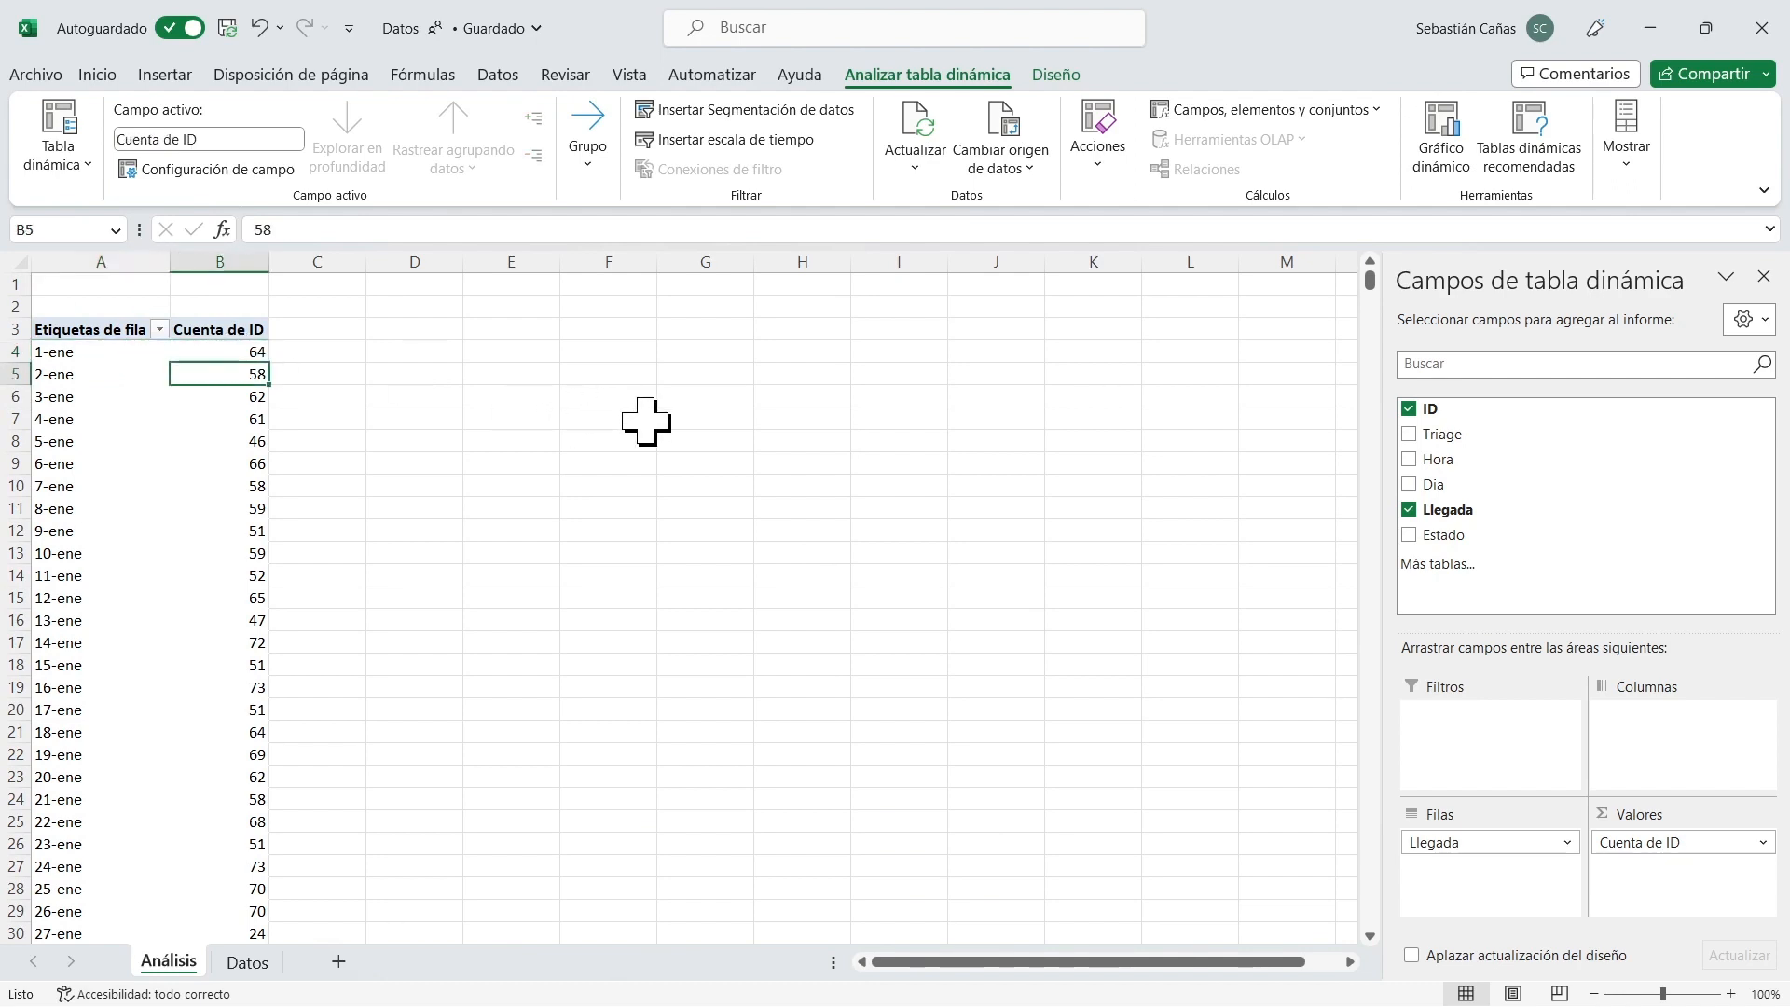
{"action": "key", "text": "Left"}
{"action": "key", "text": "Right"}
{"action": "key", "text": "ctrl+Down"}
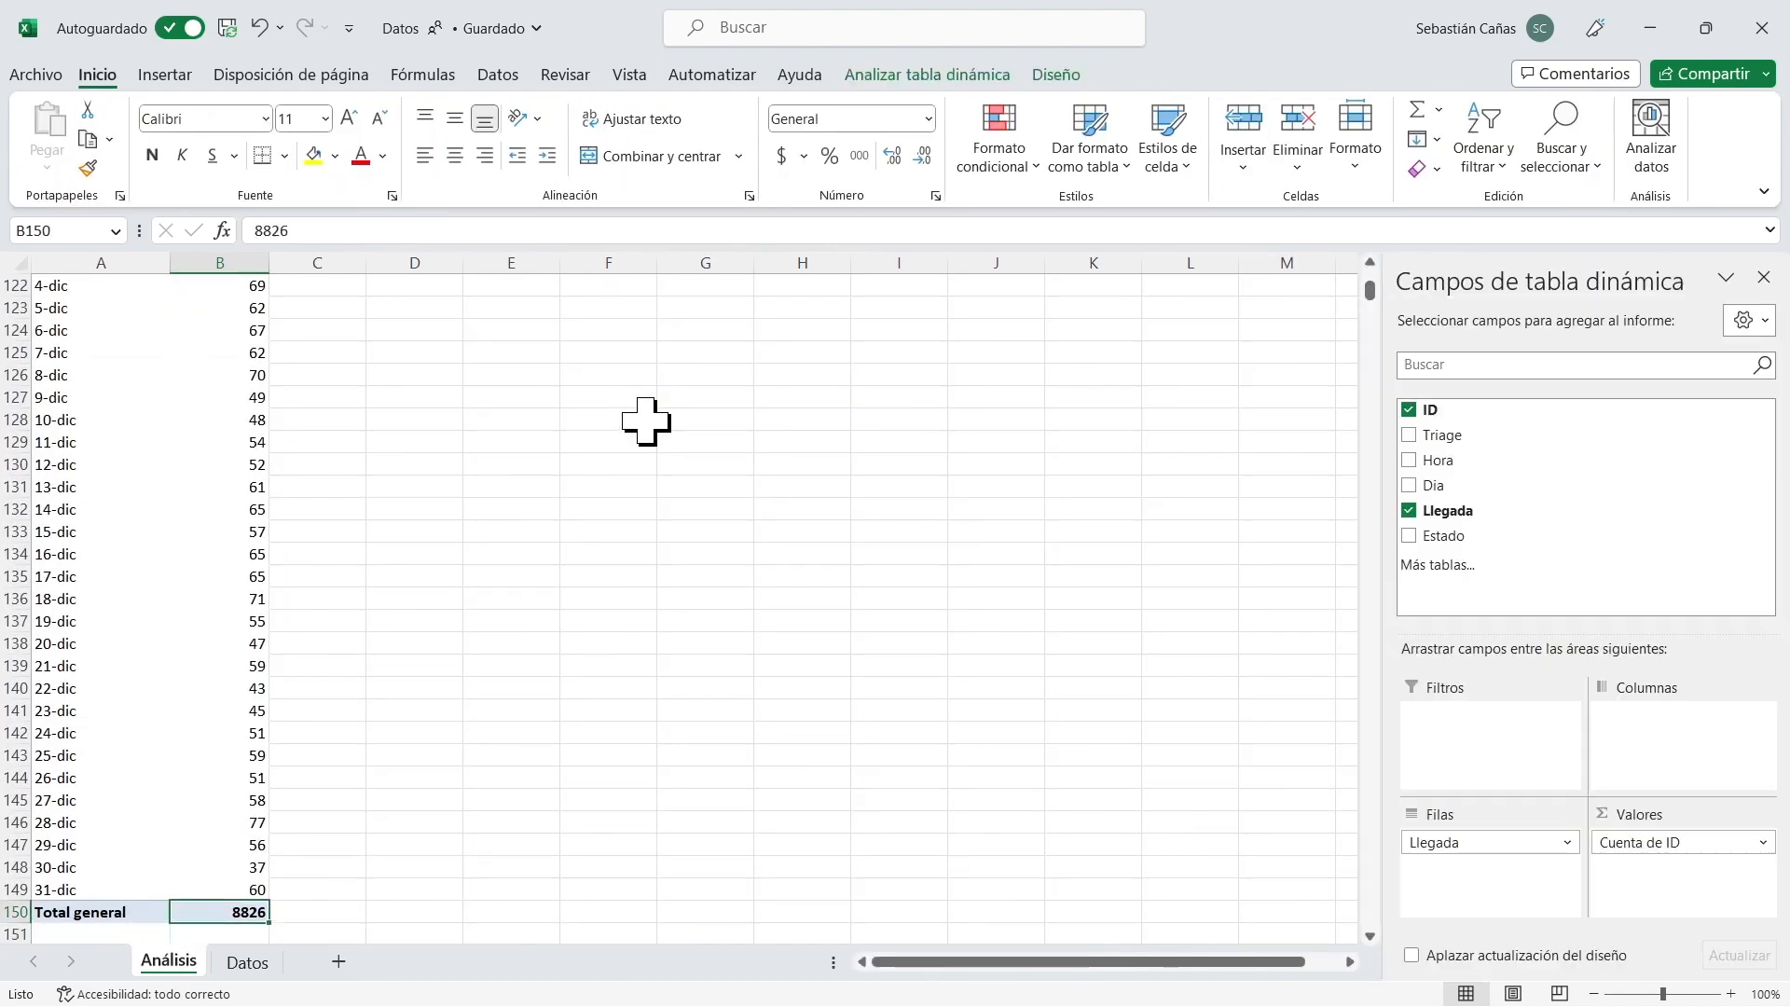
{"action": "key", "text": "Up"}
{"action": "key", "text": "ctrl+Up"}
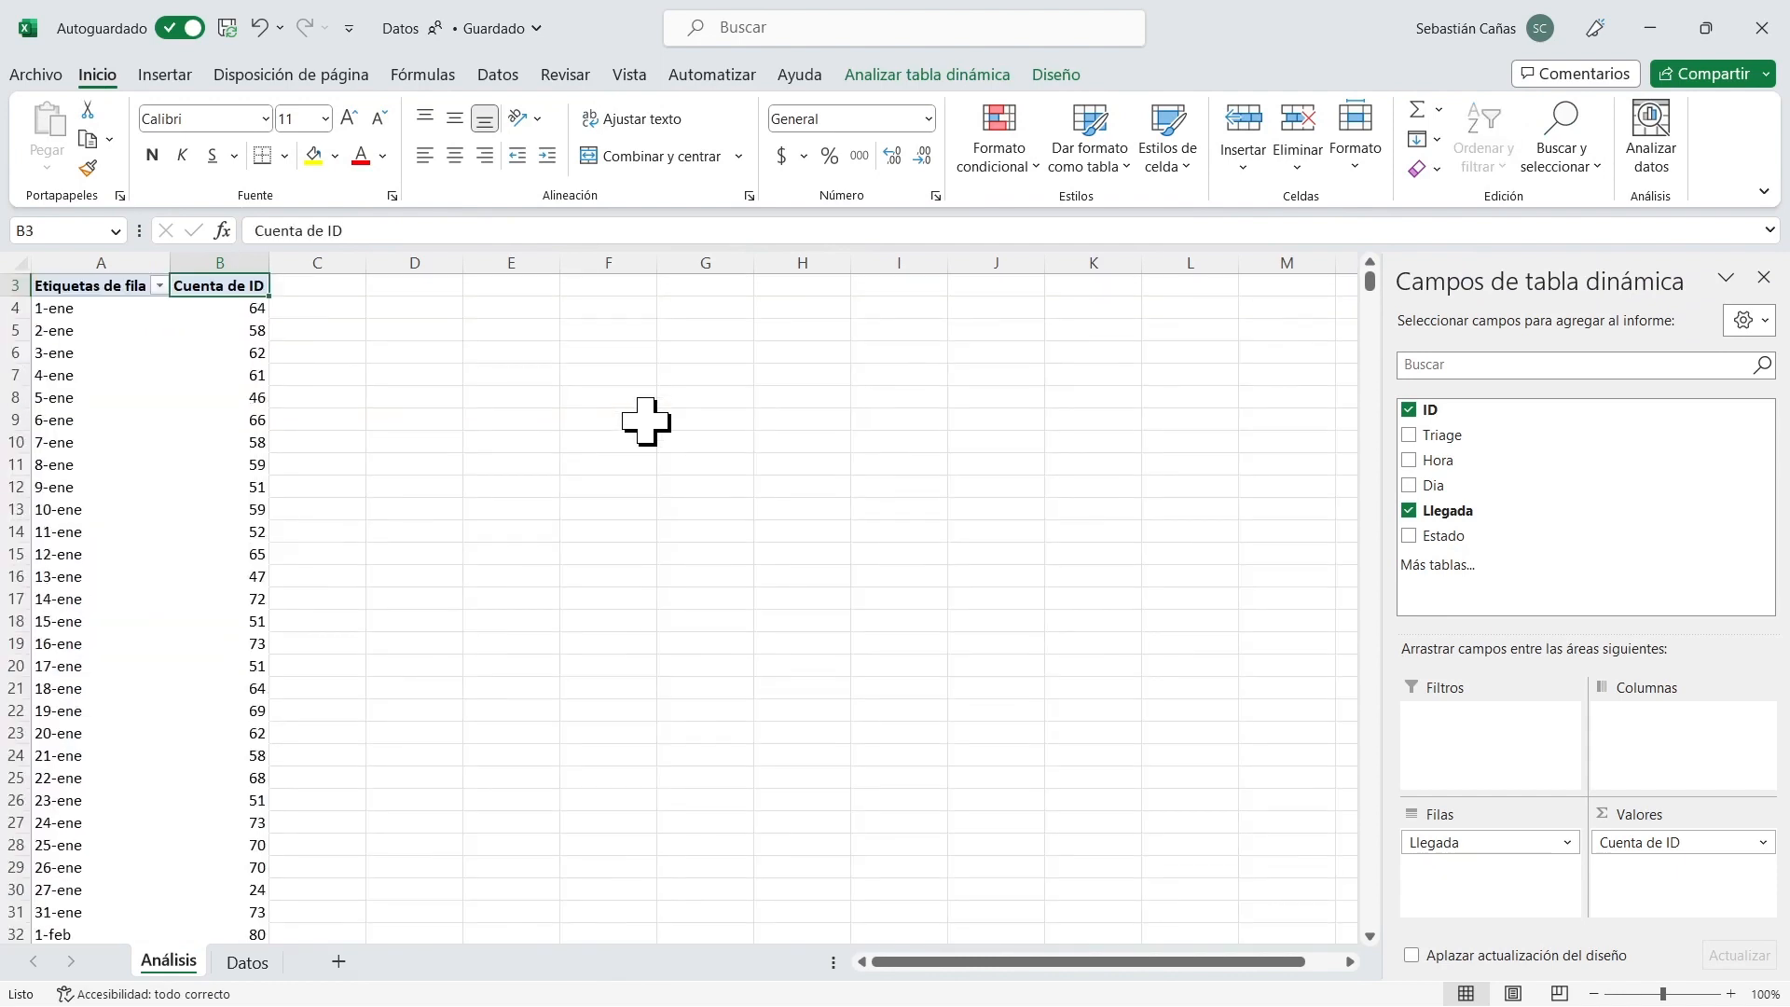
{"action": "scroll", "coordinate": [641, 429], "scroll_direction": "up", "scroll_amount": 1}
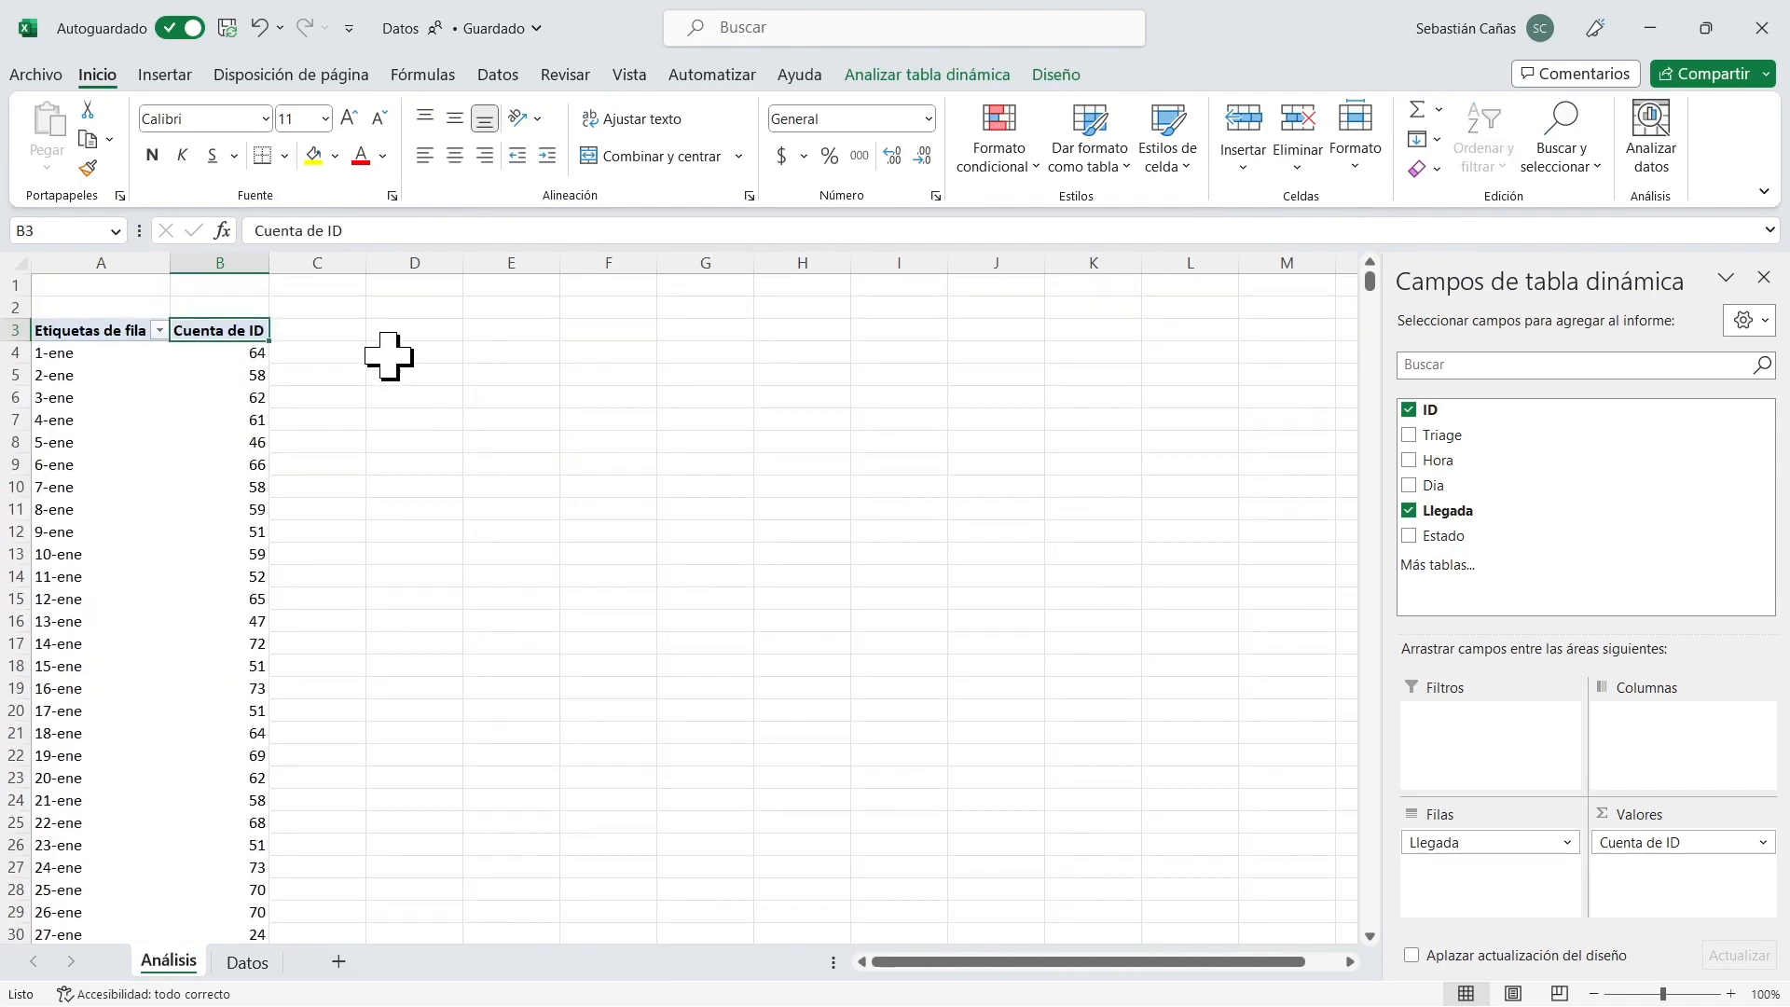
Enter the heading "Análisis de Llegadas por Día" in cell D3 beside the pivot table.
{"action": "left_click", "coordinate": [392, 314]}
{"action": "double_click", "coordinate": [410, 330]}
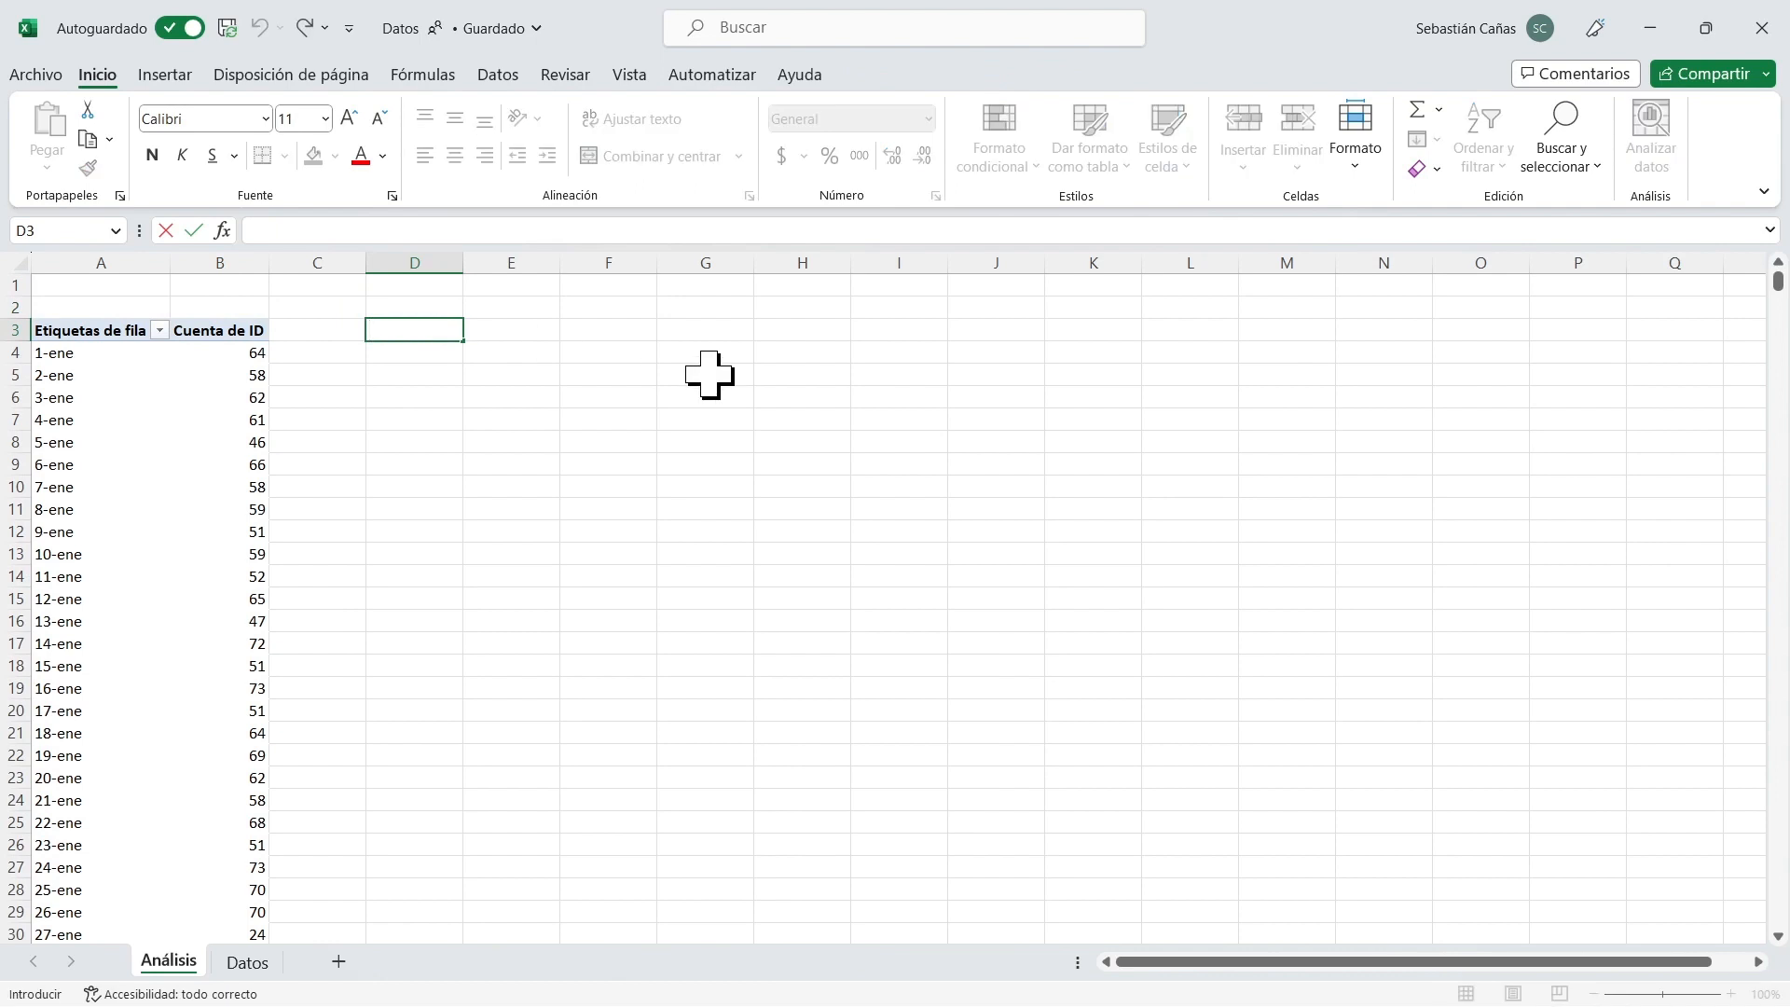
{"action": "type", "text": "Análisis de"}
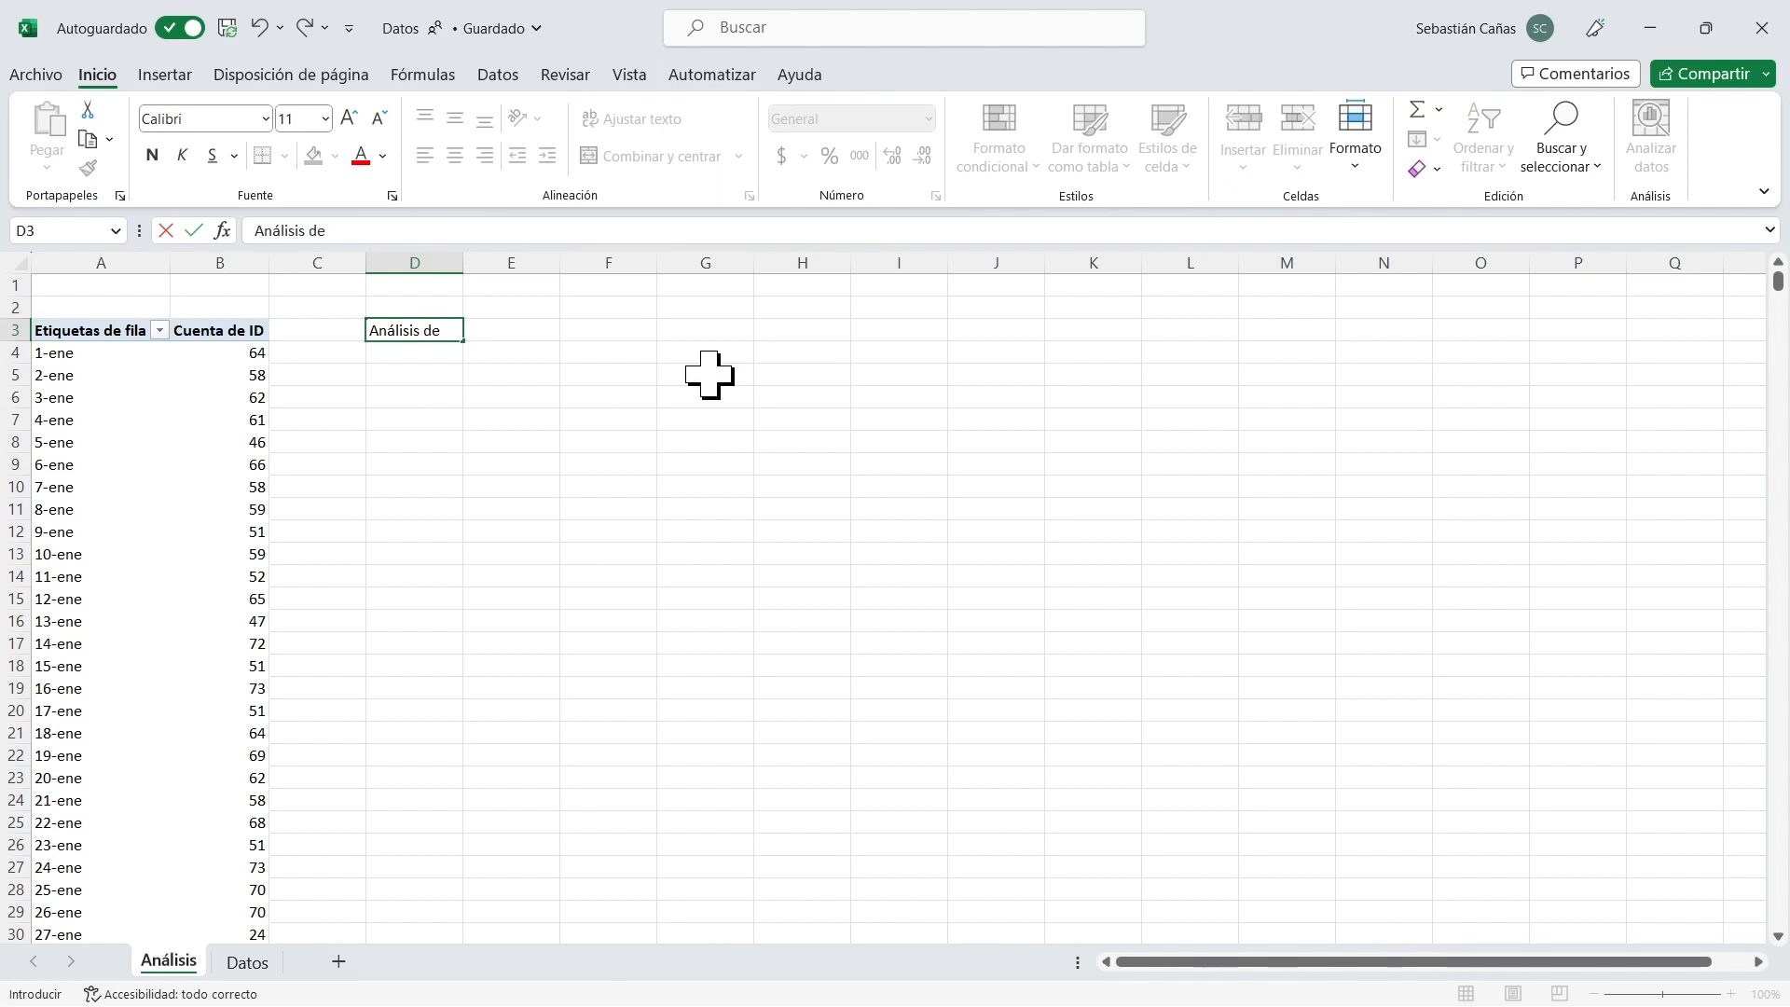
{"action": "type", "text": " Llegadas por Día"}
{"action": "key", "text": "Return"}
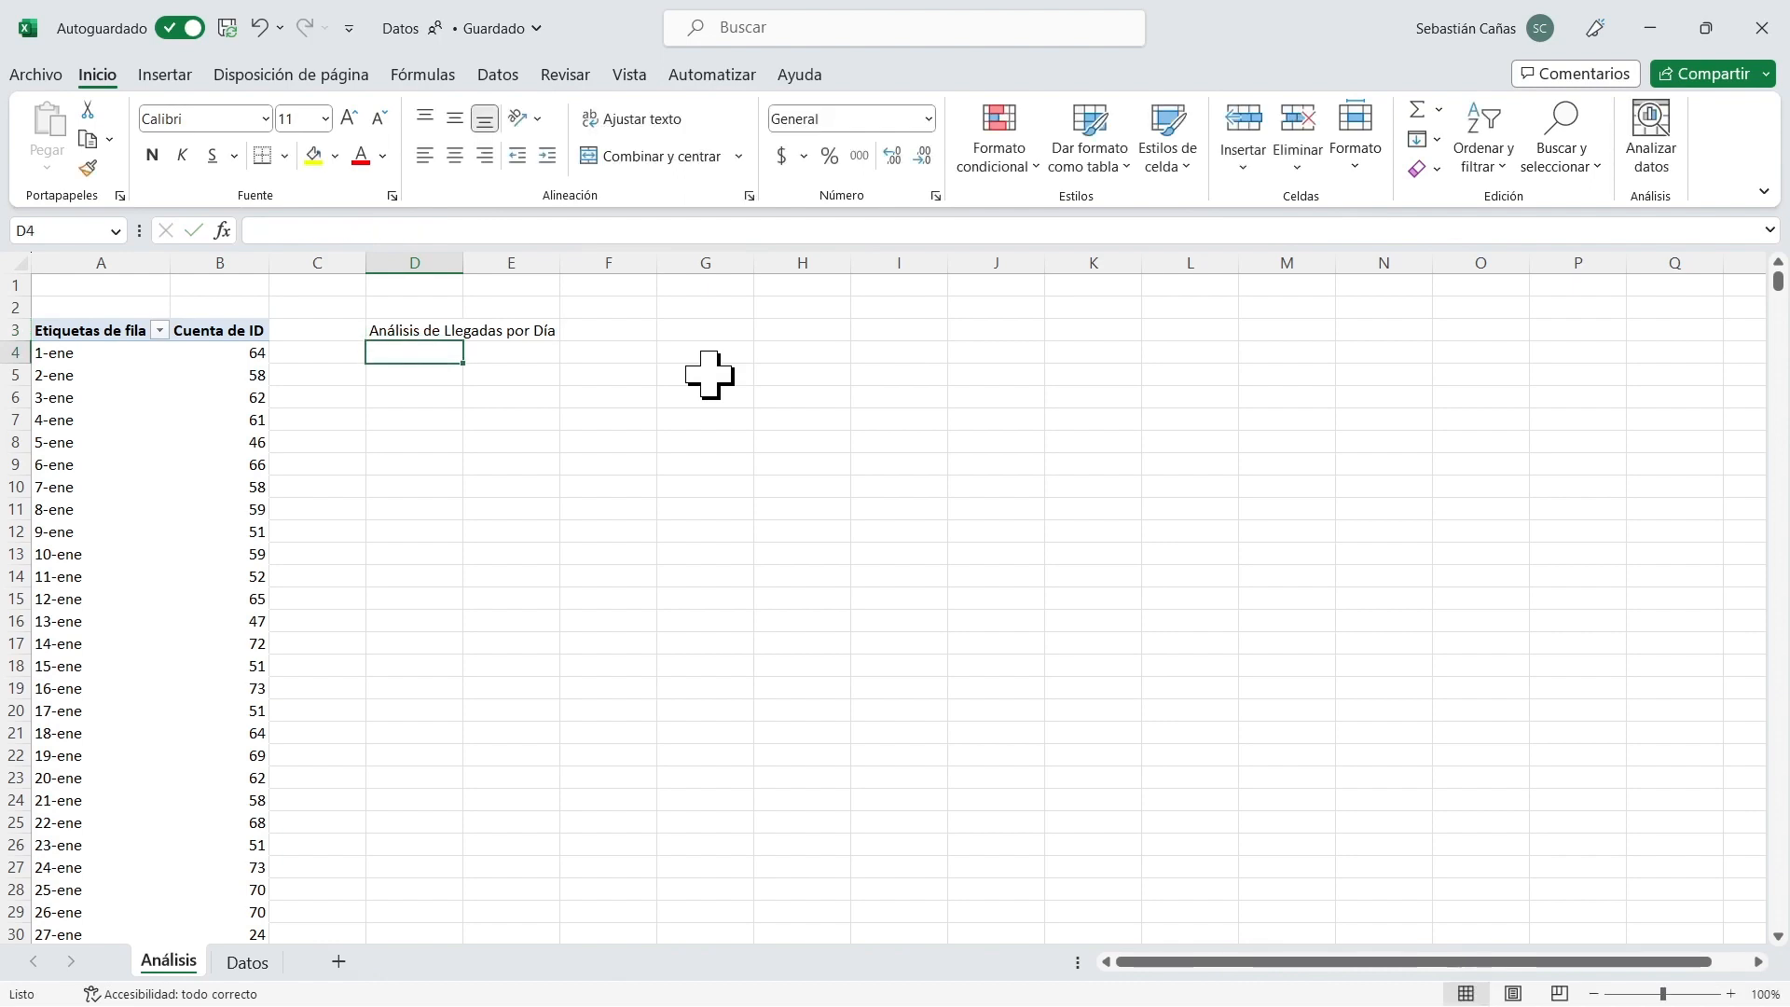
Enter the statistic labels Máximo, Mínimo, Promedio, DesvStd and Moda in cells D4 to D8.
{"action": "type", "text": "Máximo"}
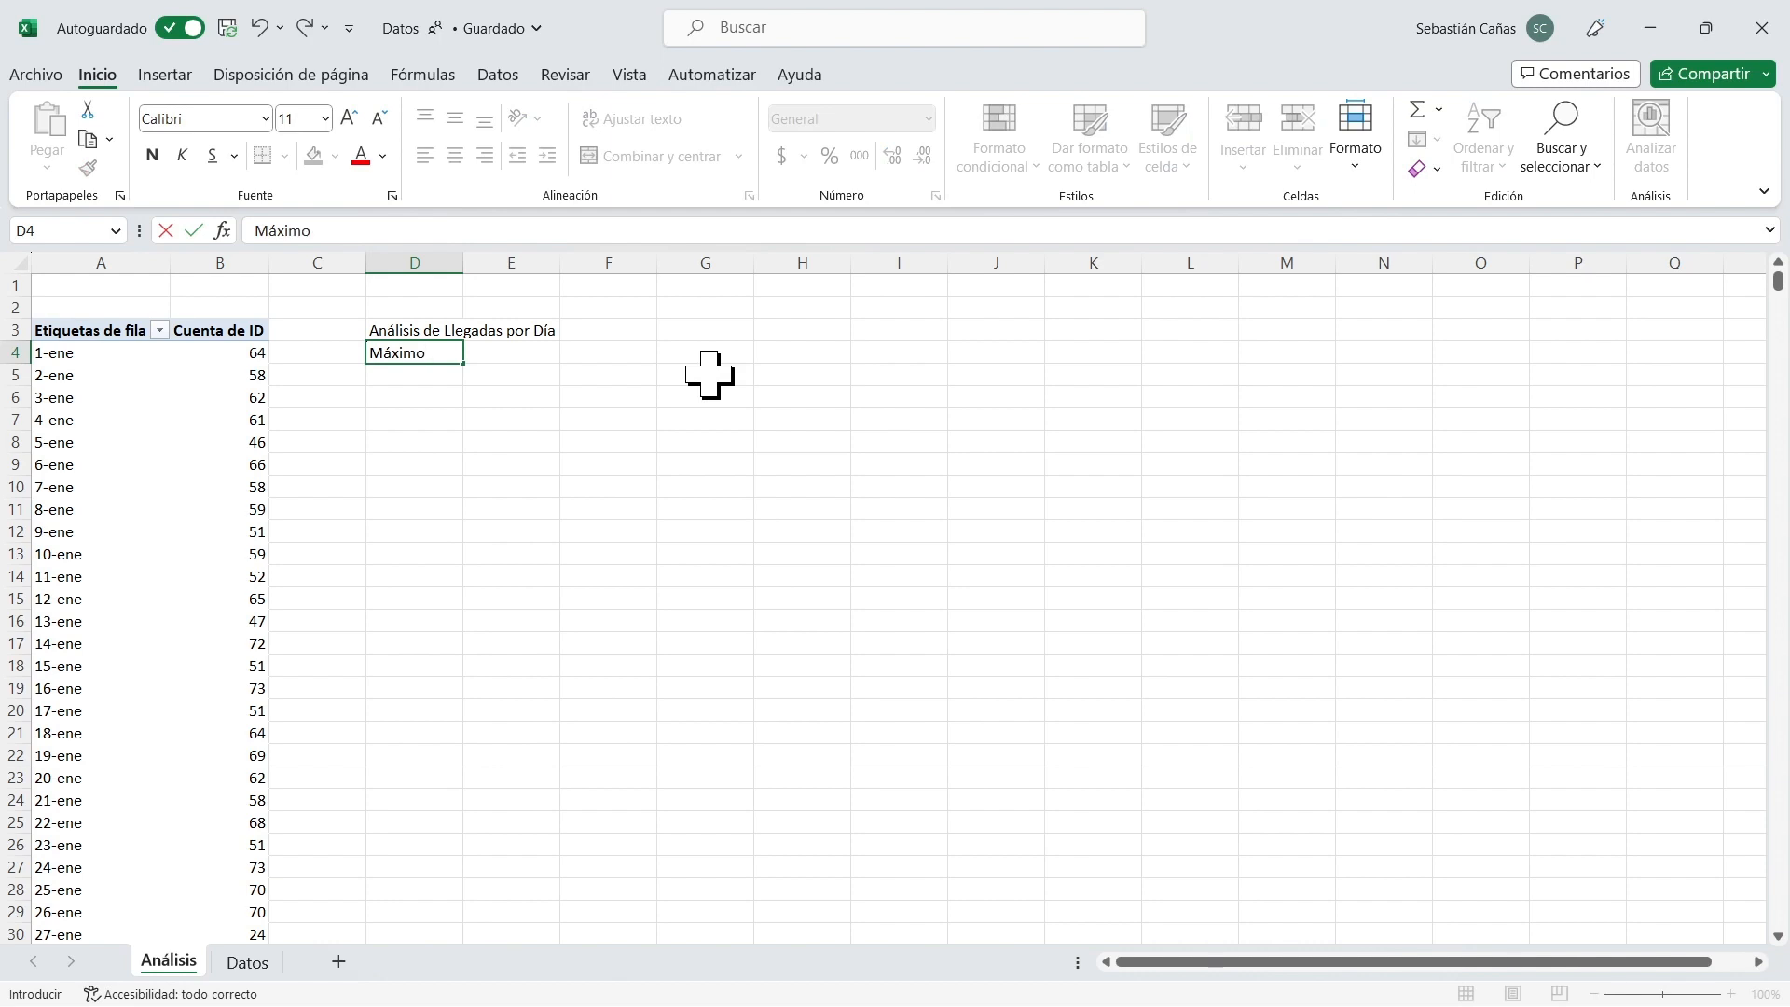
{"action": "key", "text": "Return"}
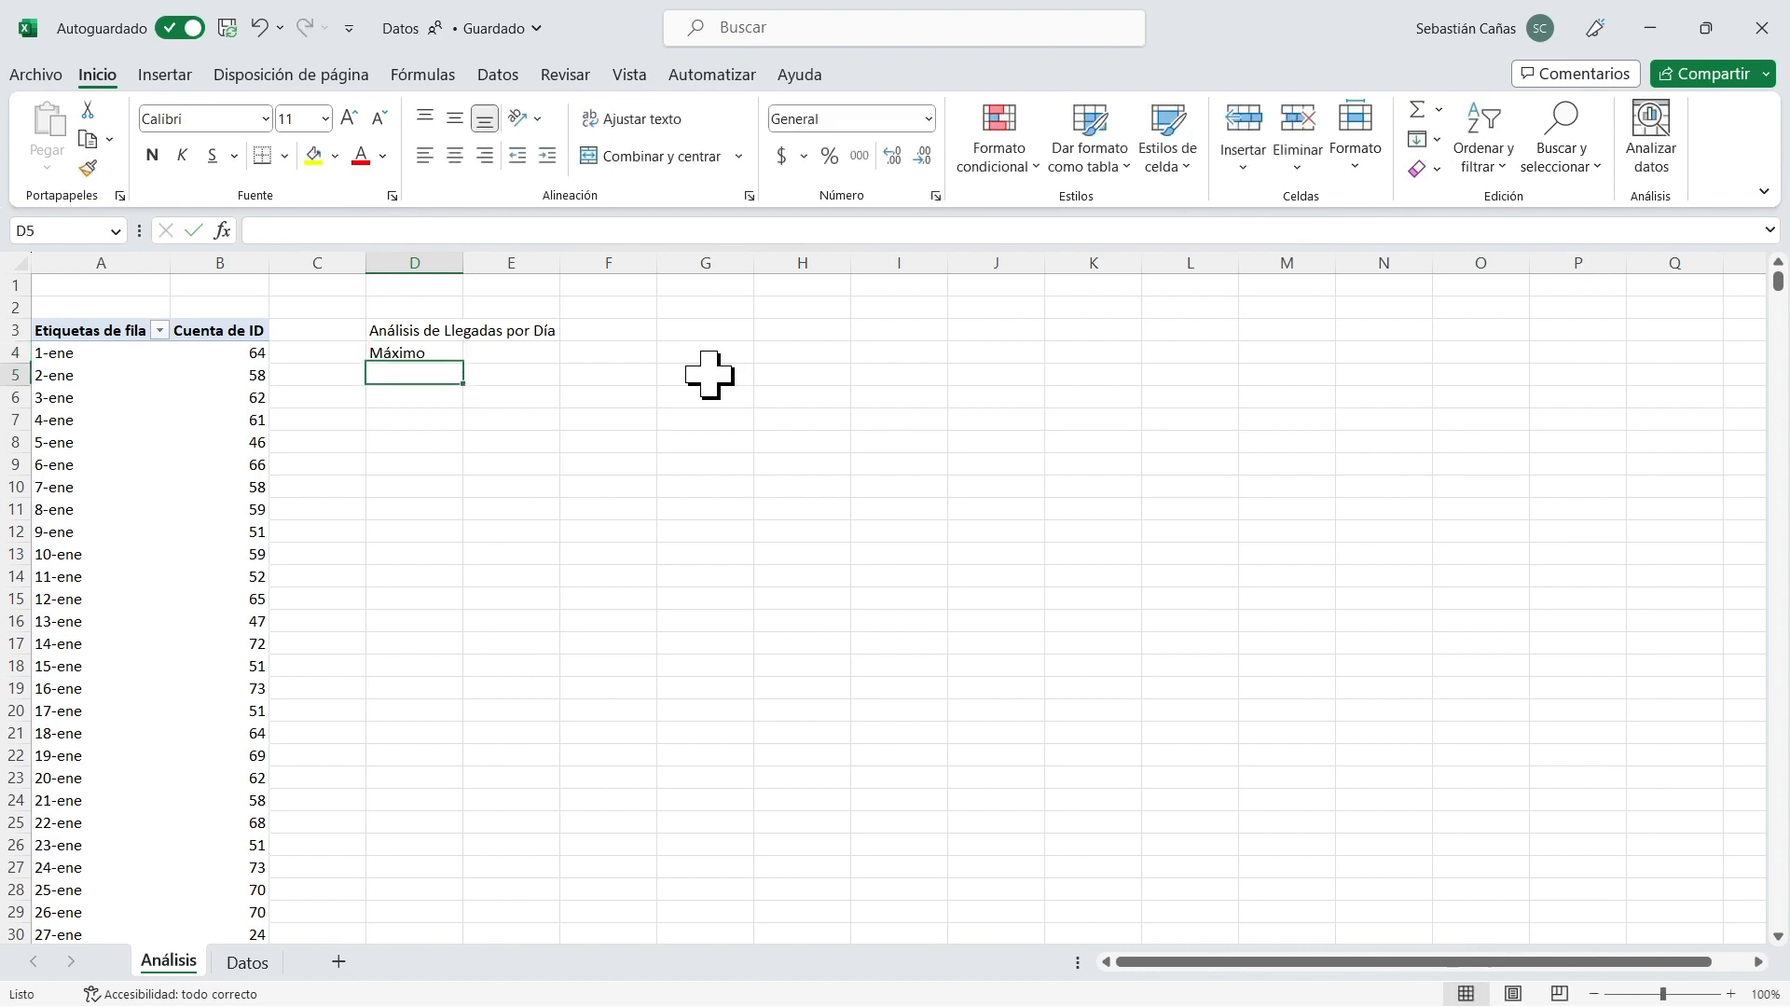
{"action": "type", "text": "Mínimo"}
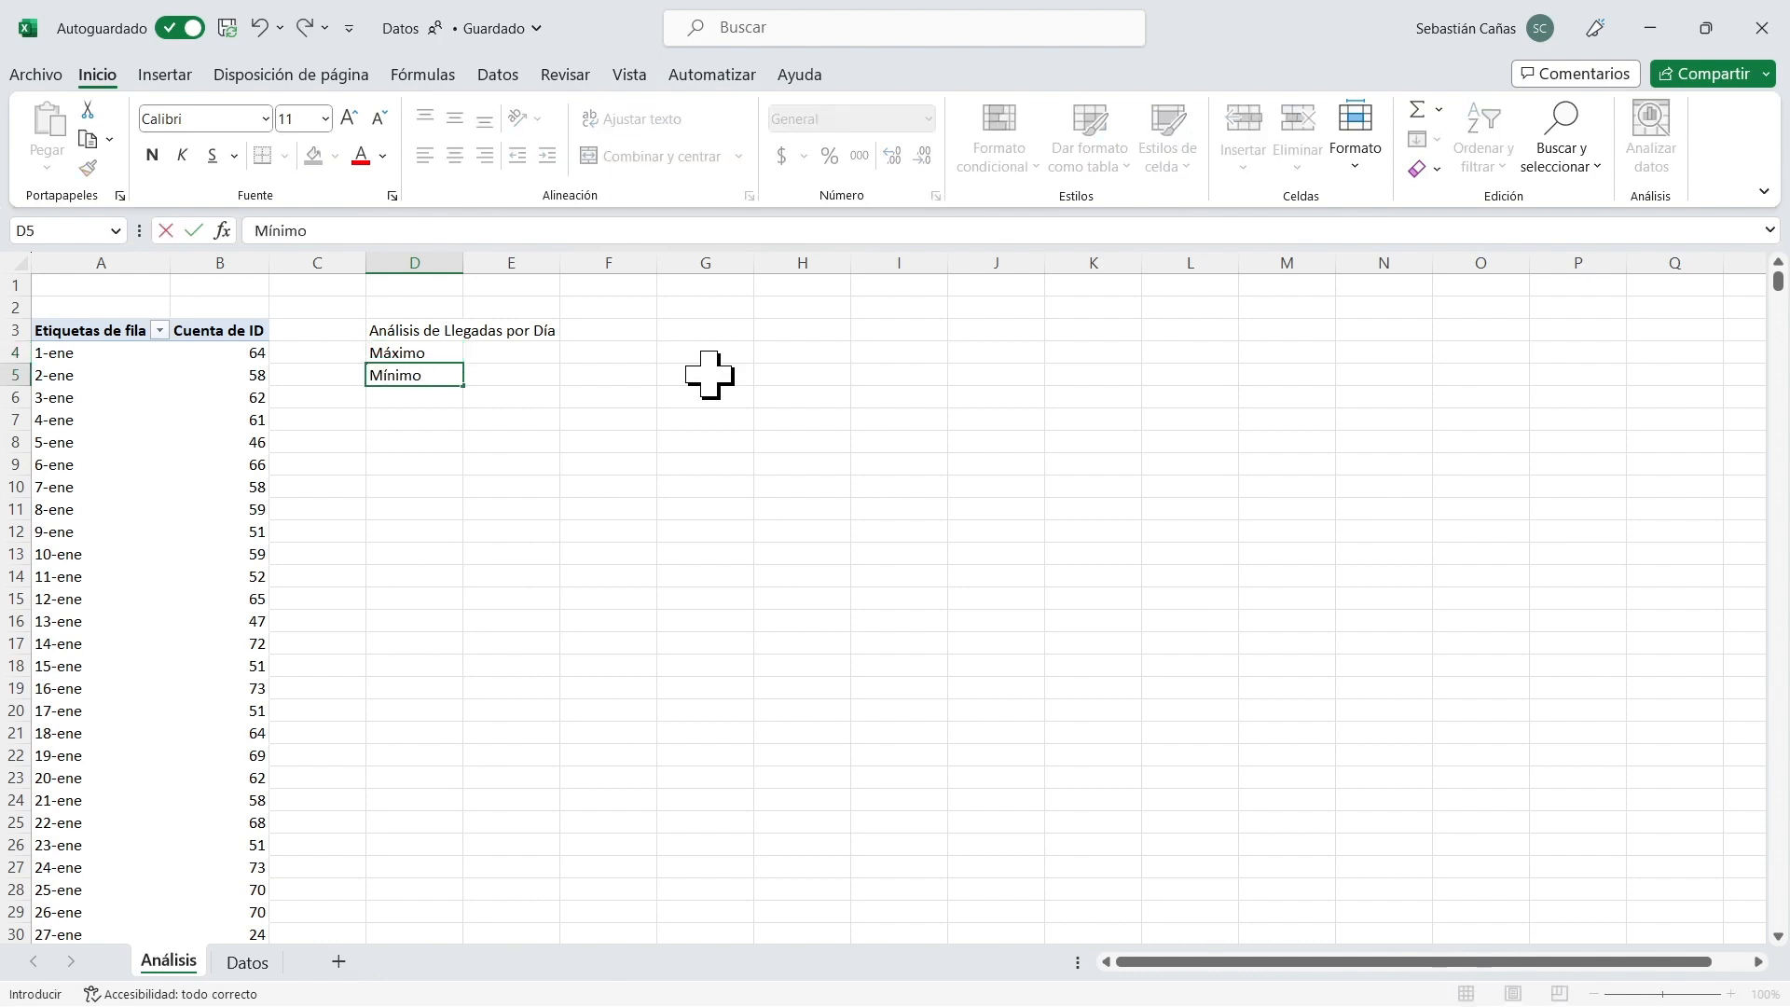
{"action": "key", "text": "Return"}
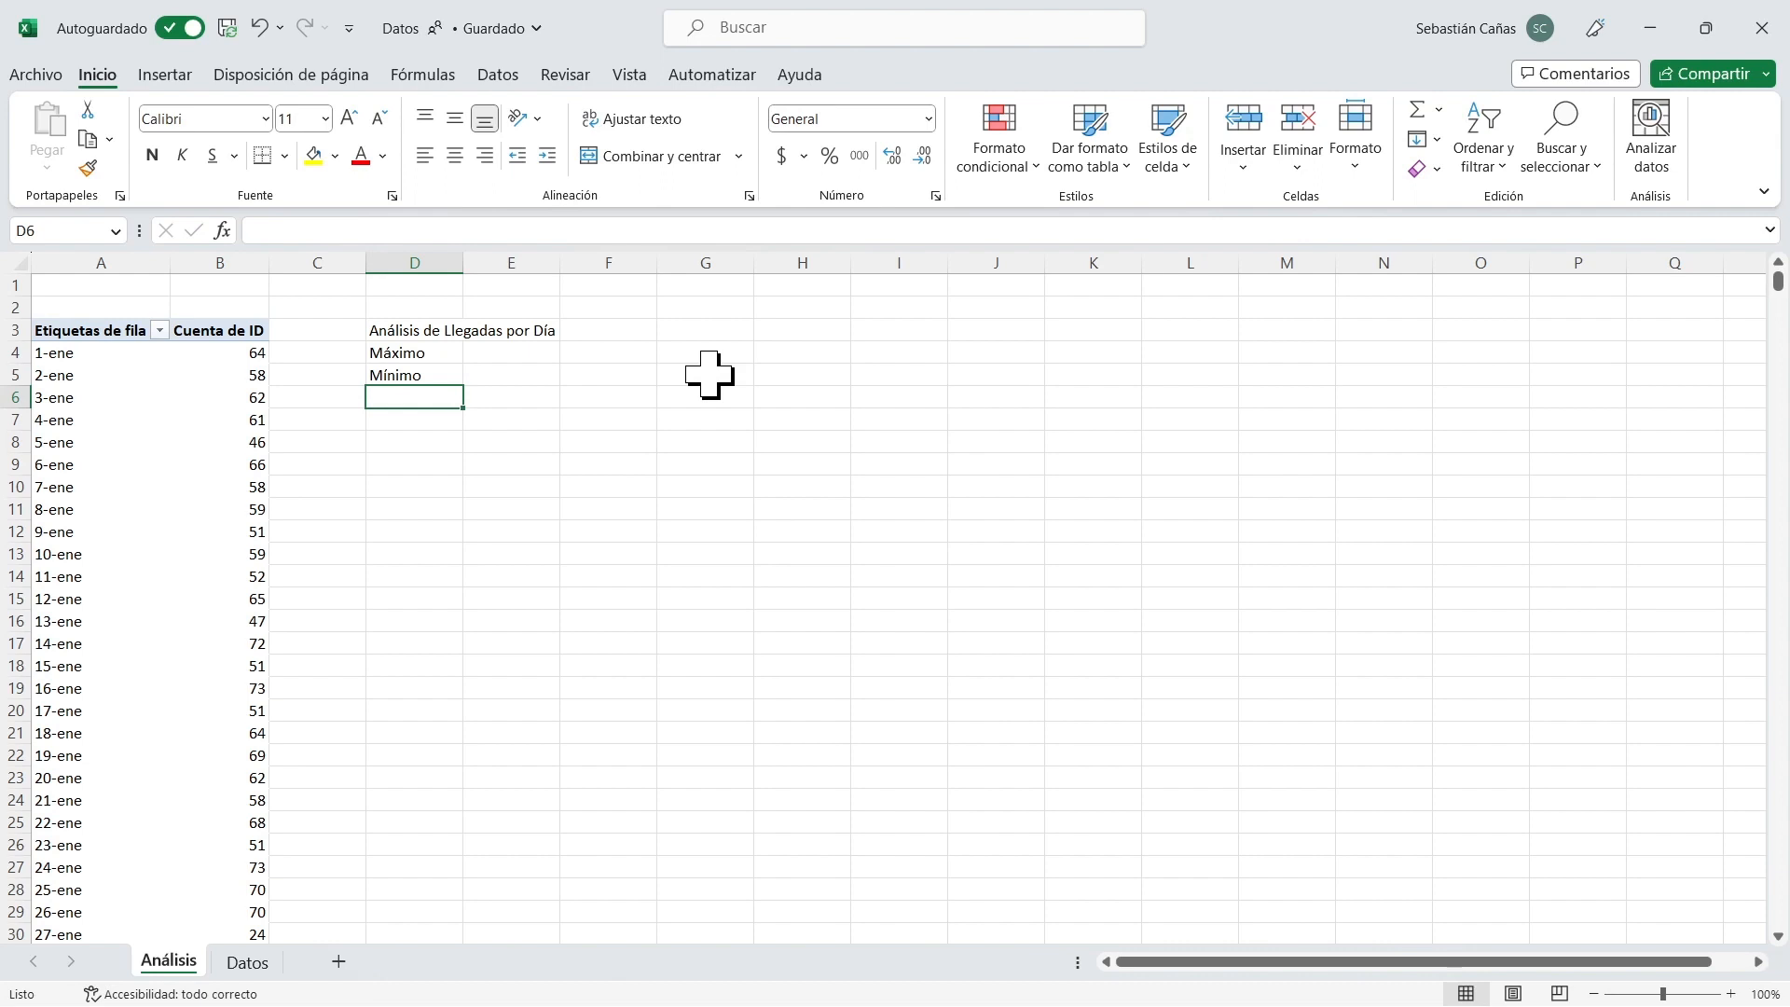
{"action": "type", "text": "Promedio"}
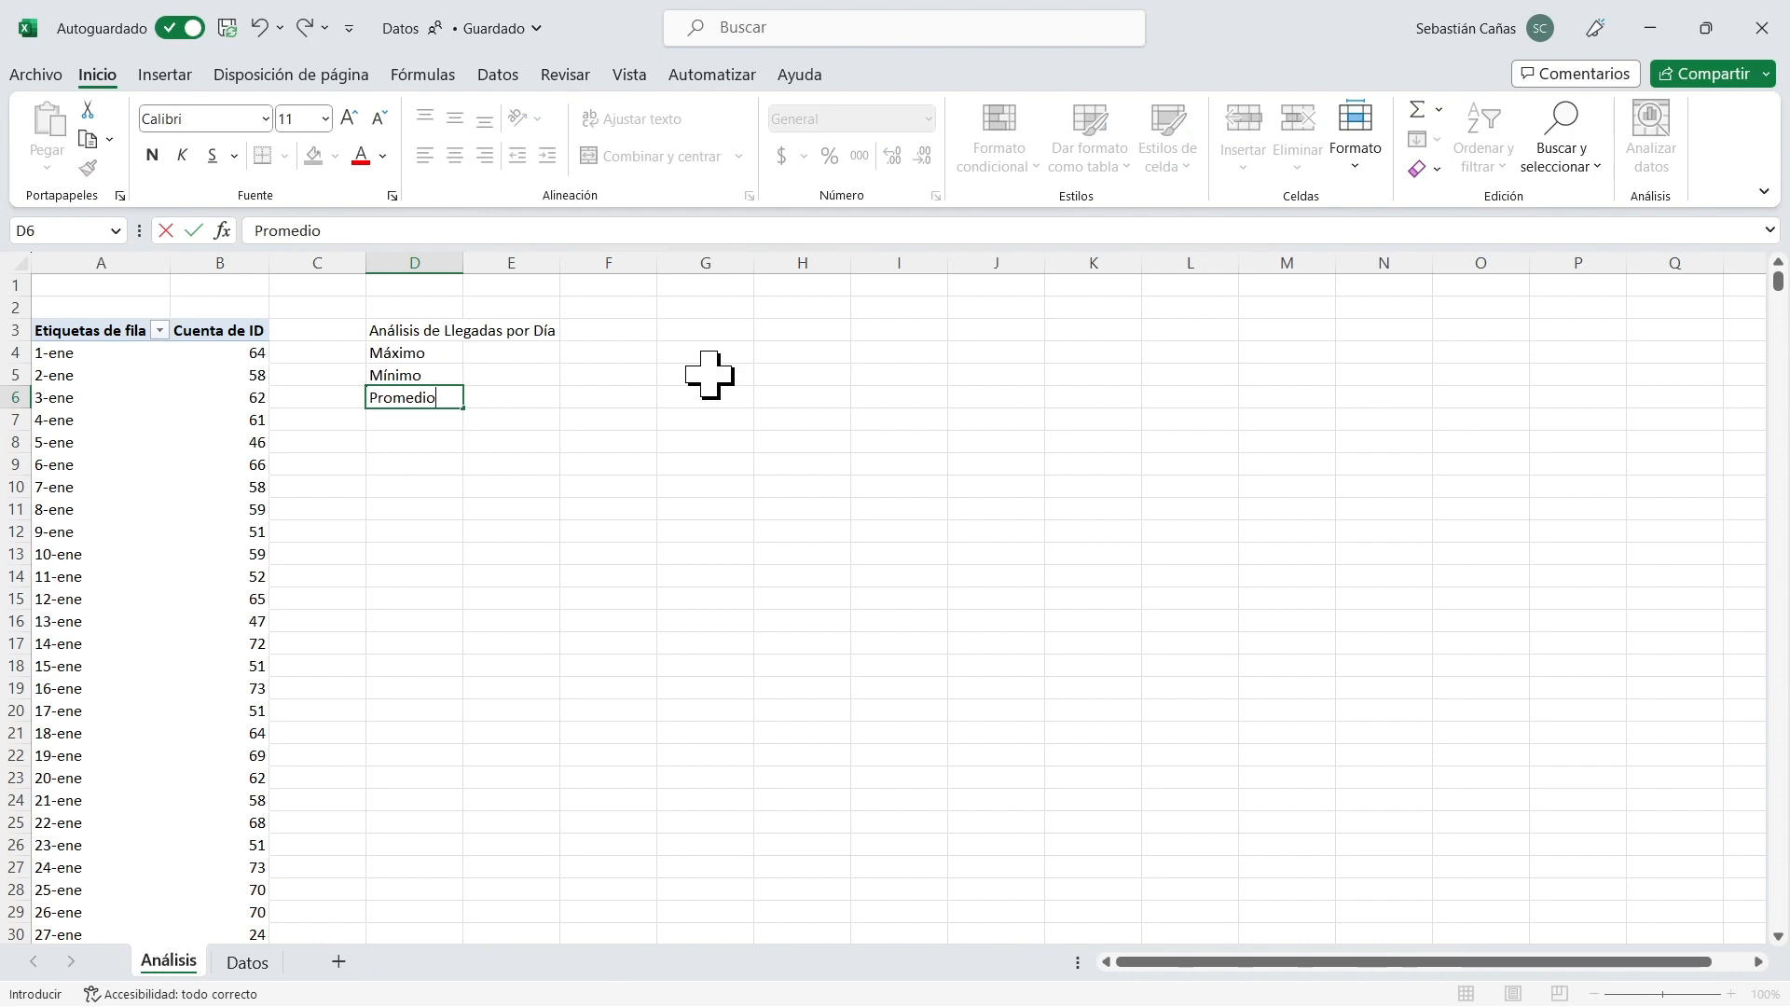
{"action": "key", "text": "Return"}
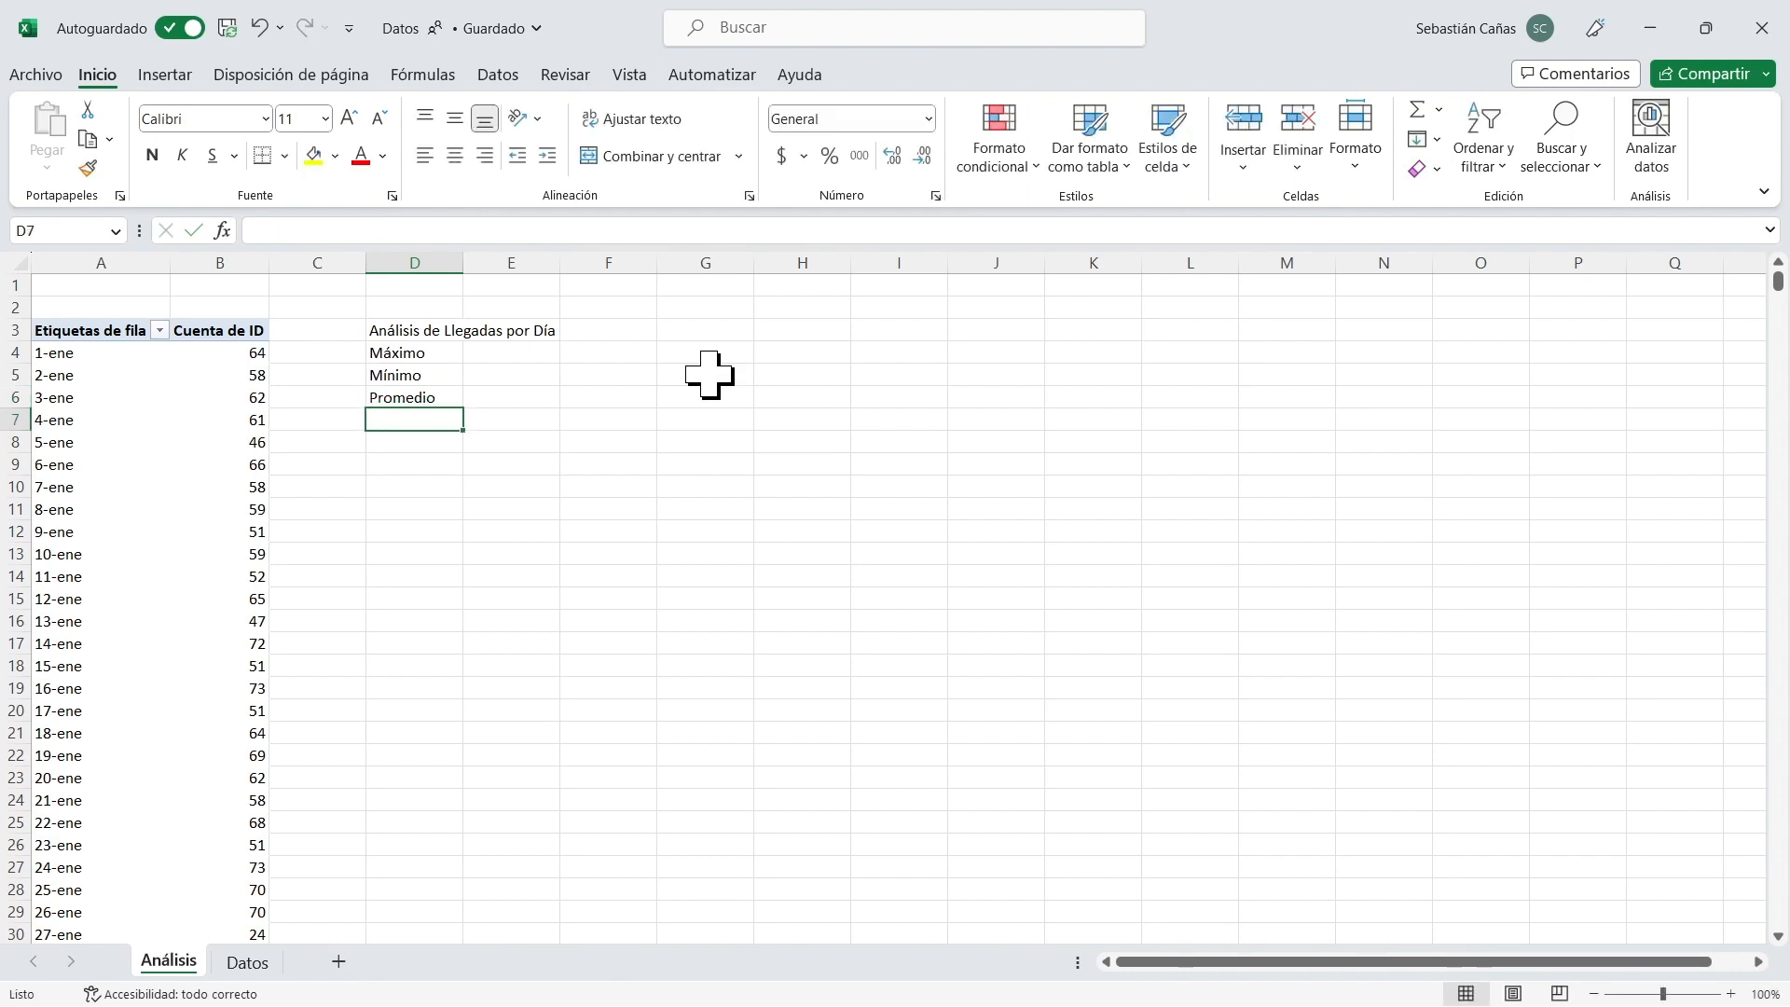
{"action": "type", "text": "Des"}
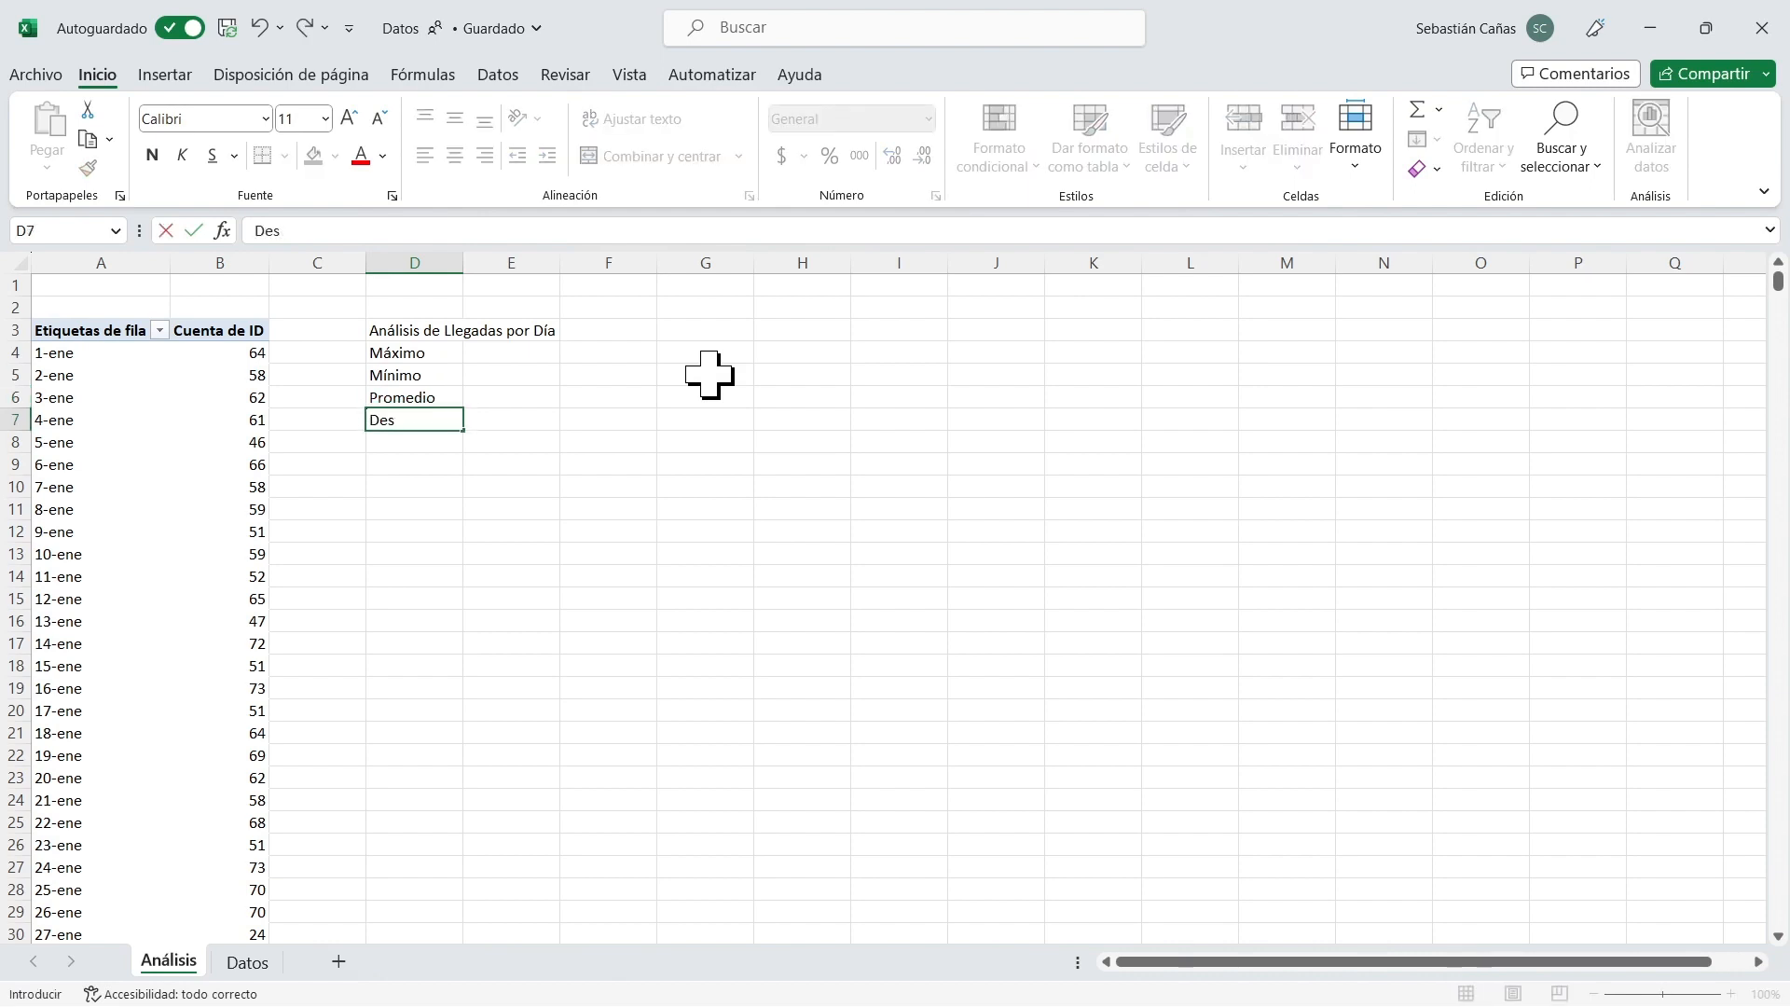
{"action": "type", "text": "vStd"}
{"action": "key", "text": "Return"}
{"action": "type", "text": "Moda"}
{"action": "key", "text": "Return"}
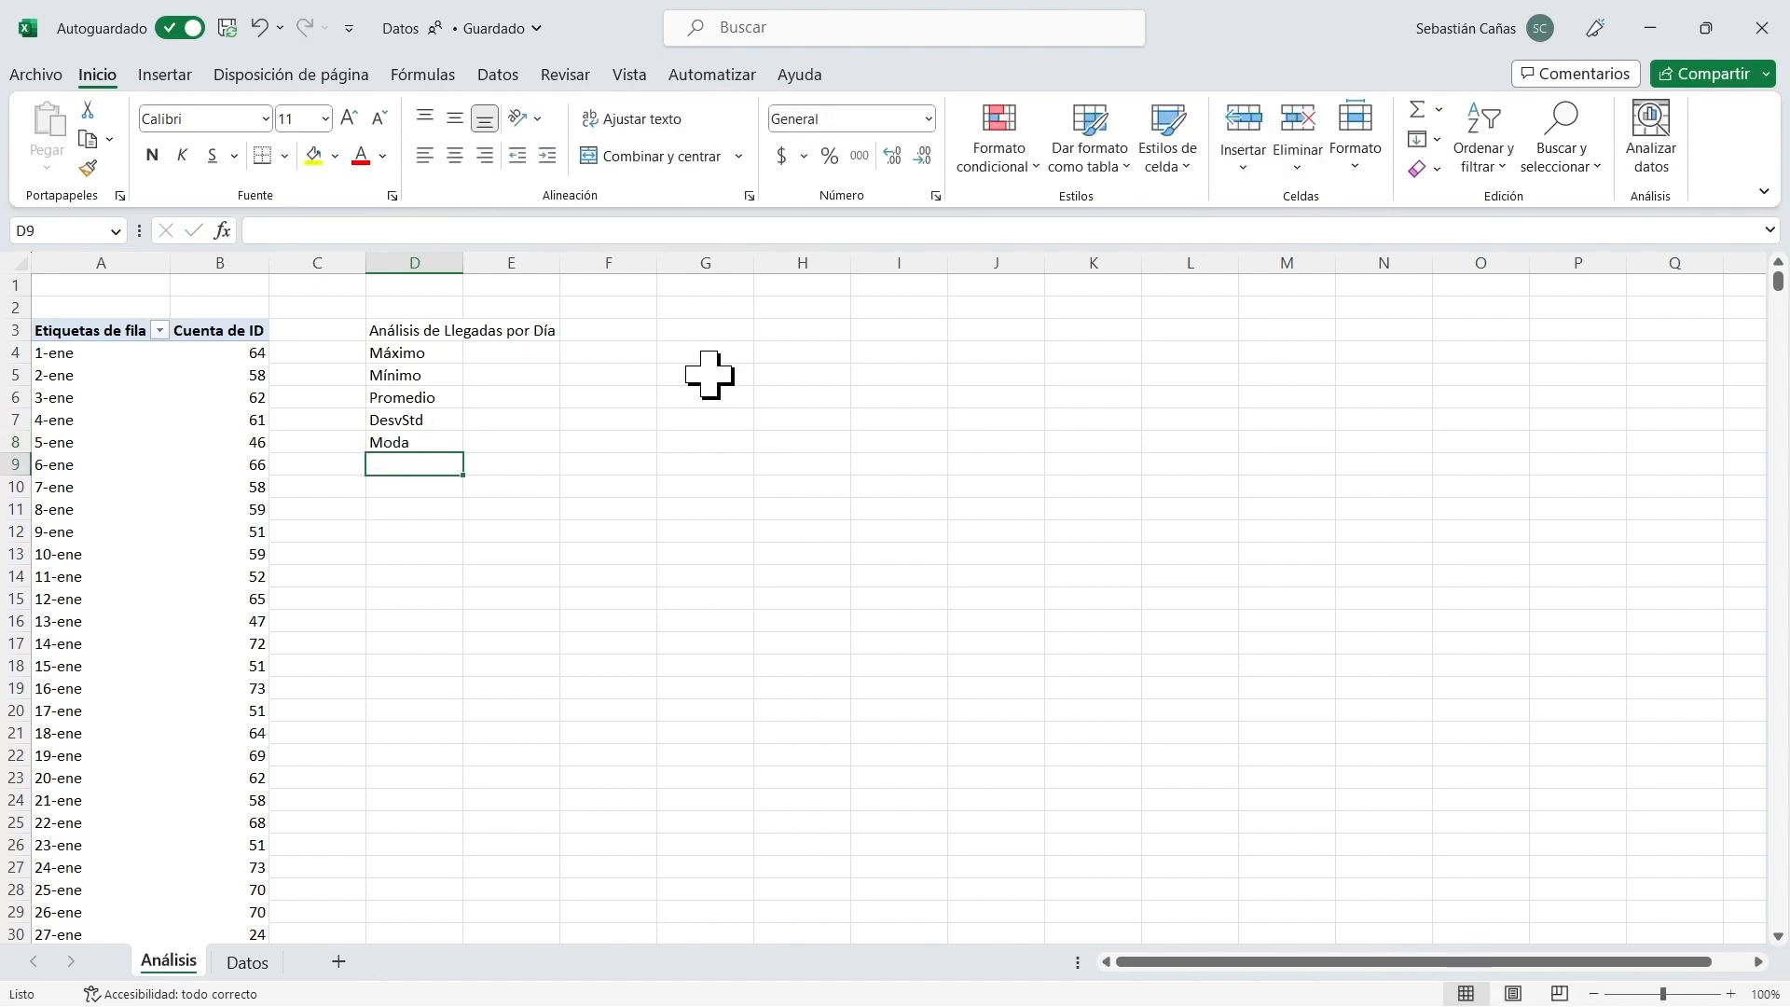
Calculate the maximum daily arrivals in E4 with =MAX(B4:B149), leaving out the grand total, and copy the range reference for reuse.
{"action": "key", "text": "Right"}
{"action": "key", "text": "Up"}
{"action": "key", "text": "Up"}
{"action": "key", "text": "Up"}
{"action": "key", "text": "Up"}
{"action": "key", "text": "Up"}
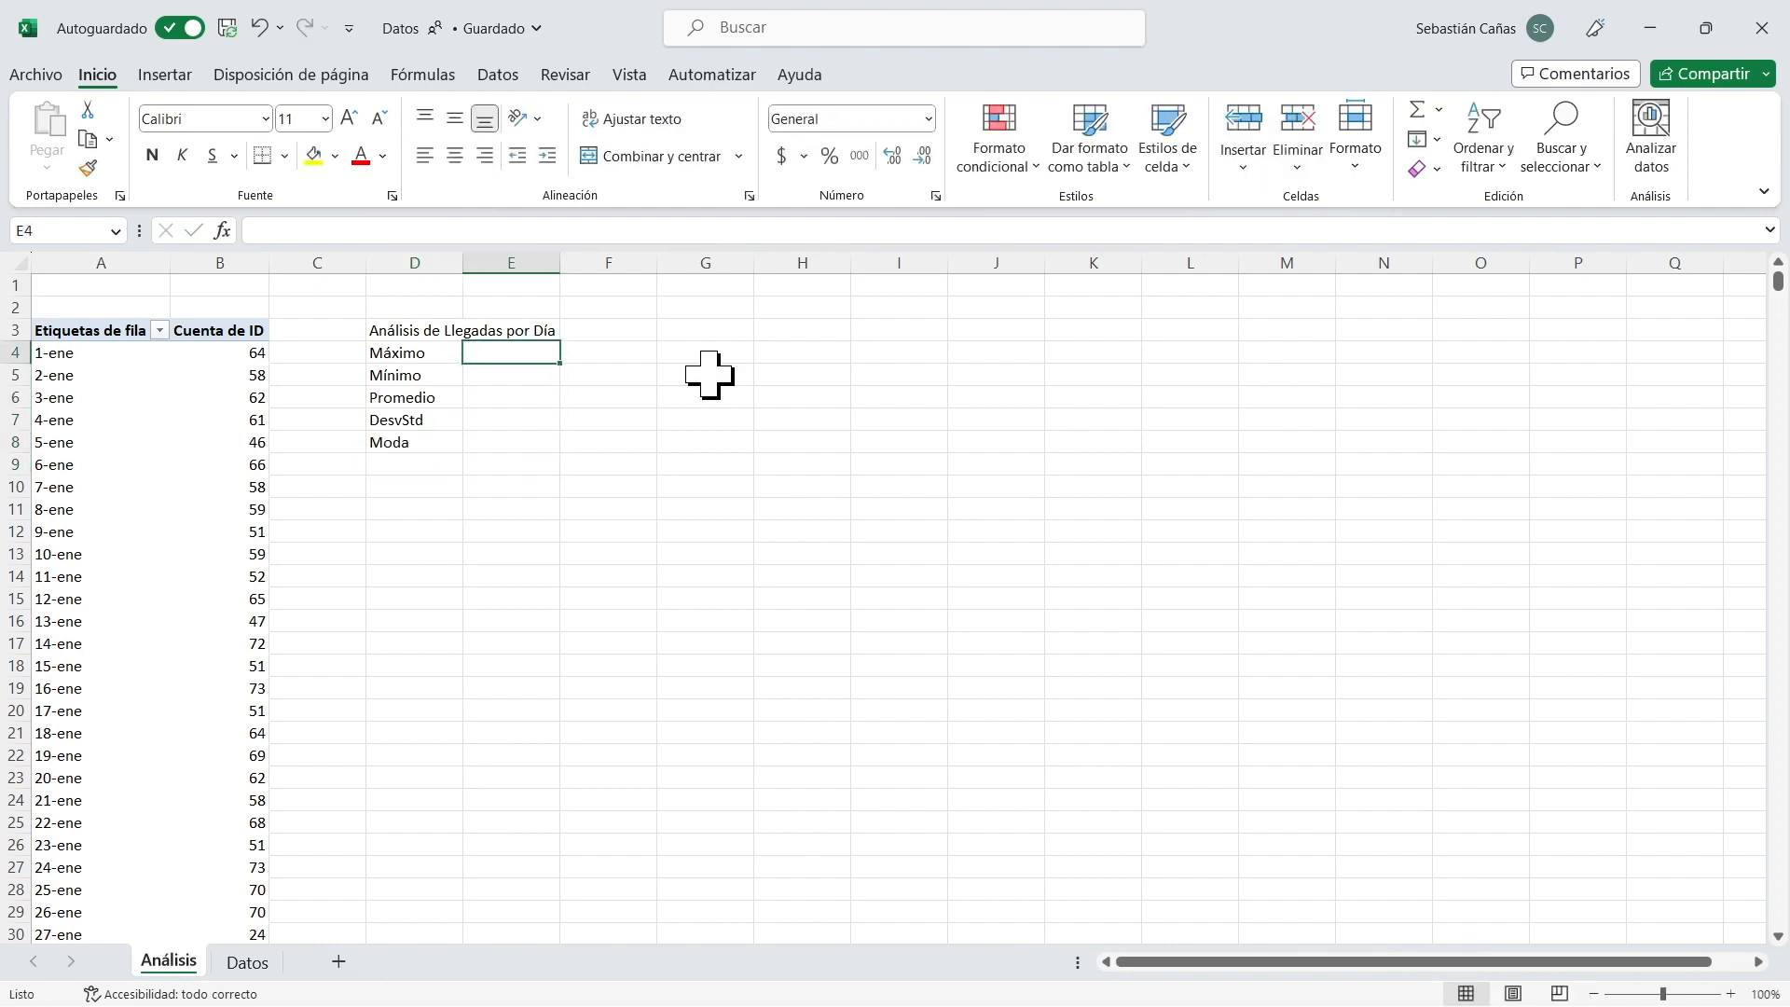
{"action": "type", "text": "="}
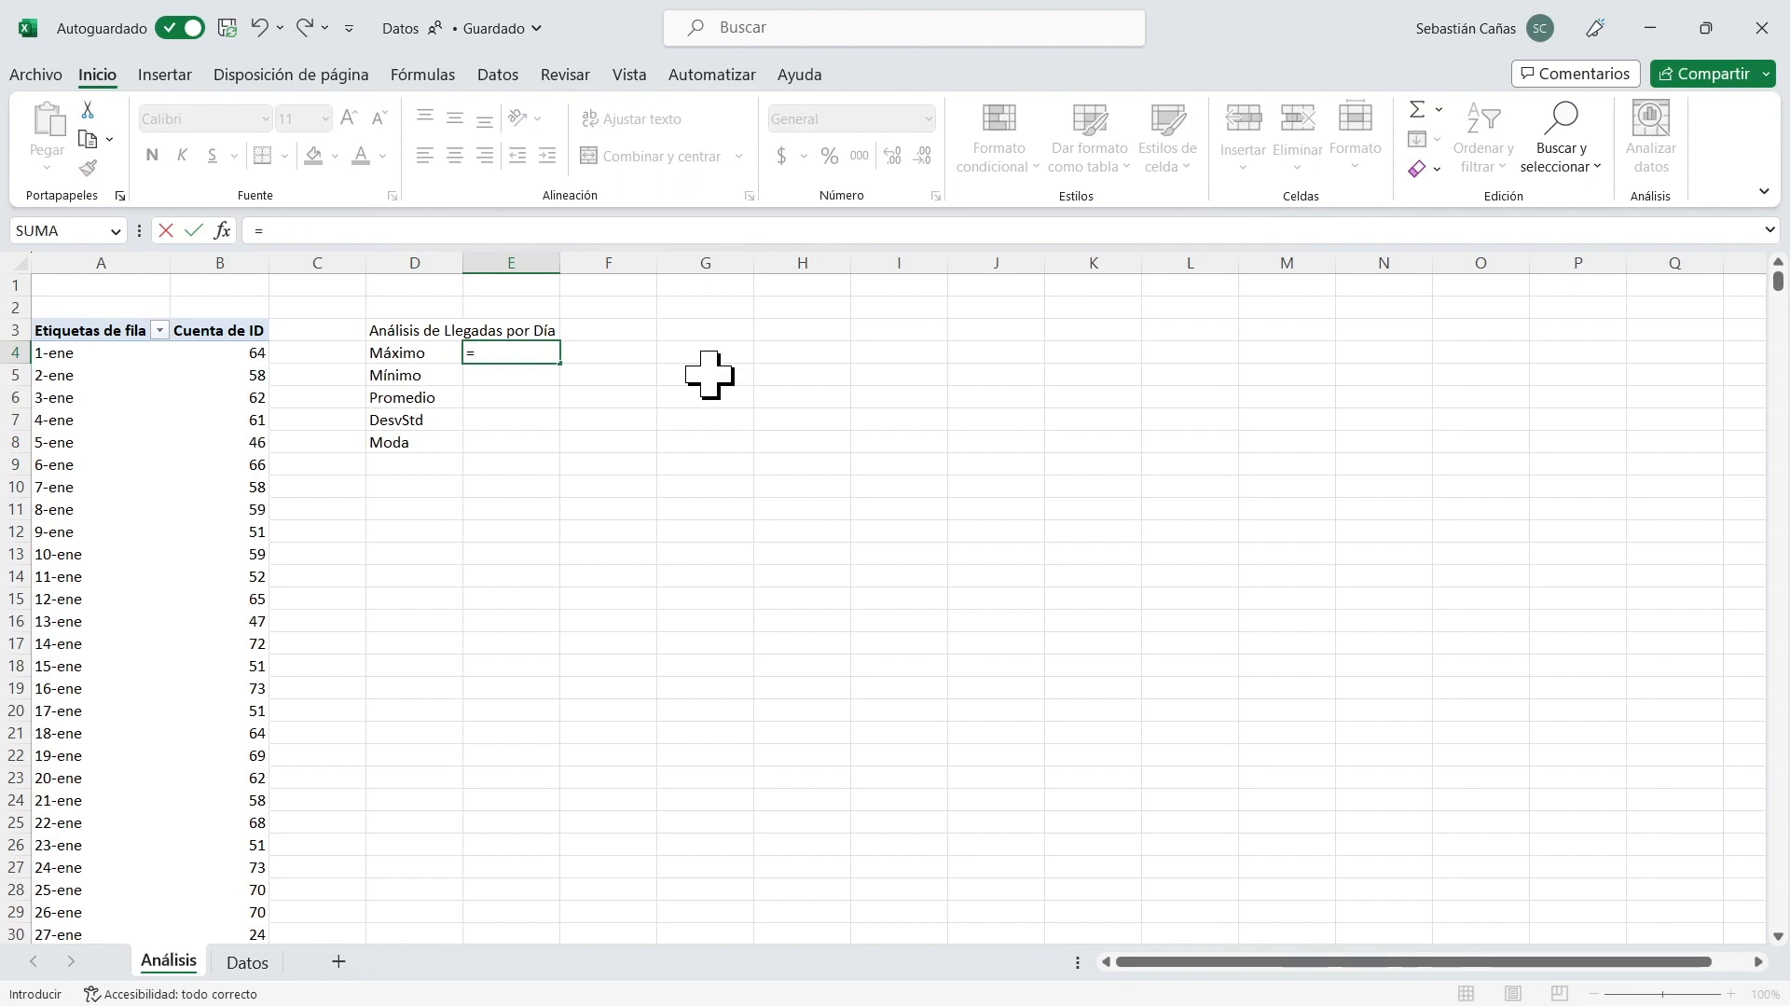
{"action": "type", "text": "max("}
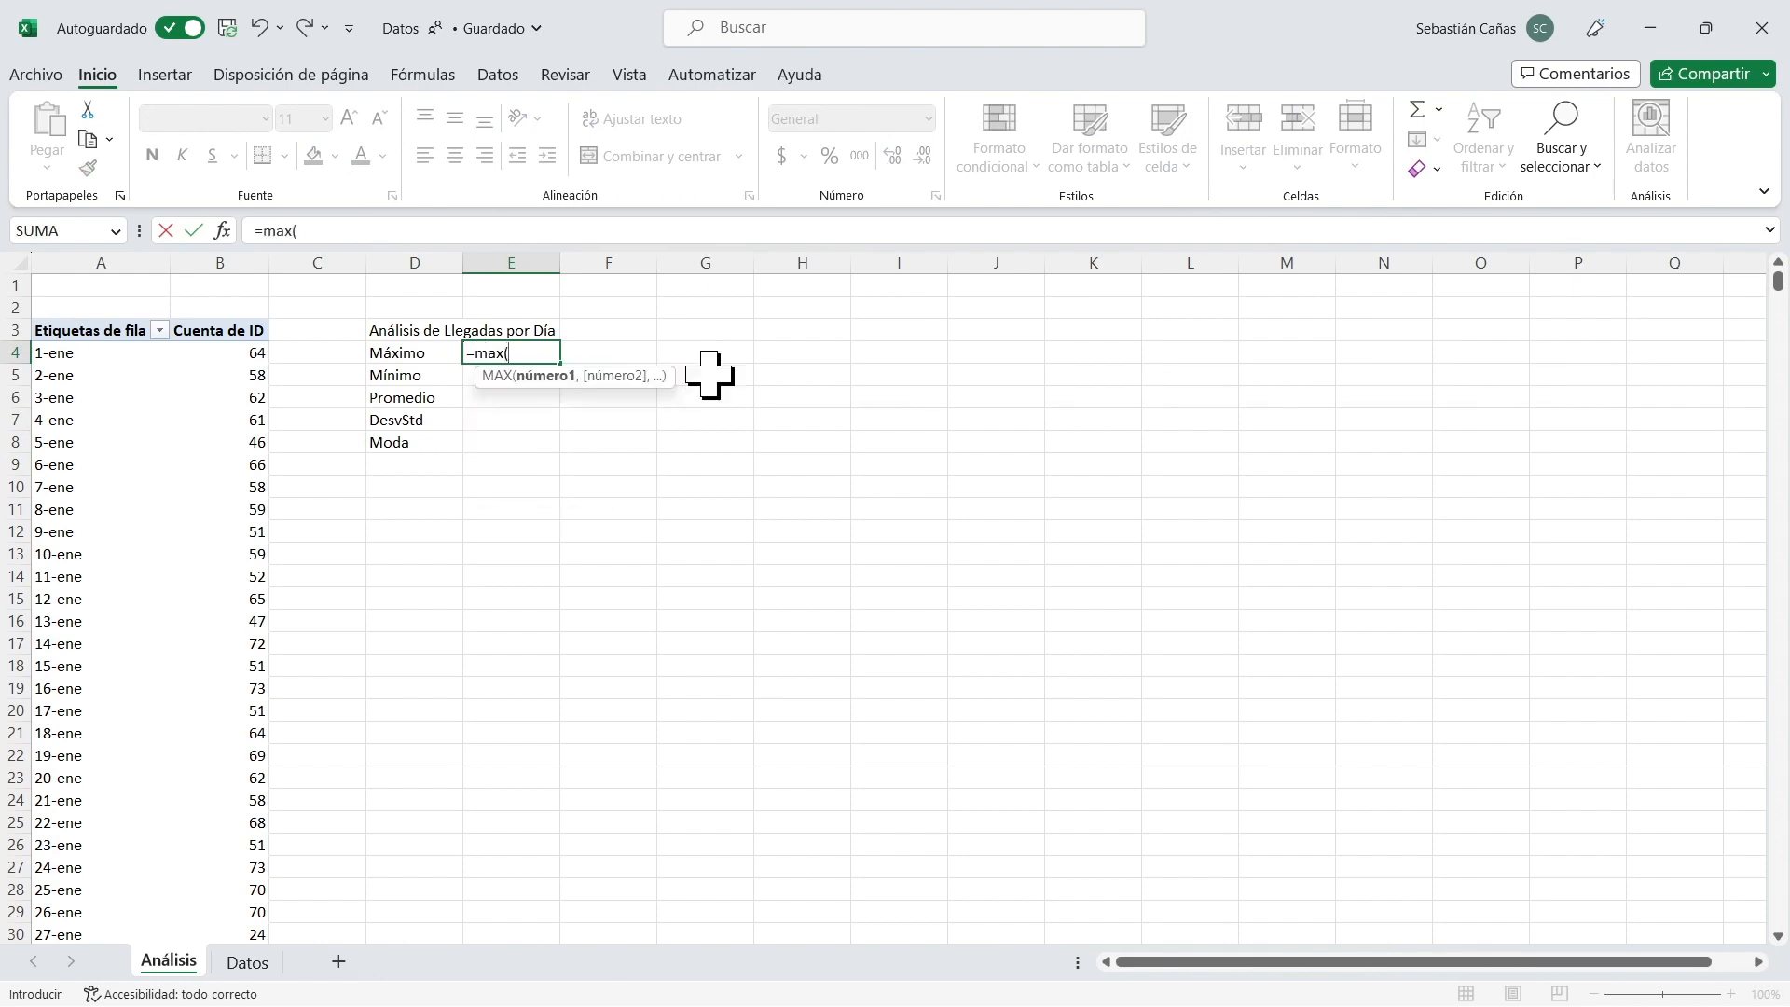
{"action": "left_click", "coordinate": [220, 353]}
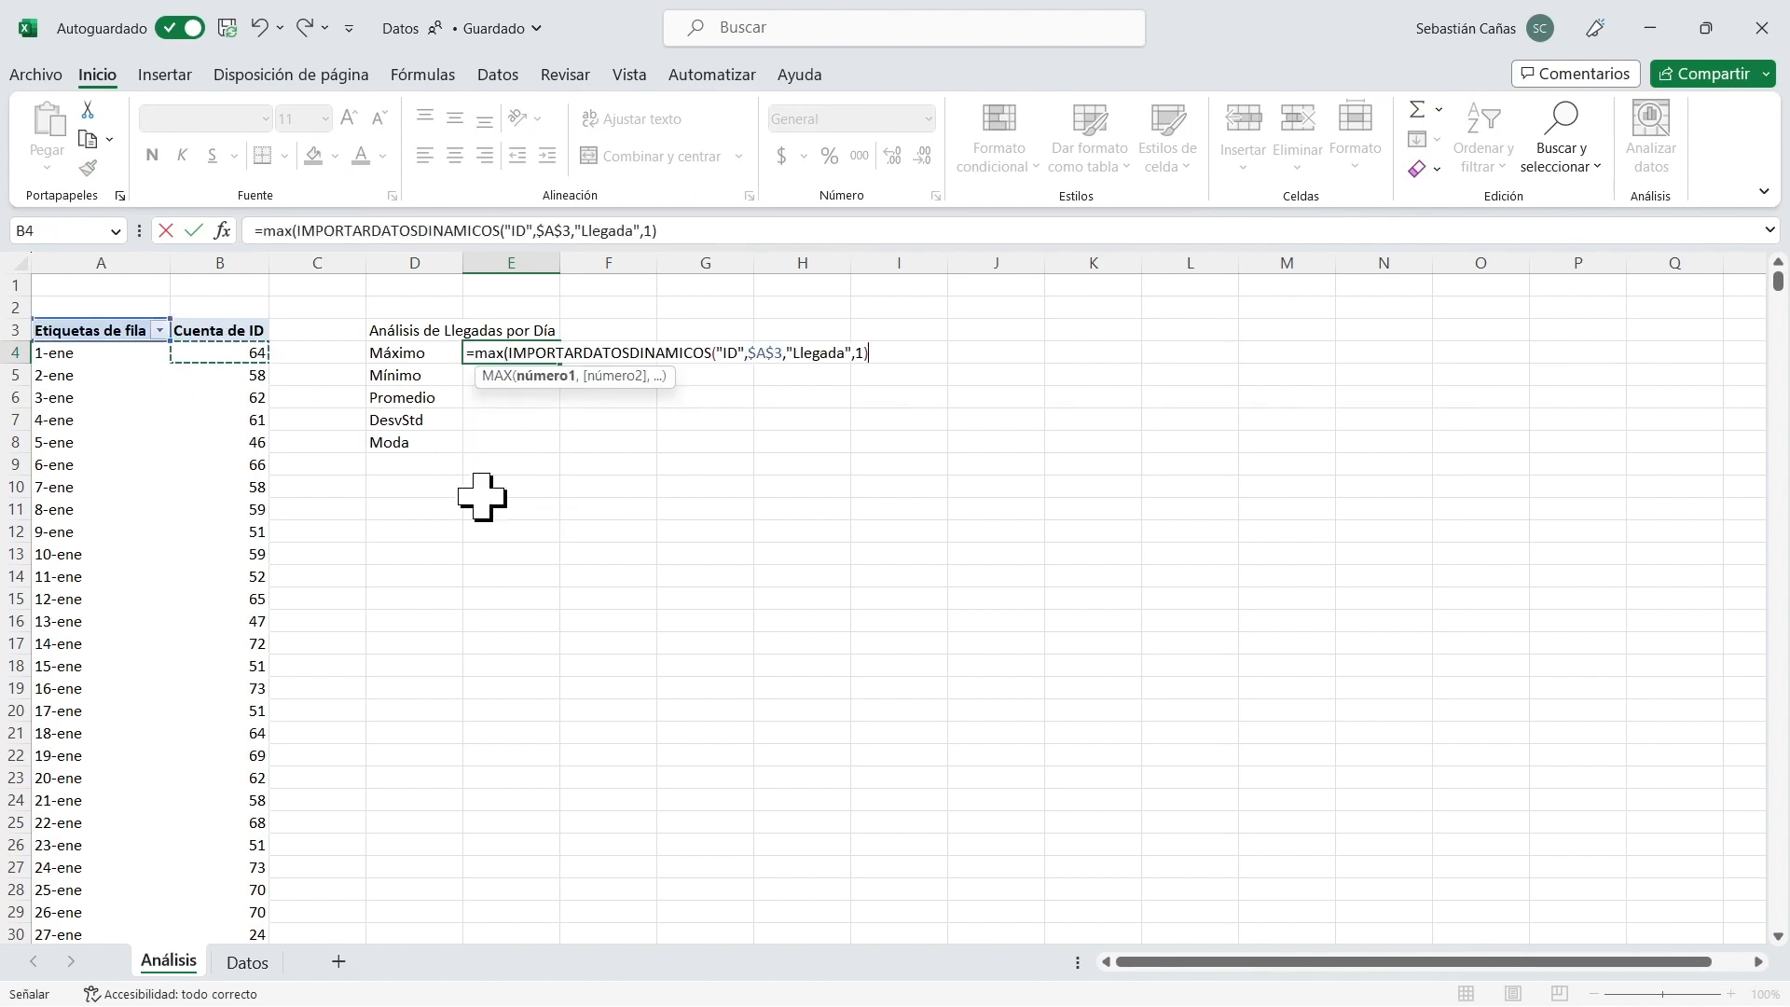
{"action": "key", "text": "ctrl+shift+Down"}
{"action": "key", "text": "shift+Up"}
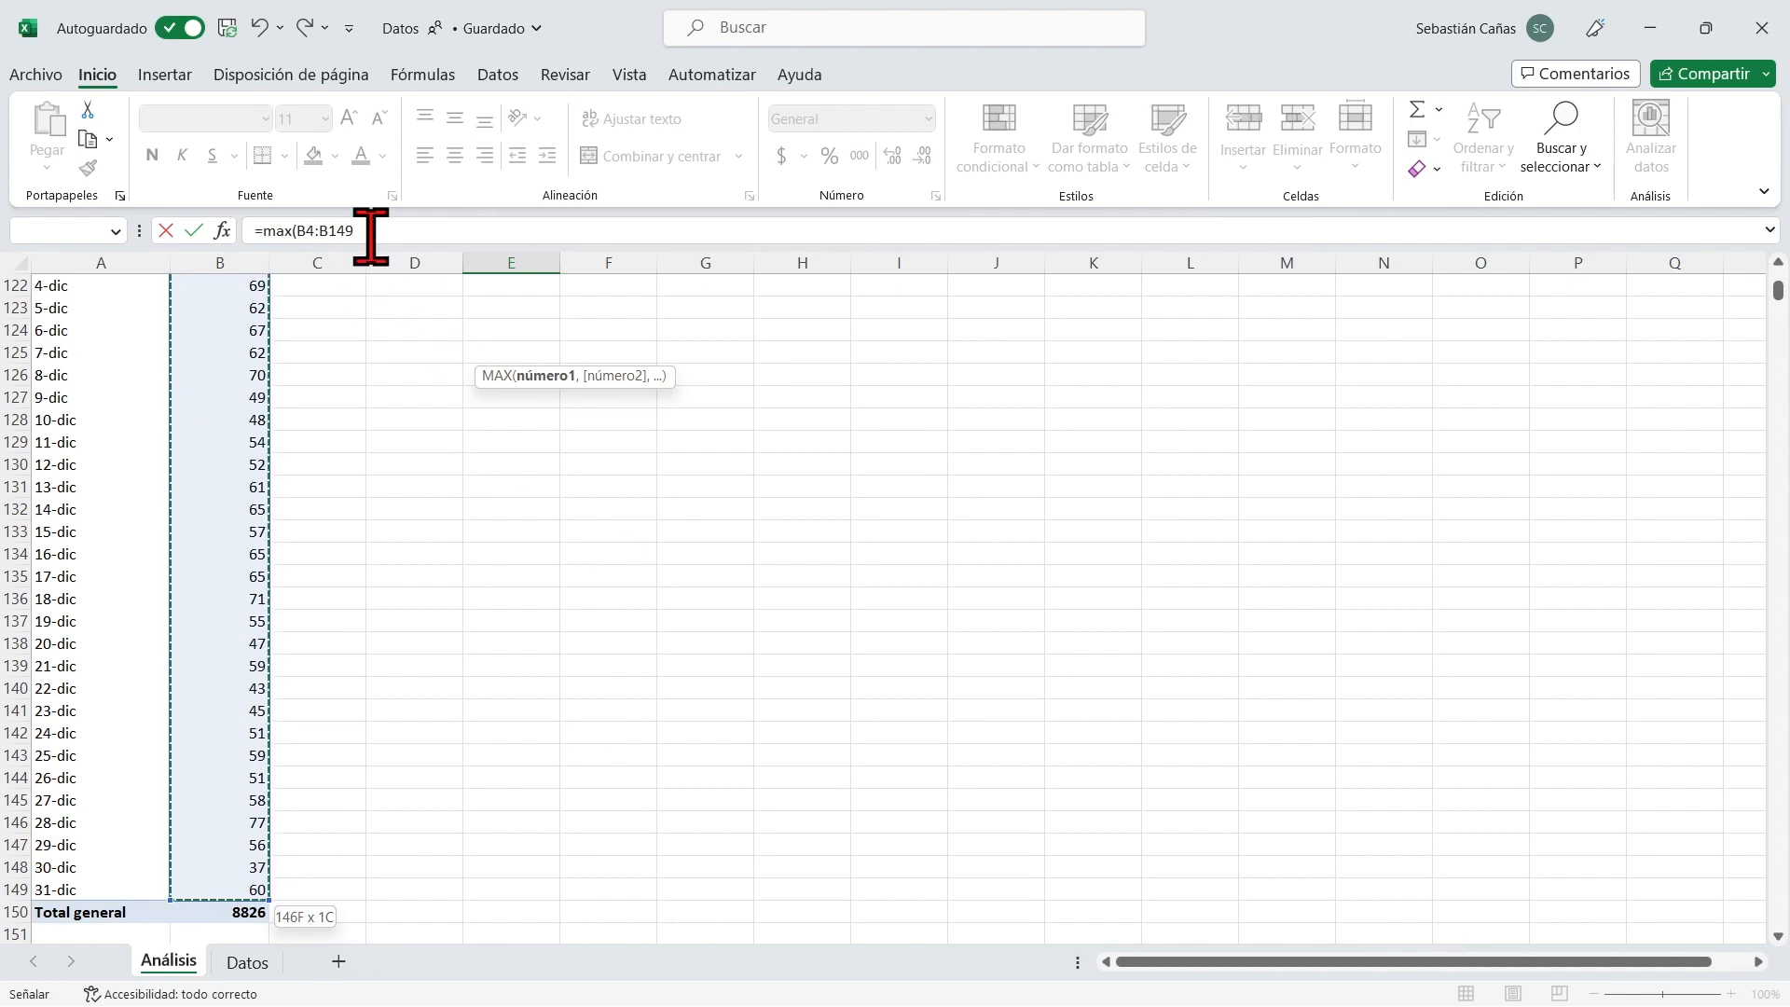
{"action": "left_click_drag", "start_coordinate": [366, 232], "coordinate": [298, 230]}
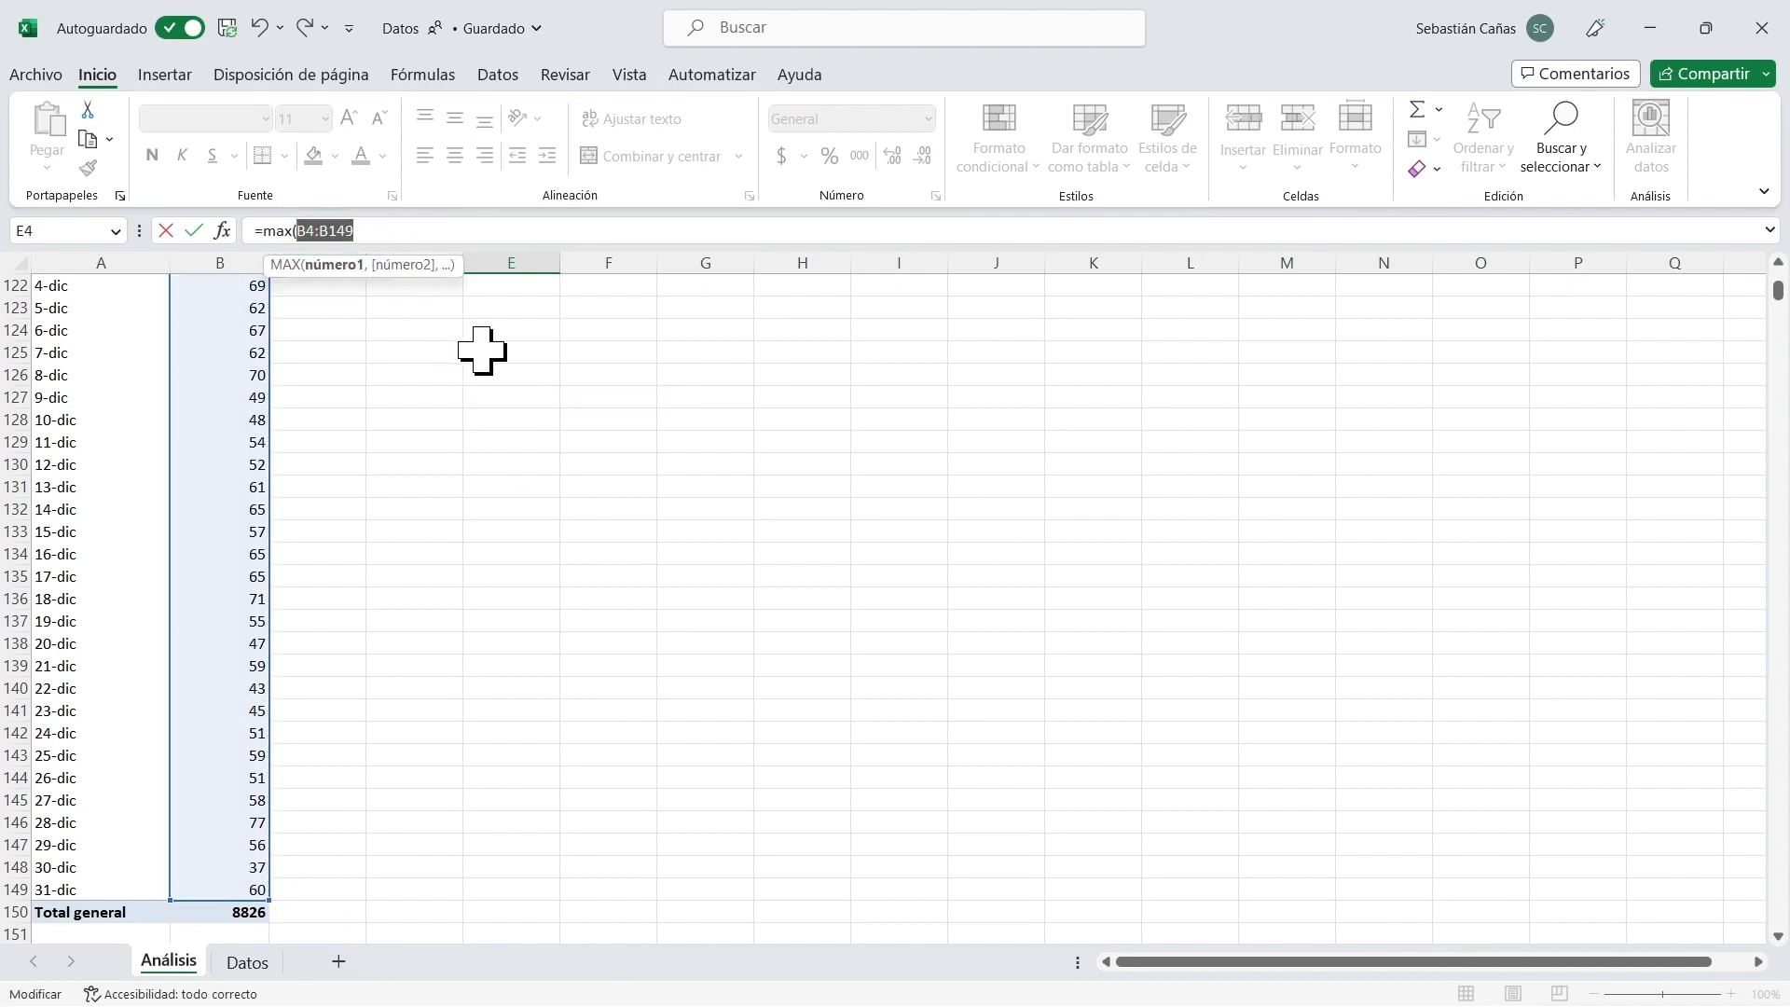
{"action": "key", "text": "Return"}
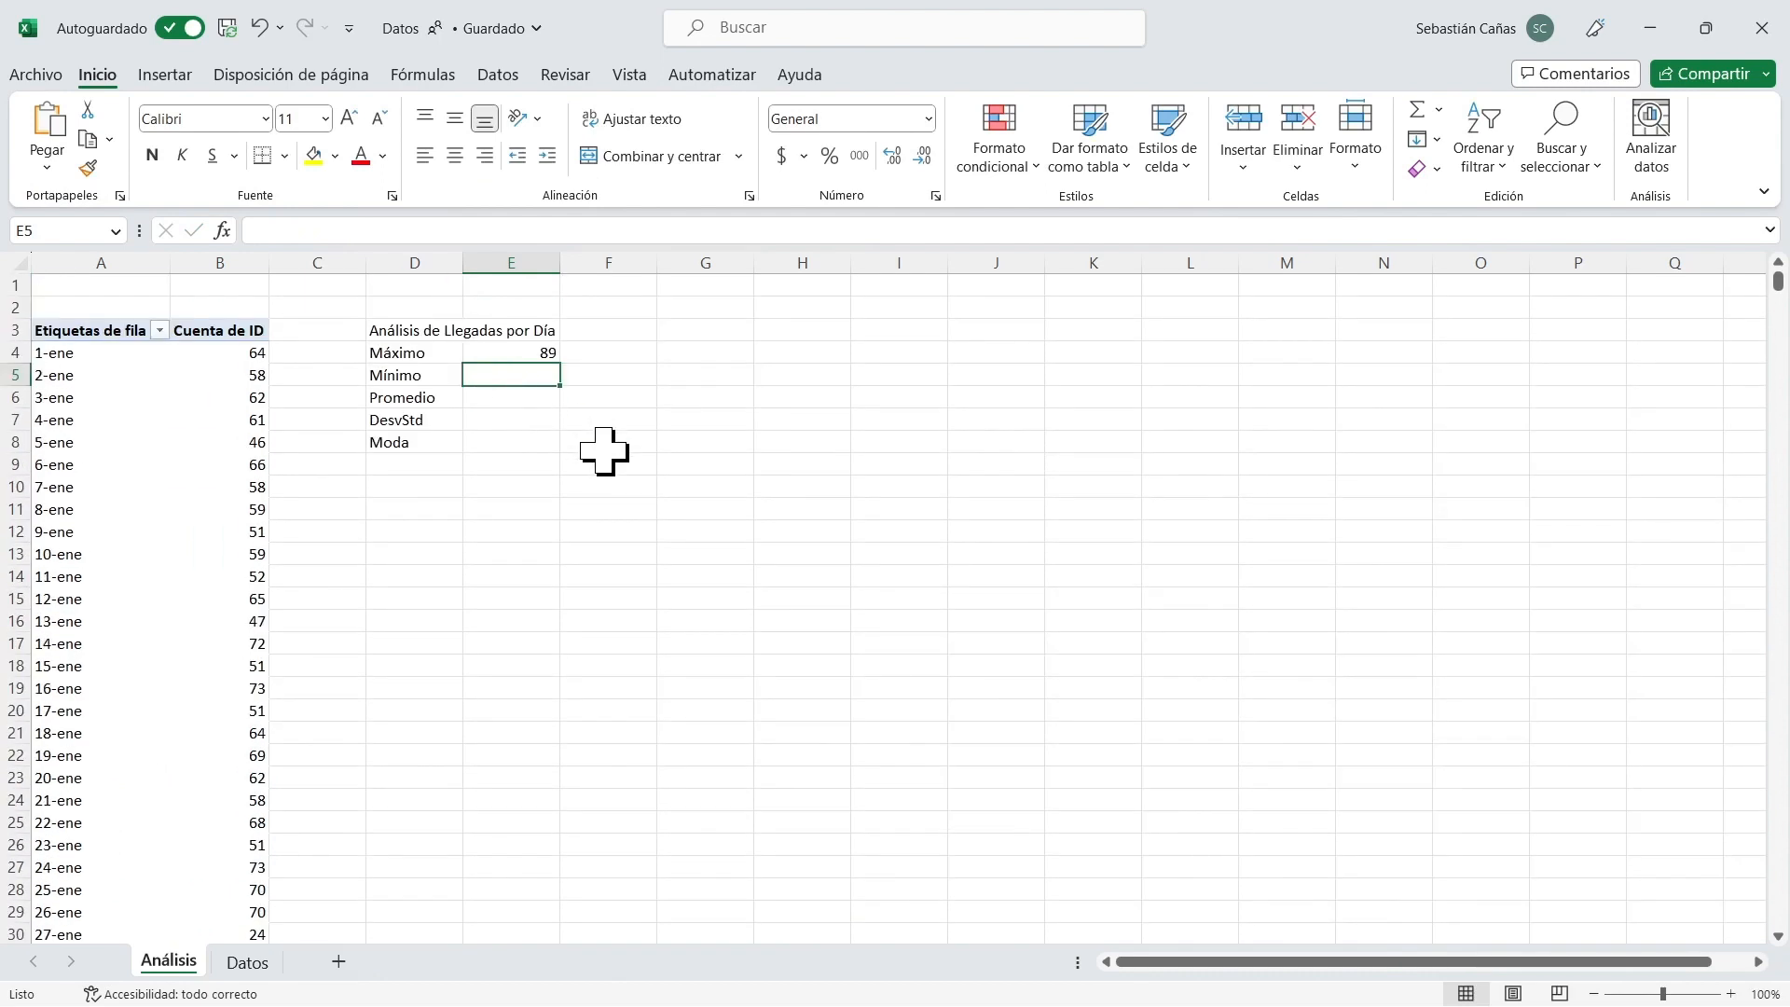
Calculate the minimum daily arrivals in E5 with MIN over the range B4:B149.
{"action": "left_click", "coordinate": [531, 351]}
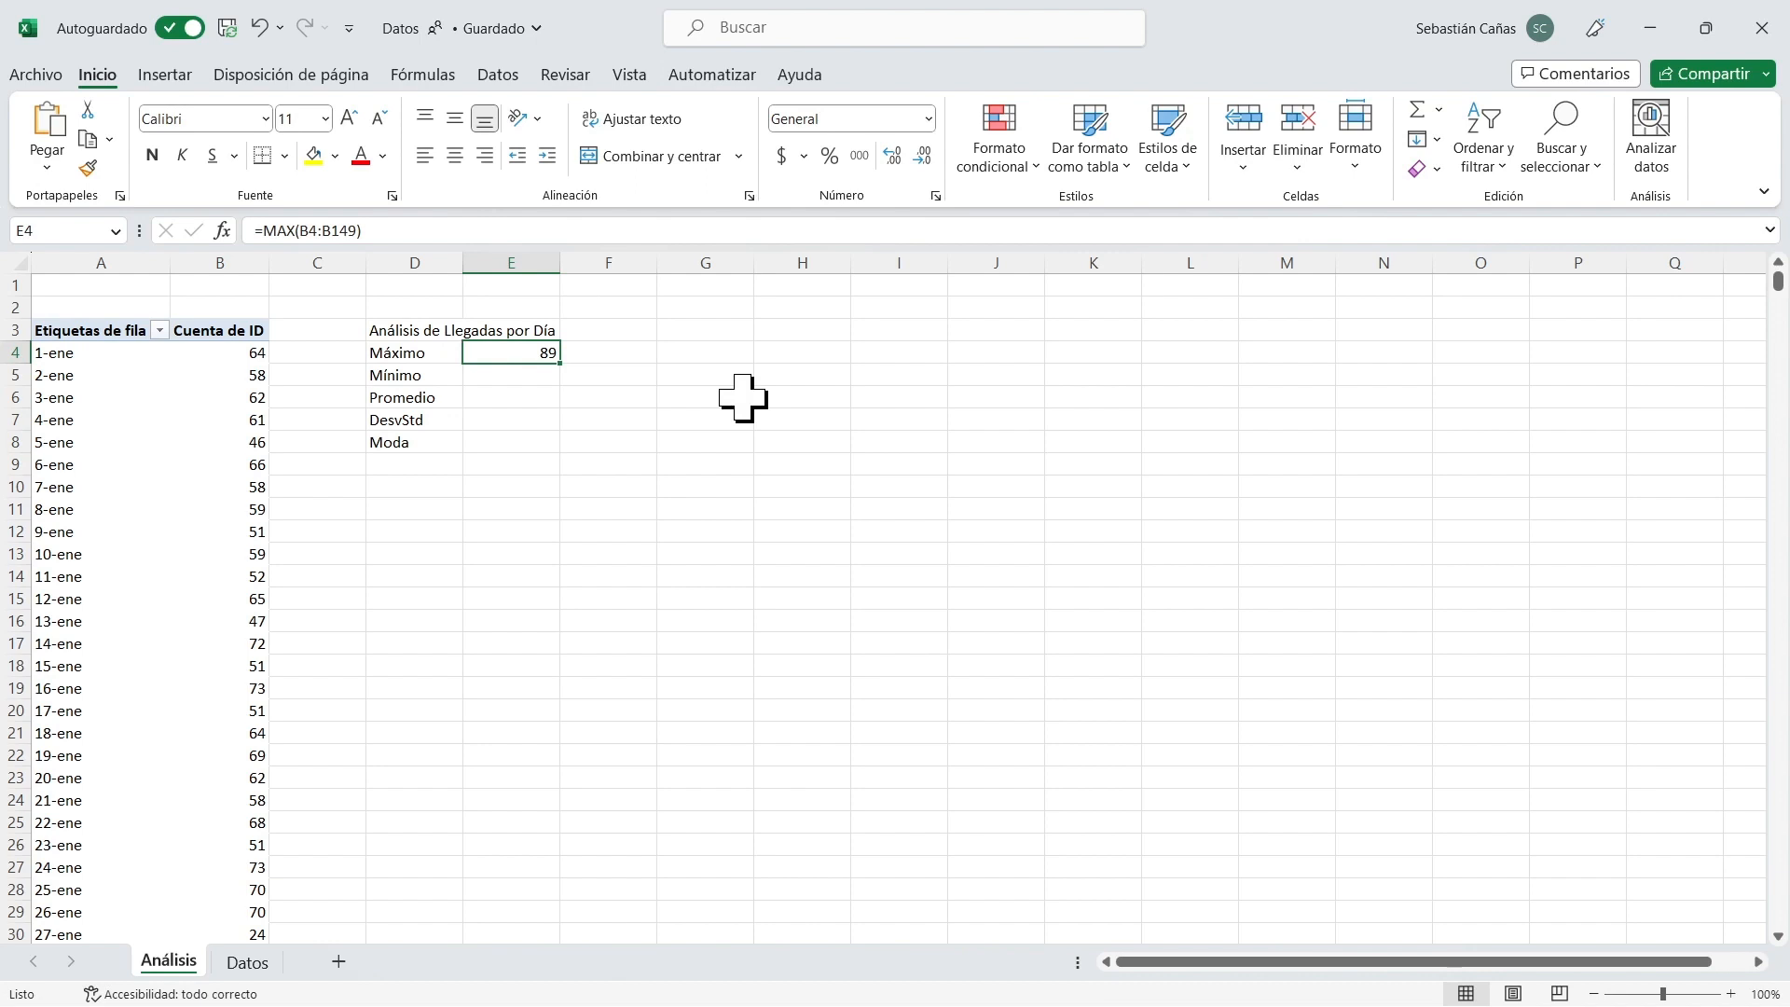
{"action": "key", "text": "Down"}
{"action": "type", "text": "="}
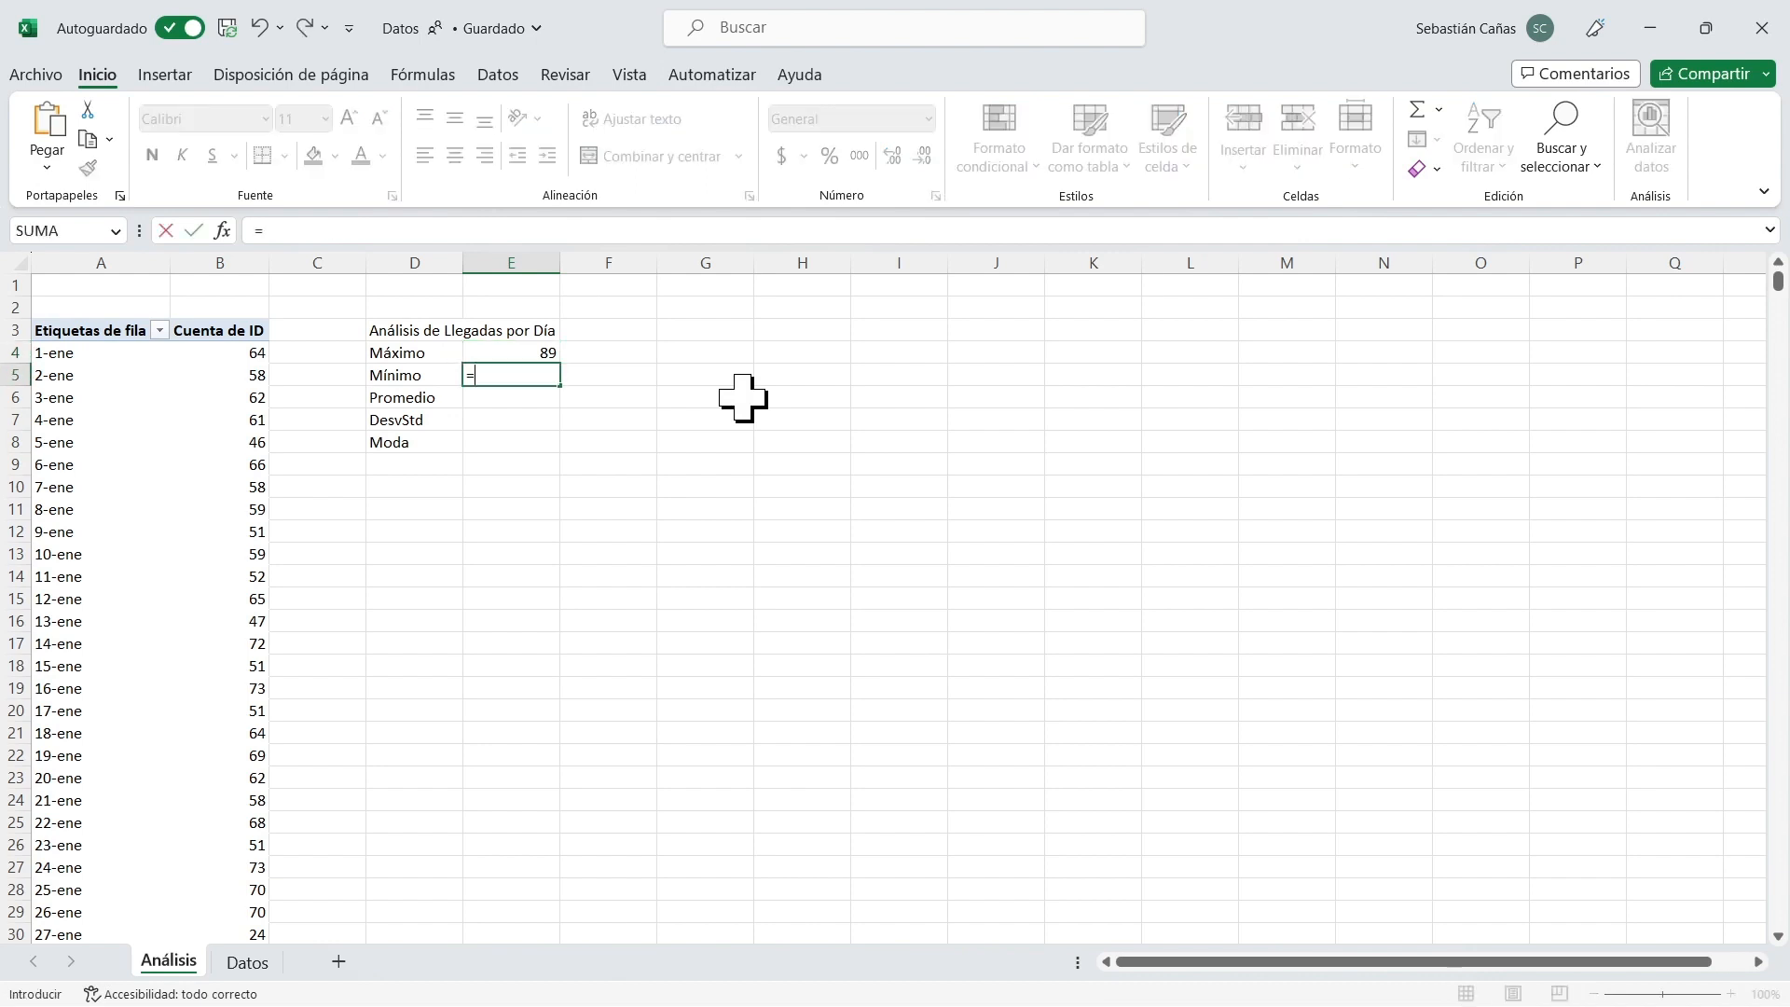
{"action": "type", "text": "min("}
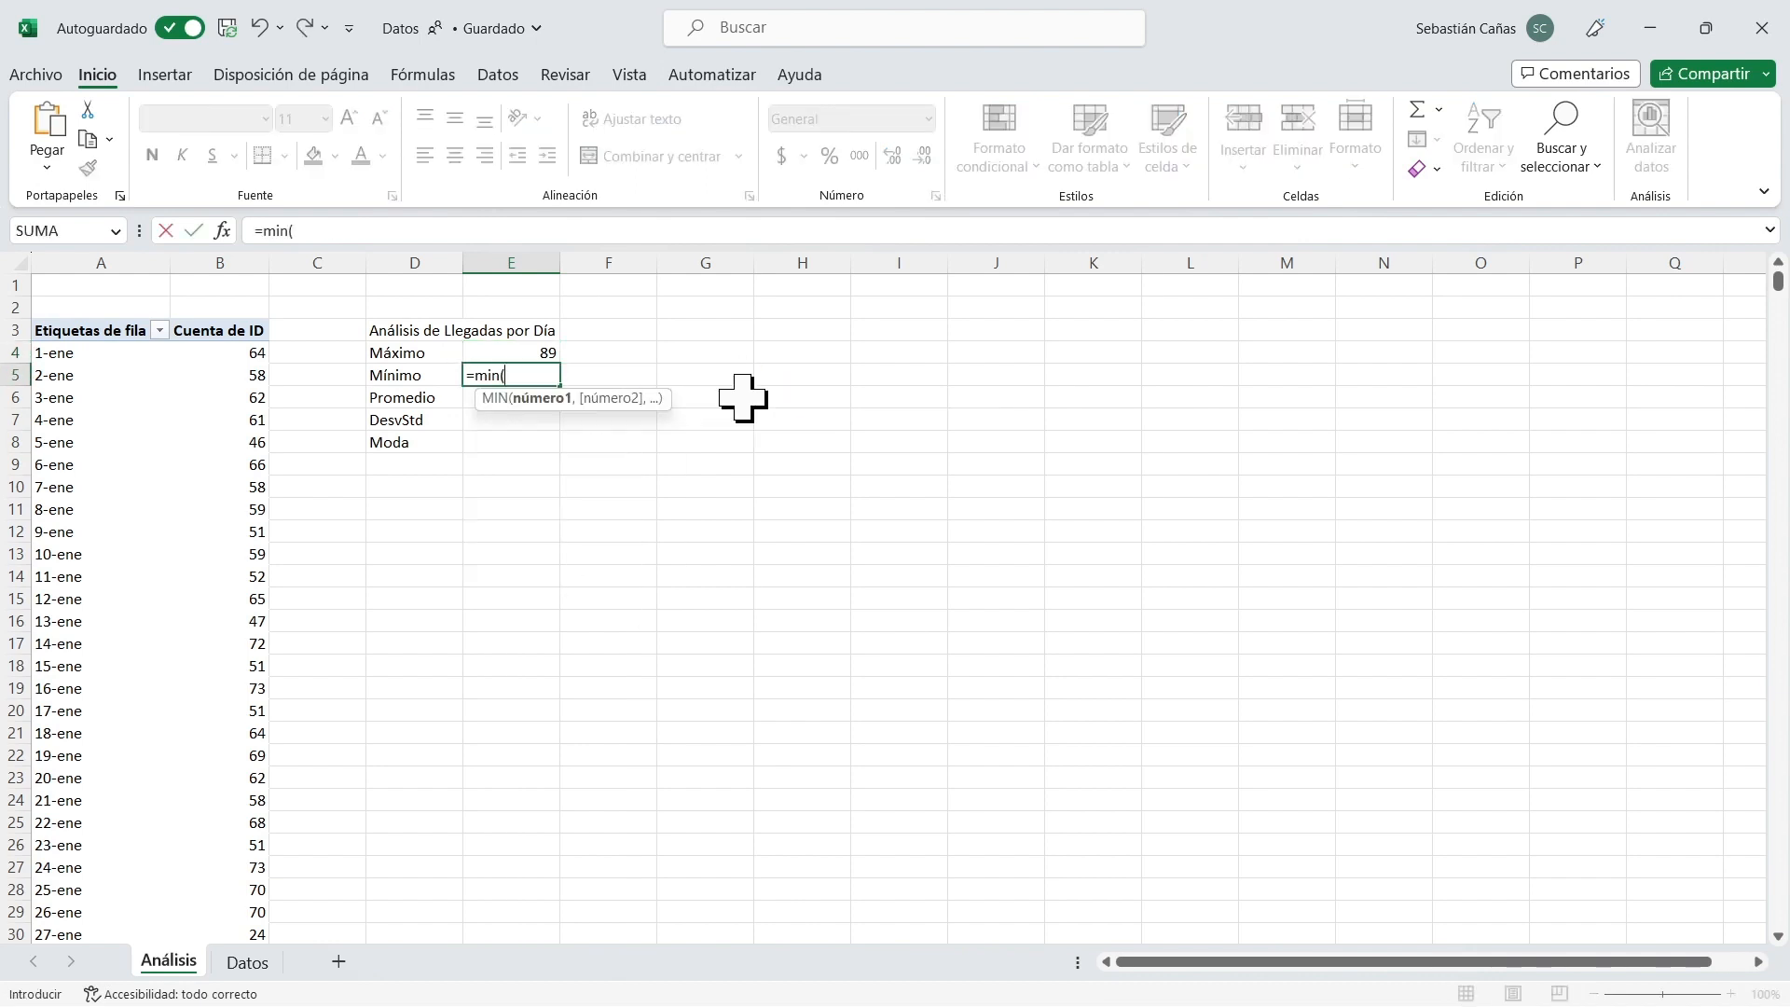
{"action": "type", "text": "B4:B149"}
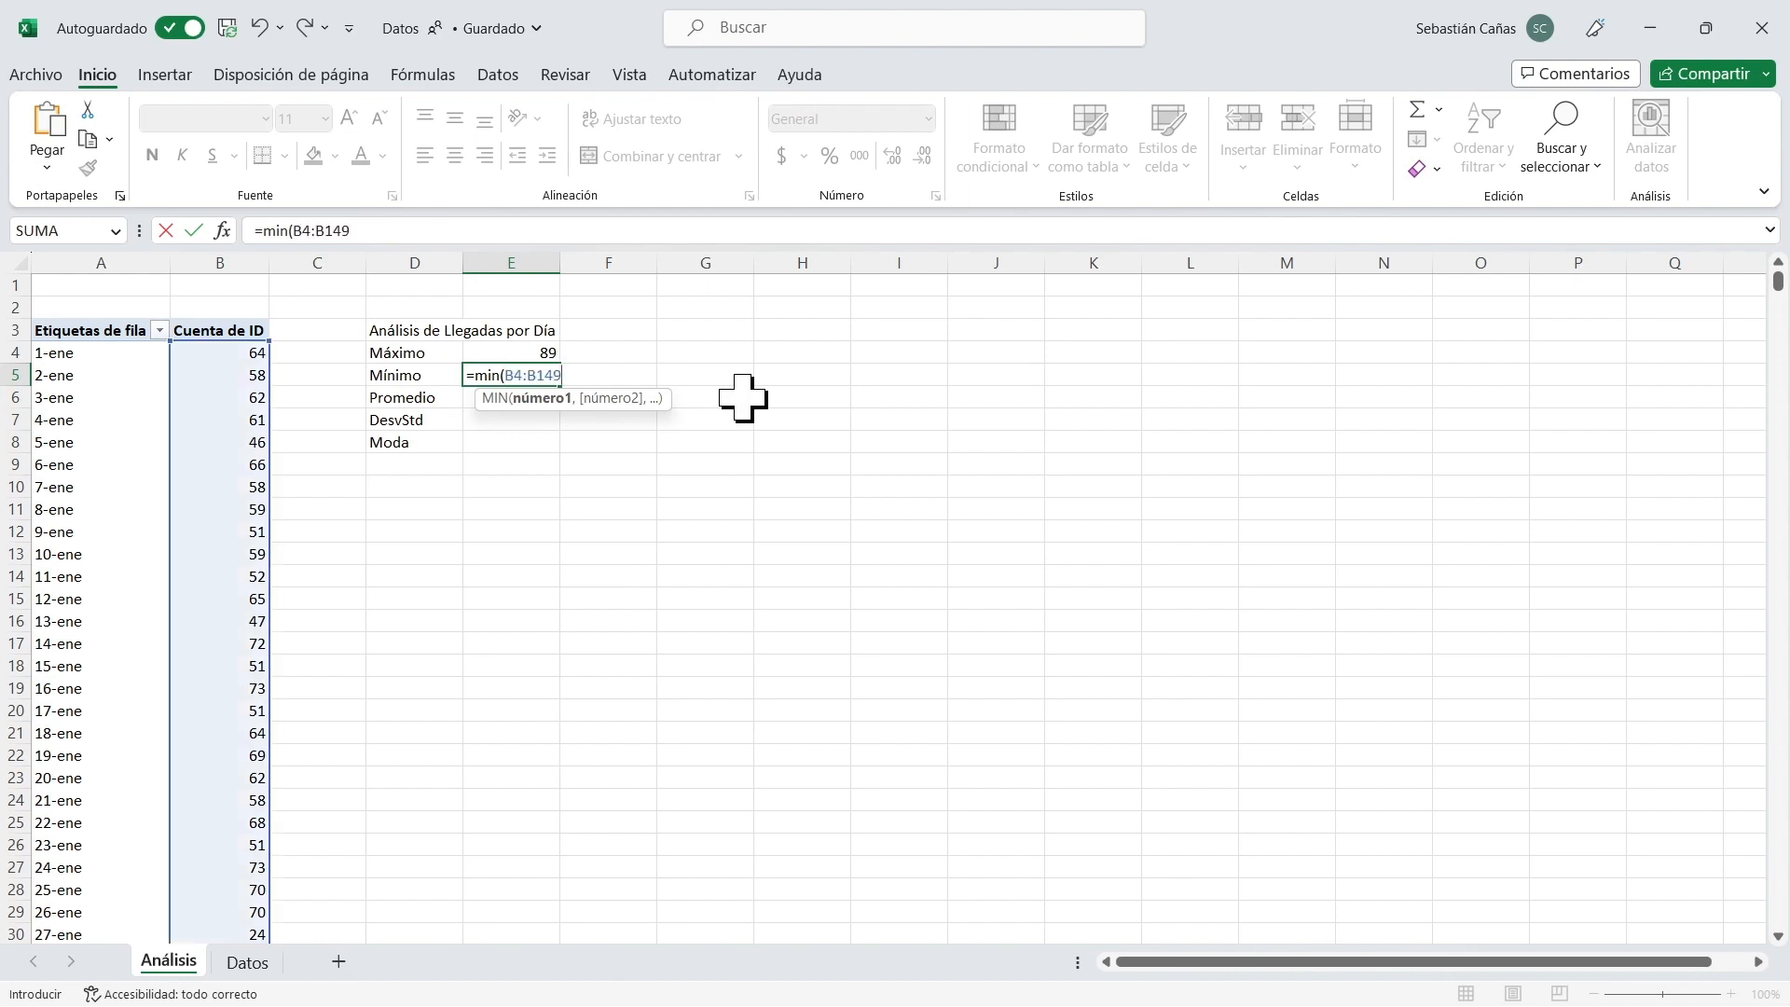
{"action": "key", "text": "Return"}
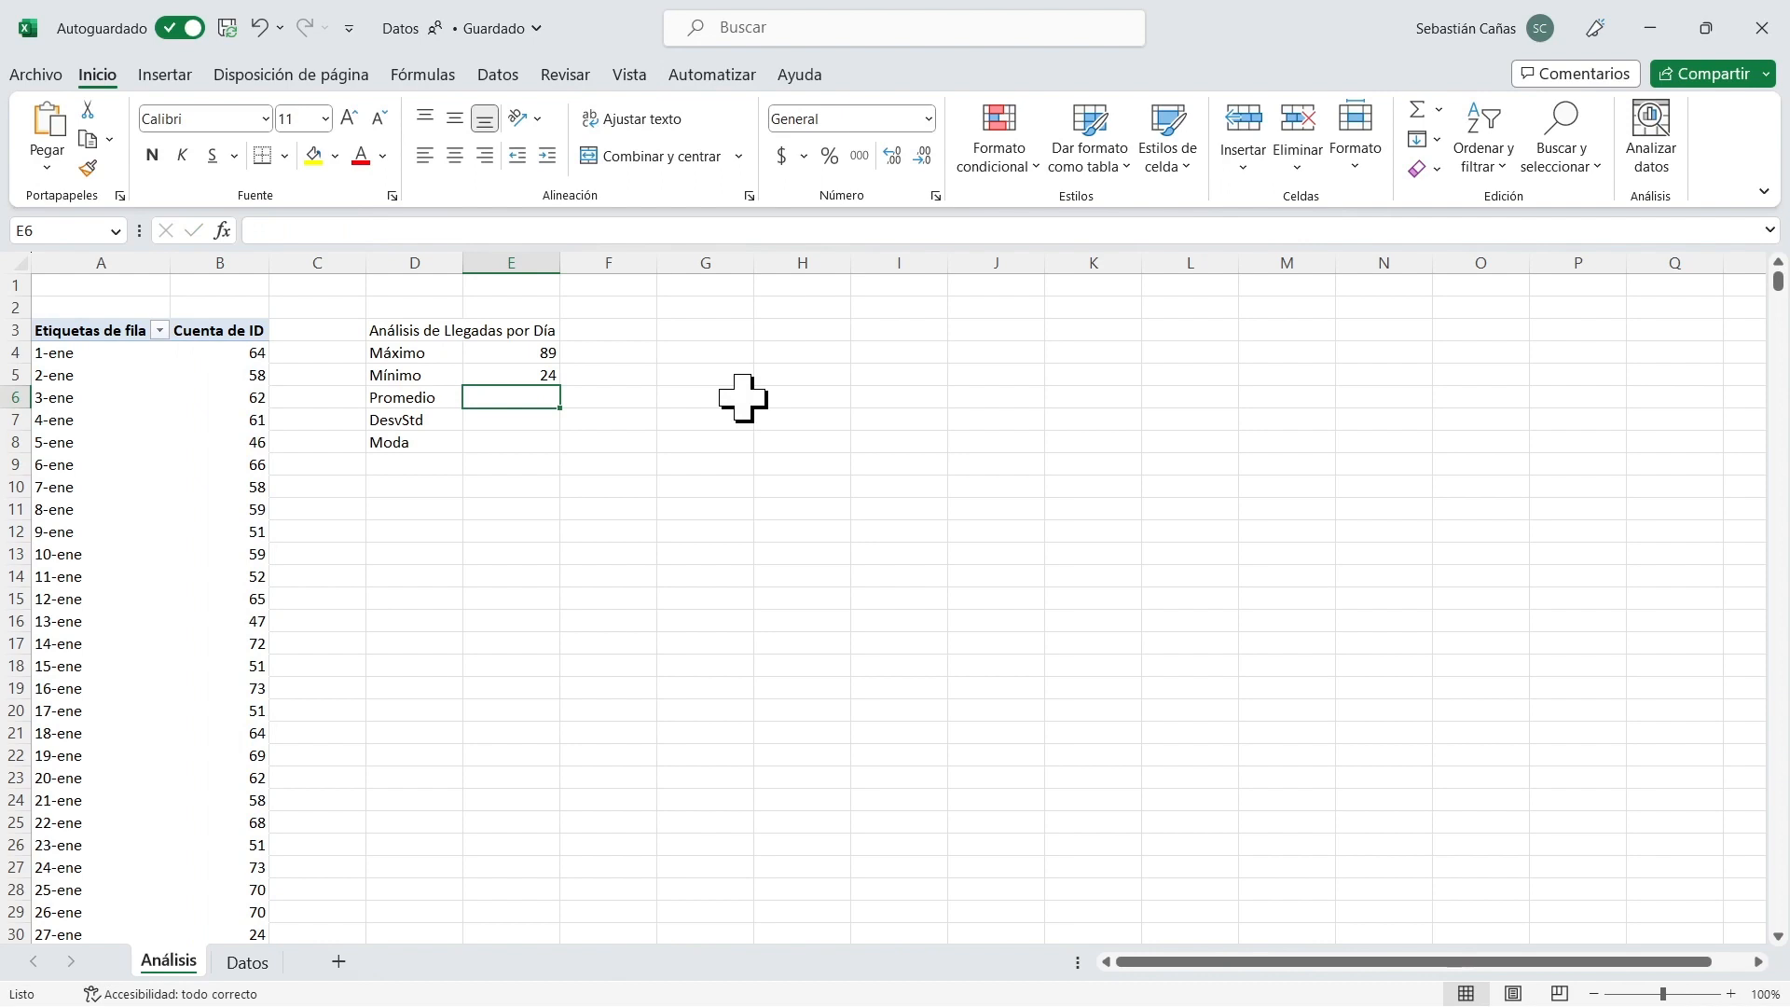
Calculate the average daily arrivals in E6 with PROMEDIO over the range B4:B149.
{"action": "type", "text": "=pro"}
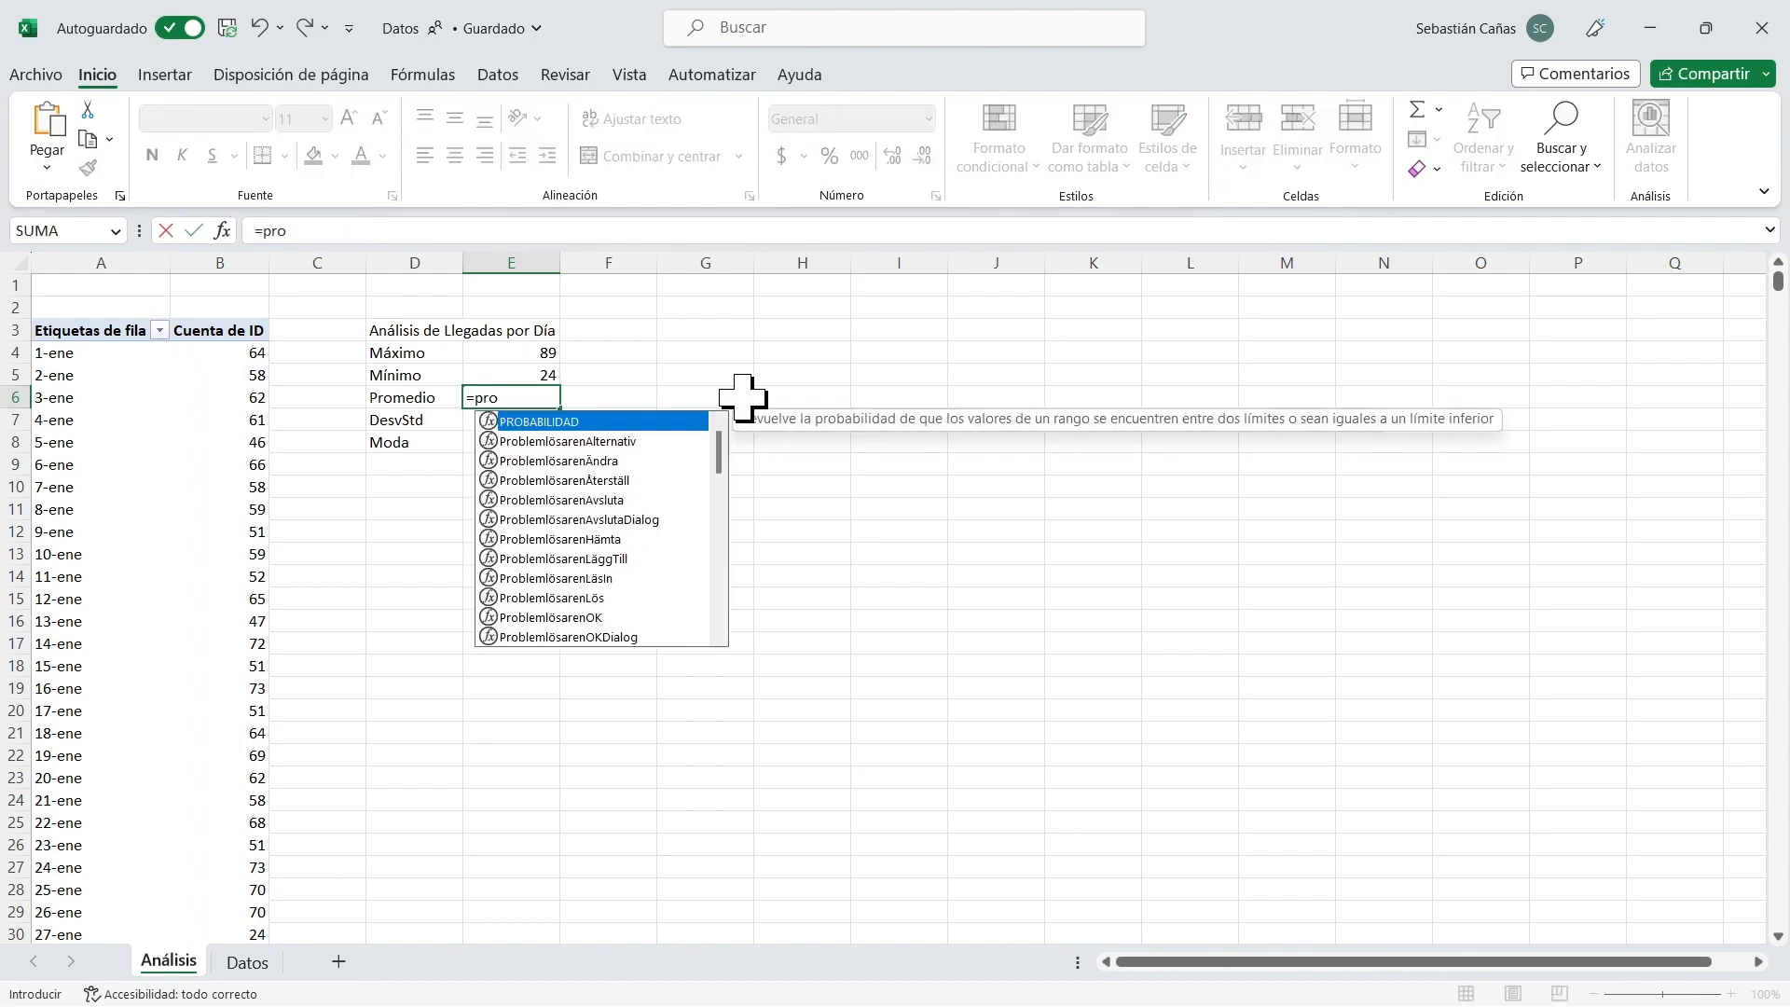
{"action": "type", "text": "m"}
{"action": "key", "text": "Tab"}
{"action": "type", "text": "B4:B149"}
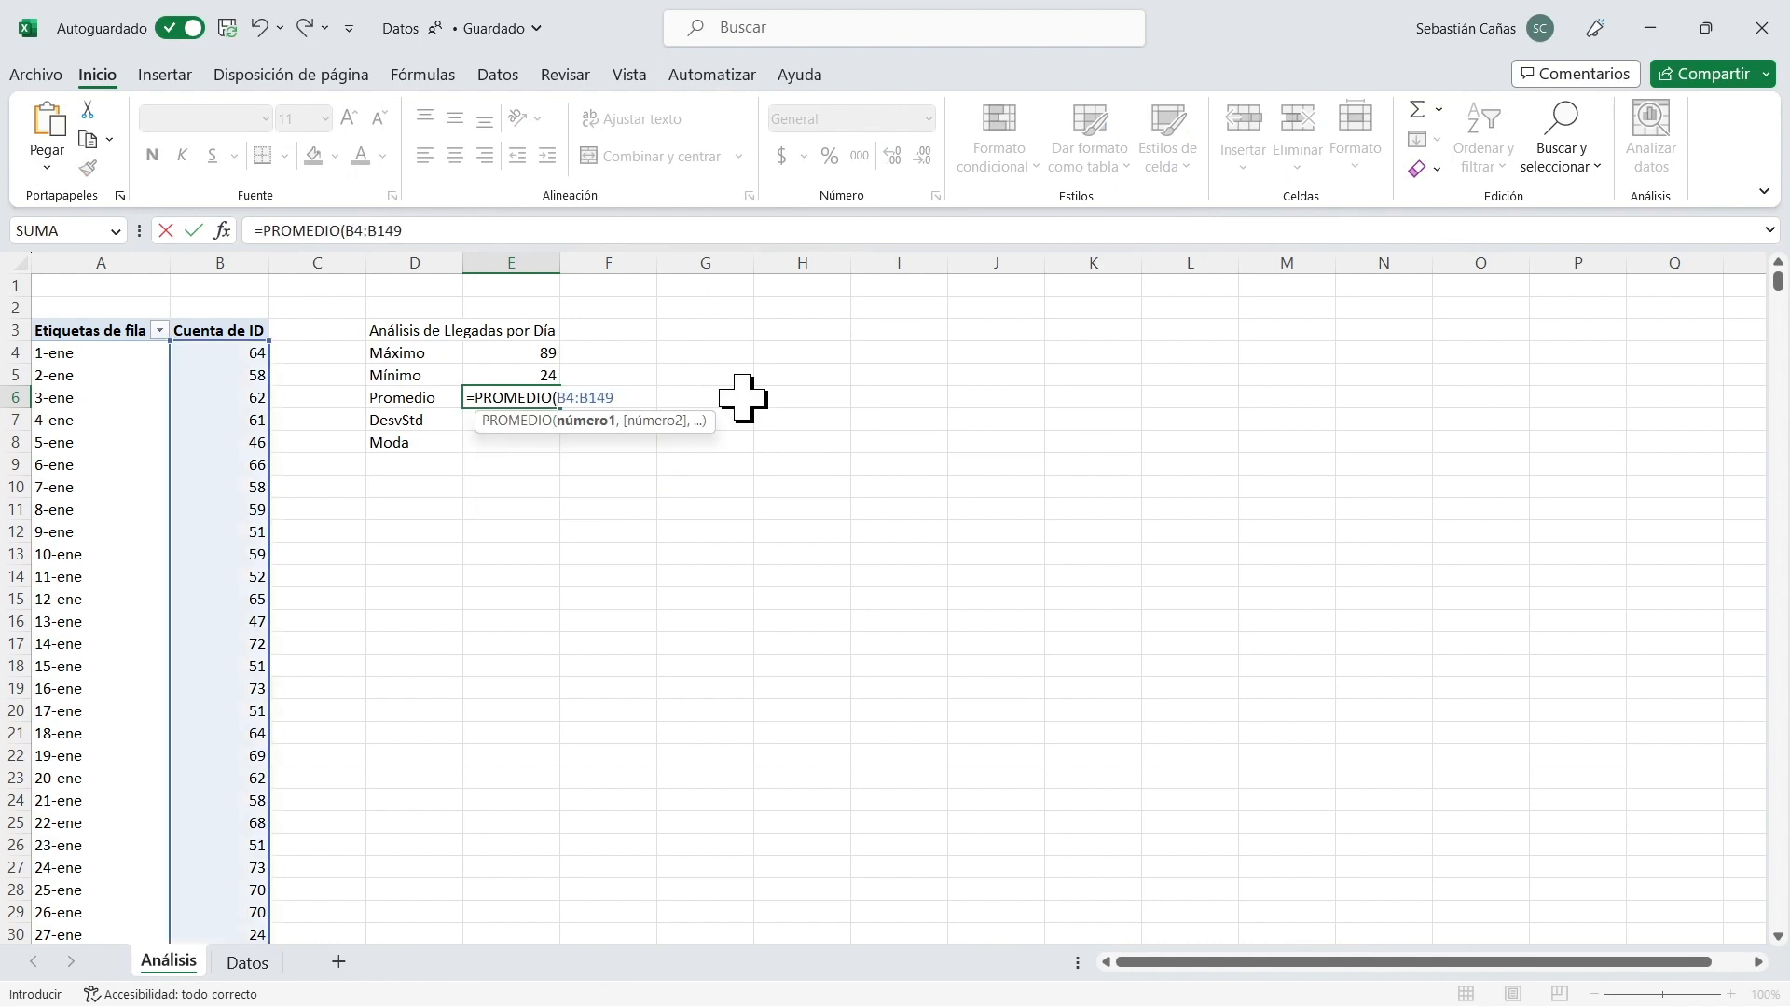
{"action": "key", "text": "Return"}
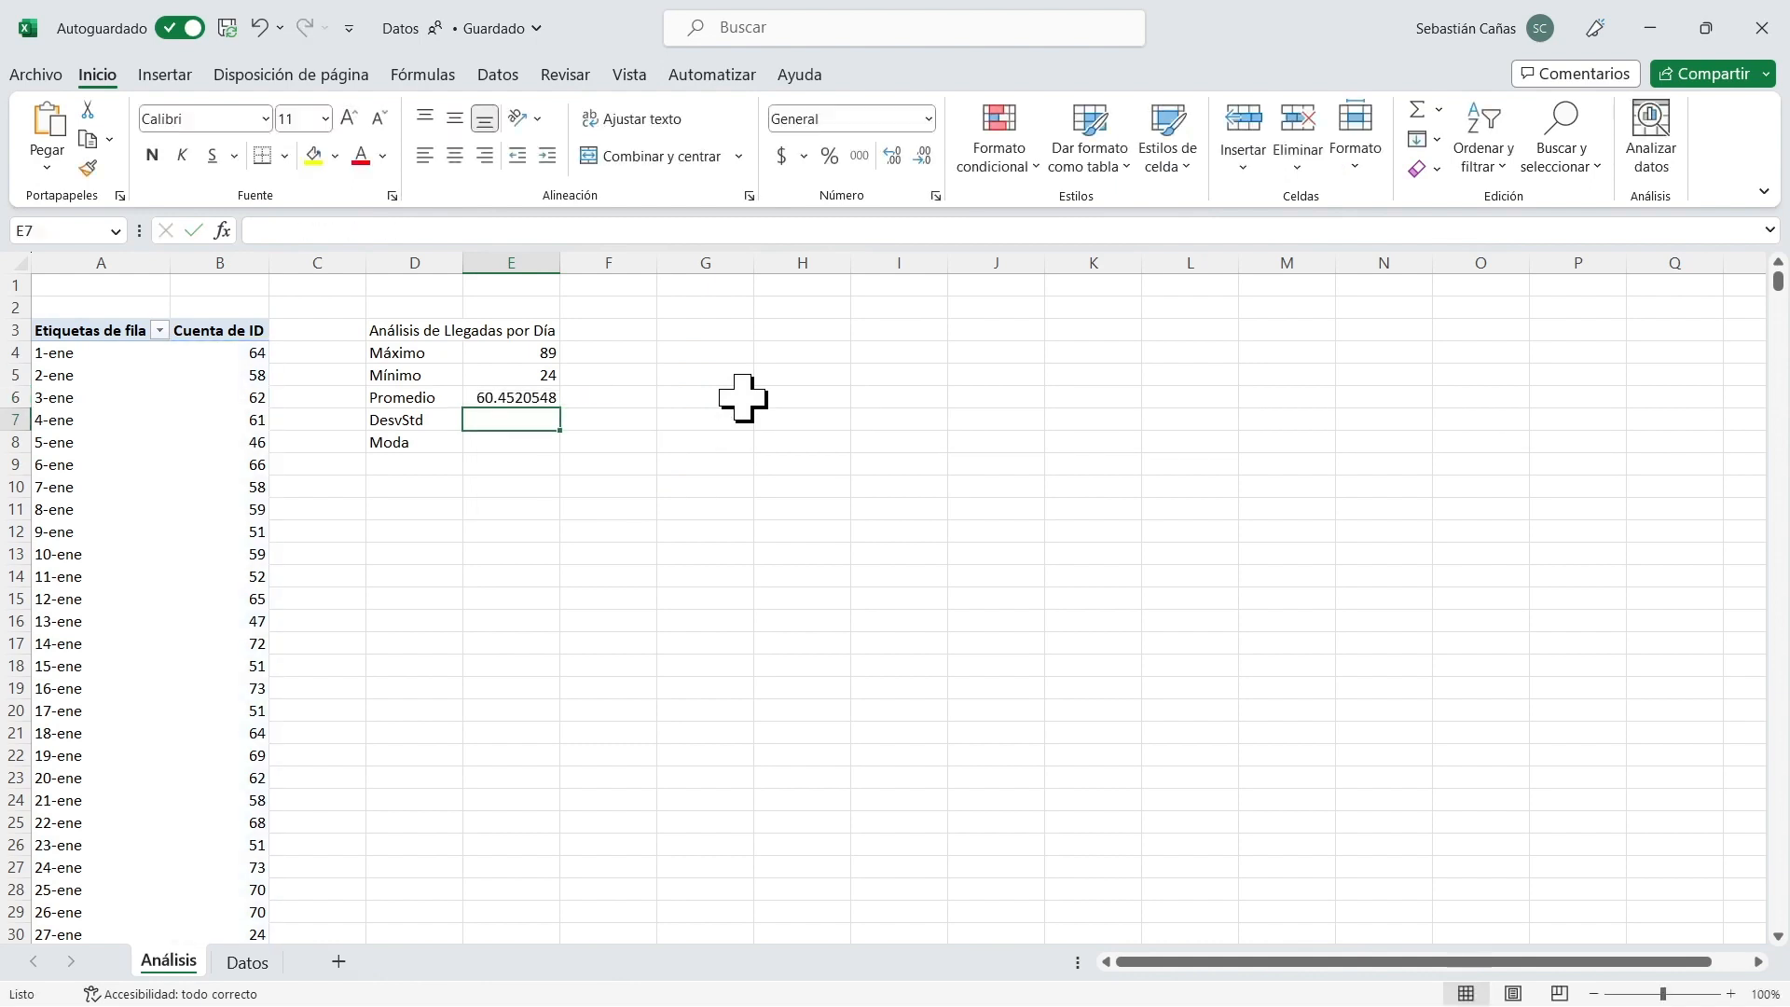
Calculate the population standard deviation of daily arrivals in E7 with DESVEST.P over the range B4:B149.
{"action": "type", "text": "=des"}
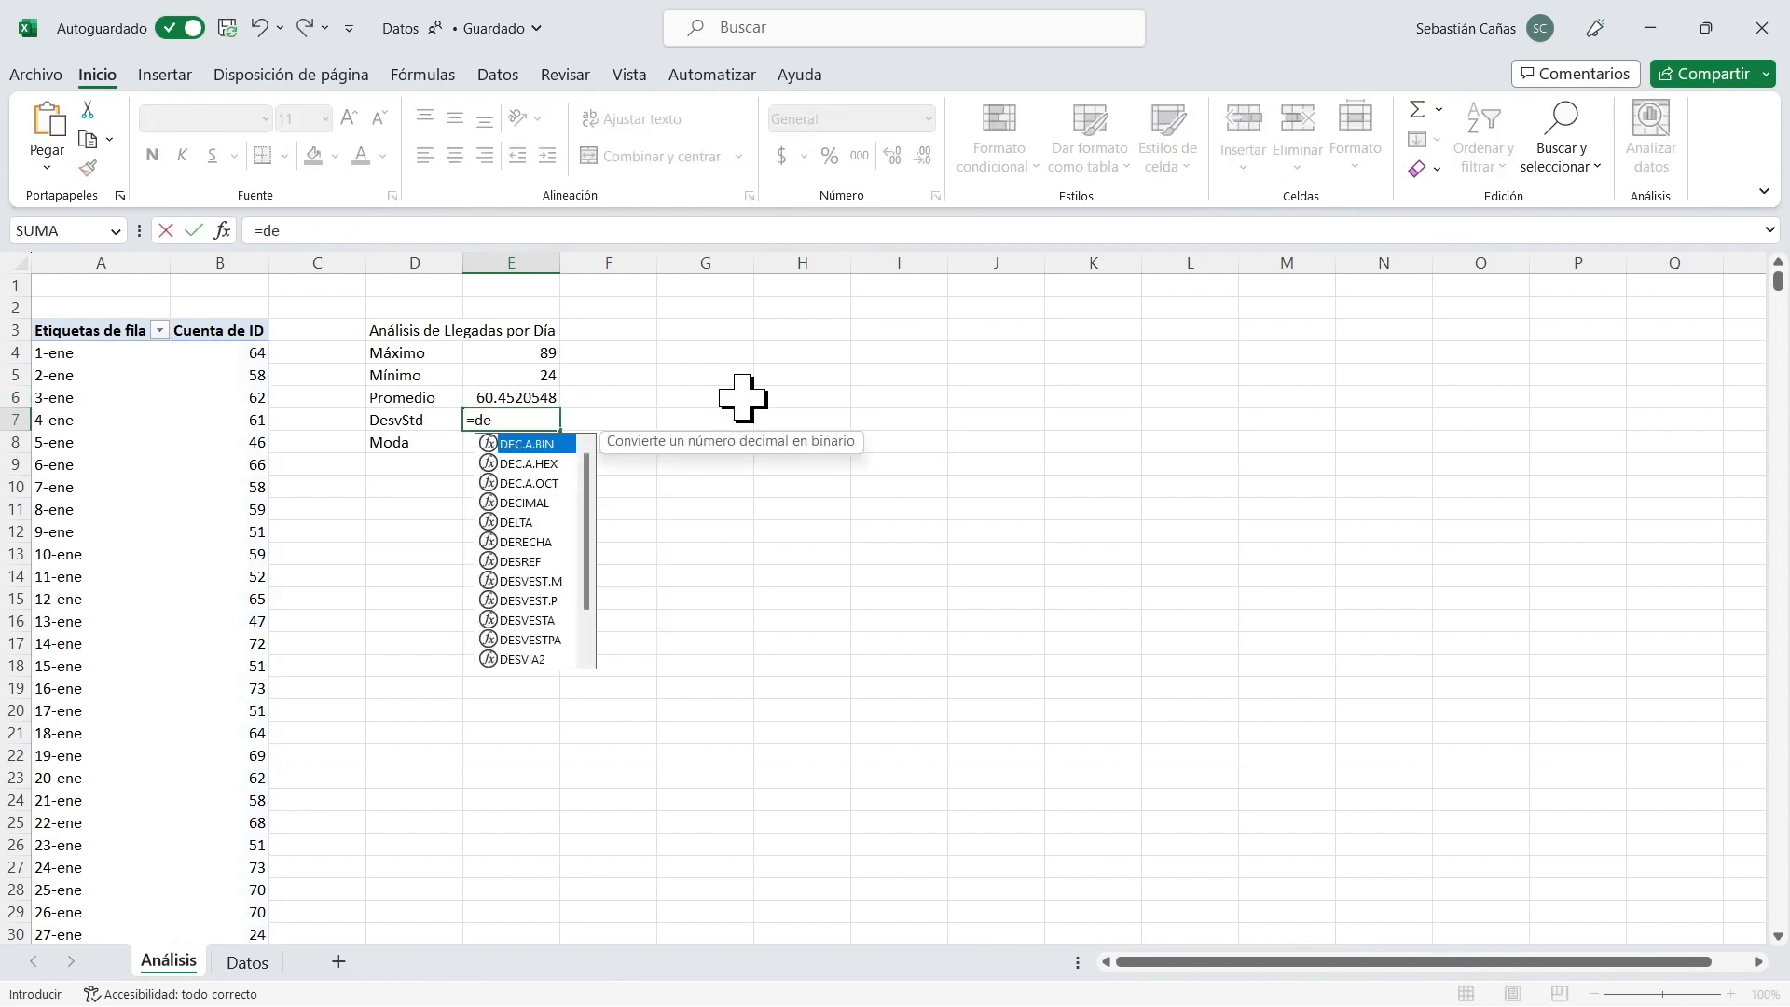
{"action": "key", "text": "Down"}
{"action": "key", "text": "Down"}
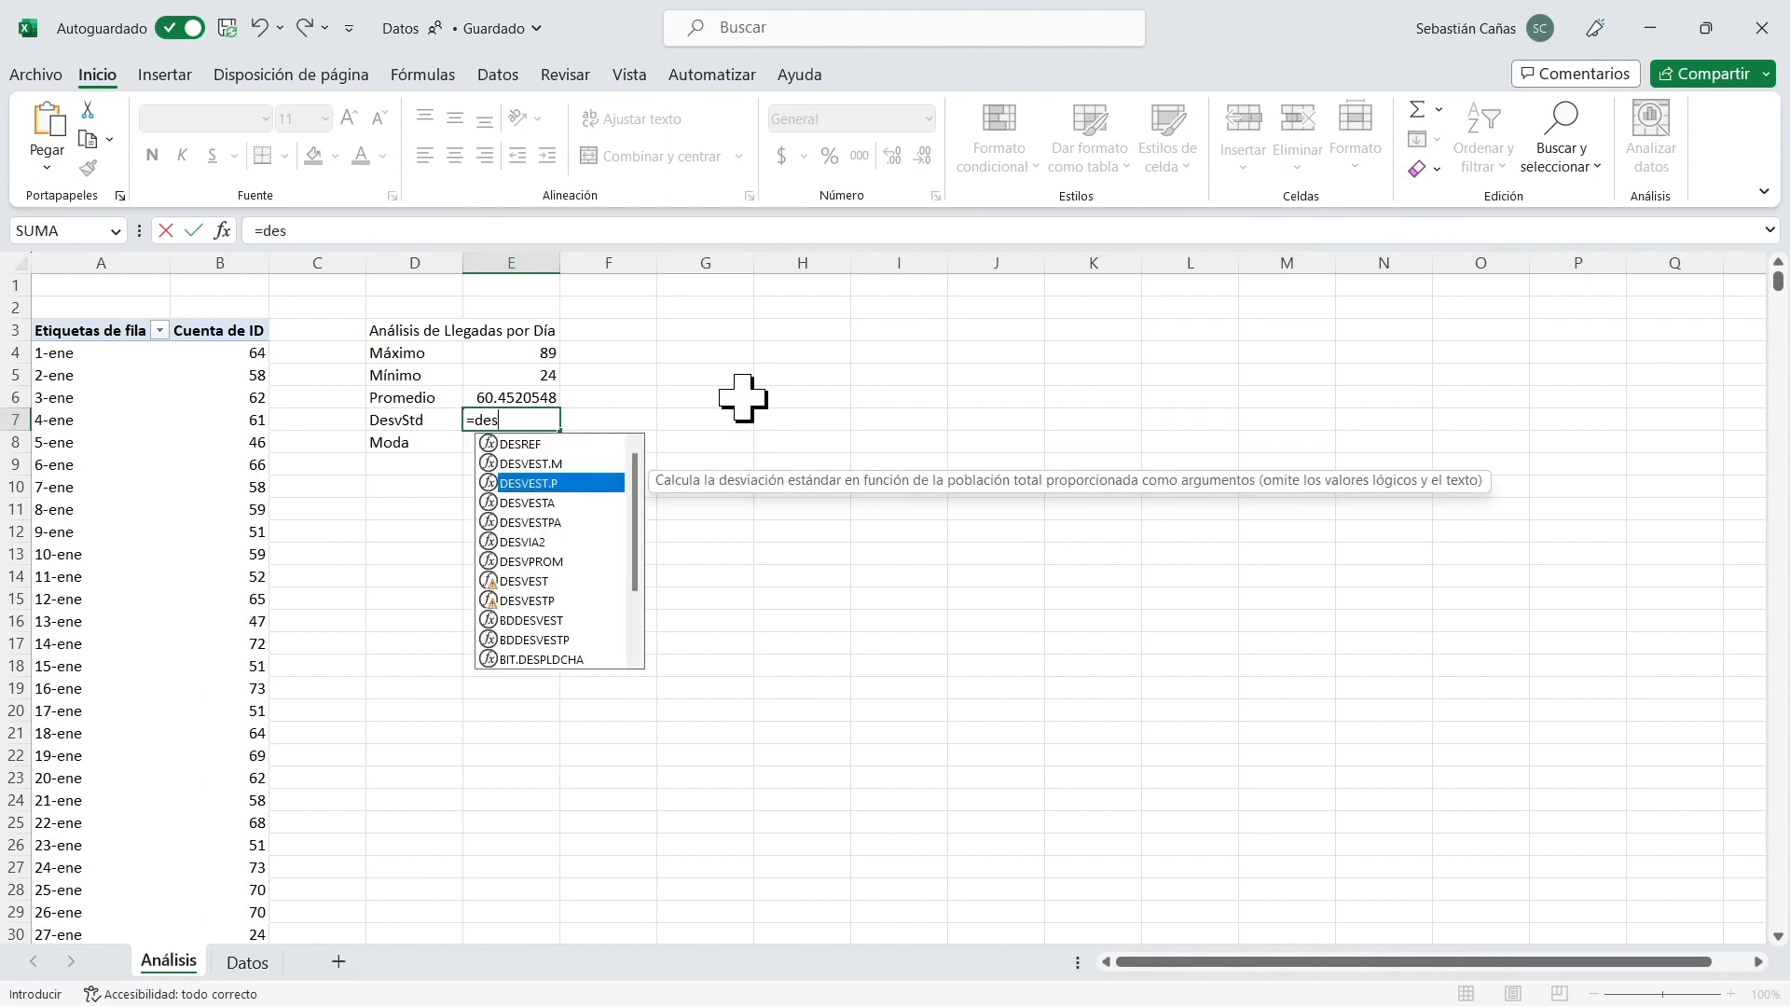
{"action": "key", "text": "Tab"}
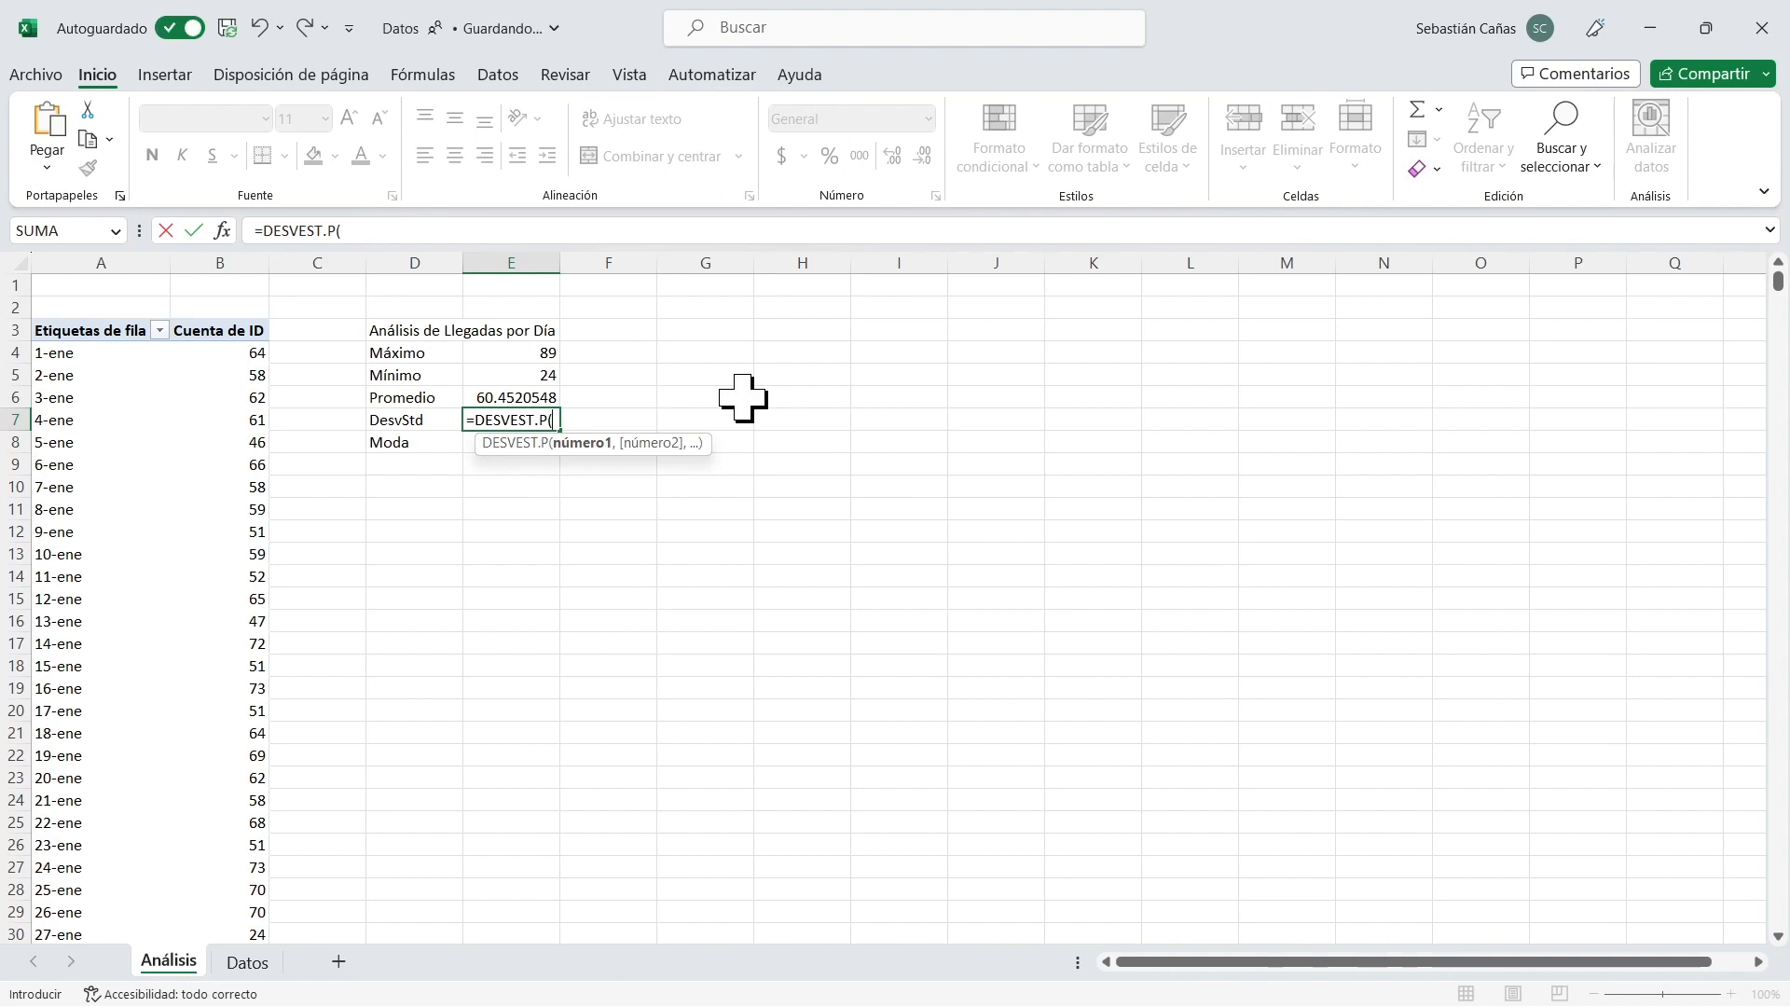
{"action": "type", "text": "B4:B149"}
{"action": "key", "text": "Return"}
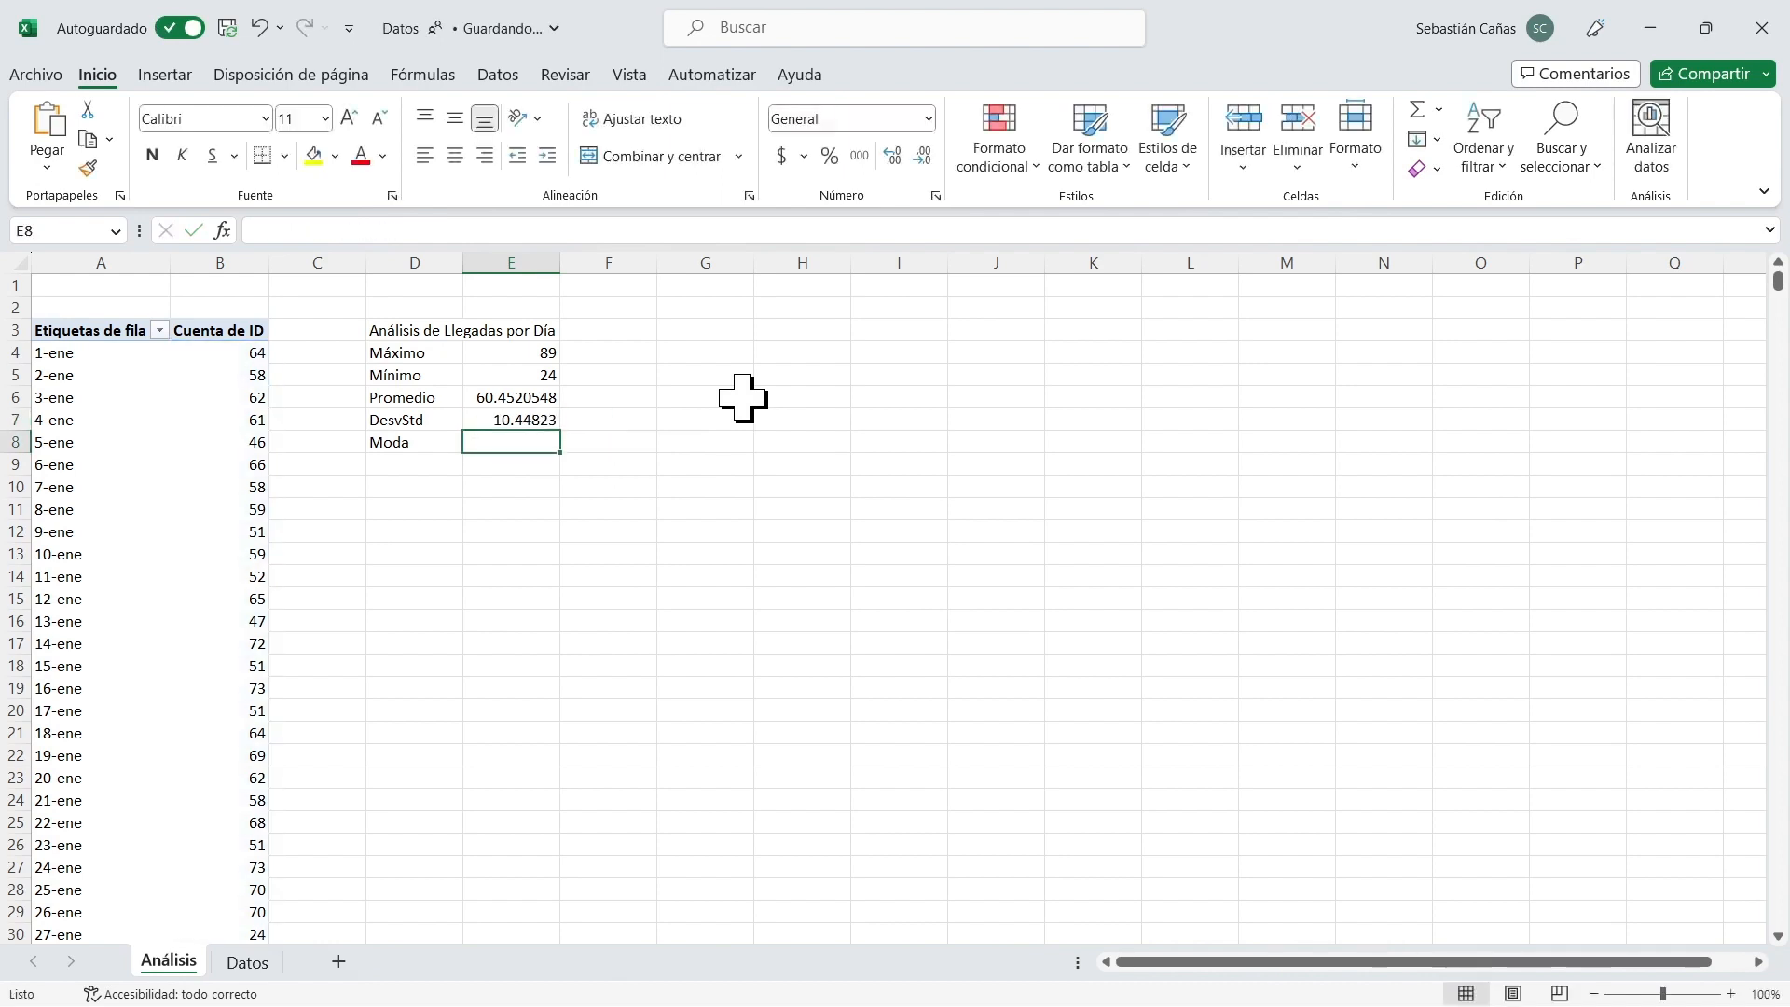
Calculate the mode of daily arrivals in E8 with MODA.UNO over the range B4:B149.
{"action": "type", "text": "=moda"}
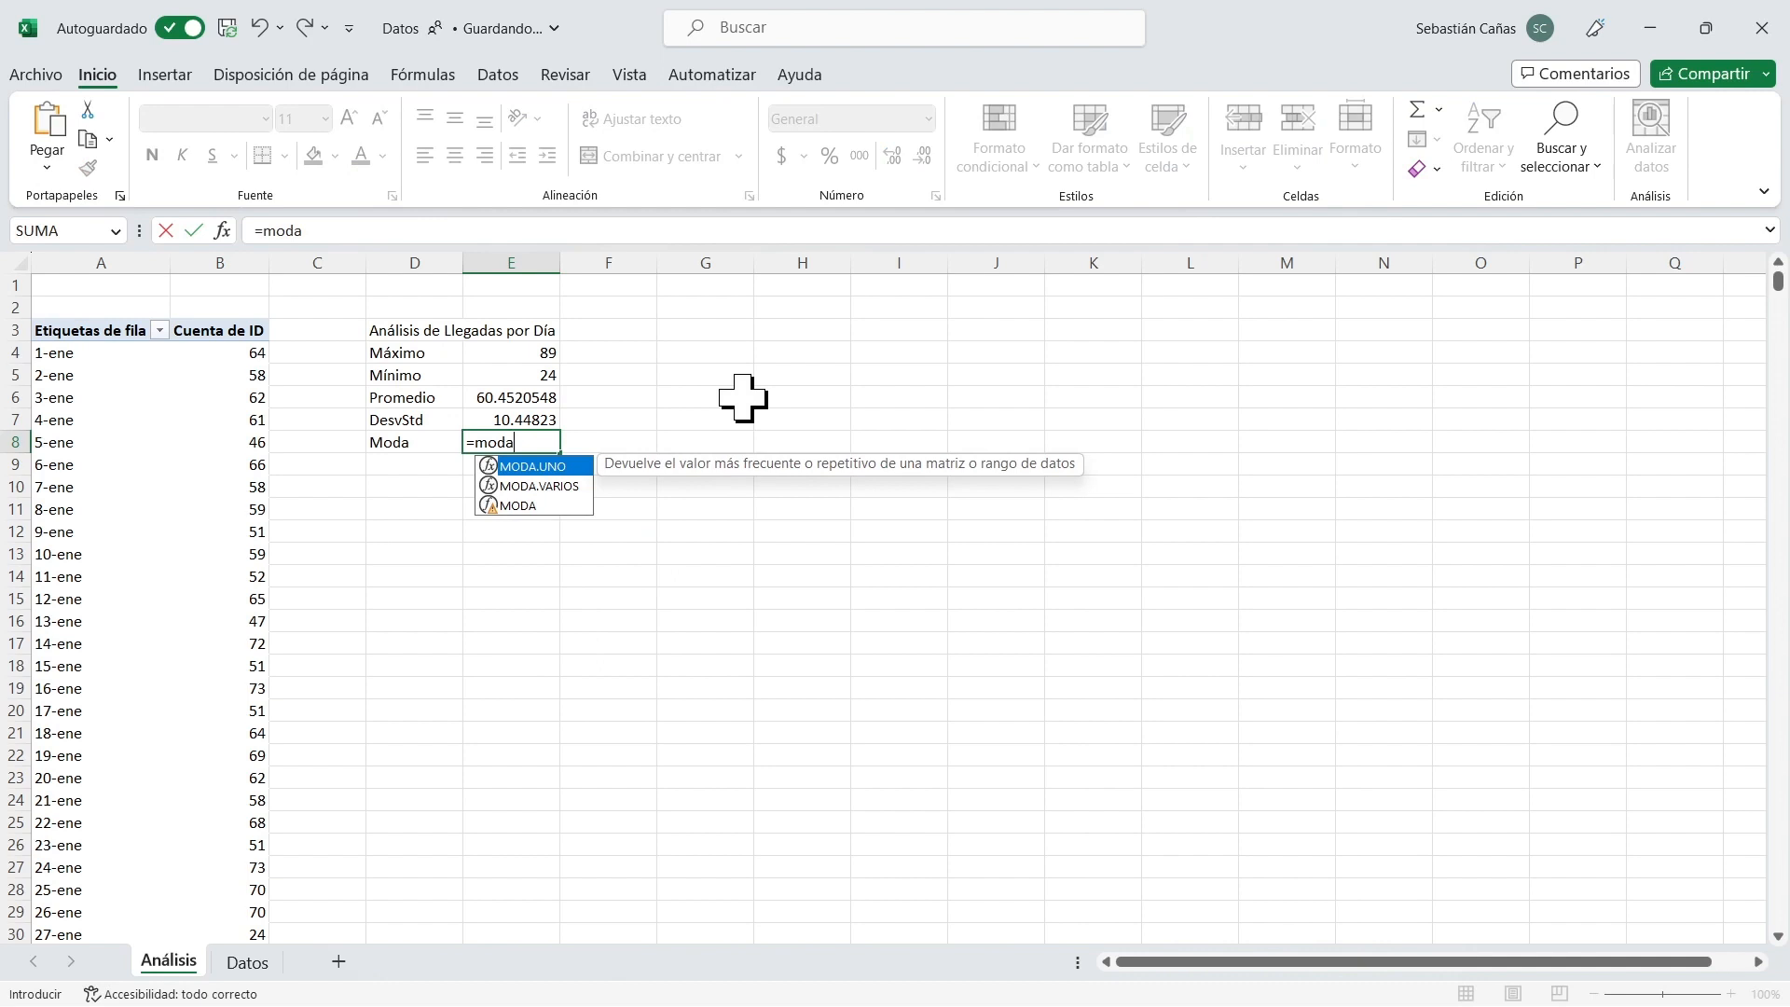
{"action": "key", "text": "Tab"}
{"action": "type", "text": "B4:B149"}
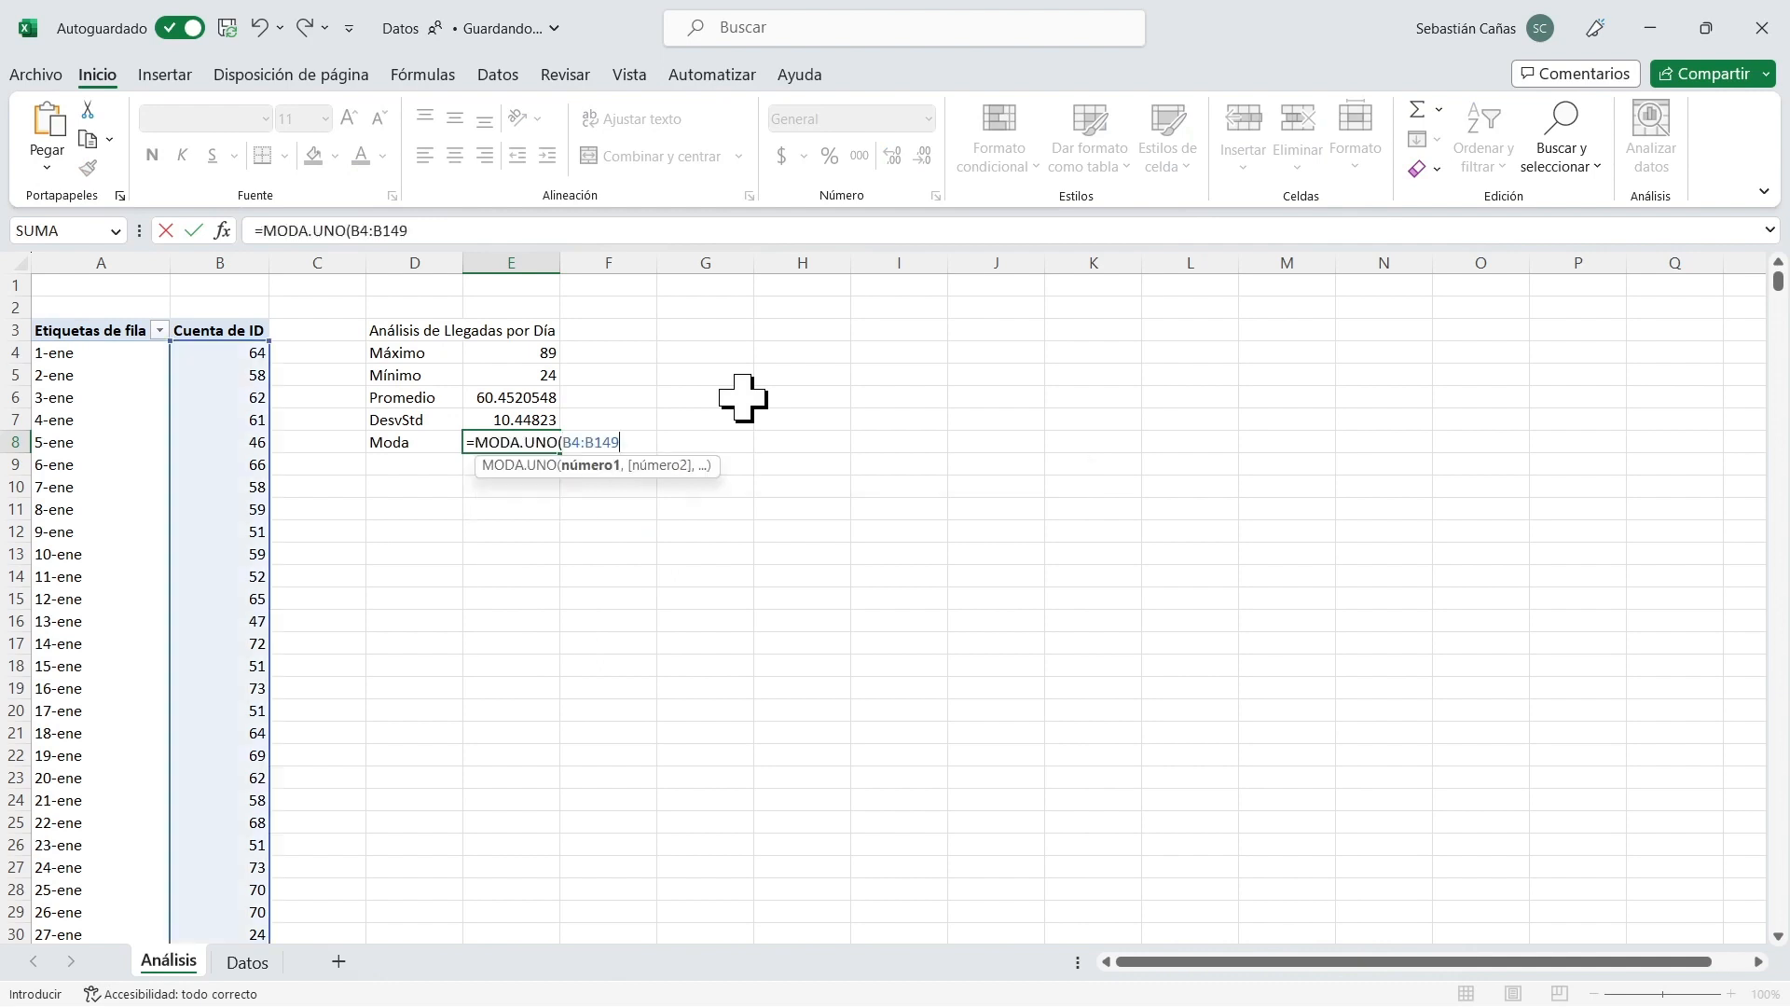
{"action": "key", "text": "Return"}
{"action": "key", "text": "Up"}
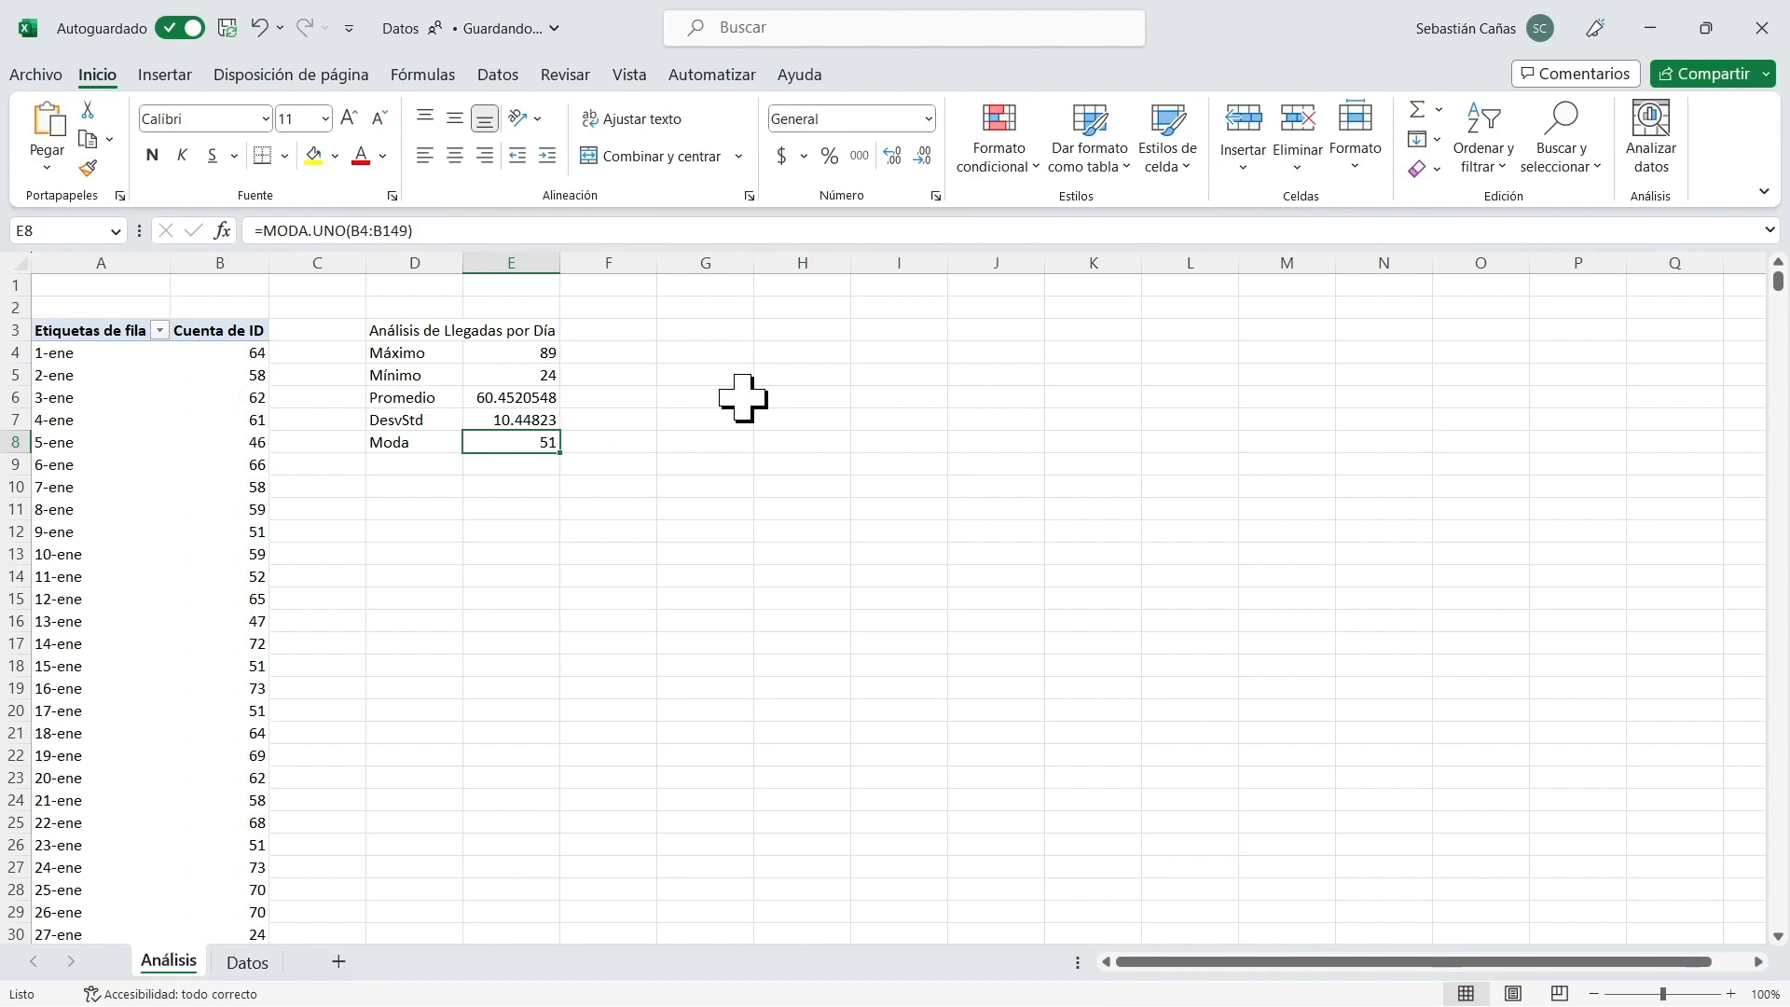
Fill the statistics table's title cells D3:E3 with a light blue theme colour.
{"action": "key", "text": "Up"}
{"action": "key", "text": "Up"}
{"action": "key", "text": "Up"}
{"action": "key", "text": "Up"}
{"action": "key", "text": "Up"}
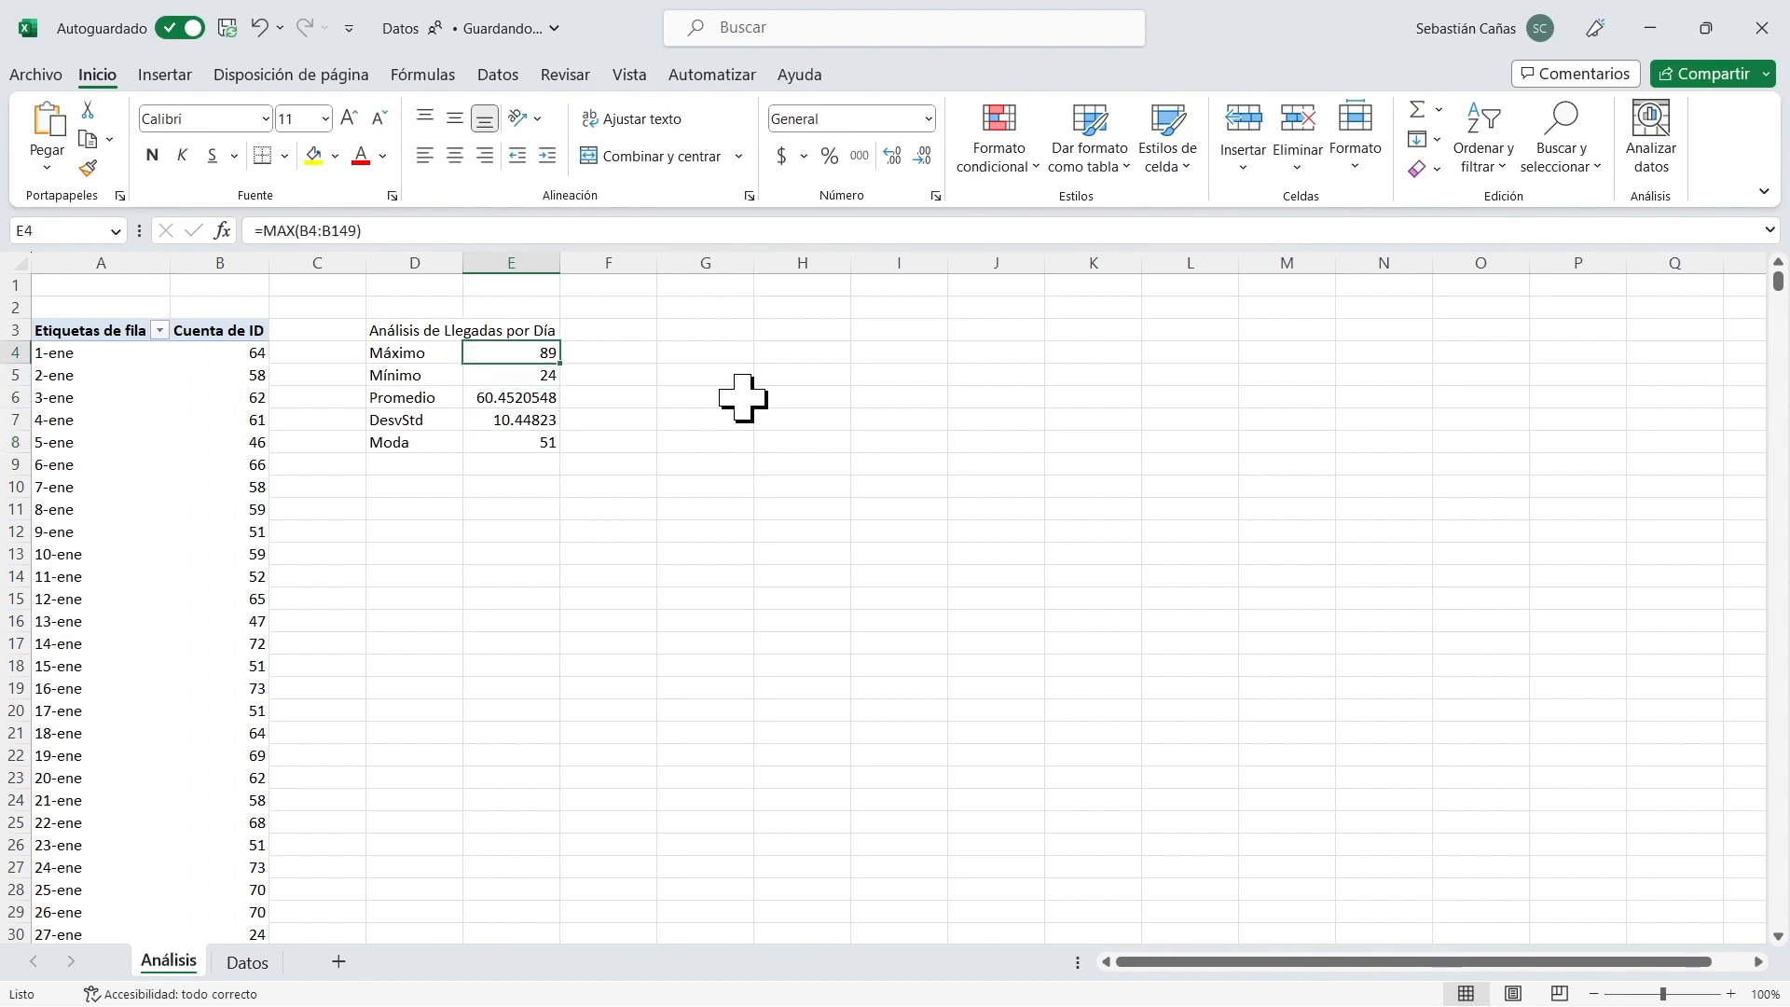
{"action": "key", "text": "Left"}
{"action": "key", "text": "shift+Right"}
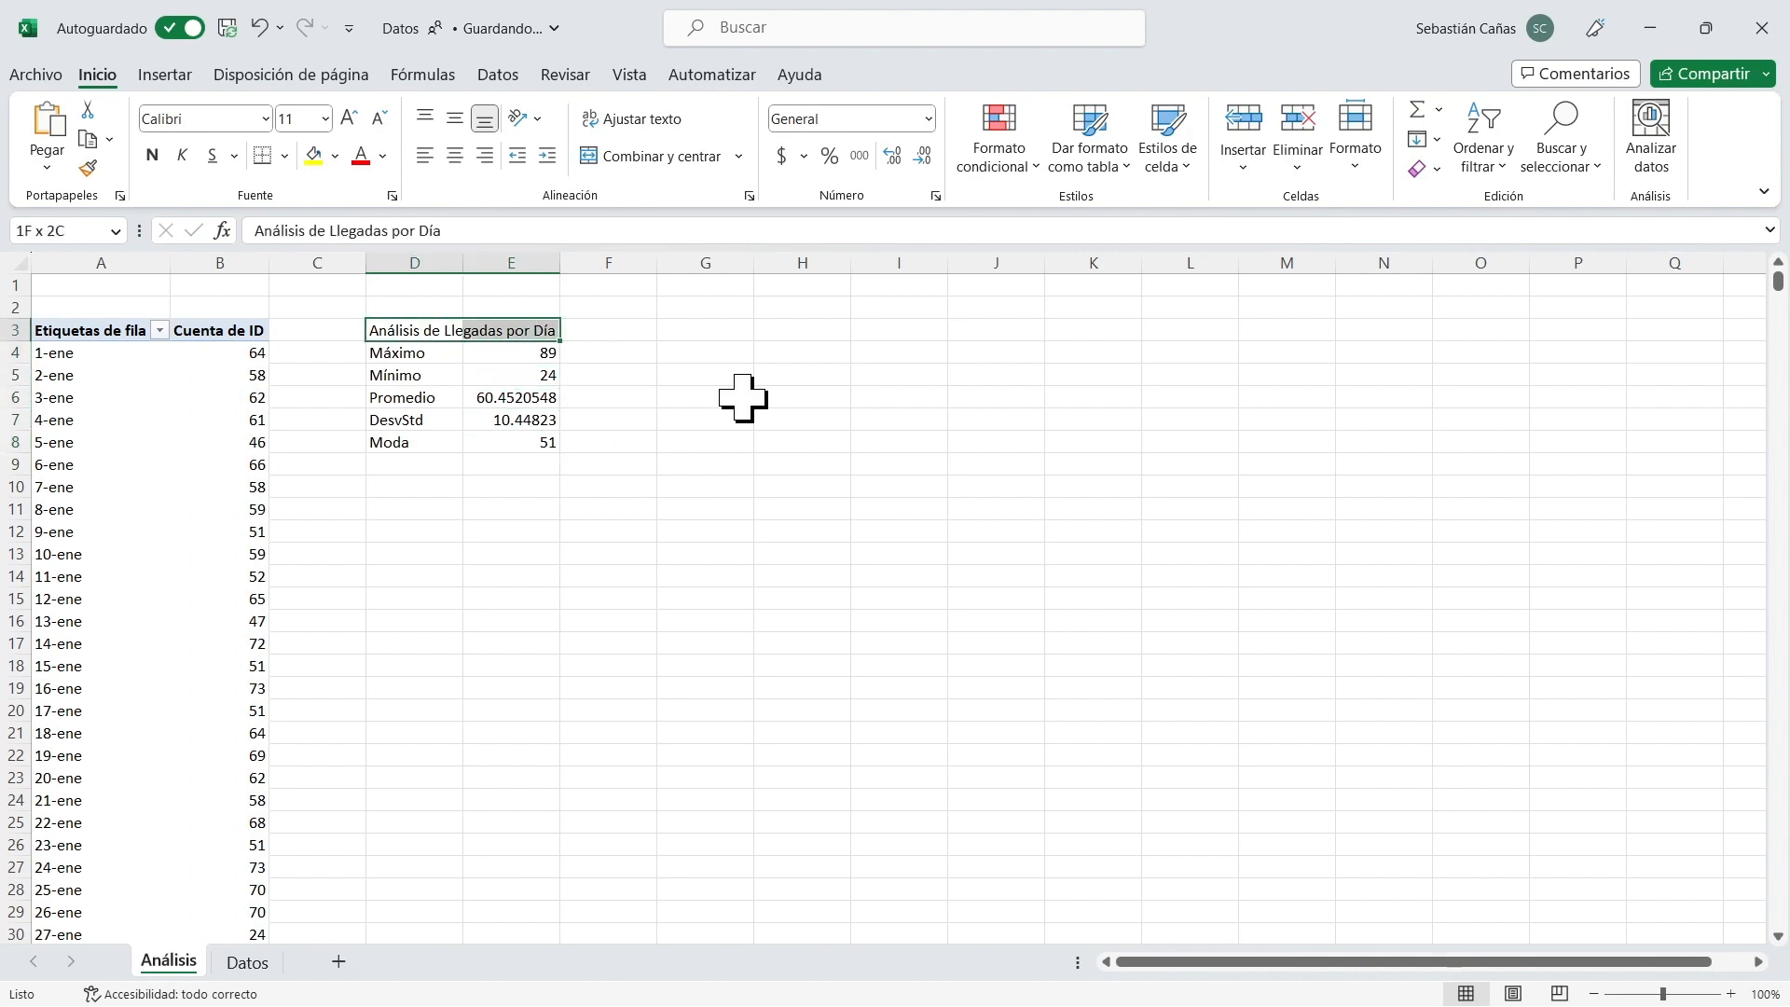
{"action": "left_click", "coordinate": [334, 156]}
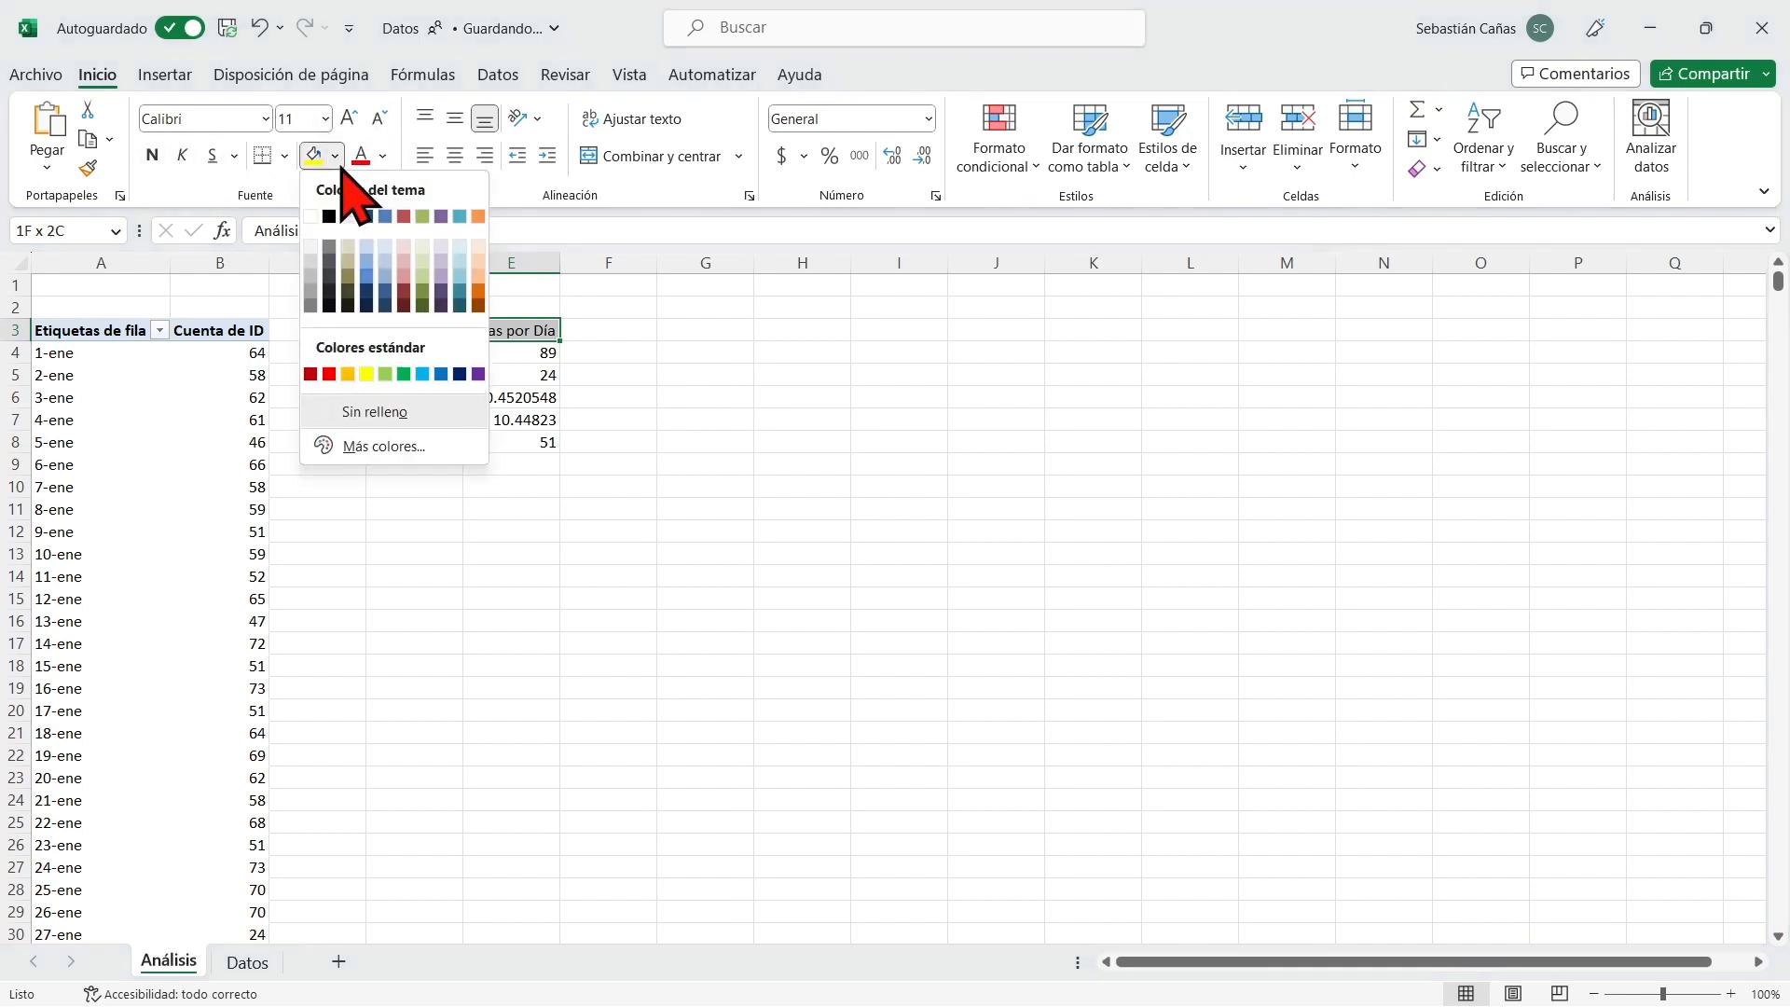
{"action": "left_click", "coordinate": [385, 270]}
Apply all borders to the daily arrivals statistics table in D3:E8.
{"action": "left_click_drag", "start_coordinate": [412, 332], "coordinate": [497, 440]}
{"action": "left_click", "coordinate": [284, 156]}
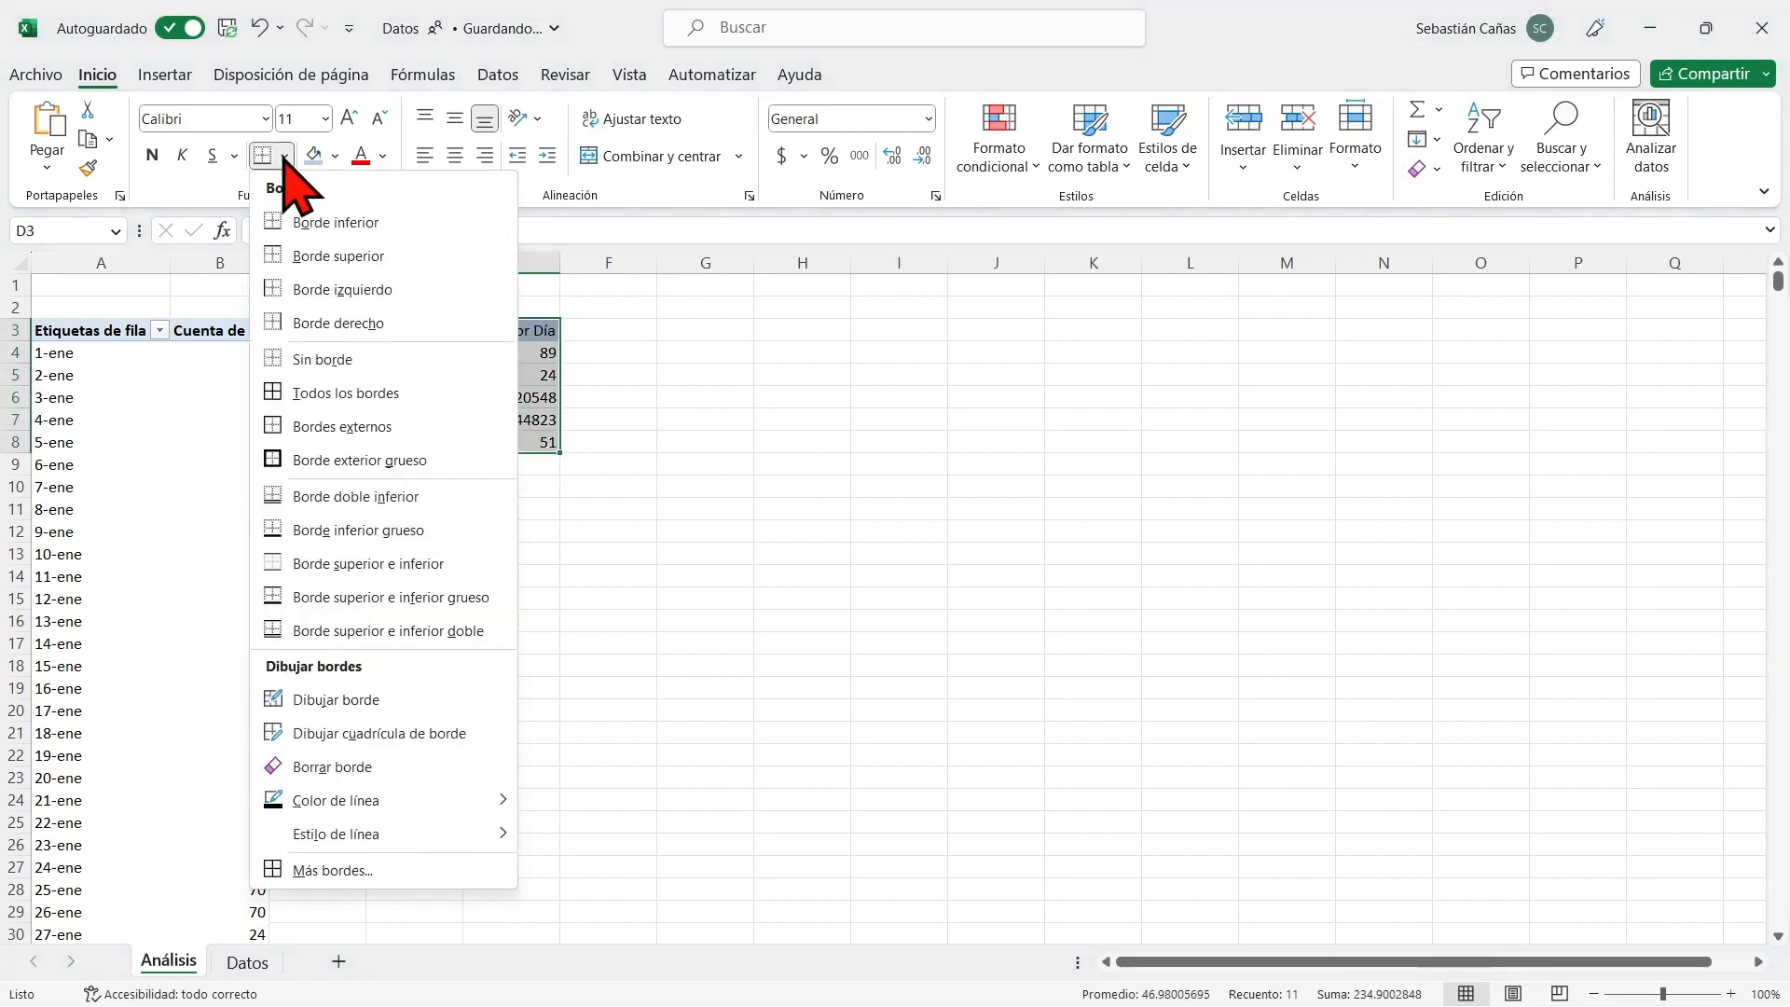
{"action": "left_click", "coordinate": [361, 392]}
{"action": "left_click", "coordinate": [792, 396]}
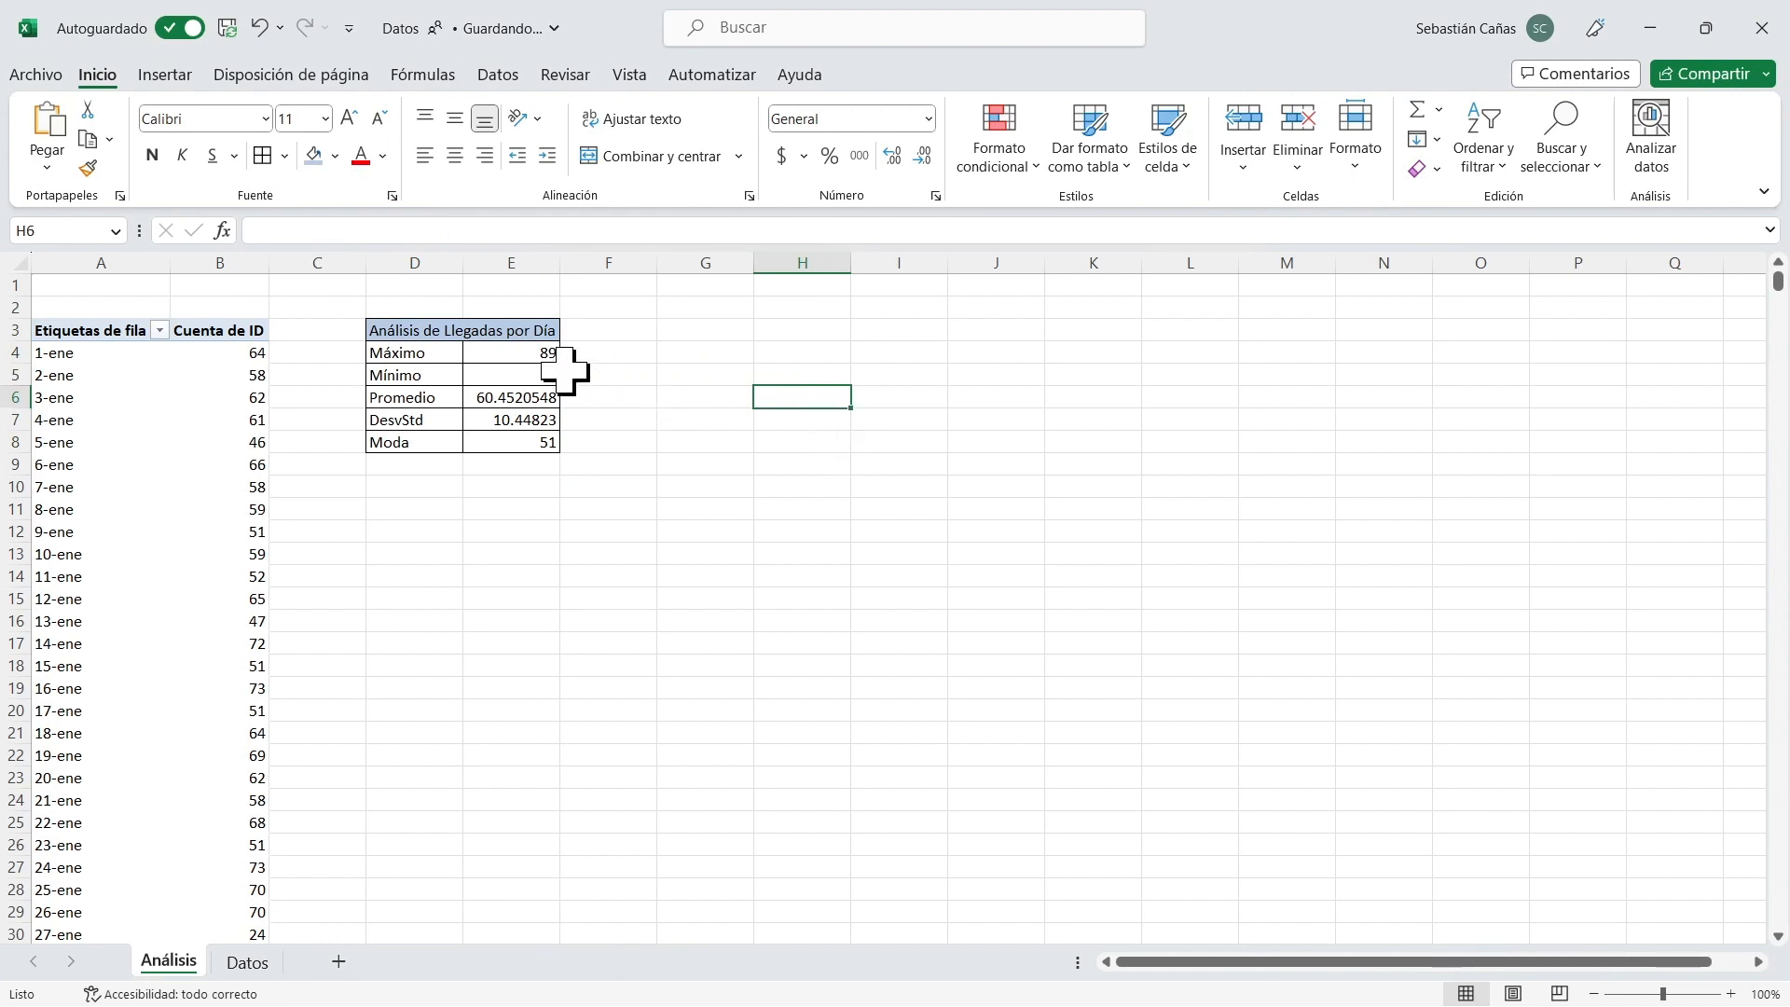
Examine the daily arrival statistics and their formulas, including the maximum, minimum, average and standard deviation.
{"action": "left_click", "coordinate": [531, 353]}
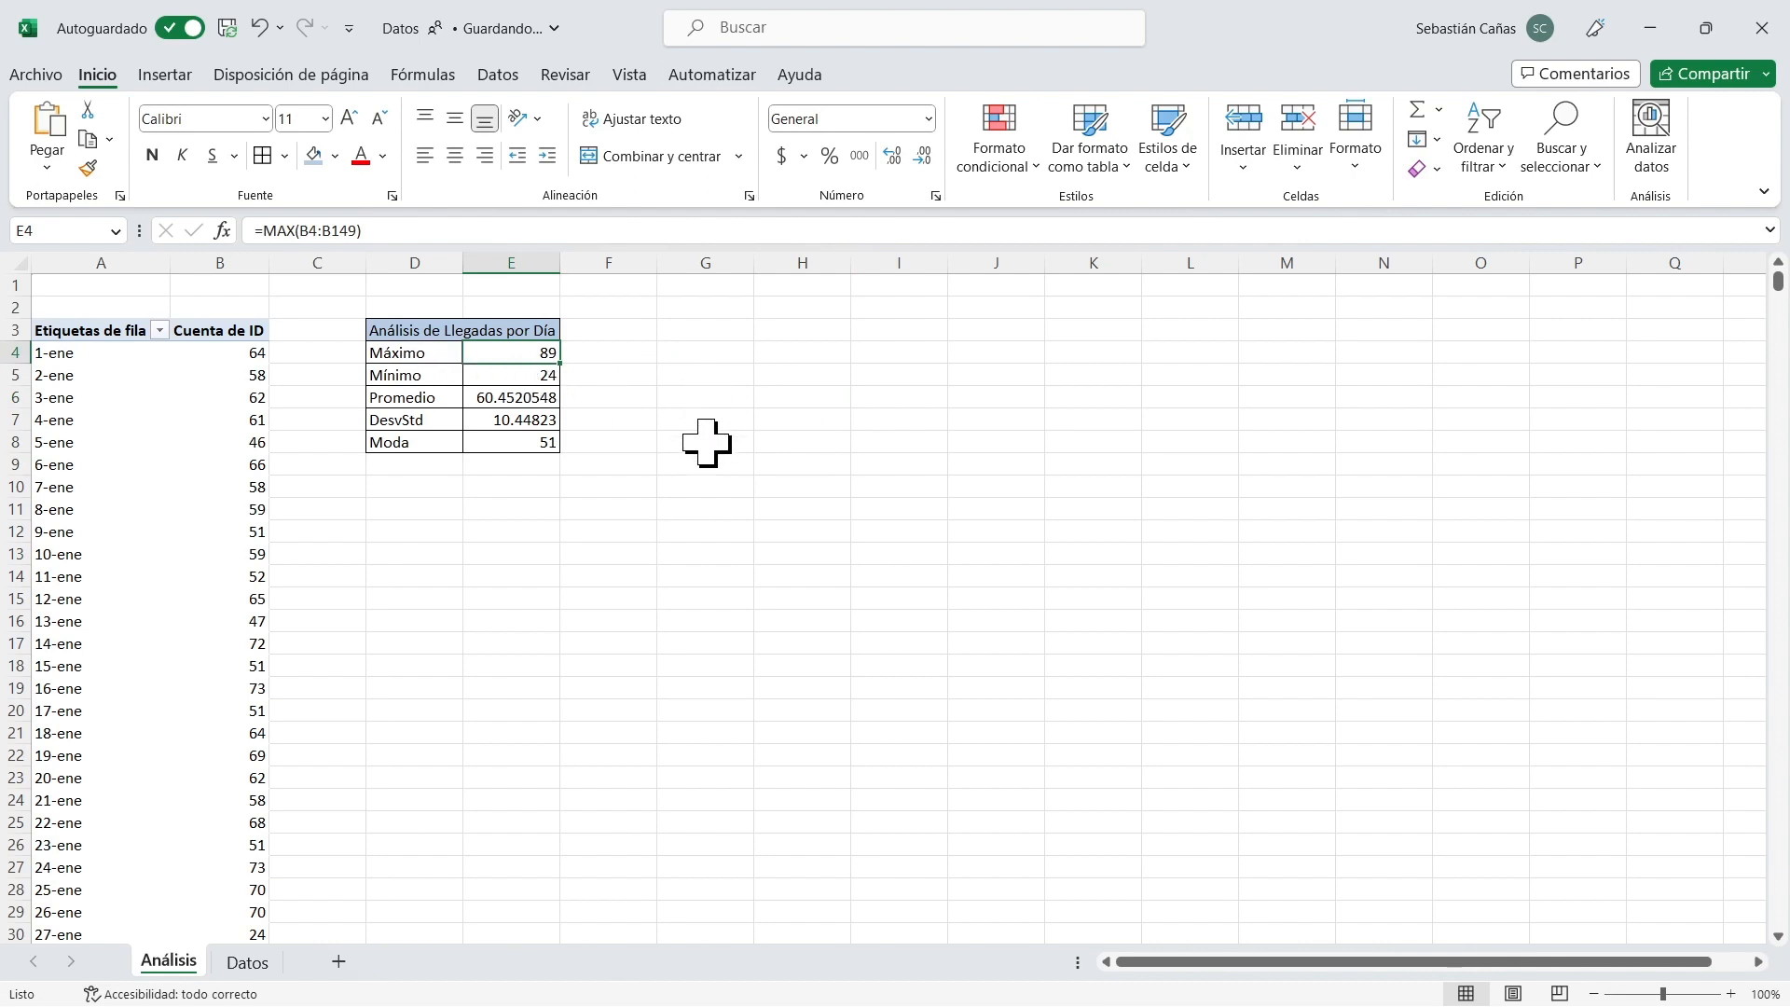
{"action": "key", "text": "Left"}
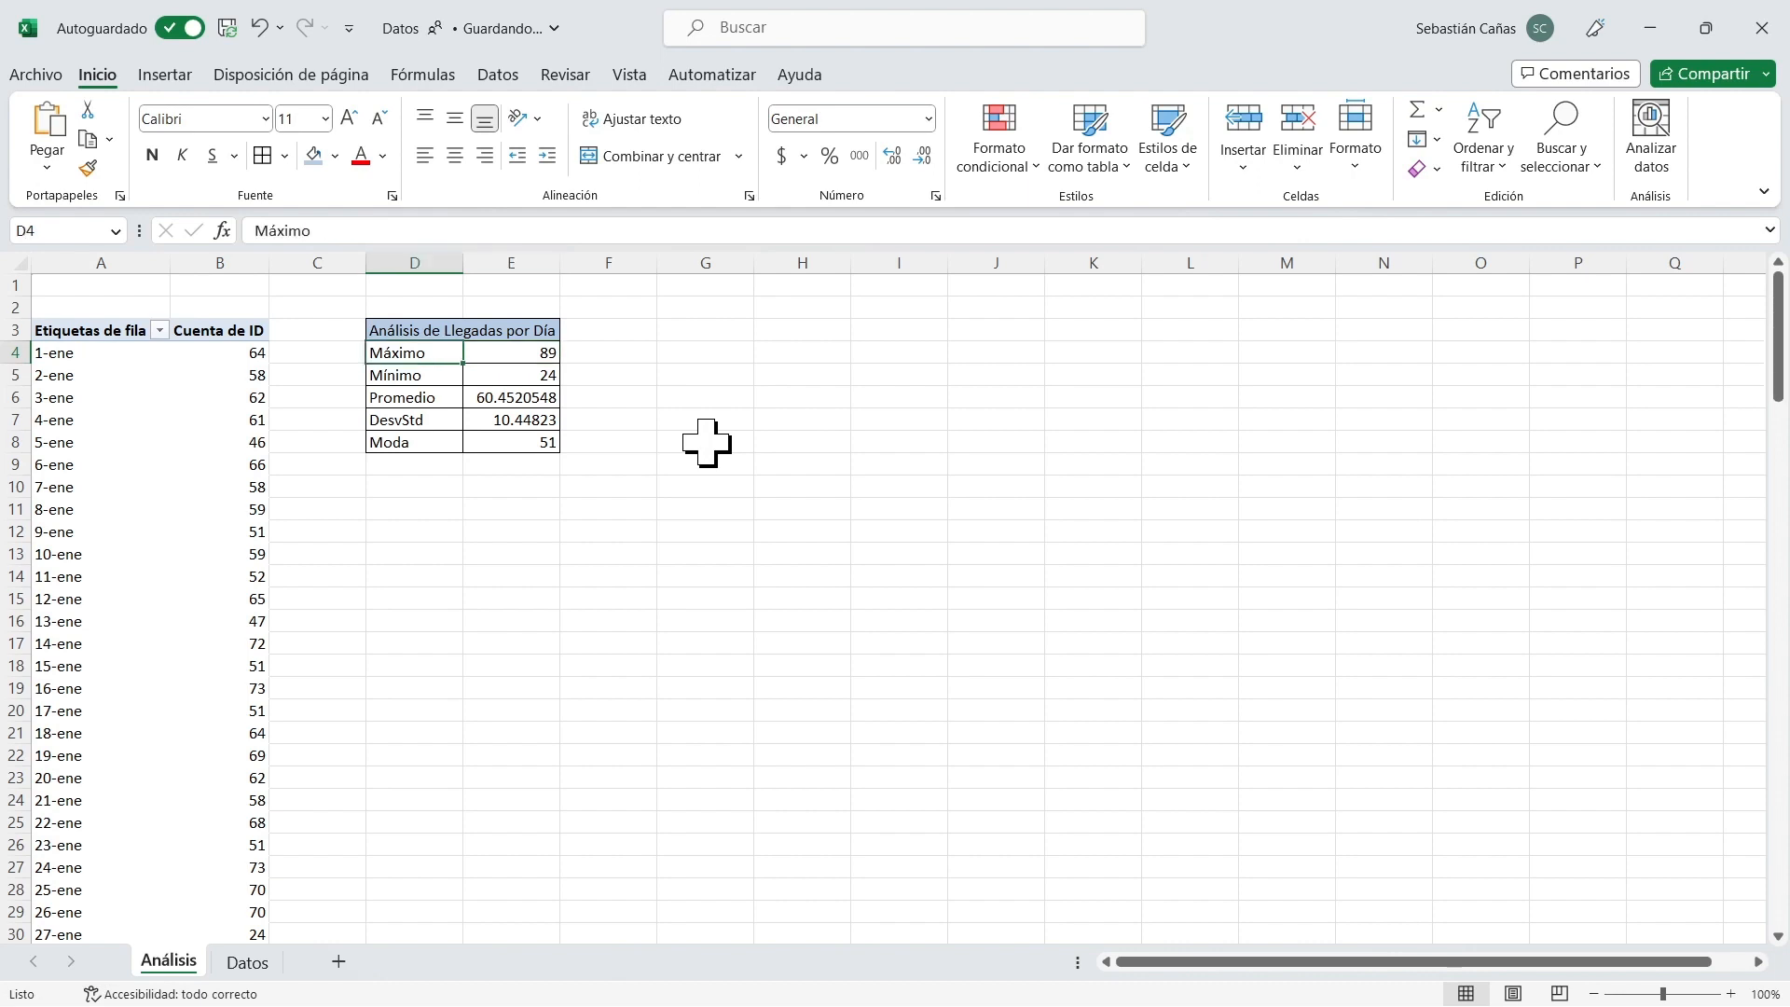
{"action": "key", "text": "Right"}
{"action": "key", "text": "Left"}
{"action": "key", "text": "Right"}
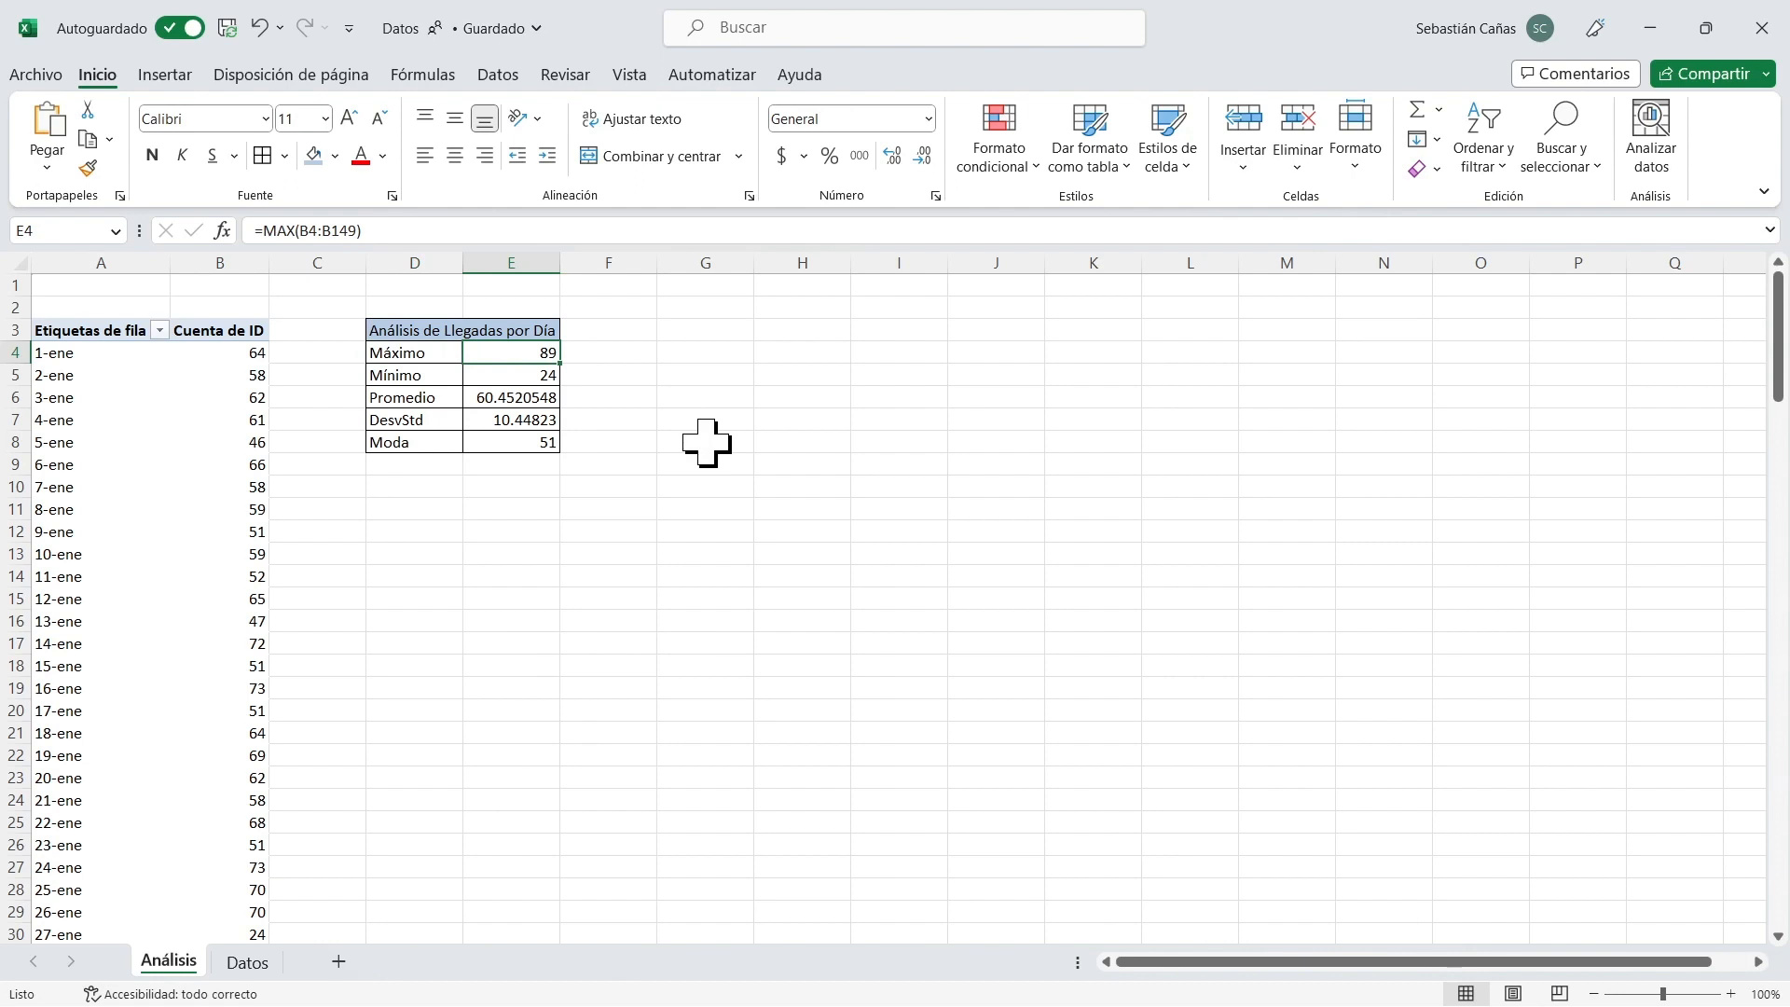
{"action": "key", "text": "Down"}
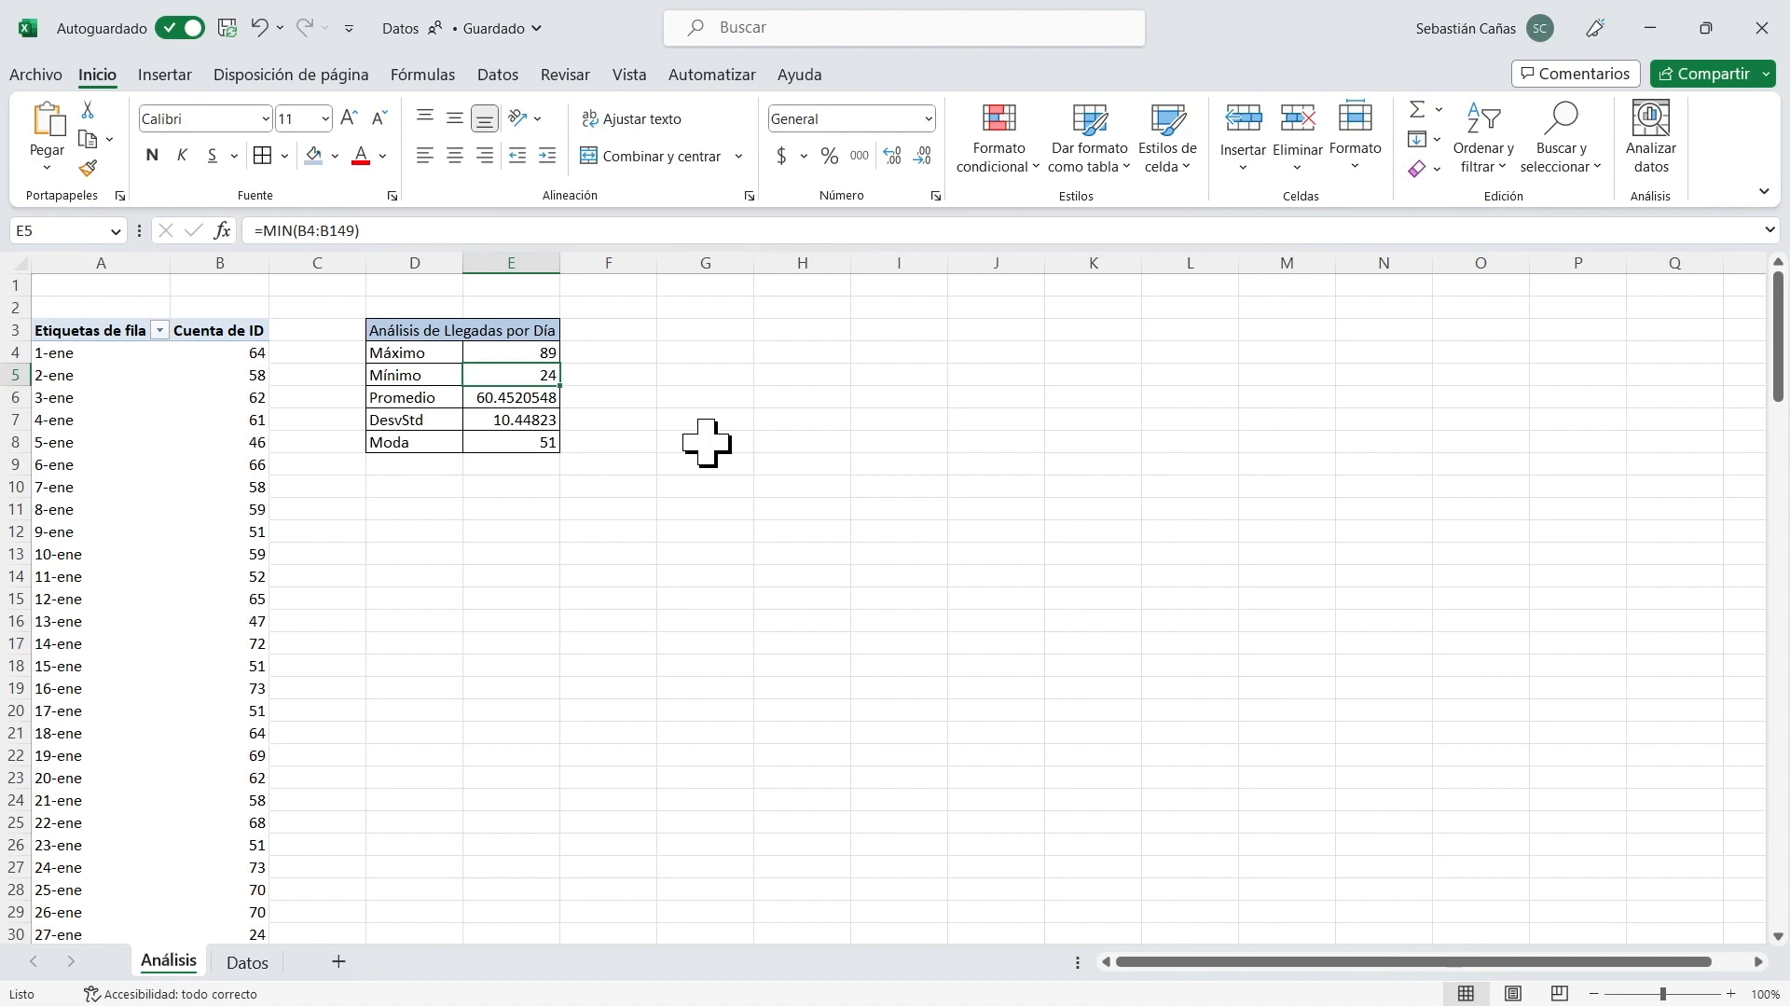
{"action": "key", "text": "Up"}
{"action": "key", "text": "Left"}
{"action": "key", "text": "Right"}
{"action": "key", "text": "Down"}
{"action": "key", "text": "Down"}
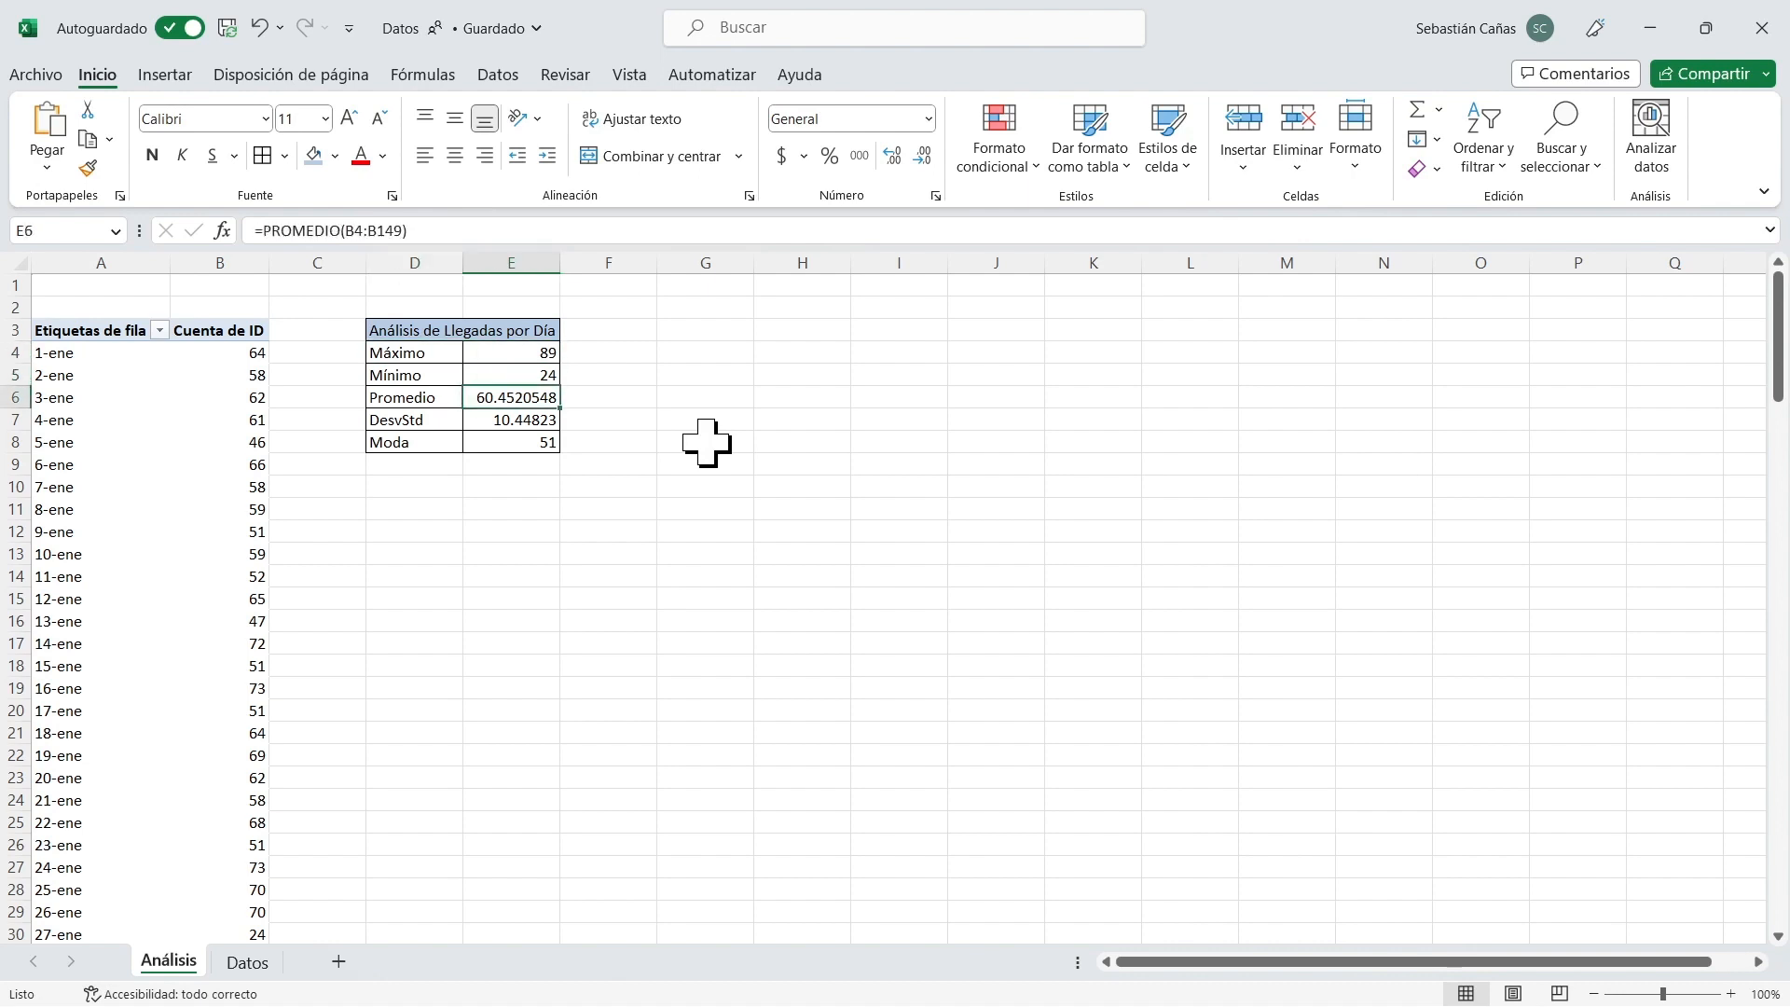
{"action": "key", "text": "Down"}
{"action": "key", "text": "Up"}
{"action": "key", "text": "Up"}
{"action": "key", "text": "Up"}
{"action": "key", "text": "Up"}
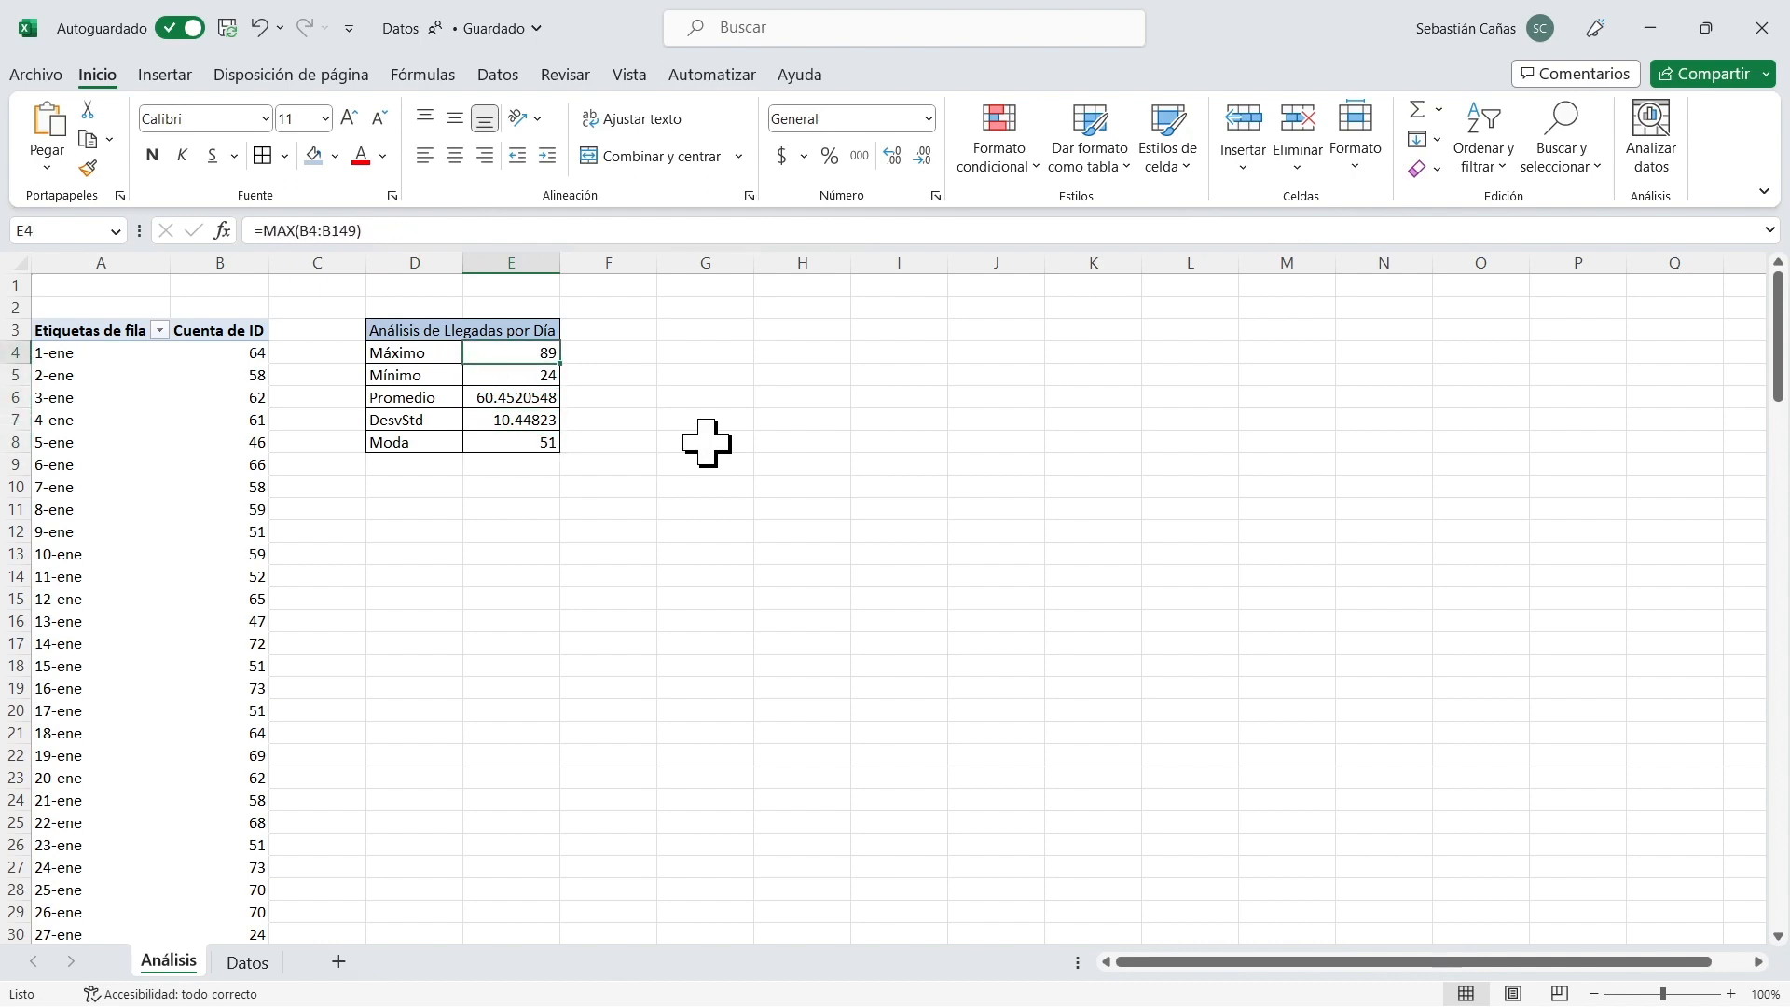
{"action": "key", "text": "Right"}
{"action": "key", "text": "Right"}
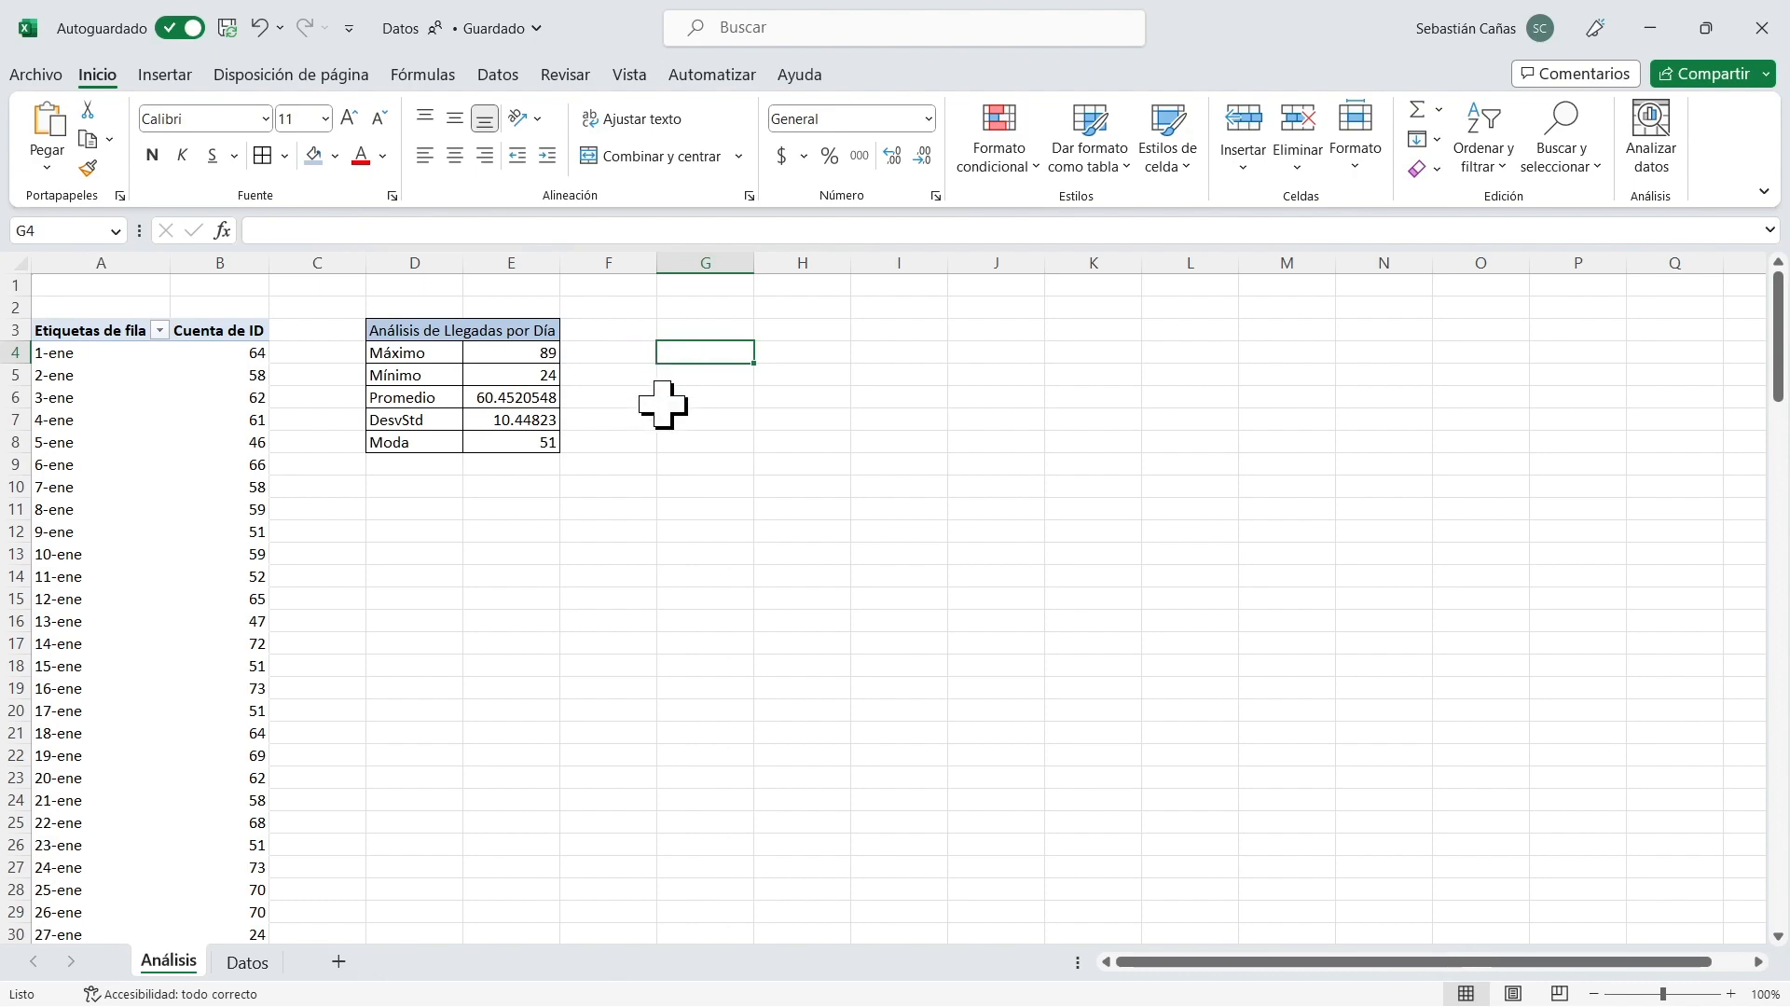
Create a second pivot table from Datos!$A$1:$F$8827, placing it on the existing Análisis sheet at G3.
{"action": "left_click", "coordinate": [248, 963]}
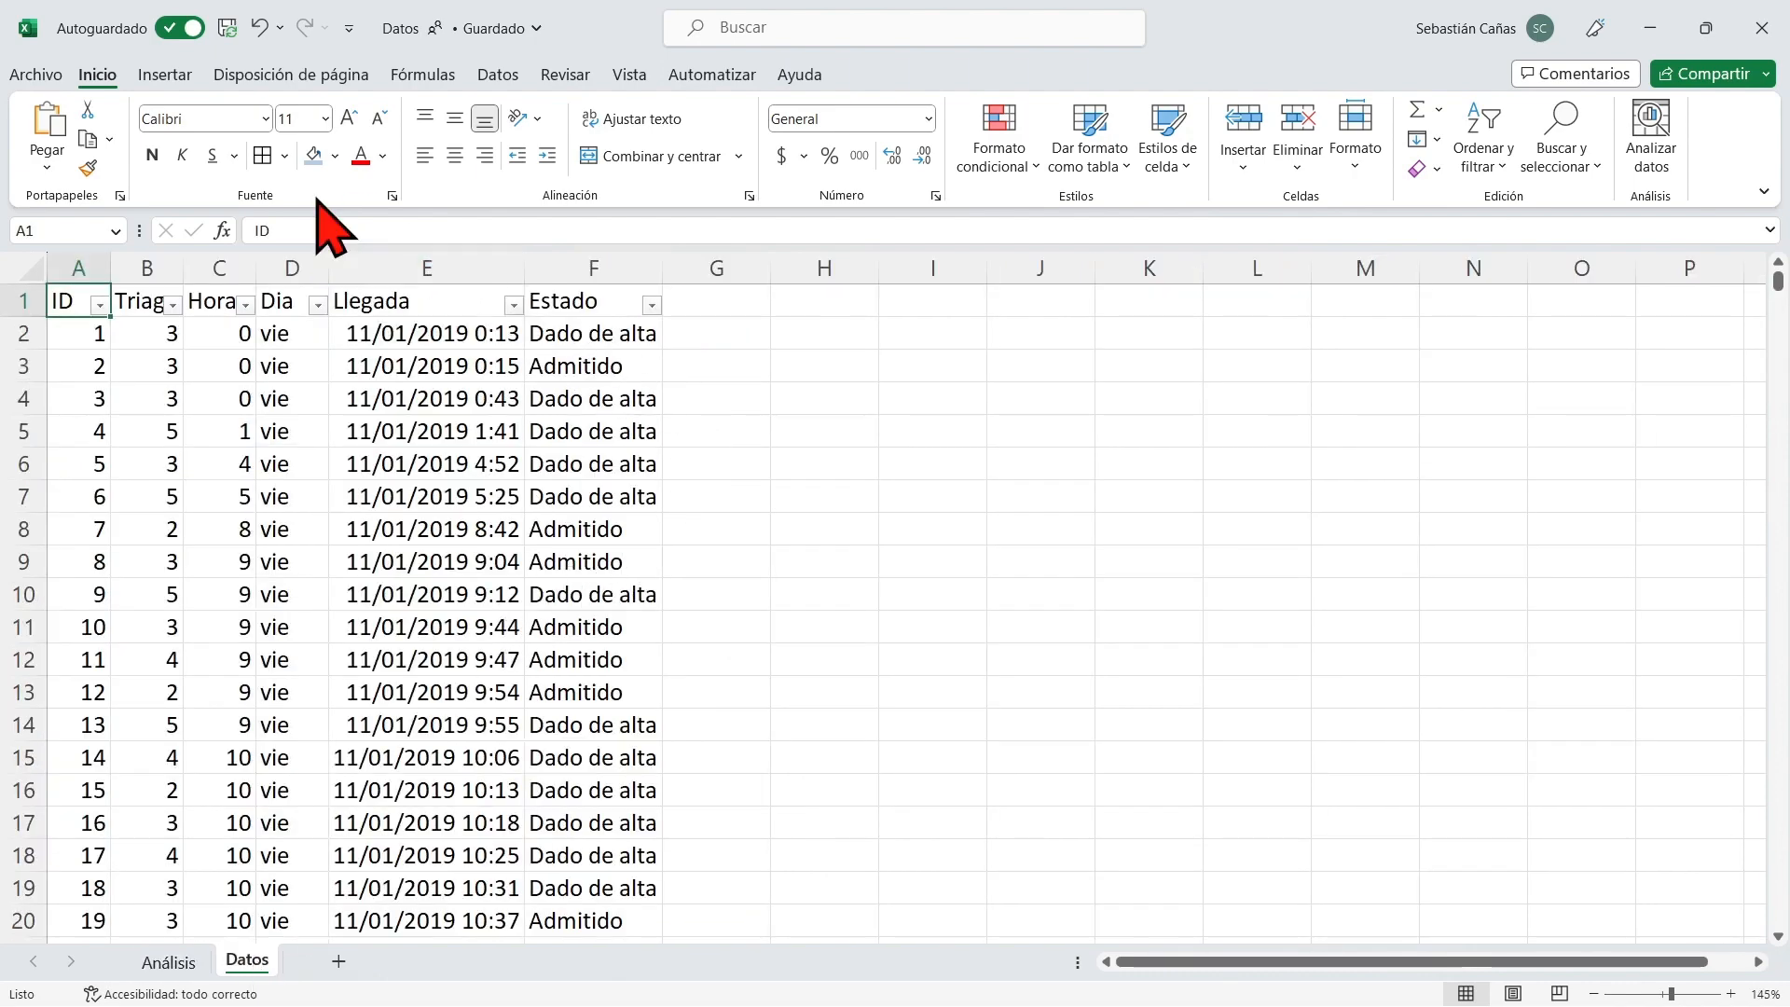
{"action": "left_click", "coordinate": [177, 75]}
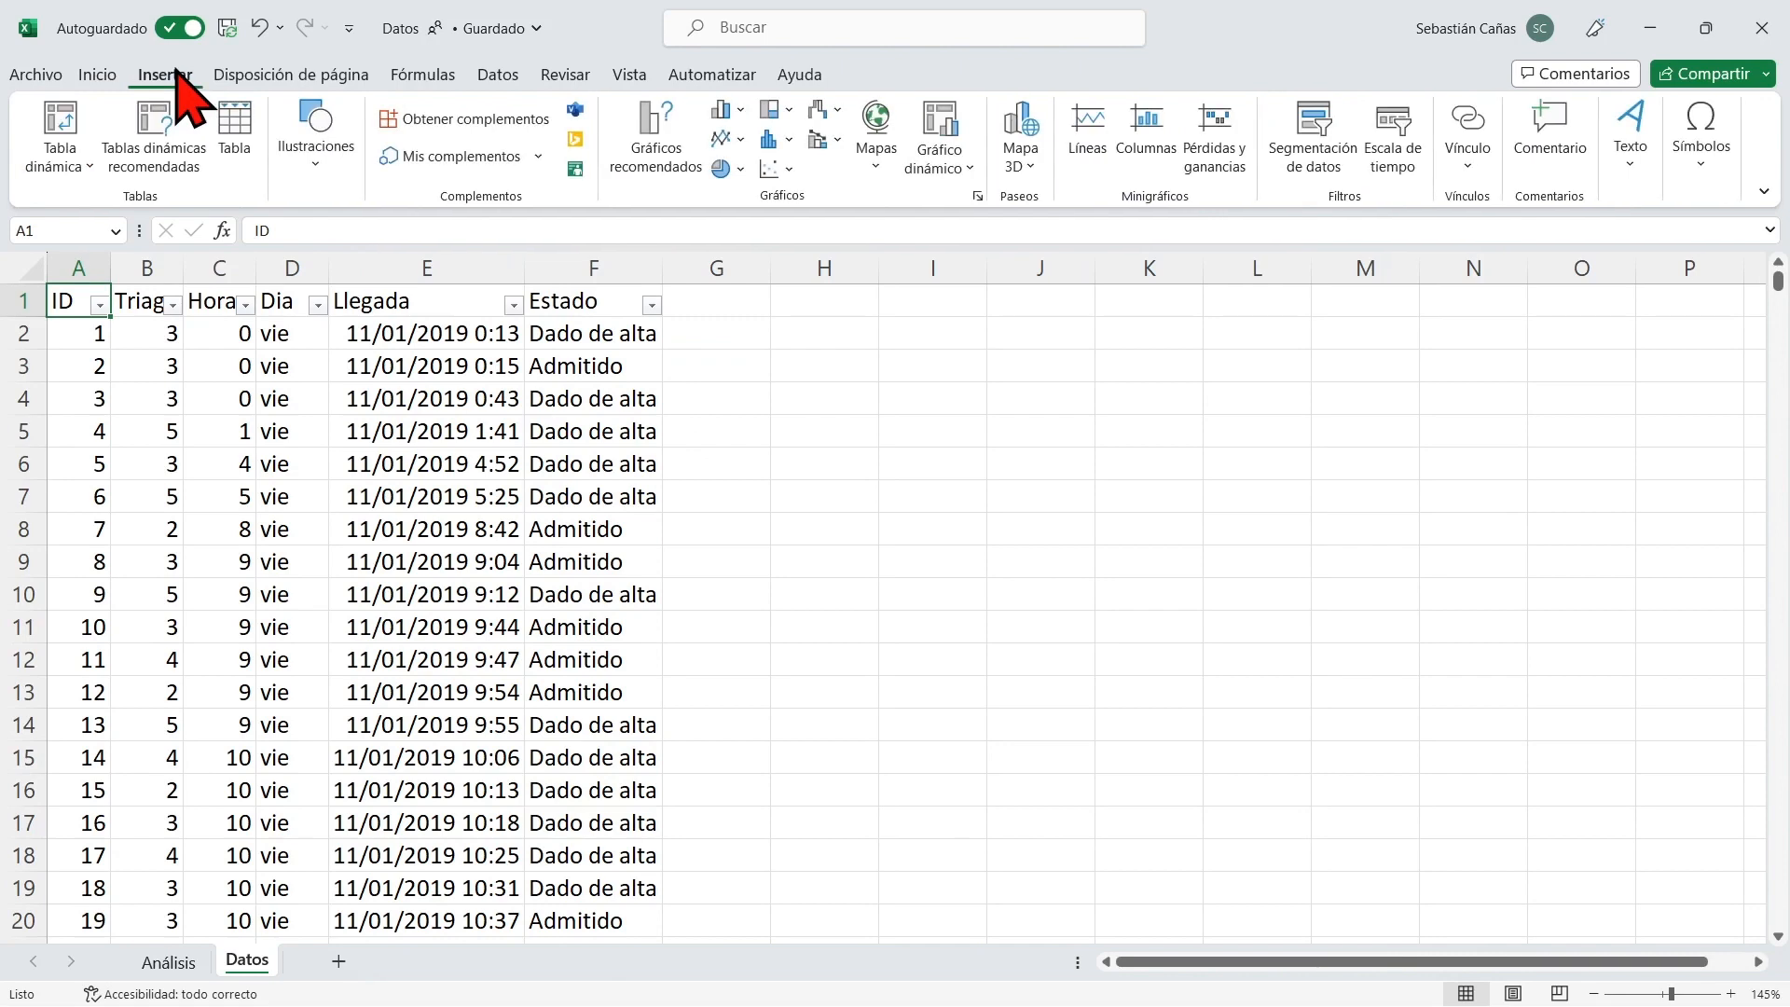
{"action": "left_click", "coordinate": [59, 117]}
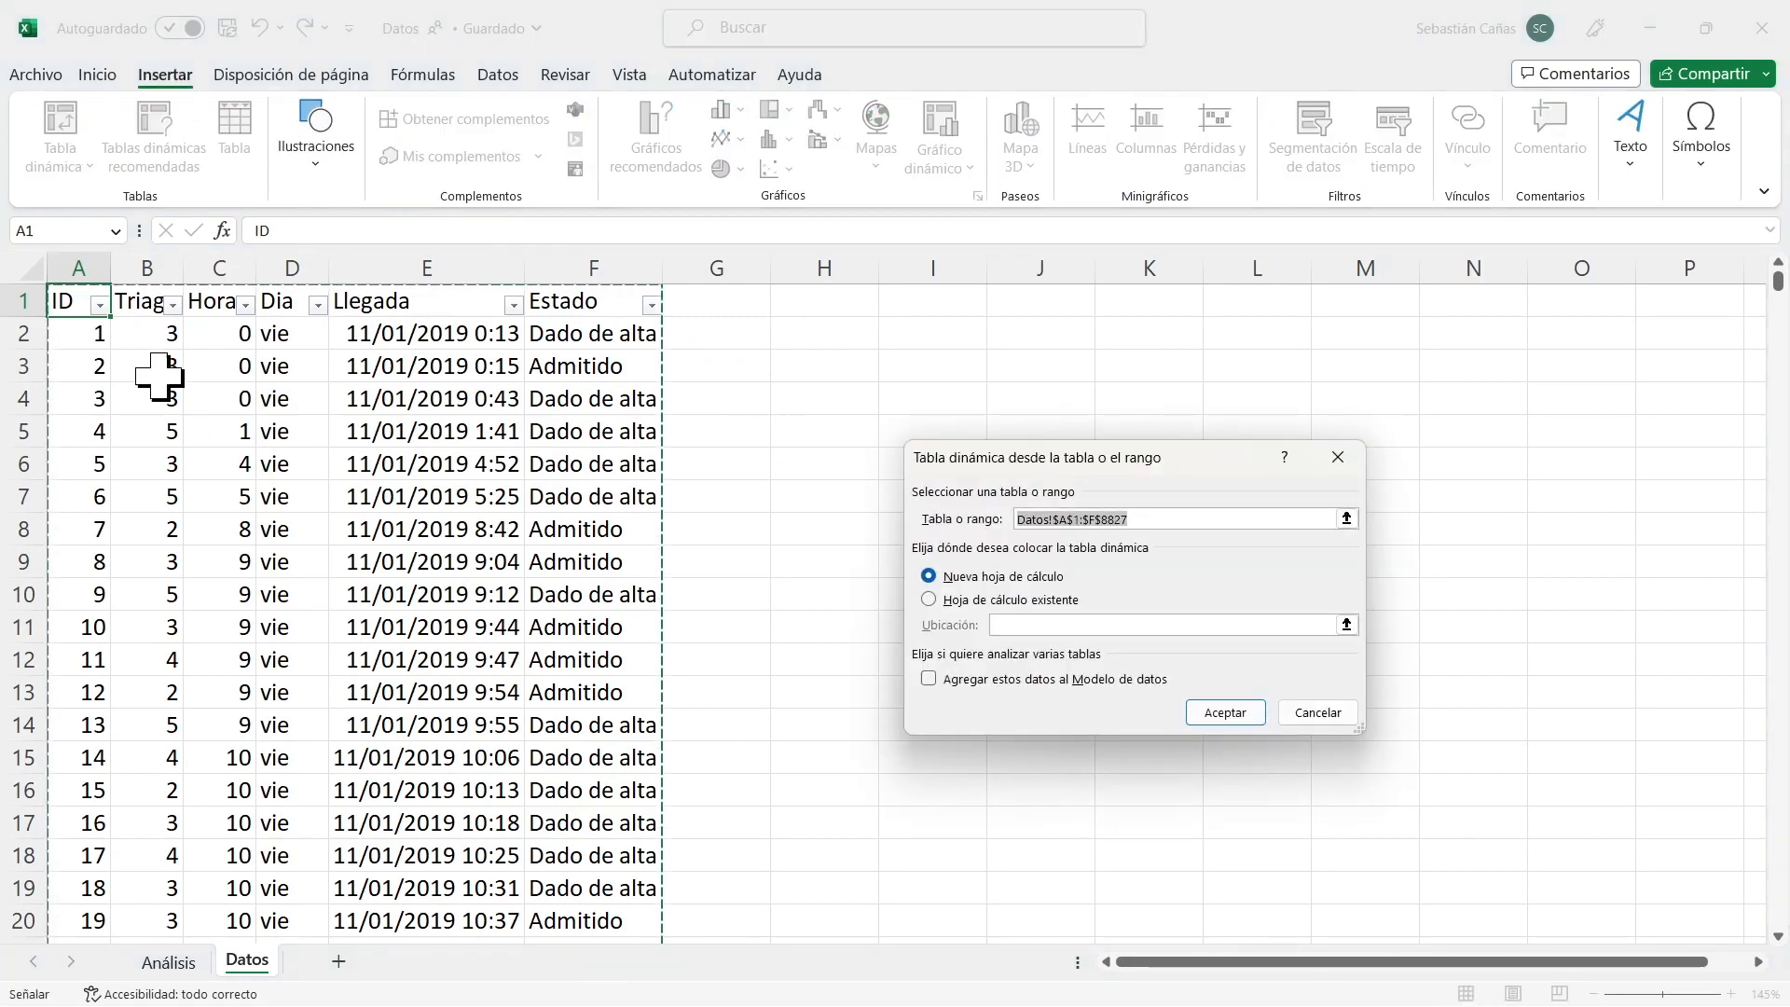
{"action": "left_click", "coordinate": [929, 599]}
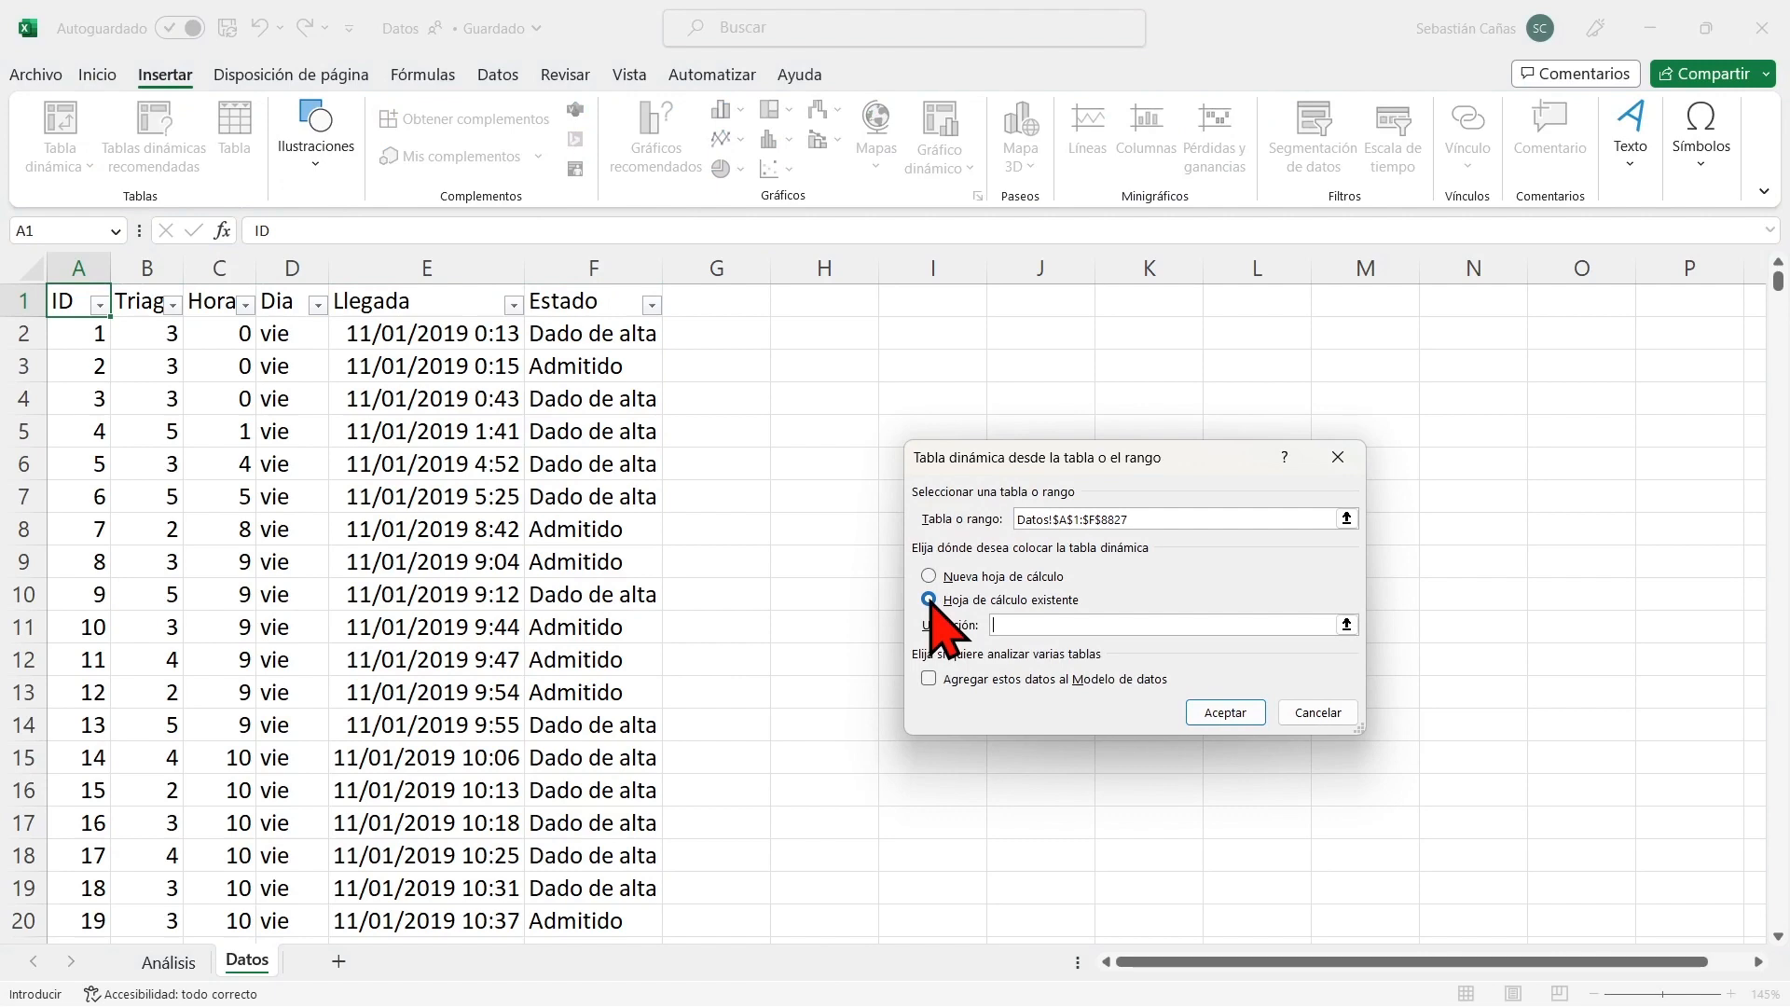
{"action": "left_click", "coordinate": [1346, 625]}
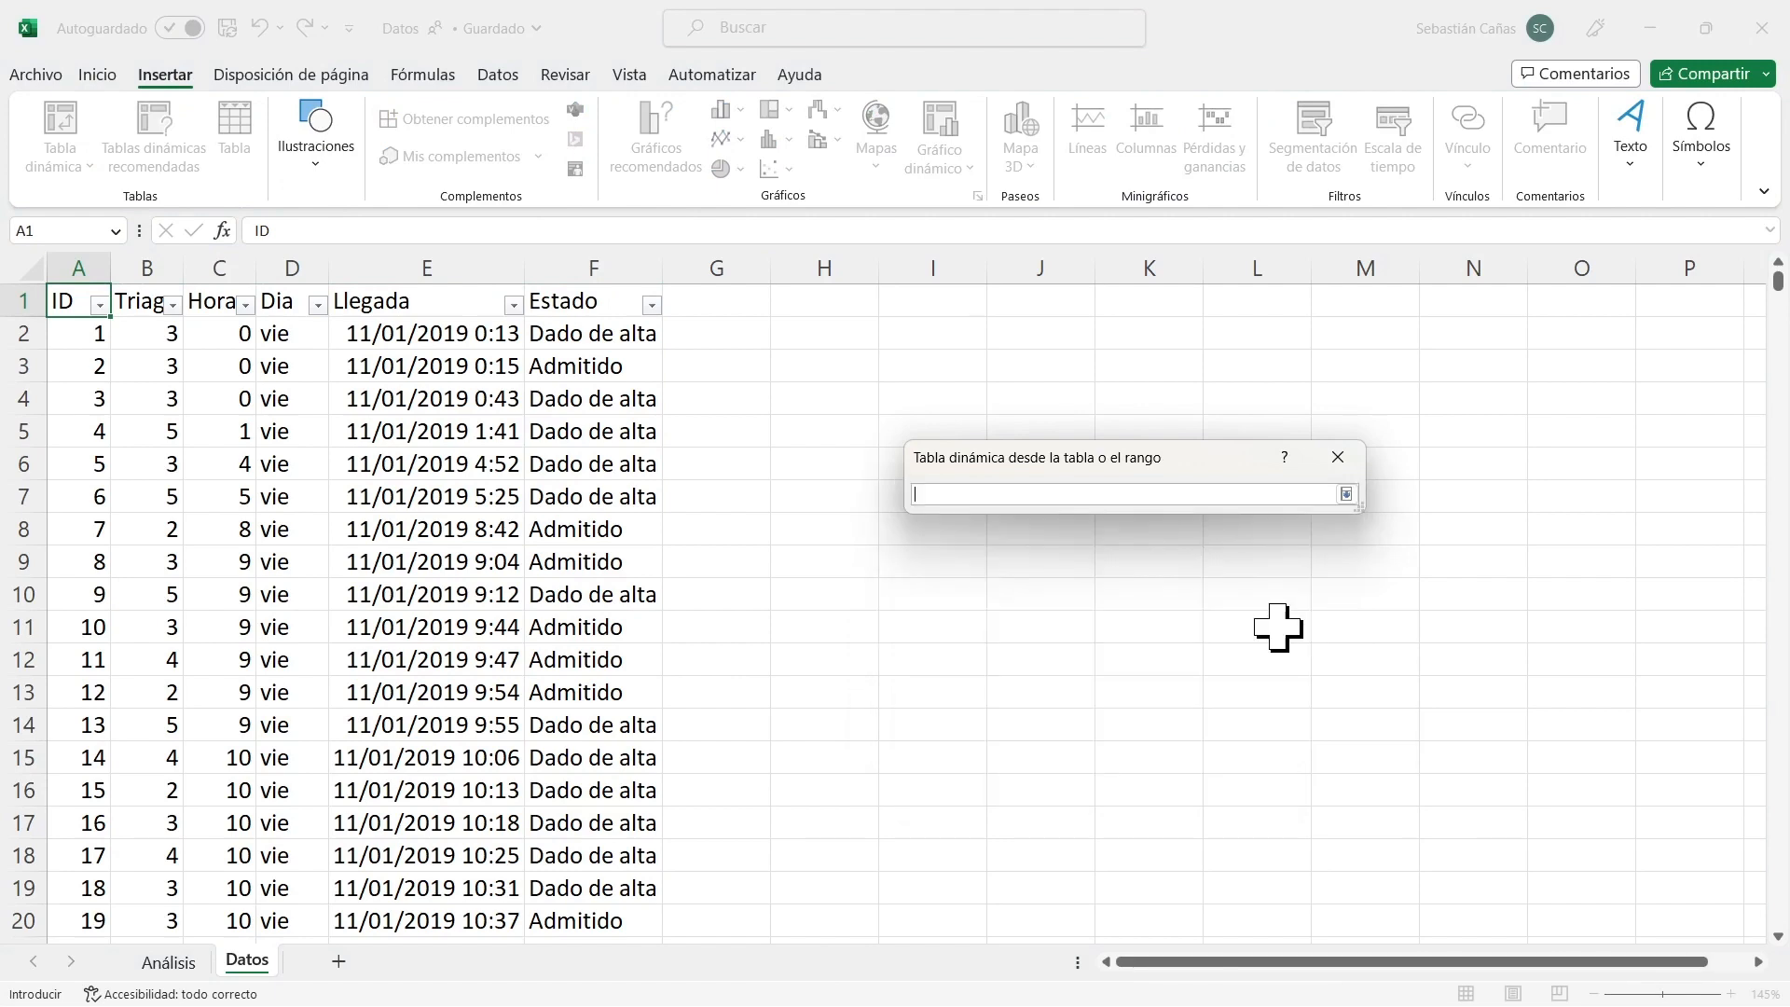
{"action": "left_click", "coordinate": [169, 961]}
{"action": "left_click", "coordinate": [700, 329]}
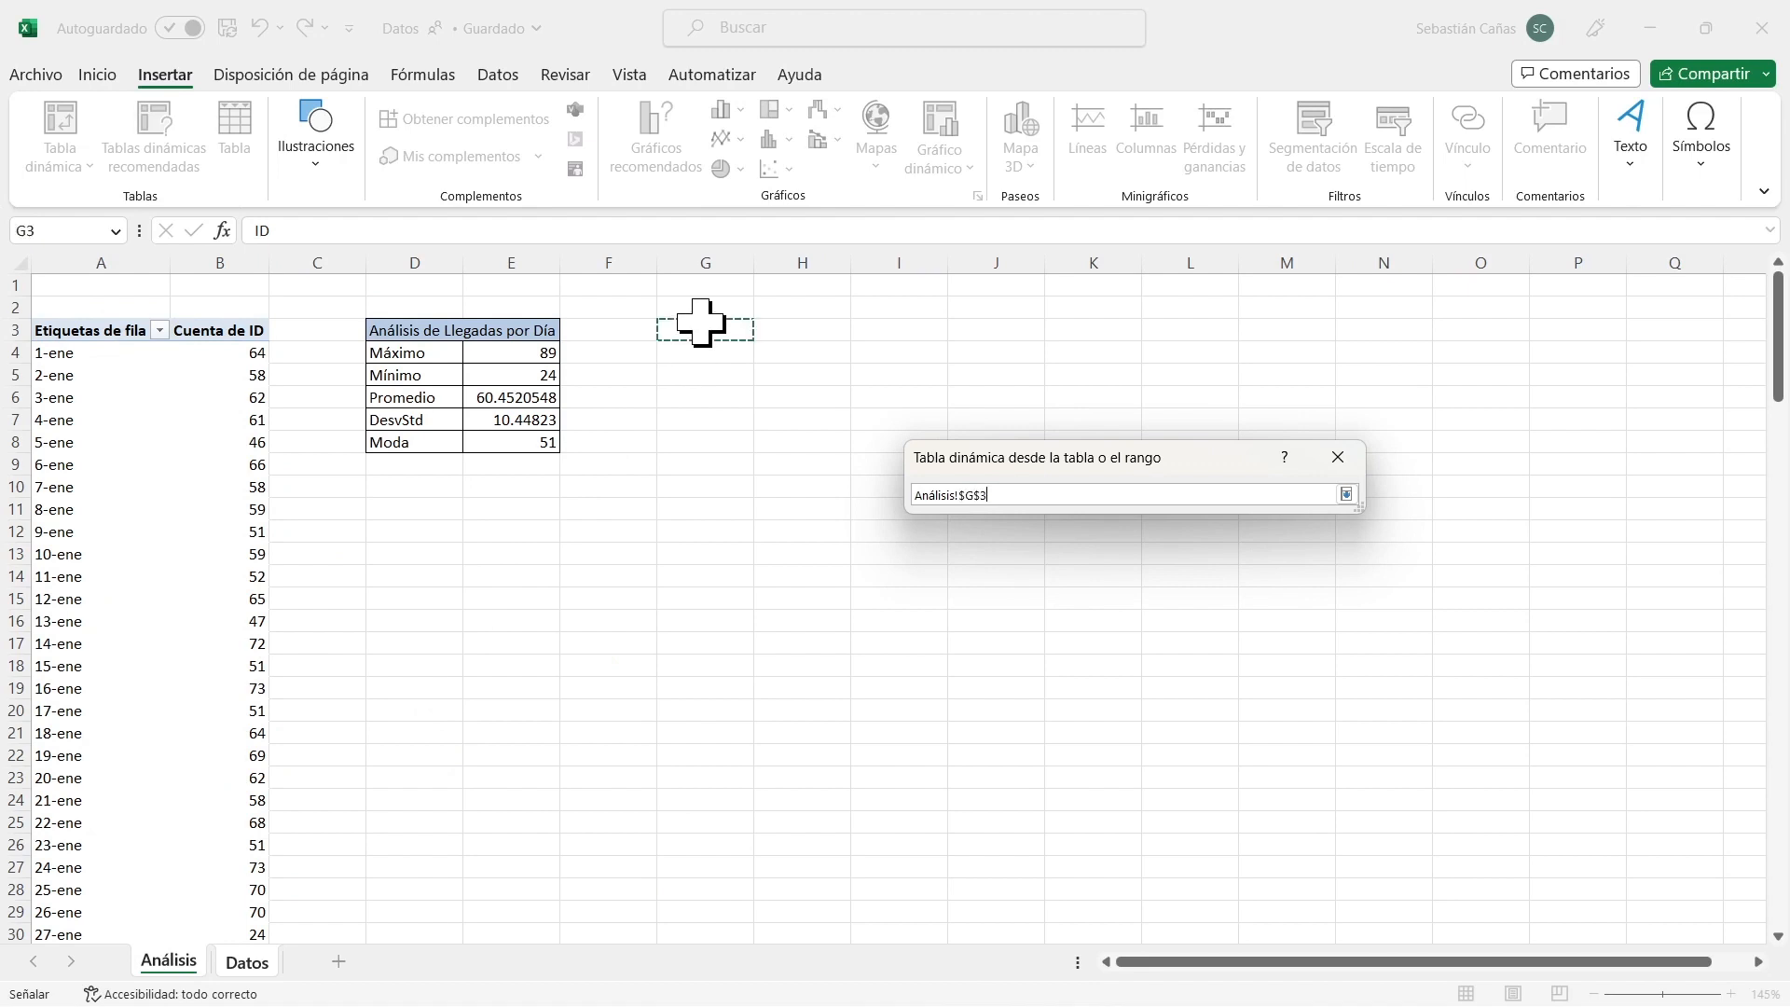
{"action": "left_click", "coordinate": [1345, 494]}
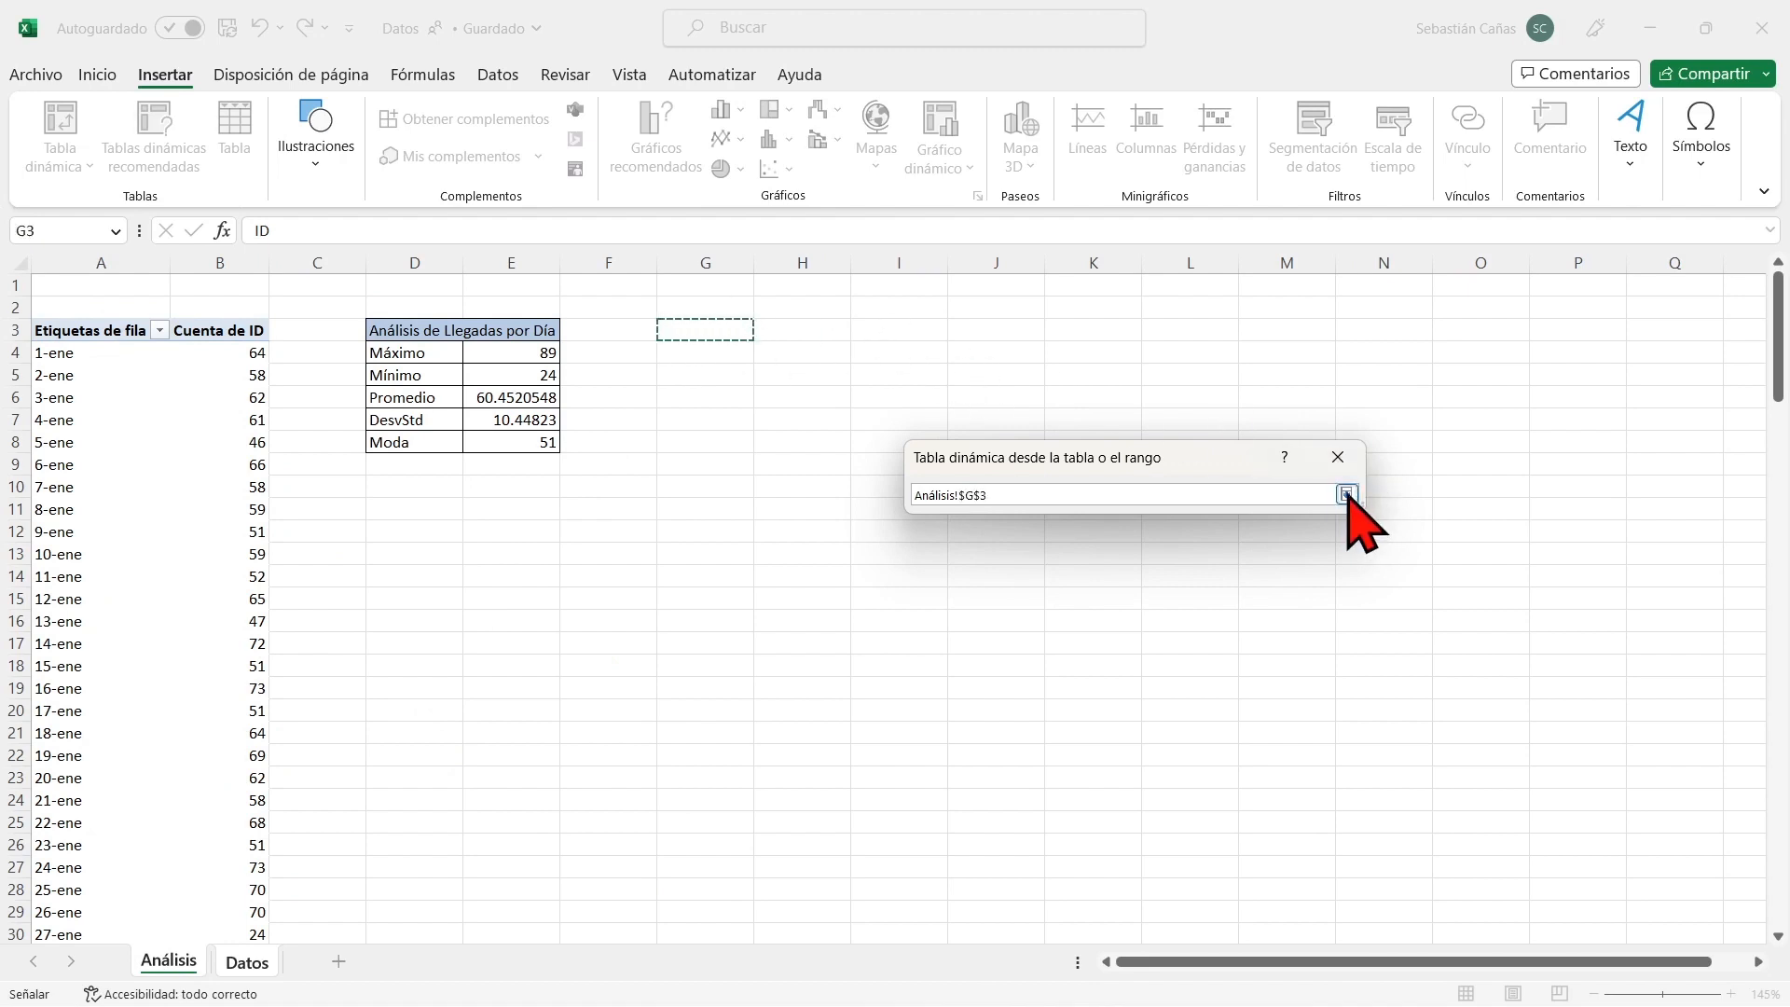
{"action": "left_click", "coordinate": [1224, 712]}
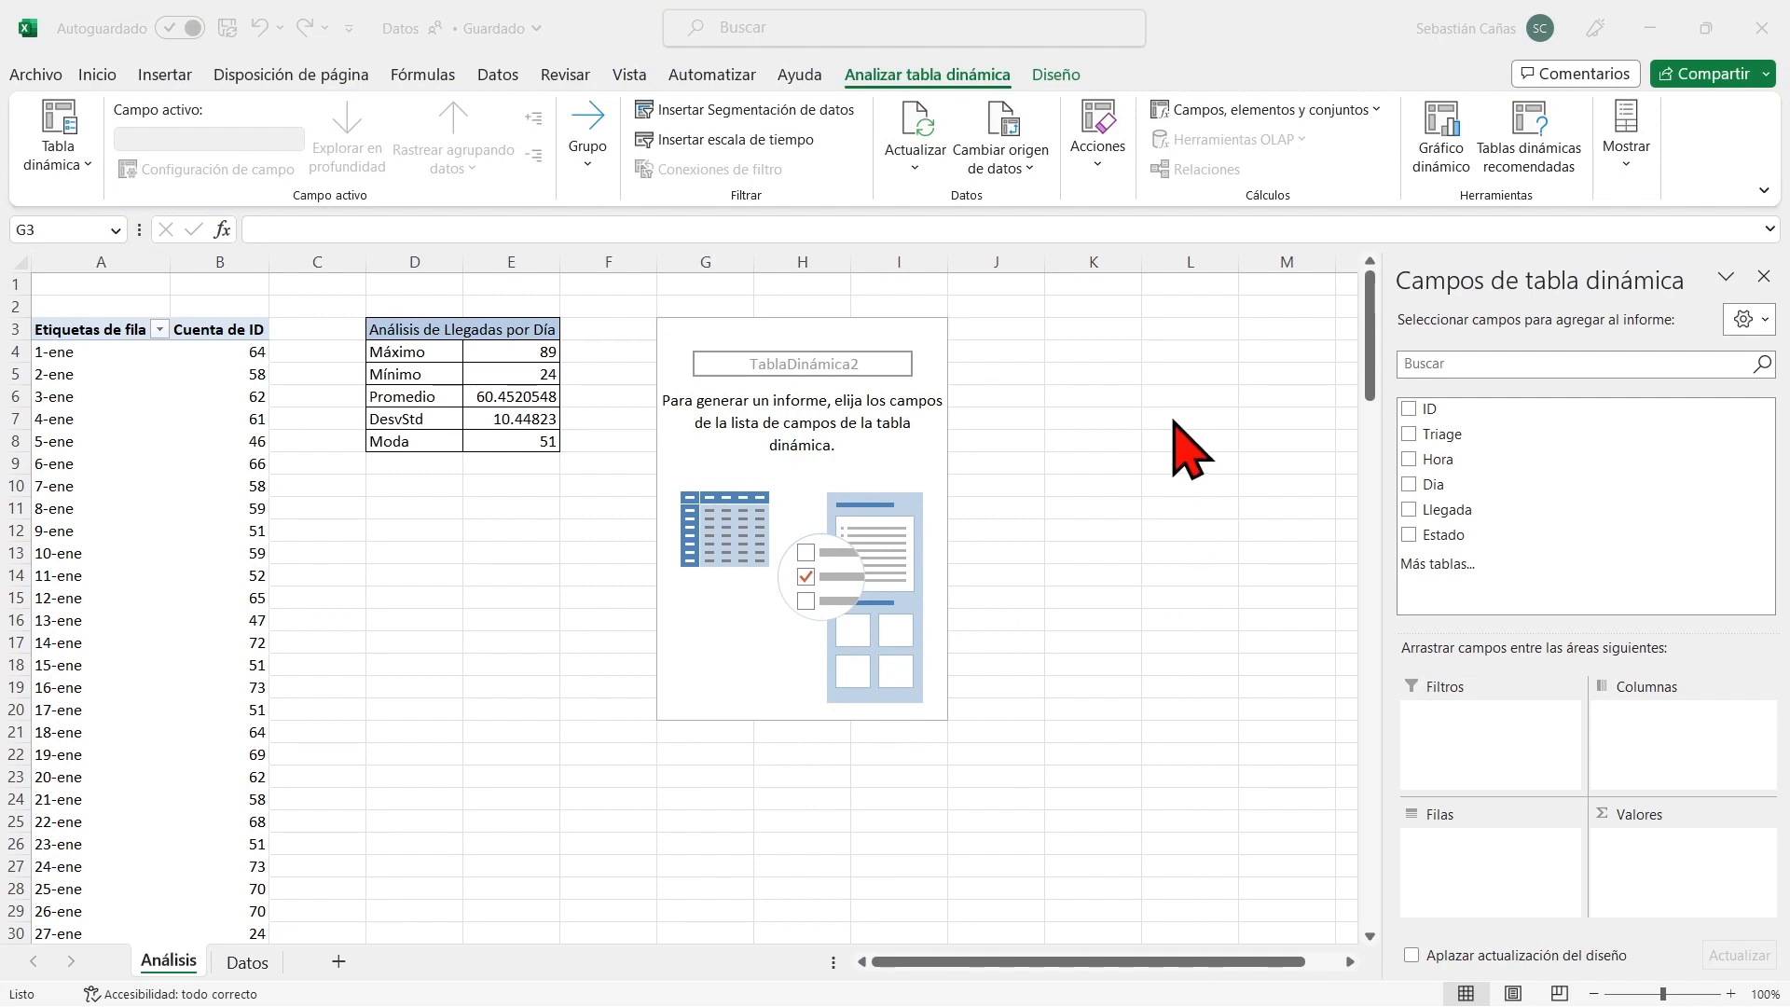
Set the new pivot table to count (Recuento) the ID field as values, with Hora as the rows.
{"action": "left_click", "coordinate": [1460, 365]}
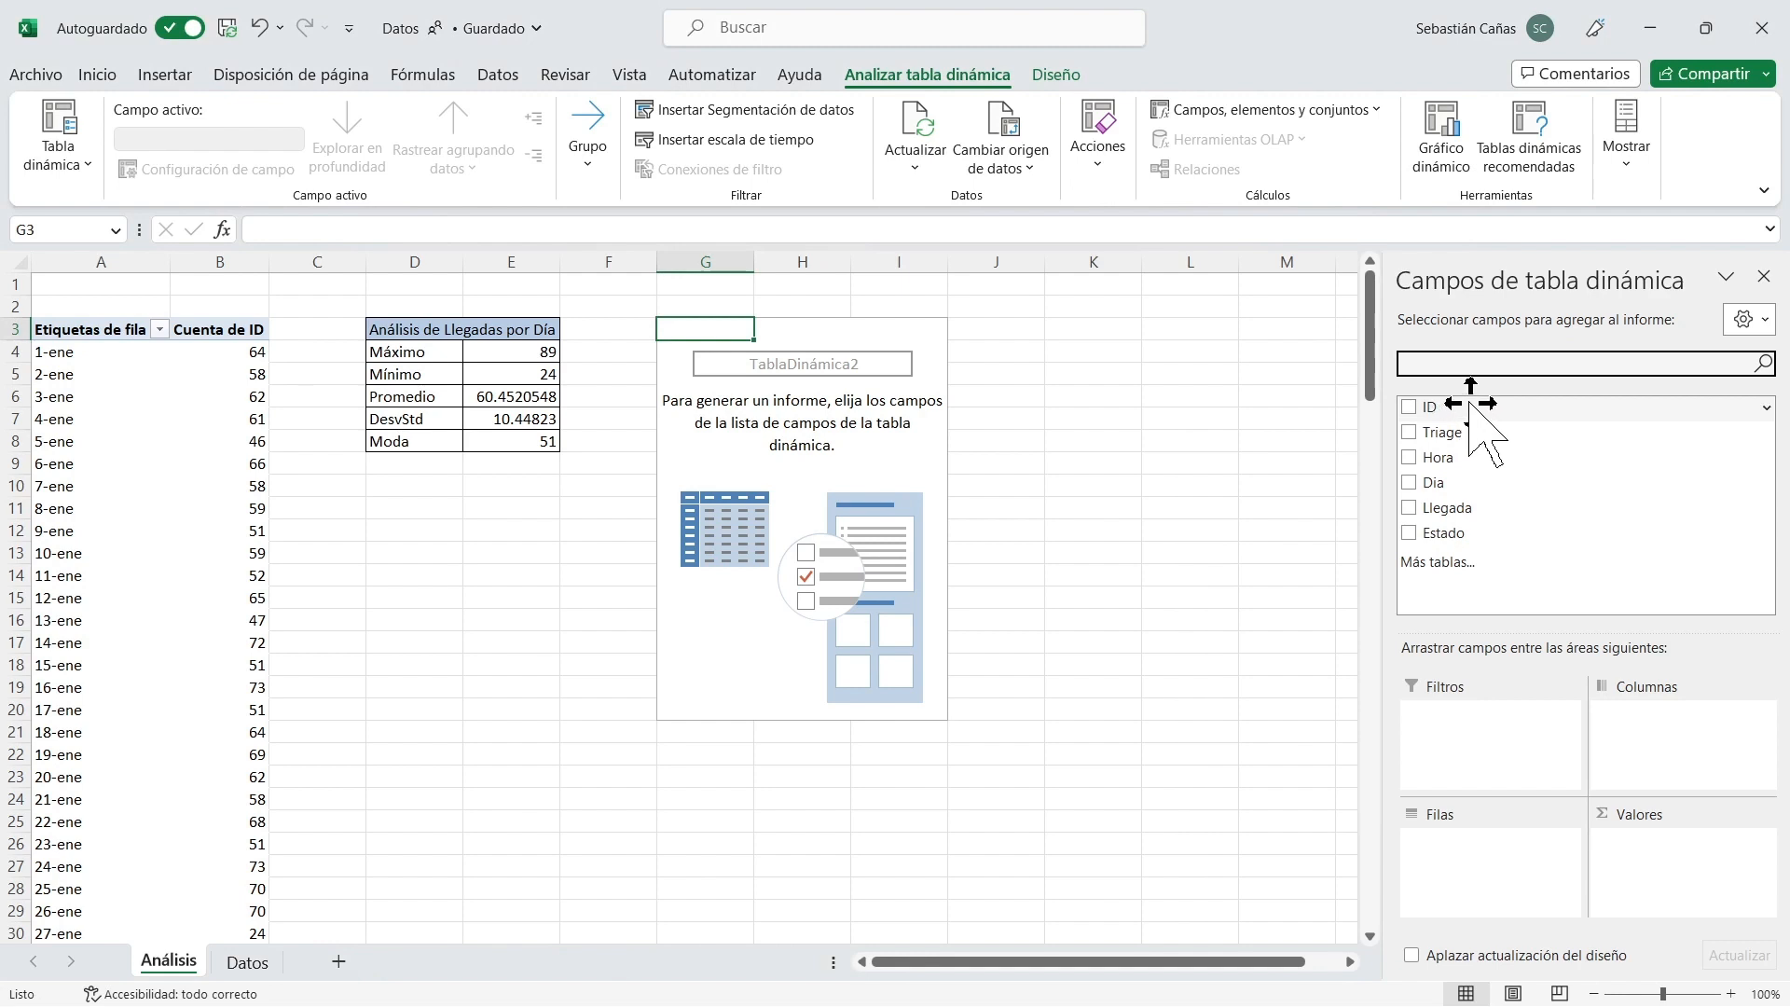
{"action": "left_click_drag", "start_coordinate": [1469, 403], "coordinate": [1652, 844]}
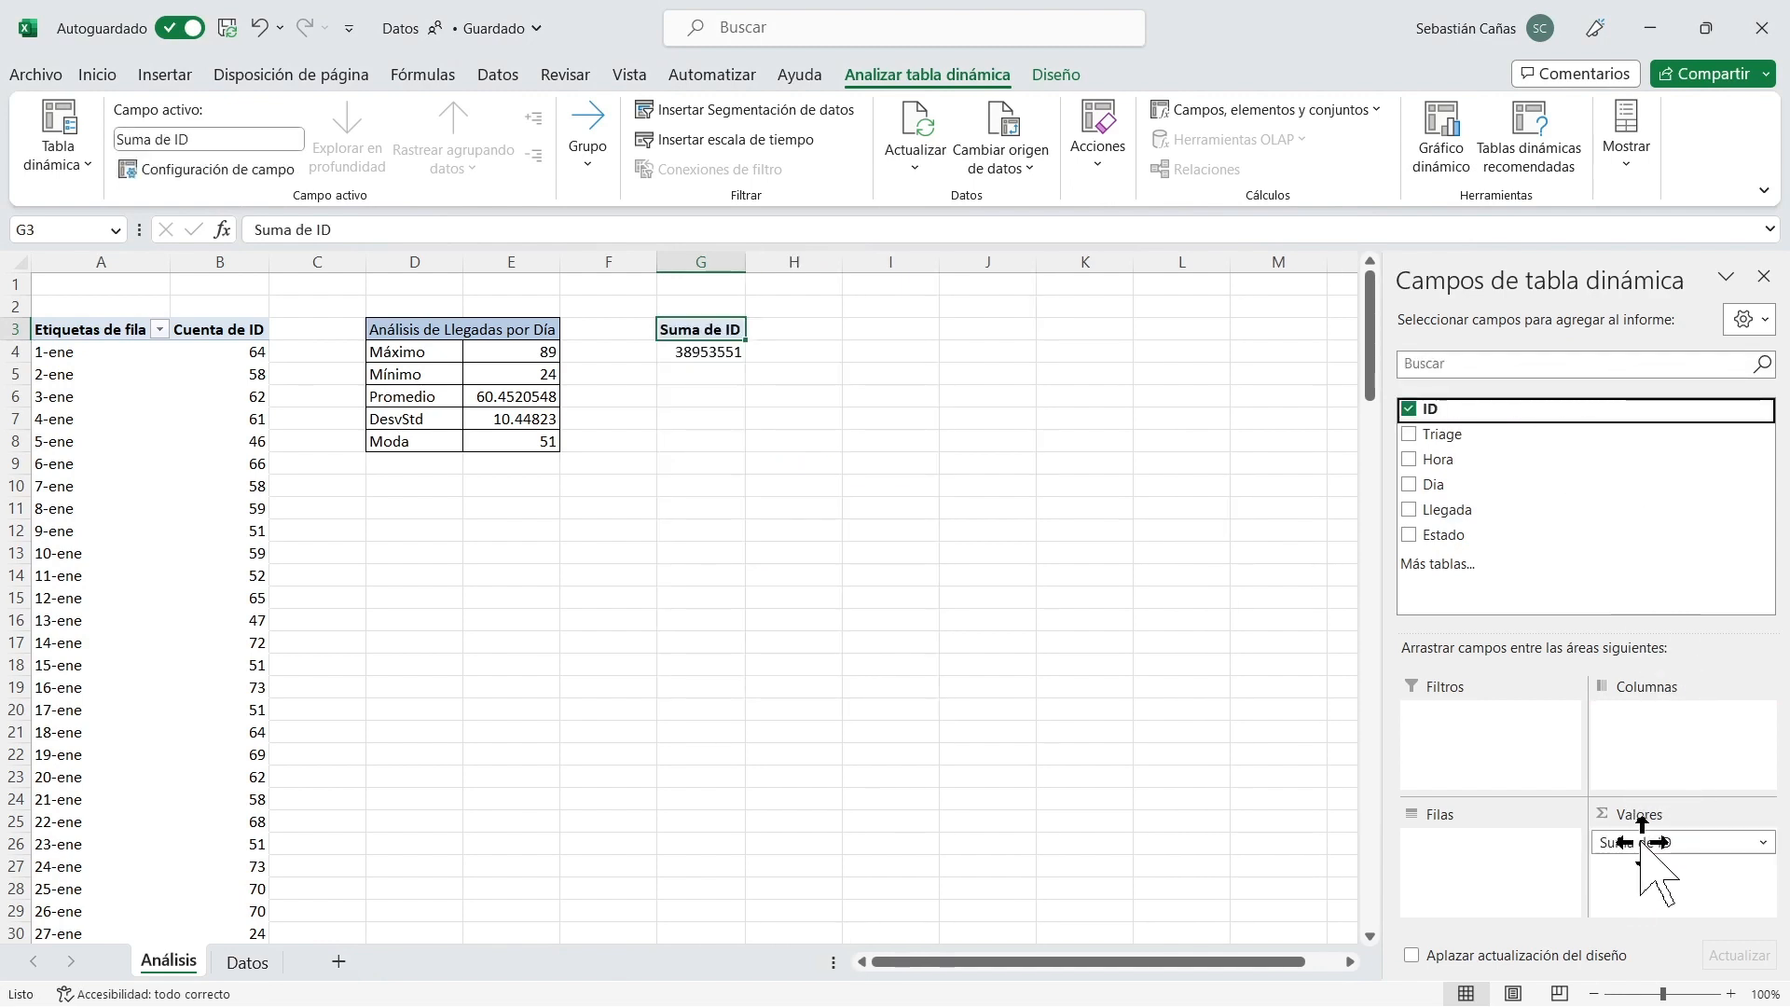
{"action": "left_click", "coordinate": [1645, 842]}
{"action": "left_click", "coordinate": [1626, 816]}
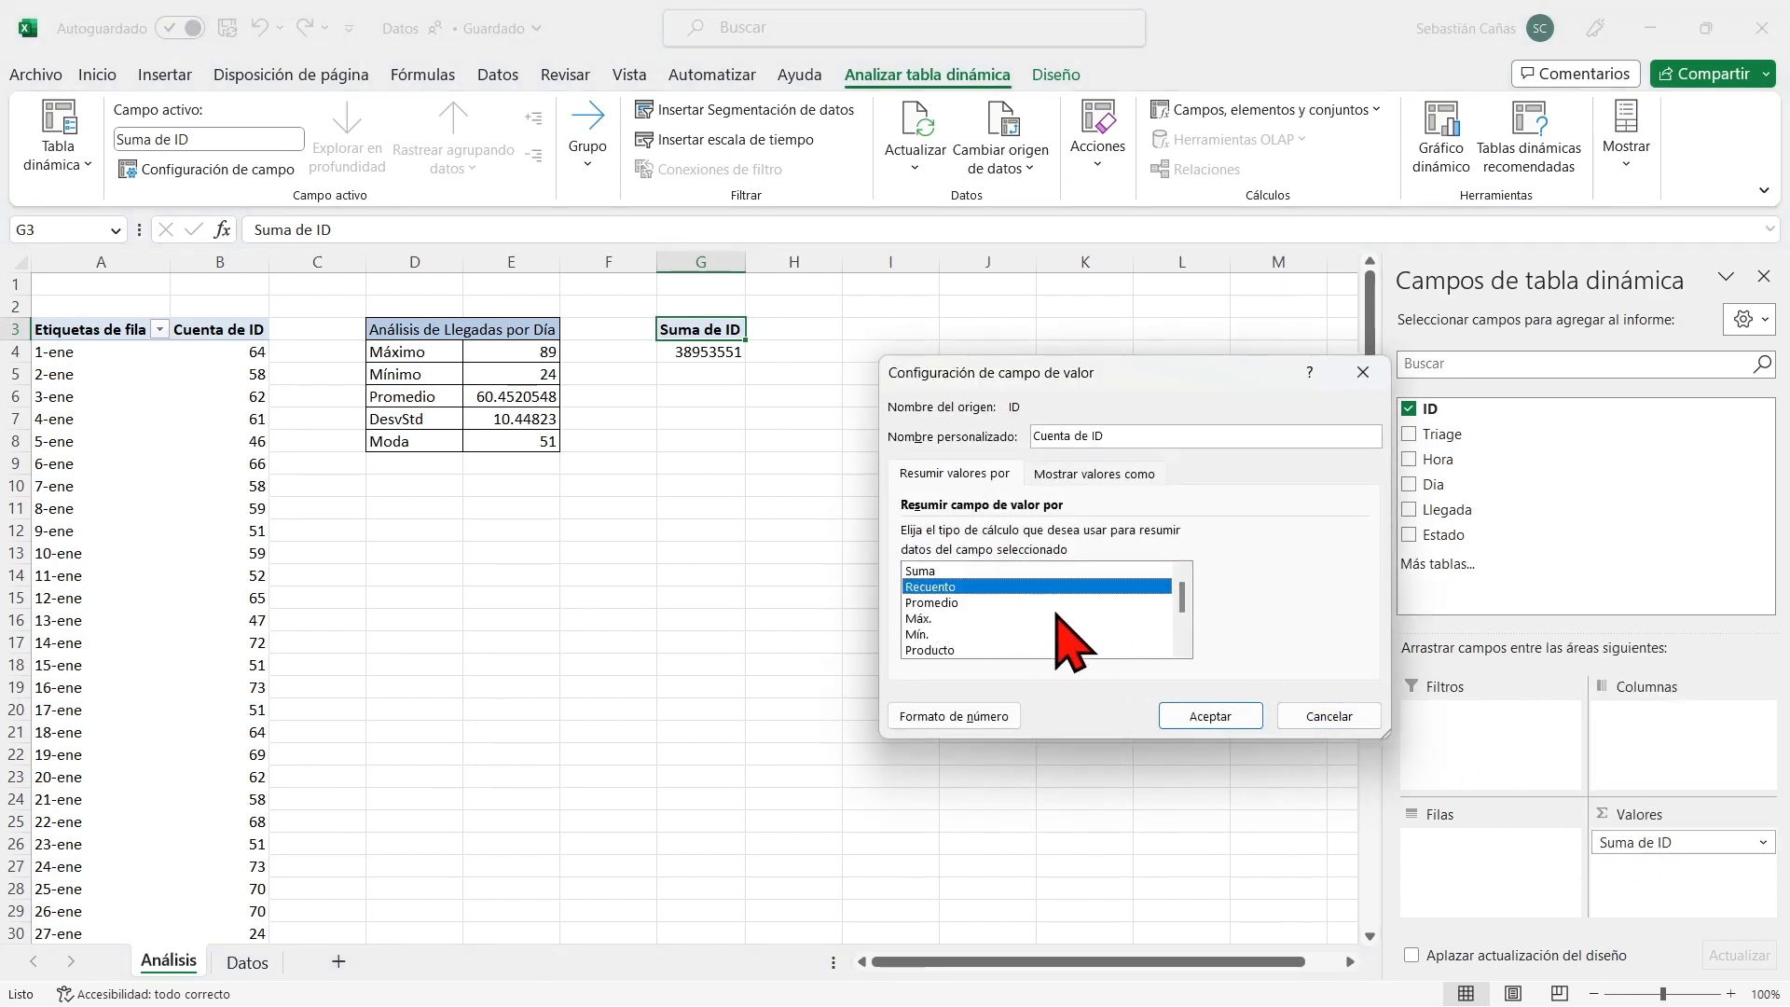
{"action": "left_click", "coordinate": [1224, 720]}
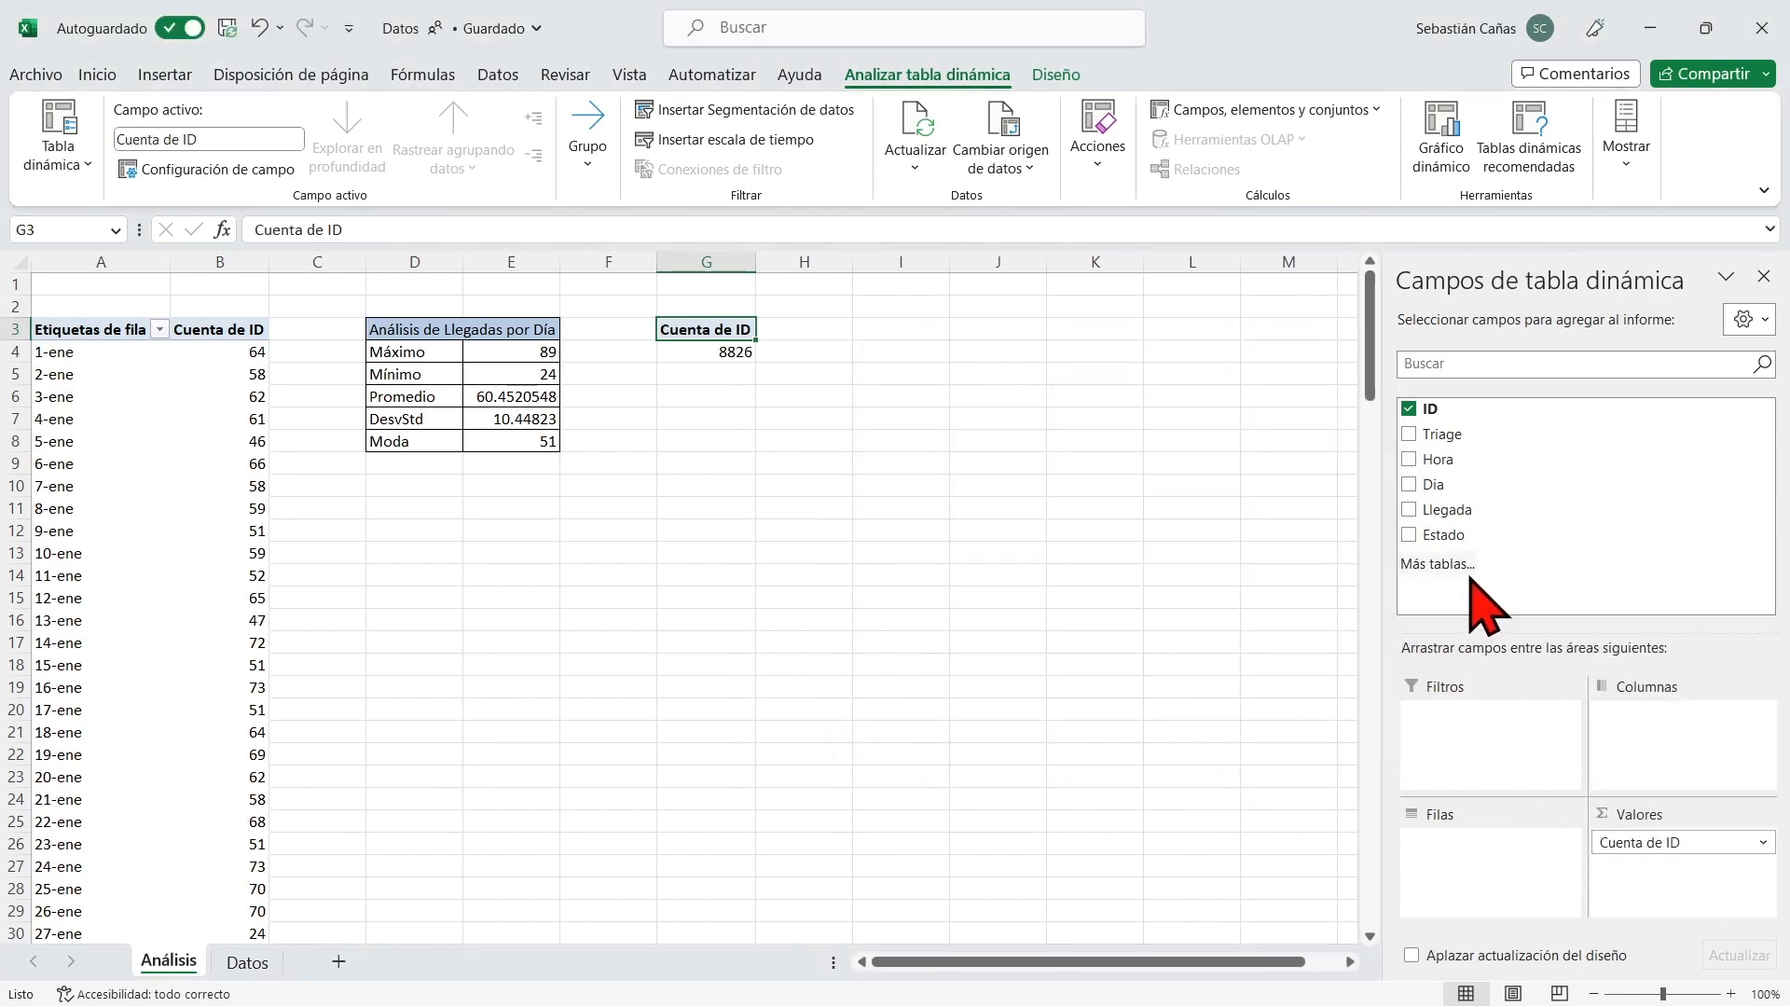
{"action": "left_click_drag", "start_coordinate": [1510, 462], "coordinate": [1482, 848]}
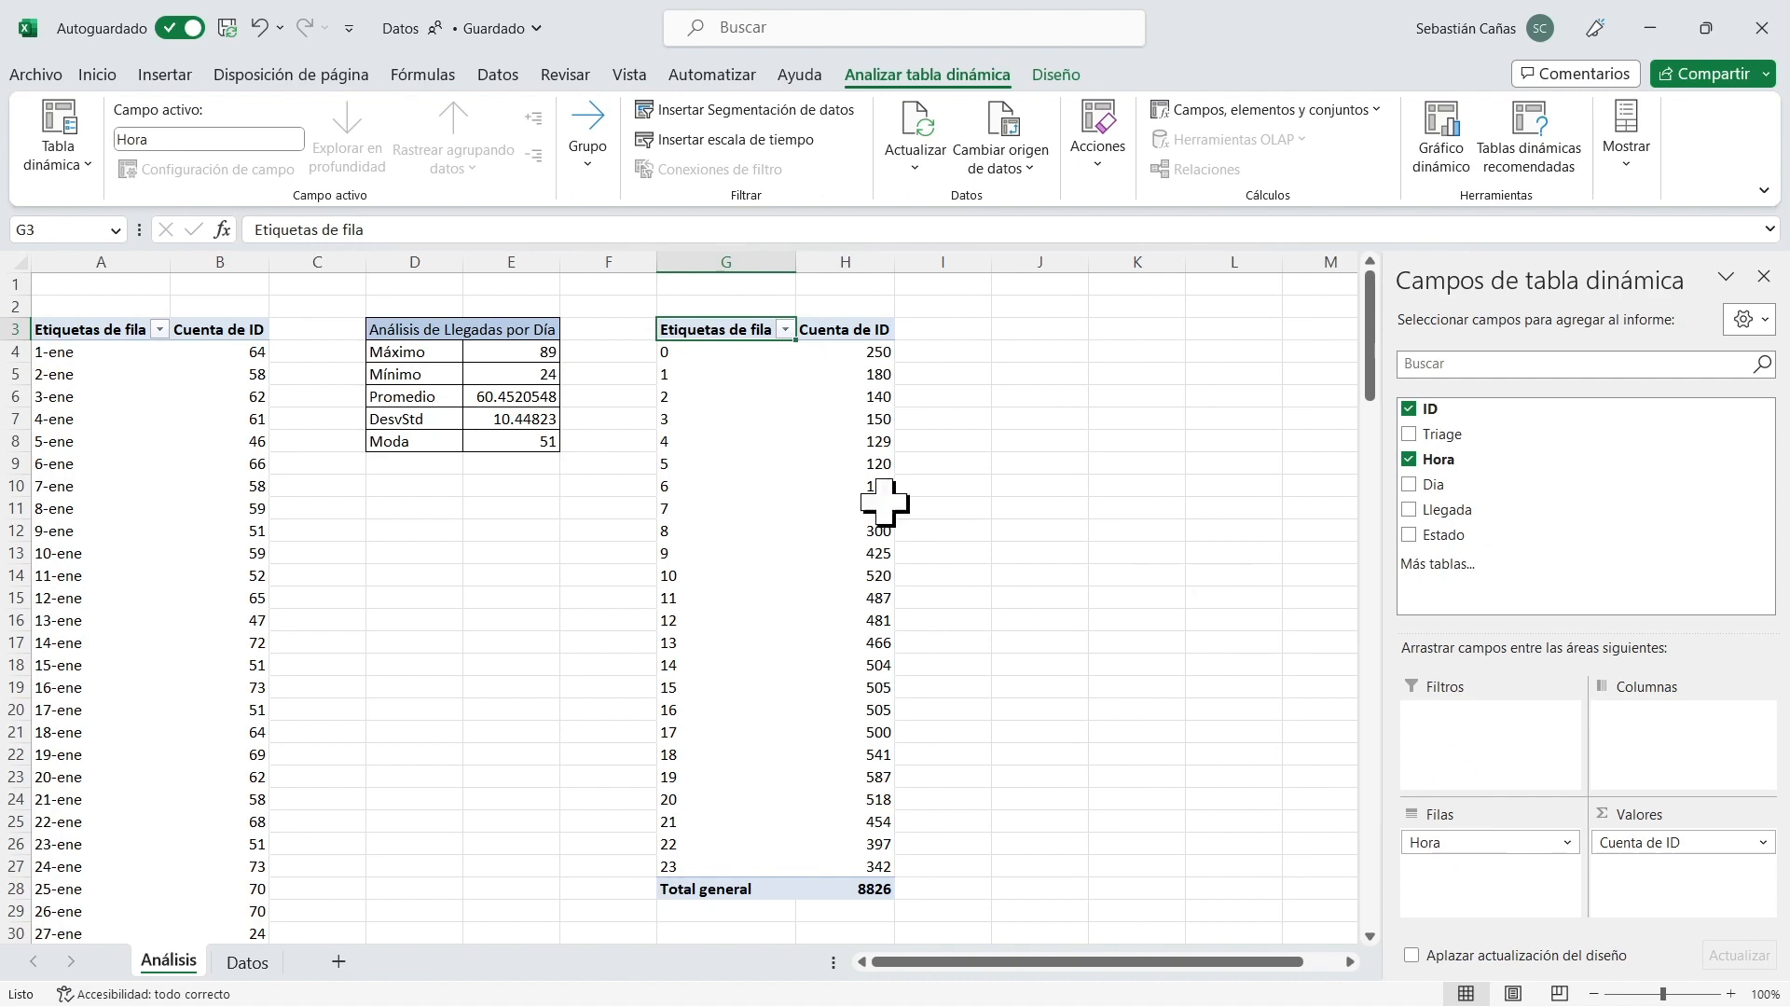
Examine the arrival counts for each hour and the grand total in the hourly pivot table.
{"action": "left_click_drag", "start_coordinate": [858, 353], "coordinate": [845, 872]}
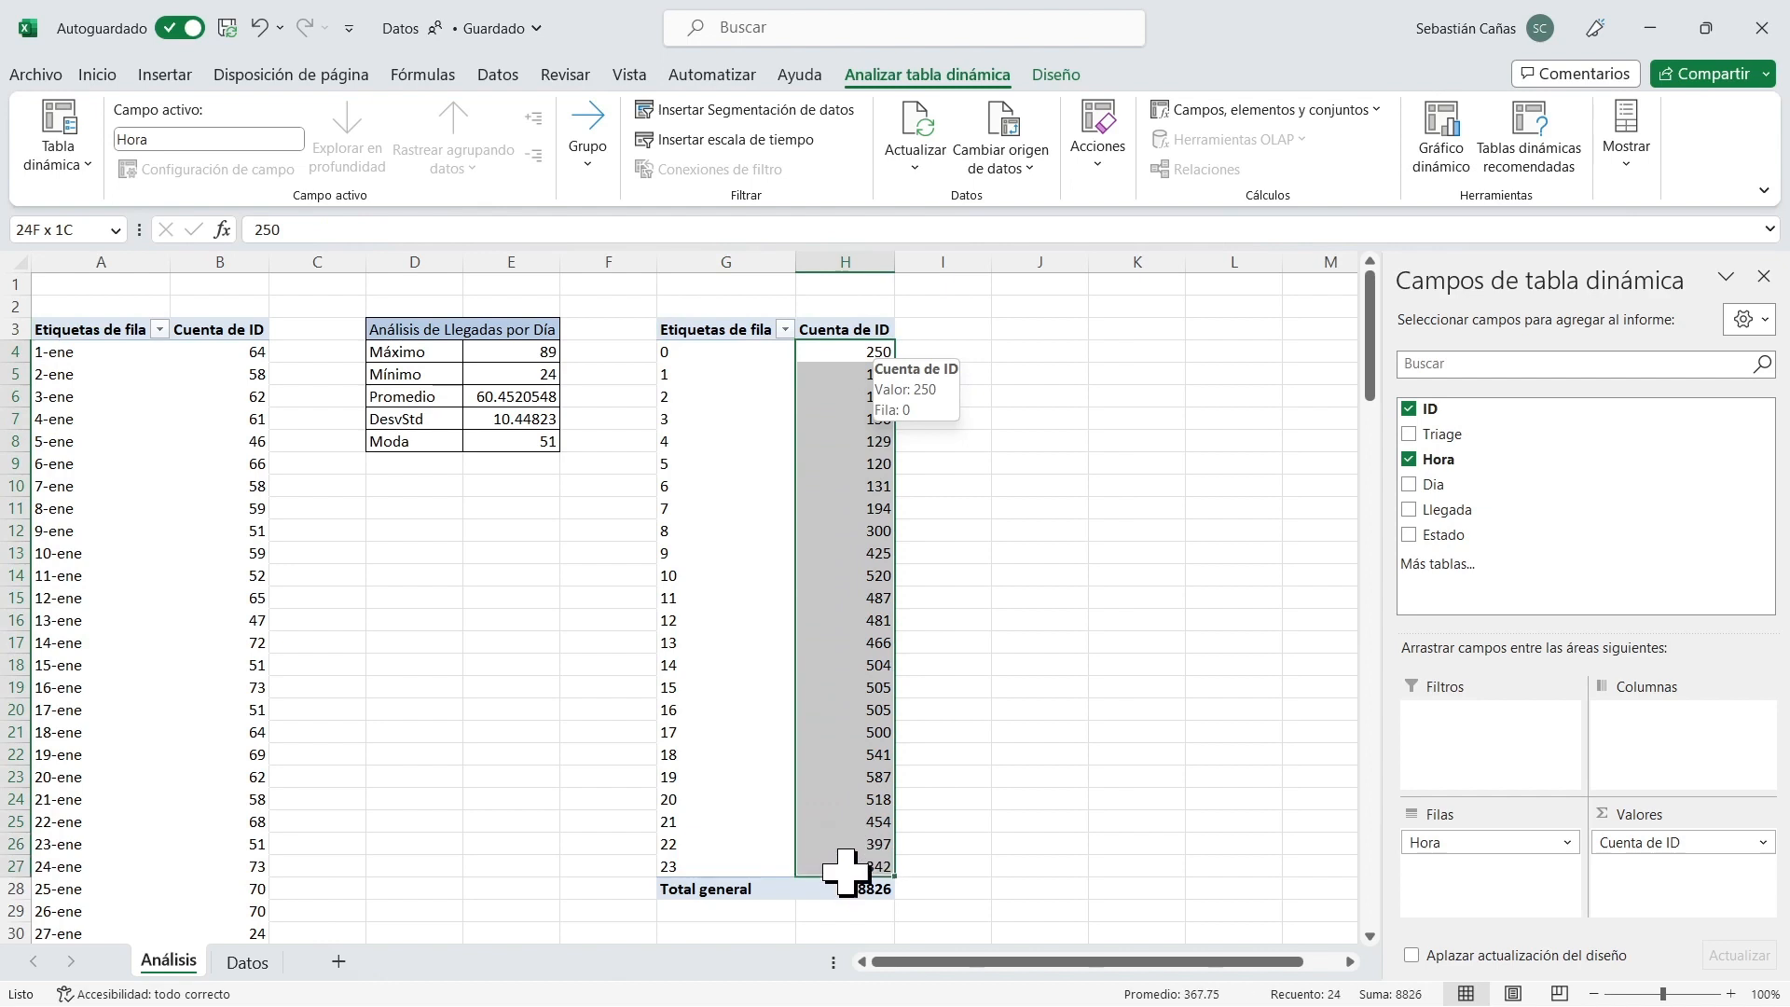
{"action": "left_click", "coordinate": [695, 352]}
{"action": "left_click", "coordinate": [695, 371]}
{"action": "left_click", "coordinate": [684, 395]}
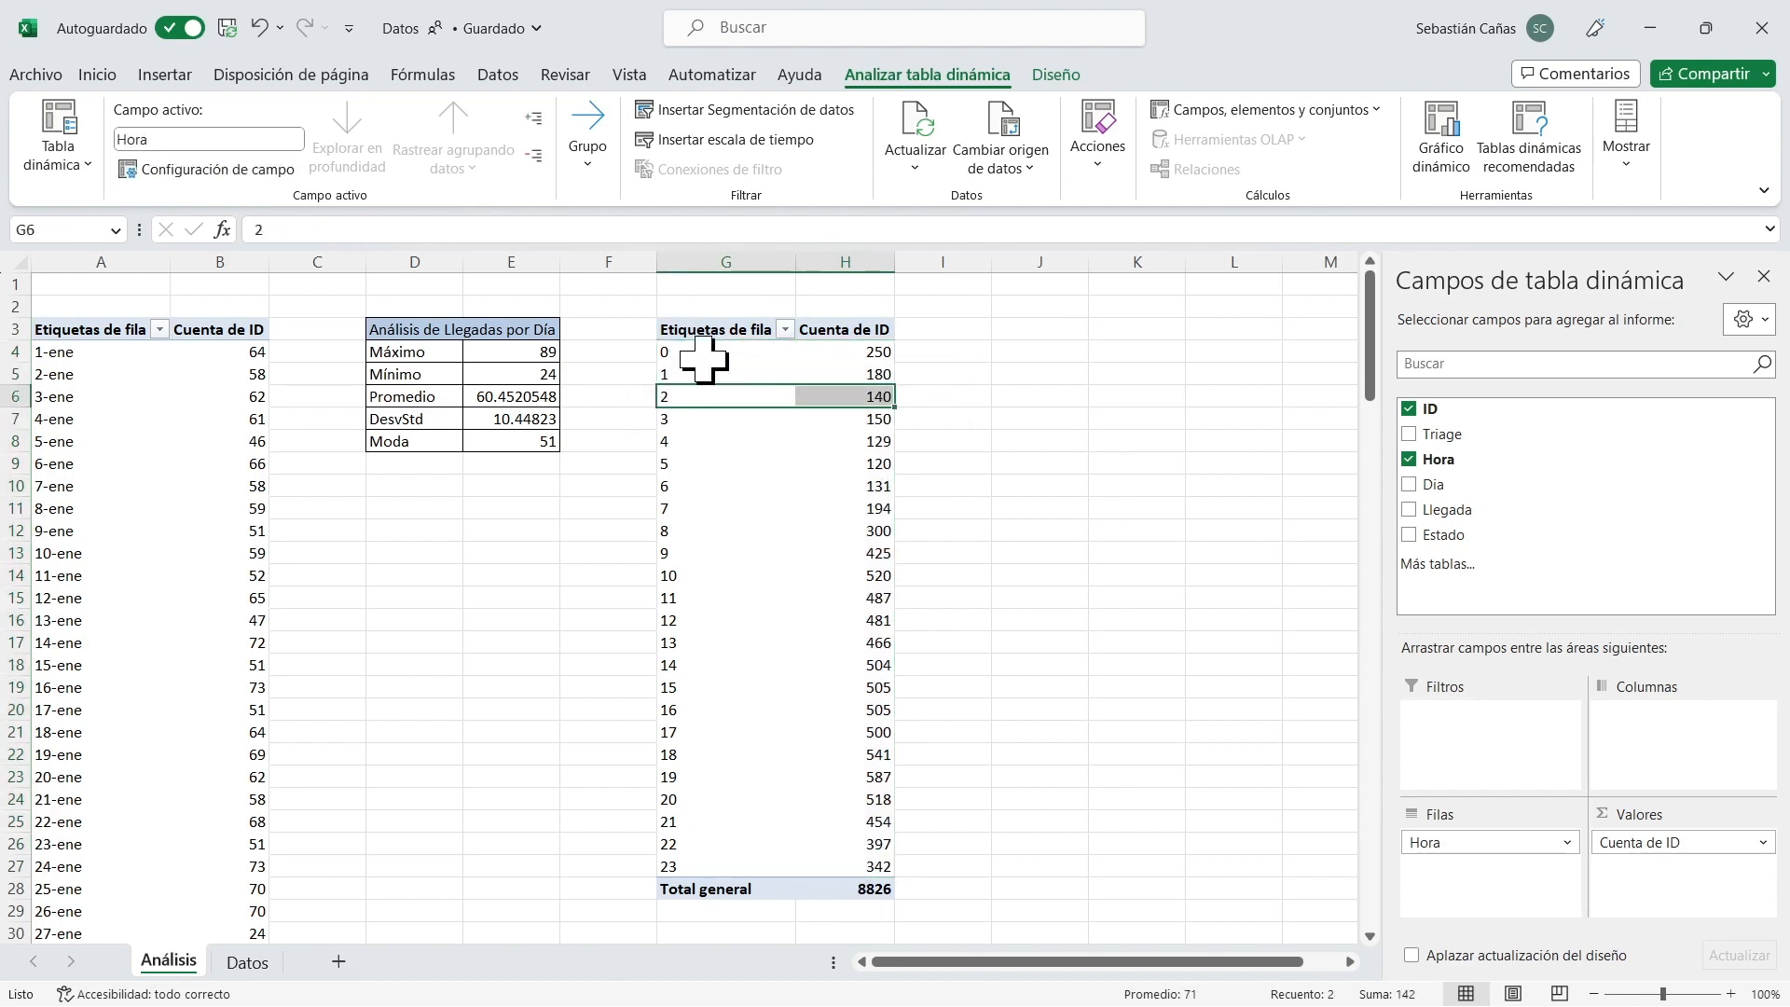
{"action": "left_click", "coordinate": [707, 354]}
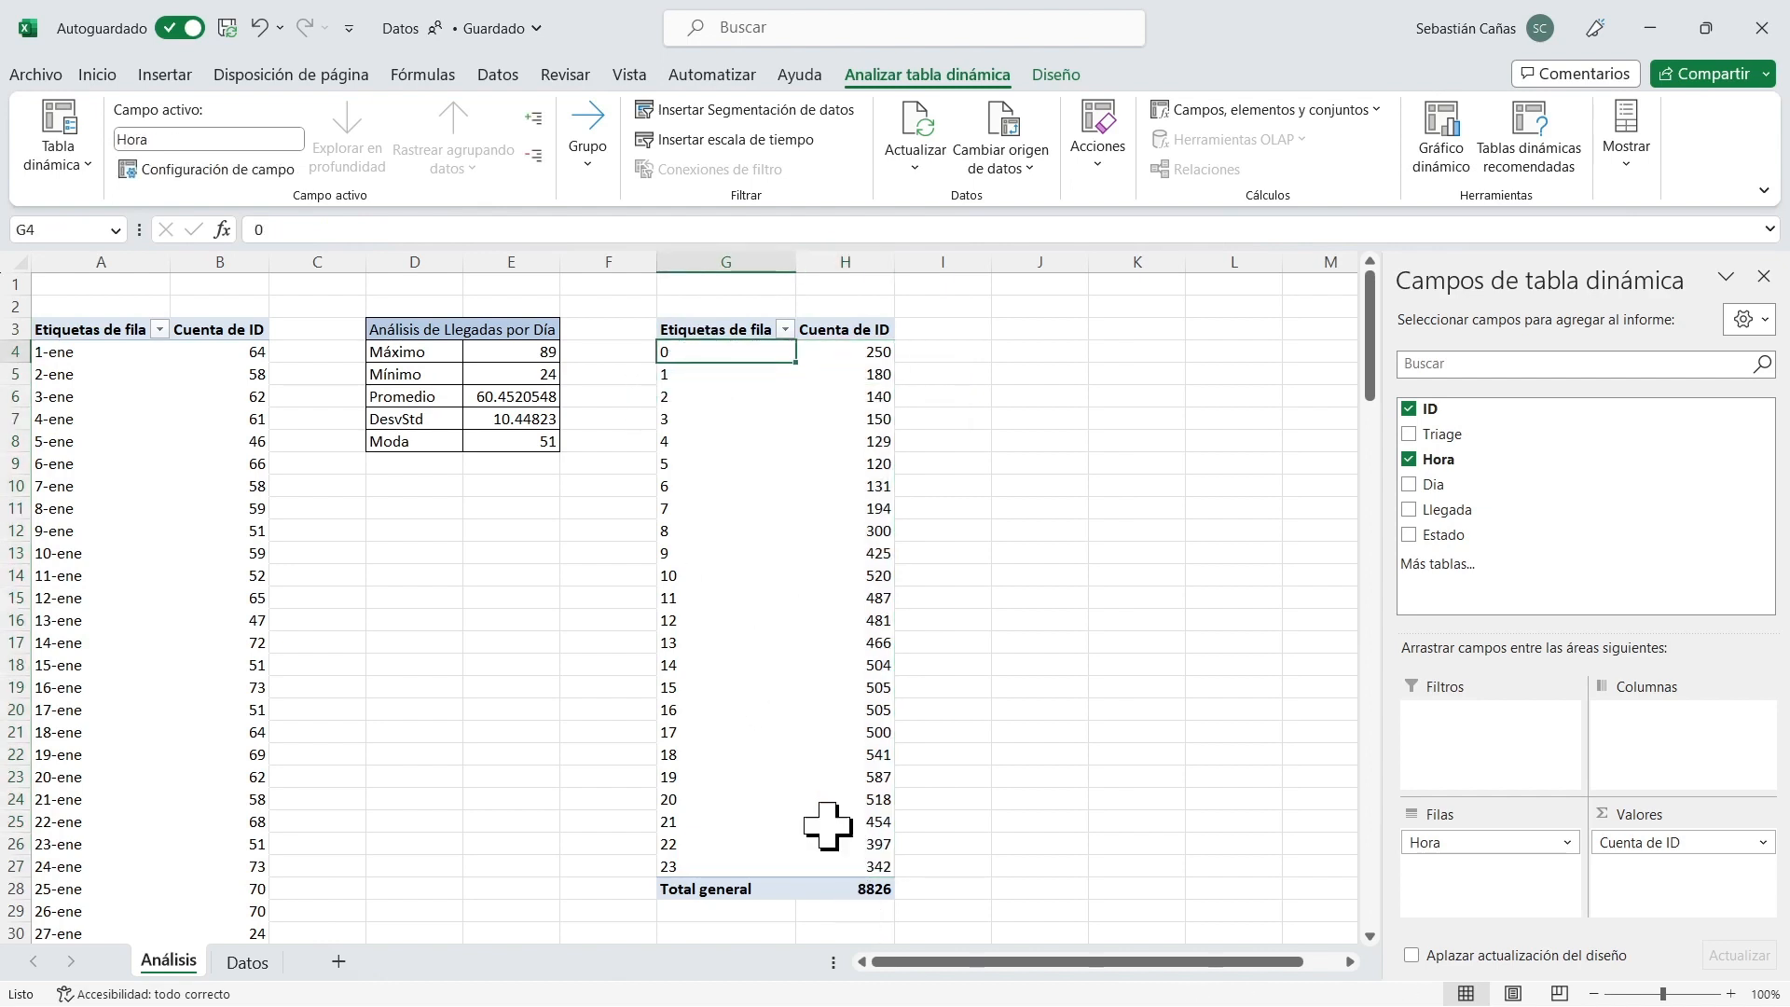
{"action": "left_click", "coordinate": [851, 888]}
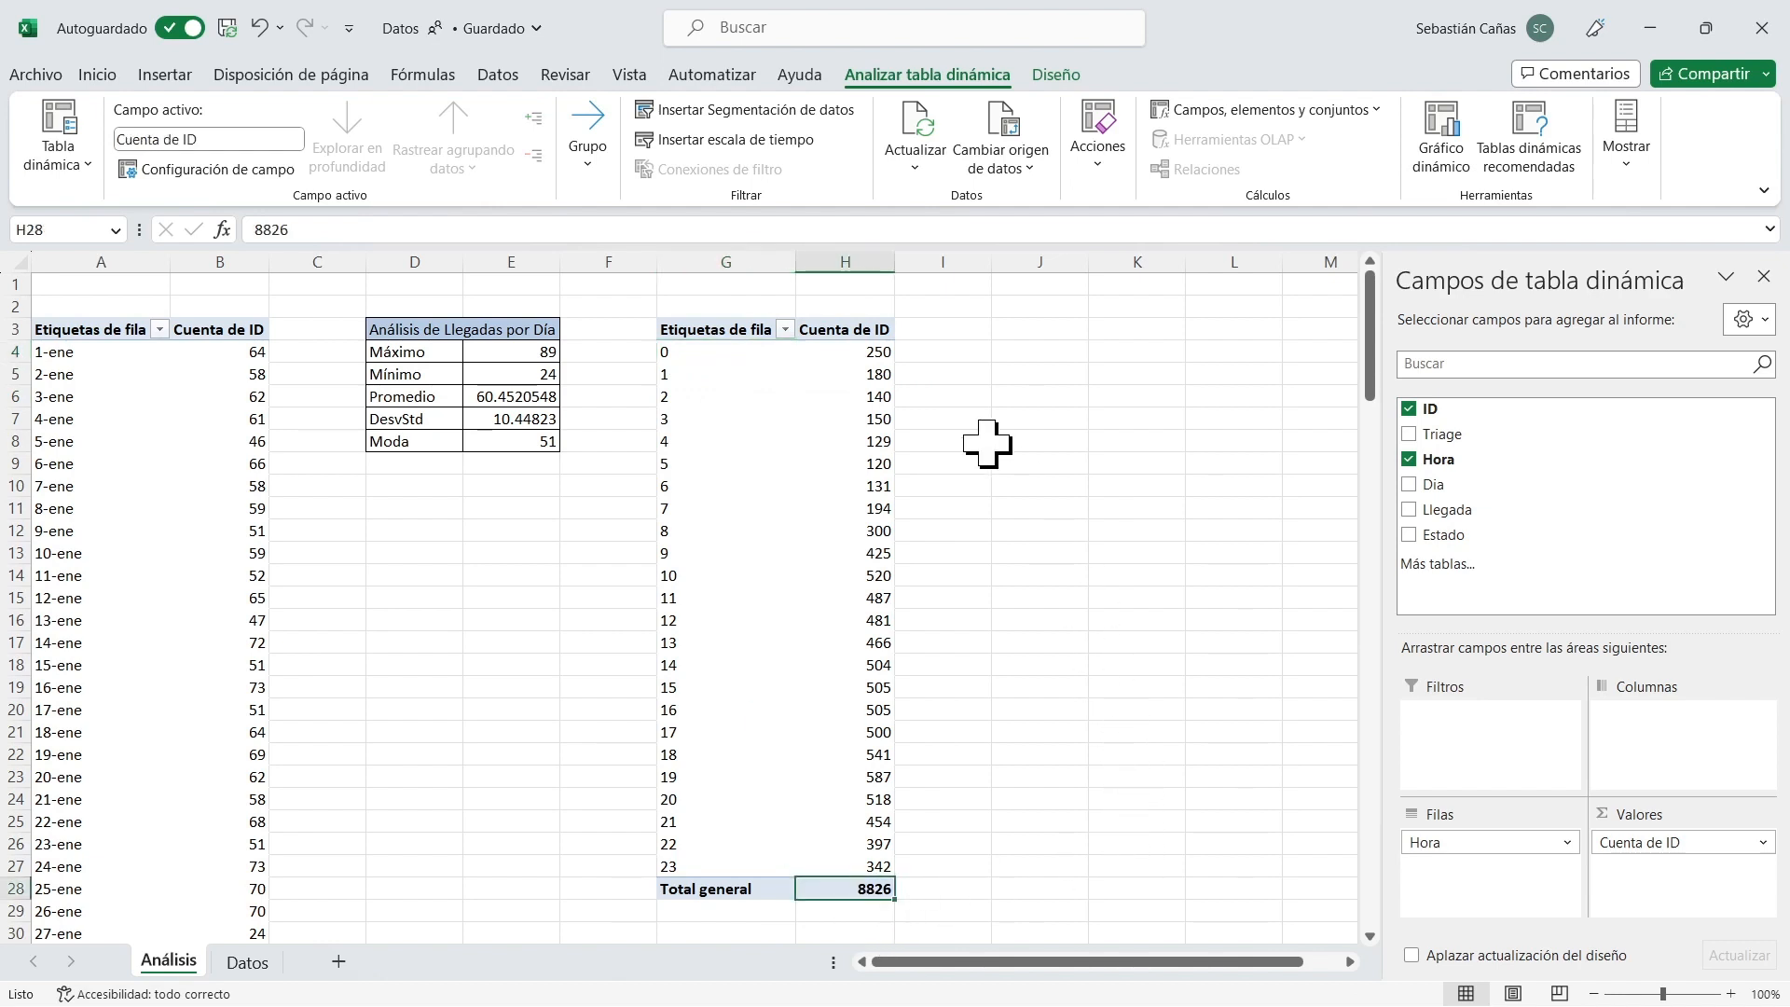
Show the hourly arrival counts in the pivot table as % del total general.
{"action": "right_click", "coordinate": [830, 351]}
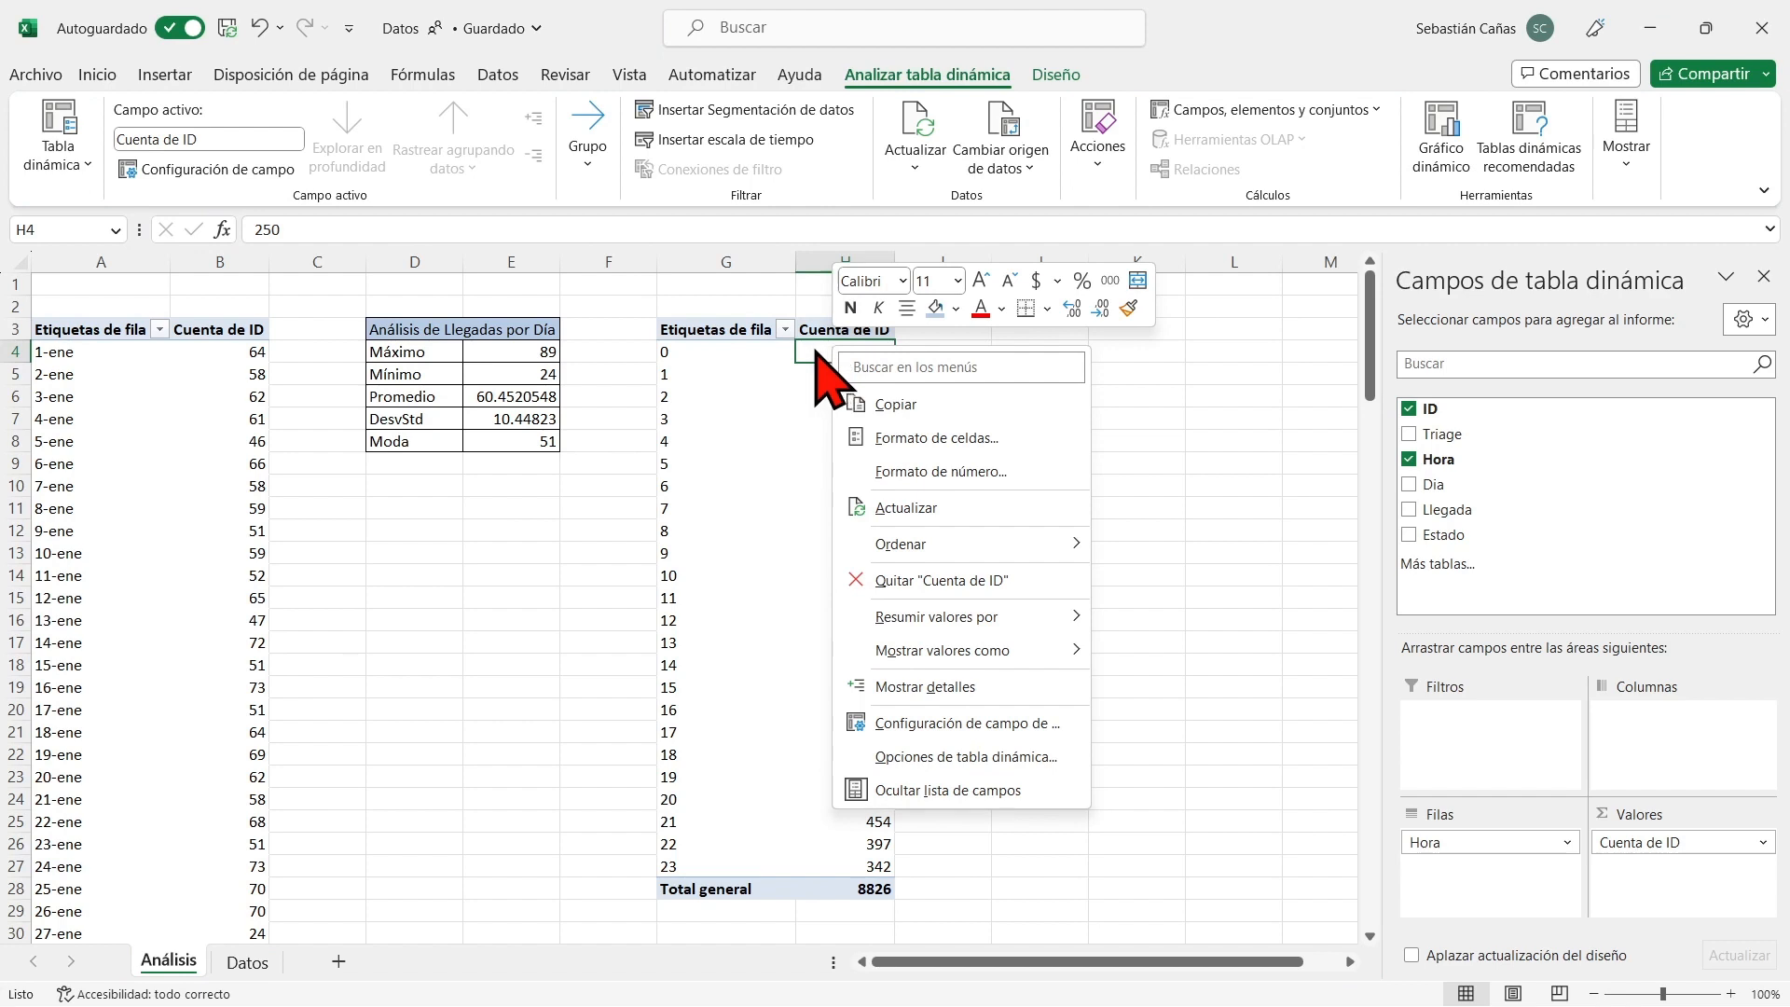
{"action": "right_click", "coordinate": [815, 354]}
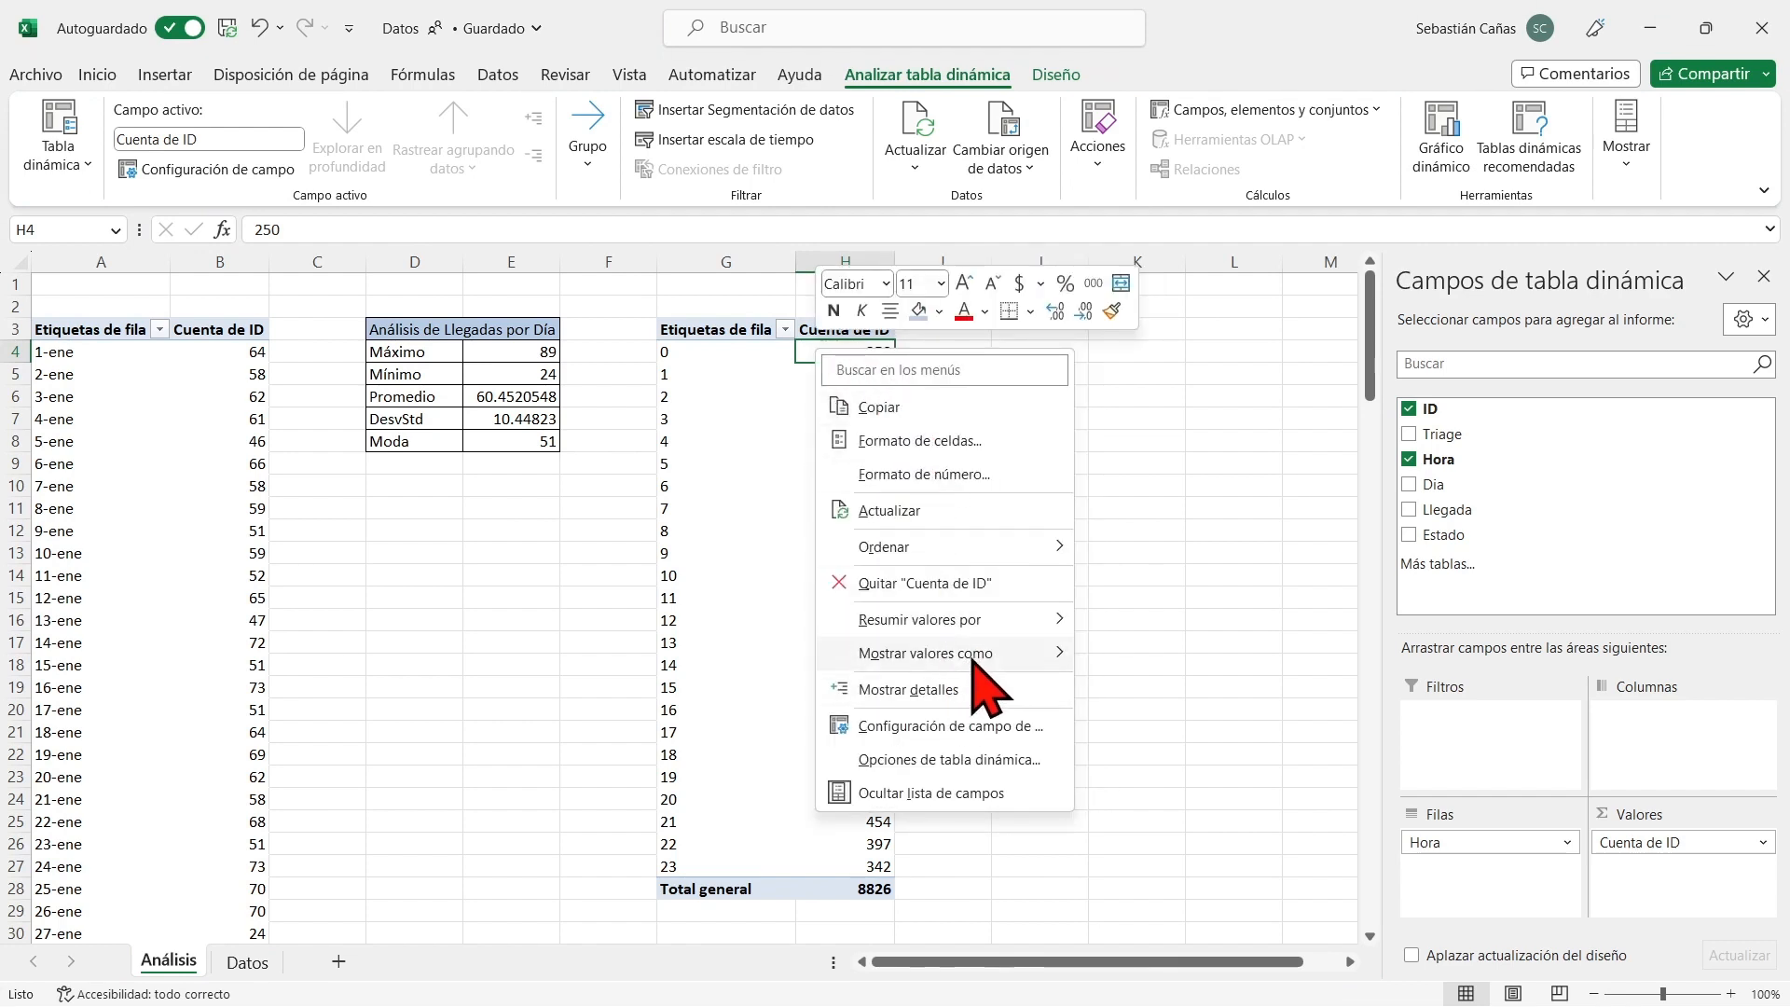
{"action": "mouse_move", "coordinate": [974, 654]}
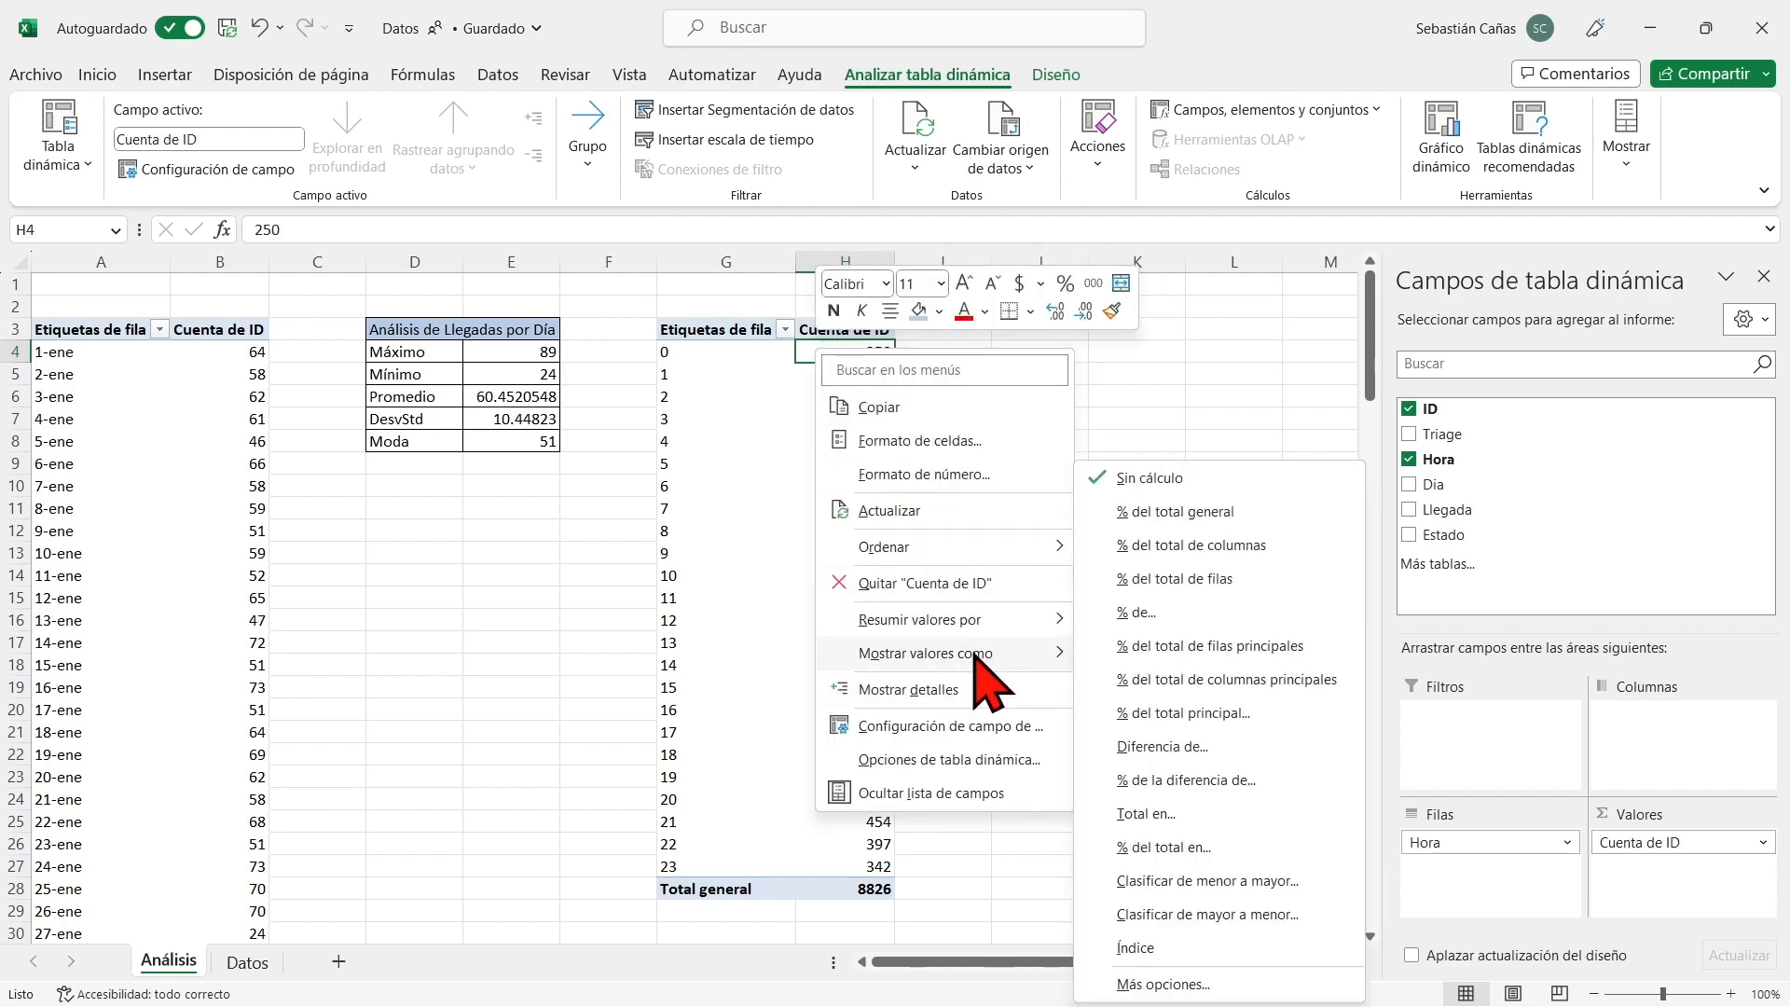
{"action": "left_click", "coordinate": [1220, 517]}
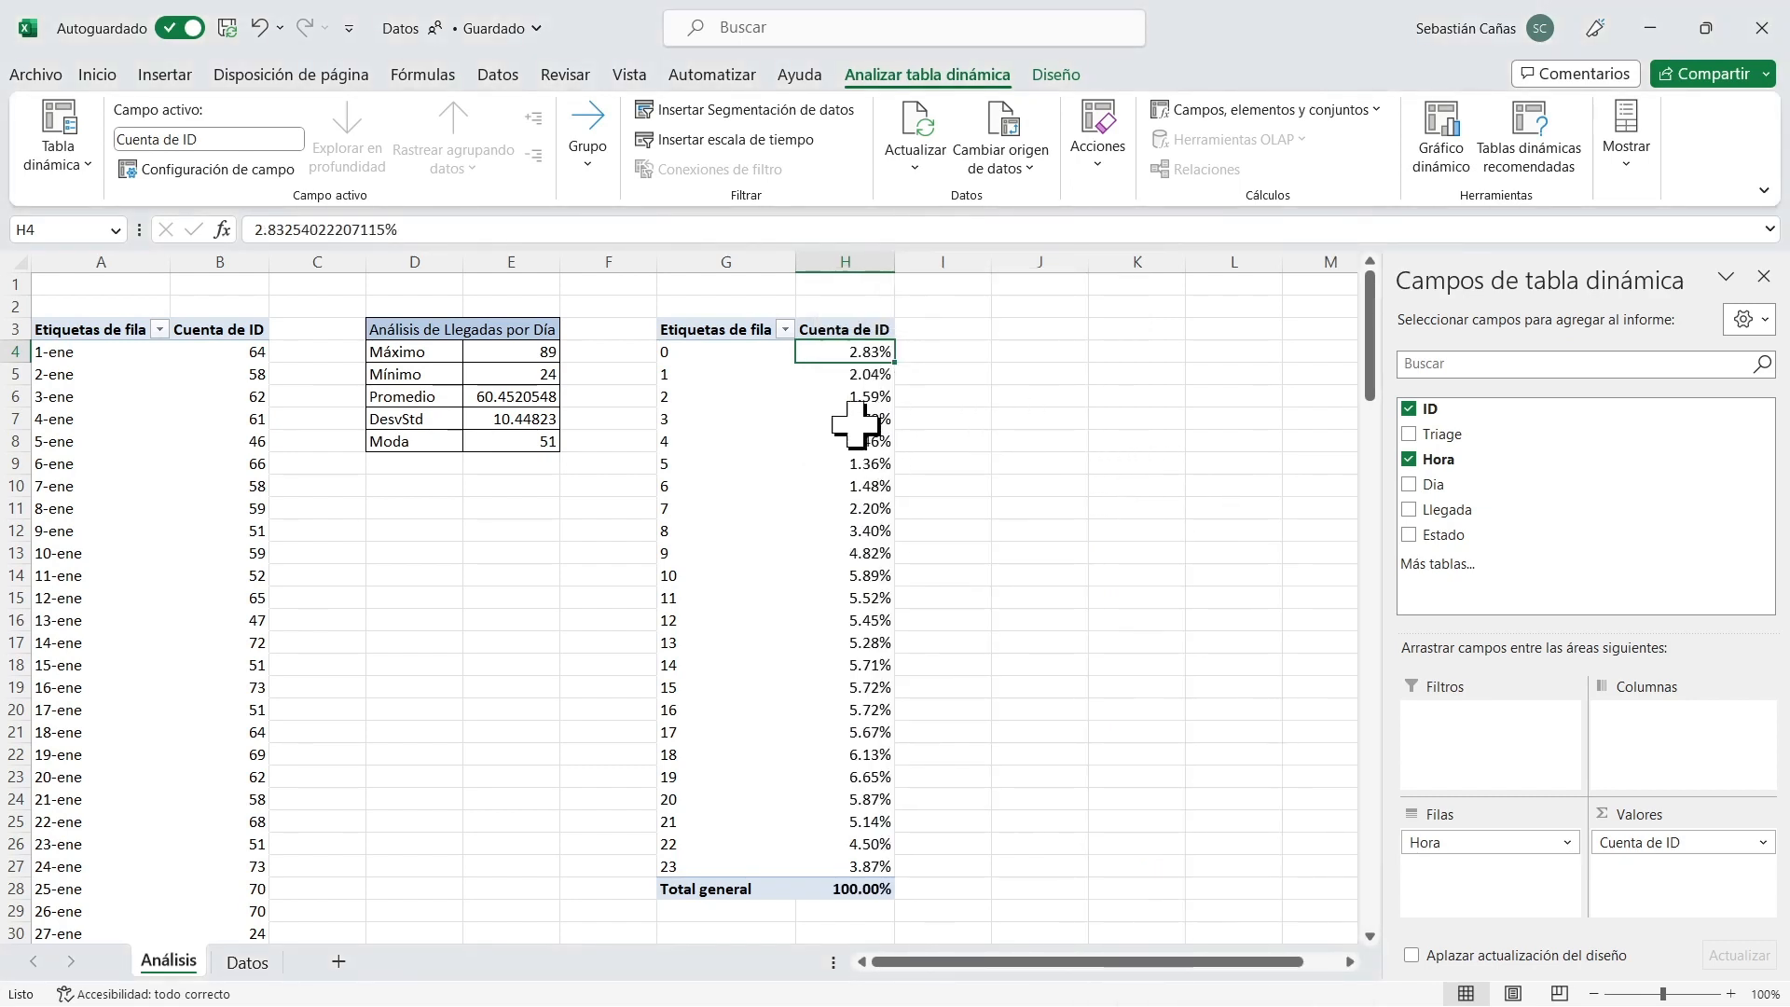
Apply a three-colour scale to the hourly percentages in H4:H27, with red for high values, yellow for middle values and green for low values.
{"action": "left_click", "coordinate": [859, 370]}
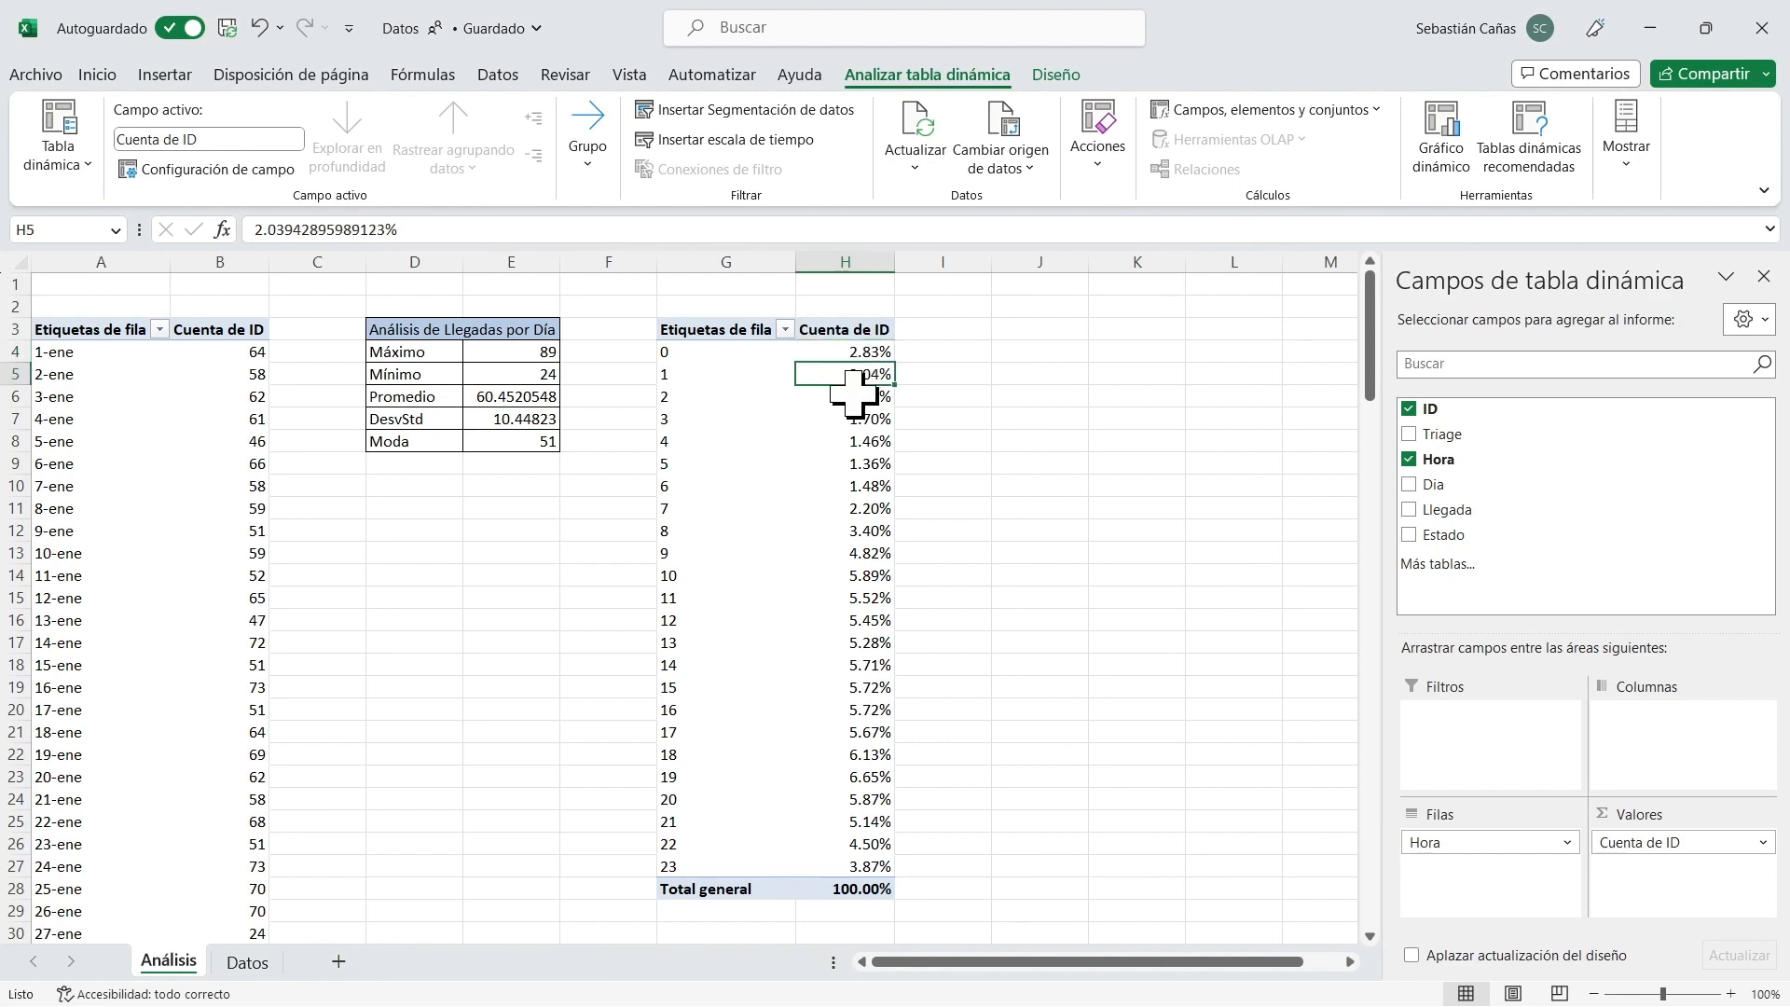
{"action": "left_click", "coordinate": [855, 398]}
{"action": "left_click", "coordinate": [851, 423]}
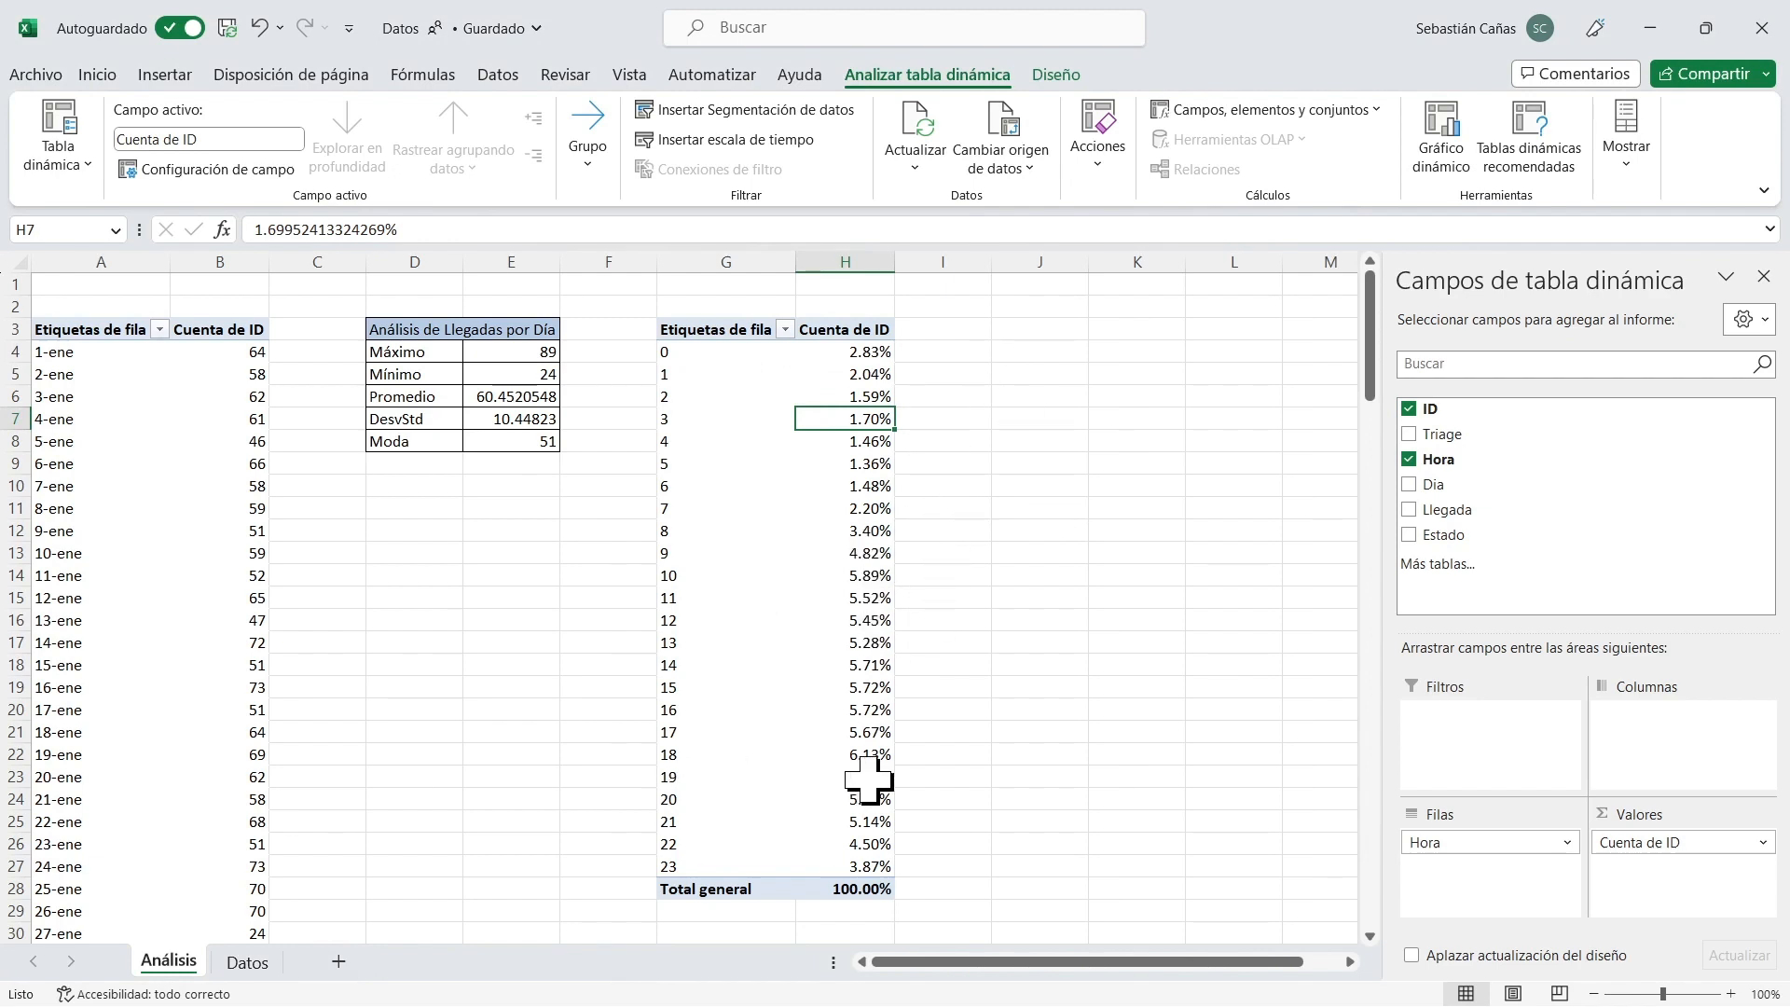
{"action": "left_click_drag", "start_coordinate": [865, 351], "coordinate": [859, 865]}
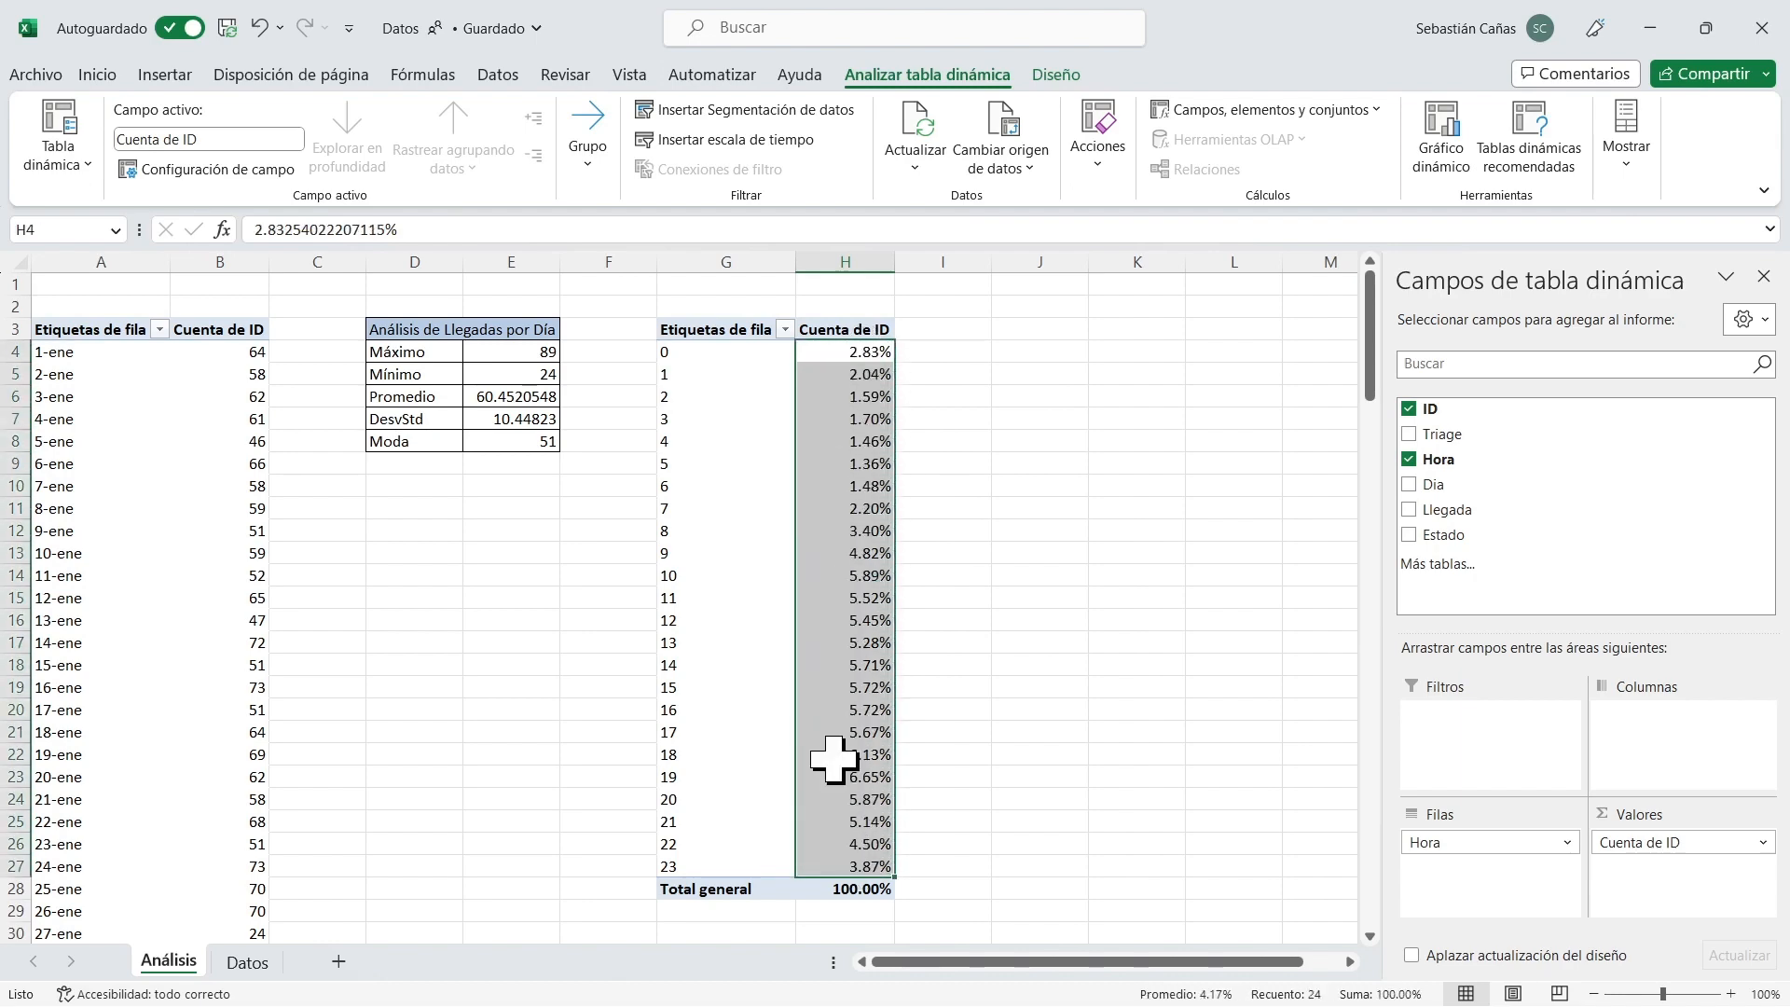
{"action": "left_click", "coordinate": [97, 76]}
{"action": "left_click", "coordinate": [1025, 138]}
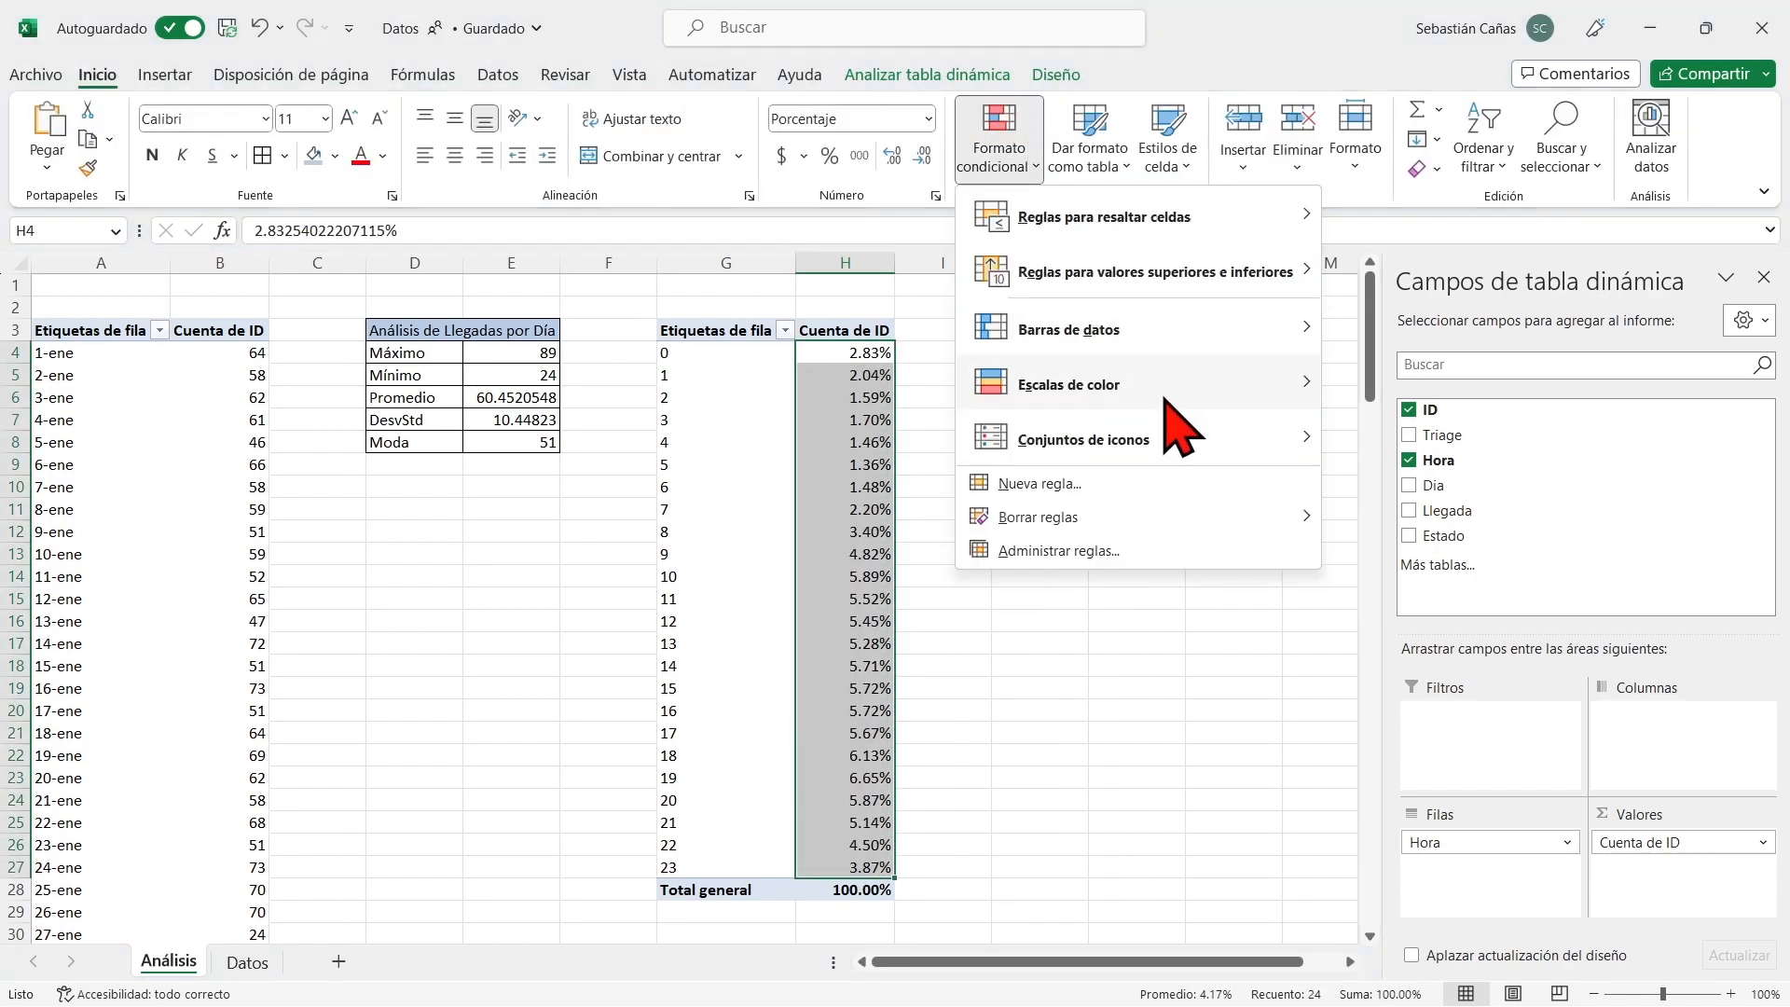
{"action": "mouse_move", "coordinate": [1169, 391]}
{"action": "left_click", "coordinate": [1380, 376]}
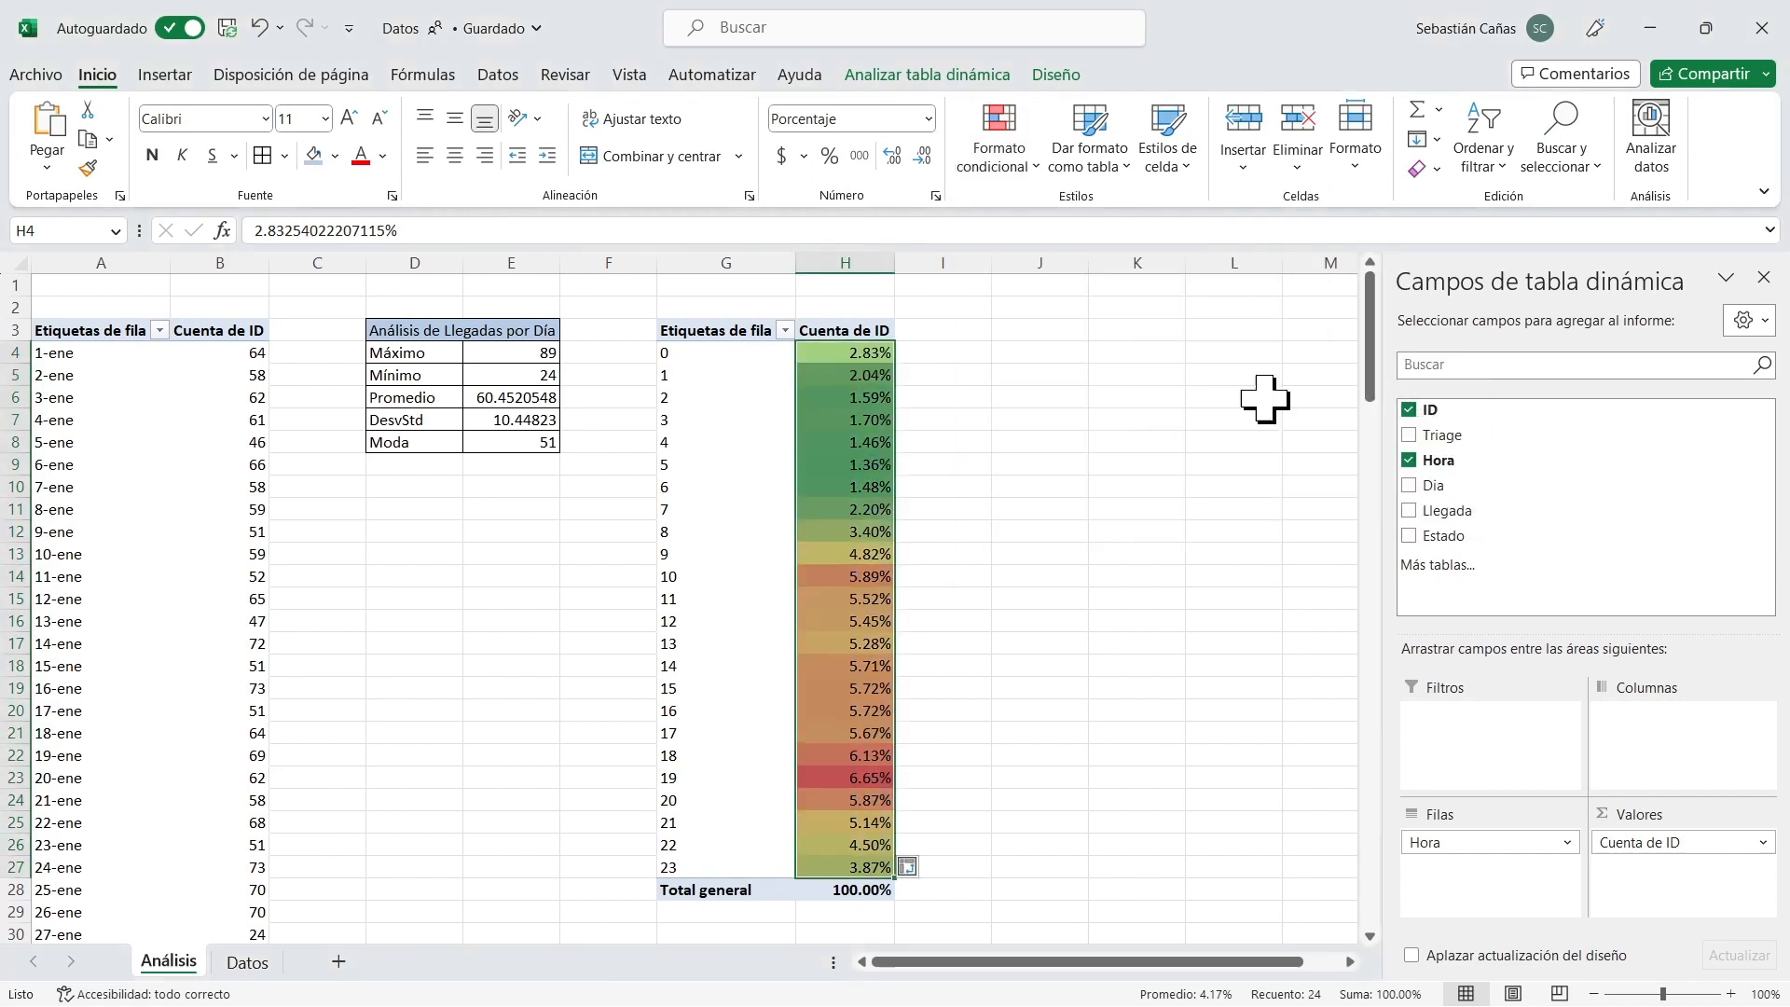
Examine the colour-scaled hourly percentages to identify the peak arrival hour and how arrivals are distributed over the day.
{"action": "left_click", "coordinate": [853, 776]}
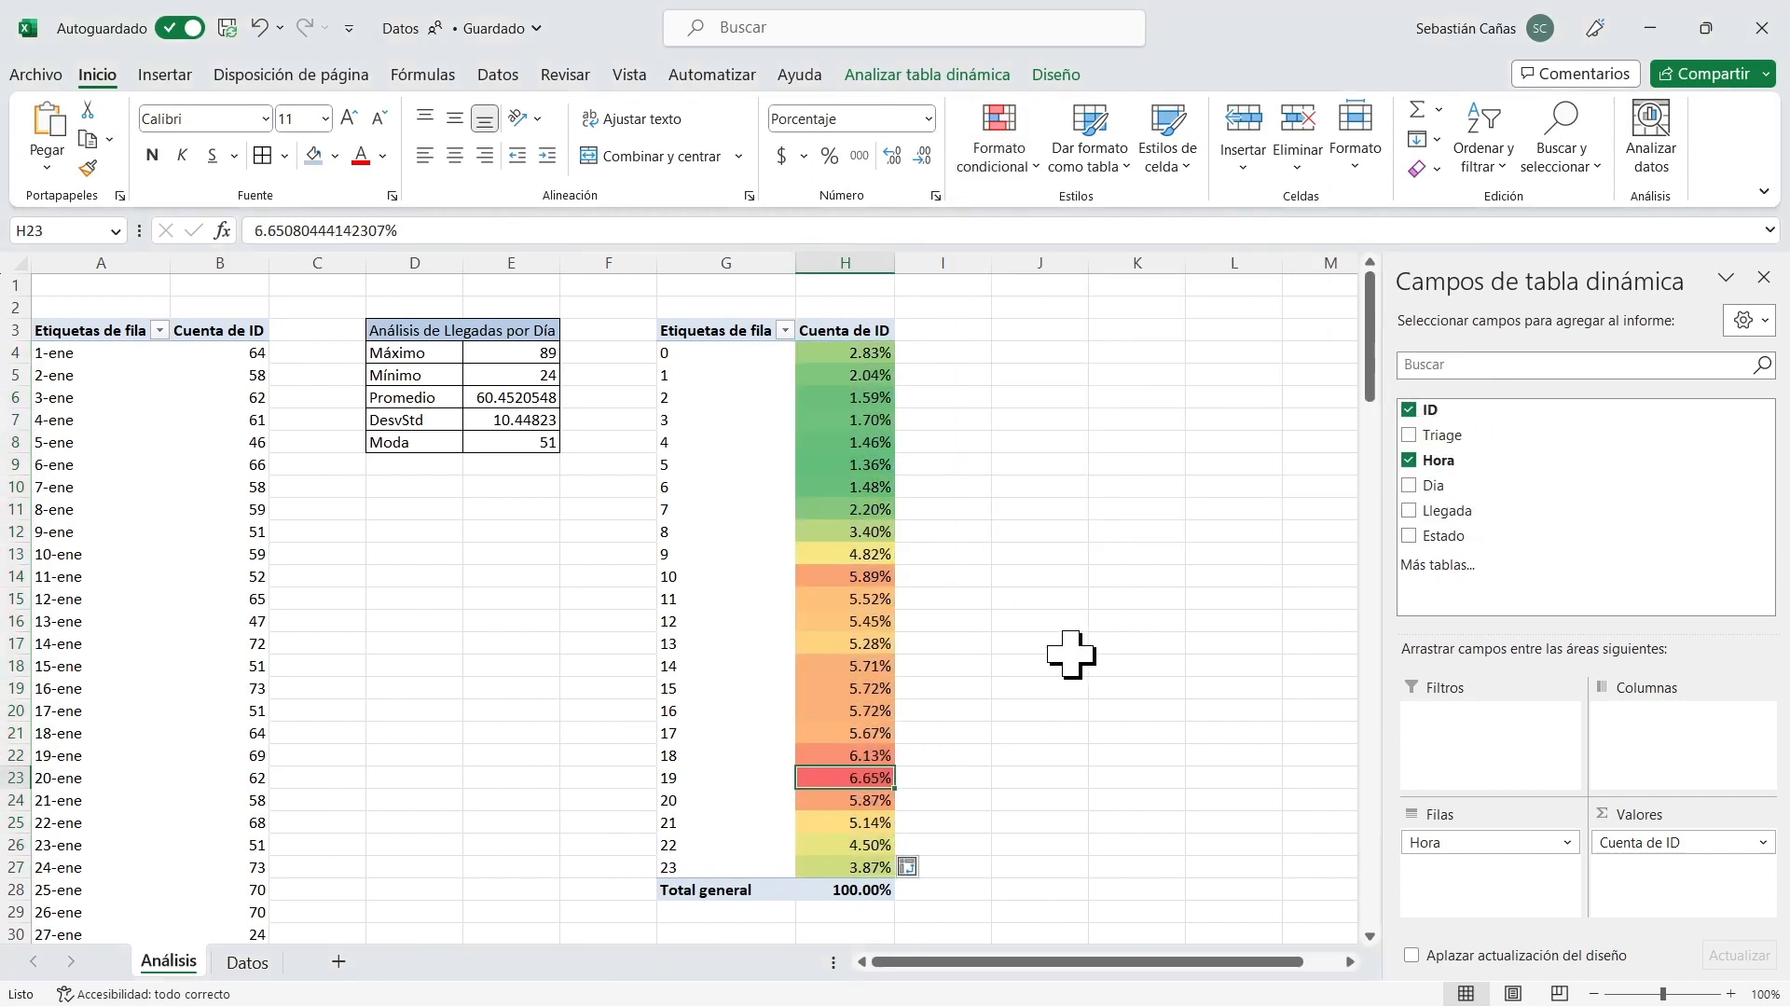
{"action": "key", "text": "Left"}
{"action": "key", "text": "Right"}
{"action": "left_click_drag", "start_coordinate": [867, 352], "coordinate": [855, 876]}
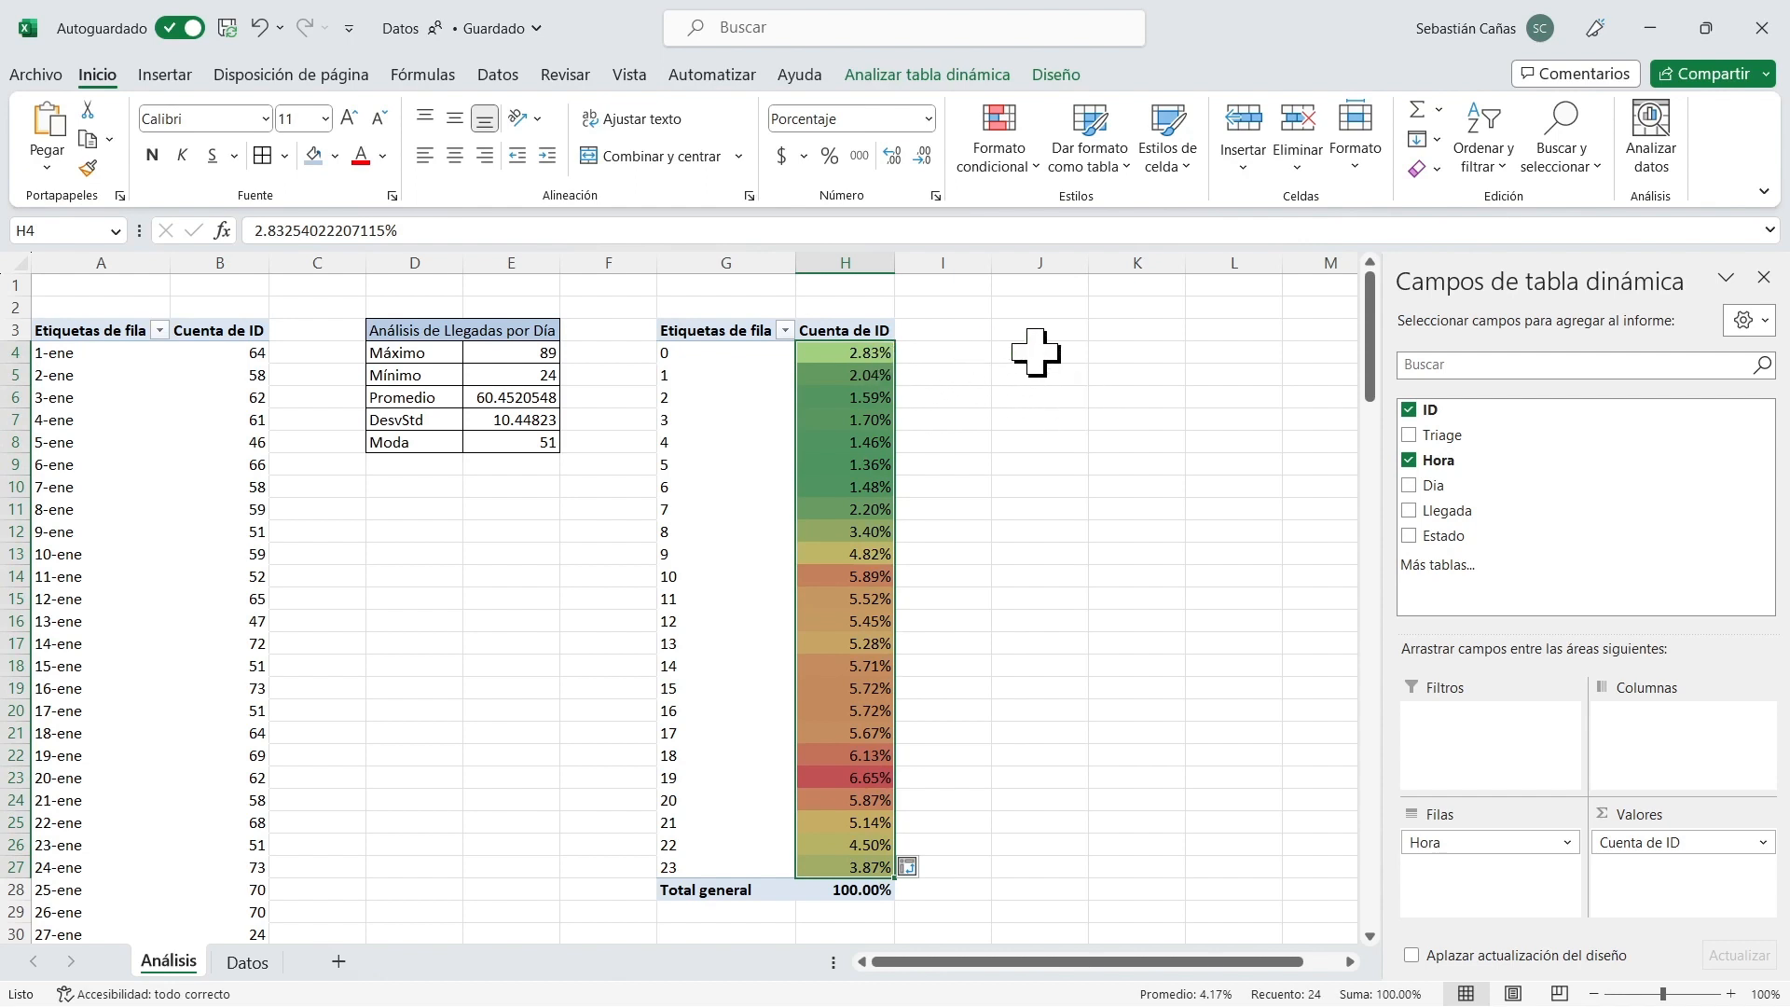
{"action": "left_click", "coordinate": [872, 352]}
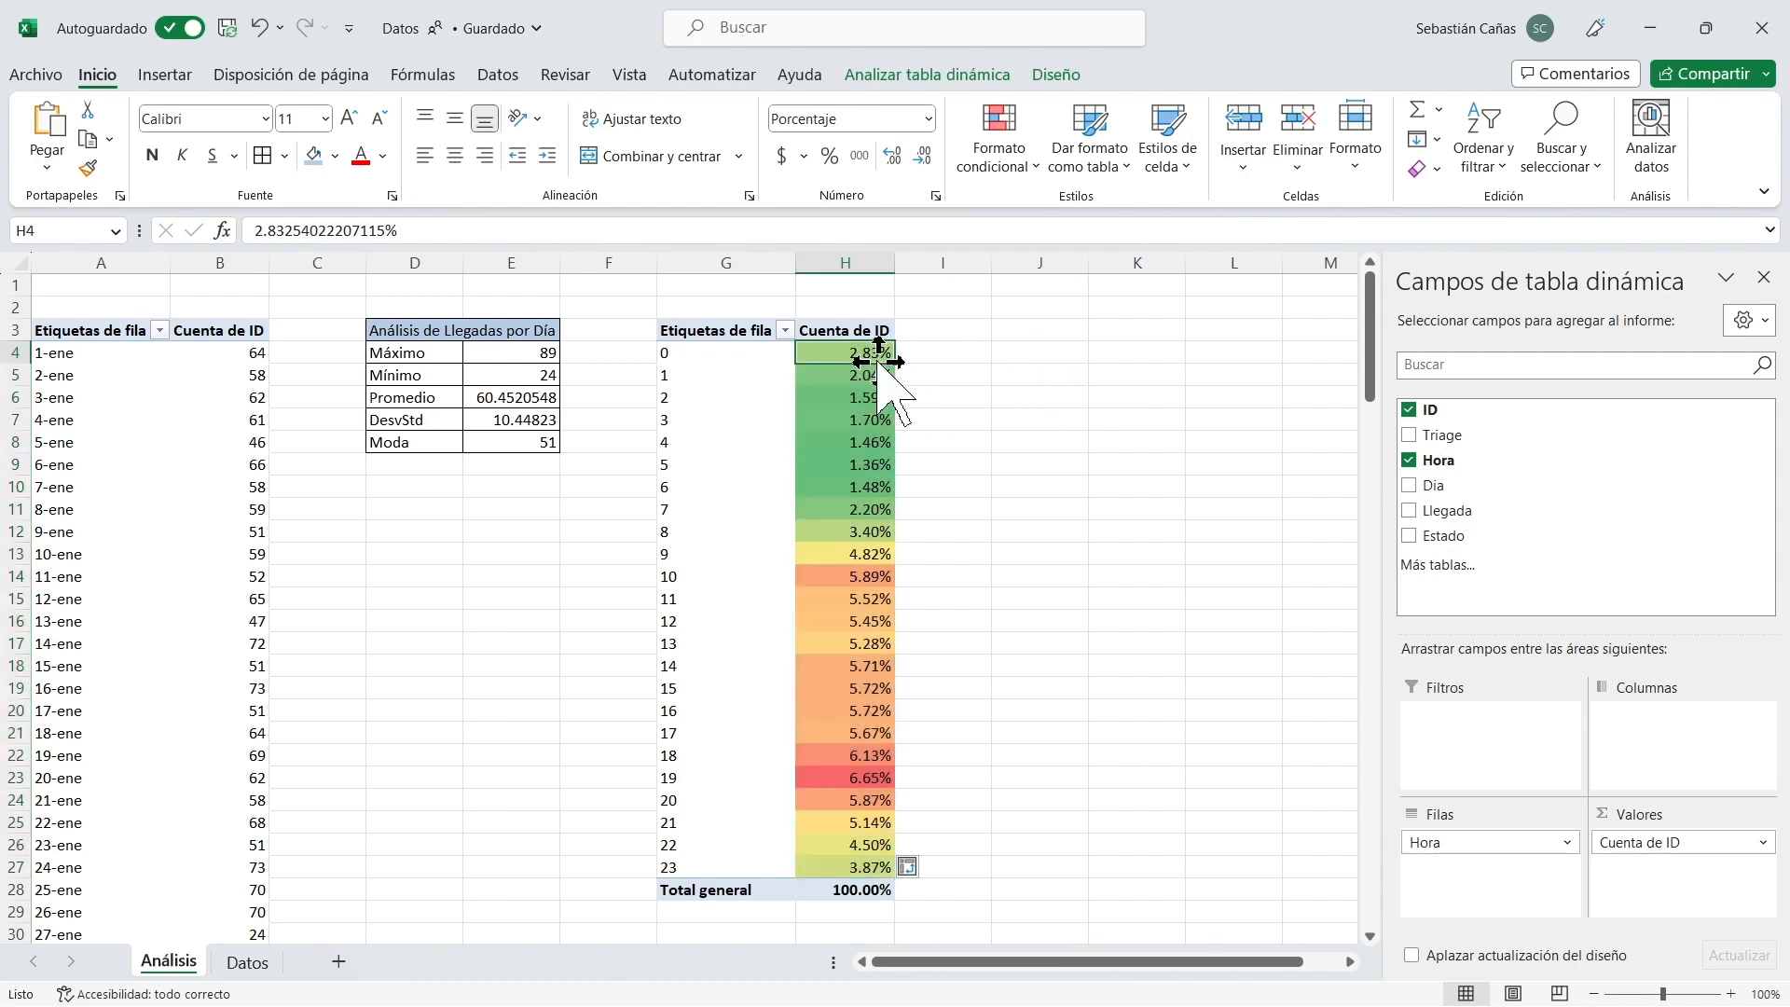
Review the Máximo, Mínimo and Moda of daily arrivals alongside the hourly percentages as possible daily totals.
{"action": "left_click", "coordinate": [499, 352]}
{"action": "left_click", "coordinate": [866, 375]}
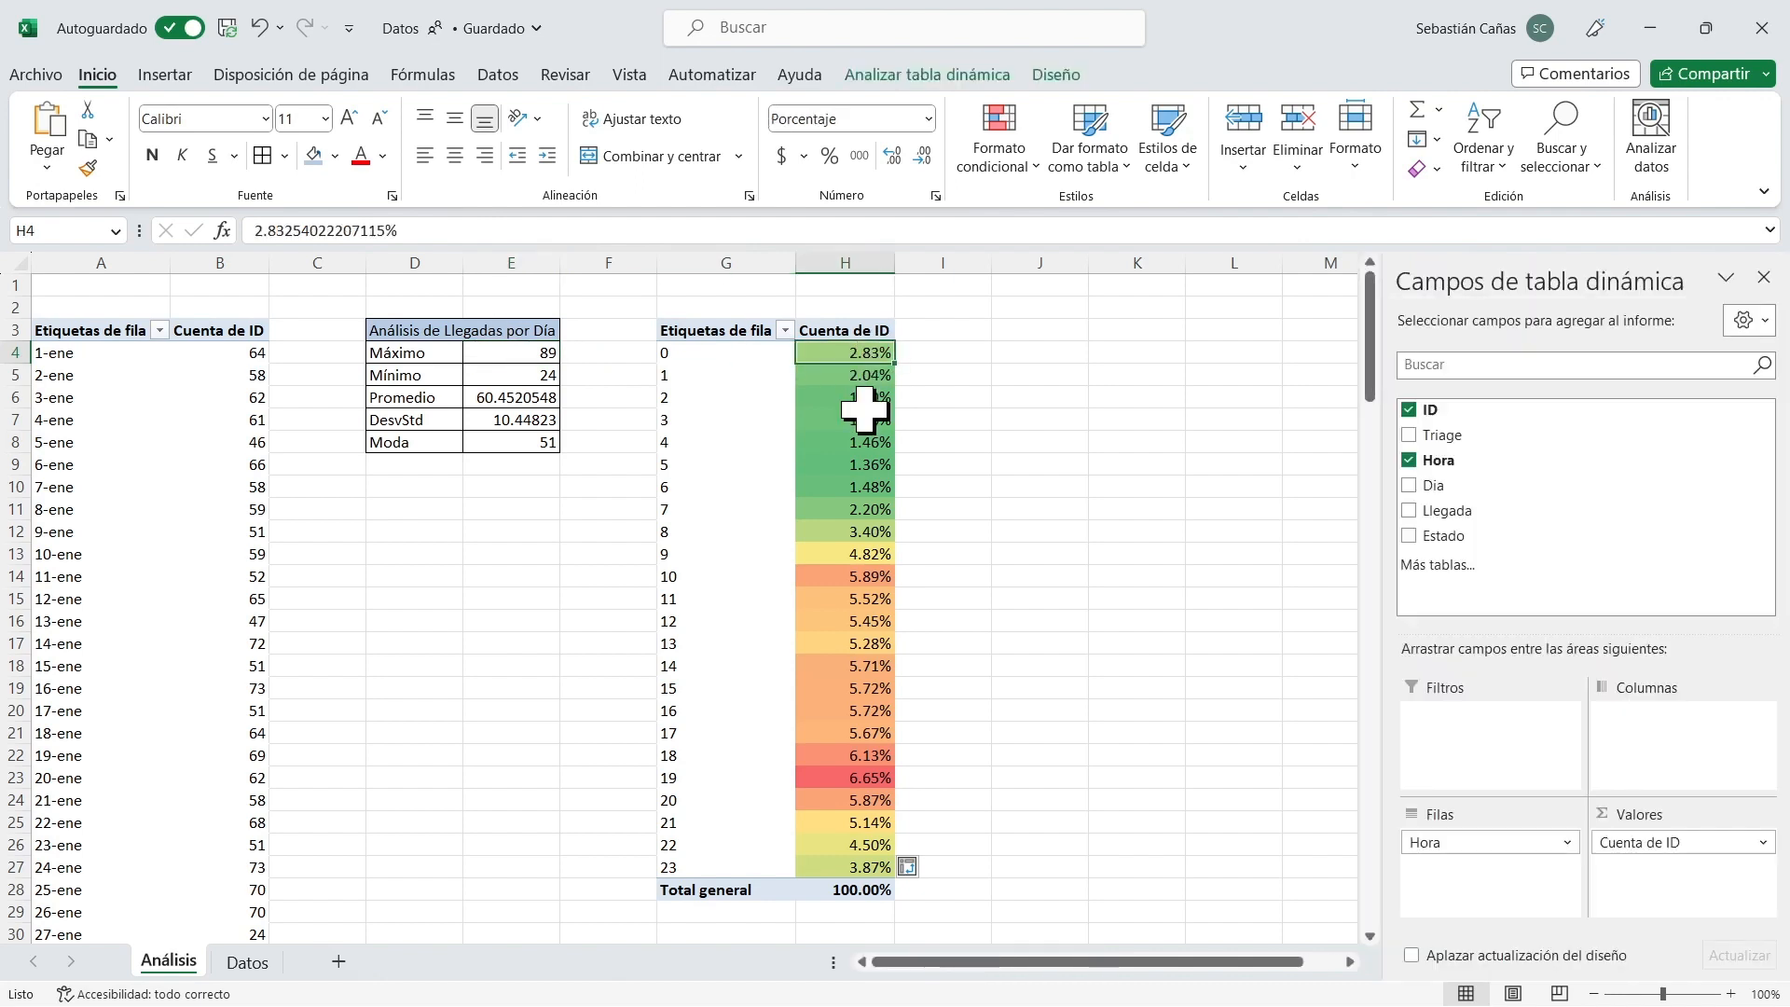
{"action": "left_click", "coordinate": [543, 353]}
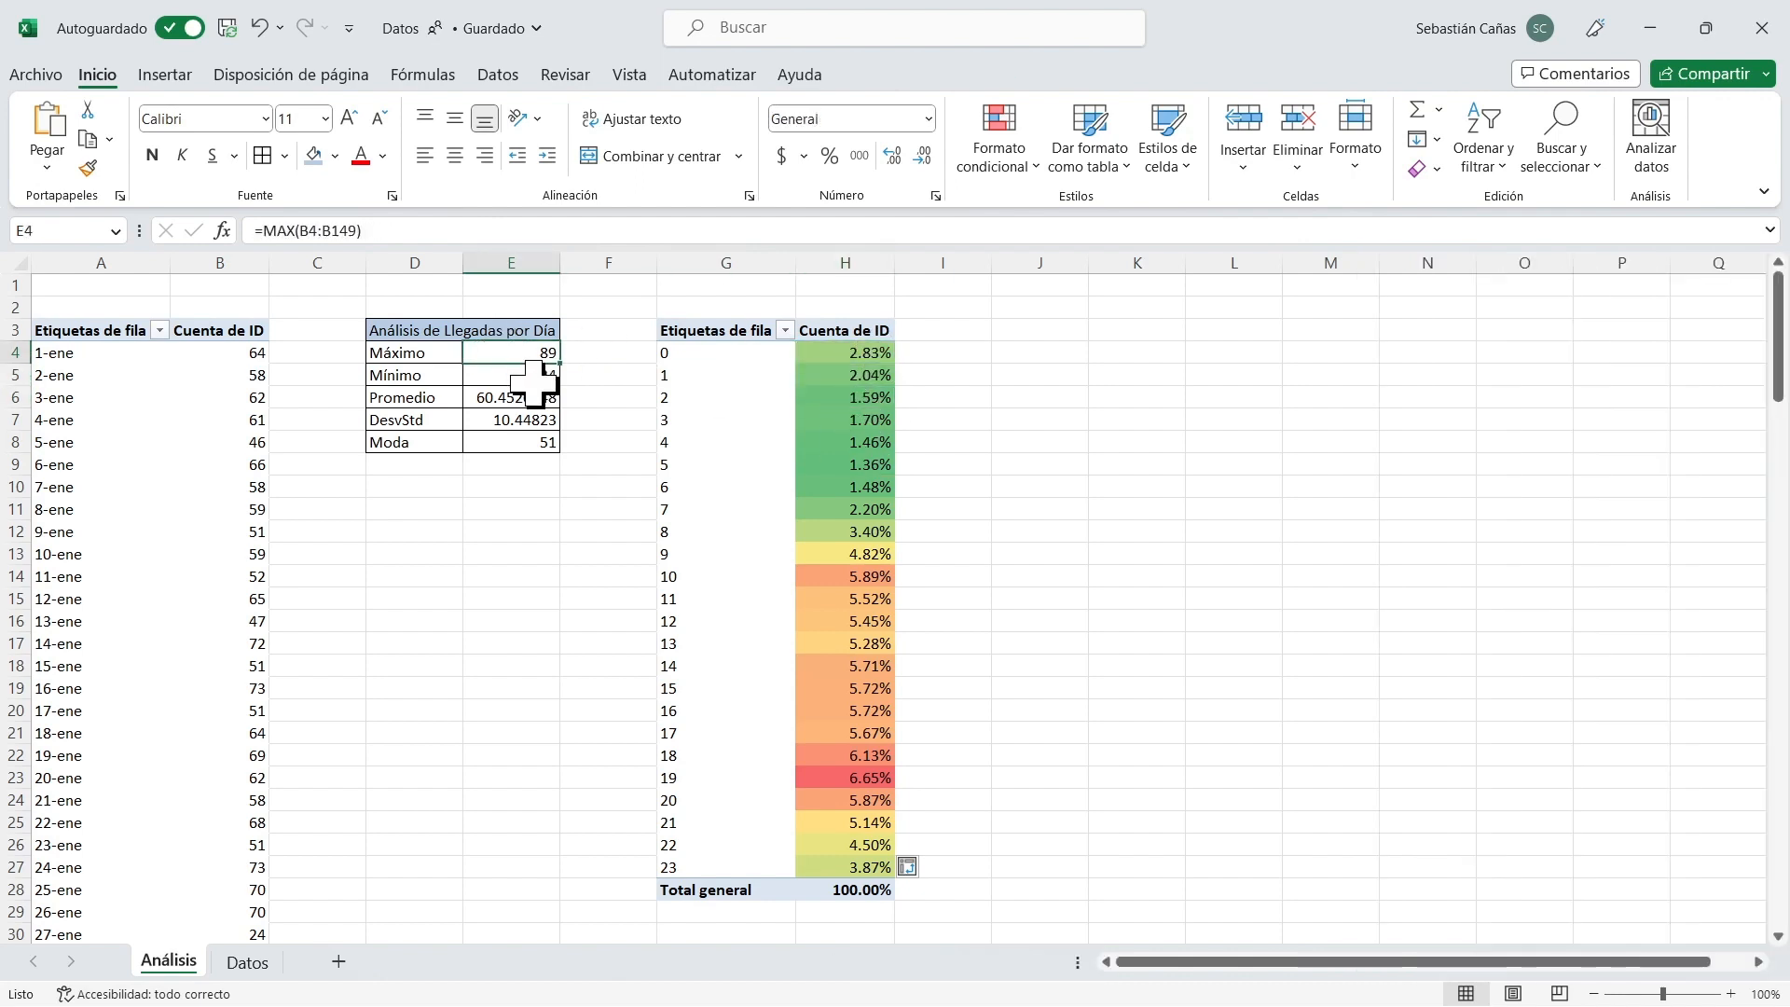
{"action": "left_click", "coordinate": [540, 378]}
{"action": "left_click", "coordinate": [520, 440]}
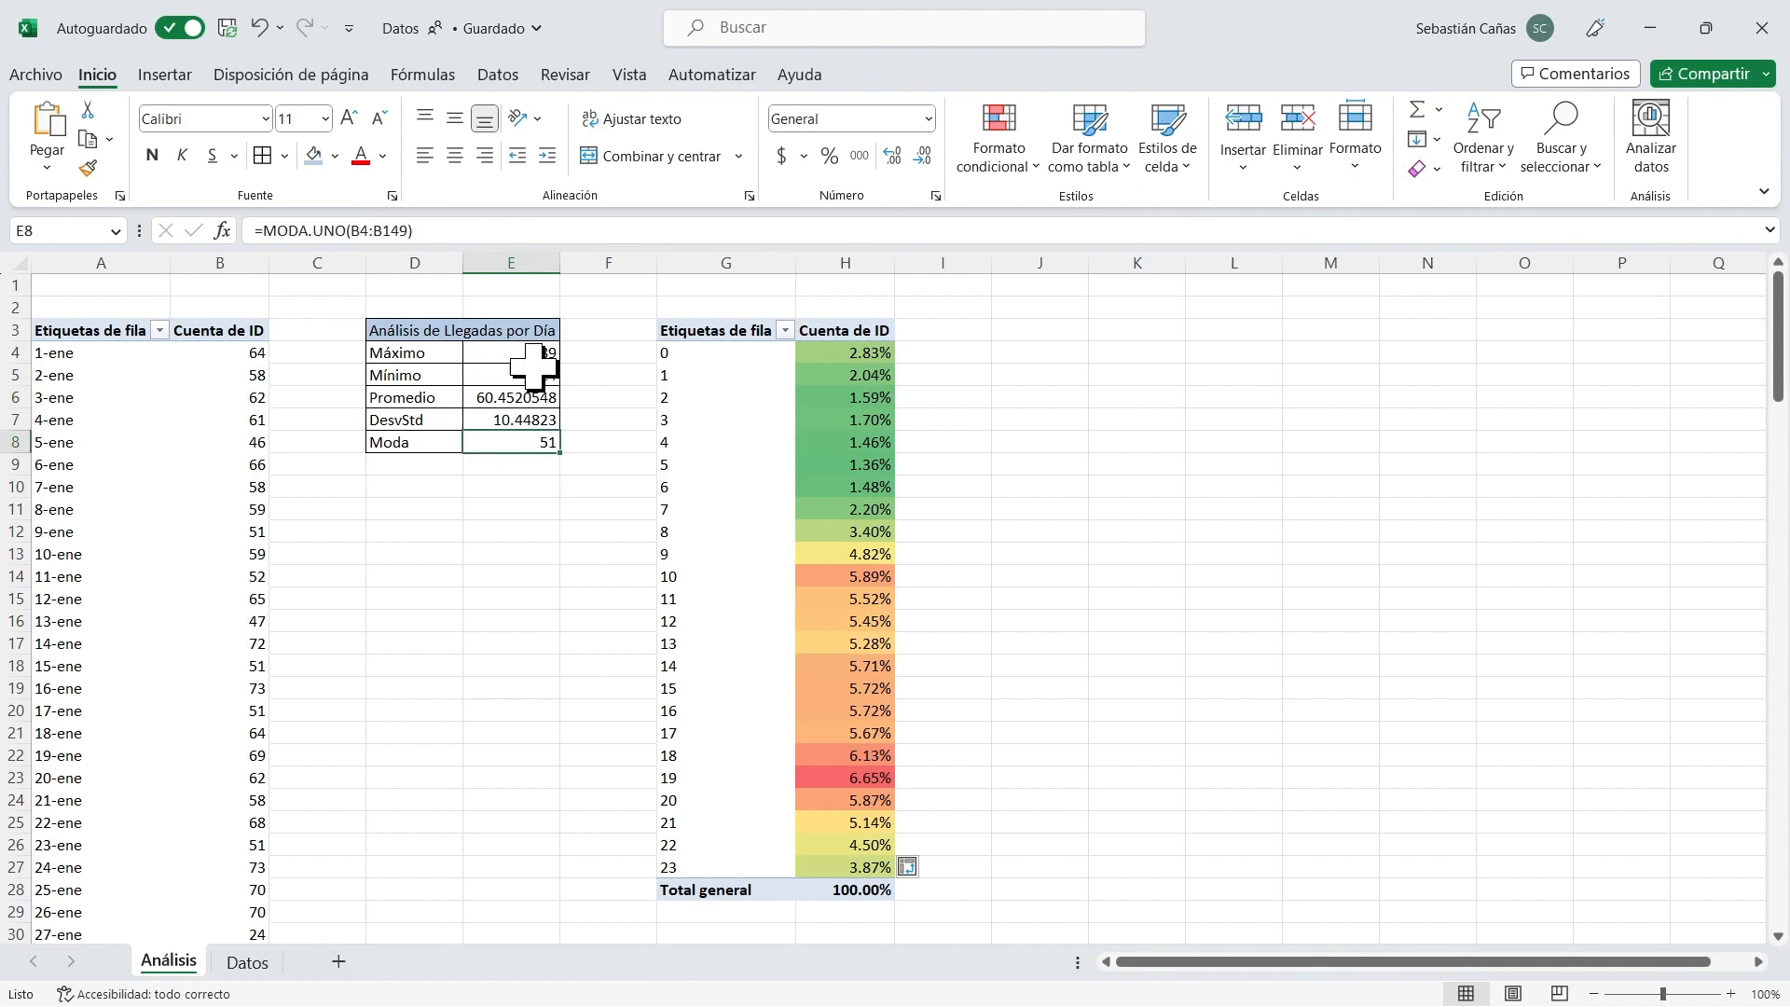
{"action": "left_click", "coordinate": [546, 354]}
{"action": "left_click", "coordinate": [538, 374]}
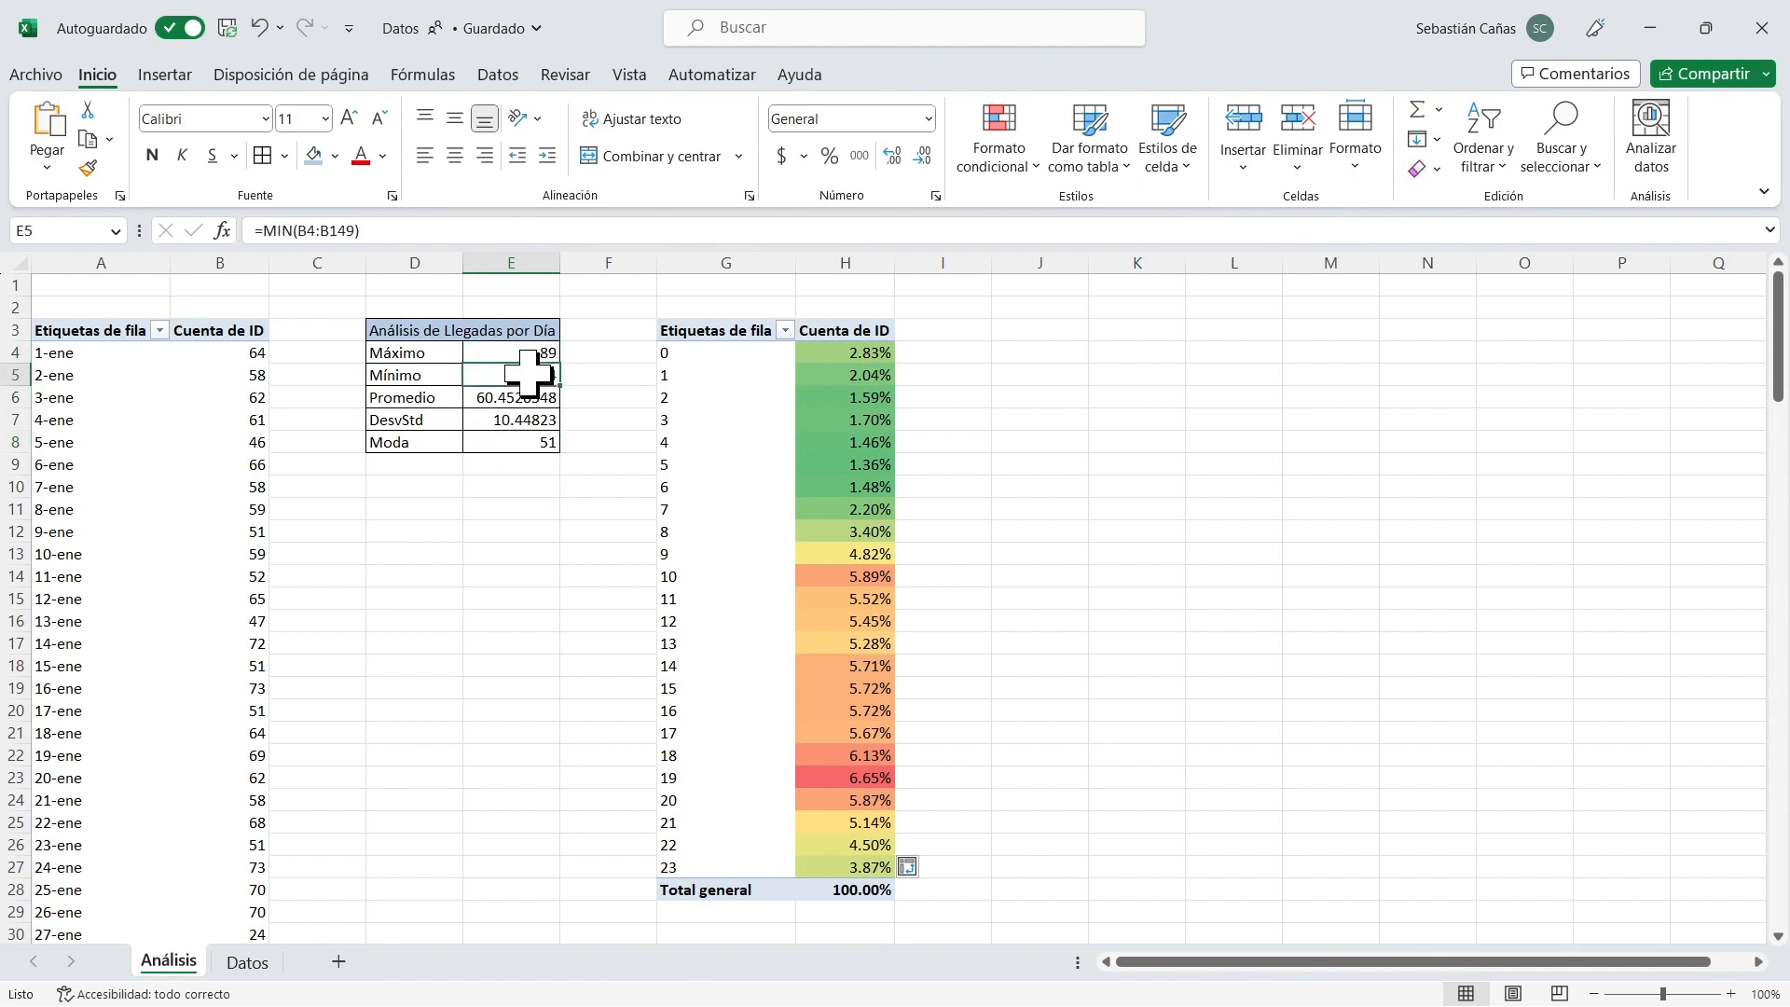
{"action": "left_click", "coordinate": [530, 444]}
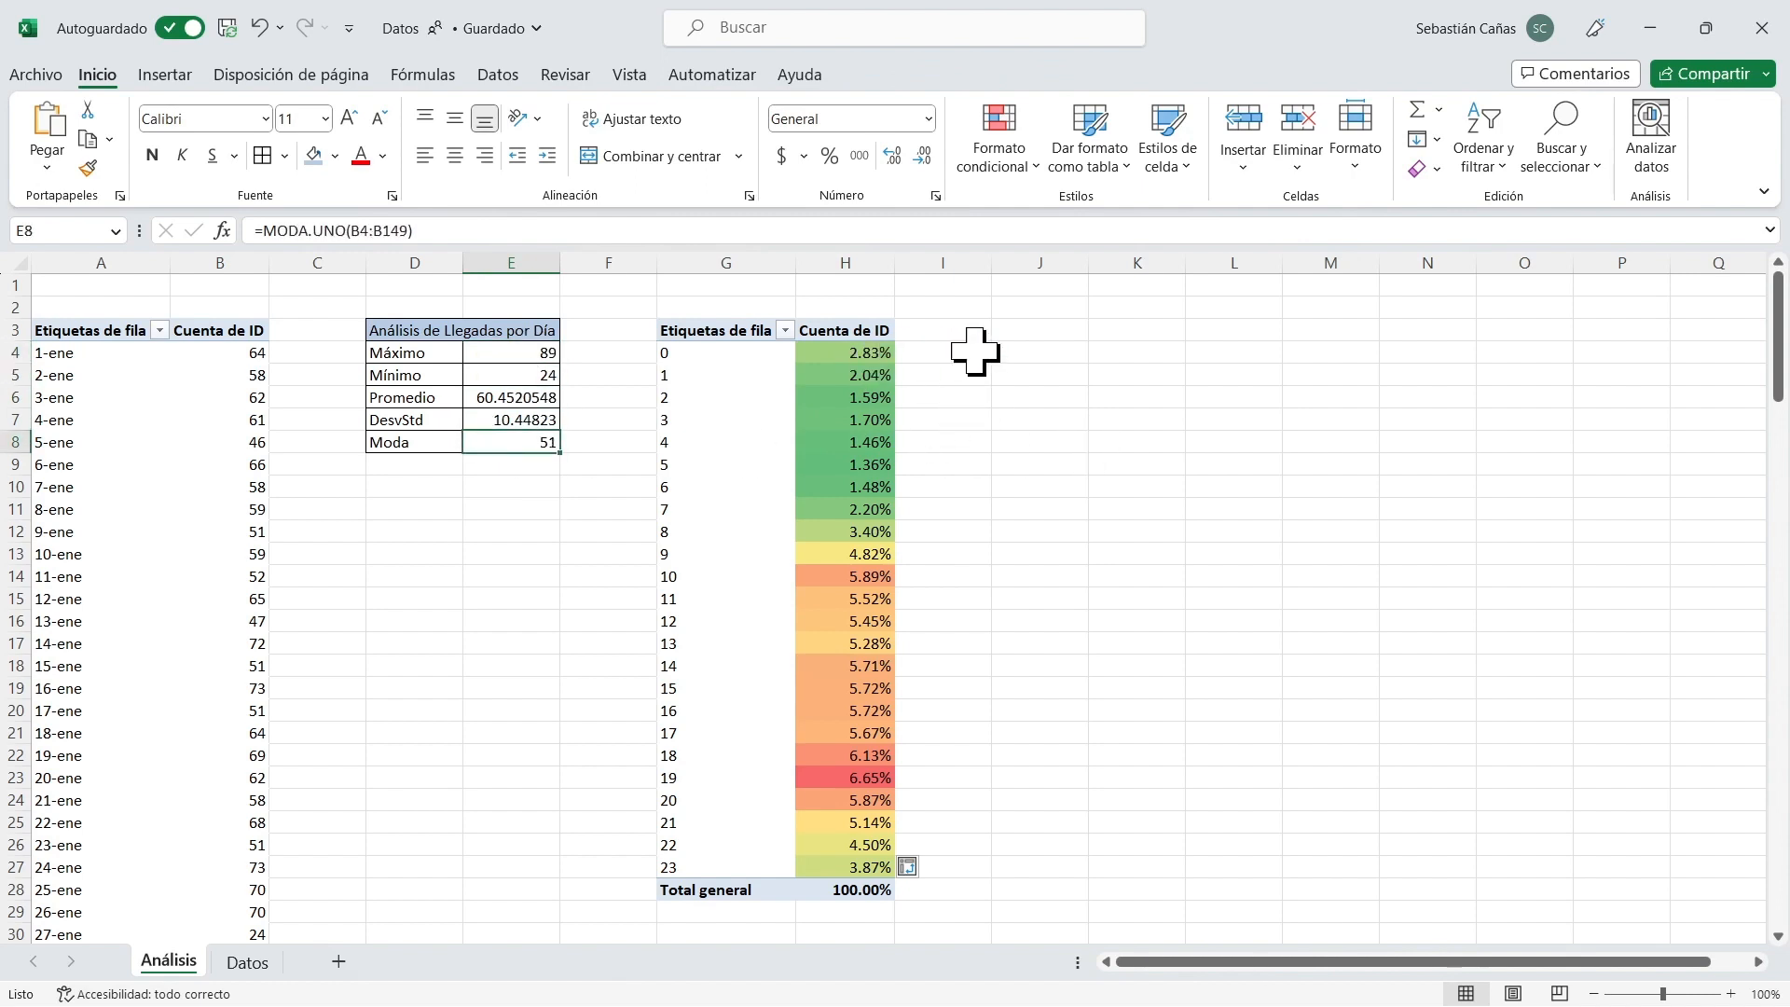
{"action": "left_click", "coordinate": [1029, 419]}
{"action": "left_click", "coordinate": [859, 353]}
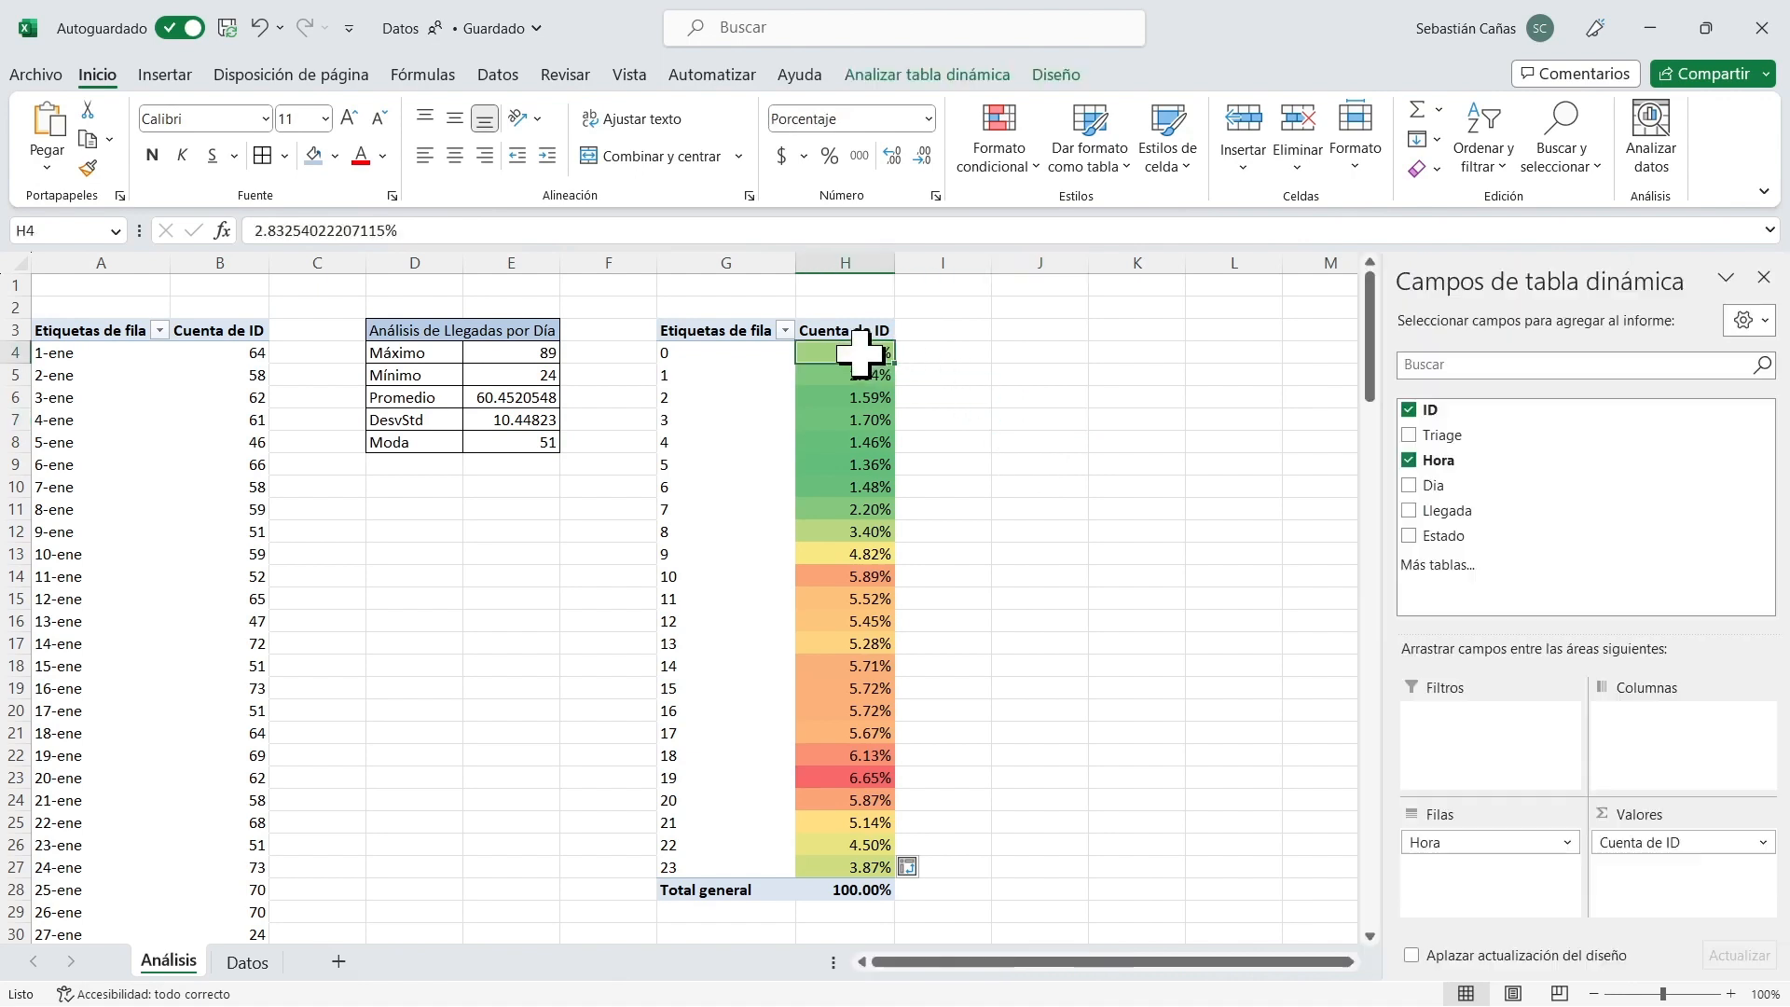
{"action": "left_click", "coordinate": [522, 352]}
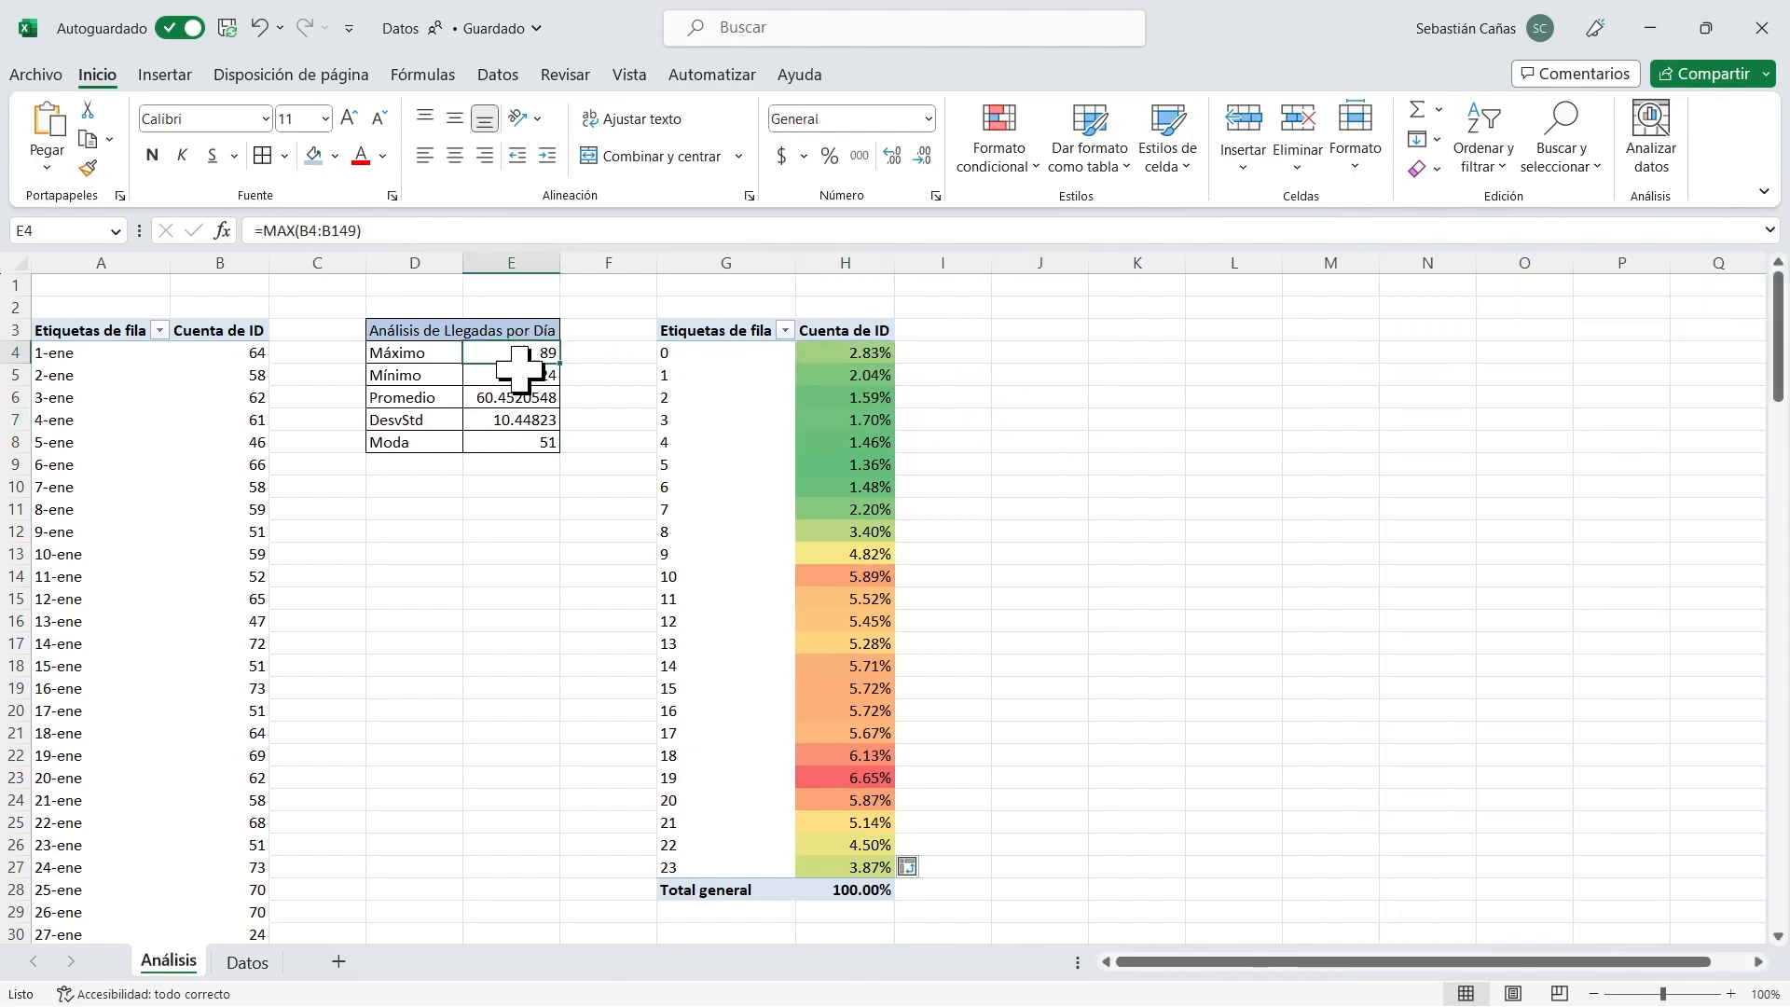
{"action": "left_click", "coordinate": [524, 375]}
{"action": "left_click", "coordinate": [520, 443]}
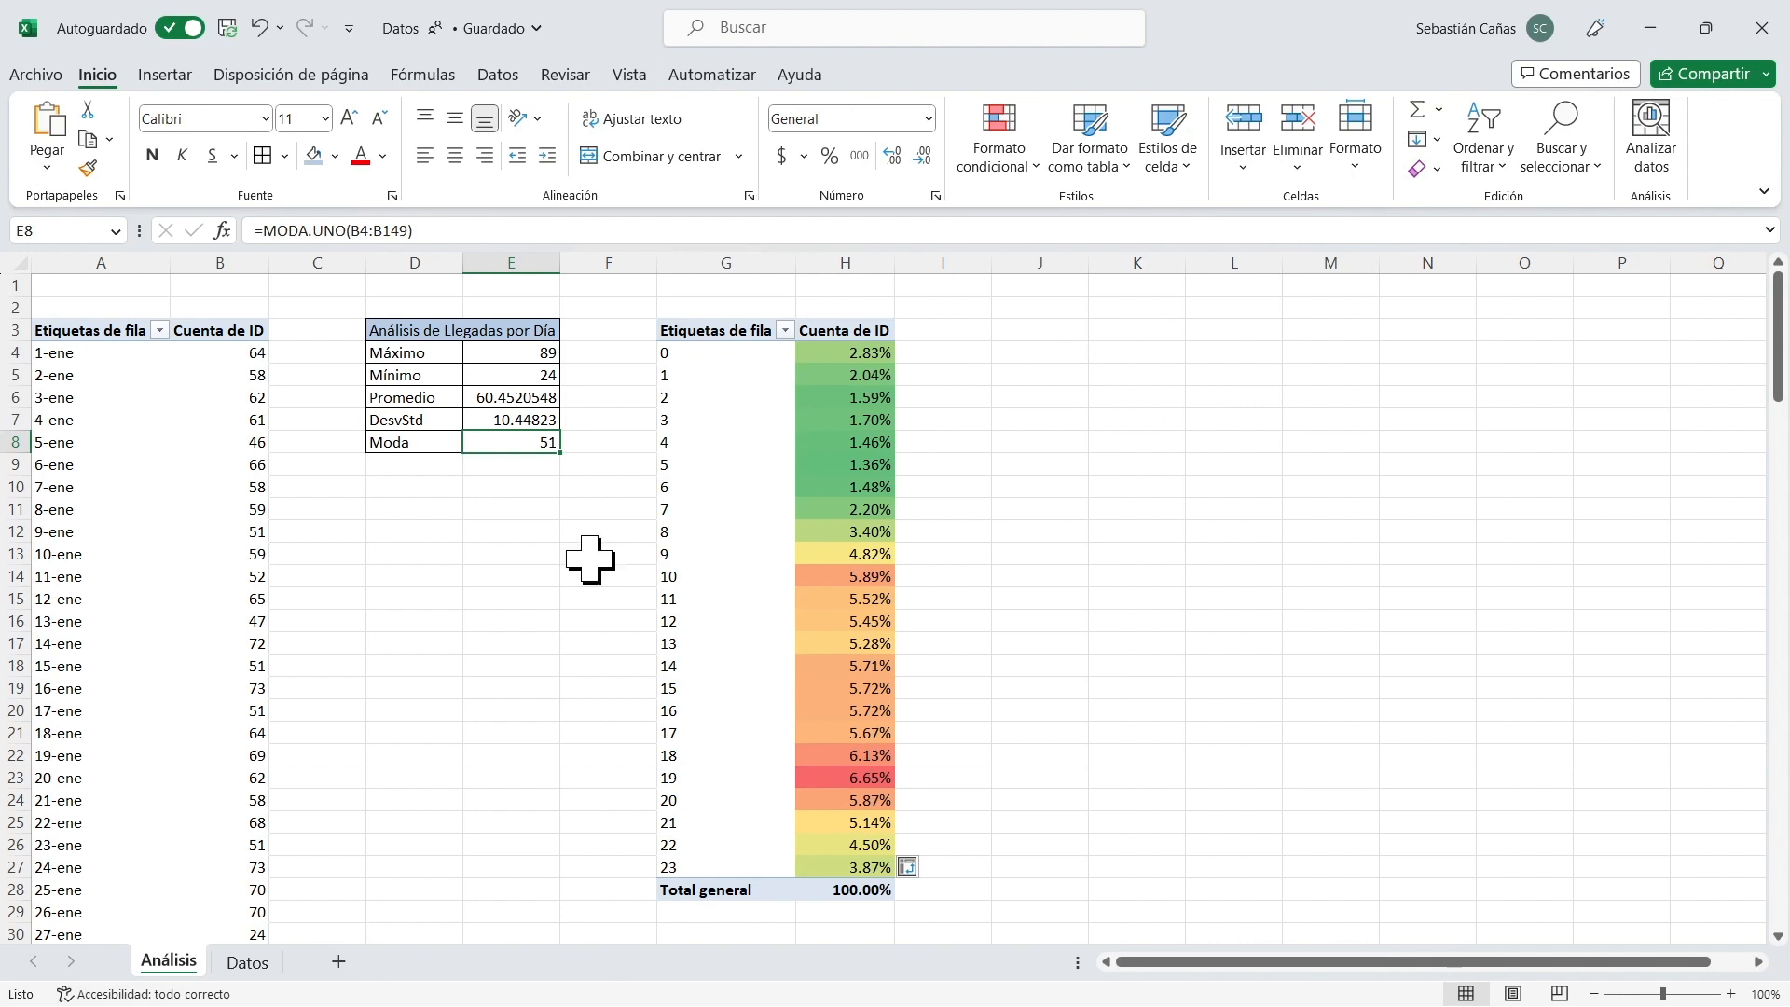
Add a new worksheet and name it LlegadasMax.
{"action": "left_click", "coordinate": [338, 961]}
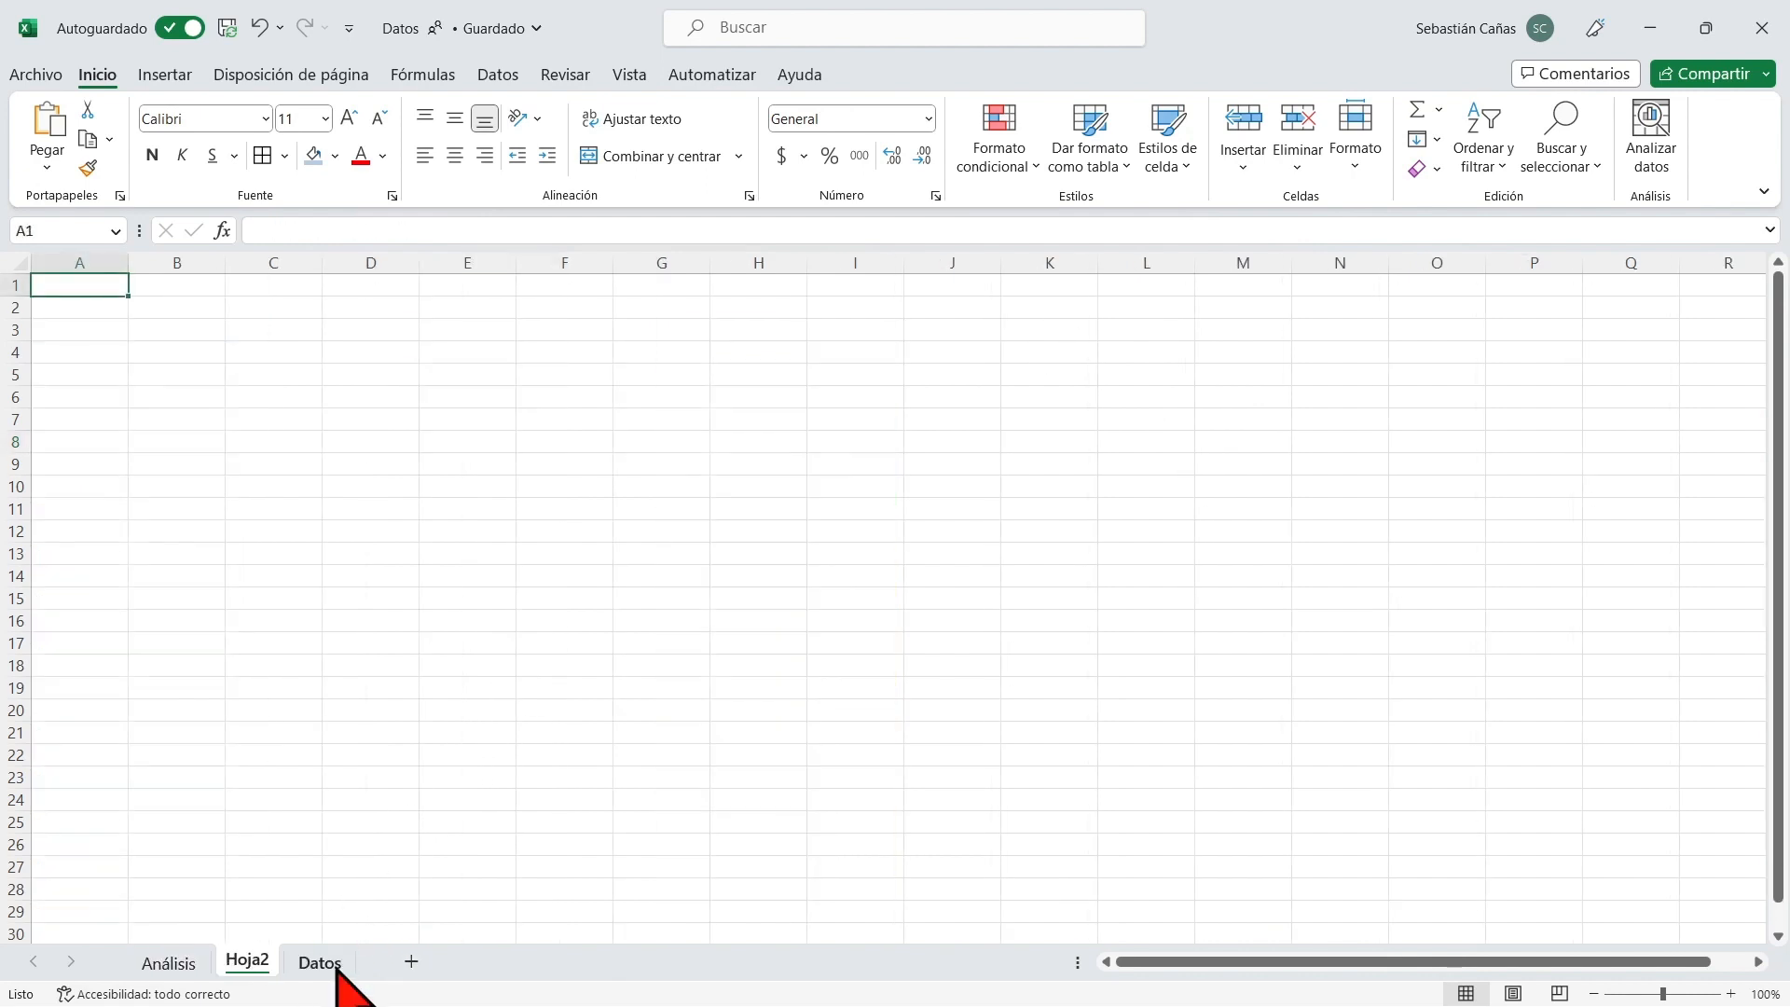
{"action": "double_click", "coordinate": [248, 966]}
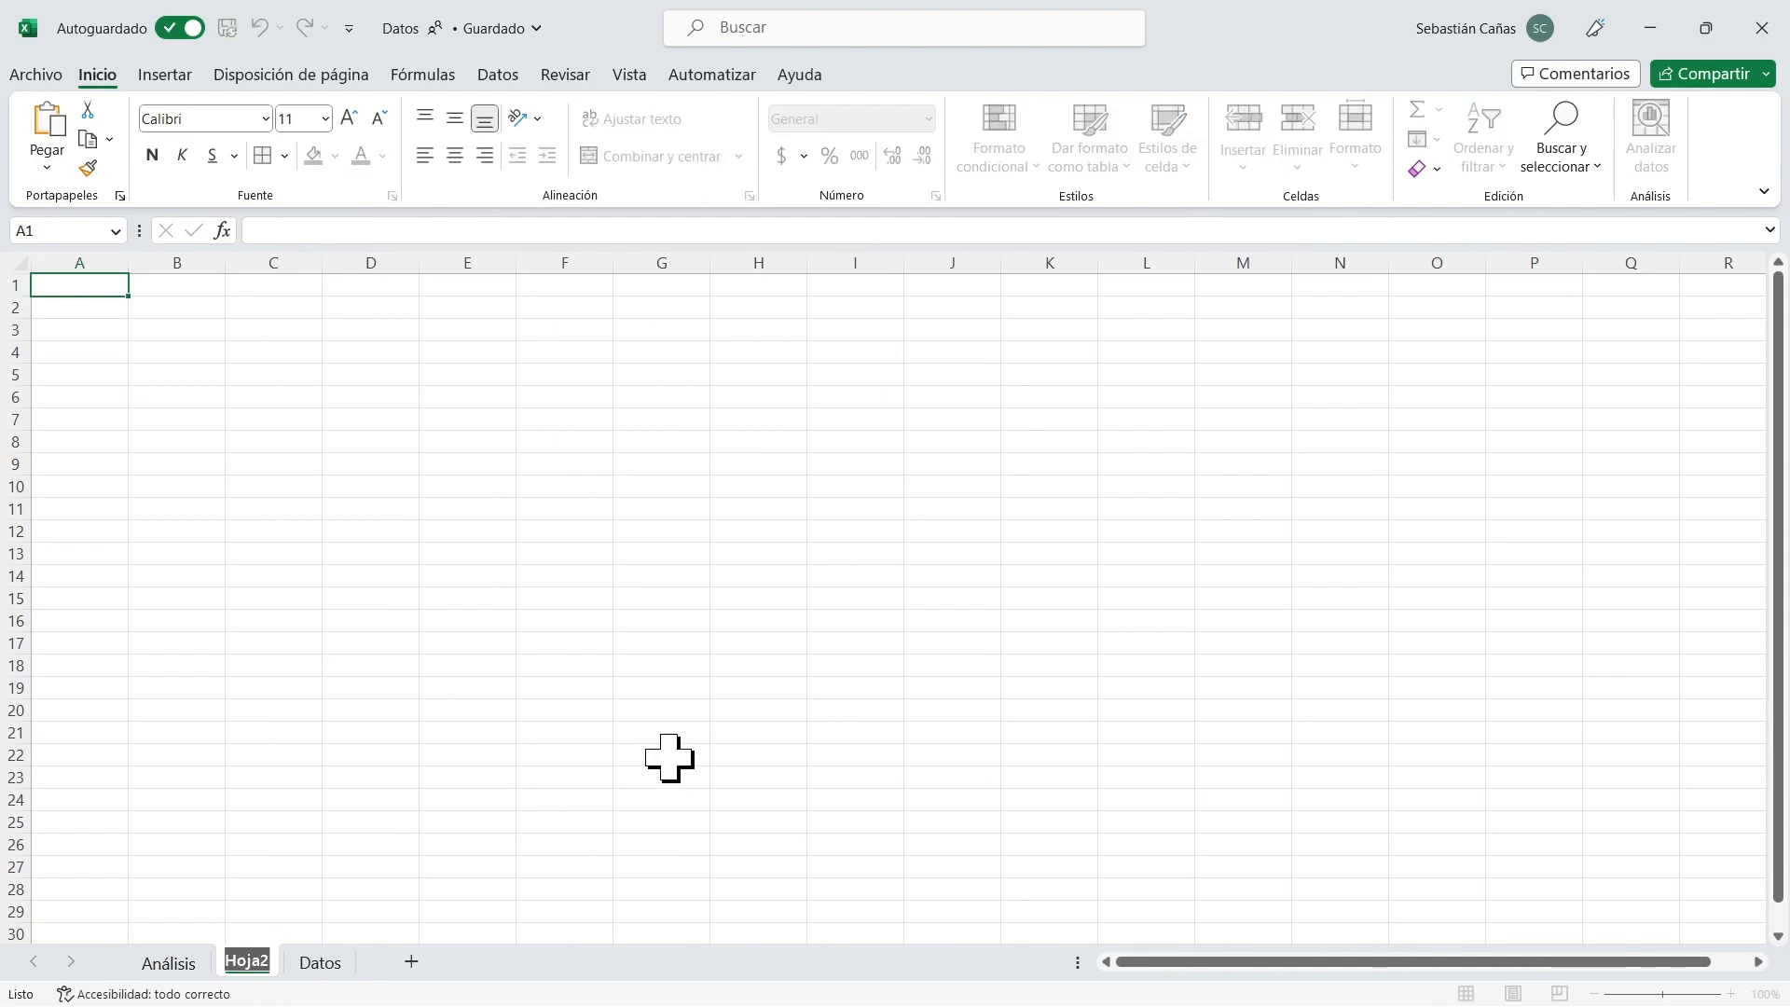
{"action": "type", "text": "Llegadas"}
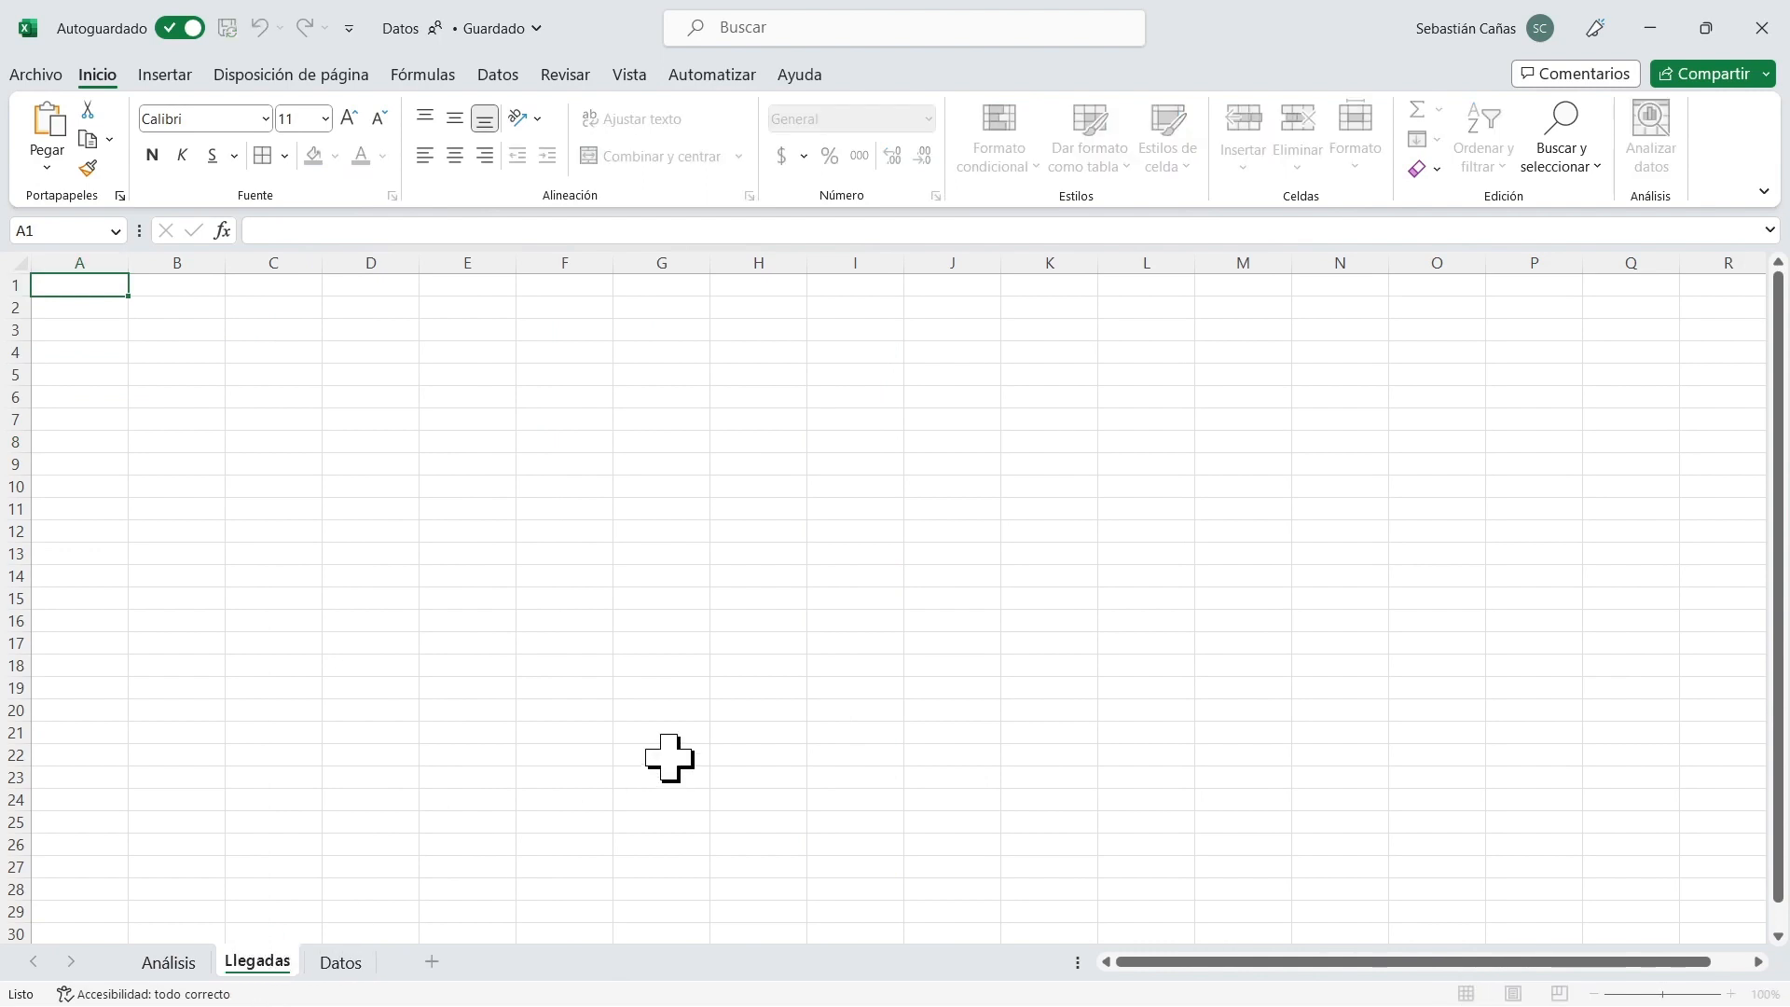
{"action": "type", "text": "Max"}
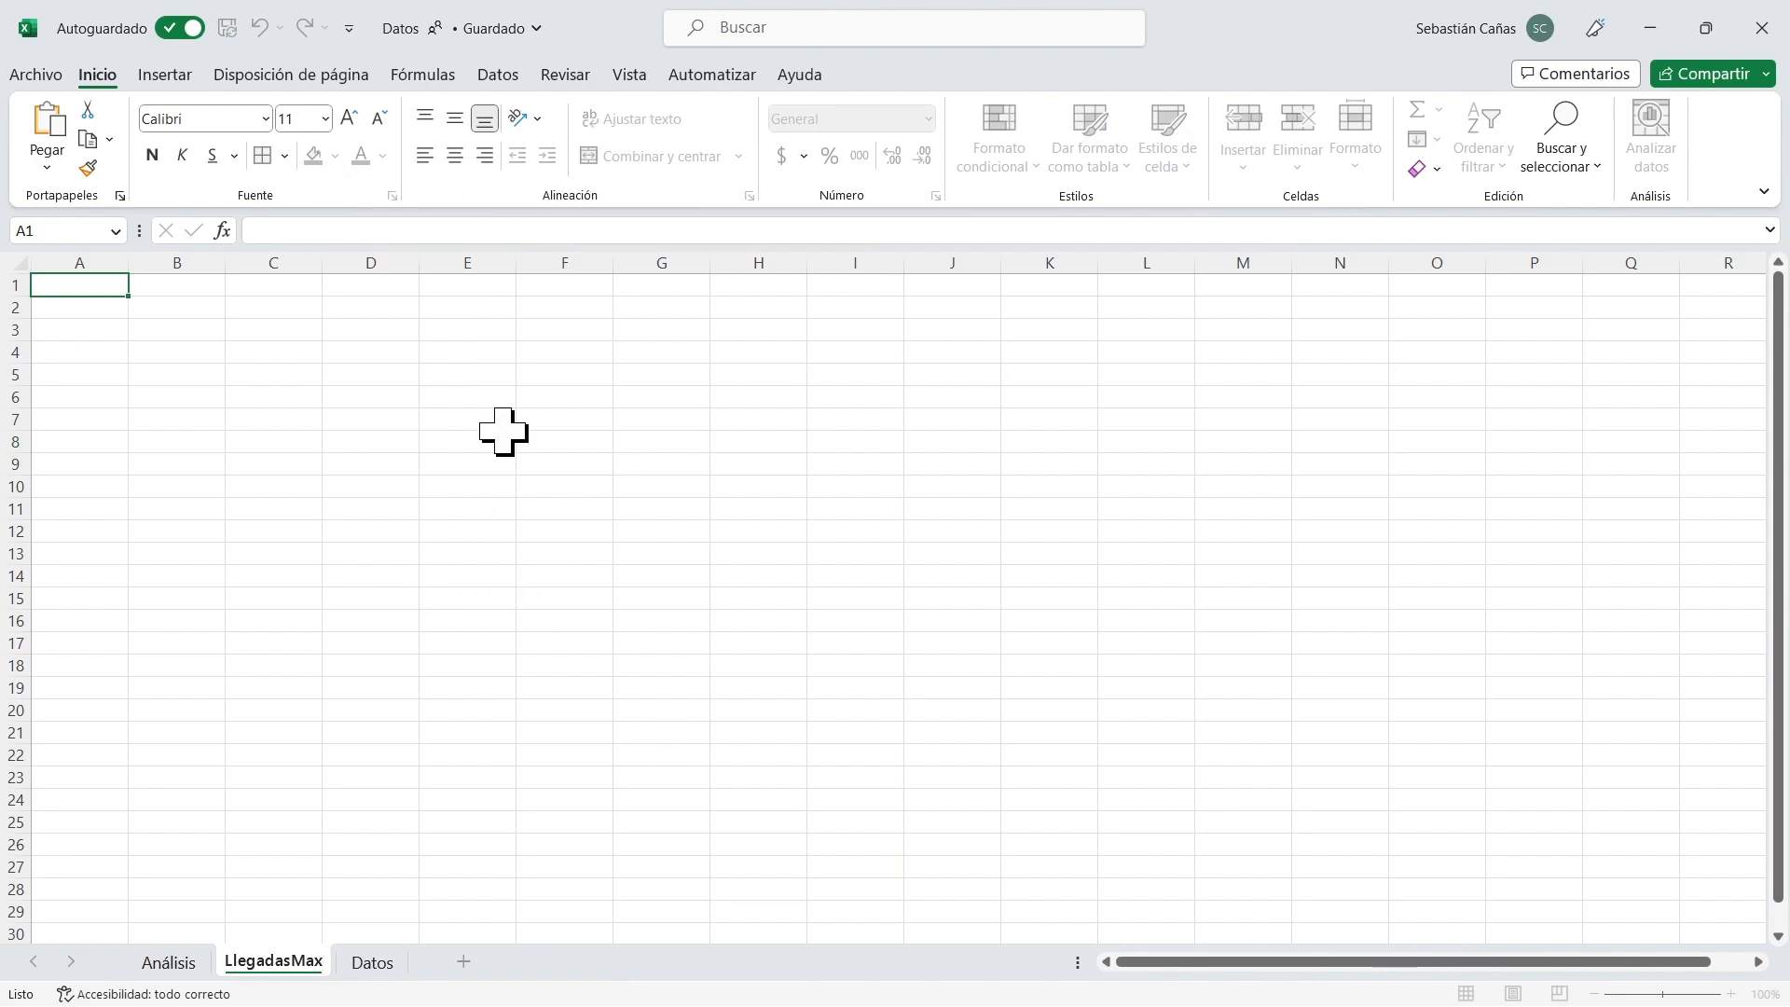
{"action": "left_click", "coordinate": [371, 668]}
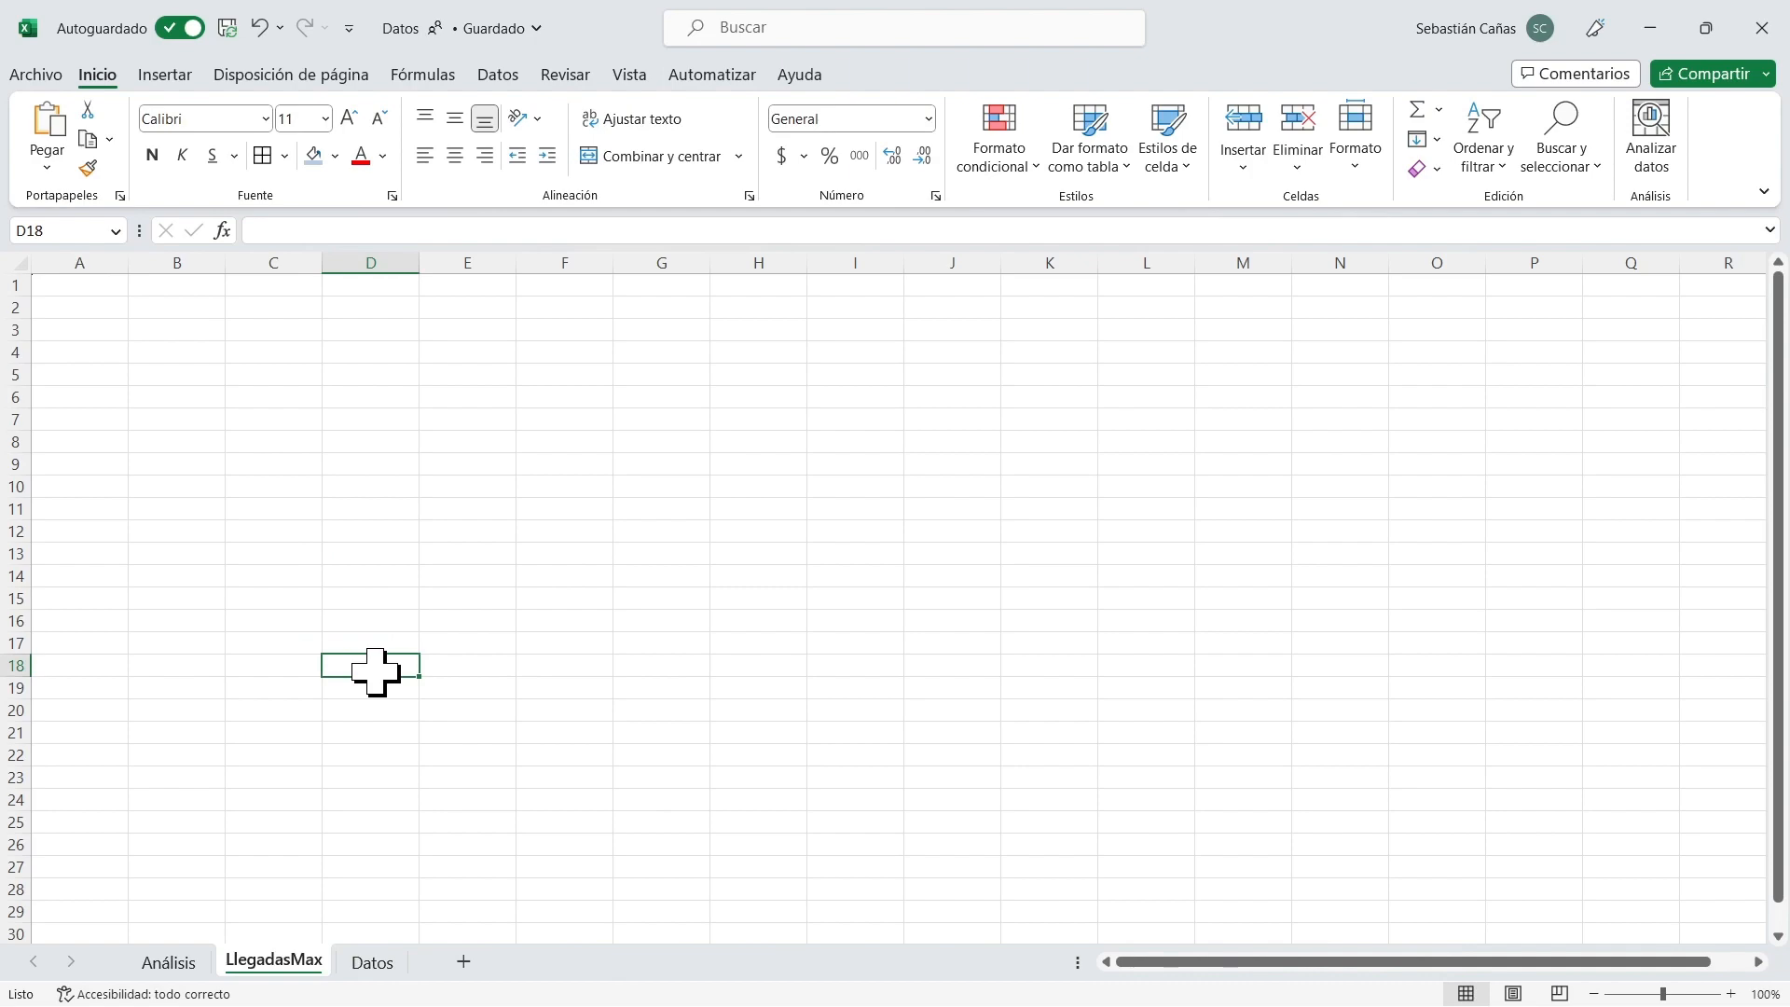
Switch to FlexSim HC and generate a Daily source arrivals table with a division length of 1 Hour.
{"action": "key", "text": "alt+F11"}
{"action": "key", "text": "alt+Tab"}
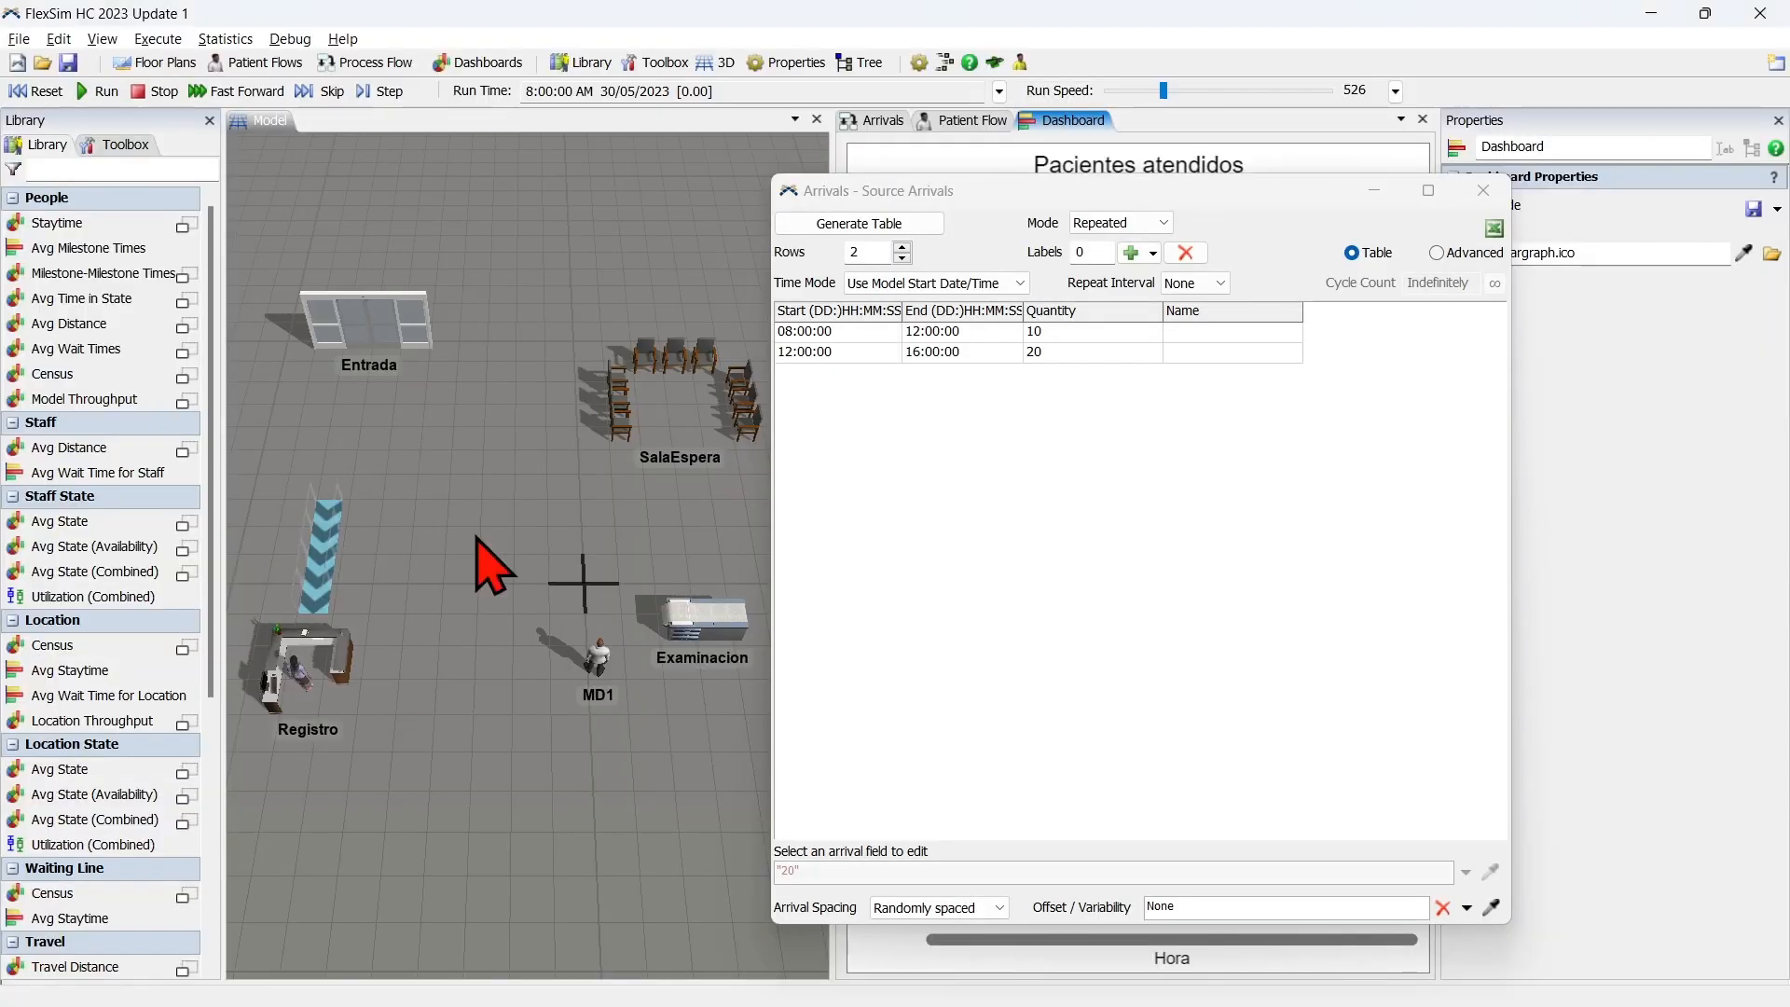
{"action": "left_click_drag", "start_coordinate": [1174, 188], "coordinate": [738, 133]}
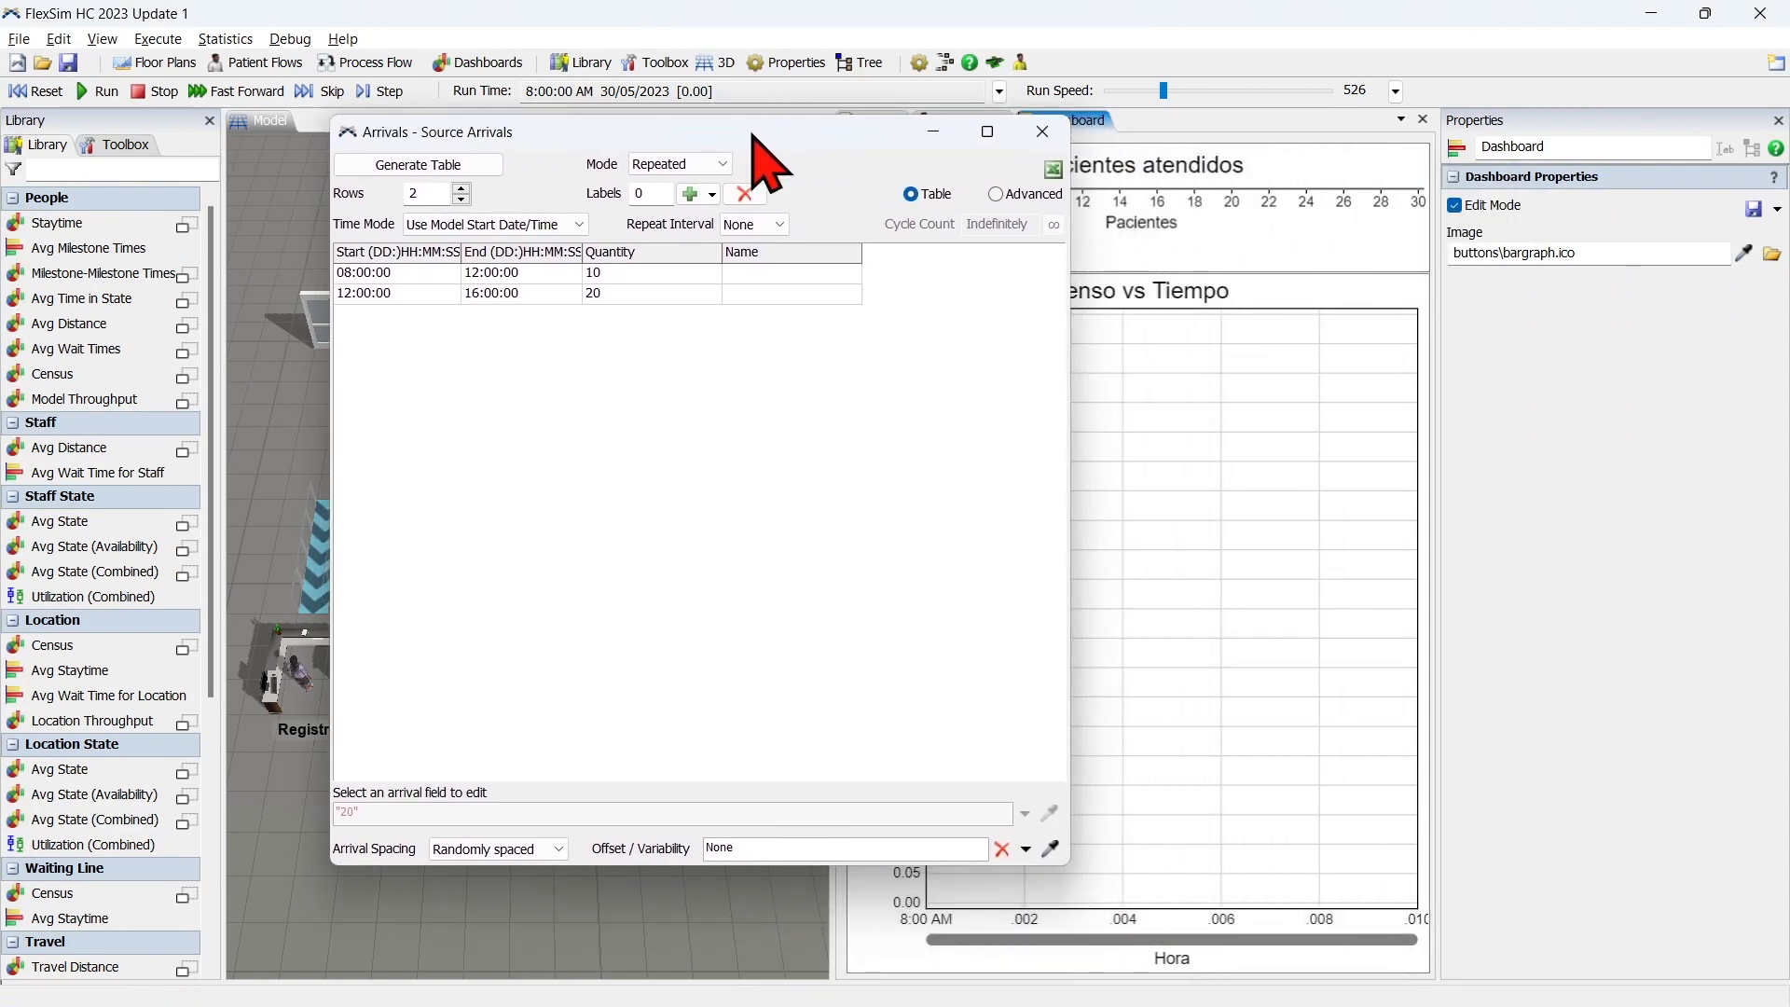
{"action": "left_click", "coordinate": [444, 164]}
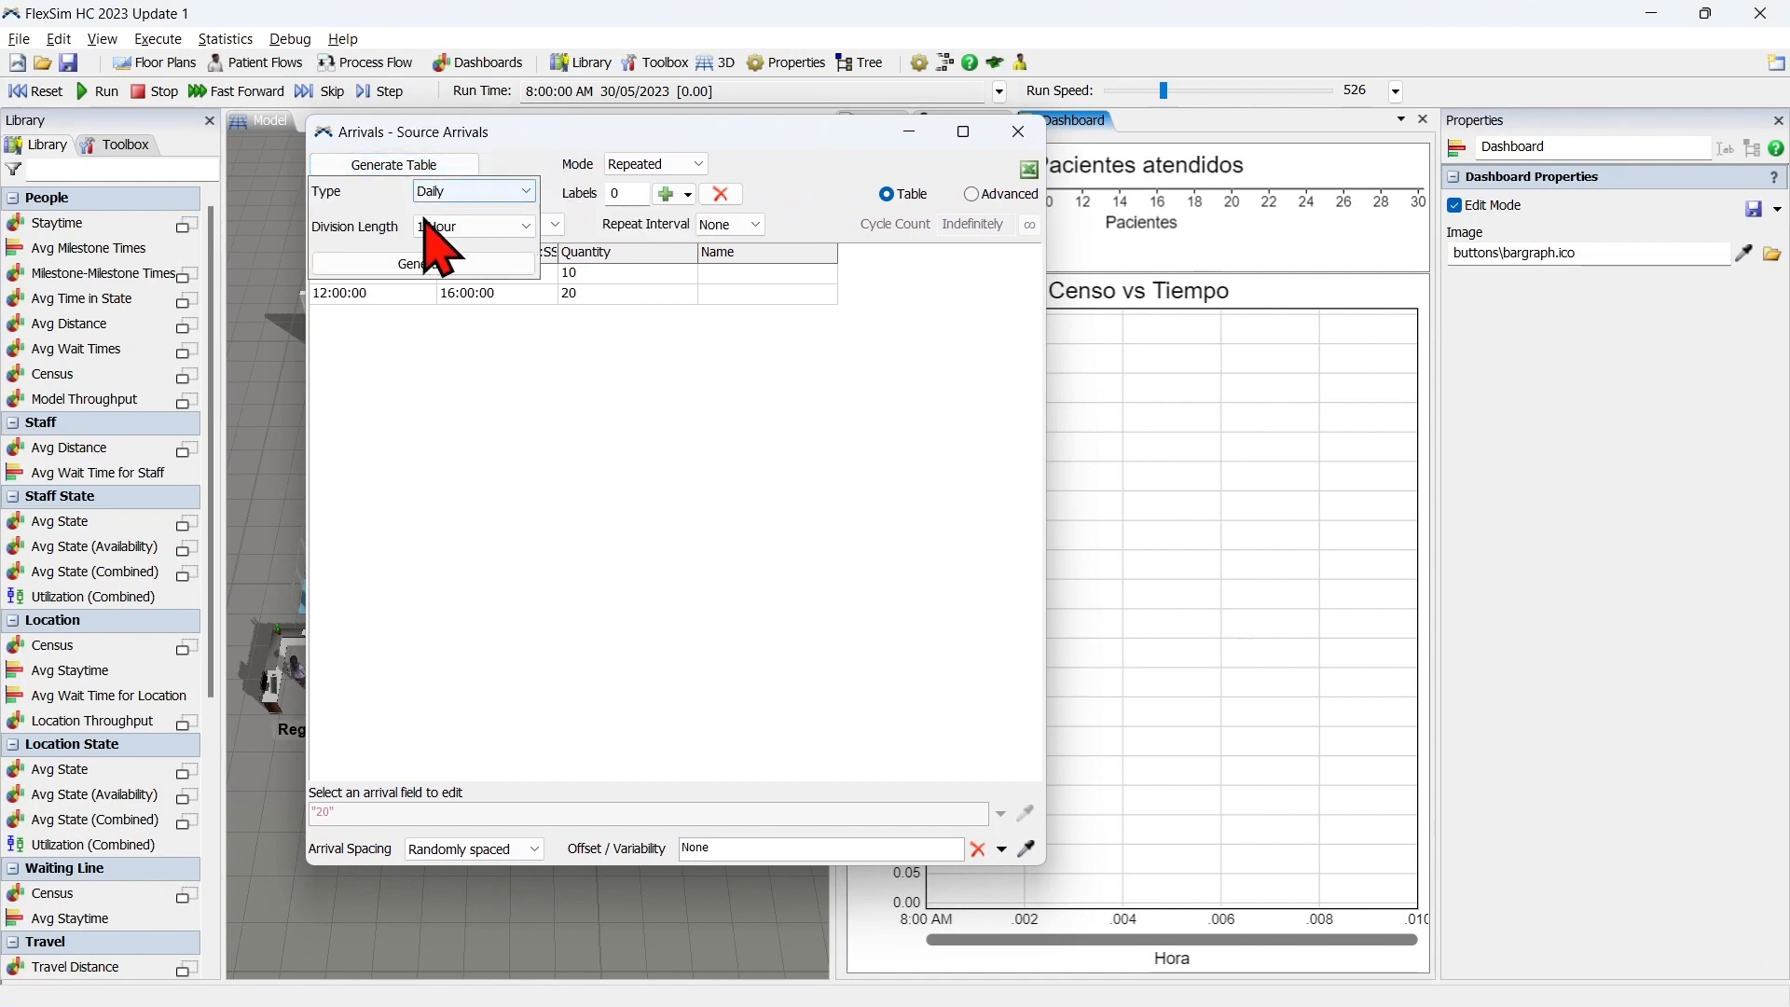
{"action": "left_click", "coordinate": [382, 266]}
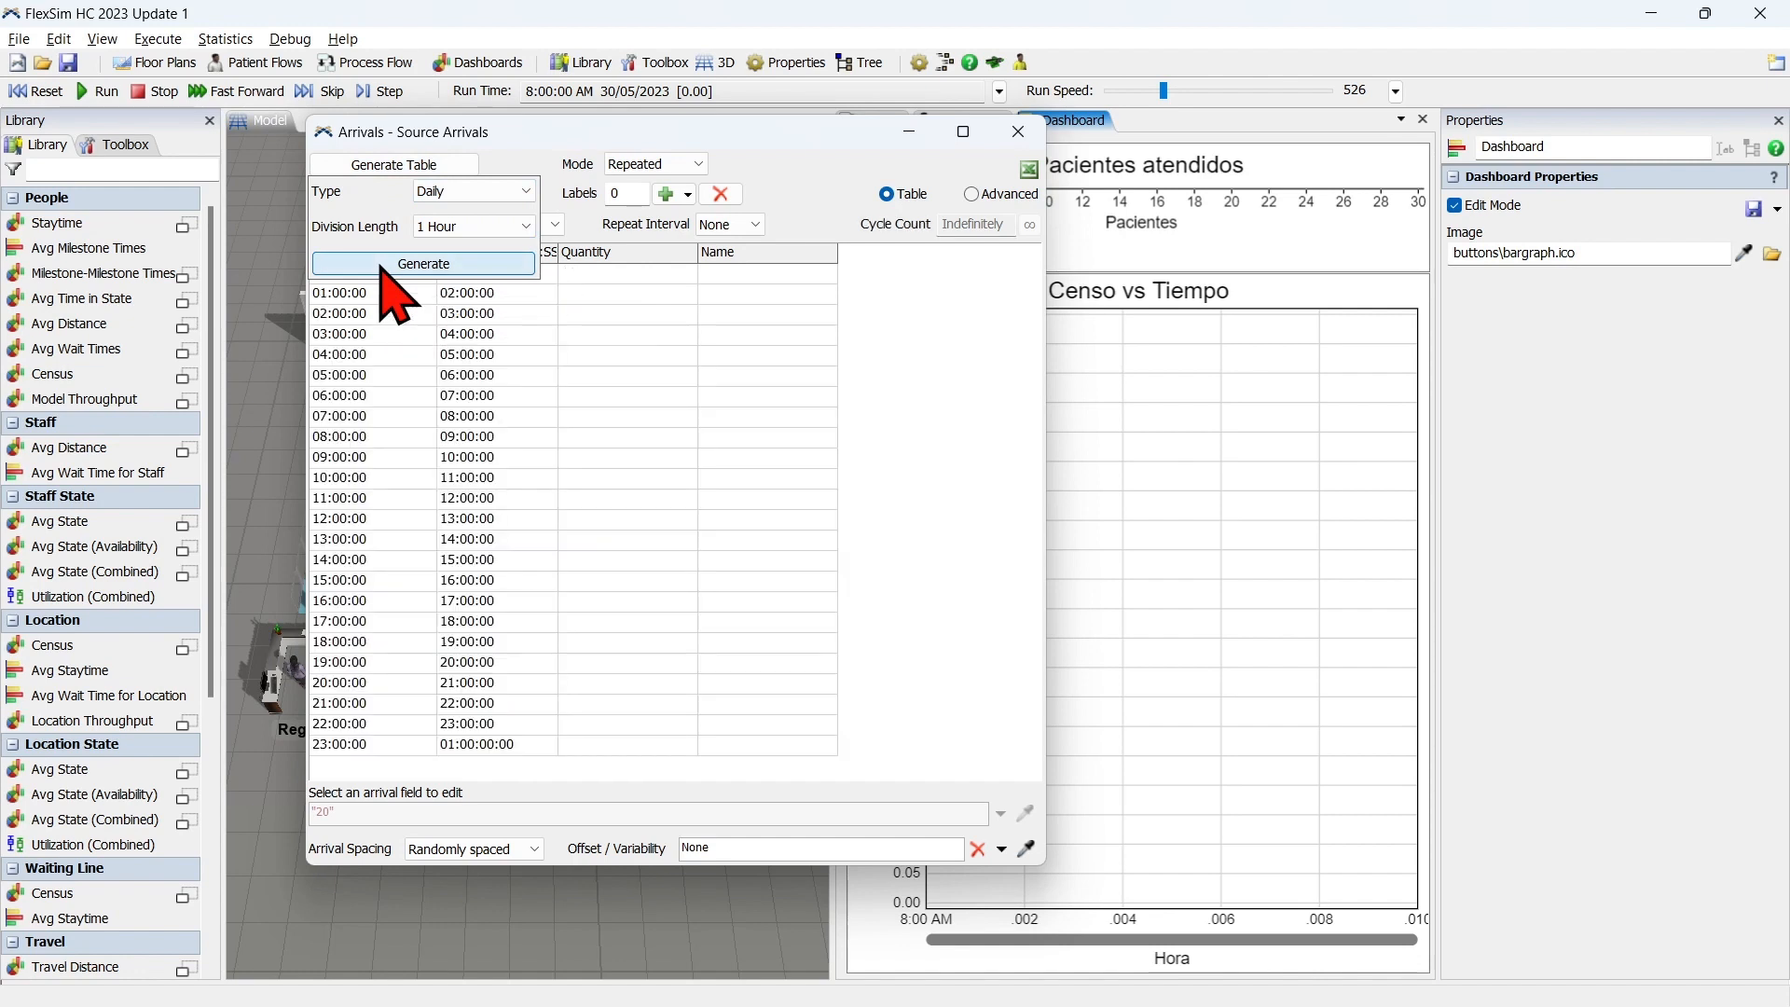
{"action": "left_click", "coordinate": [384, 277]}
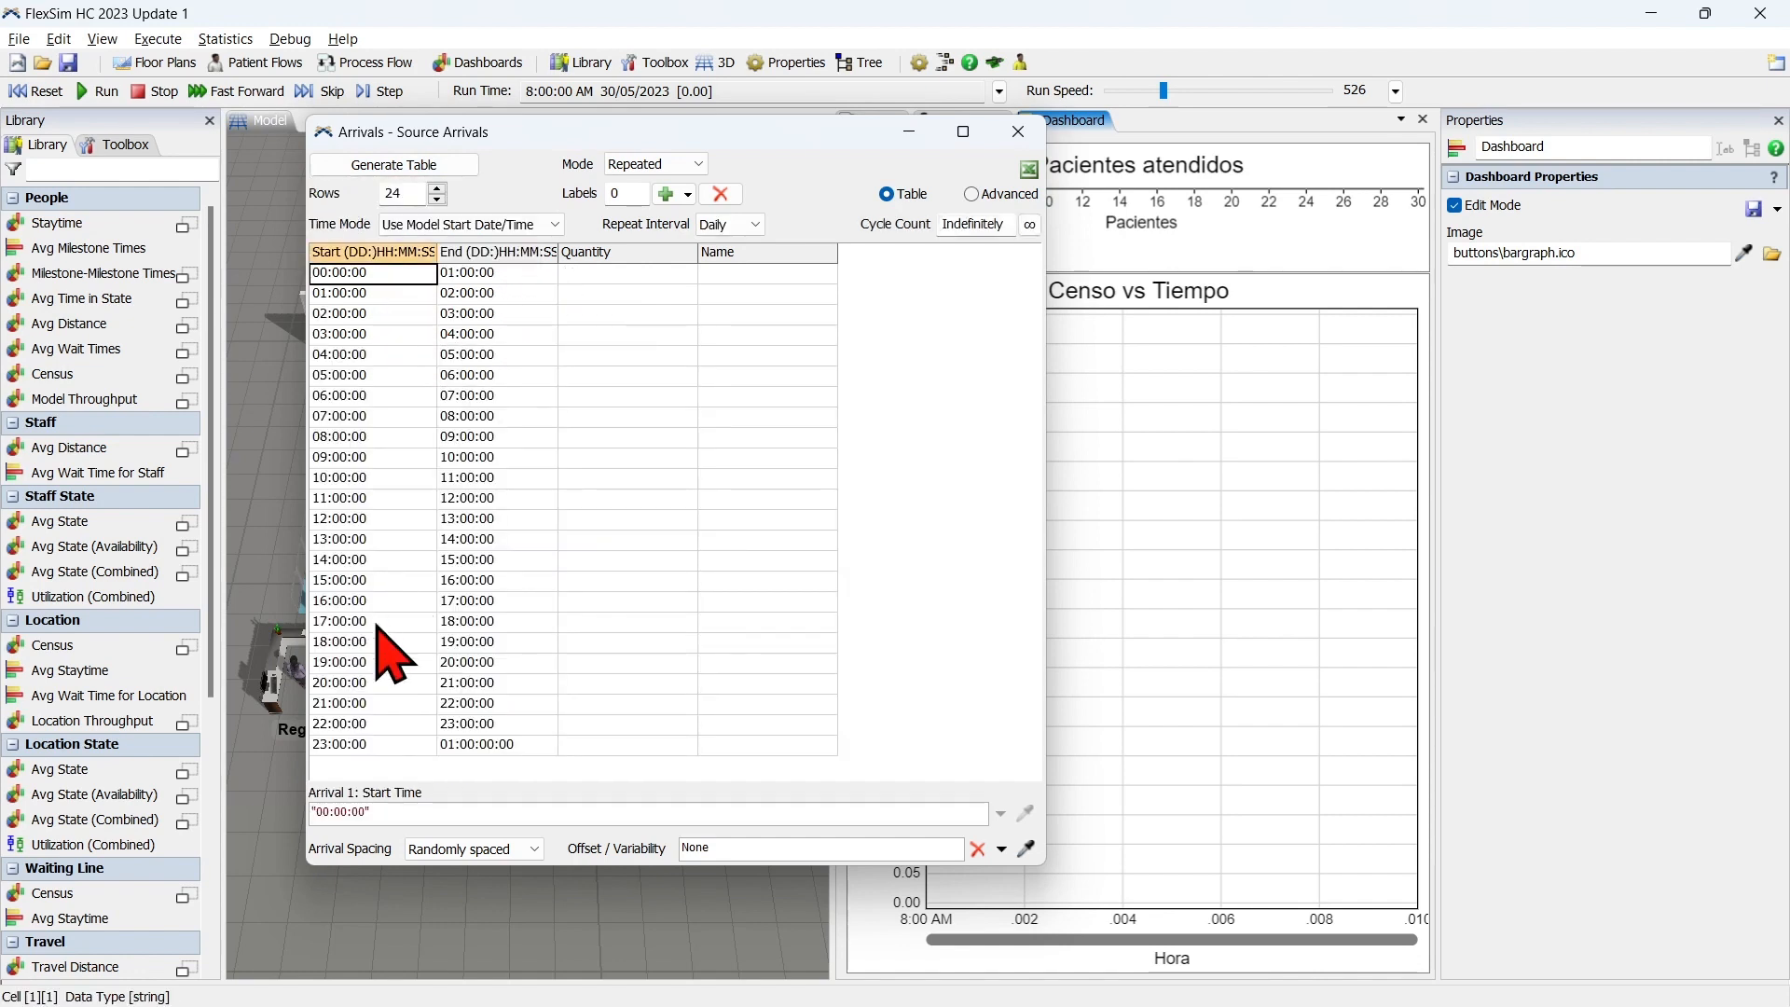
Copy the entire hourly arrivals table with its headers from FlexSim and paste it into Excel's LlegadasMax sheet at A1.
{"action": "left_click", "coordinate": [364, 745]}
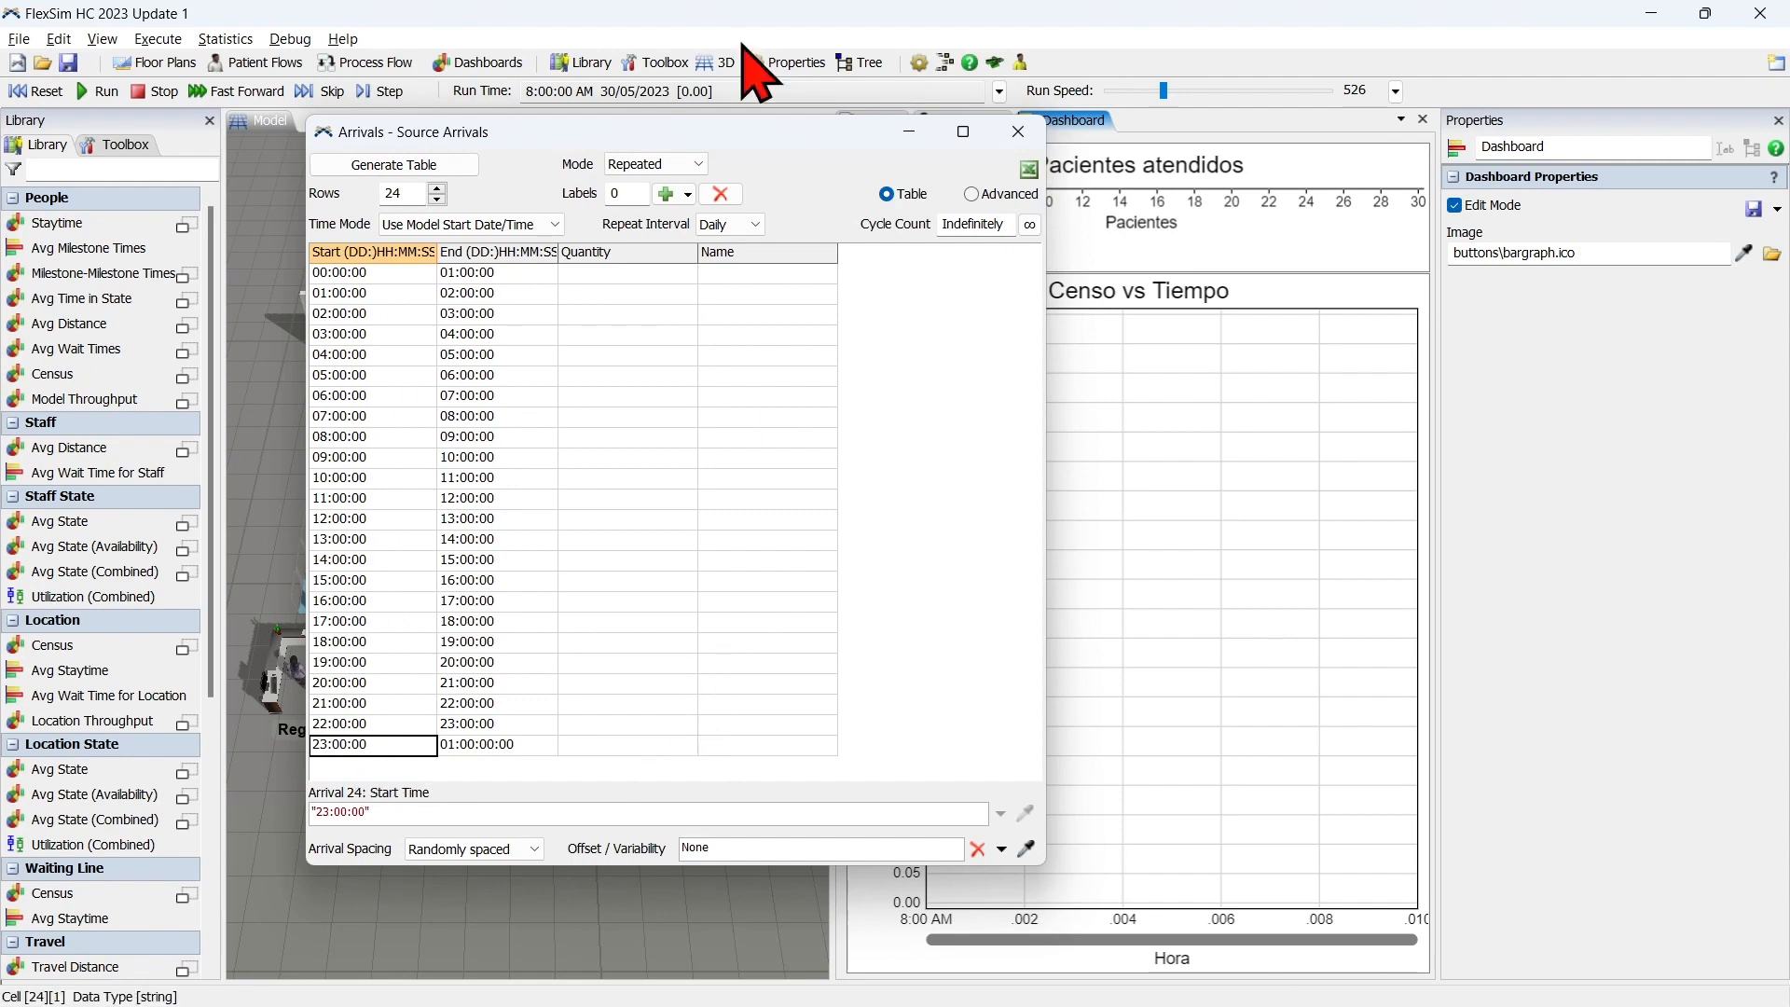
{"action": "left_click", "coordinate": [363, 254]}
{"action": "left_click_drag", "start_coordinate": [440, 285], "coordinate": [993, 328]}
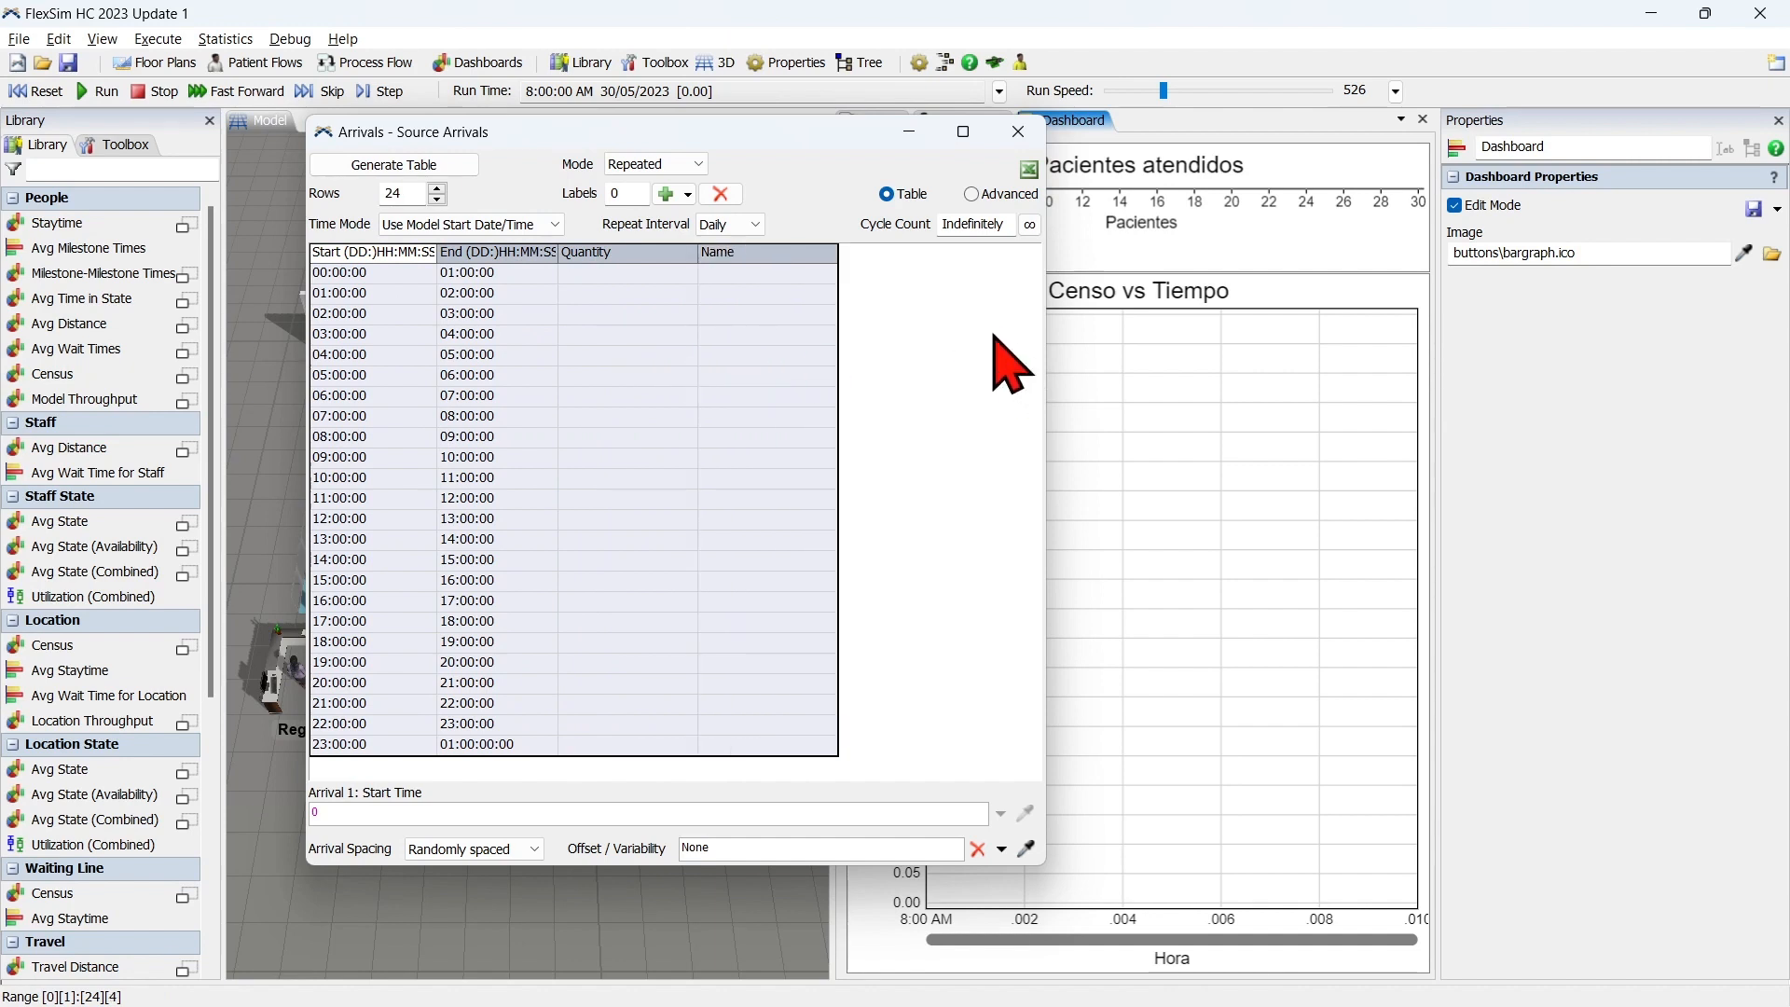
{"action": "key", "text": "alt+Tab"}
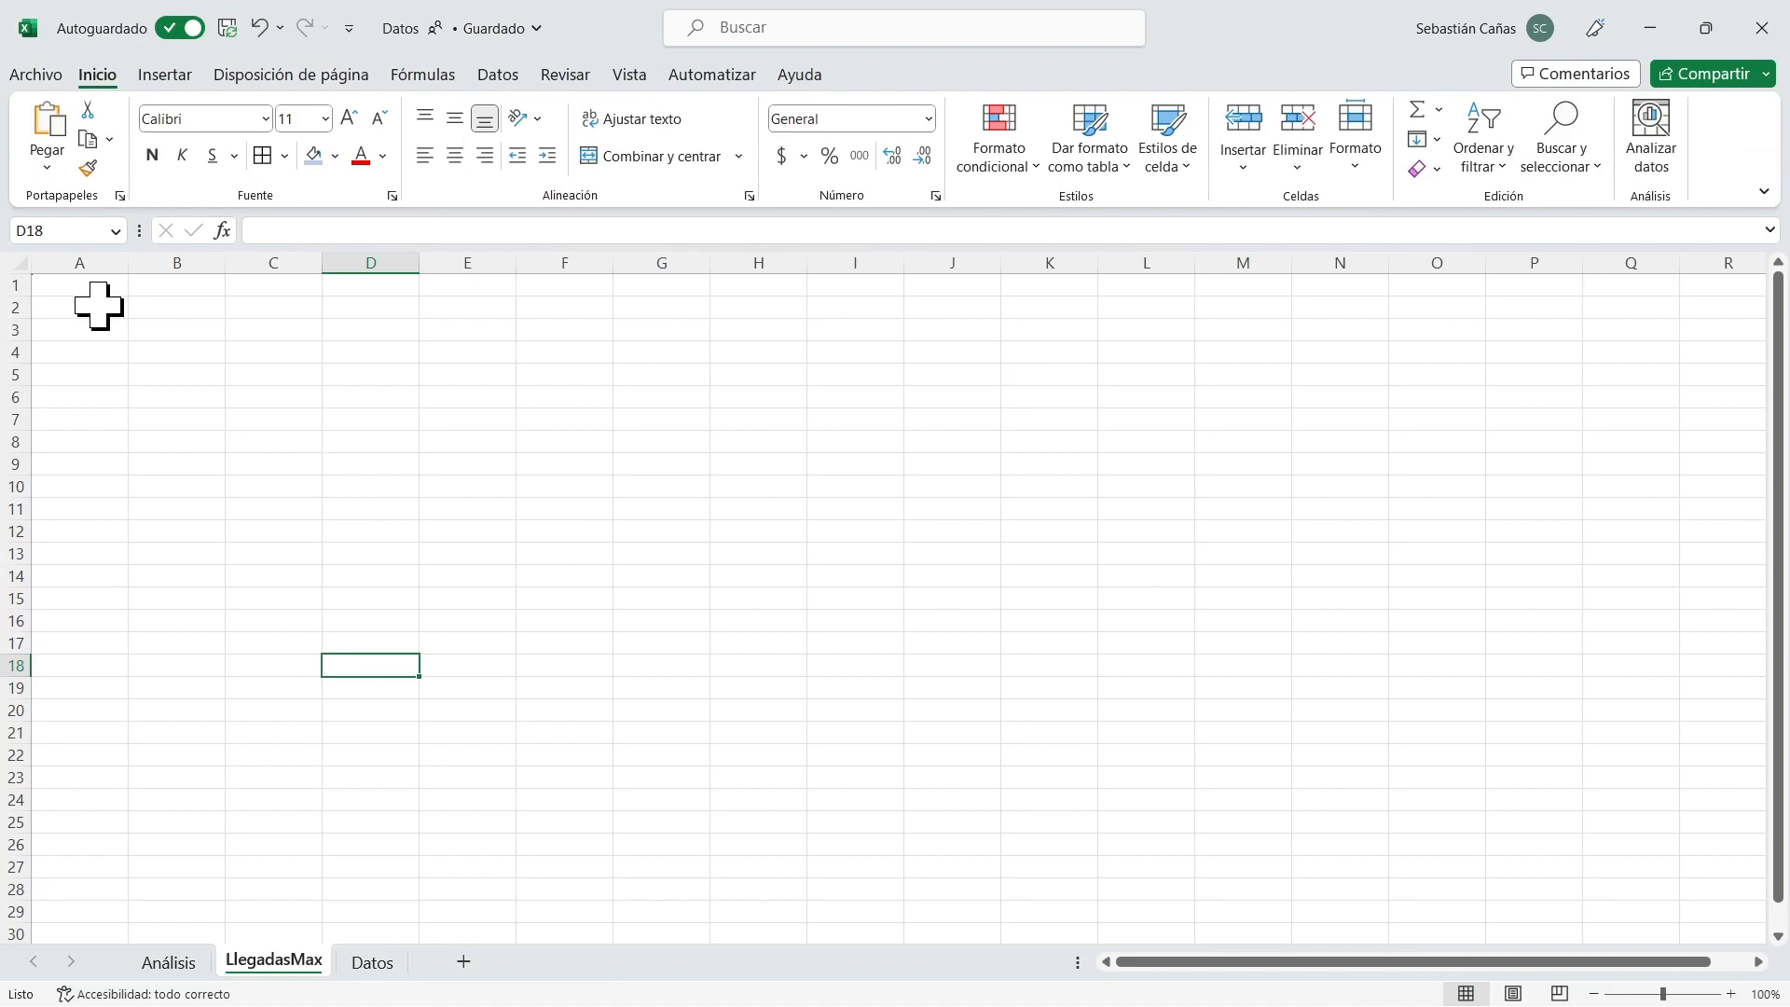
{"action": "left_click", "coordinate": [88, 284]}
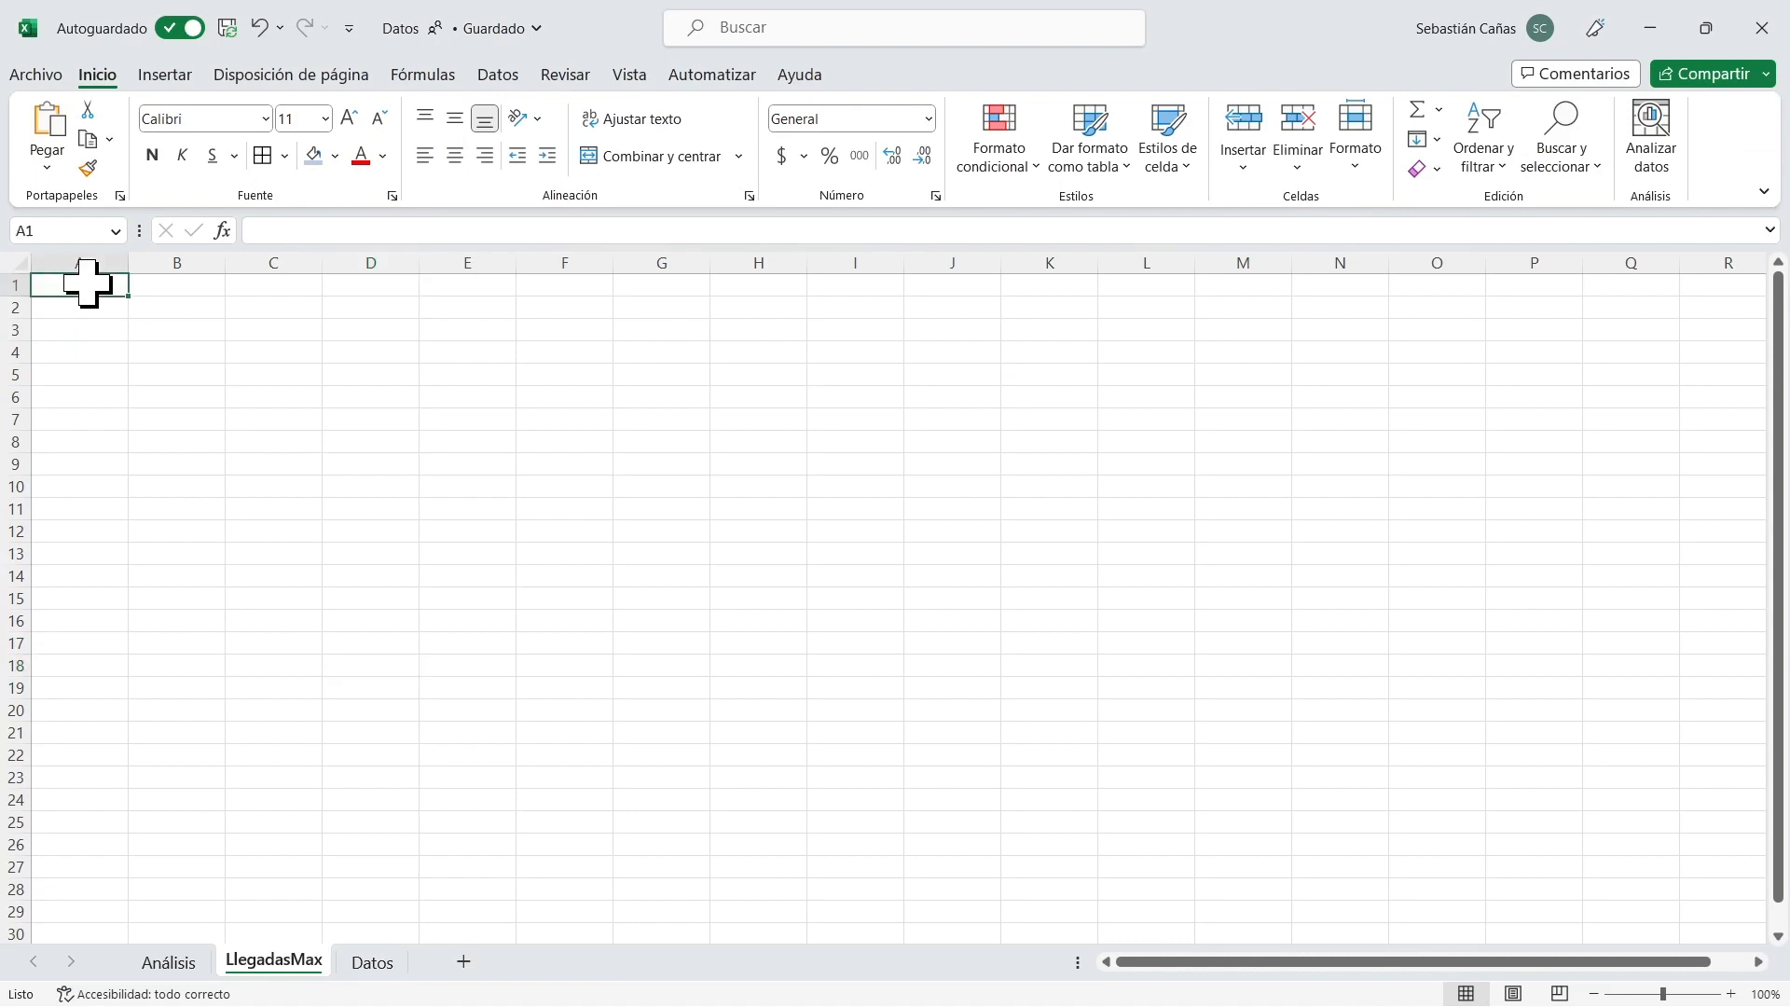
{"action": "type", "text": "Start (DD:)HH:MM:SS\tEnd (DD:)HH:MM:SS\tQuantity\tName 0:00:00\t1:00:00 1:00:00\t2:00:00 2:00:00\t3:00:00 3:00:00\t4:00:00 4:00:00\t5:00:00 5:00:00\t6:00:00 6:00:00\t7:00:00 7:00:00\t8:00:00 8:00:00\t9:00:00 9:00:00\t10:00:00 10:00:00\t11:00:00 11:00:00\t12:00:00 12:00:00\t13:00:00 13:00:00\t14:00:00 14:00:00\t15:00:00 15:00:00\t16:00:00 16:00:00\t17:00:00 17:00:00\t18:00:00 18:00:00\t19:00:00 19:00:00\t20:00:00 20:00:00\t21:00:00 21:00:00\t22:00:00 22:00:00\t23:00:00 23:00:00\t01:00:00:00"}
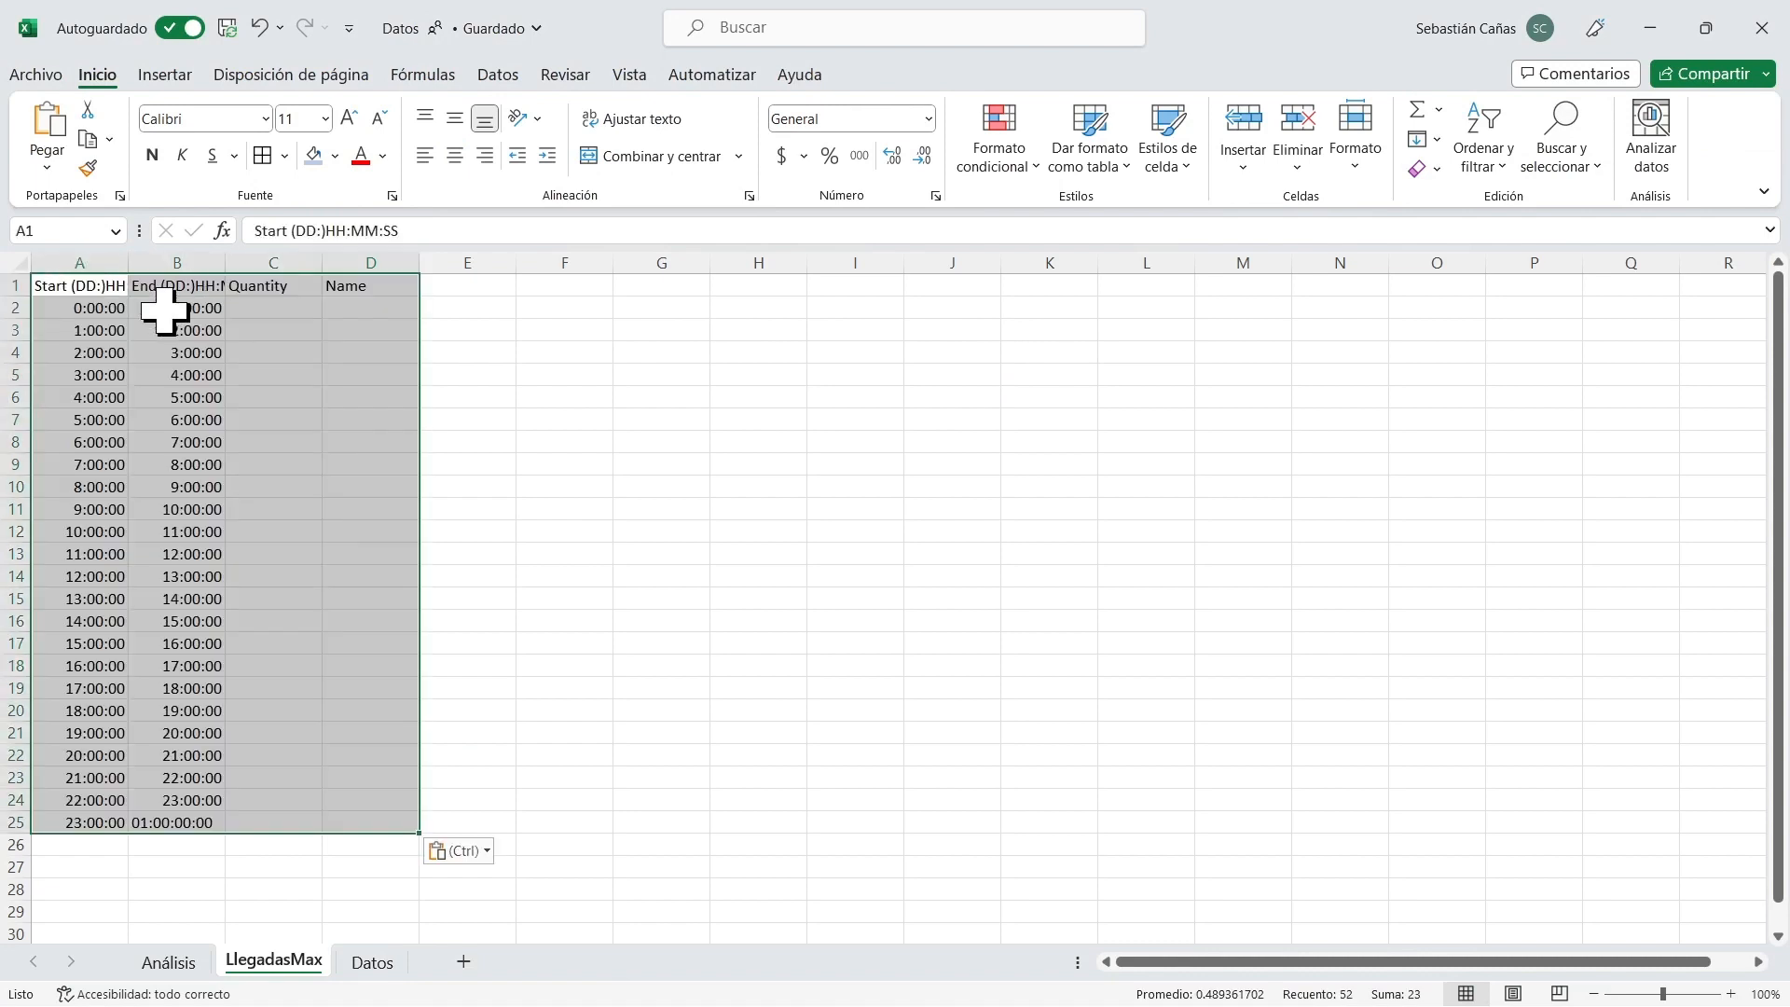
Autofit the widths of columns A to D on the LlegadasMax sheet.
{"action": "left_click_drag", "start_coordinate": [93, 262], "coordinate": [378, 262]}
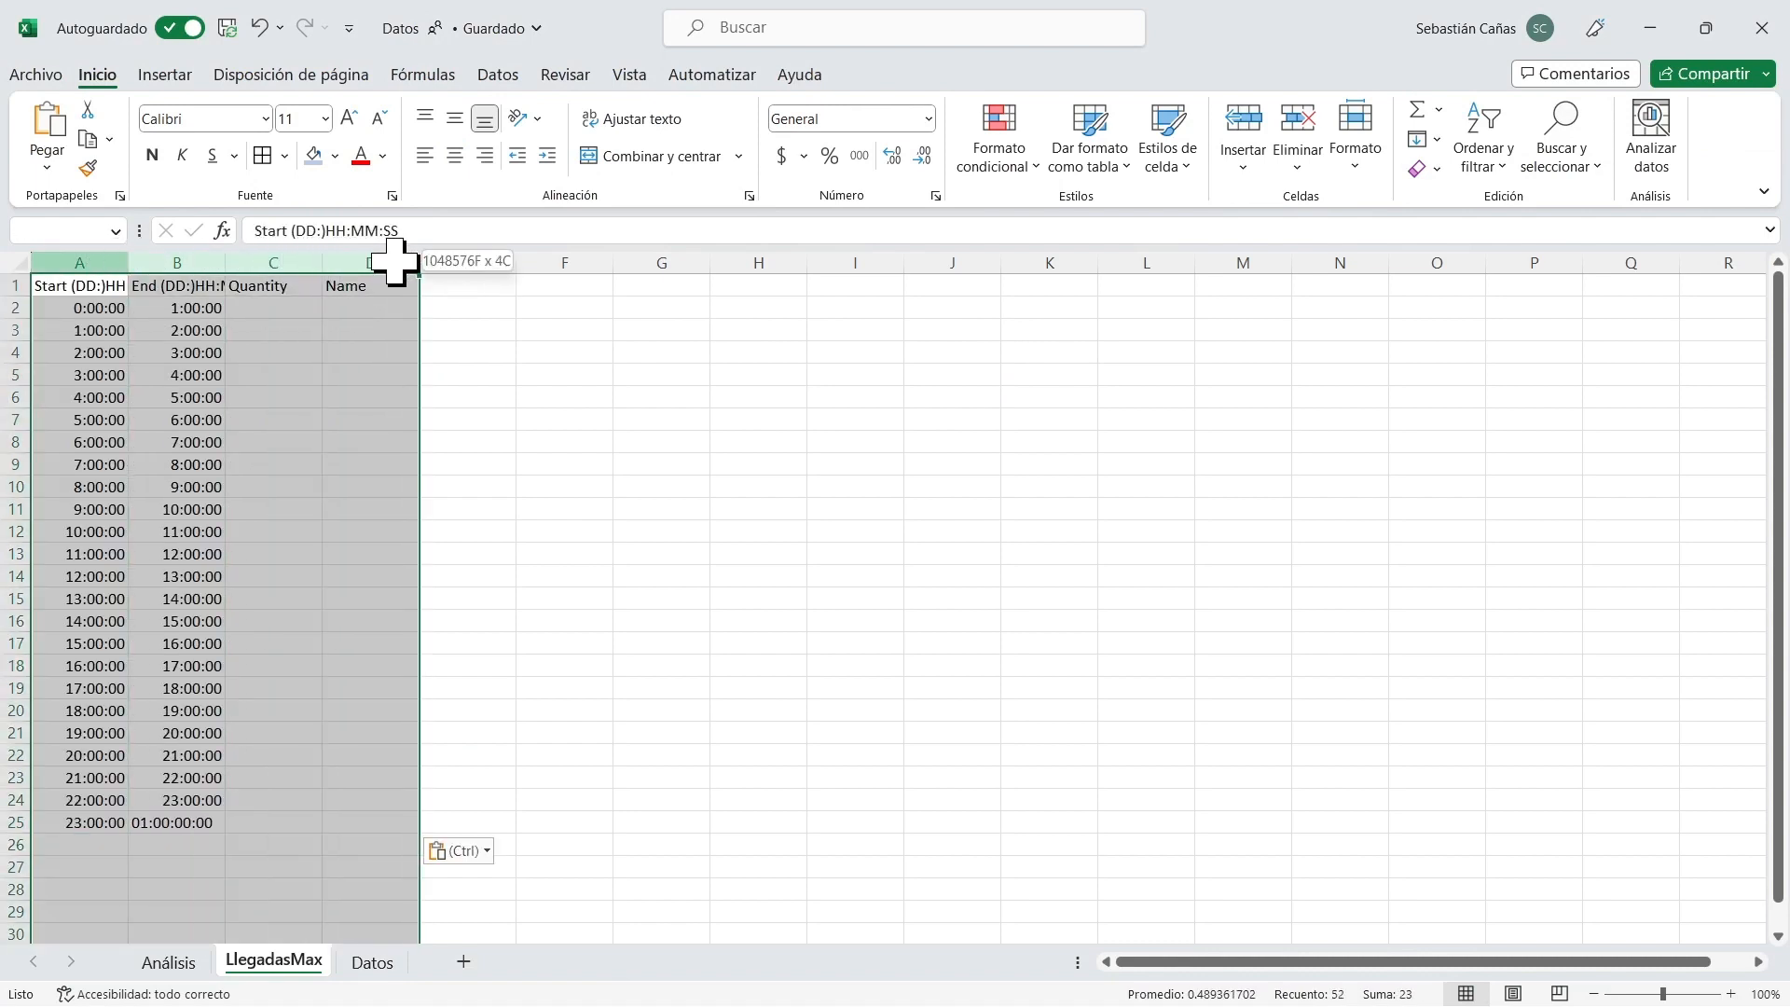
{"action": "double_click", "coordinate": [224, 262]}
{"action": "left_click", "coordinate": [367, 327]}
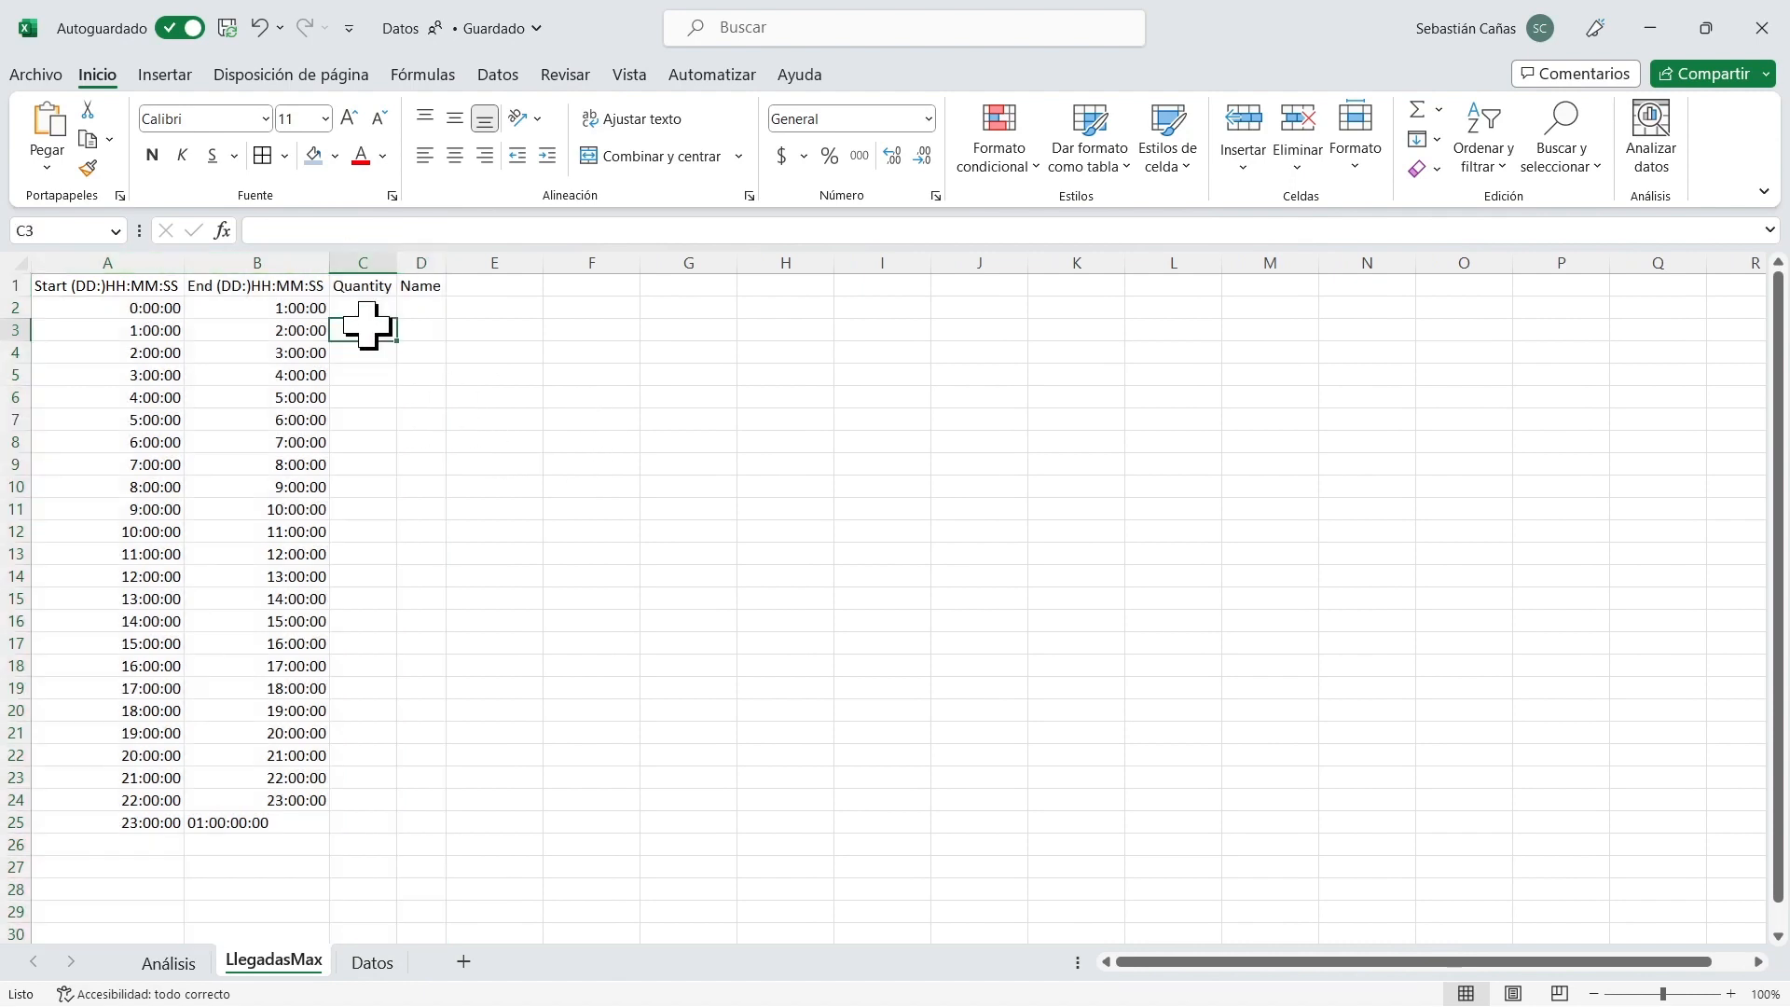
Review the time and Quantity ranges, and widen the Quantity and Name columns slightly.
{"action": "left_click_drag", "start_coordinate": [103, 307], "coordinate": [112, 778]}
{"action": "left_click_drag", "start_coordinate": [365, 308], "coordinate": [359, 777]}
{"action": "left_click", "coordinate": [421, 262]}
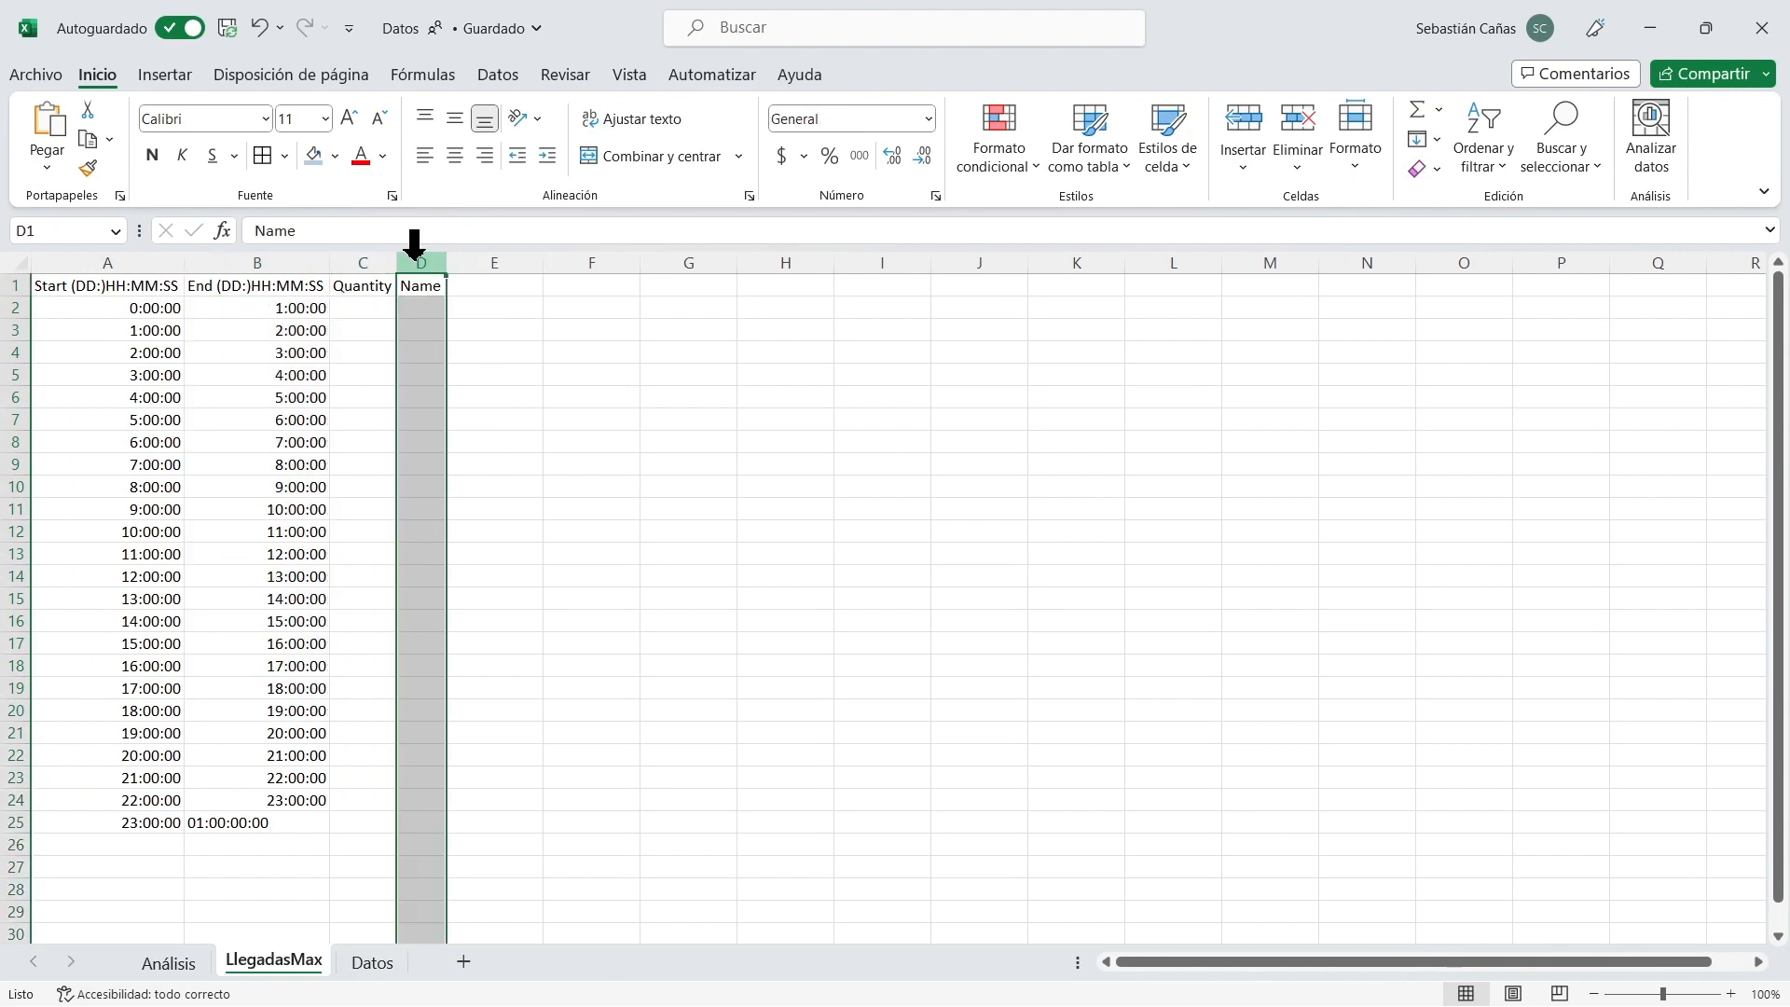
{"action": "mouse_move", "coordinate": [447, 263]}
{"action": "left_mouse_down"}
{"action": "mouse_move", "coordinate": [477, 272]}
{"action": "mouse_move", "coordinate": [404, 264]}
{"action": "mouse_move", "coordinate": [419, 263]}
{"action": "left_mouse_up"}
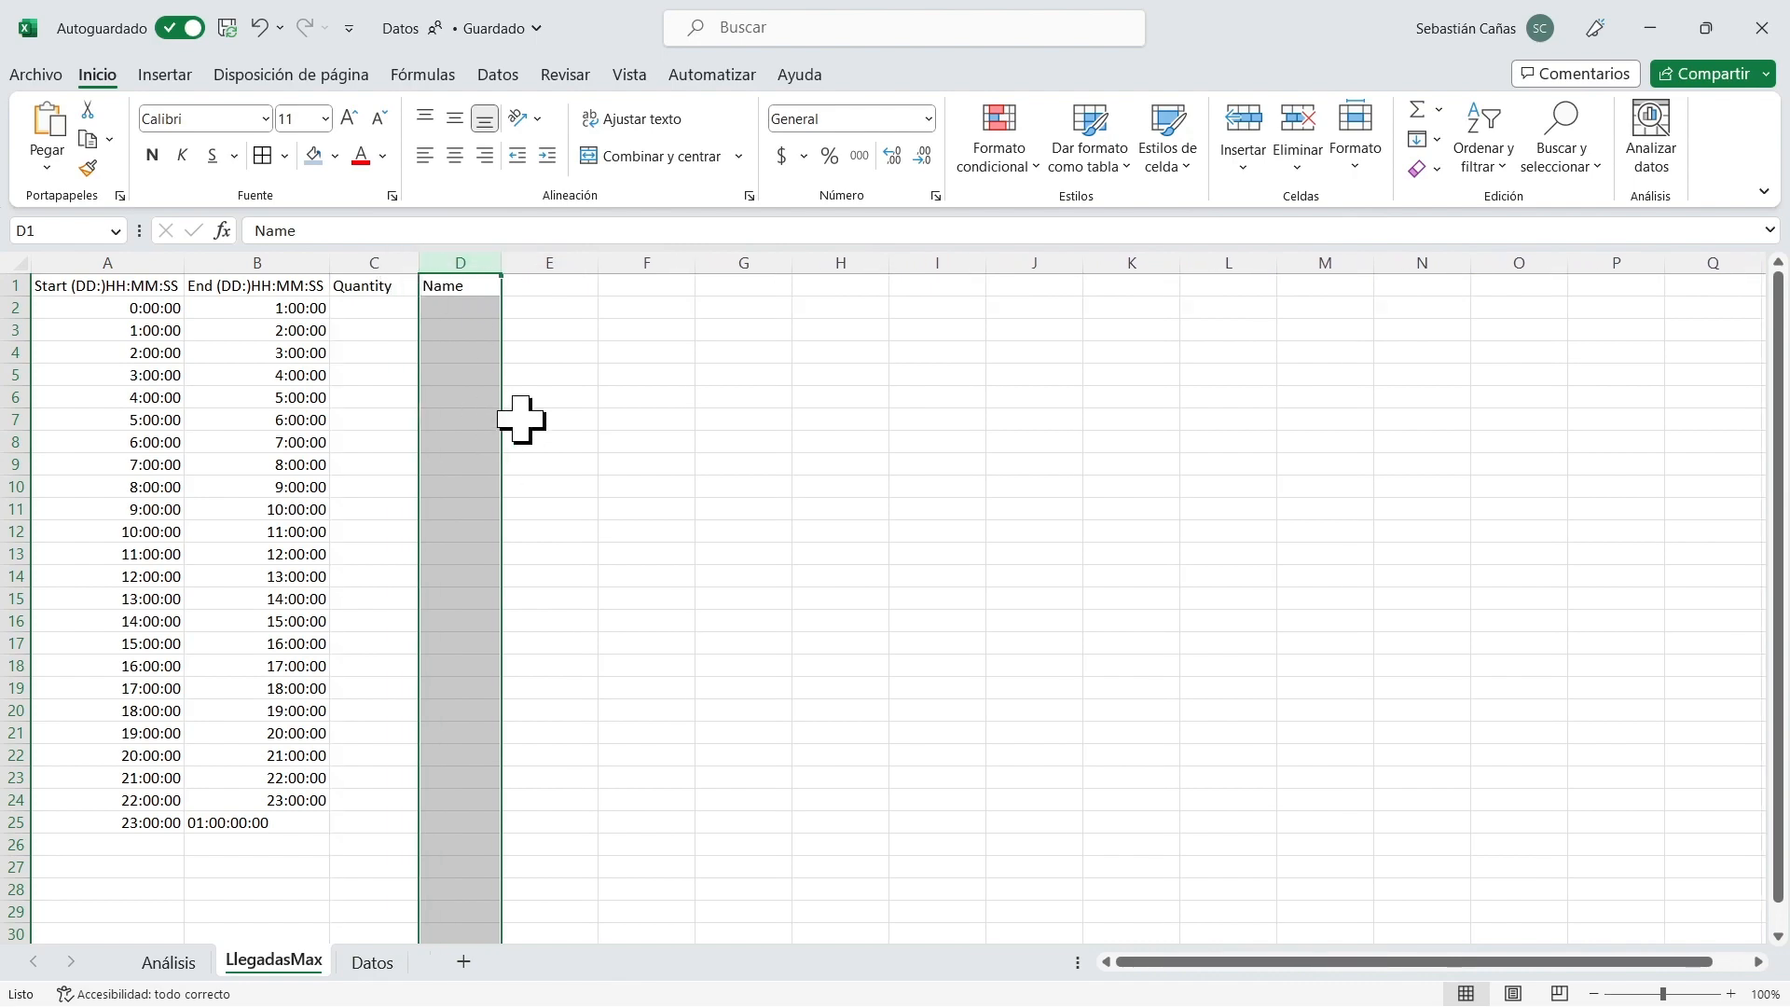
In LlegadasMax C2, begin a formula multiplying Análisis!$E$4 by the hour 0 percentage from the hourly pivot table.
{"action": "scroll", "coordinate": [521, 419], "scroll_direction": "up", "scroll_amount": 1, "text": "ctrl"}
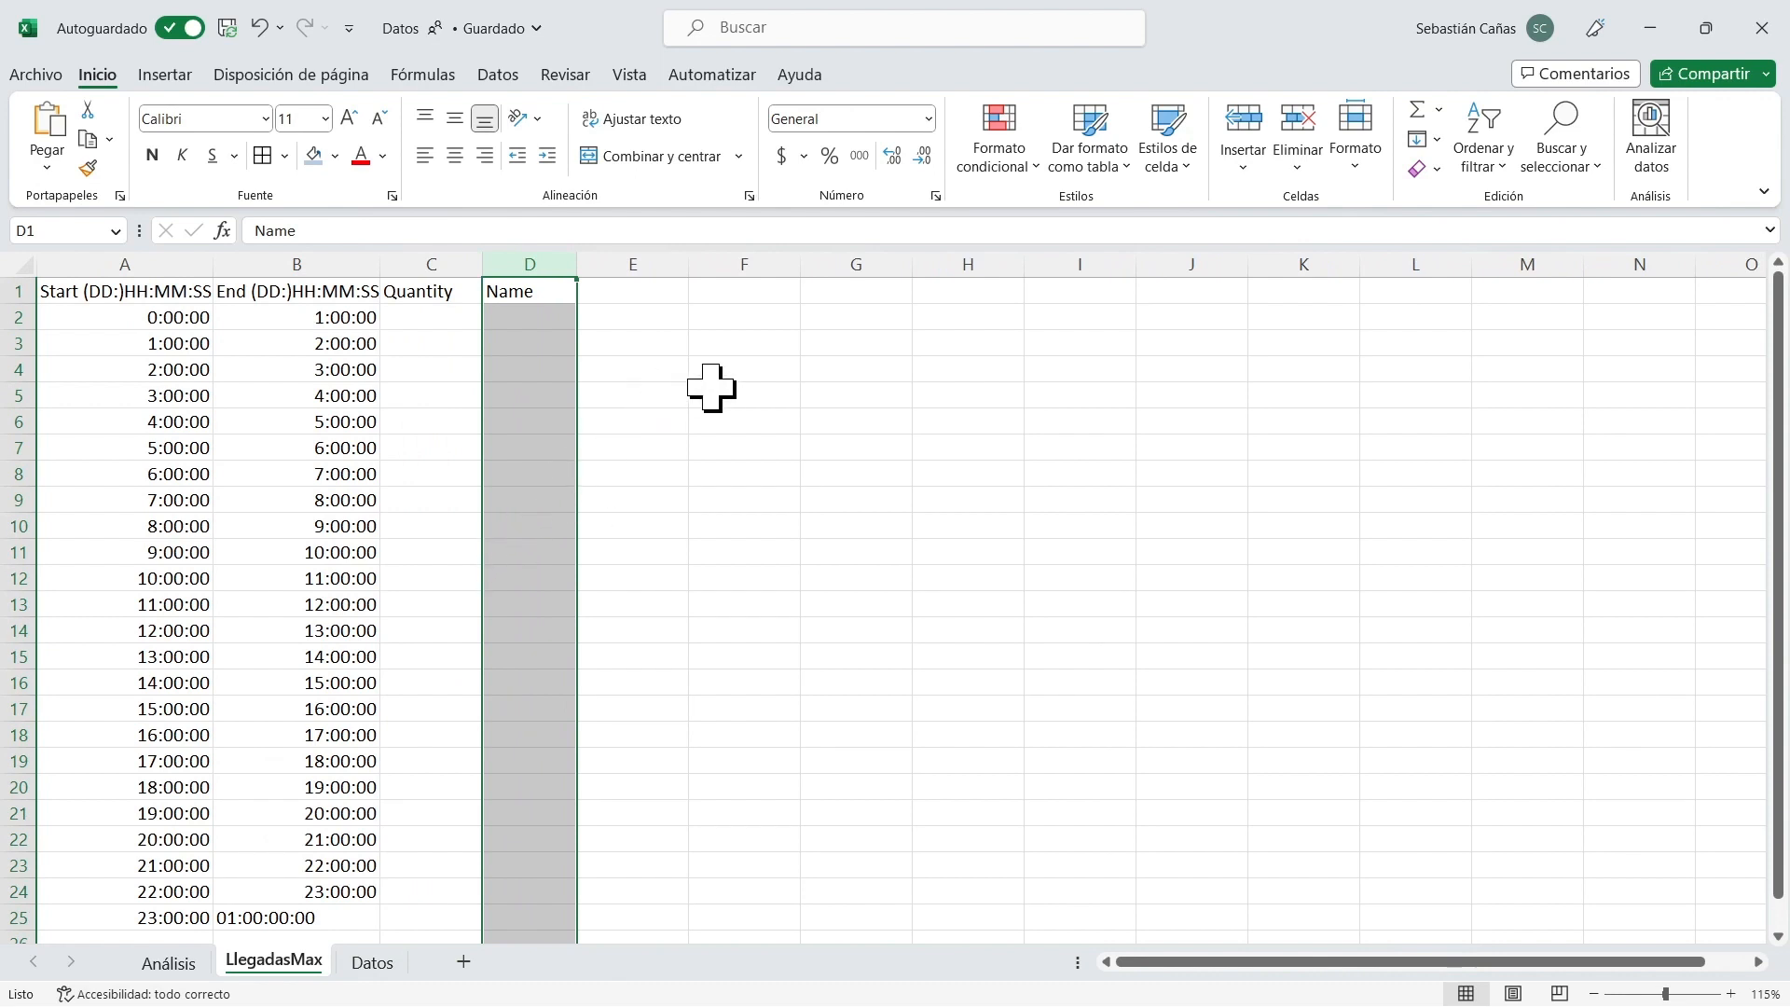
{"action": "left_click", "coordinate": [427, 319]}
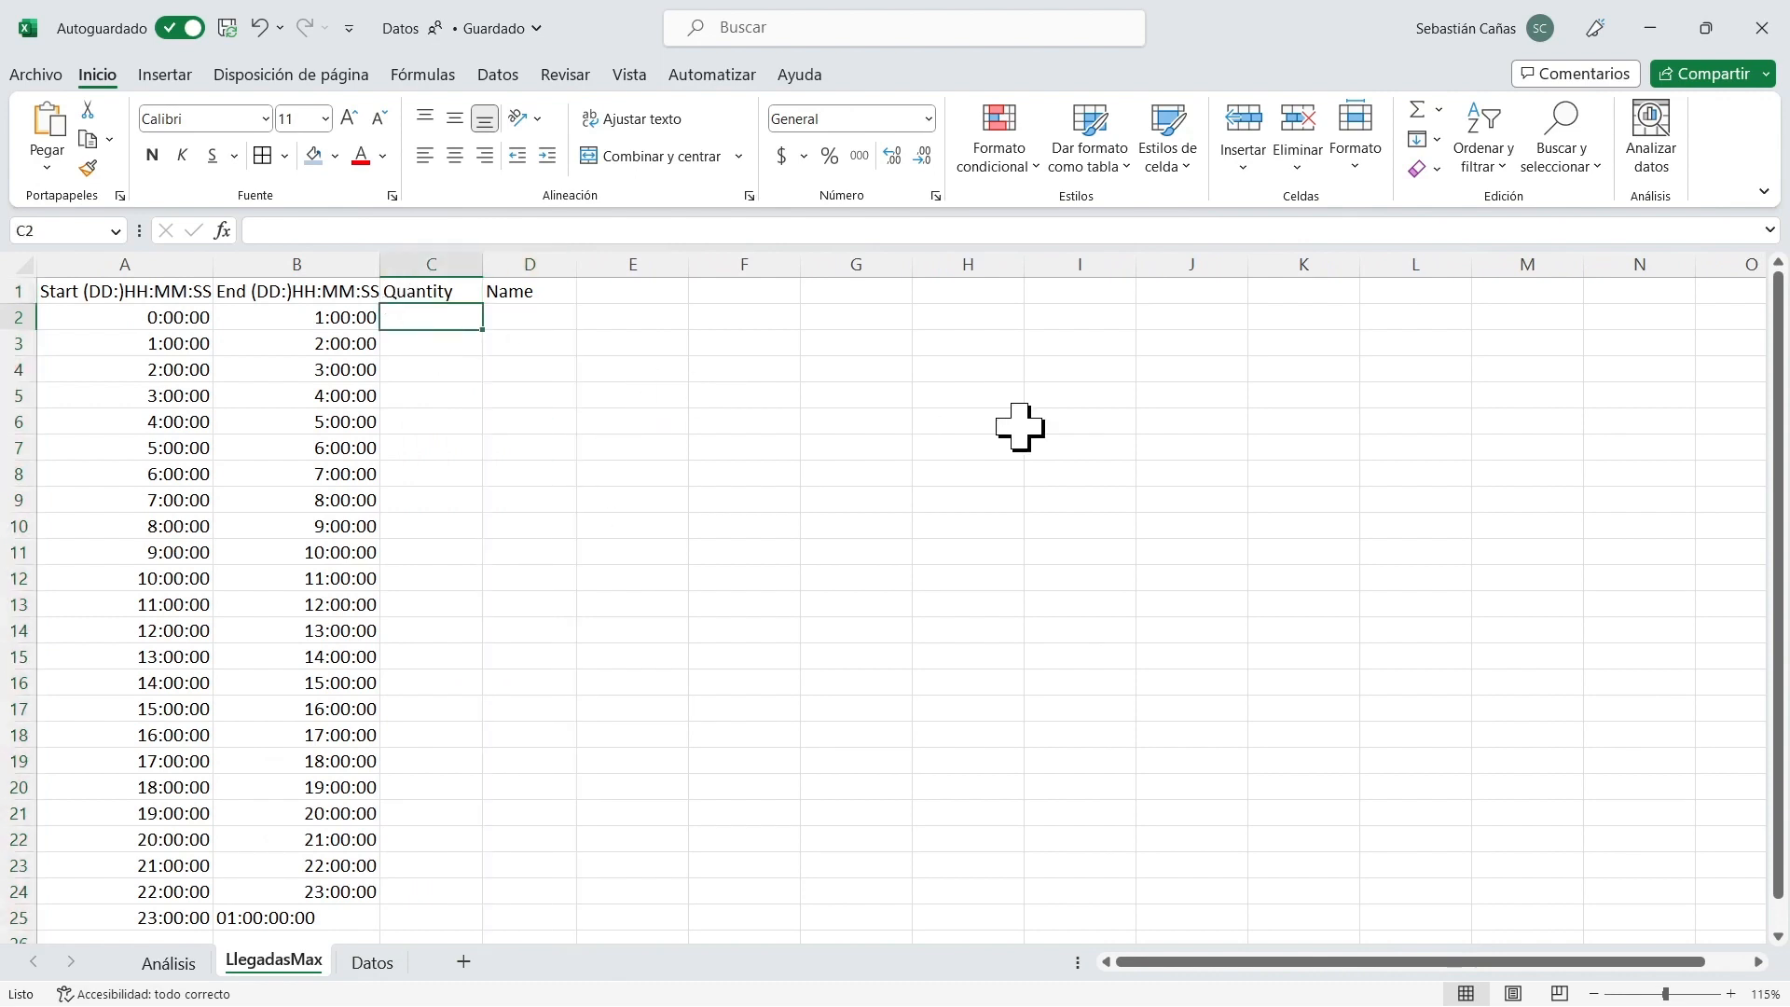
{"action": "type", "text": "="}
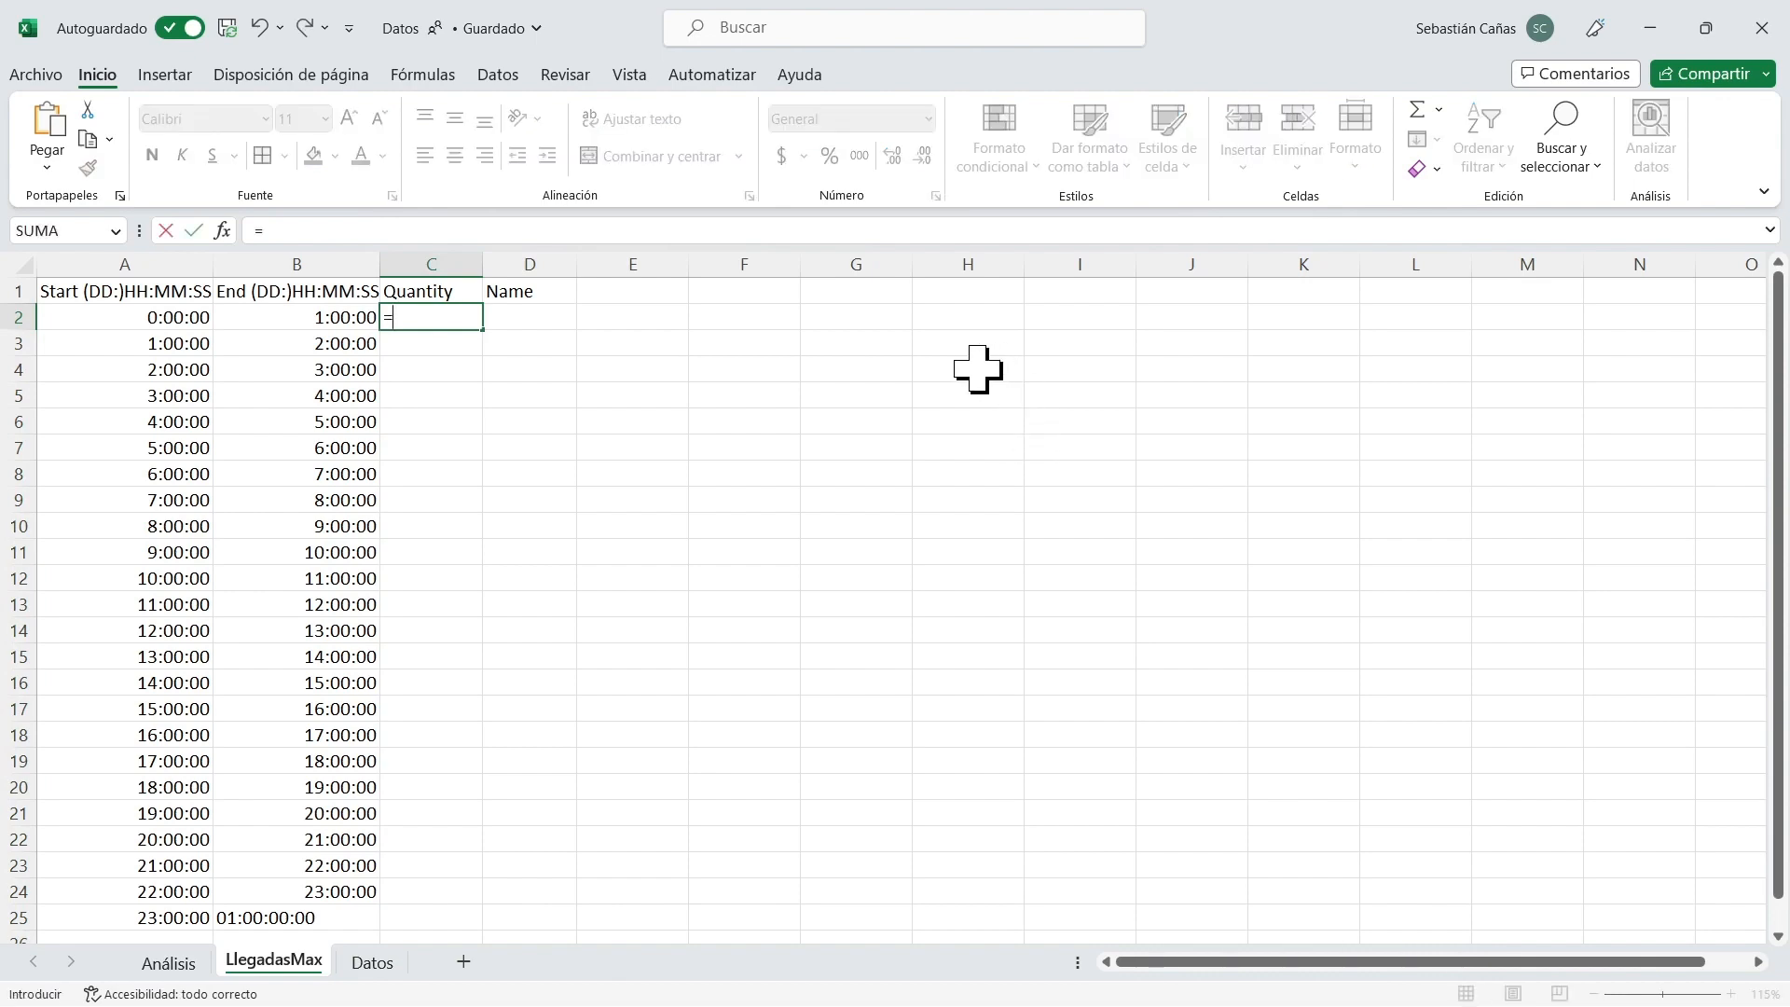
{"action": "left_click", "coordinate": [193, 966]}
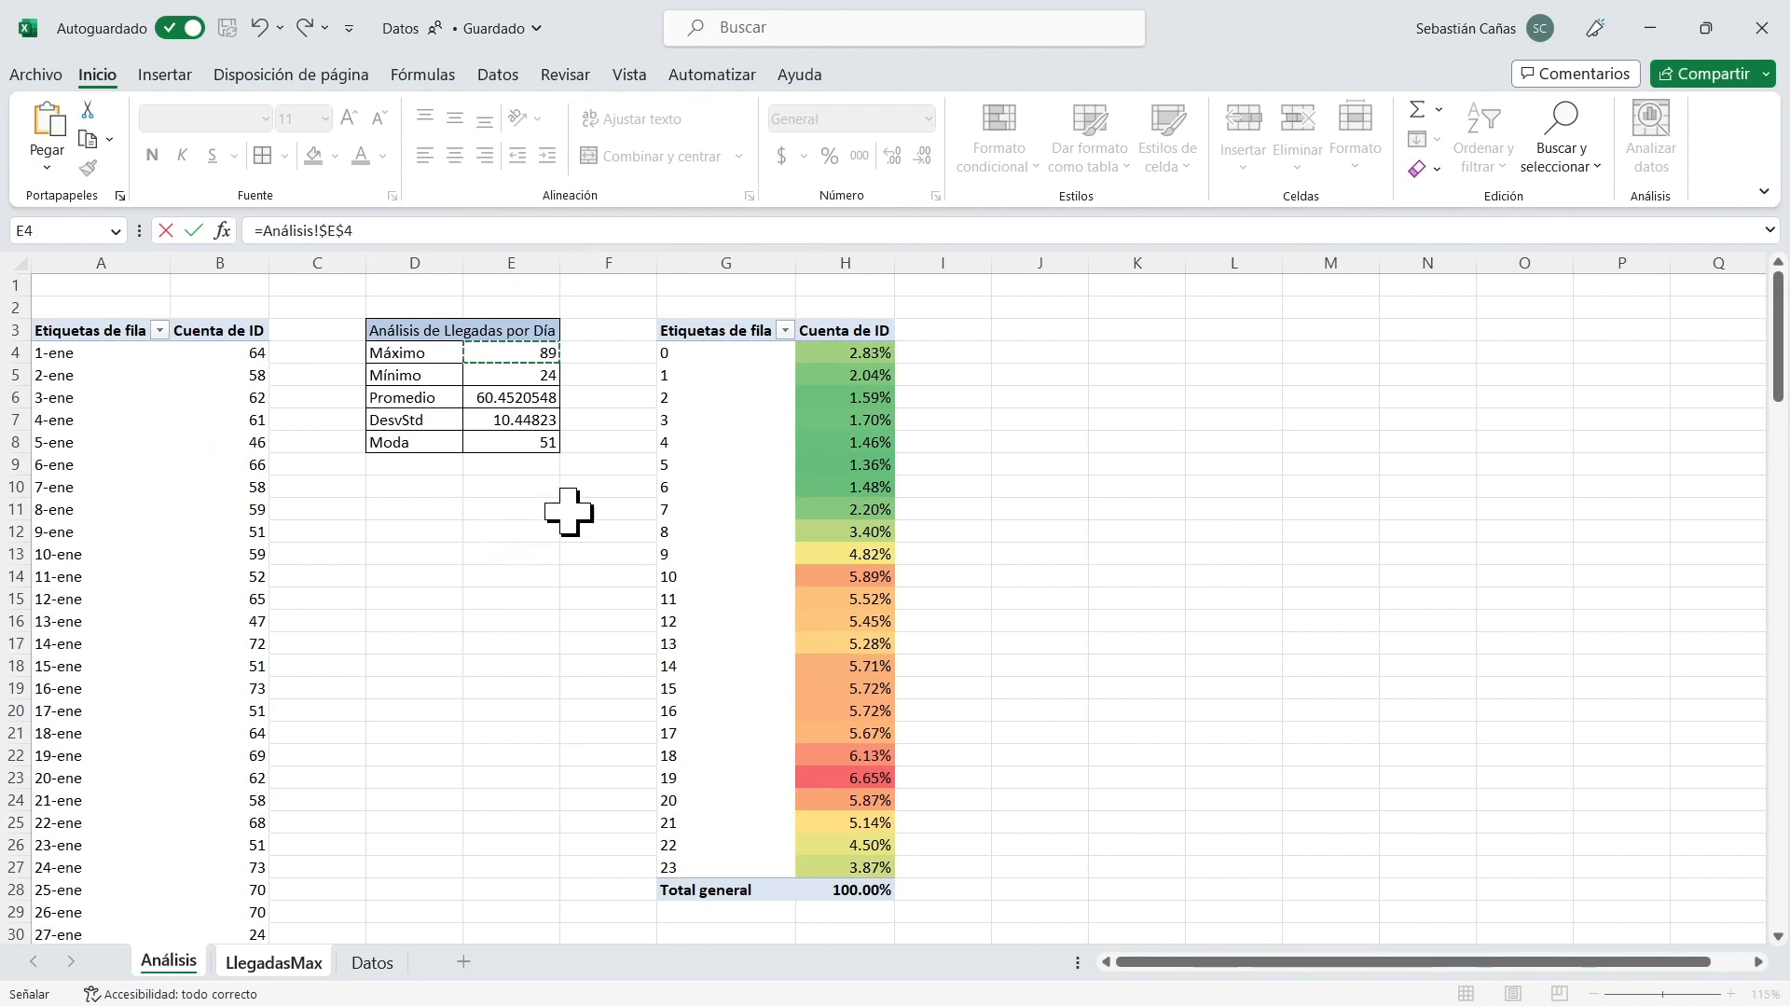
{"action": "left_click", "coordinate": [876, 363]}
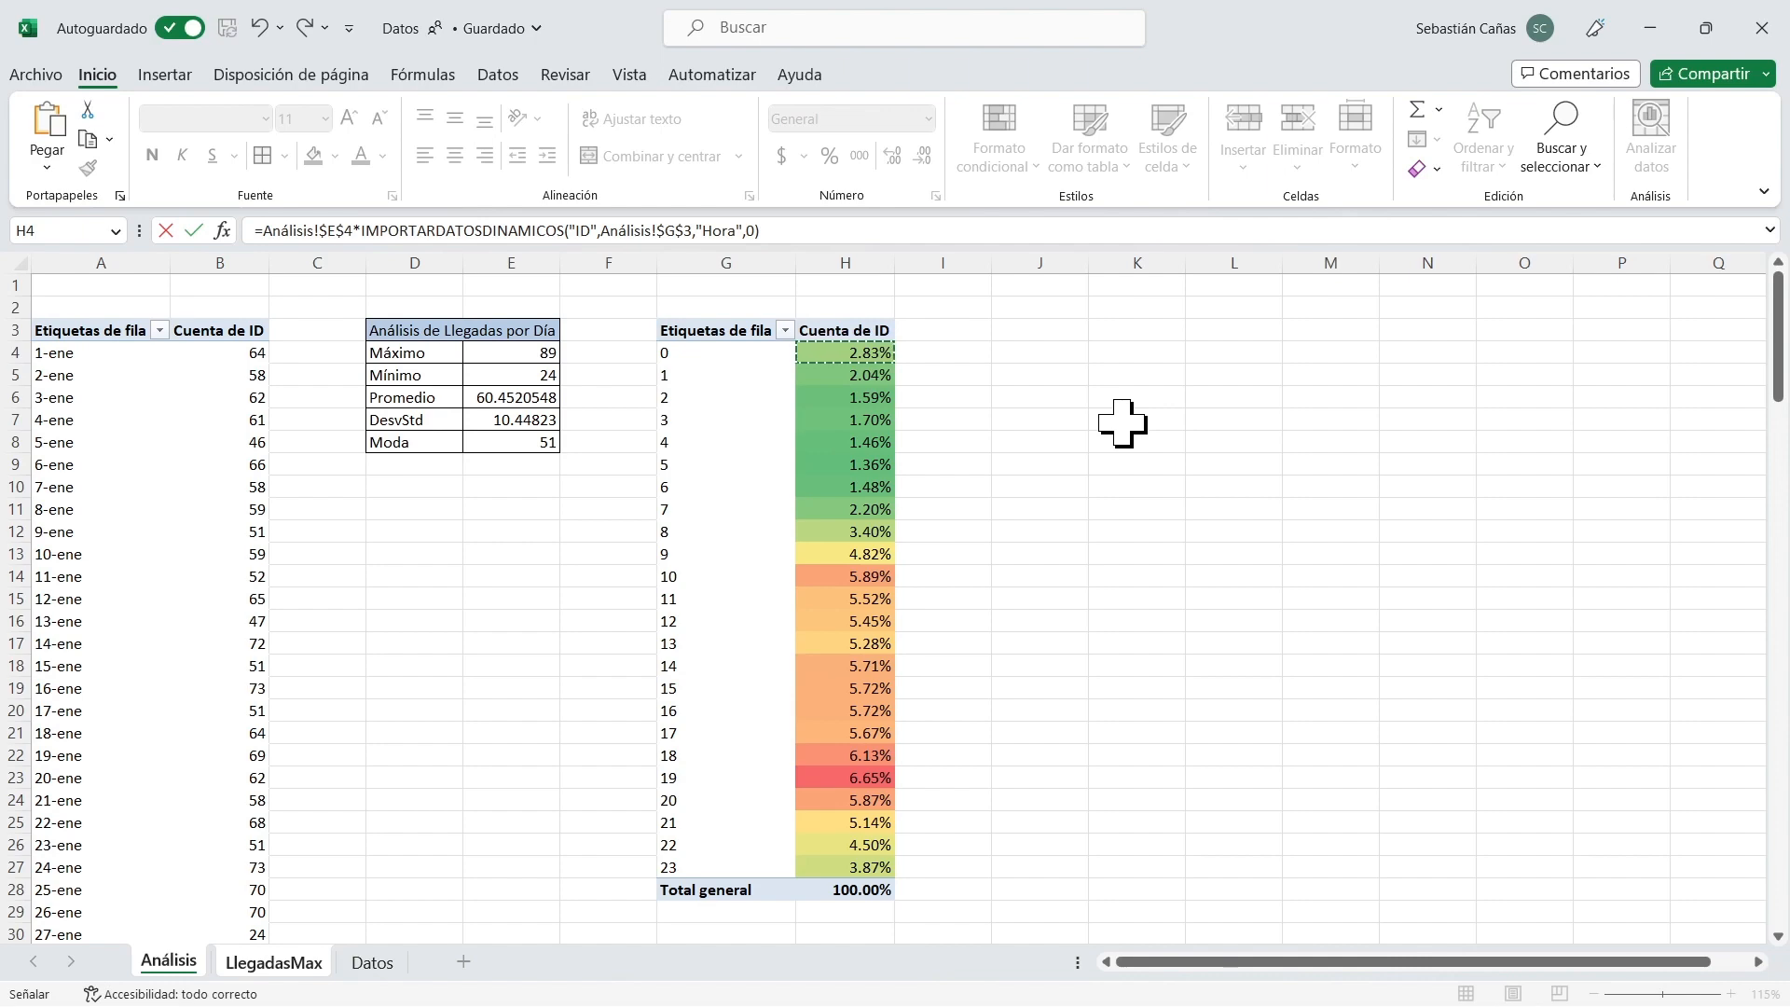
Replace the fixed hour 0 in C2's IMPORTARDATOSDINAMICOS function with the reference Análisis!G4 and enter the formula.
{"action": "left_click", "coordinate": [745, 230]}
{"action": "double_click", "coordinate": [748, 230]}
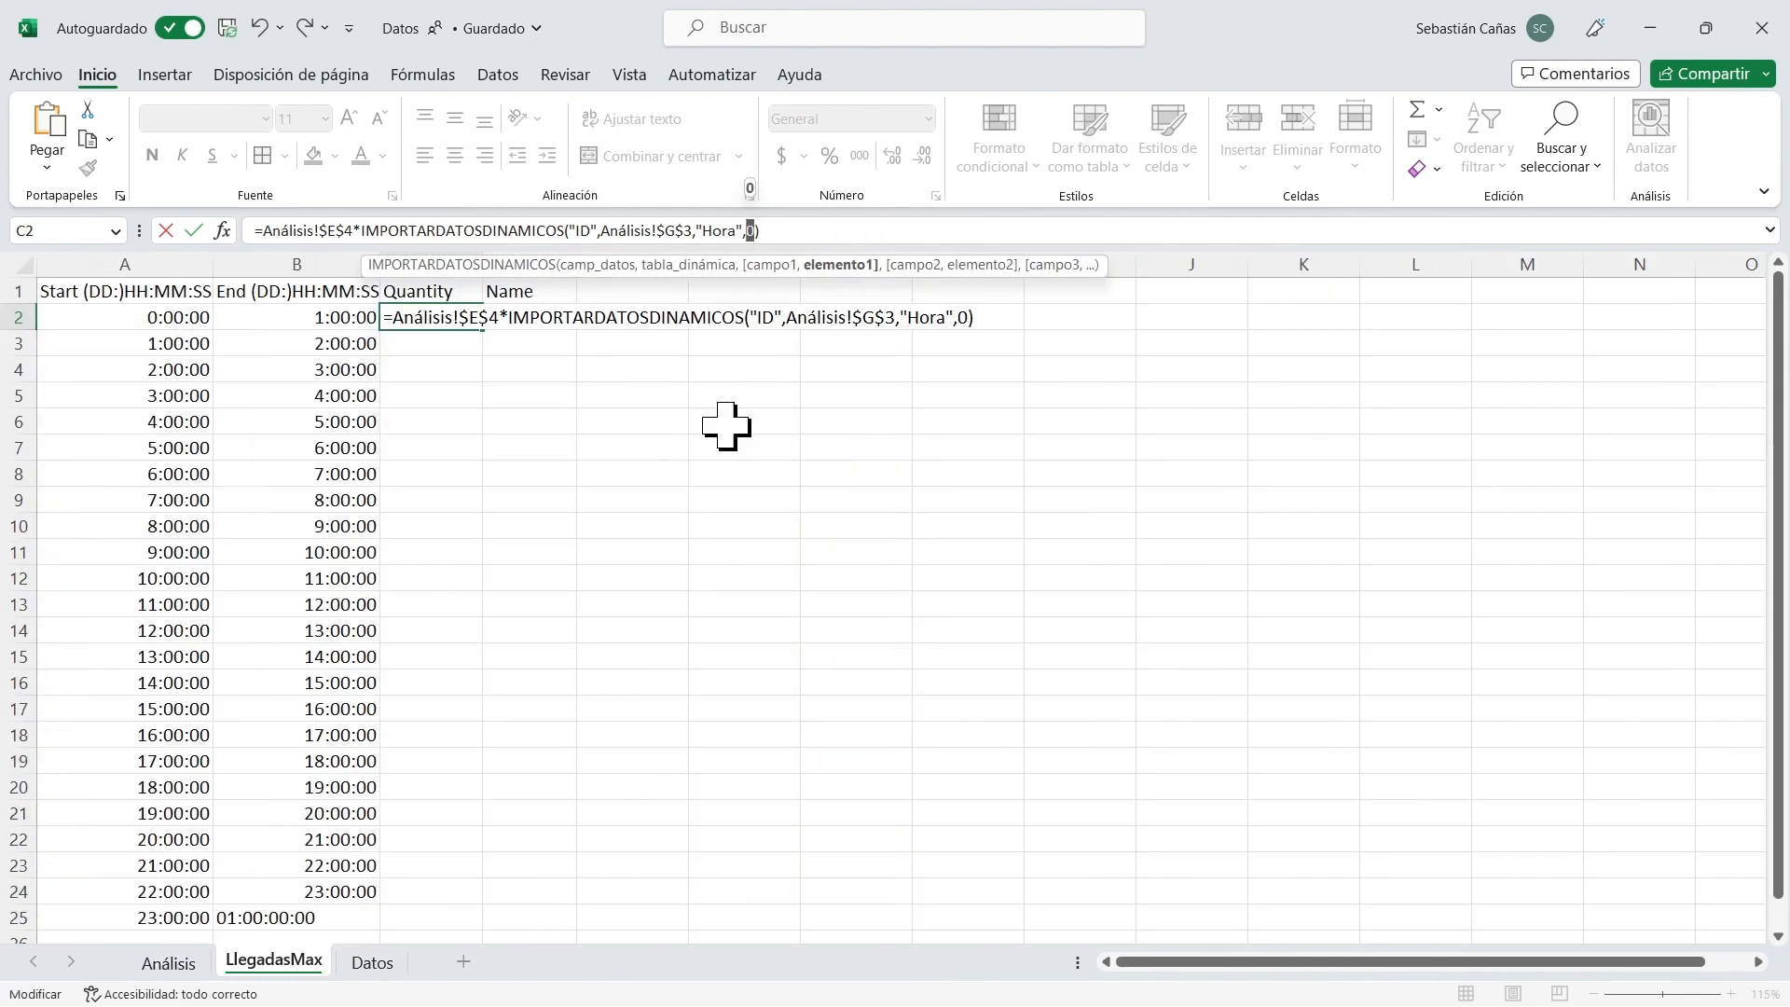
{"action": "left_click", "coordinate": [170, 961]}
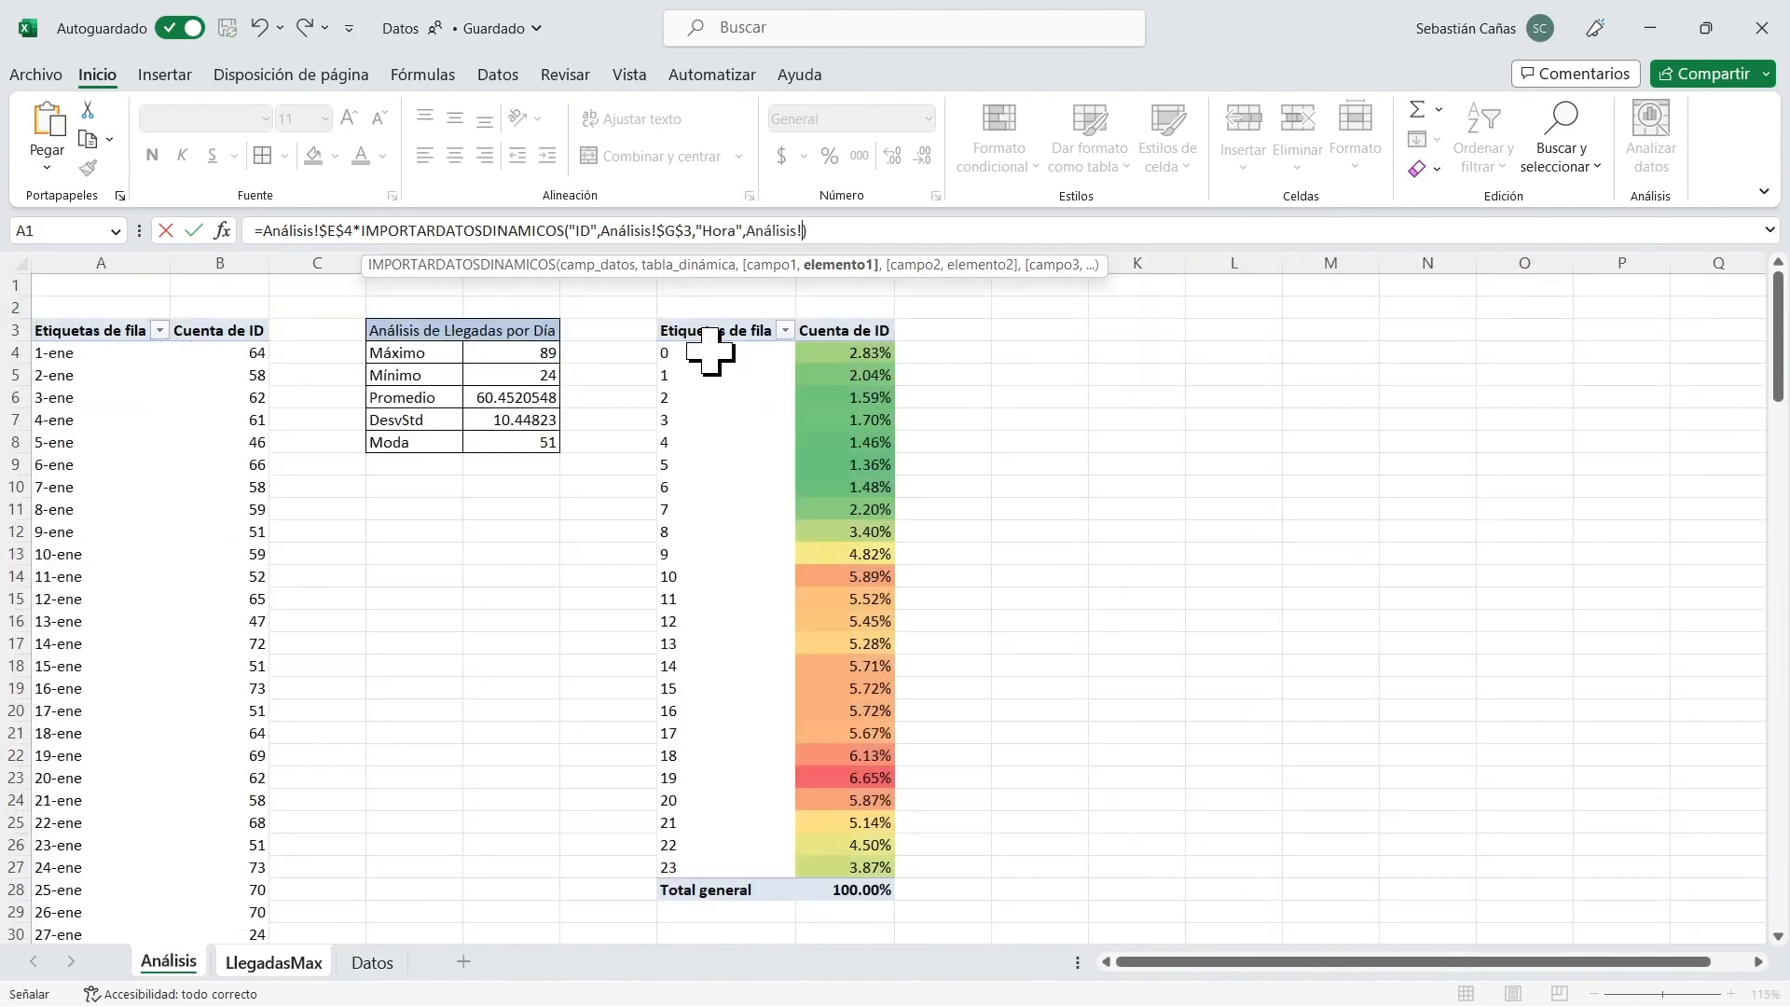
{"action": "left_click", "coordinate": [703, 351]}
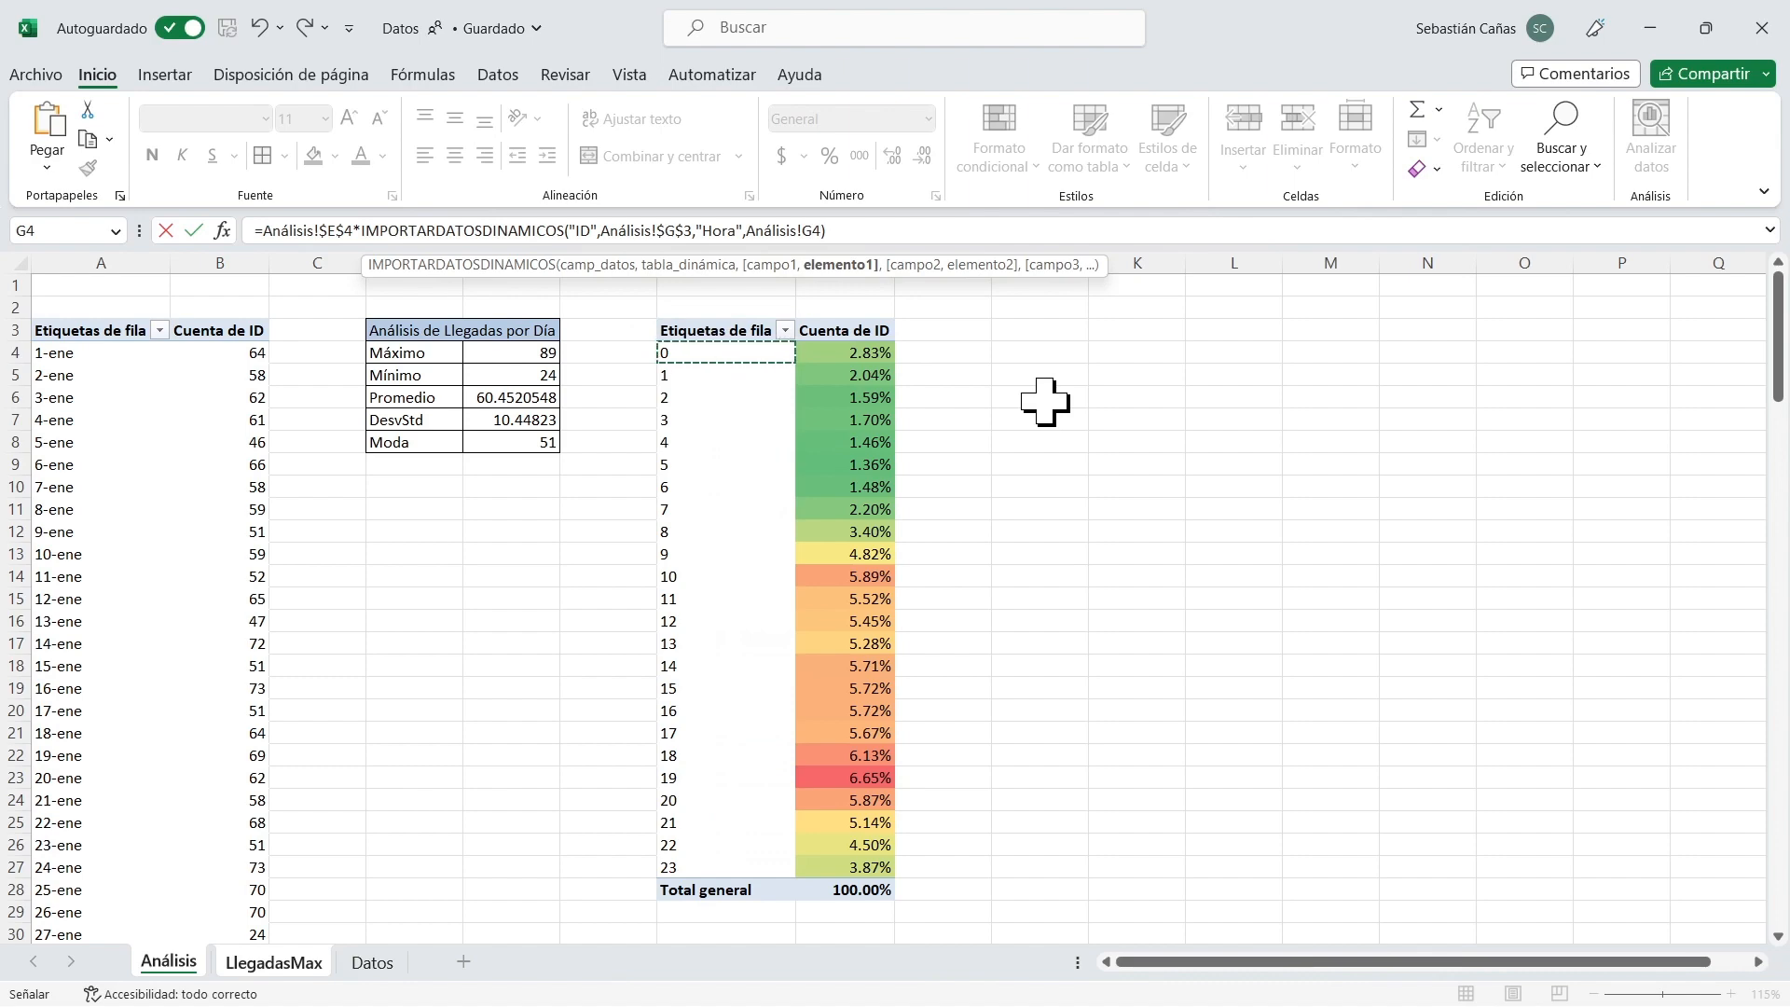
{"action": "key", "text": "Return"}
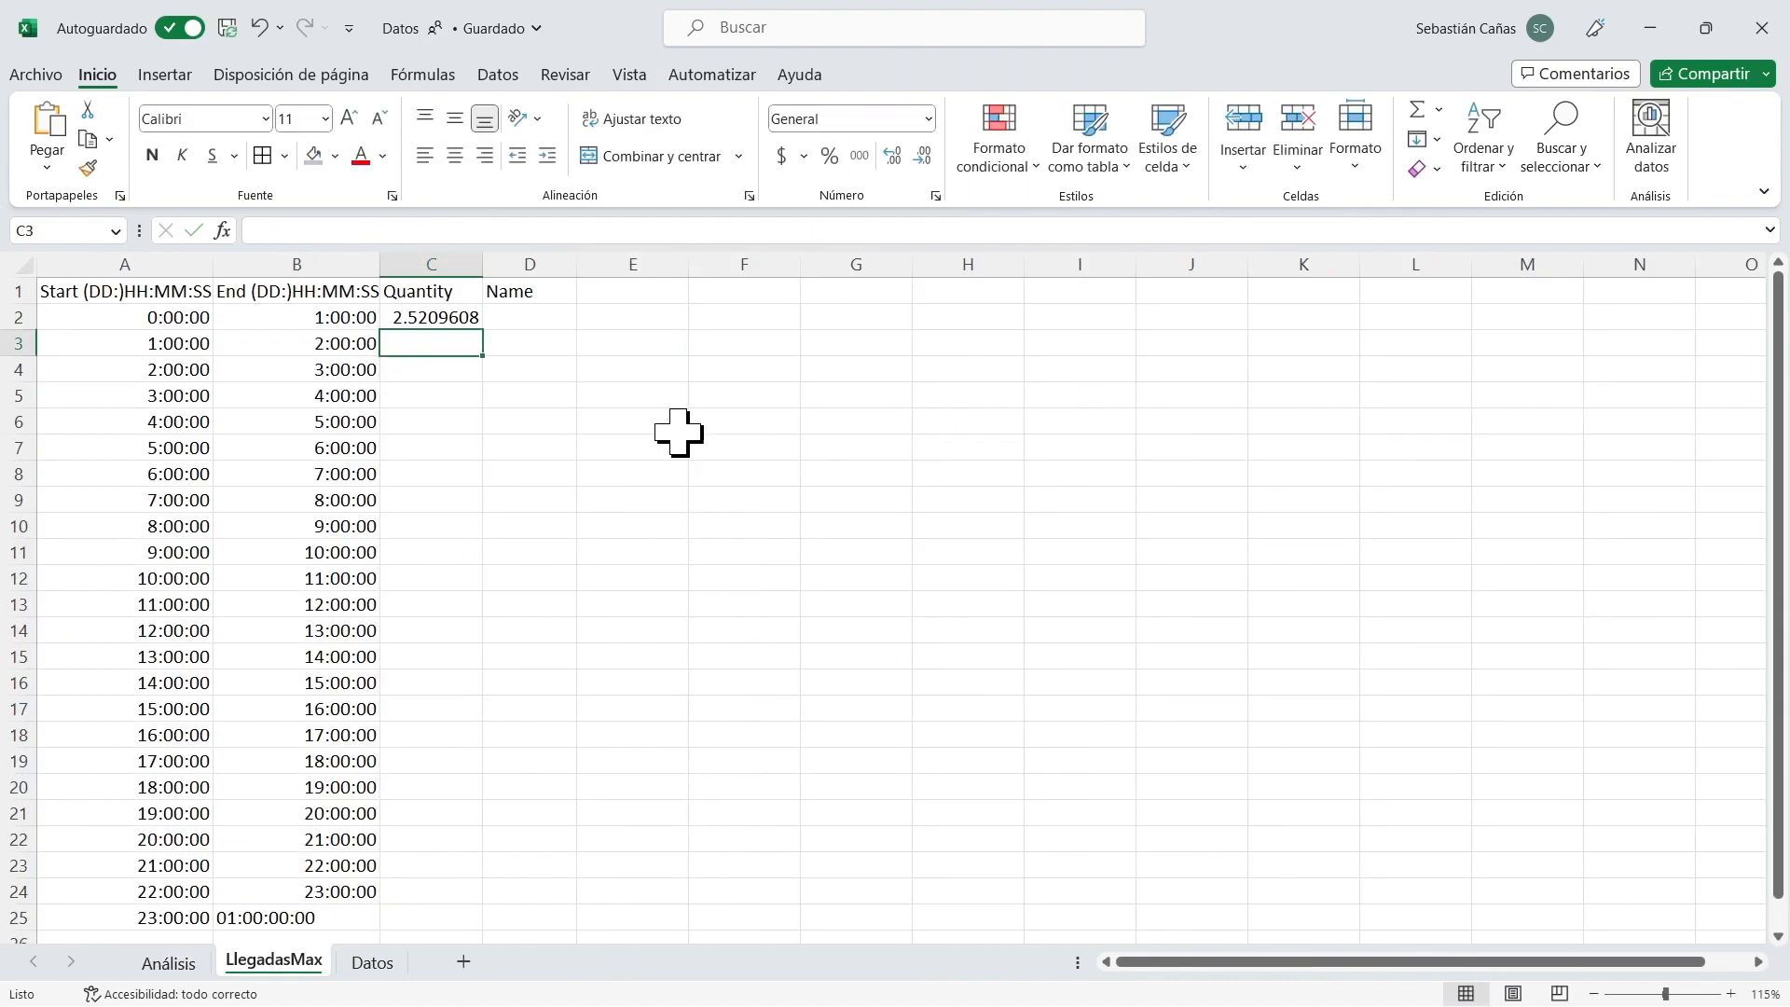
Fill the C2 formula down through C25 and autofit the Quantity column.
{"action": "left_click", "coordinate": [473, 318]}
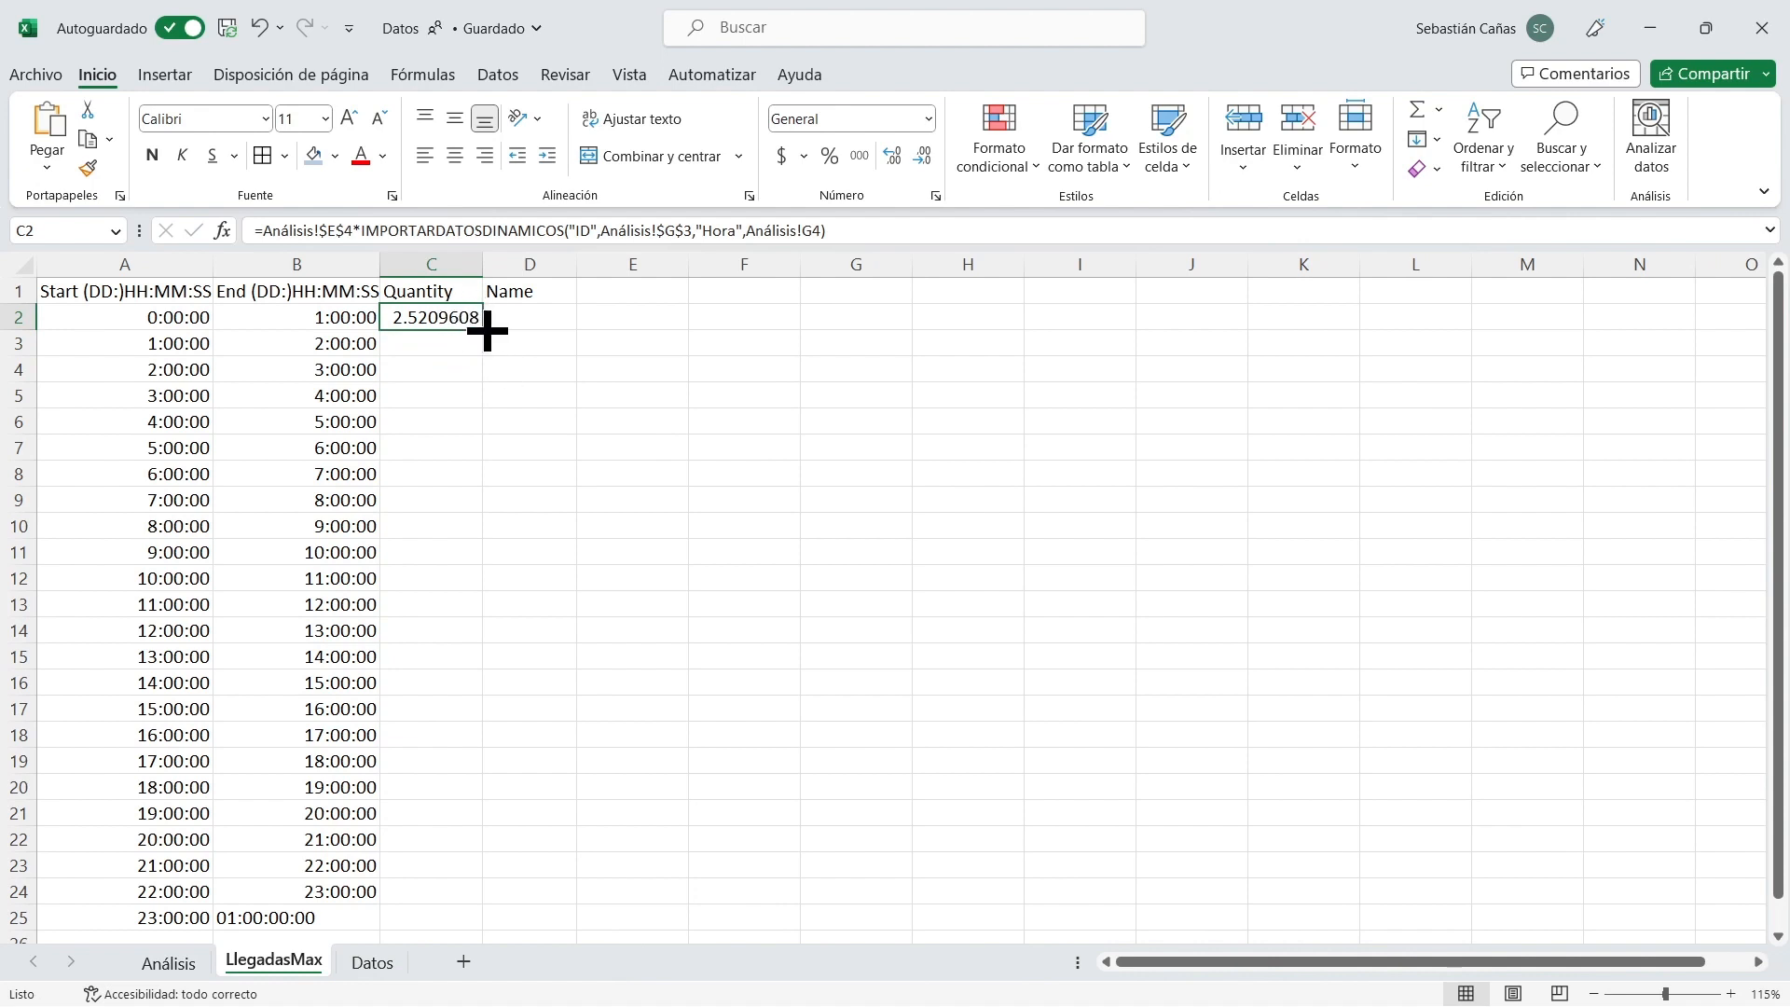
{"action": "left_click_drag", "start_coordinate": [483, 329], "coordinate": [463, 928]}
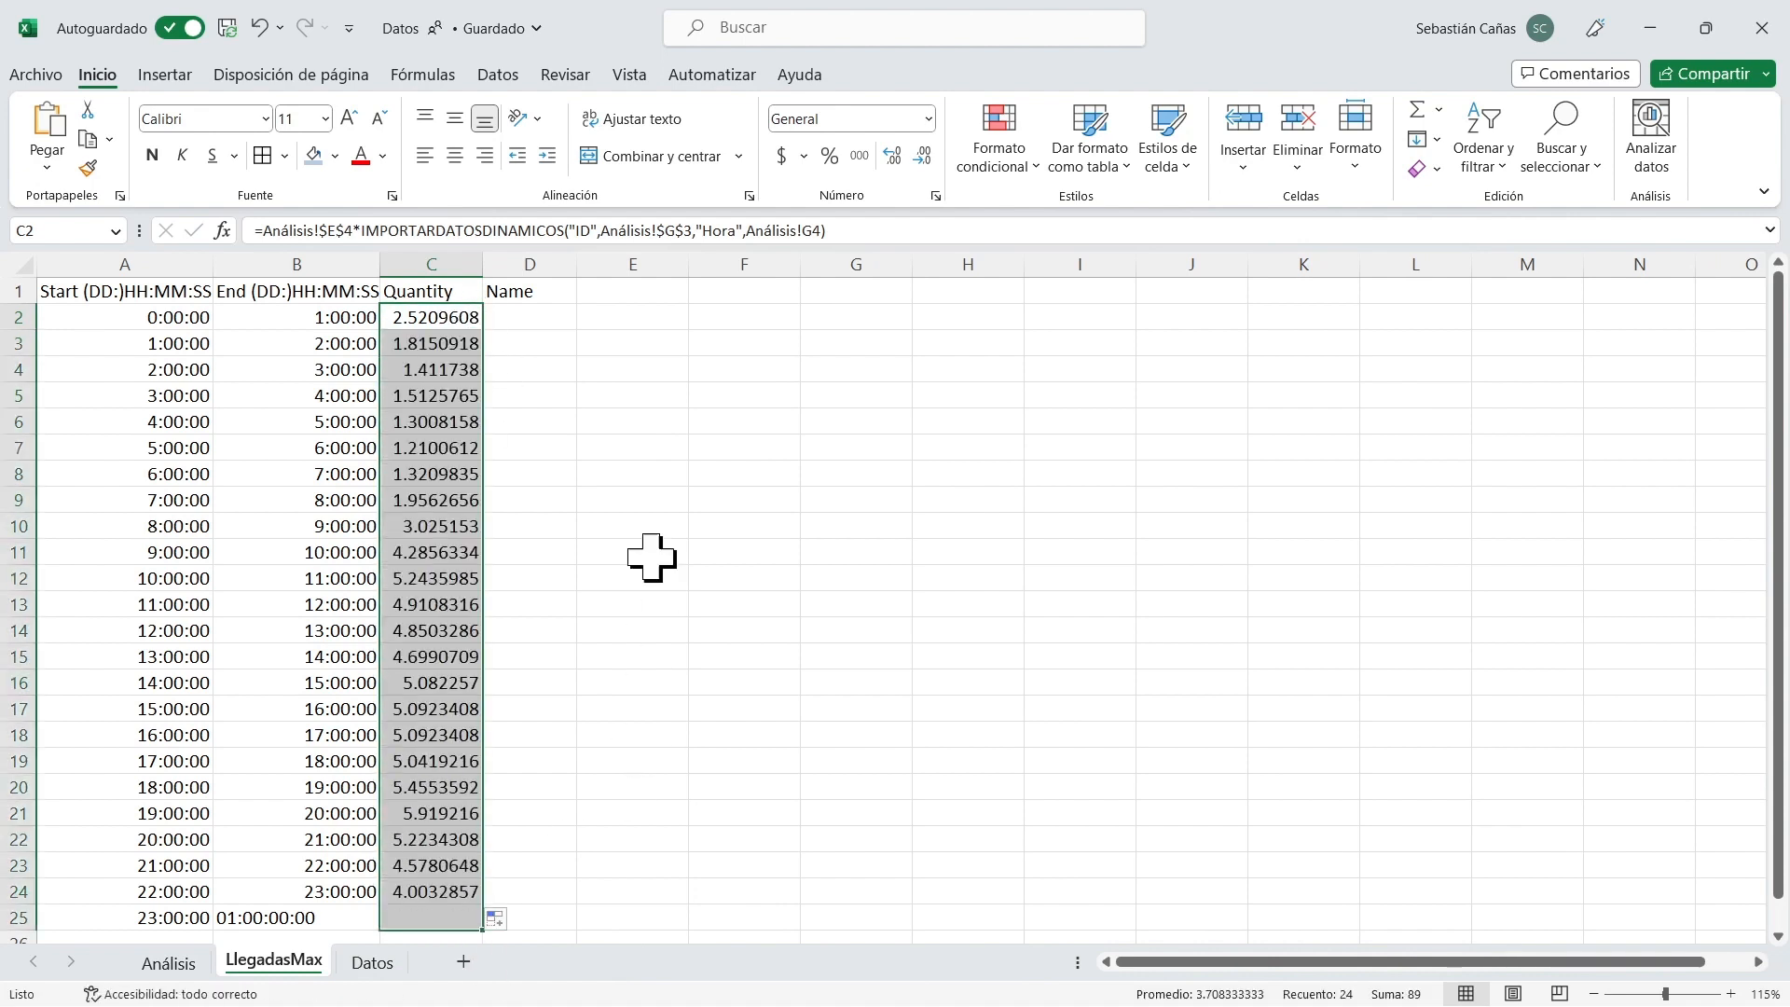
{"action": "double_click", "coordinate": [484, 263]}
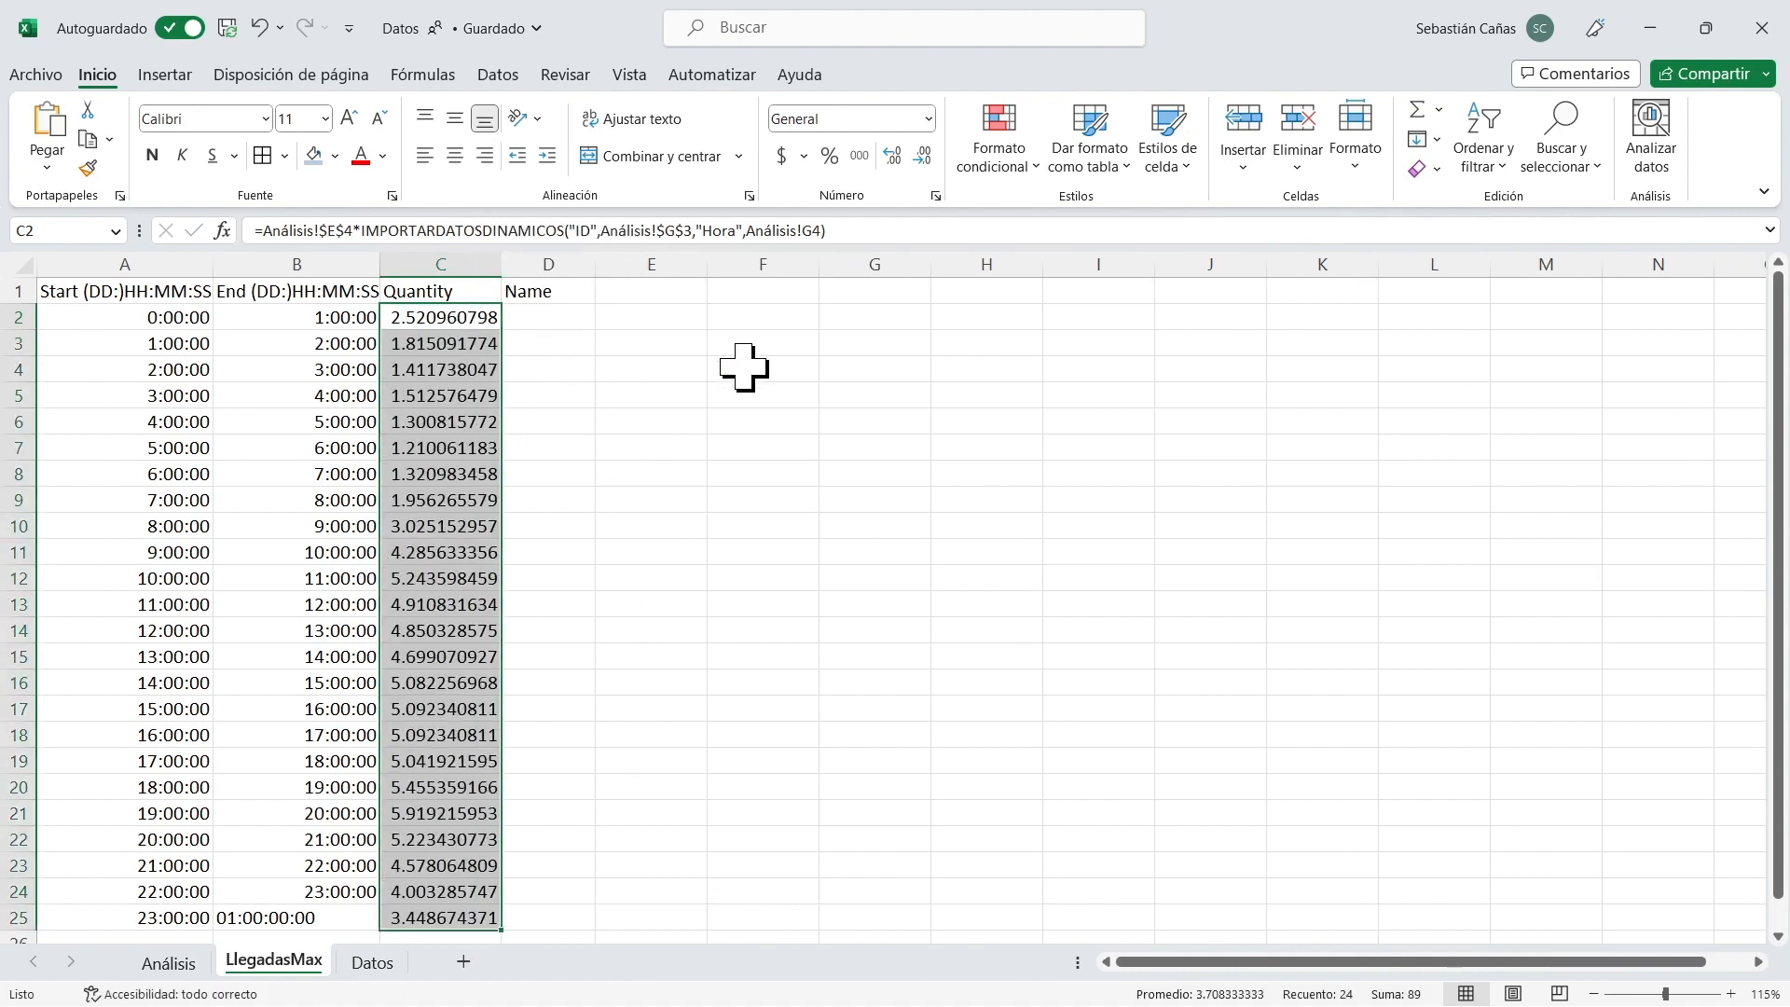
Examine the formulas in C2 to C5 to check how the hour reference changes from row to row.
{"action": "left_click", "coordinate": [474, 318]}
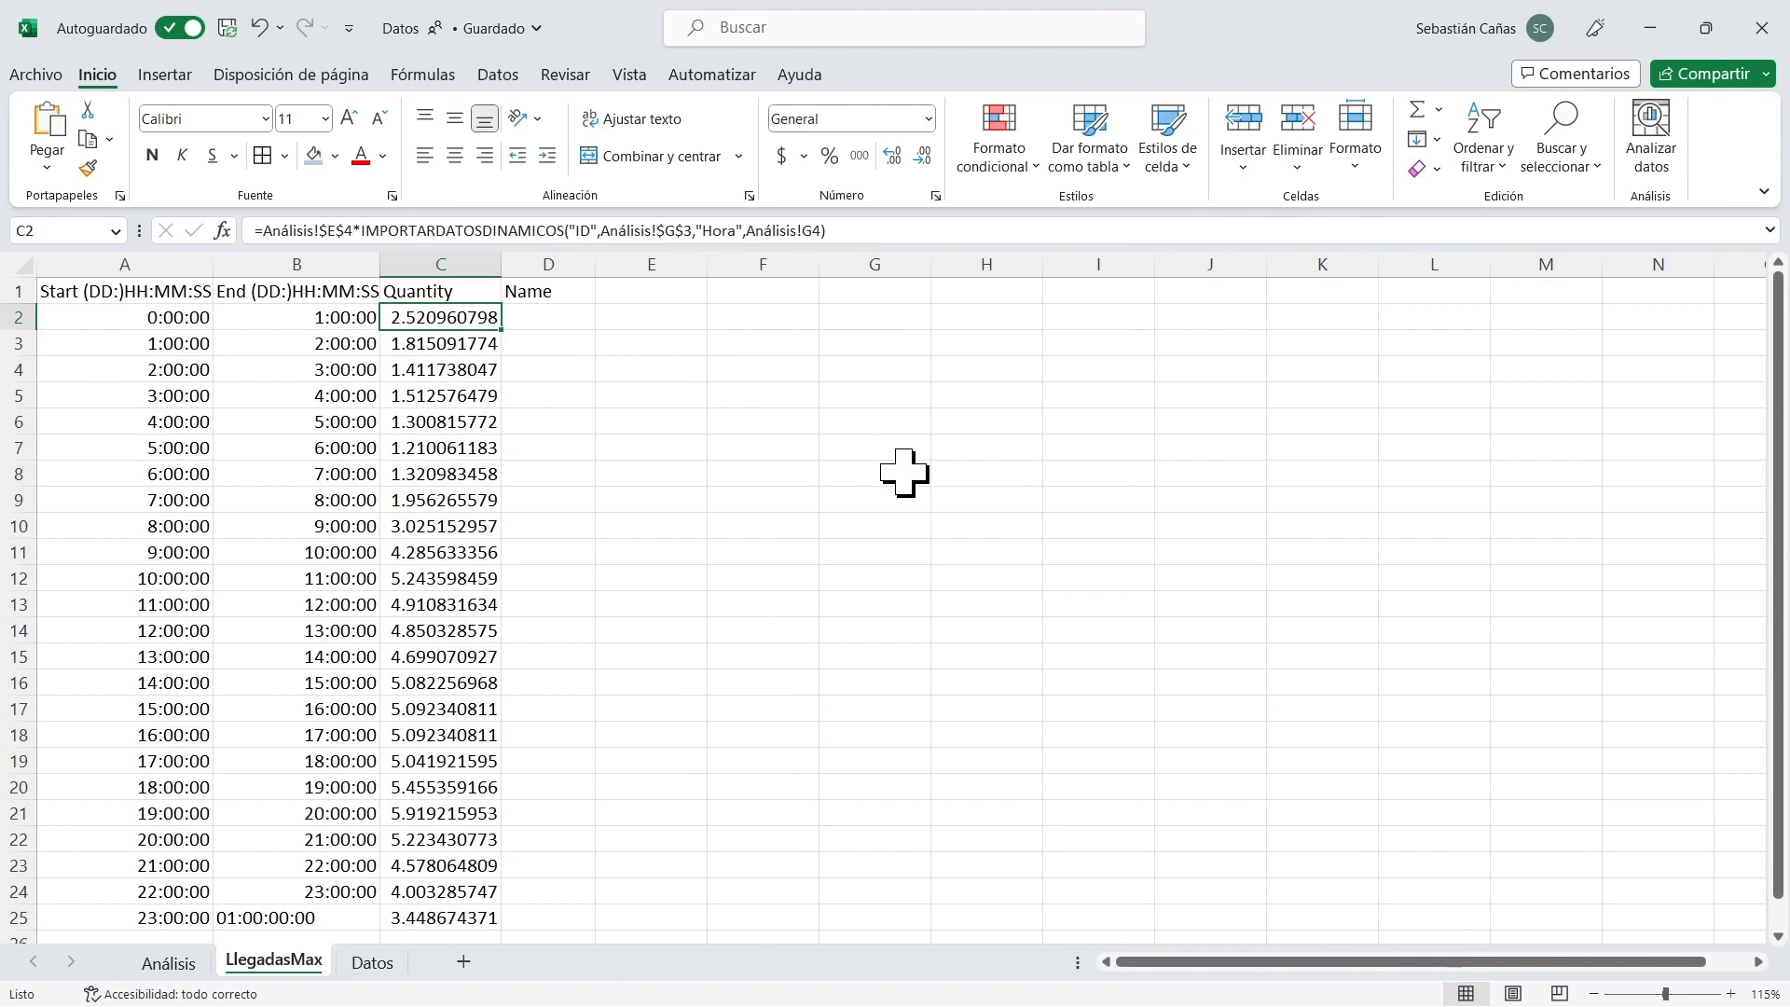
{"action": "key", "text": "Down"}
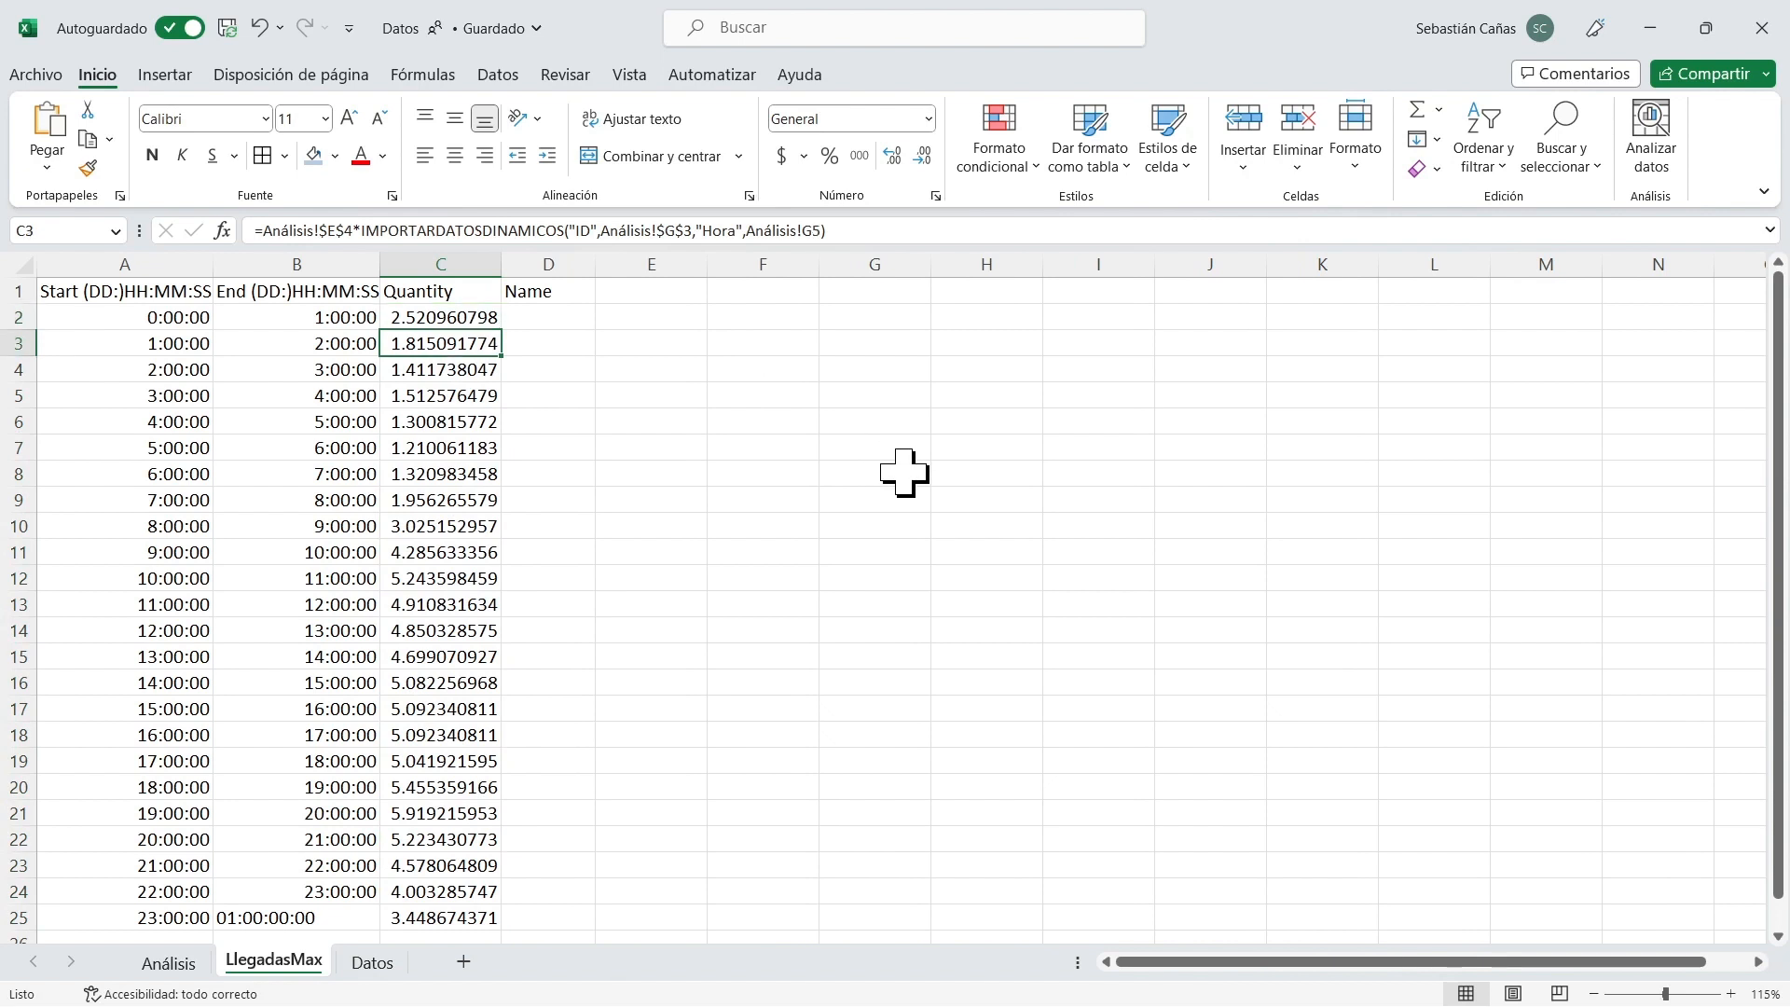
{"action": "key", "text": "Up"}
{"action": "key", "text": "Down"}
{"action": "key", "text": "Down"}
{"action": "key", "text": "Down"}
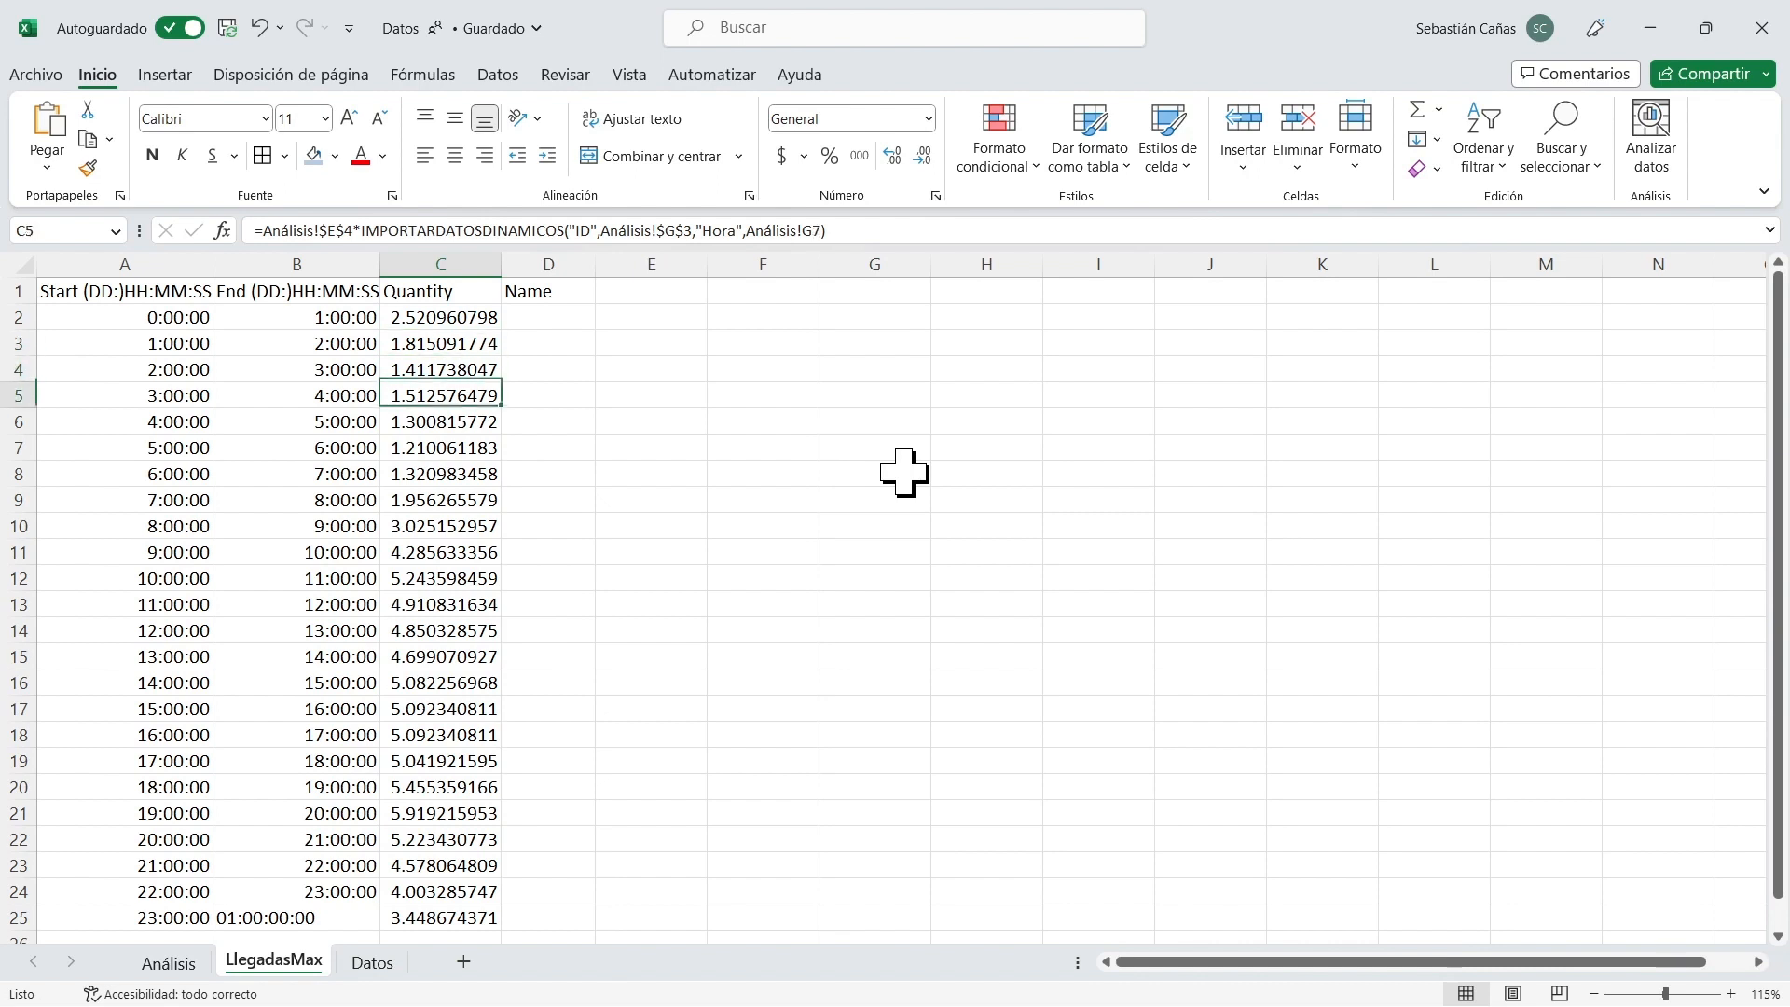
{"action": "key", "text": "Up"}
{"action": "key", "text": "Up"}
{"action": "key", "text": "Up"}
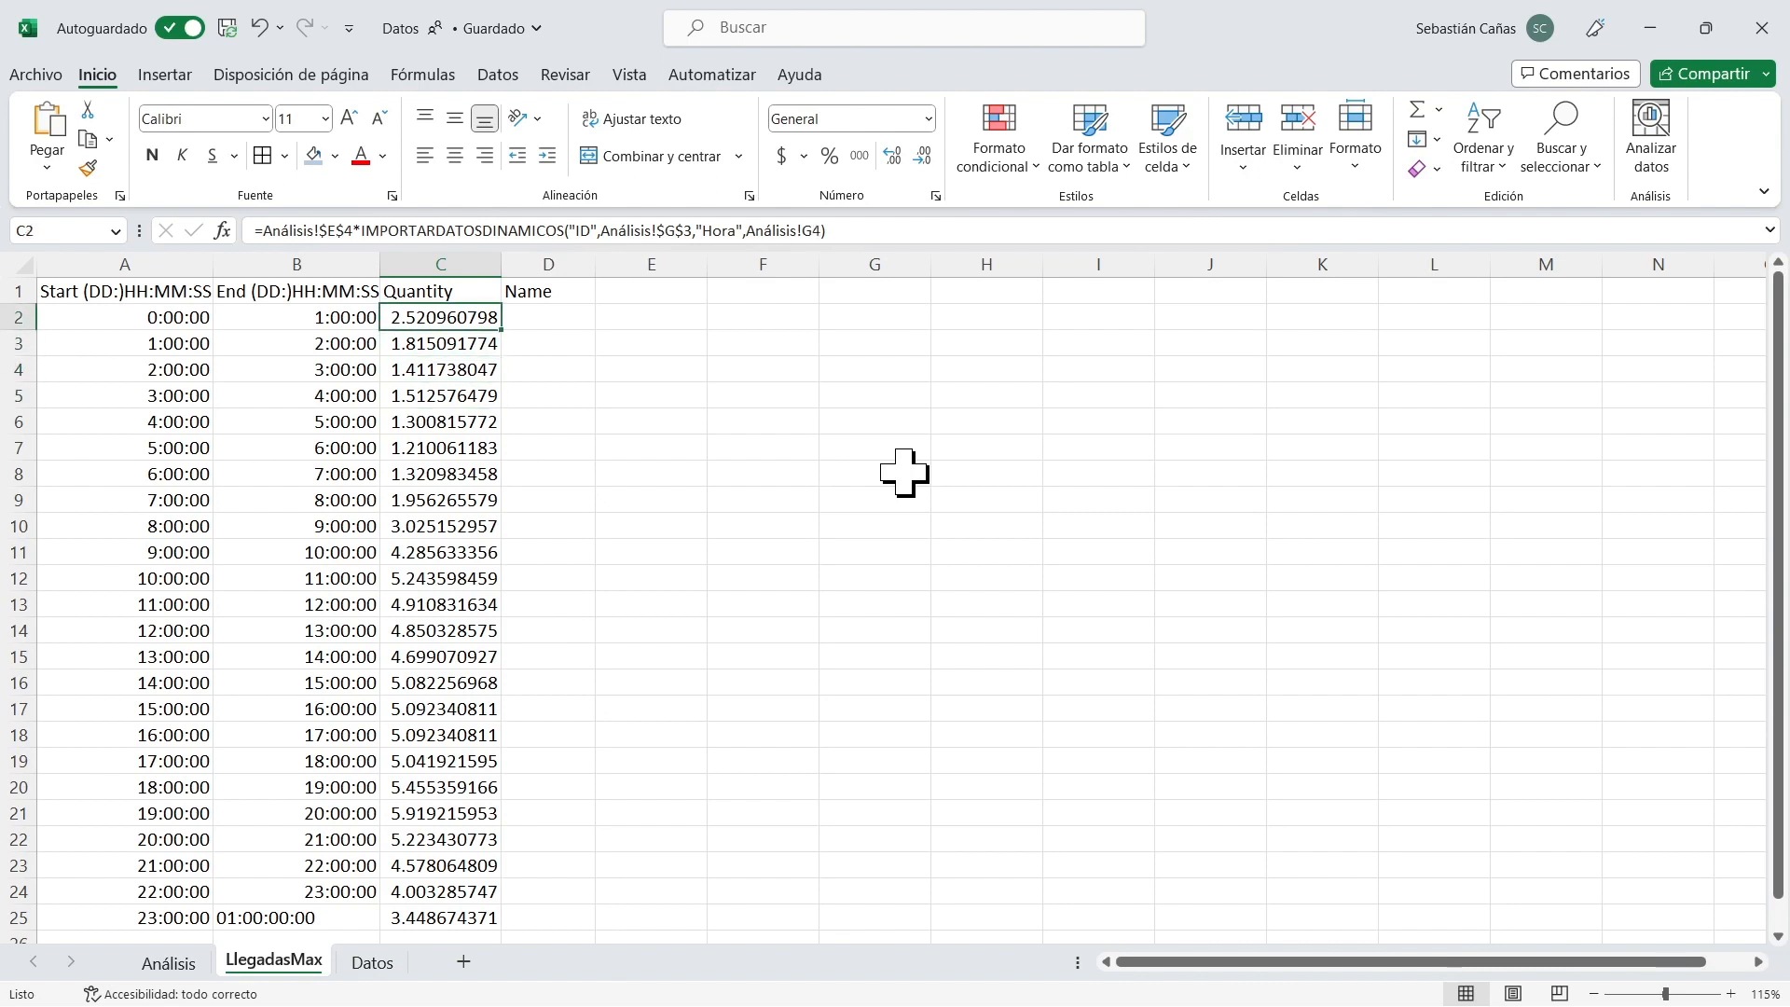
Check the sum of the hourly quantities in C2:C25.
{"action": "key", "text": "shift+Down"}
{"action": "key", "text": "shift+Down"}
{"action": "key", "text": "shift+Down"}
{"action": "key", "text": "shift+Down"}
{"action": "key", "text": "shift+Down"}
{"action": "key", "text": "shift+Down"}
{"action": "key", "text": "shift+Down"}
{"action": "key", "text": "shift+Down"}
{"action": "key", "text": "shift+Down"}
{"action": "key", "text": "shift+Down"}
{"action": "key", "text": "shift+Down"}
{"action": "key", "text": "shift+Down"}
{"action": "key", "text": "shift+Down"}
{"action": "key", "text": "shift+Down"}
{"action": "key", "text": "shift+Down"}
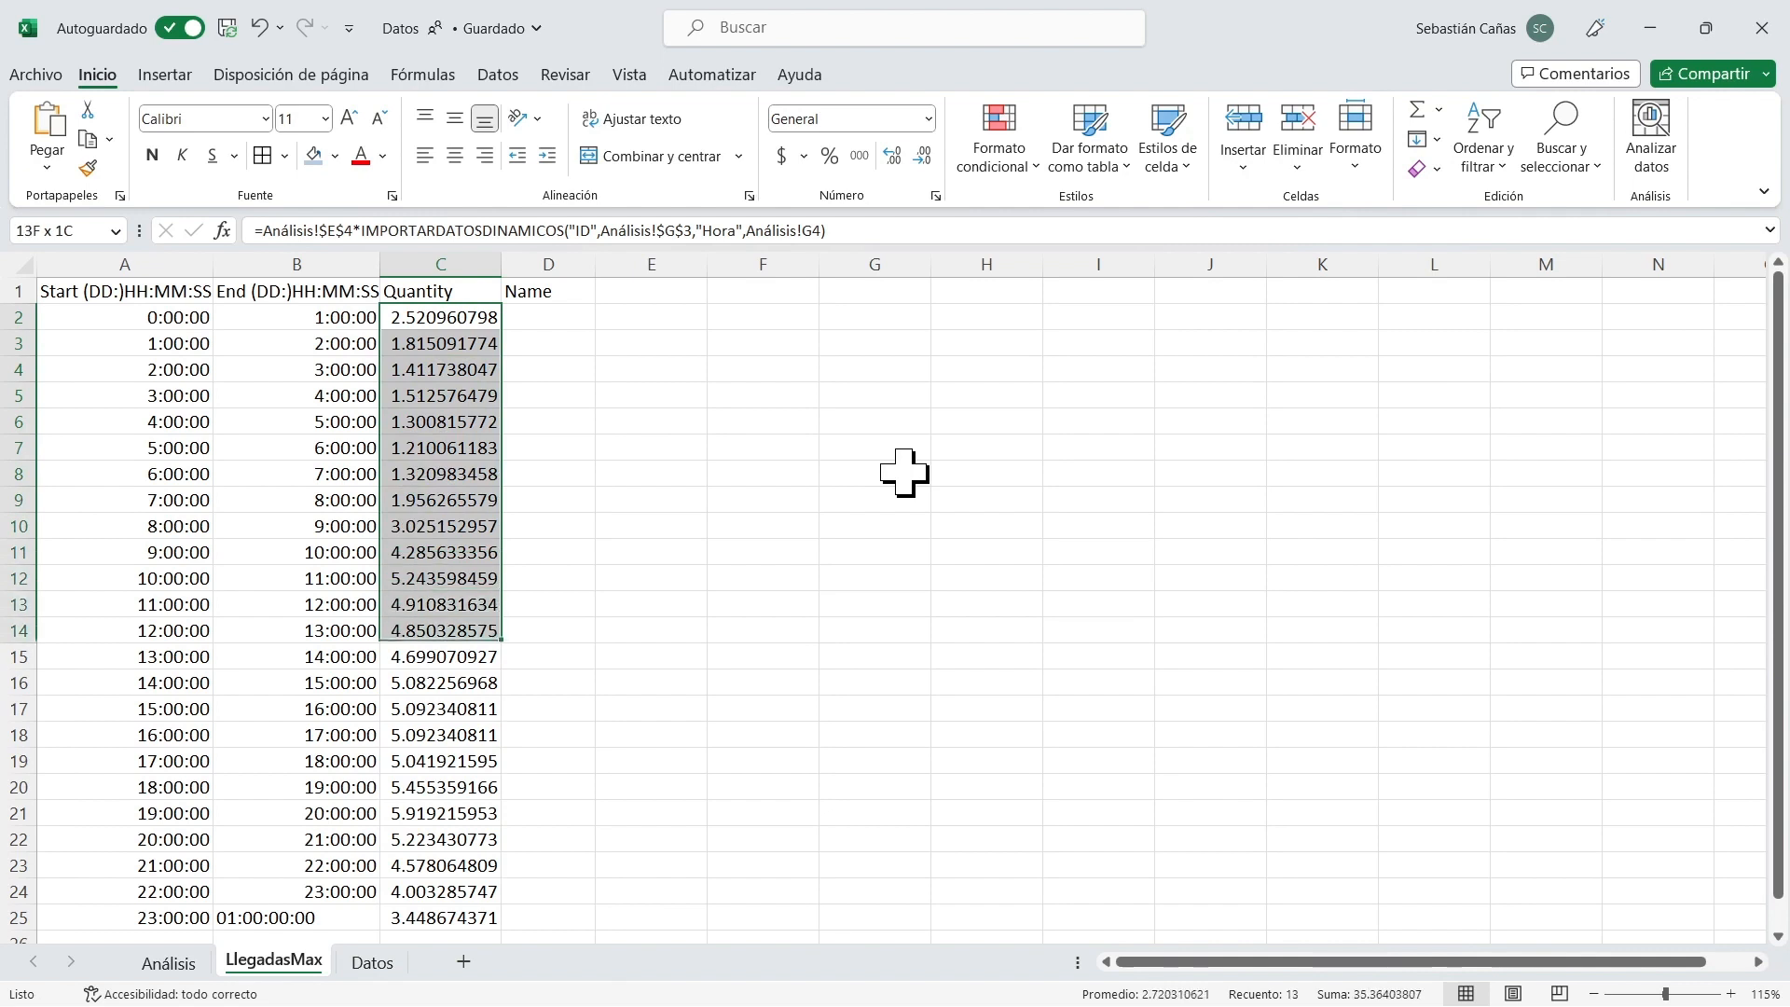
{"action": "key", "text": "shift+Down"}
{"action": "key", "text": "shift+Down"}
{"action": "key", "text": "shift+Down"}
{"action": "key", "text": "shift+Down"}
{"action": "key", "text": "shift+Down"}
{"action": "key", "text": "shift+Down"}
{"action": "key", "text": "shift+Down"}
{"action": "key", "text": "shift+Down"}
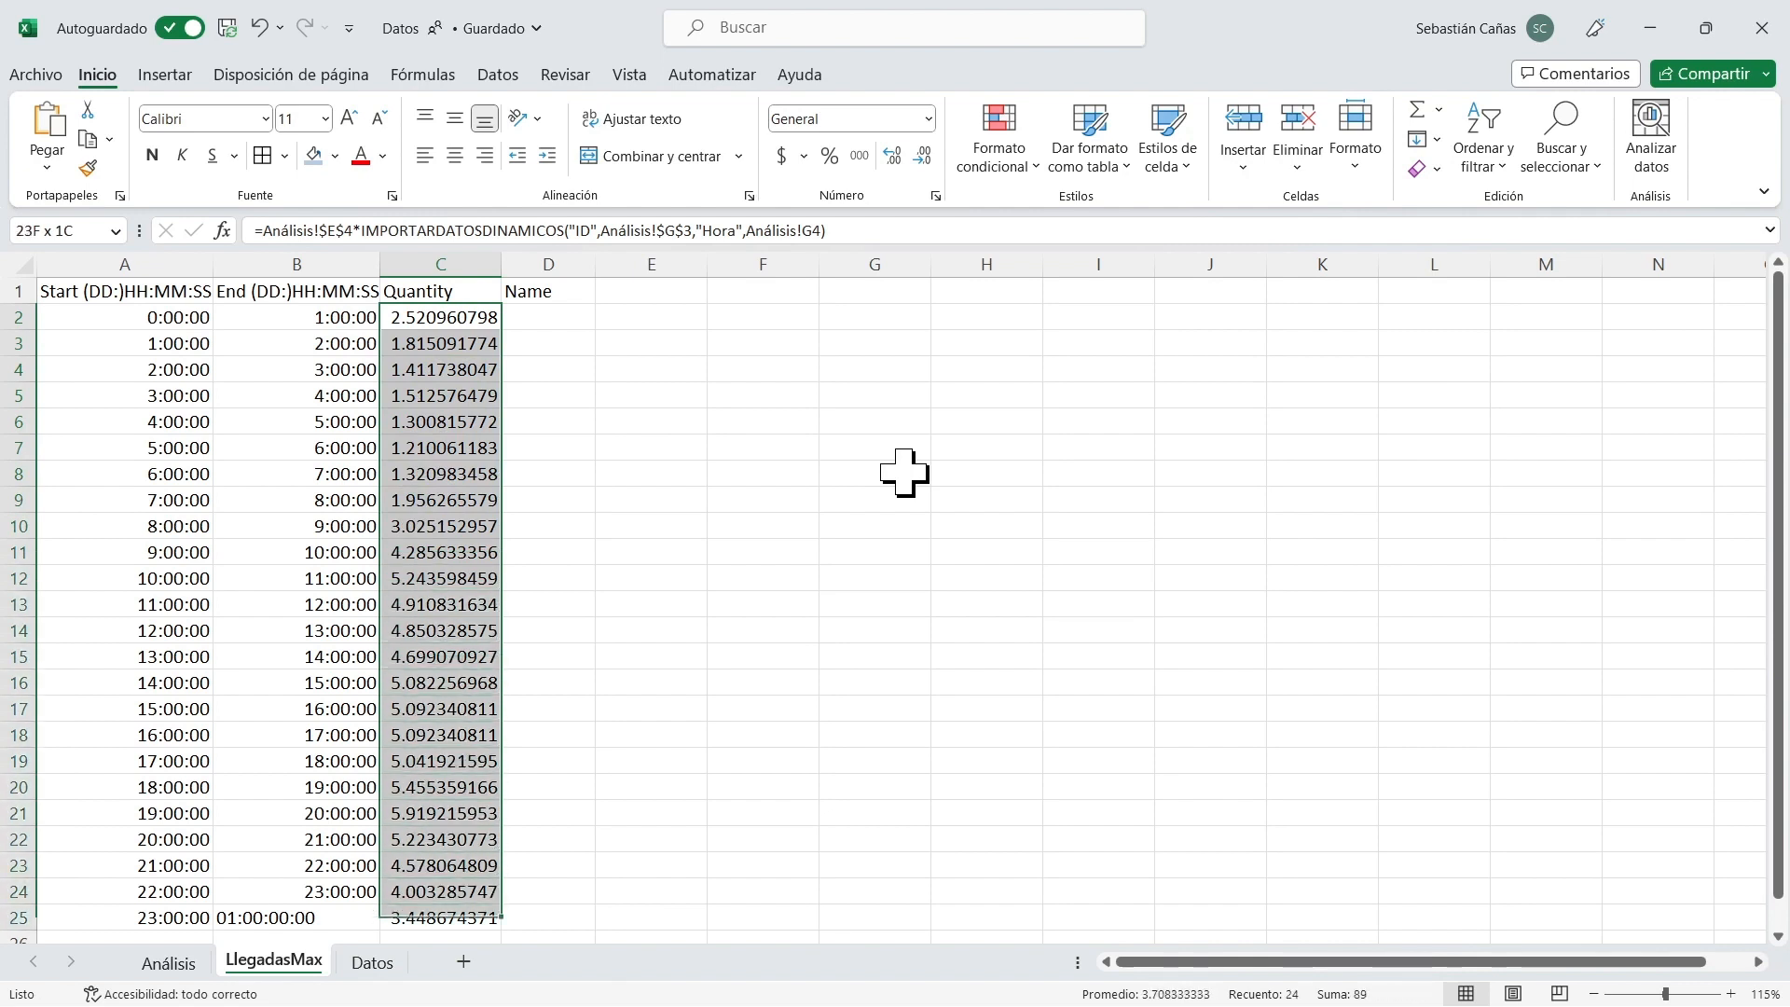
{"action": "key", "text": "Up"}
{"action": "key", "text": "Down"}
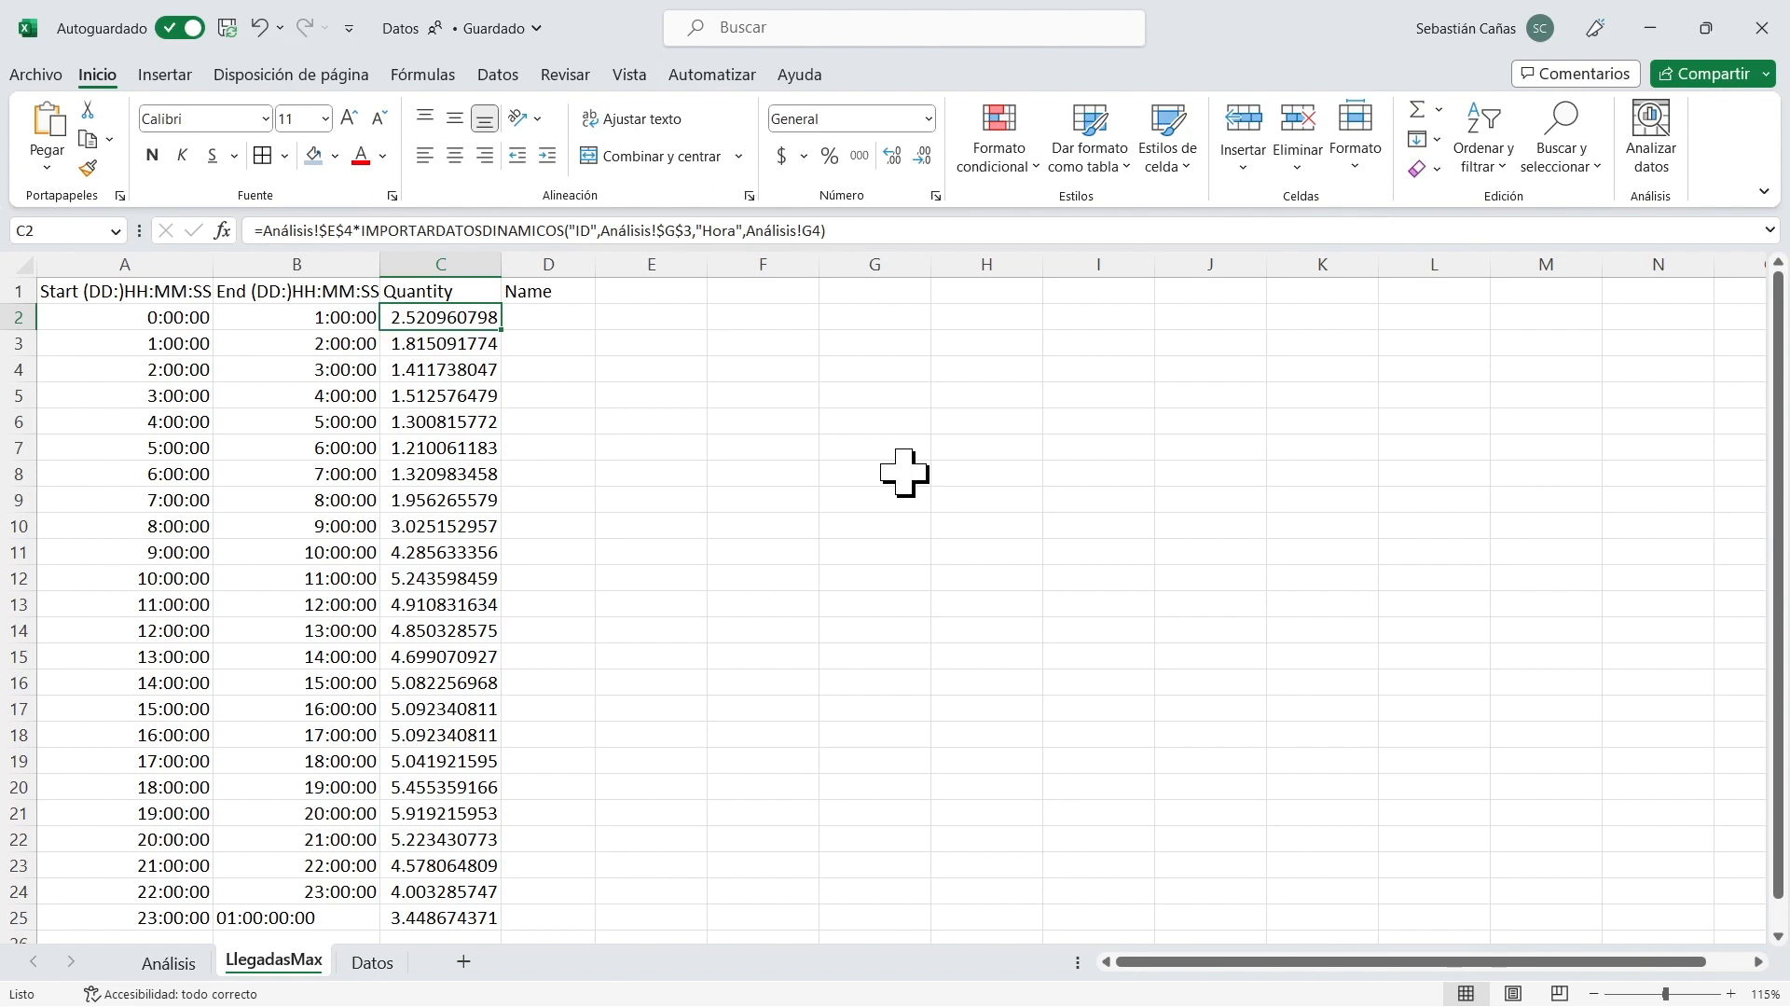
Wrap C2's formula in a CONCAT function with "poisson(" as the first text argument before the arrivals calculation.
{"action": "left_click", "coordinate": [925, 233]}
{"action": "key", "text": "Home"}
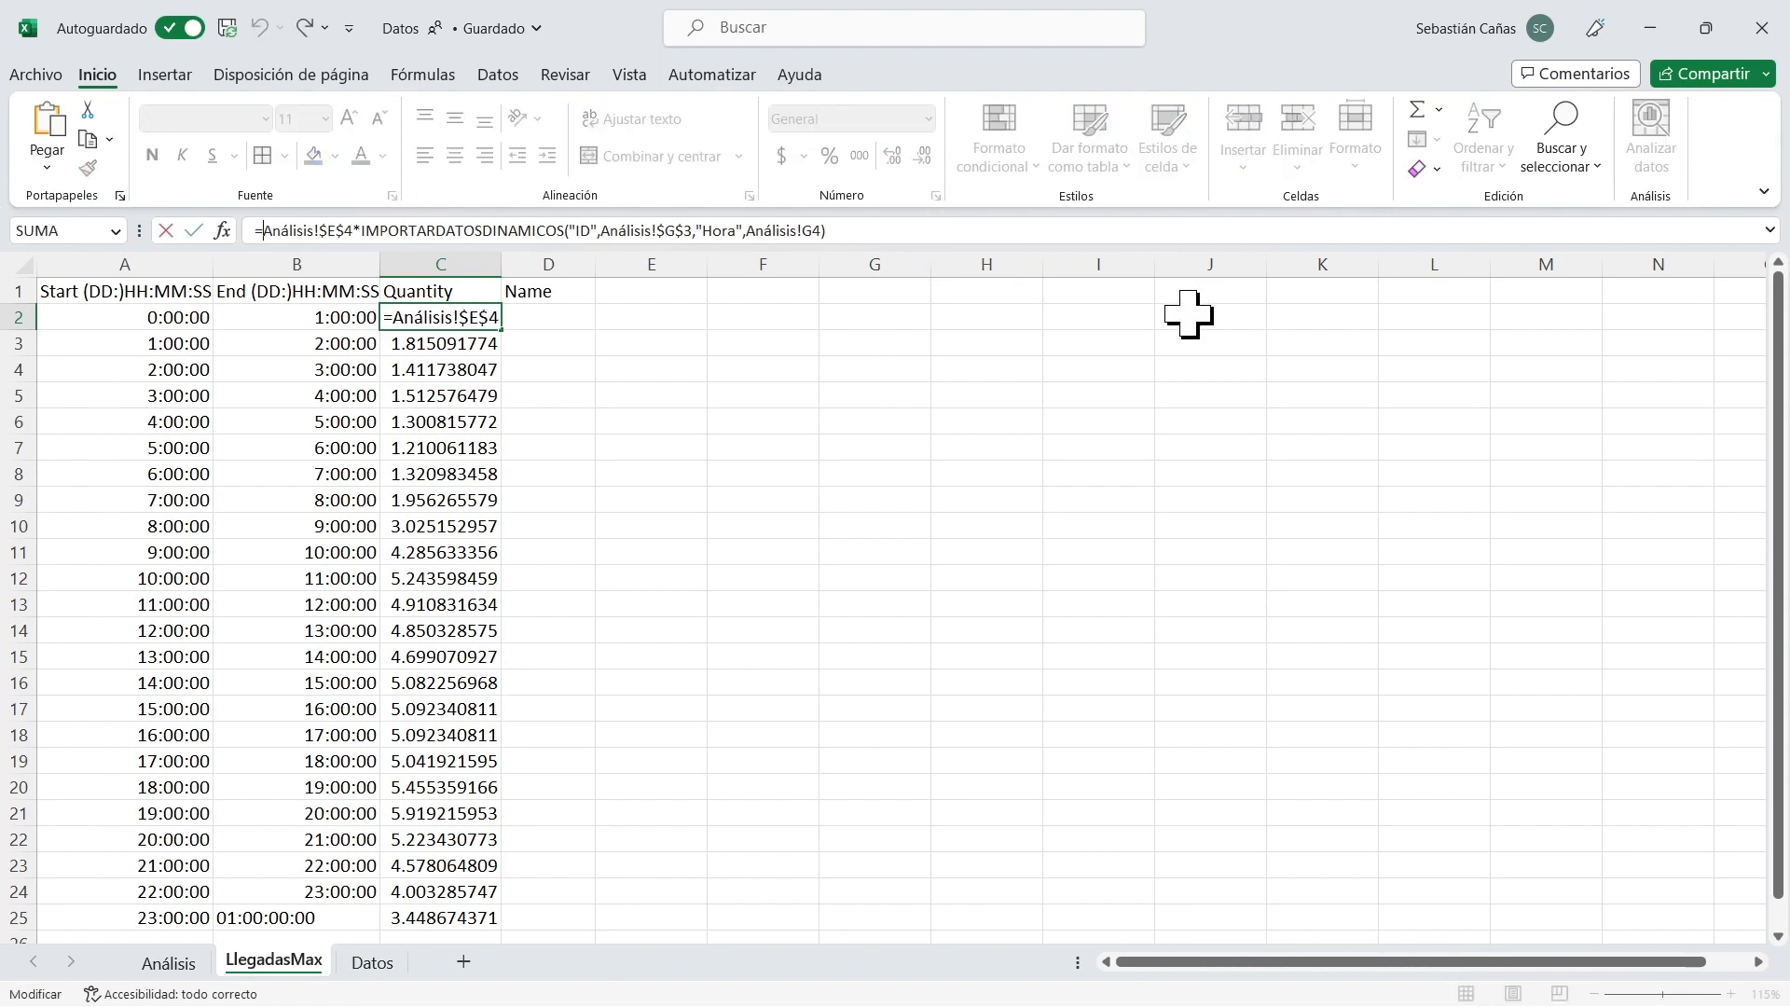
{"action": "type", "text": "con"}
{"action": "key", "text": "Tab"}
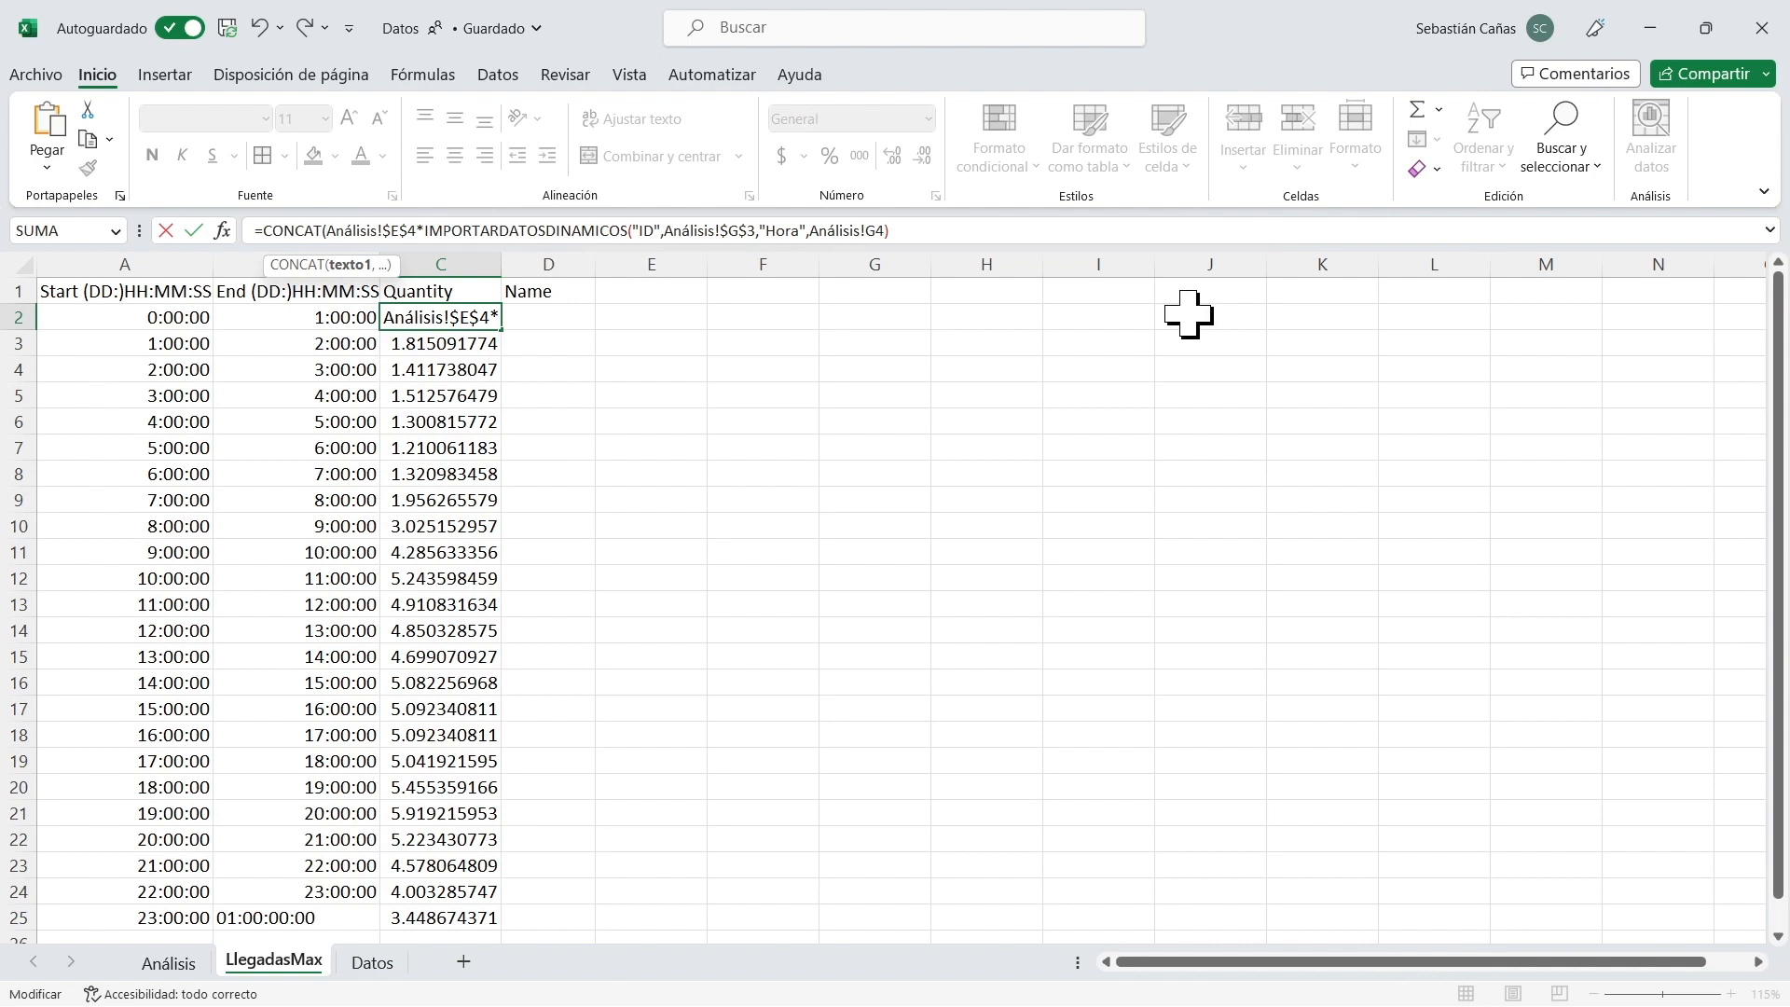
{"action": "type", "text": "\"poisson"}
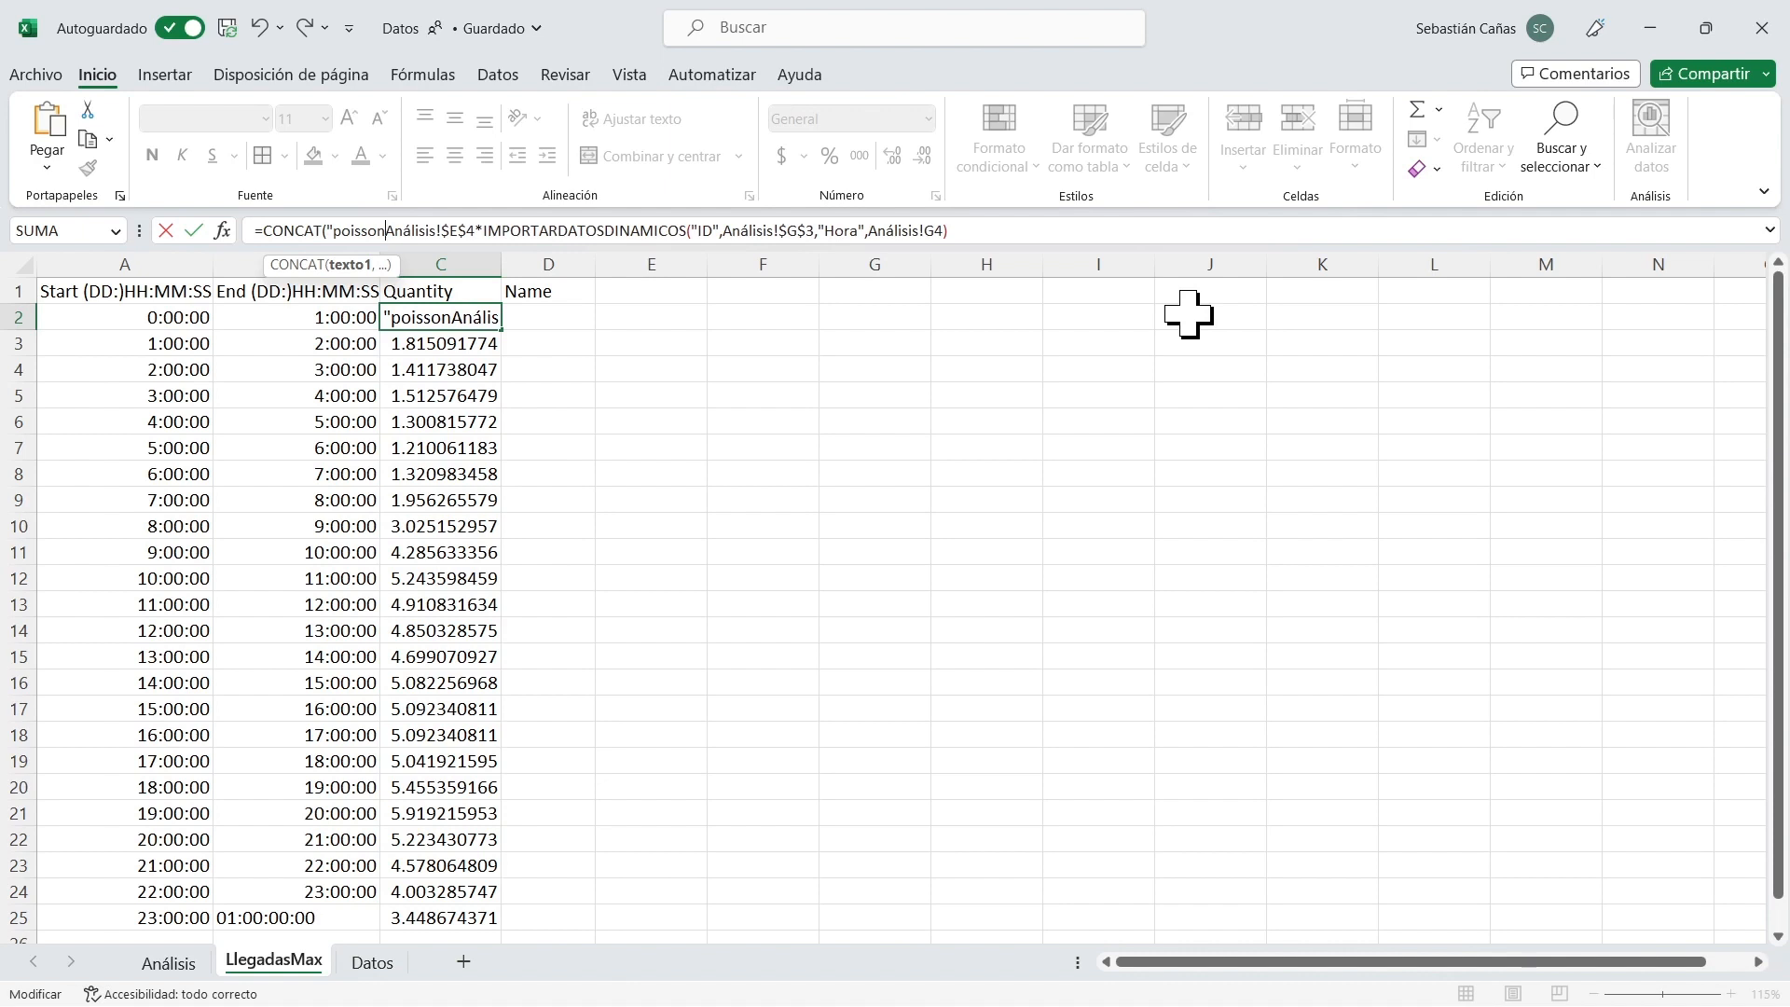
{"action": "type", "text": "("}
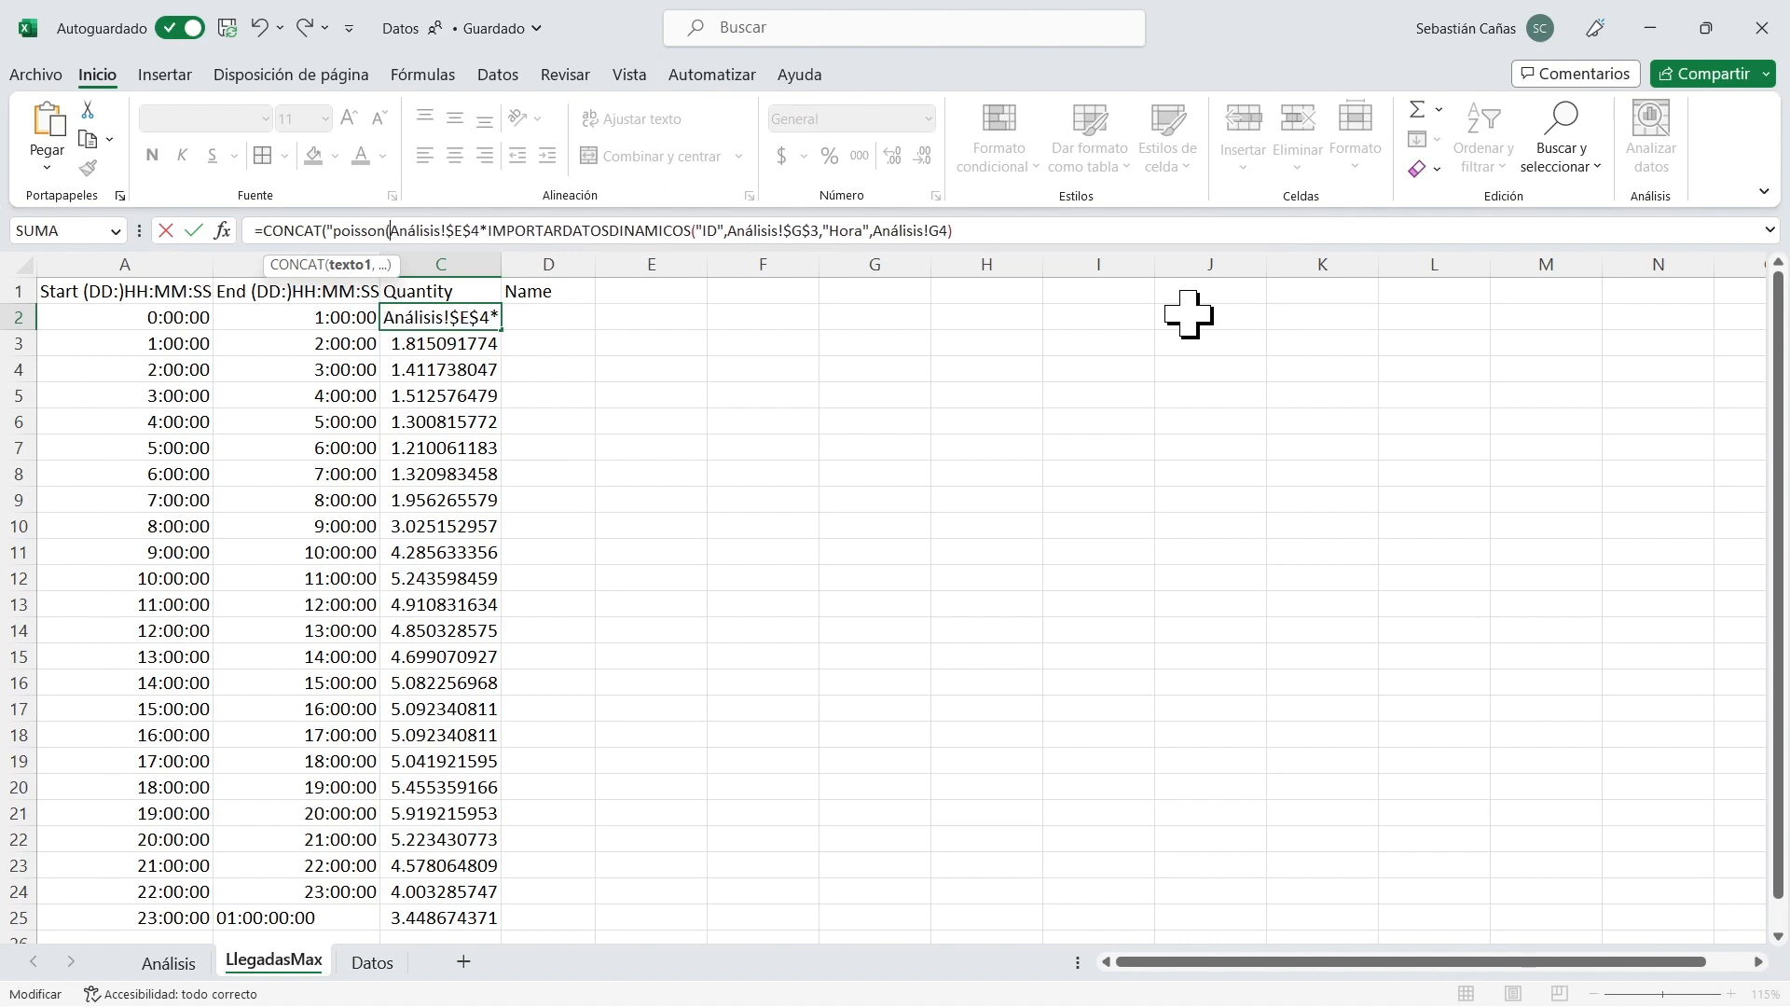
{"action": "type", "text": "\""}
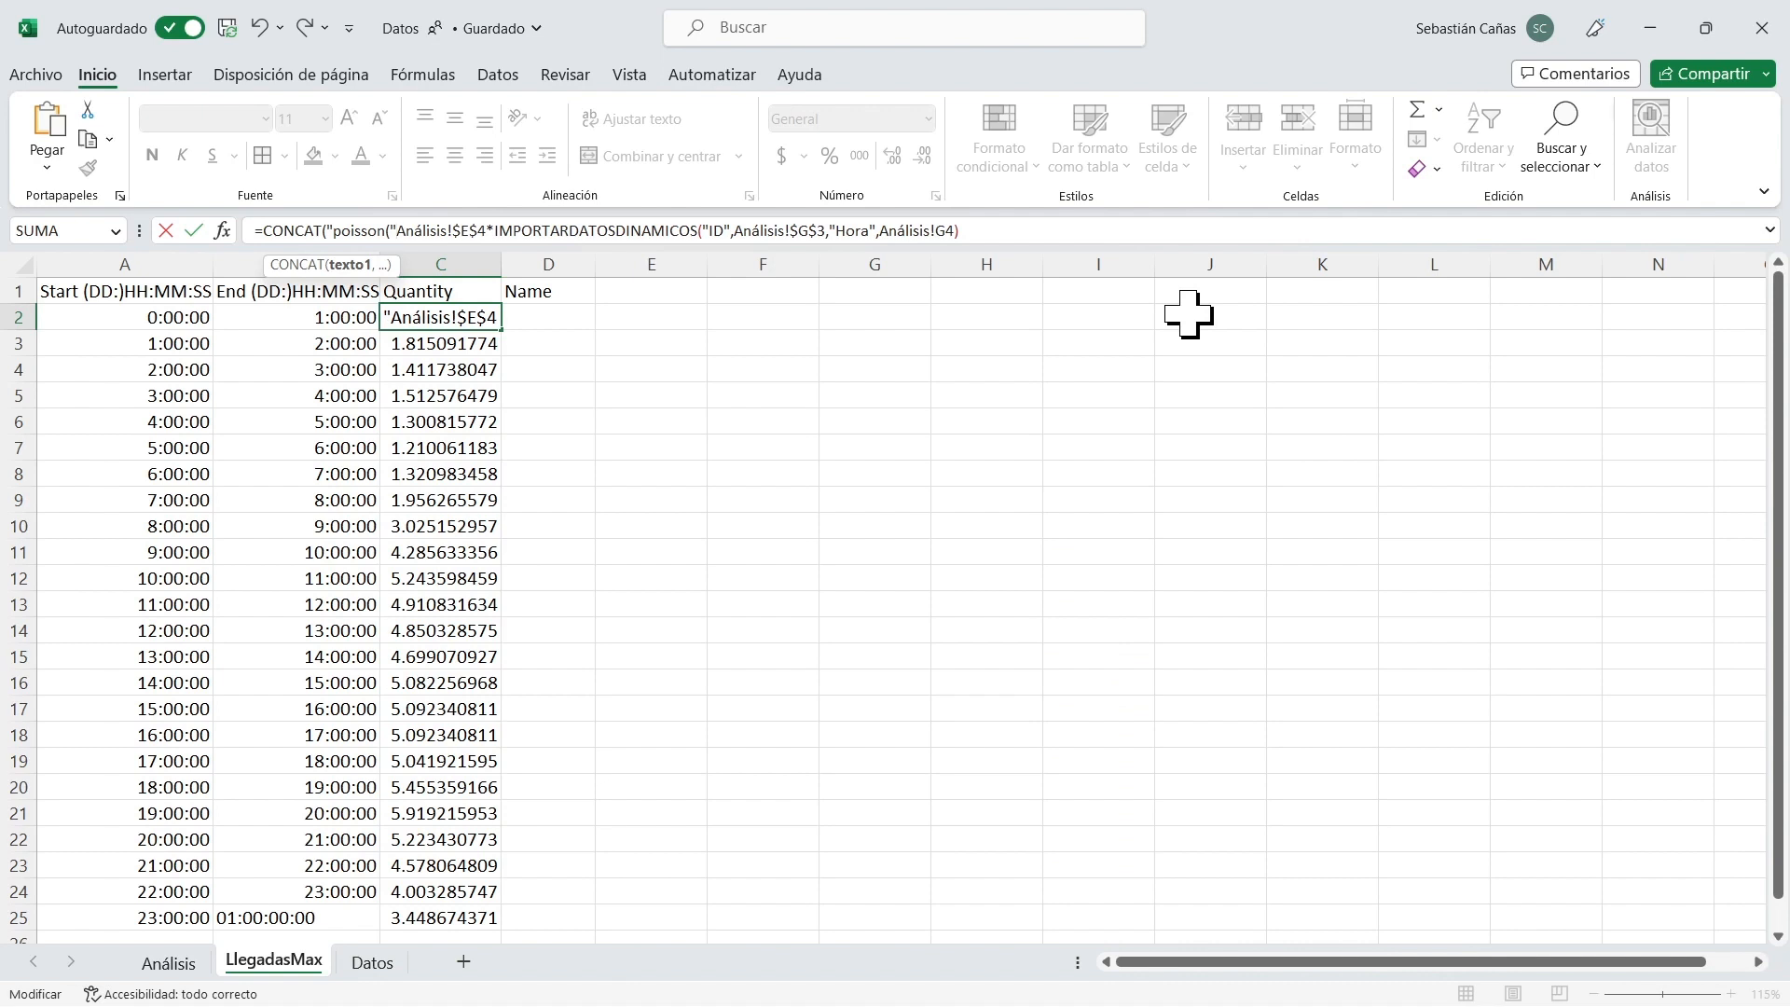
{"action": "type", "text": ","}
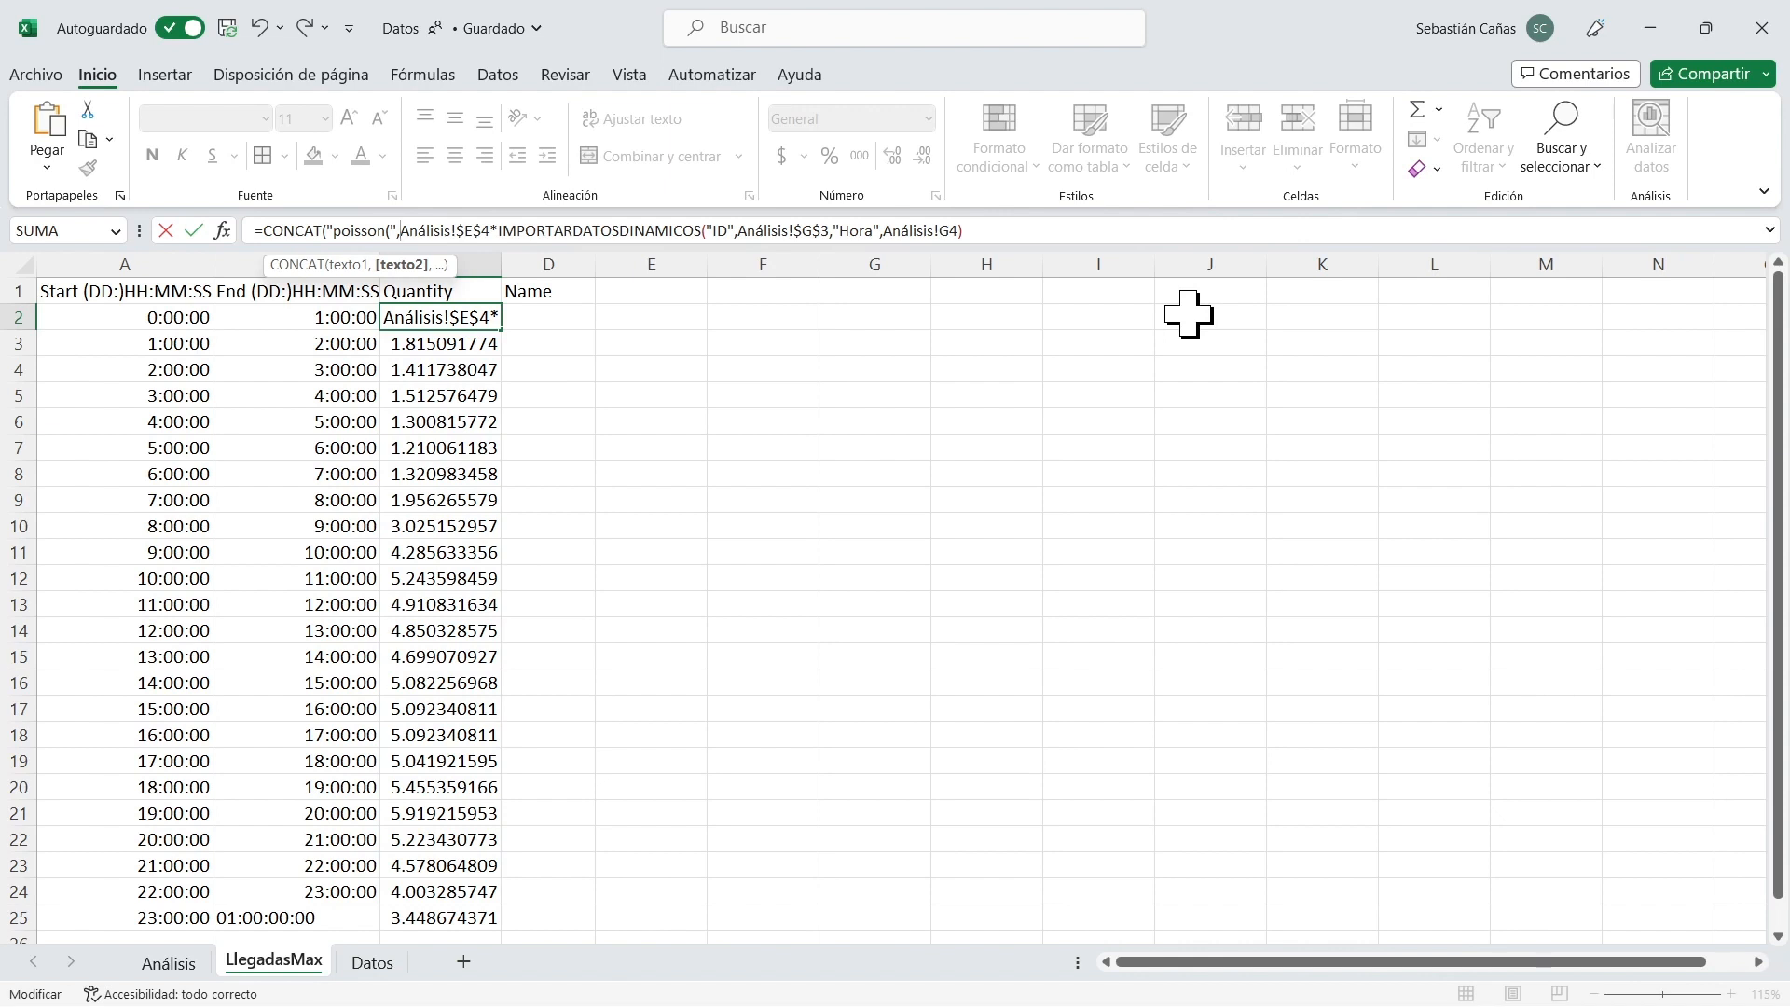
Add "param(1))" as the third text argument after the arrivals calculation, then close and enter C2's CONCAT formula.
{"action": "key", "text": "shift+Right"}
{"action": "key", "text": "shift+Right"}
{"action": "key", "text": "shift+Right"}
{"action": "key", "text": "shift+Right"}
{"action": "key", "text": "shift+Right"}
{"action": "key", "text": "shift+Right"}
{"action": "key", "text": "shift+Right"}
{"action": "key", "text": "shift+Right"}
{"action": "key", "text": "shift+Right"}
{"action": "key", "text": "shift+Right"}
{"action": "key", "text": "shift+Right"}
{"action": "key", "text": "shift+Right"}
{"action": "key", "text": "shift+Right"}
{"action": "key", "text": "shift+Right"}
{"action": "key", "text": "shift+Right"}
{"action": "key", "text": "shift+Right"}
{"action": "key", "text": "shift+Right"}
{"action": "key", "text": "shift+Right"}
{"action": "key", "text": "shift+Right"}
{"action": "key", "text": "shift+Right"}
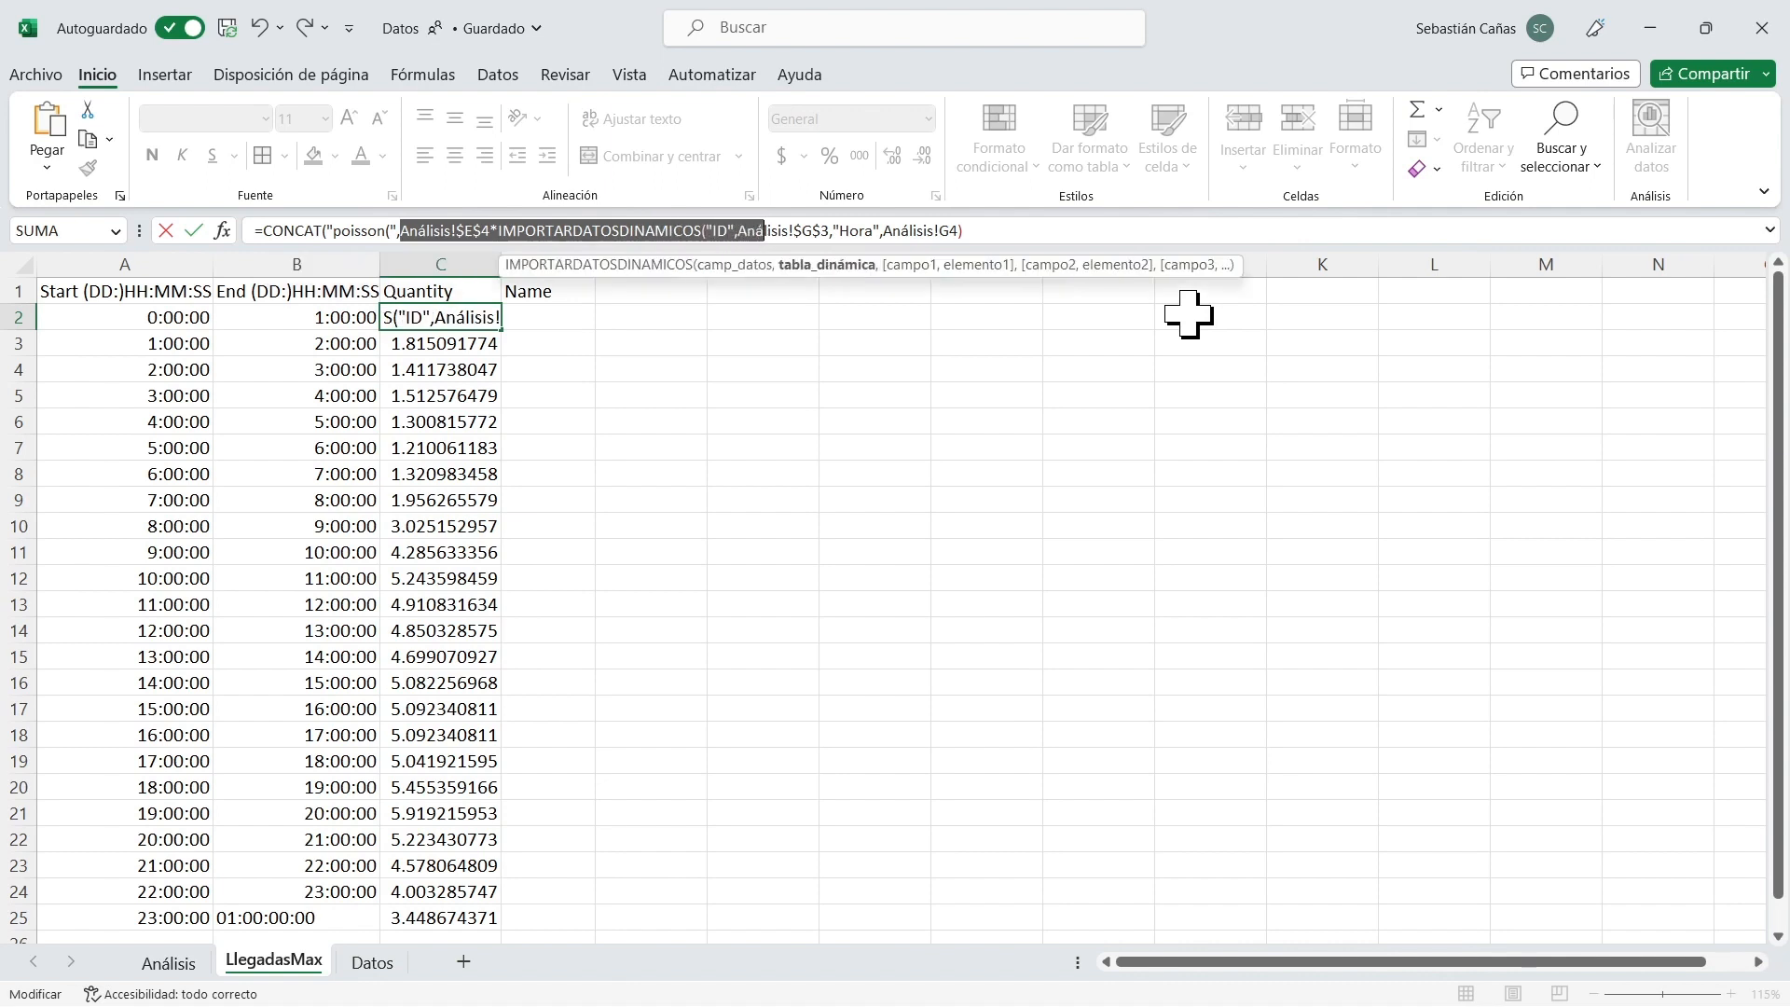
{"action": "key", "text": "shift+Right"}
{"action": "key", "text": "shift+Right"}
{"action": "key", "text": "shift+Right"}
{"action": "key", "text": "shift+Right"}
{"action": "key", "text": "shift+Right"}
{"action": "key", "text": "shift+Right"}
{"action": "key", "text": "shift+Right"}
{"action": "key", "text": "shift+Right"}
{"action": "key", "text": "shift+Right"}
{"action": "key", "text": "shift+Right"}
{"action": "key", "text": "shift+Right"}
{"action": "key", "text": "shift+Right"}
{"action": "key", "text": "shift+Right"}
{"action": "key", "text": "shift+Right"}
{"action": "key", "text": "shift+Right"}
{"action": "key", "text": "shift+Right"}
{"action": "key", "text": "shift+Right"}
{"action": "key", "text": "shift+Right"}
{"action": "key", "text": "shift+Right"}
{"action": "key", "text": "shift+Right"}
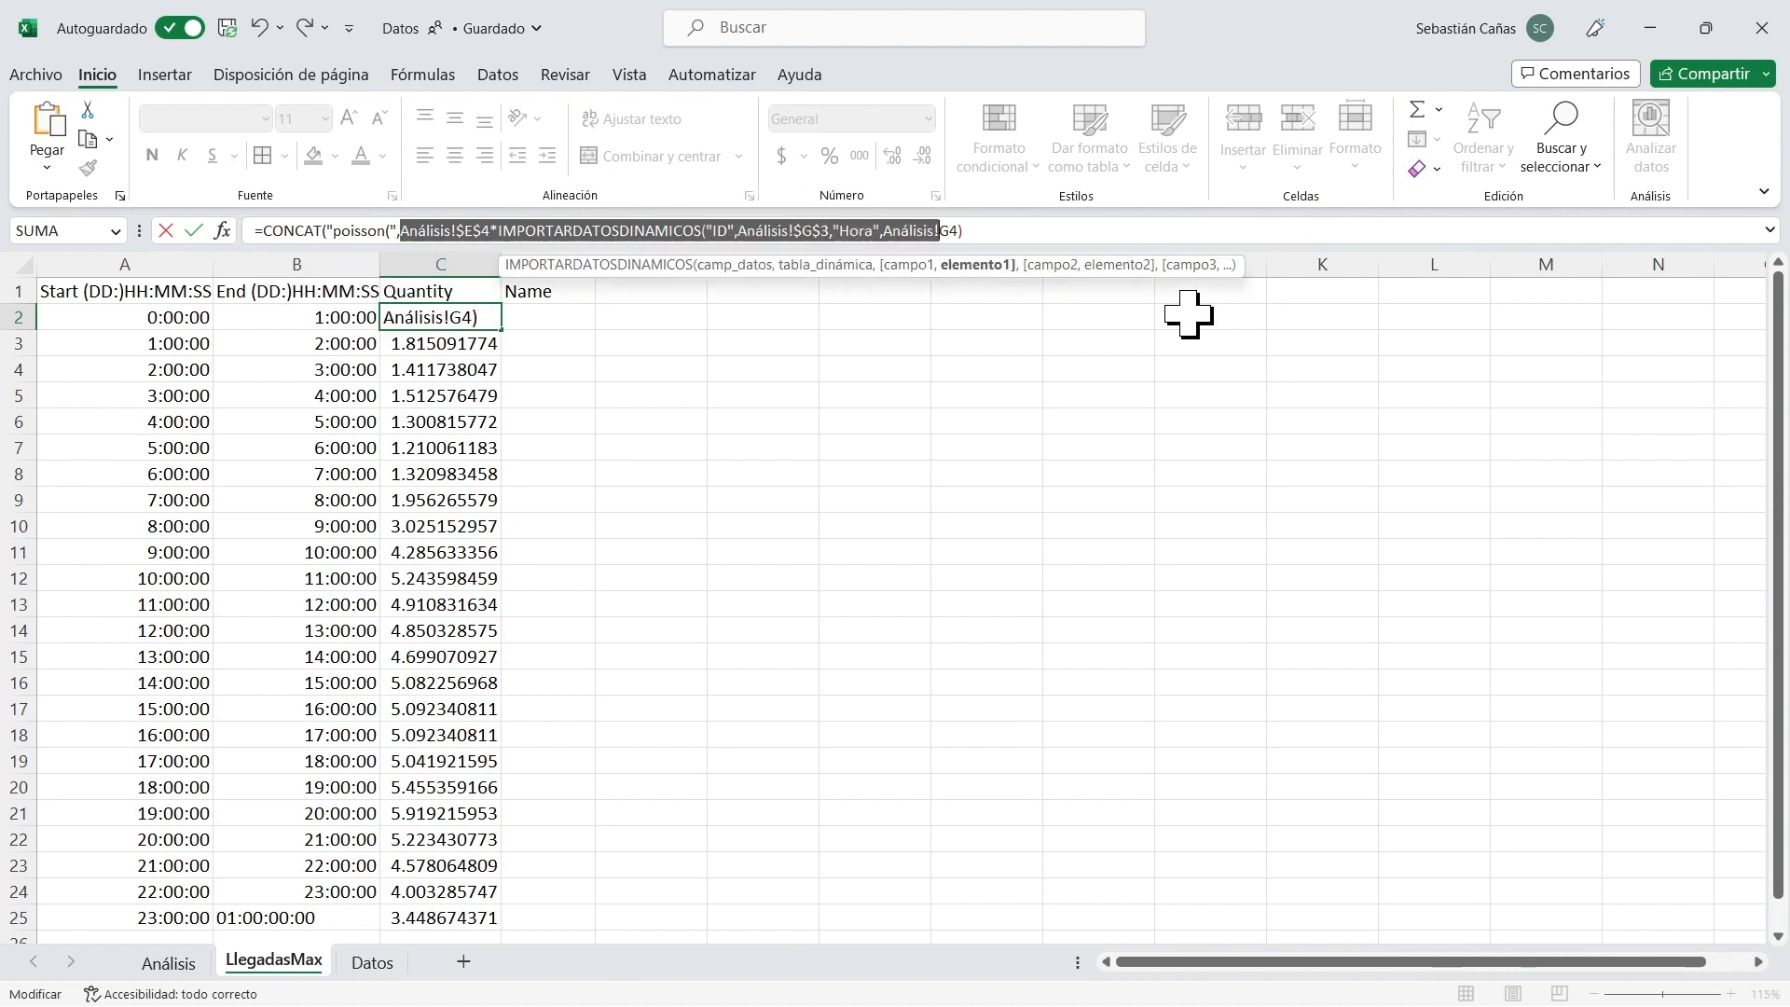
{"action": "key", "text": "shift+Right"}
{"action": "key", "text": "shift+Right"}
{"action": "key", "text": "shift+Right"}
{"action": "key", "text": "Right"}
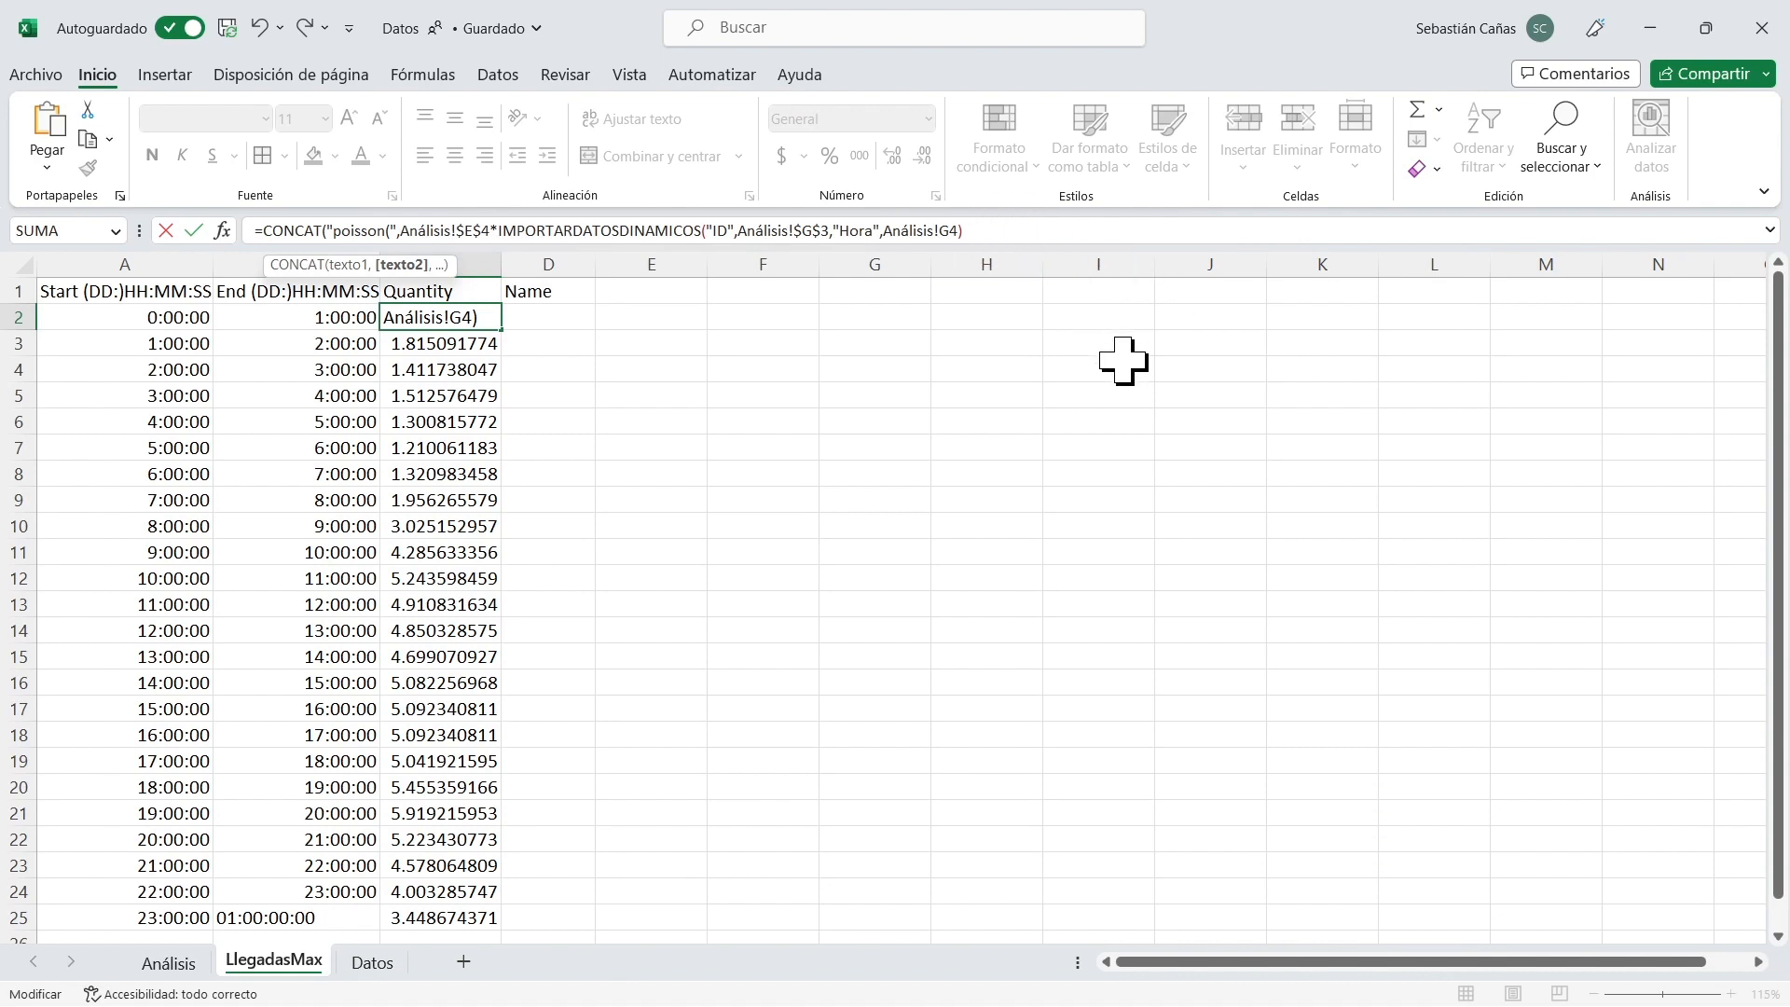
{"action": "type", "text": ","}
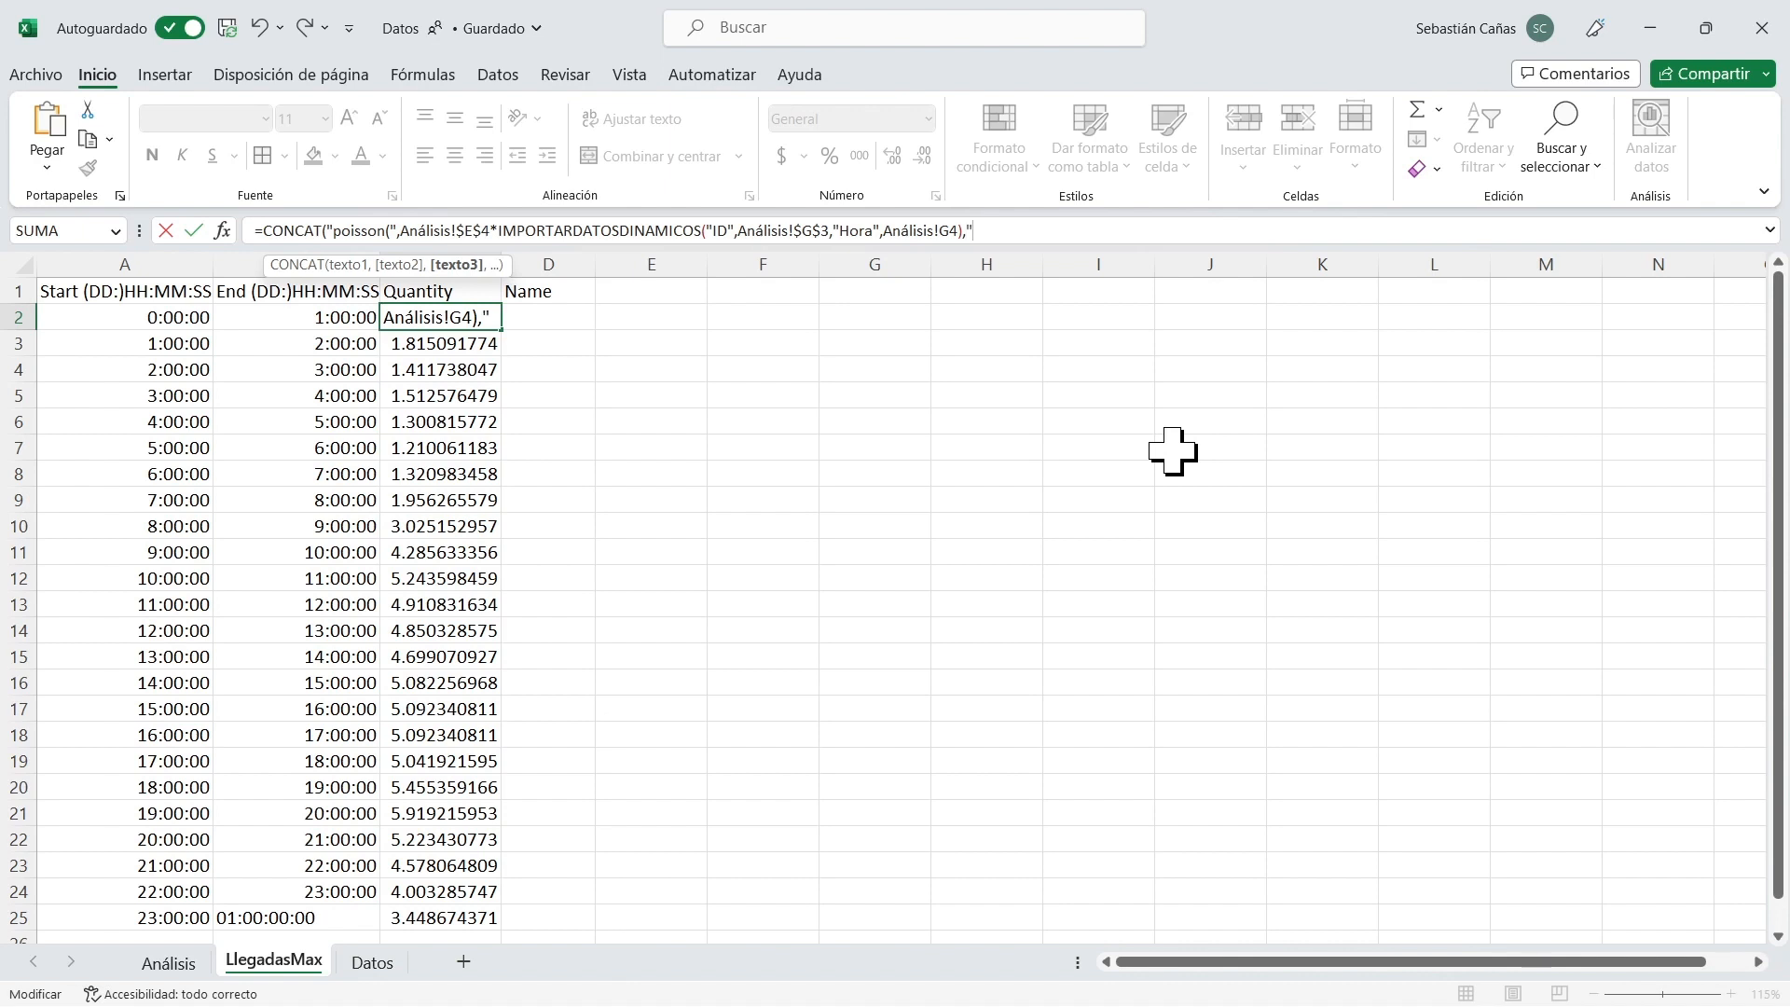
{"action": "type", "text": "param(1)"}
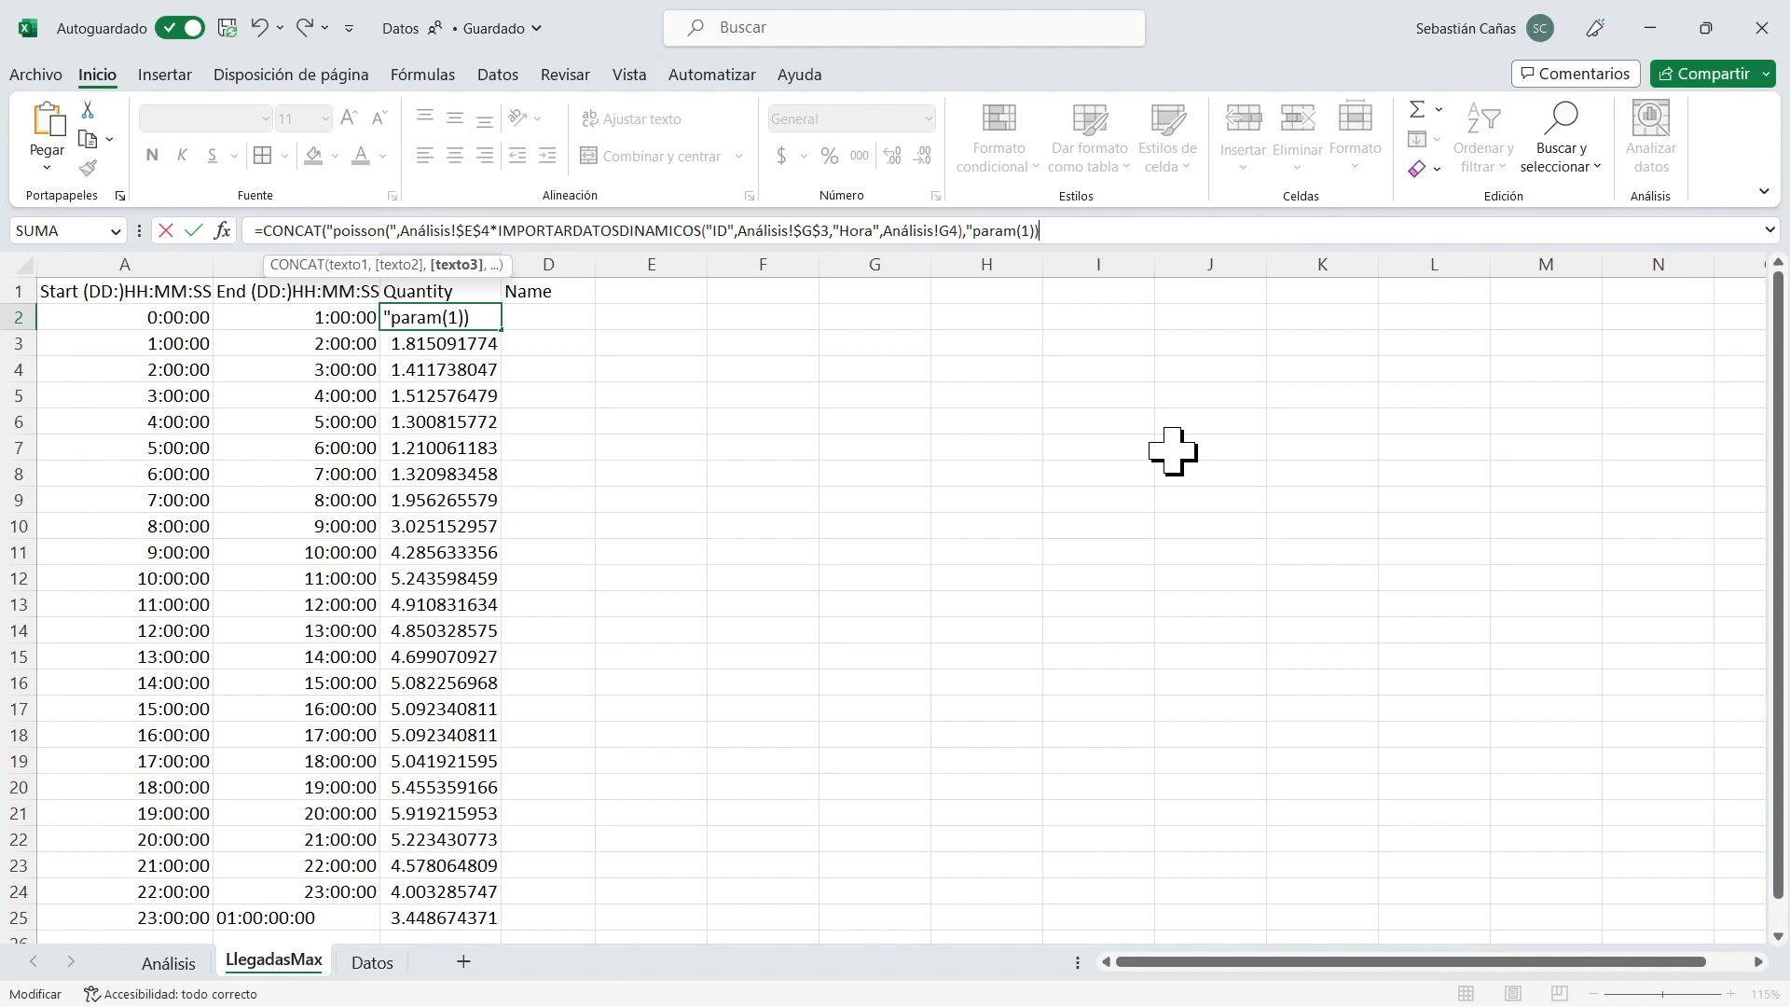
{"action": "type", "text": ")"}
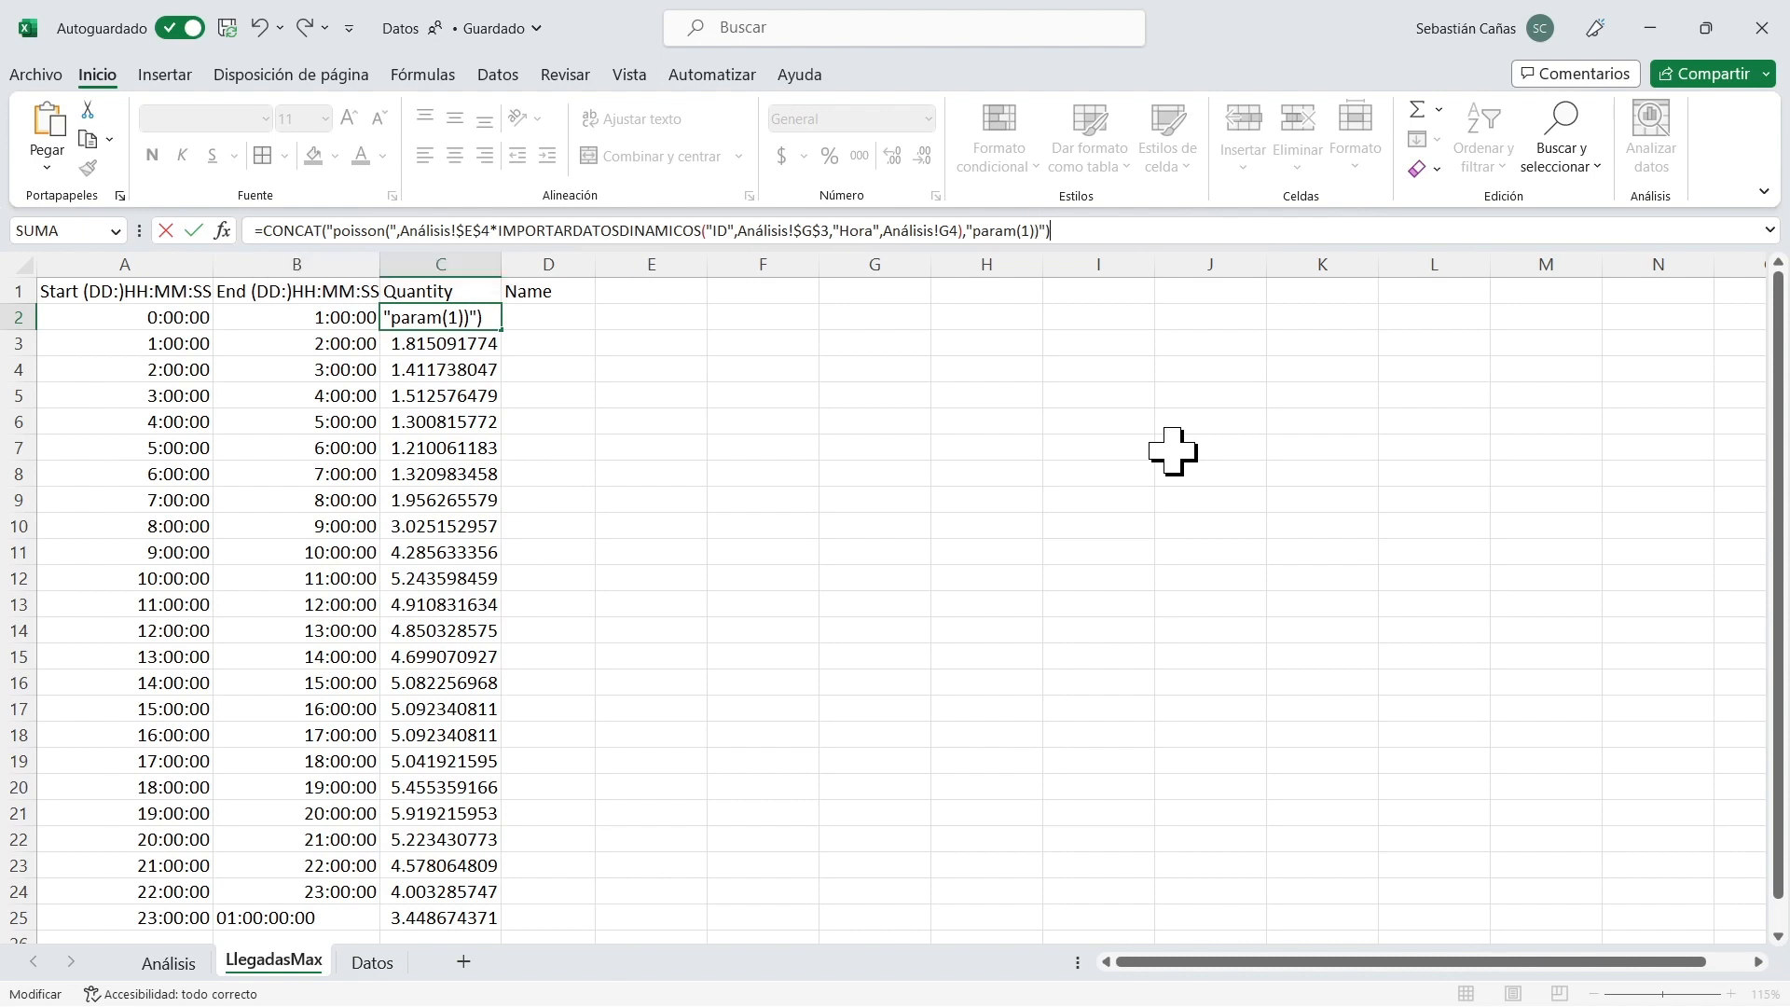
{"action": "key", "text": "Return"}
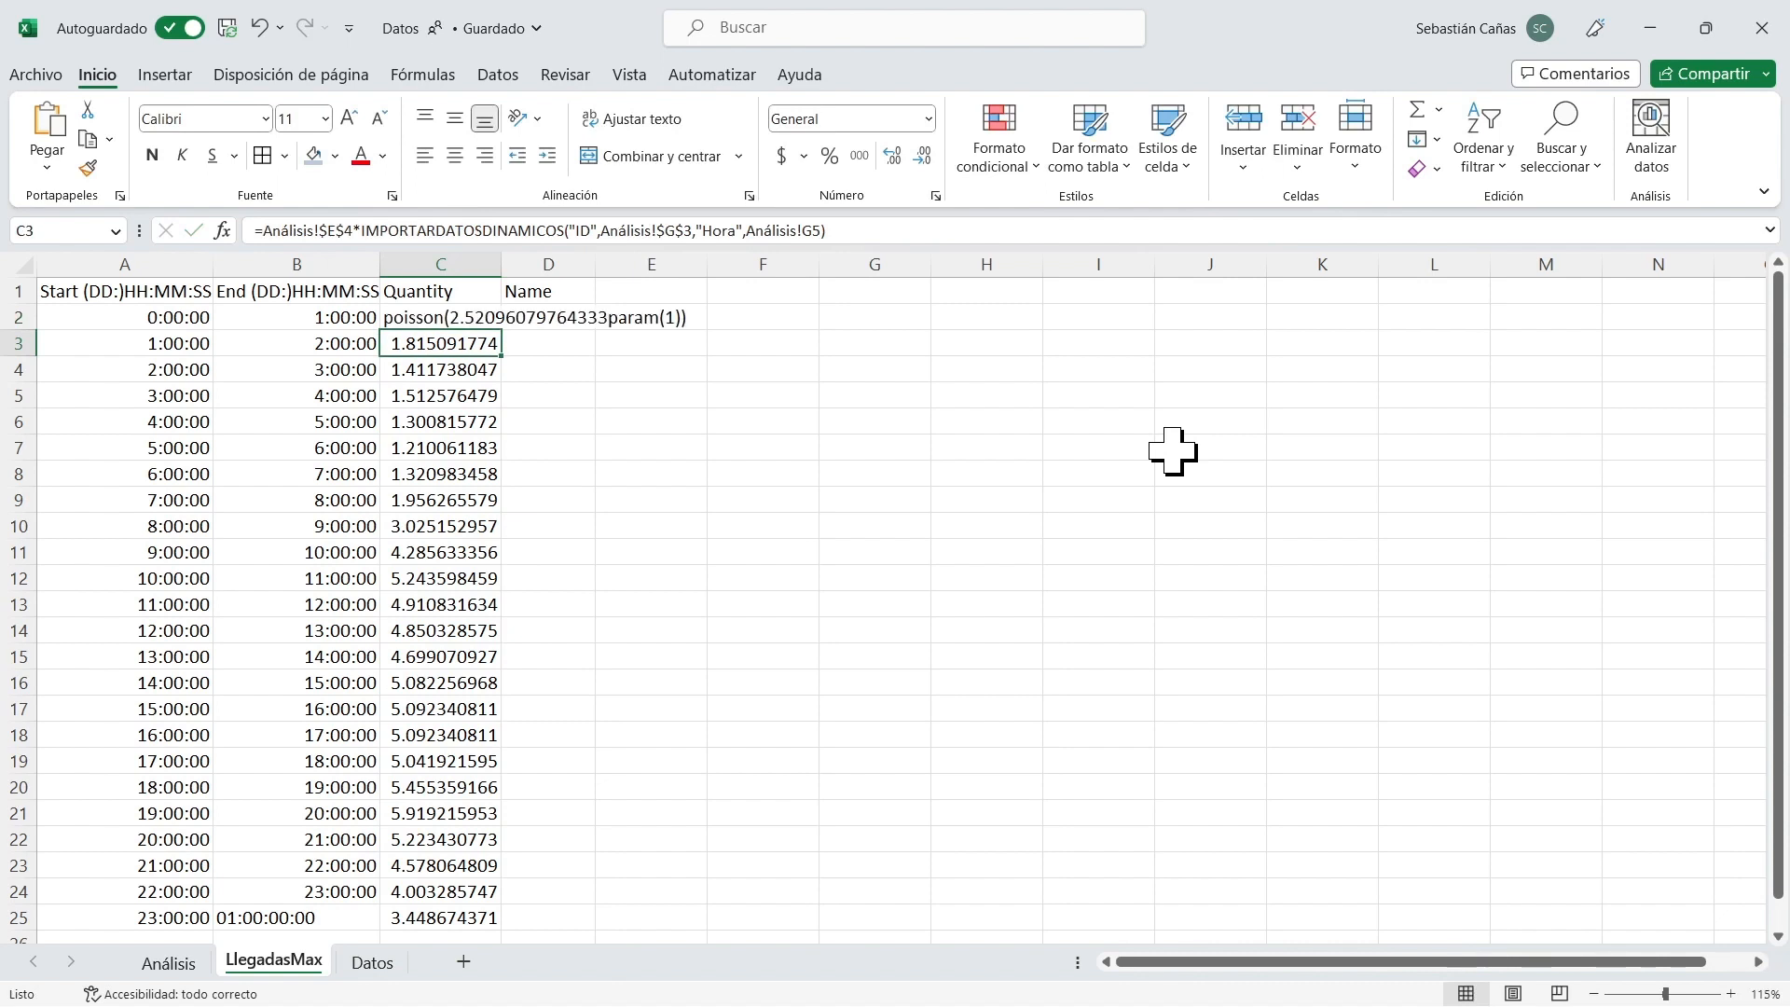
Widen column C and insert a comma before param(1) in the third text argument of C2's CONCAT formula.
{"action": "key", "text": "Up"}
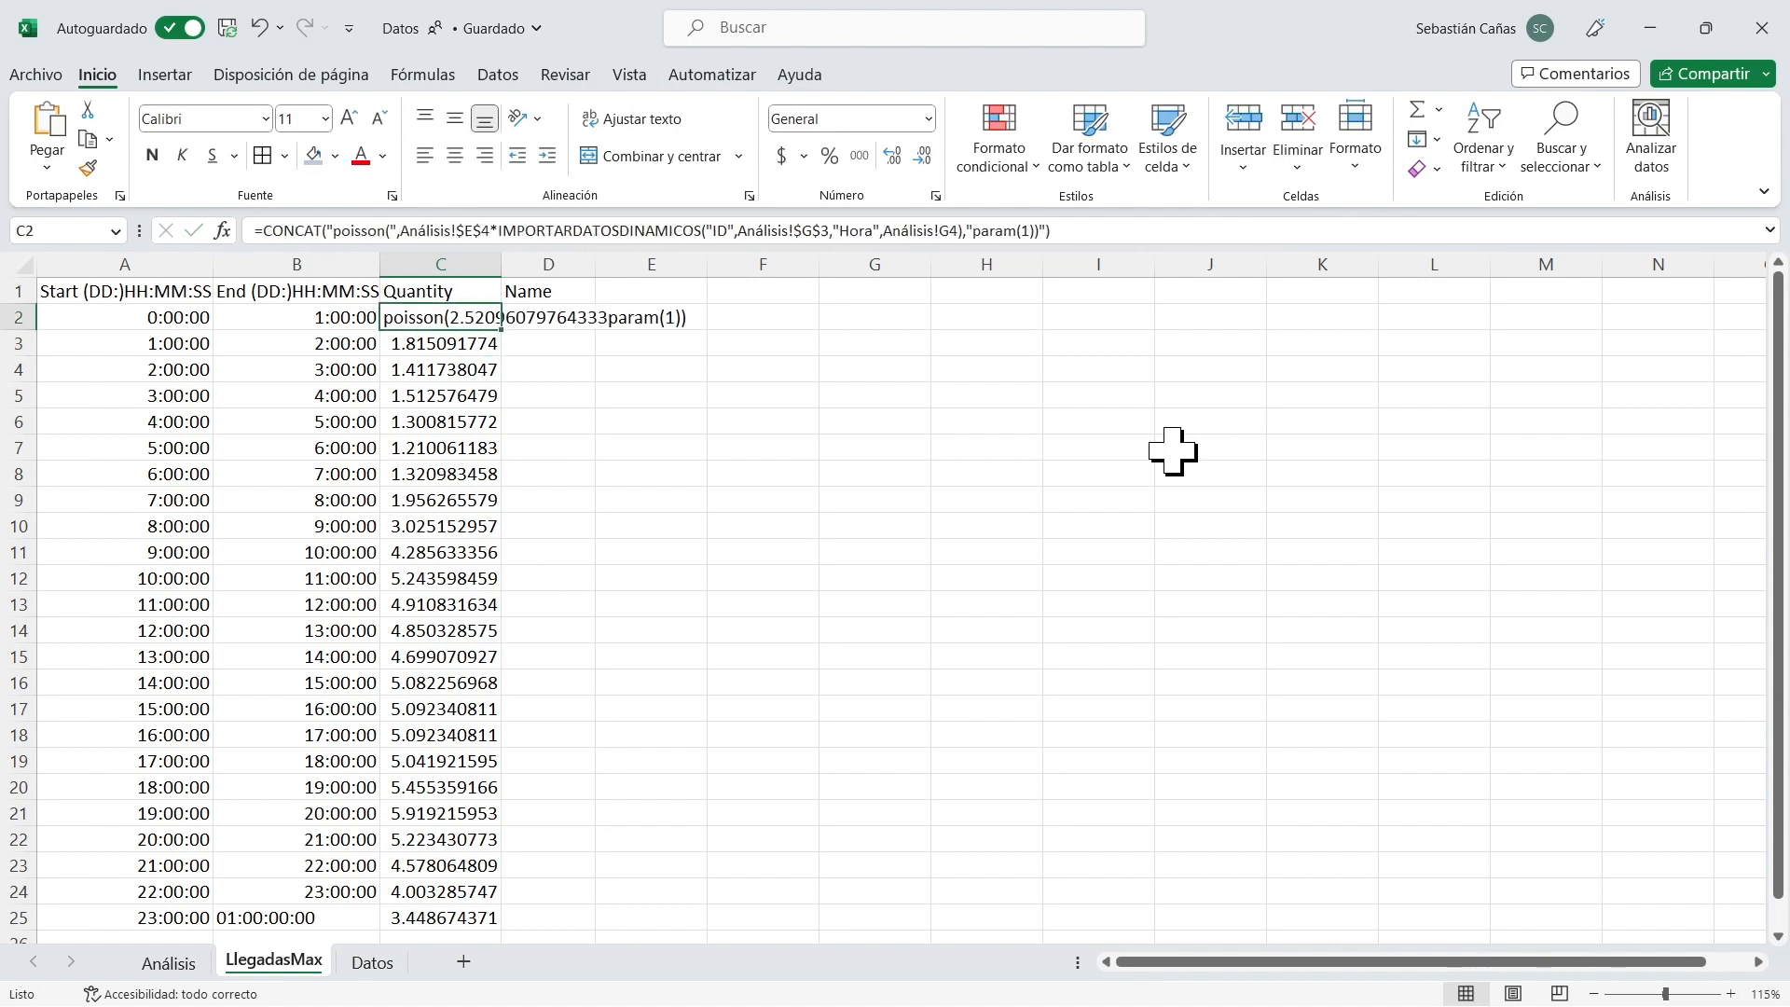
{"action": "left_click_drag", "start_coordinate": [502, 271], "coordinate": [763, 272]}
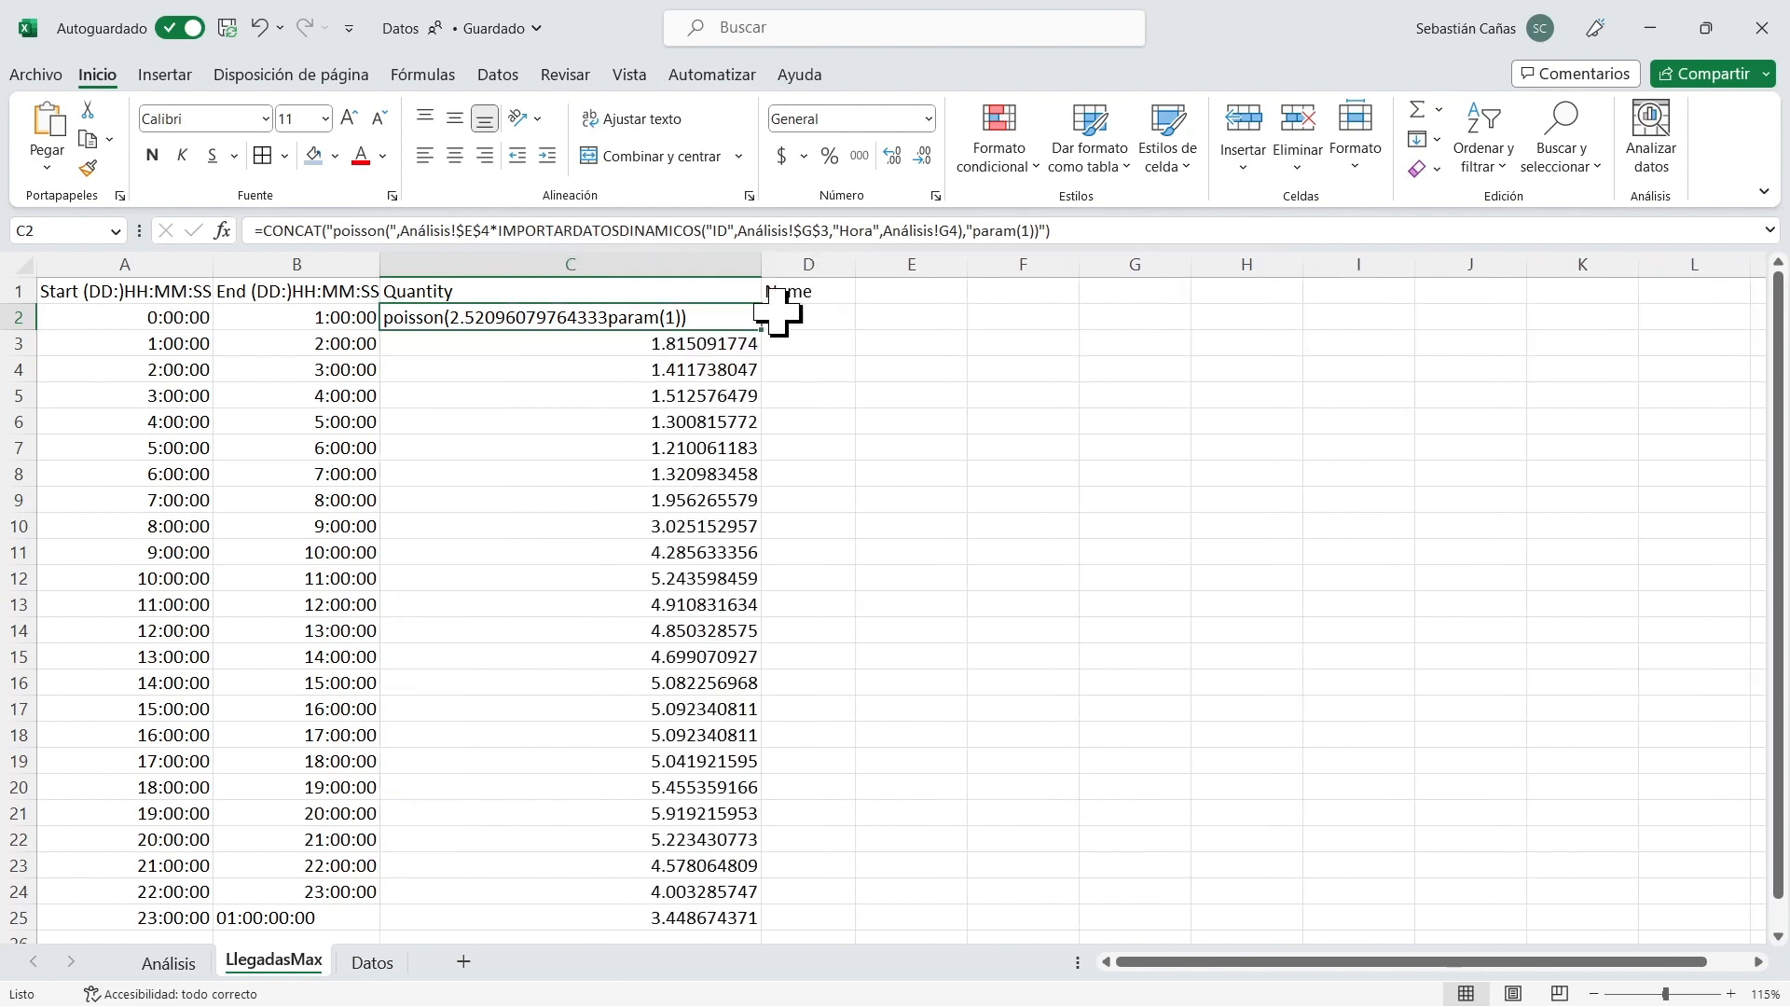
{"action": "left_click", "coordinate": [969, 232]}
{"action": "type", "text": ","}
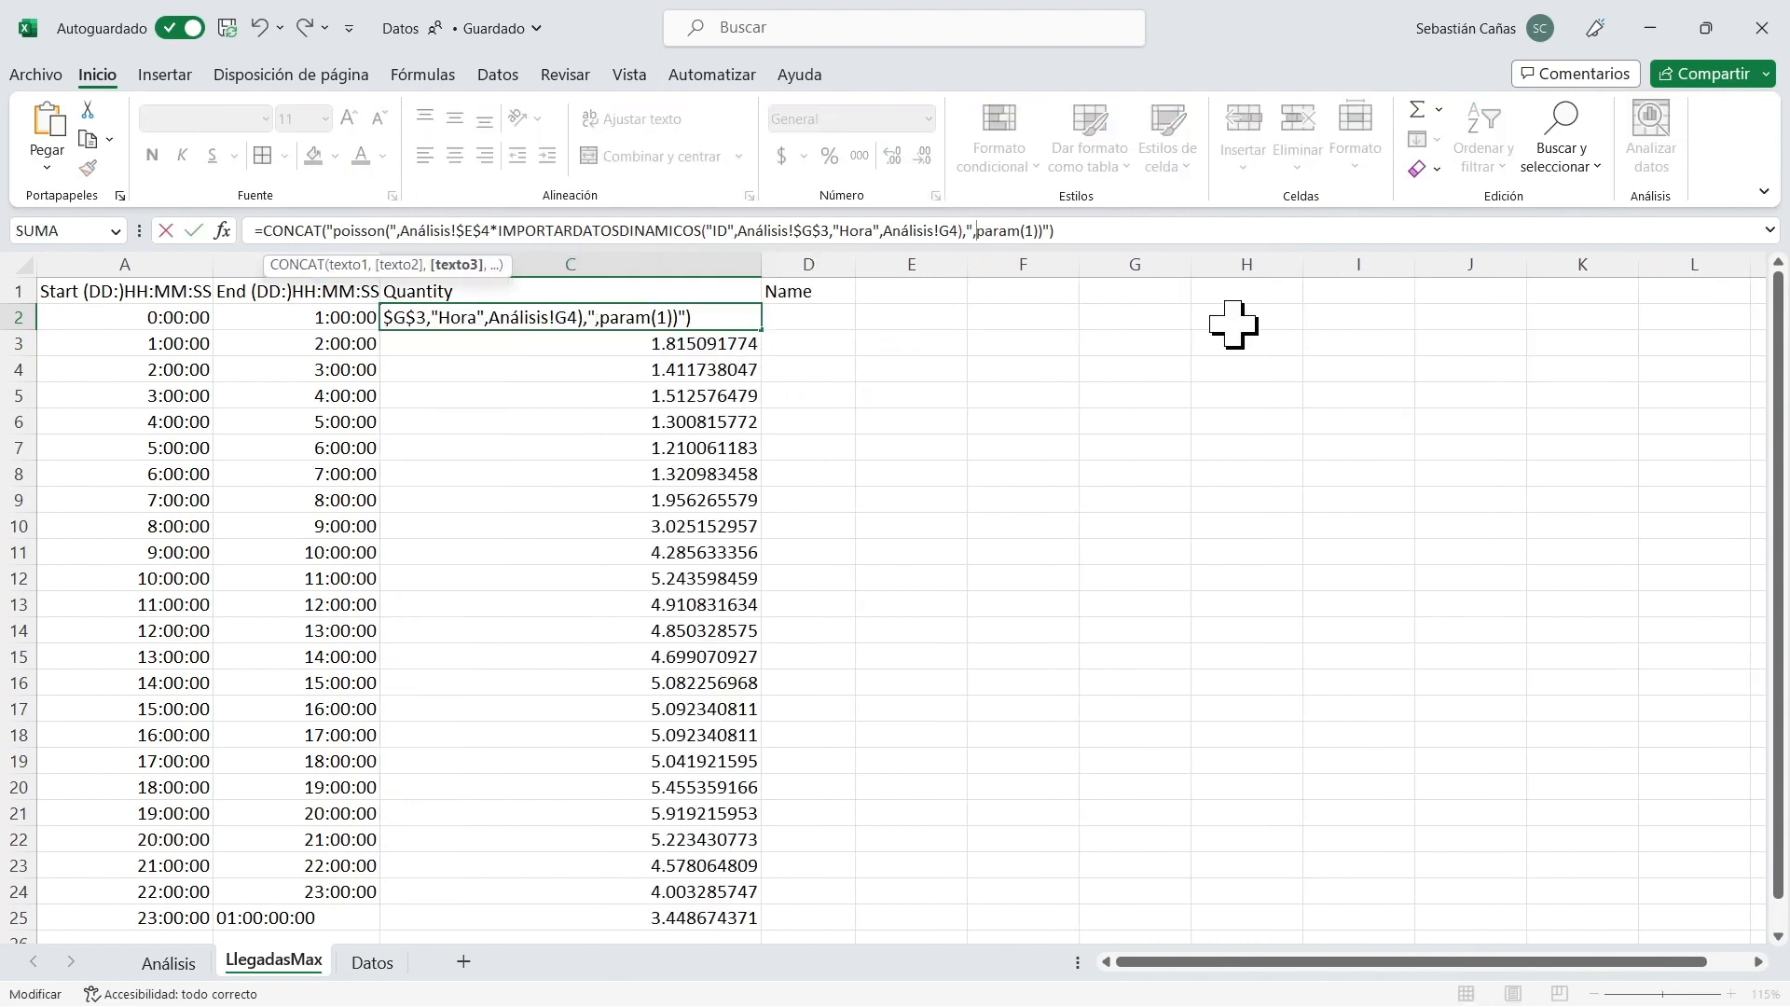
{"action": "key", "text": "Return"}
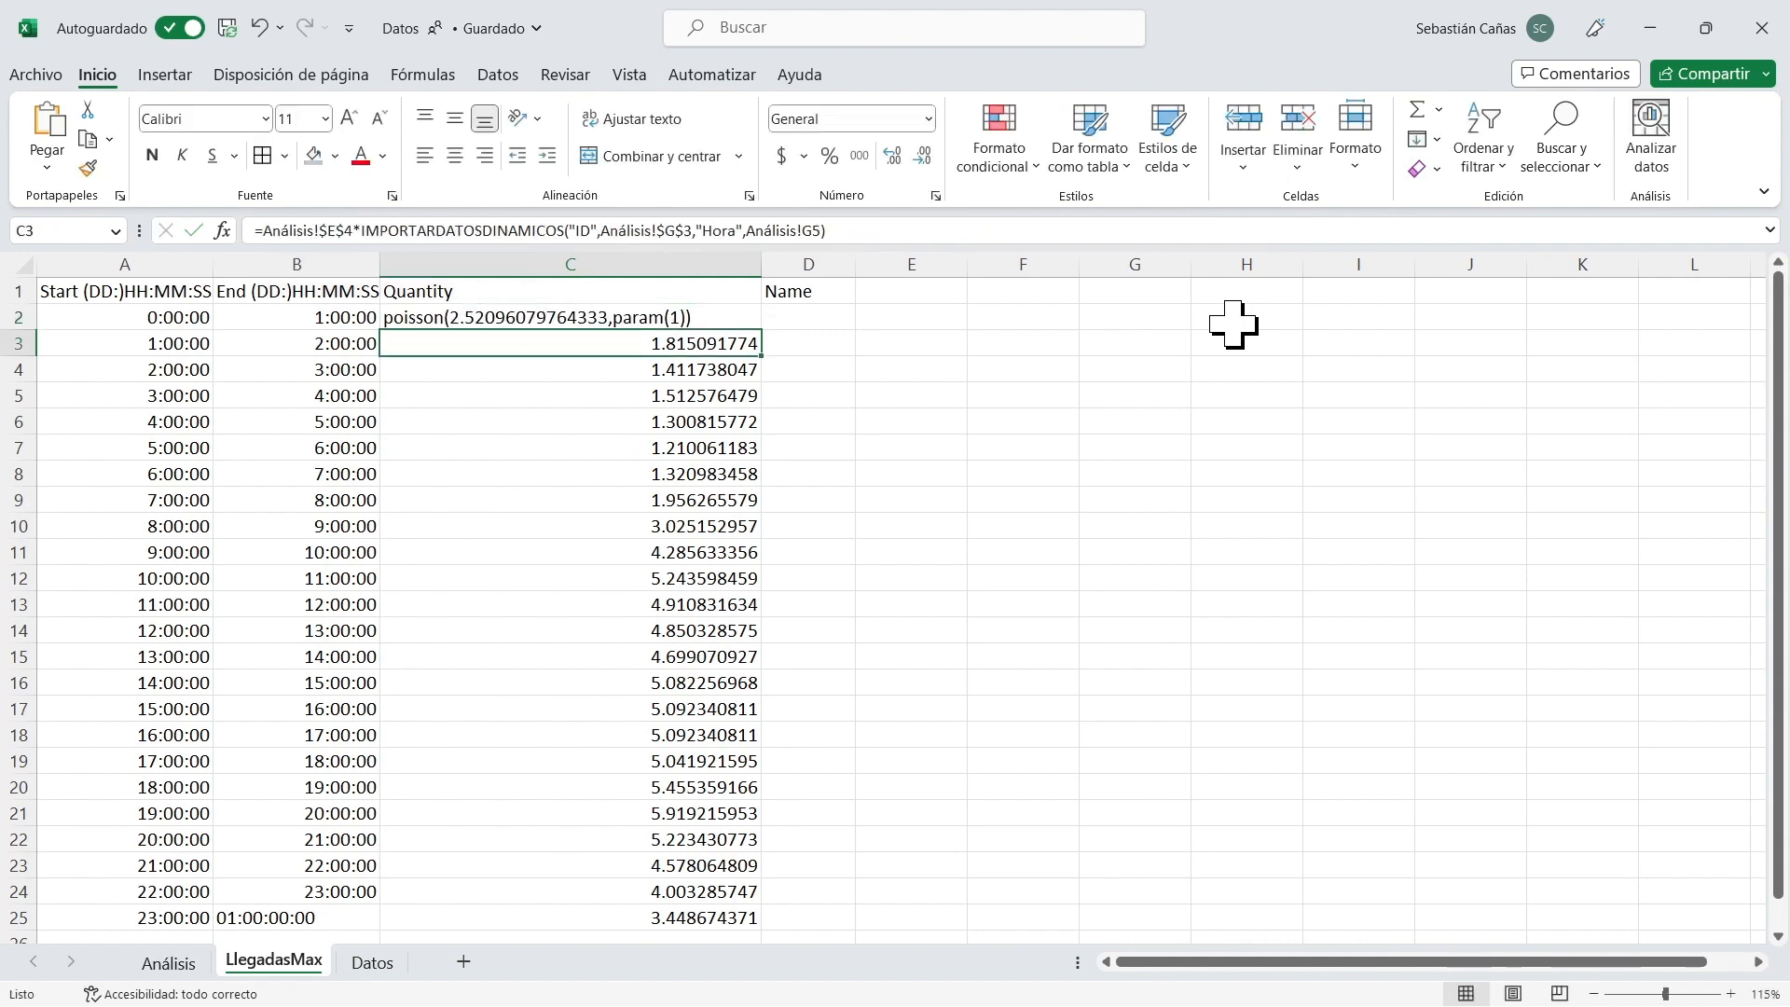
Fill C2's Poisson CONCAT formula down through C25.
{"action": "key", "text": "Up"}
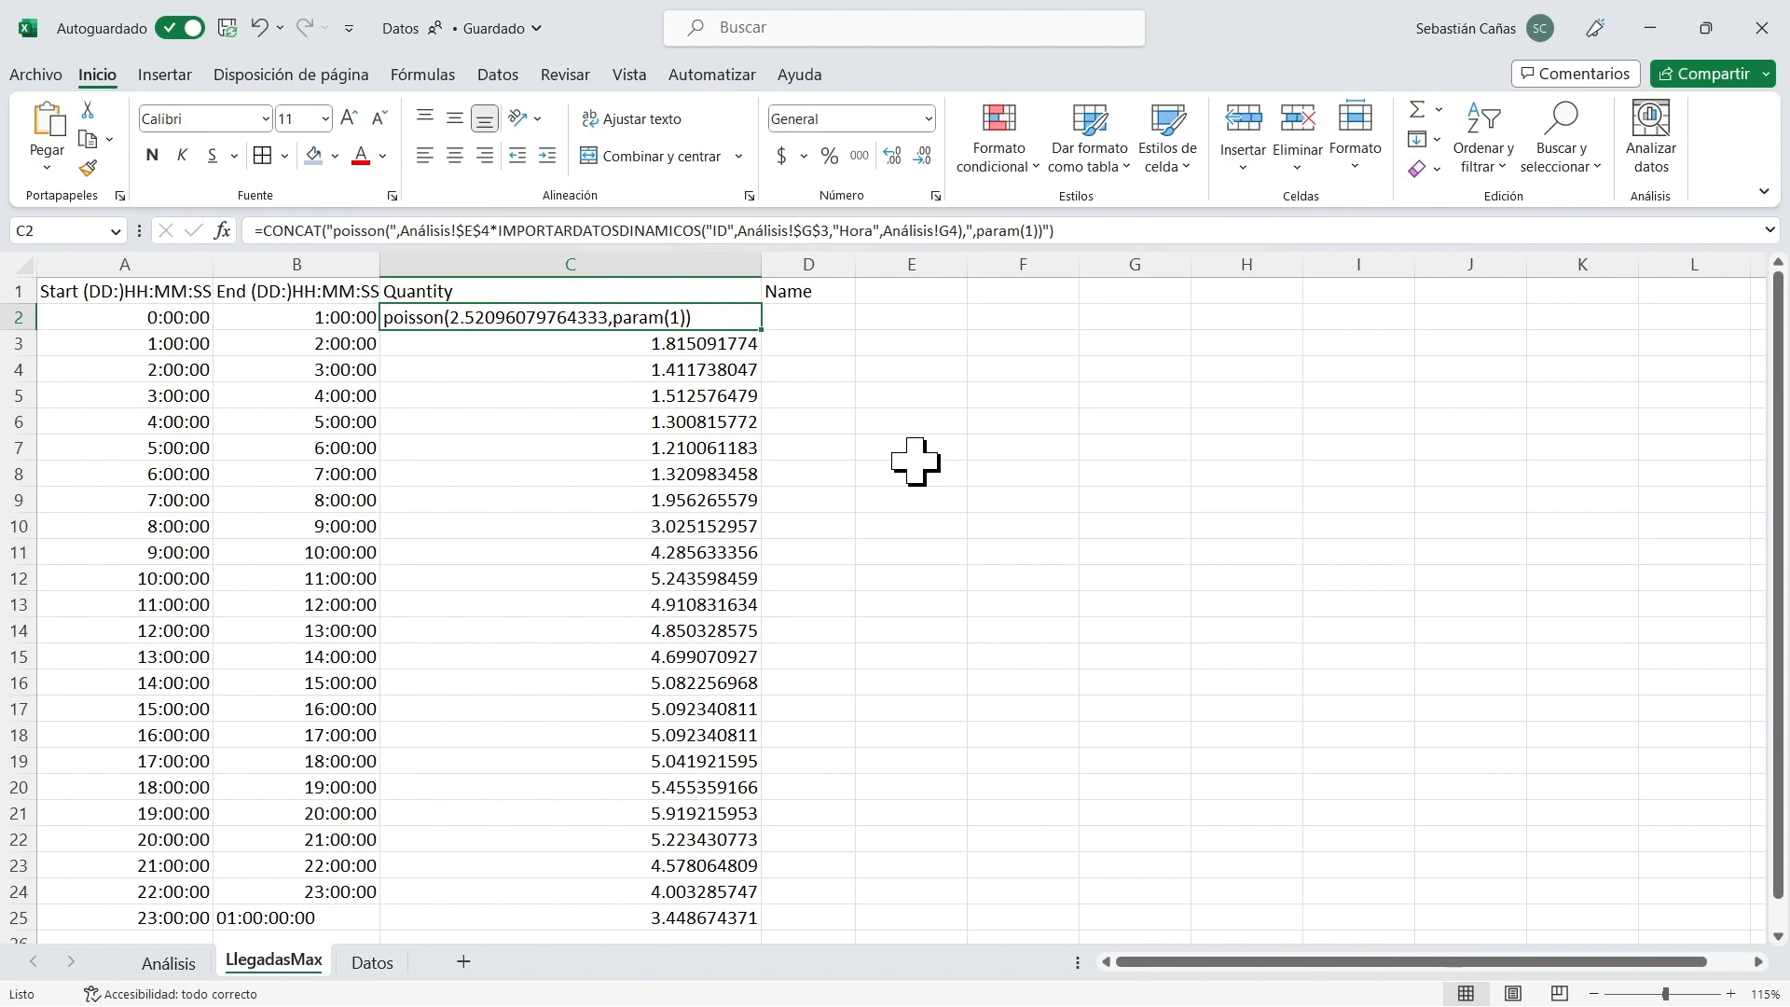
{"action": "double_click", "coordinate": [763, 330]}
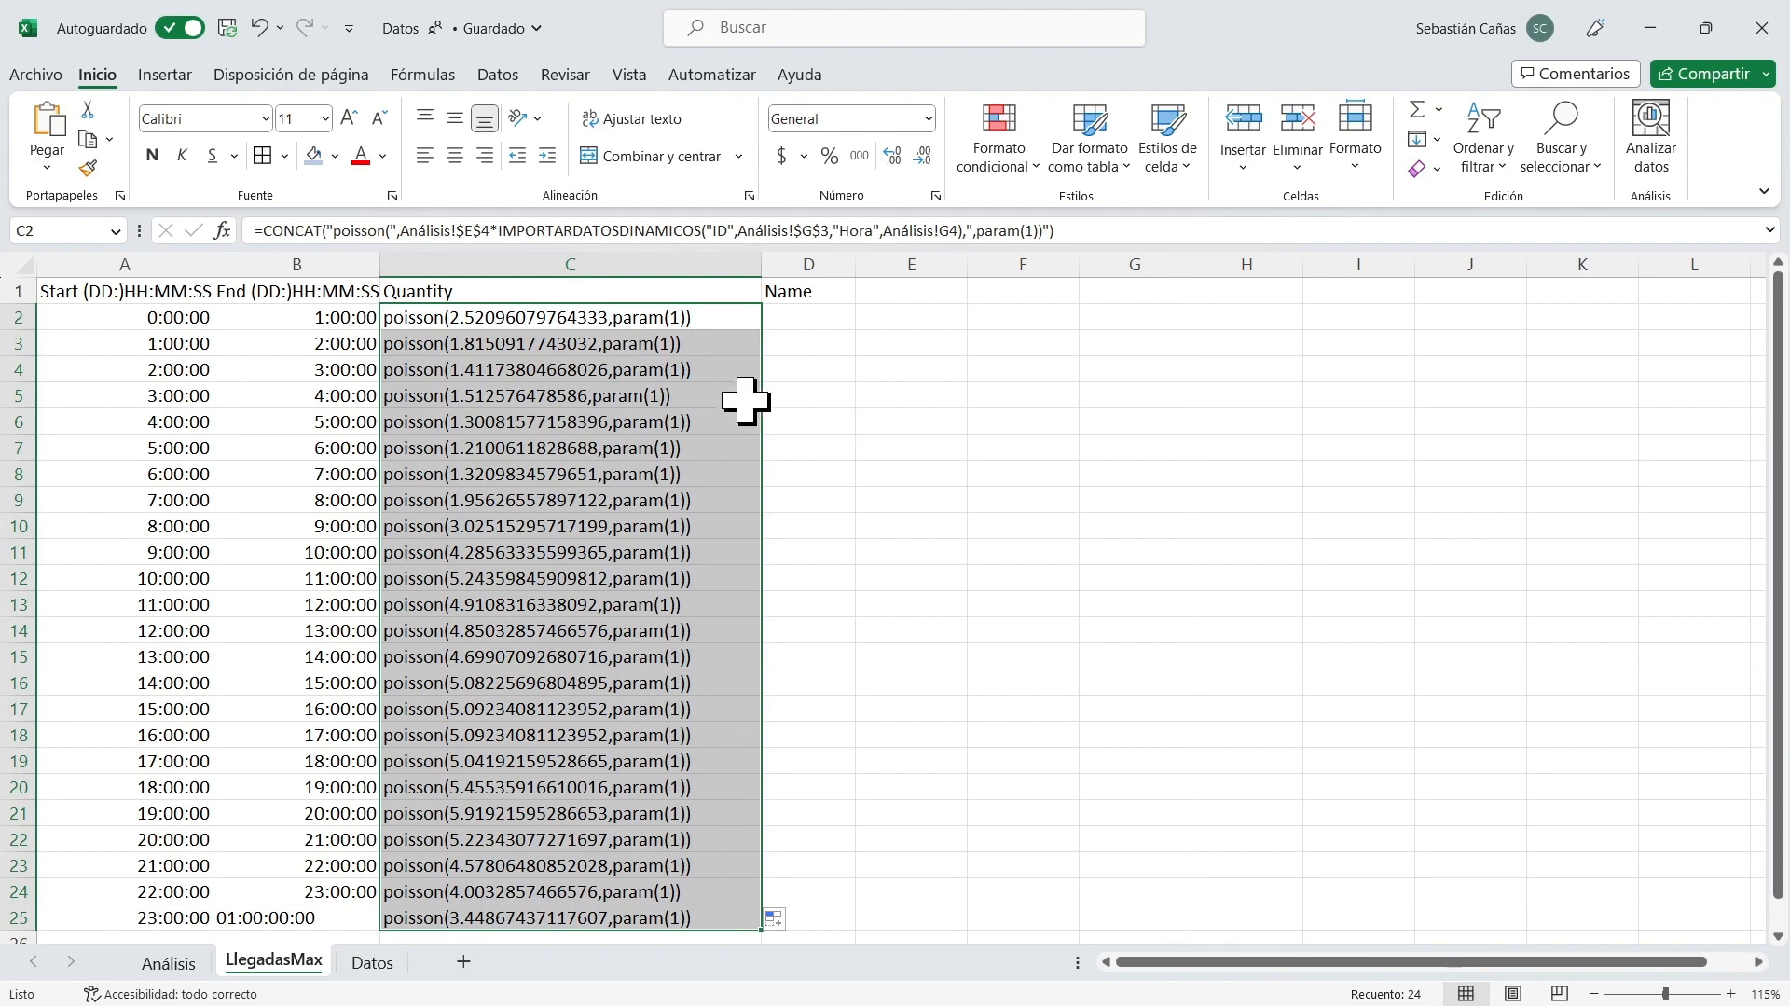
{"action": "left_click_drag", "start_coordinate": [572, 311], "coordinate": [588, 911]}
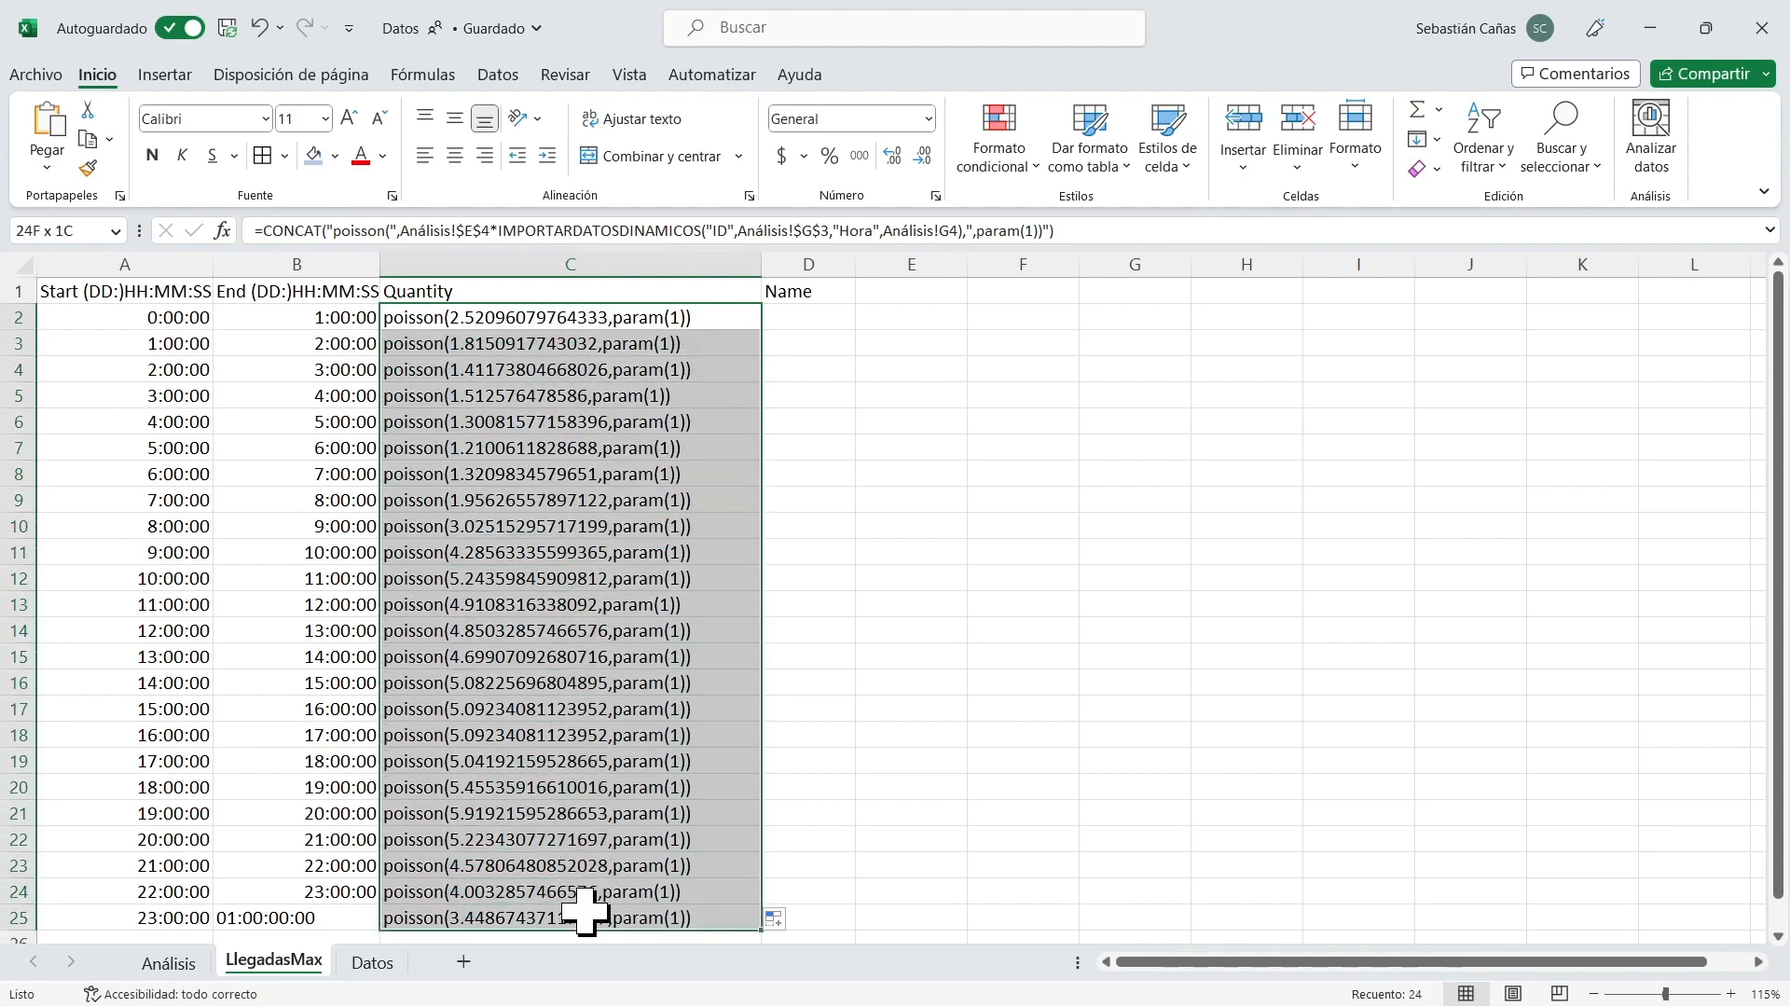
{"action": "left_click", "coordinate": [562, 326]}
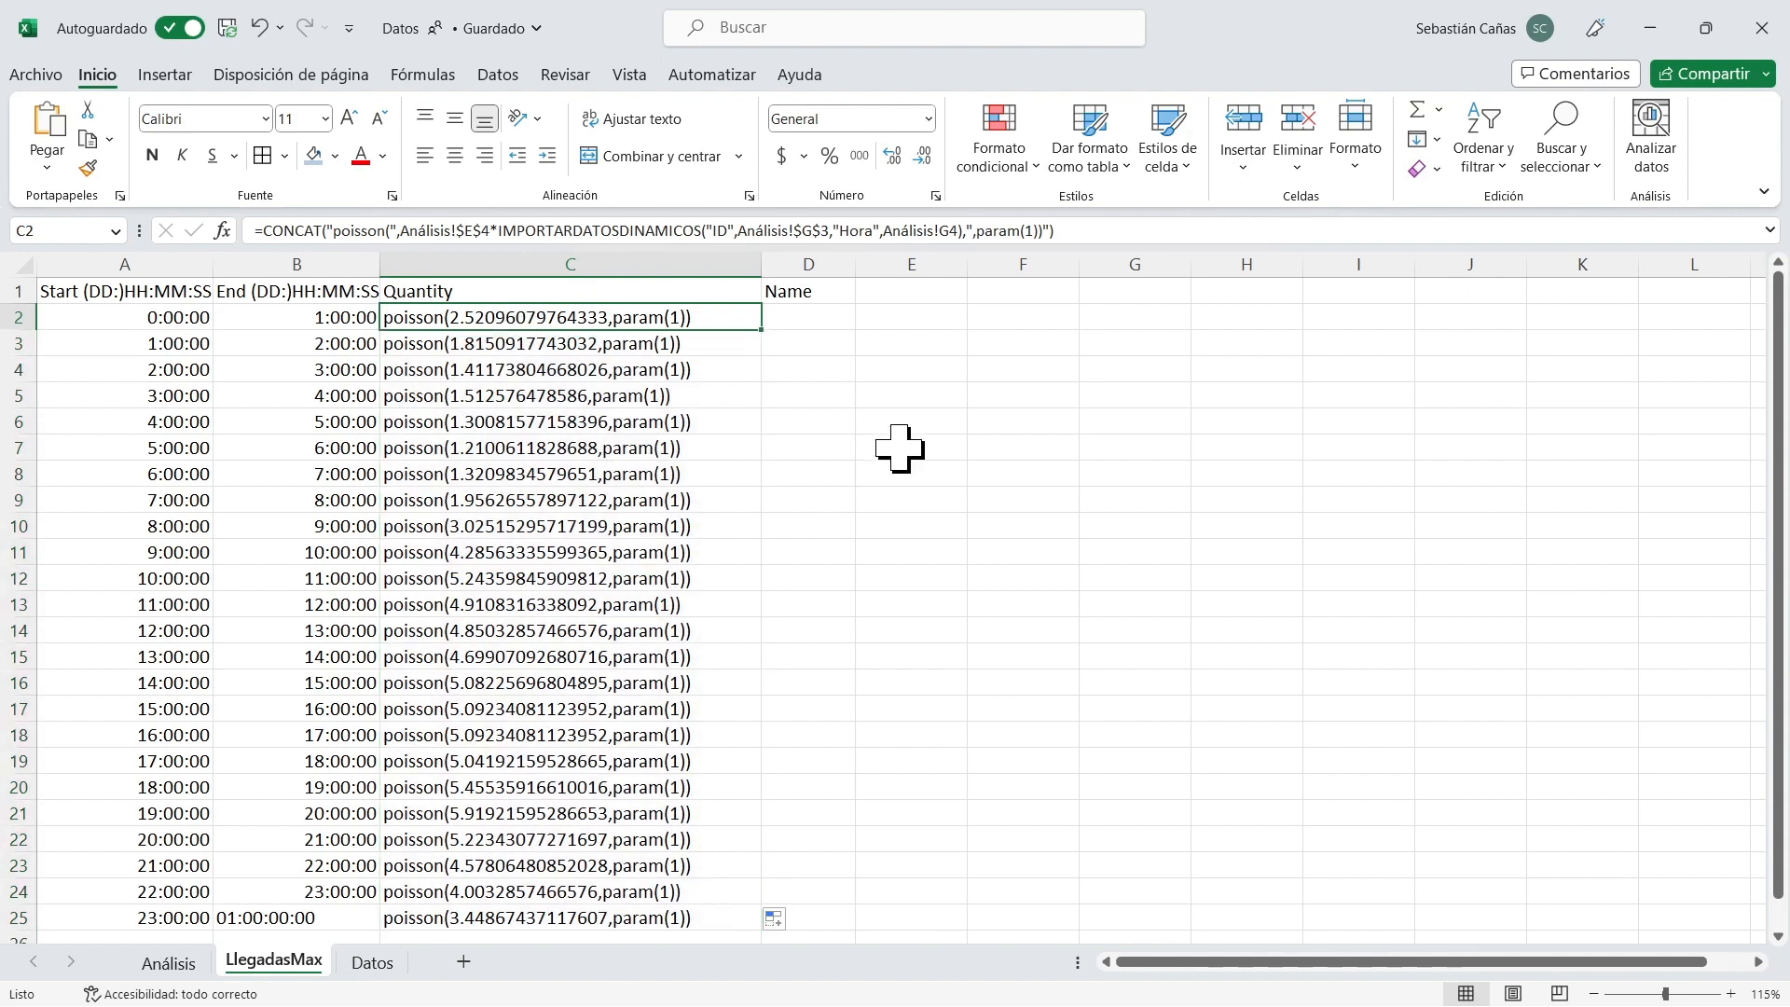
Enter "Paciente" in D2 under the Name header and fill it down through D25.
{"action": "key", "text": "Left"}
{"action": "key", "text": "Left"}
{"action": "key", "text": "Right"}
{"action": "key", "text": "Right"}
{"action": "double_click", "coordinate": [824, 320]}
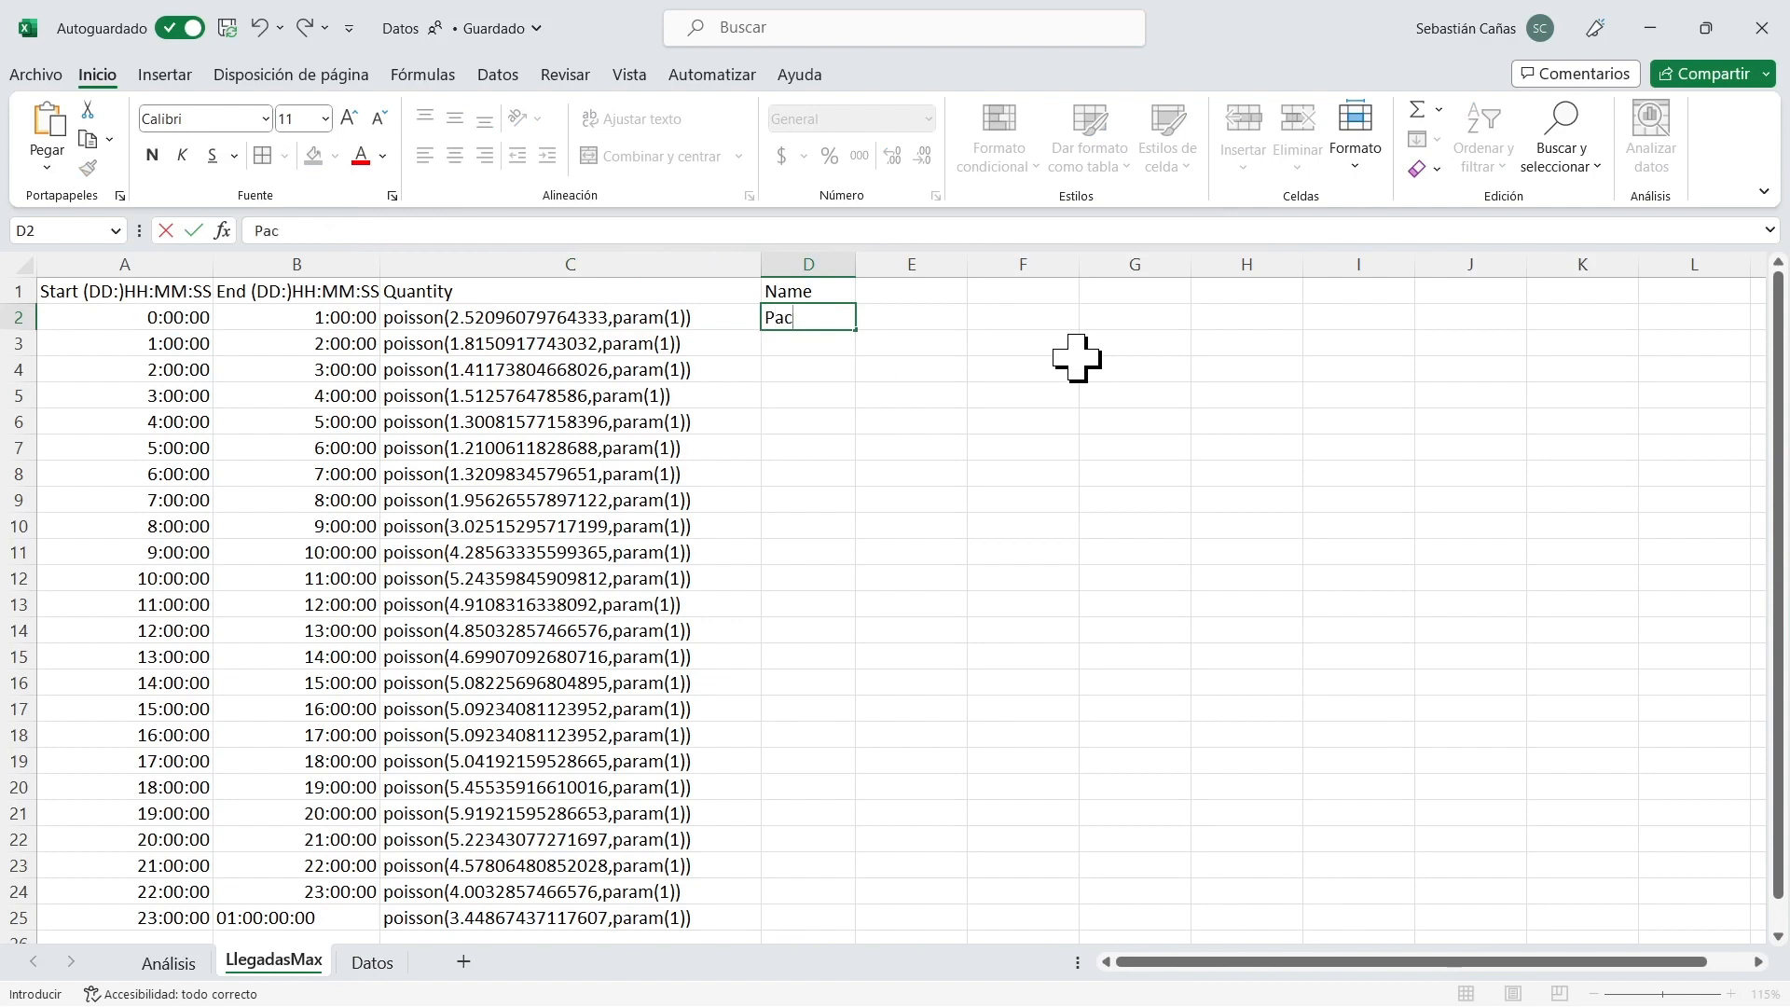
{"action": "key", "text": "Return"}
{"action": "key", "text": "Up"}
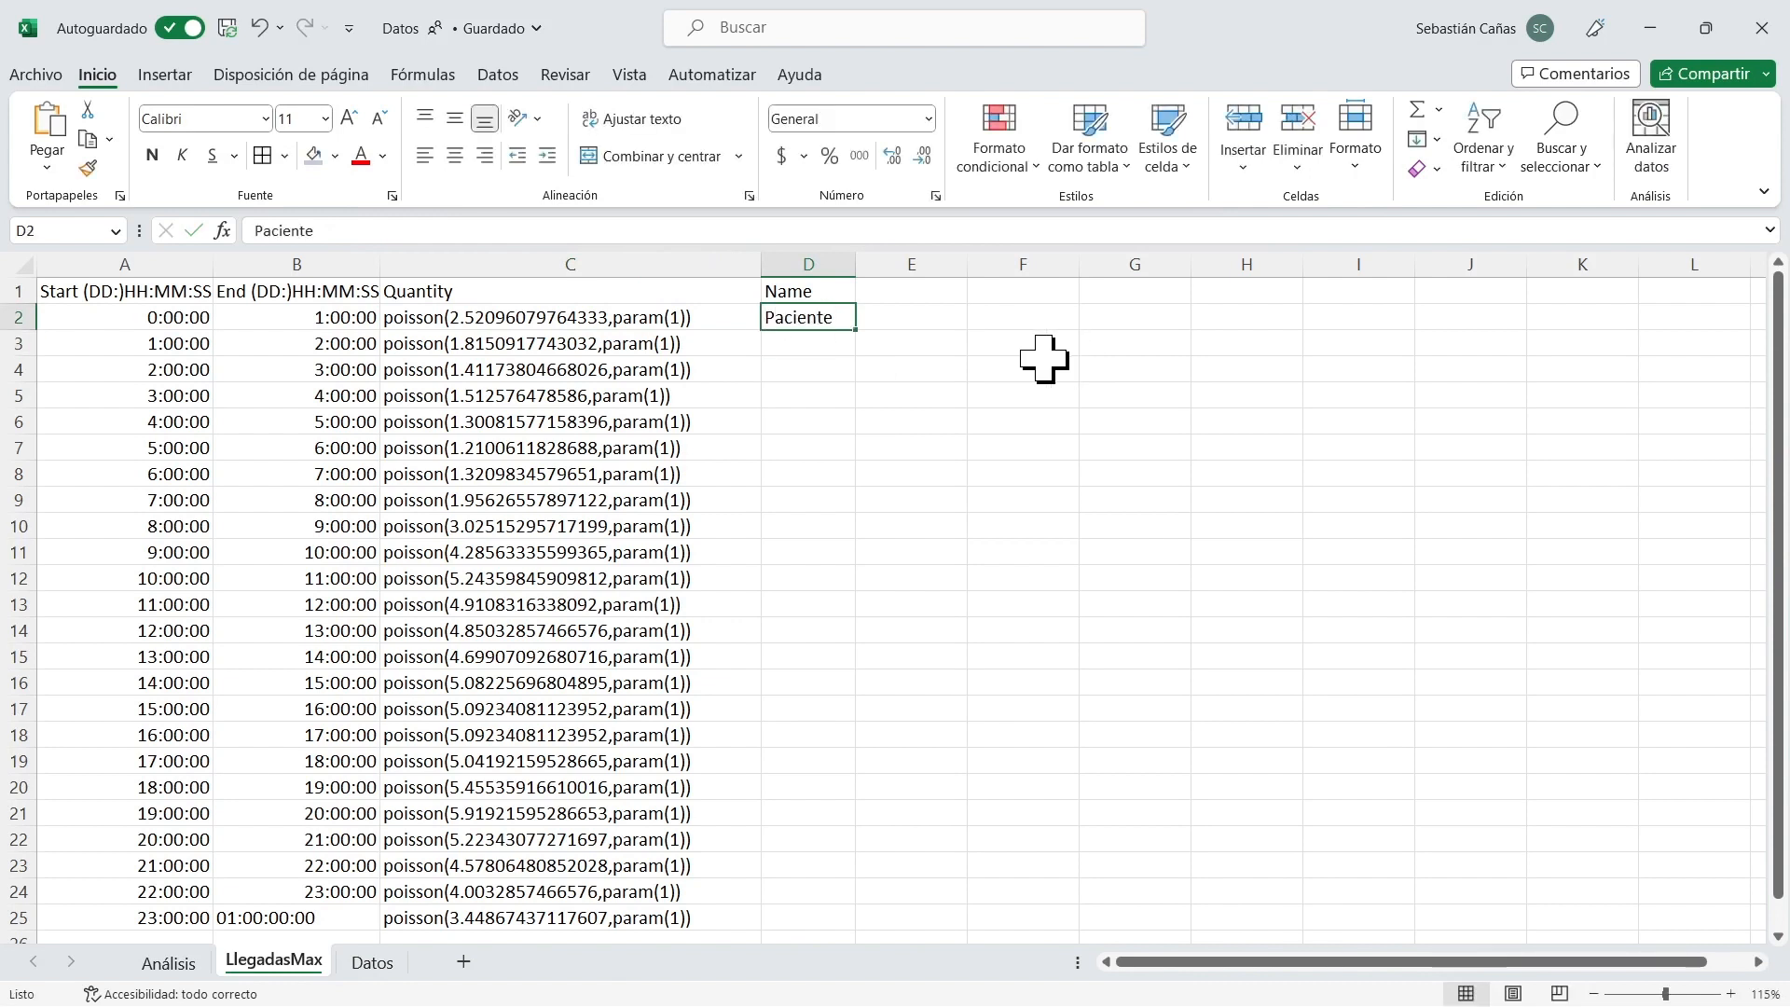
{"action": "left_click_drag", "start_coordinate": [856, 328], "coordinate": [895, 923]}
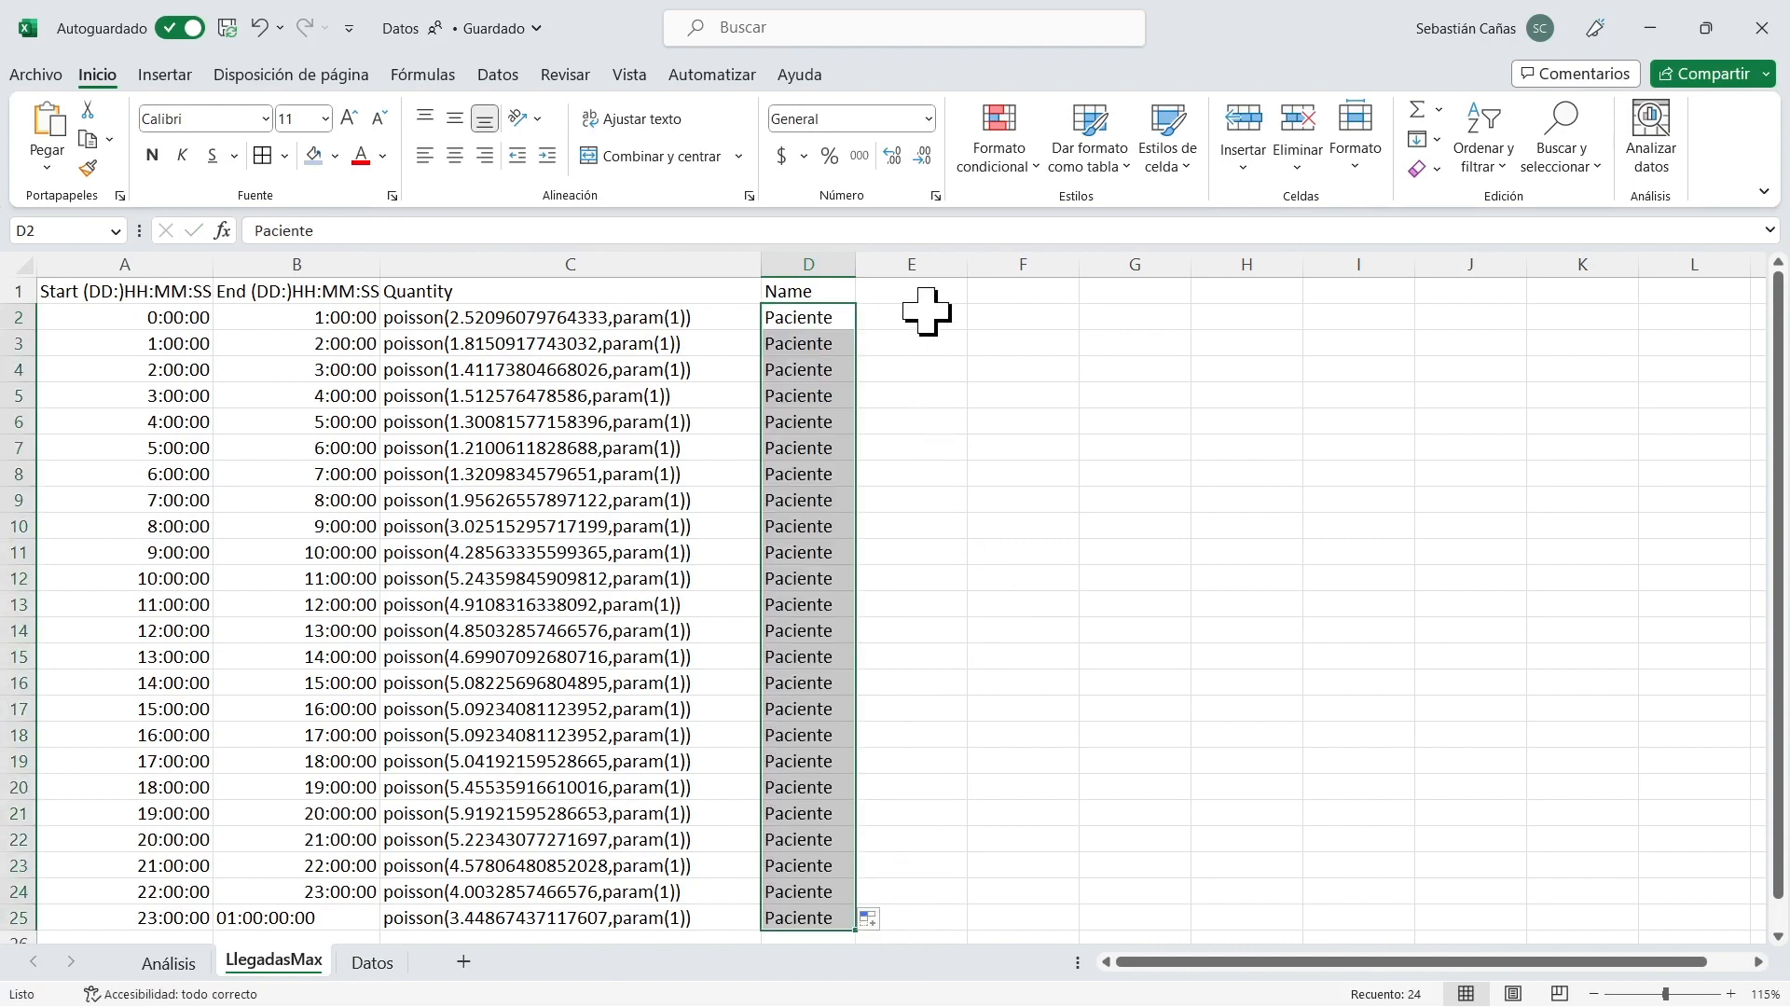
Review the completed arrivals table in A1:D25, covering the start, end, quantity and name columns.
{"action": "left_click", "coordinate": [808, 293]}
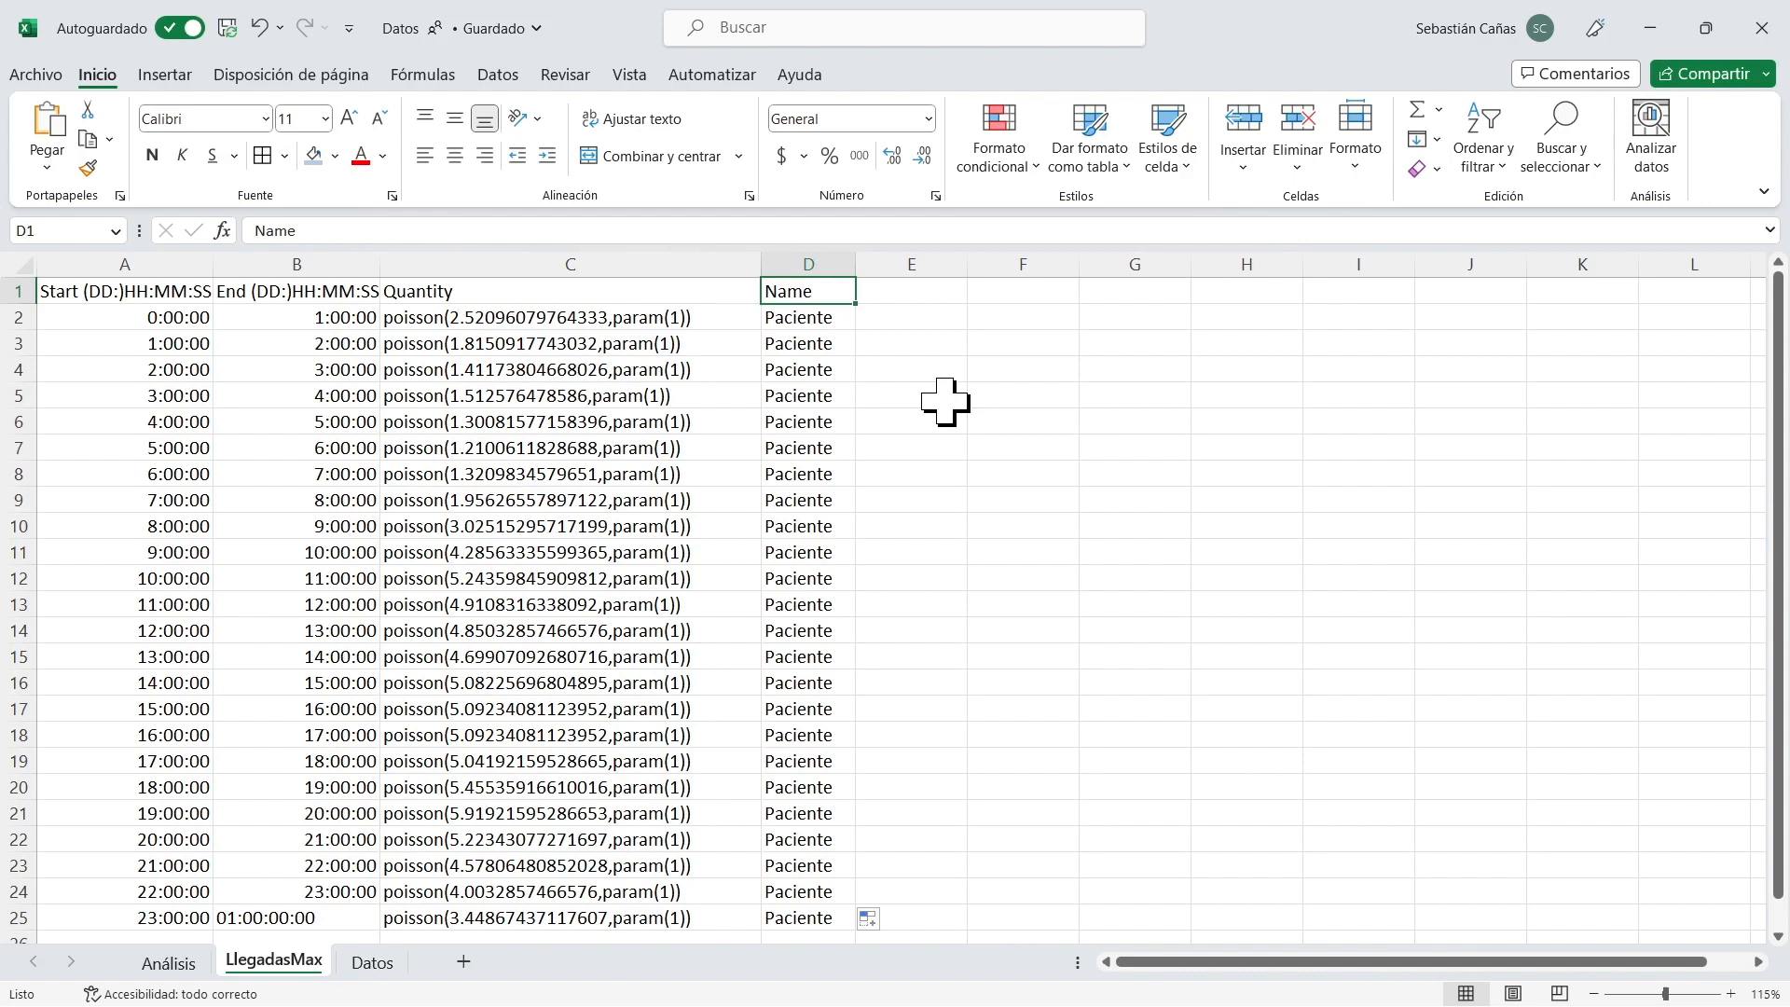
{"action": "key", "text": "Down"}
{"action": "key", "text": "Left"}
{"action": "key", "text": "Left"}
{"action": "key", "text": "Left"}
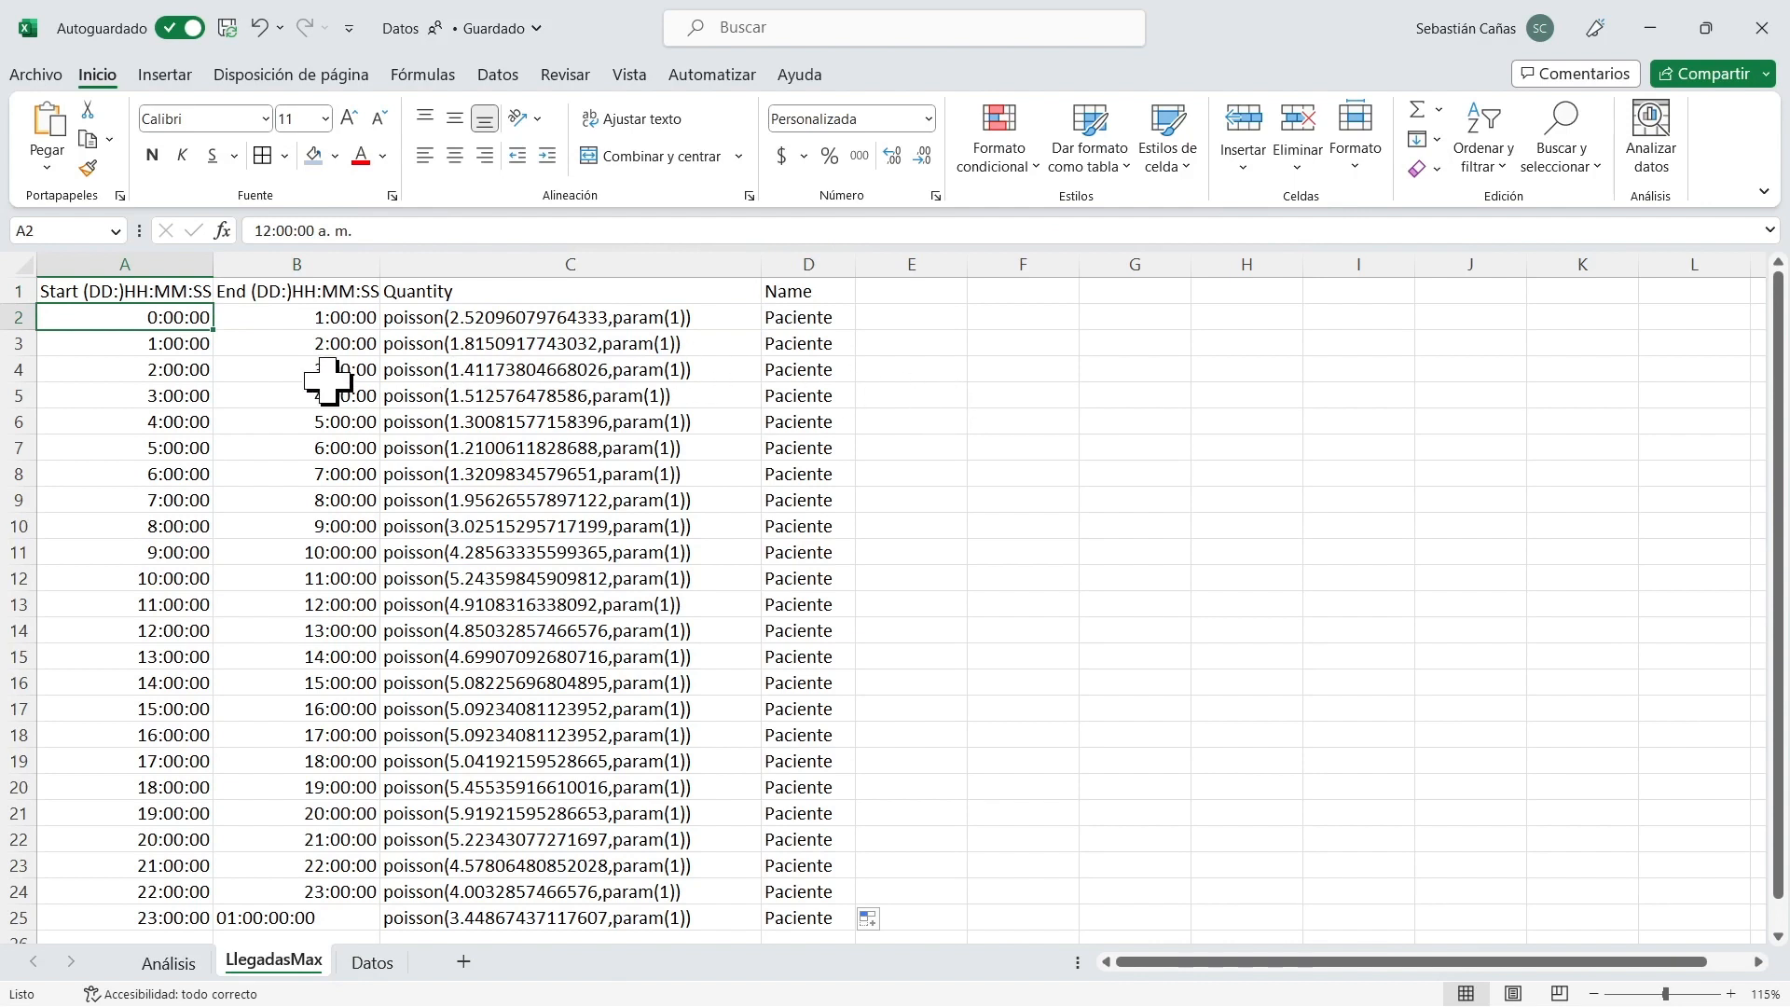
{"action": "left_click_drag", "start_coordinate": [149, 289], "coordinate": [811, 893]}
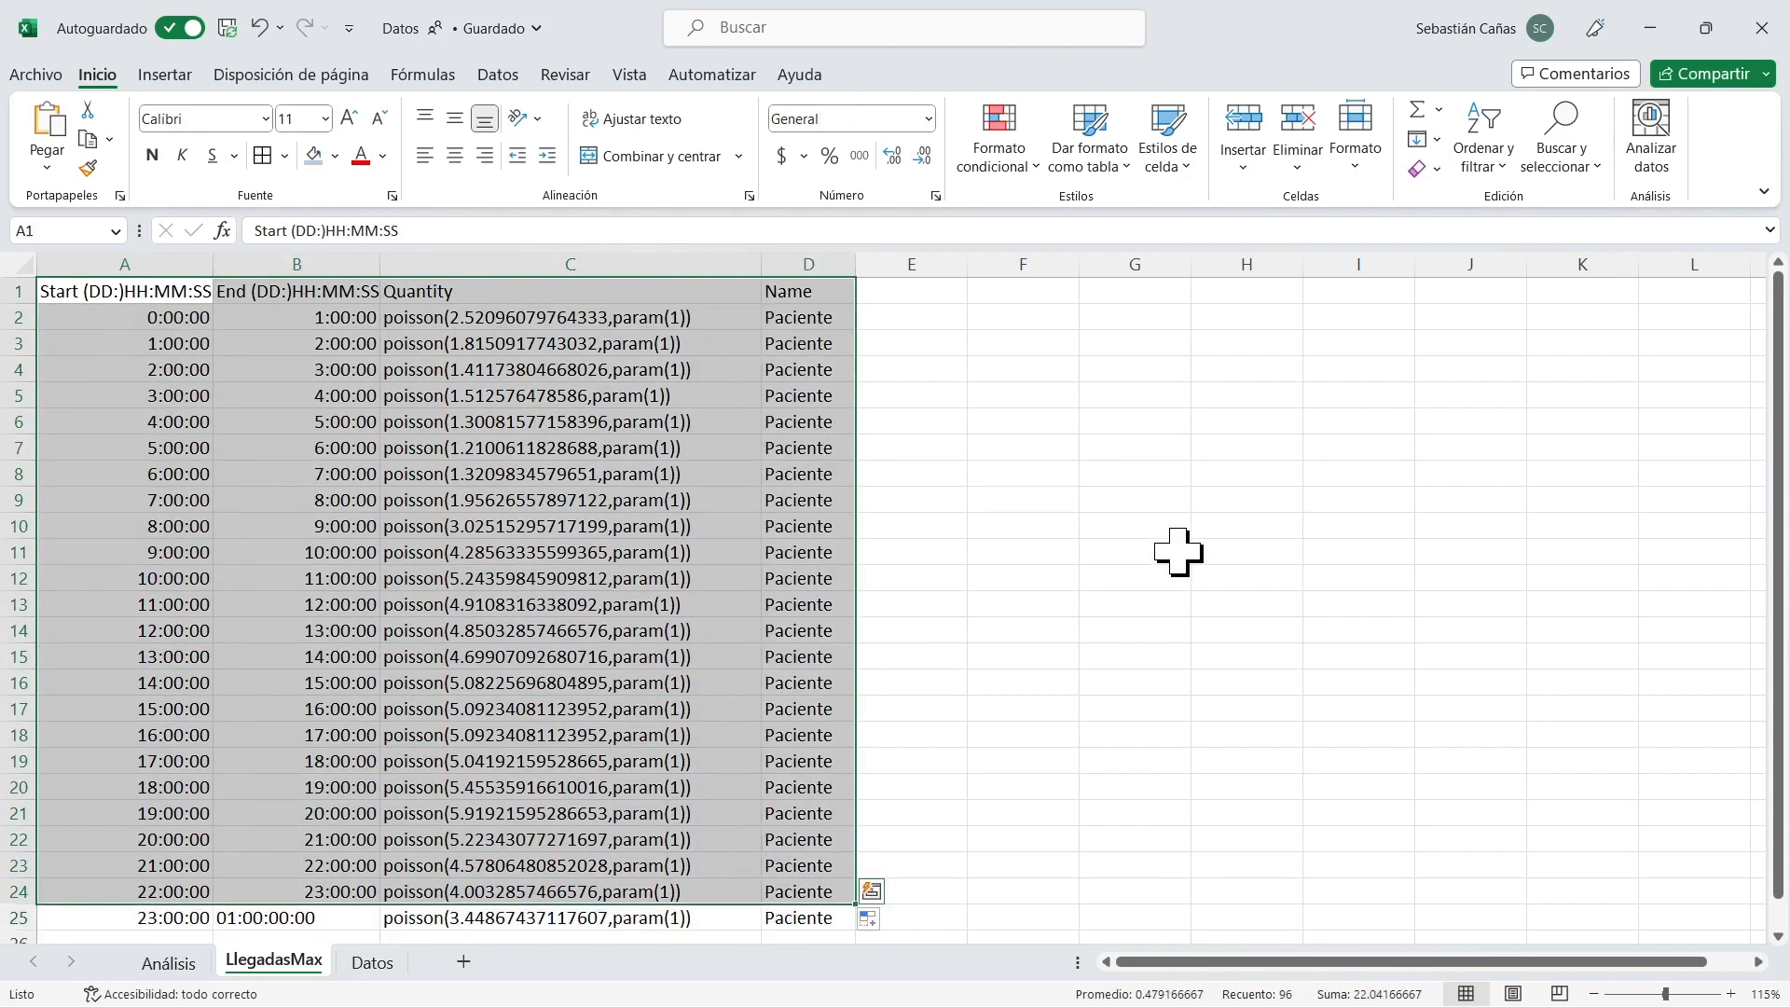
{"action": "left_click", "coordinate": [131, 292]}
{"action": "left_click_drag", "start_coordinate": [145, 307], "coordinate": [794, 918]}
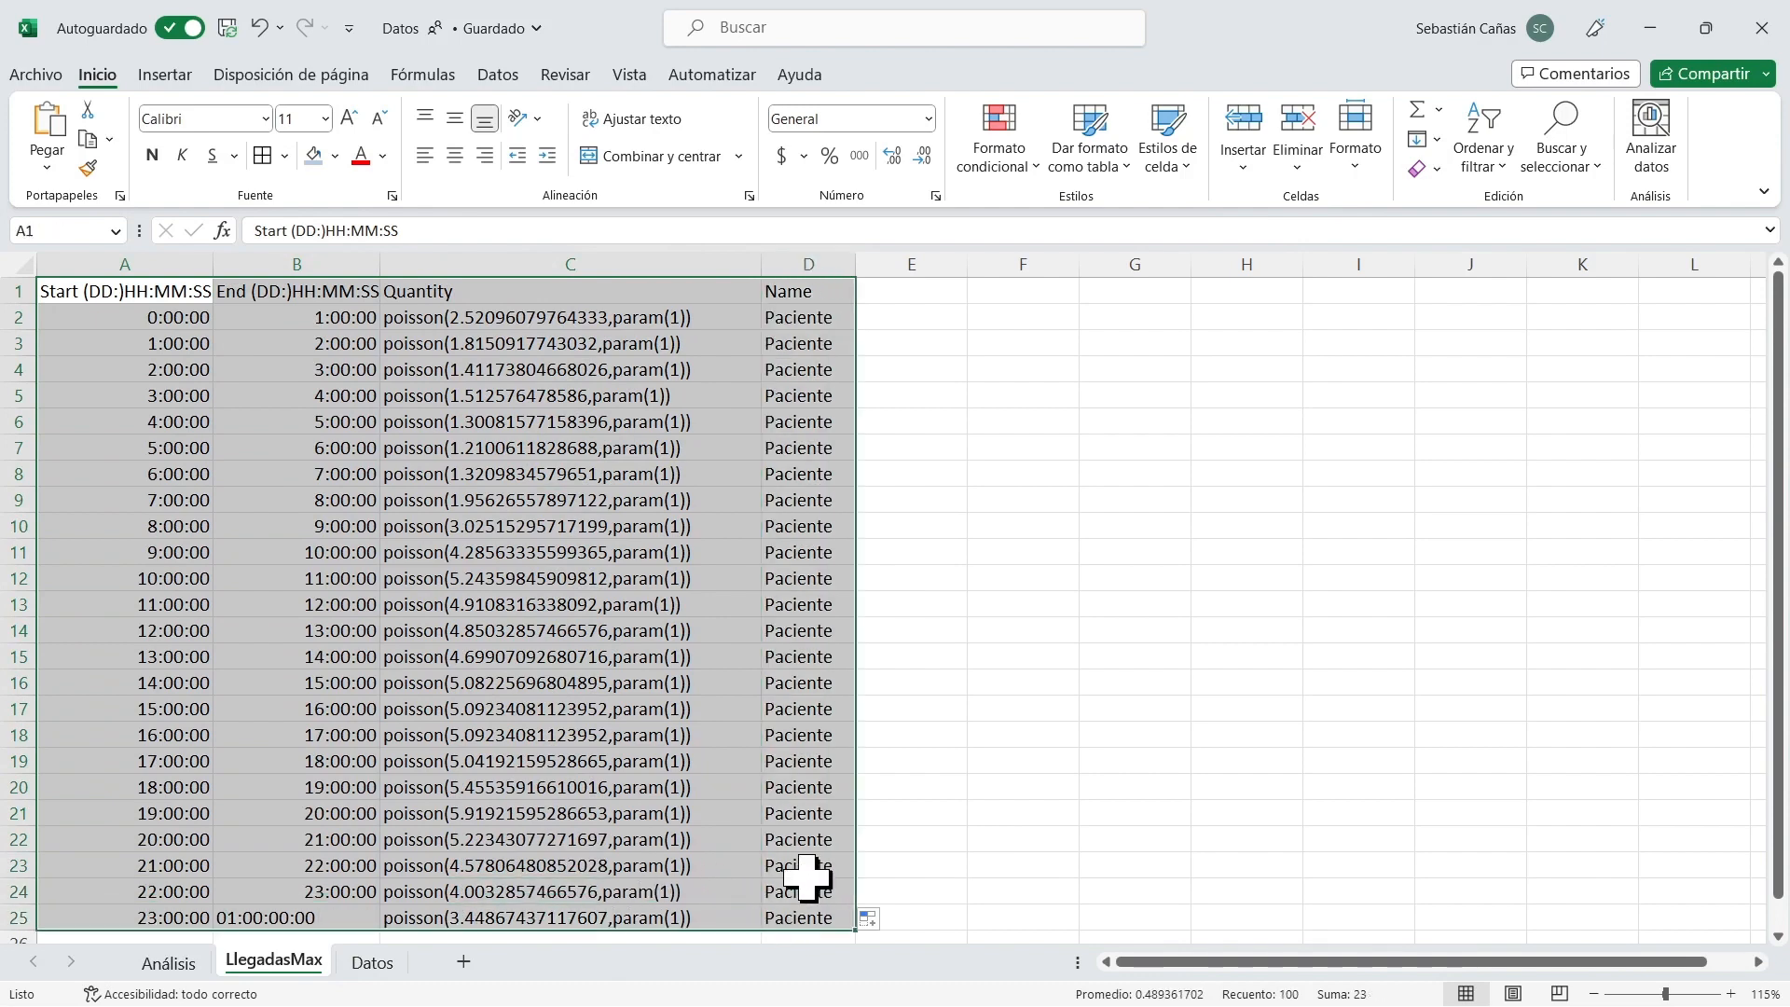
{"action": "left_click", "coordinate": [955, 531]}
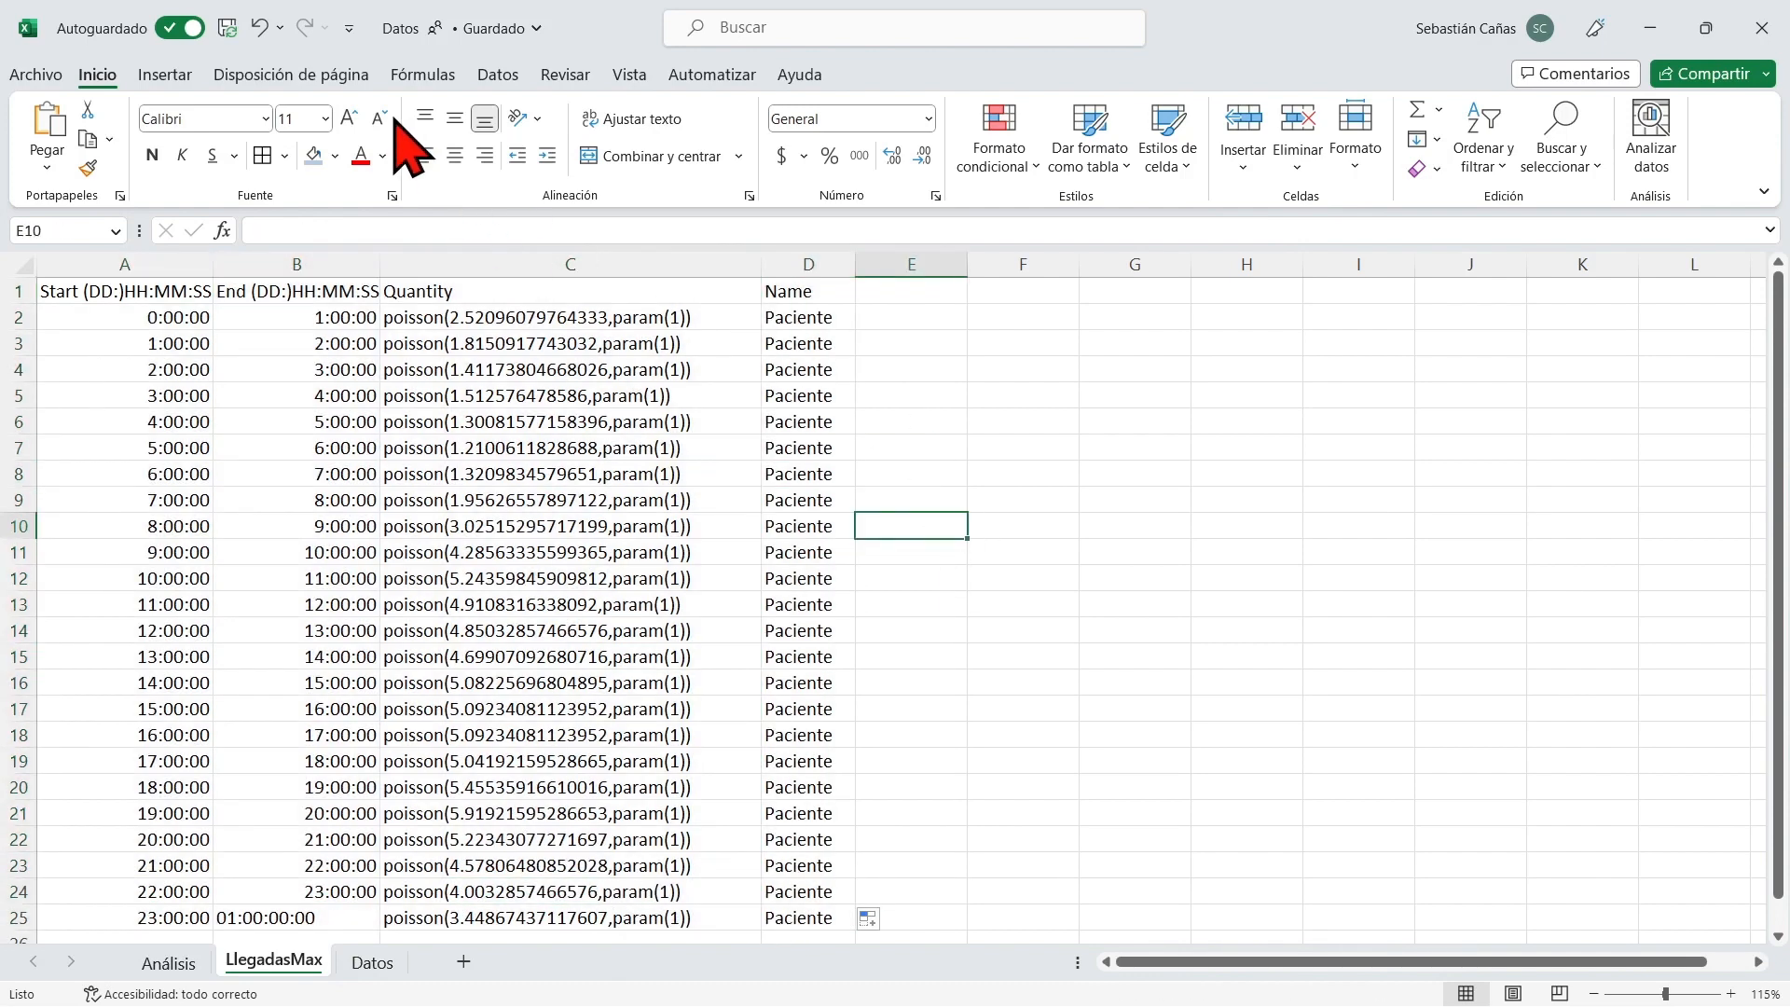
Save and close the Datos workbook, and switch to the Source Arrivals table in FlexSim HC.
{"action": "left_click", "coordinate": [238, 22]}
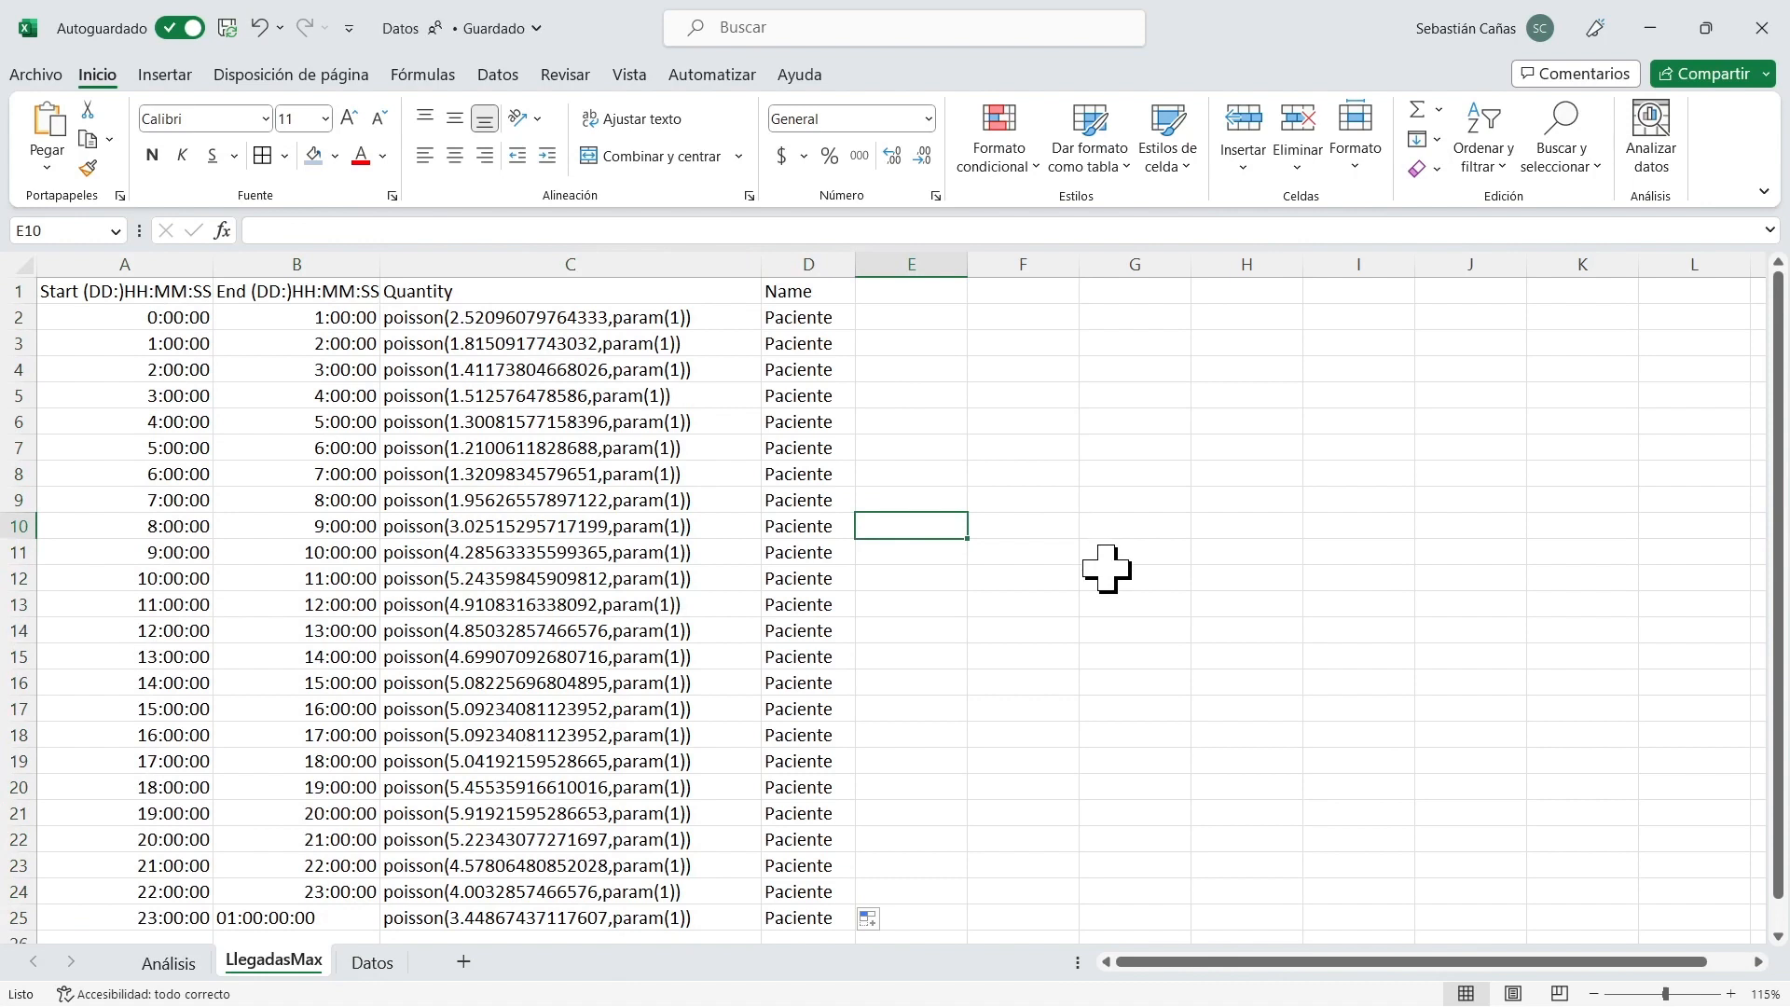
{"action": "left_click", "coordinate": [1761, 28]}
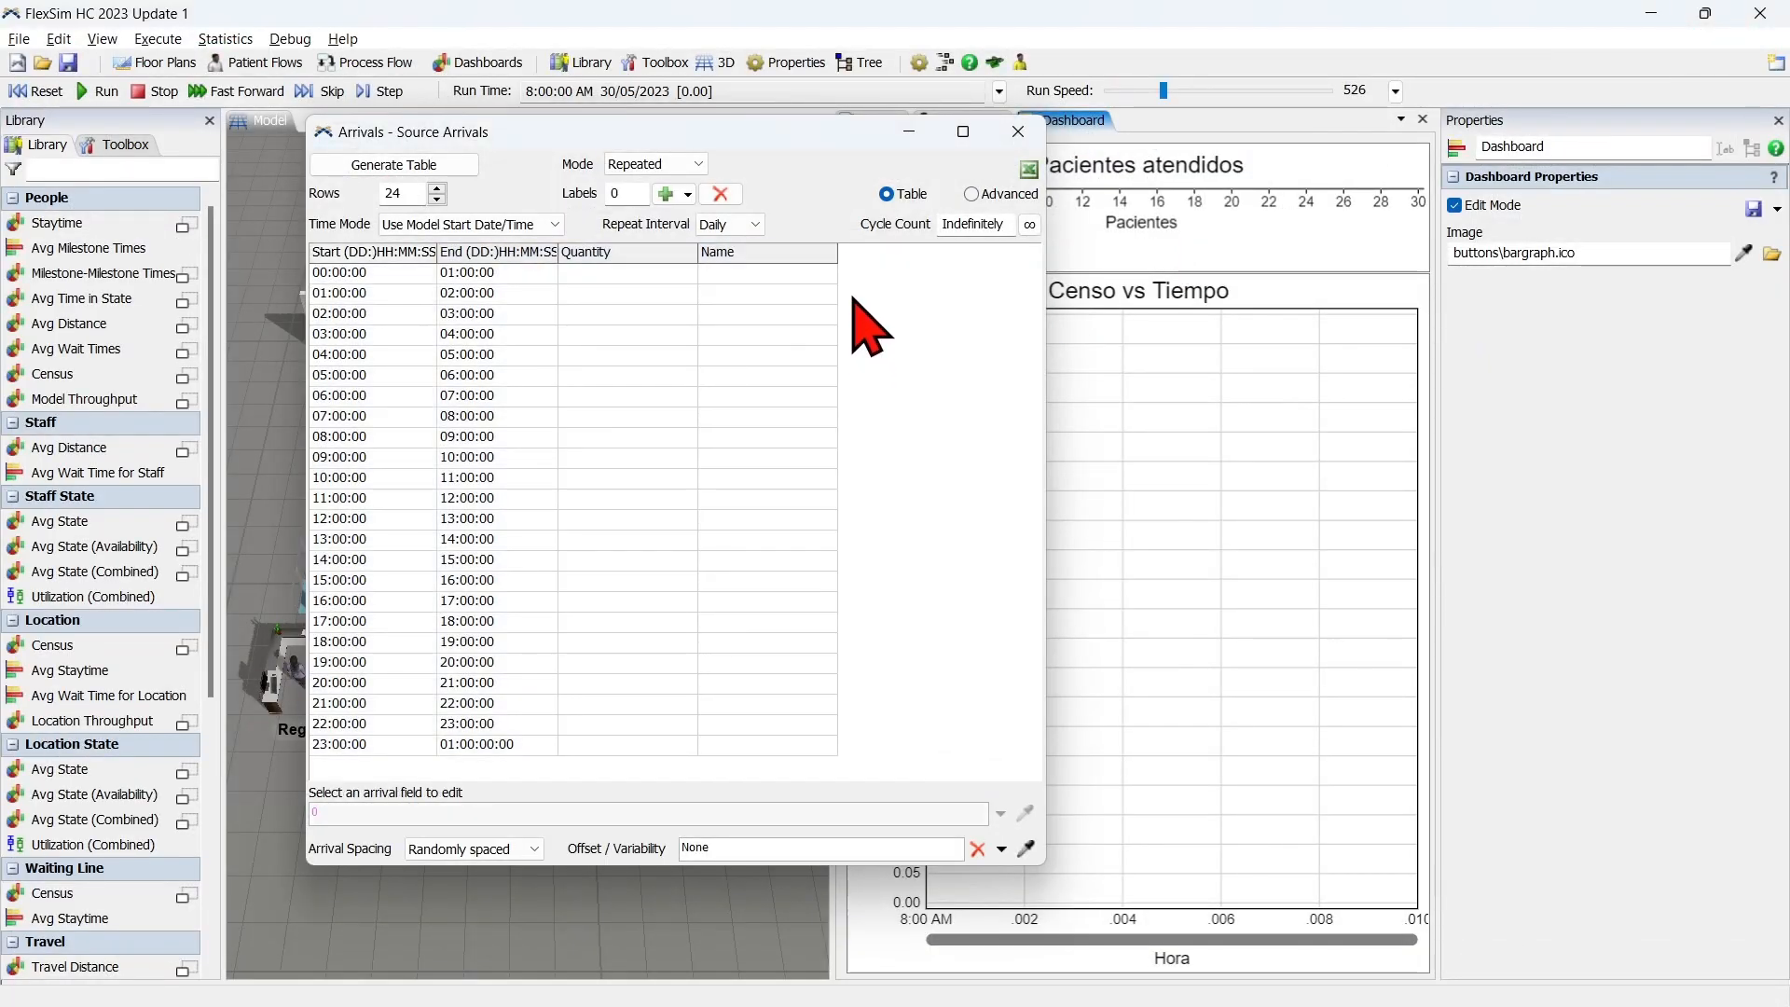
{"action": "left_click_drag", "start_coordinate": [742, 133], "coordinate": [966, 153]}
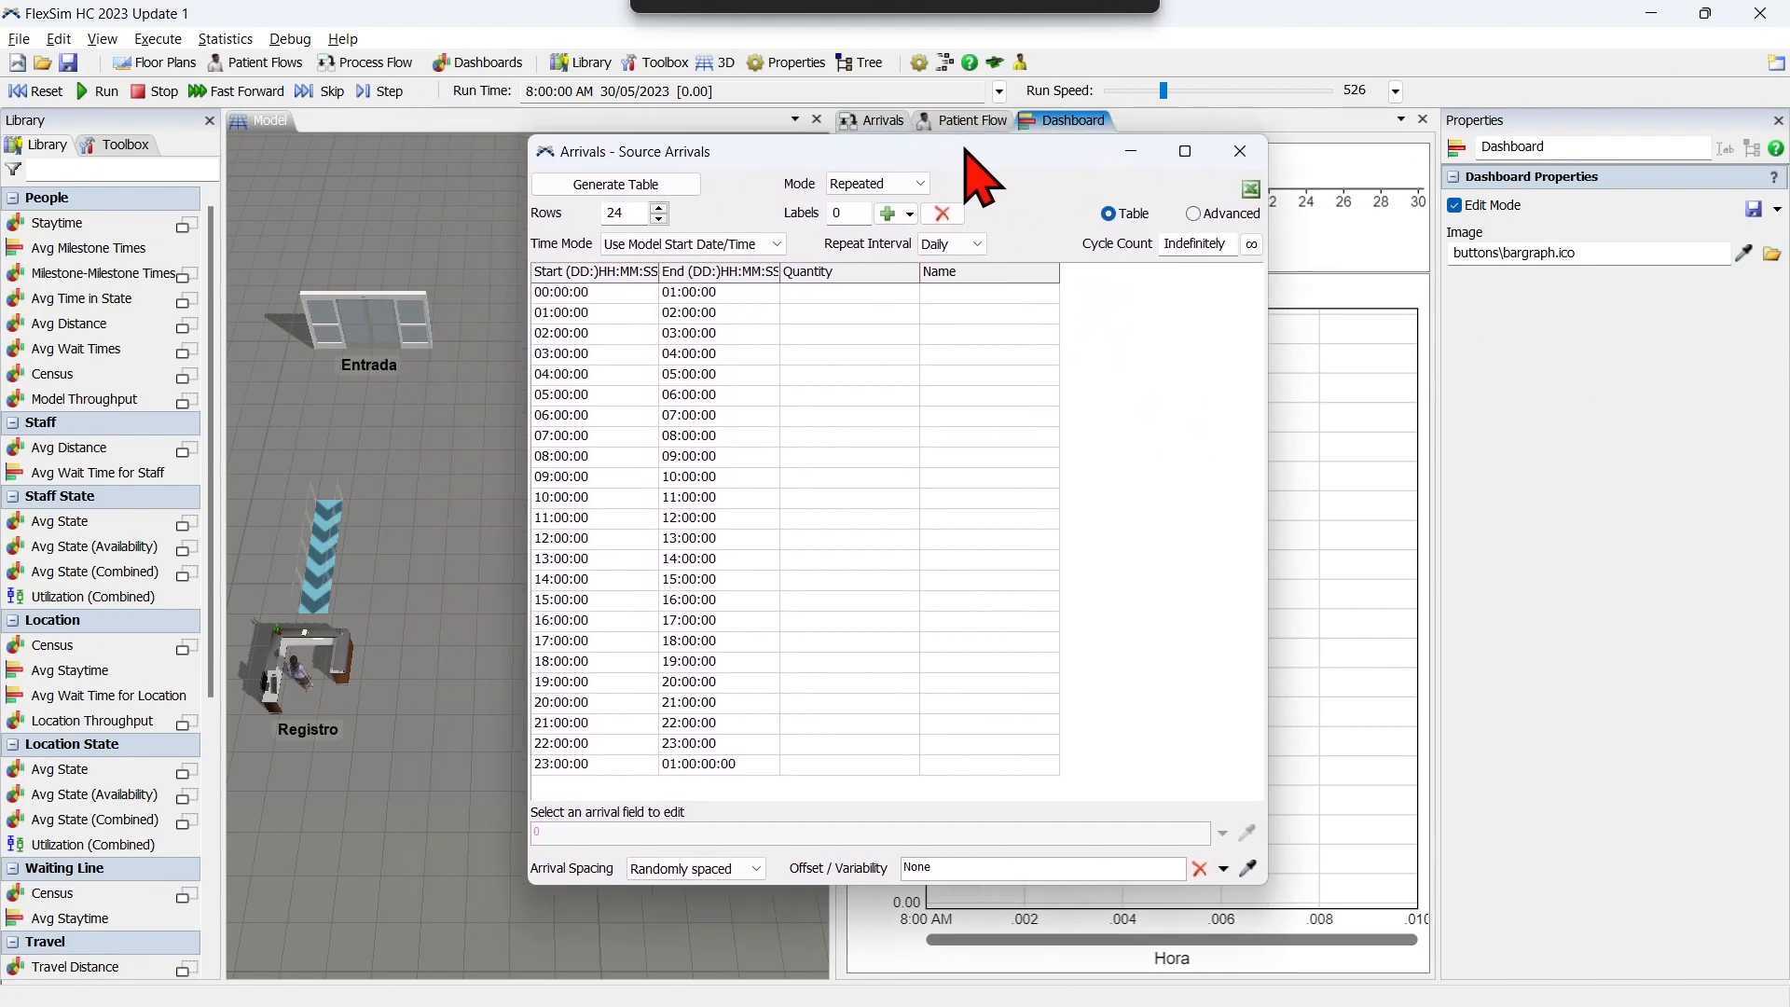
Add the arrivals table to the Multiple Table Excel Import and name its import line LlegadasMax.
{"action": "left_click", "coordinate": [1251, 190]}
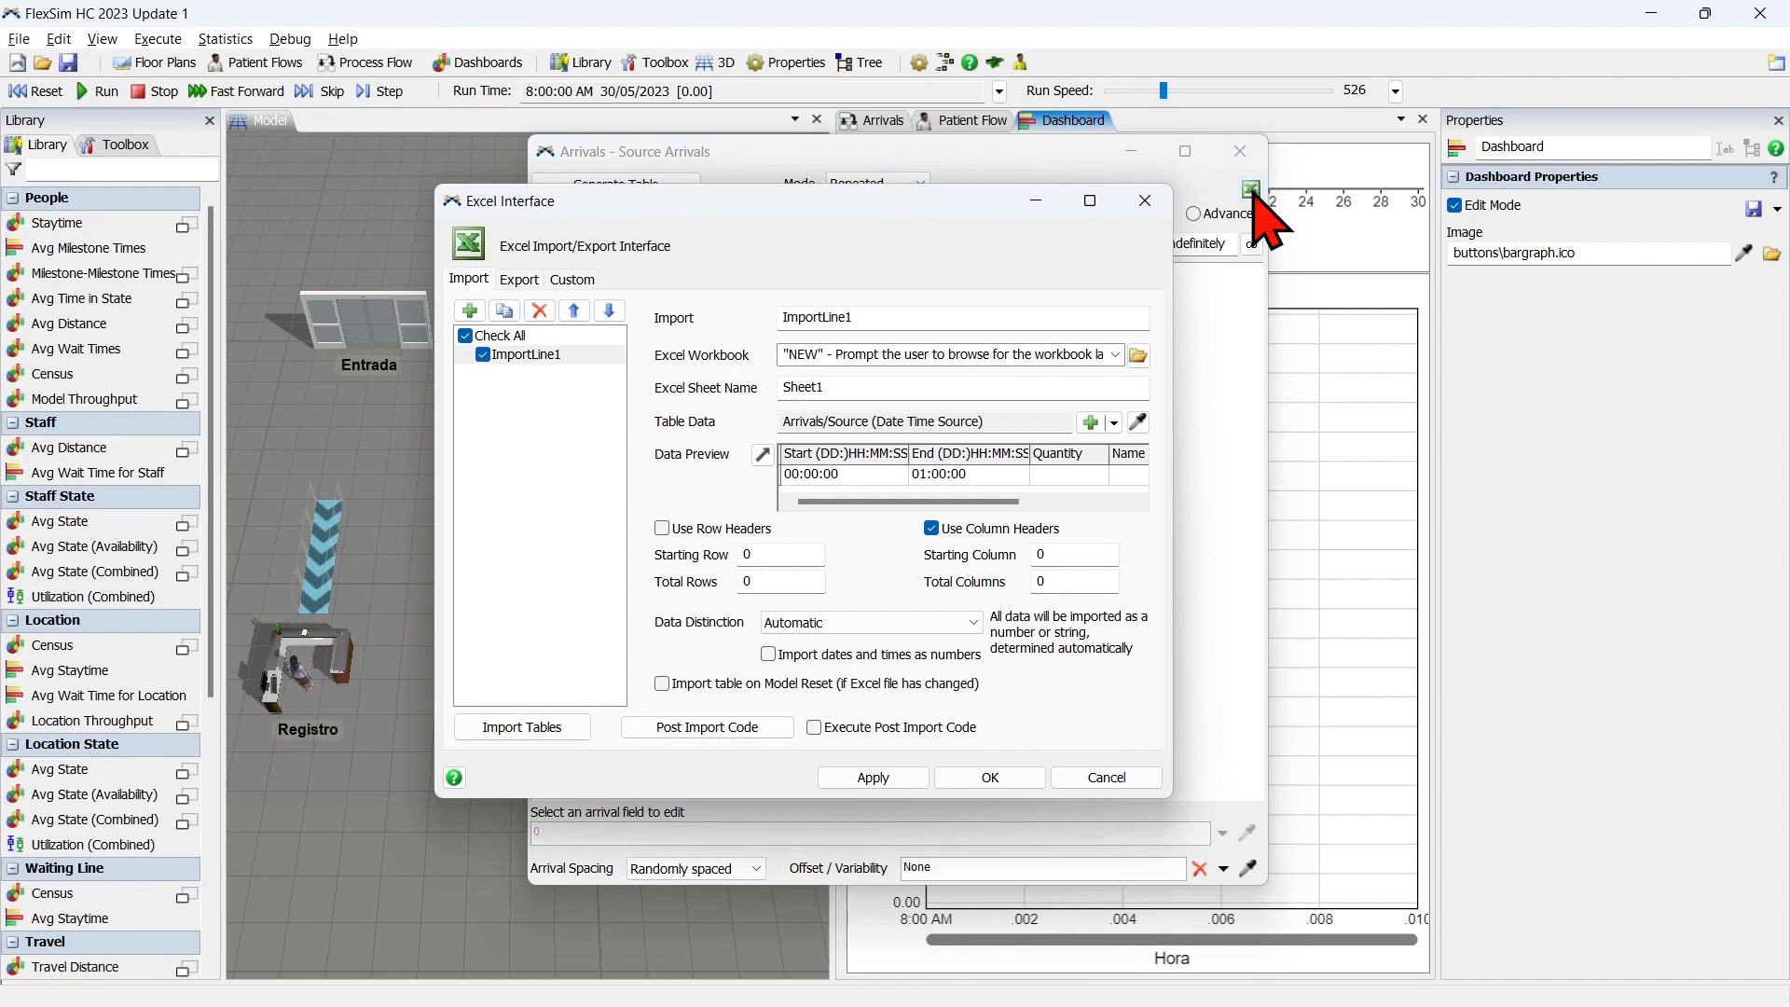
{"action": "left_click_drag", "start_coordinate": [753, 207], "coordinate": [432, 215]}
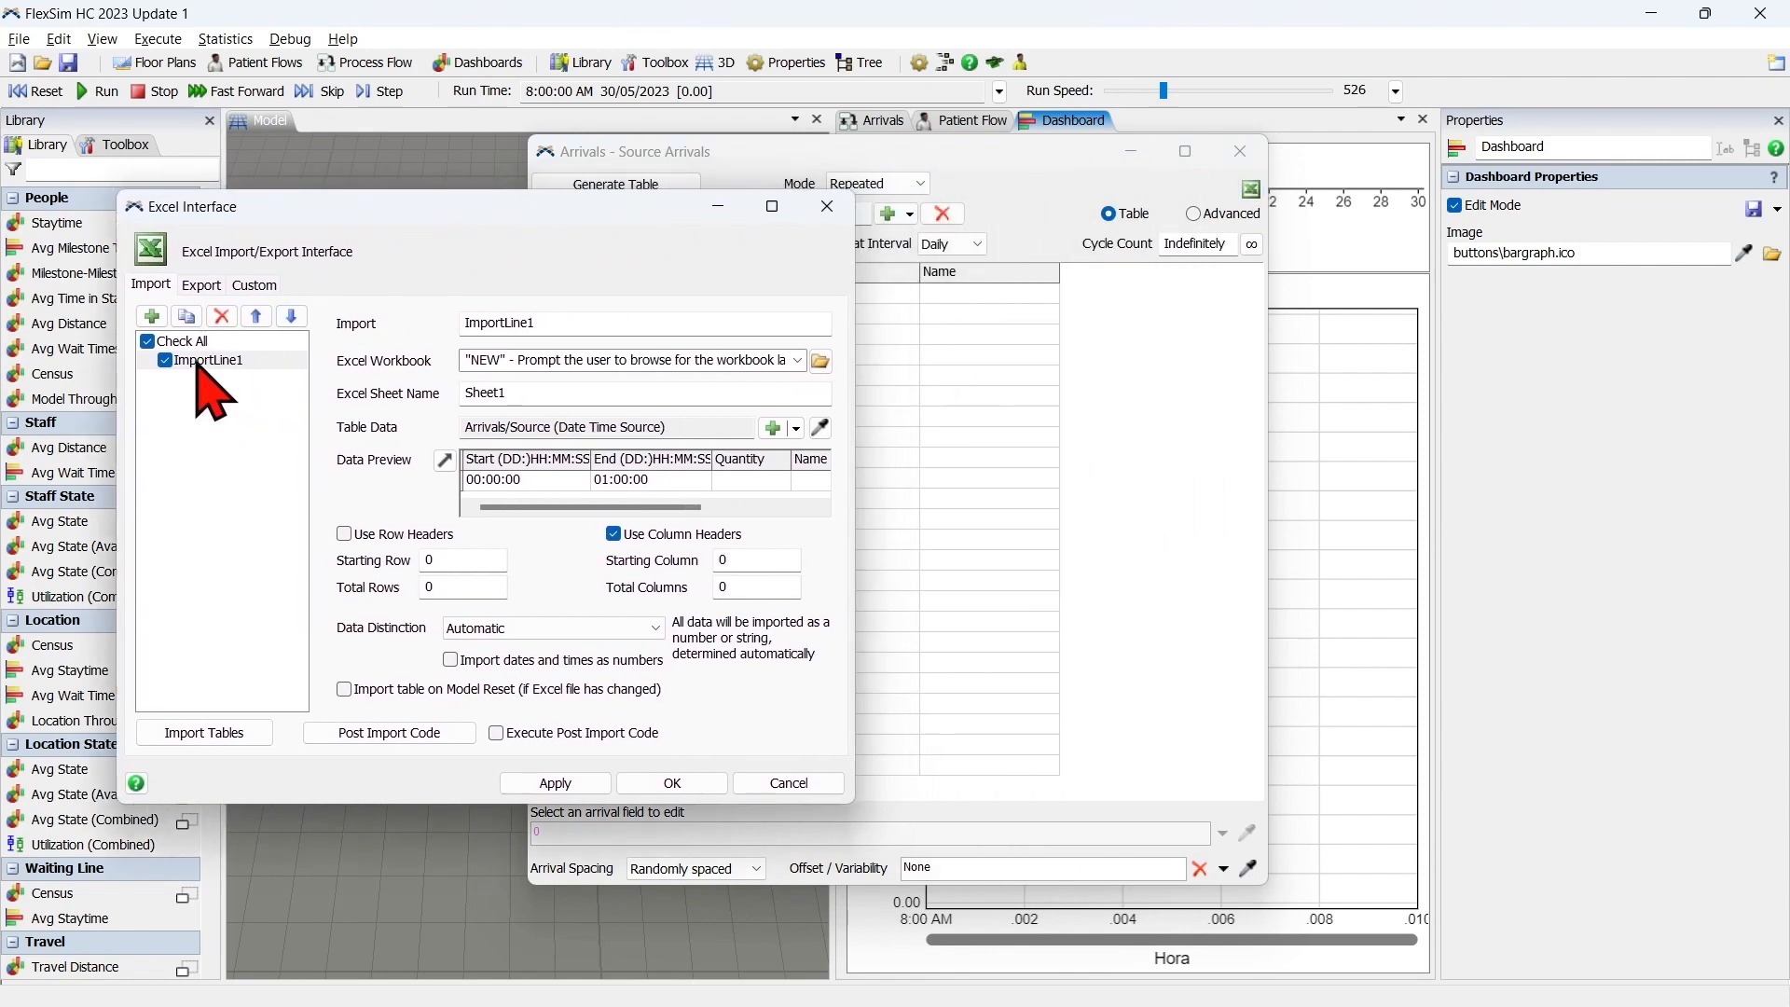
{"action": "double_click", "coordinate": [575, 322]}
{"action": "type", "text": "LlegadasMax"}
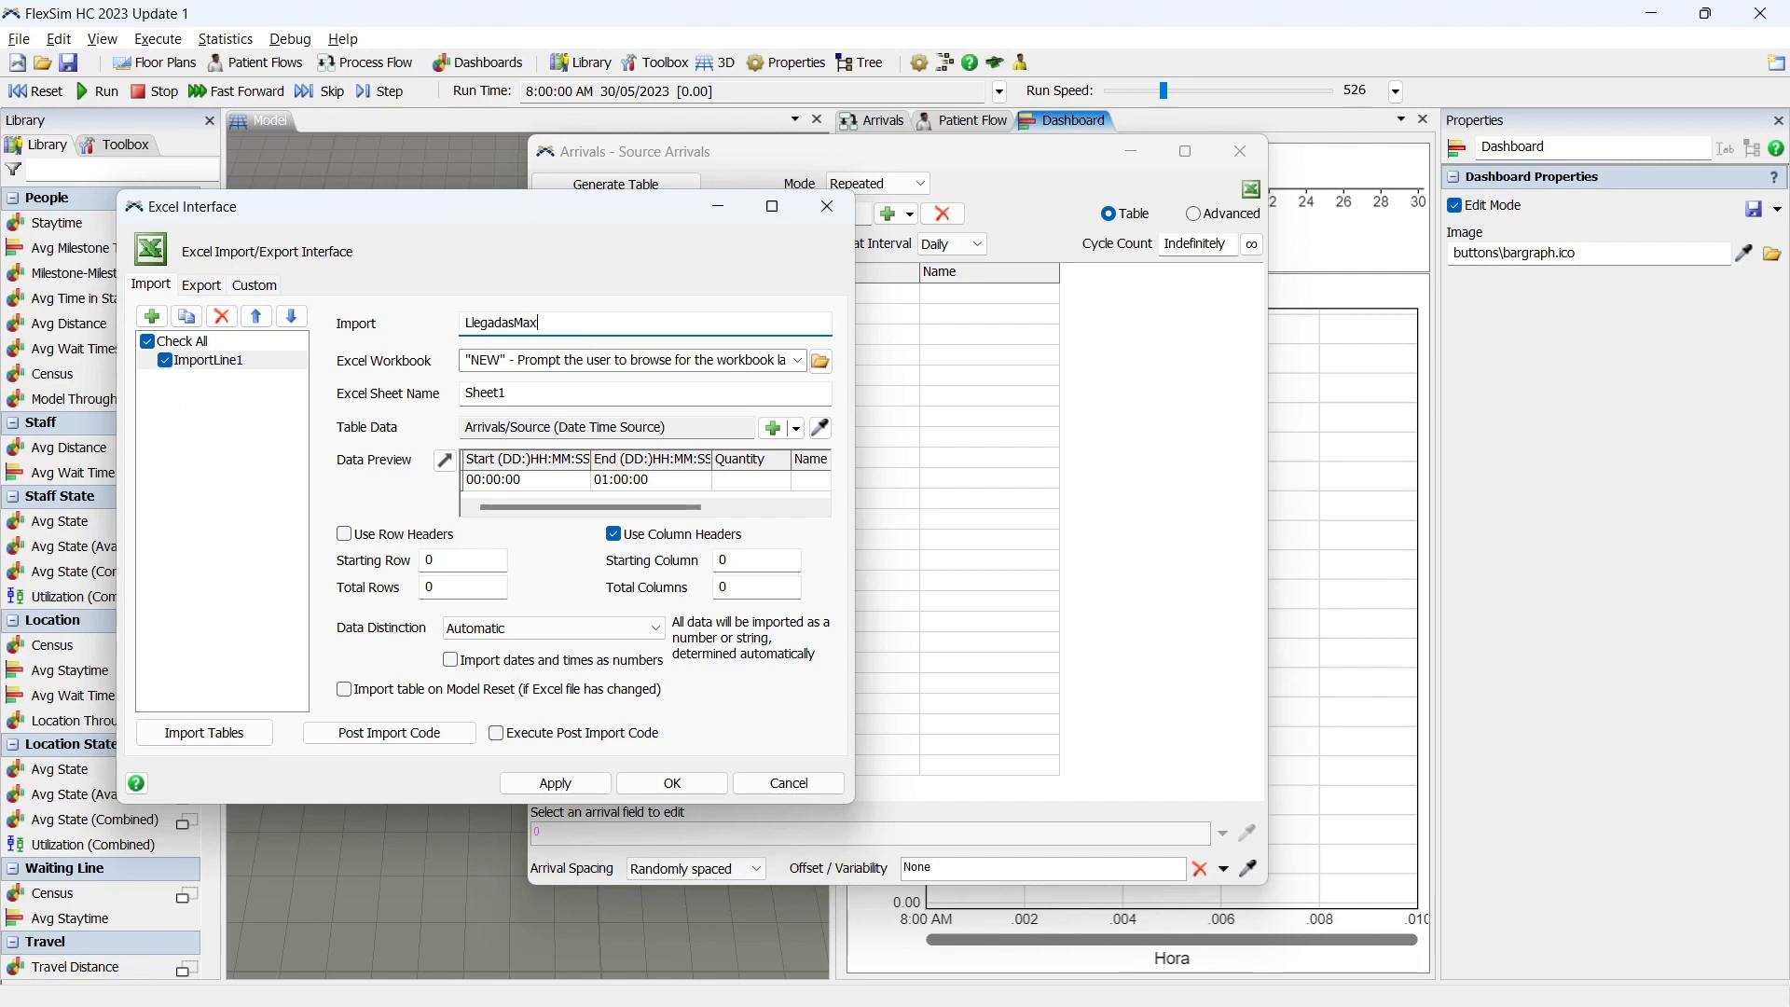
{"action": "left_click", "coordinate": [416, 323]}
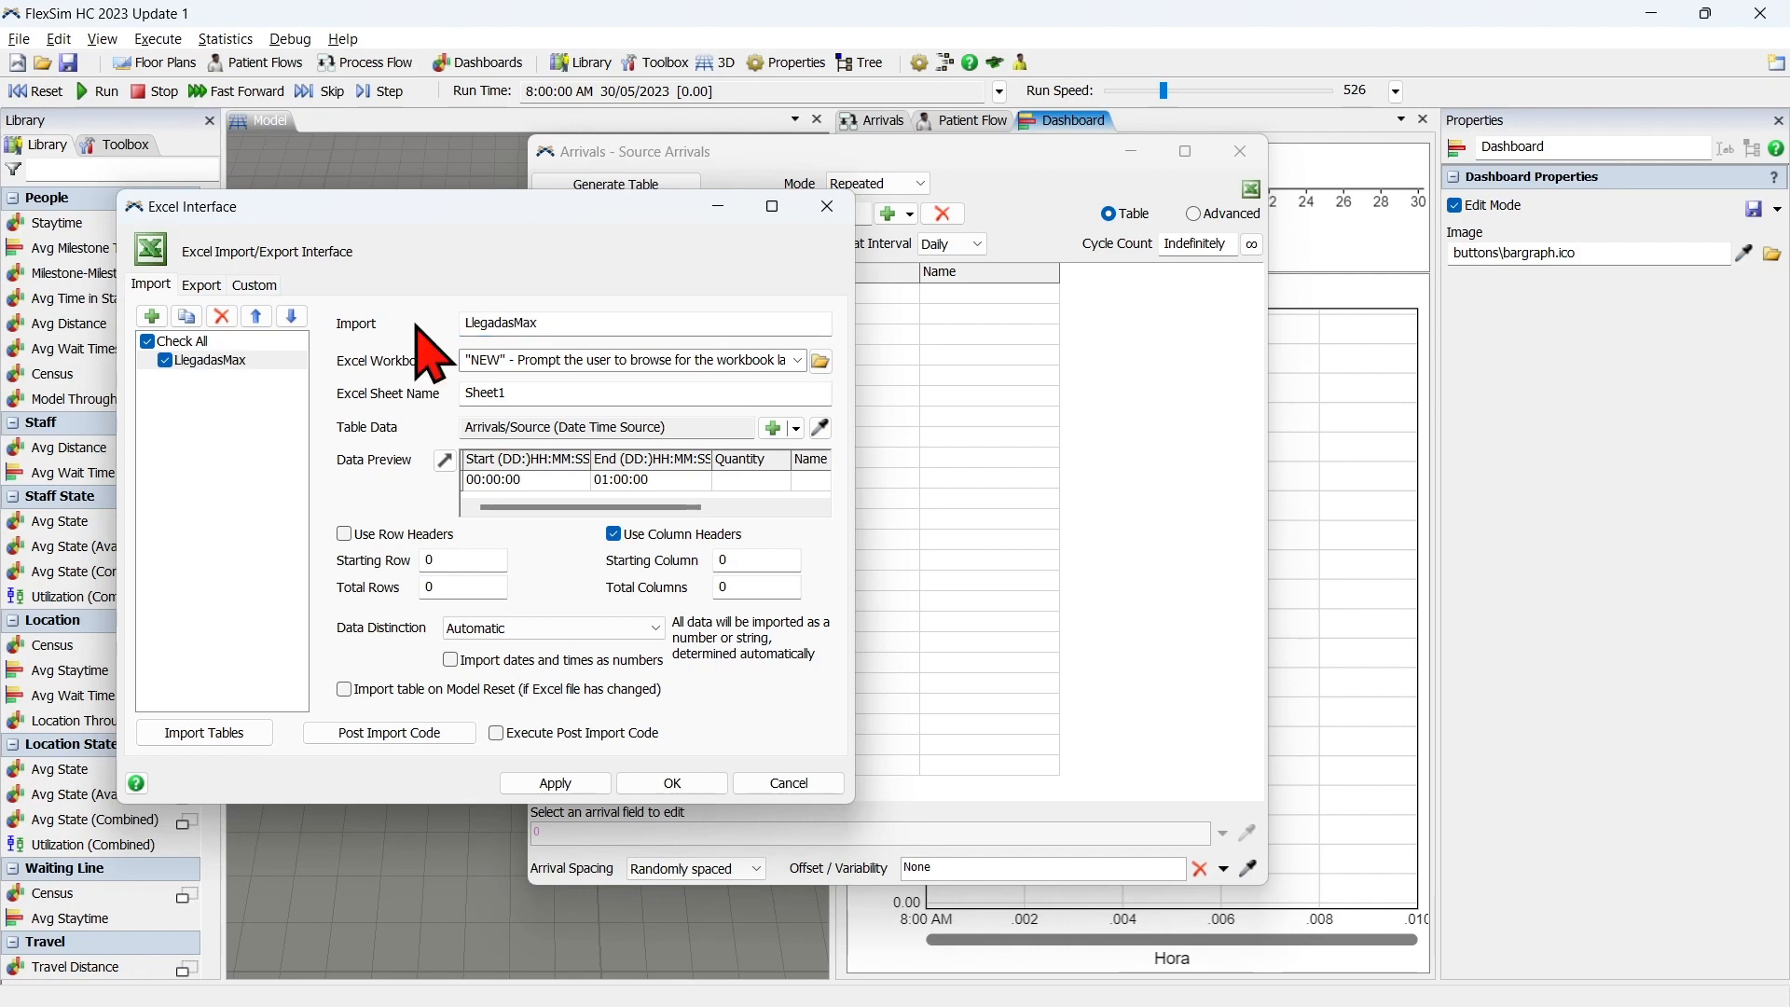
Set the import's Excel sheet name to LlegadasMax and apply the settings.
{"action": "double_click", "coordinate": [561, 391]}
{"action": "type", "text": "LlegadasMax"}
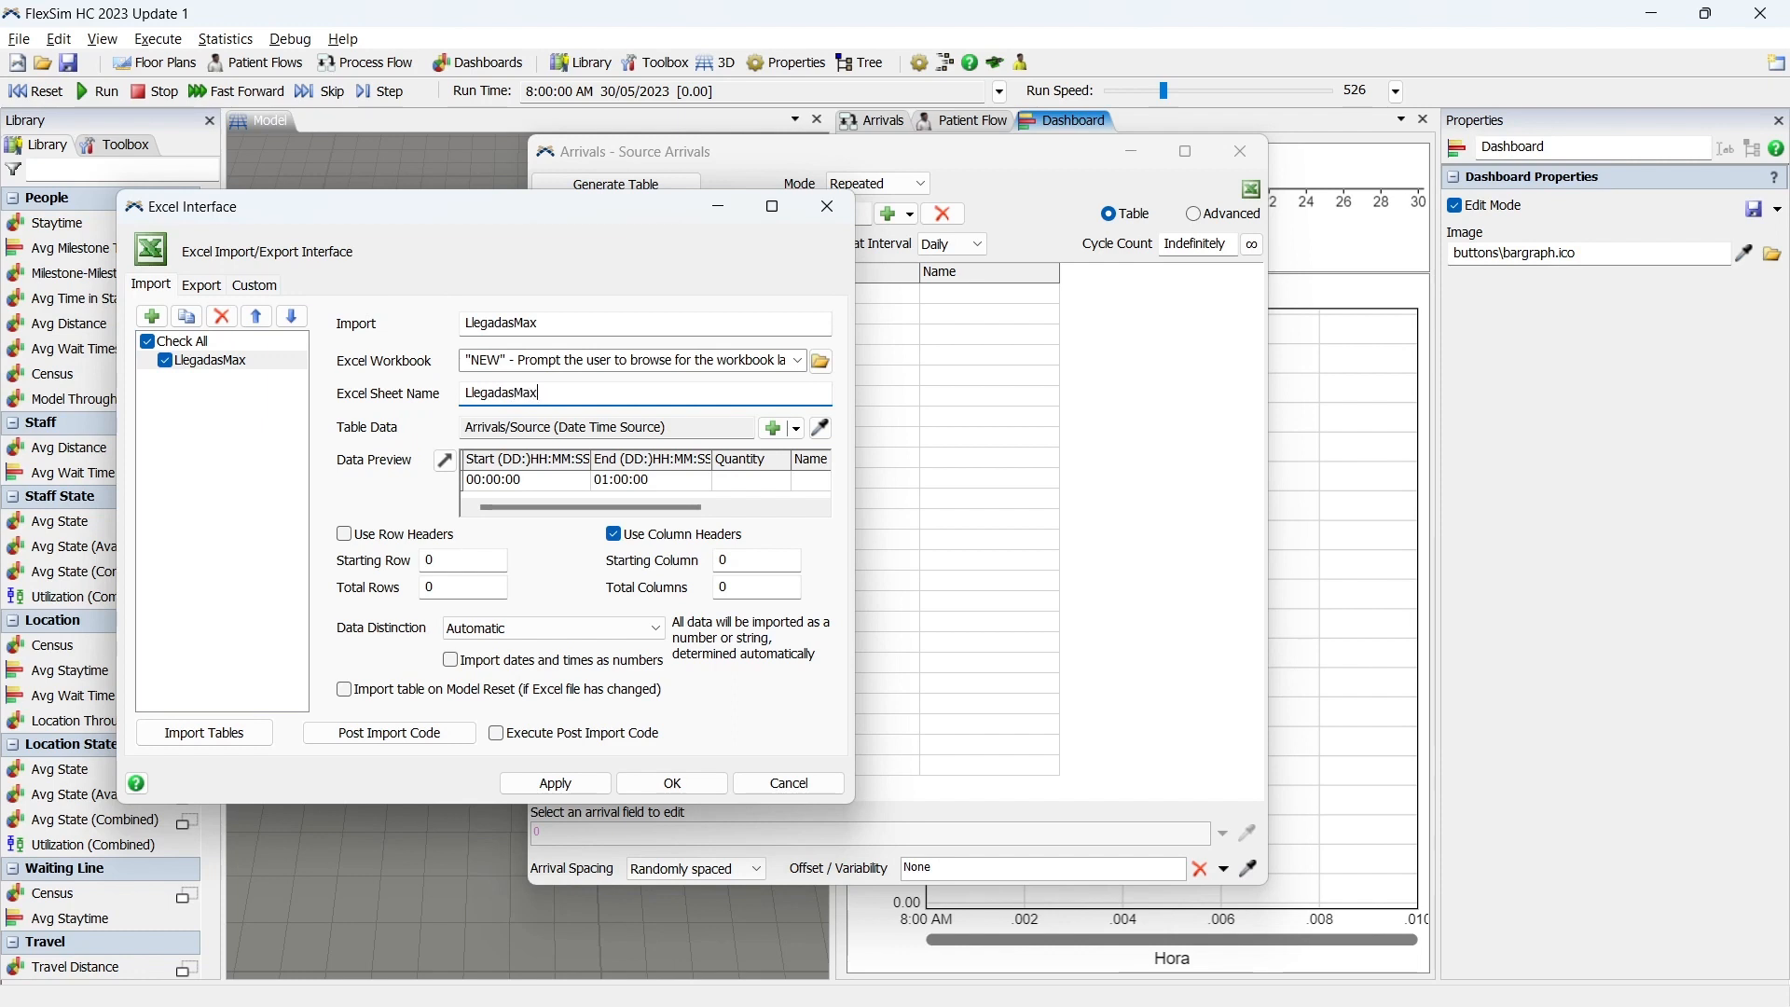
{"action": "left_click", "coordinate": [366, 397]}
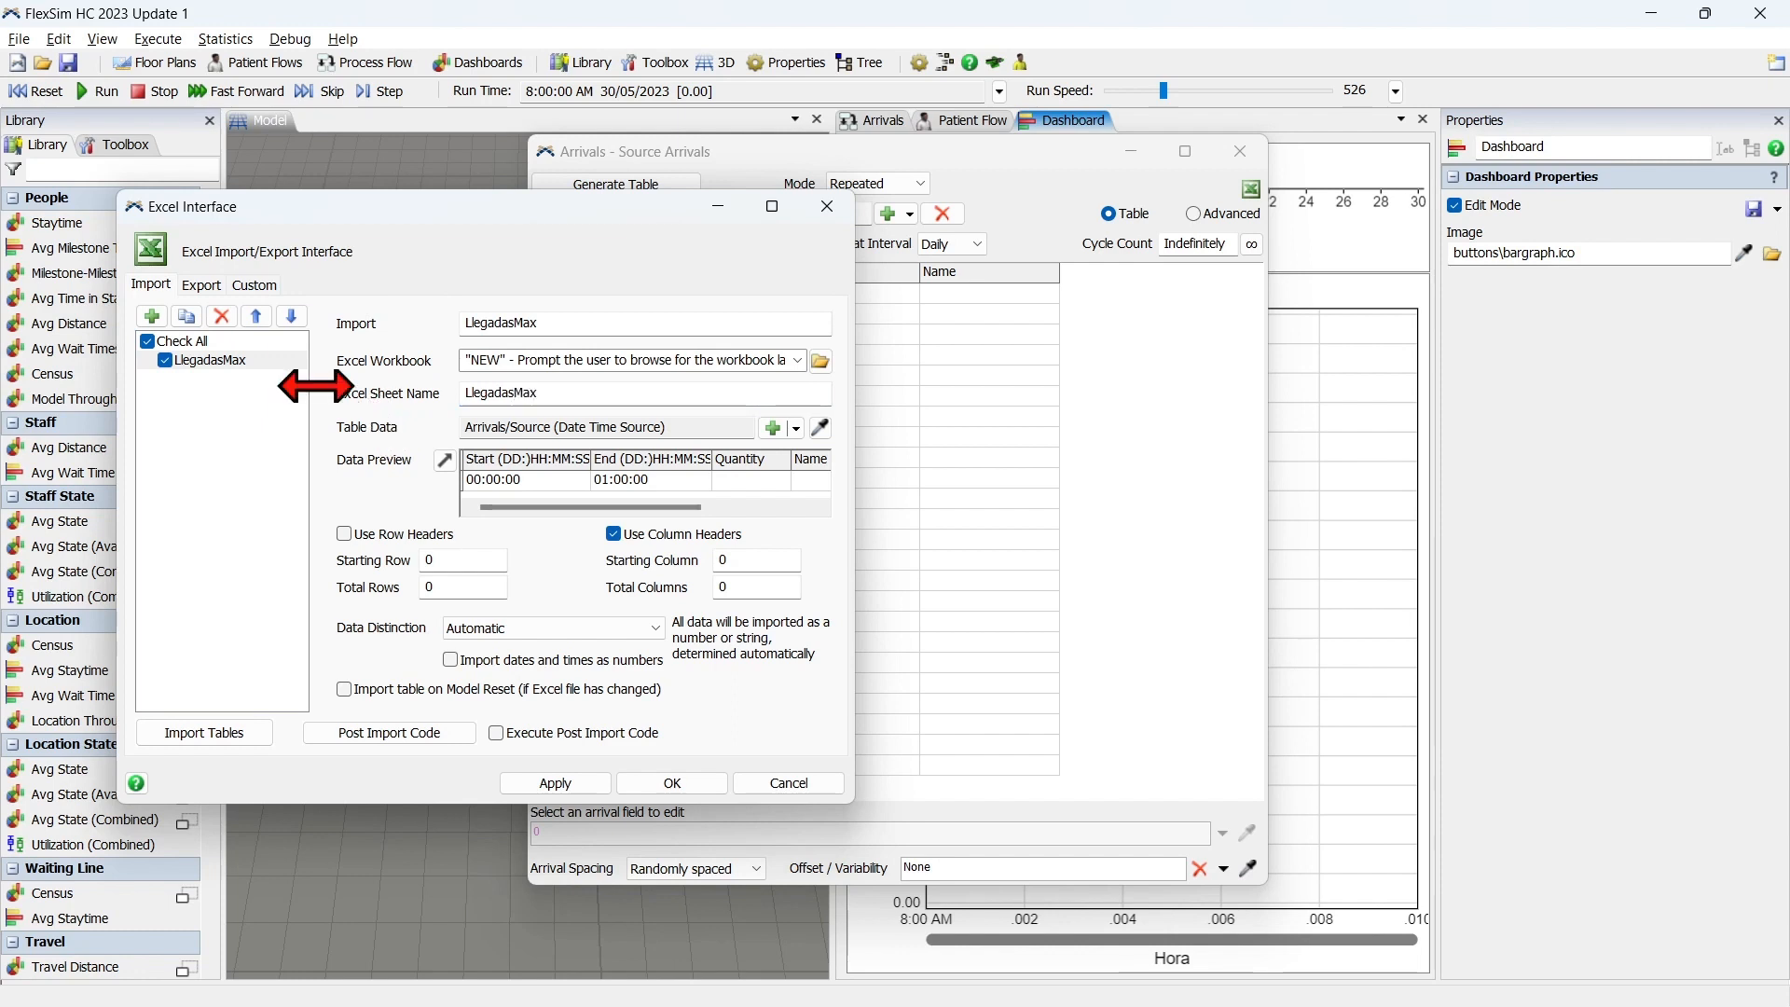
{"action": "left_click_drag", "start_coordinate": [580, 396], "coordinate": [401, 411]}
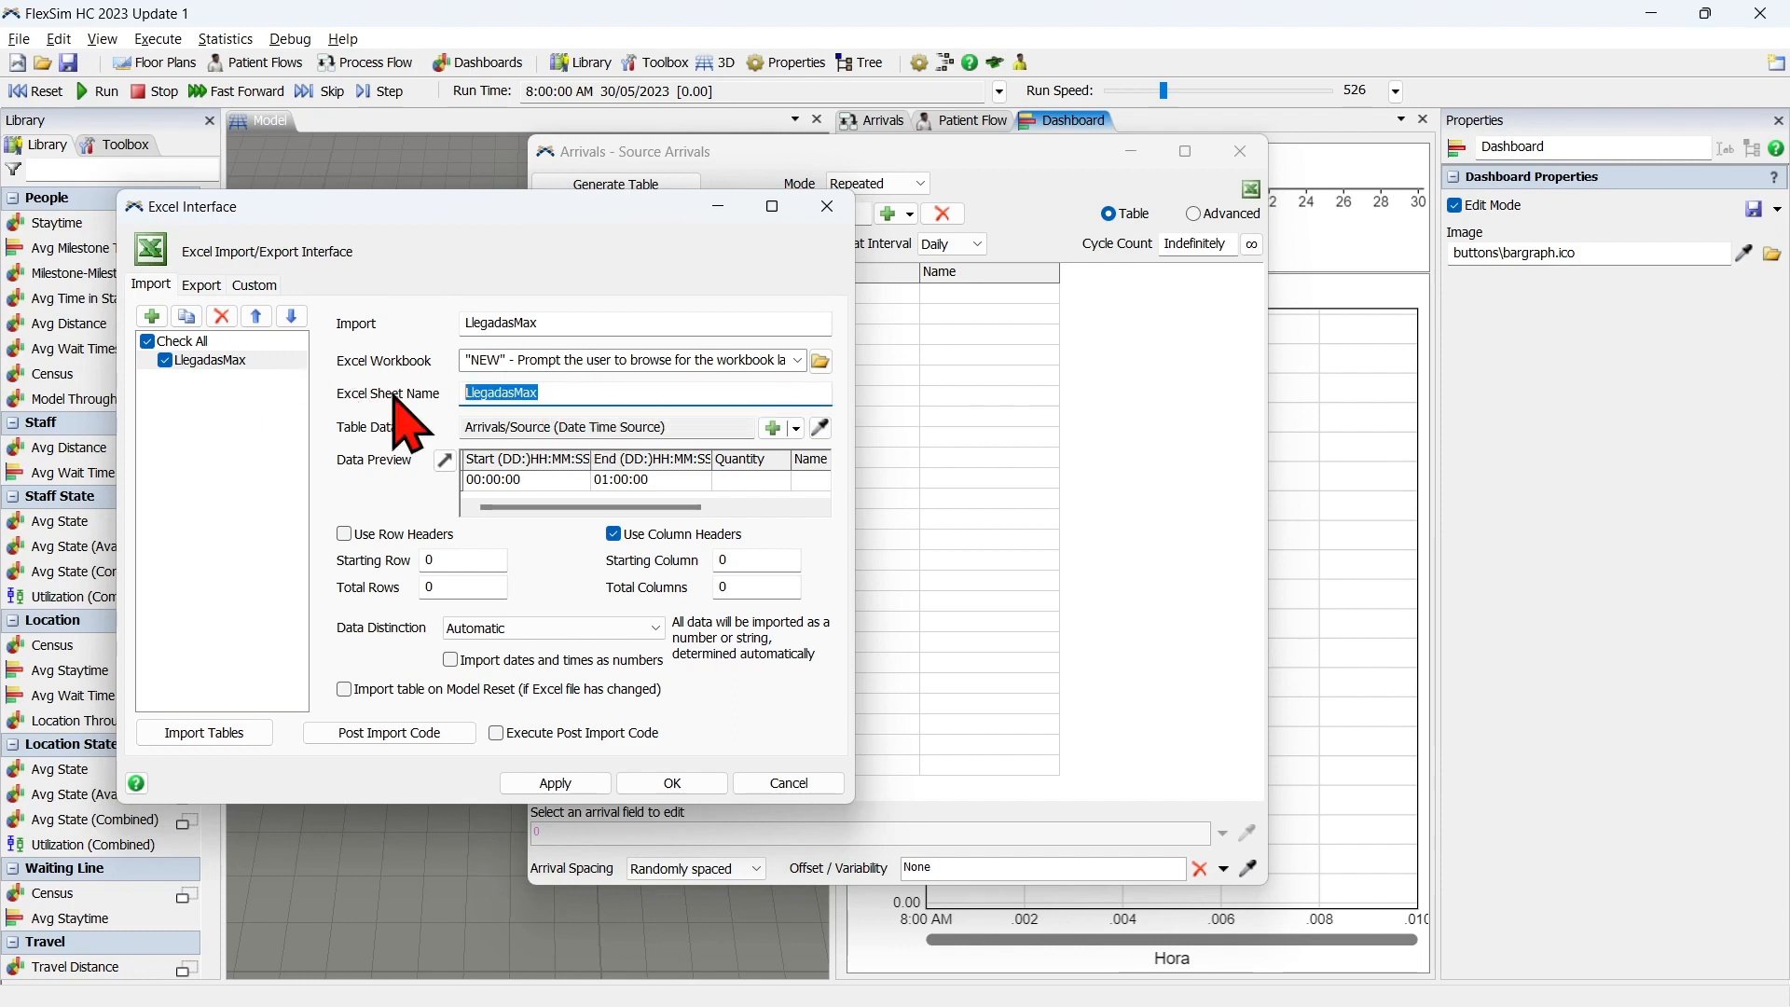
{"action": "left_click", "coordinate": [396, 401]}
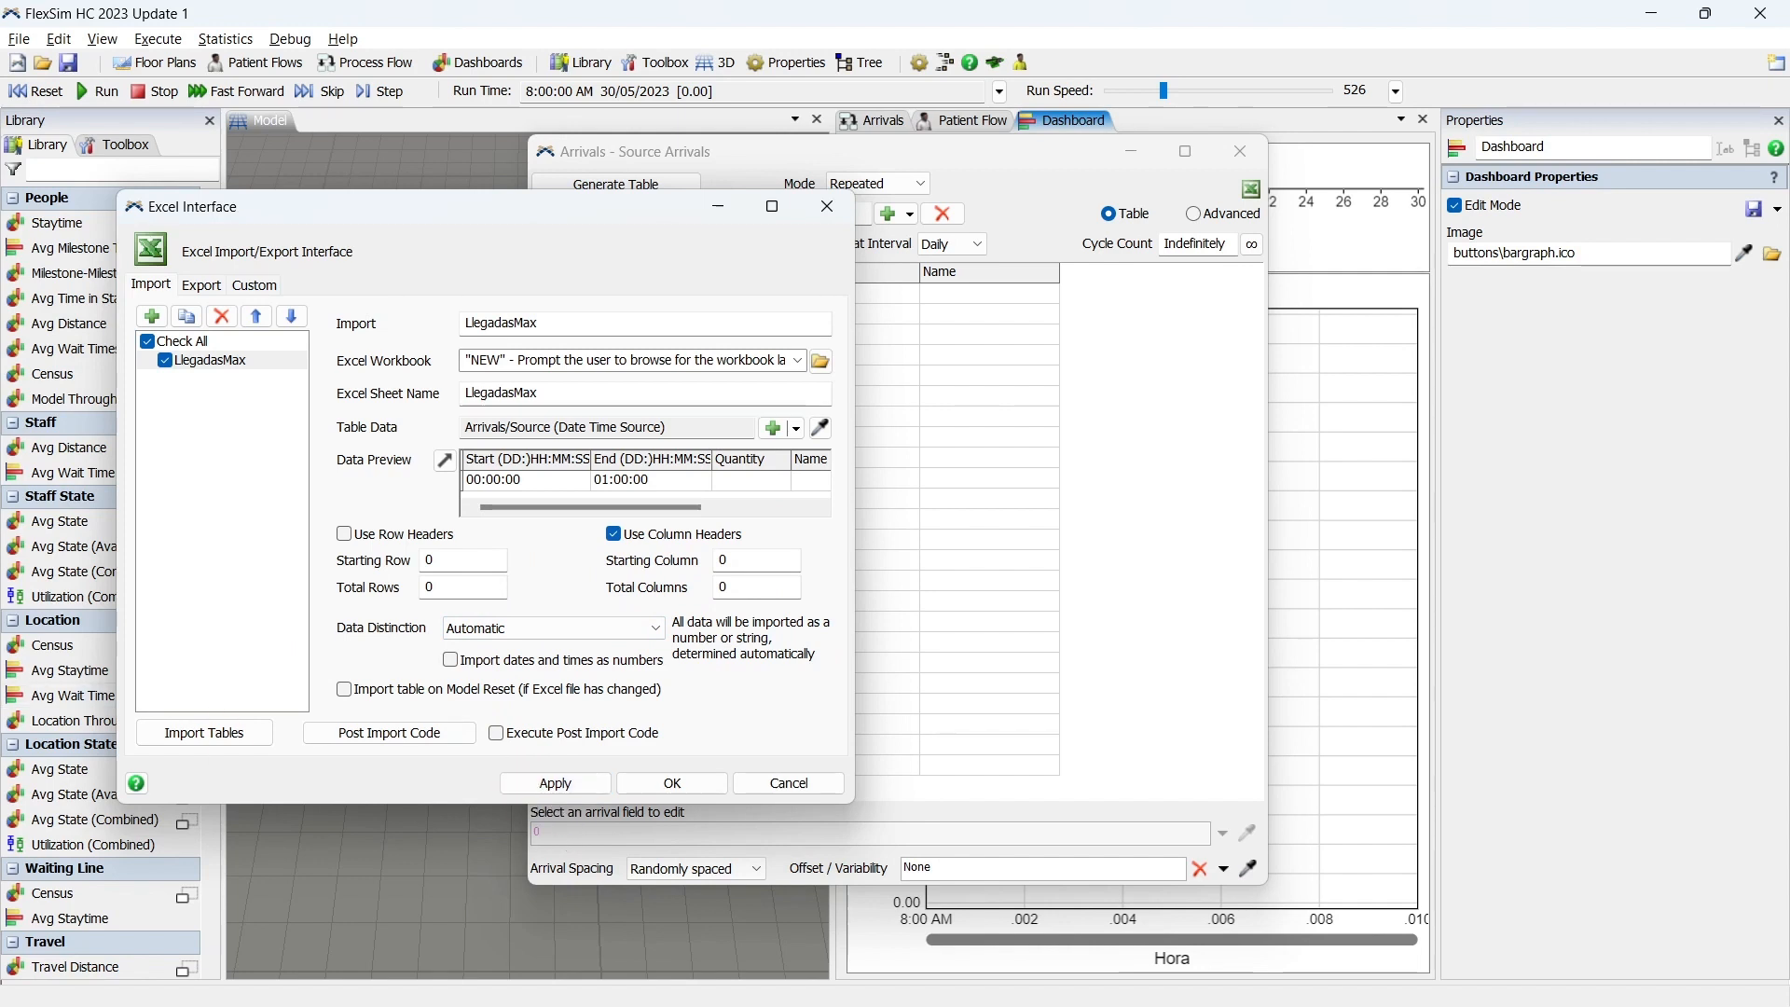
{"action": "left_click", "coordinate": [575, 786]}
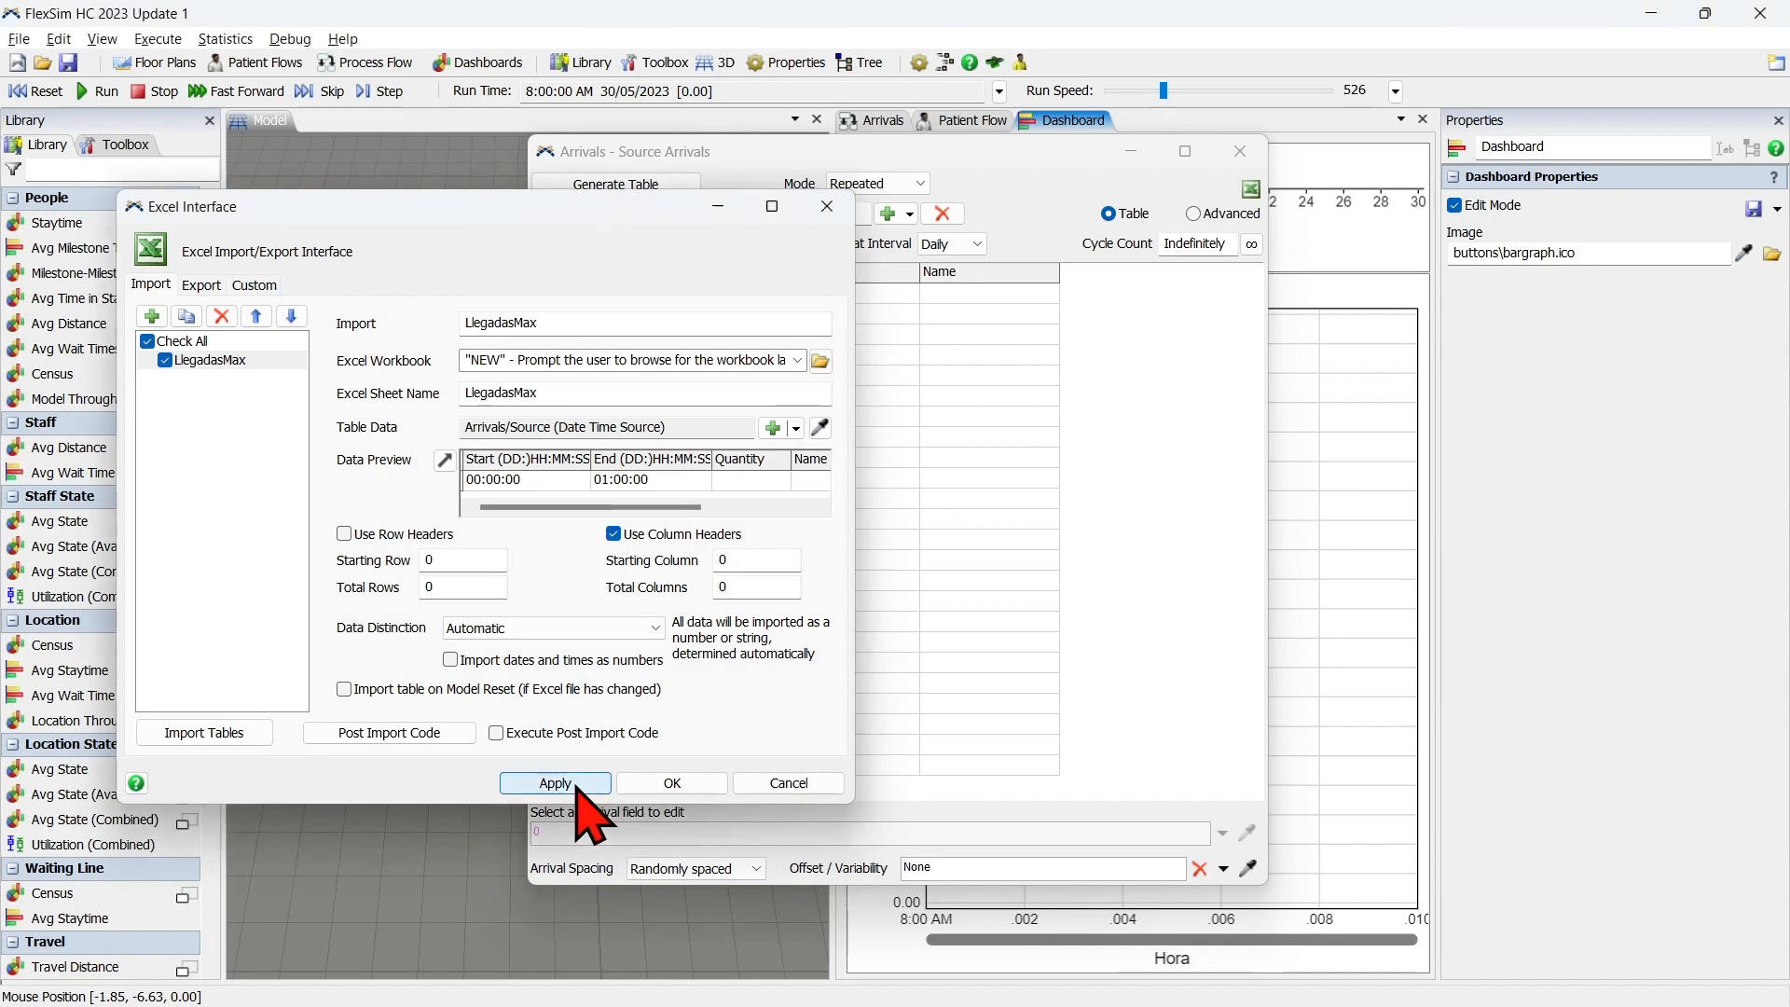
Import the LlegadasMax table from the Datos workbook in the FlexSim HC 2 folder, accept the import settings and widen the Quantity column.
{"action": "left_click", "coordinate": [240, 733]}
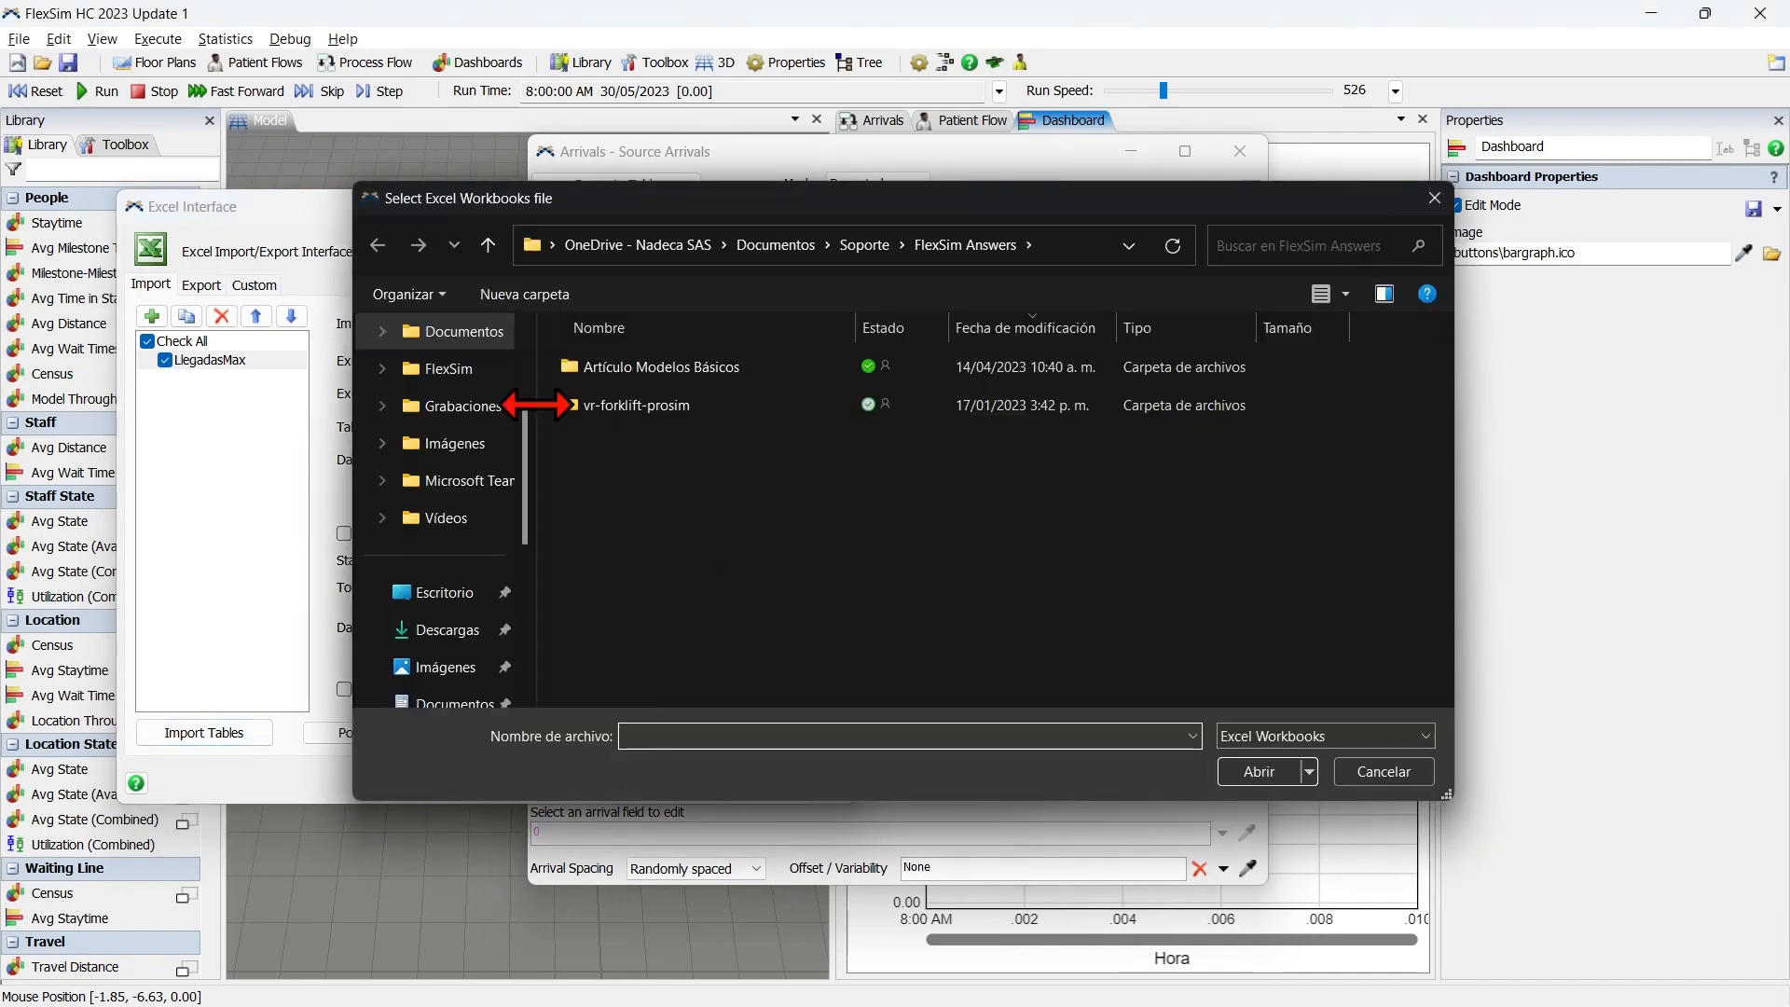
{"action": "scroll", "coordinate": [457, 372], "scroll_direction": "up", "scroll_amount": 1}
{"action": "left_click", "coordinate": [455, 336]}
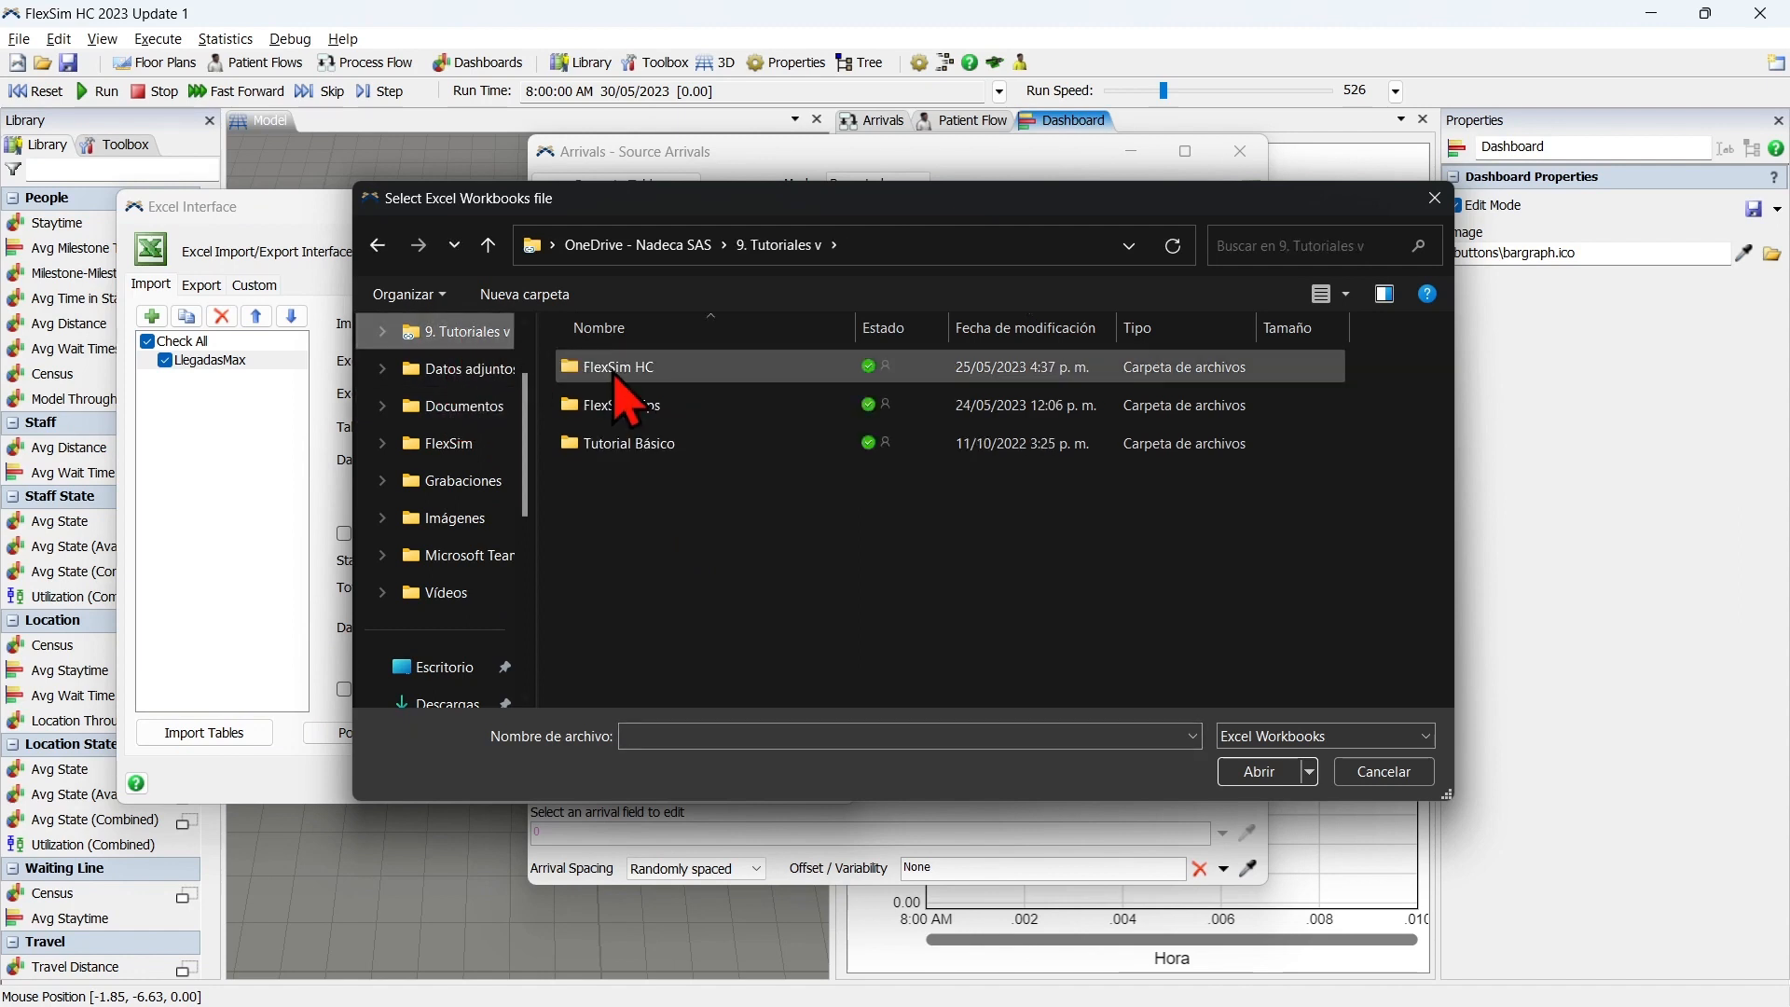
{"action": "double_click", "coordinate": [615, 367]}
{"action": "double_click", "coordinate": [783, 403]}
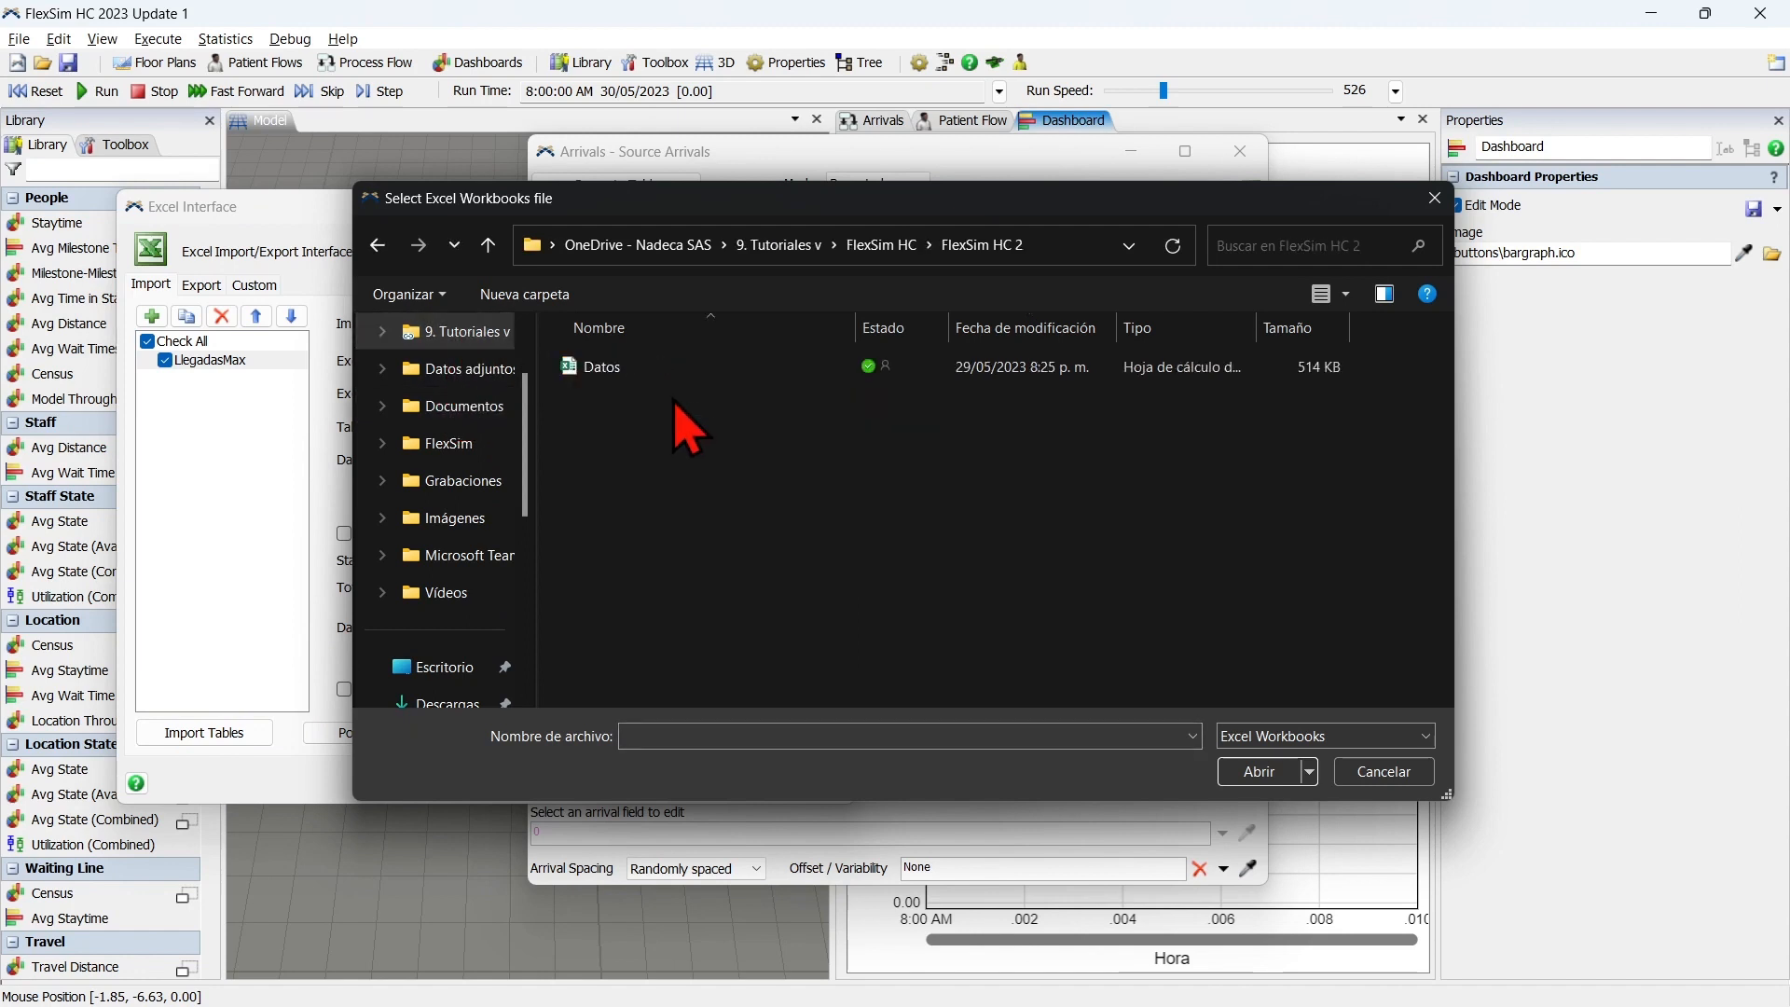
{"action": "left_click", "coordinate": [616, 369]}
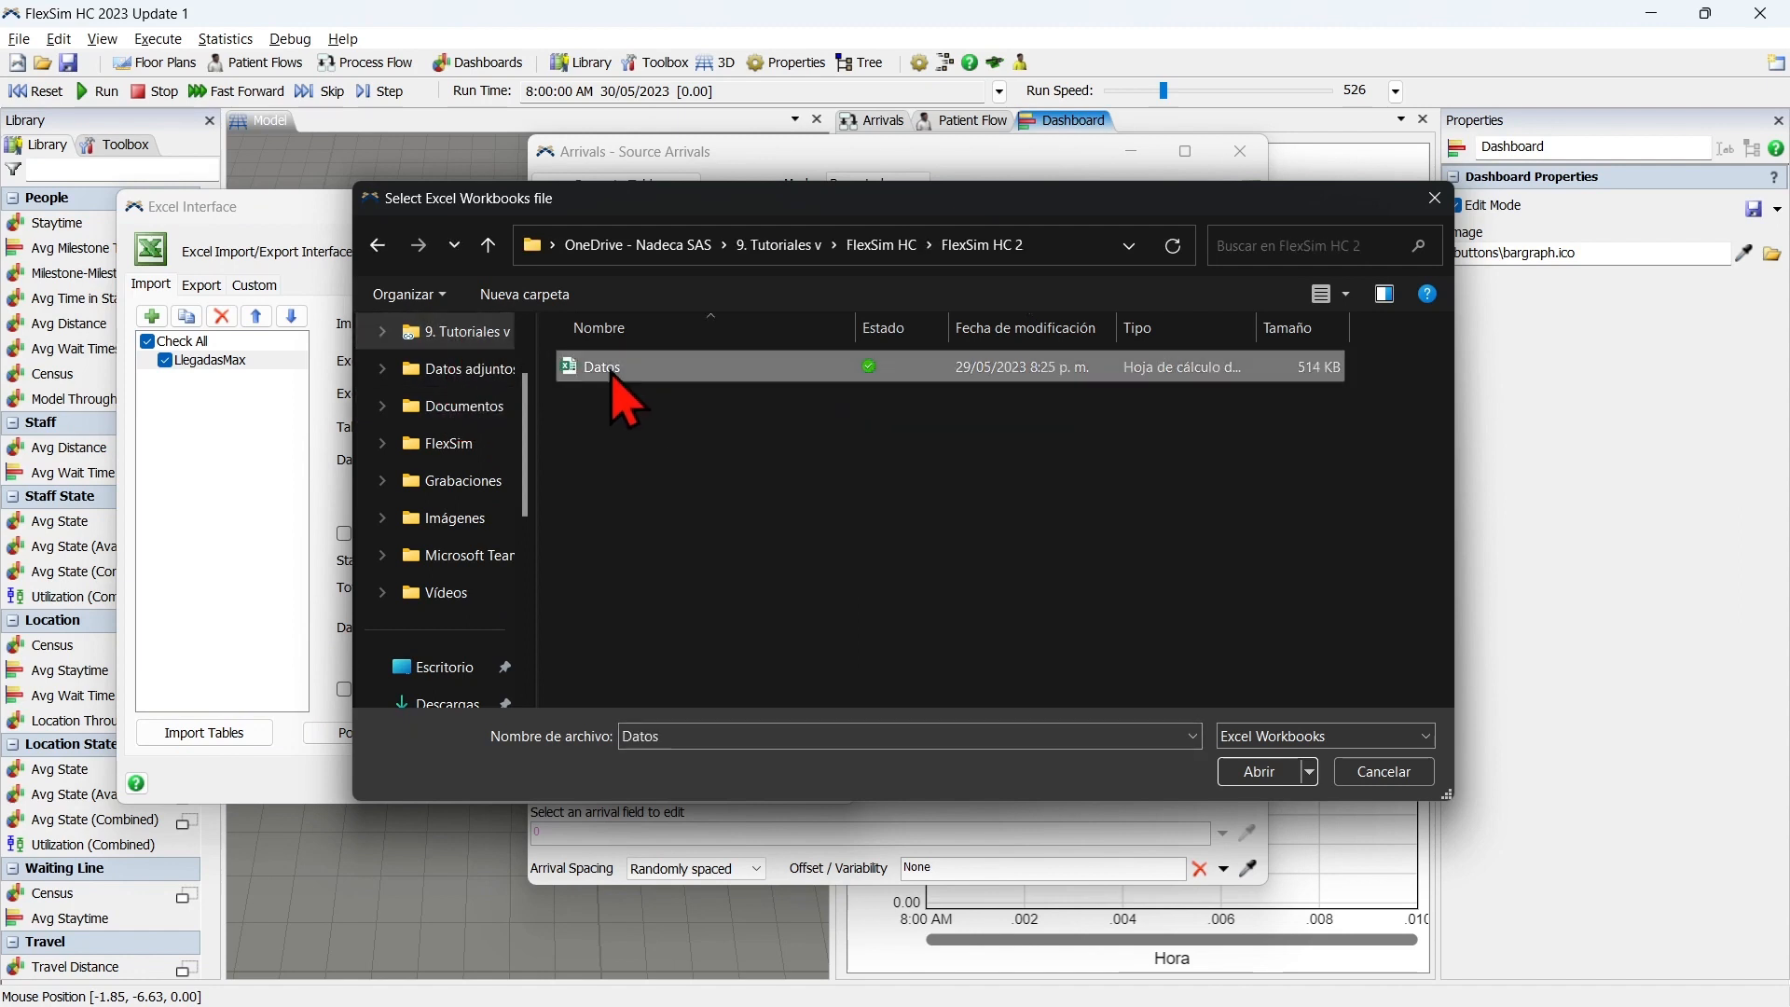
{"action": "left_click", "coordinate": [1258, 772]}
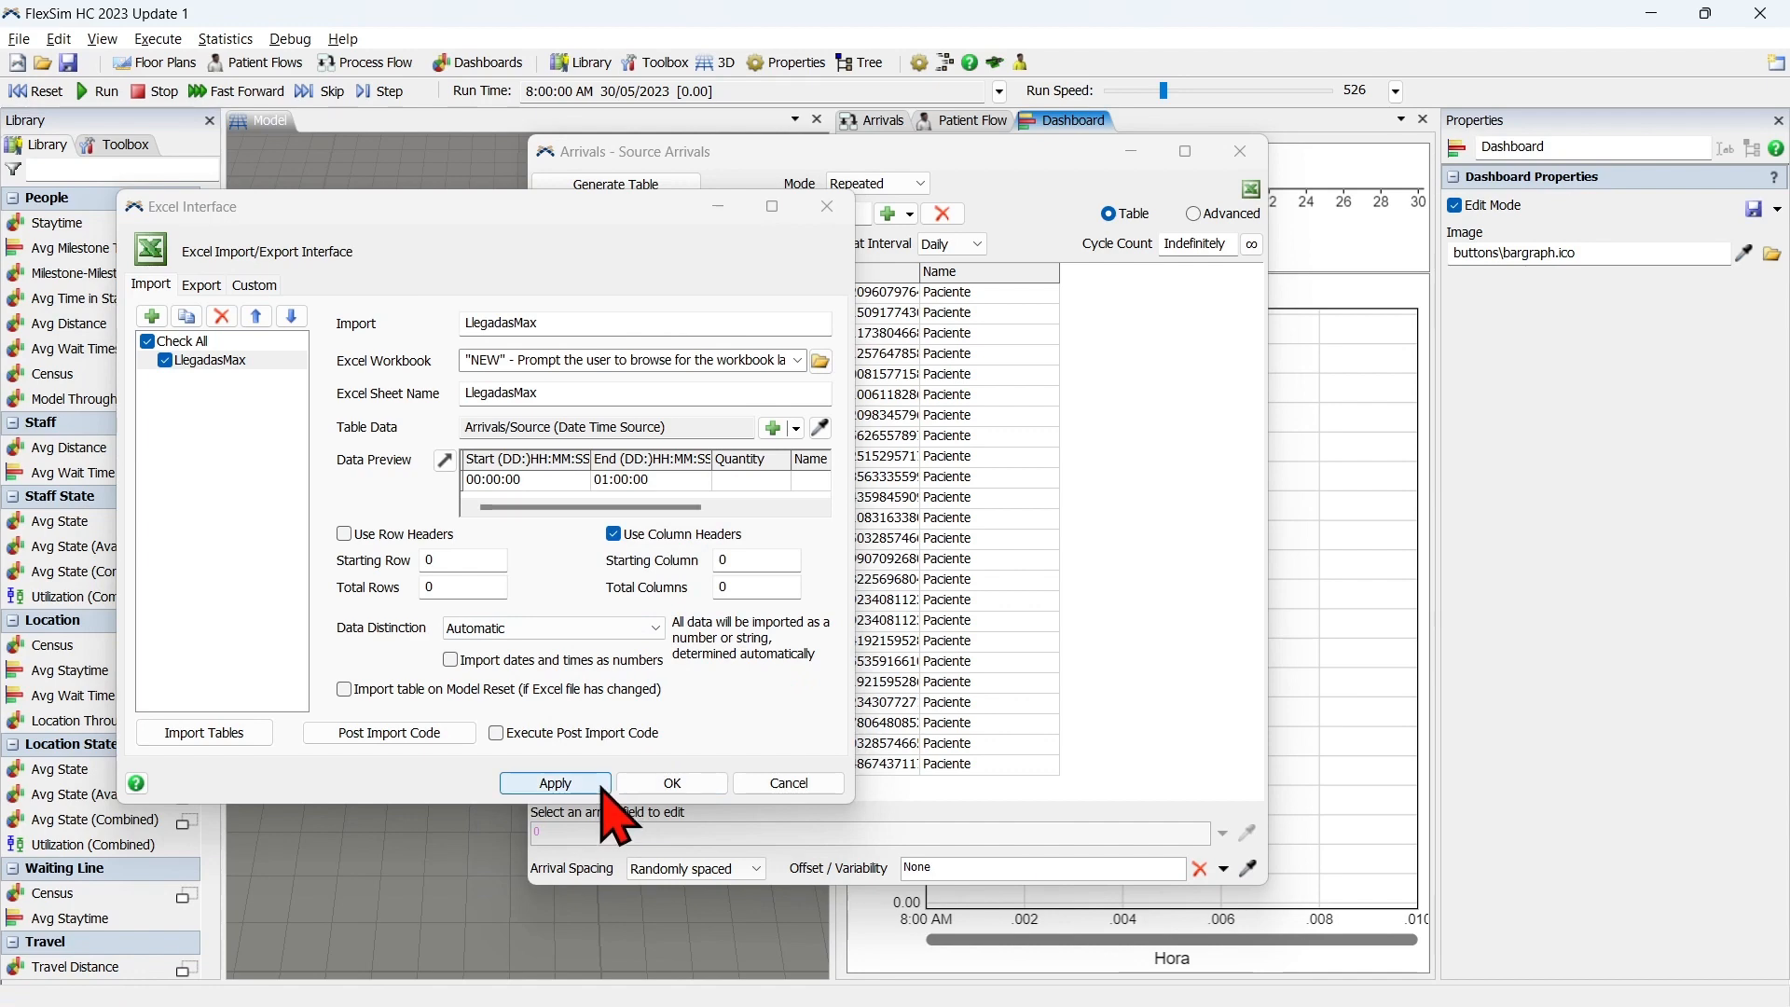
{"action": "left_click", "coordinate": [694, 781]}
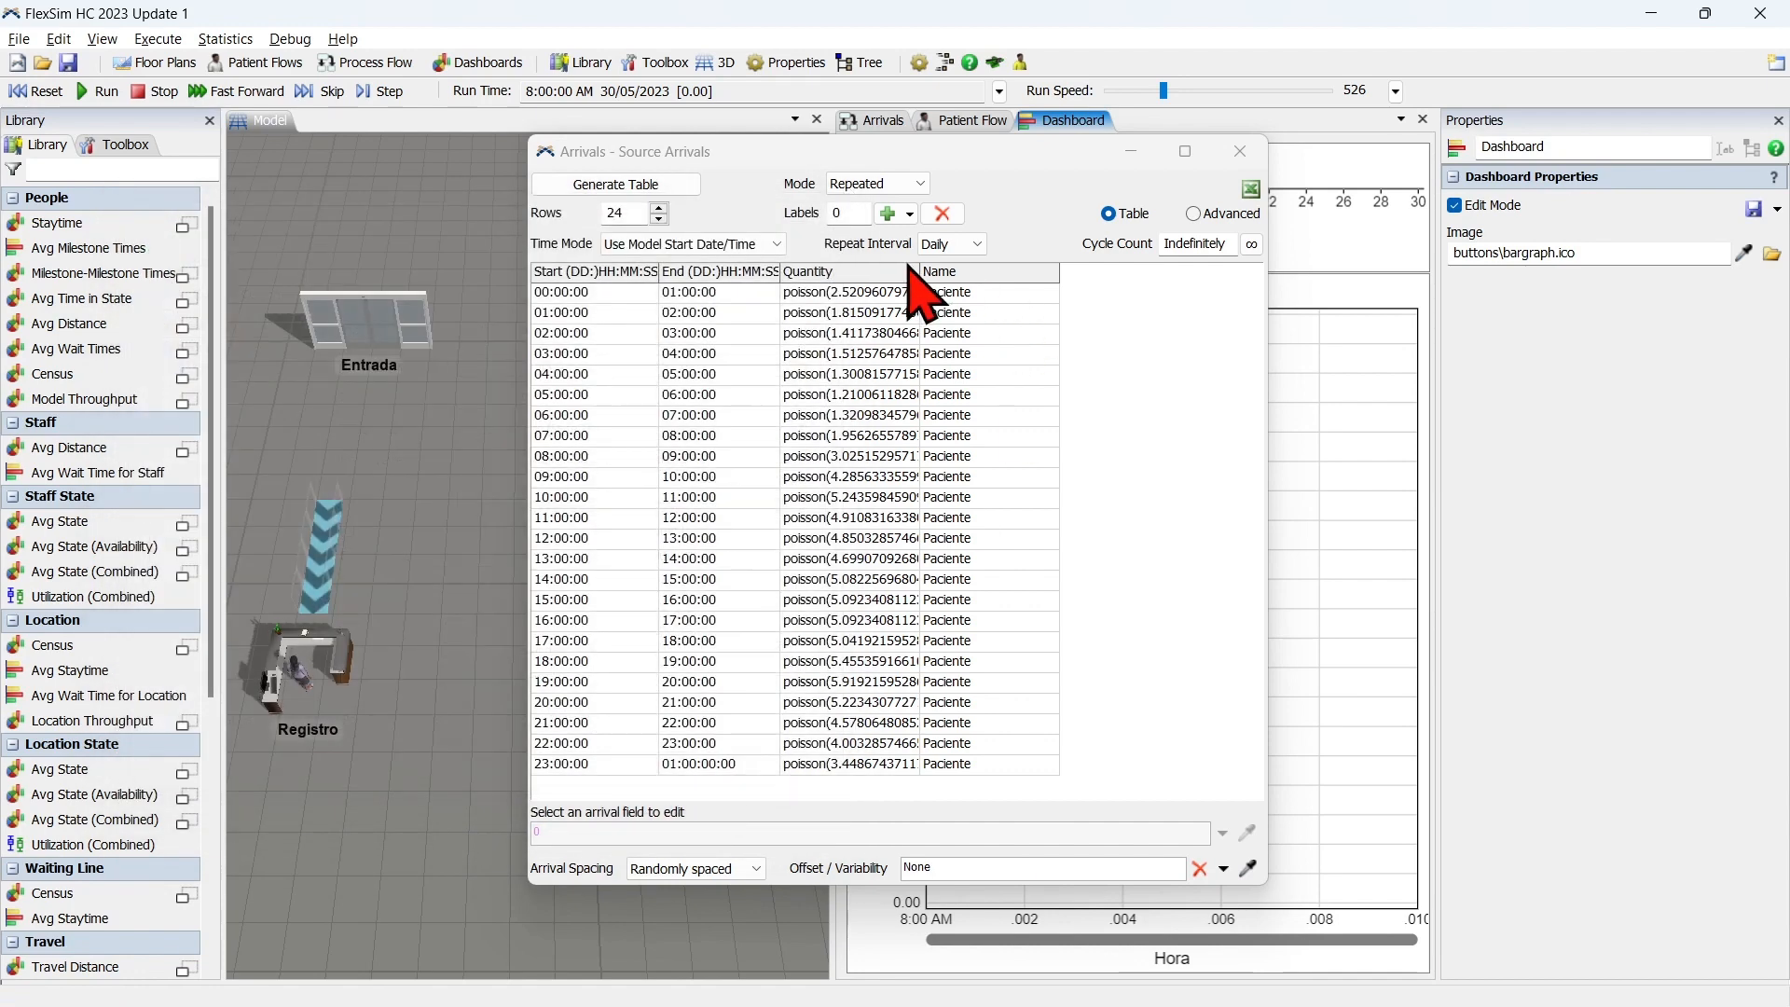
{"action": "left_click_drag", "start_coordinate": [915, 271], "coordinate": [1038, 291]}
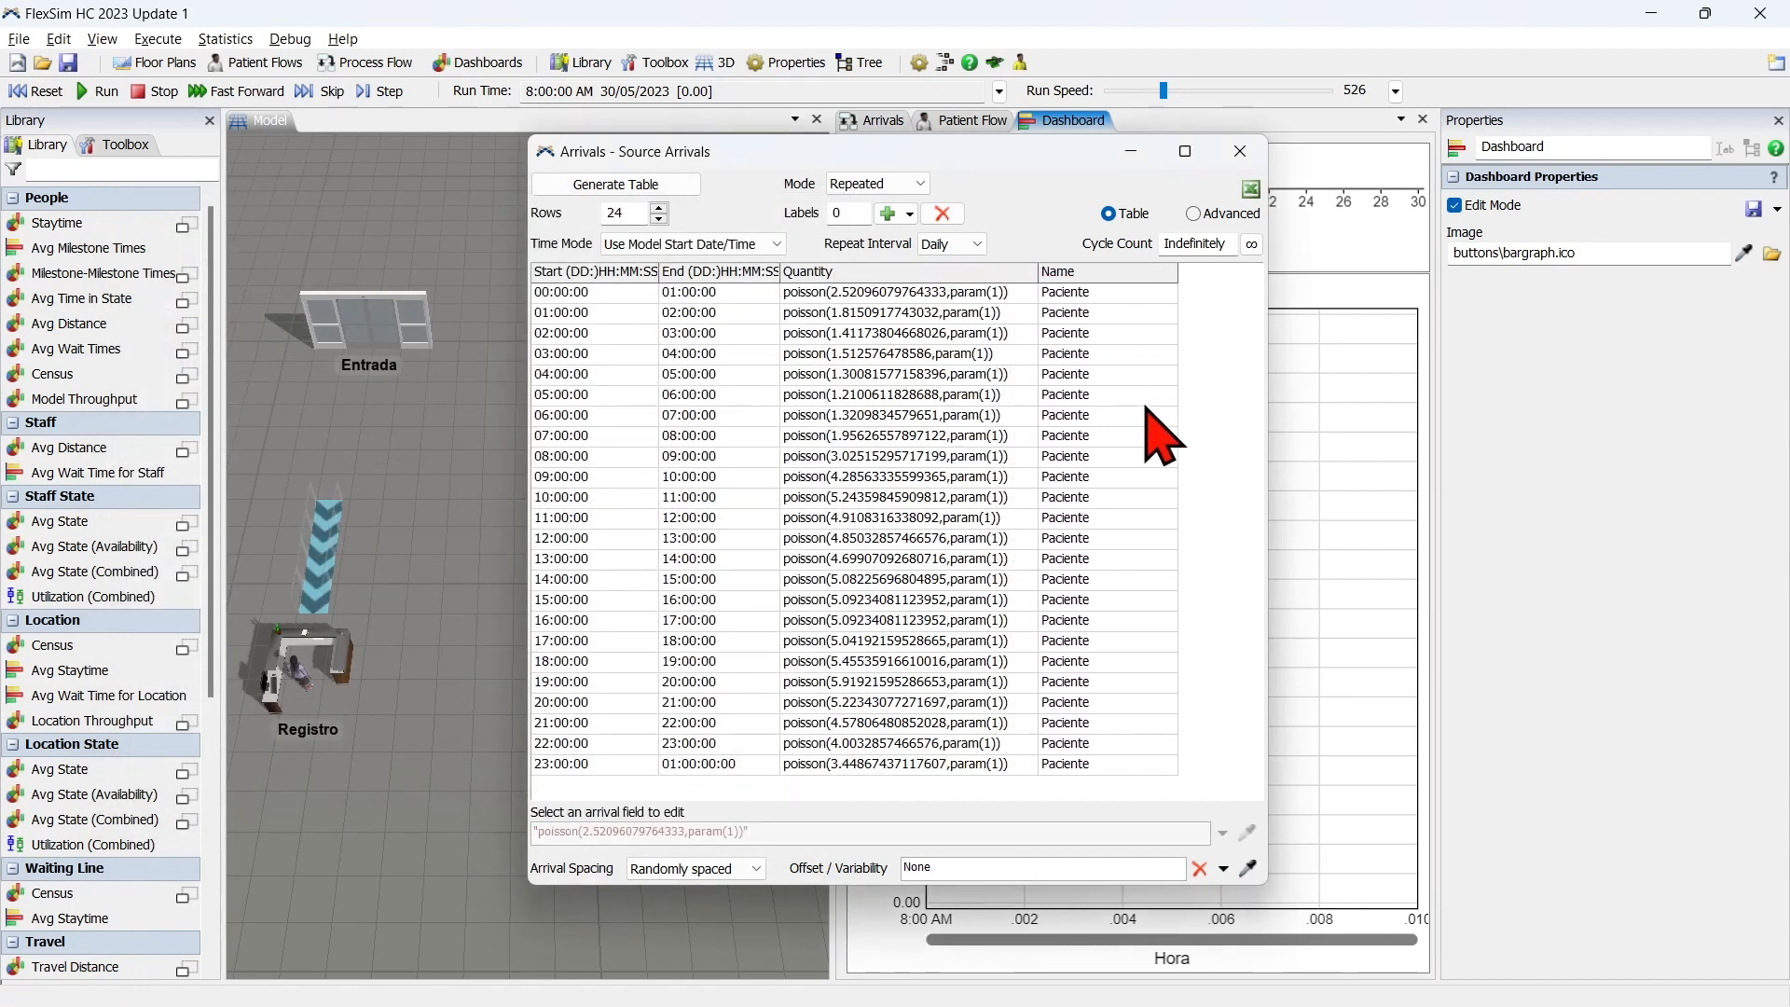
Review the imported Poisson expressions in the arrivals table's Quantity column and close the Source Arrivals table.
{"action": "left_click_drag", "start_coordinate": [923, 292], "coordinate": [878, 788]}
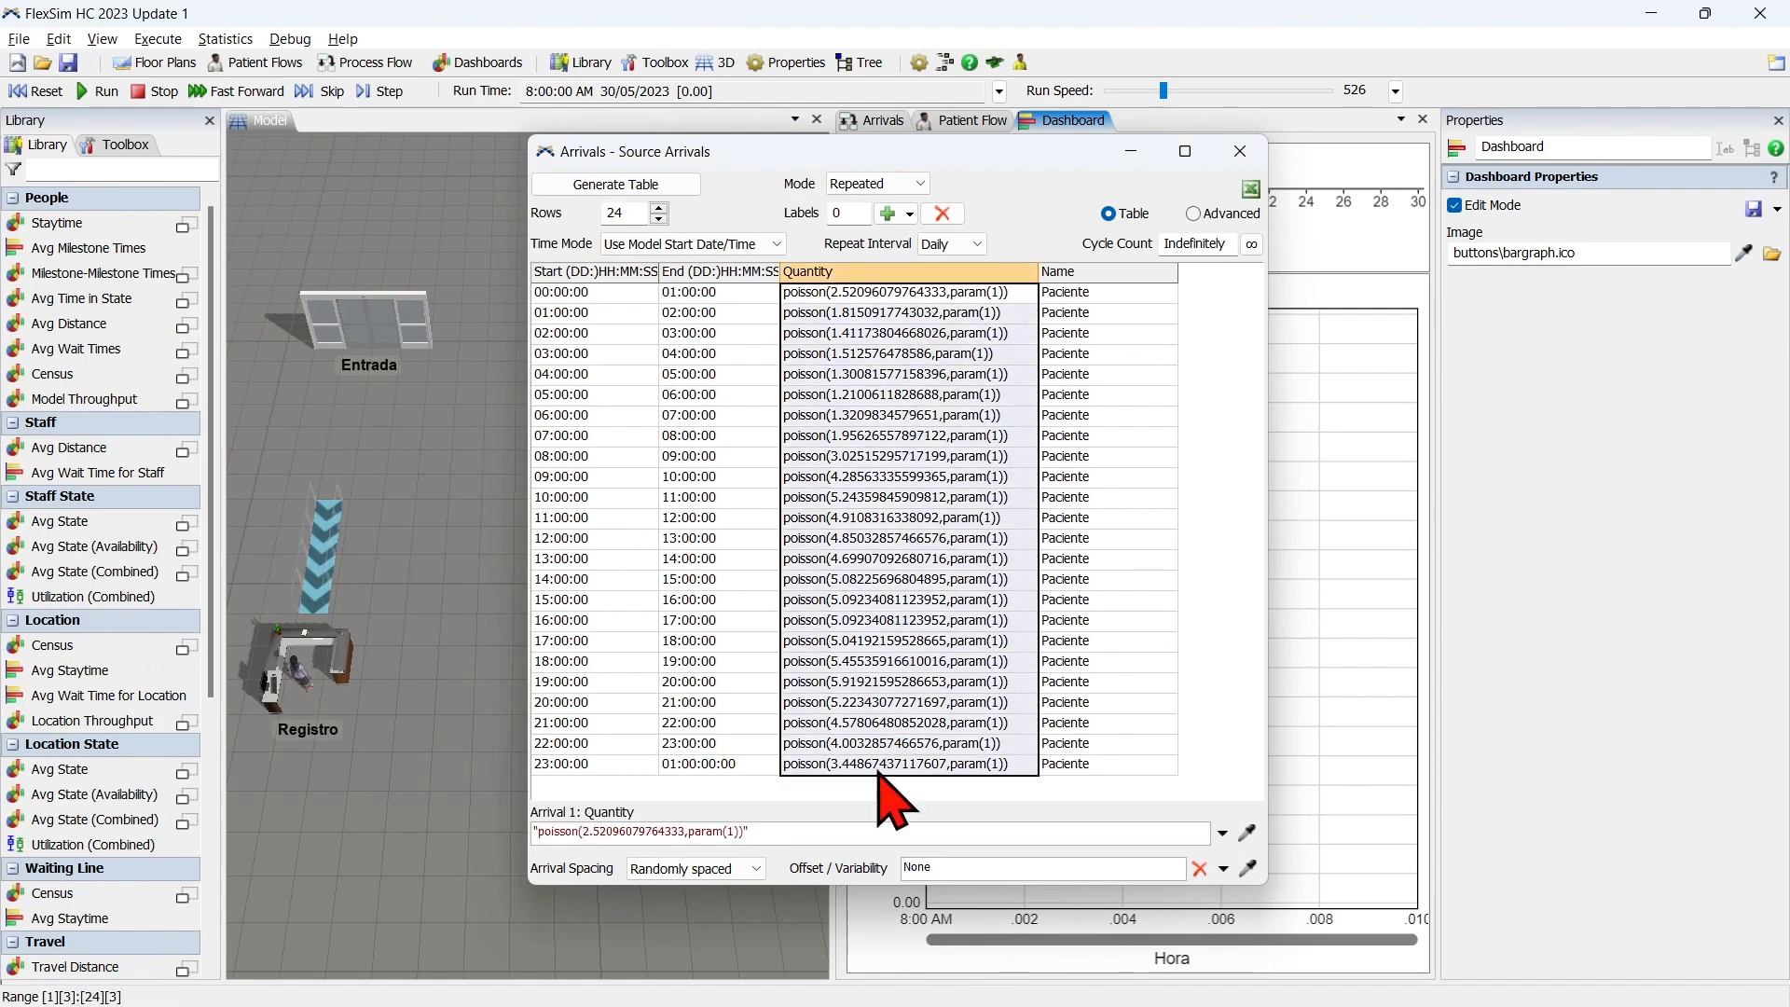
{"action": "left_click", "coordinate": [1214, 488]}
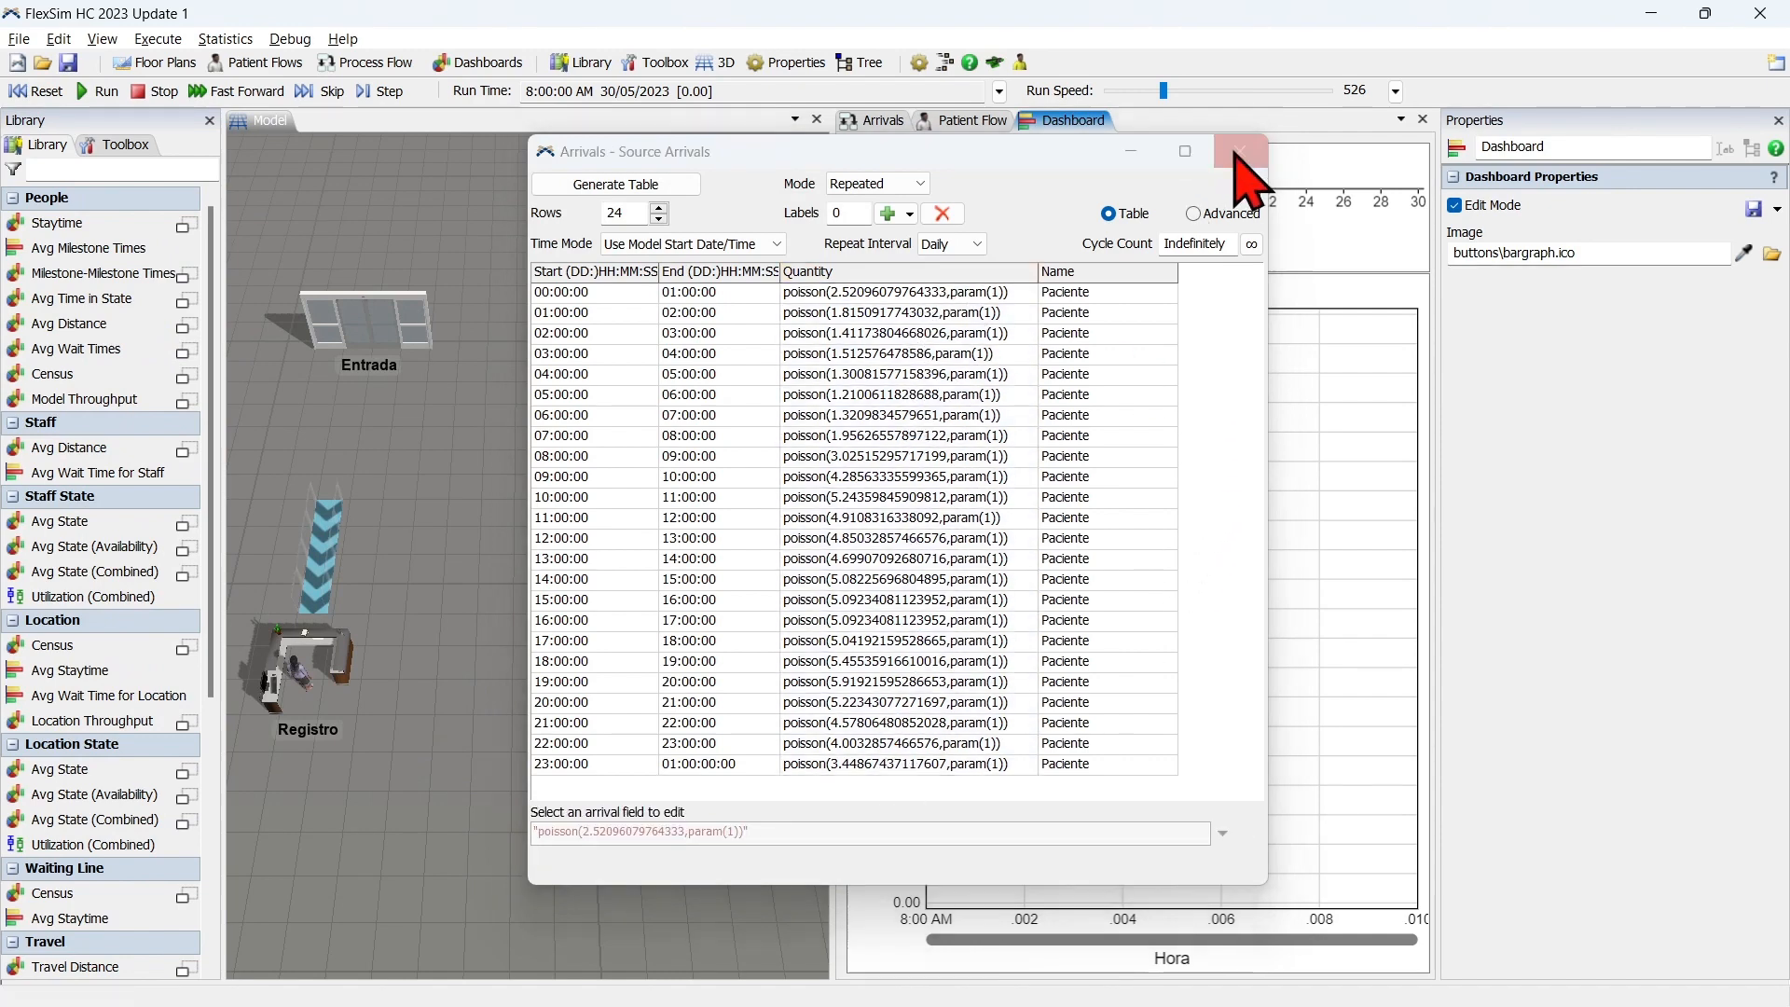
{"action": "left_click", "coordinate": [1238, 153]}
Try a short run of the model from the 8:00 AM start and reset it.
{"action": "left_click", "coordinate": [40, 91]}
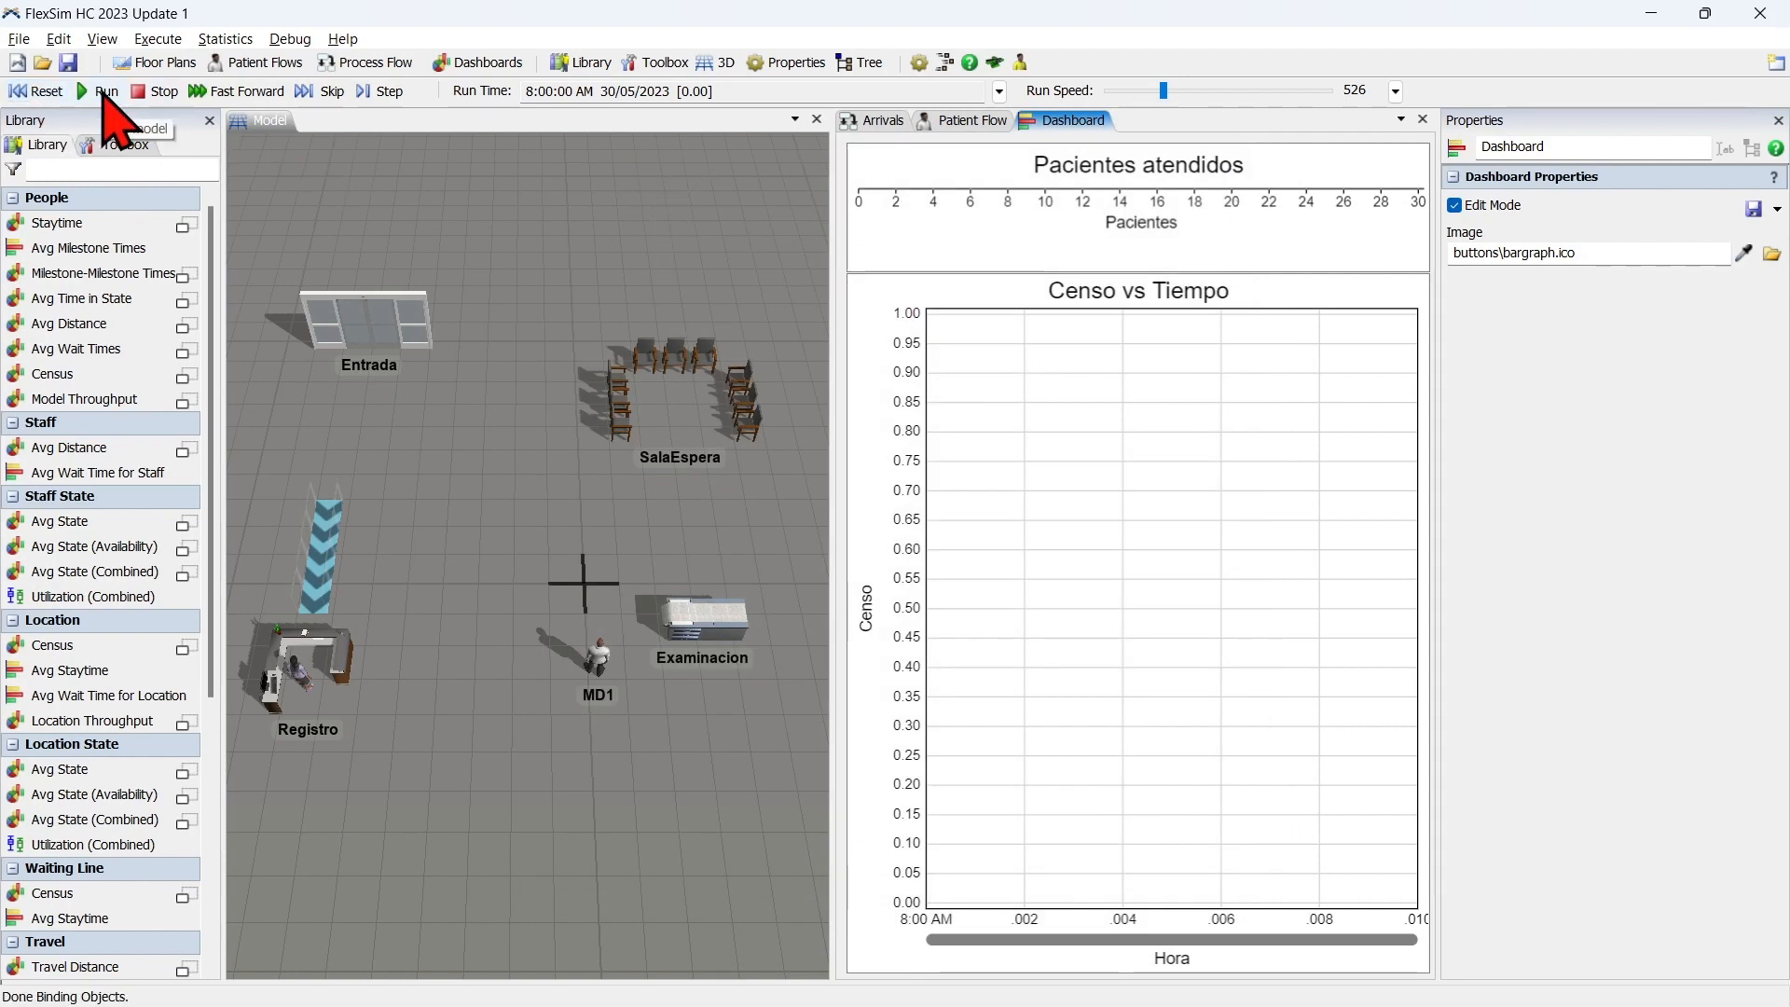
{"action": "left_click", "coordinate": [103, 93]}
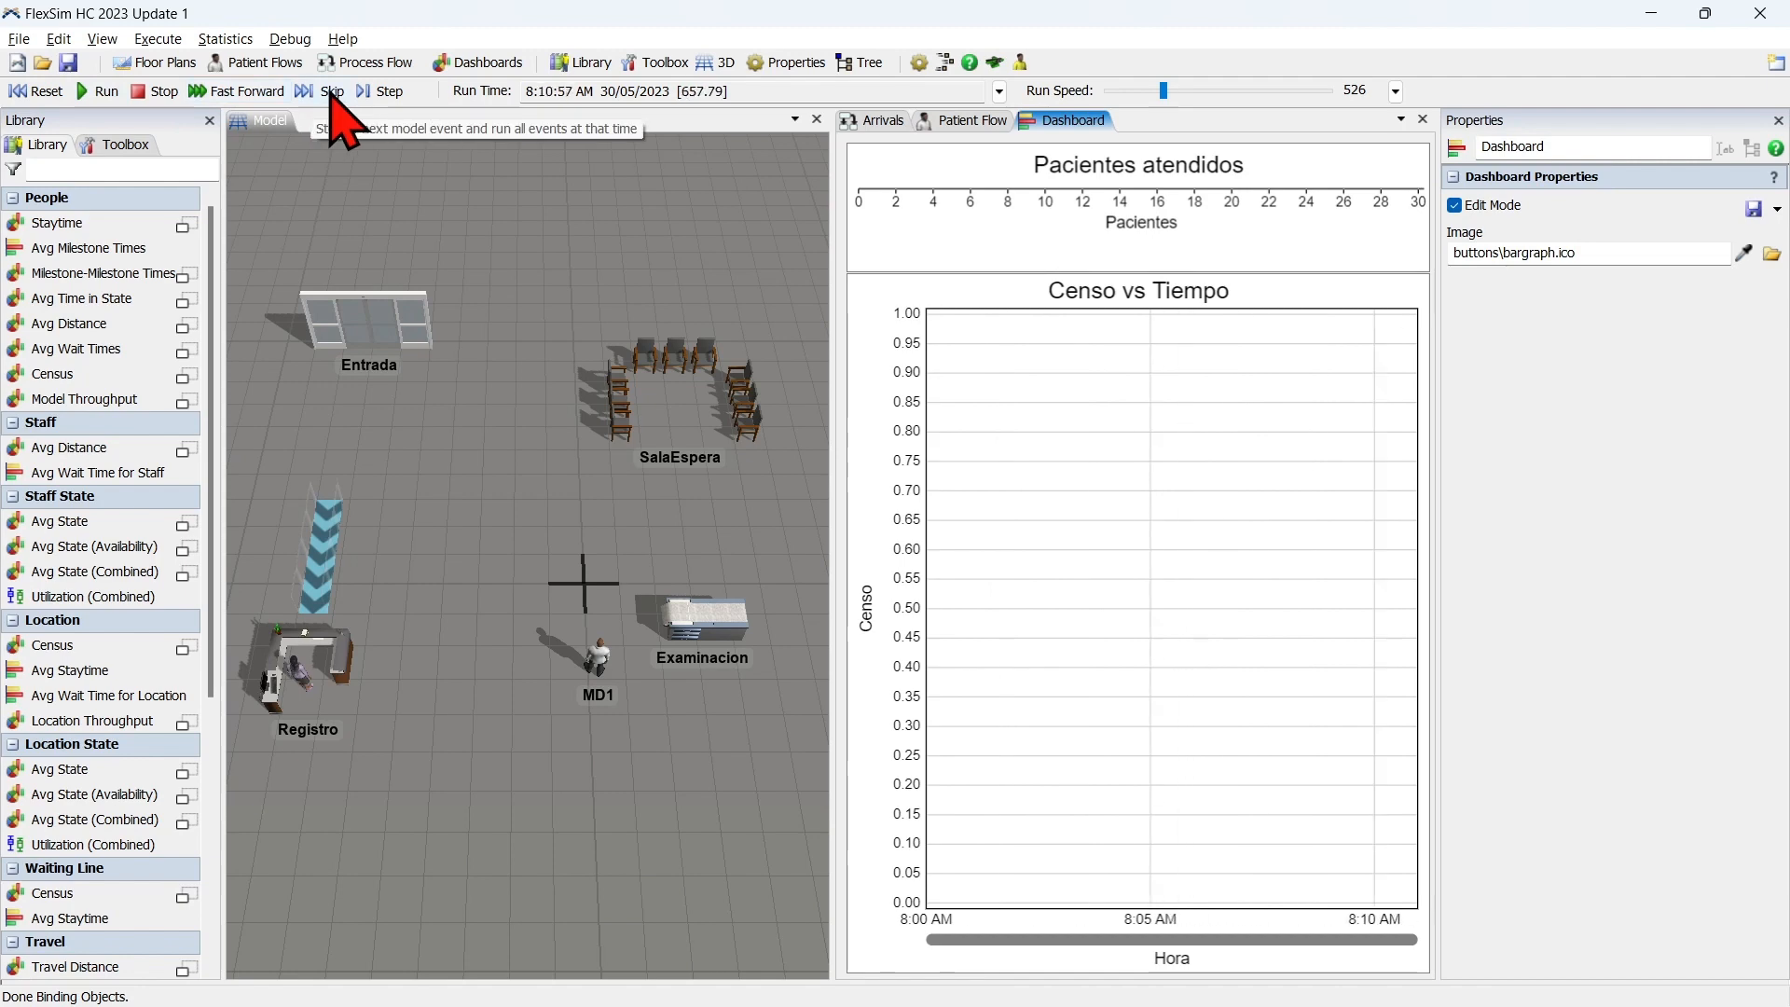
{"action": "left_click", "coordinate": [42, 91]}
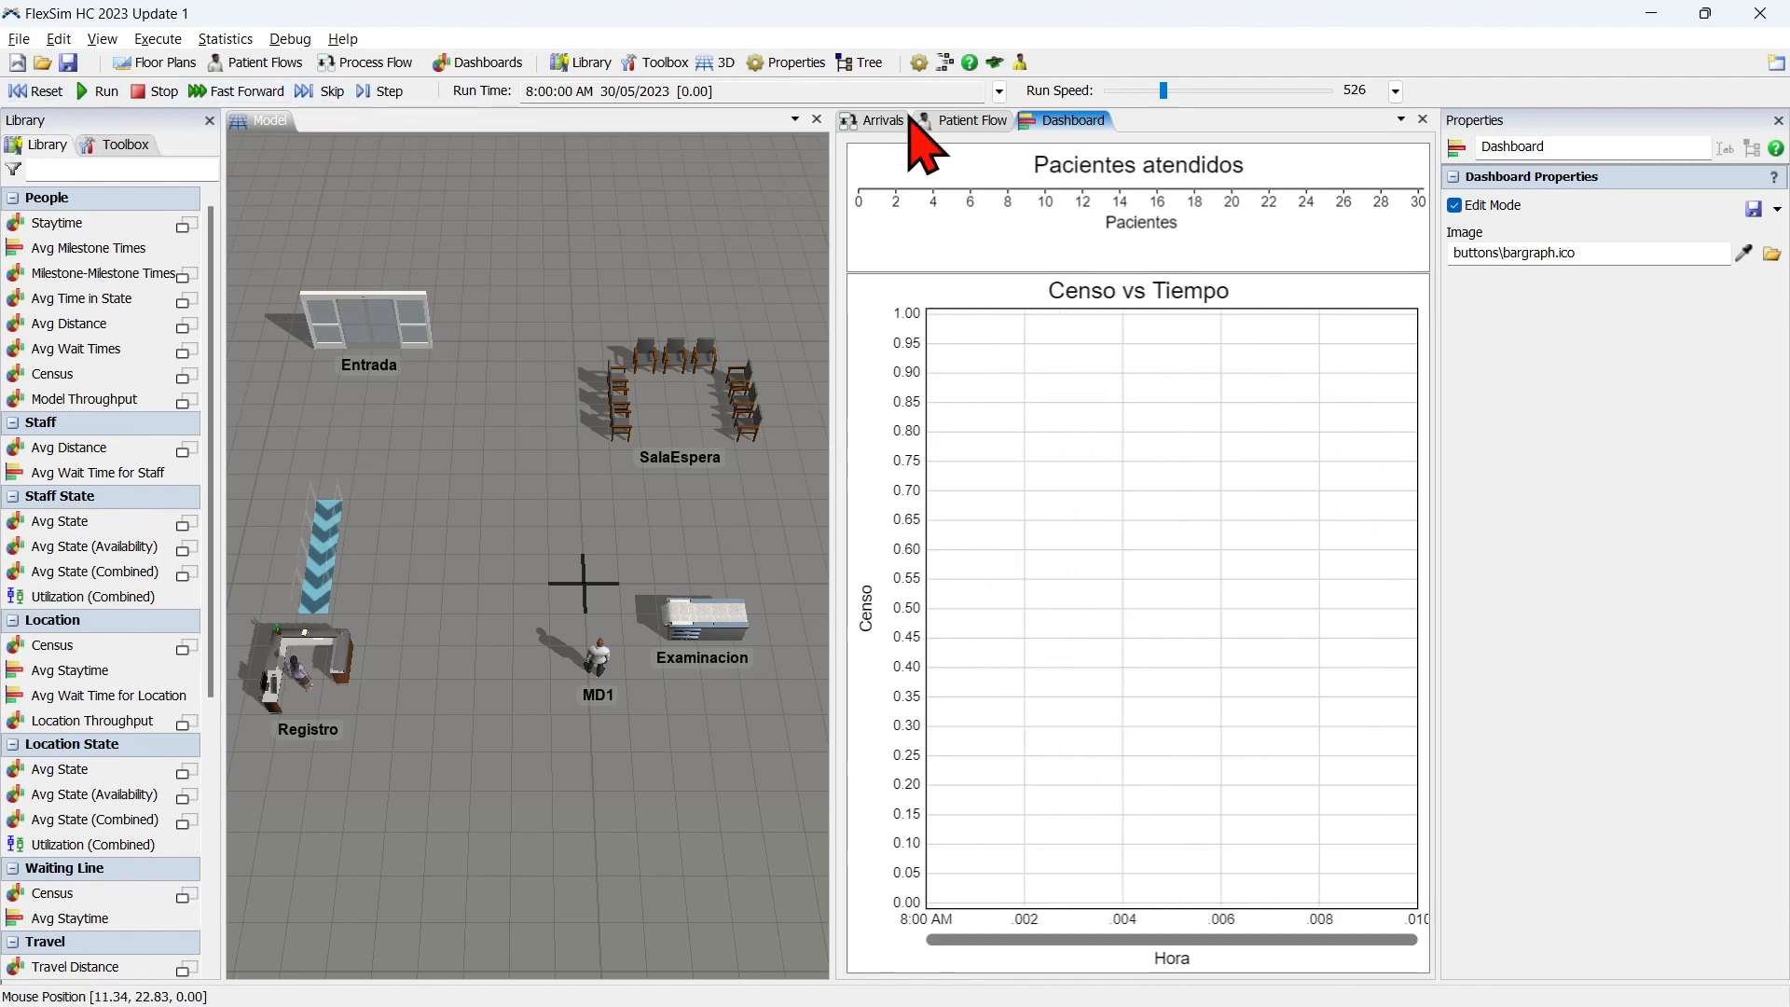
Set the model's start time to 12:00:00 a.m. on 30/05/2023 and enable a stop time of 86400 seconds.
{"action": "left_click", "coordinate": [999, 90]}
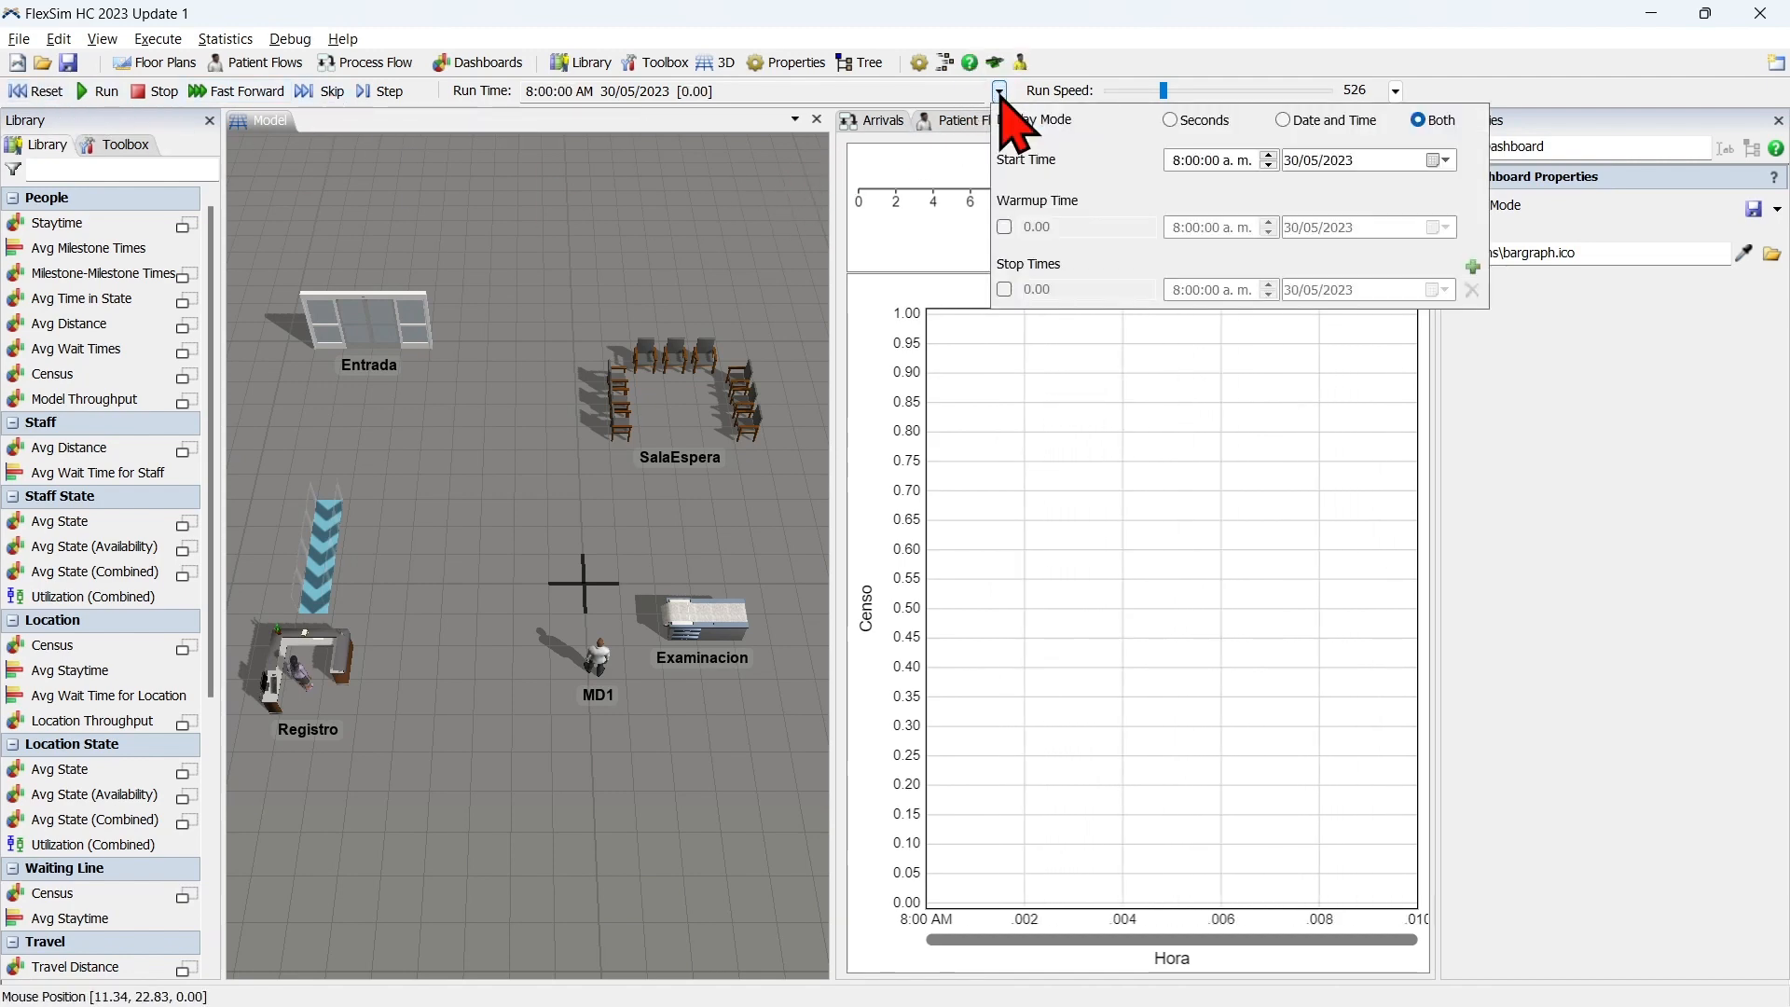
{"action": "left_click", "coordinate": [1176, 161]}
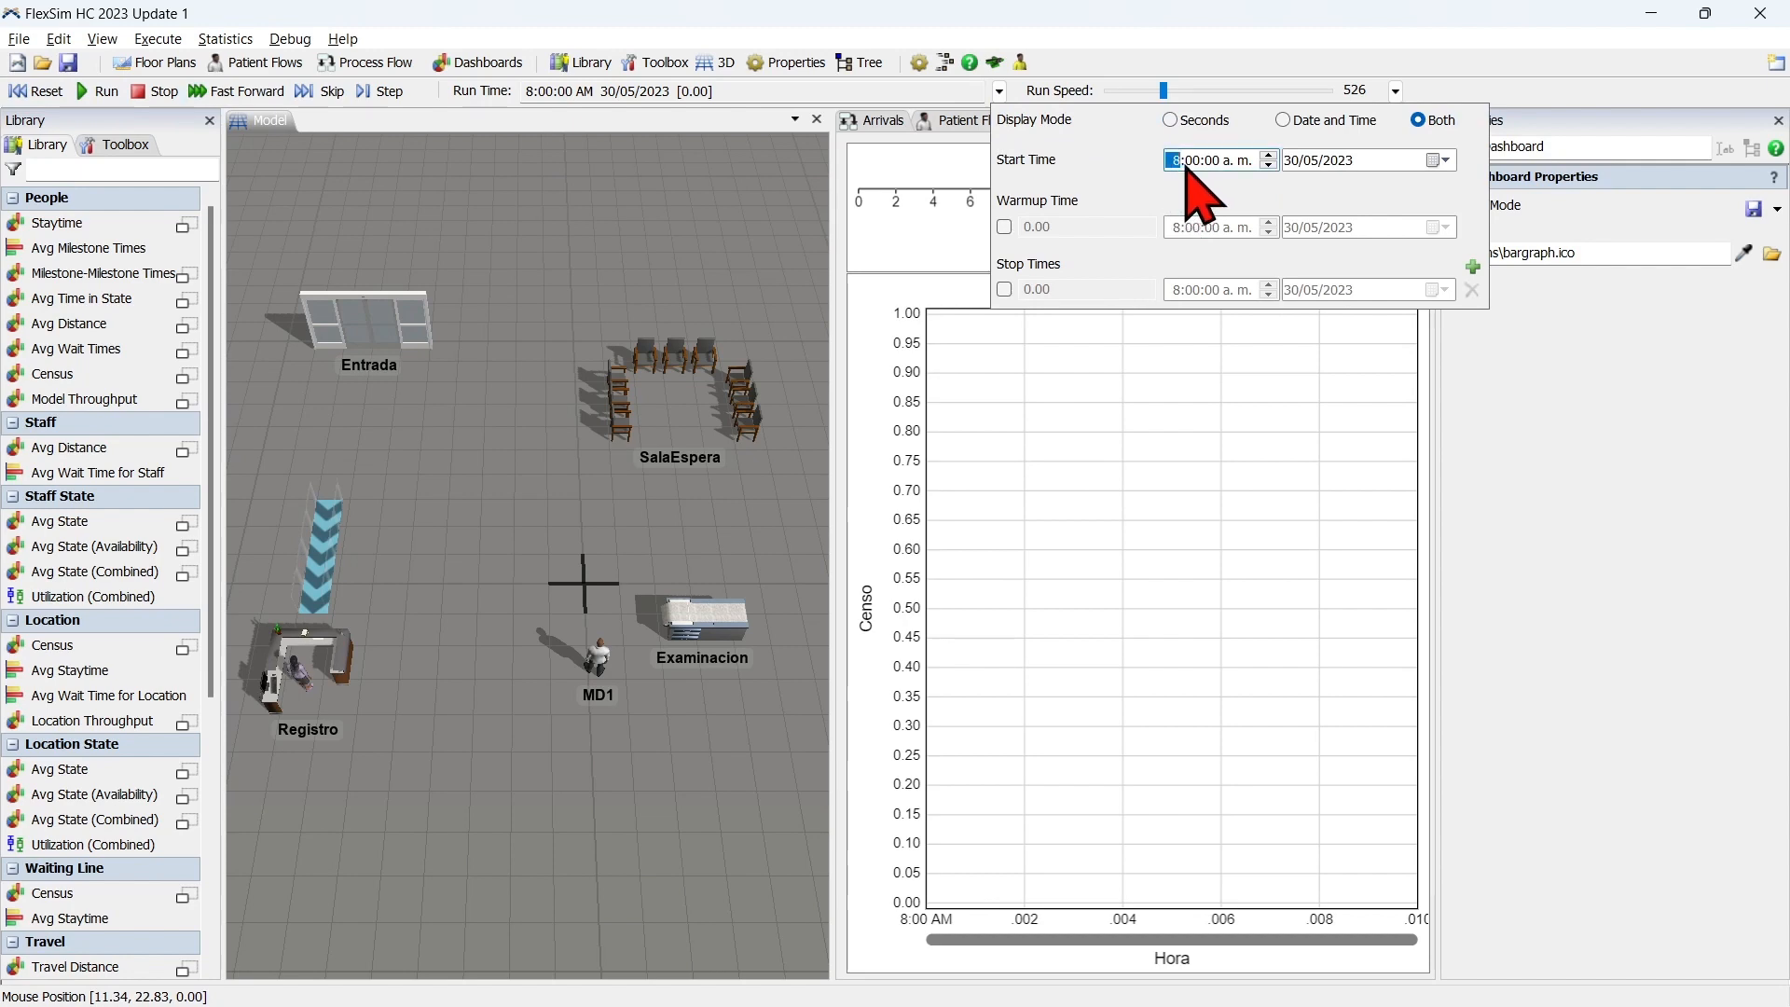
{"action": "left_click", "coordinate": [1269, 165]}
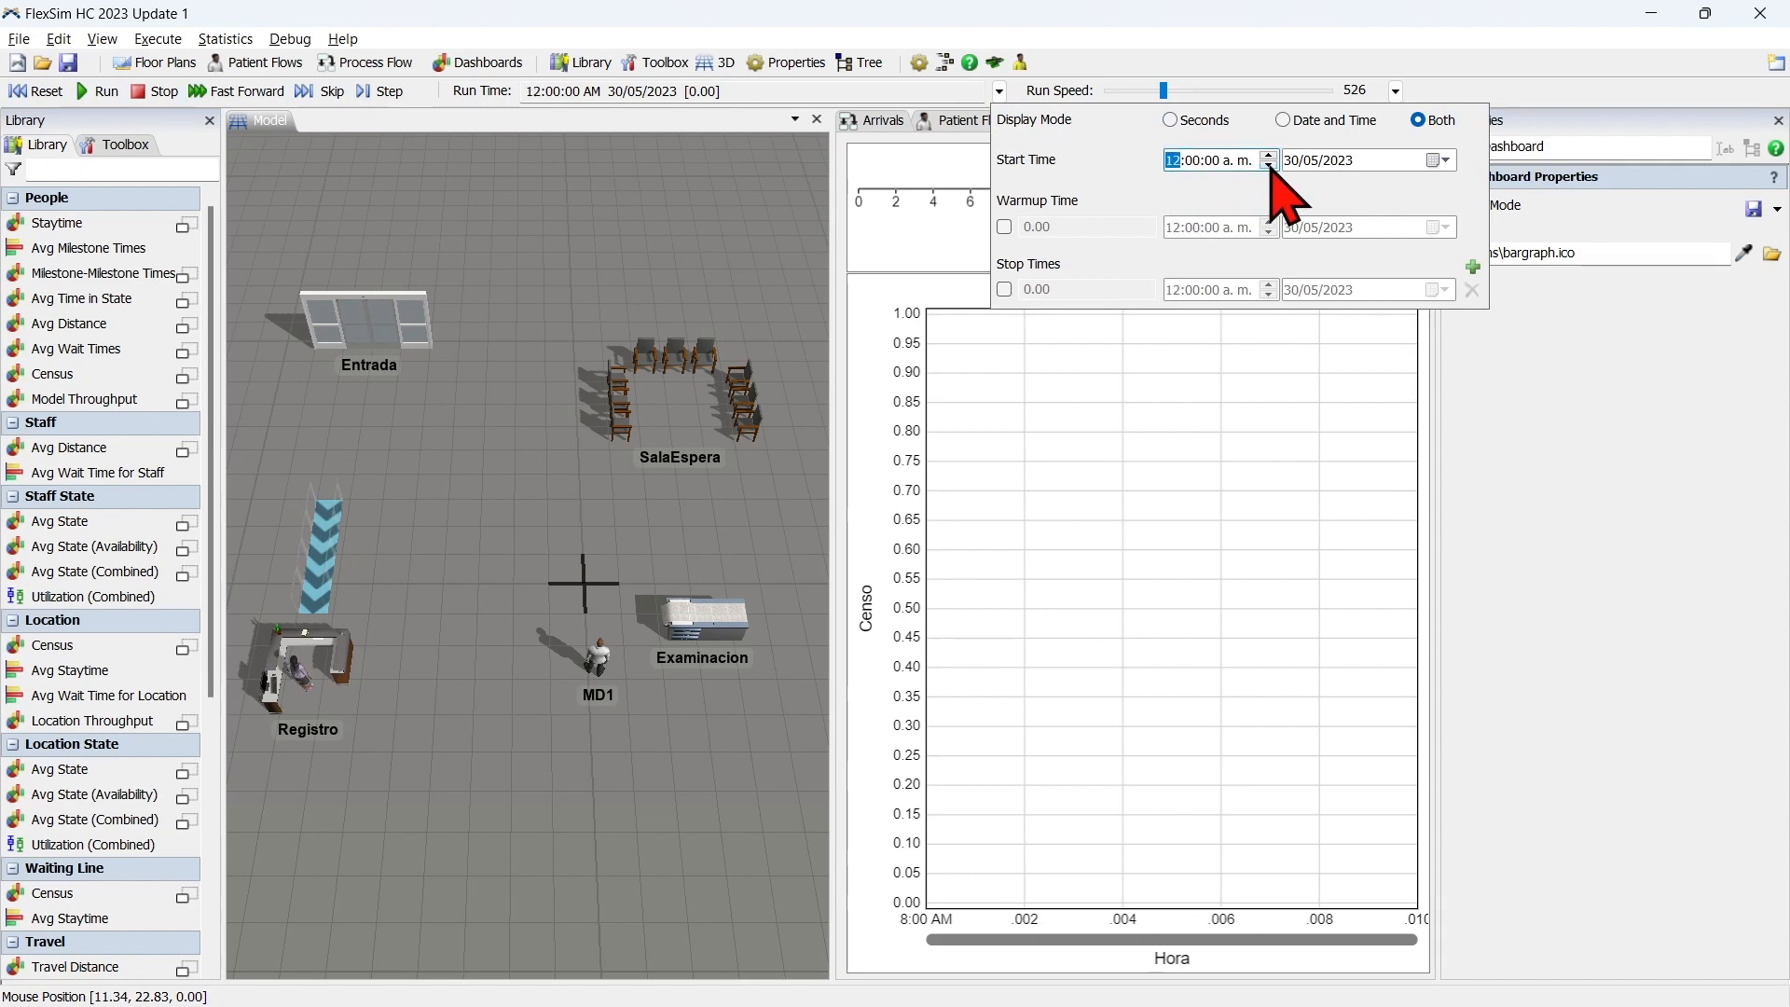
{"action": "left_click", "coordinate": [1004, 289]}
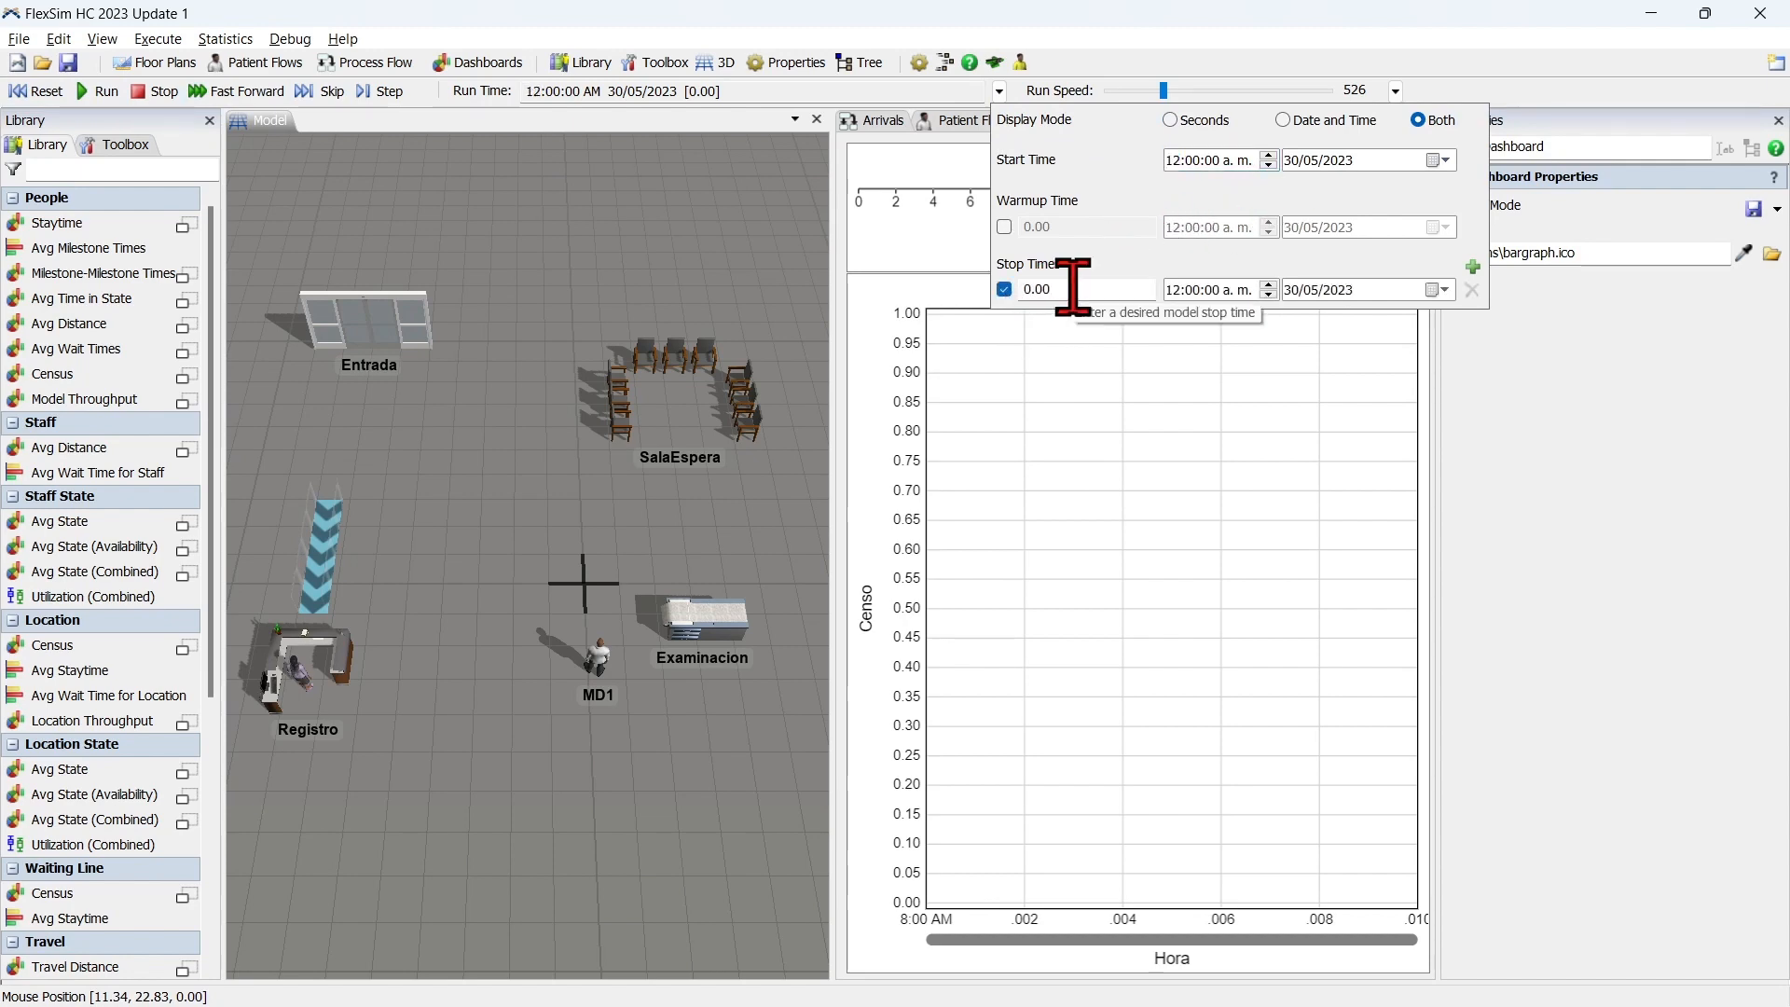
{"action": "type", "text": "864"}
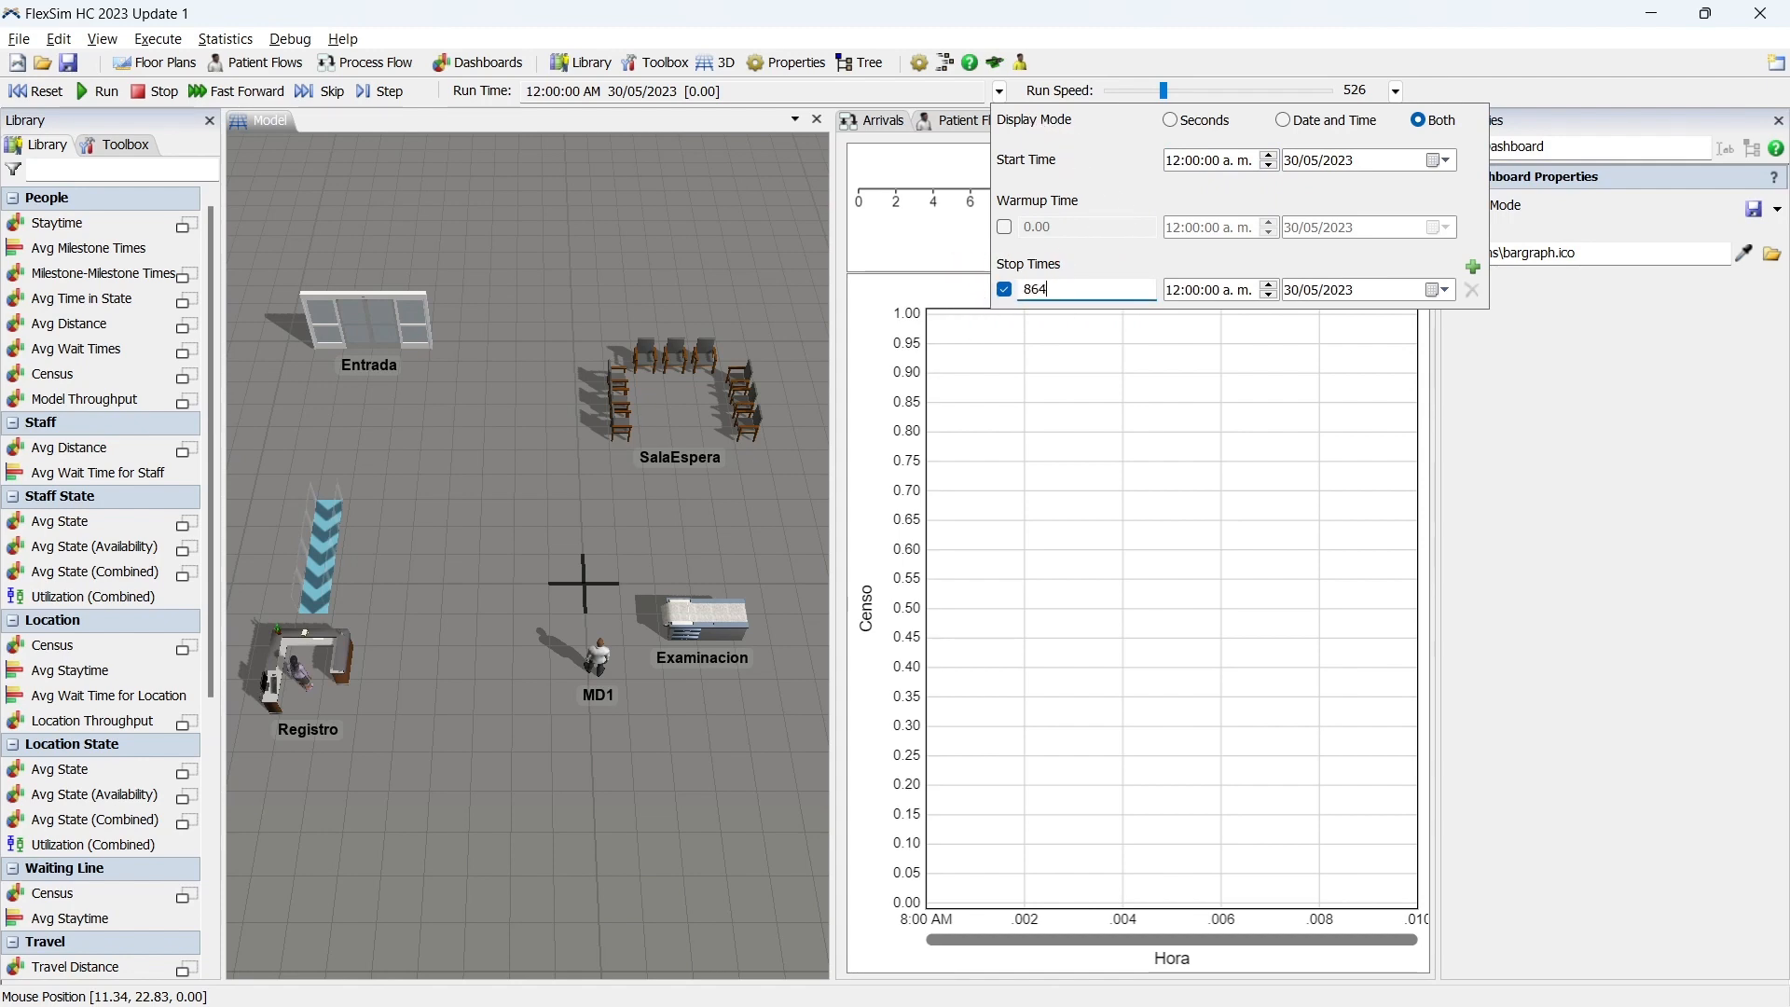
{"action": "left_click", "coordinate": [1070, 273]}
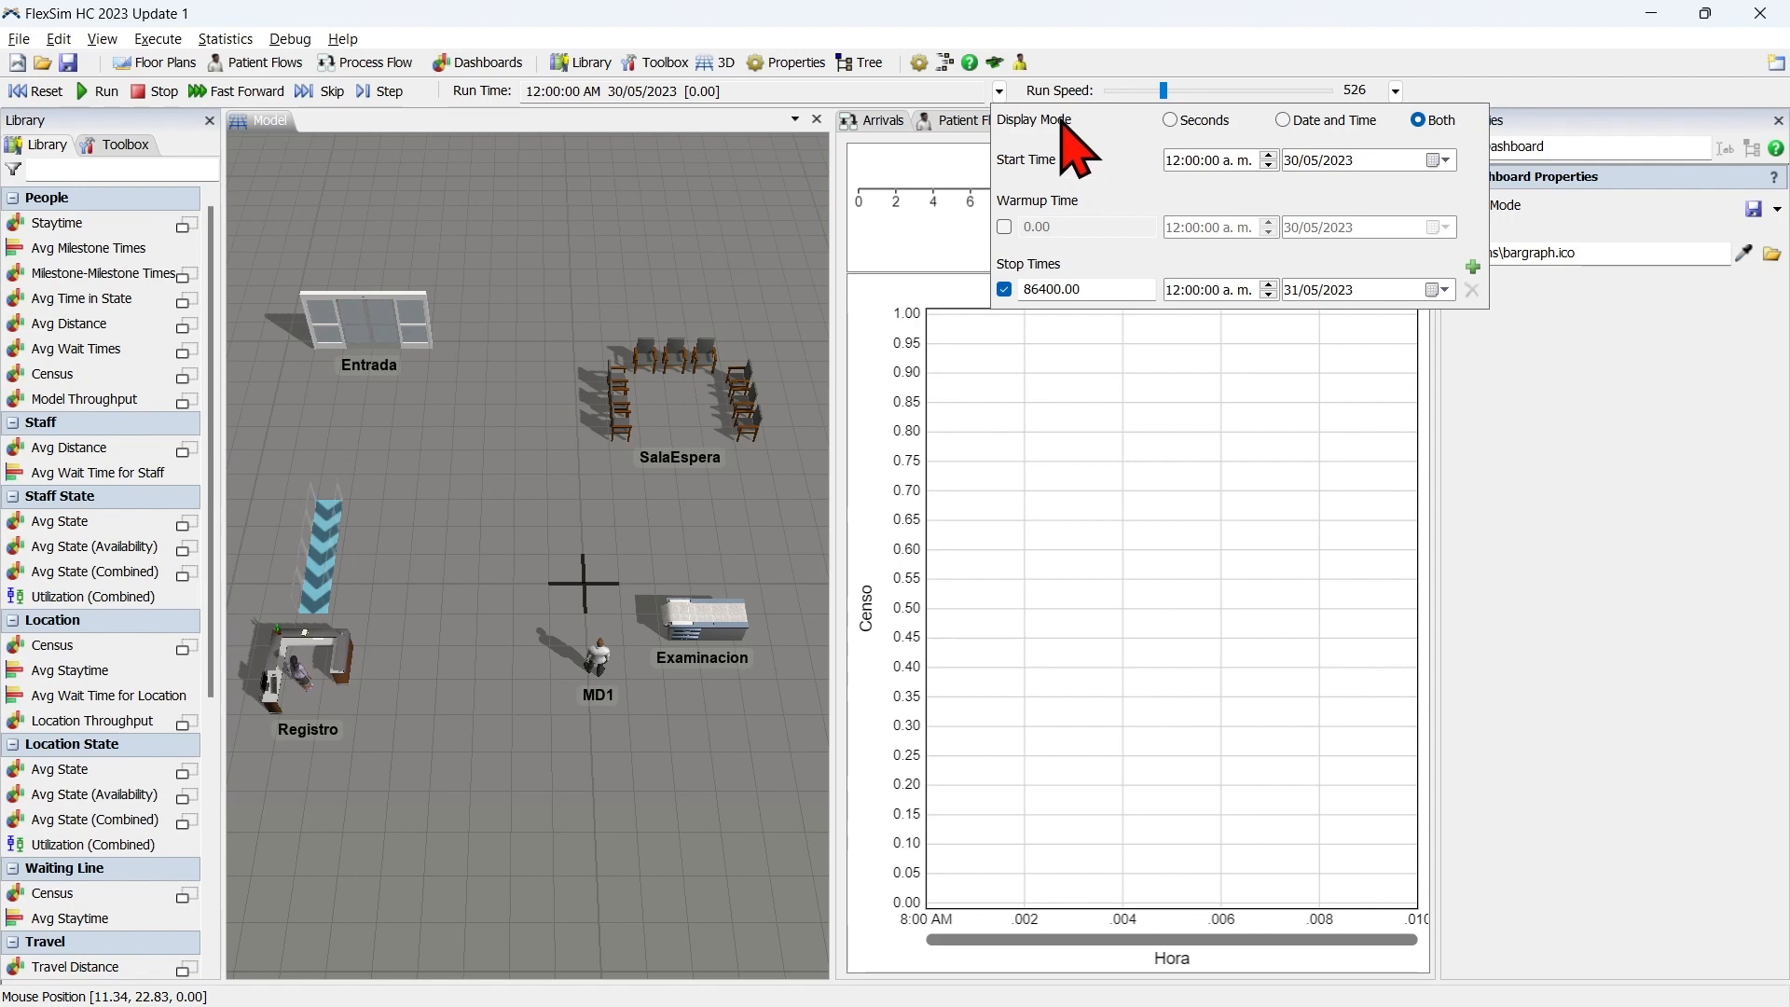
Reset and run the model, adjusting the run speed to about 5376 during the simulated day.
{"action": "left_click", "coordinate": [58, 94]}
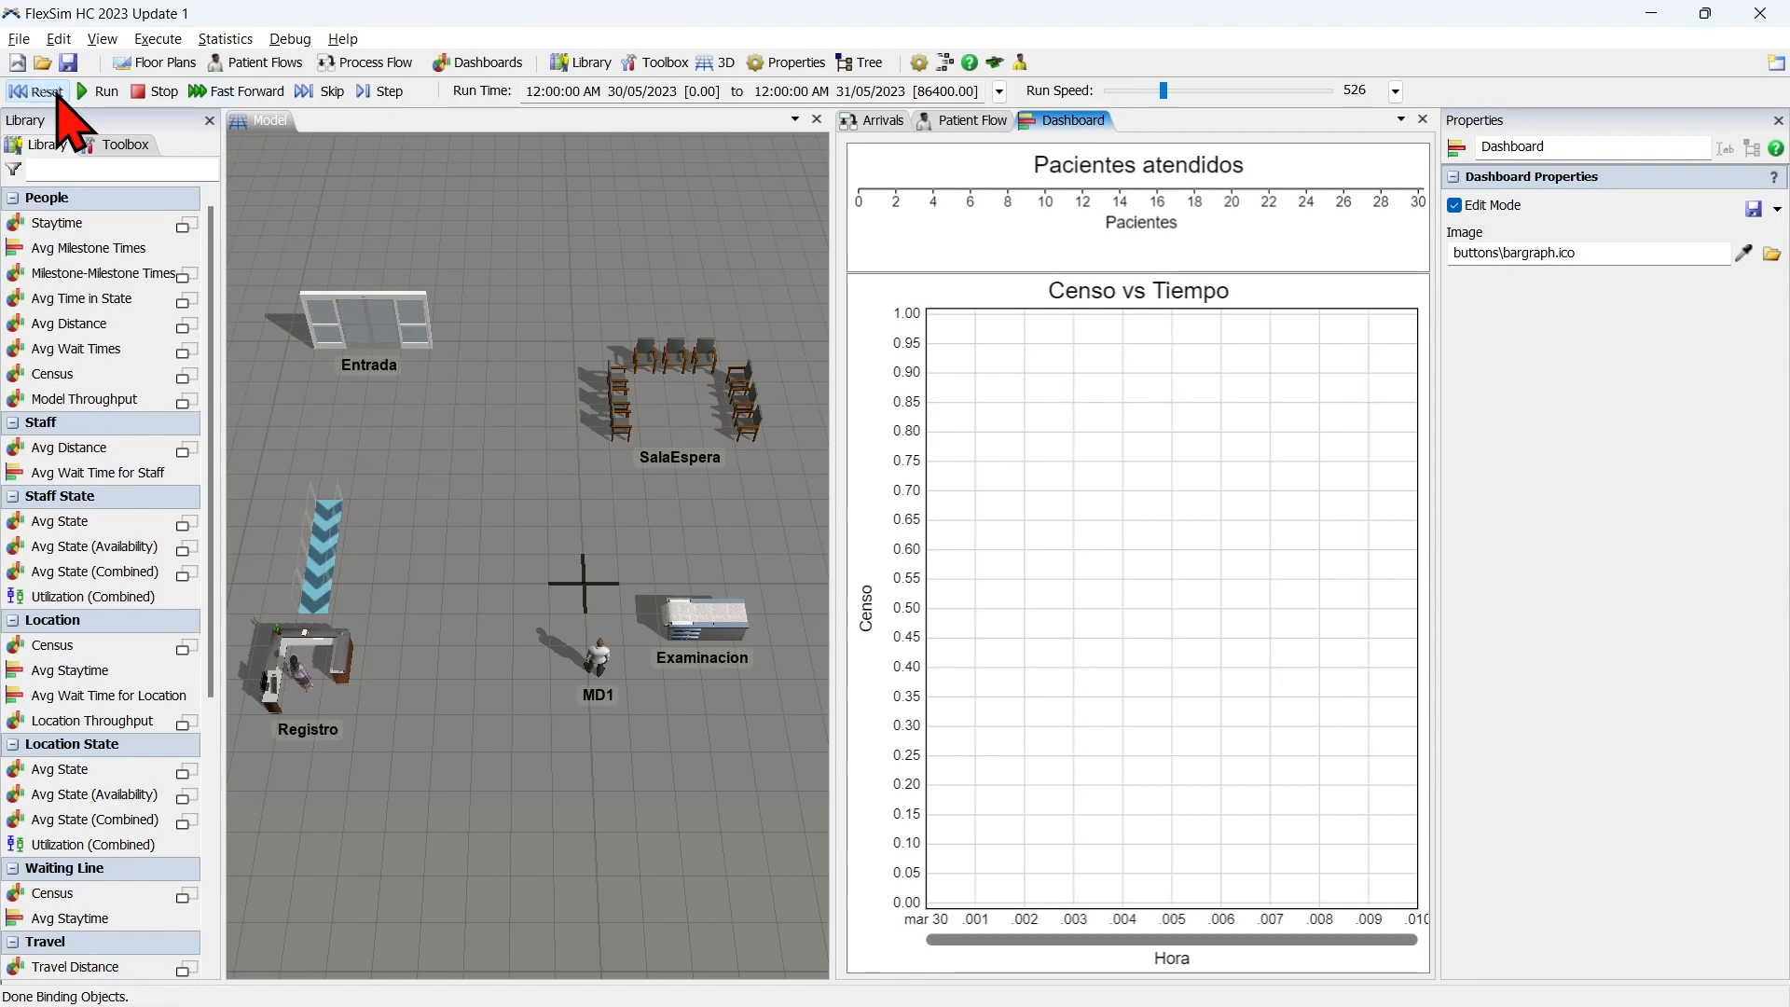
{"action": "left_click", "coordinate": [98, 90]}
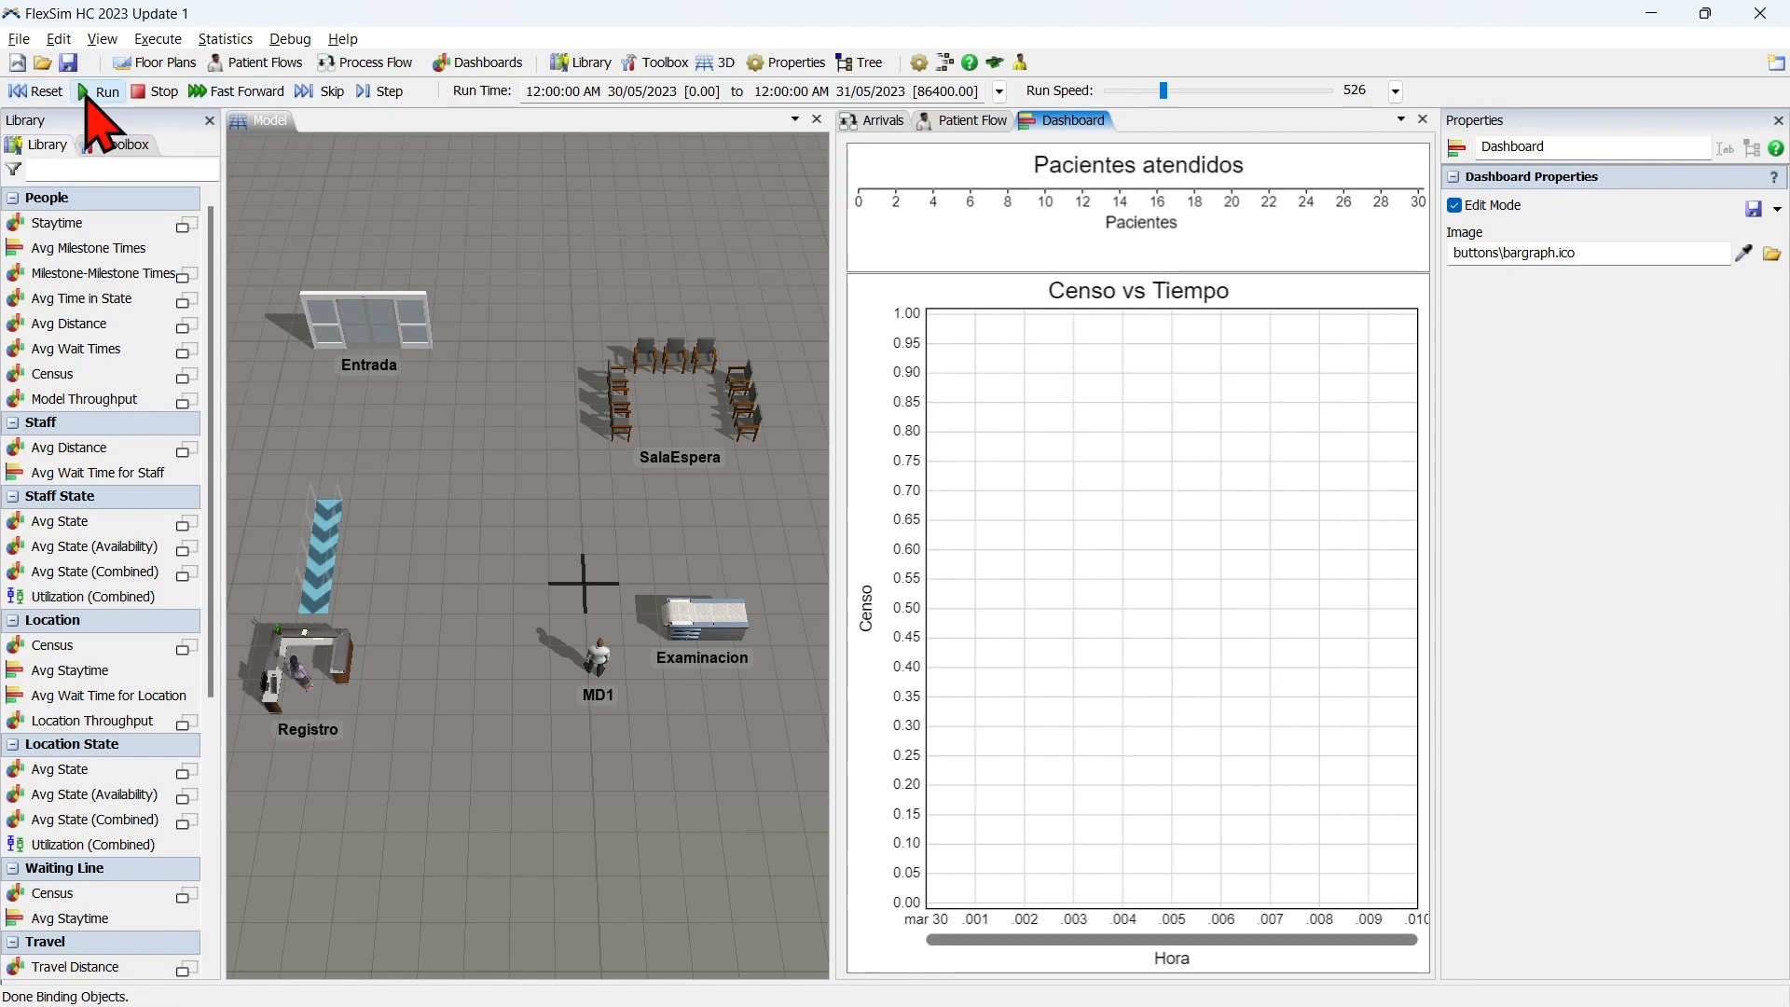
{"action": "left_click_drag", "start_coordinate": [1164, 92], "coordinate": [1173, 91]}
{"action": "left_click", "coordinate": [1168, 92]}
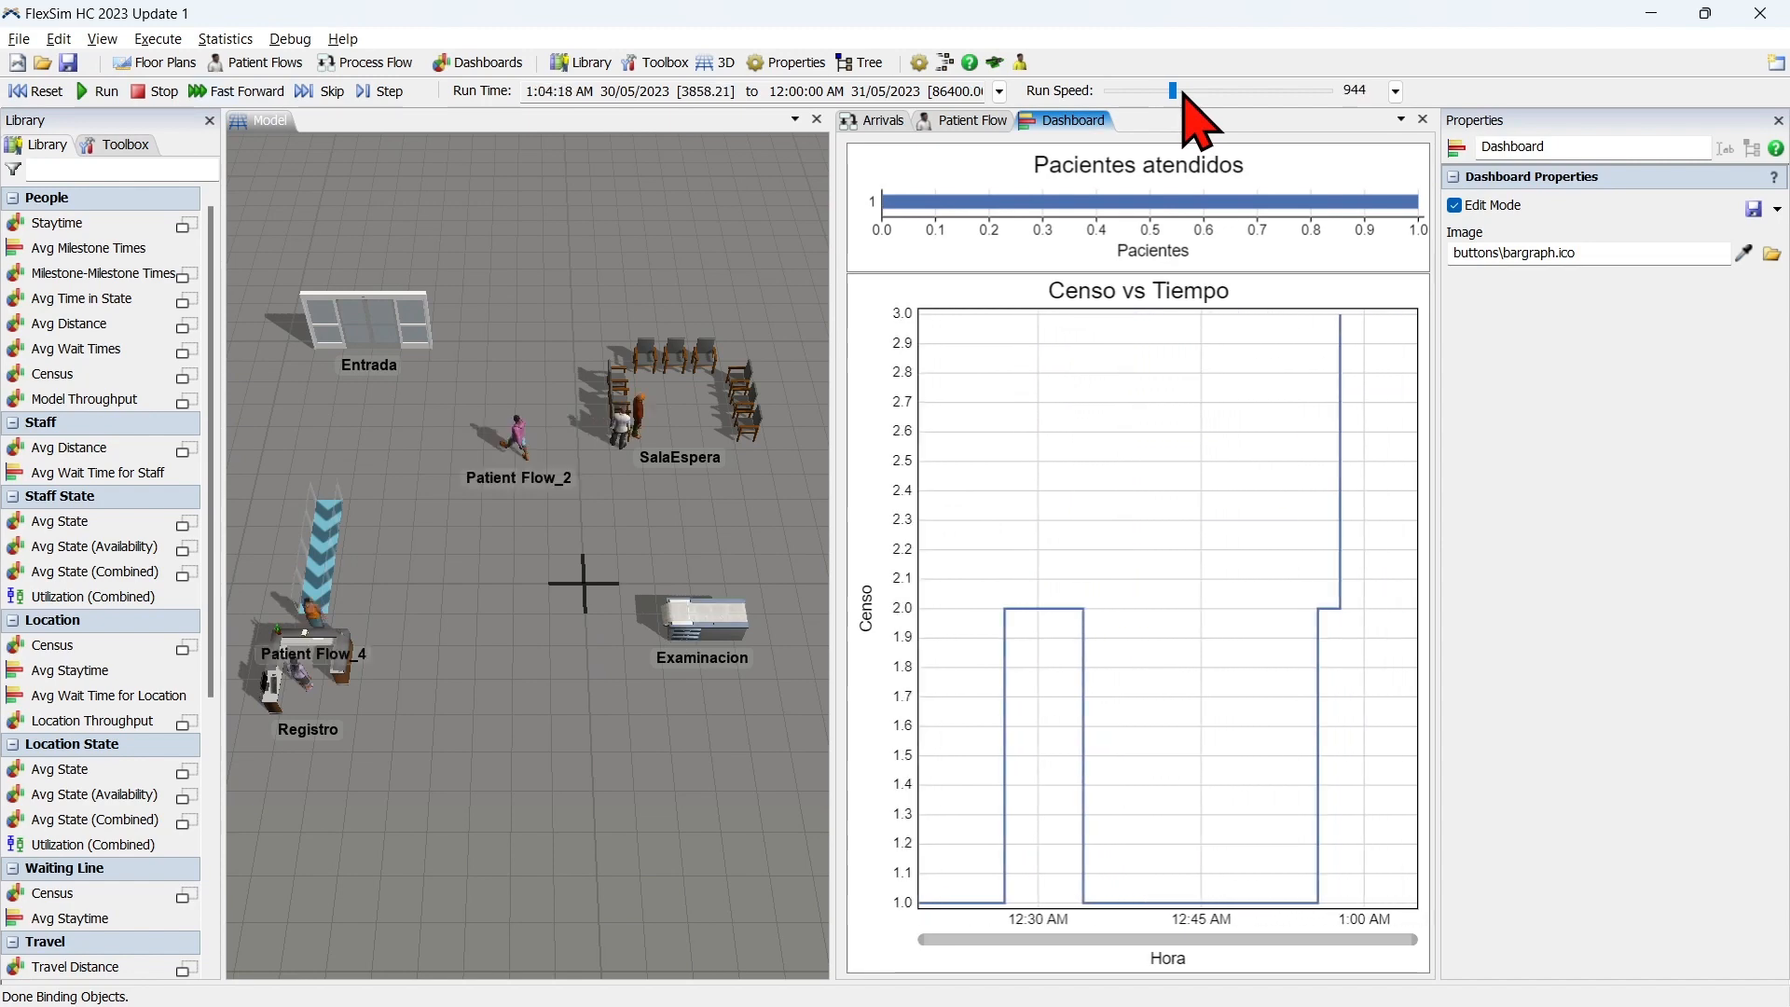
{"action": "left_click", "coordinate": [1182, 92]}
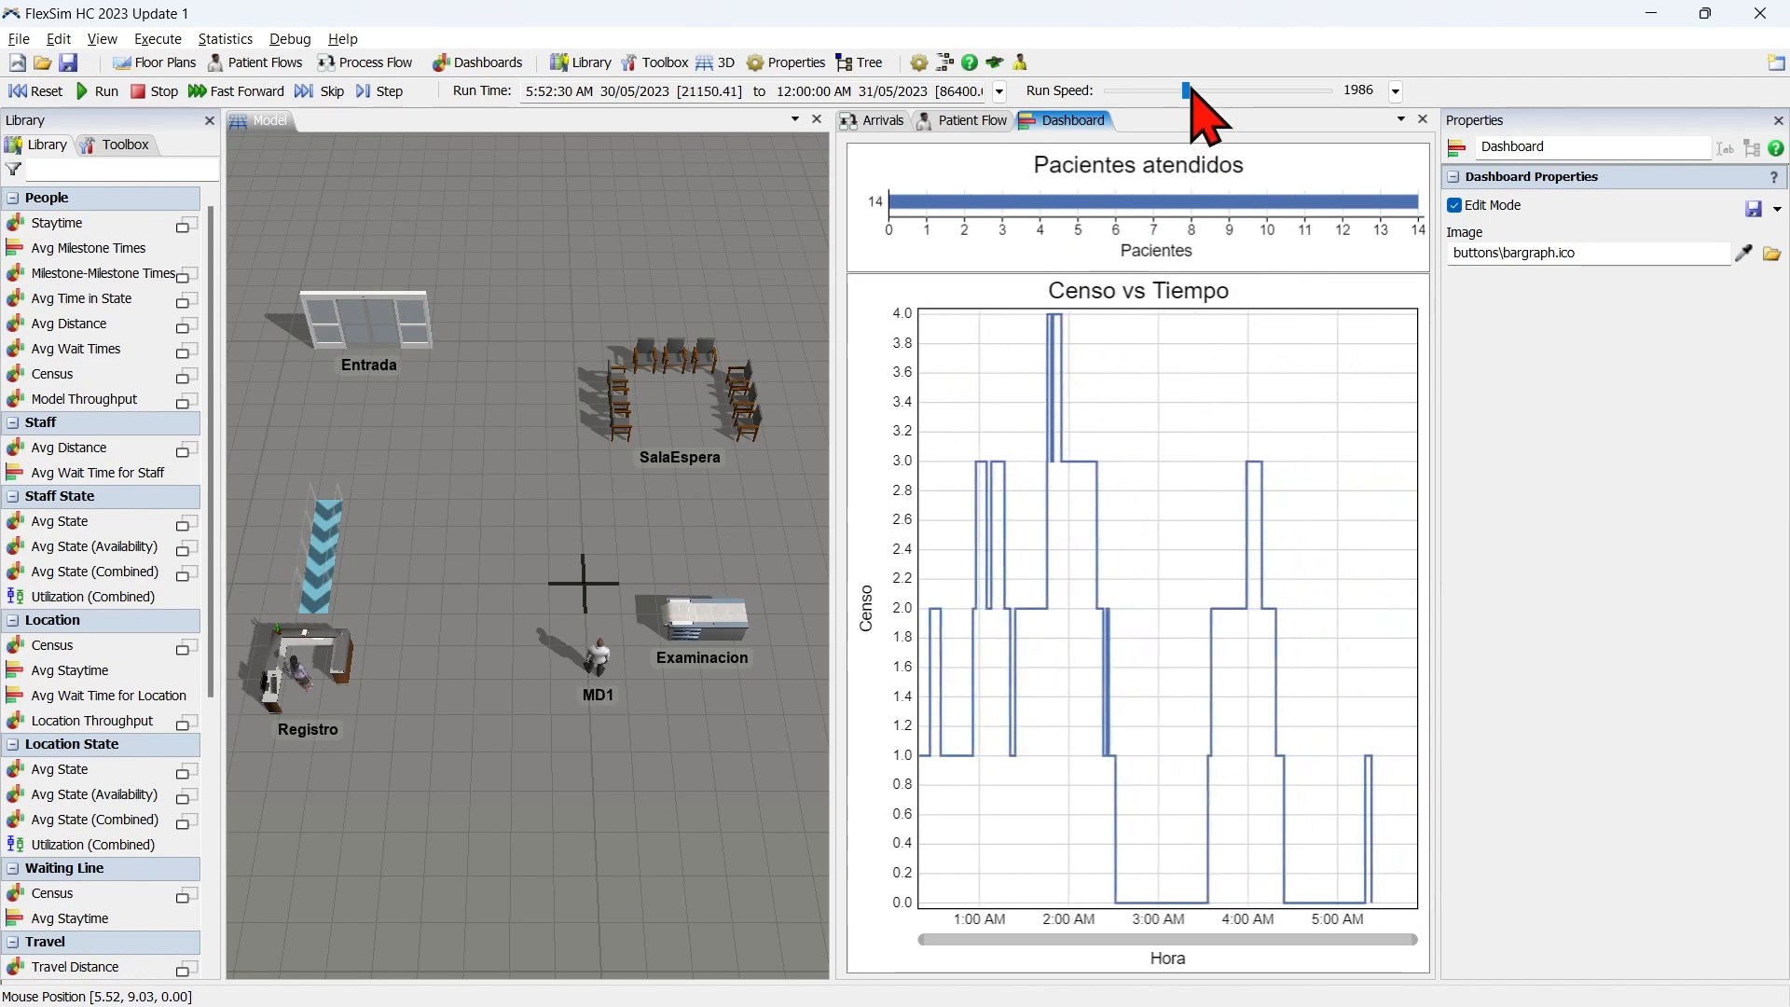
{"action": "left_click_drag", "start_coordinate": [1190, 87], "coordinate": [1194, 87]}
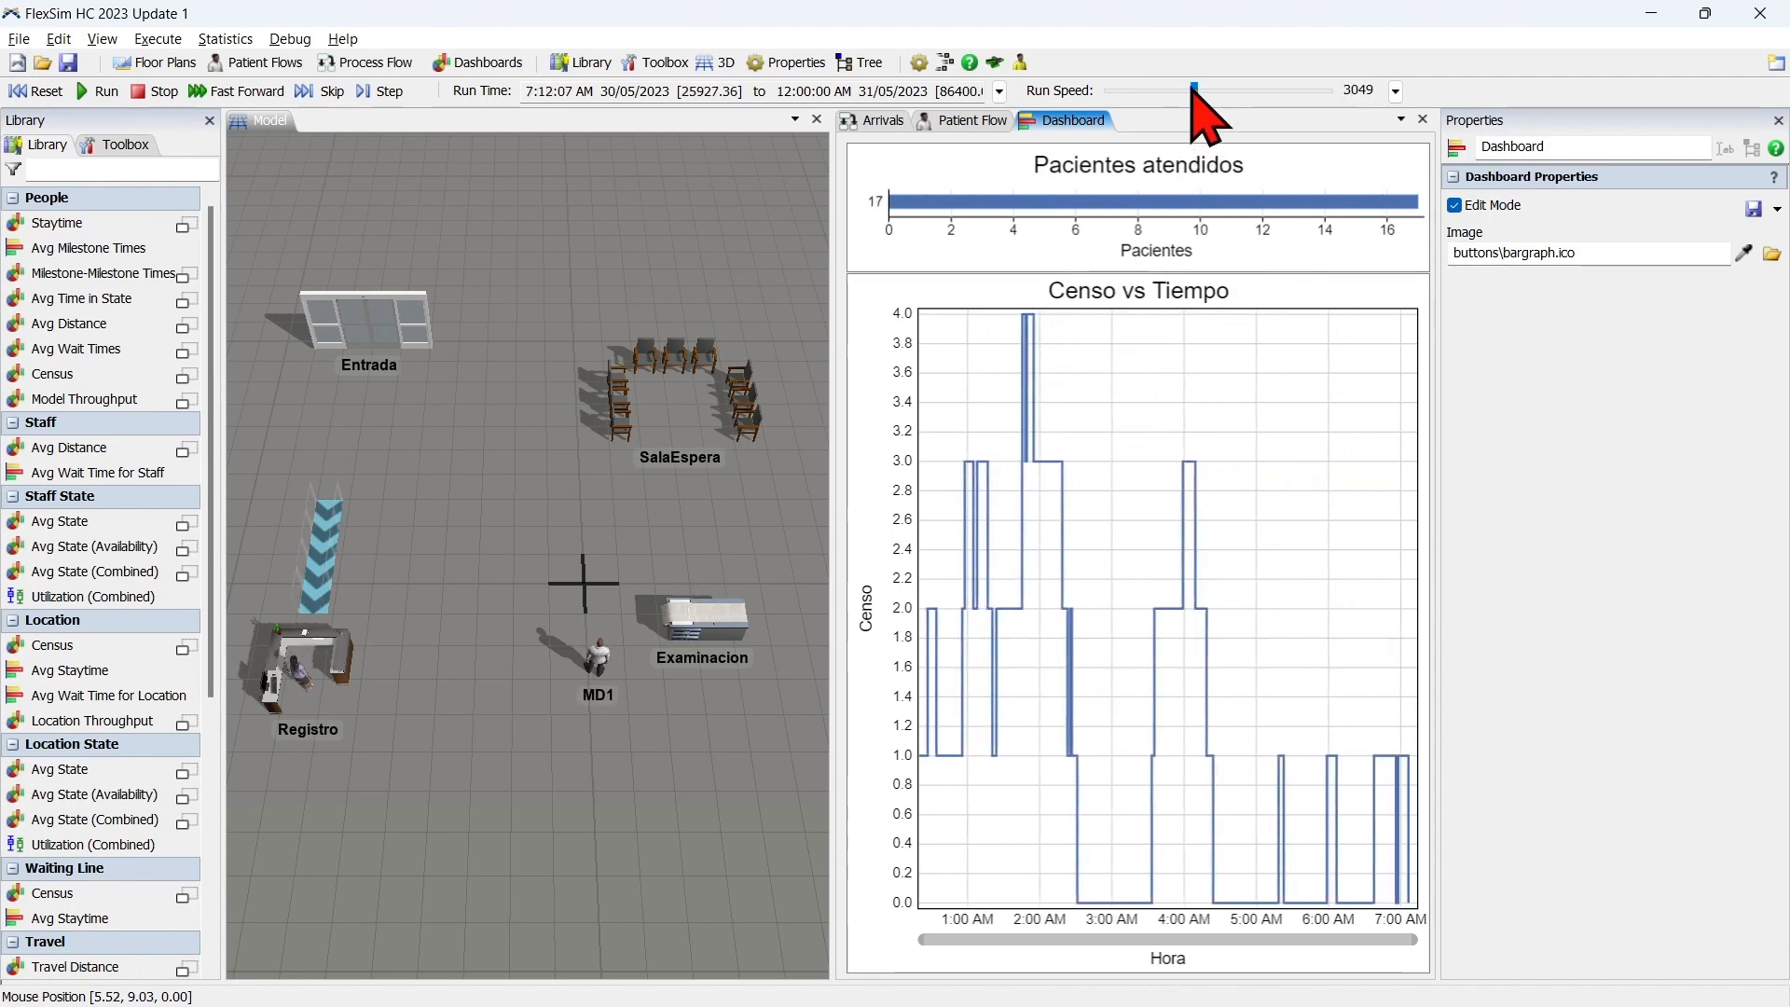
{"action": "scroll", "coordinate": [1192, 89], "scroll_direction": "down", "scroll_amount": 6}
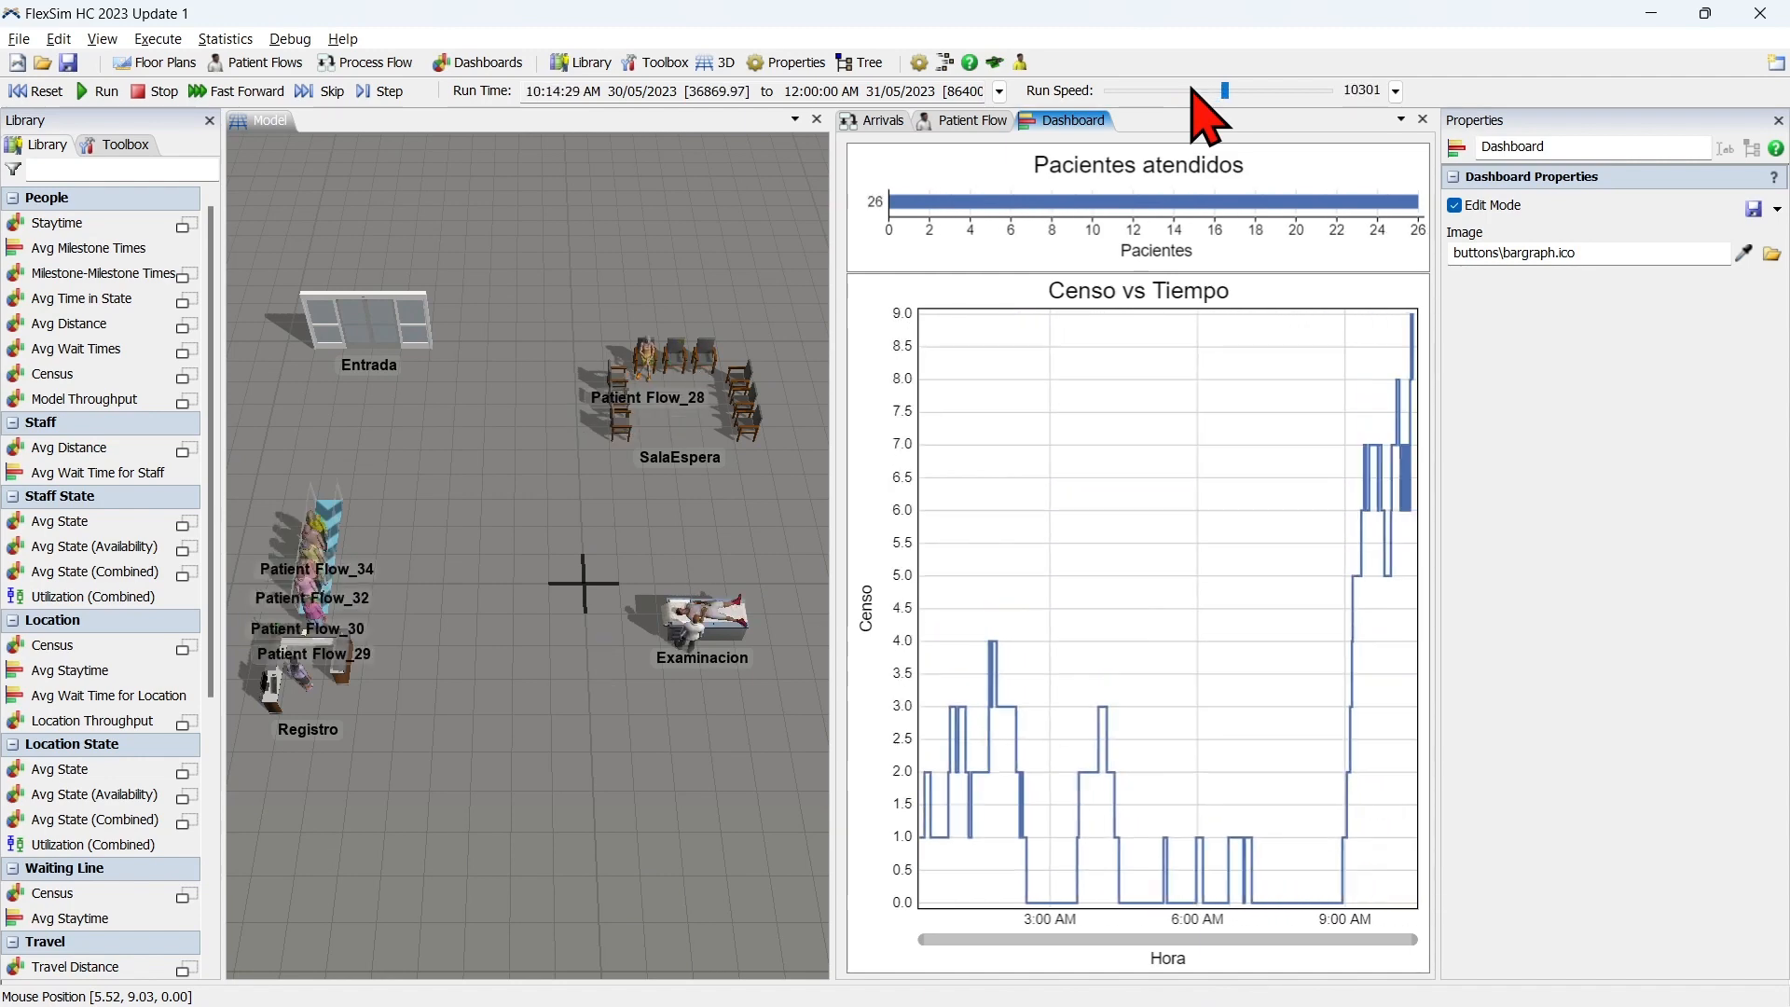
{"action": "scroll", "coordinate": [1194, 88], "scroll_direction": "up", "scroll_amount": 3}
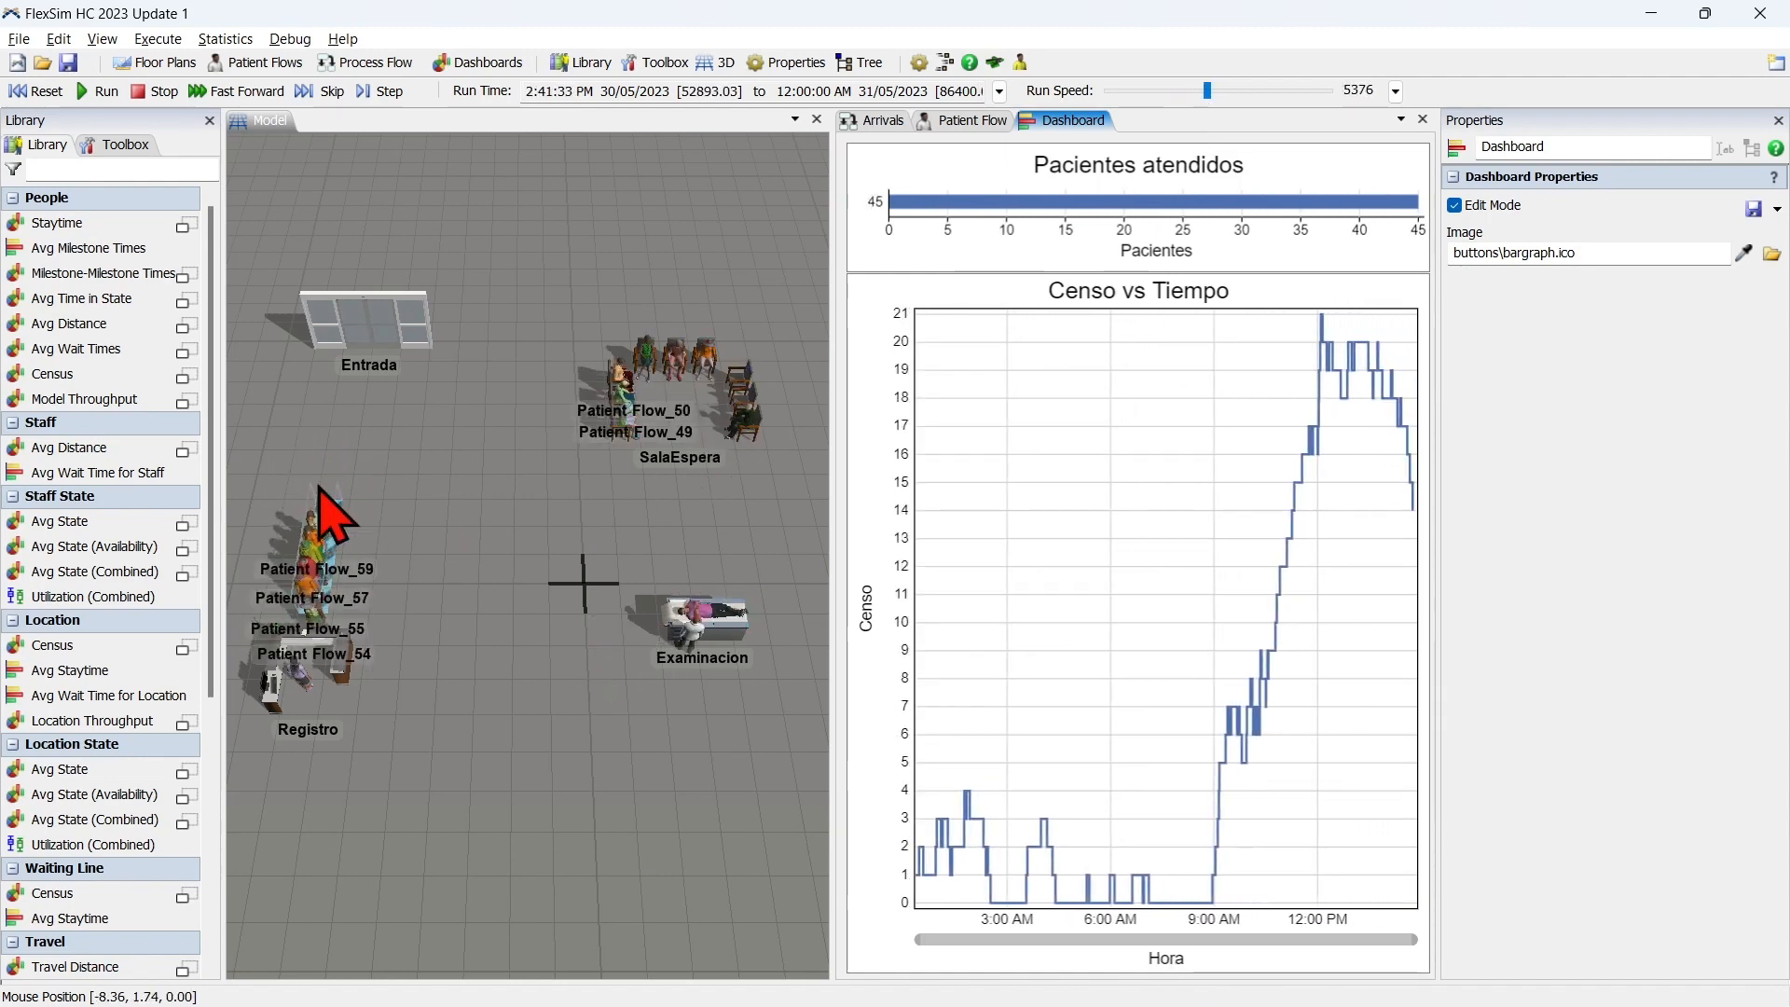
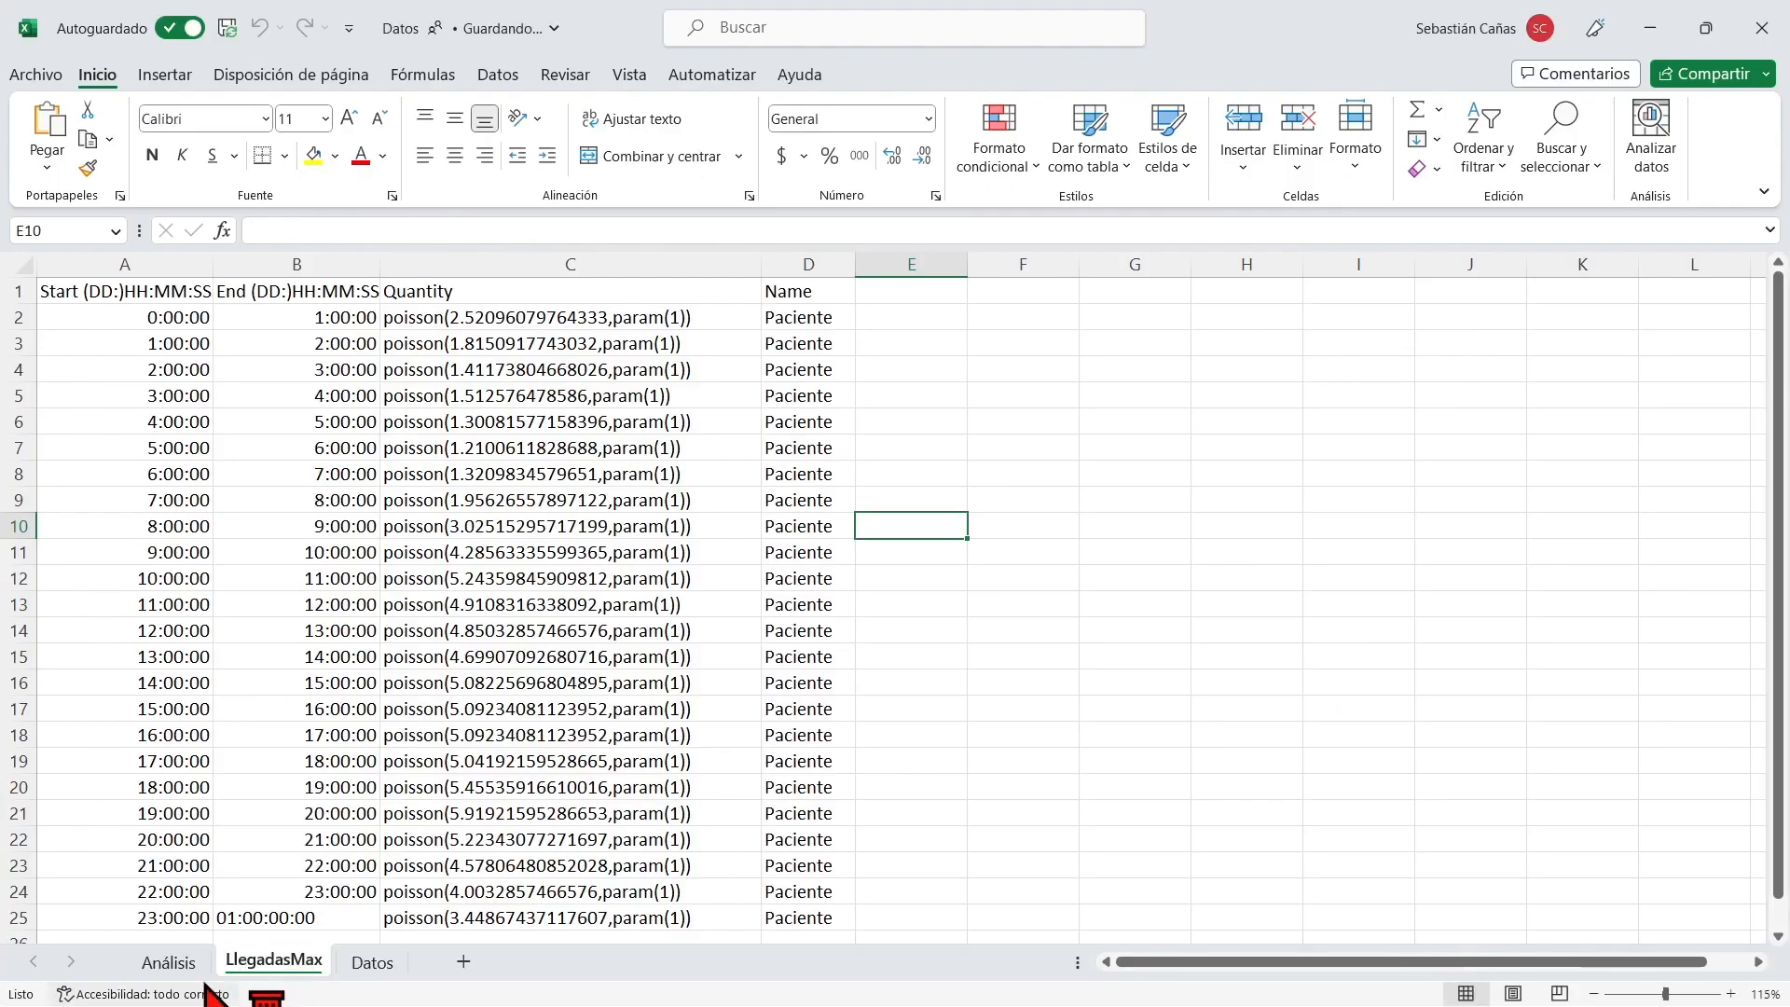
Switch to the Excel data workbook and compare the hourly arrival percentages on the Análisis sheet with FlexSim's Censo vs Tiempo chart.
{"action": "left_click", "coordinate": [191, 966]}
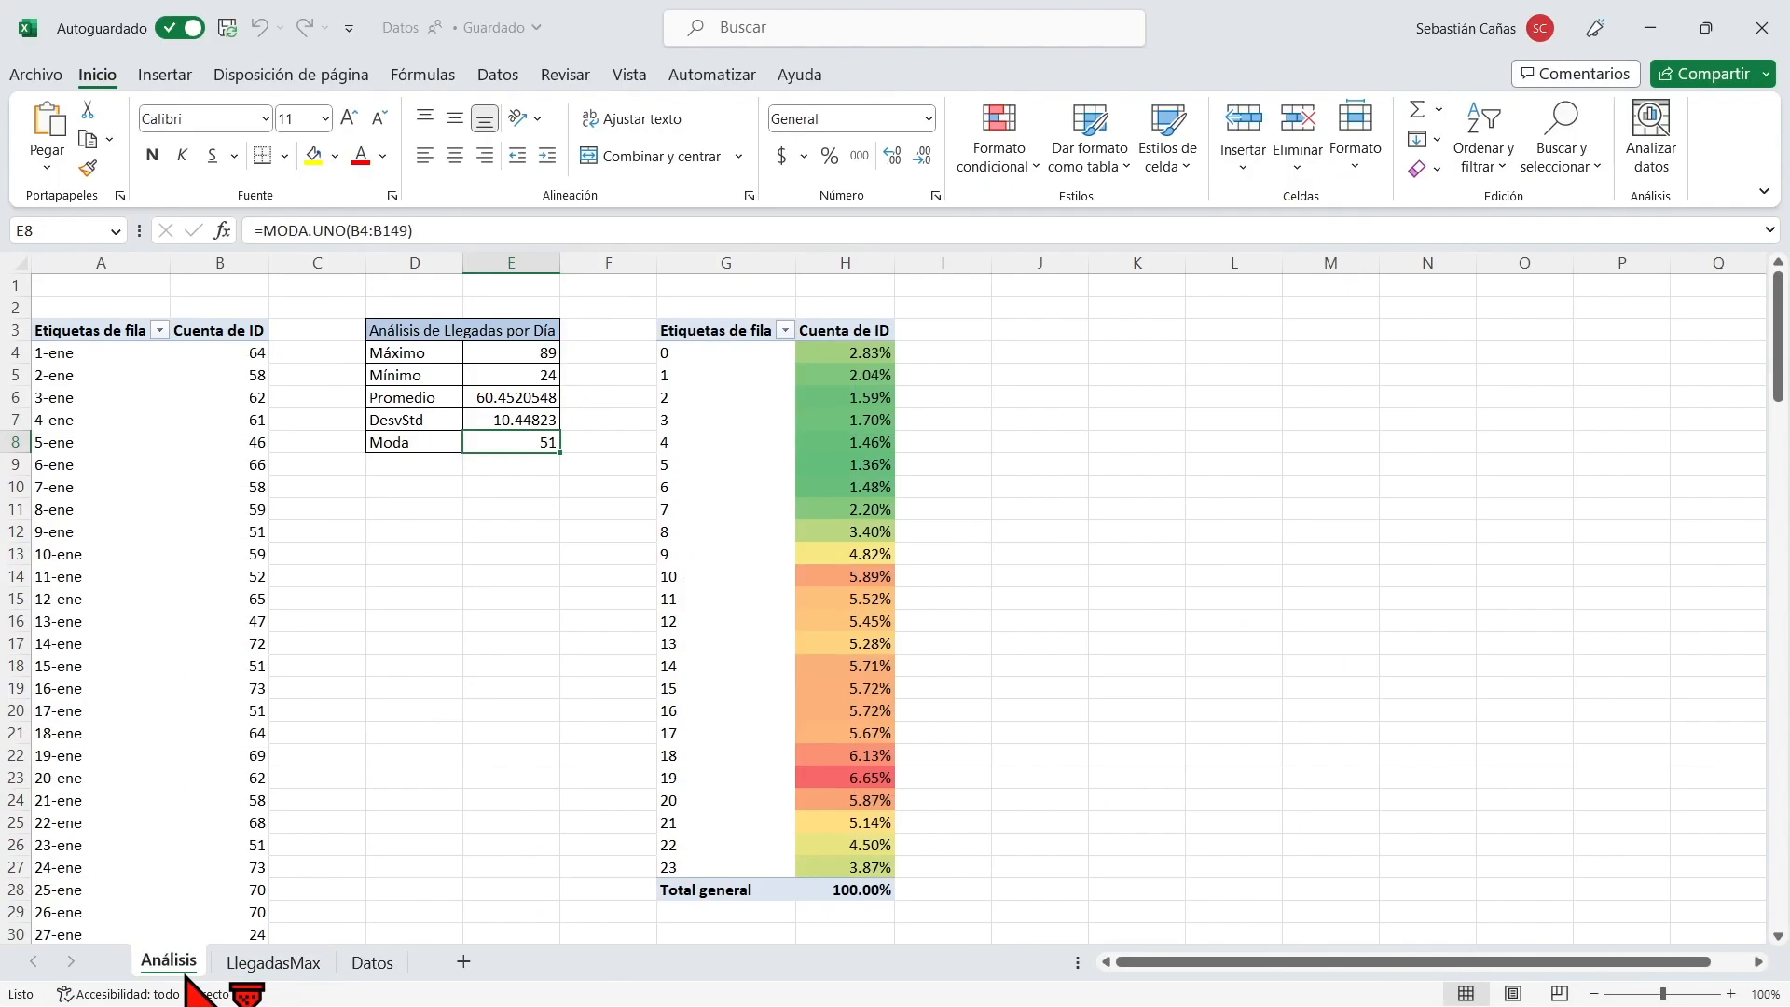
{"action": "left_click", "coordinate": [839, 777]}
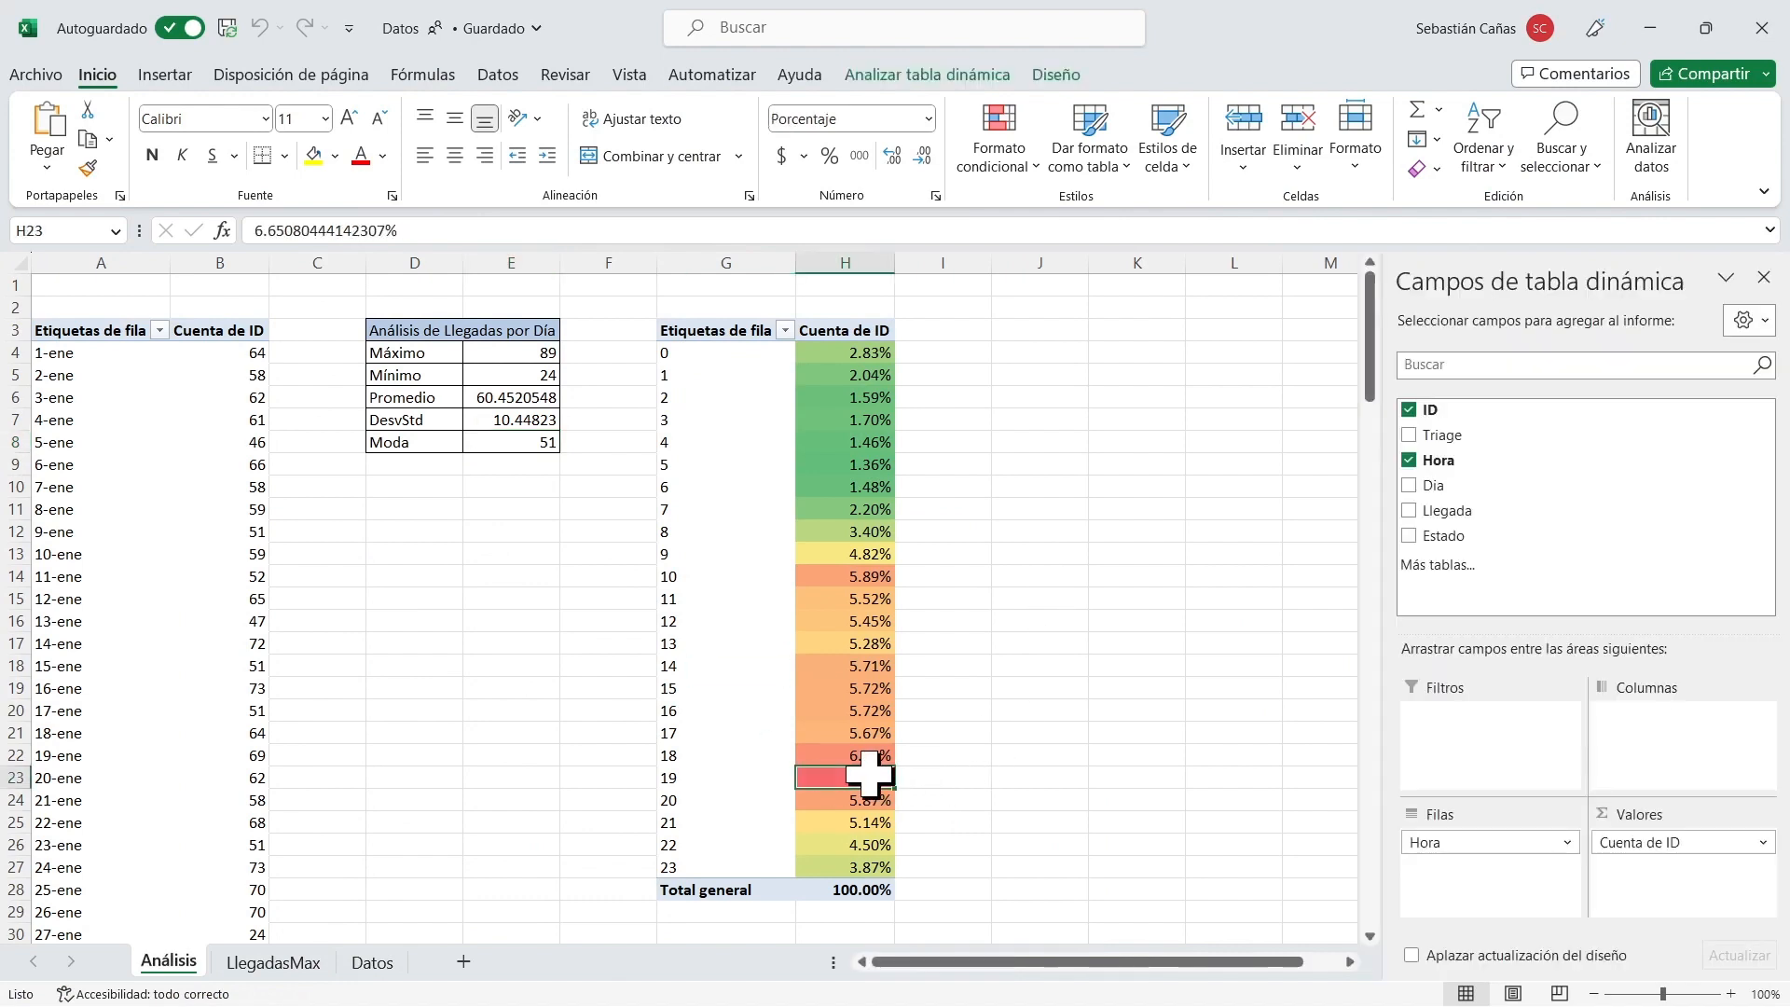
{"action": "left_click", "coordinate": [881, 757]}
{"action": "left_click", "coordinate": [871, 777]}
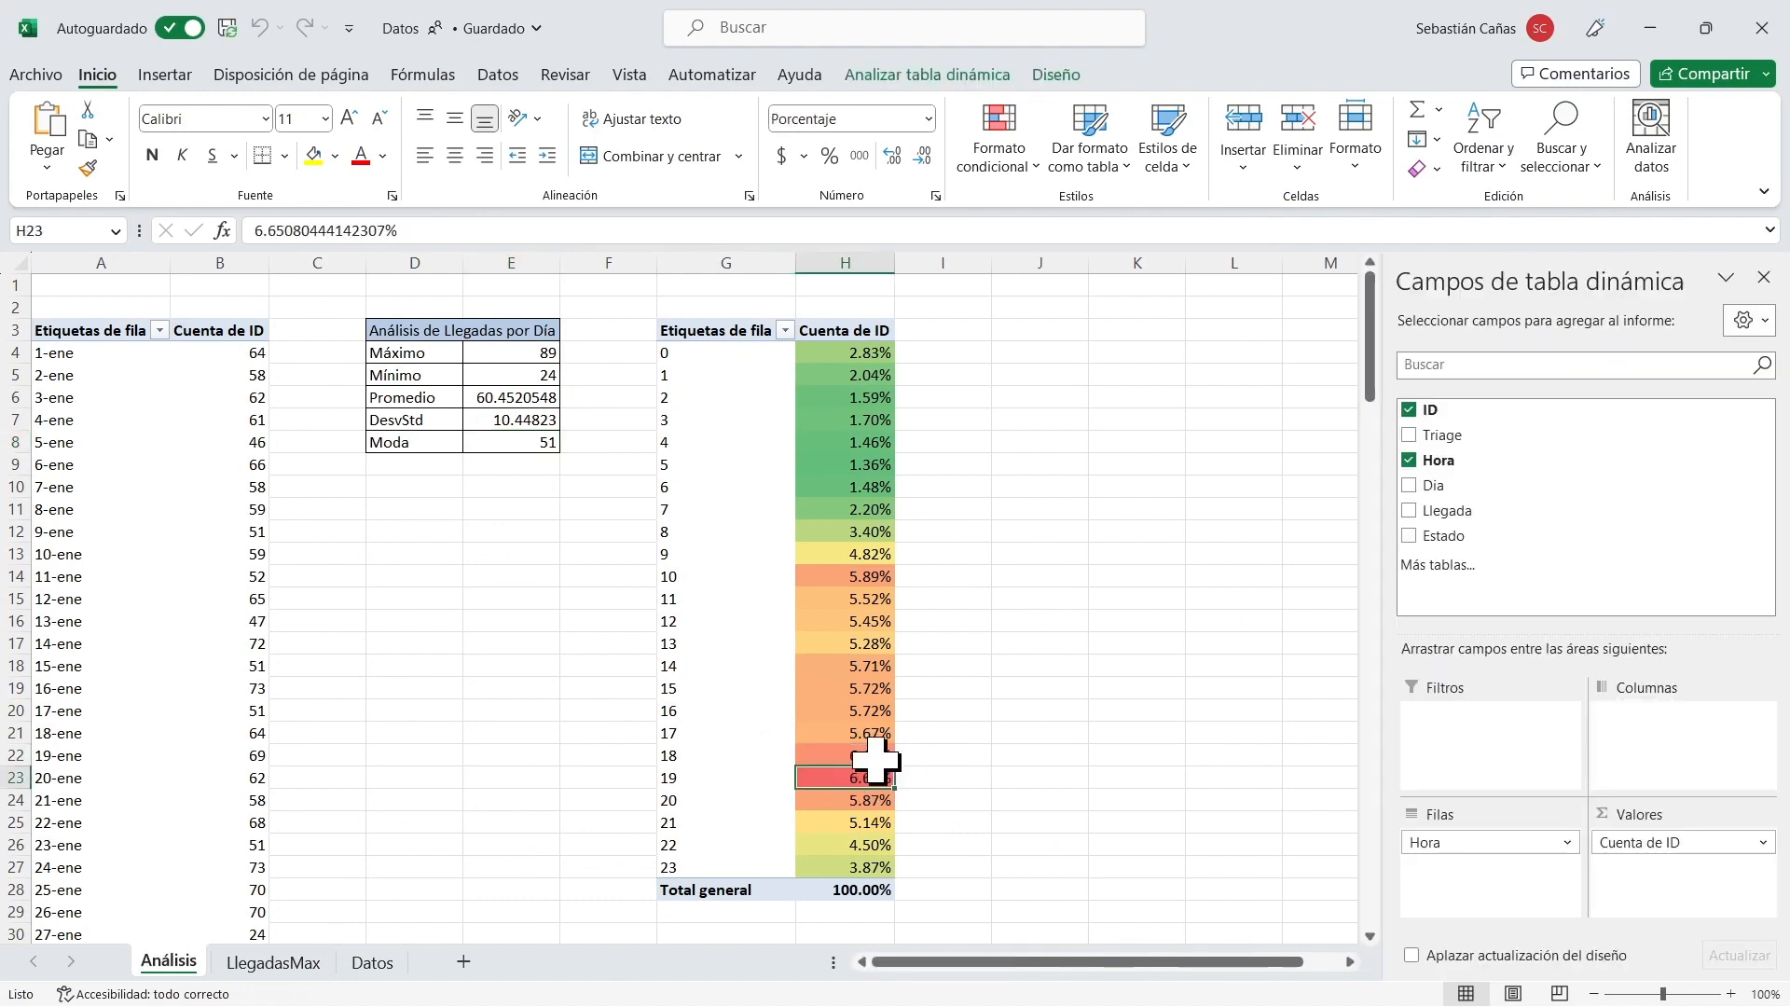
{"action": "left_click", "coordinate": [884, 621]}
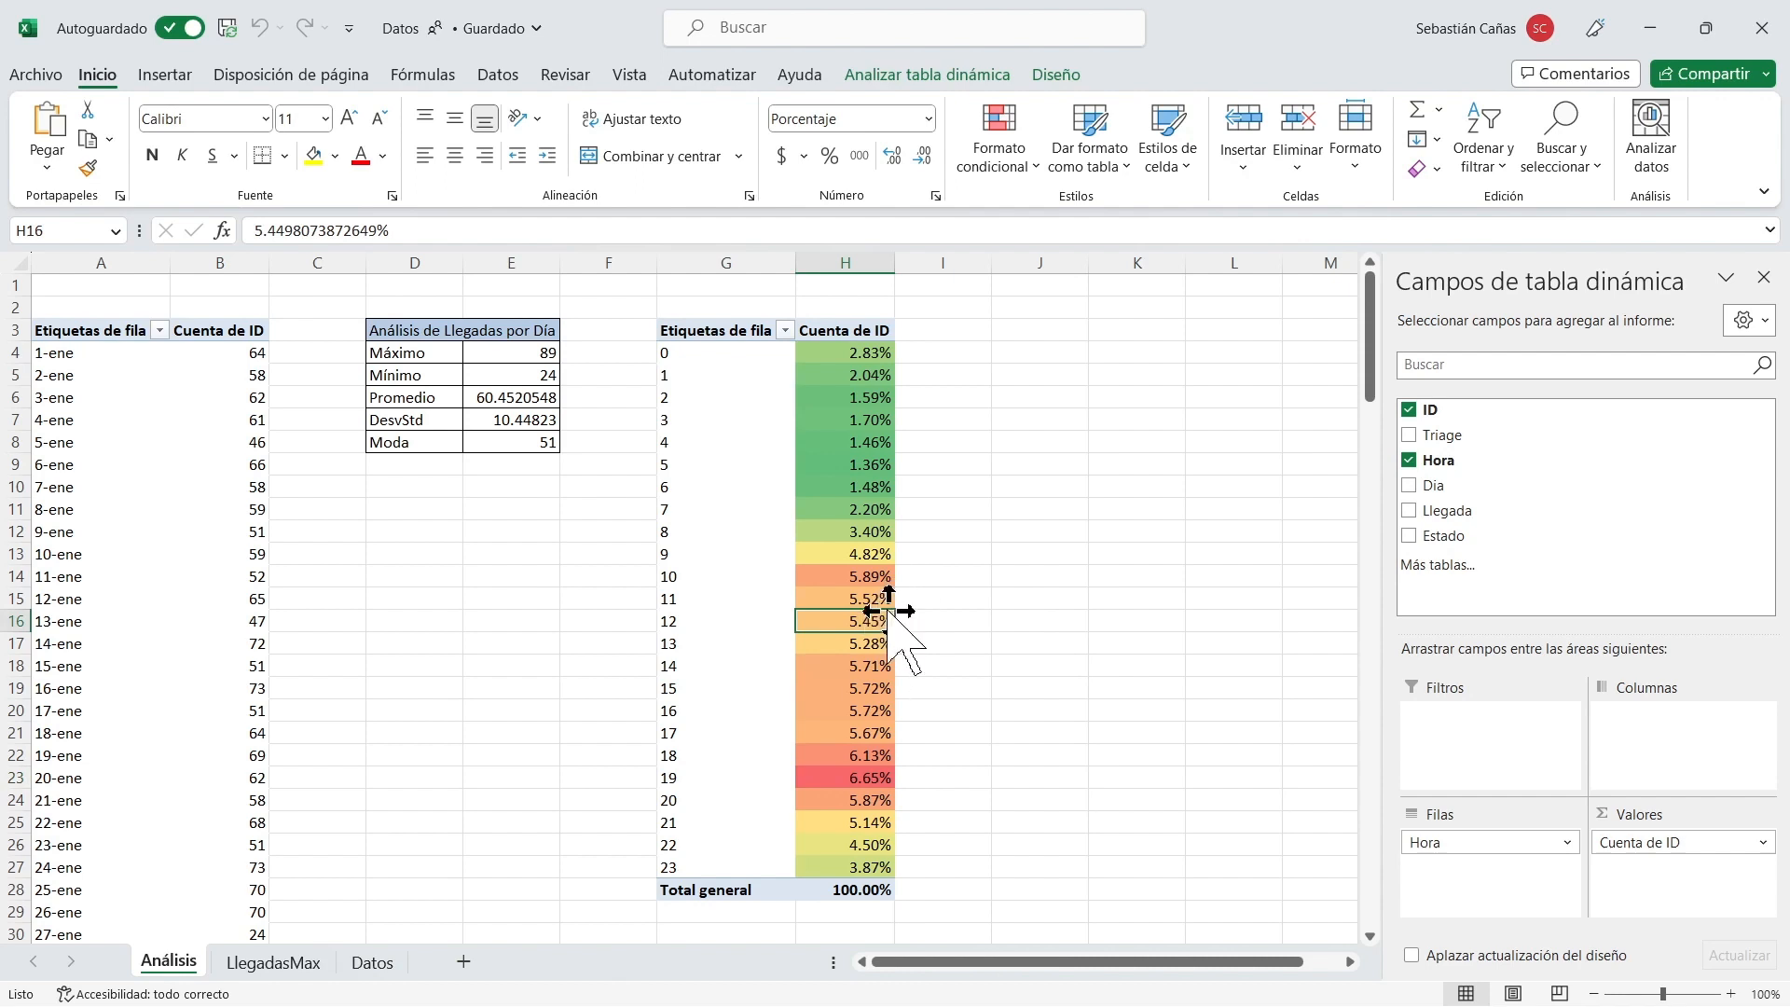
{"action": "left_click", "coordinate": [872, 576]}
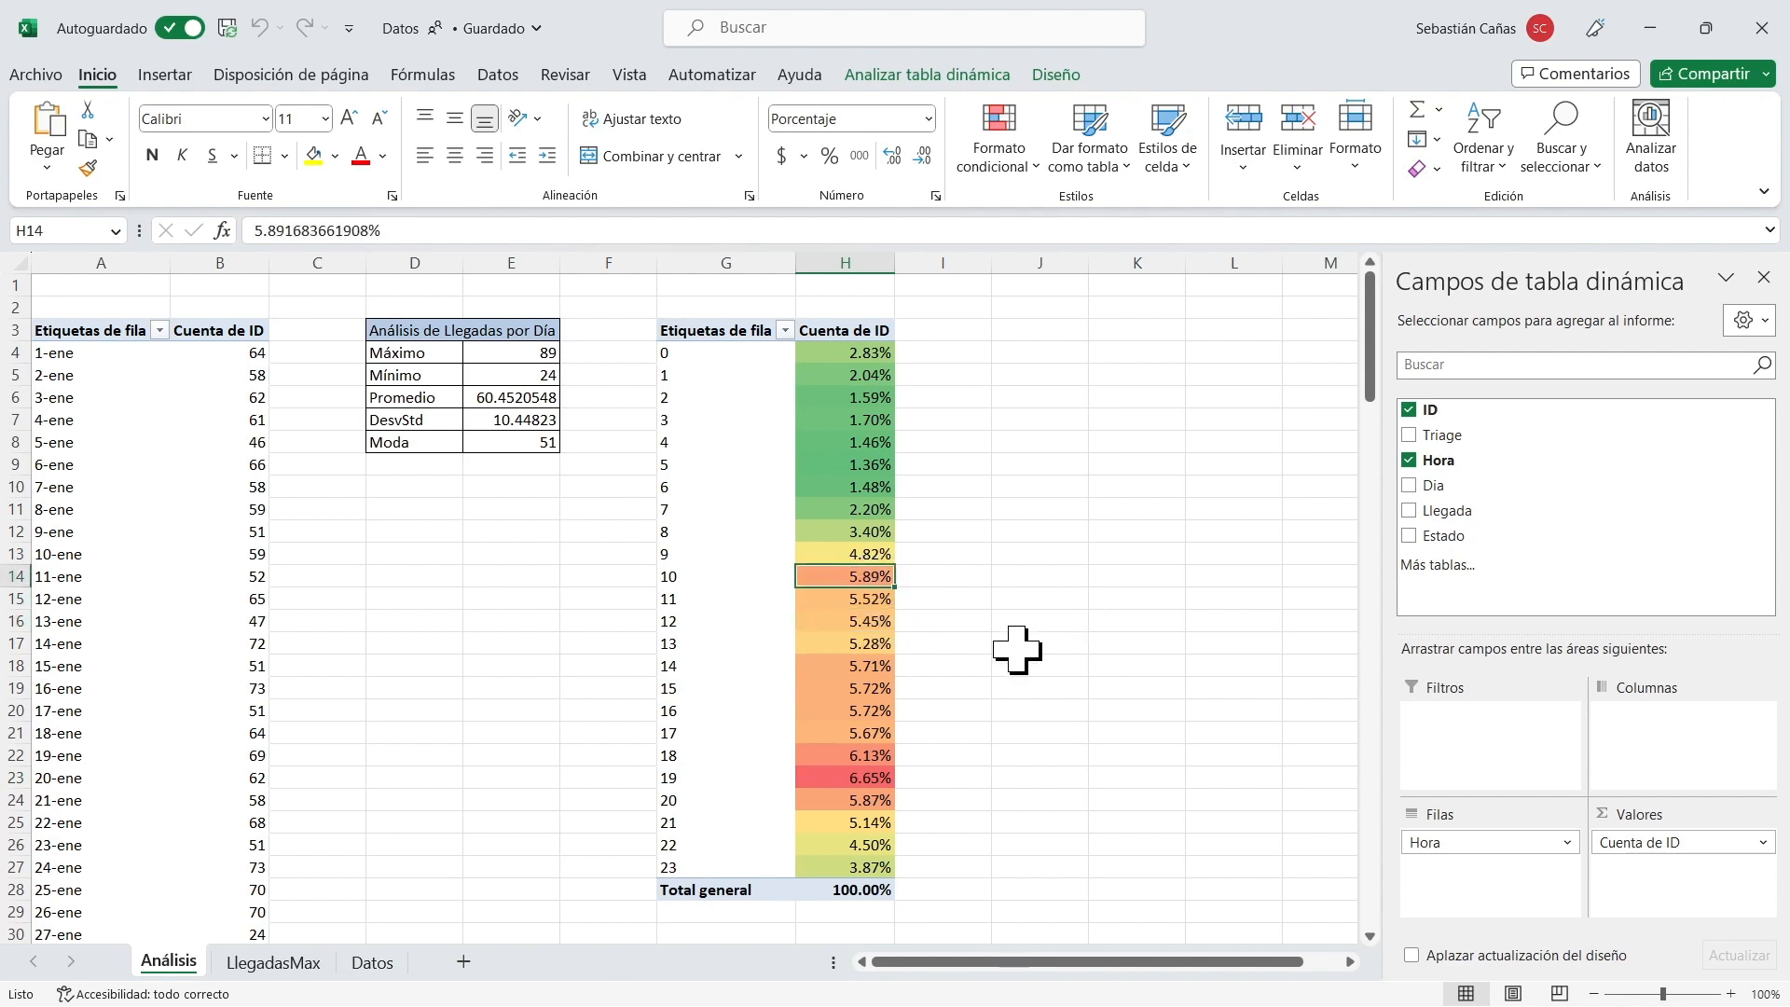
{"action": "key", "text": "alt+Tab"}
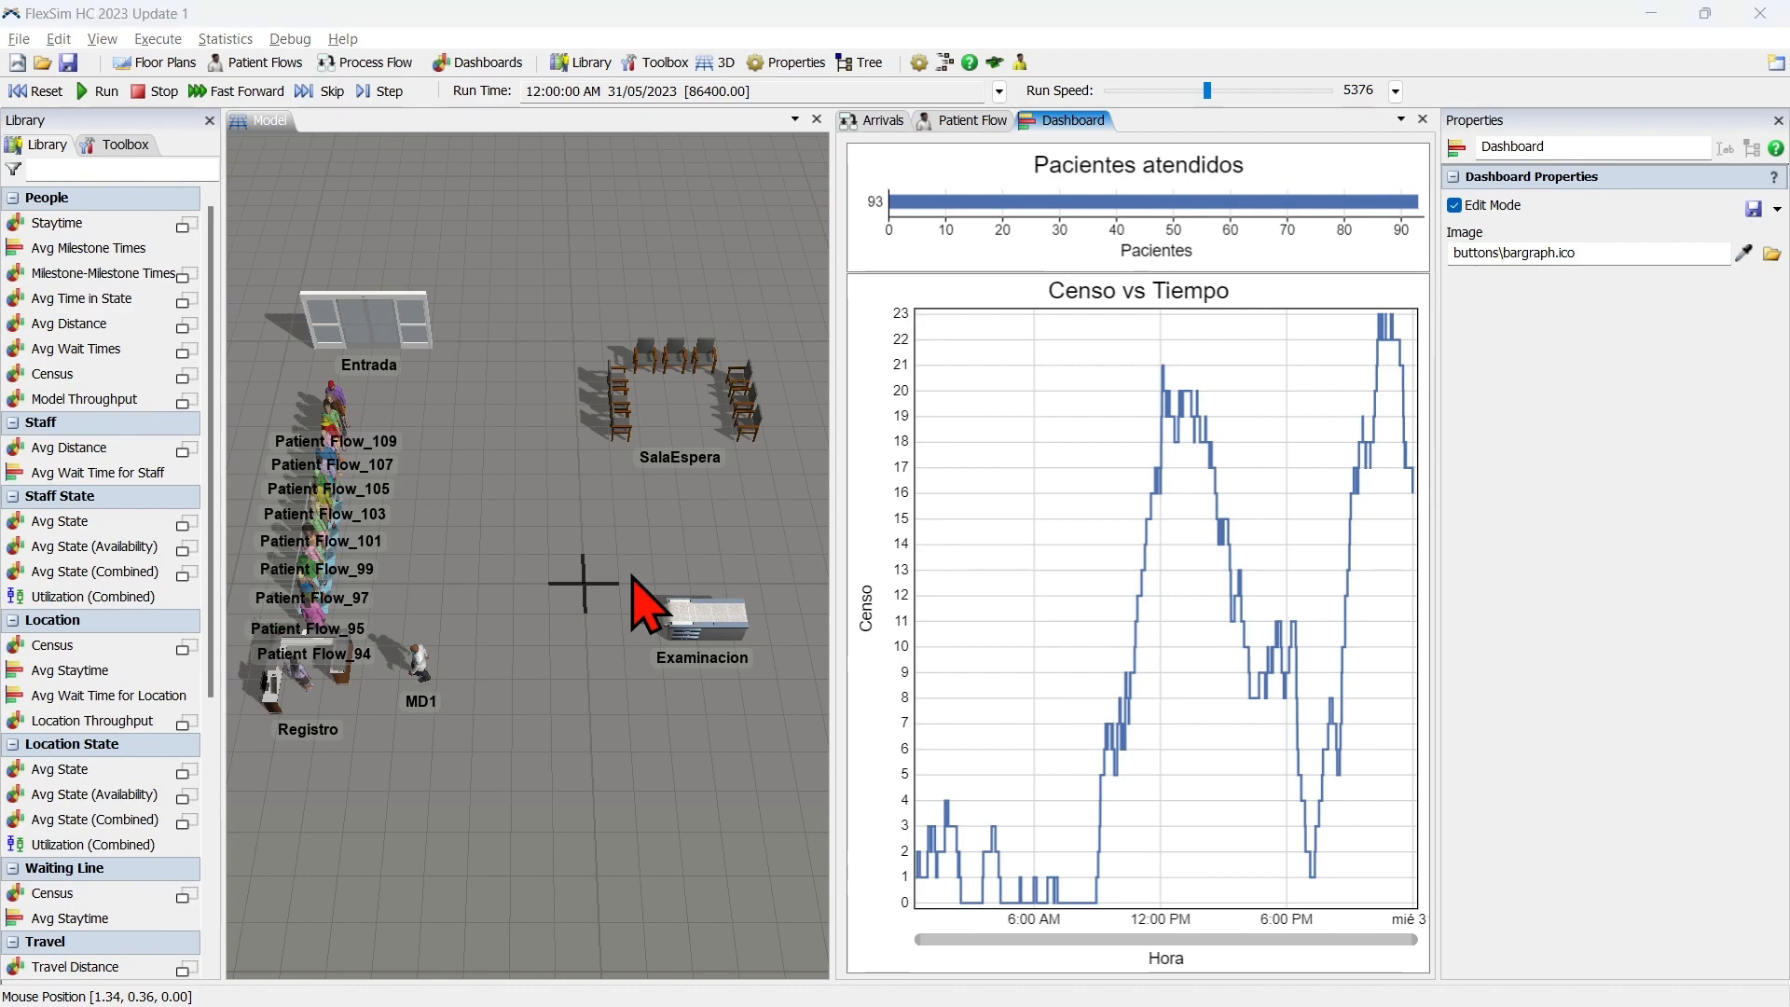
Switch back to Excel and create a pivot table on a new worksheet from the Datos range $A$1:$F$8827.
{"action": "key", "text": "alt+Tab"}
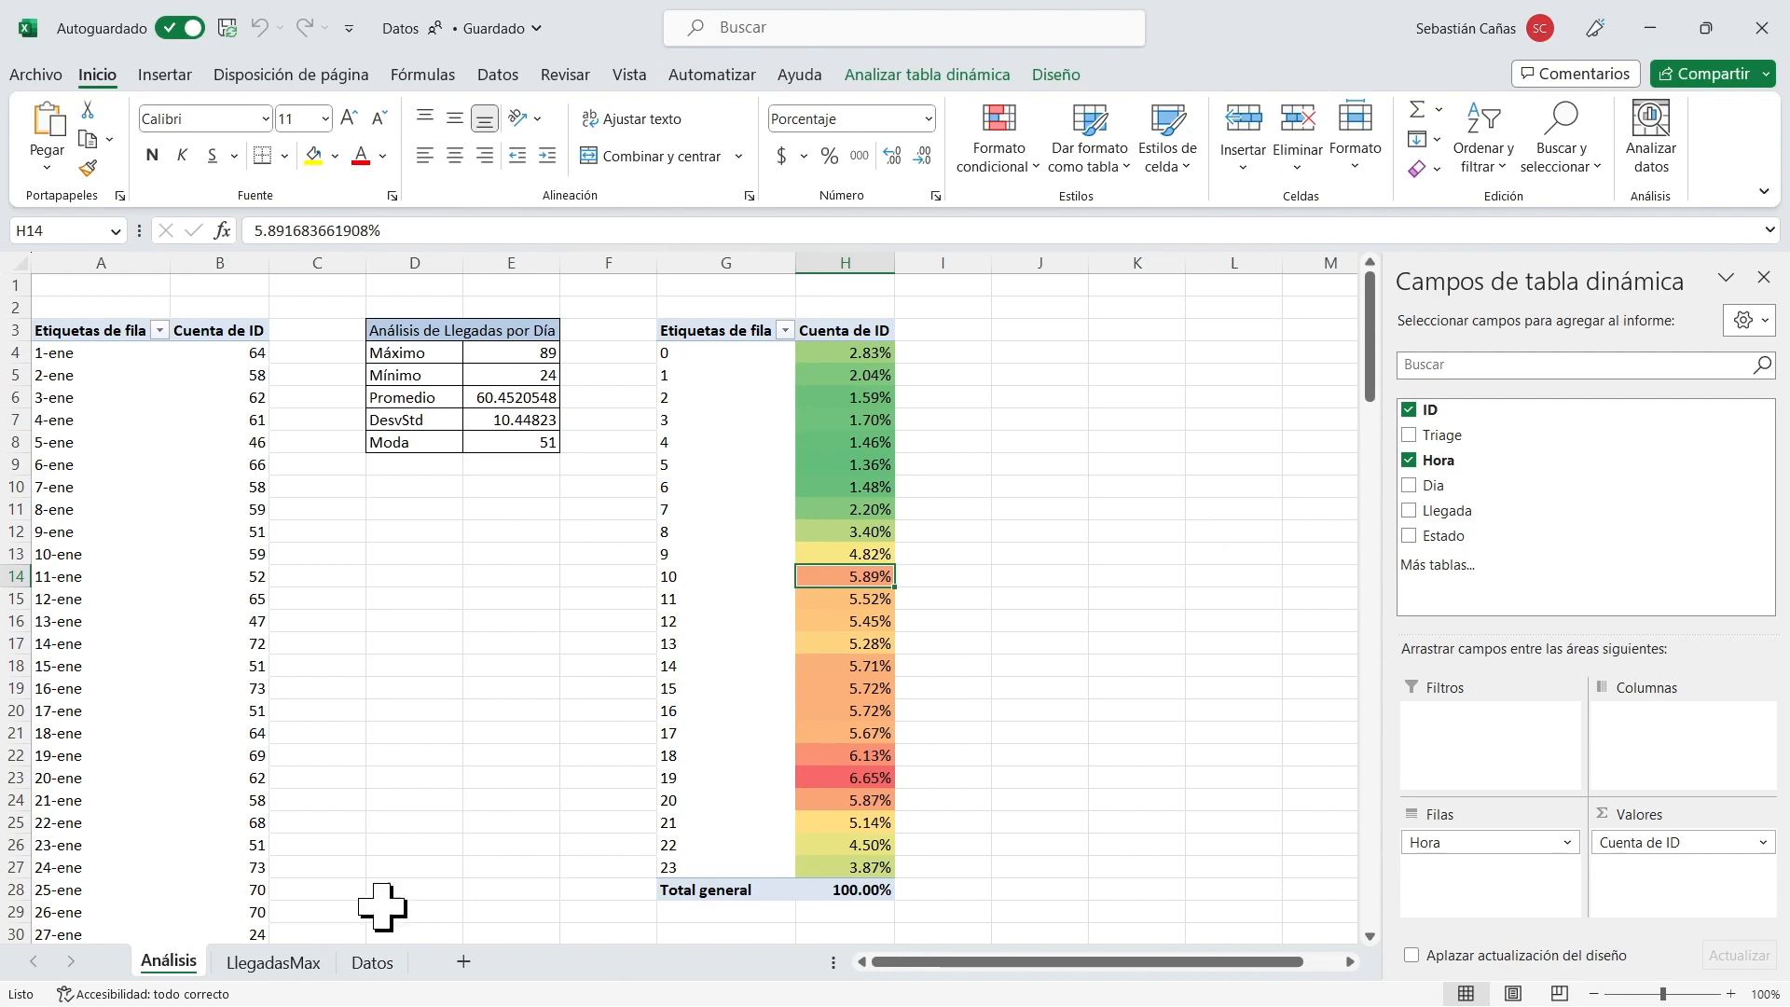
{"action": "left_click", "coordinate": [371, 969]}
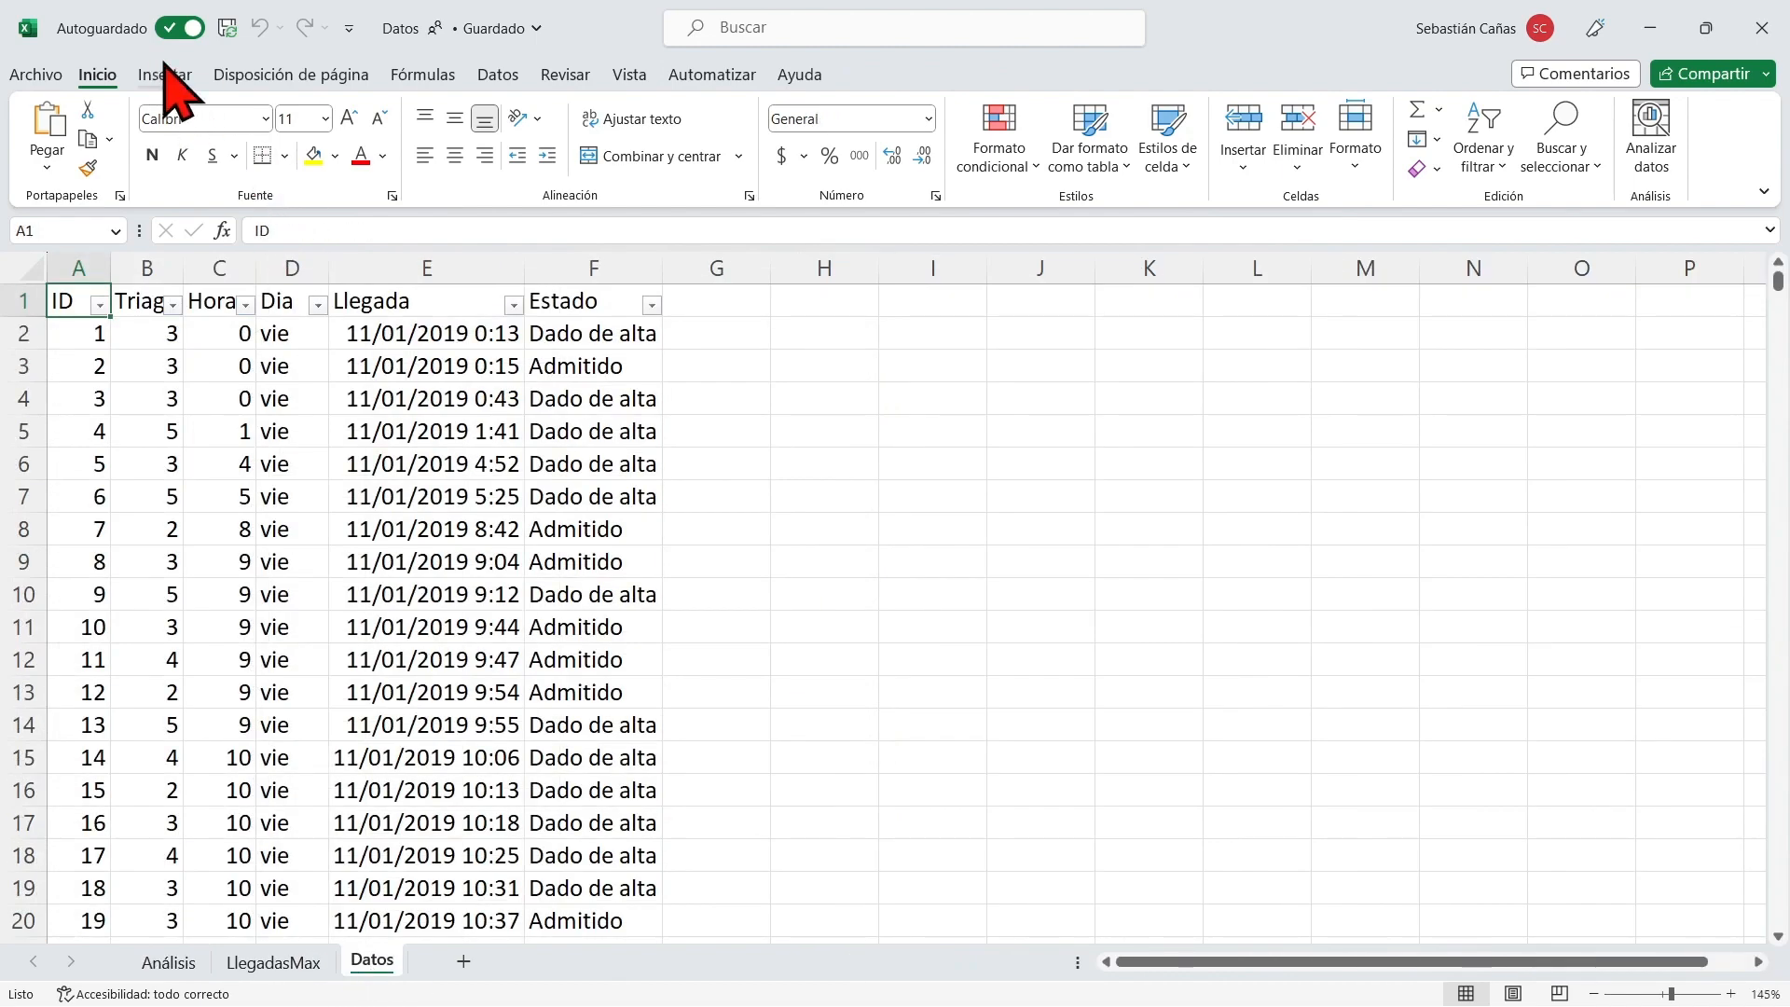
{"action": "left_click", "coordinate": [165, 75]}
{"action": "left_click", "coordinate": [60, 125]}
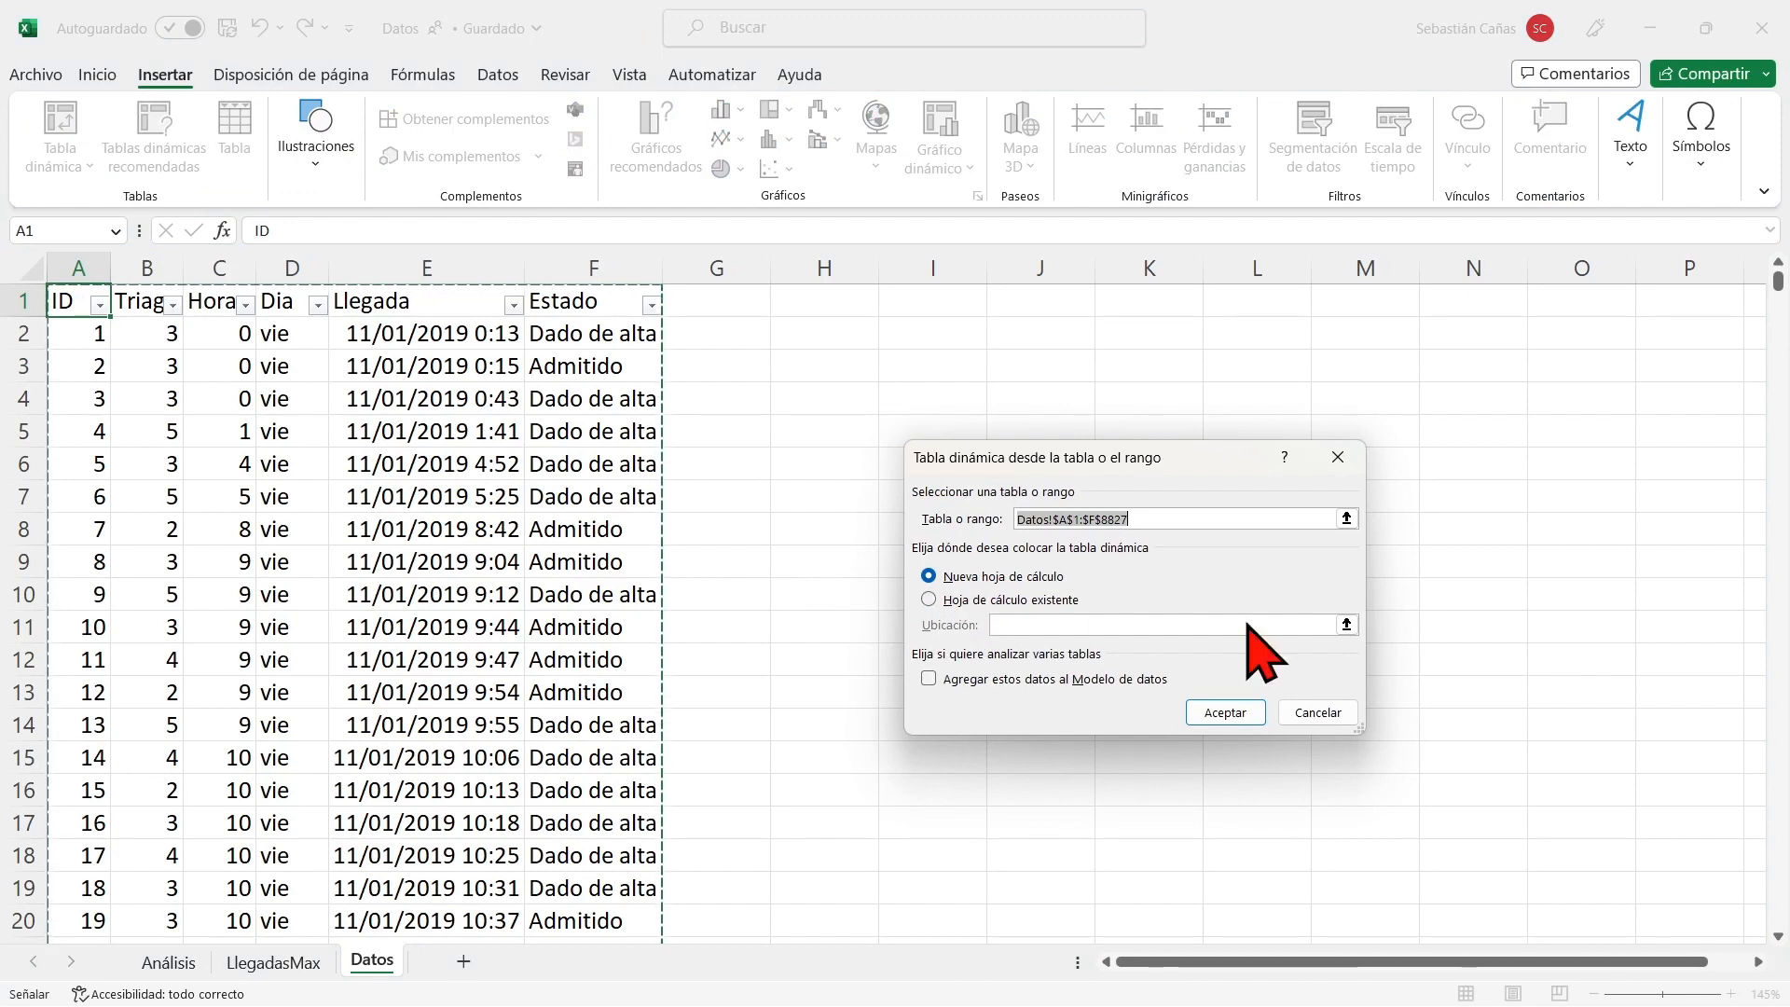
{"action": "left_click", "coordinate": [1251, 713]}
Rename the new pivot table worksheet as LlegadasDiarias.
{"action": "double_click", "coordinate": [371, 960]}
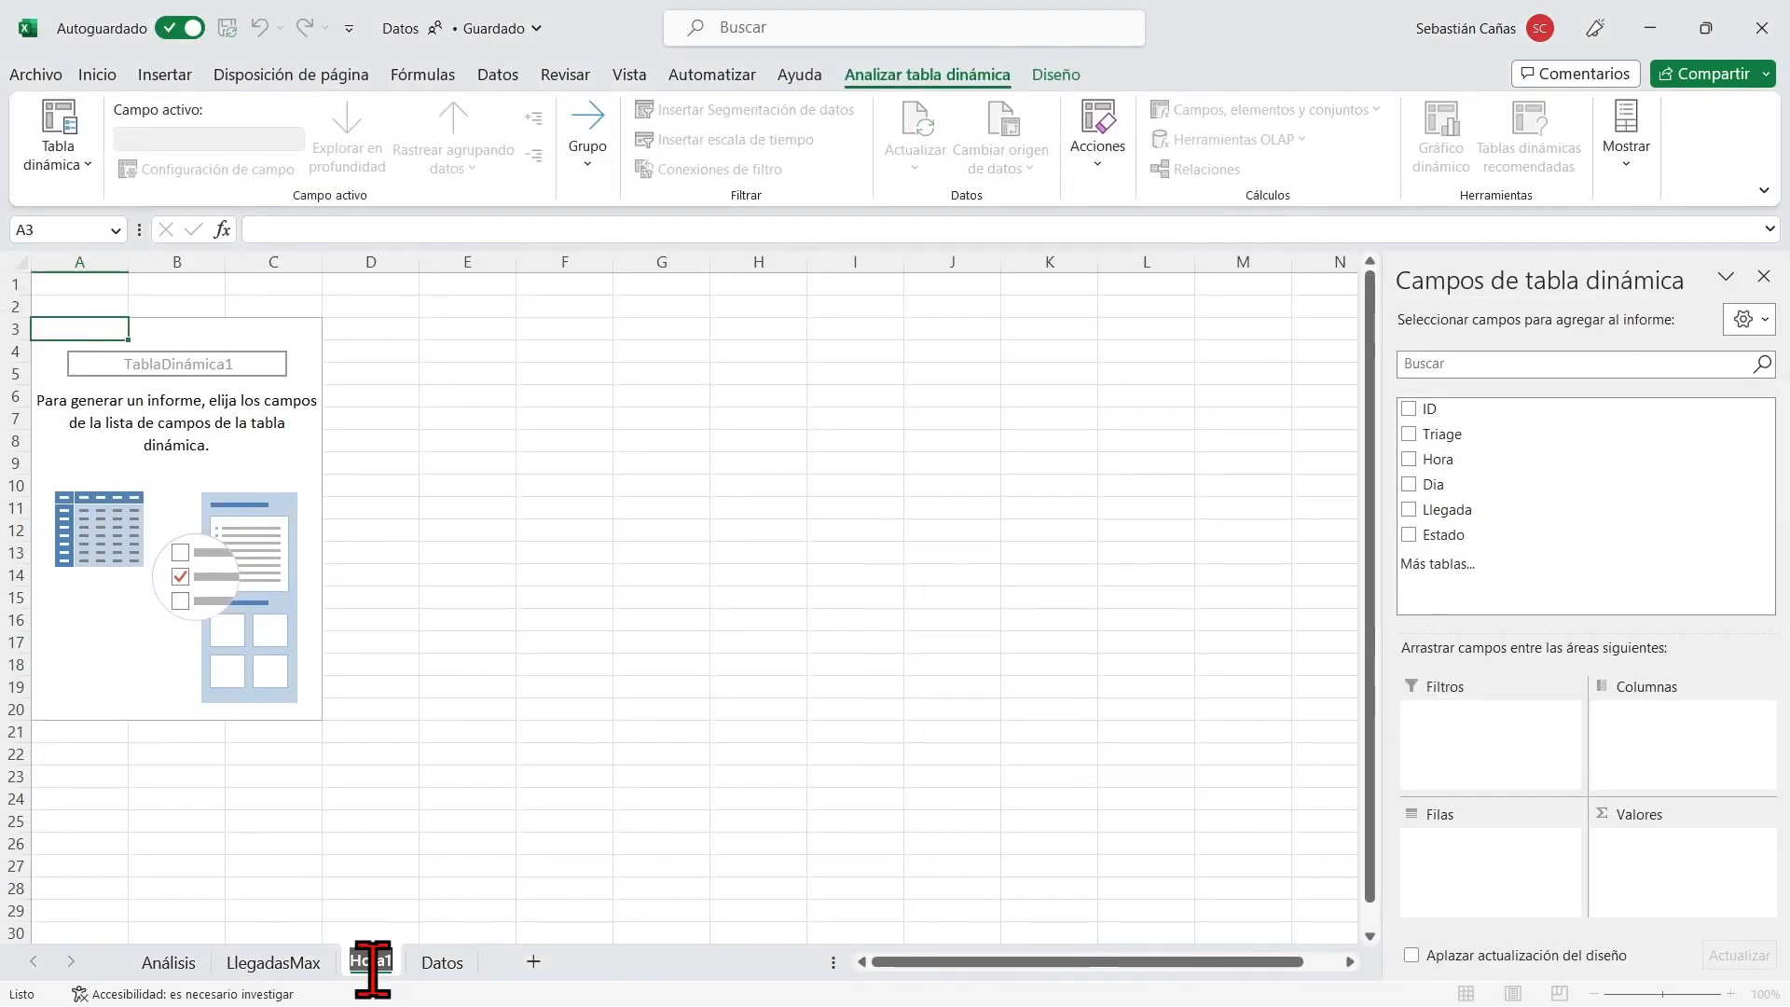
{"action": "type", "text": "LlegadasDiarias"}
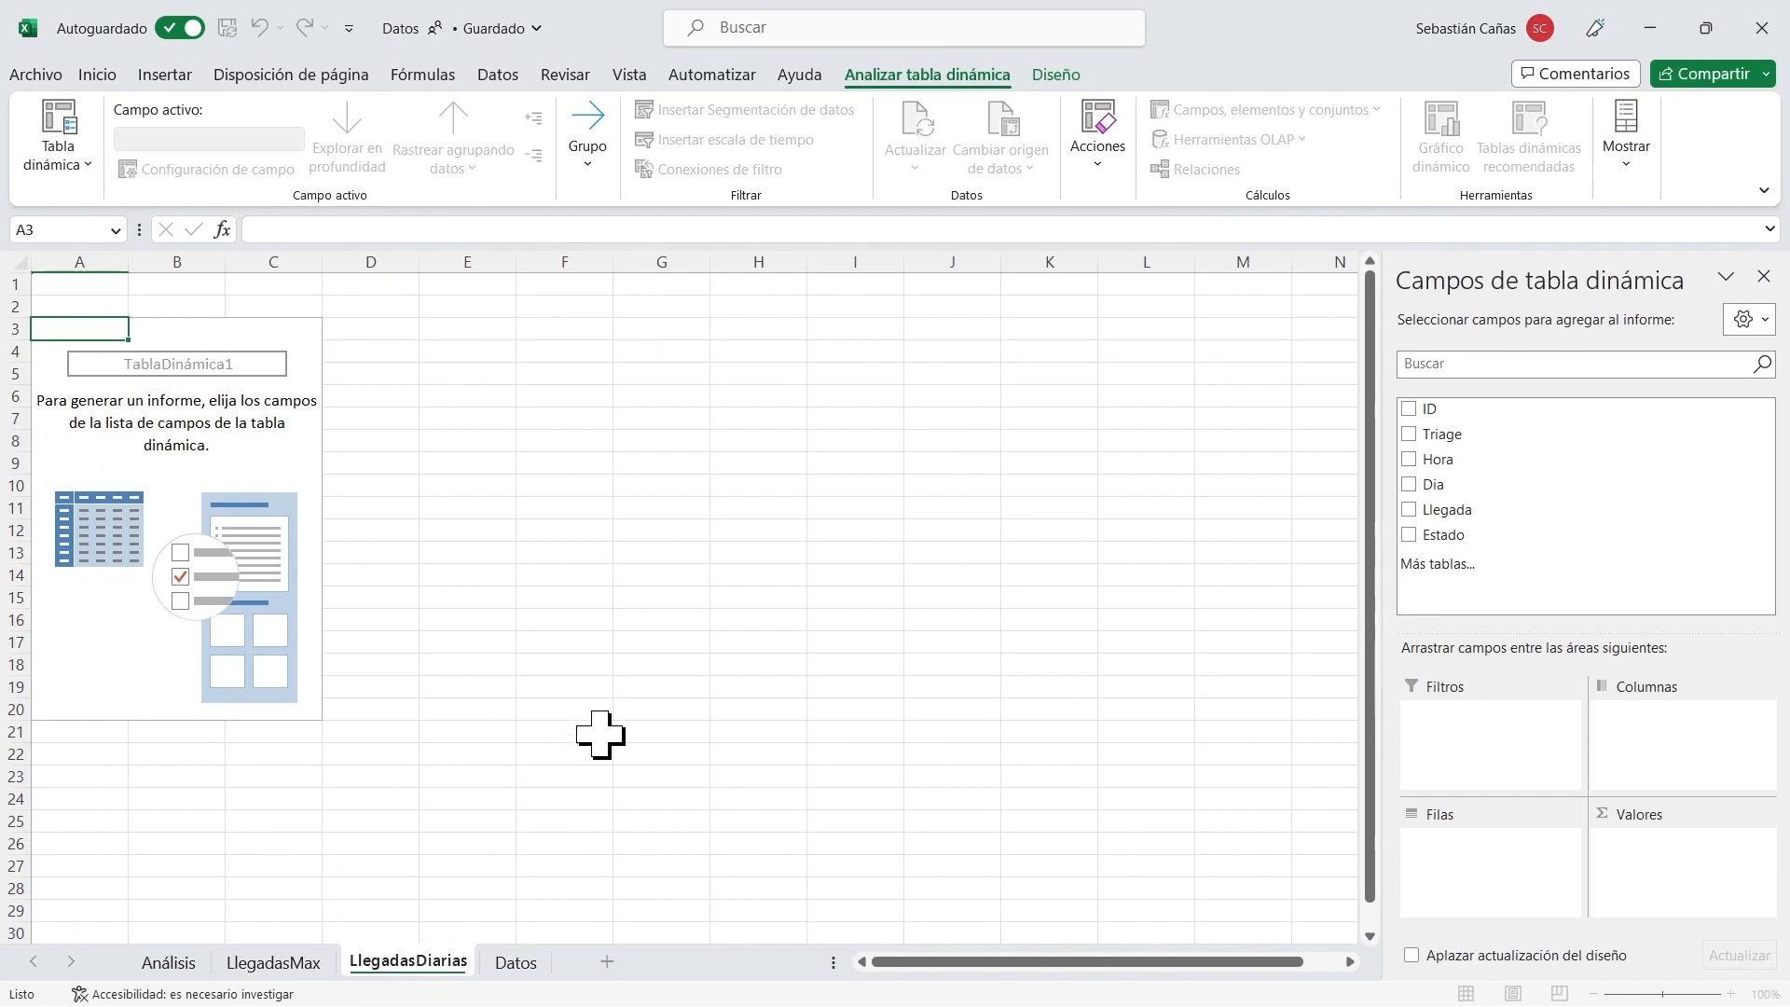
{"action": "left_click", "coordinate": [613, 685]}
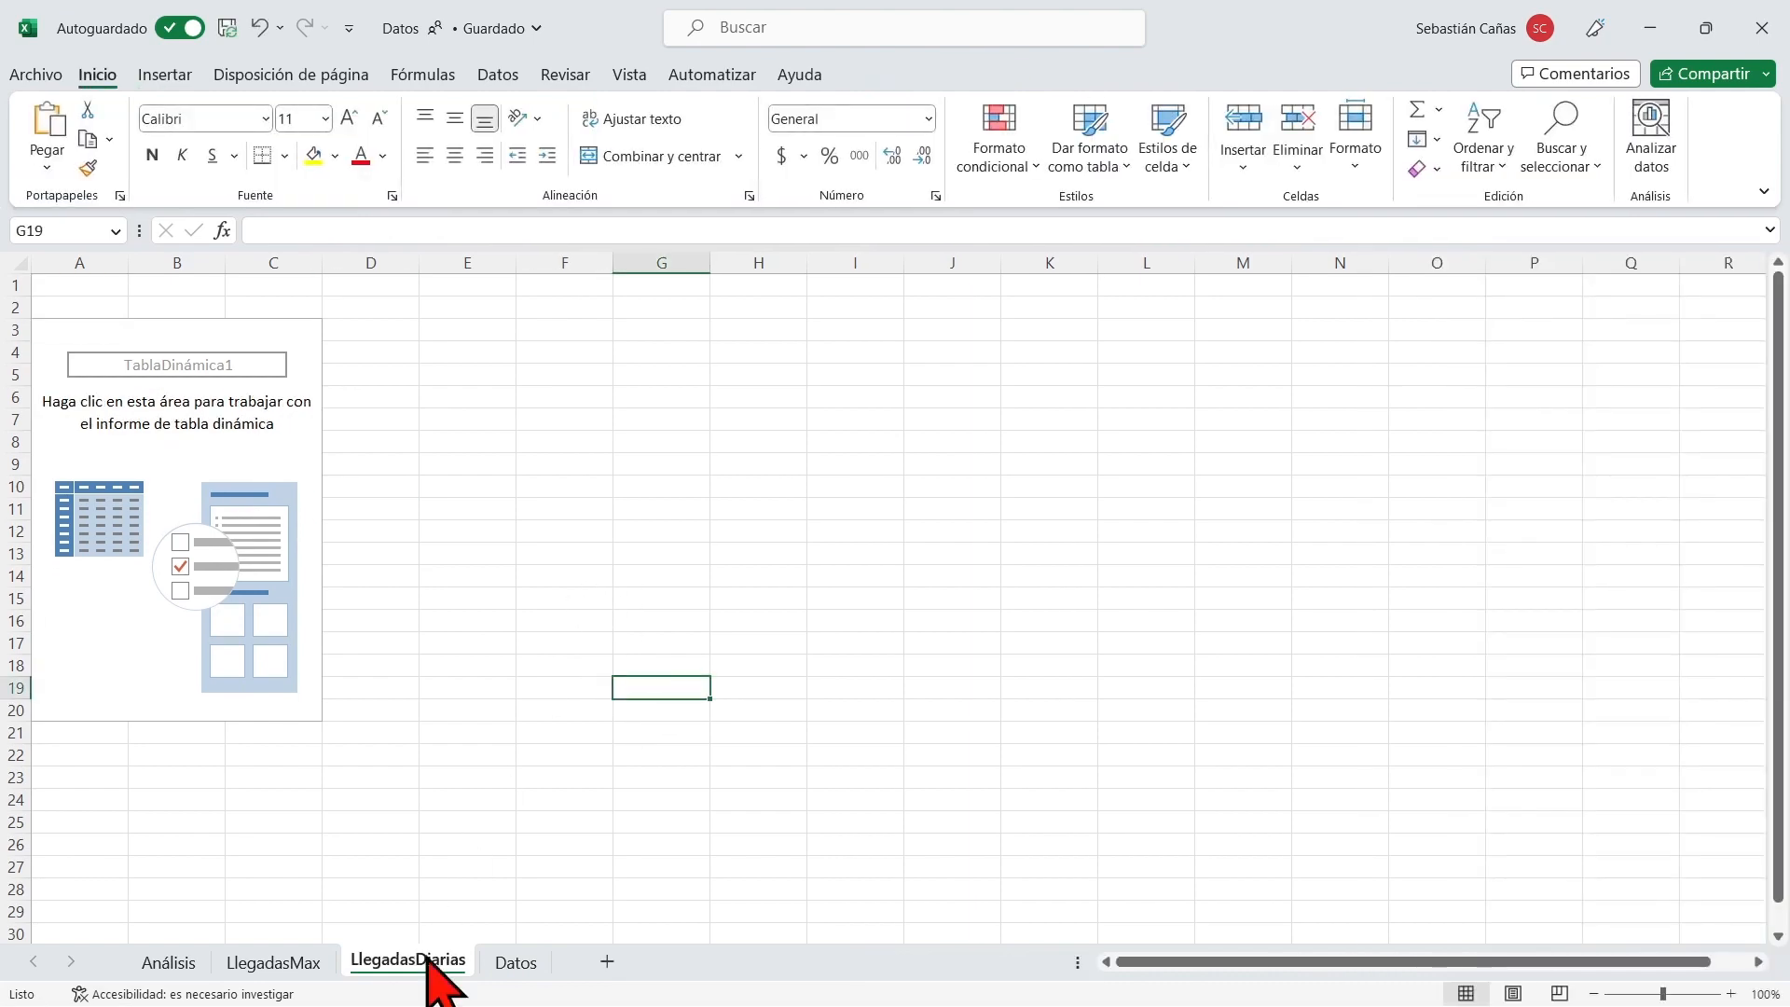
Lay out the pivot table with ID summarized by Recuento as values, Hora as rows and Dia as columns.
{"action": "left_click", "coordinate": [89, 336]}
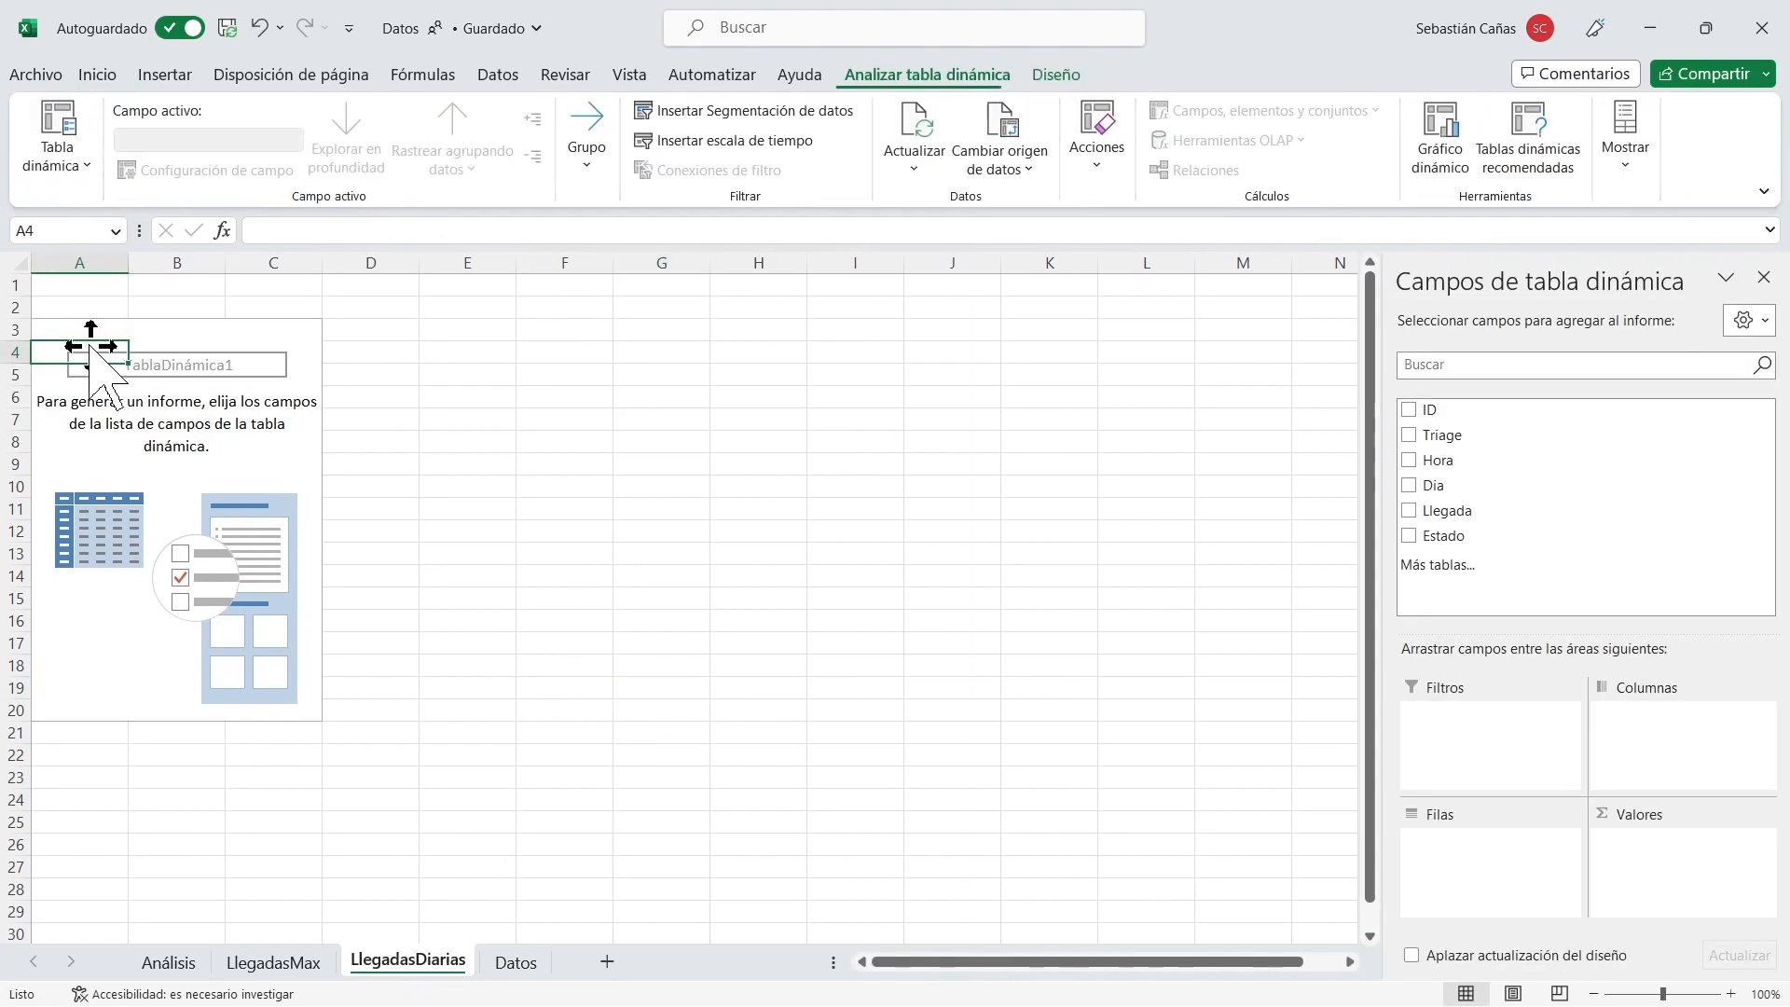
{"action": "left_click_drag", "start_coordinate": [1517, 408], "coordinate": [1666, 839]}
{"action": "left_click", "coordinate": [1683, 843]}
{"action": "left_click", "coordinate": [1648, 815]}
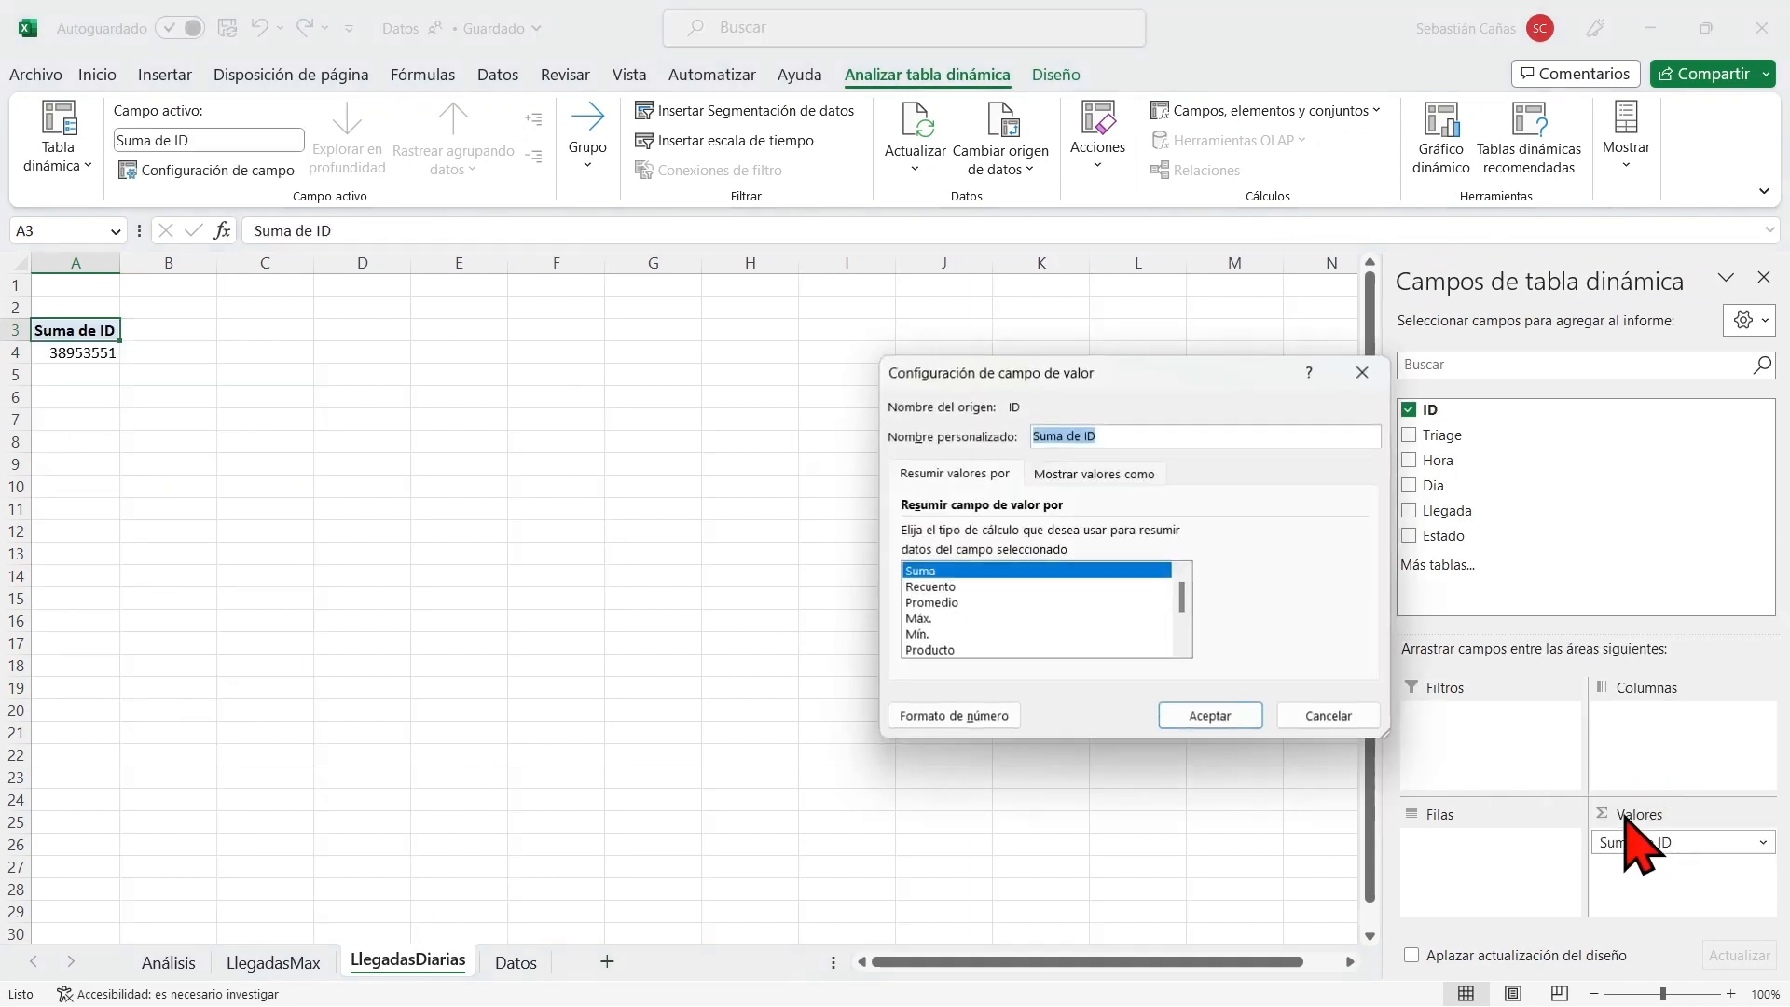
{"action": "left_click", "coordinate": [955, 588]}
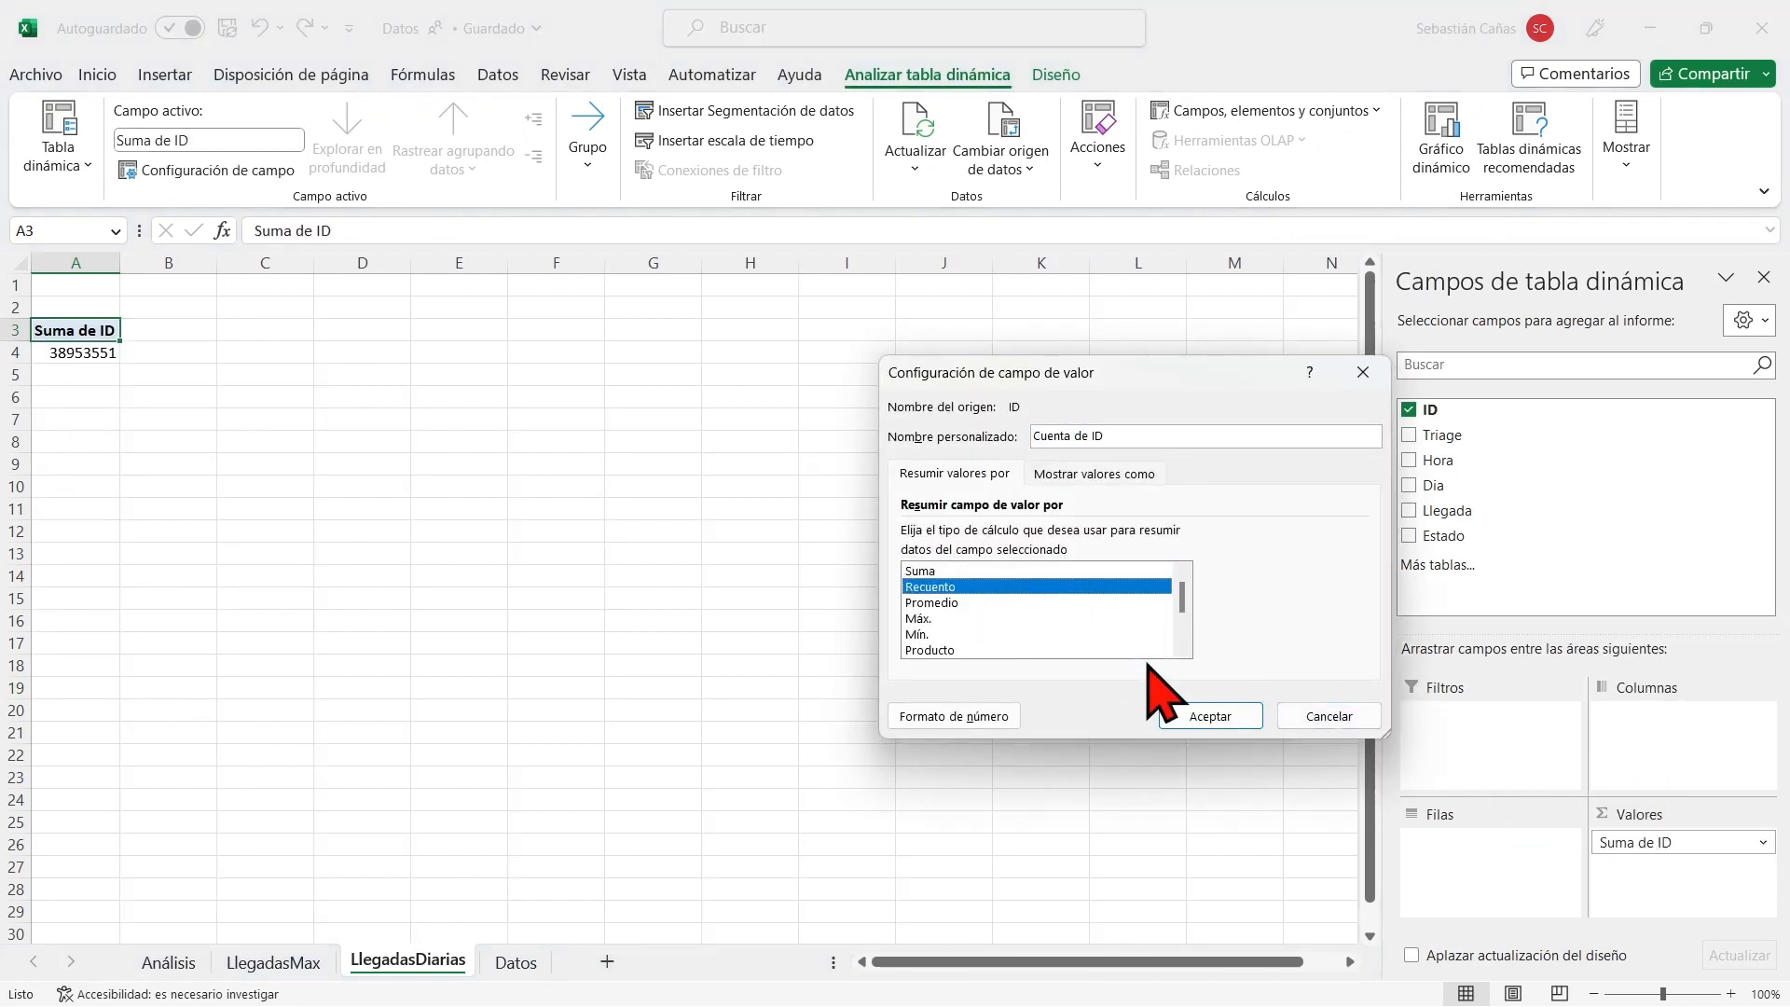
{"action": "left_click", "coordinate": [1208, 719]}
{"action": "left_click_drag", "start_coordinate": [1478, 457], "coordinate": [1473, 862]}
{"action": "left_click_drag", "start_coordinate": [1459, 485], "coordinate": [1664, 760]}
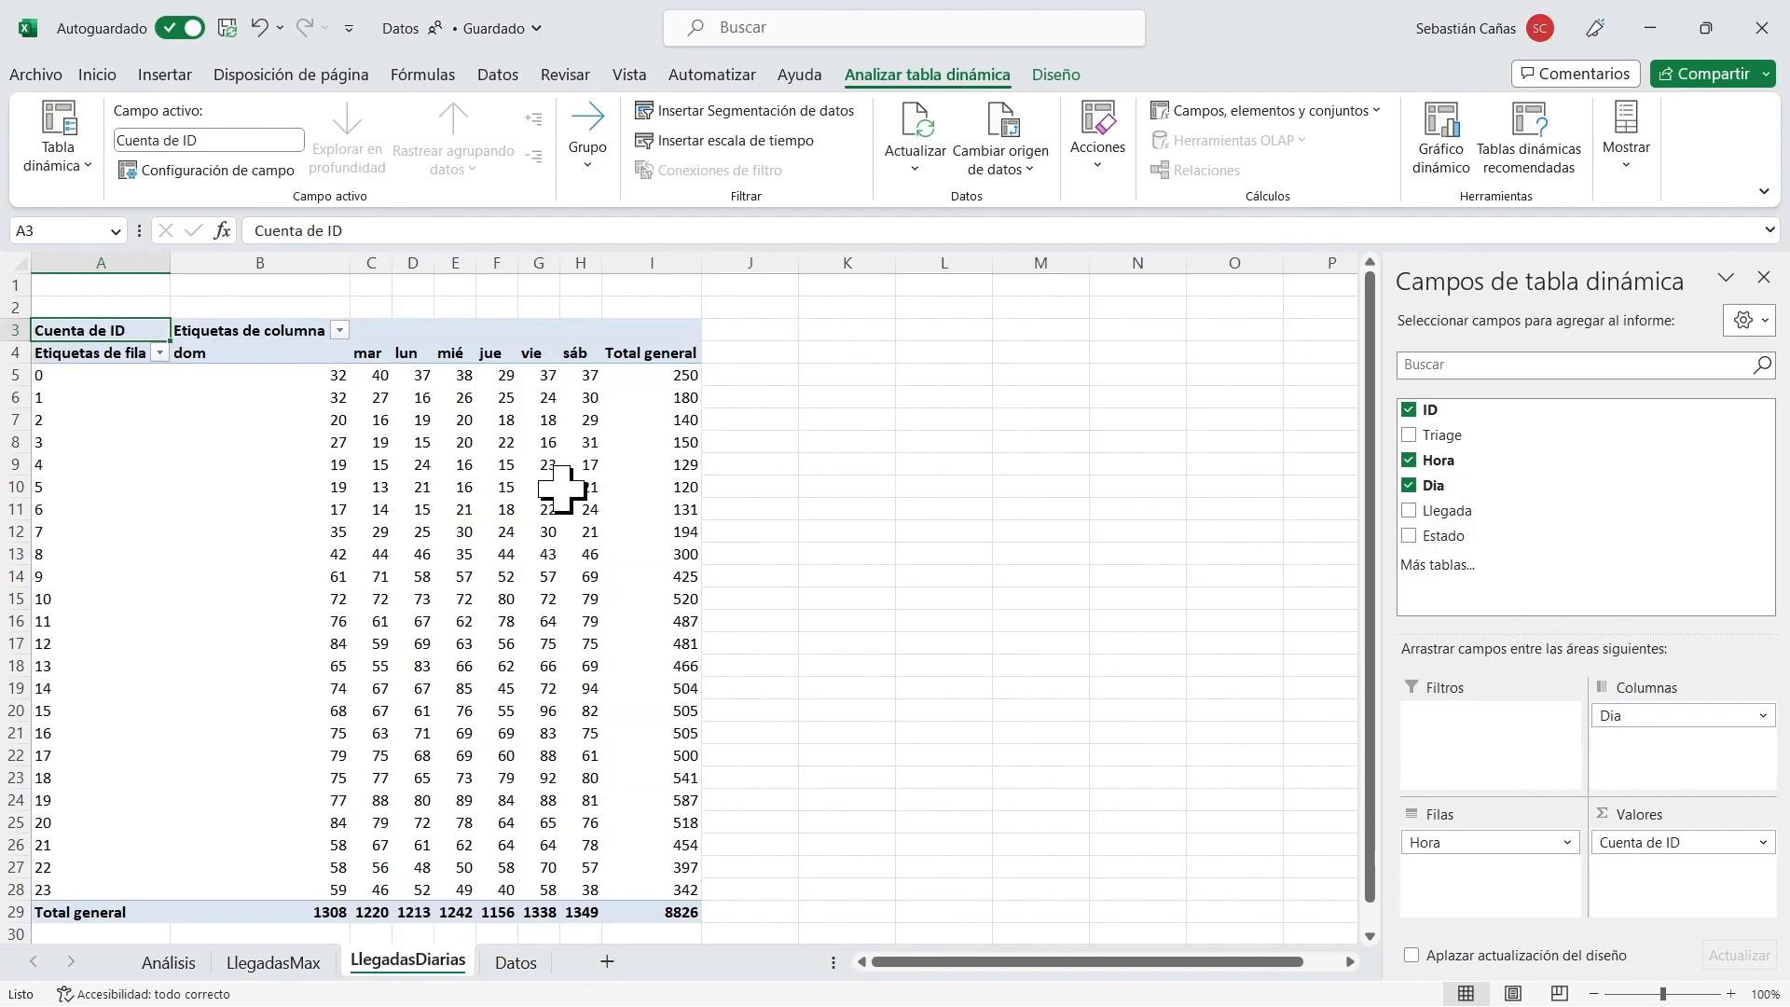
Show the pivot table's ID counts as a percentage of the grand total.
{"action": "left_click", "coordinate": [404, 398]}
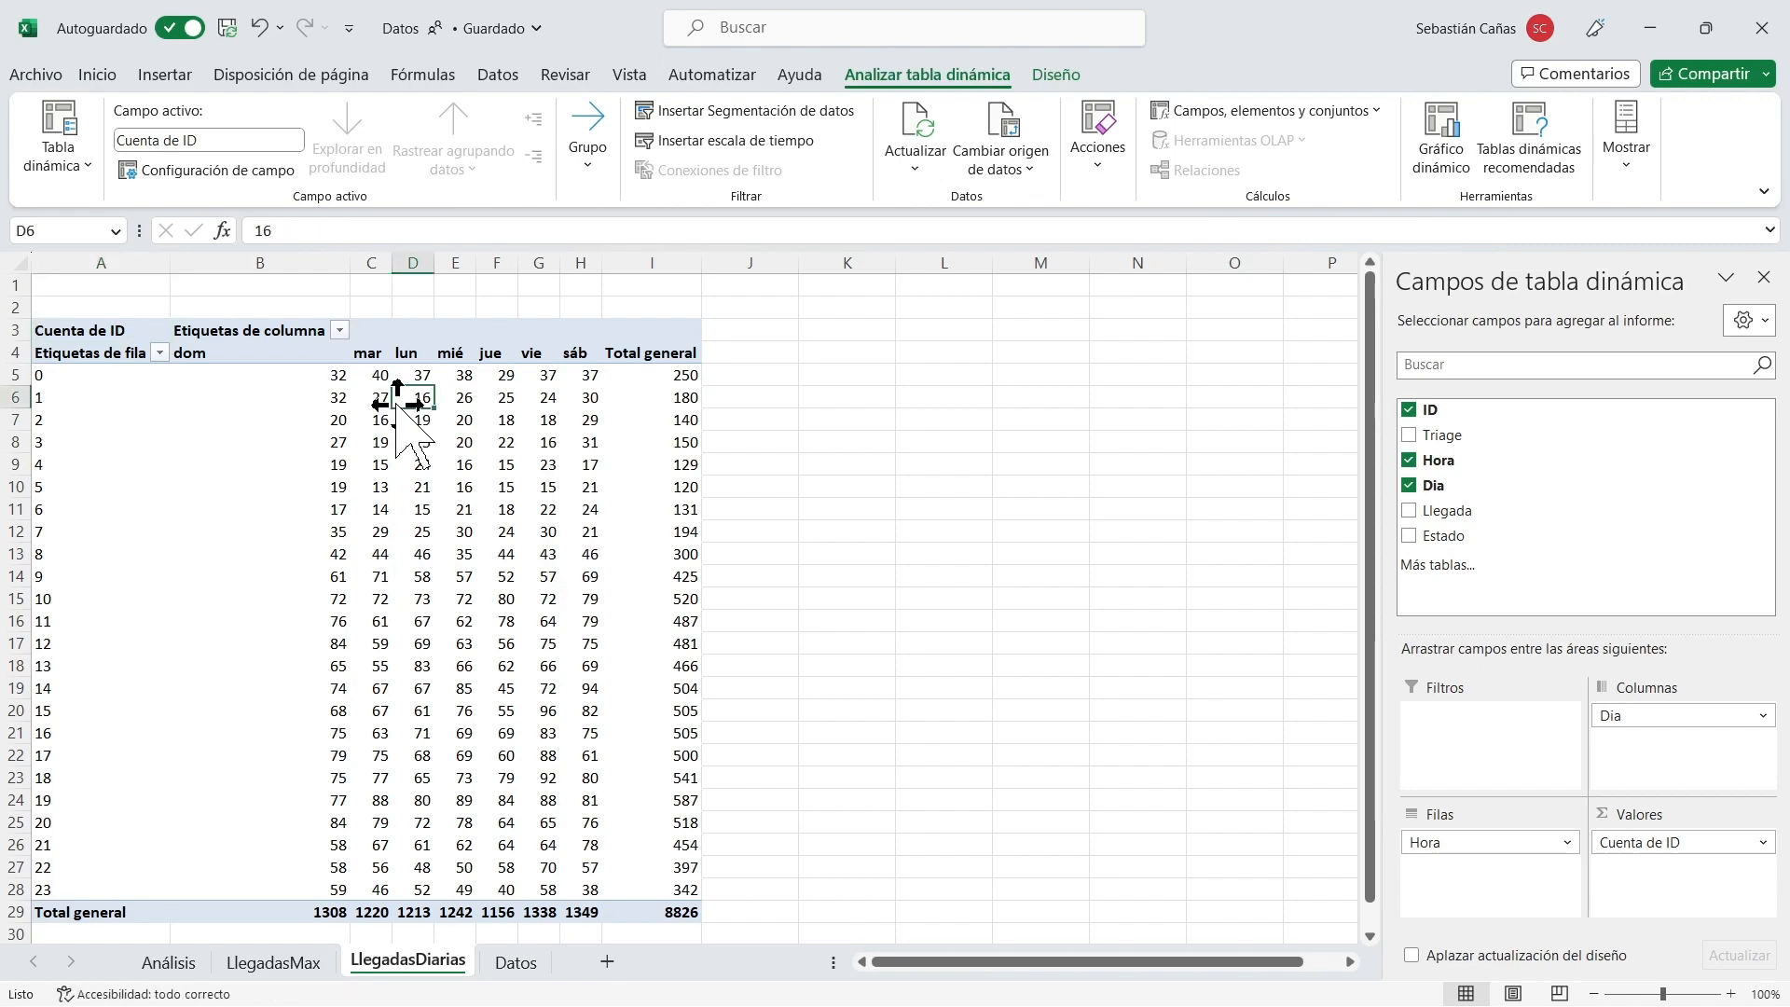
{"action": "right_click", "coordinate": [404, 398]}
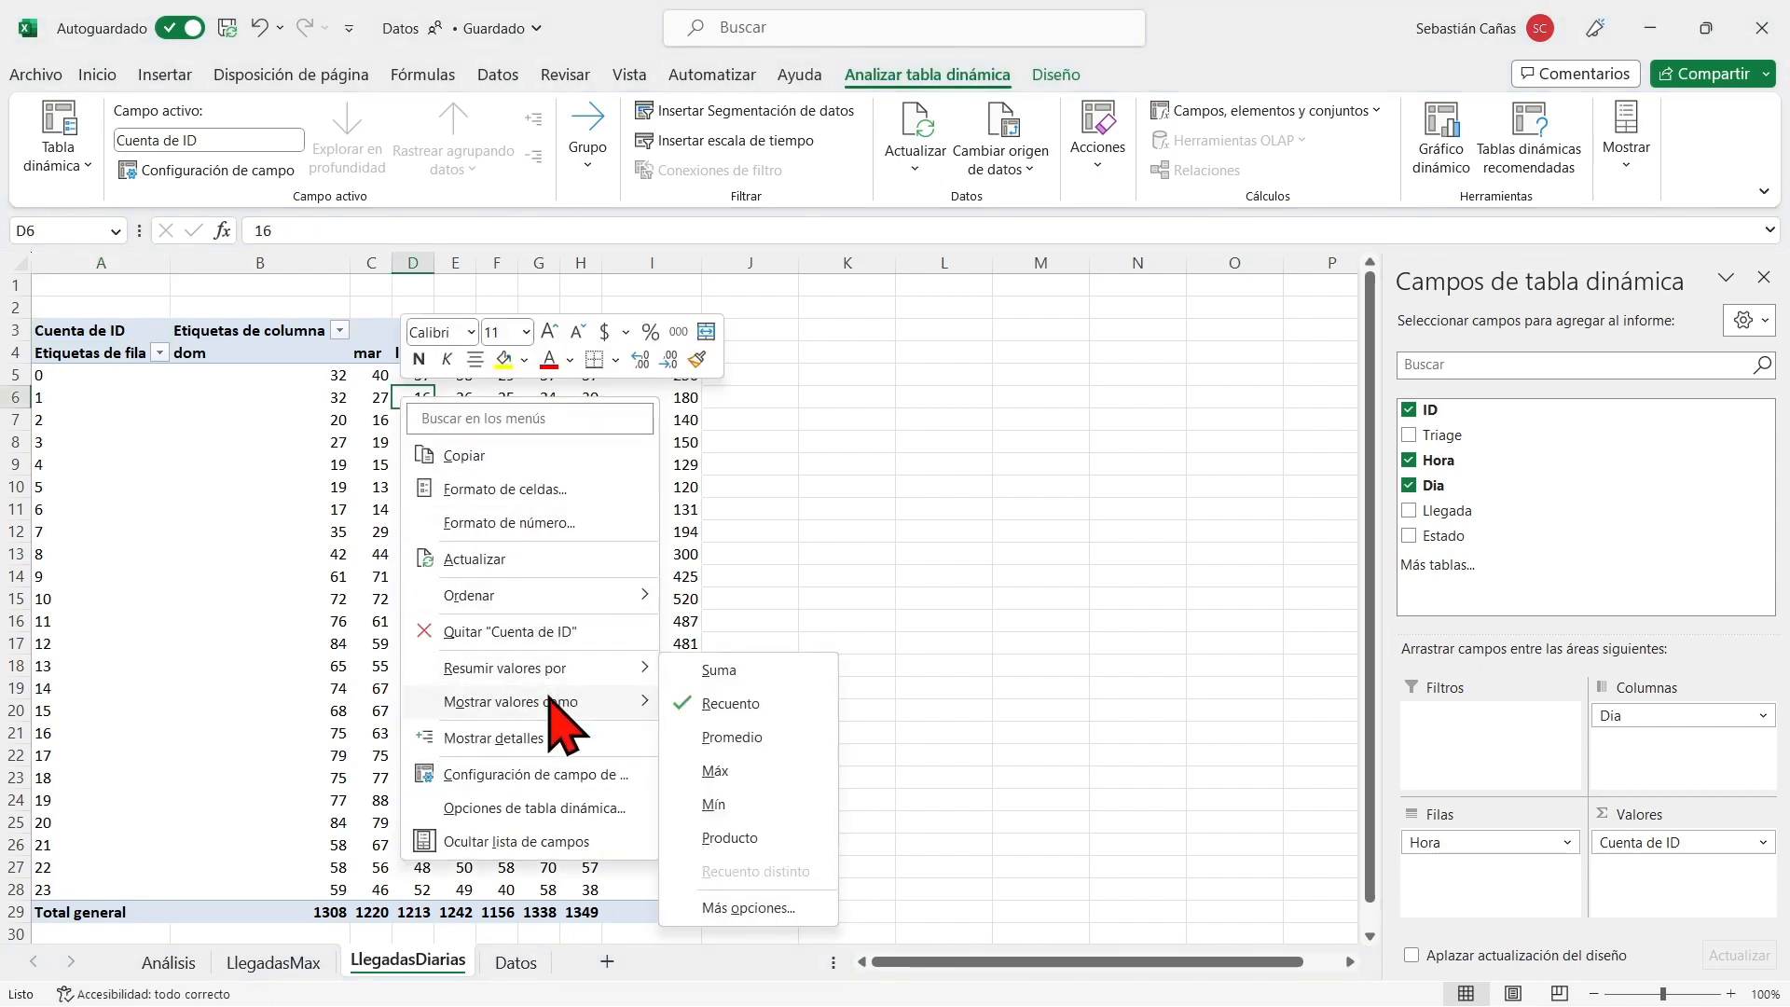
{"action": "mouse_move", "coordinate": [560, 704]}
{"action": "left_click", "coordinate": [804, 510]}
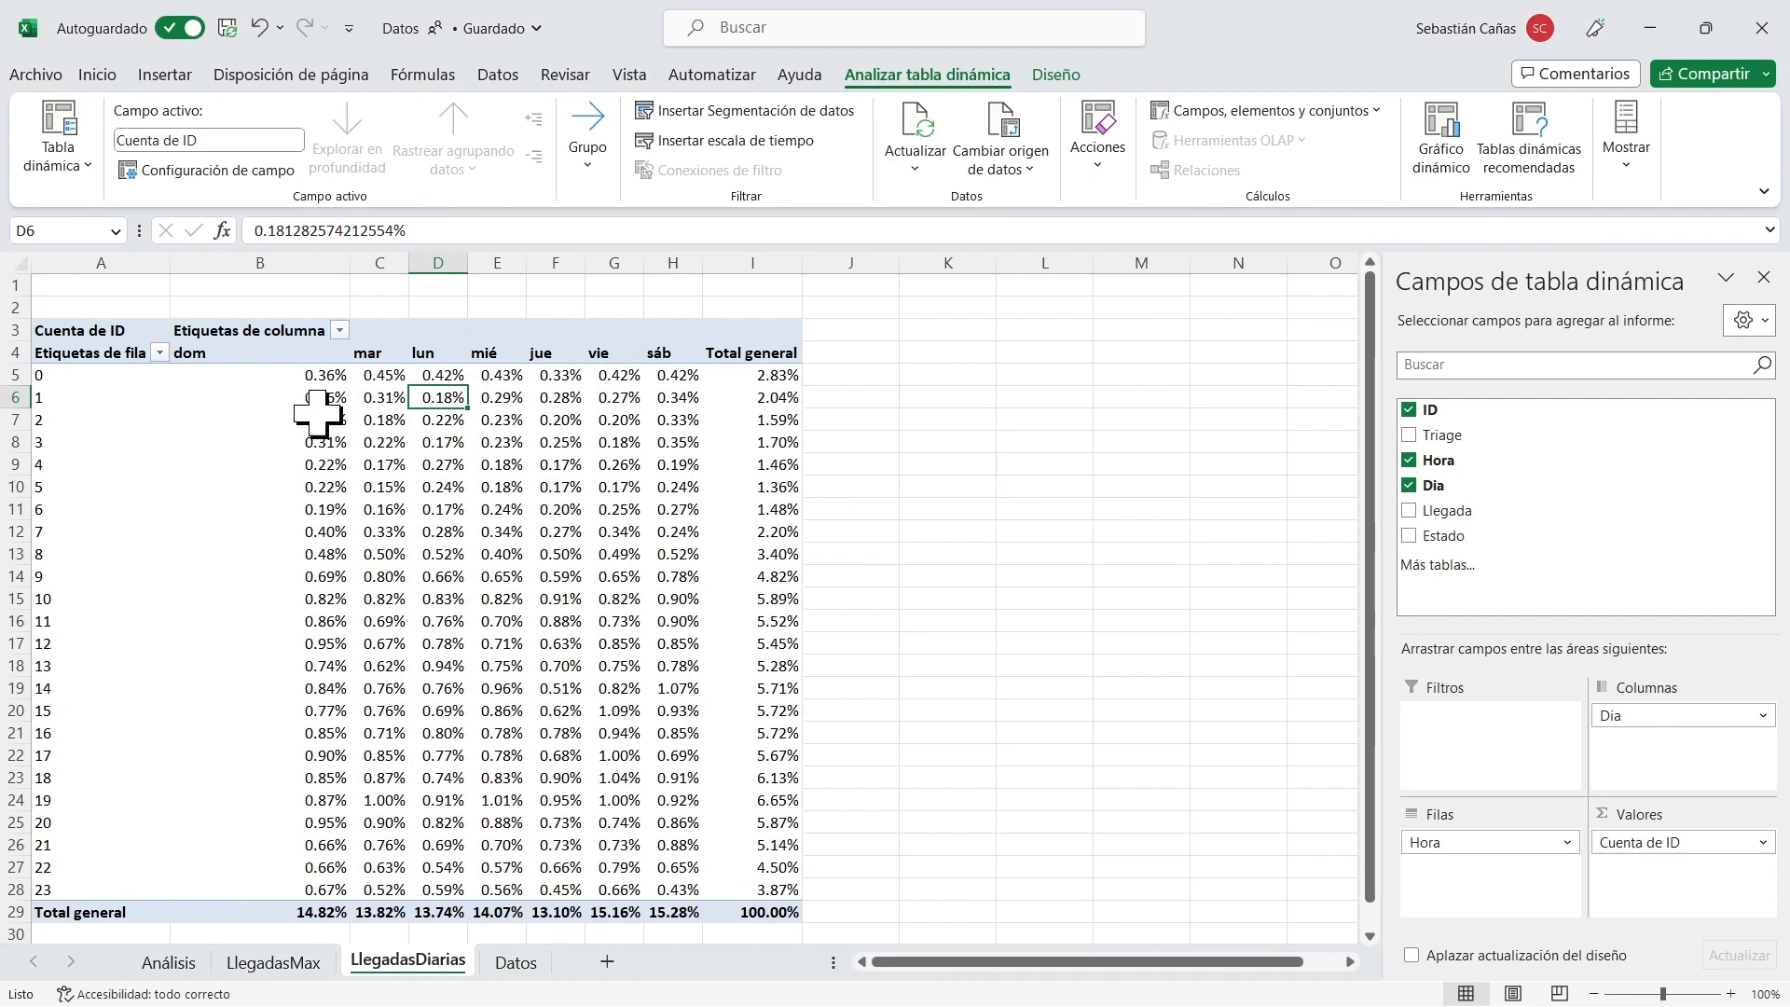
Apply a three-colour scale from green for low to red for high to the hourly percentages in B5:H28.
{"action": "left_click_drag", "start_coordinate": [267, 375], "coordinate": [683, 887]}
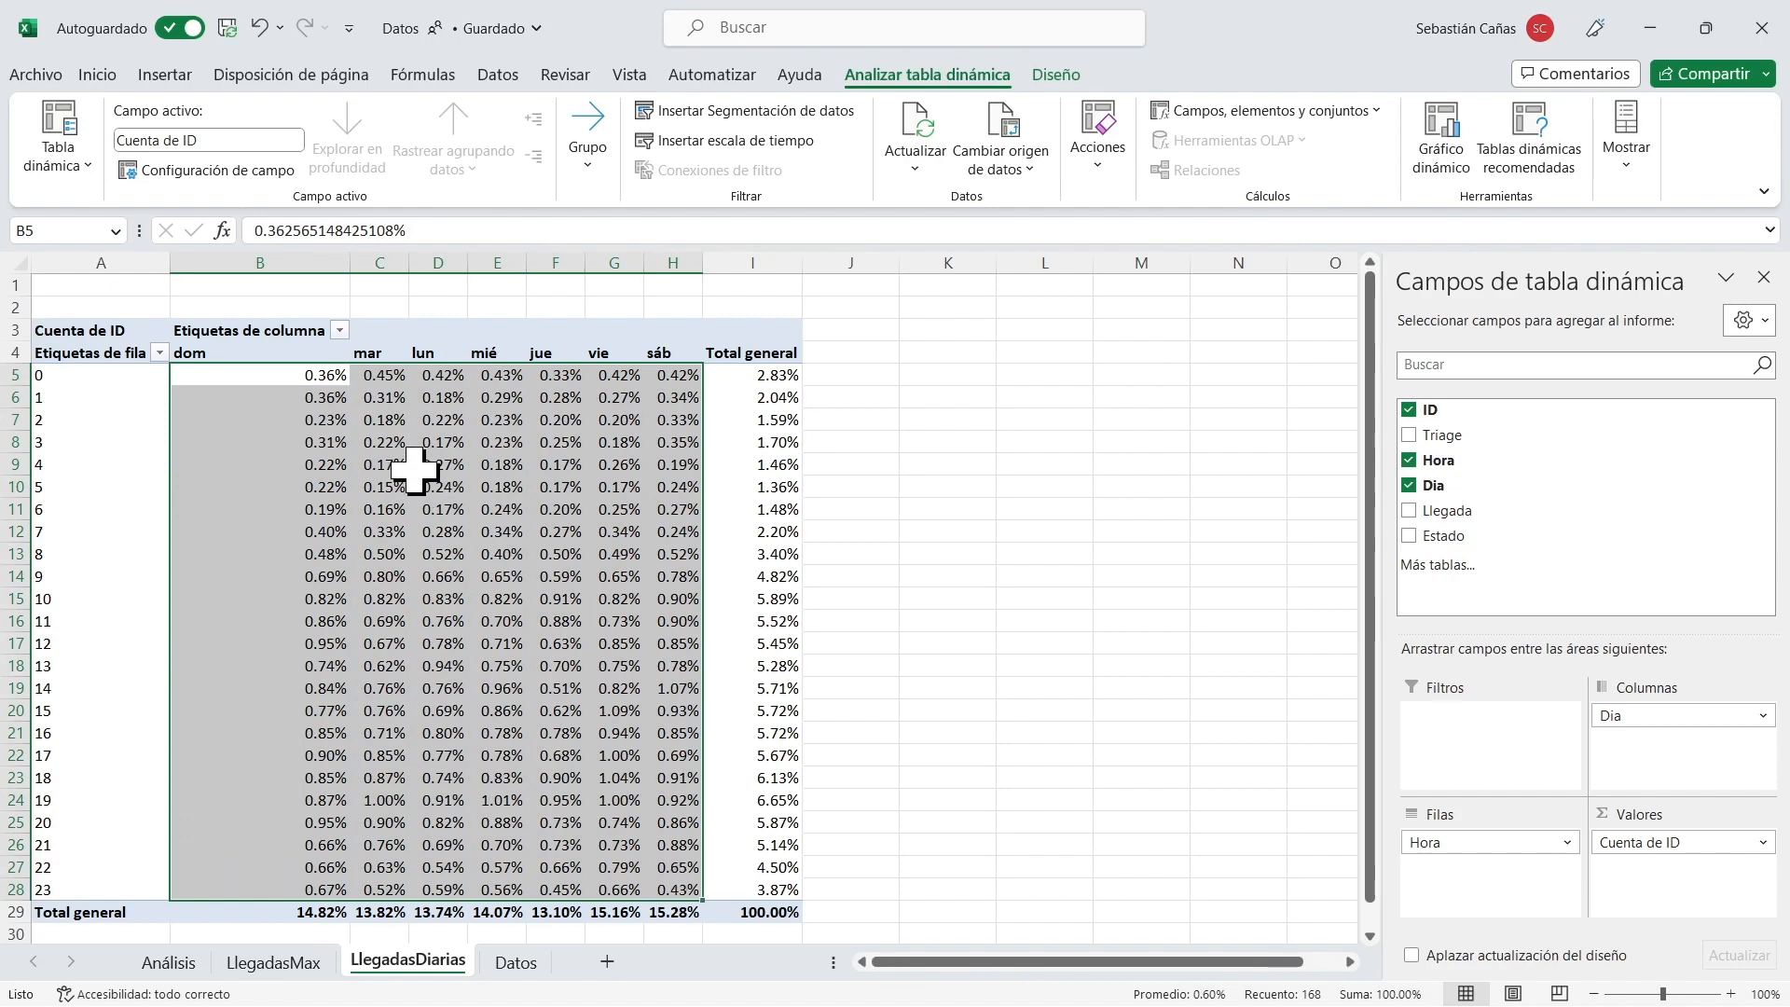
{"action": "left_click", "coordinate": [97, 73]}
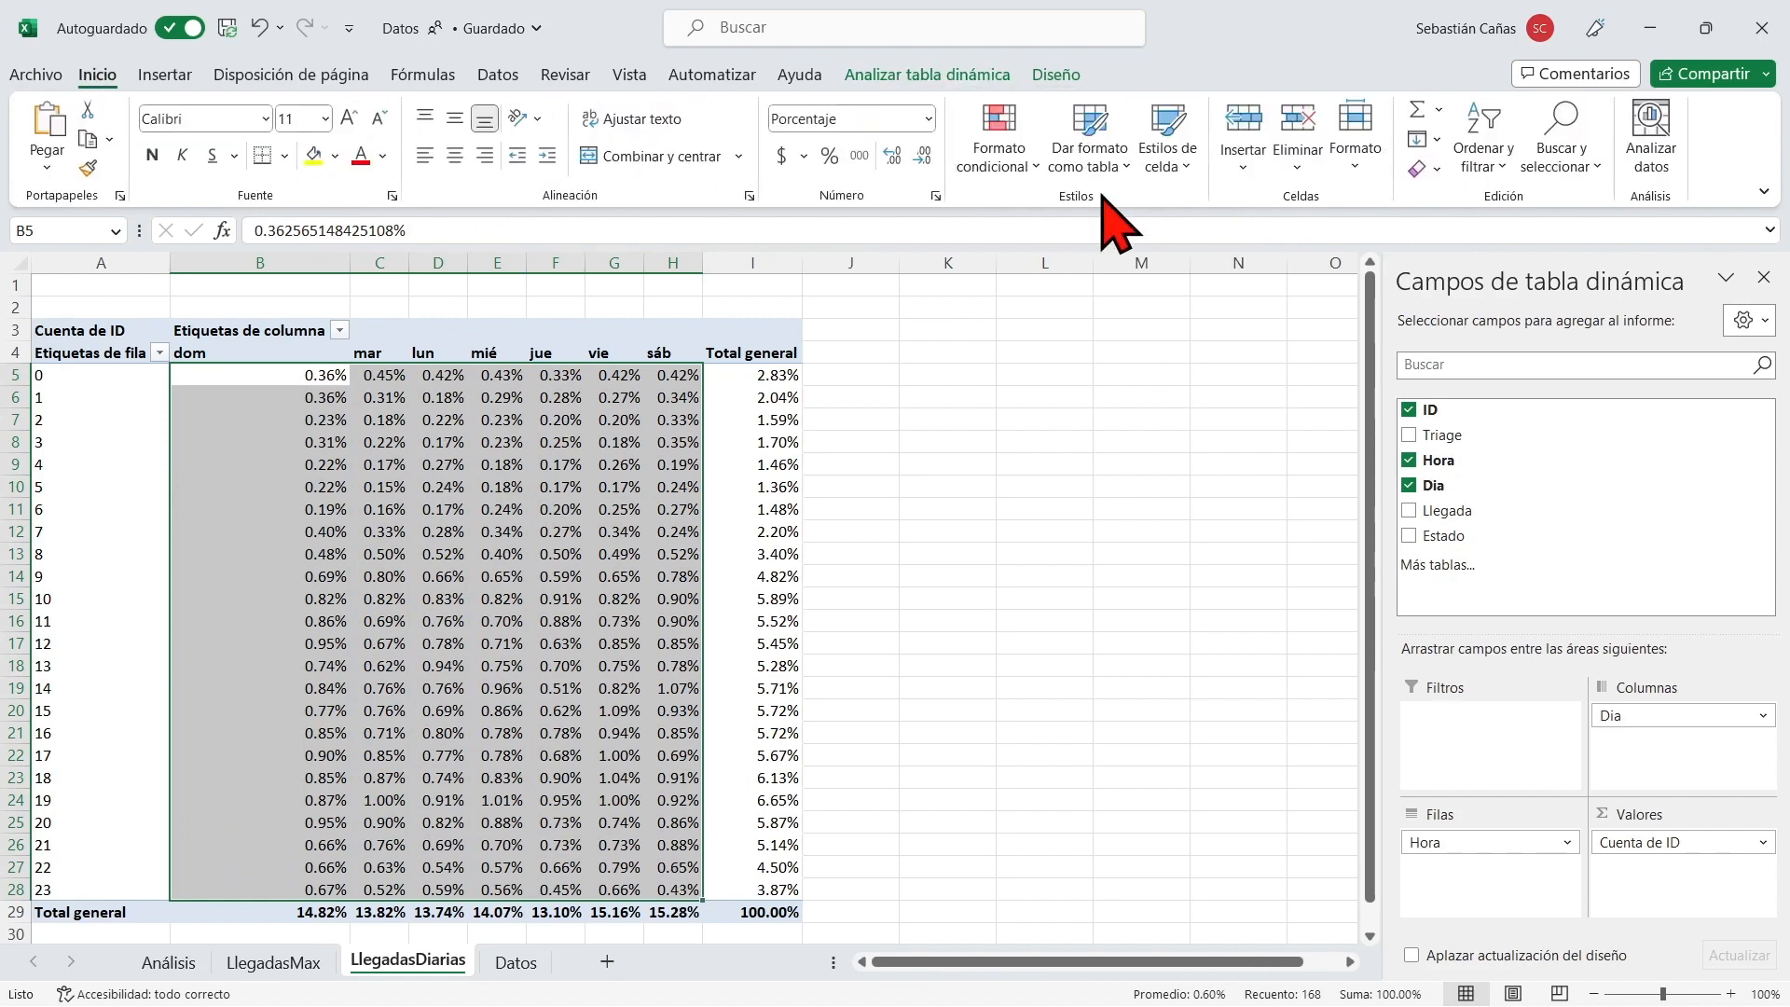
{"action": "left_click", "coordinate": [998, 157]}
{"action": "mouse_move", "coordinate": [1202, 384]}
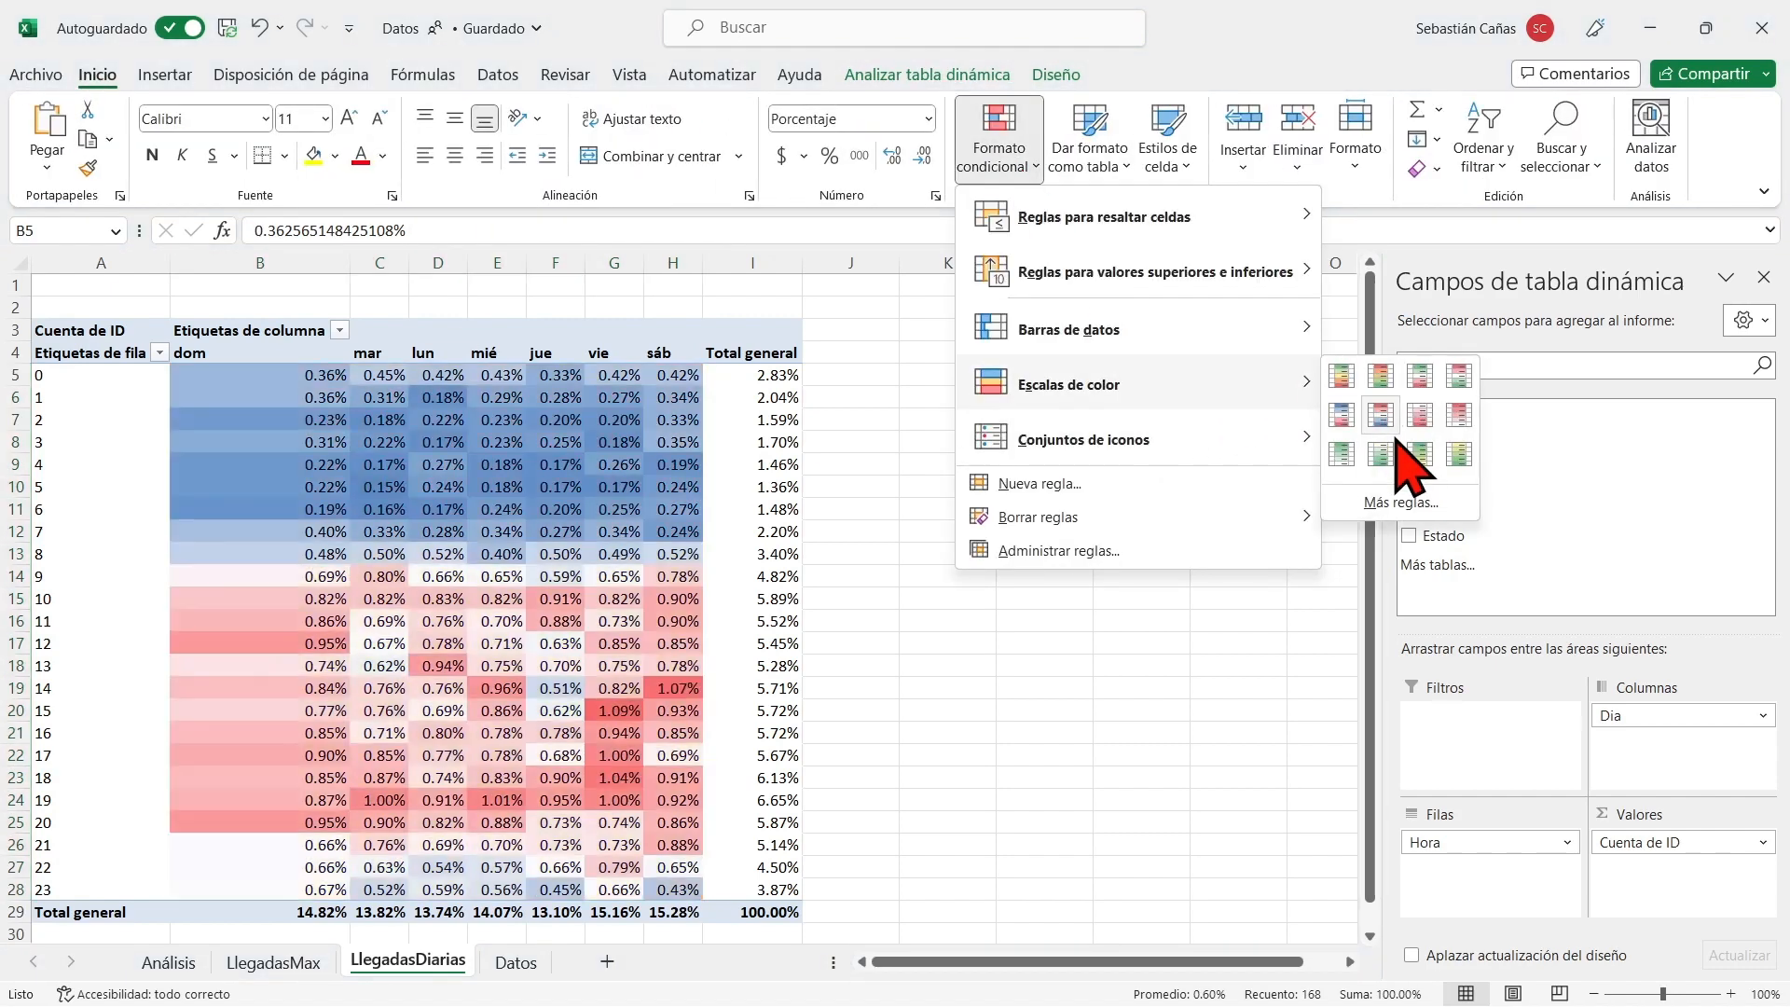
{"action": "left_click", "coordinate": [1383, 384]}
Examine the peak arrival percentages for Saturday at hour 14 and Friday at hour 15 in the heat map.
{"action": "left_click", "coordinate": [667, 713]}
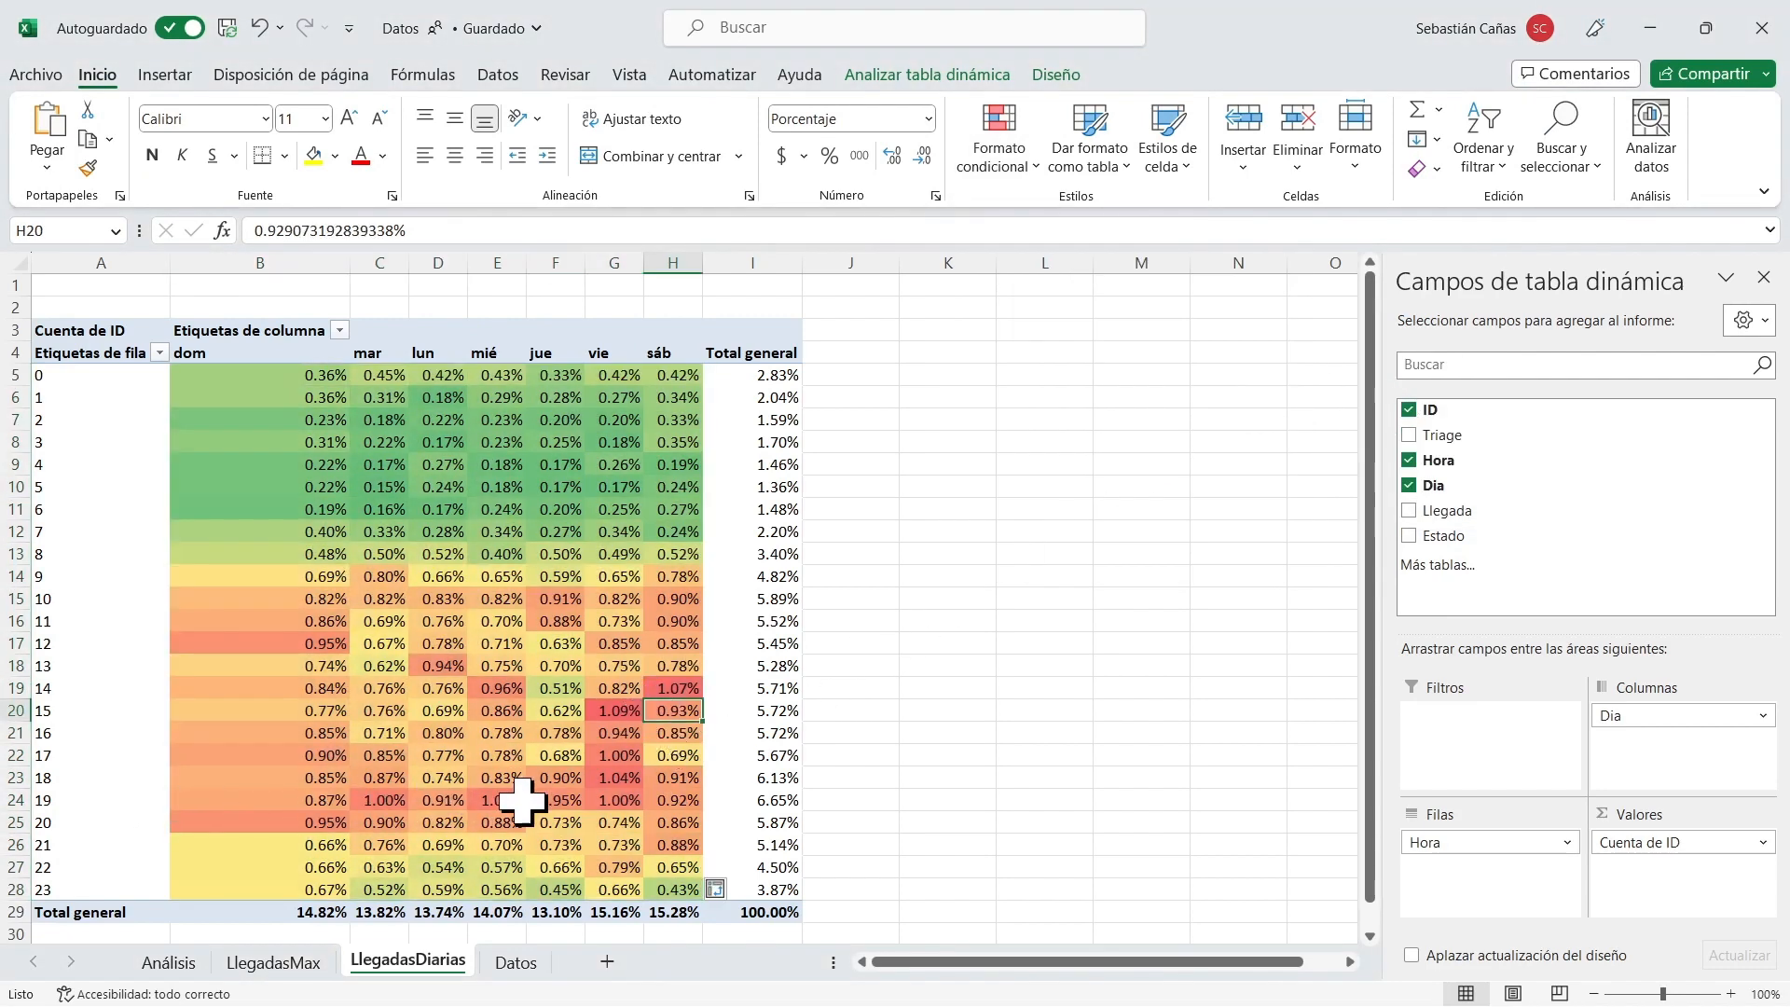
{"action": "left_click", "coordinate": [688, 687]}
{"action": "left_click", "coordinate": [616, 714]}
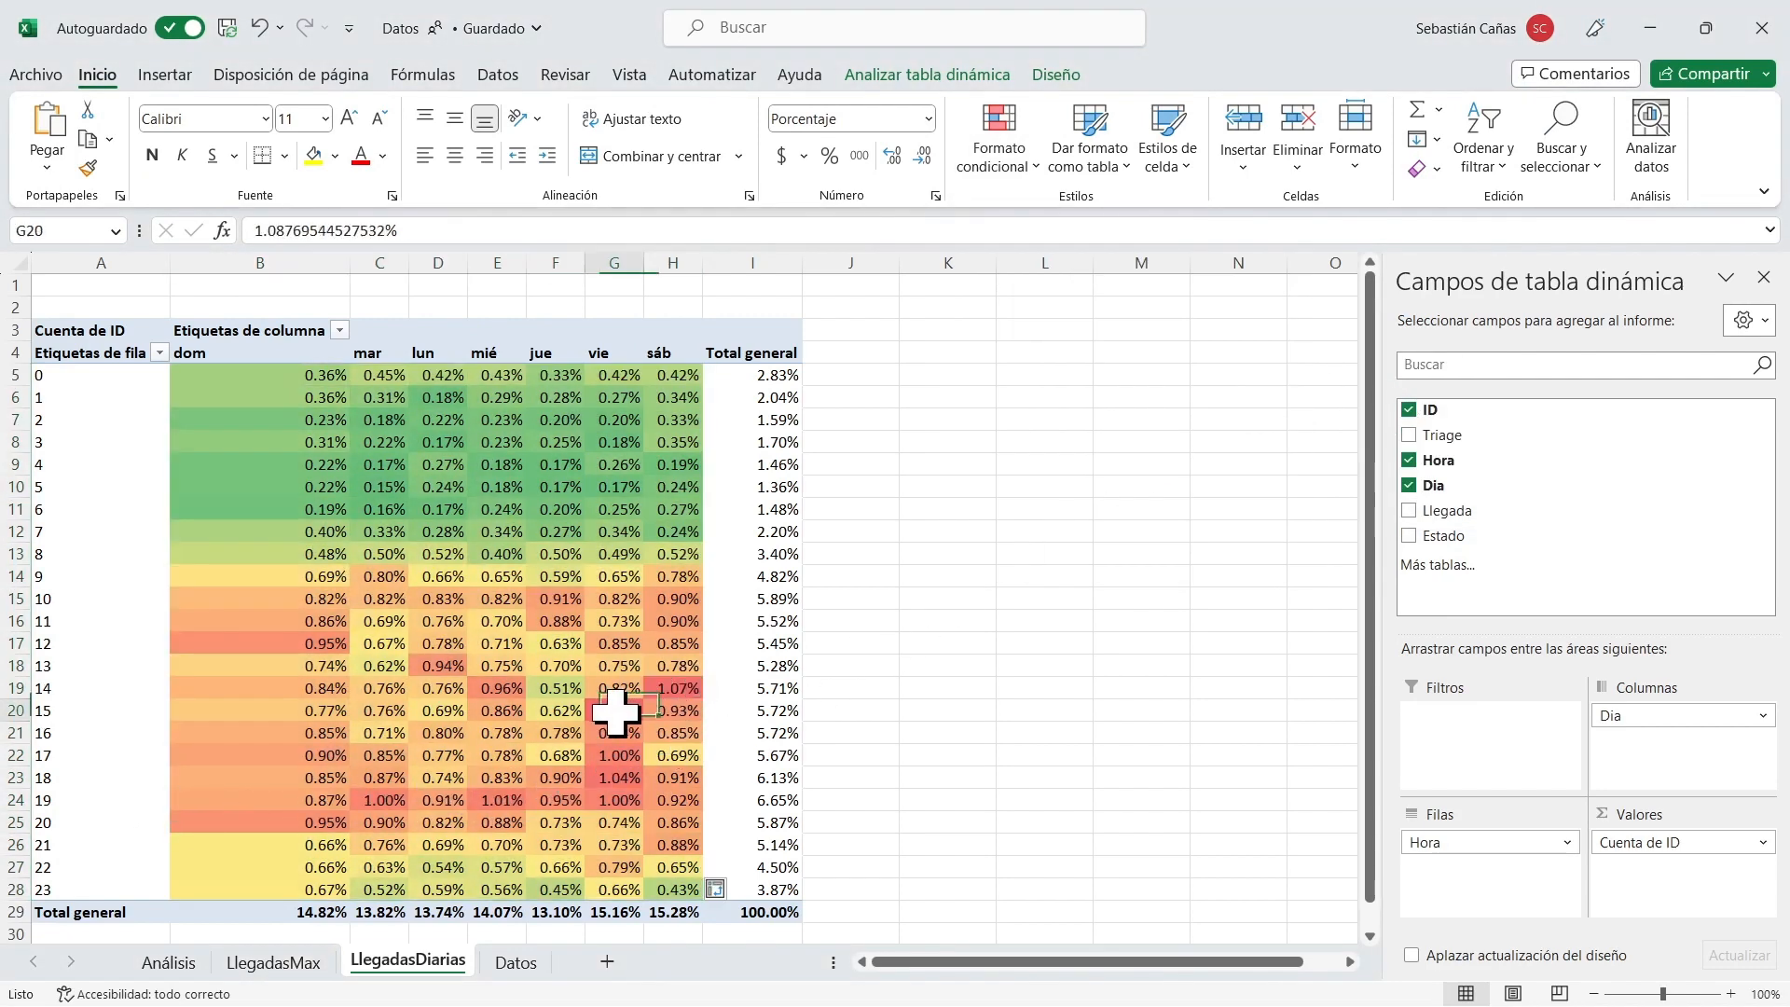
{"action": "left_click", "coordinate": [677, 688]}
{"action": "left_click", "coordinate": [610, 713]}
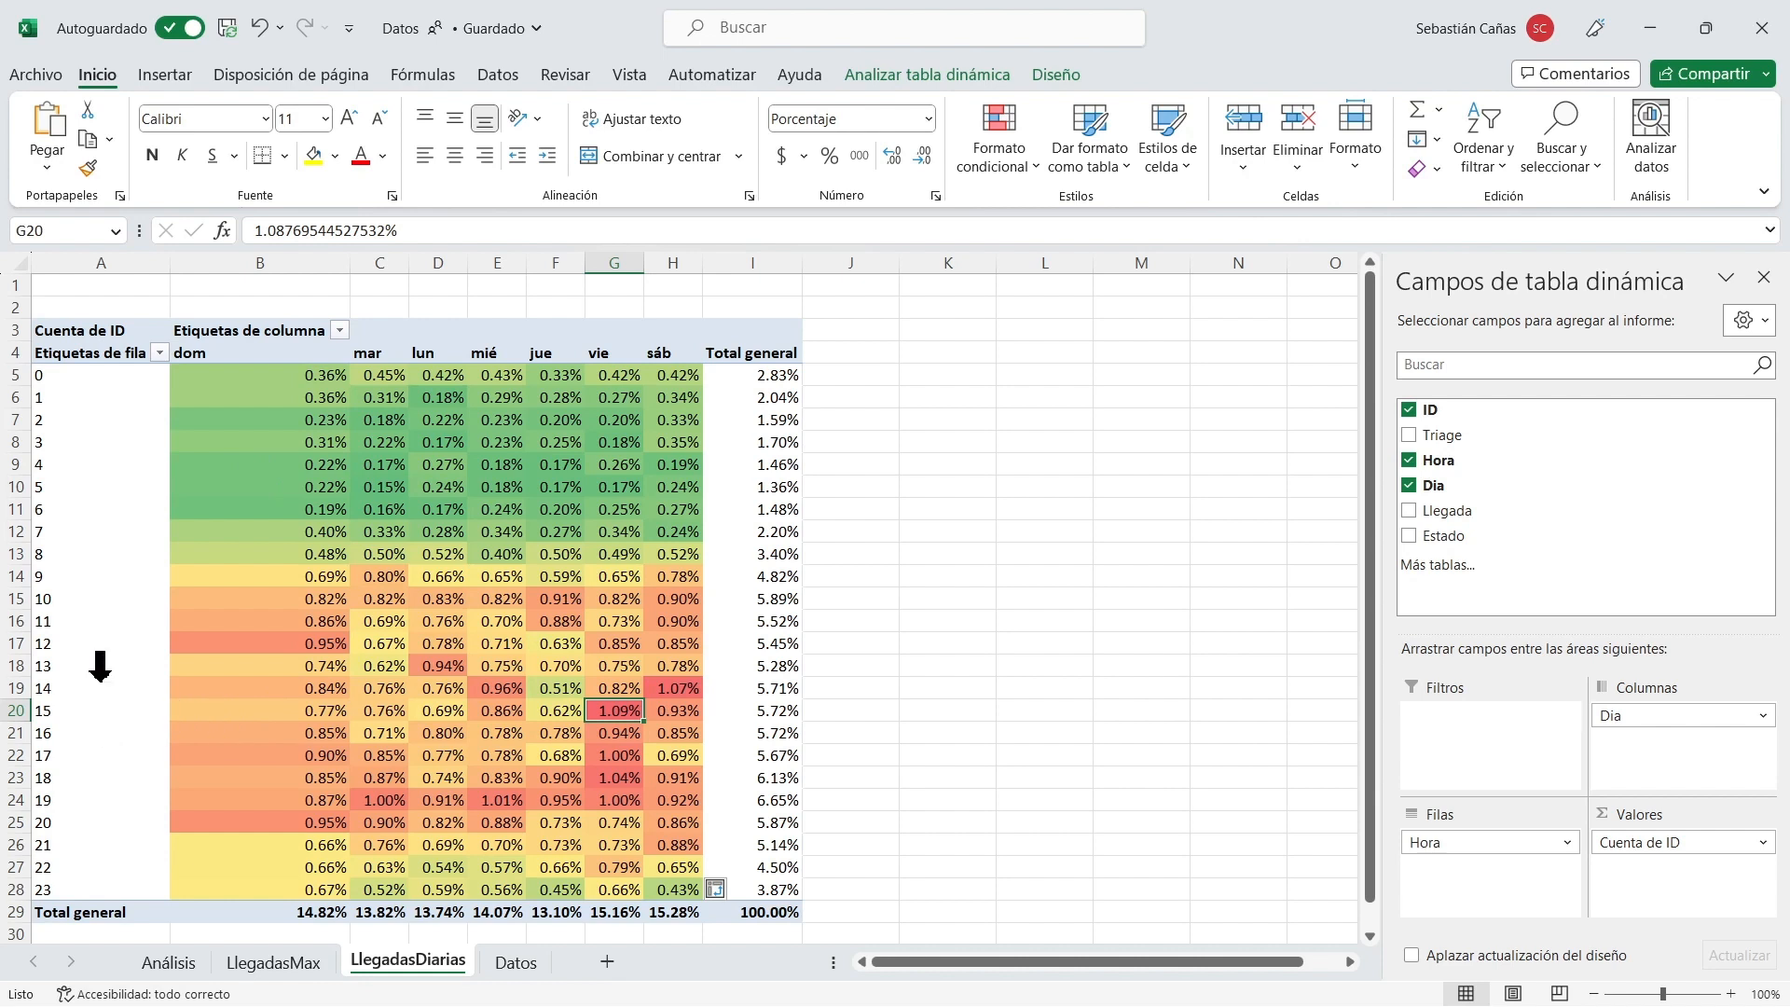
{"action": "left_click", "coordinate": [671, 688]}
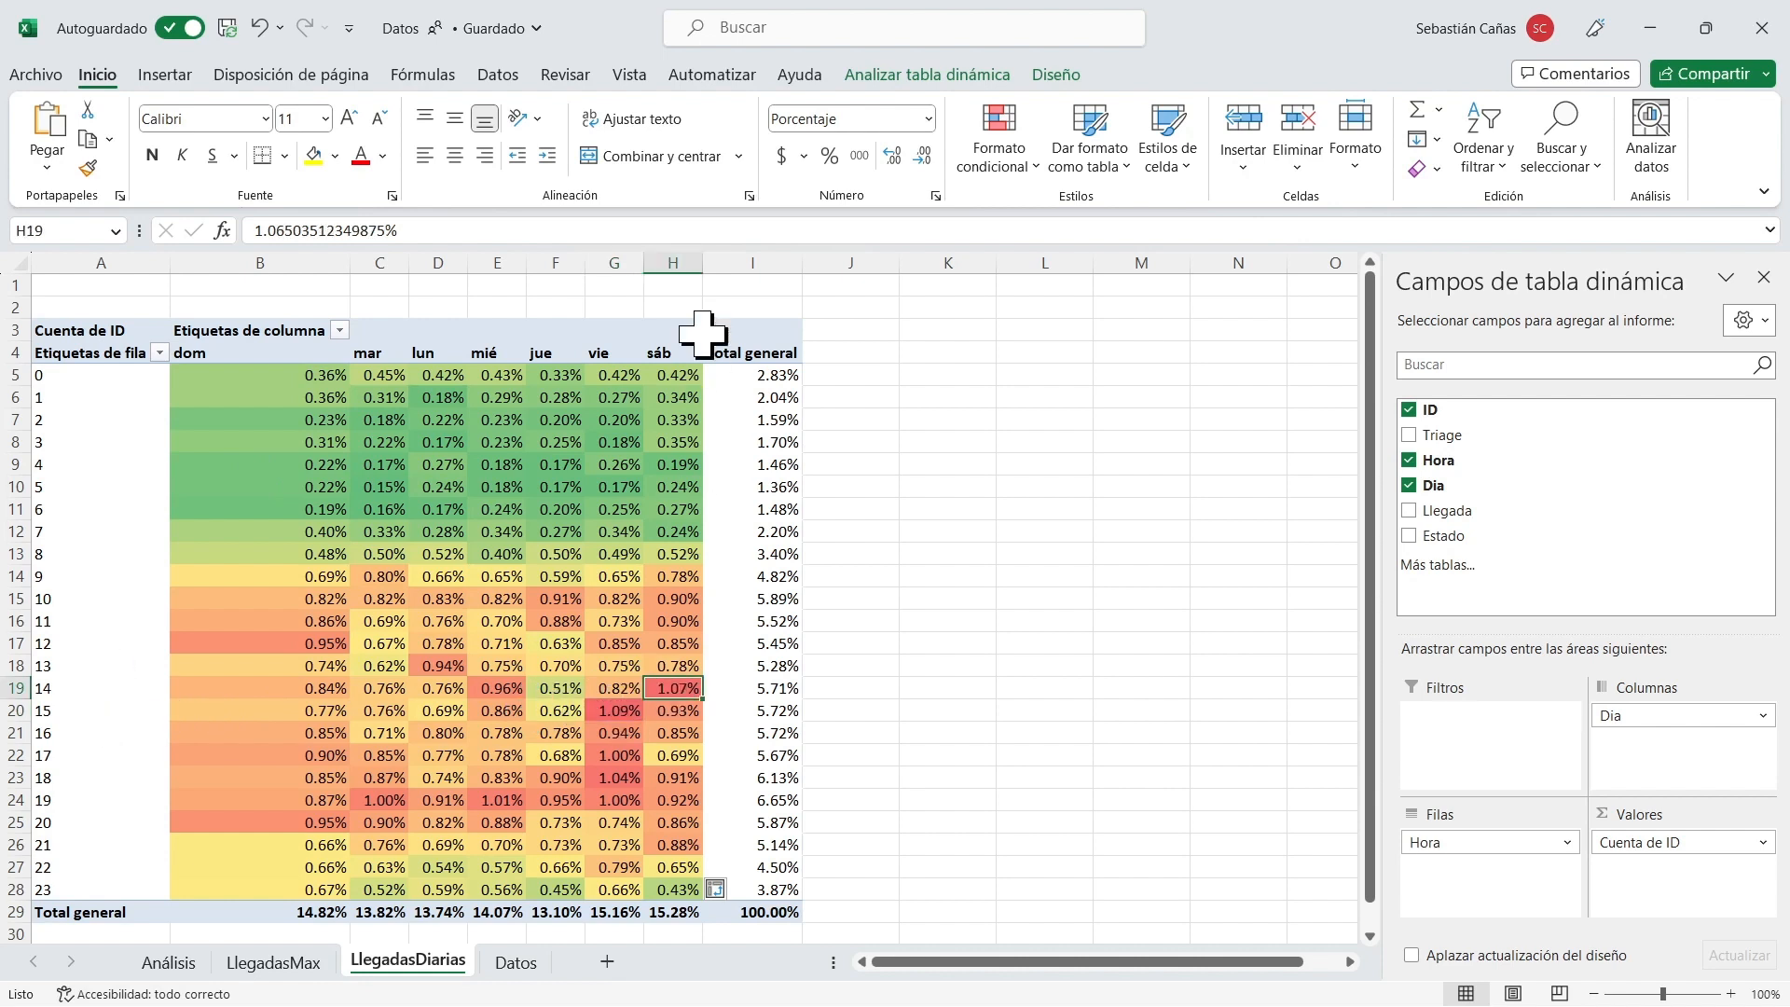
{"action": "left_click", "coordinate": [615, 710]}
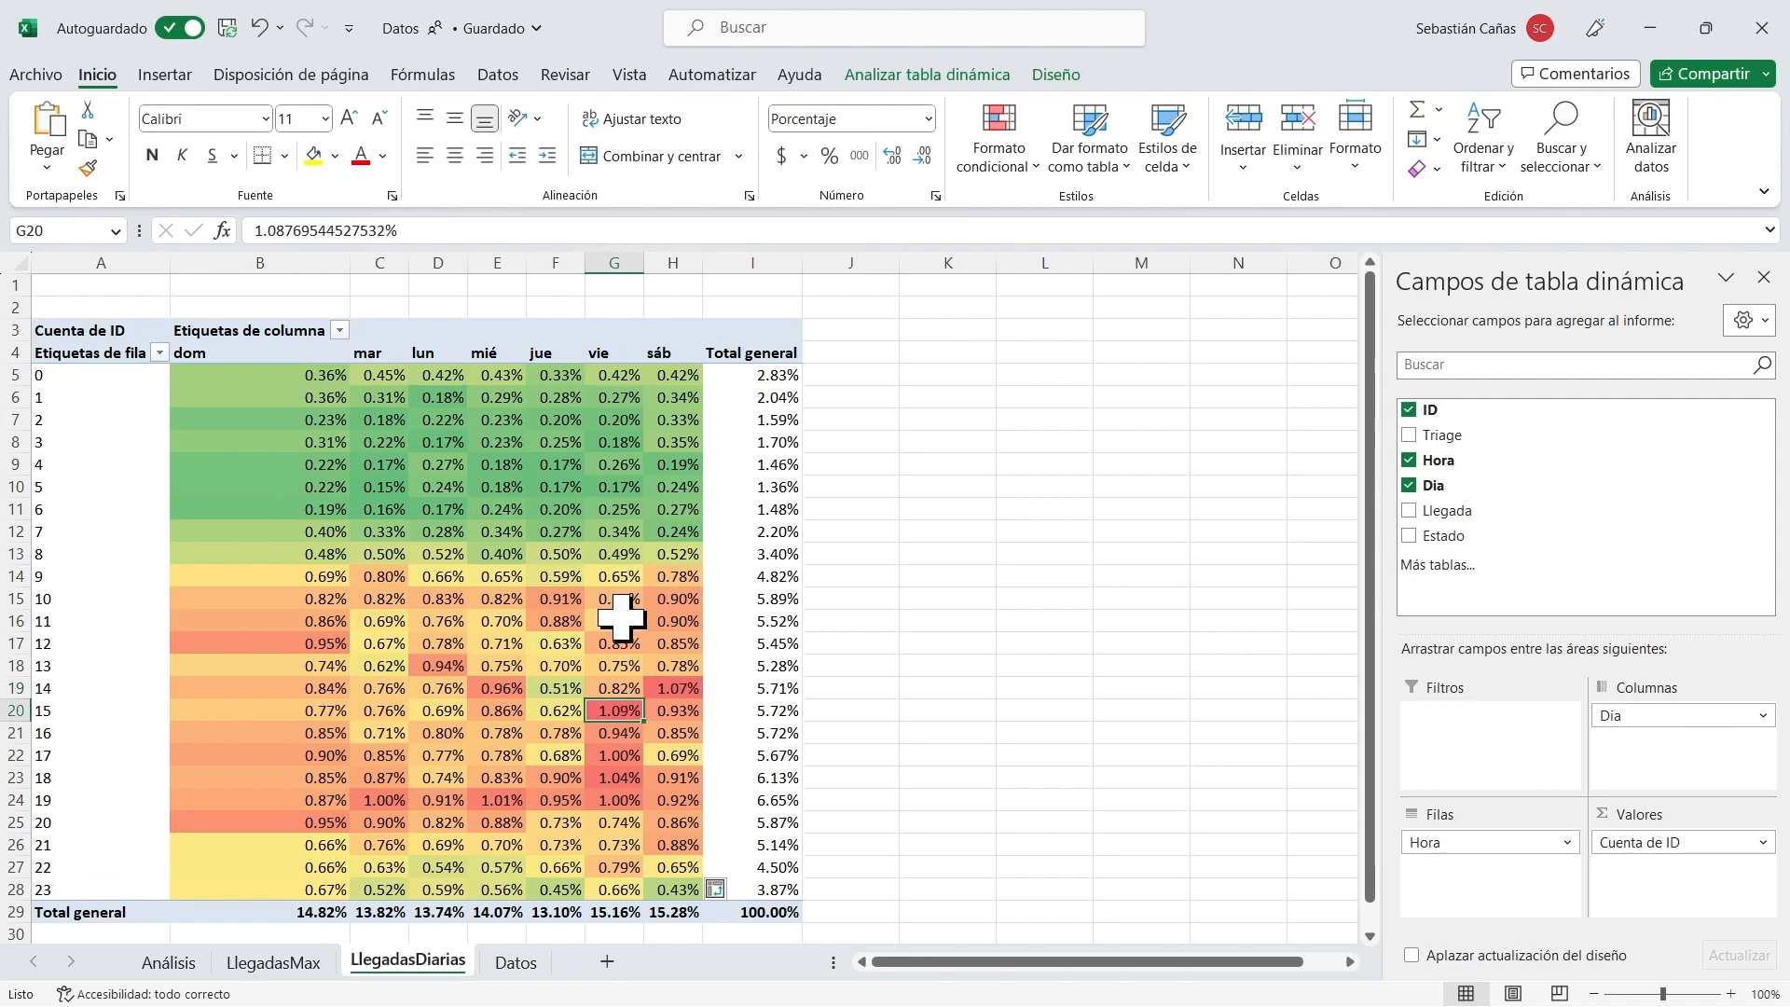
{"action": "mouse_move", "coordinate": [617, 604]}
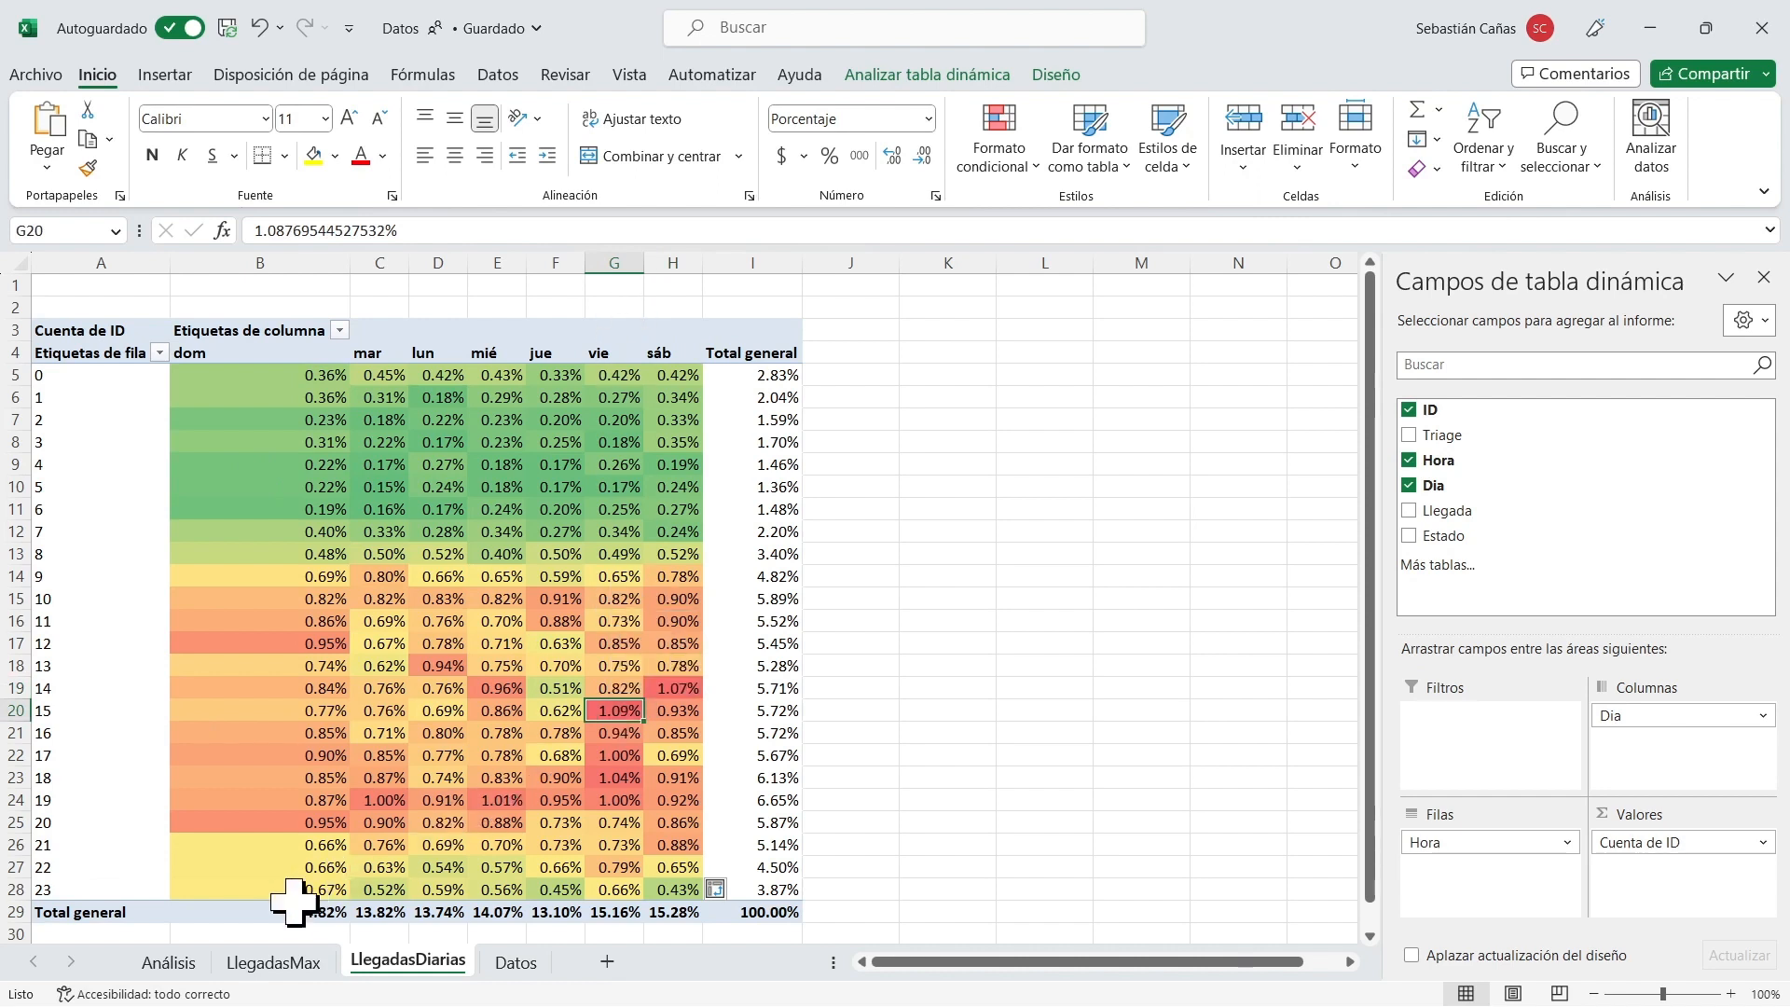
Apply the green-to-red colour scale to the daily totals in B29:H29 and compare the Friday and Saturday totals.
{"action": "left_click_drag", "start_coordinate": [266, 912], "coordinate": [652, 911]}
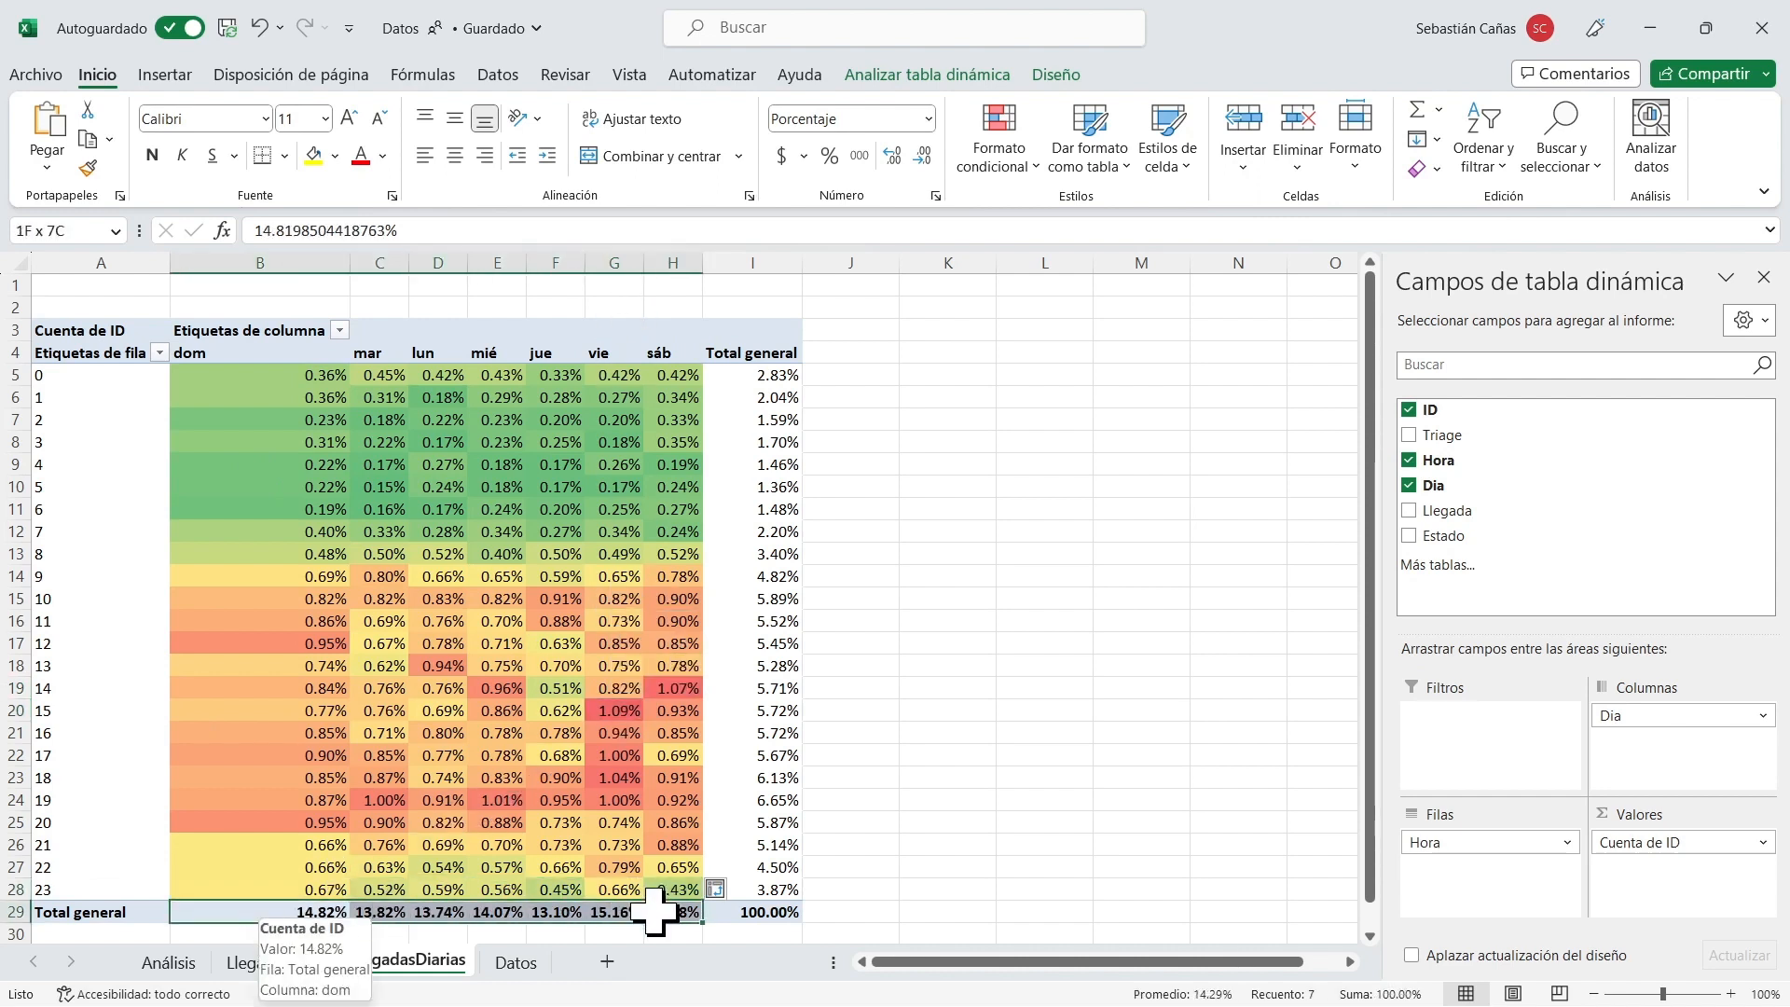
{"action": "left_click", "coordinate": [988, 166]}
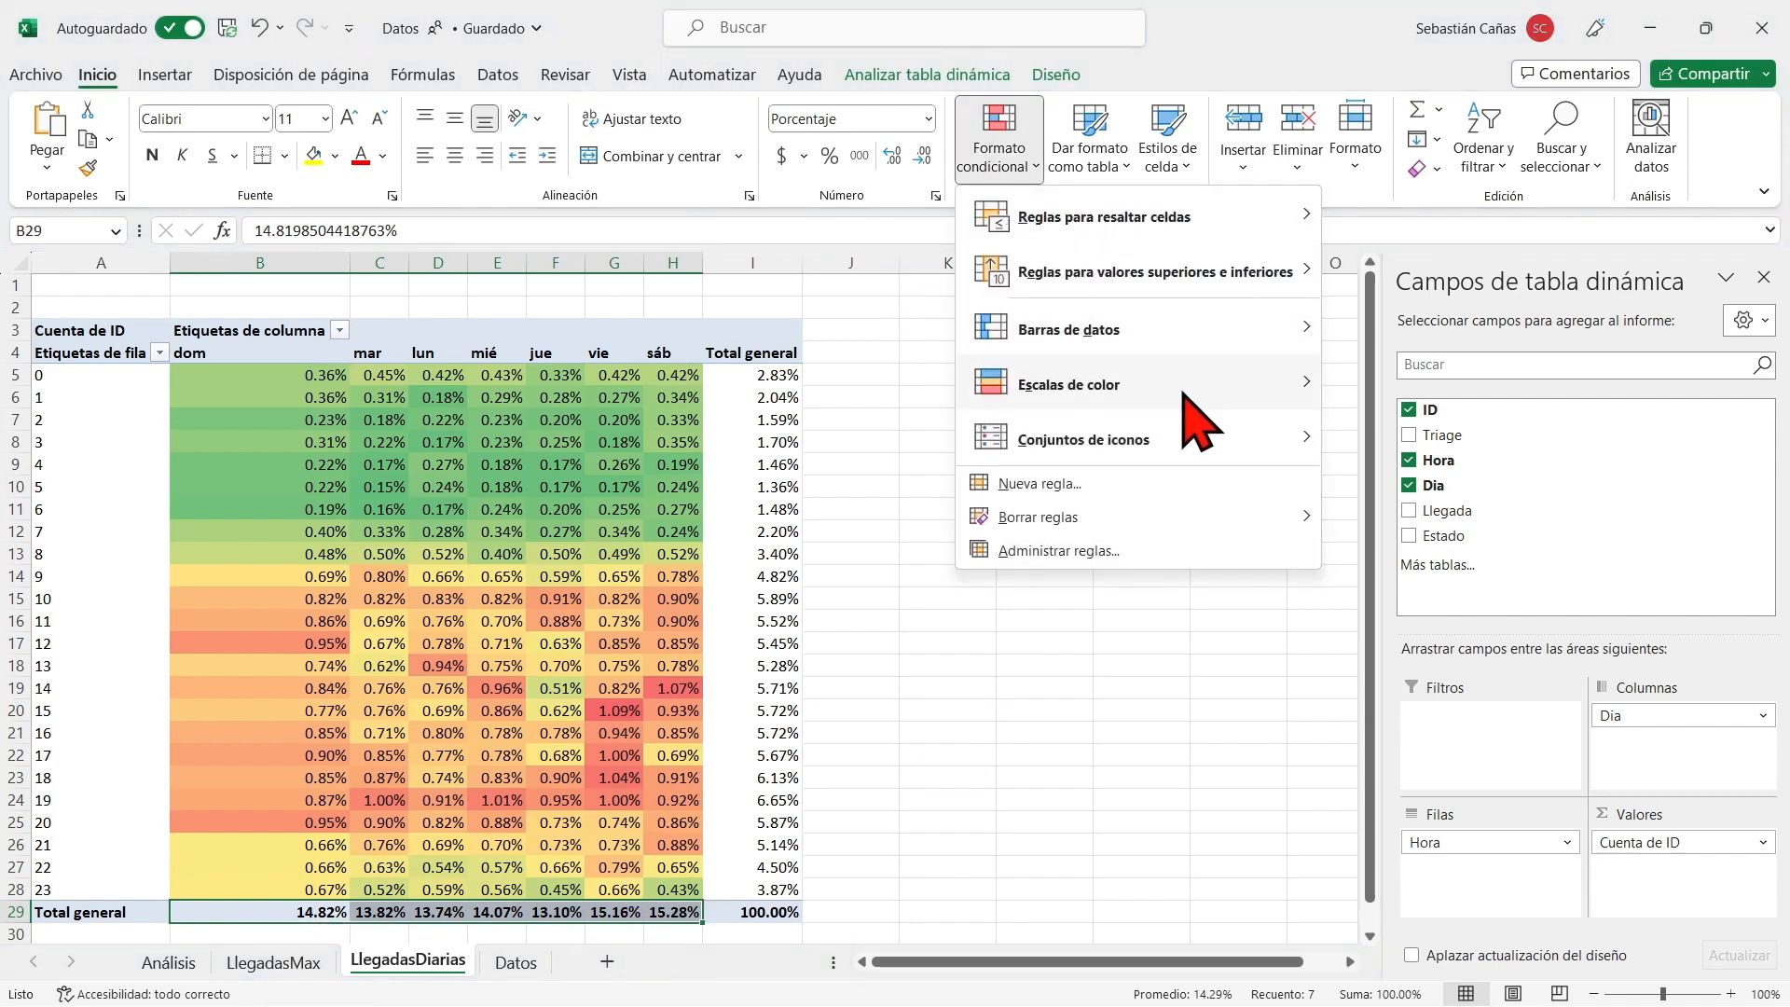
{"action": "left_click", "coordinate": [1403, 409]}
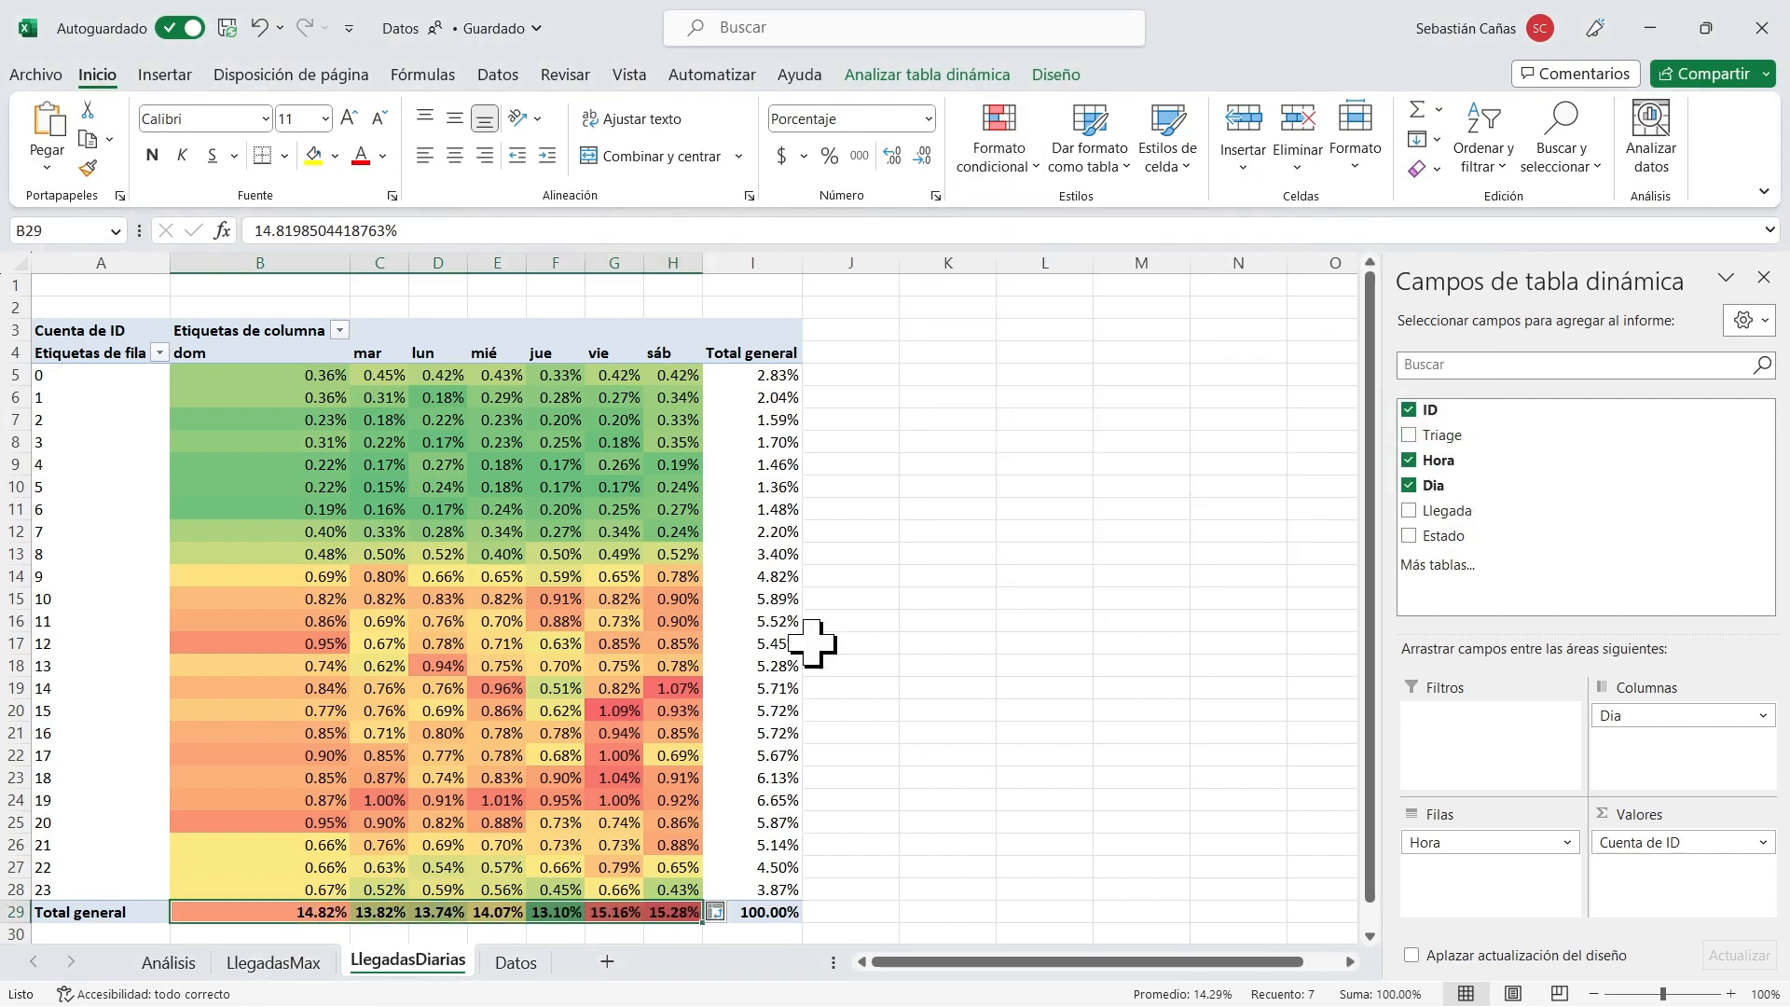
{"action": "left_click", "coordinate": [679, 912]}
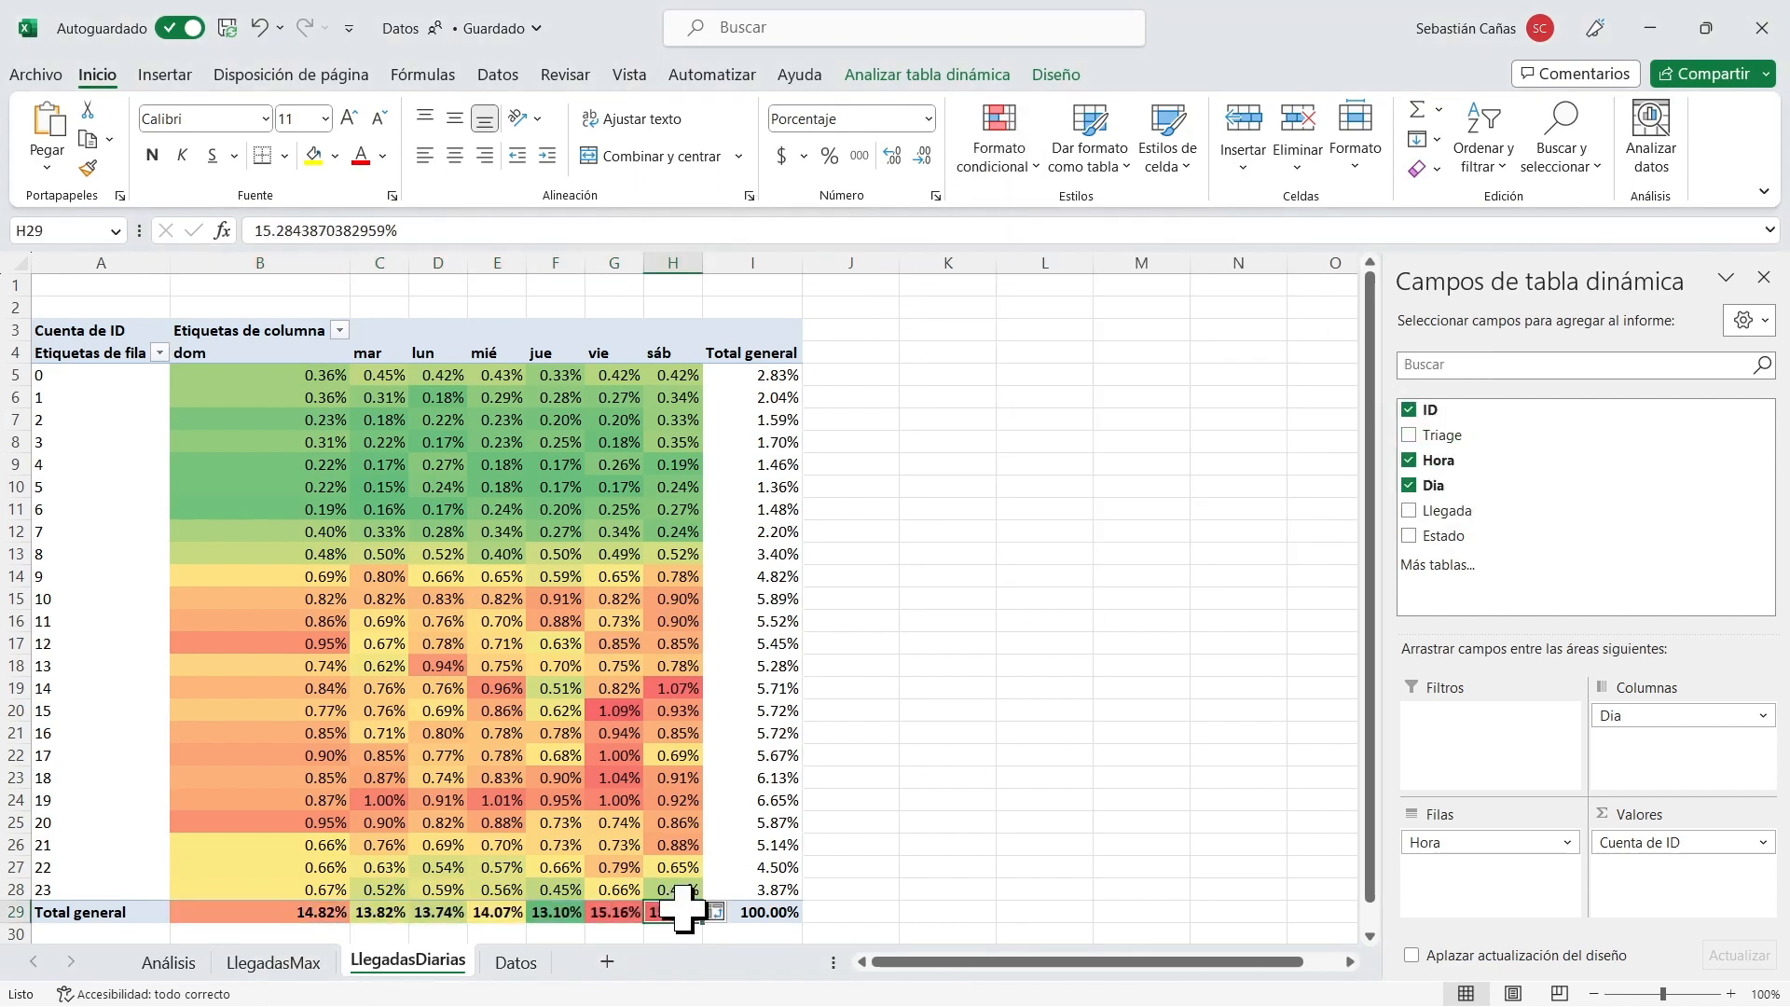
{"action": "left_click", "coordinate": [619, 911]}
{"action": "left_click", "coordinate": [672, 912]}
{"action": "left_click", "coordinate": [621, 913]}
{"action": "left_click", "coordinate": [667, 912]}
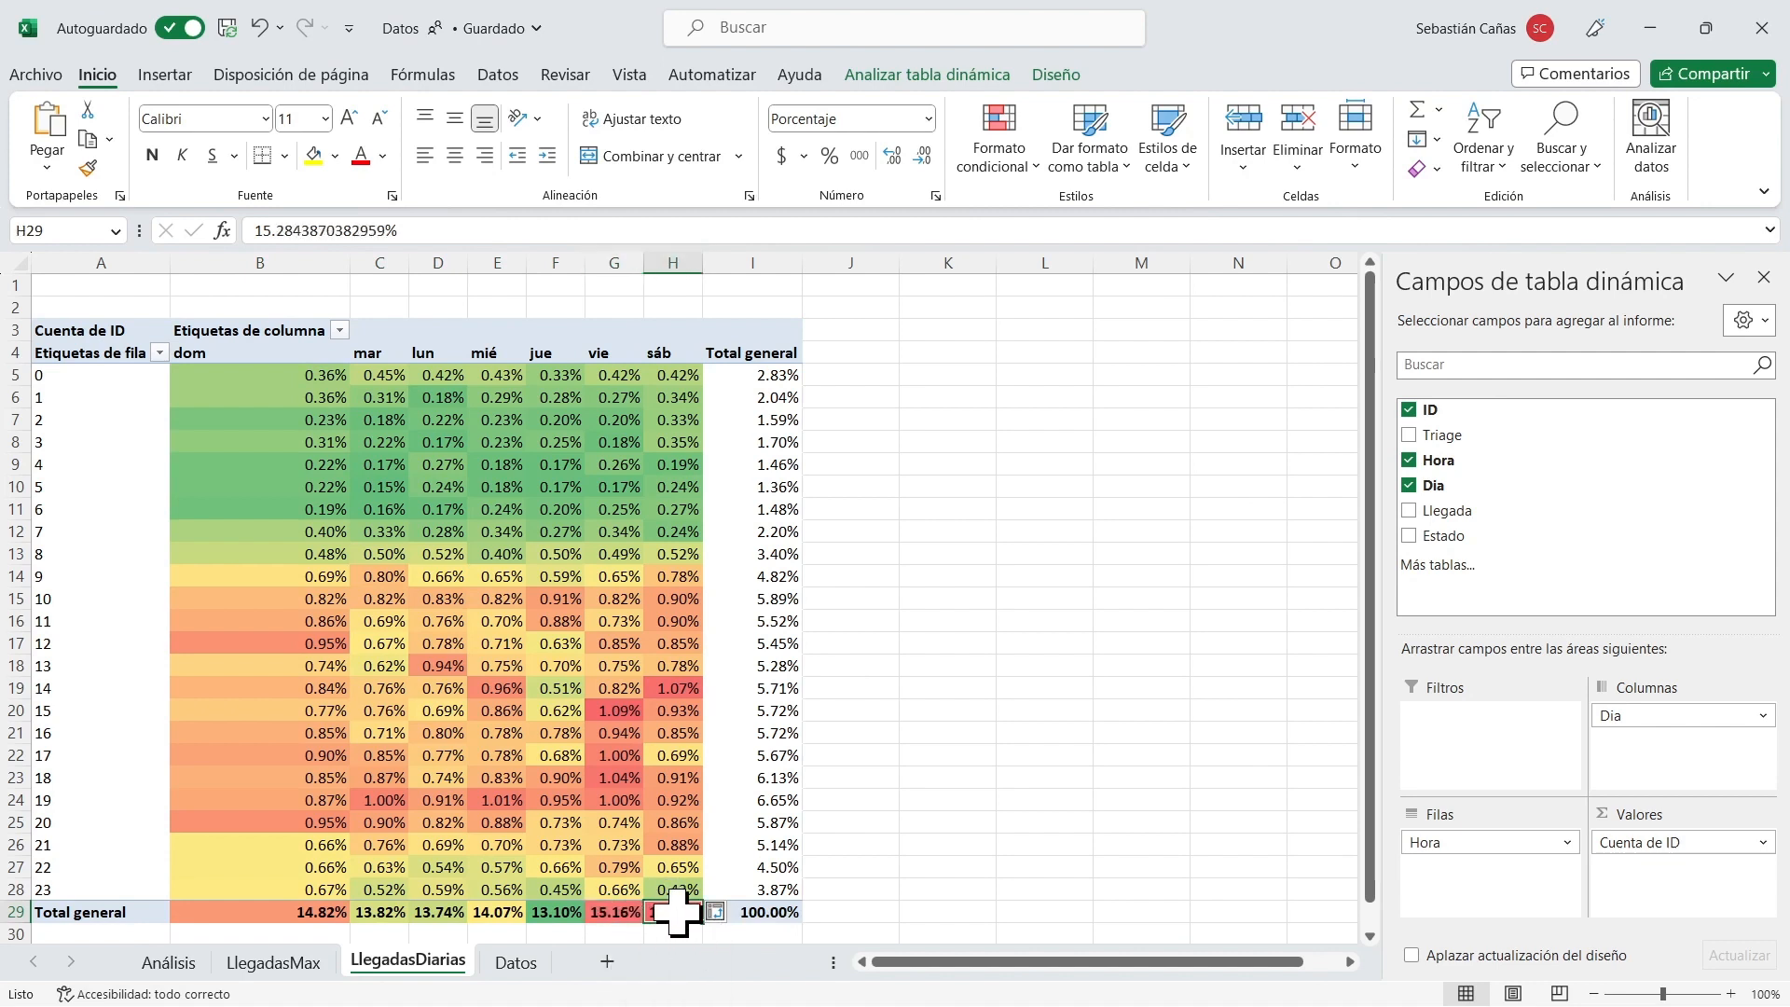
Apply the green-to-red colour scale to the hourly values in the Total general column, I5:I28.
{"action": "left_click_drag", "start_coordinate": [774, 374], "coordinate": [781, 885]}
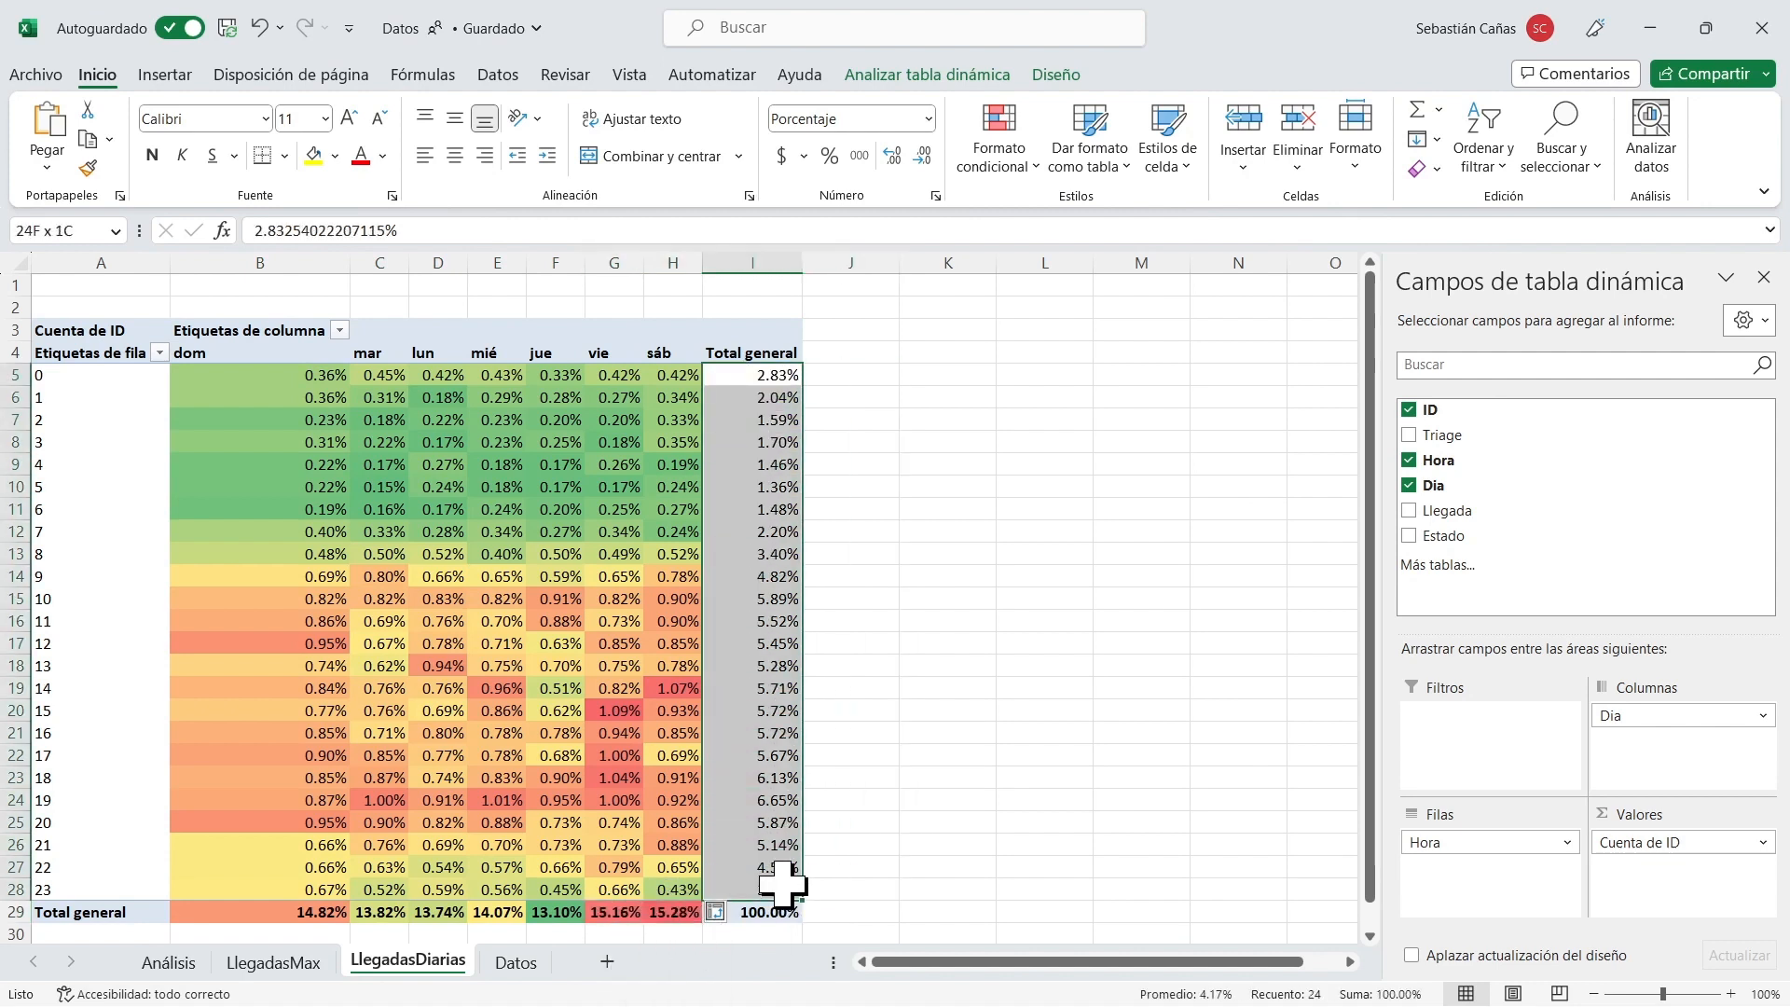
{"action": "left_click", "coordinate": [1007, 163]}
{"action": "mouse_move", "coordinate": [1081, 382]}
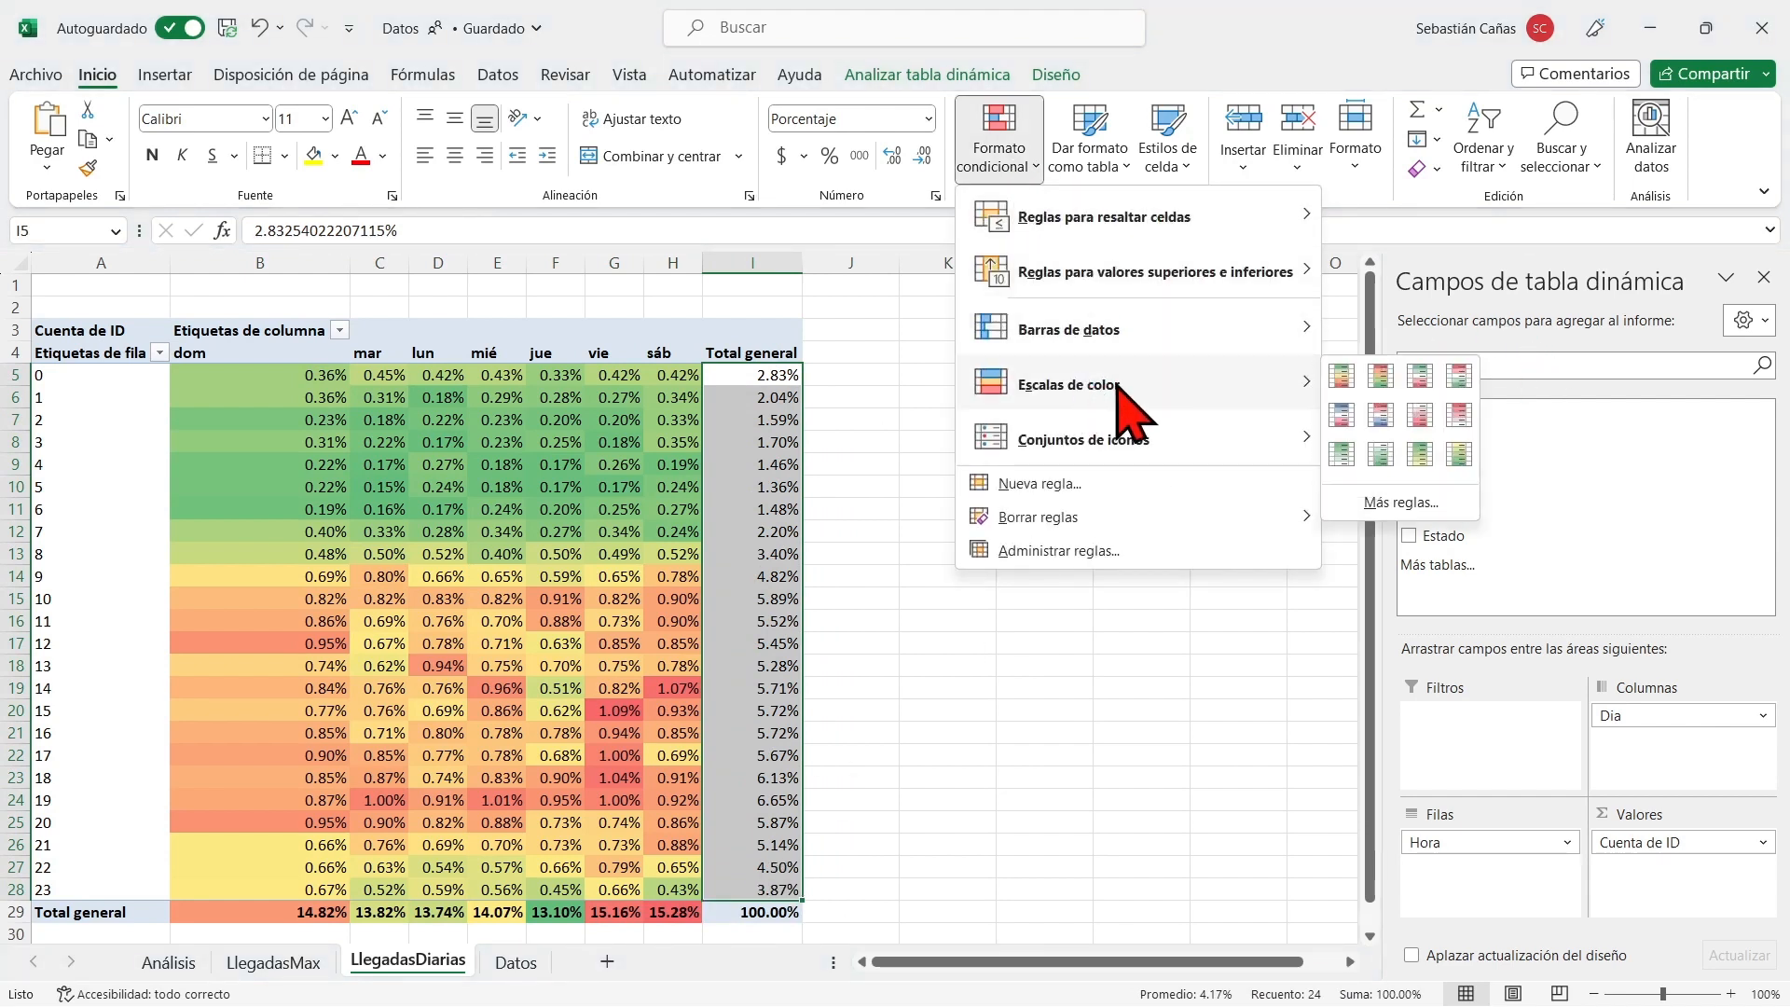
{"action": "left_click", "coordinate": [1339, 402]}
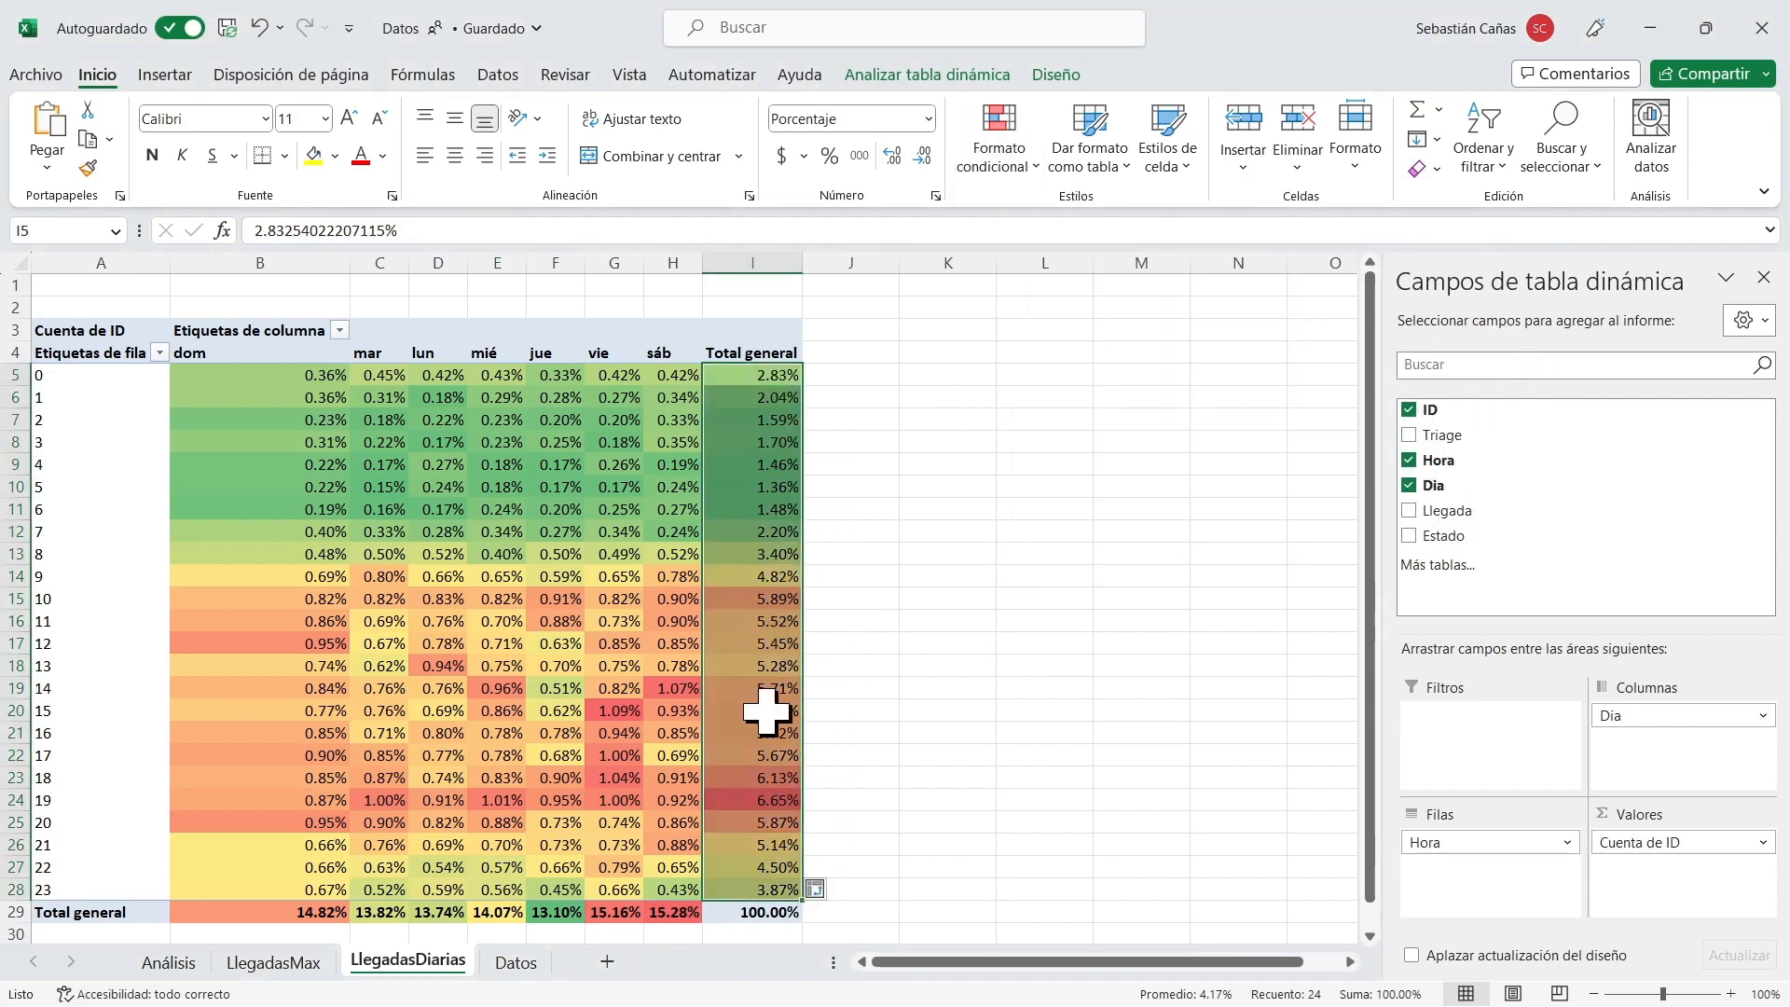
Examine the peak hourly total at hour 19 and compare the low-arrival hours 0 to 8 with the busier hours 9 to 19.
{"action": "left_click", "coordinate": [760, 798]}
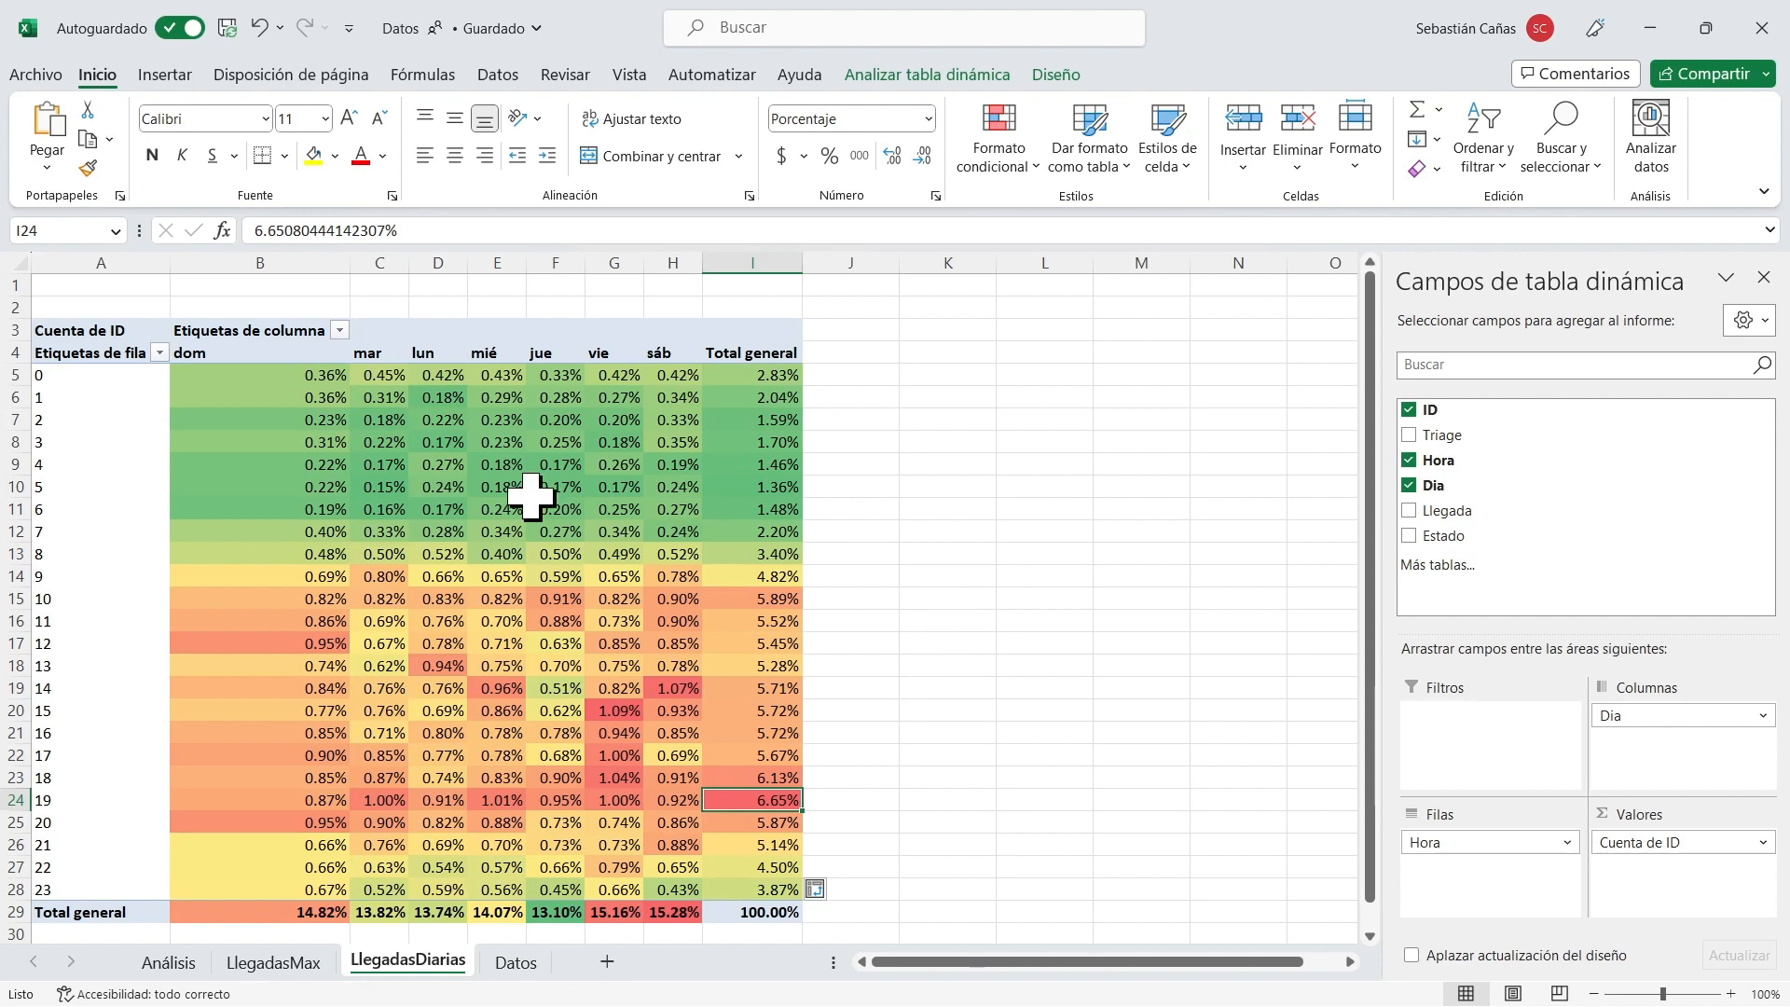
{"action": "left_click", "coordinate": [213, 375]}
{"action": "left_click_drag", "start_coordinate": [212, 375], "coordinate": [758, 555]}
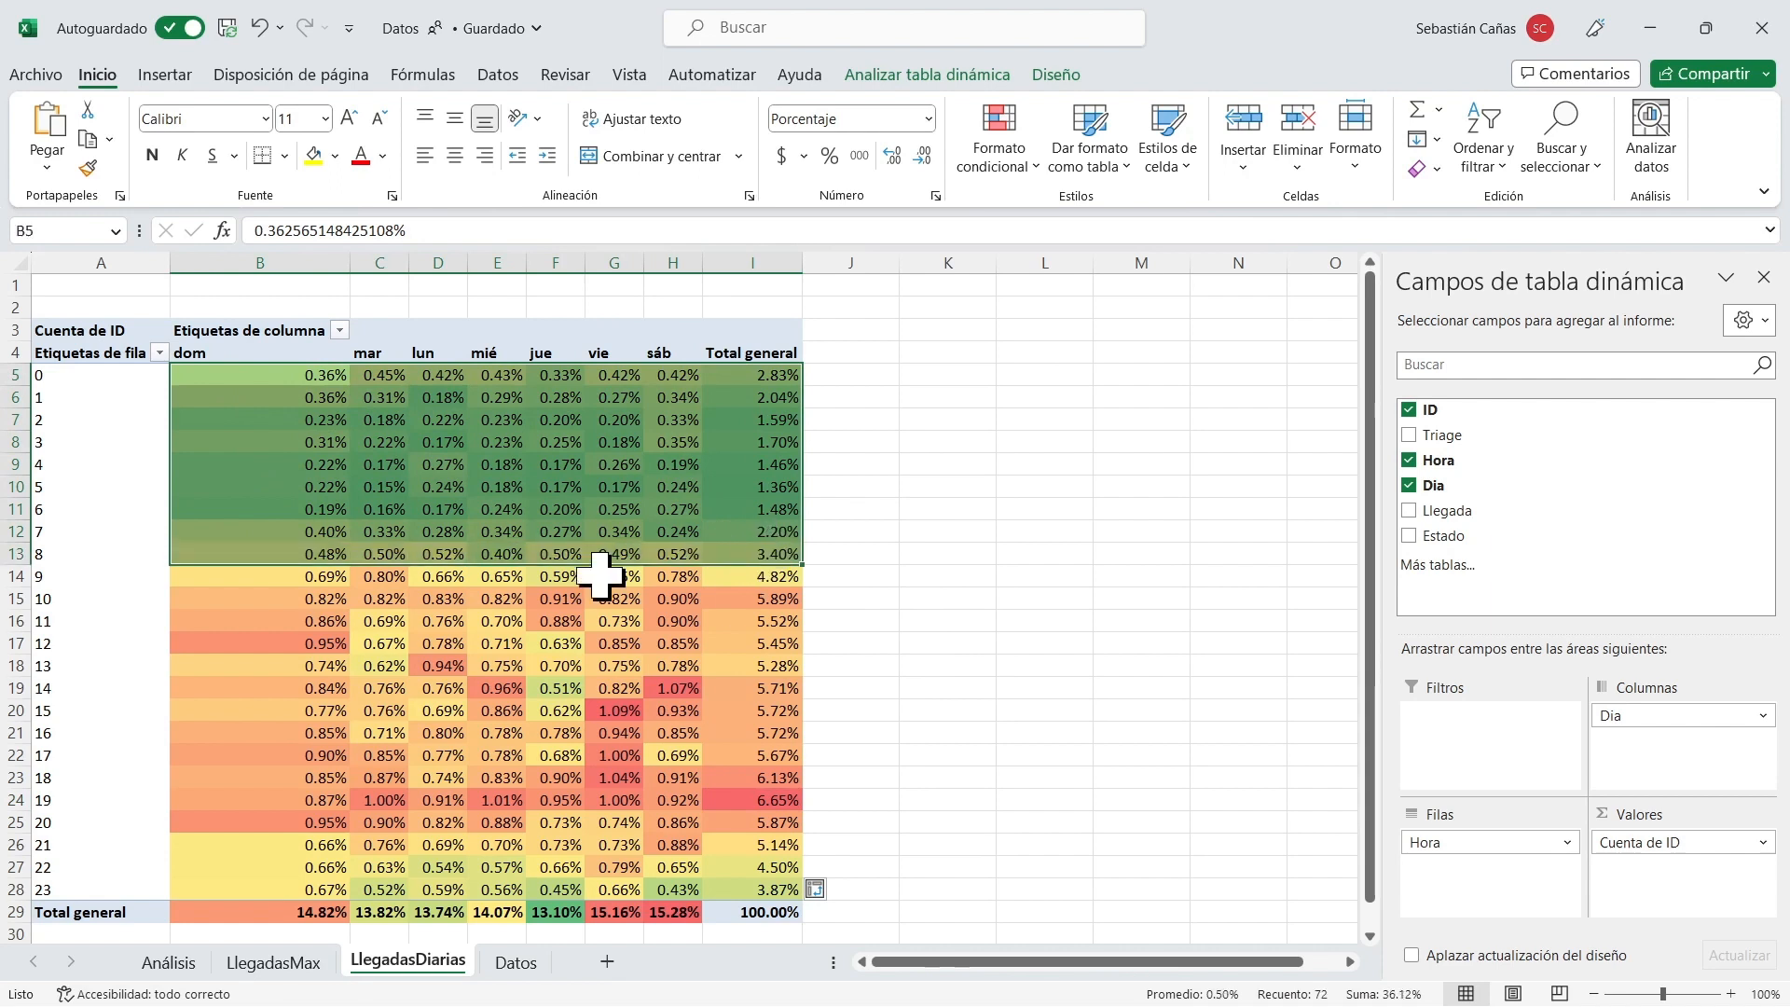
{"action": "left_click_drag", "start_coordinate": [220, 575], "coordinate": [743, 799]}
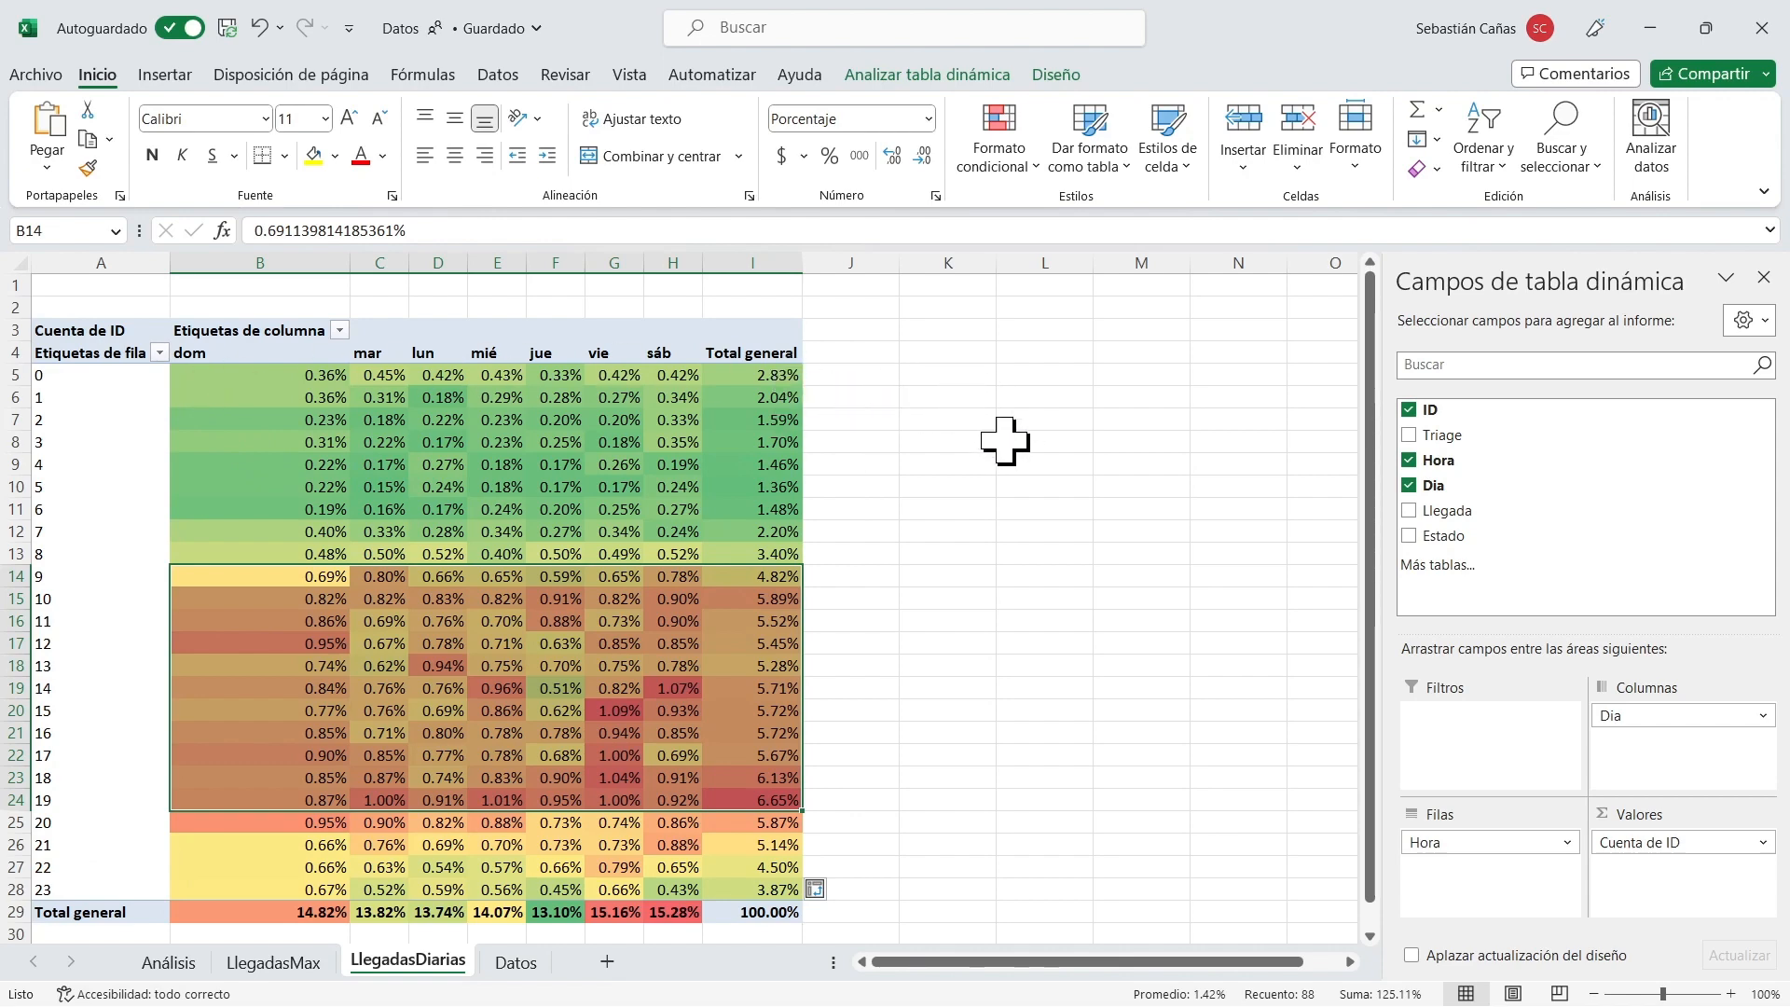
Review the hourly percentages on the Análisis sheet and the Poisson quantities in C2:C25 of the LlegadasMax sheet.
{"action": "left_click", "coordinate": [188, 962]}
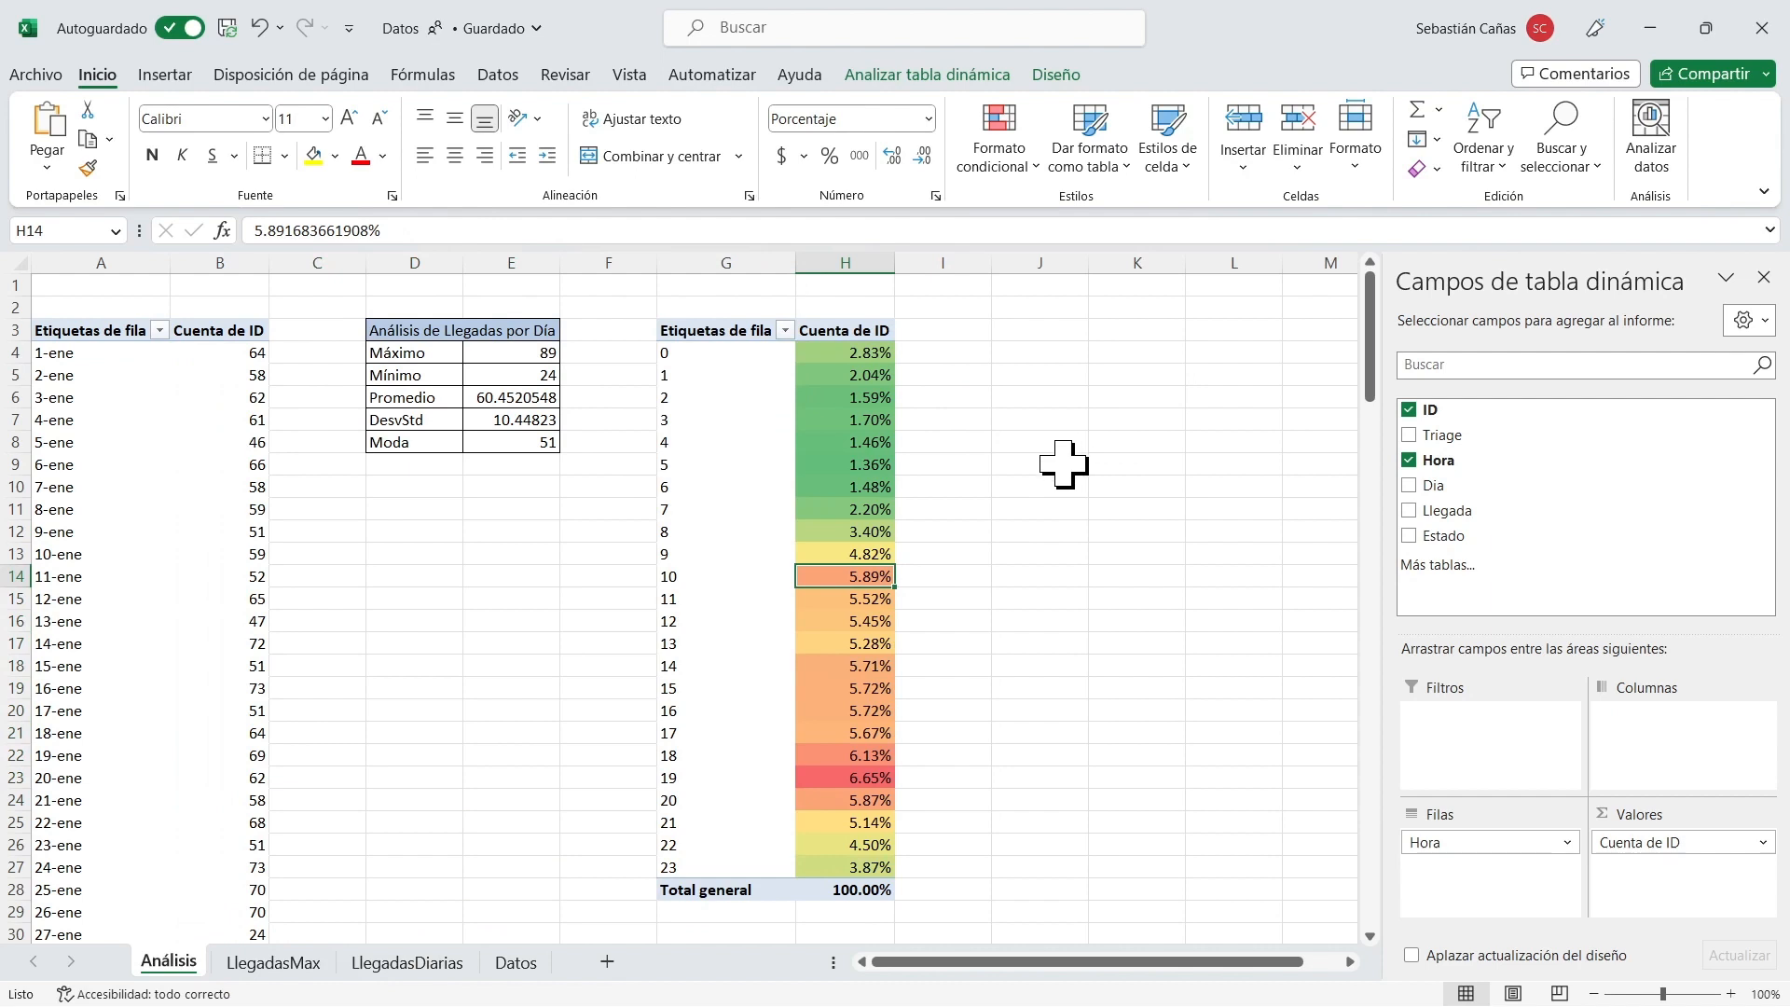
{"action": "left_click_drag", "start_coordinate": [711, 352], "coordinate": [759, 855]}
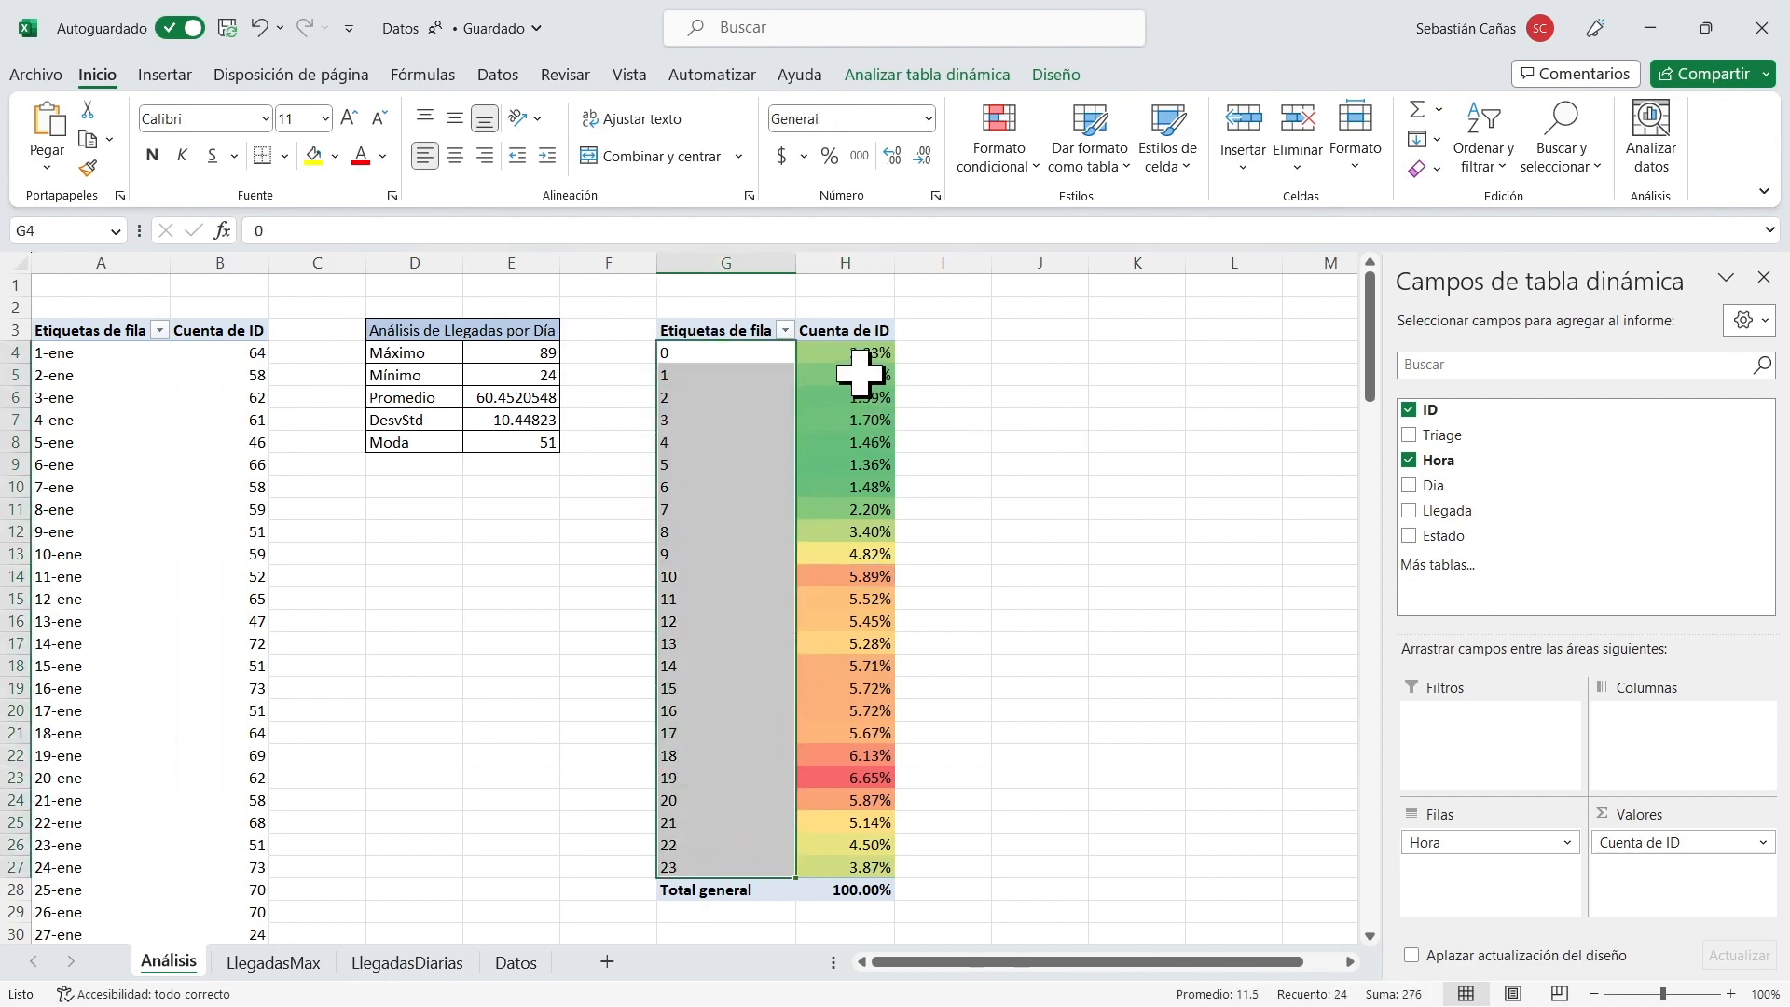
{"action": "left_click_drag", "start_coordinate": [855, 354], "coordinate": [851, 865]}
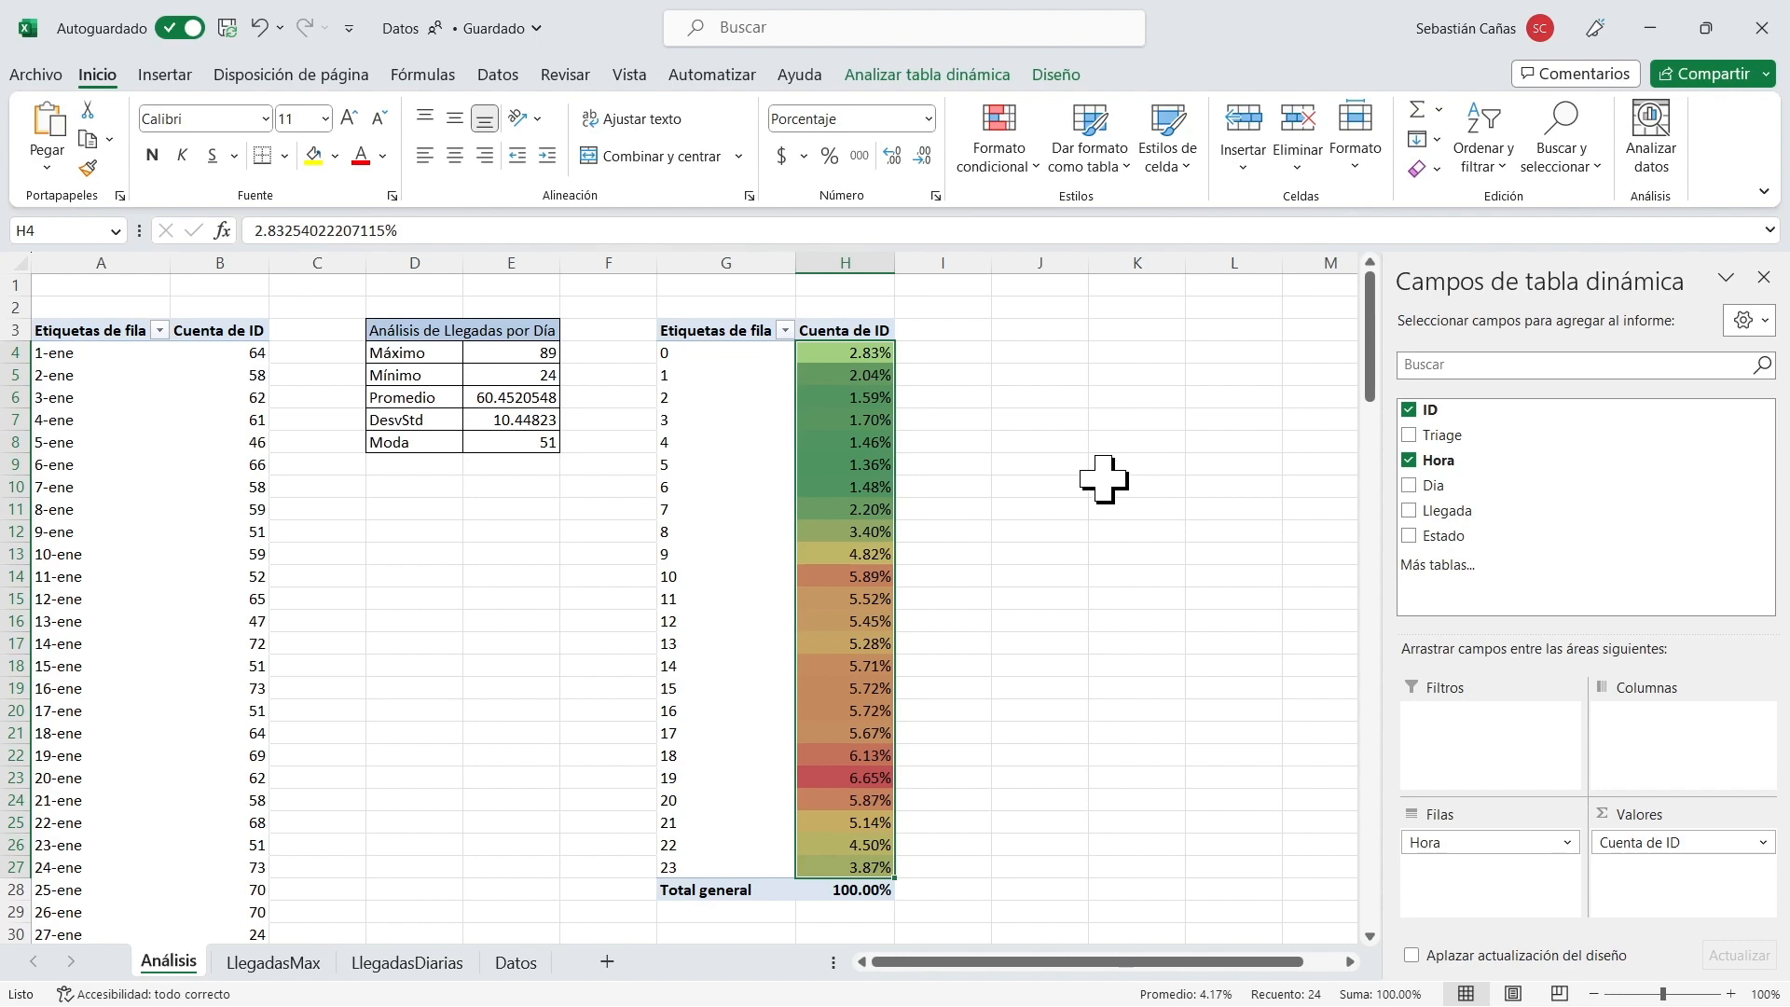
{"action": "left_click", "coordinate": [280, 969]}
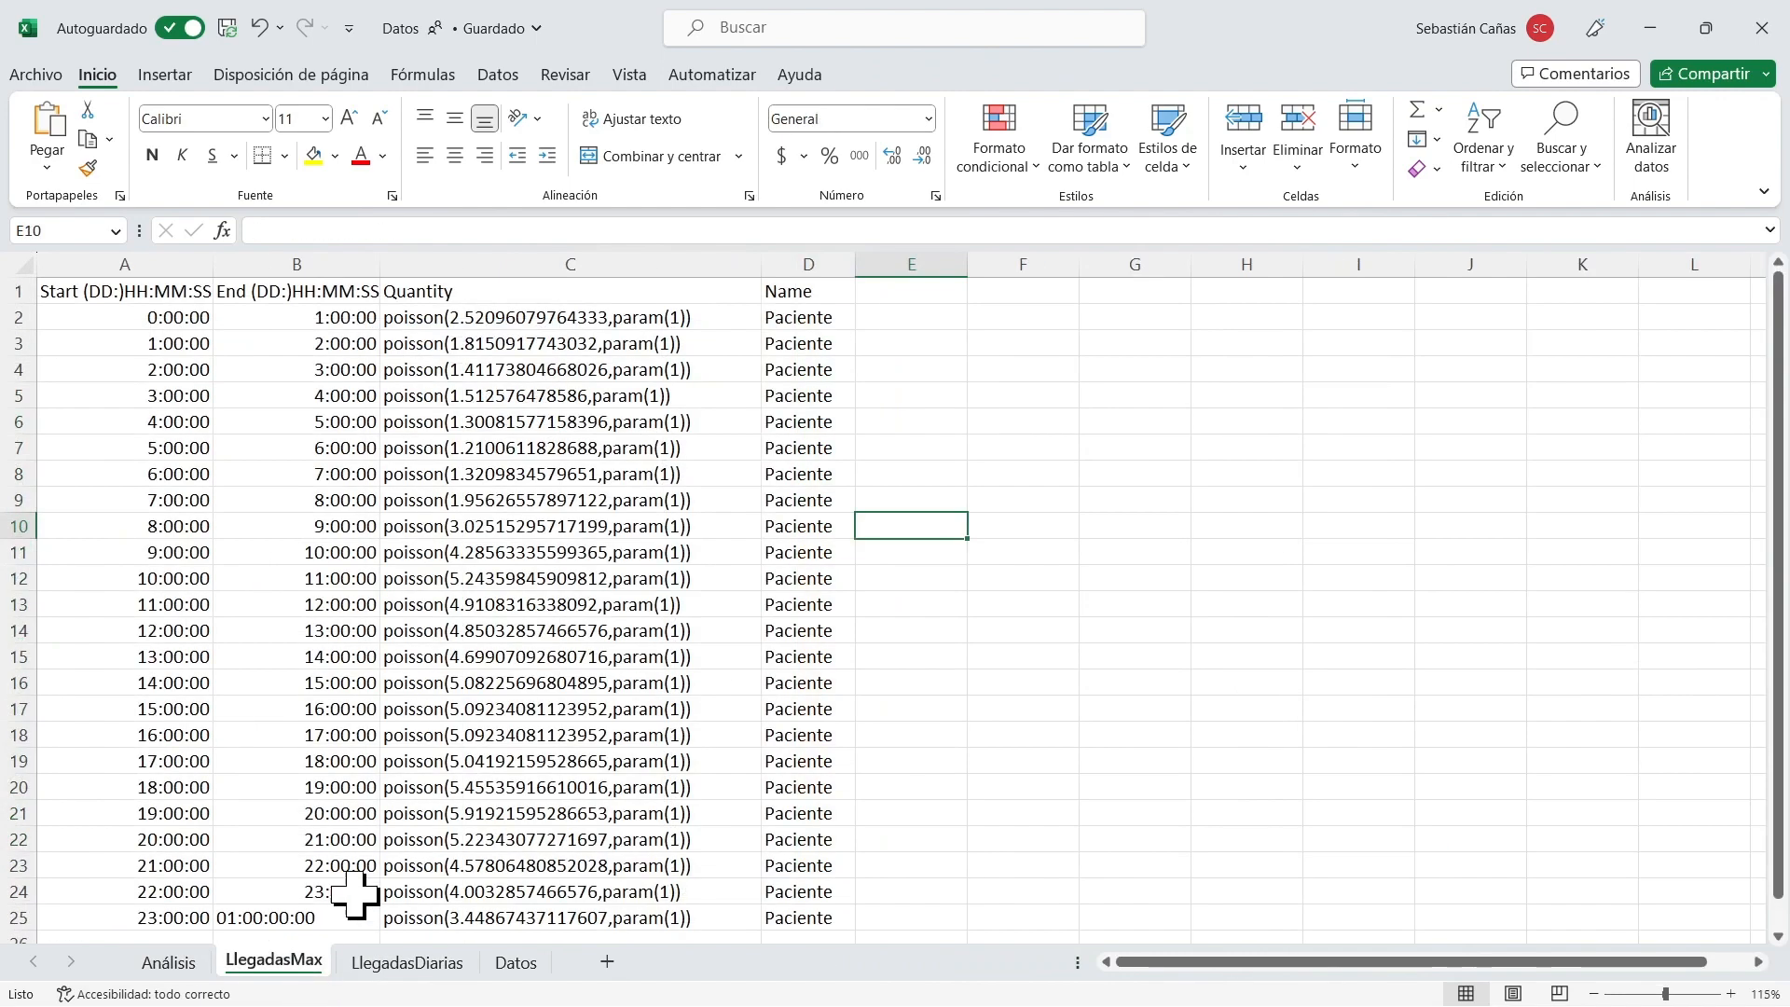
{"action": "left_click_drag", "start_coordinate": [563, 313], "coordinate": [604, 916]}
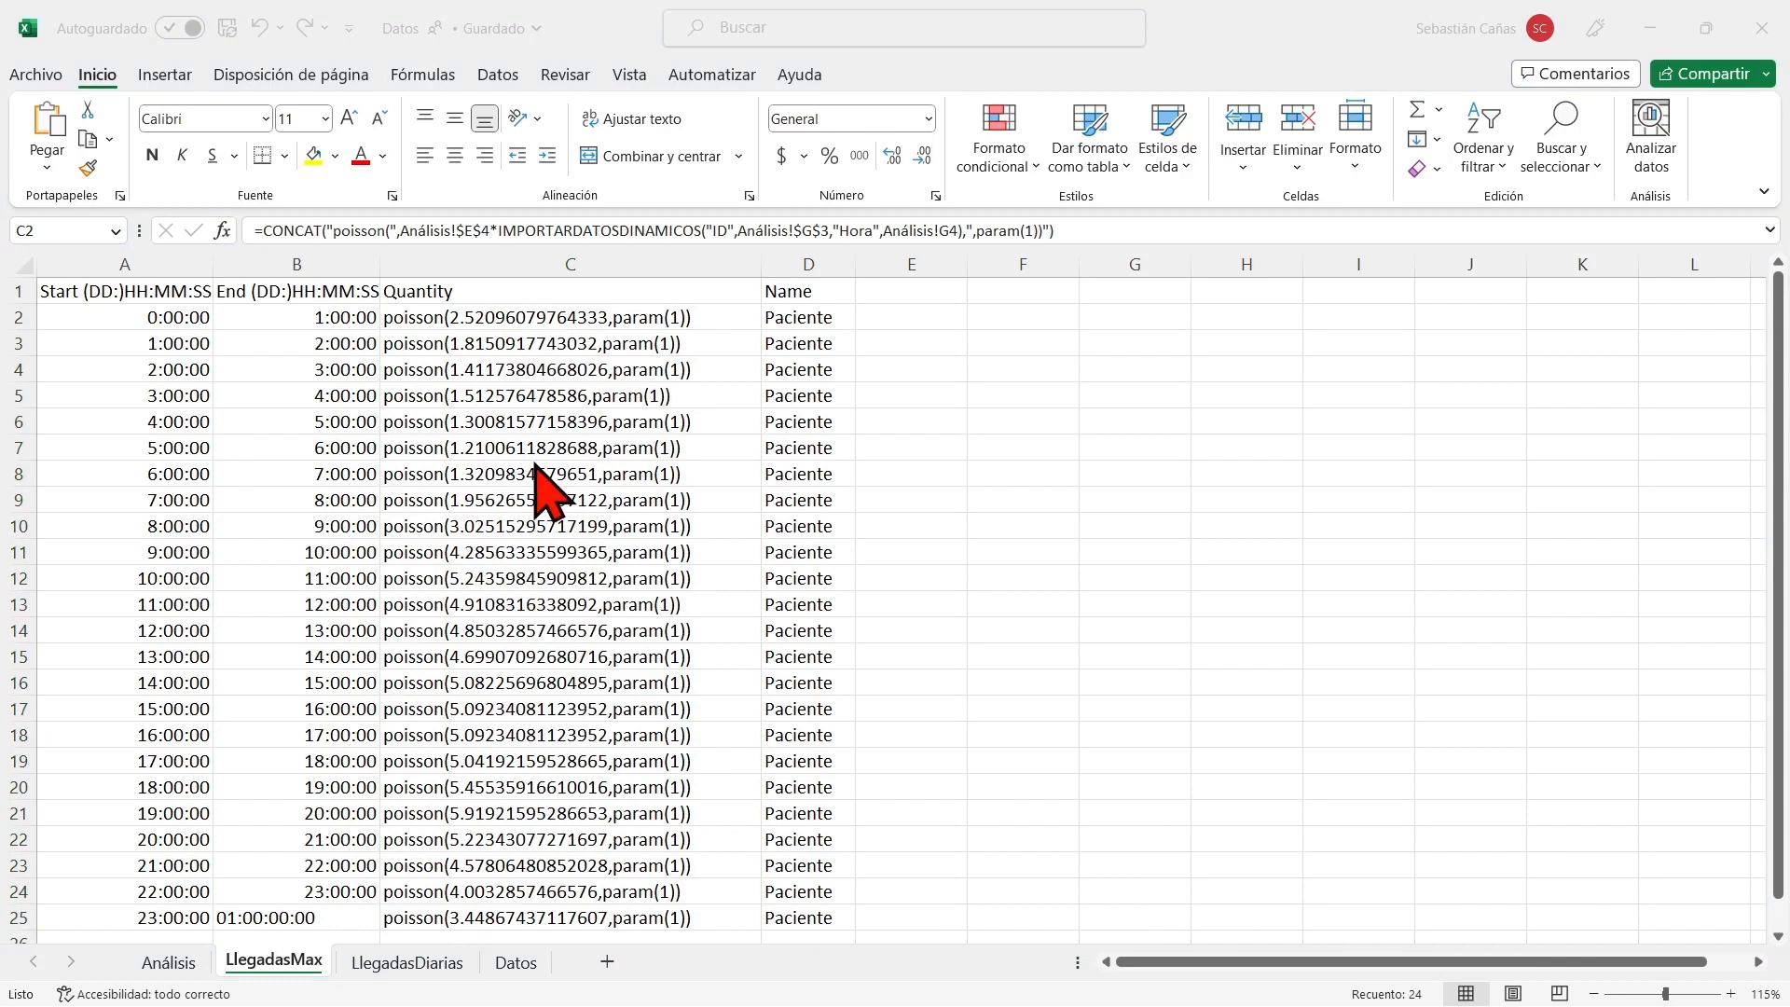
Add a new sheet after LlegadasMax and name it Llegadas.
{"action": "left_click", "coordinate": [616, 999]}
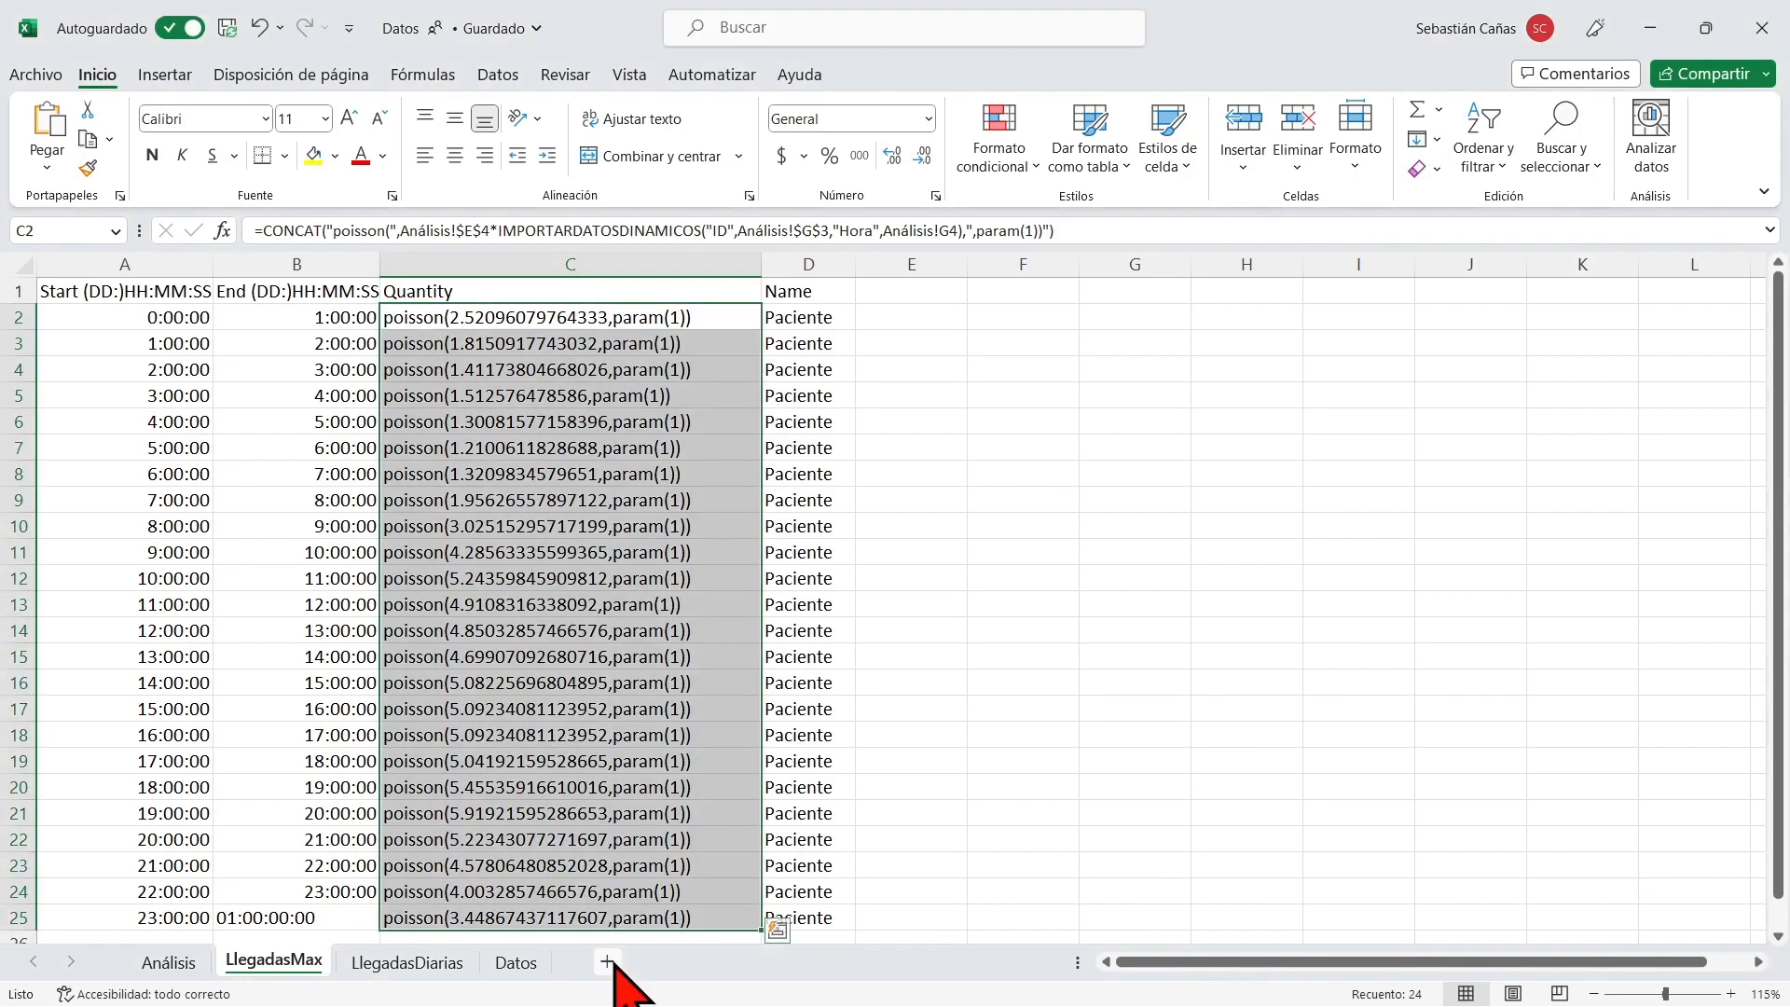
{"action": "left_click", "coordinate": [611, 963]}
{"action": "double_click", "coordinate": [371, 961]}
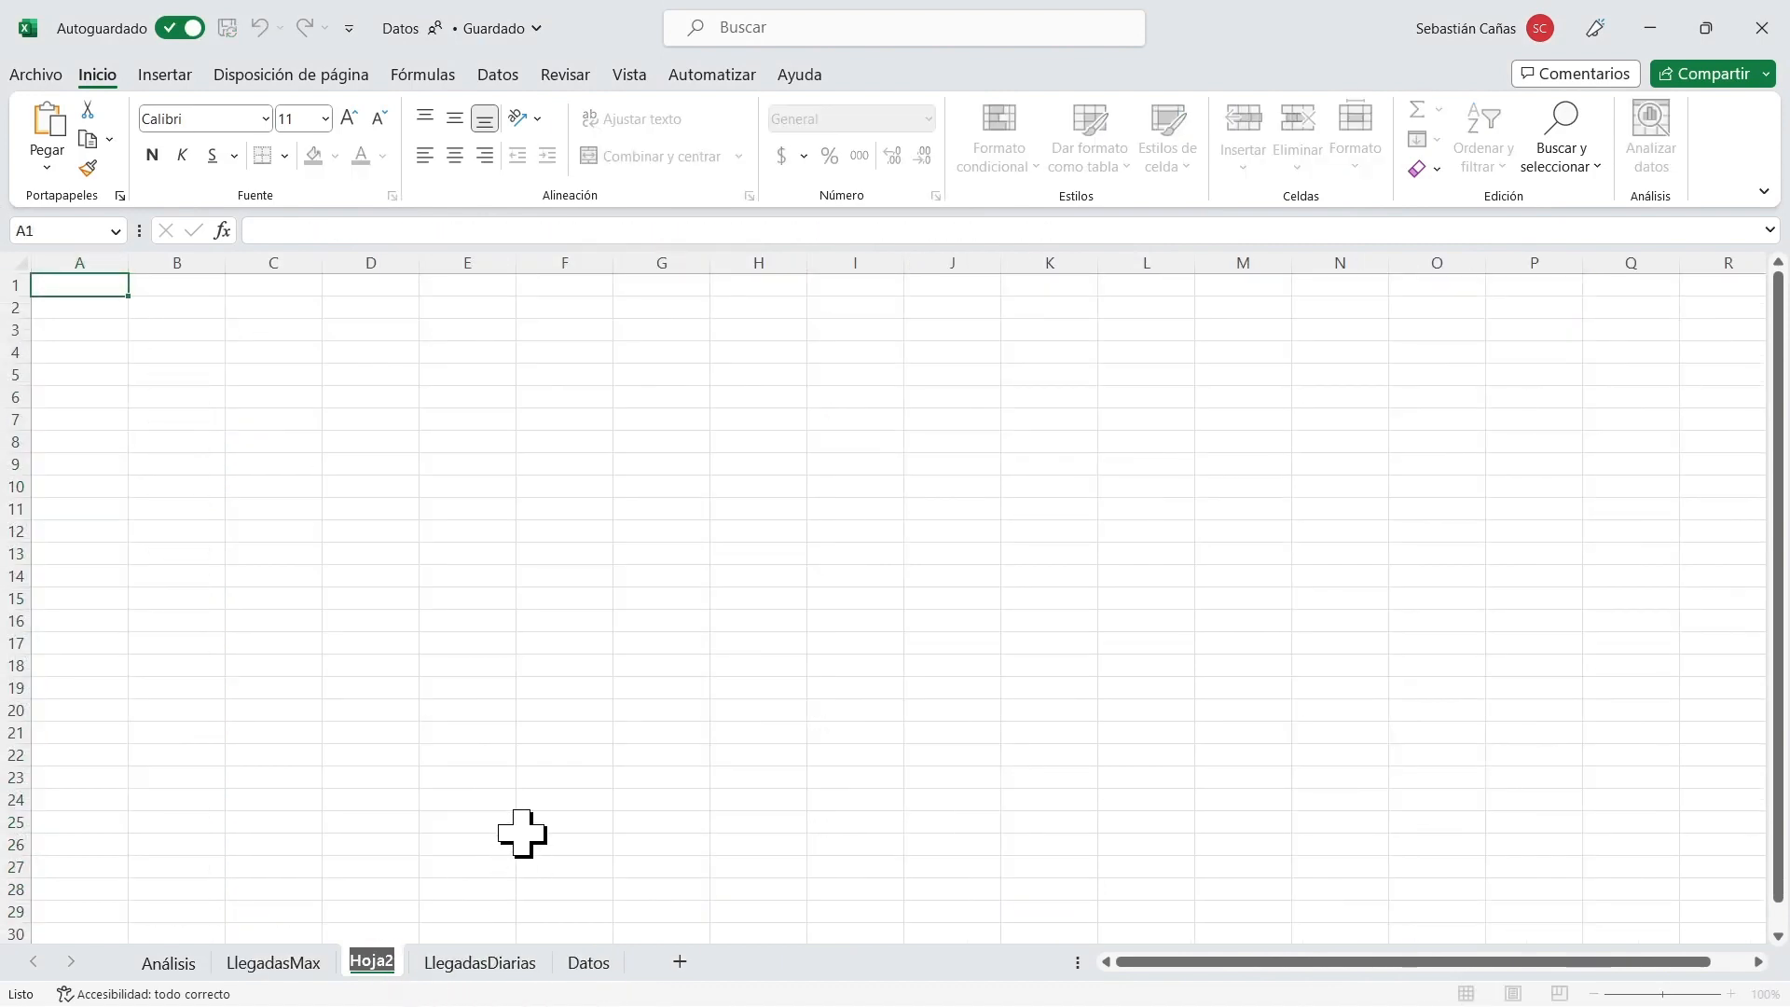
{"action": "type", "text": "Llegadas"}
{"action": "key", "text": "Return"}
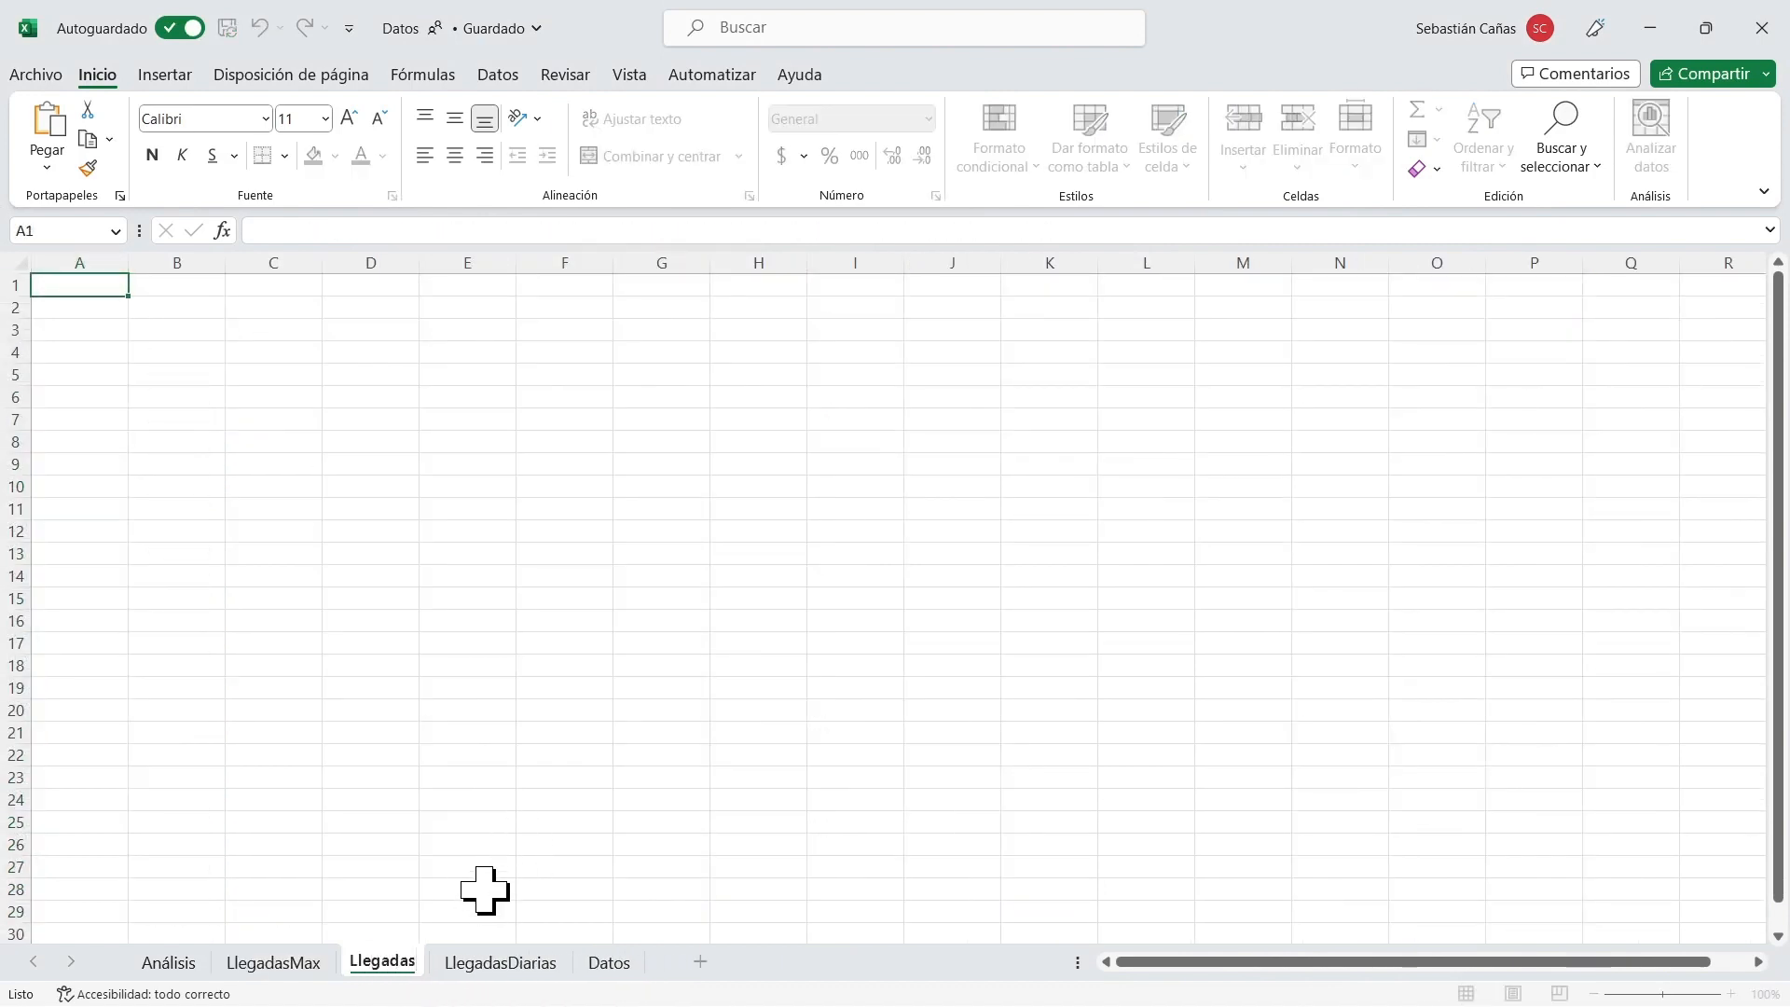
Try to copy the Quantity column C1:C25 from LlegadasMax to cell A1 of Llegadas, and undo the paste.
{"action": "left_click", "coordinate": [280, 964]}
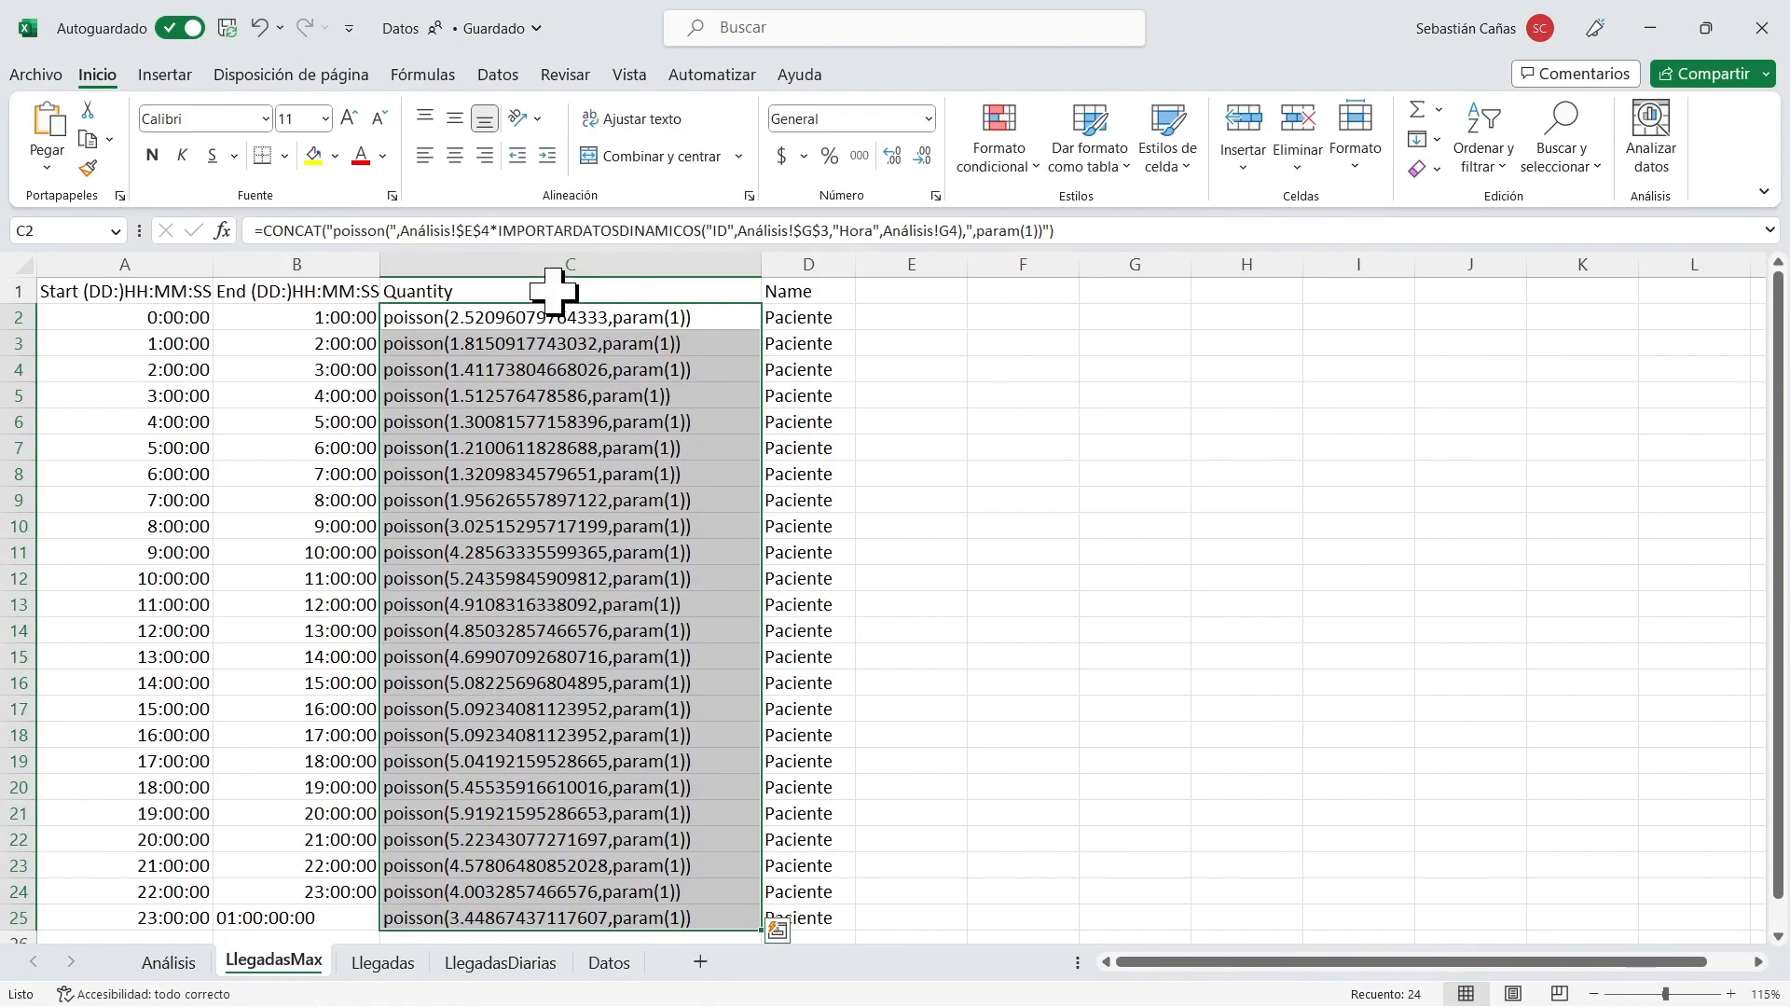
{"action": "left_click_drag", "start_coordinate": [554, 291], "coordinate": [563, 921]}
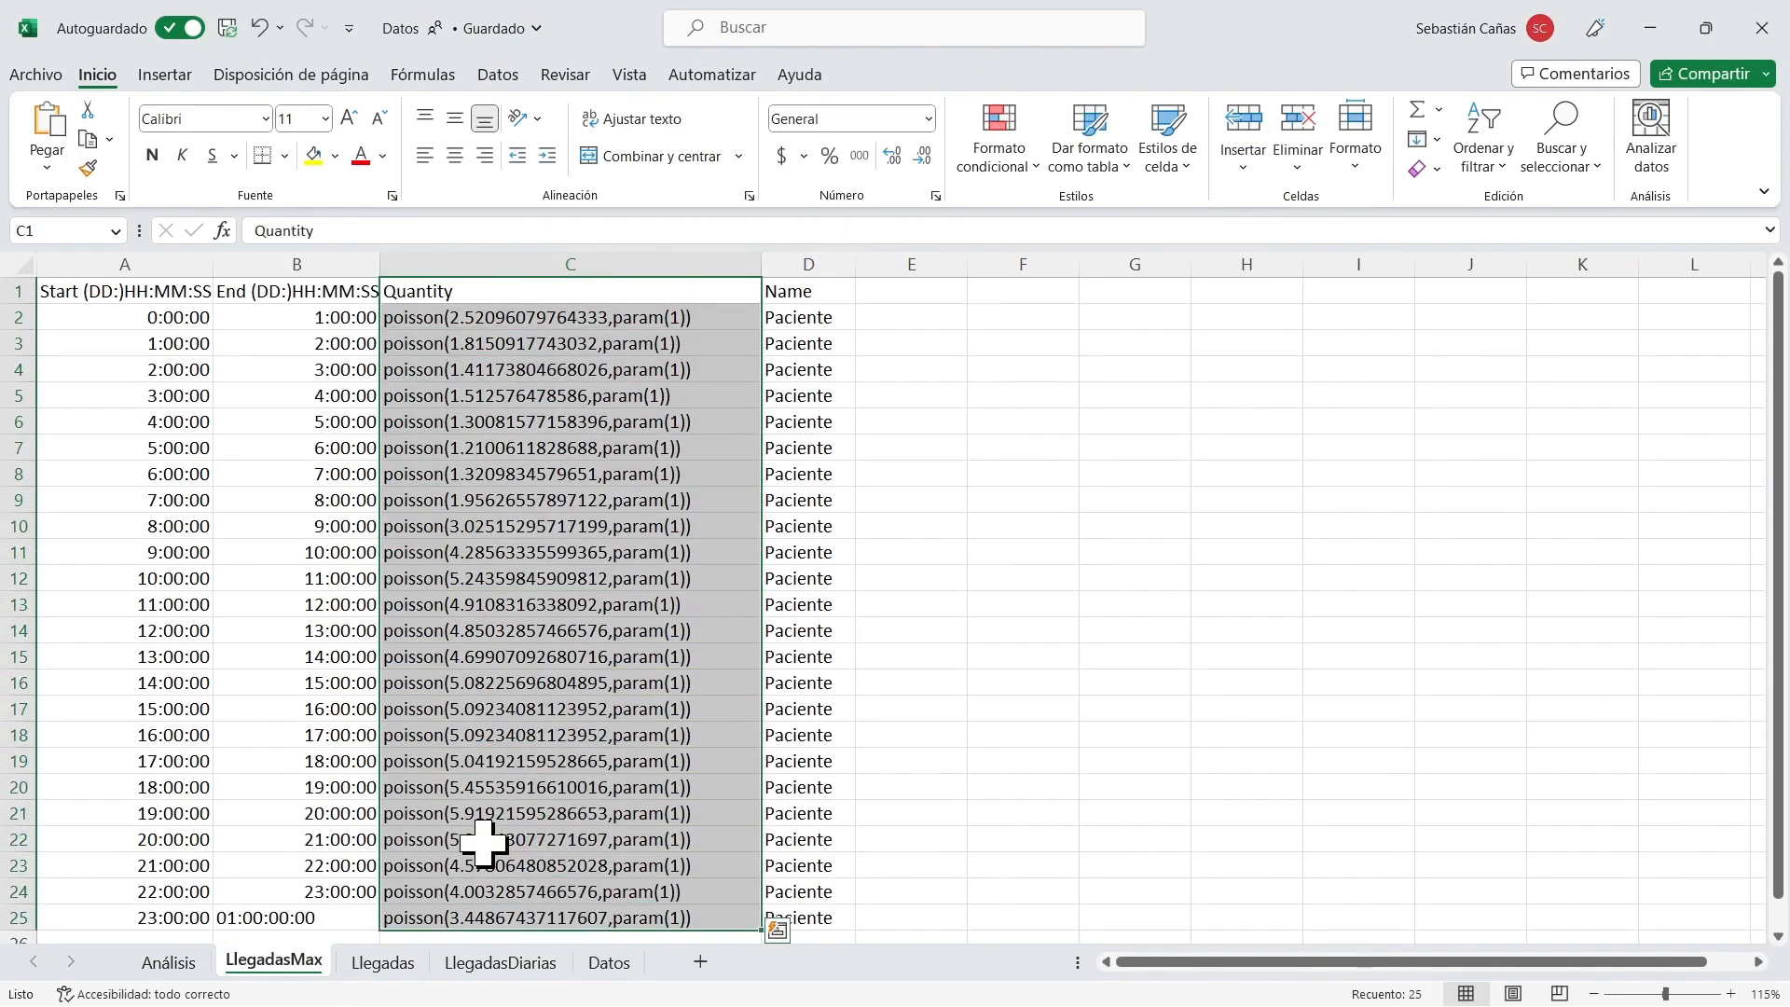
{"action": "key", "text": "ctrl+c"}
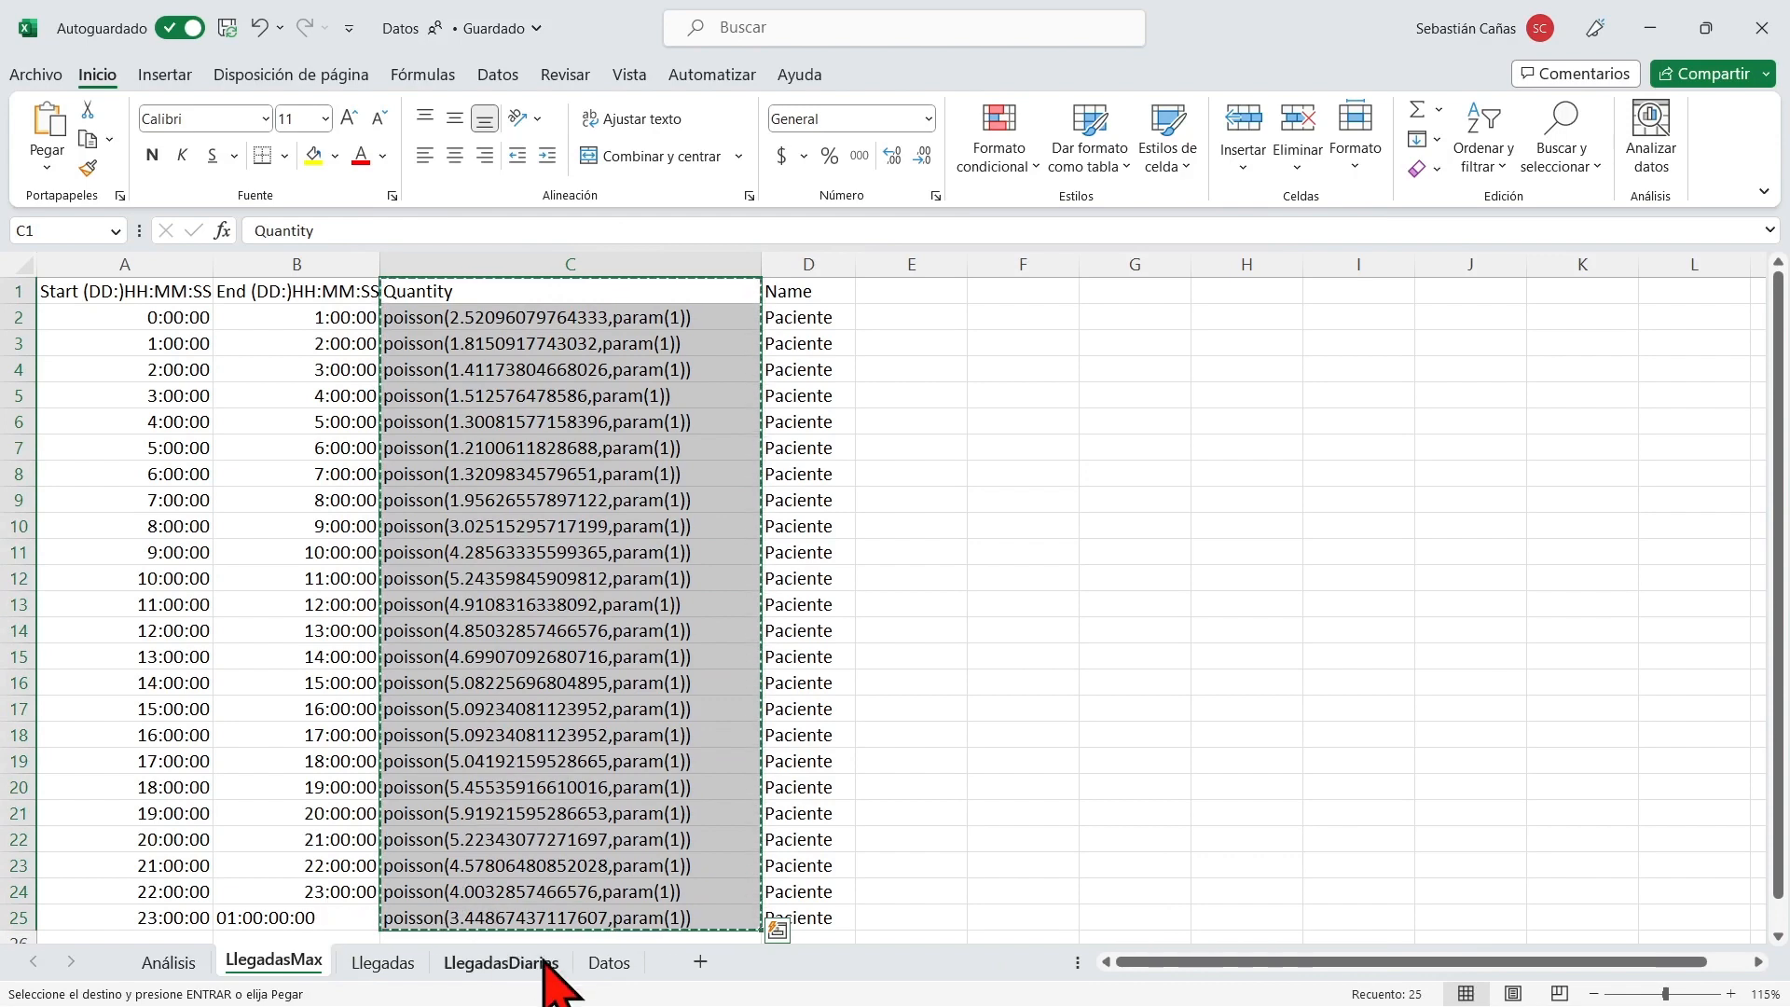
{"action": "left_click", "coordinate": [378, 963]}
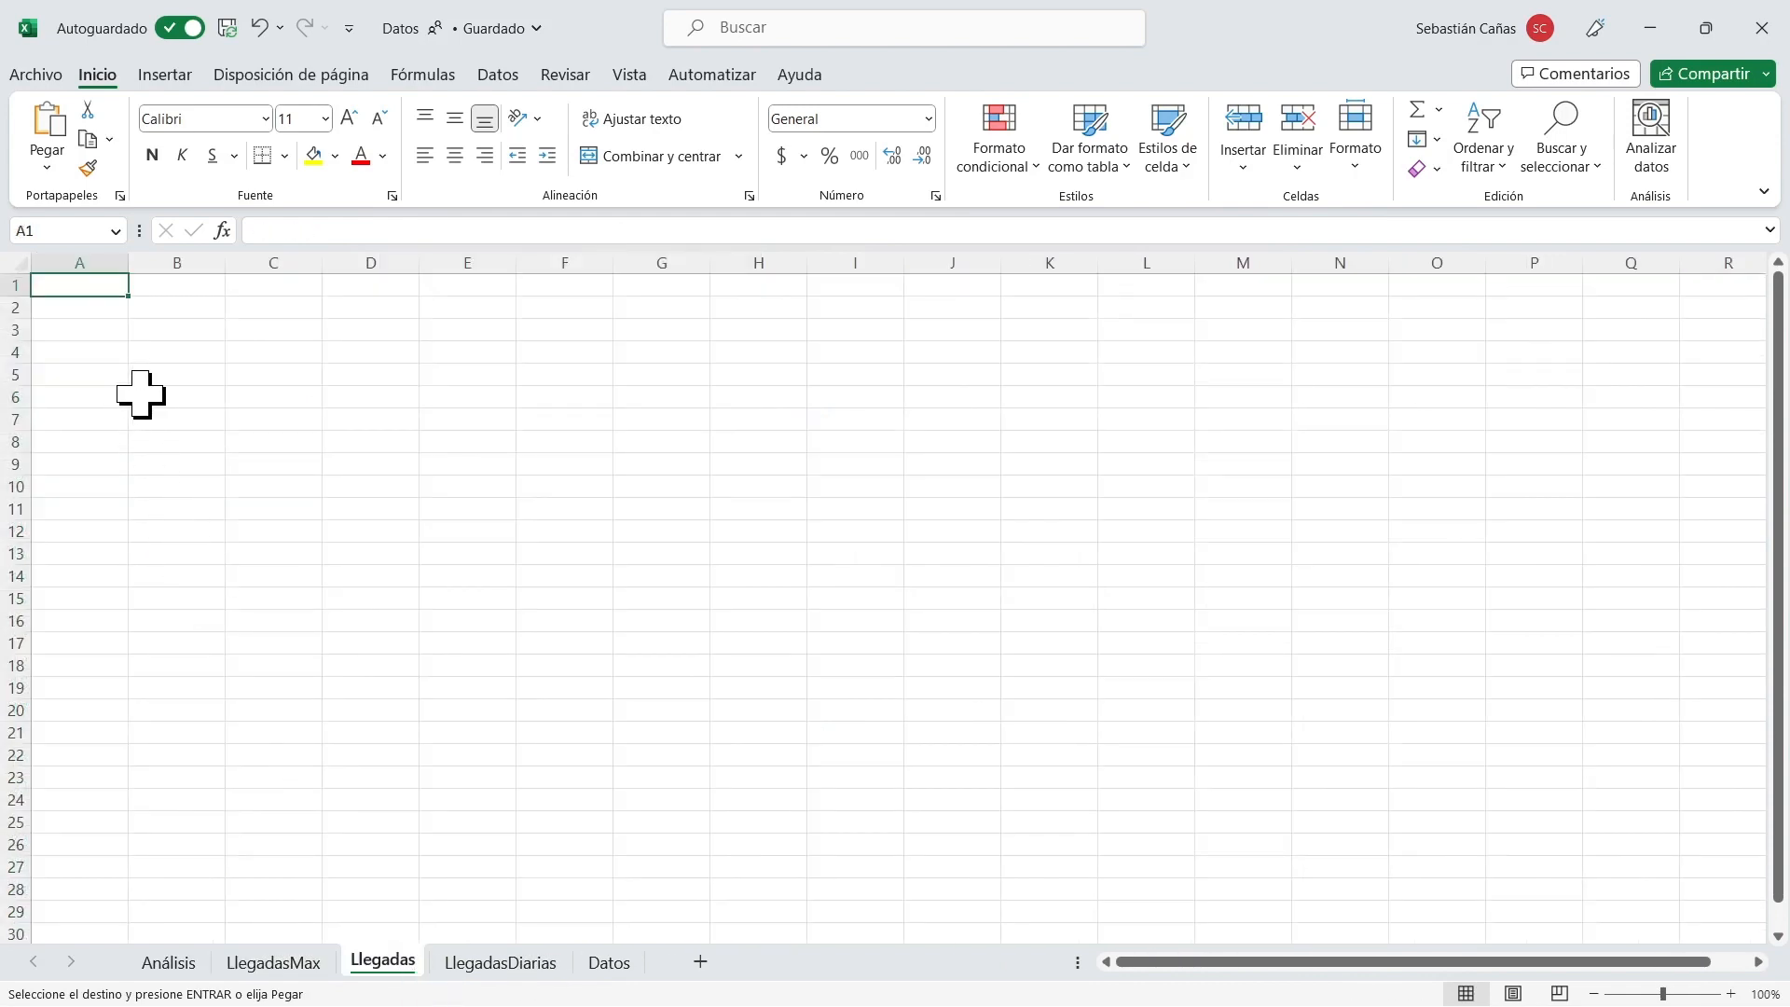
{"action": "scroll", "coordinate": [139, 395], "scroll_direction": "up", "scroll_amount": 2, "text": "ctrl"}
{"action": "key", "text": "ctrl+v"}
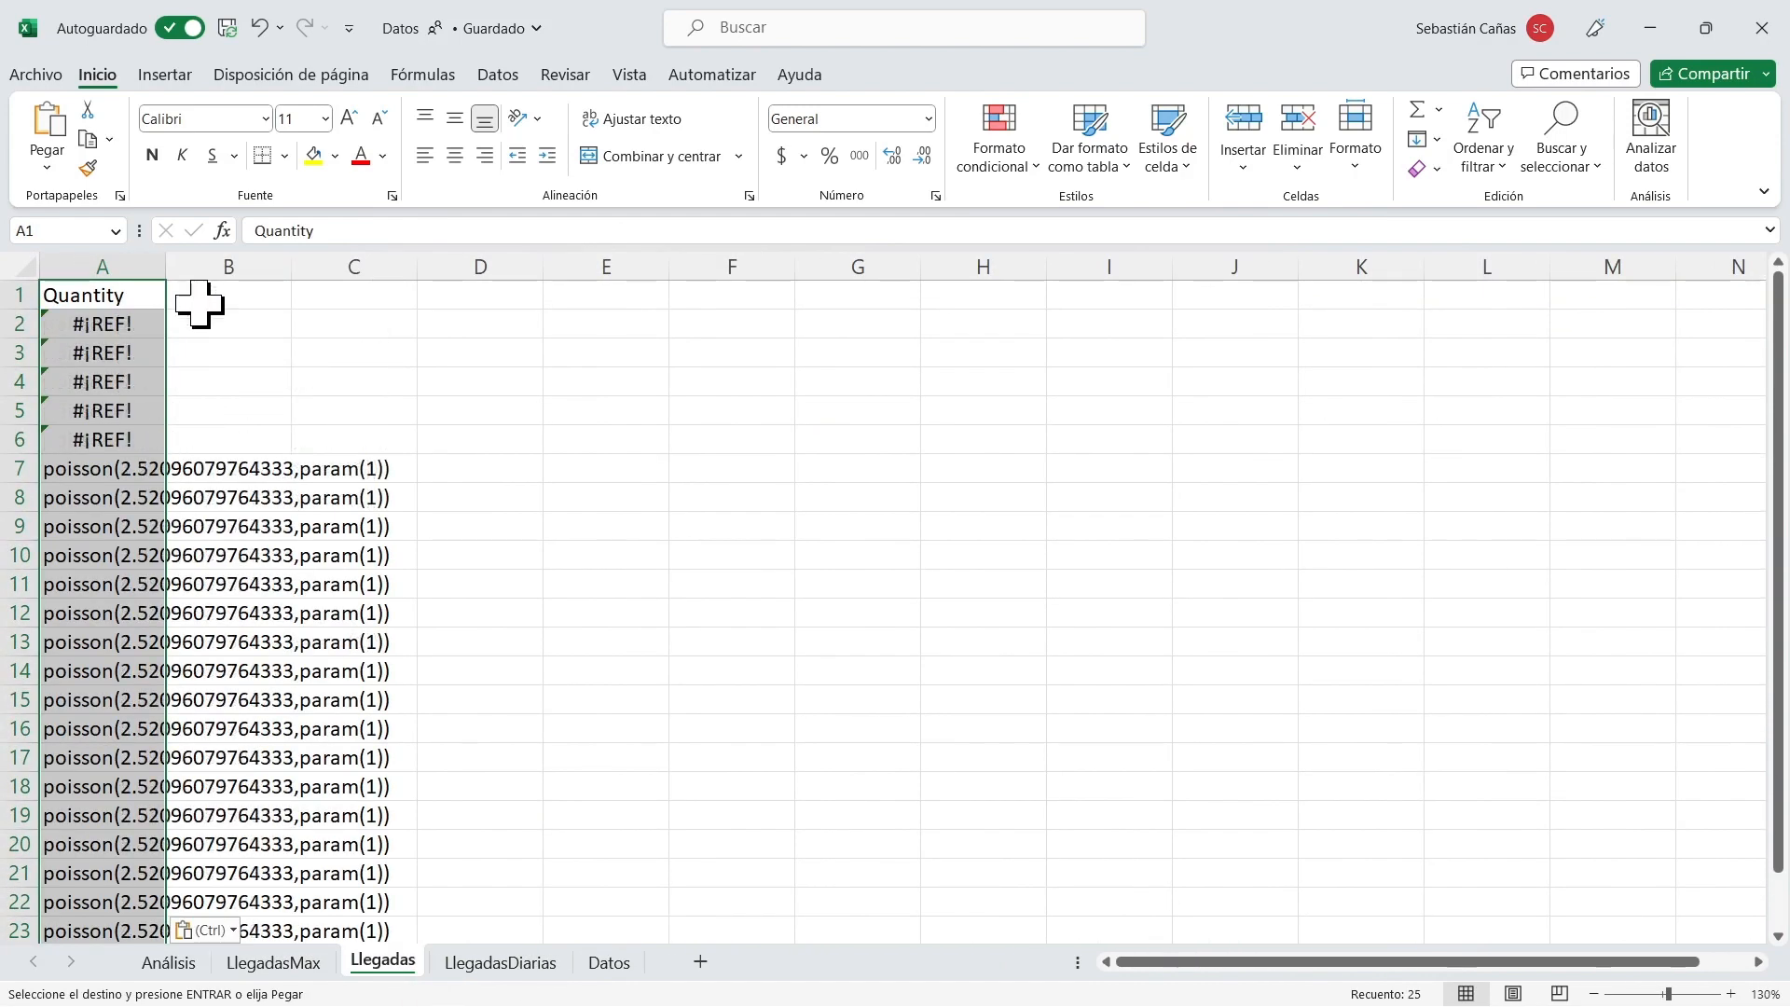
{"action": "key", "text": "ctrl+z"}
{"action": "left_click", "coordinate": [527, 962]}
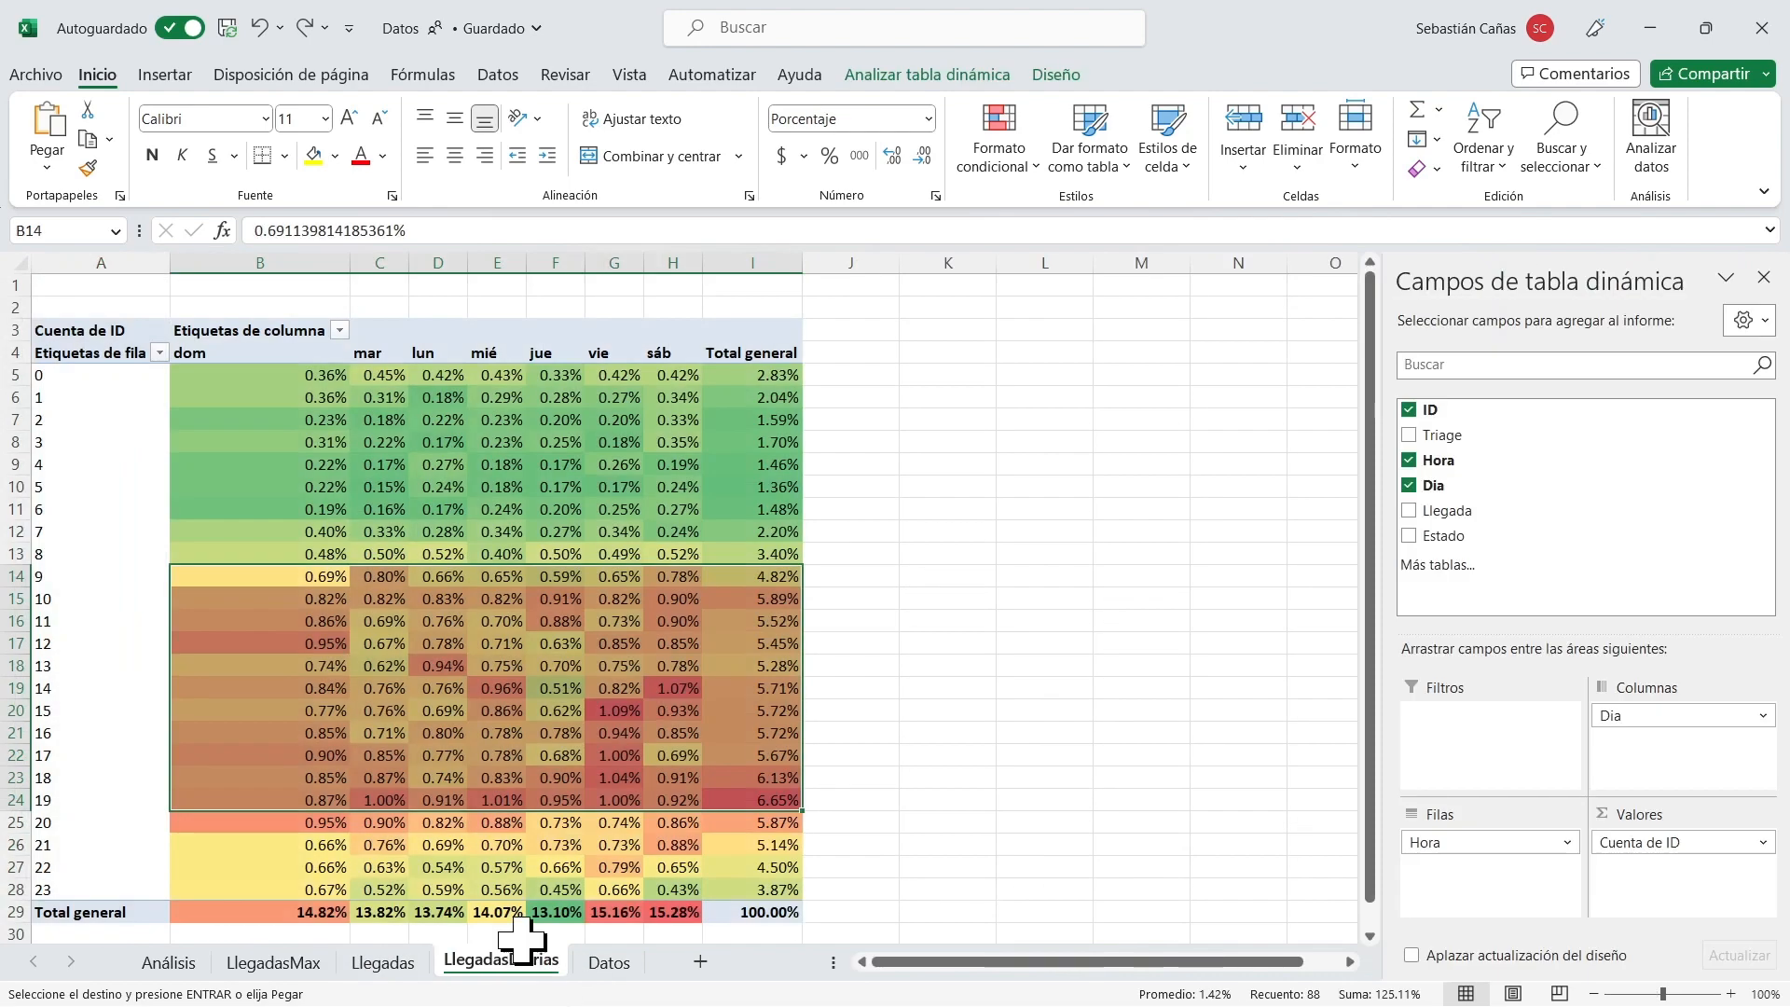
{"action": "left_click", "coordinate": [275, 962]}
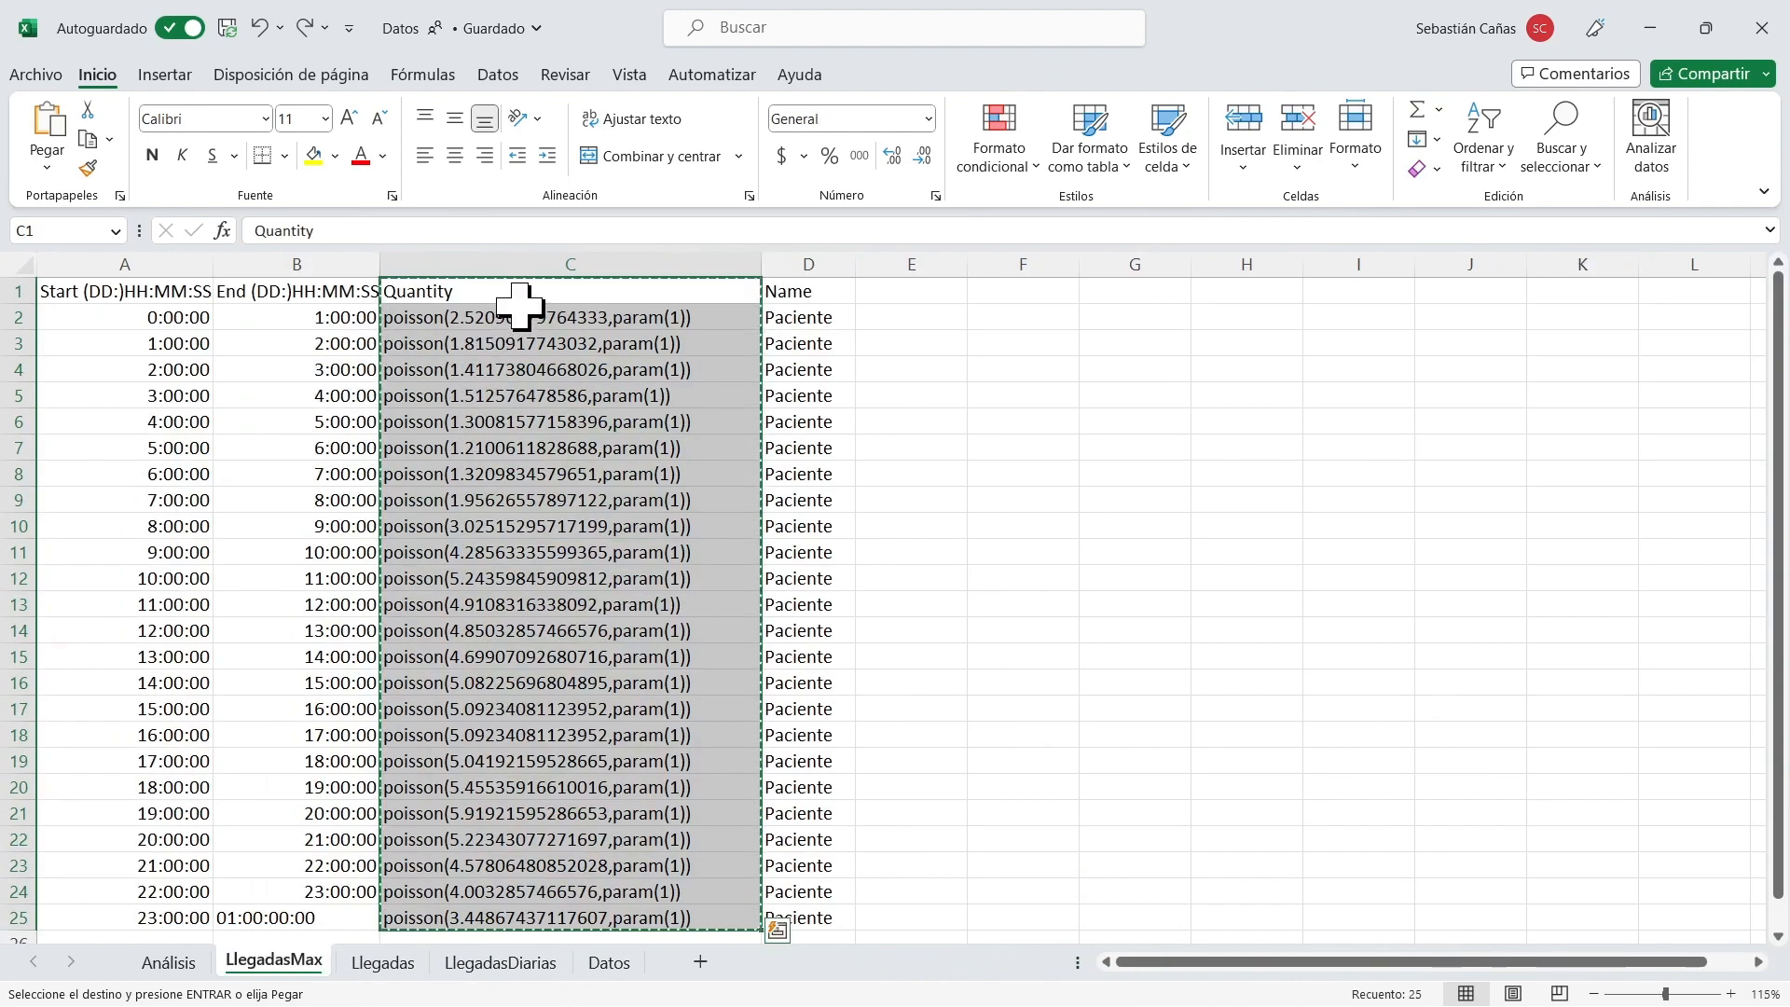
{"action": "left_click_drag", "start_coordinate": [511, 290], "coordinate": [551, 919]}
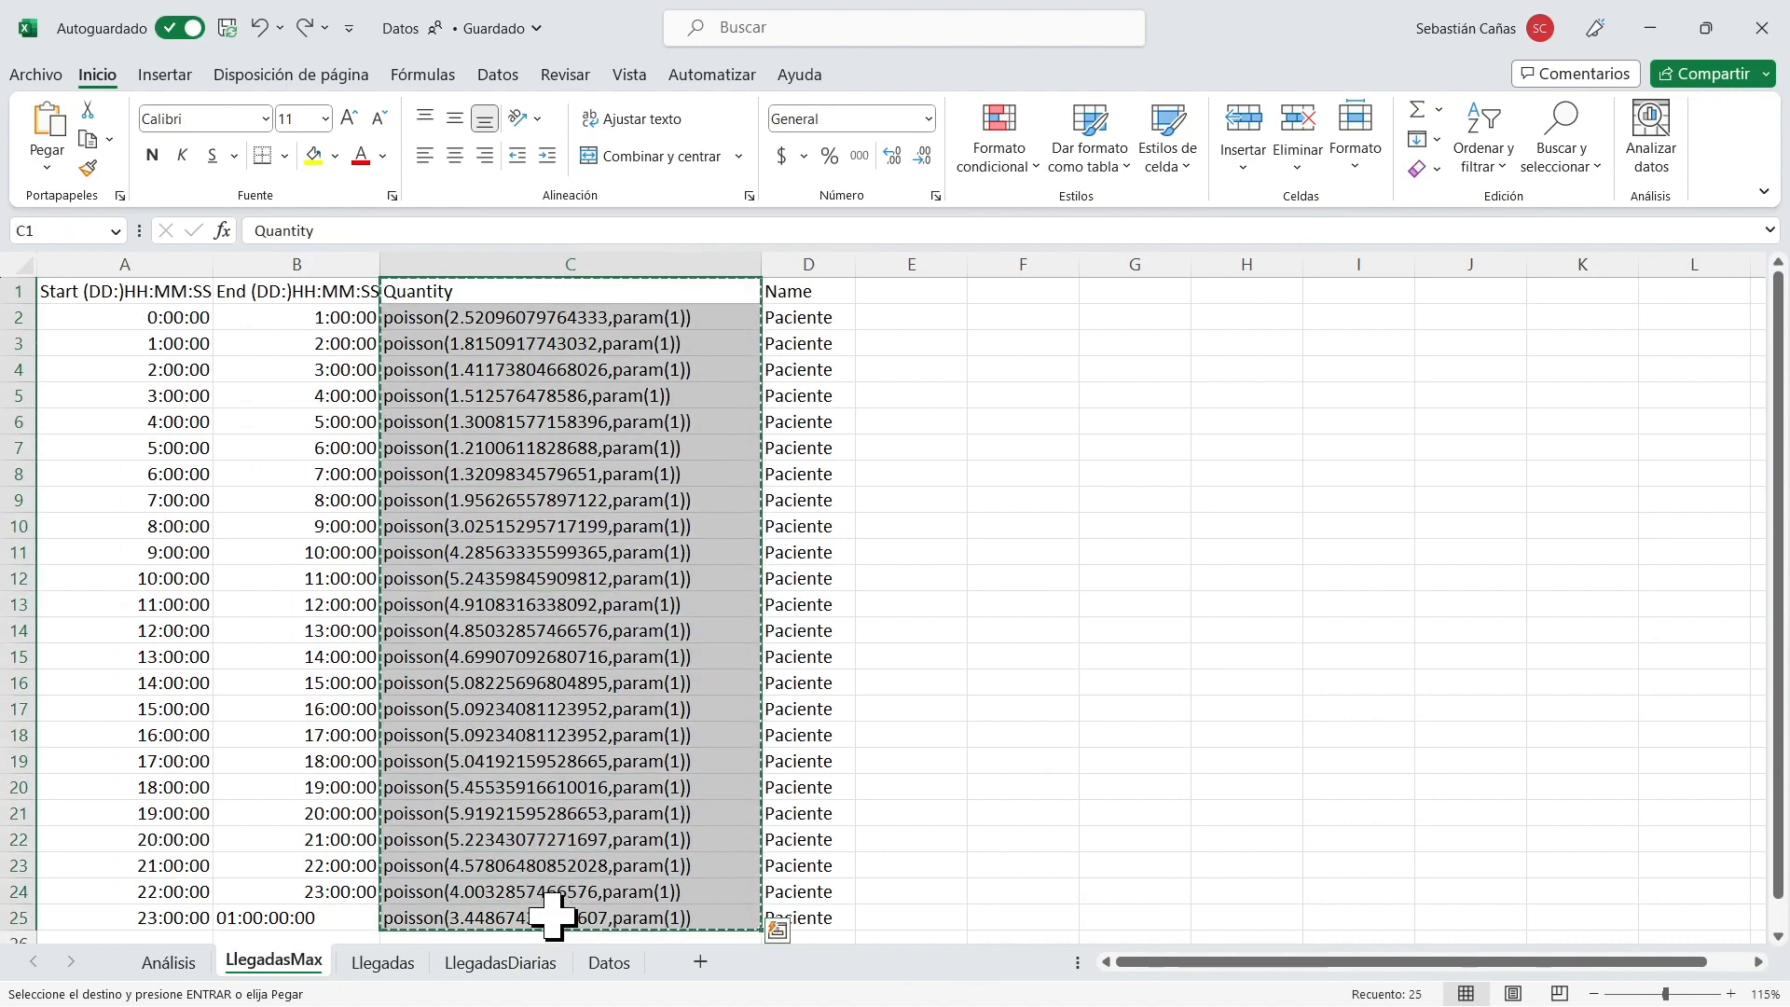
{"action": "left_click", "coordinate": [380, 965]}
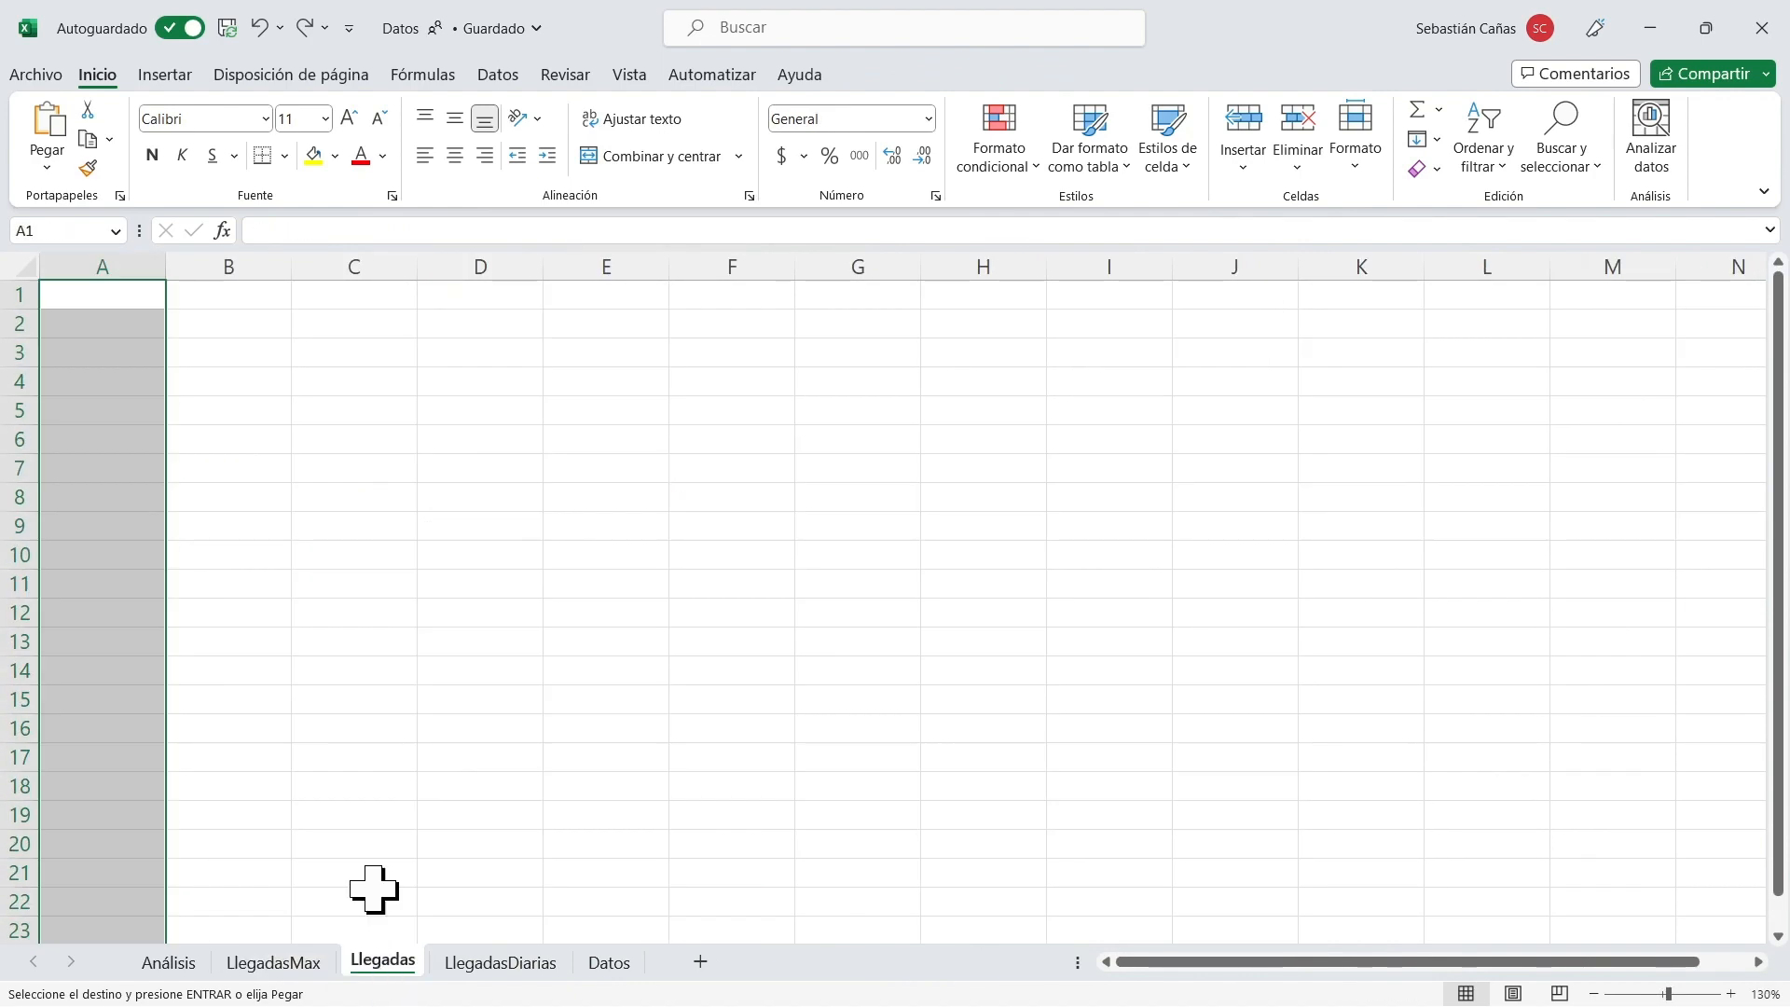
{"action": "left_click", "coordinate": [103, 296]}
{"action": "double_click", "coordinate": [105, 298]}
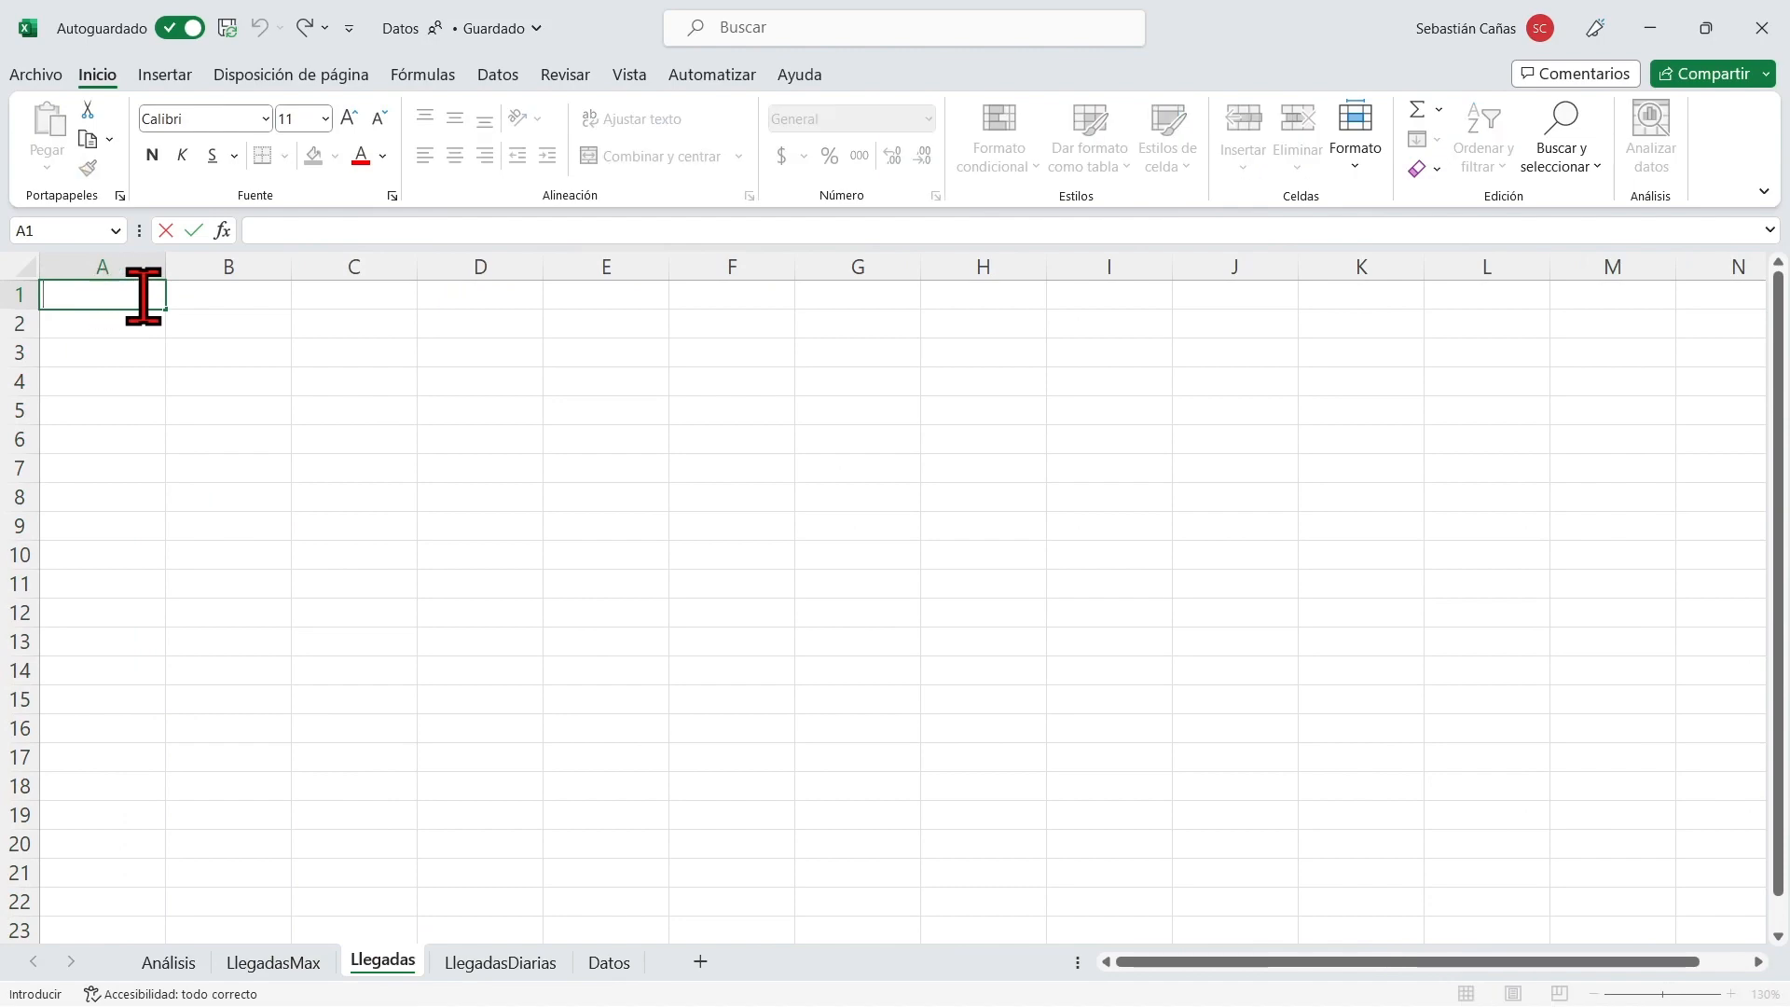
{"action": "left_click", "coordinate": [128, 373]}
{"action": "left_click", "coordinate": [93, 293]}
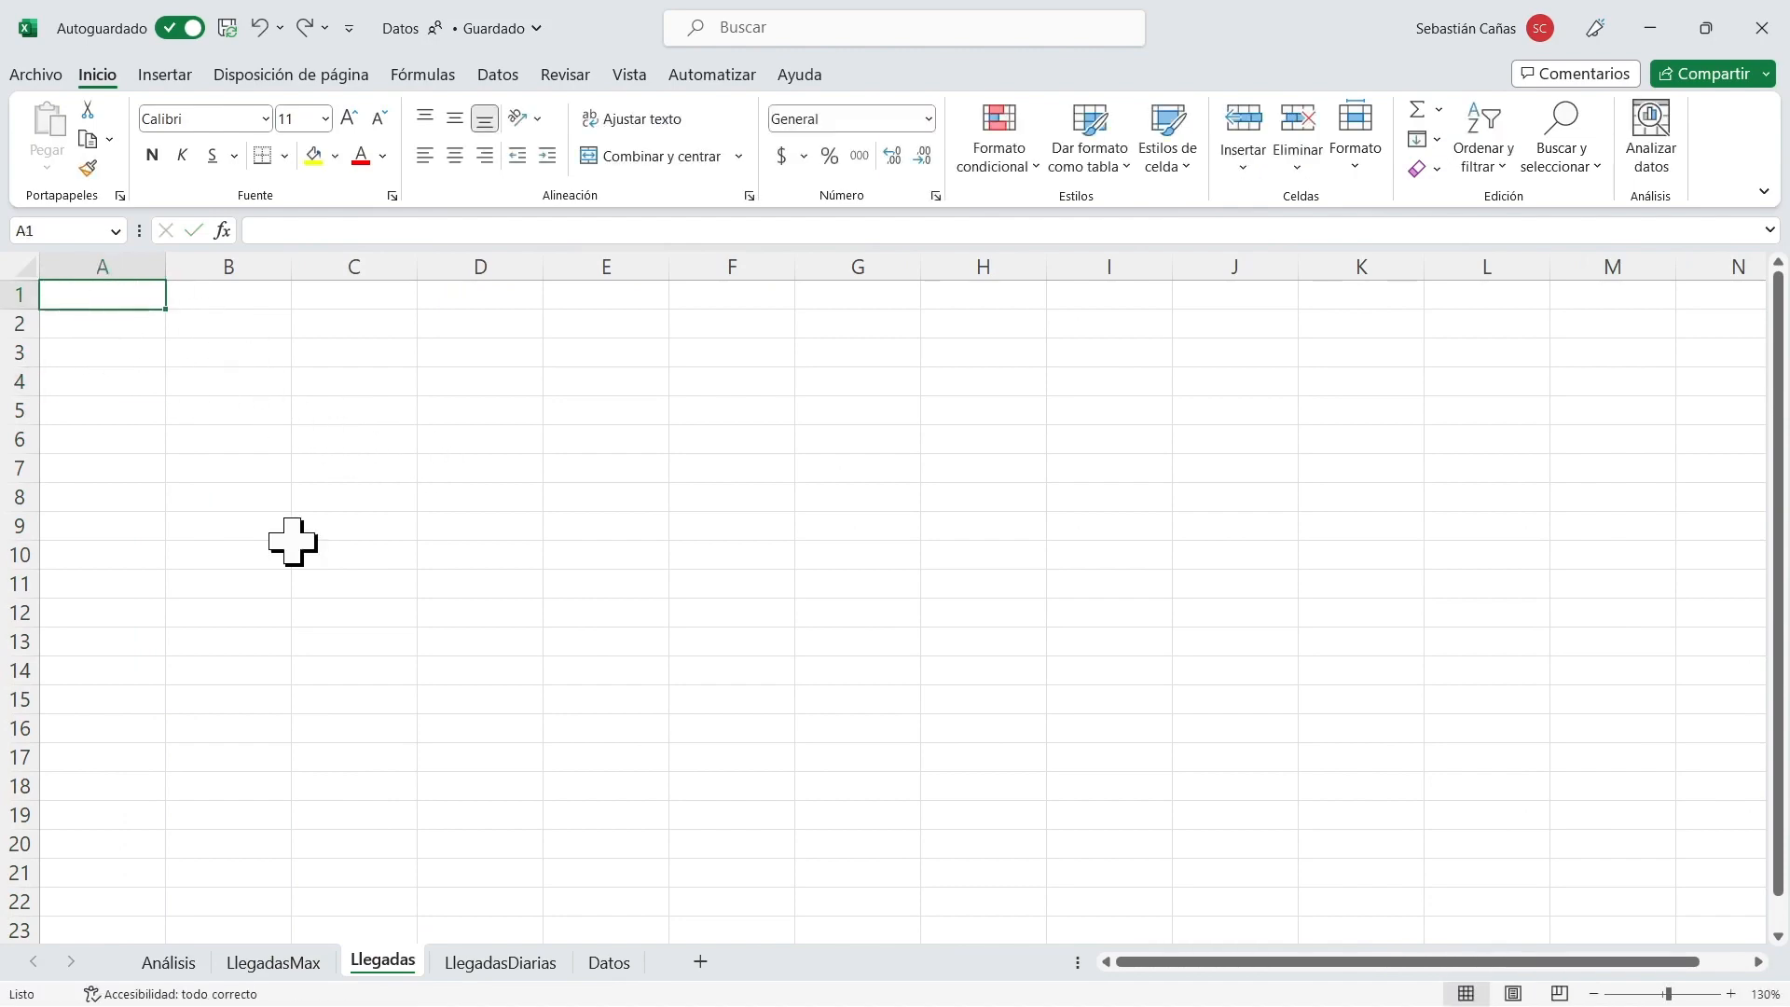
Copy the Quantity column C1:C25 from LlegadasMax into Llegadas starting at A1, and widen column A to fit the formulas' text.
{"action": "left_click", "coordinate": [515, 958]}
{"action": "left_click", "coordinate": [273, 963]}
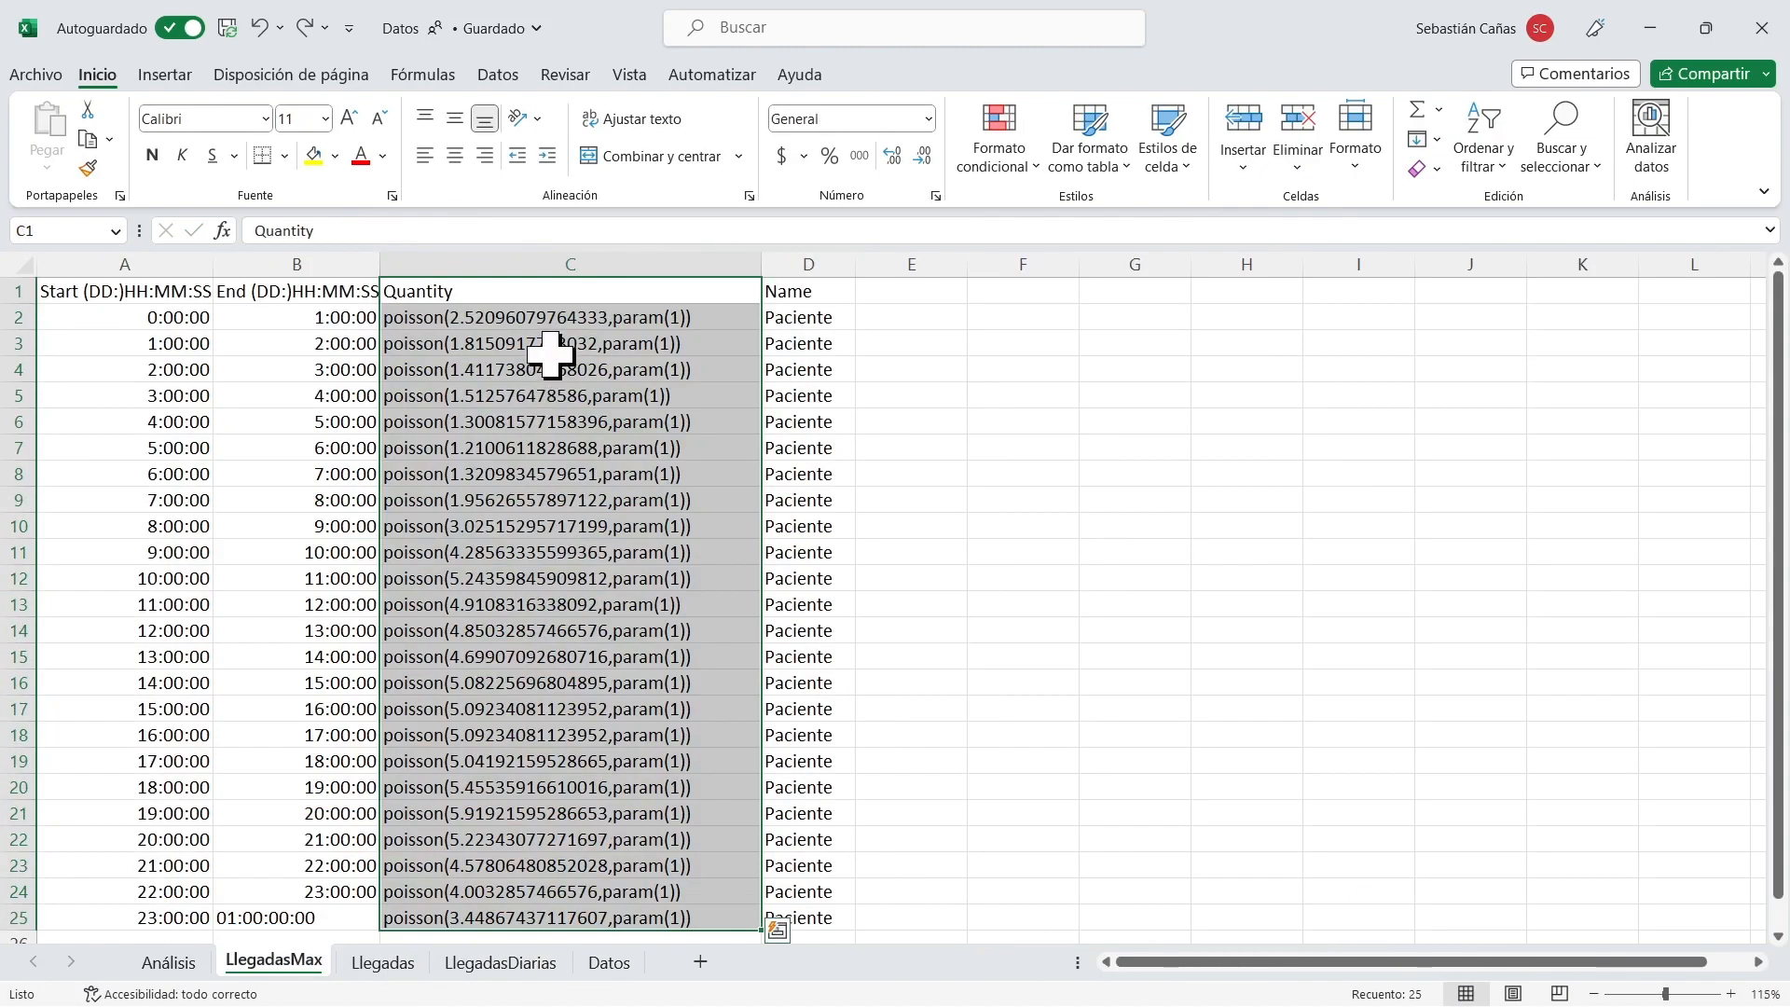
{"action": "left_click", "coordinate": [583, 290]}
{"action": "left_click_drag", "start_coordinate": [582, 290], "coordinate": [591, 909]}
{"action": "key", "text": "ctrl+c"}
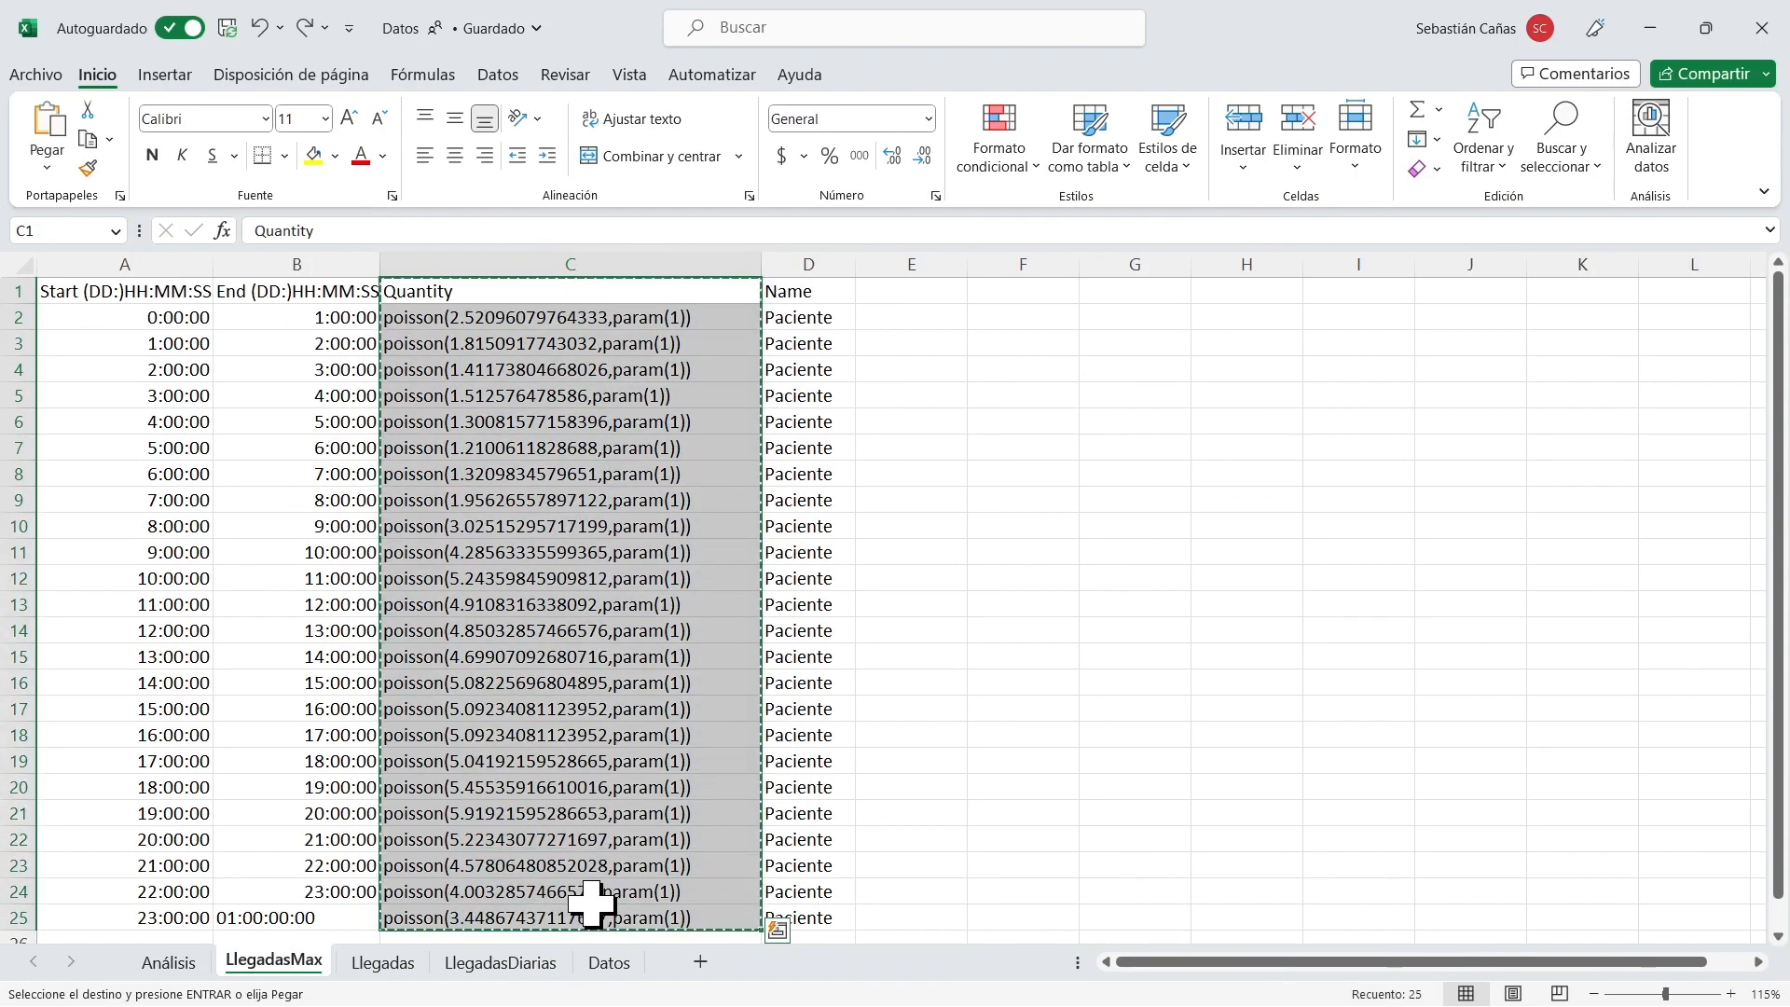
{"action": "left_click", "coordinate": [382, 962]}
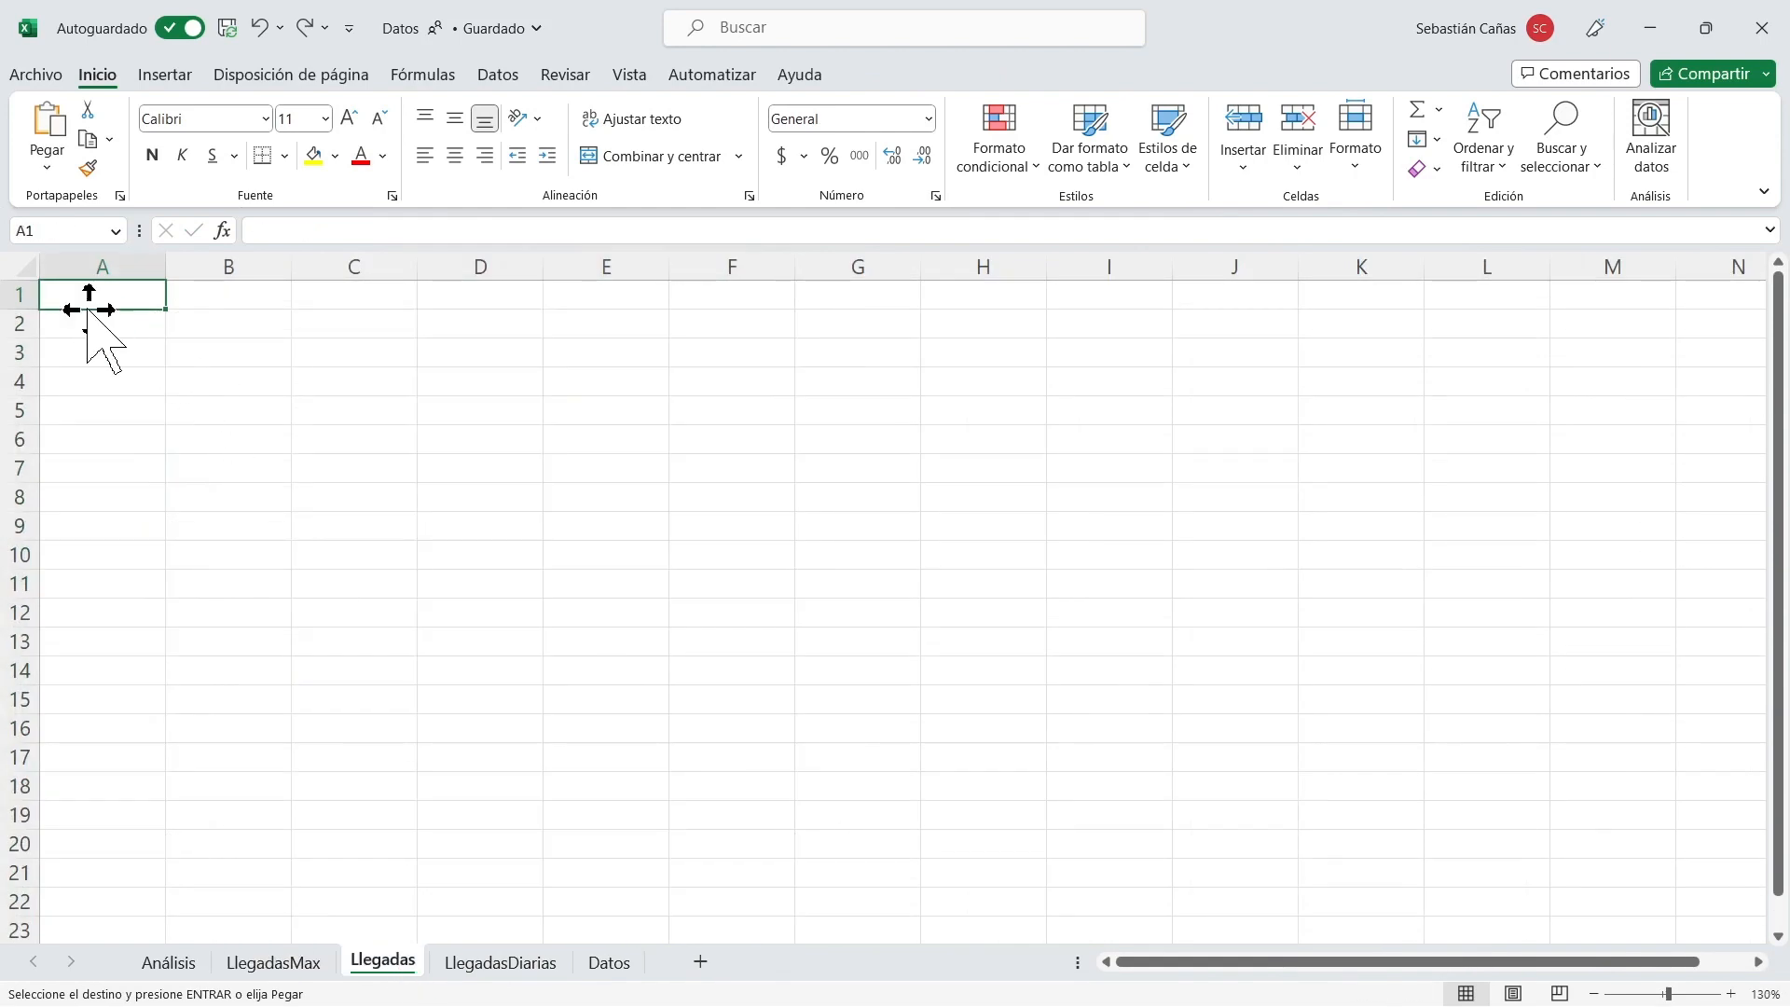
{"action": "key", "text": "ctrl+v"}
{"action": "left_click_drag", "start_coordinate": [169, 269], "coordinate": [477, 303]}
Clear the pasted formulas below the Quantity header in column A of Llegadas.
{"action": "left_click", "coordinate": [210, 323]}
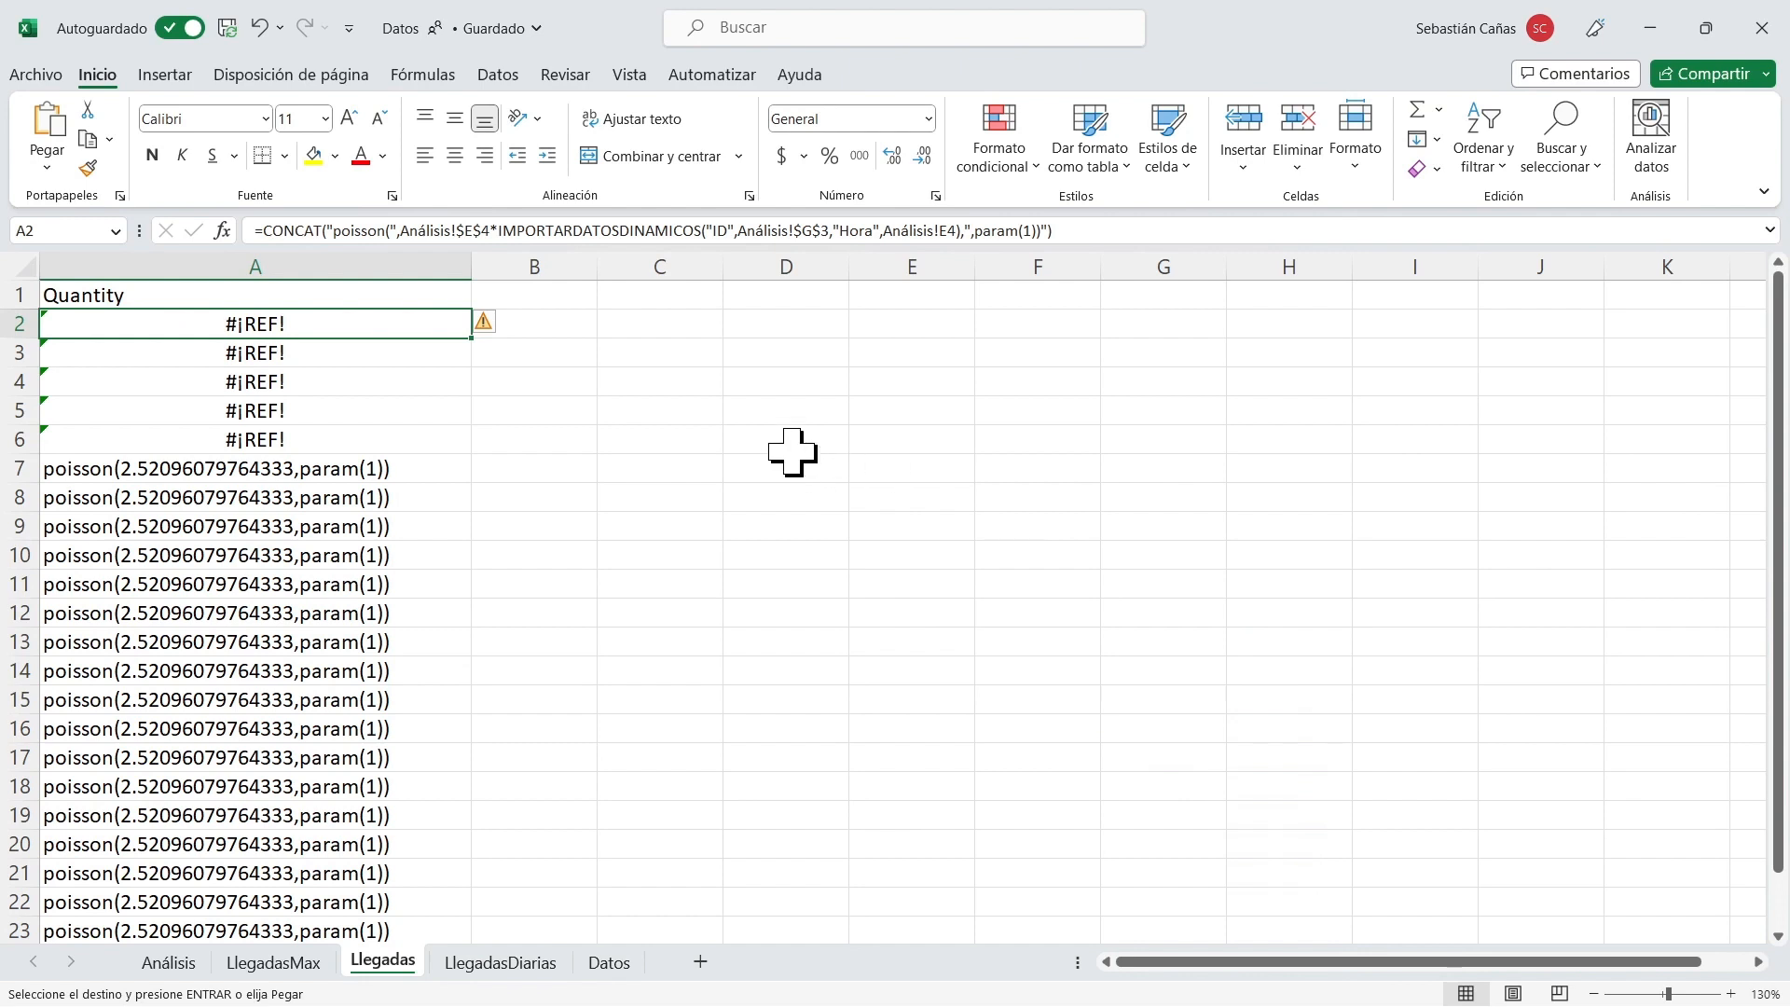
{"action": "key", "text": "shift+Down"}
{"action": "key", "text": "shift+Down"}
{"action": "key", "text": "shift+Down"}
{"action": "key", "text": "shift+Down"}
{"action": "key", "text": "shift+Down"}
{"action": "key", "text": "shift+Down"}
{"action": "key", "text": "shift+Down"}
{"action": "key", "text": "shift+Down"}
{"action": "key", "text": "shift+Down"}
{"action": "key", "text": "shift+Down"}
{"action": "key", "text": "shift+Down"}
{"action": "key", "text": "shift+Down"}
{"action": "key", "text": "shift+Down"}
{"action": "key", "text": "shift+Down"}
{"action": "key", "text": "shift+Down"}
{"action": "key", "text": "shift+Down"}
{"action": "key", "text": "shift+Down"}
{"action": "key", "text": "shift+Down"}
{"action": "key", "text": "shift+Down"}
{"action": "key", "text": "shift+Down"}
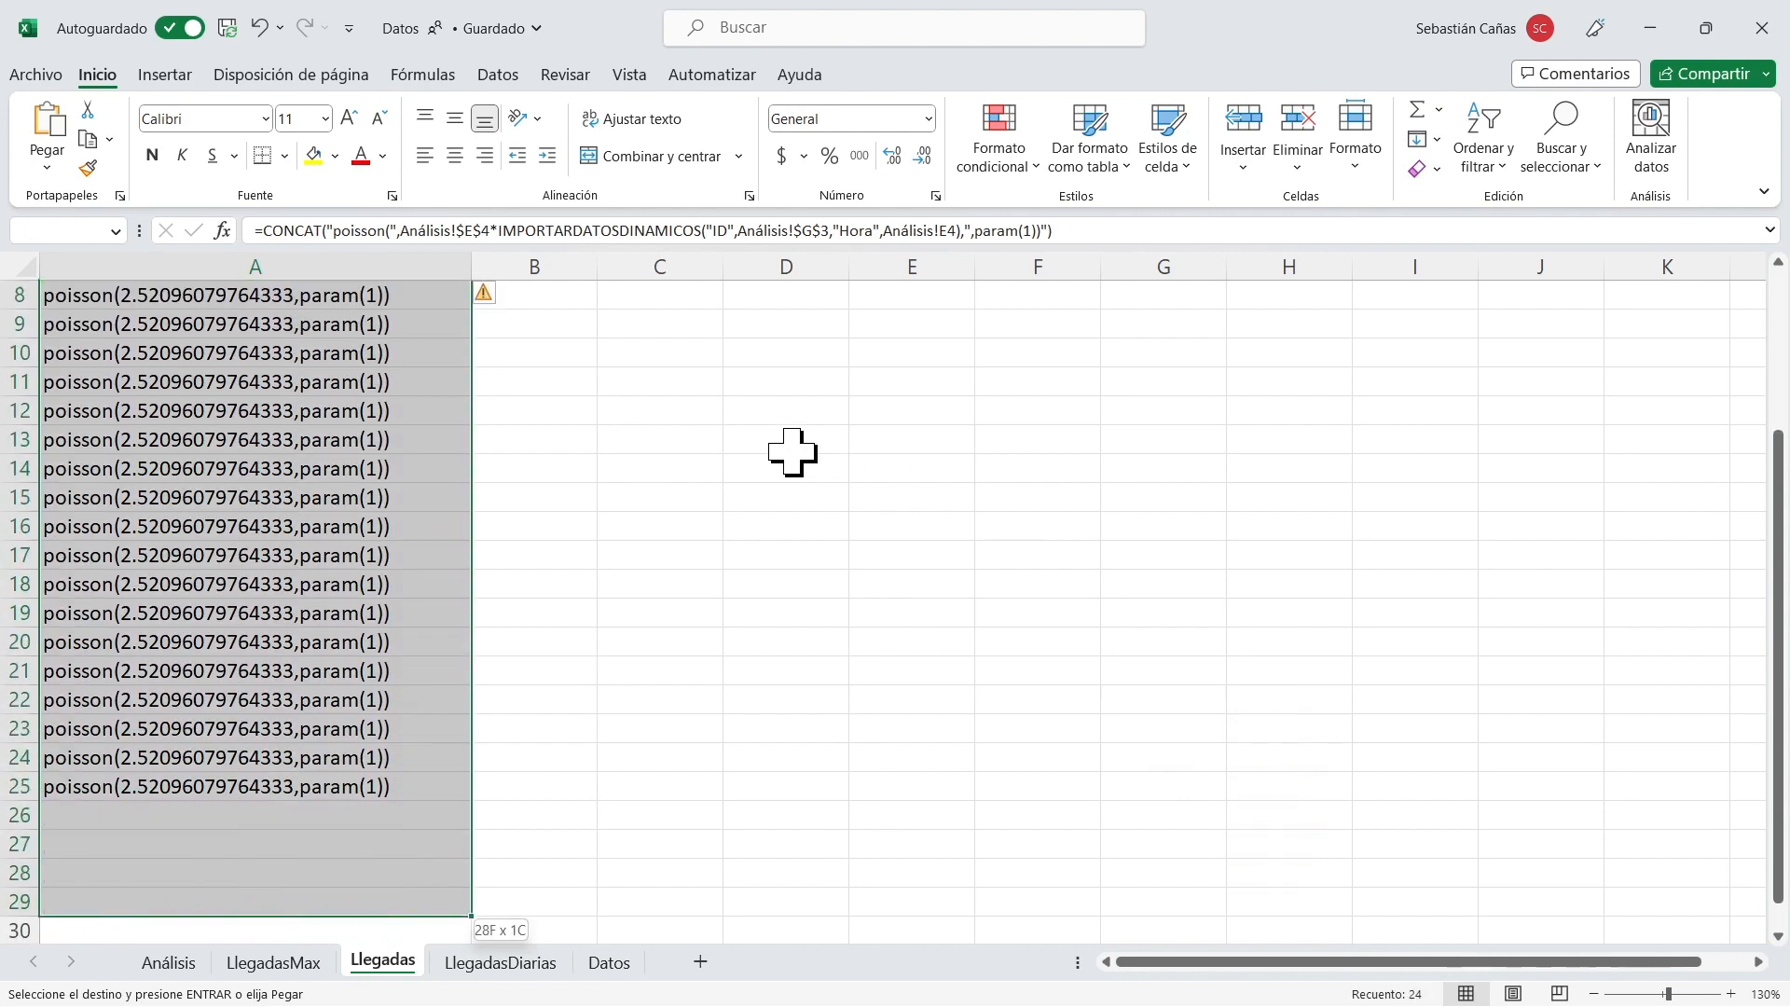
{"action": "key", "text": "shift+Up"}
{"action": "key", "text": "shift+Up"}
{"action": "key", "text": "shift+Up"}
{"action": "key", "text": "shift+Up"}
{"action": "key", "text": "Delete"}
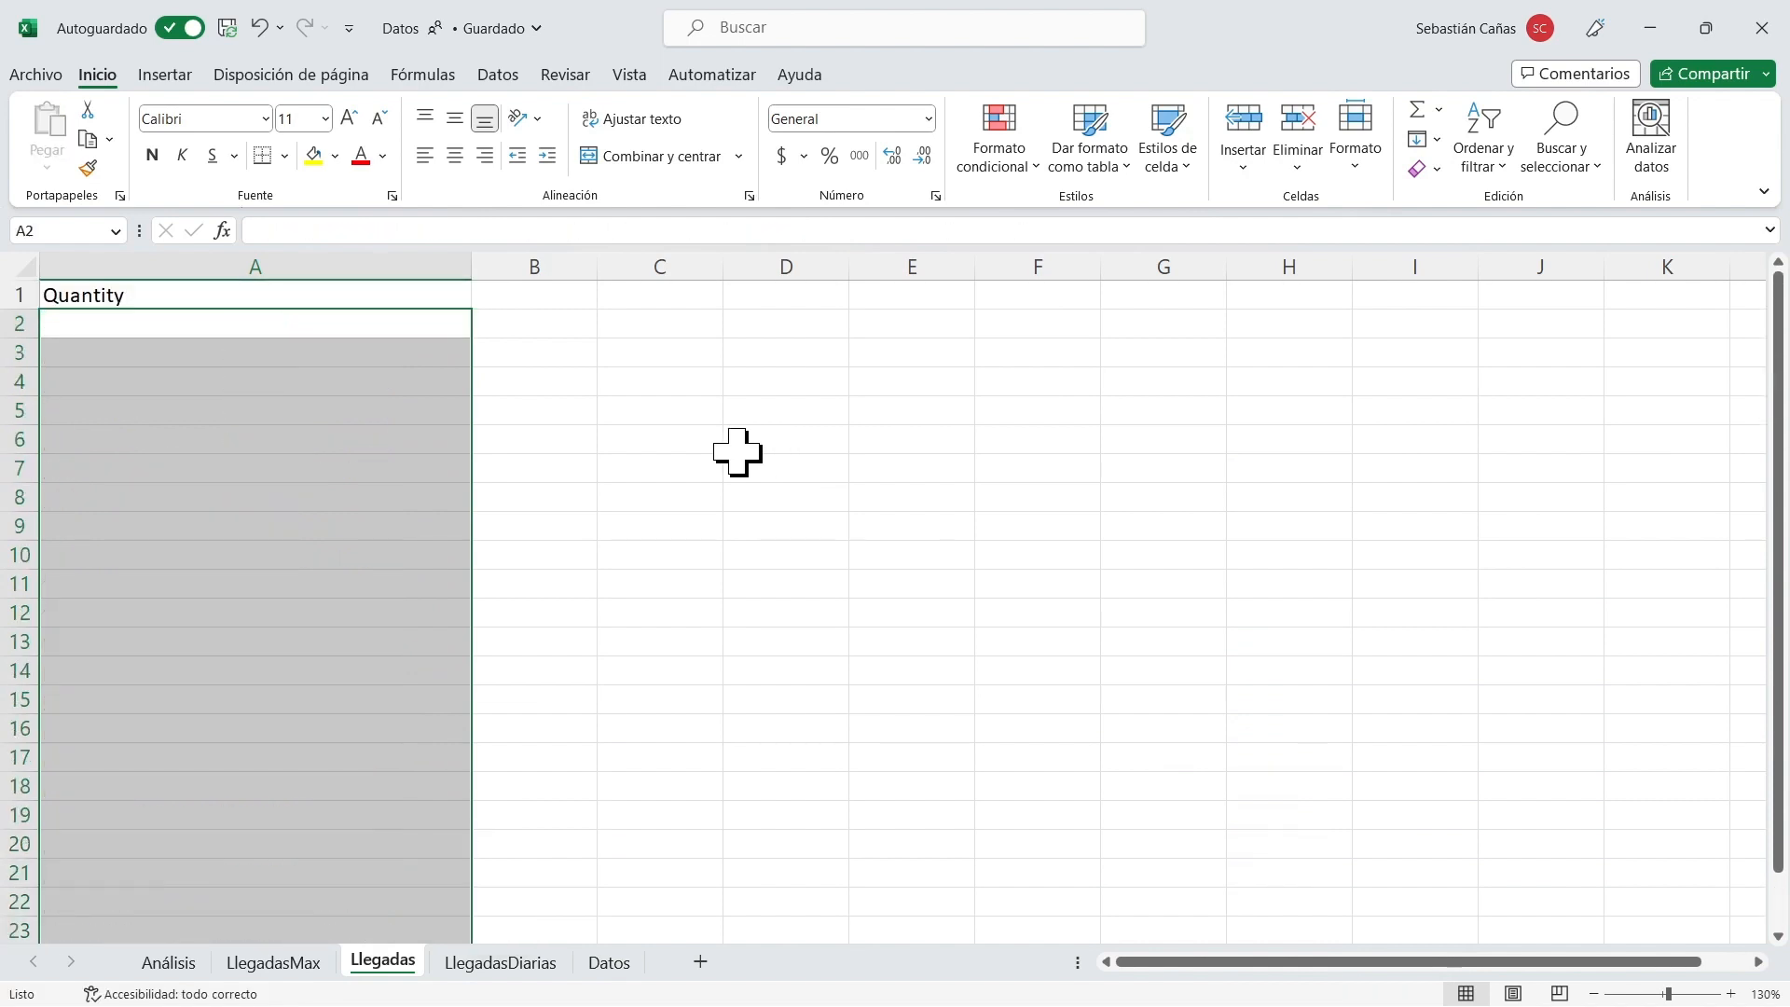
Enter the headers Máximo, Mínimo and Promedio in A1:C1 of Llegadas and fit column A's width to its content.
{"action": "double_click", "coordinate": [307, 297]}
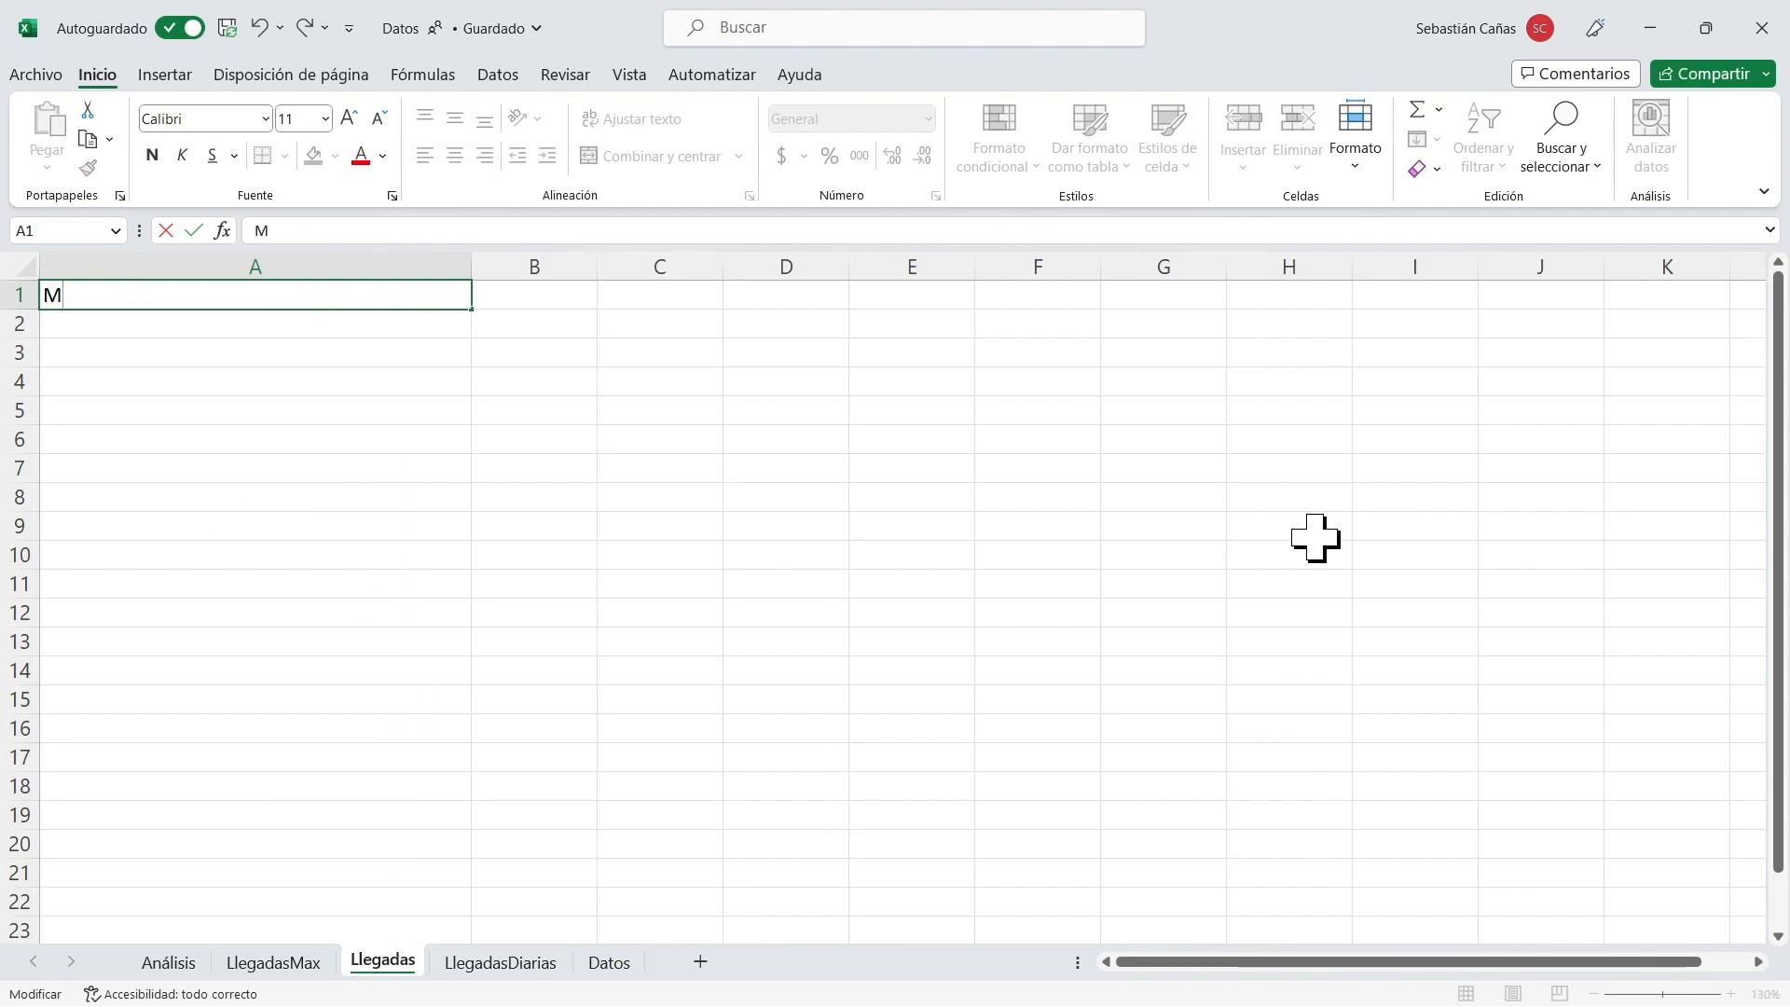
{"action": "key", "text": "Return"}
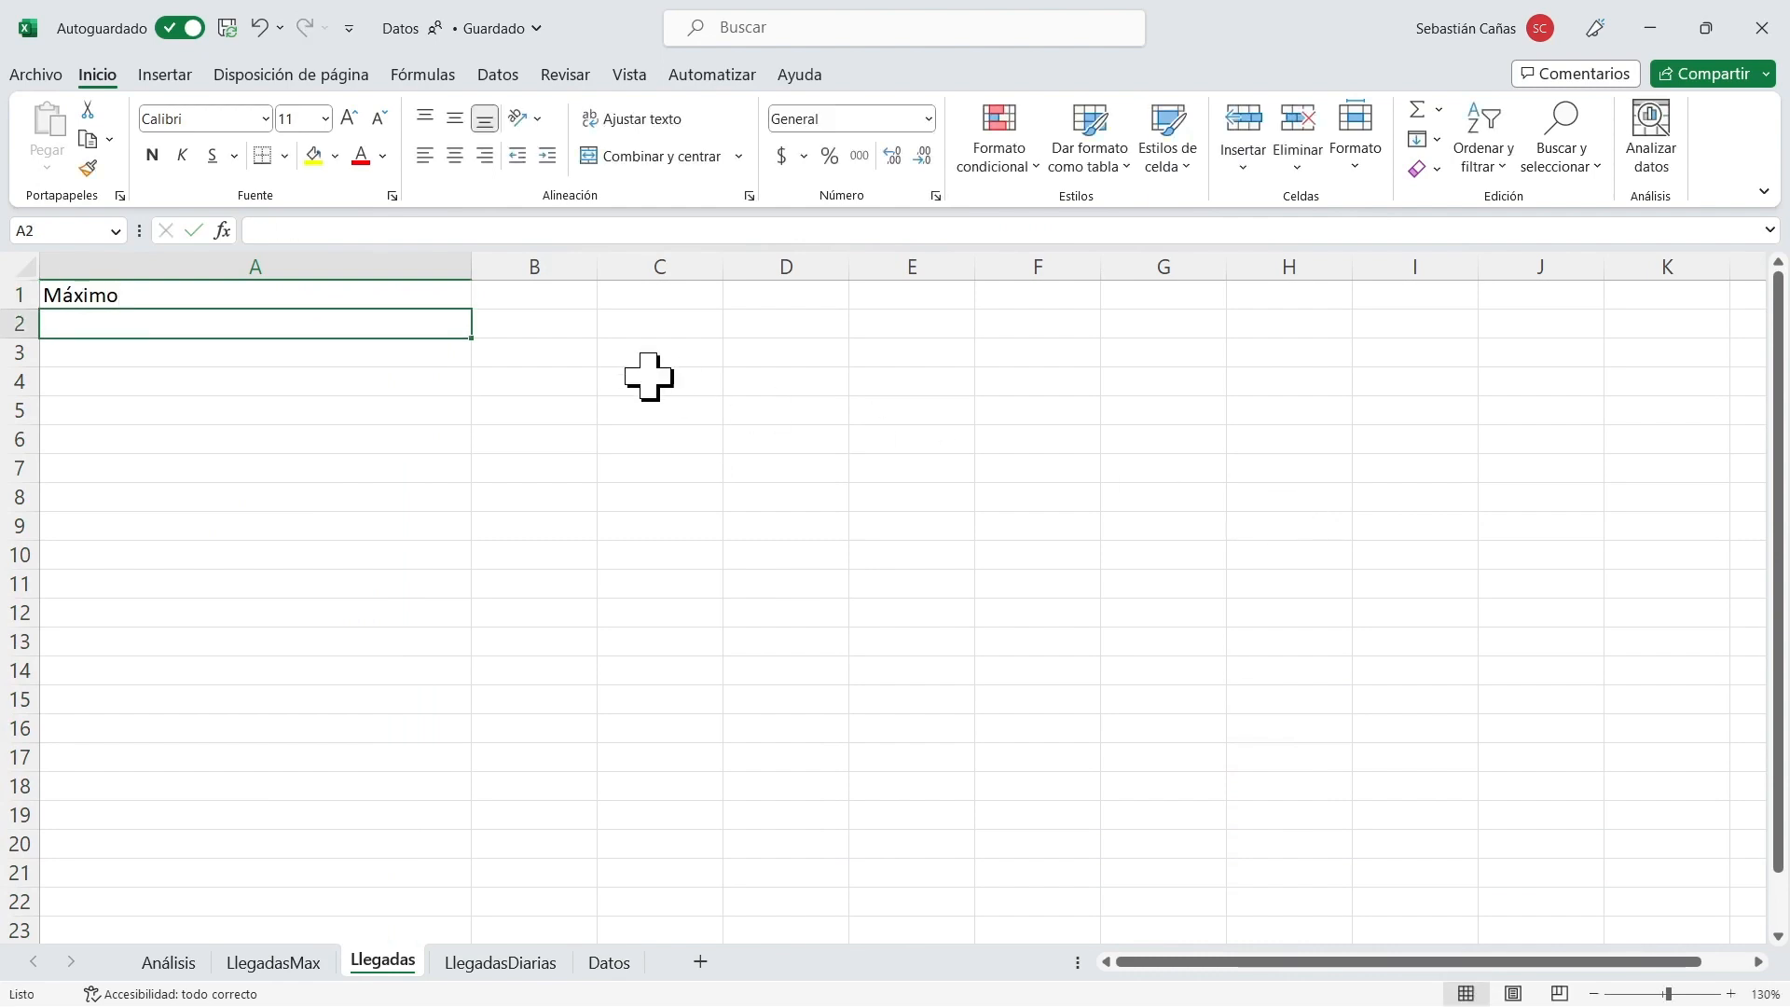
{"action": "double_click", "coordinate": [472, 267]}
{"action": "left_click", "coordinate": [176, 292]}
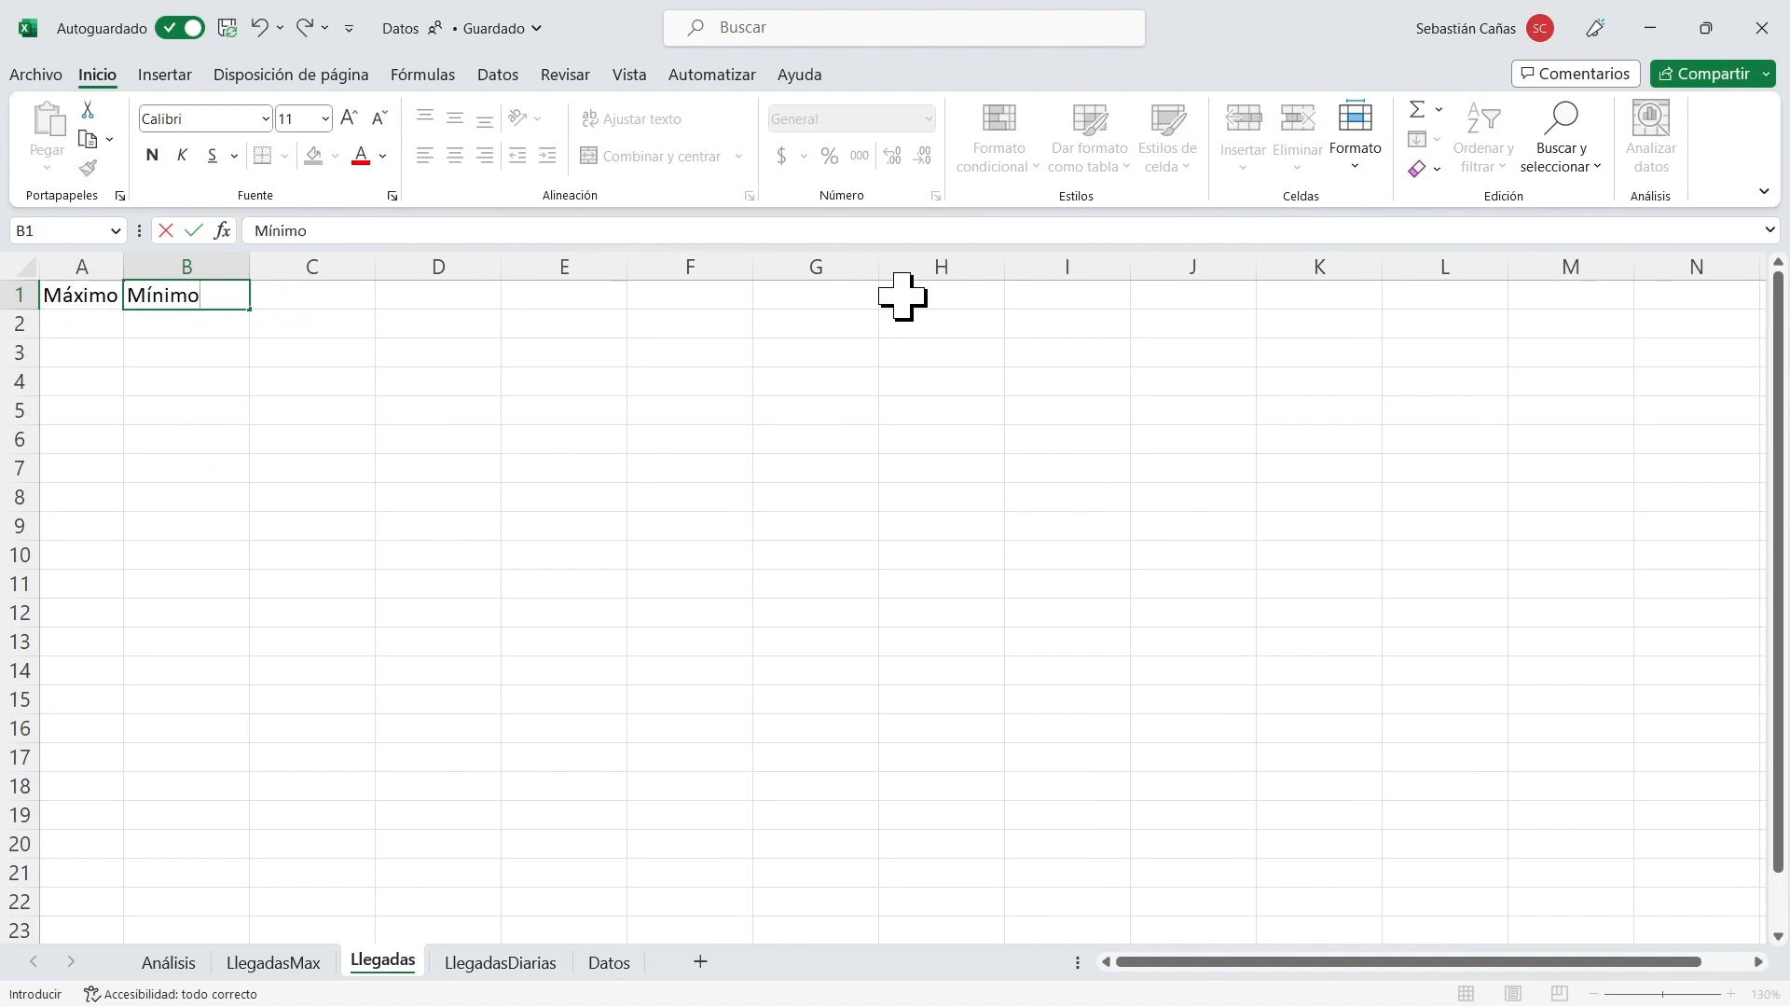
{"action": "key", "text": "Return"}
{"action": "key", "text": "Right"}
{"action": "key", "text": "Up"}
{"action": "type", "text": "Prom"}
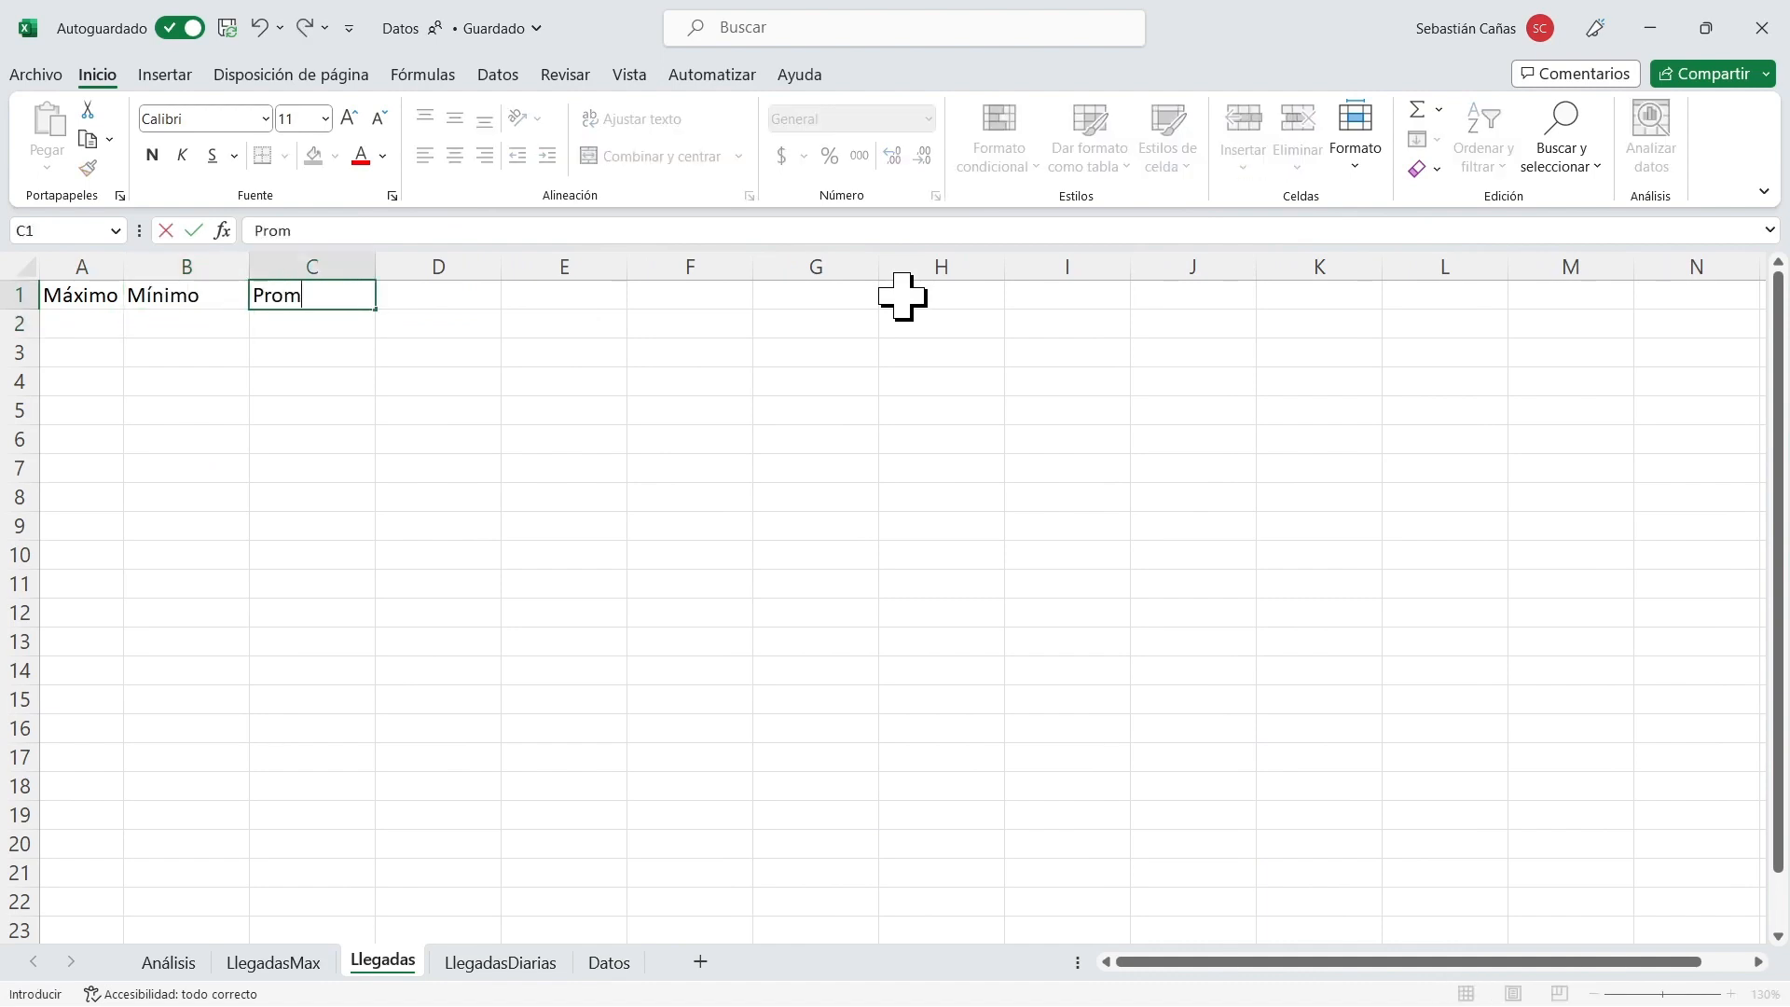
{"action": "key", "text": "Return"}
Begin a CONCAT formula in A2 of Llegadas joining "poisson(" with Análisis!$E$4 multiplied by the pivot percentage for hour 0.
{"action": "key", "text": "Left"}
{"action": "key", "text": "Left"}
{"action": "type", "text": "="}
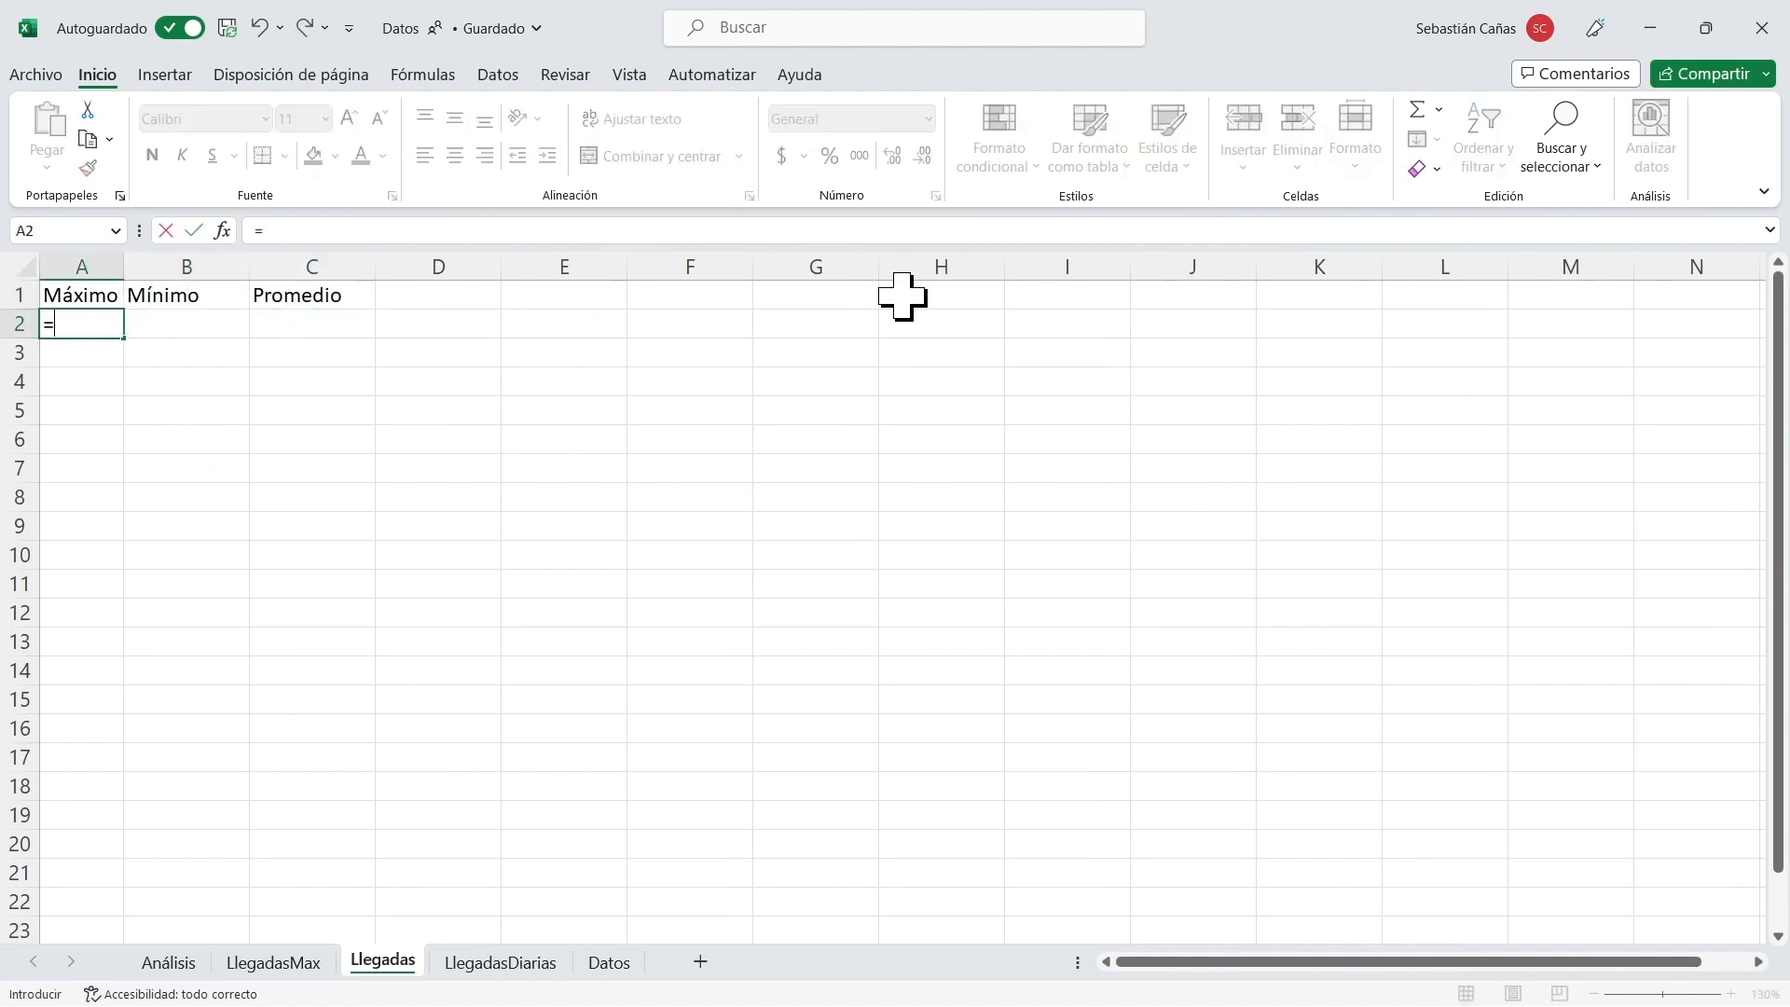
{"action": "type", "text": "Con"}
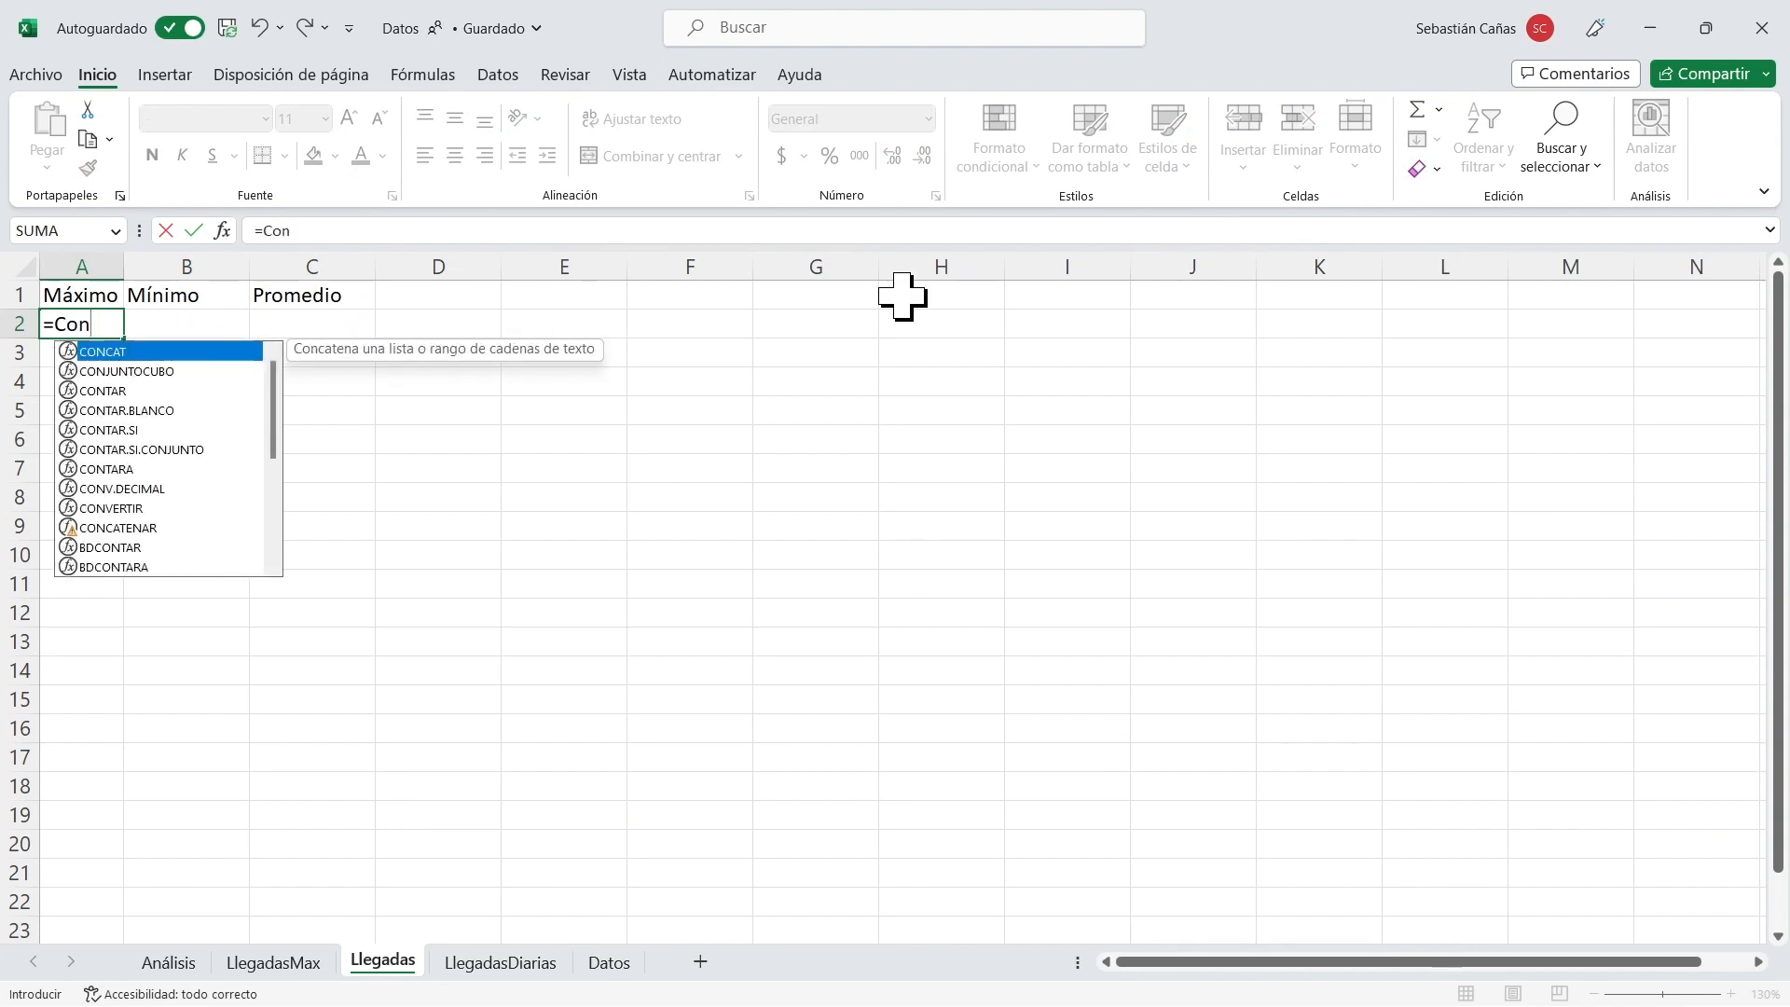
{"action": "key", "text": "BackSpace"}
{"action": "key", "text": "BackSpace"}
{"action": "type", "text": "On"}
{"action": "key", "text": "Tab"}
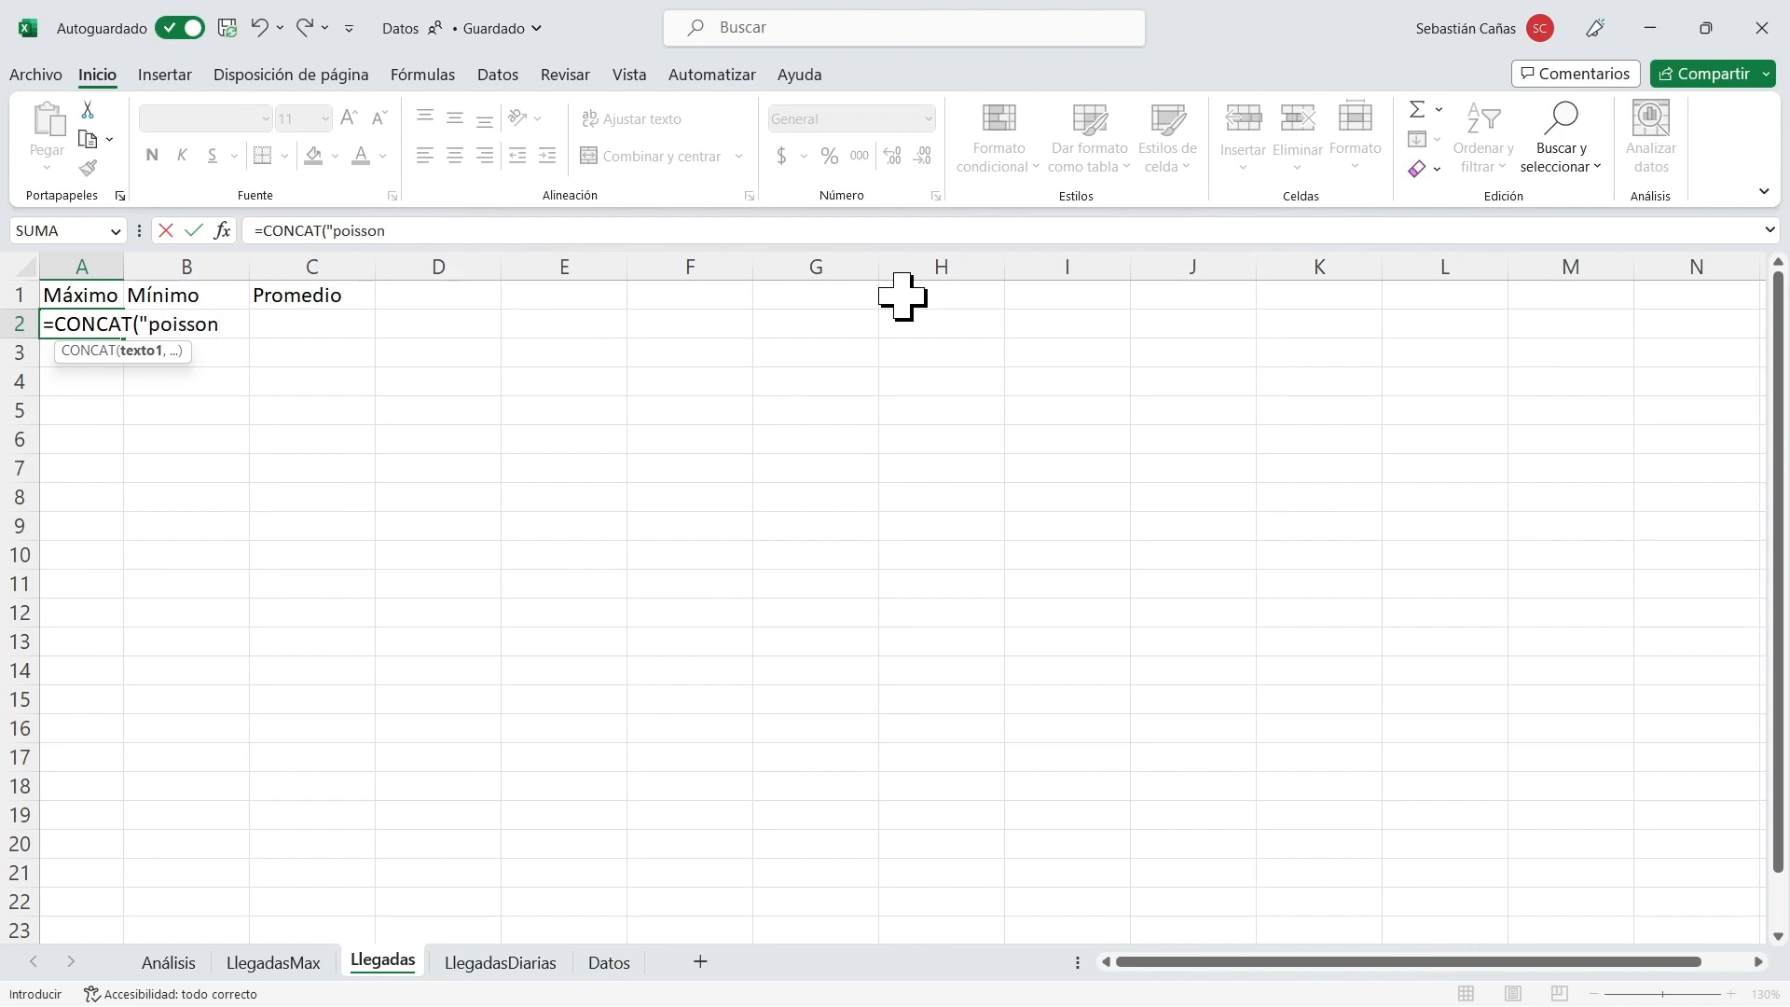
{"action": "type", "text": "\"poisson(\","}
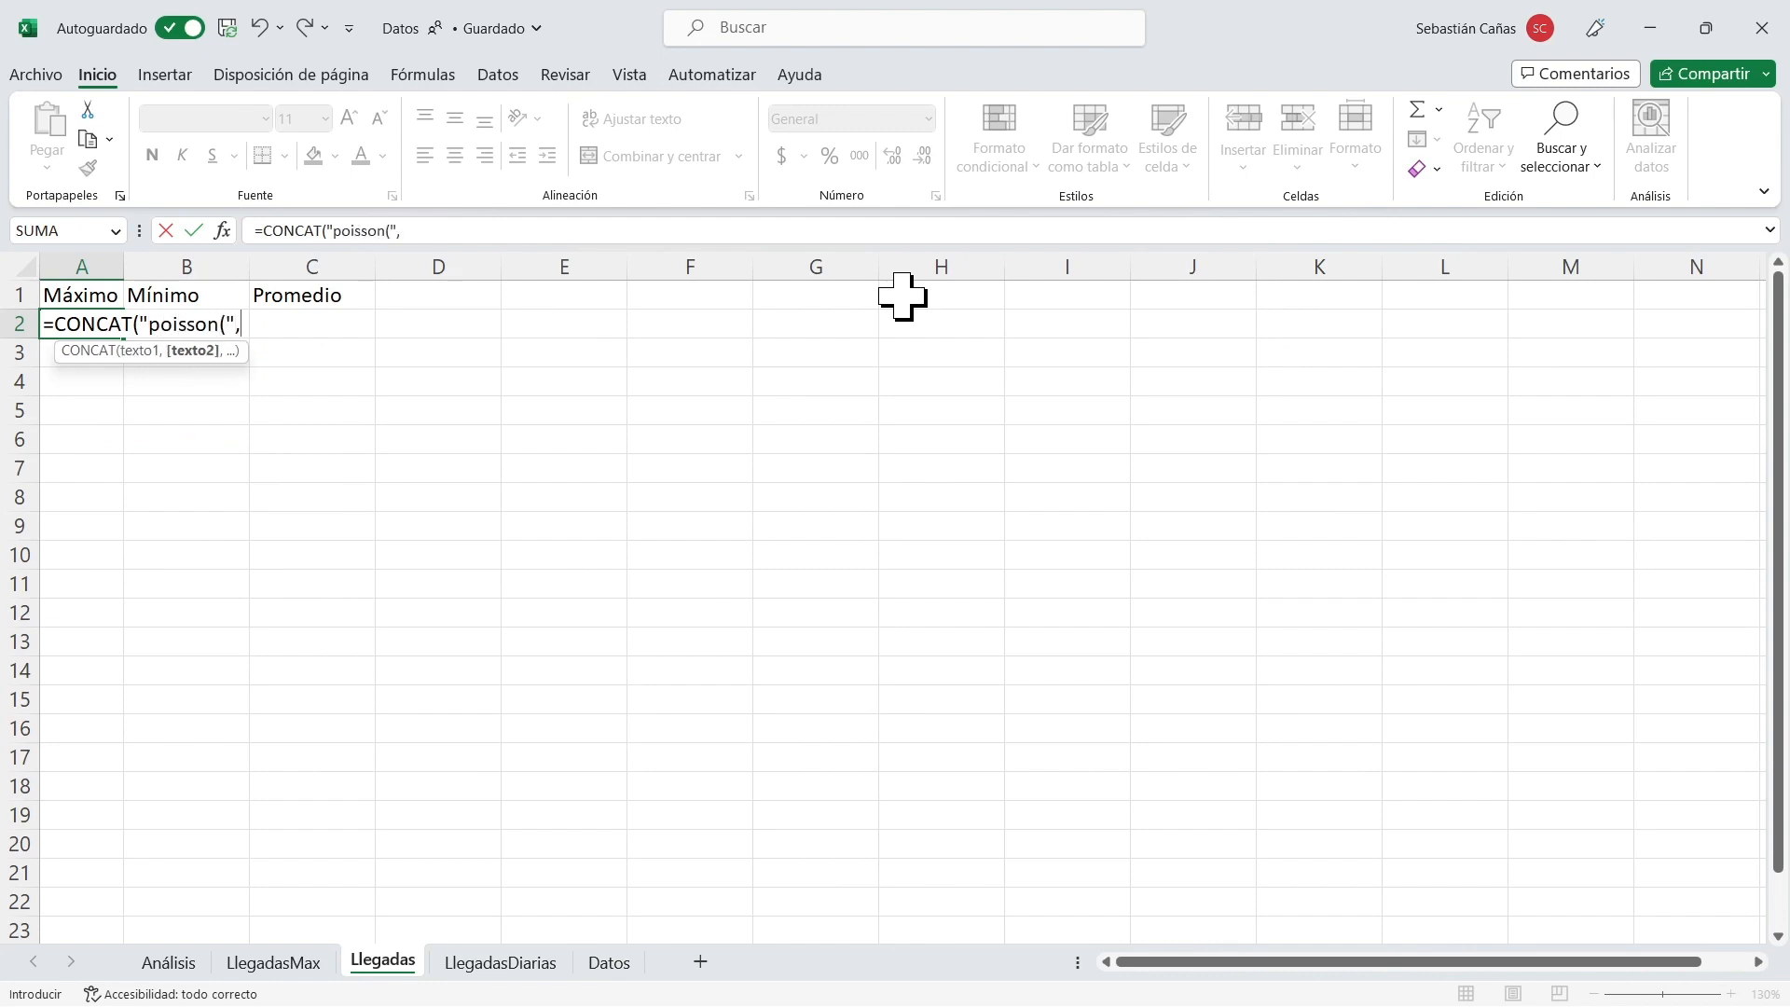
{"action": "left_click", "coordinate": [169, 962]}
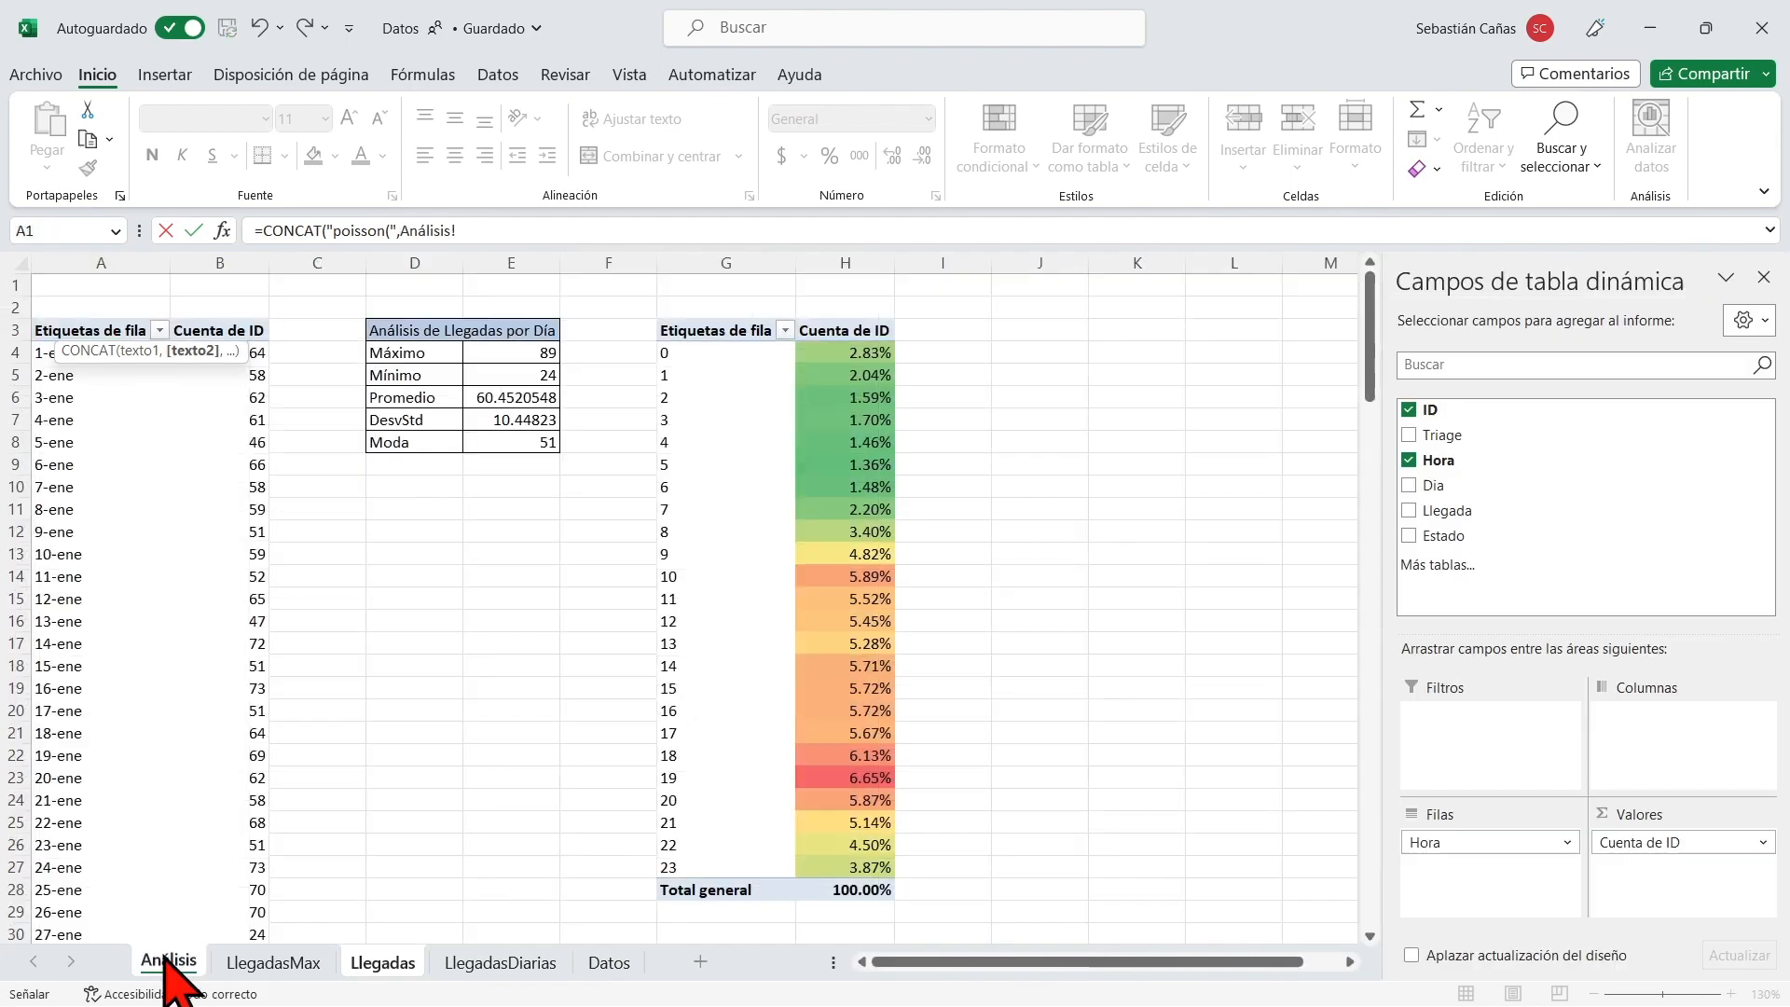
{"action": "left_click", "coordinate": [512, 351]}
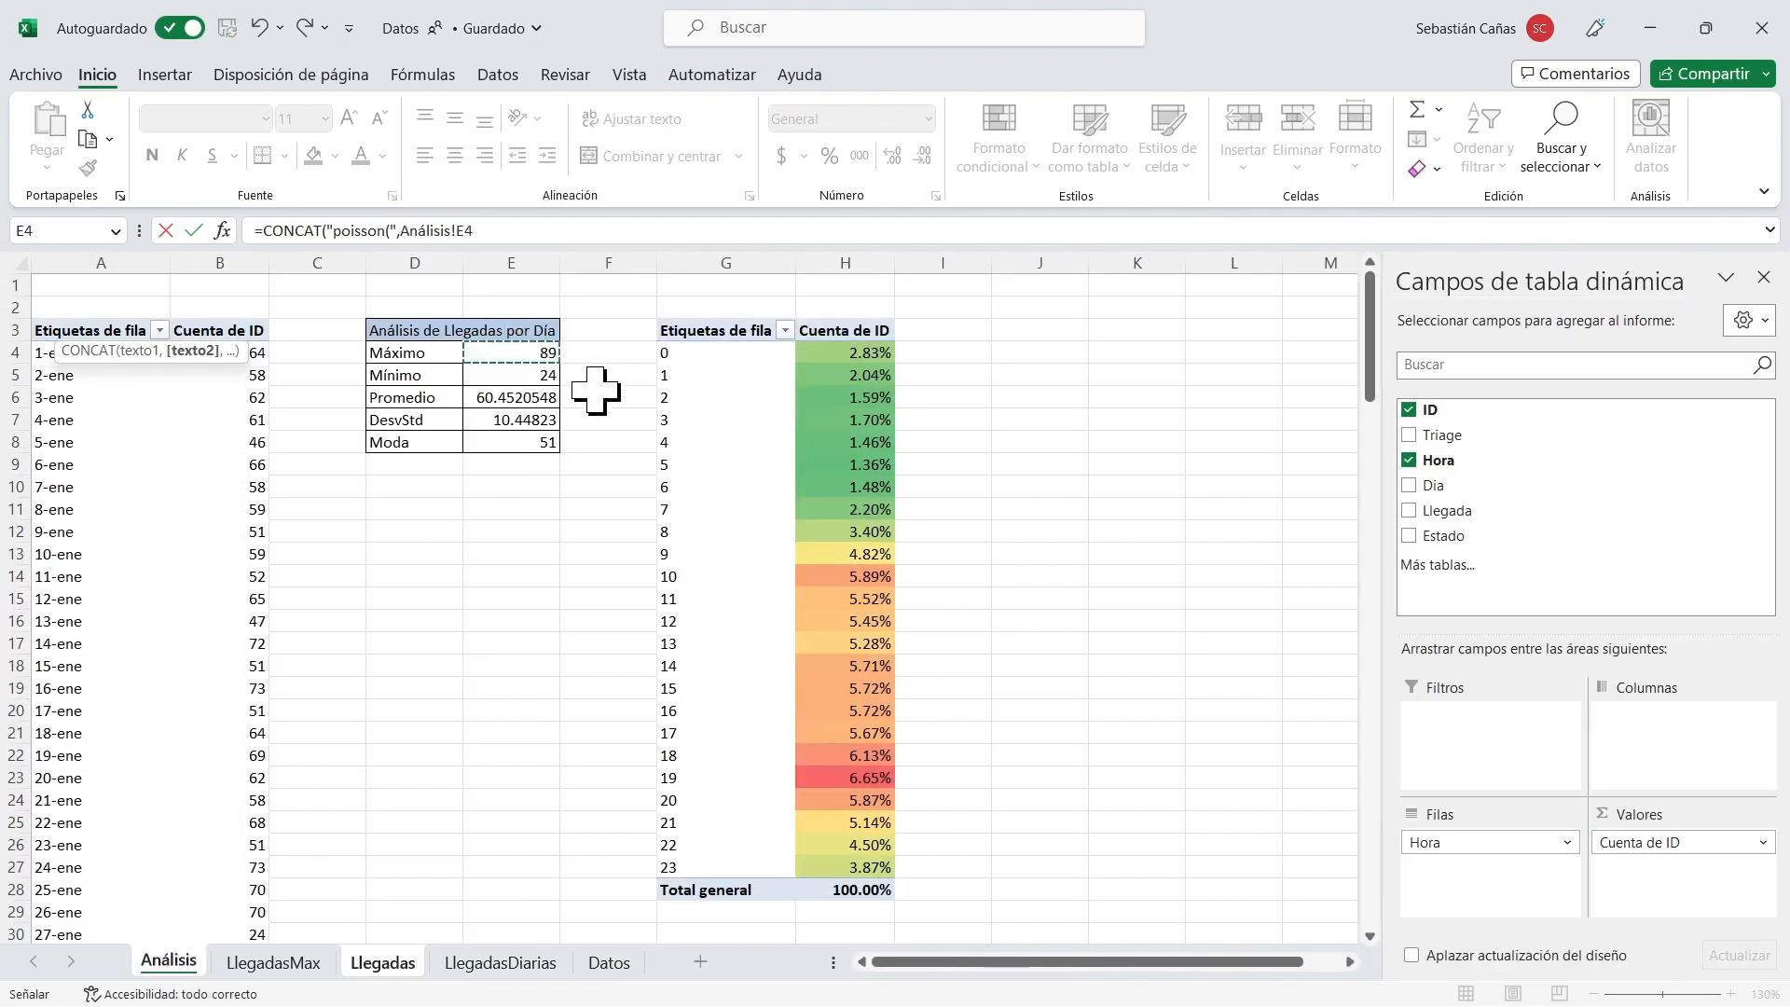
{"action": "left_click", "coordinate": [870, 352]}
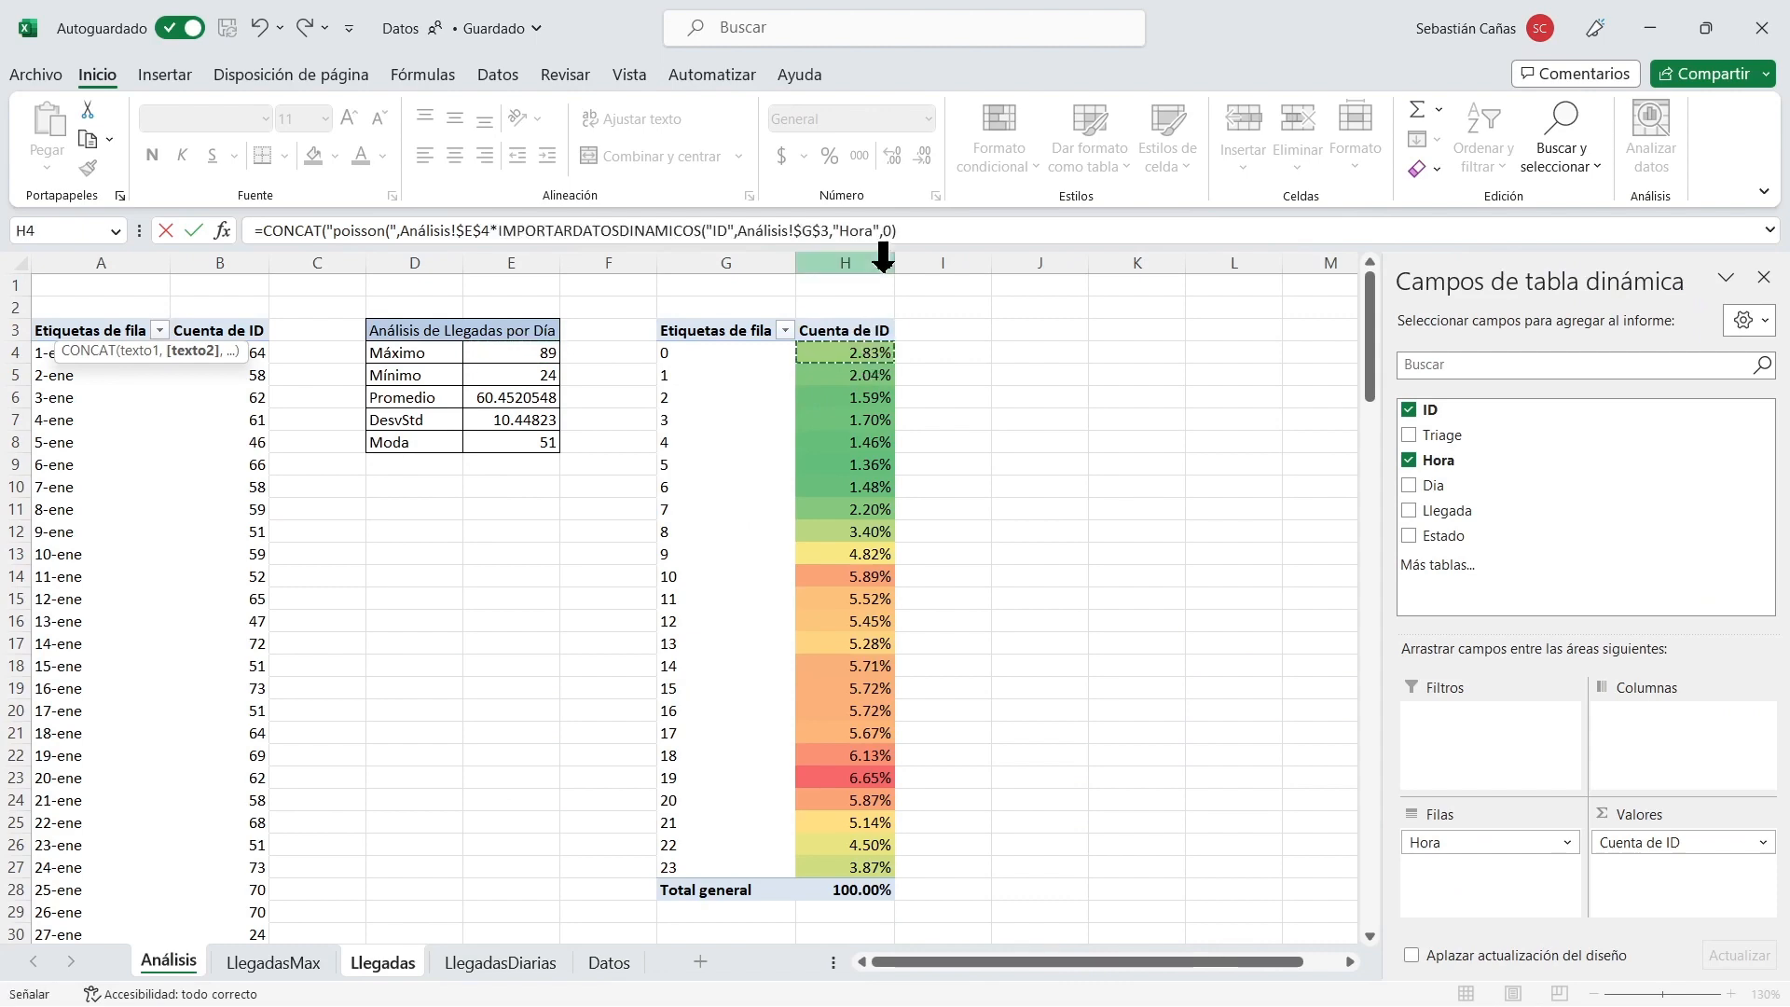
Replace the fixed hour 0 in A2's IMPORTARDATOSDINAMICOS function with Análisis!G4 and accept the formula with its closing parenthesis.
{"action": "double_click", "coordinate": [885, 230]}
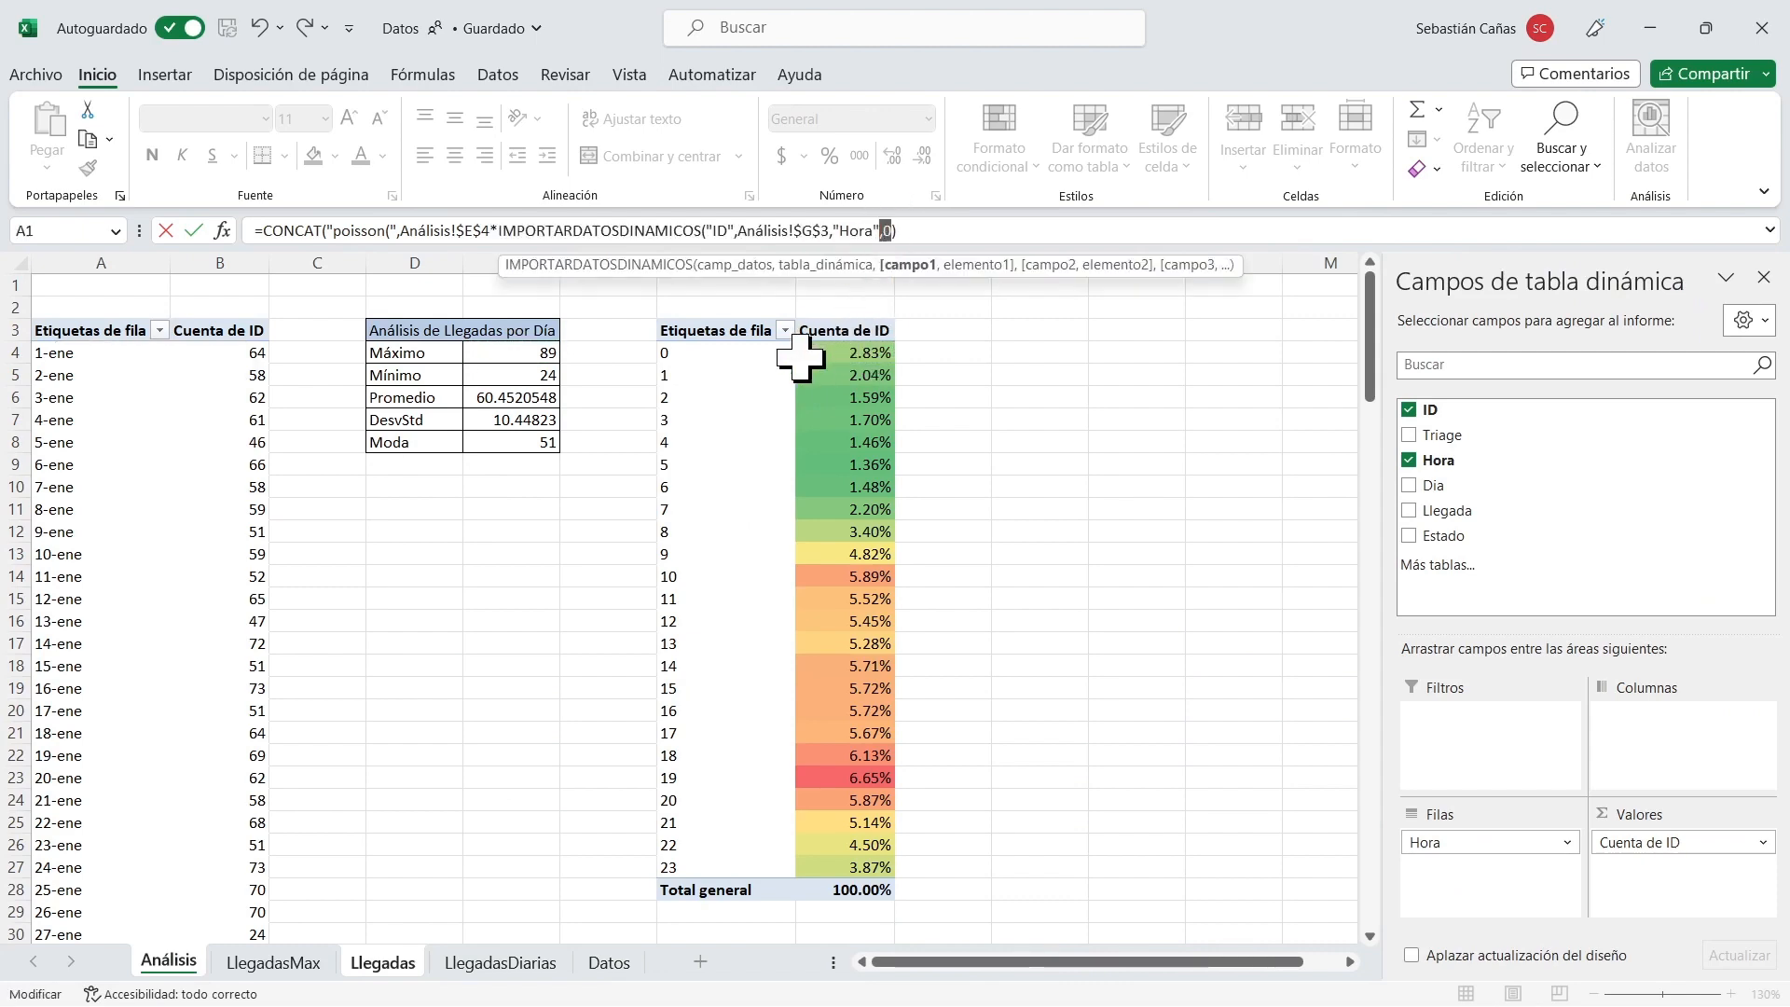
{"action": "key", "text": "shift+Right"}
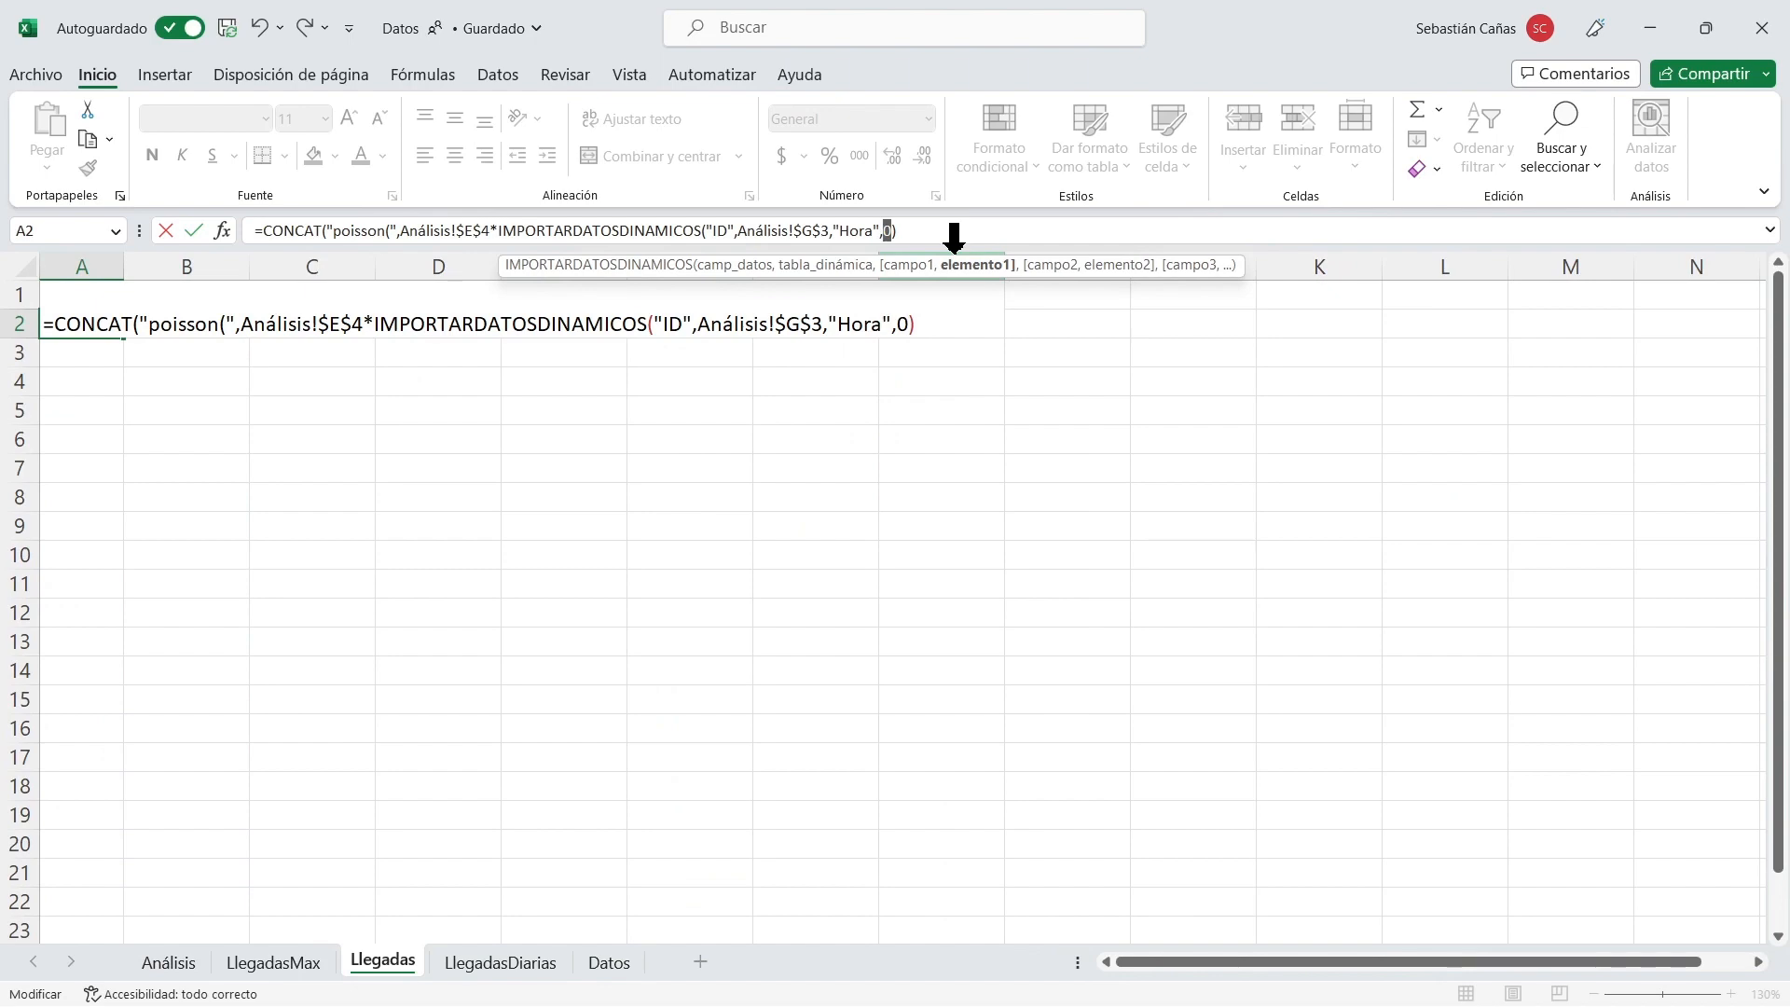
{"action": "left_click", "coordinate": [169, 962]}
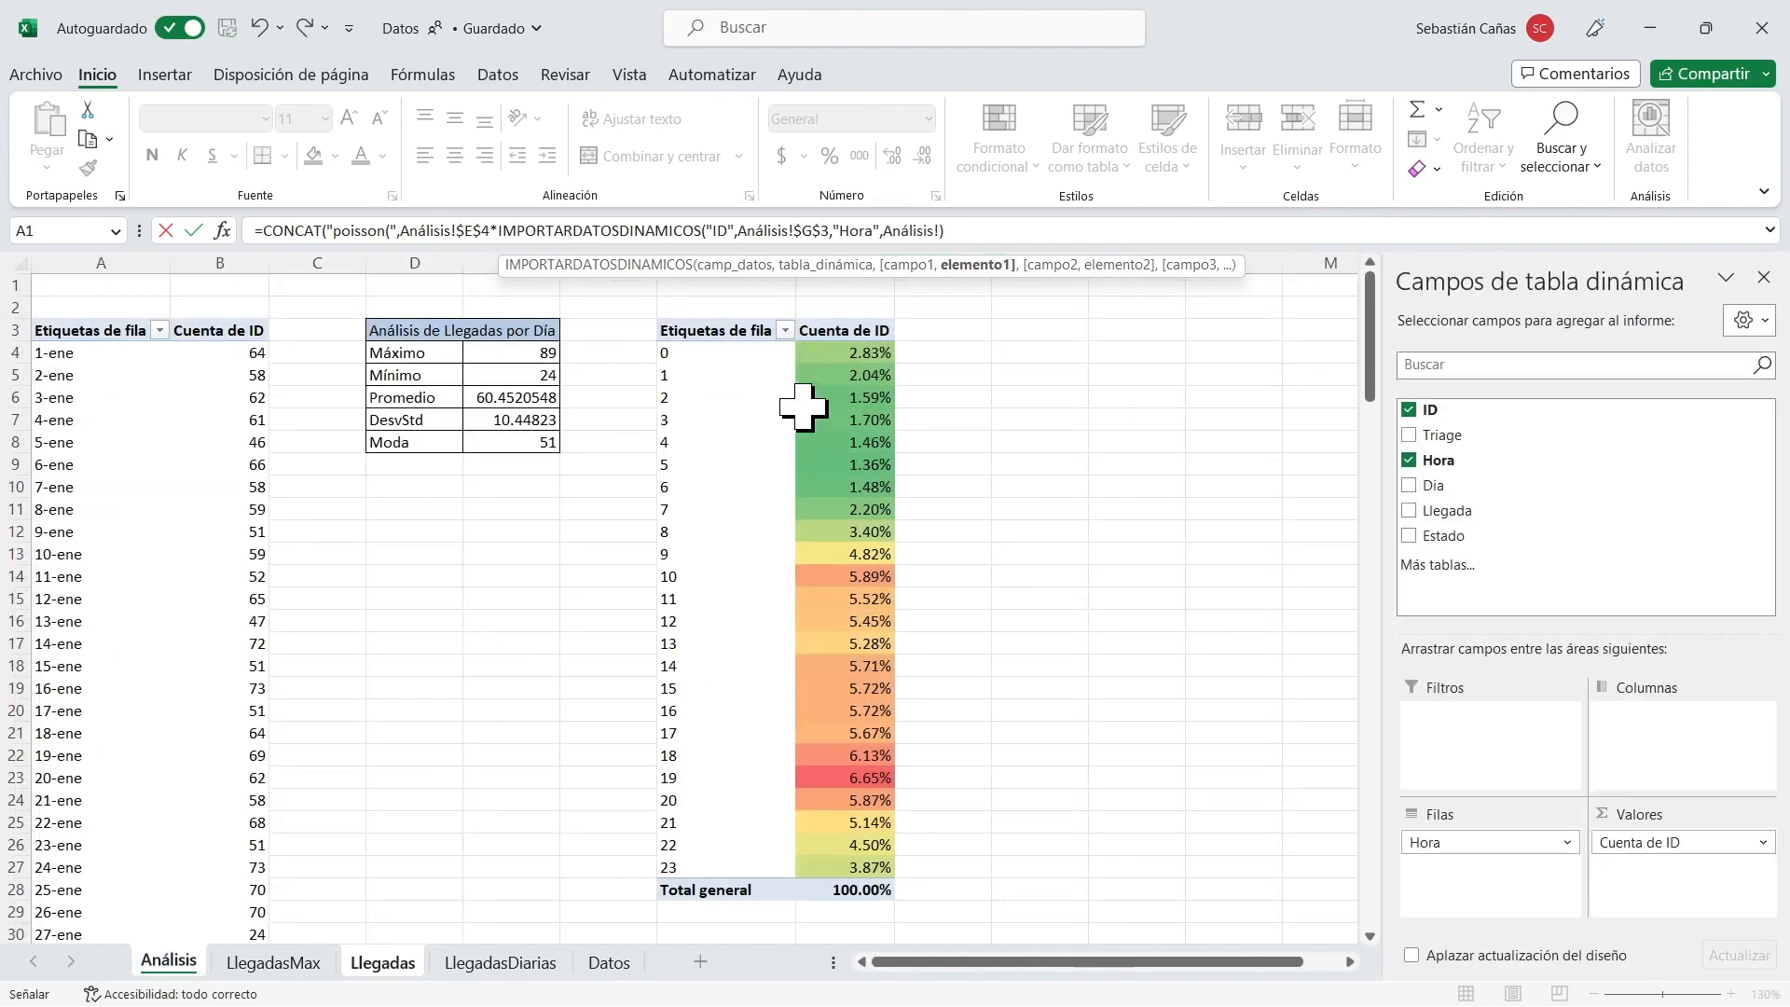
{"action": "left_click", "coordinate": [718, 353]}
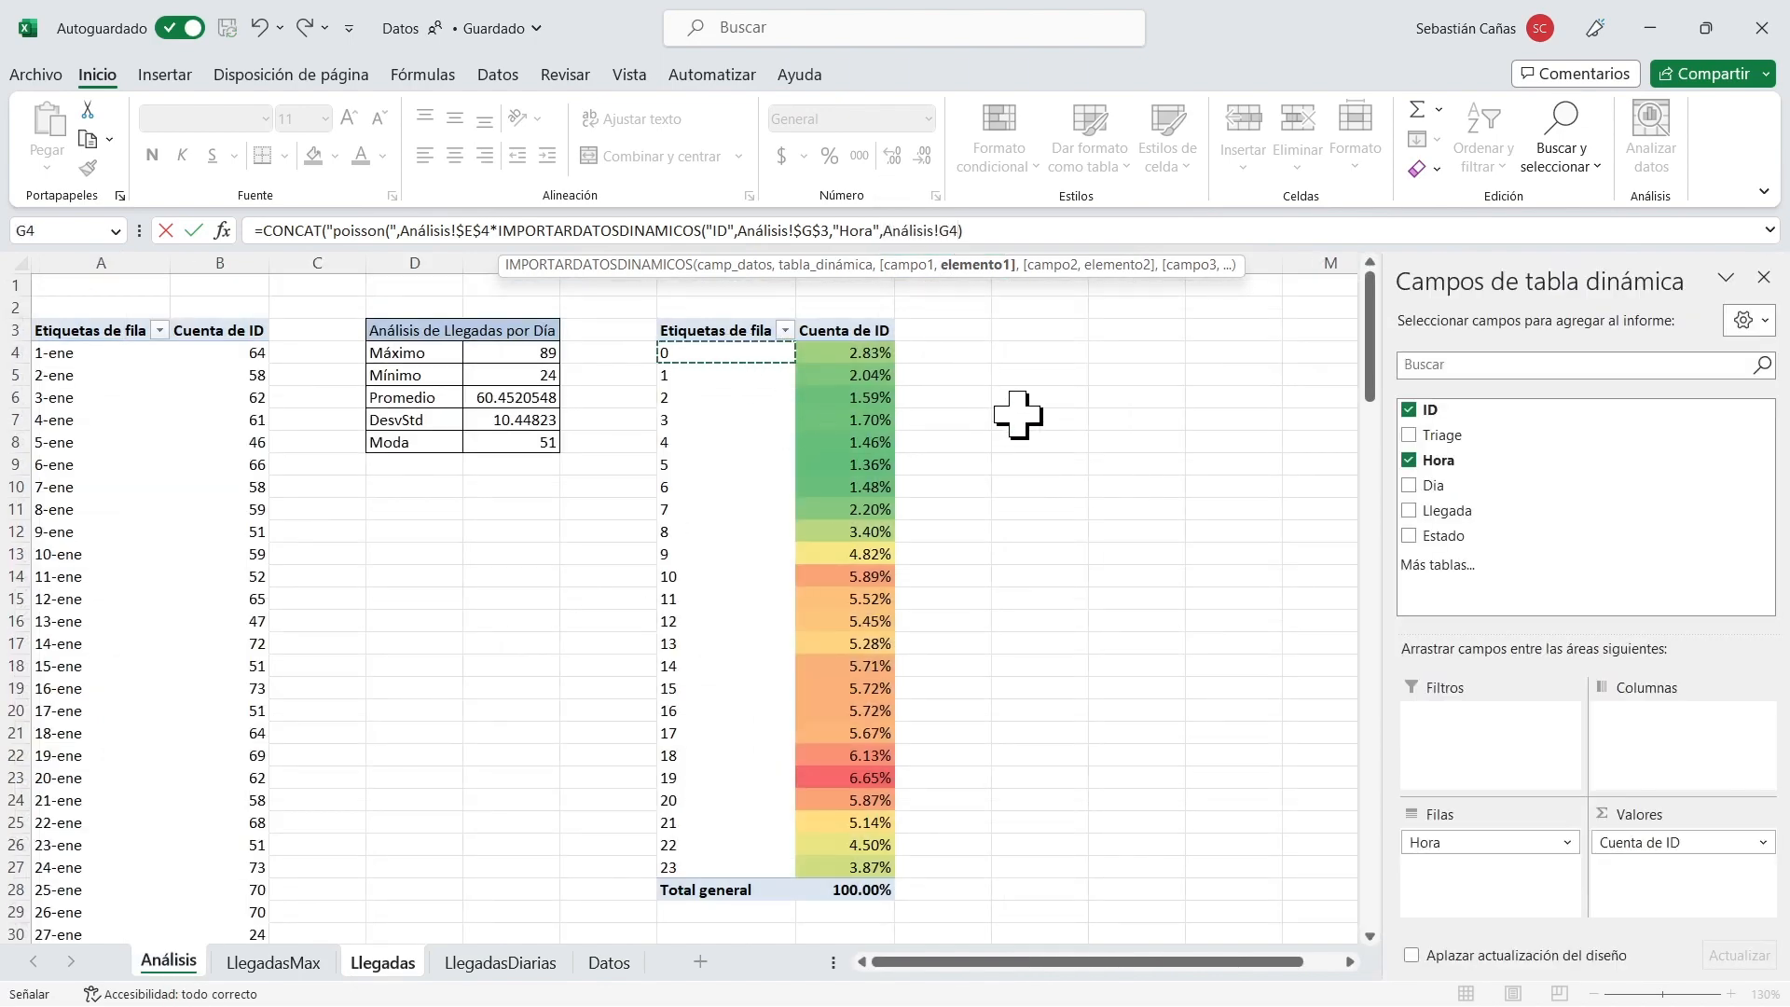
{"action": "key", "text": "Return"}
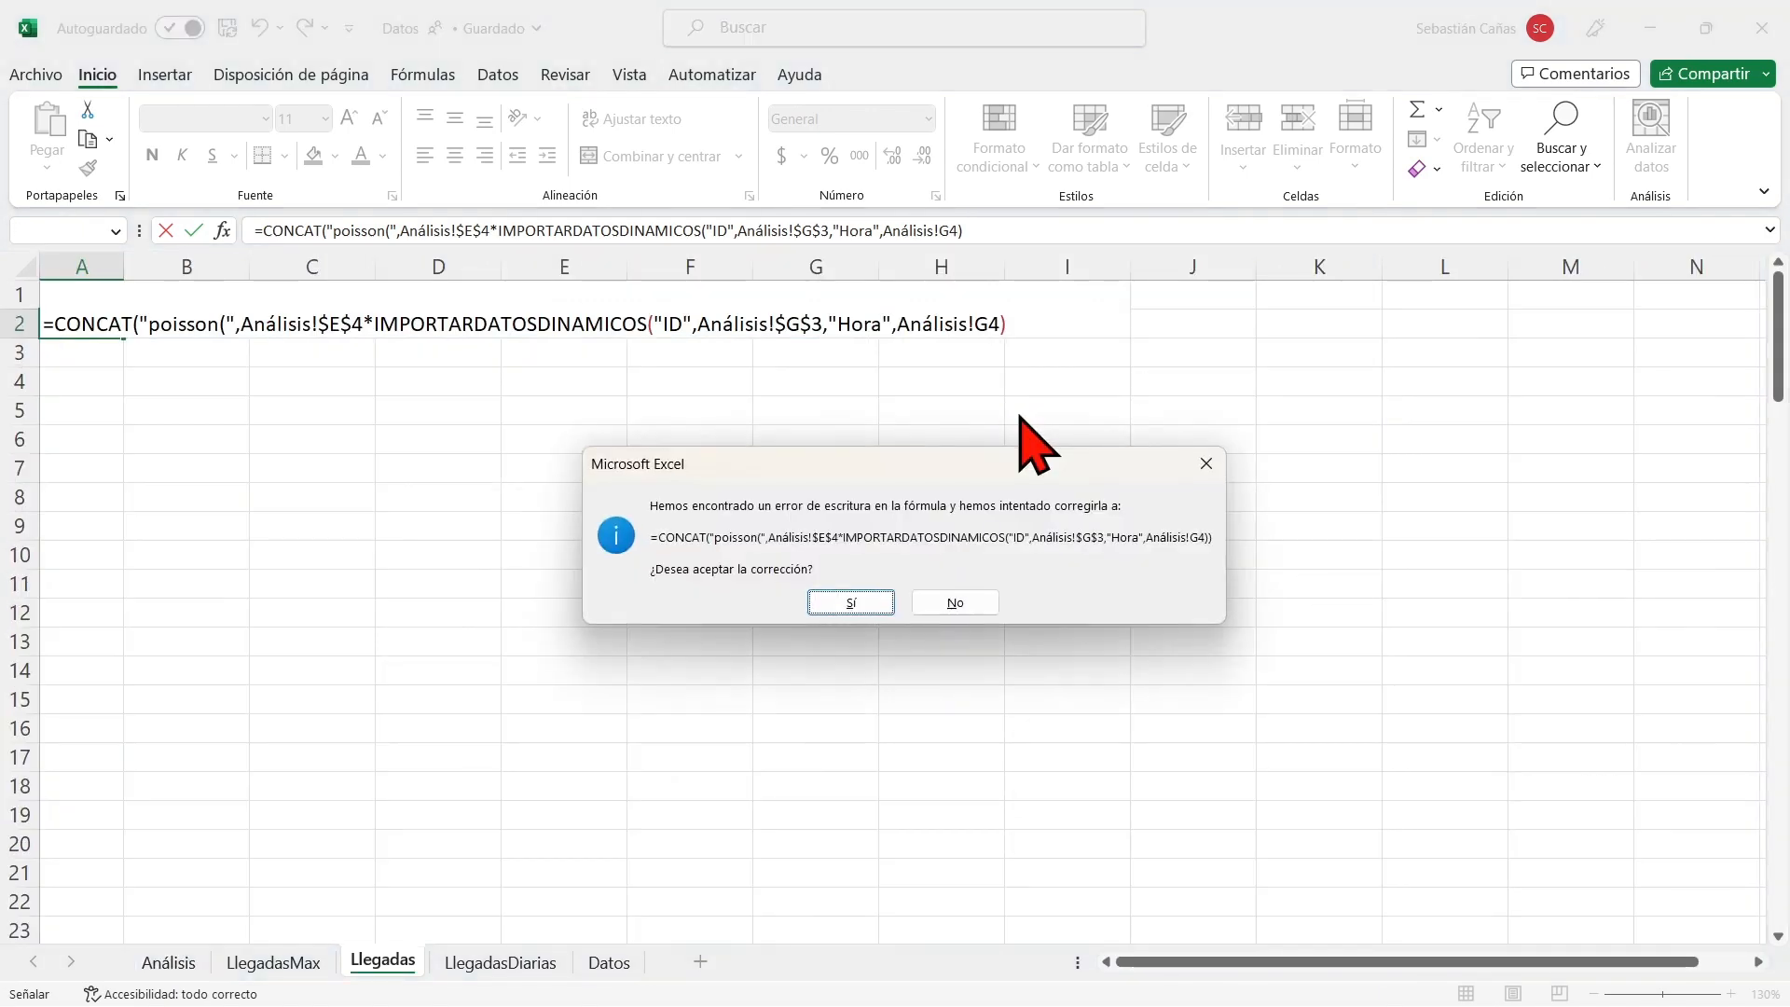
{"action": "left_click", "coordinate": [883, 602]}
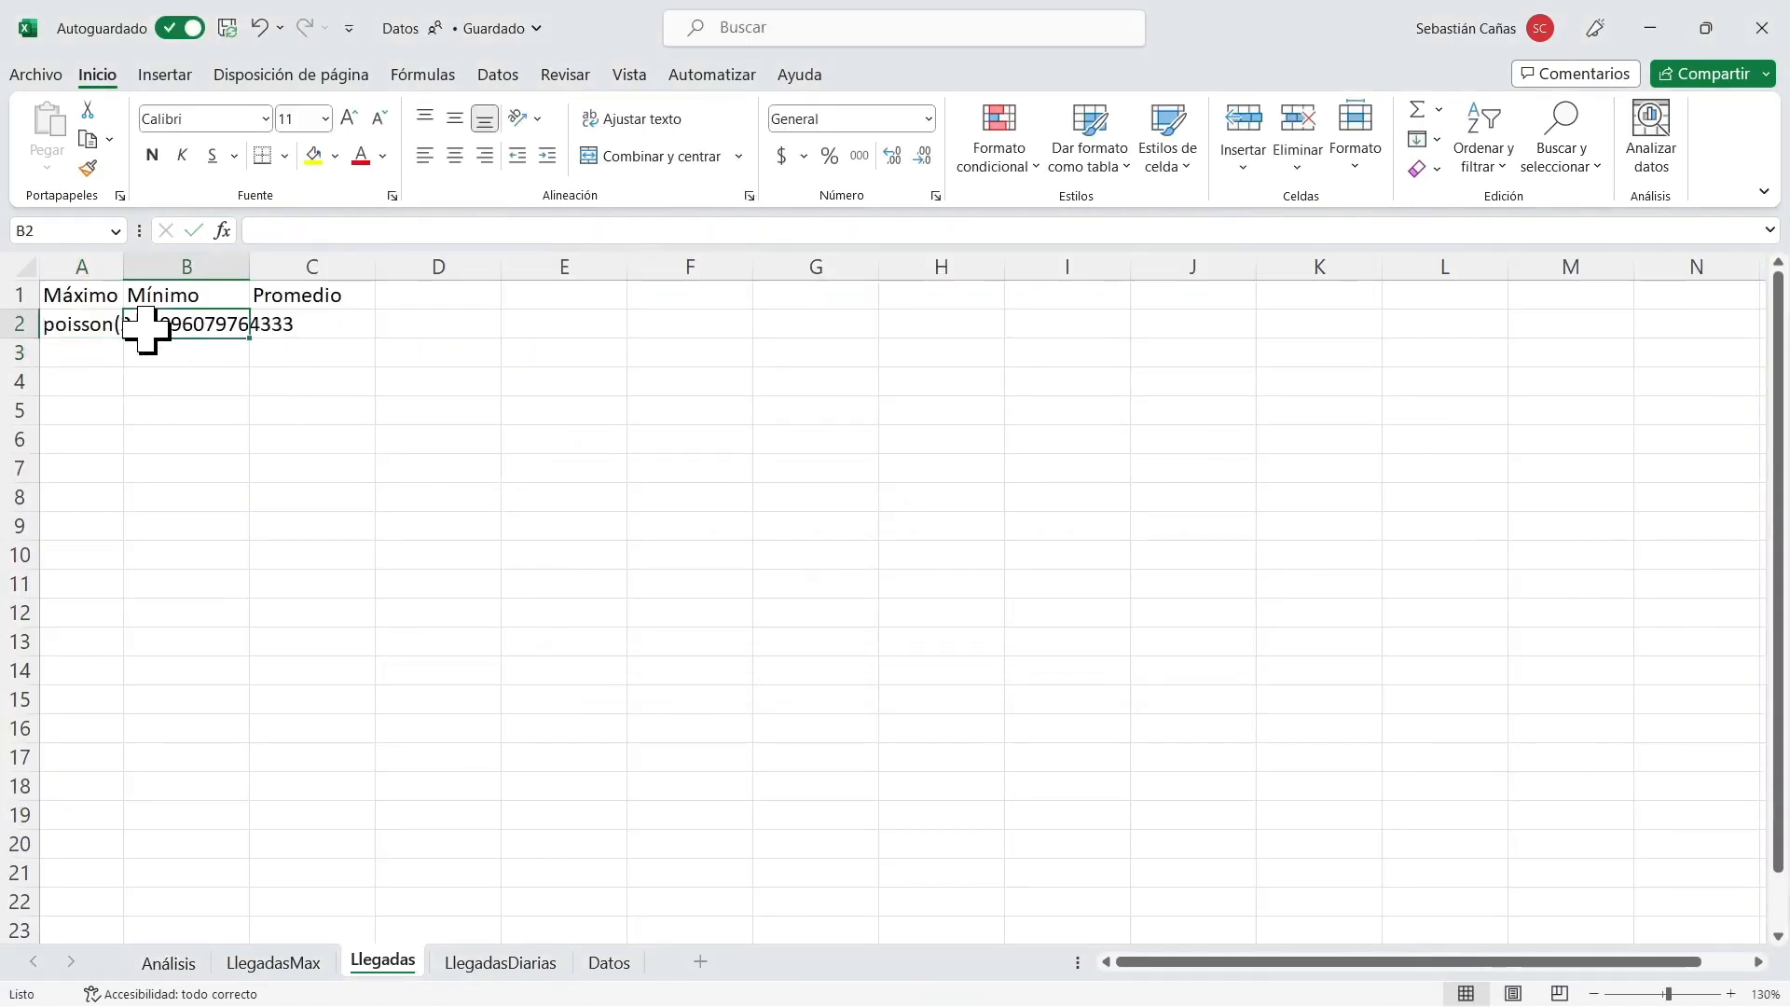
Append the text ",param(1))" as the last argument of the CONCAT formula in A2.
{"action": "left_click", "coordinate": [64, 326]}
{"action": "left_click", "coordinate": [969, 230]}
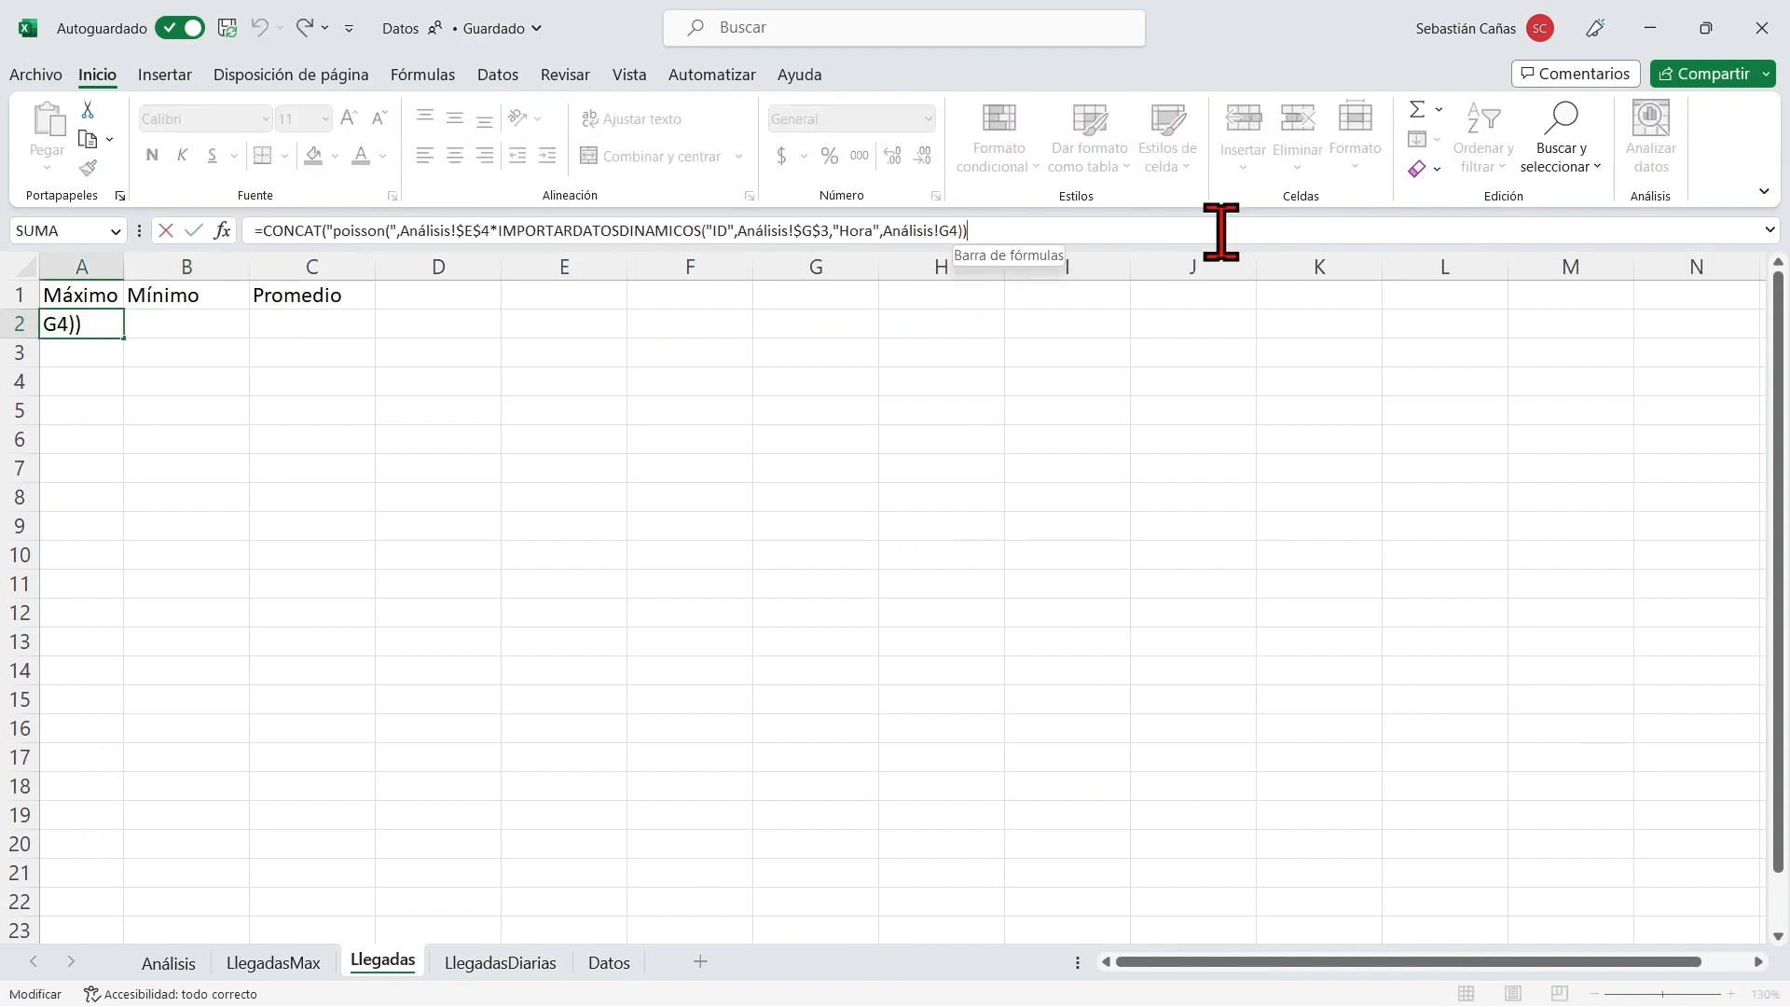
{"action": "type", "text": ",\",param(1"}
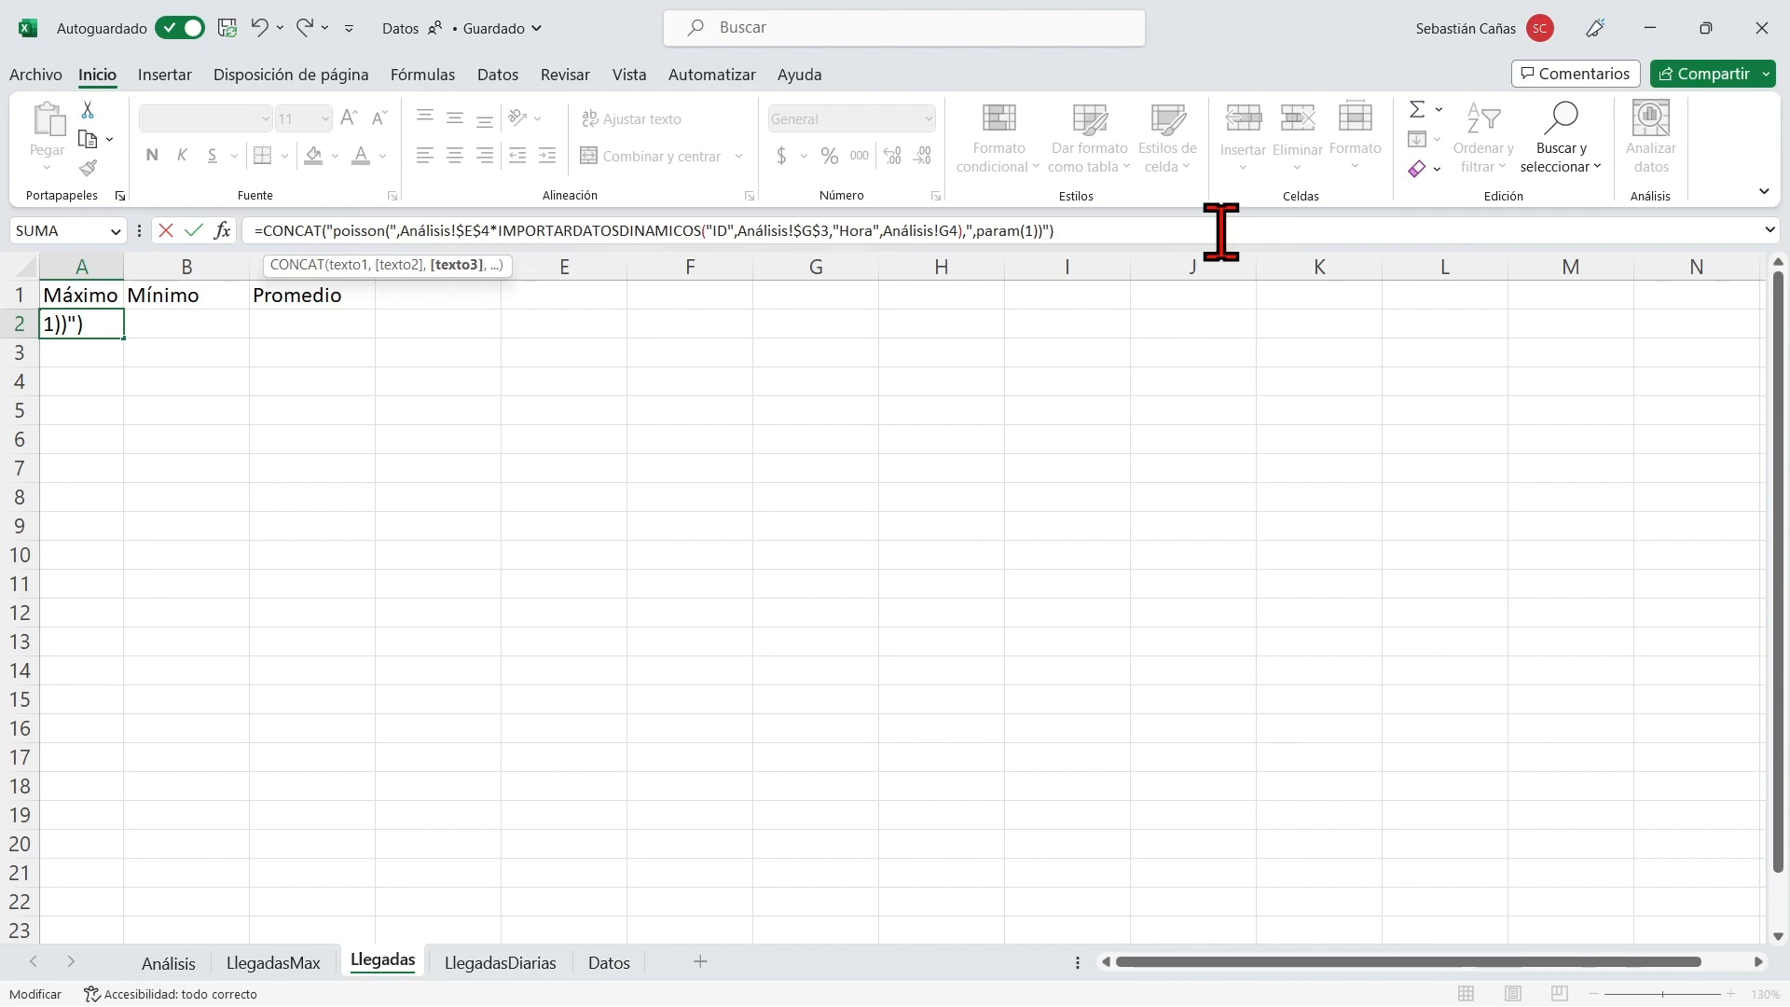
{"action": "key", "text": "Return"}
{"action": "key", "text": "Up"}
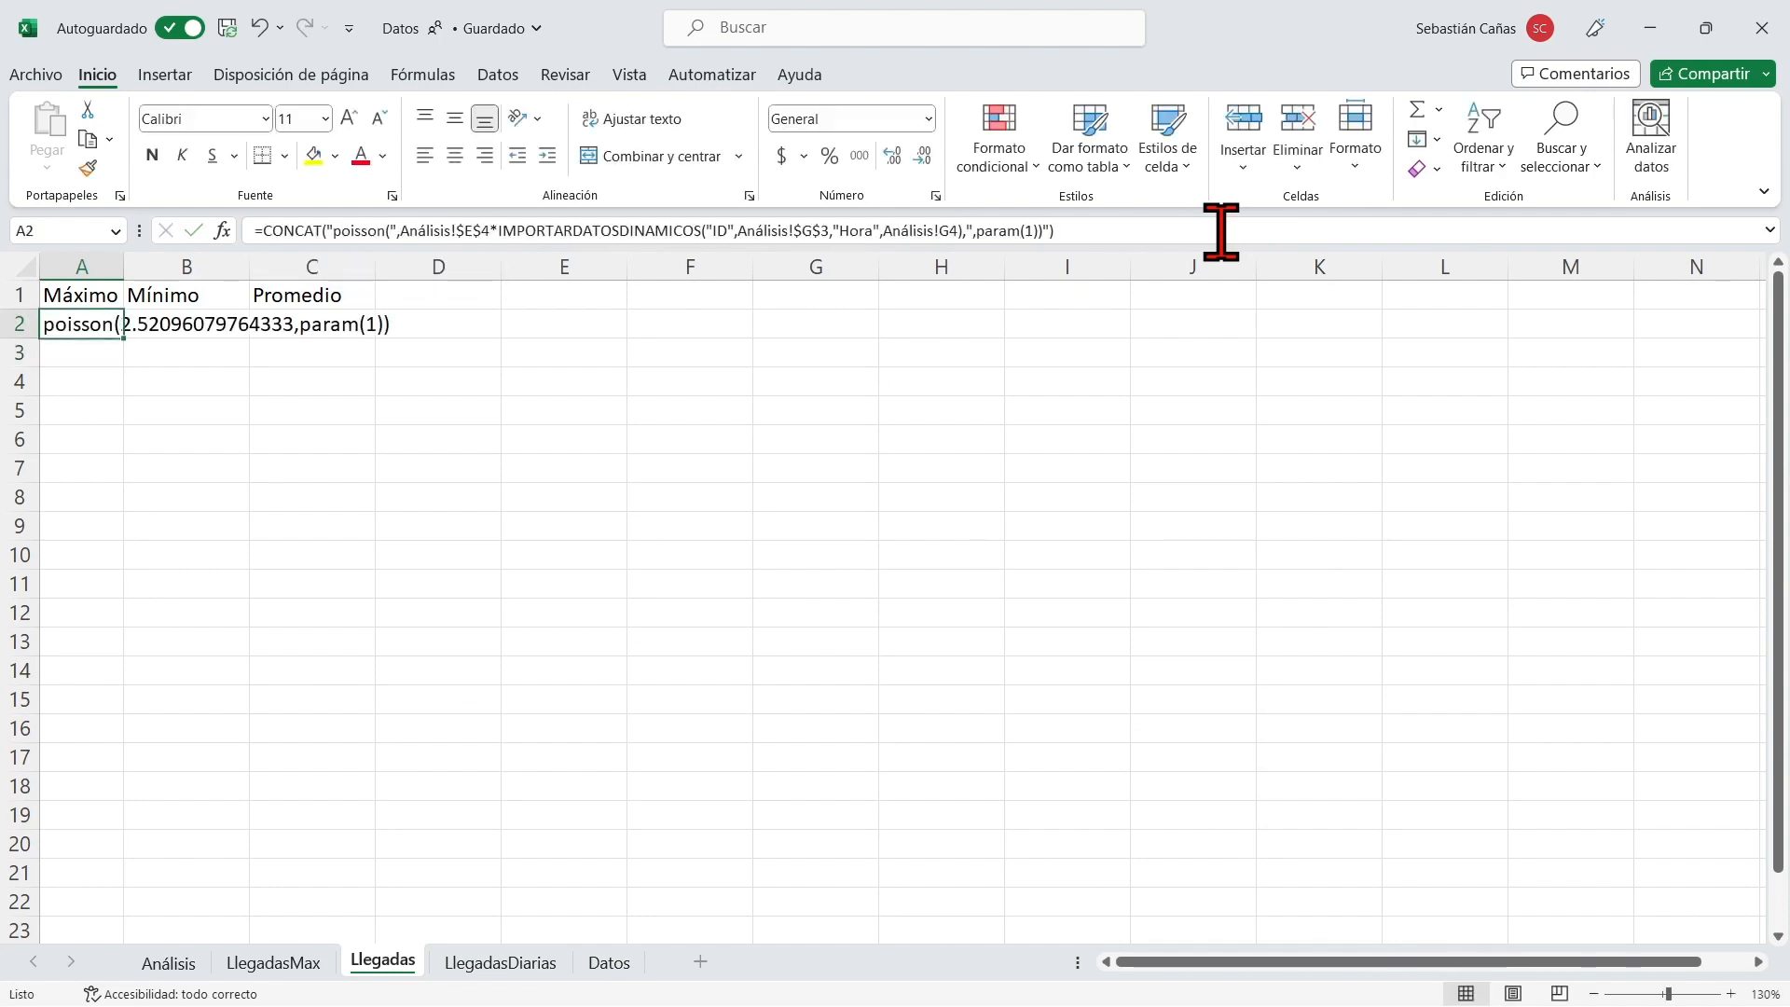
Widen column A to fit the Poisson expression and fill the A2 formula down to A24.
{"action": "left_click_drag", "start_coordinate": [124, 265], "coordinate": [411, 269]}
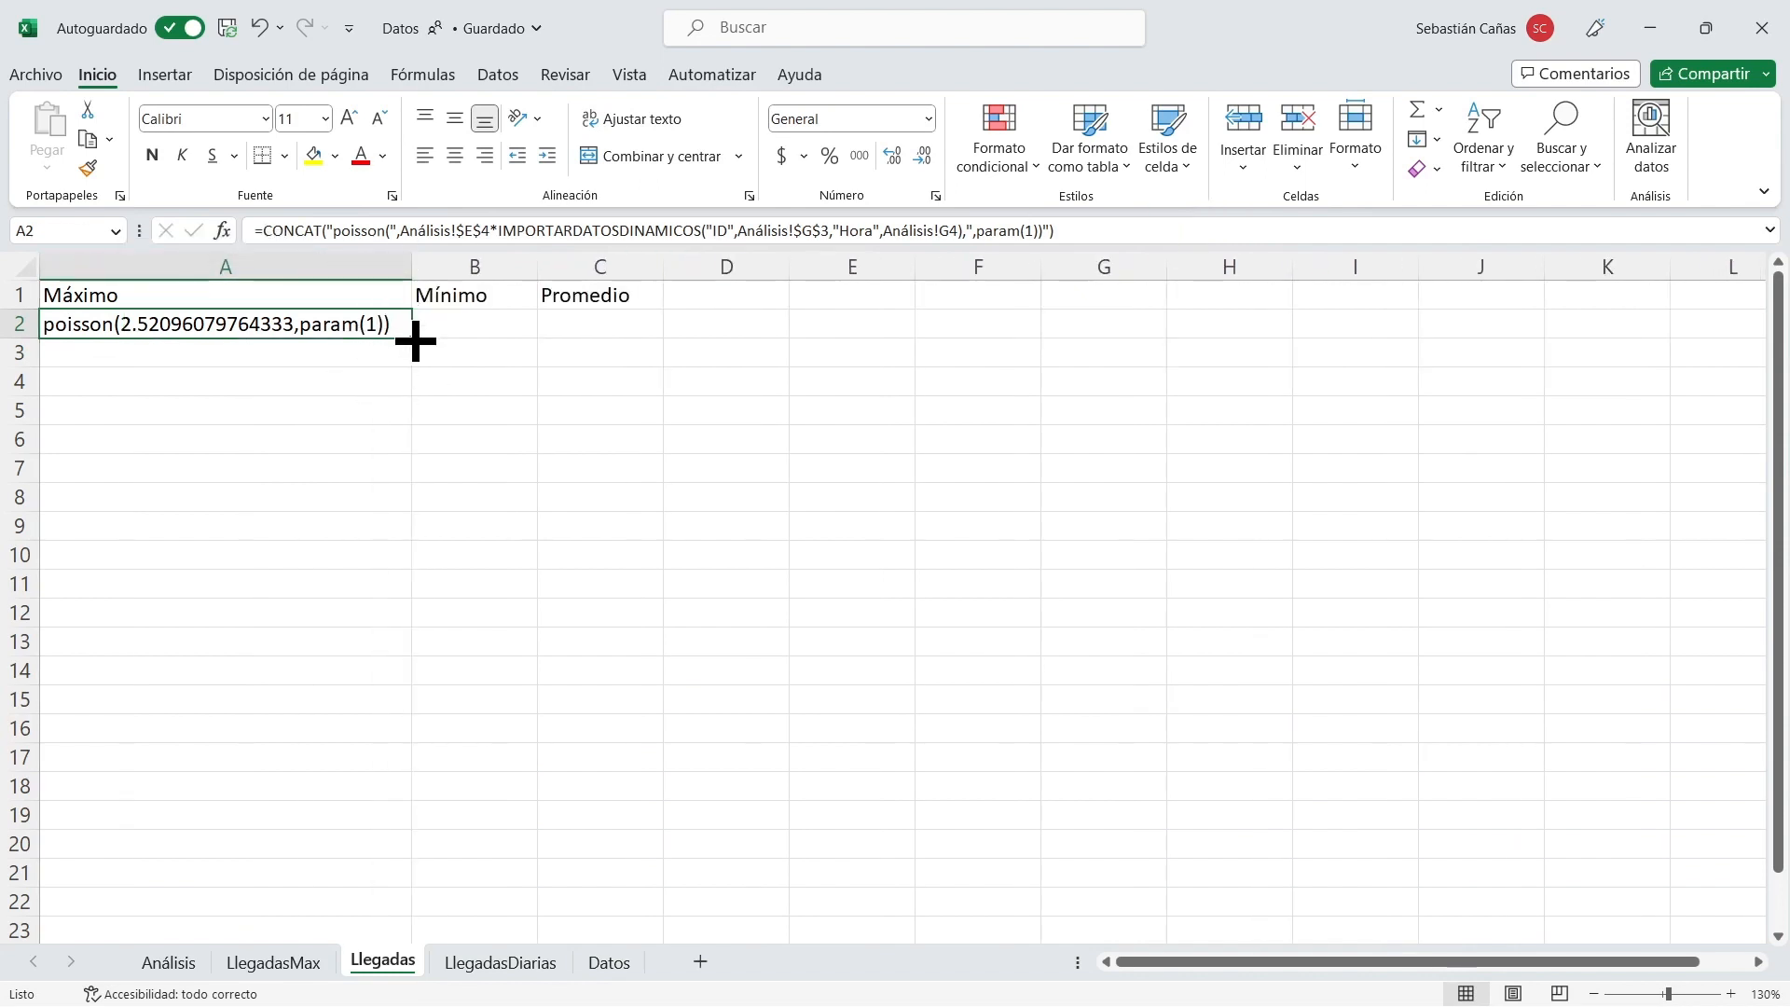
{"action": "left_click_drag", "start_coordinate": [414, 346], "coordinate": [364, 886]}
{"action": "scroll", "coordinate": [576, 801], "scroll_direction": "up", "scroll_amount": 1}
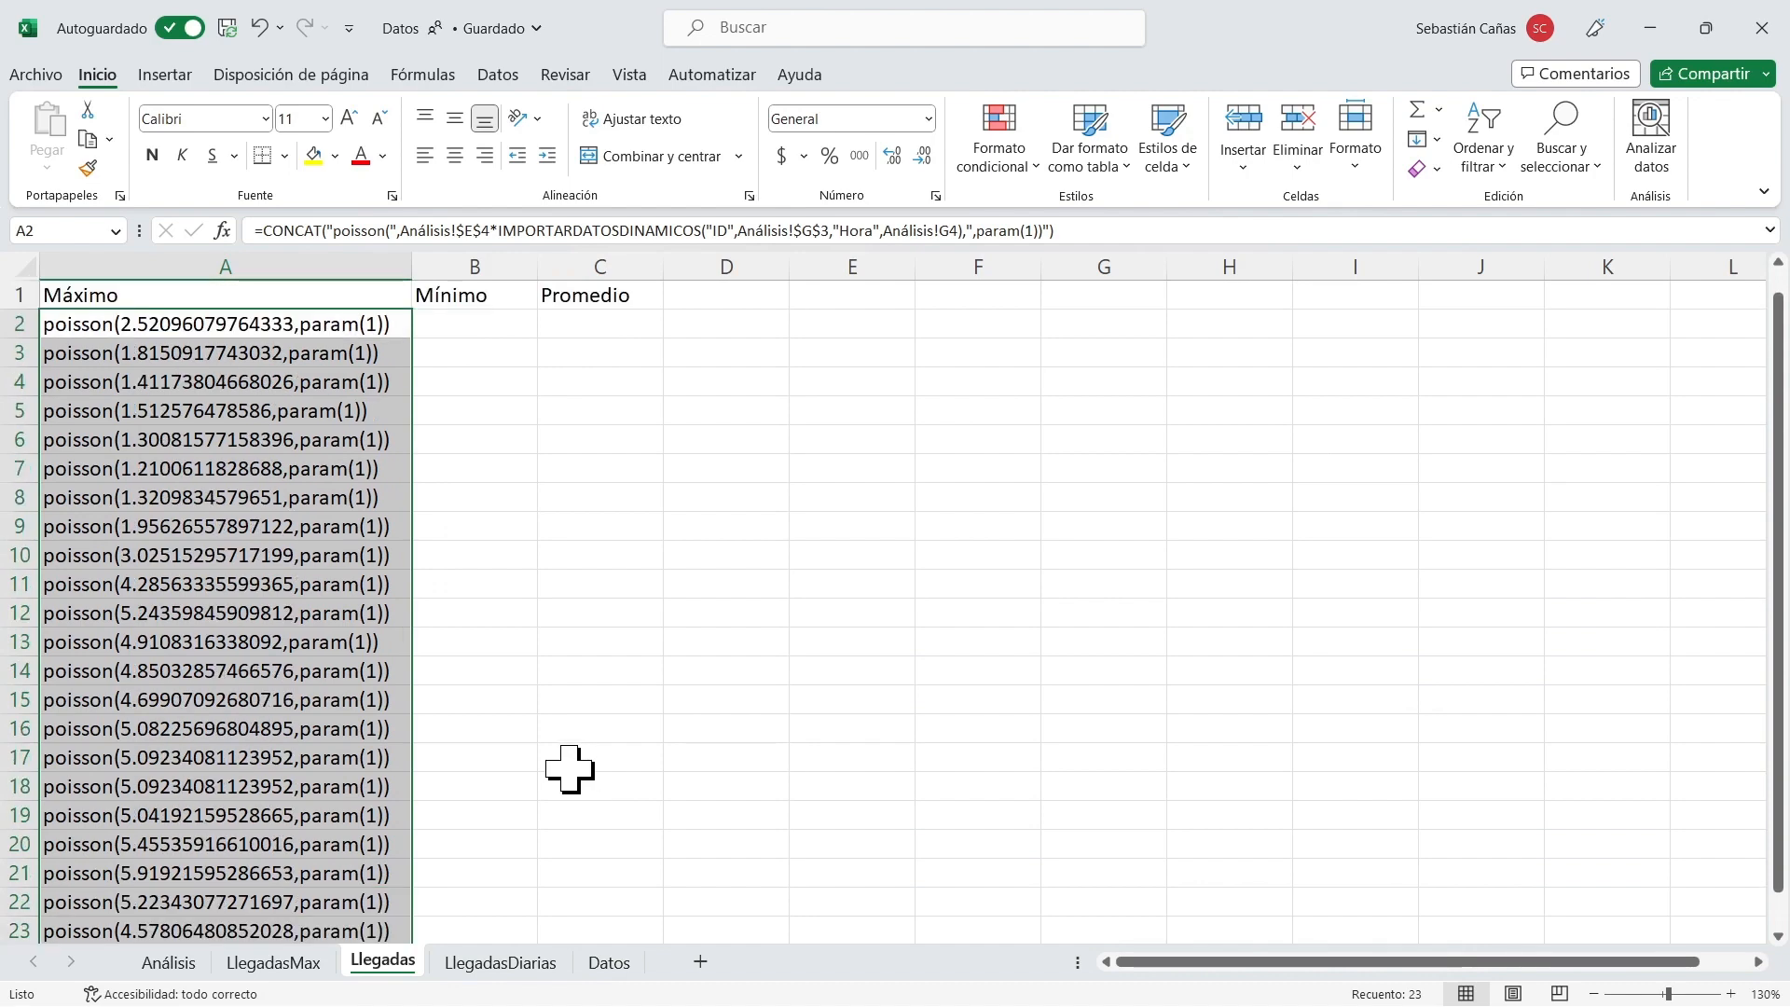
Compare the filled rows in column A with the hourly percentages in Análisis, and extend the Máximo formula down to A25.
{"action": "left_click", "coordinate": [224, 333]}
{"action": "key", "text": "ctrl+shift+Down"}
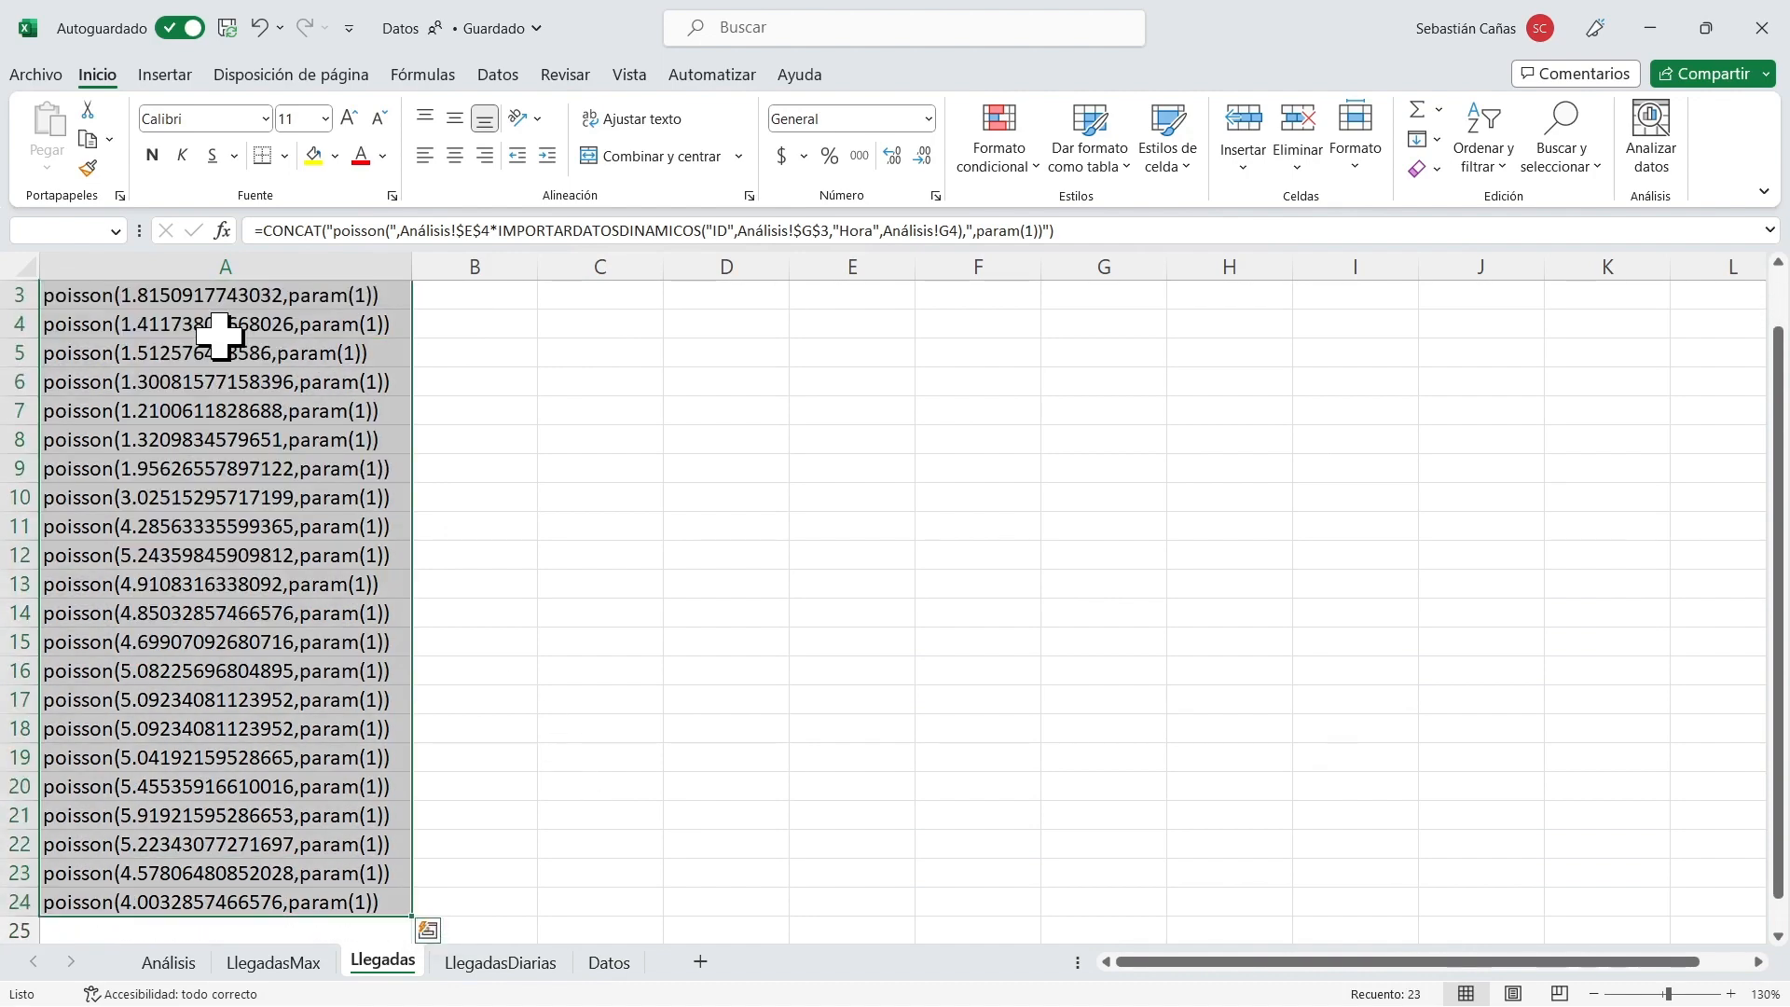
{"action": "left_click", "coordinate": [173, 963]}
{"action": "left_click", "coordinate": [845, 353]}
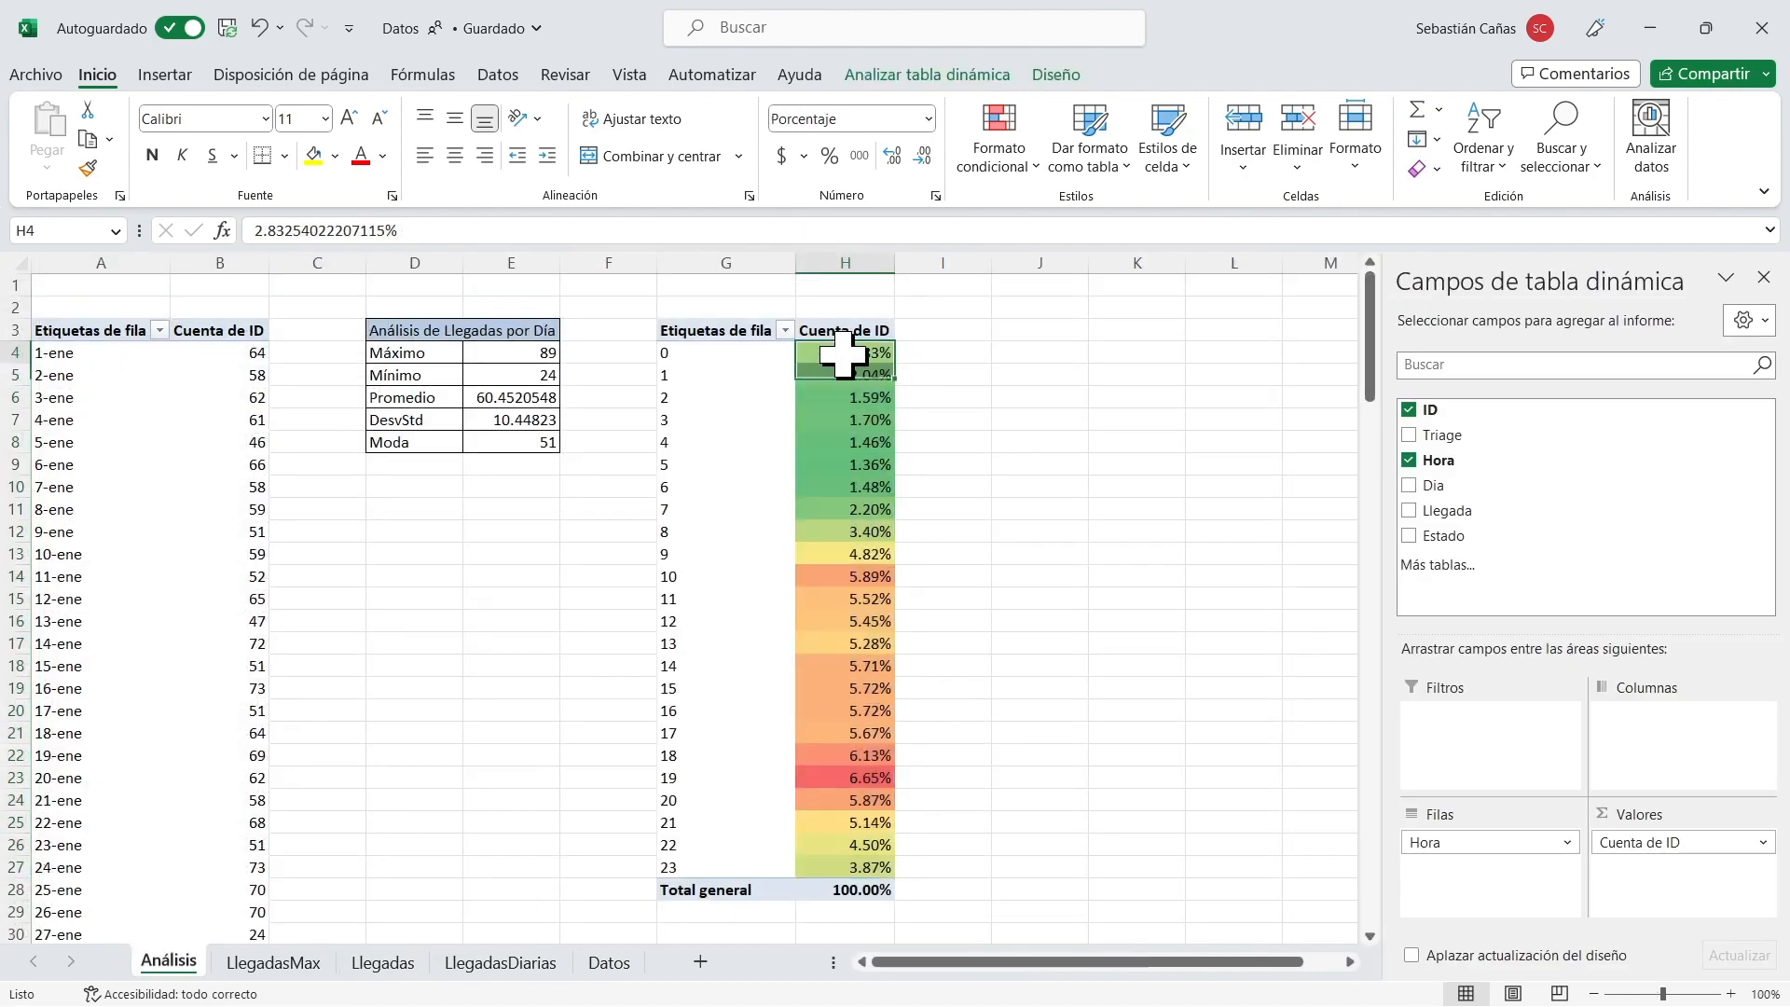
{"action": "key", "text": "ctrl+shift+Down"}
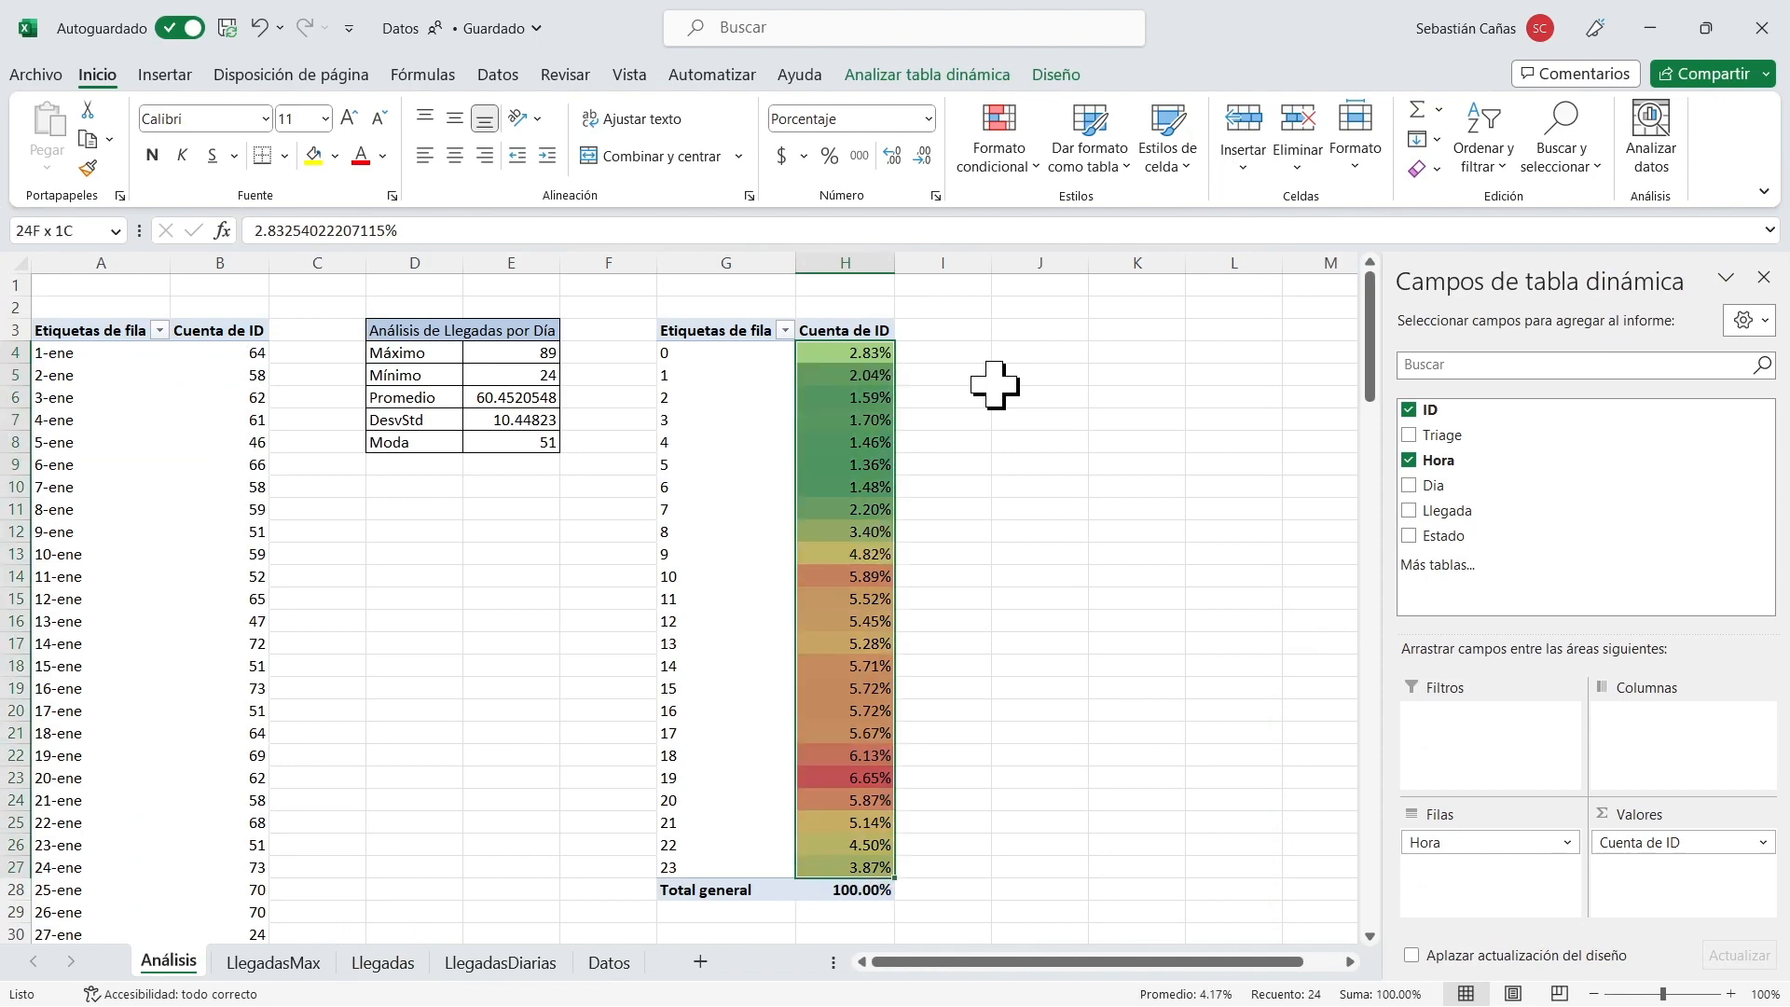
{"action": "left_click", "coordinate": [391, 965]}
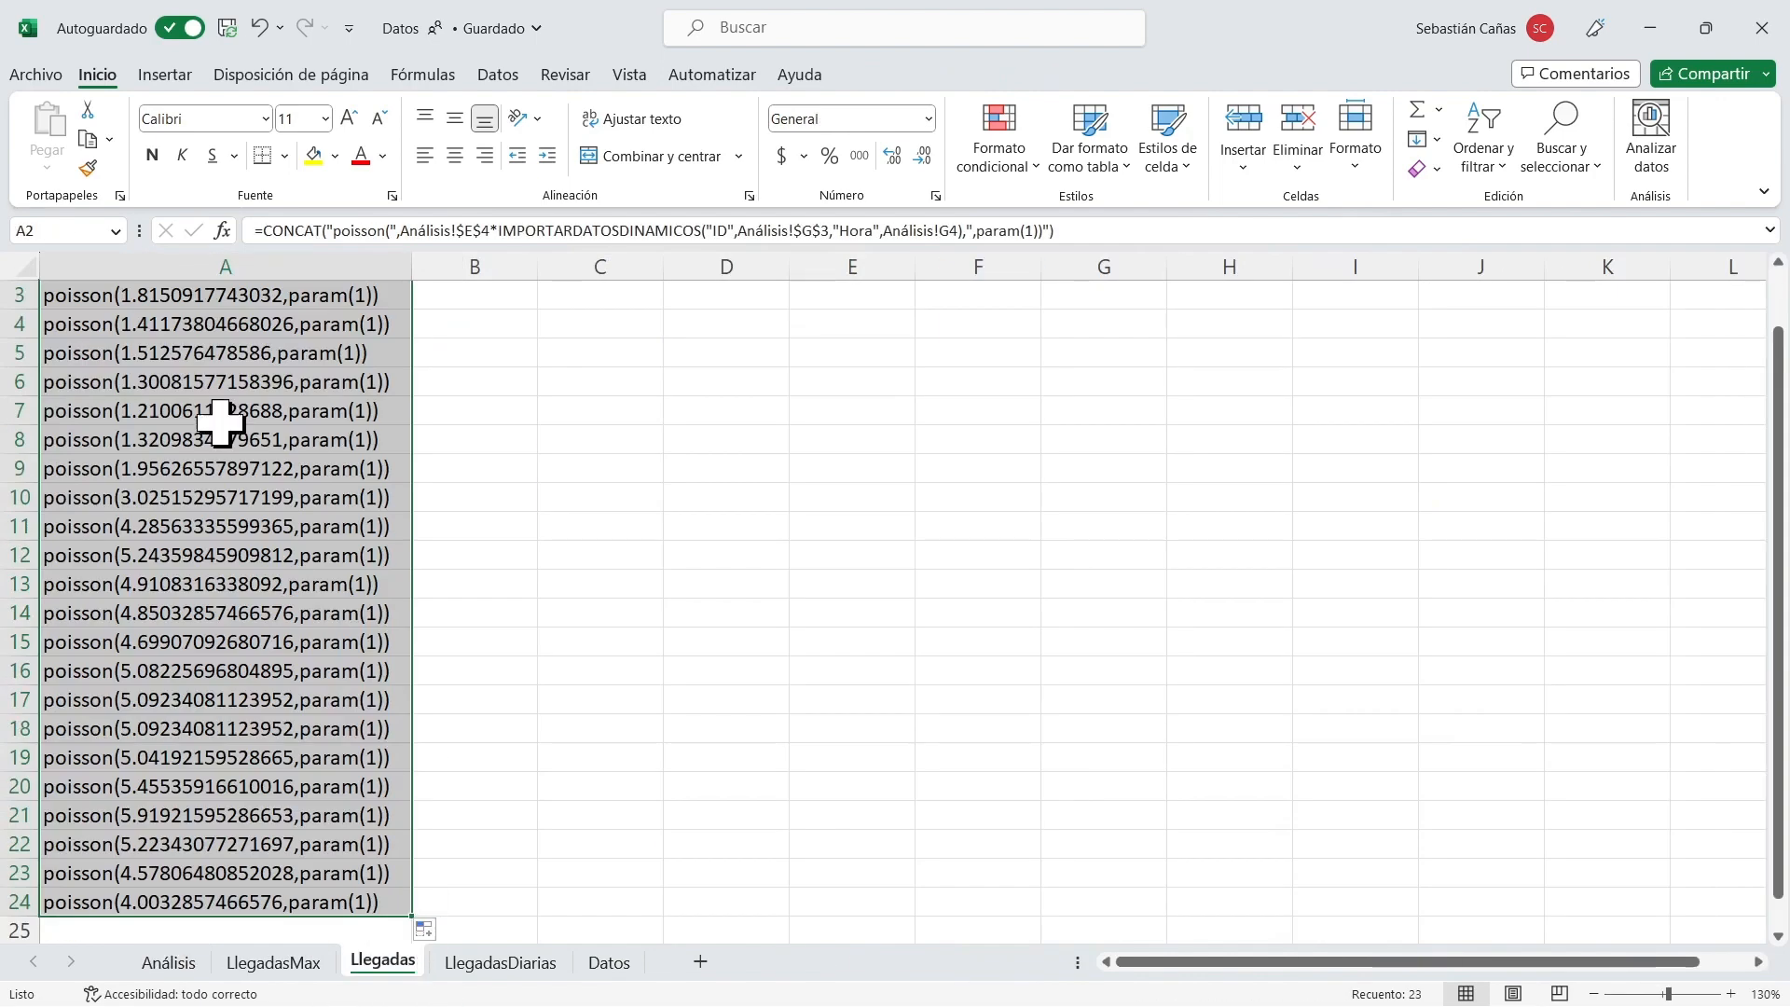
{"action": "scroll", "coordinate": [372, 625], "scroll_direction": "up", "scroll_amount": 1}
{"action": "scroll", "coordinate": [373, 625], "scroll_direction": "down", "scroll_amount": 4}
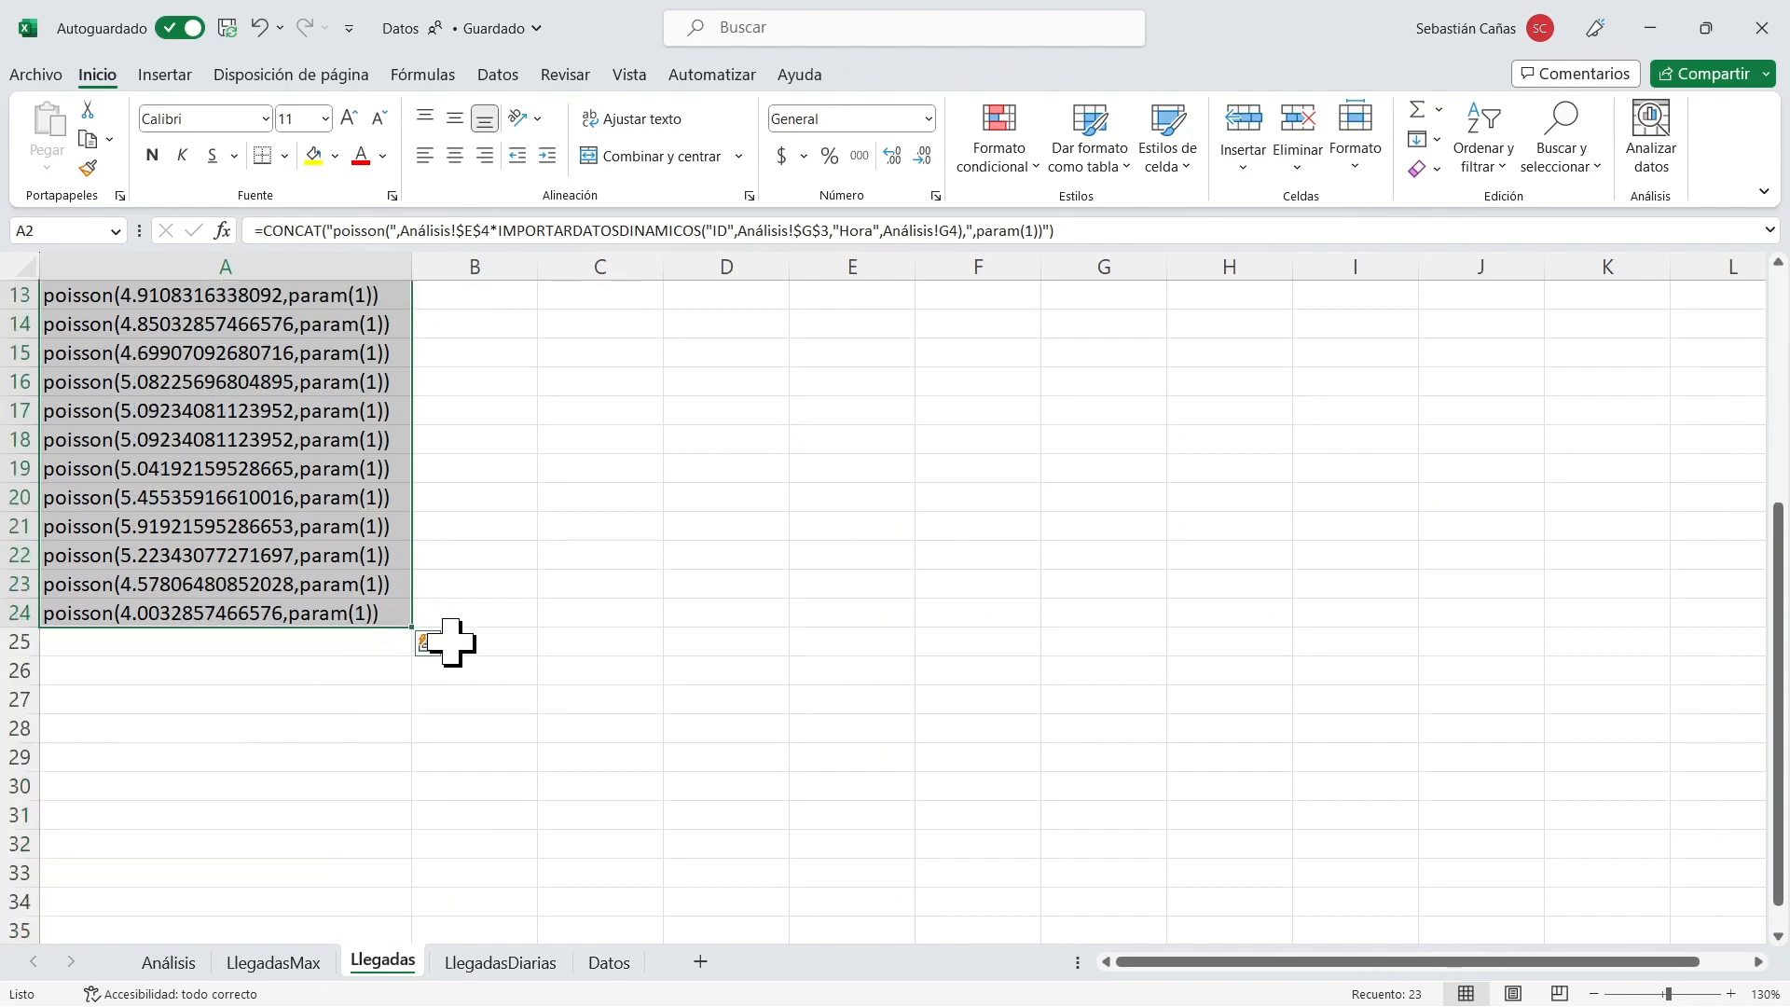
{"action": "left_click_drag", "start_coordinate": [413, 628], "coordinate": [412, 652]}
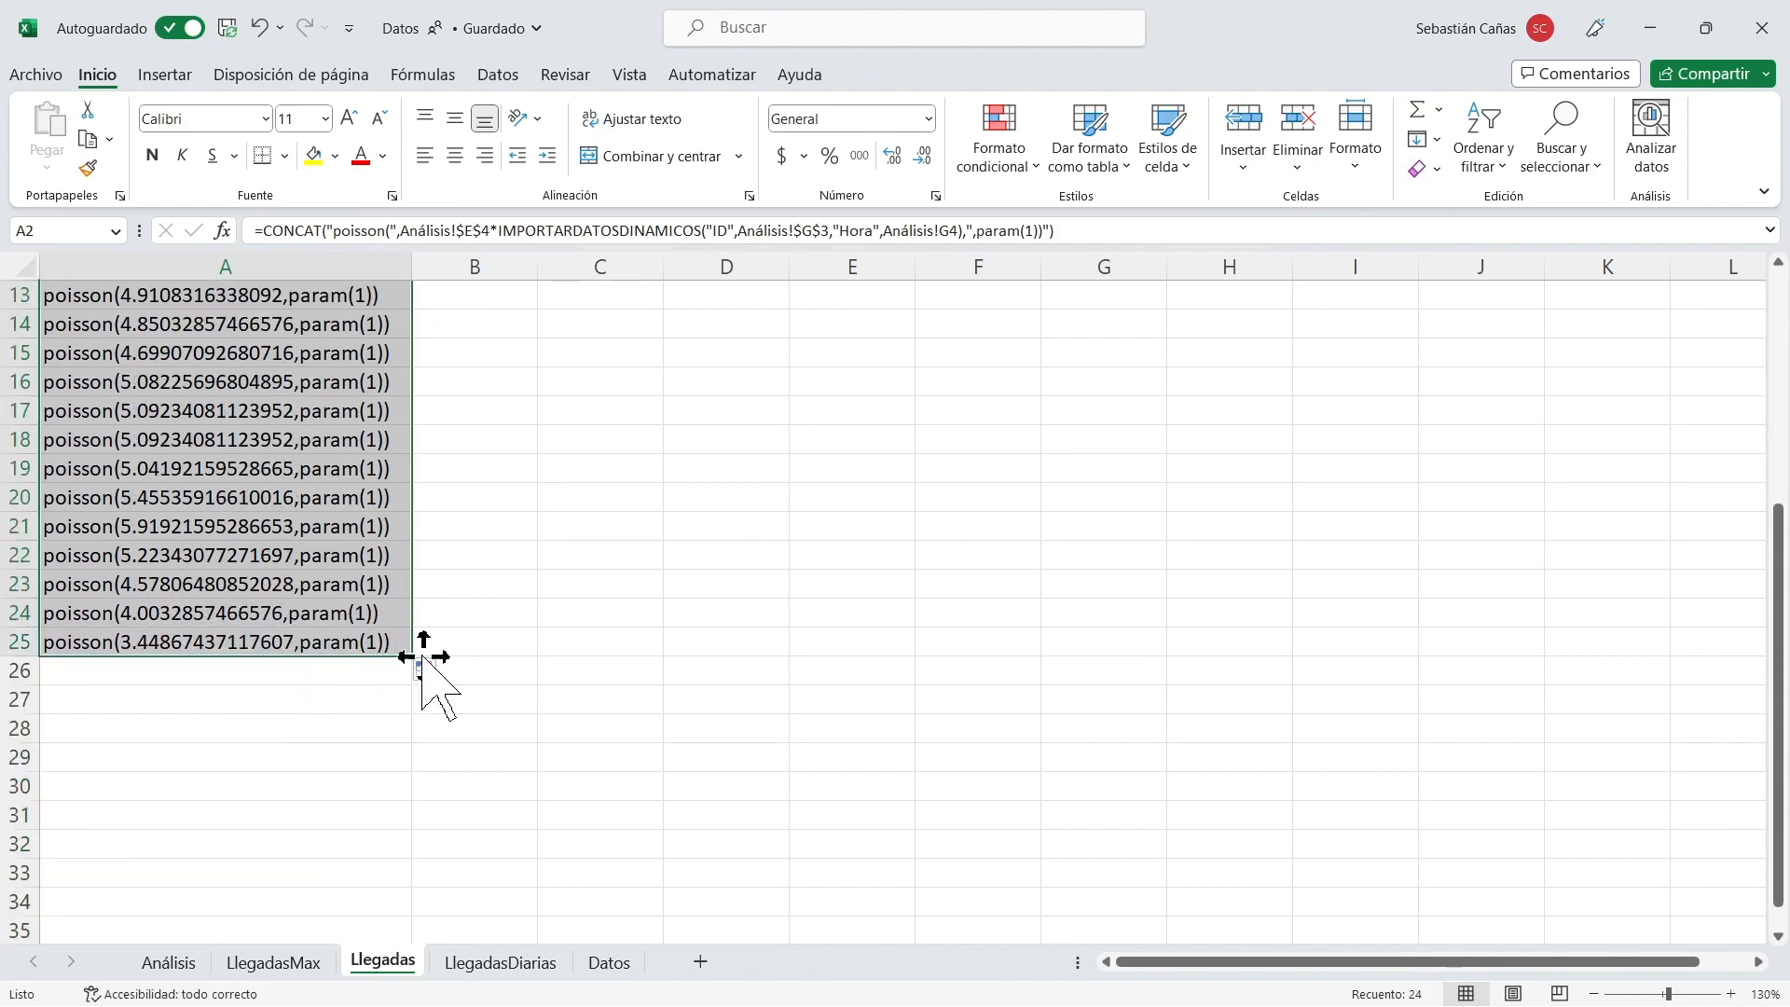
{"action": "scroll", "coordinate": [491, 652], "scroll_direction": "up", "scroll_amount": 4}
{"action": "scroll", "coordinate": [491, 652], "scroll_direction": "down", "scroll_amount": 1}
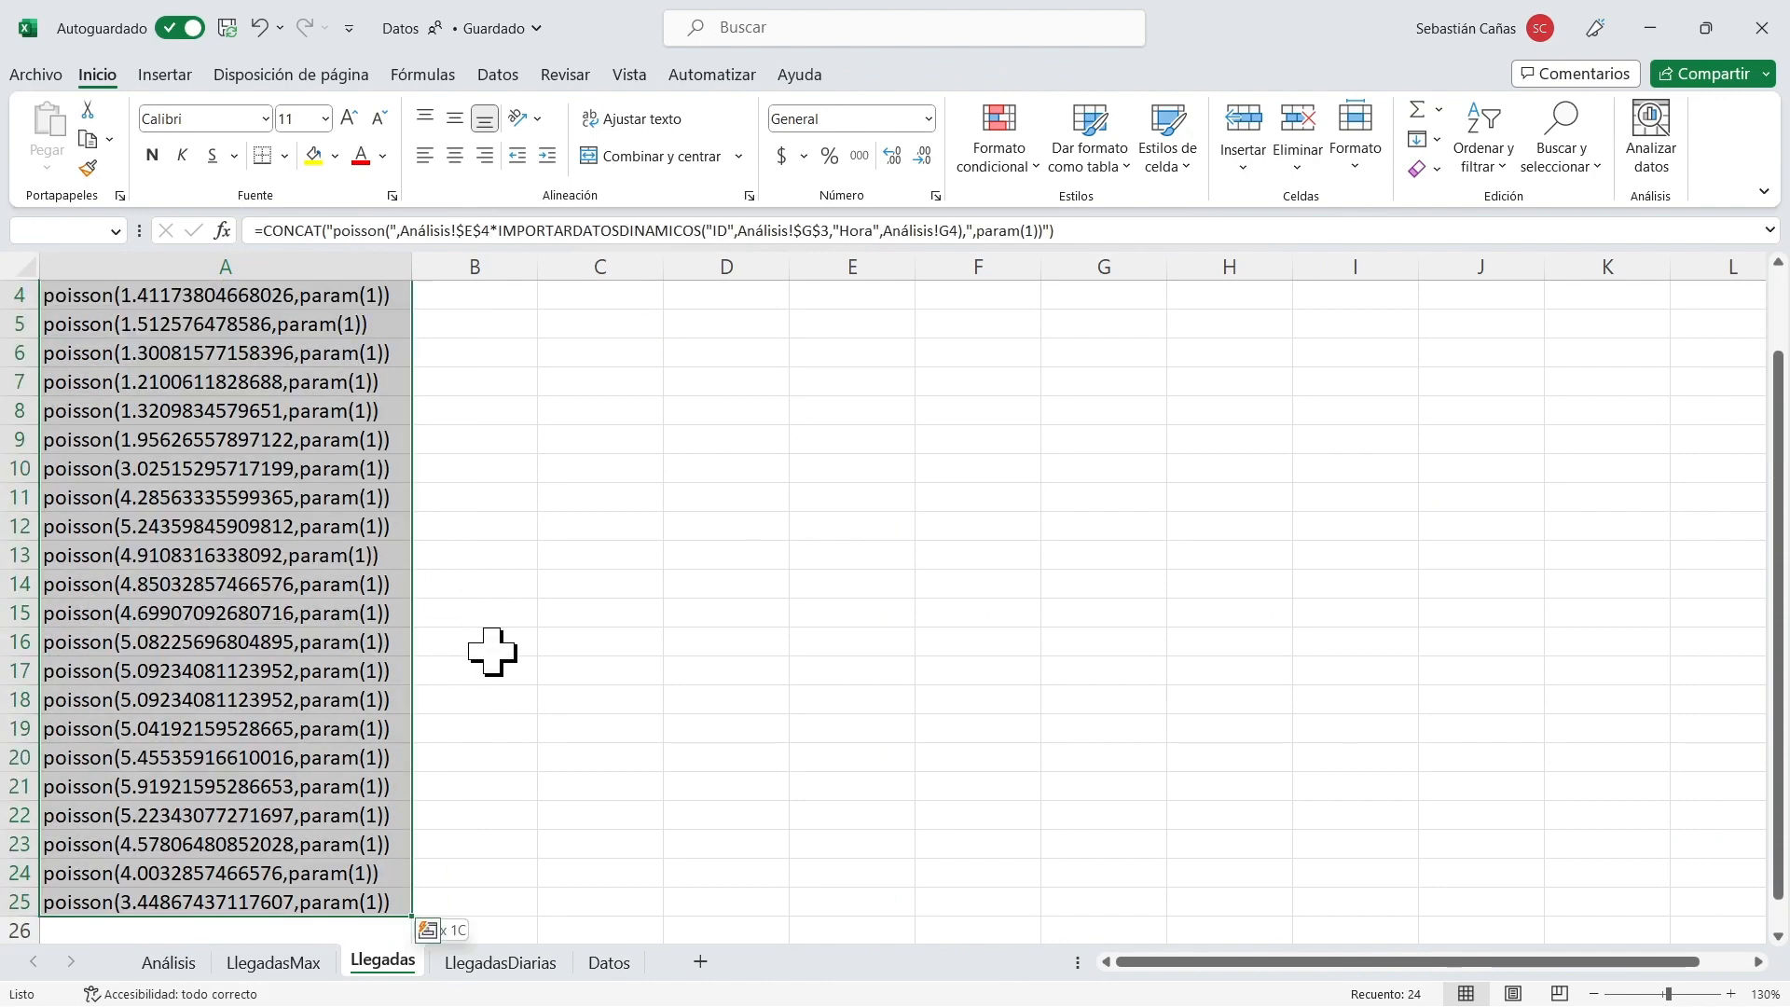
Copy the A2 formula into B2 under Mínimo, pasting formulas only, and widen column B.
{"action": "key", "text": "ctrl+Home"}
{"action": "key", "text": "Down"}
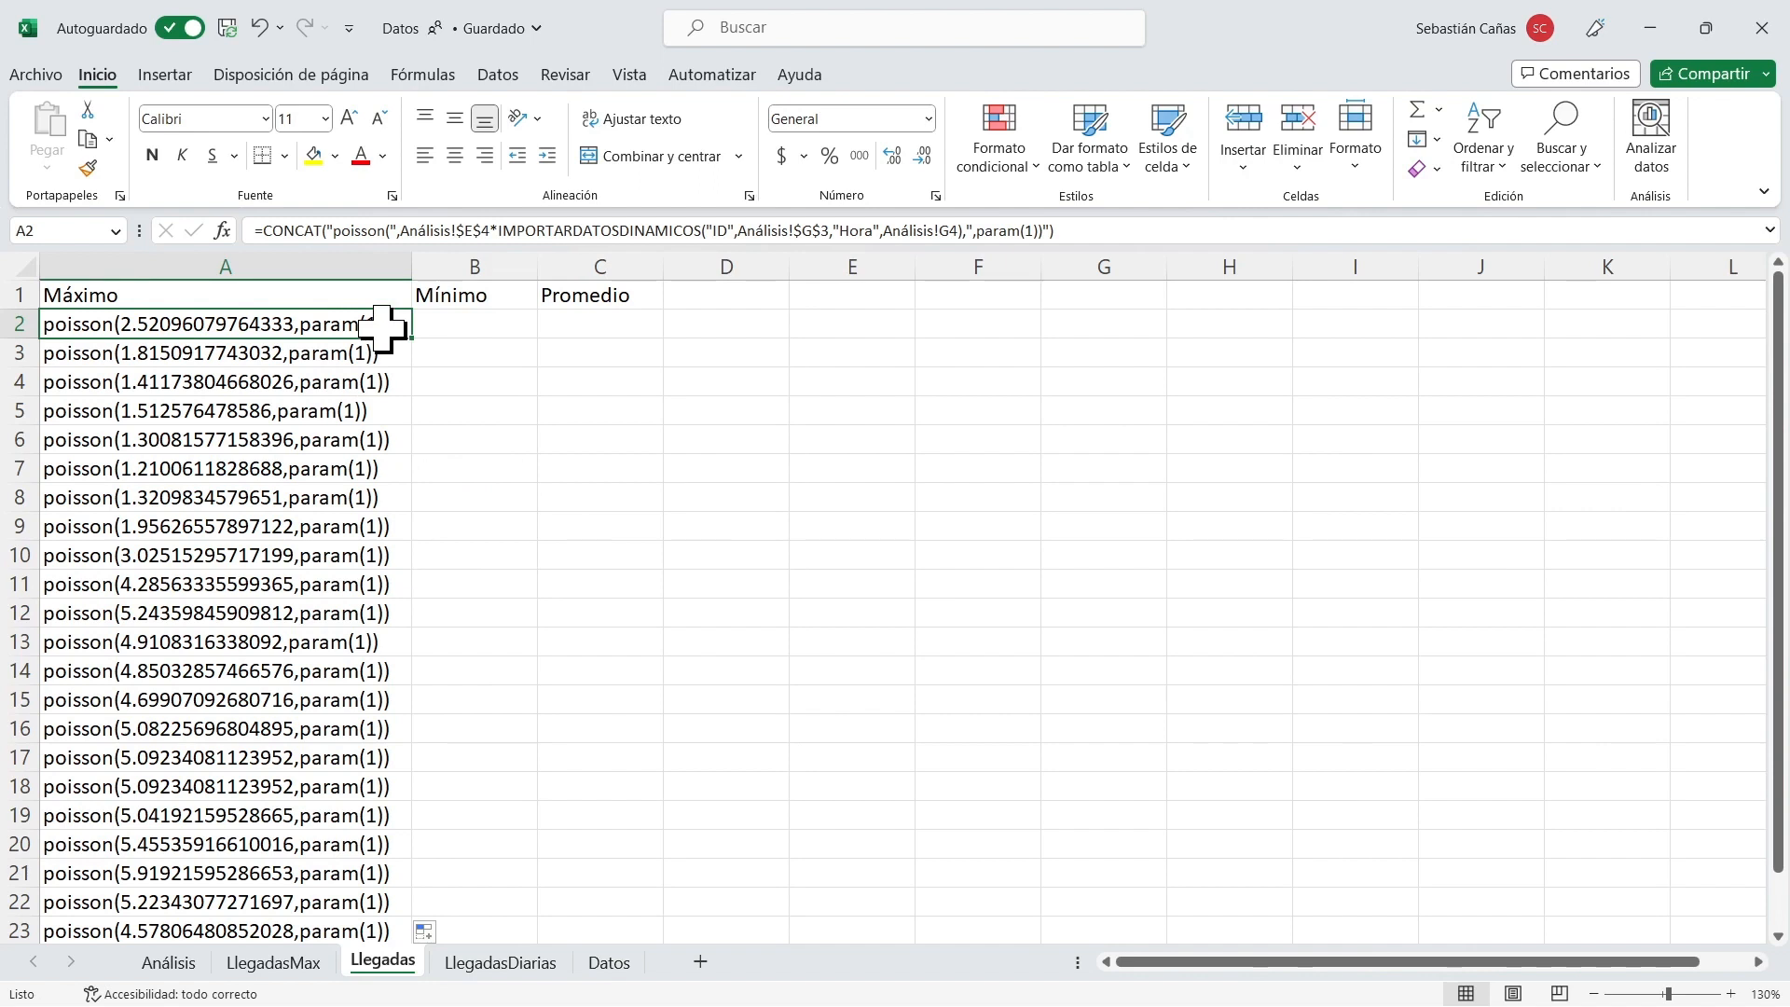
{"action": "key", "text": "ctrl+c"}
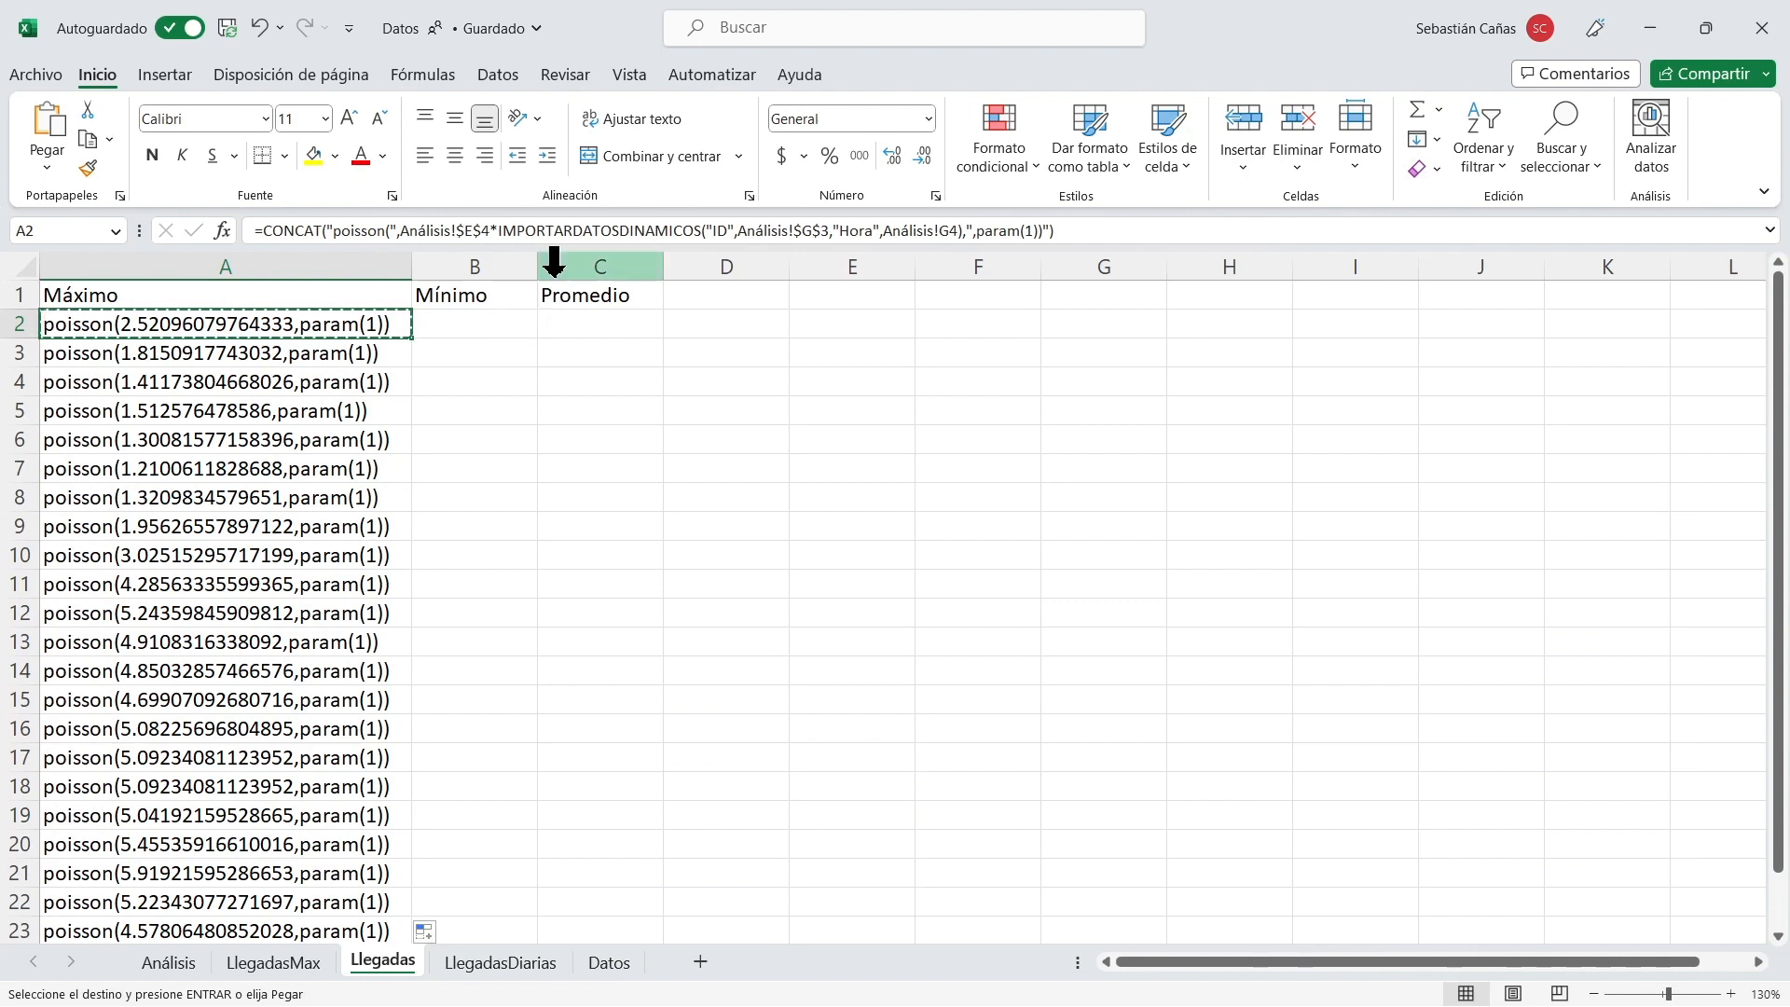
{"action": "left_click_drag", "start_coordinate": [537, 267], "coordinate": [807, 270]}
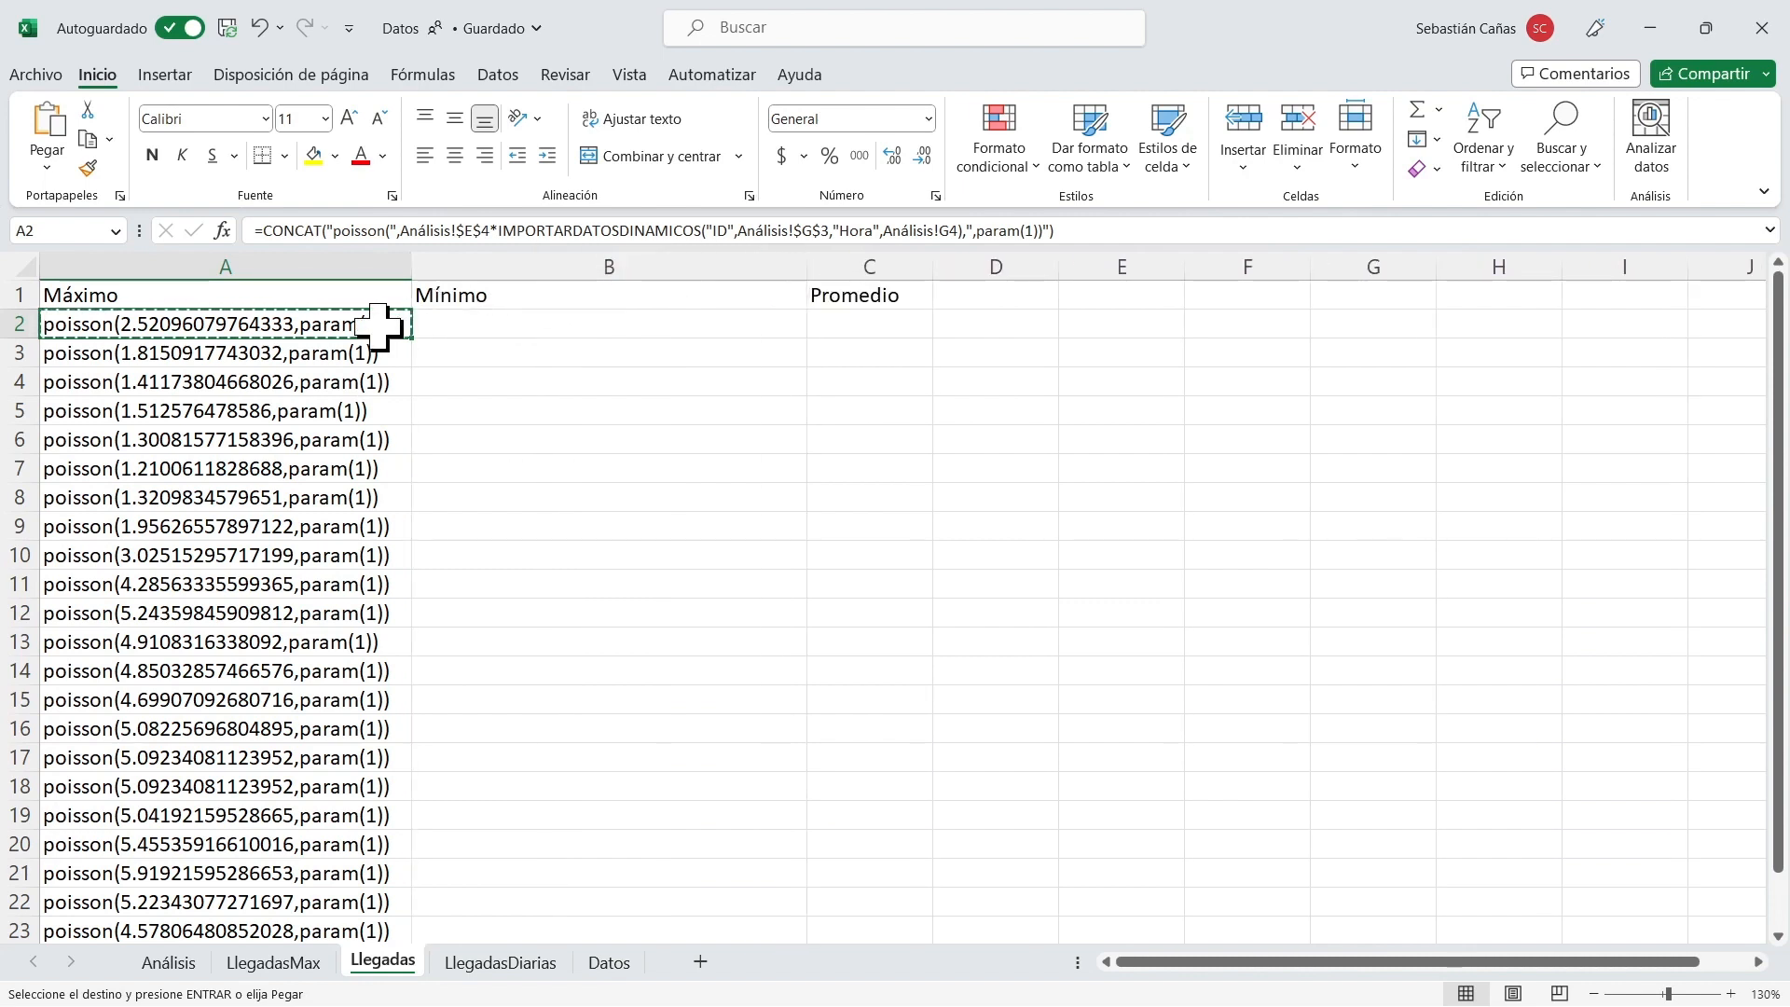
{"action": "left_click", "coordinate": [511, 328]}
{"action": "right_click", "coordinate": [511, 327]}
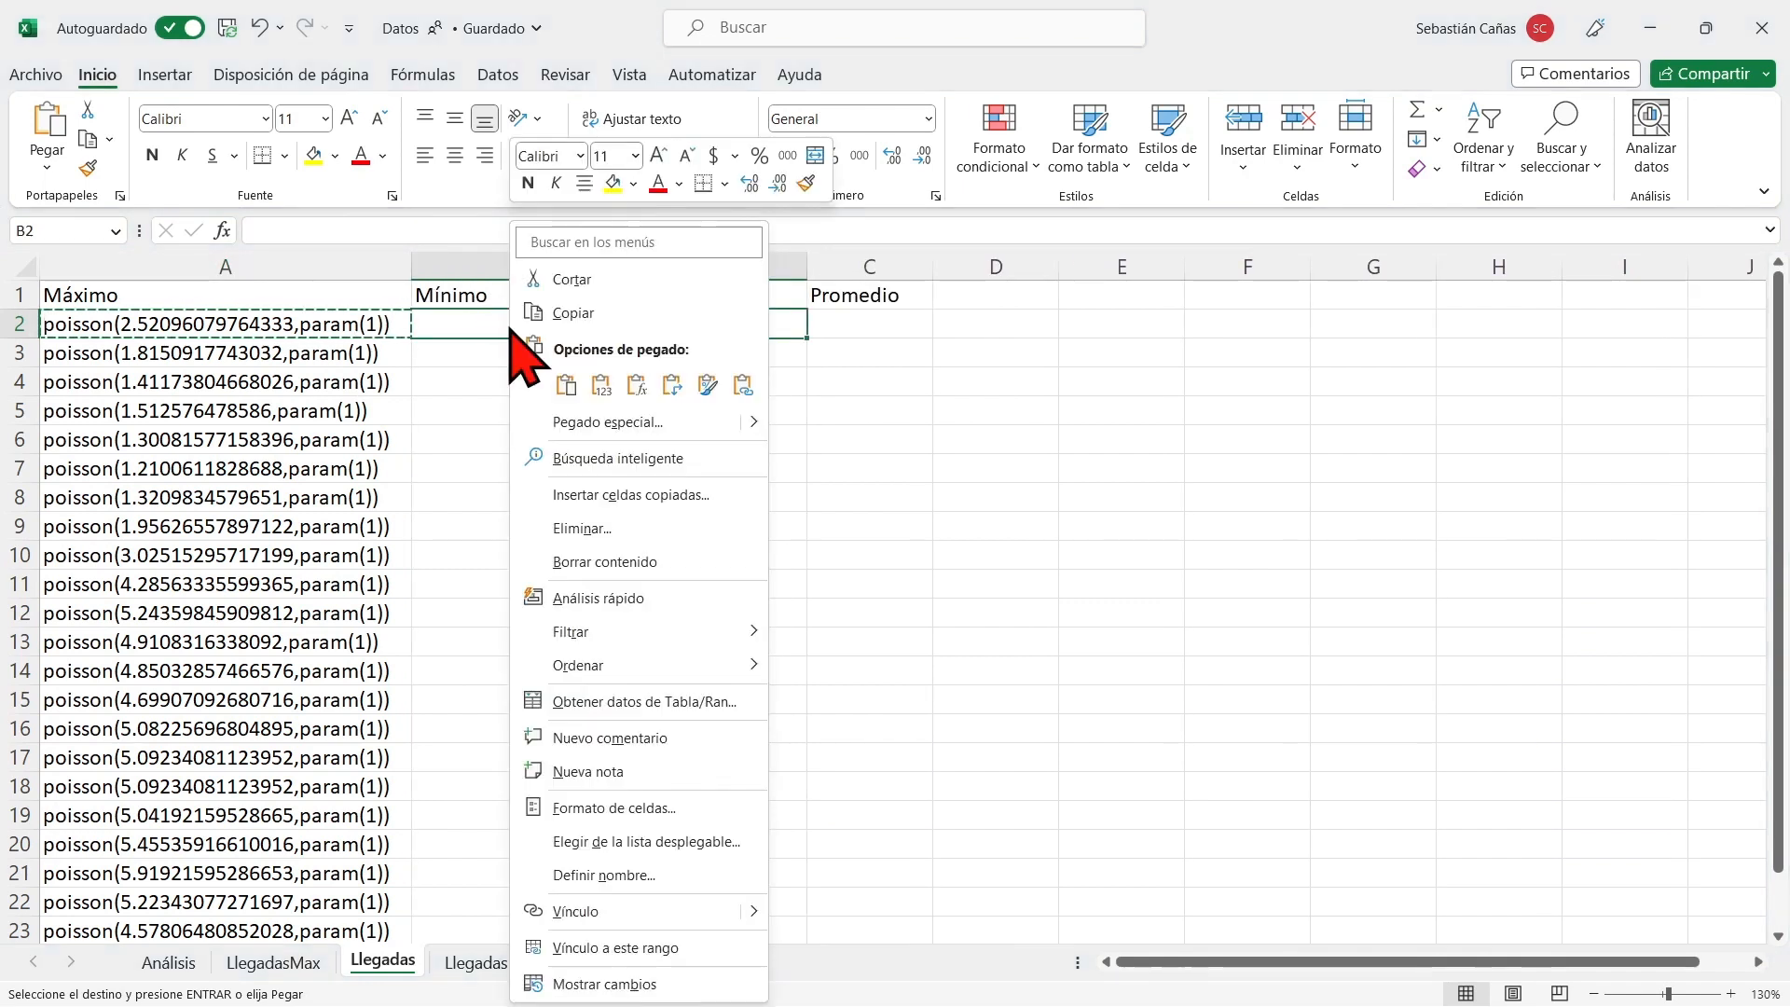
{"action": "left_click", "coordinate": [635, 383]}
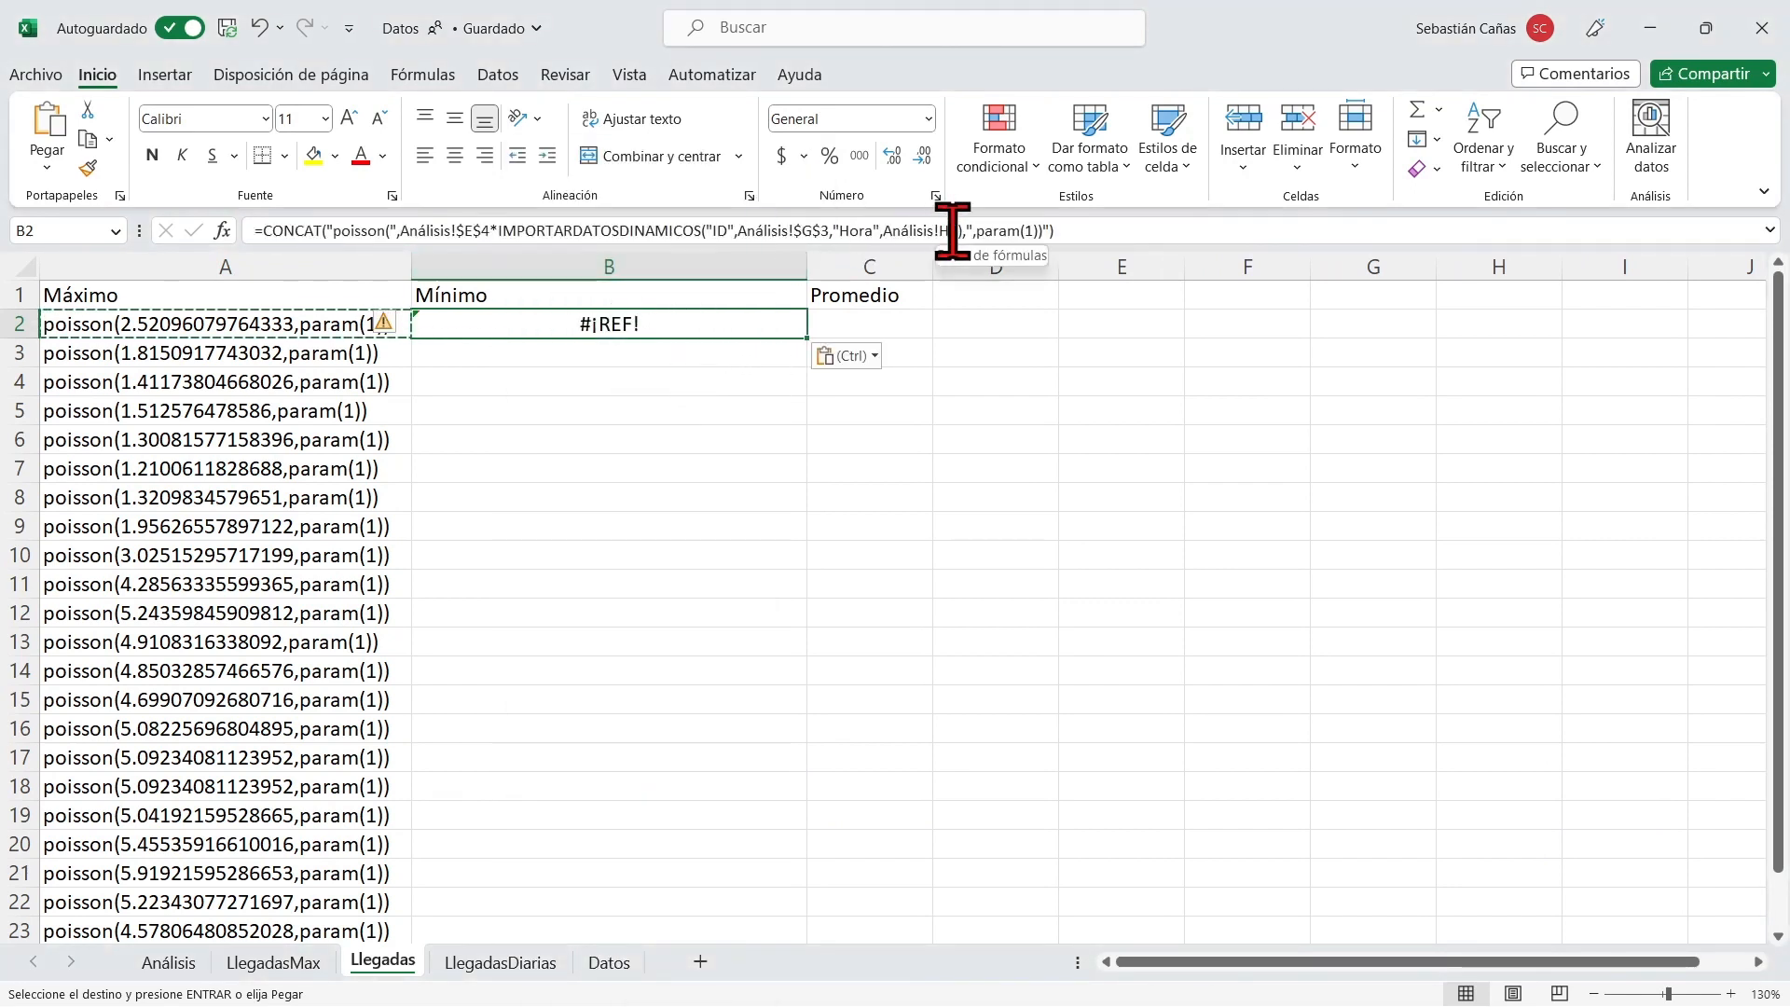
Correct the hour reference in the B2 formula to Análisis!G4.
{"action": "left_click", "coordinate": [326, 329]}
{"action": "left_click", "coordinate": [600, 328]}
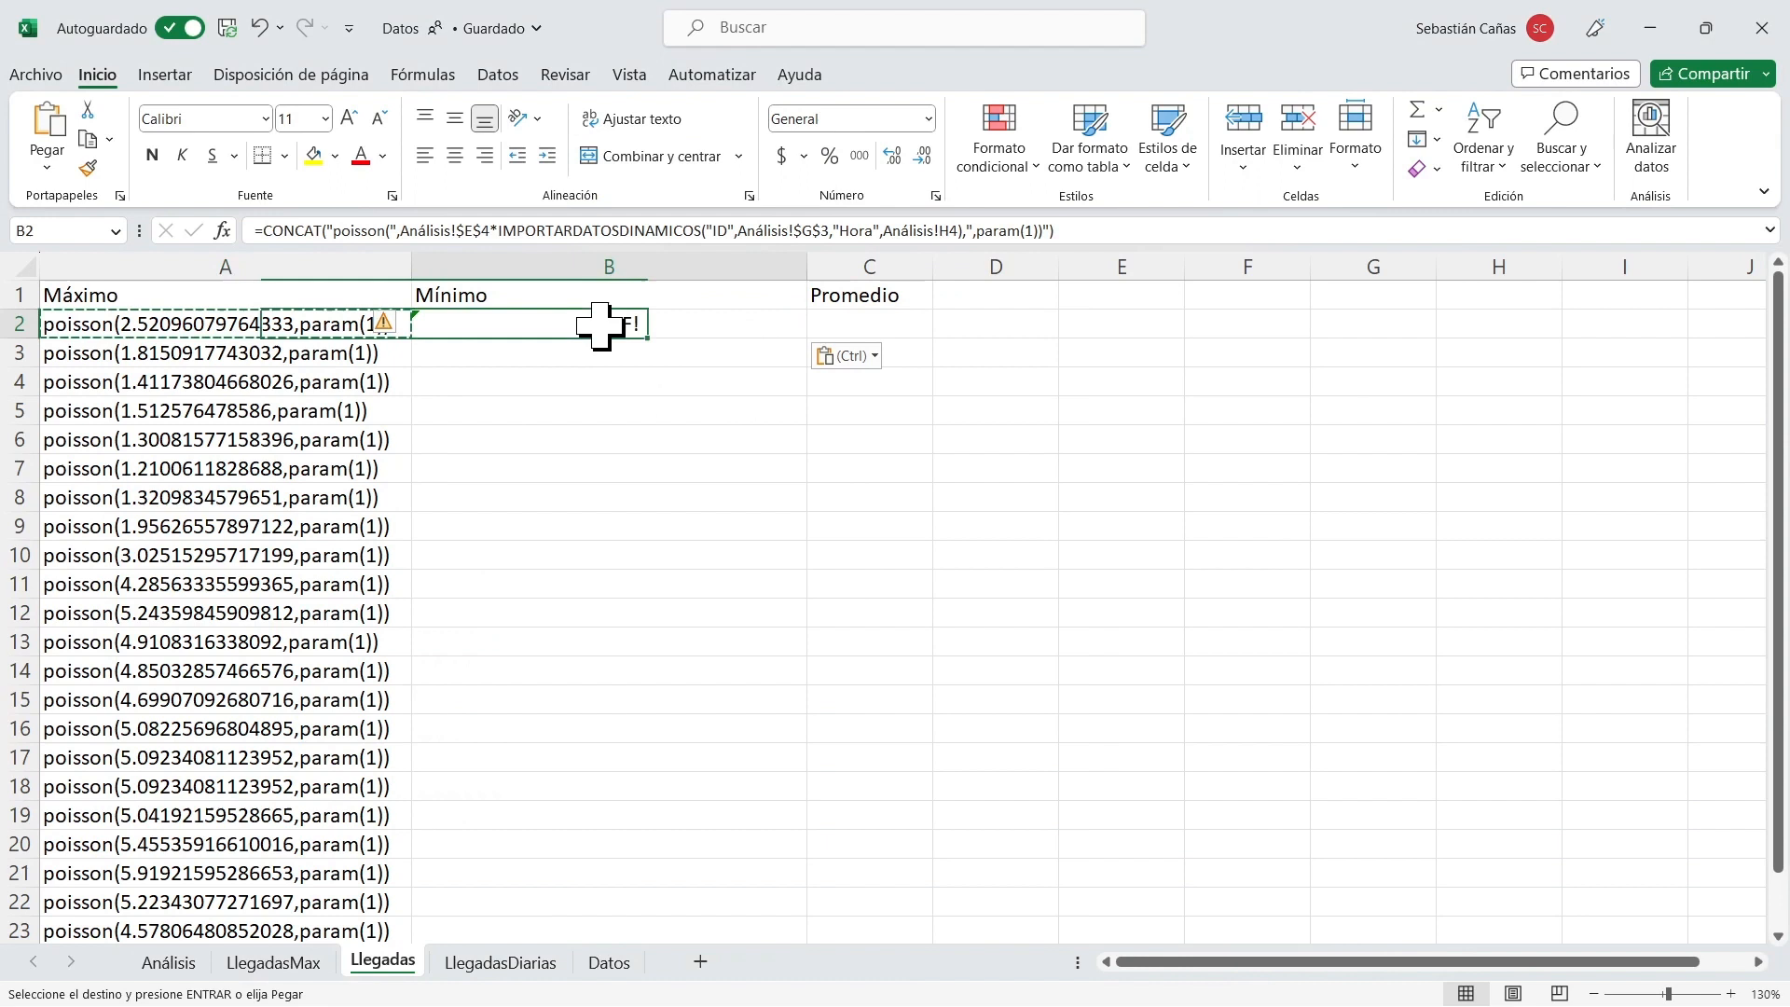
{"action": "left_click", "coordinate": [941, 226]}
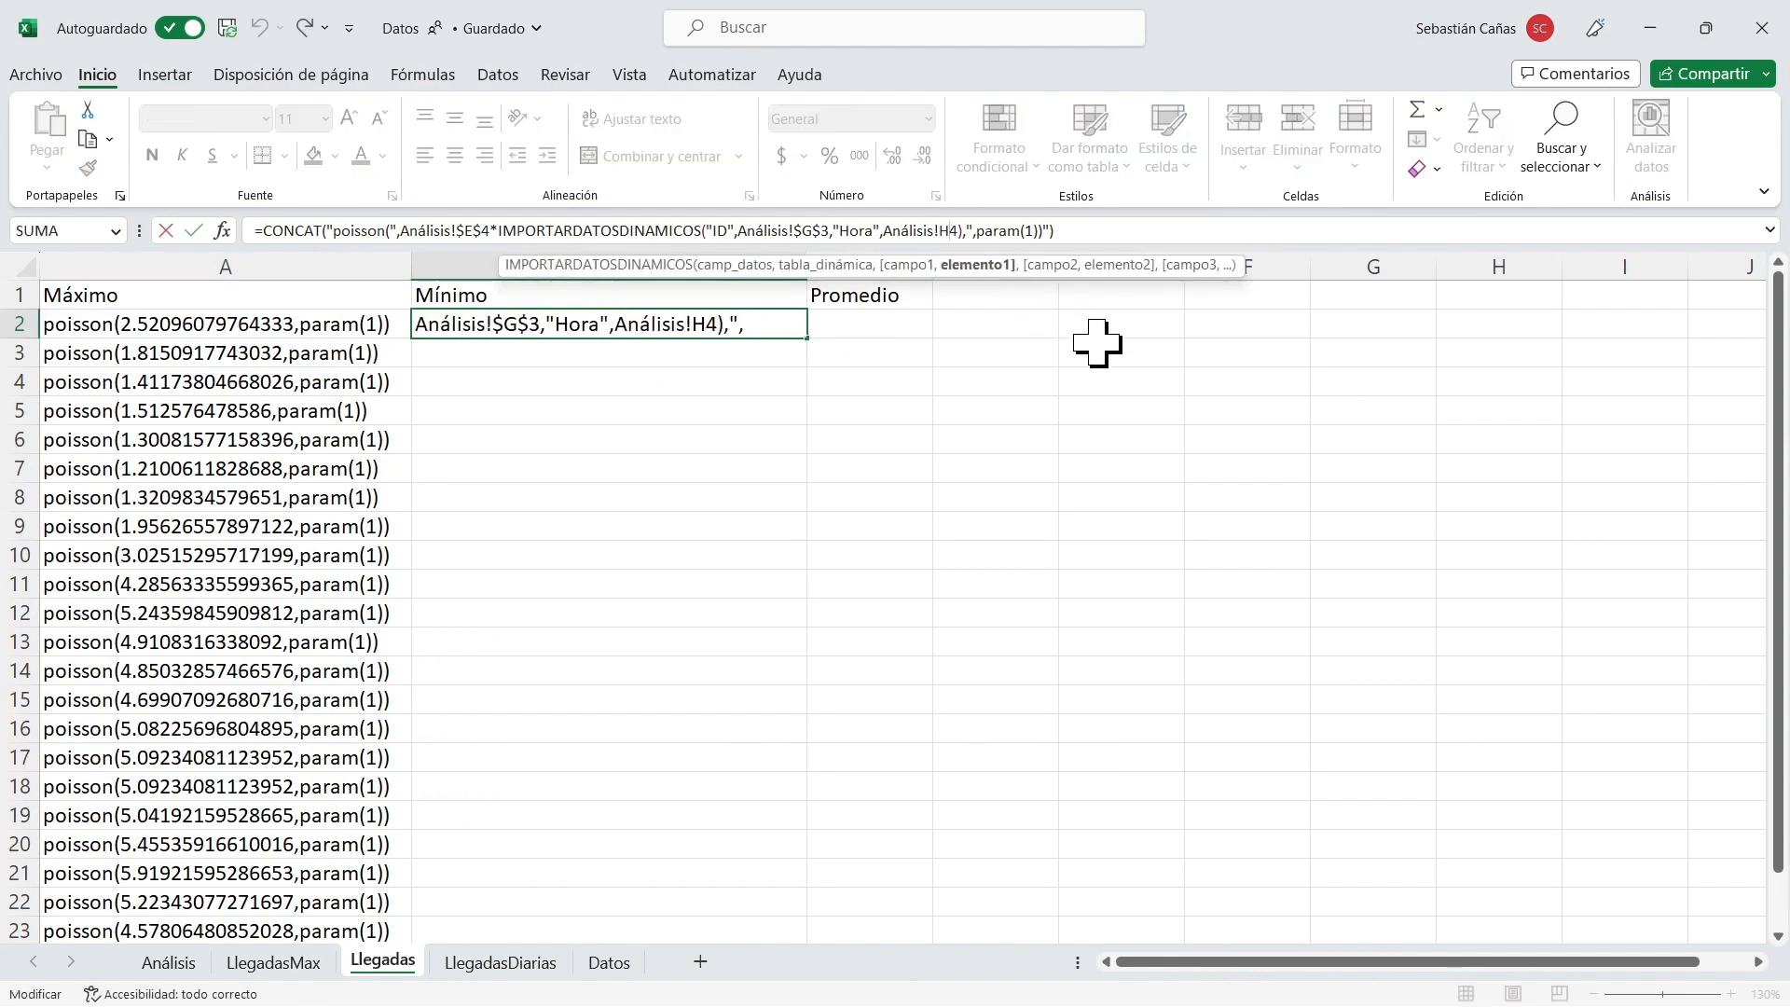
{"action": "key", "text": "BackSpace"}
{"action": "type", "text": "g"}
{"action": "key", "text": "BackSpace"}
{"action": "type", "text": "G"}
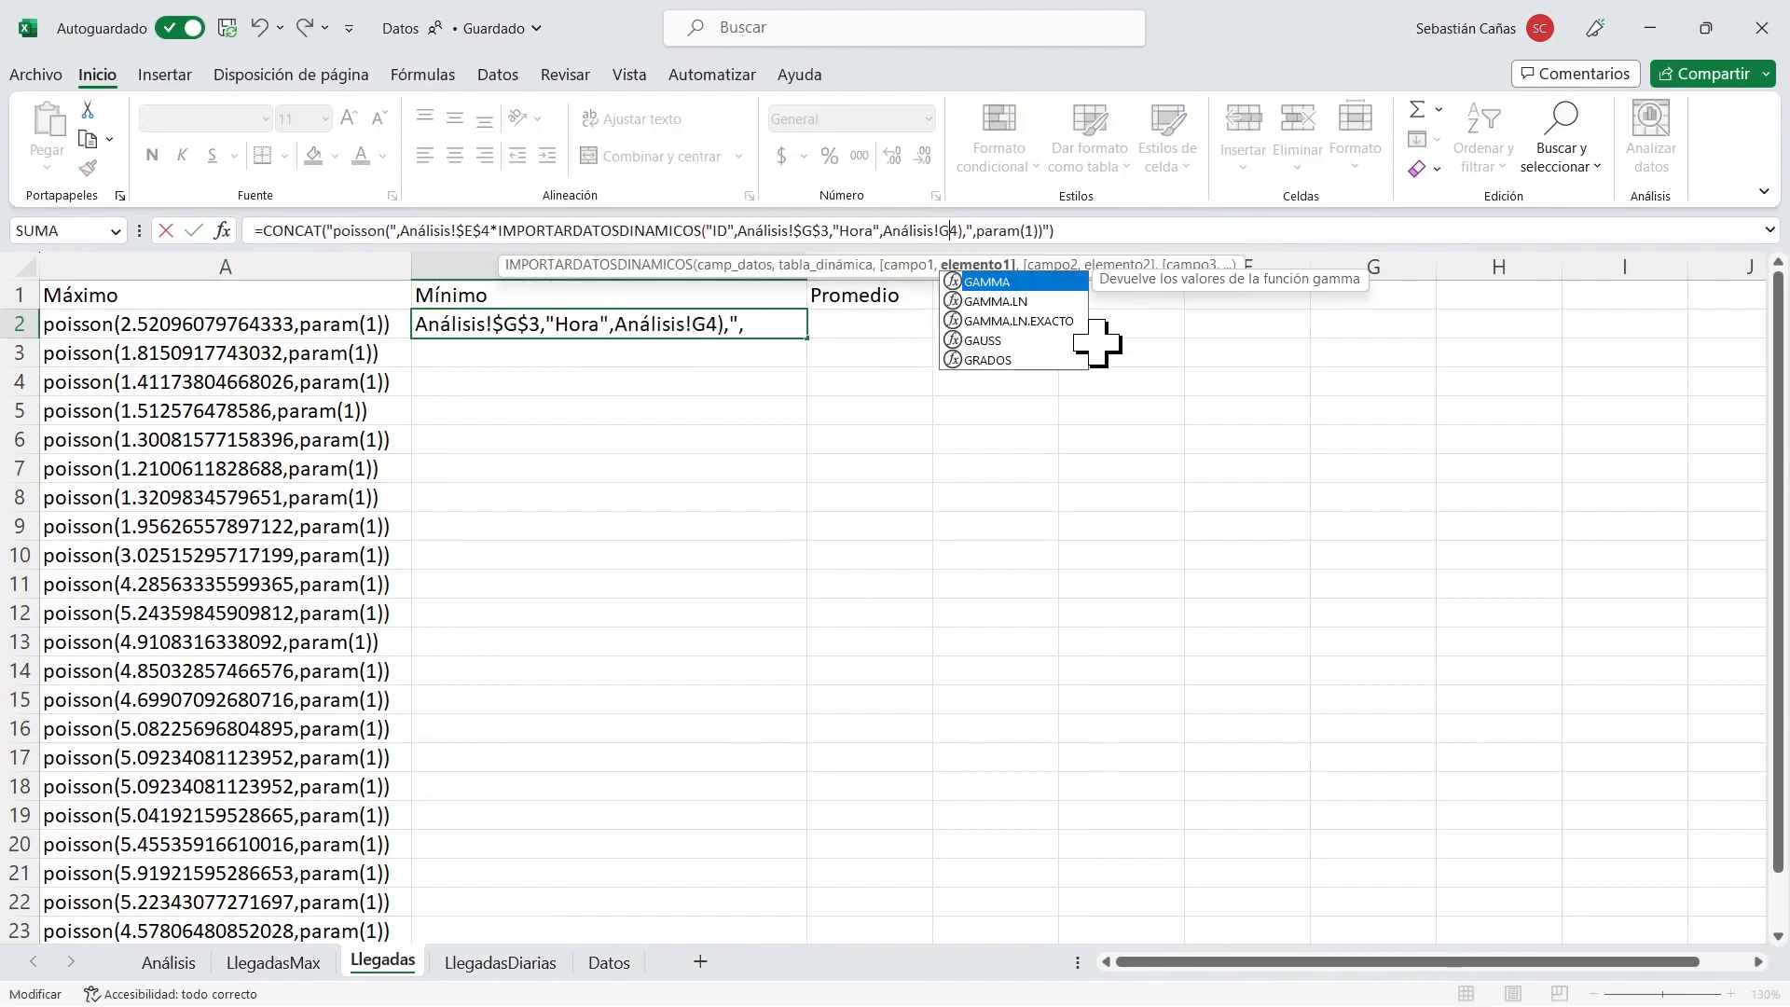
{"action": "key", "text": "ctrl+Return"}
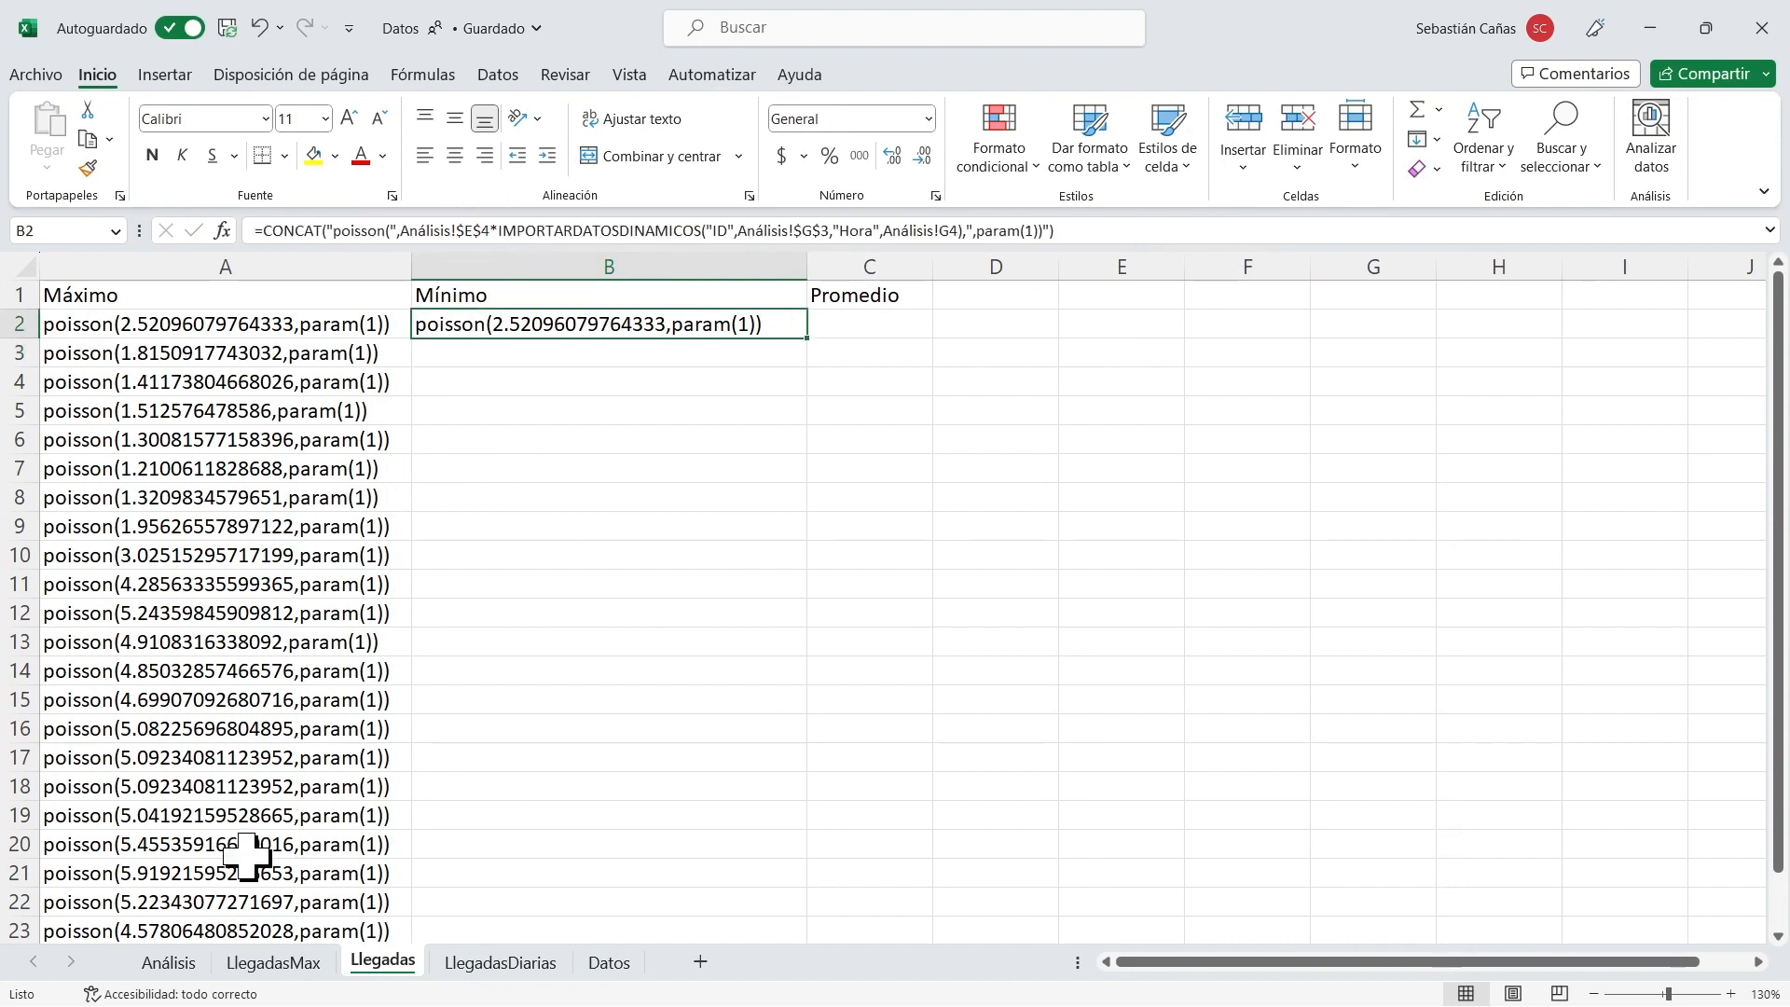
Look up the daily minimum cell in Análisis and change the multiplier in Llegadas B2 to Análisis!$E$5.
{"action": "left_click", "coordinate": [166, 964]}
{"action": "left_click", "coordinate": [511, 354]}
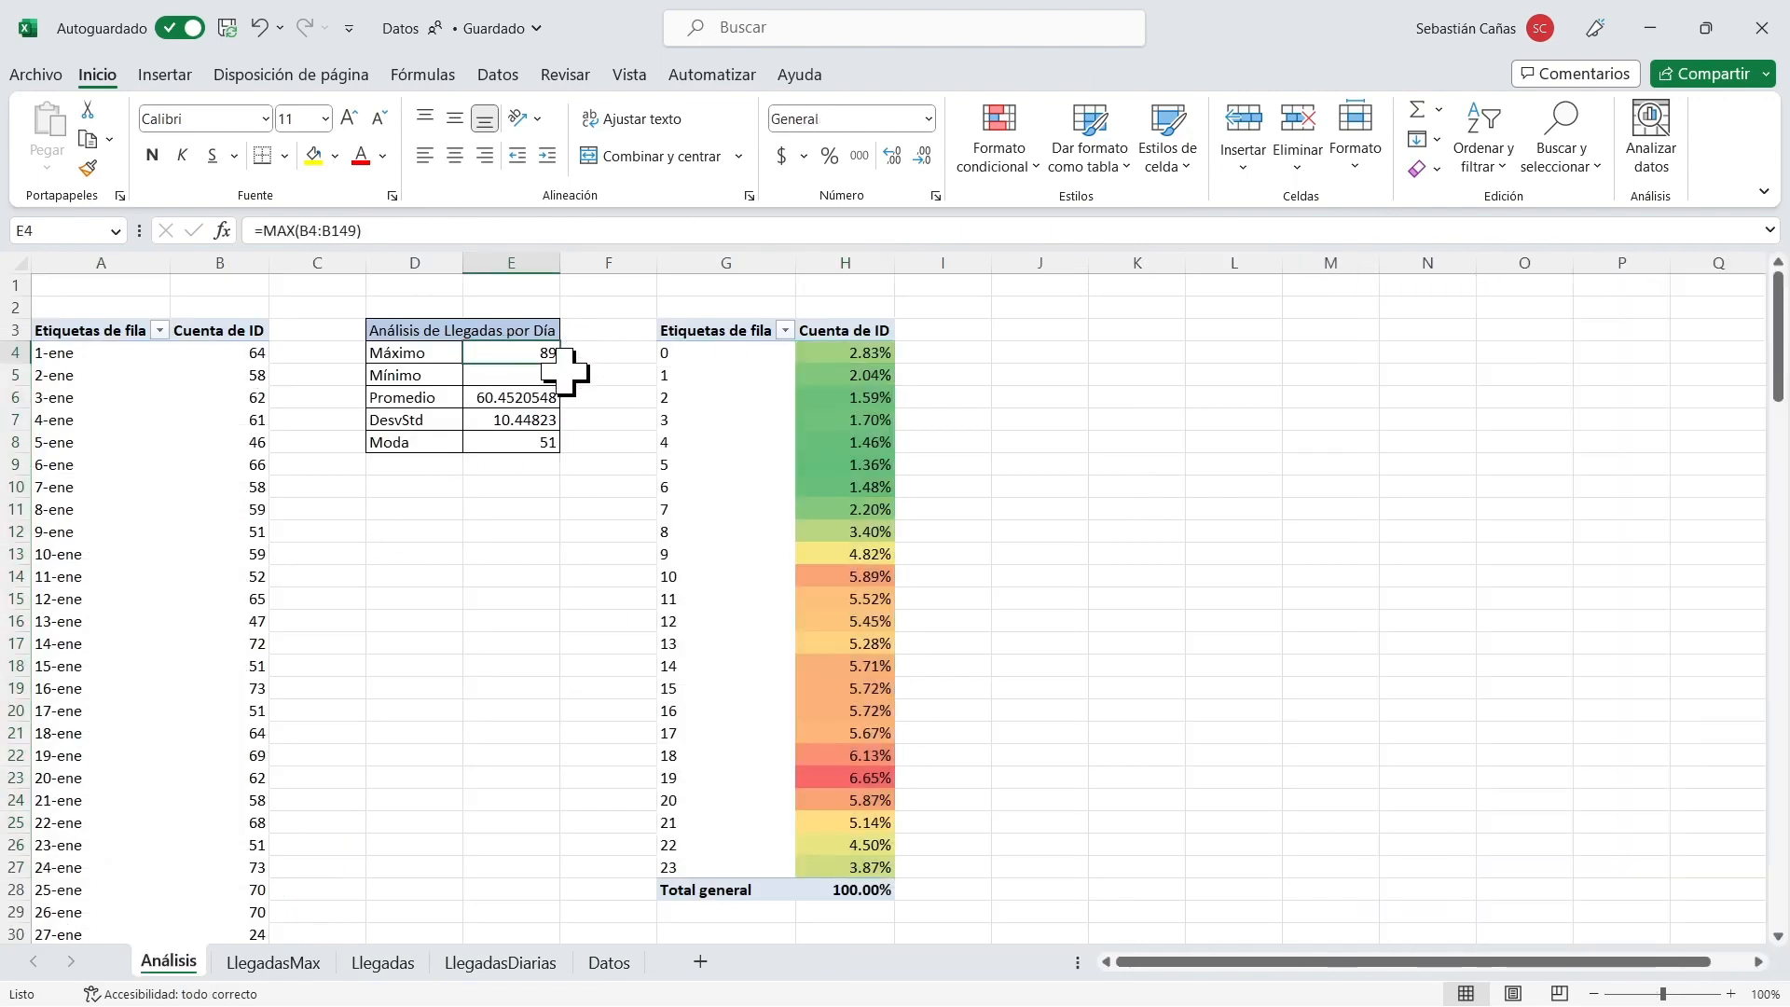
{"action": "left_click", "coordinate": [546, 375]}
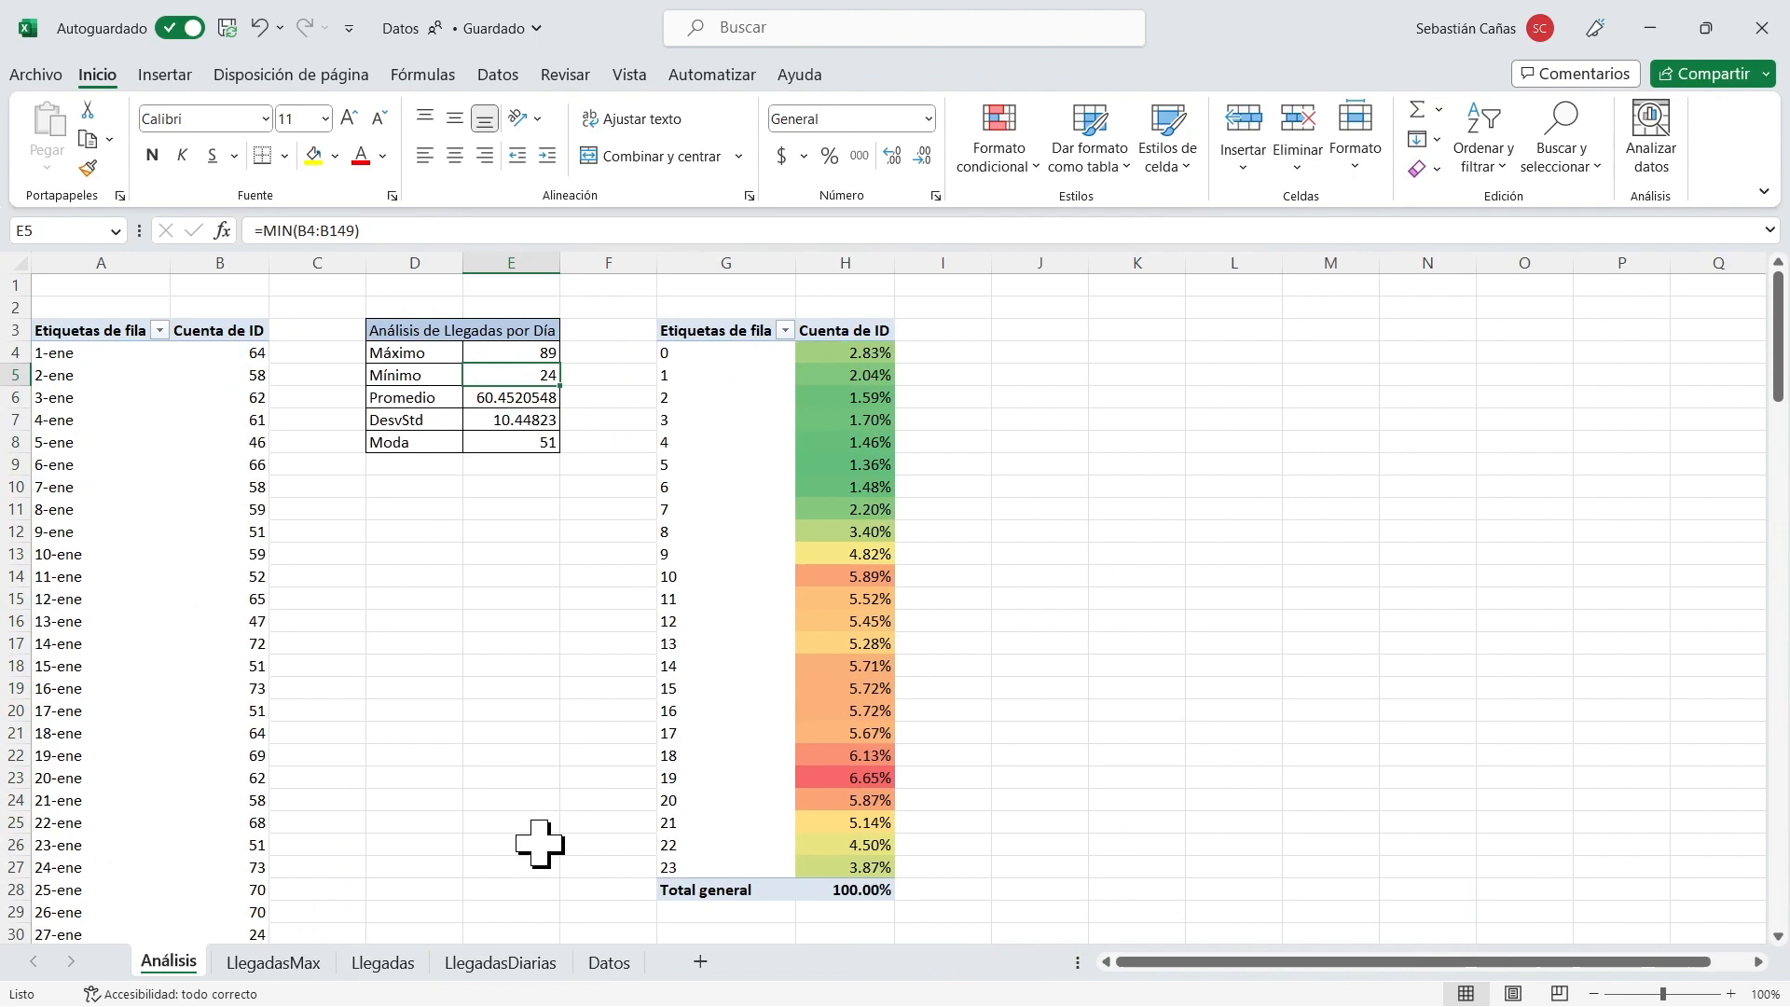
{"action": "left_click", "coordinate": [410, 963]}
{"action": "left_click", "coordinate": [490, 231]}
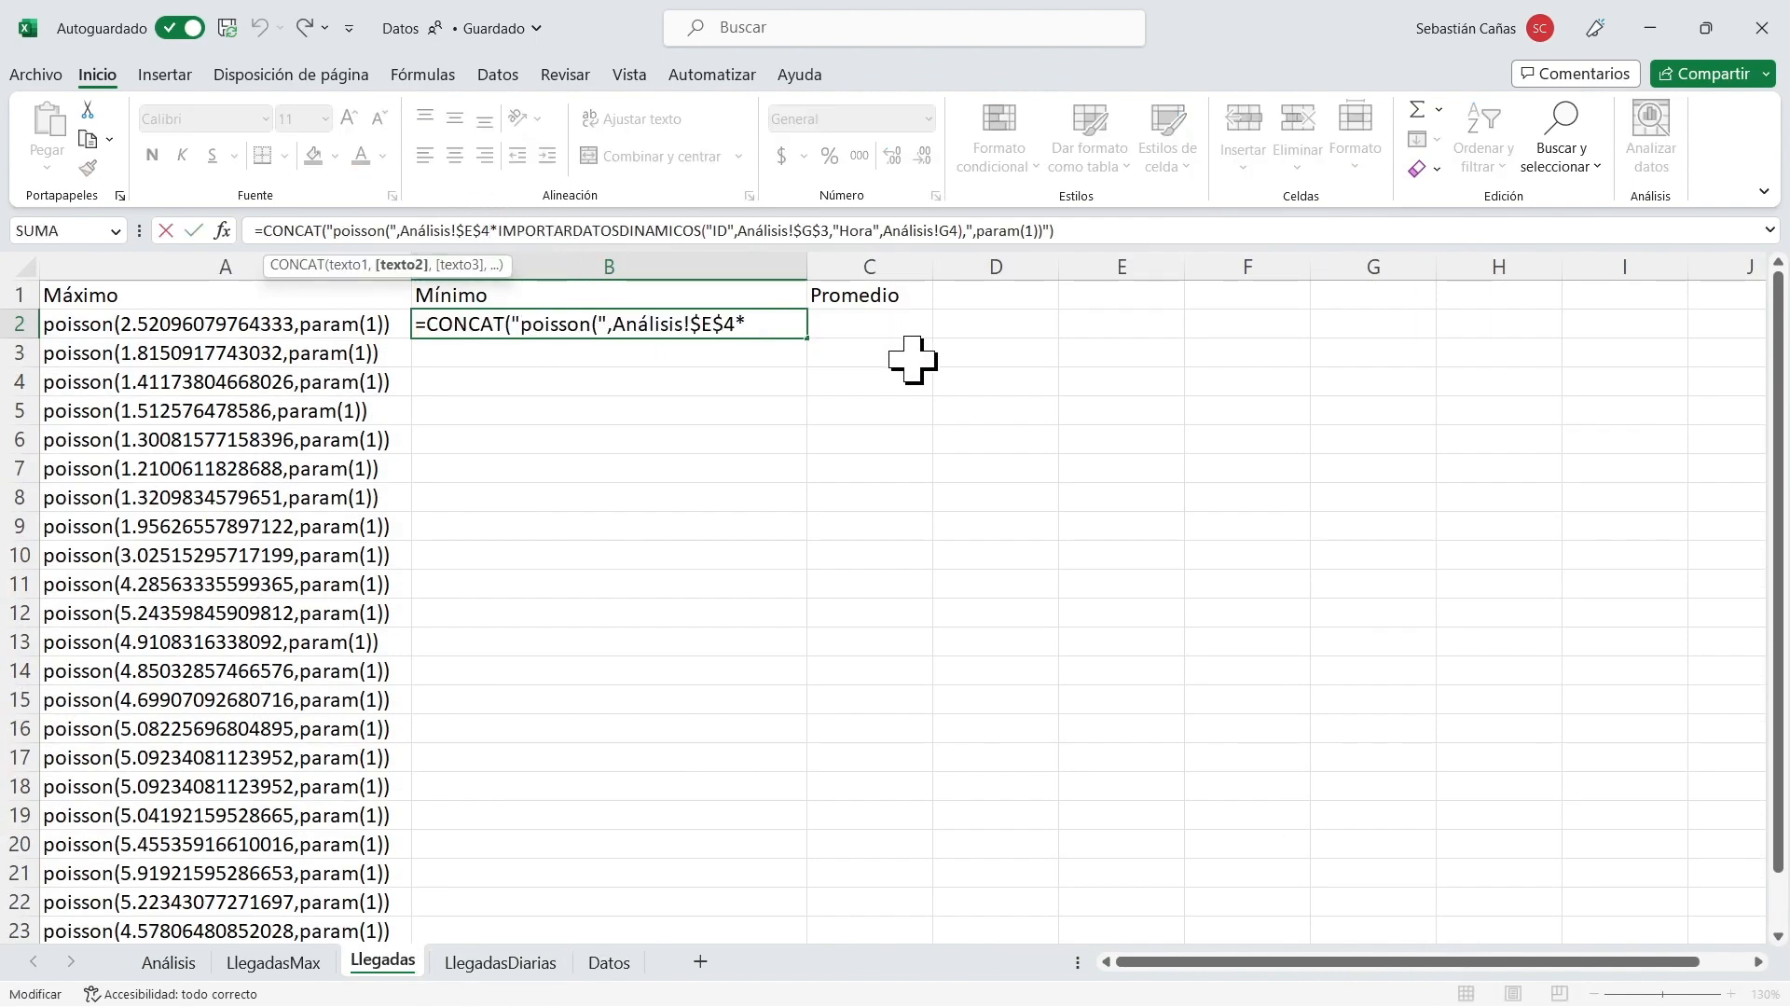
{"action": "key", "text": "BackSpace"}
{"action": "type", "text": "5"}
{"action": "key", "text": "Return"}
{"action": "key", "text": "Up"}
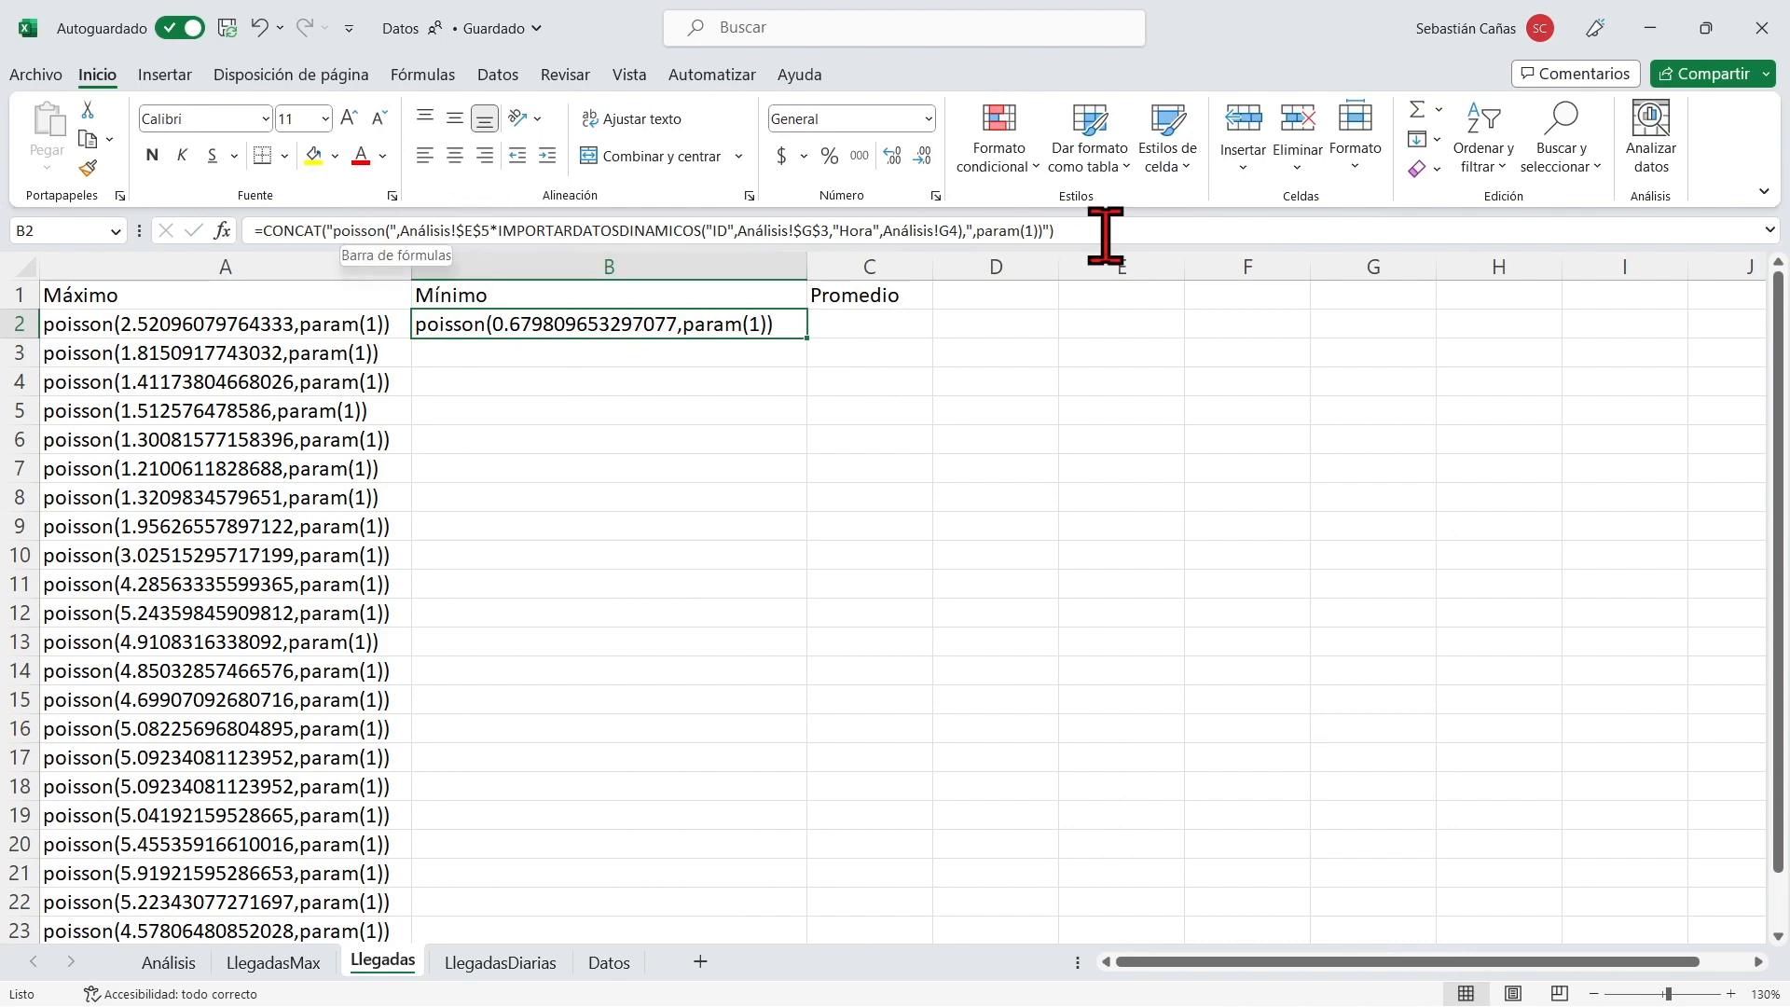
Fill the B2 formula down the Mínimo column to B25.
{"action": "double_click", "coordinate": [807, 340]}
{"action": "scroll", "coordinate": [753, 573], "scroll_direction": "down", "scroll_amount": 2}
{"action": "scroll", "coordinate": [753, 574], "scroll_direction": "up", "scroll_amount": 2}
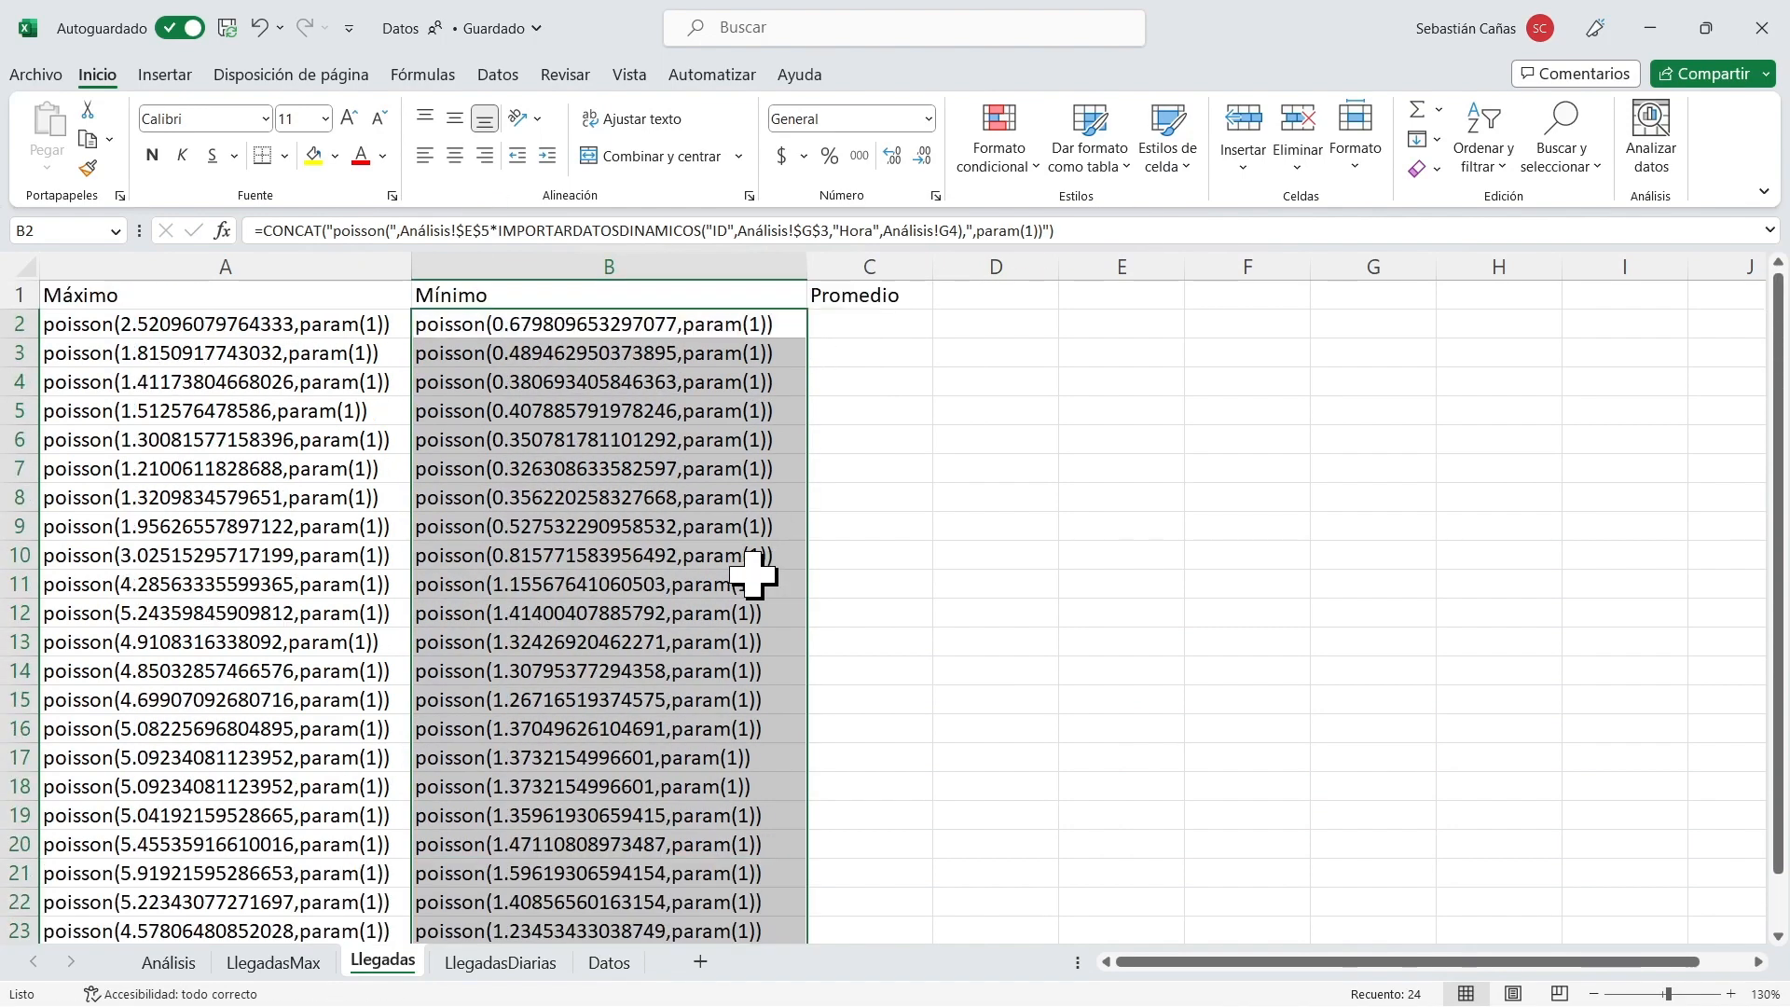
Copy the Mínimo formula from B2 into C2 under Promedio and widen column C to fit the Poisson expression.
{"action": "left_click", "coordinate": [748, 334]}
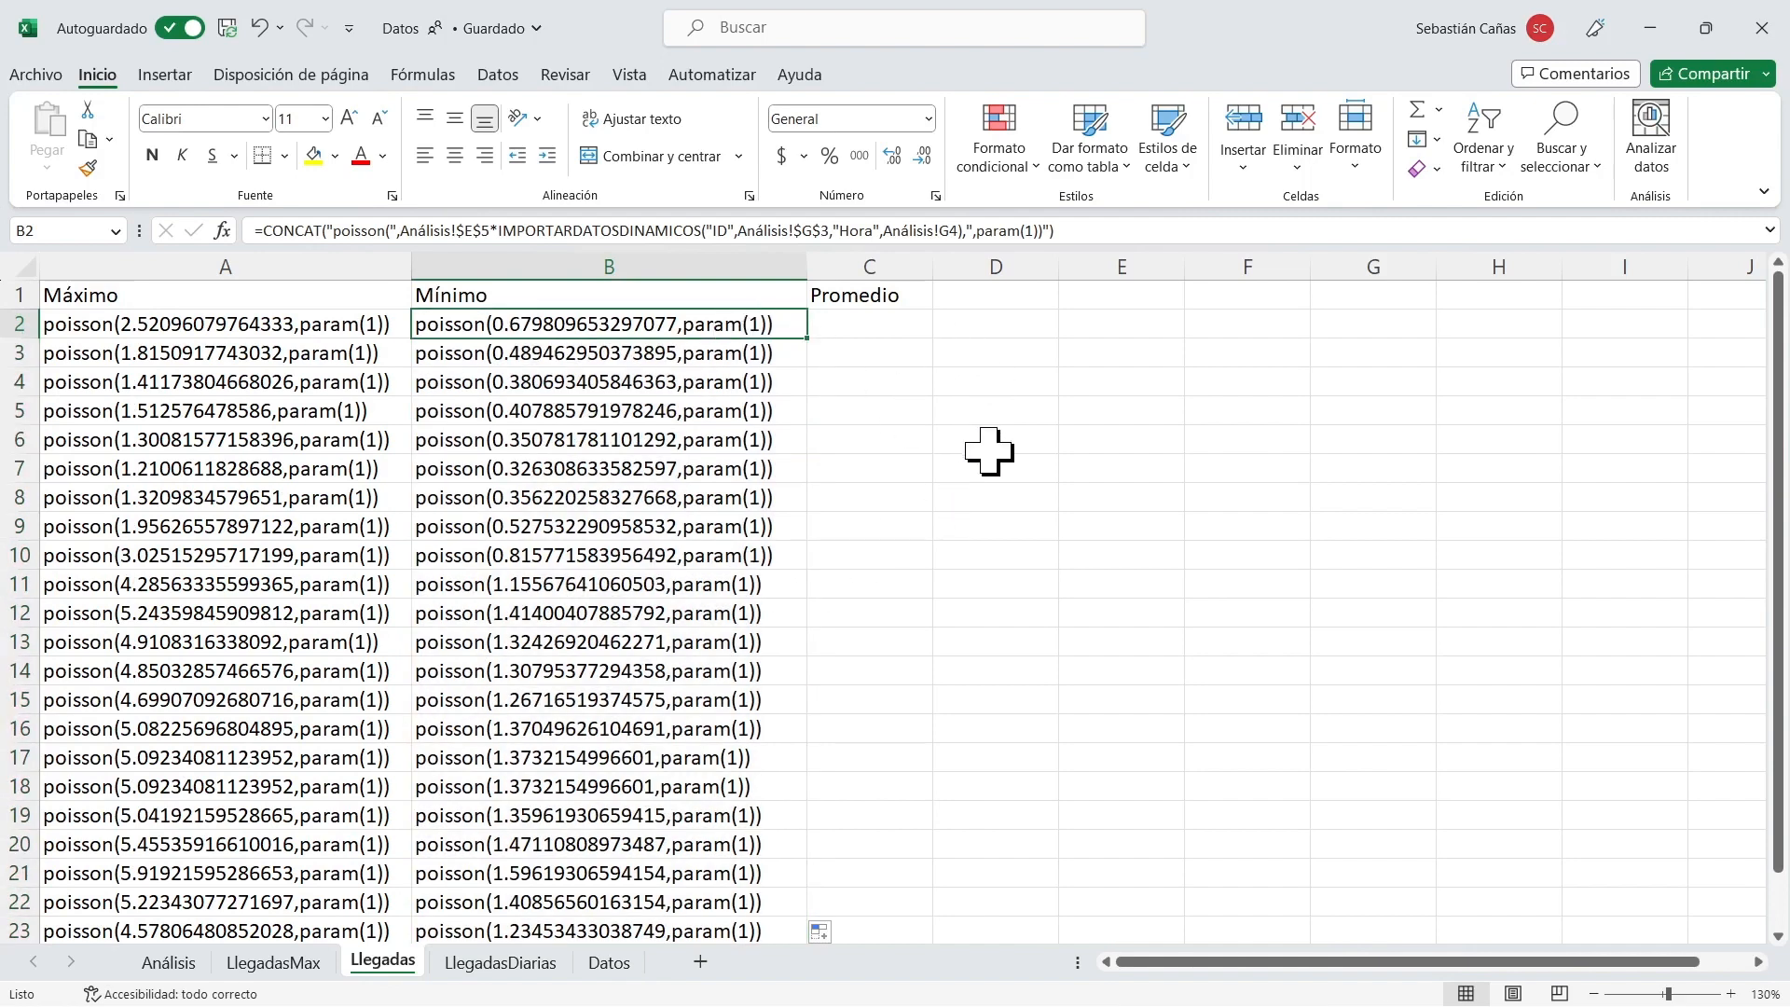
{"action": "key", "text": "ctrl+c"}
{"action": "key", "text": "Right"}
{"action": "key", "text": "ctrl+v"}
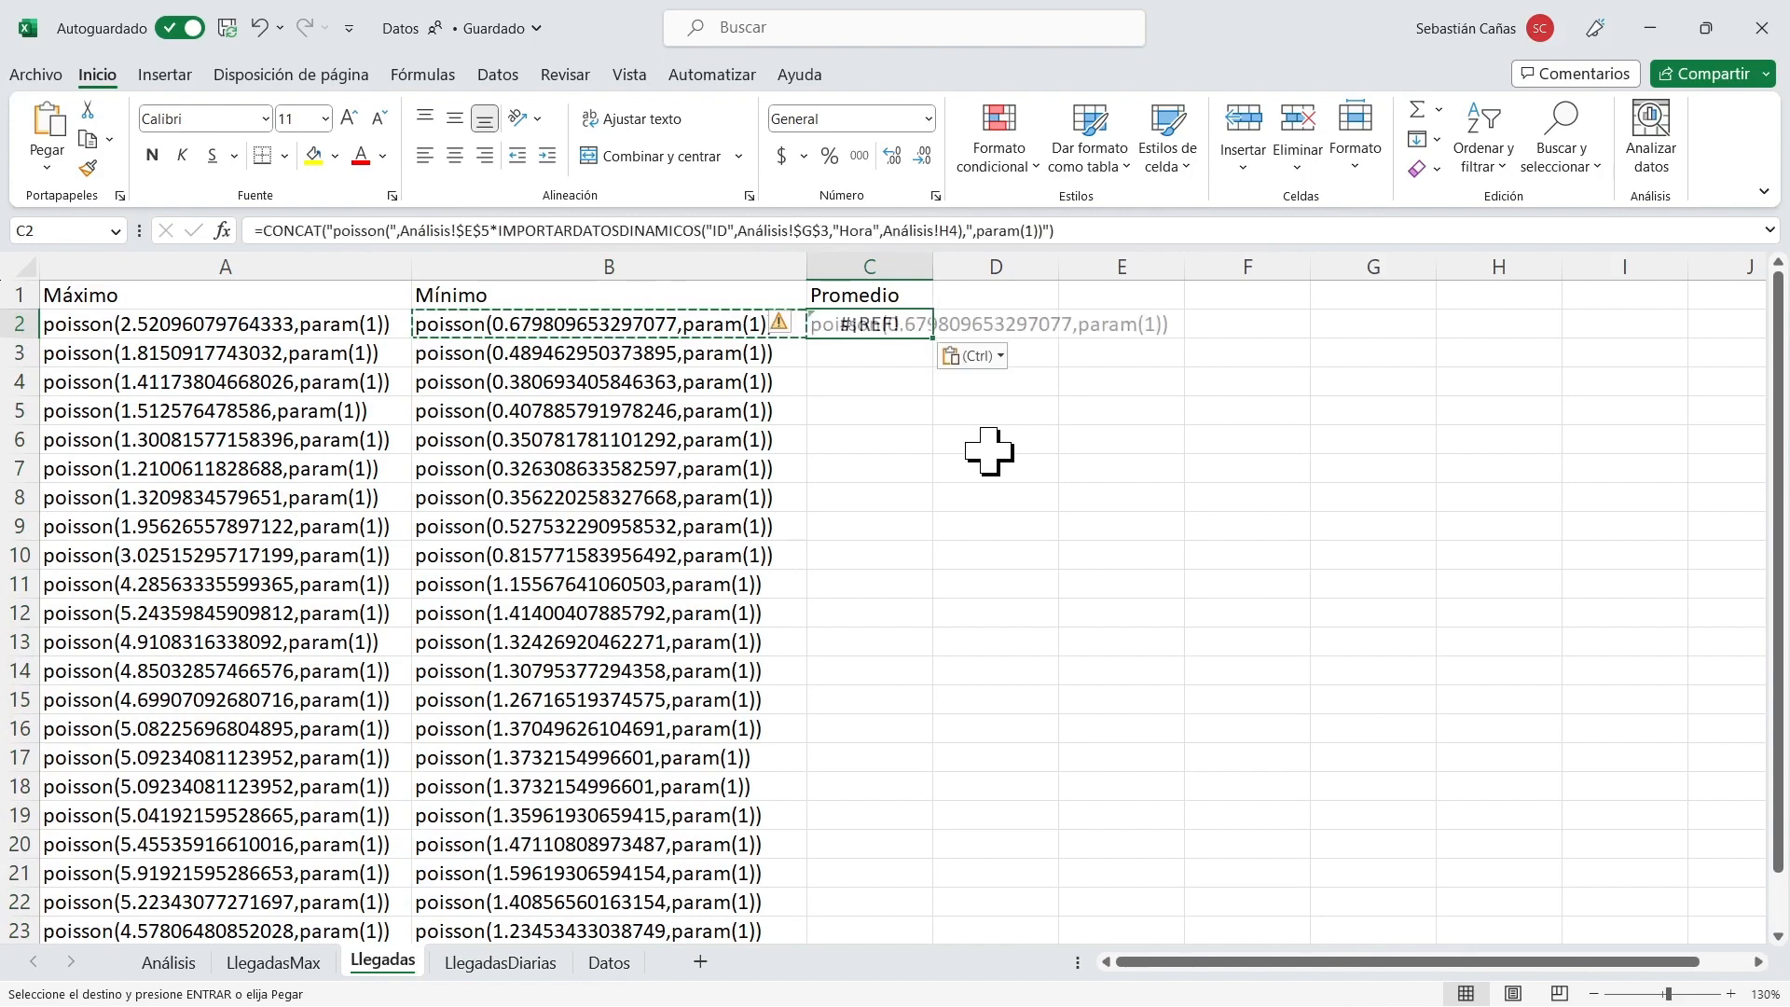
{"action": "left_click_drag", "start_coordinate": [934, 271], "coordinate": [1166, 271]}
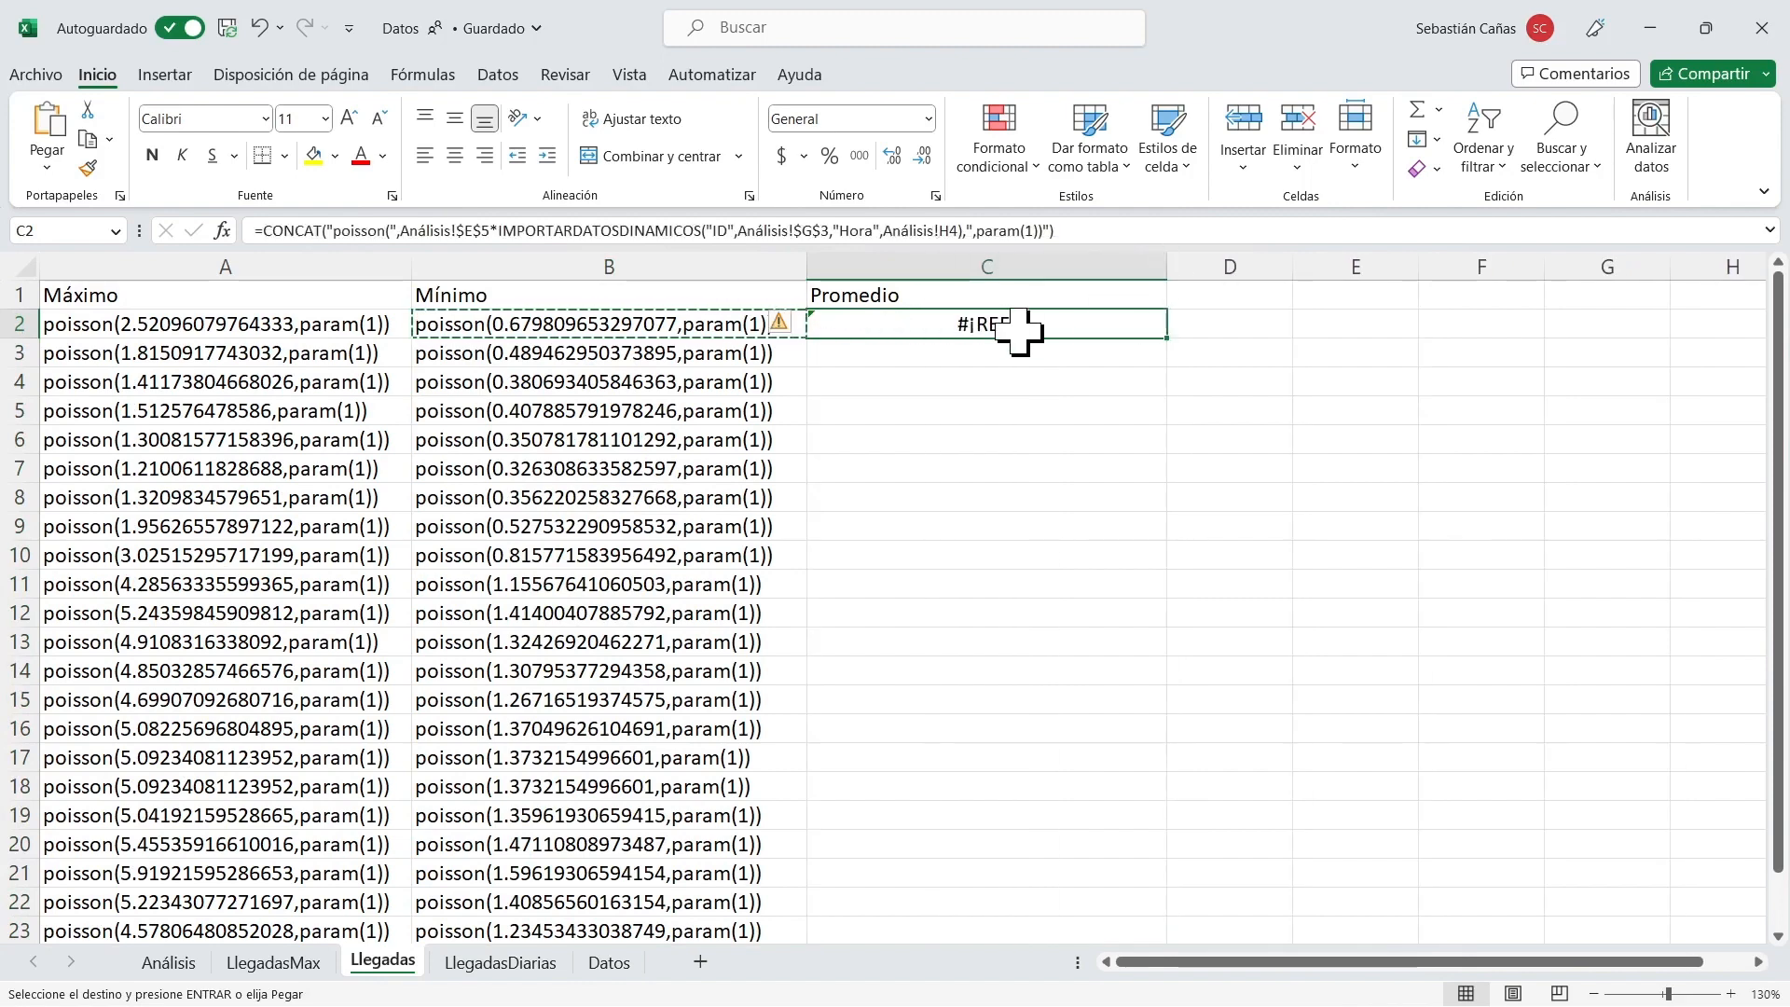
Correct the hour reference in the C2 formula to Análisis!G4.
{"action": "left_click", "coordinate": [948, 230]}
{"action": "key", "text": "BackSpace"}
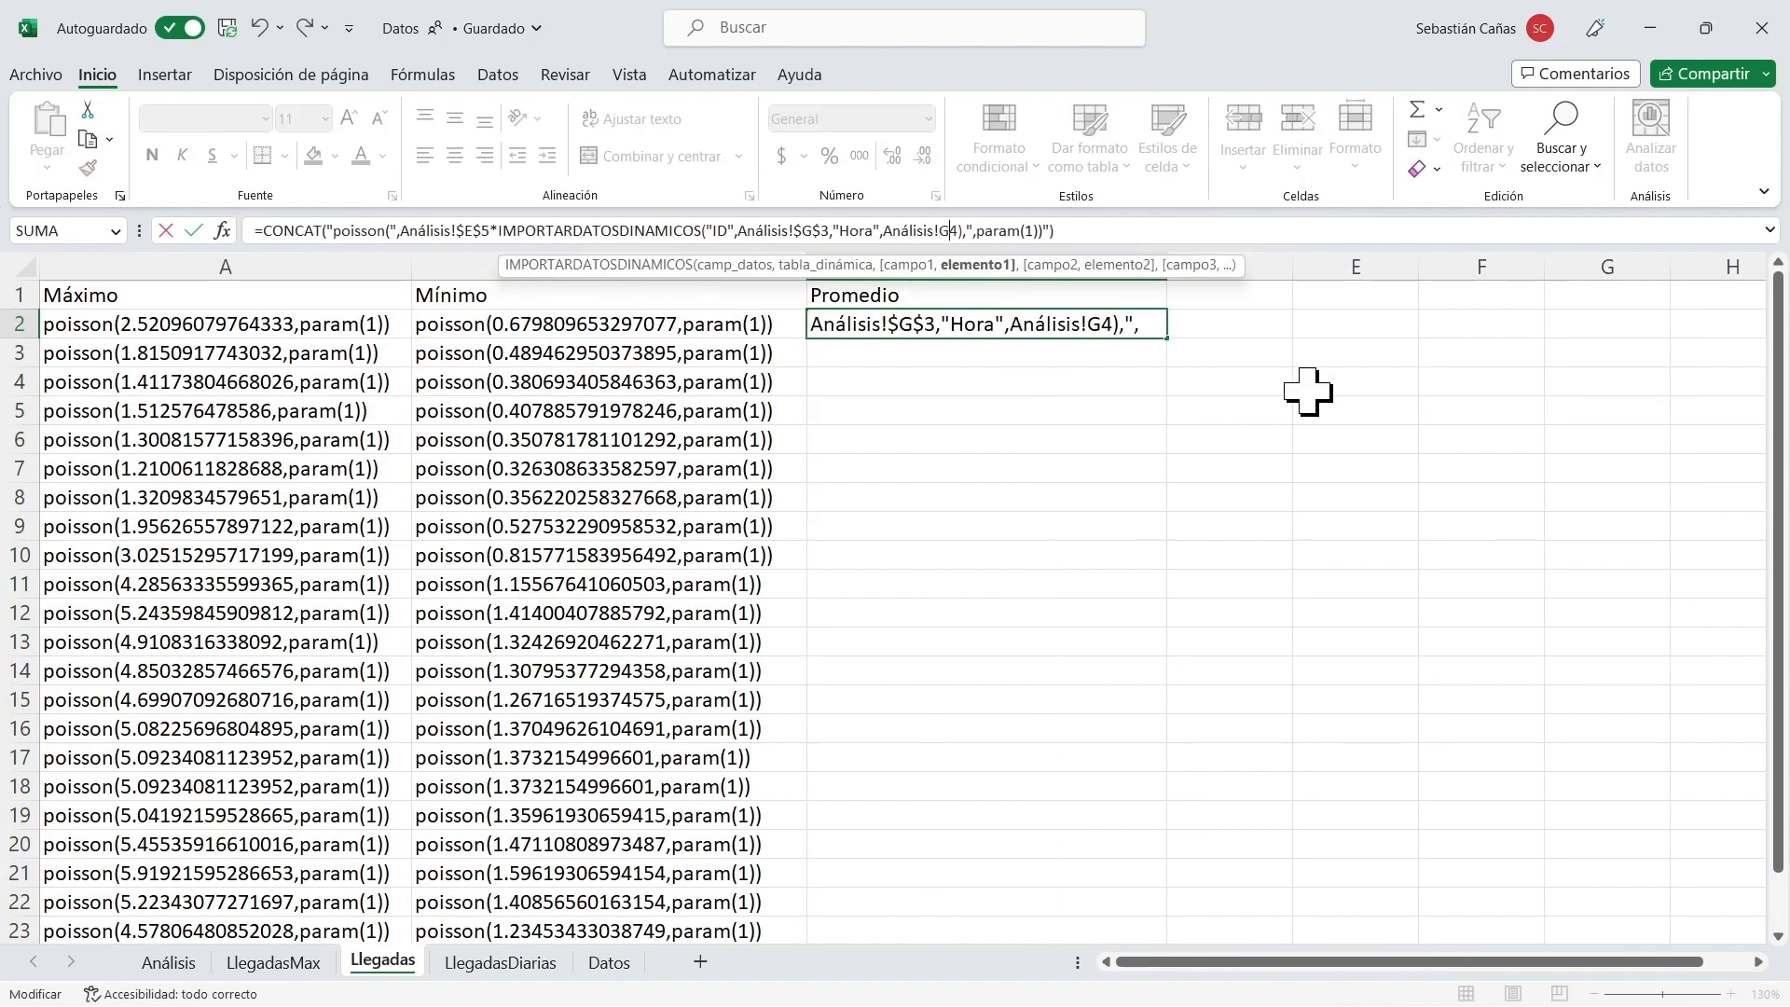
{"action": "type", "text": "G"}
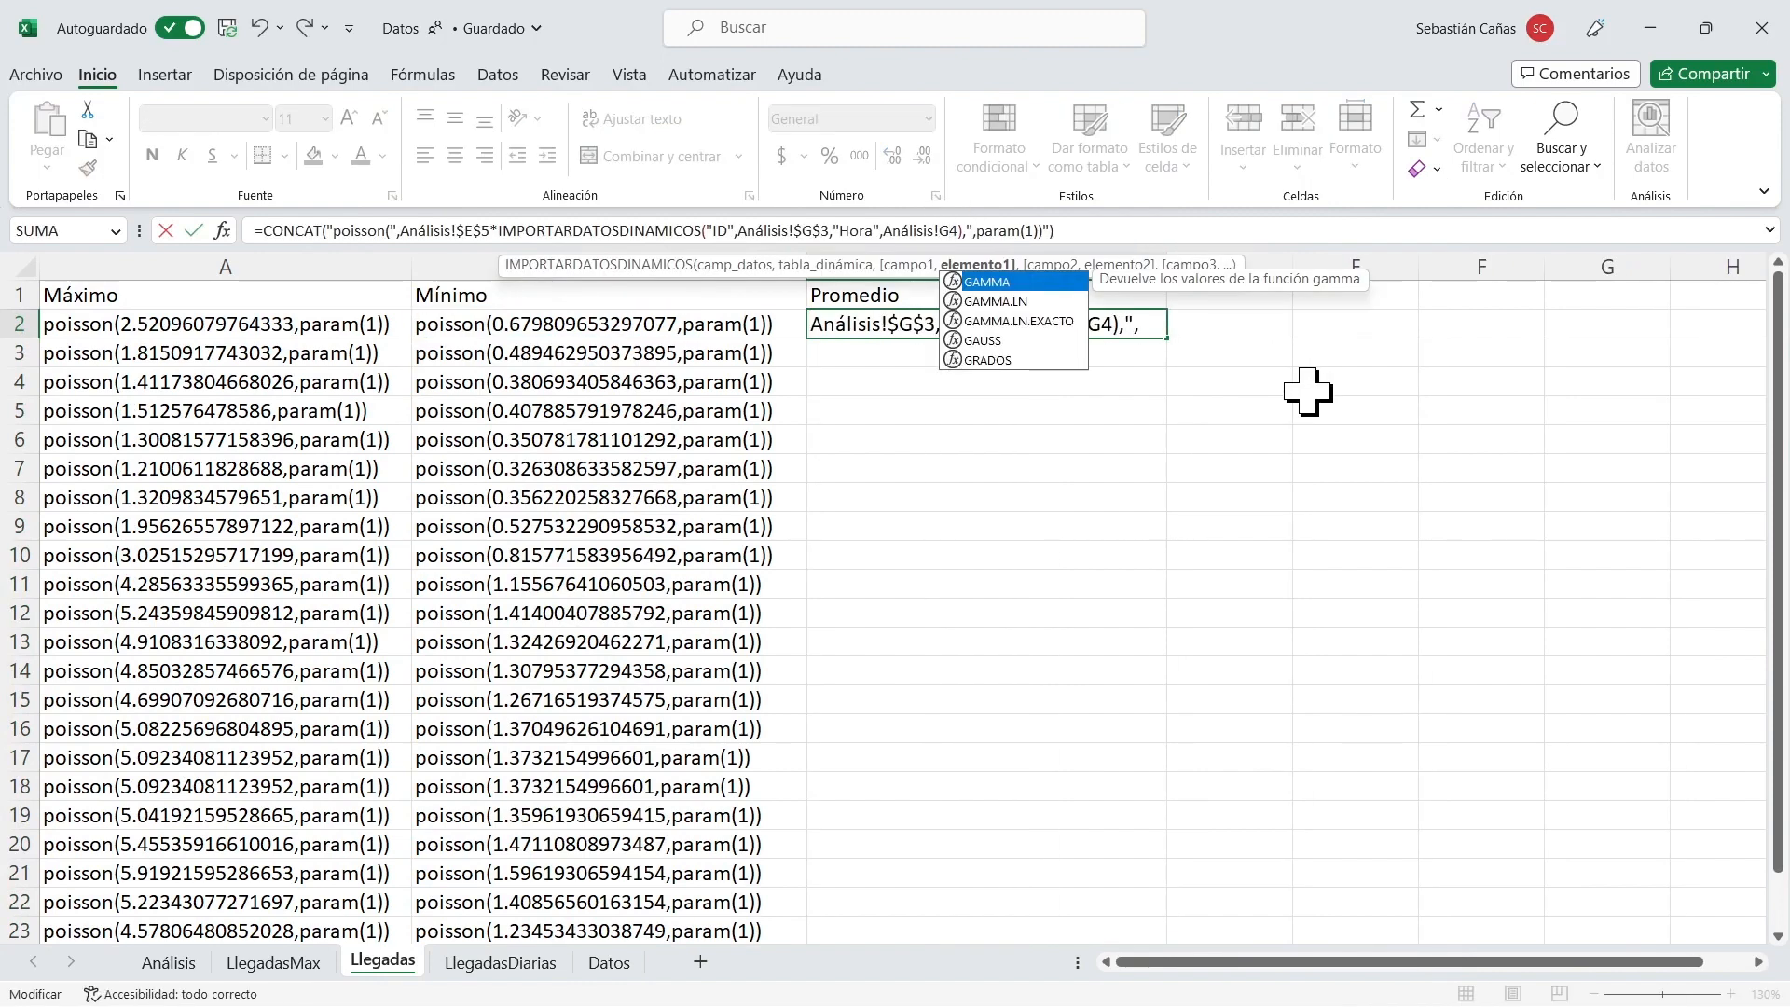
Change the multiplier in the C2 formula to Análisis!$E$6 and fill the formula down the Promedio column to C25.
{"action": "left_click", "coordinate": [485, 231]}
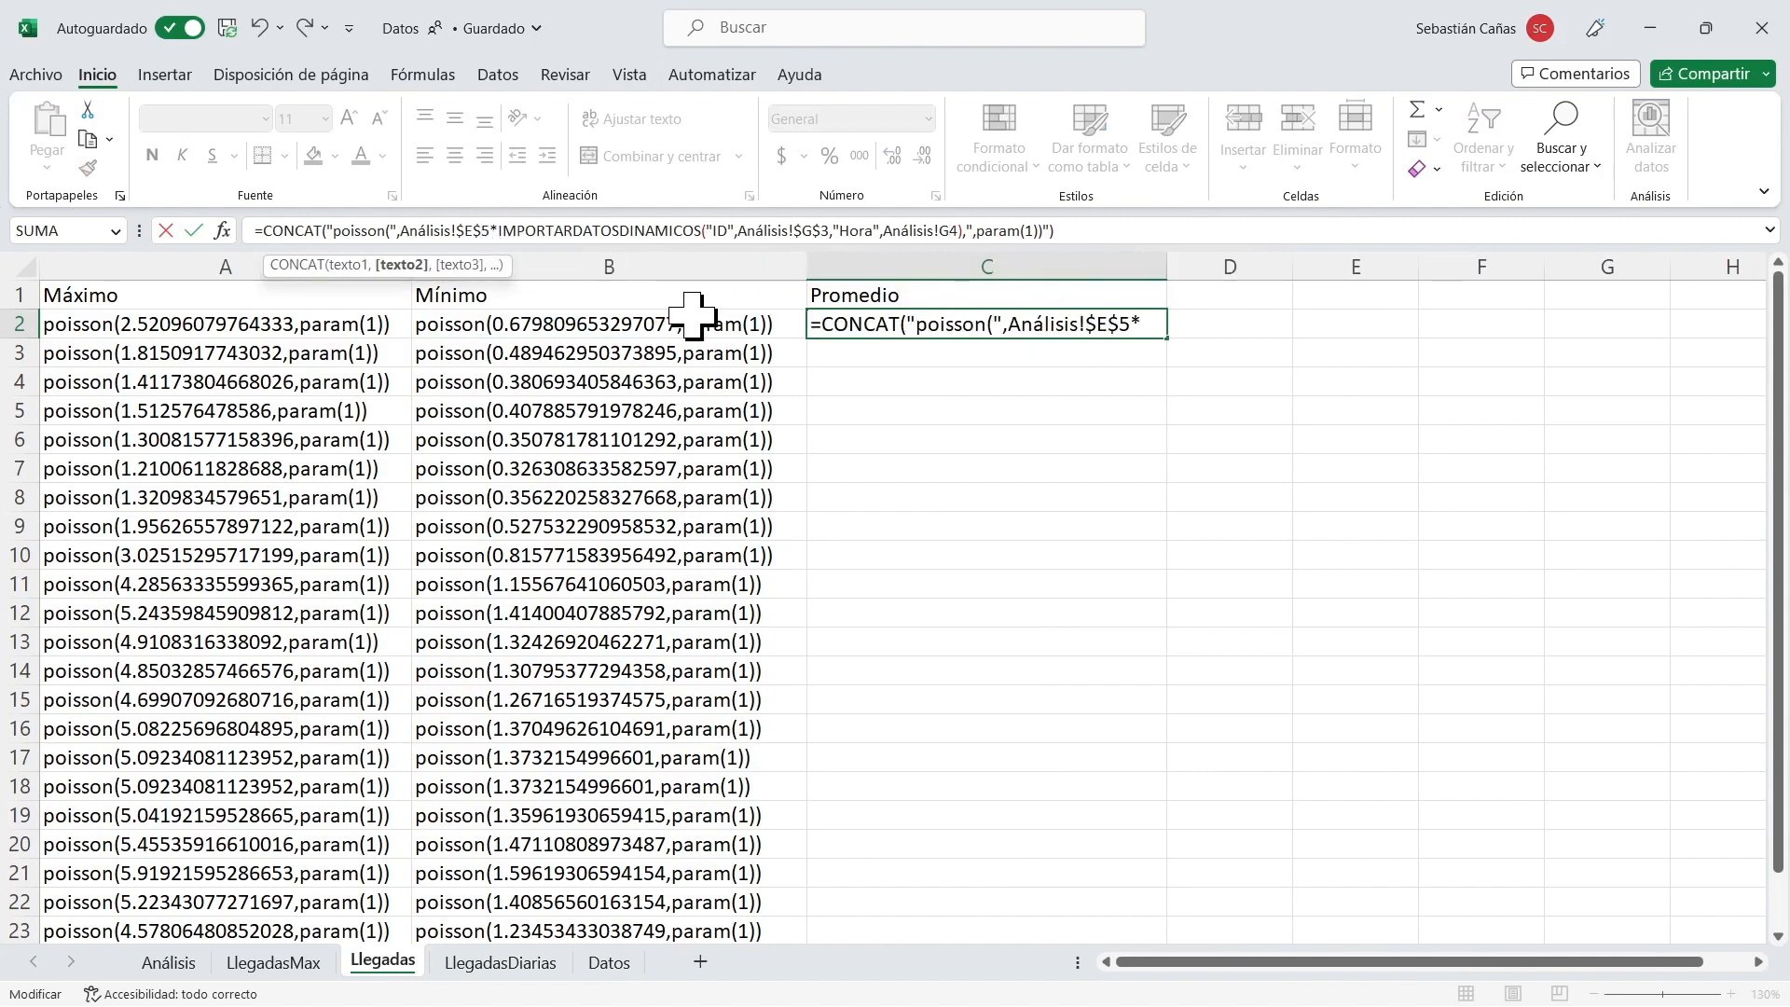
{"action": "key", "text": "Delete"}
{"action": "type", "text": "6"}
{"action": "key", "text": "Return"}
{"action": "key", "text": "Up"}
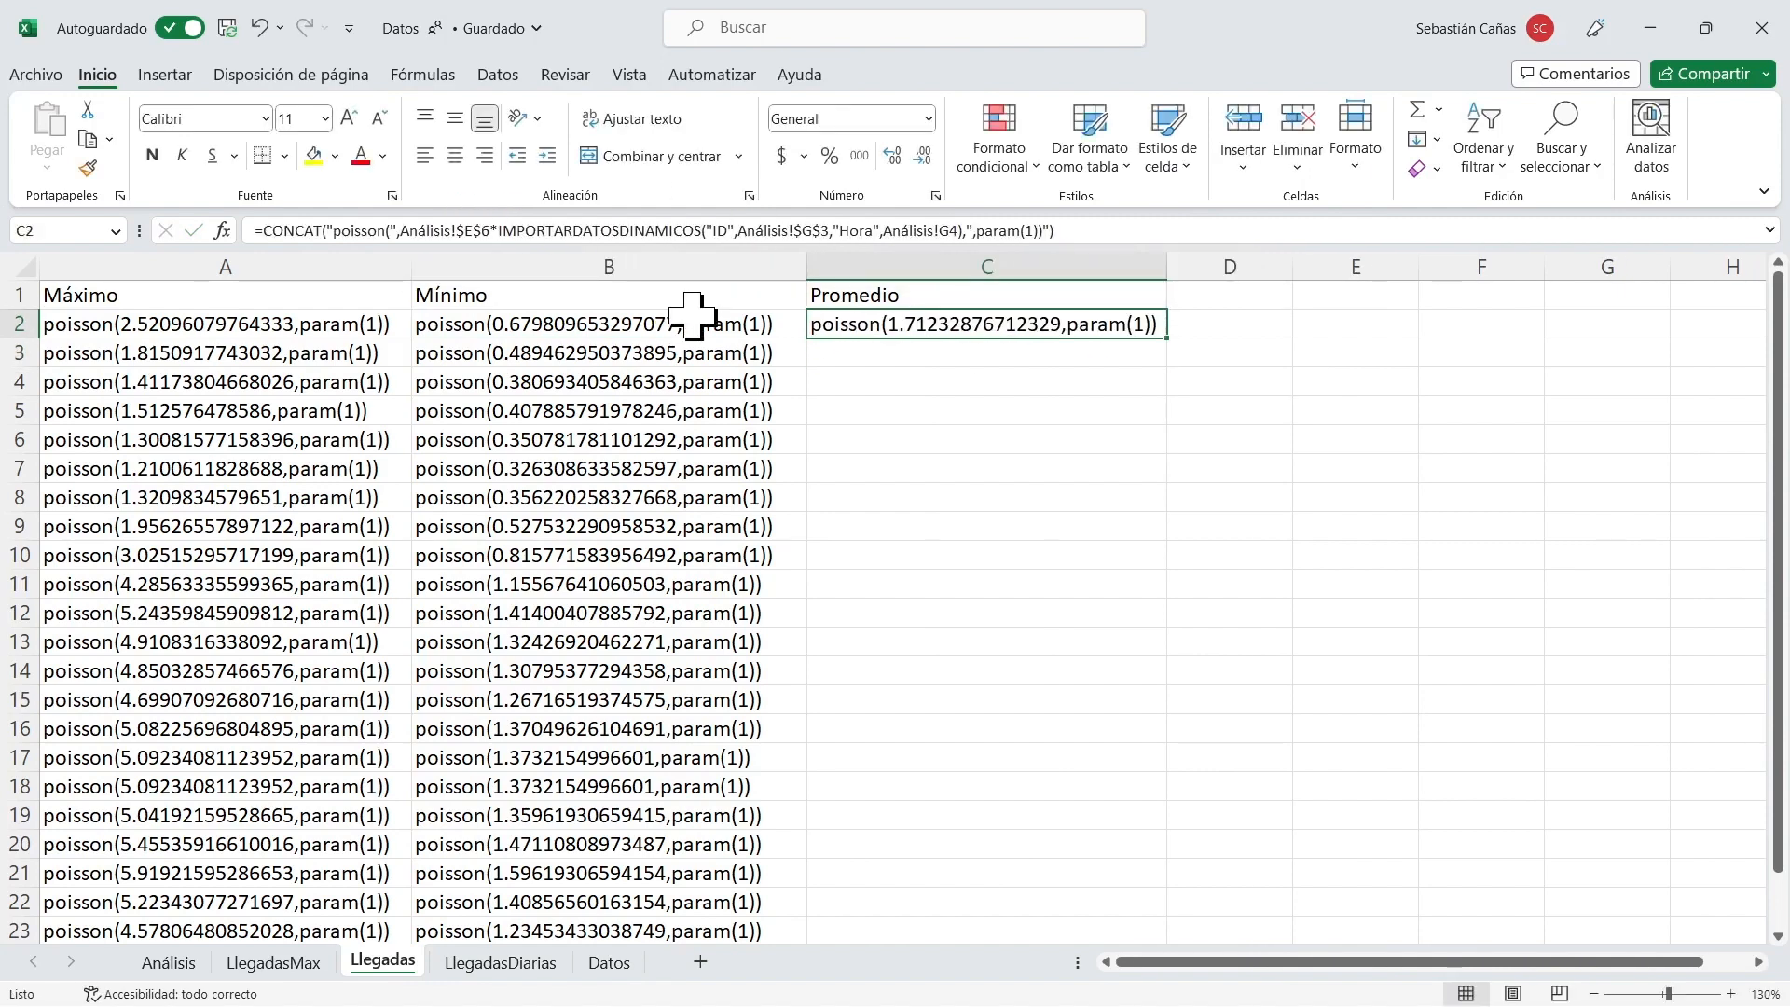
{"action": "double_click", "coordinate": [1164, 337]}
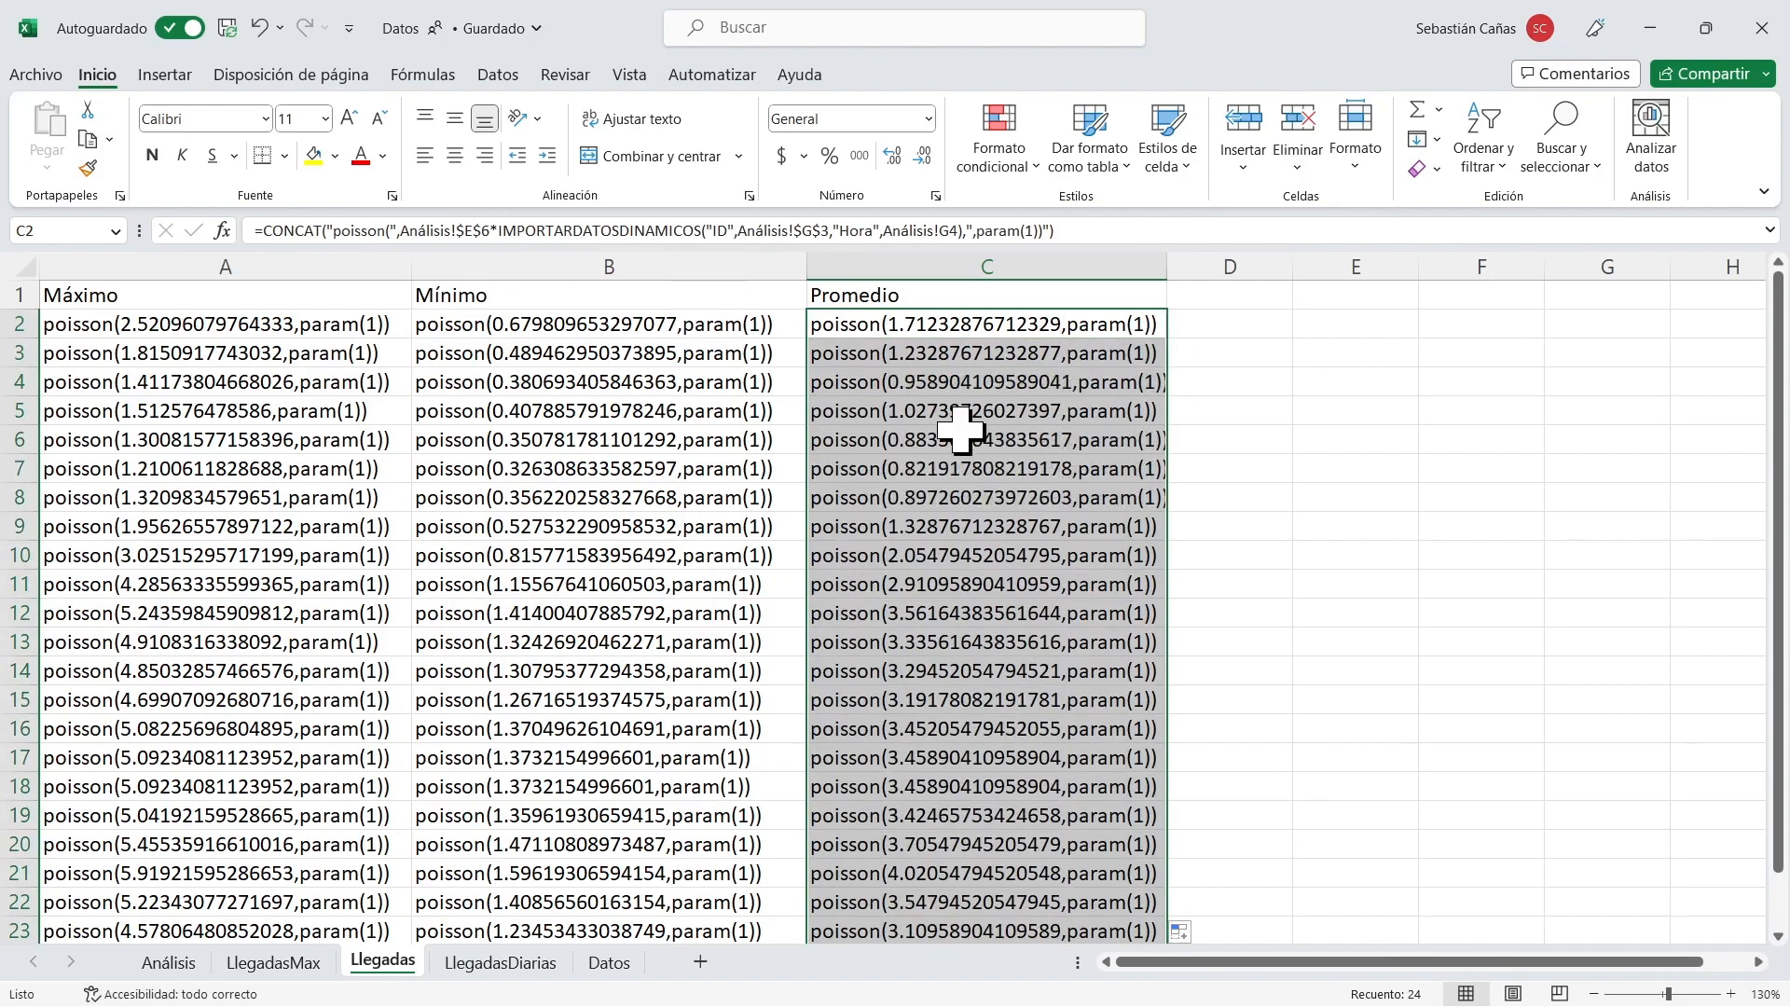
Insert an empty column before Máximo and copy the hour labels 0 to 23 from the hourly pivot table in Análisis.
{"action": "right_click", "coordinate": [232, 266]}
{"action": "left_click", "coordinate": [368, 503]}
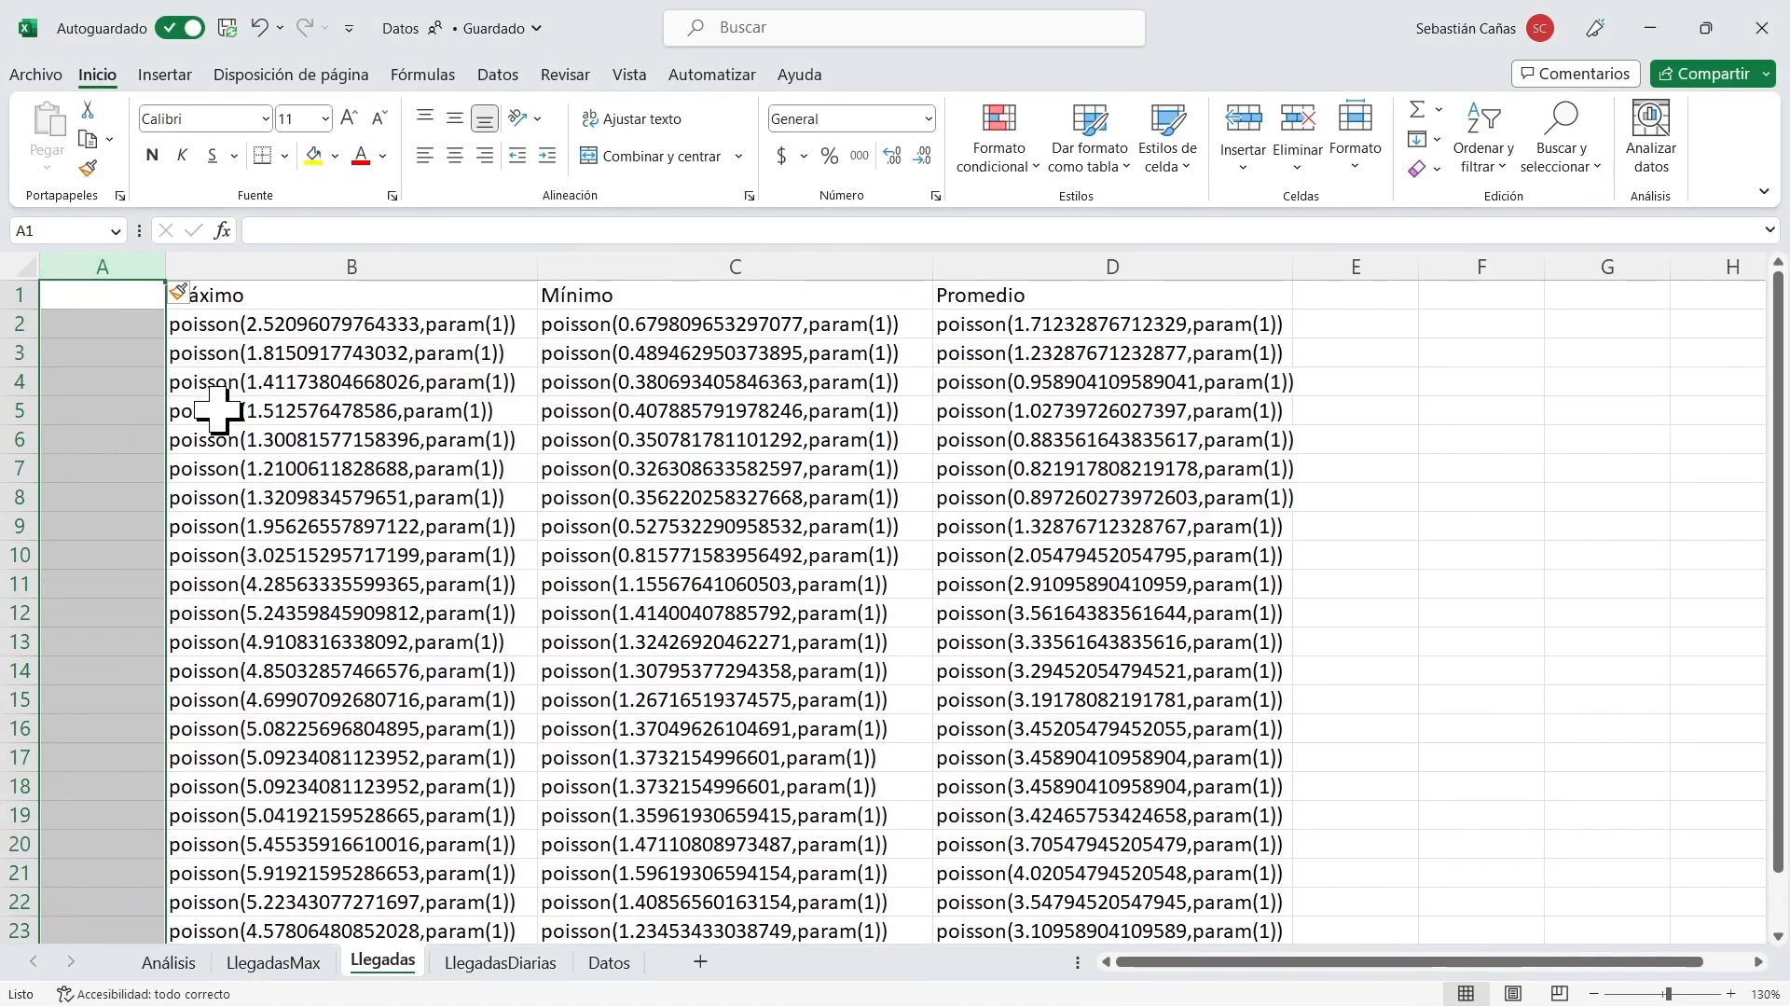
{"action": "left_click", "coordinate": [198, 960]}
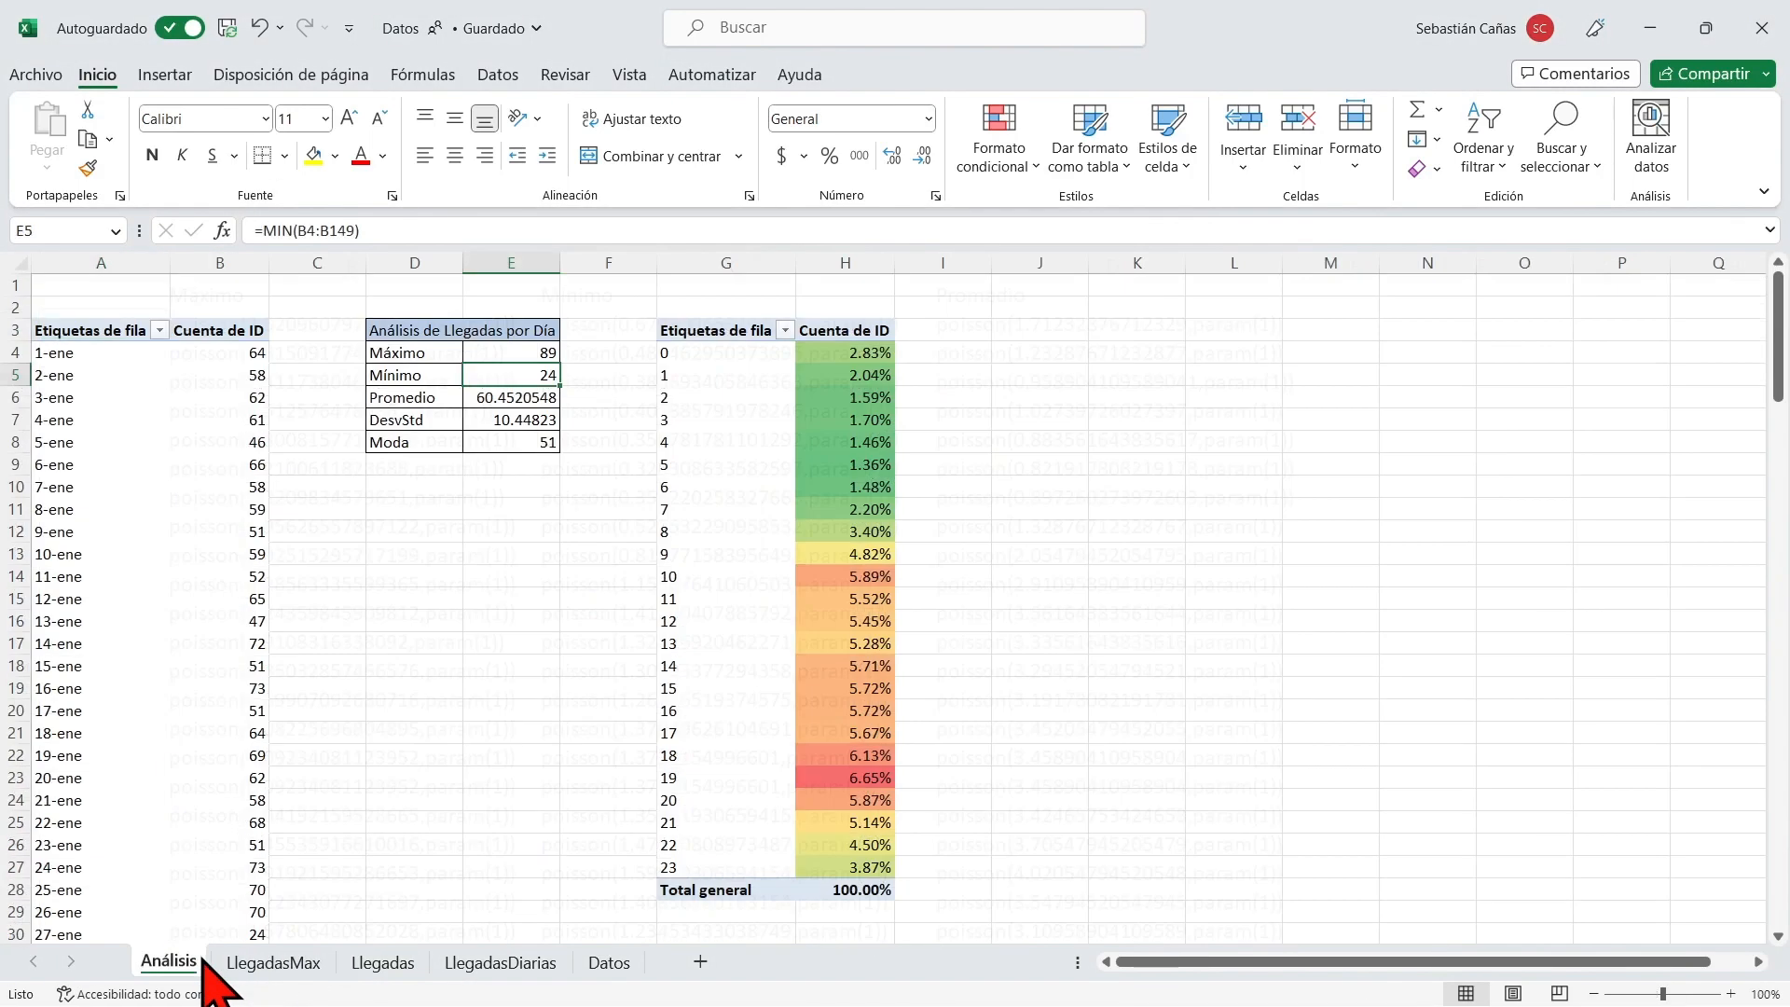
{"action": "left_click", "coordinate": [727, 332]}
{"action": "left_click", "coordinate": [668, 360]}
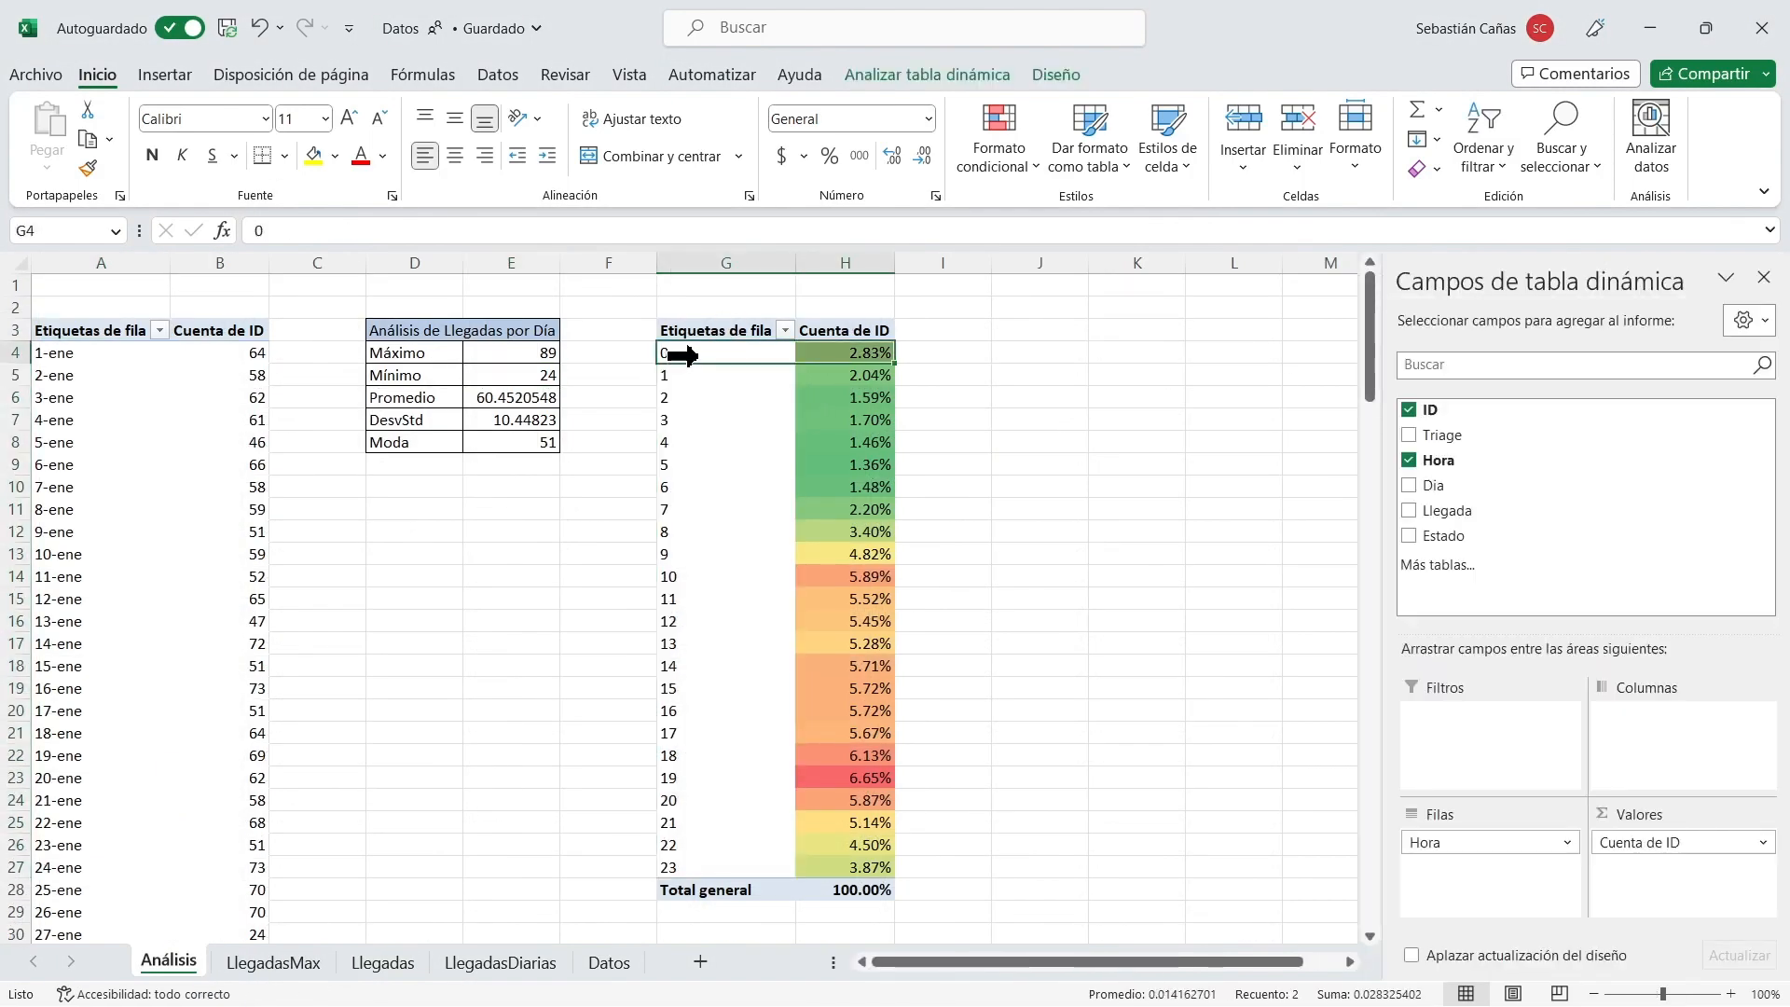
{"action": "mouse_move", "coordinate": [690, 354]}
{"action": "left_mouse_down"}
{"action": "mouse_move", "coordinate": [679, 547]}
{"action": "mouse_move", "coordinate": [710, 353]}
{"action": "left_mouse_up"}
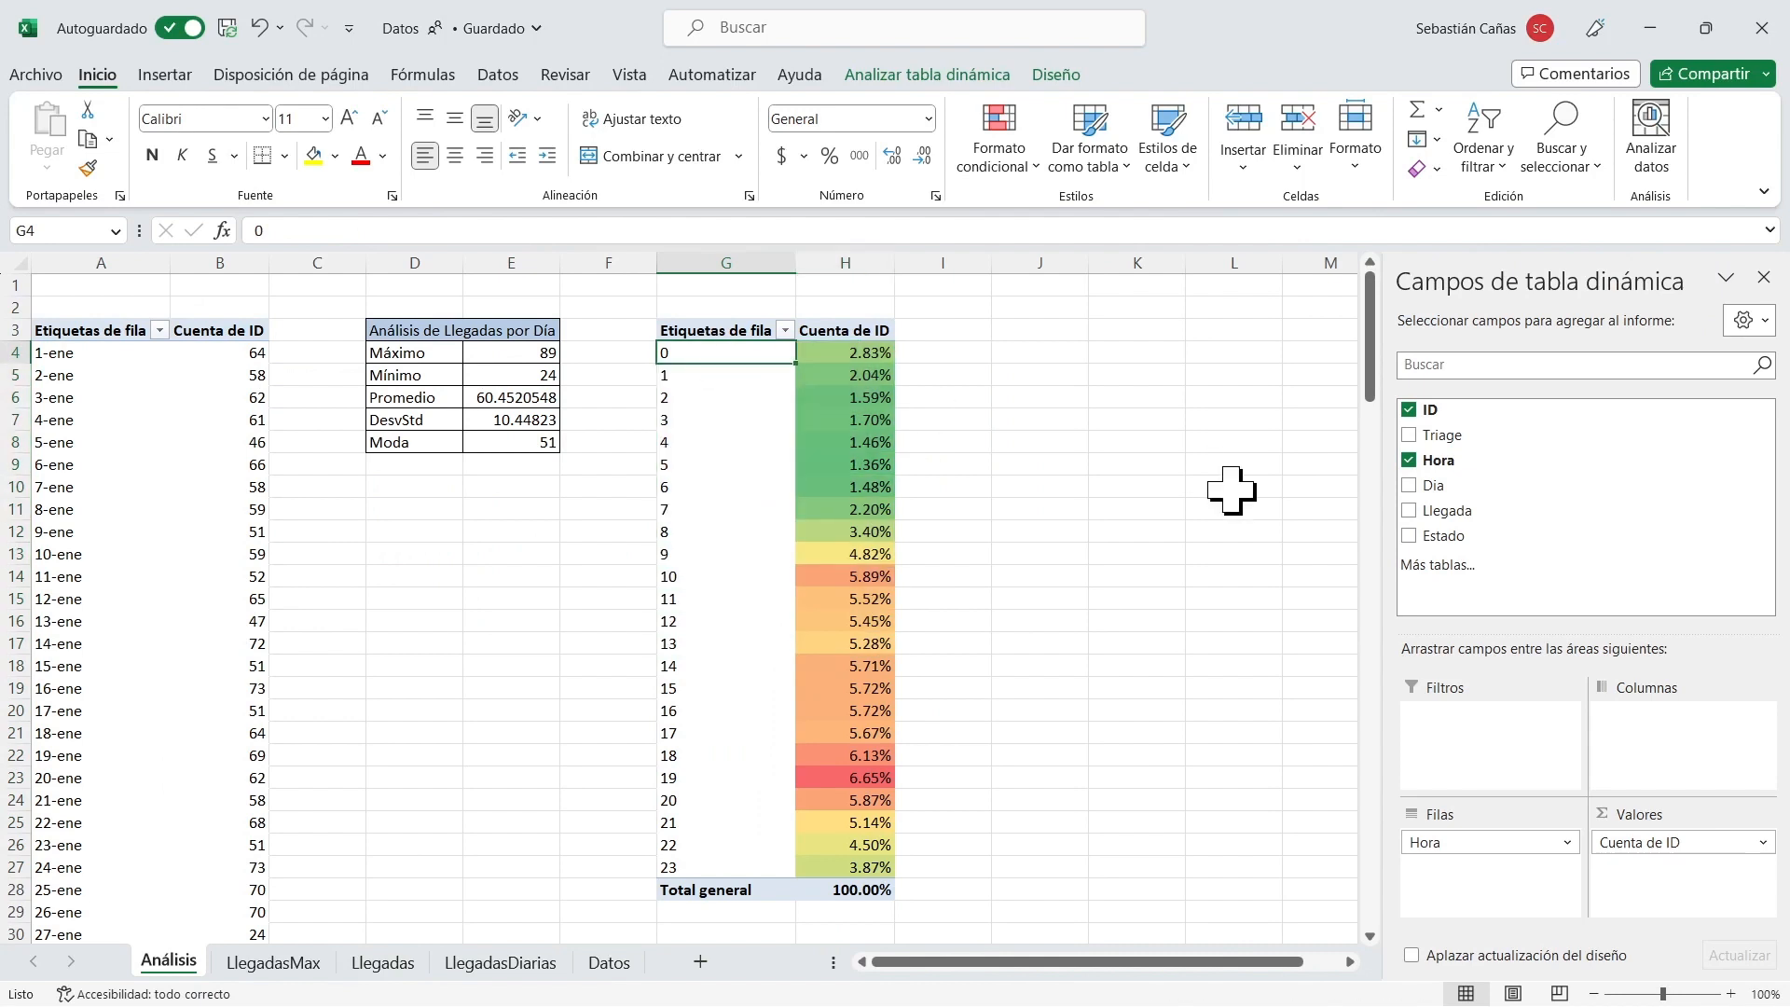
{"action": "key", "text": "shift+Down"}
{"action": "key", "text": "shift+Down"}
{"action": "key", "text": "shift+Down"}
{"action": "key", "text": "shift+Down"}
{"action": "key", "text": "shift+Down"}
{"action": "key", "text": "shift+Down"}
{"action": "key", "text": "shift+Down"}
{"action": "key", "text": "shift+Down"}
{"action": "key", "text": "shift+Down"}
{"action": "key", "text": "shift+Down"}
{"action": "key", "text": "shift+Down"}
{"action": "key", "text": "shift+Down"}
{"action": "key", "text": "shift+Down"}
{"action": "key", "text": "shift+Down"}
{"action": "key", "text": "shift+Down"}
{"action": "key", "text": "shift+Down"}
{"action": "key", "text": "shift+Down"}
{"action": "key", "text": "shift+Down"}
{"action": "key", "text": "shift+Down"}
{"action": "key", "text": "shift+Down"}
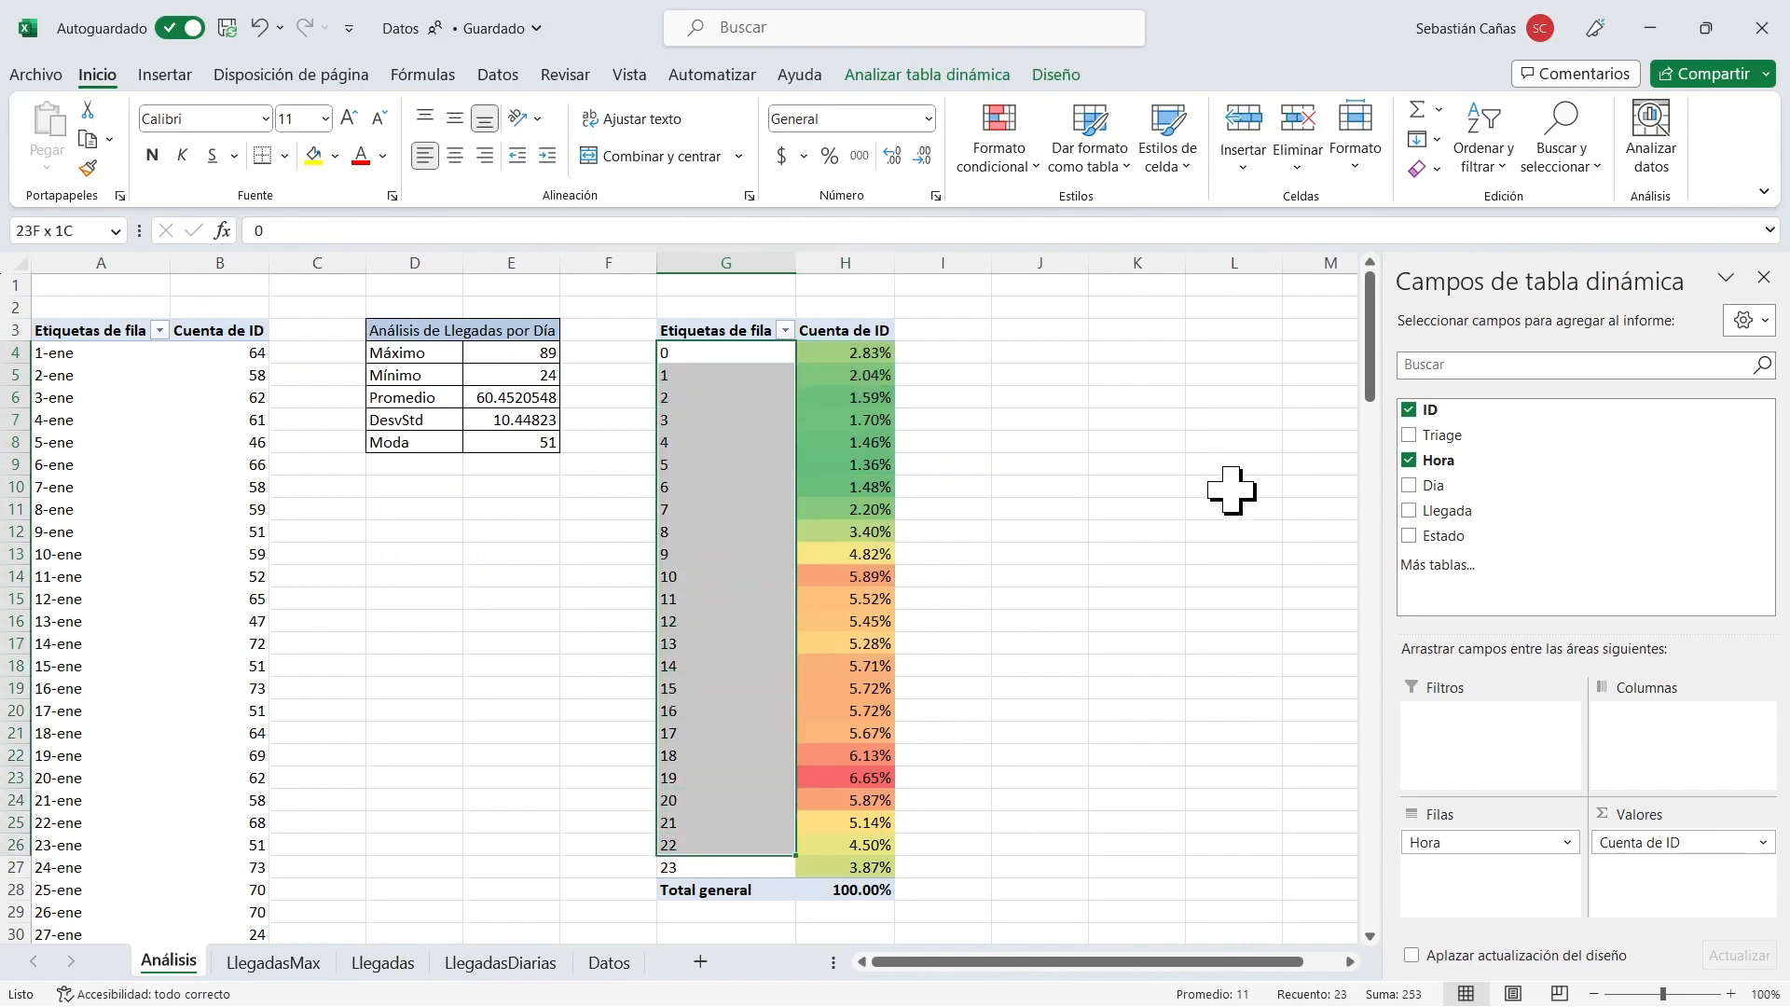
{"action": "key", "text": "shift+Down"}
{"action": "key", "text": "ctrl+c"}
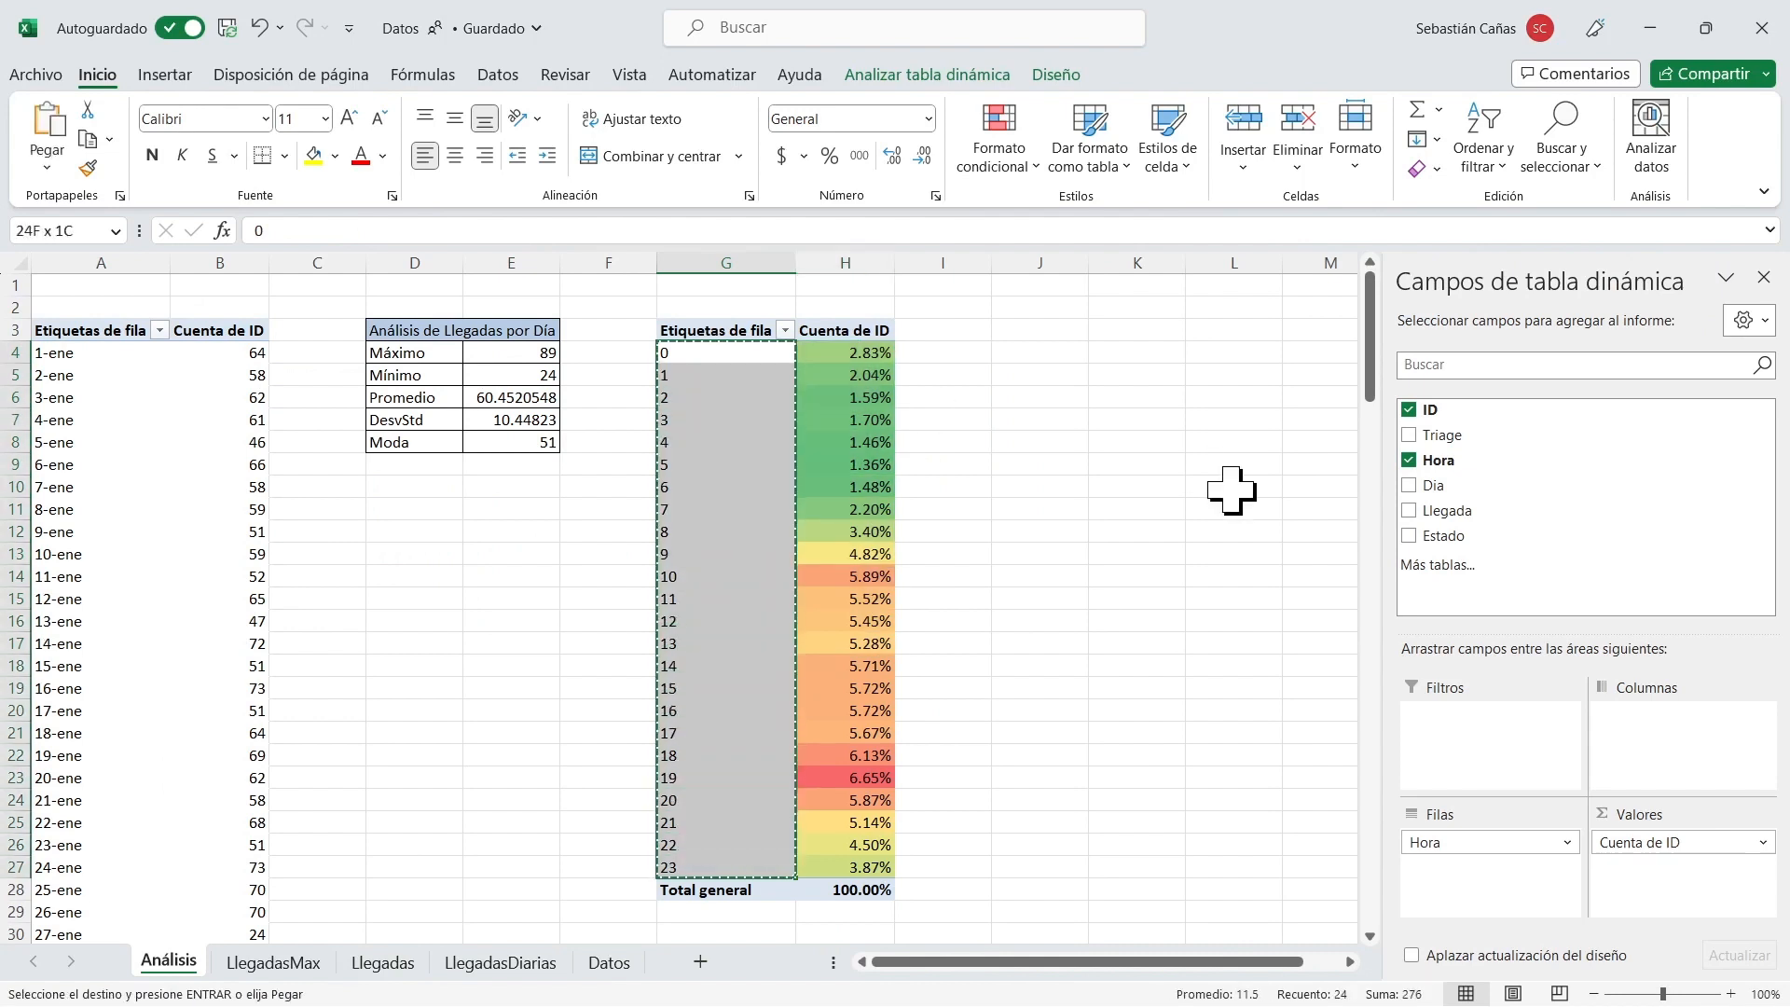
Paste the copied hours as values only into the empty column of Llegadas, starting at A2.
{"action": "left_click", "coordinate": [382, 962]}
{"action": "right_click", "coordinate": [101, 324]}
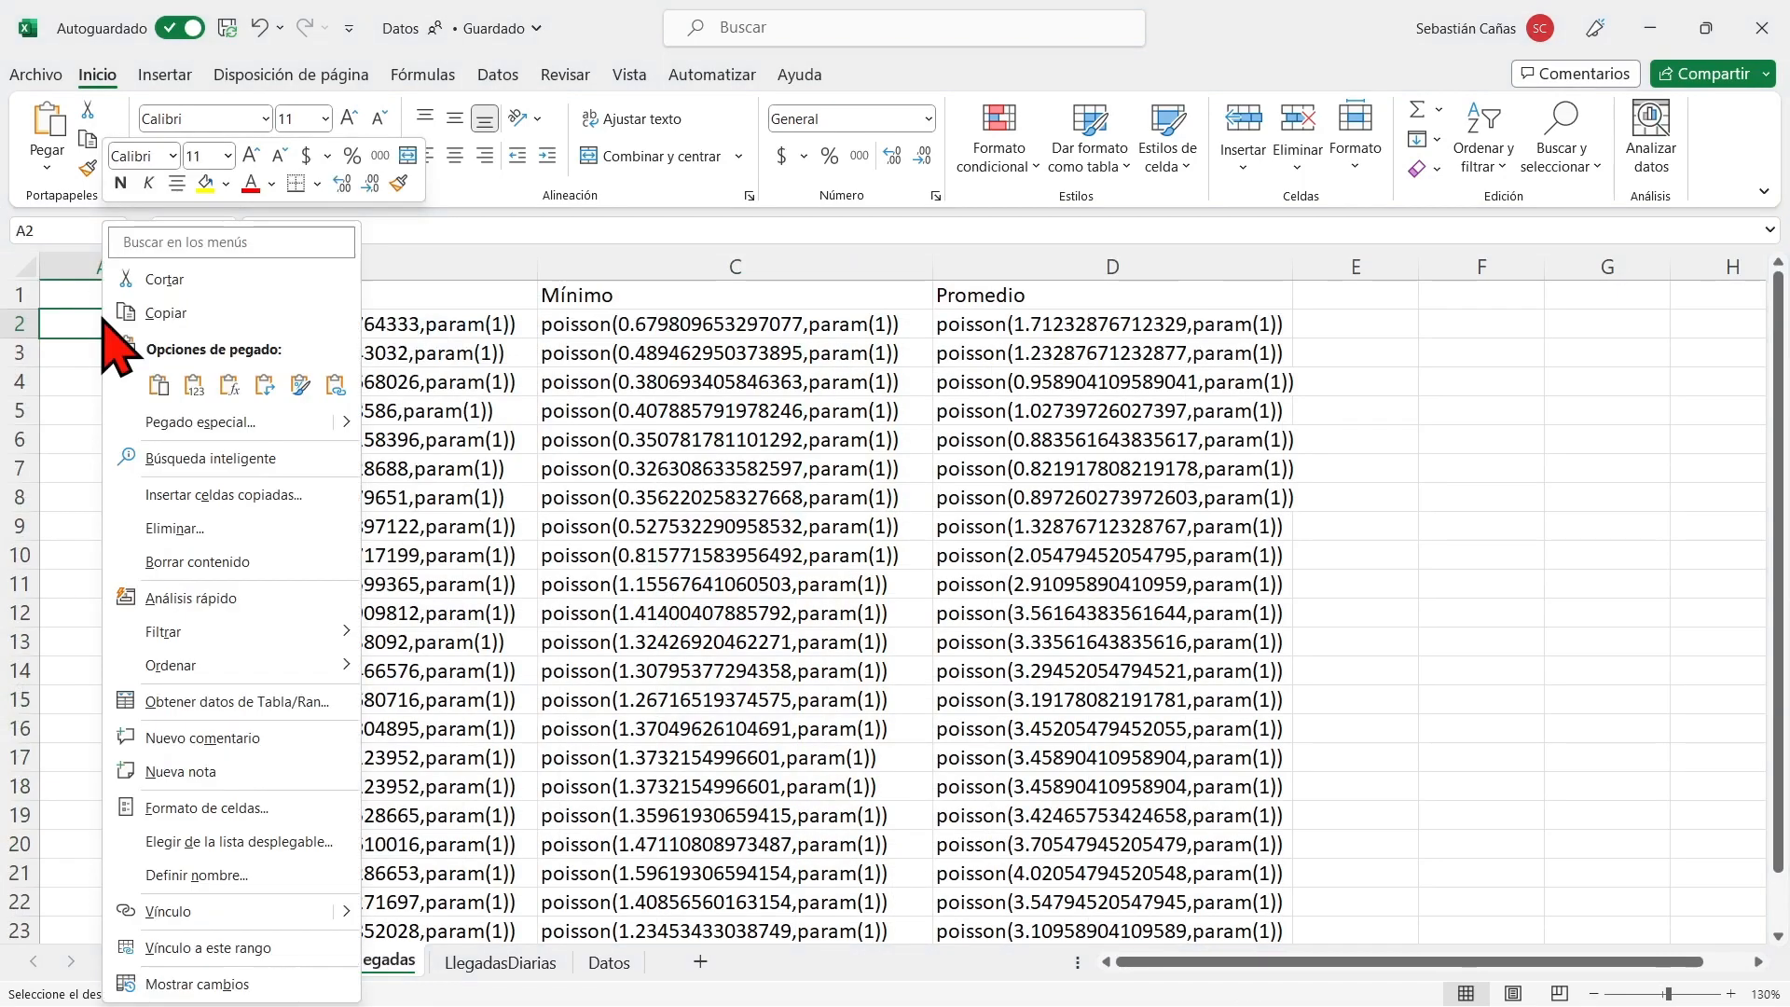
{"action": "left_click", "coordinate": [193, 383]}
{"action": "left_click", "coordinate": [131, 350]}
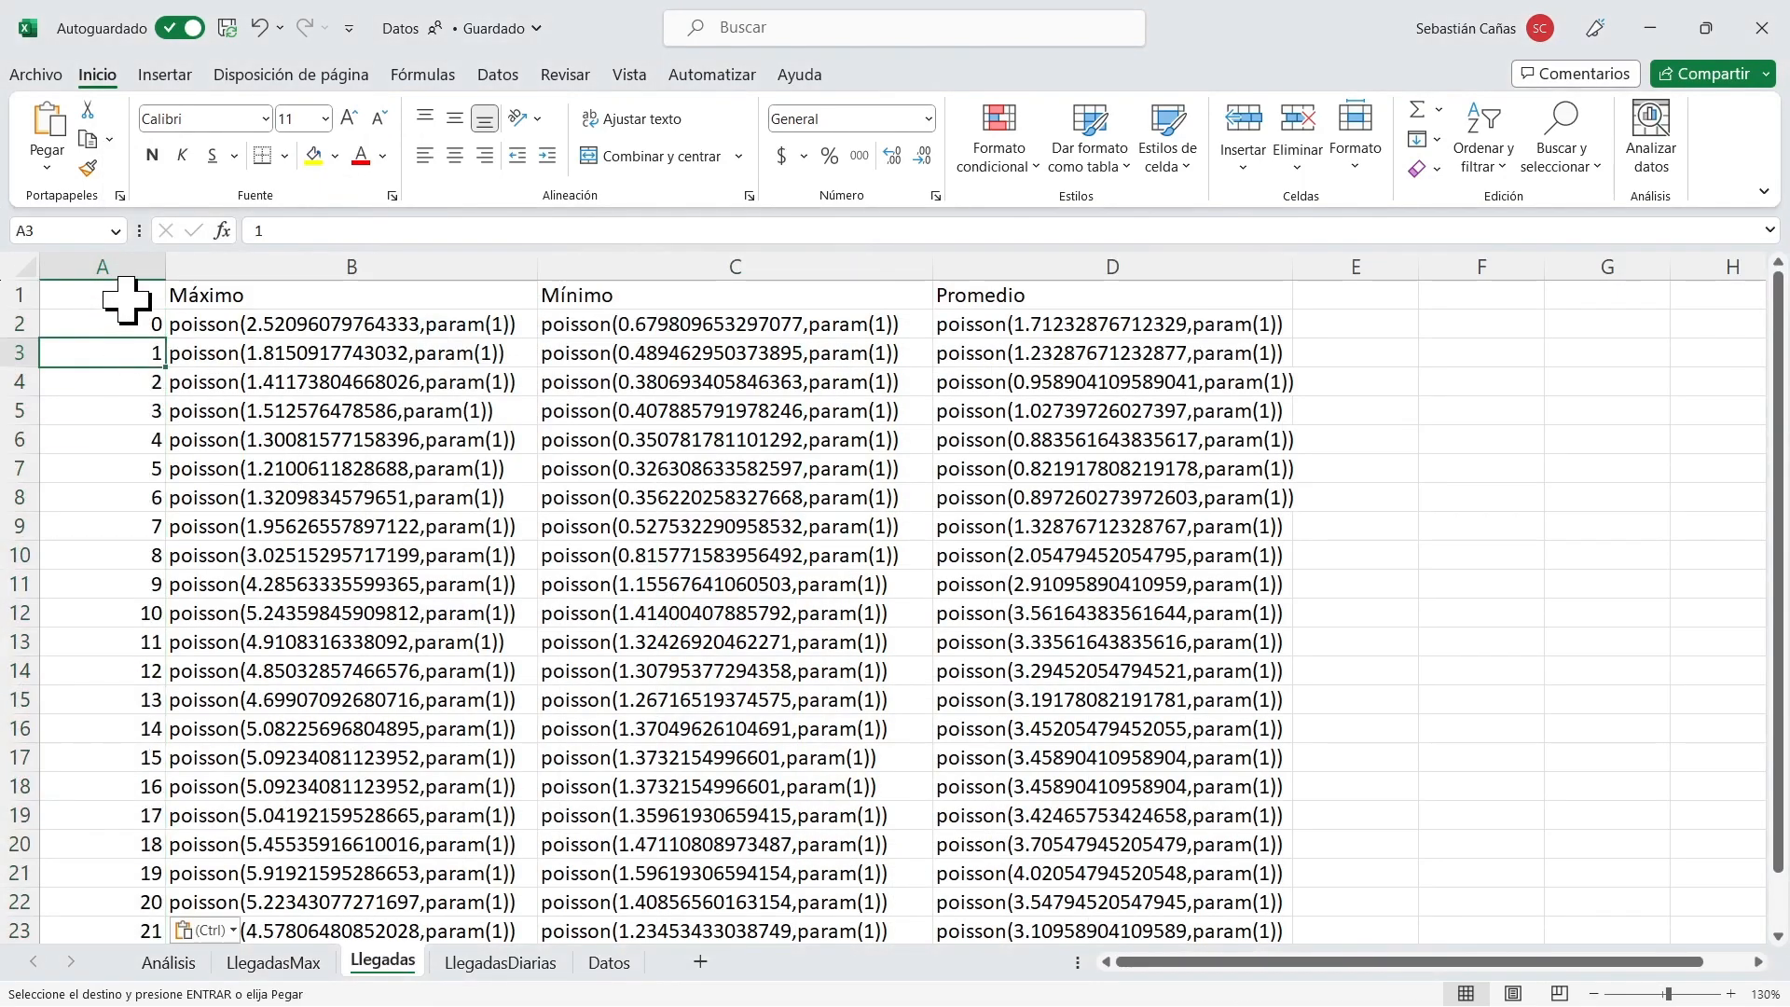
Apply all borders (Todos los bordes) to the hourly arrivals table A1:D25.
{"action": "scroll", "coordinate": [571, 499], "scroll_direction": "down", "scroll_amount": 1, "text": "ctrl"}
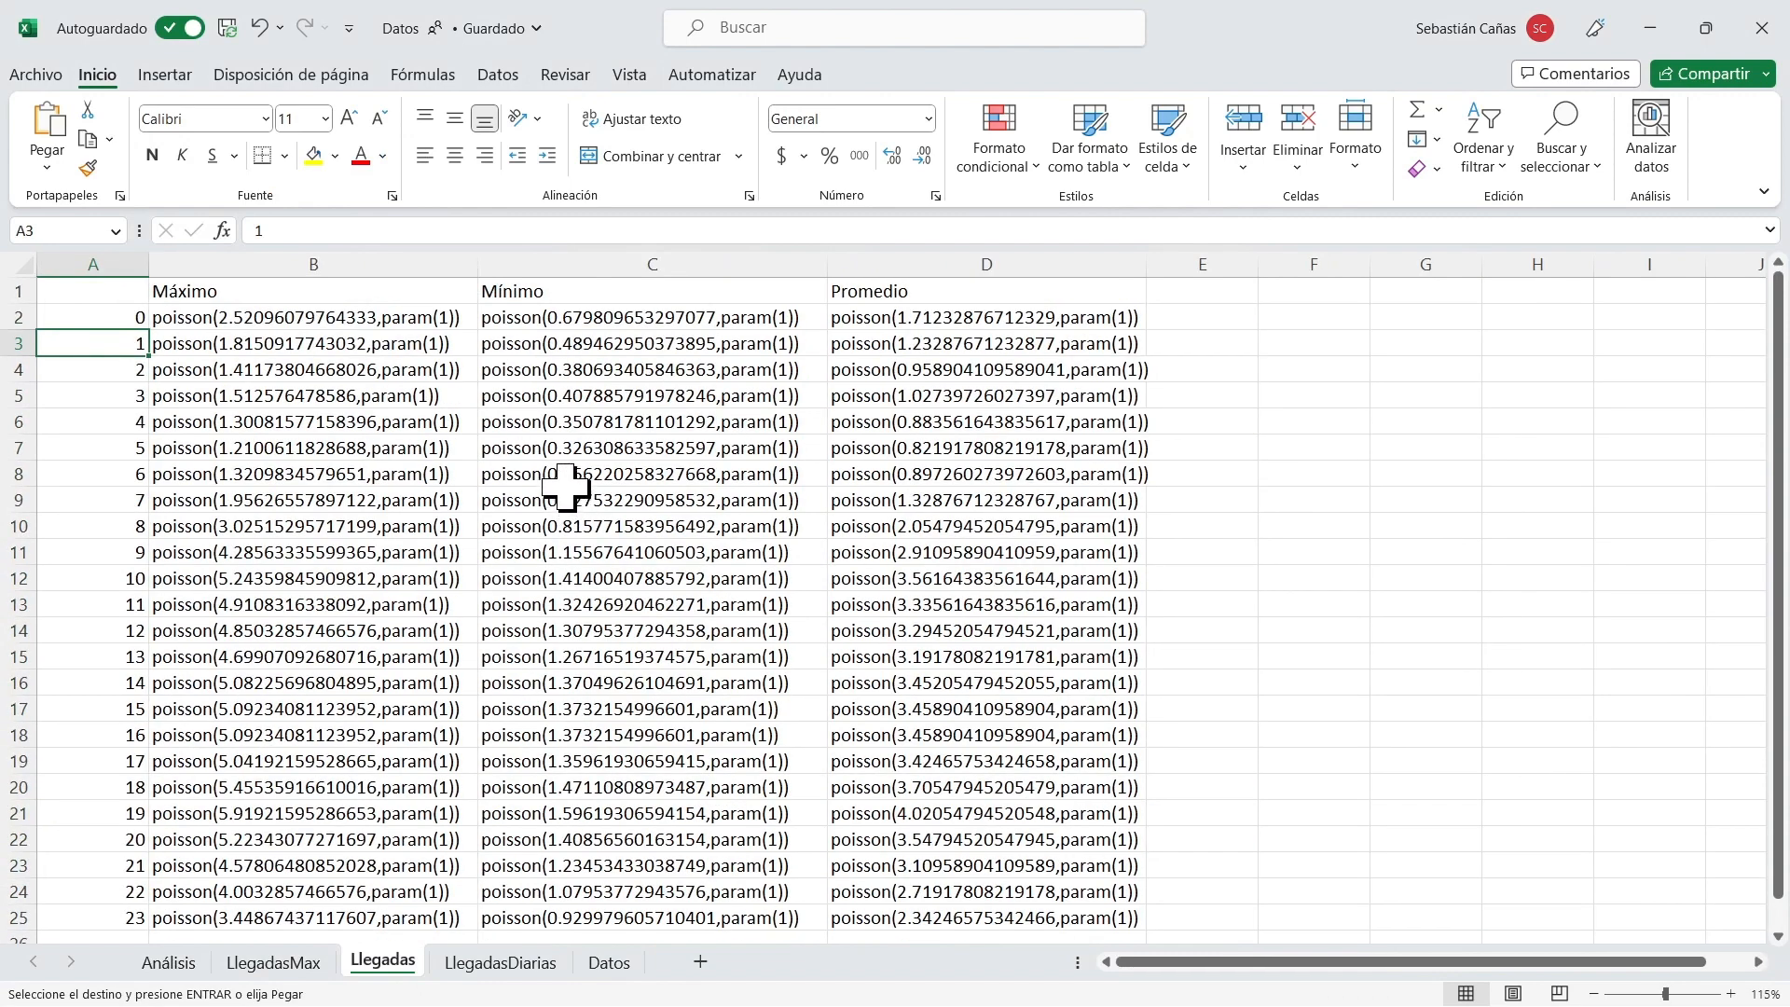
{"action": "left_click_drag", "start_coordinate": [93, 292], "coordinate": [967, 911]}
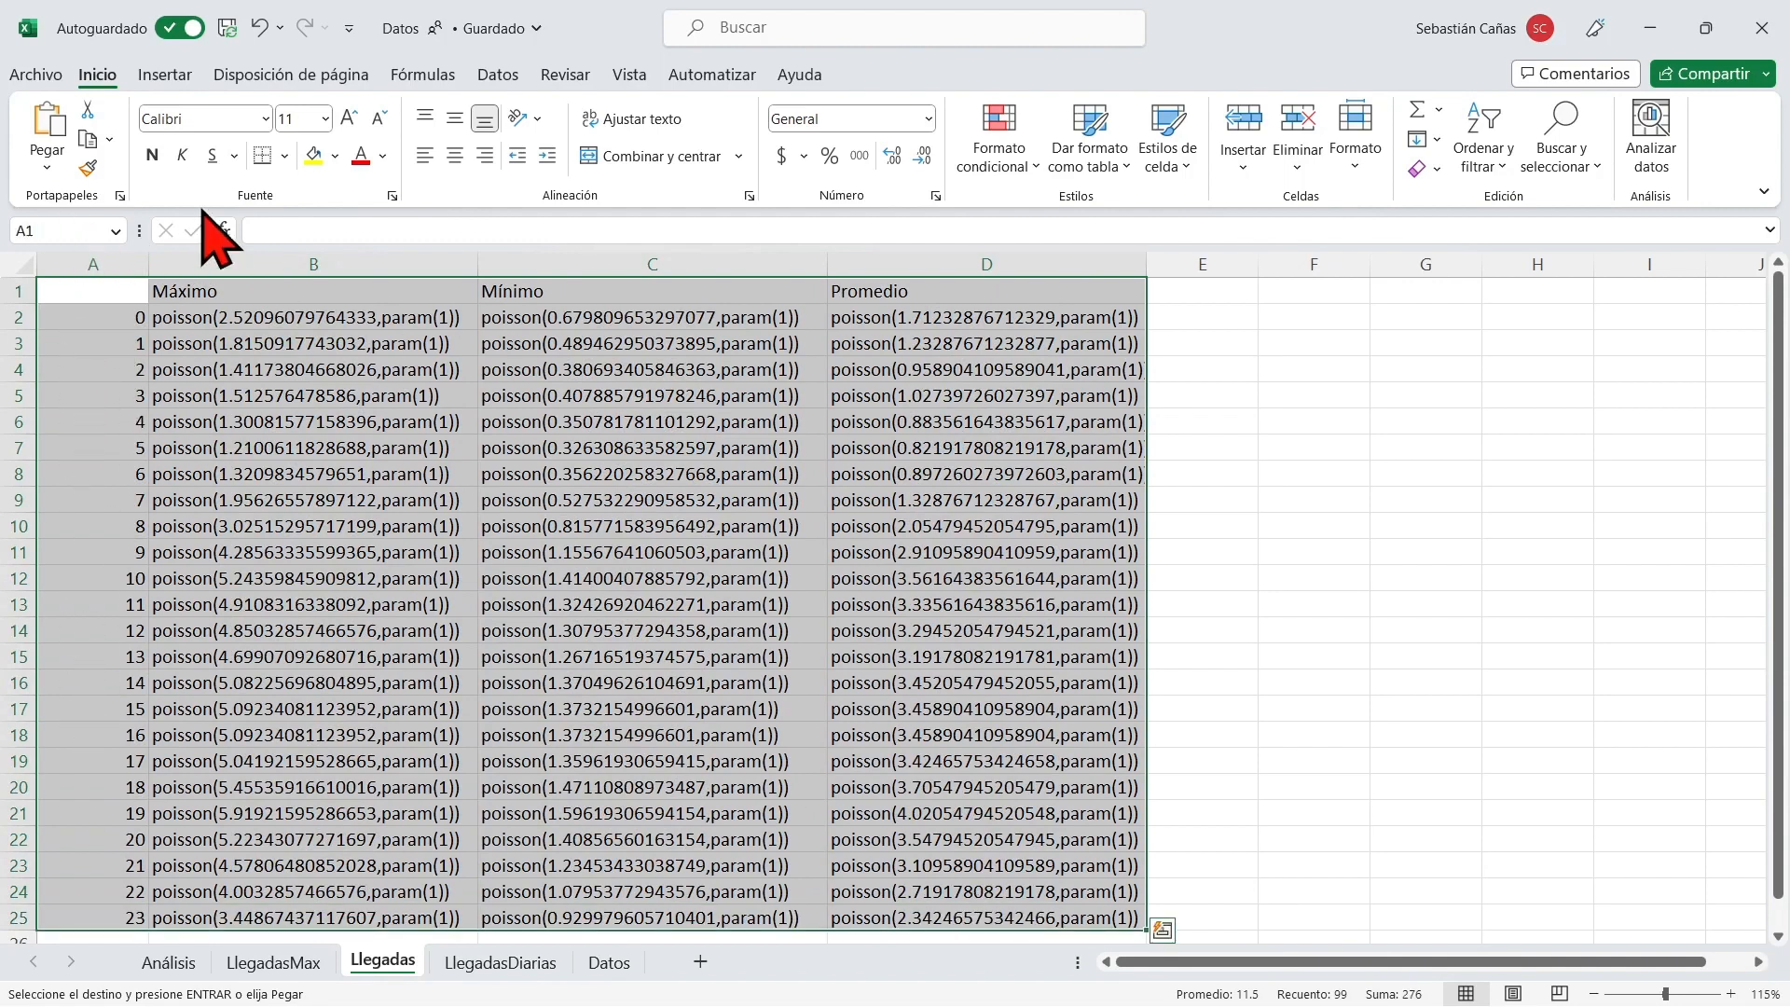
{"action": "left_click", "coordinate": [284, 156]}
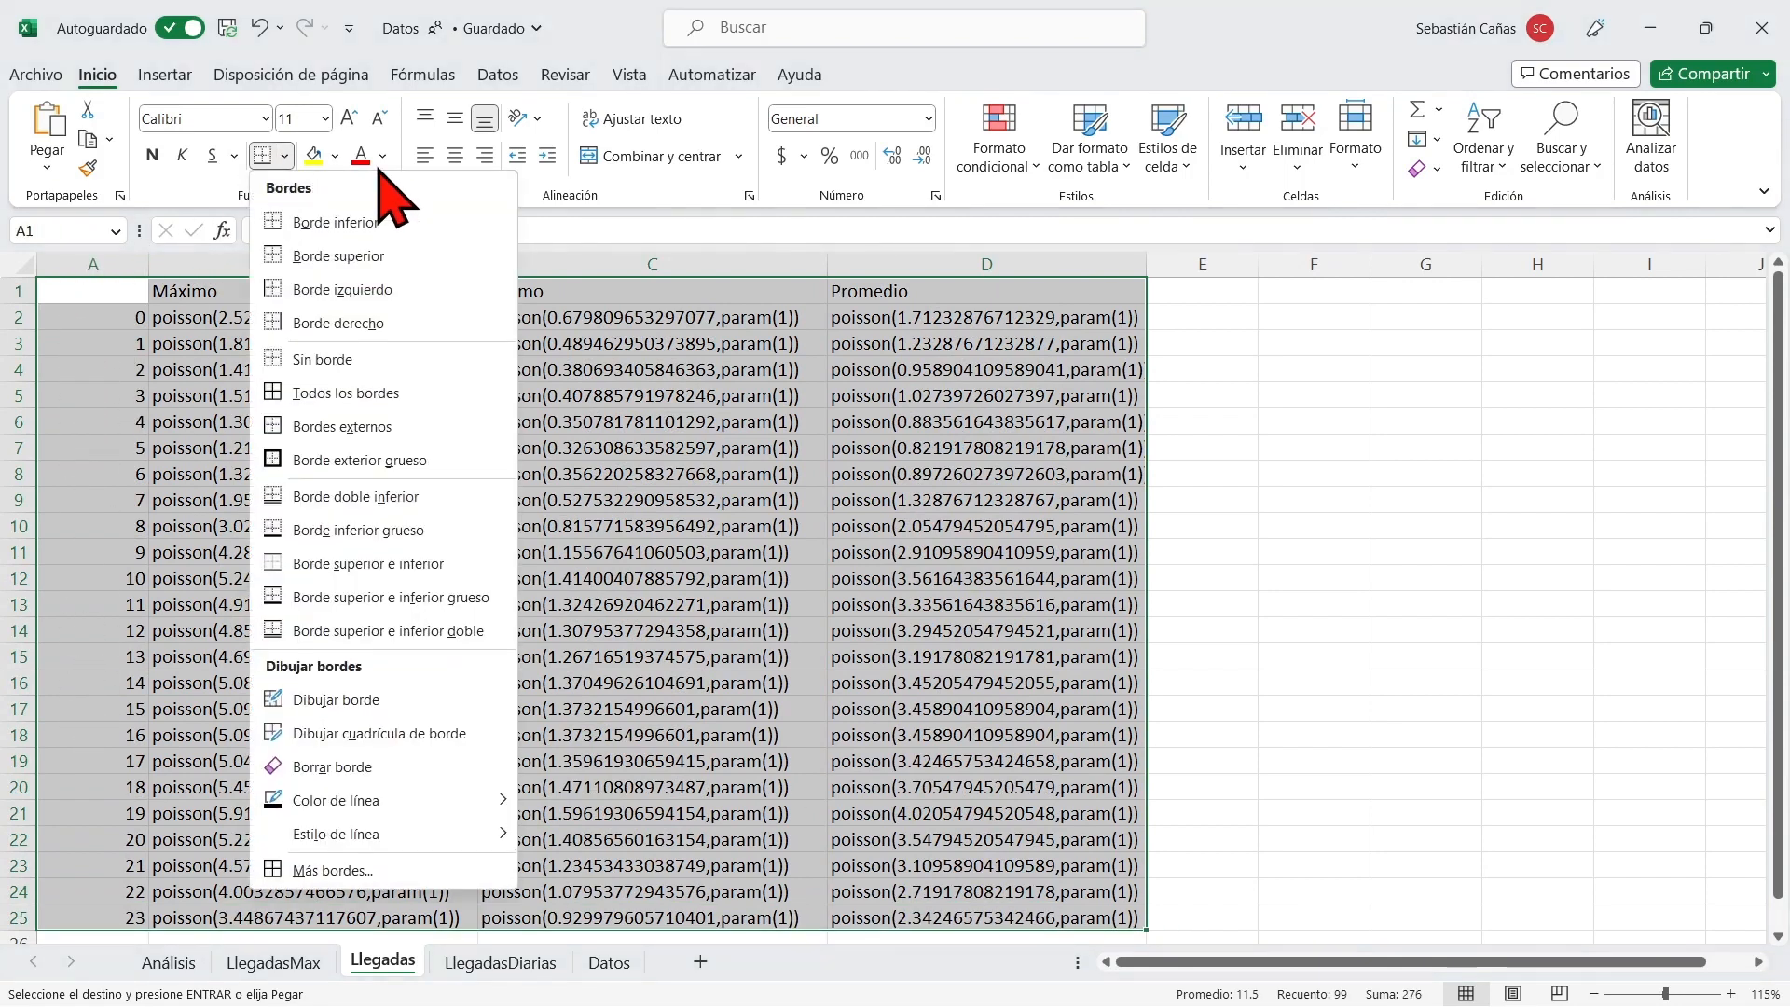
{"action": "left_click", "coordinate": [371, 393]}
Review the Máximo, Mínimo and Promedio headers and compare their formulas in row 2.
{"action": "left_click", "coordinate": [286, 297]}
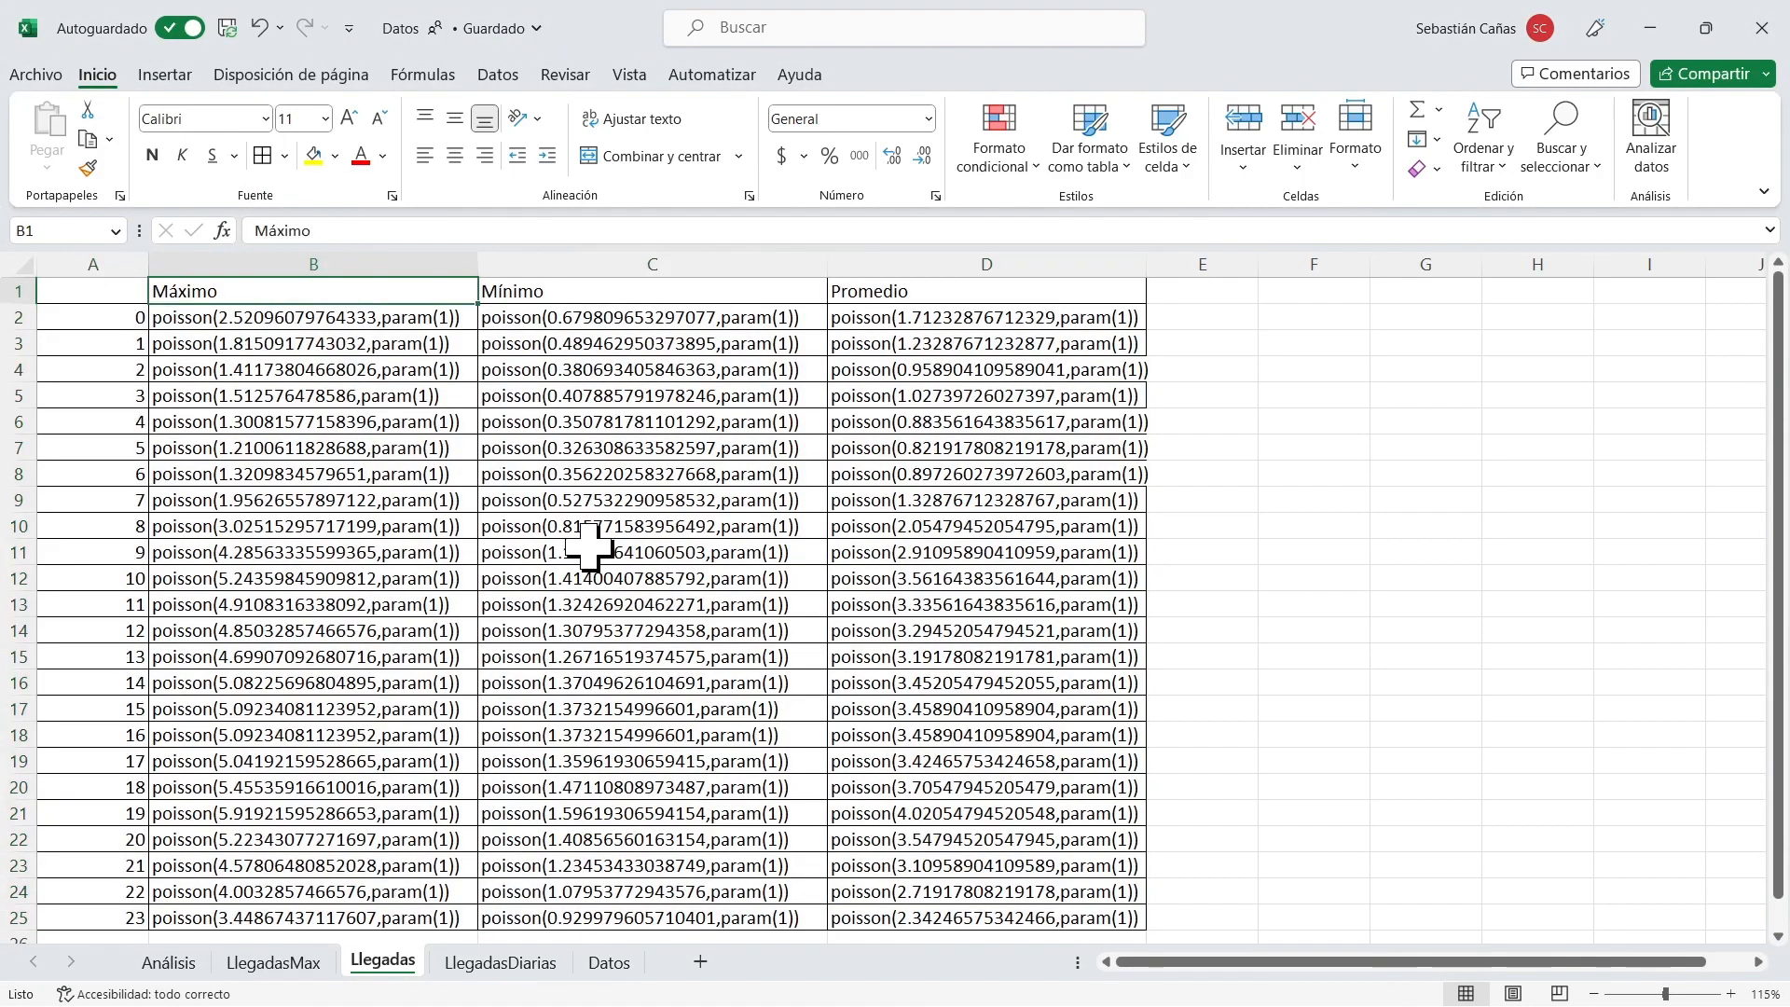
{"action": "key", "text": "Right"}
{"action": "key", "text": "Right"}
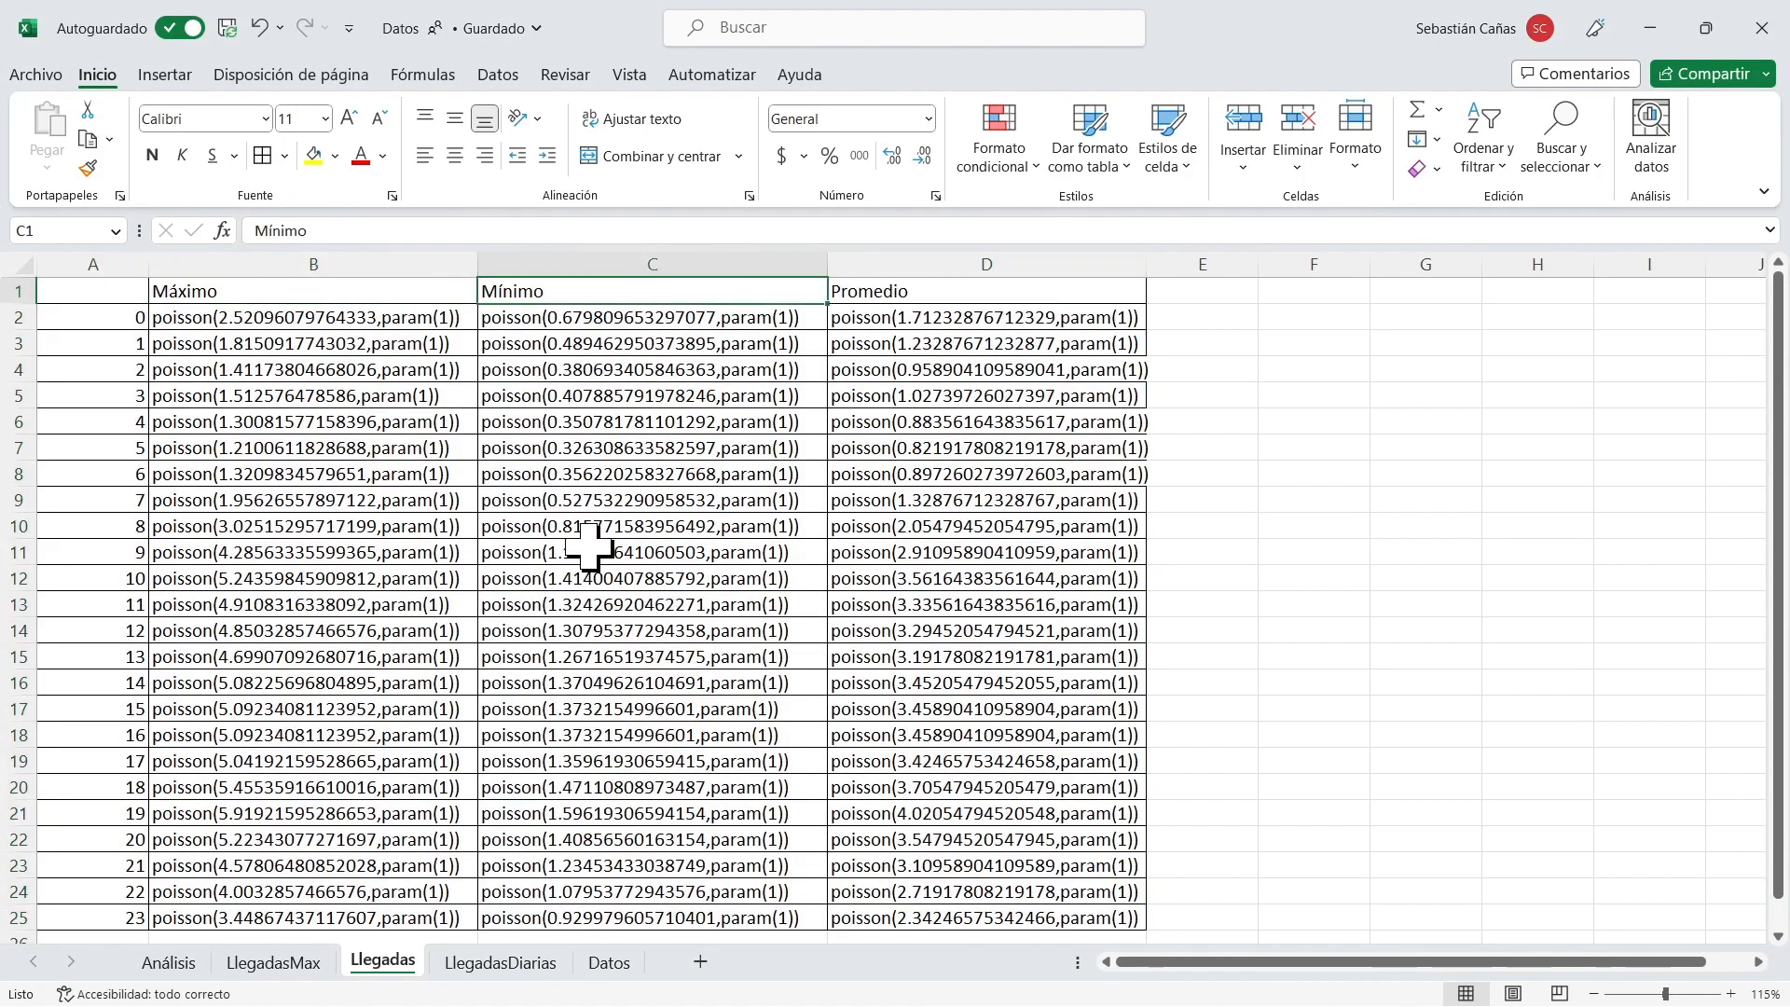
{"action": "key", "text": "Left"}
{"action": "key", "text": "Left"}
{"action": "key", "text": "Down"}
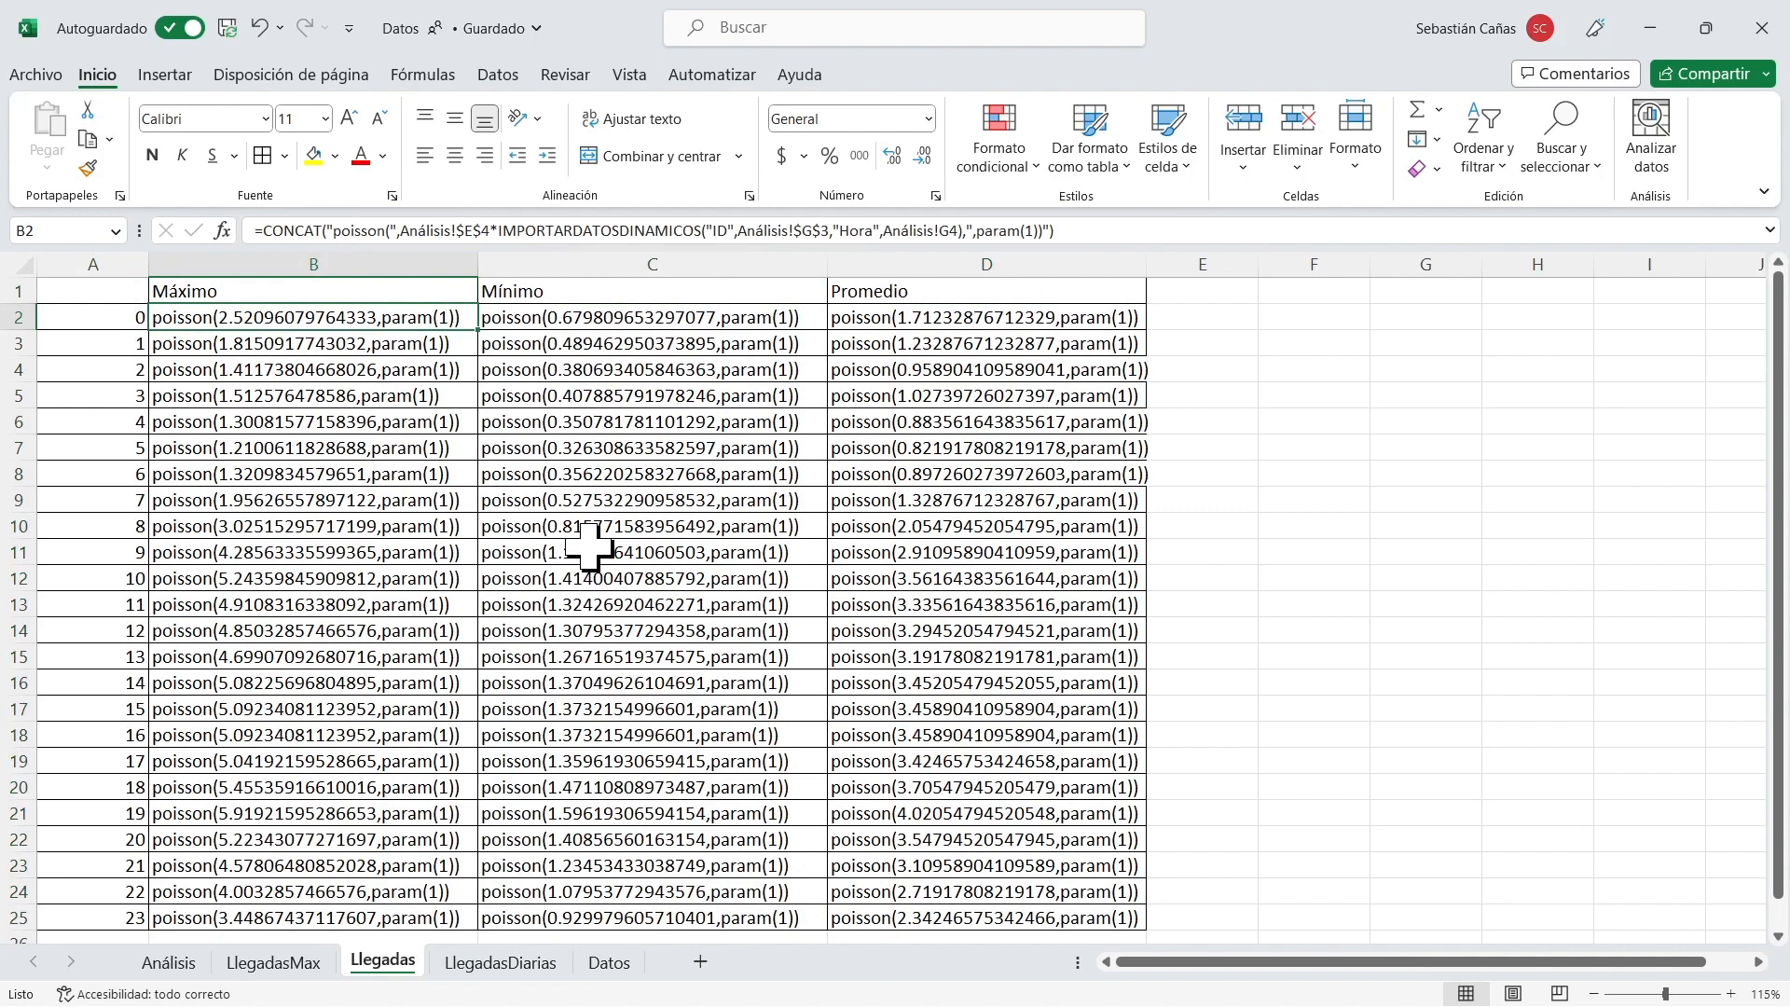
{"action": "key", "text": "Right"}
{"action": "key", "text": "Right"}
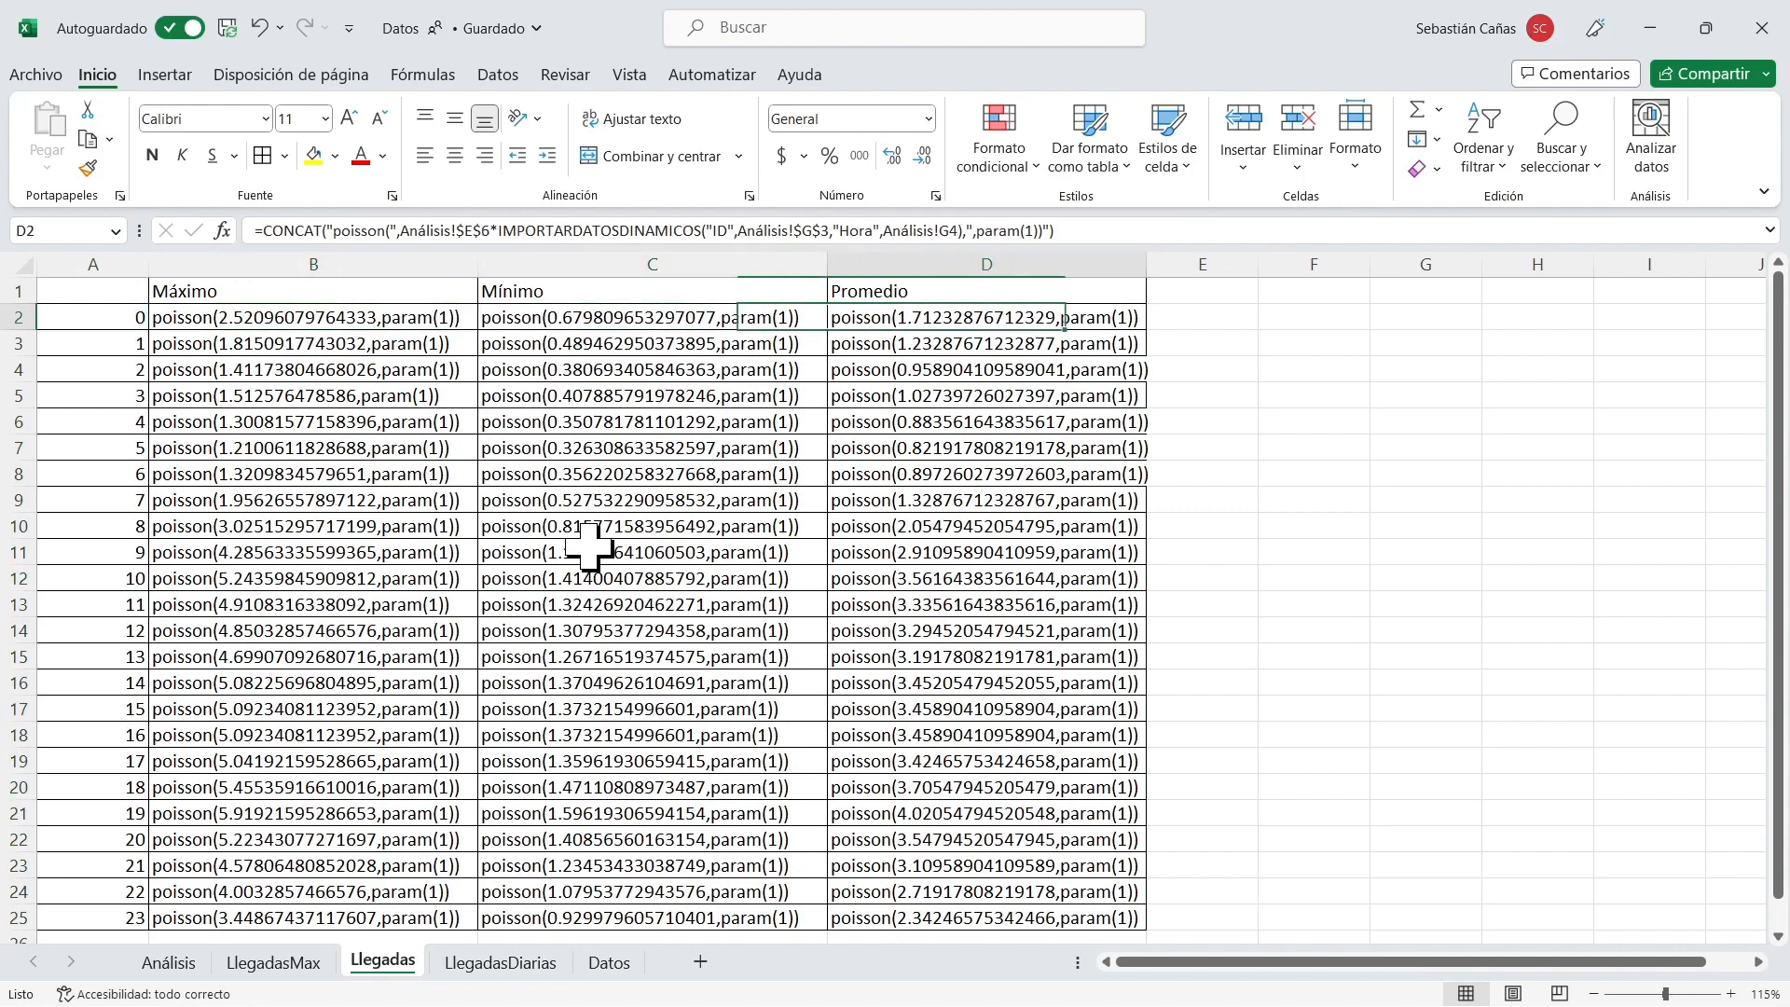
{"action": "key", "text": "Left"}
{"action": "key", "text": "Left"}
{"action": "key", "text": "Right"}
{"action": "key", "text": "Right"}
{"action": "key", "text": "Left"}
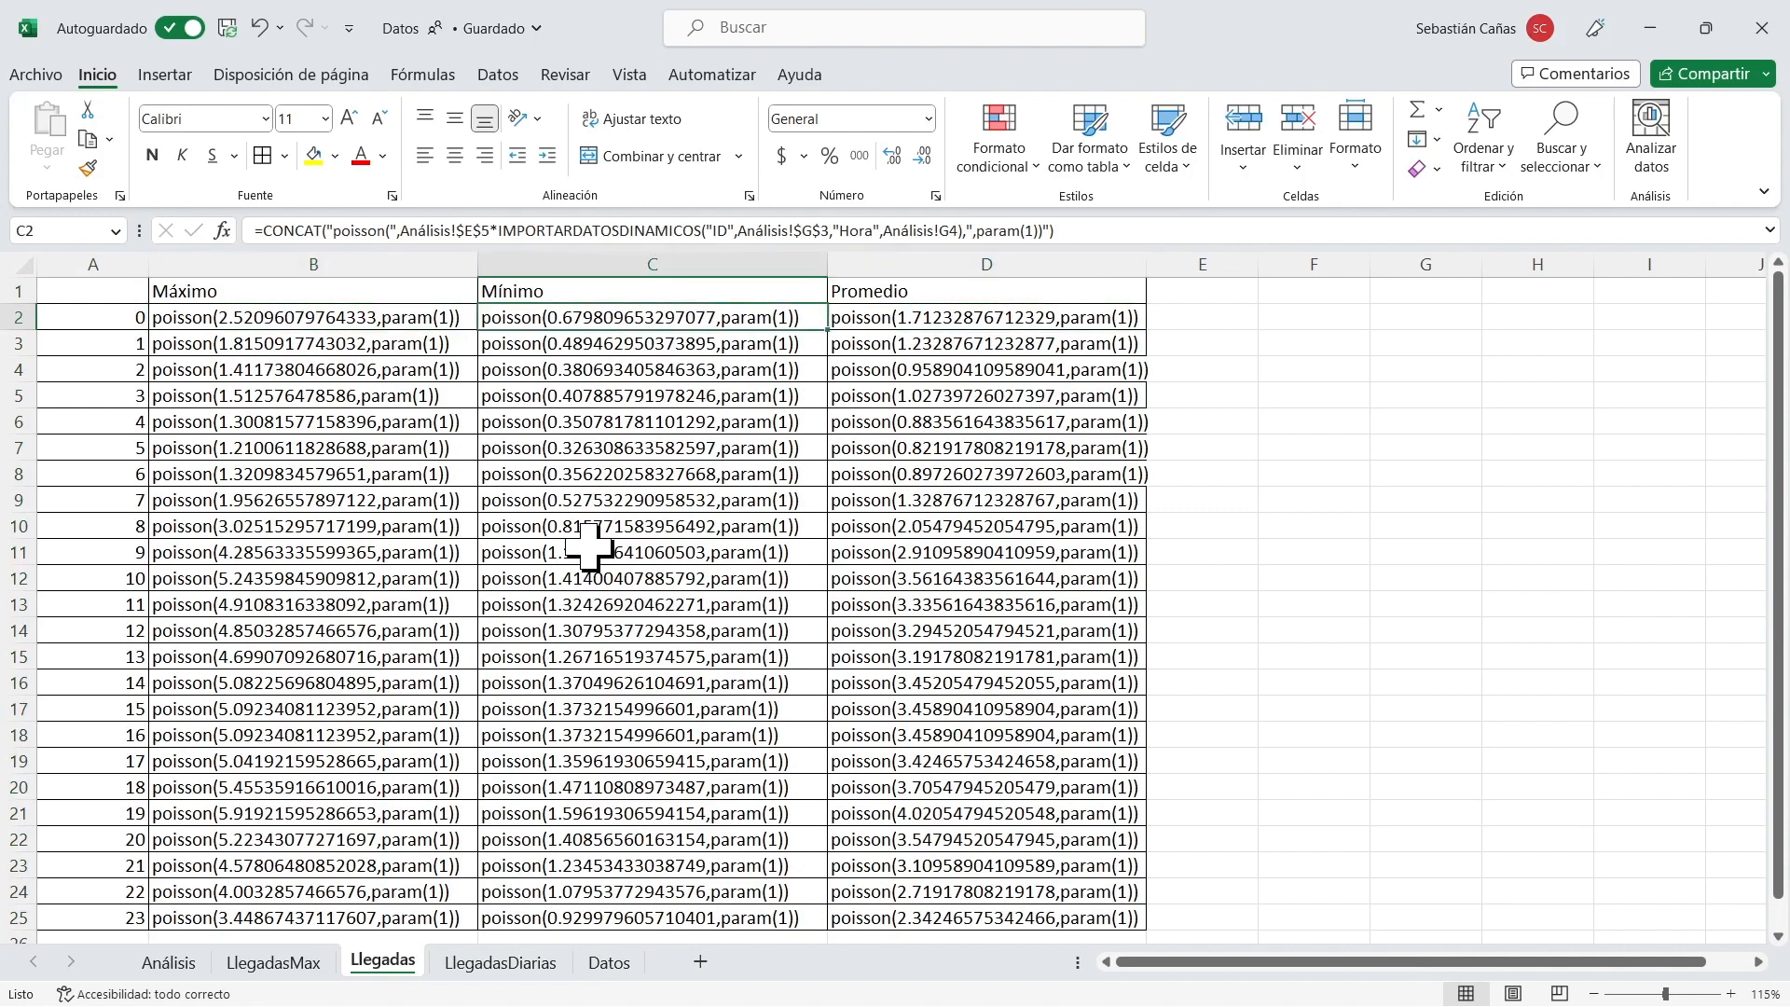
{"action": "key", "text": "Left"}
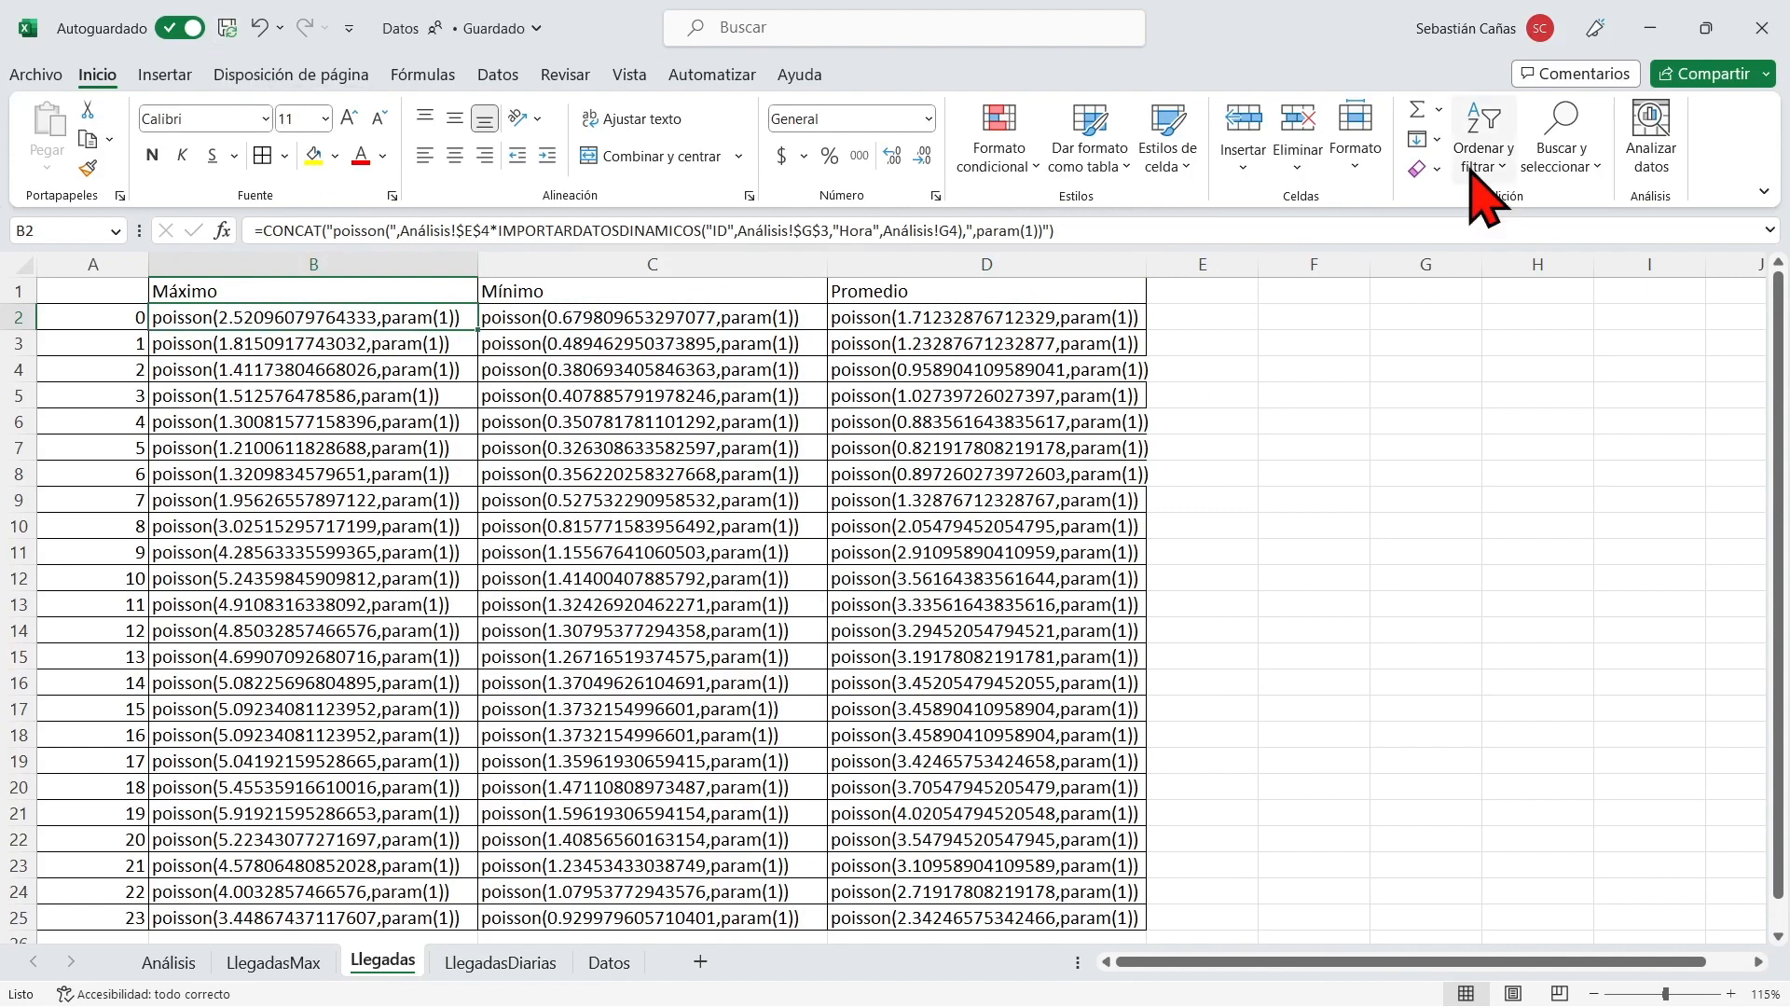
Close the Excel workbook, switch to FlexSim HC with its Toolbox shown, and reset the simulation model.
{"action": "left_click", "coordinate": [1758, 28]}
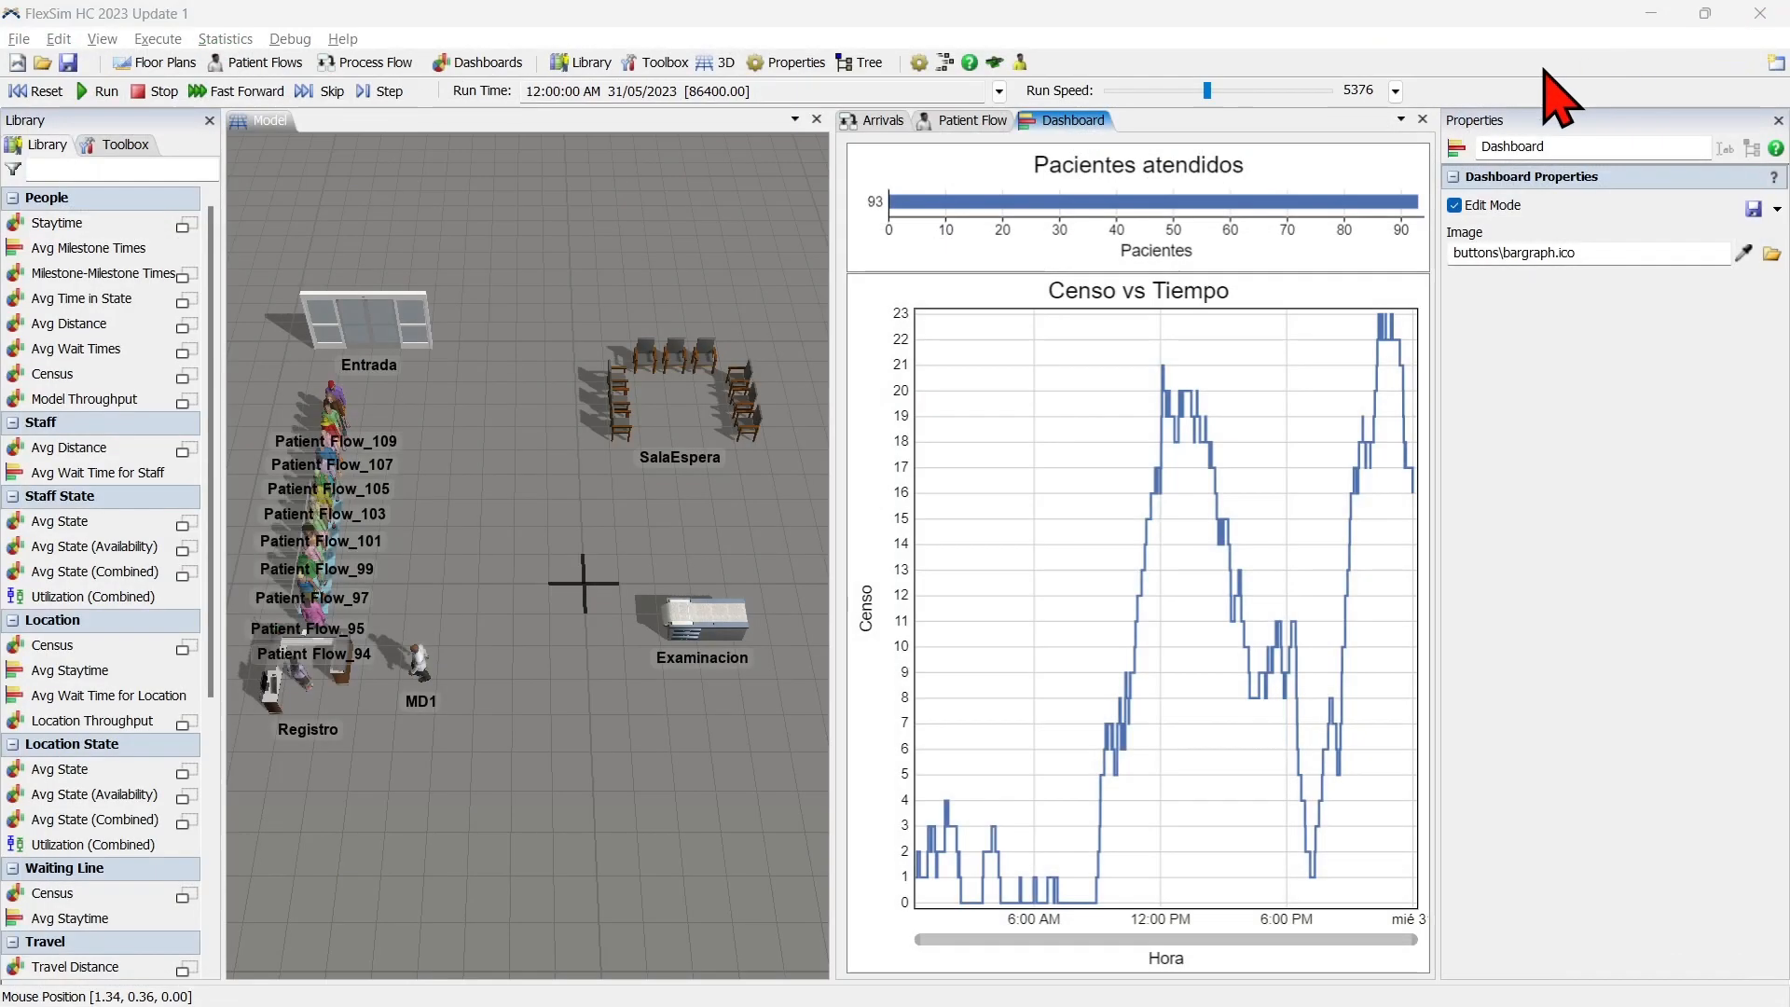
{"action": "left_click", "coordinate": [146, 145]}
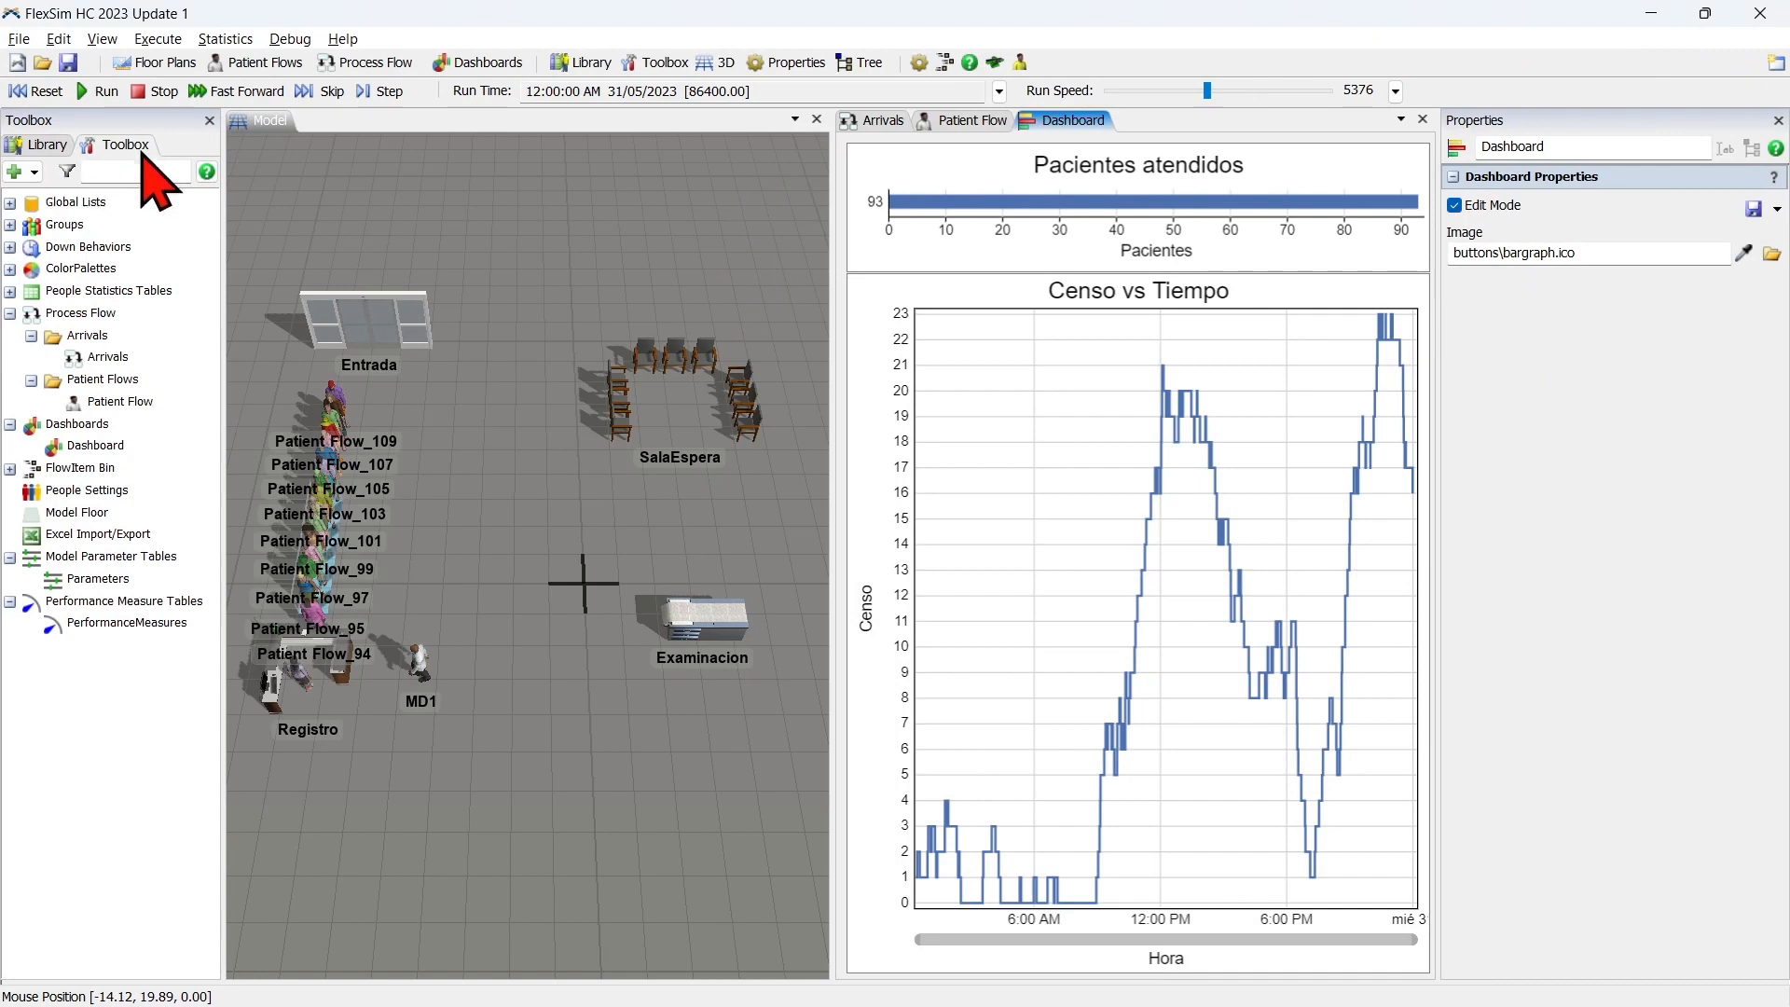
{"action": "left_click", "coordinate": [35, 91]}
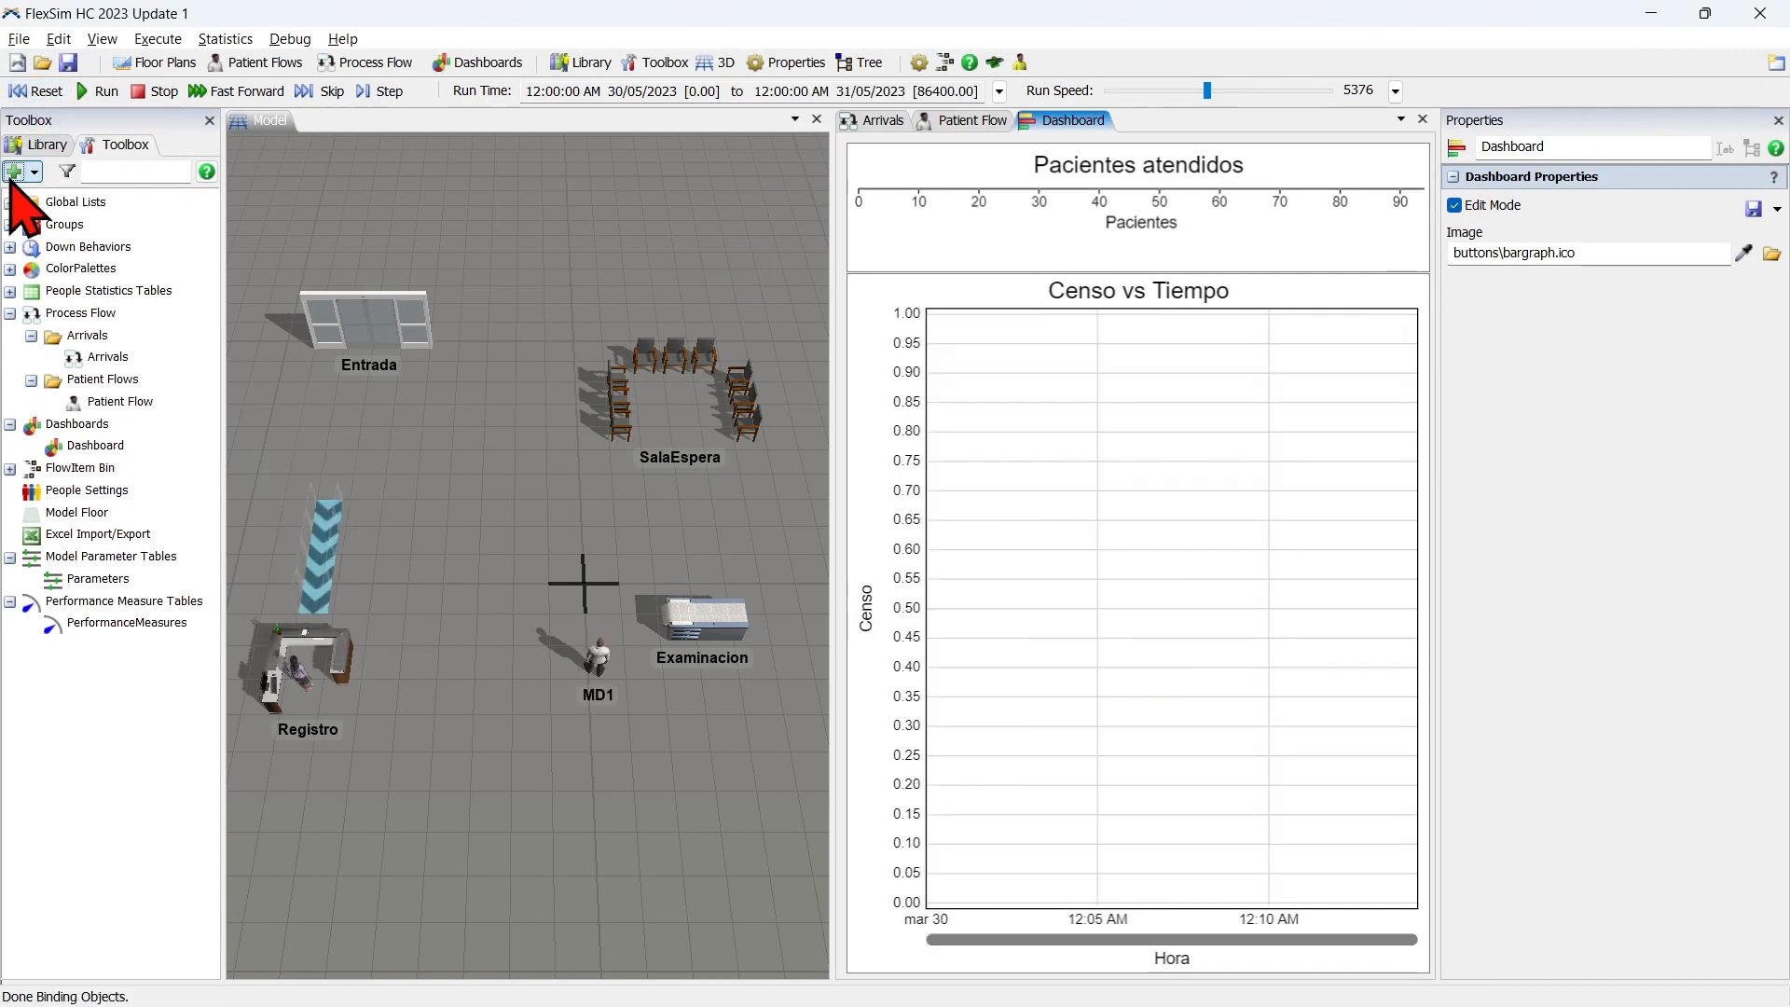
Add a new global table to the simulation model.
{"action": "left_click", "coordinate": [17, 172]}
{"action": "left_click", "coordinate": [138, 382]}
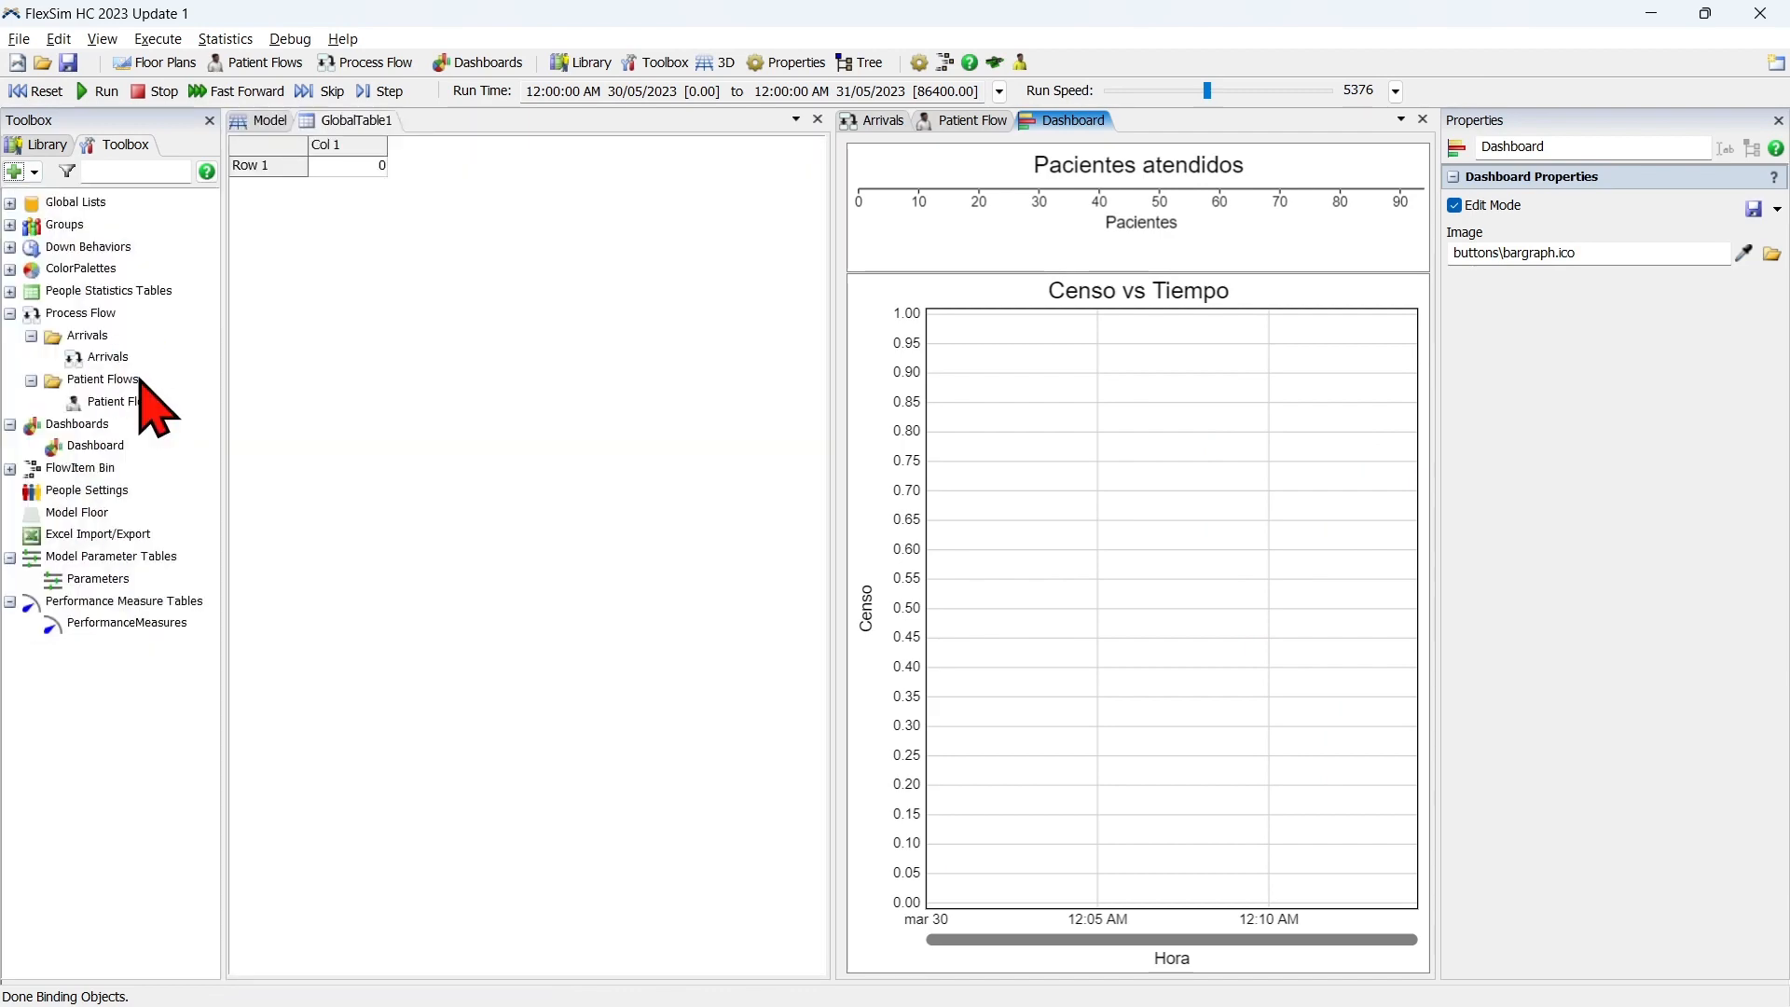
{"action": "left_click", "coordinate": [1202, 176]}
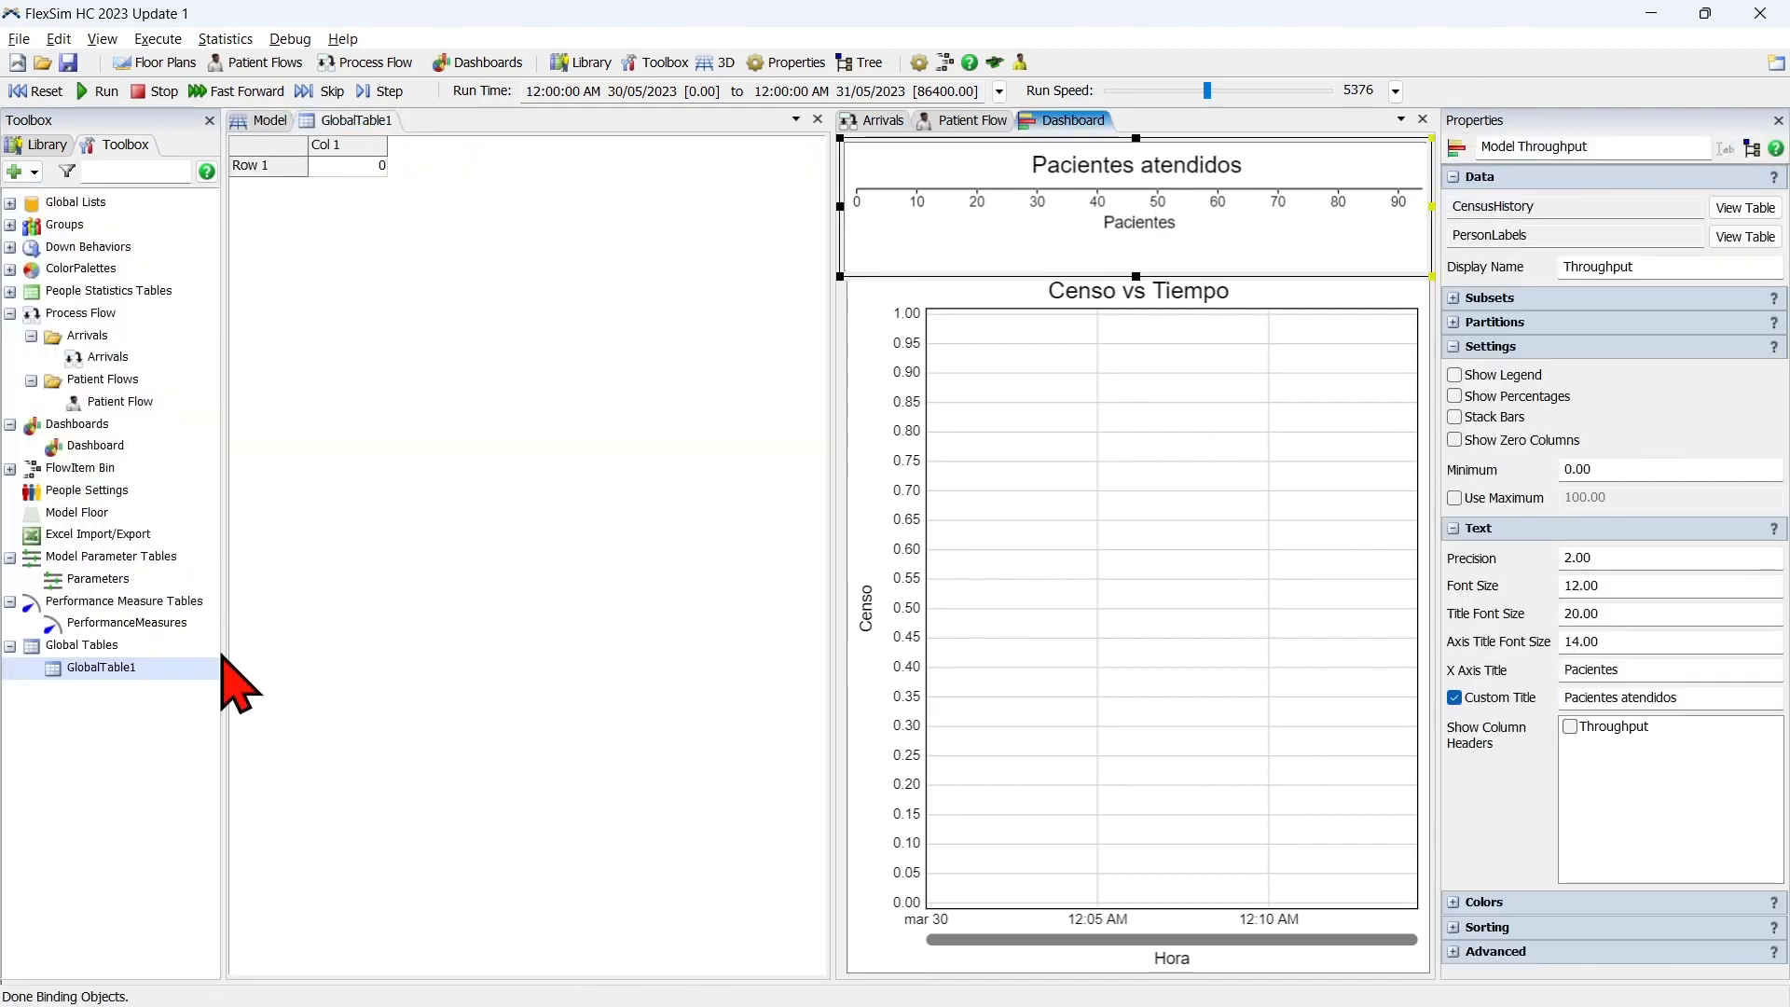
Rename the new global table as Llegadas.
{"action": "left_click", "coordinate": [384, 124]}
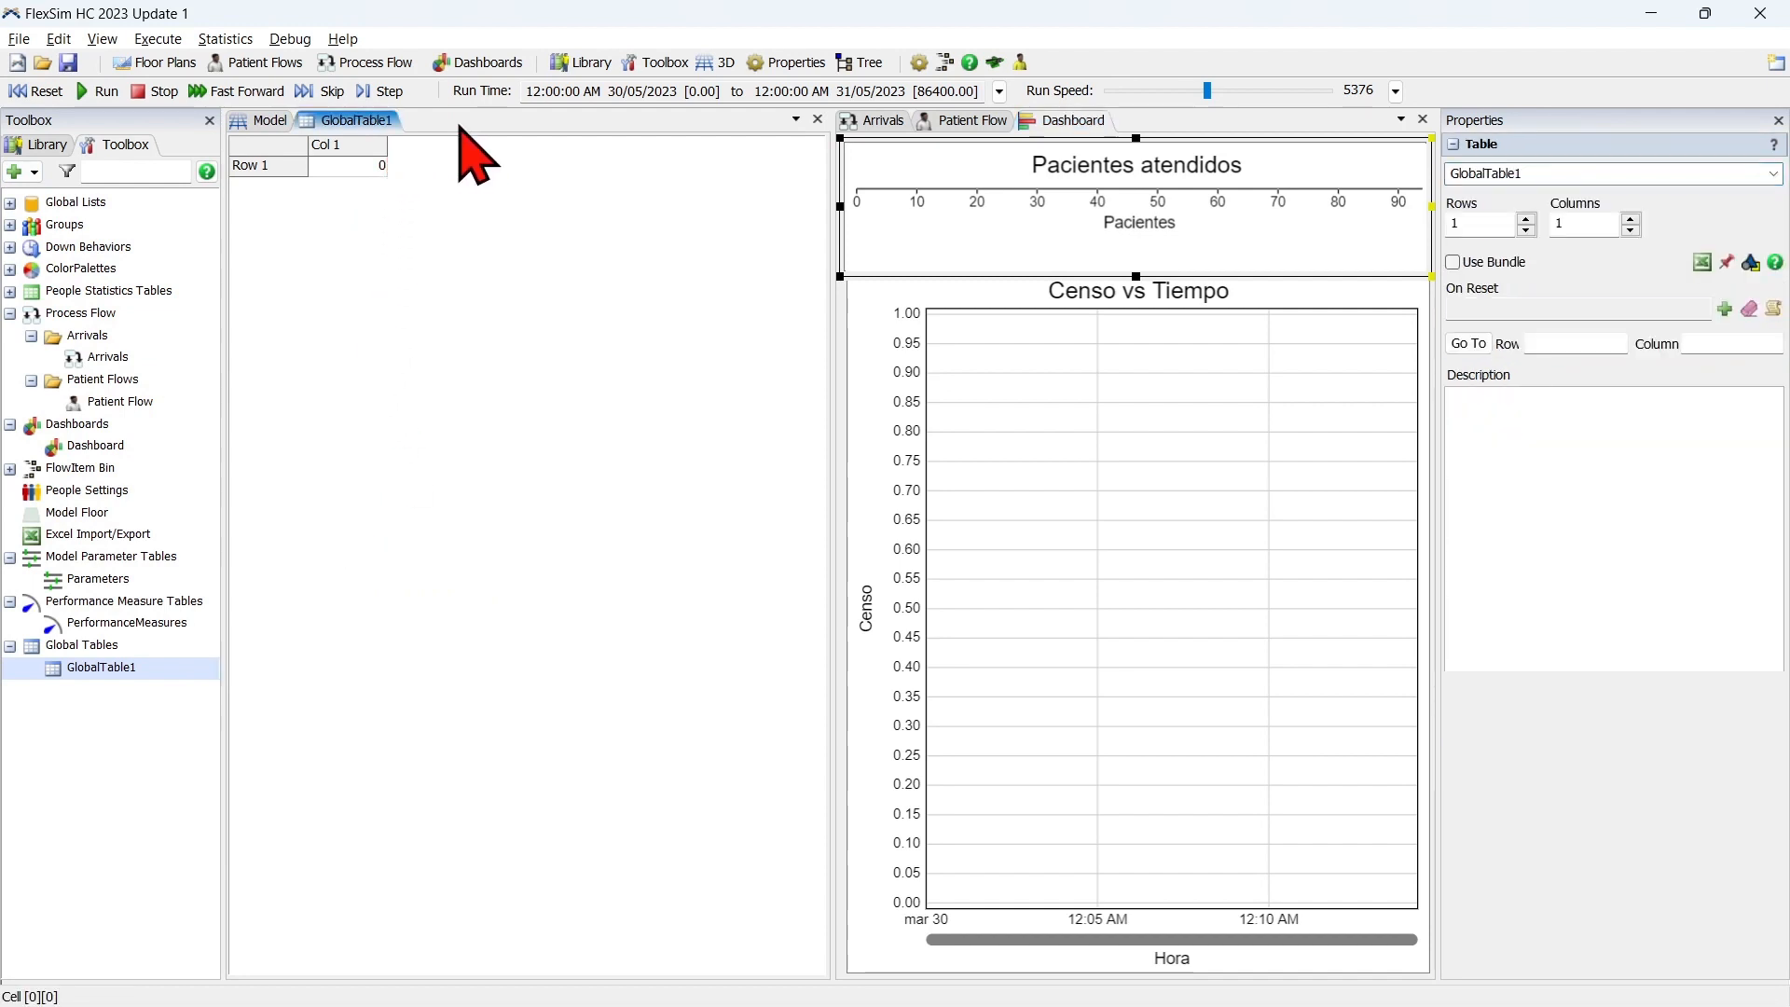
{"action": "double_click", "coordinate": [1565, 170]}
{"action": "type", "text": "Llegadas"}
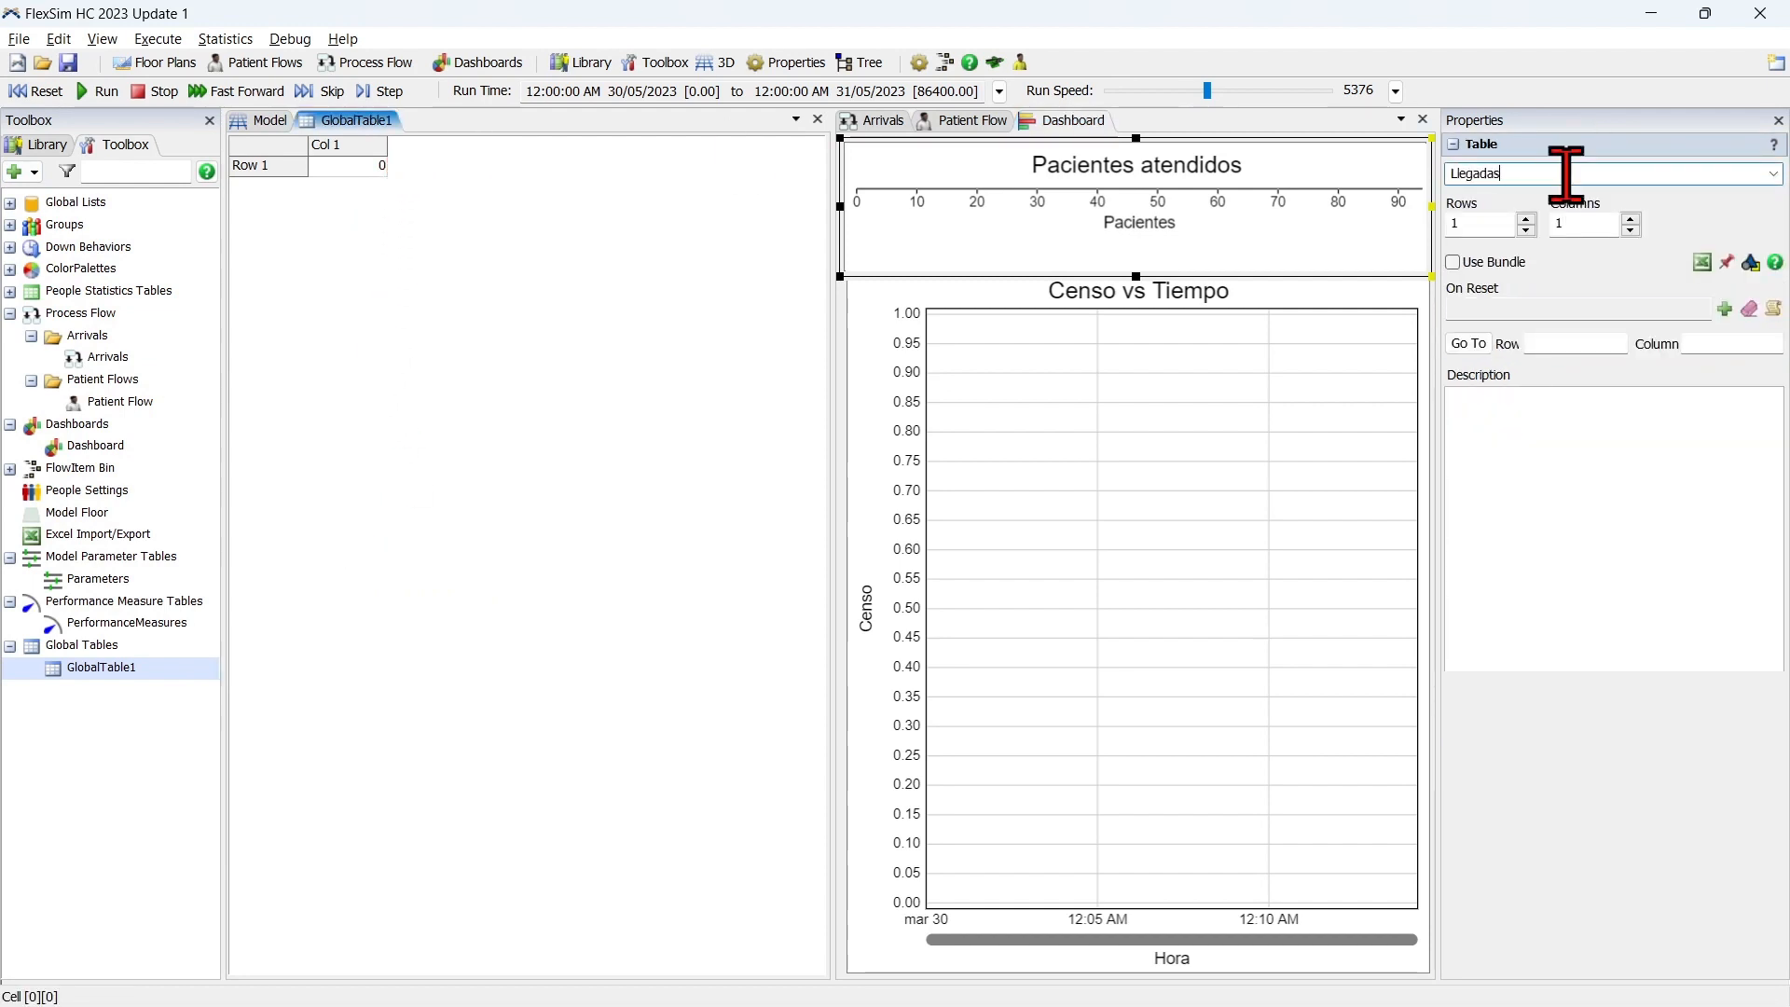
{"action": "key", "text": "Return"}
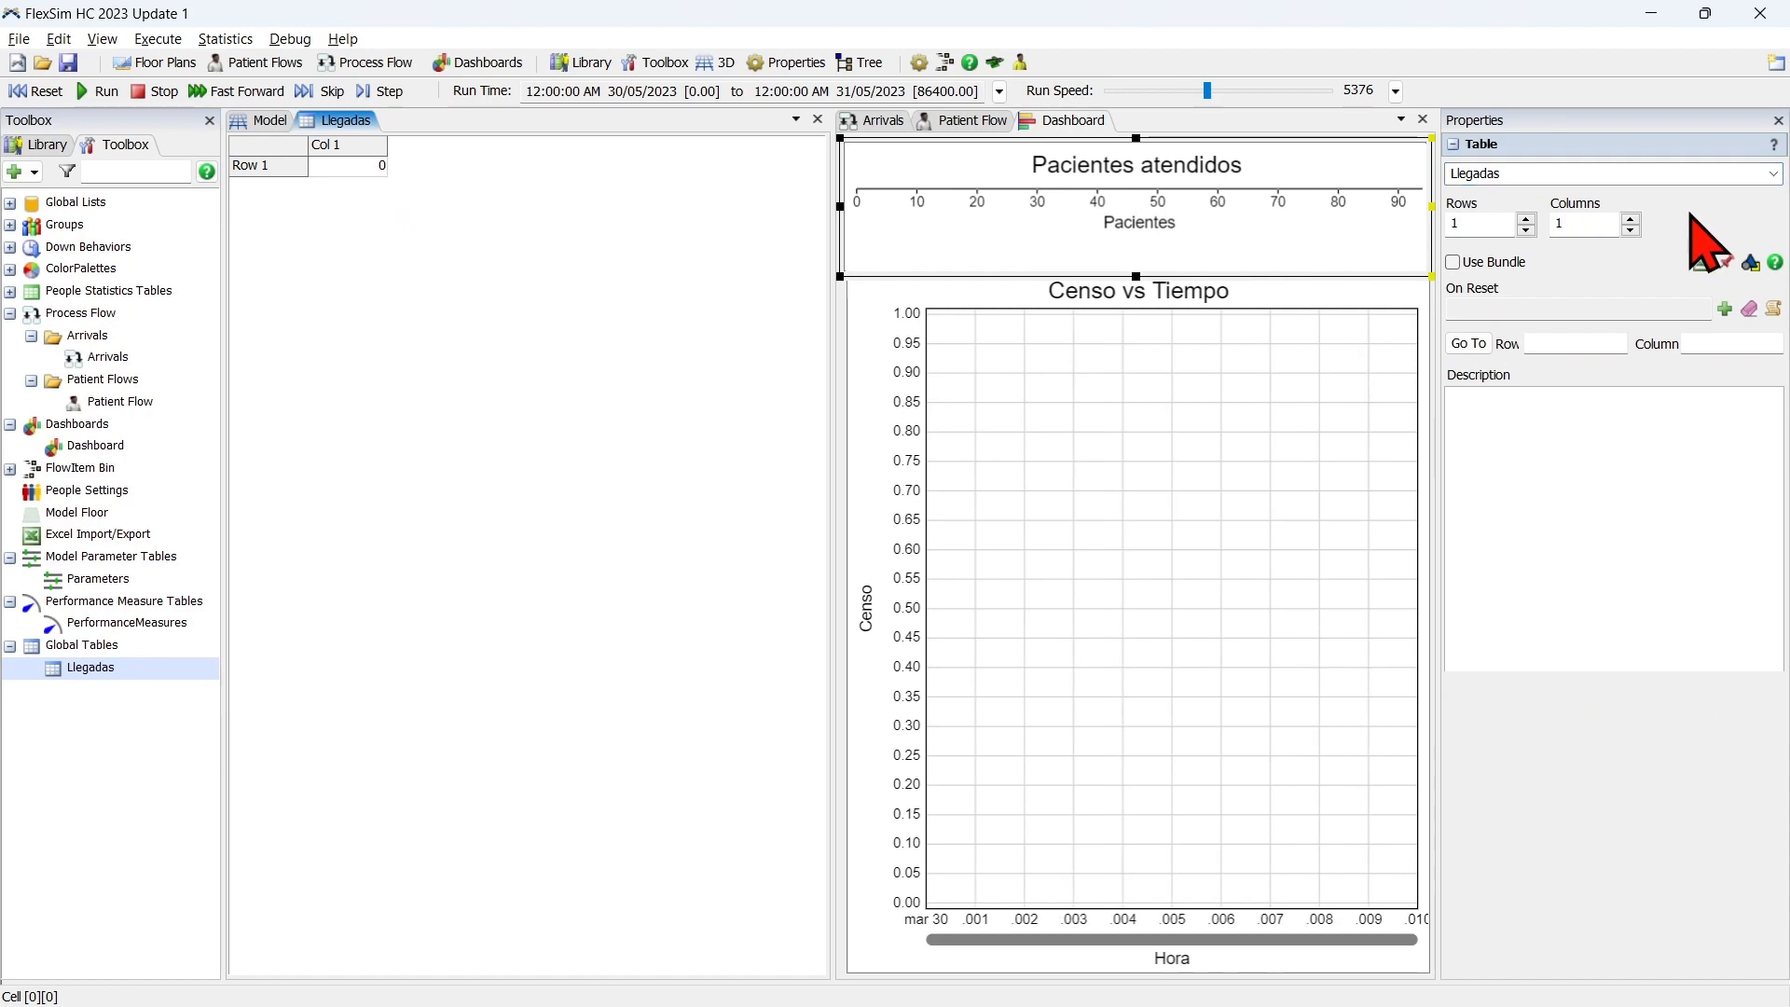
Add the Llegadas global table to the Excel import list and exclude LlegadasMax from the import.
{"action": "left_click", "coordinate": [1699, 261]}
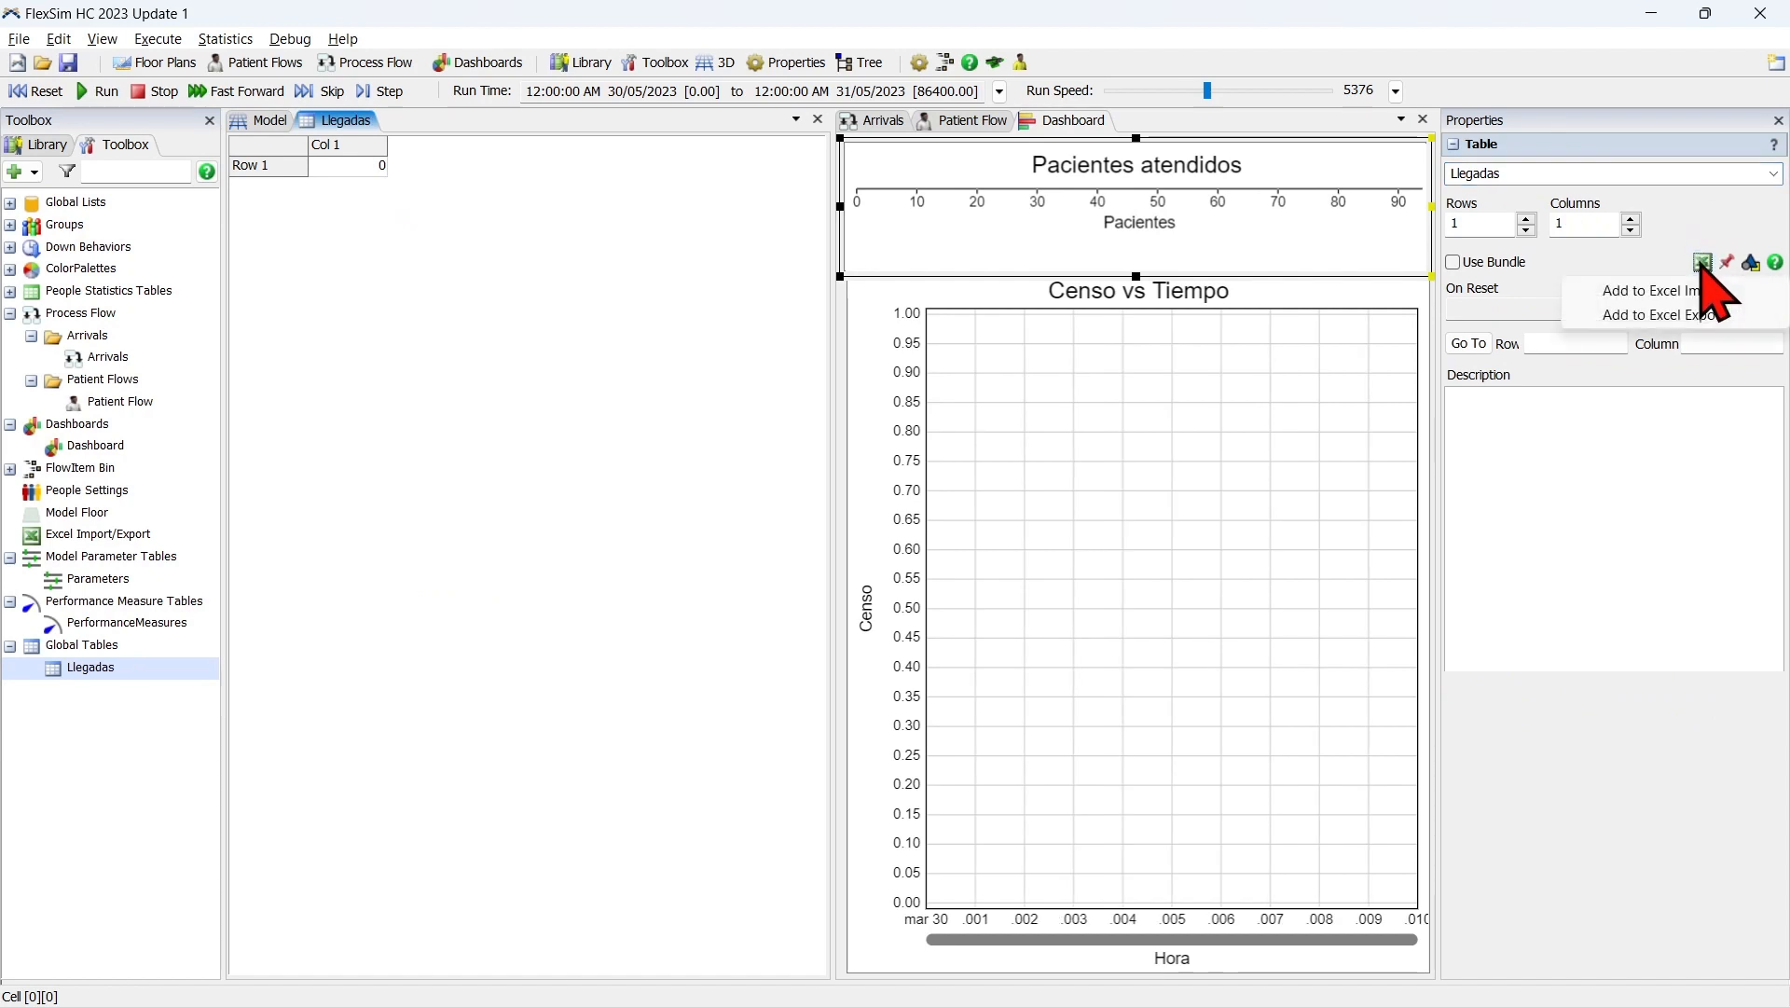
{"action": "left_click", "coordinate": [1682, 296]}
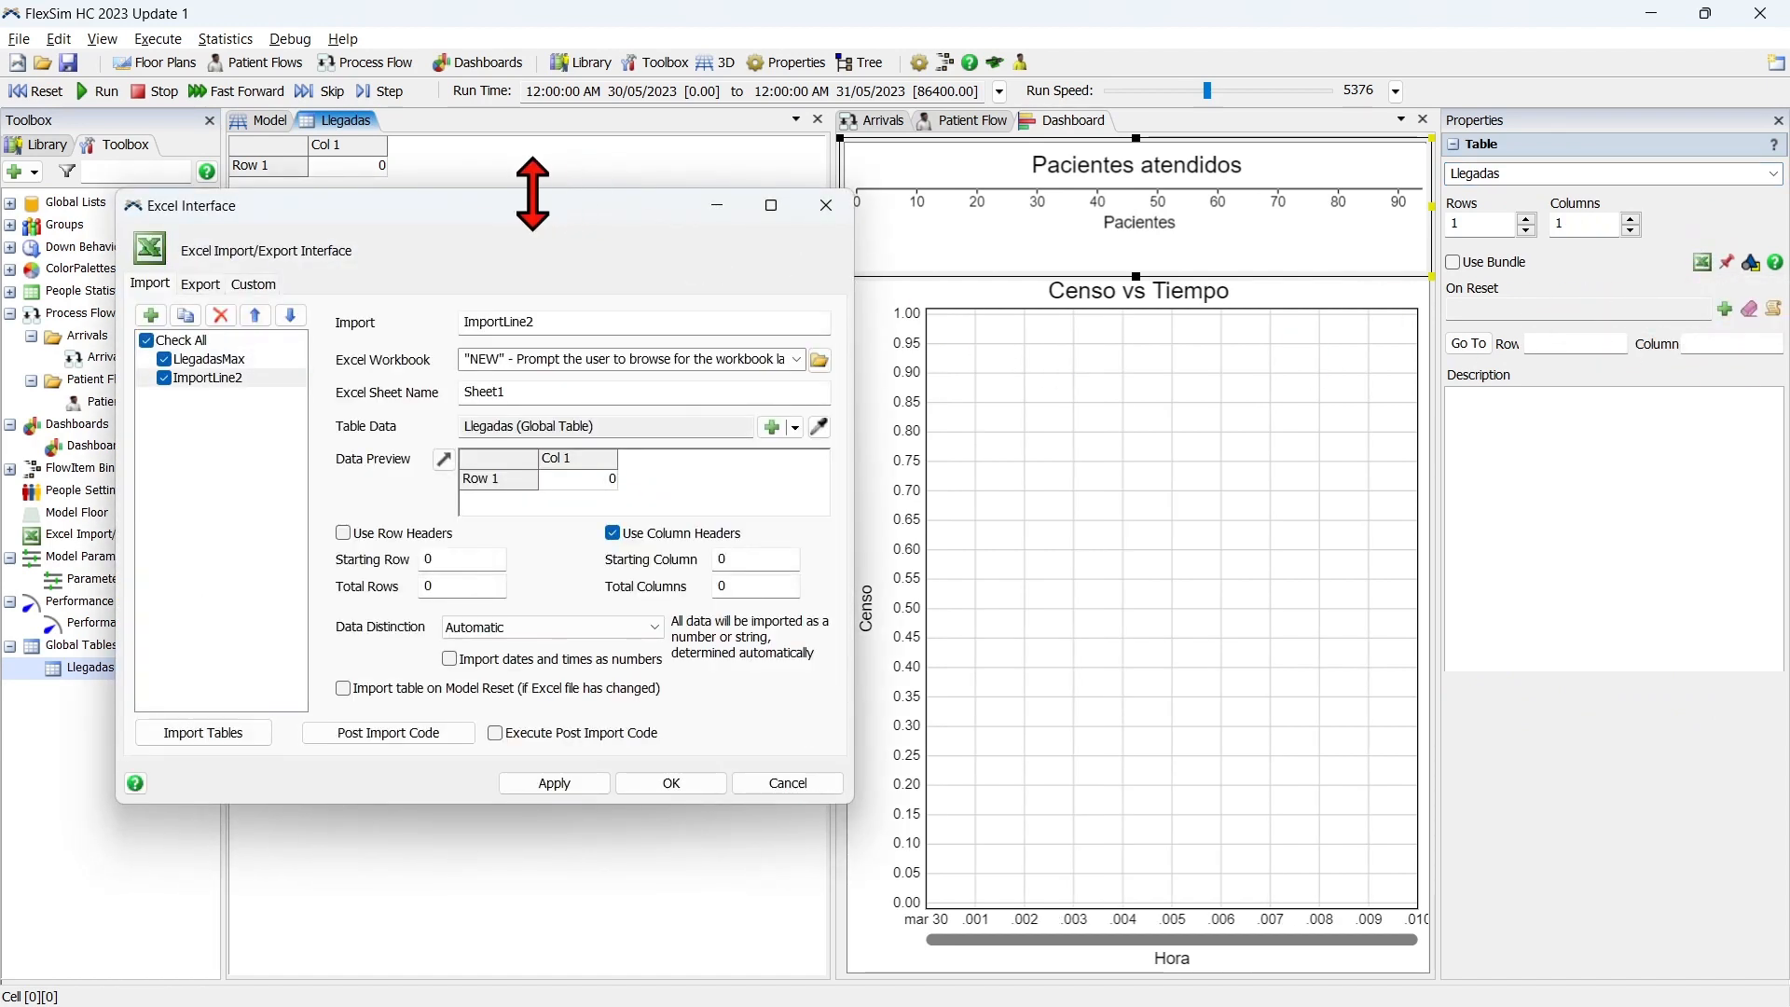
{"action": "left_click_drag", "start_coordinate": [525, 199], "coordinate": [819, 200]}
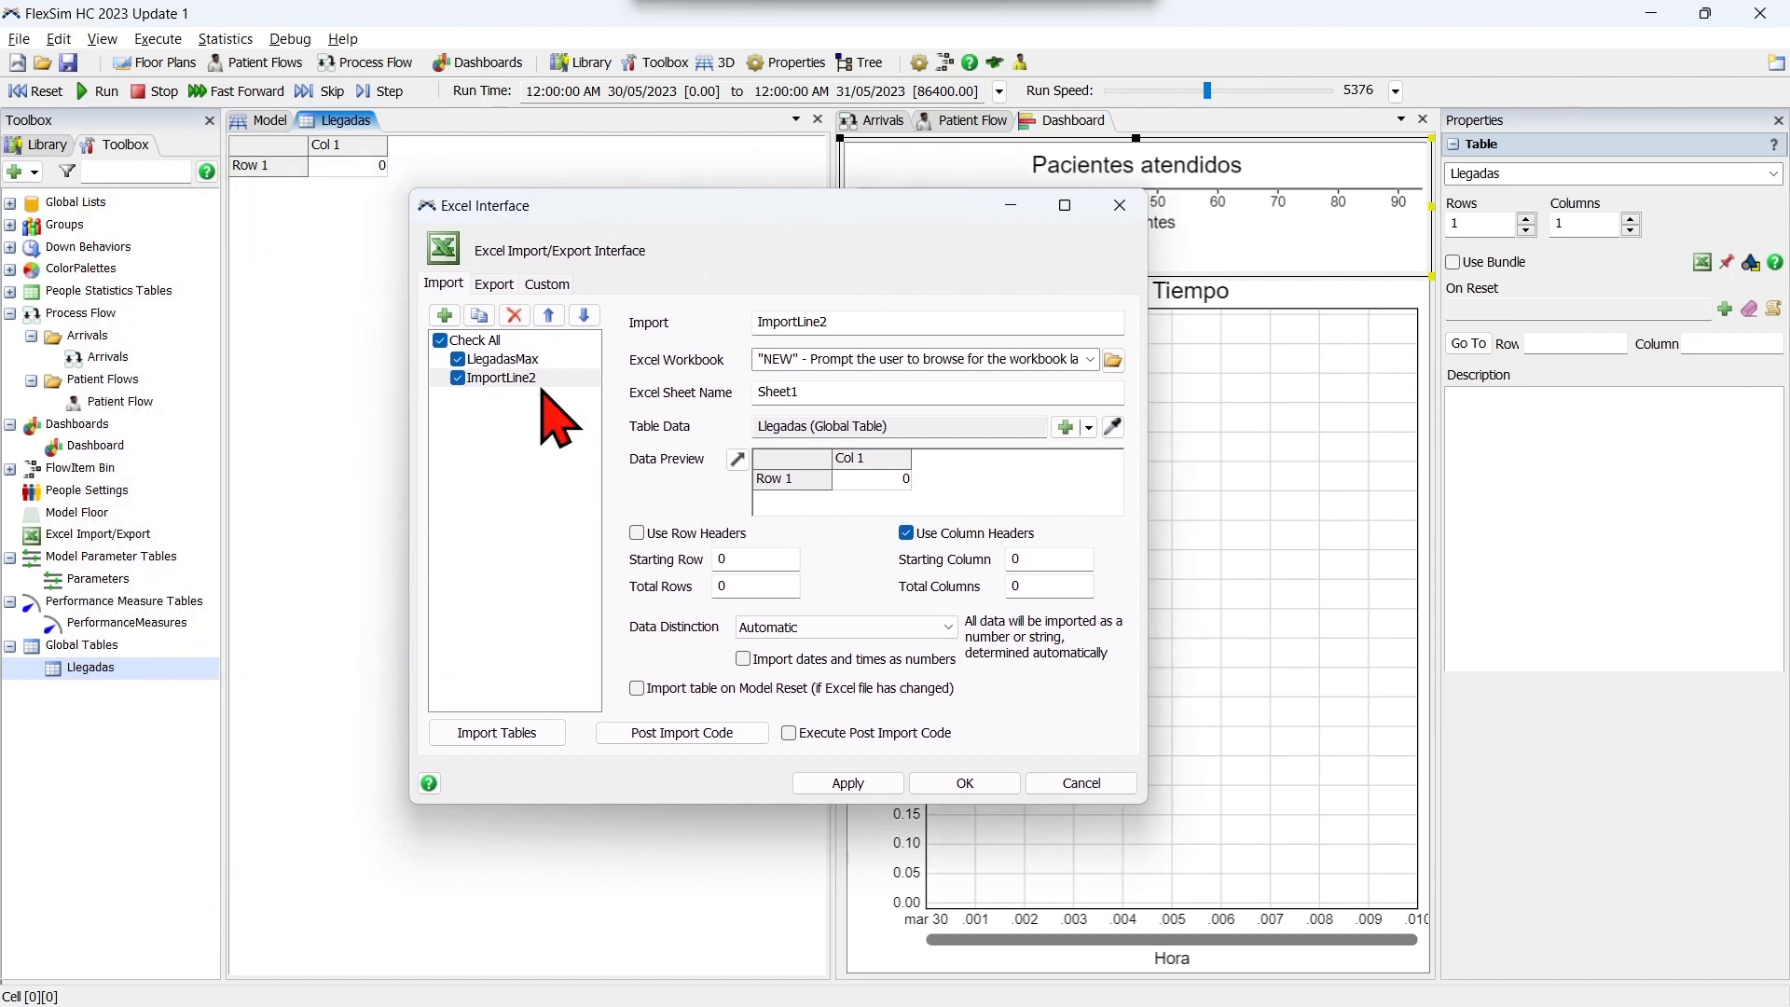
{"action": "left_click", "coordinate": [459, 364]}
{"action": "left_click", "coordinate": [520, 379]}
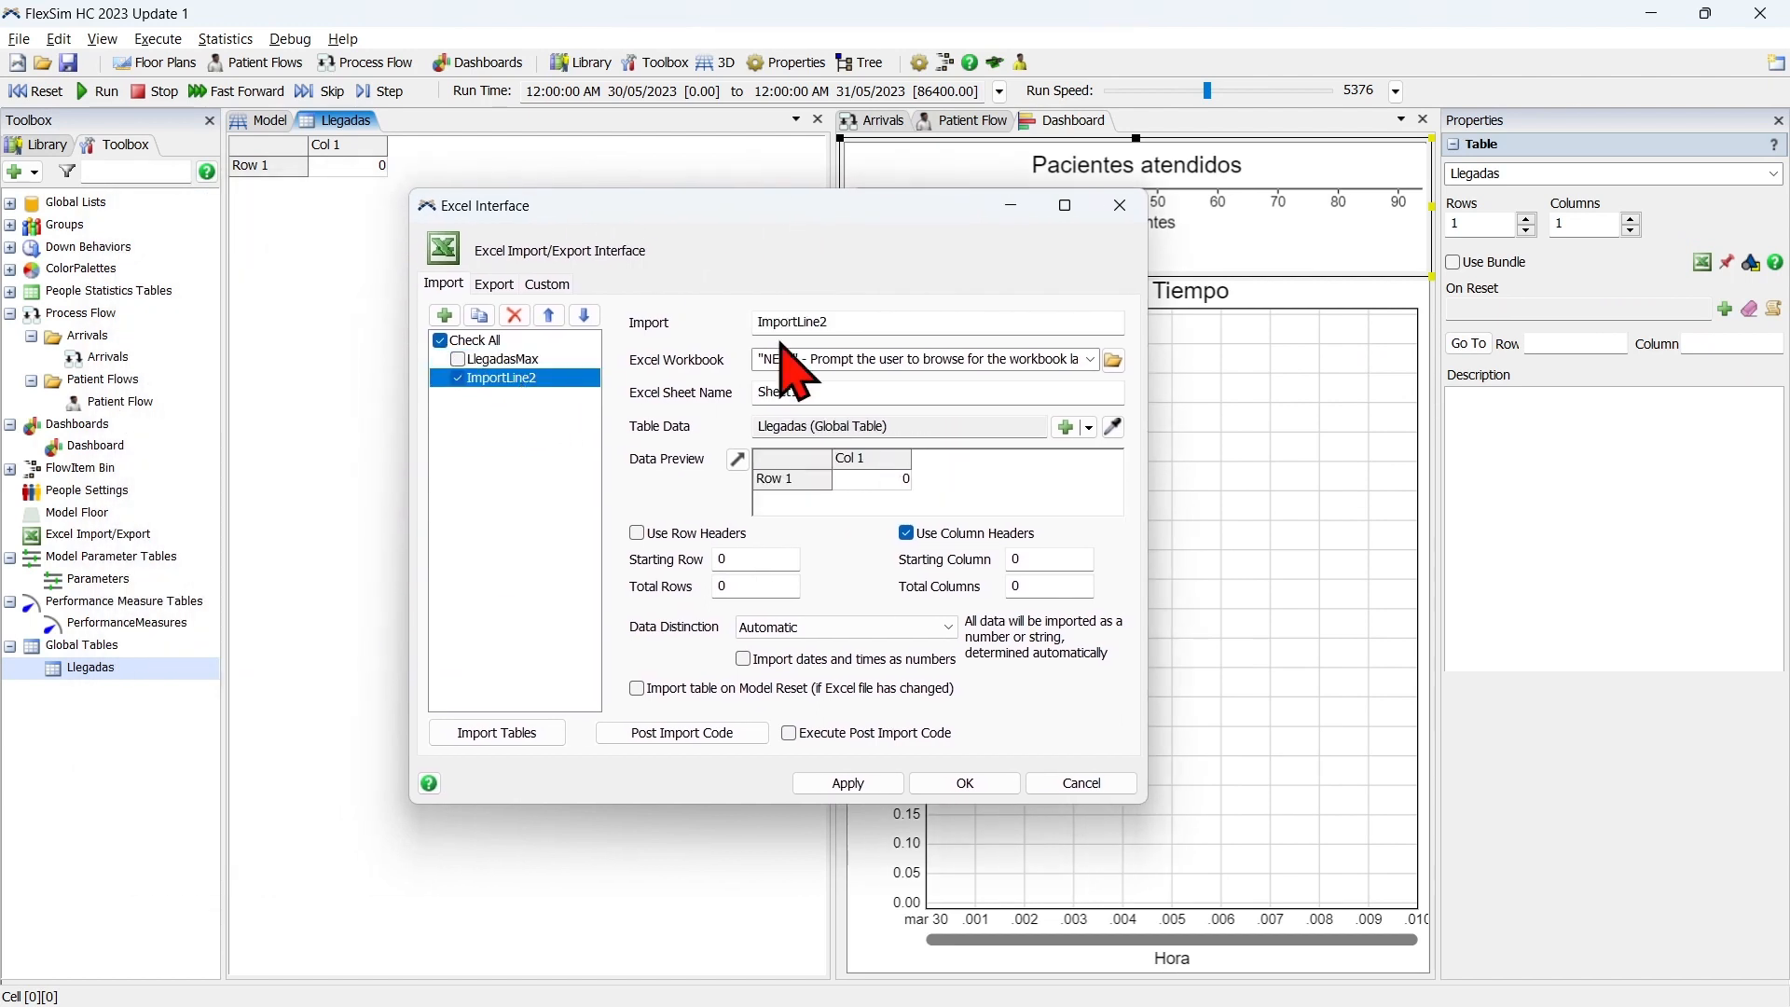
Name the new import line Llegadas, set its Excel sheet name to Llegadas, and enable row headers.
{"action": "double_click", "coordinate": [850, 322]}
{"action": "key", "text": "BackSpace"}
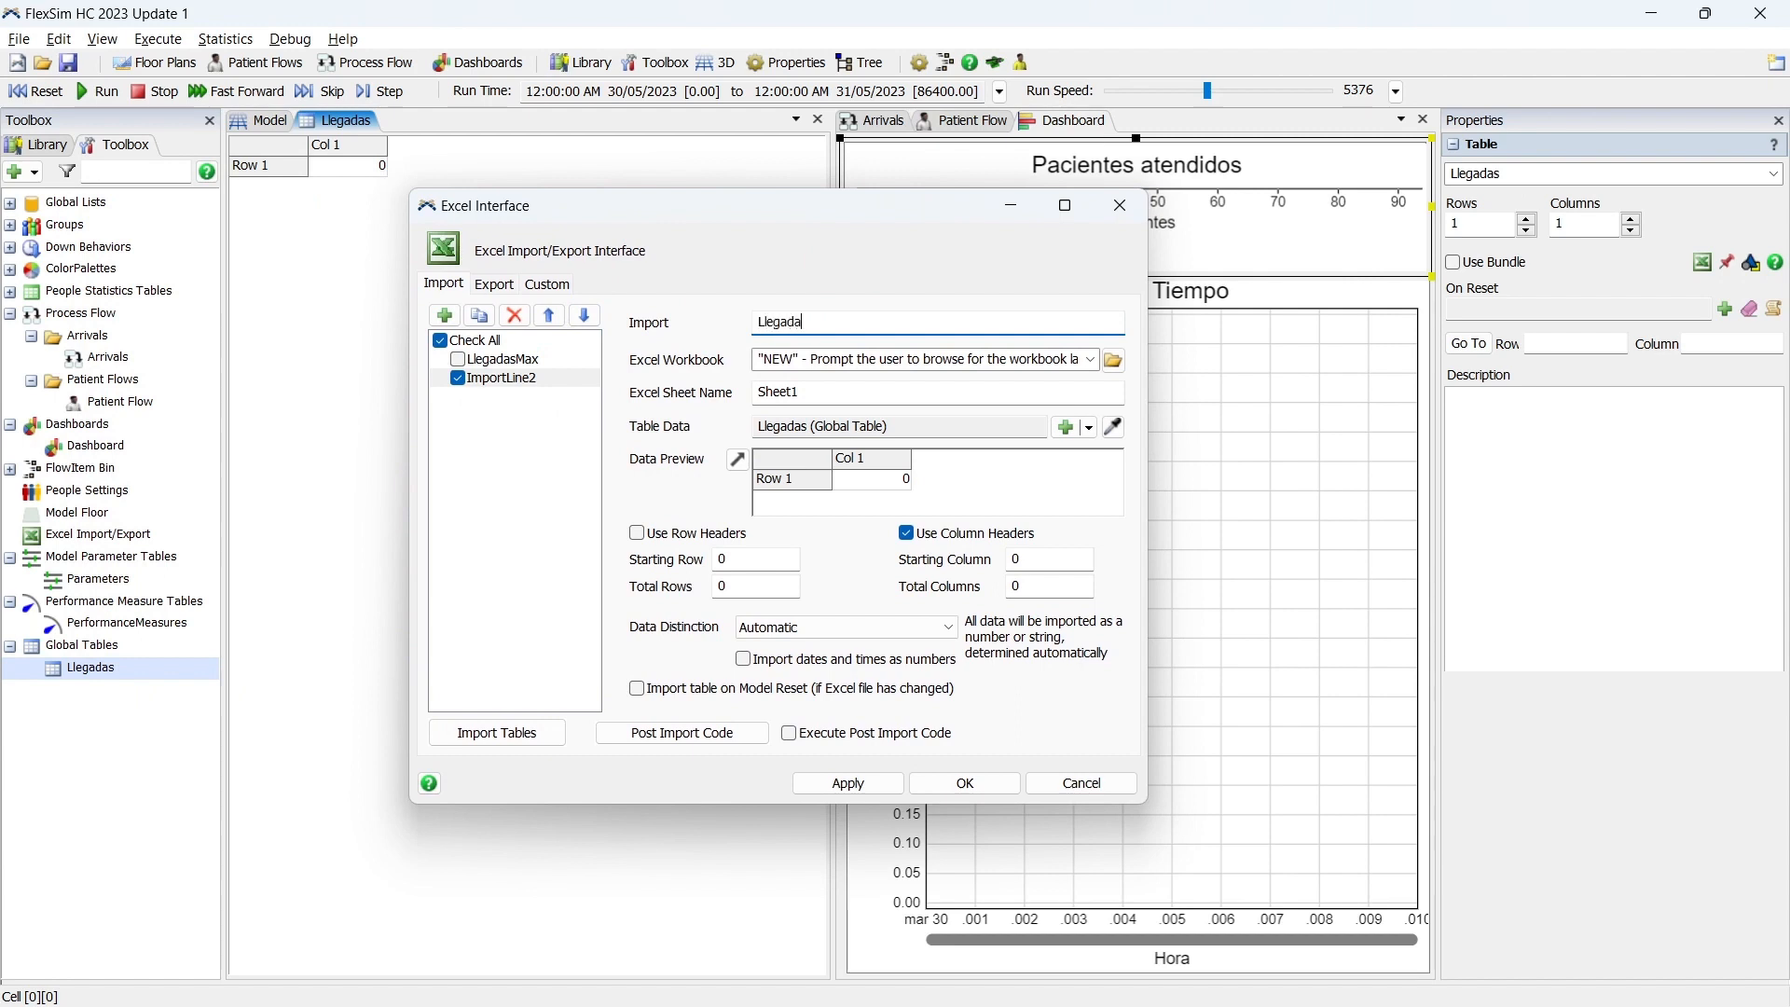
{"action": "double_click", "coordinate": [774, 393]}
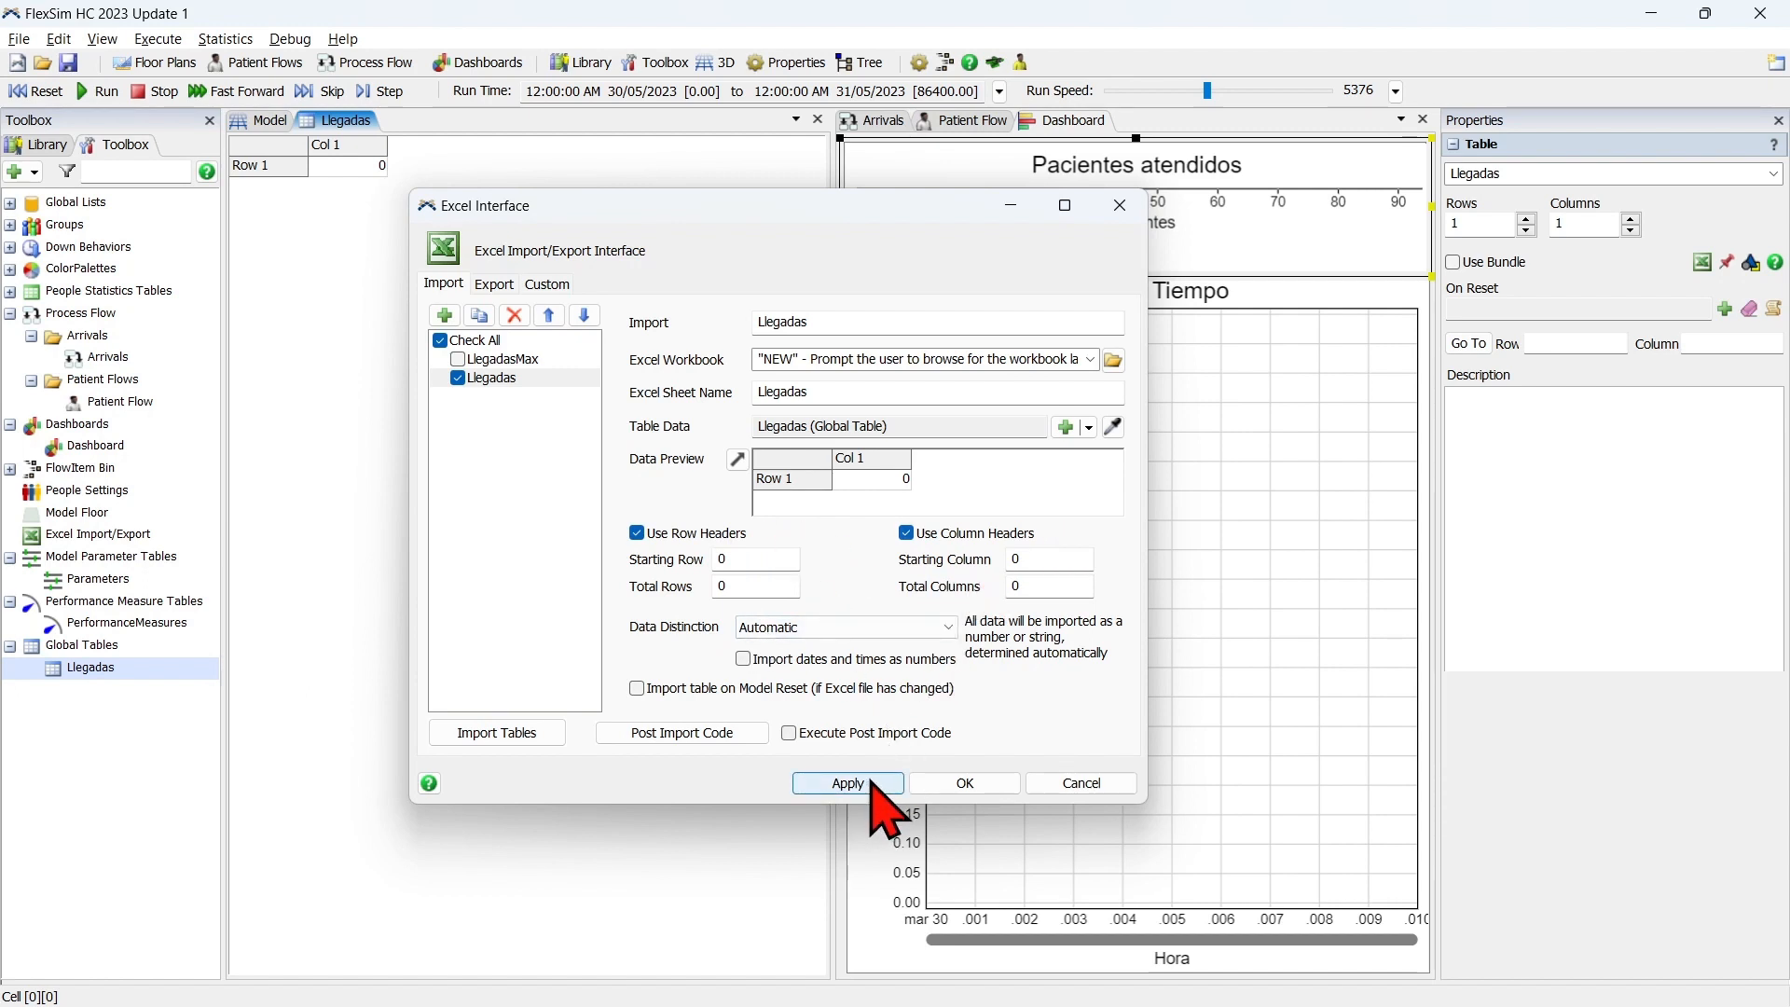
Import the Llegadas table from the Datos workbook and accept the Excel import settings.
{"action": "left_click", "coordinate": [541, 733]}
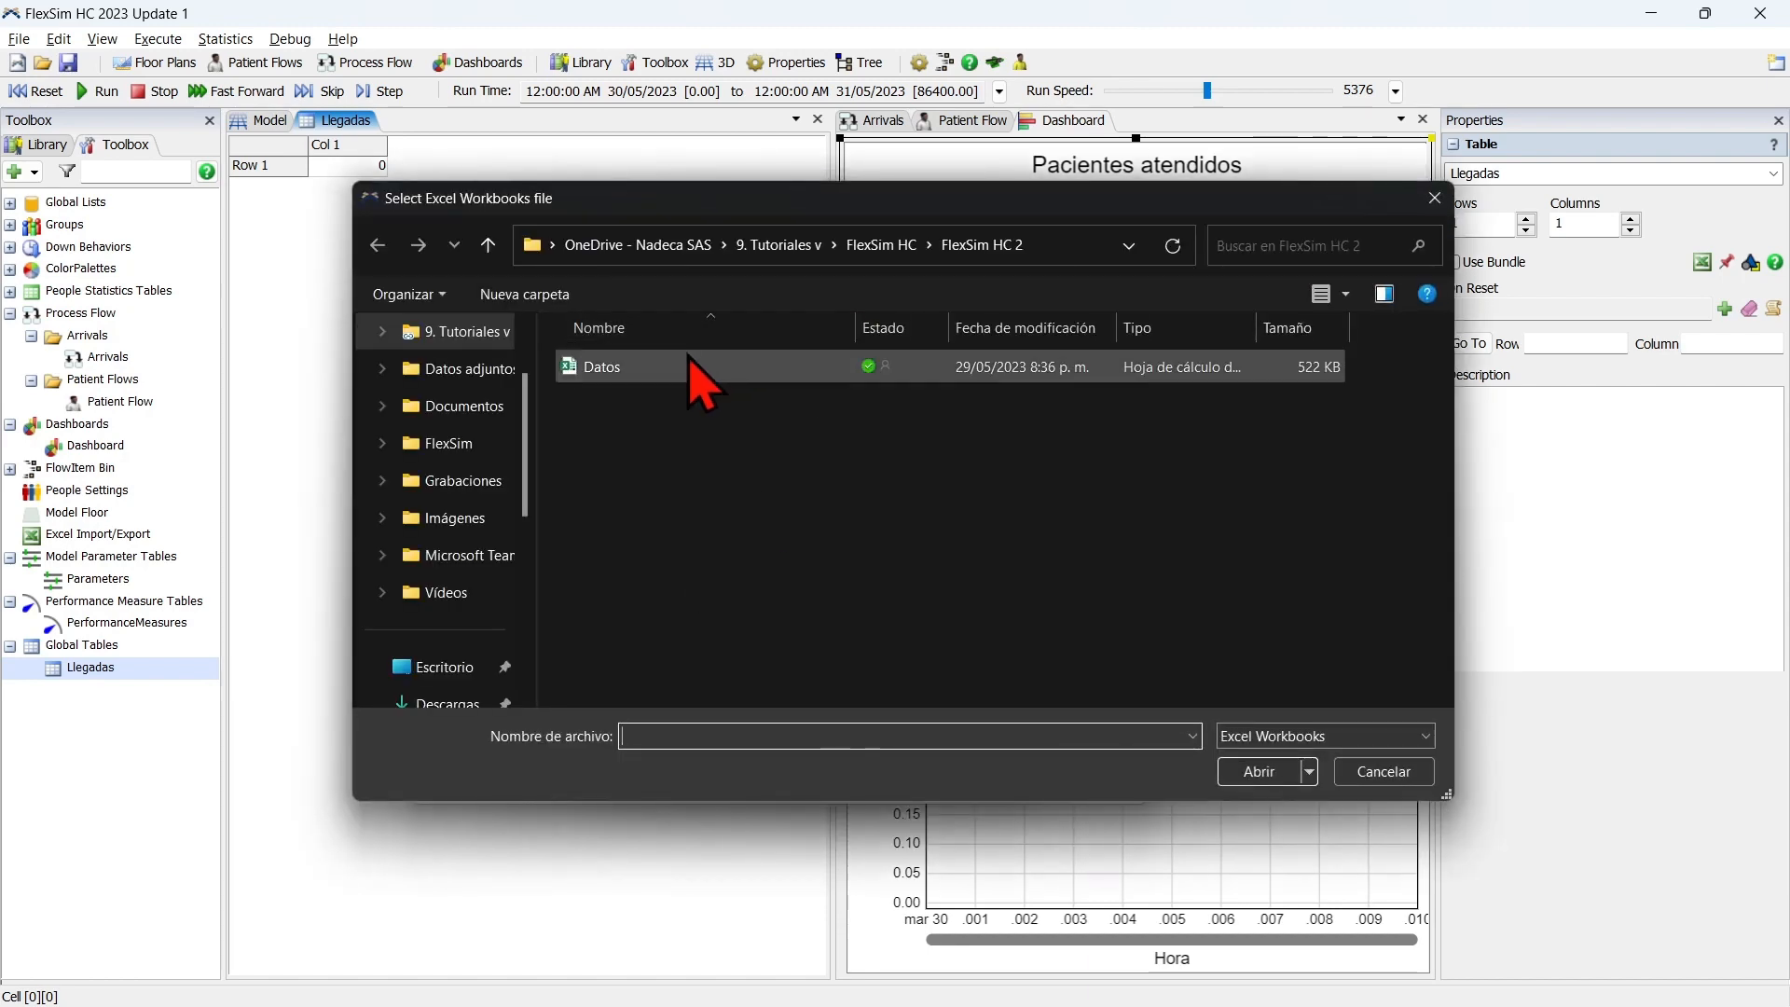
{"action": "left_click", "coordinate": [692, 367]}
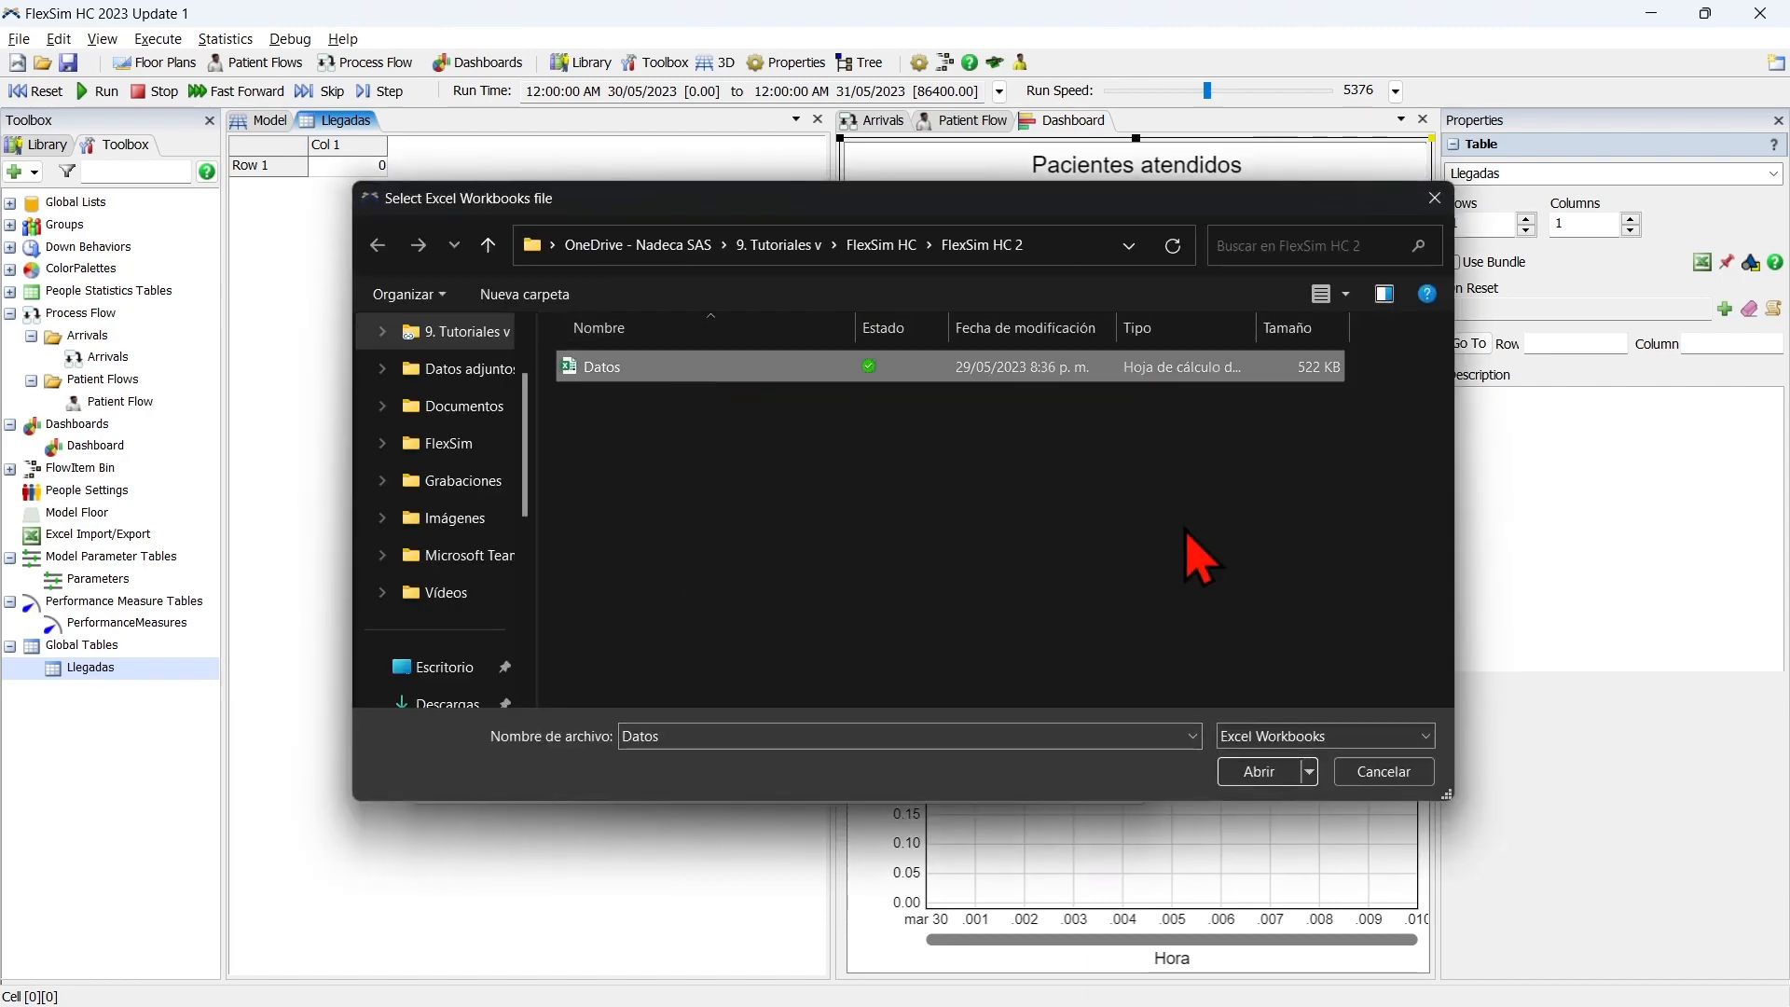
{"action": "left_click", "coordinate": [1260, 772]}
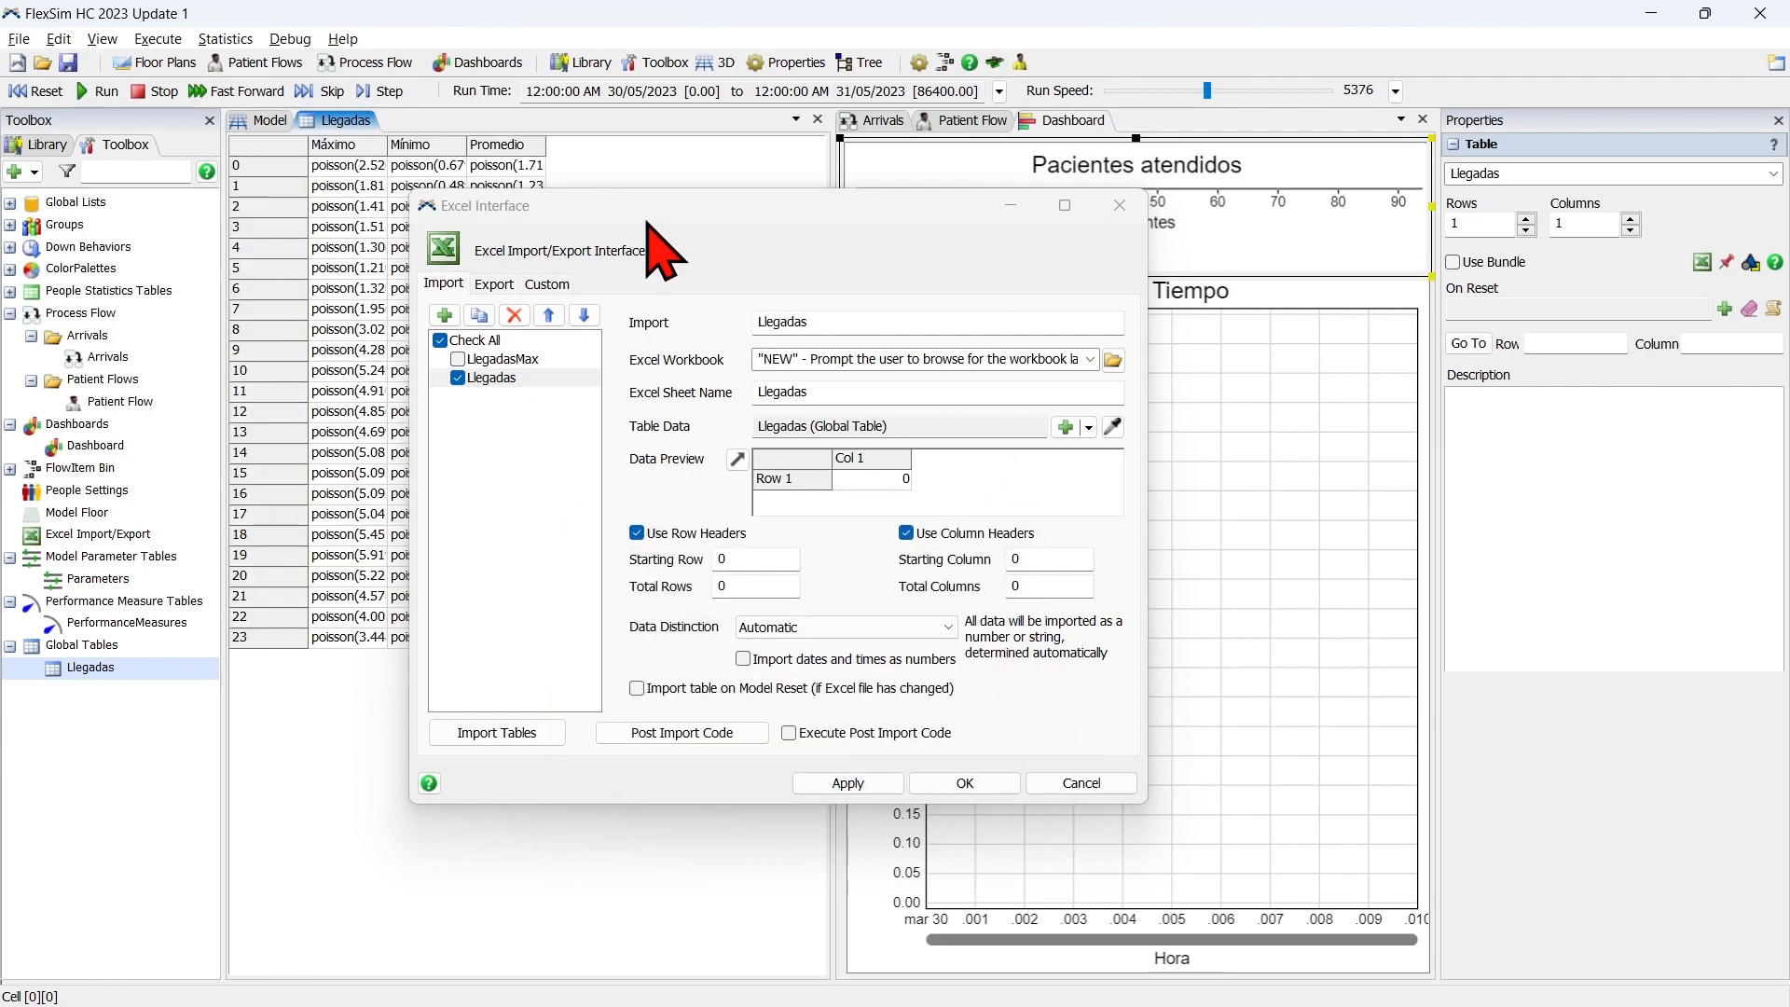
{"action": "left_click", "coordinate": [965, 784]}
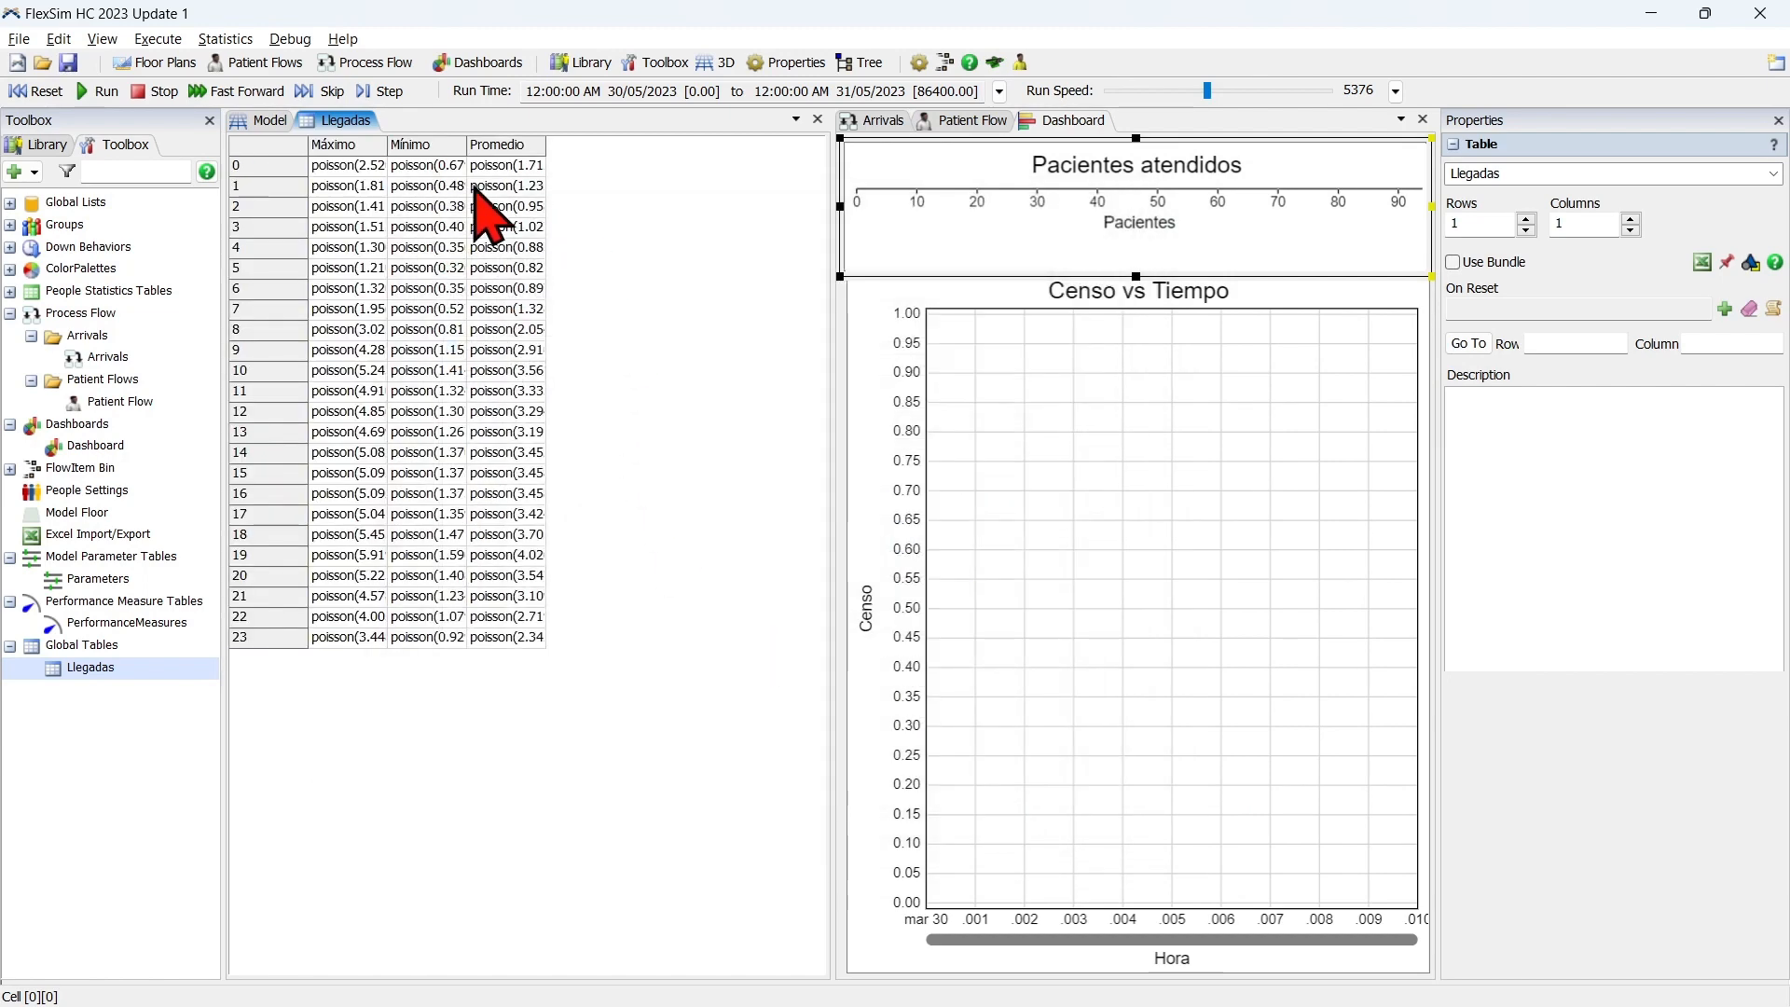
Widen the Máximo and Mínimo columns of the Llegadas global table to show more of the Poisson expressions.
{"action": "left_click_drag", "start_coordinate": [386, 160], "coordinate": [528, 176]}
{"action": "left_click", "coordinate": [621, 145]}
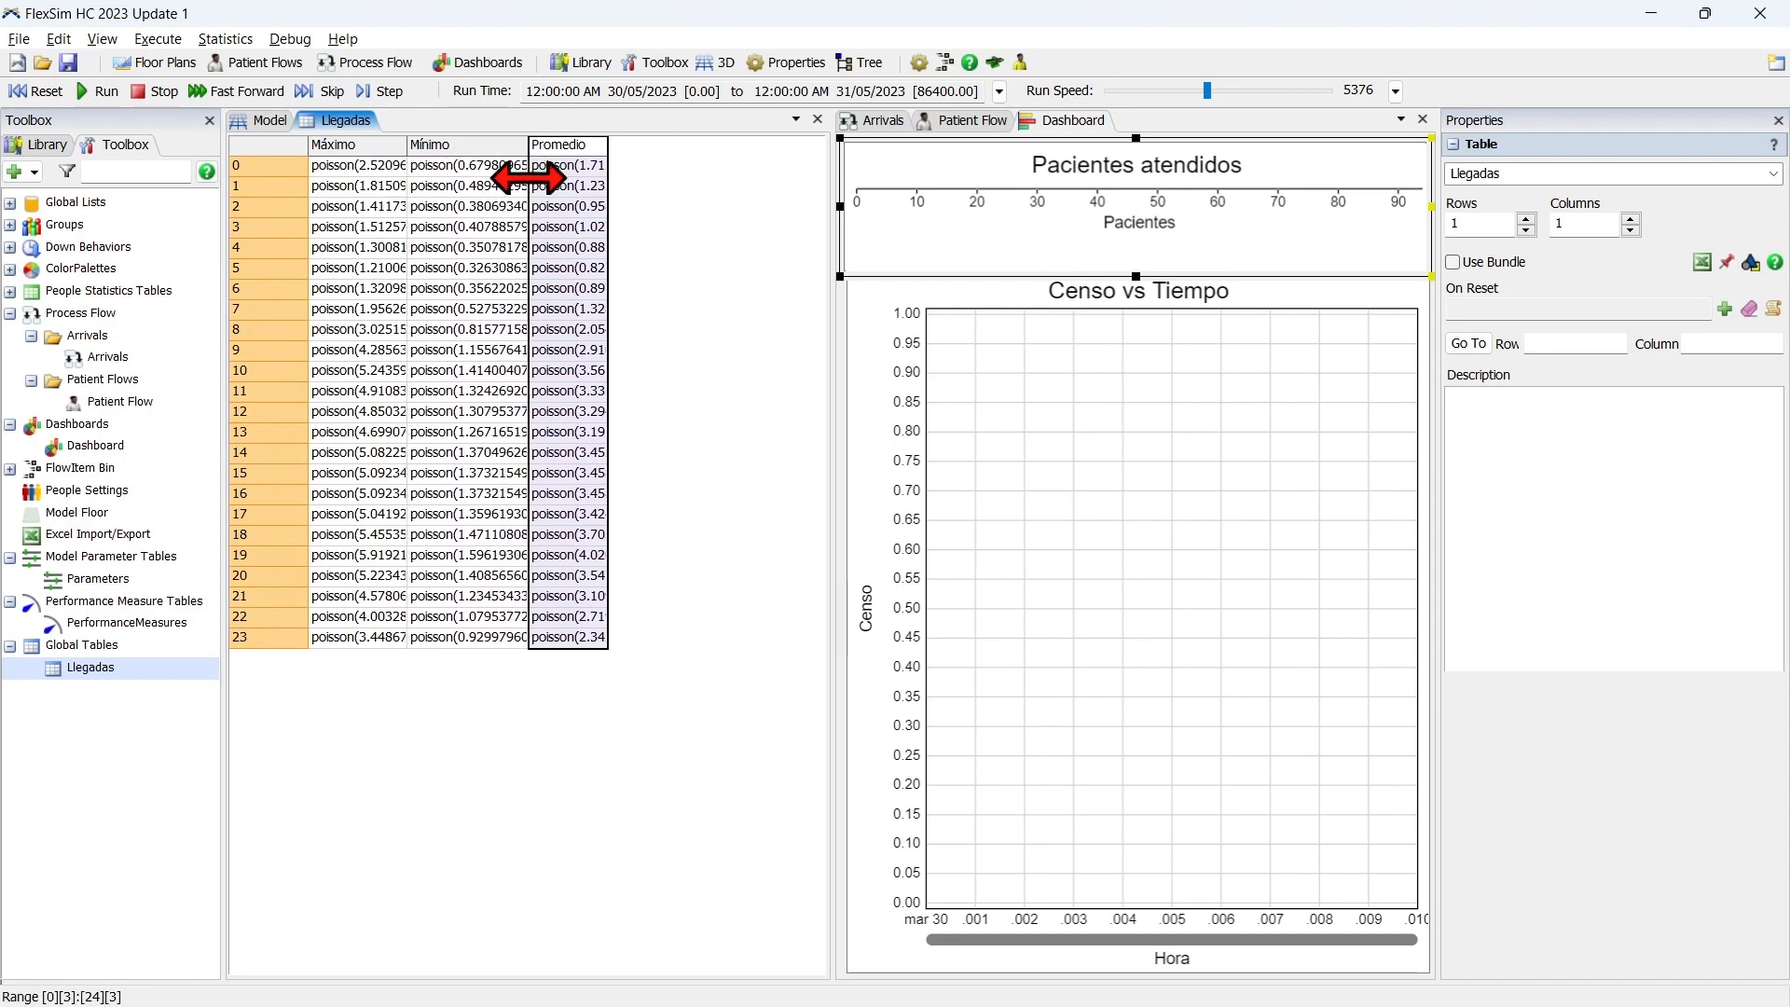
{"action": "left_click", "coordinate": [687, 308]}
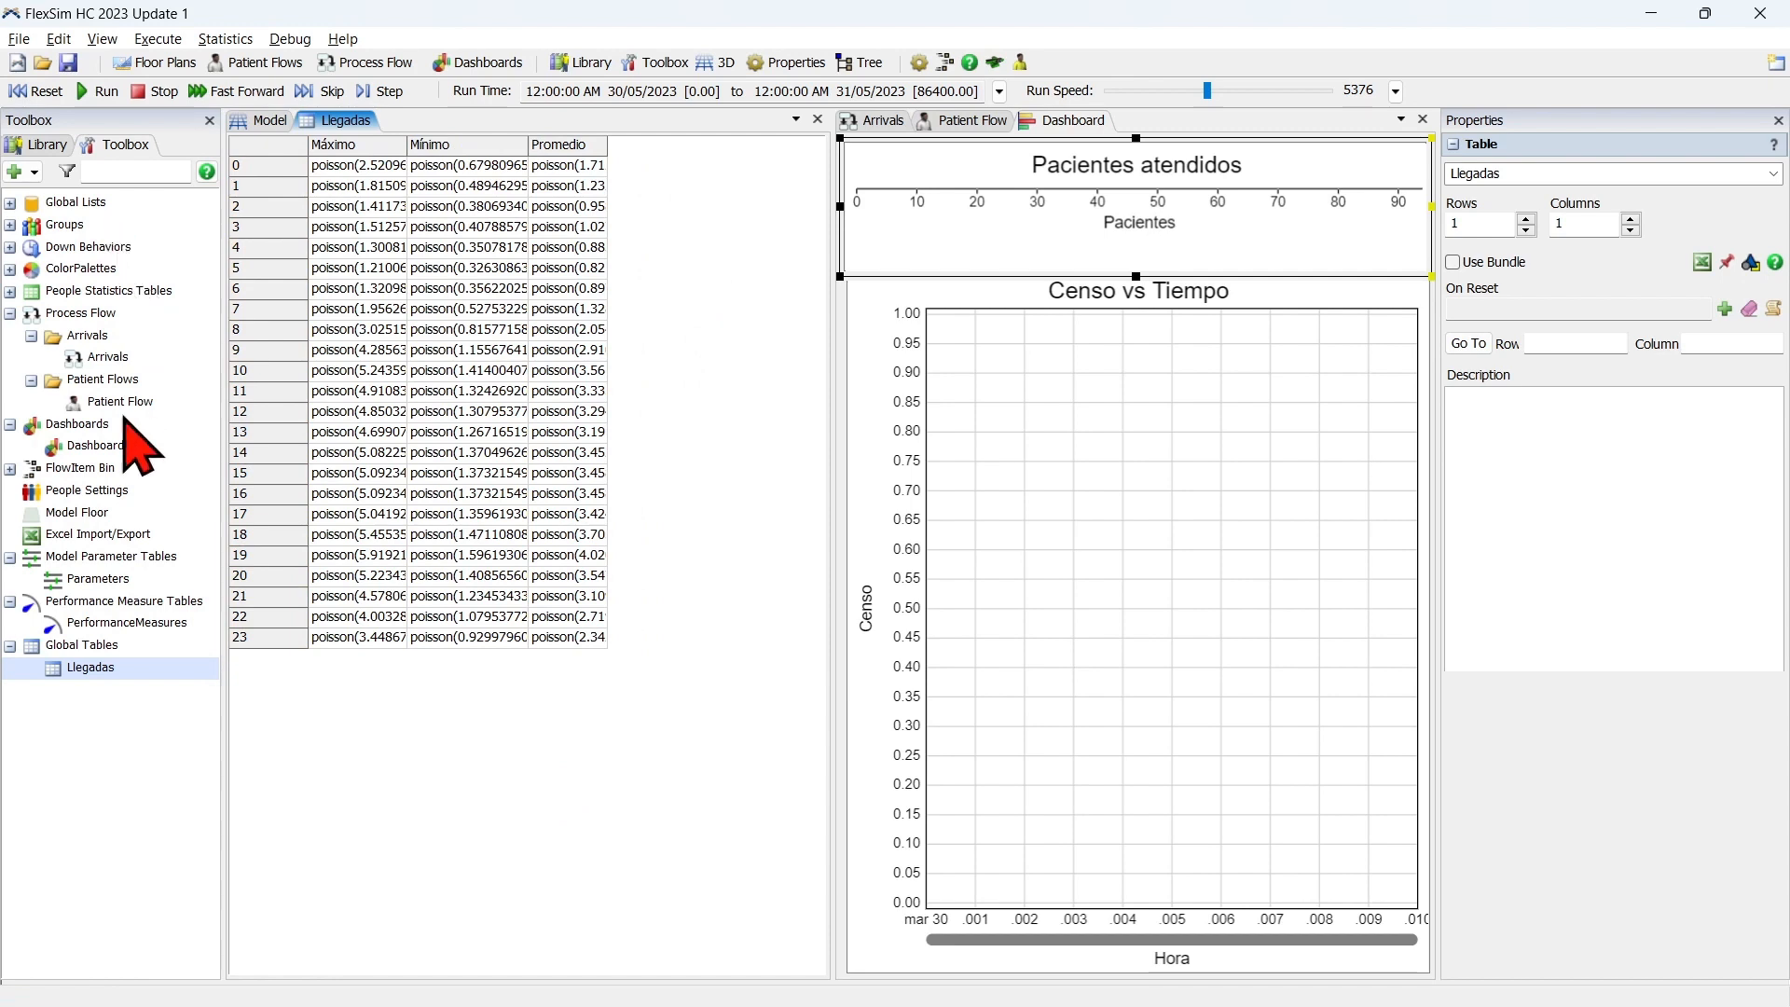
Open the Parameters model parameter table and rename its first parameter as Llegadas.
{"action": "left_click", "coordinate": [94, 579]}
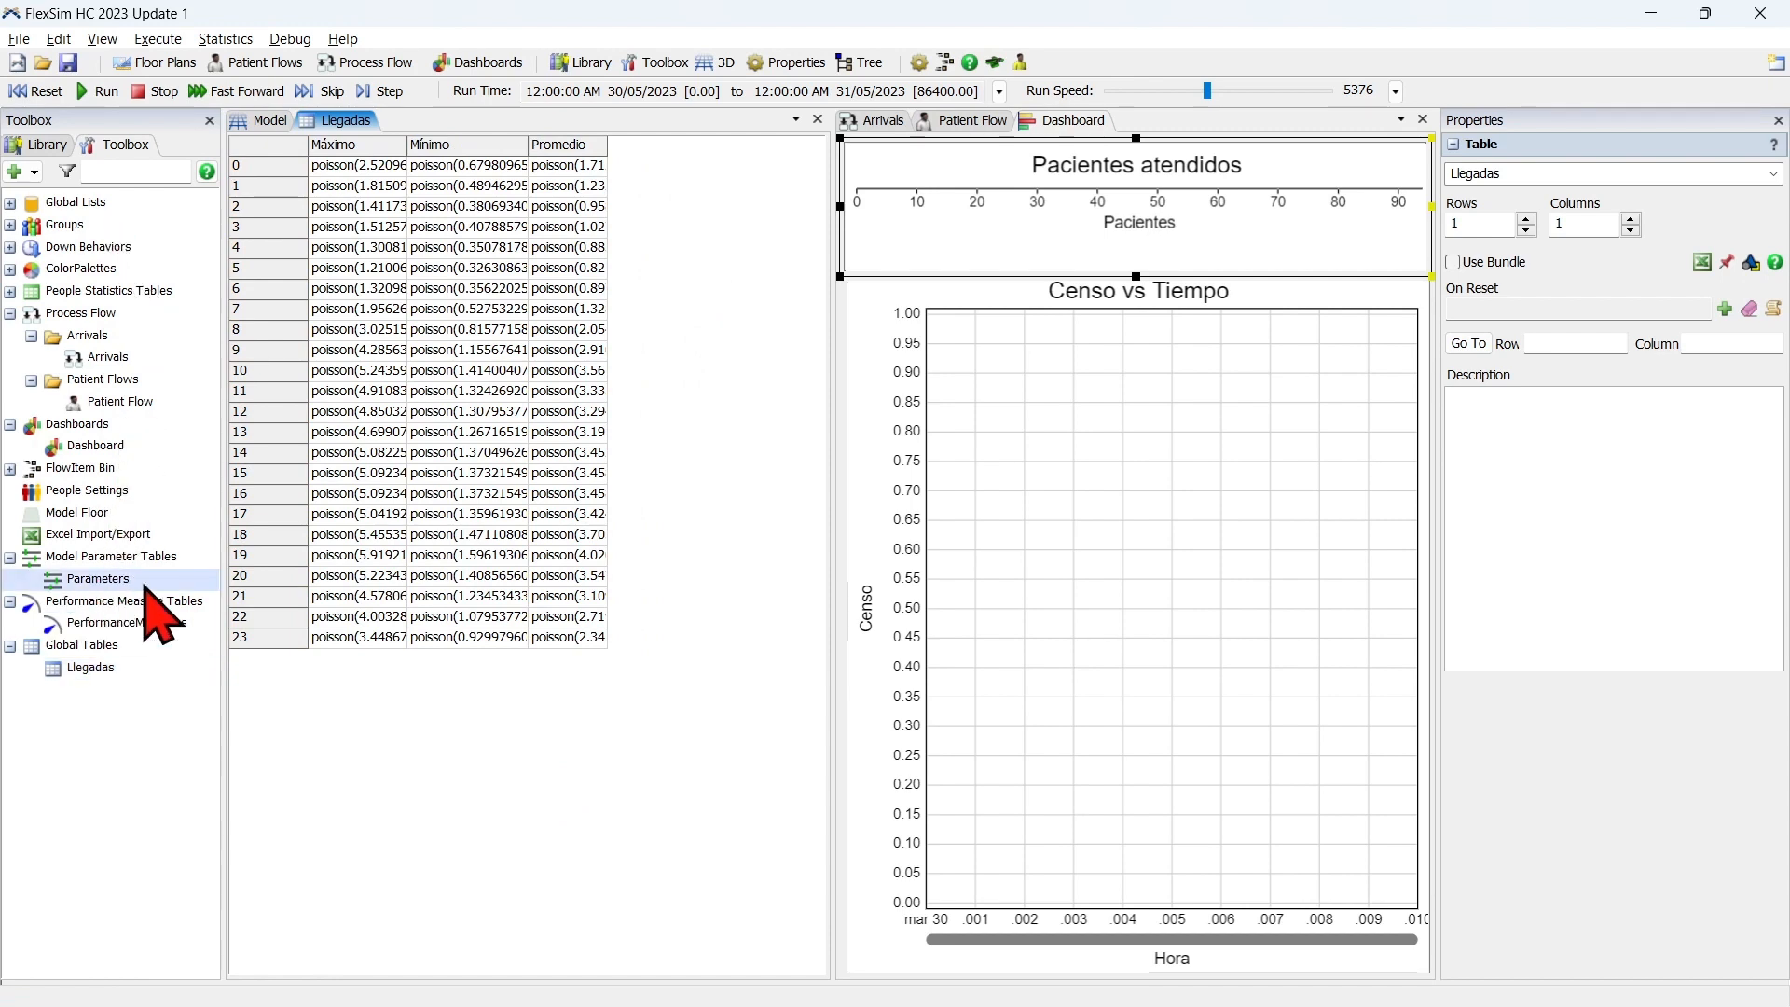
{"action": "double_click", "coordinate": [119, 583]}
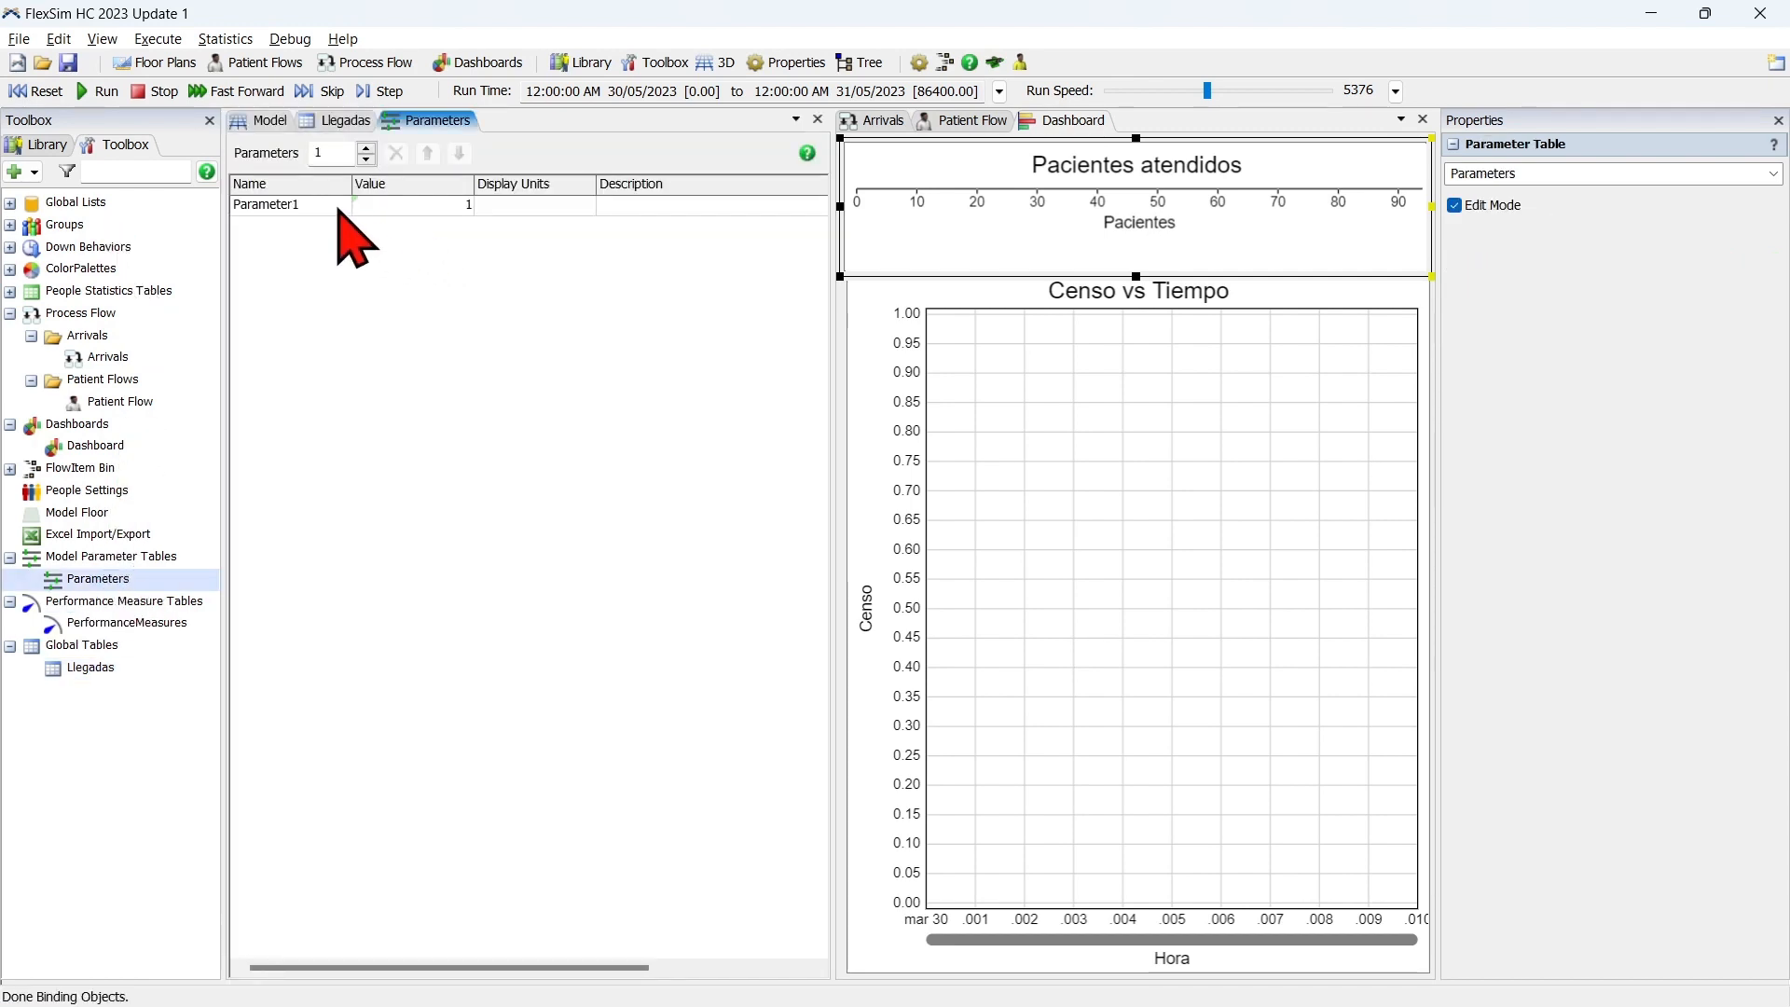
{"action": "double_click", "coordinate": [317, 207]}
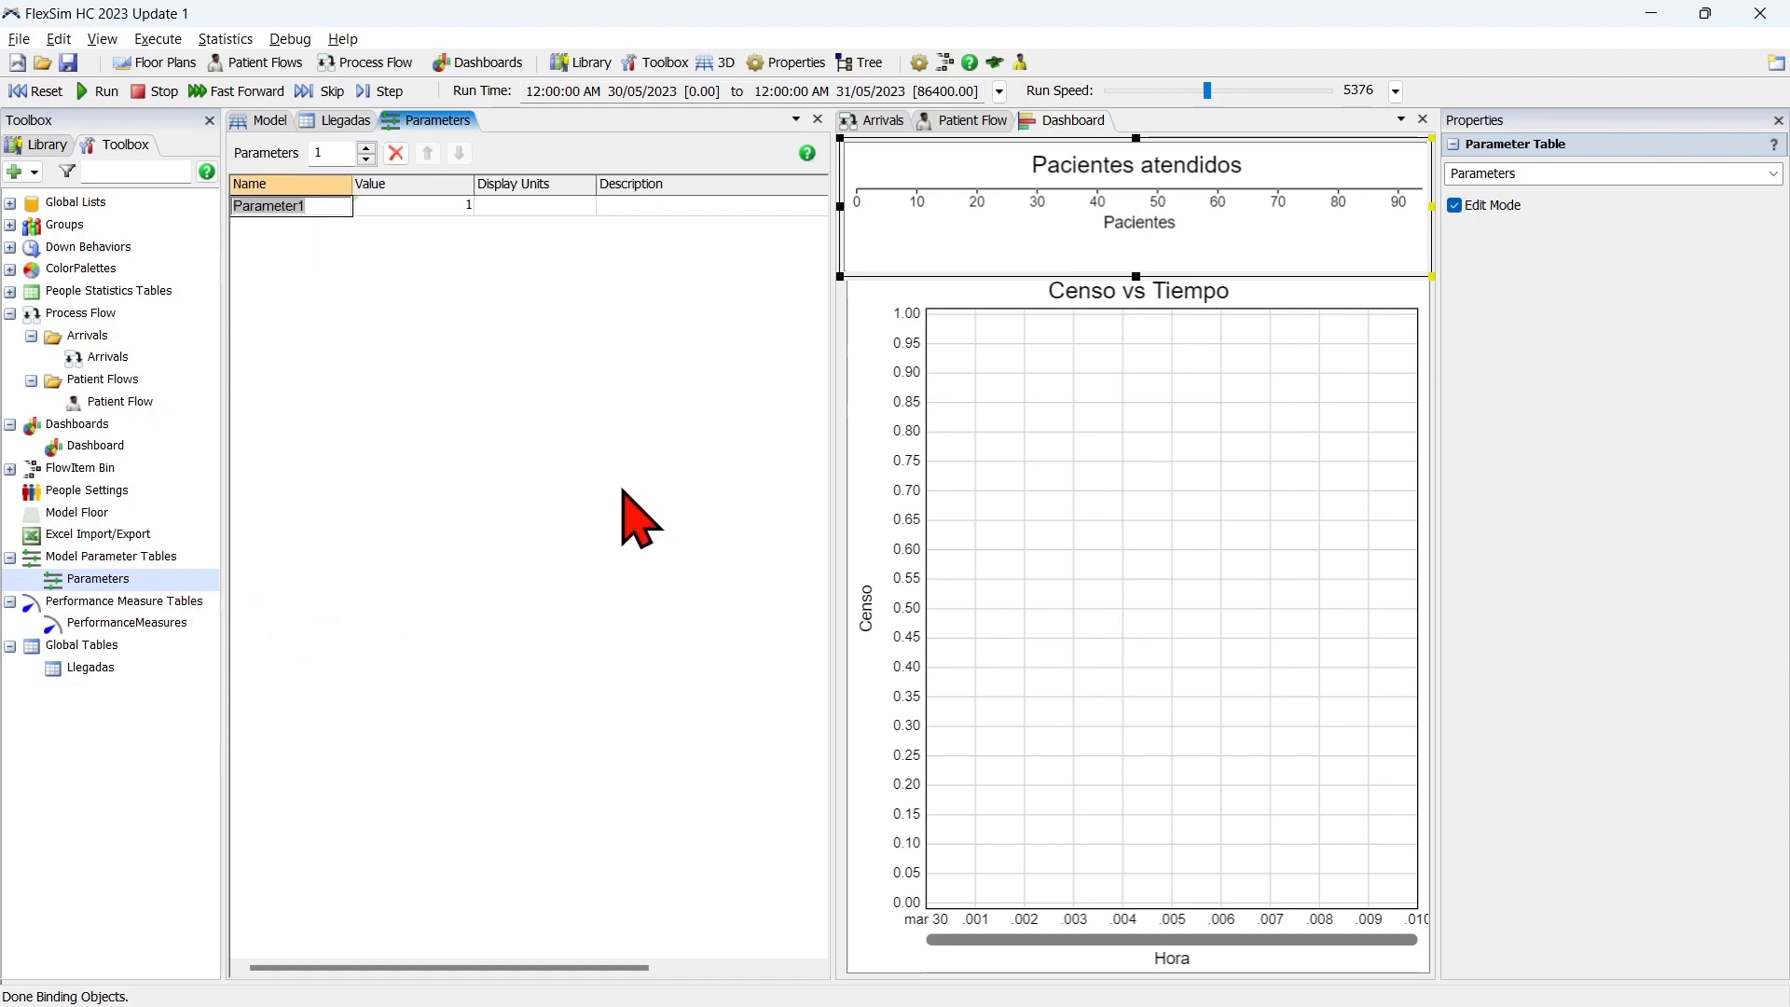
{"action": "left_click", "coordinate": [486, 364]}
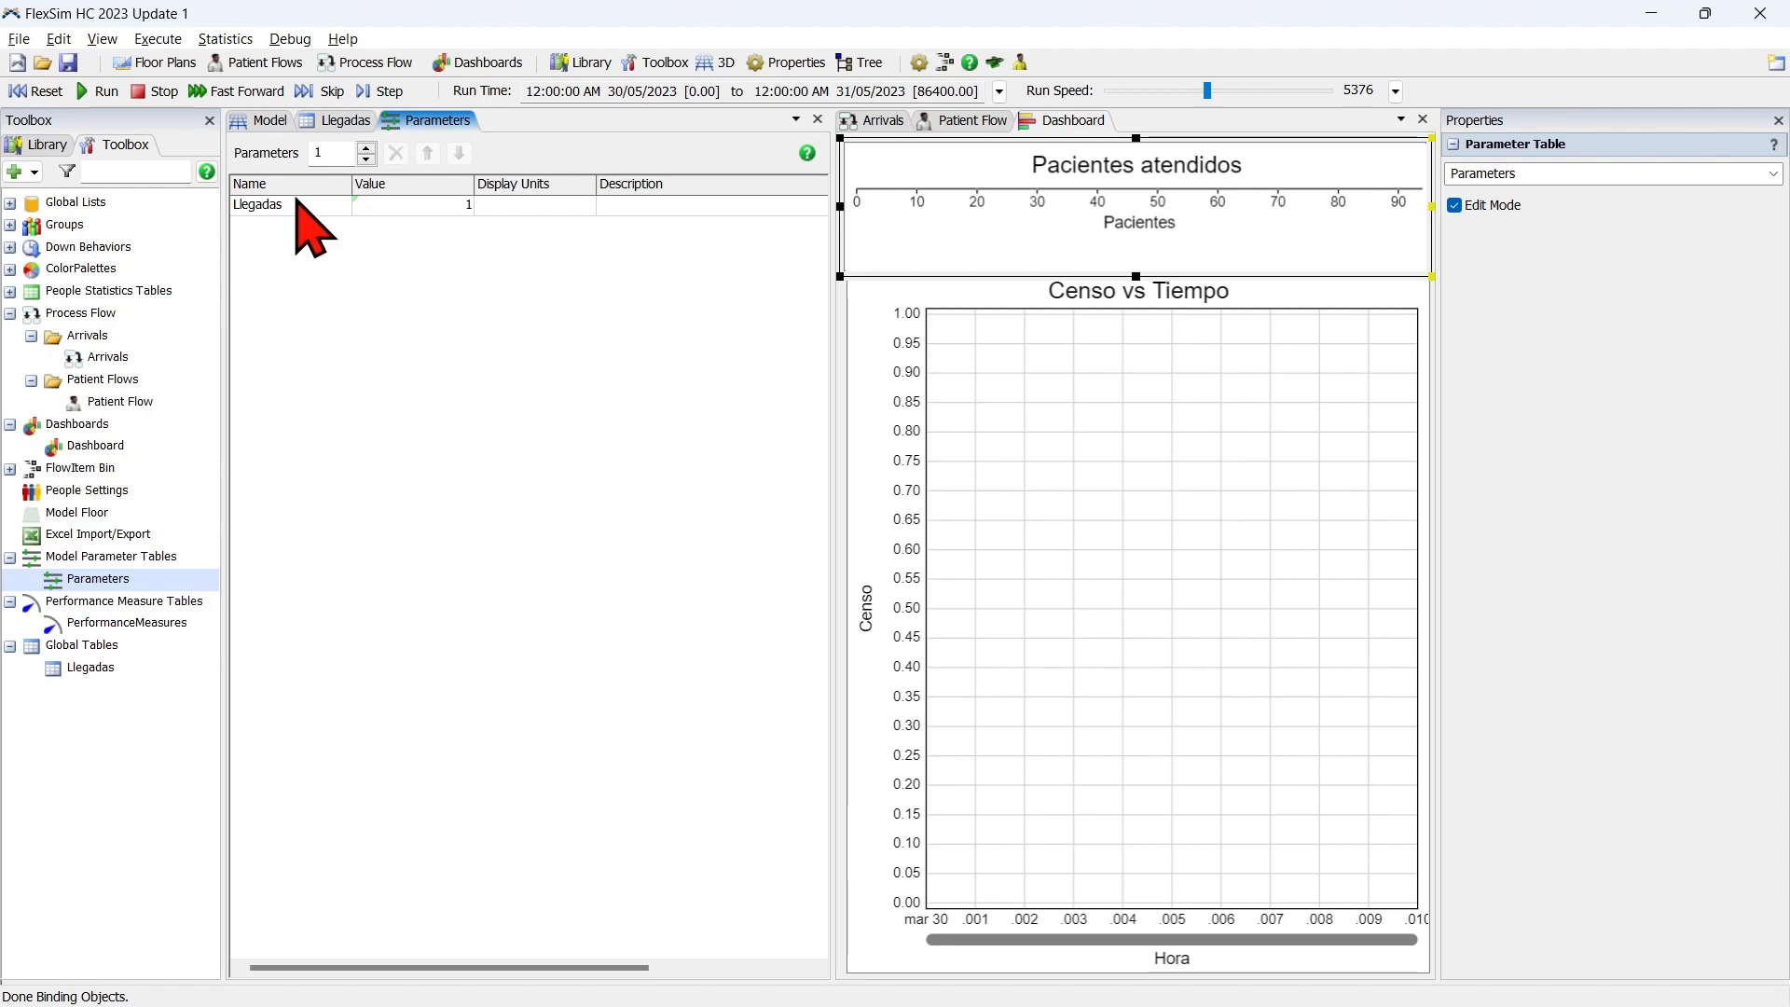
Set the Llegadas parameter's type to Option with three options and name the first one Maximo.
{"action": "left_click", "coordinate": [432, 206]}
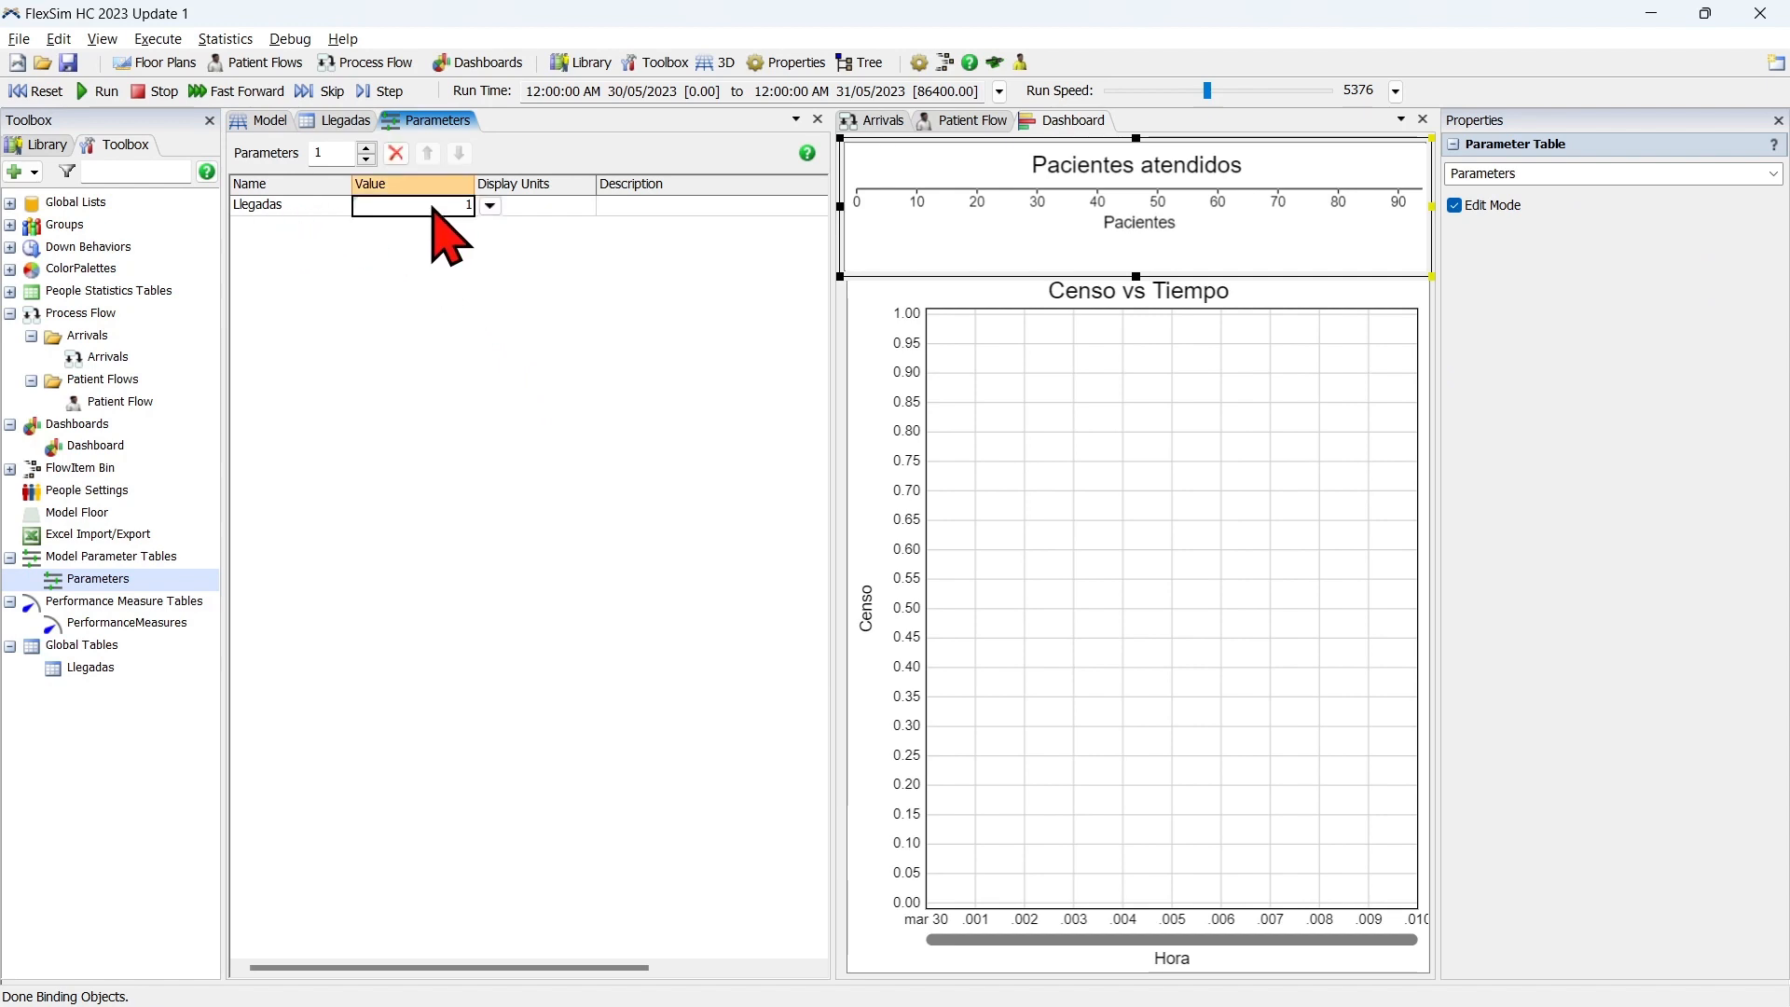
{"action": "left_click", "coordinate": [488, 205]}
{"action": "left_click", "coordinate": [531, 236]}
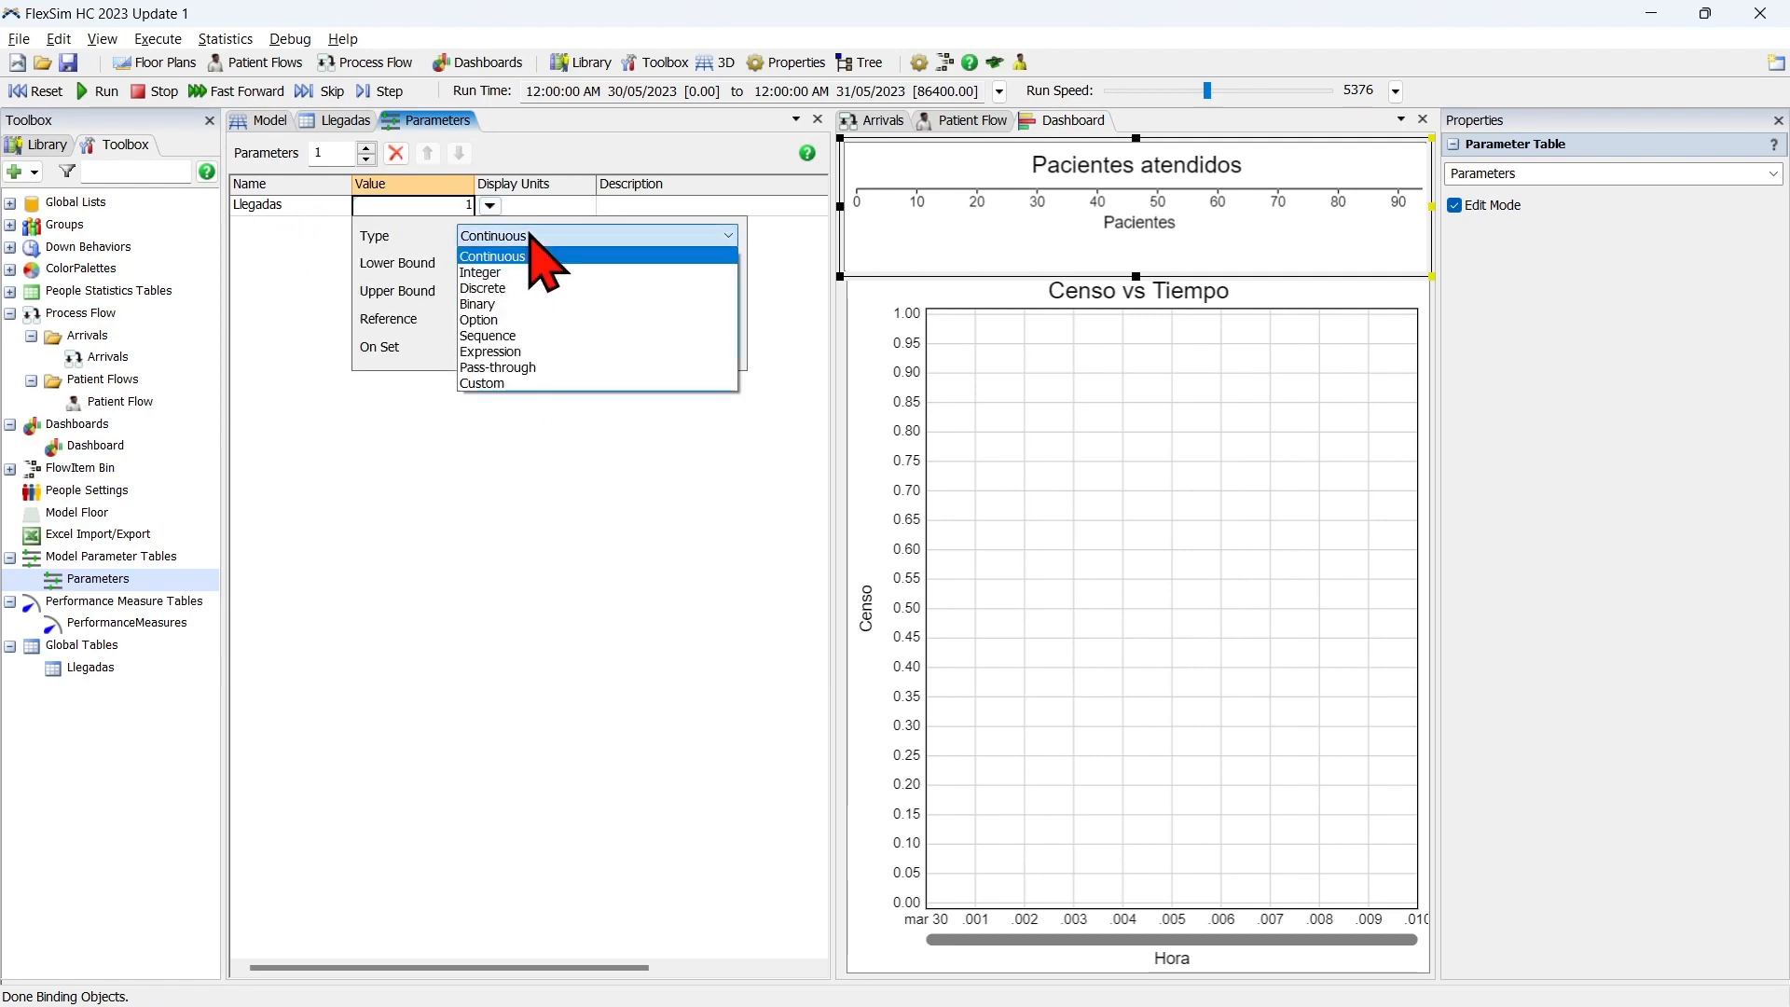
{"action": "left_click", "coordinate": [526, 319]}
{"action": "left_click", "coordinate": [471, 264]}
{"action": "left_click", "coordinate": [471, 264]}
{"action": "left_click", "coordinate": [471, 263]}
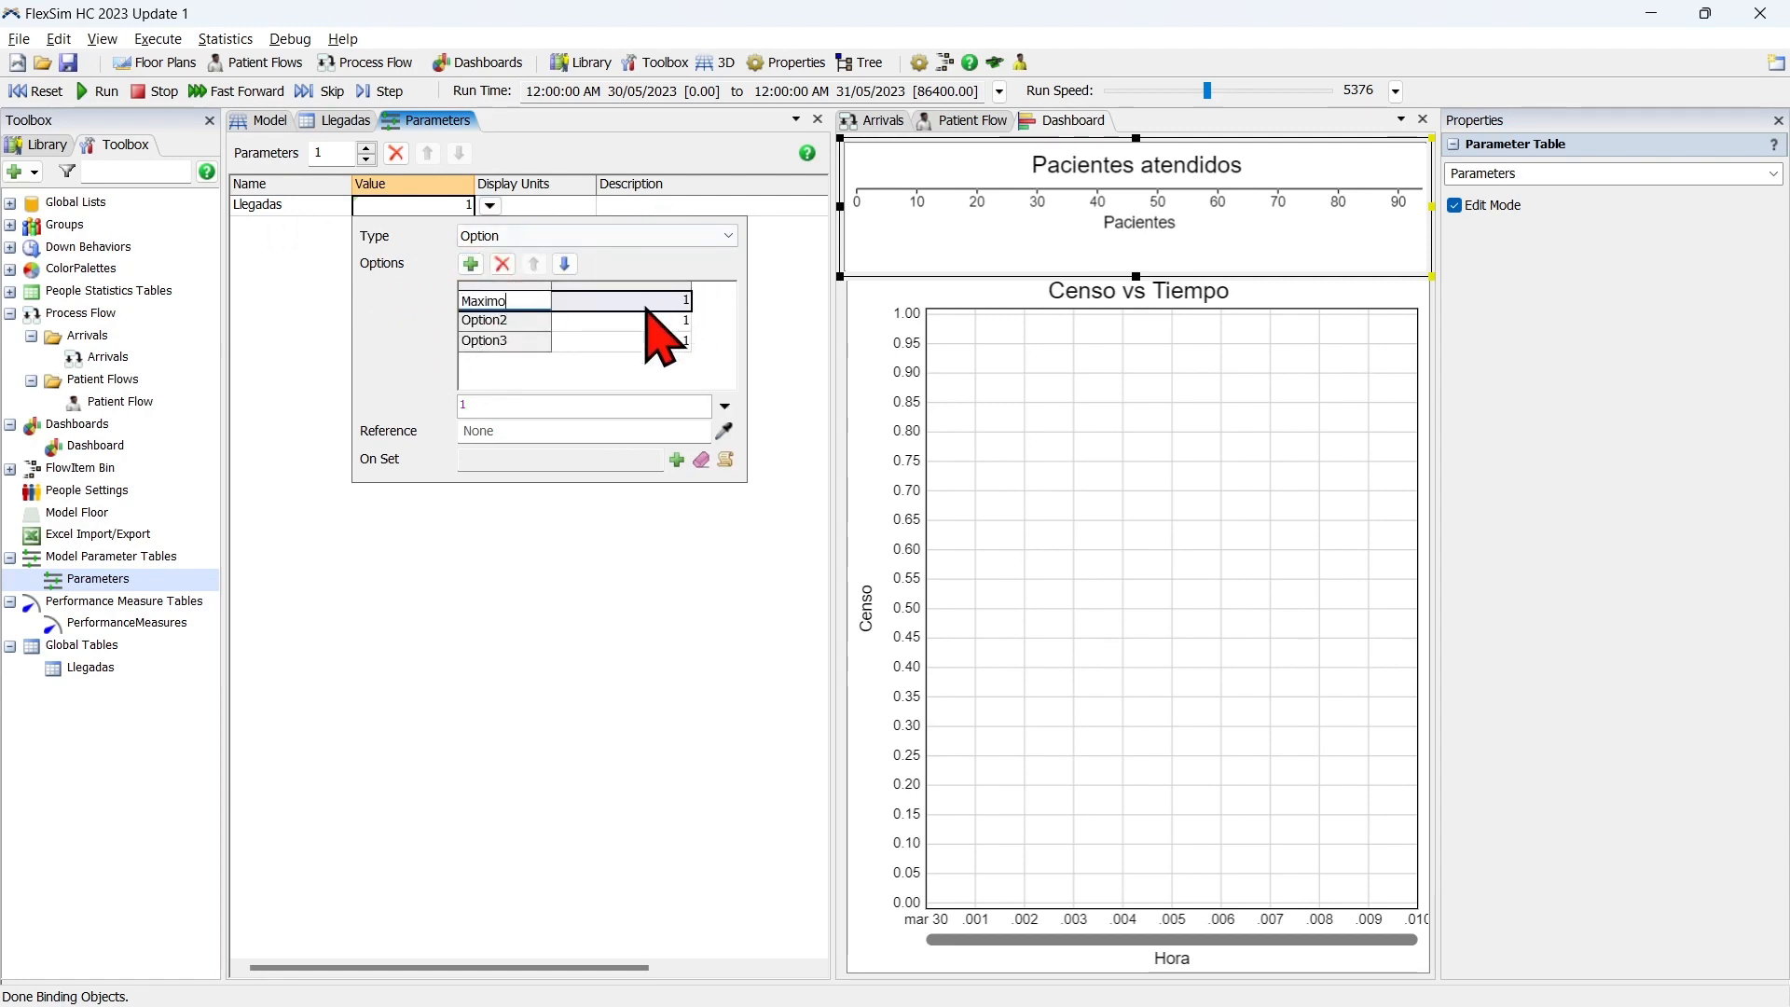
Check the Máximo column in the Llegadas global table, and name the parameter's second option Minimo with value 2.
{"action": "double_click", "coordinate": [504, 320]}
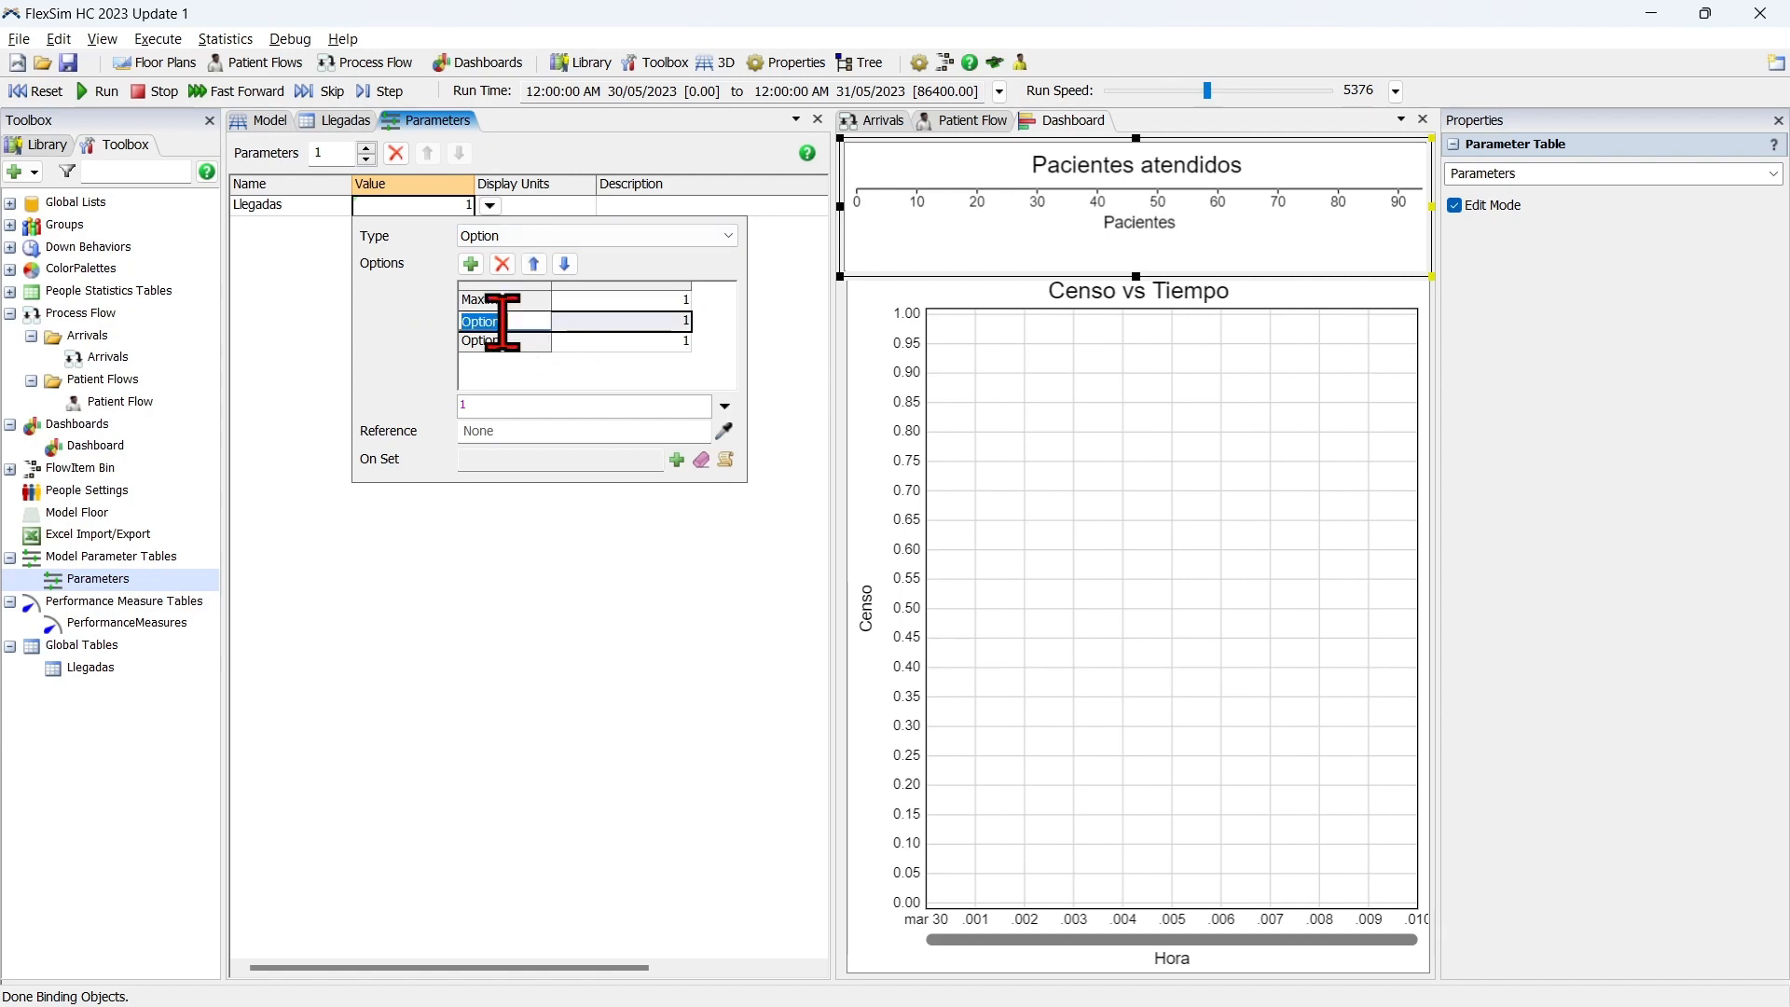
{"action": "left_click", "coordinate": [360, 121]}
{"action": "left_click", "coordinate": [377, 149]}
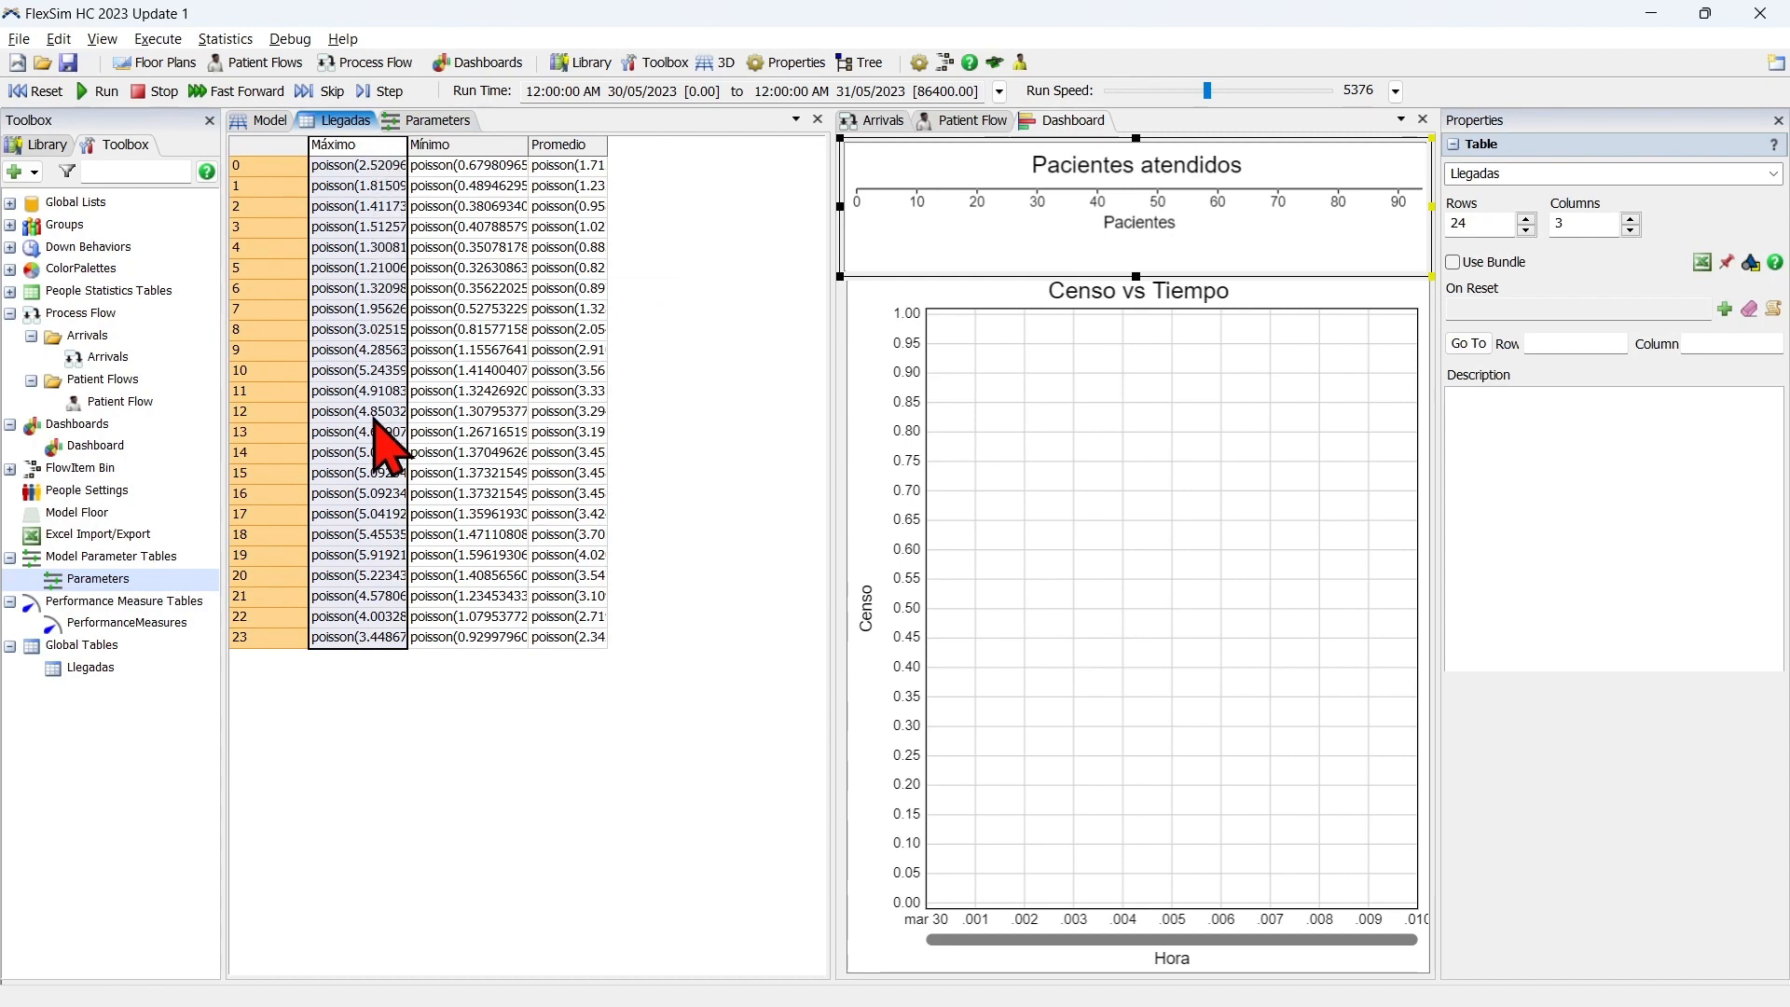
{"action": "left_click", "coordinate": [436, 121]}
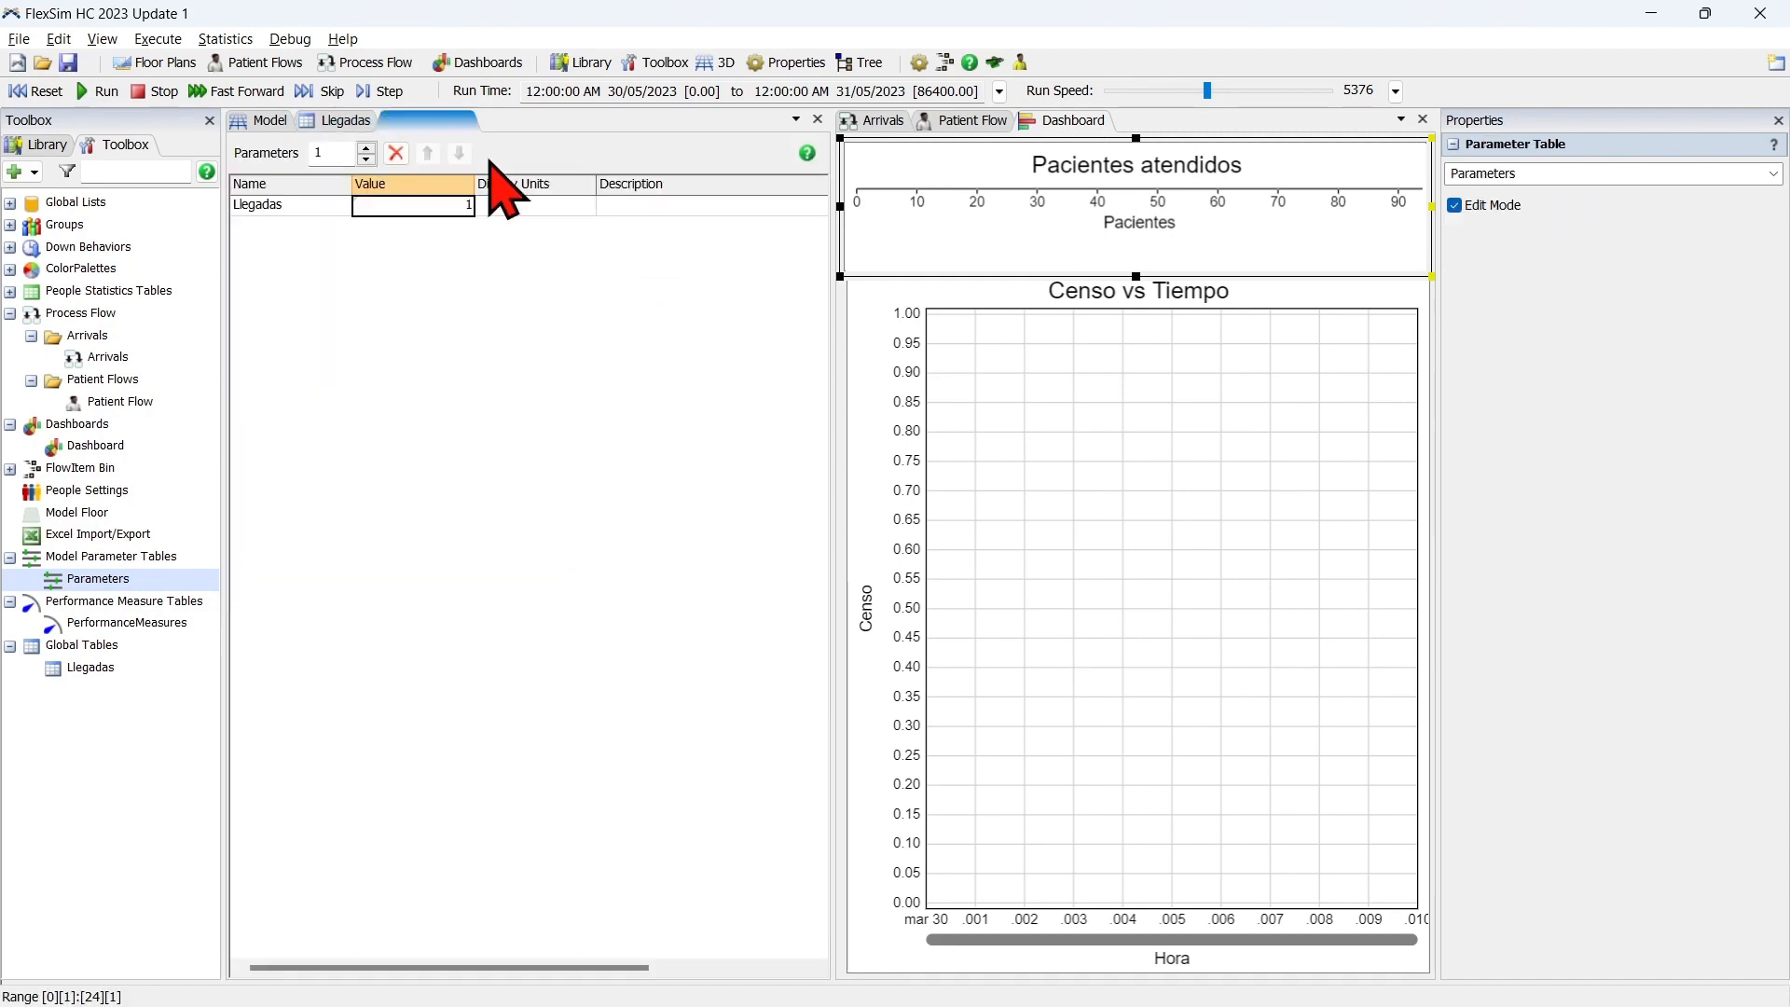
{"action": "left_click", "coordinate": [489, 205]}
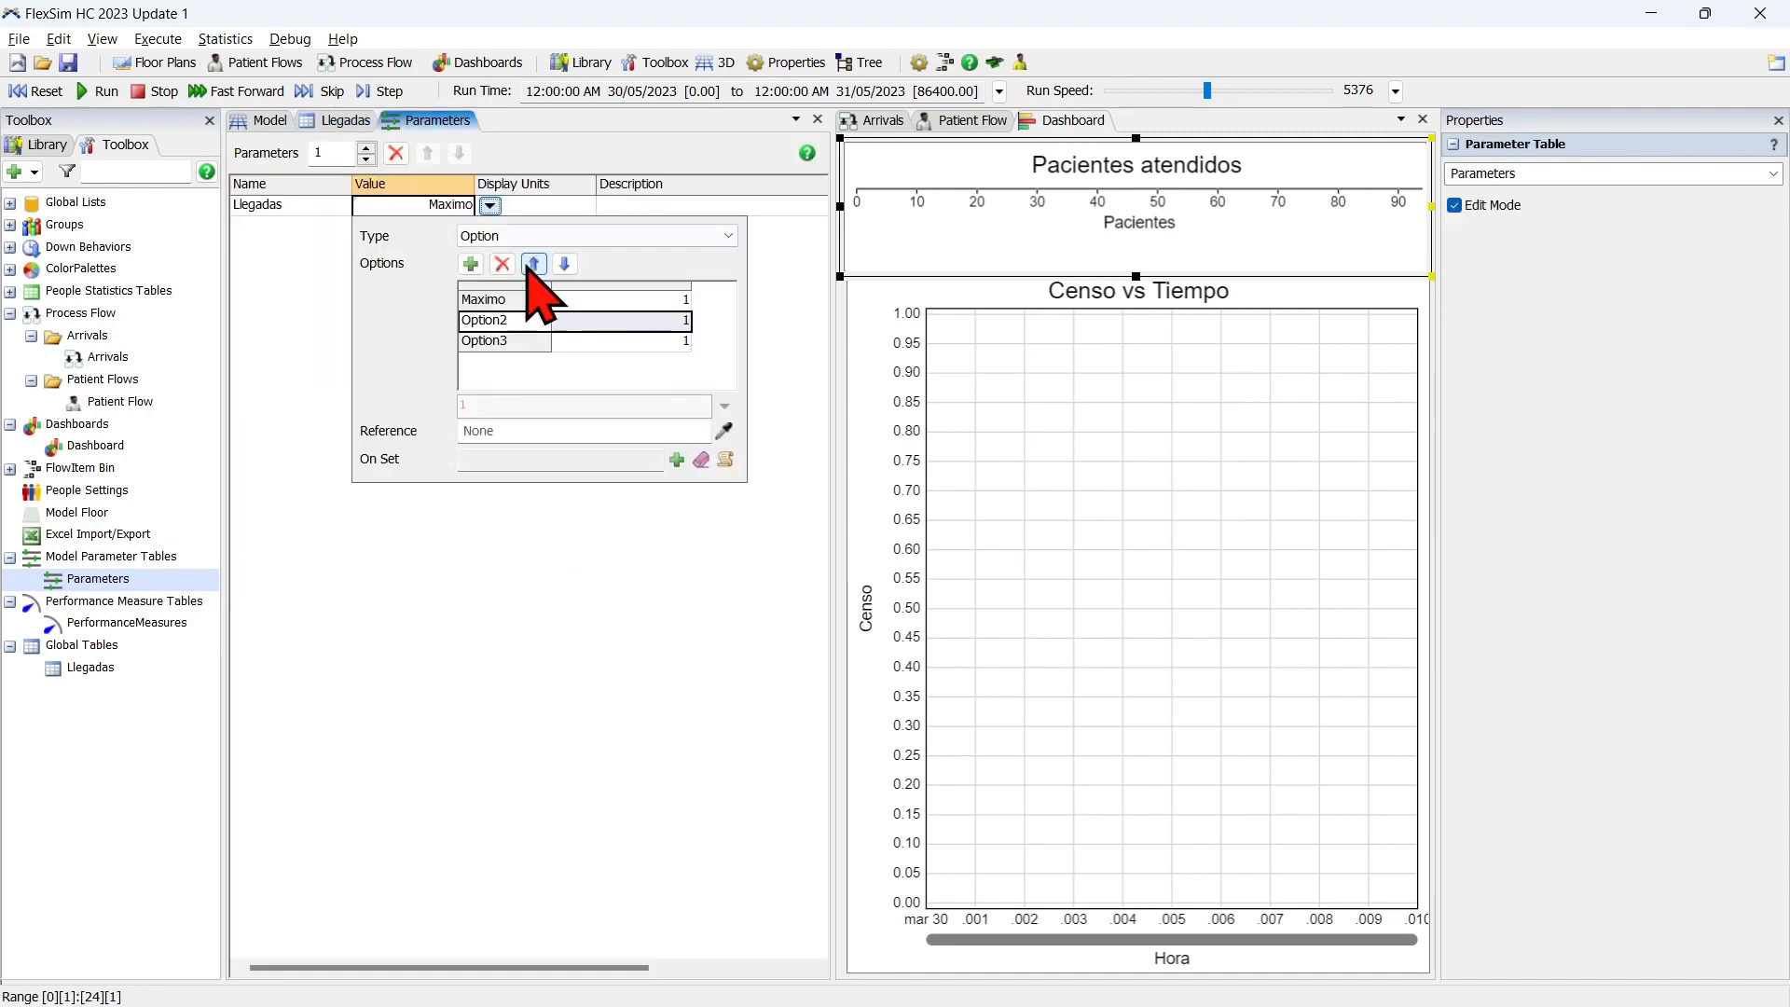
{"action": "double_click", "coordinate": [545, 319]}
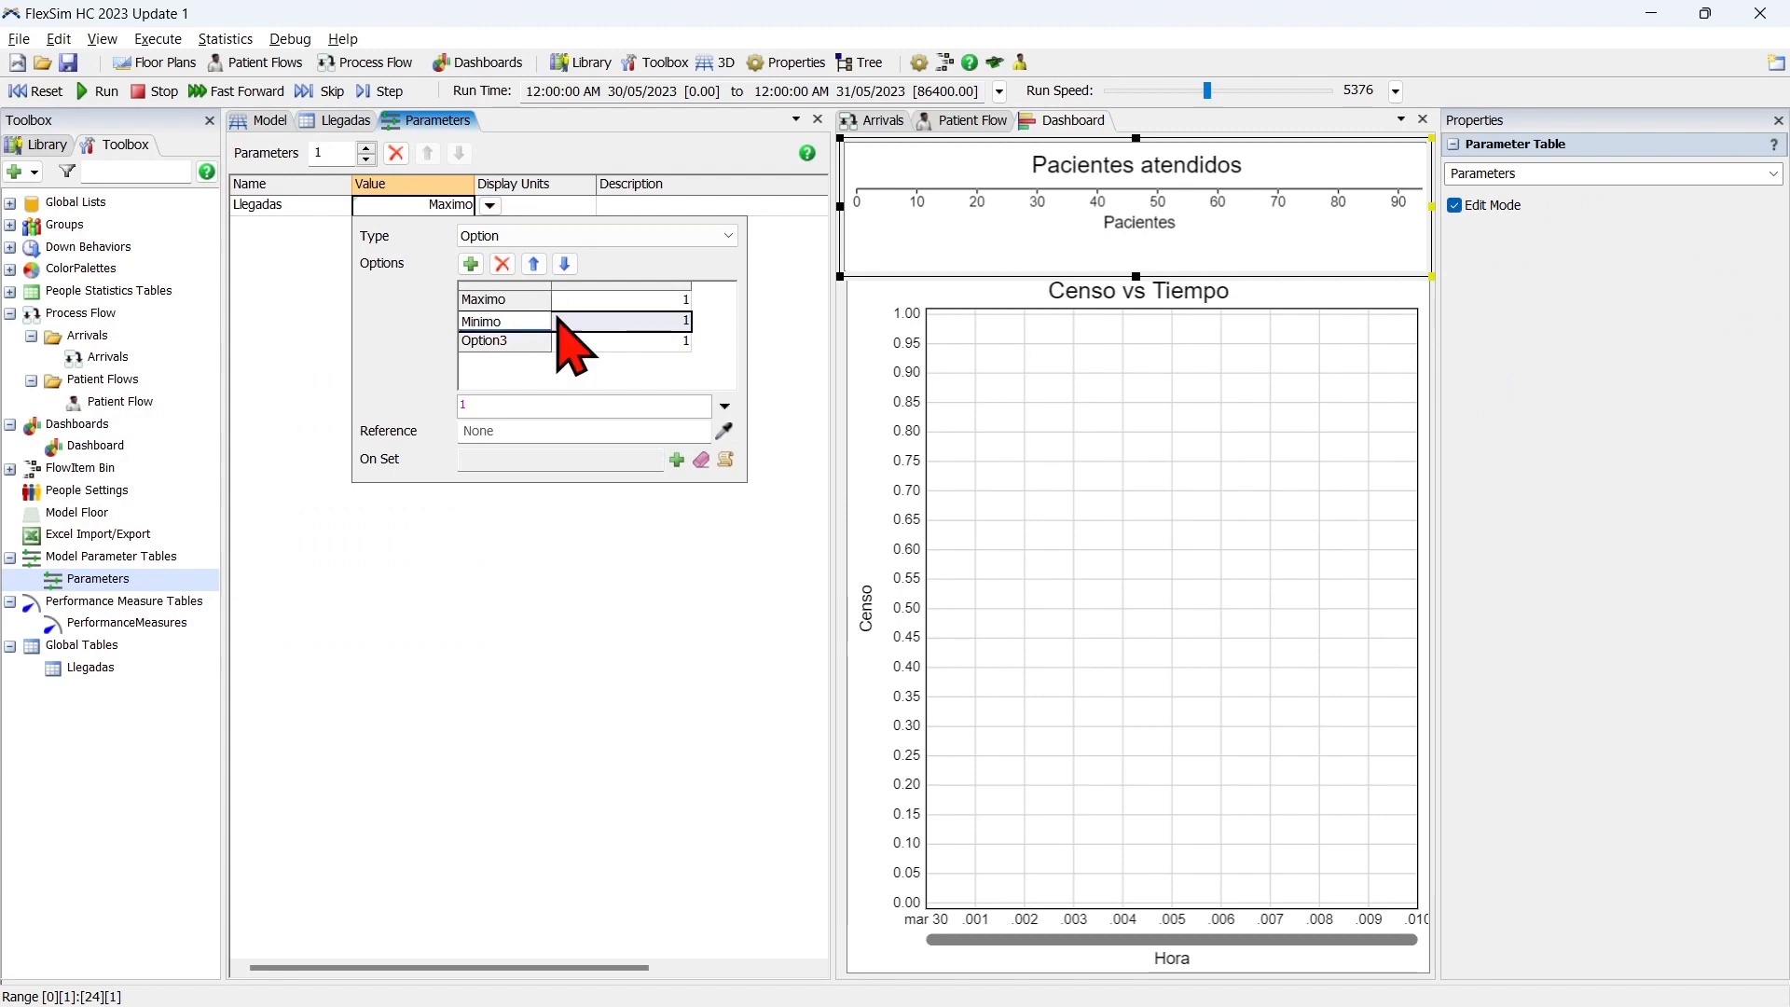
{"action": "left_click", "coordinate": [654, 325]}
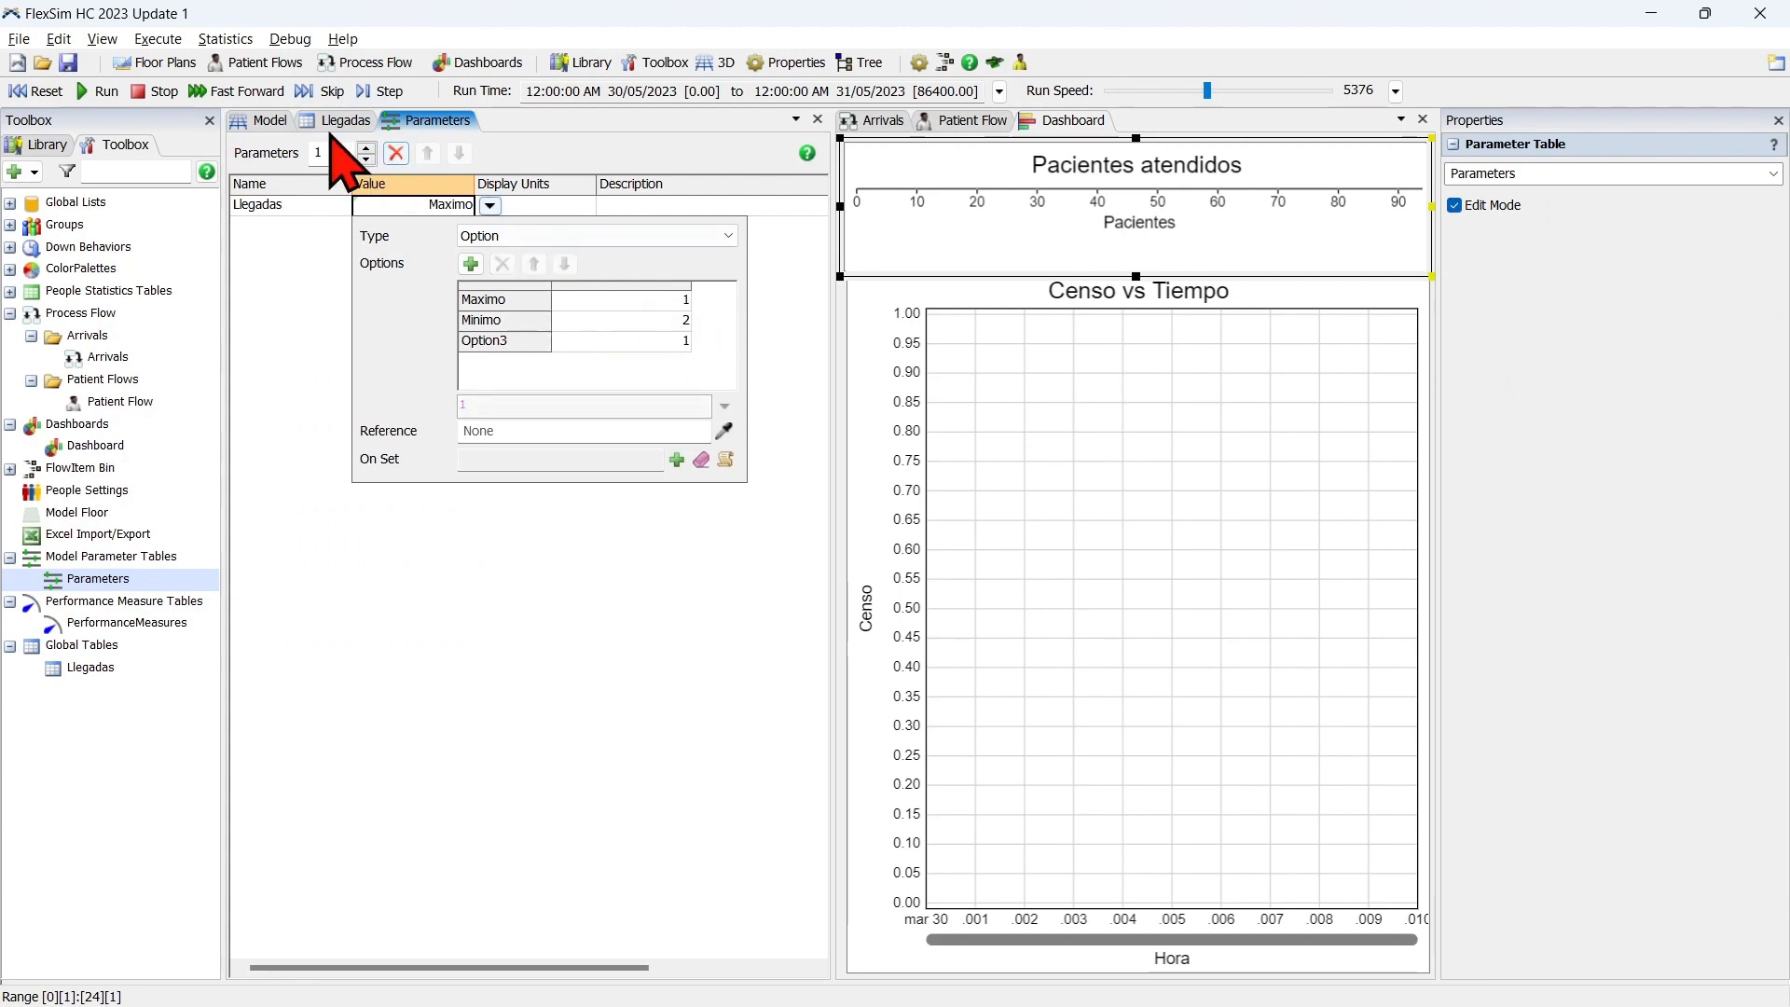
Check the Mínimo column in the Llegadas global table, and name the parameter's third option Promedio with value 3.
{"action": "left_click", "coordinate": [345, 122]}
{"action": "left_click", "coordinate": [479, 149]}
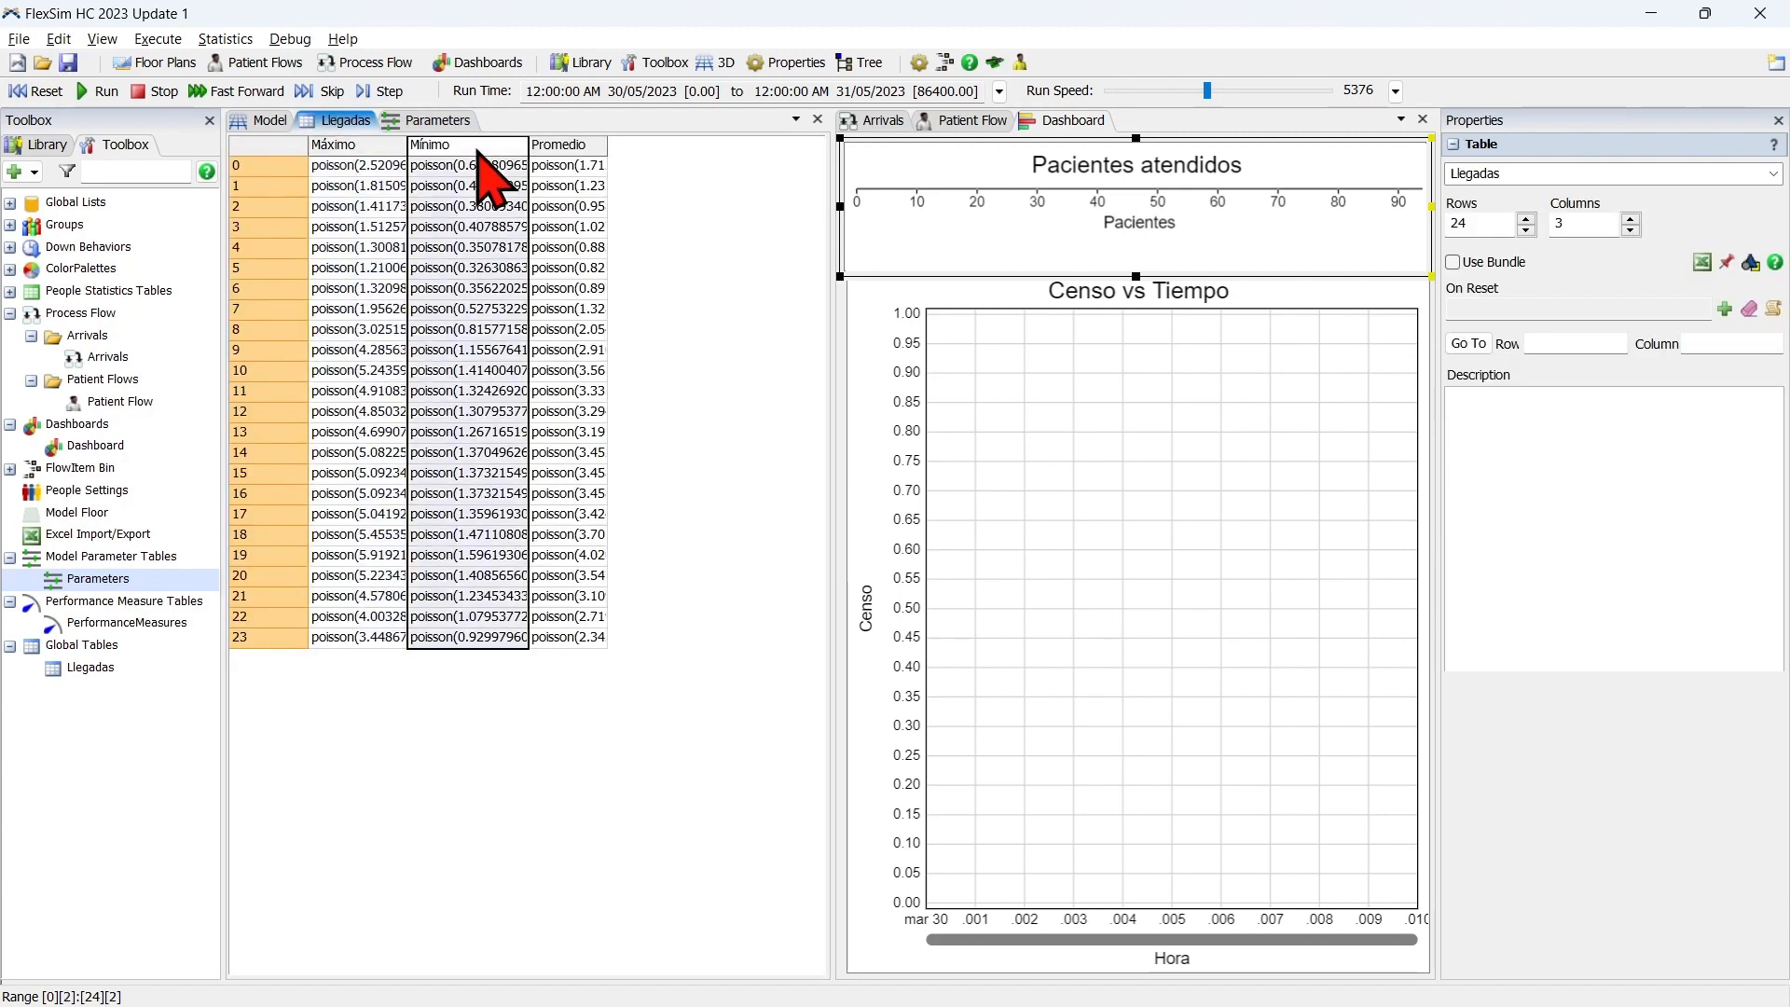
{"action": "left_click", "coordinate": [438, 121]}
{"action": "left_click", "coordinate": [489, 205]}
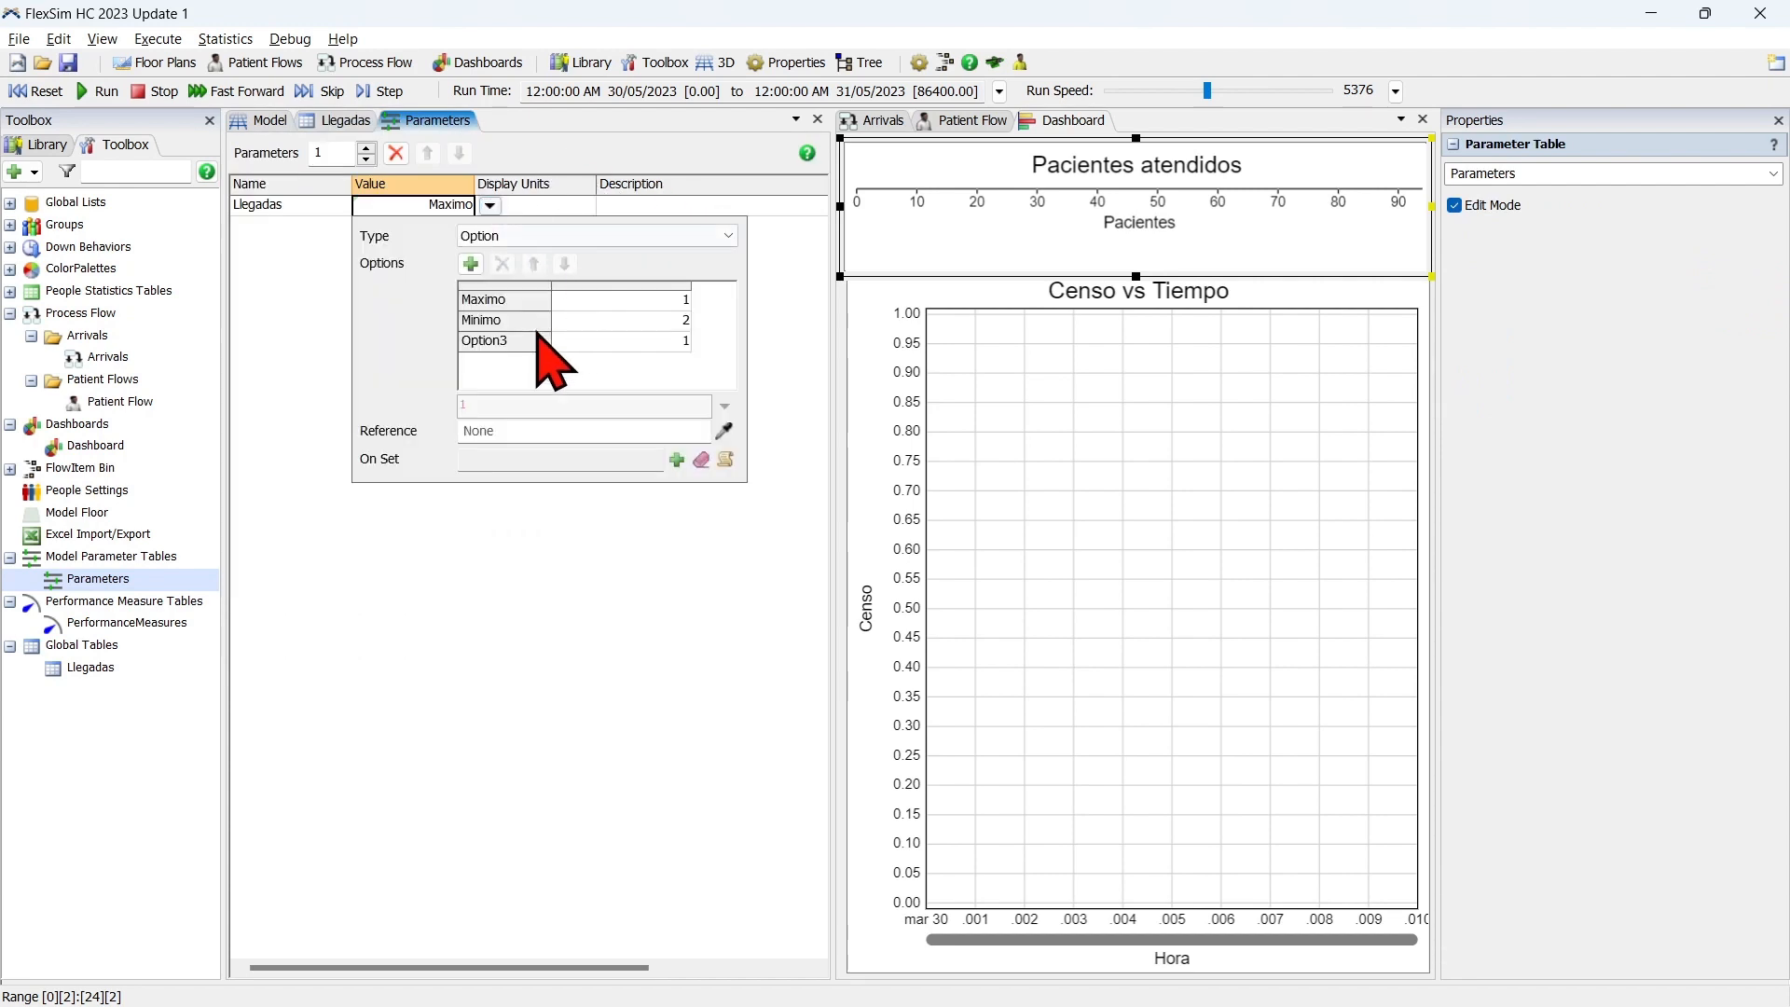
{"action": "double_click", "coordinate": [522, 342]}
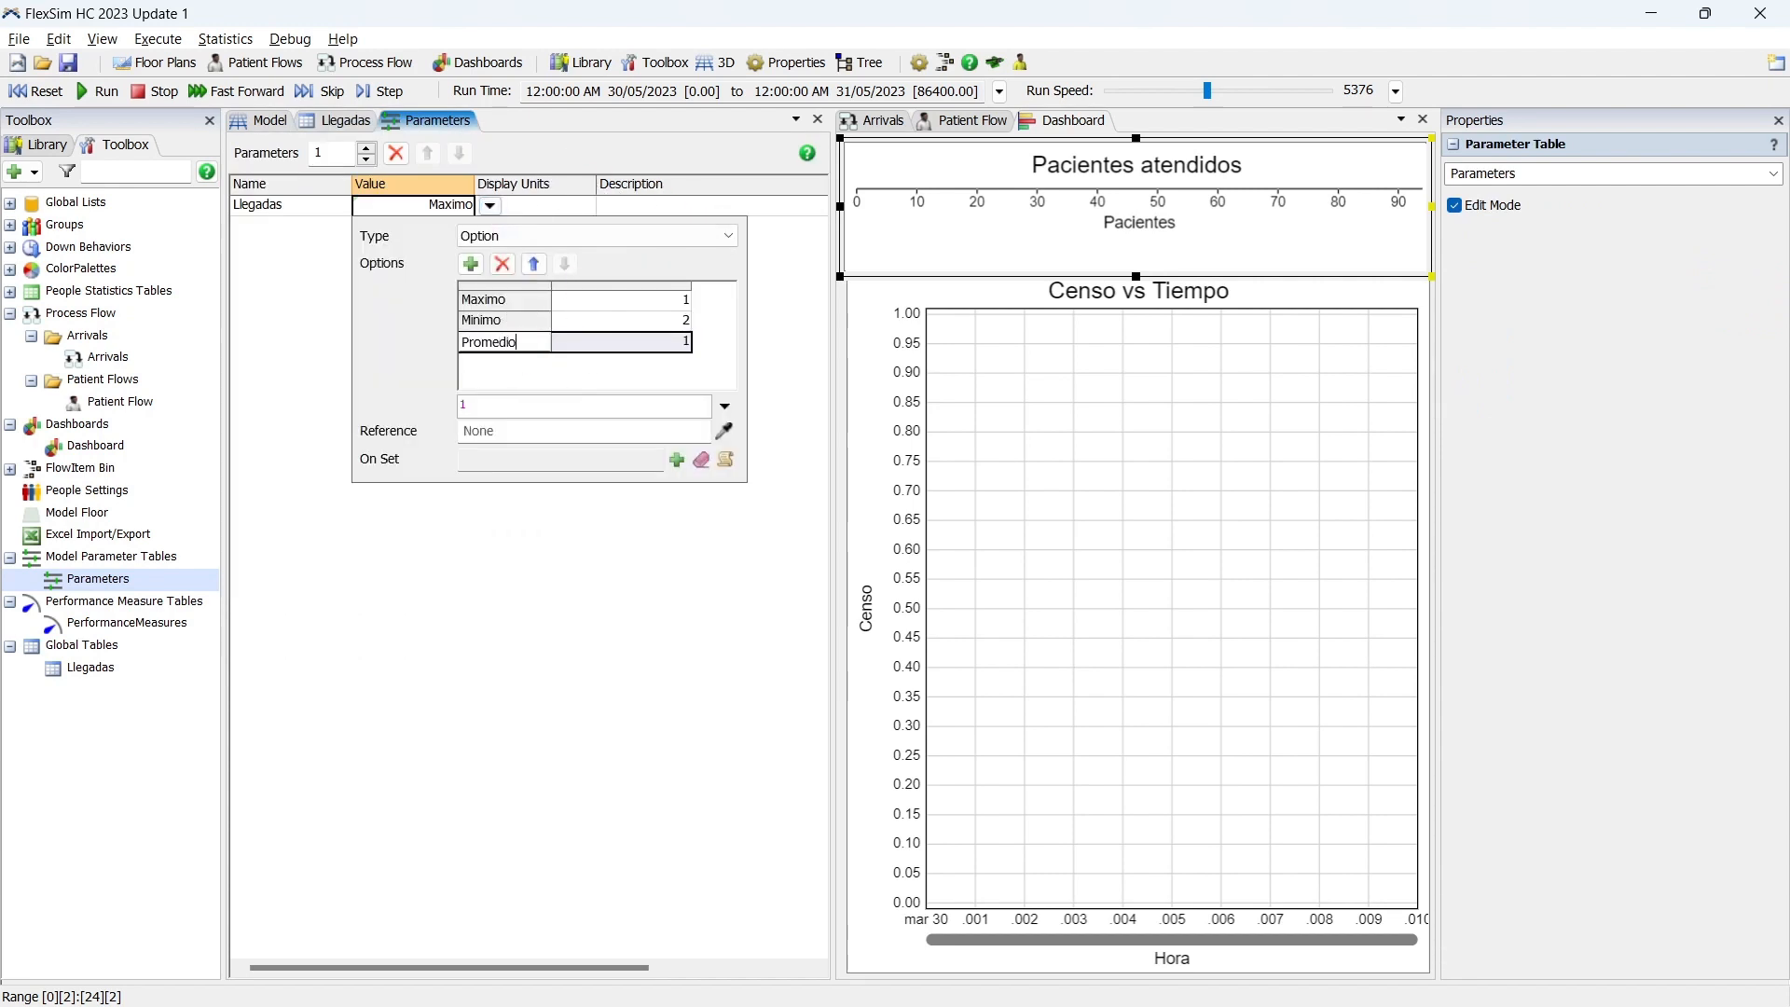
{"action": "type", "text": "3"}
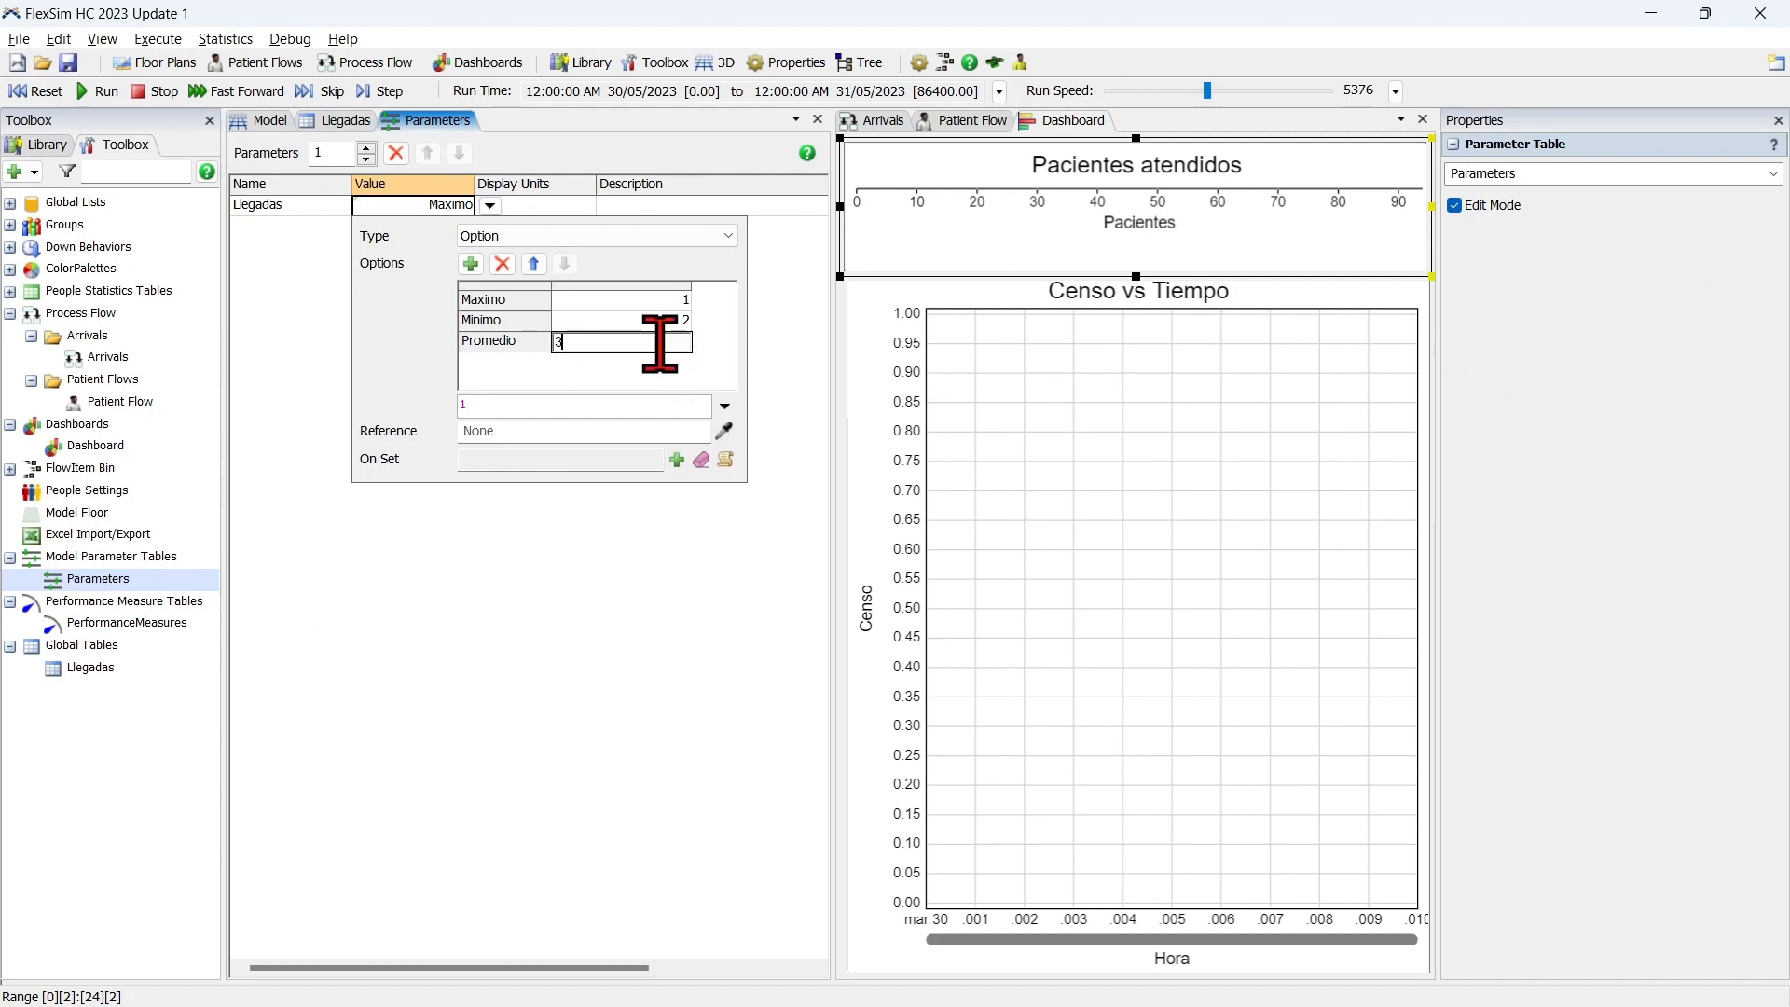
{"action": "left_click", "coordinate": [736, 372]}
Widen the Promedio column of the Llegadas global table to show more of its expressions.
{"action": "left_click", "coordinate": [352, 121]}
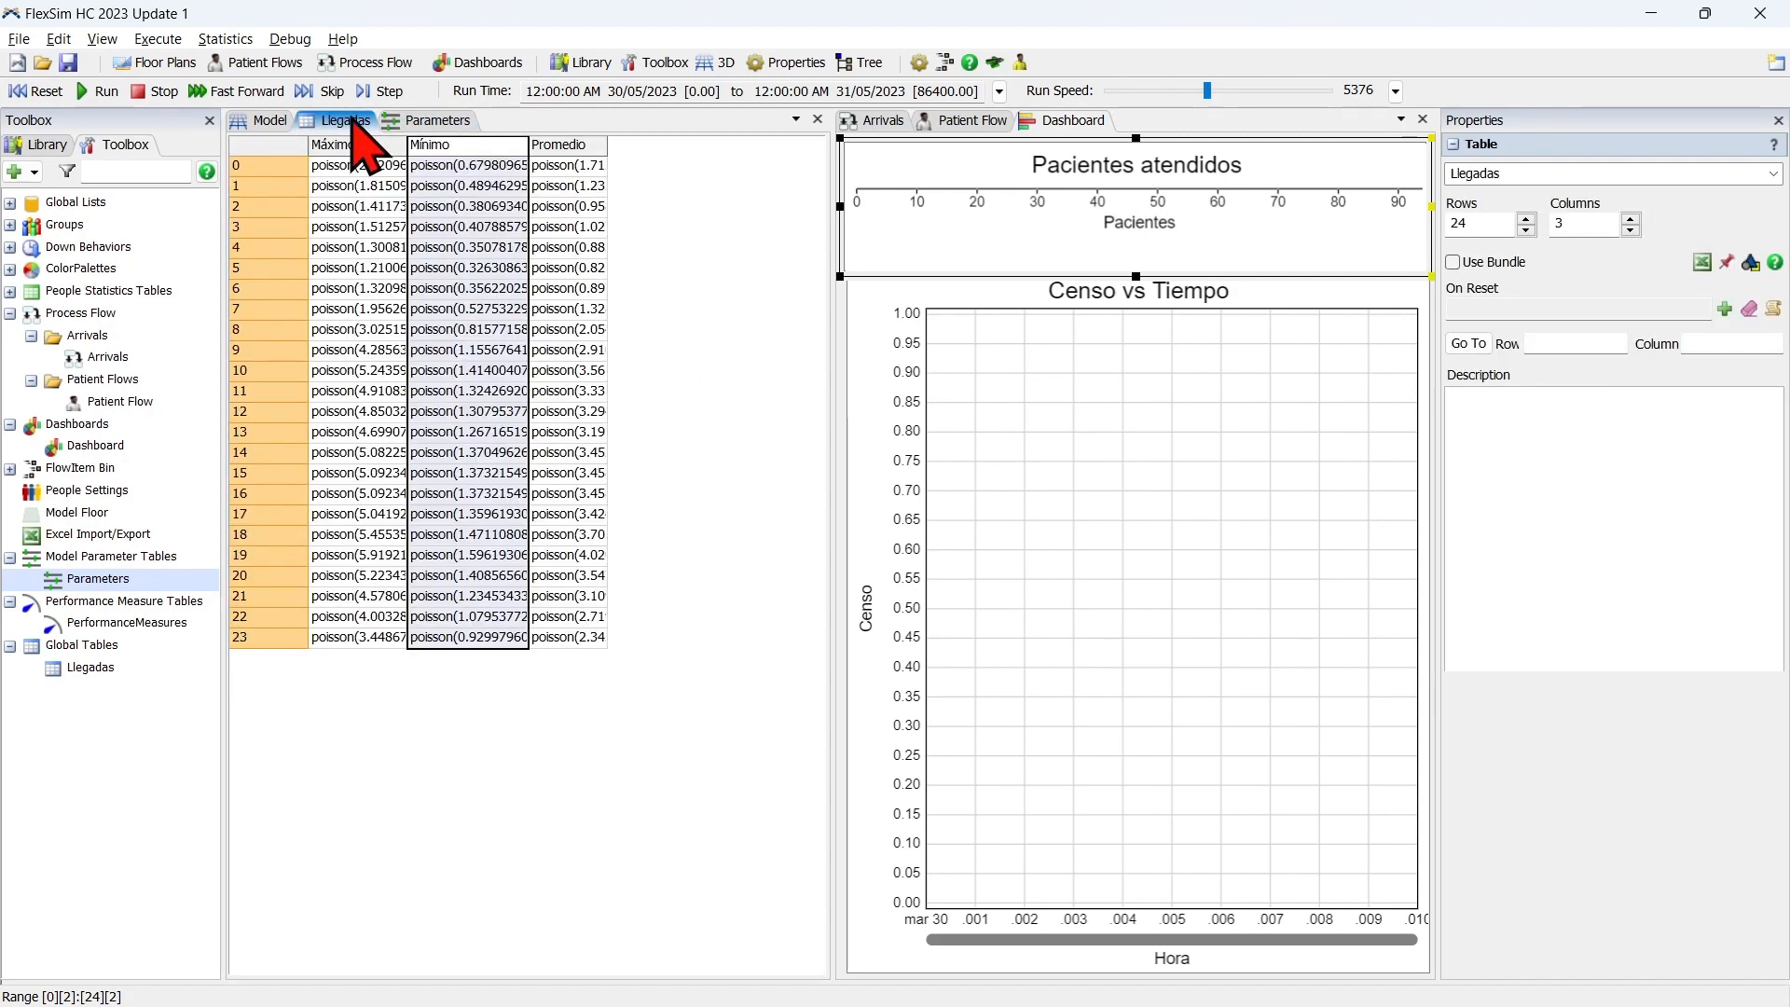
{"action": "left_click", "coordinate": [586, 147]}
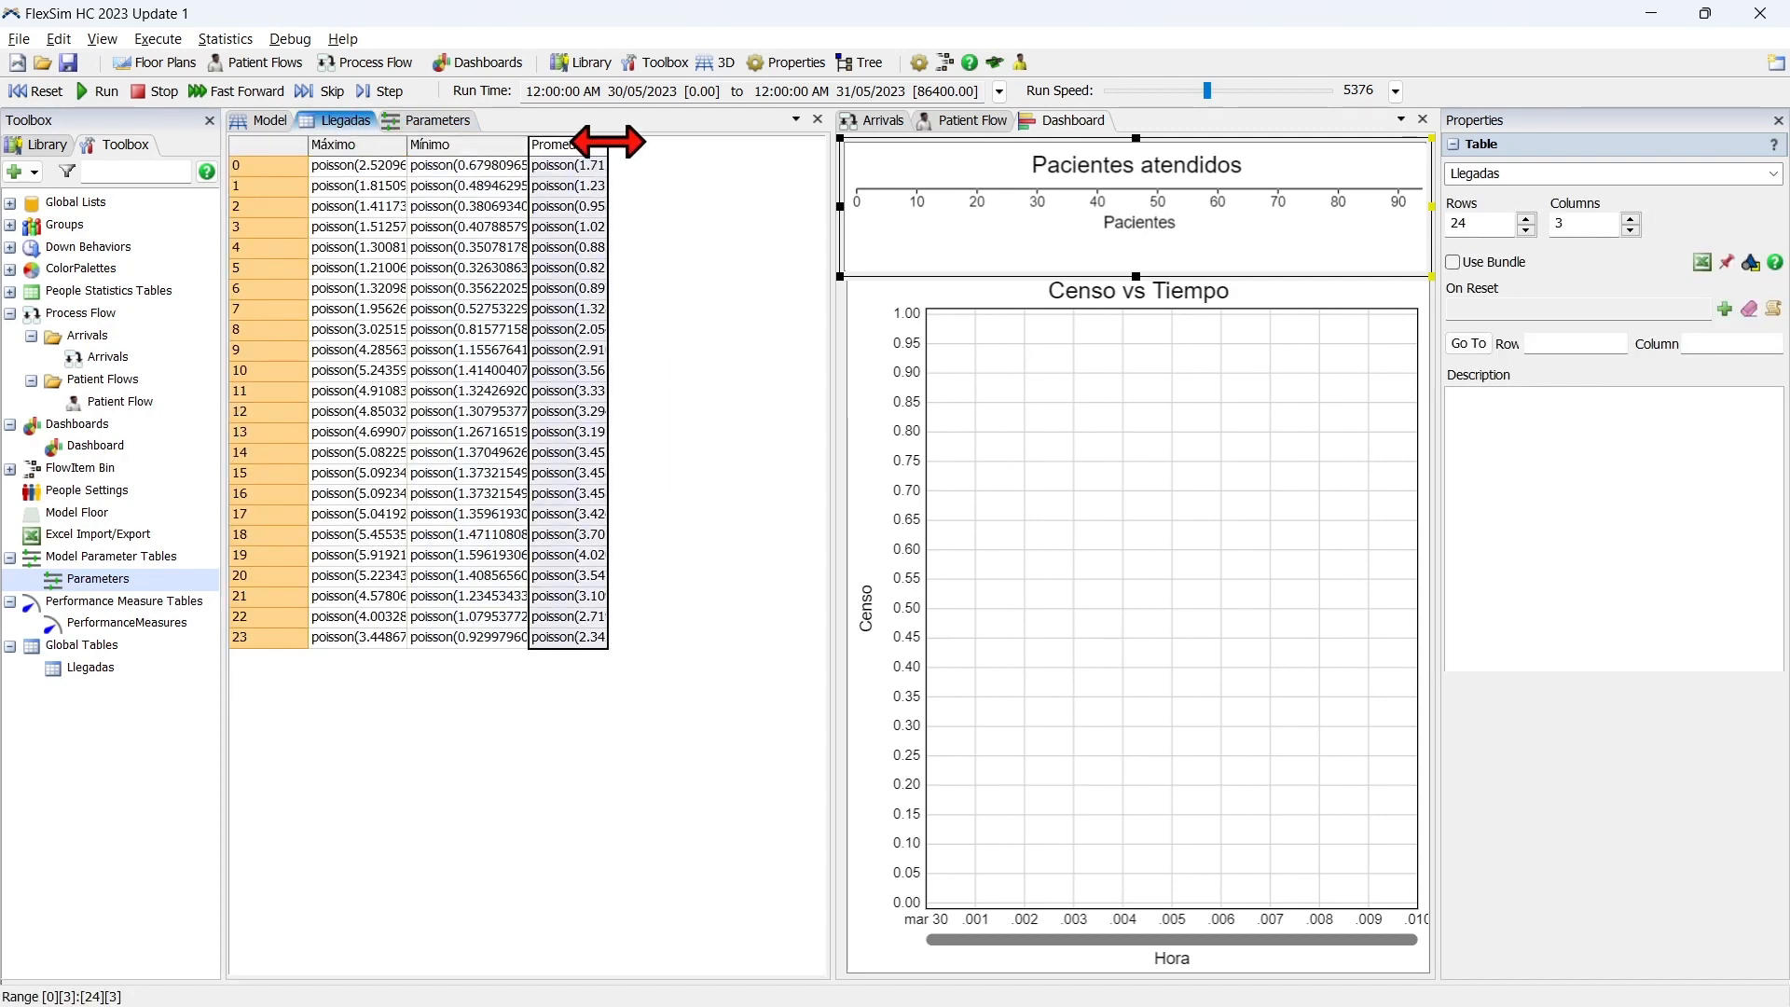
{"action": "left_click_drag", "start_coordinate": [608, 140], "coordinate": [615, 201]}
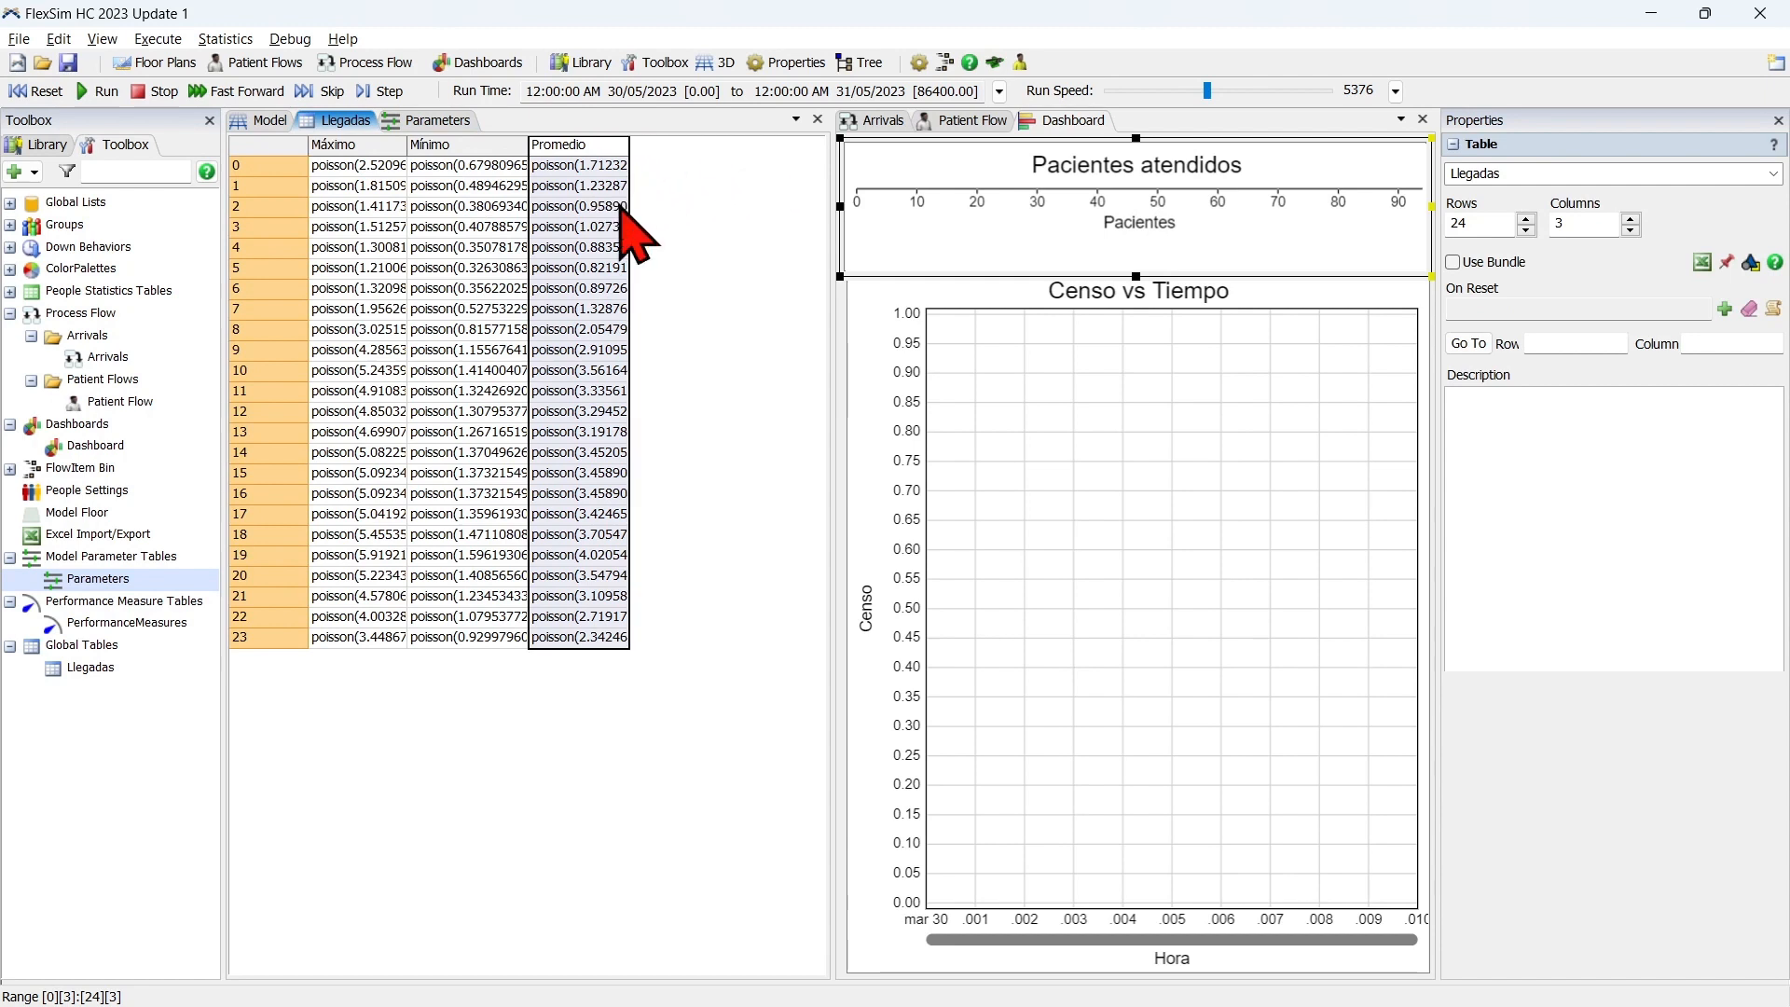
Review the Llegadas parameter's Maximo, Minimo and Promedio options and their assigned values in the parameter table.
{"action": "left_click", "coordinate": [431, 120]}
{"action": "left_click", "coordinate": [456, 206]}
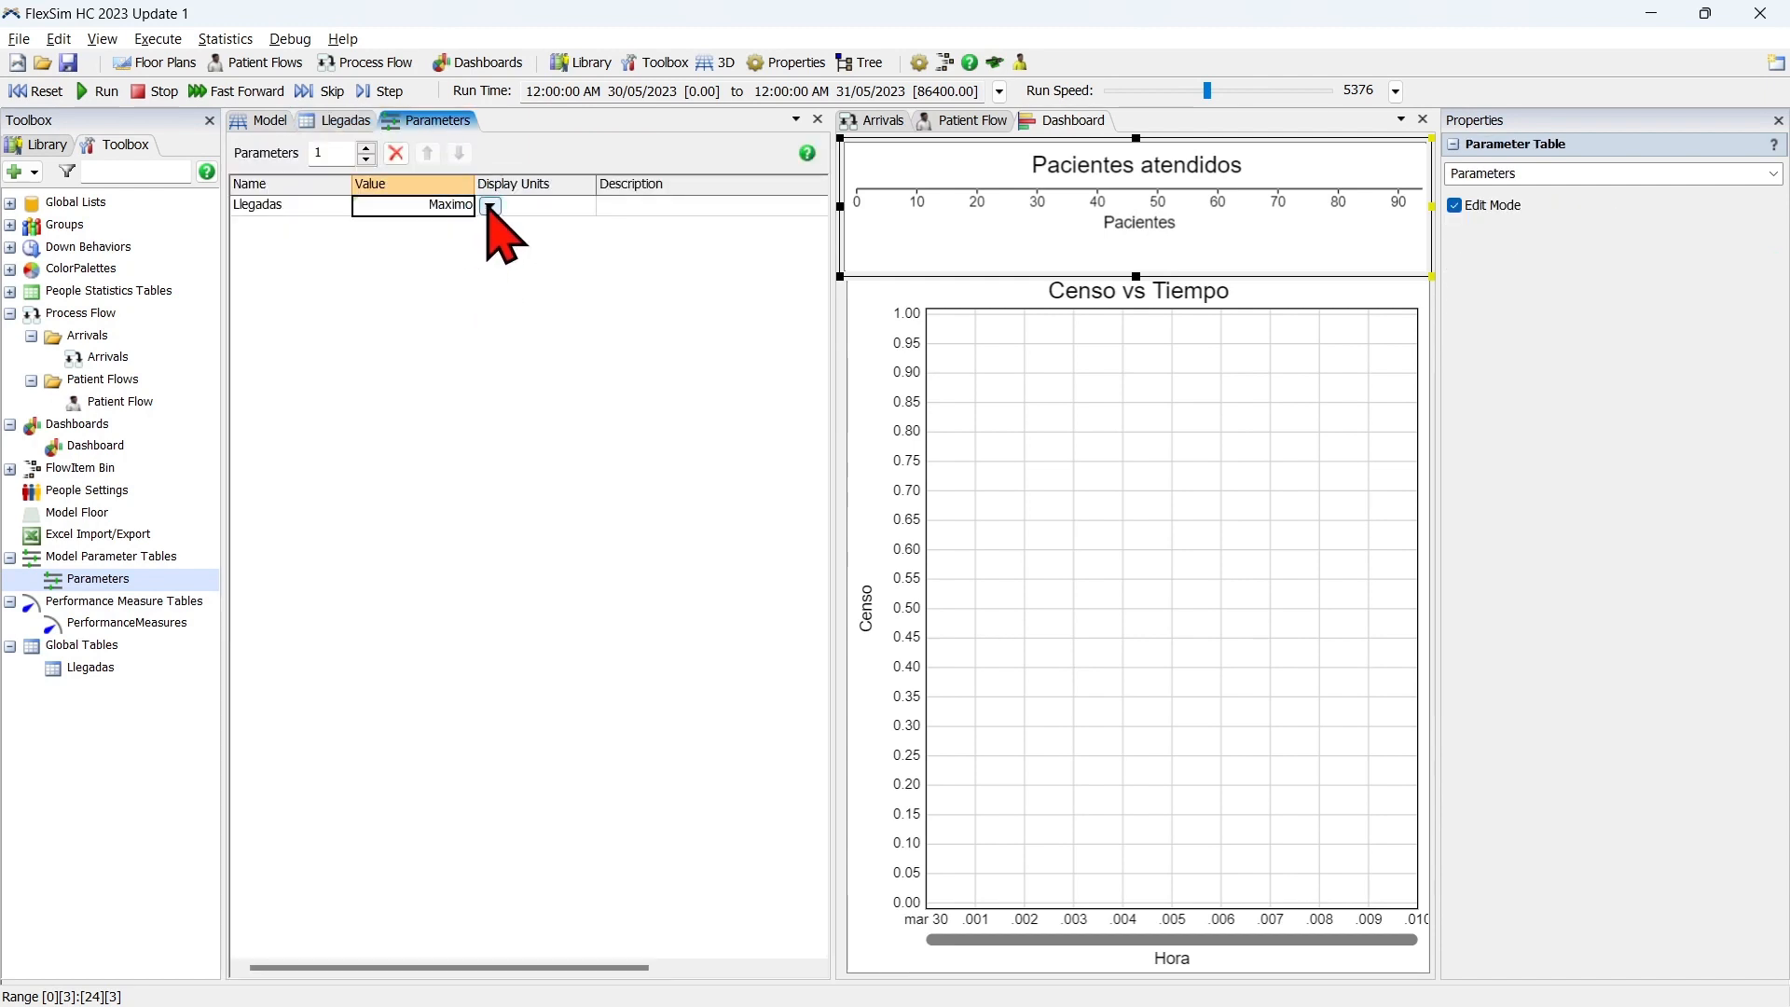
{"action": "left_click", "coordinate": [490, 205]}
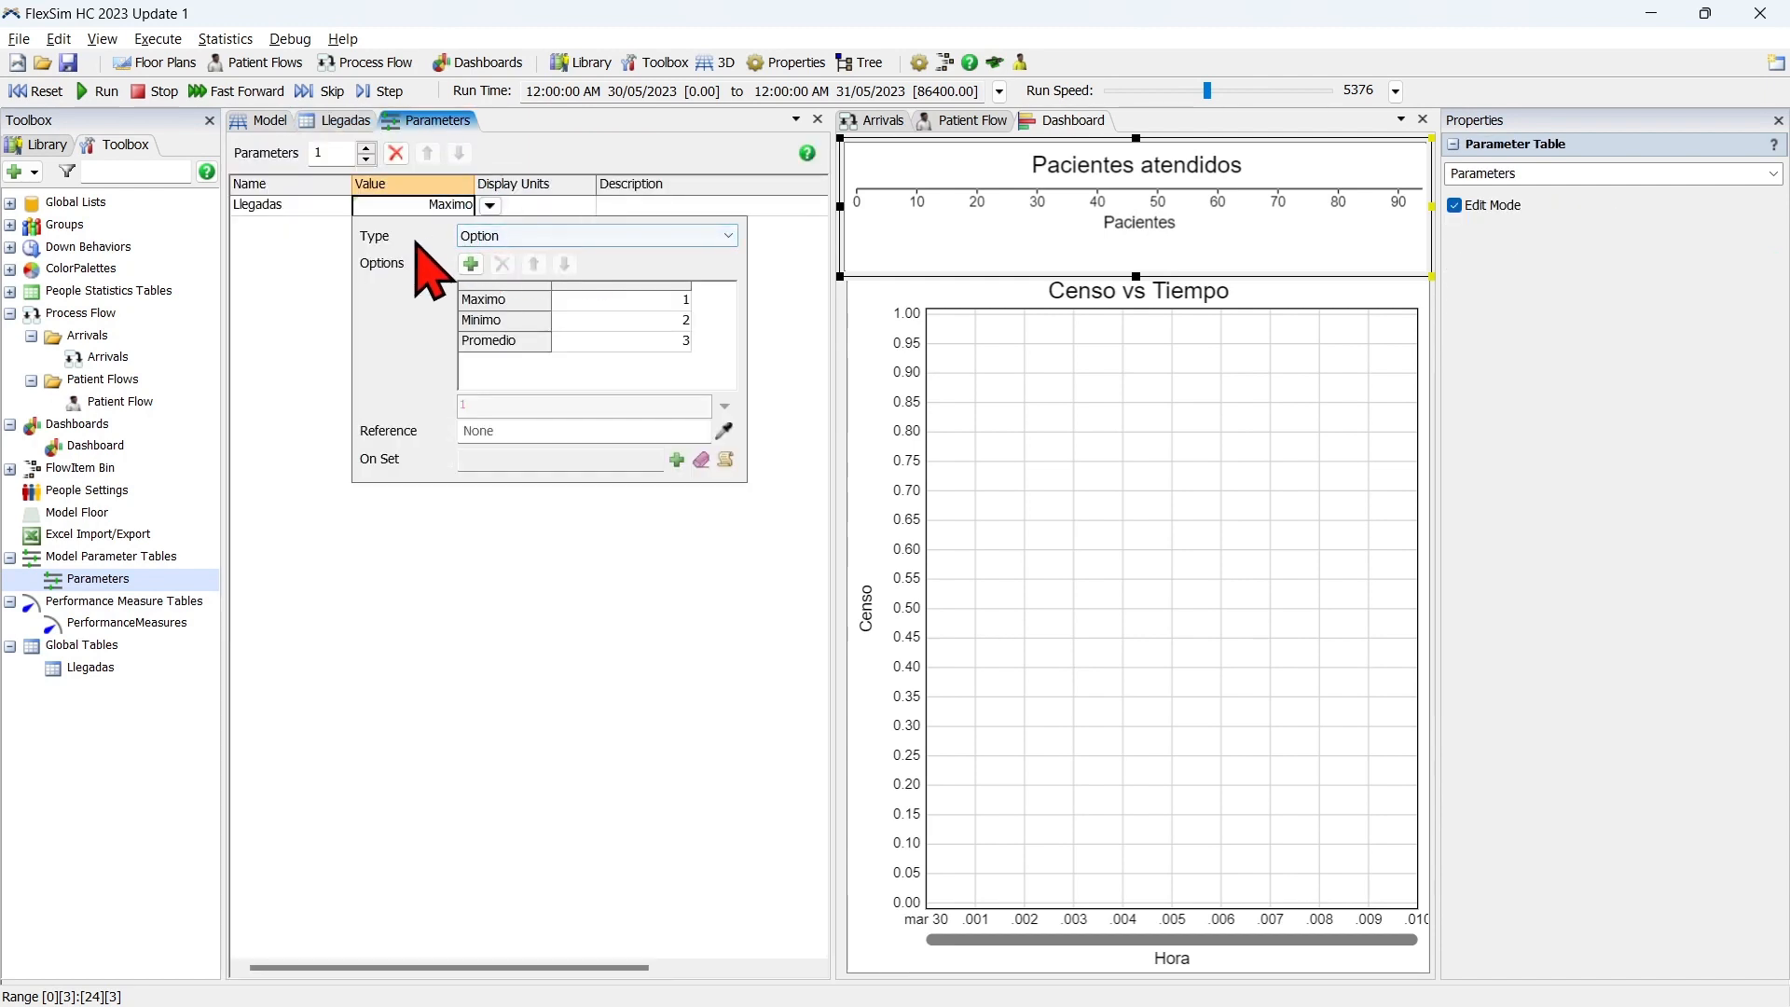
{"action": "left_click", "coordinate": [519, 305]}
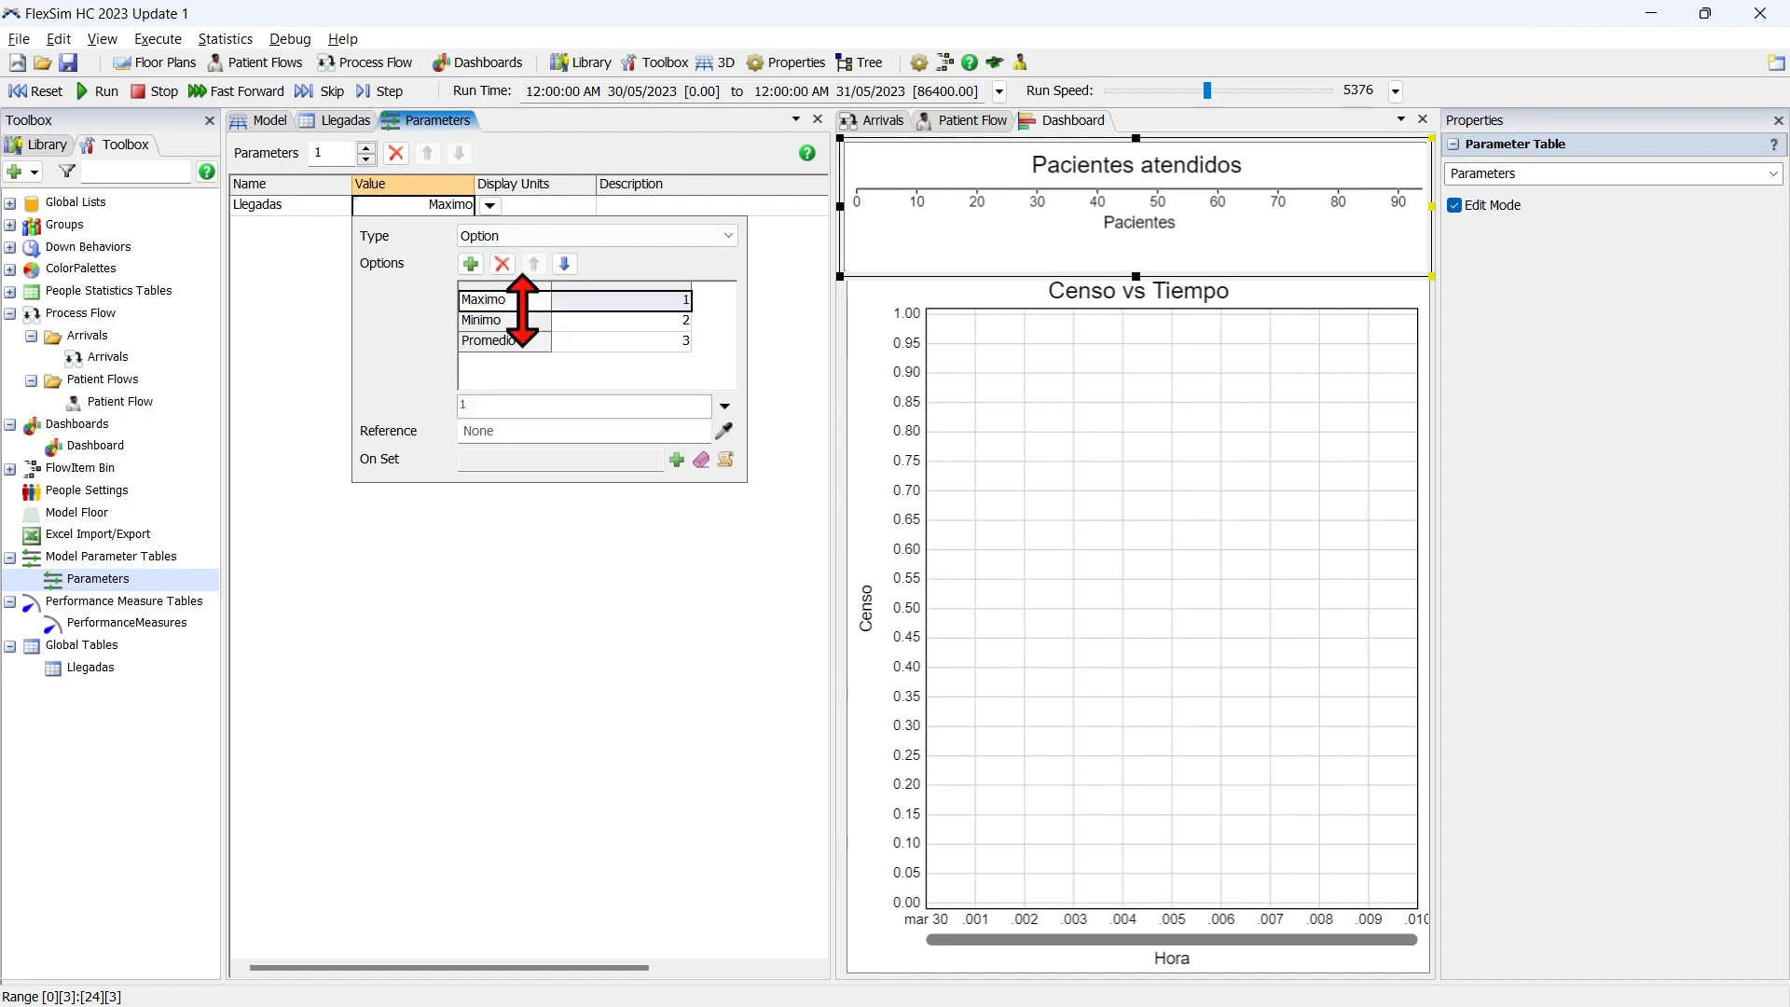
{"action": "left_click", "coordinate": [516, 323]}
{"action": "left_click", "coordinate": [509, 343]}
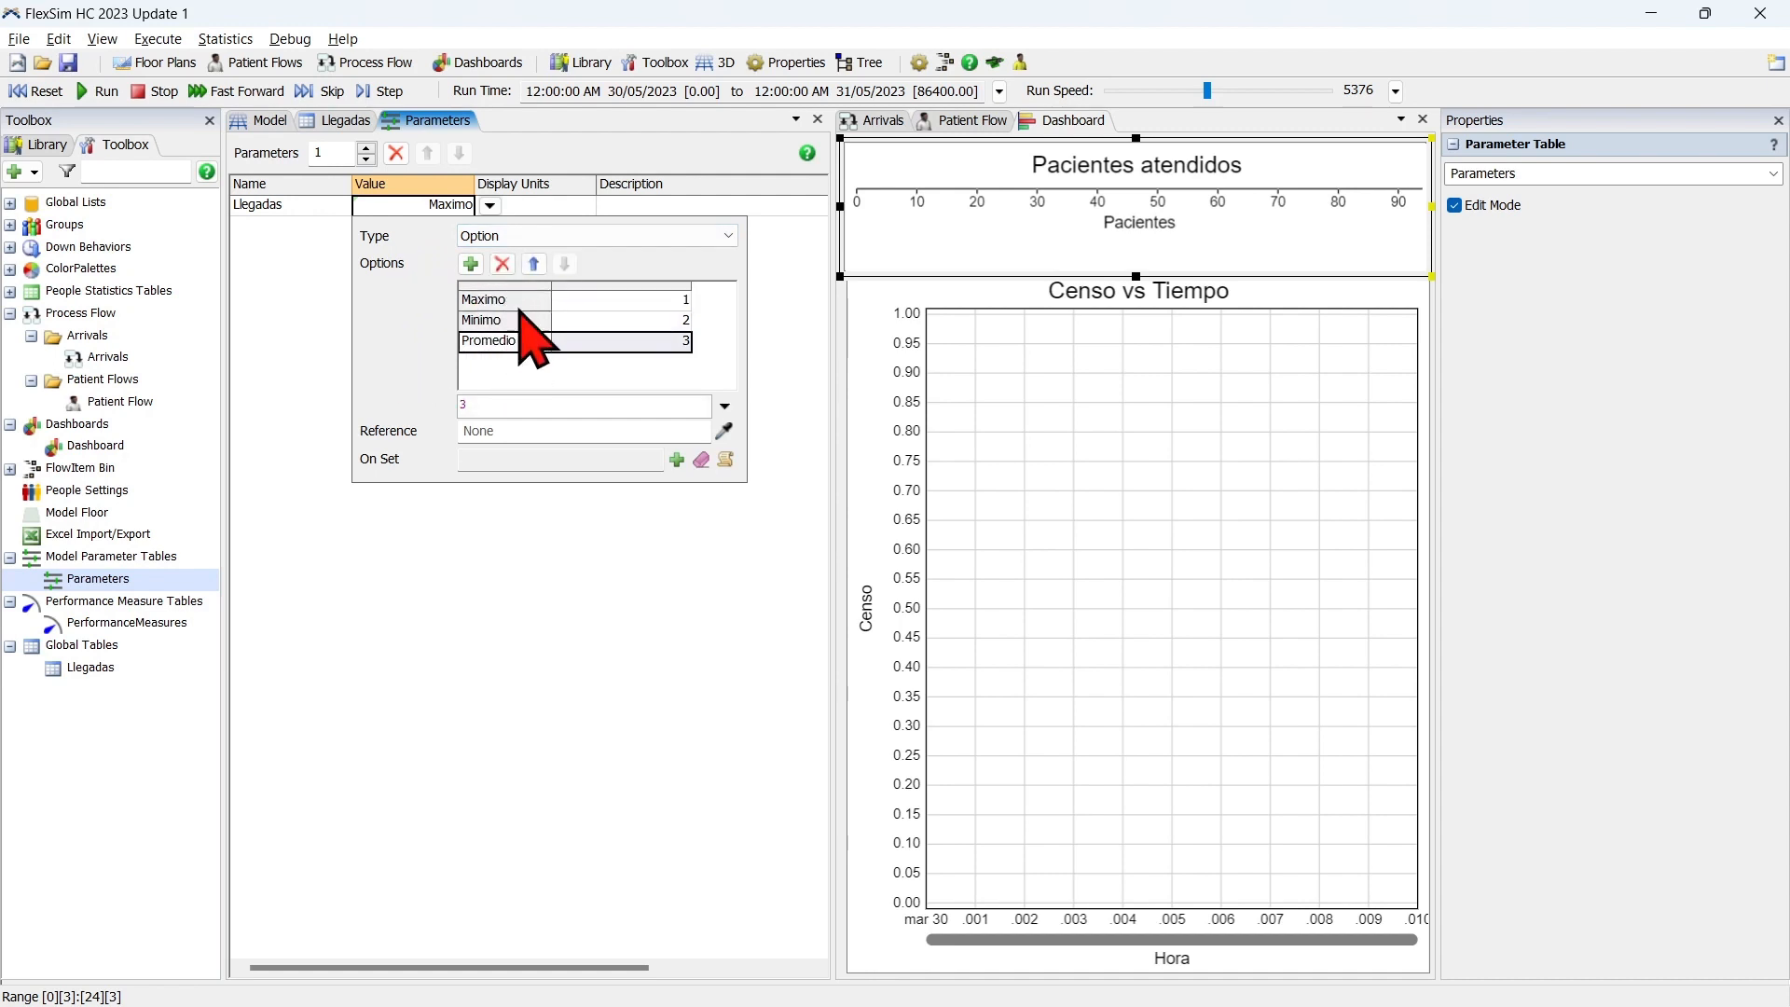
{"action": "left_click", "coordinate": [520, 308]}
{"action": "left_click", "coordinate": [509, 324]}
{"action": "left_click", "coordinate": [507, 341]}
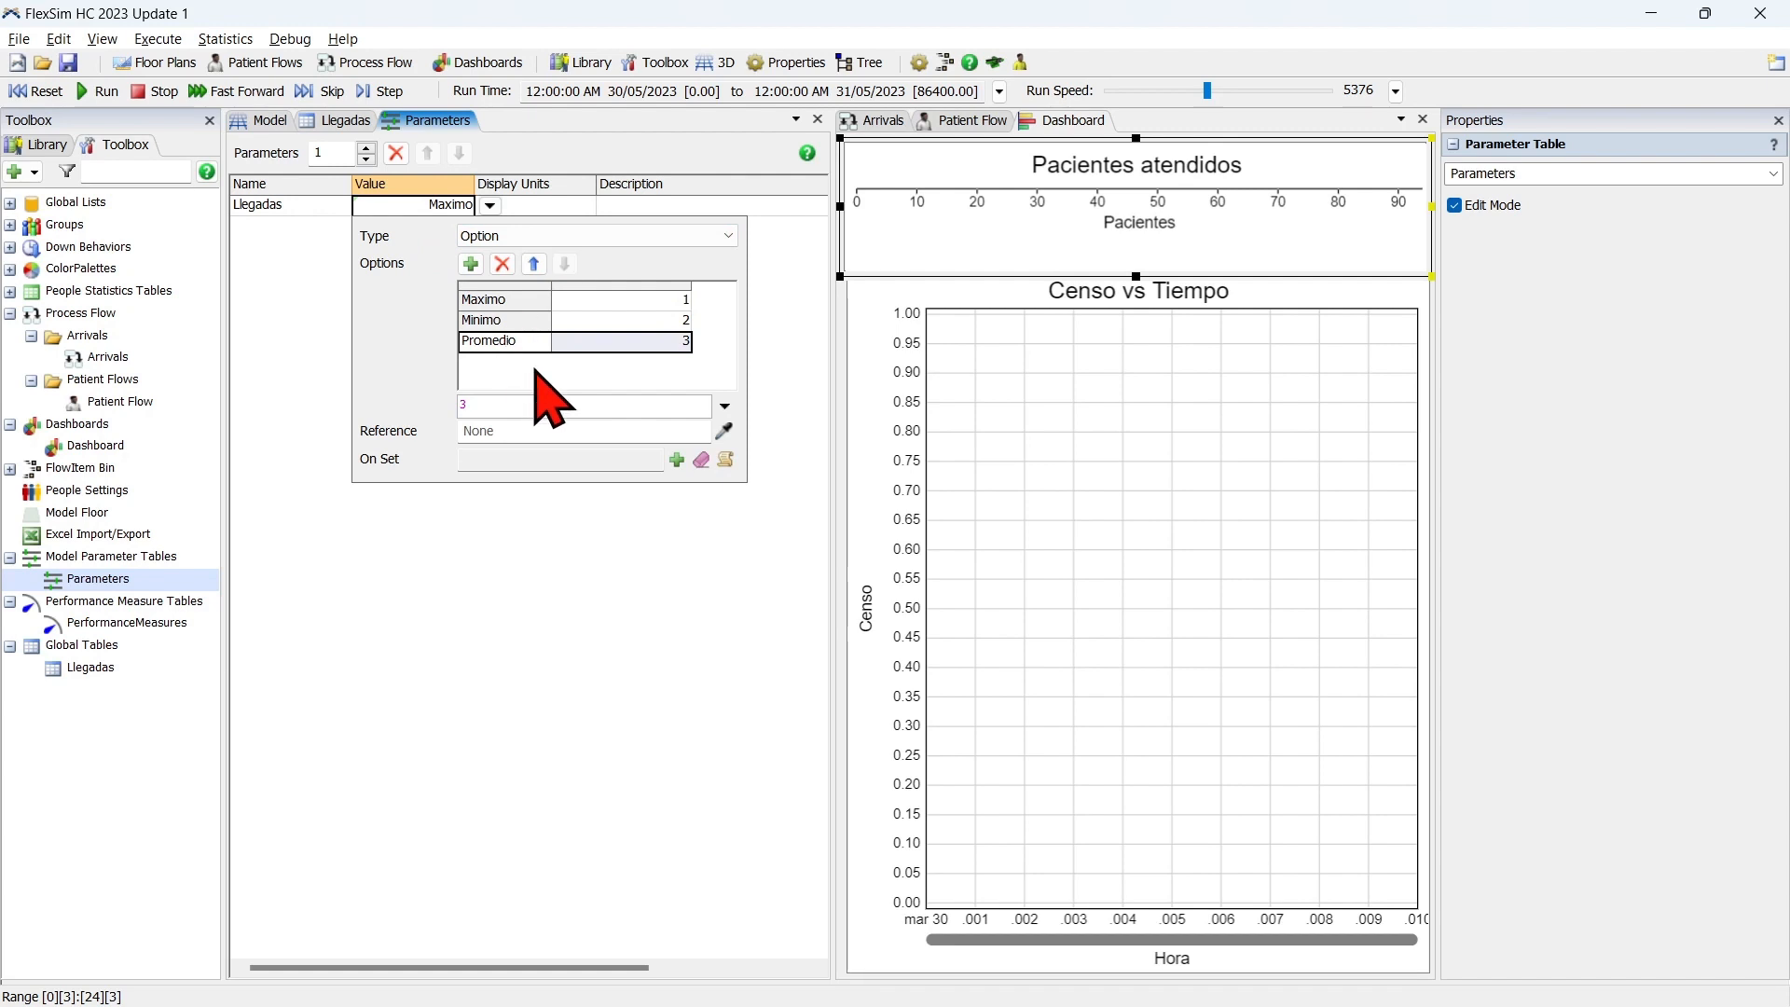
{"action": "left_click", "coordinate": [645, 304]}
{"action": "left_click", "coordinate": [639, 341]}
{"action": "left_click", "coordinate": [622, 366]}
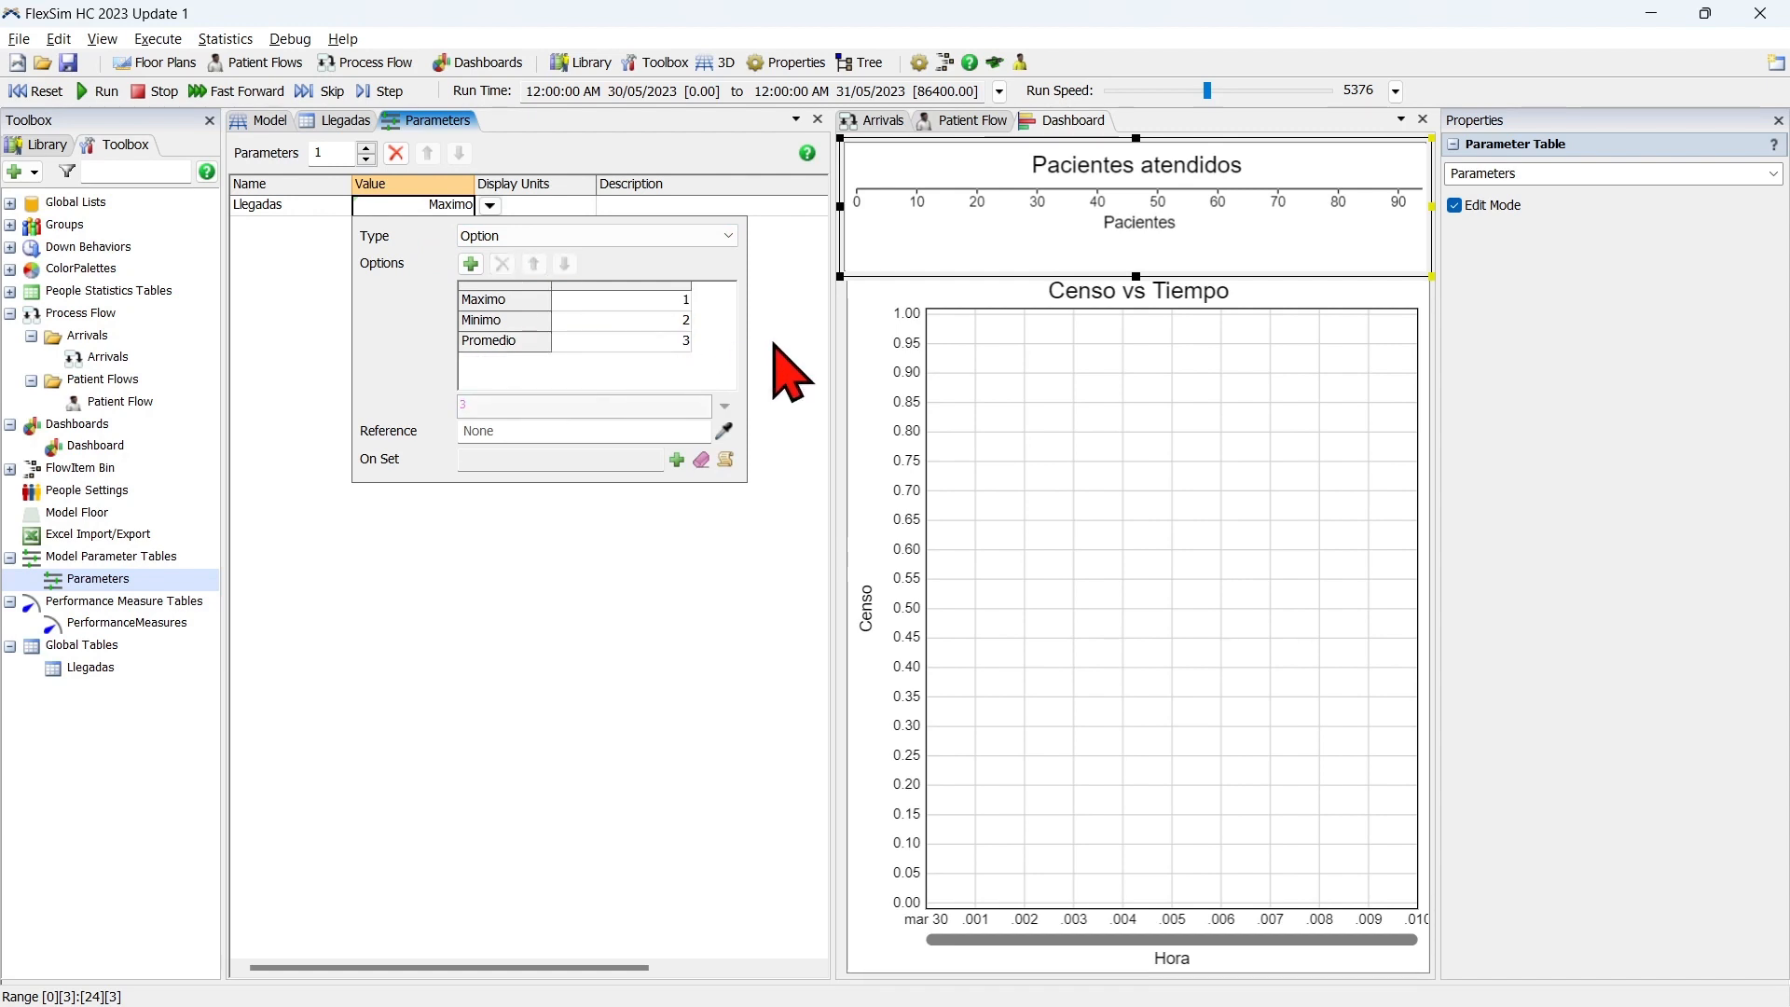
Open the arrivals table of the Source in the Arrivals process flow, select the first Quantity cell and widen that column.
{"action": "left_click", "coordinate": [876, 122]}
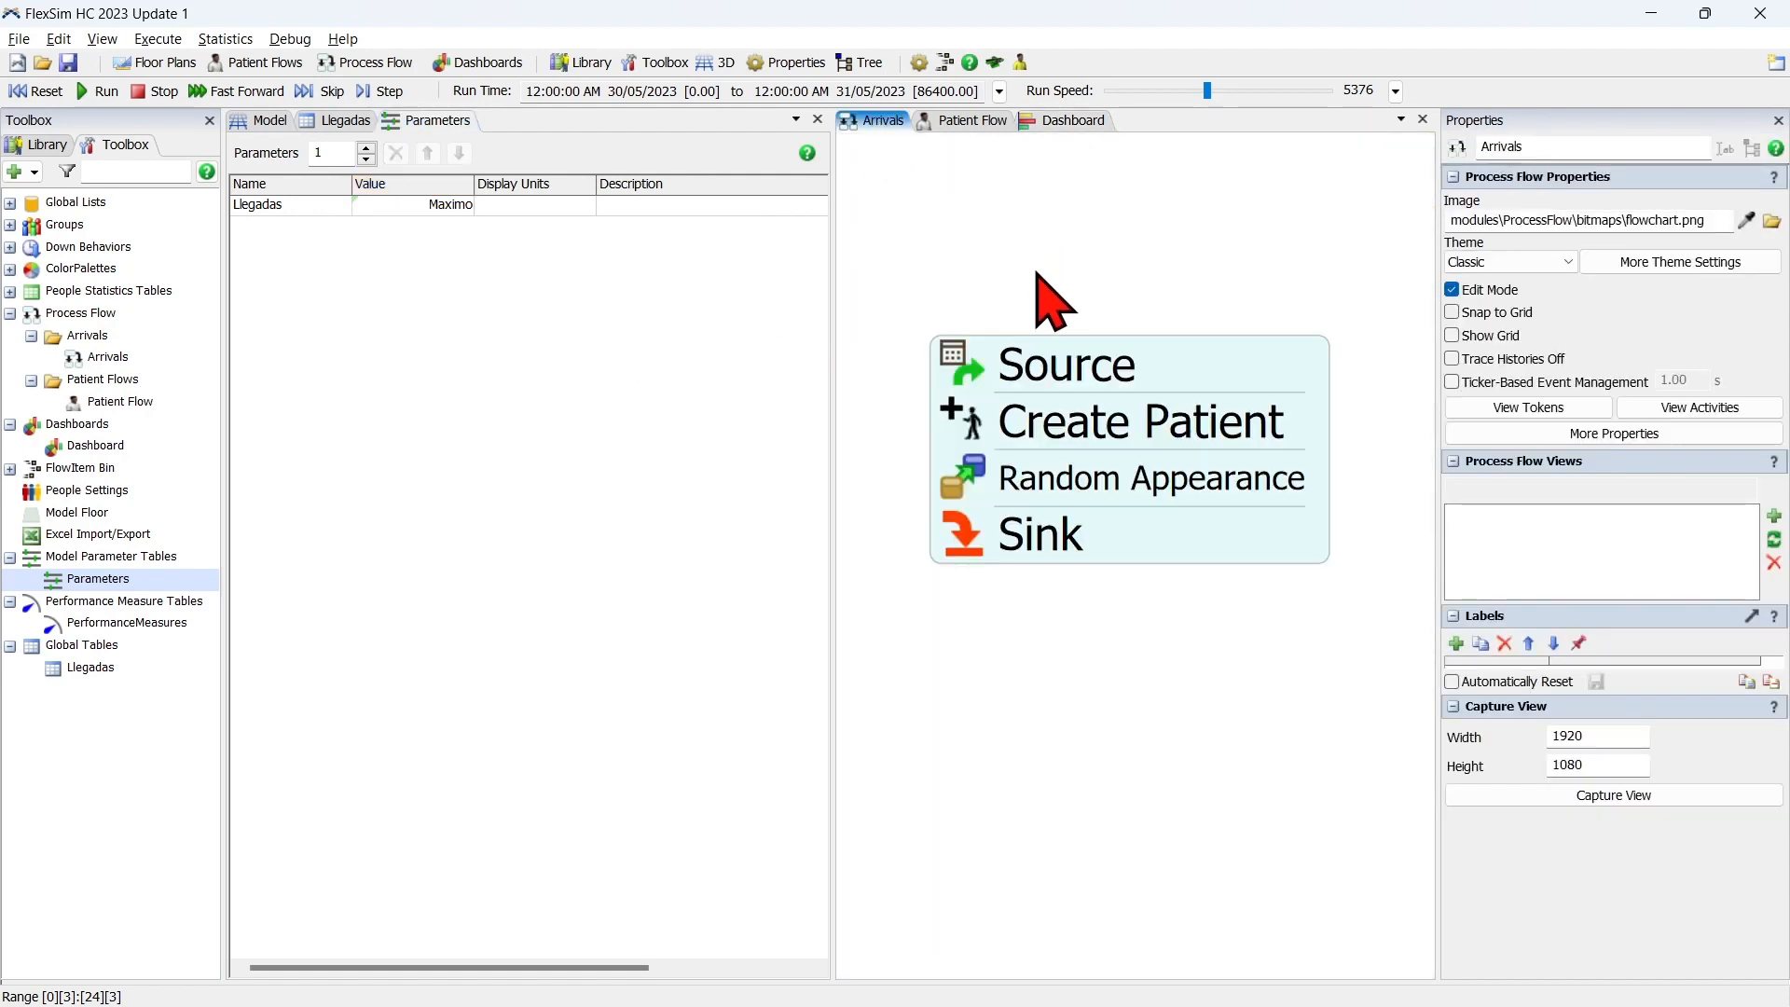
{"action": "double_click", "coordinate": [969, 375]}
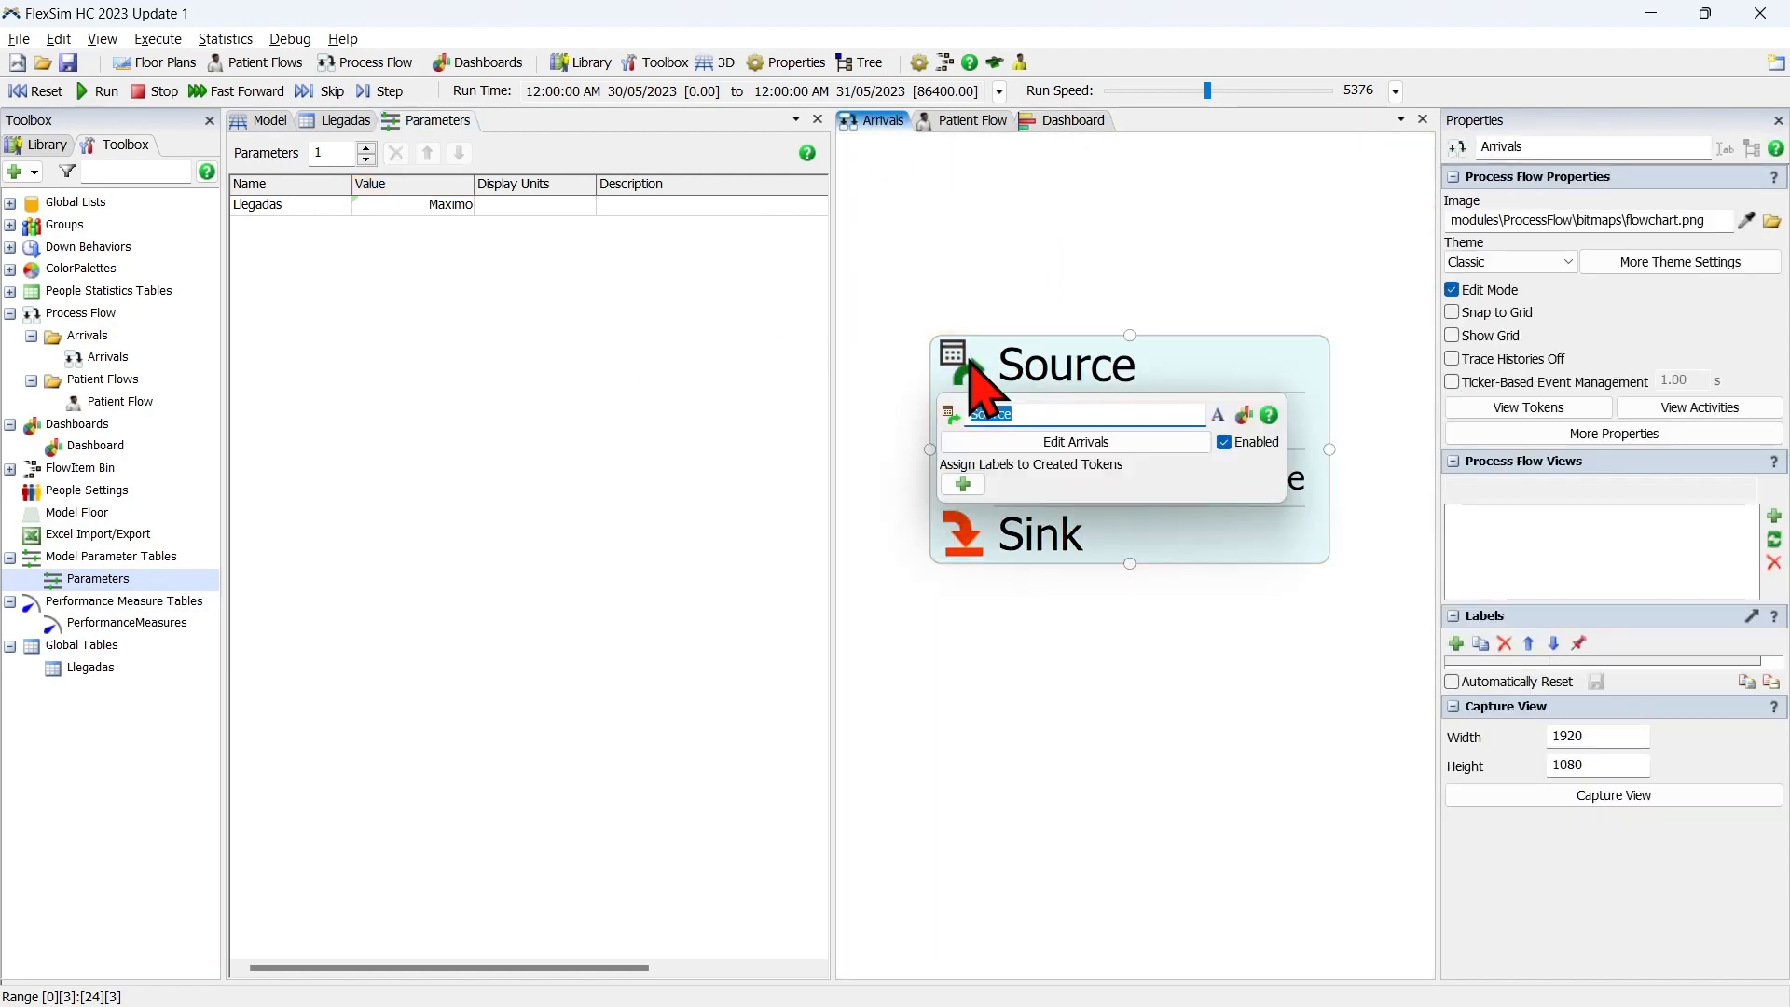
{"action": "left_click", "coordinate": [1088, 444]}
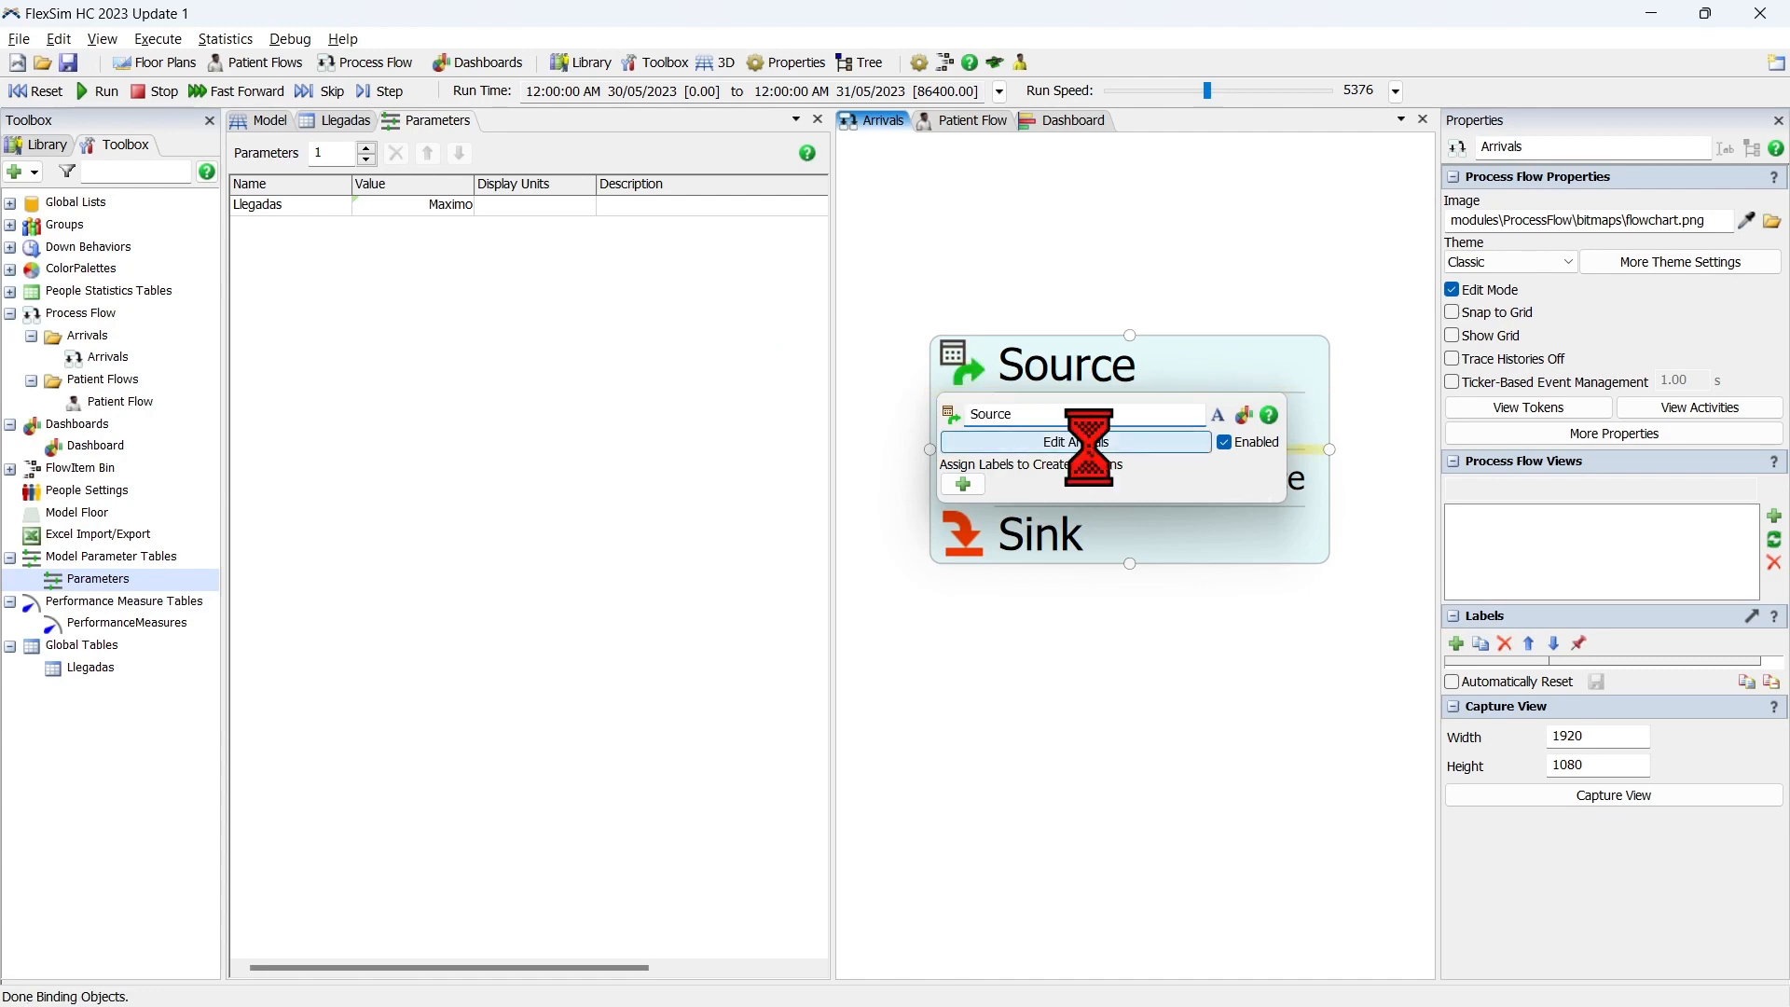
{"action": "left_click_drag", "start_coordinate": [843, 244], "coordinate": [818, 157]}
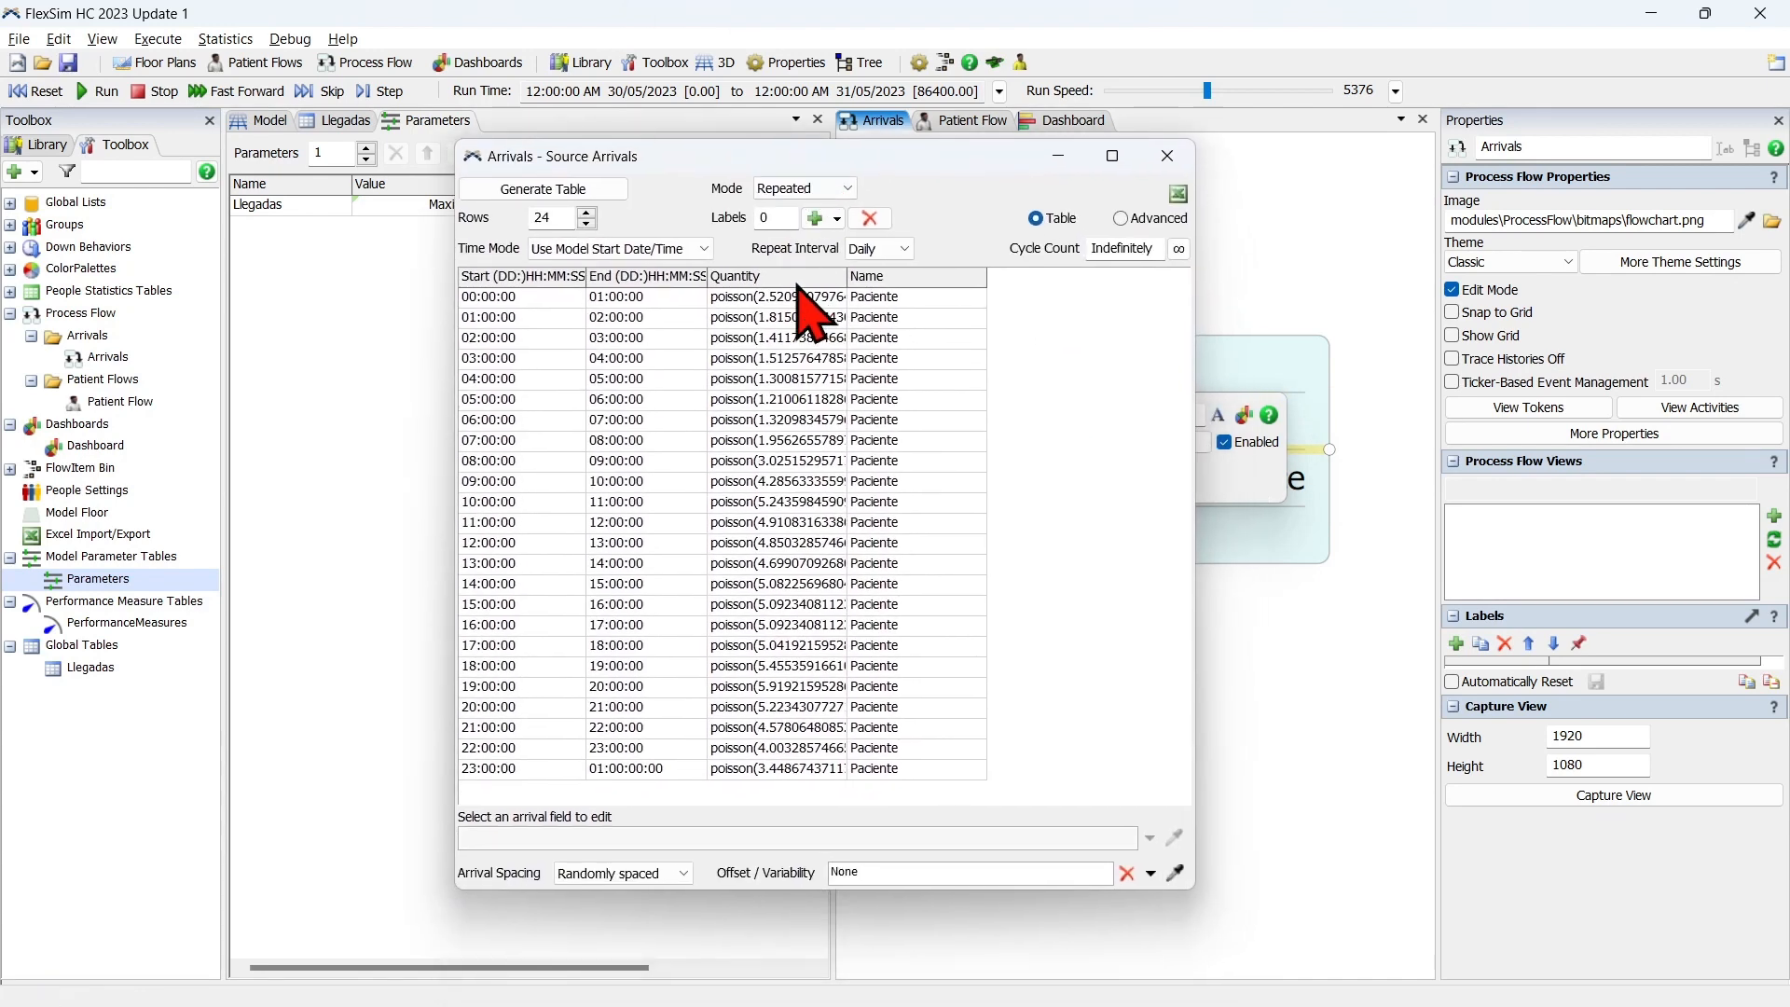
{"action": "left_click", "coordinate": [799, 297]}
{"action": "left_click_drag", "start_coordinate": [848, 276], "coordinate": [970, 275]}
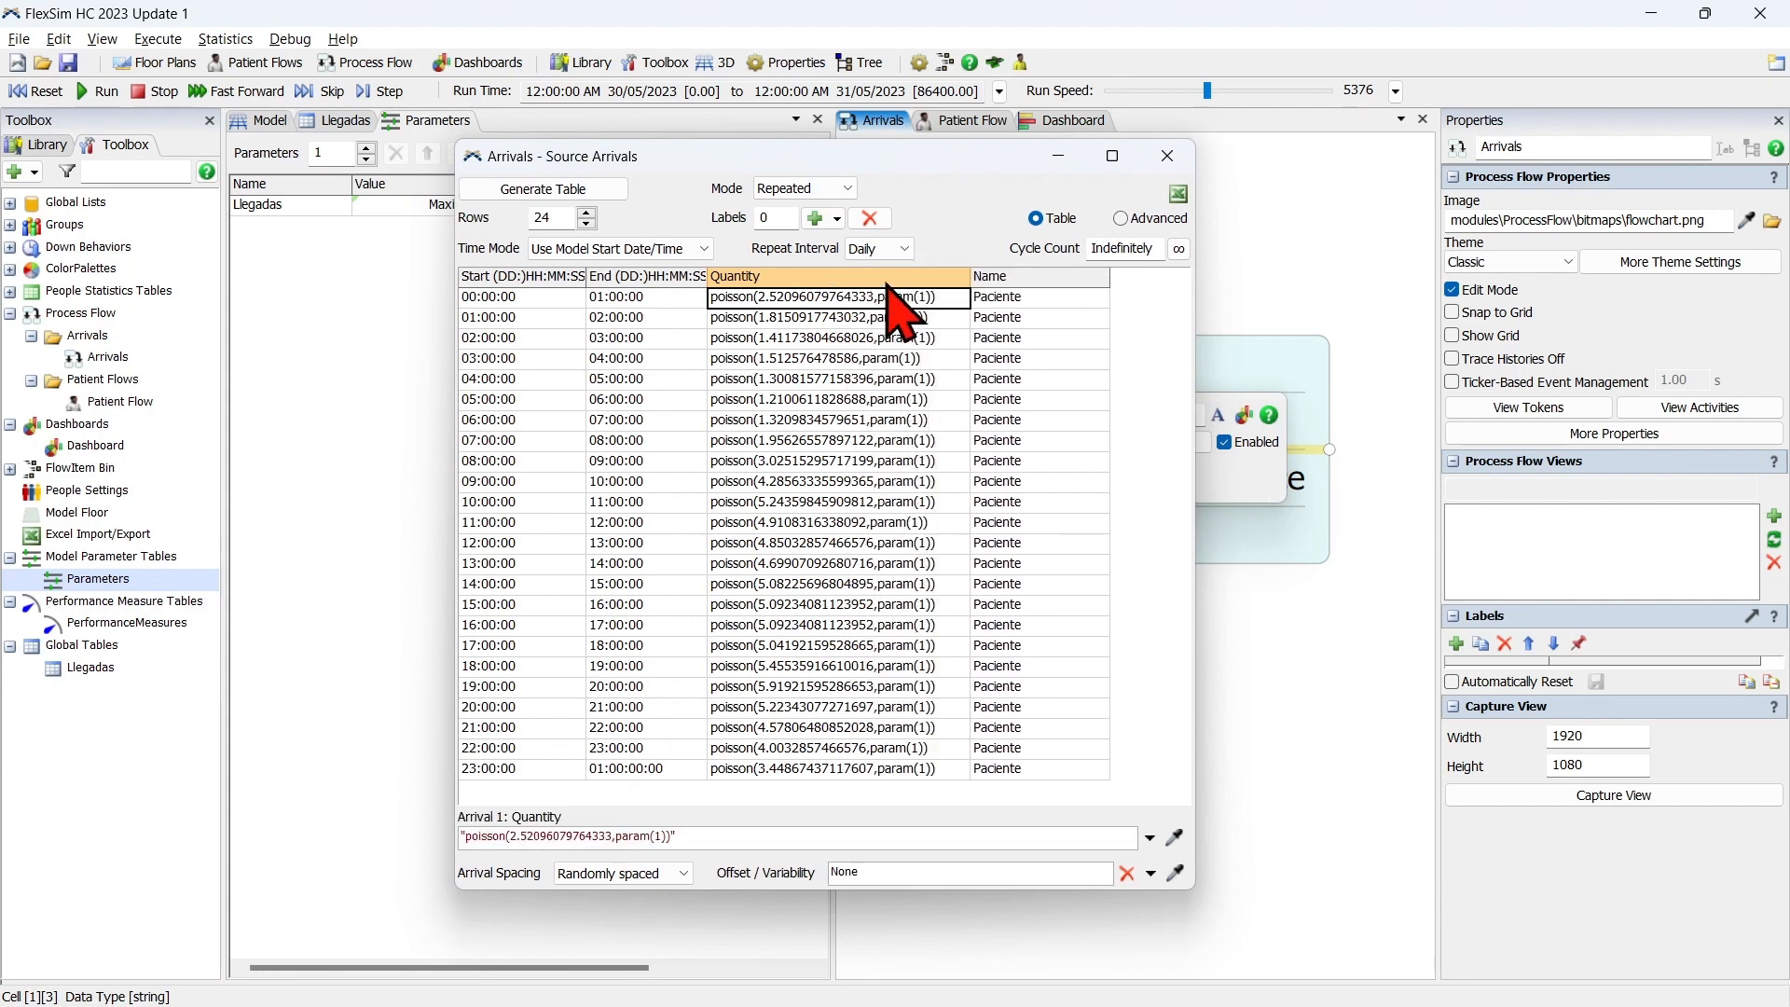
{"action": "left_click_drag", "start_coordinate": [923, 156], "coordinate": [814, 48]}
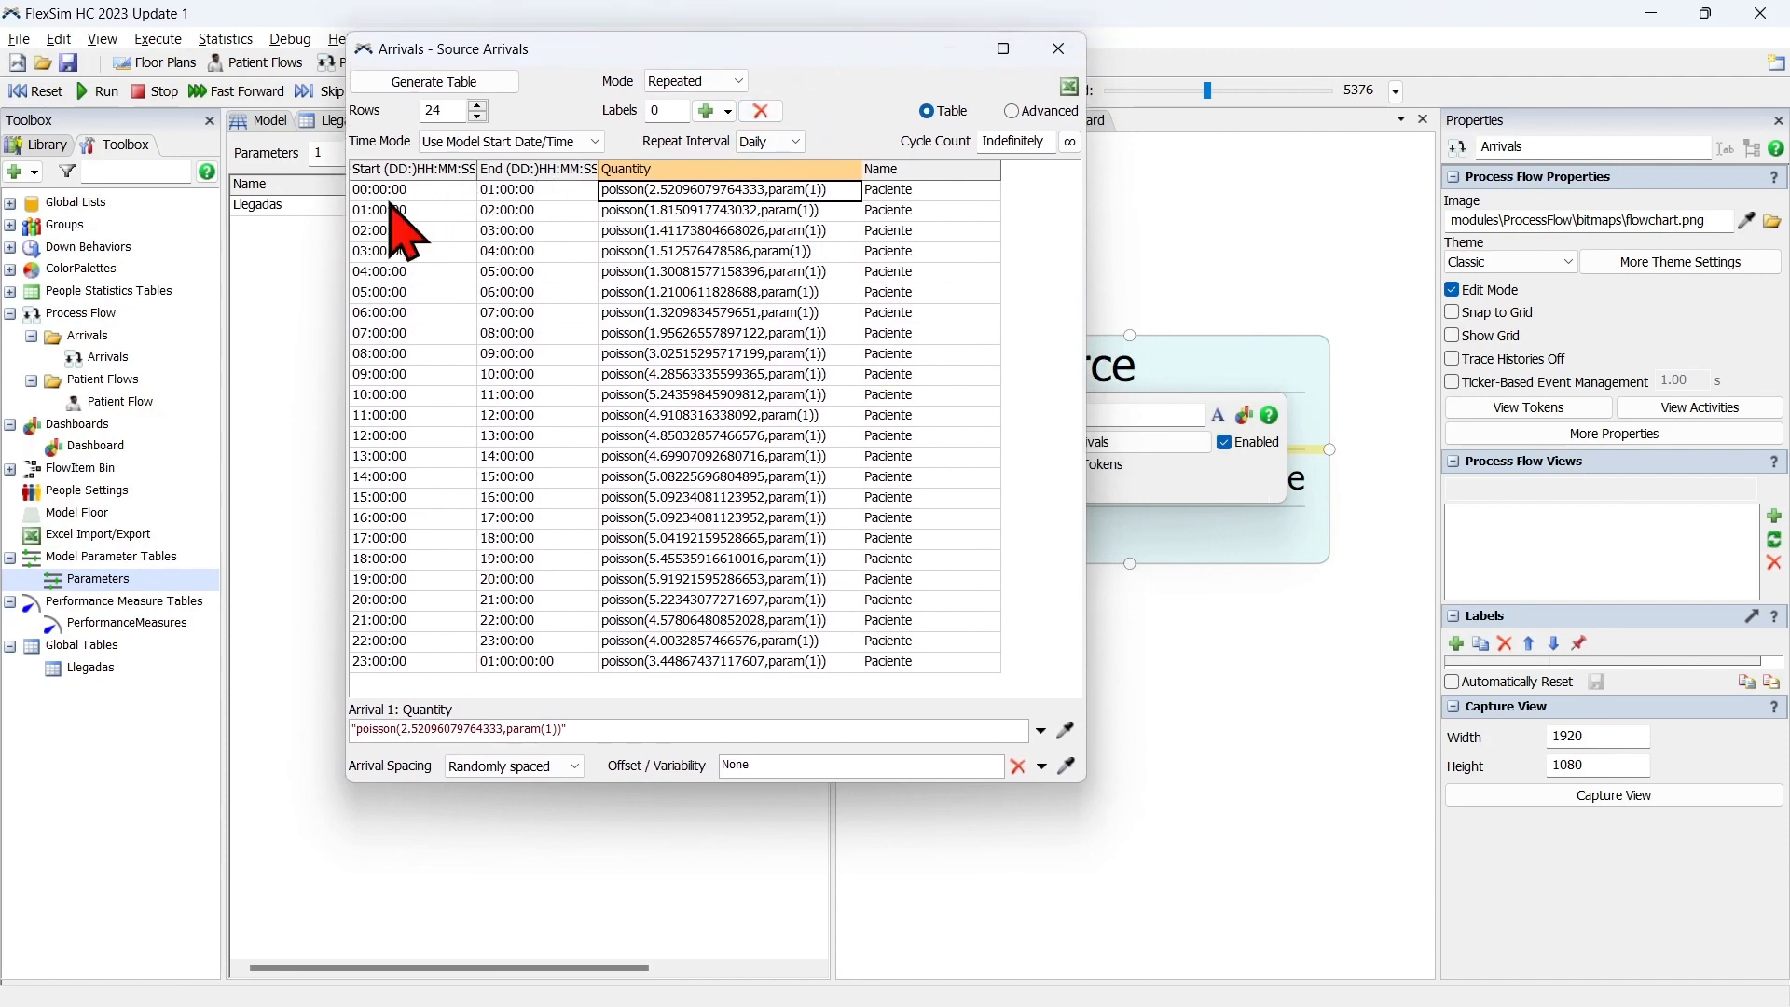
Set the first arrival's quantity to a global table lookup using the Llegadas table with rowNumber as the row.
{"action": "left_click", "coordinate": [1042, 738]}
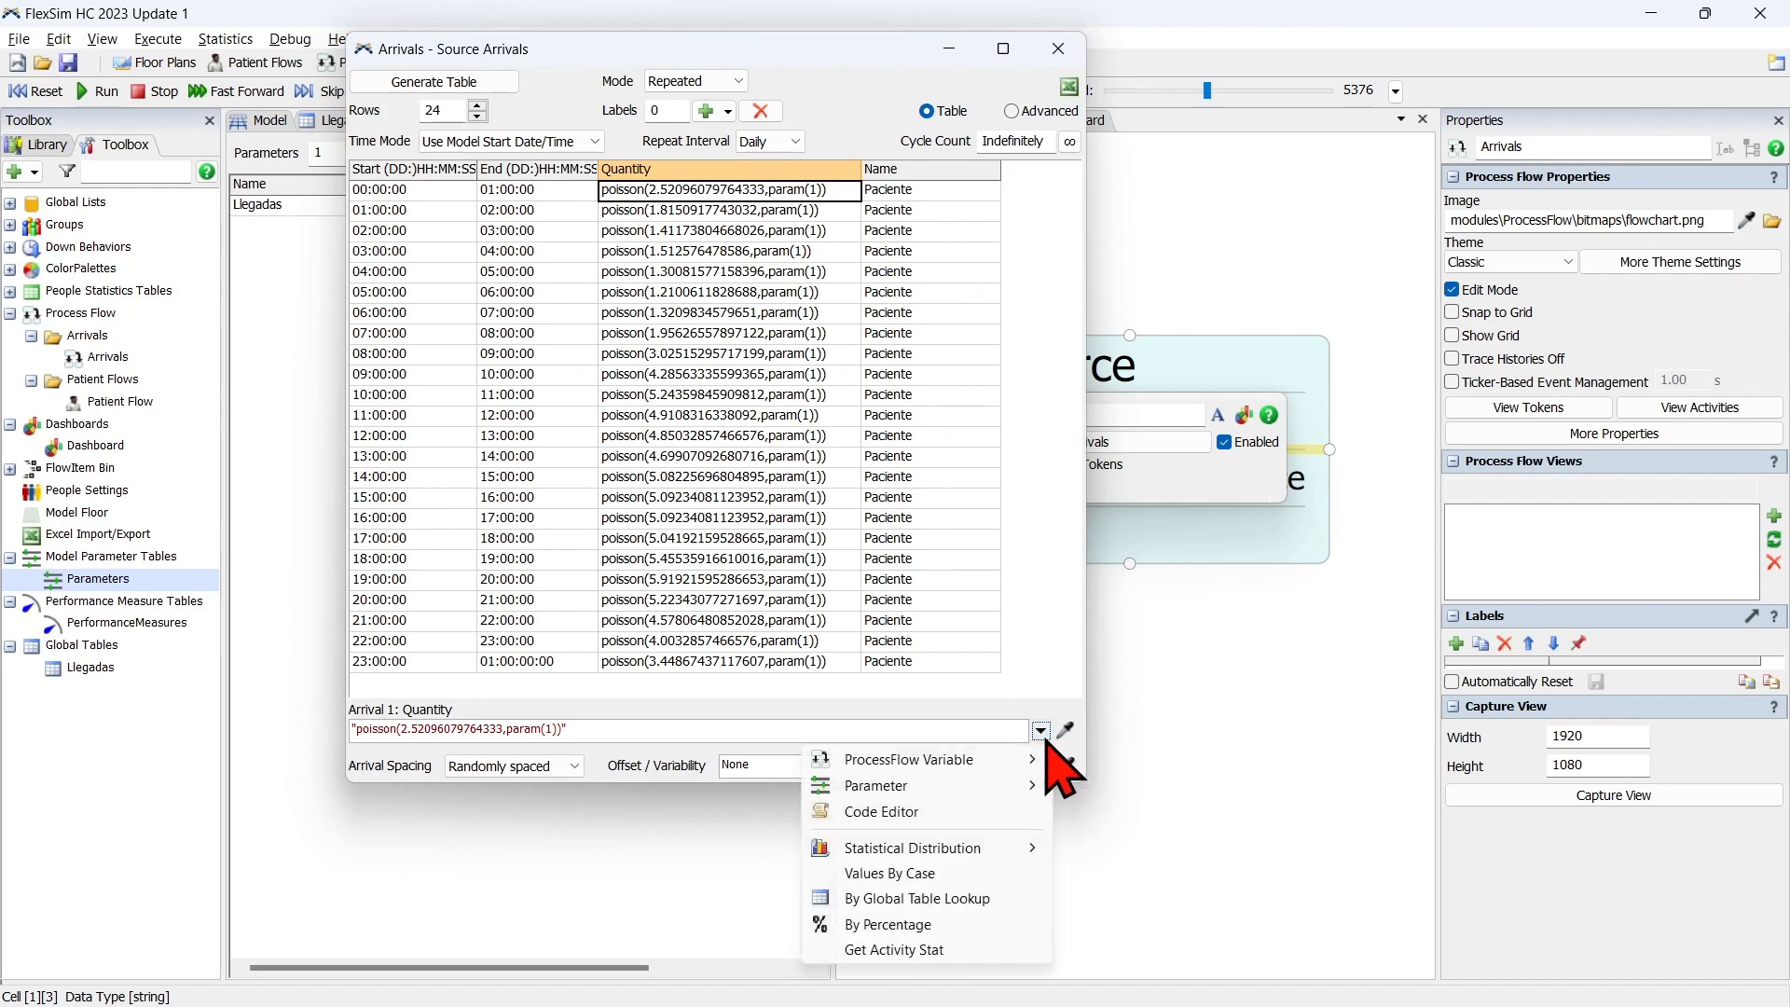
{"action": "left_click", "coordinate": [1018, 901]}
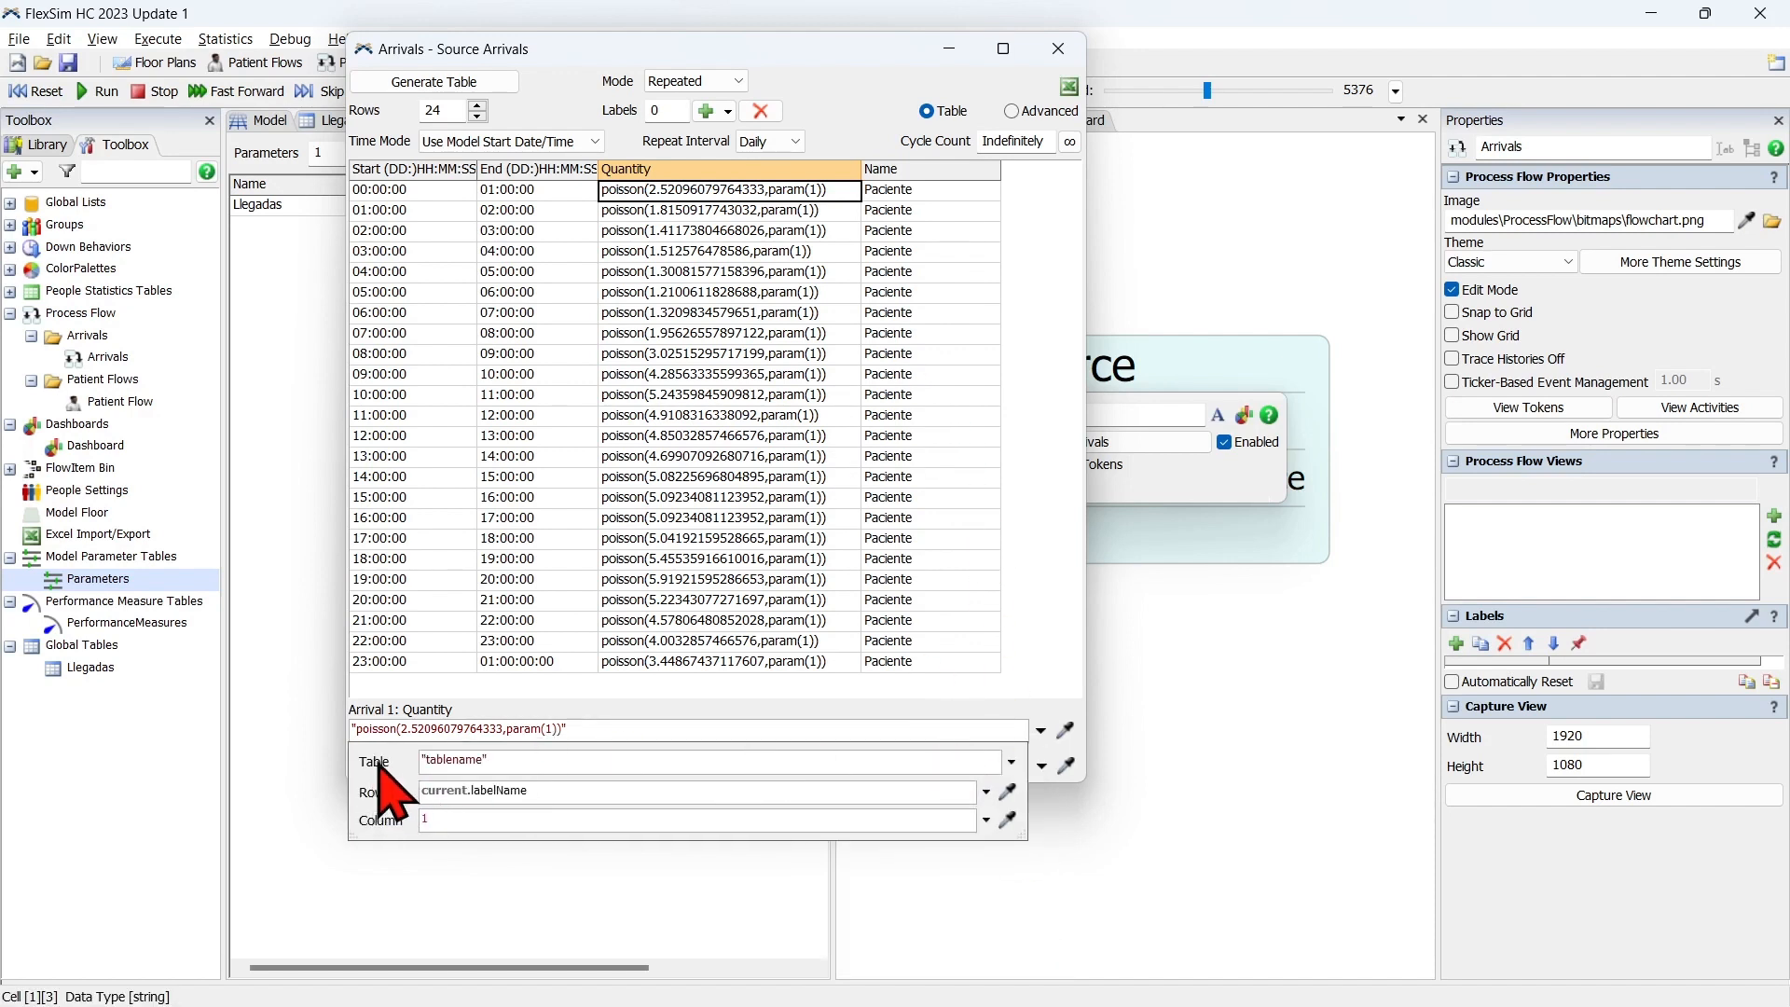
{"action": "left_click", "coordinate": [1011, 761]}
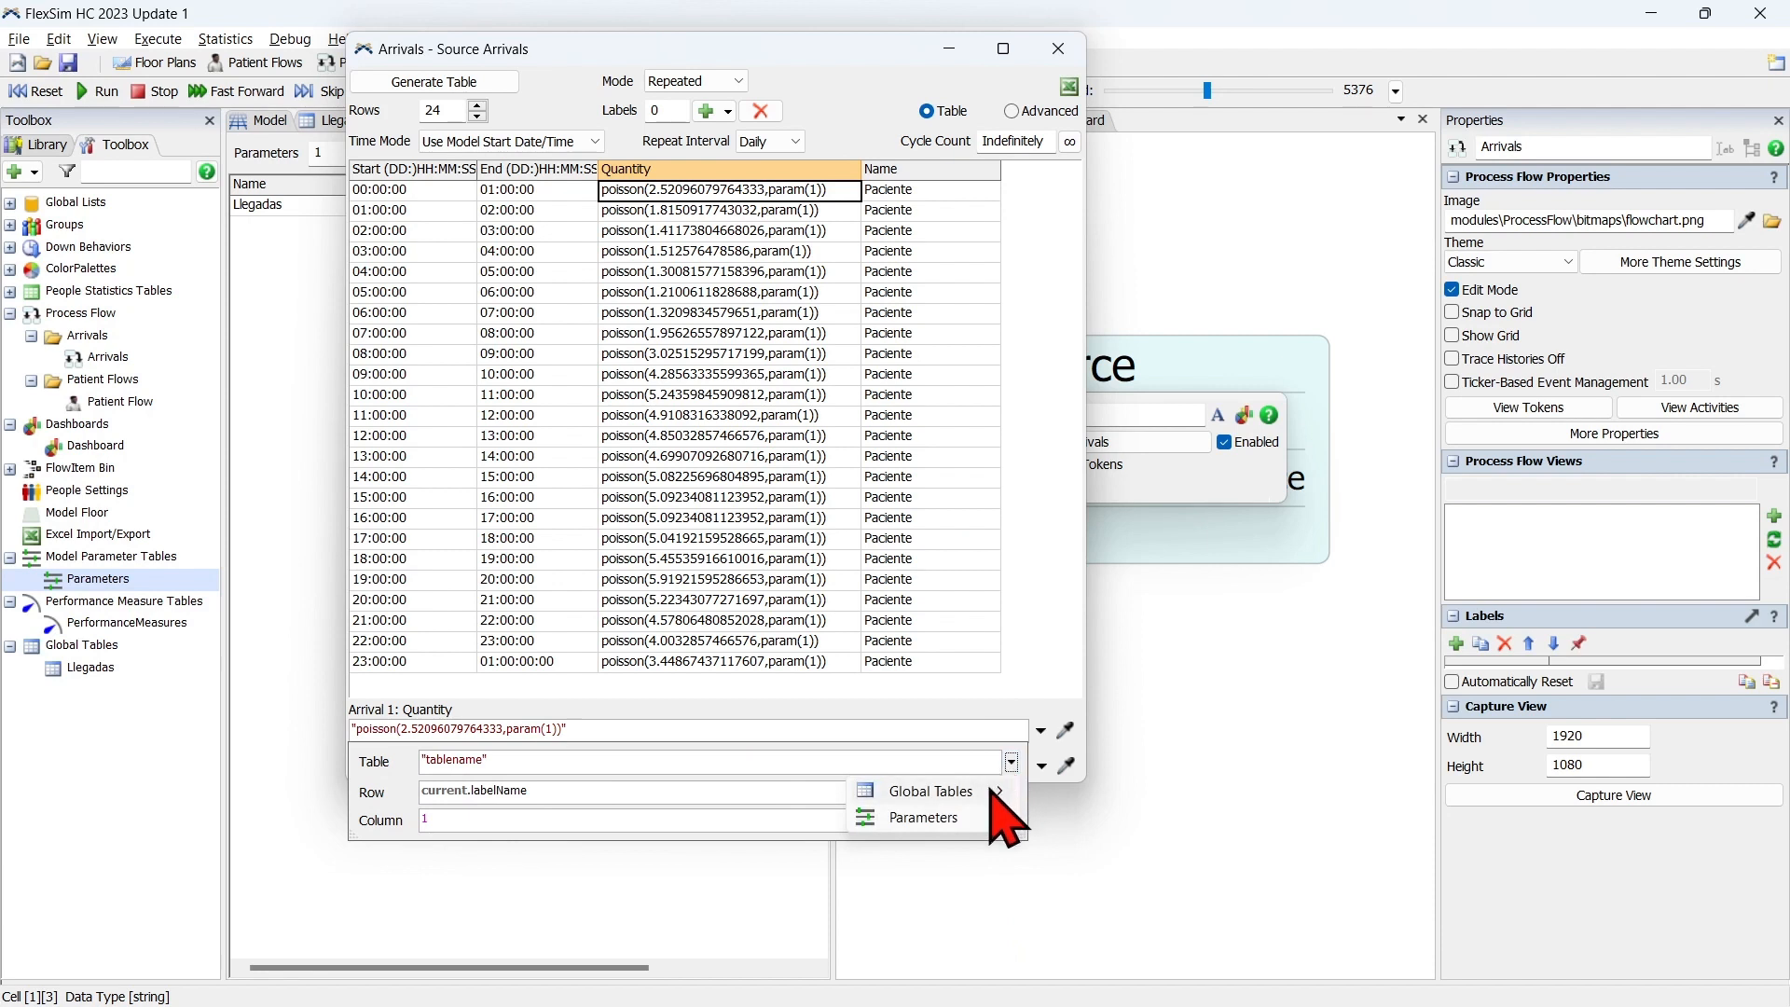
{"action": "left_click", "coordinate": [1011, 767]}
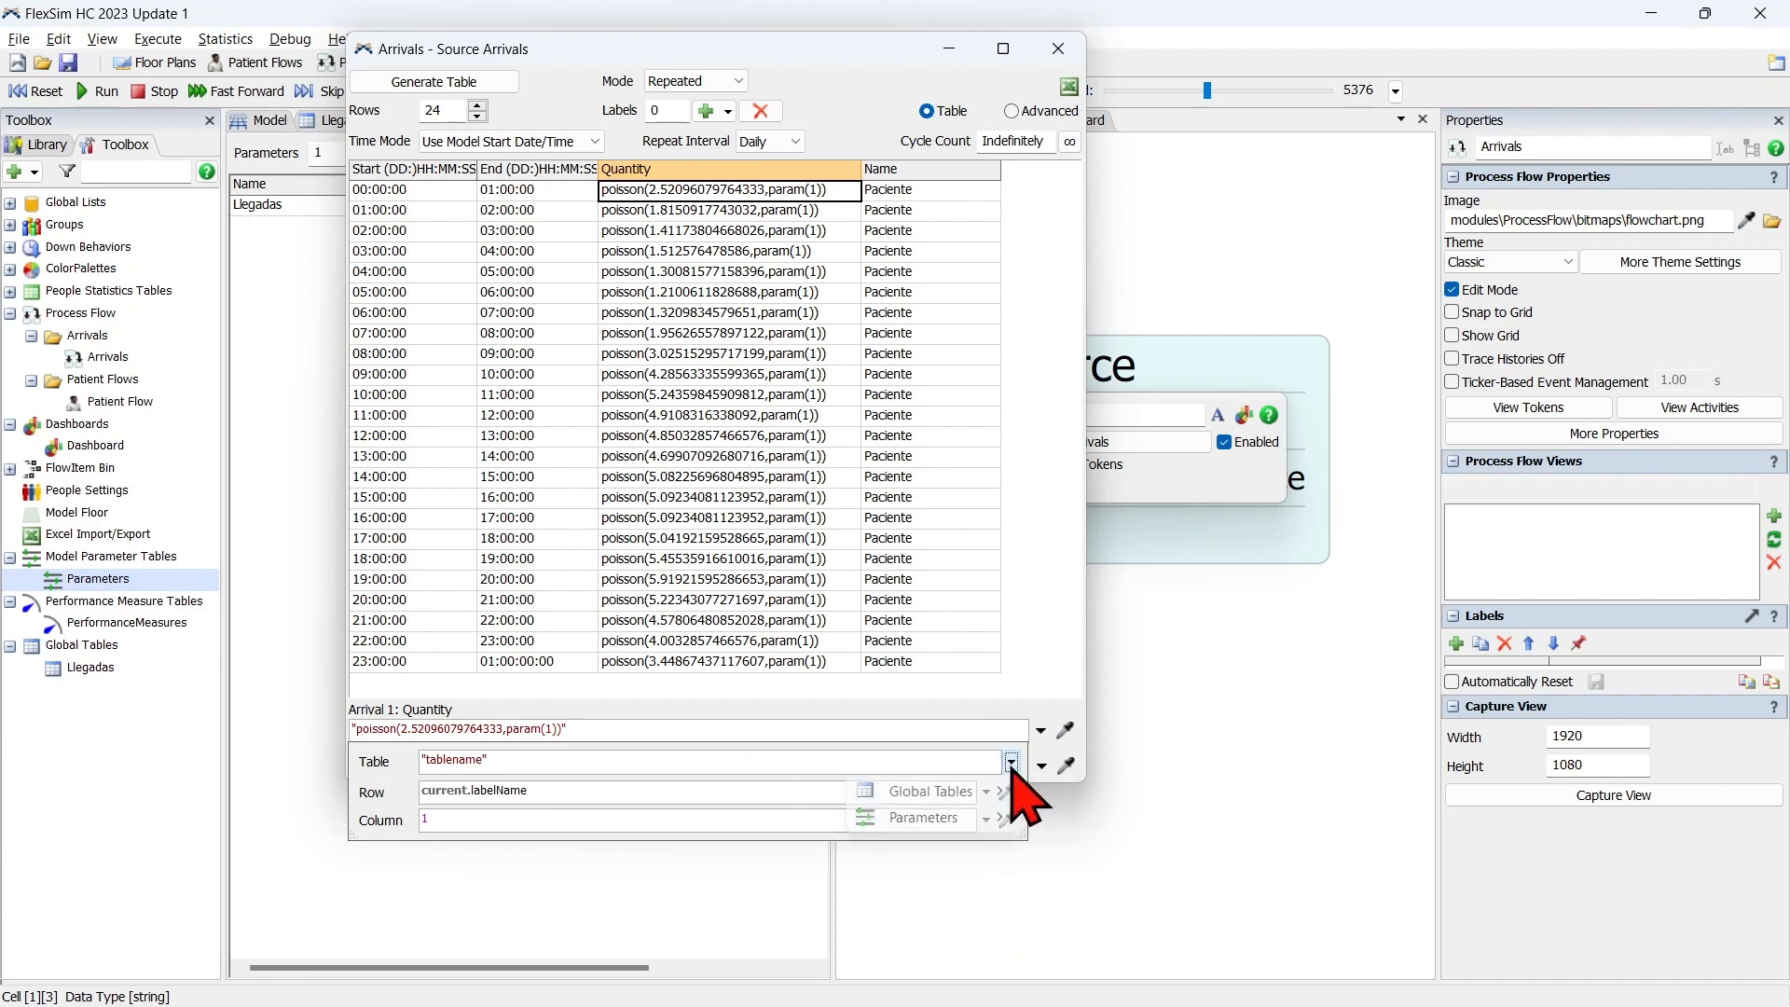
{"action": "left_click", "coordinate": [1011, 763]}
{"action": "mouse_move", "coordinate": [992, 794]}
{"action": "left_click", "coordinate": [1095, 792]}
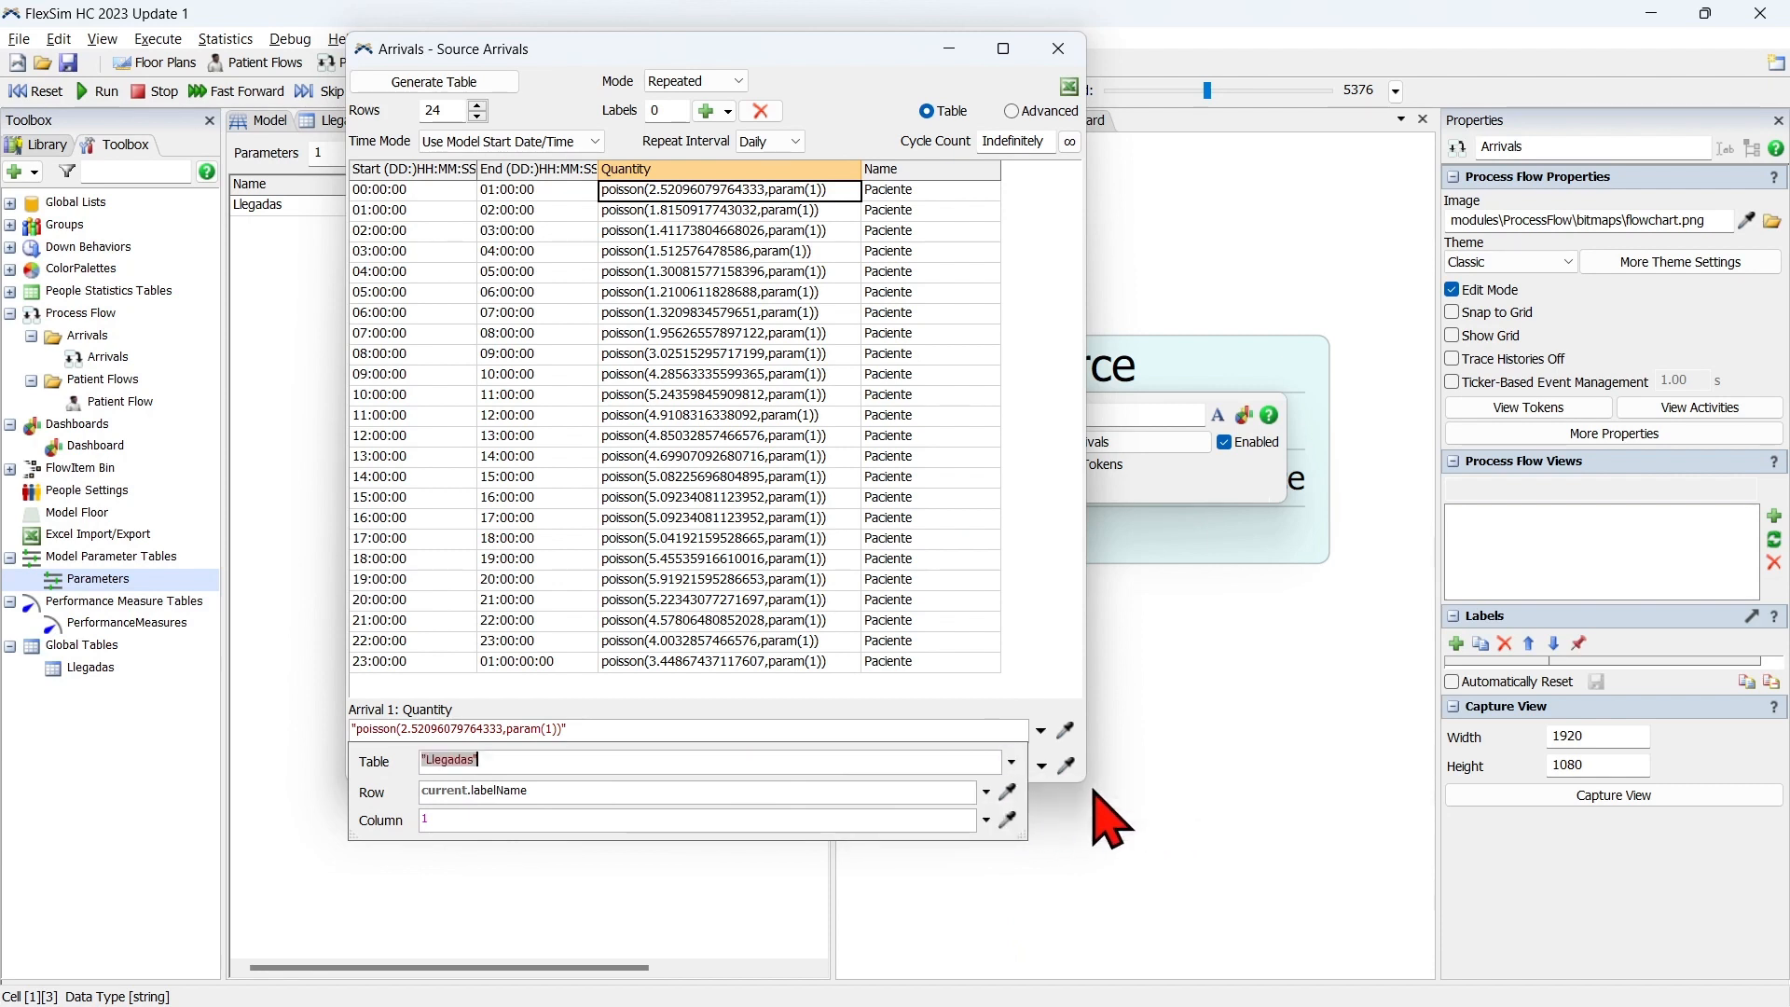
{"action": "left_click", "coordinate": [388, 796]}
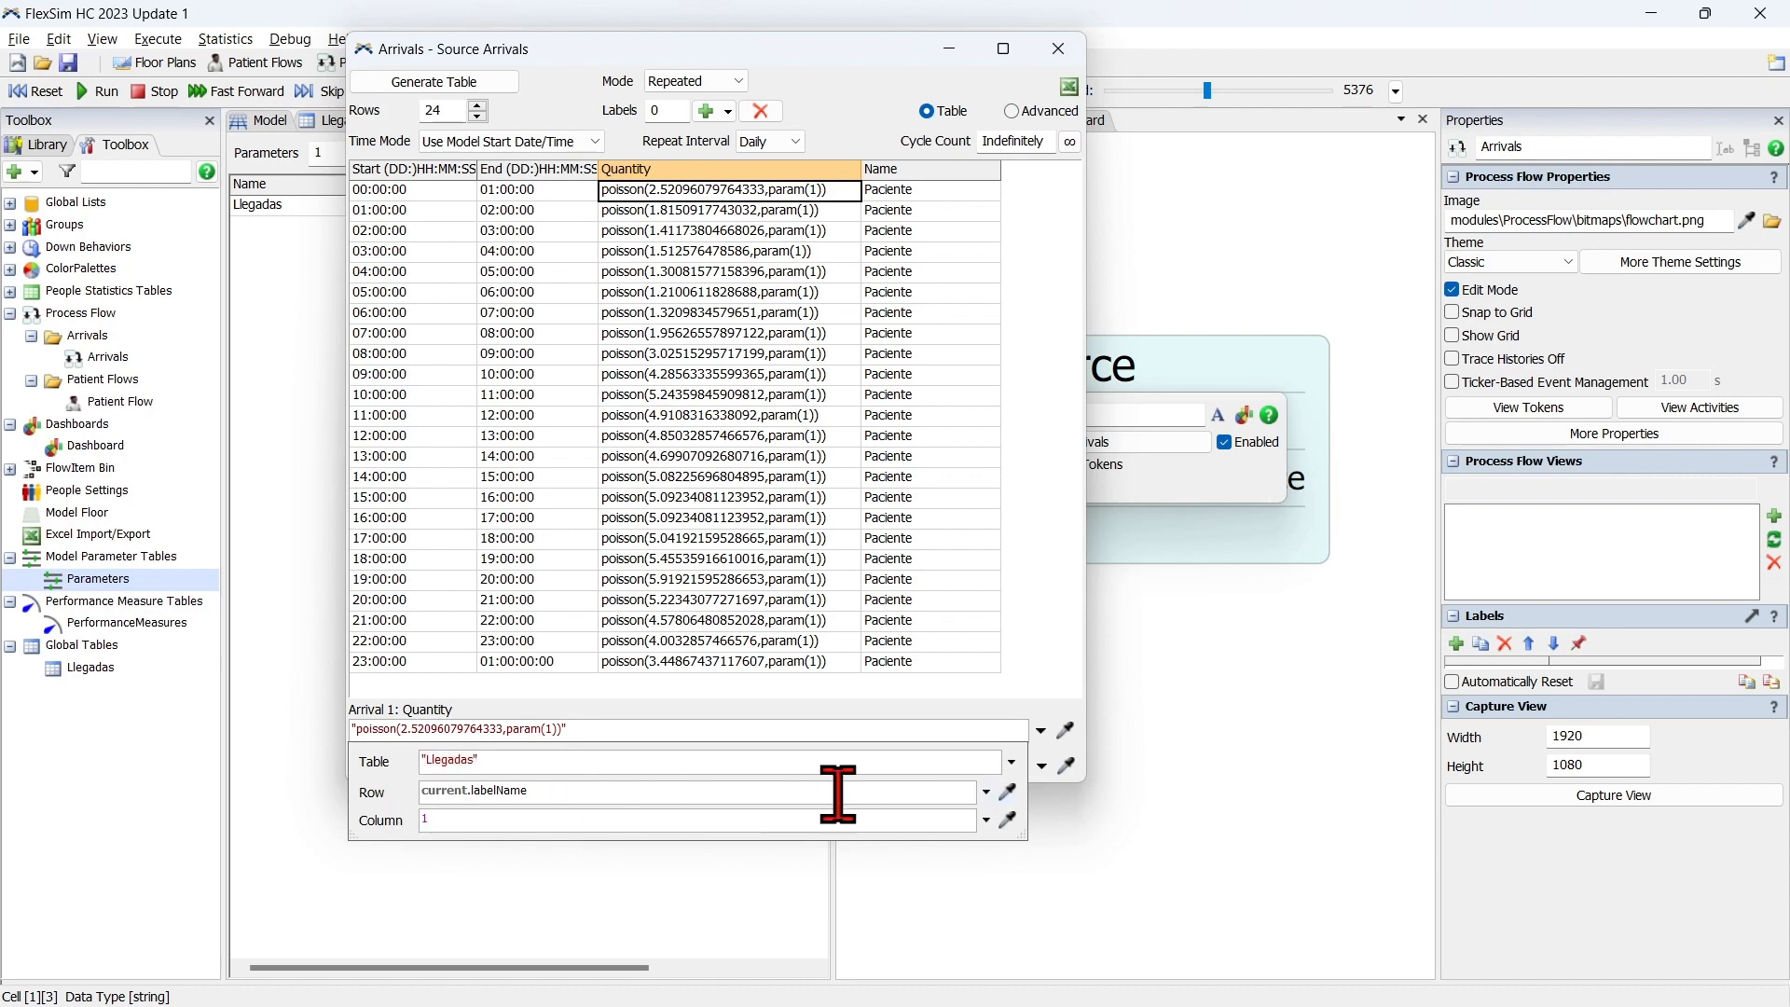
{"action": "left_click", "coordinate": [985, 793]}
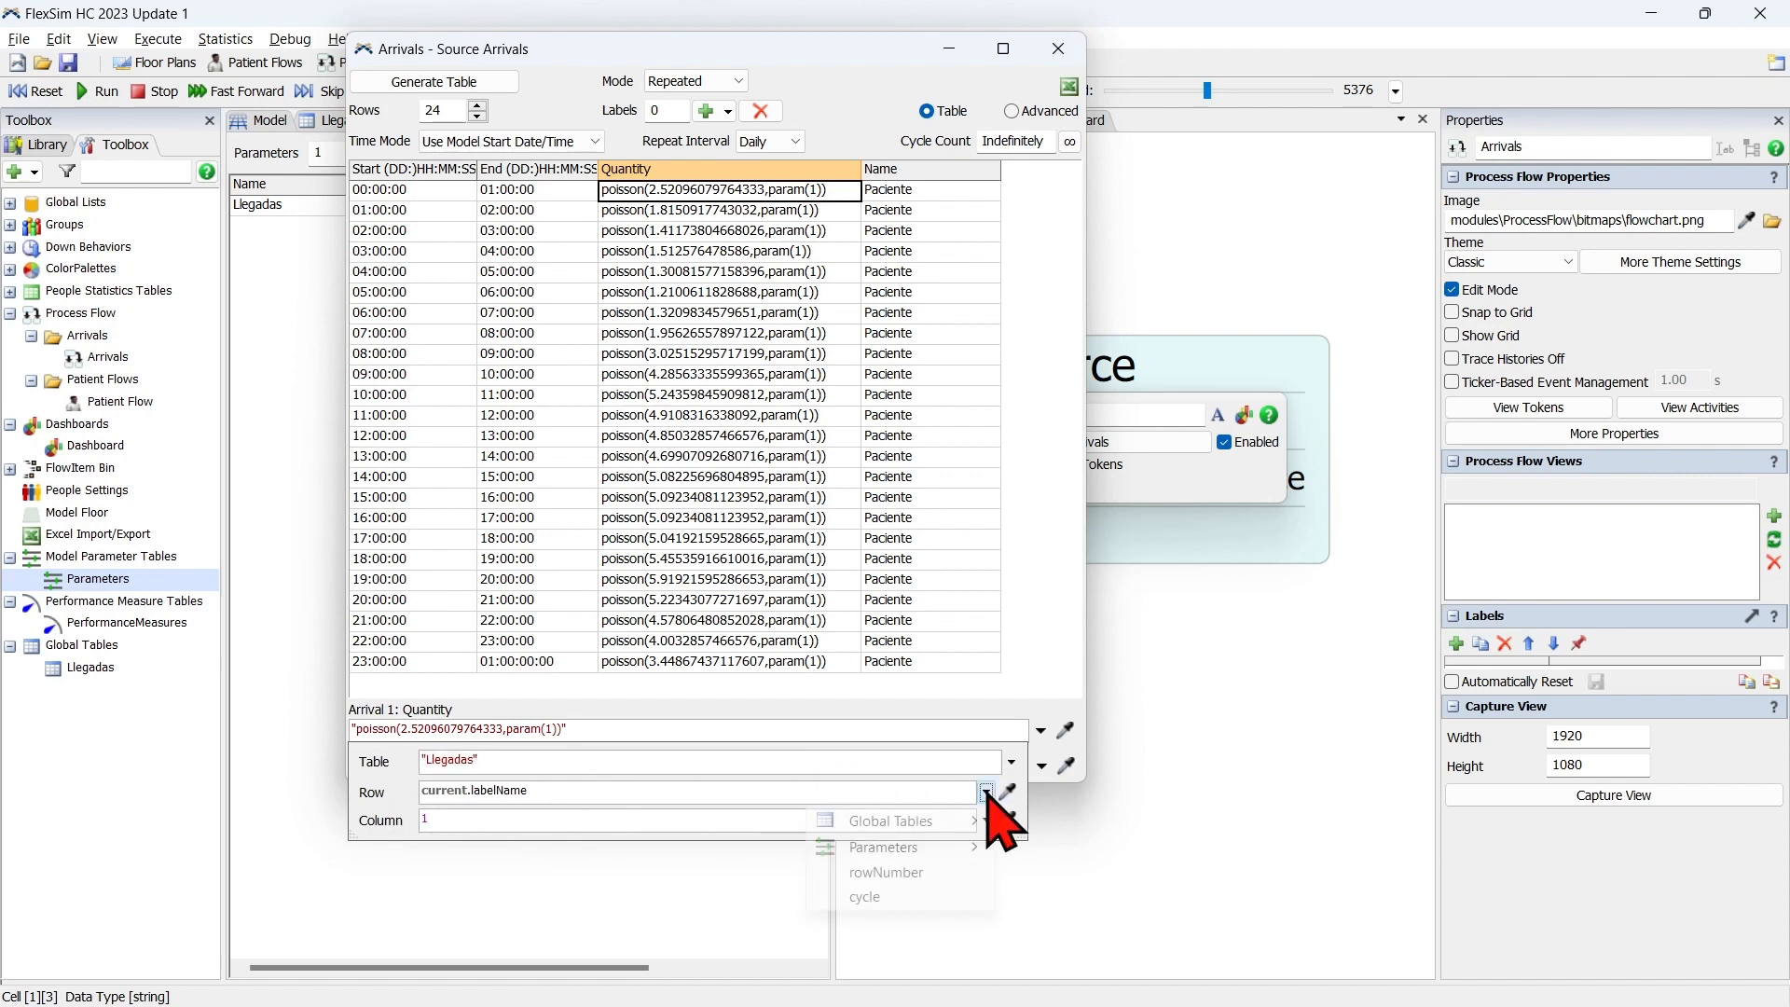
{"action": "left_click", "coordinate": [936, 874]}
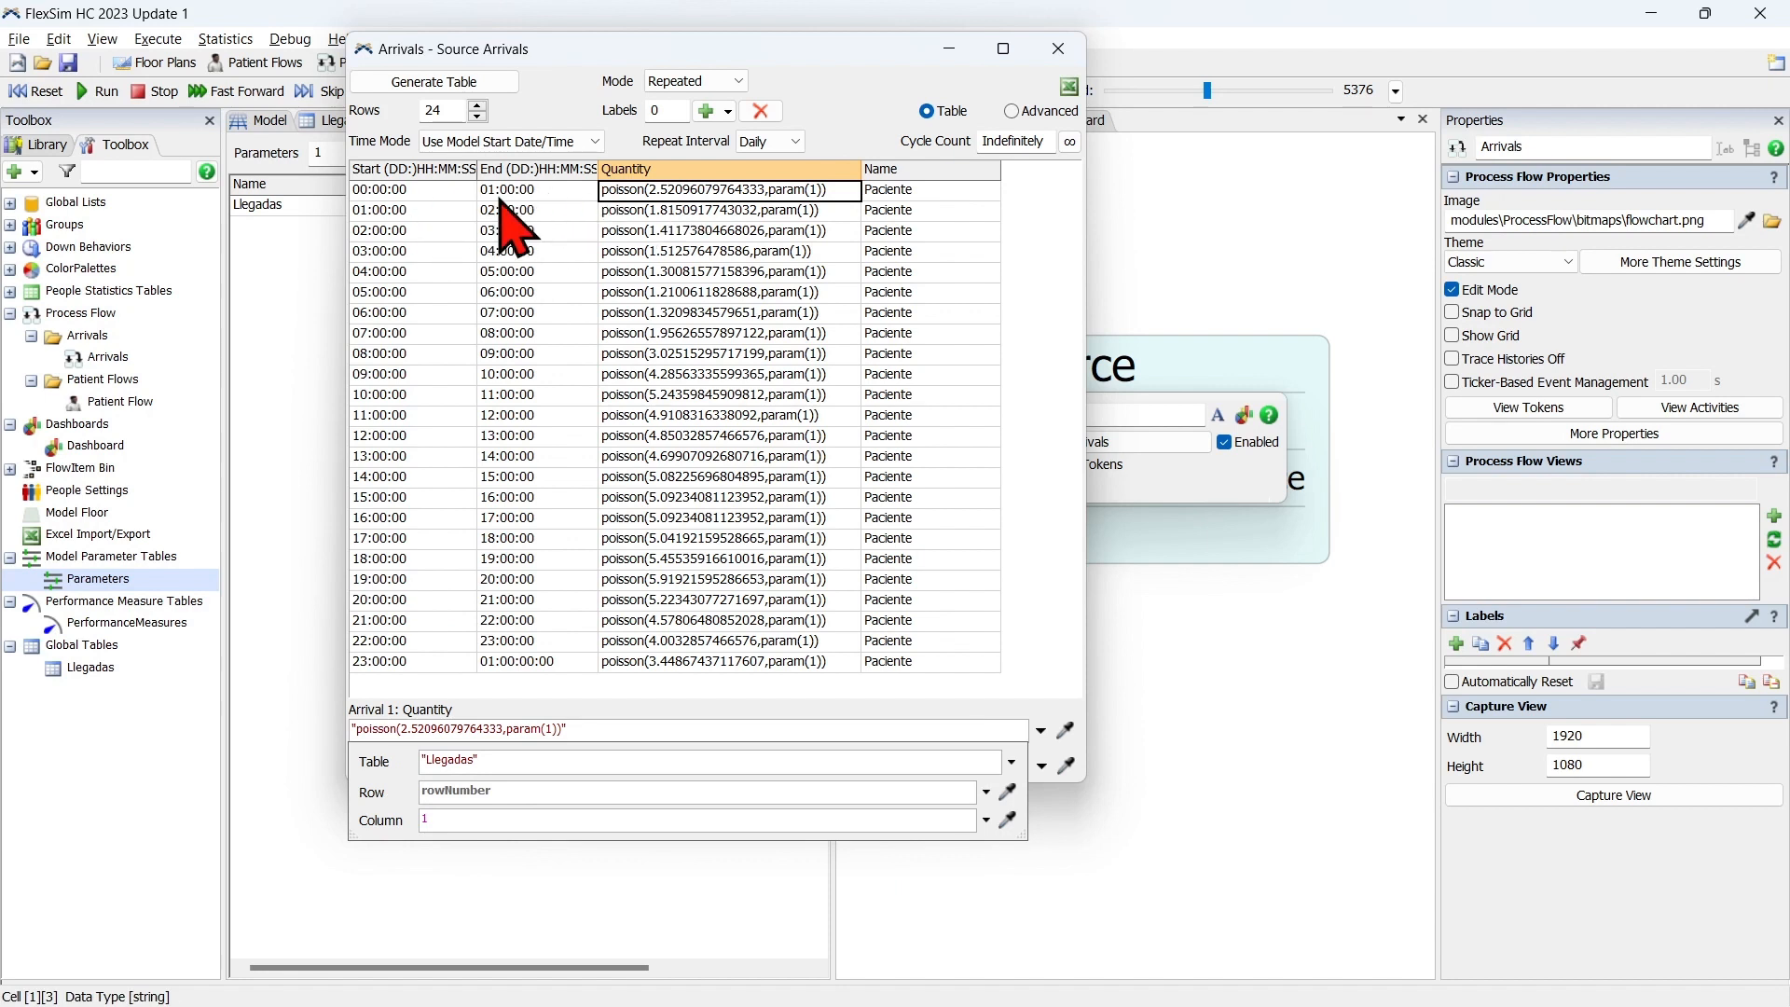
Display the Llegadas global table beside the arrivals window, and set the first arrival's lookup column to the Llegadas parameter.
{"action": "left_click_drag", "start_coordinate": [601, 50], "coordinate": [881, 89]}
{"action": "left_click", "coordinate": [337, 120]}
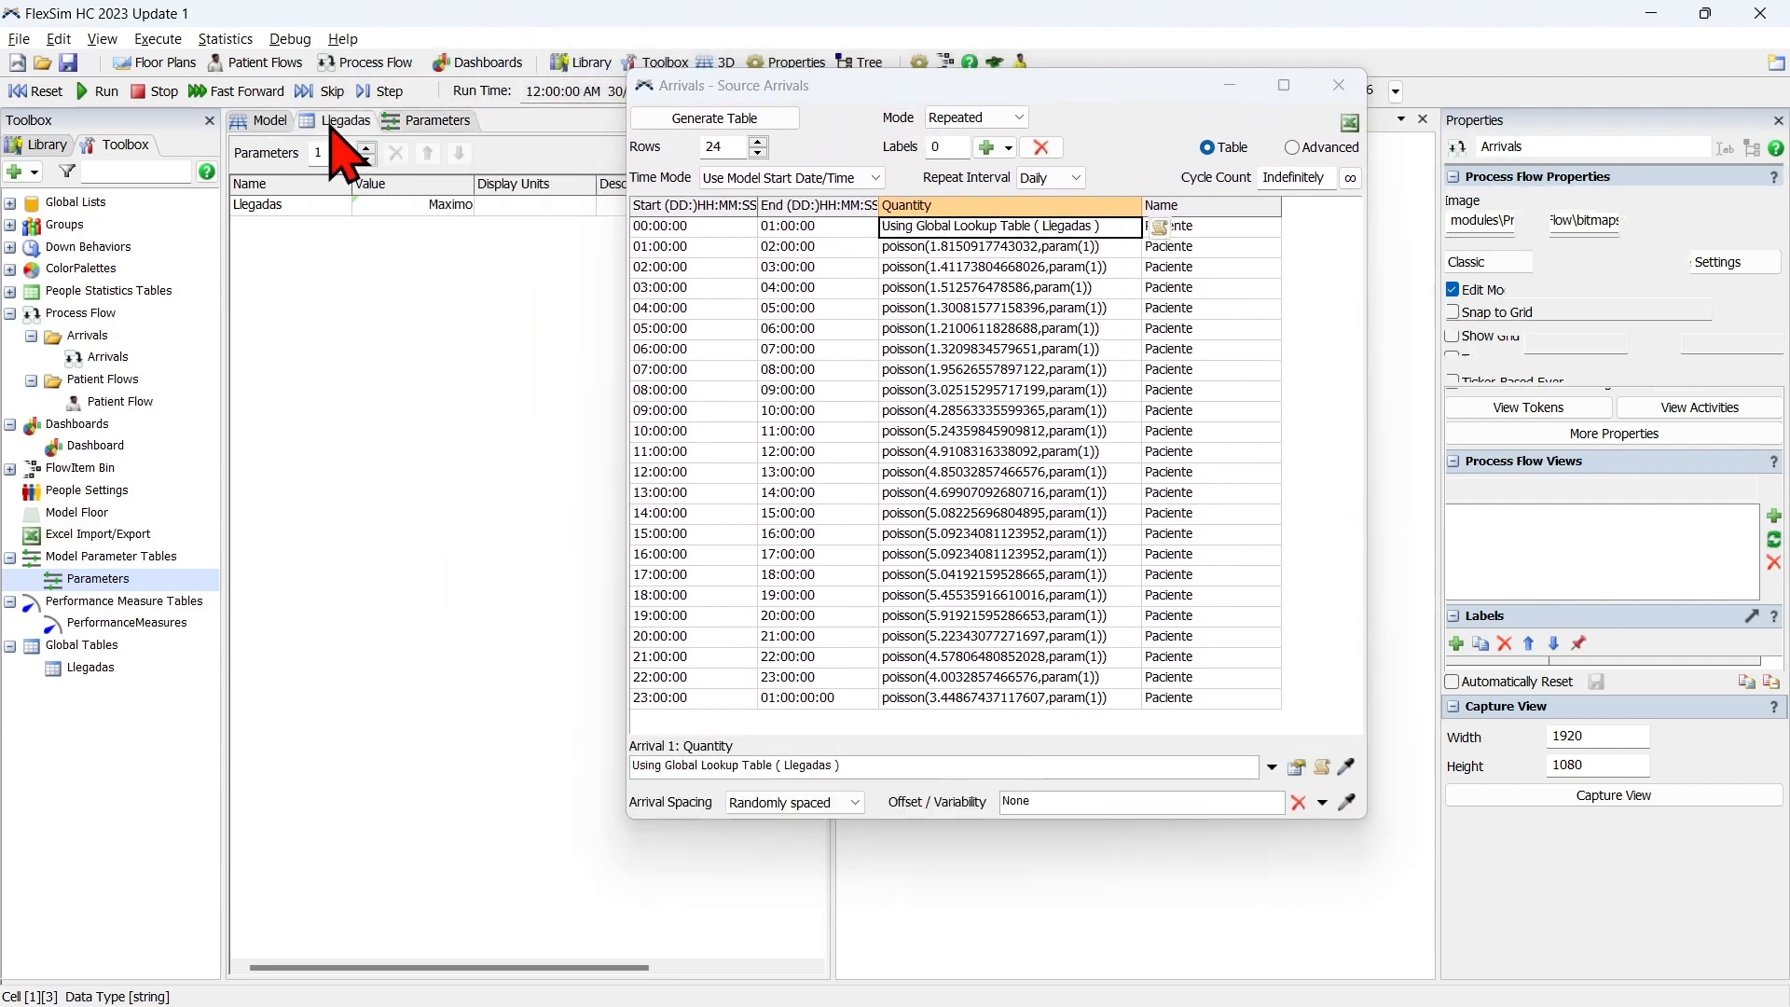
{"action": "left_click", "coordinate": [342, 169]}
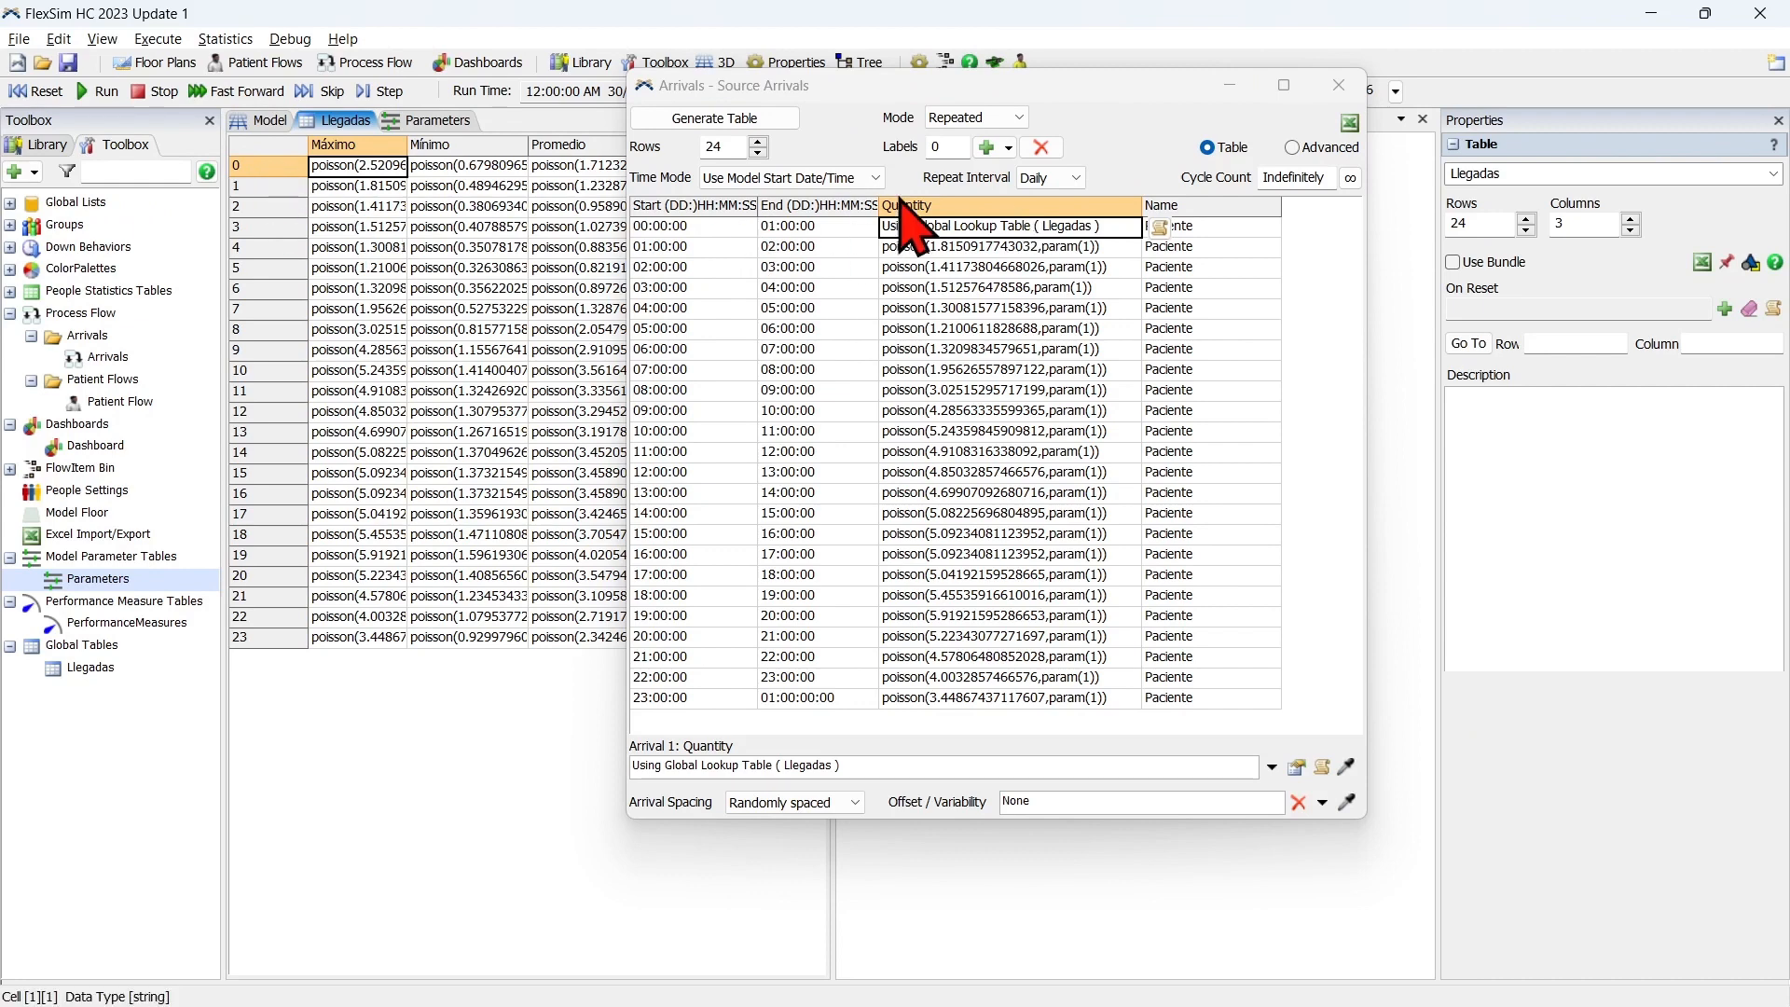
{"action": "left_click", "coordinate": [1299, 768]}
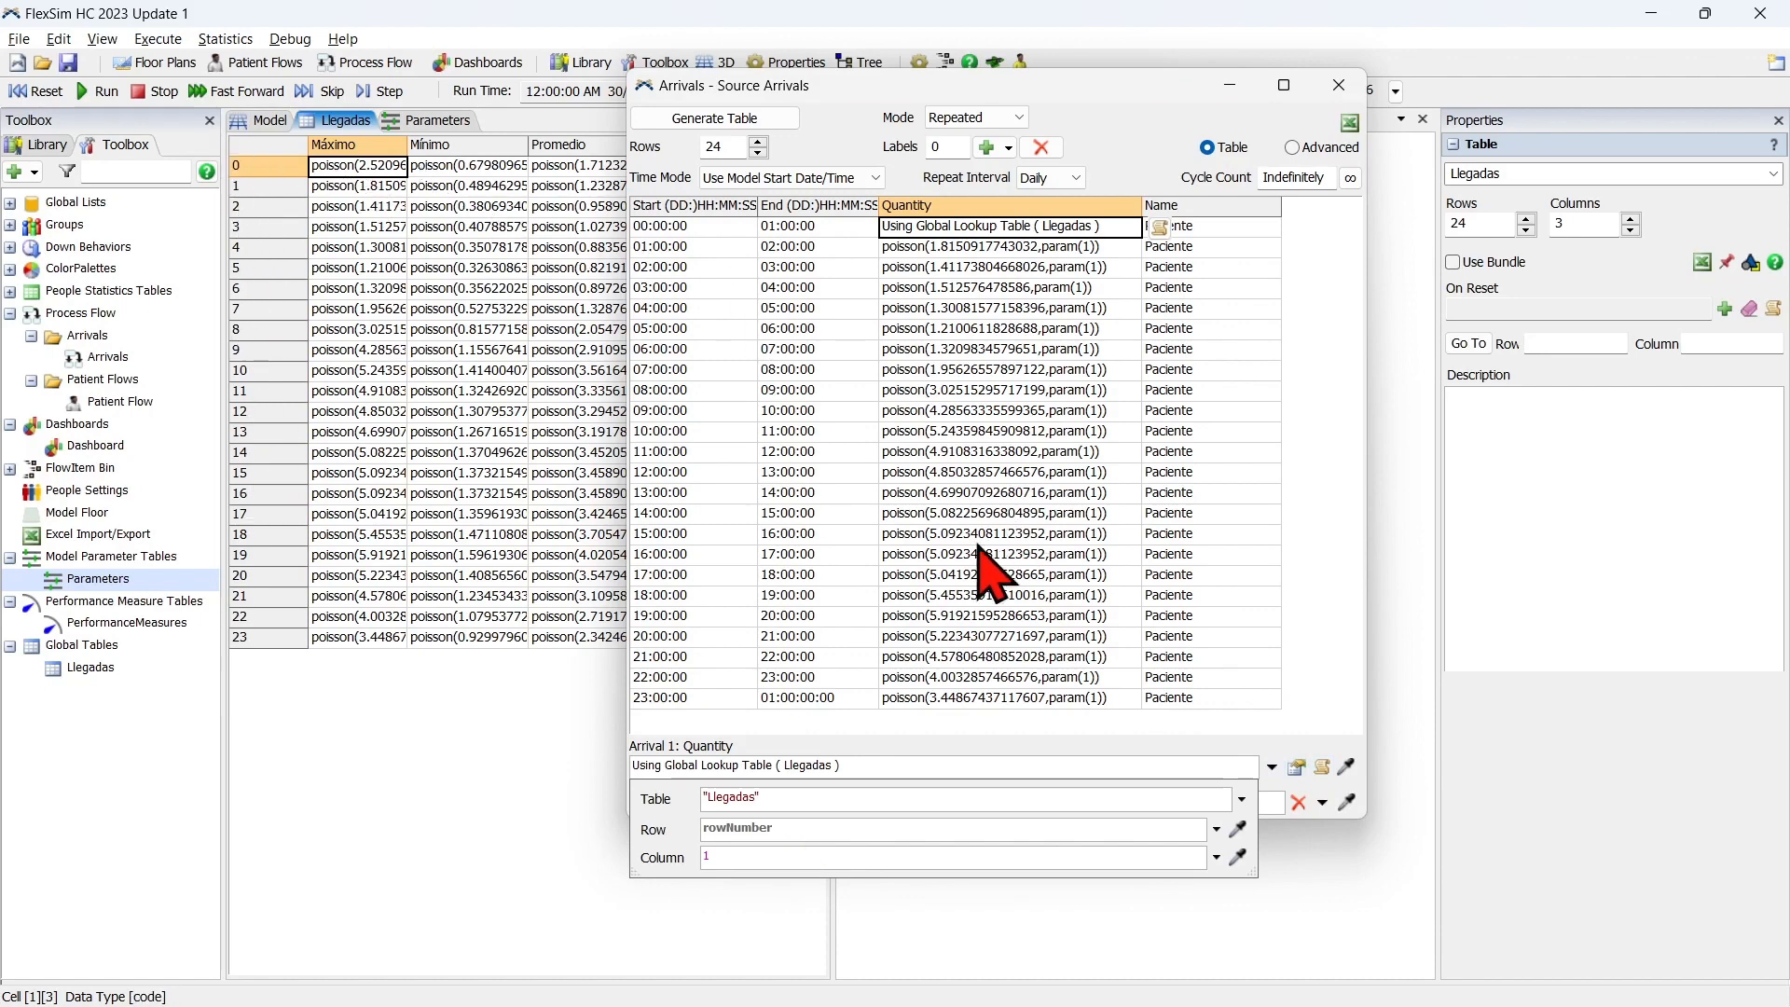
{"action": "left_click", "coordinate": [1218, 858]}
{"action": "mouse_move", "coordinate": [1135, 914]}
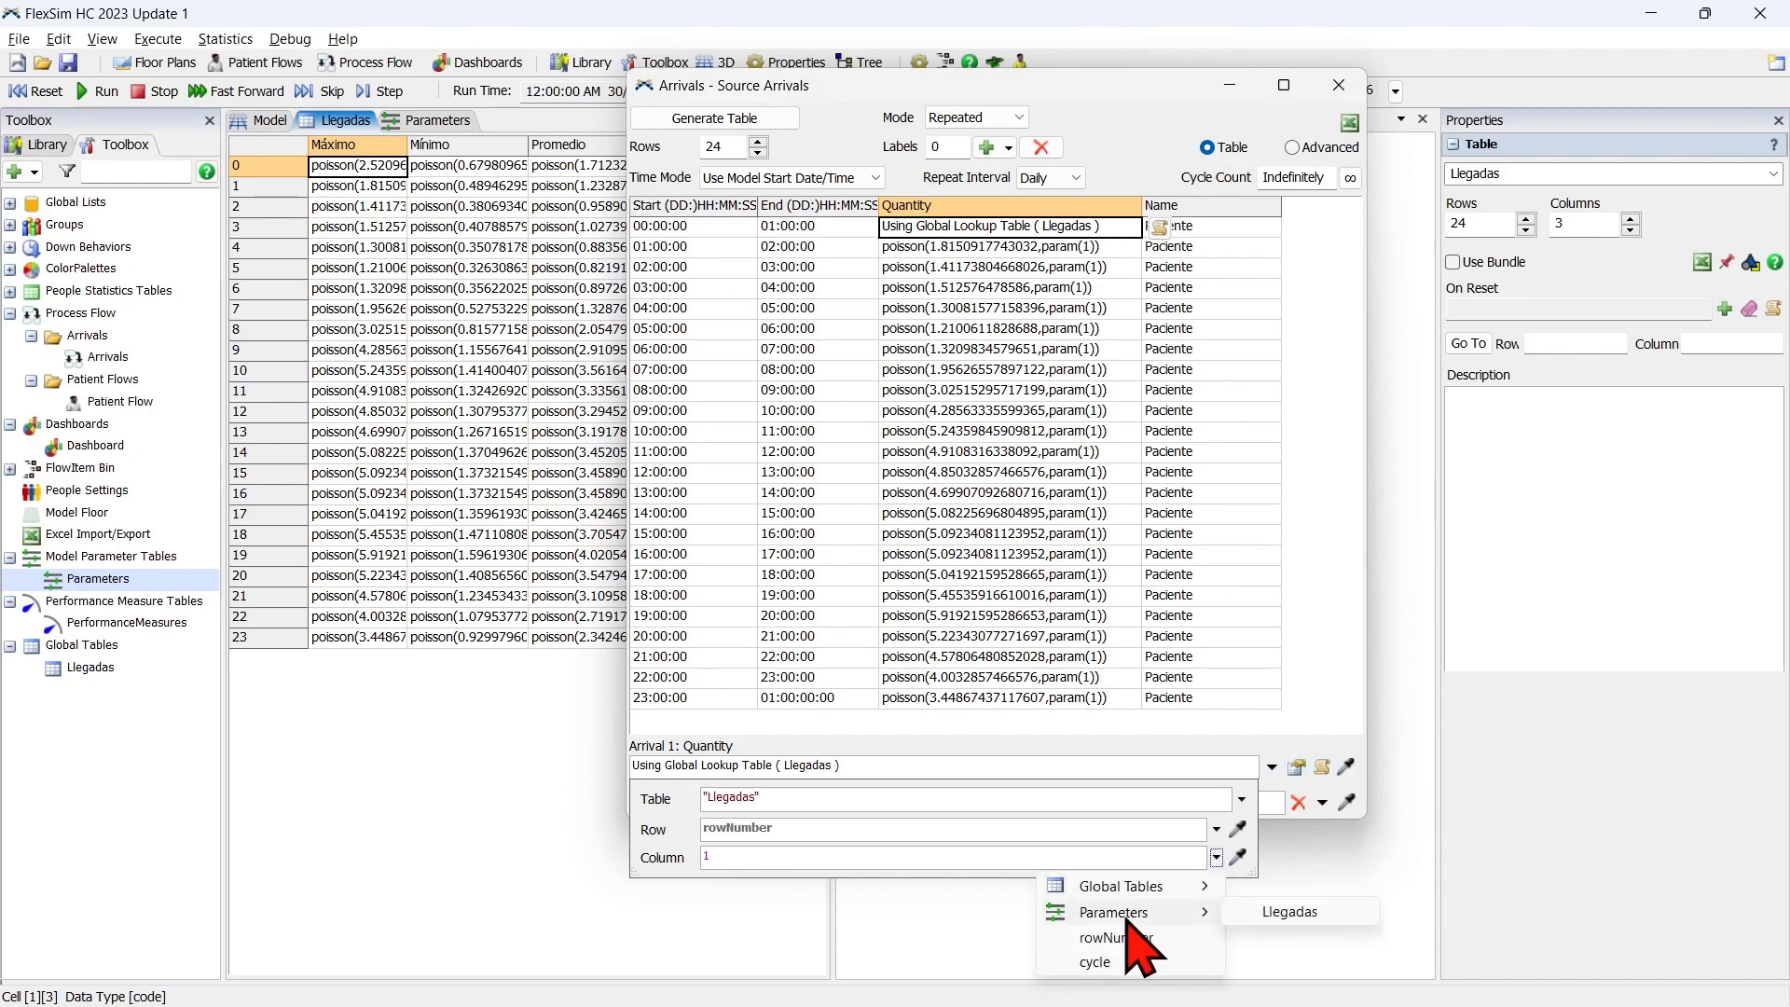
{"action": "left_click", "coordinate": [1335, 917]}
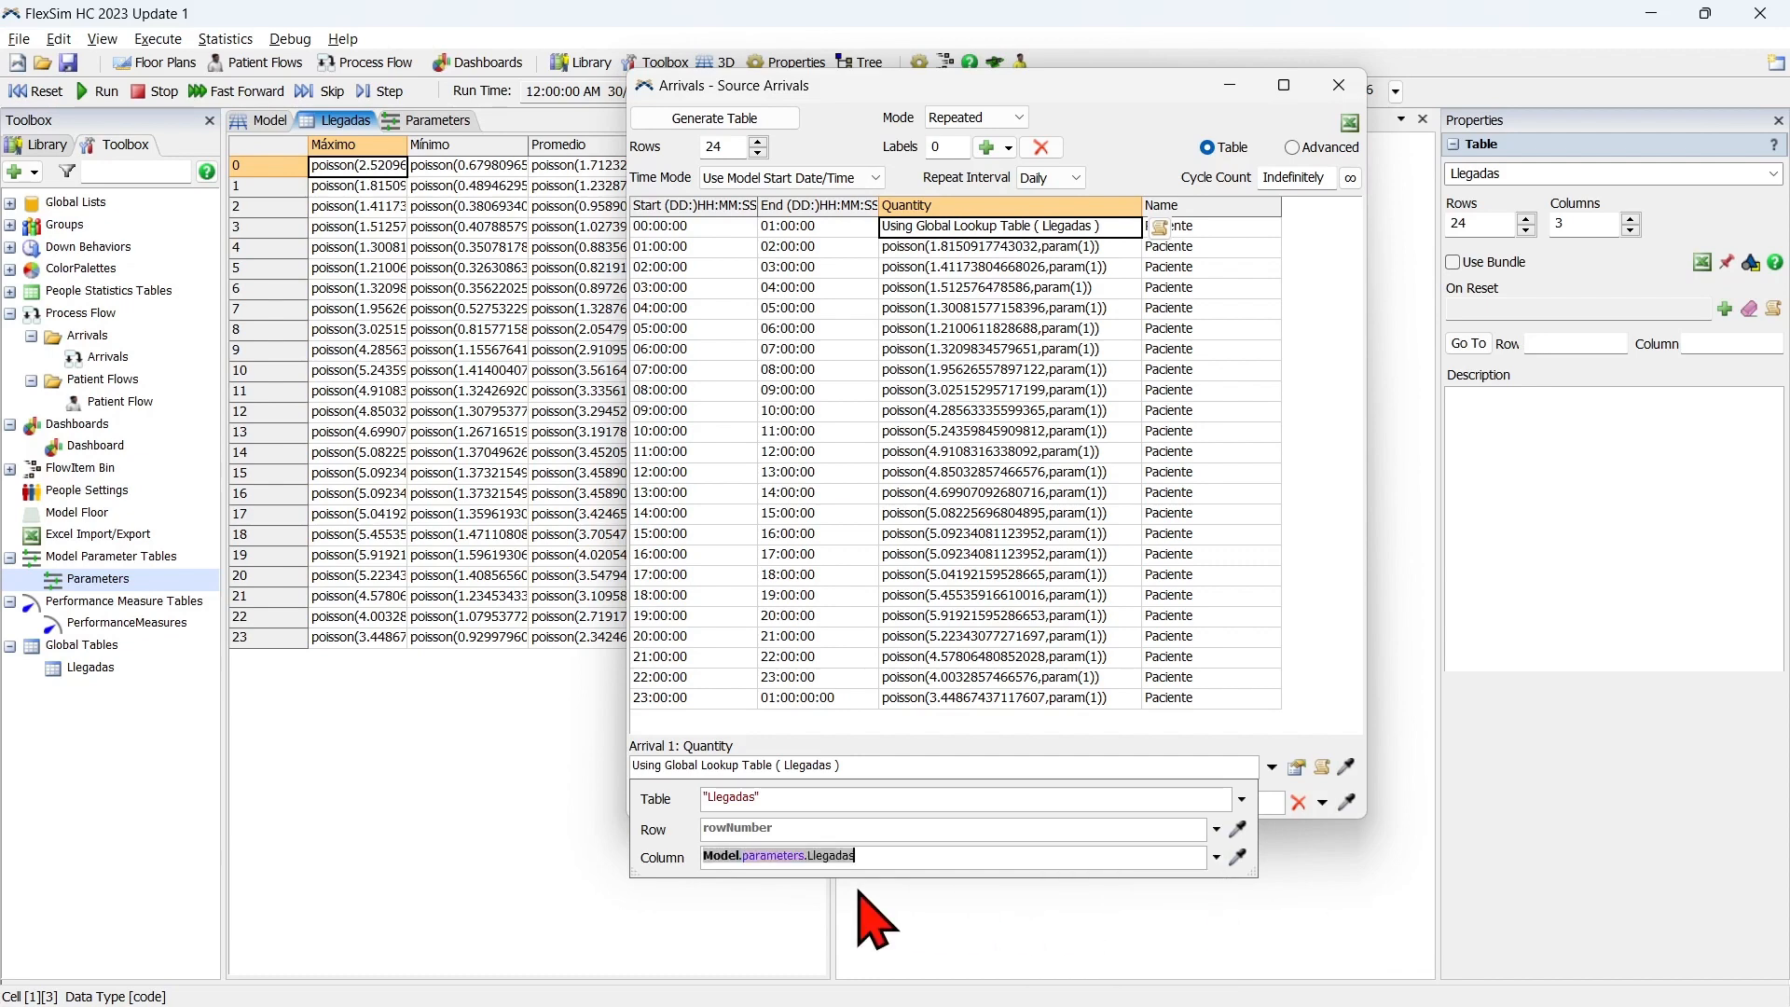
Compare the Llegadas parameter's options with the global table's Máximo column and review the first arrival's lookup settings.
{"action": "left_click", "coordinate": [466, 120]}
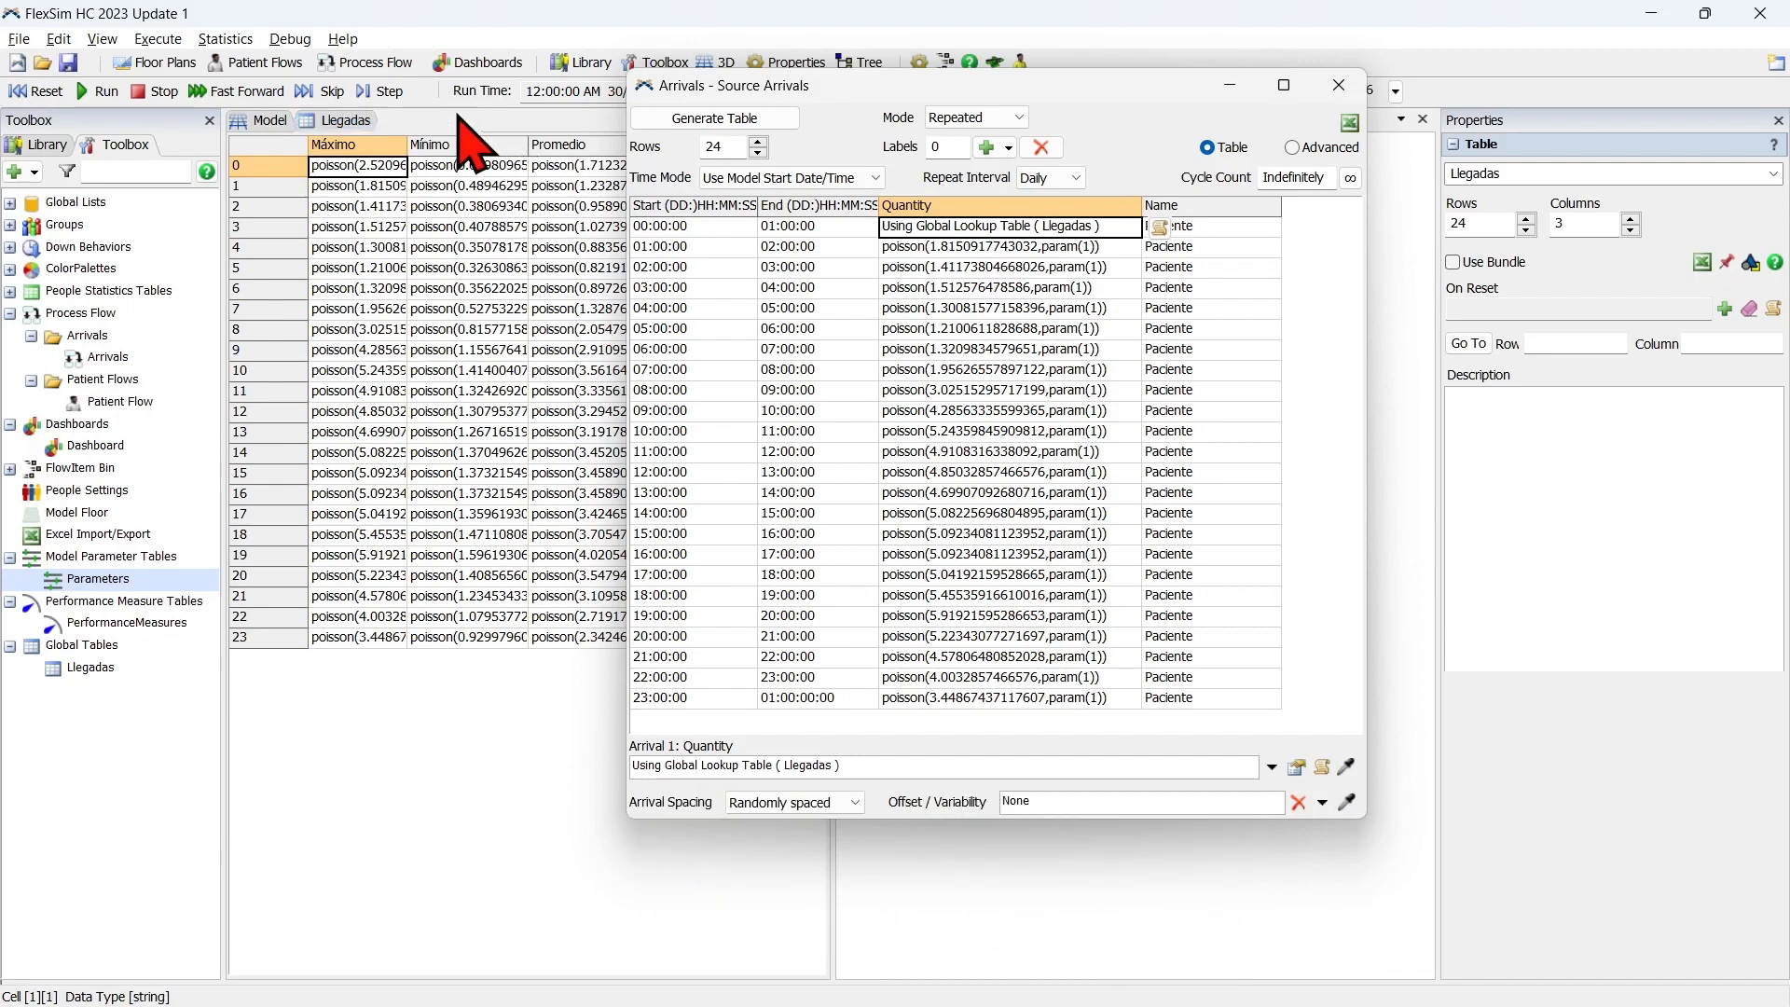
{"action": "left_click", "coordinate": [458, 203]}
{"action": "left_click", "coordinate": [489, 204]}
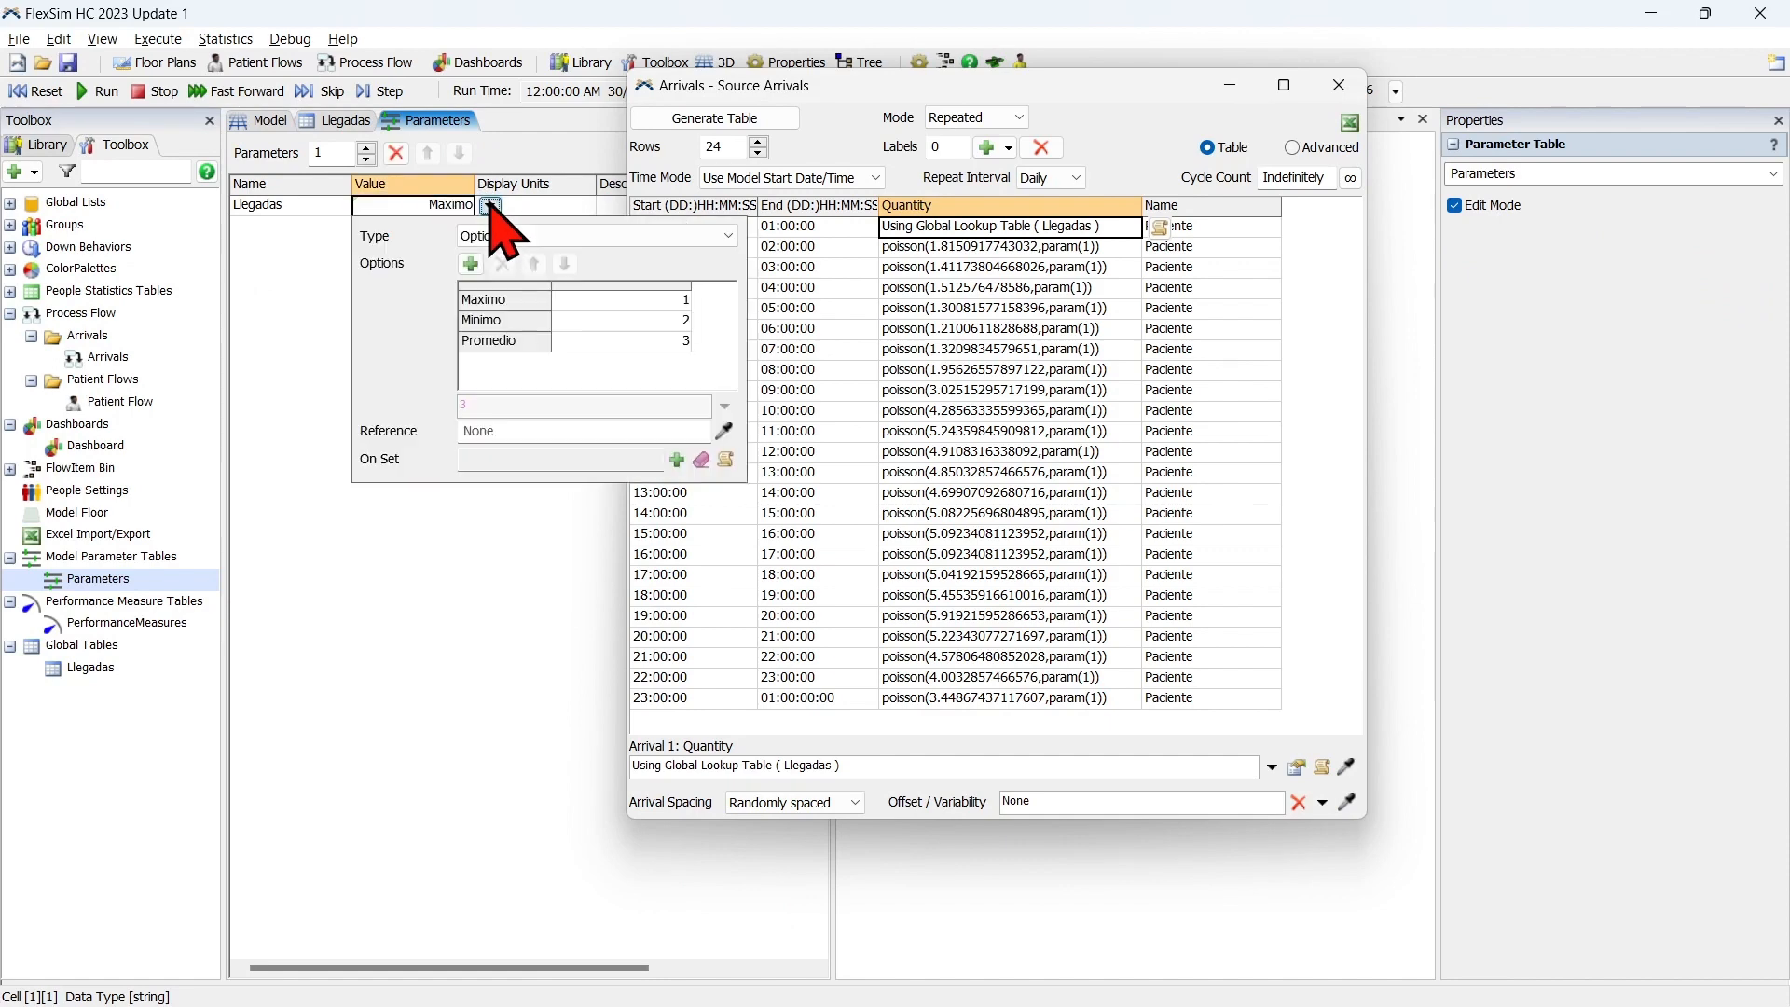
{"action": "left_click", "coordinate": [654, 377]}
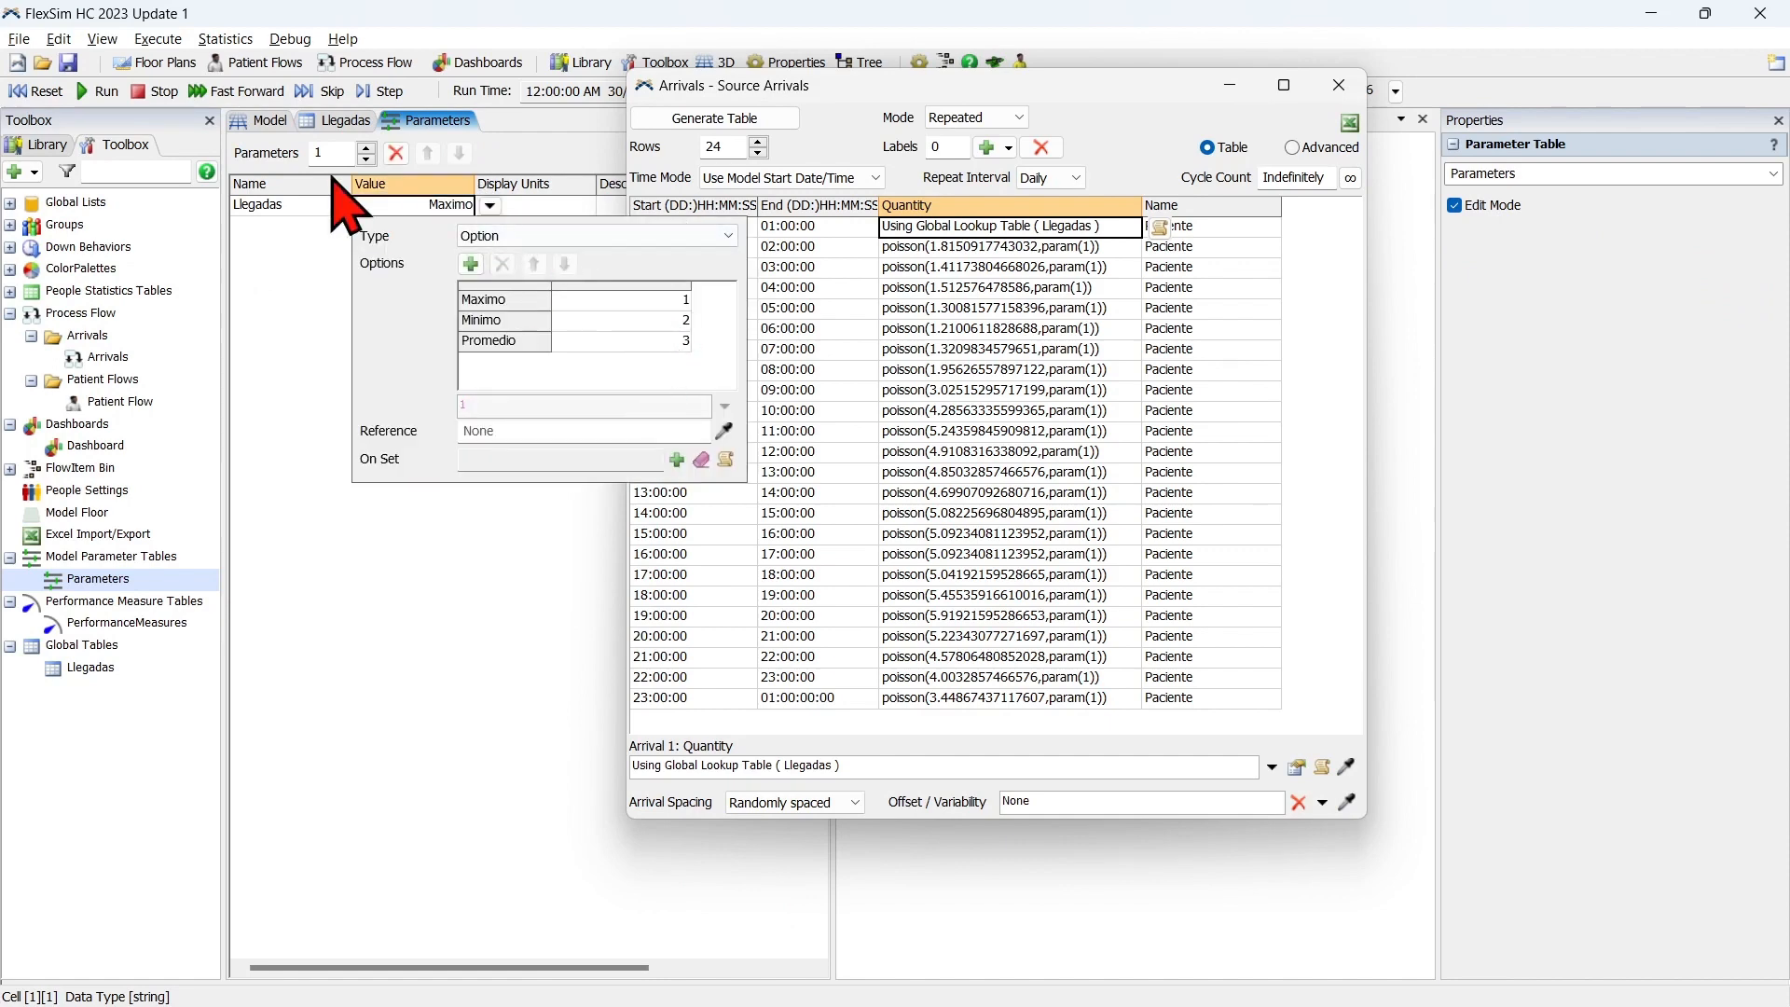
{"action": "left_click", "coordinate": [340, 121]}
{"action": "left_click", "coordinate": [373, 146]}
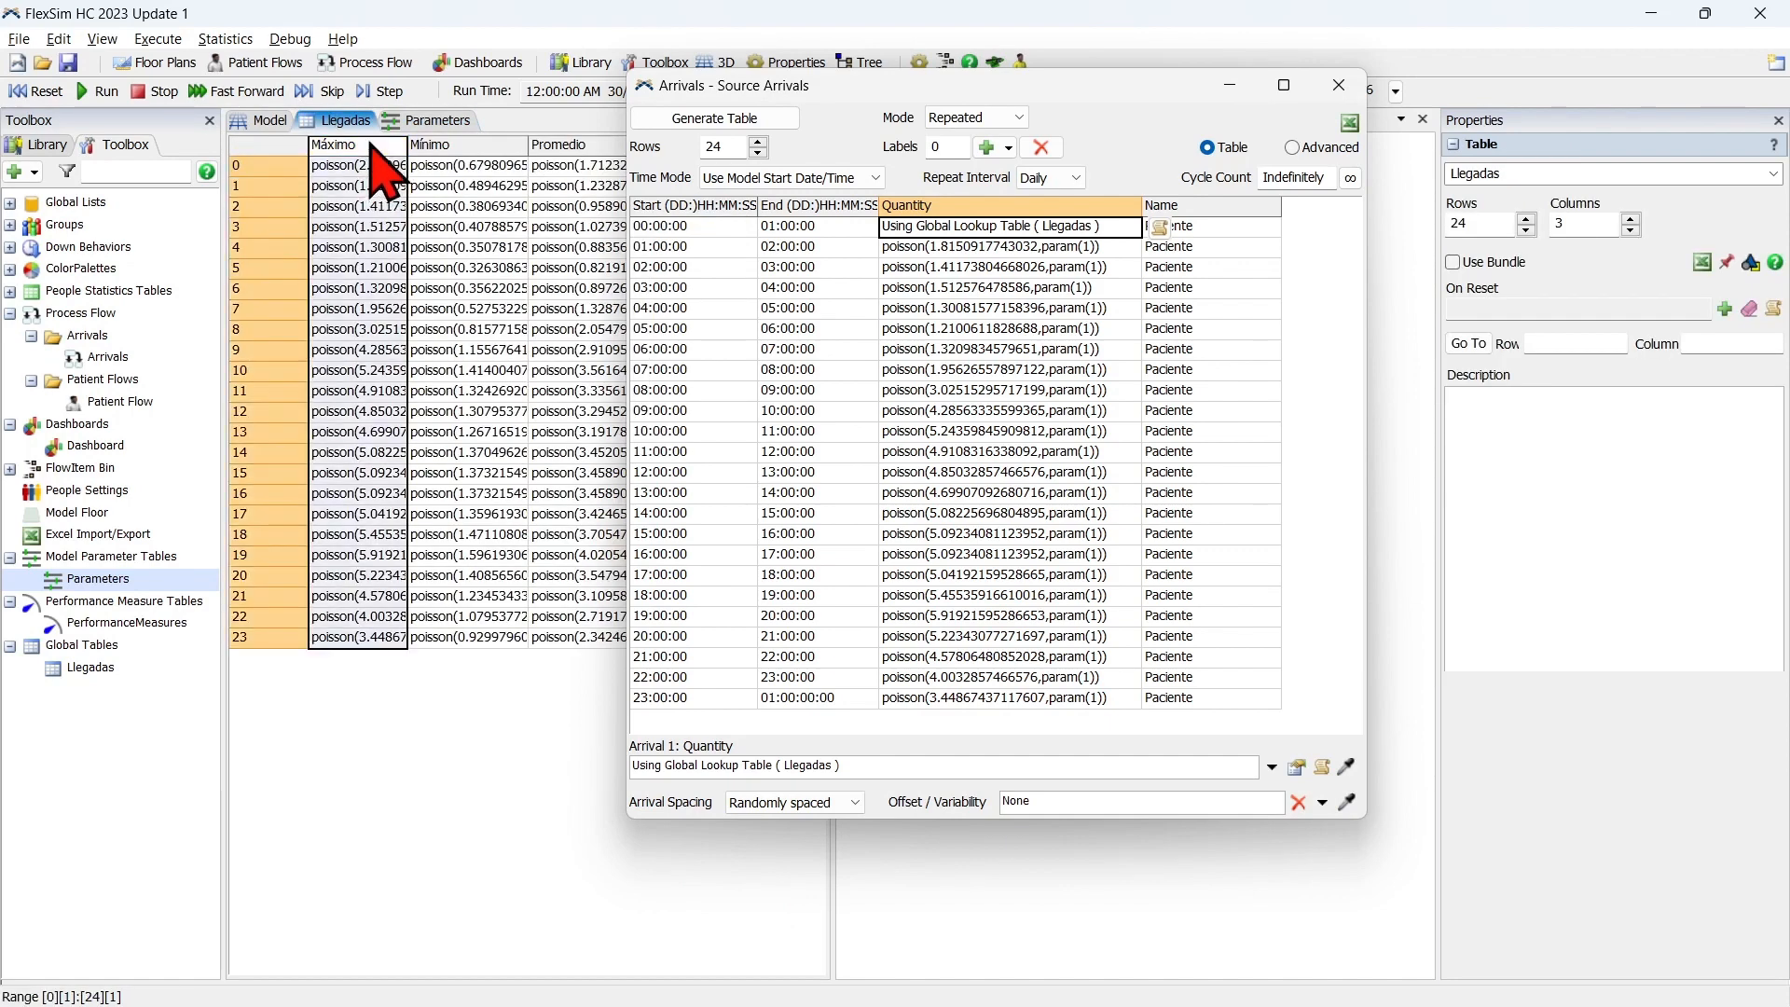
{"action": "left_click", "coordinate": [1295, 778]}
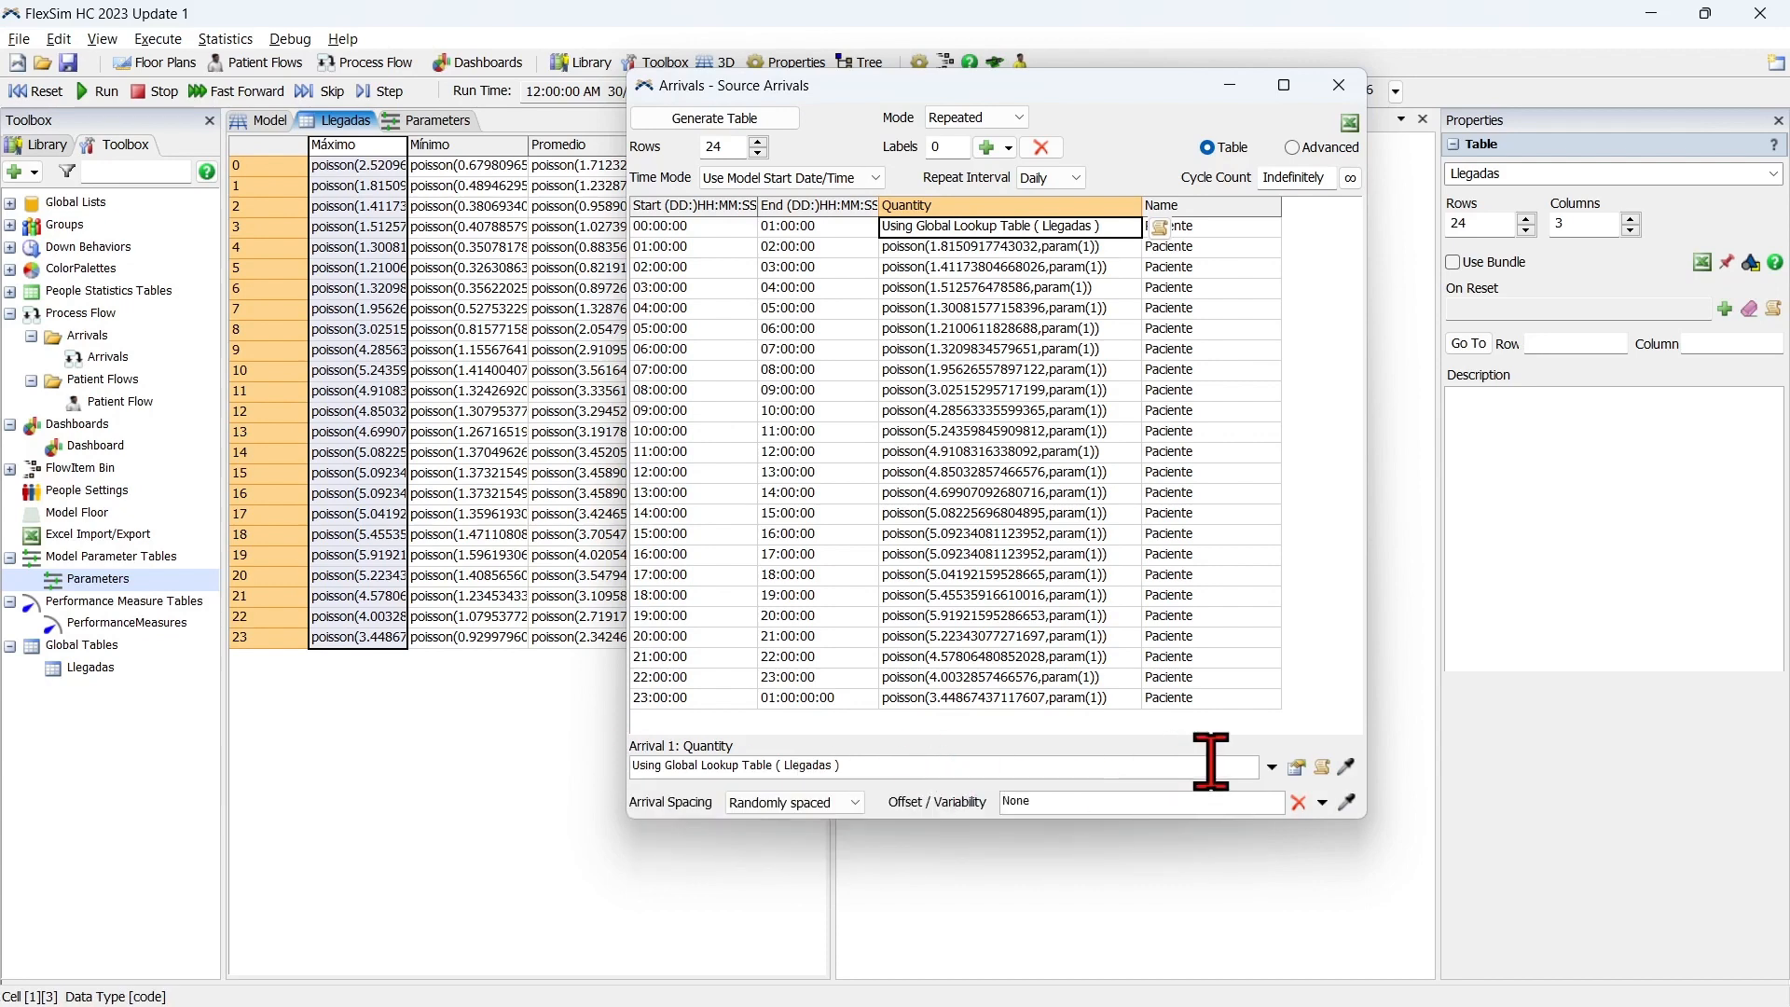
{"action": "left_click", "coordinate": [1295, 768]}
{"action": "left_click", "coordinate": [1307, 718]}
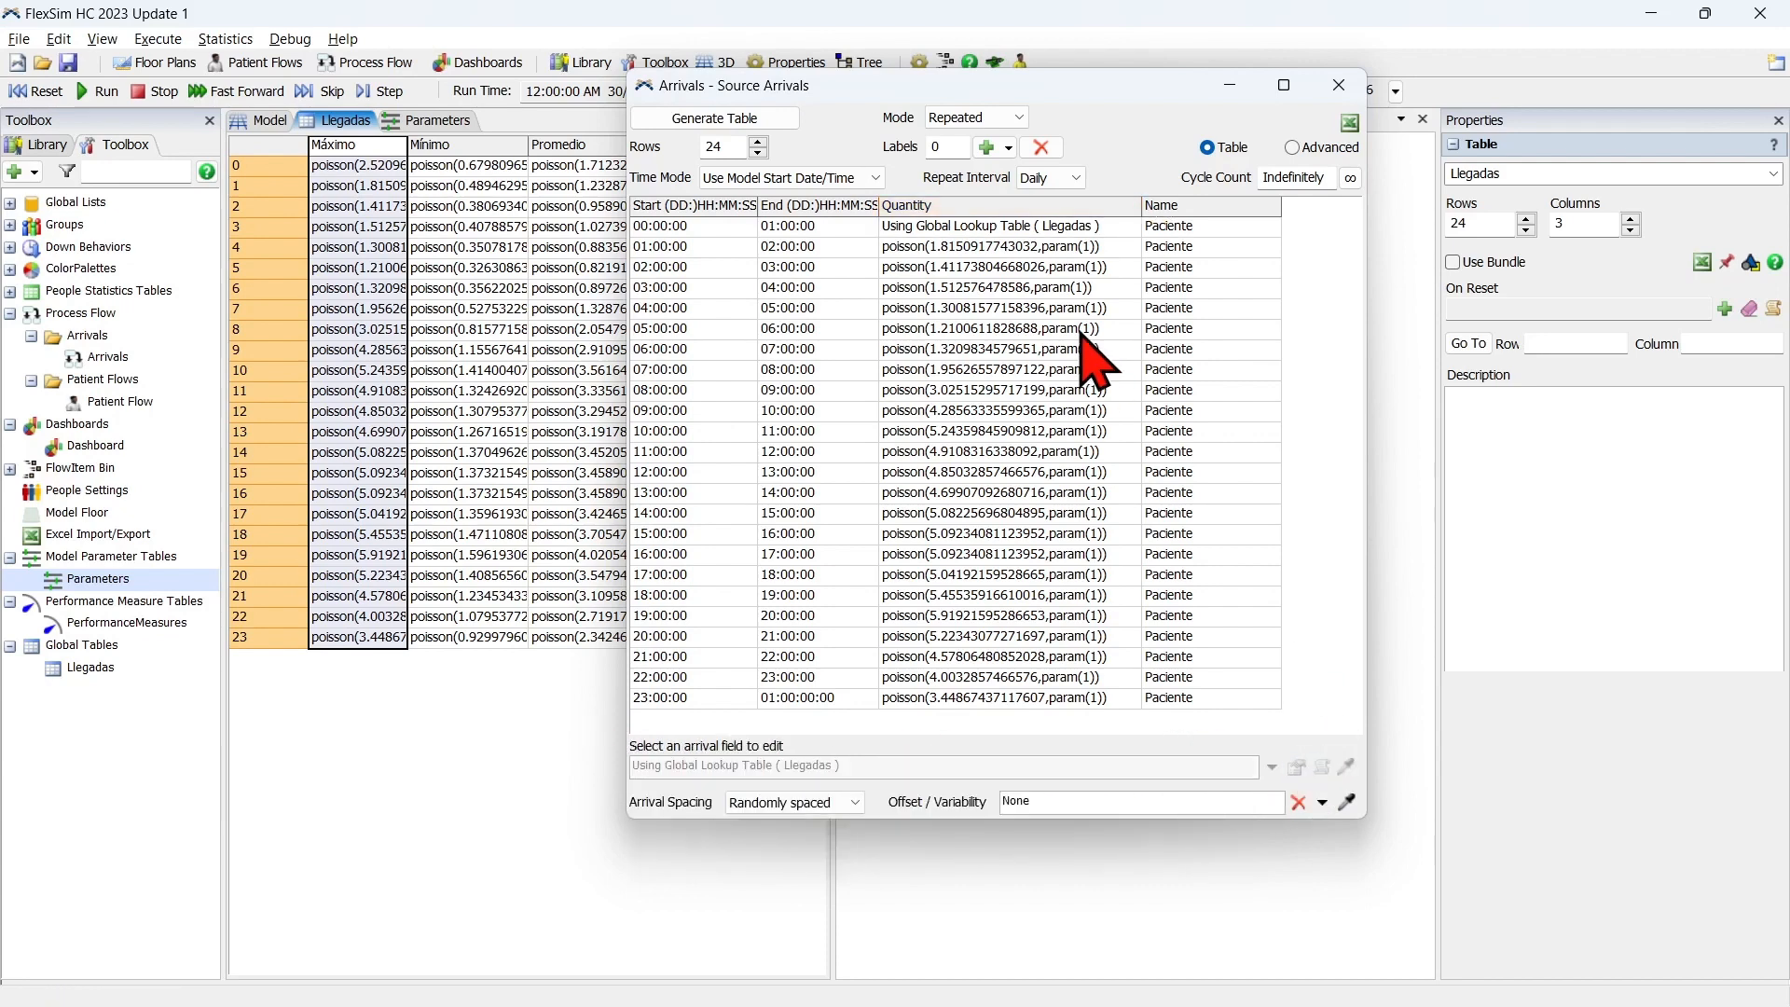
Copy the first arrival's Llegadas table lookup into the Quantity cells of all remaining hourly rows, from 01:00:00 through 23:00:00.
{"action": "left_click", "coordinate": [1058, 226]}
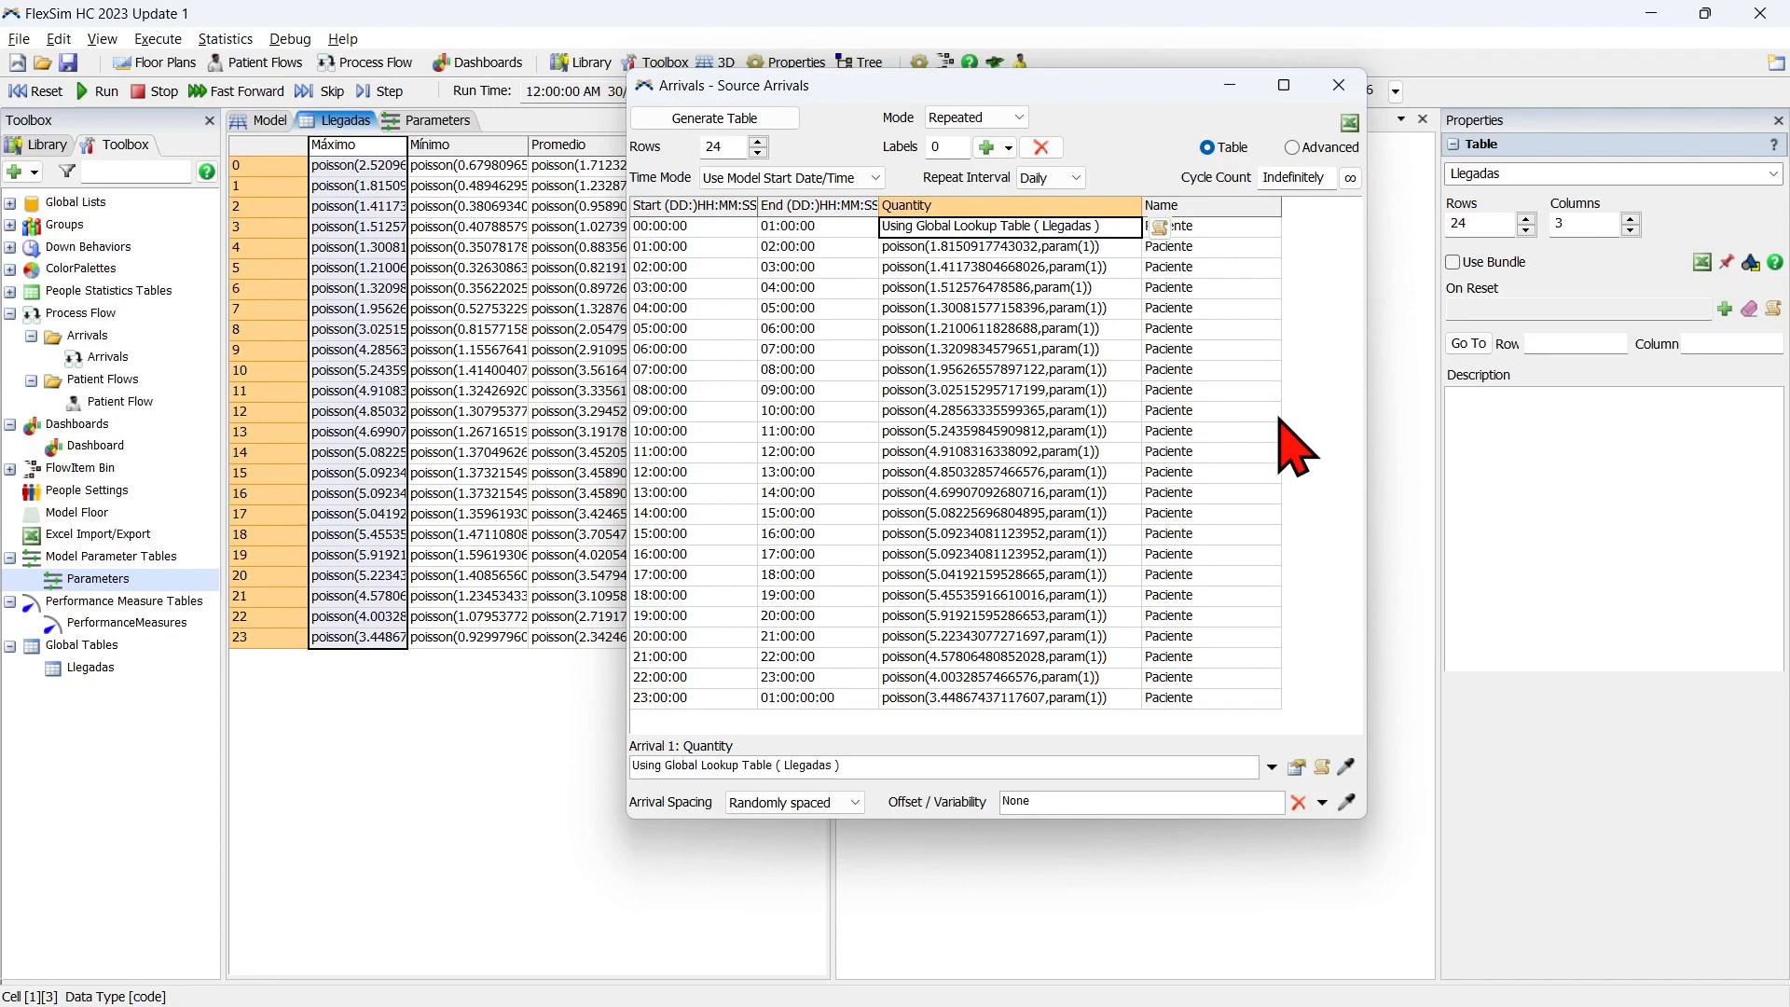
{"action": "key", "text": "Down"}
{"action": "key", "text": "ctrl+v"}
{"action": "key", "text": "Down"}
{"action": "key", "text": "ctrl+v"}
{"action": "key", "text": "Down"}
{"action": "key", "text": "ctrl+v"}
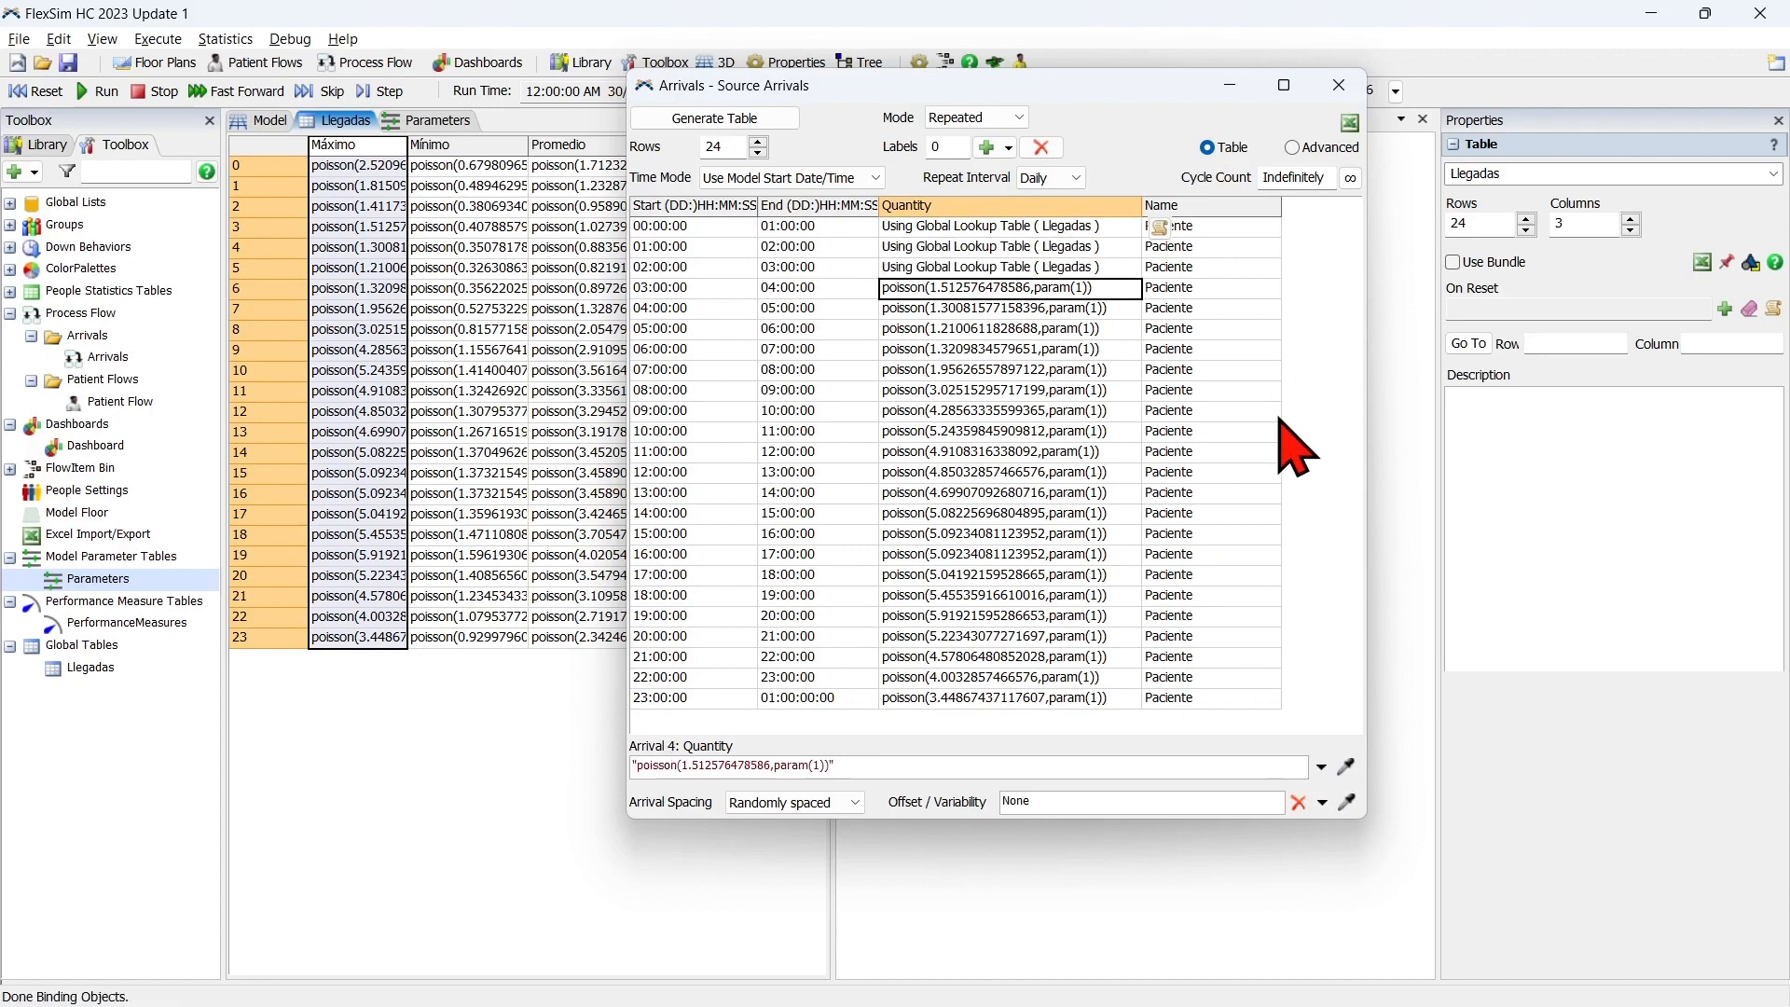
{"action": "key", "text": "Down"}
{"action": "key", "text": "ctrl+v"}
{"action": "key", "text": "Down"}
{"action": "key", "text": "ctrl+v"}
{"action": "key", "text": "Down"}
{"action": "key", "text": "ctrl+v"}
{"action": "key", "text": "Down"}
{"action": "key", "text": "ctrl+v"}
{"action": "key", "text": "Down"}
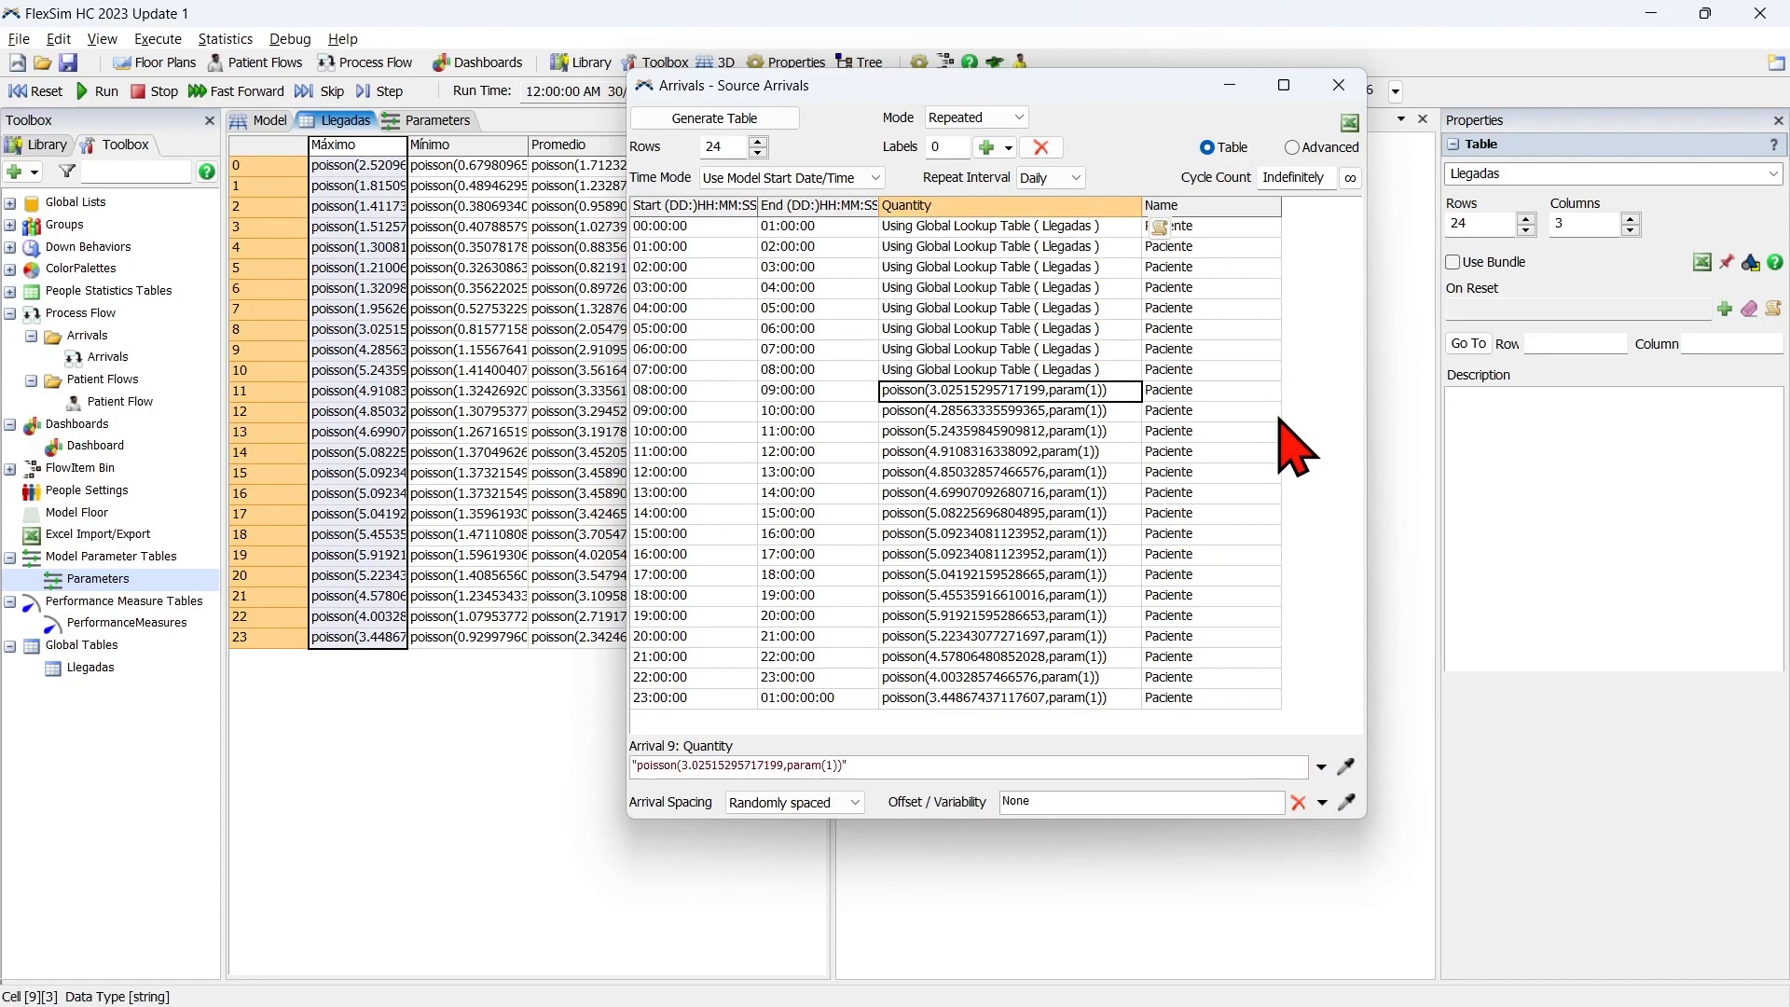
{"action": "key", "text": "ctrl+v"}
{"action": "key", "text": "Down"}
{"action": "key", "text": "ctrl+v"}
{"action": "key", "text": "Down"}
{"action": "key", "text": "ctrl+v"}
{"action": "key", "text": "Down"}
{"action": "key", "text": "ctrl+v"}
{"action": "key", "text": "Down"}
{"action": "key", "text": "ctrl+v"}
{"action": "key", "text": "Down"}
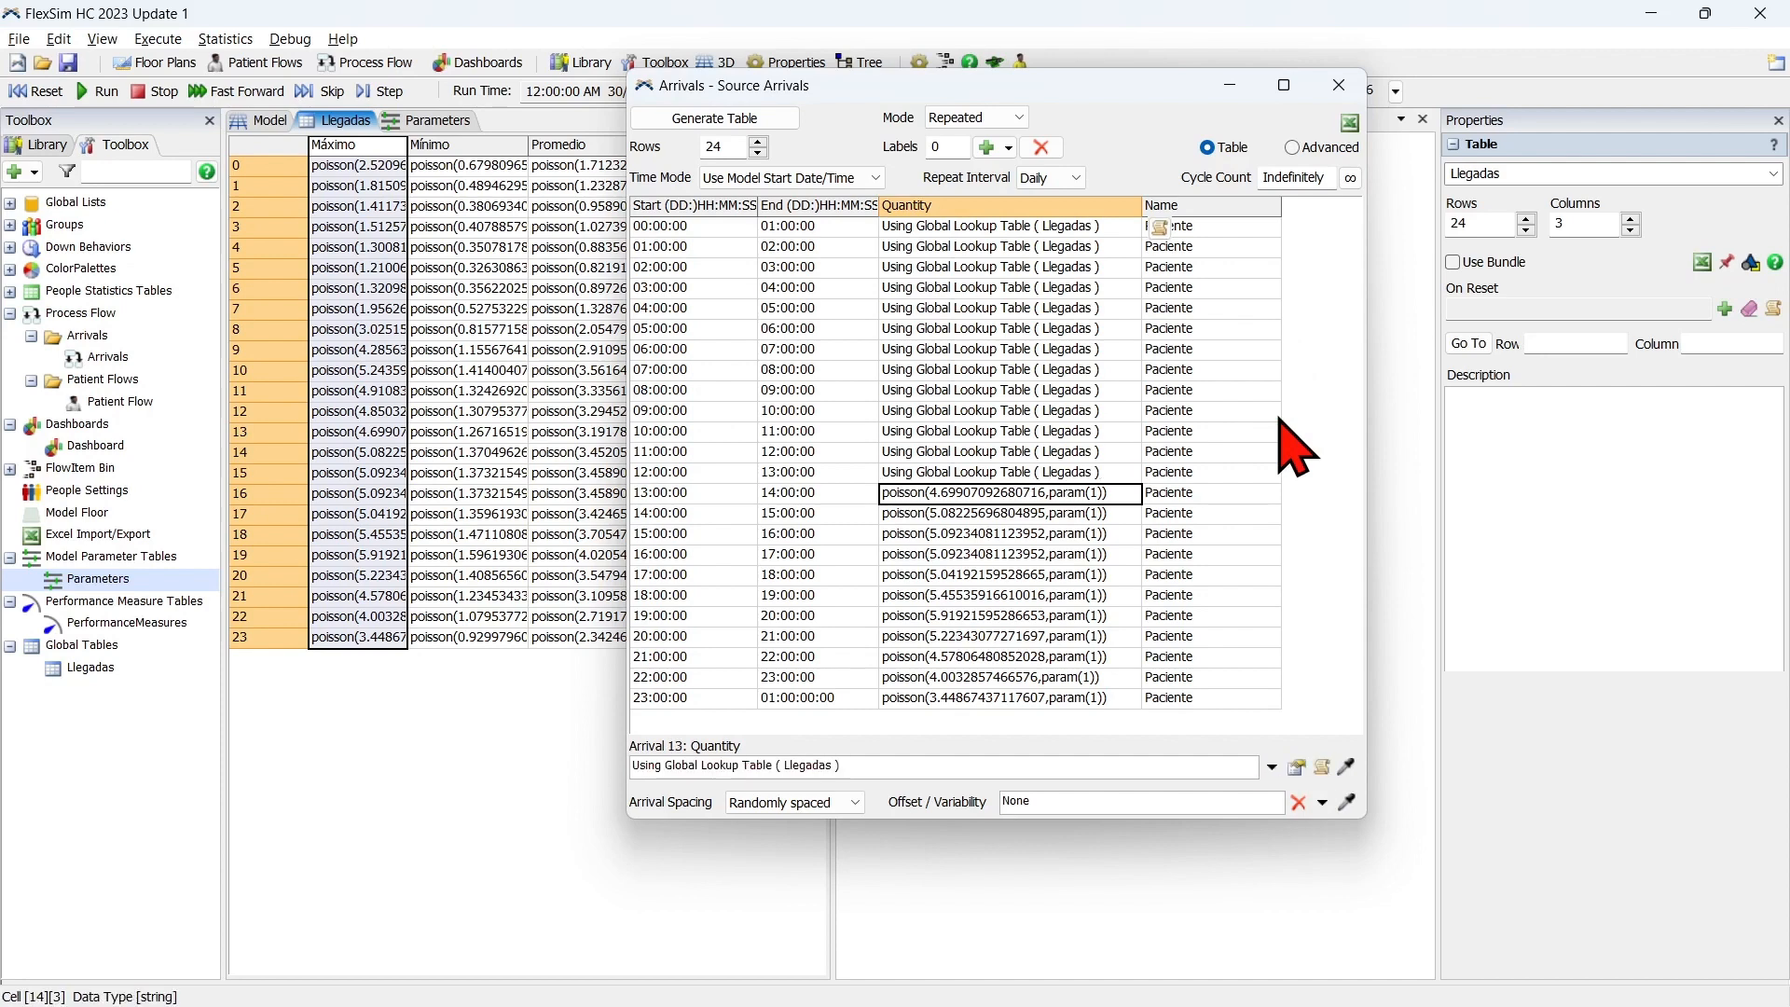
{"action": "key", "text": "ctrl+v"}
{"action": "key", "text": "Down"}
{"action": "key", "text": "ctrl+v"}
{"action": "key", "text": "Down"}
{"action": "key", "text": "ctrl+v"}
{"action": "key", "text": "Down"}
{"action": "key", "text": "ctrl+v"}
{"action": "key", "text": "Down"}
{"action": "key", "text": "ctrl+v"}
{"action": "key", "text": "Down"}
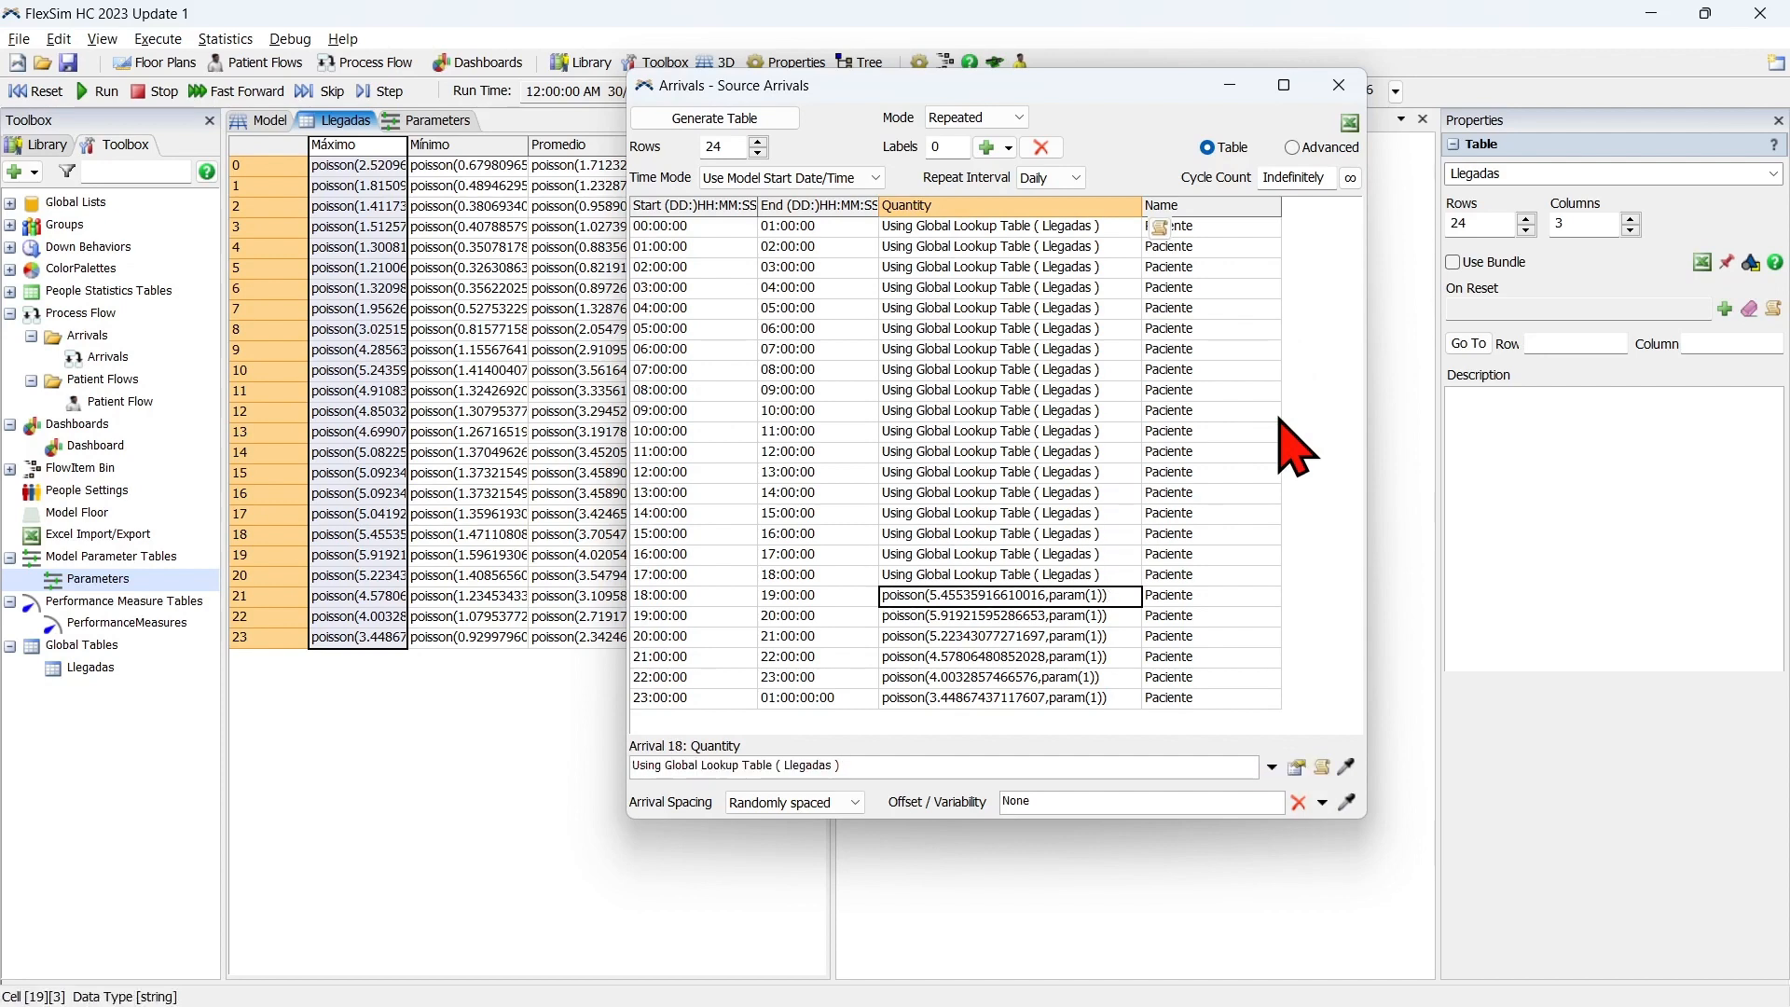
{"action": "key", "text": "ctrl+v"}
{"action": "key", "text": "Down"}
{"action": "key", "text": "ctrl+v"}
{"action": "key", "text": "Down"}
{"action": "key", "text": "ctrl+v"}
{"action": "key", "text": "Down"}
{"action": "key", "text": "ctrl+v"}
{"action": "key", "text": "Down"}
{"action": "key", "text": "ctrl+v"}
{"action": "key", "text": "Down"}
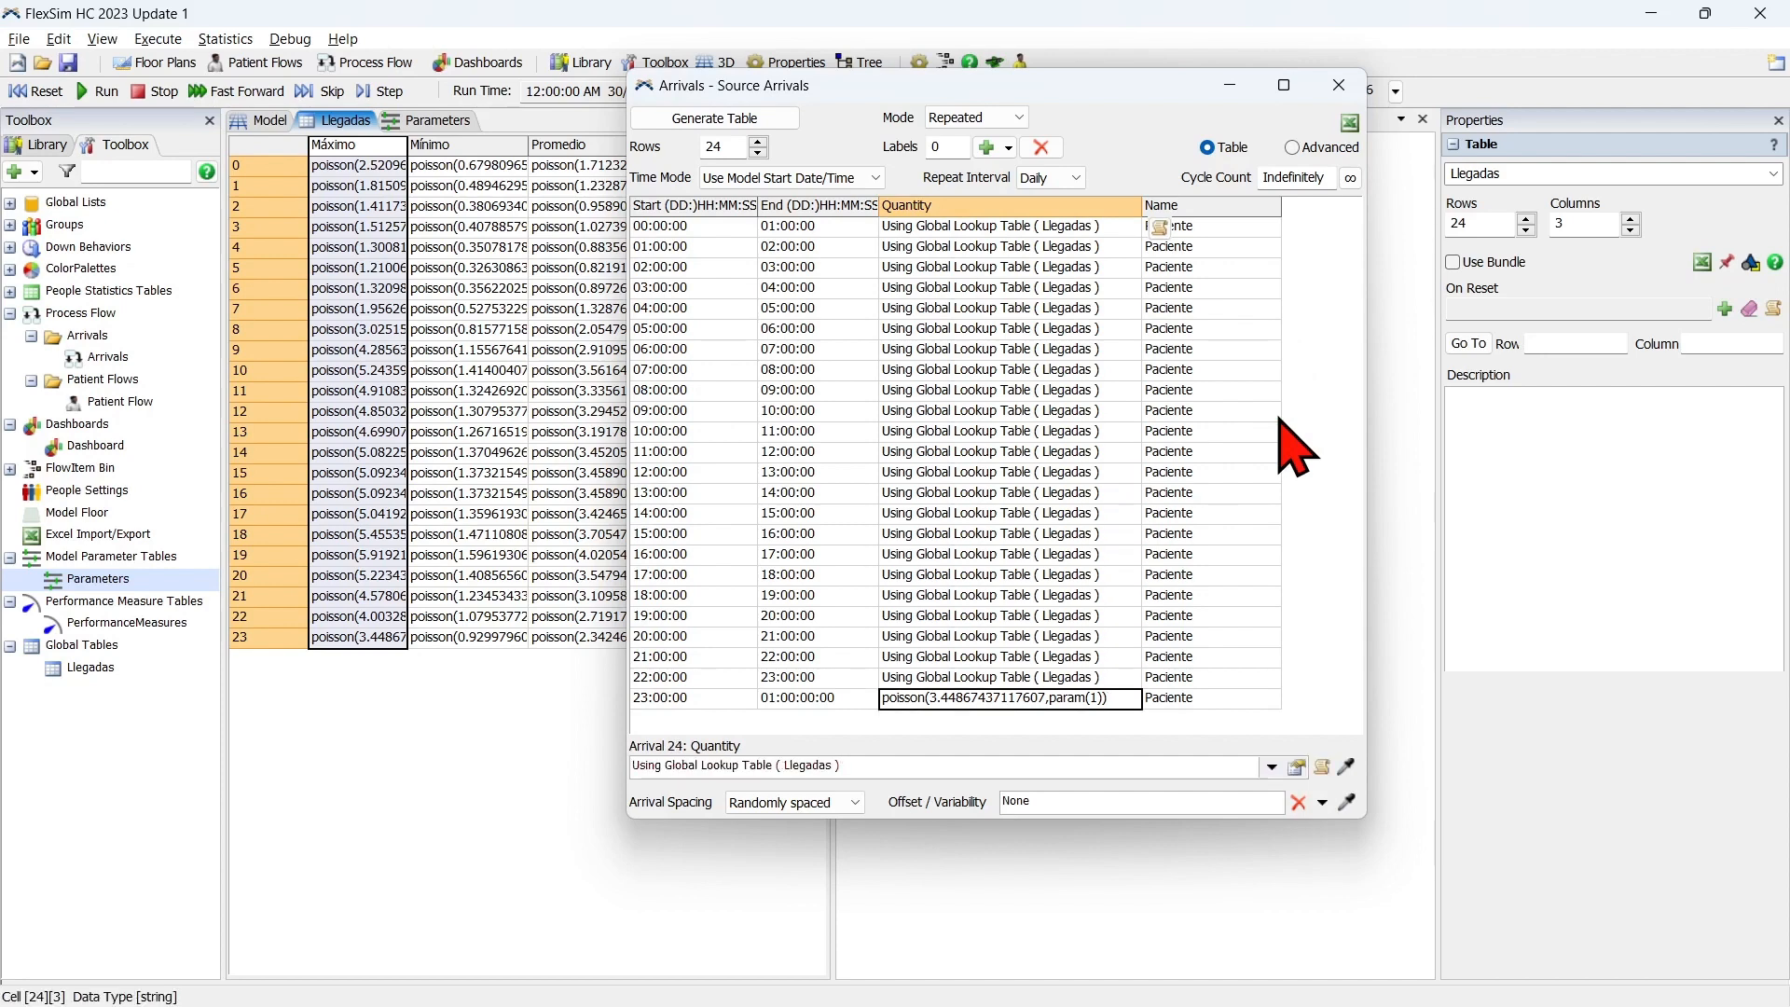
{"action": "key", "text": "ctrl+v"}
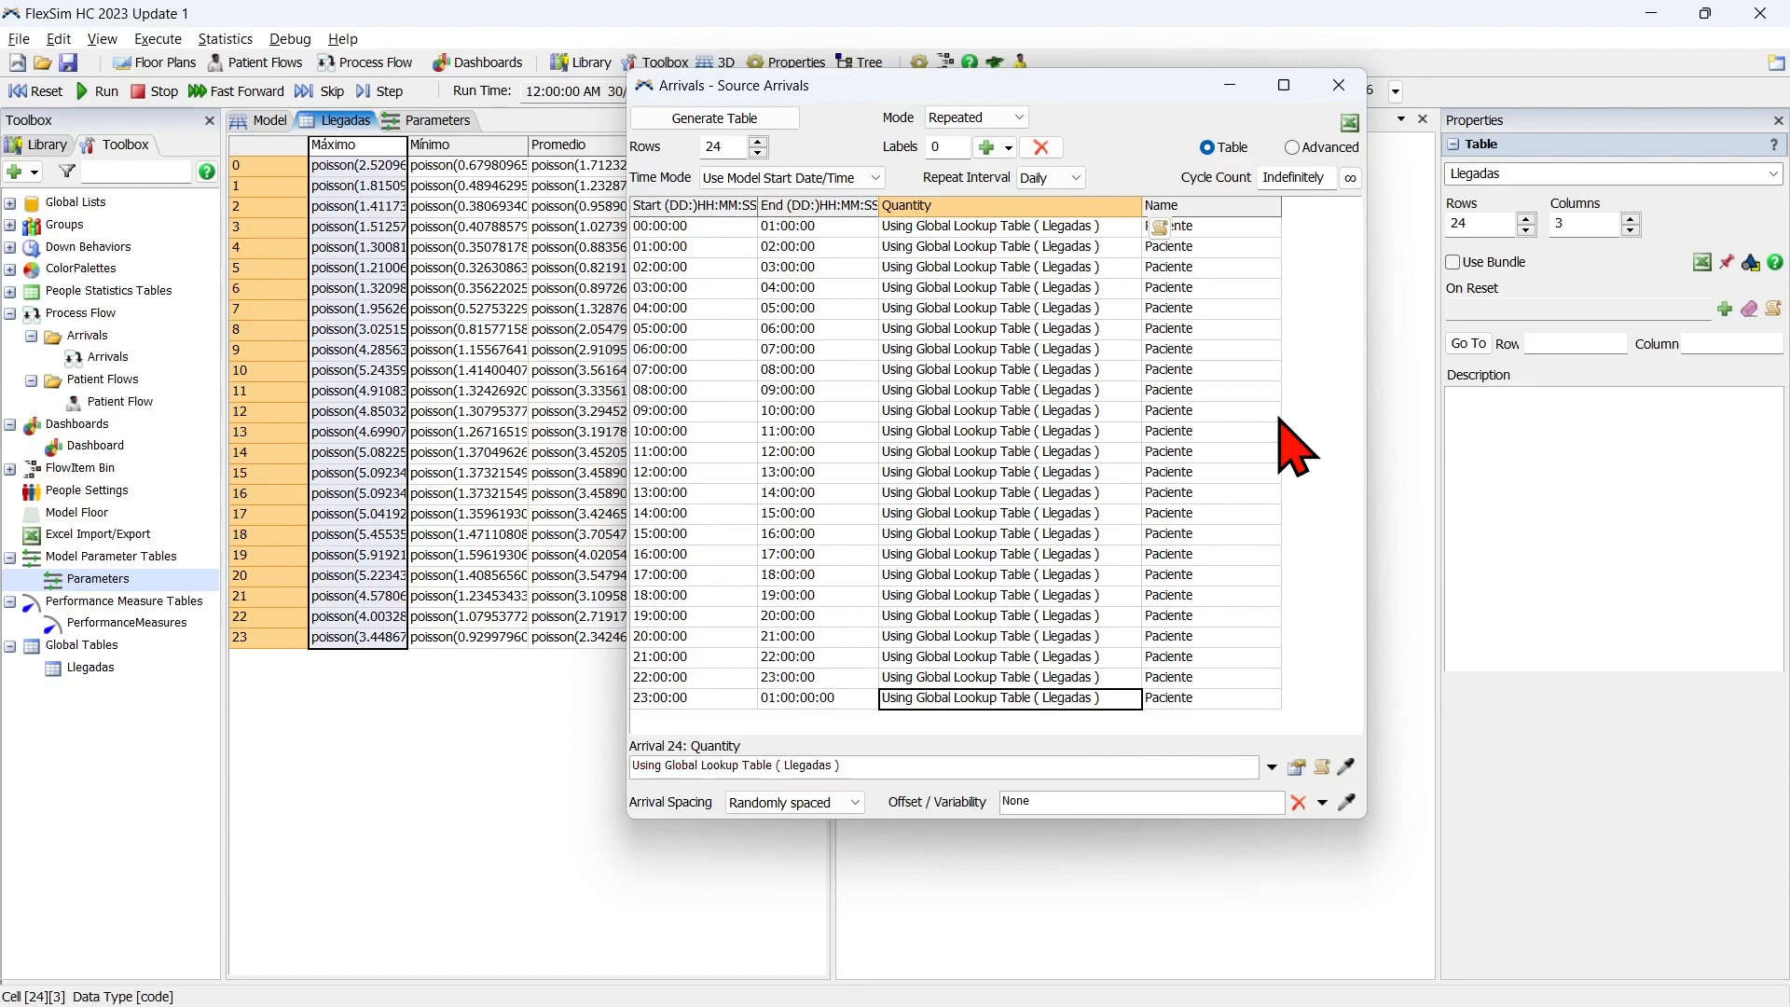
Review the Llegadas lookup settings of the 23:00:00 arrival row, then close the source arrivals table and the Source properties.
{"action": "left_click", "coordinate": [1082, 733]}
{"action": "left_click", "coordinate": [1096, 705]}
{"action": "left_click", "coordinate": [1271, 767]}
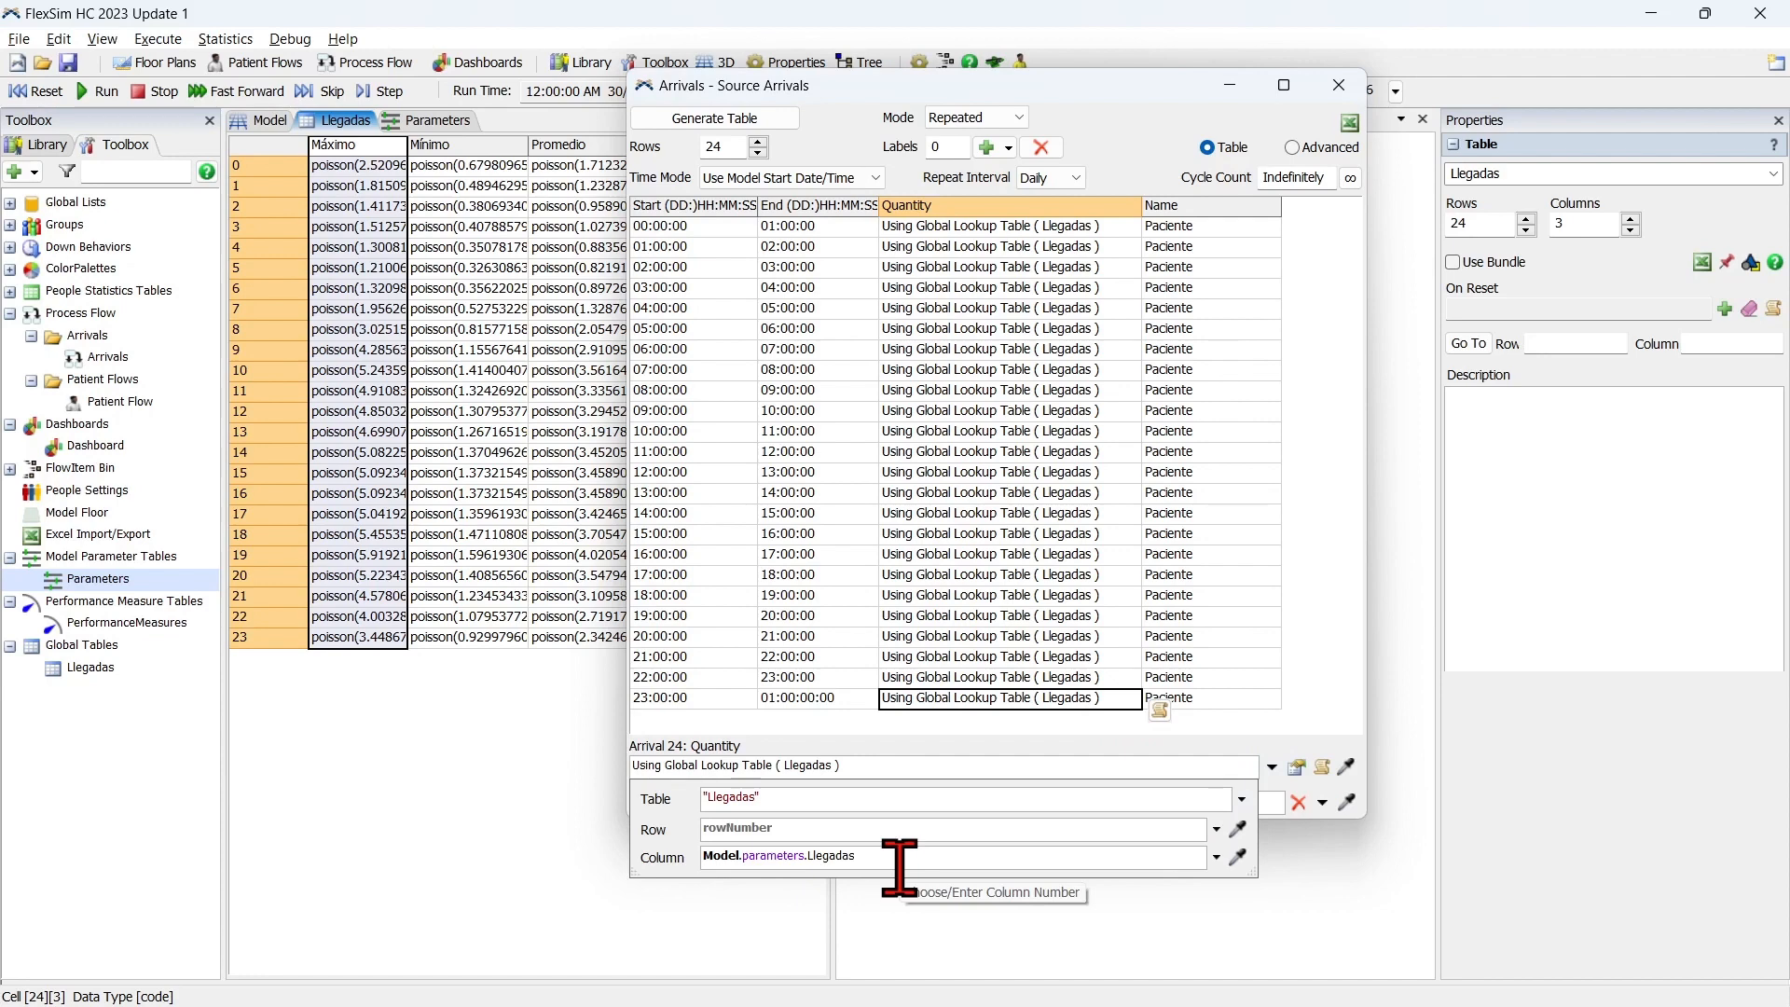
{"action": "left_click", "coordinate": [1324, 380]}
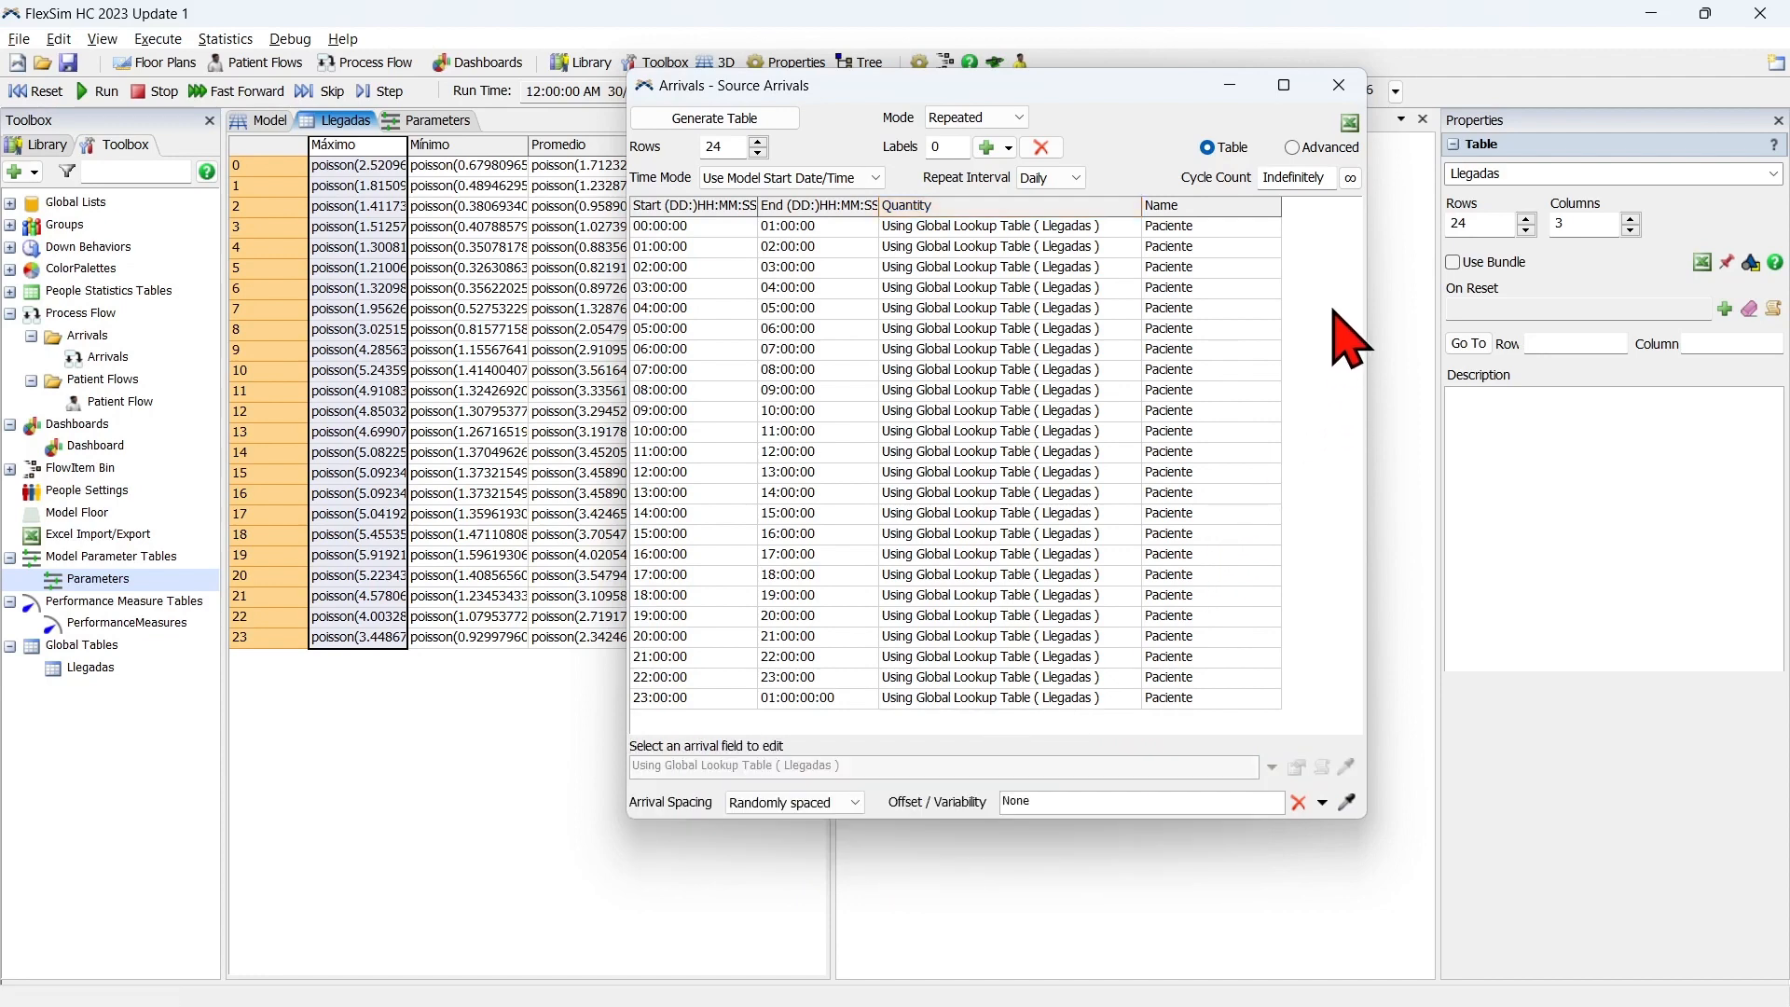
{"action": "left_click", "coordinate": [1340, 85]}
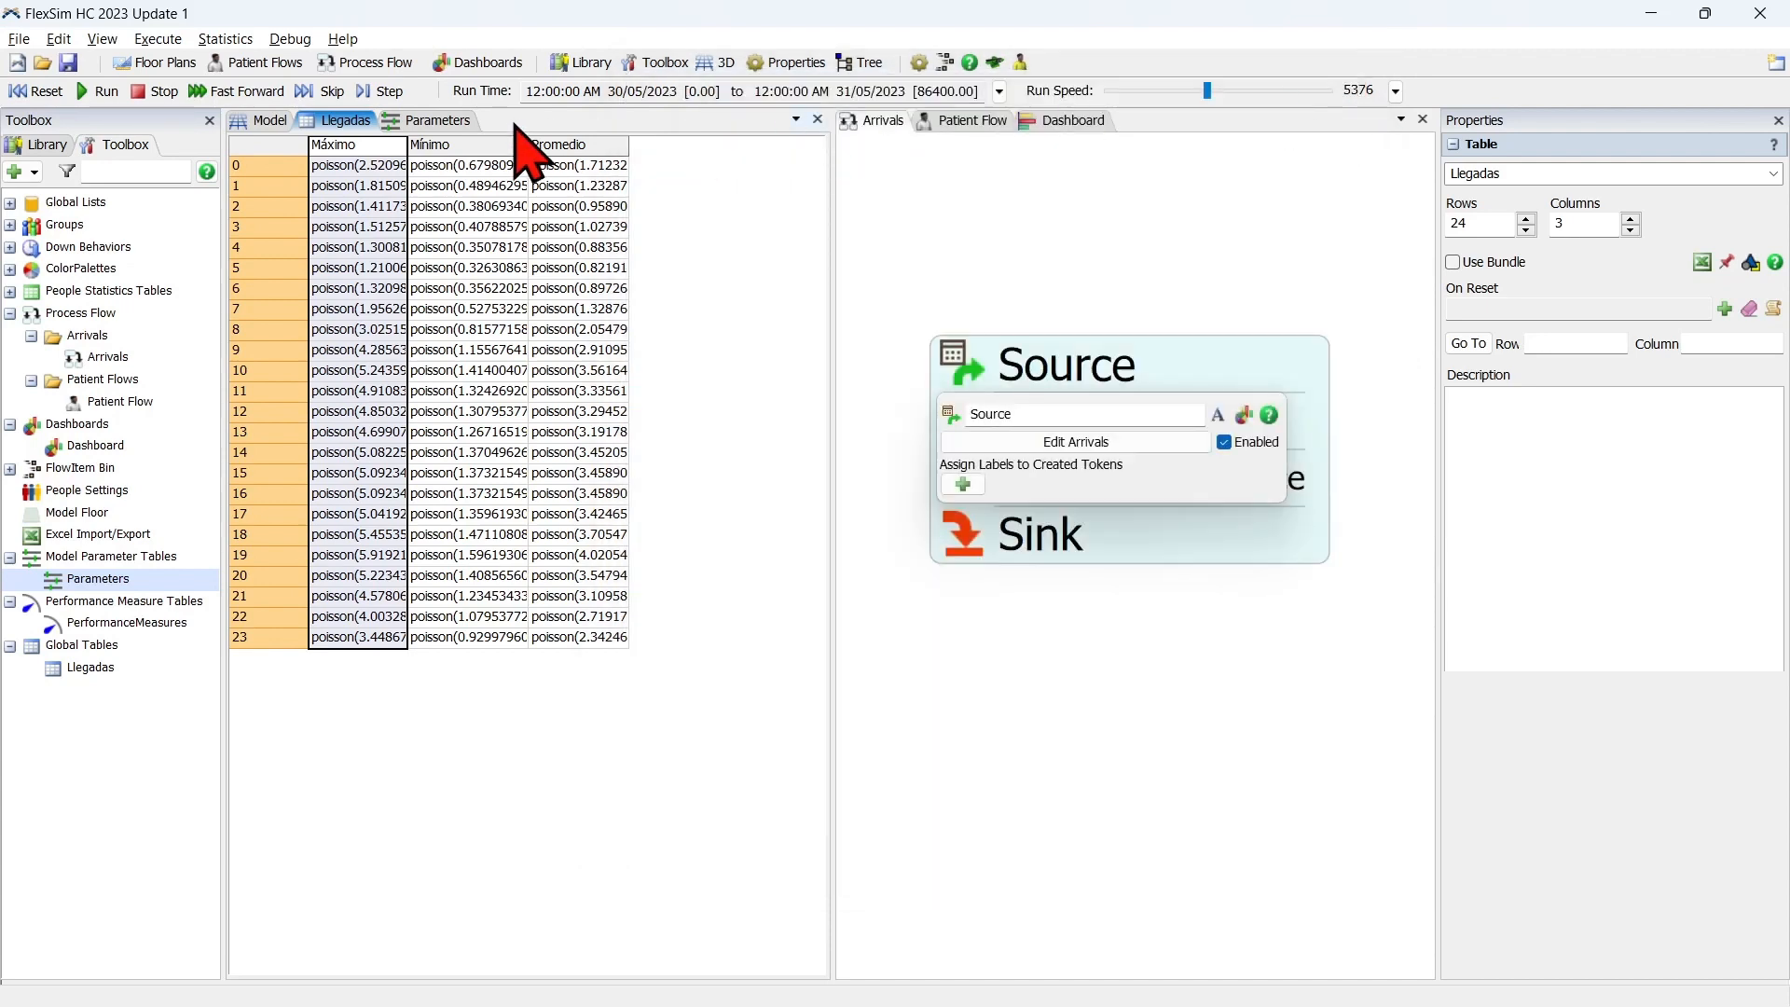
{"action": "left_click", "coordinate": [477, 734]}
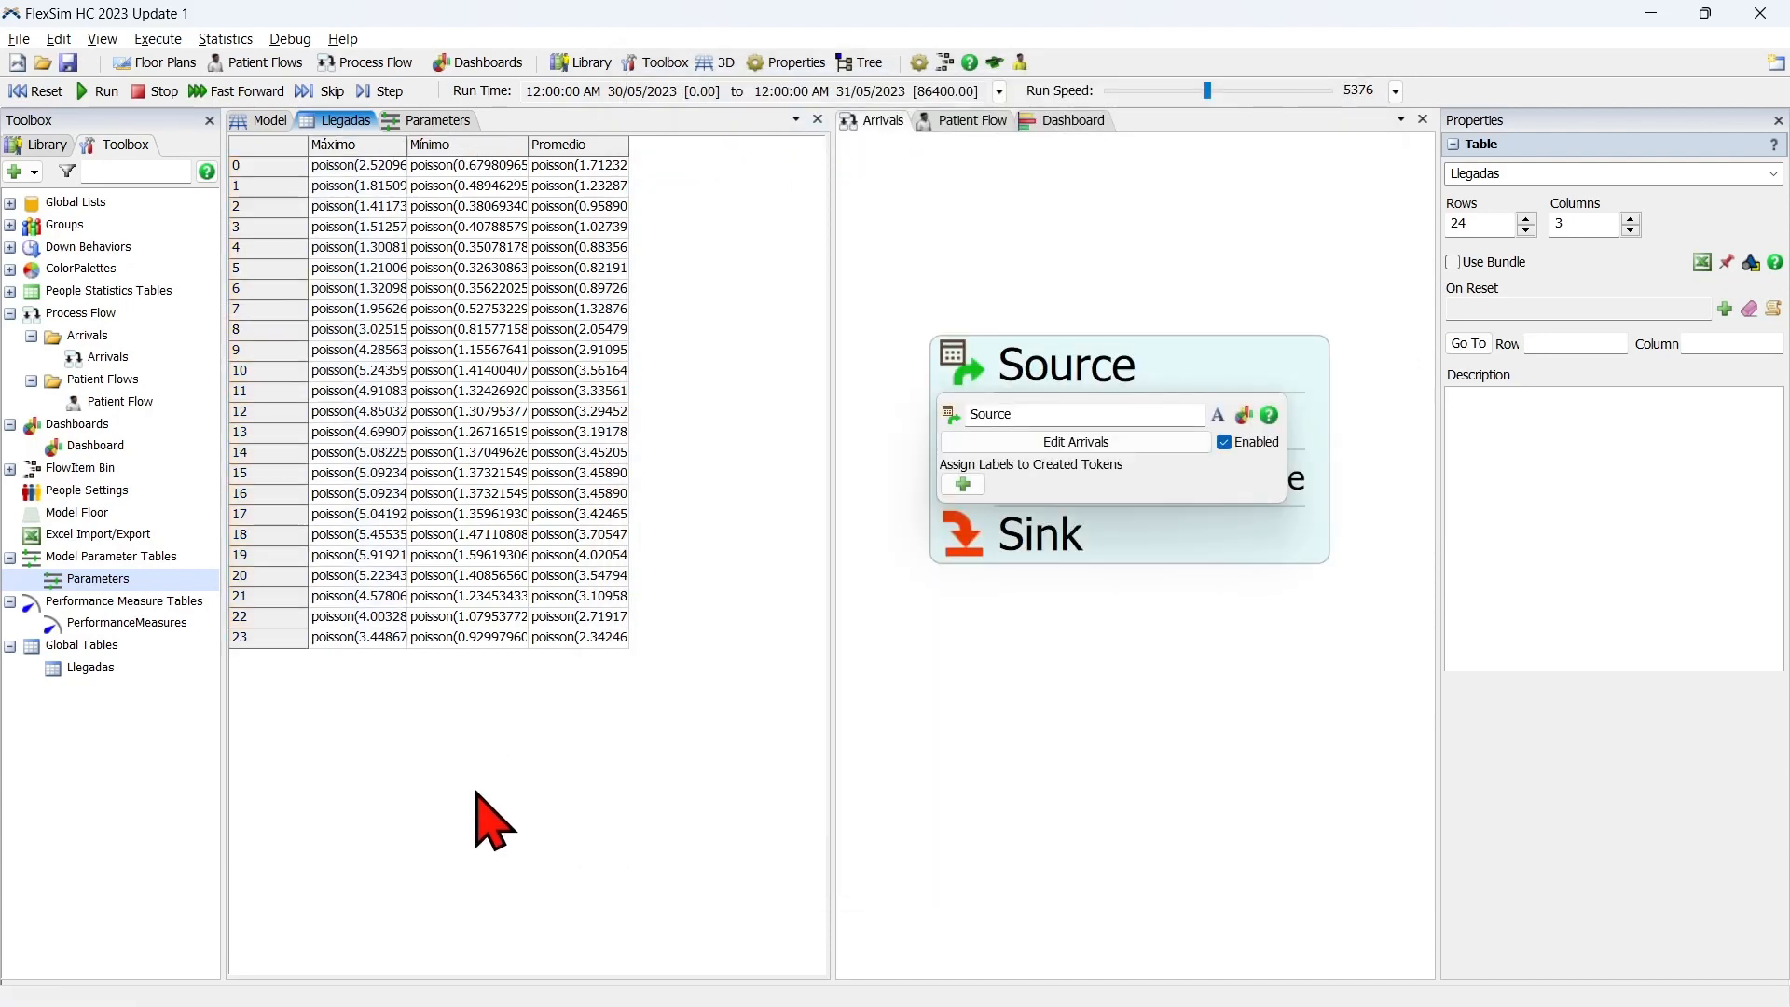
{"action": "left_click", "coordinate": [912, 343]}
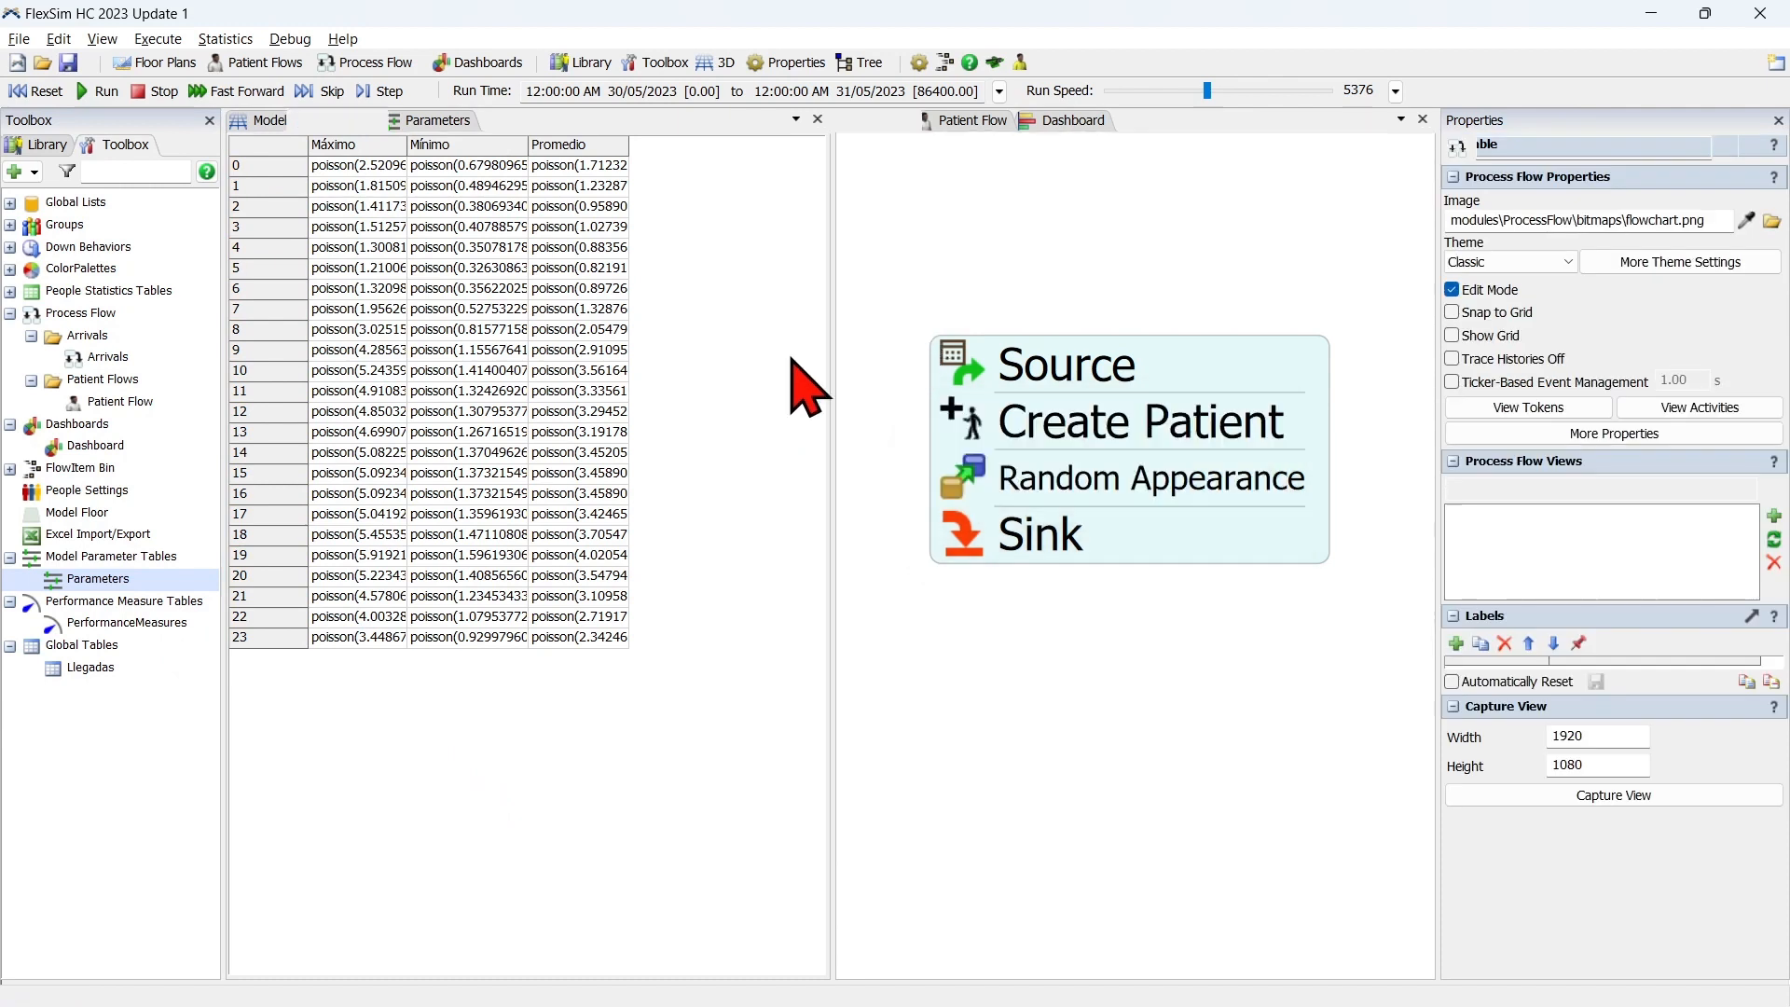
Open the PerformanceMeasures table and name its measure Pacientes atendidos.
{"action": "double_click", "coordinate": [114, 623]}
{"action": "double_click", "coordinate": [319, 205]}
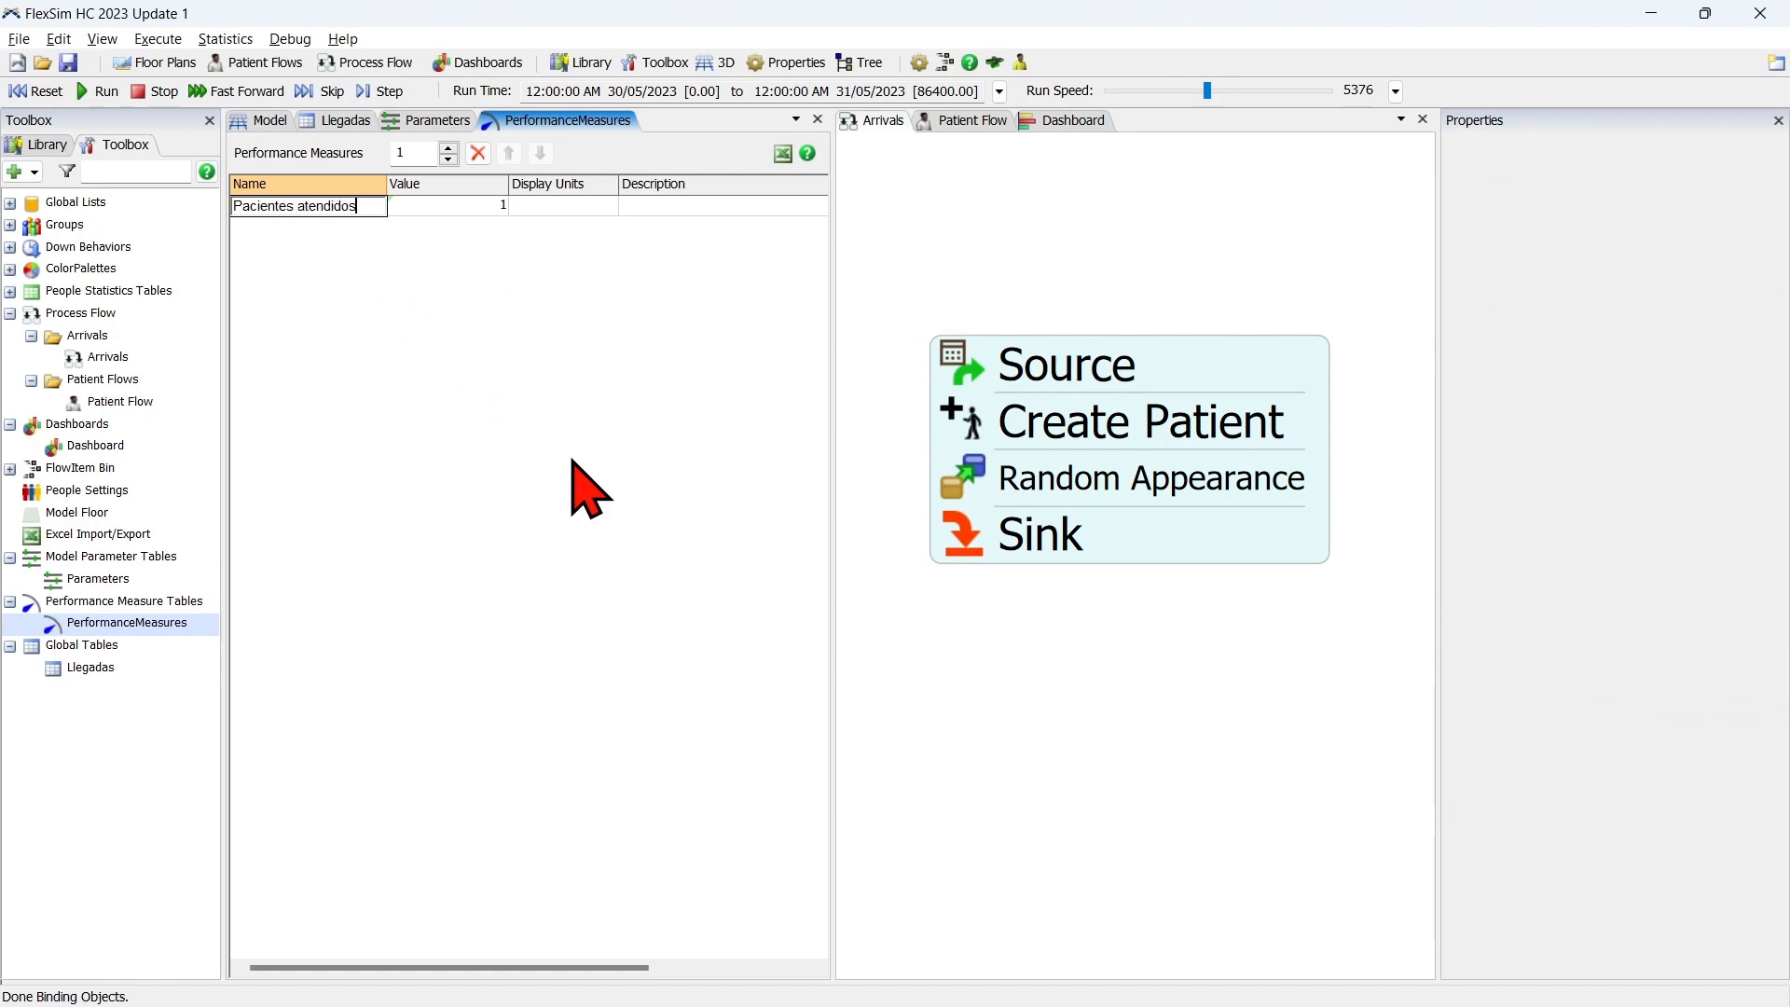
{"action": "left_click", "coordinate": [570, 459]}
{"action": "left_click", "coordinate": [479, 210]}
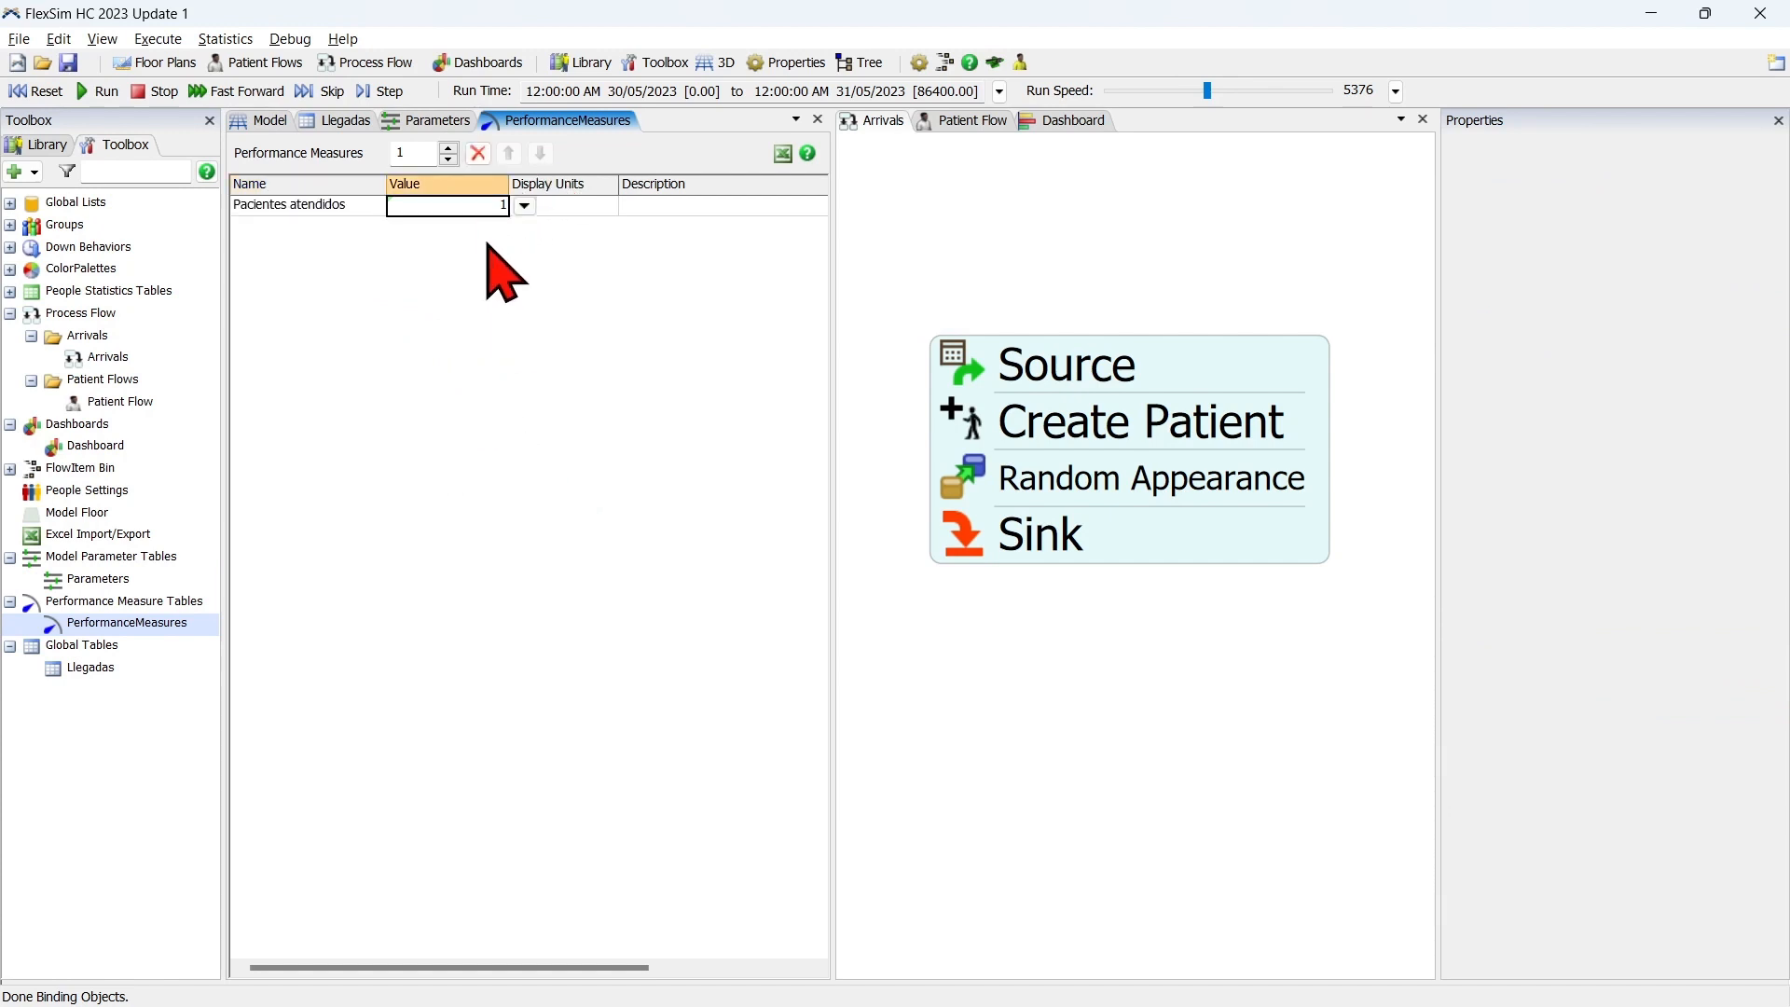
{"action": "left_click", "coordinate": [489, 247]}
Link the Pacientes atendidos measure's value to the Throughput Sum of the dashboard's Pacientes atendidos chart.
{"action": "left_click", "coordinate": [1090, 123]}
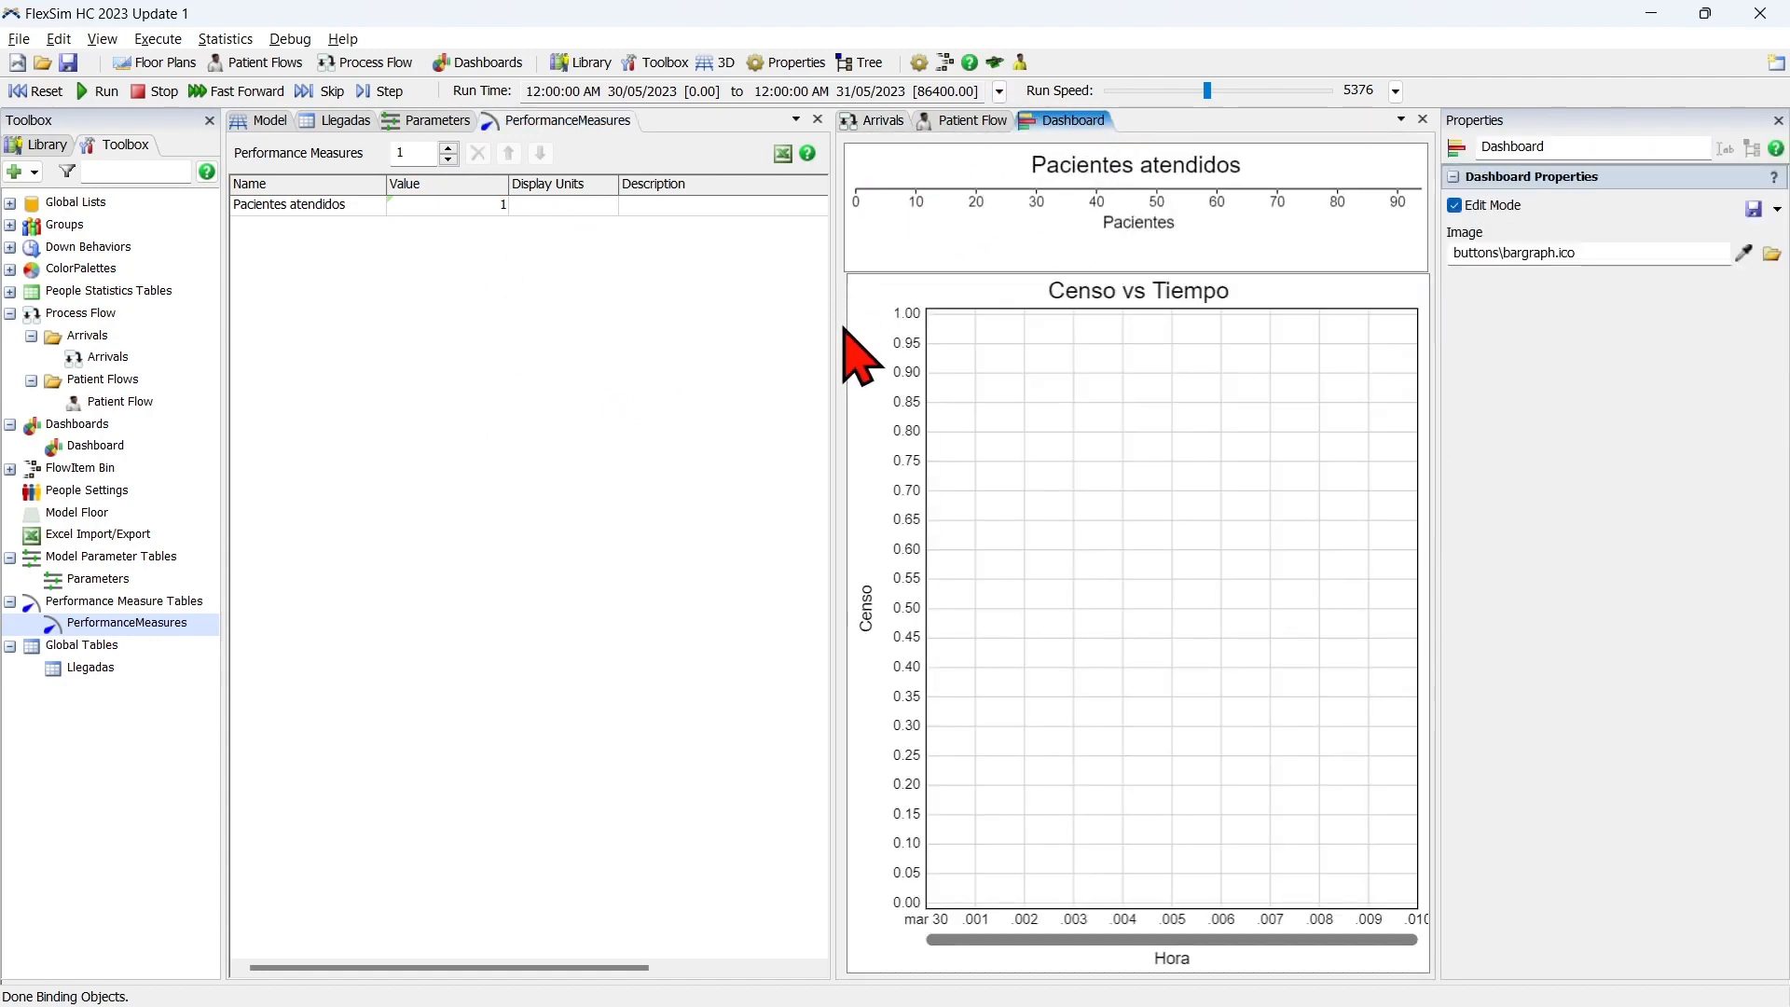
{"action": "left_click", "coordinate": [845, 321]}
{"action": "left_click", "coordinate": [483, 206]}
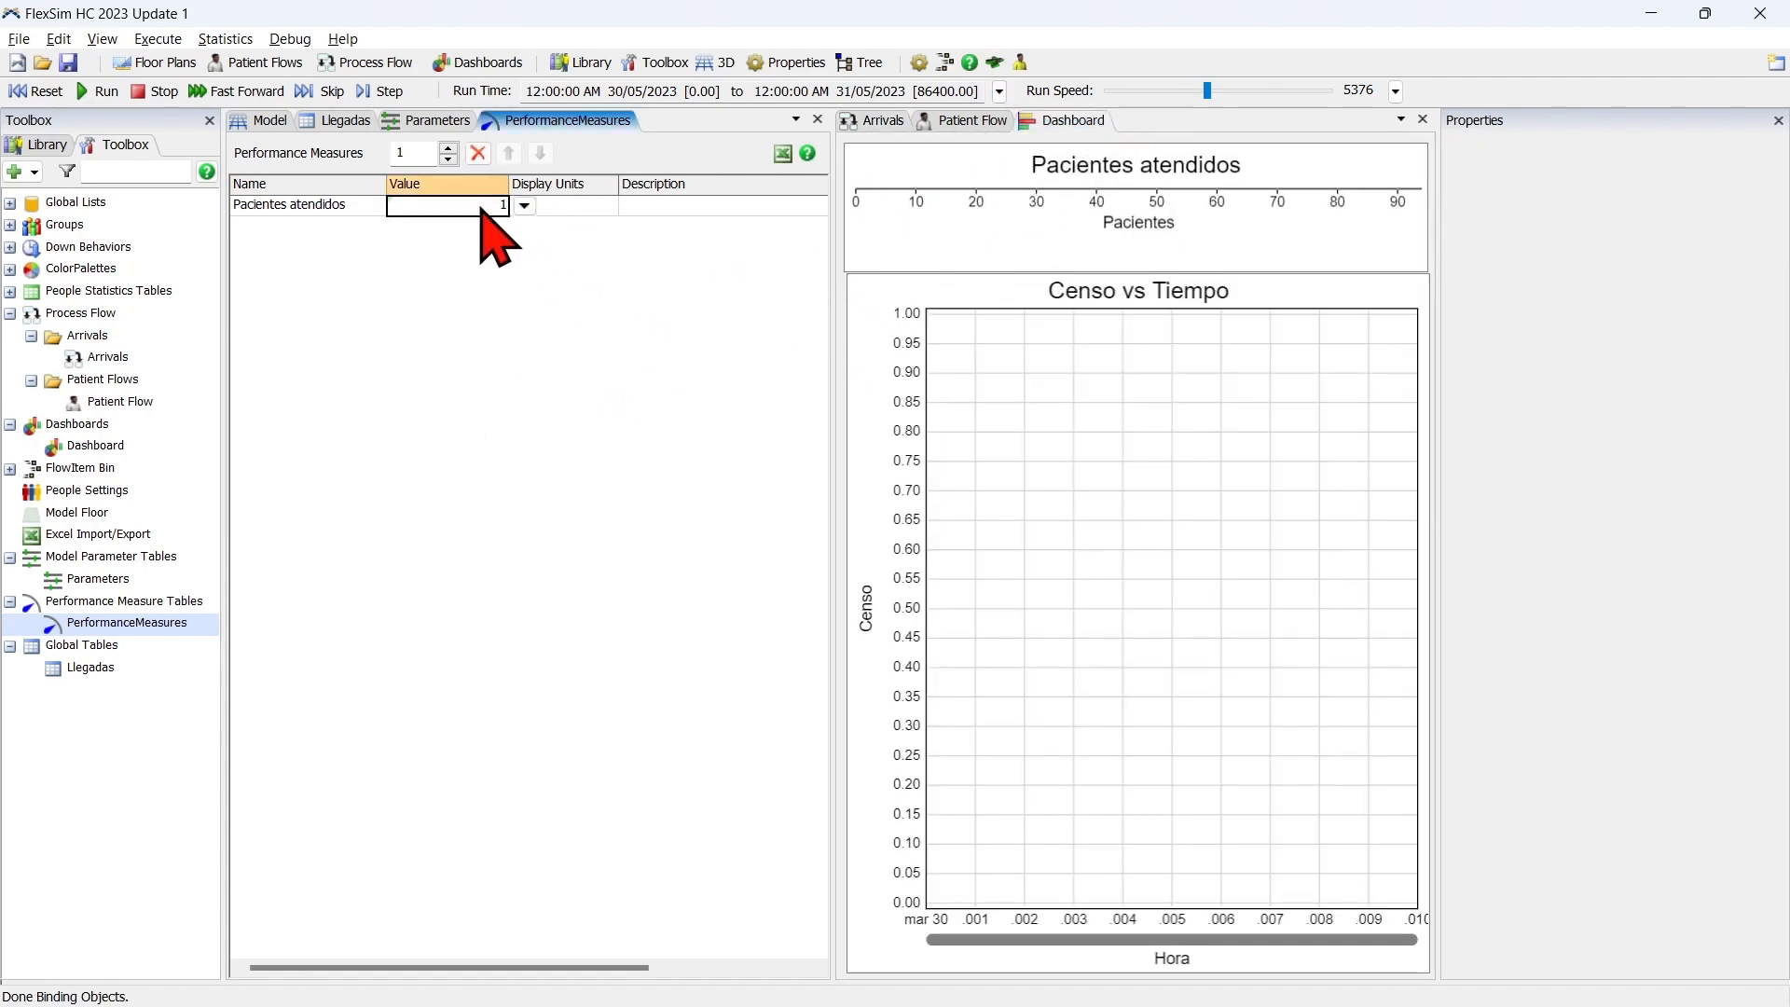
{"action": "left_click", "coordinate": [525, 206]}
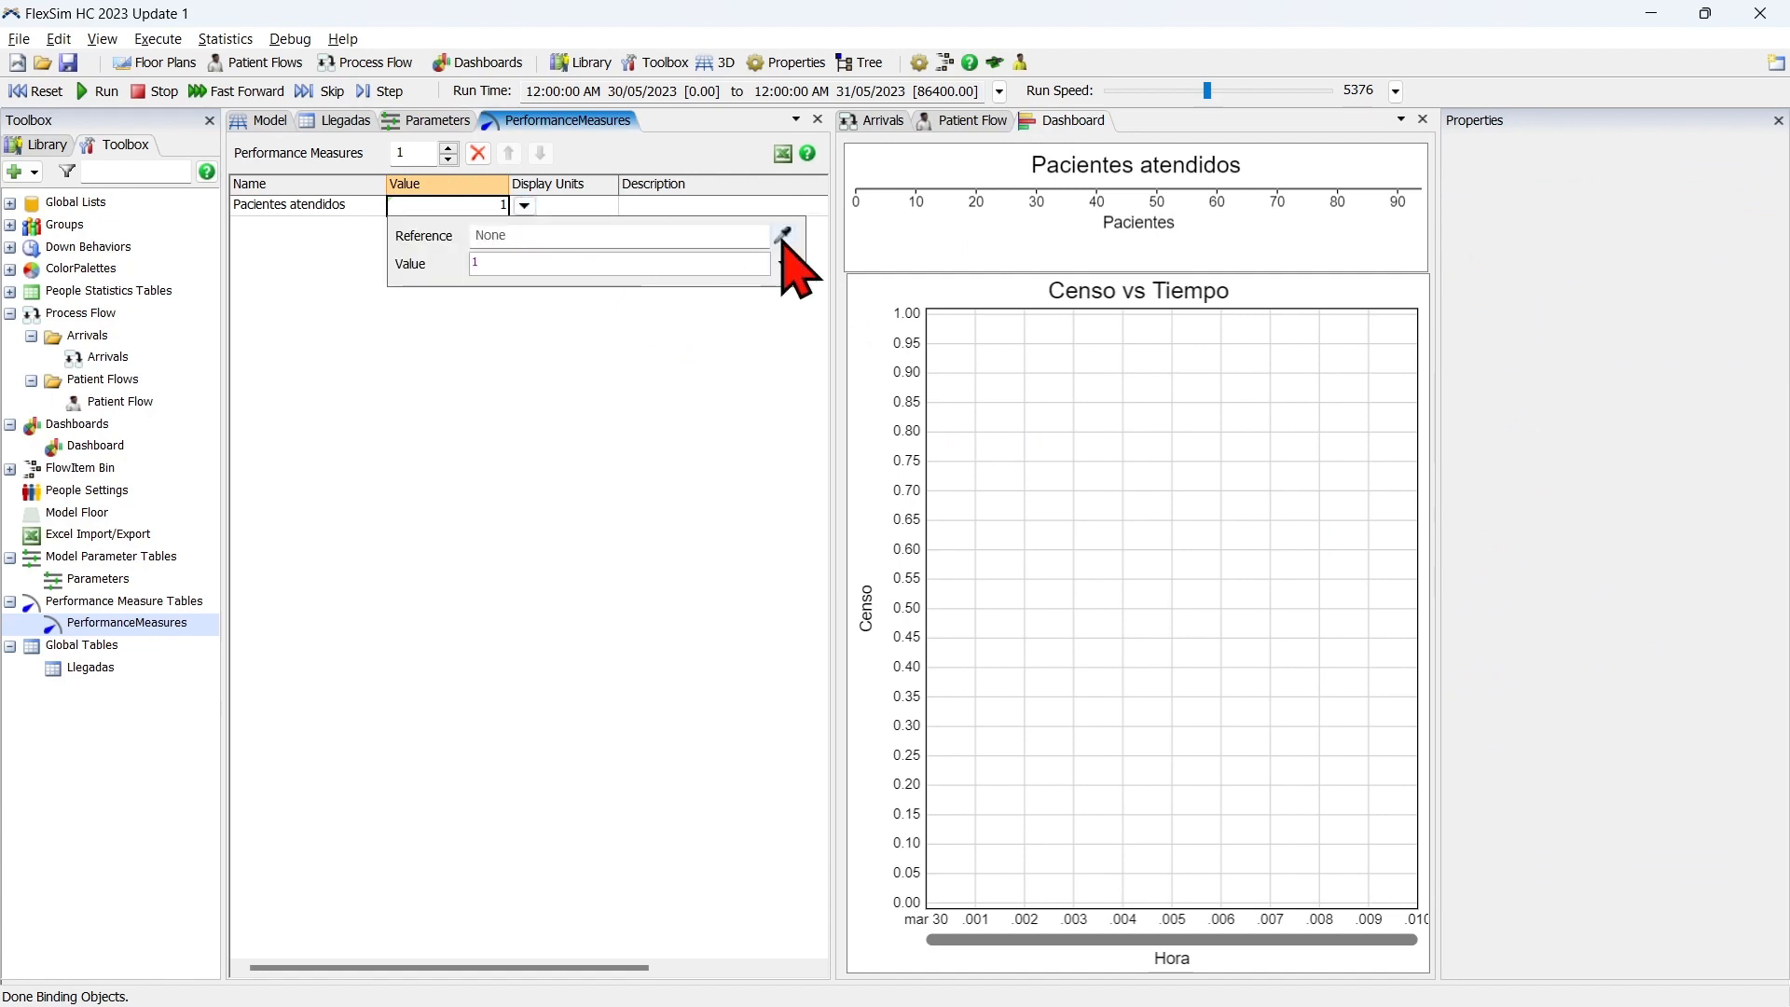
{"action": "left_click", "coordinate": [984, 220]}
{"action": "mouse_move", "coordinate": [1093, 232]}
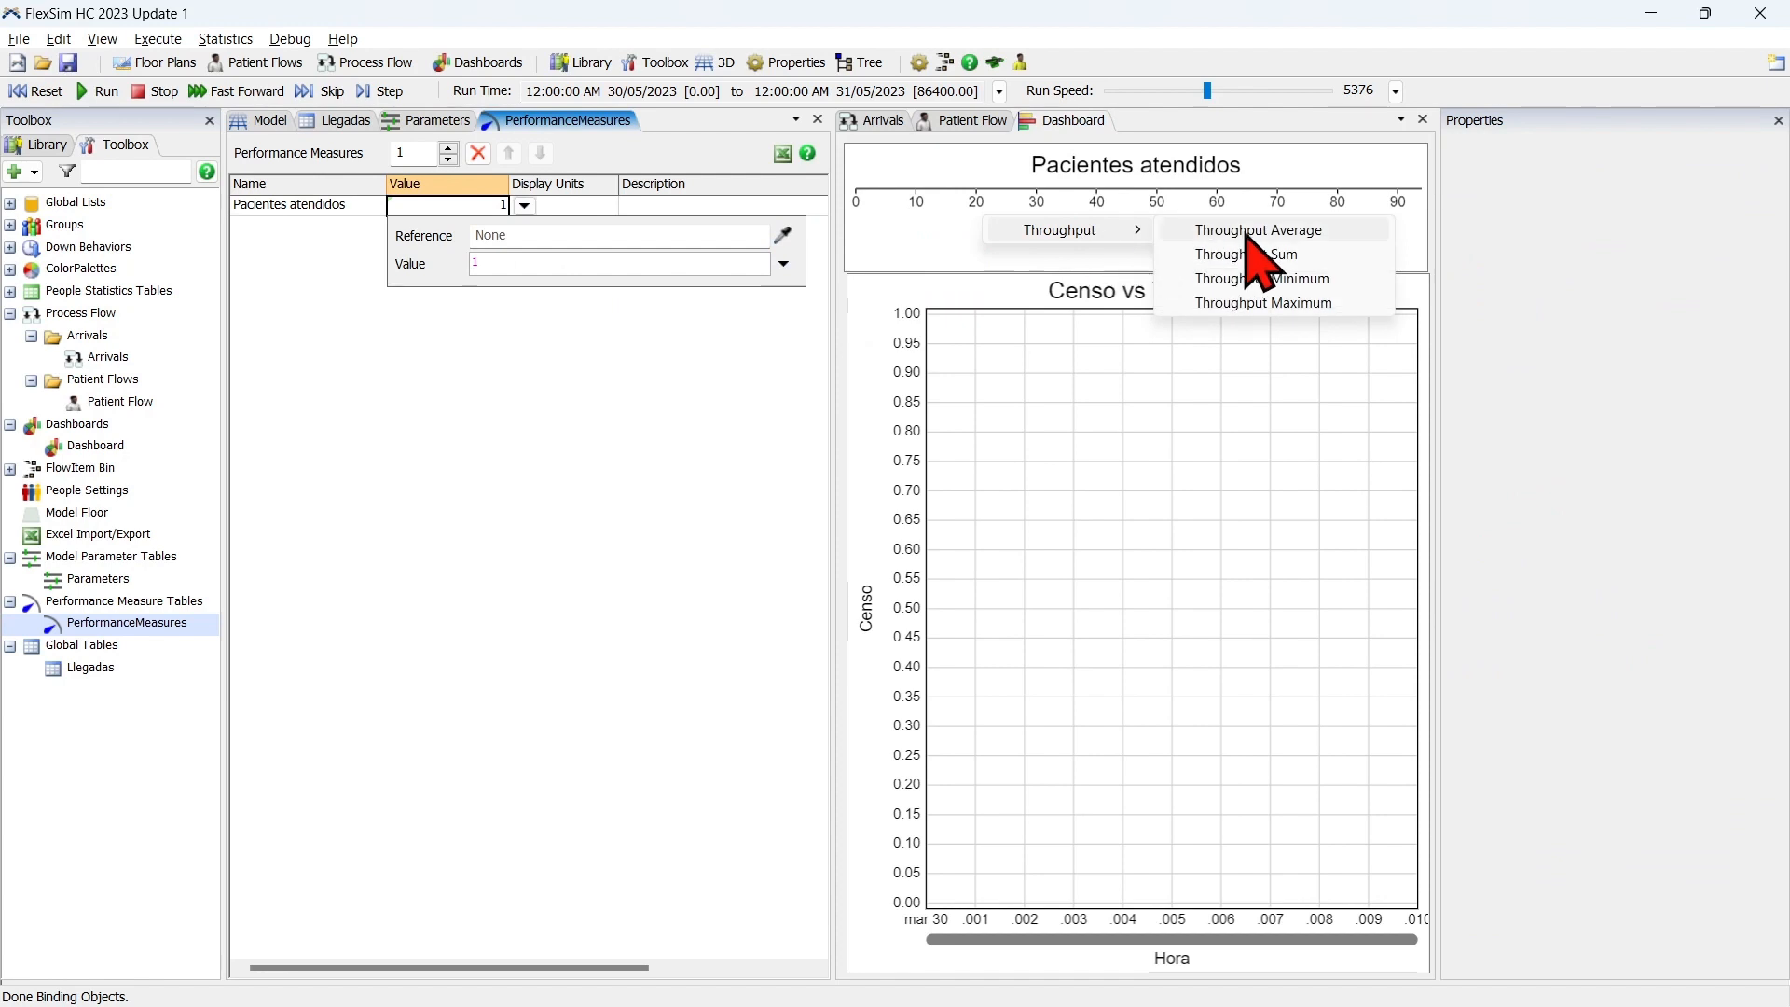
{"action": "left_click", "coordinate": [1324, 259]}
{"action": "left_click", "coordinate": [643, 466]}
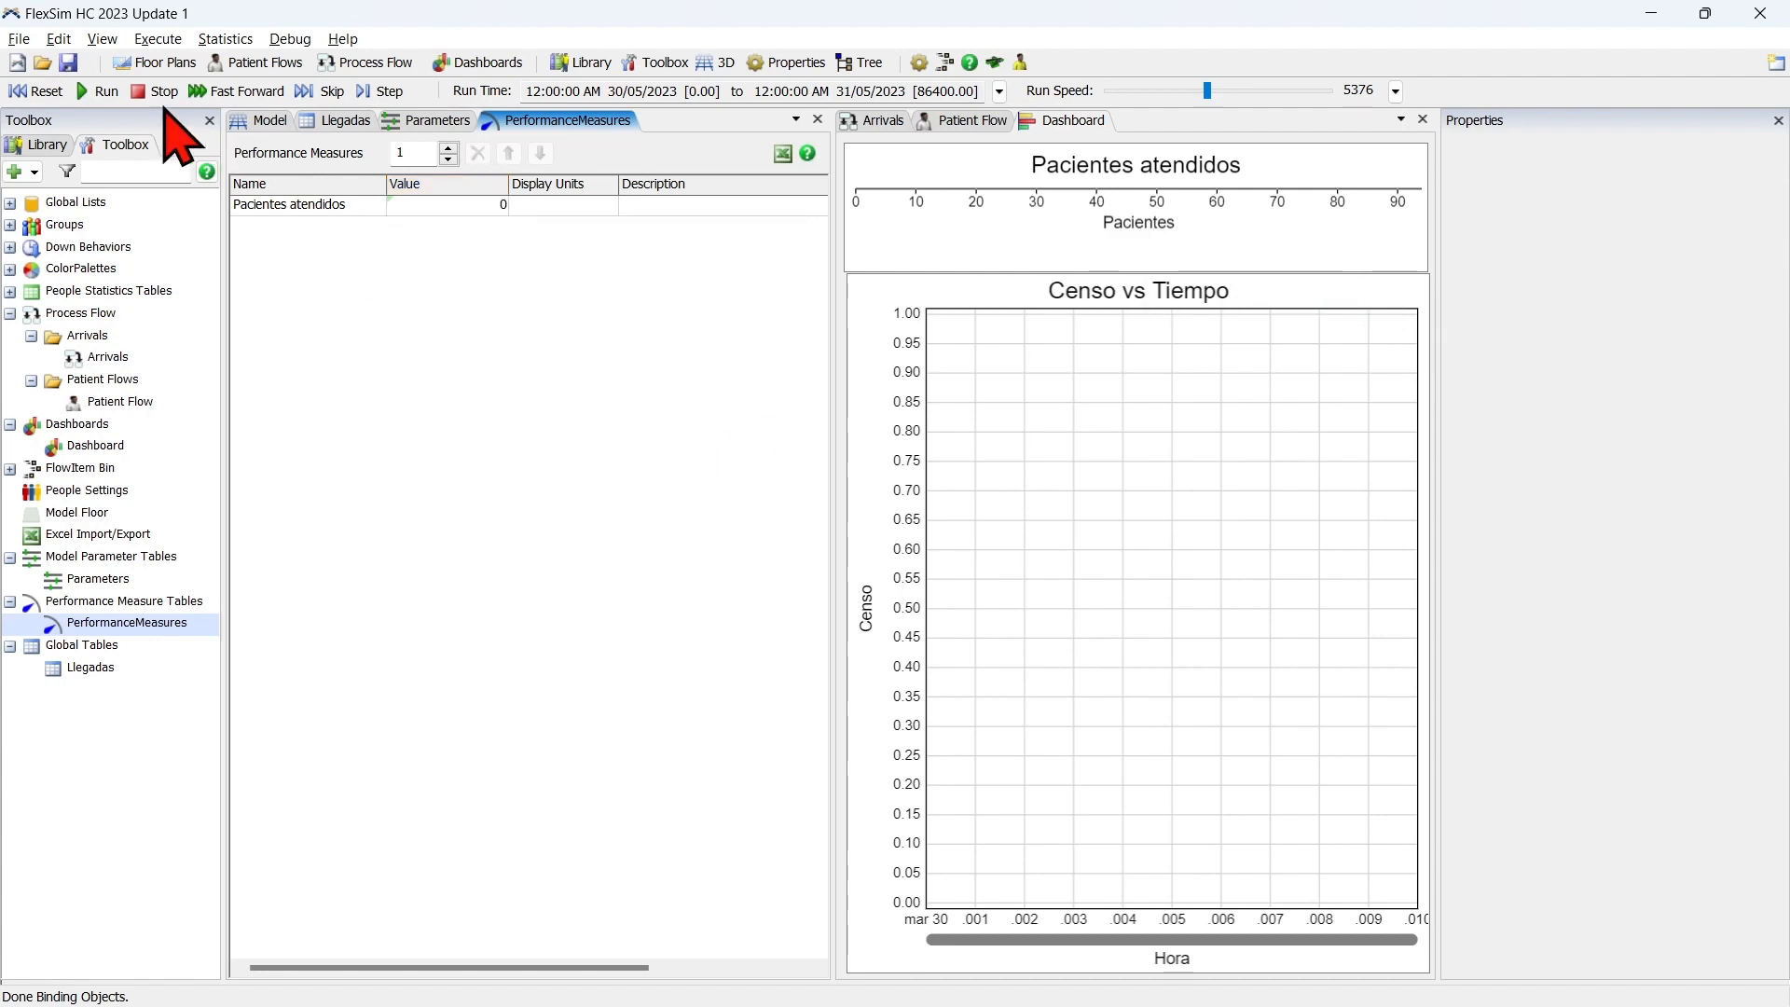
Test the performance measure by fast-forwarding the model through its full run time, then reset the model.
{"action": "left_click", "coordinate": [235, 90]}
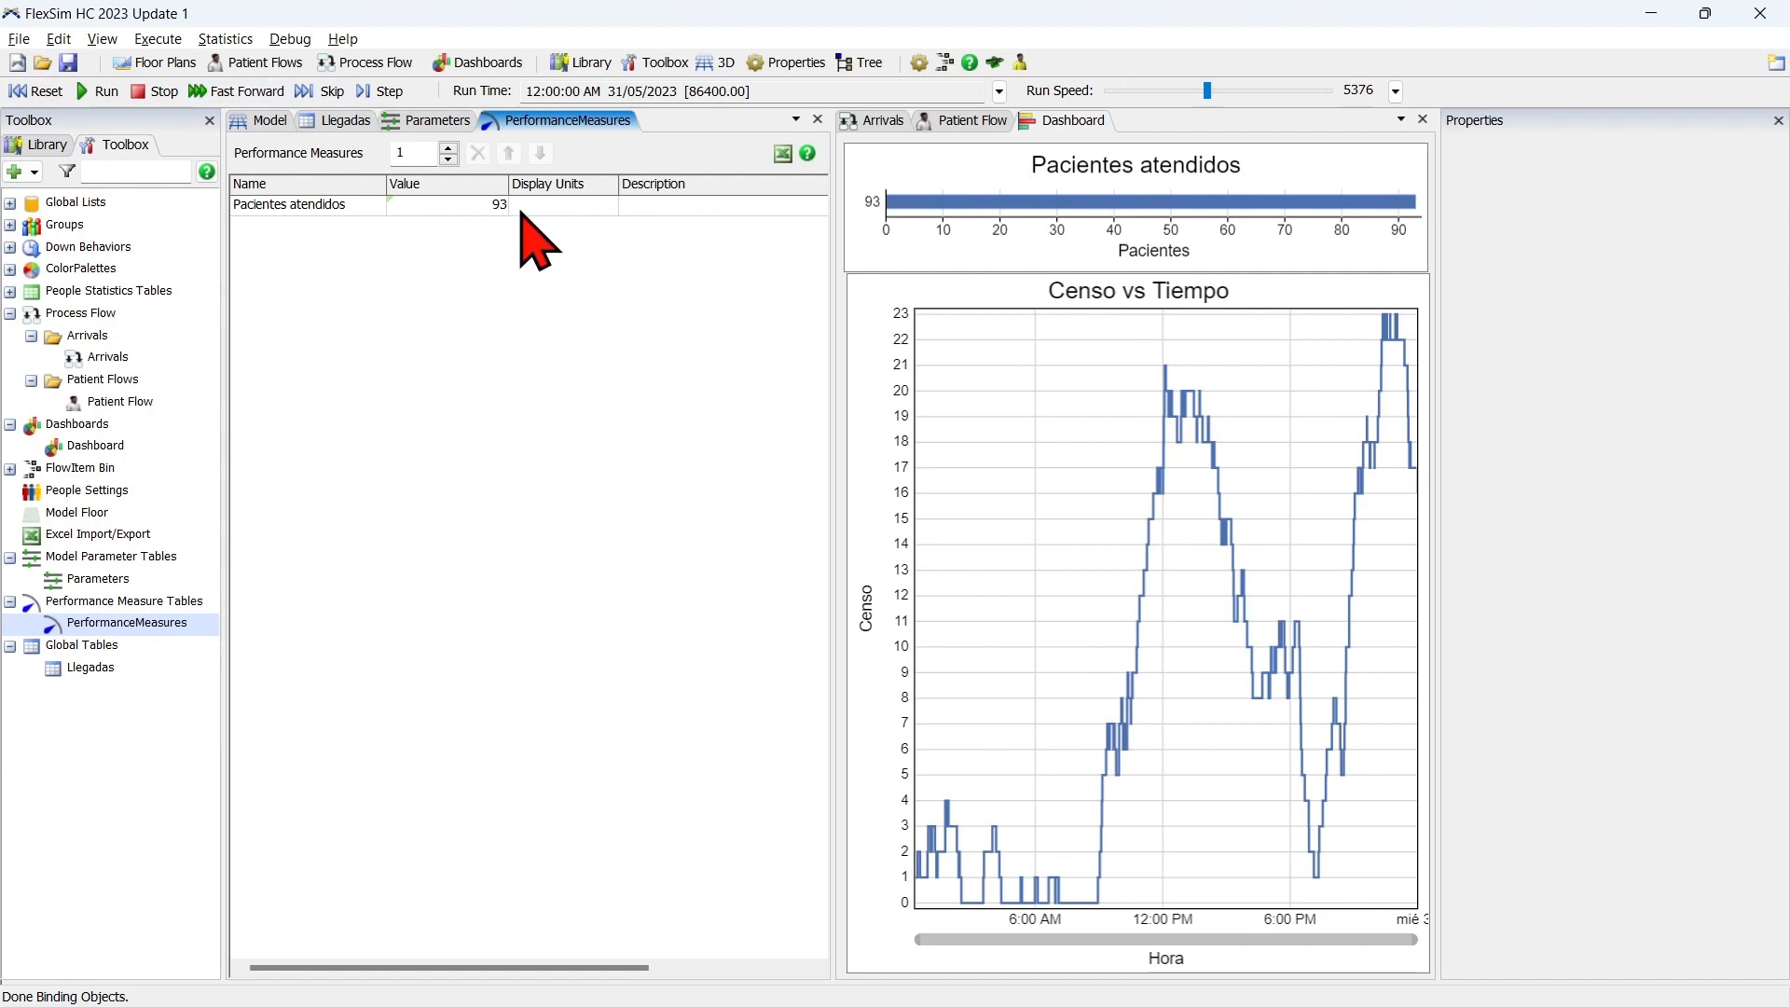
{"action": "left_click", "coordinate": [35, 91]}
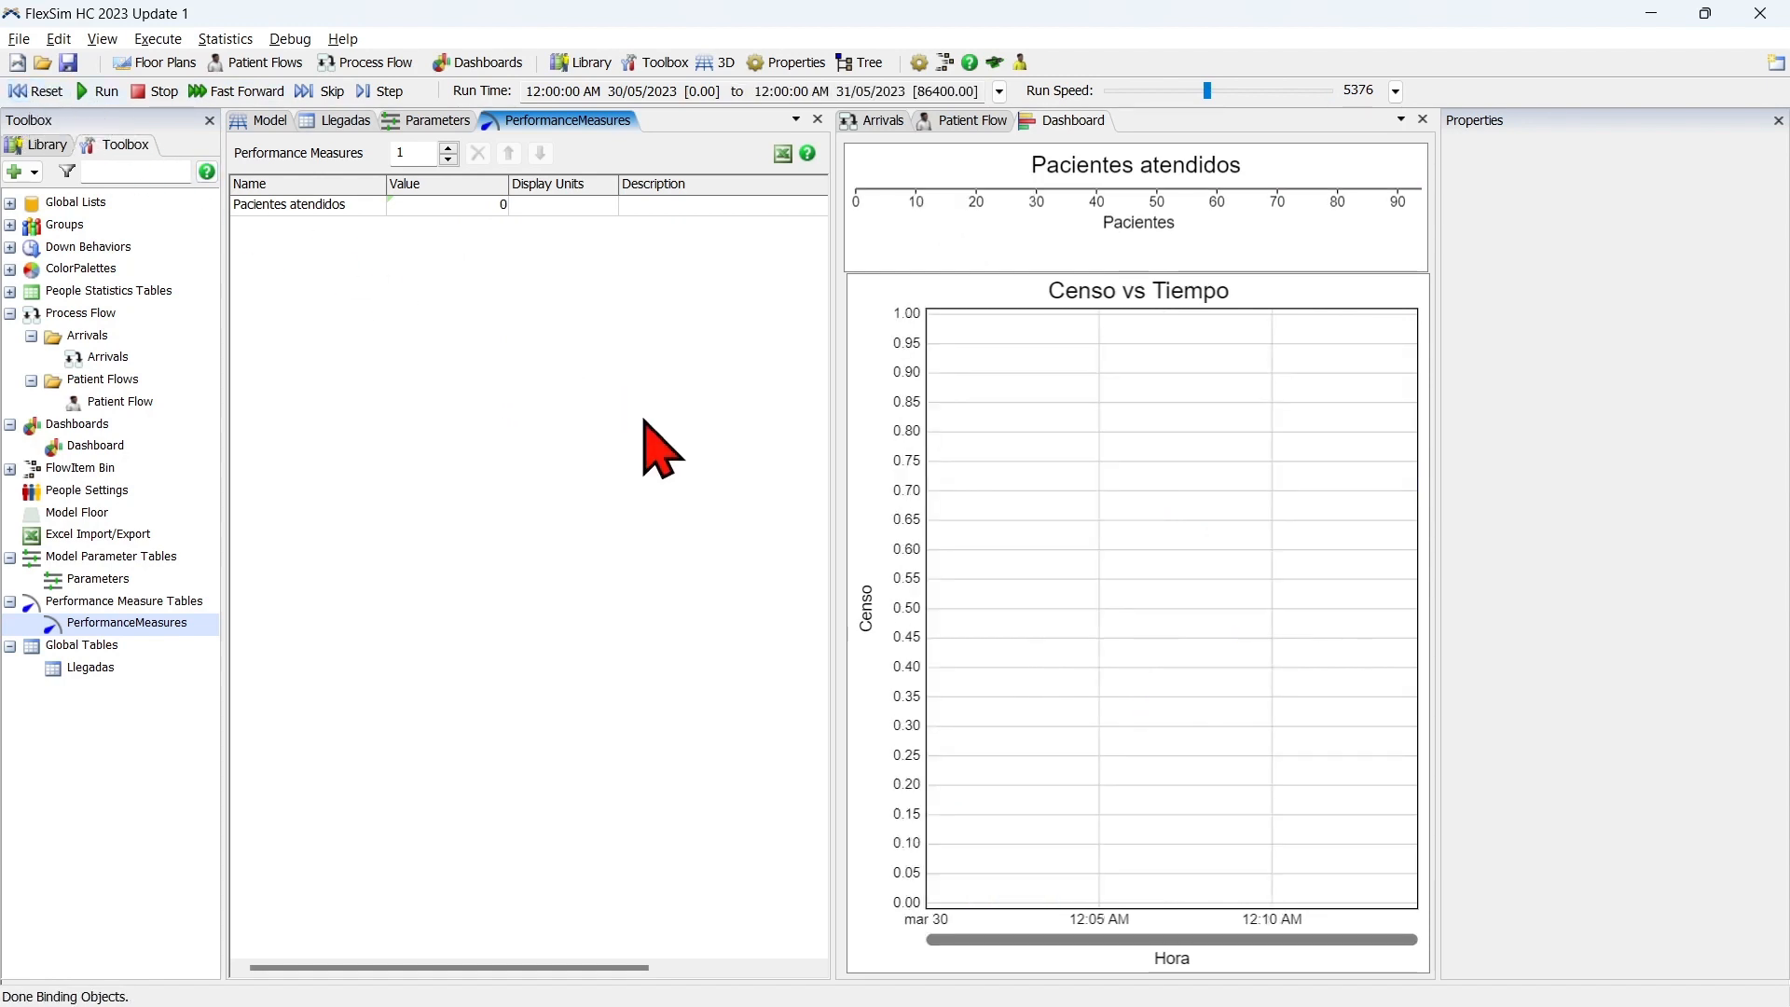
Open the Experimenter and delete its existing results database file.
{"action": "left_click", "coordinate": [220, 39]}
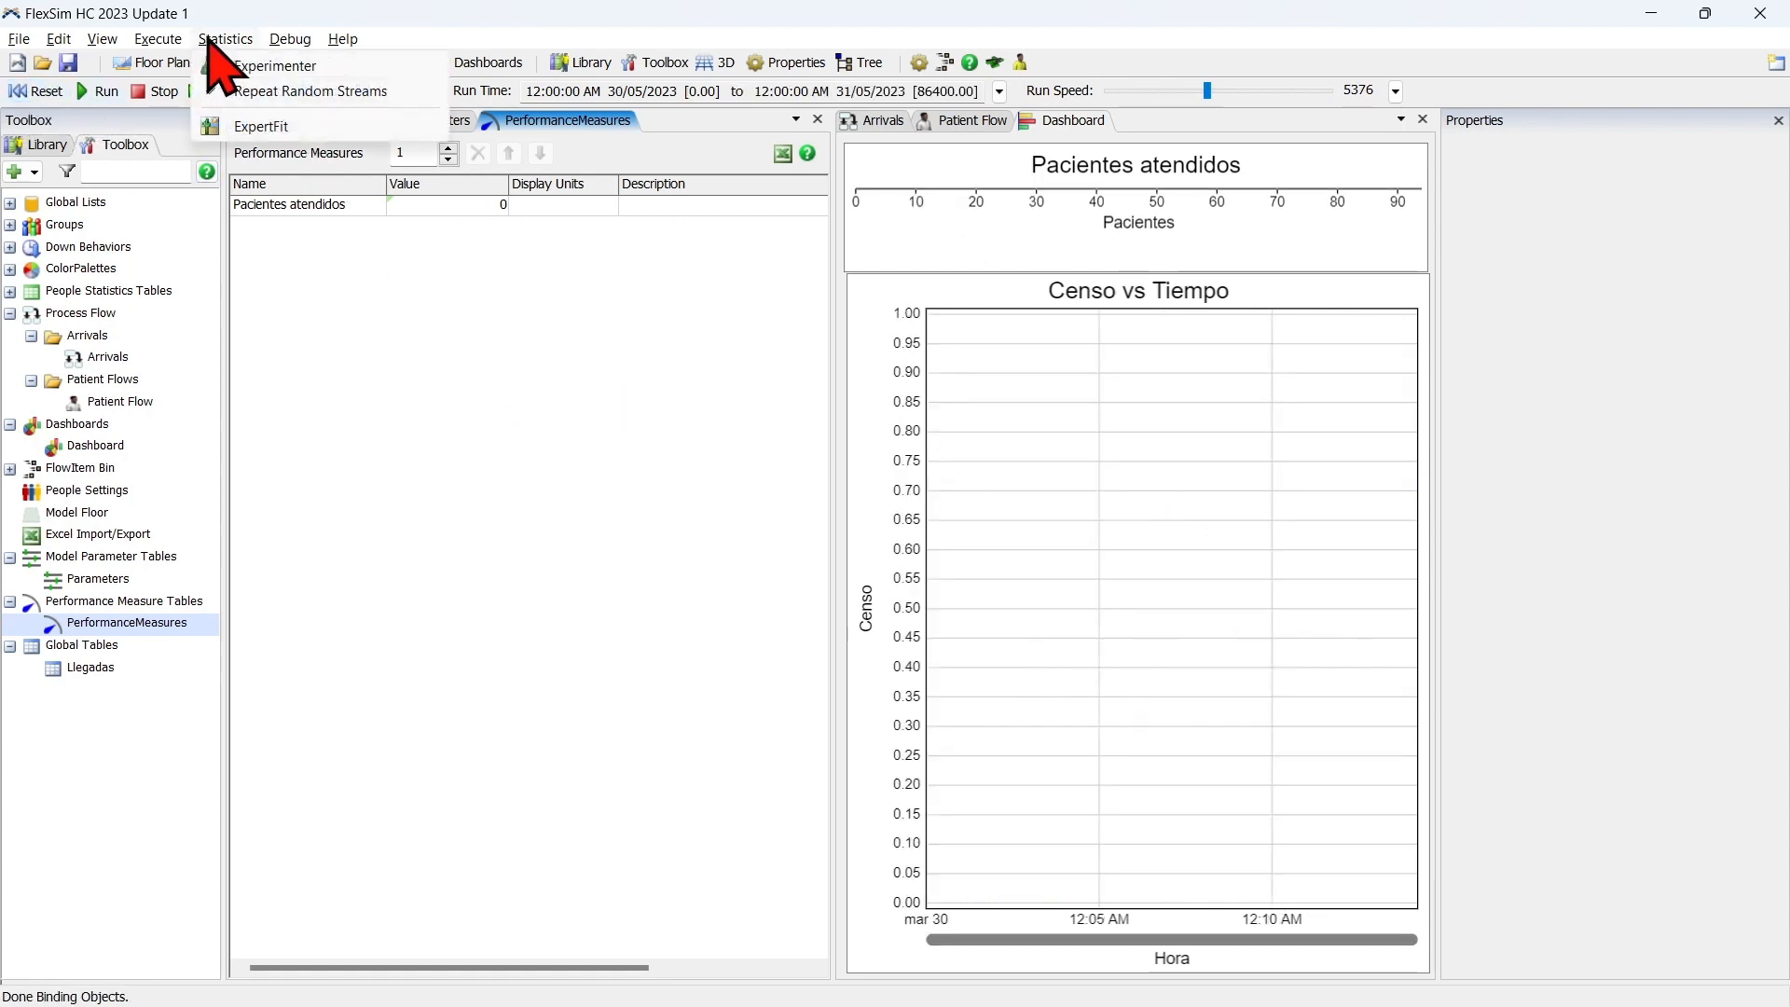
{"action": "left_click", "coordinate": [245, 68]}
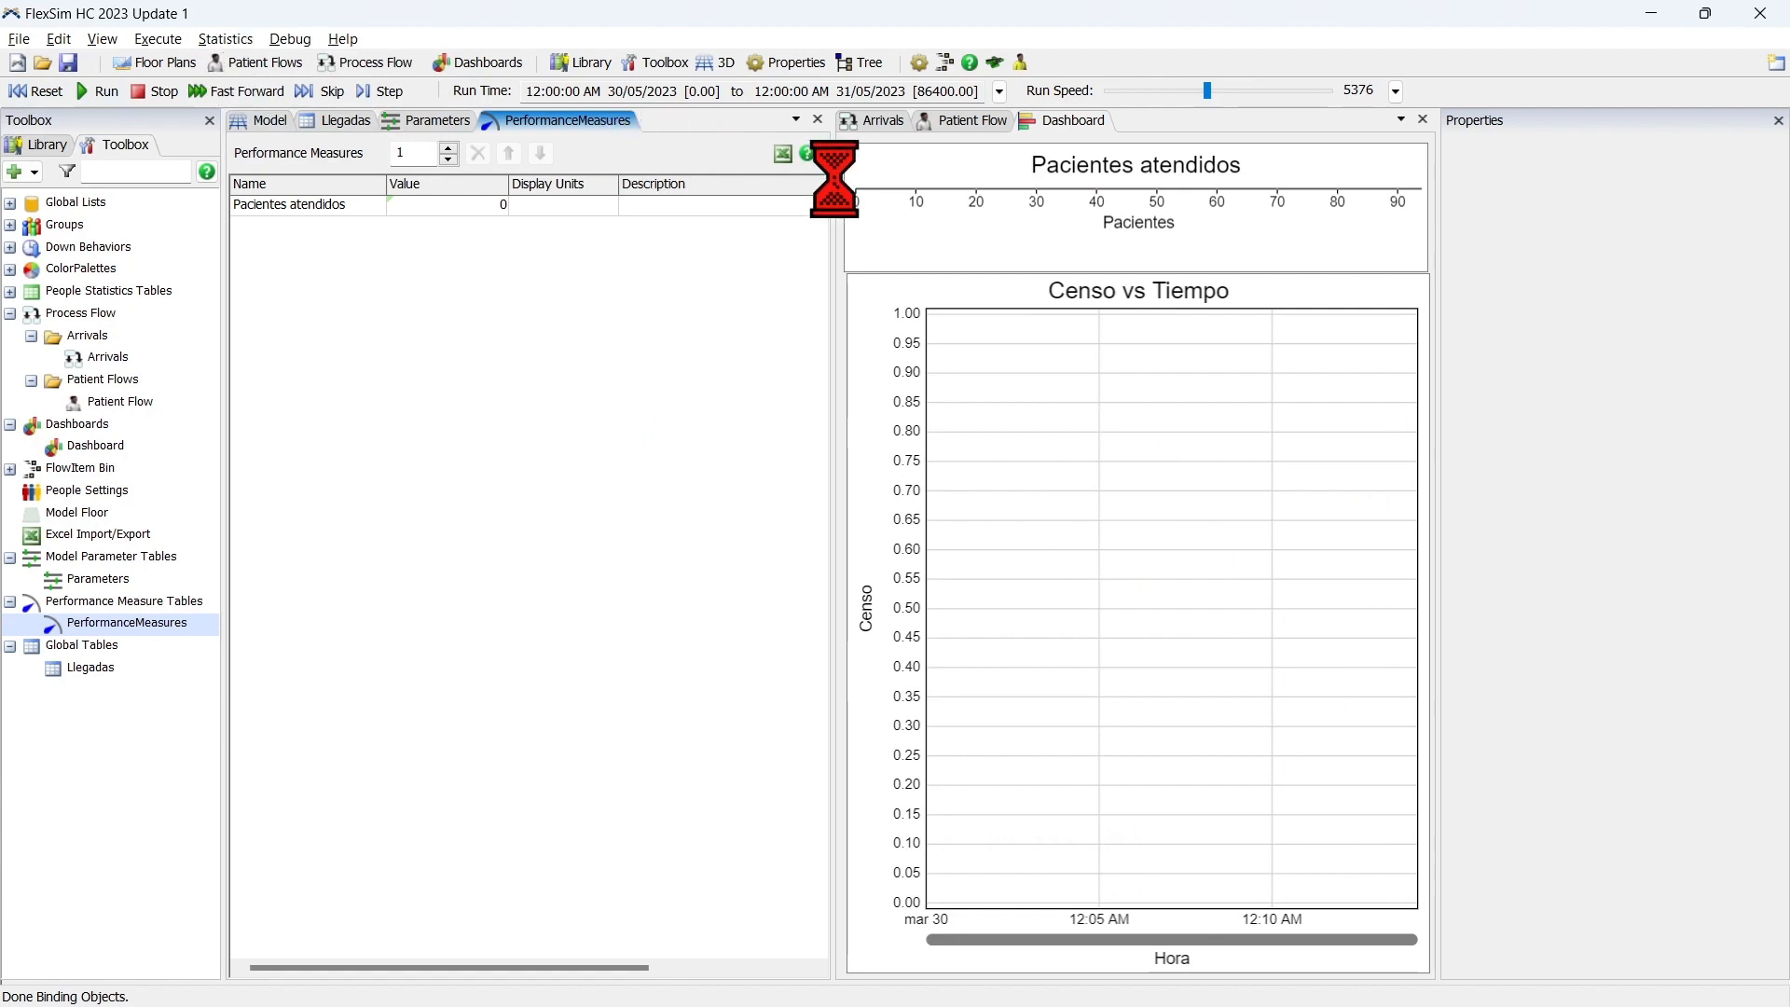
{"action": "left_click_drag", "start_coordinate": [944, 327], "coordinate": [708, 134]}
{"action": "left_click", "coordinate": [1118, 168]}
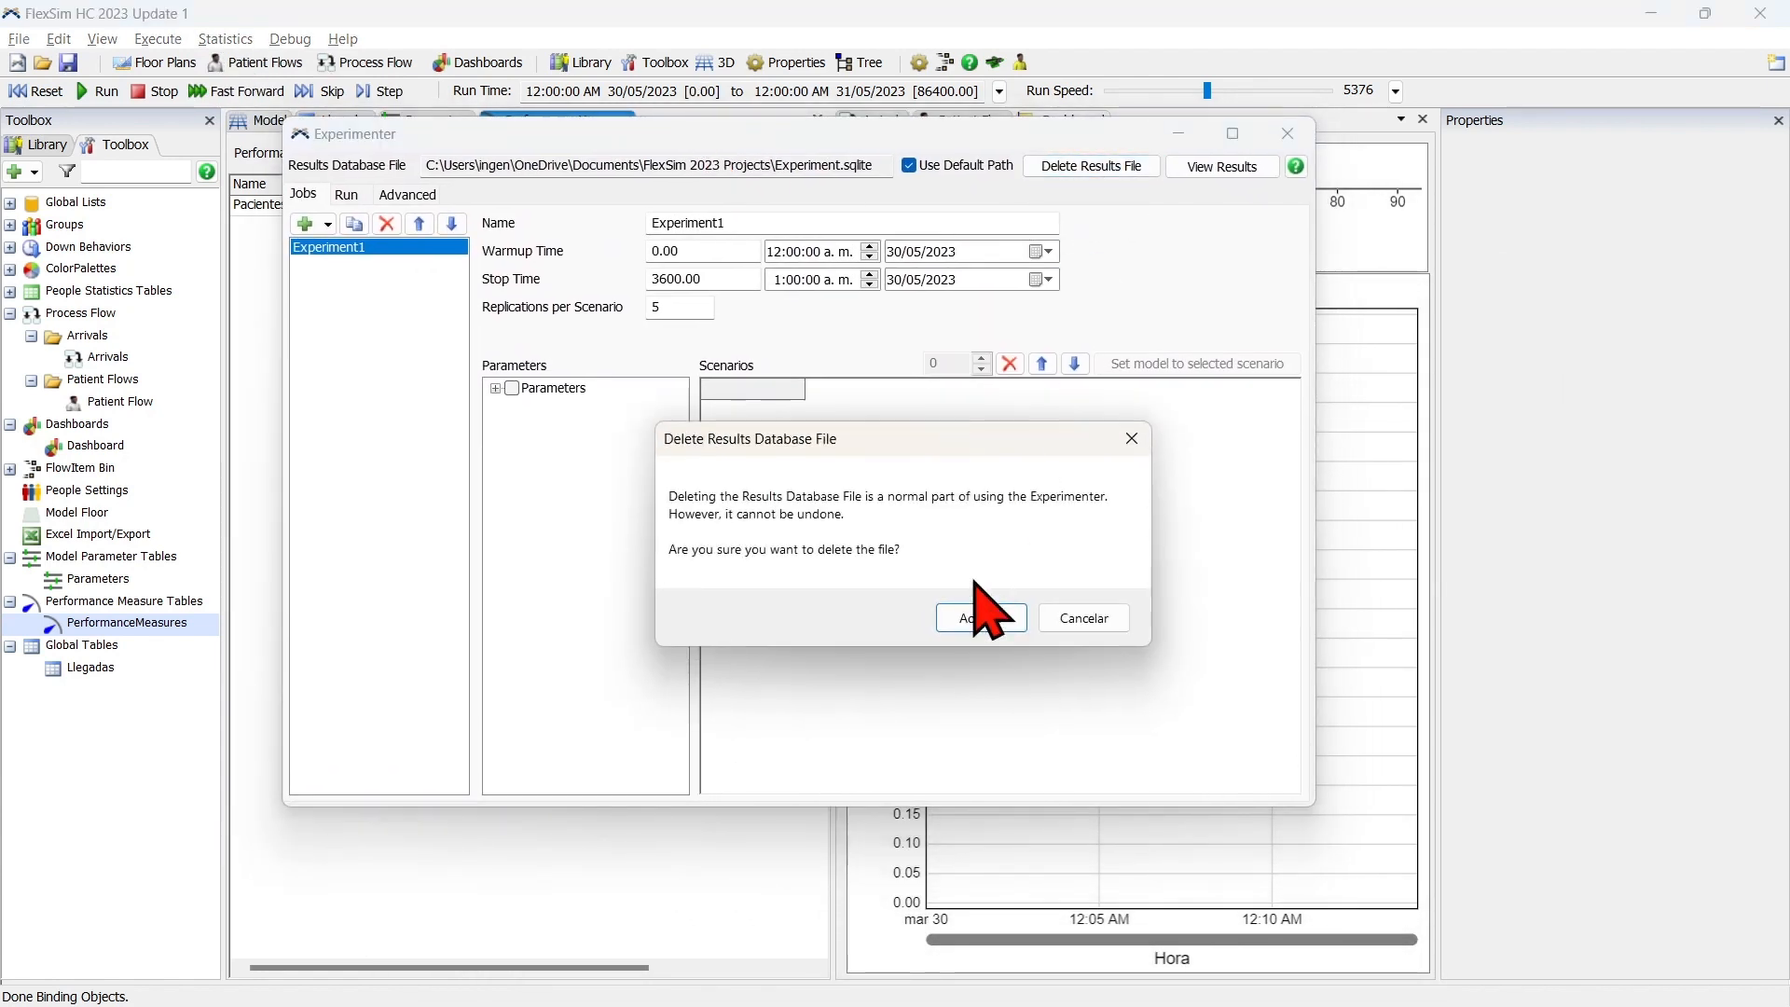
{"action": "left_click", "coordinate": [970, 609]}
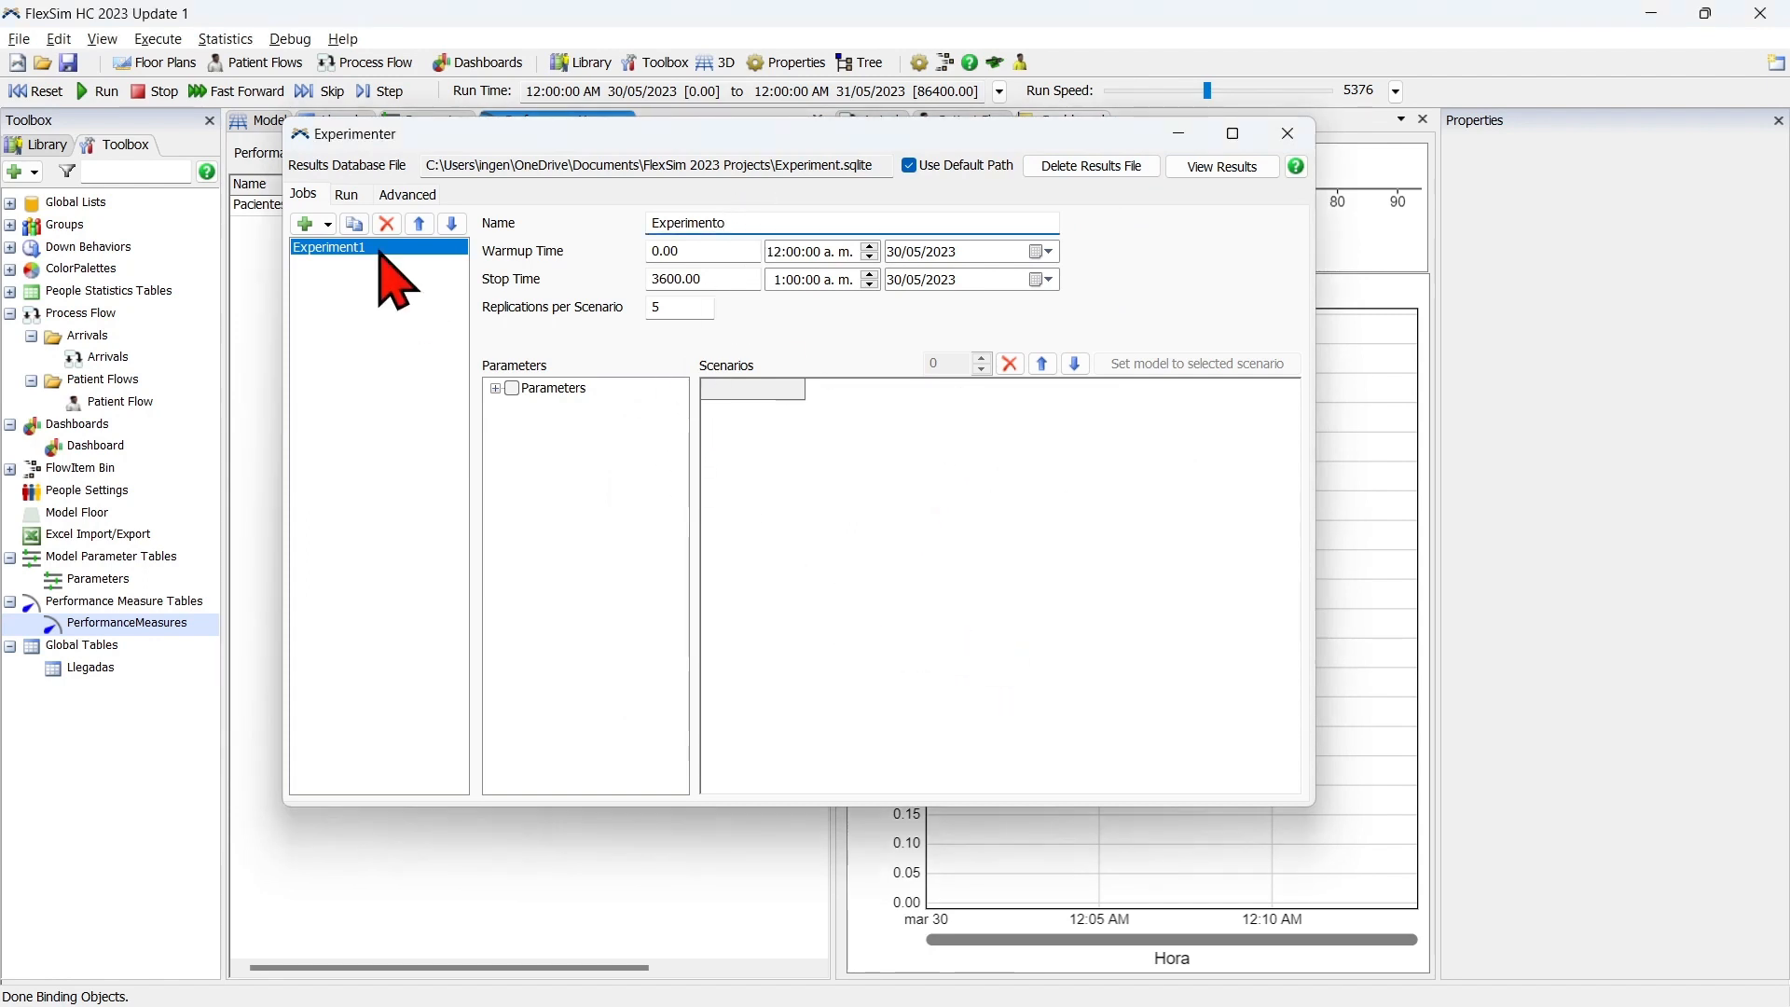
Name the experiment job Experimento, with a stop time of 86400 and 30 replications per scenario.
{"action": "left_click", "coordinate": [707, 278]}
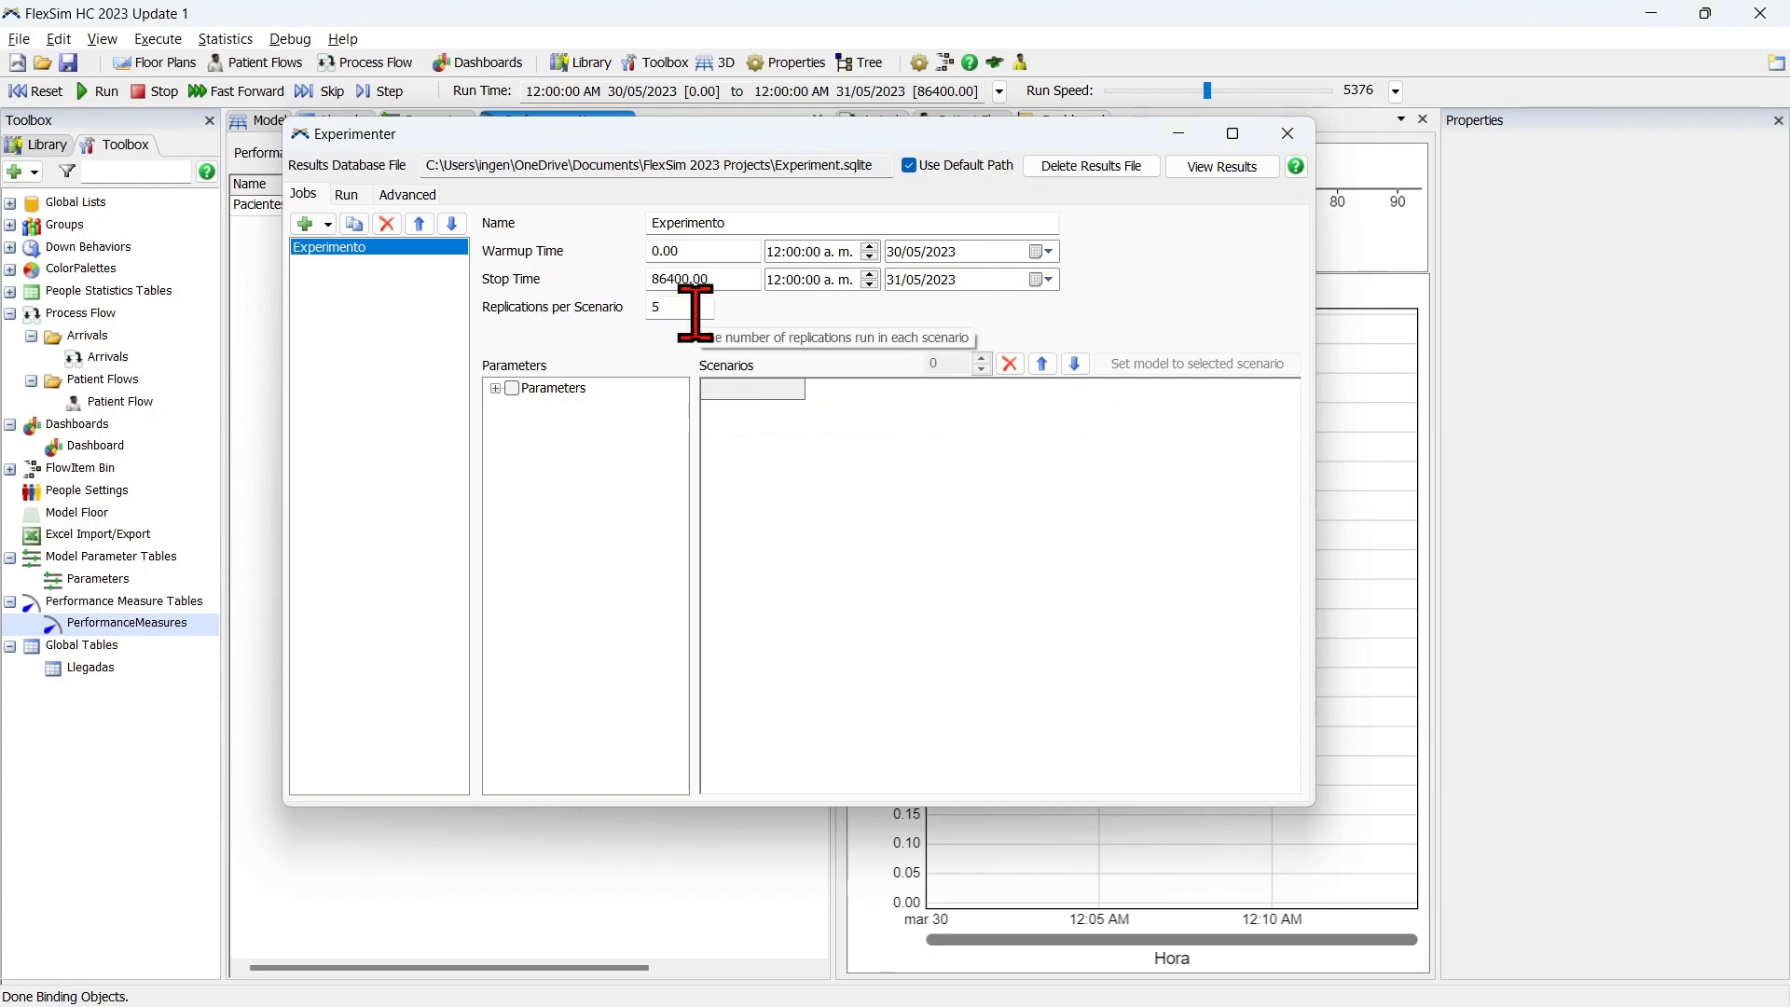
{"action": "left_click", "coordinate": [695, 311]}
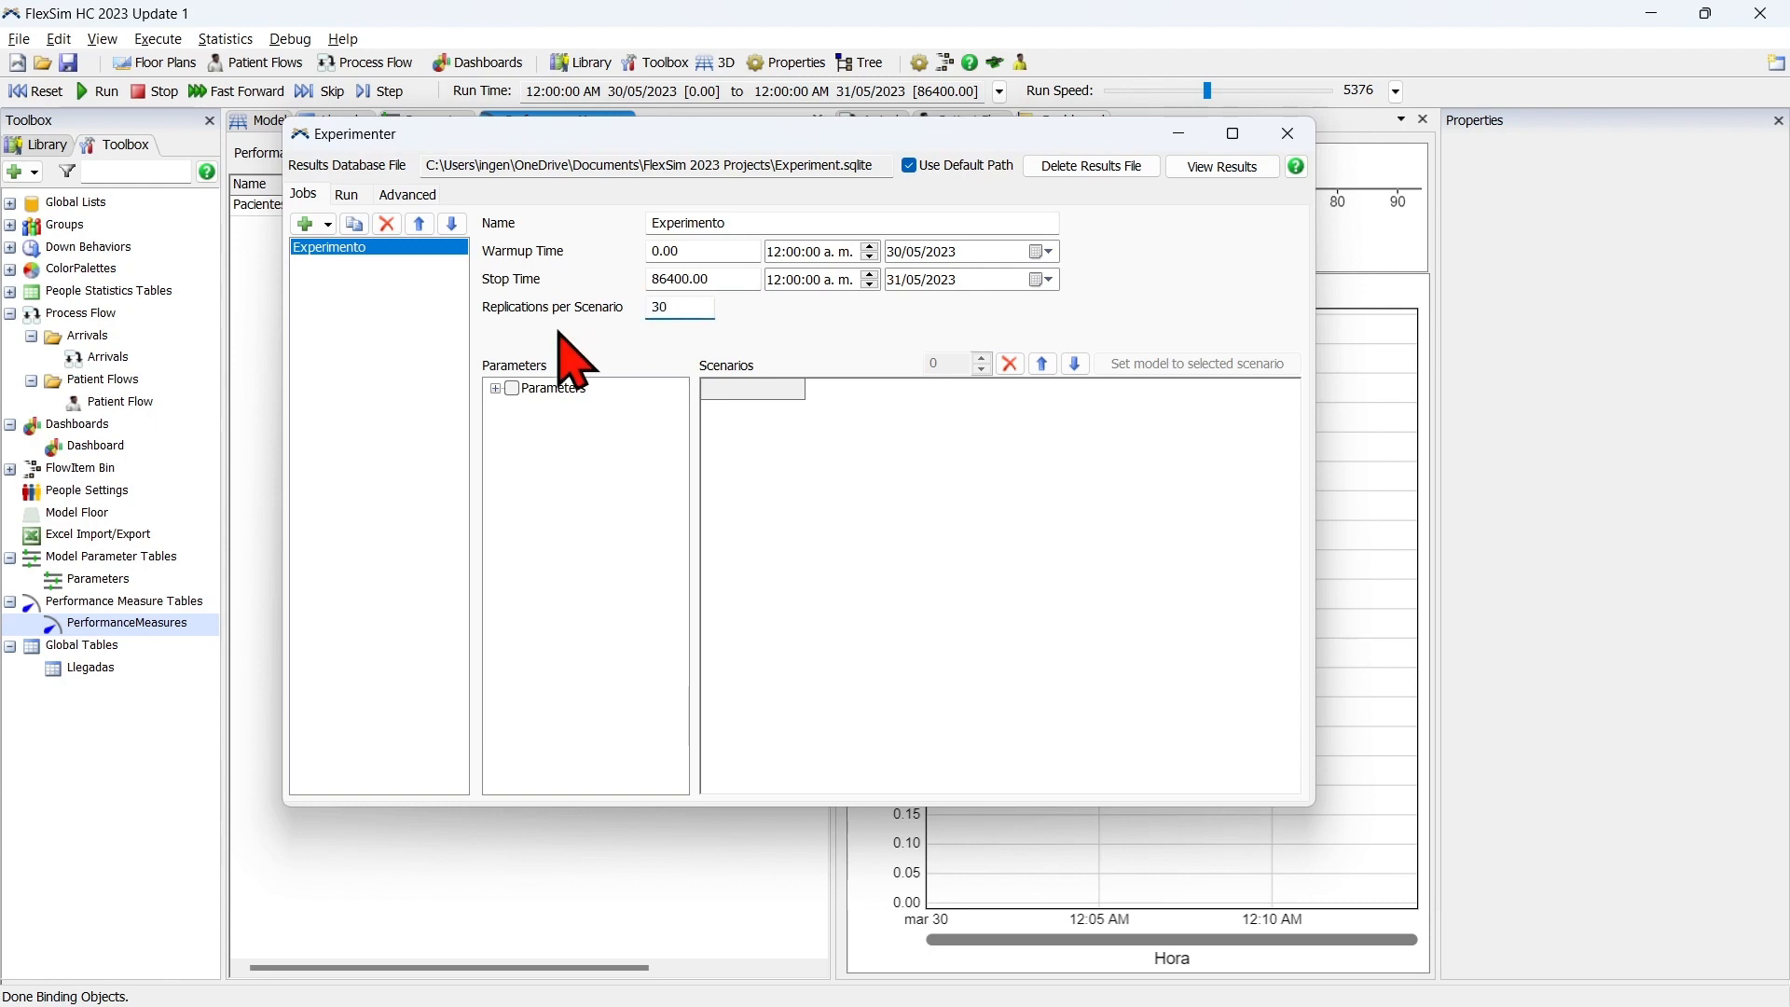
Include the Parameters table with its Llegadas parameter in the experiment and set the number of scenarios to 3.
{"action": "left_click", "coordinate": [513, 388]}
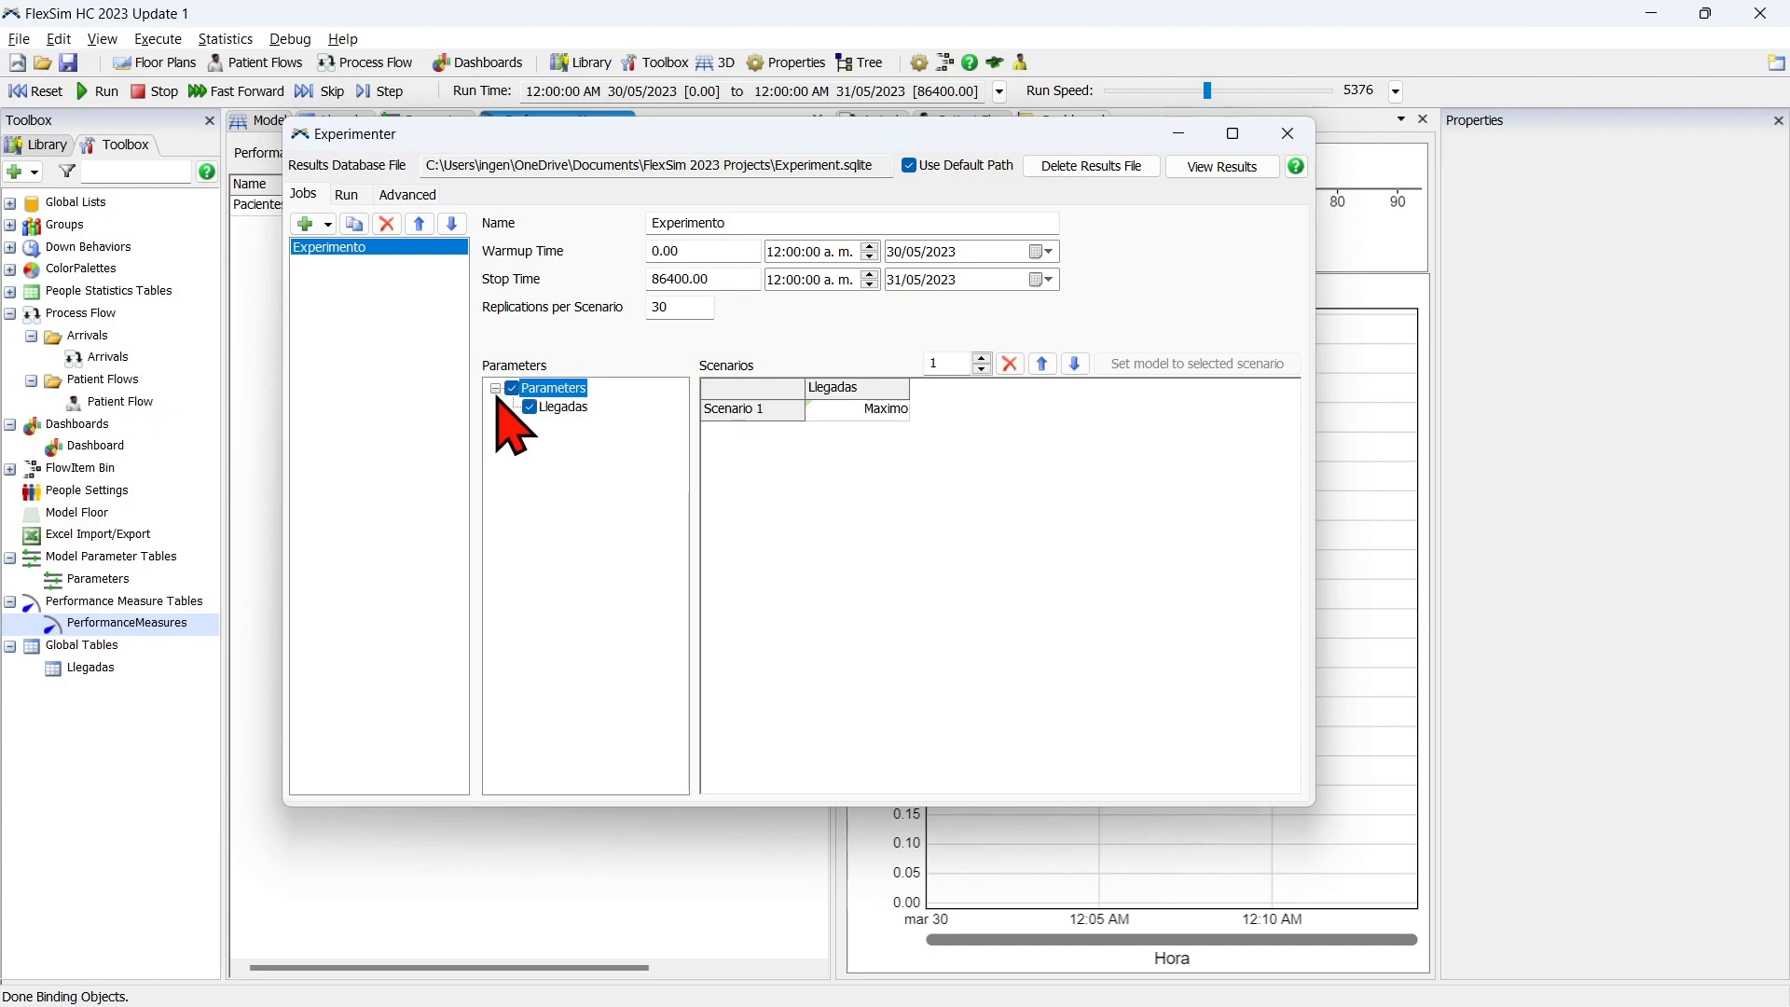
{"action": "left_click", "coordinate": [496, 388]}
{"action": "left_click_drag", "start_coordinate": [807, 389], "coordinate": [812, 396]}
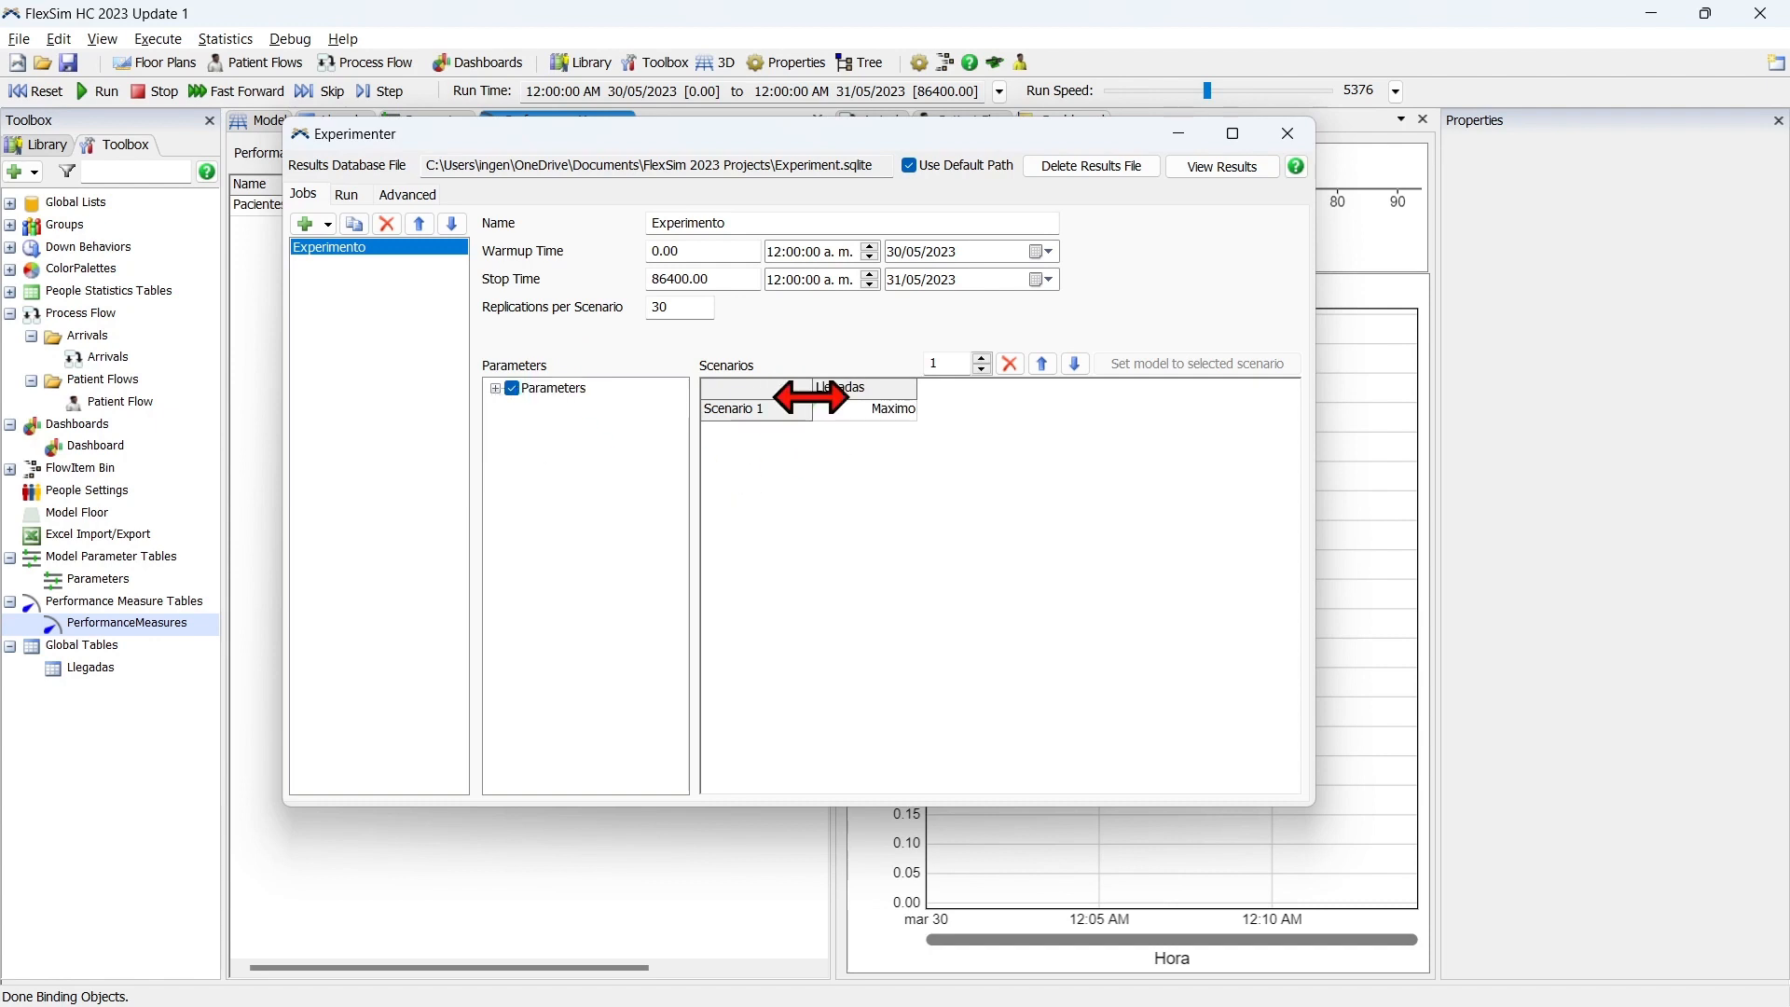
{"action": "left_click", "coordinate": [981, 358]}
{"action": "left_click", "coordinate": [981, 358]}
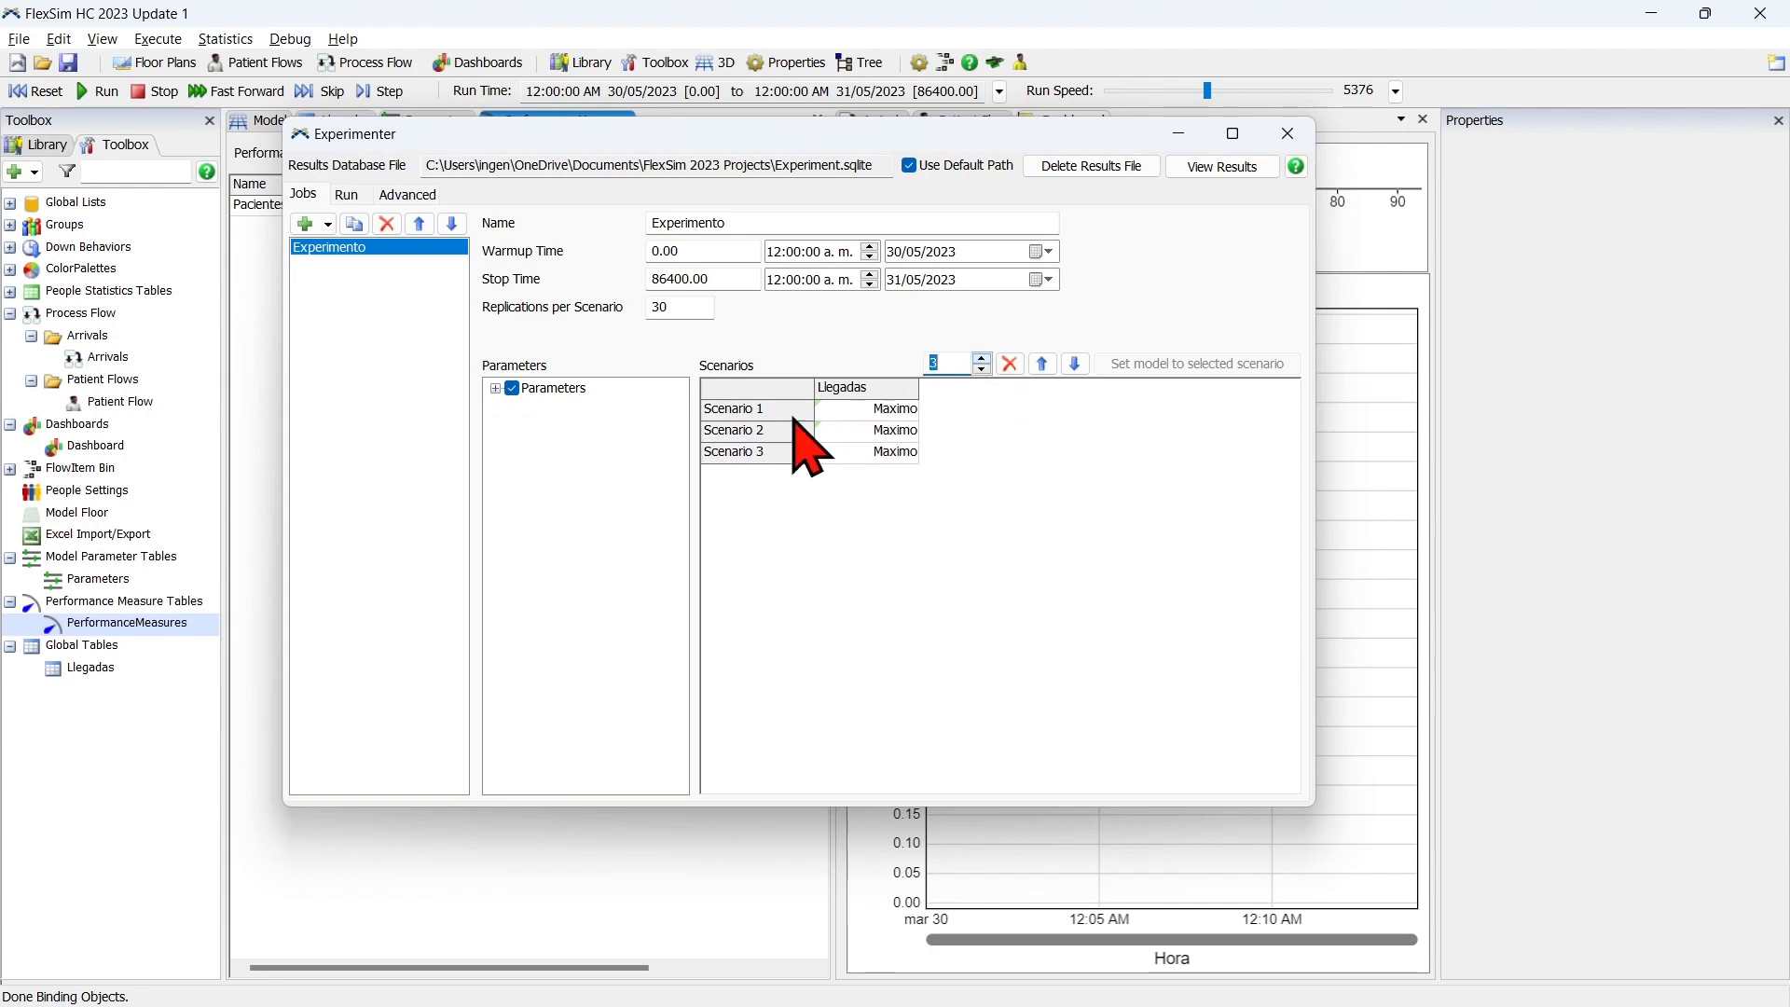
Rename Scenario 1 as "Escenario 1 - Máximo" and widen the scenario name column to fit.
{"action": "double_click", "coordinate": [762, 409]}
{"action": "left_click", "coordinate": [780, 404]}
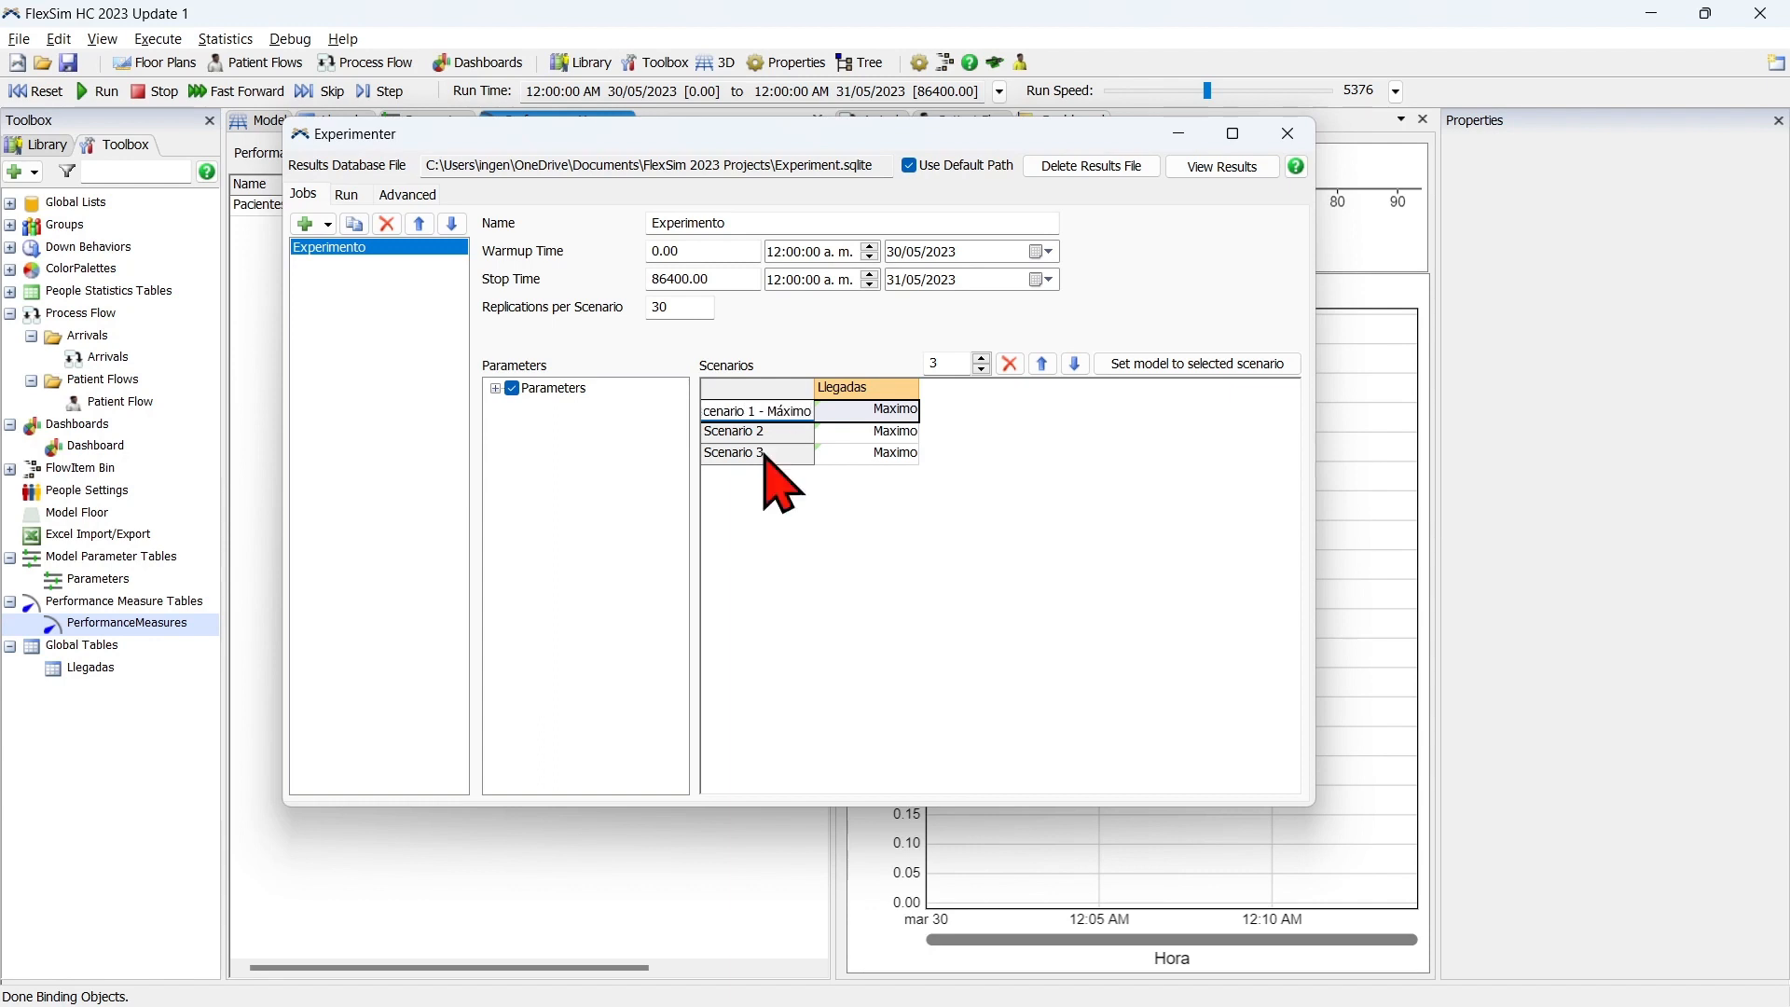
{"action": "key", "text": "Return"}
{"action": "left_click_drag", "start_coordinate": [815, 385], "coordinate": [868, 385]}
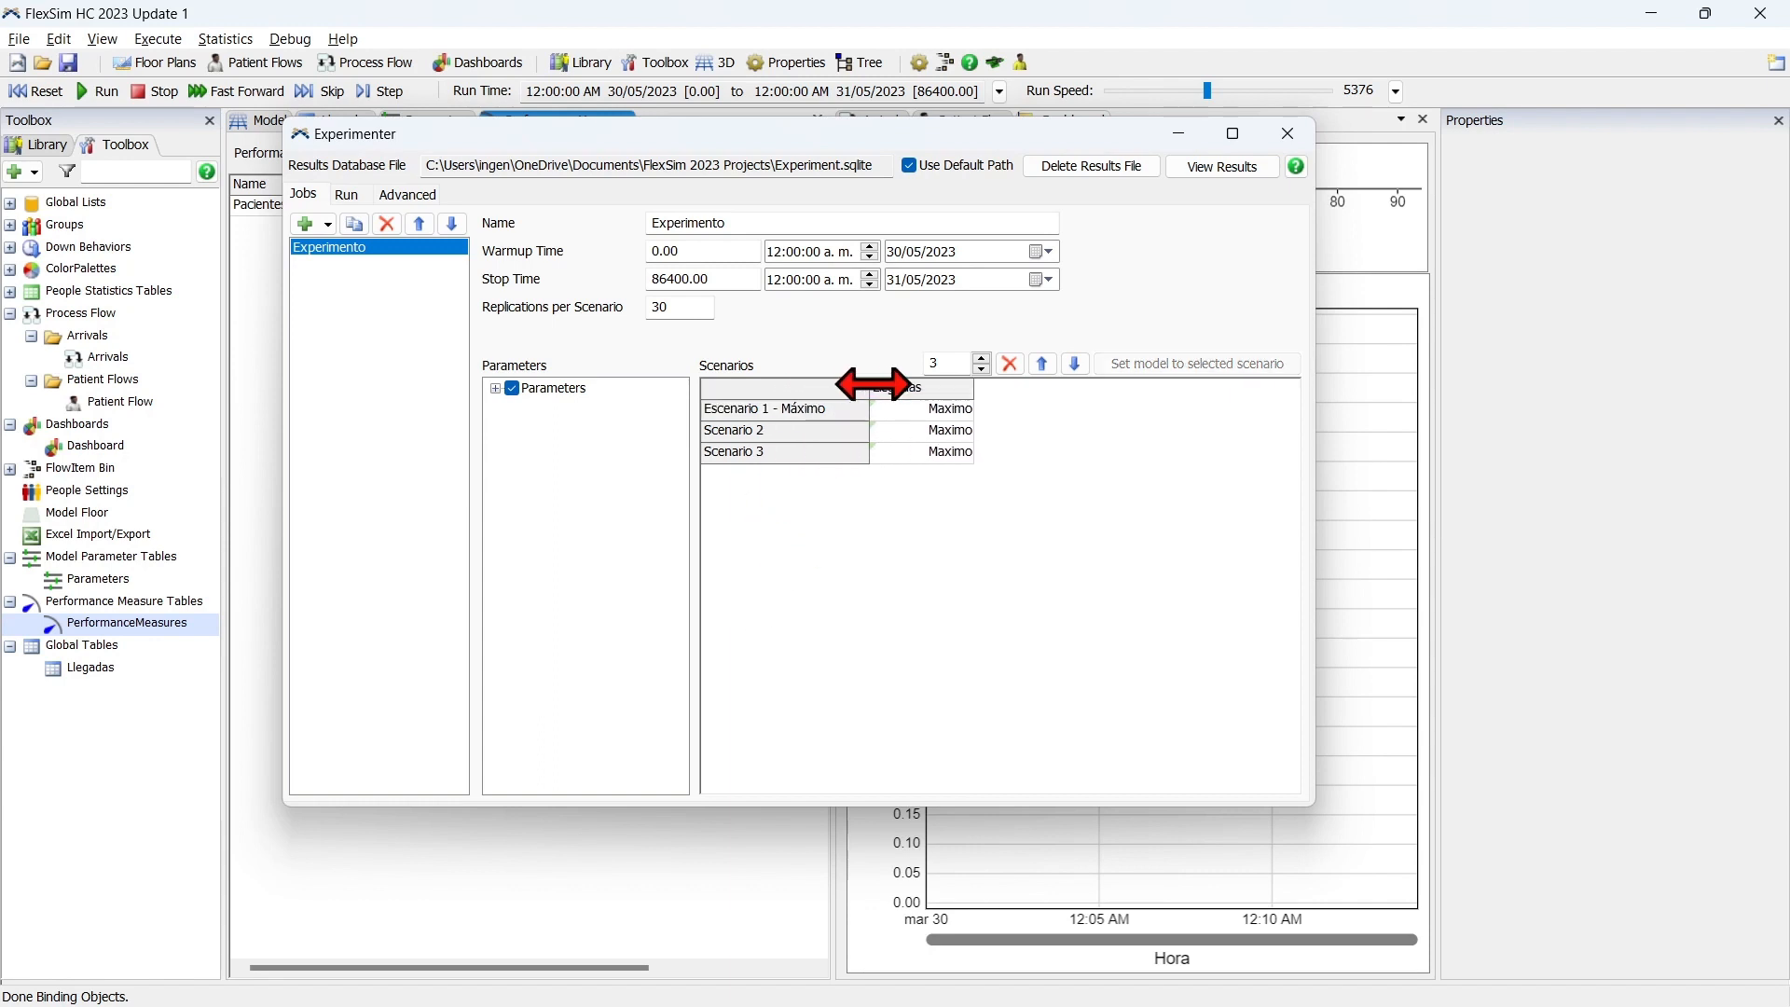
Rename Scenario 2 as "Escenario 2- Mínimo" and set its Llegadas parameter to Minimo.
{"action": "left_click", "coordinate": [837, 430]}
{"action": "type", "text": "Es"}
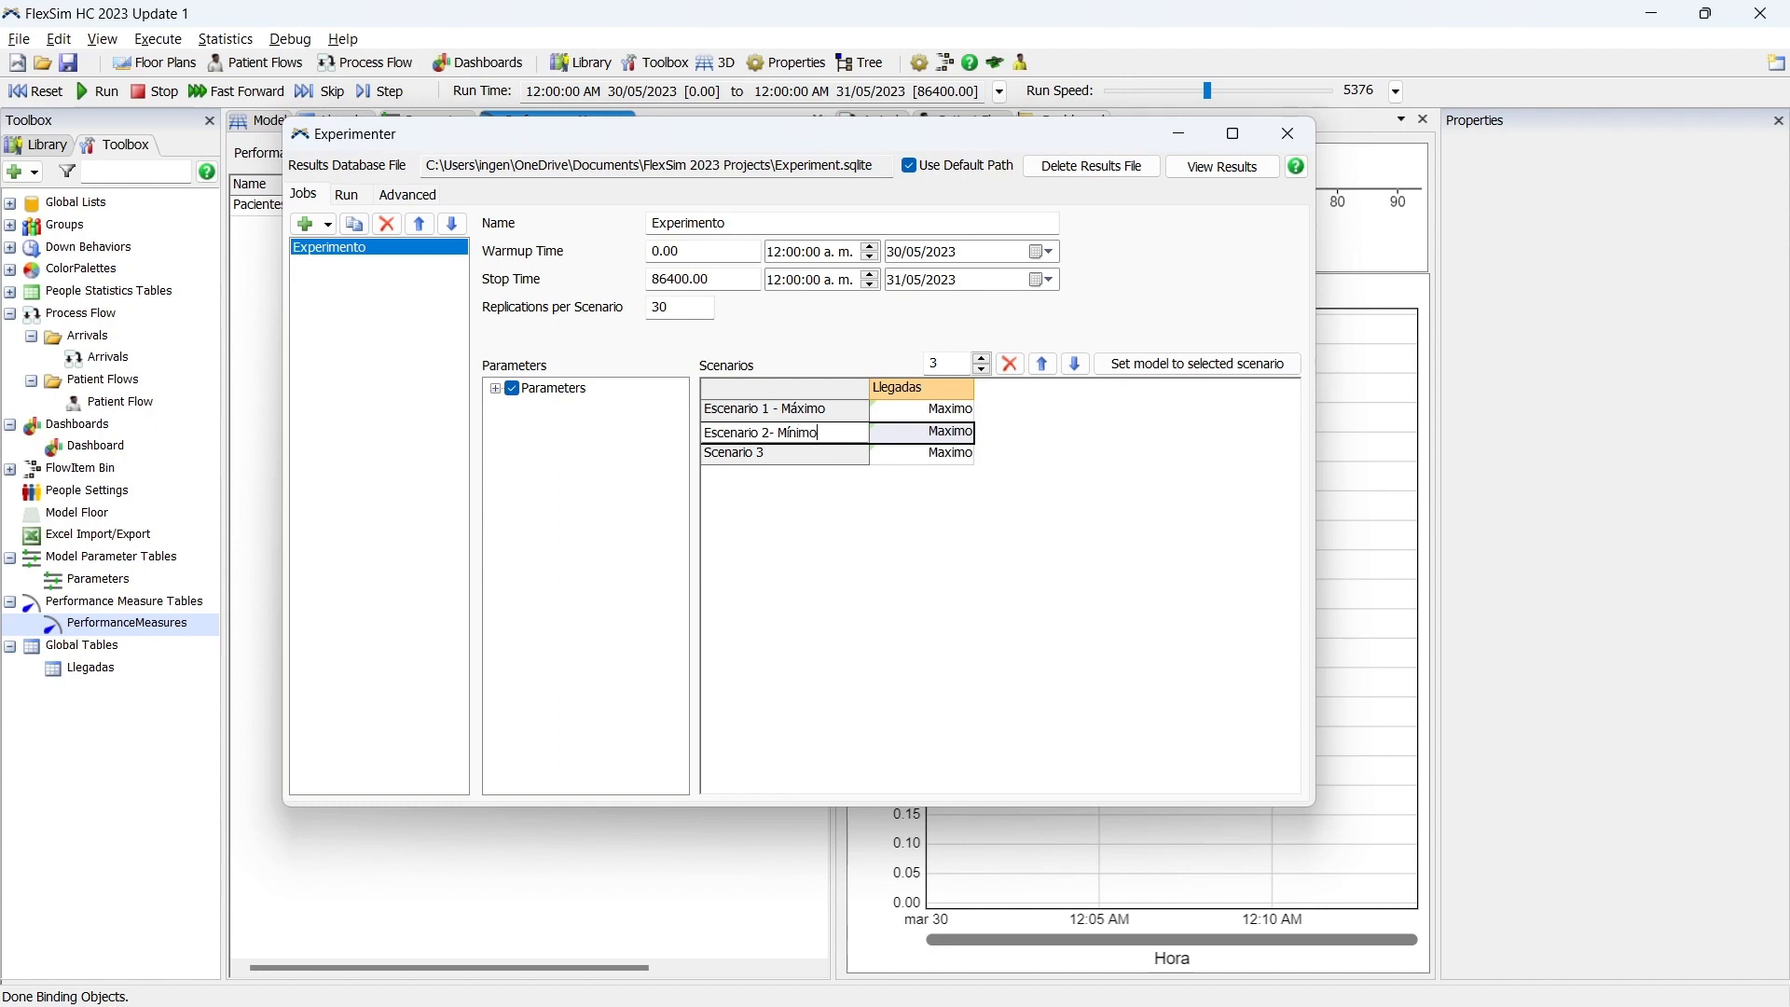
{"action": "left_click", "coordinate": [961, 484]}
{"action": "left_click", "coordinate": [961, 439]}
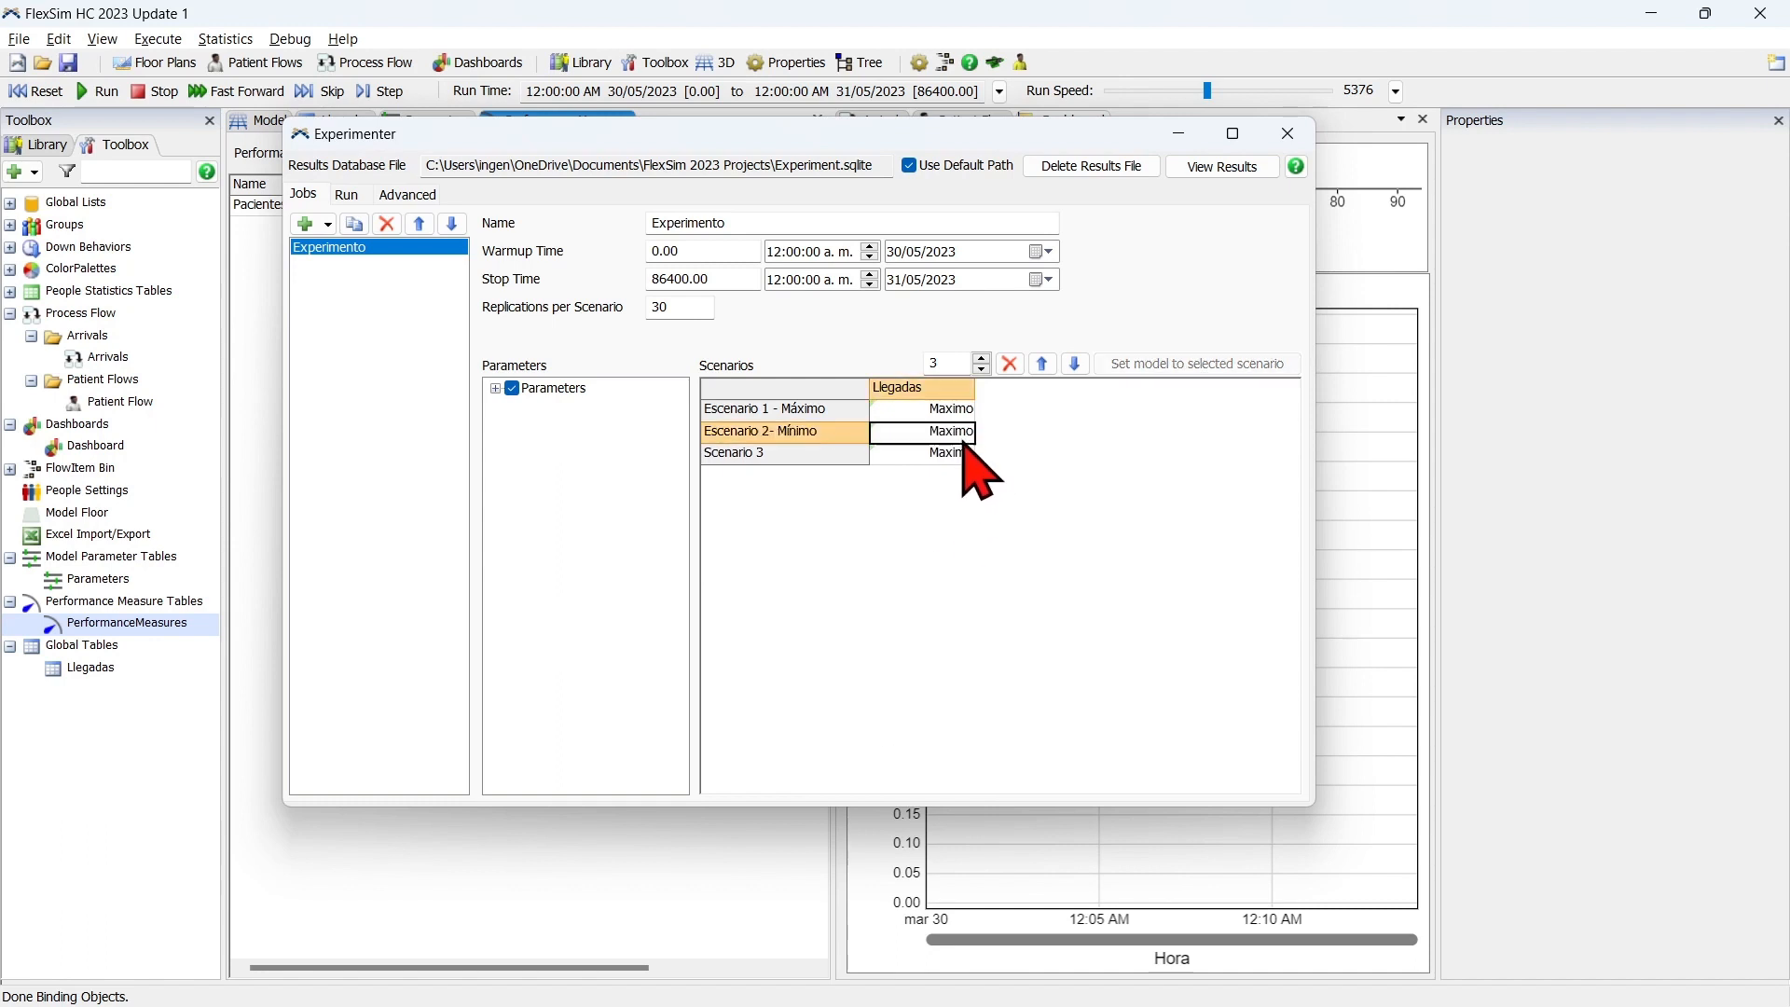
{"action": "type", "text": "2"}
{"action": "left_click", "coordinate": [1045, 458]}
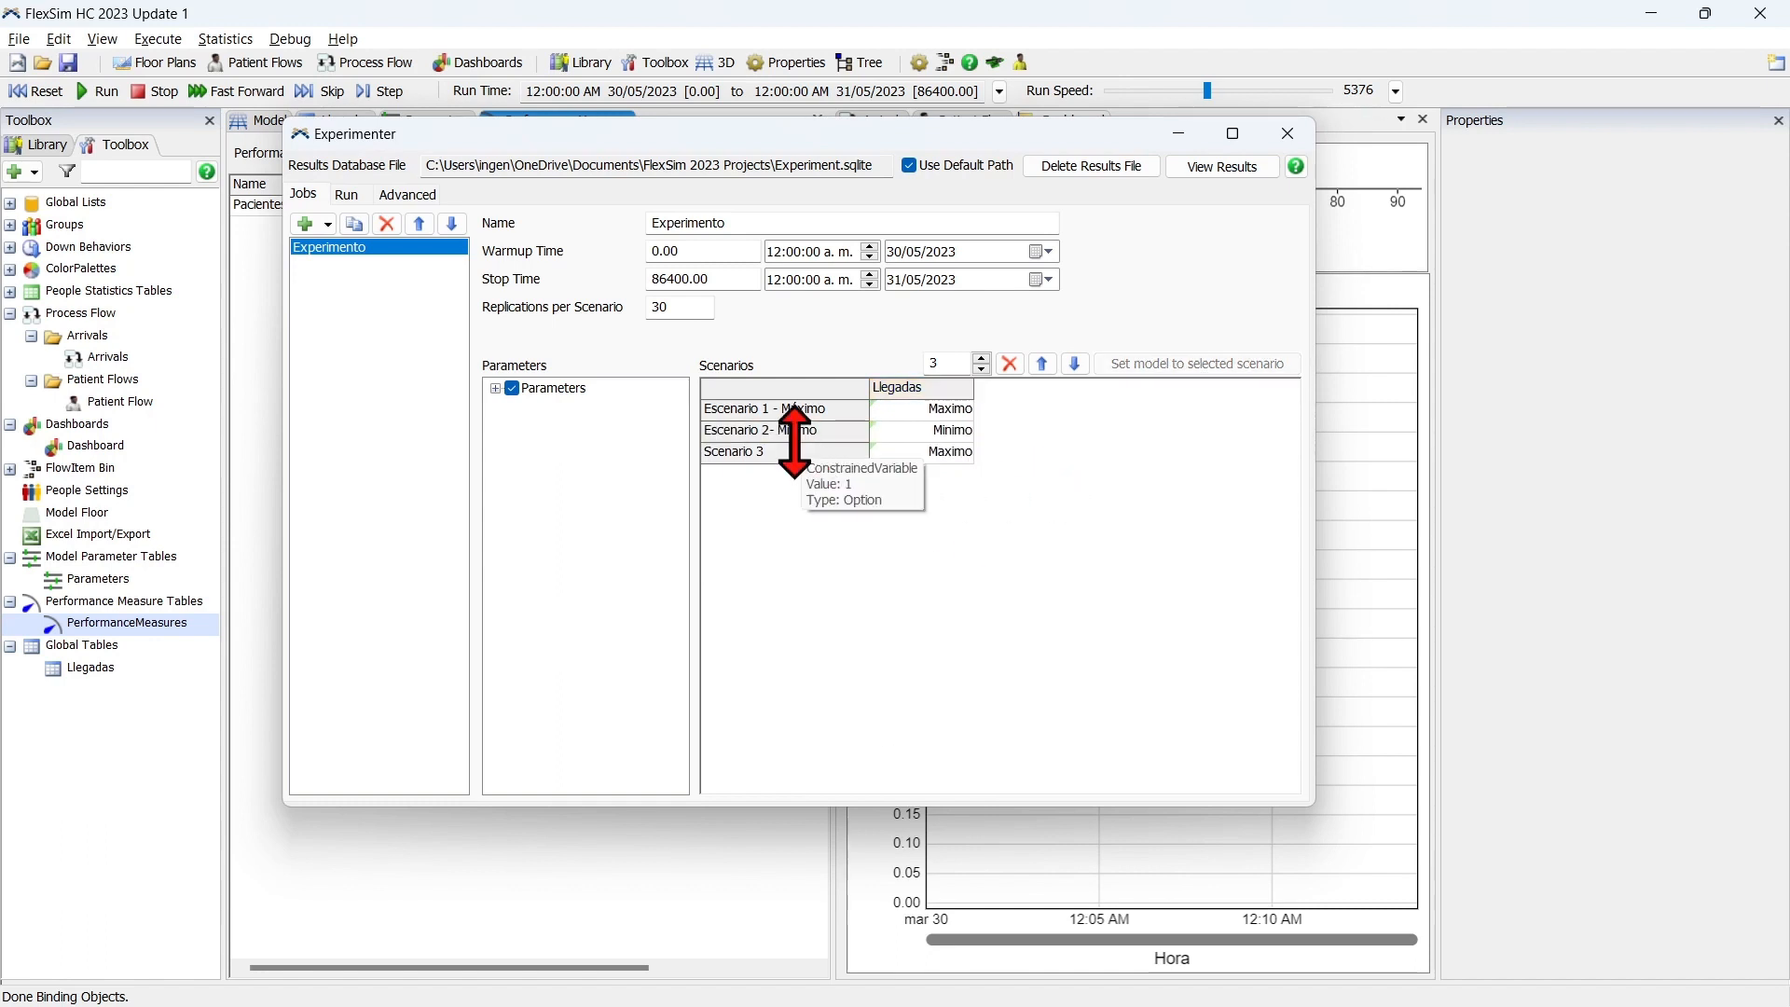
Rename Scenario 3 as "Escenario 3 - Promedio" and set its Llegadas parameter to Promedio.
{"action": "left_click", "coordinate": [809, 456]}
{"action": "type", "text": "Es"}
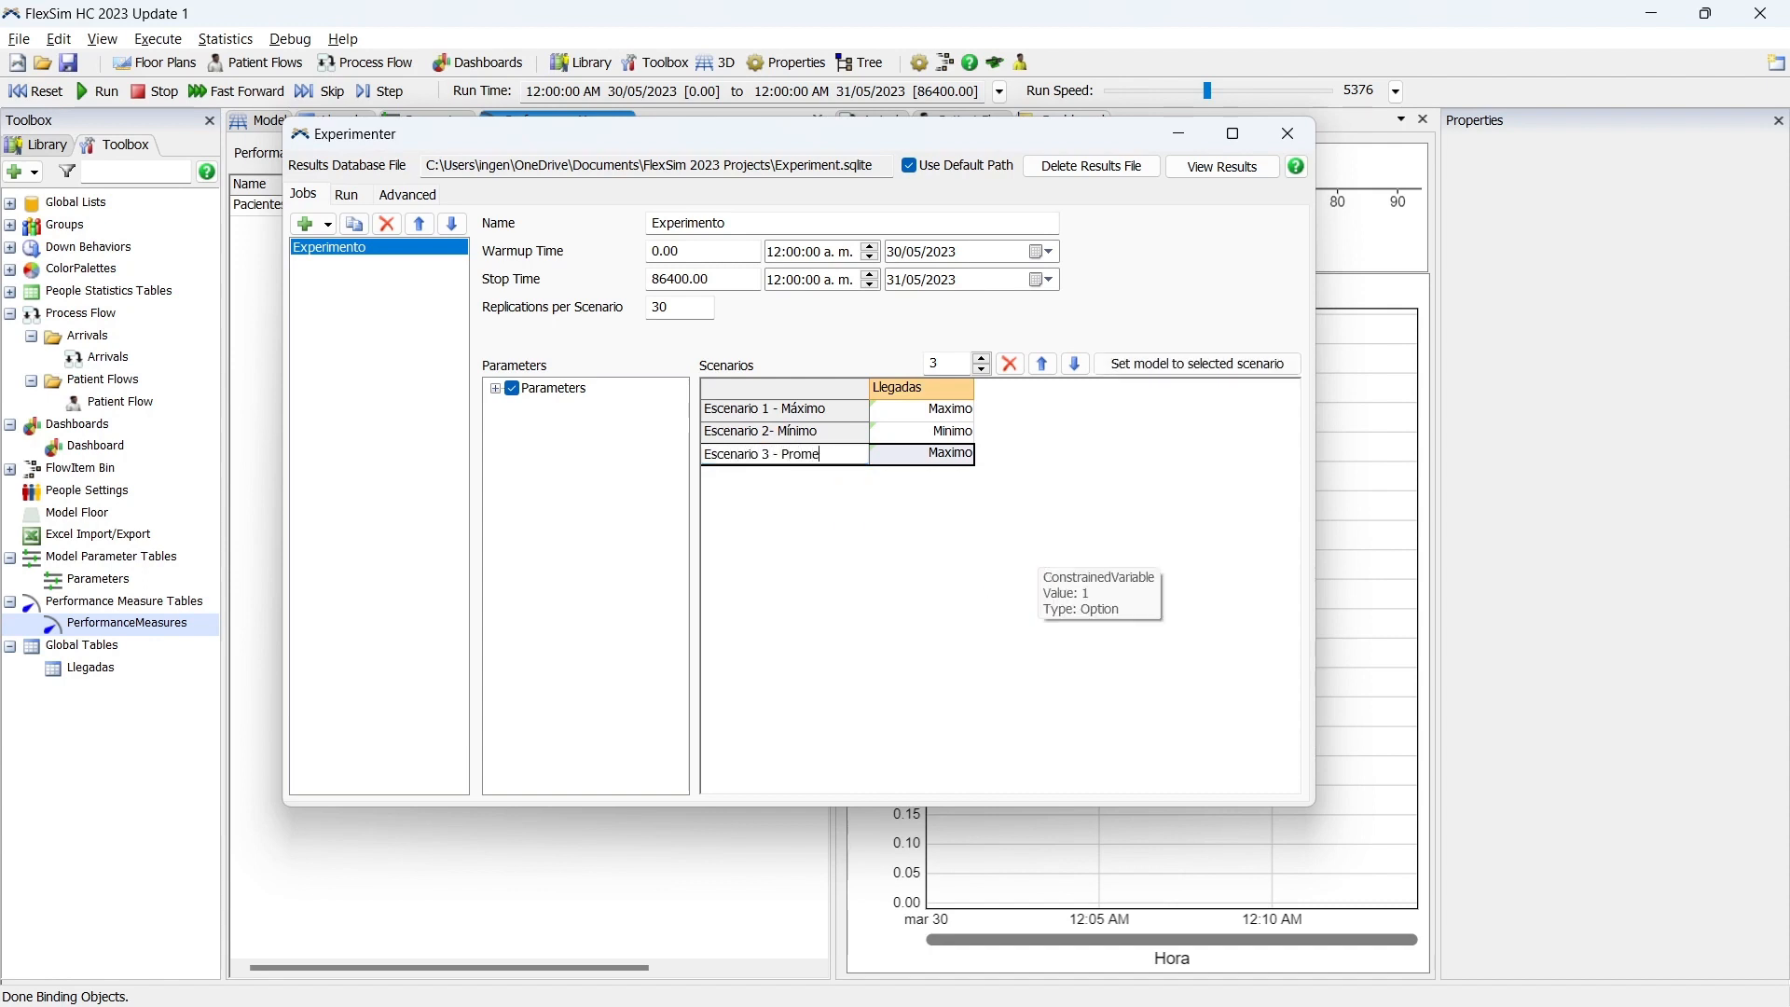
{"action": "left_click", "coordinate": [964, 459]}
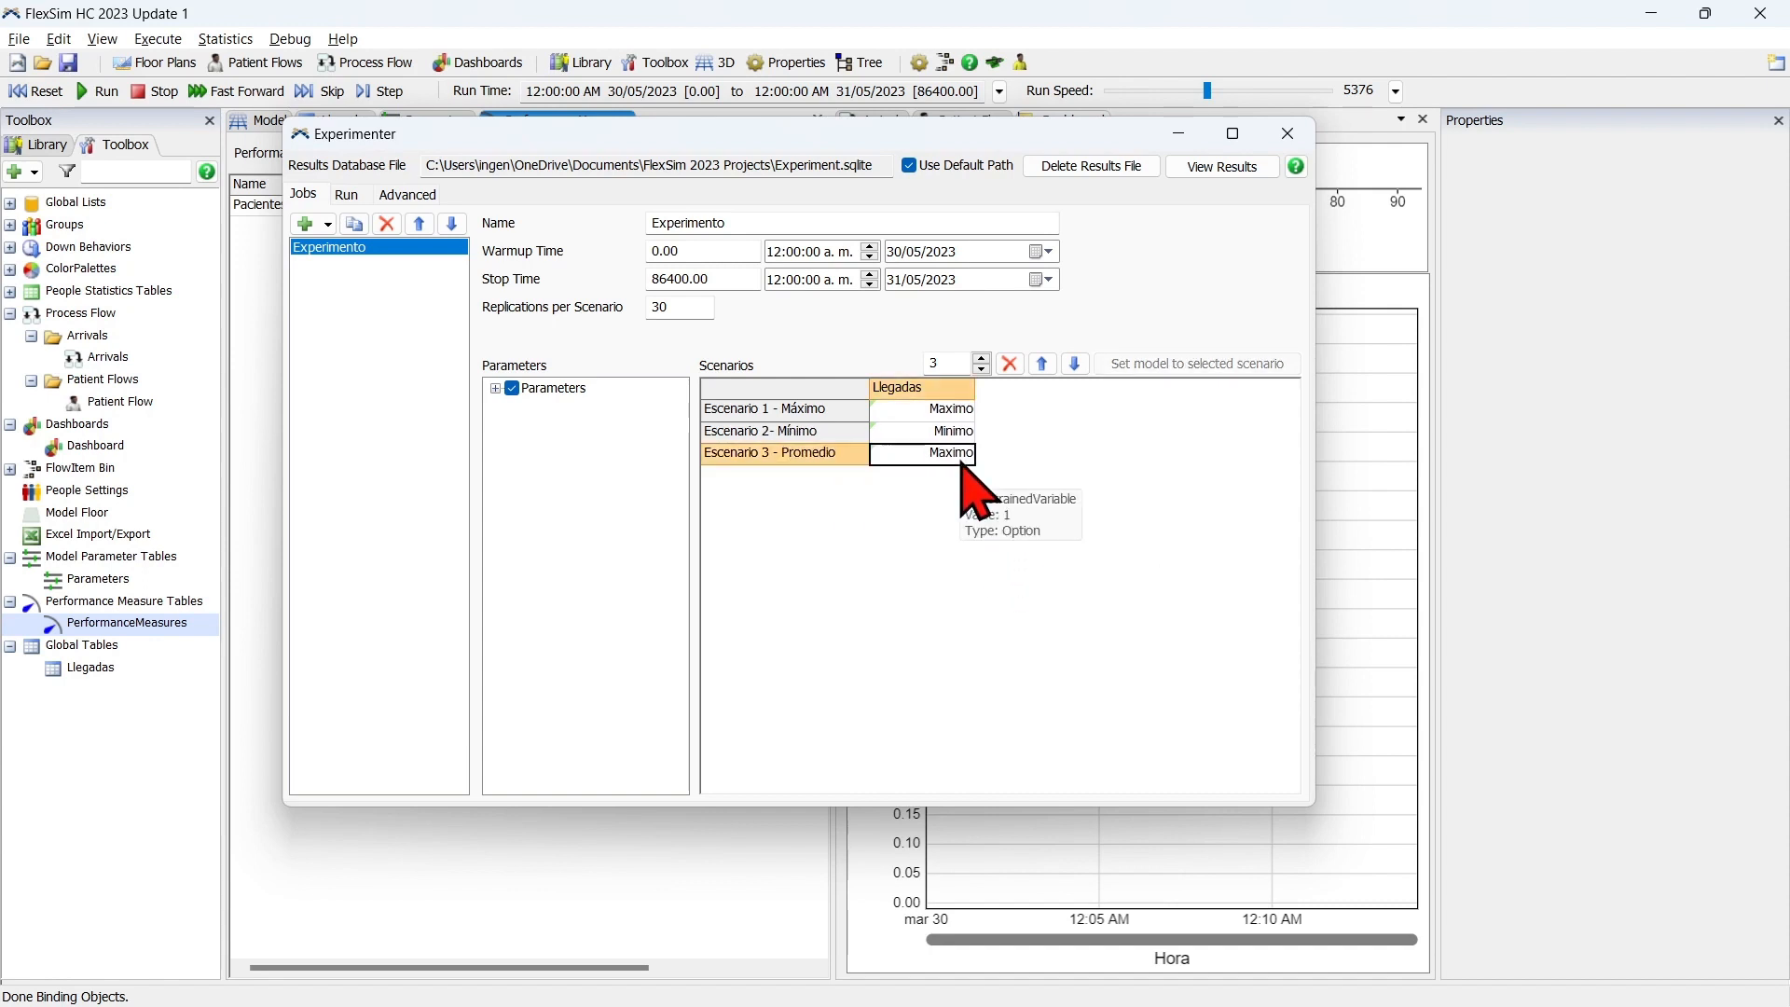
{"action": "left_click", "coordinate": [995, 557]}
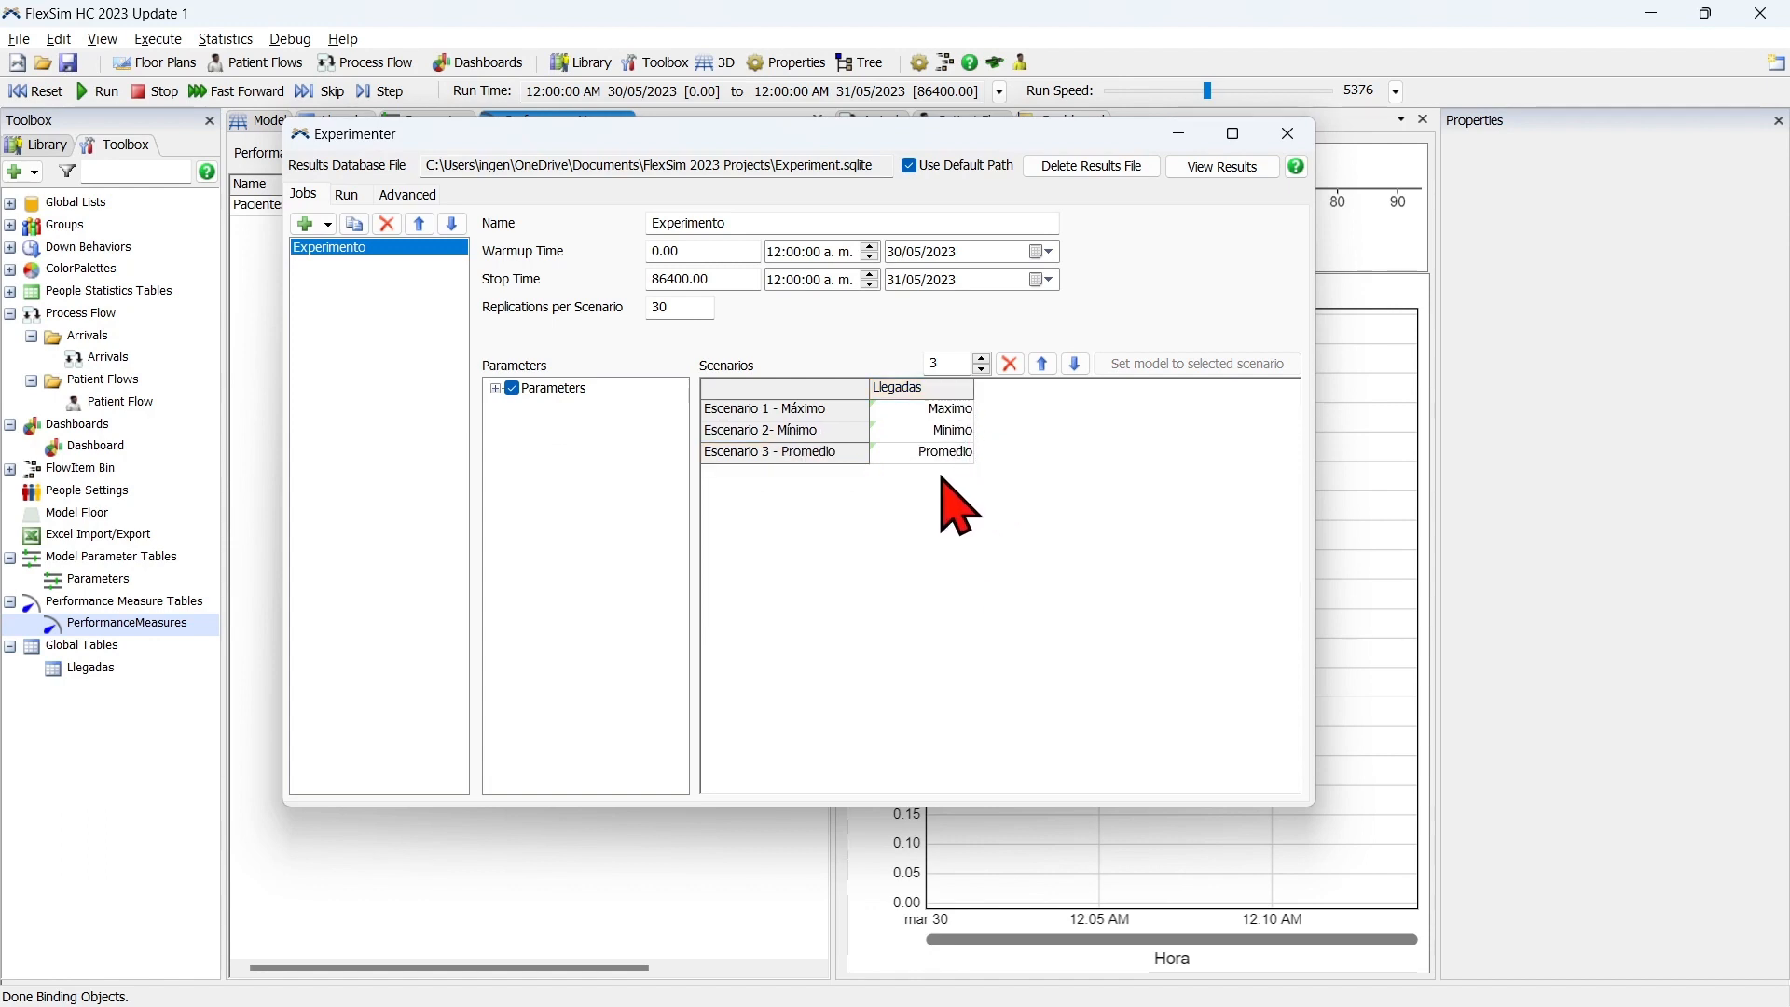
Run all replications of the Experimento job and open its performance measure results.
{"action": "left_click", "coordinate": [345, 194]}
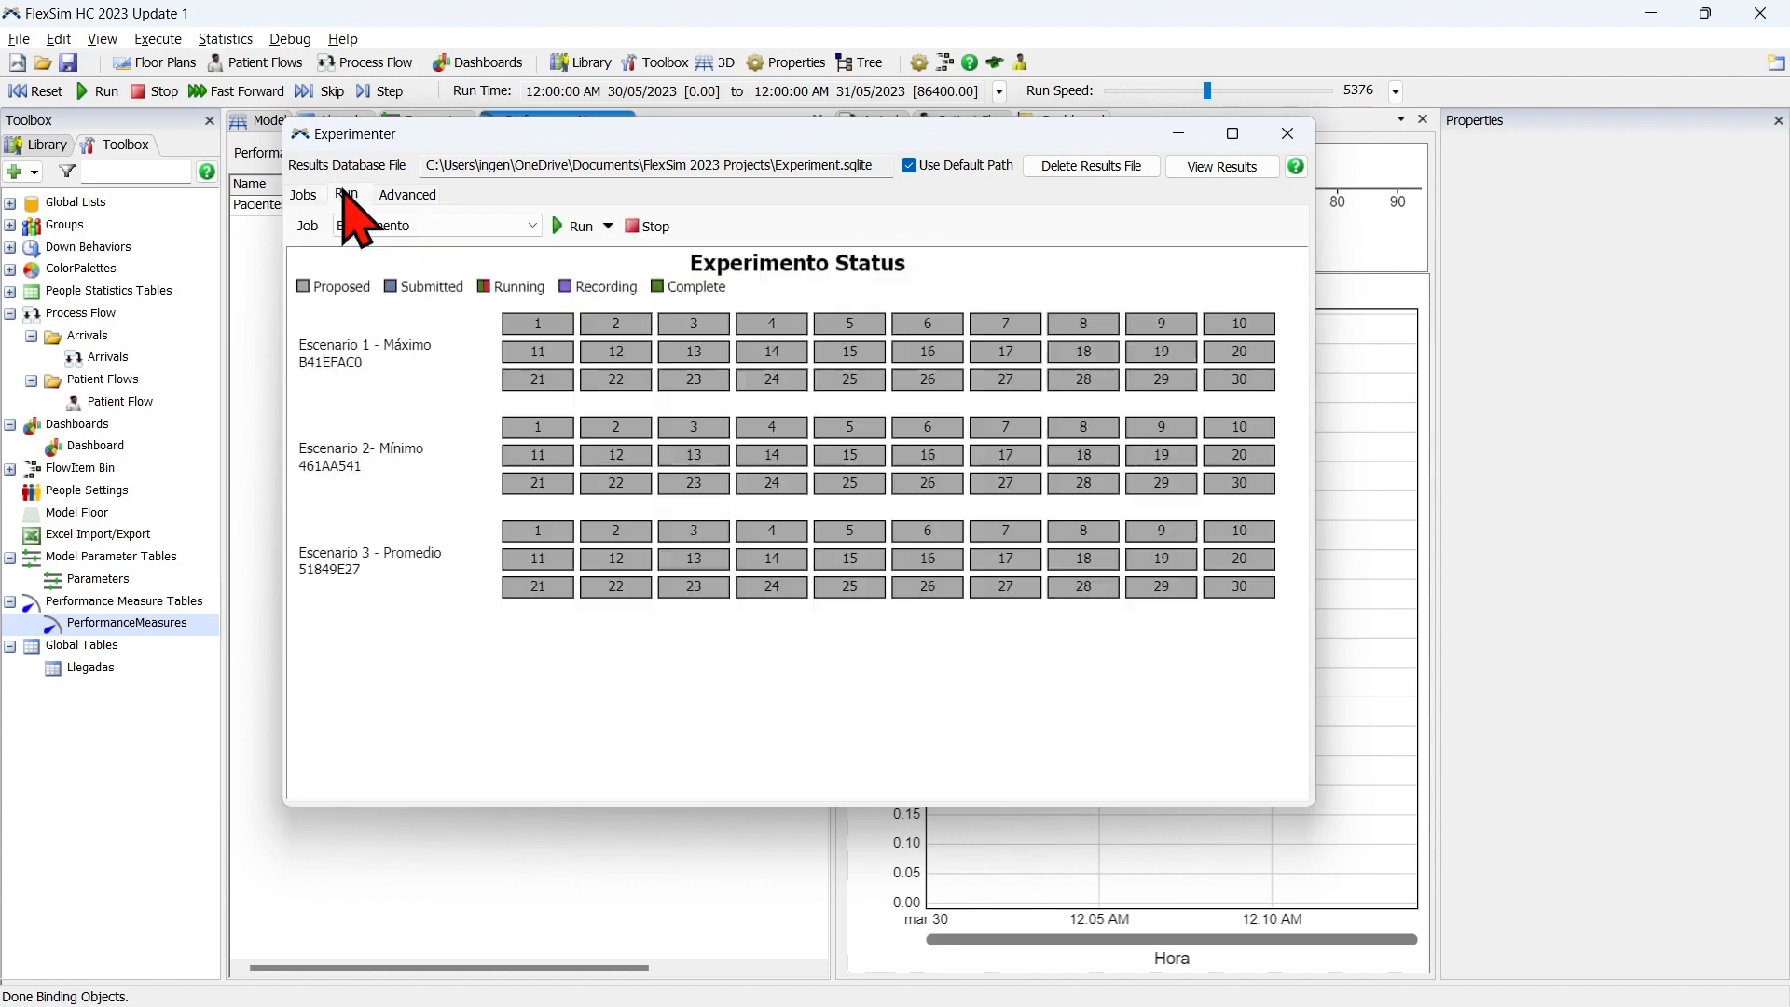
{"action": "left_click", "coordinate": [572, 233]}
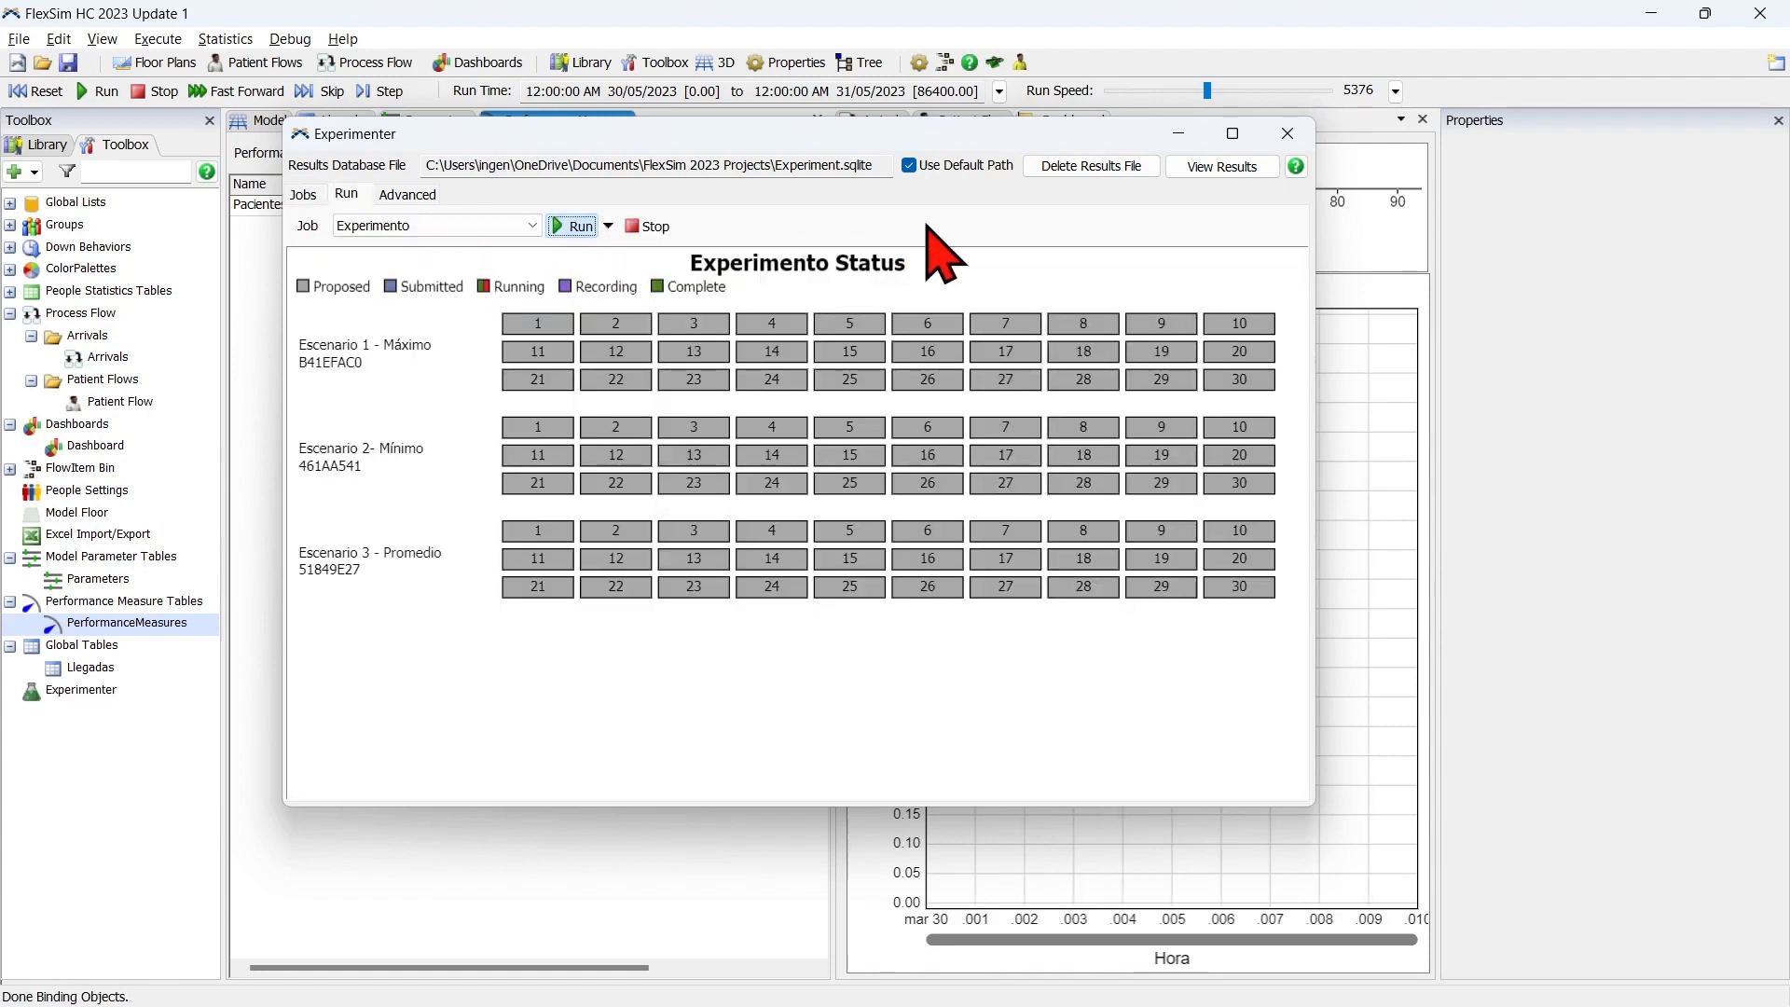
{"action": "mouse_move", "coordinate": [405, 359]}
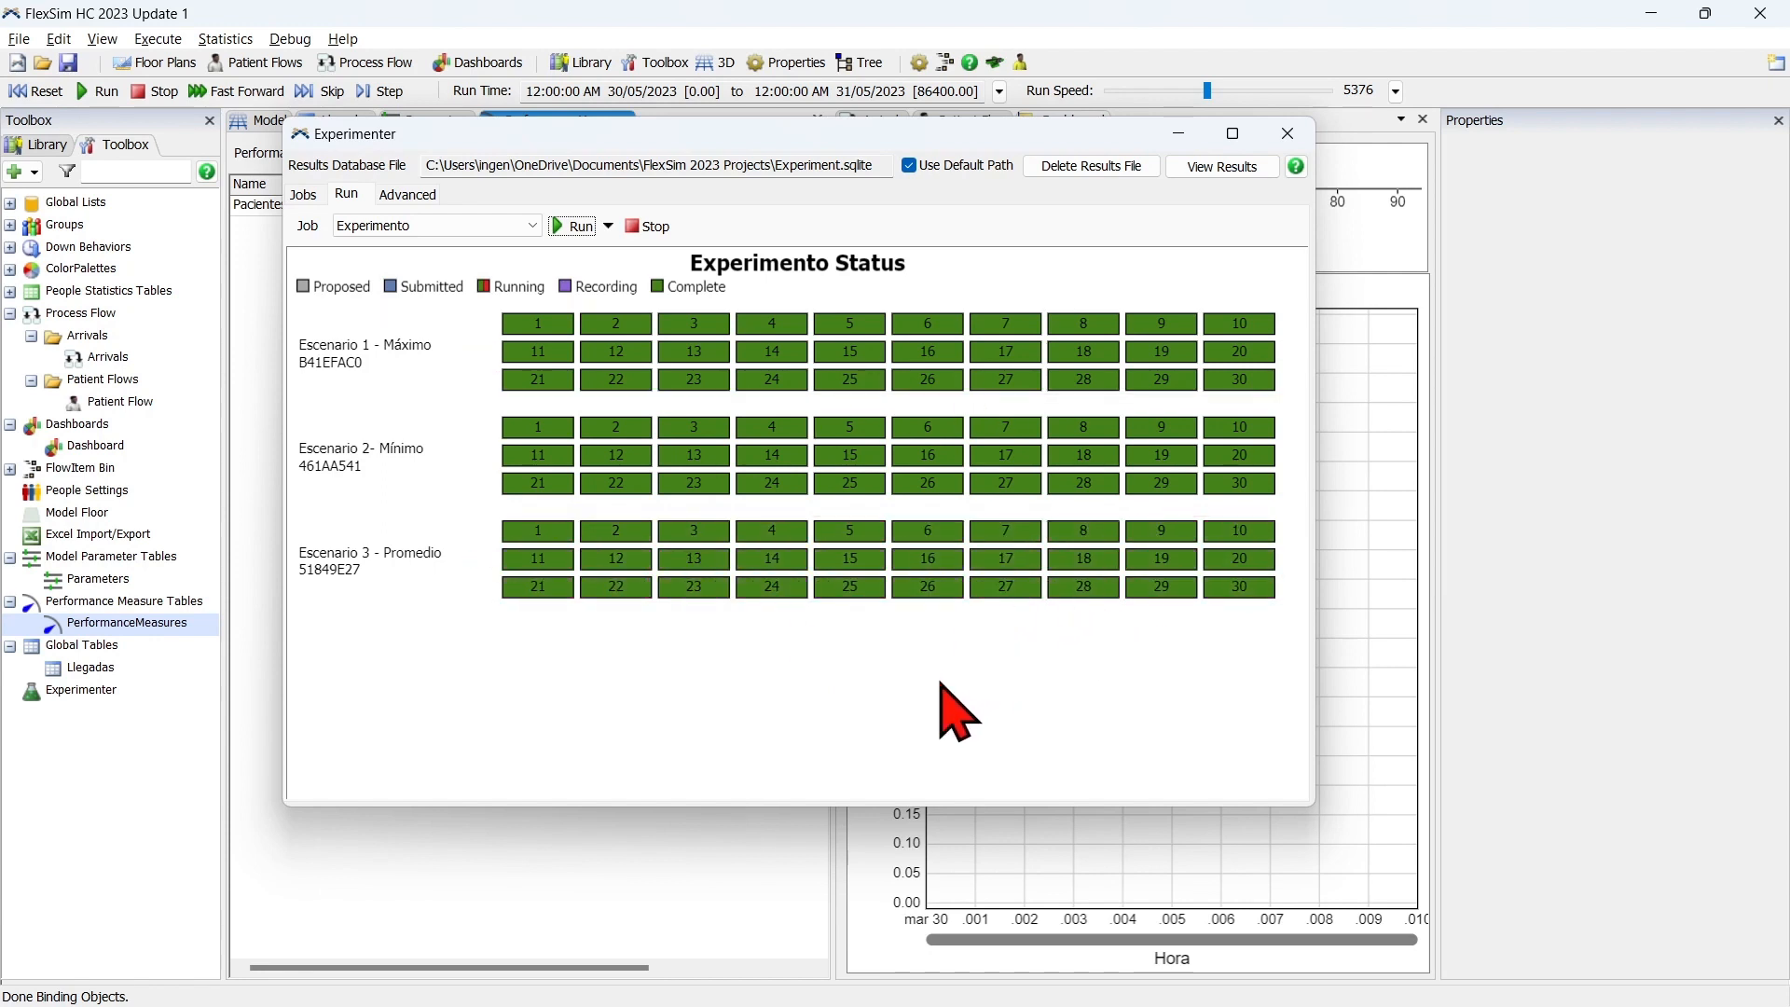
{"action": "left_click", "coordinate": [1223, 168]}
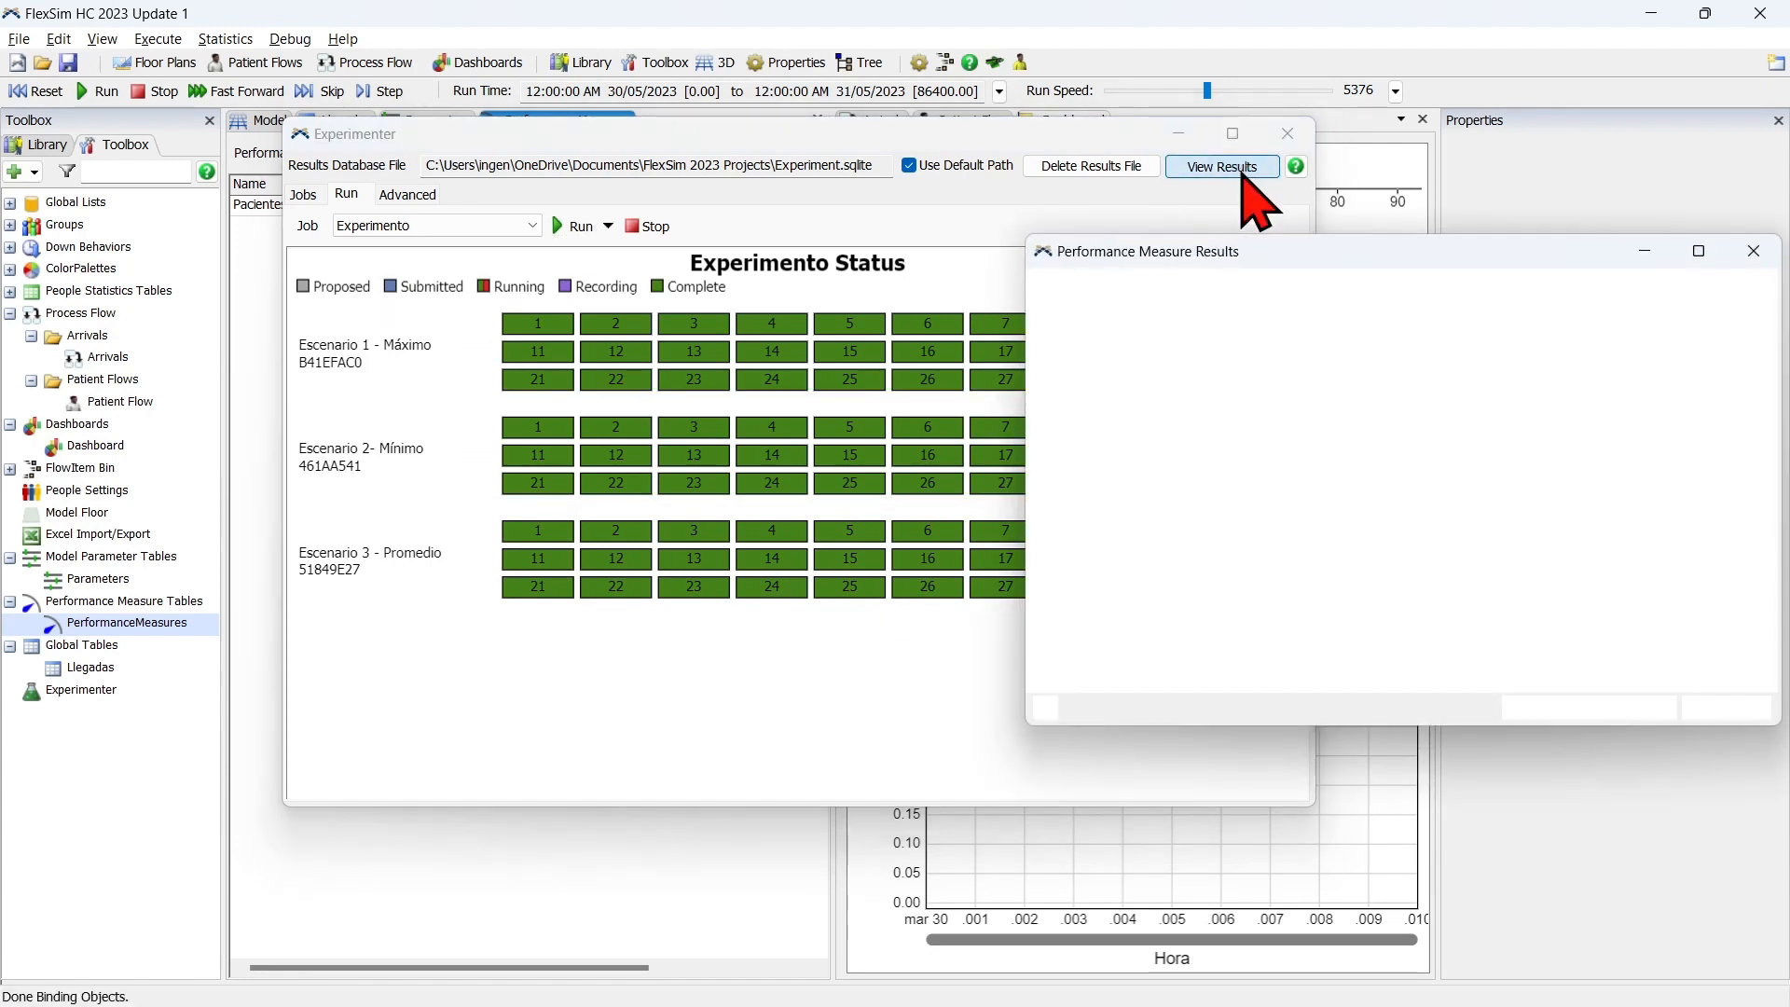
Reposition and enlarge the Performance Measure Results window so the Pacientes atendidos replications plot is easy to read.
{"action": "left_click_drag", "start_coordinate": [1201, 238], "coordinate": [854, 177]}
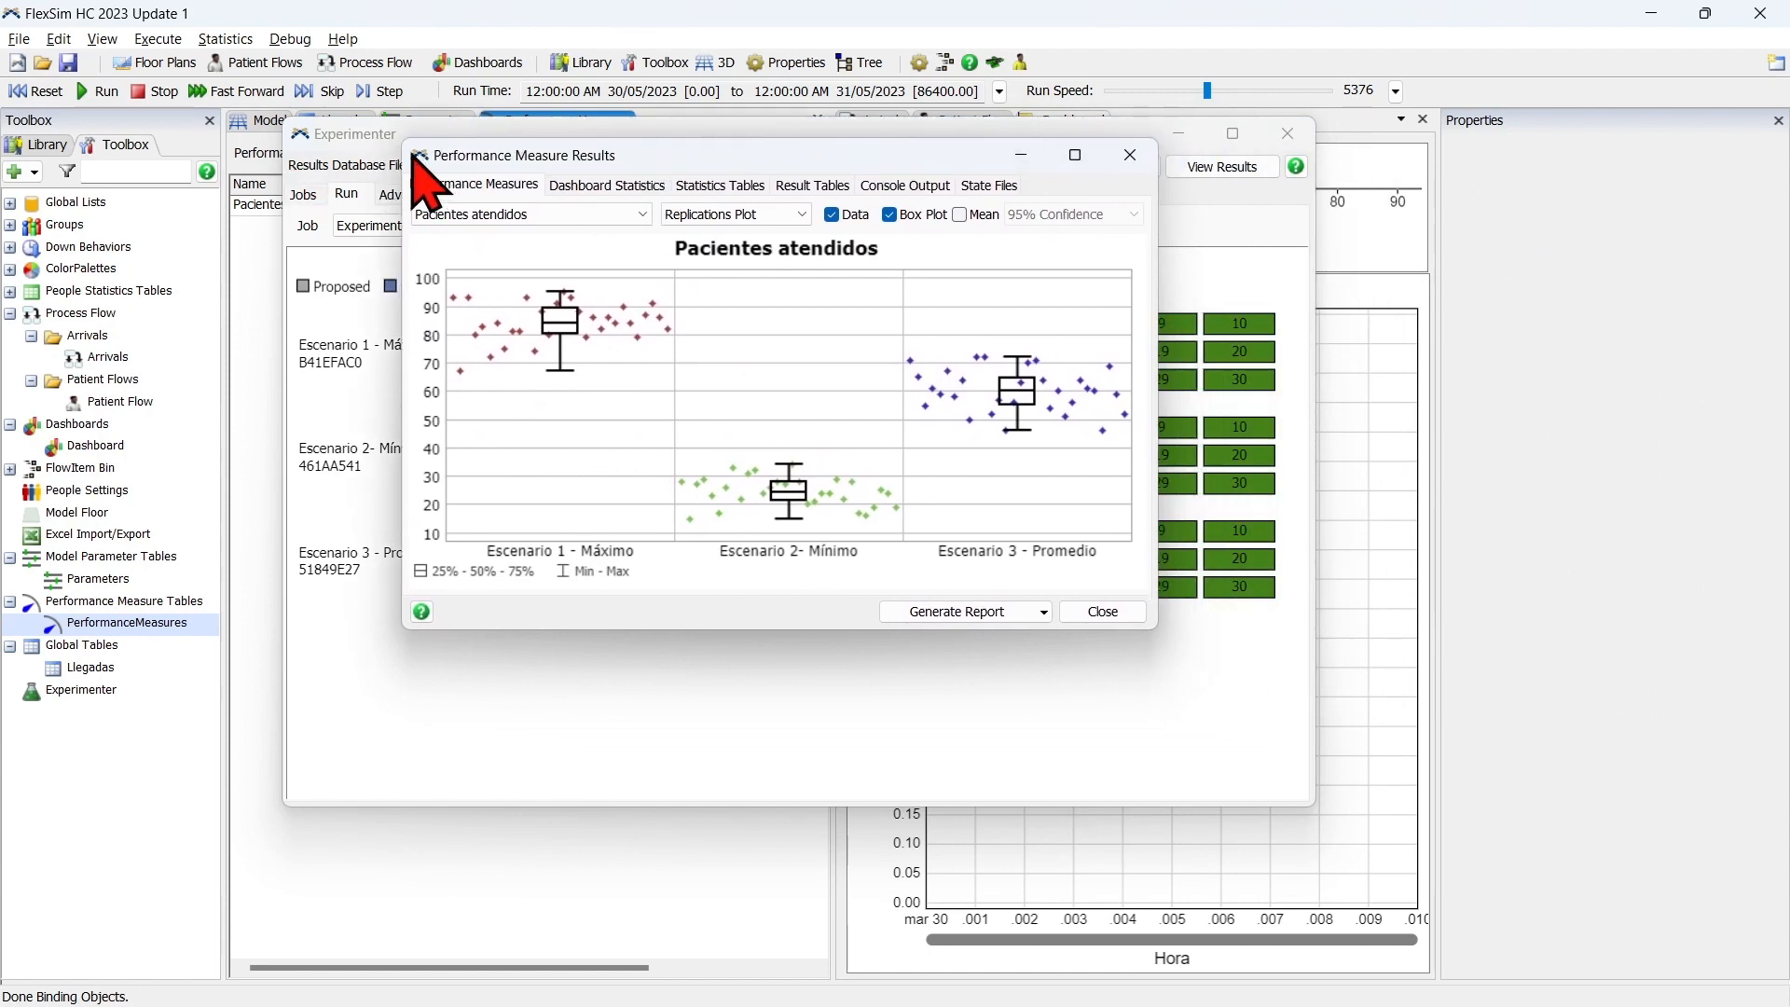
{"action": "left_click_drag", "start_coordinate": [404, 151], "coordinate": [264, 145]}
{"action": "left_click_drag", "start_coordinate": [1159, 422], "coordinate": [1451, 415]}
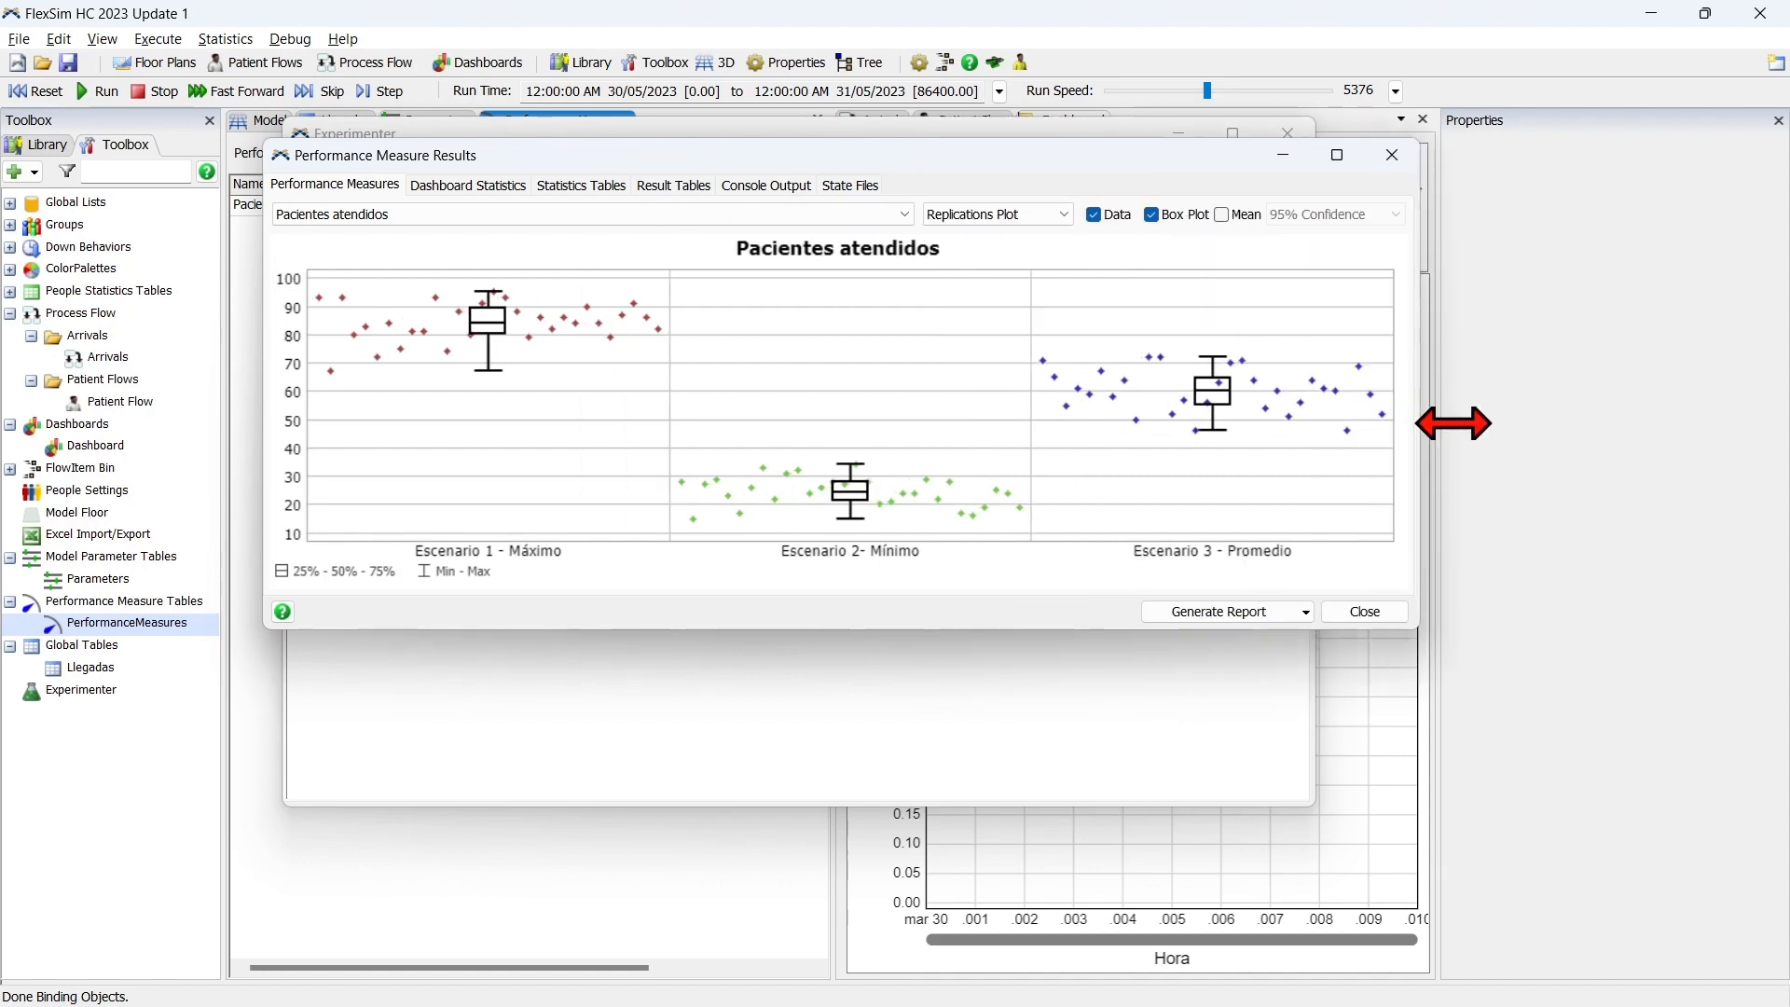
{"action": "left_click_drag", "start_coordinate": [898, 637], "coordinate": [919, 874]}
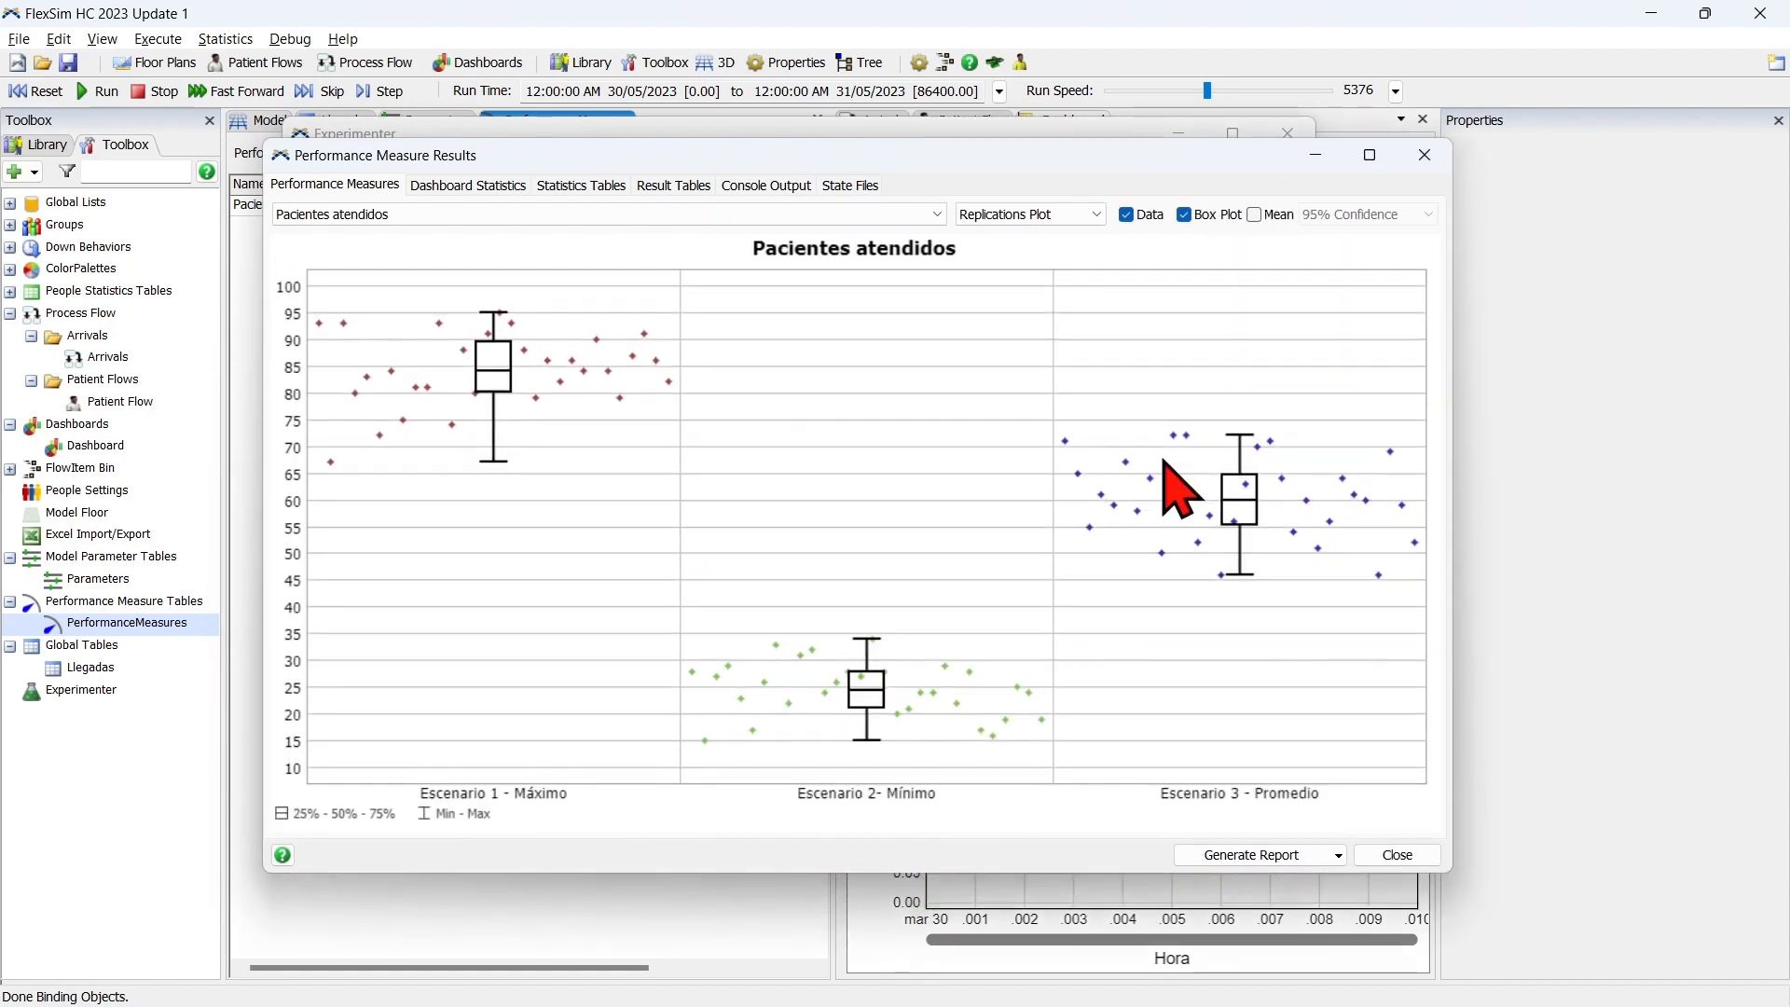
Show the mean on the Pacientes atendidos replications plot with a 90% confidence interval.
{"action": "left_click", "coordinate": [1266, 216]}
{"action": "left_click", "coordinate": [1347, 215]}
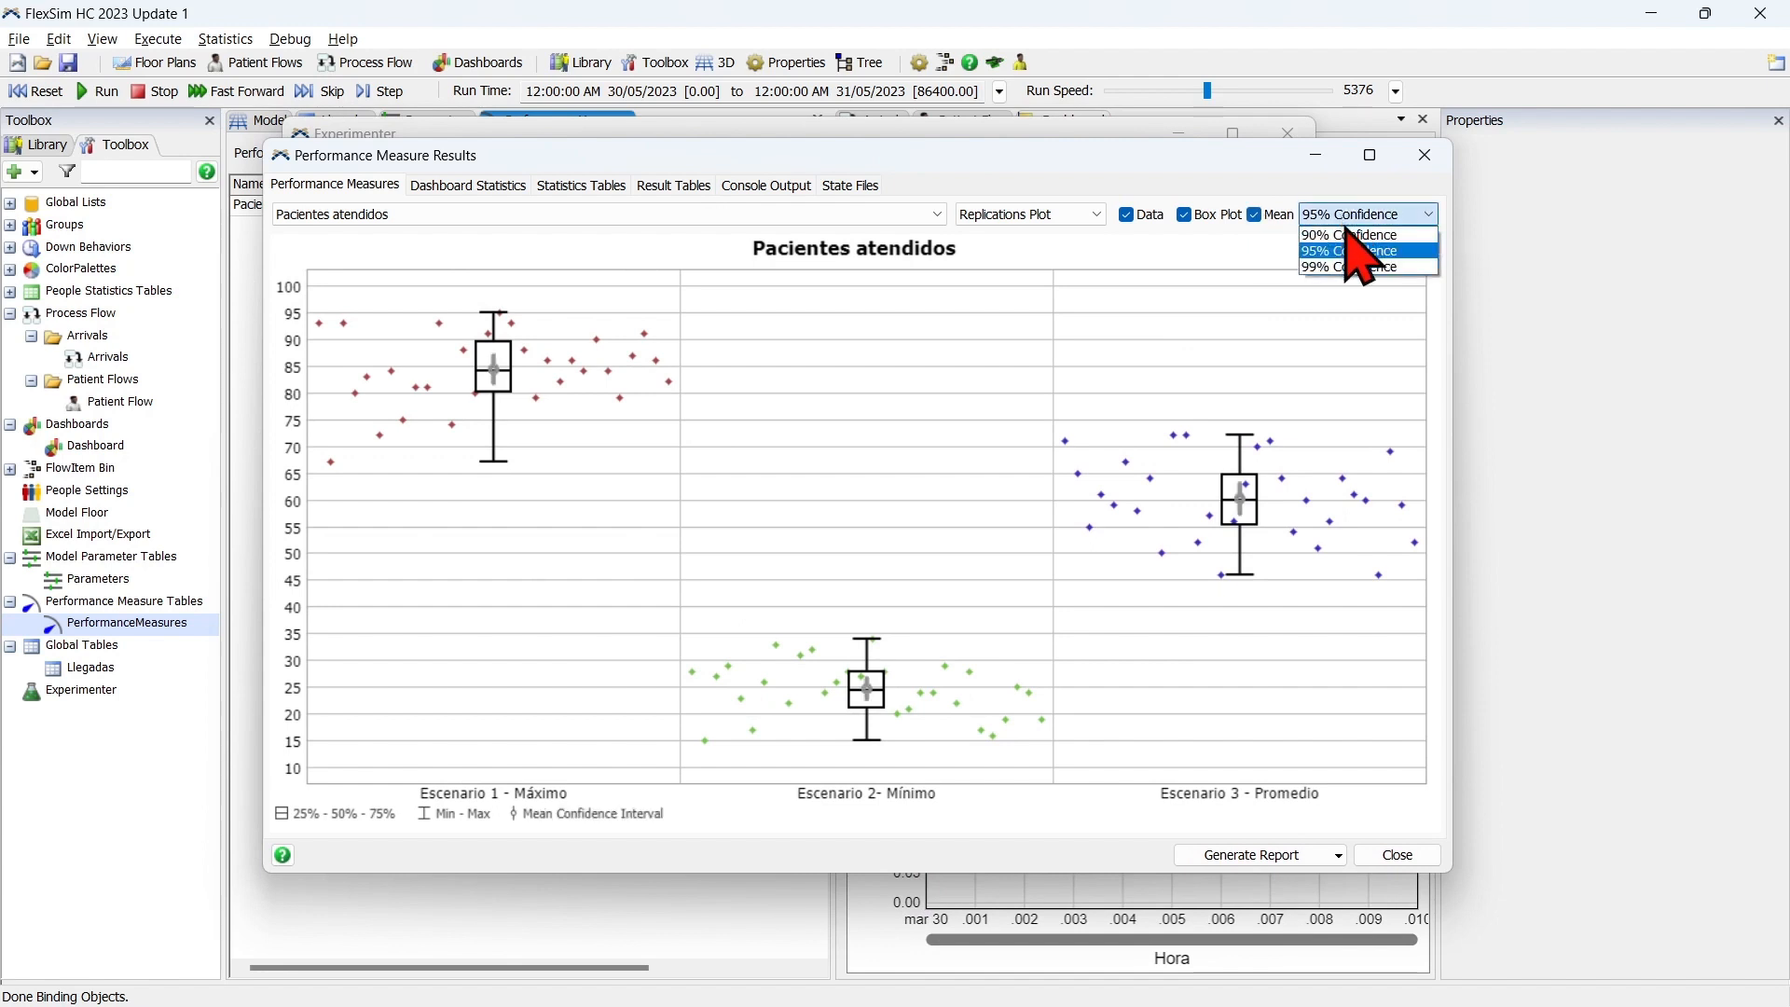
{"action": "left_click", "coordinate": [1348, 235]}
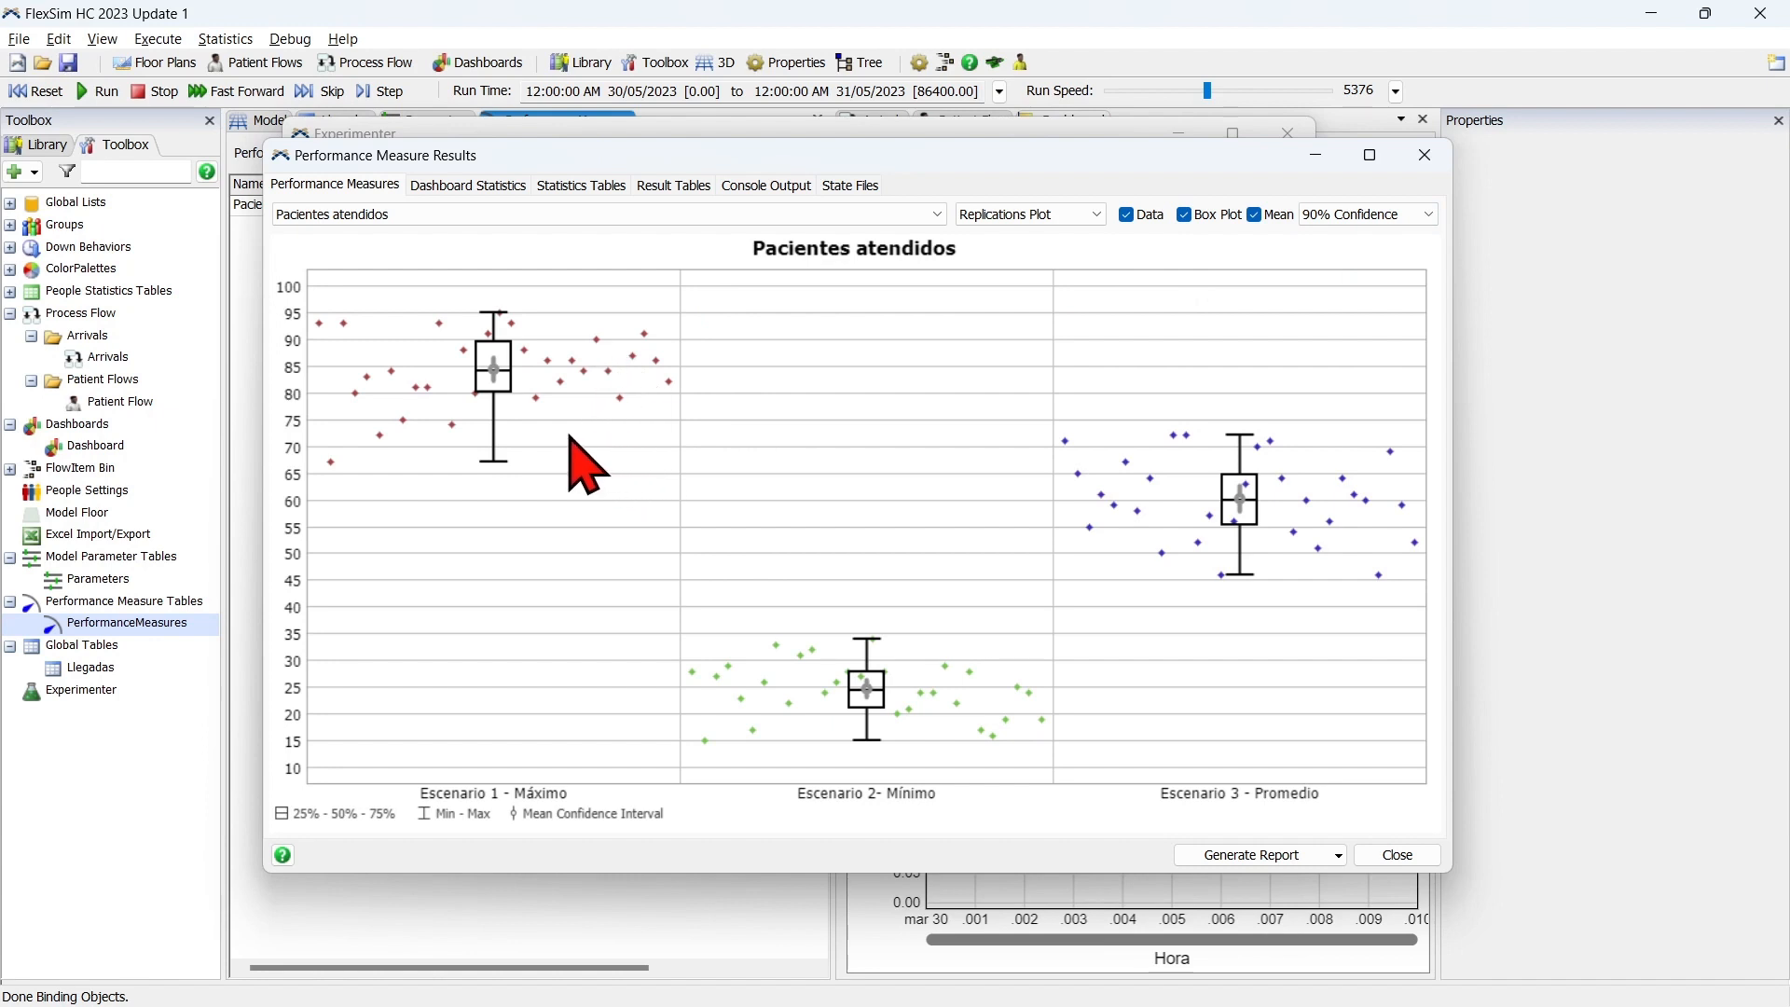
Compare the Pacientes atendidos box plots and means across the three scenarios, and close the results and the Experimenter.
{"action": "mouse_move", "coordinate": [494, 370]}
{"action": "mouse_move", "coordinate": [870, 691]}
{"action": "mouse_move", "coordinate": [863, 643]}
{"action": "mouse_move", "coordinate": [867, 746]}
{"action": "mouse_move", "coordinate": [1242, 503]}
{"action": "left_click", "coordinate": [1399, 854]}
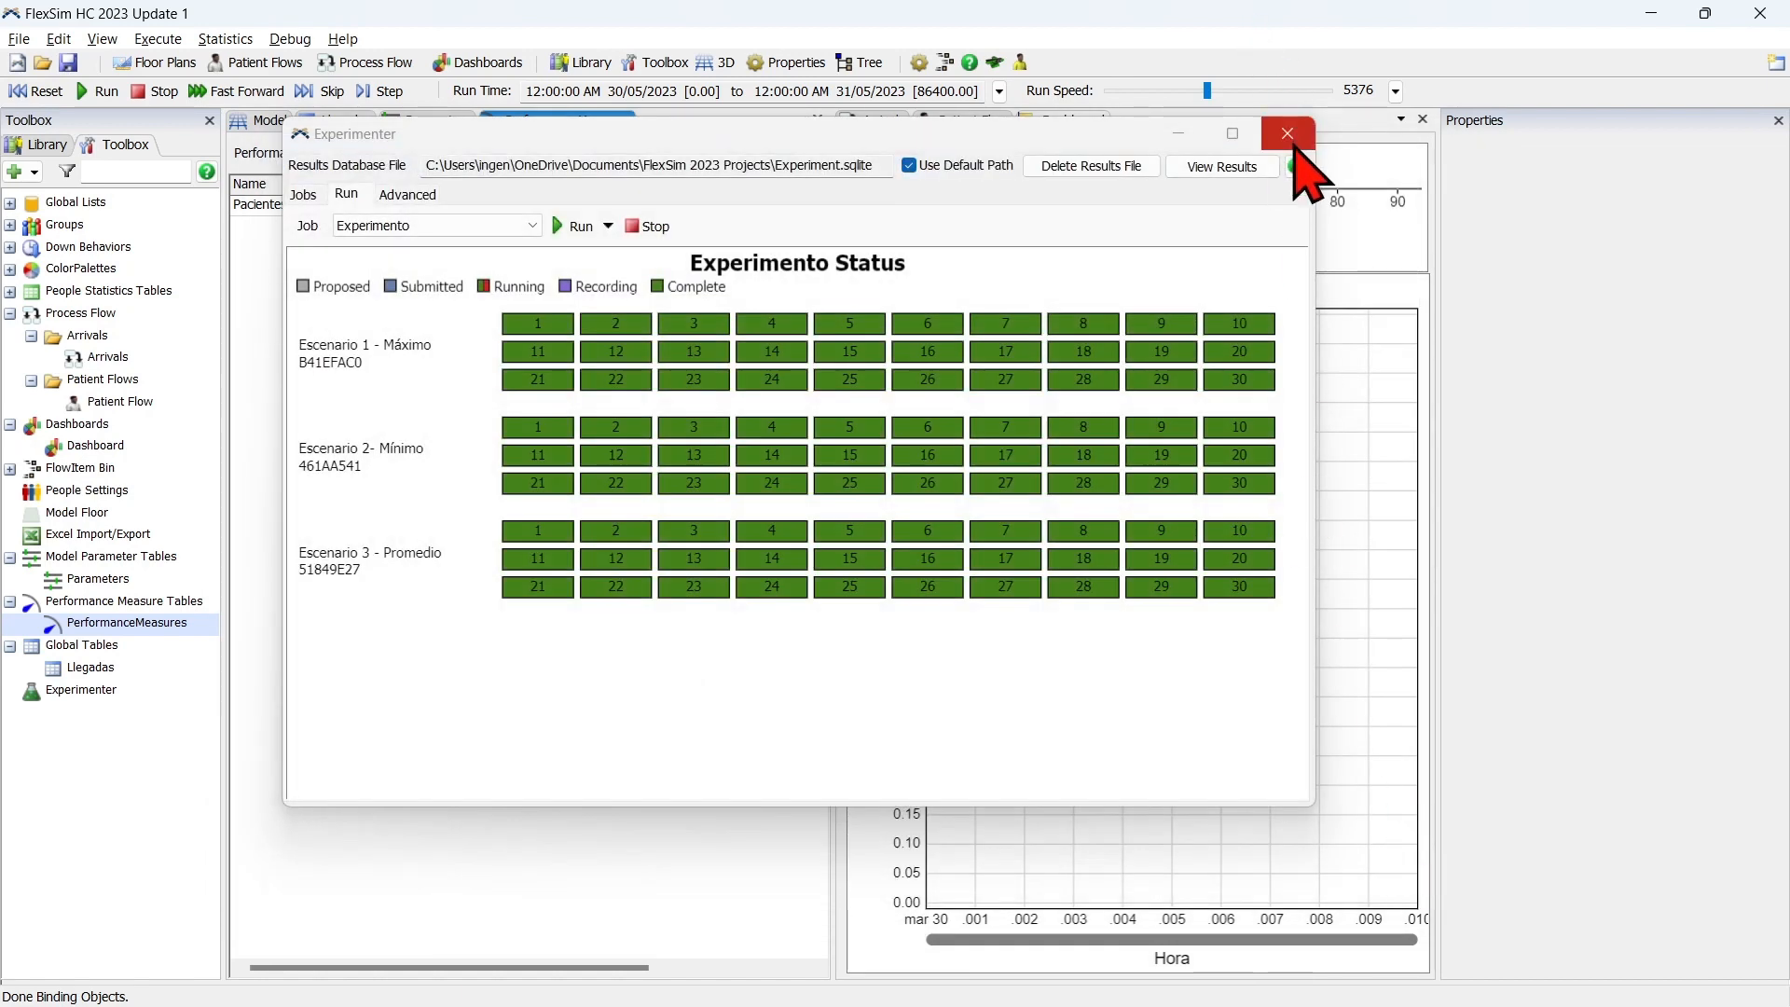
{"action": "left_click", "coordinate": [1287, 132]}
Check the Llegadas parameter value, and run the simulation with the 3D model in view.
{"action": "left_click", "coordinate": [273, 122]}
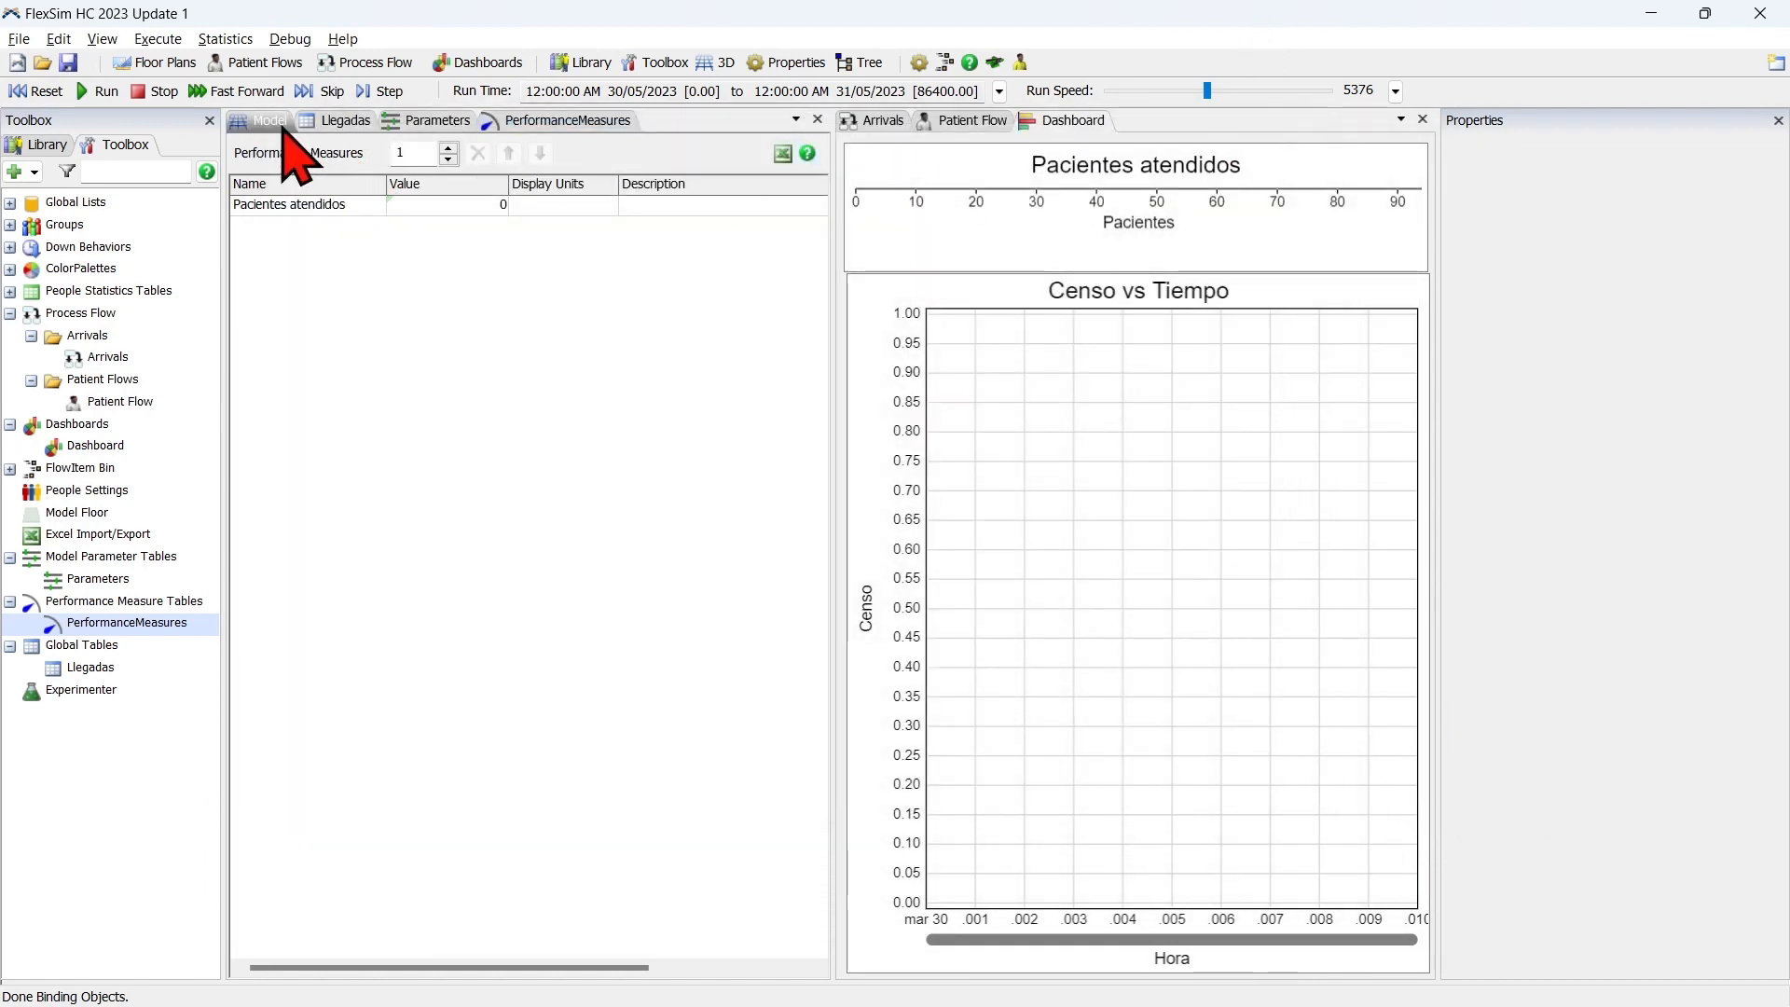
{"action": "left_click", "coordinate": [433, 121]}
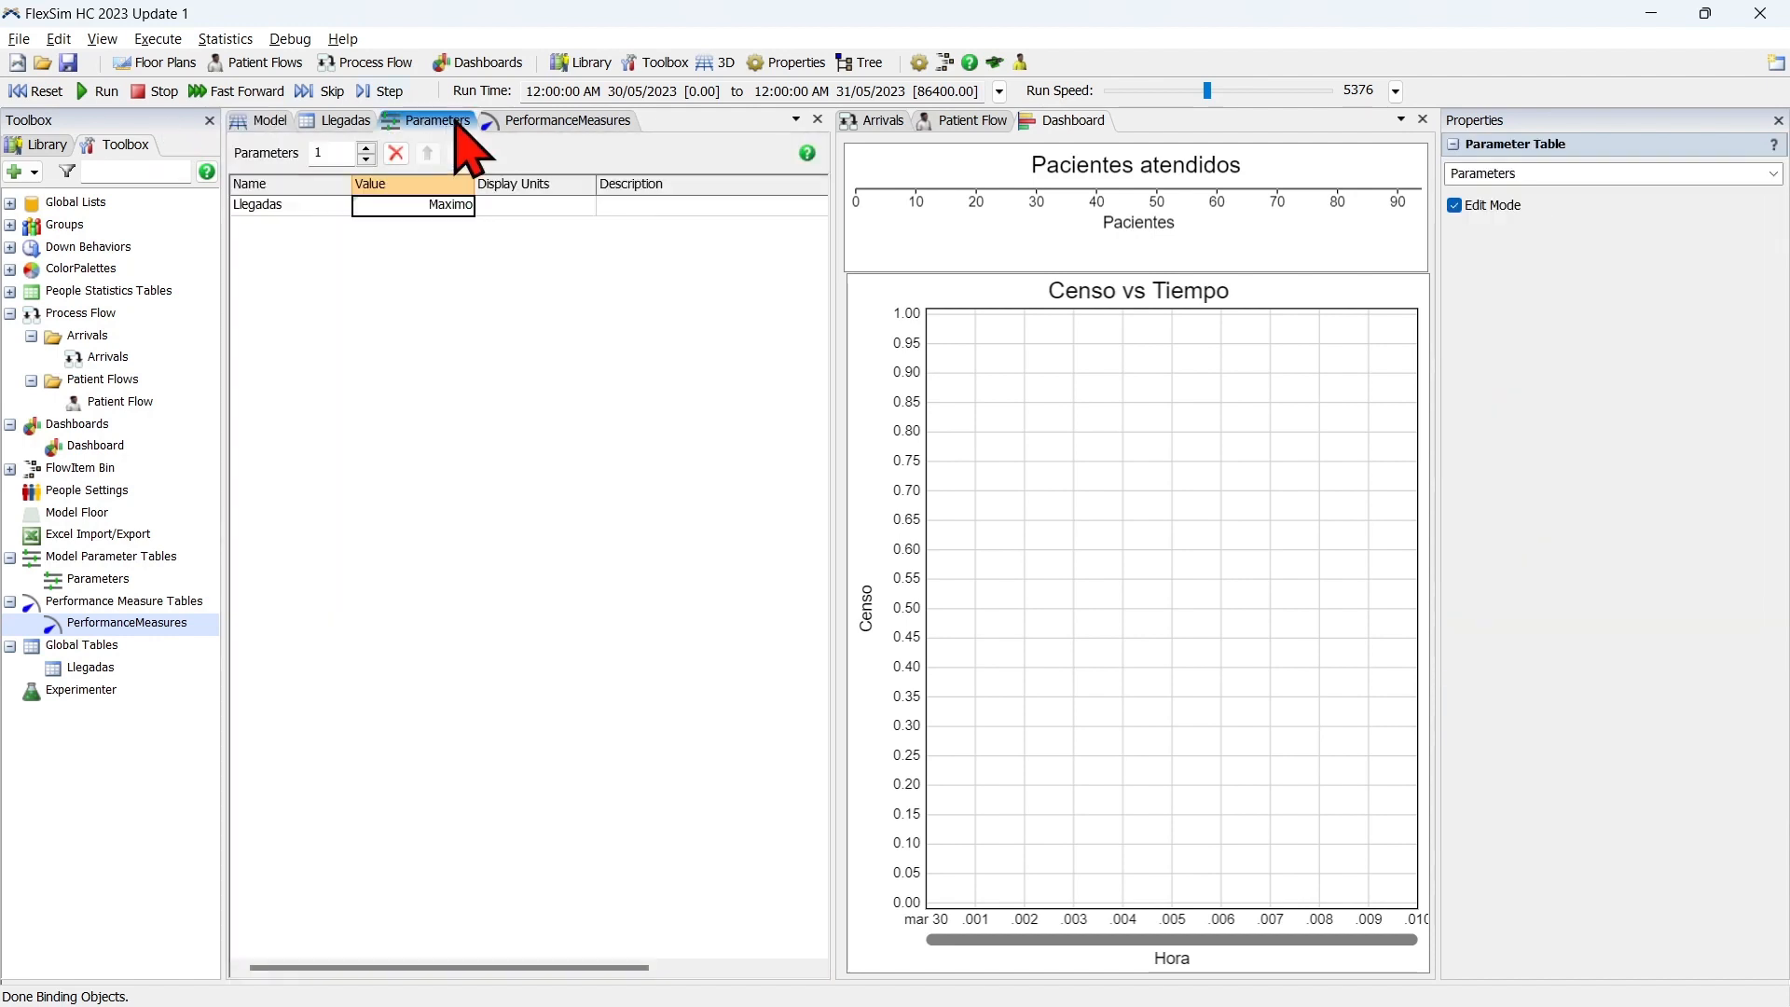
{"action": "left_click", "coordinate": [105, 91]}
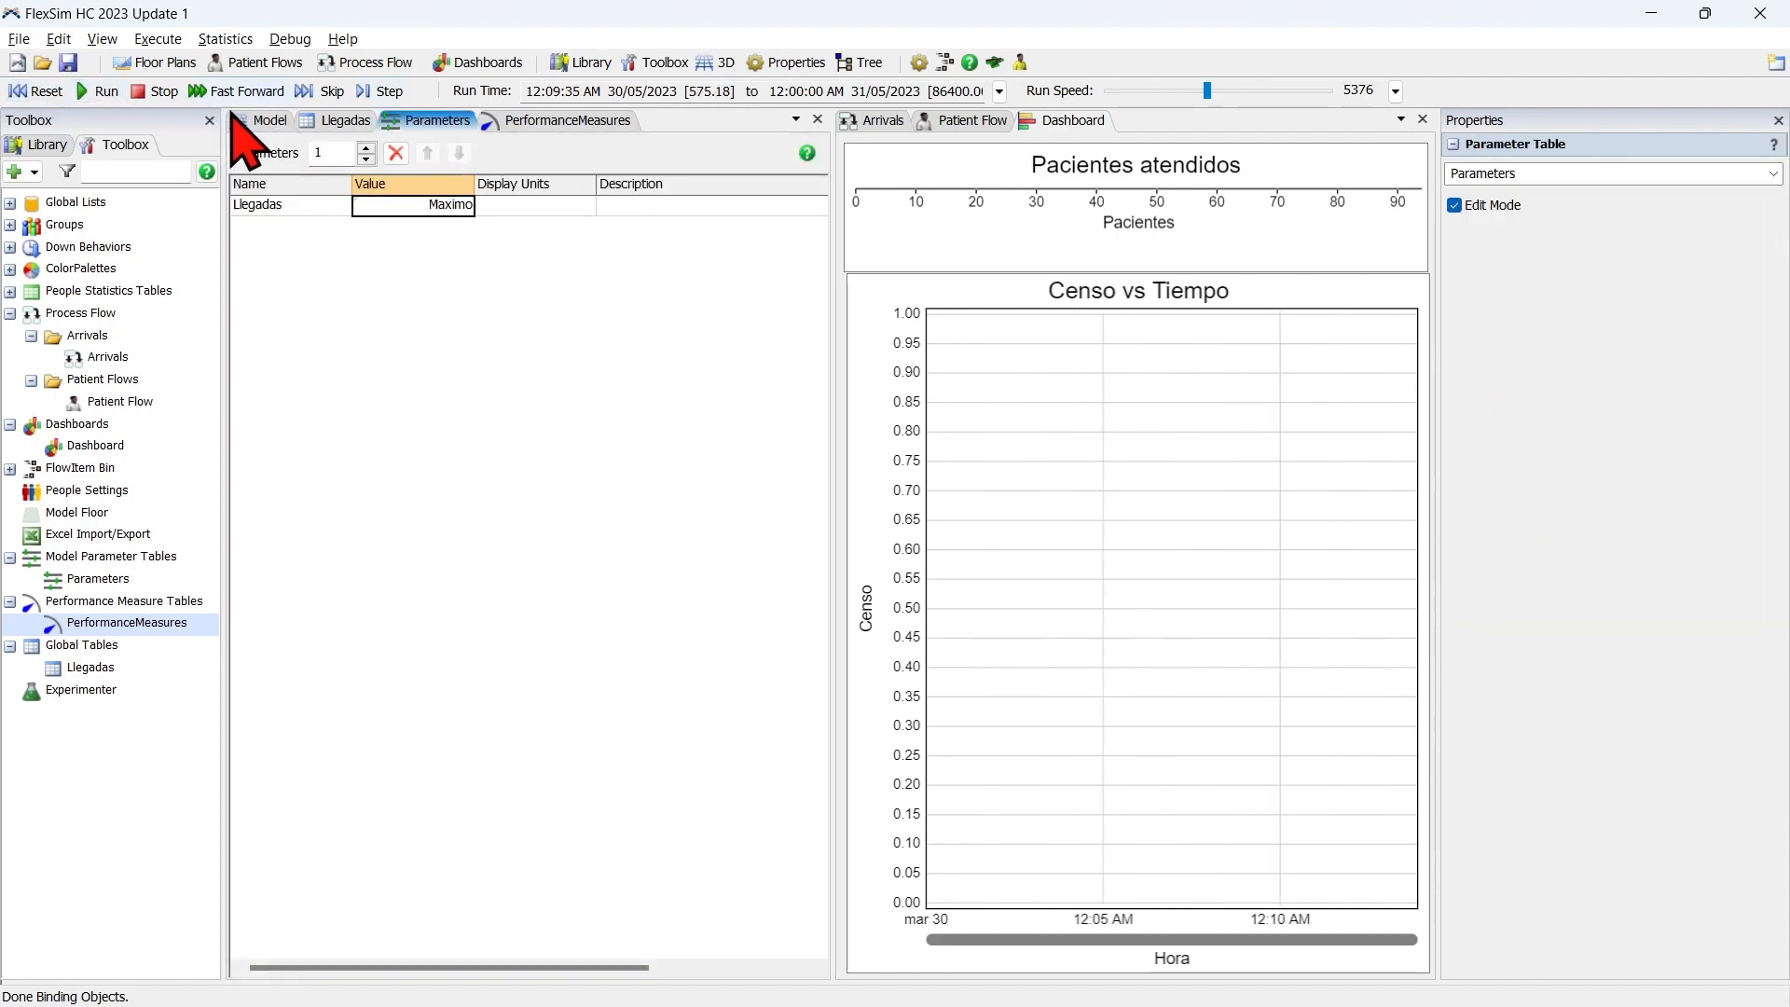
{"action": "left_click", "coordinate": [262, 124]}
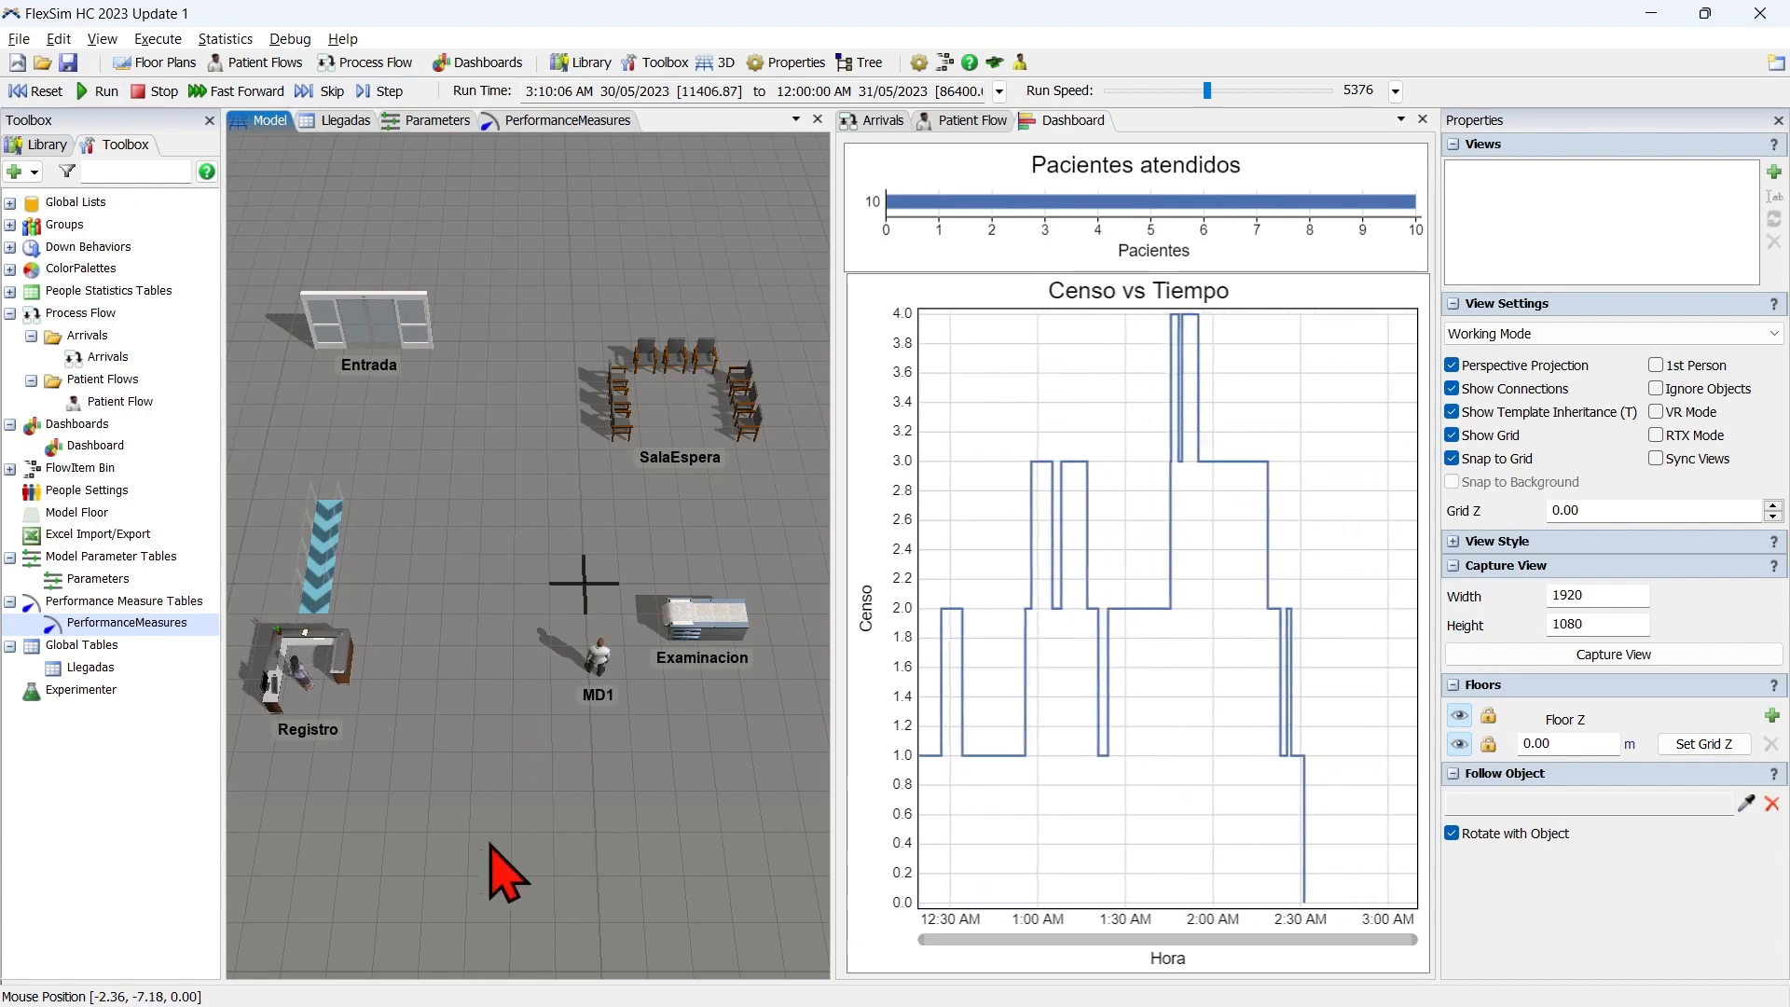